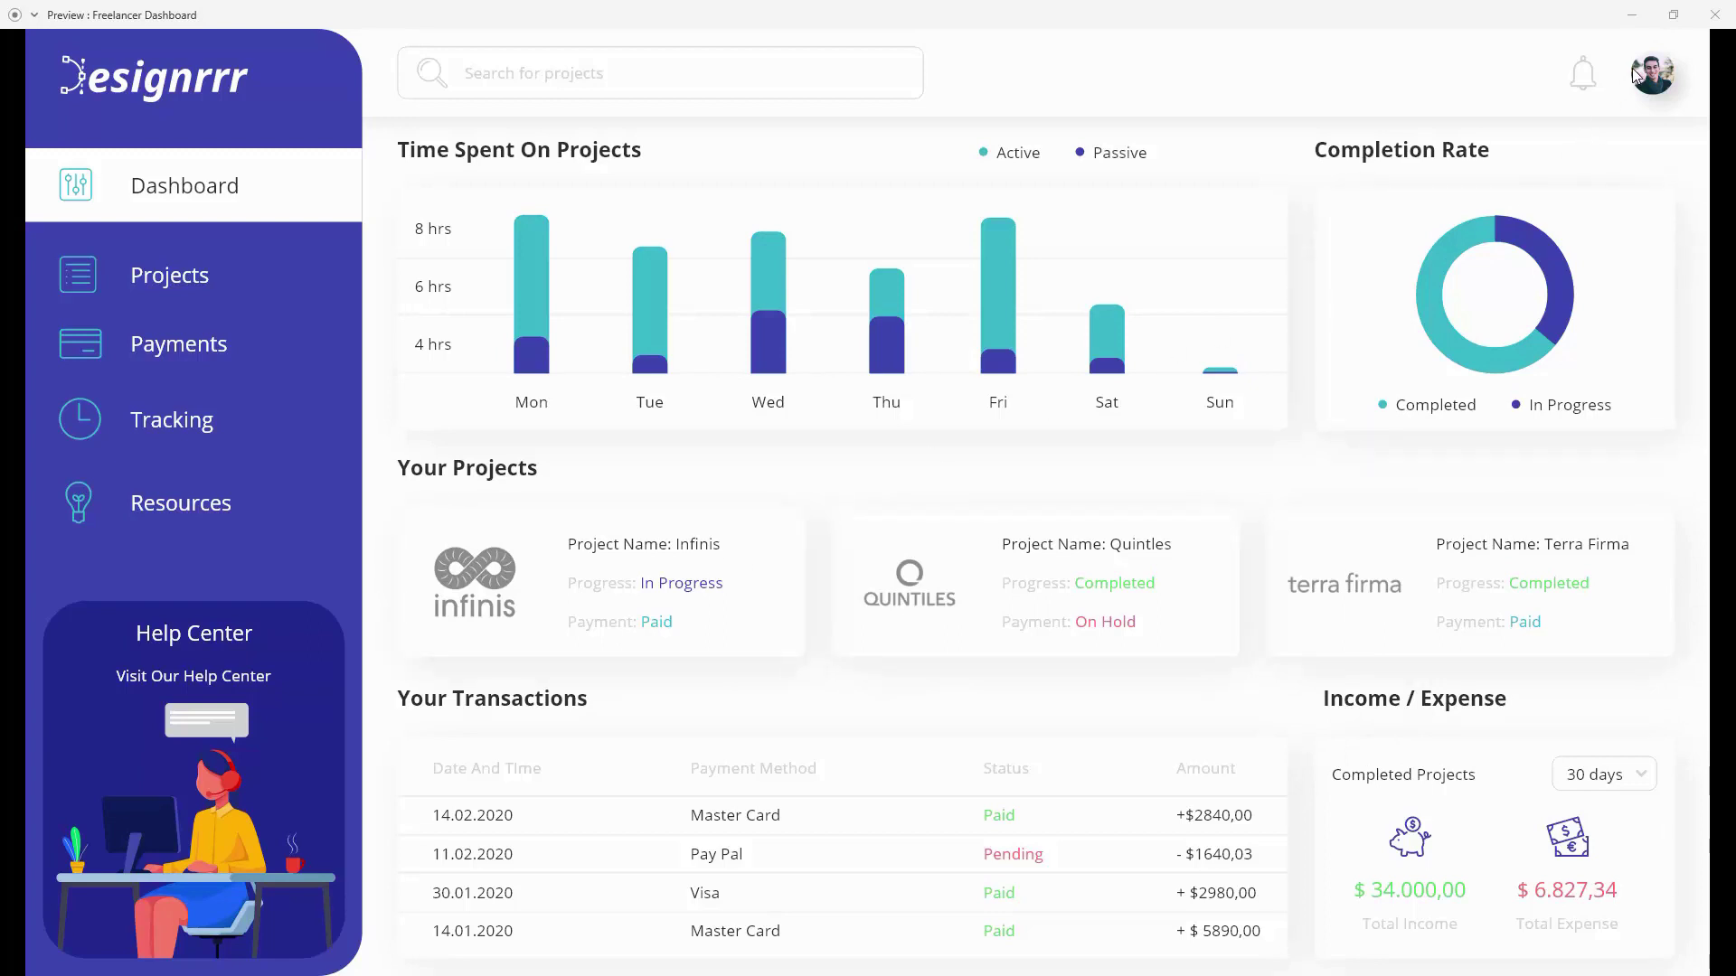
# Step: Close the dashboard preview and review the document's colors, character styles and components in the assets
pyautogui.click(1715, 14)
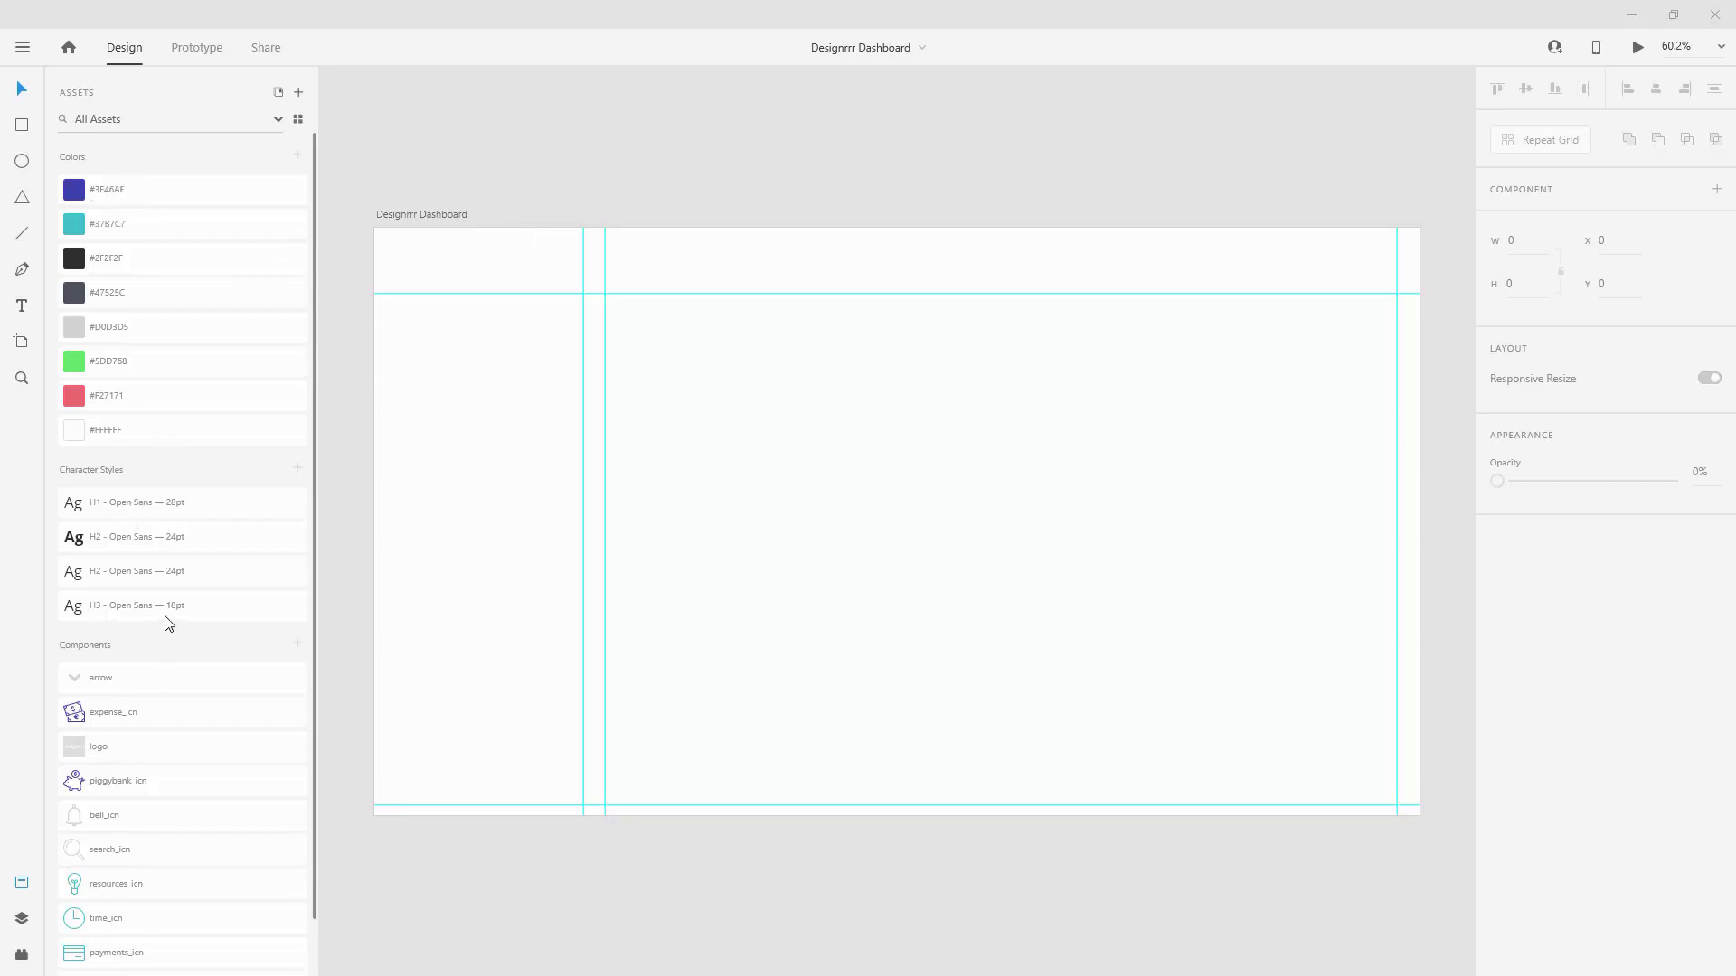
pyautogui.scroll(-1, 170, 633)
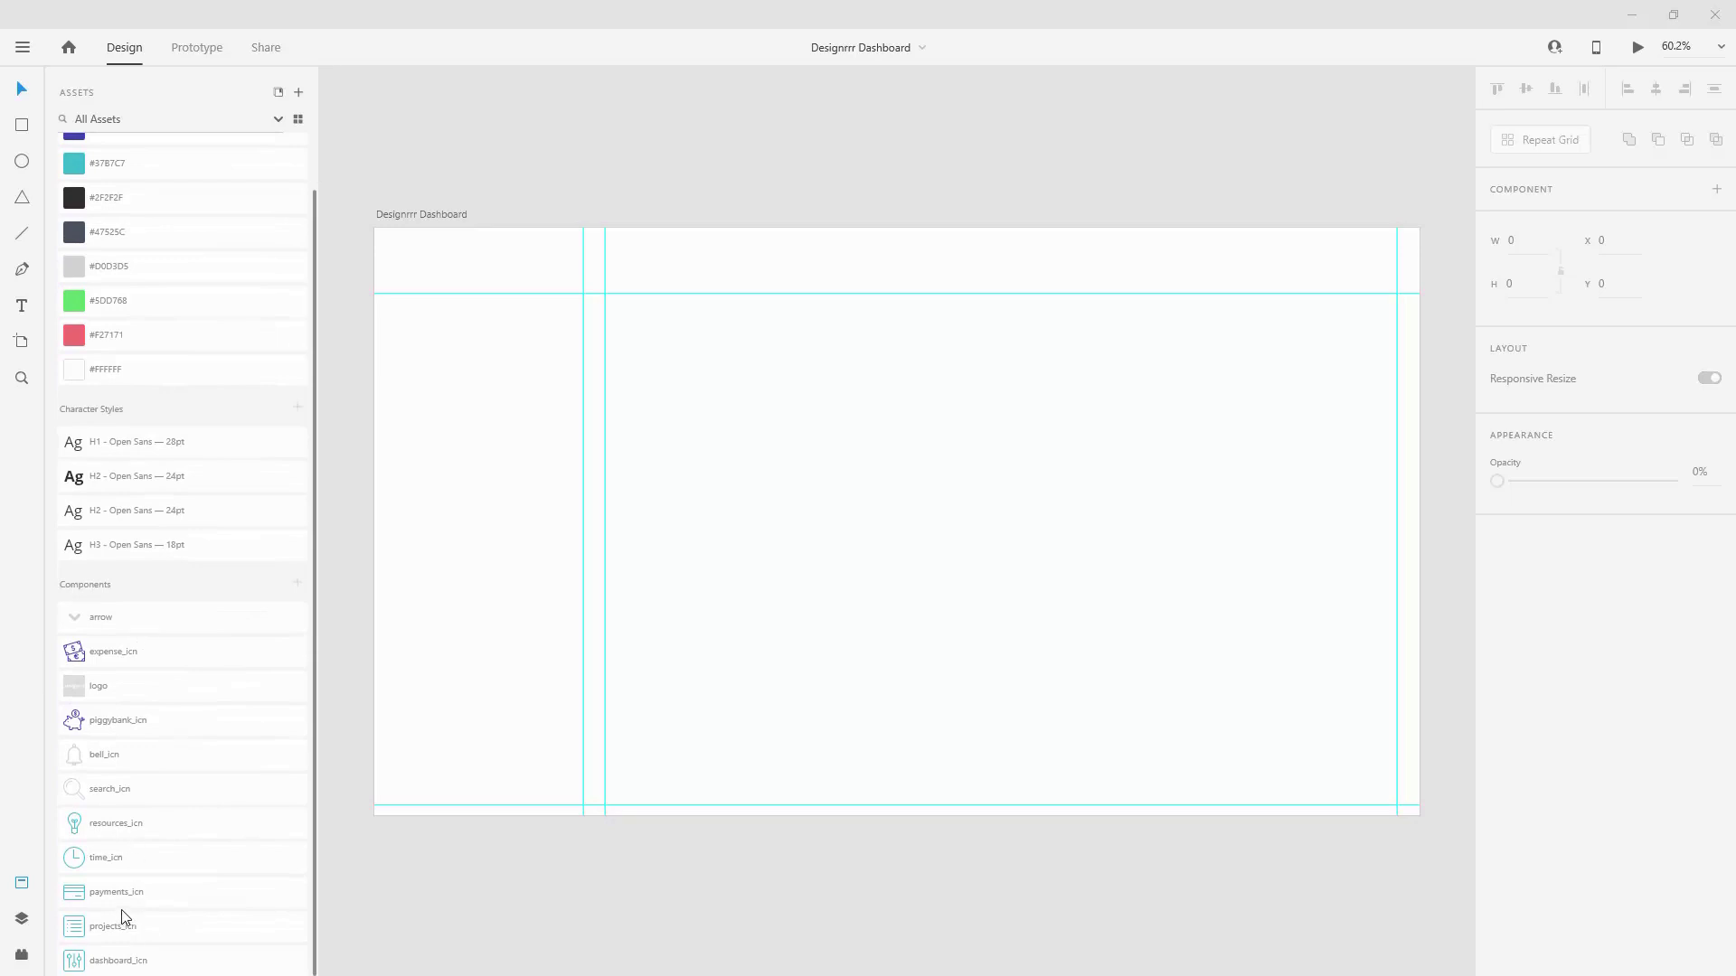
pyautogui.scroll(1, 124, 882)
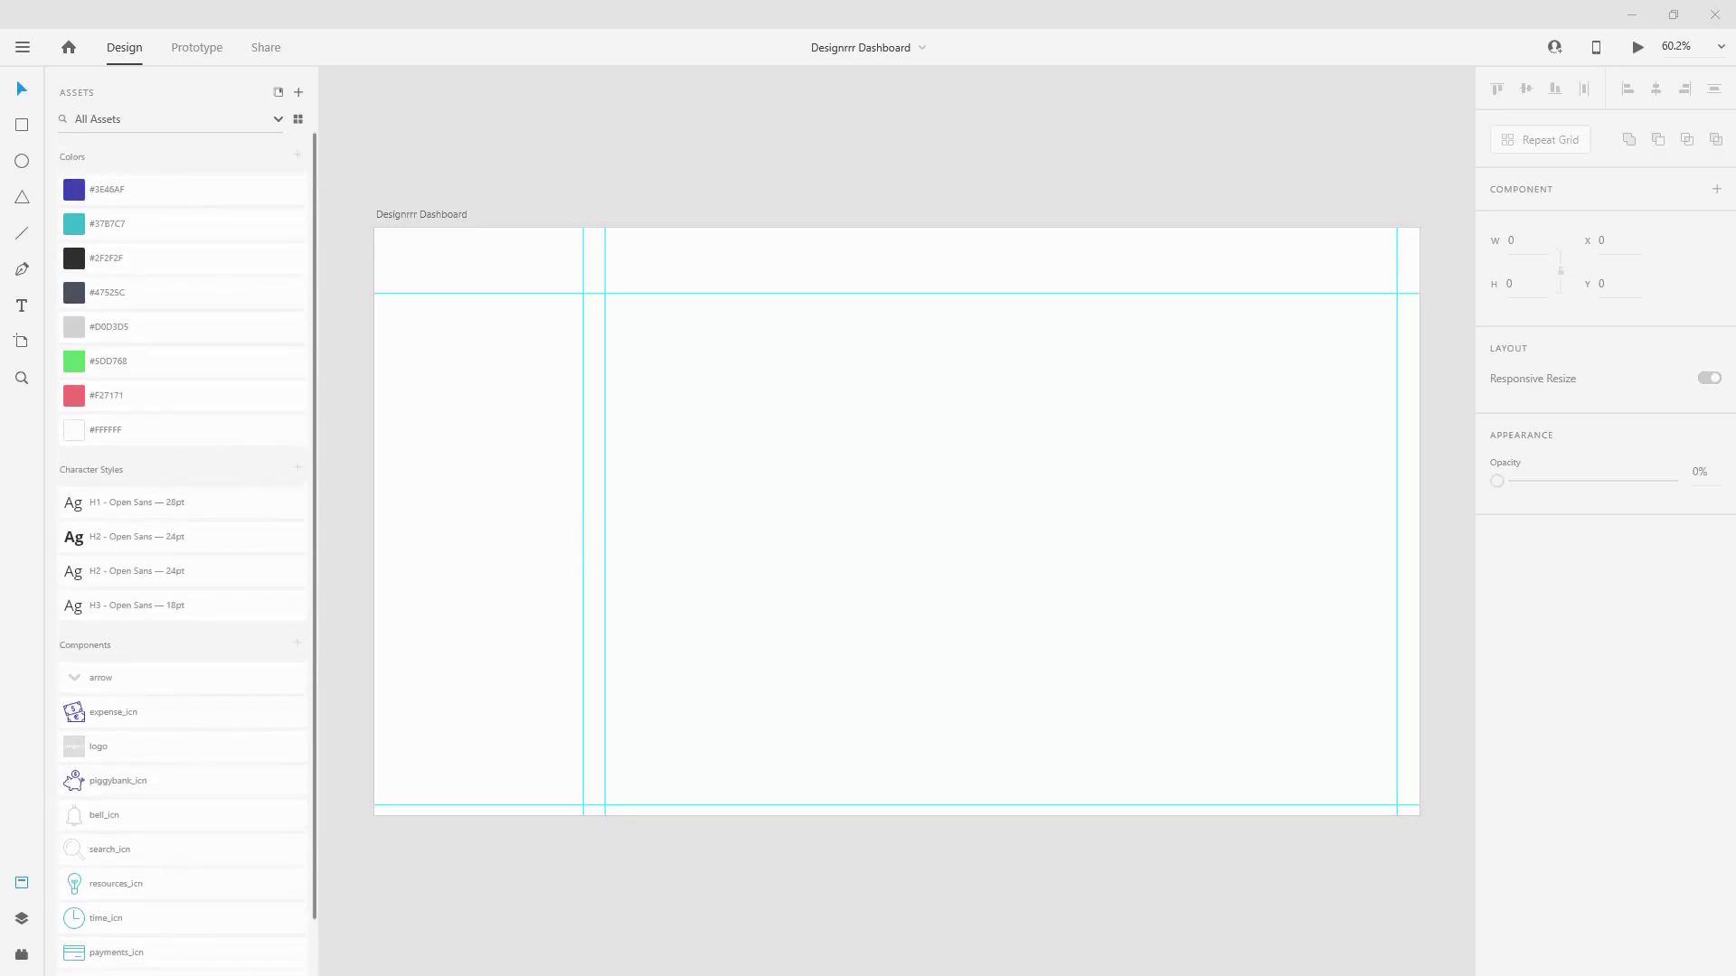
# Step: Switch to the browser and view the Open Sans page on Google Fonts and the portrait photo on Unsplash
pyautogui.hotkey('alt', 'Tab')
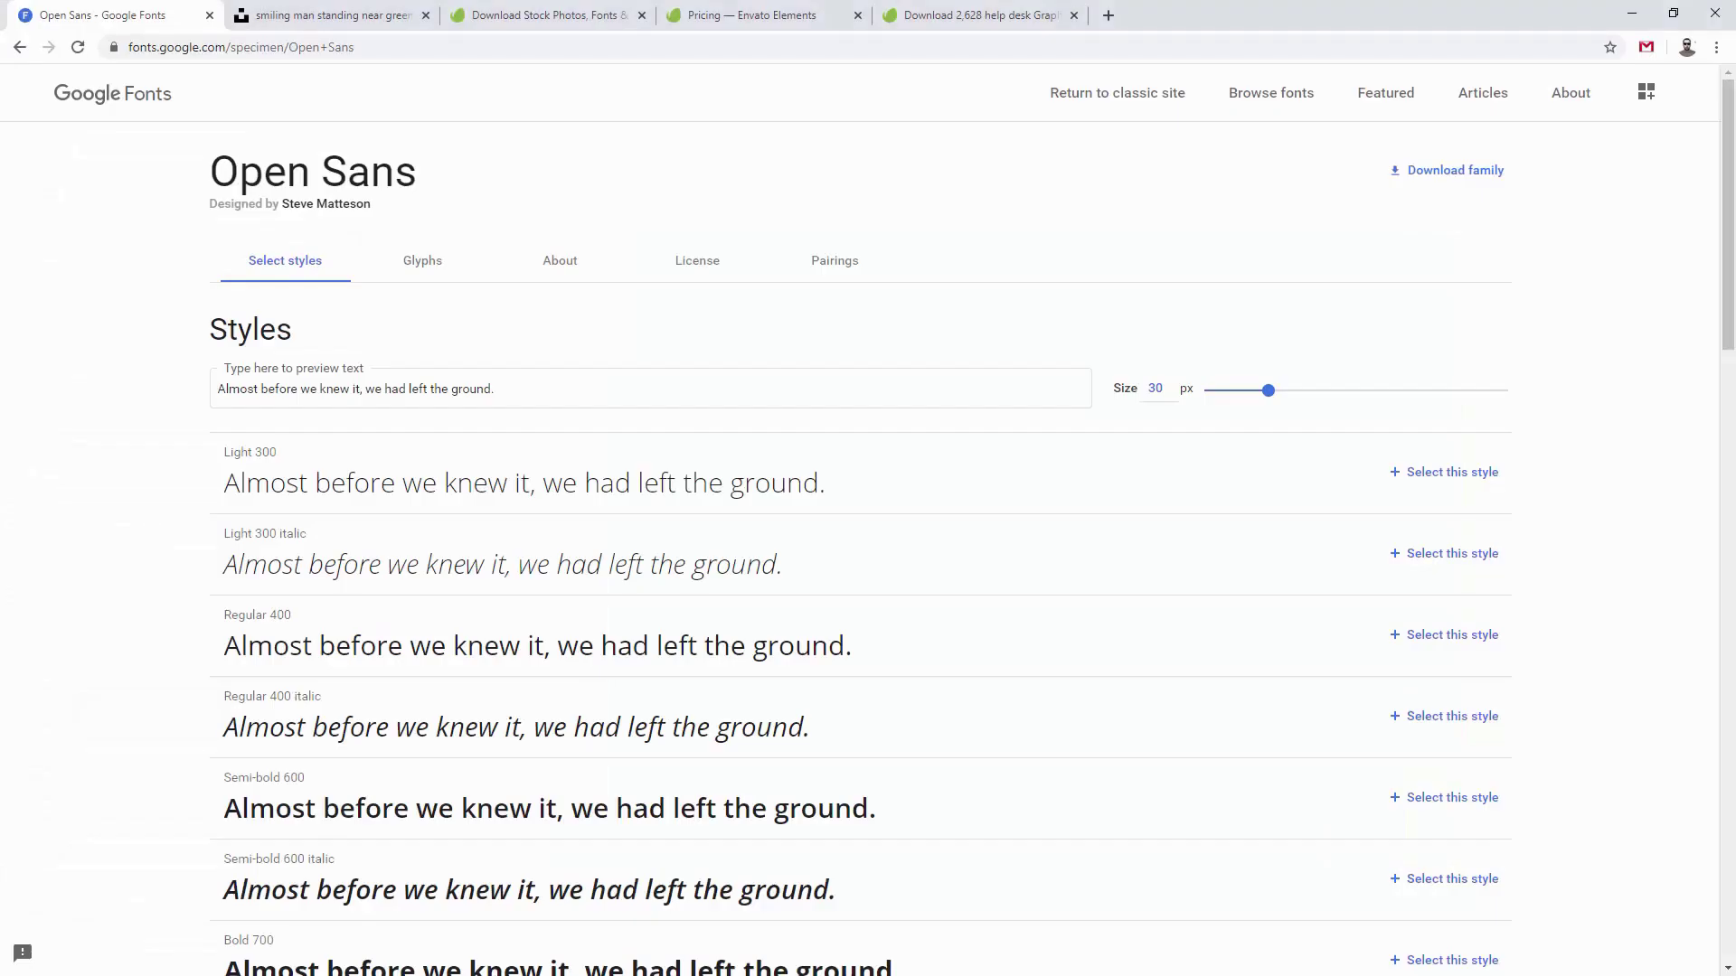
pyautogui.hotkey('alt', 'Tab')
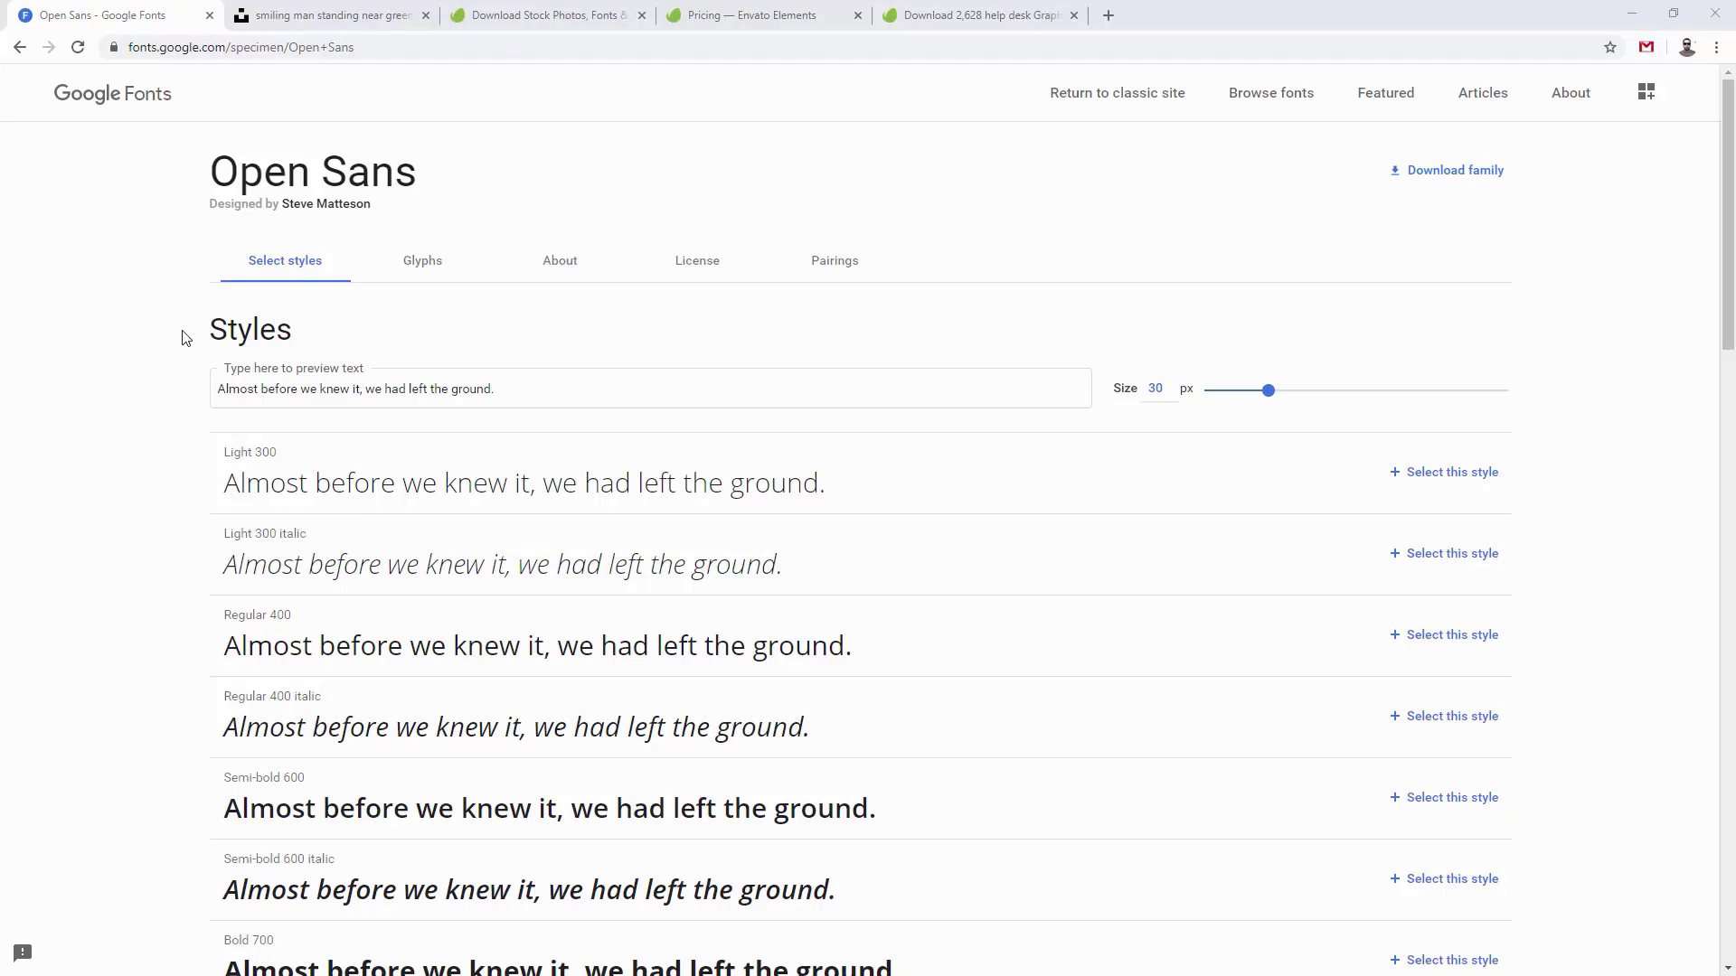
pyautogui.click(249, 9)
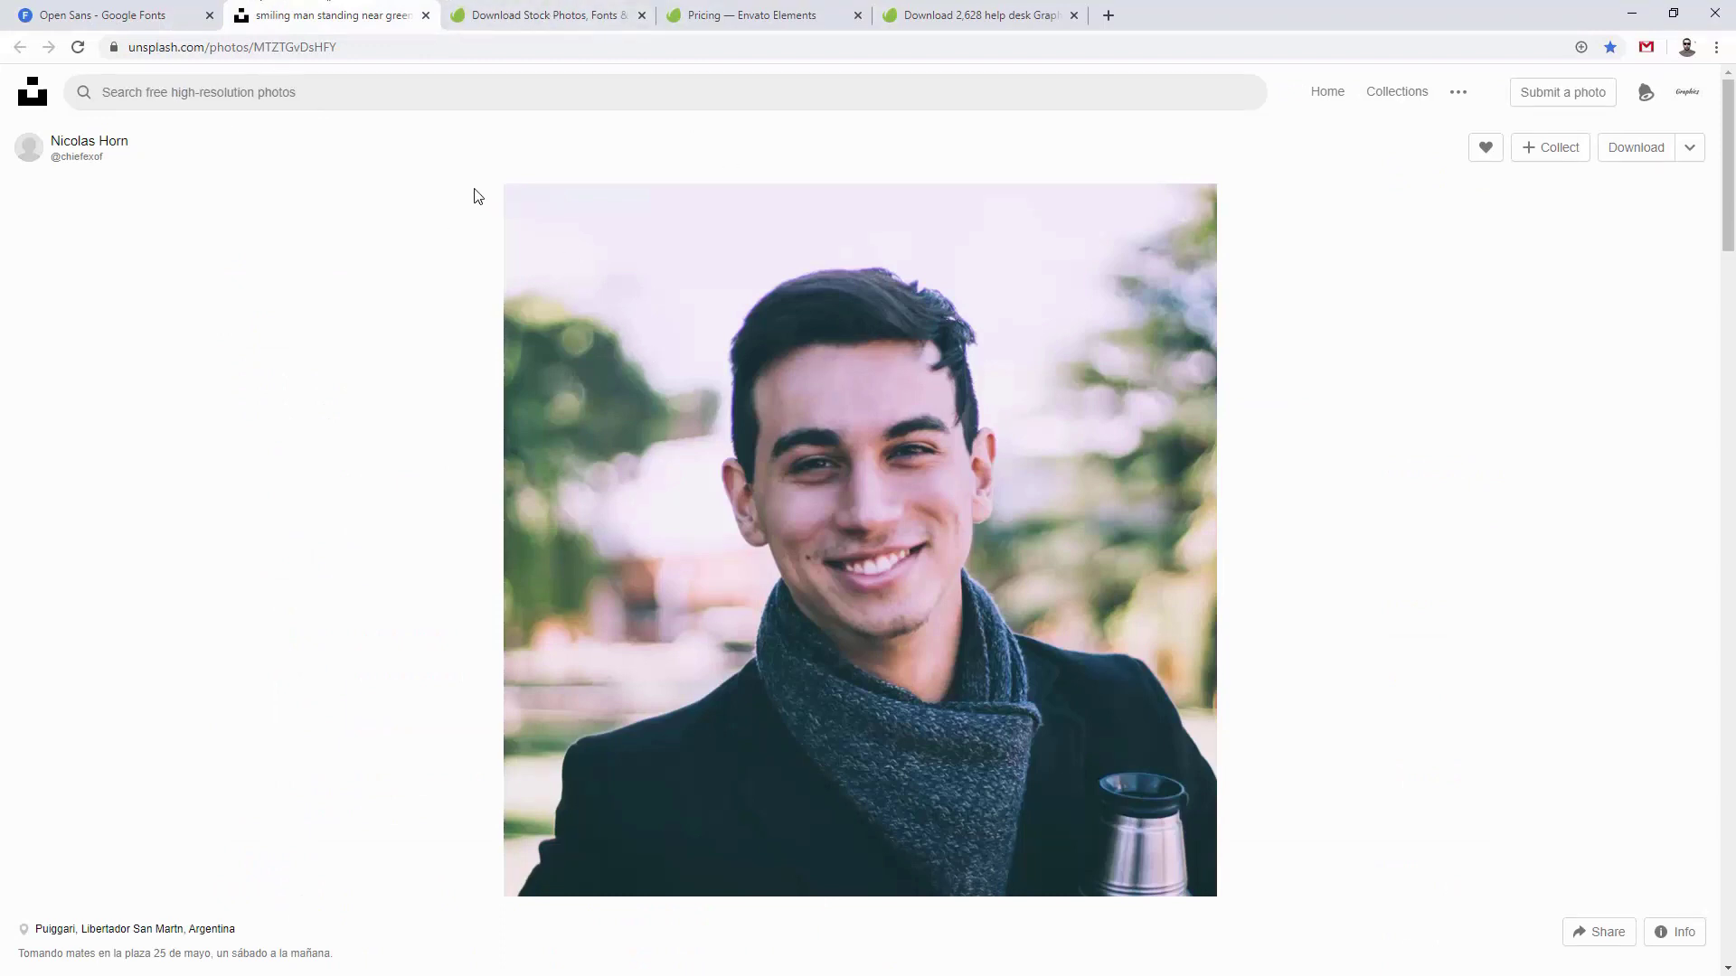
# Step: Open the Help Desk Support Vector Illustration page from the help desk graphics results on Envato Elements
pyautogui.click(556, 9)
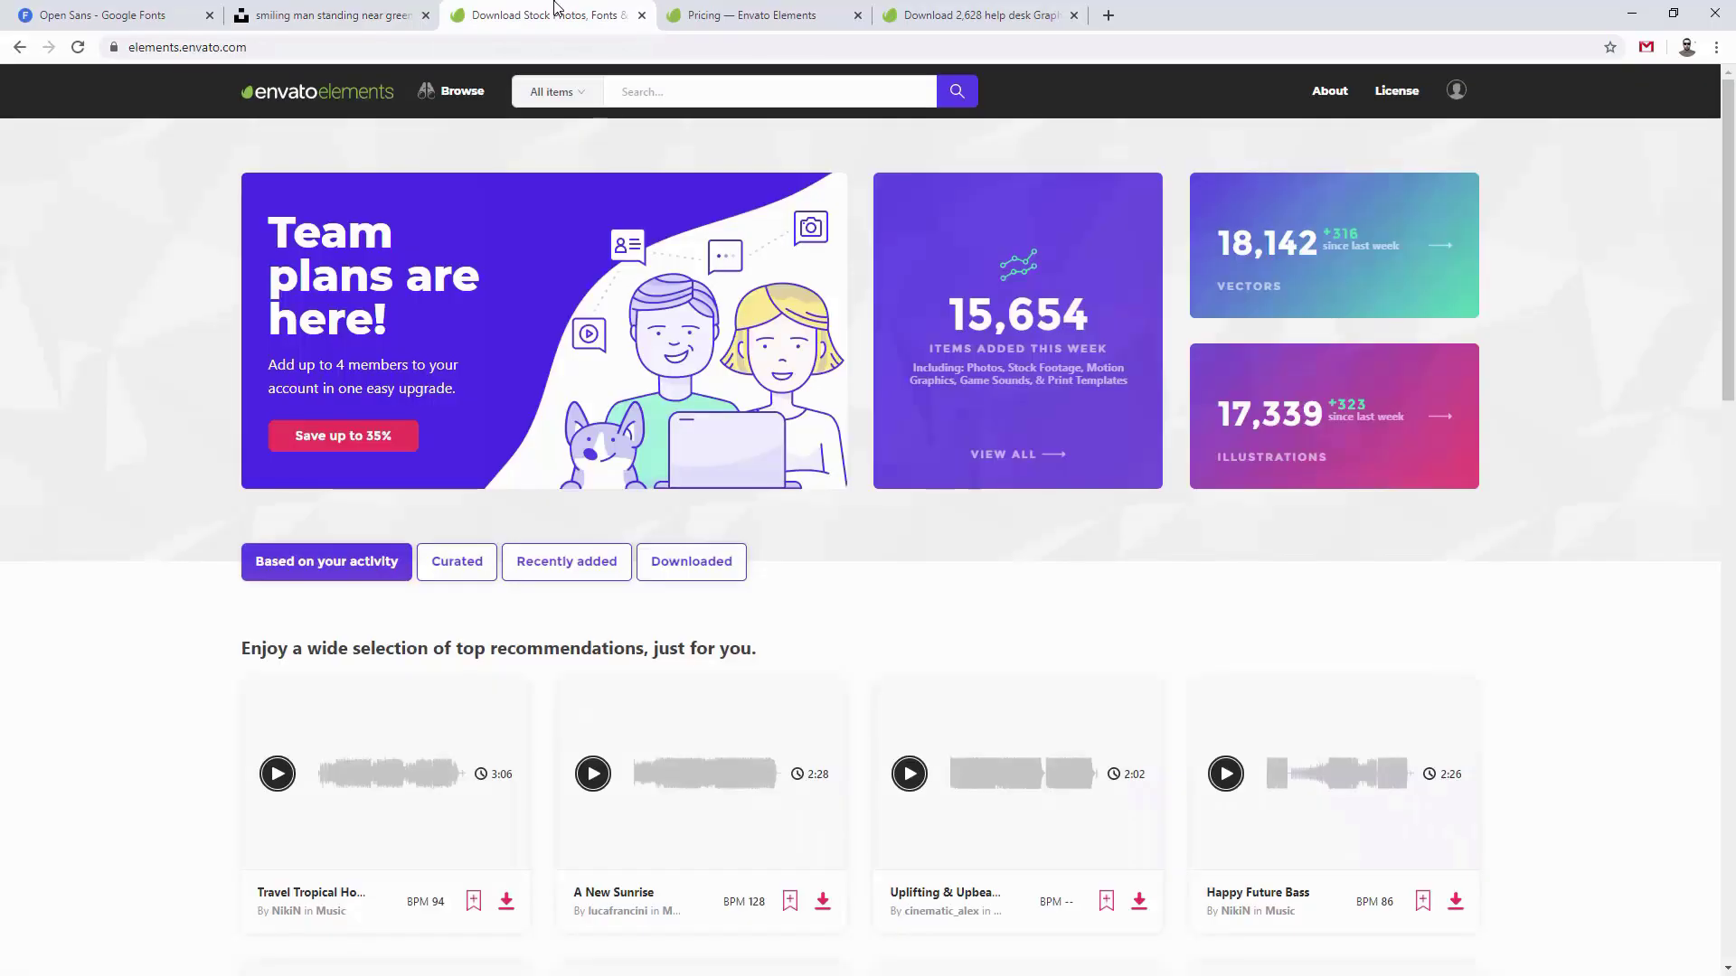
pyautogui.click(1010, 9)
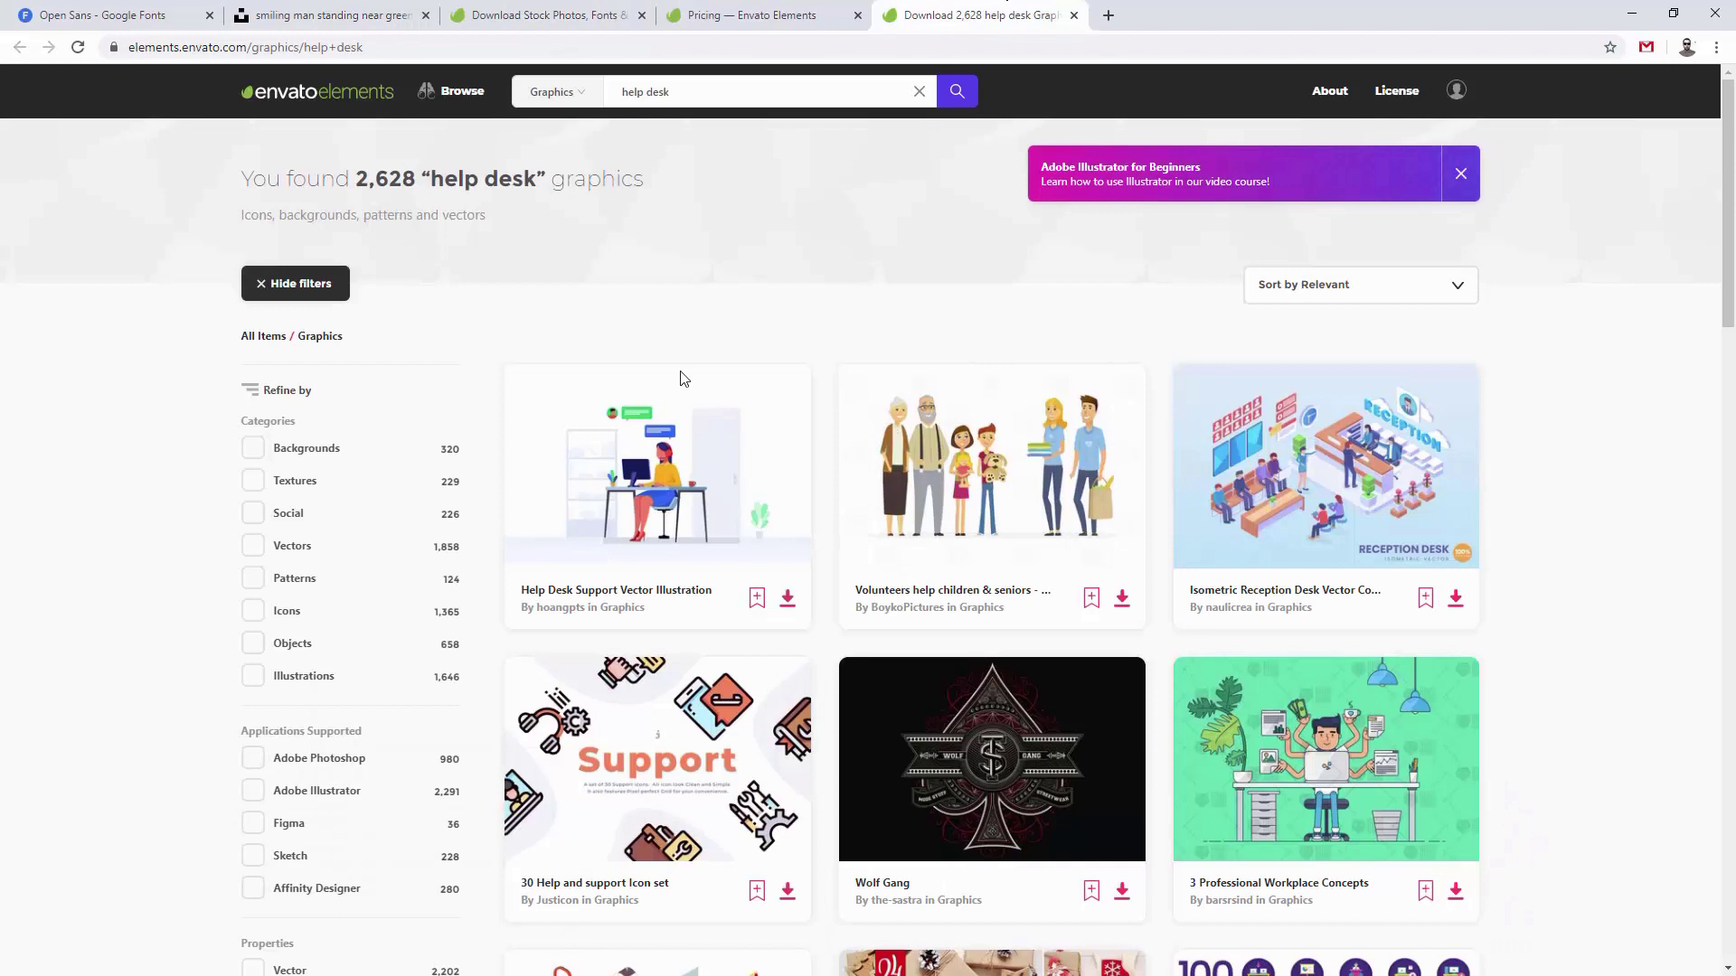
pyautogui.click(633, 441)
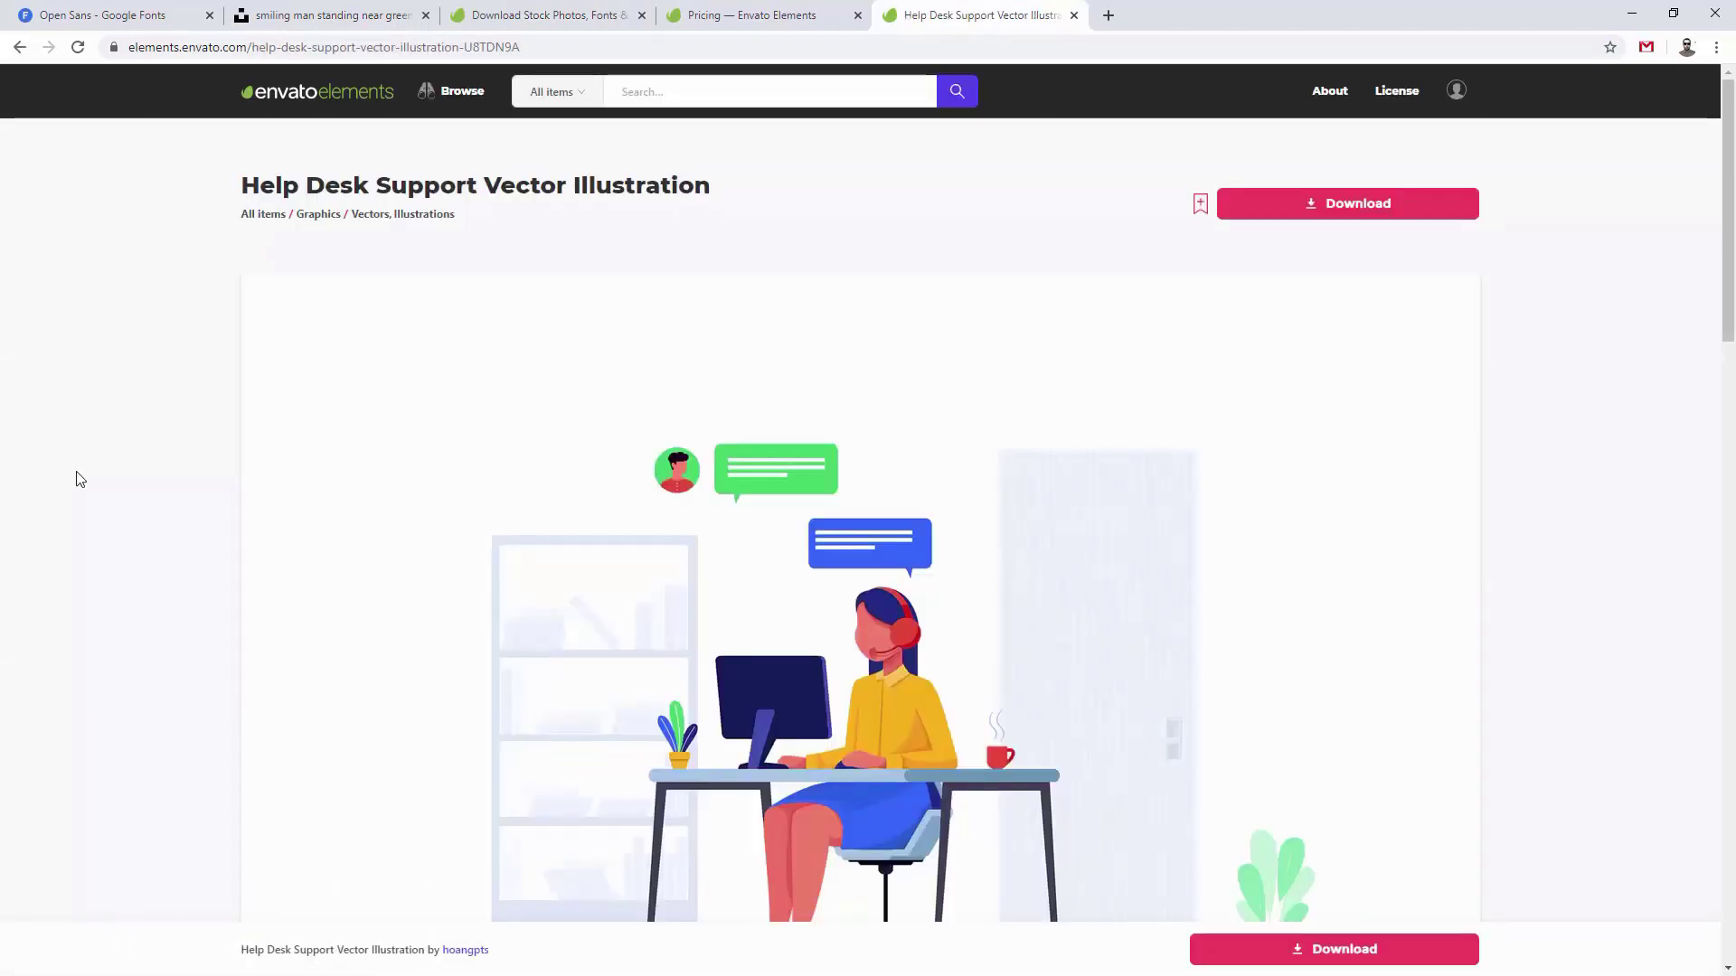
pyautogui.scroll(-2, 190, 438)
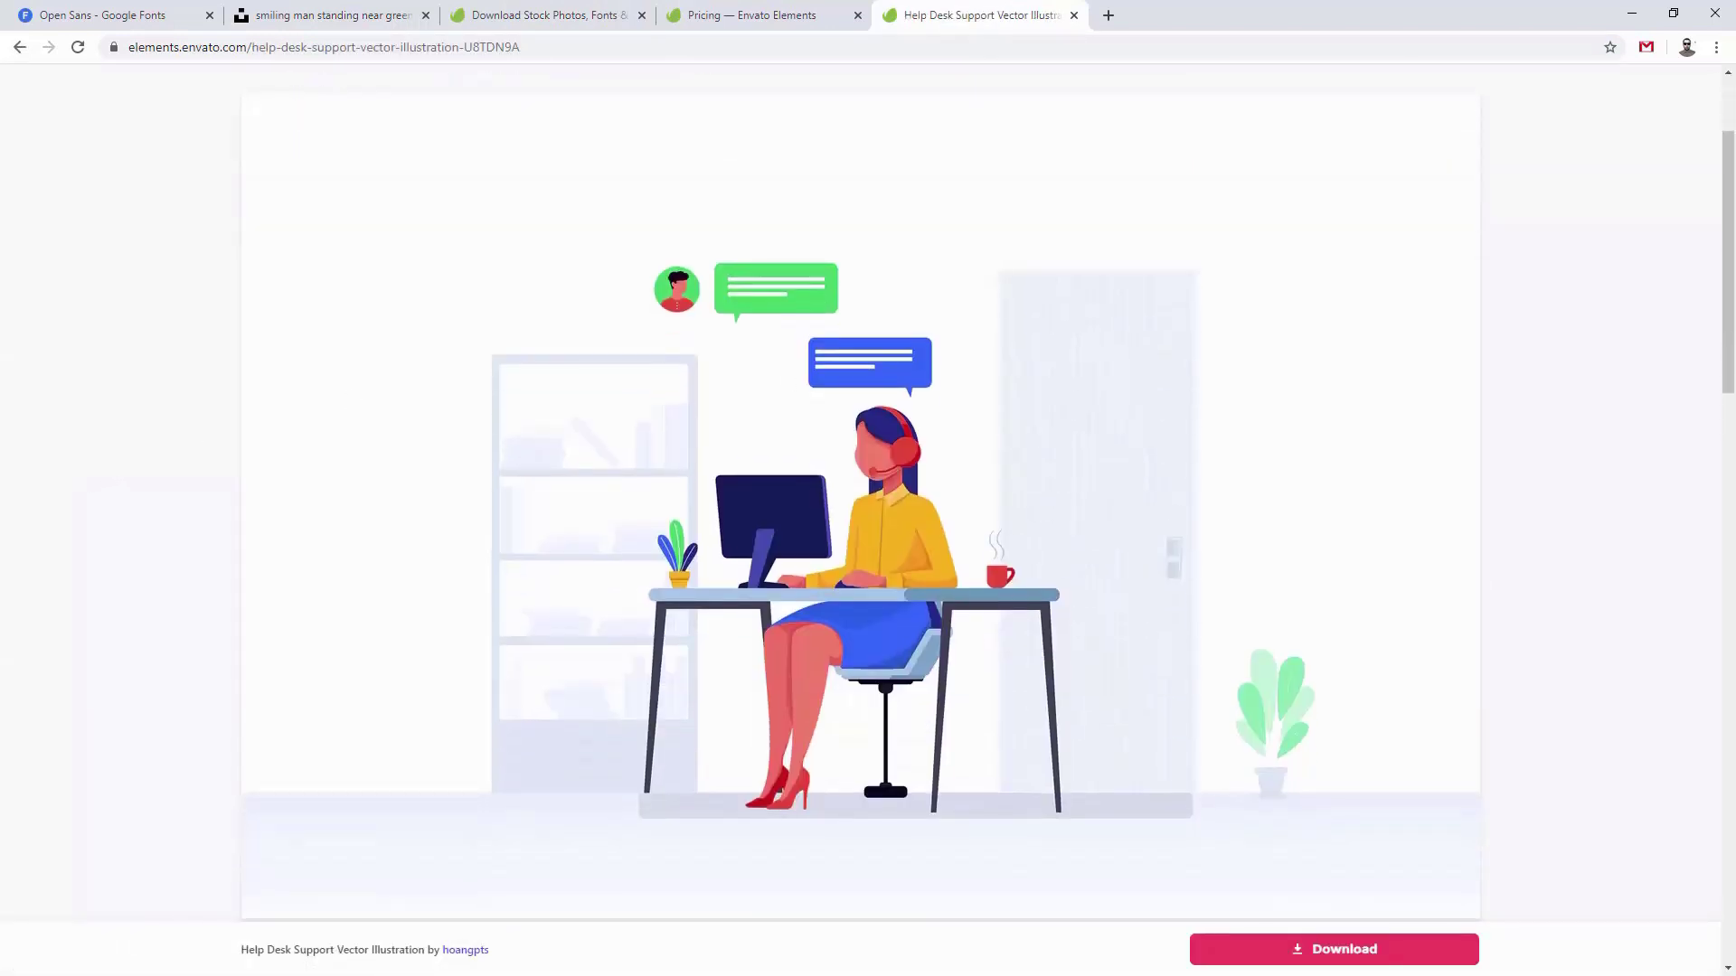
# Step: Switch to the Freelancer Dashboard preview to examine its Help Center illustration, and return to the browser
pyautogui.hotkey('alt', 'Tab')
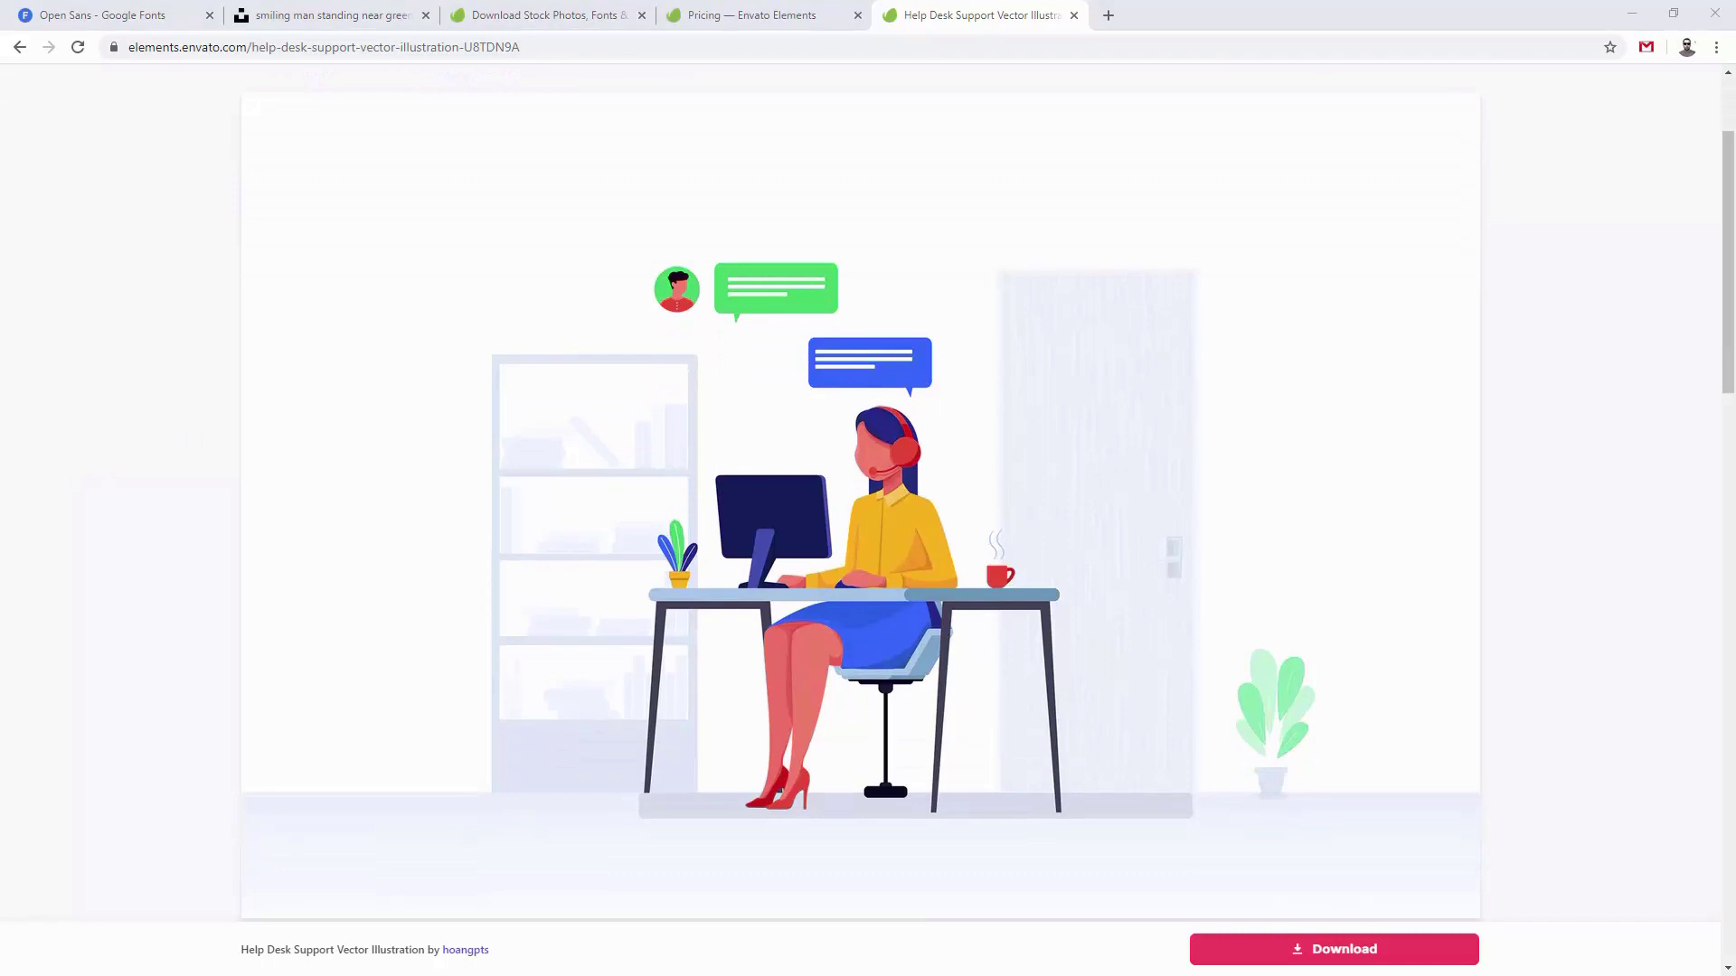
pyautogui.moveTo(1734, 180); pyautogui.dragTo(1130, 1)
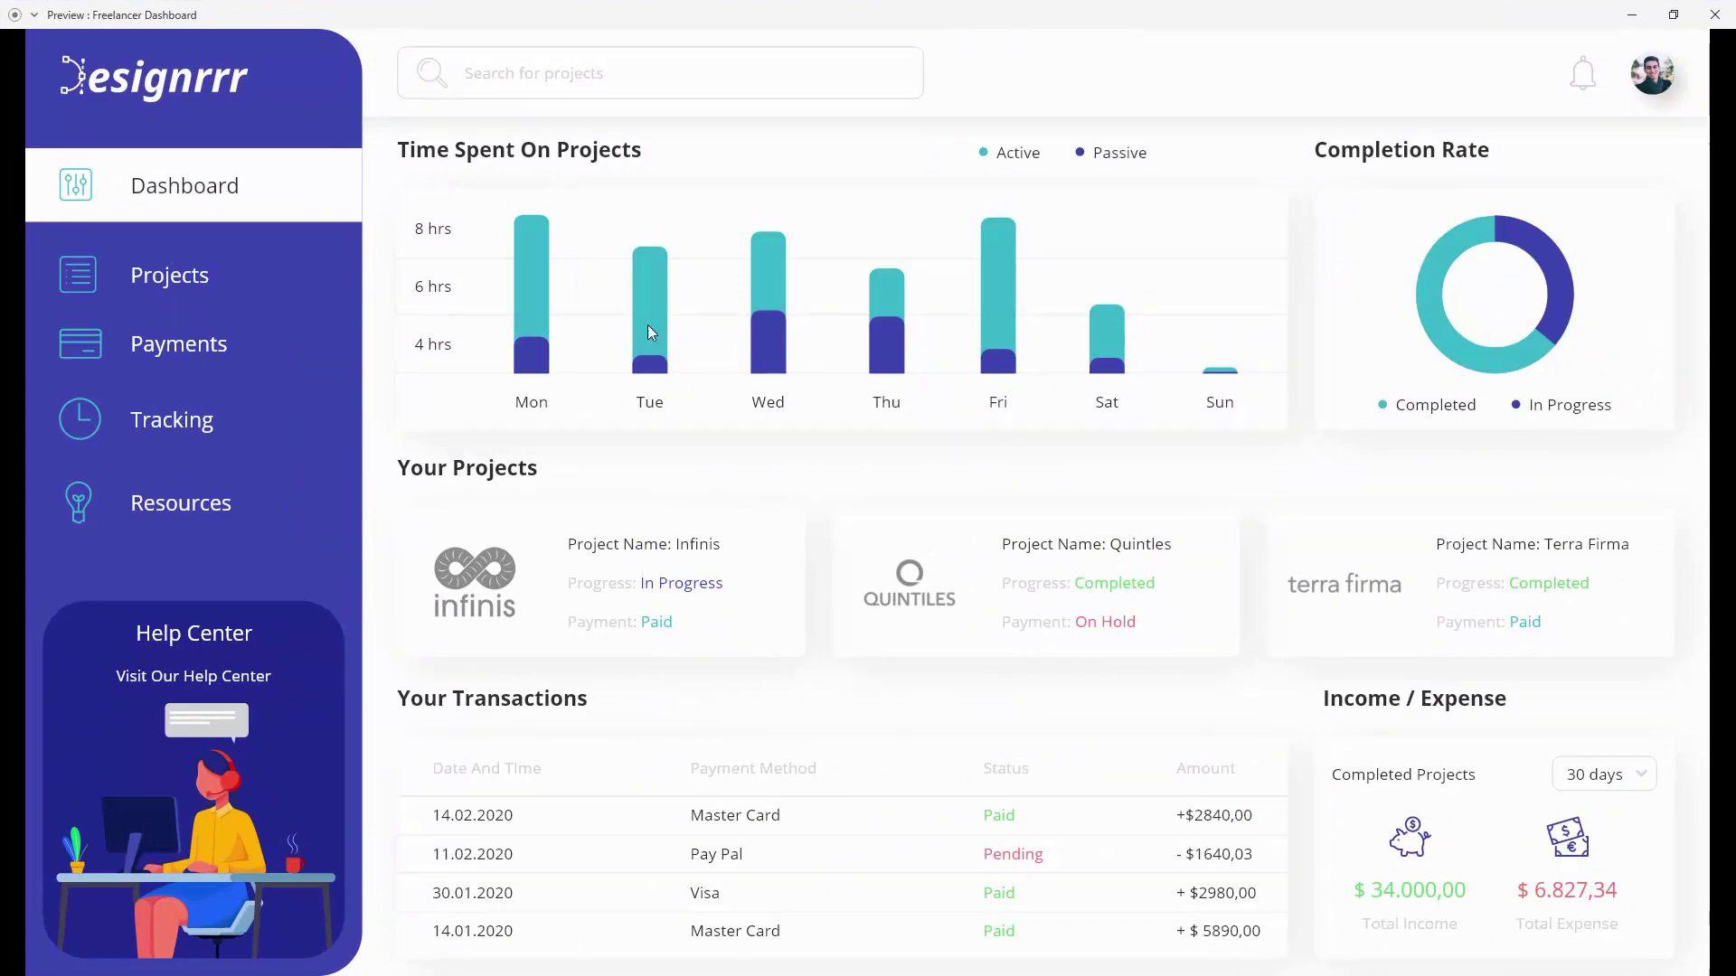
pyautogui.hotkey('alt', 'Tab')
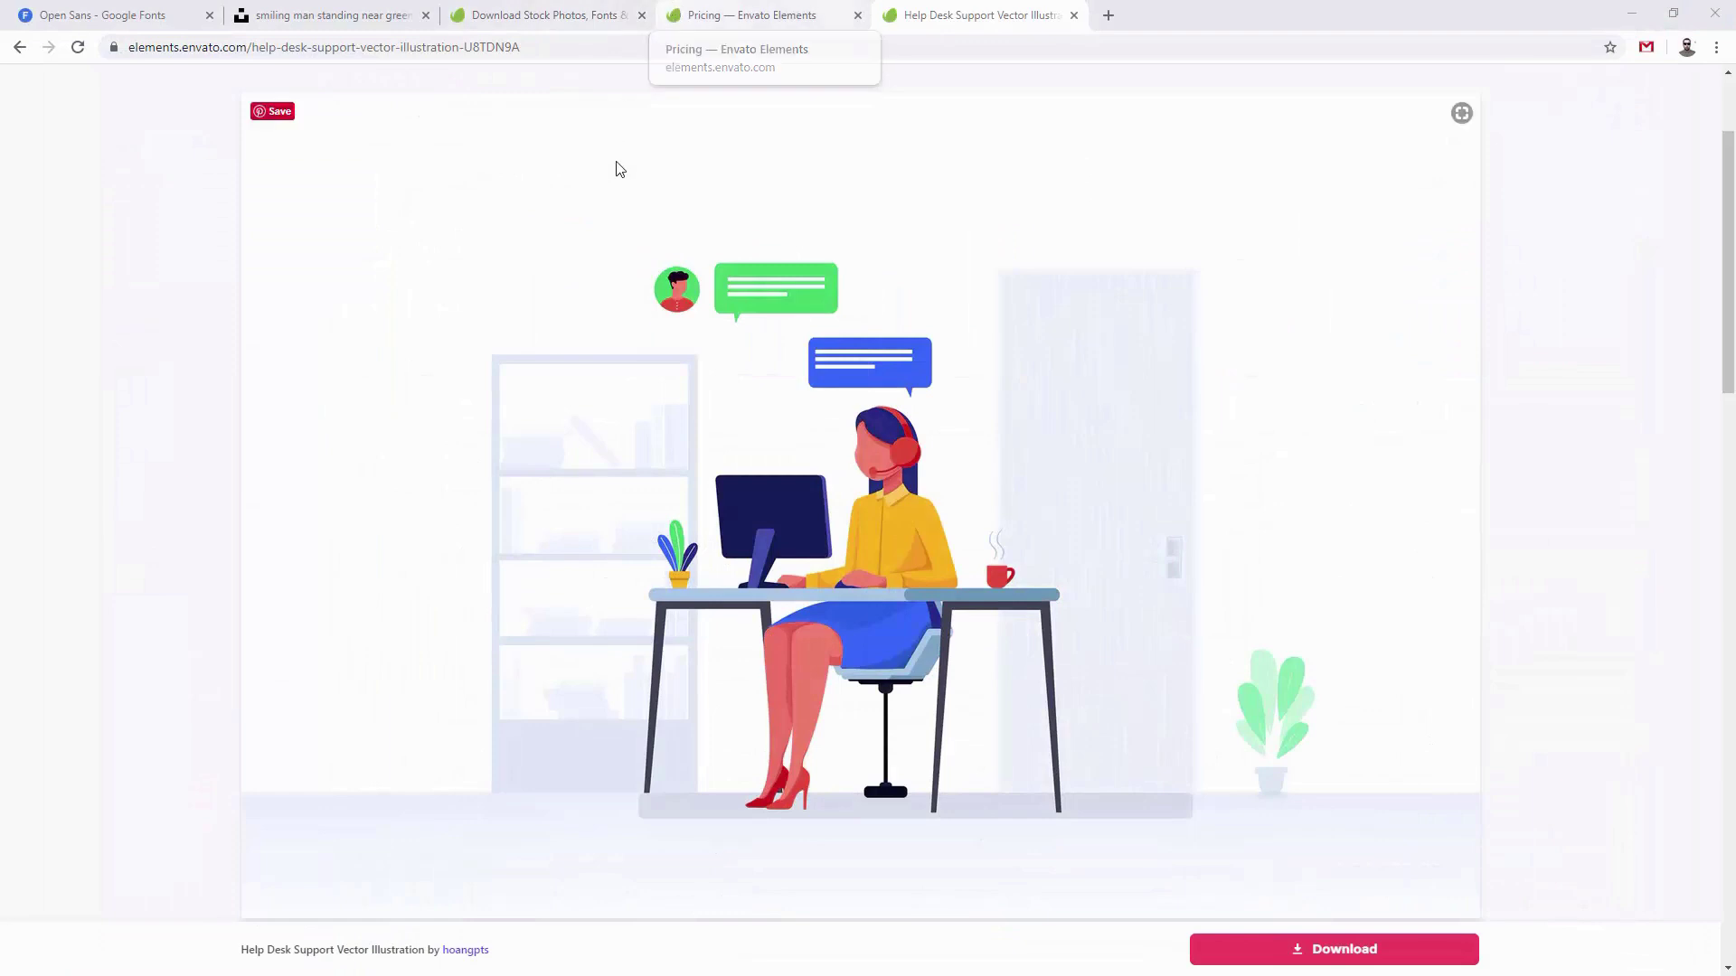
# Step: Look through the recommended items on the Envato Elements home page
pyautogui.click(542, 14)
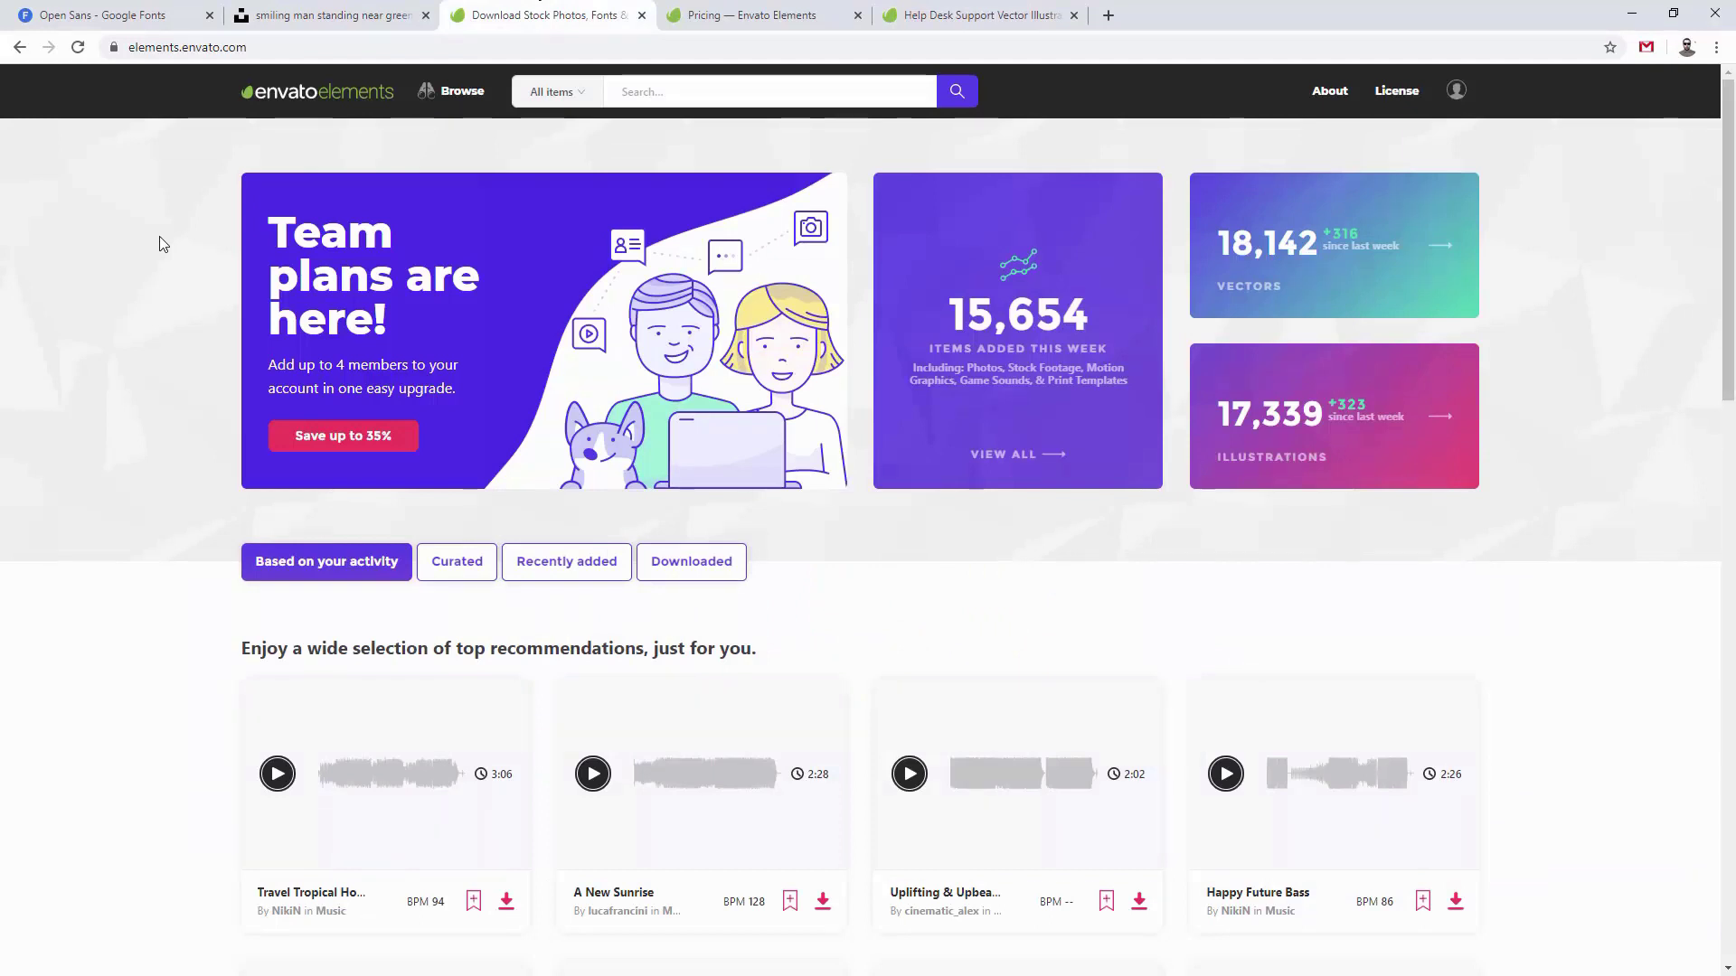
pyautogui.scroll(-15, 159, 244)
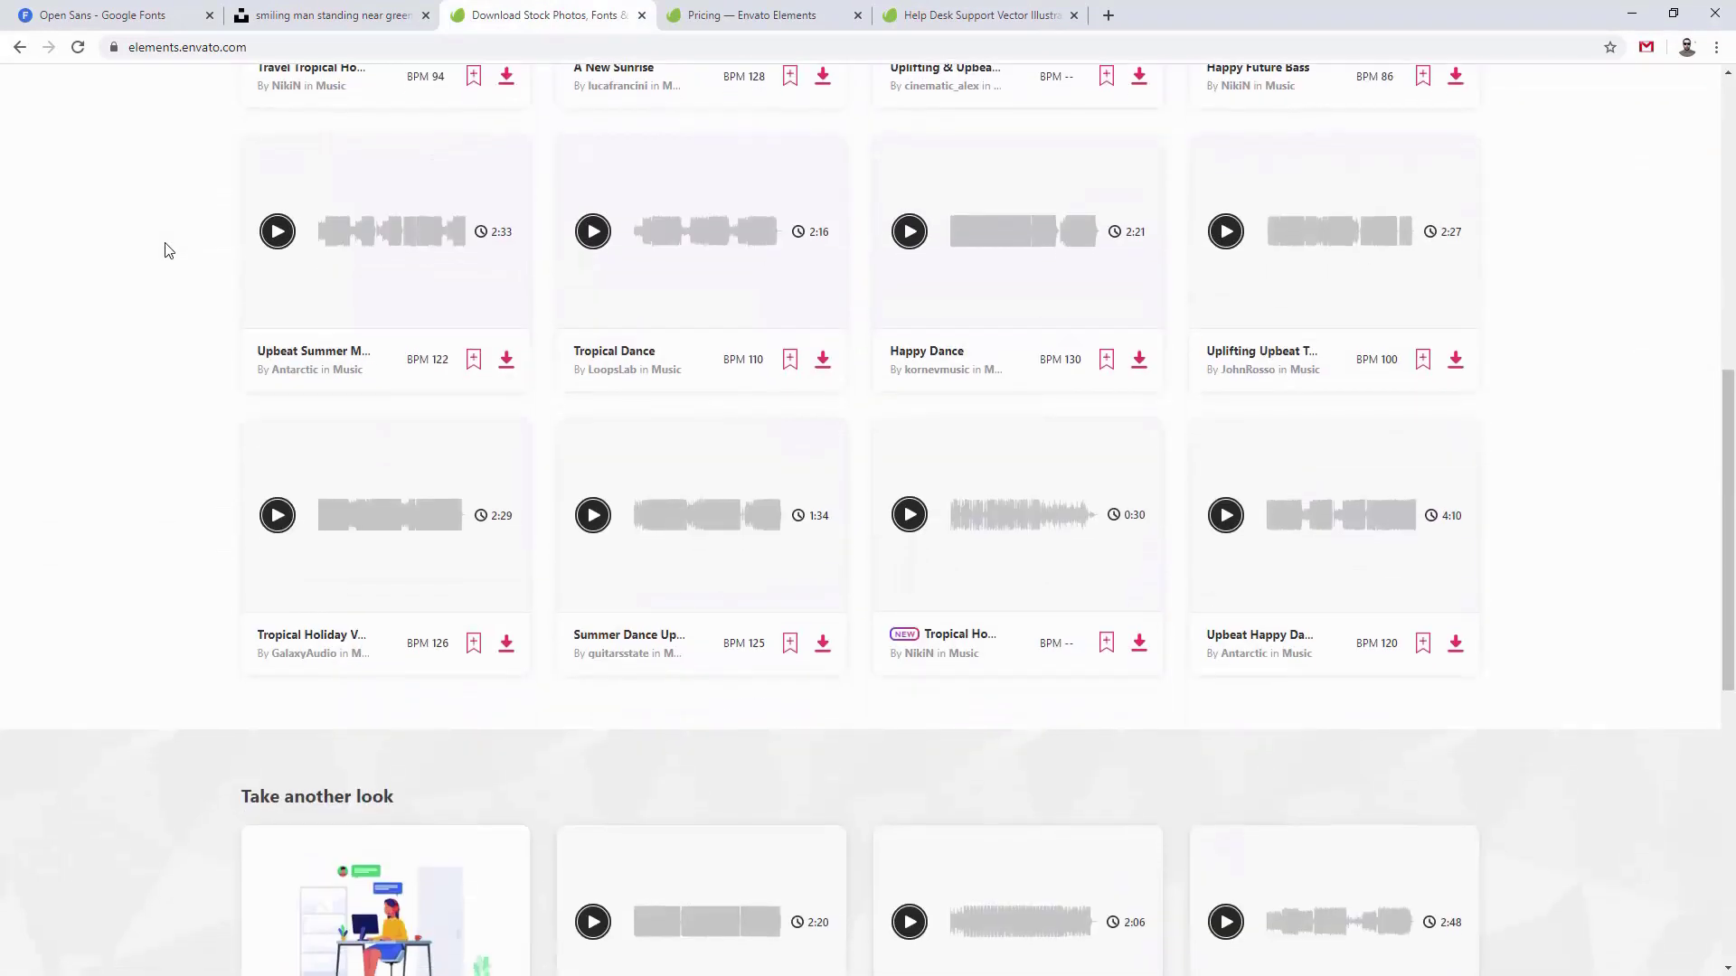
pyautogui.scroll(15, 163, 251)
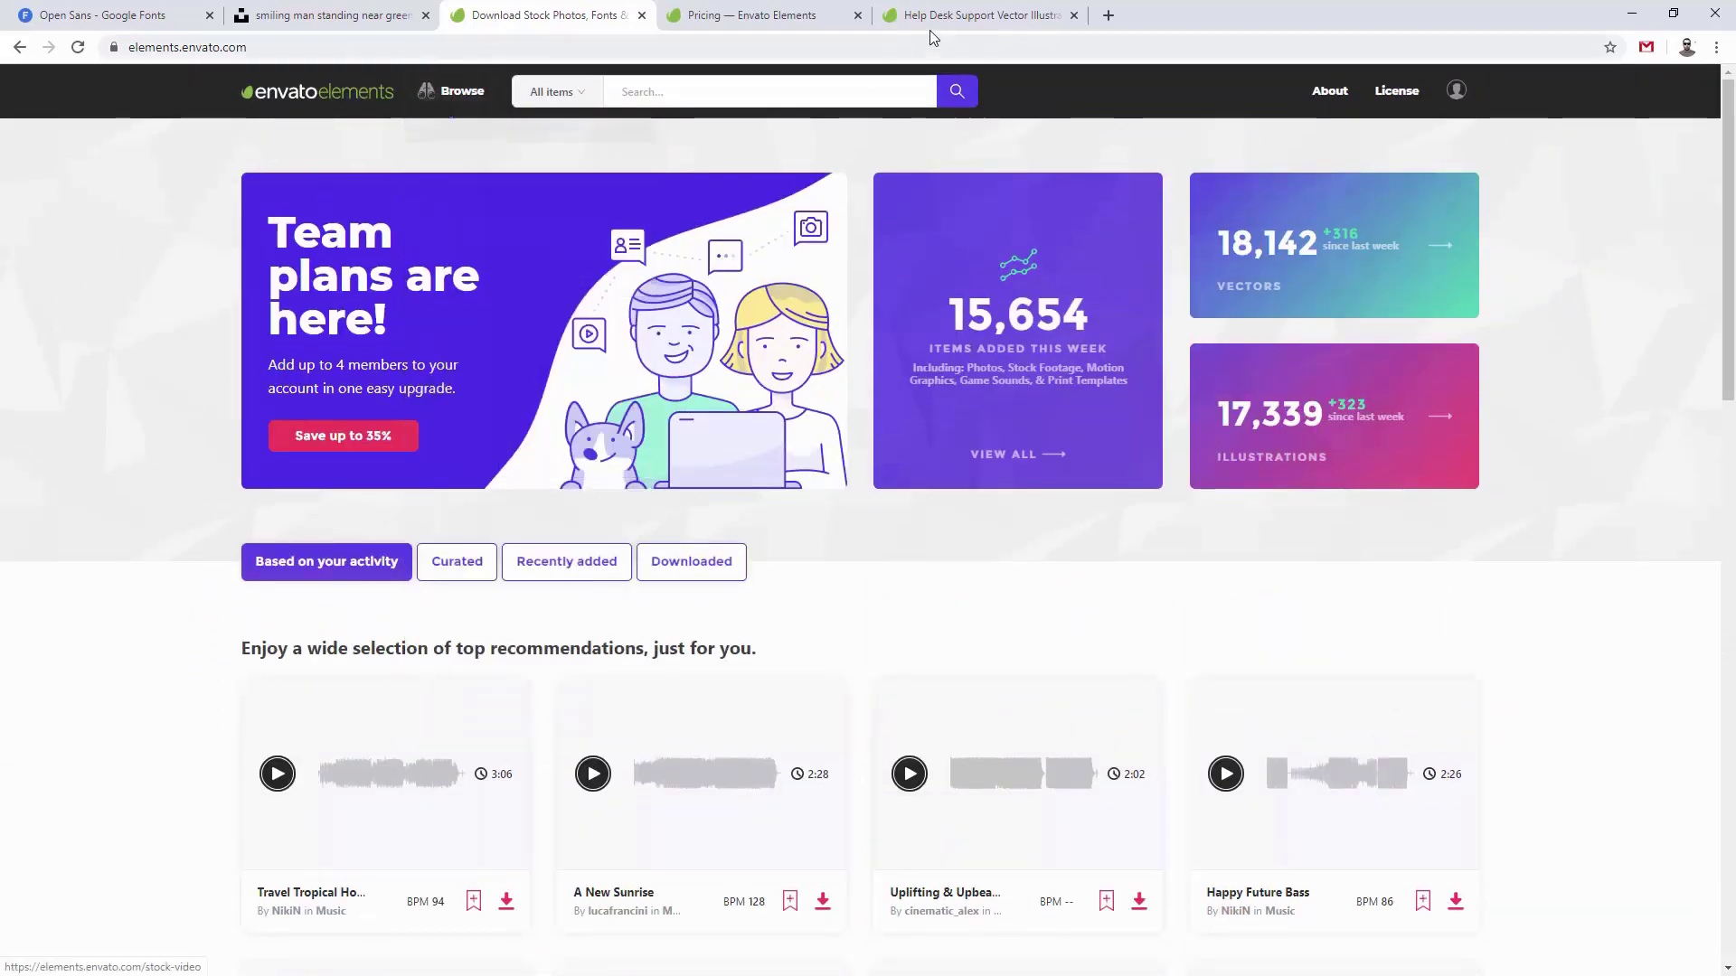
# Step: Return to the help desk illustration page and open its Graphics category in a separate browser tab
pyautogui.click(909, 12)
pyautogui.scroll(3, 628, 480)
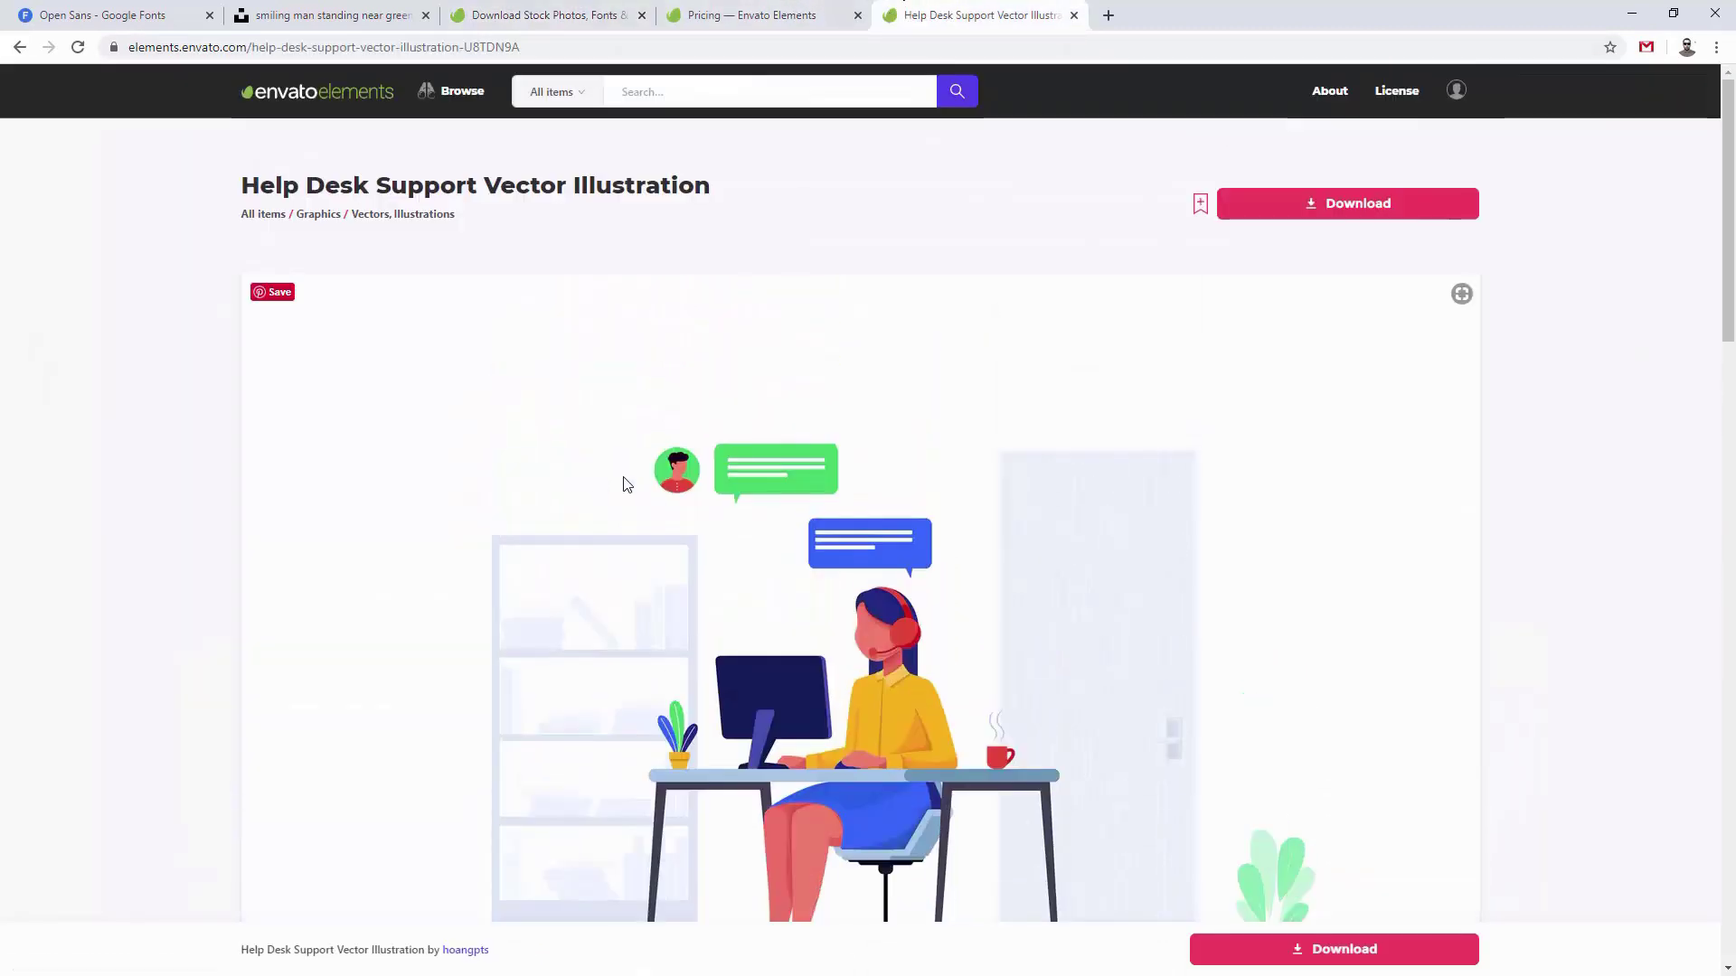
pyautogui.rightClick(316, 217)
pyautogui.click(379, 237)
pyautogui.click(1211, 14)
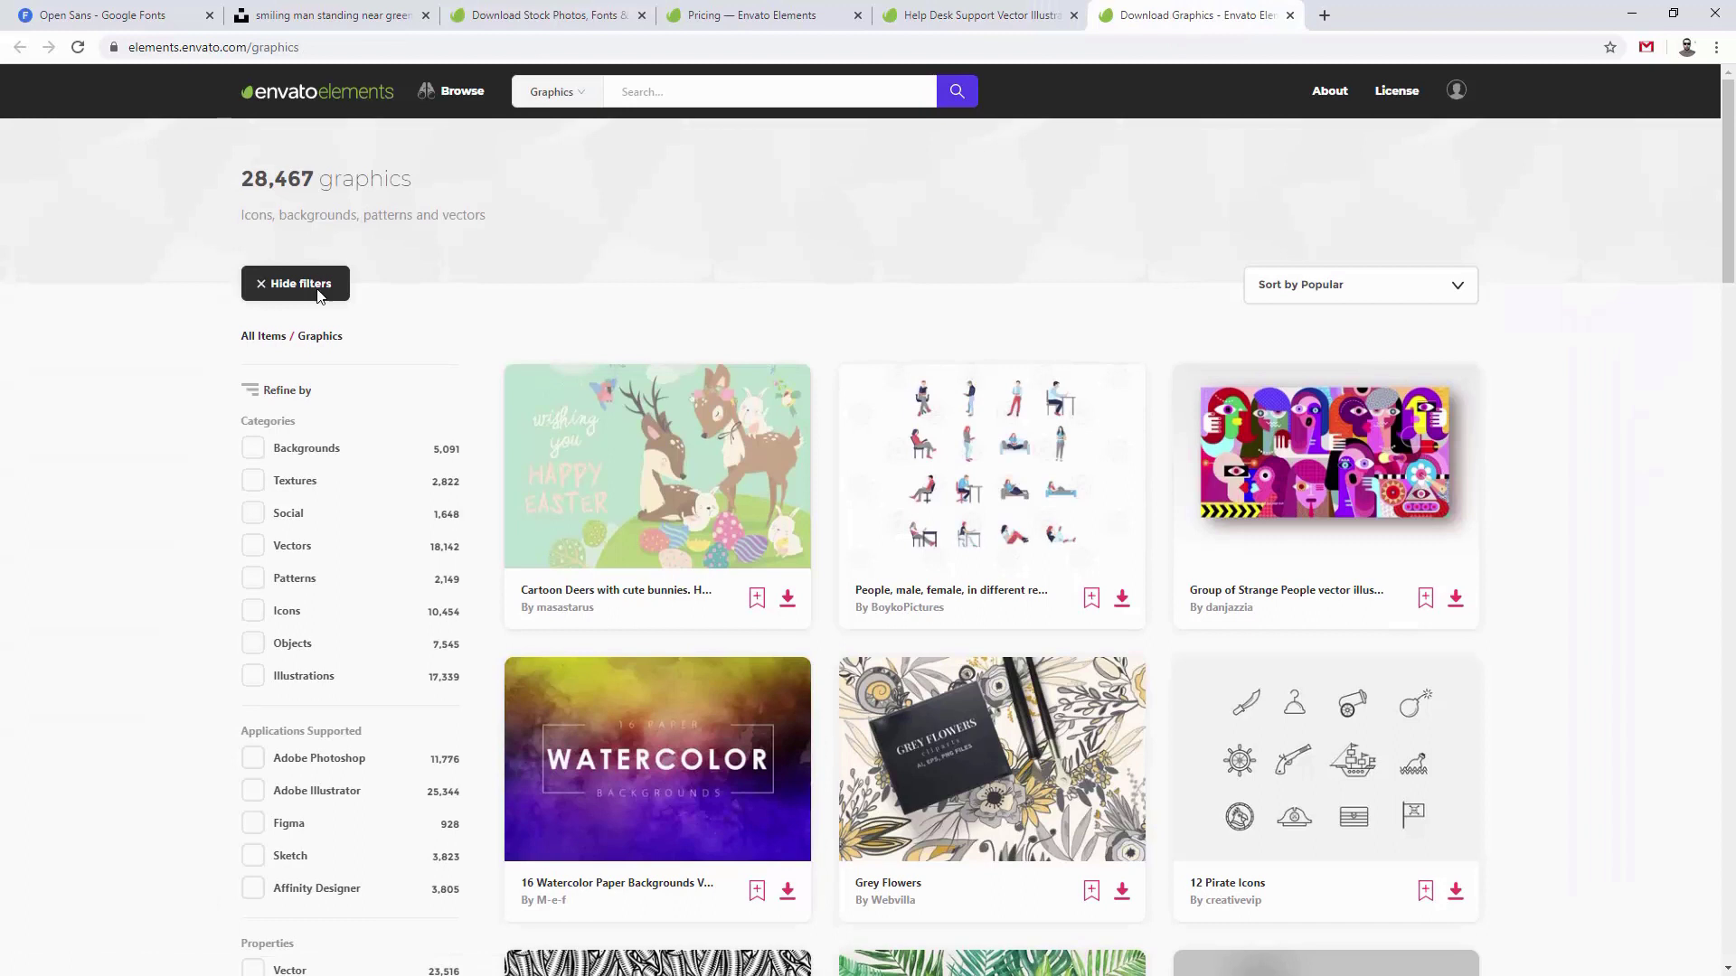
# Step: Filter the graphics by the Illustrations category, browse the results, and close that browser tab
pyautogui.click(253, 678)
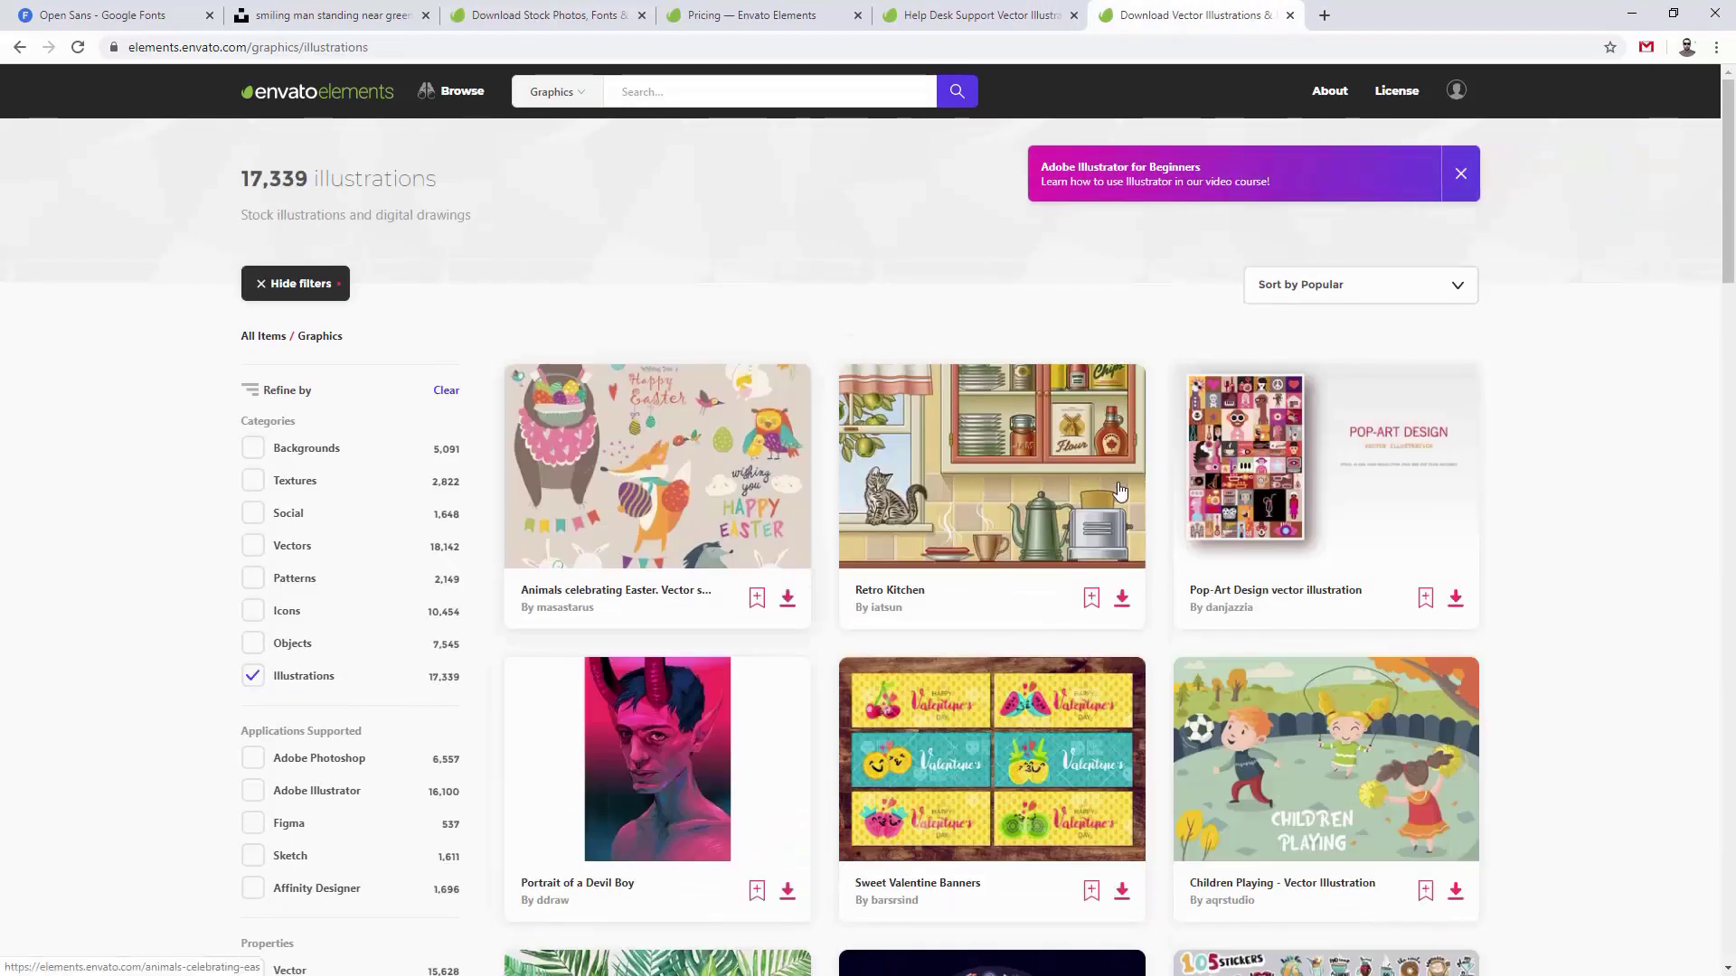
pyautogui.scroll(-3, 1227, 512)
pyautogui.scroll(-8, 1228, 512)
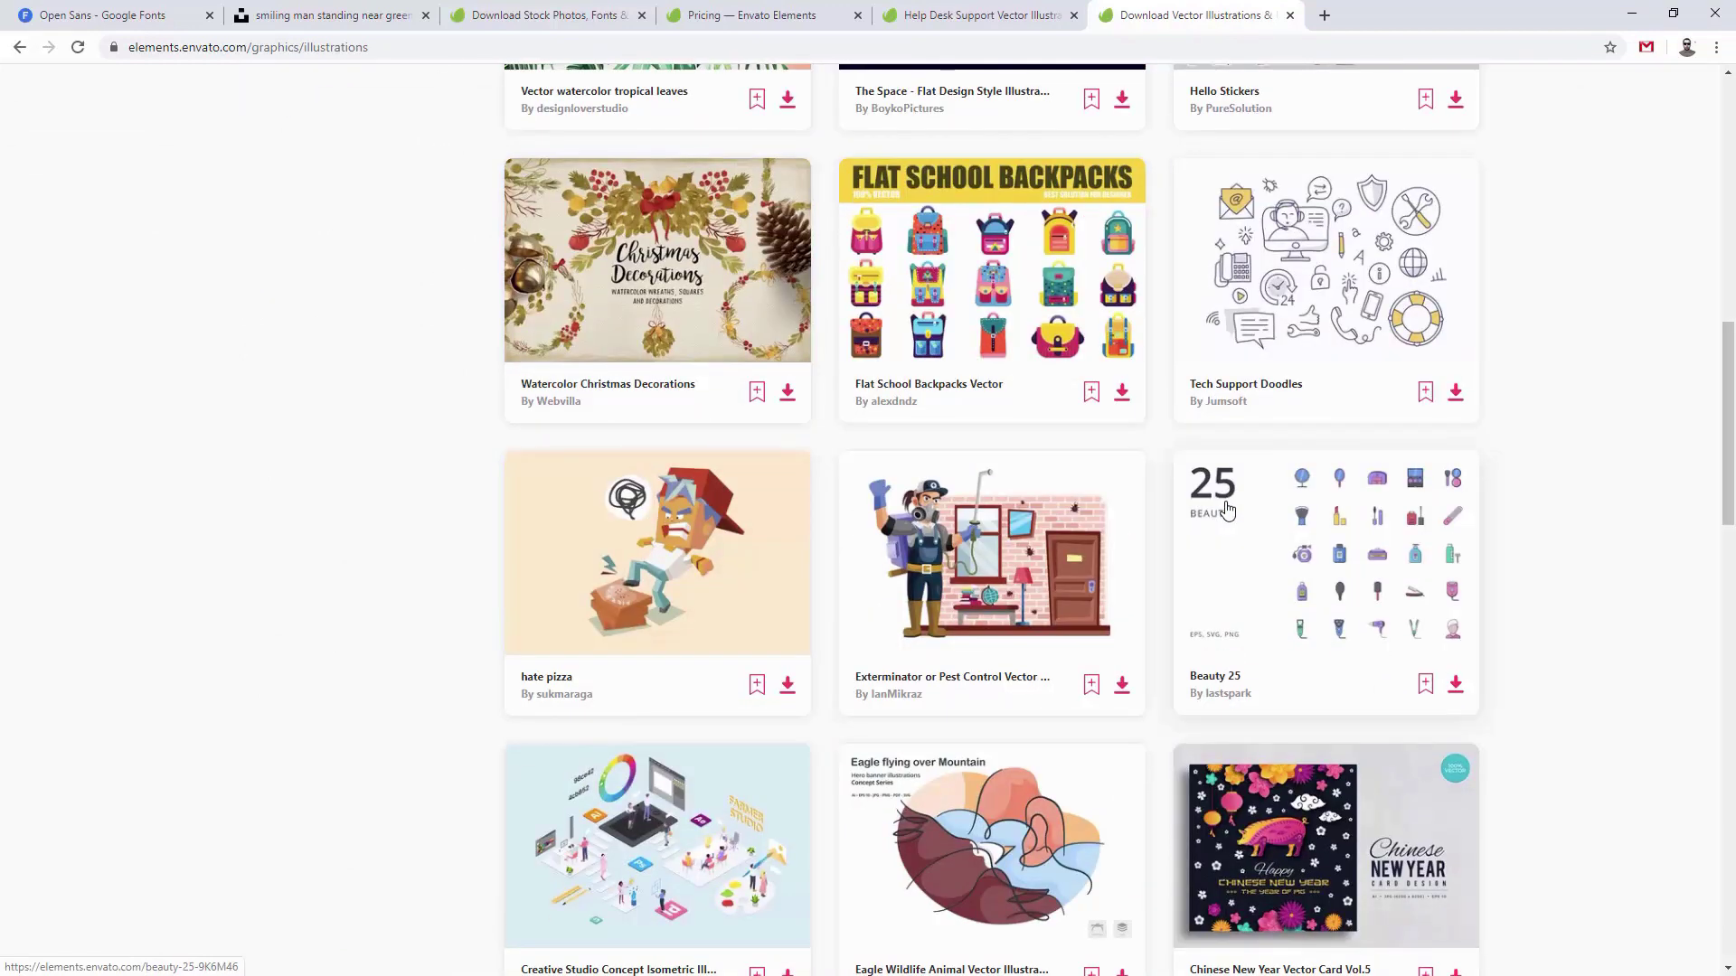
pyautogui.scroll(-1, 1227, 512)
pyautogui.scroll(9, 1227, 512)
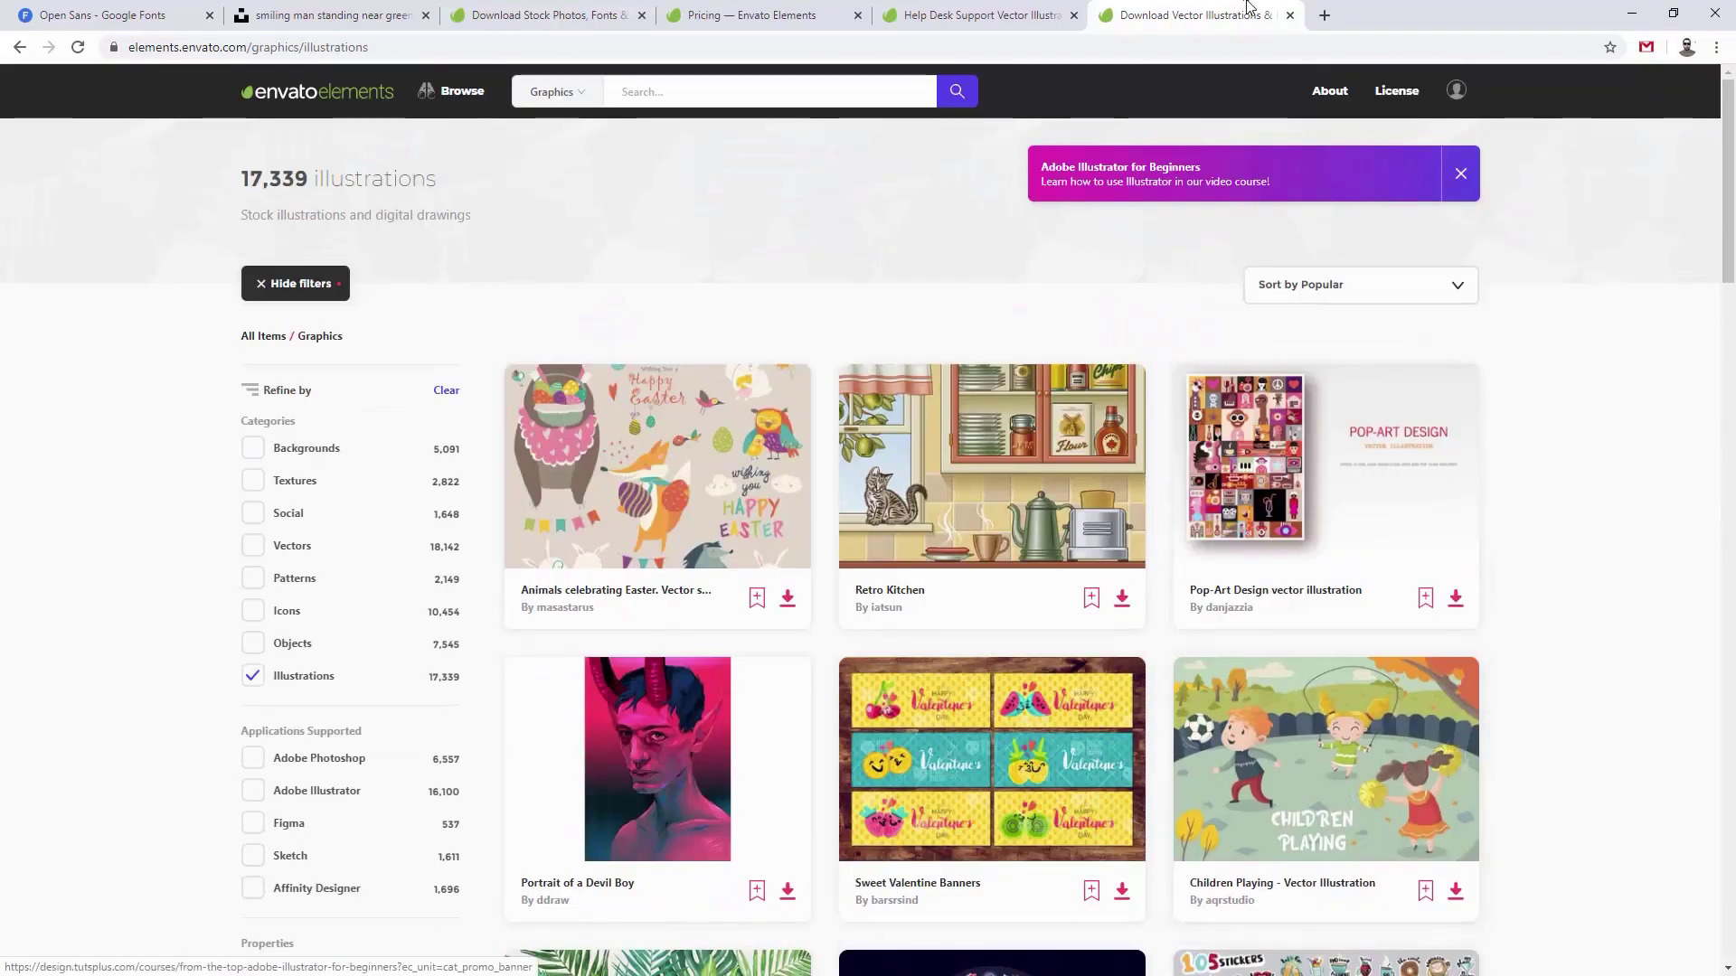
pyautogui.click(1289, 18)
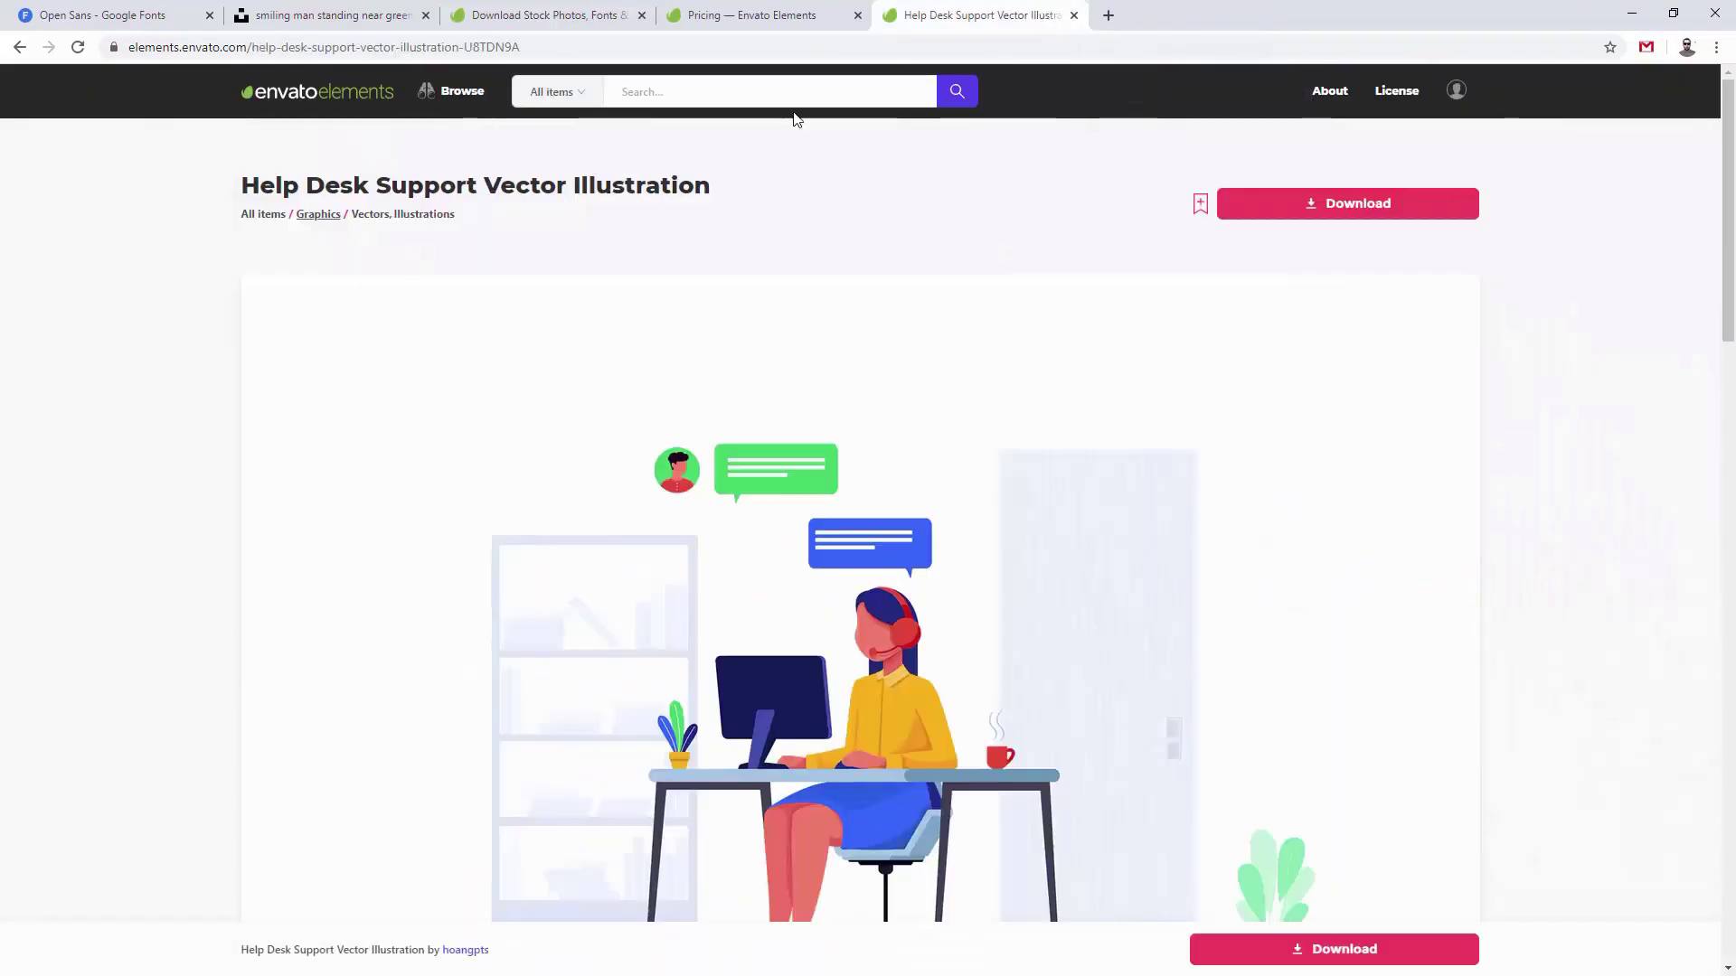
# Step: Review the Individuals, Teams and Enterprise plans on the Envato Elements pricing page, highlighting the Individuals price
pyautogui.click(790, 8)
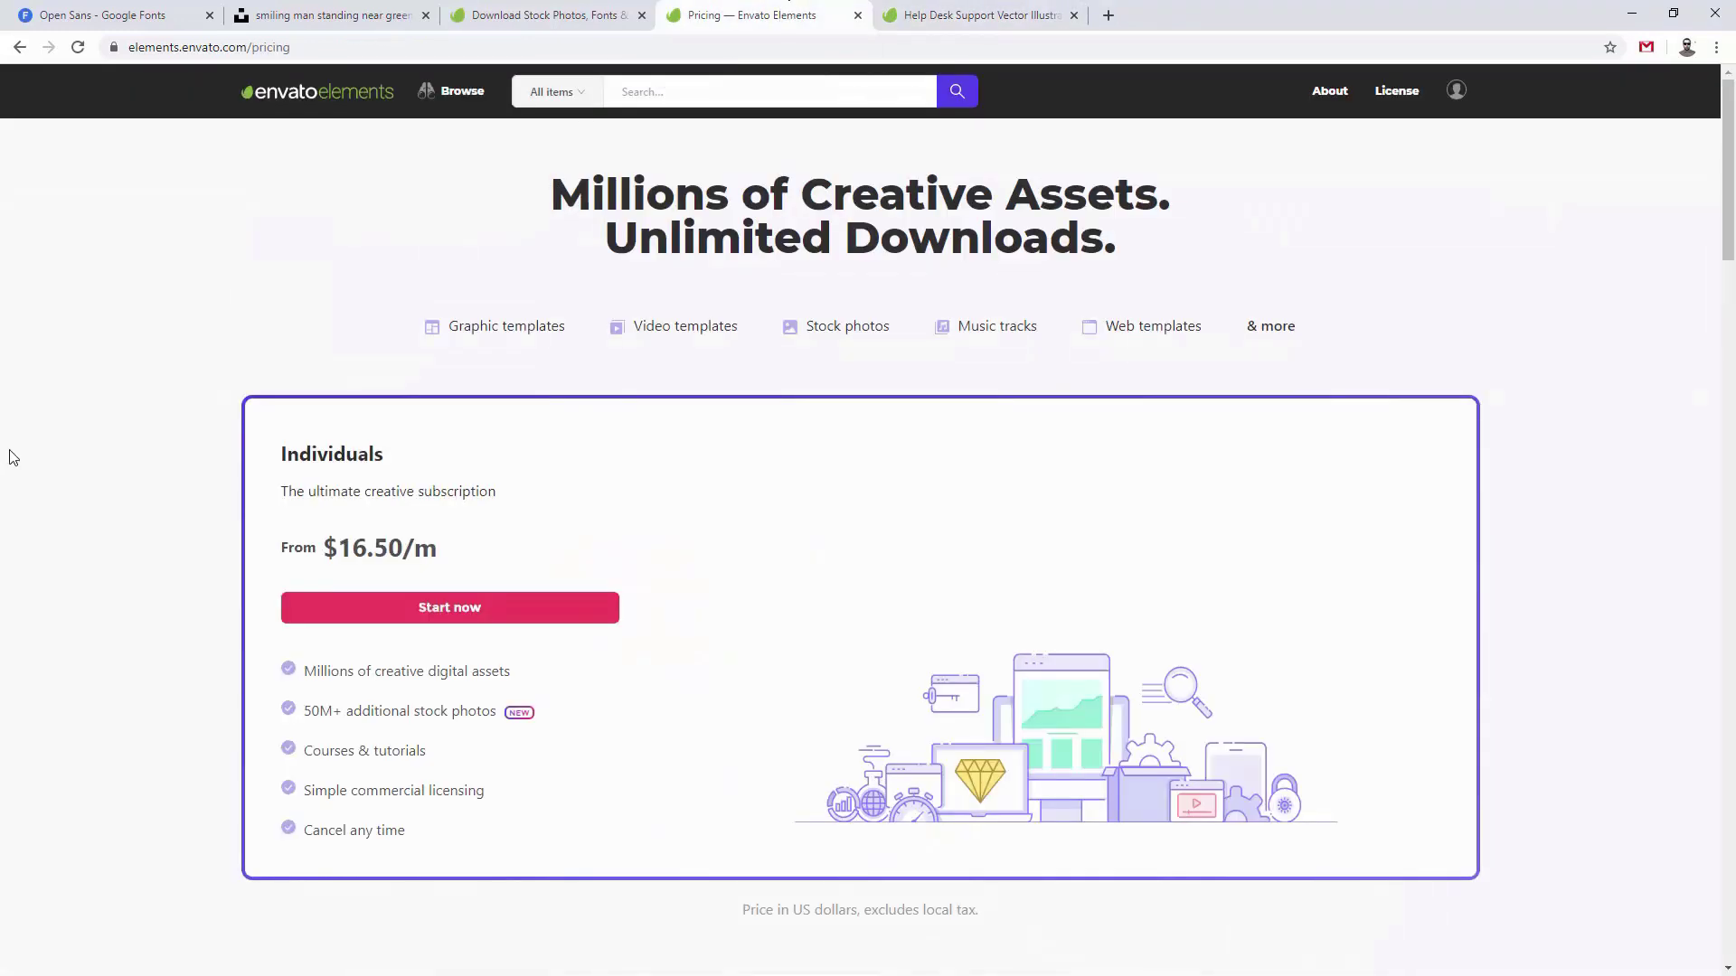
pyautogui.moveTo(440, 555); pyautogui.dragTo(282, 552)
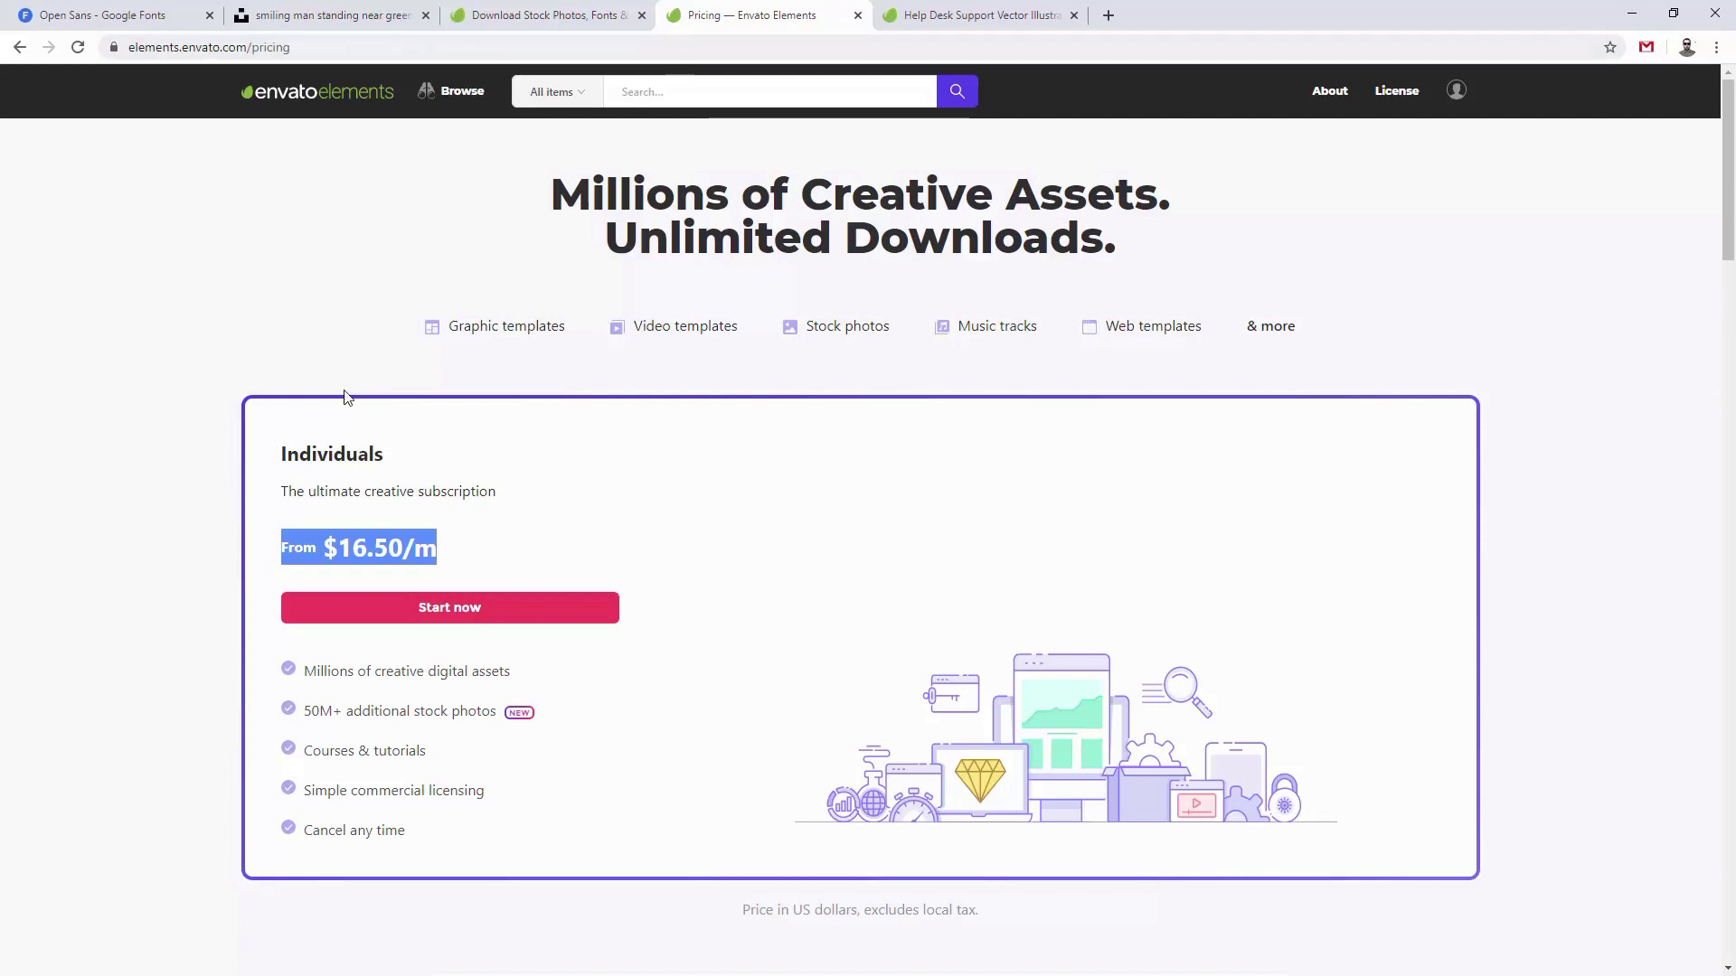
pyautogui.scroll(-10, 283, 457)
pyautogui.scroll(-2, 283, 450)
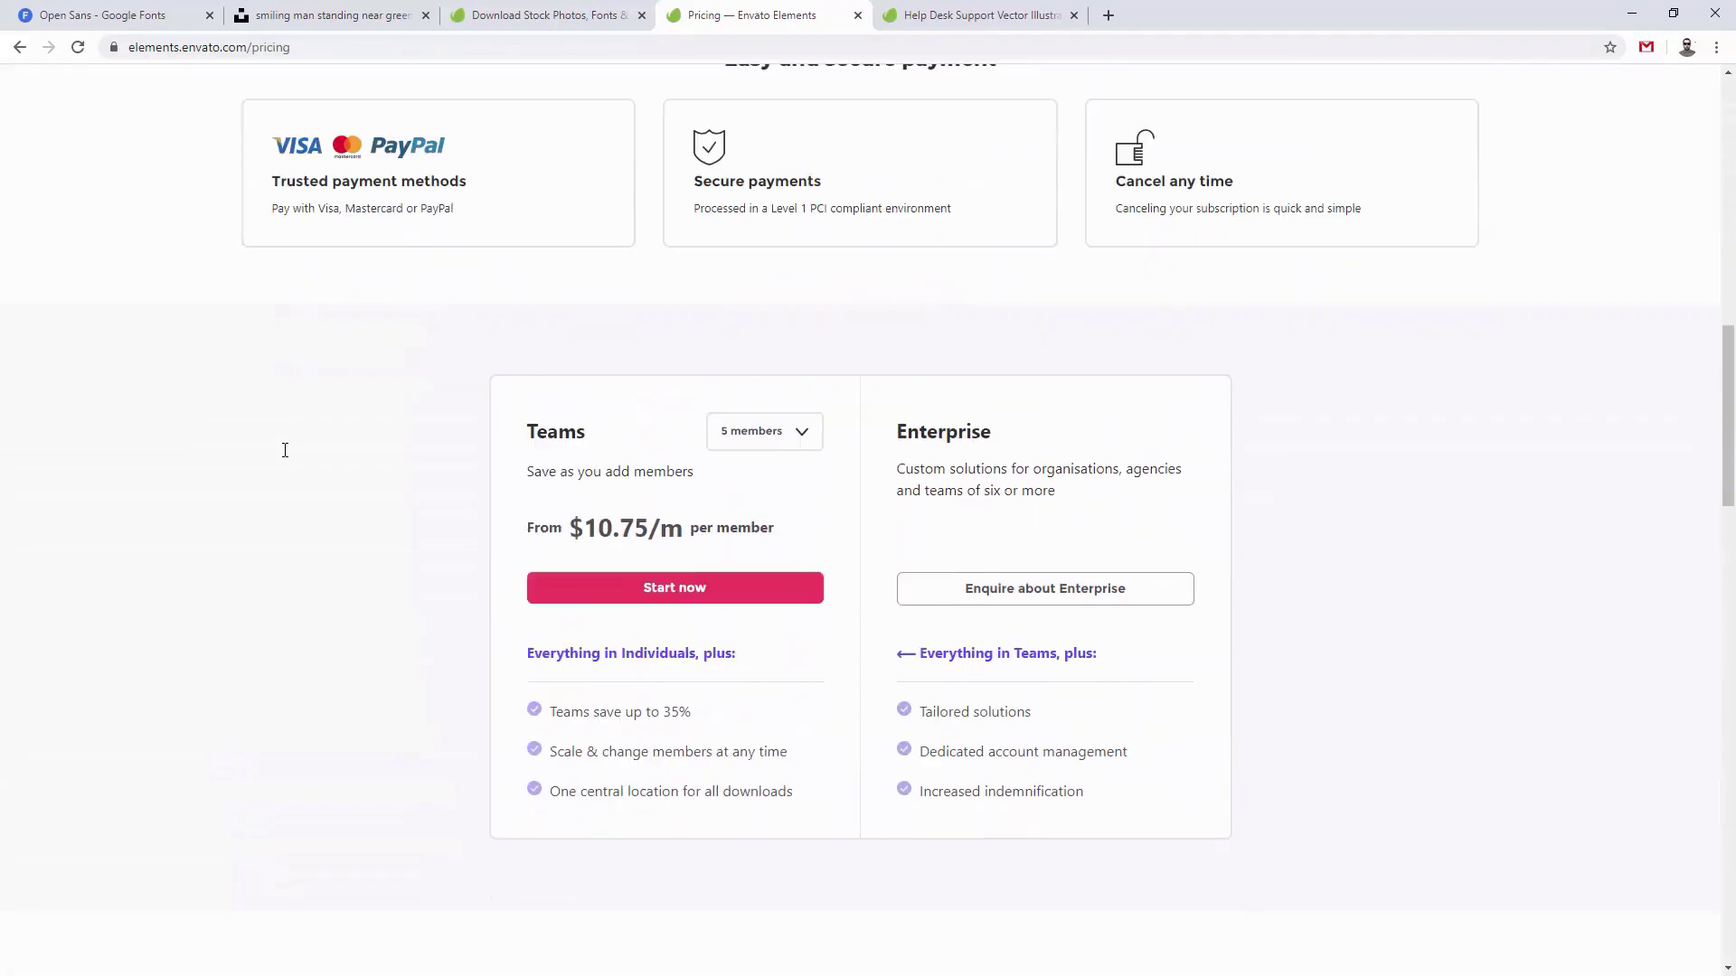
pyautogui.scroll(13, 286, 570)
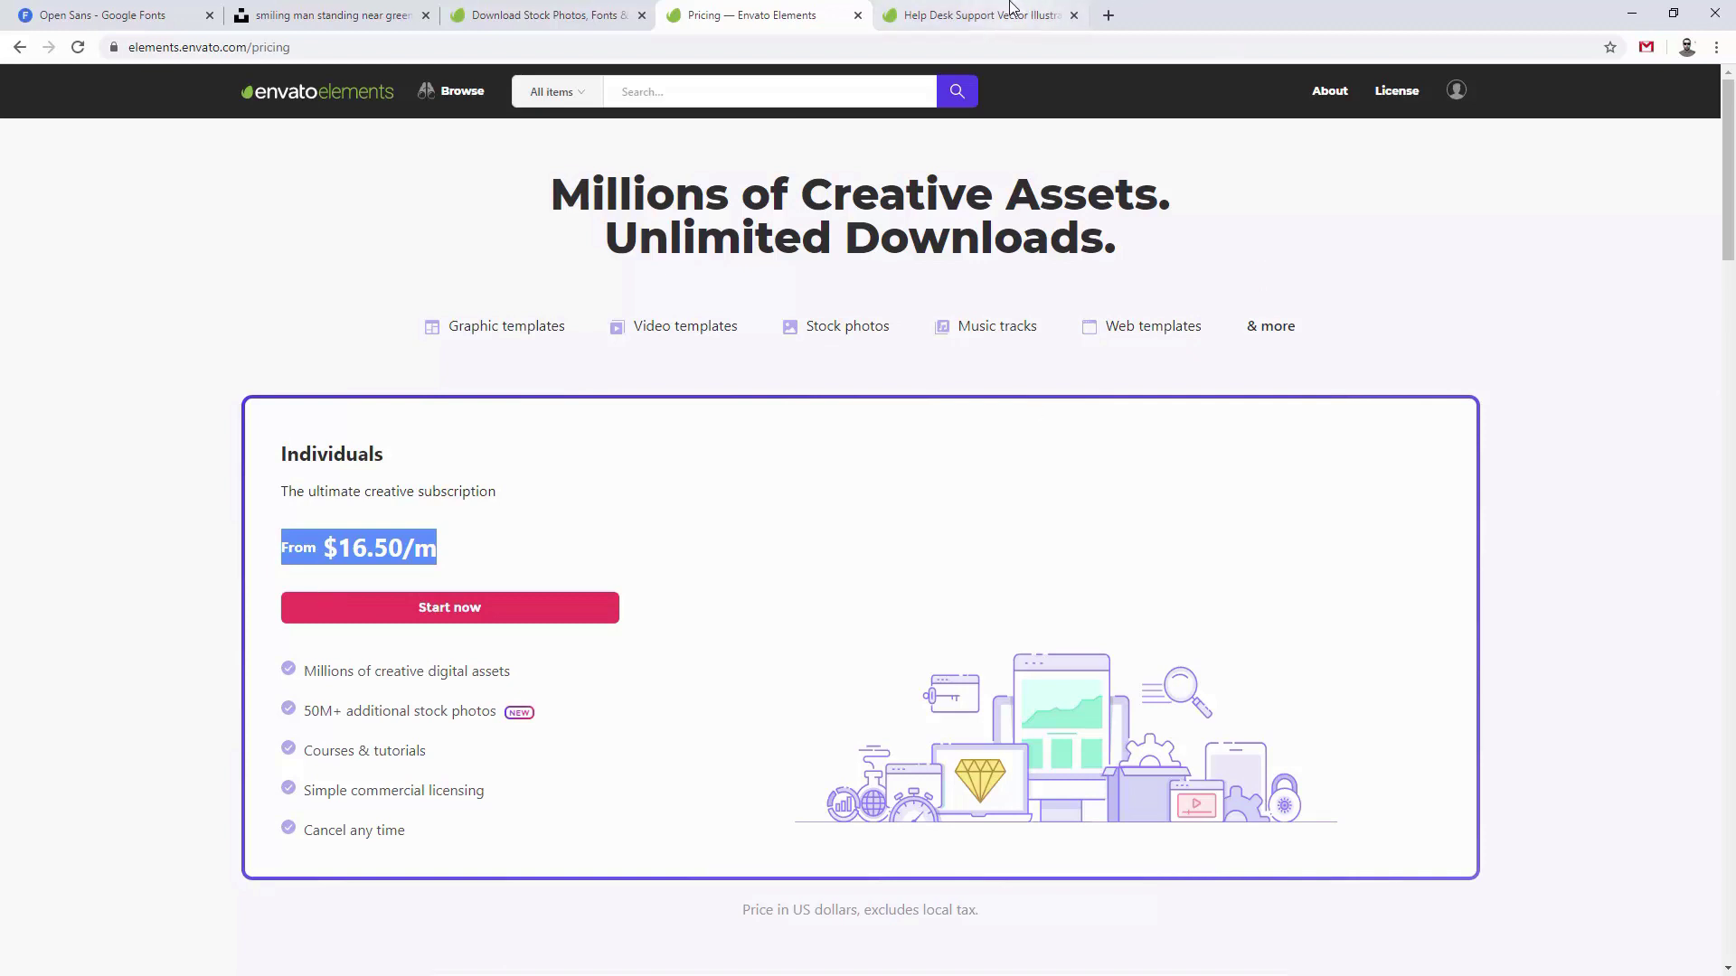
# Step: Download the Help Desk Support Vector Illustration, adding it to the existing project You Tube Dashboard Video
pyautogui.click(994, 13)
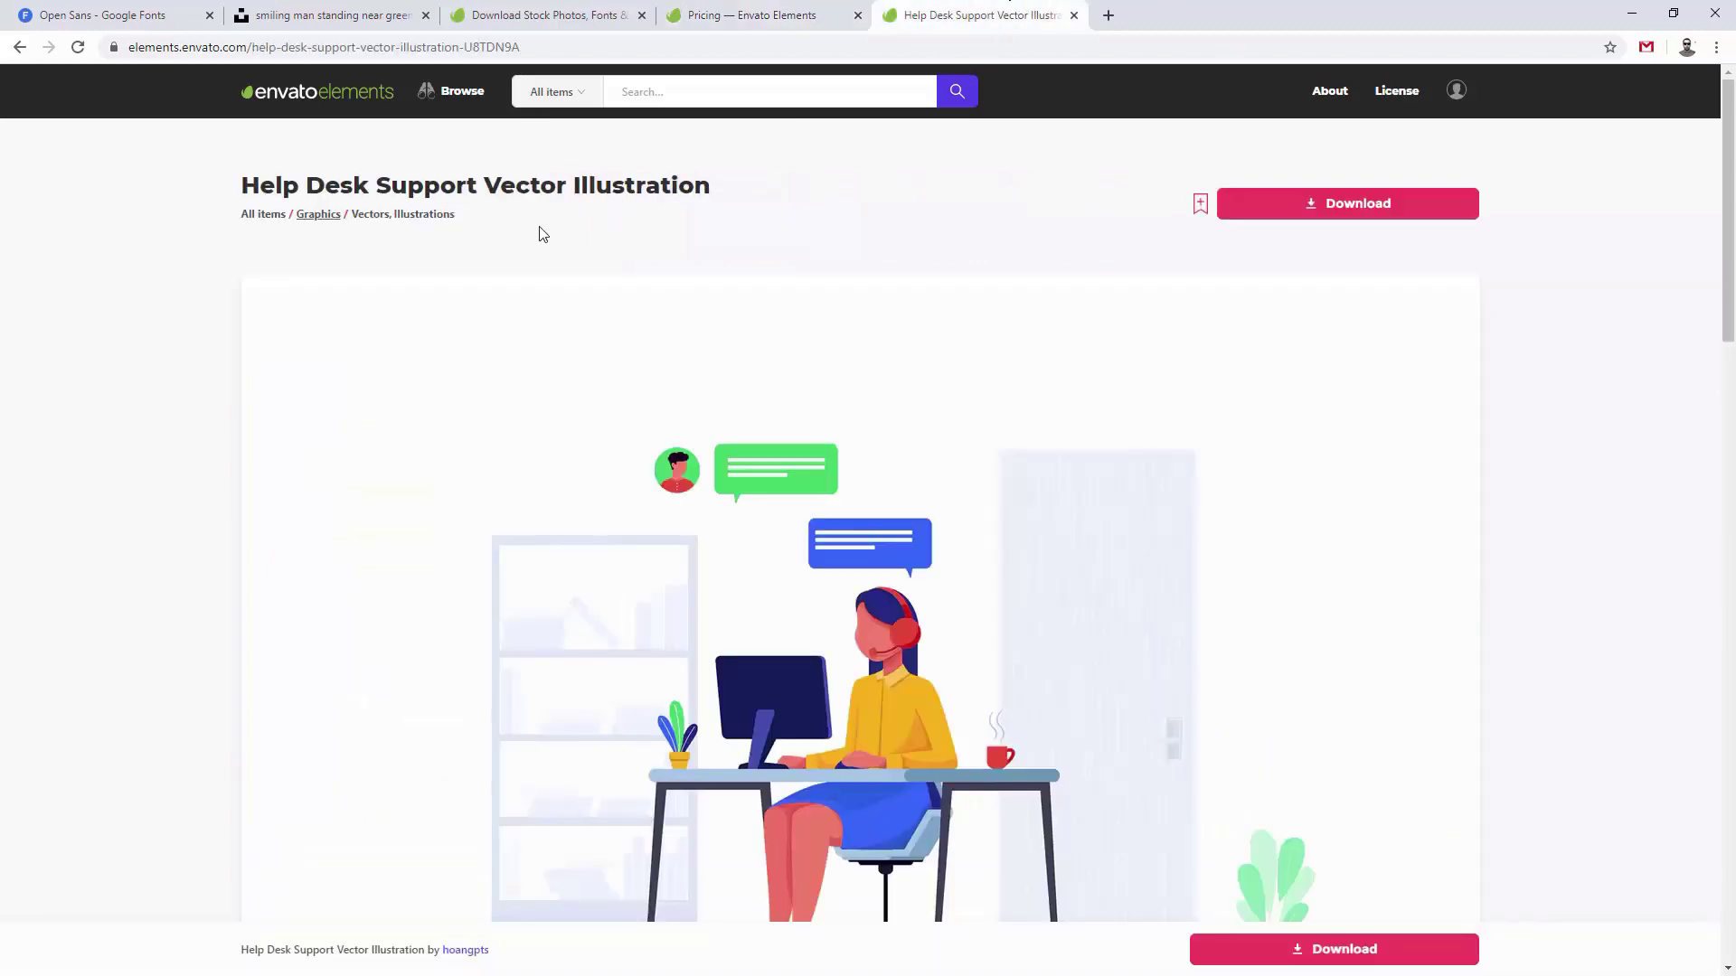
pyautogui.click(1373, 203)
pyautogui.click(811, 349)
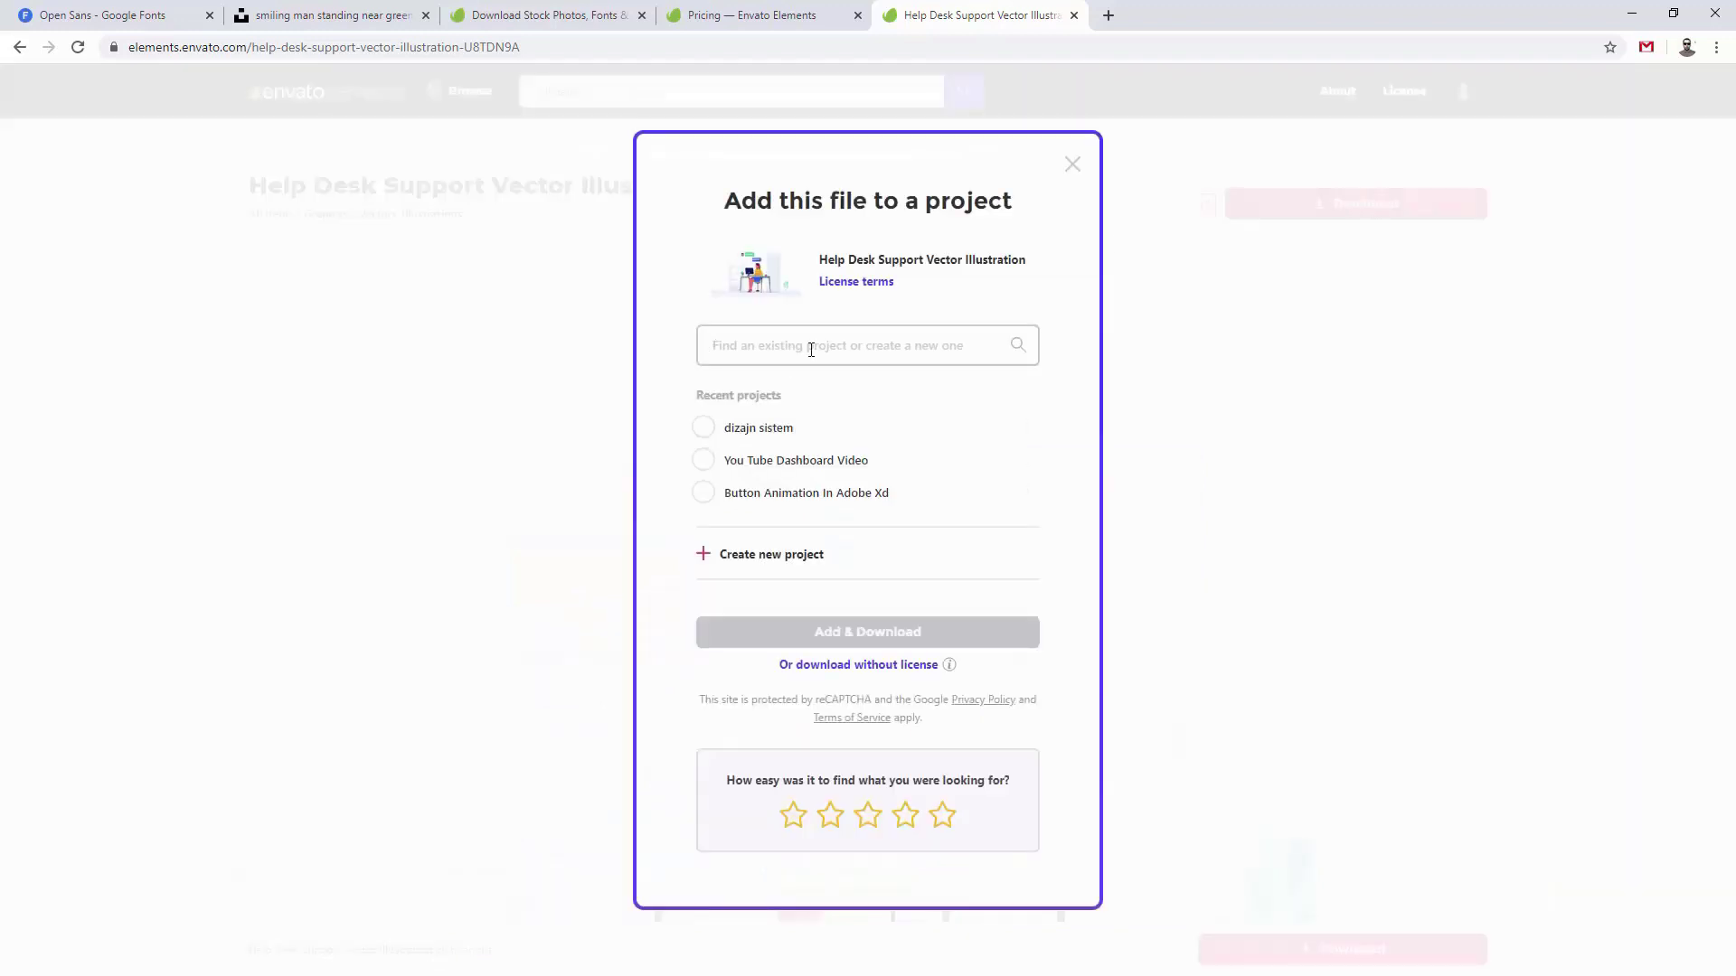
pyautogui.write('You ')
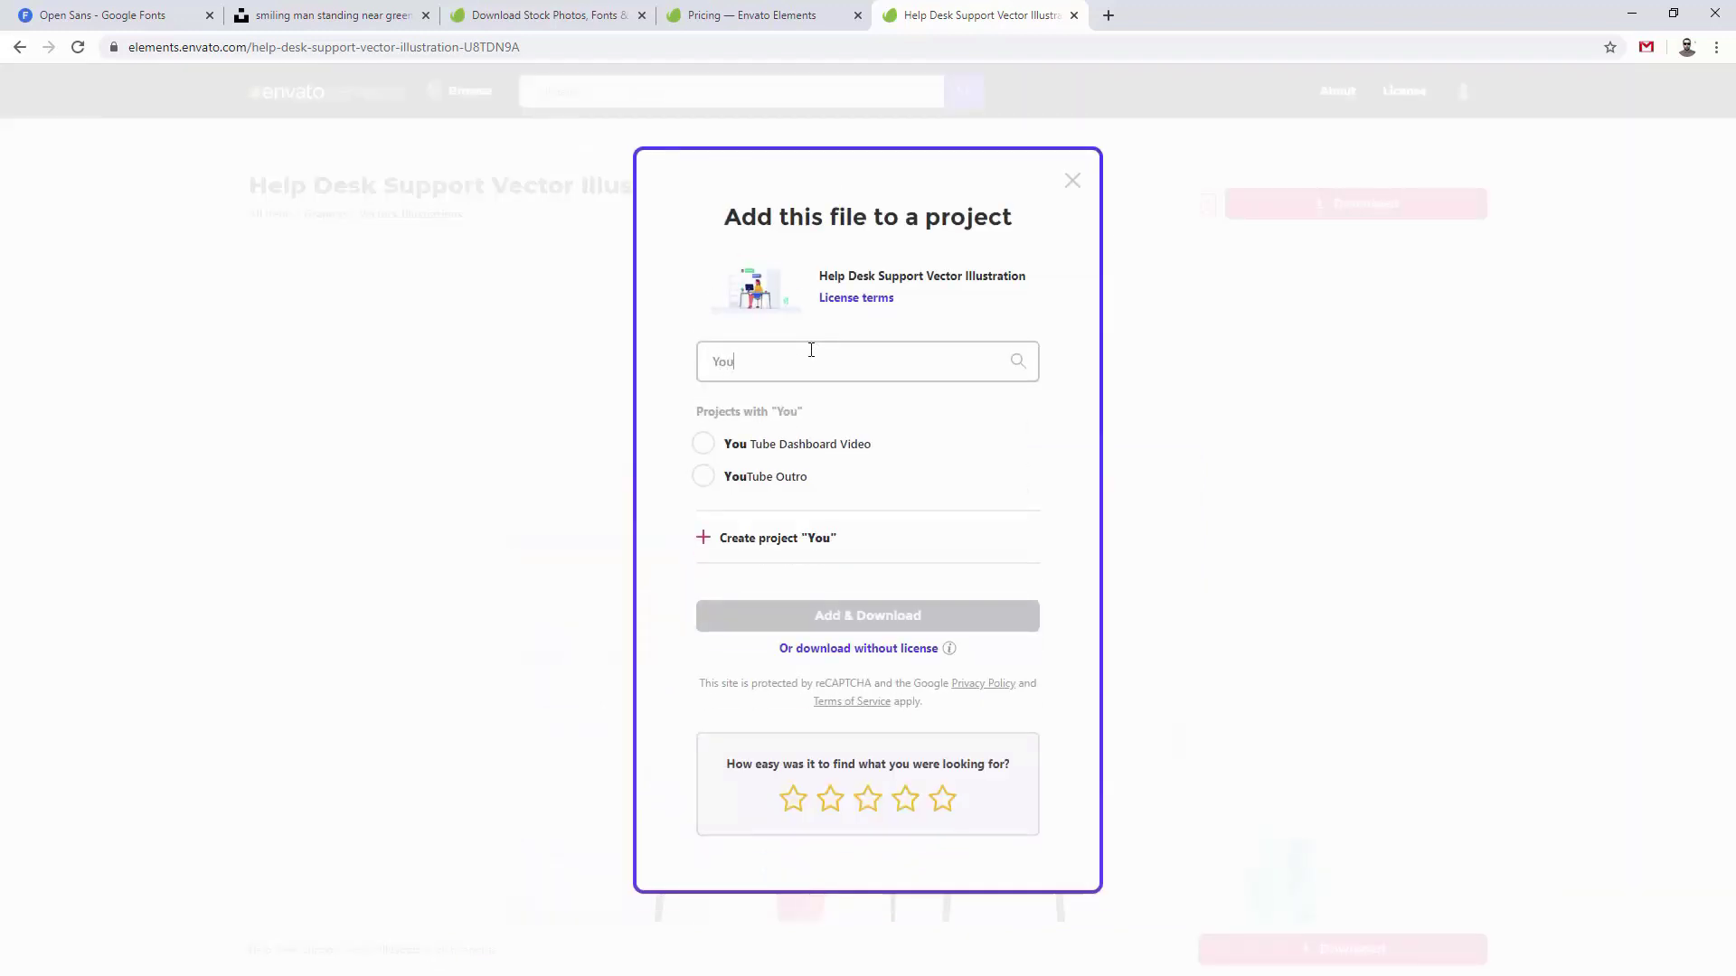
pyautogui.write('Tube Vid')
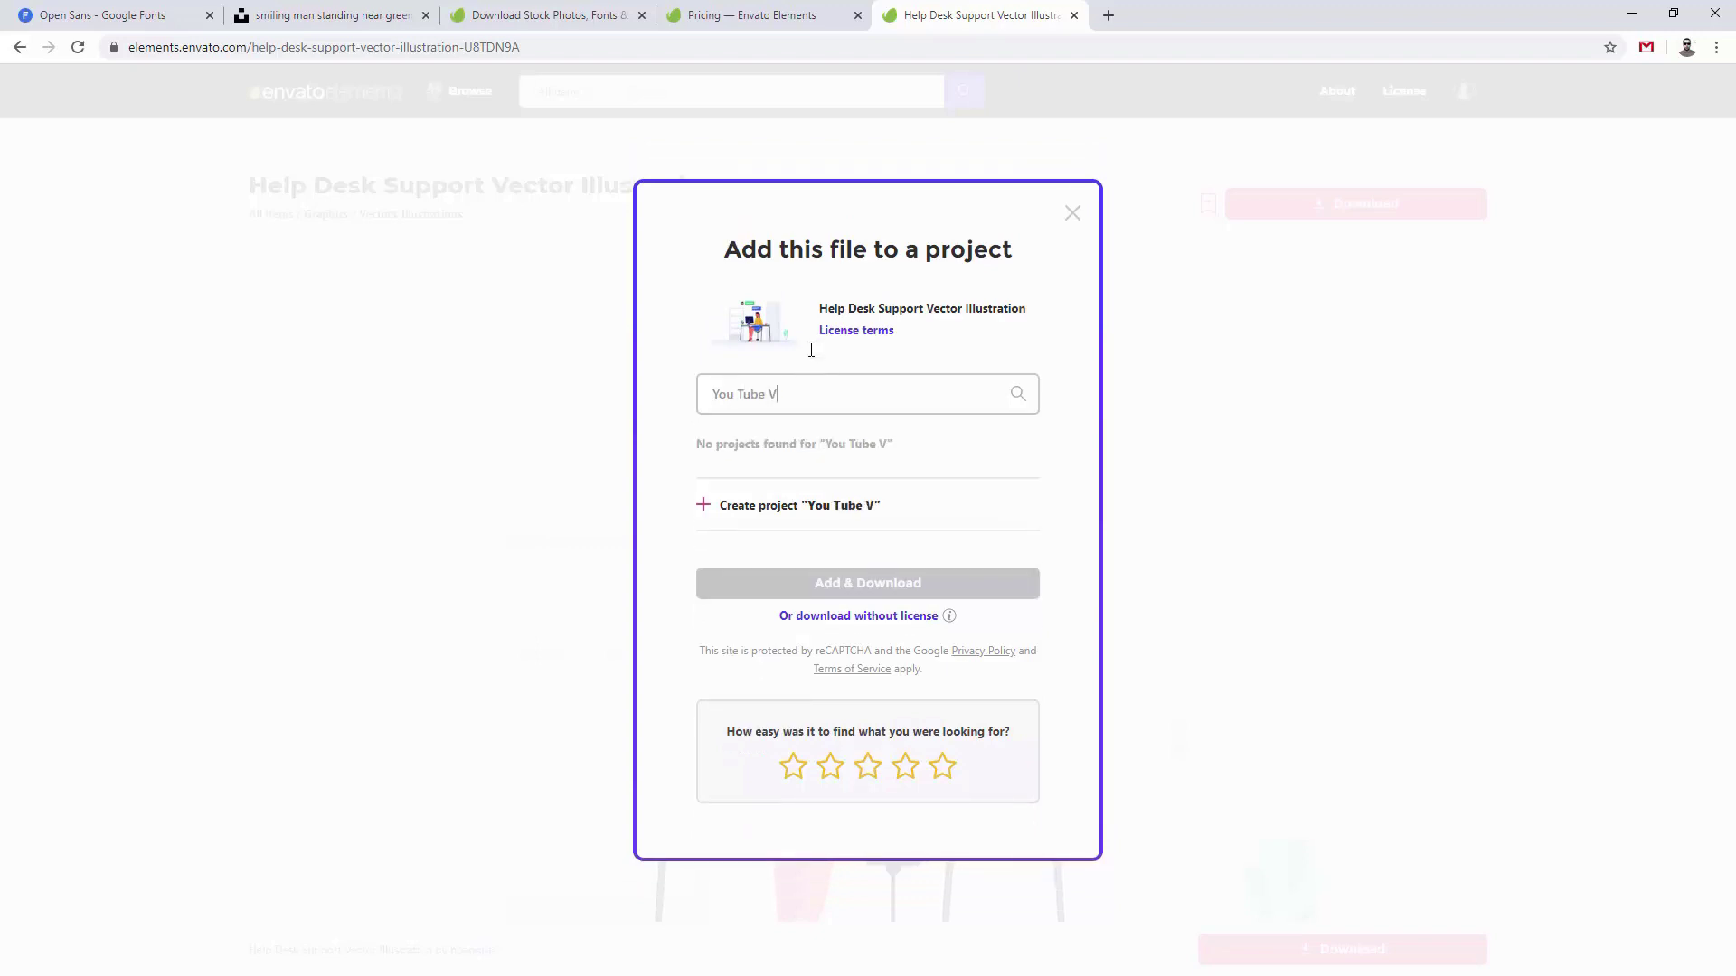
pyautogui.press('BackSpace')
pyautogui.press('BackSpace')
pyautogui.press('BackSpace')
pyautogui.press('BackSpace')
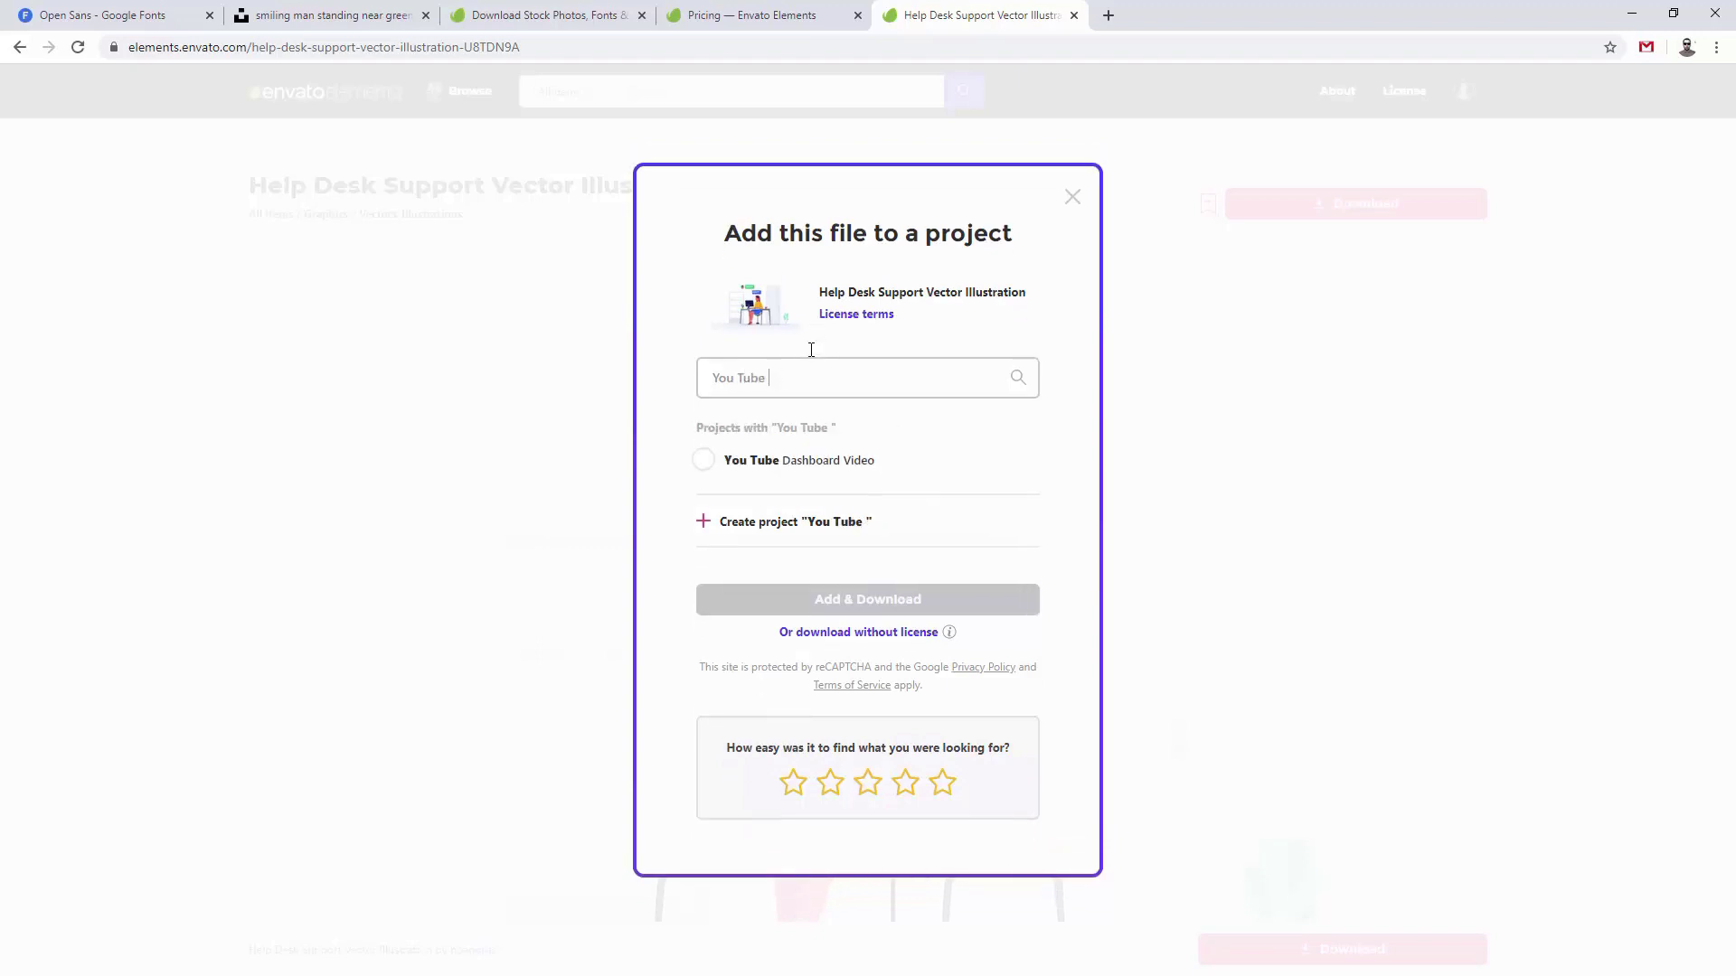
pyautogui.click(820, 467)
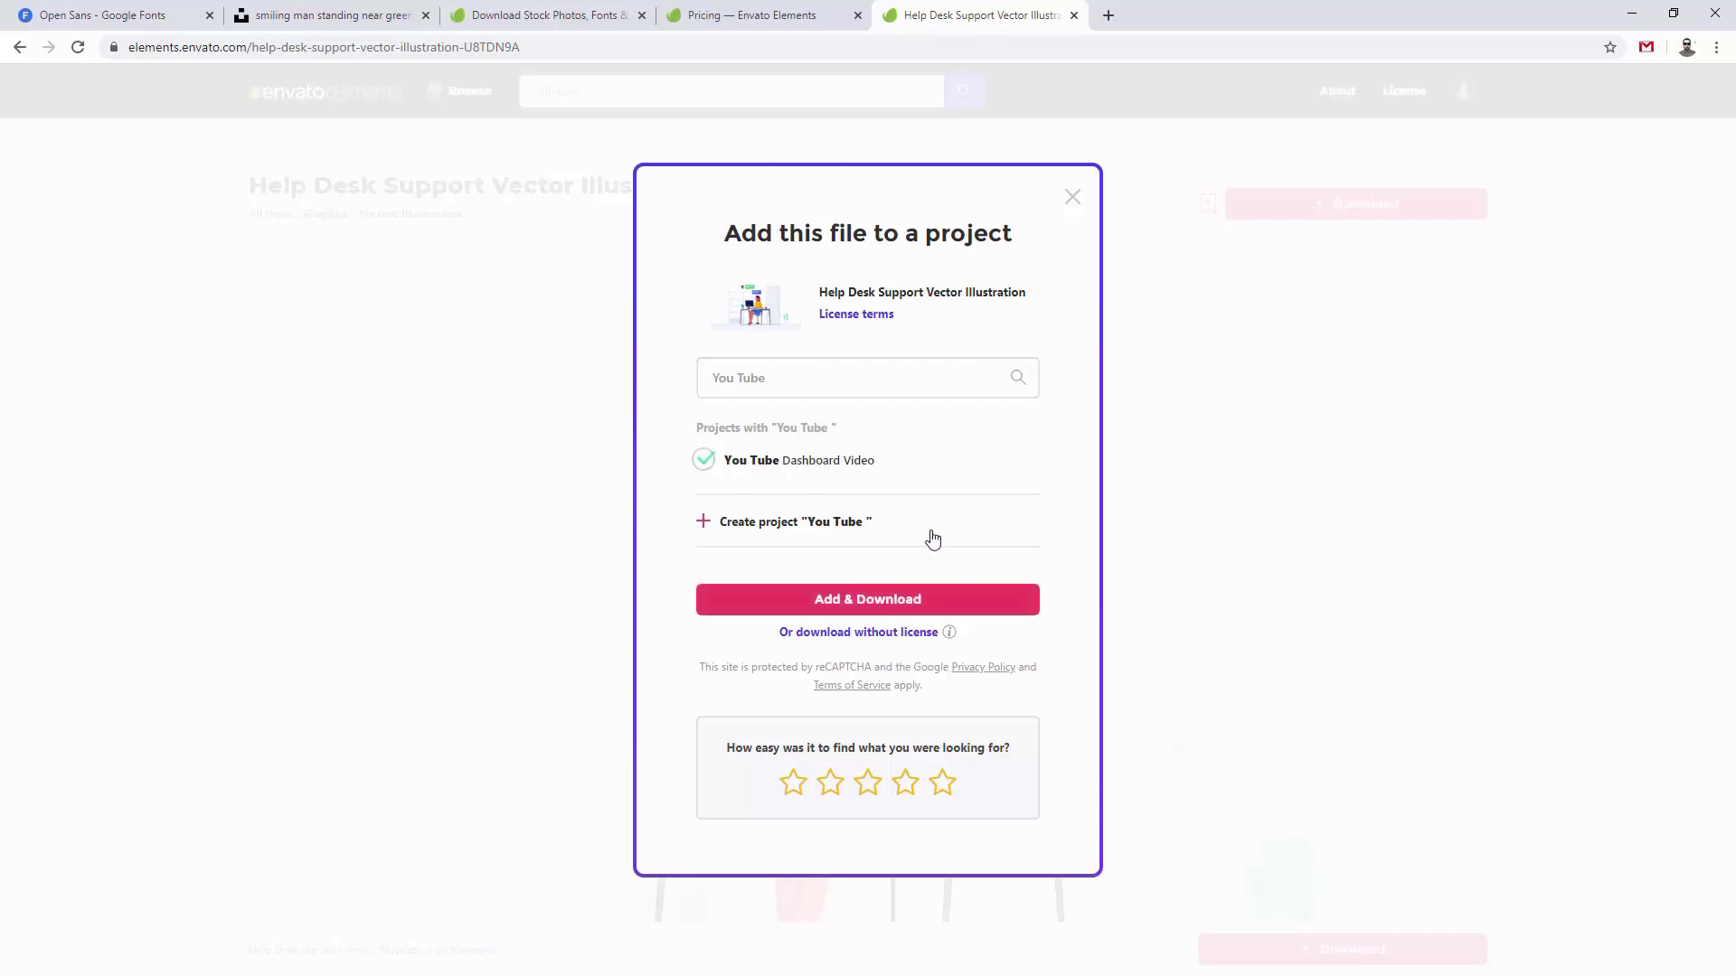
pyautogui.click(891, 610)
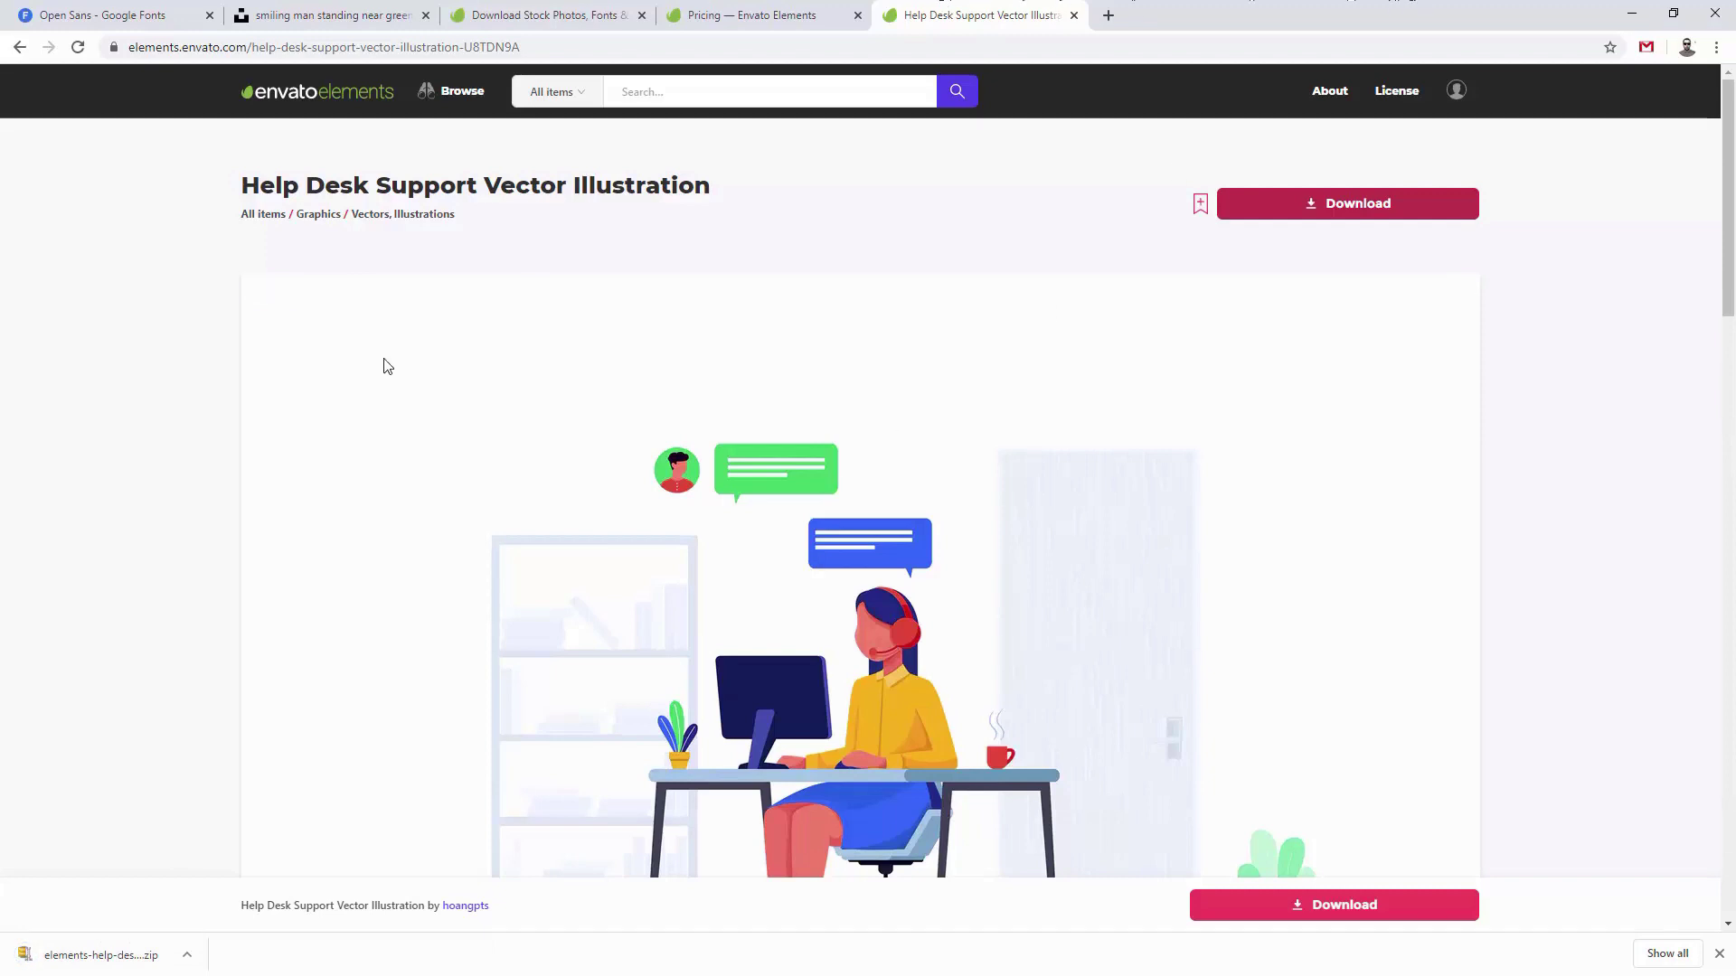
pyautogui.scroll(-2, 217, 456)
pyautogui.scroll(-1, 217, 457)
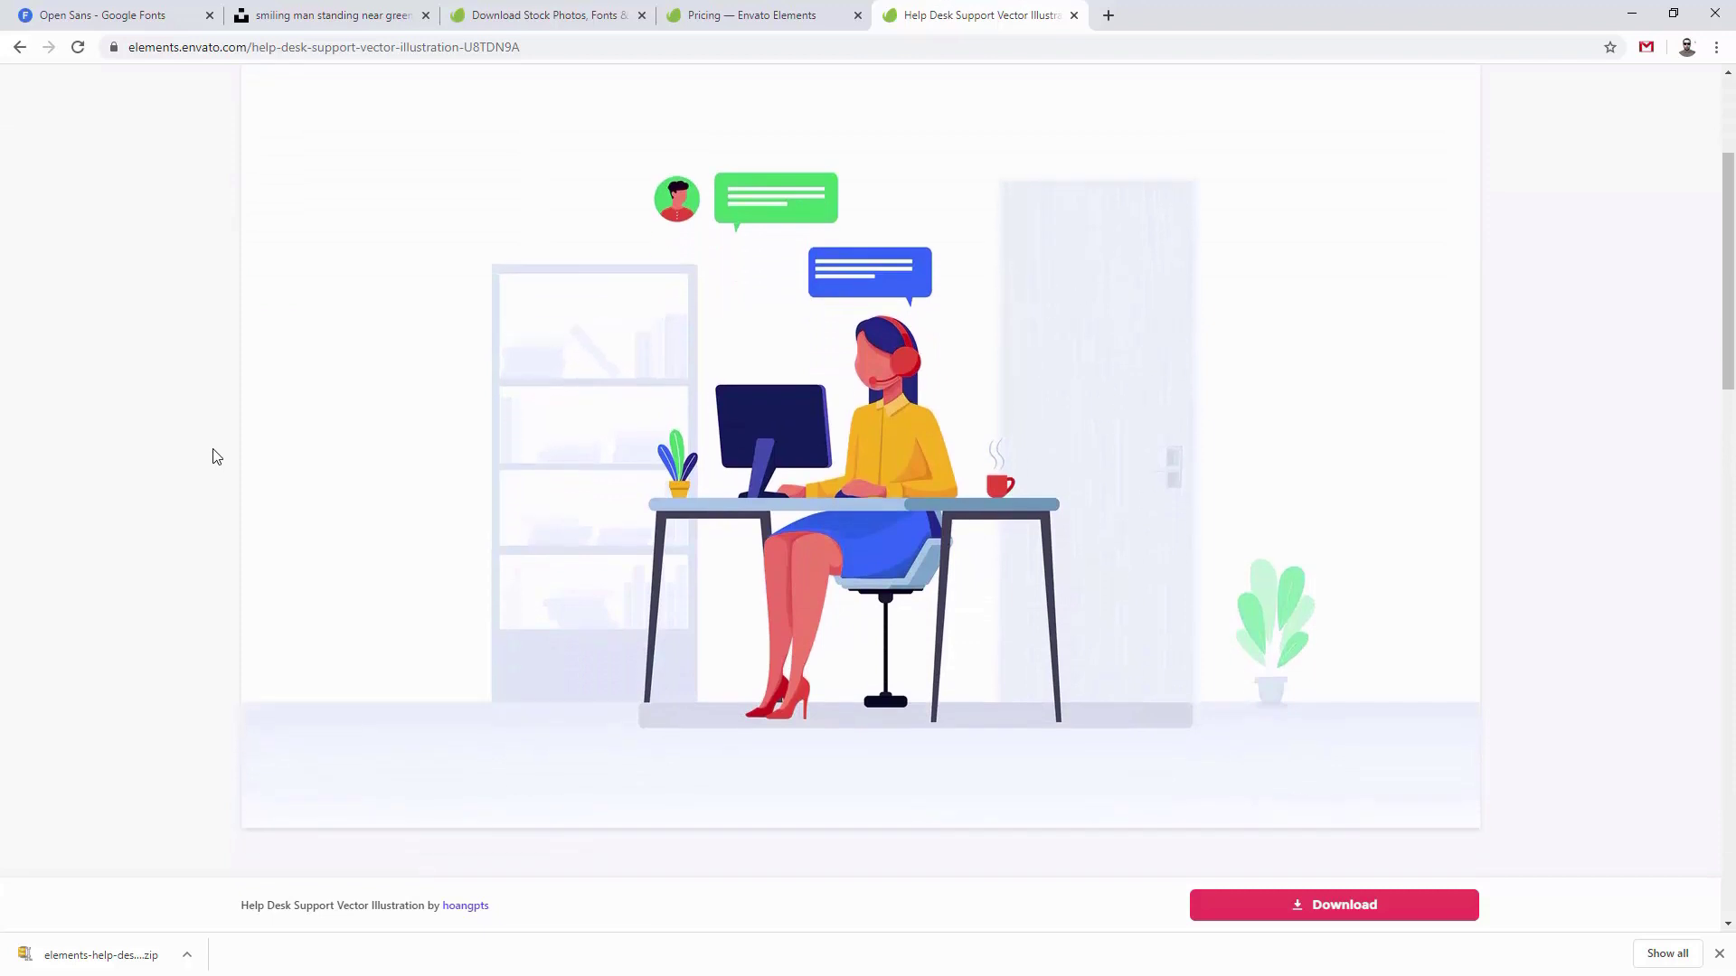
pyautogui.scroll(3, 217, 457)
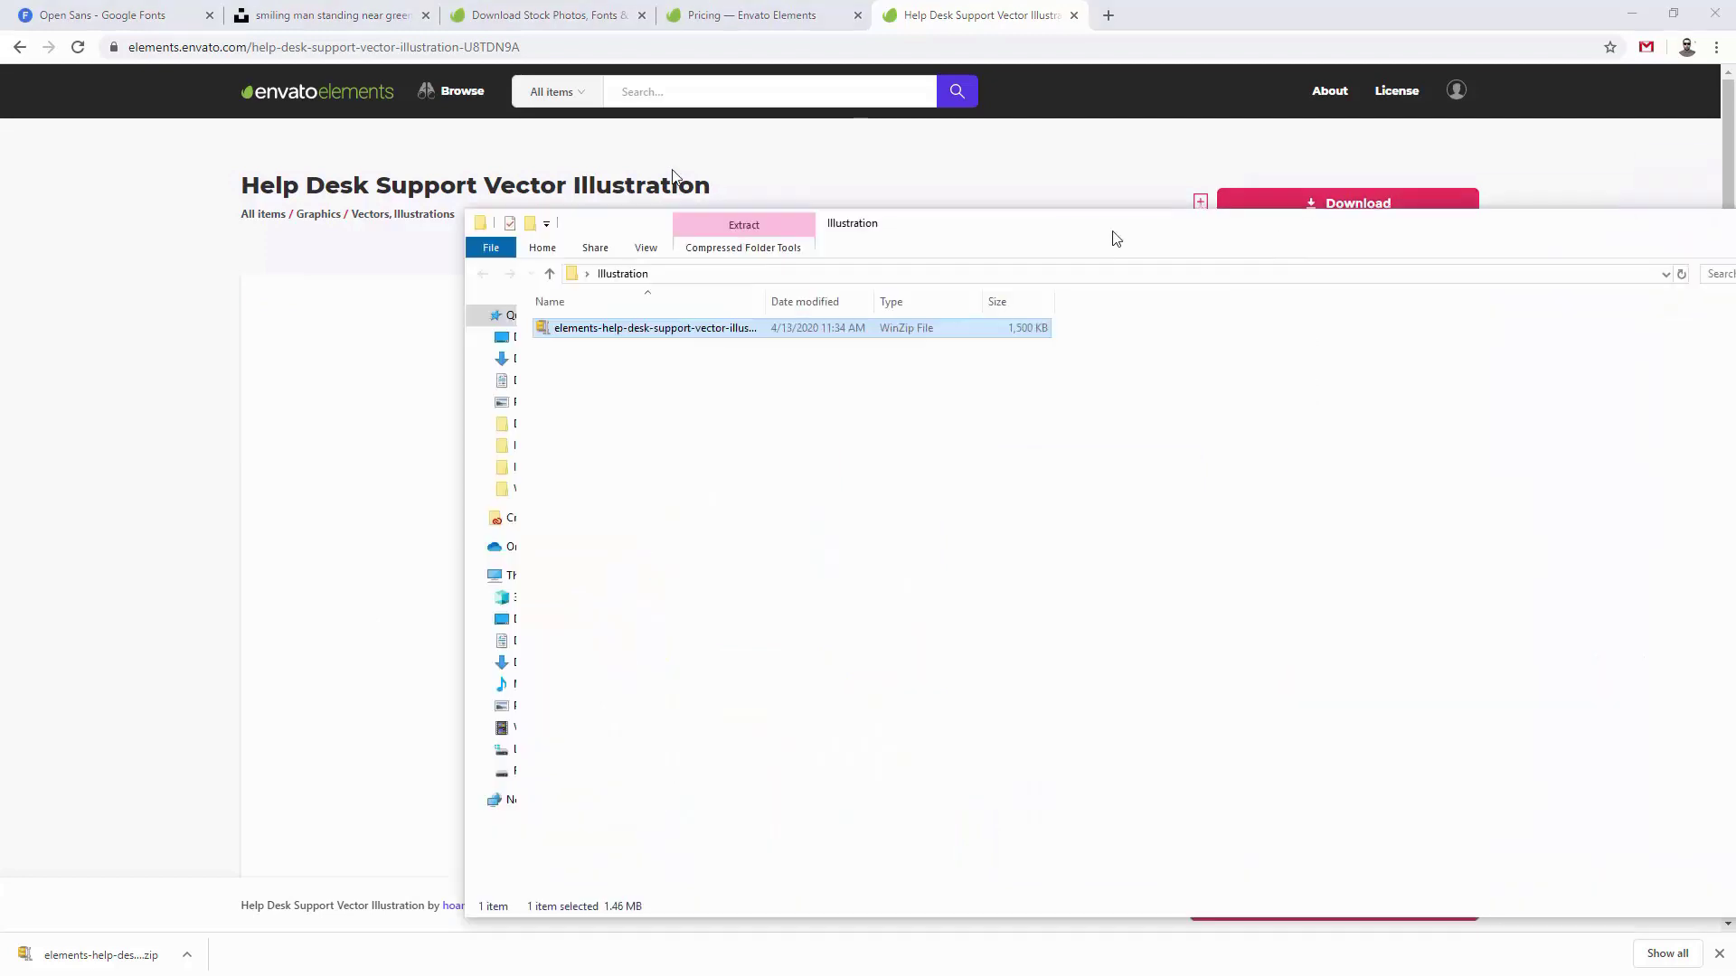
# Step: Extract the downloaded help desk illustration archive directly into the Illustration folder using WinZip
pyautogui.moveTo(1112, 236); pyautogui.dragTo(763, 128)
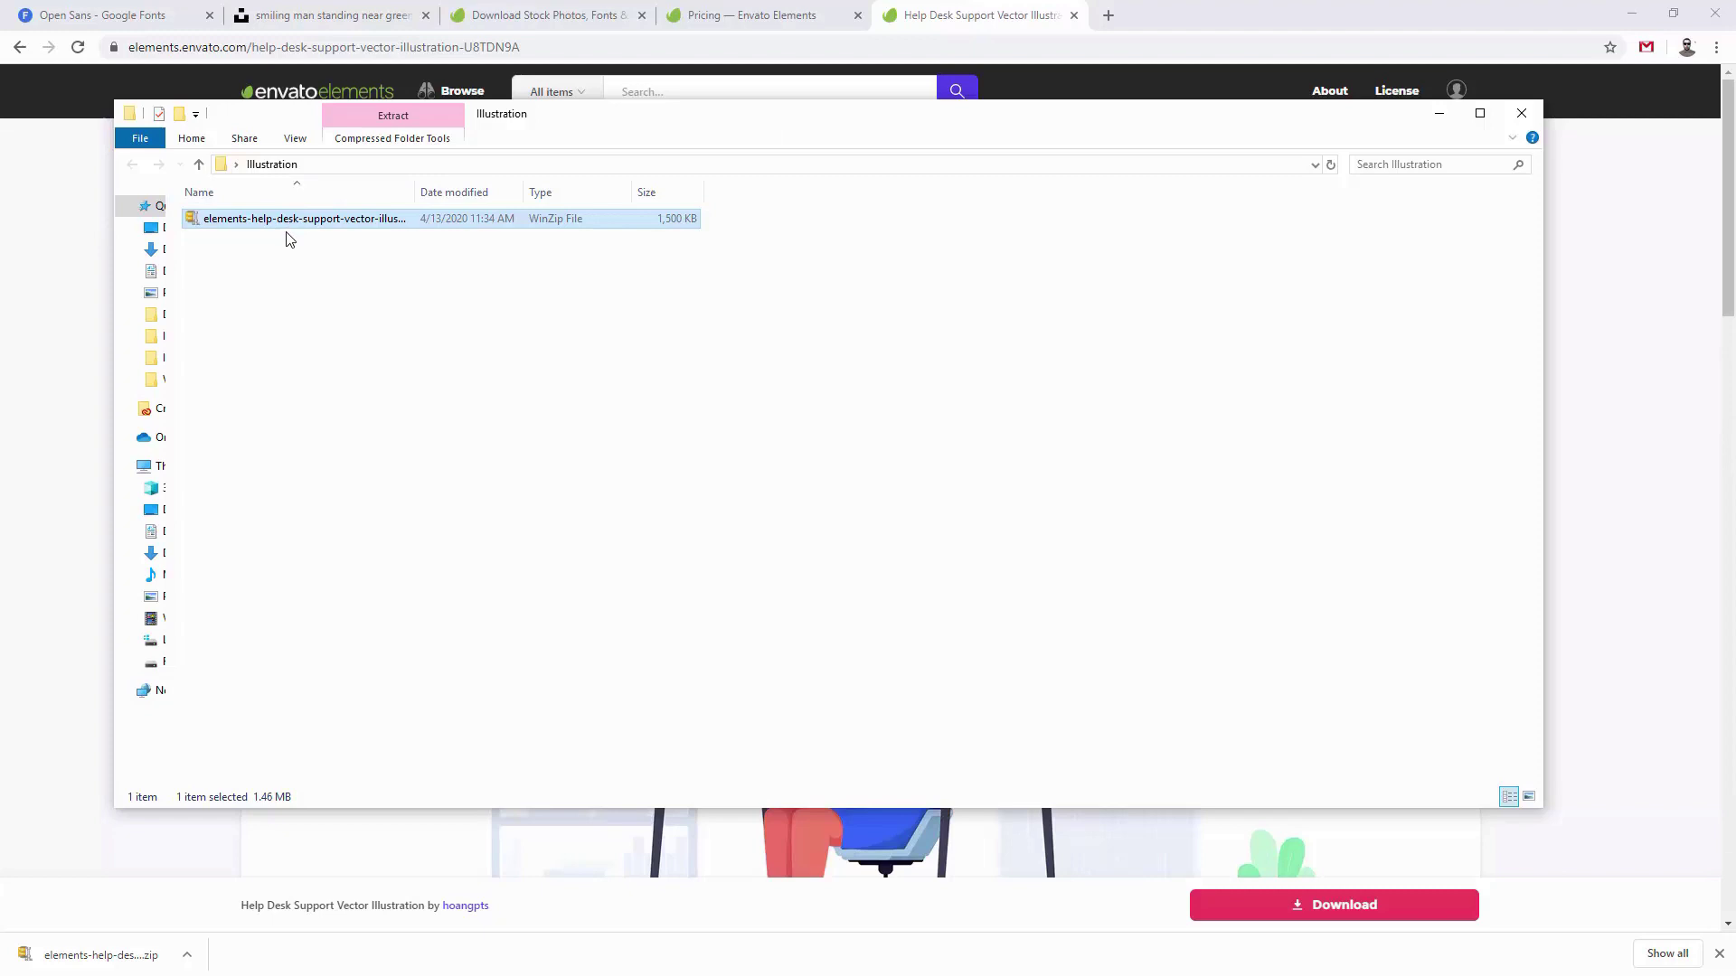
pyautogui.moveTo(588, 120); pyautogui.dragTo(595, 288)
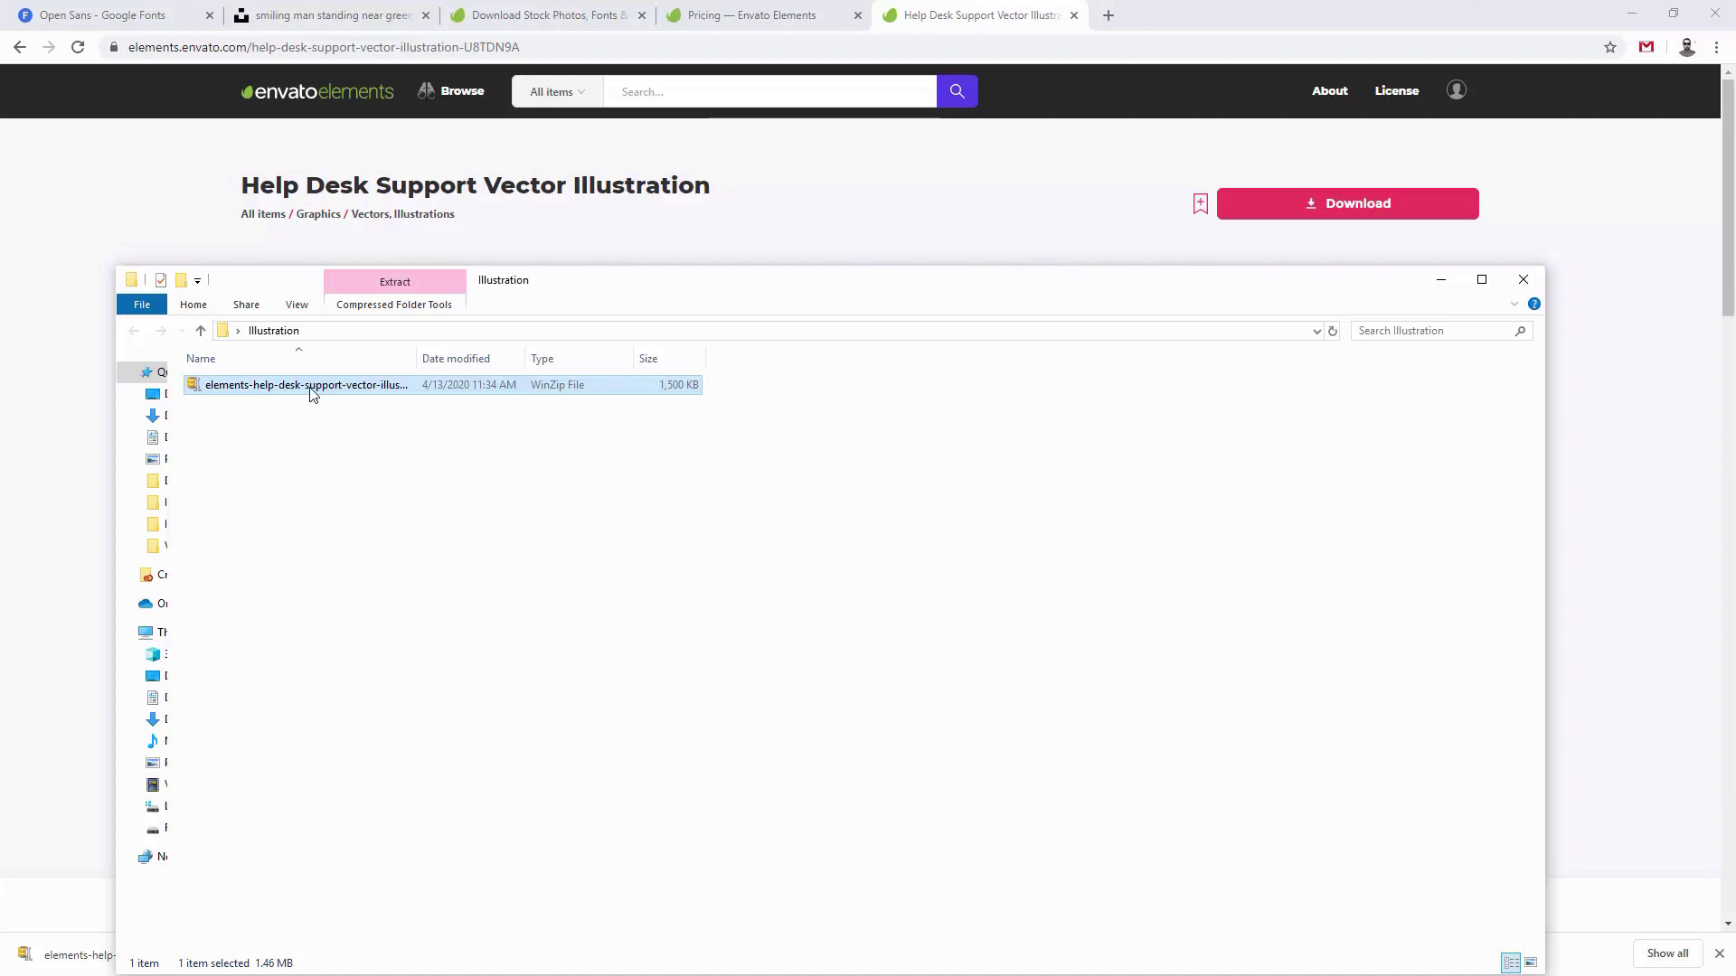
pyautogui.rightClick(377, 387)
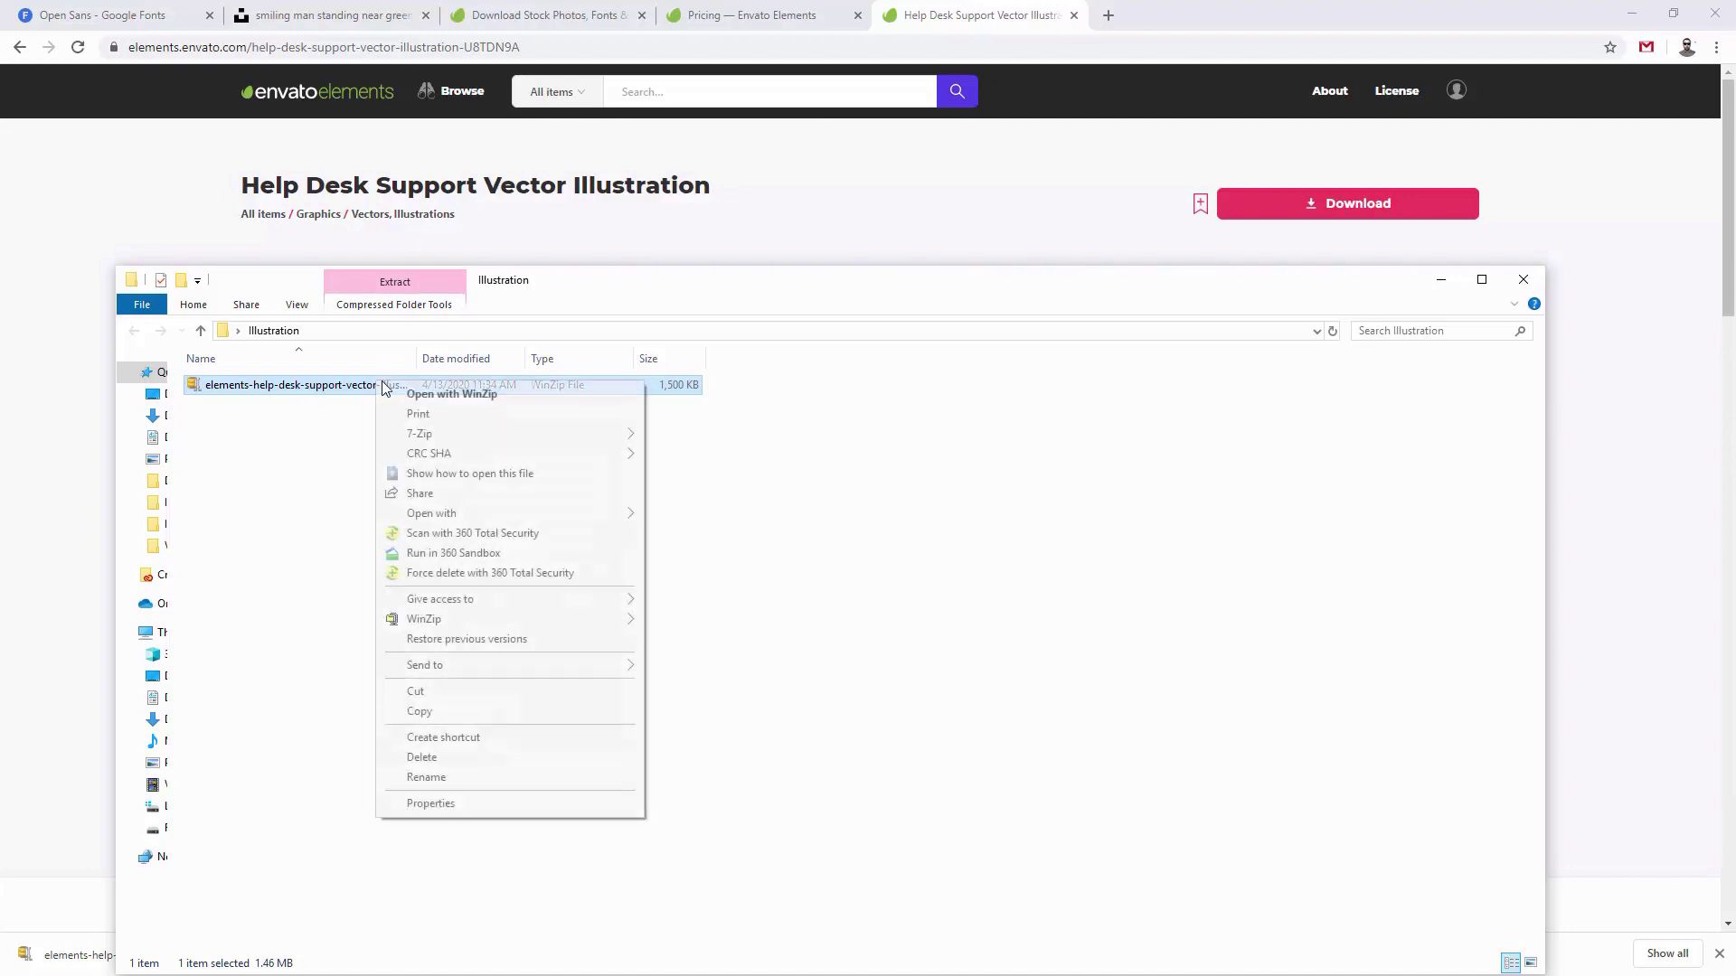
pyautogui.moveTo(604, 516)
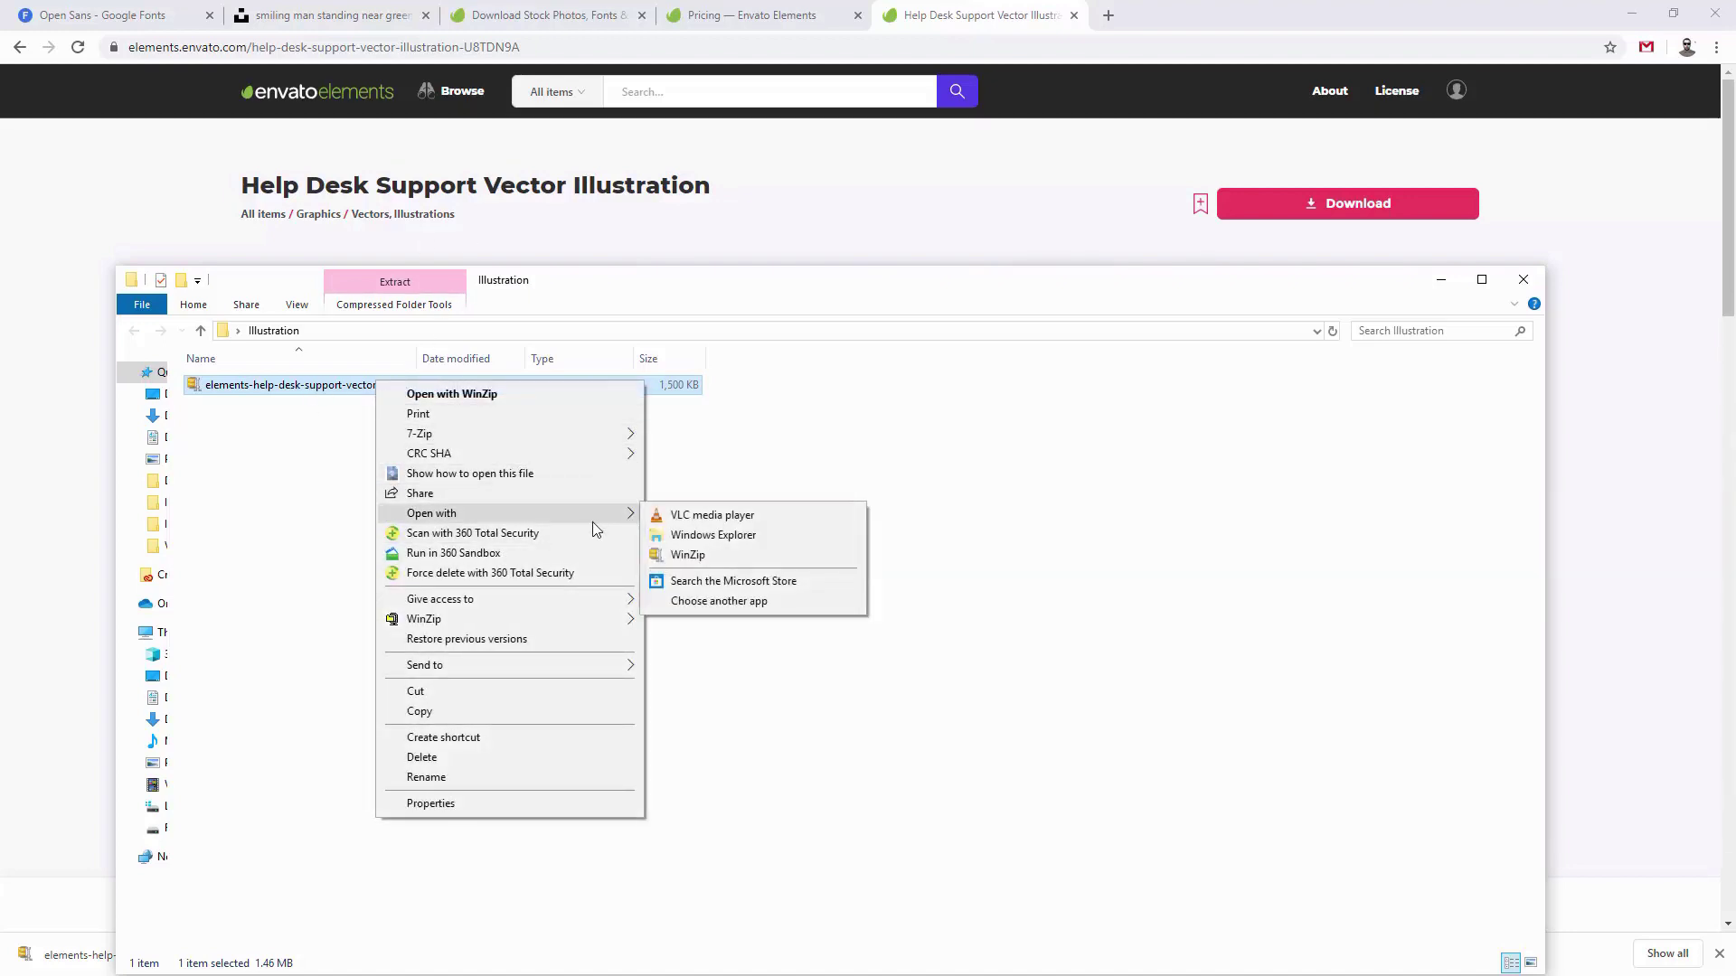
pyautogui.moveTo(609, 620)
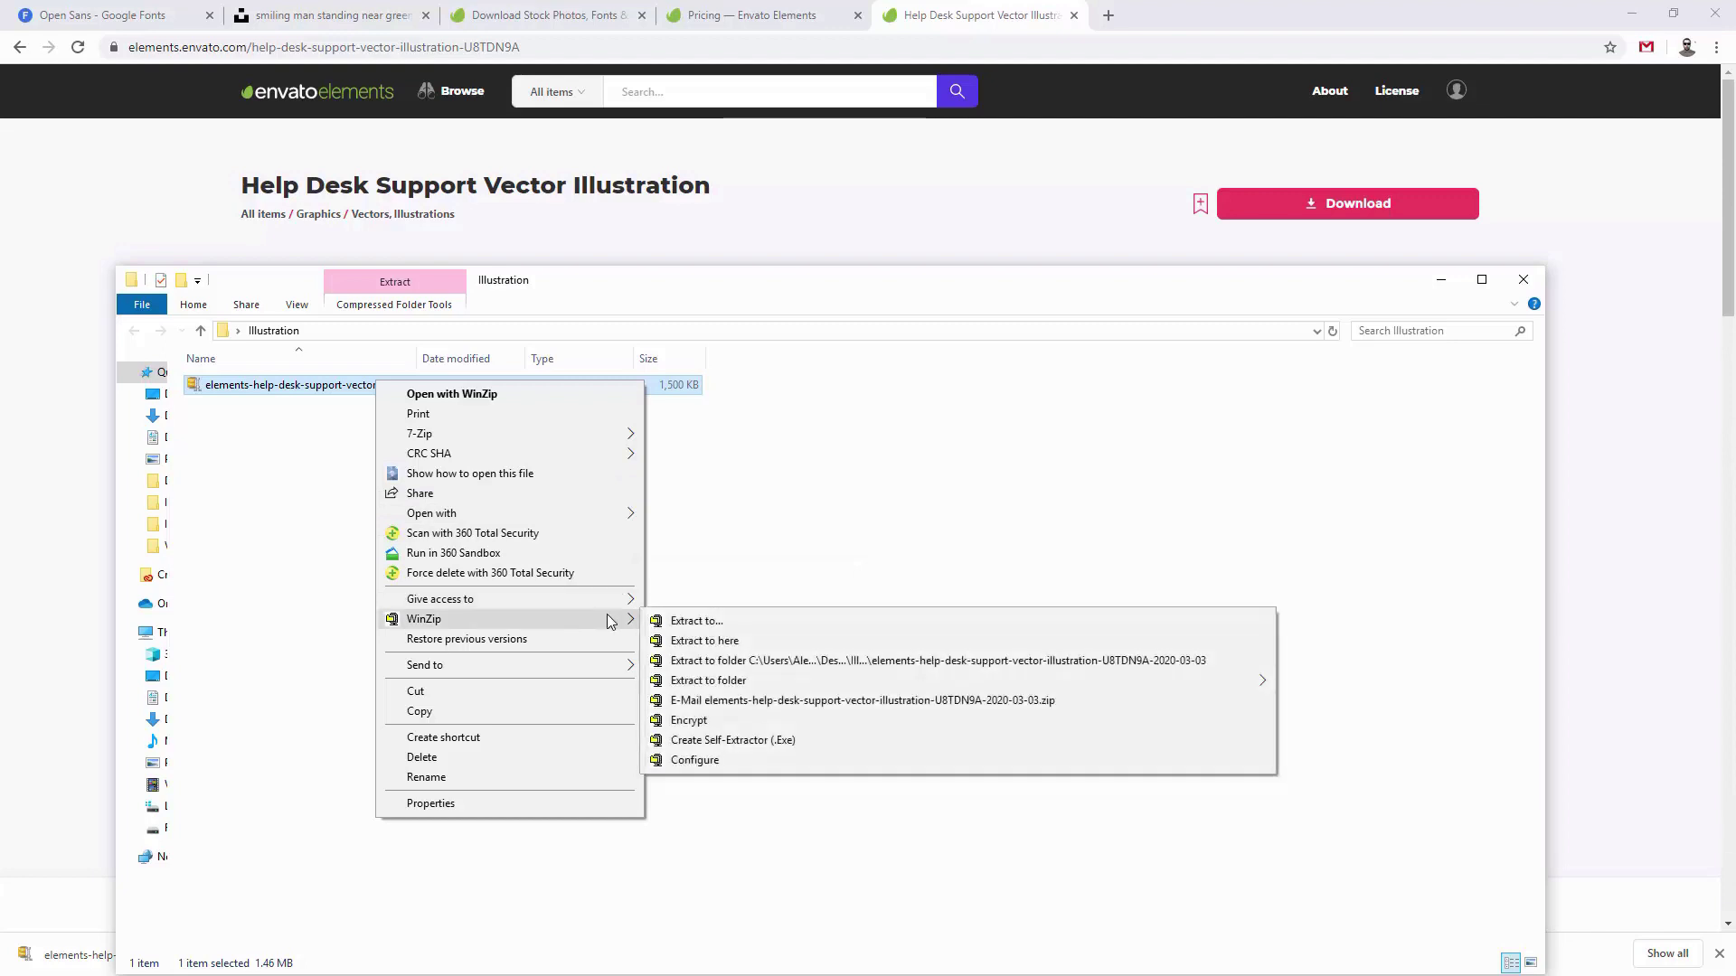
pyautogui.click(712, 642)
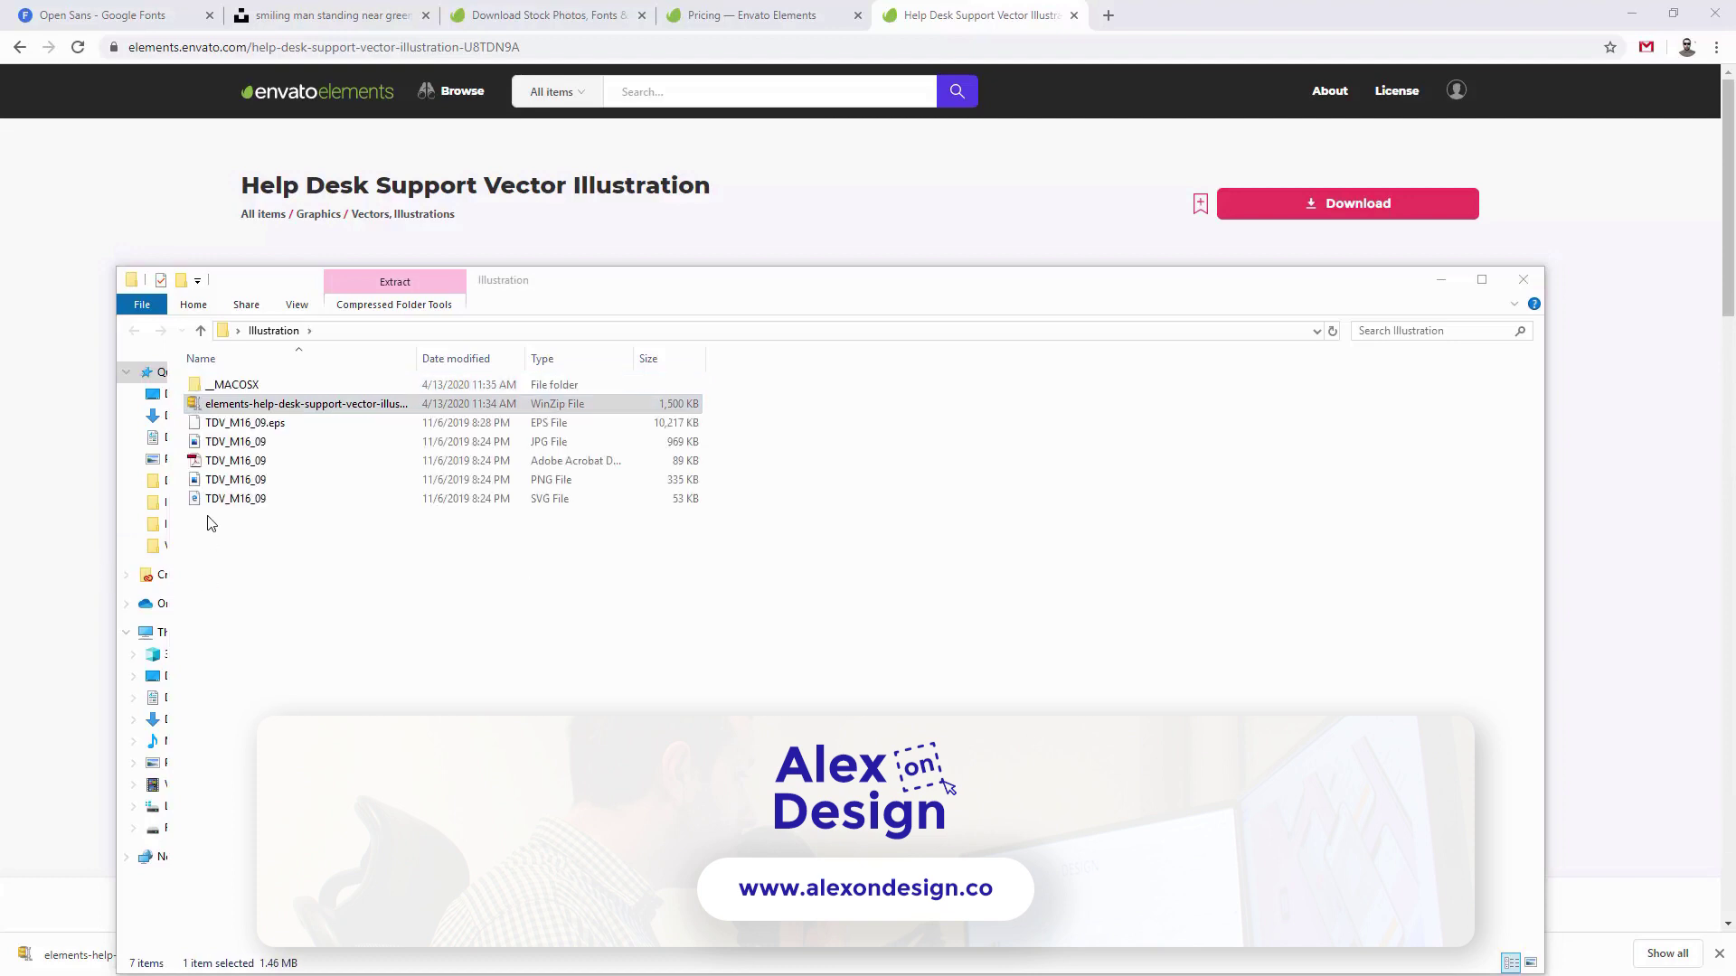
# Step: Look over the extracted TDV_M16_09 files in their different formats and single out the SVG version
pyautogui.click(242, 386)
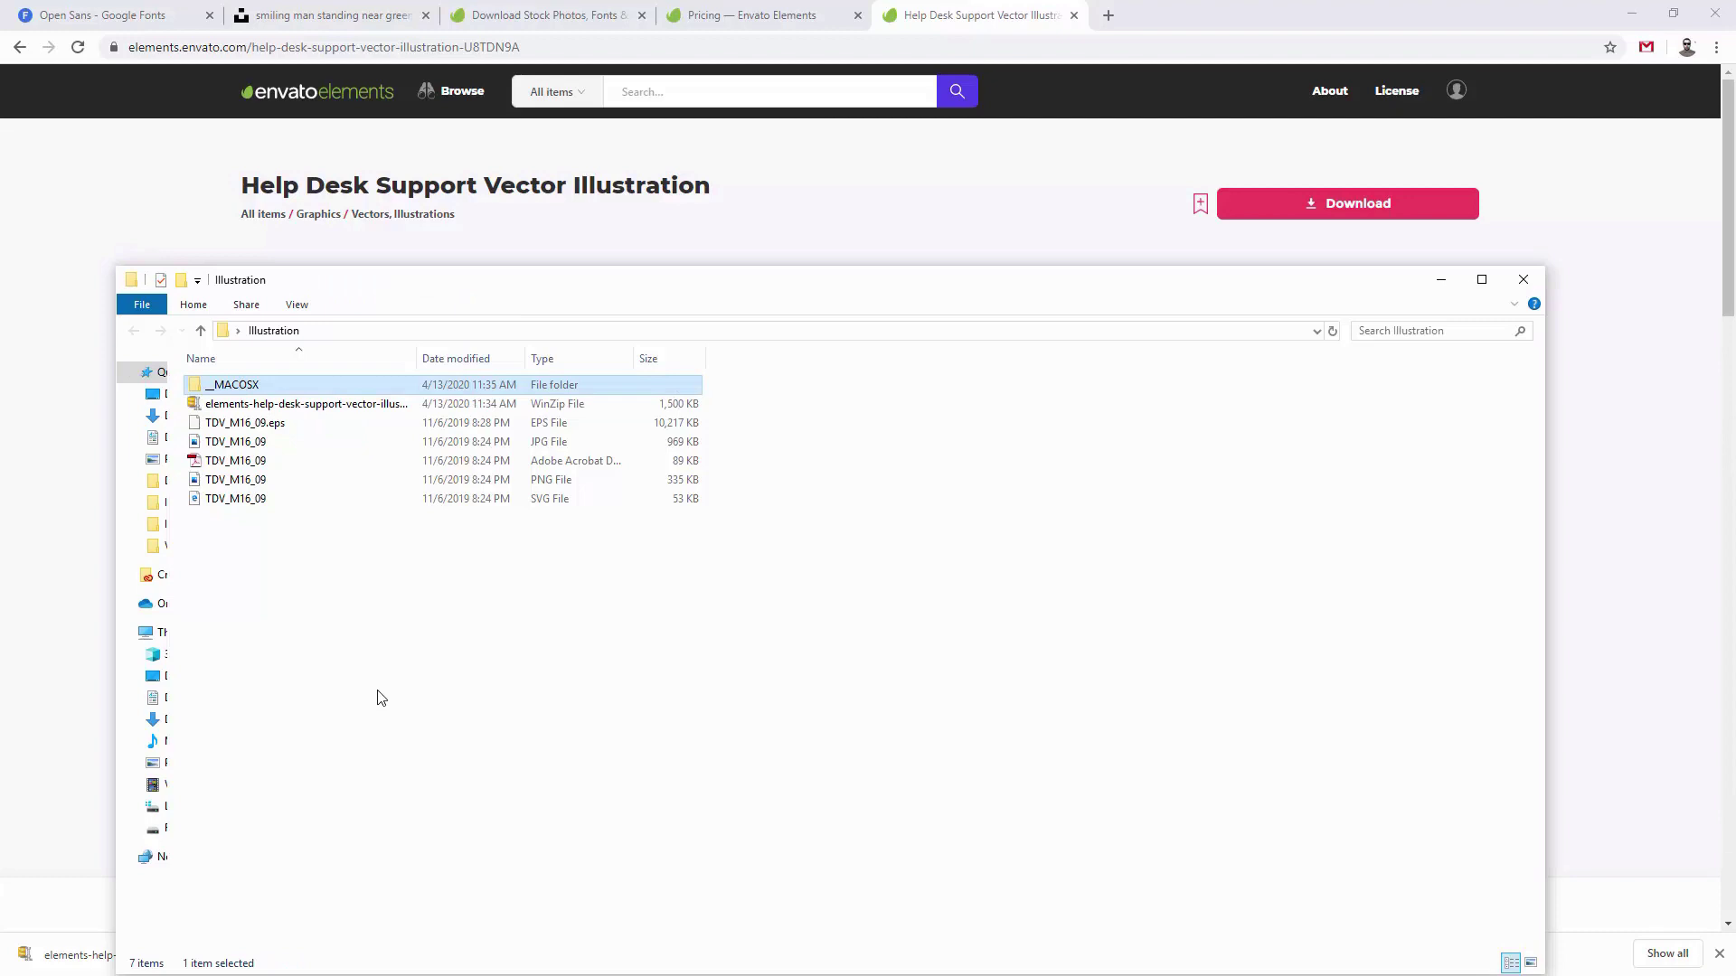
pyautogui.moveTo(327, 616); pyautogui.dragTo(230, 422)
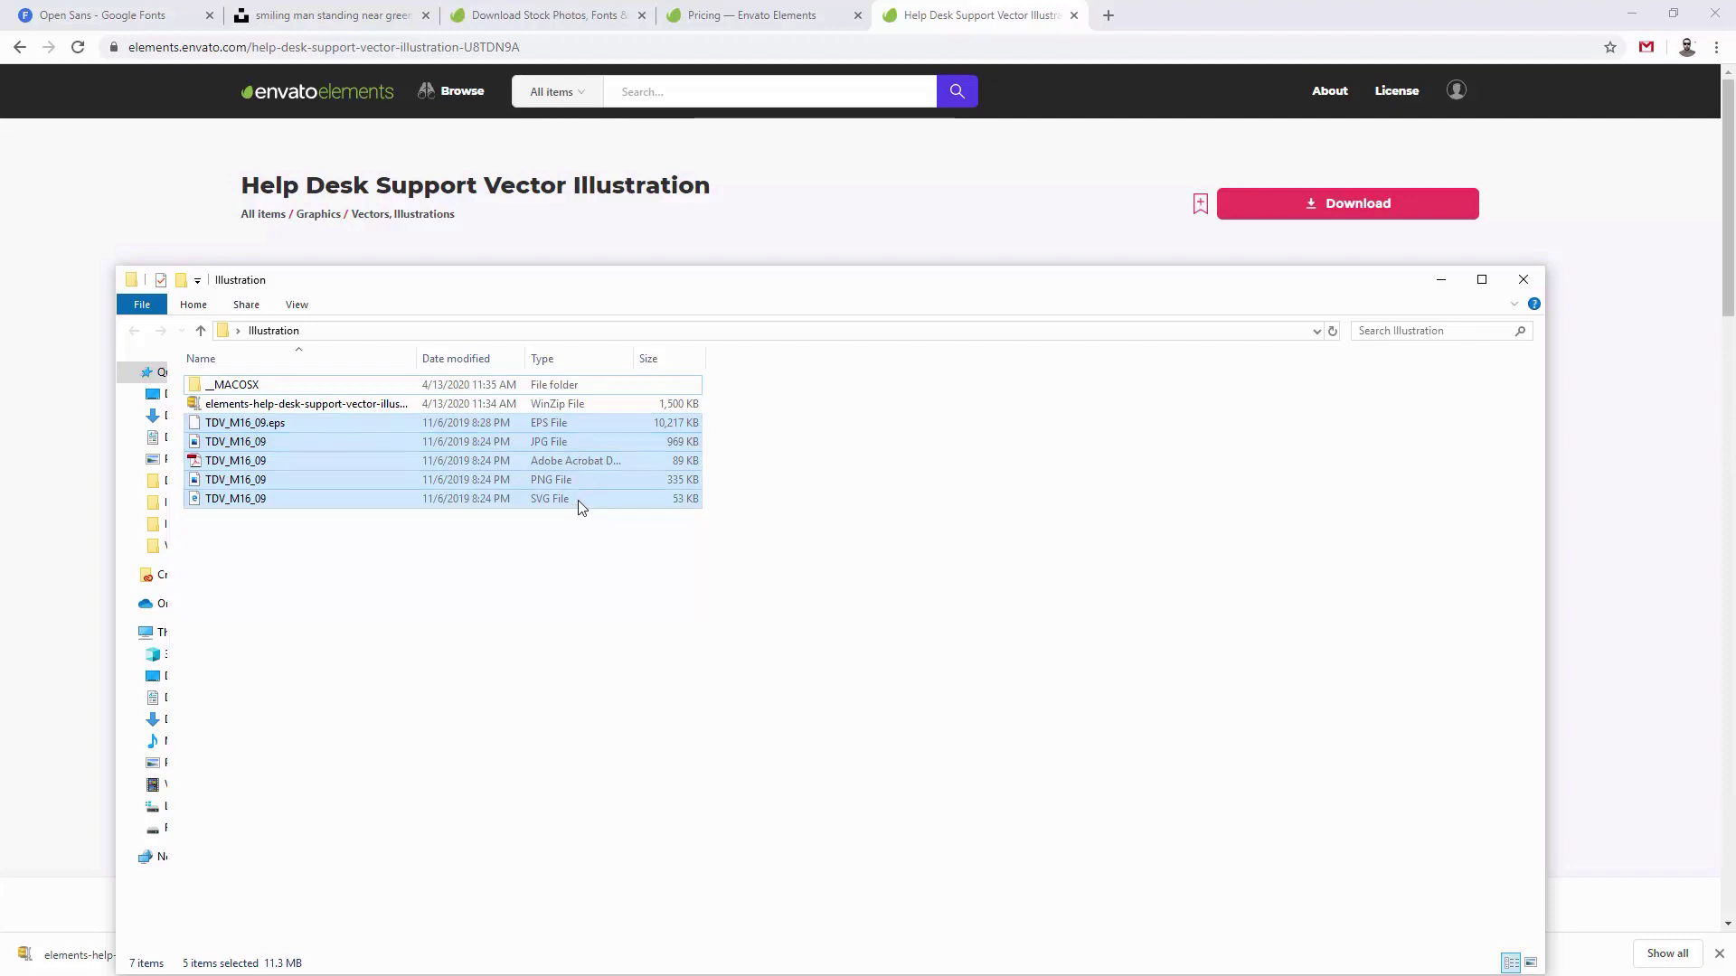
pyautogui.click(578, 623)
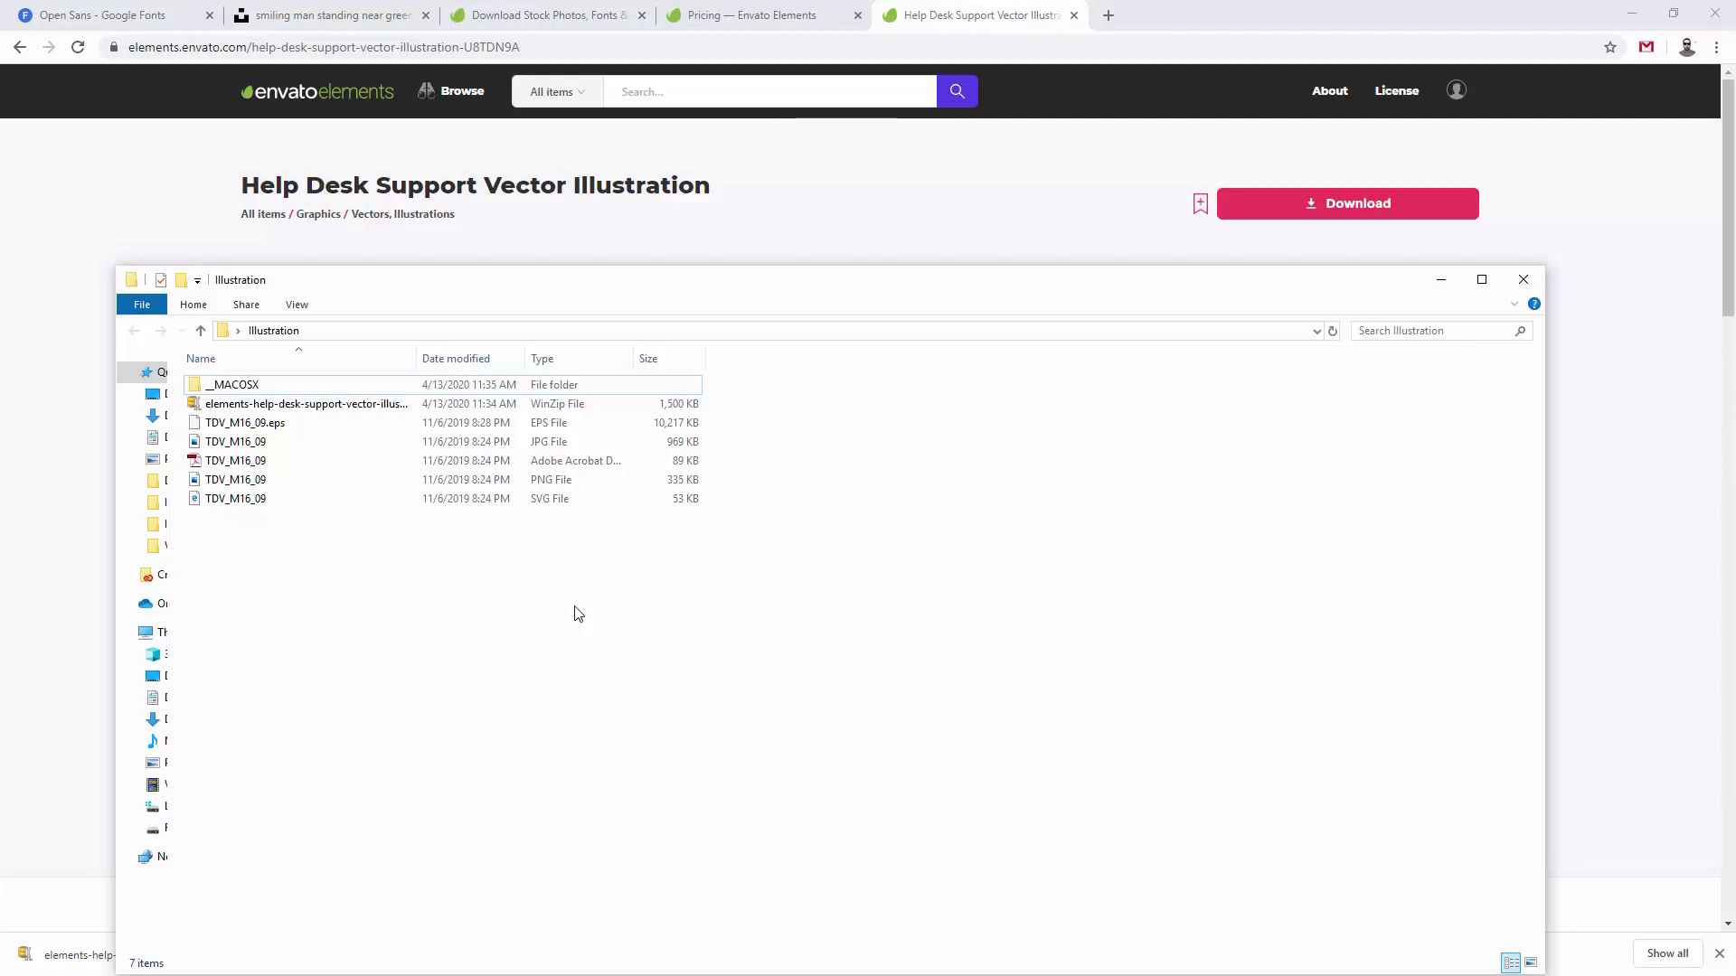
pyautogui.click(548, 499)
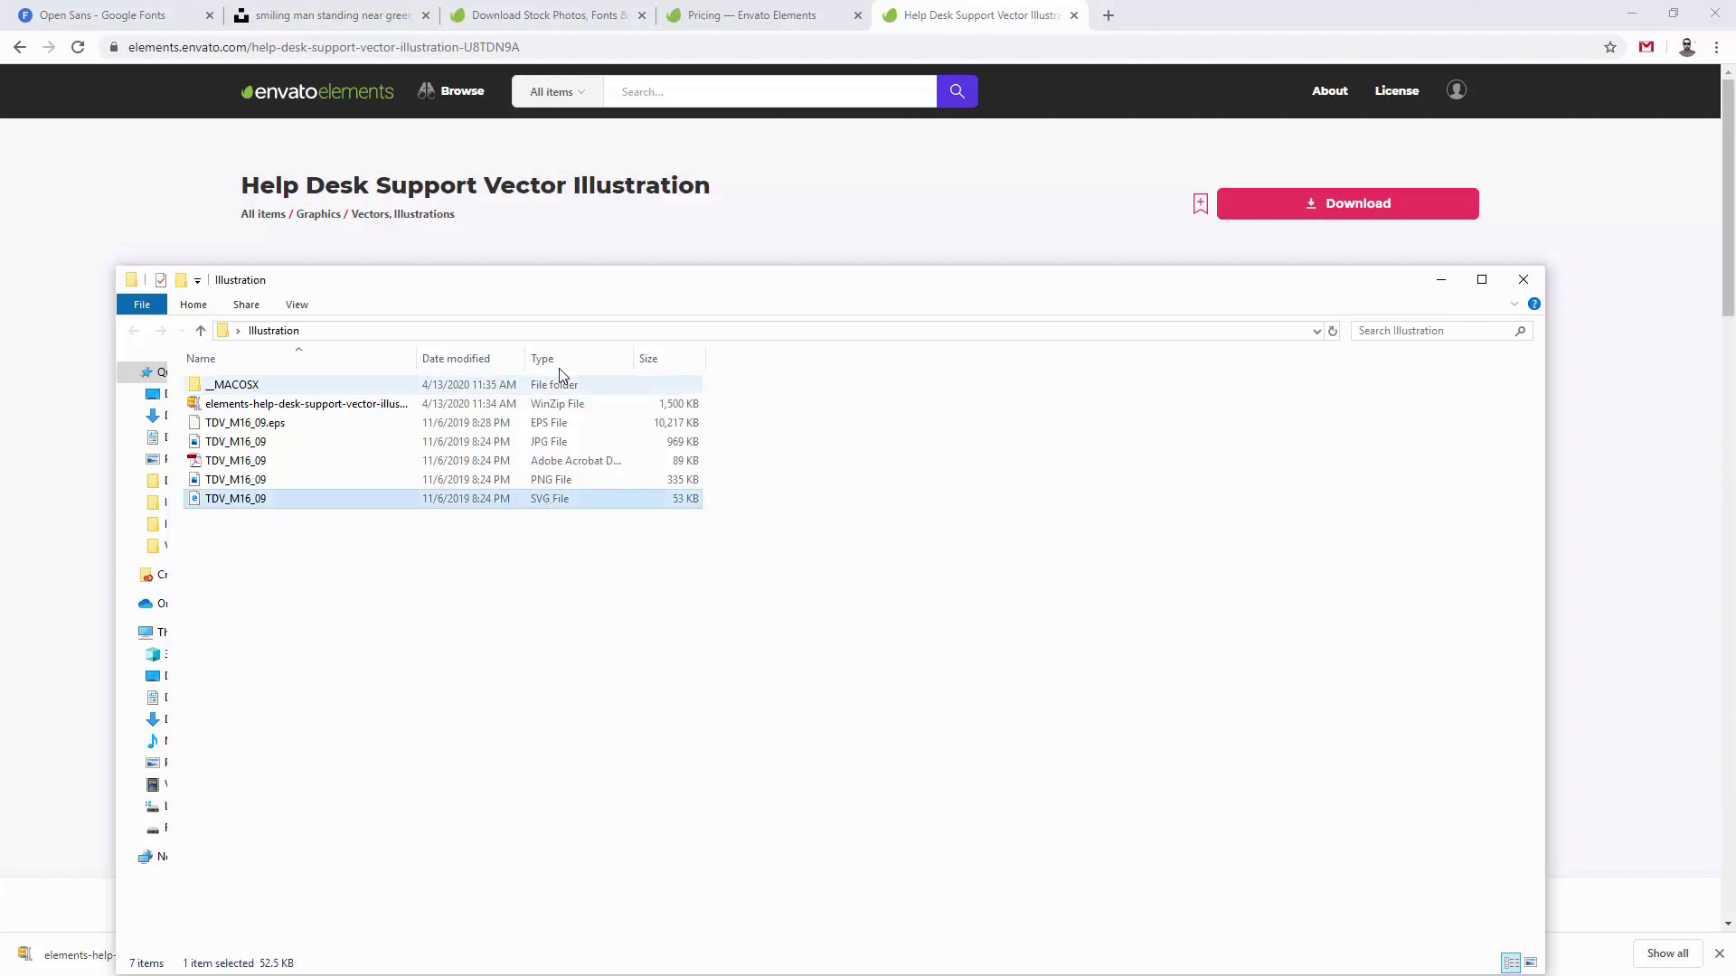
# Step: Move the folder window out of the way and revisit the Individuals price on the Envato Elements pricing page
pyautogui.moveTo(763, 286); pyautogui.dragTo(1735, 230)
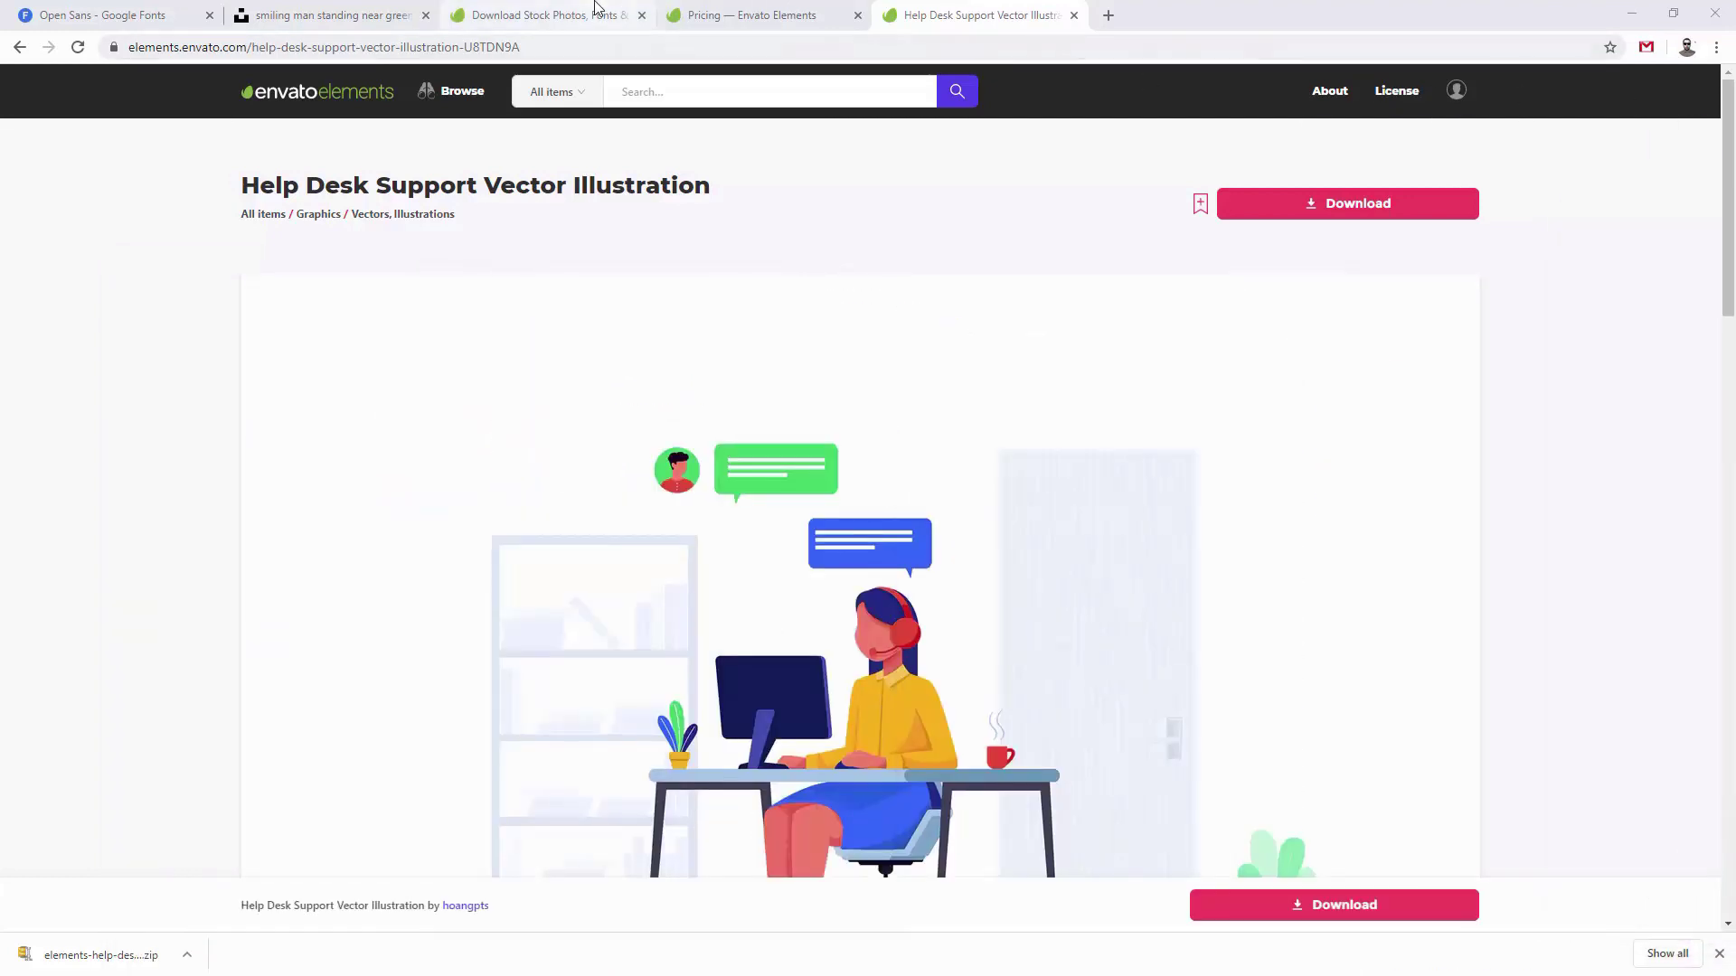
pyautogui.click(747, 15)
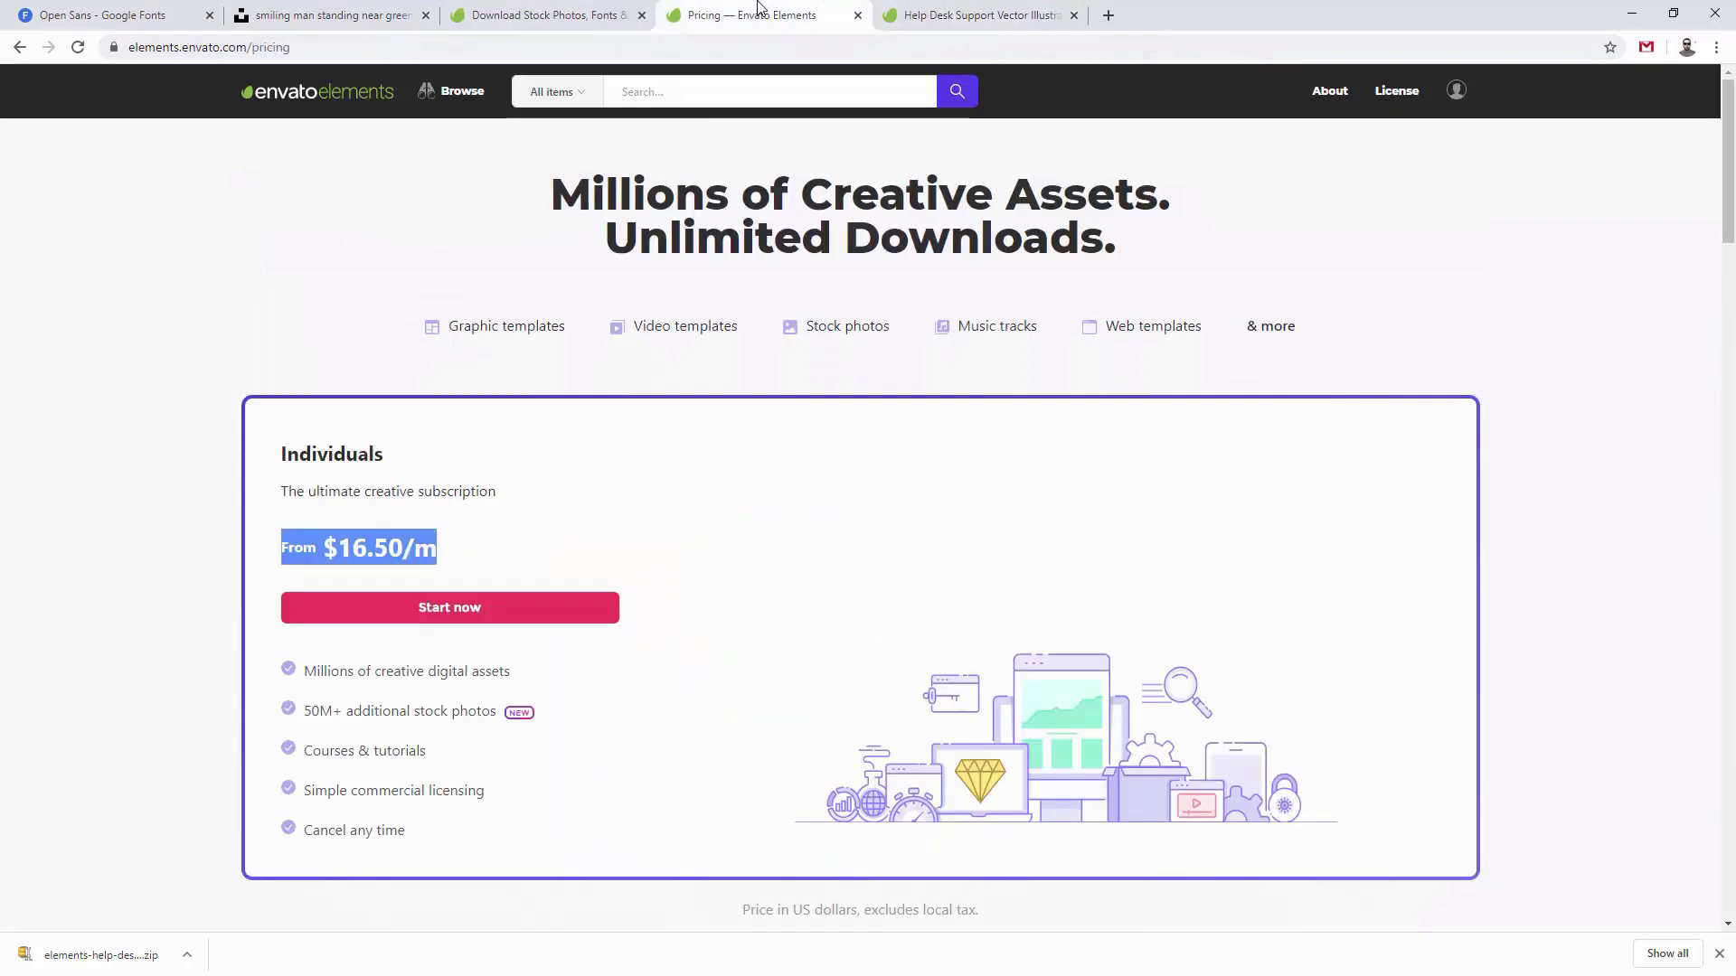
pyautogui.click(45, 536)
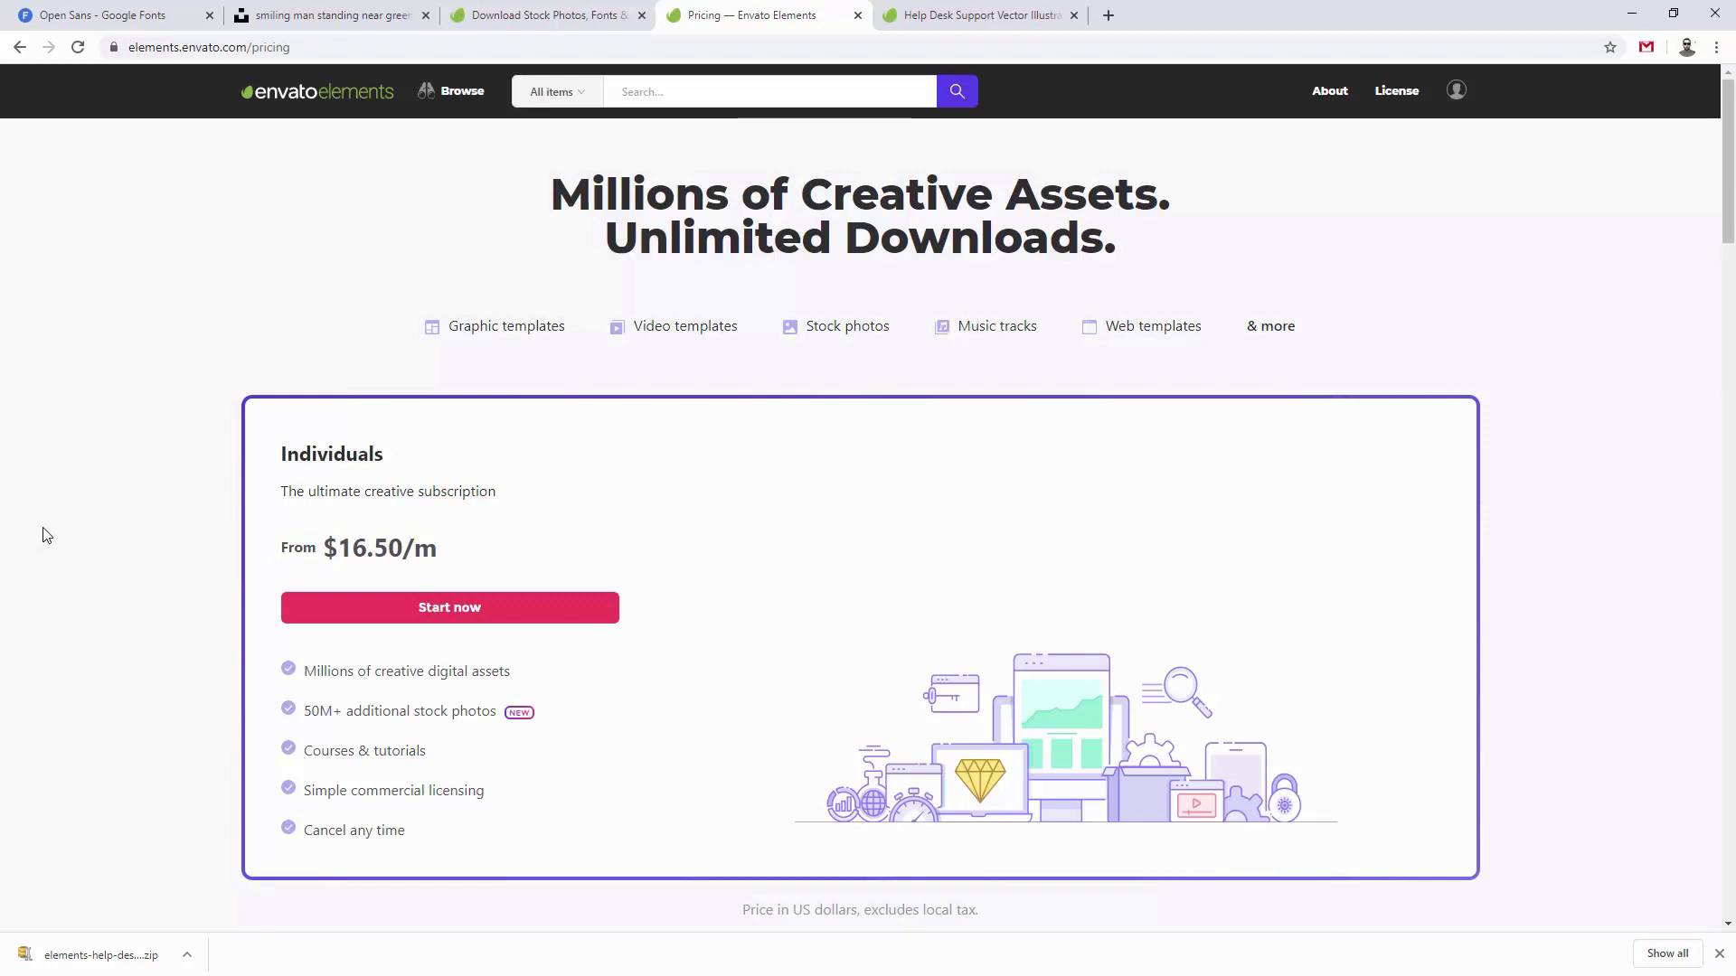
pyautogui.moveTo(463, 552); pyautogui.dragTo(173, 542)
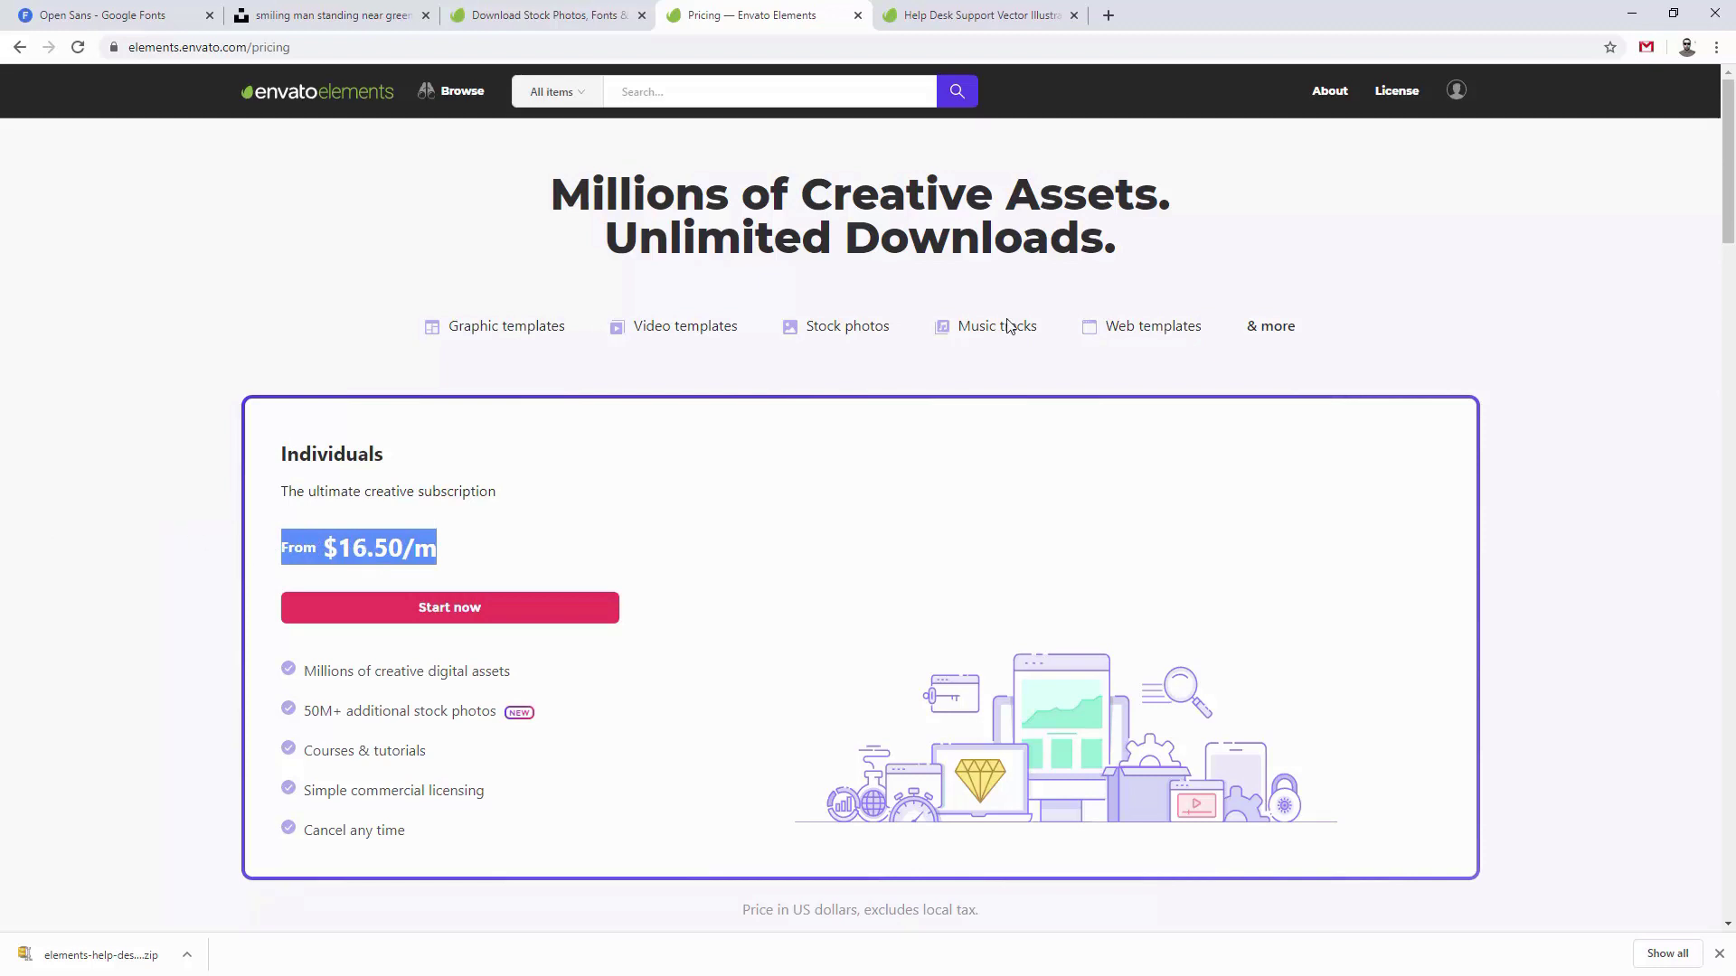
# Step: Switch to Adobe XD, draw a rectangle about 277 × 824 in the artboard's left column, and rename its layer sidebar
pyautogui.click(1631, 13)
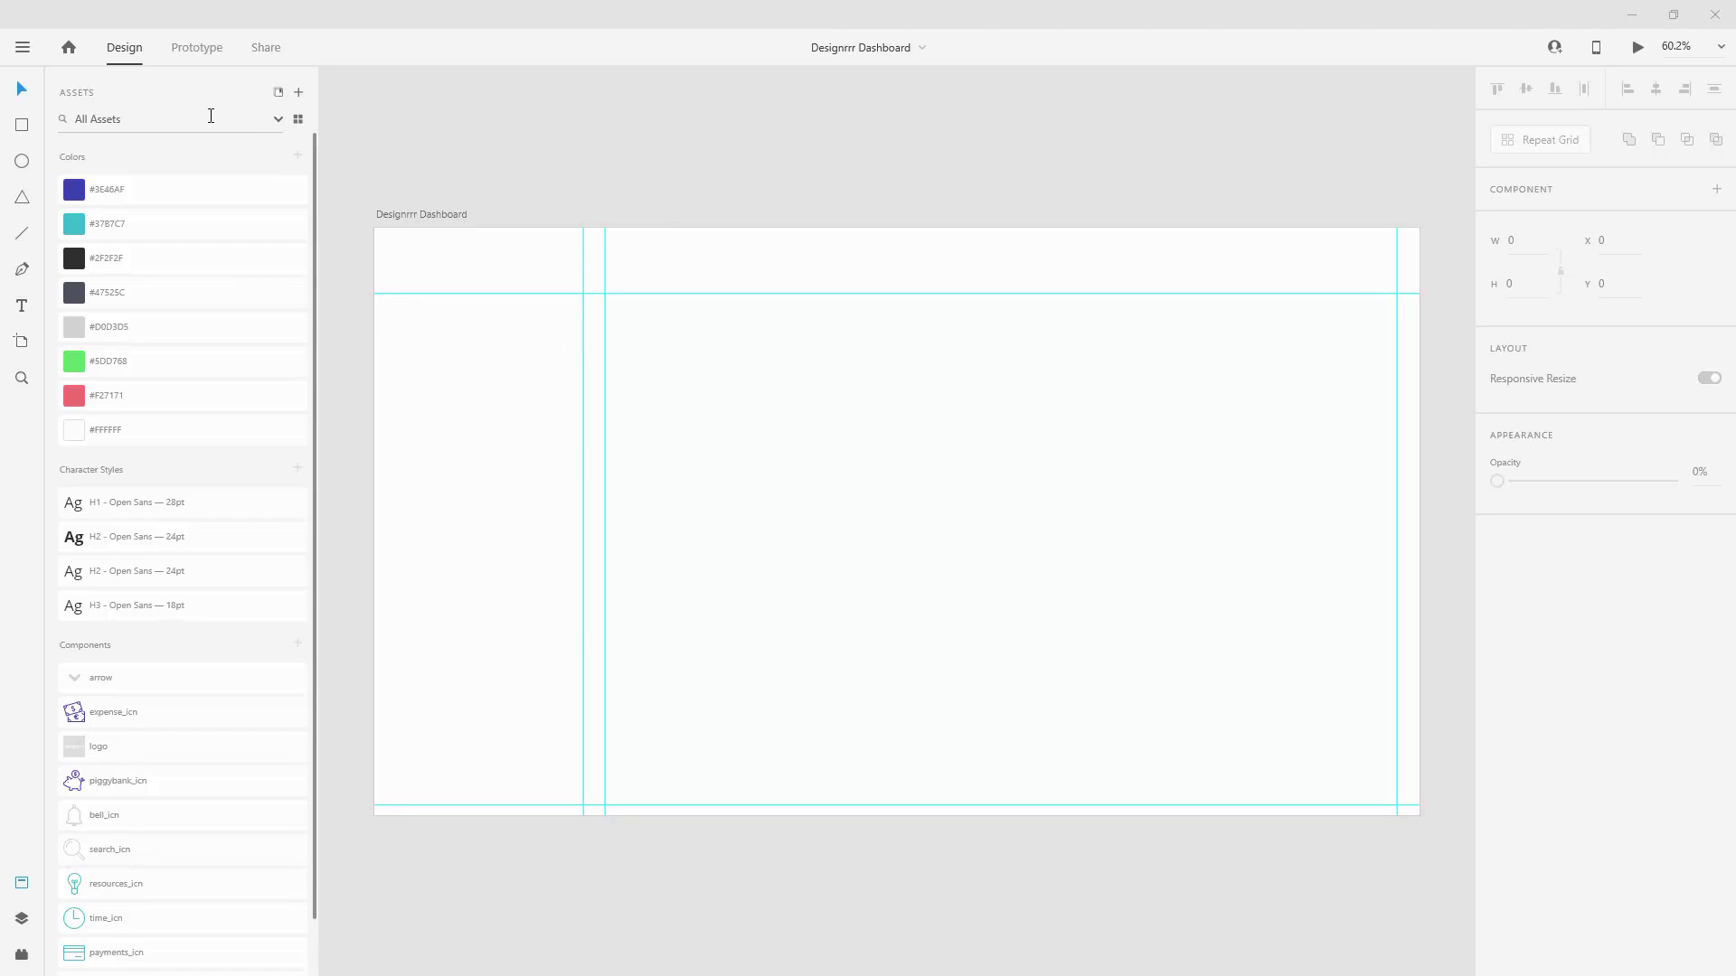
pyautogui.click(20, 919)
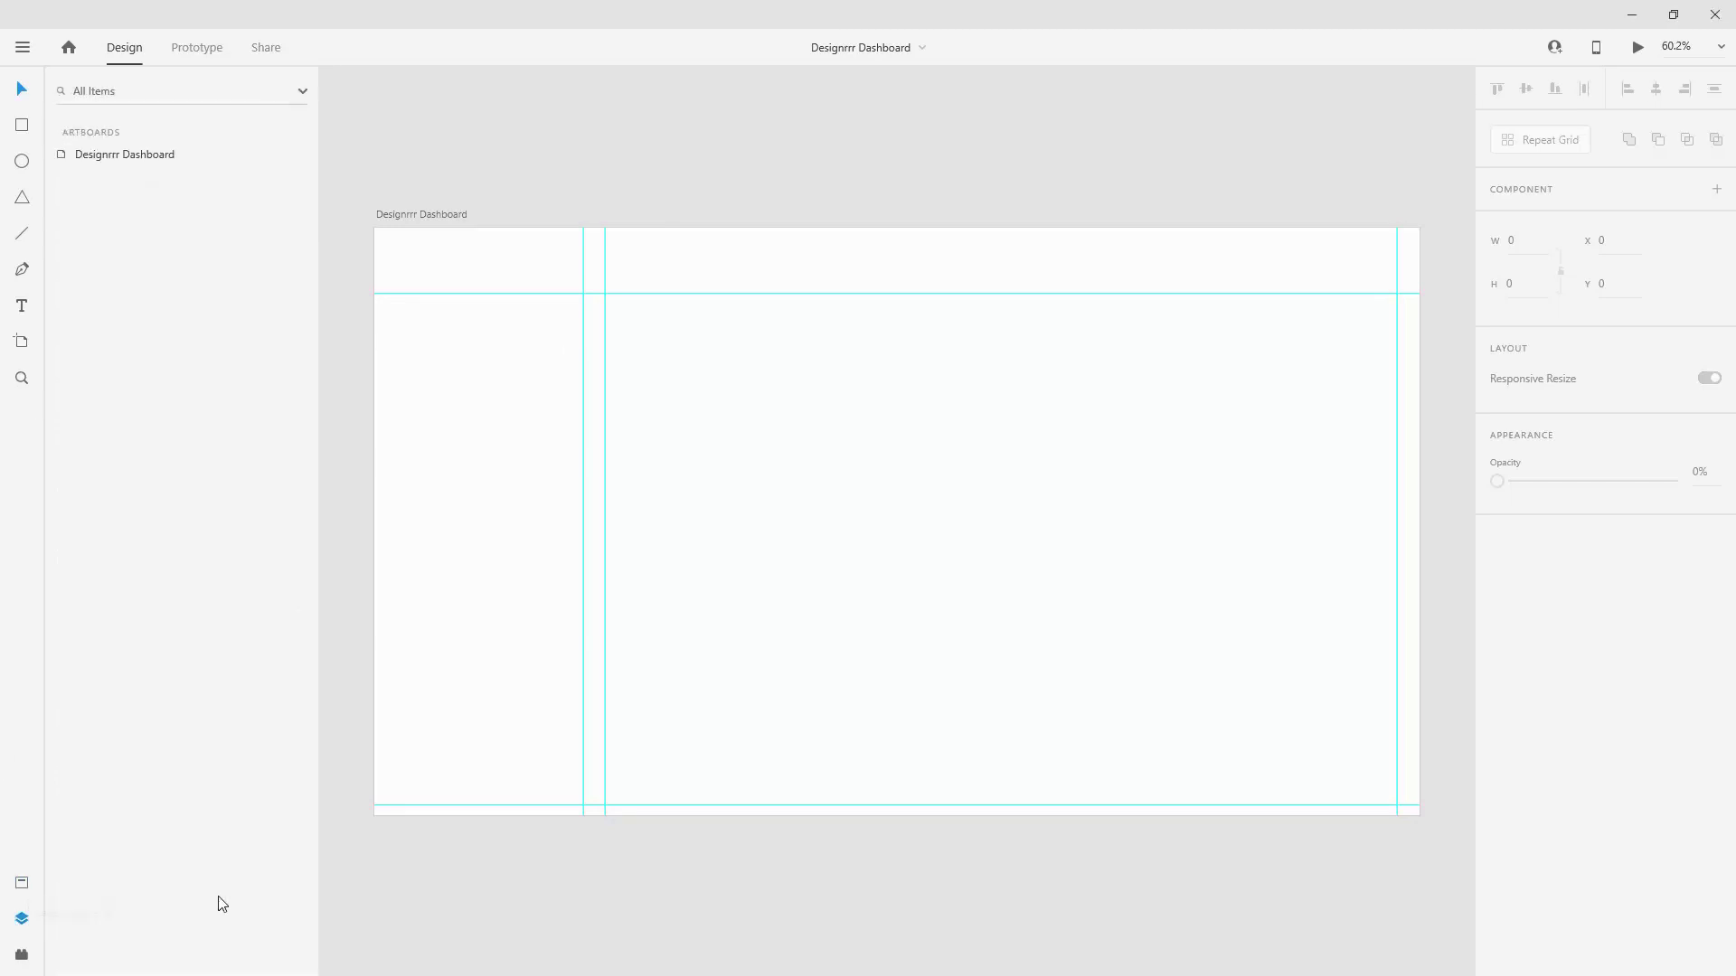
pyautogui.click(20, 126)
pyautogui.moveTo(391, 250)
pyautogui.mouseDown()
pyautogui.moveTo(511, 662)
pyautogui.moveTo(541, 698)
pyautogui.mouseUp()
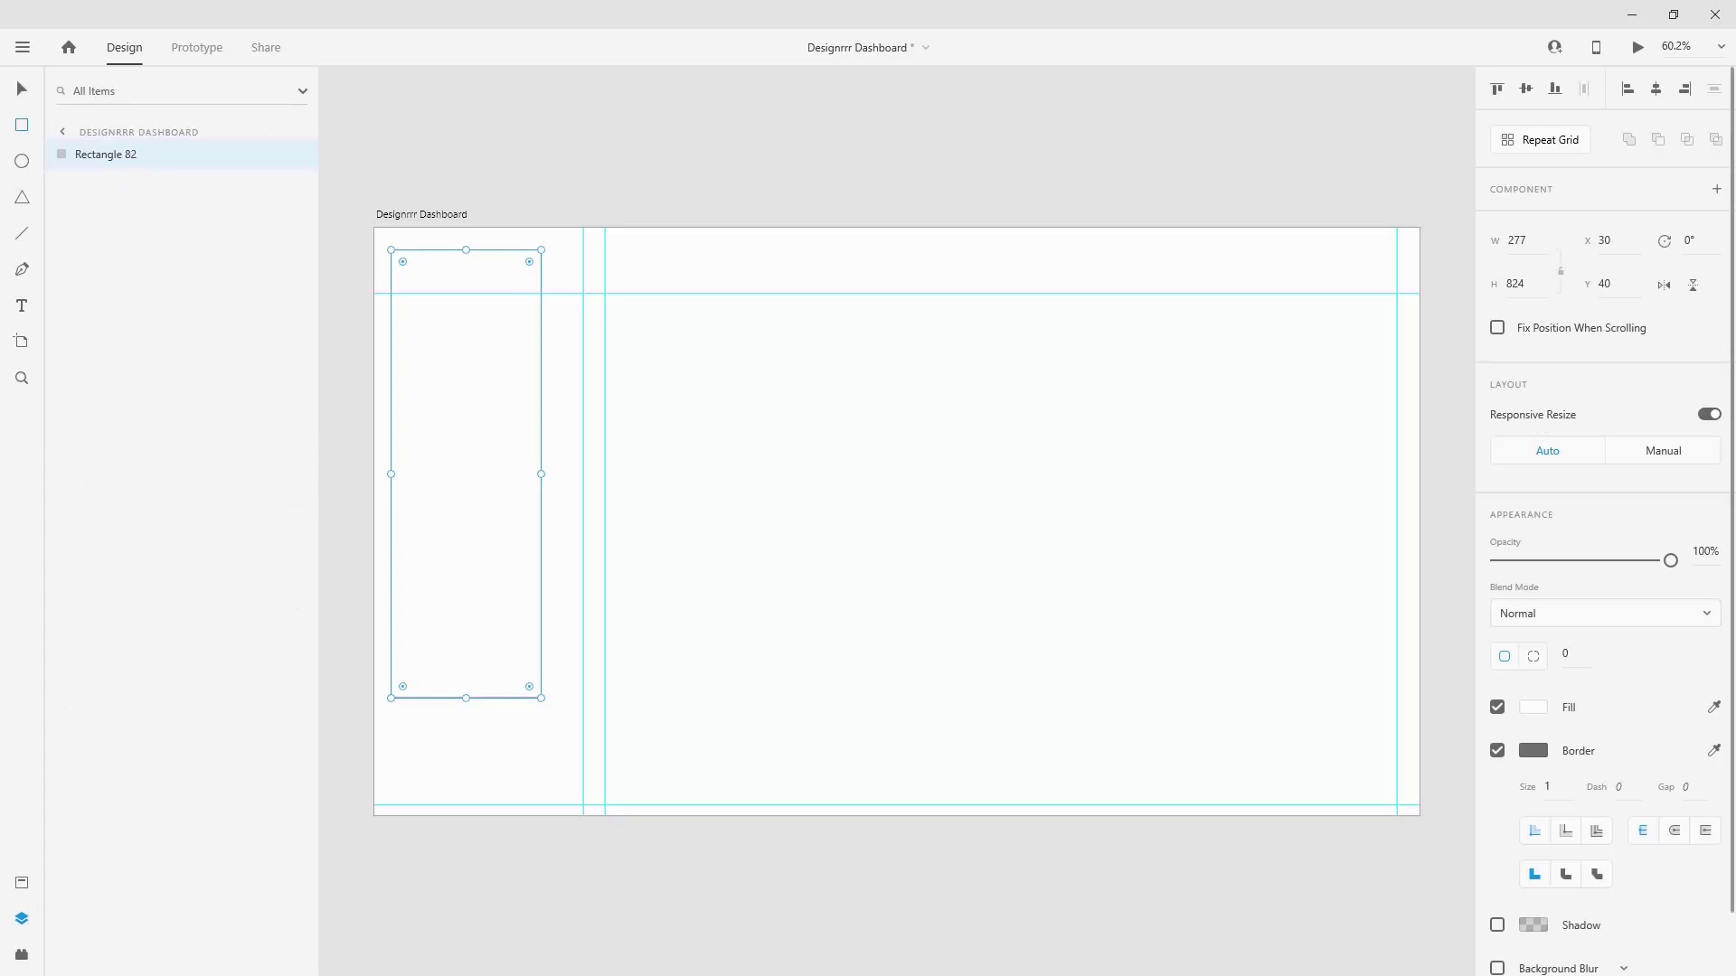
pyautogui.doubleClick(123, 156)
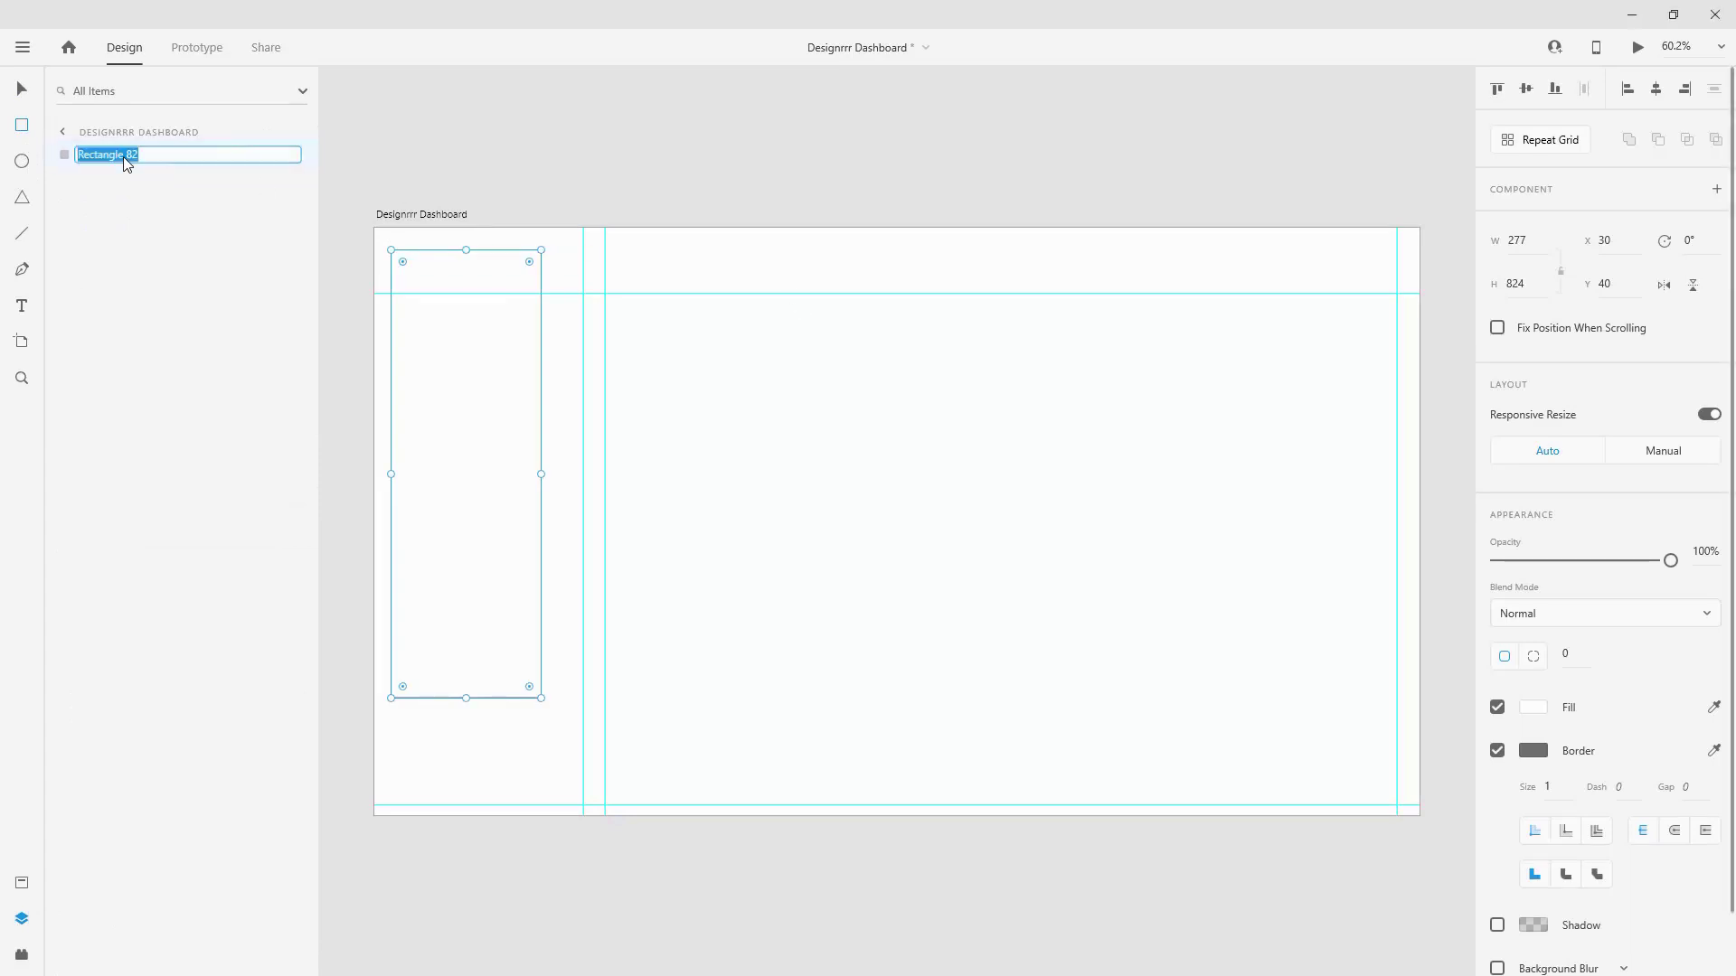
pyautogui.write('sidebar')
pyautogui.press('Return')
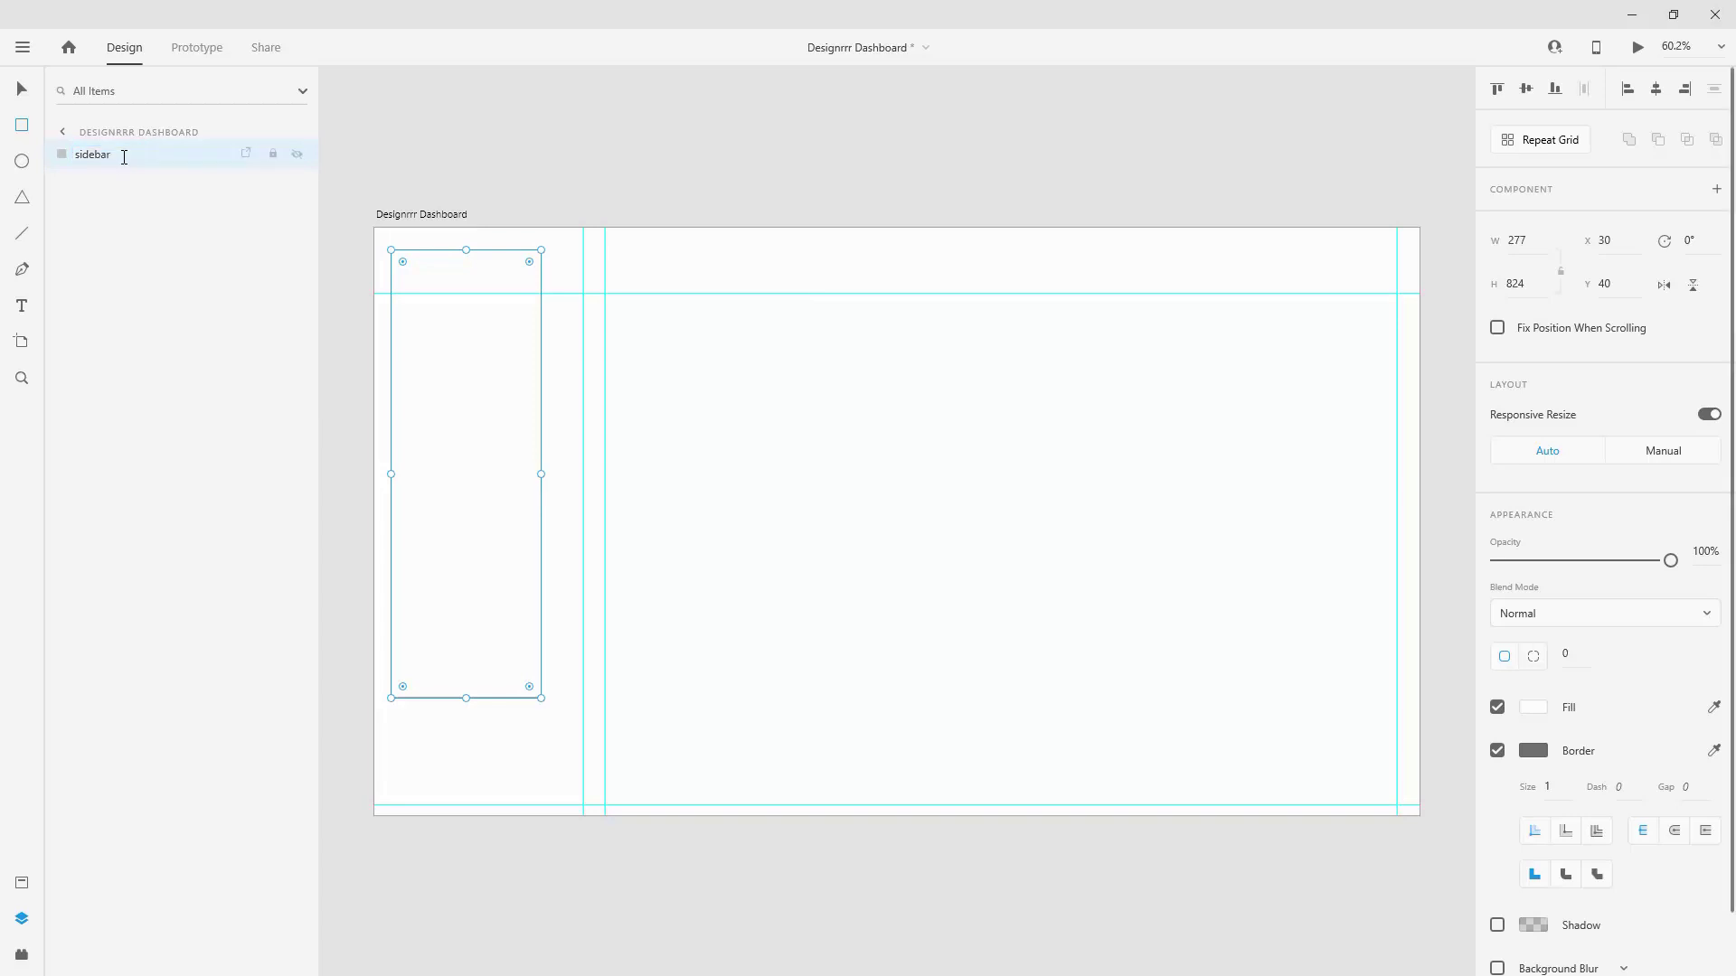
# Step: Fill the sidebar with the saved dark blue asset colour and stretch it to the artboard edges and first vertical guide, 384 × 1080
pyautogui.click(17, 886)
pyautogui.click(78, 190)
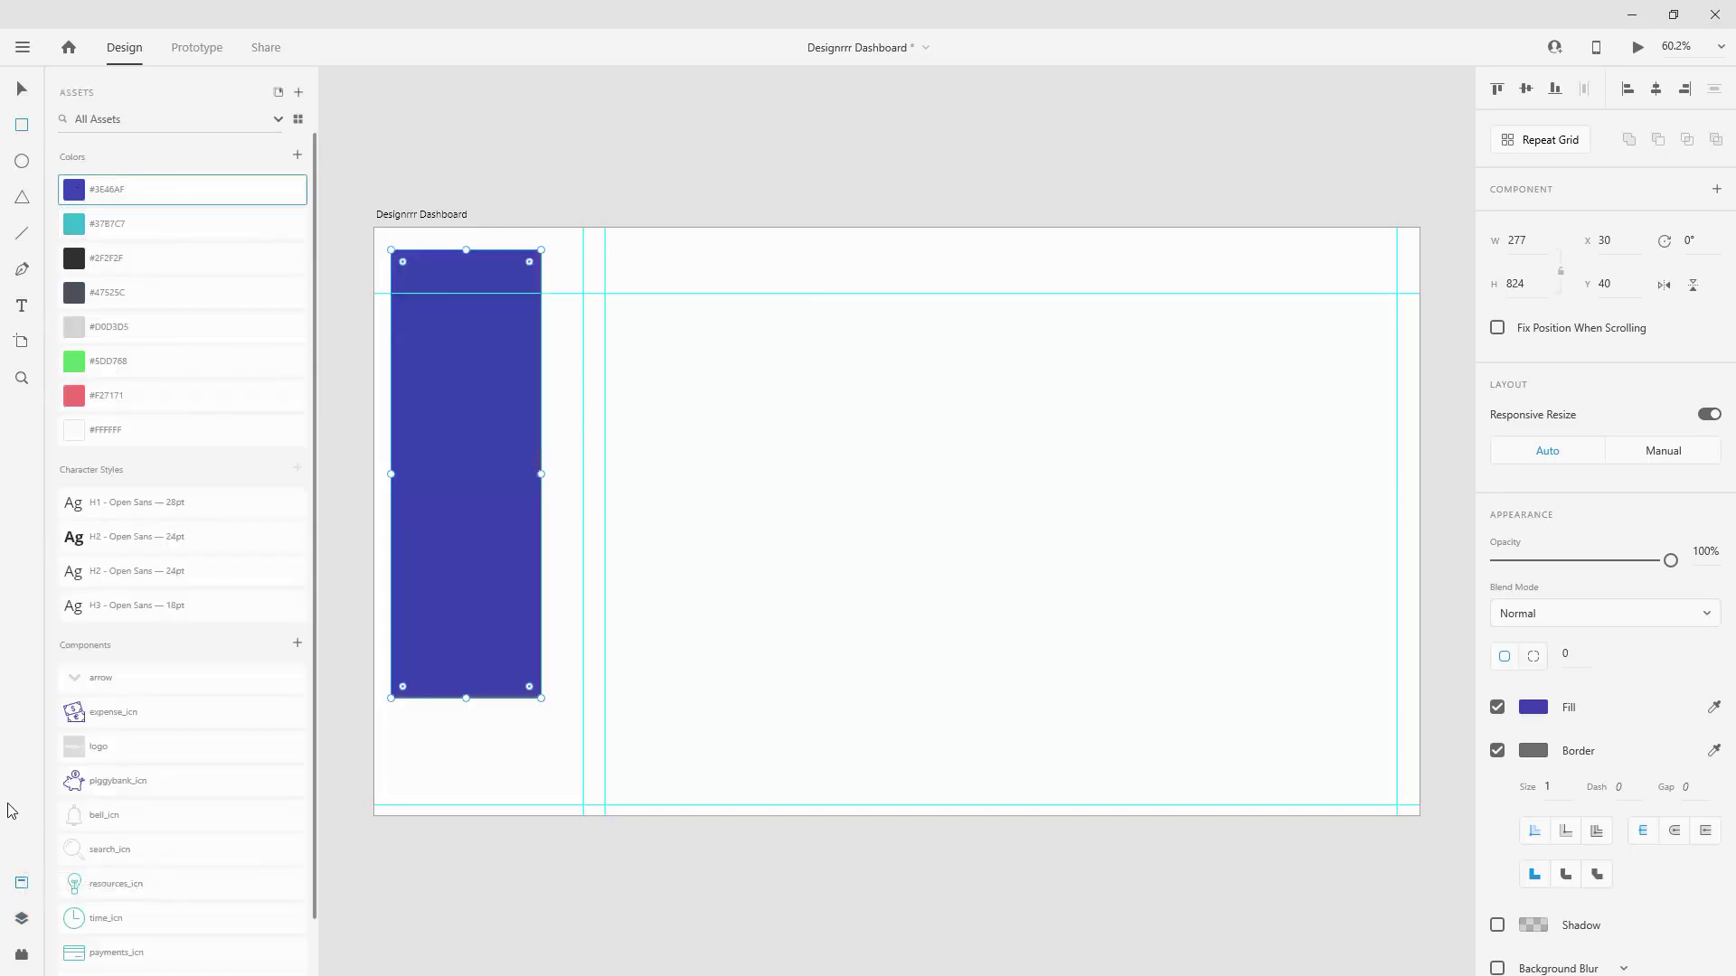
pyautogui.click(22, 919)
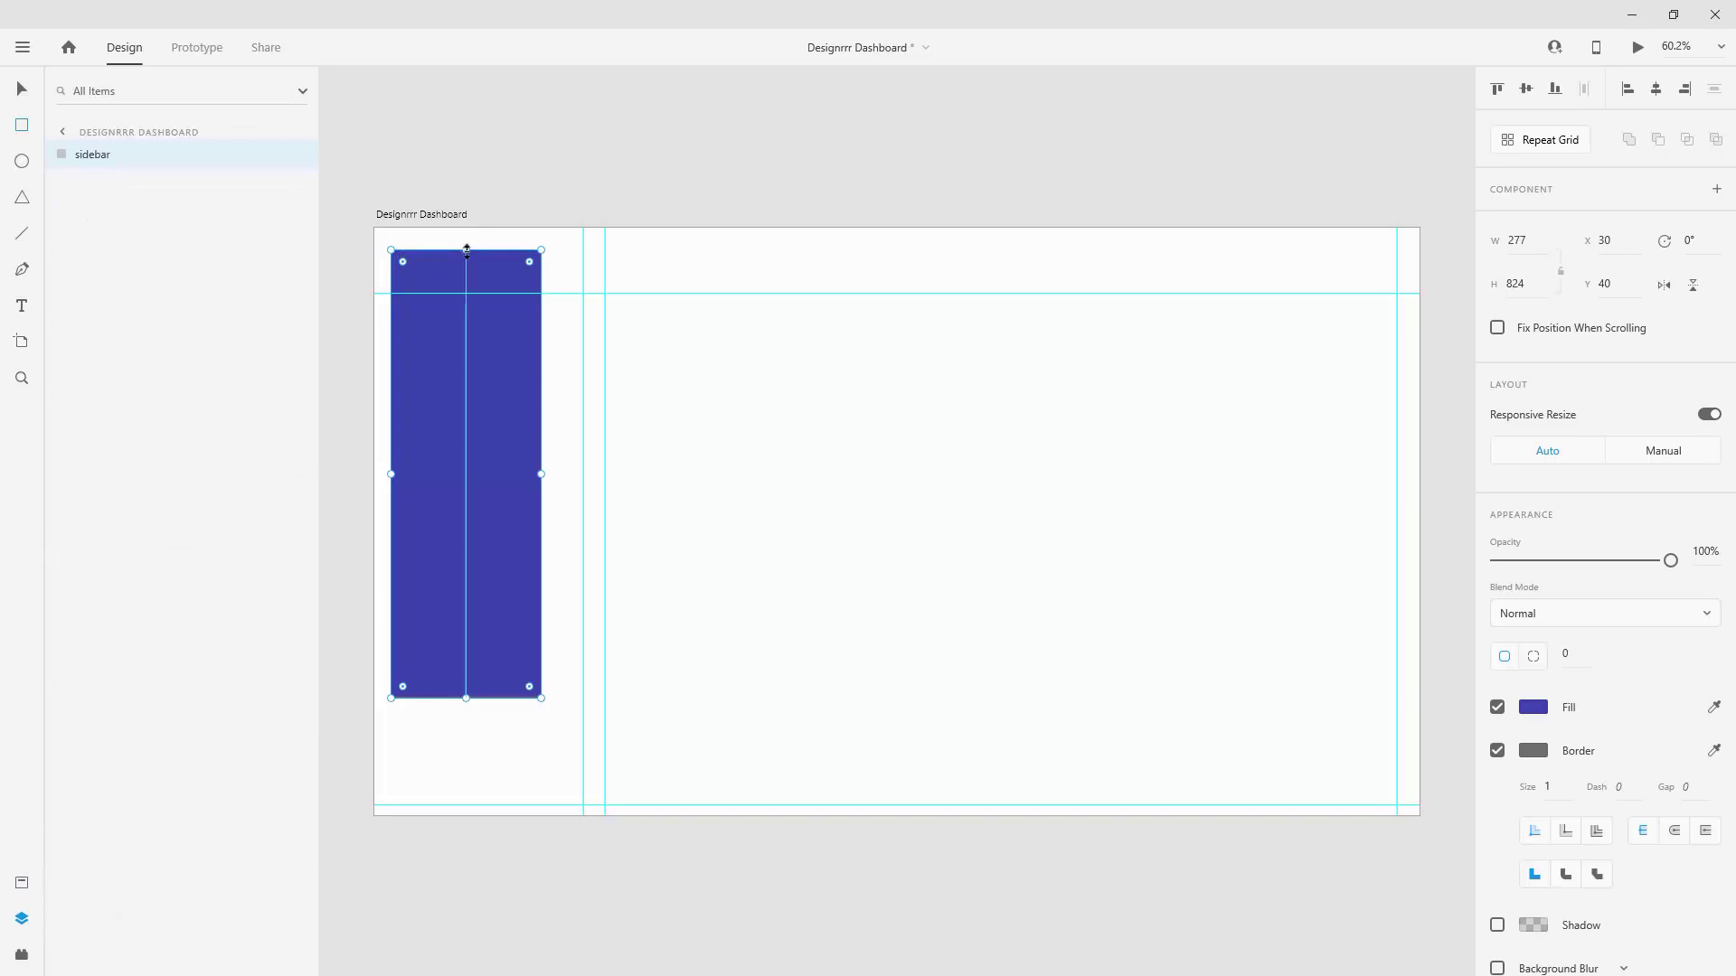
pyautogui.moveTo(469, 241); pyautogui.dragTo(468, 227)
pyautogui.moveTo(391, 468); pyautogui.dragTo(374, 465)
pyautogui.moveTo(458, 699); pyautogui.dragTo(461, 815)
pyautogui.moveTo(540, 522); pyautogui.dragTo(583, 522)
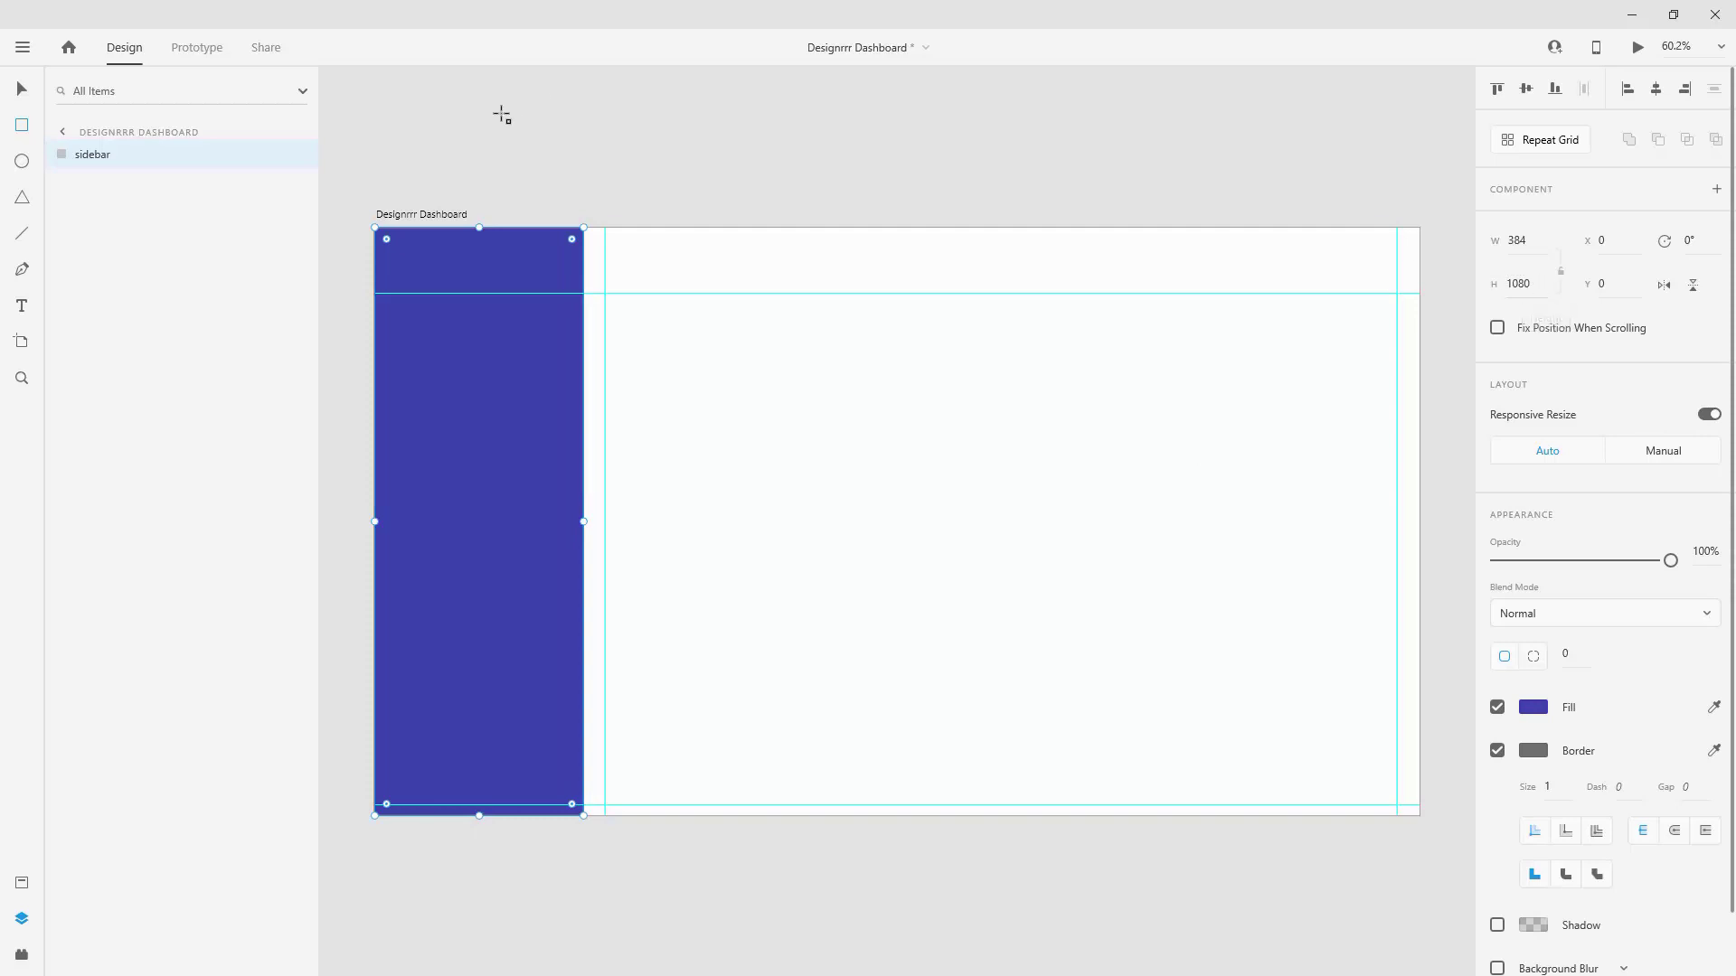
# Step: Inspect the Designrrr Dashboard artboard's dimensions and compare them with the sidebar's width
pyautogui.click(443, 215)
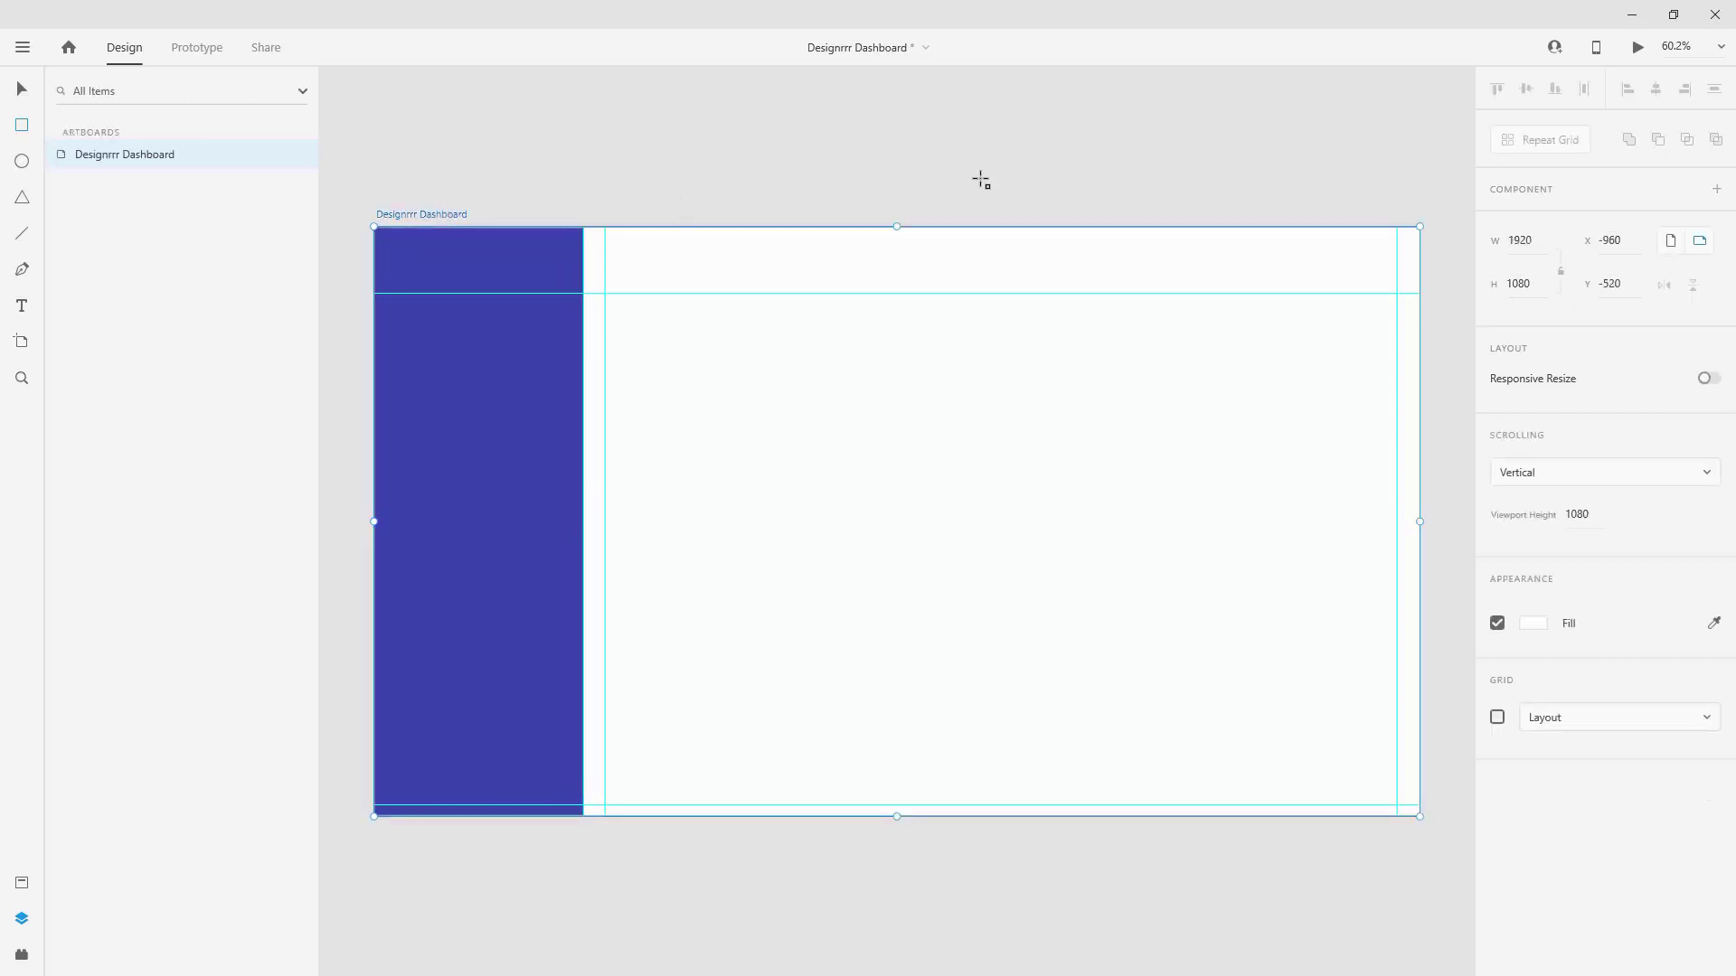
pyautogui.press('v')
pyautogui.click(507, 367)
pyautogui.click(1499, 240)
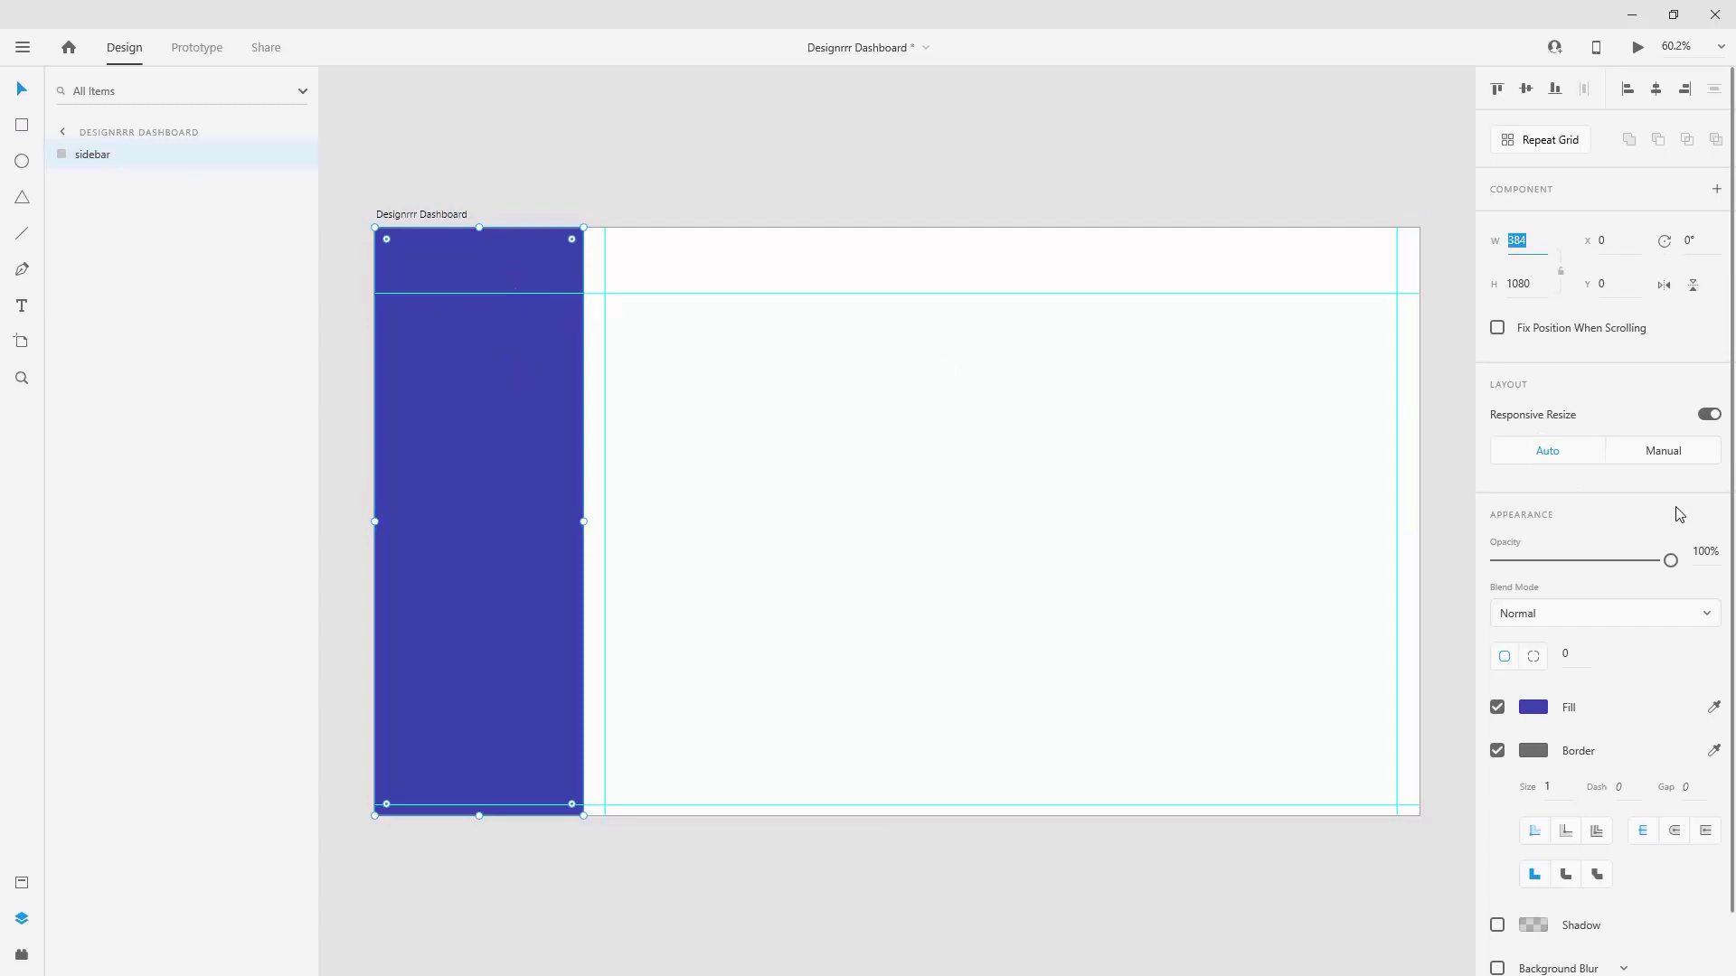
# Step: Remove the sidebar's border and round only its two right-hand corners with a radius of 50
pyautogui.click(1499, 751)
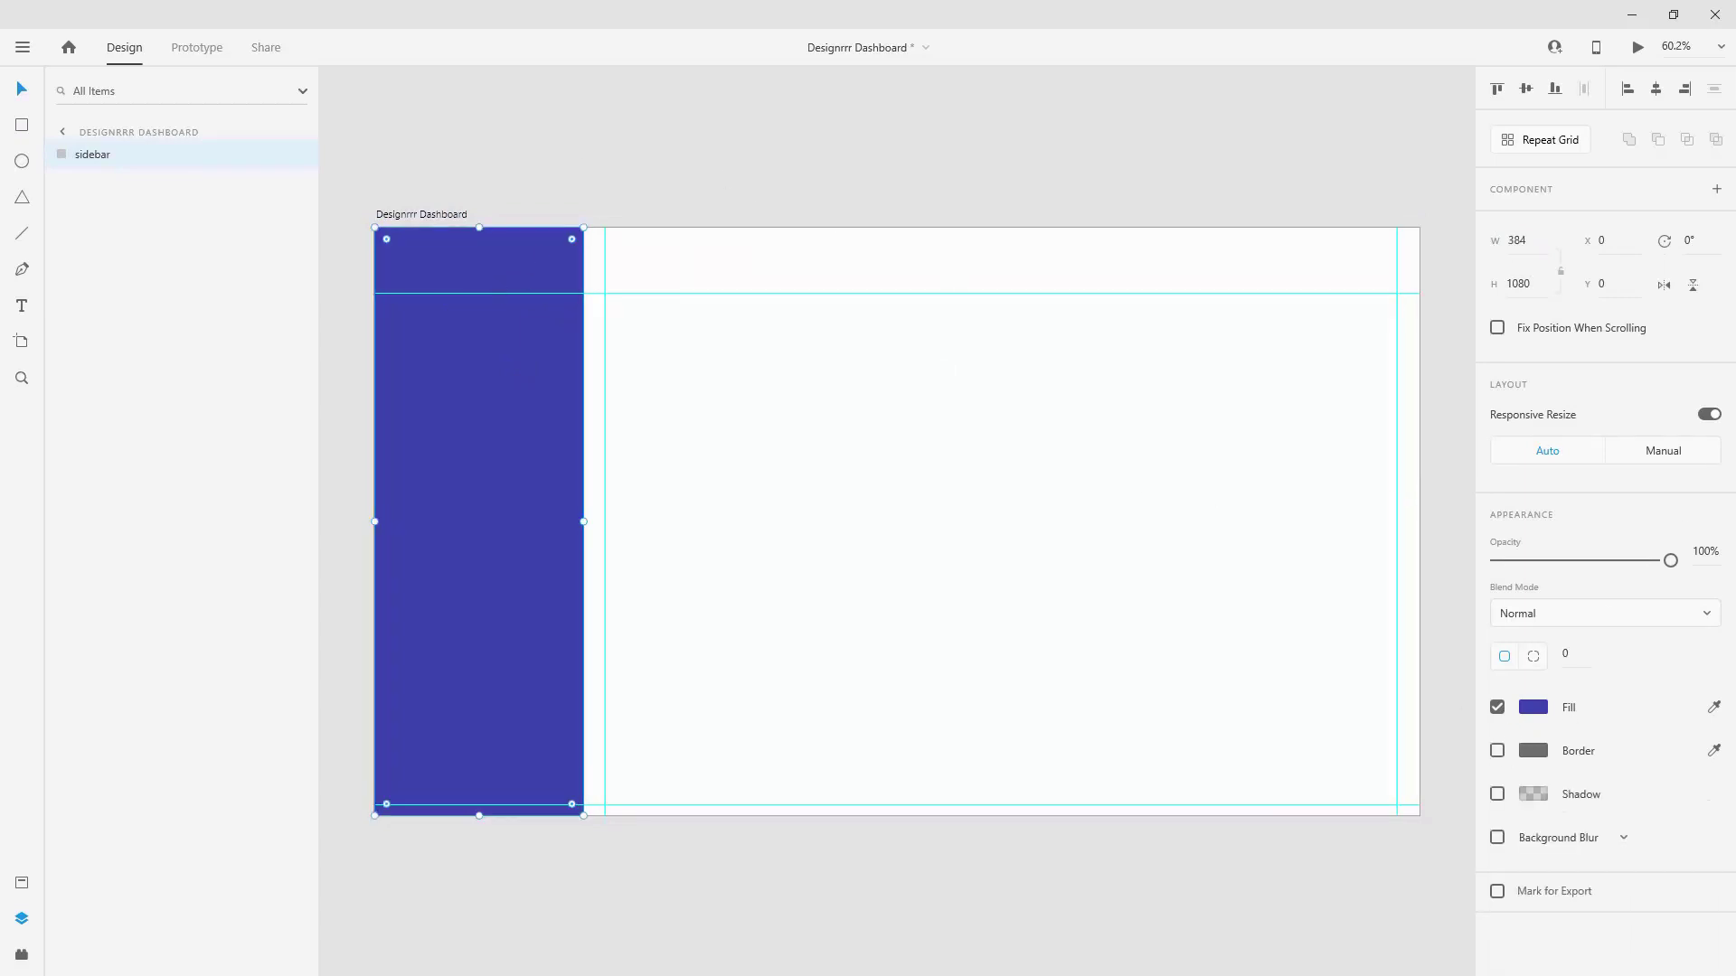
pyautogui.click(1536, 659)
pyautogui.click(1598, 654)
pyautogui.write('50')
pyautogui.press('Tab')
pyautogui.write('50')
pyautogui.press('Return')
# Step: Place the logo component from the assets near the top of the sidebar, above the horizontal guide
pyautogui.click(22, 883)
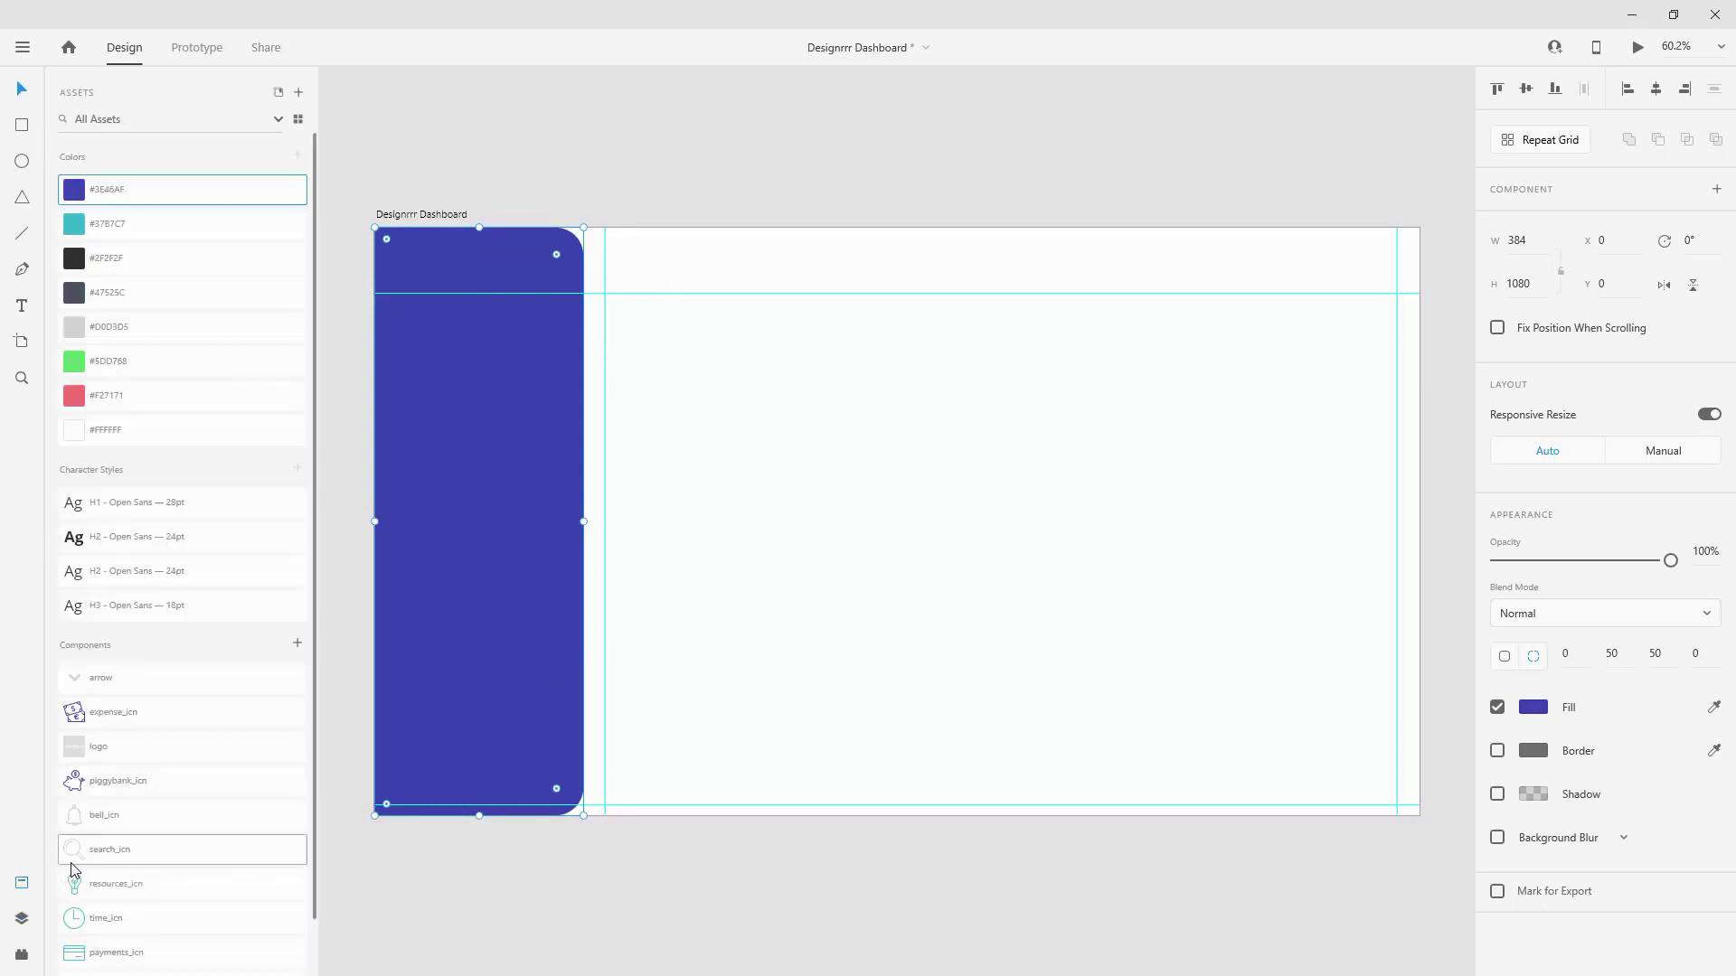
pyautogui.moveTo(99, 746); pyautogui.dragTo(423, 259)
pyautogui.scroll(5, 405, 254)
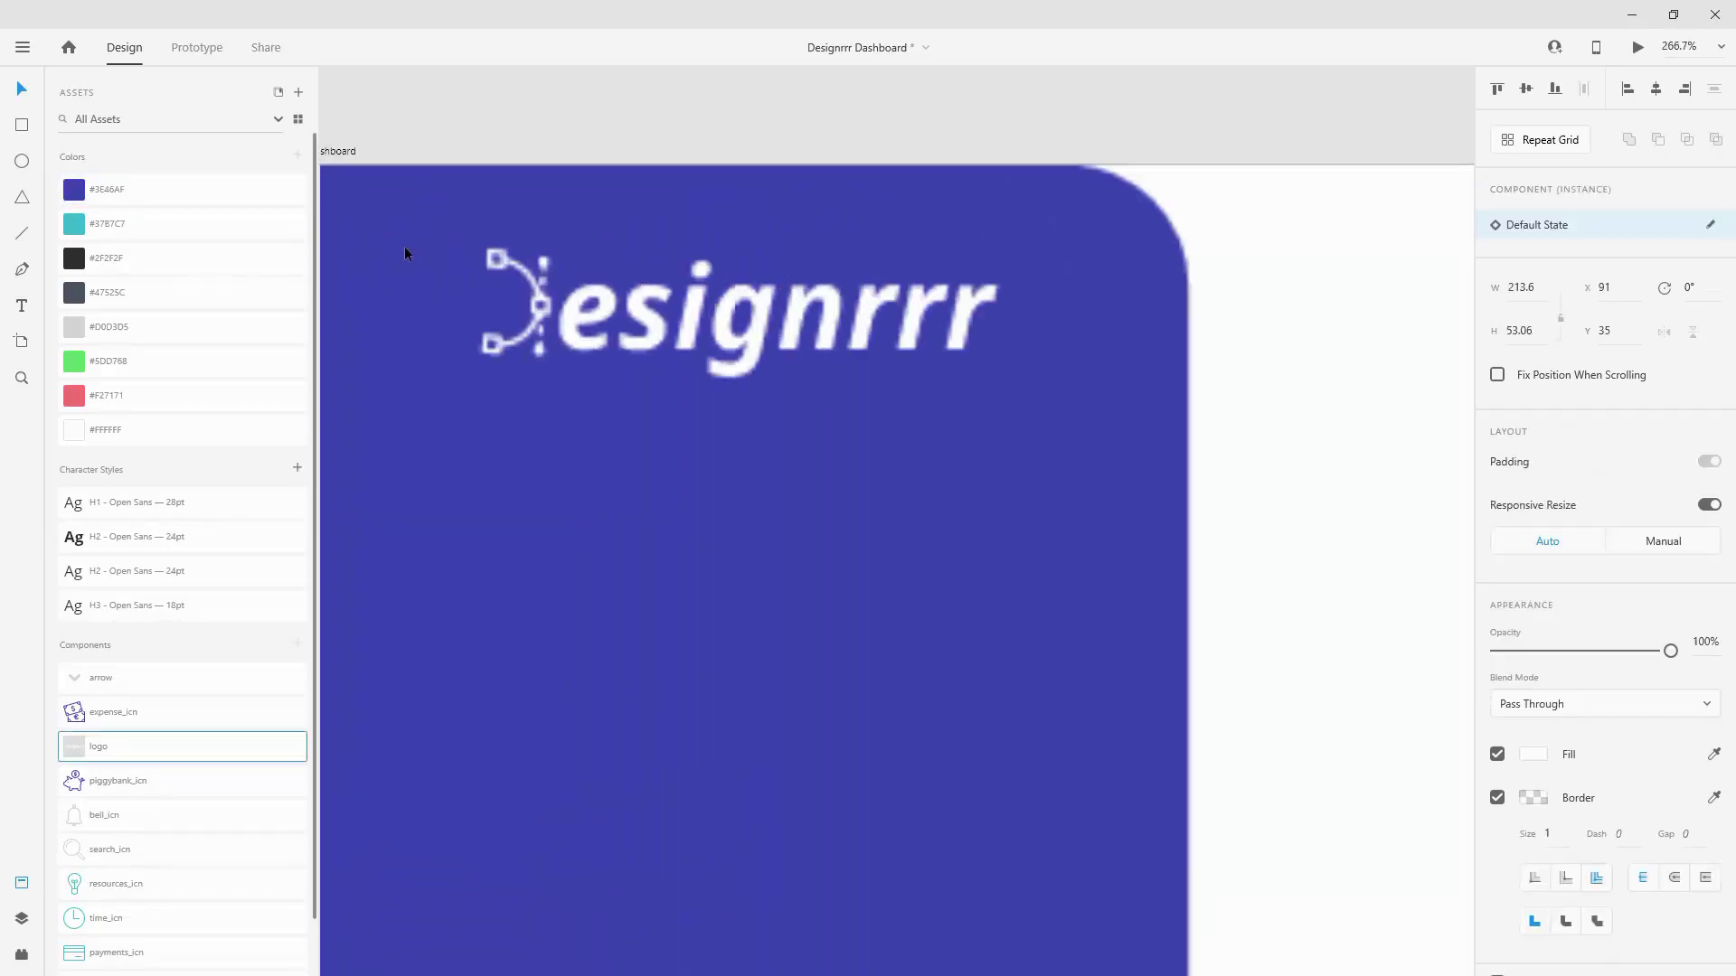
pyautogui.scroll(1, 405, 254)
pyautogui.moveTo(595, 389); pyautogui.dragTo(752, 367)
pyautogui.moveTo(893, 281); pyautogui.dragTo(775, 248)
# Step: Vertically centre the logo in the header area against a temporary 32 × 120 rectangle, and delete that rectangle
pyautogui.click(18, 127)
pyautogui.moveTo(504, 134); pyautogui.dragTo(589, 447)
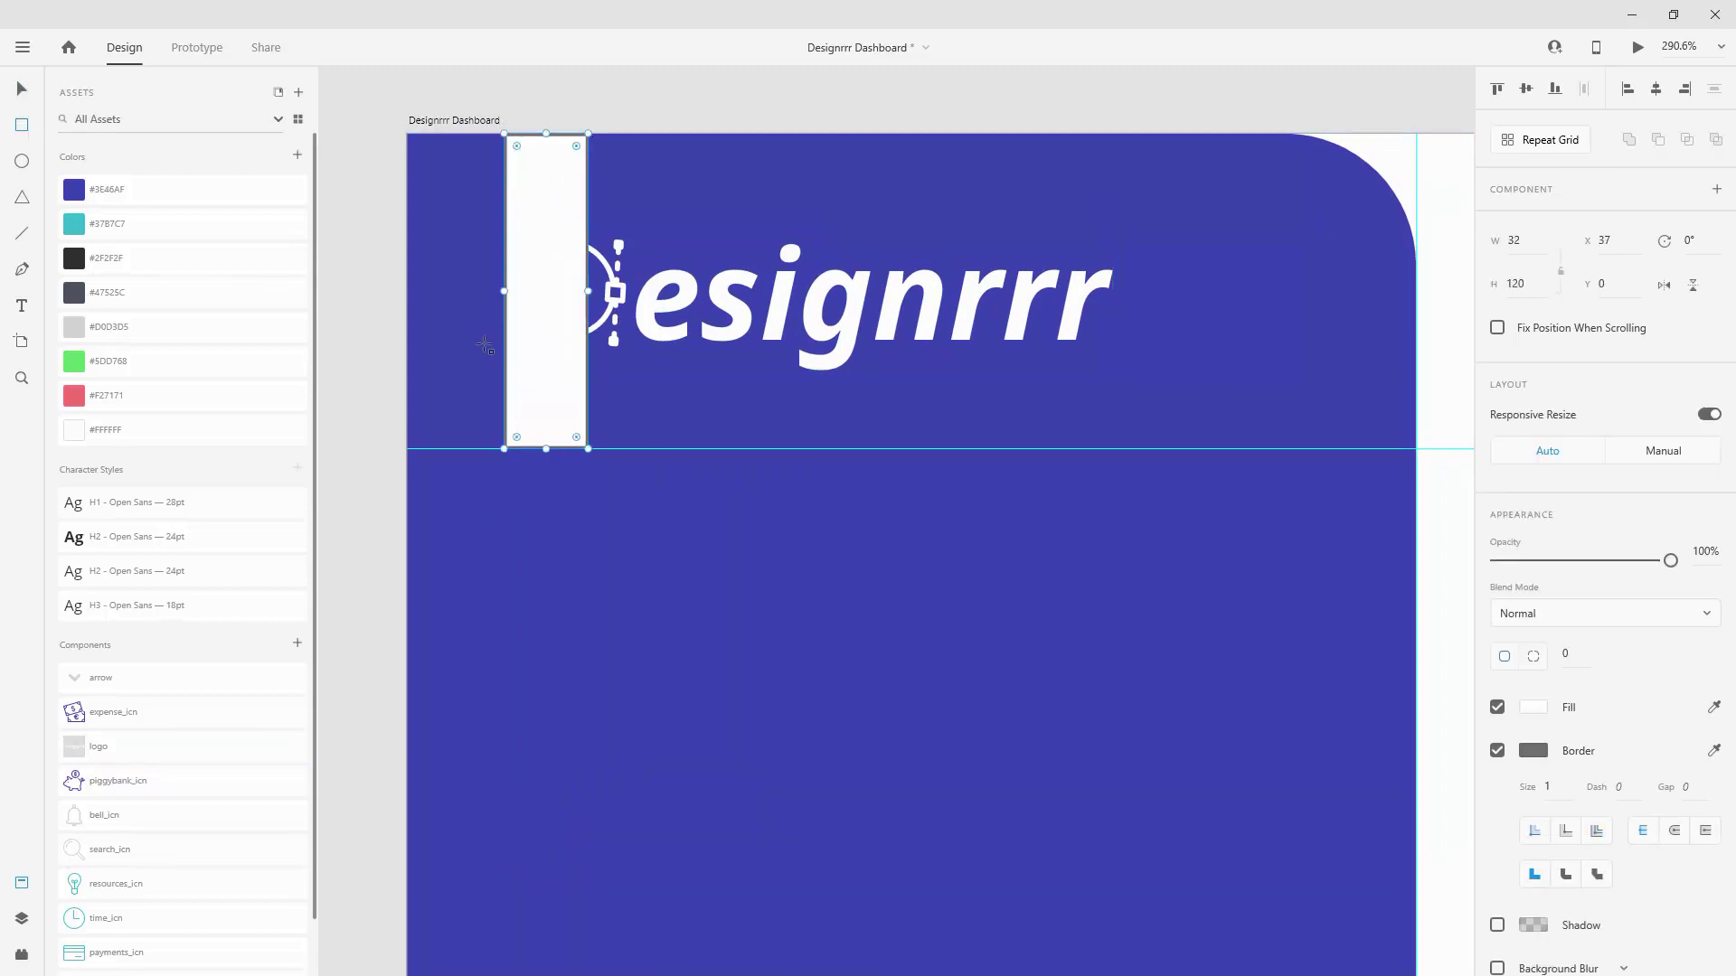
pyautogui.keyDown('shift'); pyautogui.click(920, 307); pyautogui.keyUp('shift')
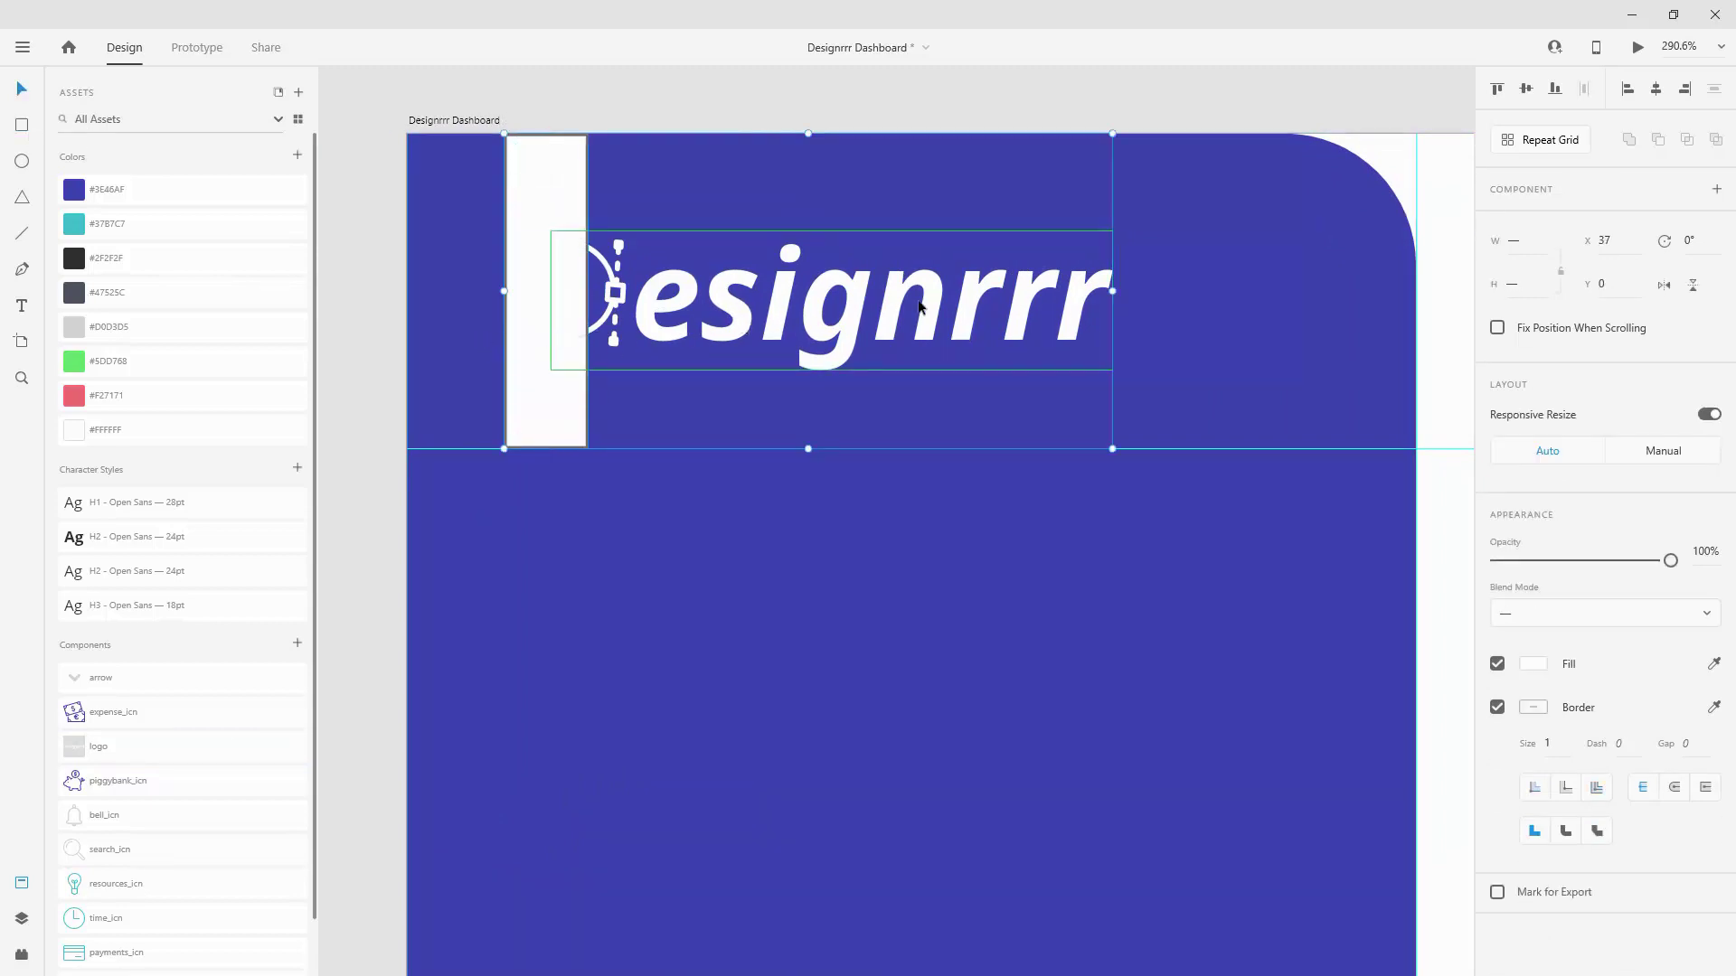
pyautogui.click(1525, 87)
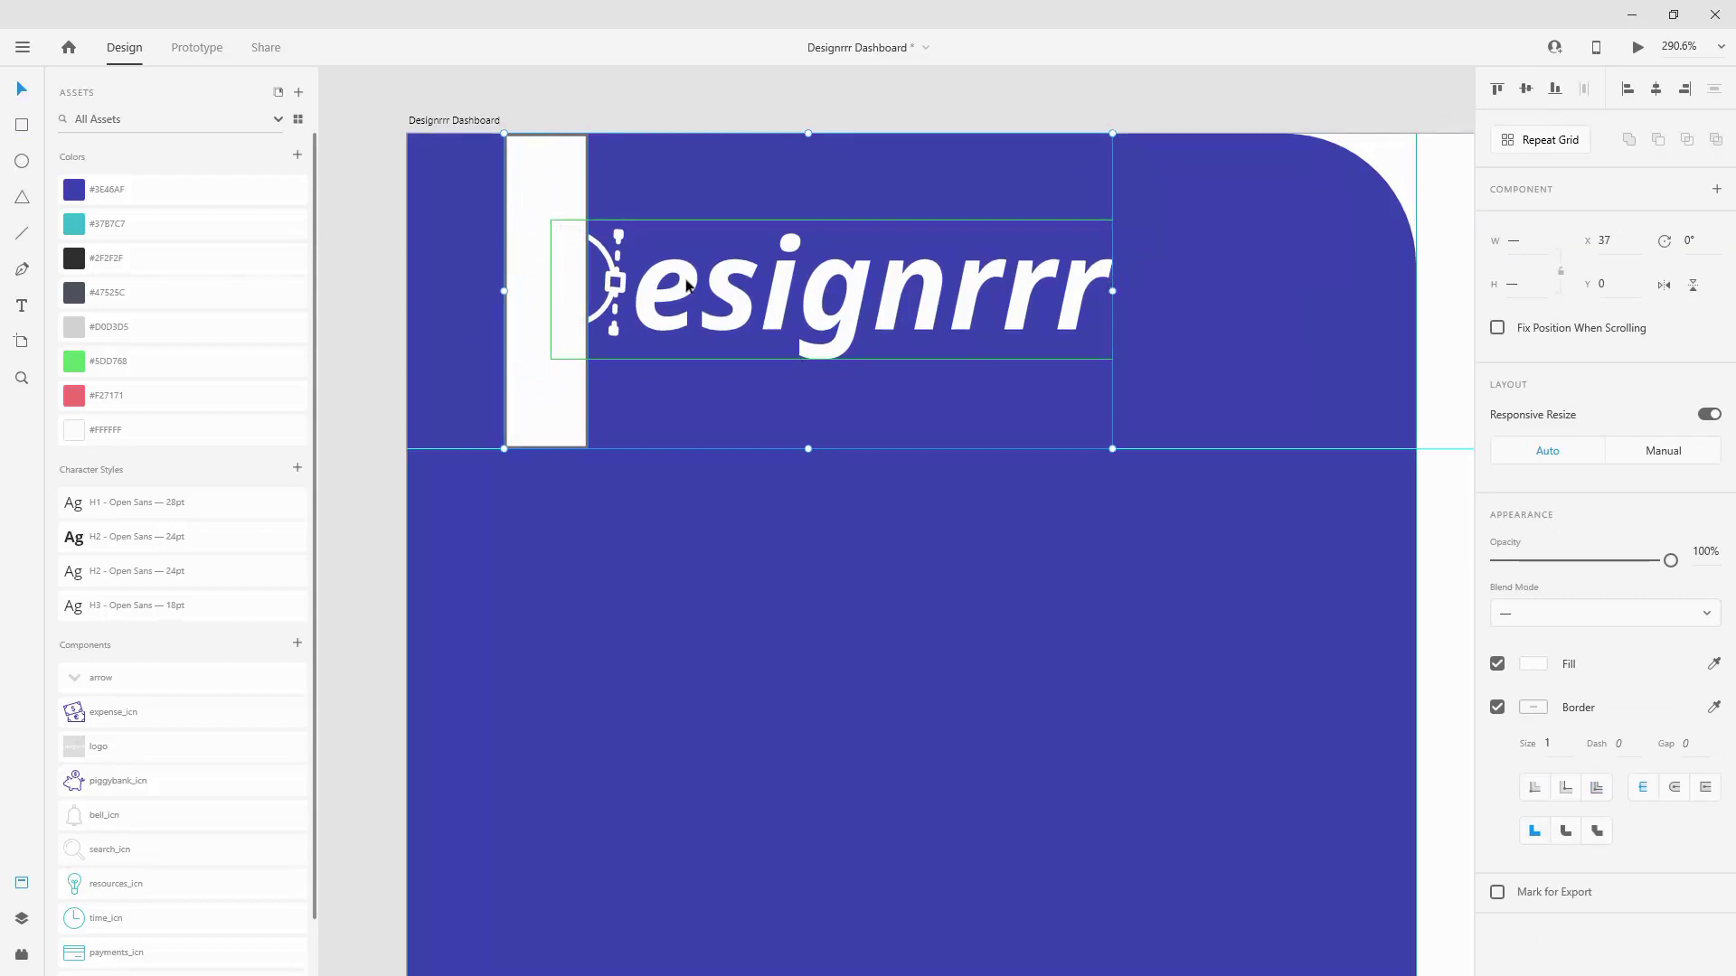
pyautogui.click(529, 191)
pyautogui.press('Delete')
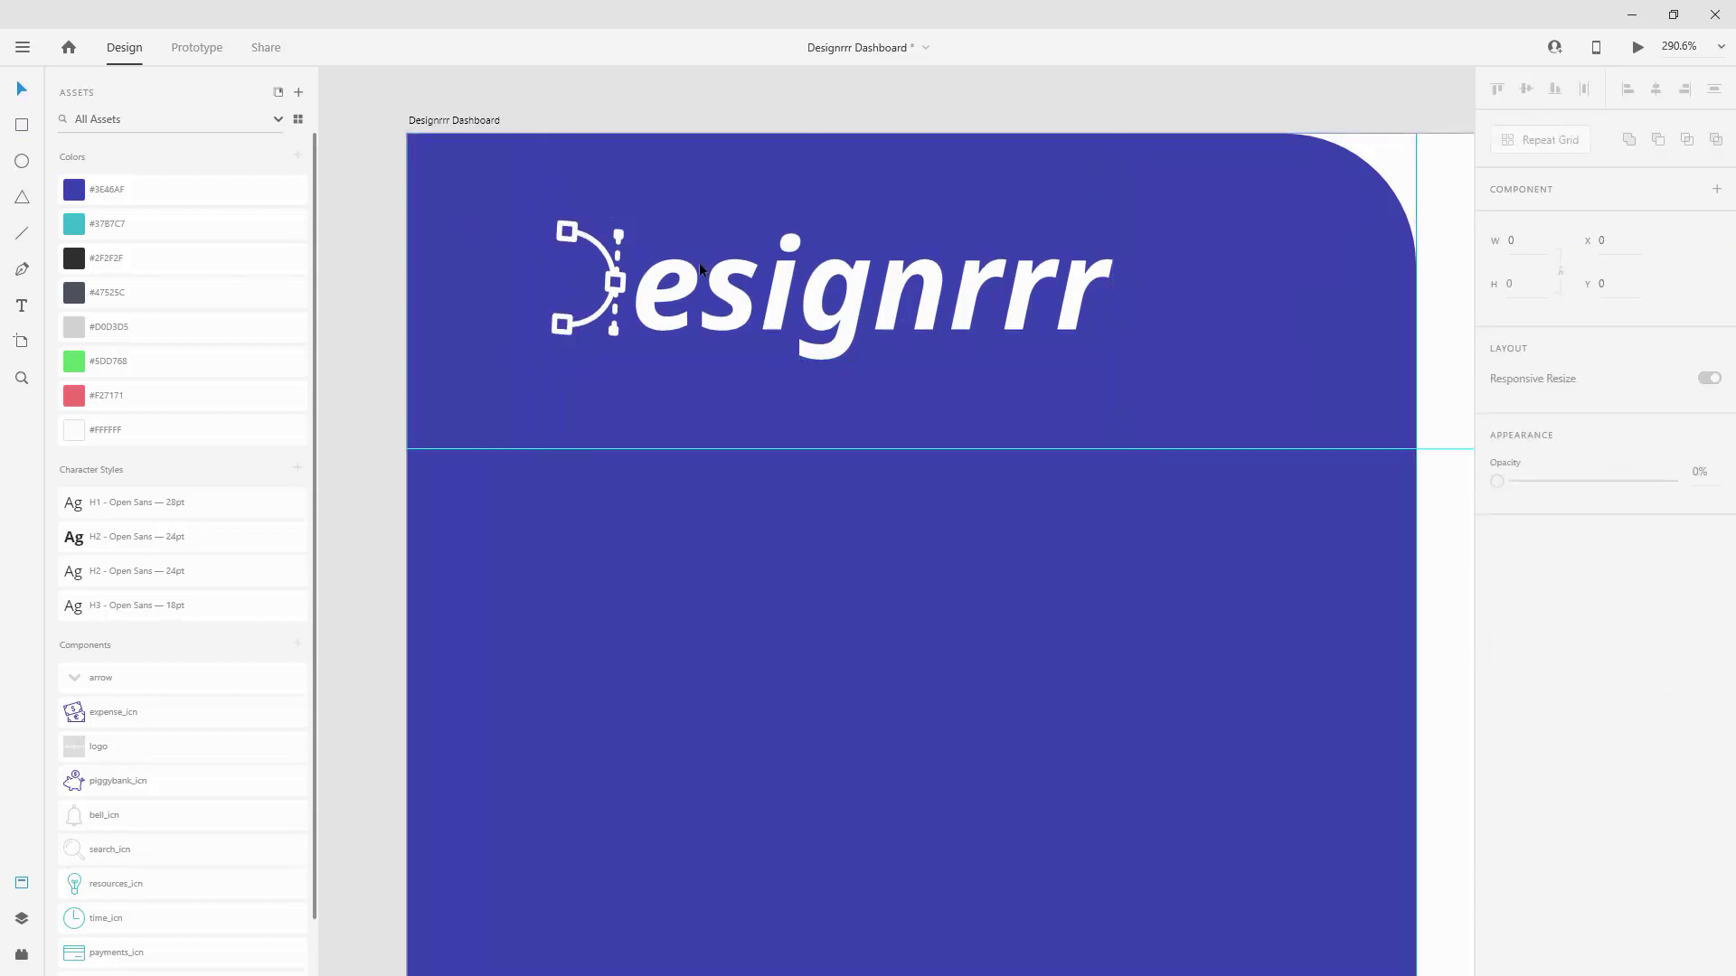
# Step: Position the logo 40 px from the sidebar's left edge and check its distances to the surrounding edges
pyautogui.moveTo(724, 291); pyautogui.dragTo(577, 286)
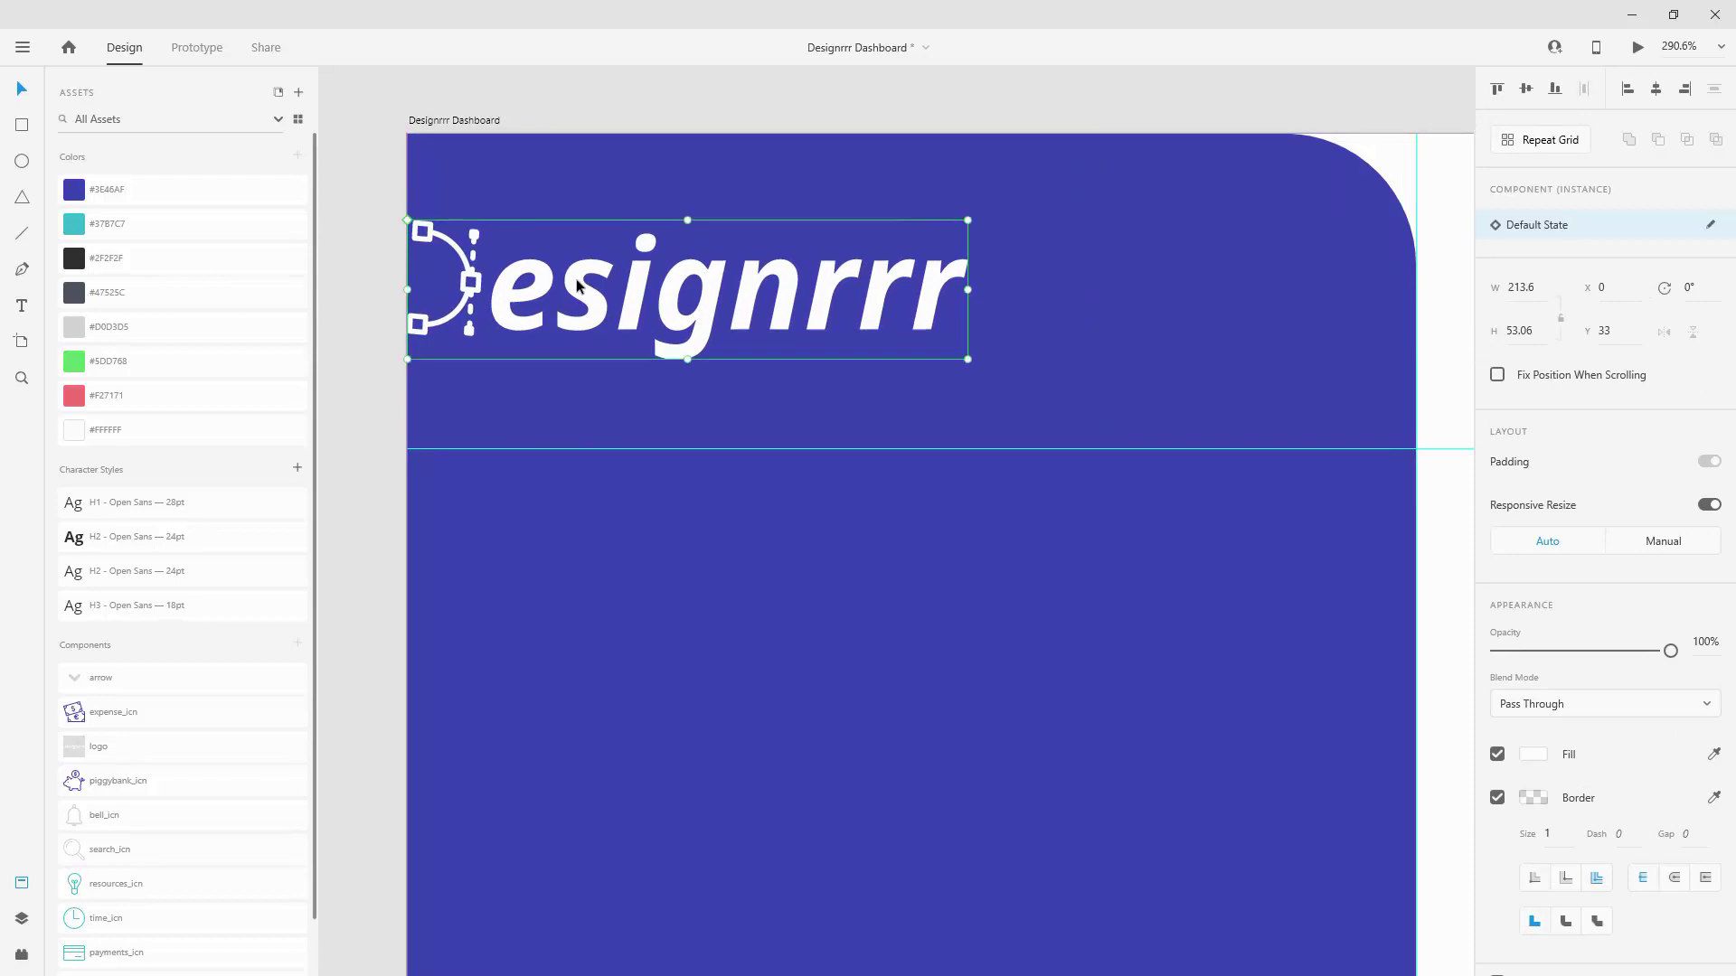
pyautogui.press('Right')
pyautogui.press('Right')
pyautogui.press('Right')
pyautogui.press('Right')
pyautogui.press('Right')
pyautogui.press('Right')
pyautogui.press('Right')
pyautogui.press('Right')
pyautogui.press('Right')
pyautogui.press('Right')
pyautogui.press('Right')
pyautogui.press('Right')
pyautogui.press('Right')
pyautogui.press('Right')
pyautogui.press('Right')
pyautogui.press('Right')
pyautogui.press('Right')
pyautogui.press('Right')
pyautogui.press('Right')
pyautogui.press('Right')
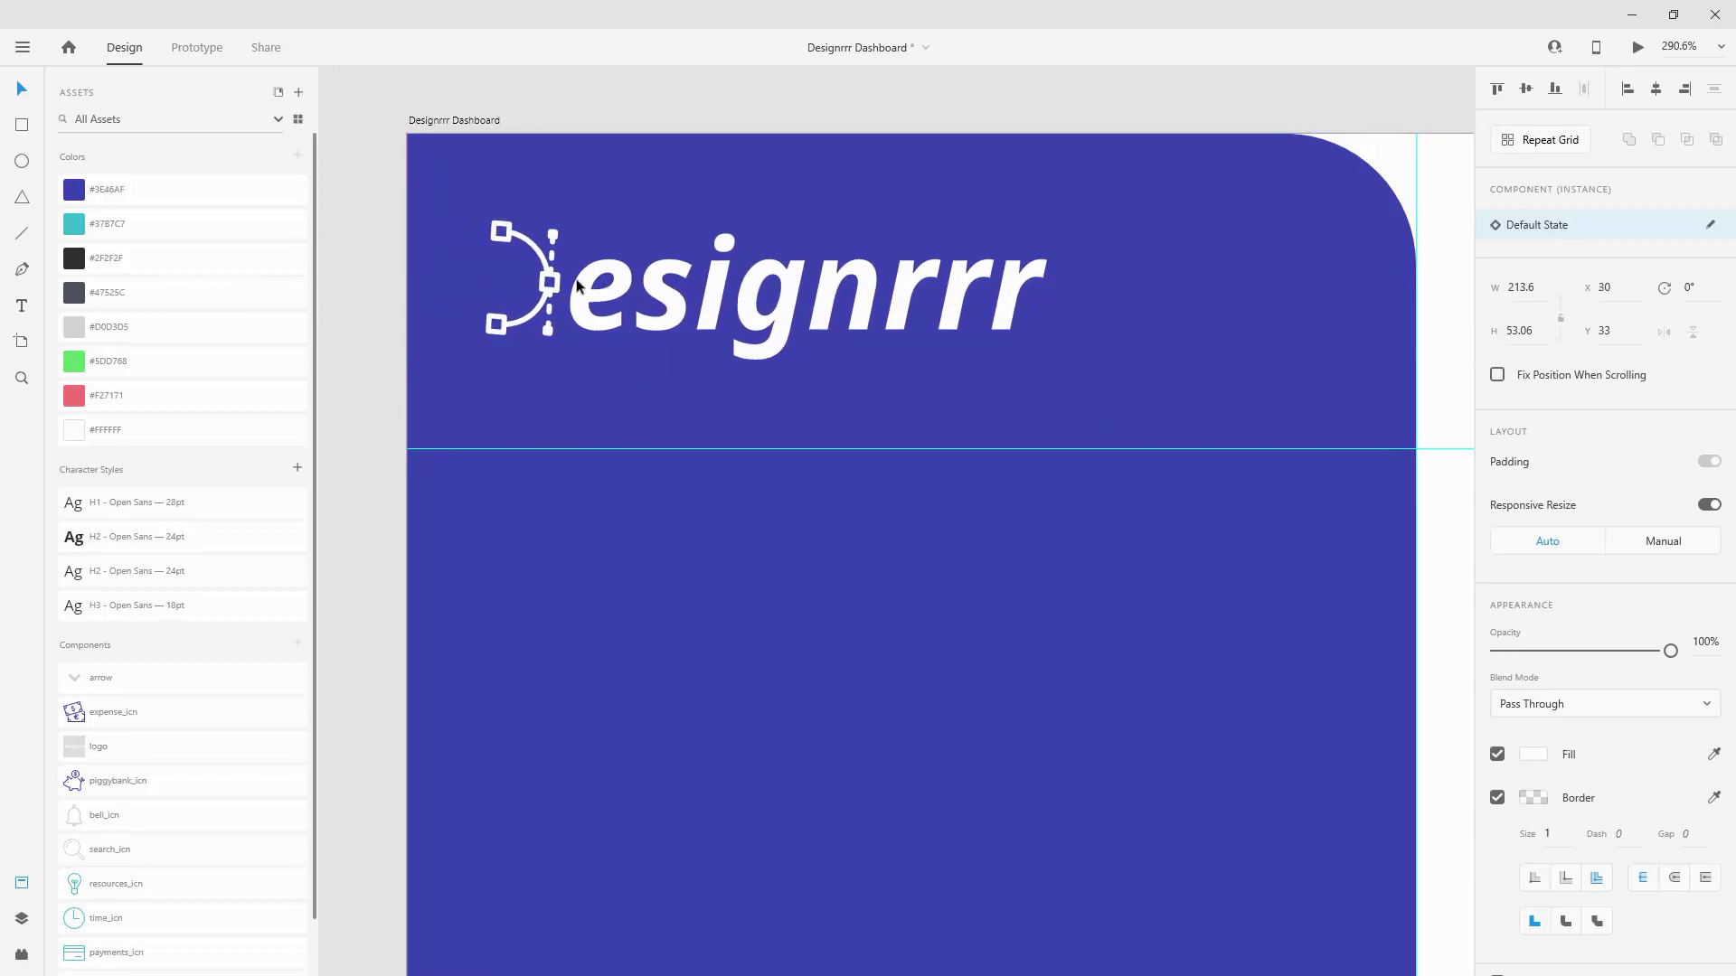
pyautogui.press('alt')
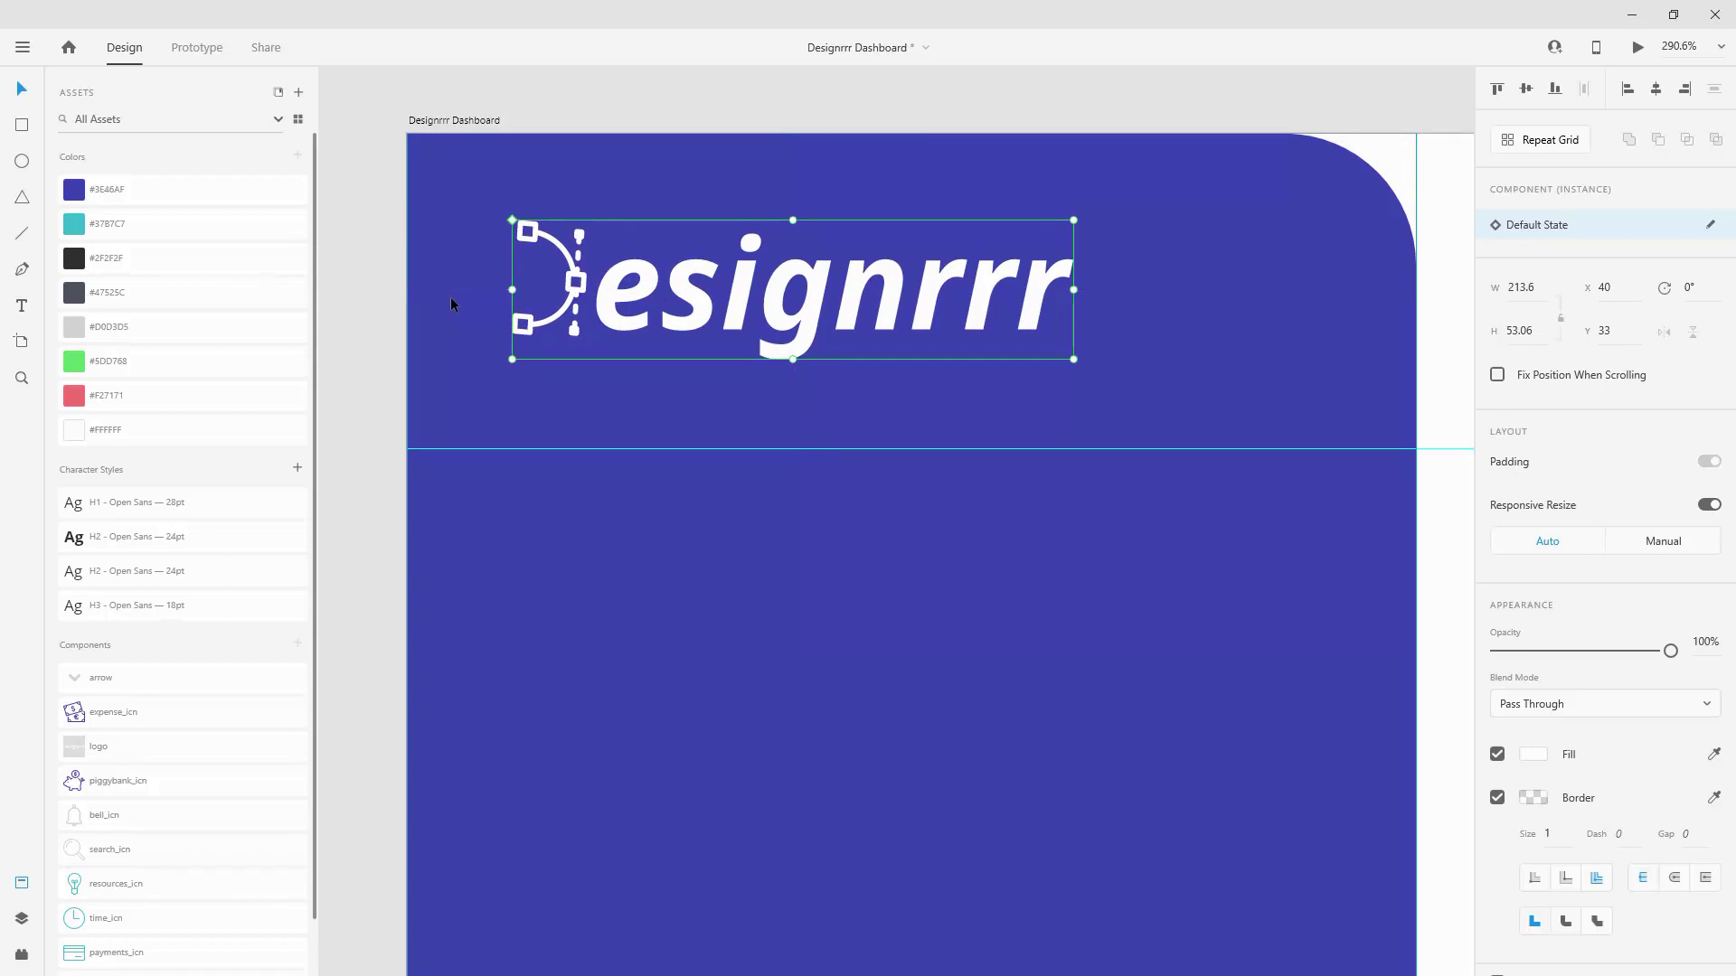
pyautogui.press('alt')
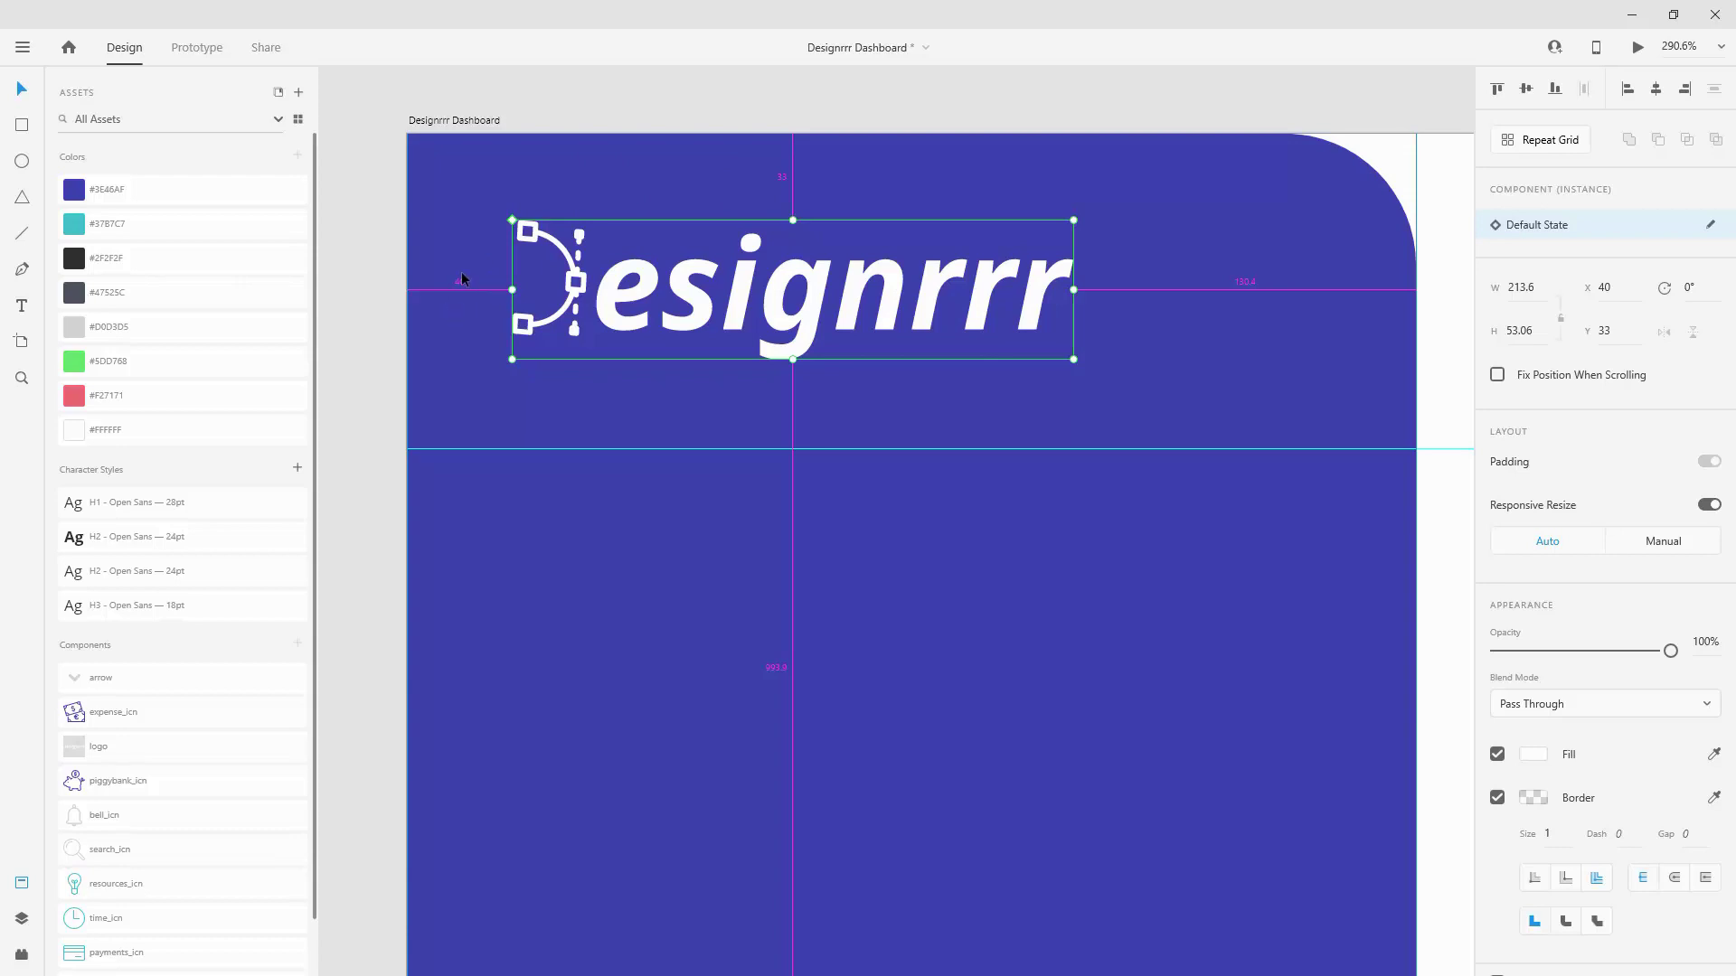
# Step: Add the text "Dashboard" in the sidebar below the horizontal guide
pyautogui.scroll(-5, 703, 371)
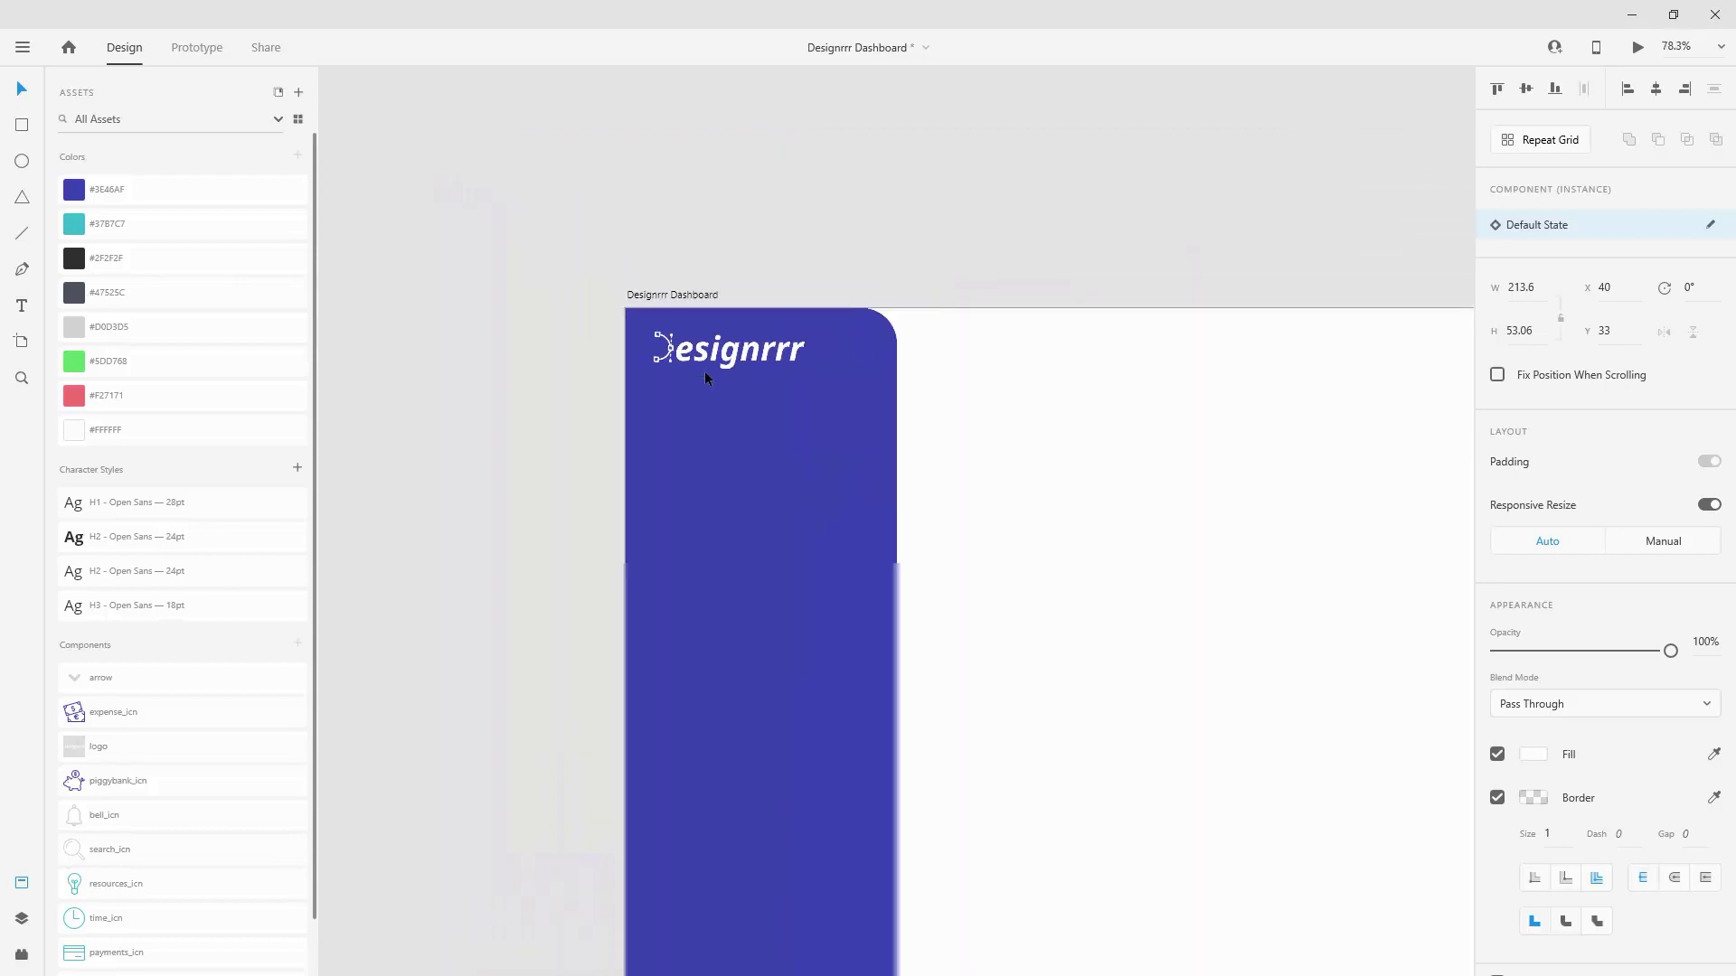
pyautogui.scroll(2, 716, 491)
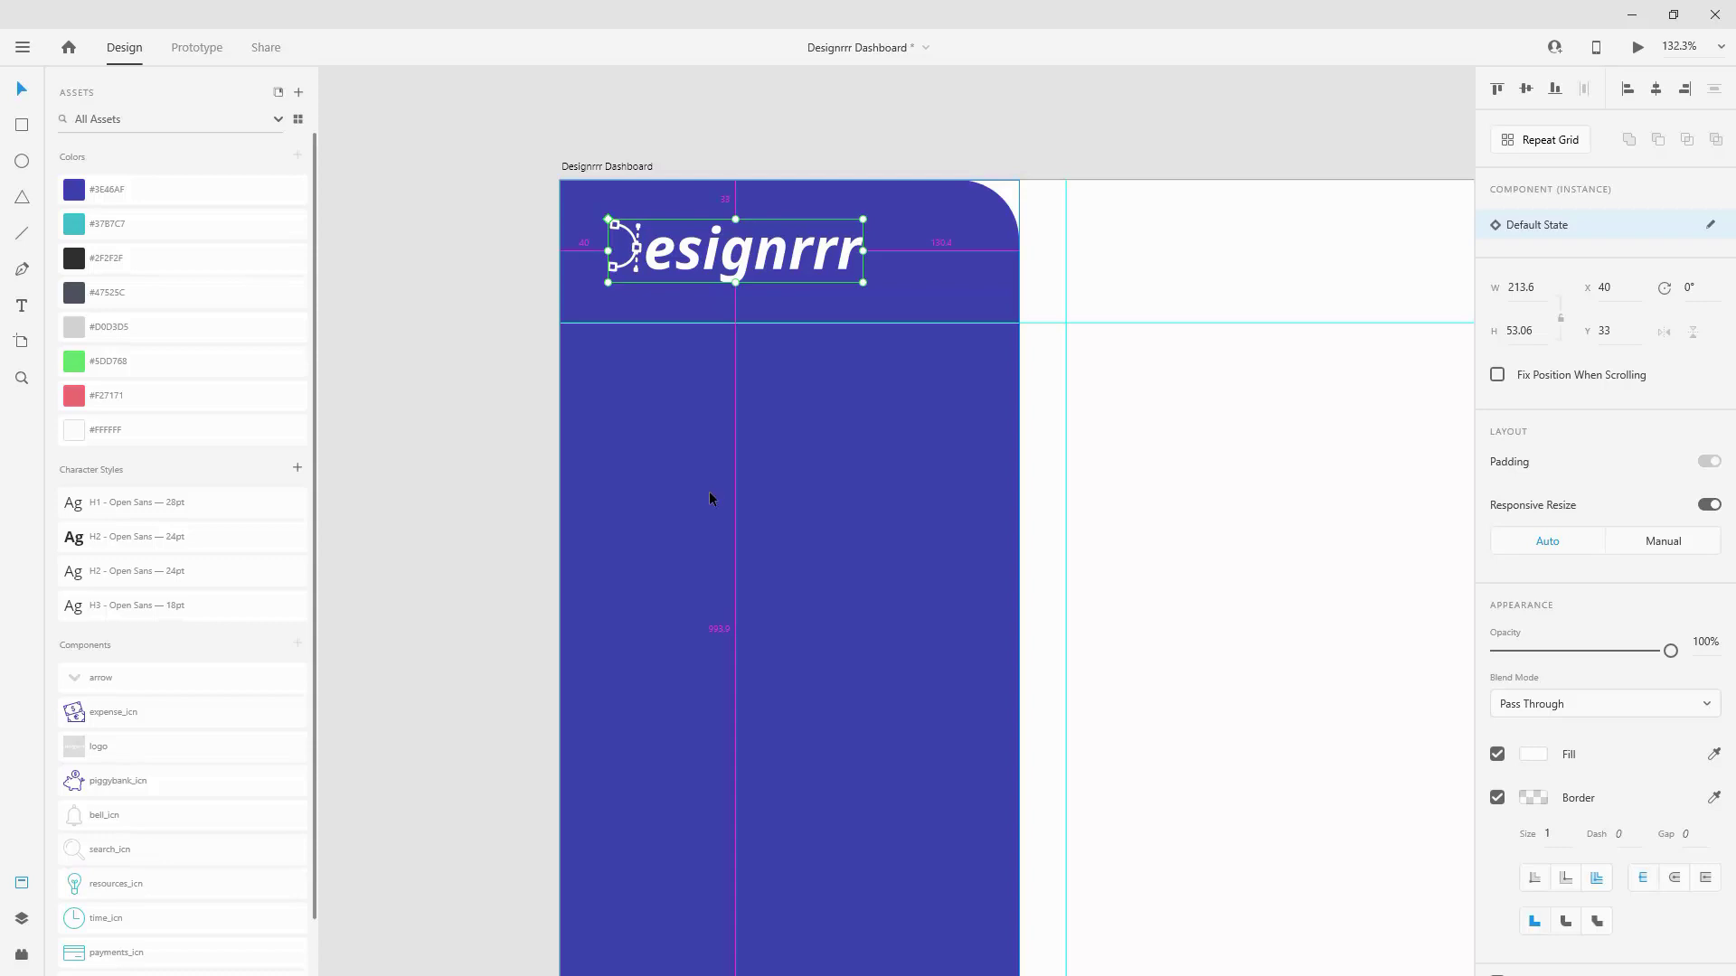
pyautogui.scroll(-2, 709, 491)
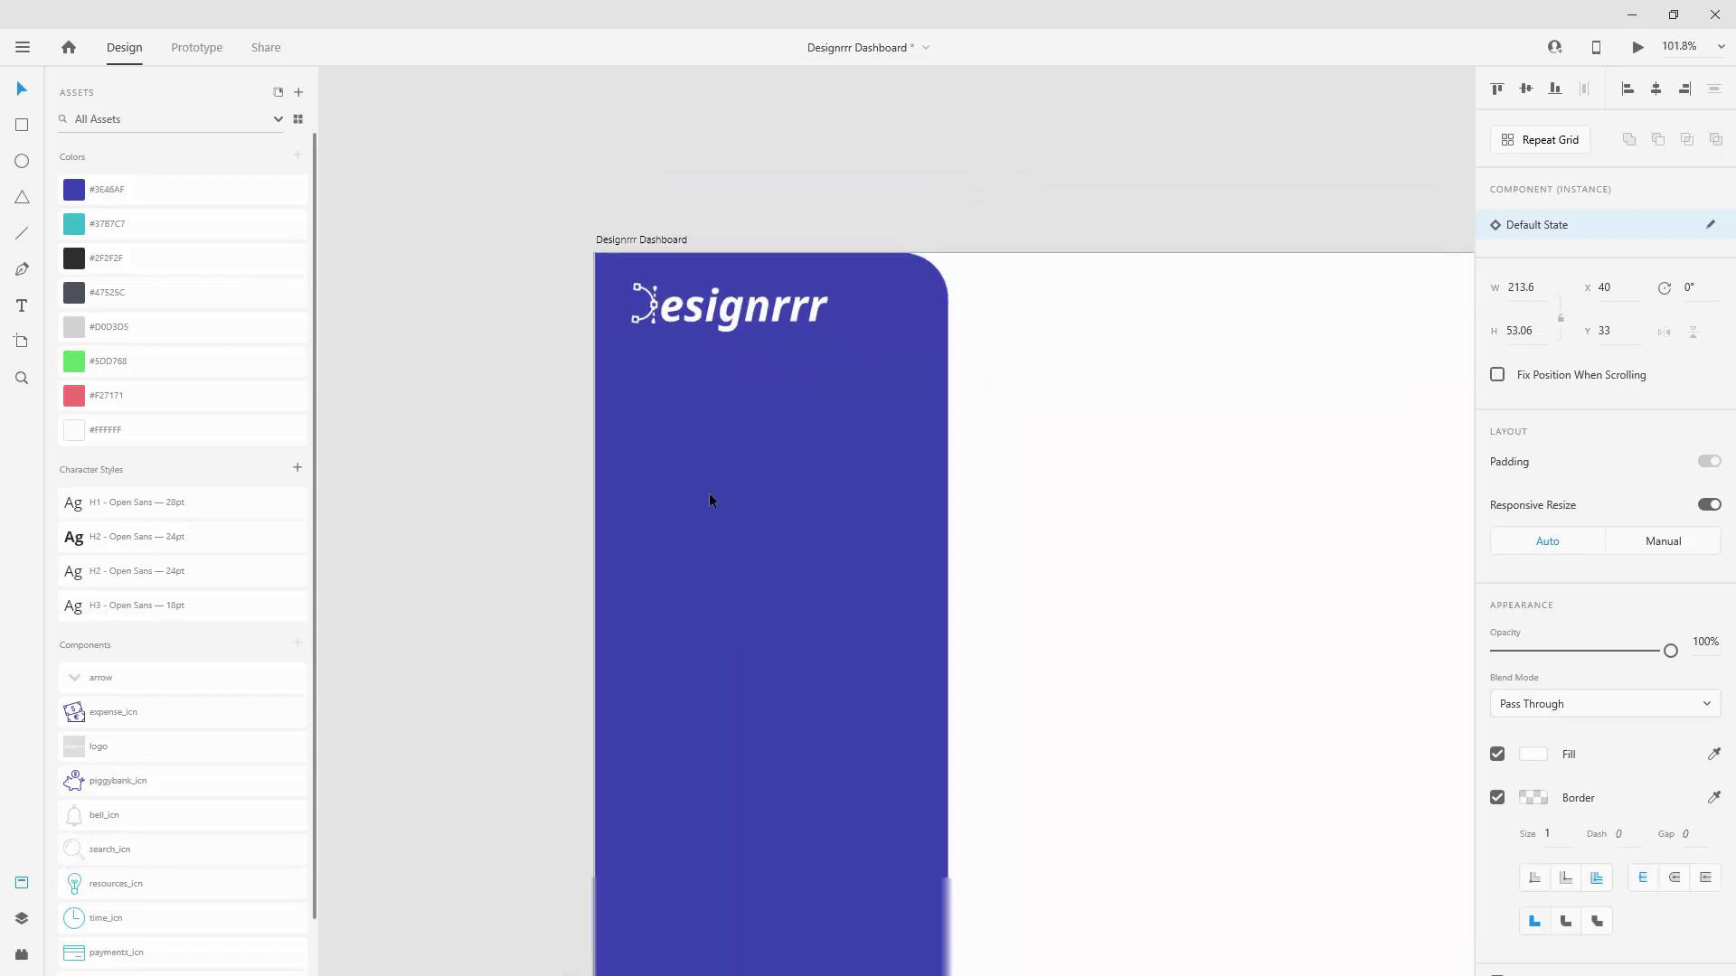
pyautogui.scroll(2, 674, 430)
pyautogui.press('t')
pyautogui.click(669, 427)
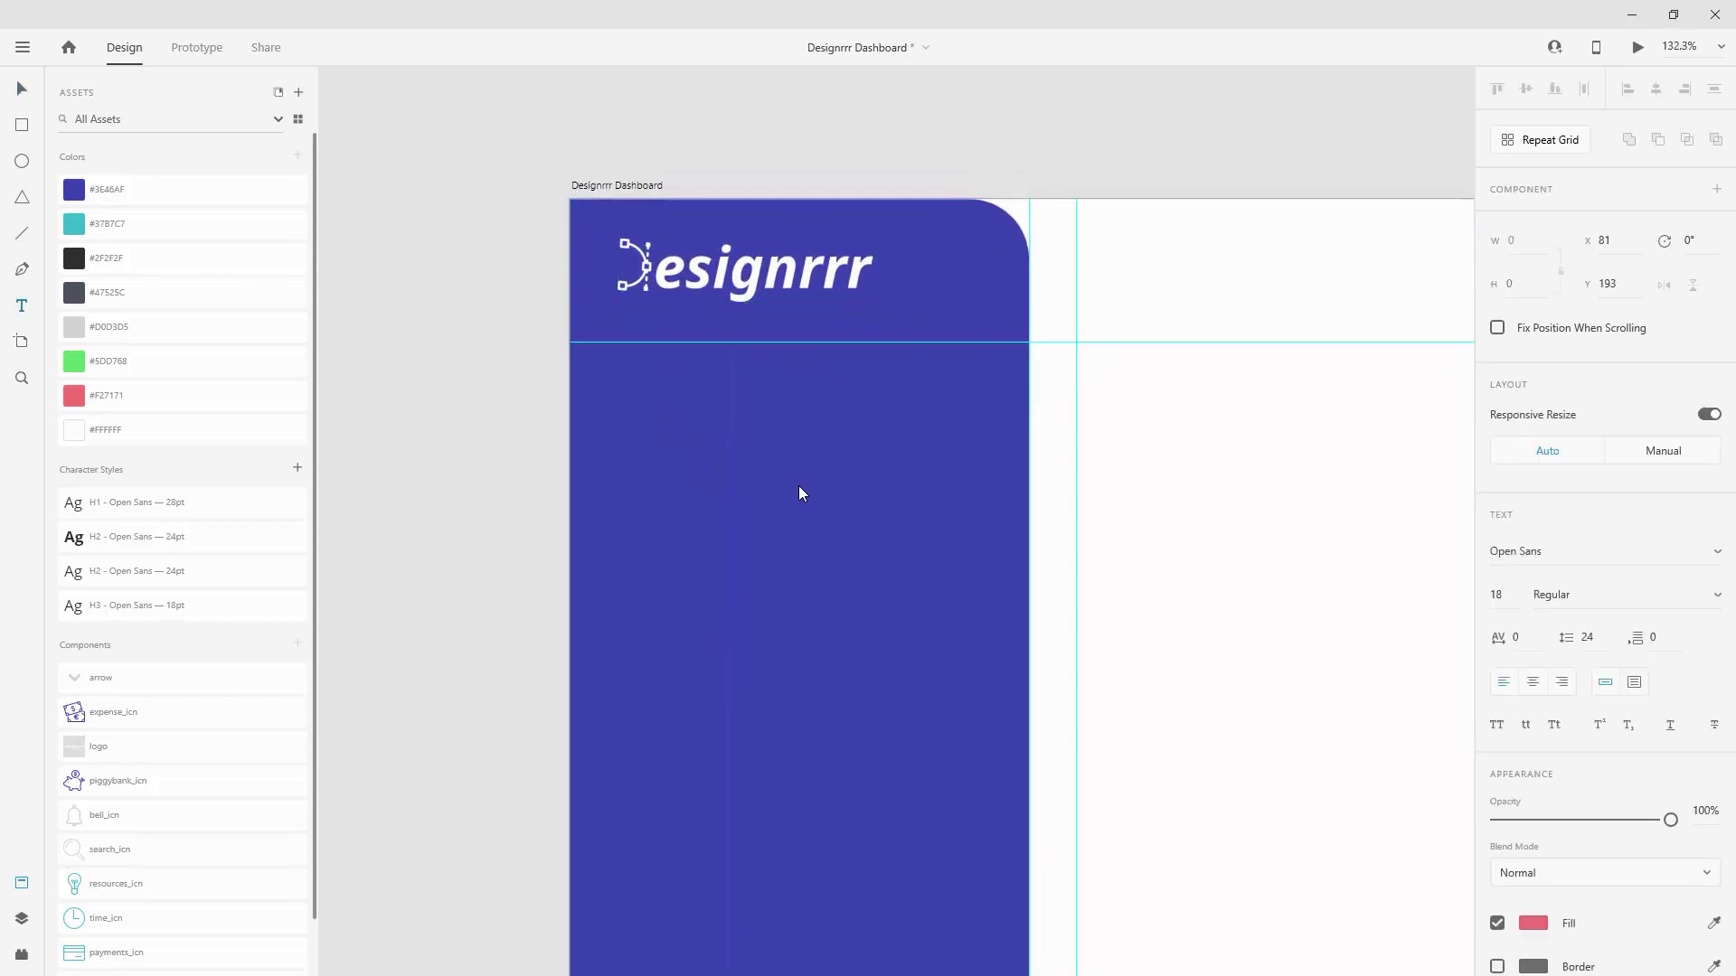
pyautogui.write('Dashboard')
# Step: Colour the Dashboard text #2F2F2F and apply the regular H2 Open Sans 24pt character style
pyautogui.hotkey('ctrl', 'a')
pyautogui.click(144, 258)
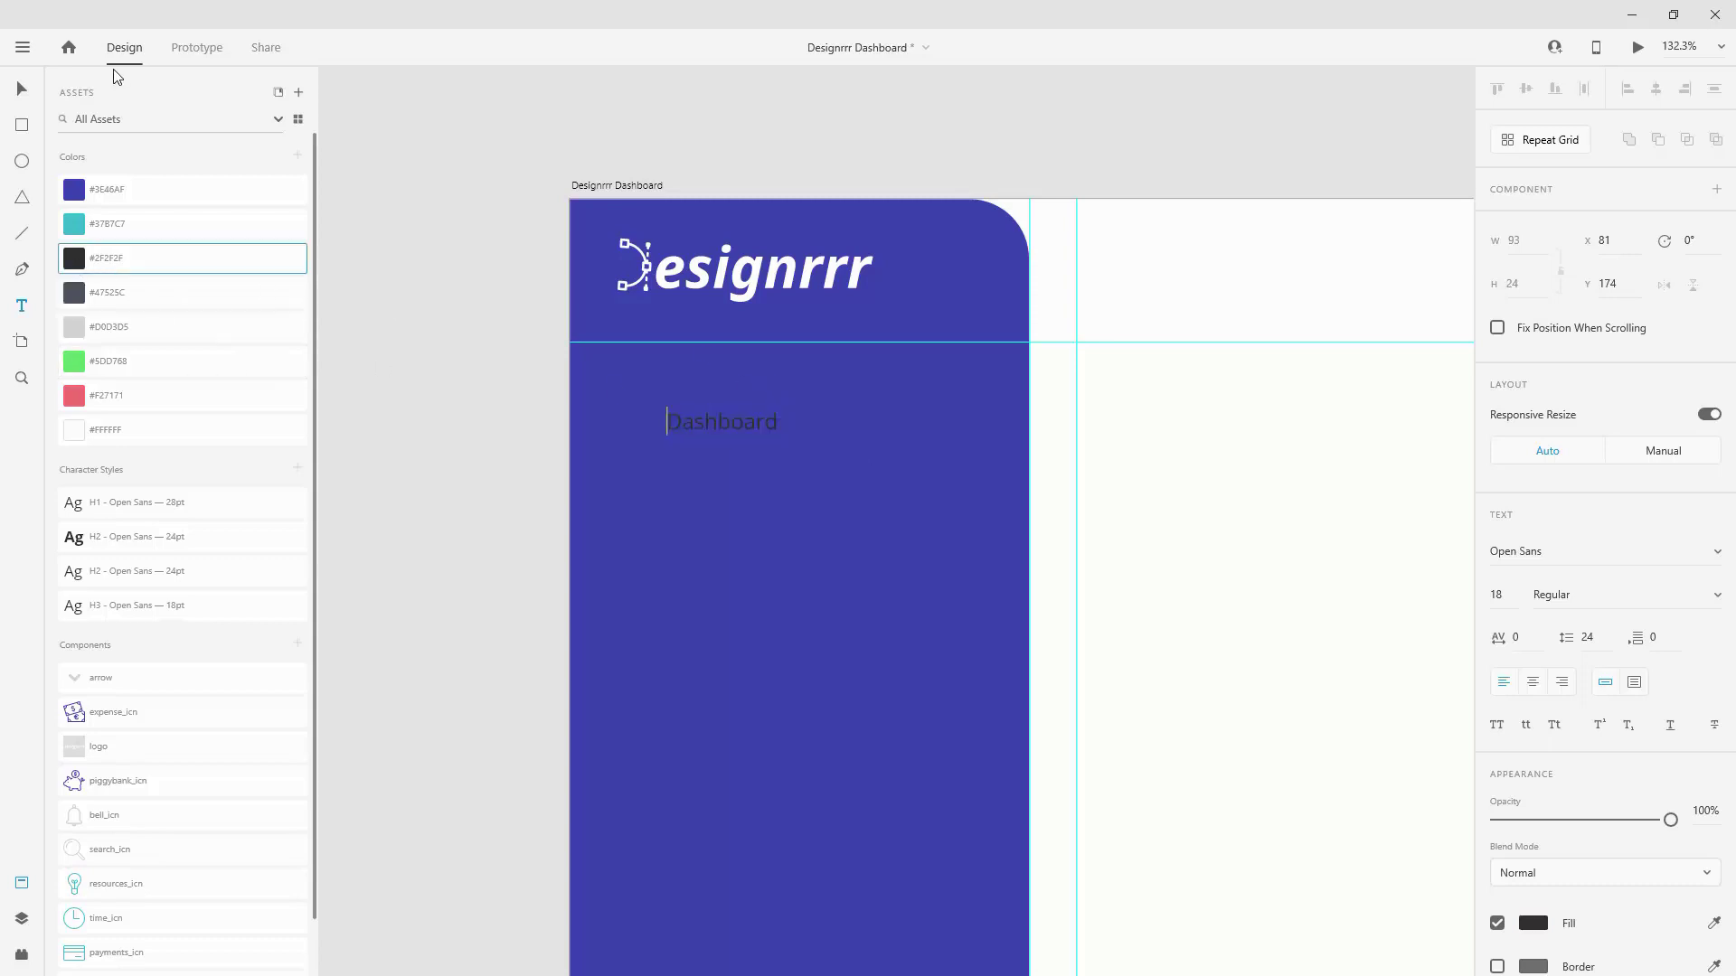
pyautogui.press('Escape')
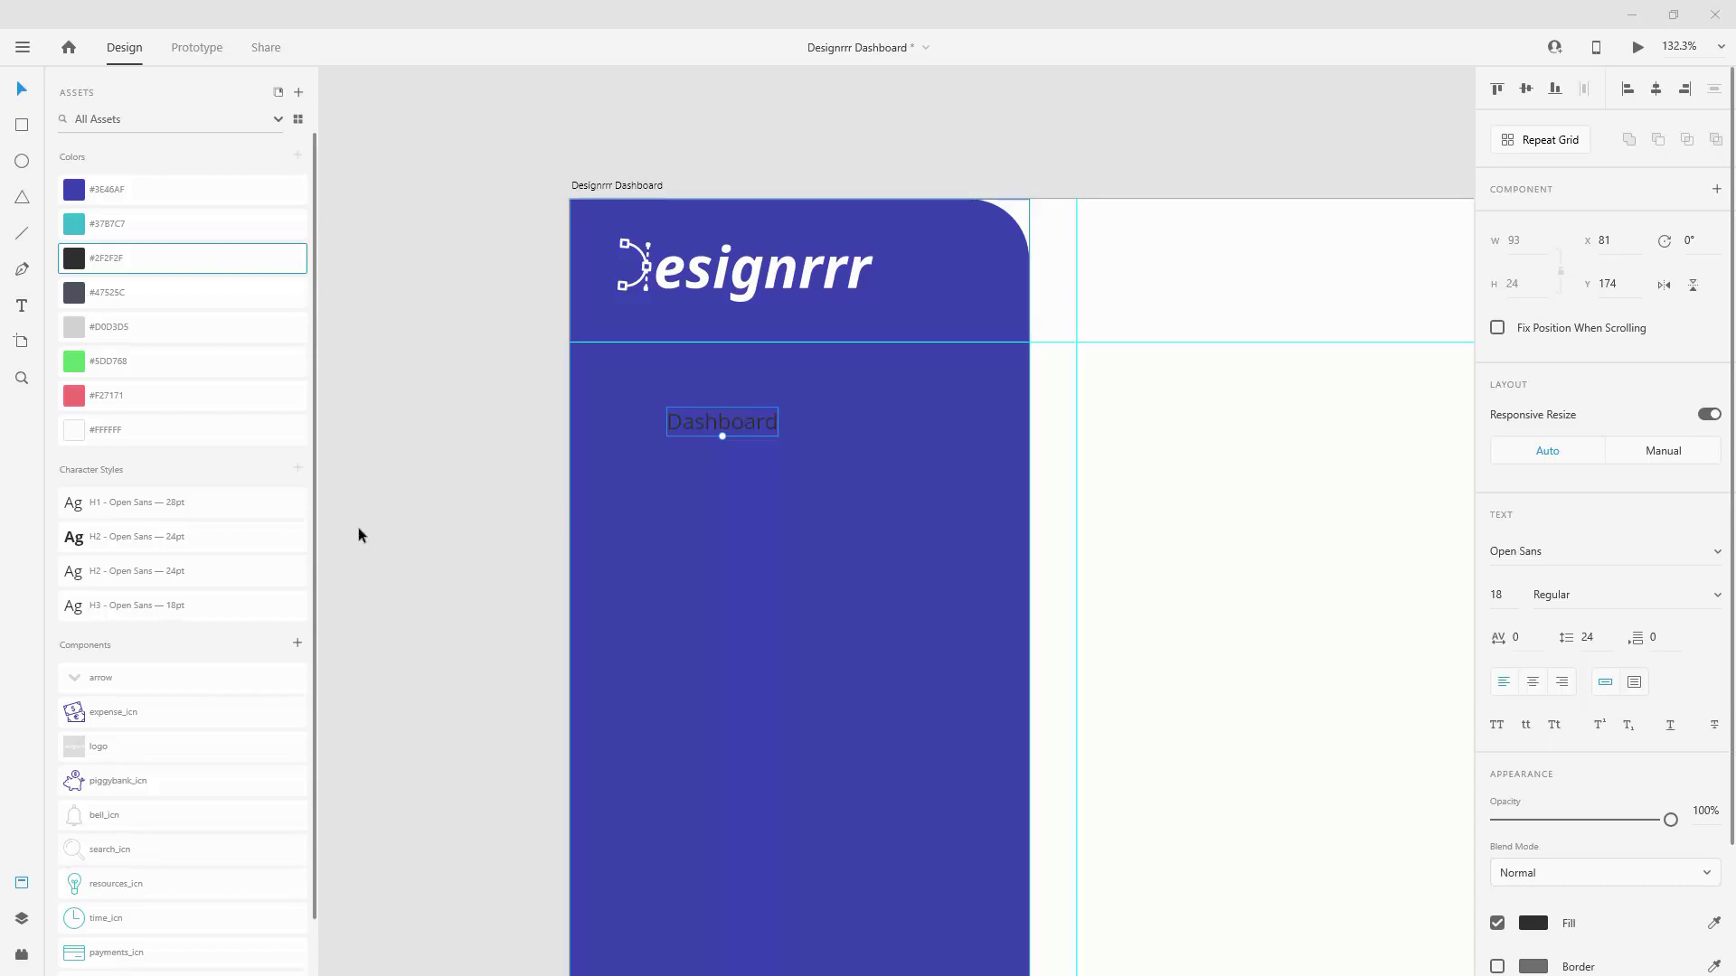
pyautogui.click(118, 576)
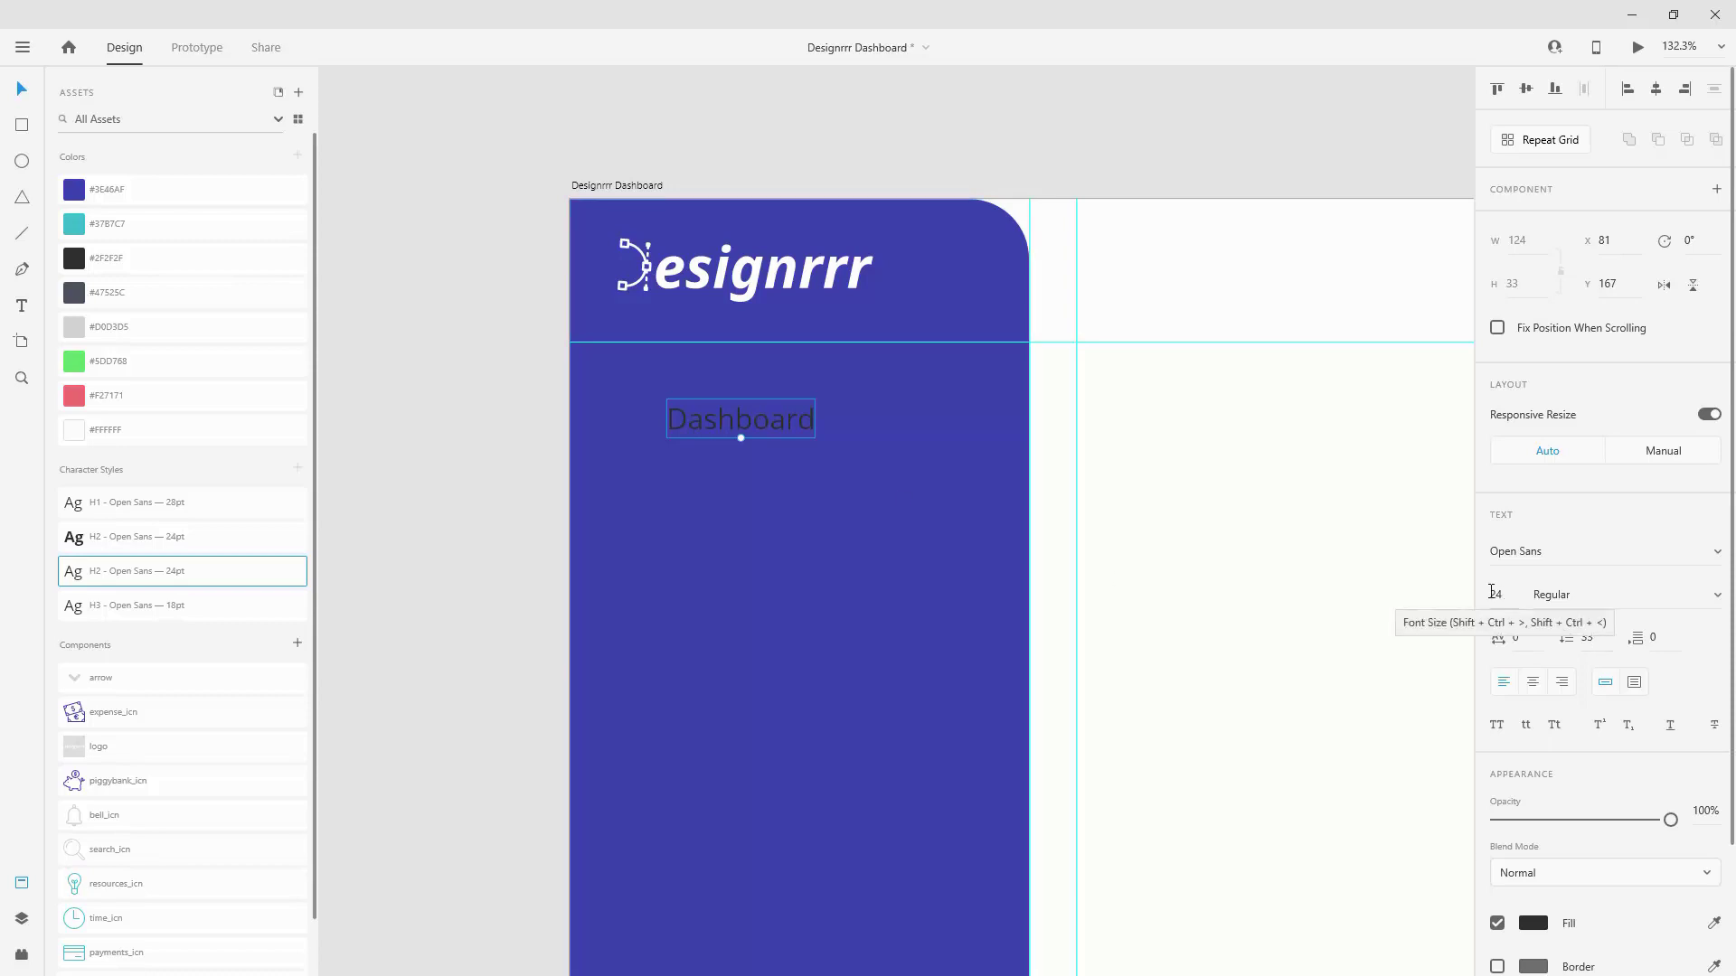
# Step: Duplicate the Dashboard label downward twice, changing the copies to read "Projects" and "Payments"
pyautogui.moveTo(783, 421); pyautogui.dragTo(783, 497)
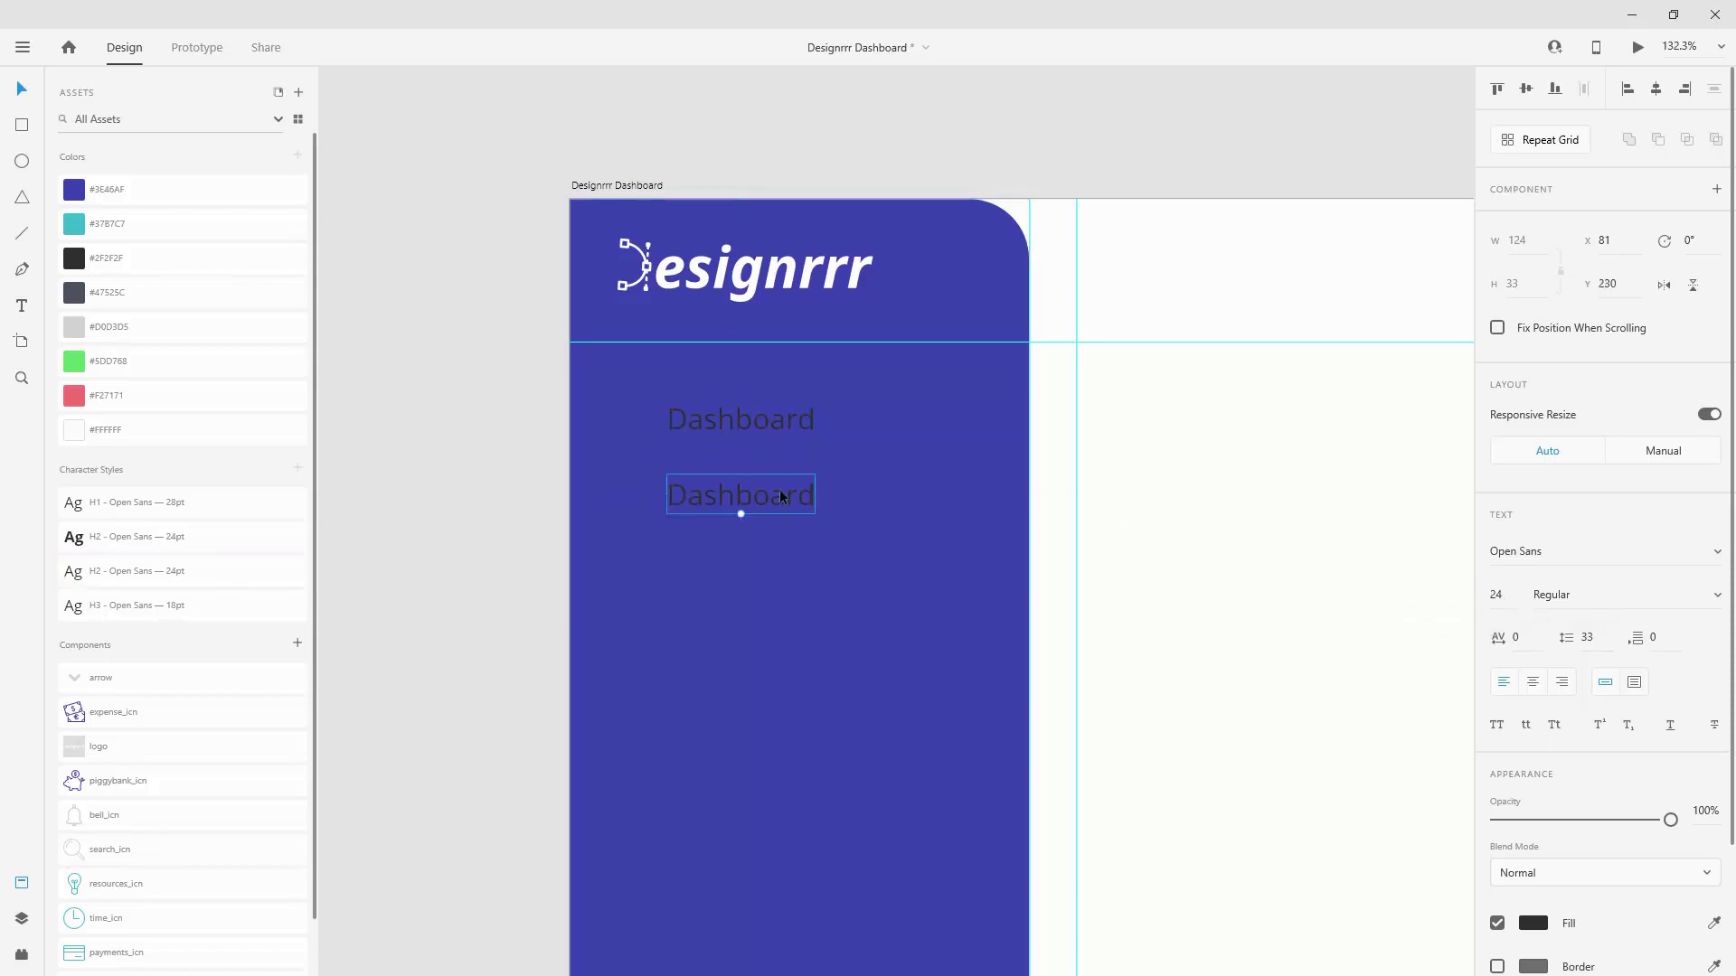
pyautogui.doubleClick(782, 495)
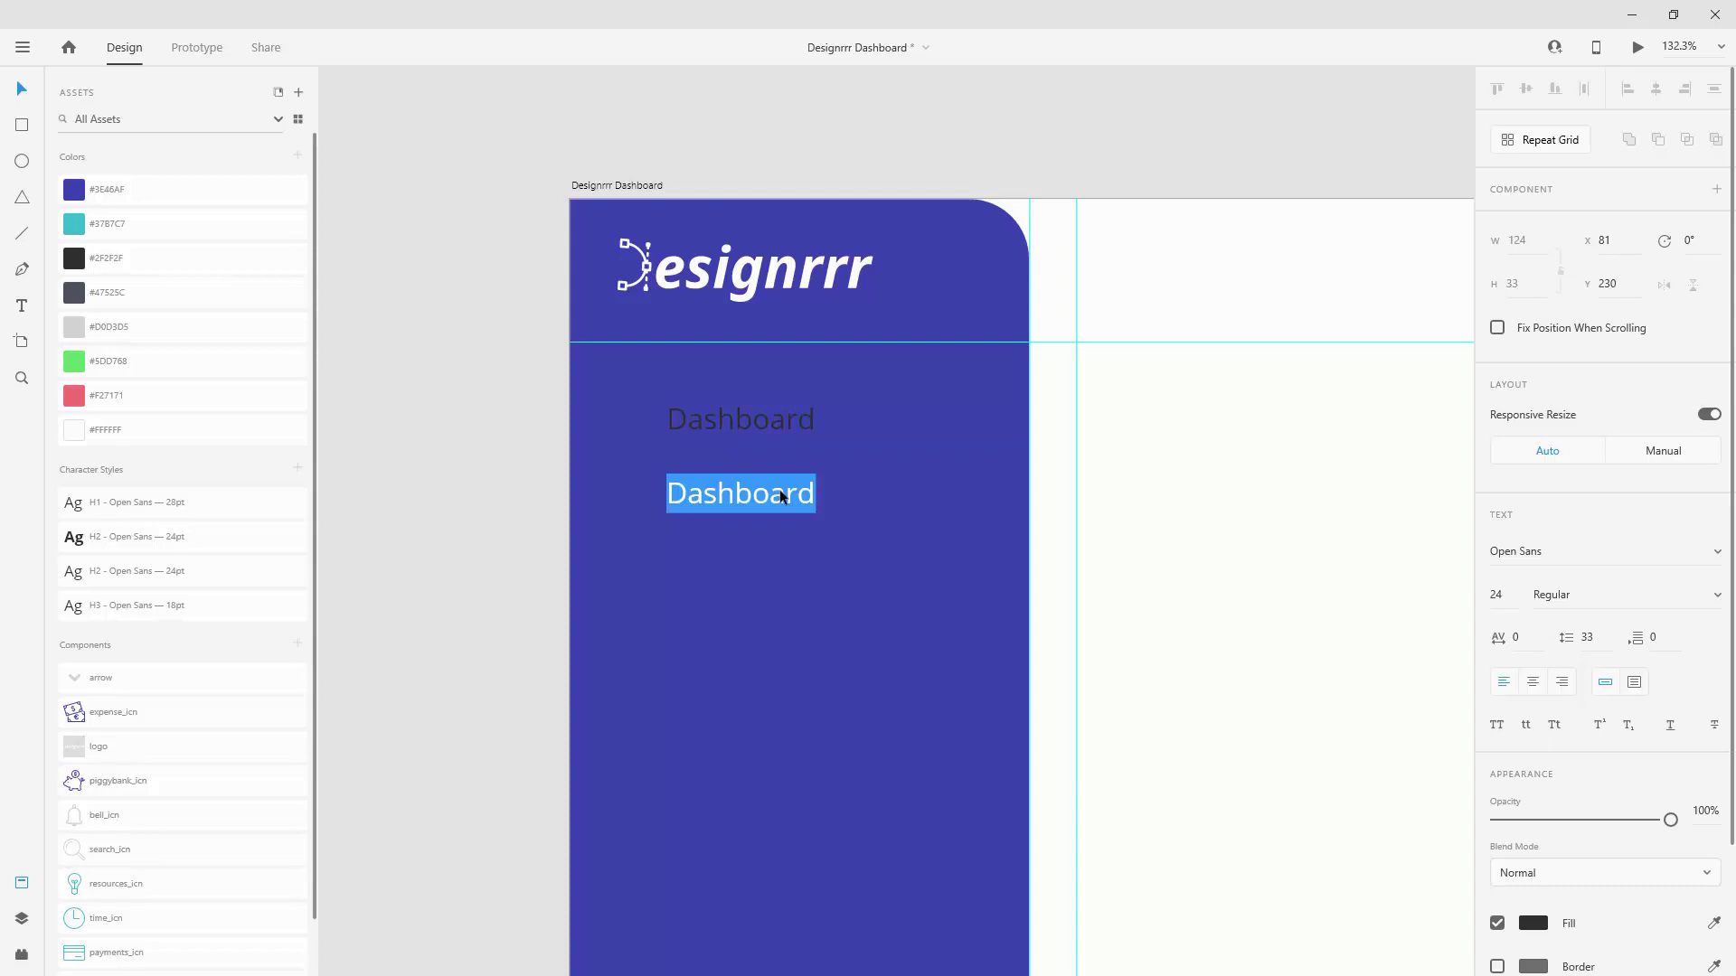
pyautogui.write('P')
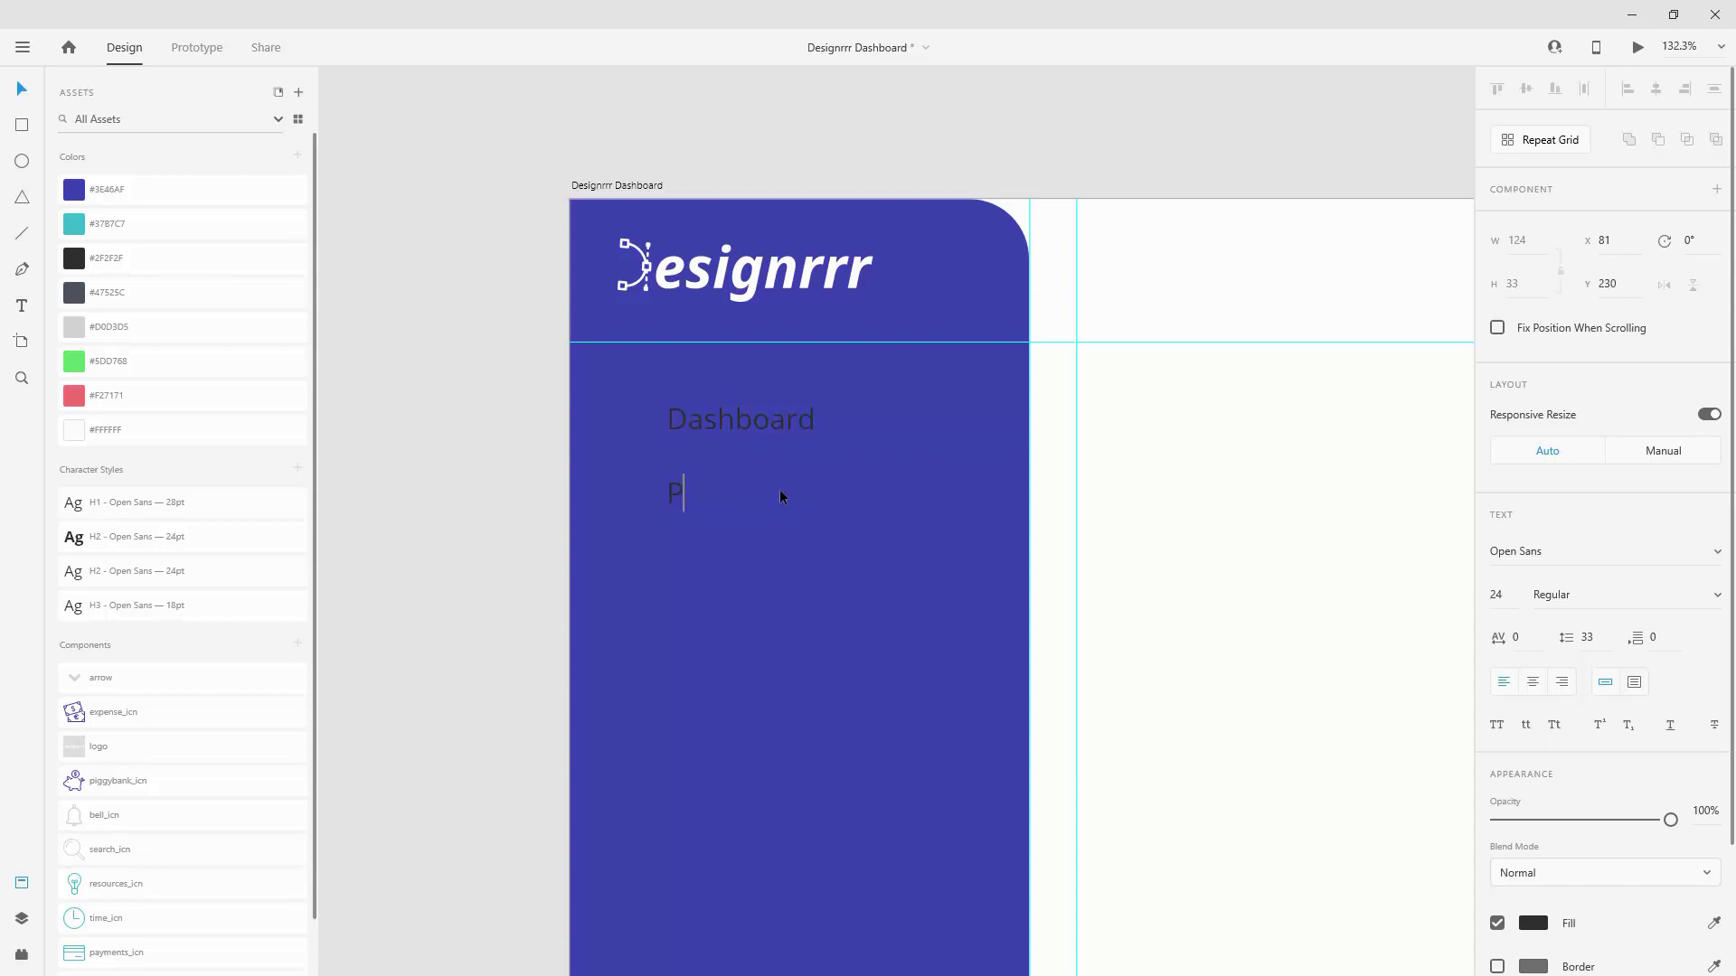
pyautogui.write('rojects')
pyautogui.press('Escape')
pyautogui.moveTo(783, 496); pyautogui.dragTo(749, 558)
pyautogui.doubleClick(749, 558)
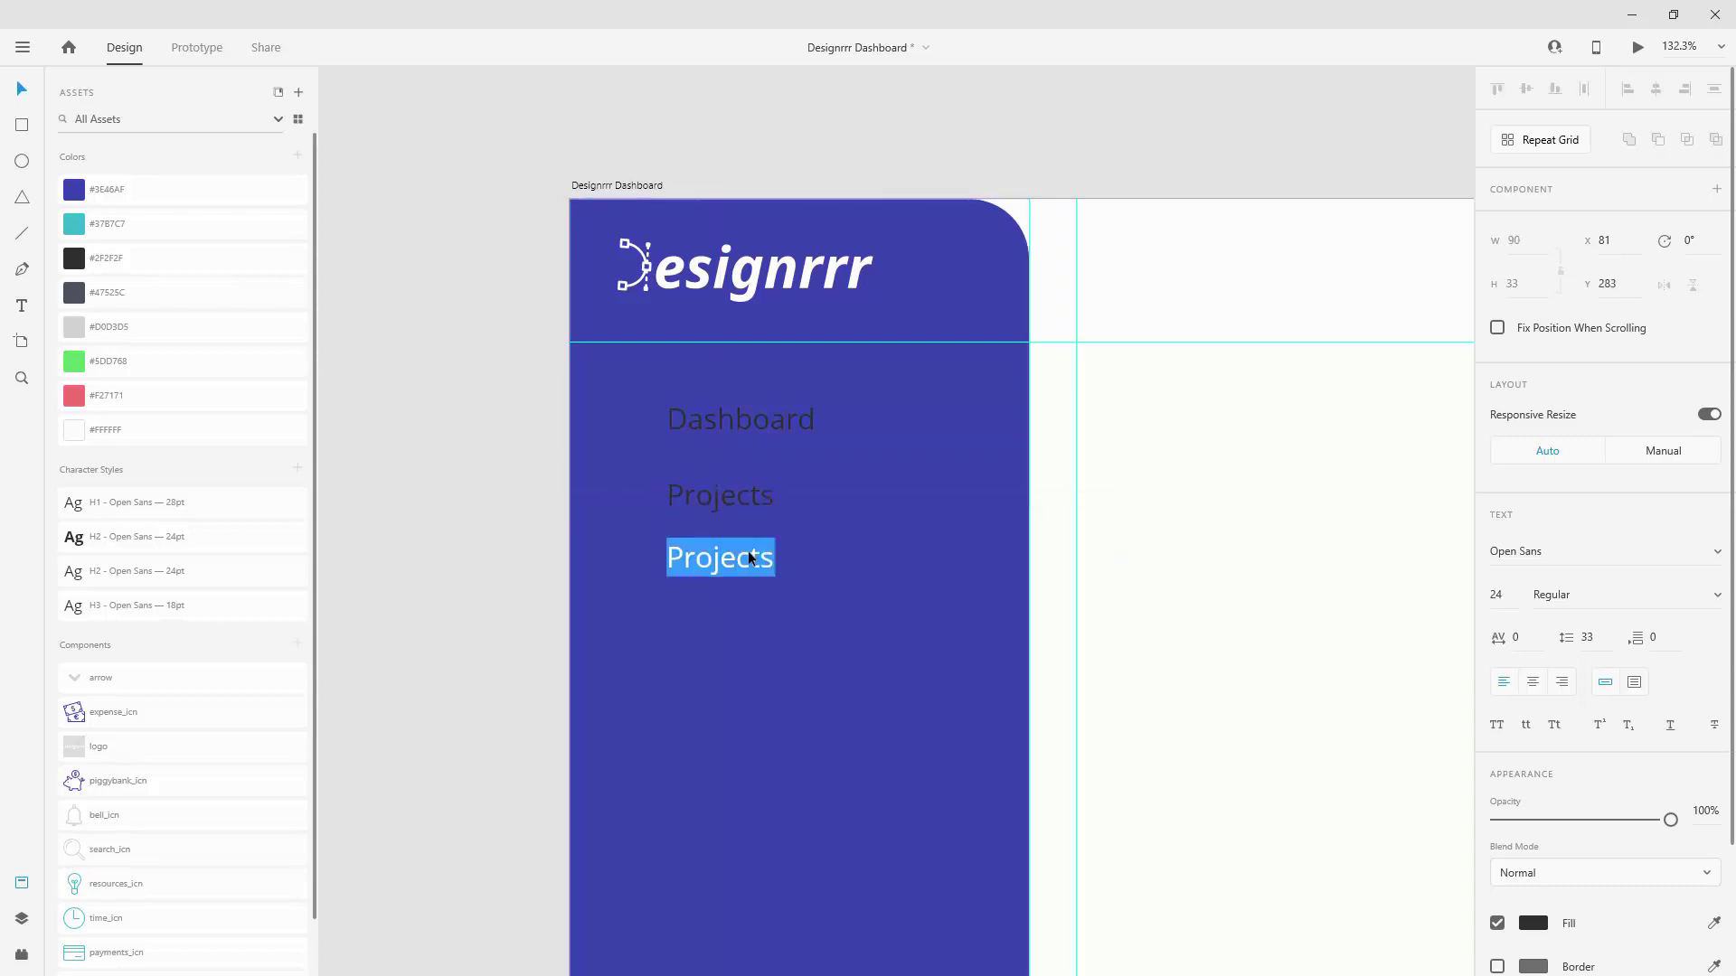
pyautogui.write('Payments')
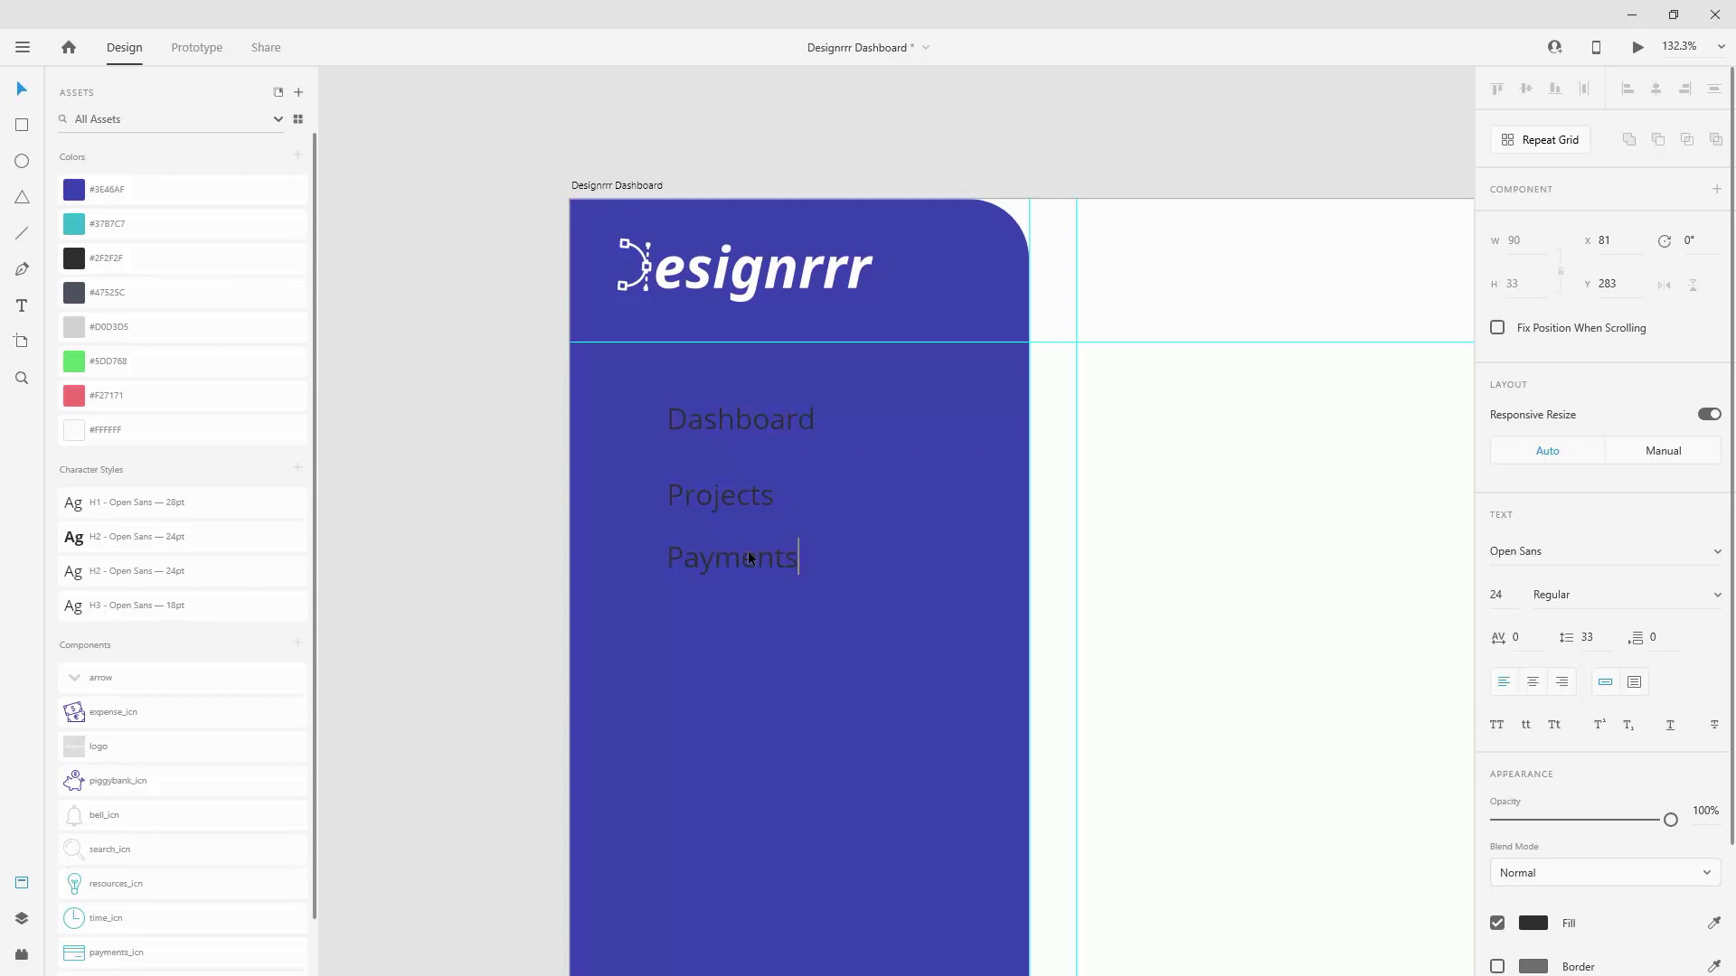
pyautogui.press('Escape')
# Step: Add two more label copies below Payments, reading "Tracking" and "Resources"
pyautogui.moveTo(733, 573); pyautogui.dragTo(770, 632)
pyautogui.doubleClick(767, 634)
pyautogui.write('Tracking')
pyautogui.press('Escape')
pyautogui.moveTo(714, 638); pyautogui.dragTo(751, 740)
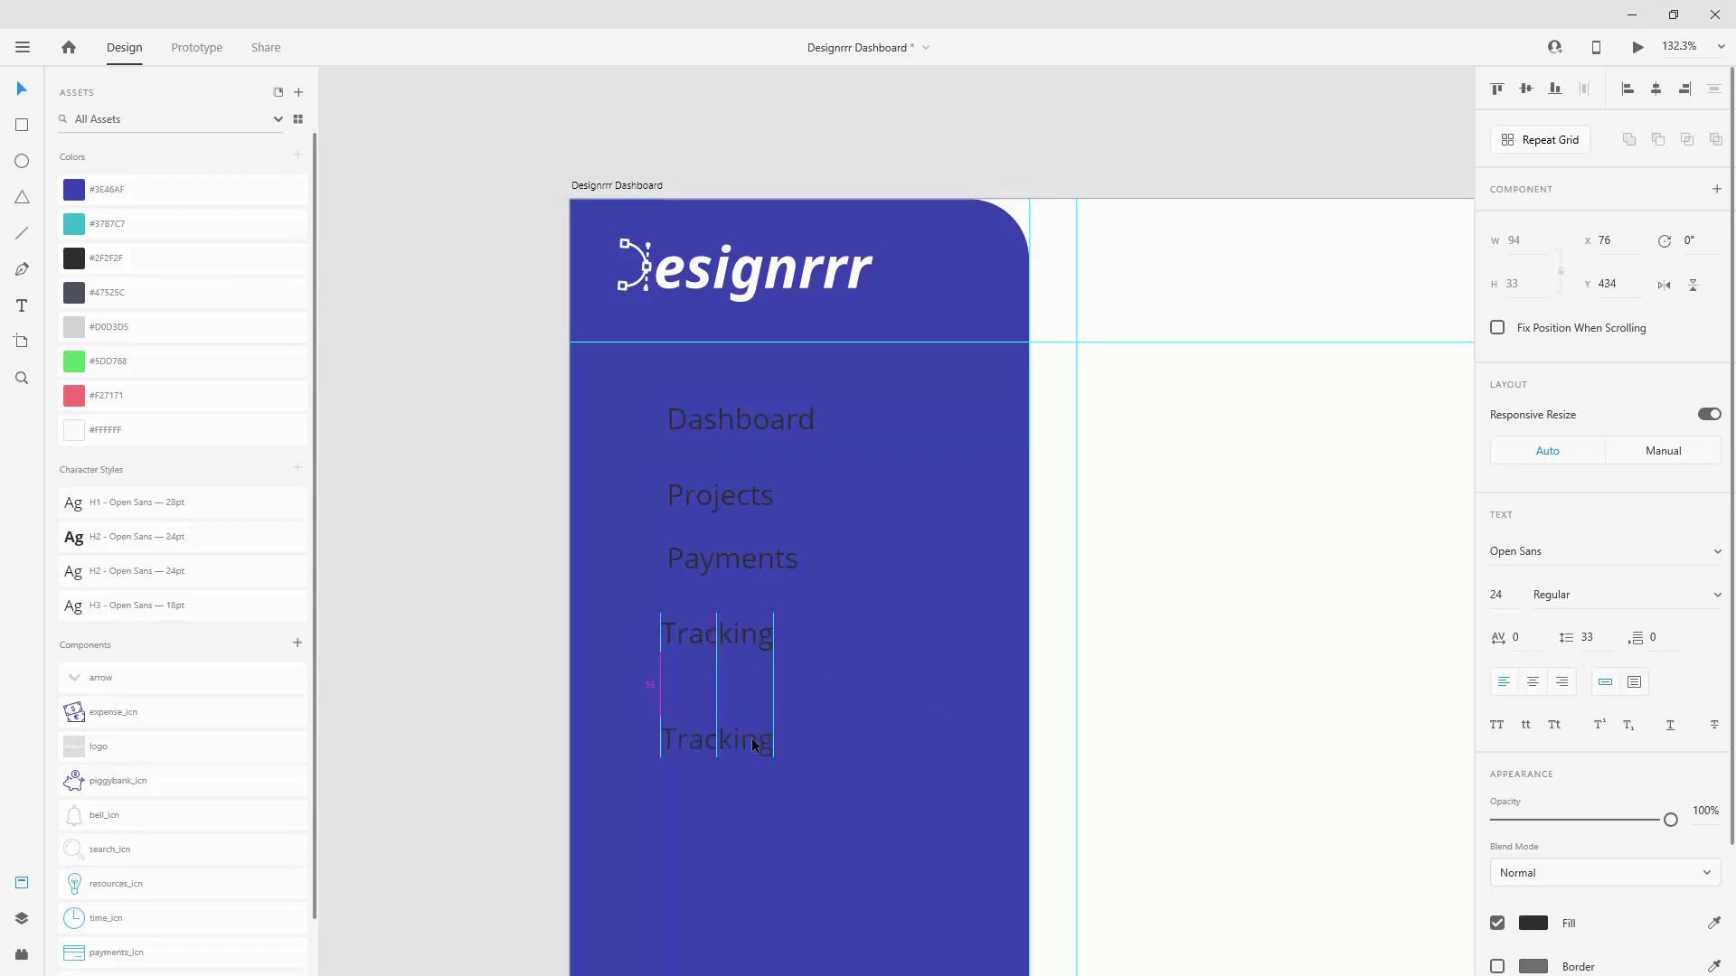
pyautogui.doubleClick(751, 744)
pyautogui.write('Resources')
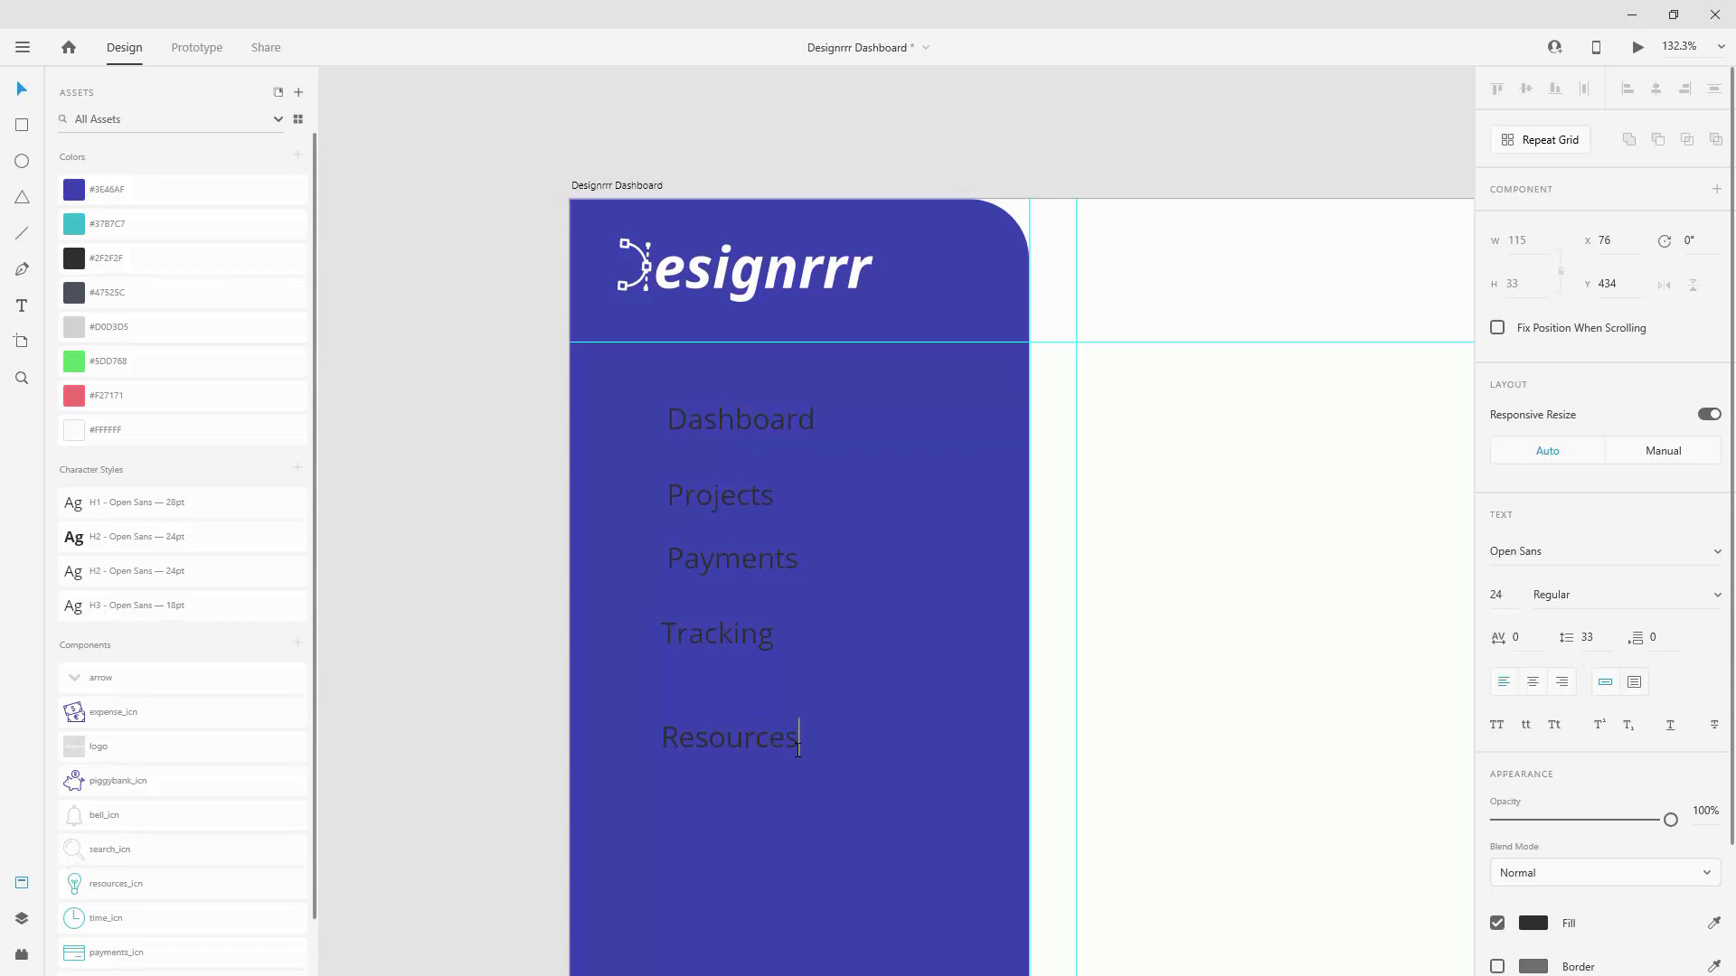
pyautogui.press('Escape')
# Step: Colour the Projects, Payments, Tracking and Resources labels white (#FFFFFF)
pyautogui.keyDown('shift'); pyautogui.click(759, 644); pyautogui.keyUp('shift')
pyautogui.keyDown('shift'); pyautogui.click(752, 549); pyautogui.keyUp('shift')
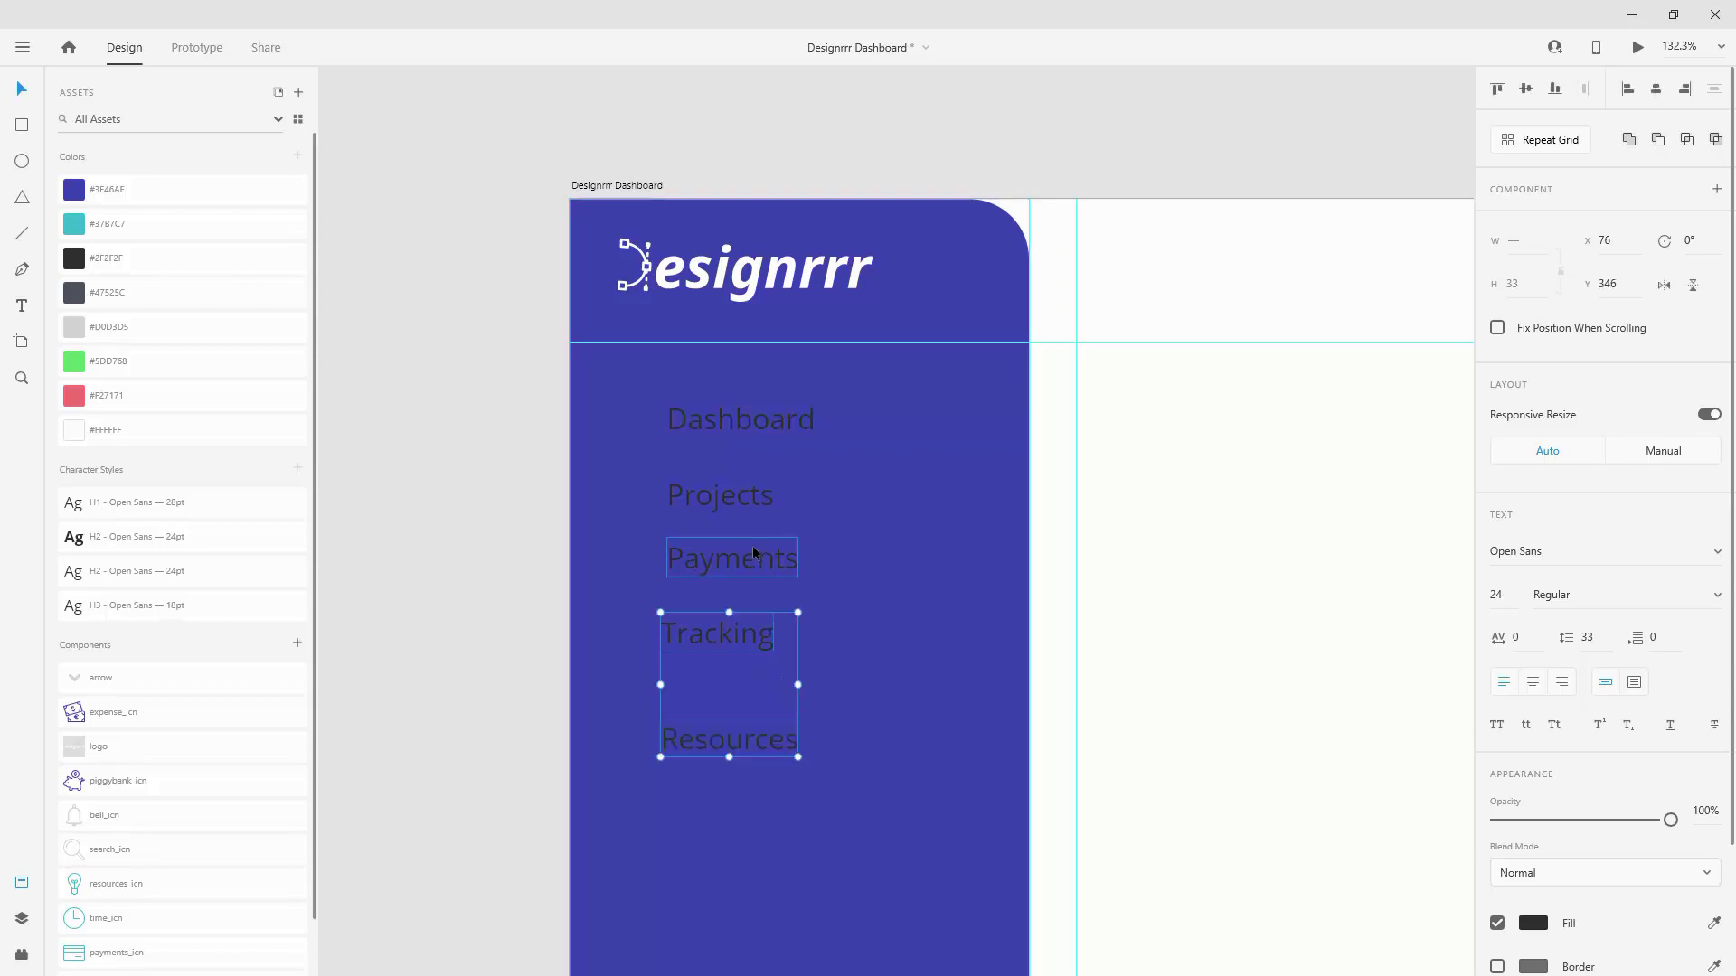
pyautogui.keyDown('shift'); pyautogui.click(745, 501); pyautogui.keyUp('shift')
pyautogui.click(106, 429)
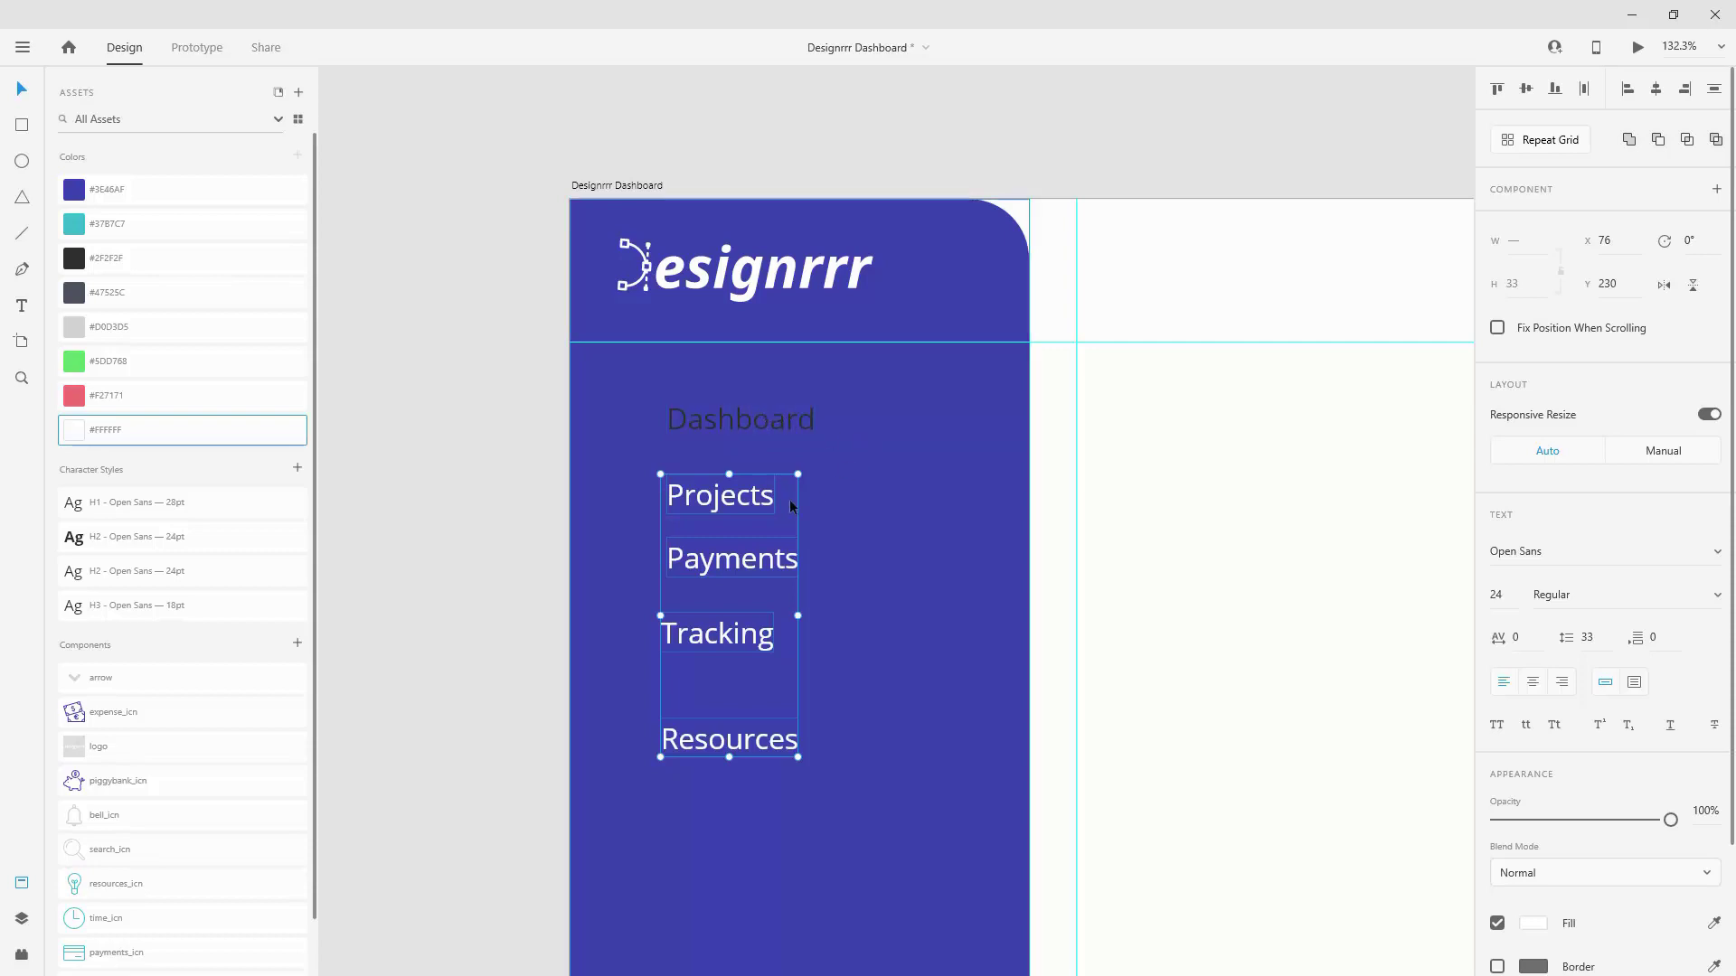
# Step: Left-align all five menu labels with each other and shift them right to X 122
pyautogui.keyDown('shift'); pyautogui.click(776, 423); pyautogui.keyUp('shift')
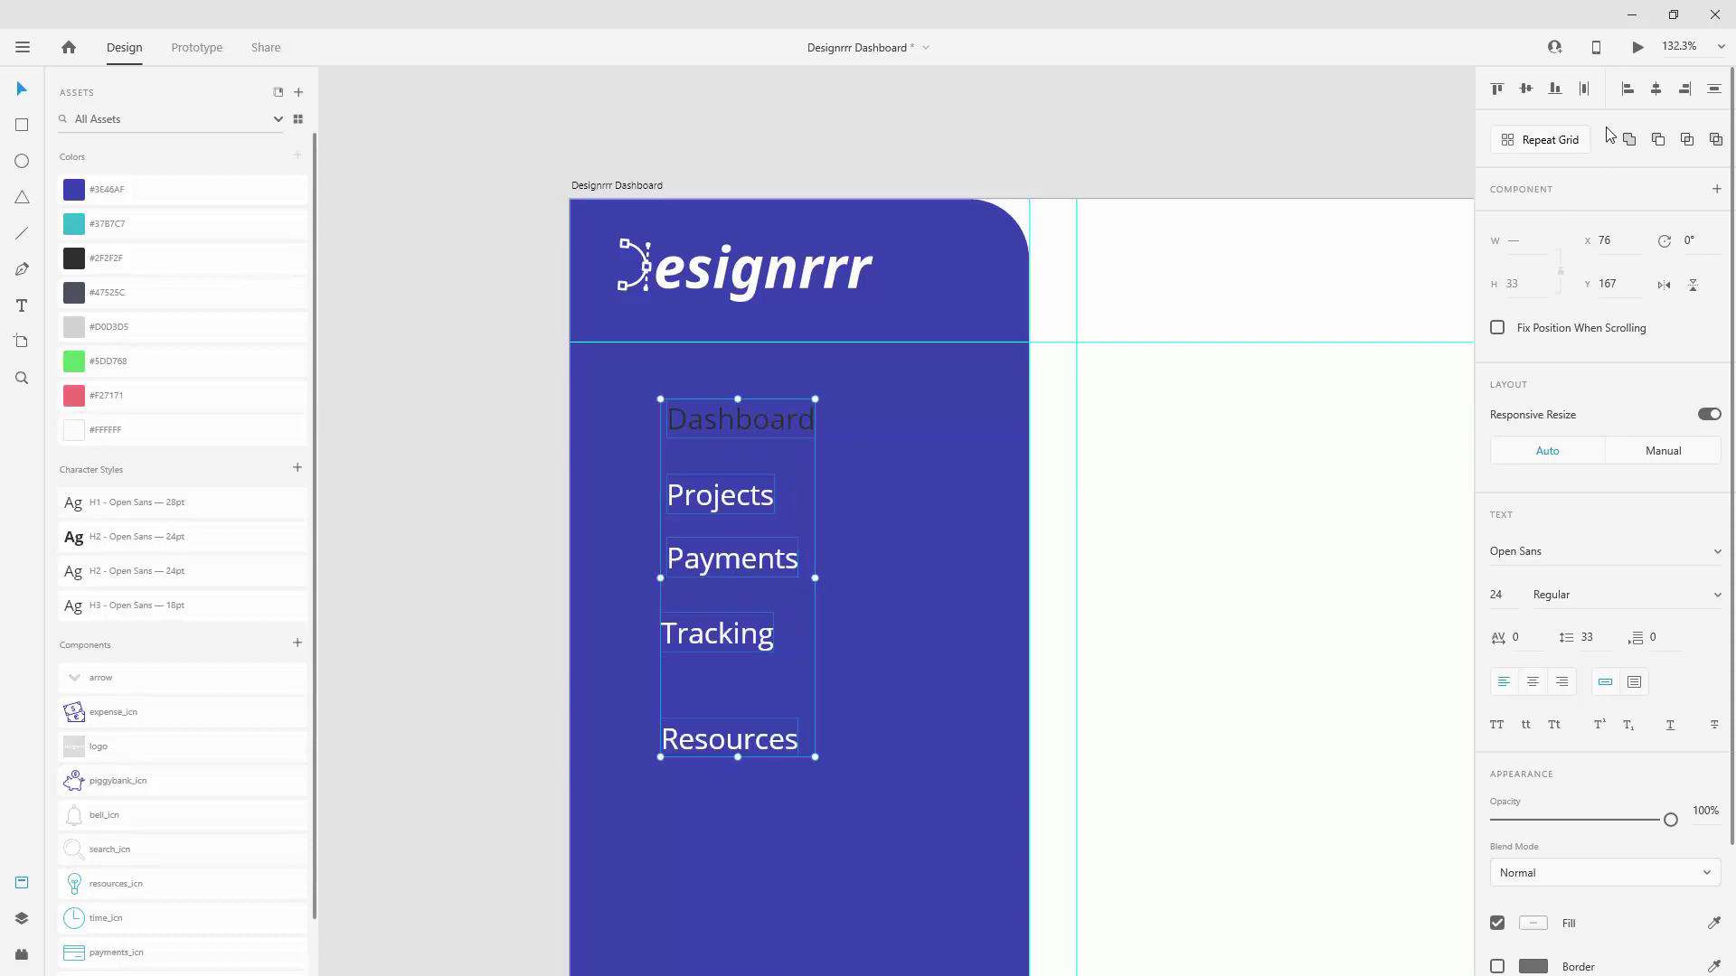
pyautogui.click(1628, 89)
pyautogui.moveTo(774, 416); pyautogui.dragTo(685, 418)
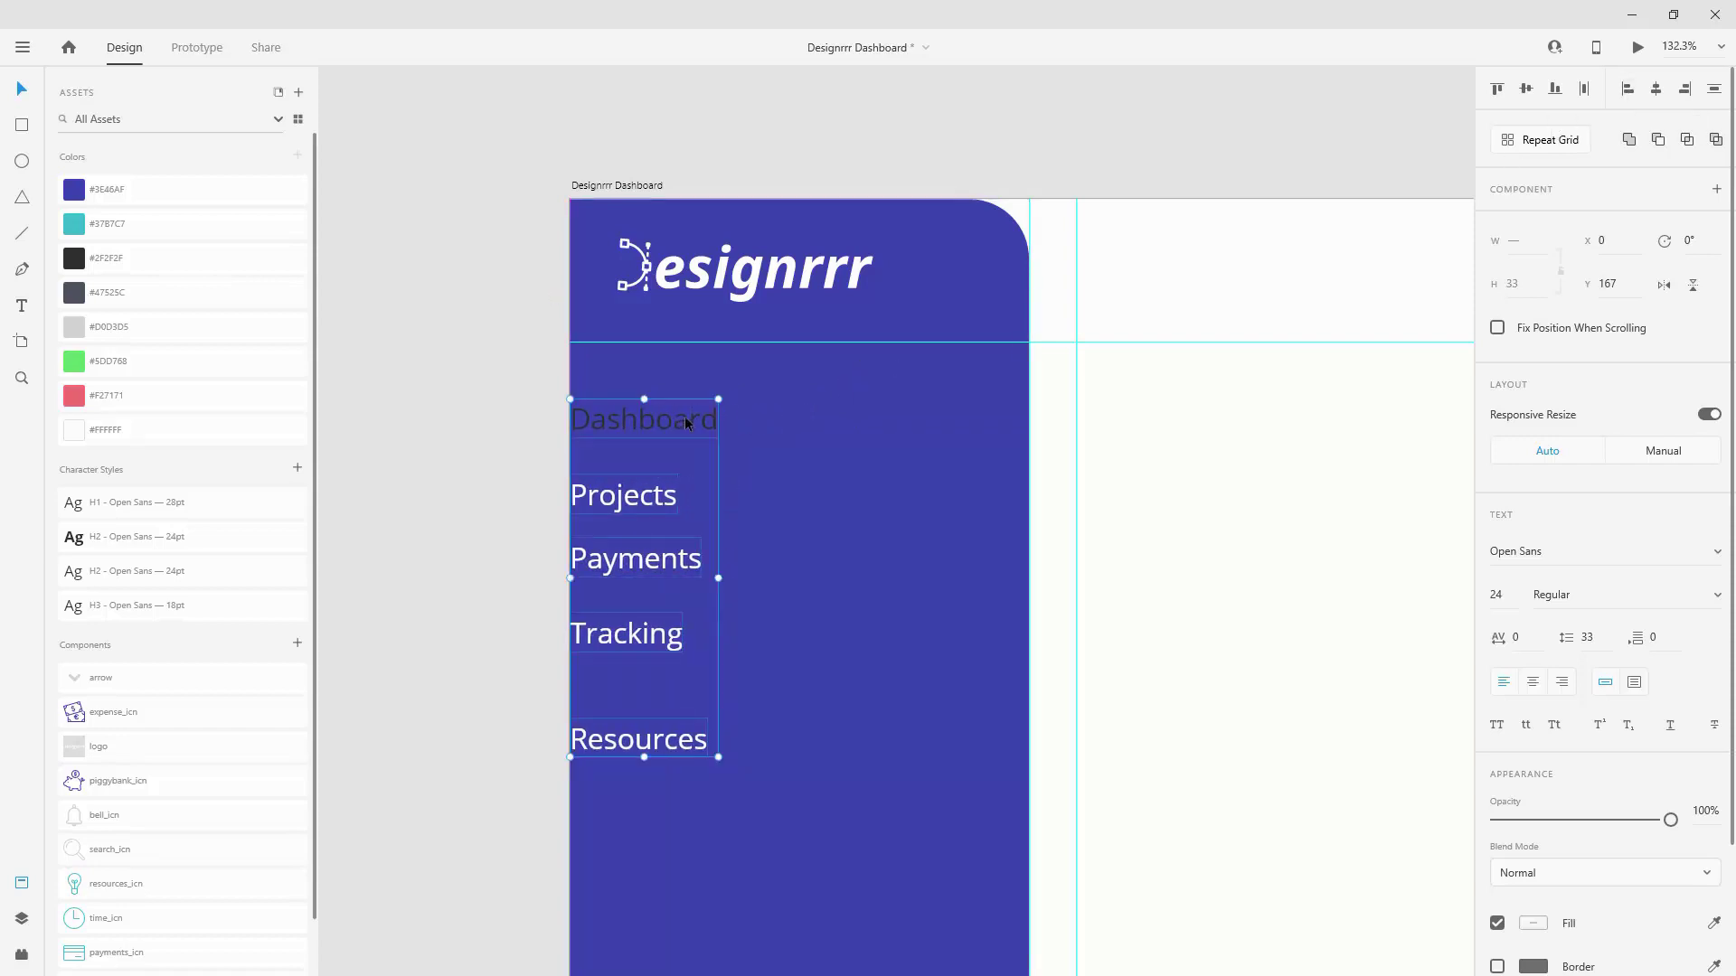
pyautogui.hotkey('shift', 'Right')
pyautogui.hotkey('shift', 'Right')
pyautogui.hotkey('shift', 'Right')
pyautogui.hotkey('shift', 'Right')
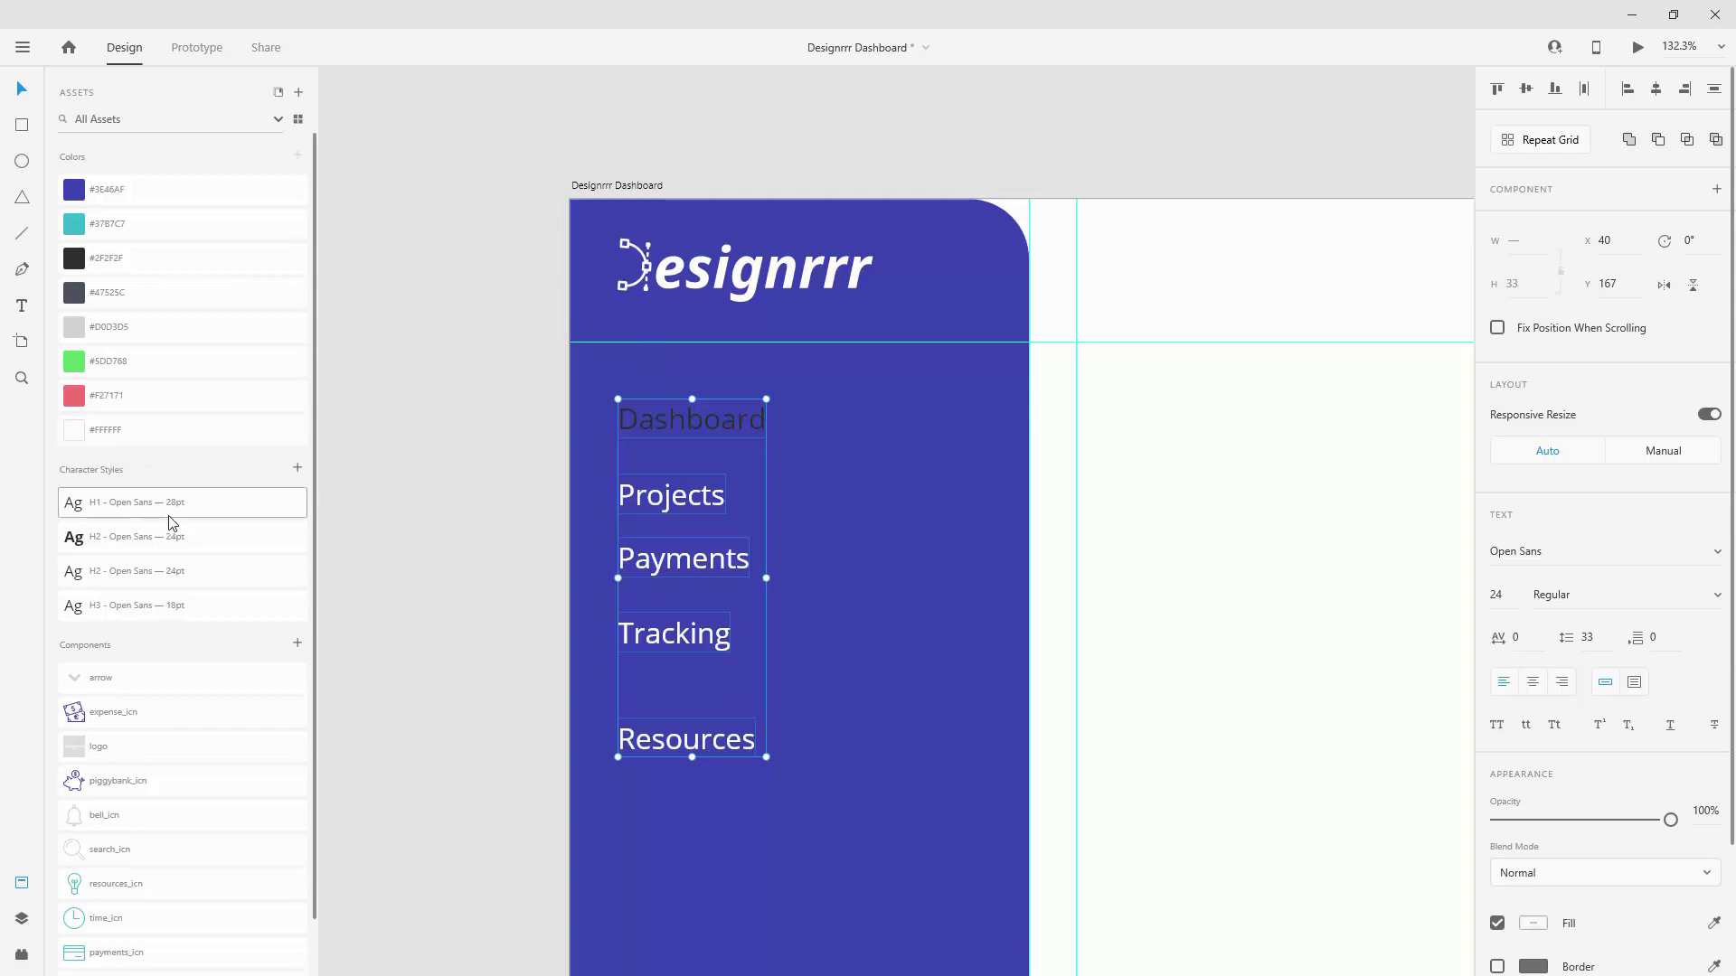
pyautogui.moveTo(695, 418); pyautogui.dragTo(794, 420)
# Step: Place the dashboard_icn component beside the Dashboard label, 40 px from the sidebar's left edge
pyautogui.scroll(-1, 124, 610)
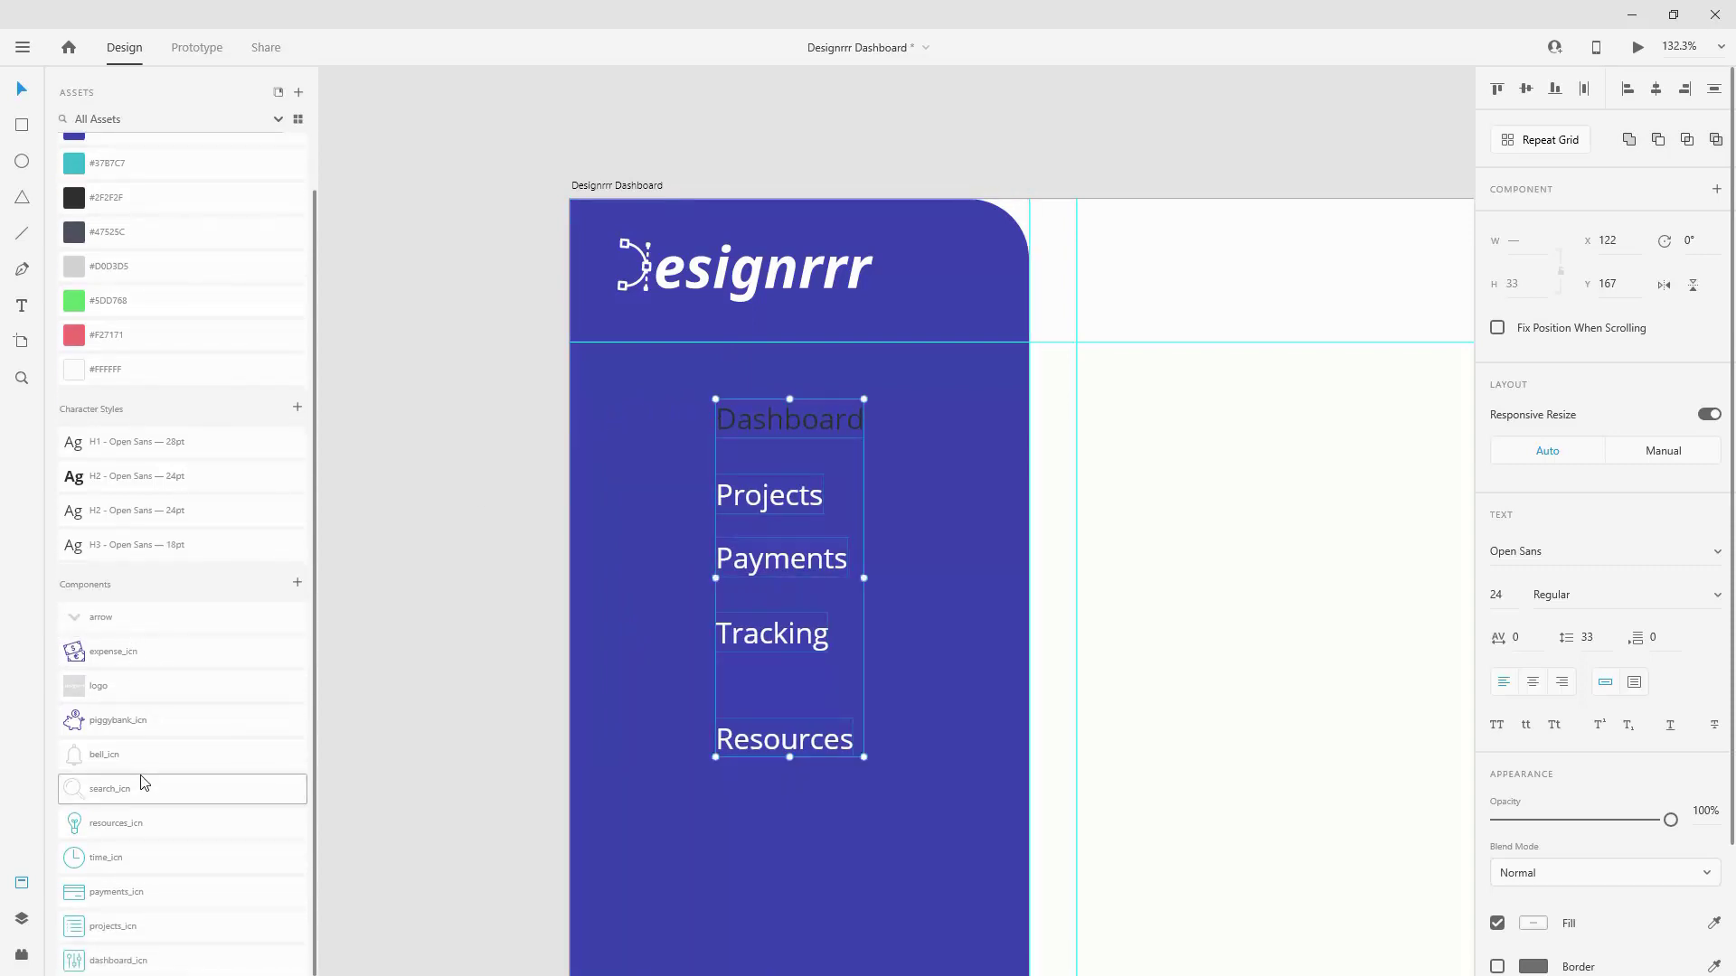
pyautogui.moveTo(123, 963); pyautogui.dragTo(513, 405)
pyautogui.scroll(1, 680, 416)
pyautogui.scroll(8, 680, 416)
pyautogui.hotkey('shift', 'Right')
pyautogui.hotkey('shift', 'Right')
pyautogui.hotkey('shift', 'Right')
pyautogui.hotkey('shift', 'Right')
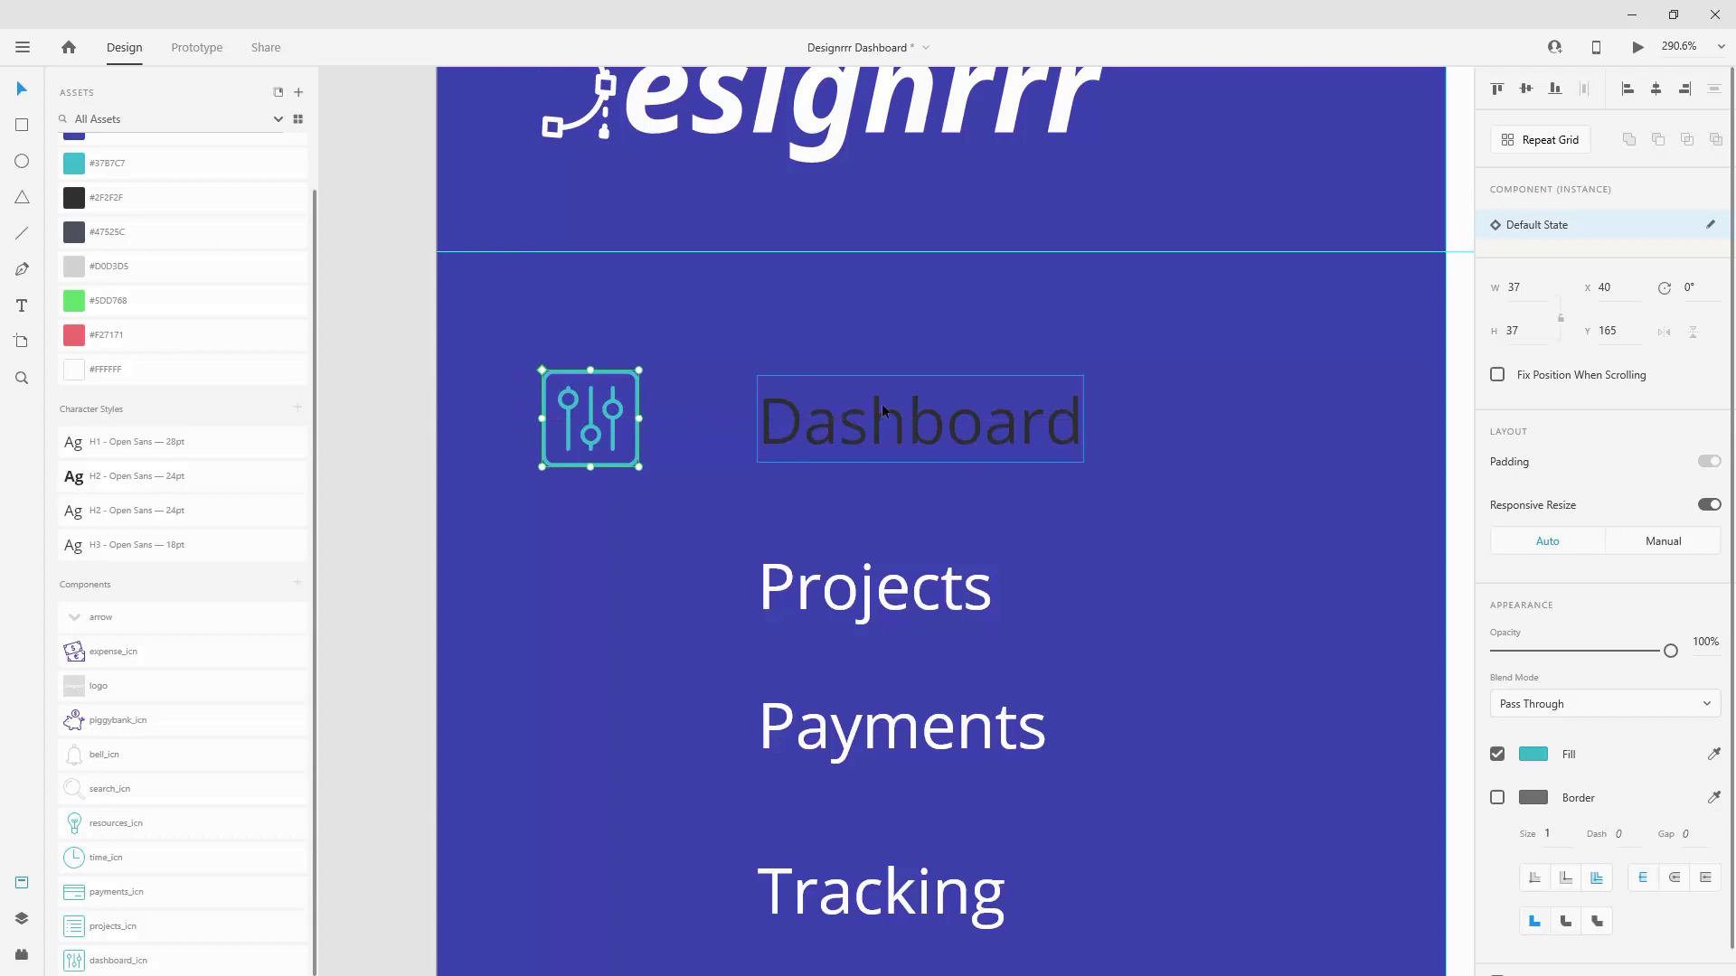
# Step: Position the Dashboard label 40 px to the right of its icon, at X 117
pyautogui.doubleClick(882, 407)
pyautogui.click(832, 358)
pyautogui.moveTo(866, 414); pyautogui.dragTo(758, 419)
pyautogui.hotkey('shift', 'Right')
pyautogui.hotkey('shift', 'Right')
pyautogui.hotkey('shift', 'Right')
pyautogui.hotkey('shift', 'Right')
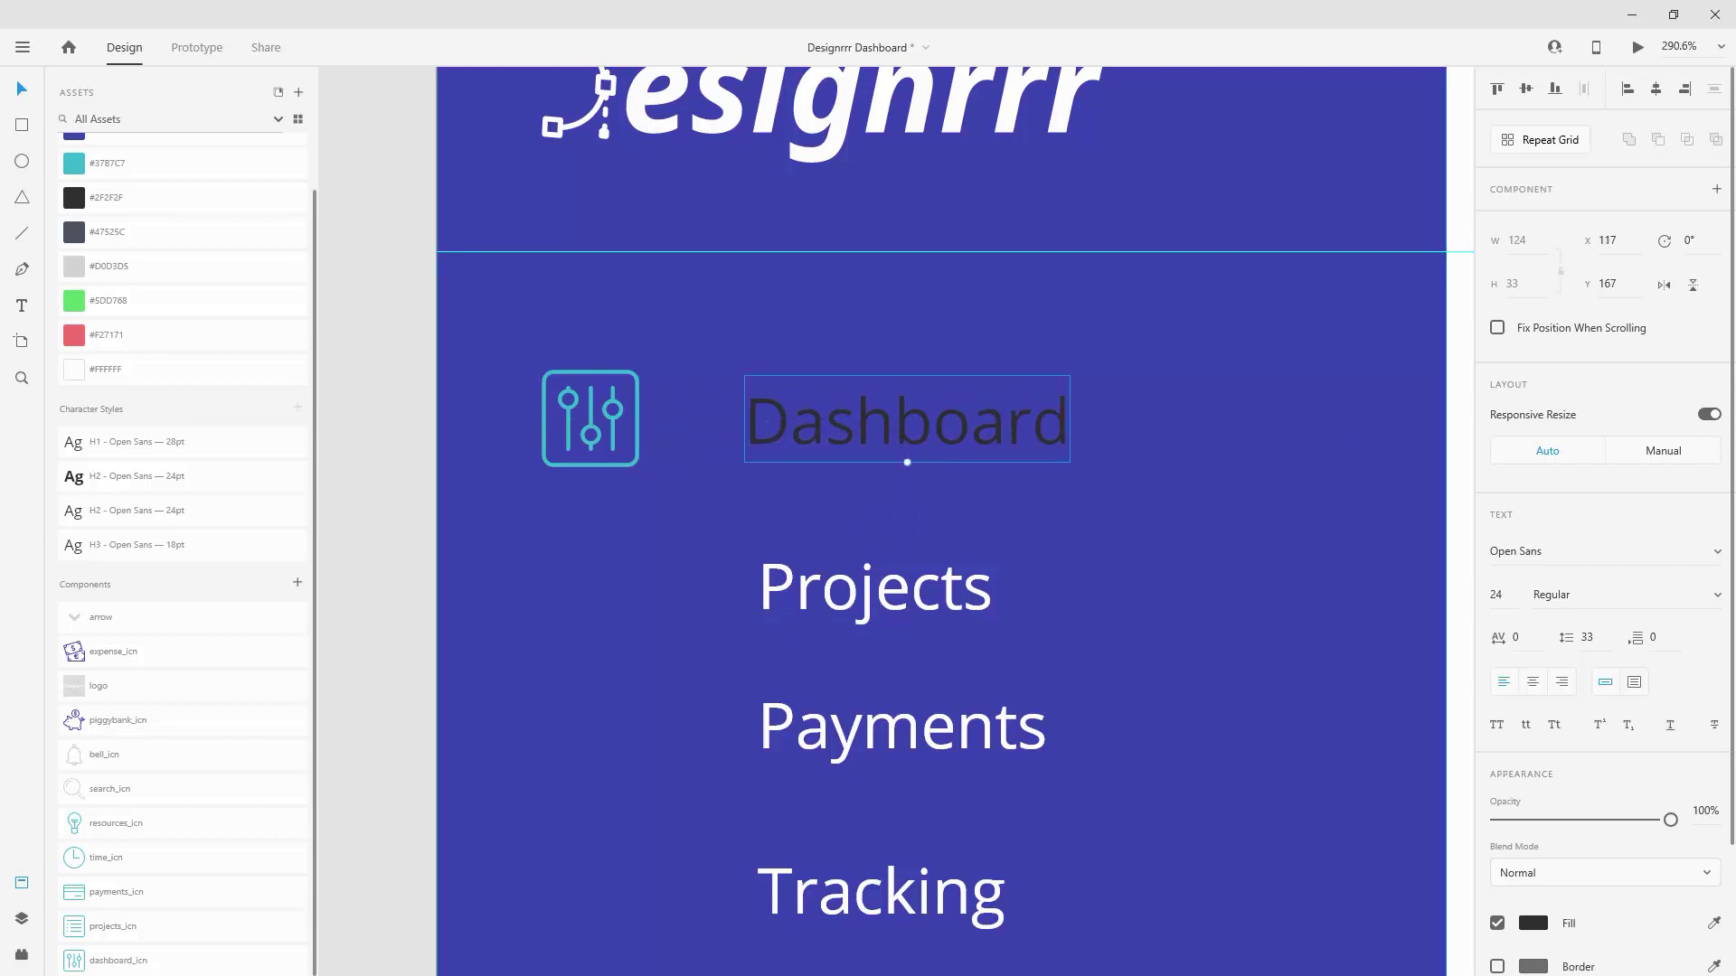
# Step: Draw a borderless 384 × 84 rectangle at Y 147, spanning the sidebar's width over the Dashboard item
pyautogui.scroll(-4, 801, 447)
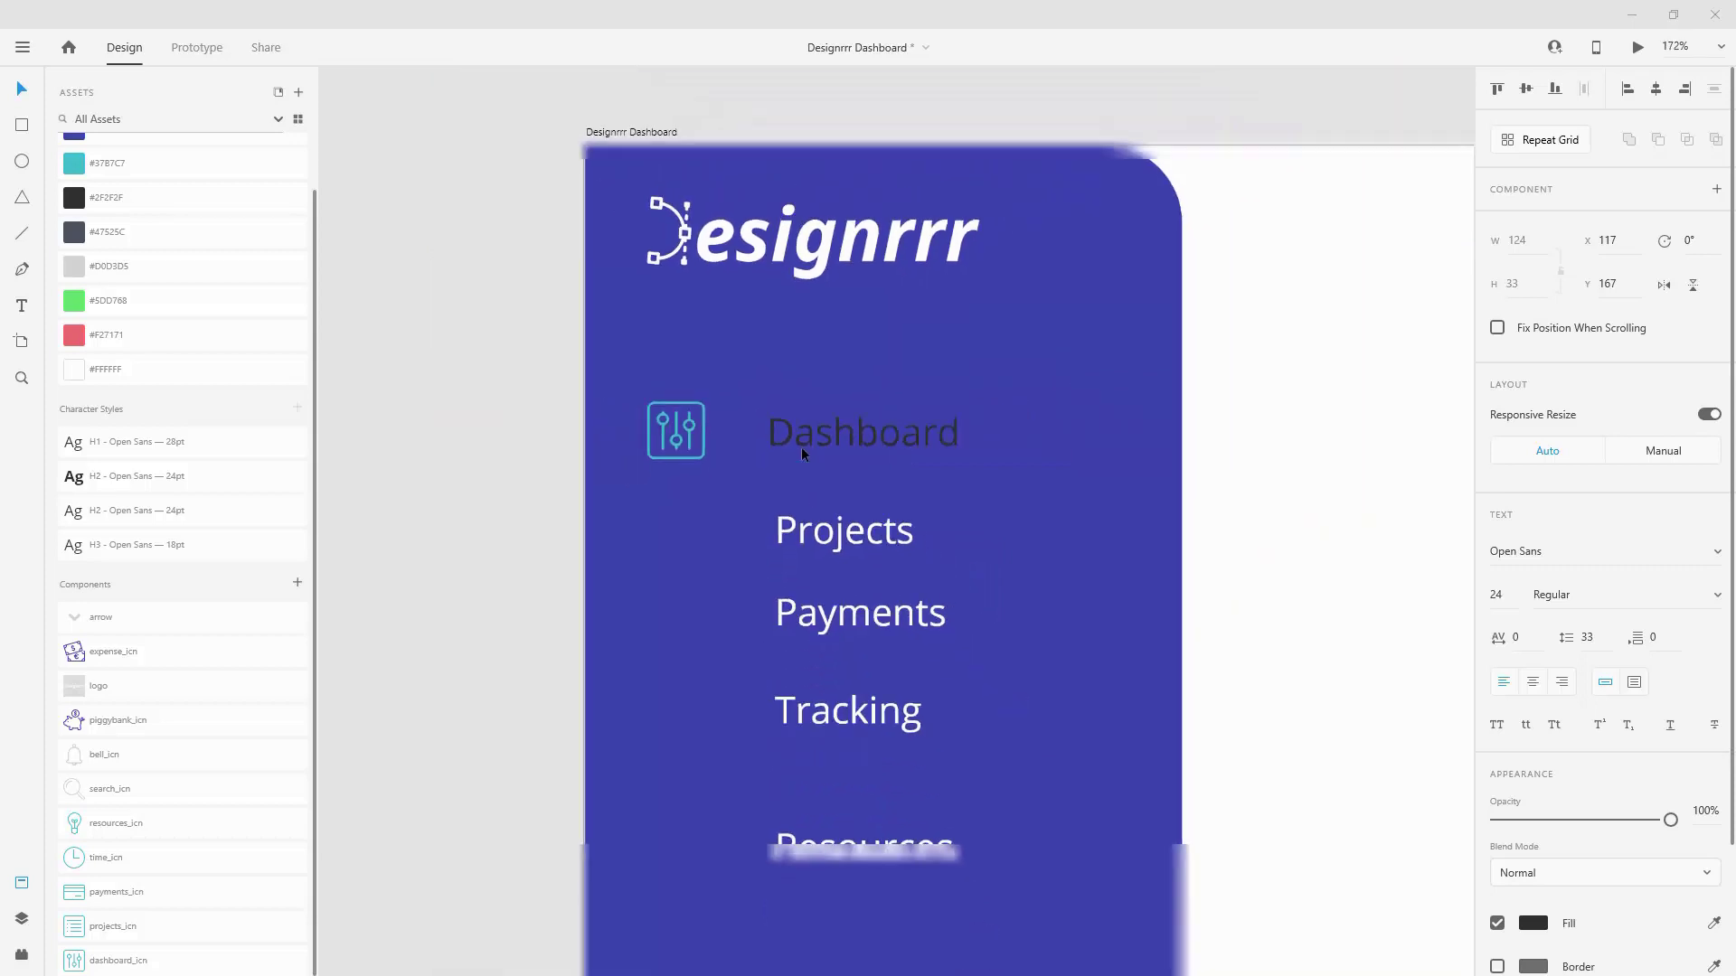
pyautogui.click(24, 125)
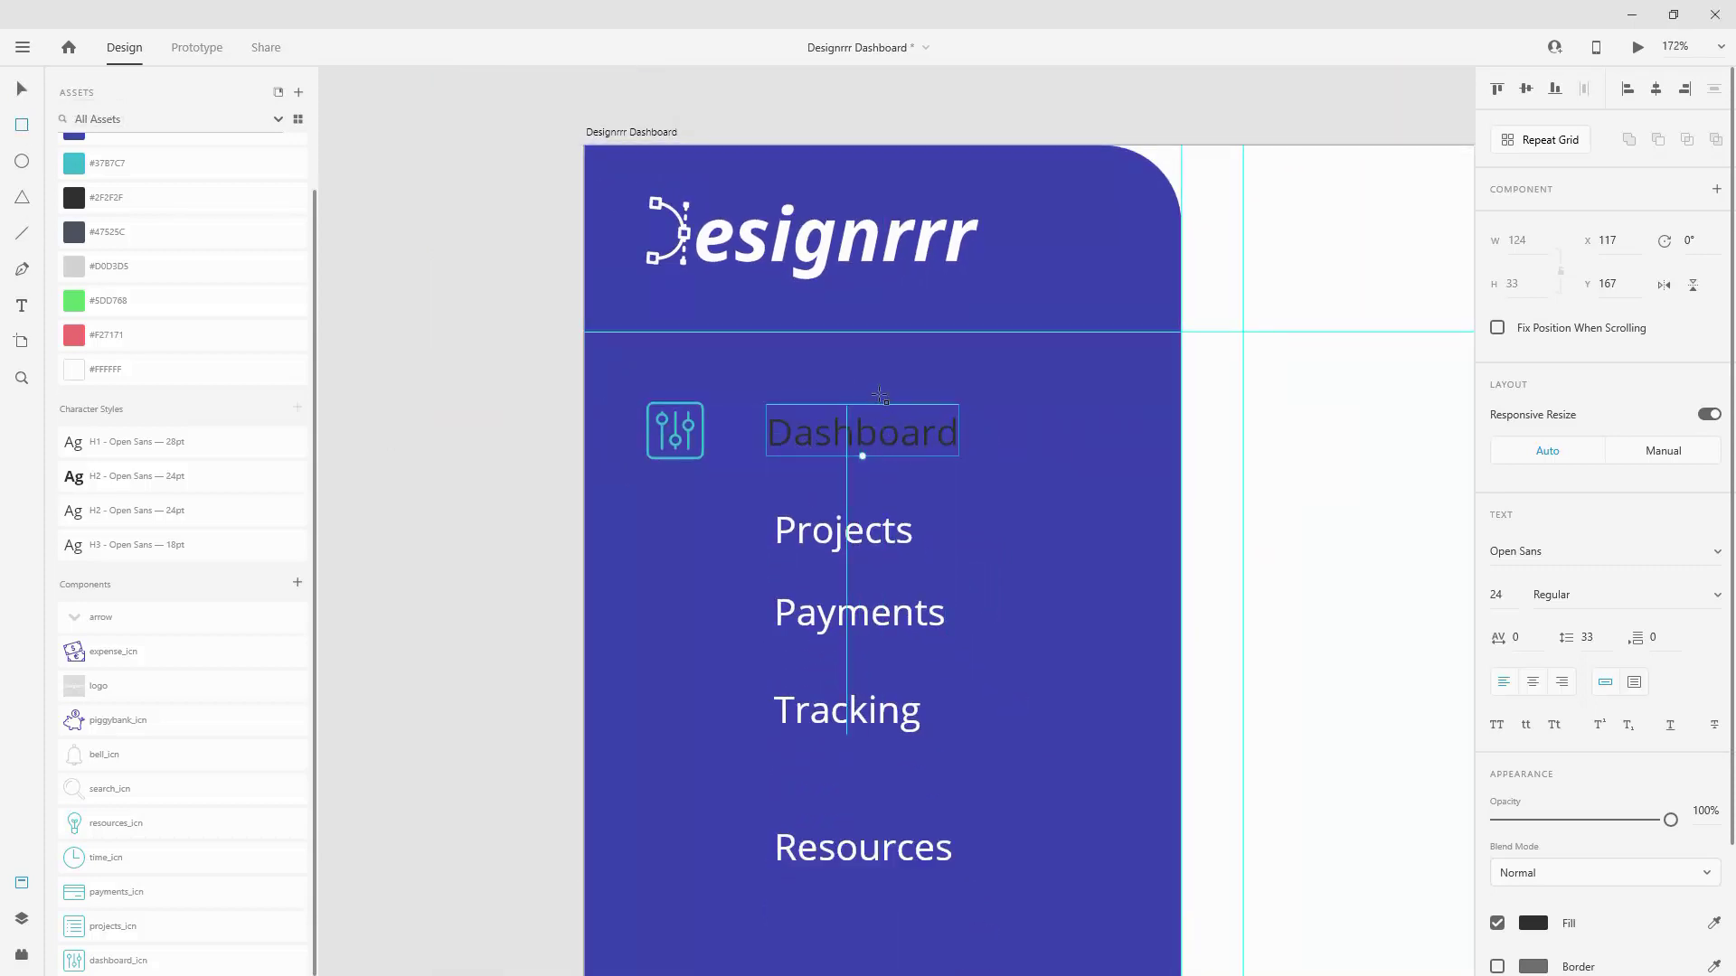
pyautogui.scroll(4, 727, 375)
pyautogui.moveTo(488, 376)
pyautogui.mouseDown()
pyautogui.moveTo(953, 434)
pyautogui.moveTo(1453, 449)
pyautogui.moveTo(1174, 473)
pyautogui.moveTo(1330, 553)
pyautogui.mouseUp()
pyautogui.scroll(-2, 1155, 533)
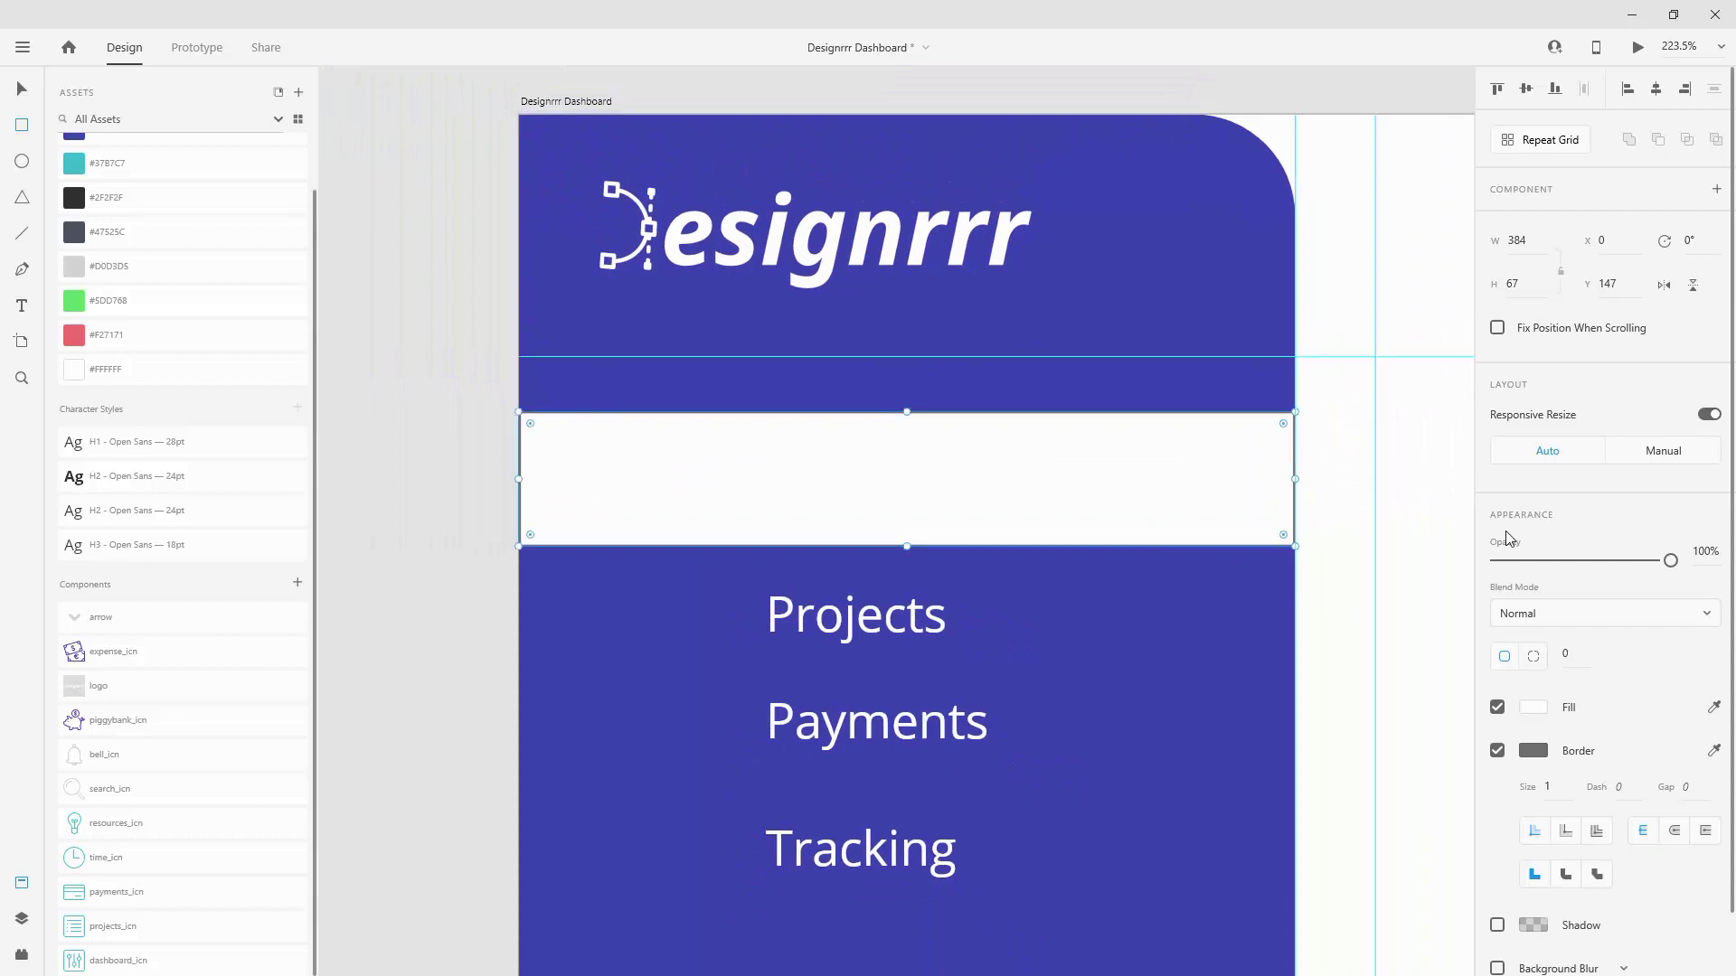
pyautogui.click(1527, 288)
pyautogui.press('Return')
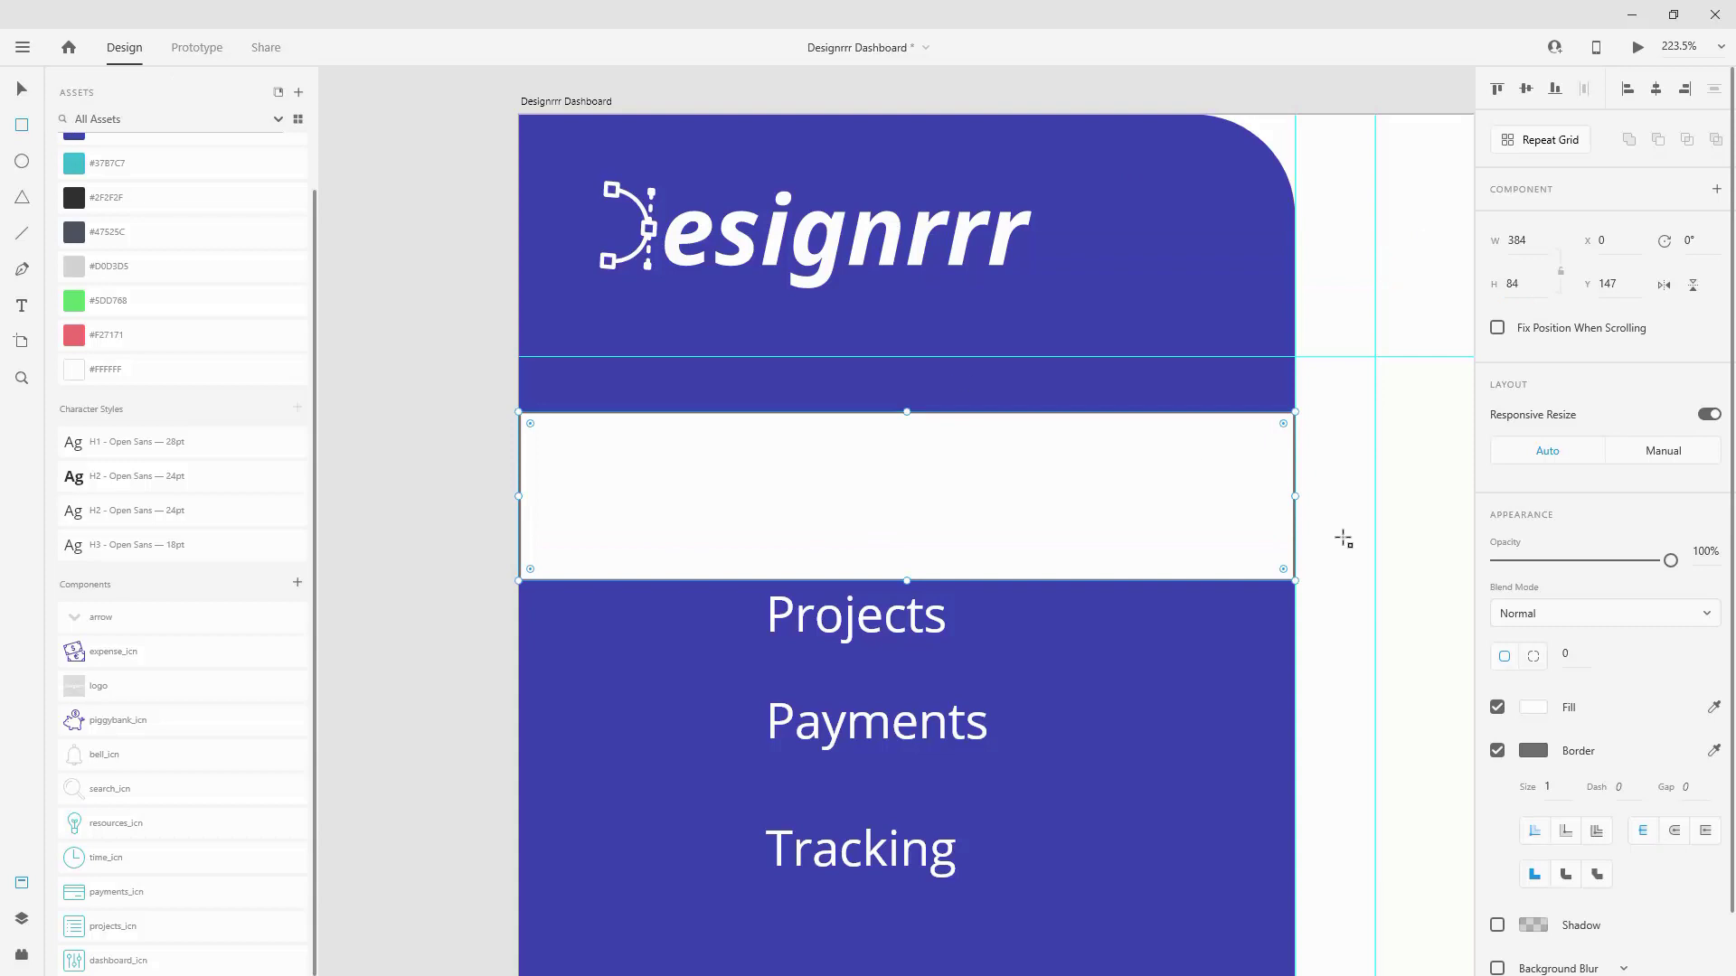
pyautogui.click(1497, 751)
pyautogui.click(22, 89)
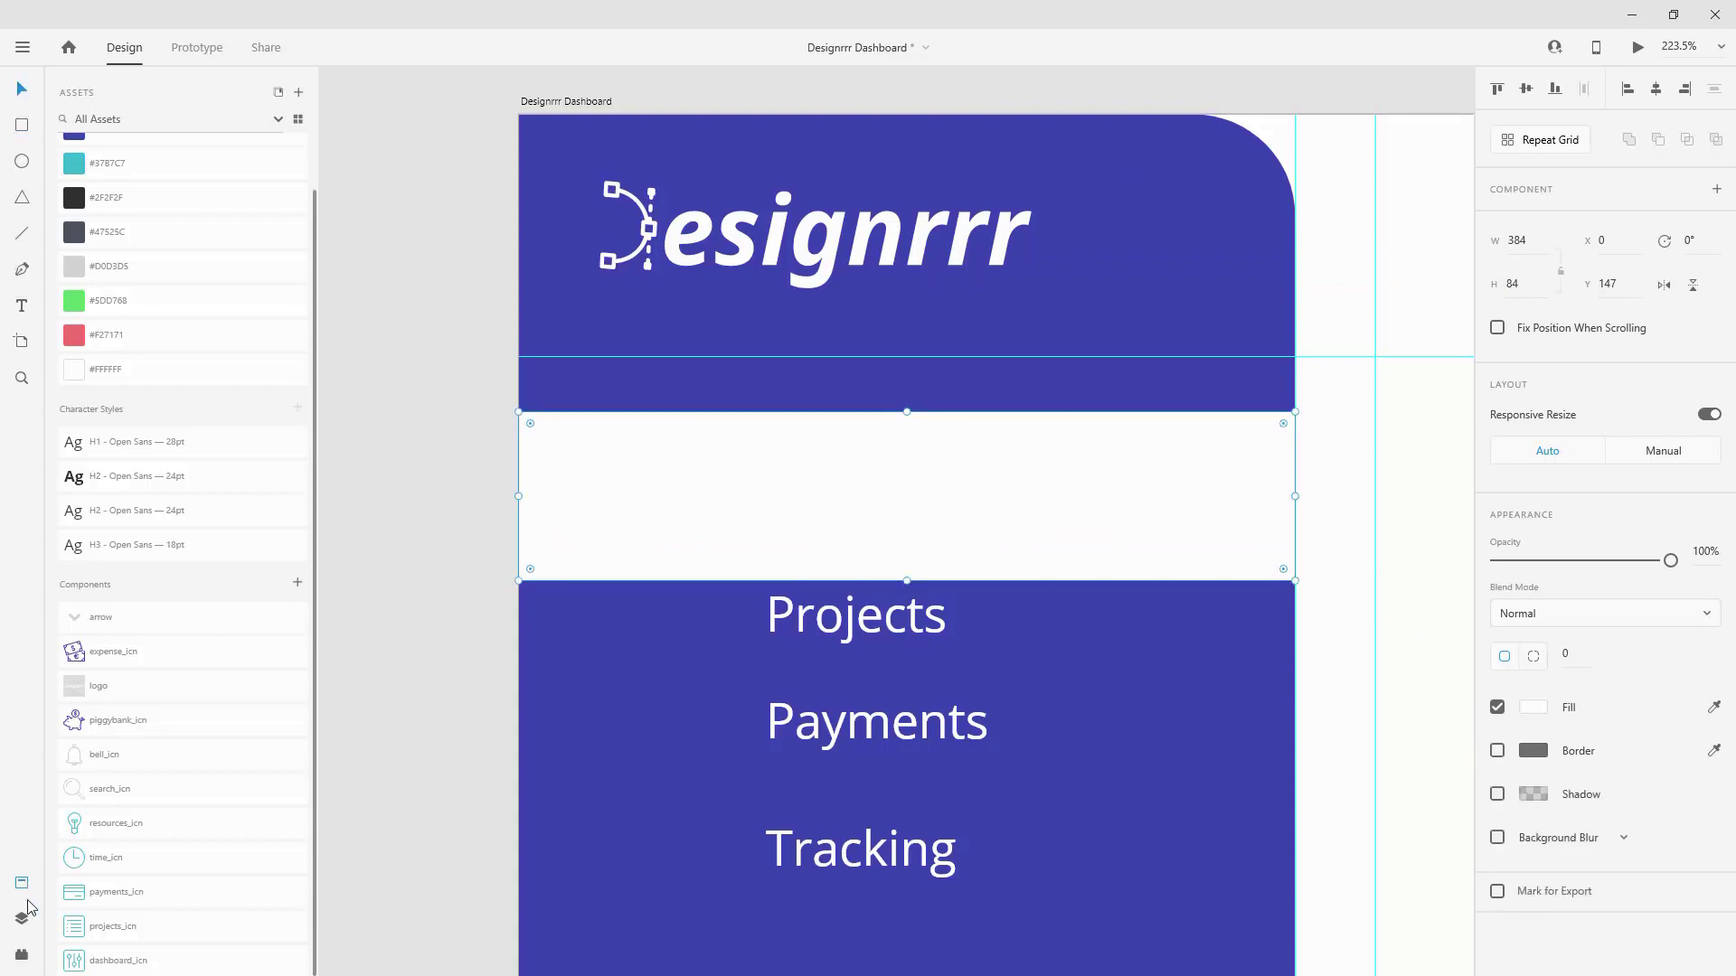
# Step: Rename the new rectangle's layer as selected_item
pyautogui.click(22, 918)
pyautogui.doubleClick(117, 154)
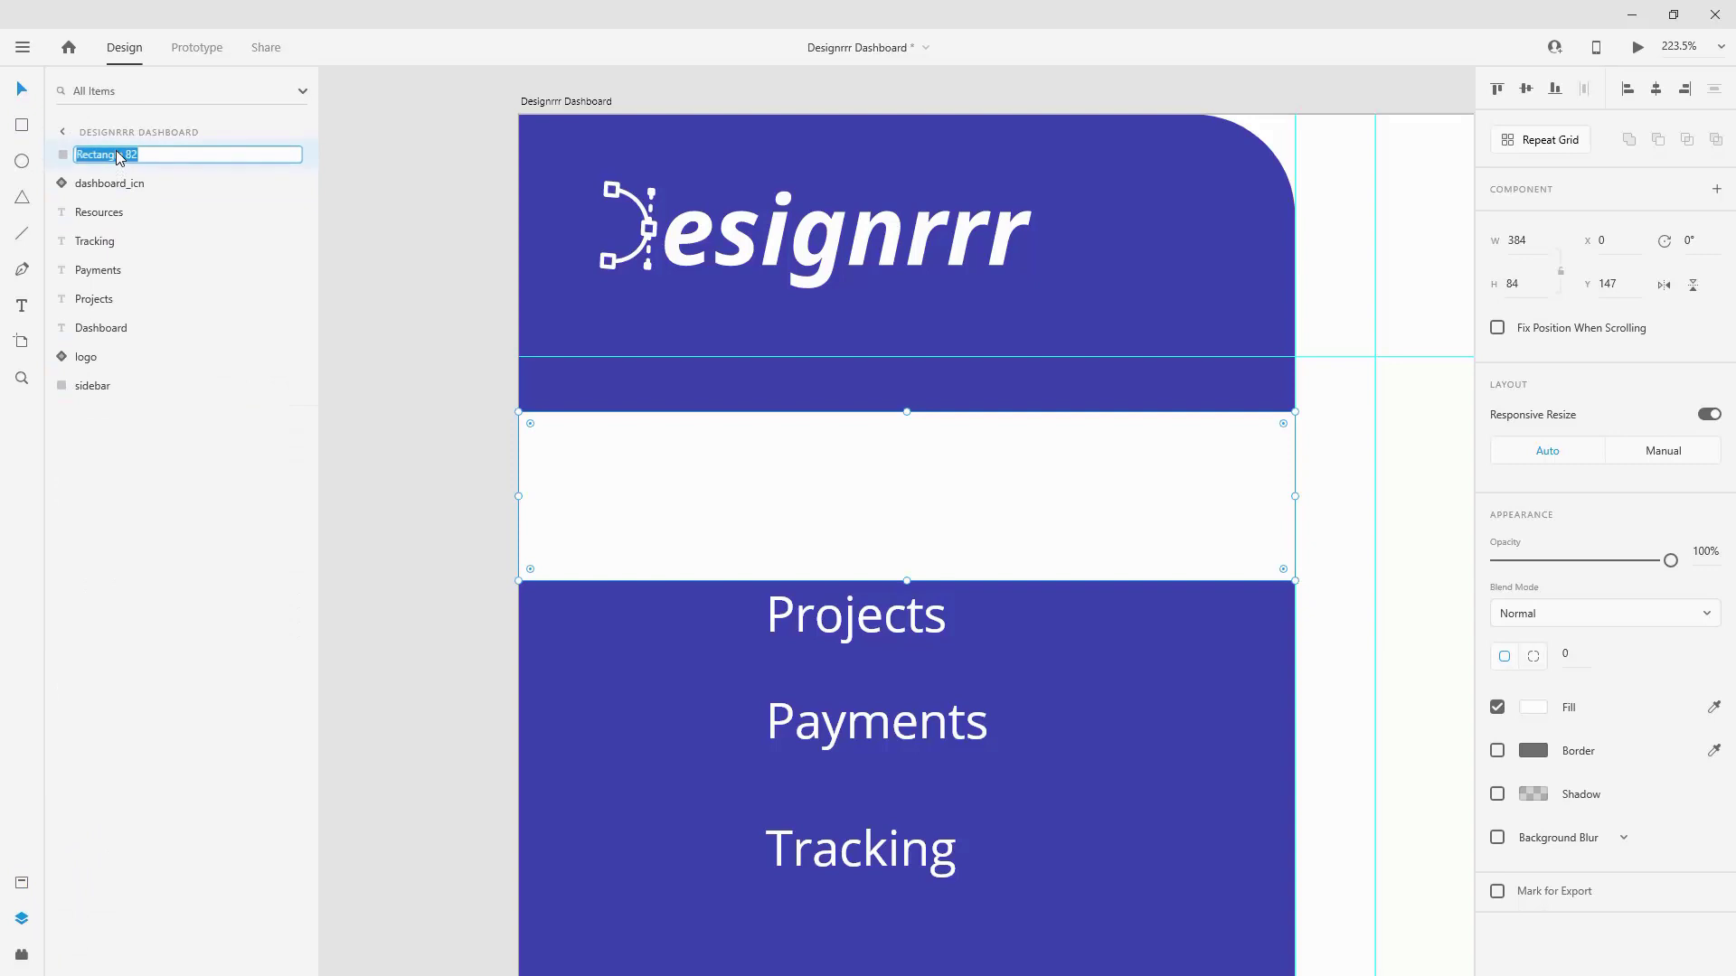
pyautogui.write('selec')
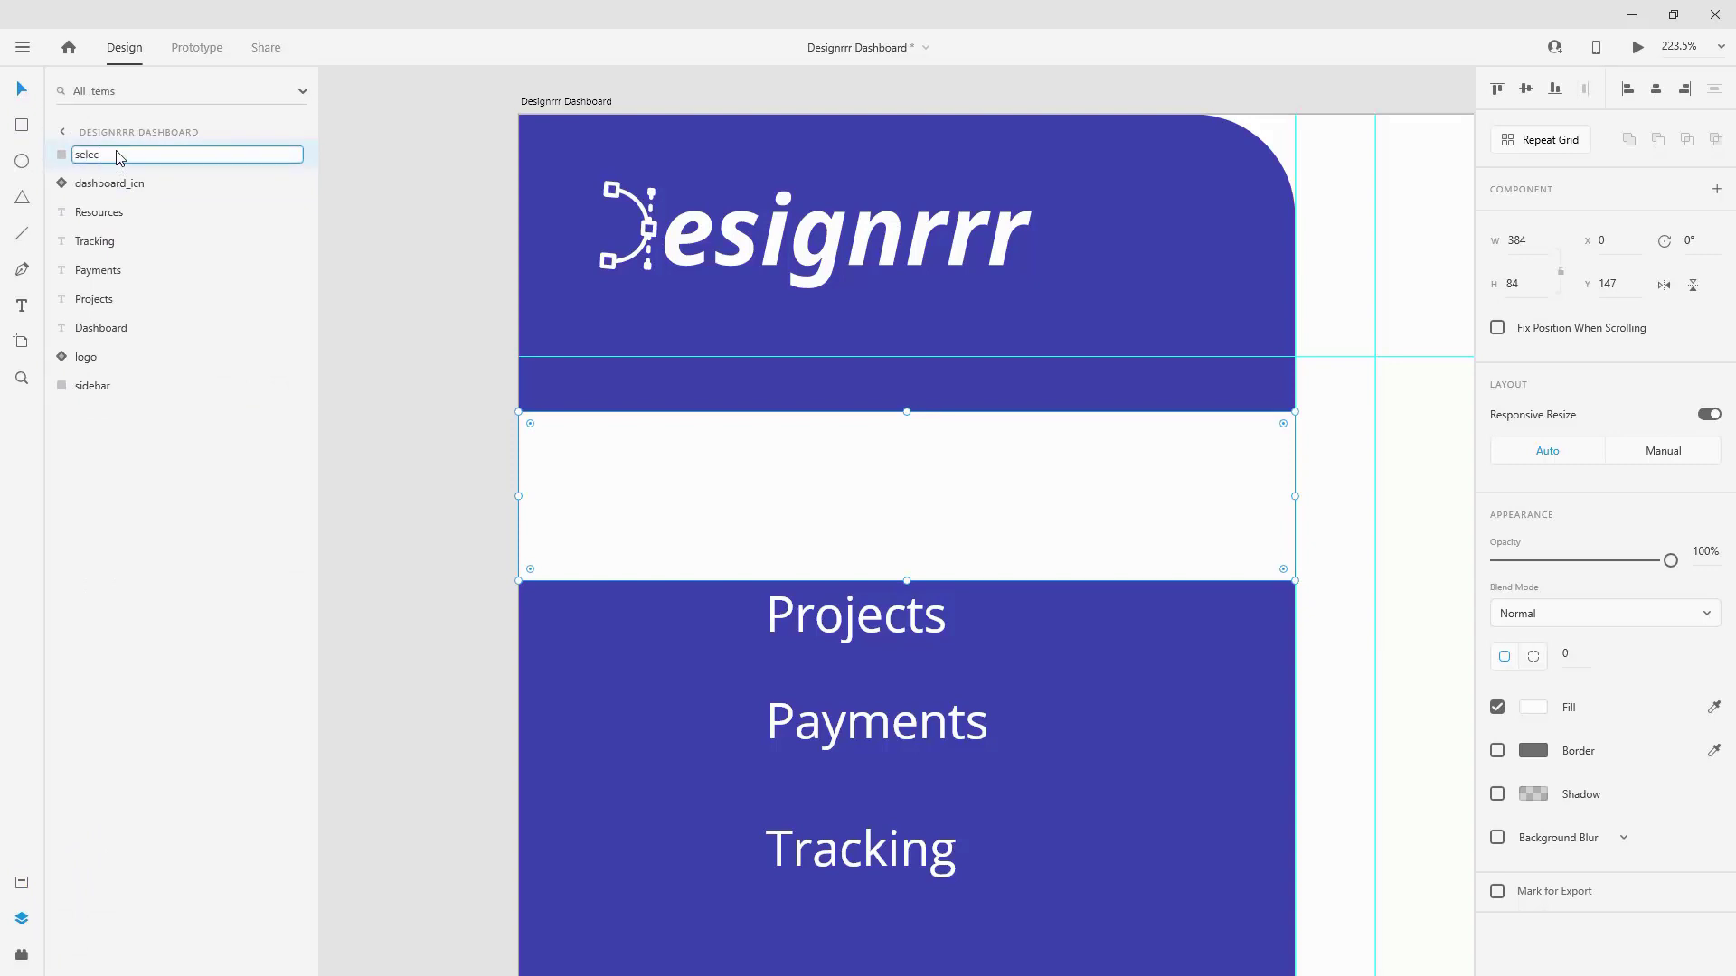
pyautogui.write('ted_item')
pyautogui.press('Return')
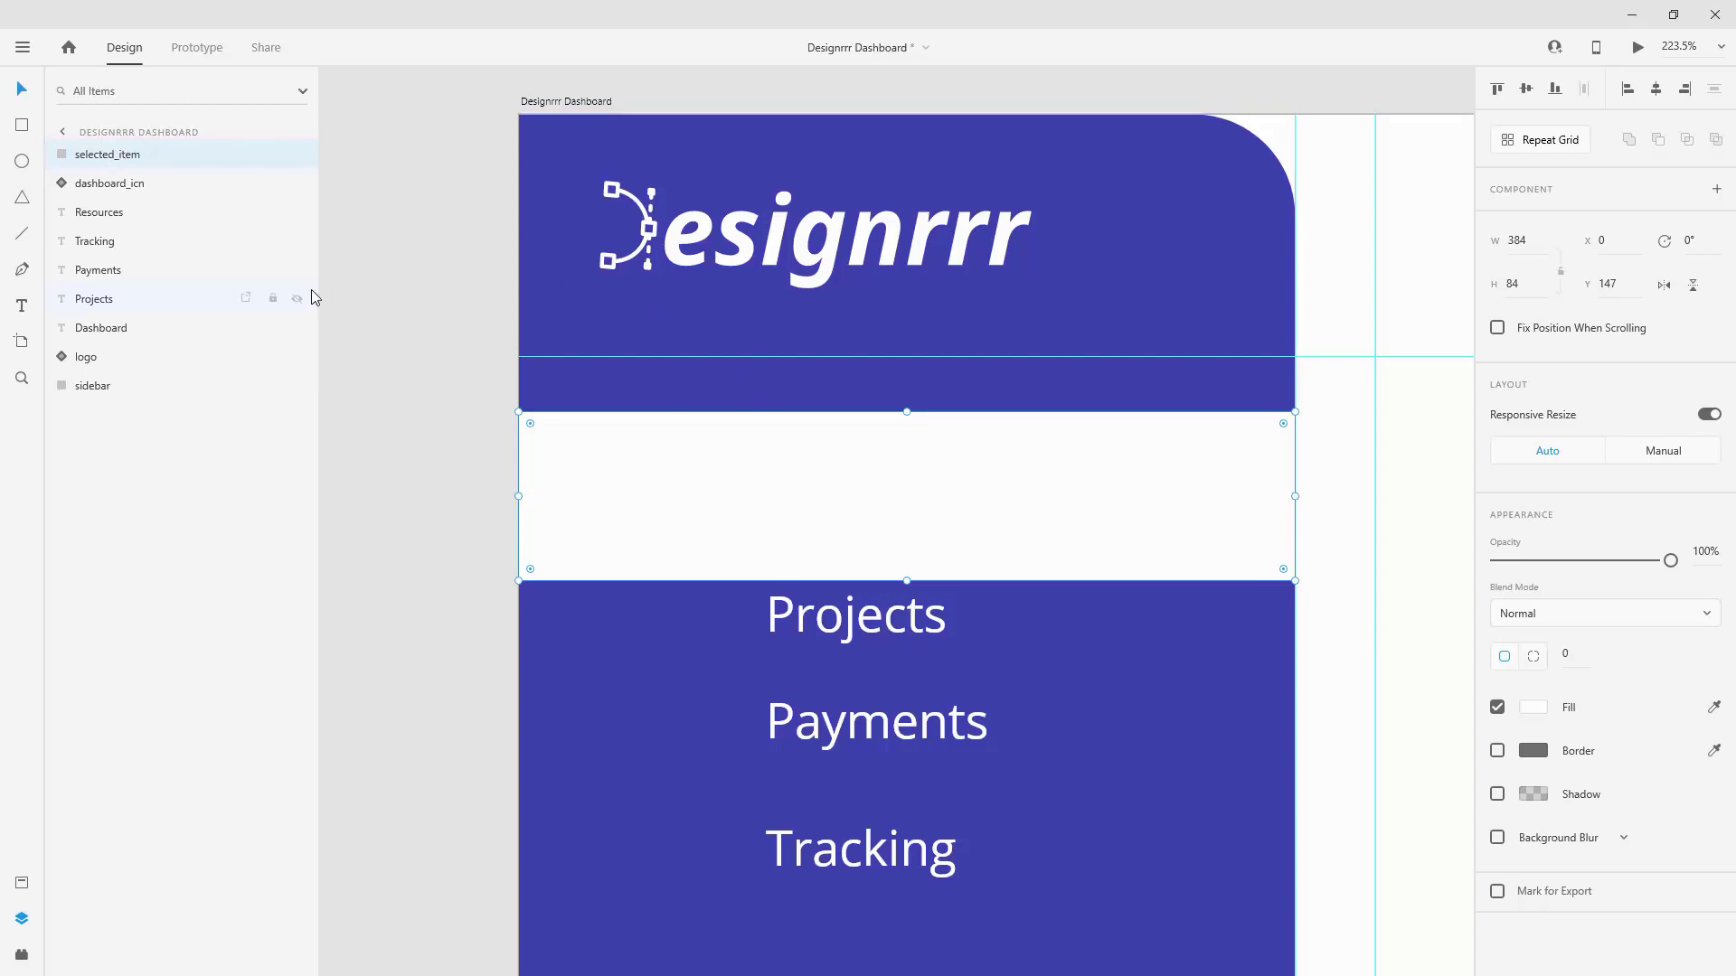
# Step: Stack the Dashboard icon and label above selected_item and centre them vertically within that white bar
pyautogui.moveTo(128, 155); pyautogui.dragTo(130, 208)
pyautogui.moveTo(137, 328); pyautogui.dragTo(140, 172)
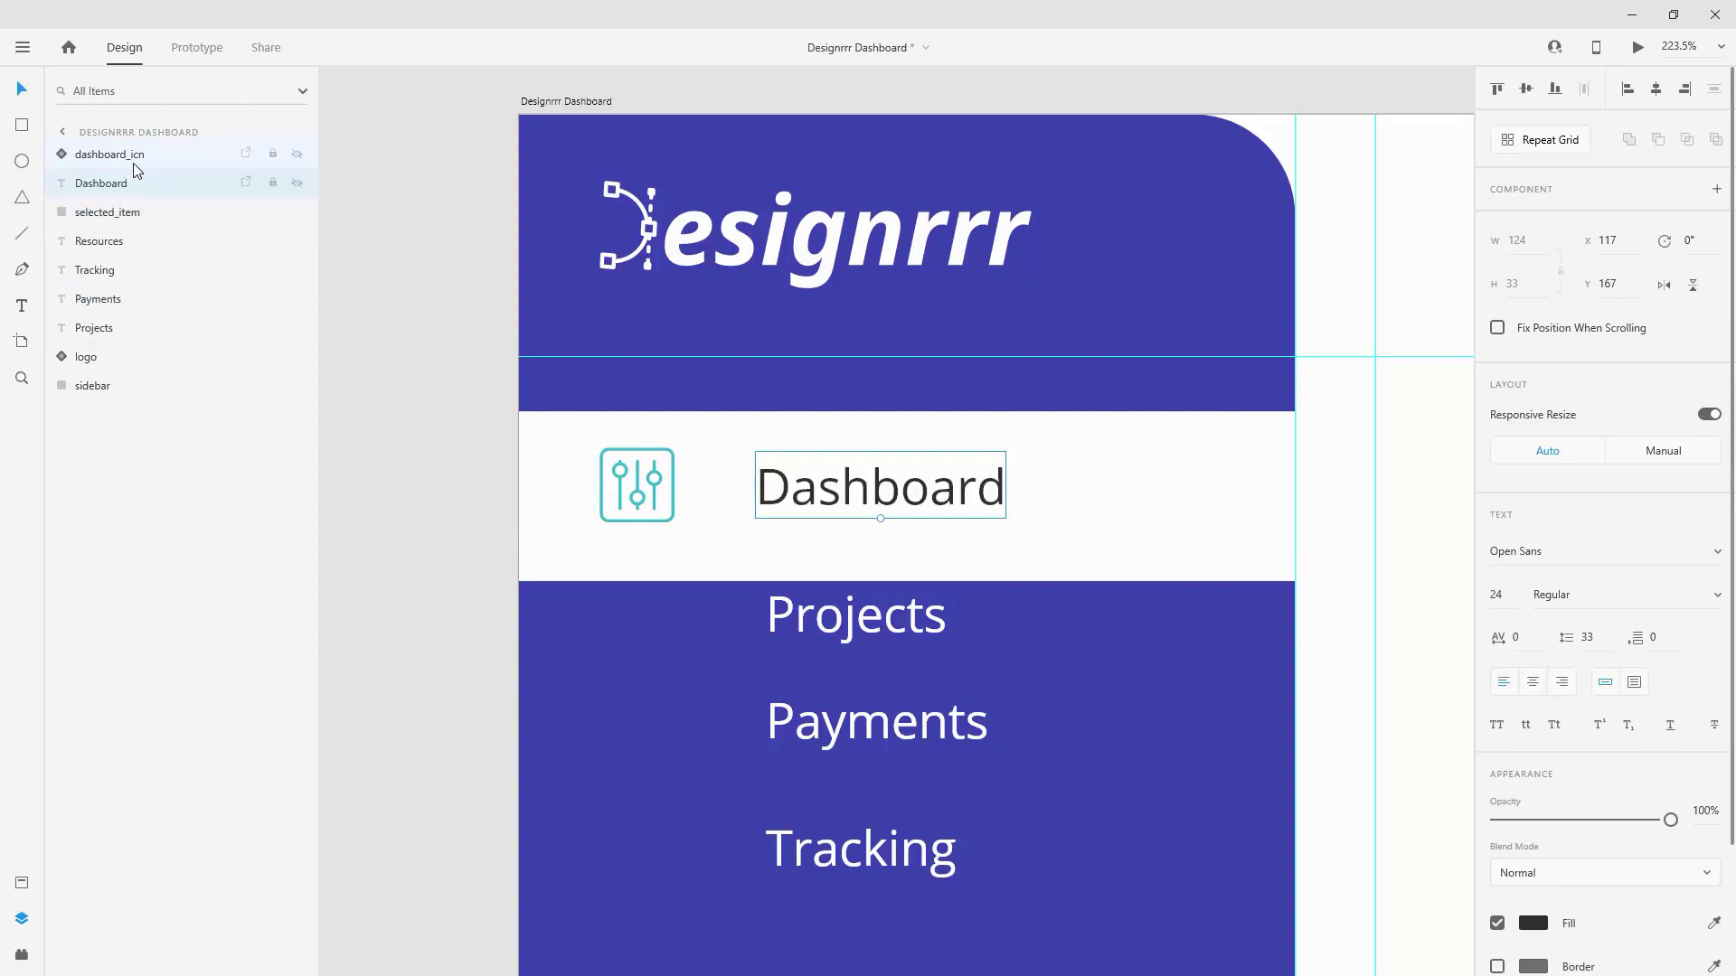
pyautogui.keyDown('shift'); pyautogui.click(133, 161); pyautogui.keyUp('shift')
pyautogui.moveTo(674, 485); pyautogui.dragTo(674, 493)
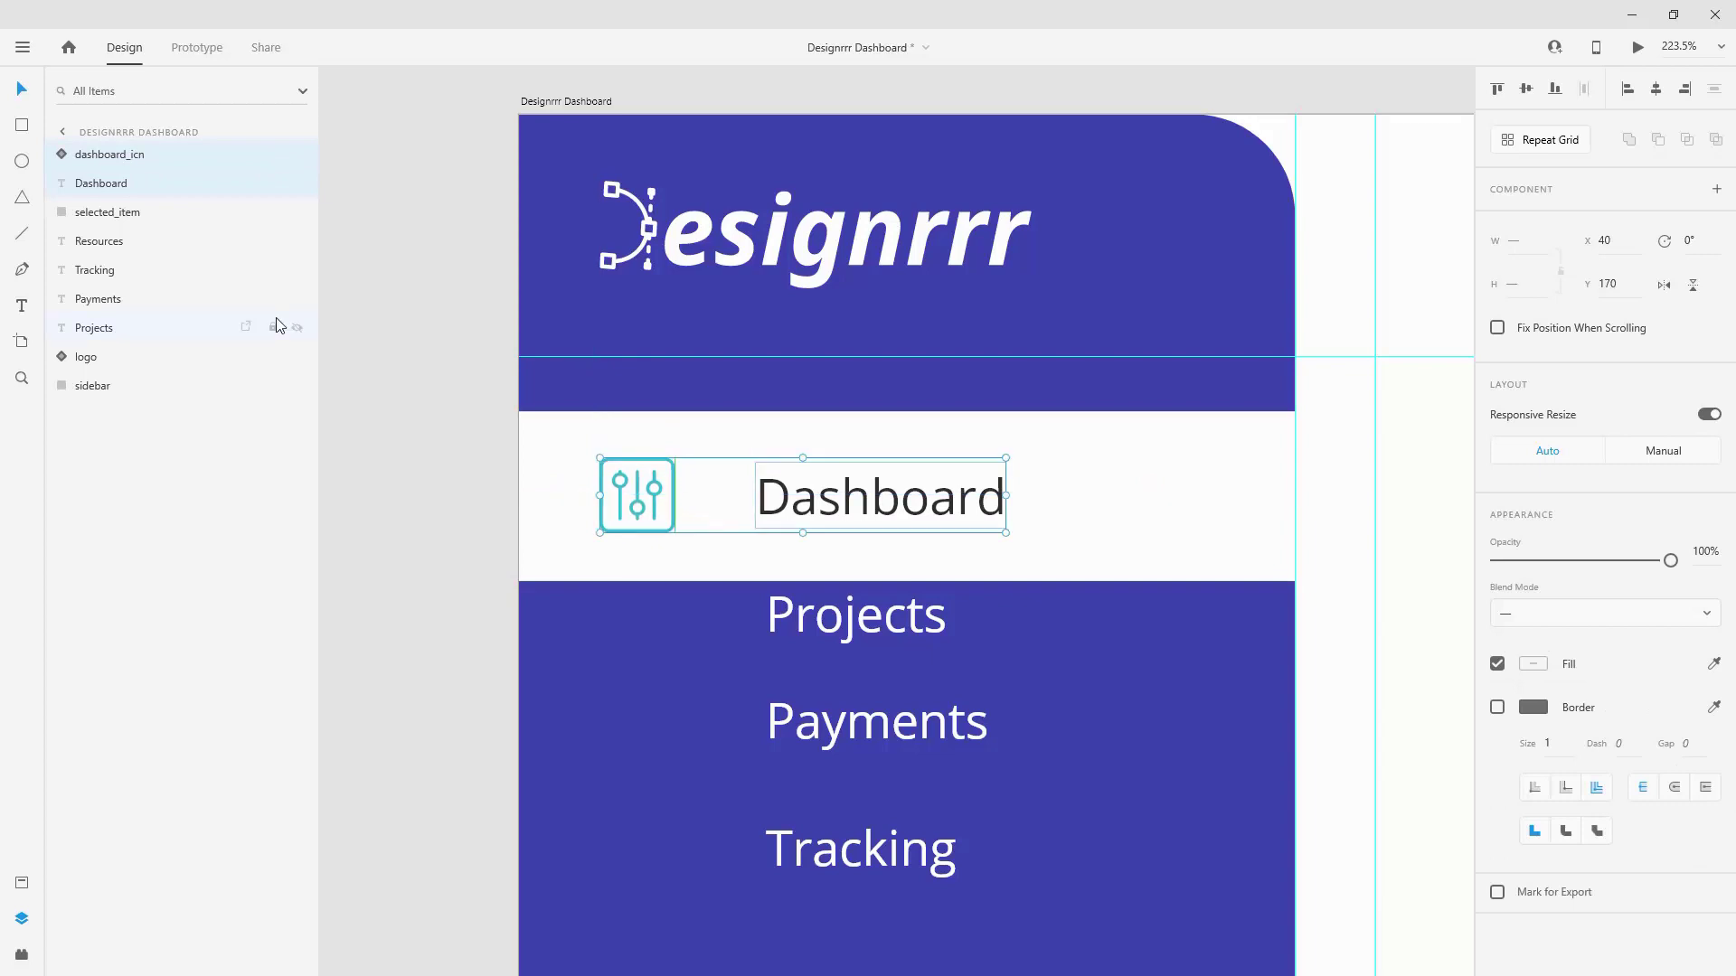
# Step: Group the Dashboard icon and label as "dashboard", and move the logo layer to the top of the layer order
pyautogui.hotkey('ctrl', 'g')
pyautogui.doubleClick(108, 157)
pyautogui.write('dashboard')
pyautogui.press('Return')
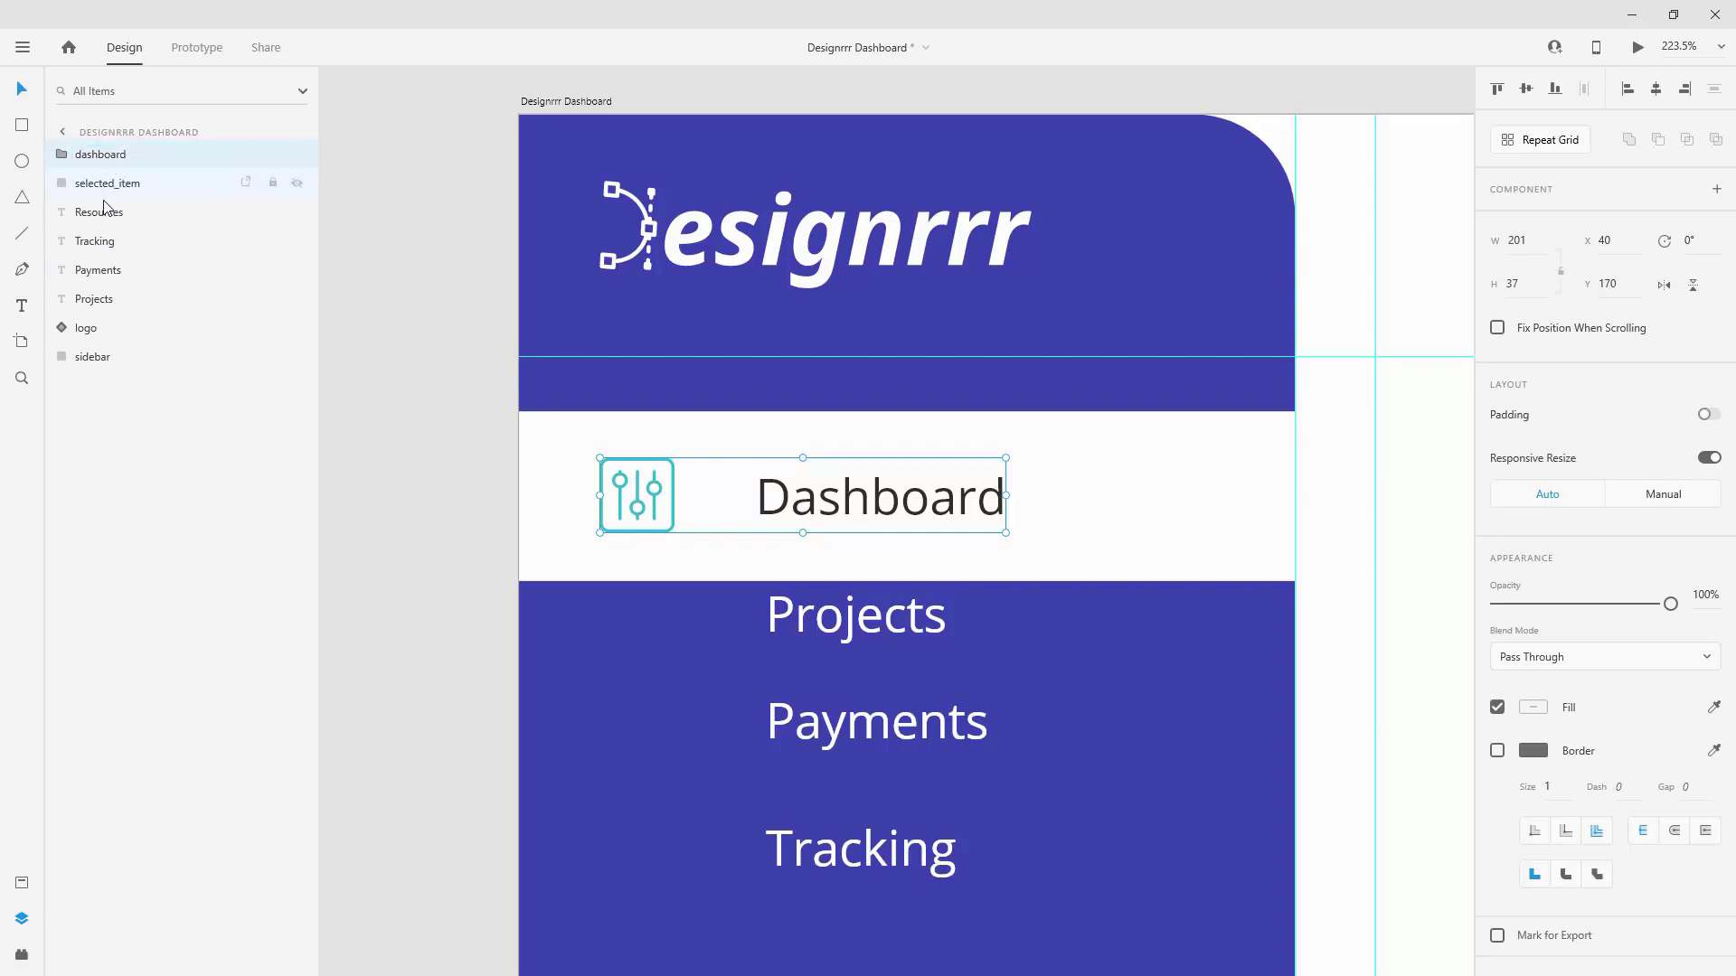
pyautogui.moveTo(99, 329); pyautogui.dragTo(128, 153)
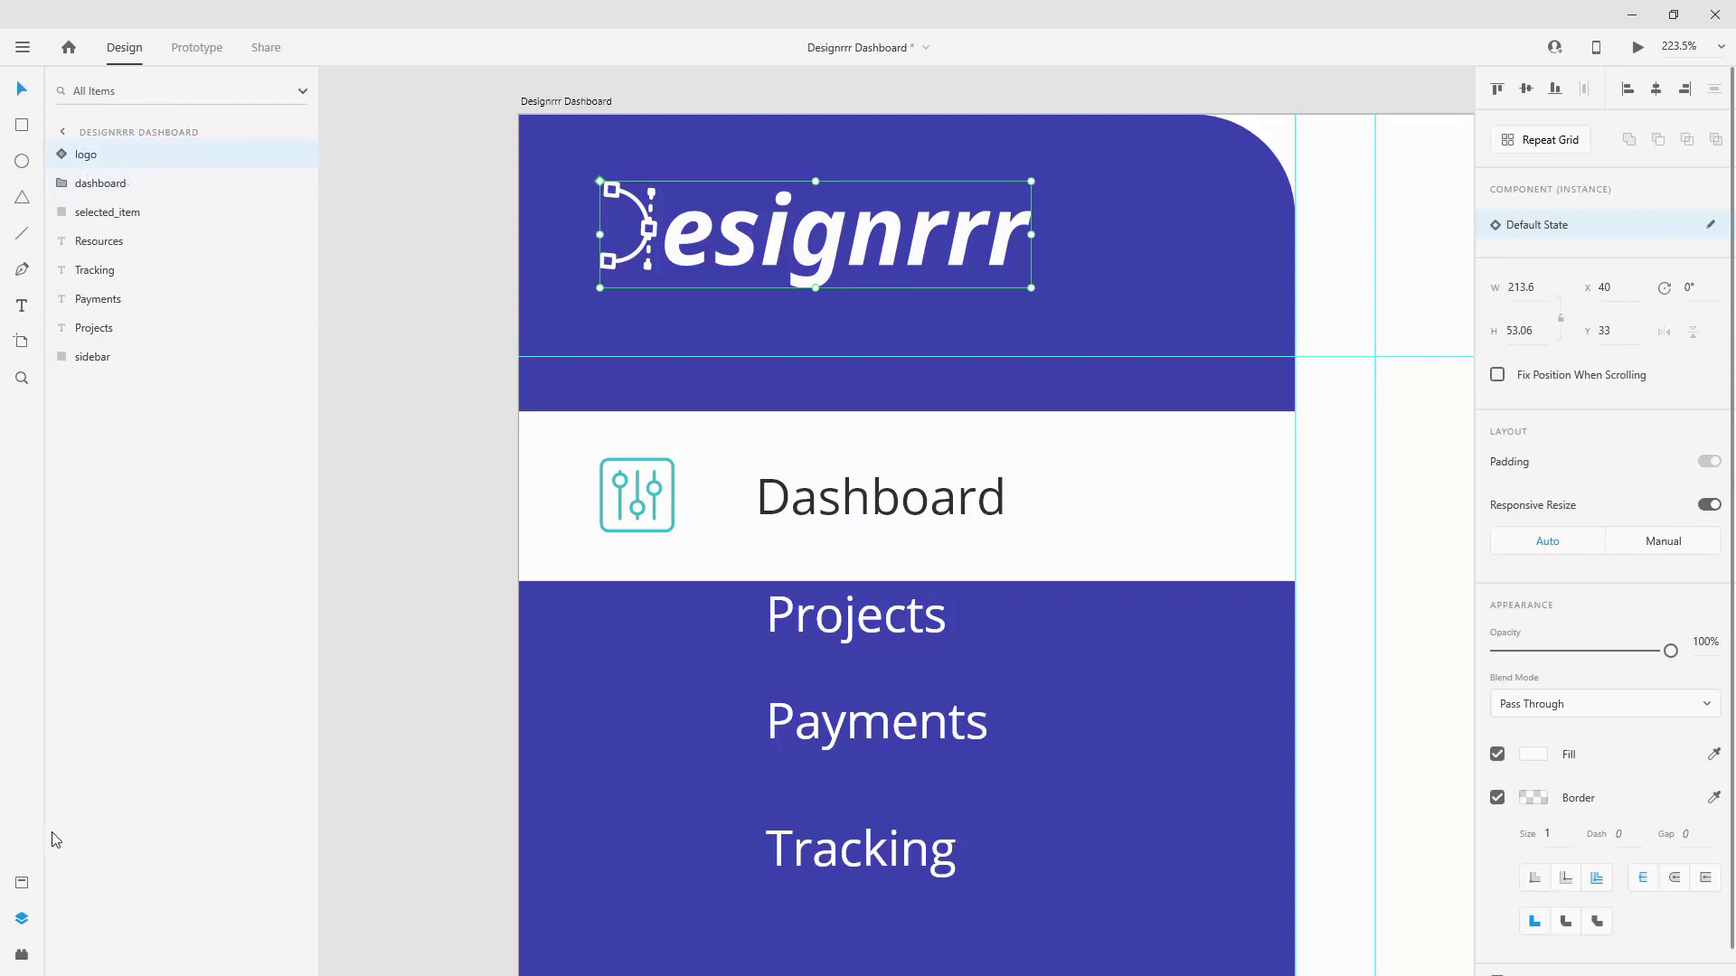
# Step: Select the Projects, Payments, Tracking and Resources labels together and move them down so the top one sits at Y 264
pyautogui.click(929, 622)
pyautogui.scroll(-4, 929, 622)
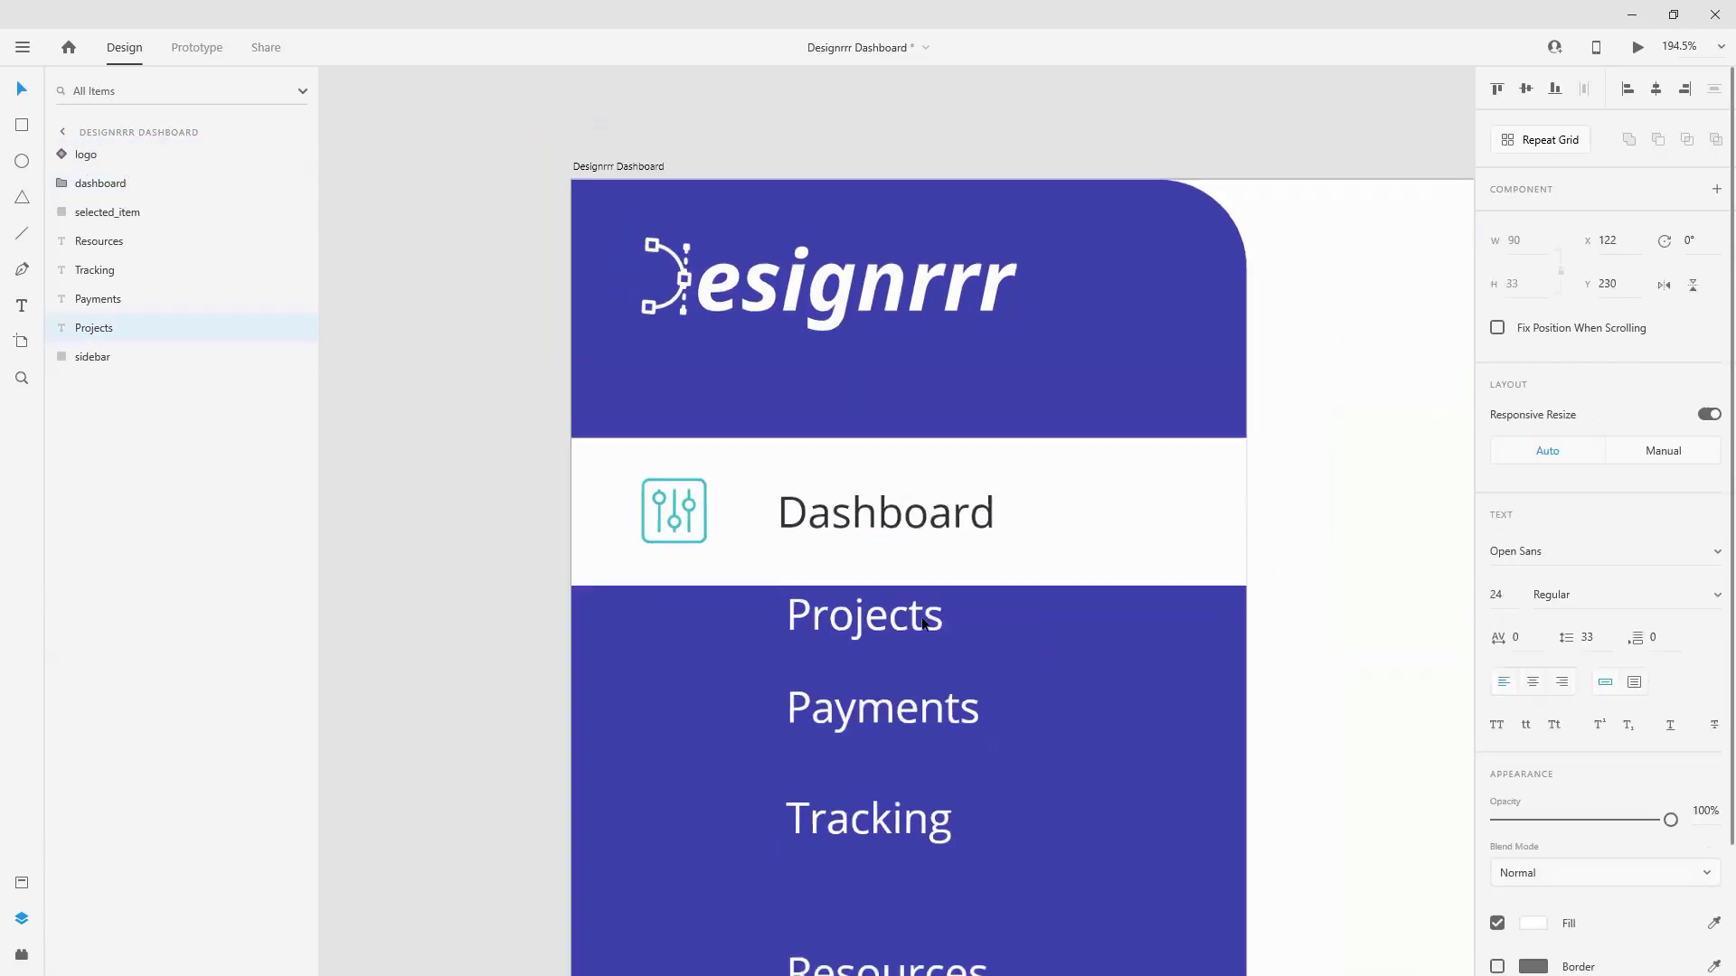
pyautogui.keyDown('shift'); pyautogui.click(881, 683); pyautogui.keyUp('shift')
pyautogui.keyDown('shift'); pyautogui.click(885, 754); pyautogui.keyUp('shift')
pyautogui.keyDown('shift'); pyautogui.click(885, 874); pyautogui.keyUp('shift')
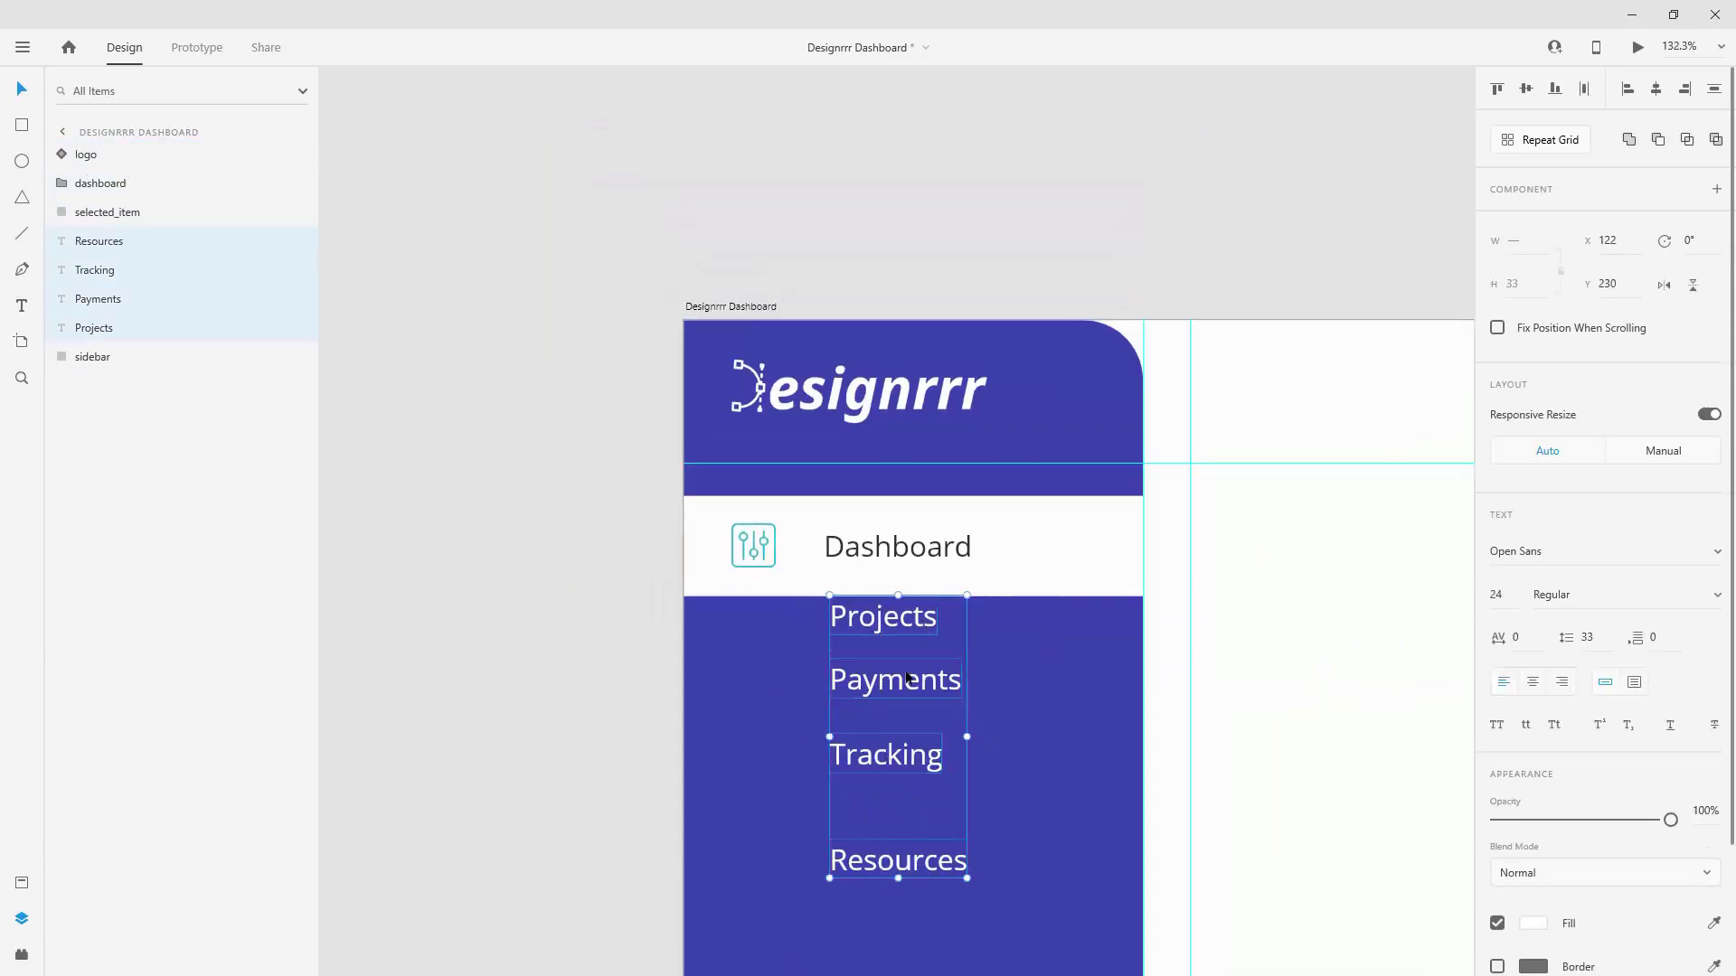
pyautogui.press('Down')
pyautogui.press('Down')
pyautogui.press('Down')
pyautogui.press('Down')
pyautogui.press('Down')
pyautogui.press('Down')
pyautogui.press('Down')
pyautogui.press('Down')
pyautogui.press('Down')
pyautogui.press('Down')
pyautogui.press('Down')
pyautogui.press('Down')
pyautogui.press('Down')
pyautogui.press('Down')
pyautogui.press('Down')
pyautogui.press('Down')
pyautogui.press('Down')
pyautogui.press('Down')
pyautogui.press('Down')
pyautogui.press('Down')
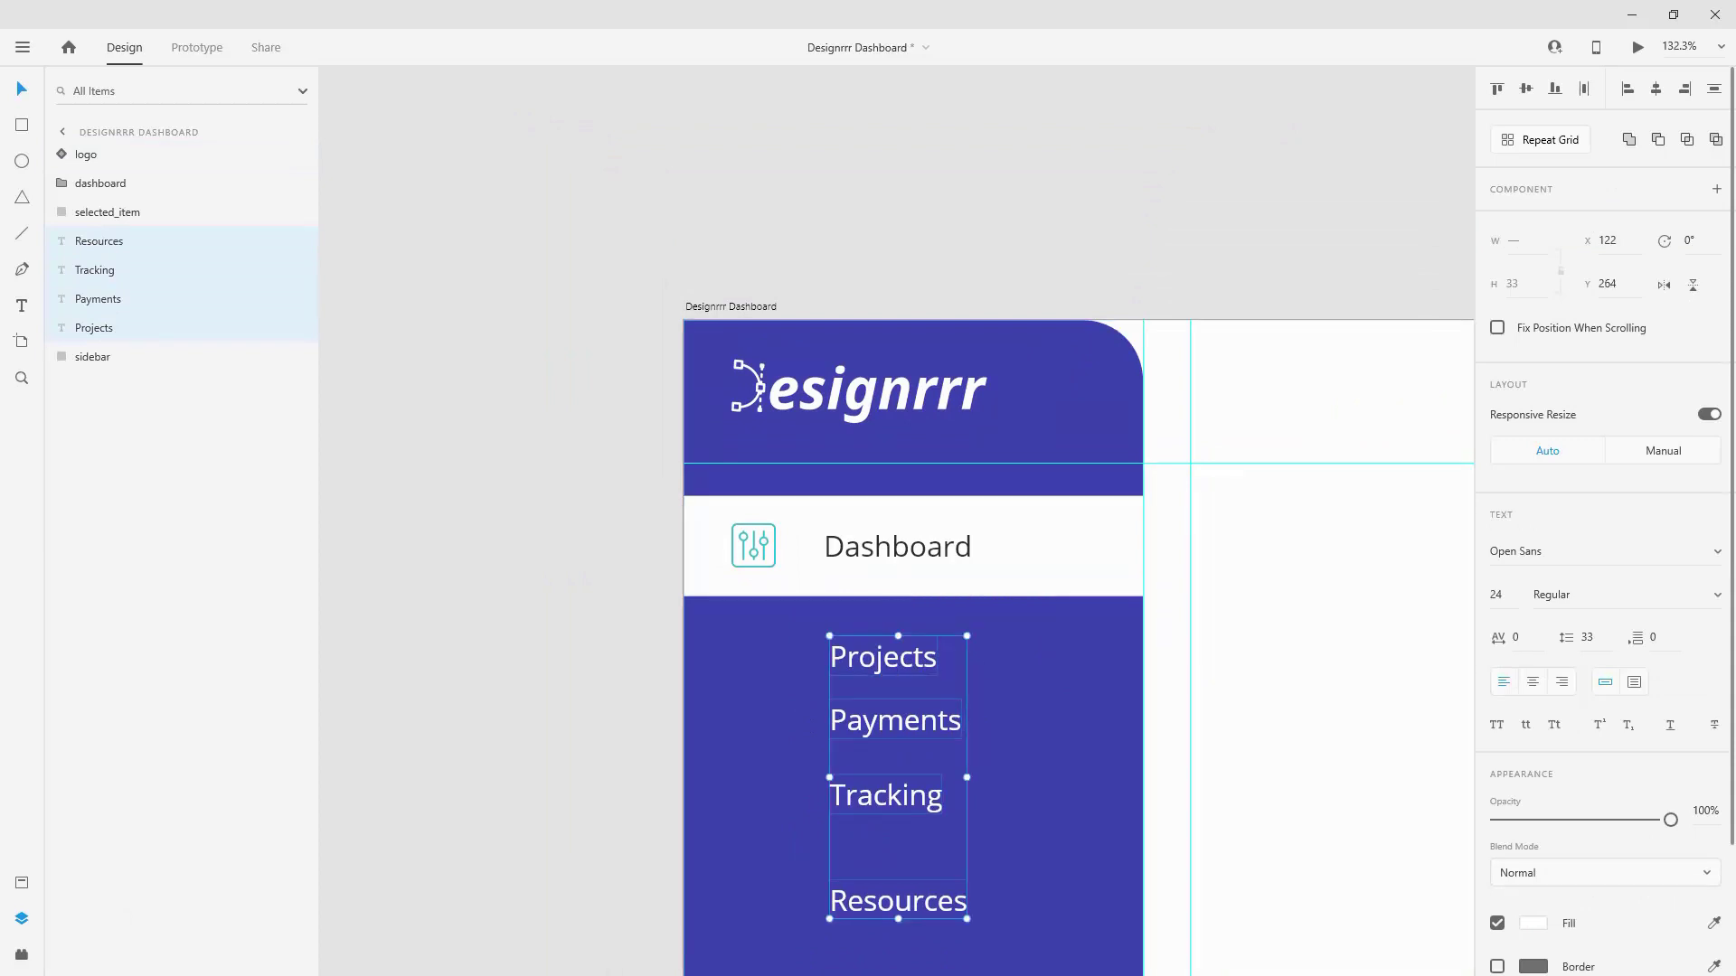
# Step: Place projects_icn at X 40, Y 251 beside the Projects label, align the label with the icon and group the two
pyautogui.click(21, 883)
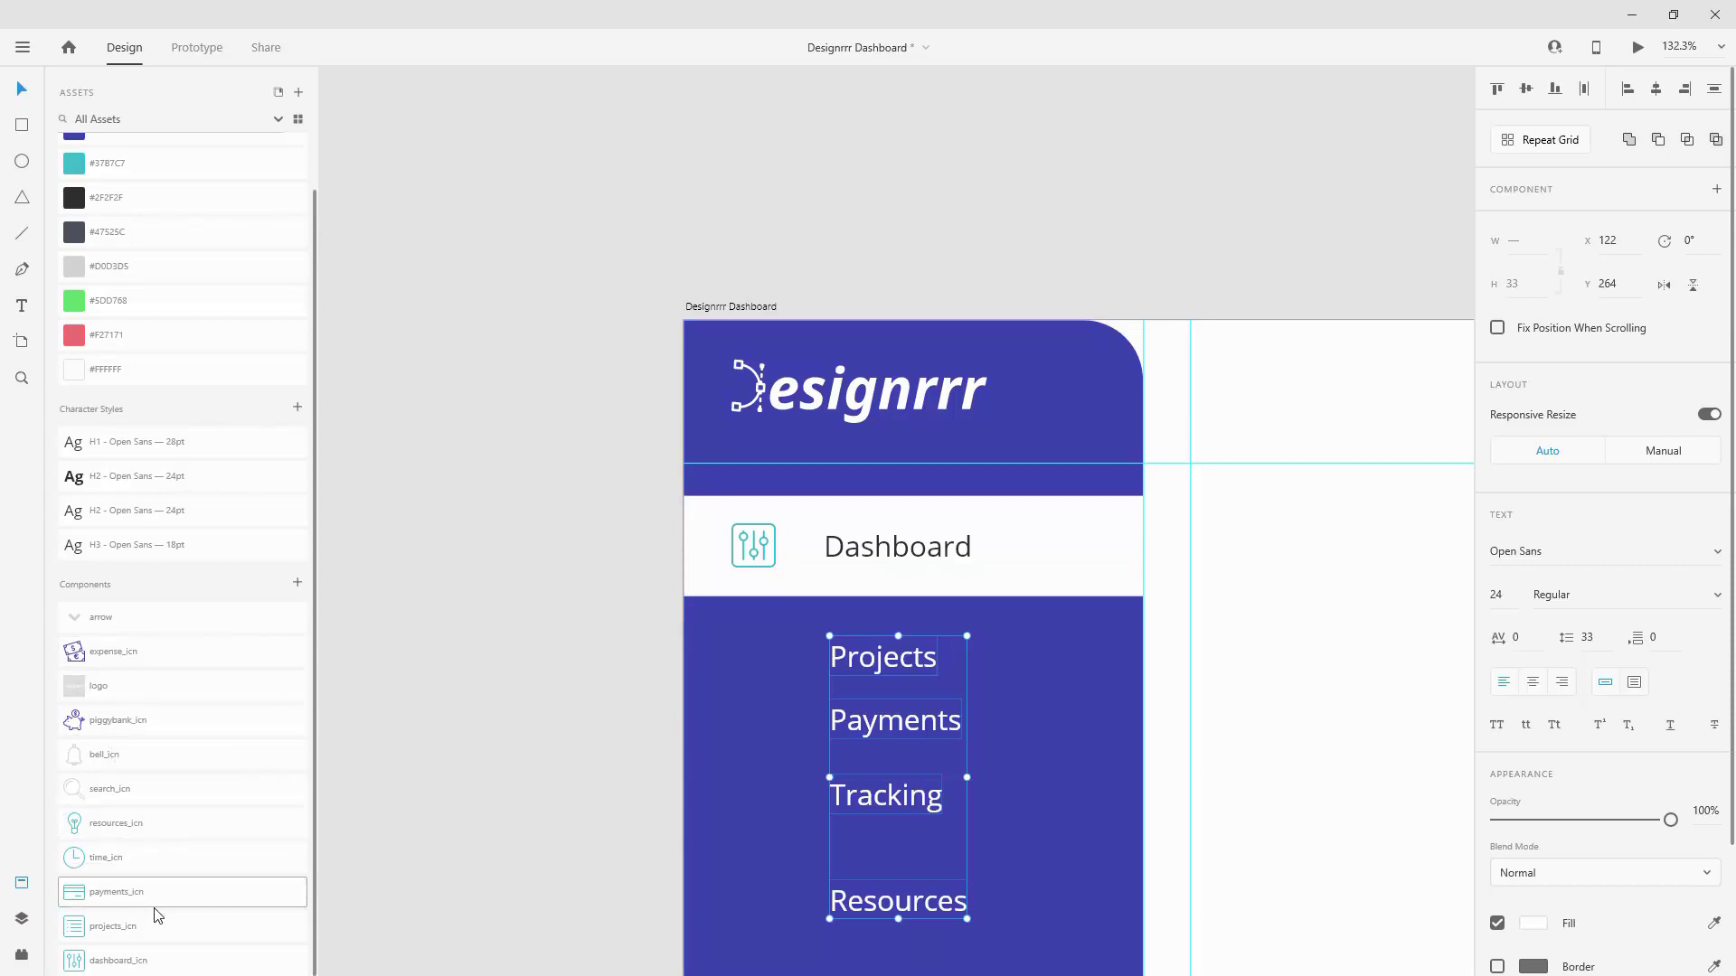
pyautogui.moveTo(138, 931); pyautogui.dragTo(783, 649)
pyautogui.scroll(5, 790, 656)
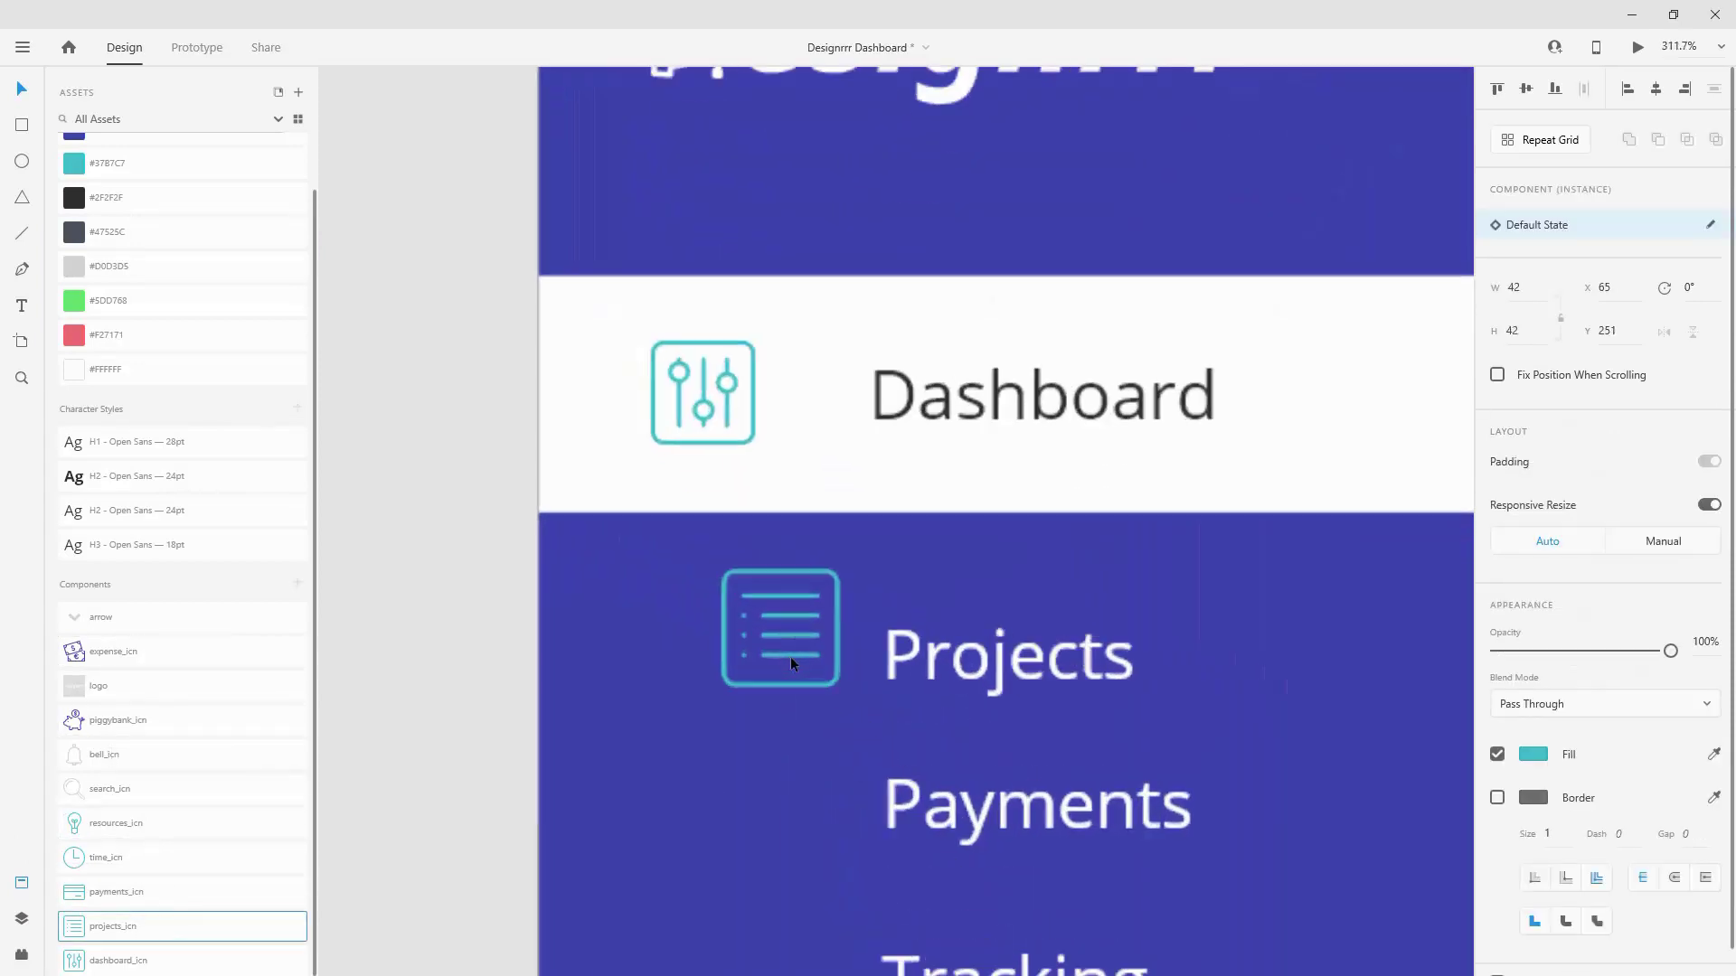
pyautogui.click(763, 604)
pyautogui.click(1141, 680)
pyautogui.moveTo(1142, 679); pyautogui.dragTo(1142, 640)
pyautogui.keyDown('shift'); pyautogui.click(760, 607); pyautogui.keyUp('shift')
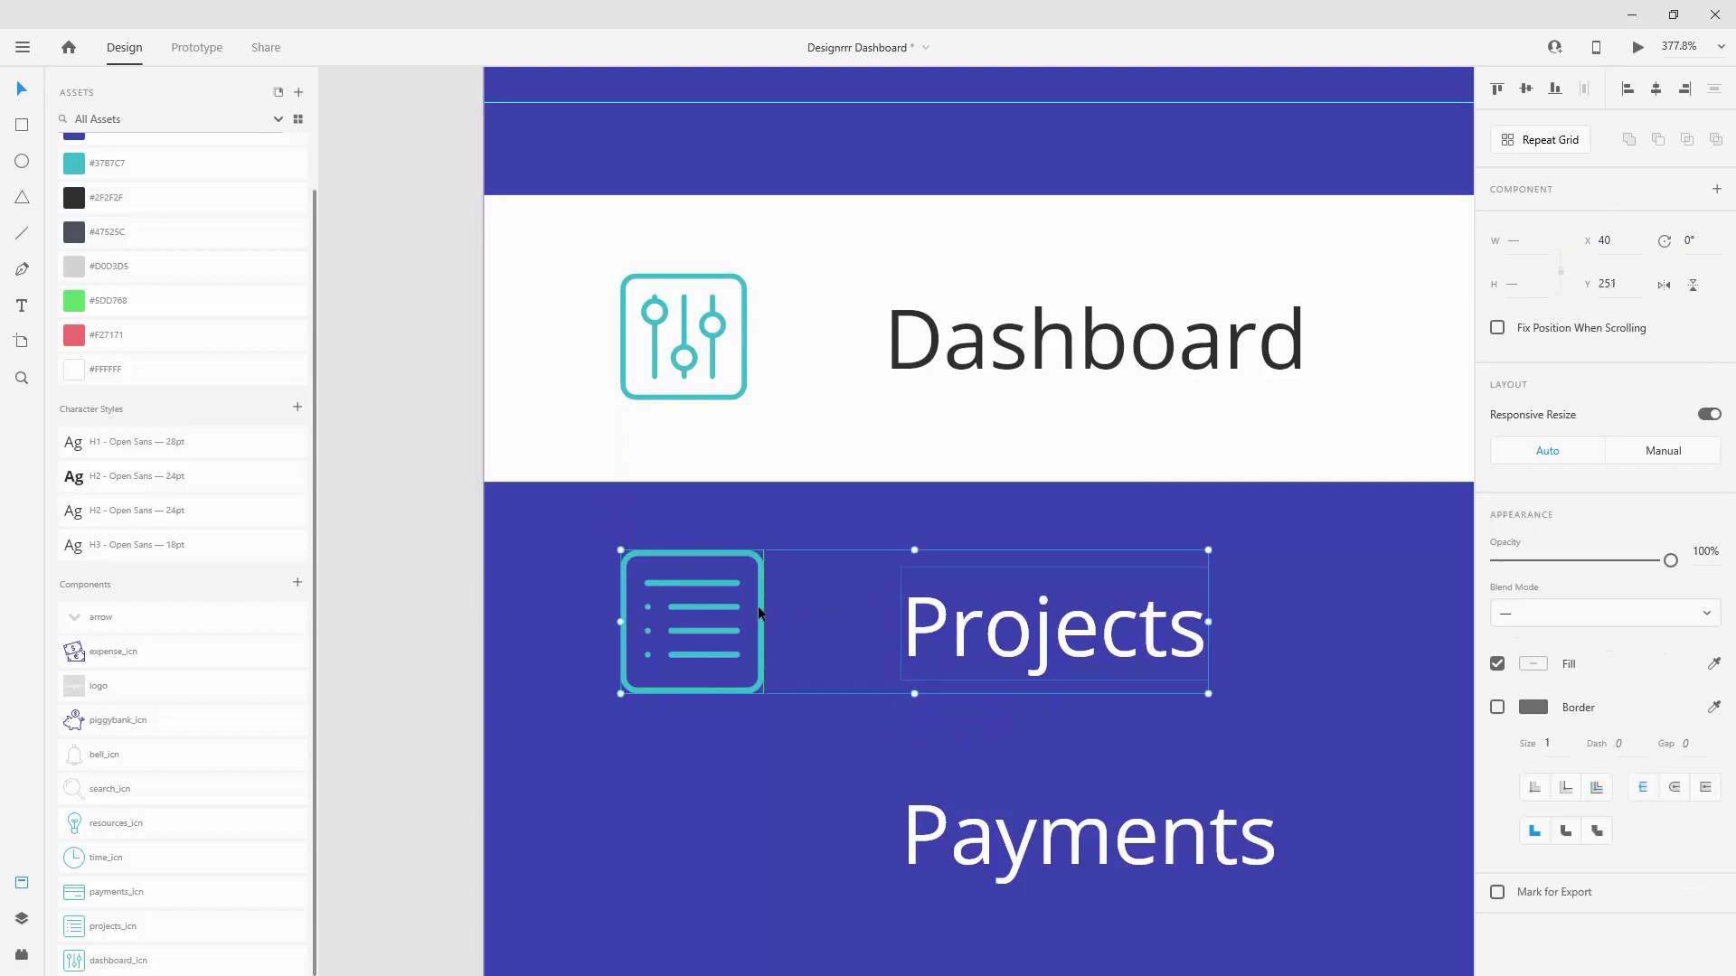
pyautogui.hotkey('ctrl', 'g')
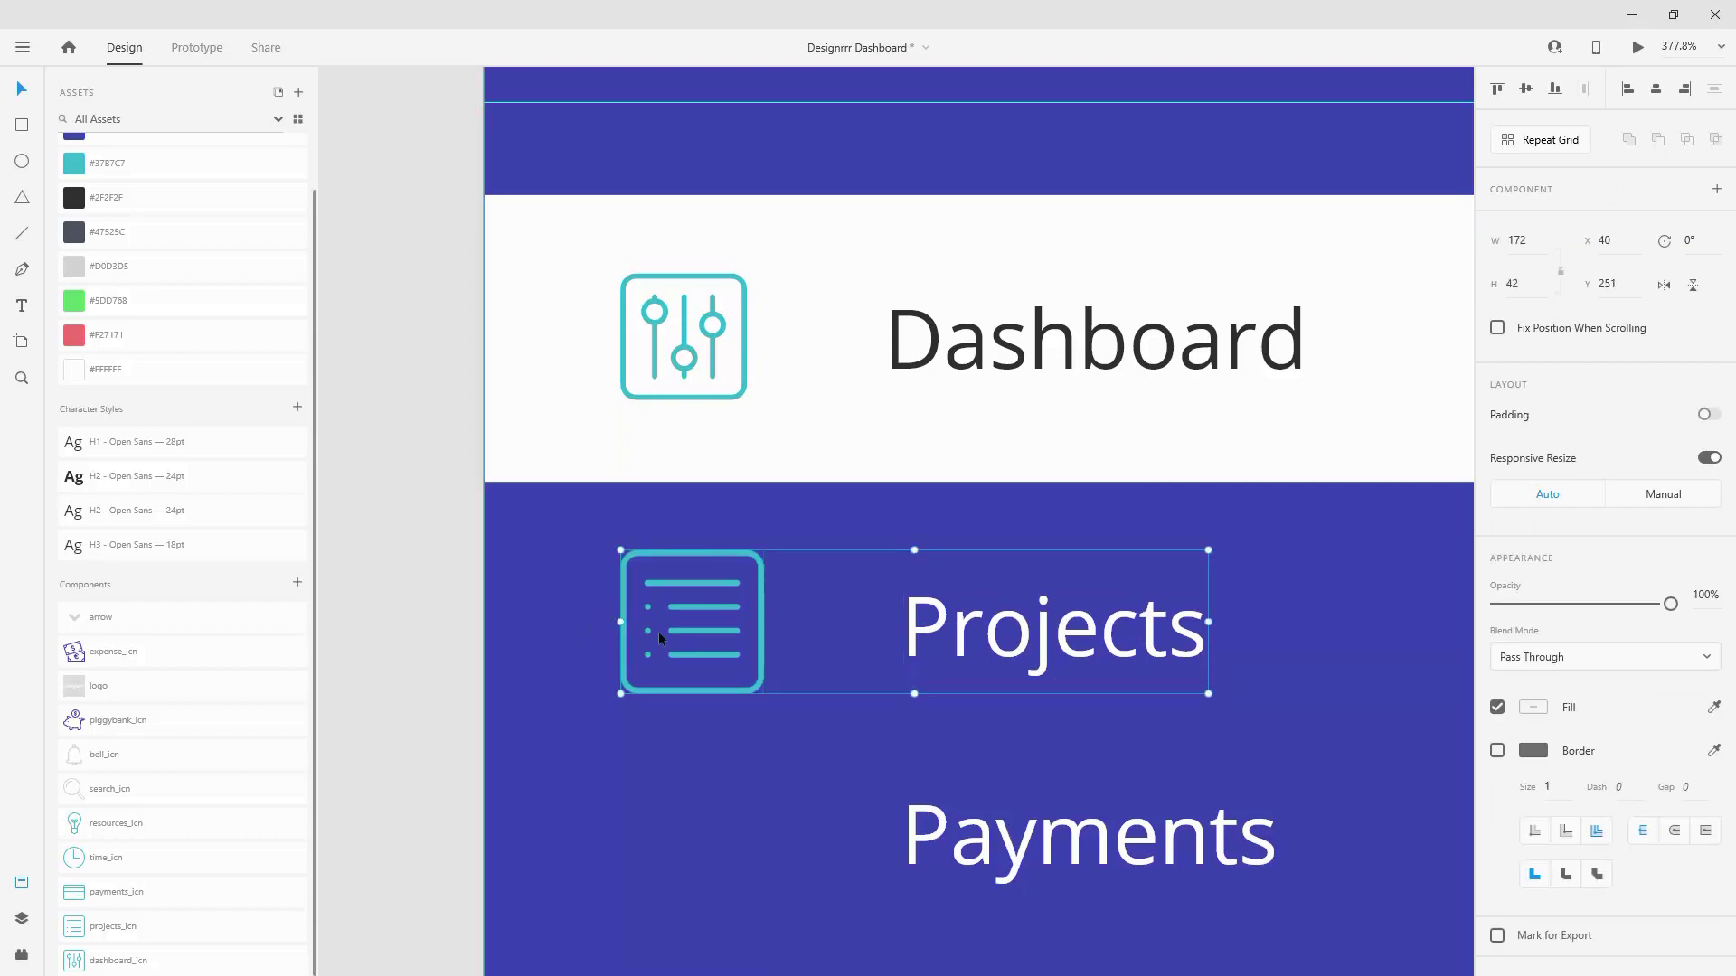
# Step: Place payments_icn at X 40, Y 321 beside the Payments label, centre the label vertically on it and group both
pyautogui.scroll(-3, 658, 631)
pyautogui.scroll(-1, 704, 622)
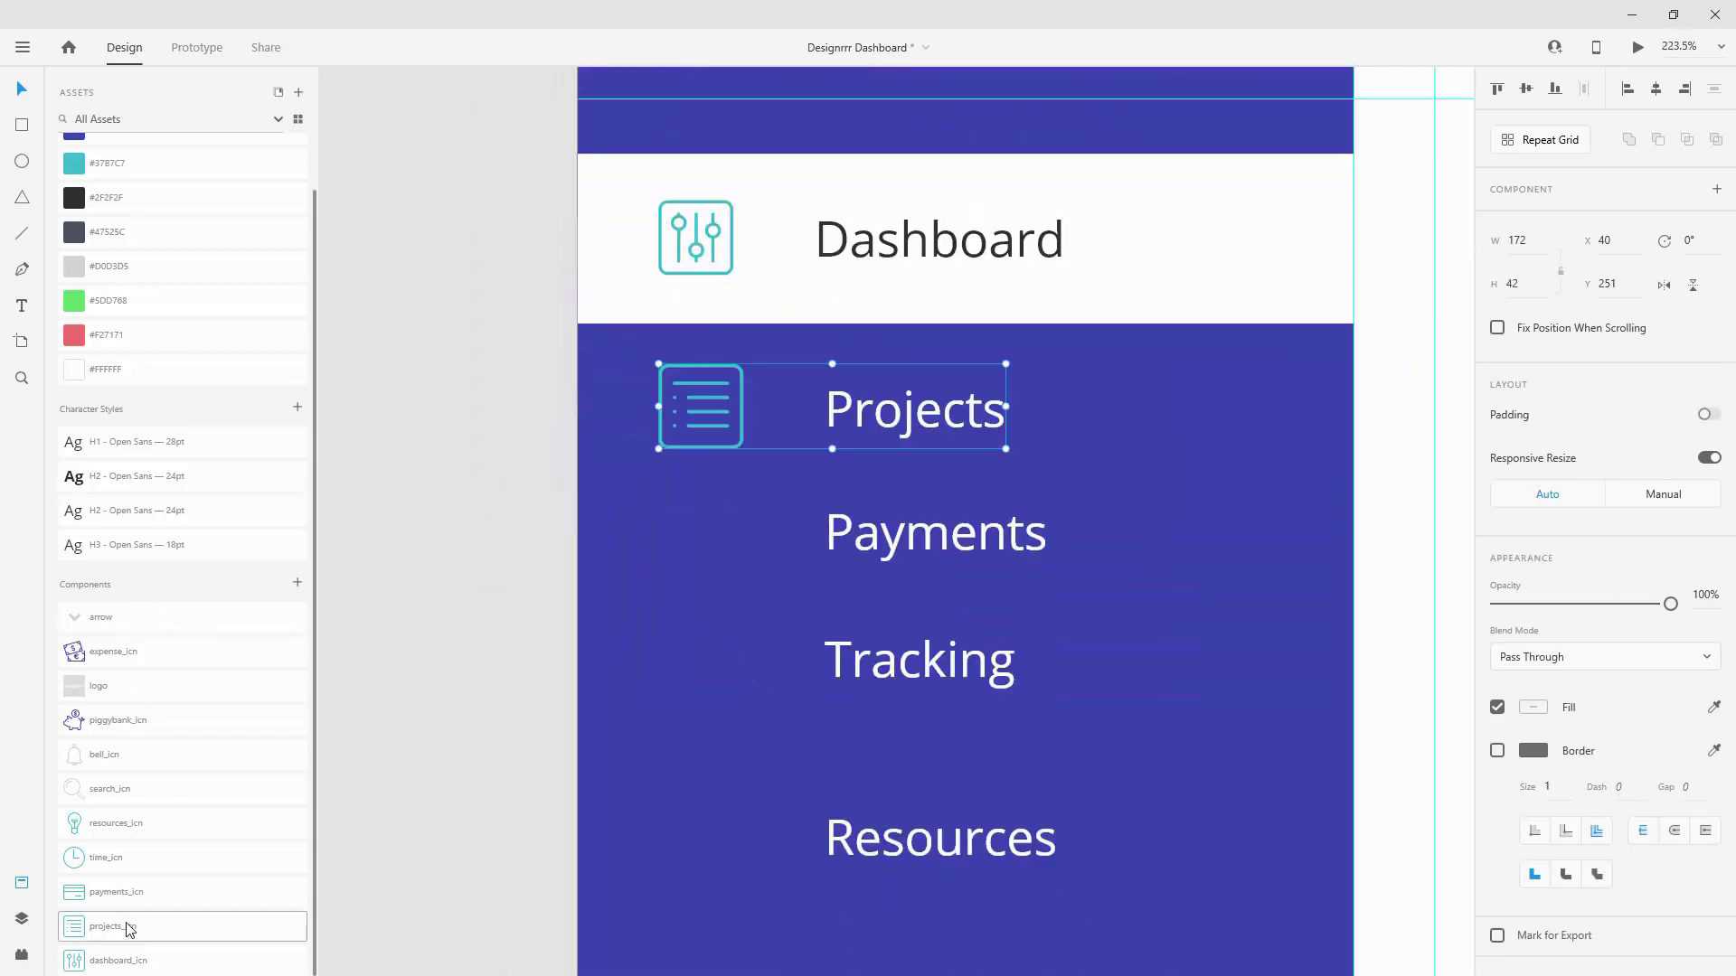
pyautogui.moveTo(127, 893); pyautogui.dragTo(749, 505)
pyautogui.scroll(4, 748, 505)
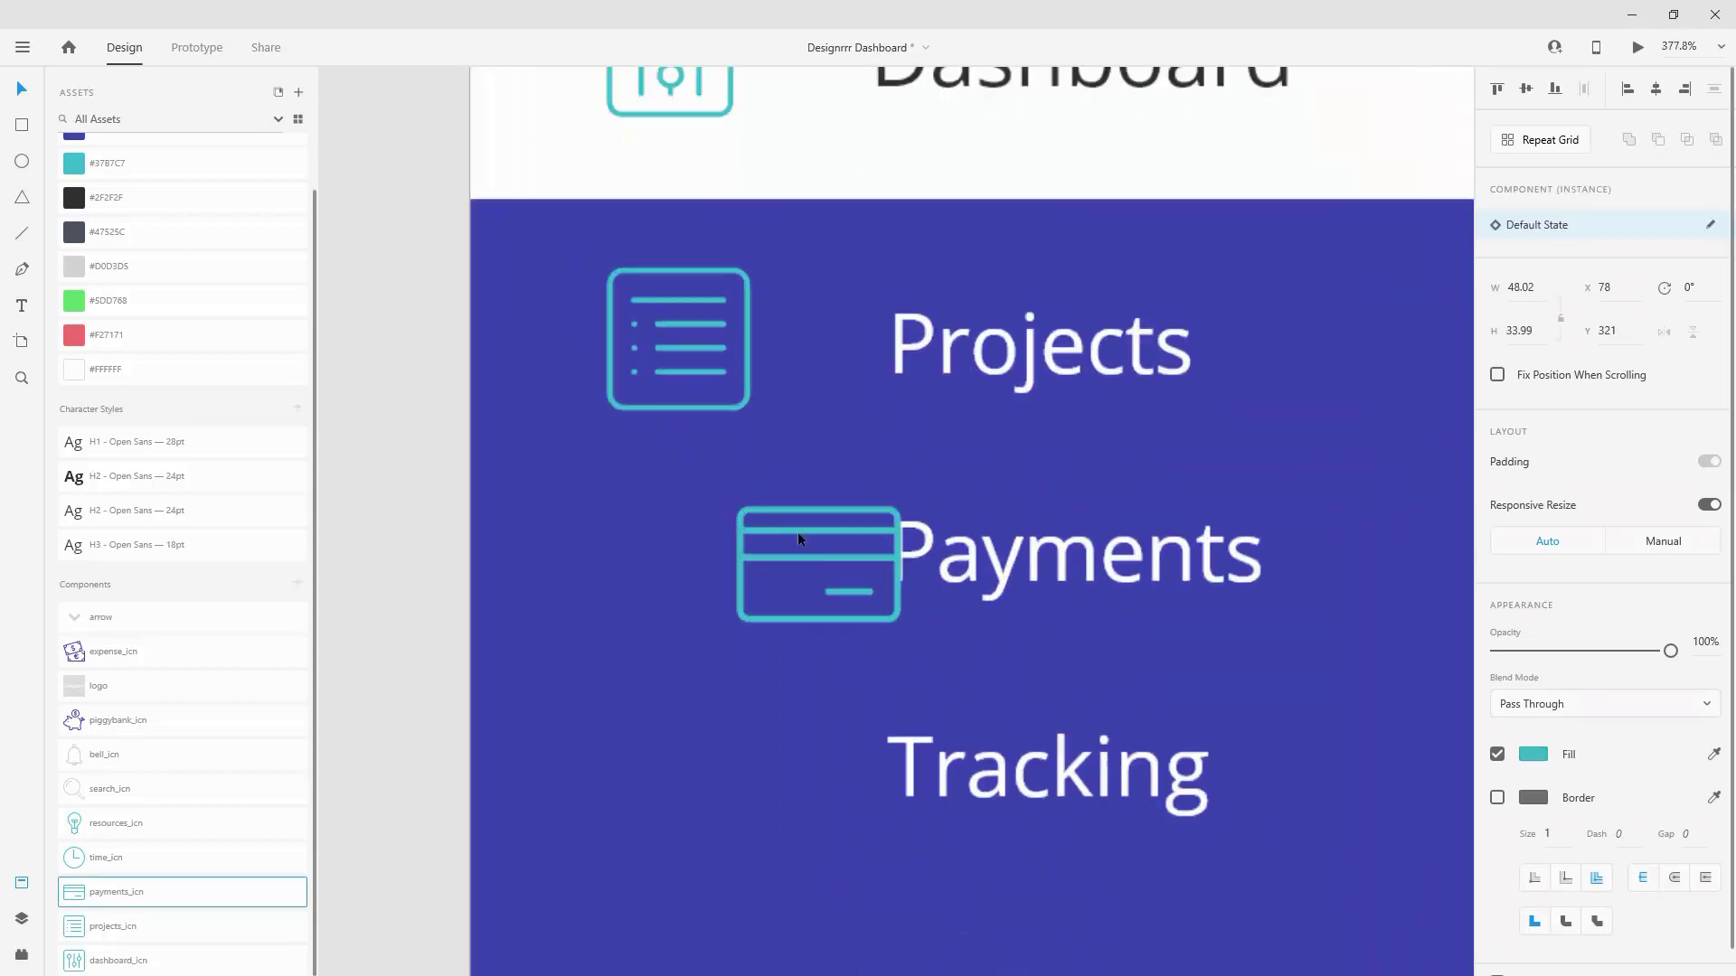
pyautogui.moveTo(821, 555); pyautogui.dragTo(690, 552)
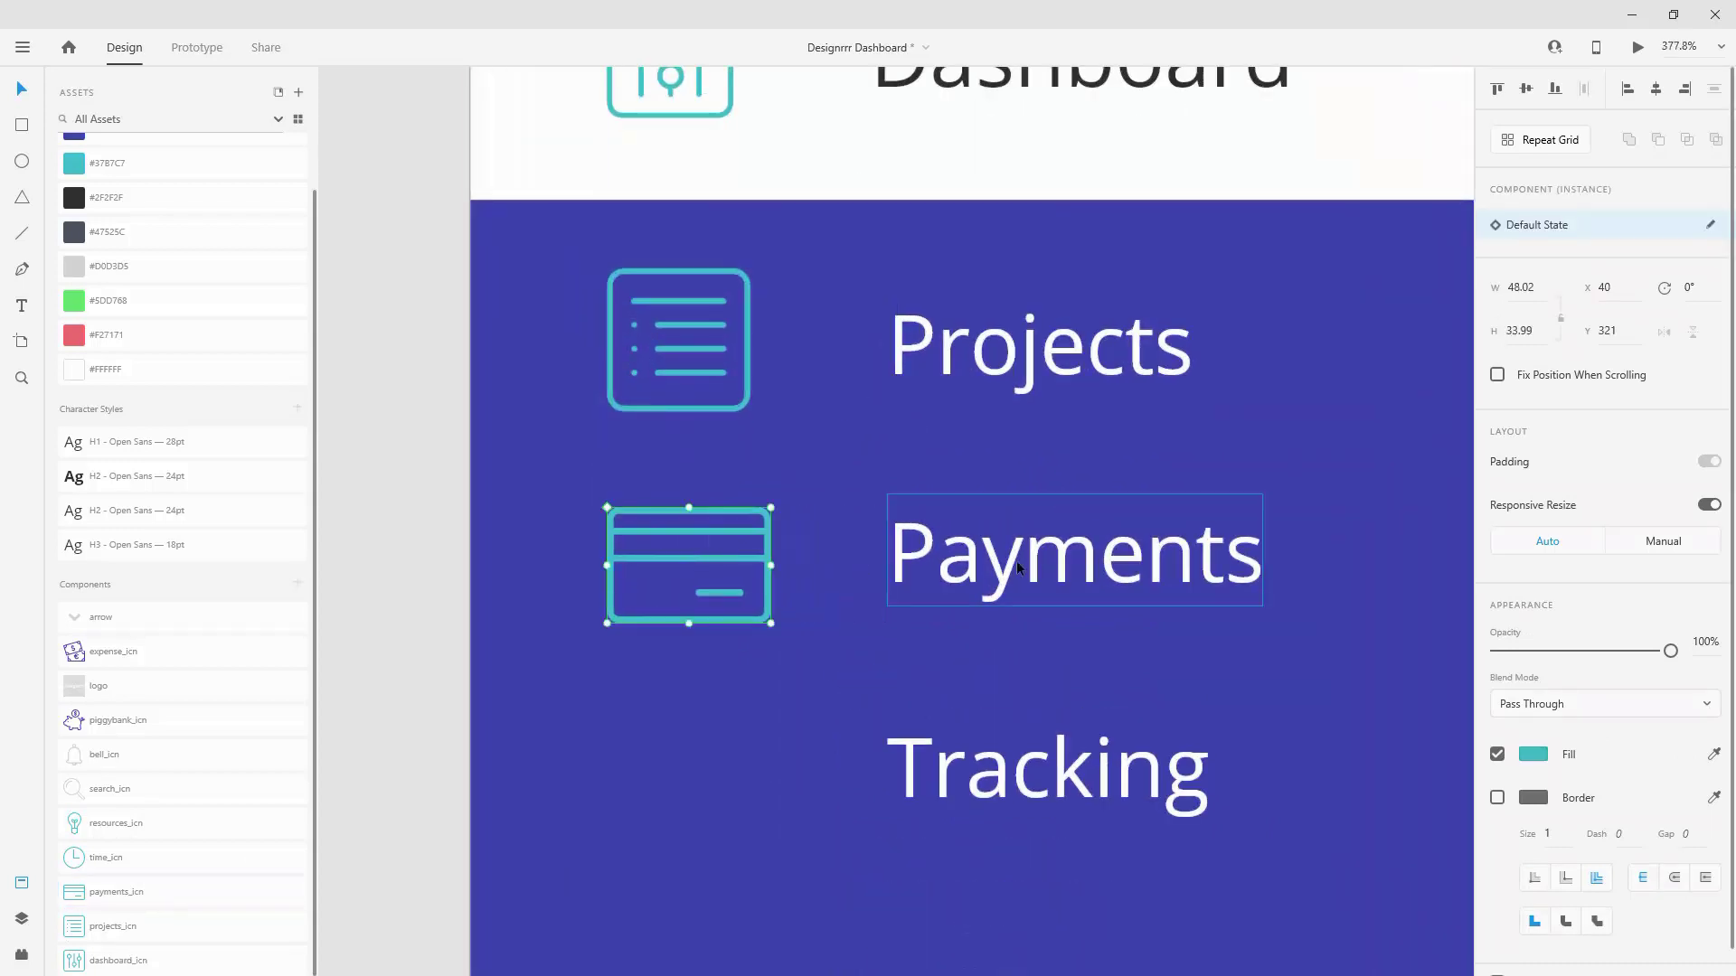
pyautogui.click(1018, 567)
pyautogui.moveTo(1072, 562); pyautogui.dragTo(1067, 575)
pyautogui.keyDown('shift'); pyautogui.click(763, 552); pyautogui.keyUp('shift')
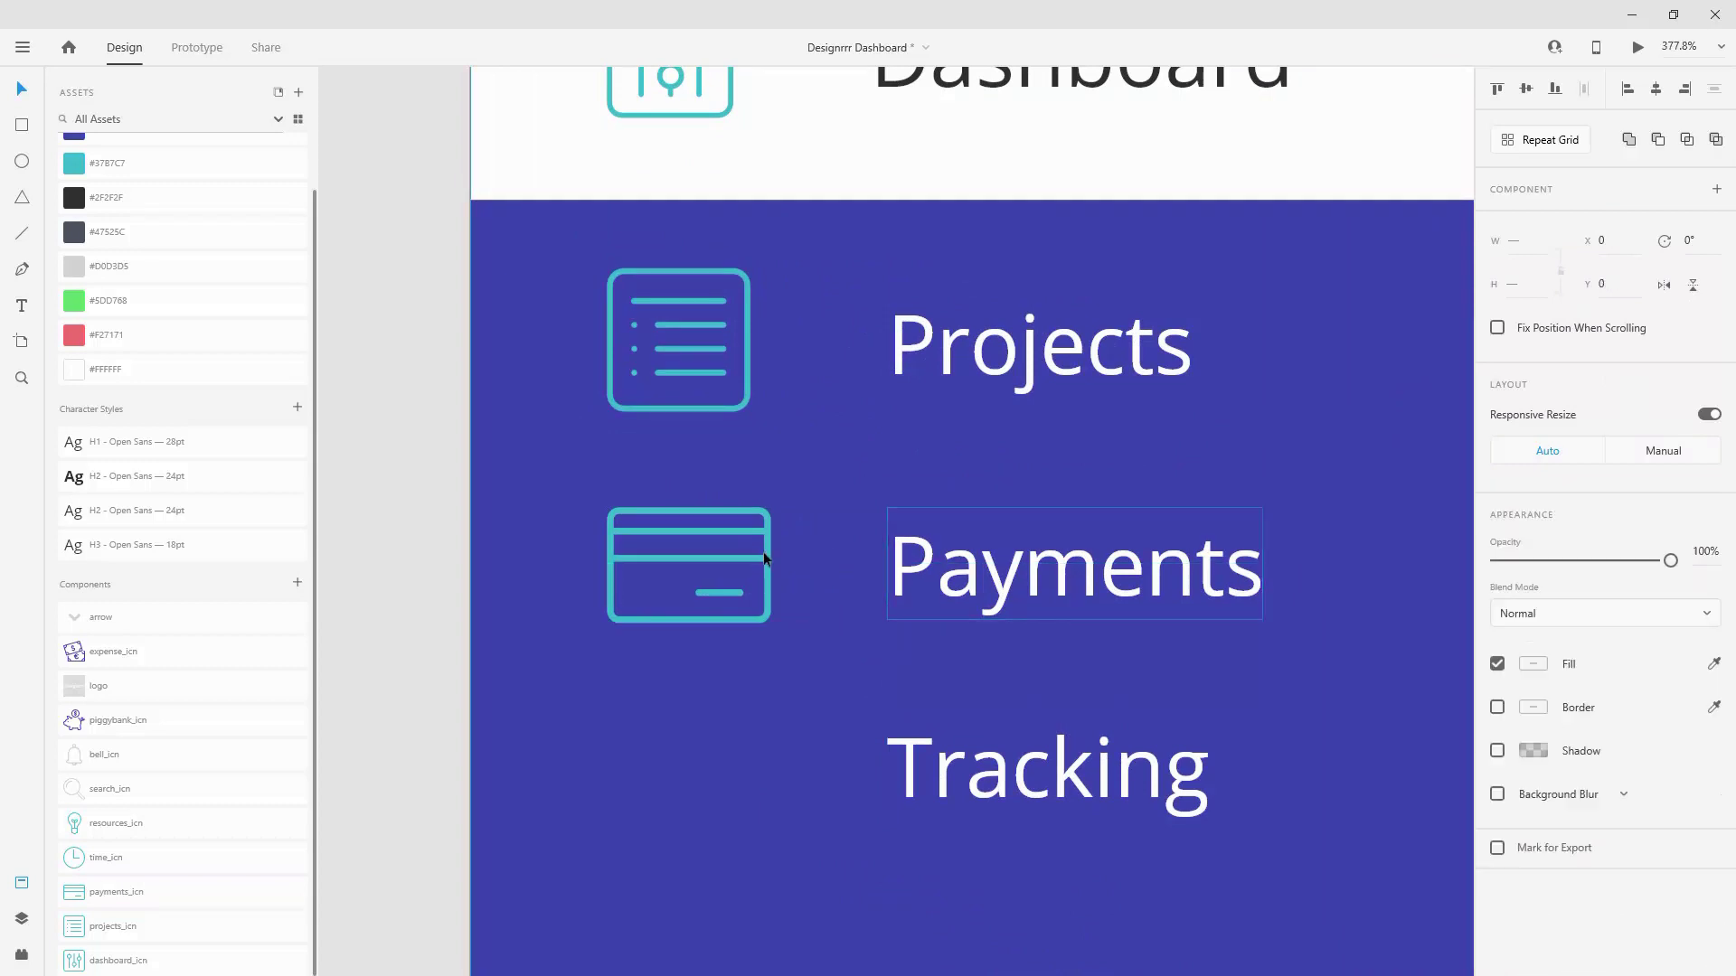
pyautogui.hotkey('ctrl', 'g')
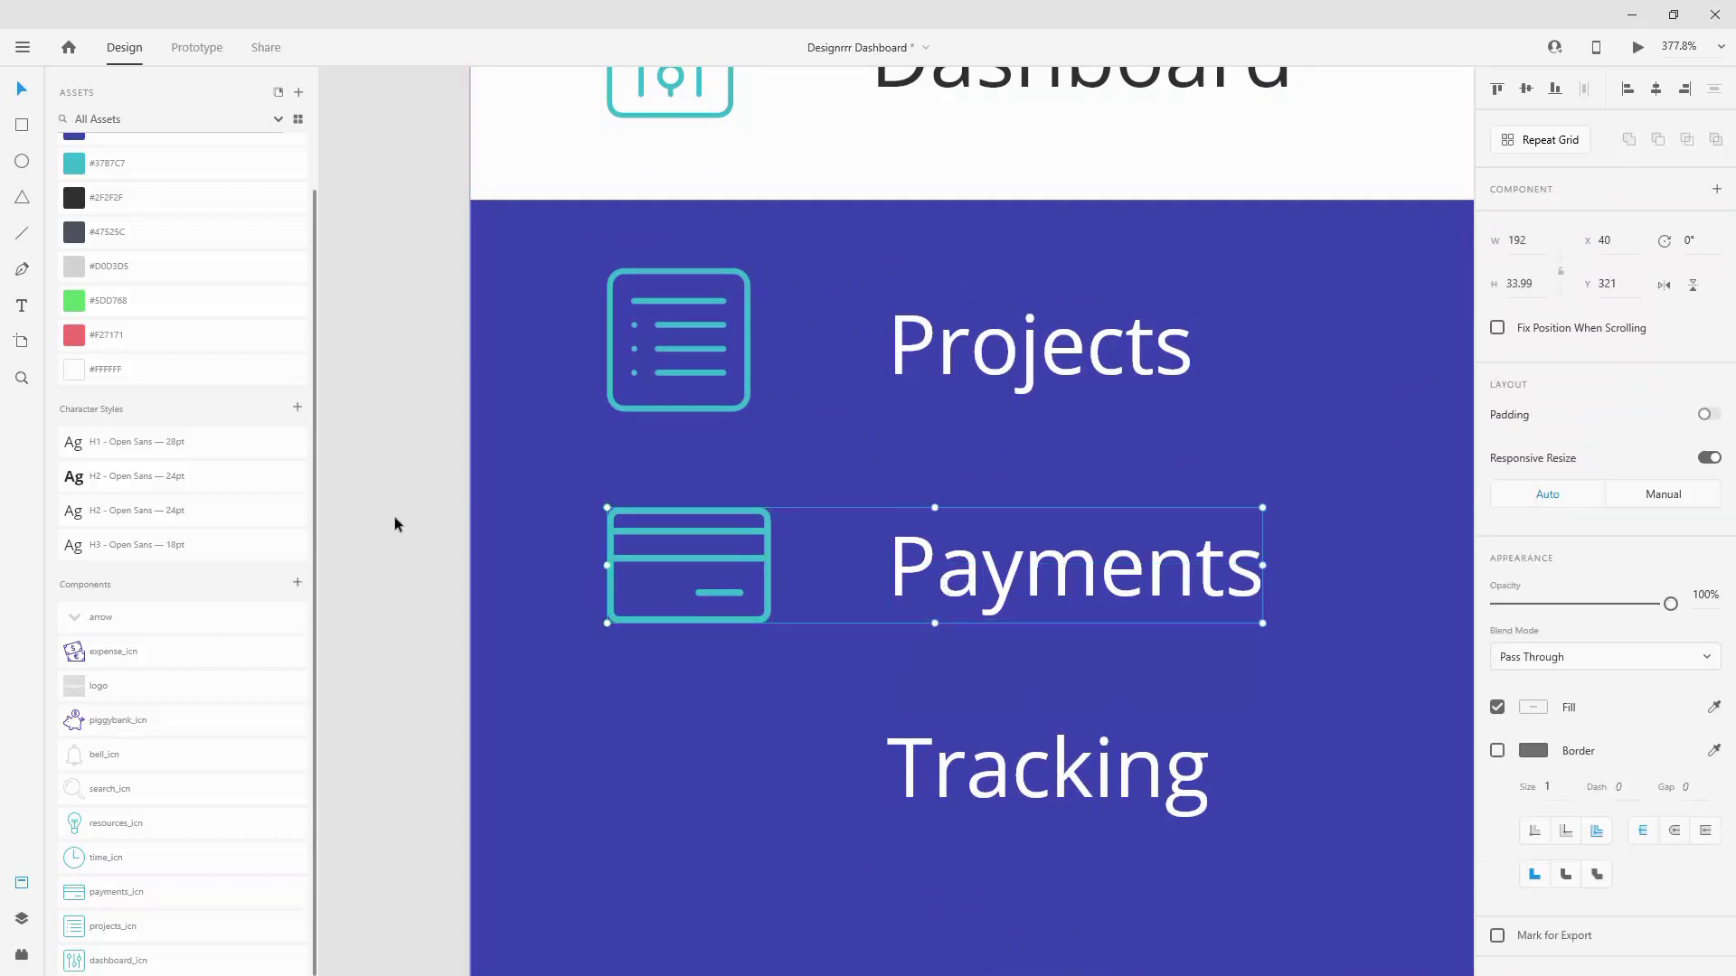
# Step: Move the Tracking and Resources labels further down the sidebar, with Resources at Y 489
pyautogui.scroll(-5, 732, 708)
pyautogui.moveTo(1046, 358); pyautogui.dragTo(1045, 434)
pyautogui.moveTo(1028, 624); pyautogui.dragTo(1026, 691)
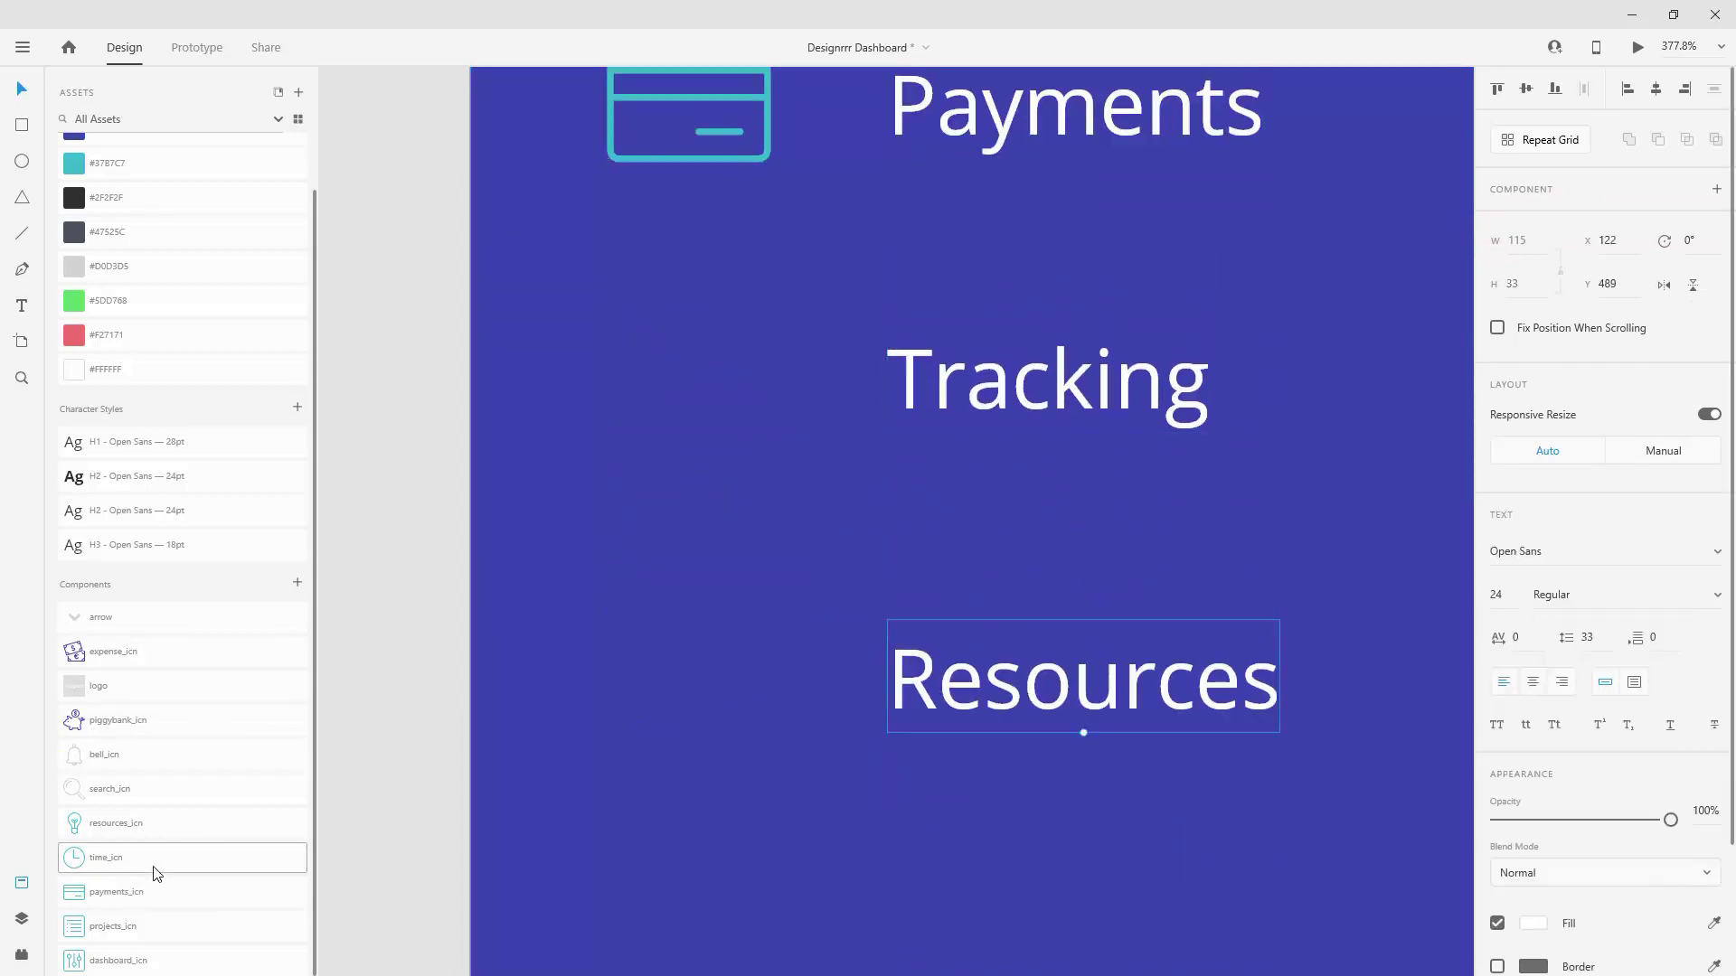
# Step: Place time_icn at X 40 beside the Tracking label, centre the label vertically on it and group both
pyautogui.moveTo(154, 871); pyautogui.dragTo(743, 413)
pyautogui.scroll(1, 763, 370)
pyautogui.click(1096, 445)
pyautogui.moveTo(1096, 445); pyautogui.dragTo(1072, 474)
pyautogui.keyDown('shift'); pyautogui.click(765, 466); pyautogui.keyUp('shift')
pyautogui.hotkey('ctrl', 'g')
# Step: Lower the Resources label to Y 512, place resources_icn beside it at X 40, Y 505, and group the two
pyautogui.scroll(-1, 958, 579)
pyautogui.moveTo(994, 670); pyautogui.dragTo(997, 742)
pyautogui.moveTo(118, 824); pyautogui.dragTo(720, 675)
pyautogui.moveTo(795, 623); pyautogui.dragTo(699, 681)
pyautogui.click(1010, 715)
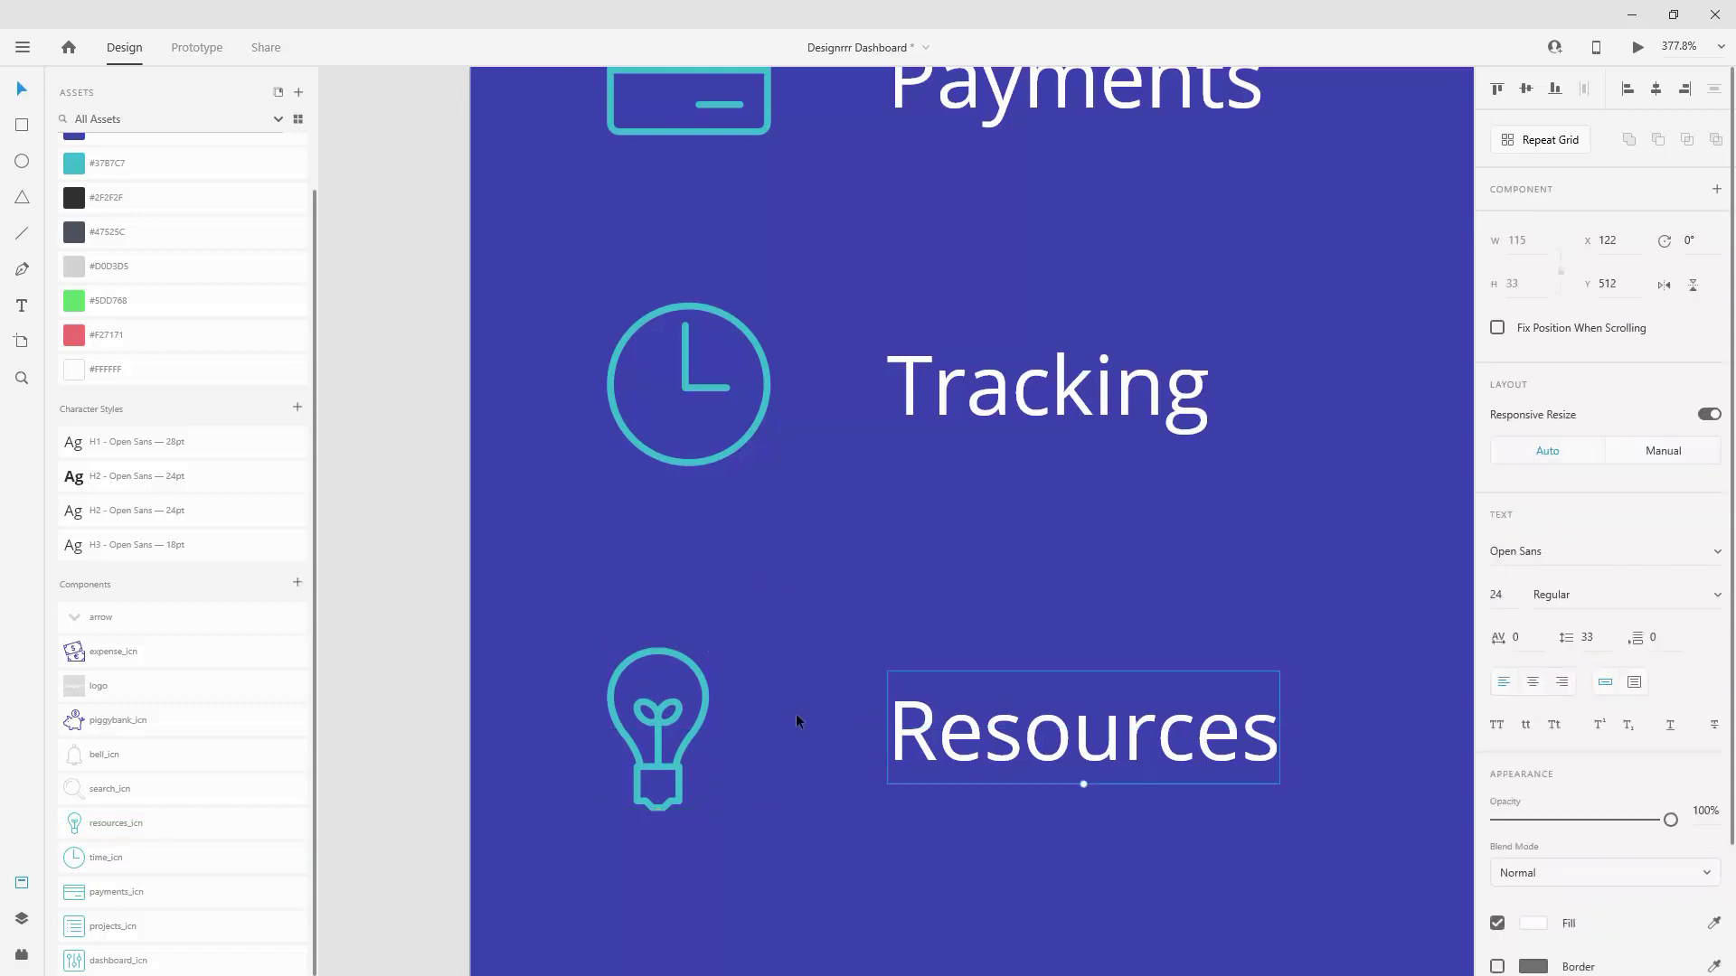
pyautogui.keyDown('shift'); pyautogui.click(706, 697); pyautogui.keyUp('shift')
pyautogui.hotkey('ctrl', 'g')
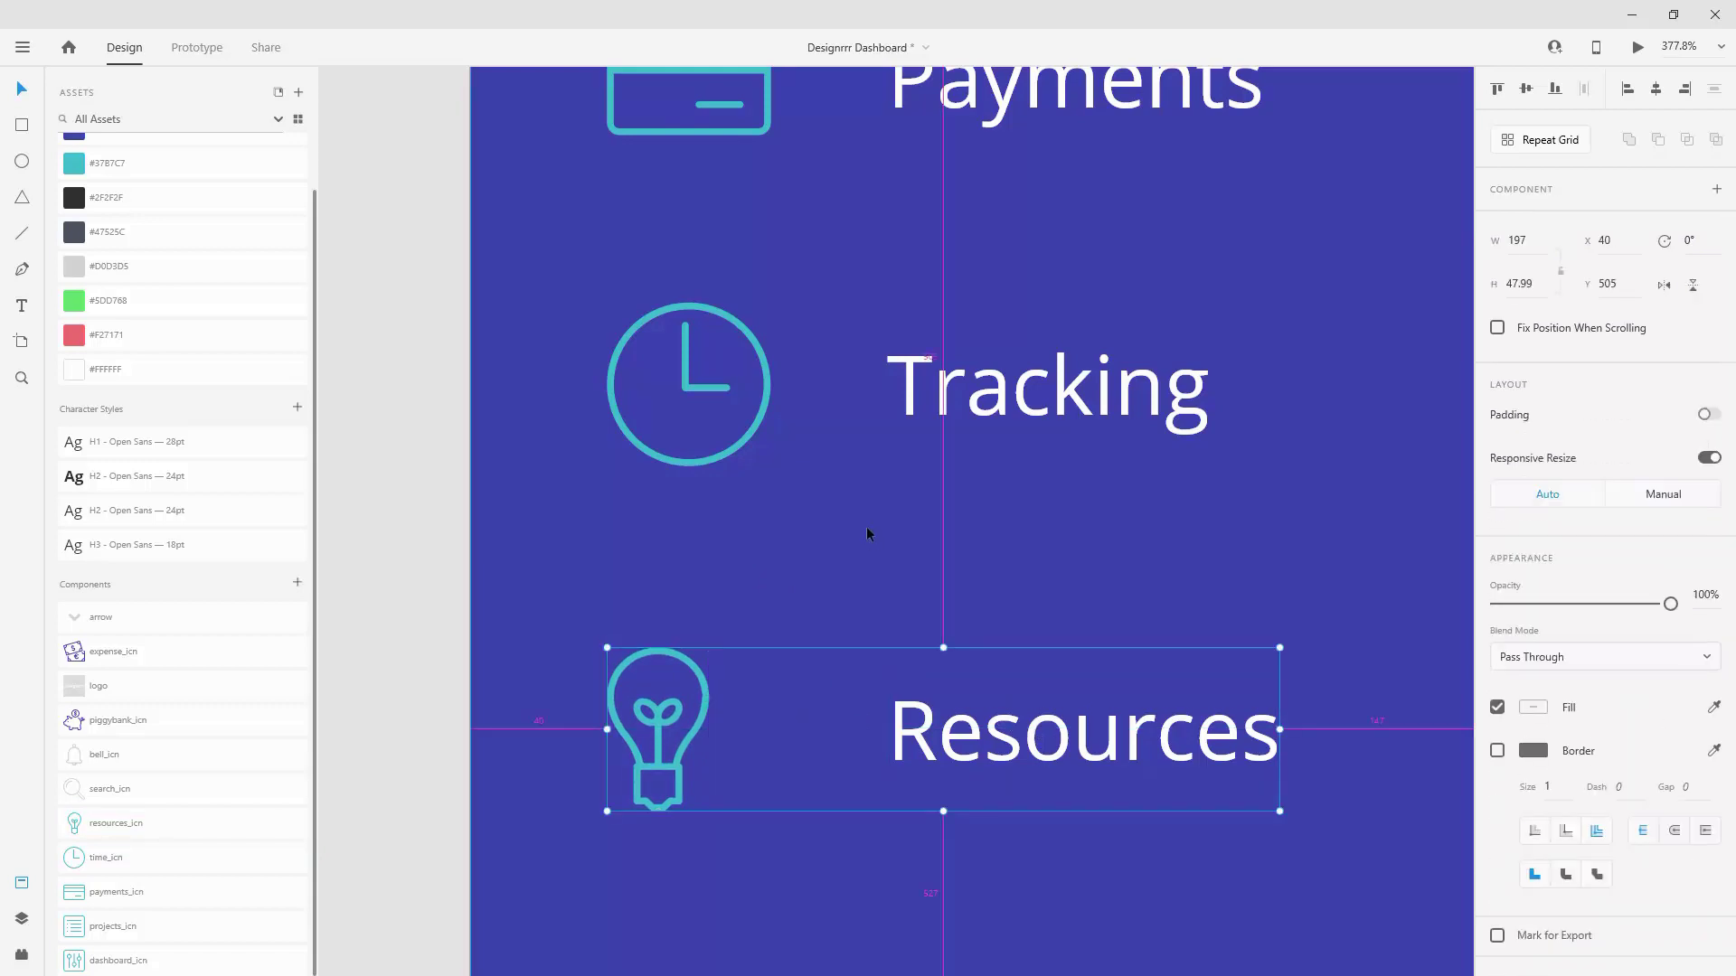
# Step: Space the menu groups down the sidebar: Projects at Y 271, Payments at Y 353, Tracking at Y 427 and Resources at Y 515
pyautogui.scroll(-5, 866, 526)
pyautogui.scroll(3, 866, 526)
pyautogui.click(934, 403)
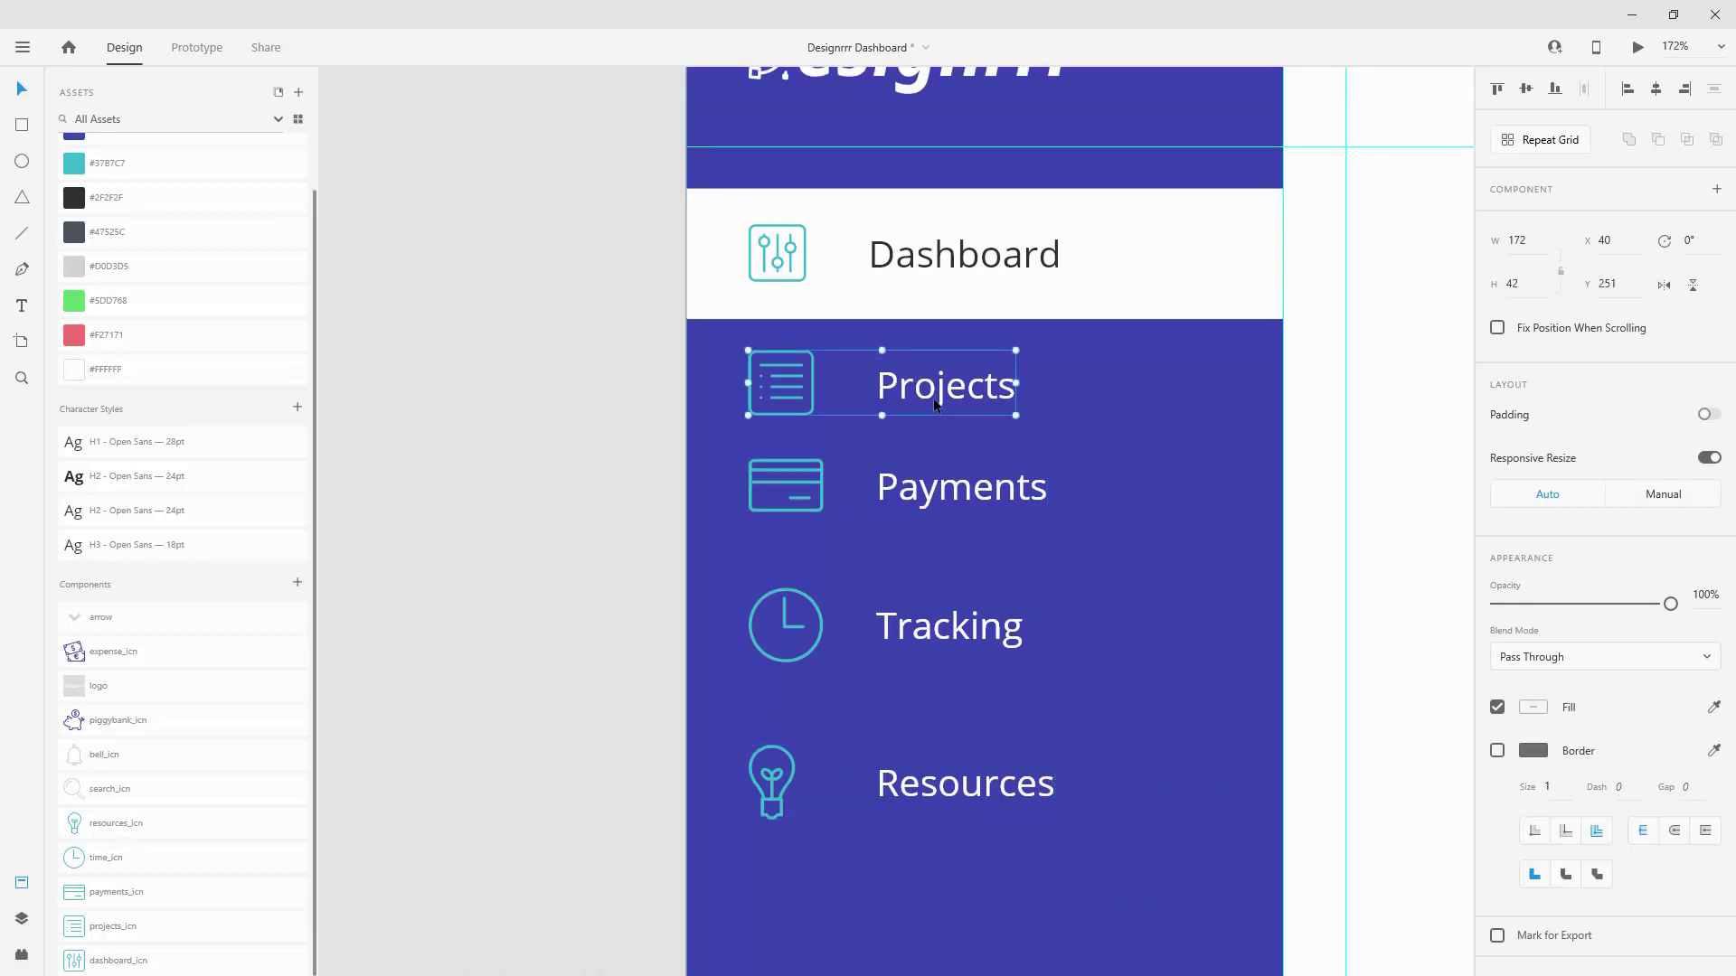
pyautogui.moveTo(950, 390); pyautogui.dragTo(940, 361)
pyautogui.hotkey('shift', 'Down')
pyautogui.hotkey('shift', 'Down')
pyautogui.hotkey('shift', 'Down')
pyautogui.hotkey('shift', 'Down')
pyautogui.hotkey('shift', 'Down')
pyautogui.moveTo(964, 497); pyautogui.dragTo(960, 546)
pyautogui.moveTo(933, 637); pyautogui.dragTo(932, 673)
pyautogui.moveTo(931, 769); pyautogui.dragTo(931, 784)
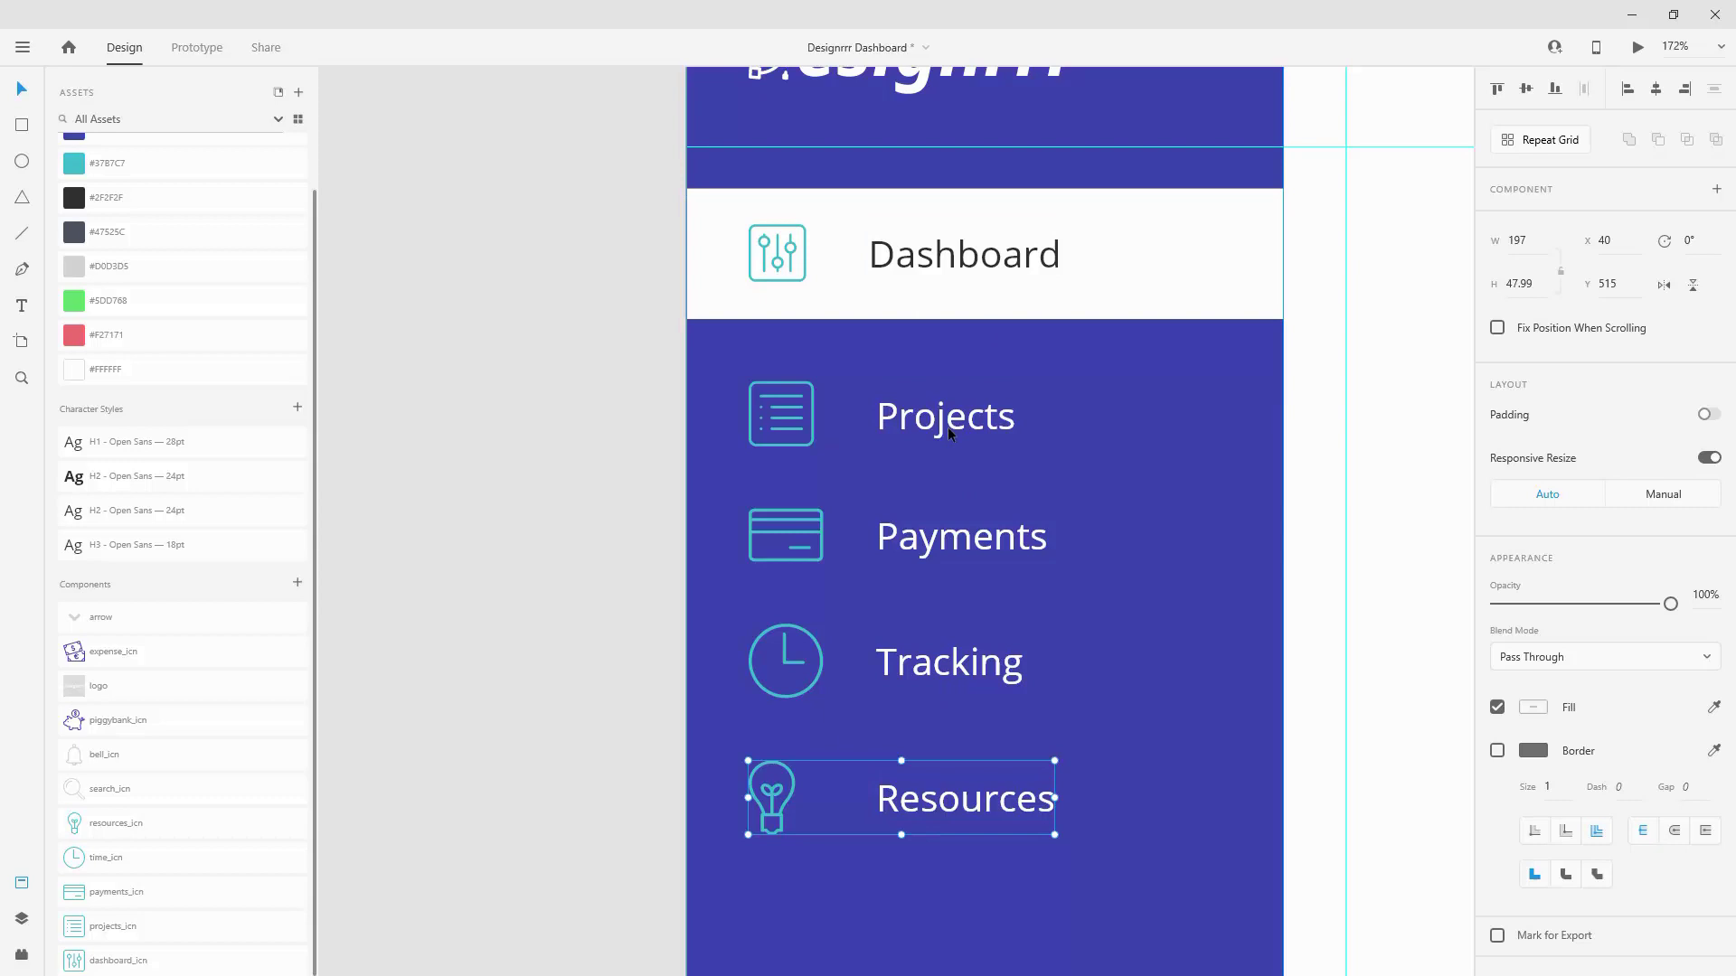
pyautogui.press('alt')
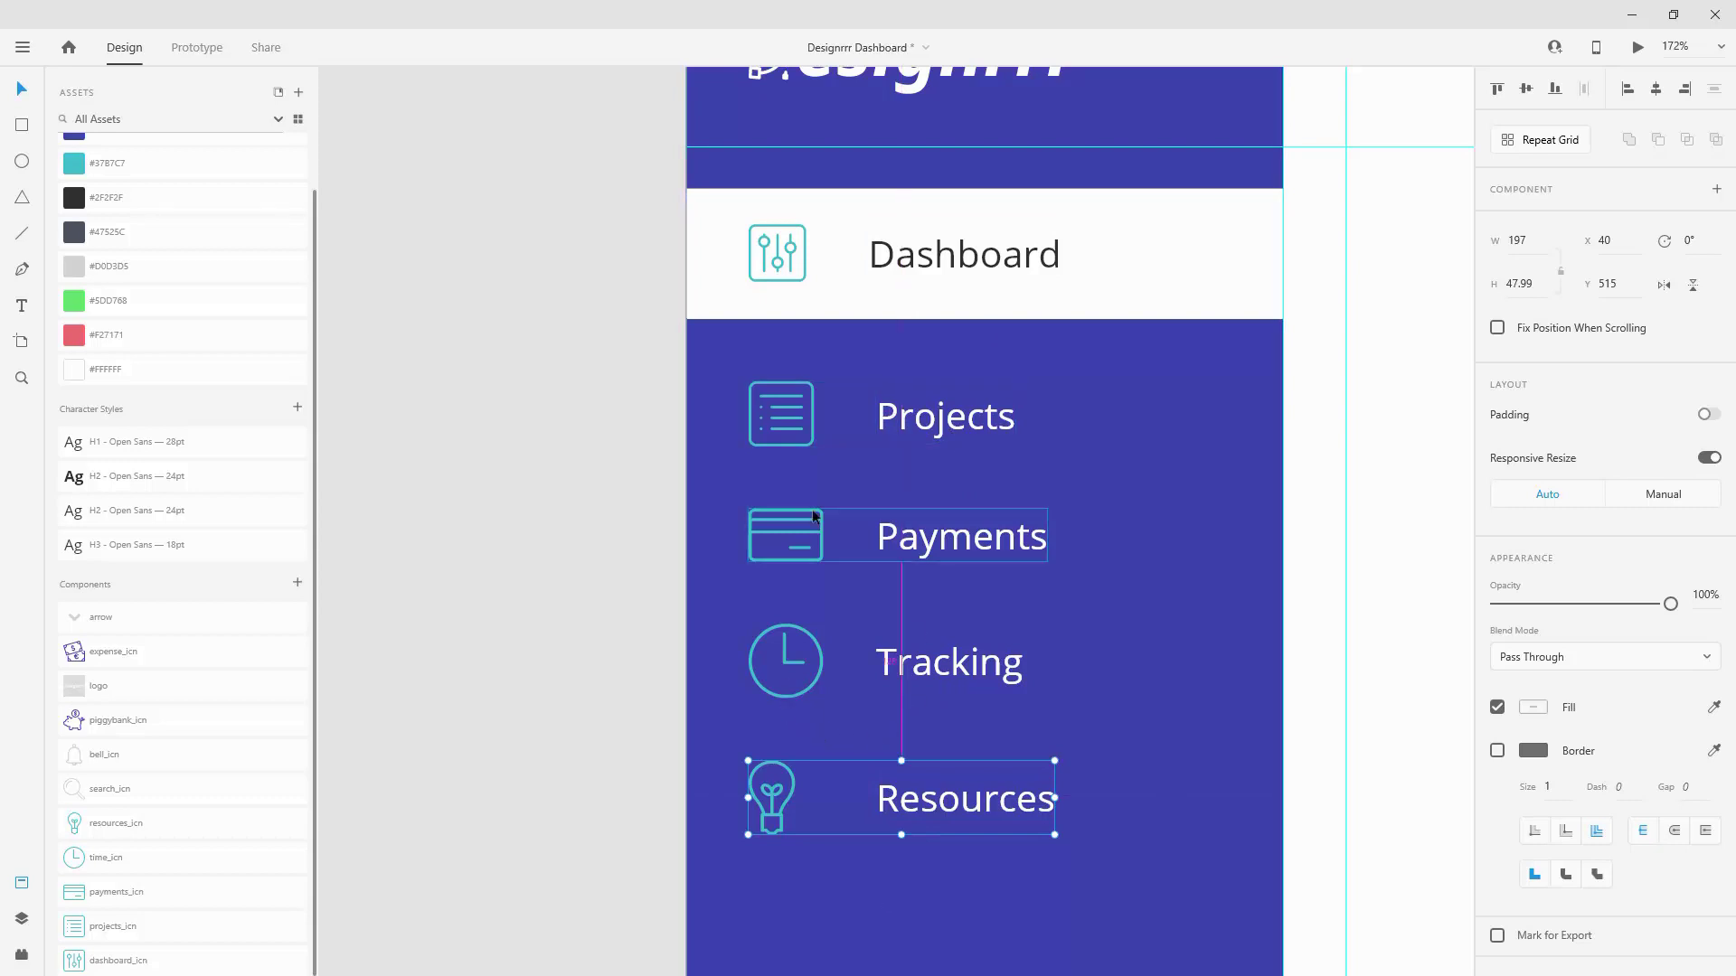
# Step: Move the logo layer above all the new groups in the layer order
pyautogui.click(790, 561)
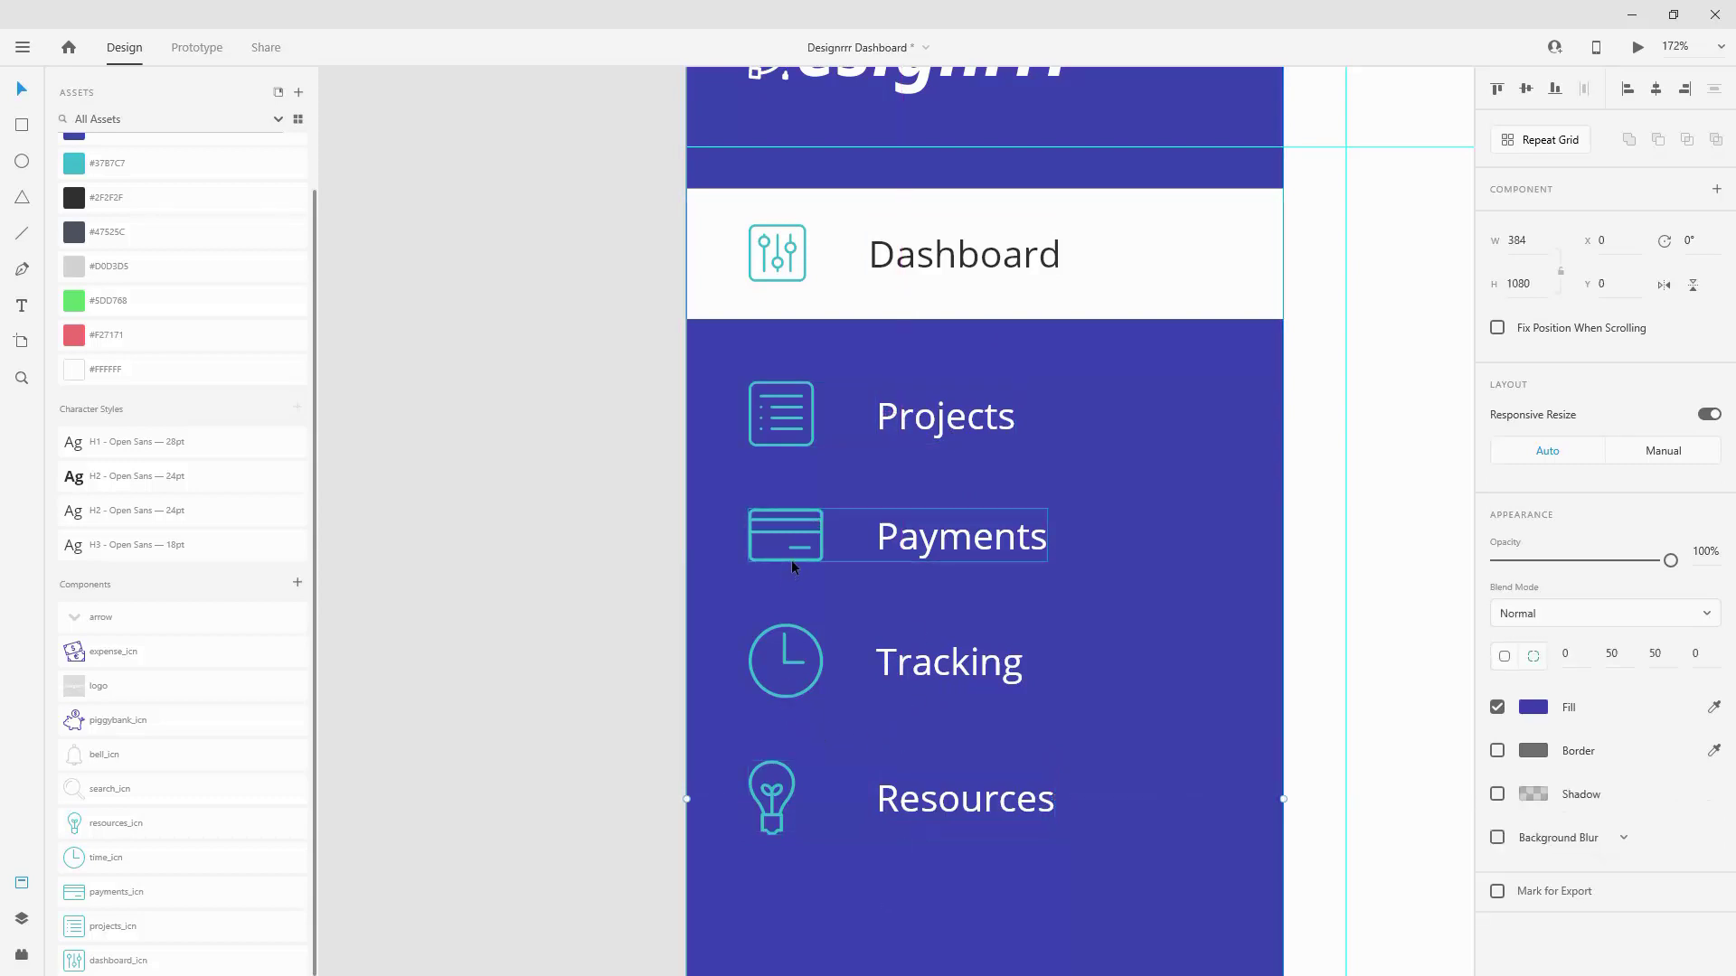
pyautogui.click(790, 560)
pyautogui.click(23, 920)
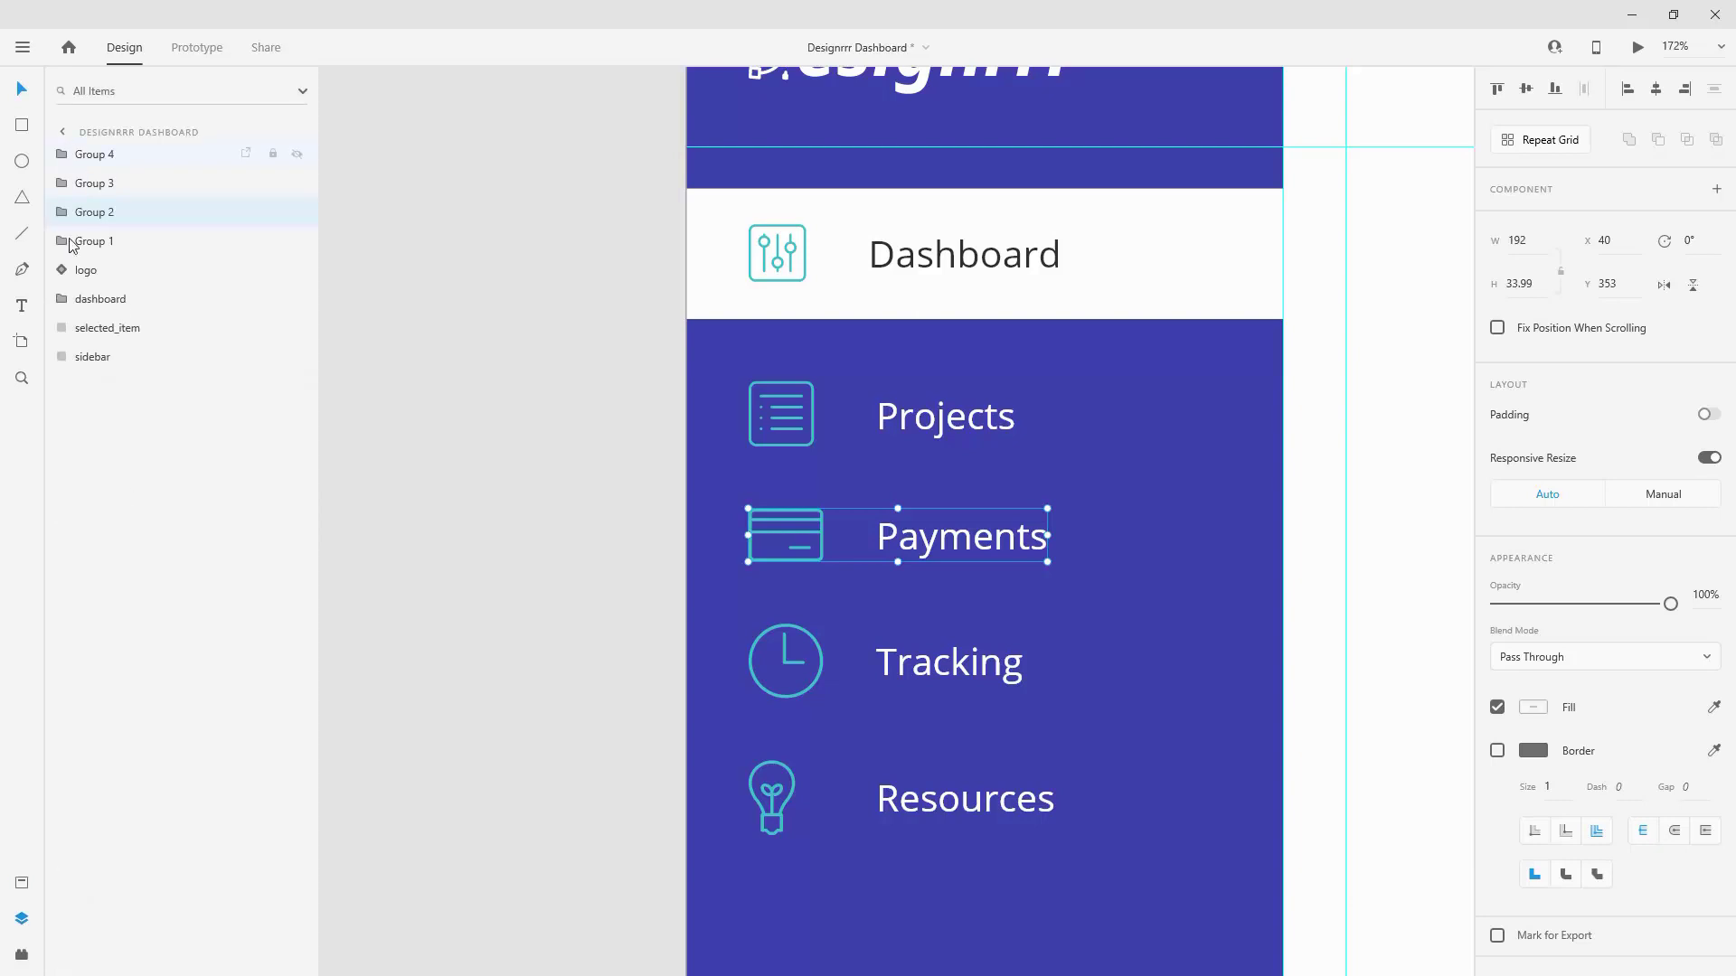
pyautogui.click(86, 271)
pyautogui.moveTo(83, 278); pyautogui.dragTo(105, 142)
# Step: Rename Group 4 as resources and Group 3 as tracking
pyautogui.click(107, 183)
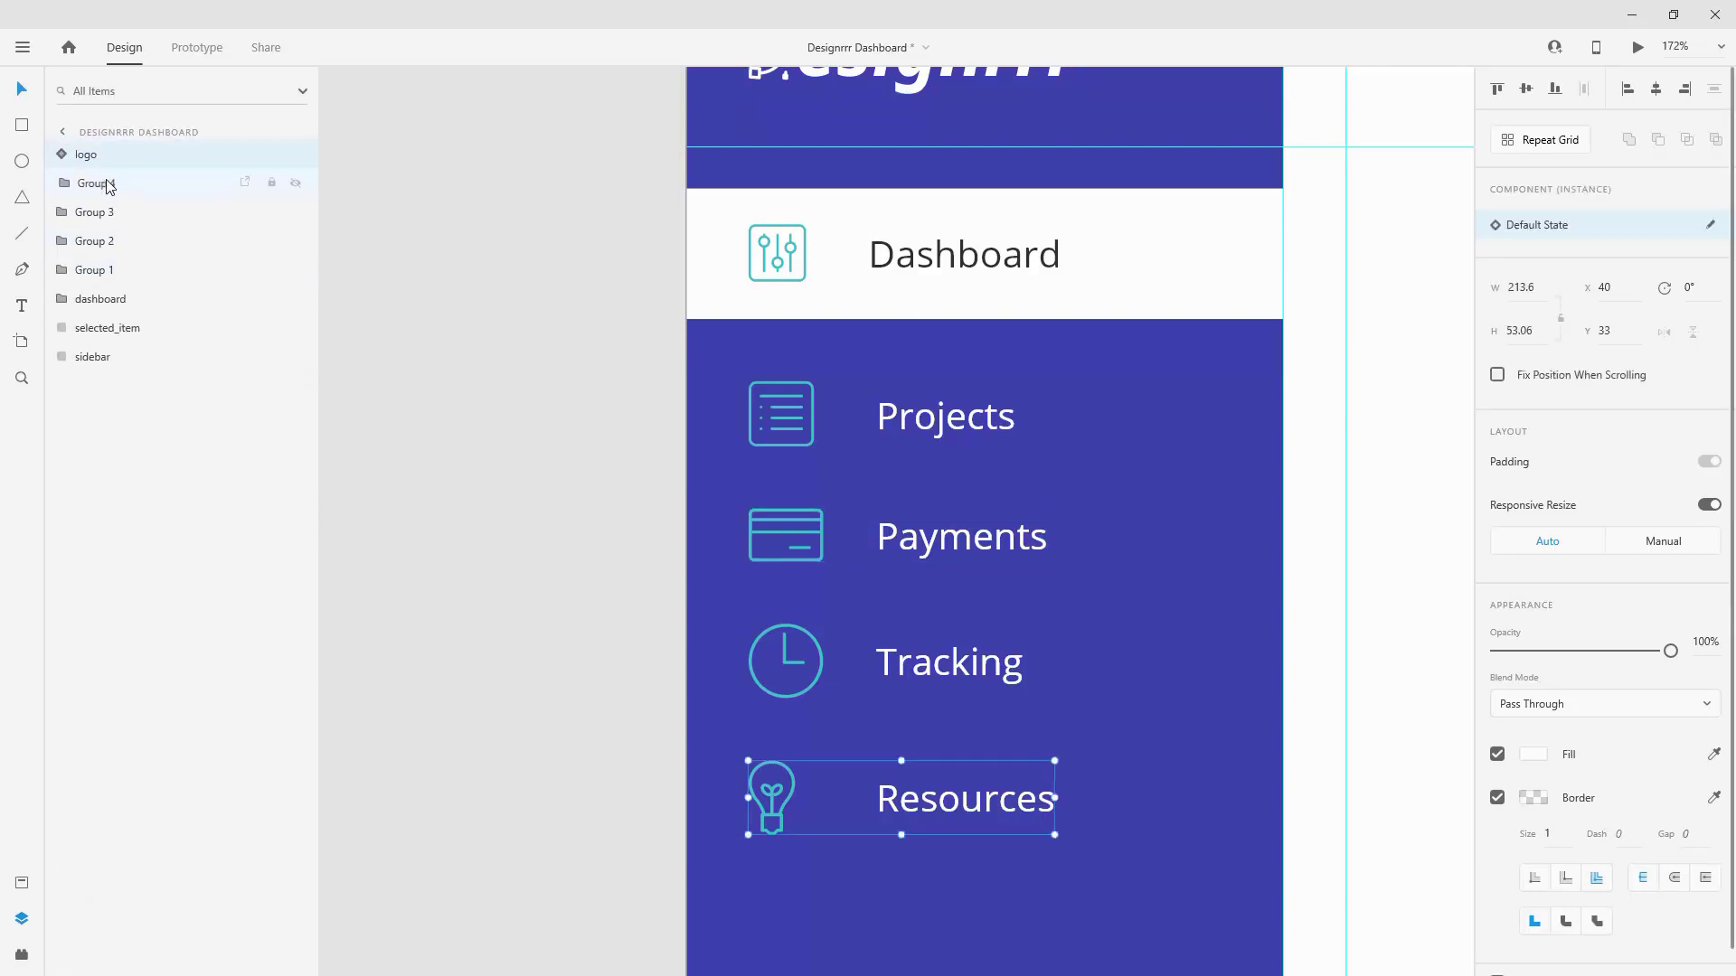
pyautogui.doubleClick(107, 184)
pyautogui.write('resources')
pyautogui.press('Return')
pyautogui.click(100, 213)
pyautogui.doubleClick(101, 214)
pyautogui.write('track')
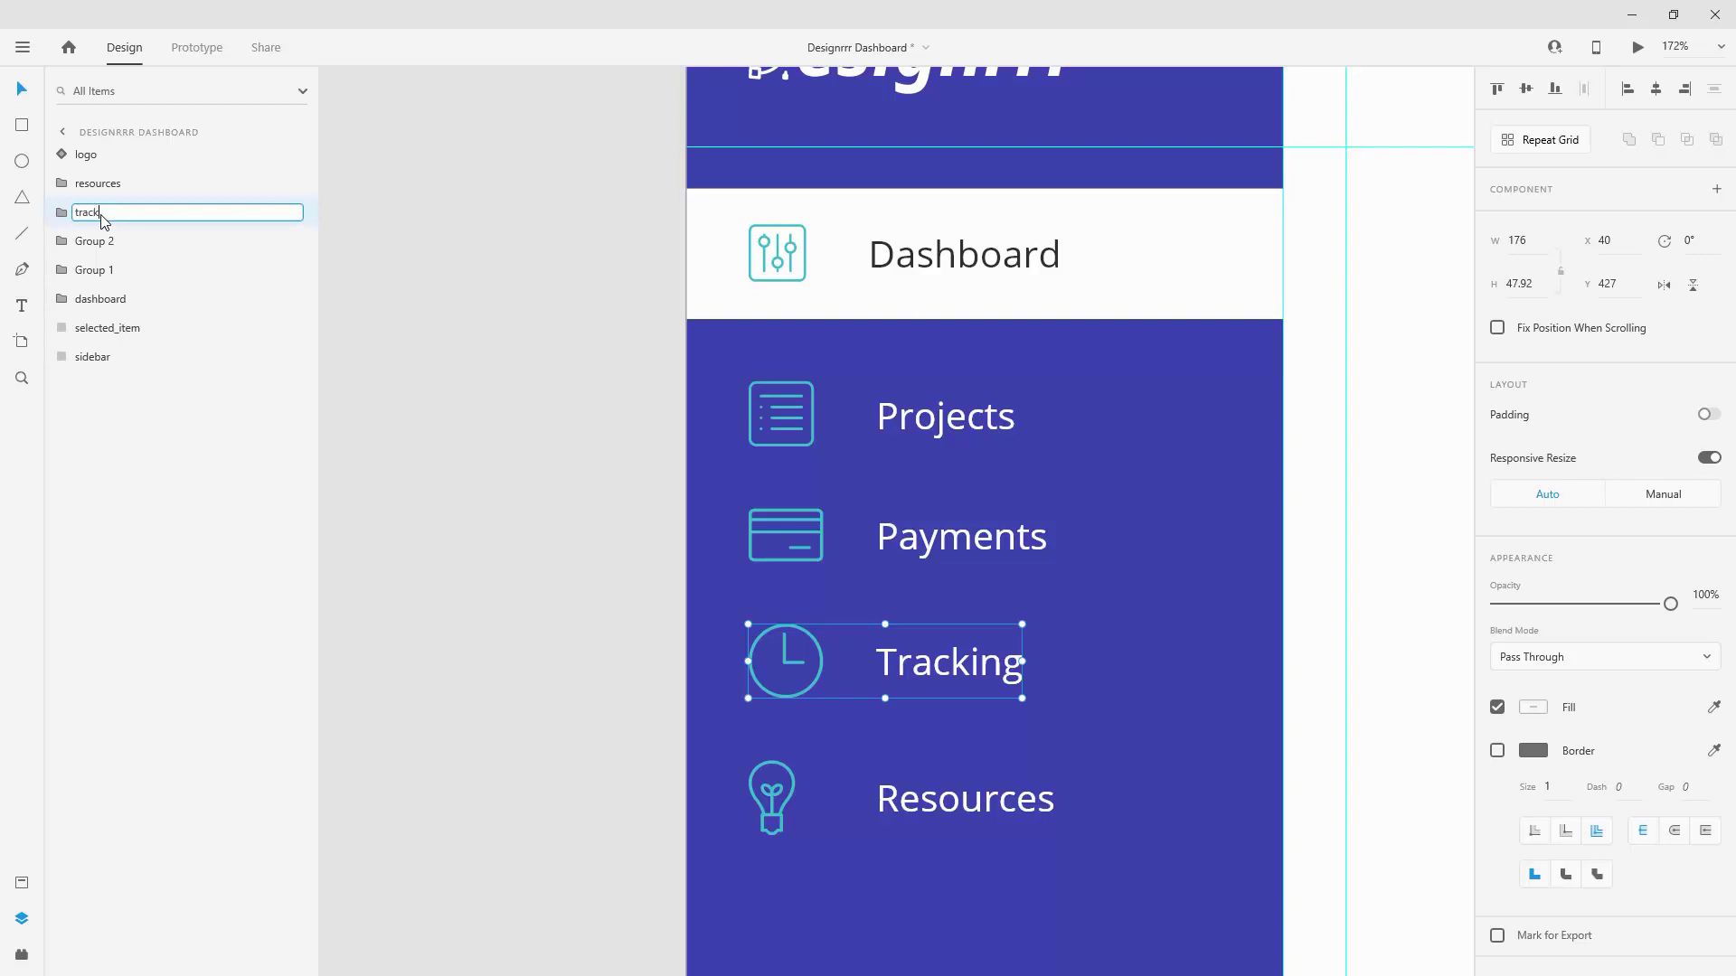
pyautogui.write('ing')
pyautogui.press('Return')
# Step: Rename Group 2 as payments and Group 1 as projects
pyautogui.doubleClick(99, 244)
pyautogui.write('payments')
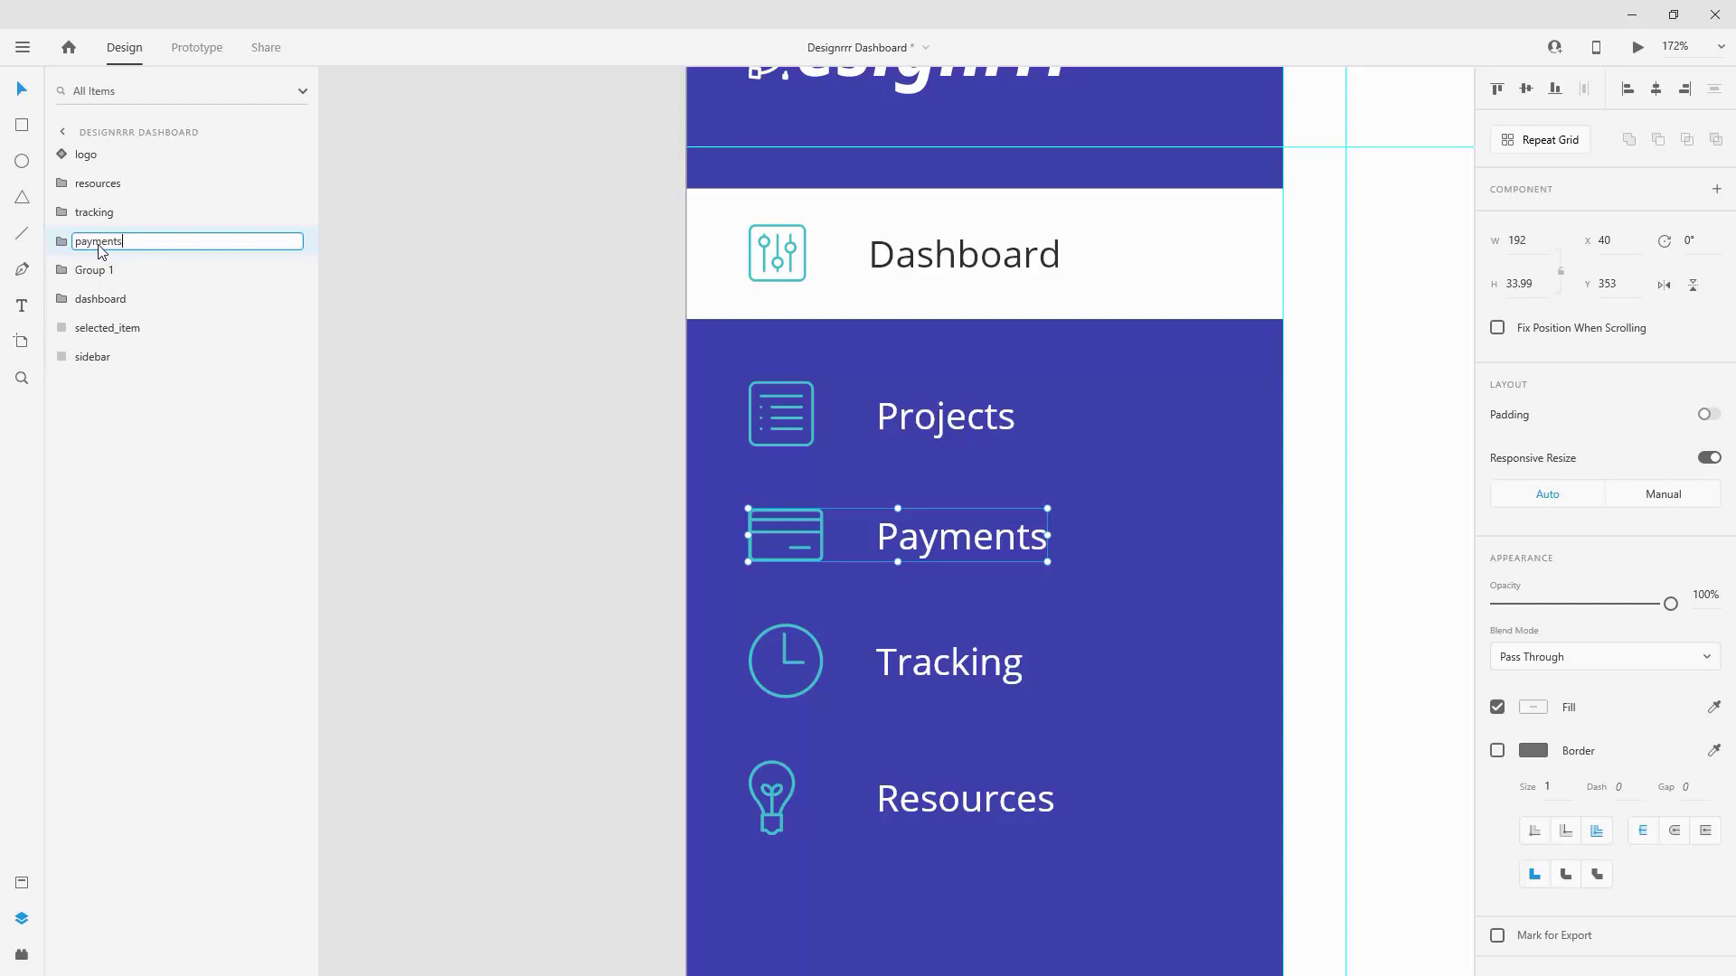
pyautogui.press('Return')
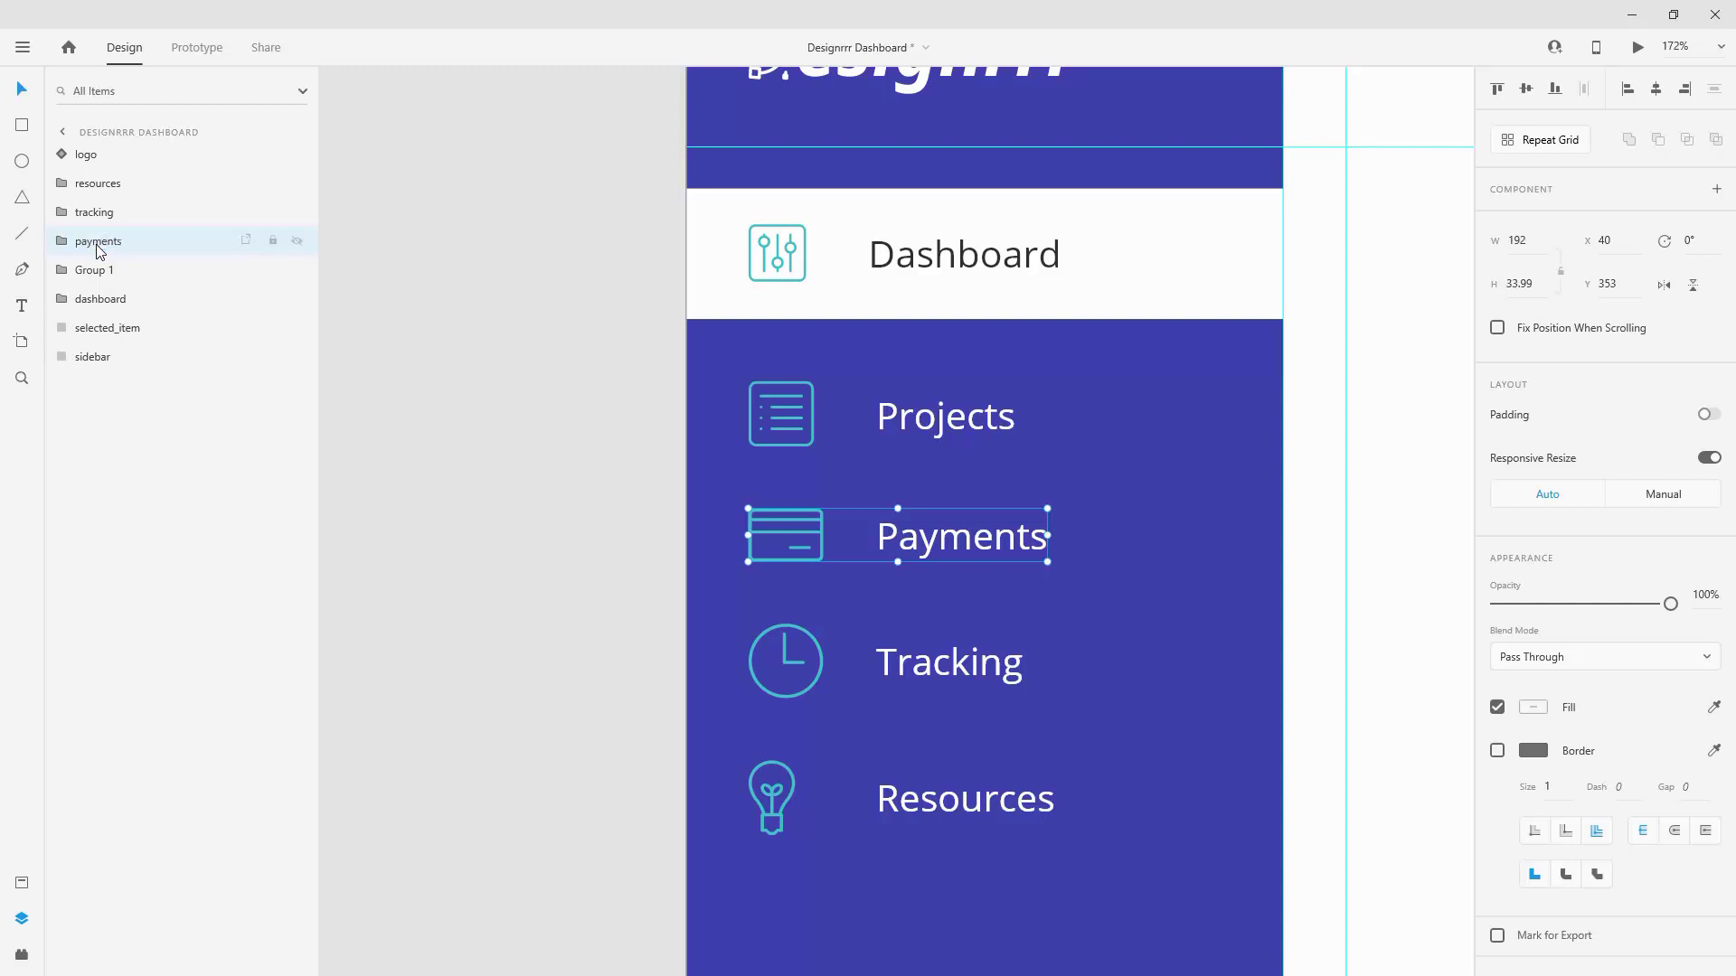
pyautogui.doubleClick(98, 269)
pyautogui.write('project')
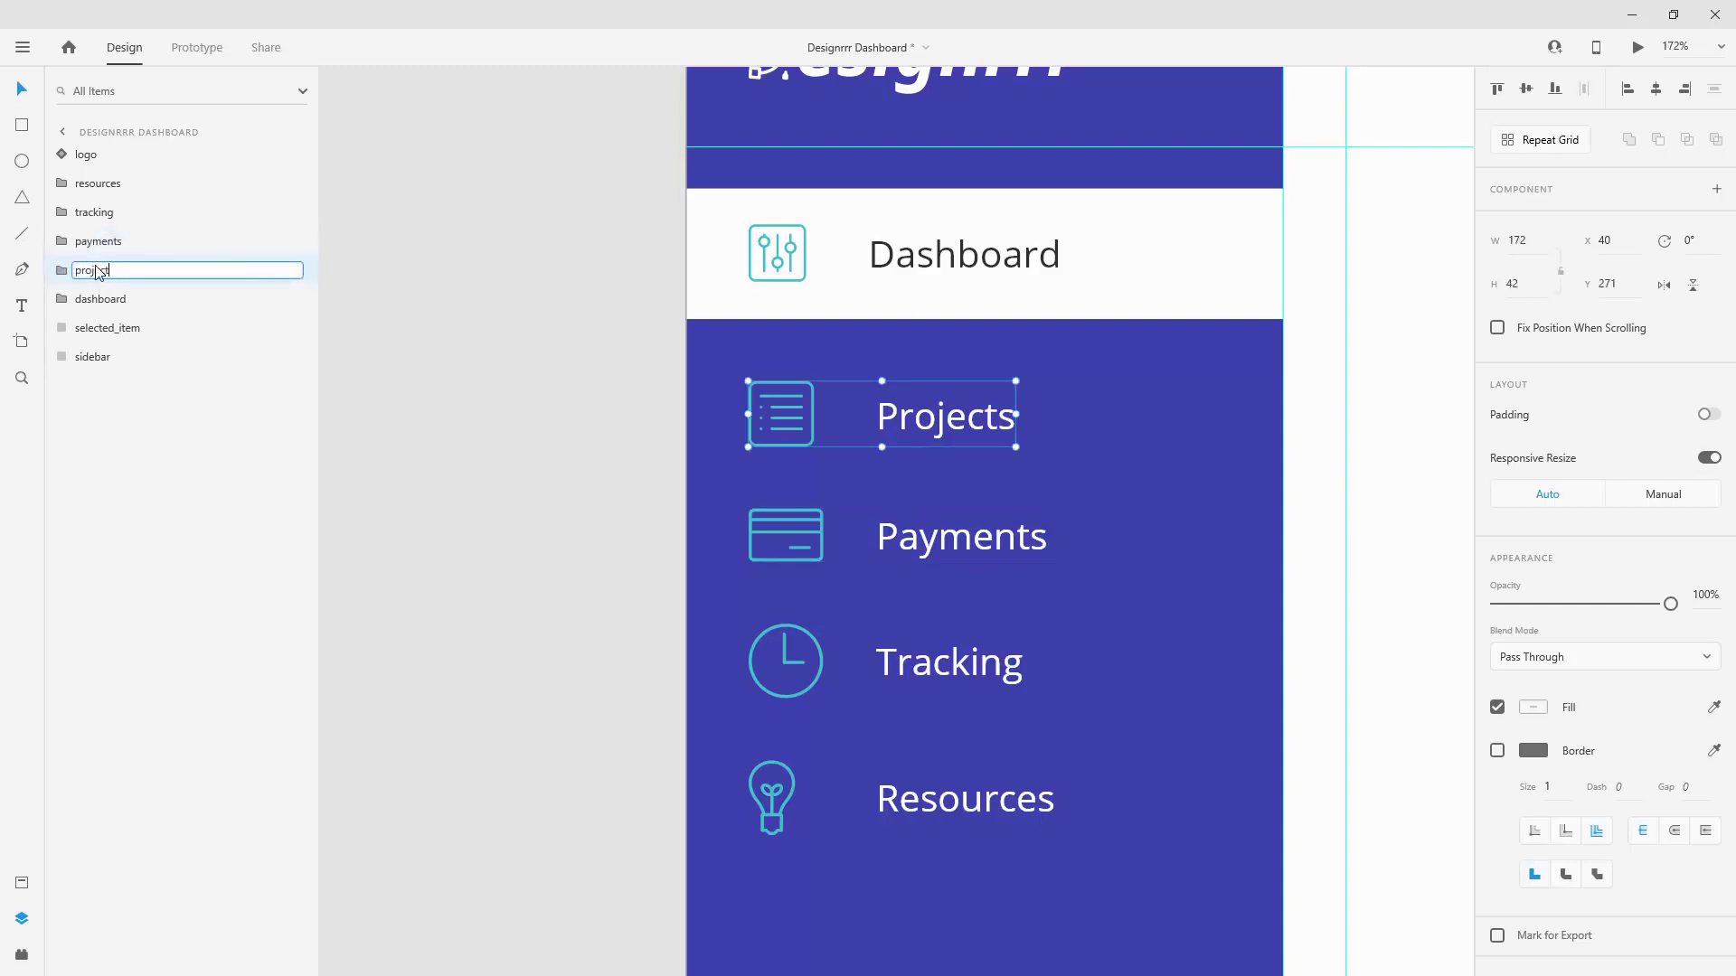
pyautogui.press('Escape')
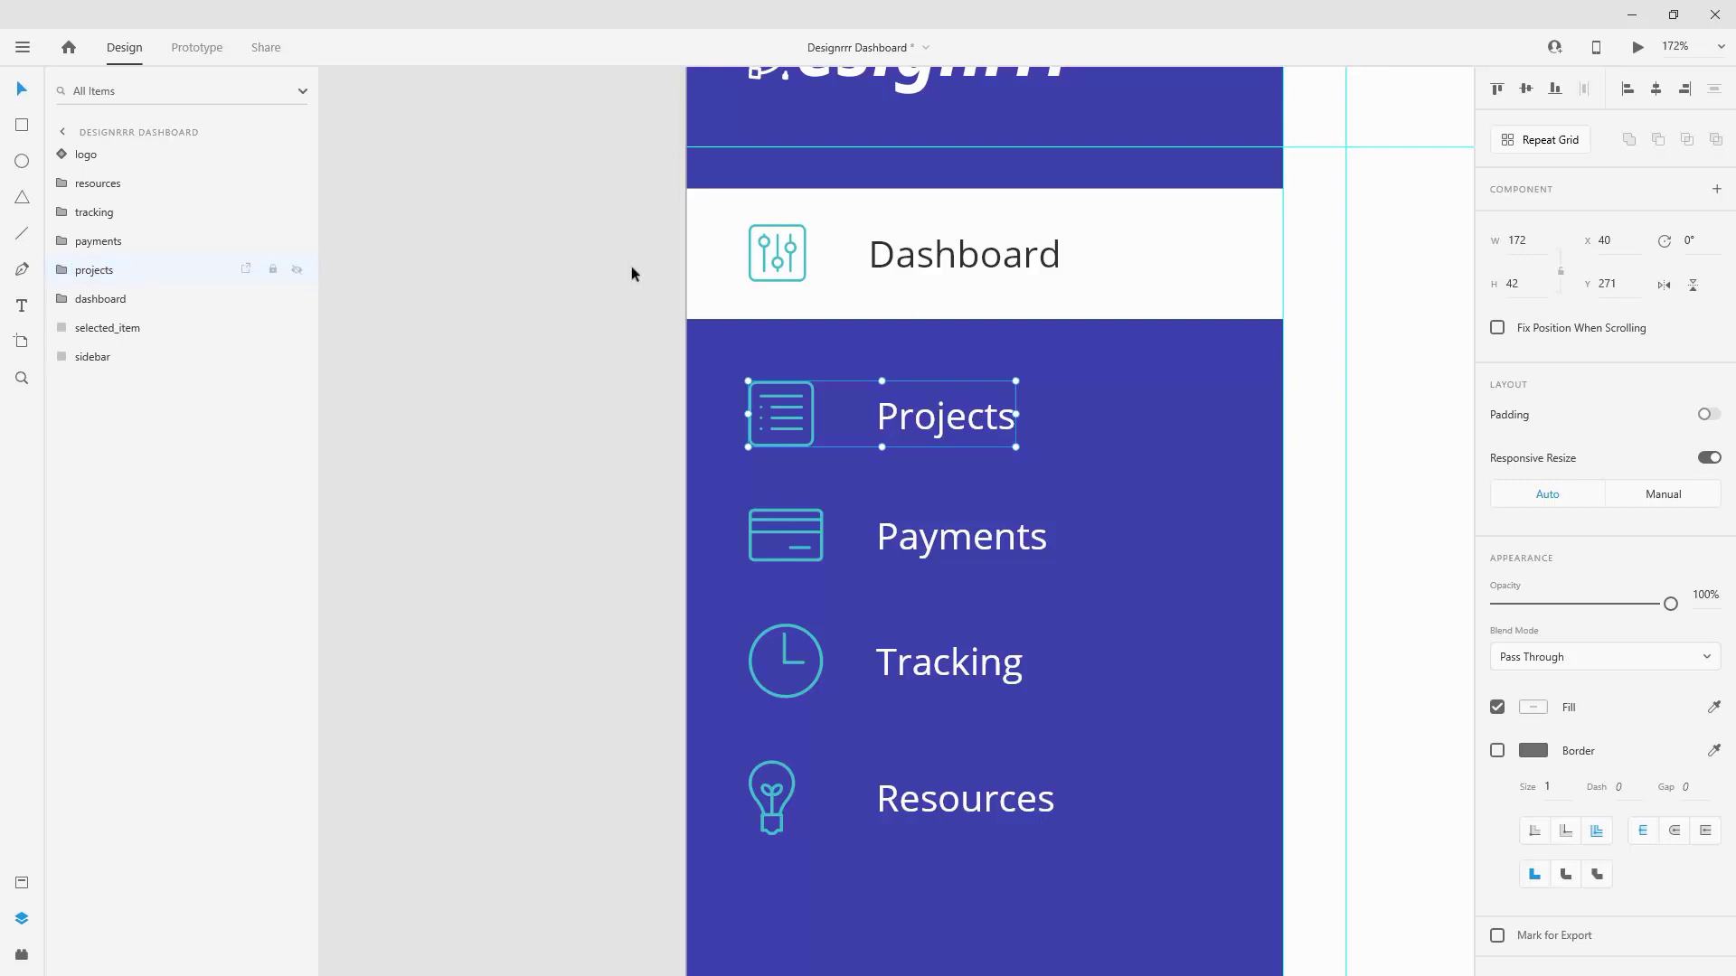
# Step: Reorder the menu groups as dashboard, projects, payments, tracking and resources, and place selected_item directly beneath dashboard
pyautogui.moveTo(106, 299); pyautogui.dragTo(123, 181)
pyautogui.moveTo(100, 303); pyautogui.dragTo(123, 206)
pyautogui.moveTo(116, 299); pyautogui.dragTo(128, 264)
pyautogui.click(124, 297)
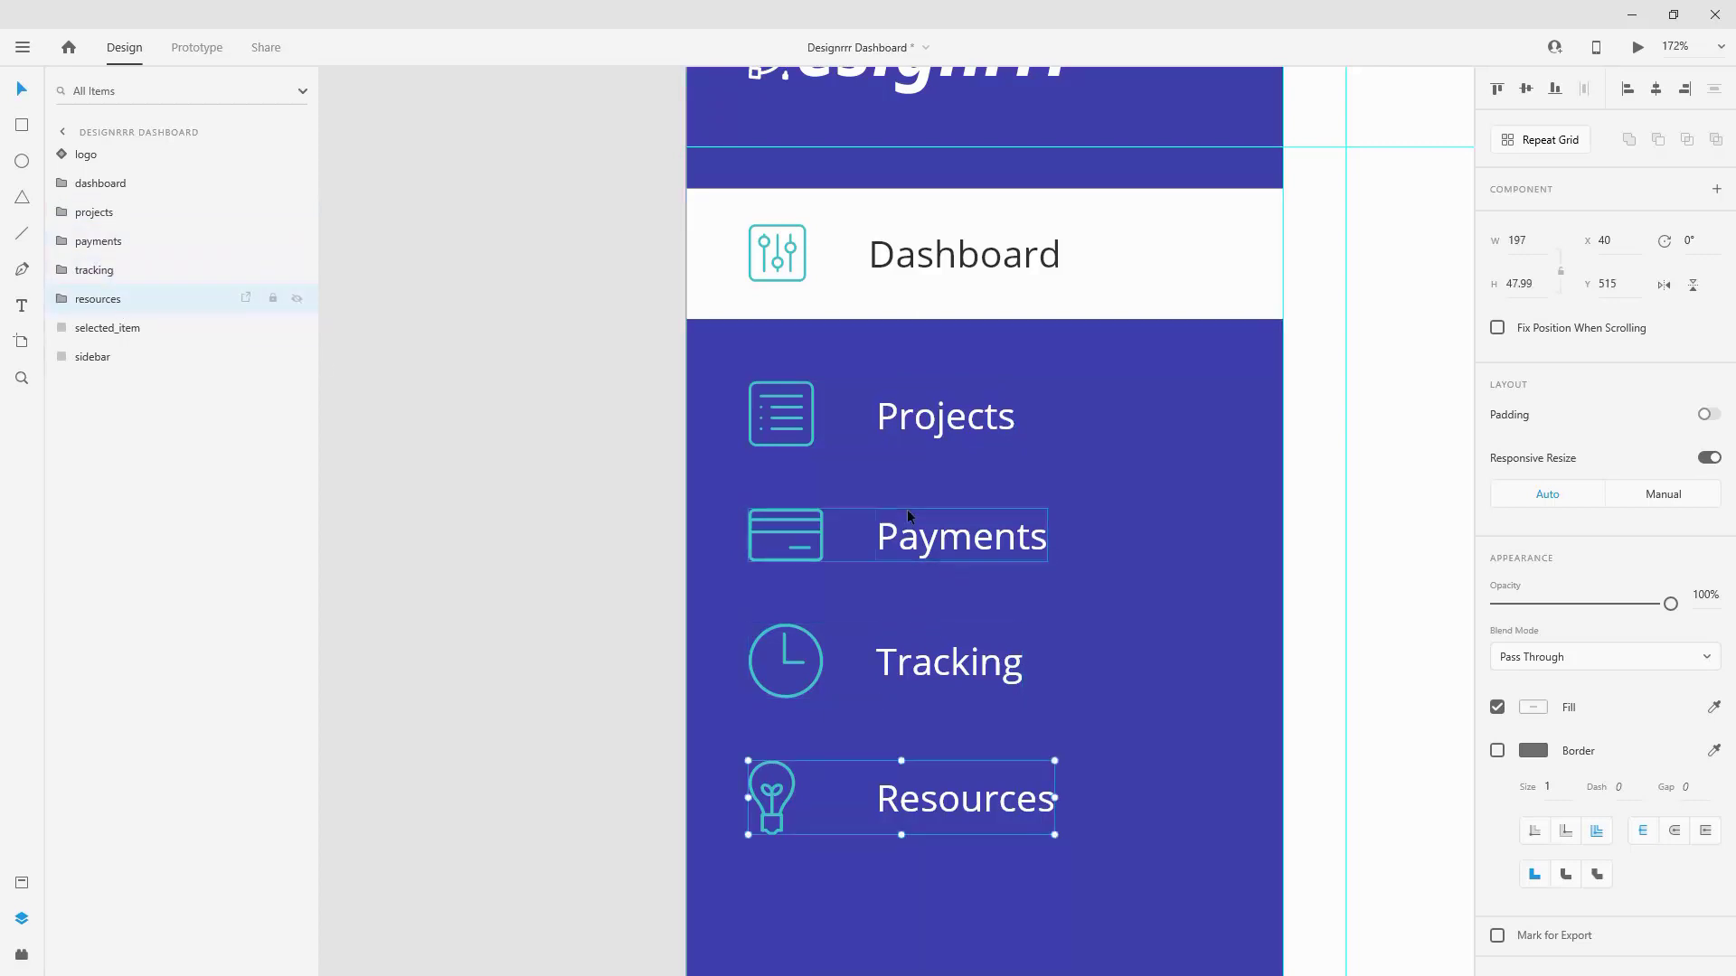
pyautogui.scroll(-3, 909, 502)
pyautogui.click(127, 329)
pyautogui.moveTo(127, 331); pyautogui.dragTo(110, 196)
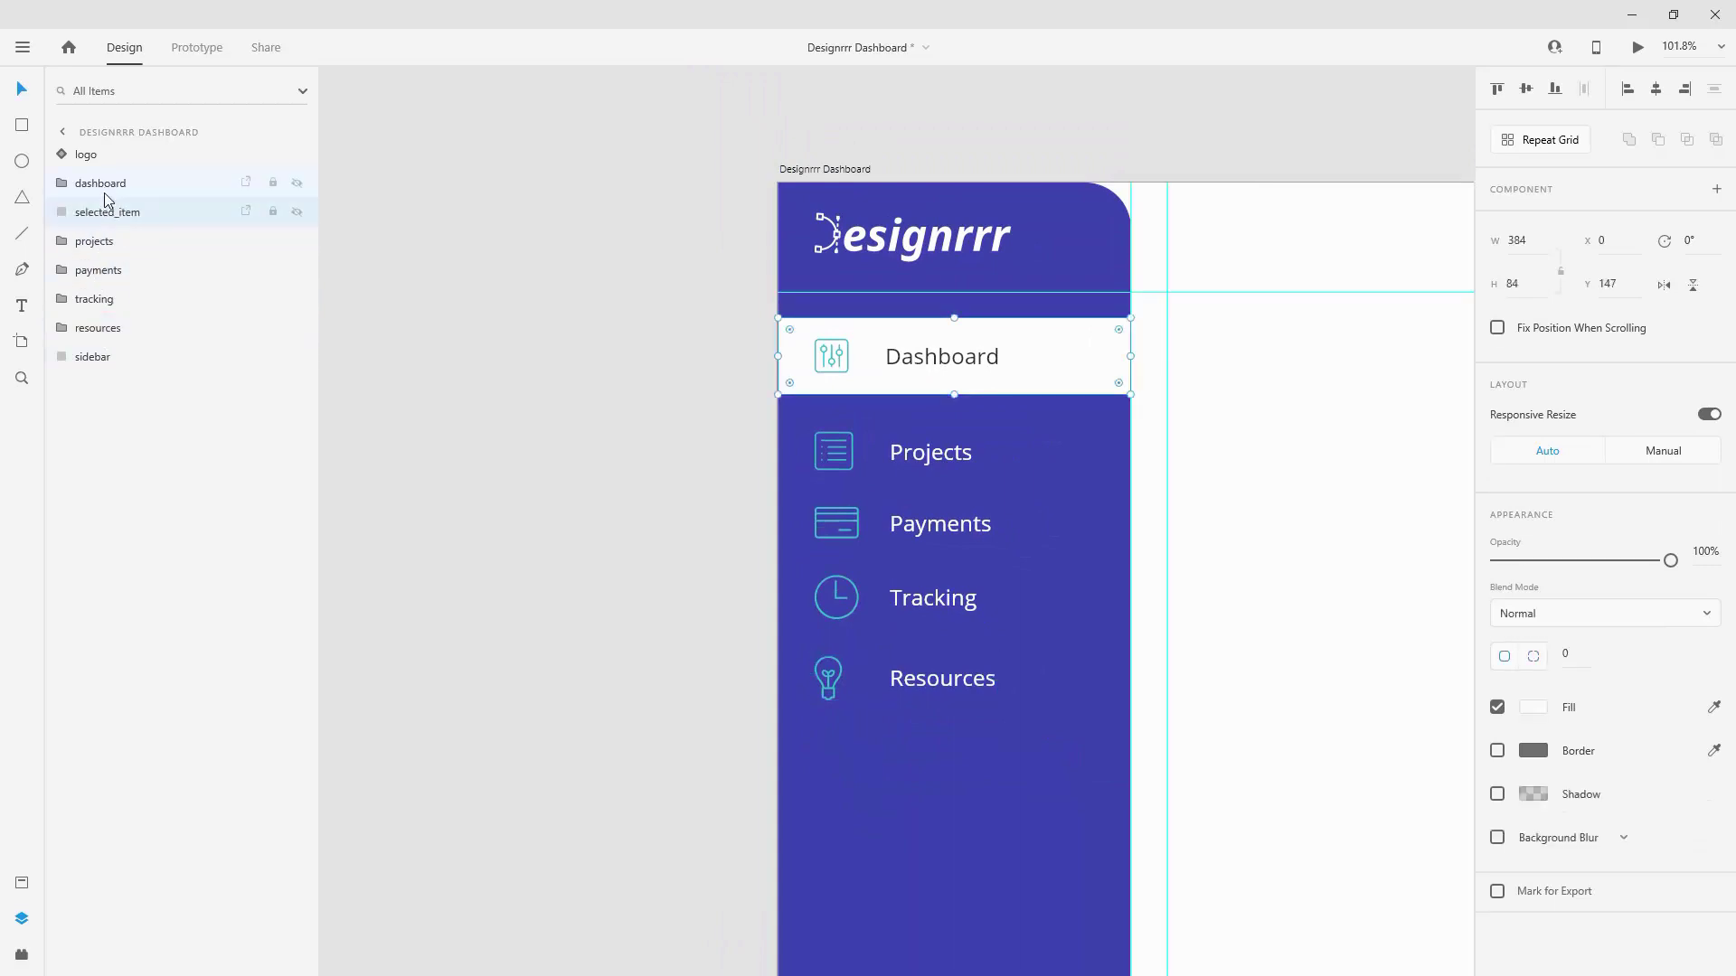
# Step: Examine the Help Center card at the foot of the sidebar in the Freelancer Dashboard preview, and close the preview
pyautogui.scroll(-3, 711, 445)
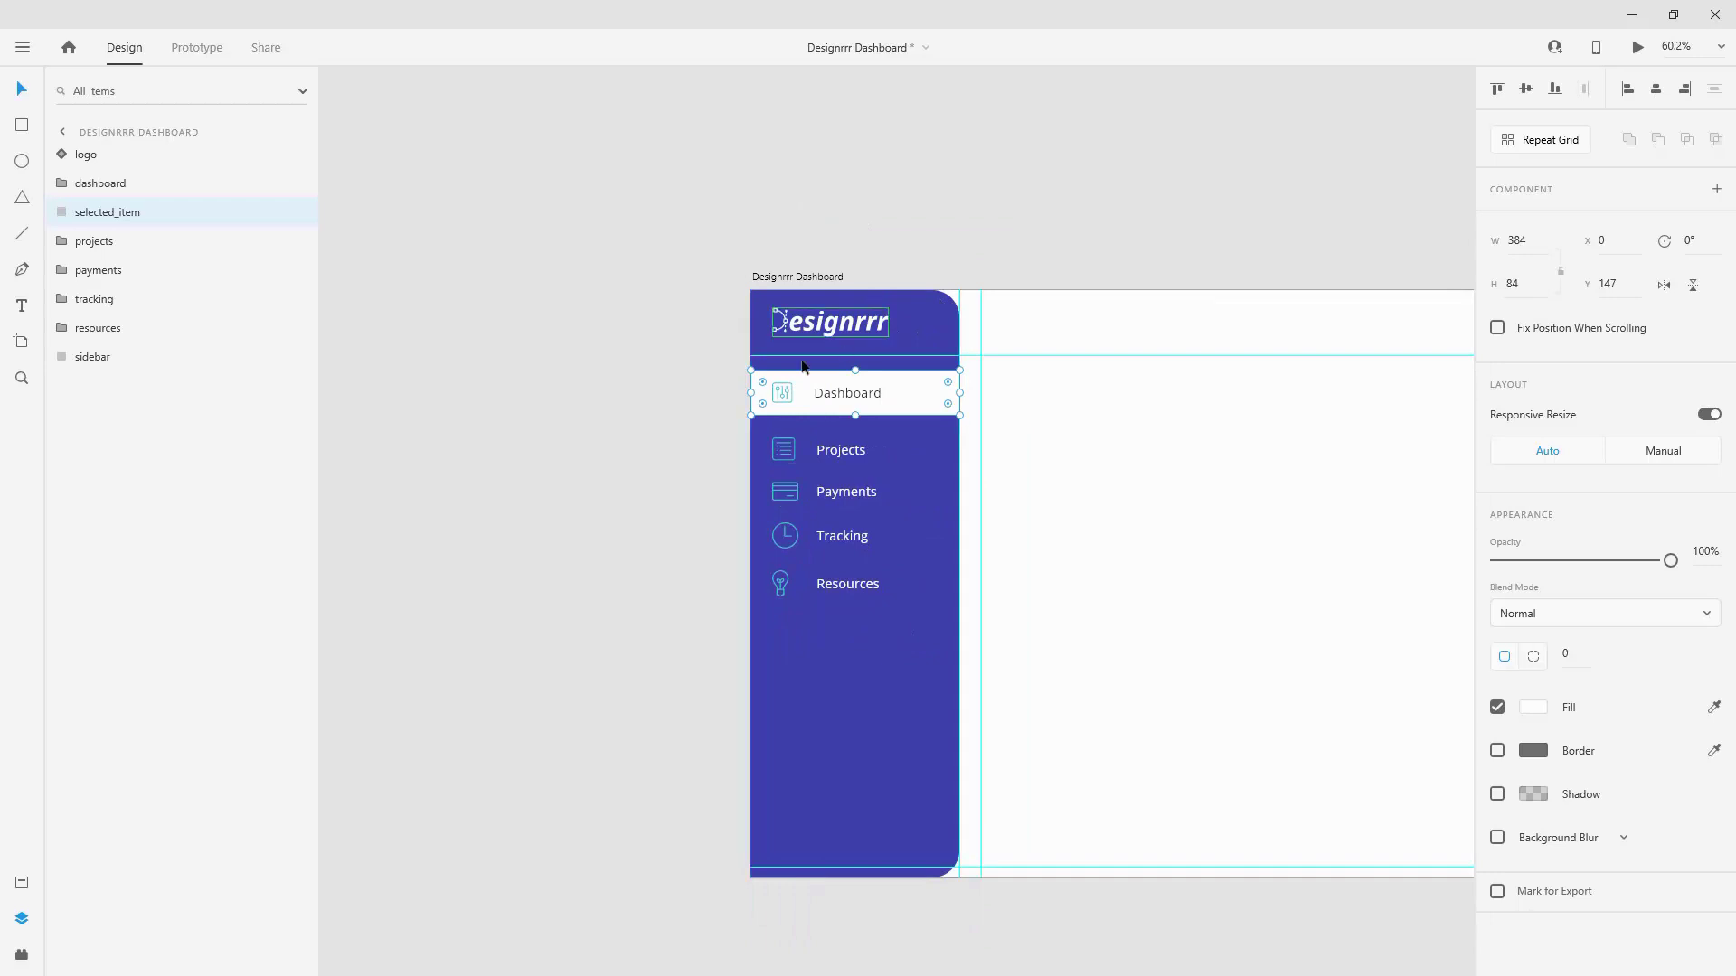
pyautogui.scroll(-2, 716, 397)
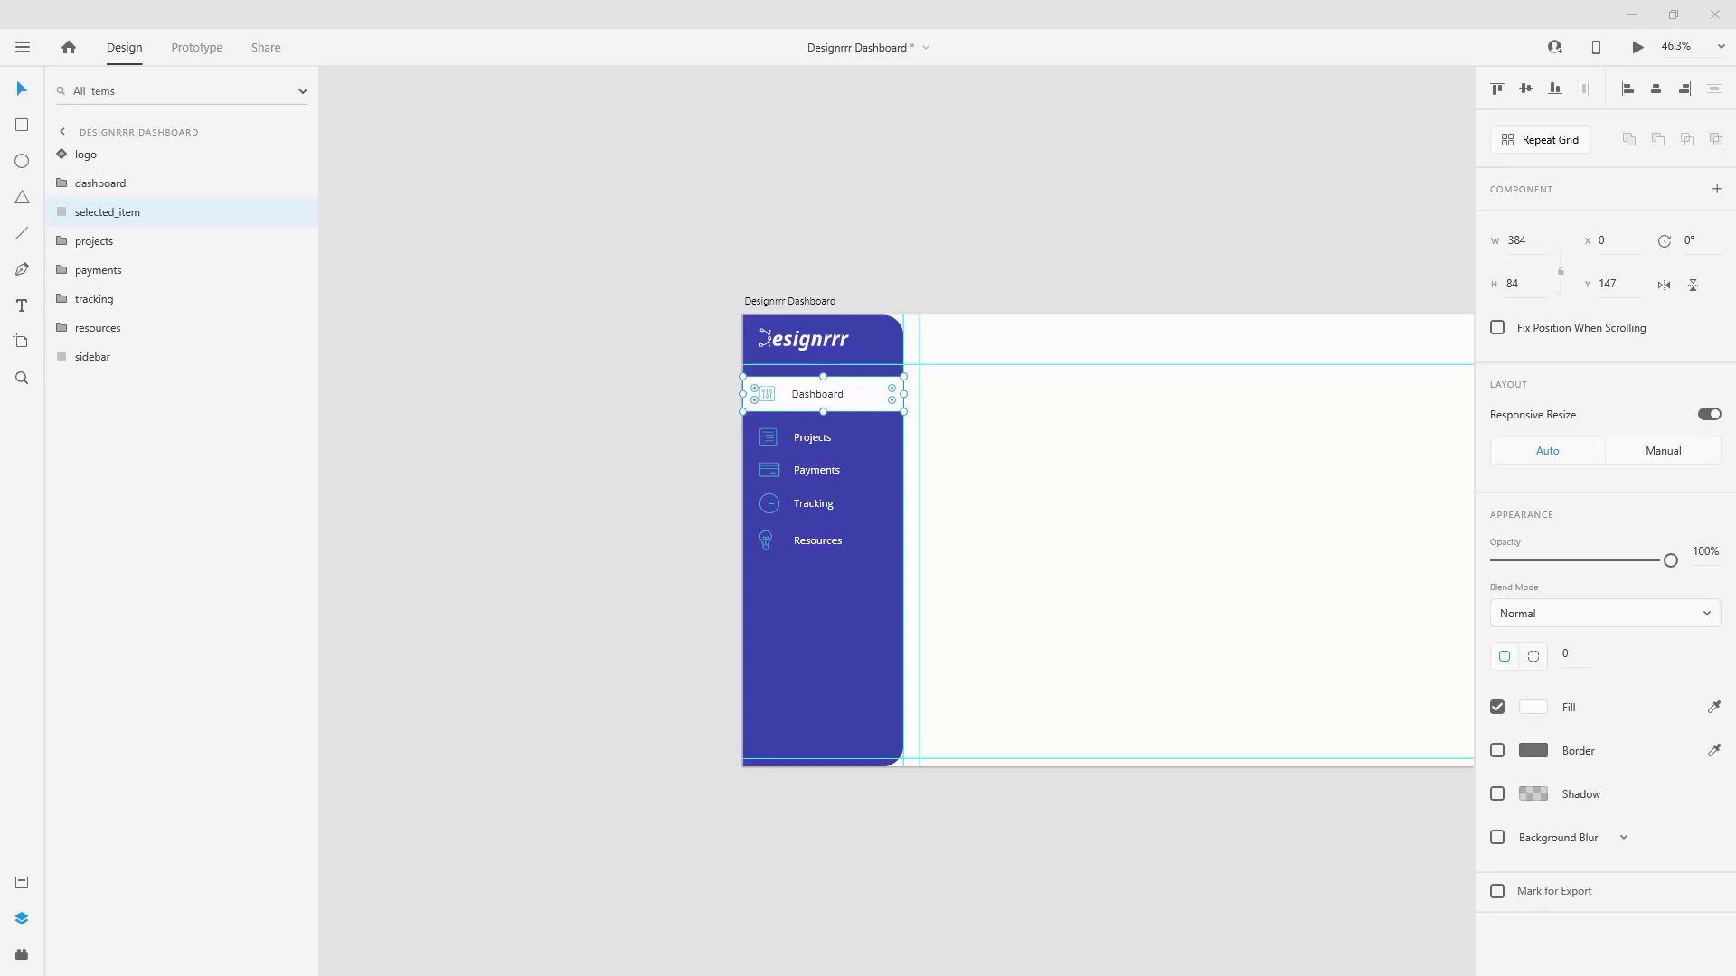
pyautogui.hotkey('ctrl', 'Return')
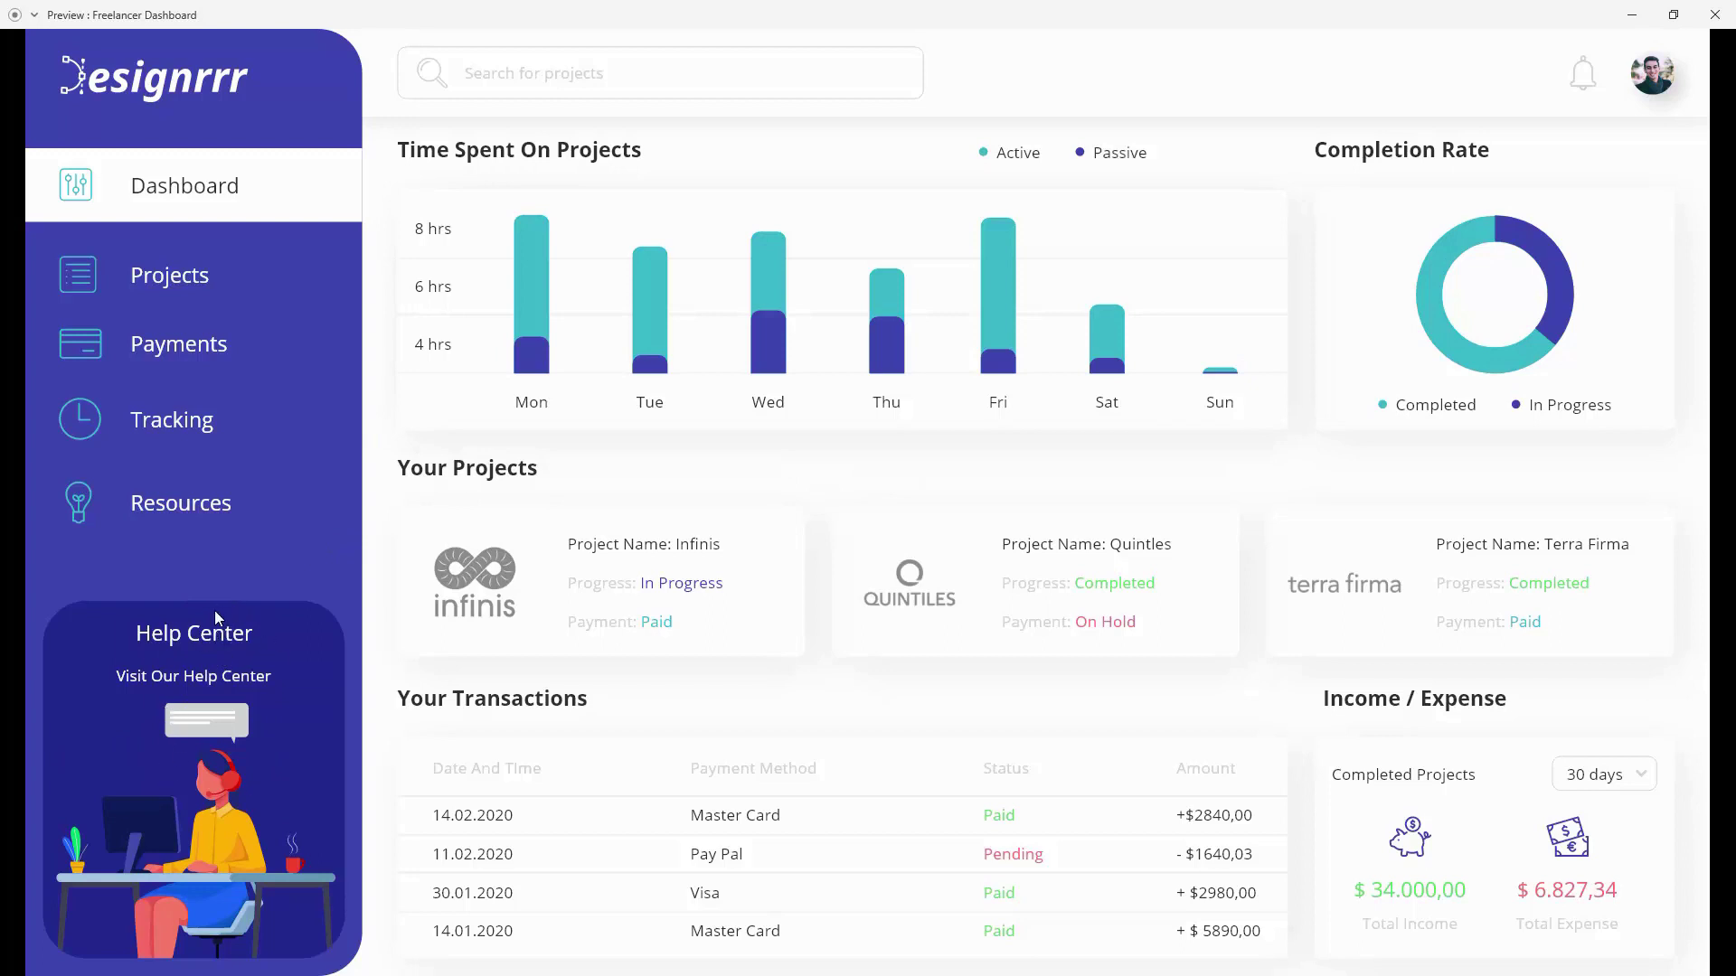
pyautogui.click(1715, 15)
# Step: Draw a borderless 247 × 429 rectangle at X 40, Y 631 in the sidebar, below the Resources item
pyautogui.scroll(5, 800, 638)
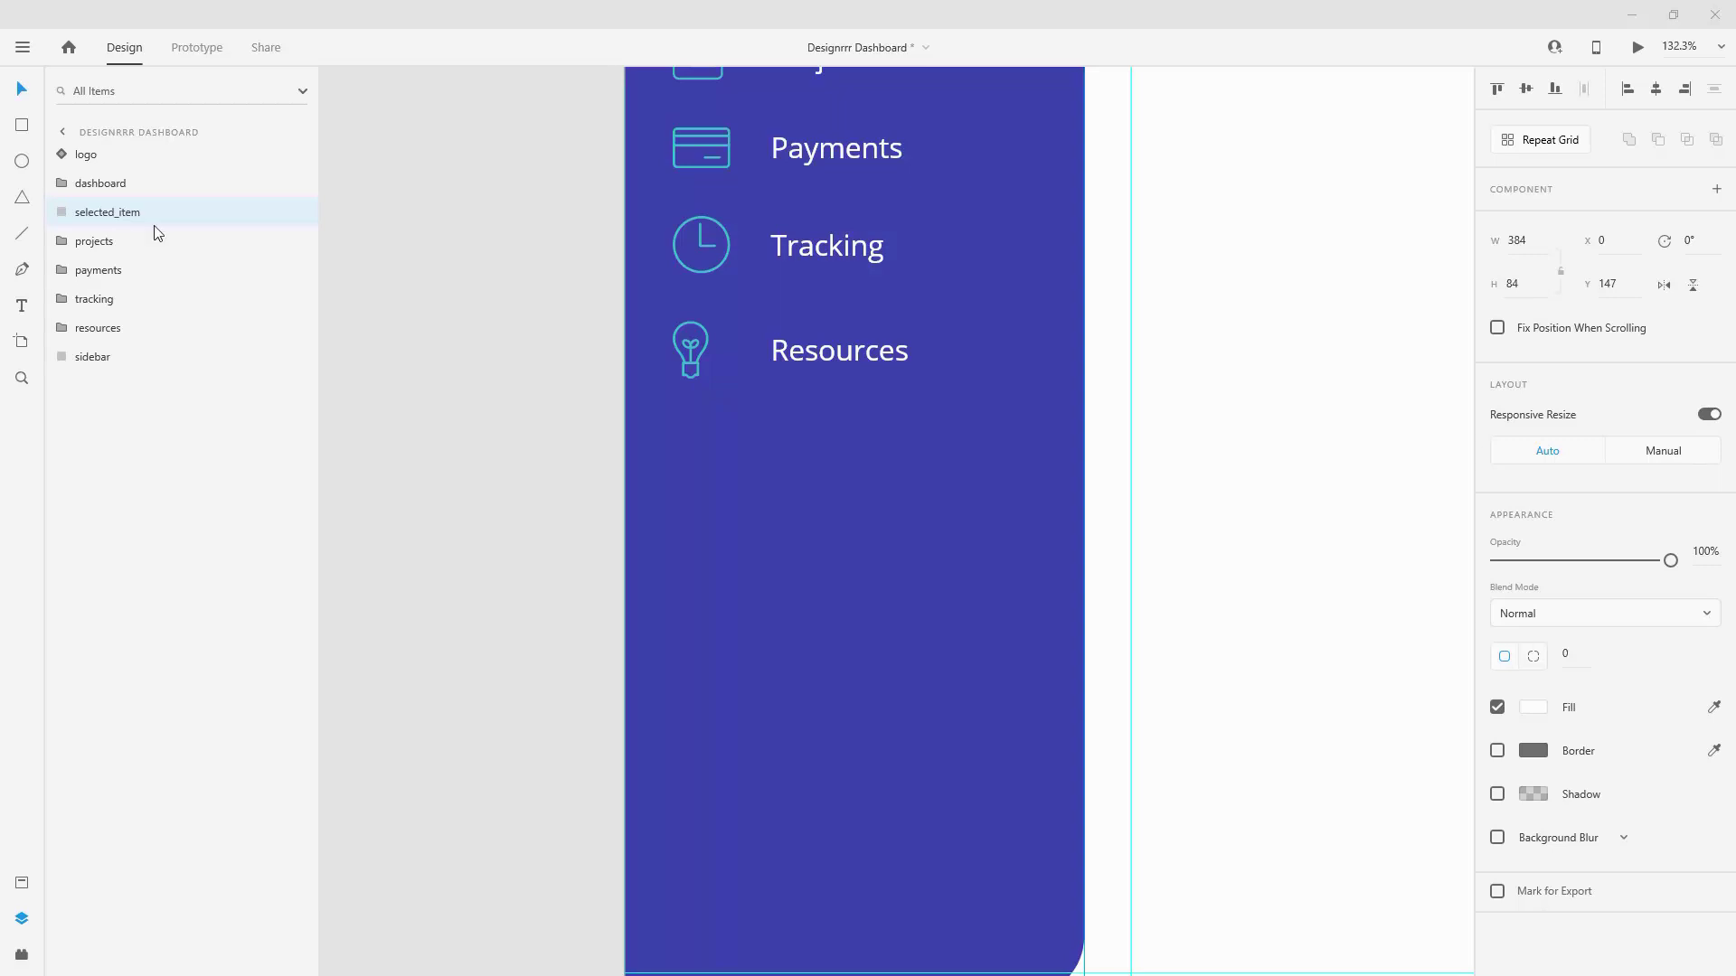
pyautogui.click(22, 124)
pyautogui.scroll(-3, 741, 344)
pyautogui.moveTo(673, 325)
pyautogui.mouseDown()
pyautogui.moveTo(933, 741)
pyautogui.moveTo(945, 837)
pyautogui.moveTo(968, 837)
pyautogui.mouseUp()
pyautogui.click(1497, 750)
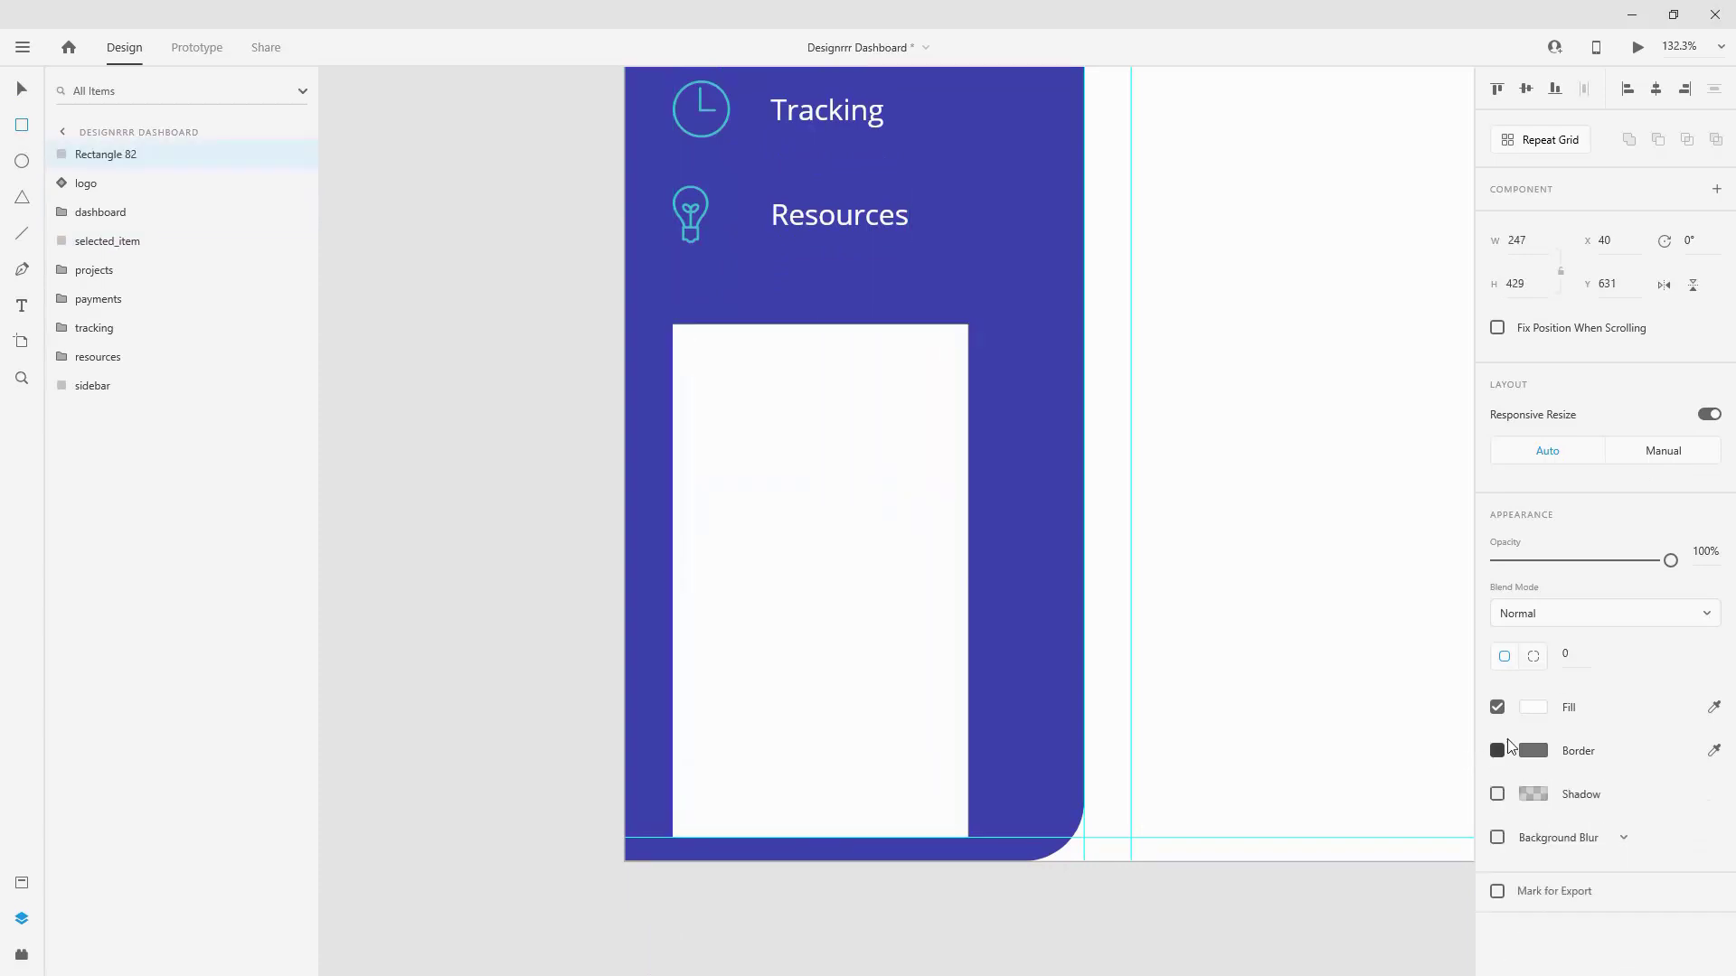
# Step: Fill the new rectangle with the dark blue #22298D
pyautogui.click(27, 882)
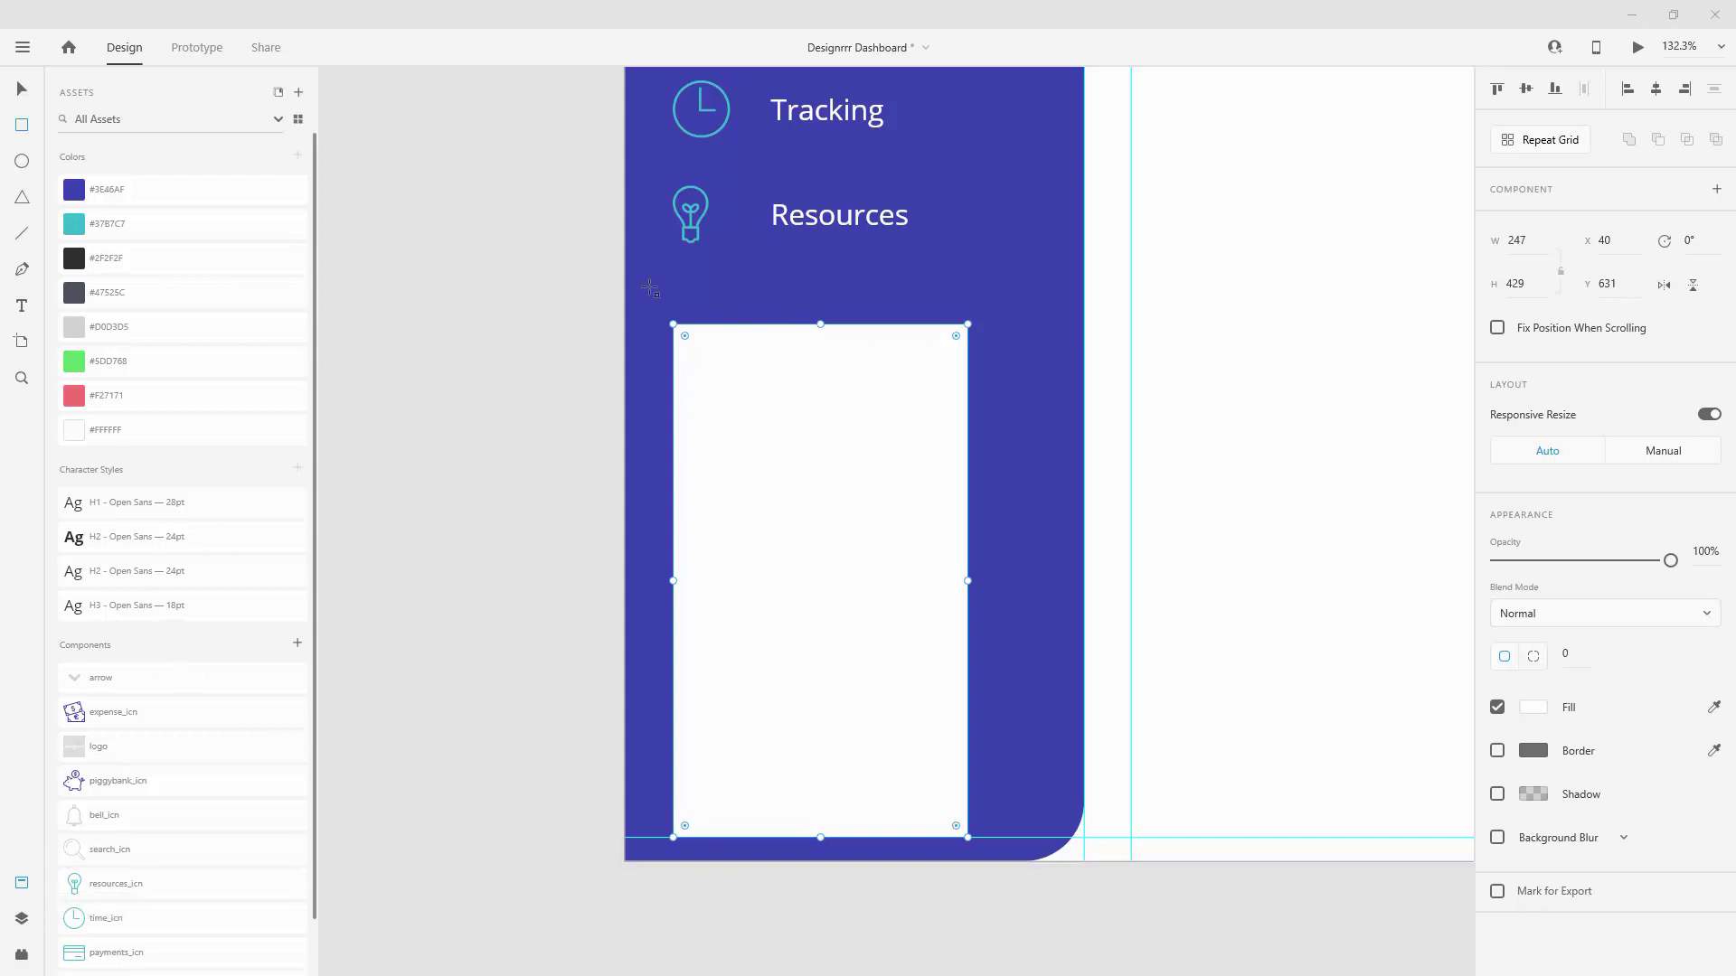
pyautogui.click(25, 91)
pyautogui.click(1533, 707)
pyautogui.write('22298D')
pyautogui.press('Return')
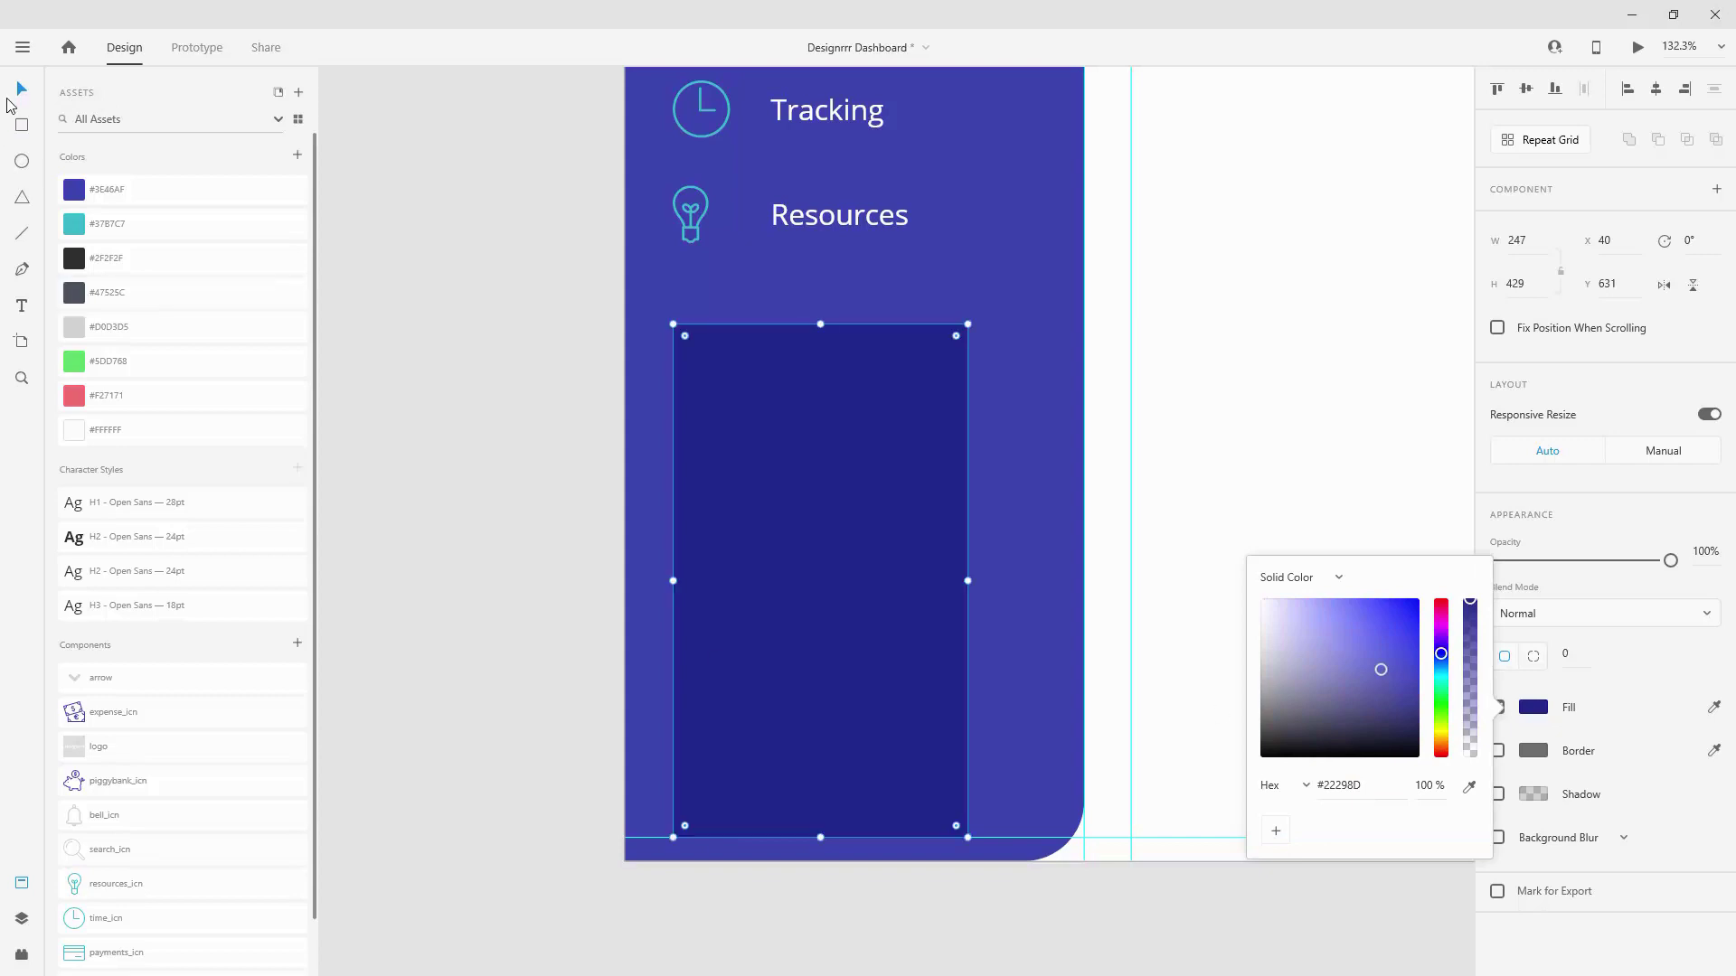
# Step: Resize the dark blue rectangle in the sidebar to 344 × 408
pyautogui.click(698, 352)
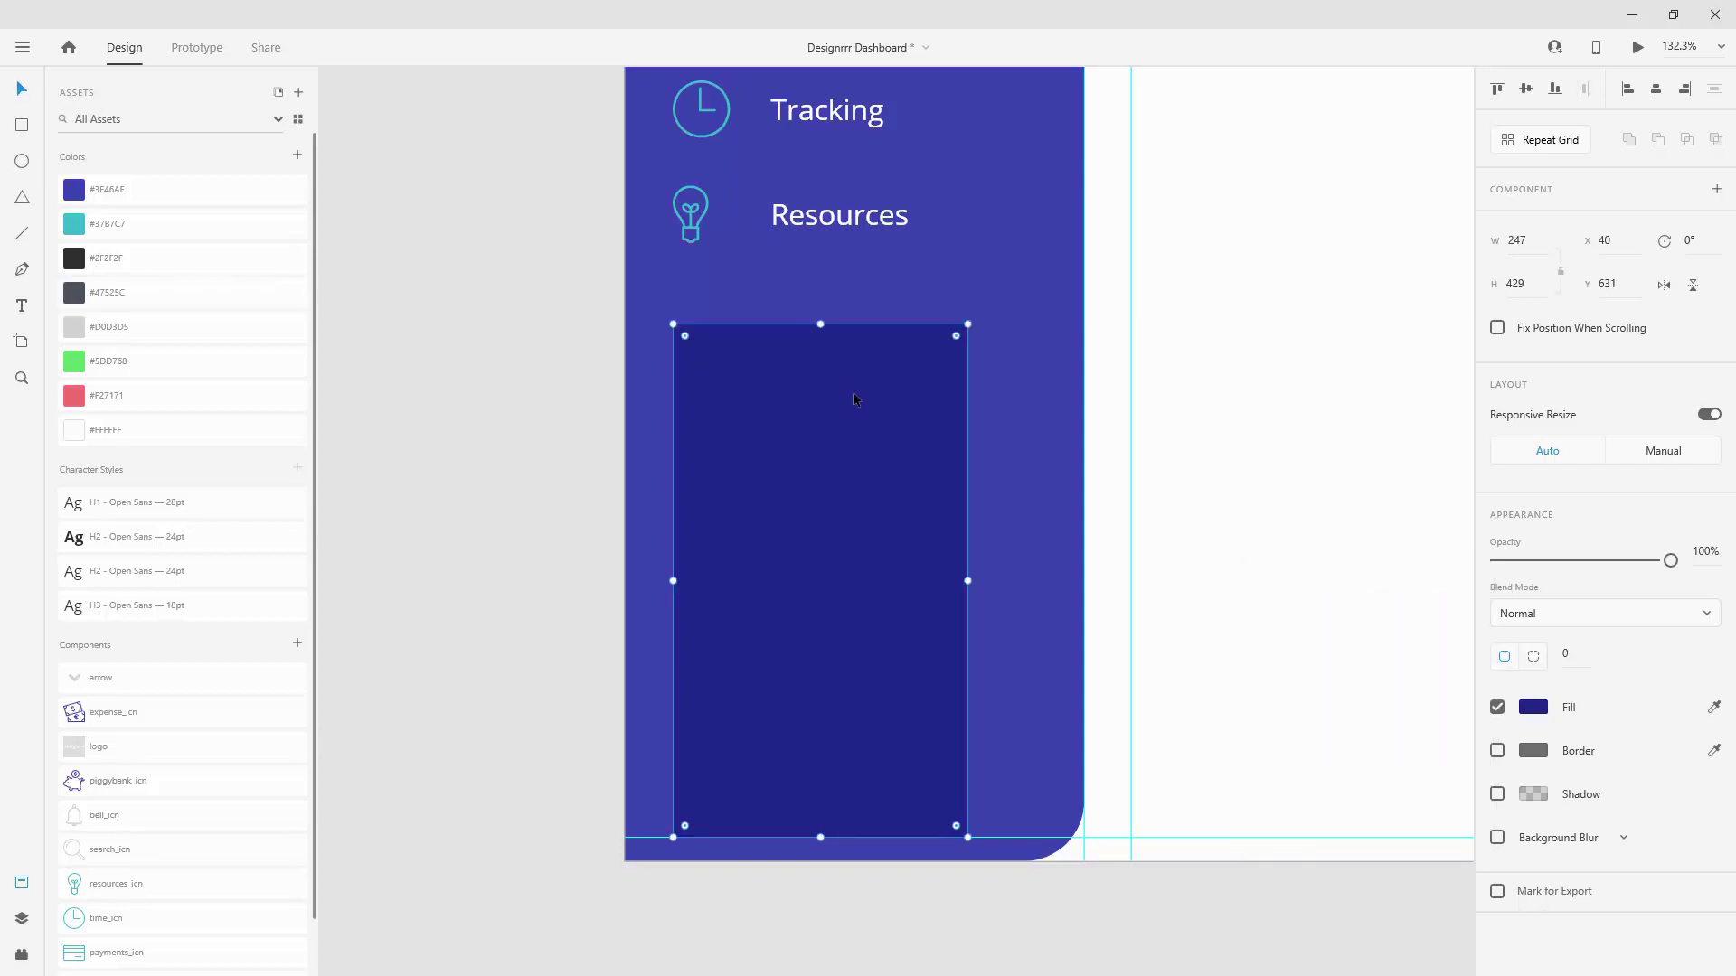
pyautogui.click(1524, 241)
pyautogui.write('344')
pyautogui.press('Tab')
pyautogui.write('4')
pyautogui.press('Return')
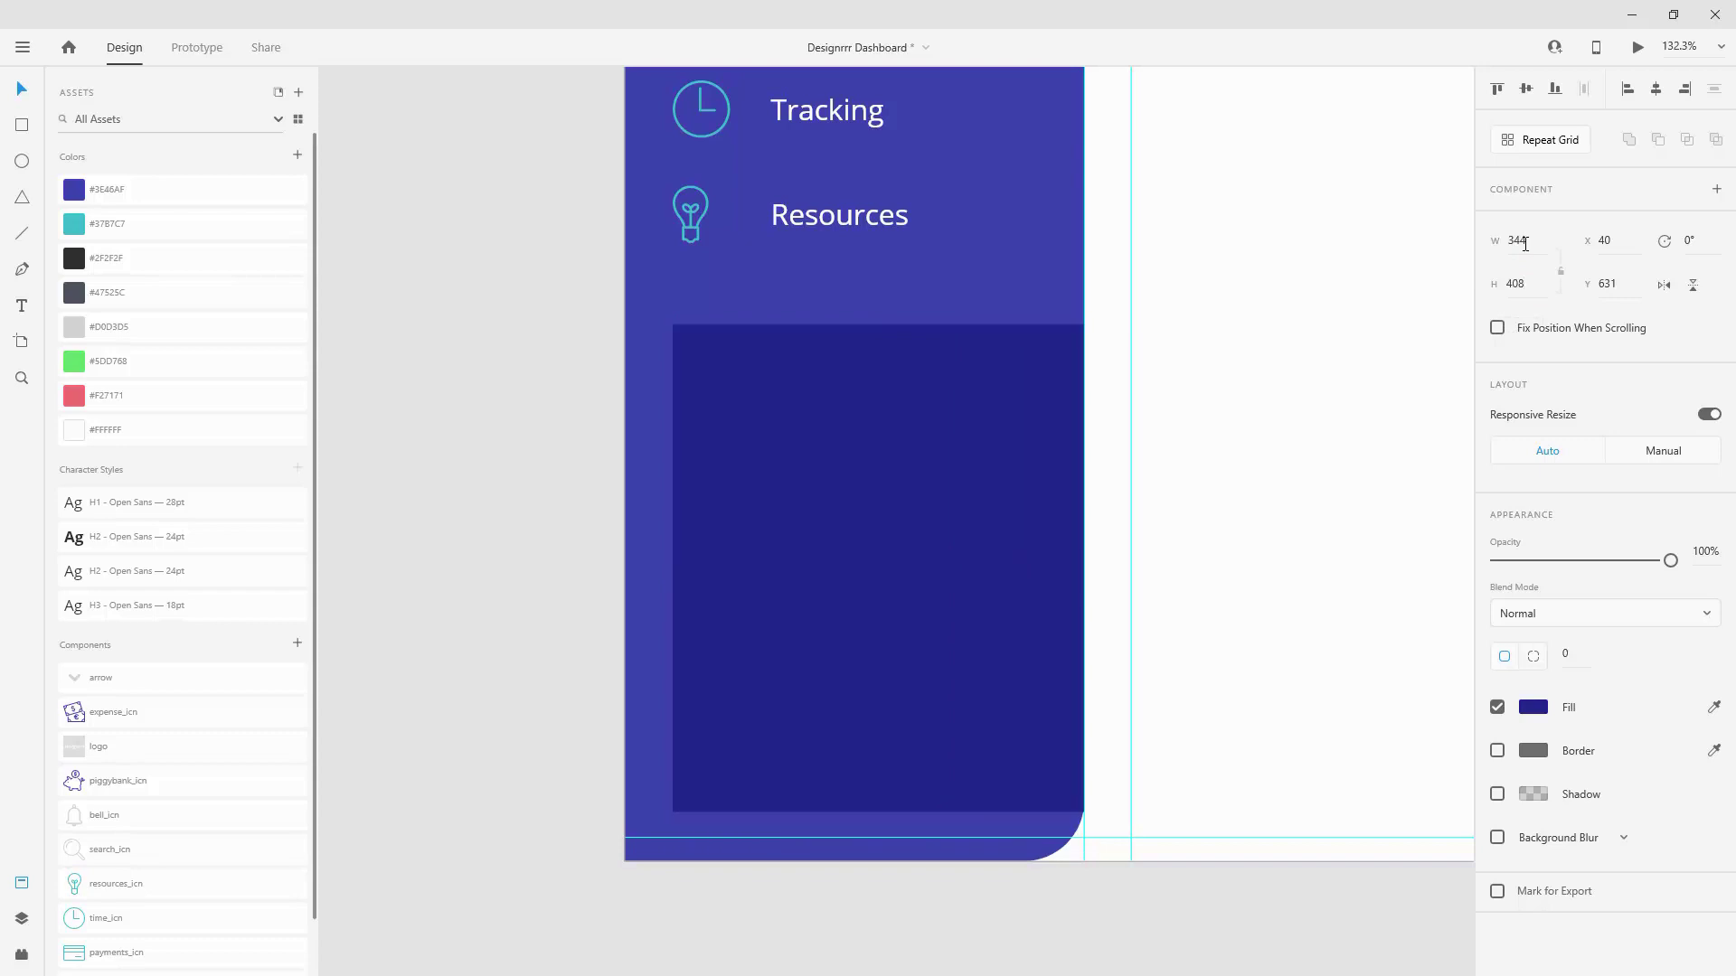
# Step: Move the dark blue rectangle to X 20, Y 652 and set its corner radius to 50
pyautogui.moveTo(883, 415); pyautogui.dragTo(868, 463)
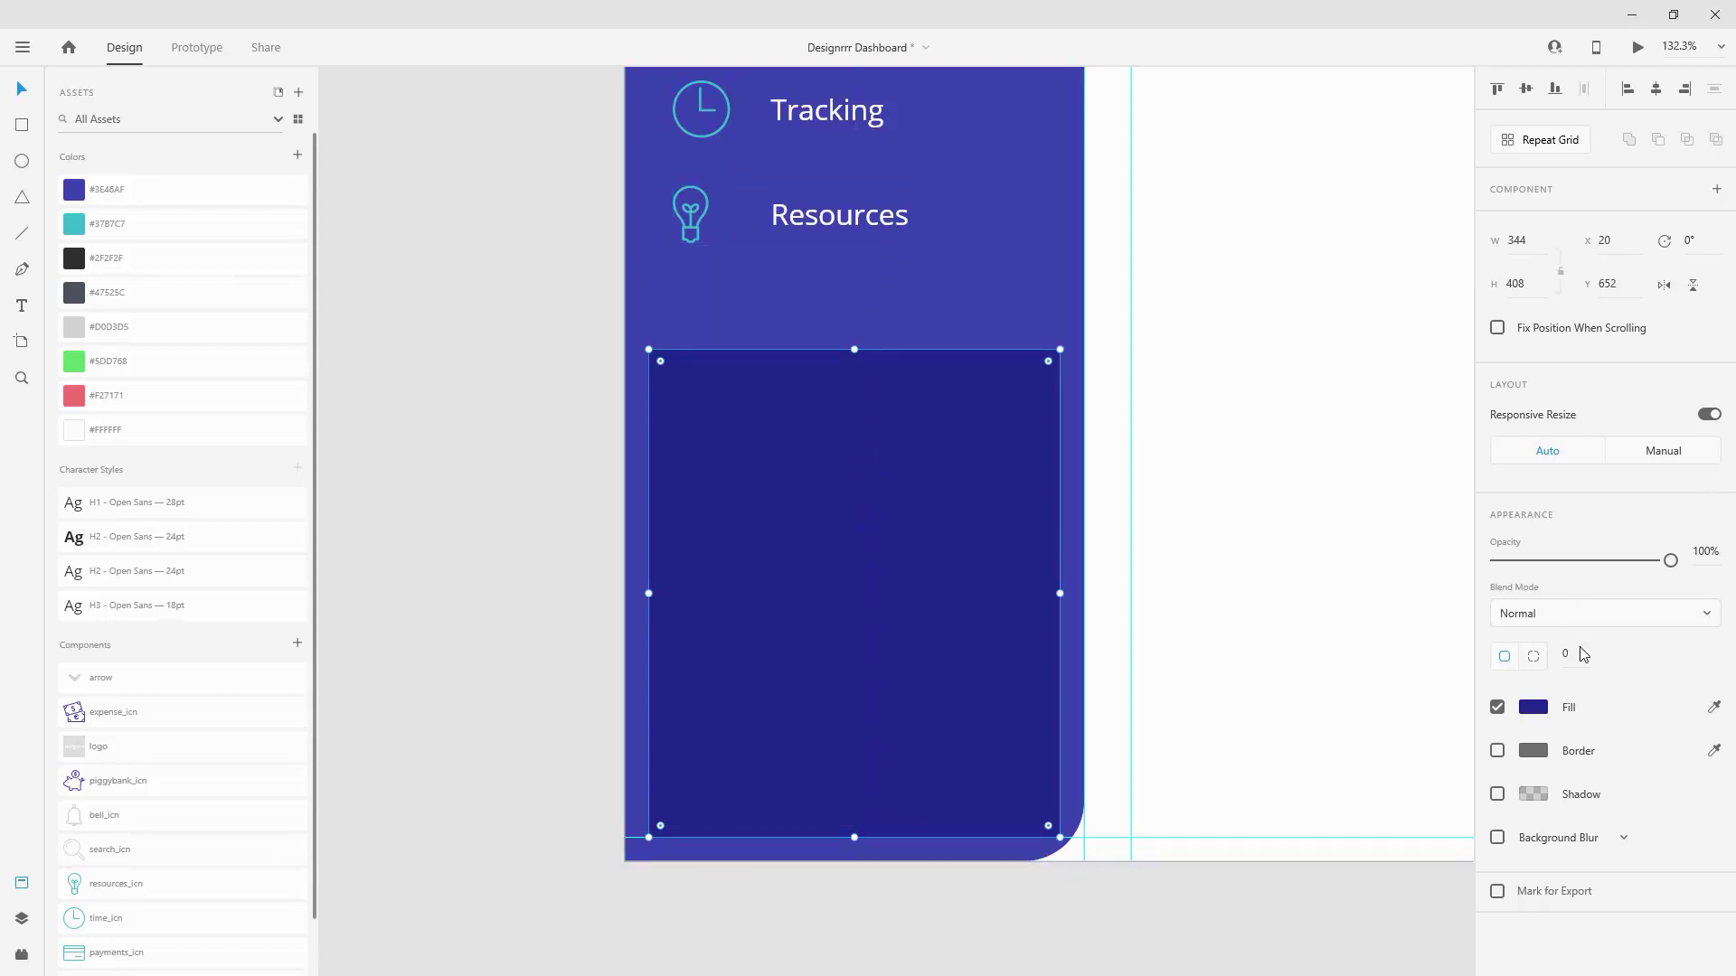
pyautogui.write('0')
pyautogui.press('Return')
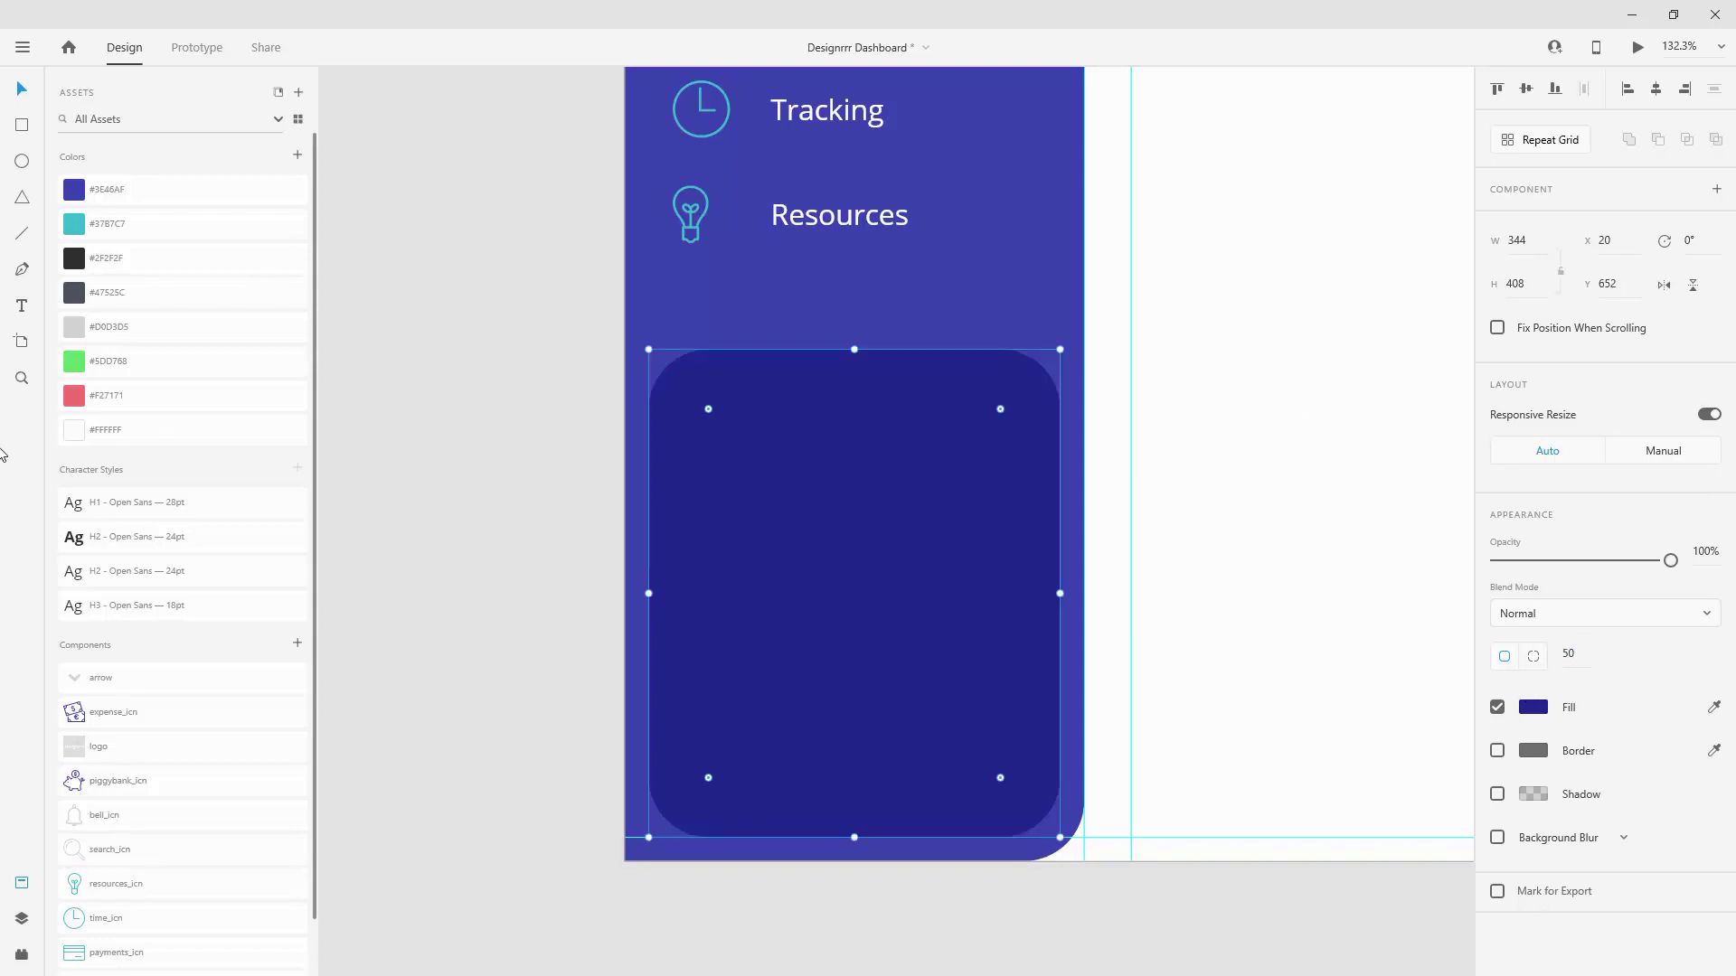
# Step: Rename the rounded rectangle's layer help_bg and place it directly above the sidebar layer
pyautogui.click(22, 918)
pyautogui.doubleClick(89, 157)
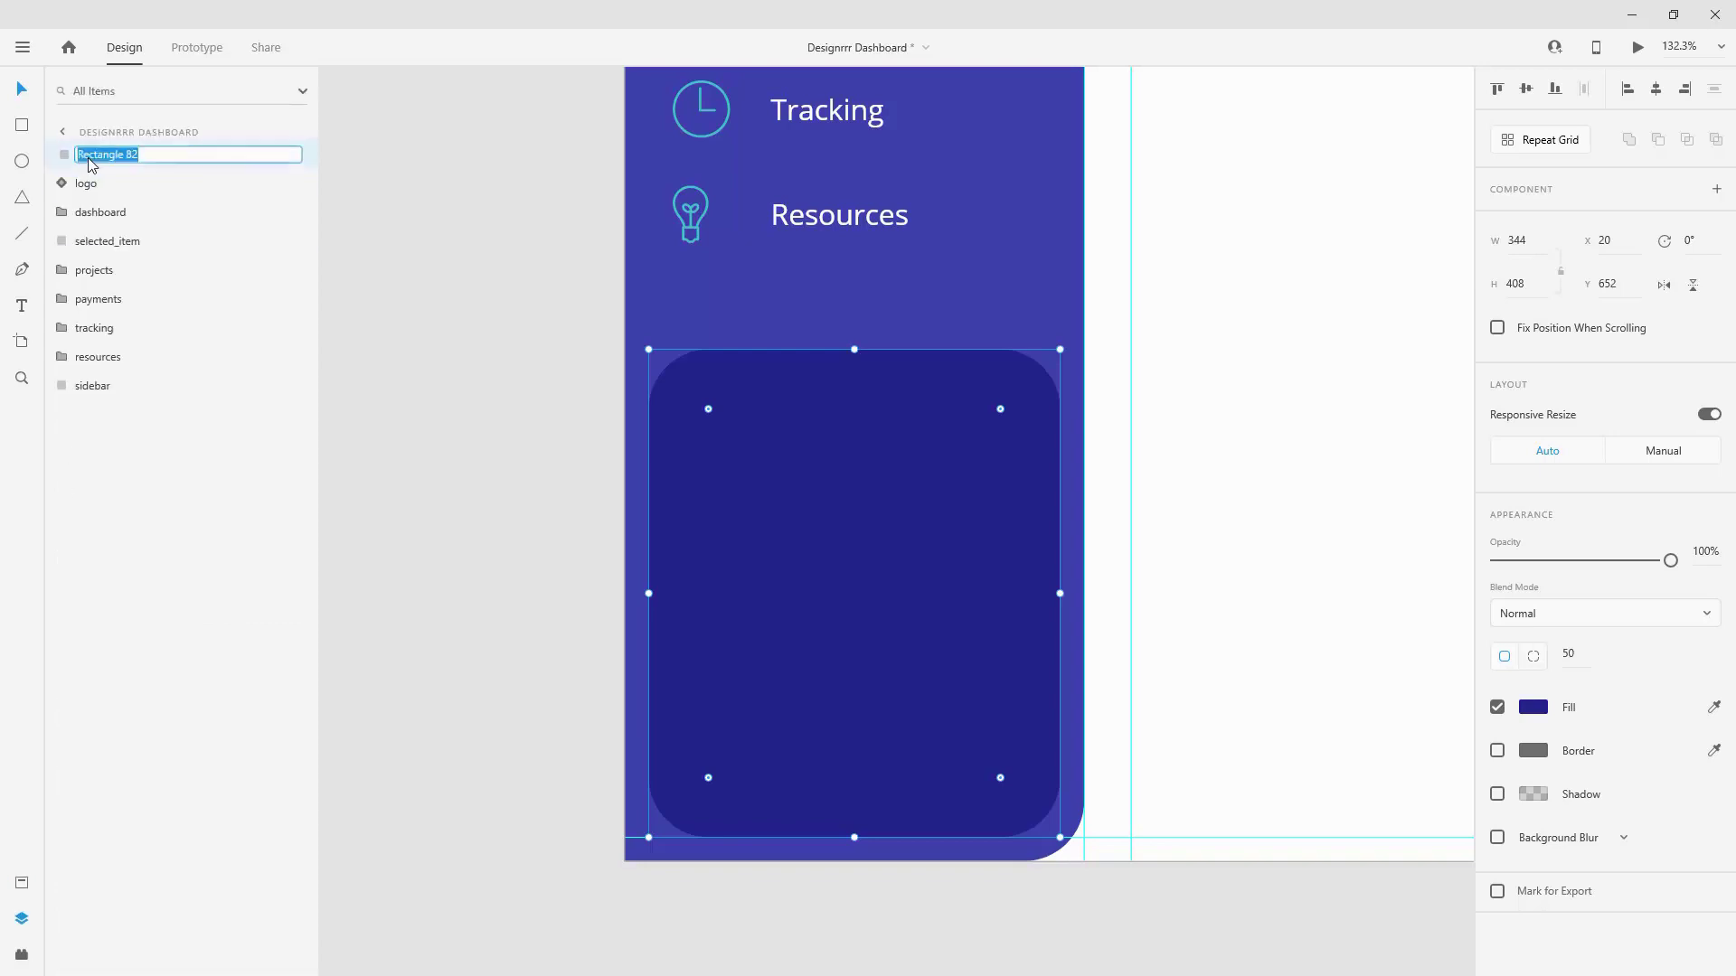
pyautogui.write('help_bg')
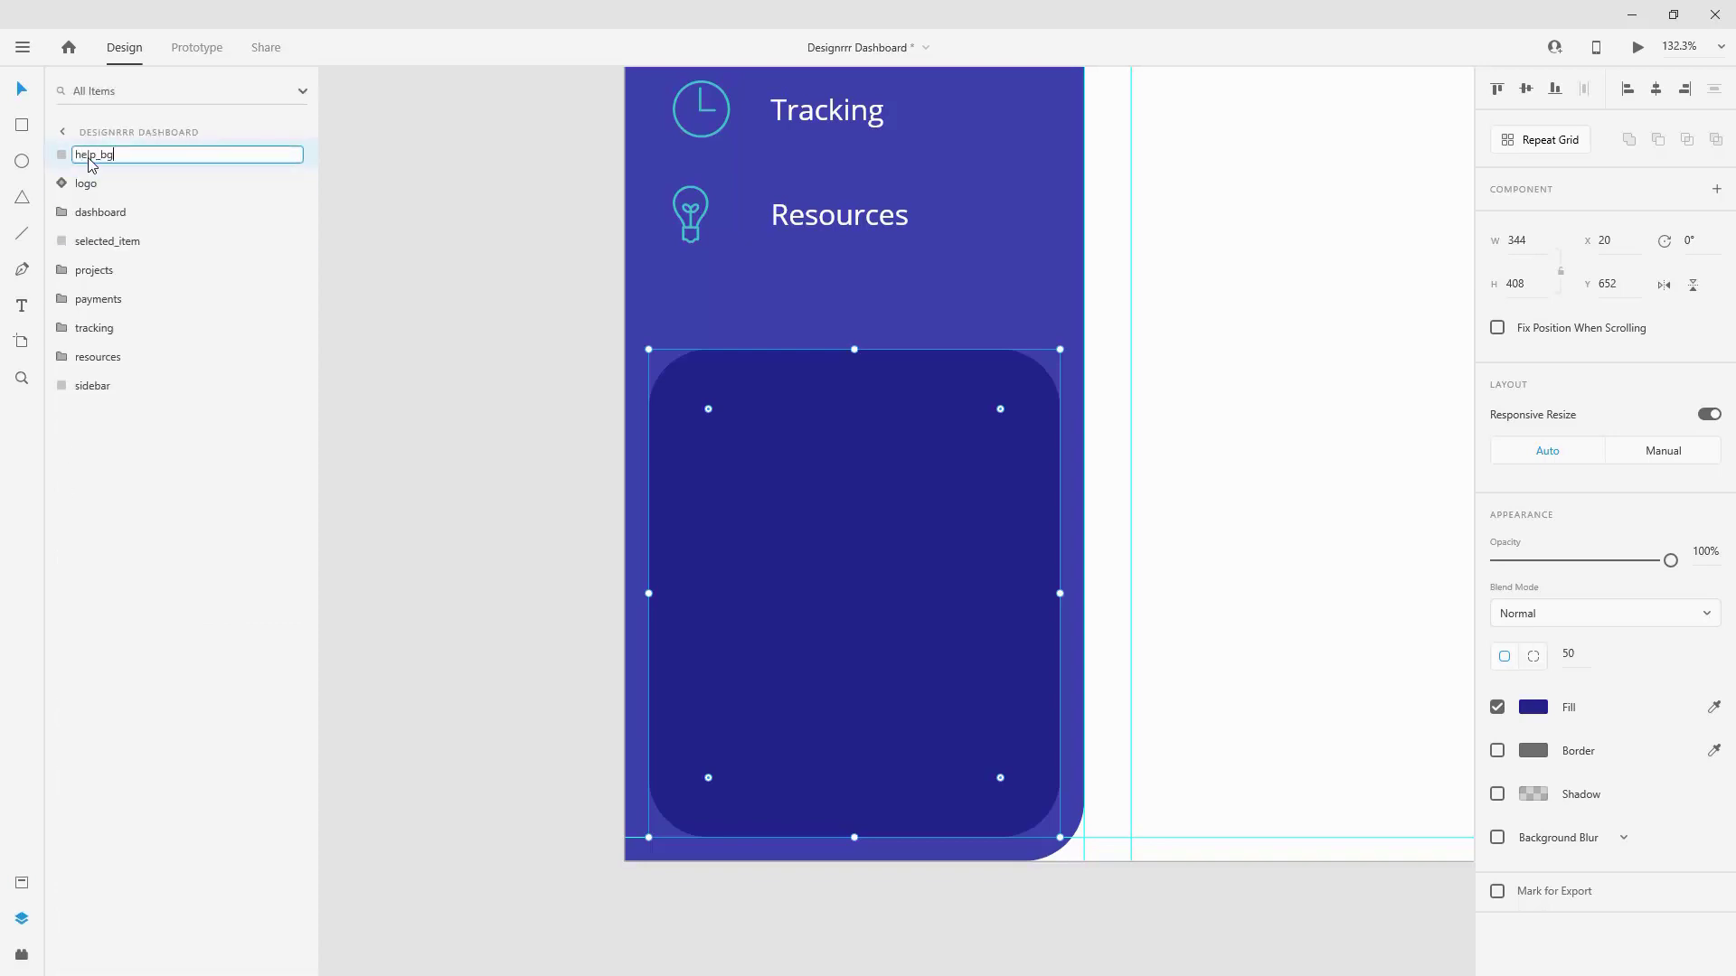
pyautogui.press('Return')
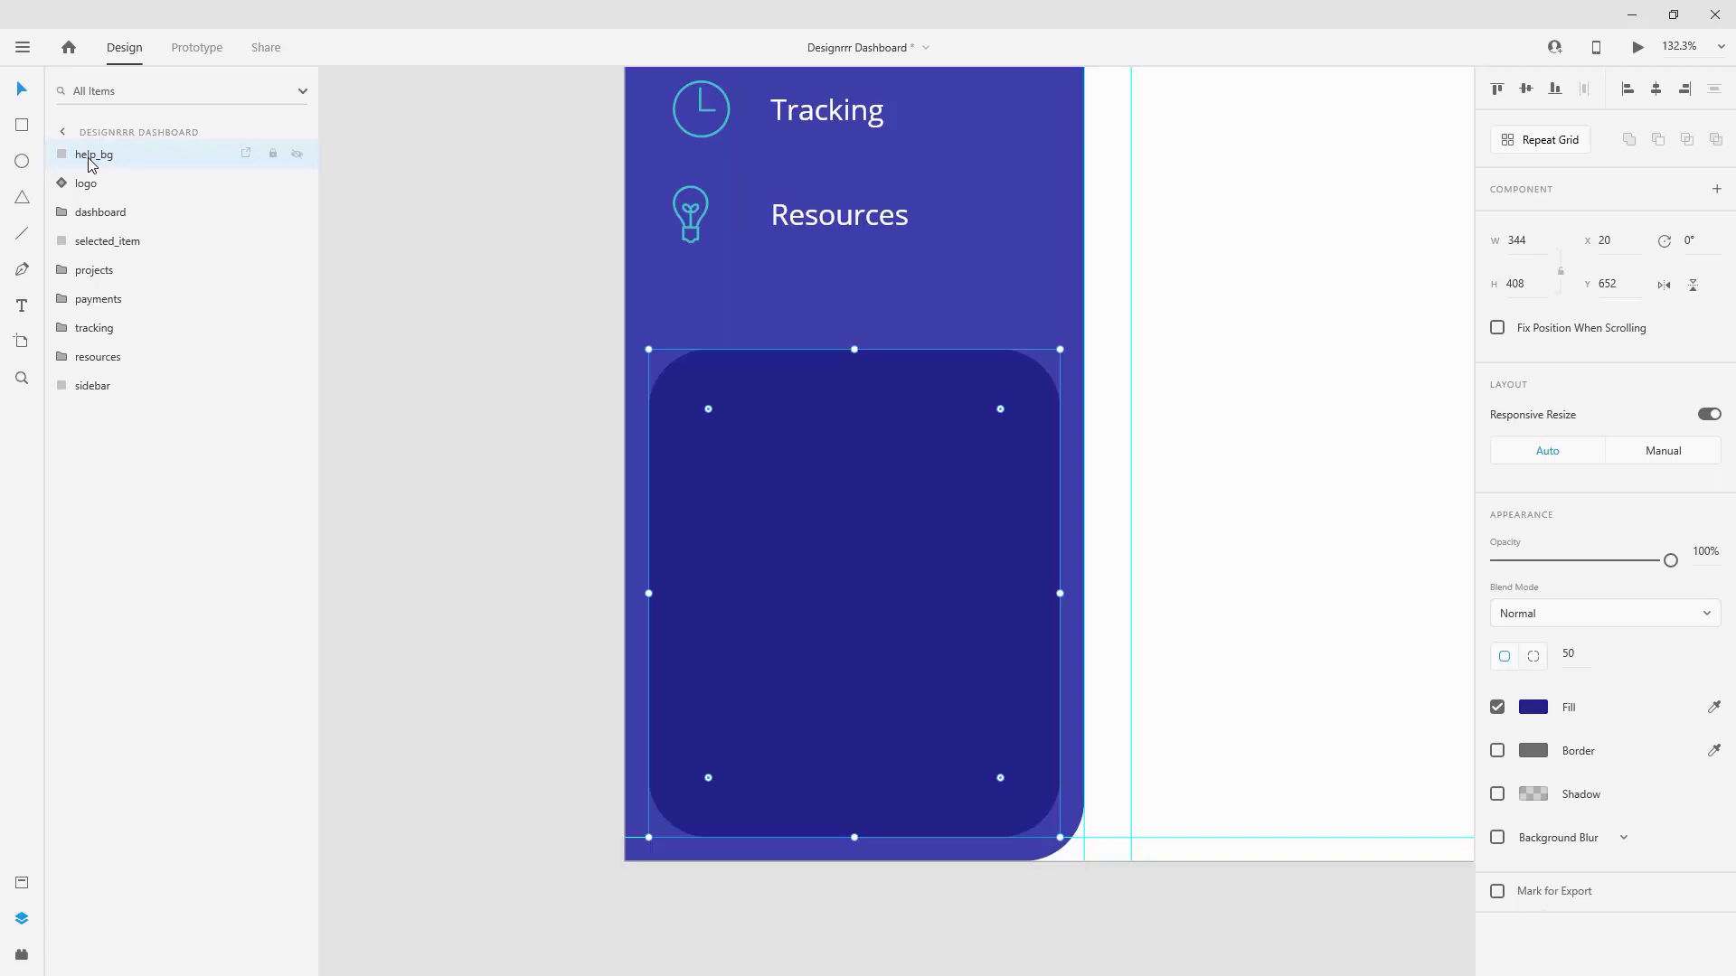
pyautogui.moveTo(91, 161); pyautogui.dragTo(102, 387)
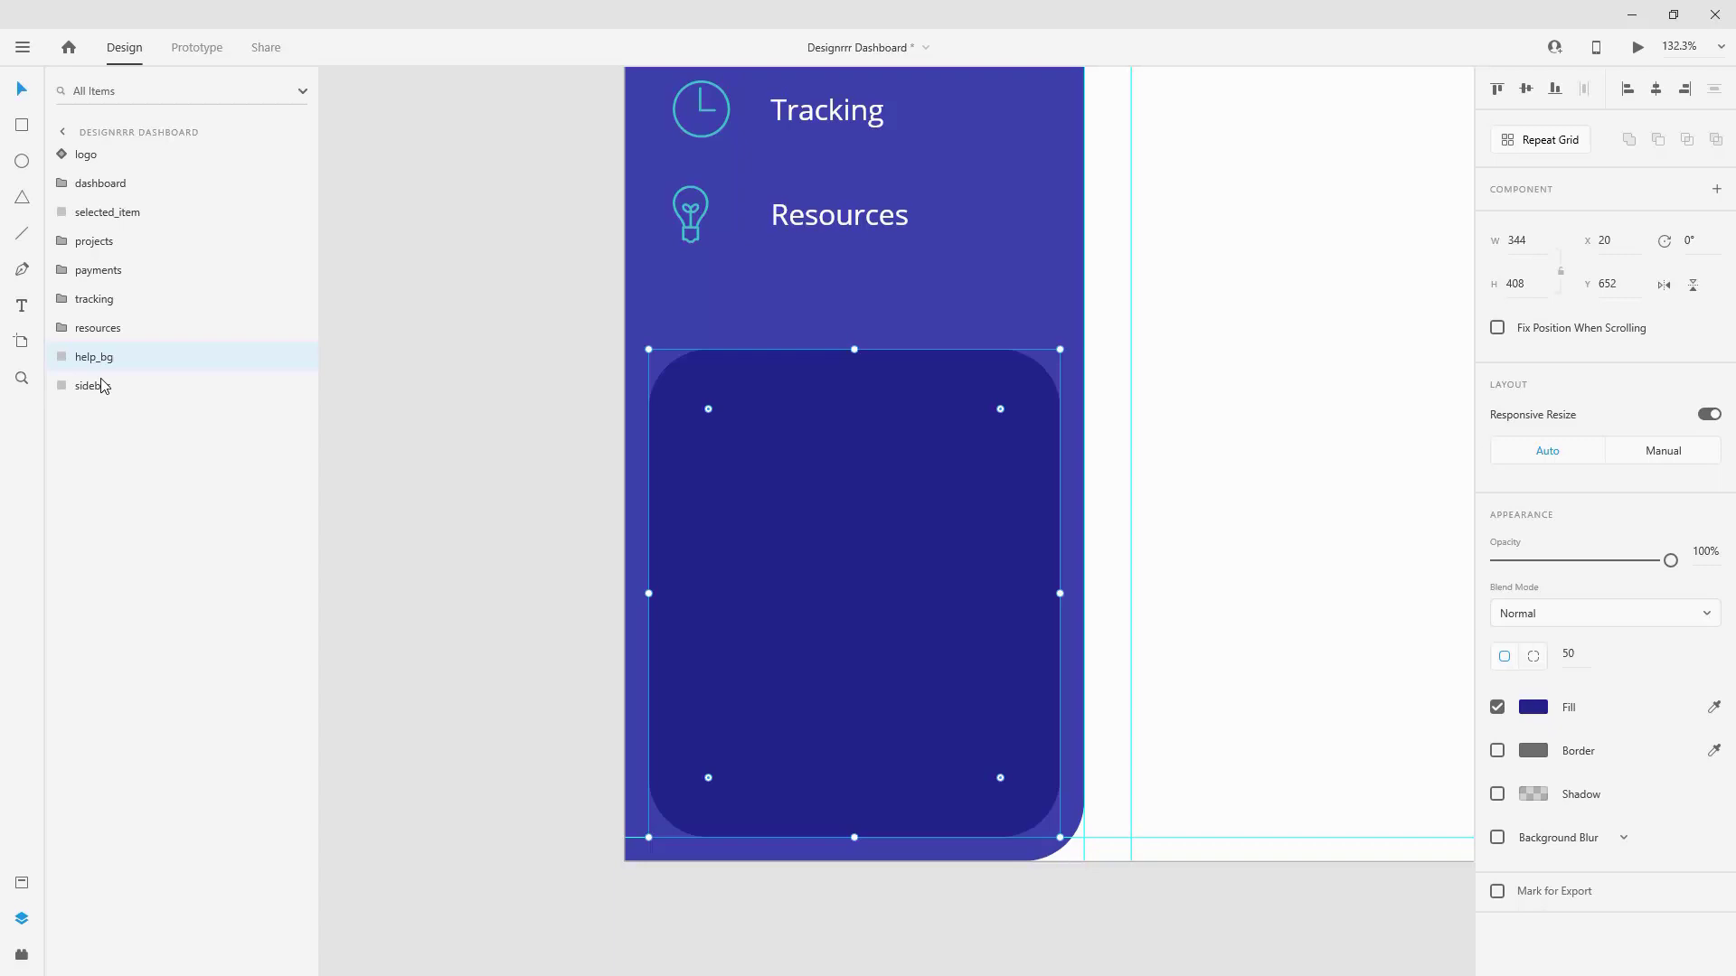
# Step: Group the layers from dashboard through resources and name the group menu items
pyautogui.click(94, 182)
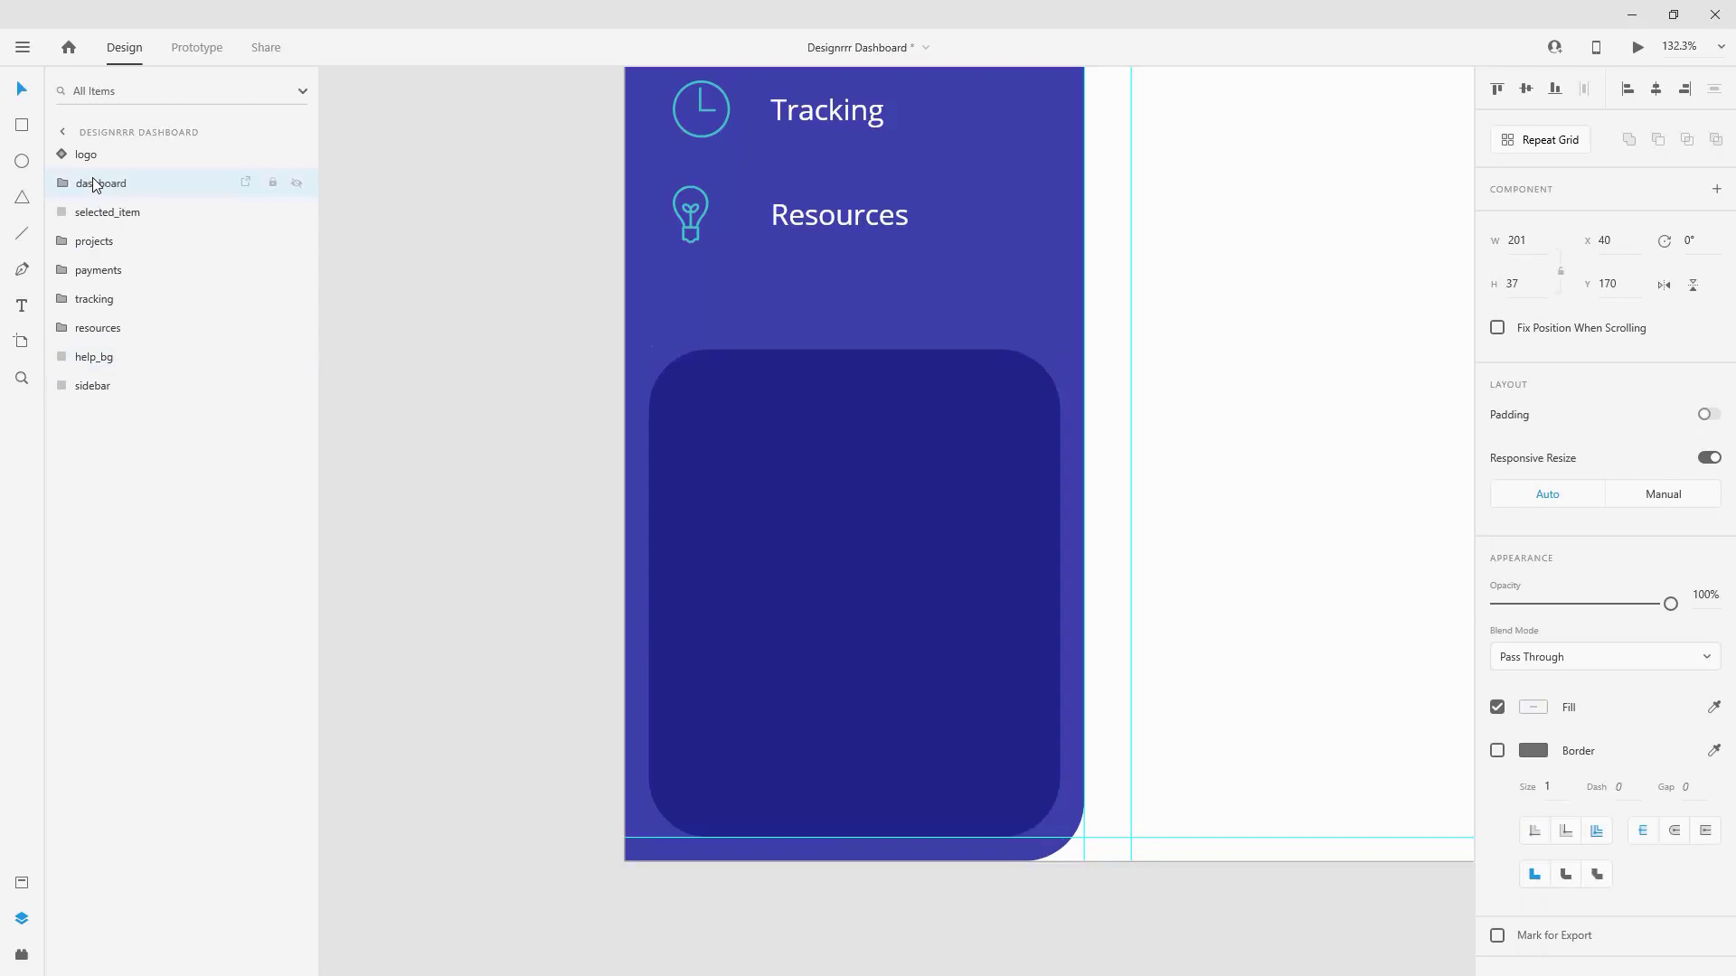
pyautogui.keyDown('shift'); pyautogui.click(97, 328); pyautogui.keyUp('shift')
pyautogui.hotkey('ctrl', 'g')
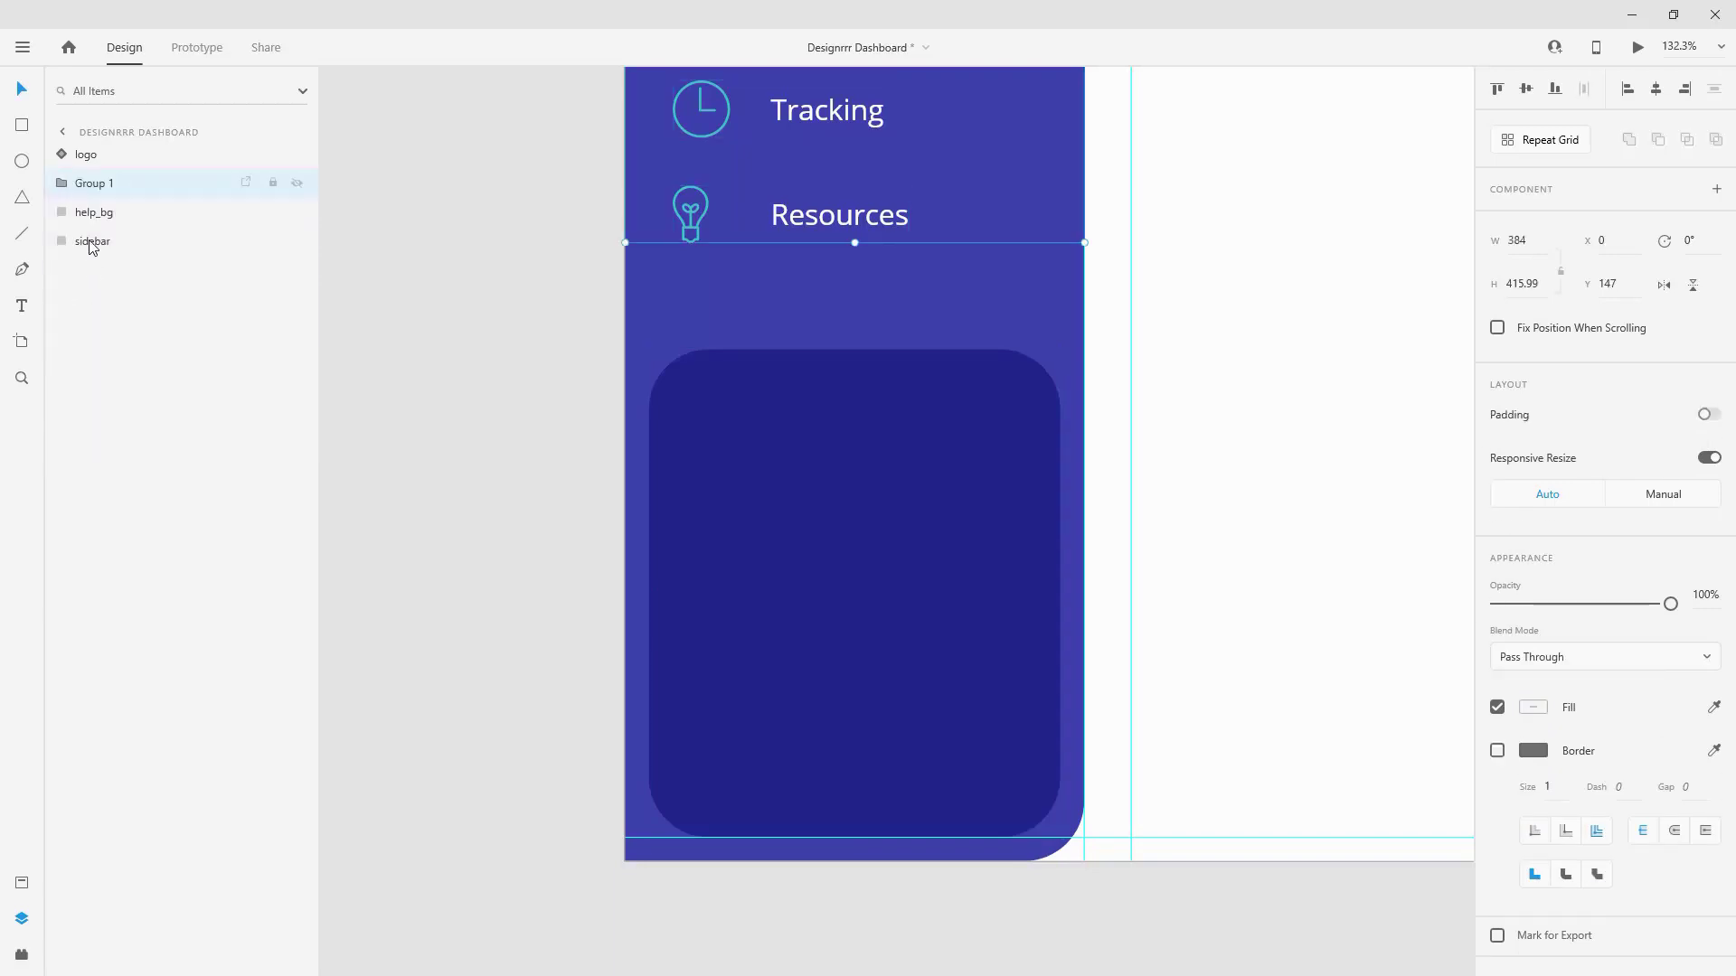
pyautogui.doubleClick(93, 185)
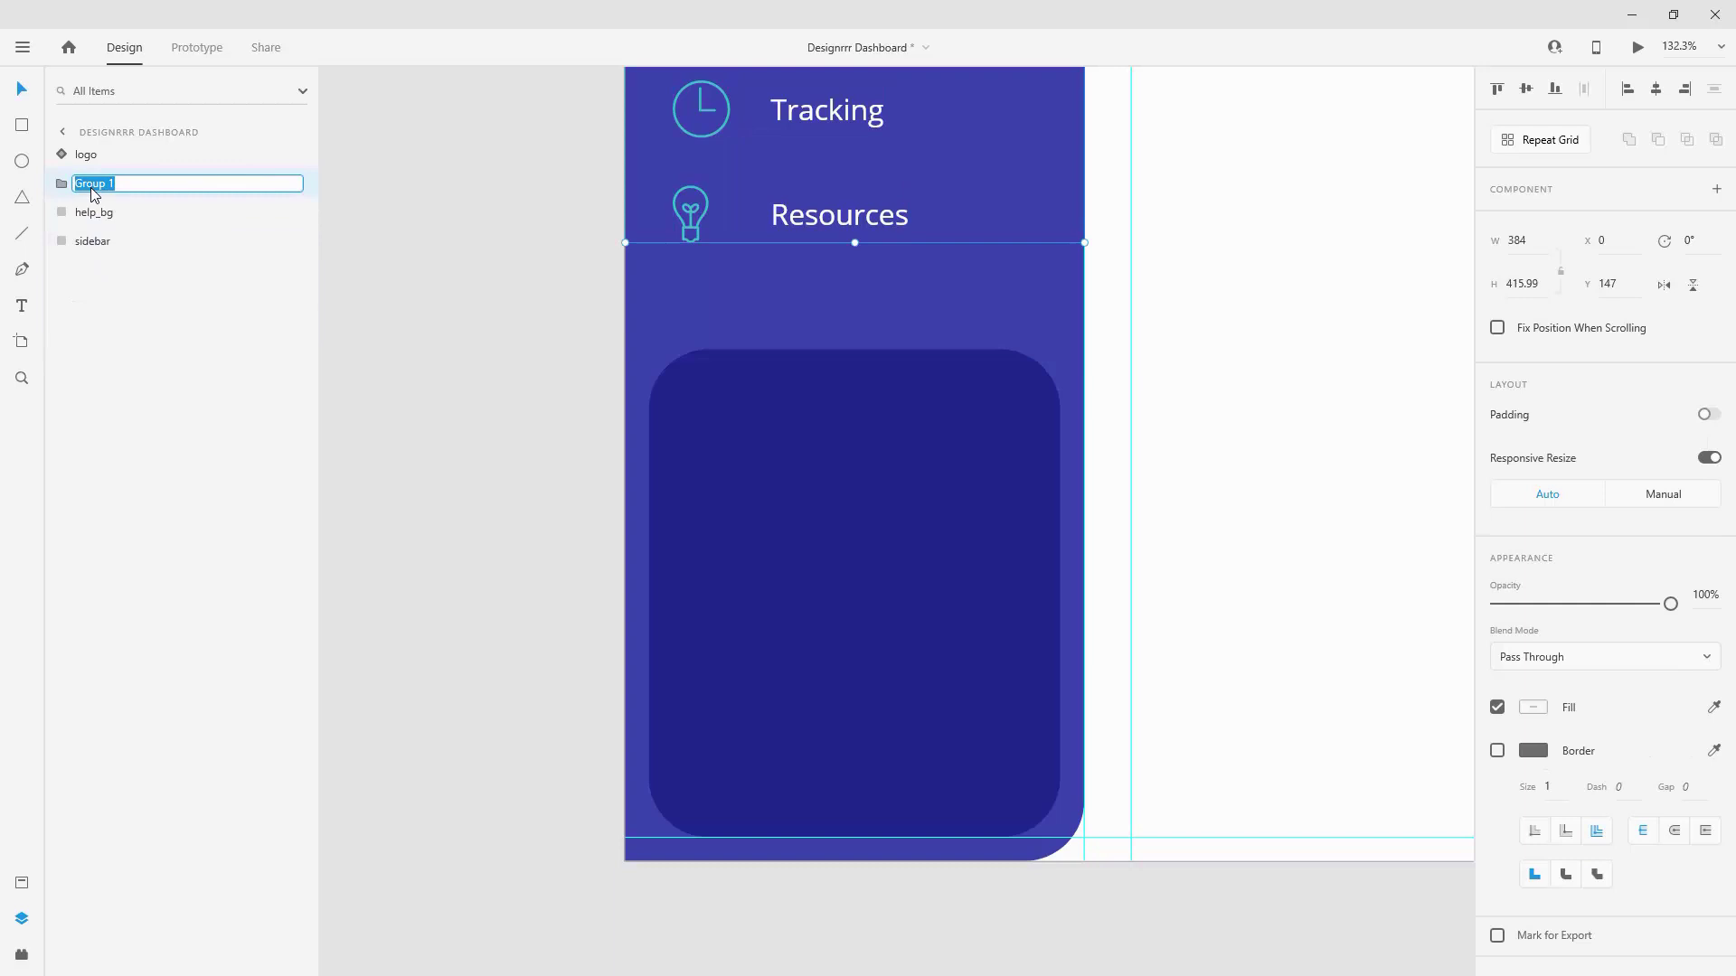
pyautogui.write('menu items')
pyautogui.press('Return')
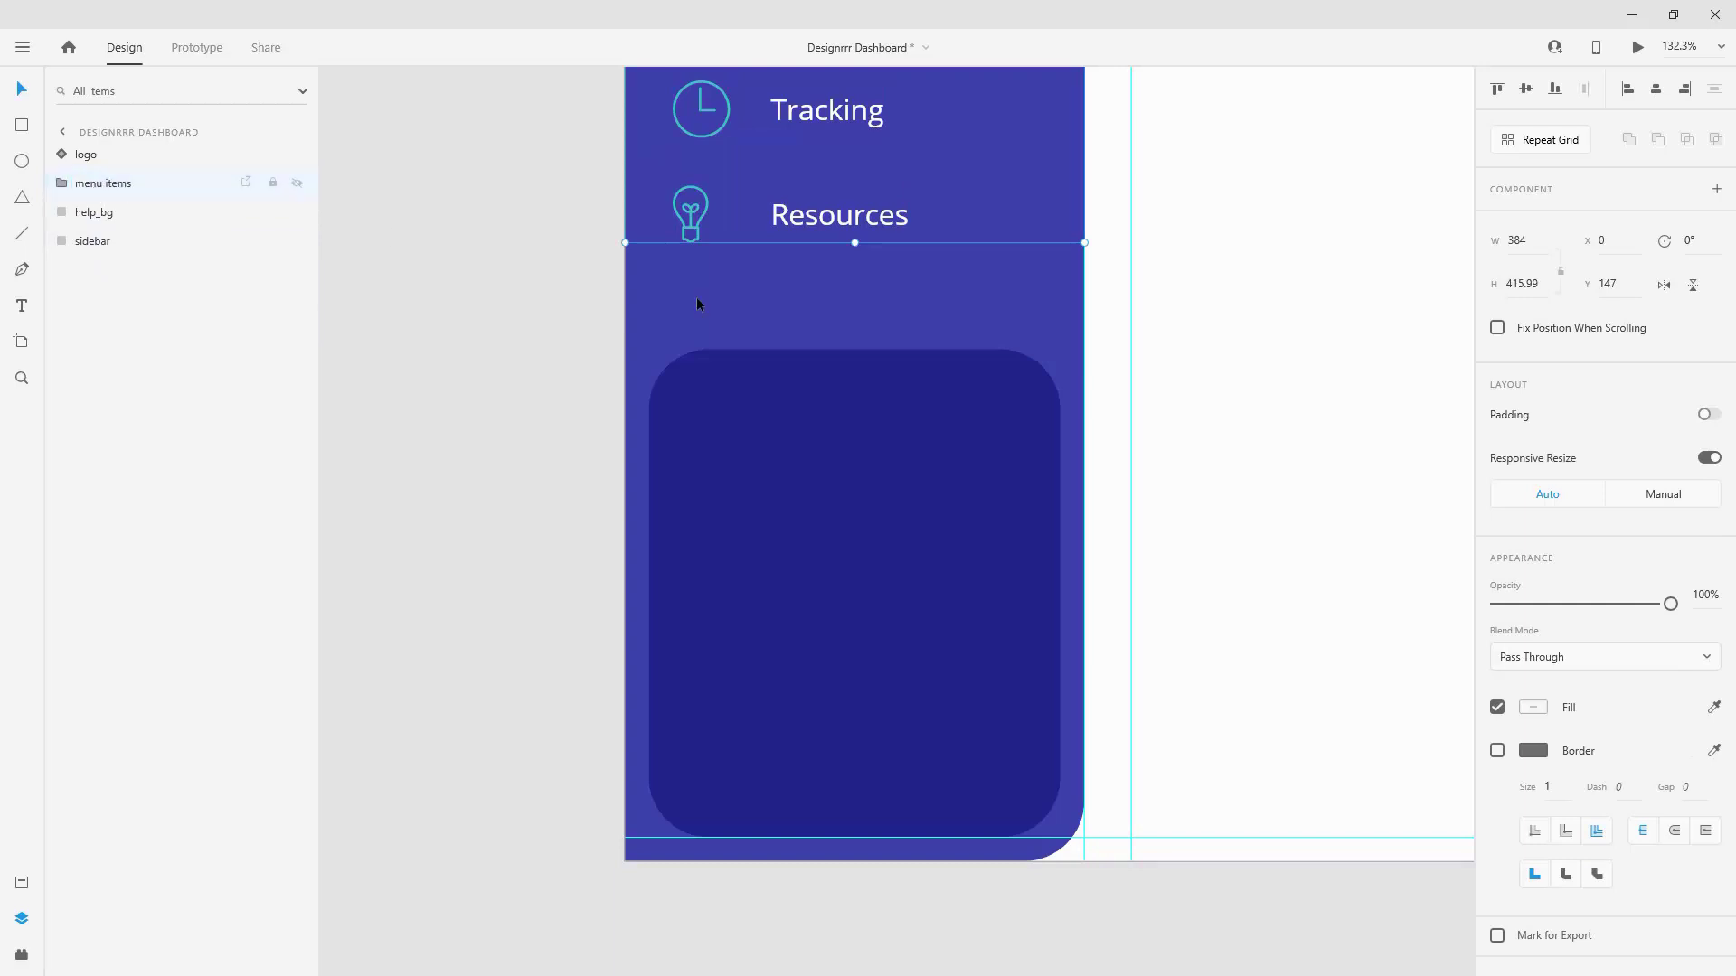
# Step: Hide and show the menu items group to check which sidebar elements it contains
pyautogui.scroll(-5, 945, 339)
pyautogui.scroll(3, 945, 339)
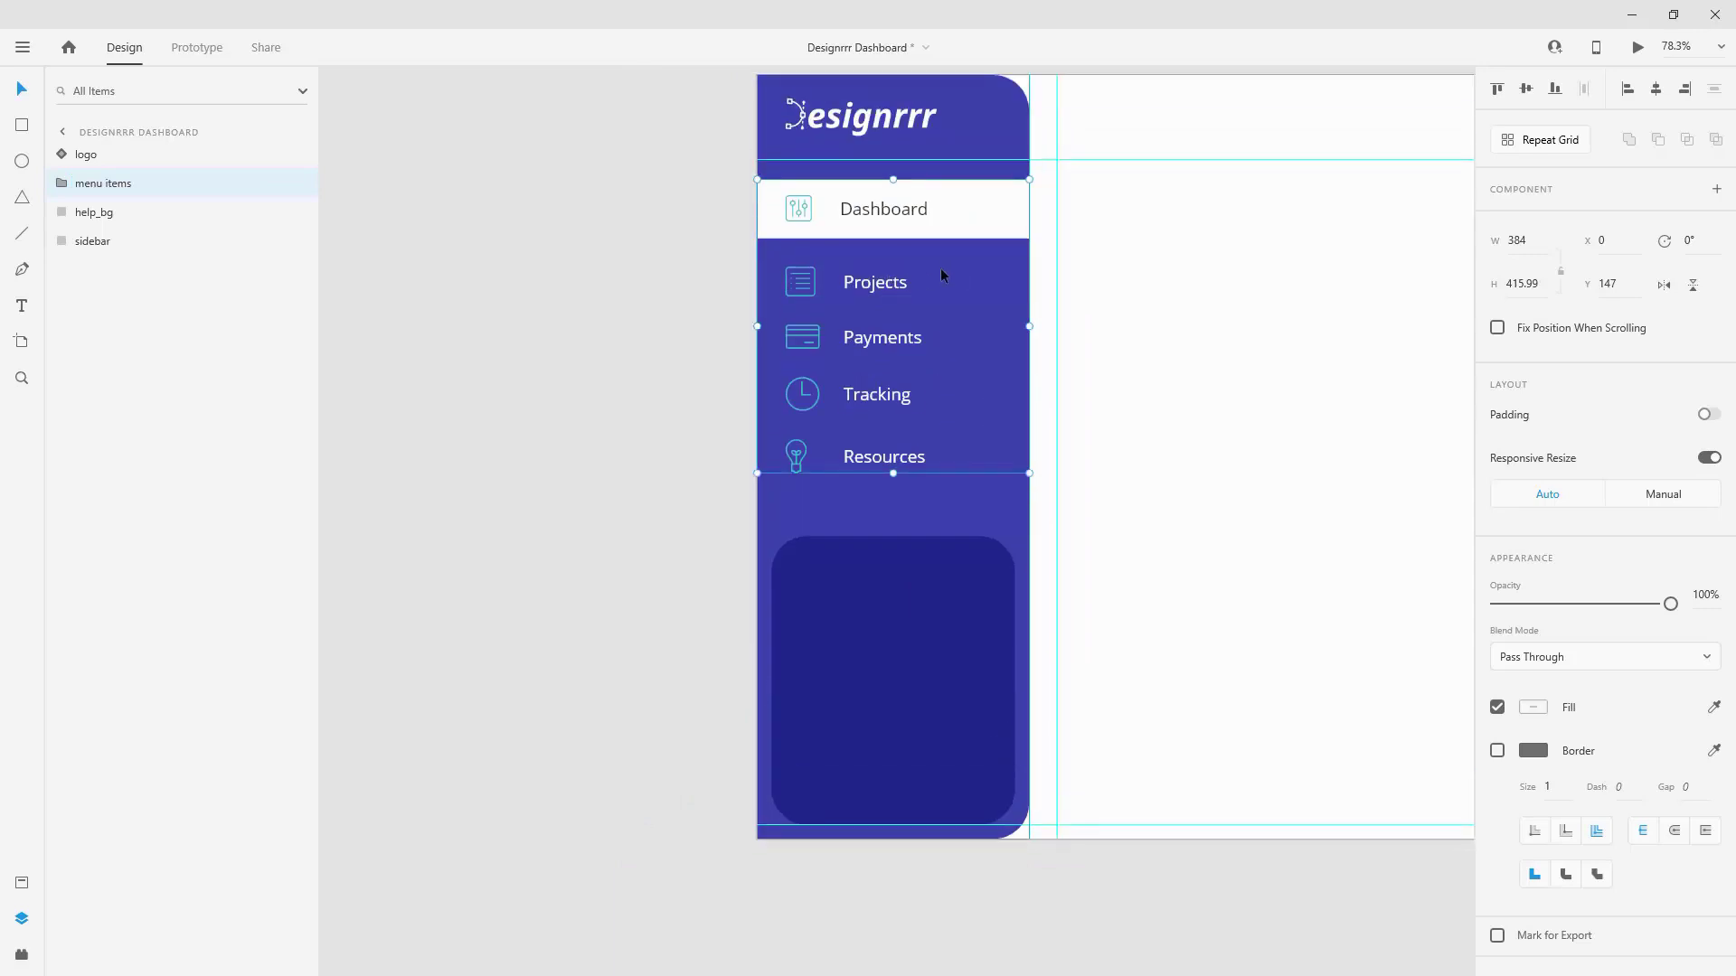
pyautogui.click(299, 186)
pyautogui.click(299, 186)
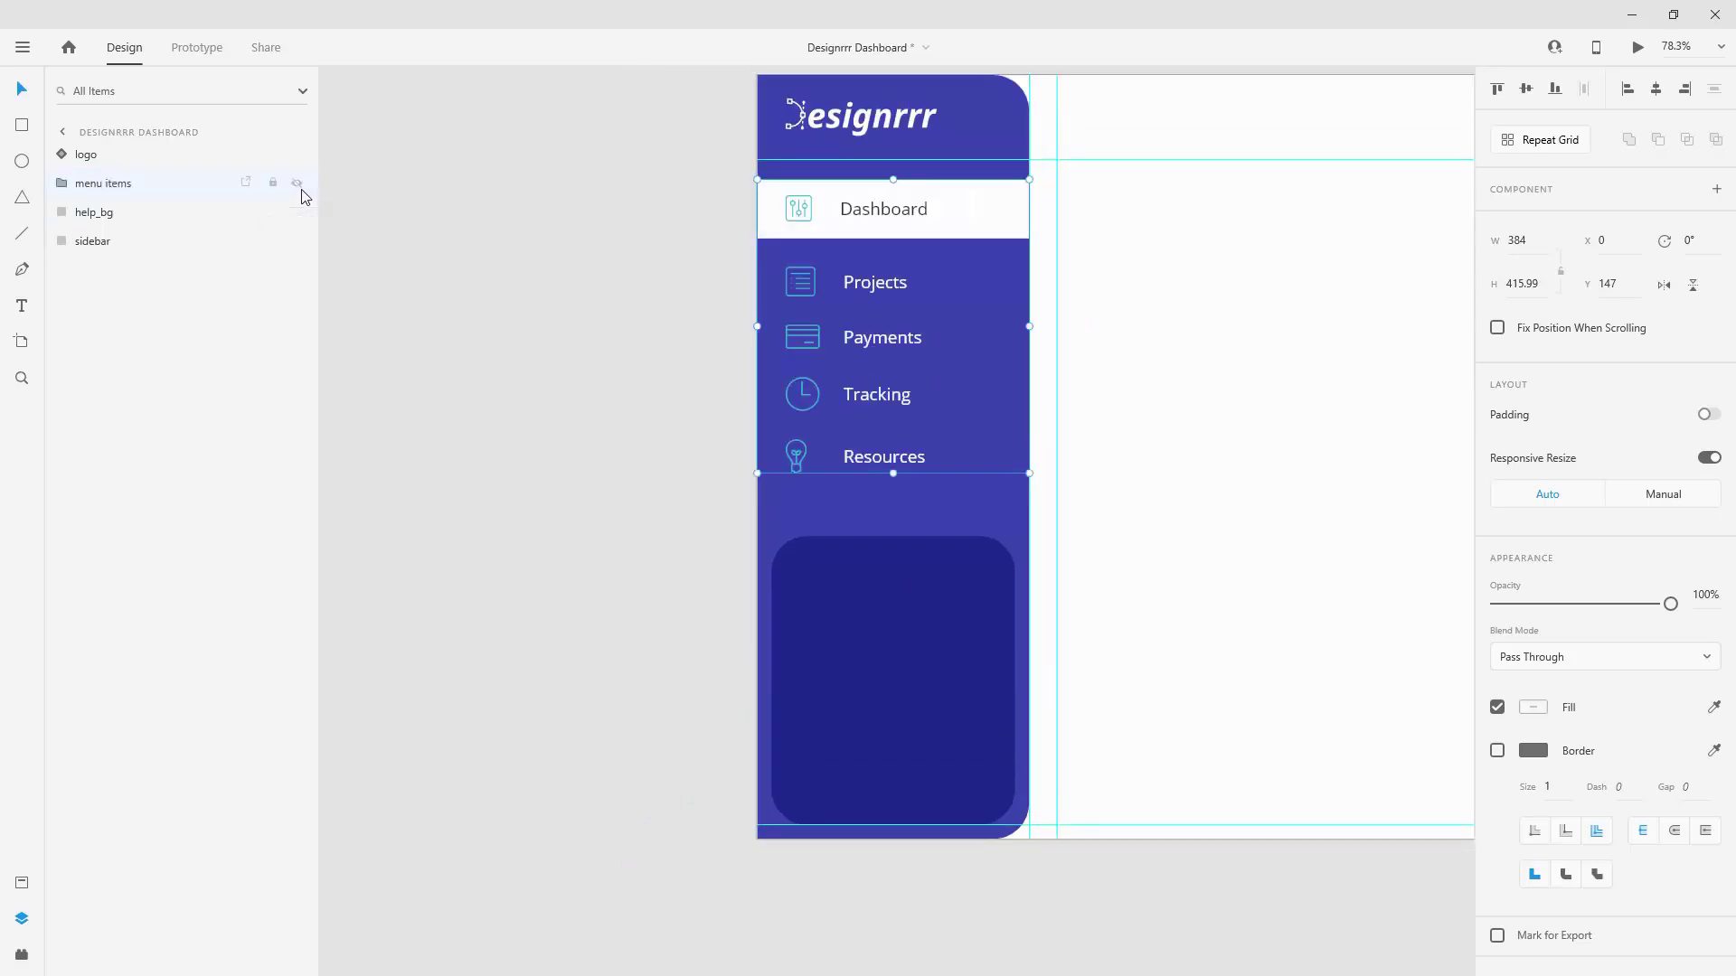
# Step: Add the text "Help Center" in the upper part of the dark blue card
pyautogui.scroll(-2, 898, 590)
pyautogui.scroll(1, 898, 590)
pyautogui.scroll(3, 898, 589)
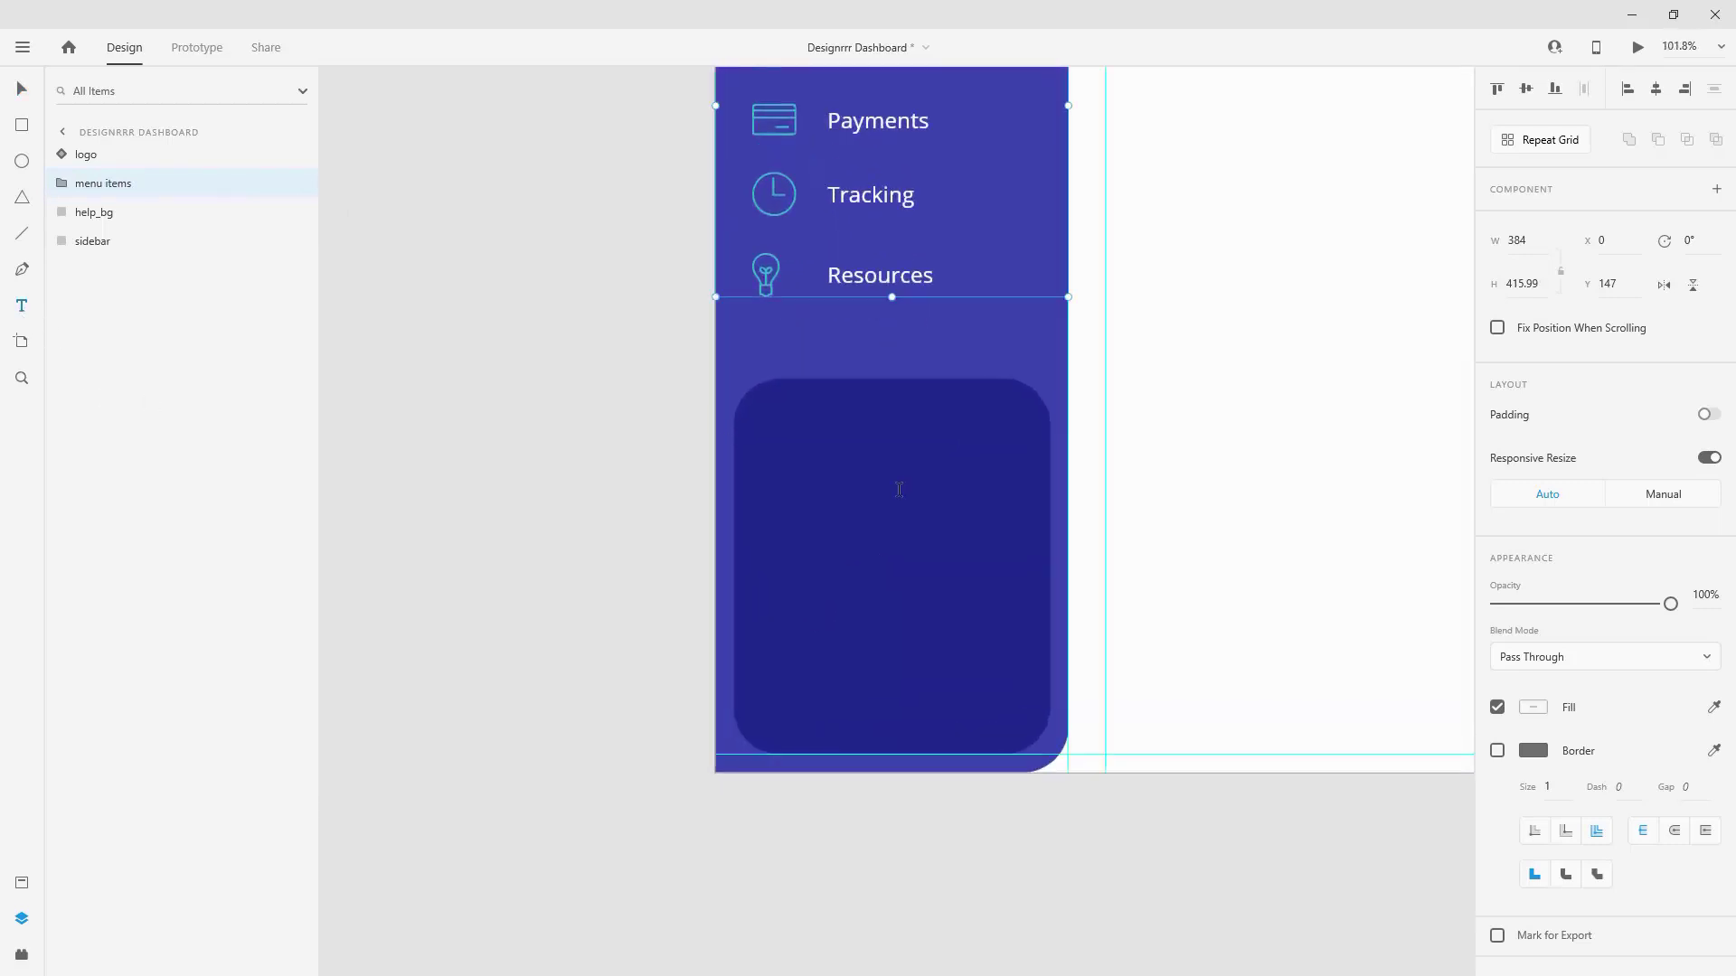
pyautogui.scroll(4, 899, 489)
pyautogui.click(768, 344)
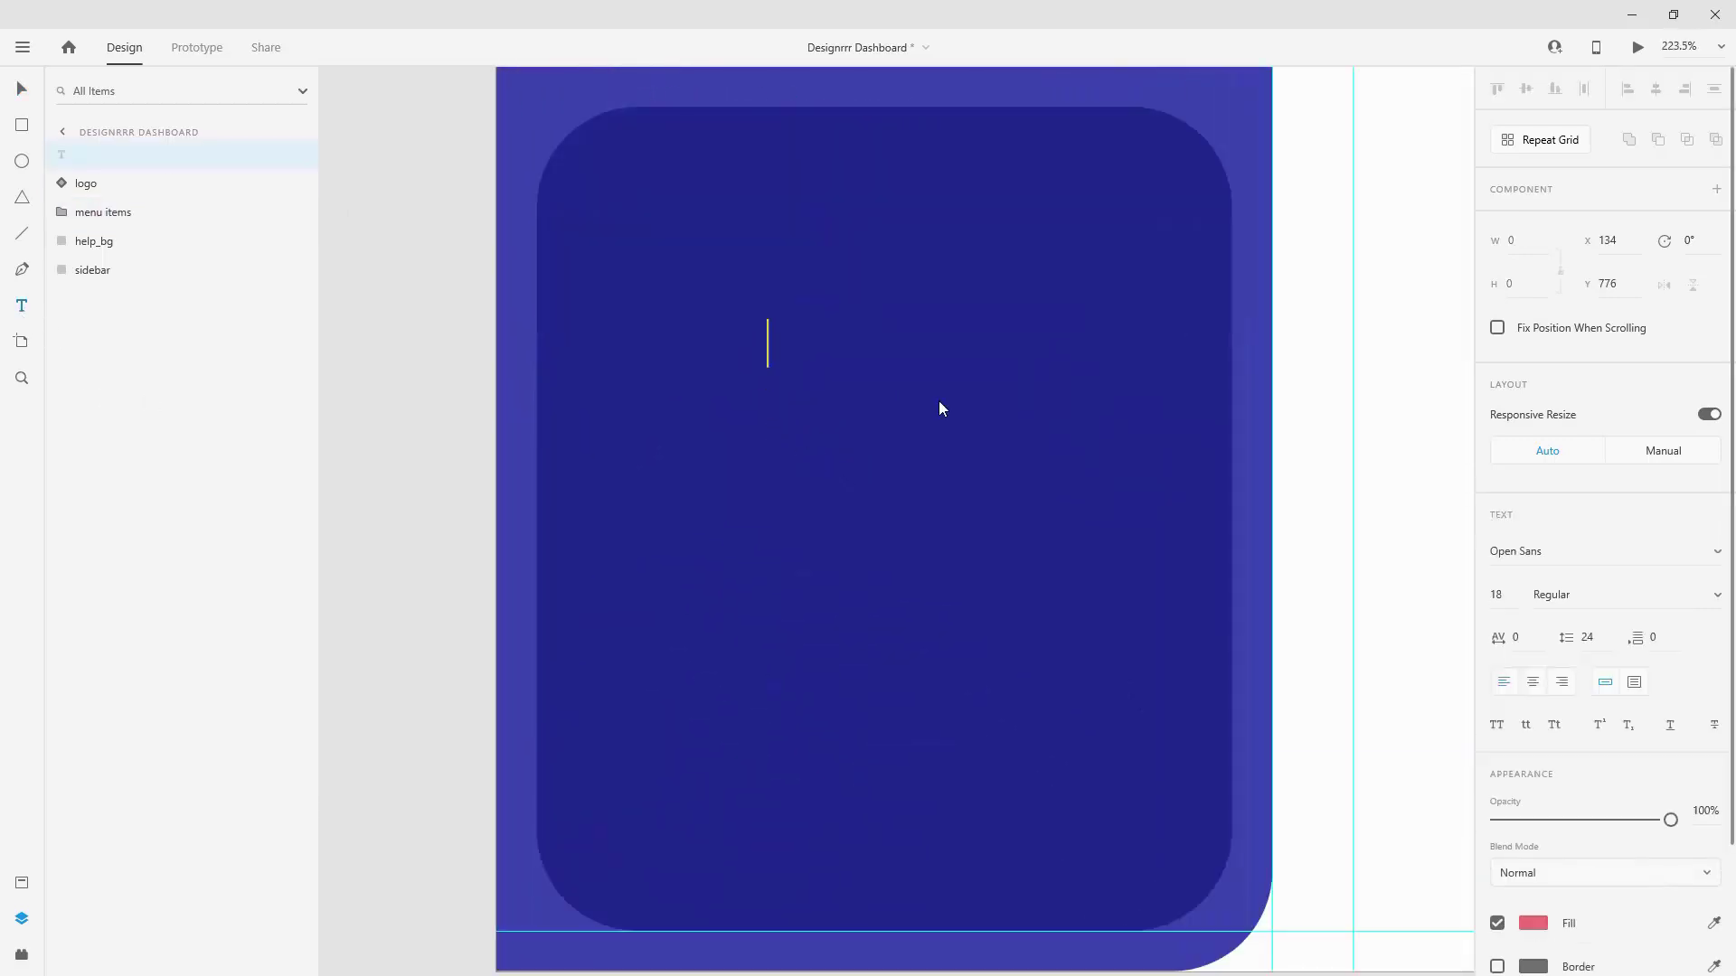
pyautogui.write('Help Center')
pyautogui.press('Escape')
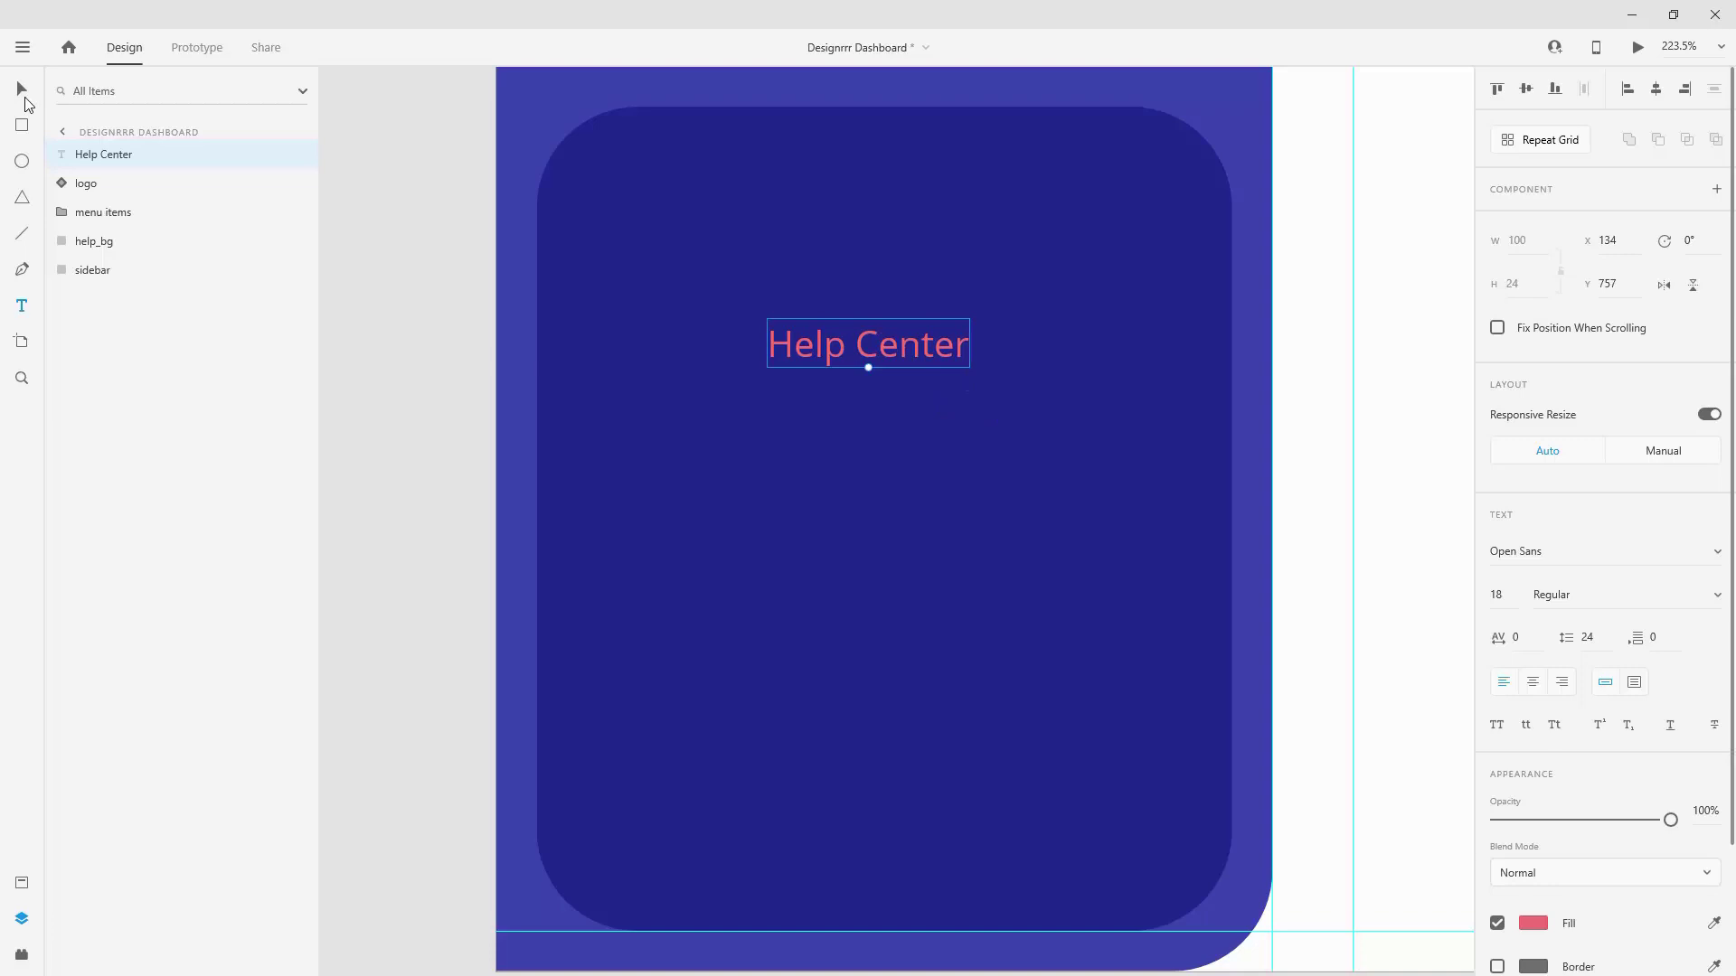
# Step: Place "Help Center" near the card's top and duplicate it underneath, changing the copy to "Visit Our Help Center"
pyautogui.moveTo(934, 351); pyautogui.dragTo(942, 275)
pyautogui.doubleClick(944, 281)
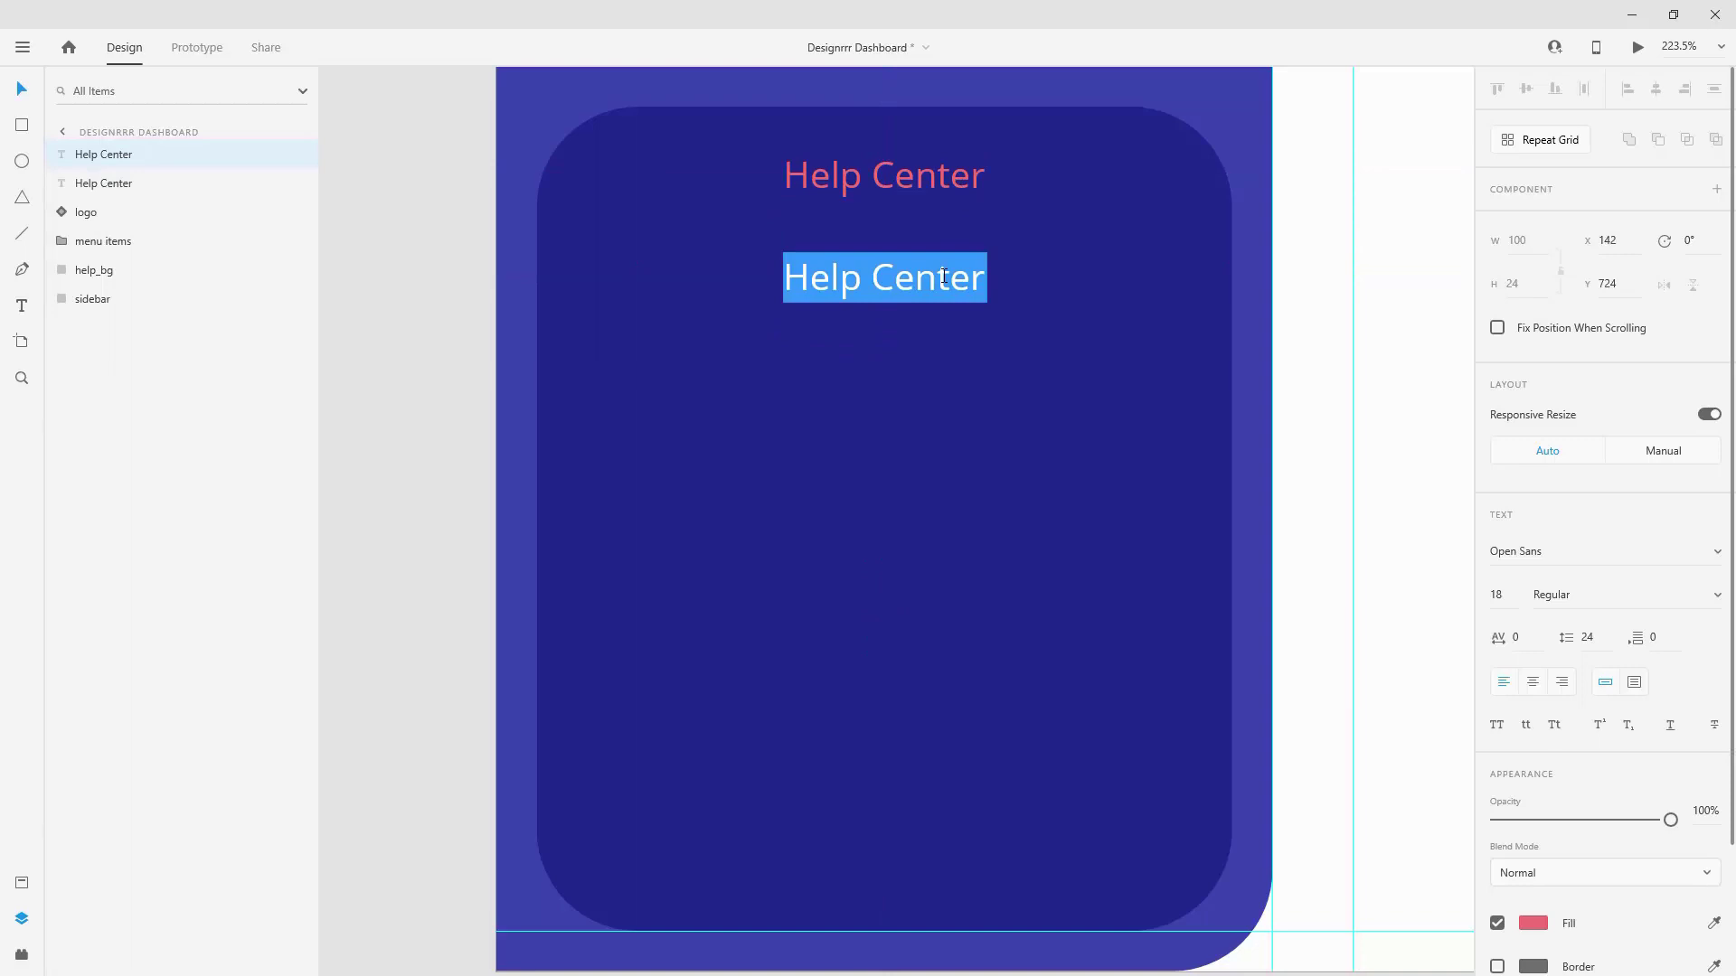
pyautogui.write('Visit Our Help Center')
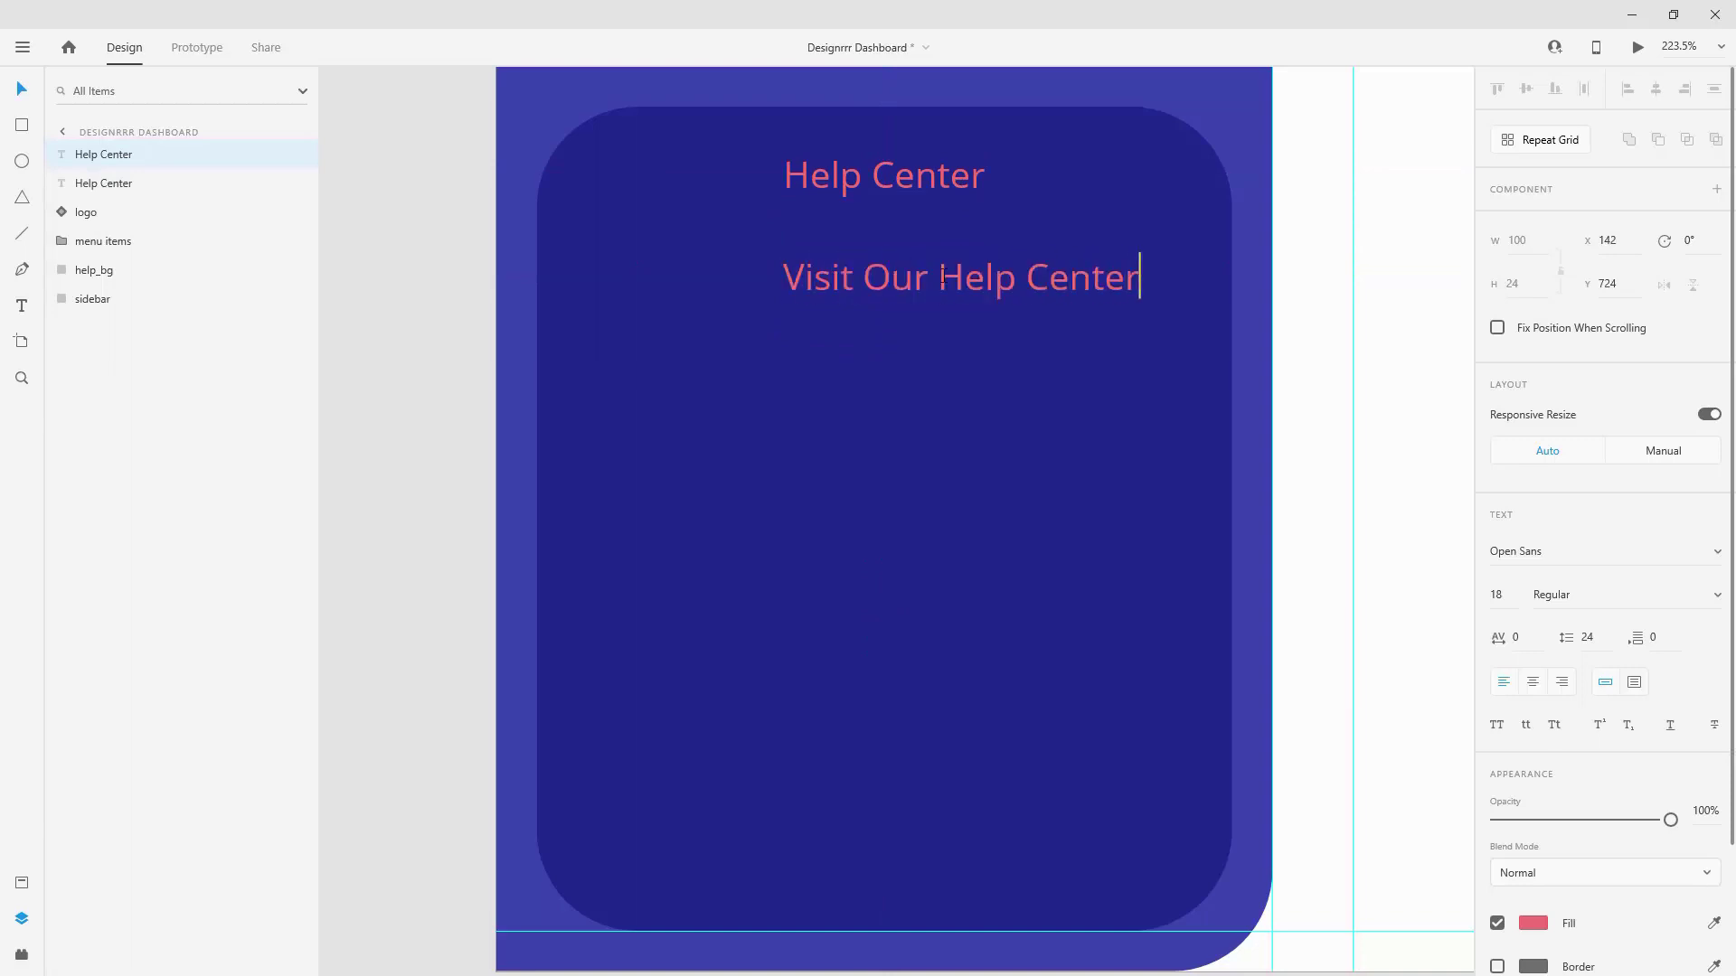
# Step: Center-align both text lines on the card and move their layers directly above help_bg
pyautogui.hotkey('ctrl', 'a')
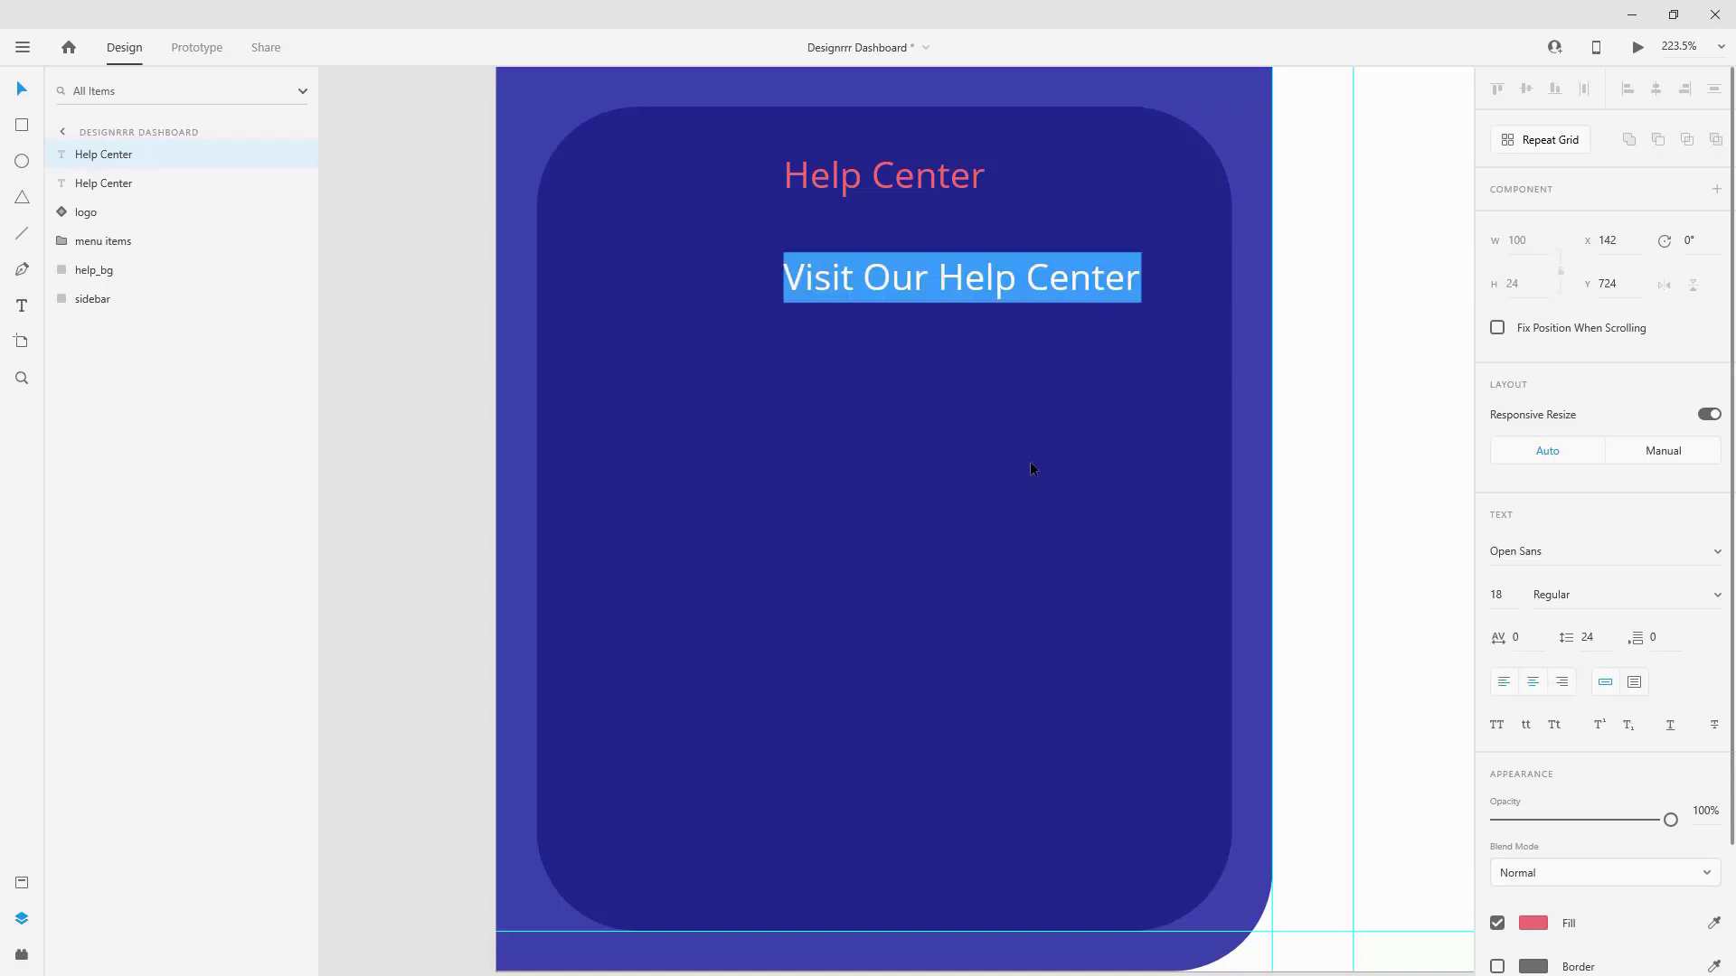
pyautogui.press('Escape')
pyautogui.click(884, 174)
pyautogui.click(1534, 676)
pyautogui.moveTo(1019, 278); pyautogui.dragTo(944, 283)
pyautogui.moveTo(100, 154); pyautogui.dragTo(135, 259)
pyautogui.keyDown('shift'); pyautogui.click(137, 157); pyautogui.keyUp('shift')
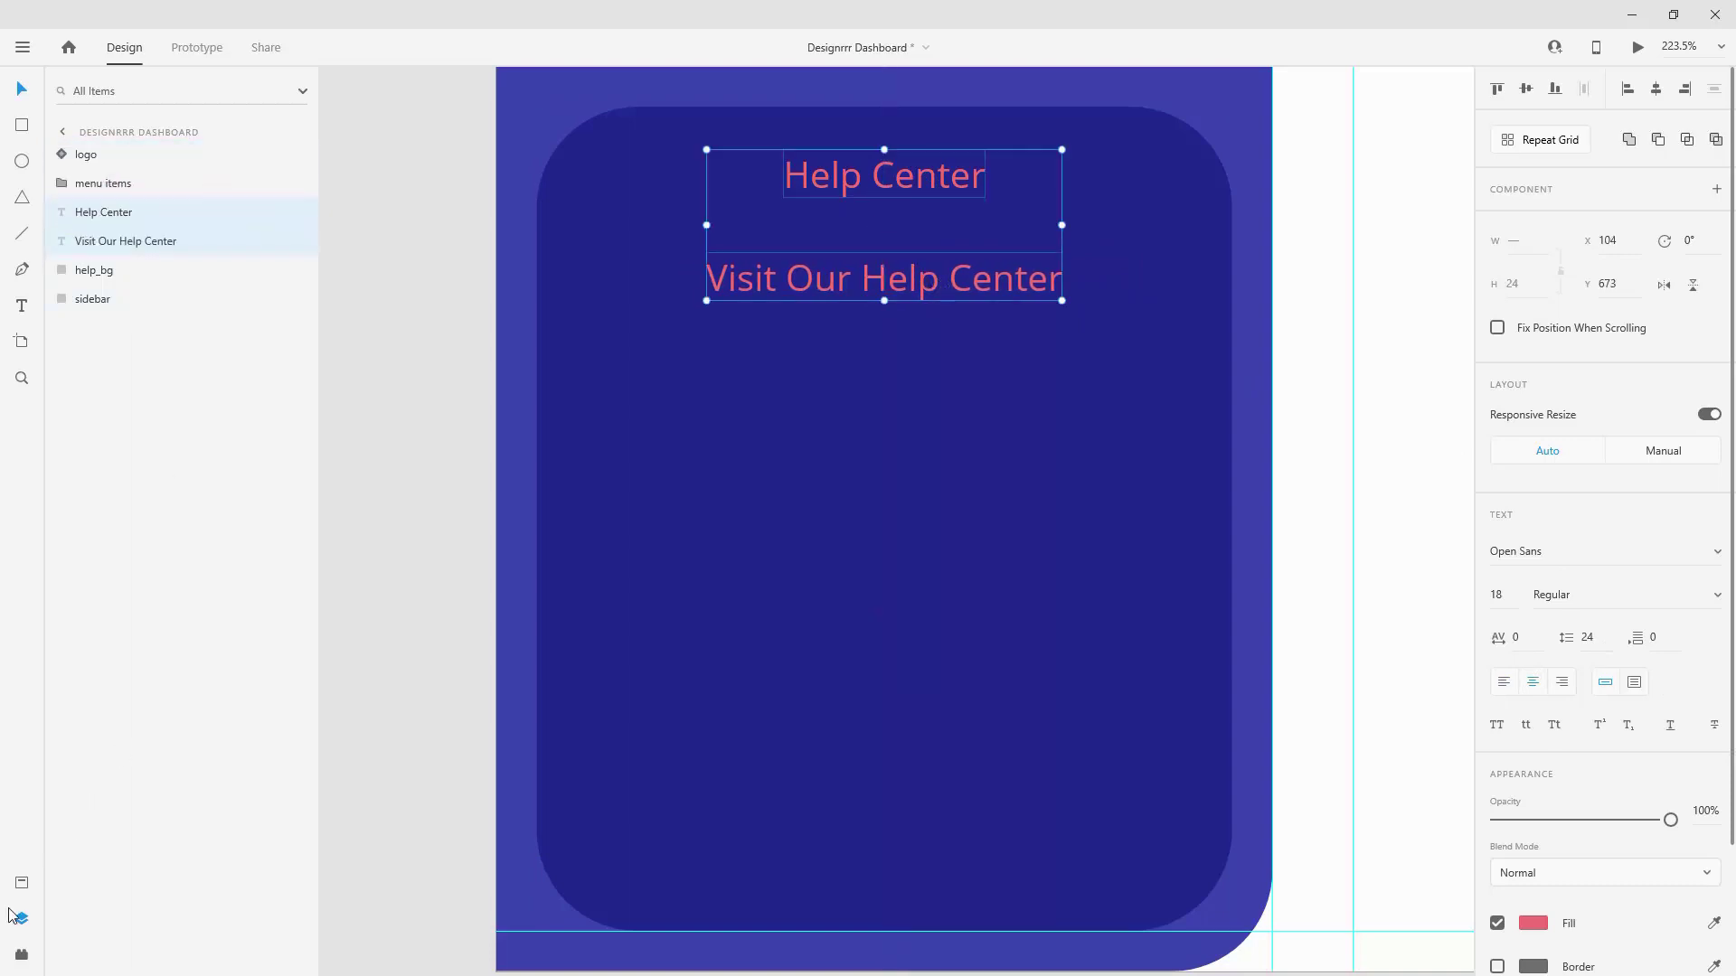
# Step: Apply the regular H2 Open Sans 24pt style to "Help Center" and the H3 Open Sans 18pt style to "Visit Our Help Center"
pyautogui.click(22, 883)
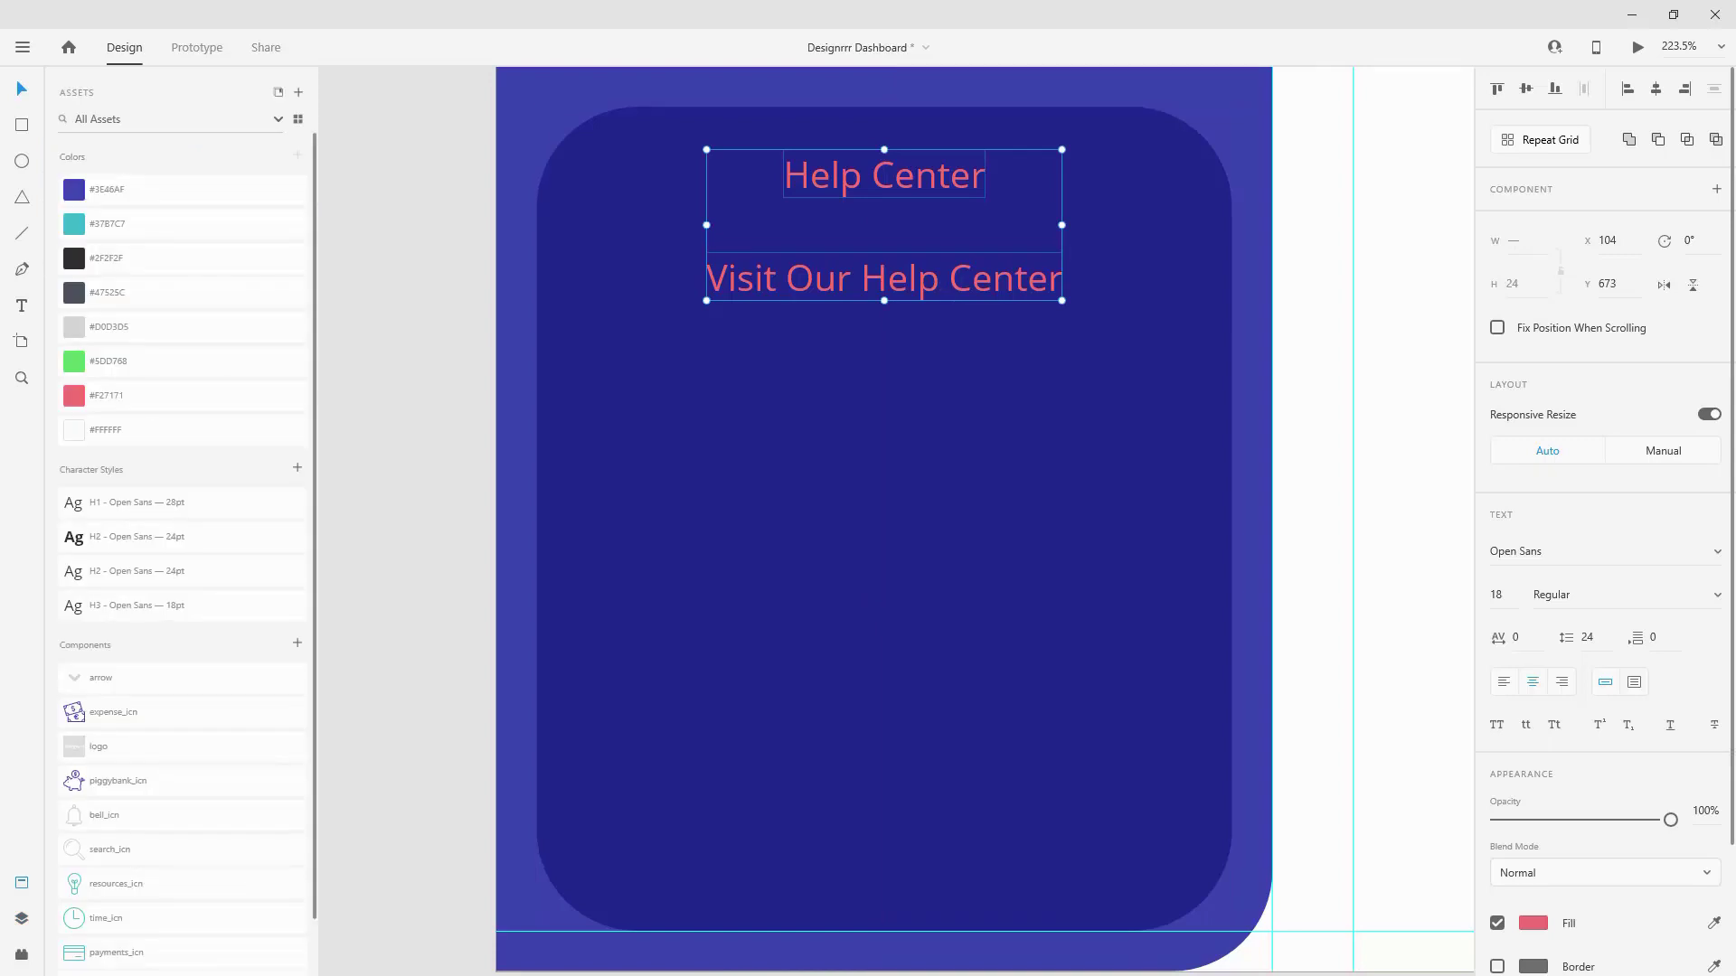
pyautogui.click(902, 184)
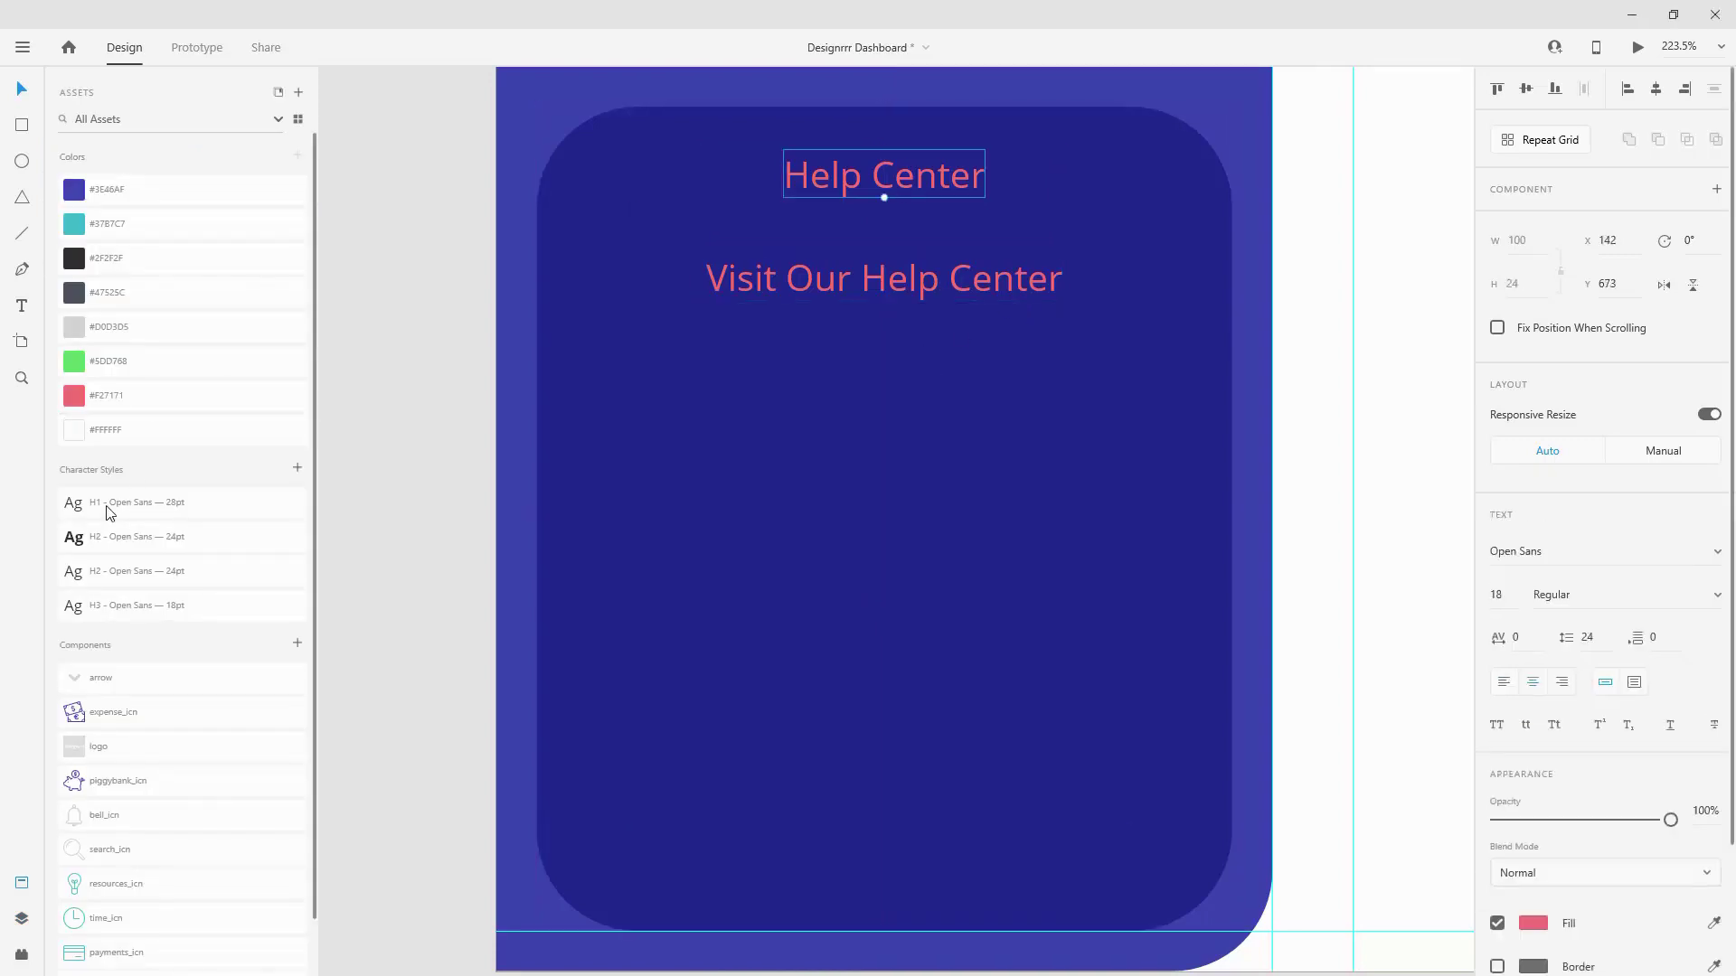
pyautogui.click(144, 572)
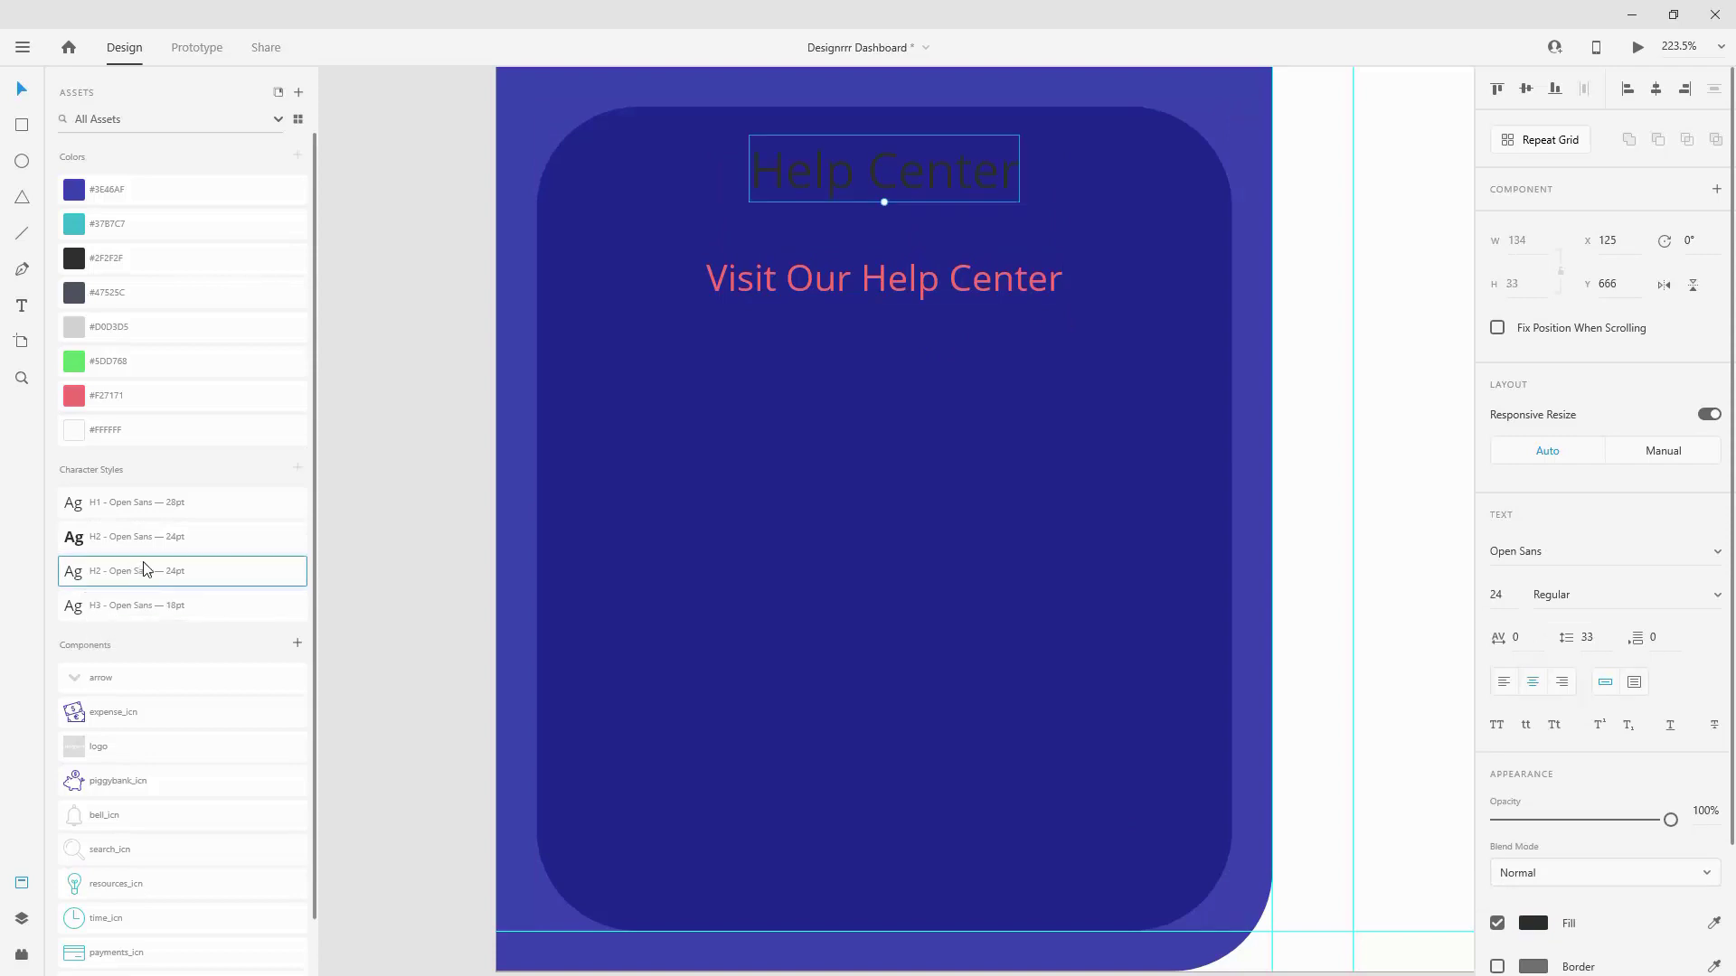
pyautogui.click(884, 278)
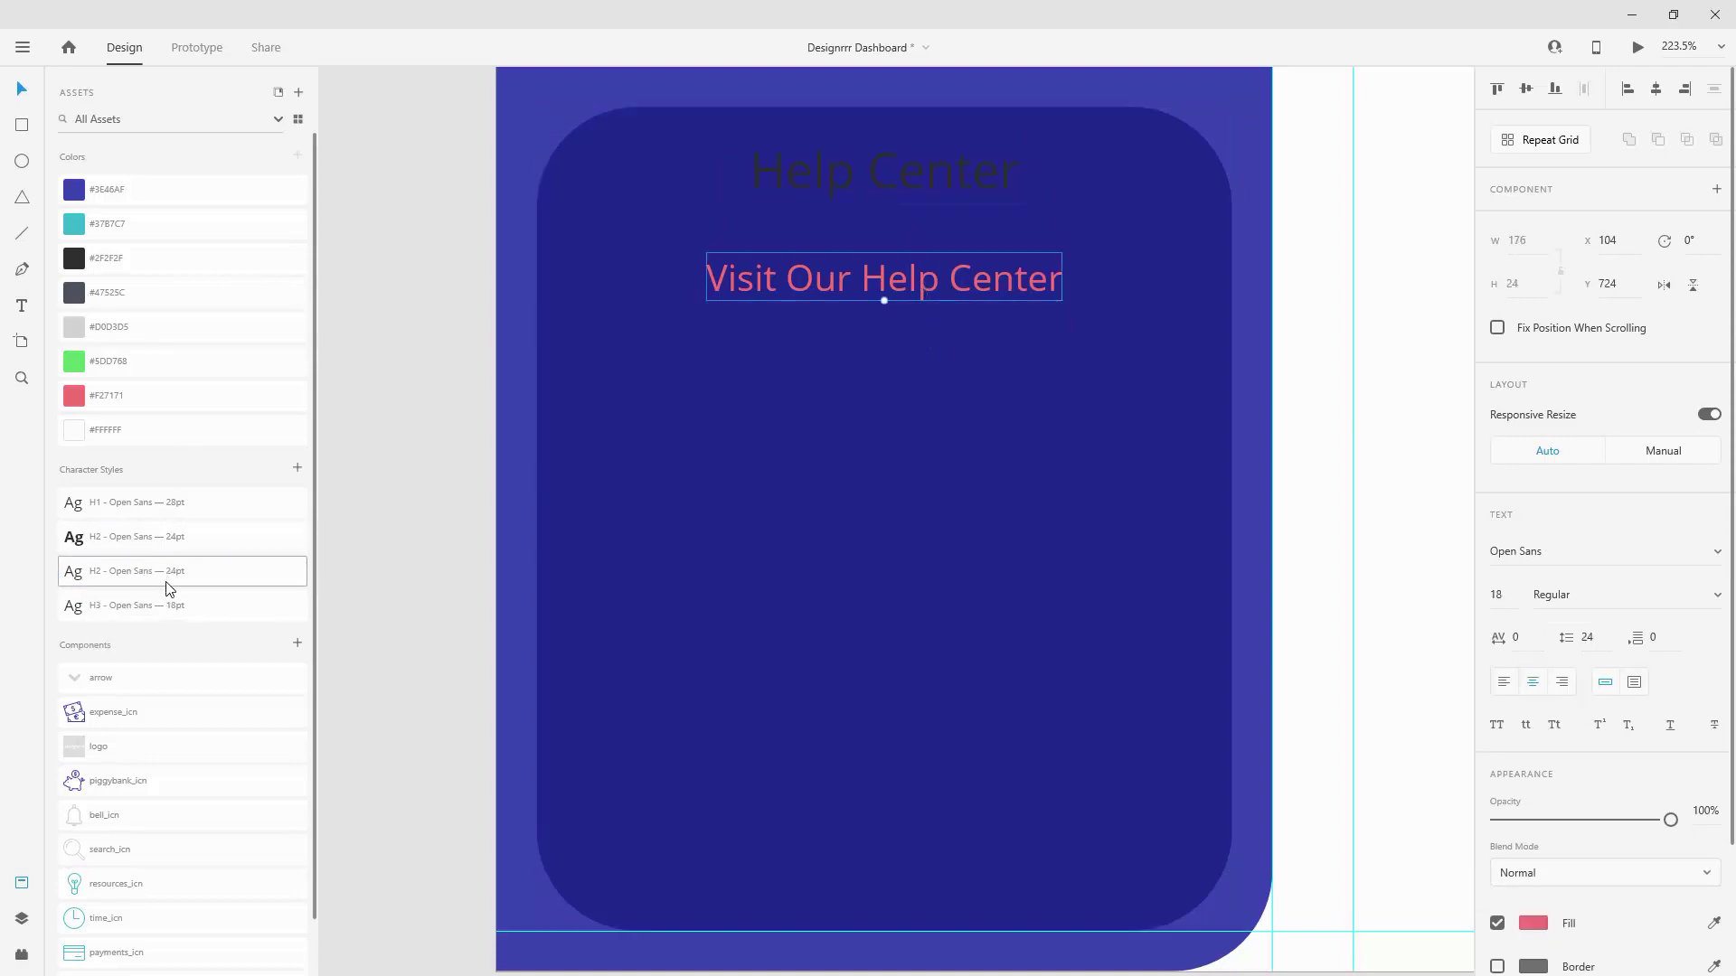
pyautogui.click(208, 605)
# Step: Fill both text lines with white #FFFFFF and position them together slightly below the card's top edge
pyautogui.keyDown('shift'); pyautogui.click(897, 188); pyautogui.keyUp('shift')
pyautogui.click(100, 429)
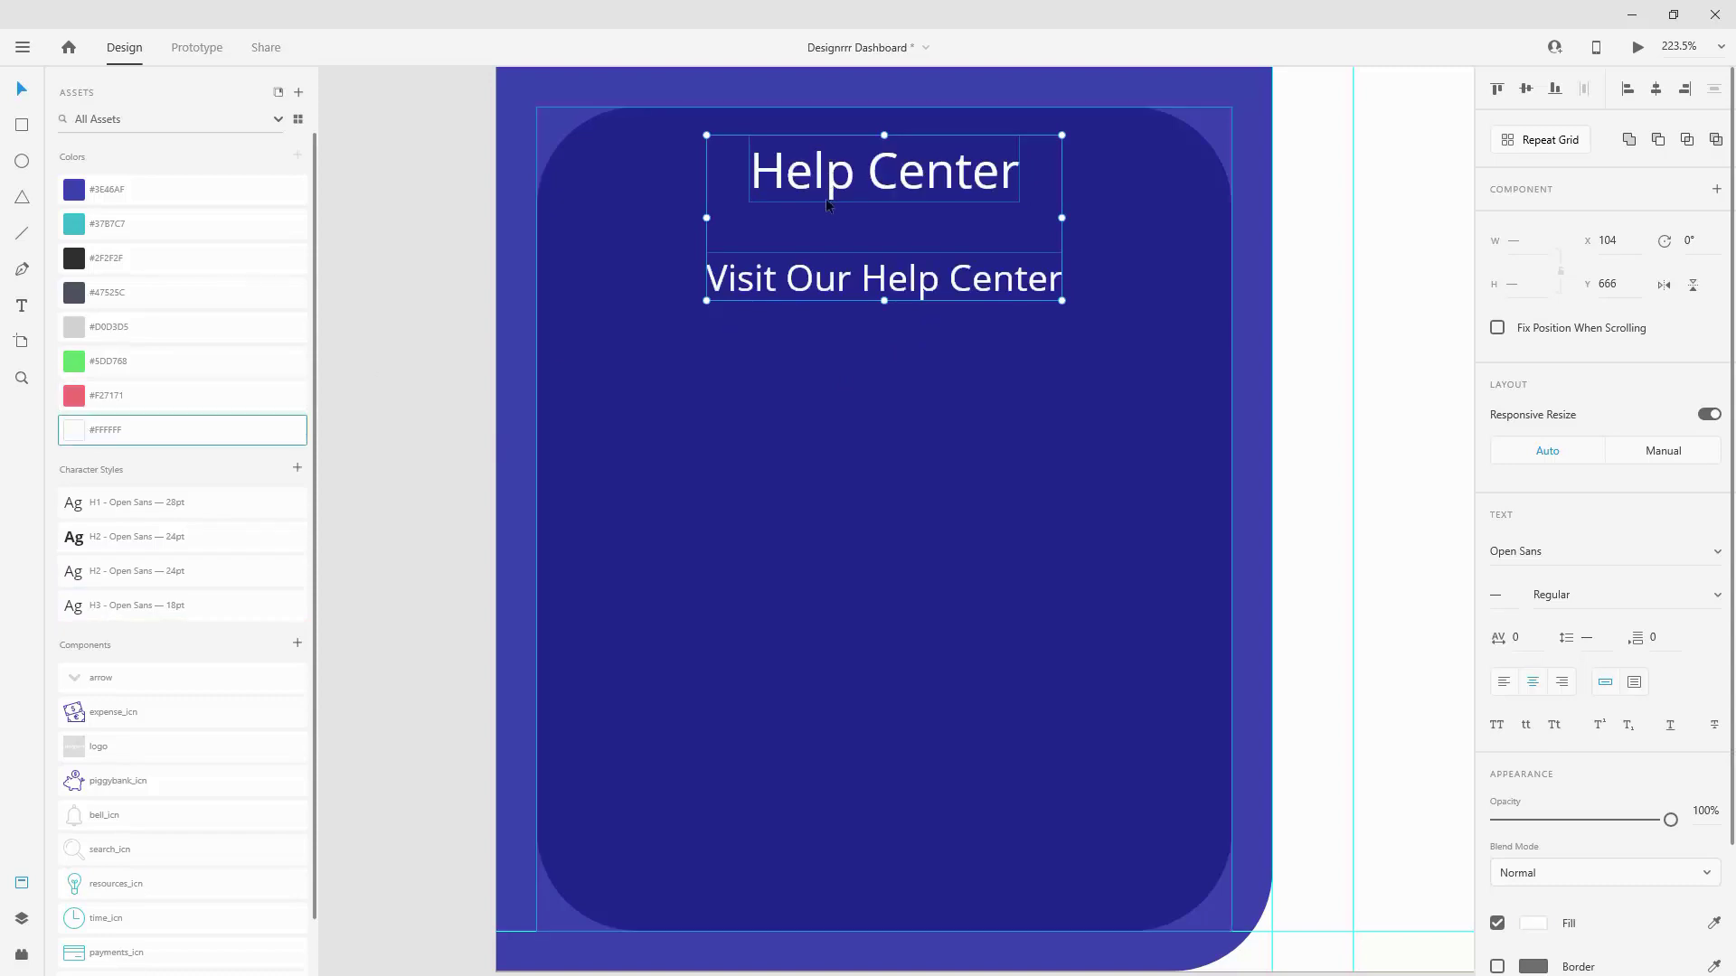
pyautogui.moveTo(925, 179); pyautogui.dragTo(927, 150)
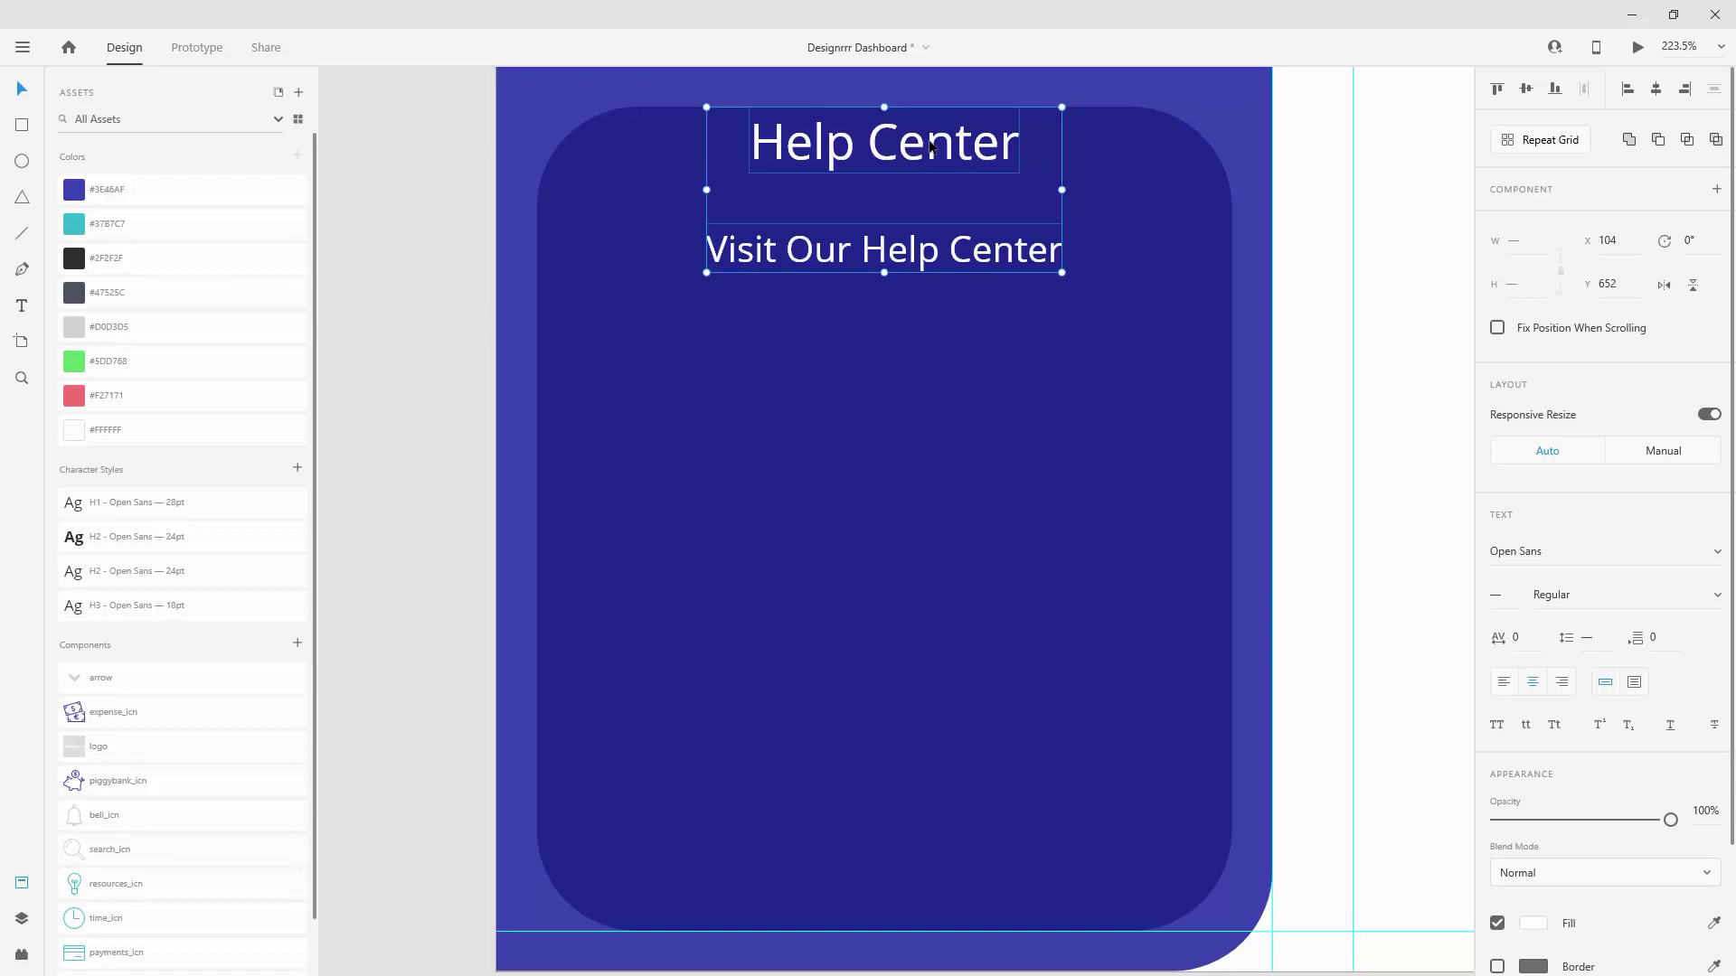
pyautogui.hotkey('shift', 'Down')
pyautogui.hotkey('shift', 'Down')
# Step: Adjust the spacing under the heading by moving "Visit Our Help Center" to Y 725
pyautogui.click(929, 266)
pyautogui.moveTo(977, 296)
pyautogui.mouseDown()
pyautogui.moveTo(976, 274)
pyautogui.moveTo(976, 292)
pyautogui.mouseUp()
pyautogui.scroll(-5, 866, 329)
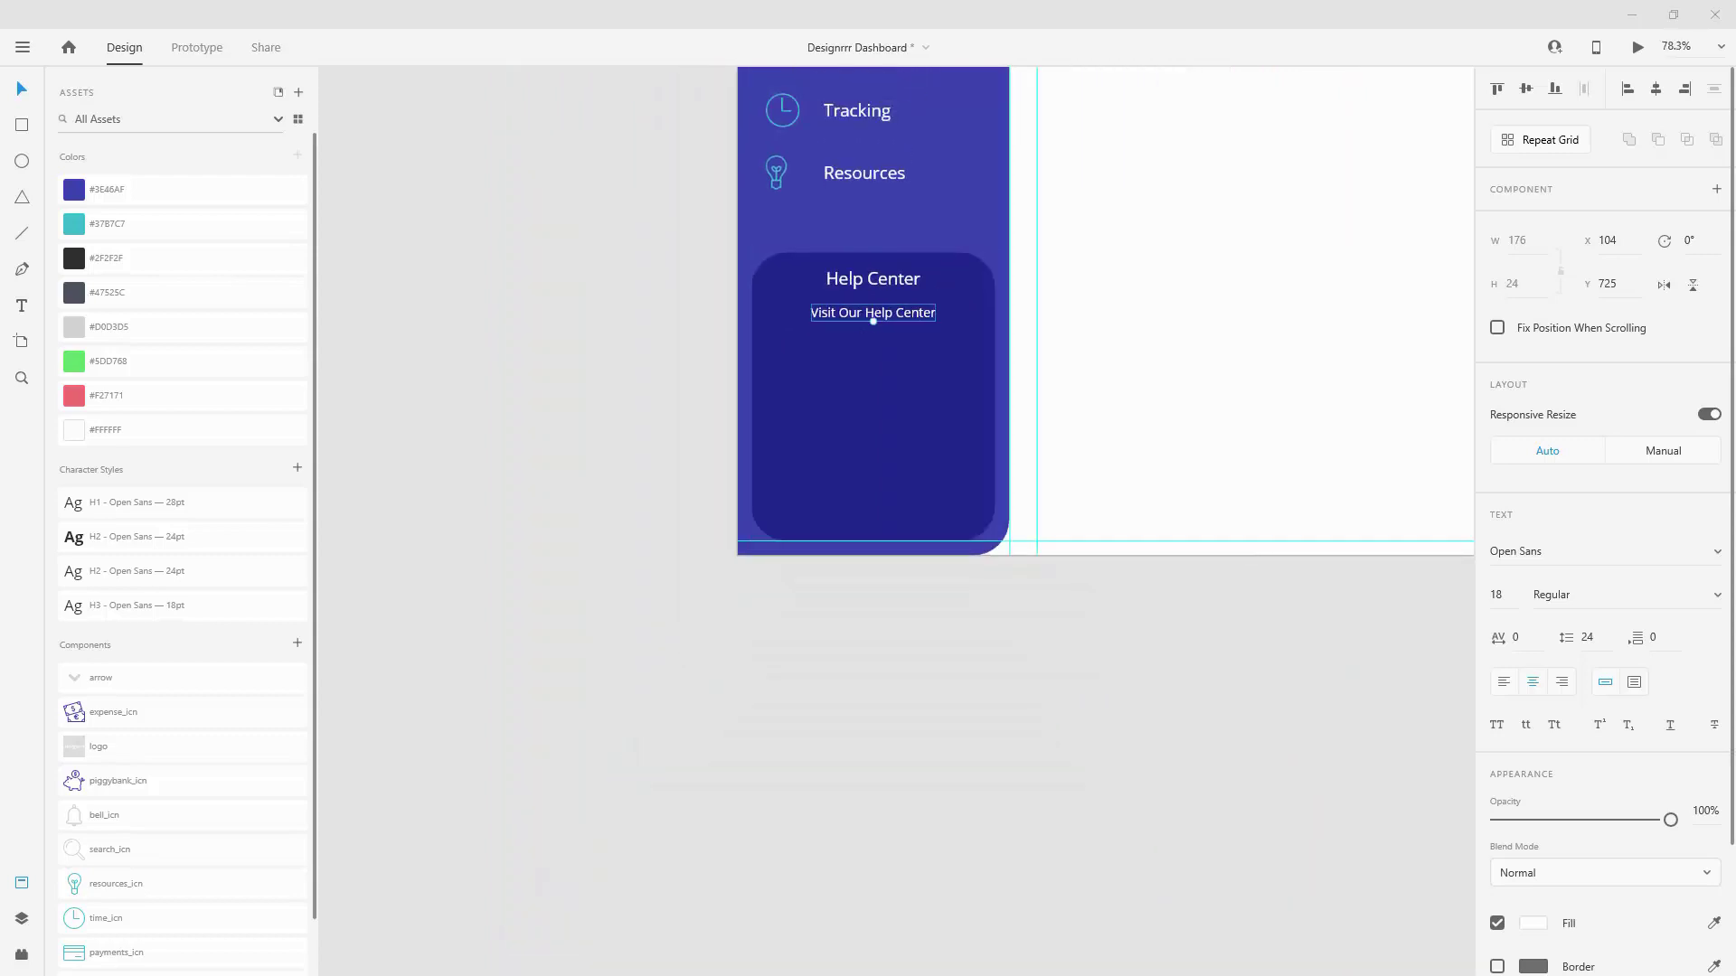
# Step: Import the TDV_M16_09 SVG from the Illustration folder in File Explorer onto the pasteboard below the Designrrr Dashboard artboard
pyautogui.moveTo(1735, 56); pyautogui.dragTo(673, 183)
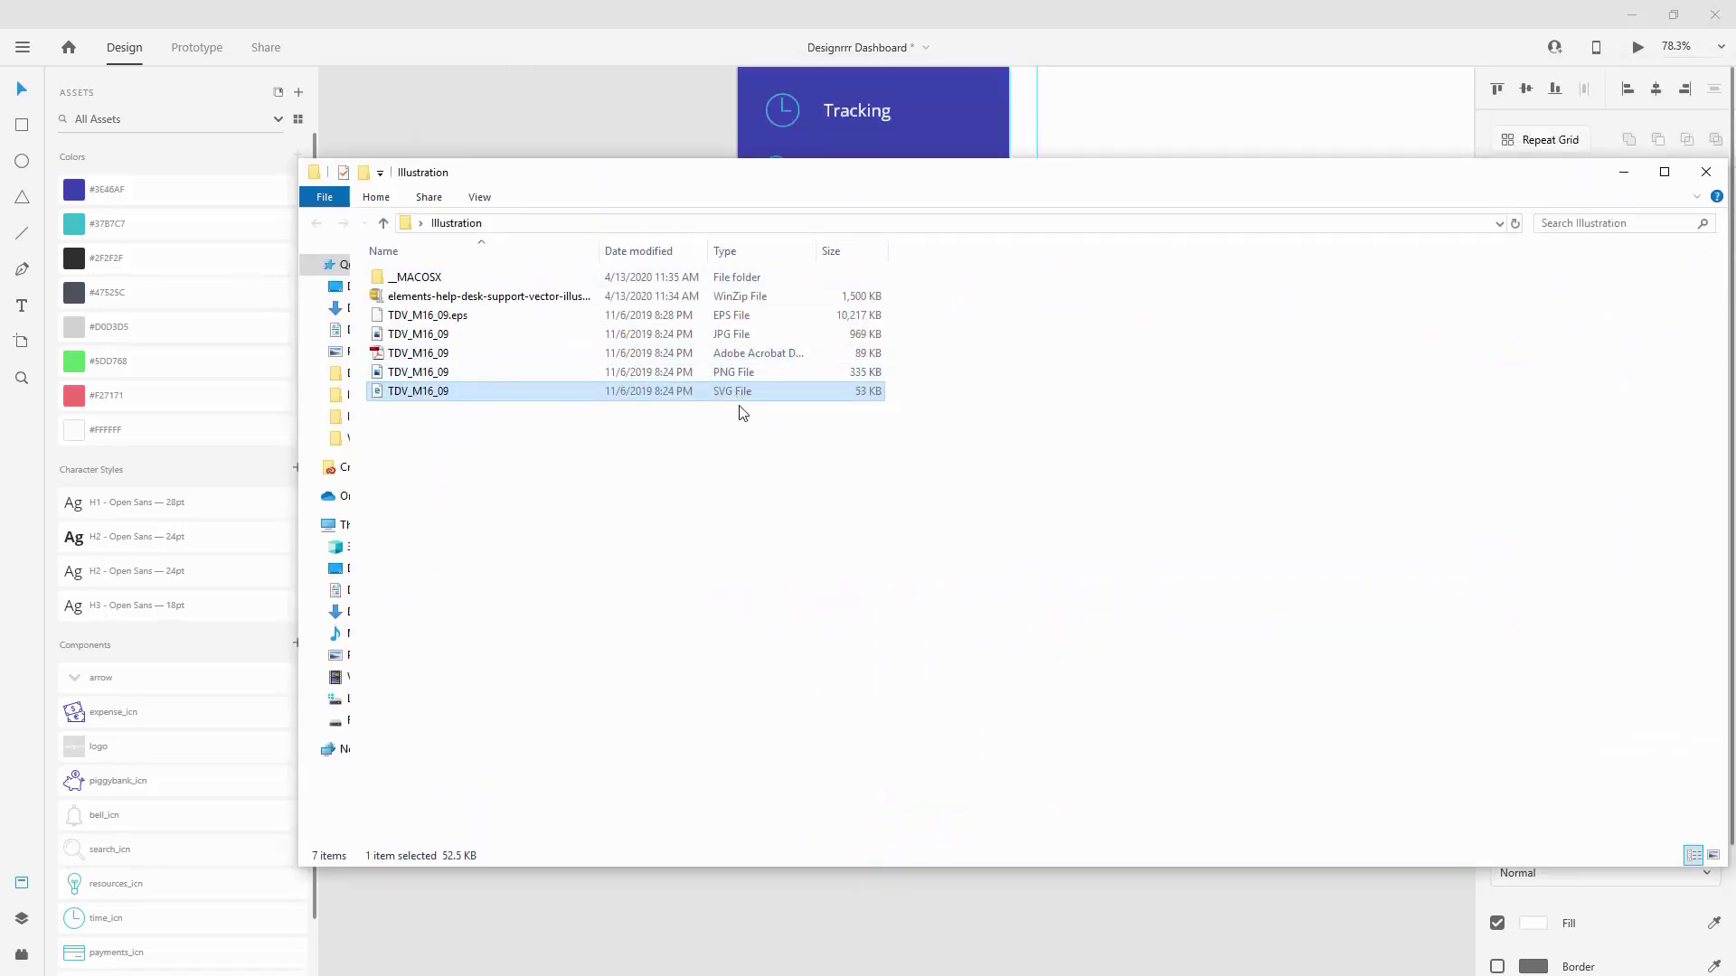
pyautogui.click(887, 9)
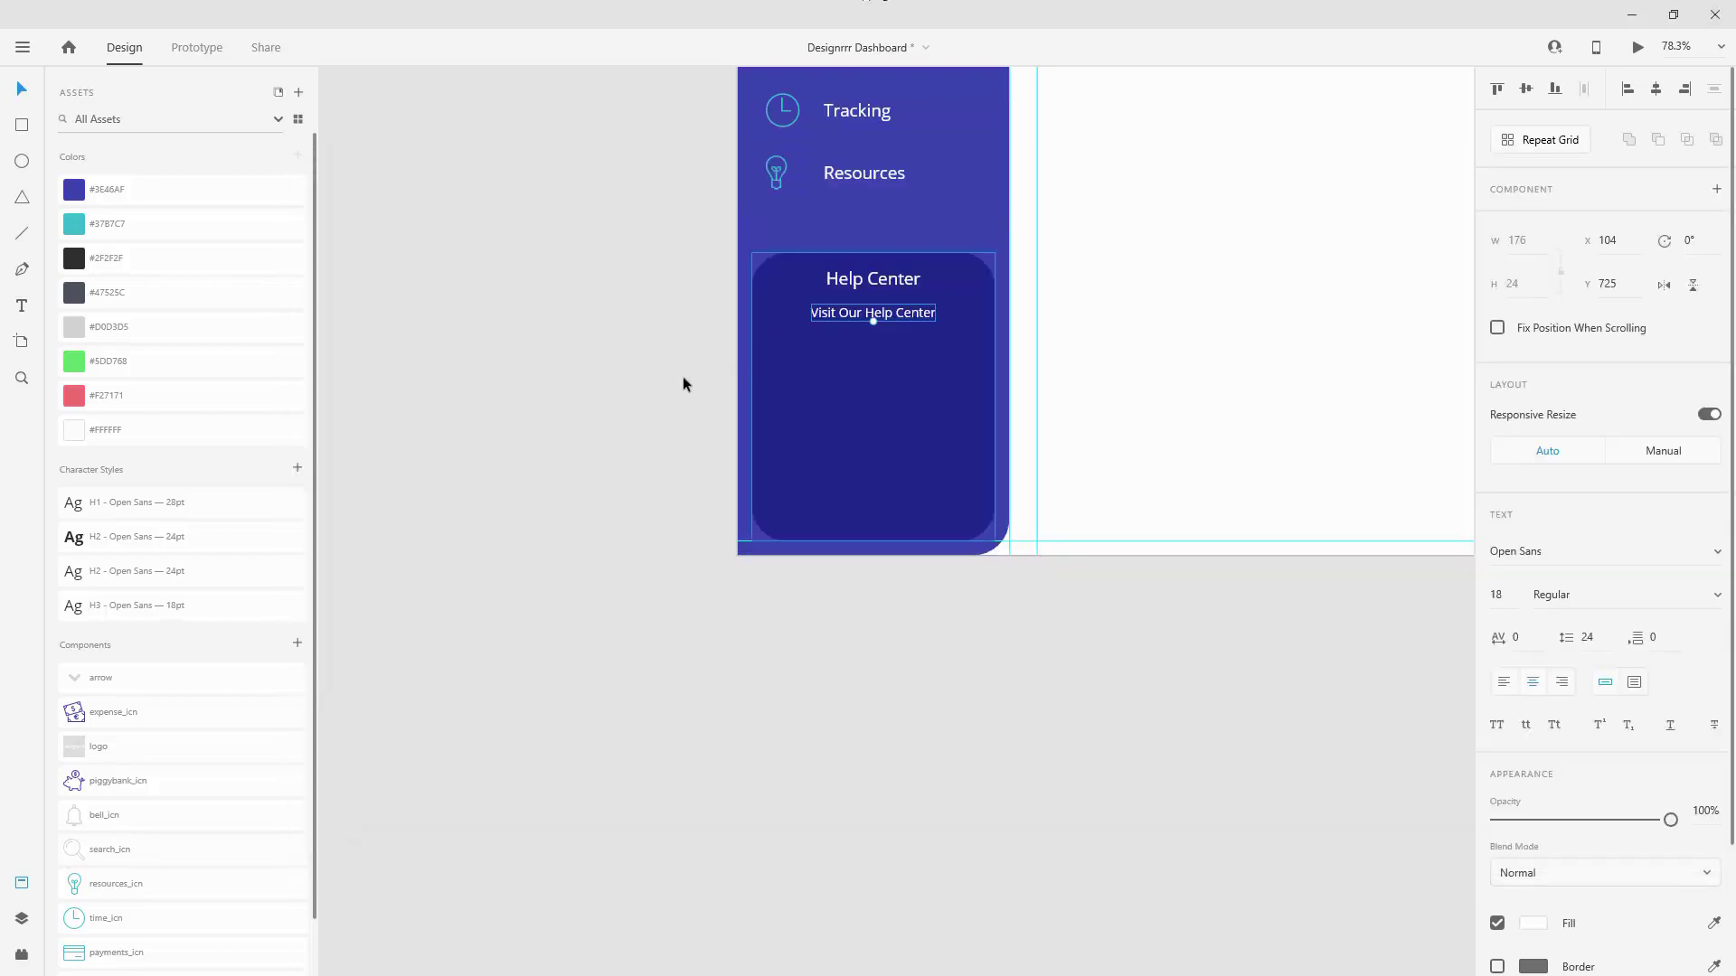
pyautogui.scroll(-6, 599, 381)
pyautogui.hotkey('alt', 'Tab')
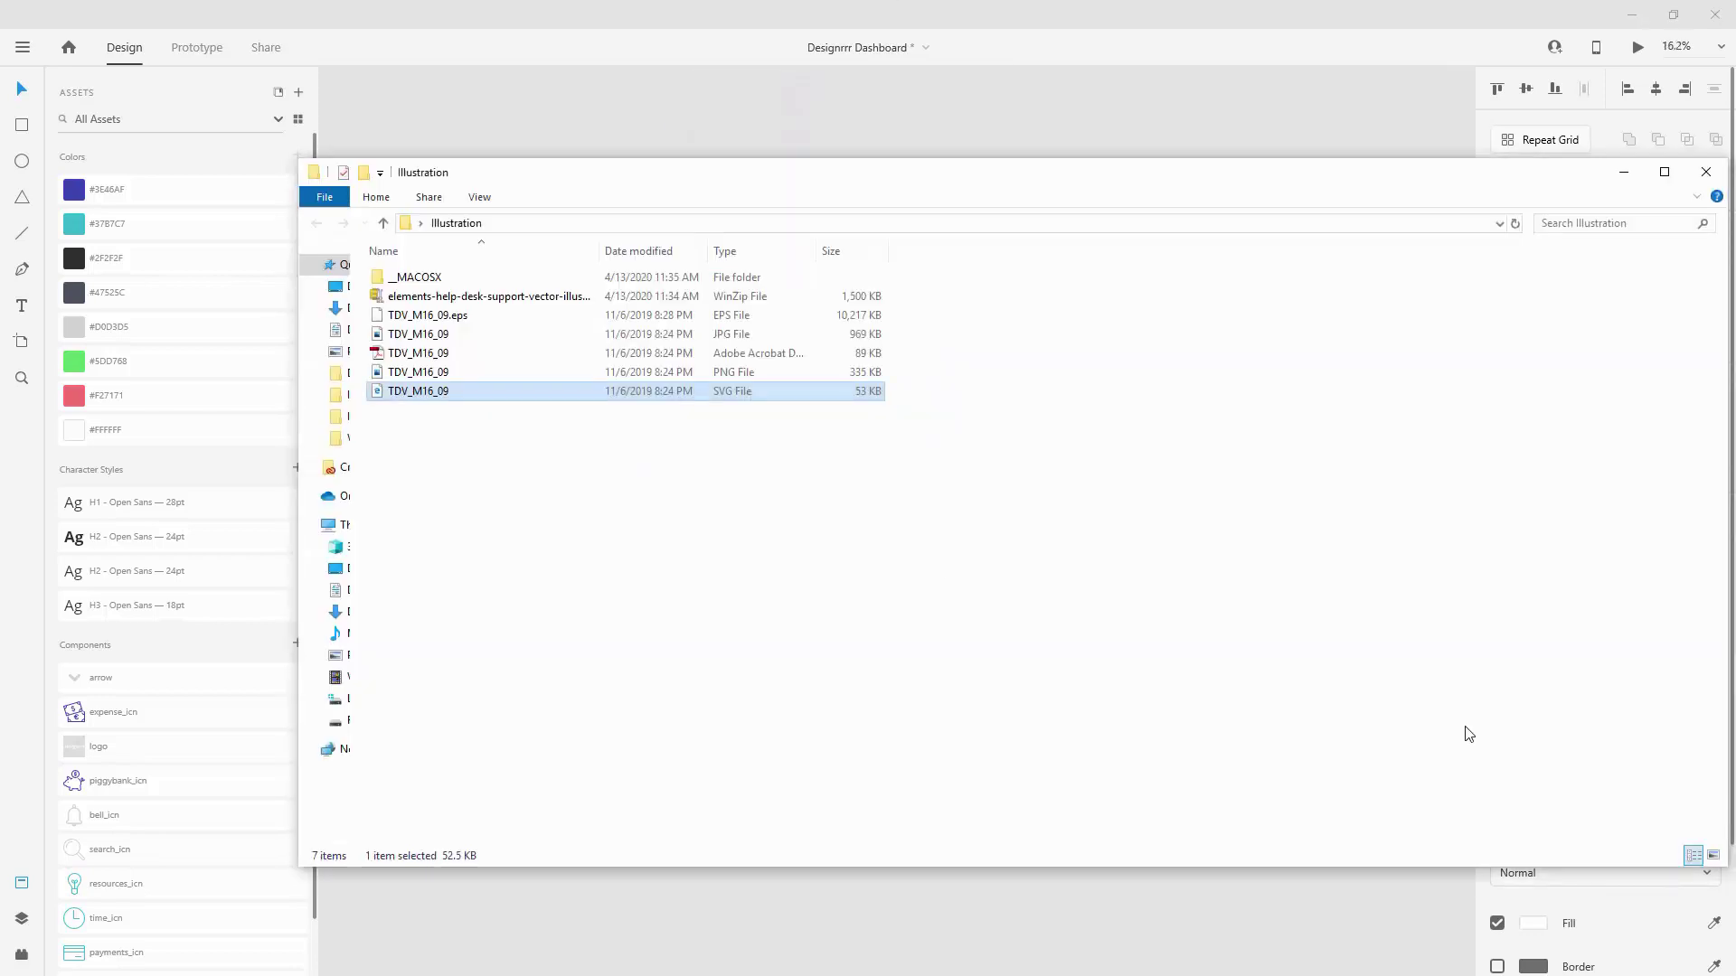
pyautogui.moveTo(589, 186); pyautogui.dragTo(1153, 180)
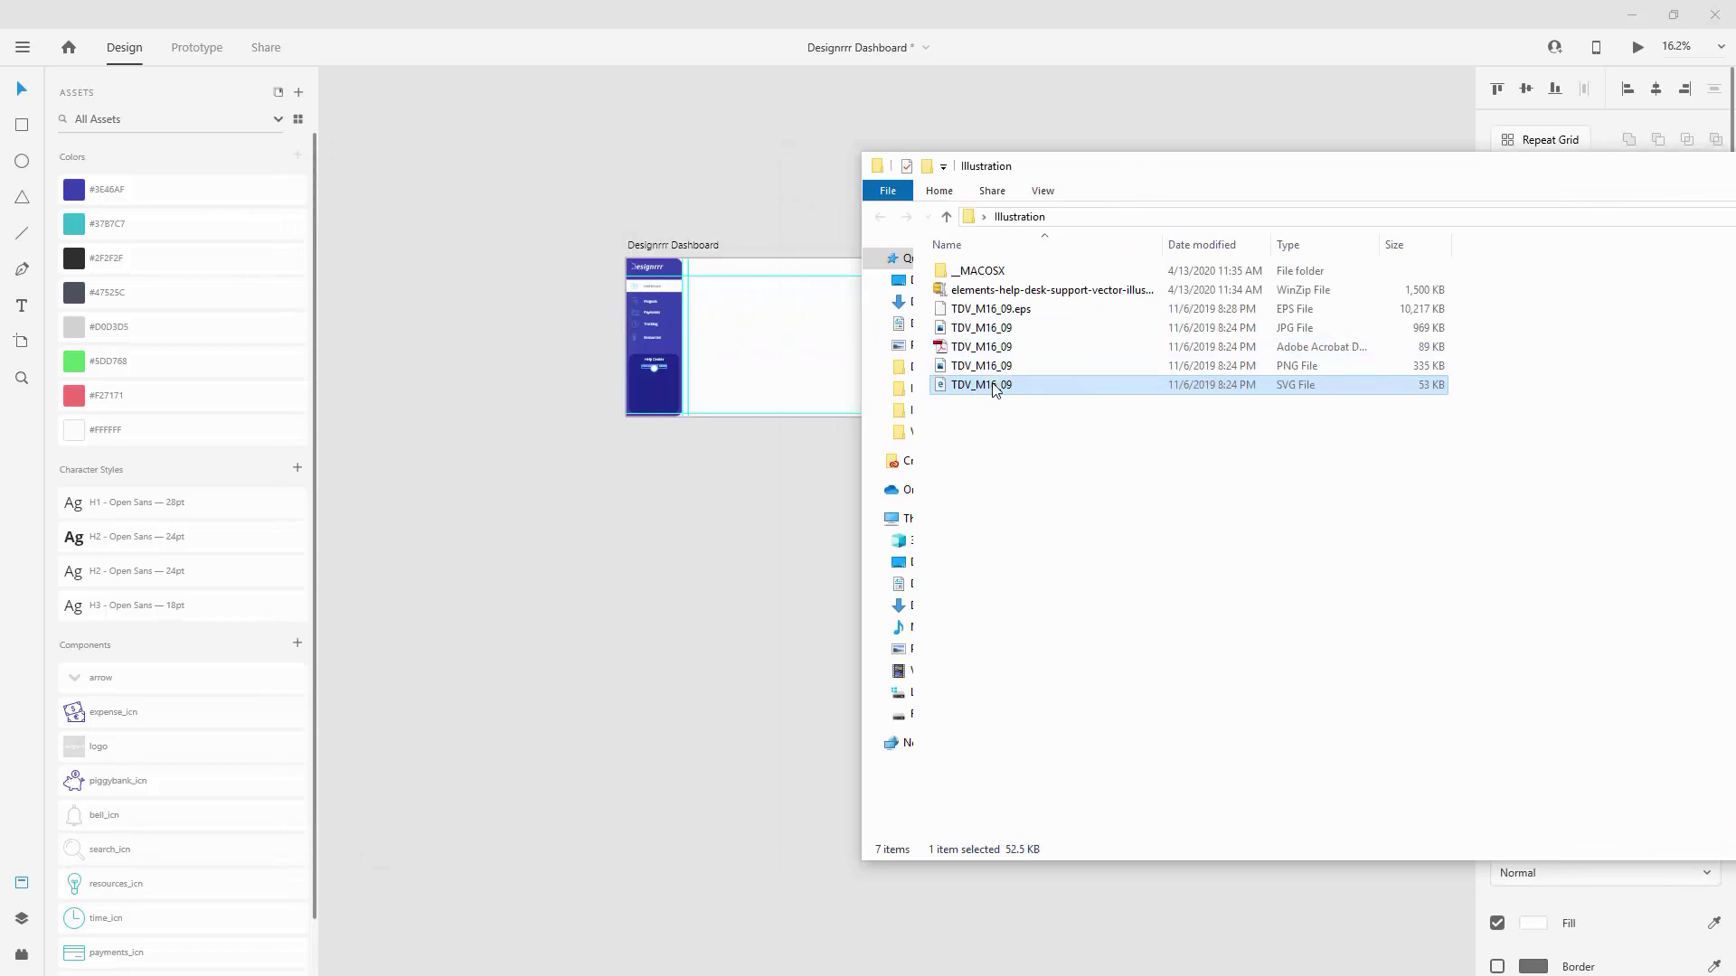
pyautogui.moveTo(566, 588); pyautogui.dragTo(550, 588)
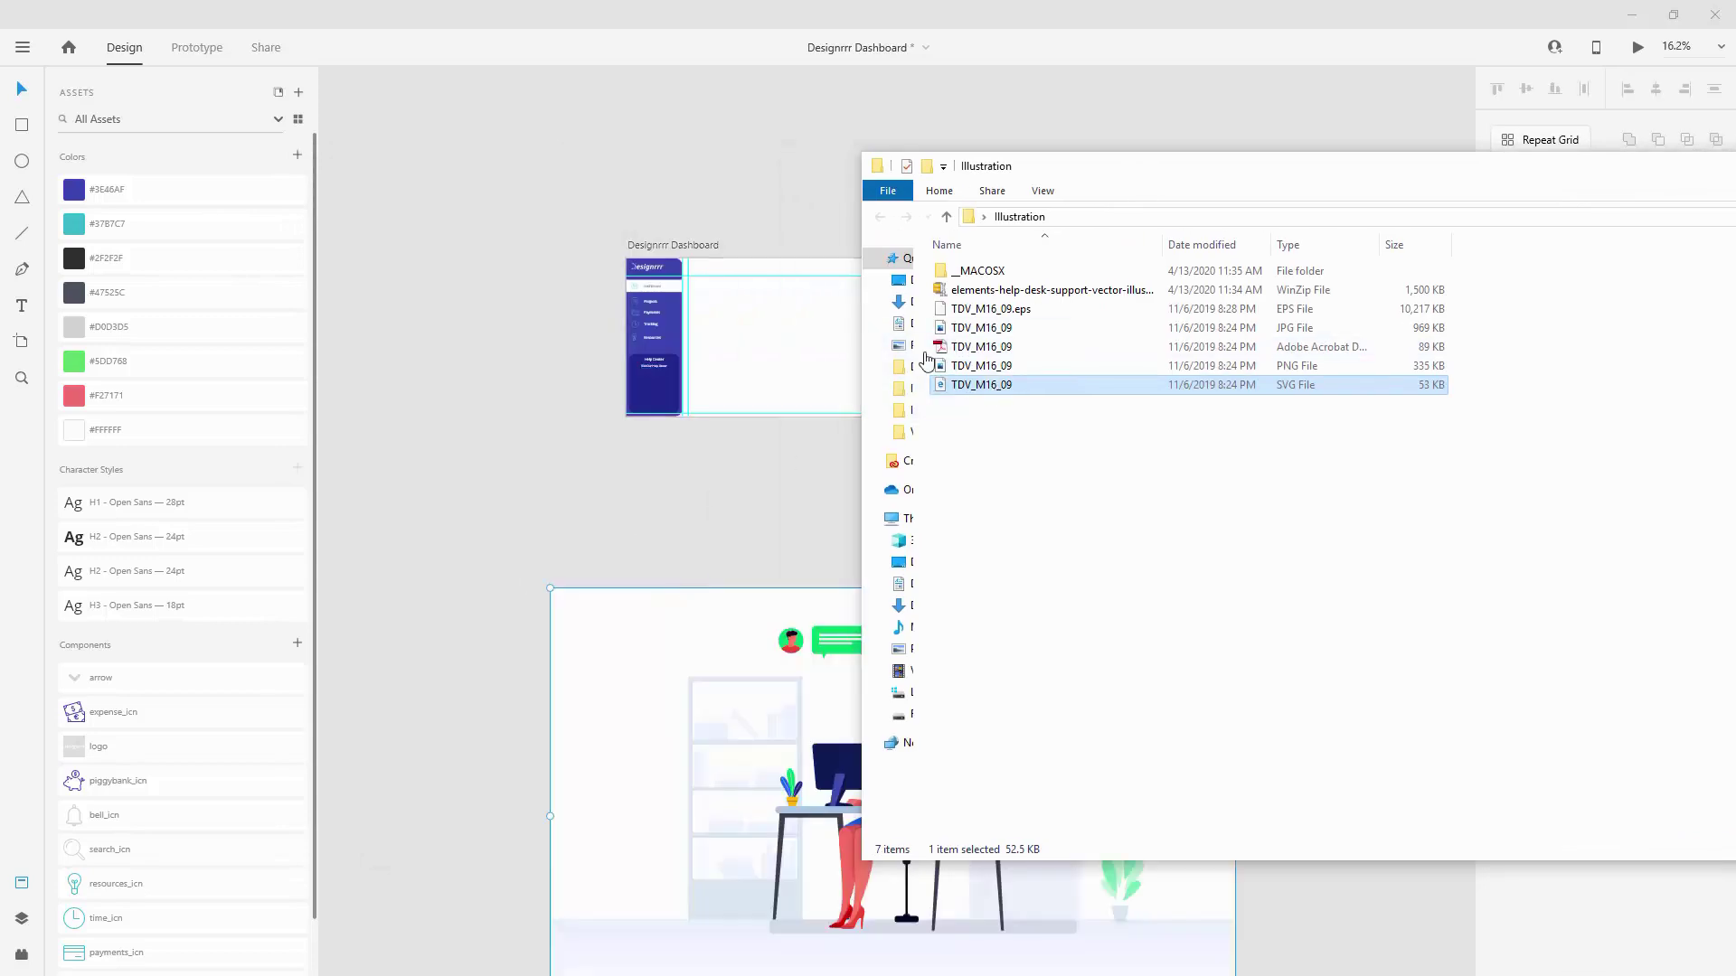
pyautogui.moveTo(1365, 167); pyautogui.dragTo(809, 120)
pyautogui.click(1610, 116)
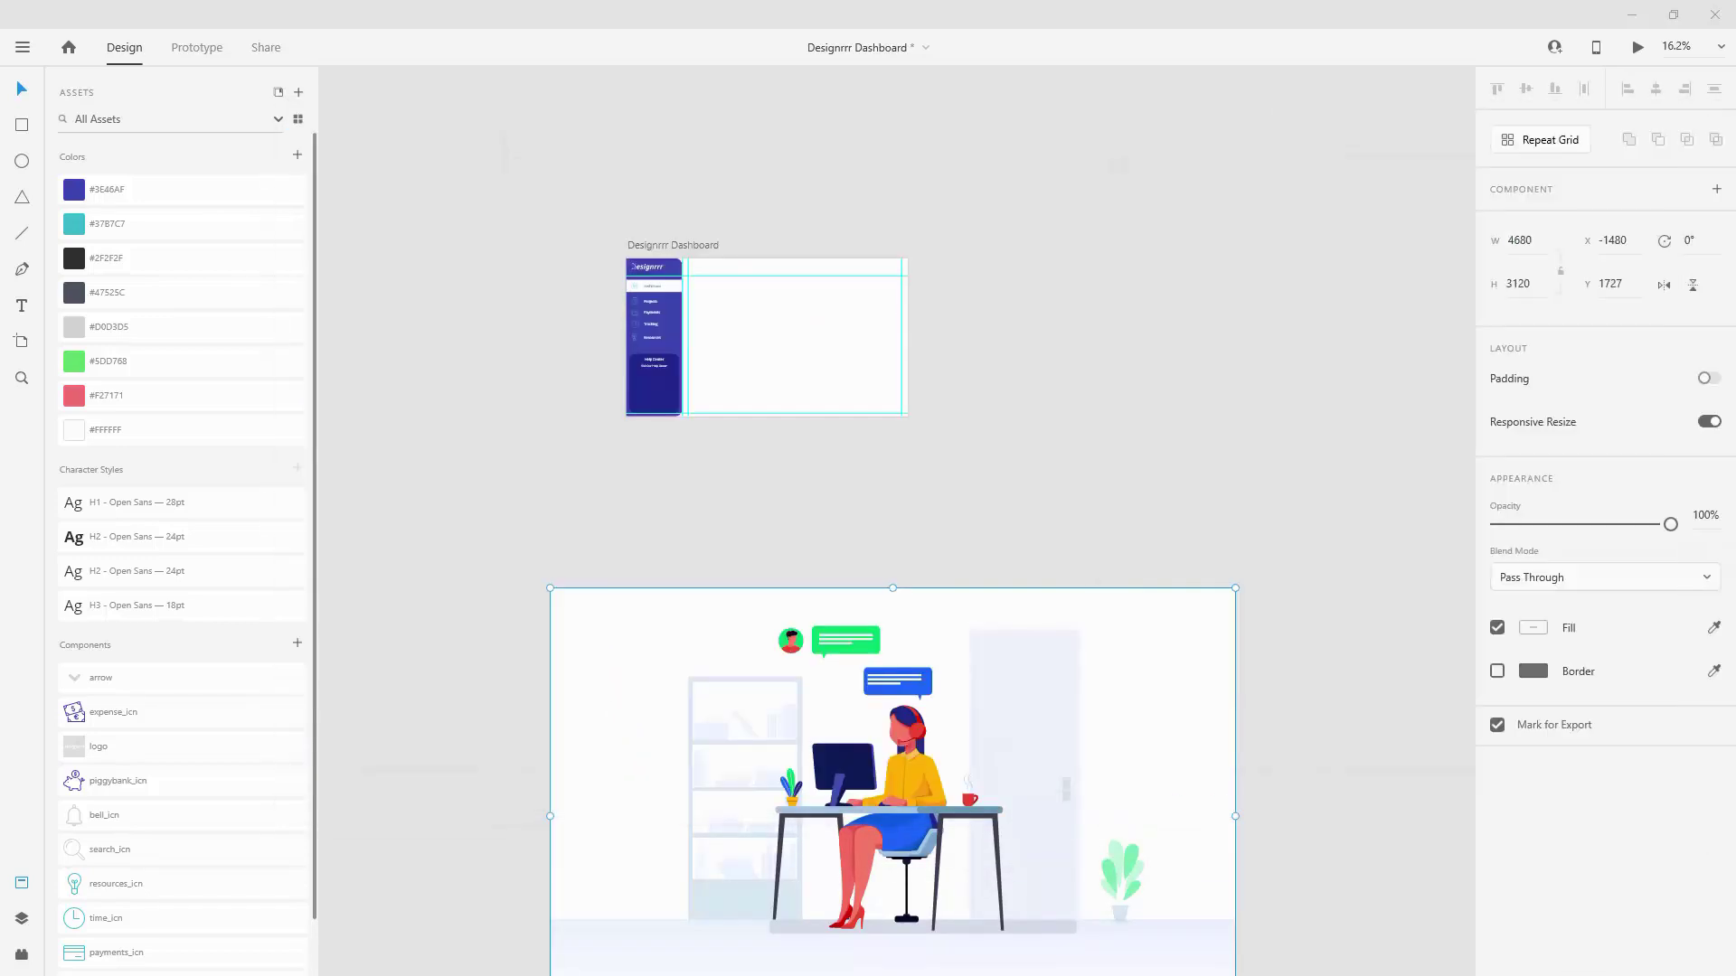
pyautogui.scroll(-3, 633, 478)
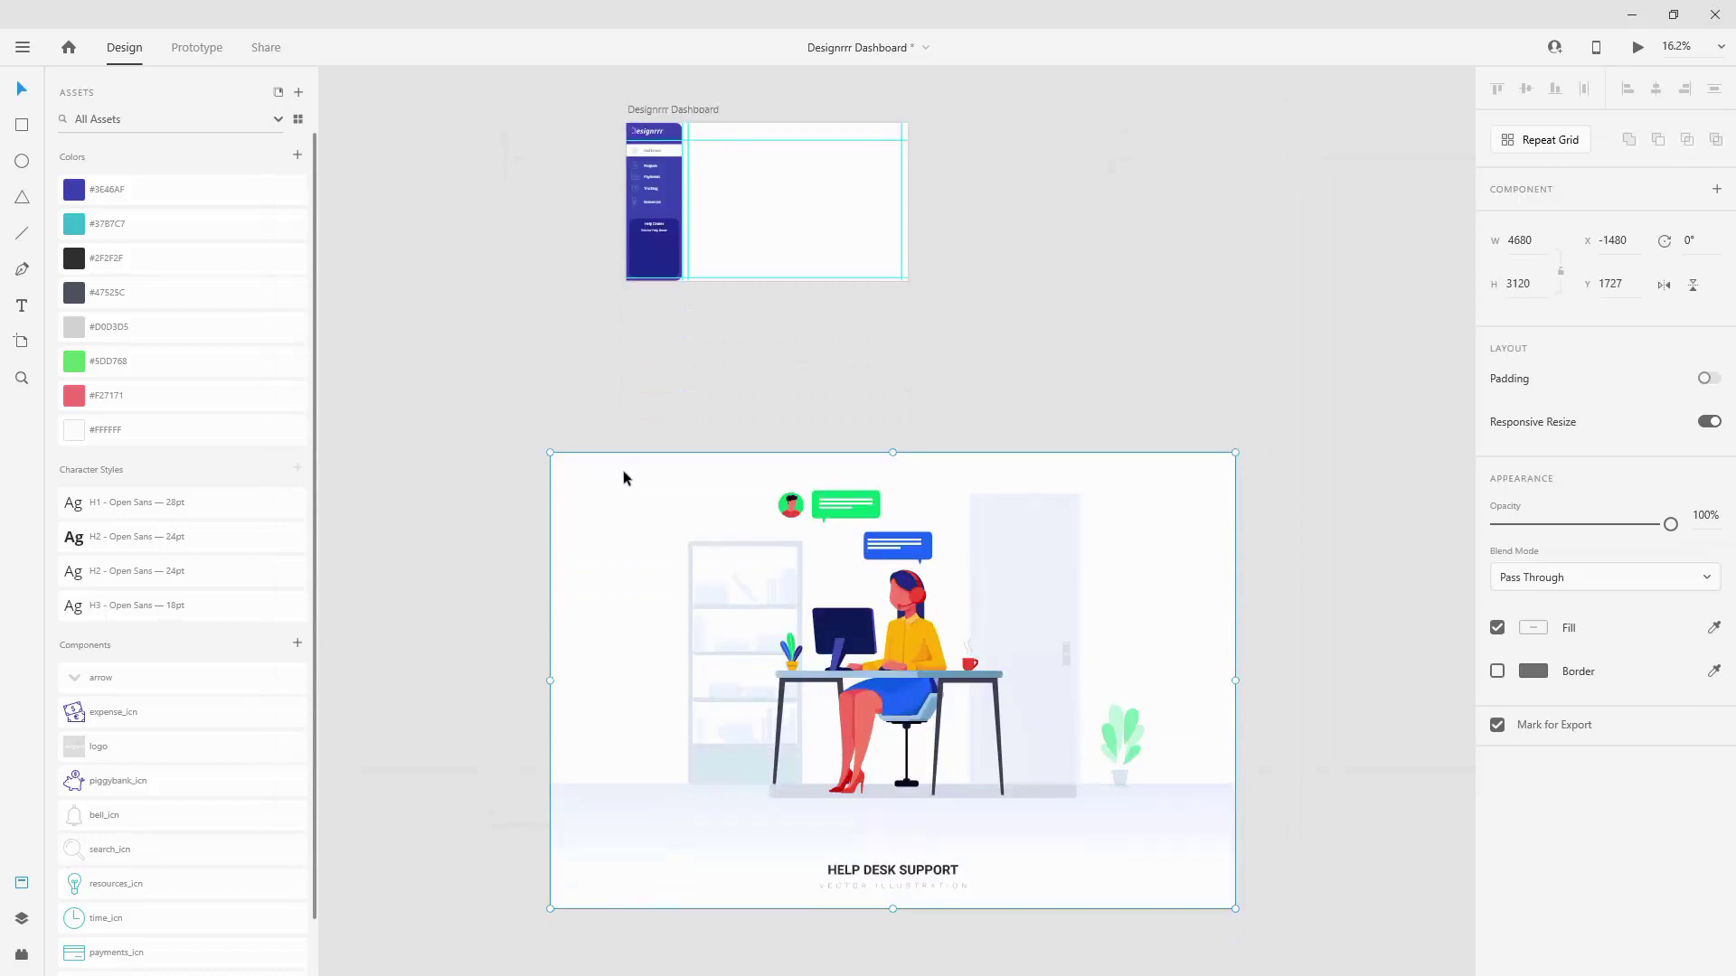
# Step: Move the imported illustration closer to the artboard and ungroup TDV_M16_09 and its nested layers down to individual paths
pyautogui.moveTo(914, 535); pyautogui.dragTo(891, 474)
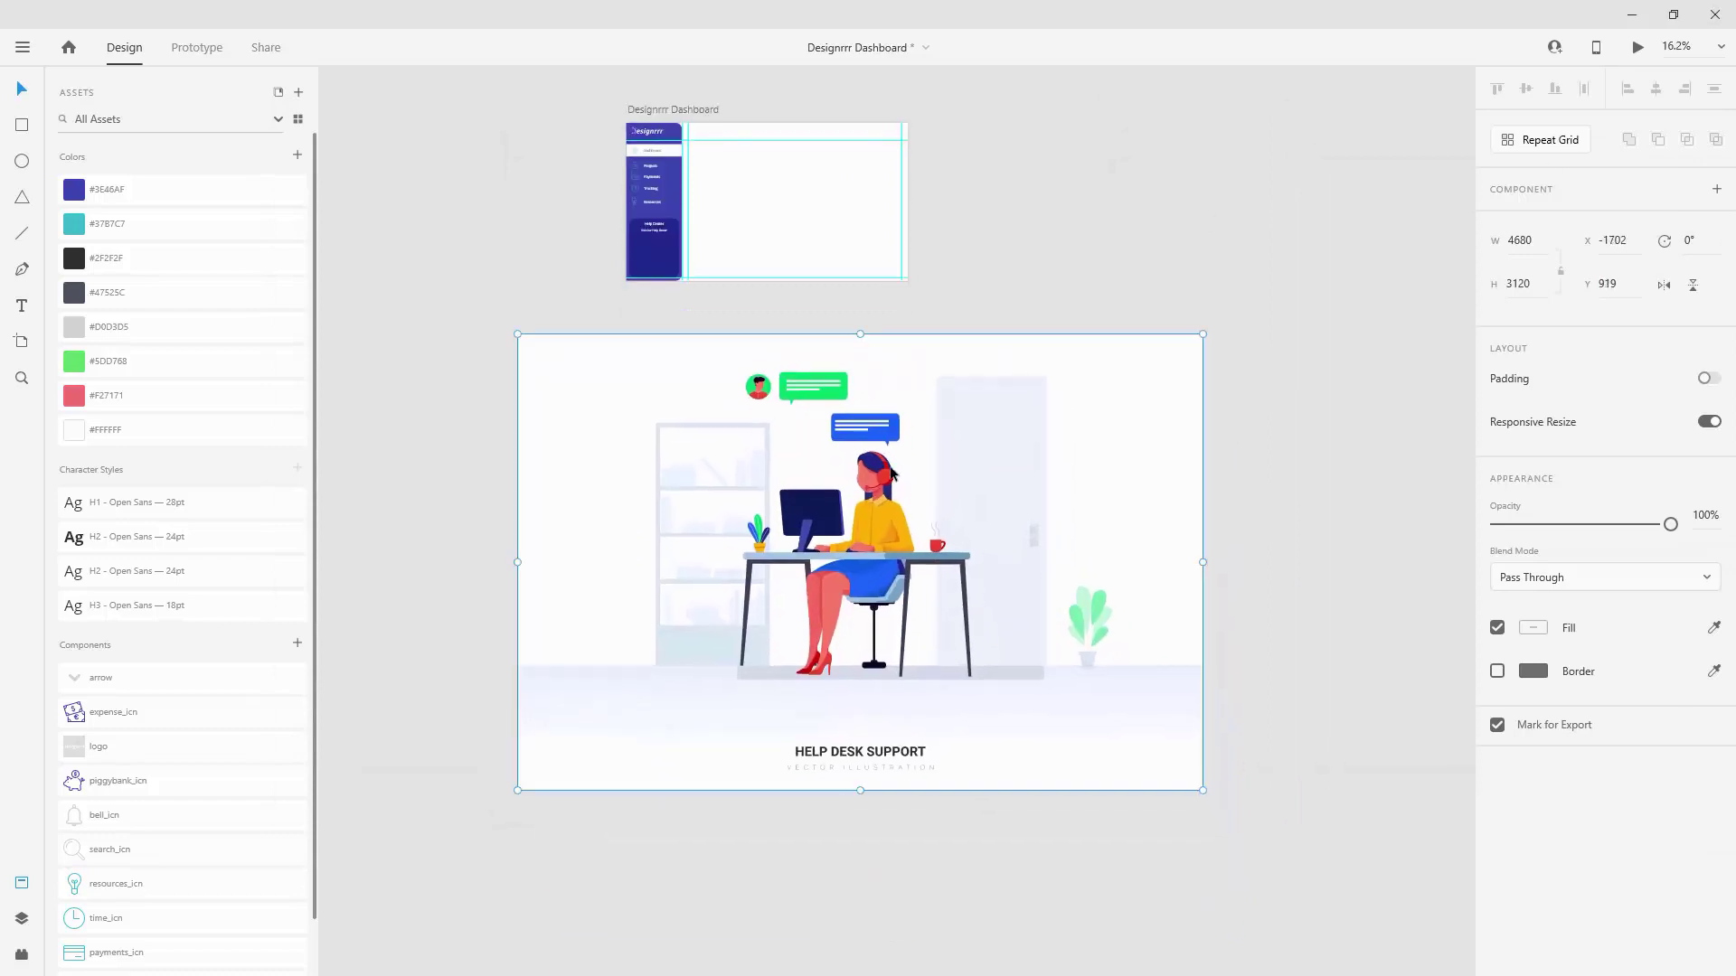
pyautogui.click(22, 918)
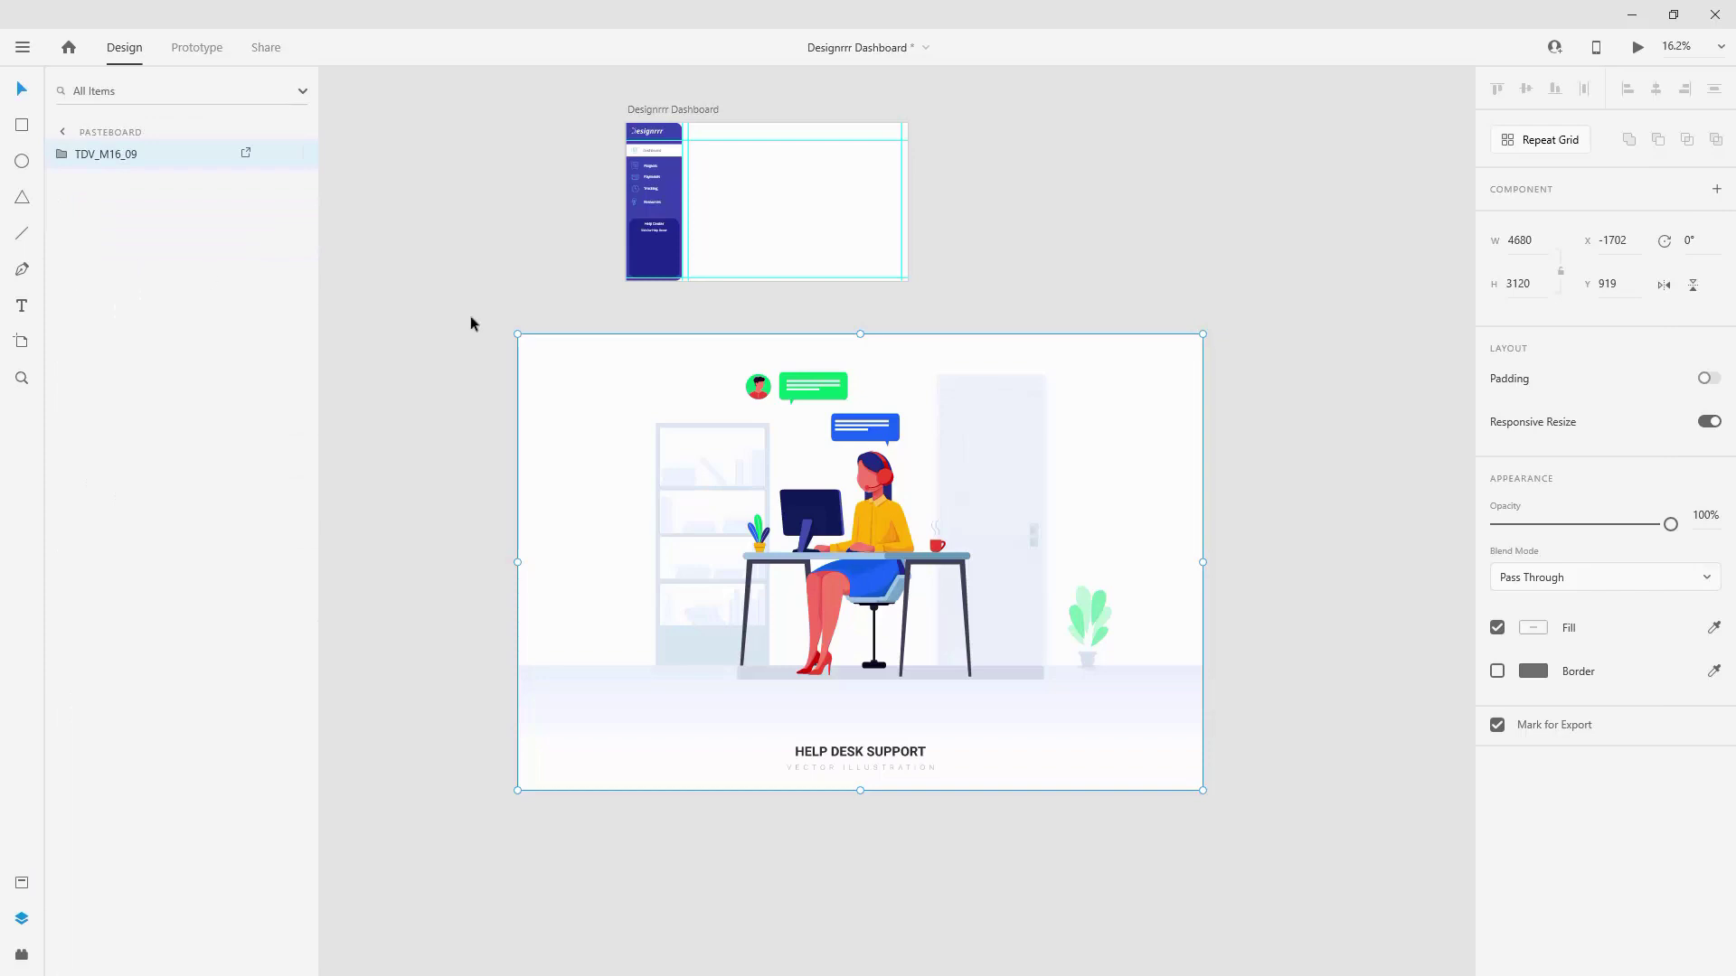
pyautogui.rightClick(140, 154)
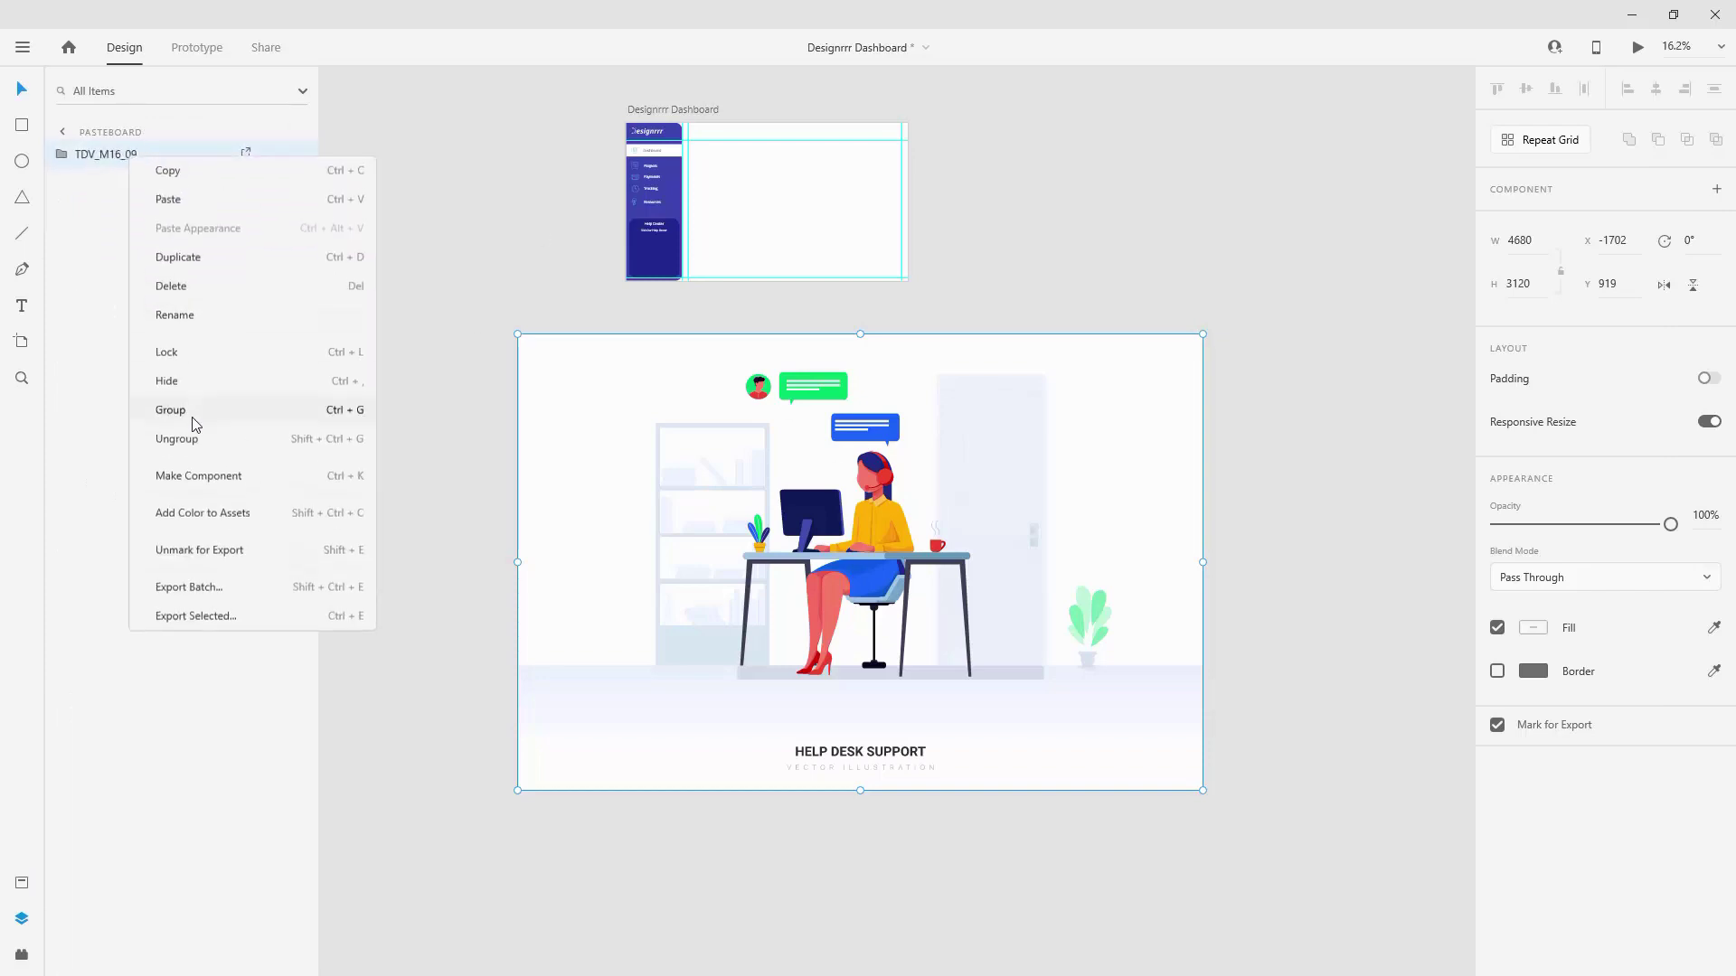
pyautogui.click(191, 439)
pyautogui.rightClick(136, 156)
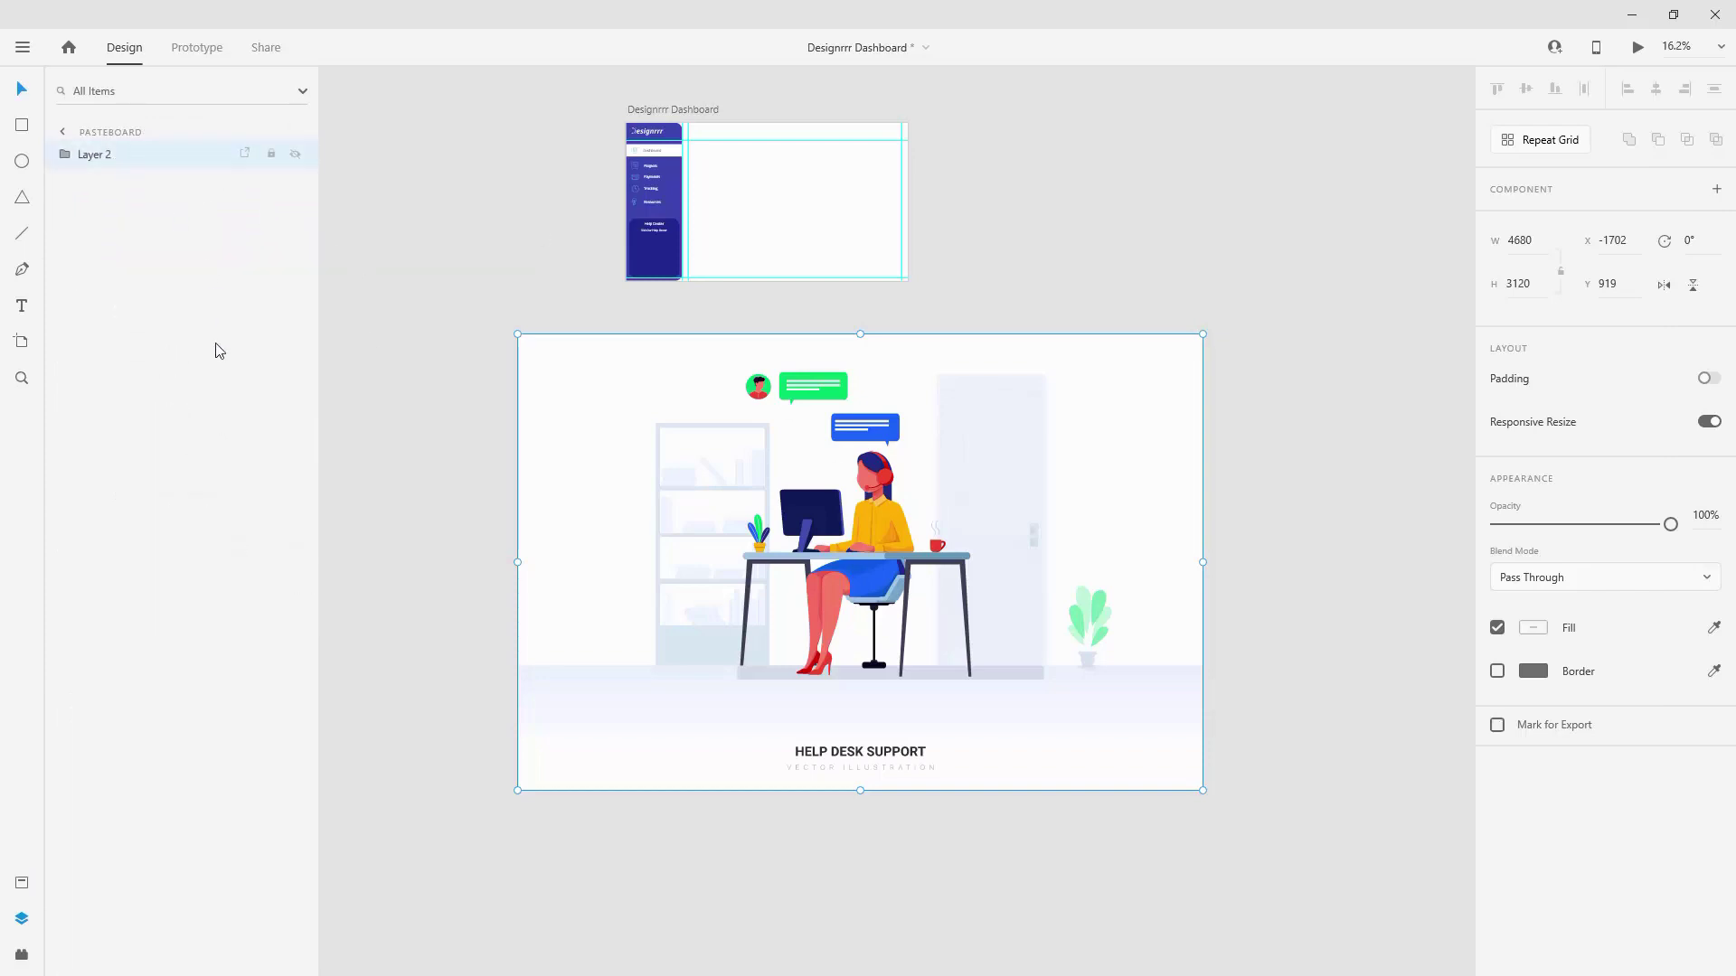
pyautogui.click(198, 442)
pyautogui.rightClick(101, 158)
pyautogui.click(192, 441)
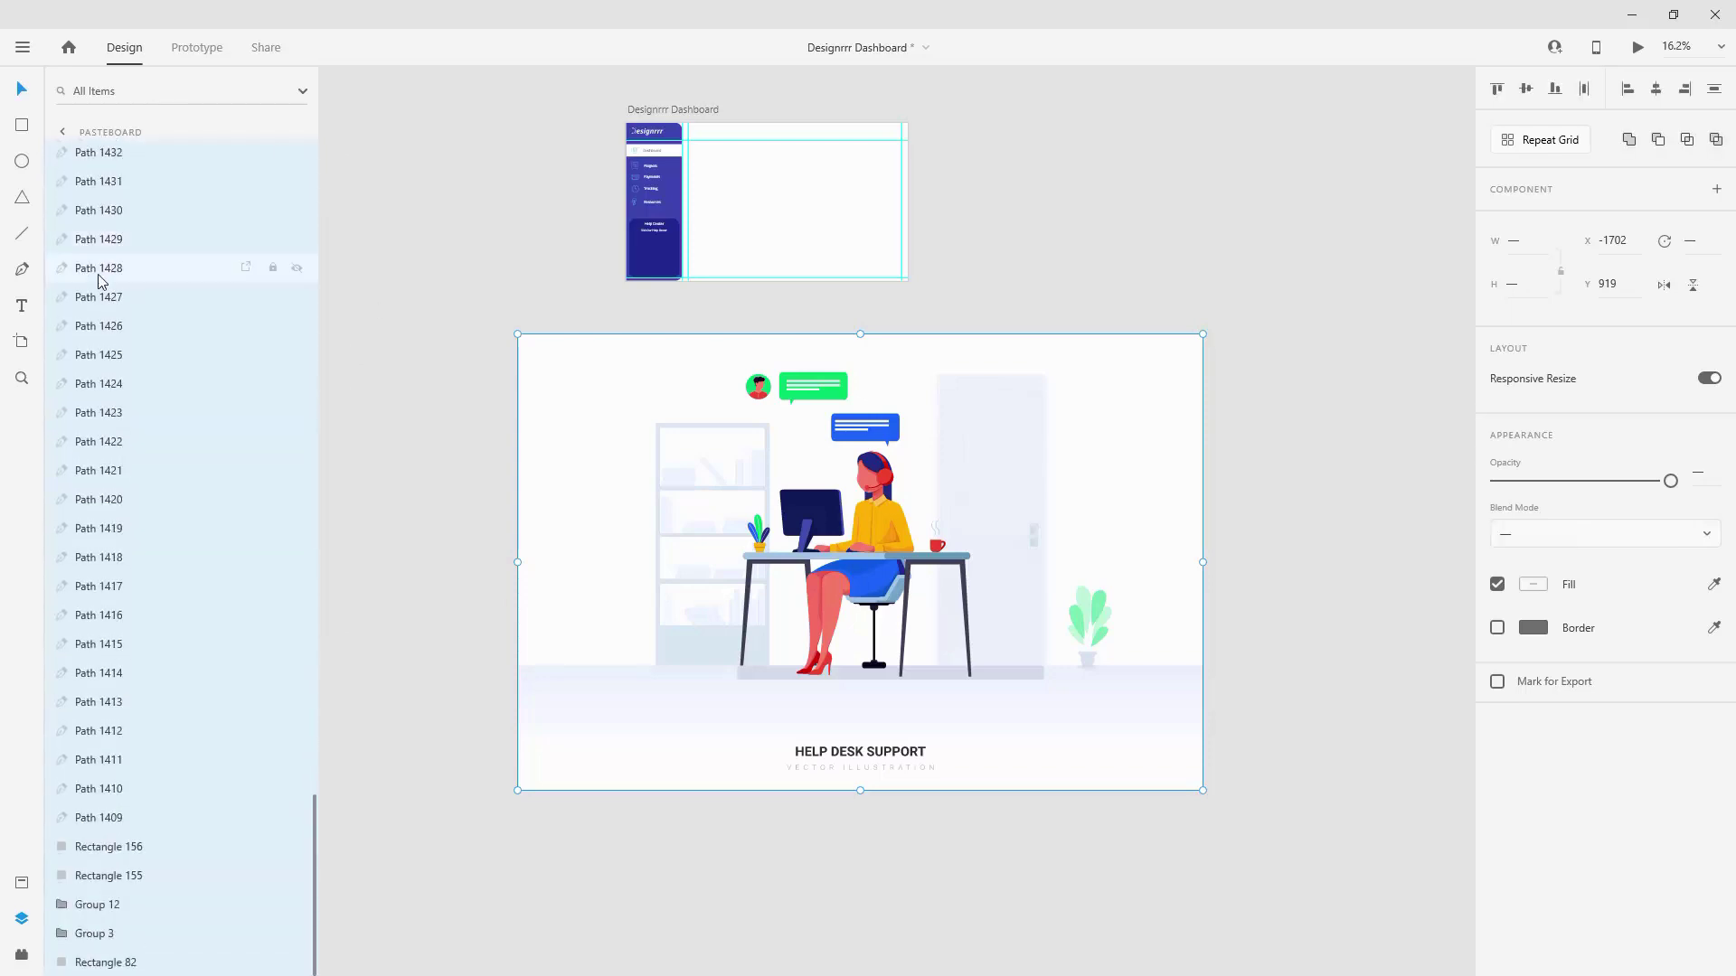
pyautogui.click(381, 350)
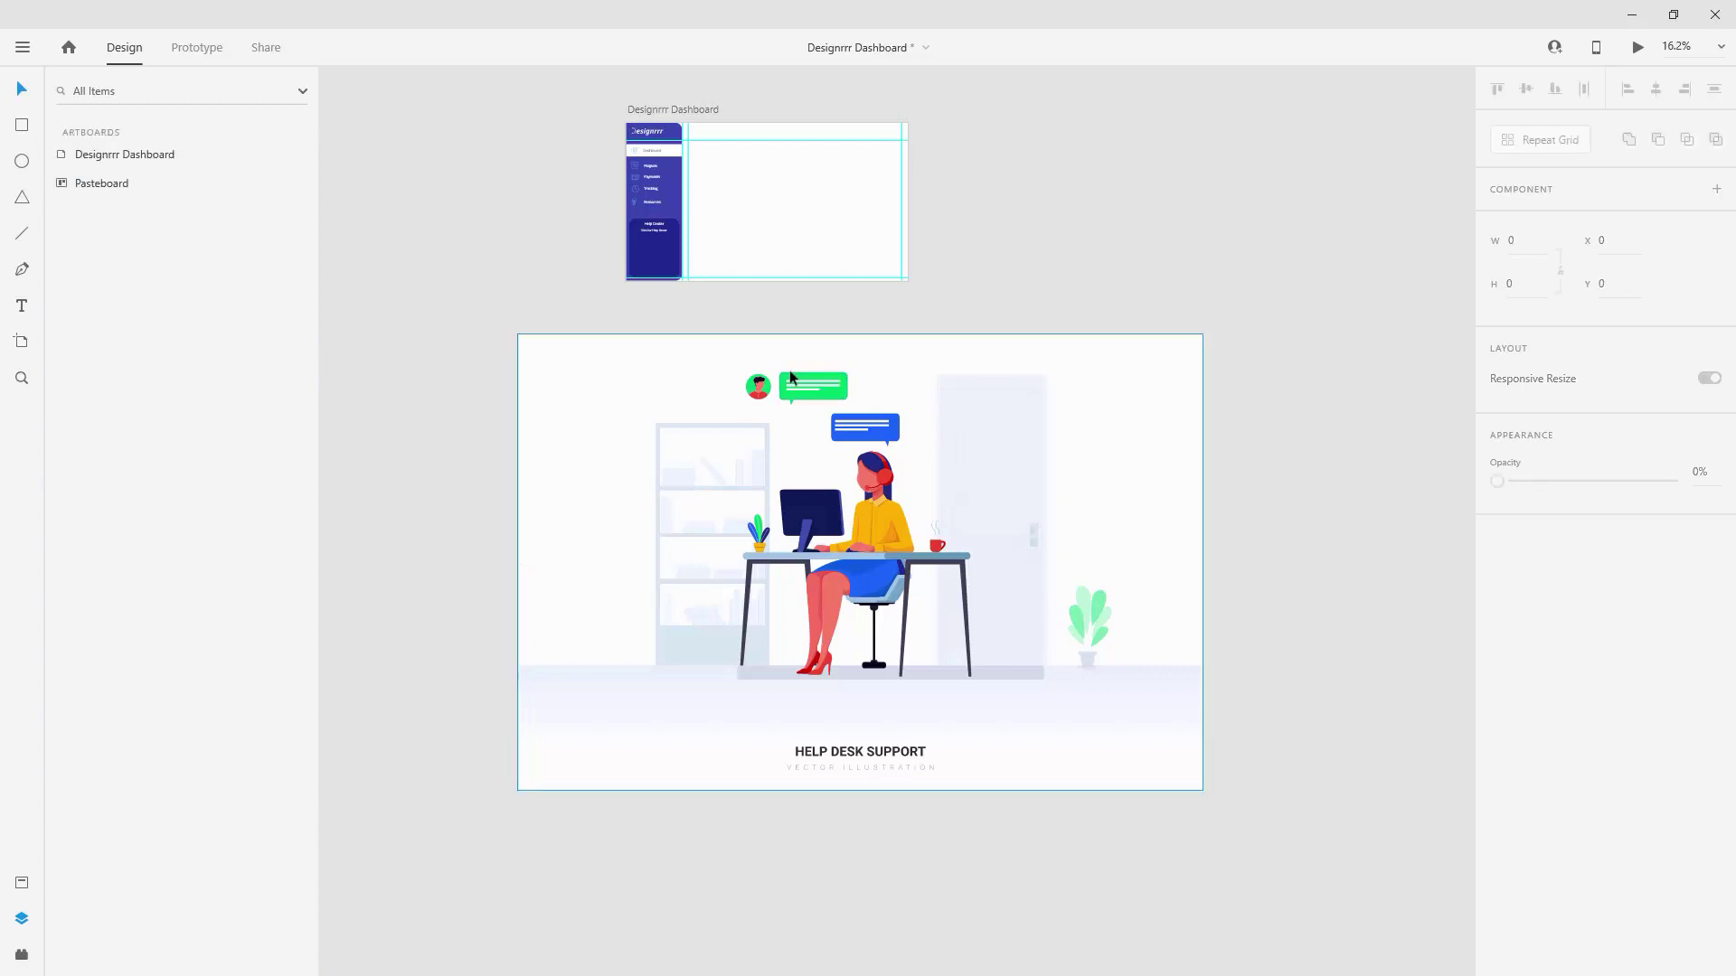
# Step: Delete the illustration's white background, floor plant, door and bookshelf
pyautogui.click(1109, 378)
pyautogui.press('Delete')
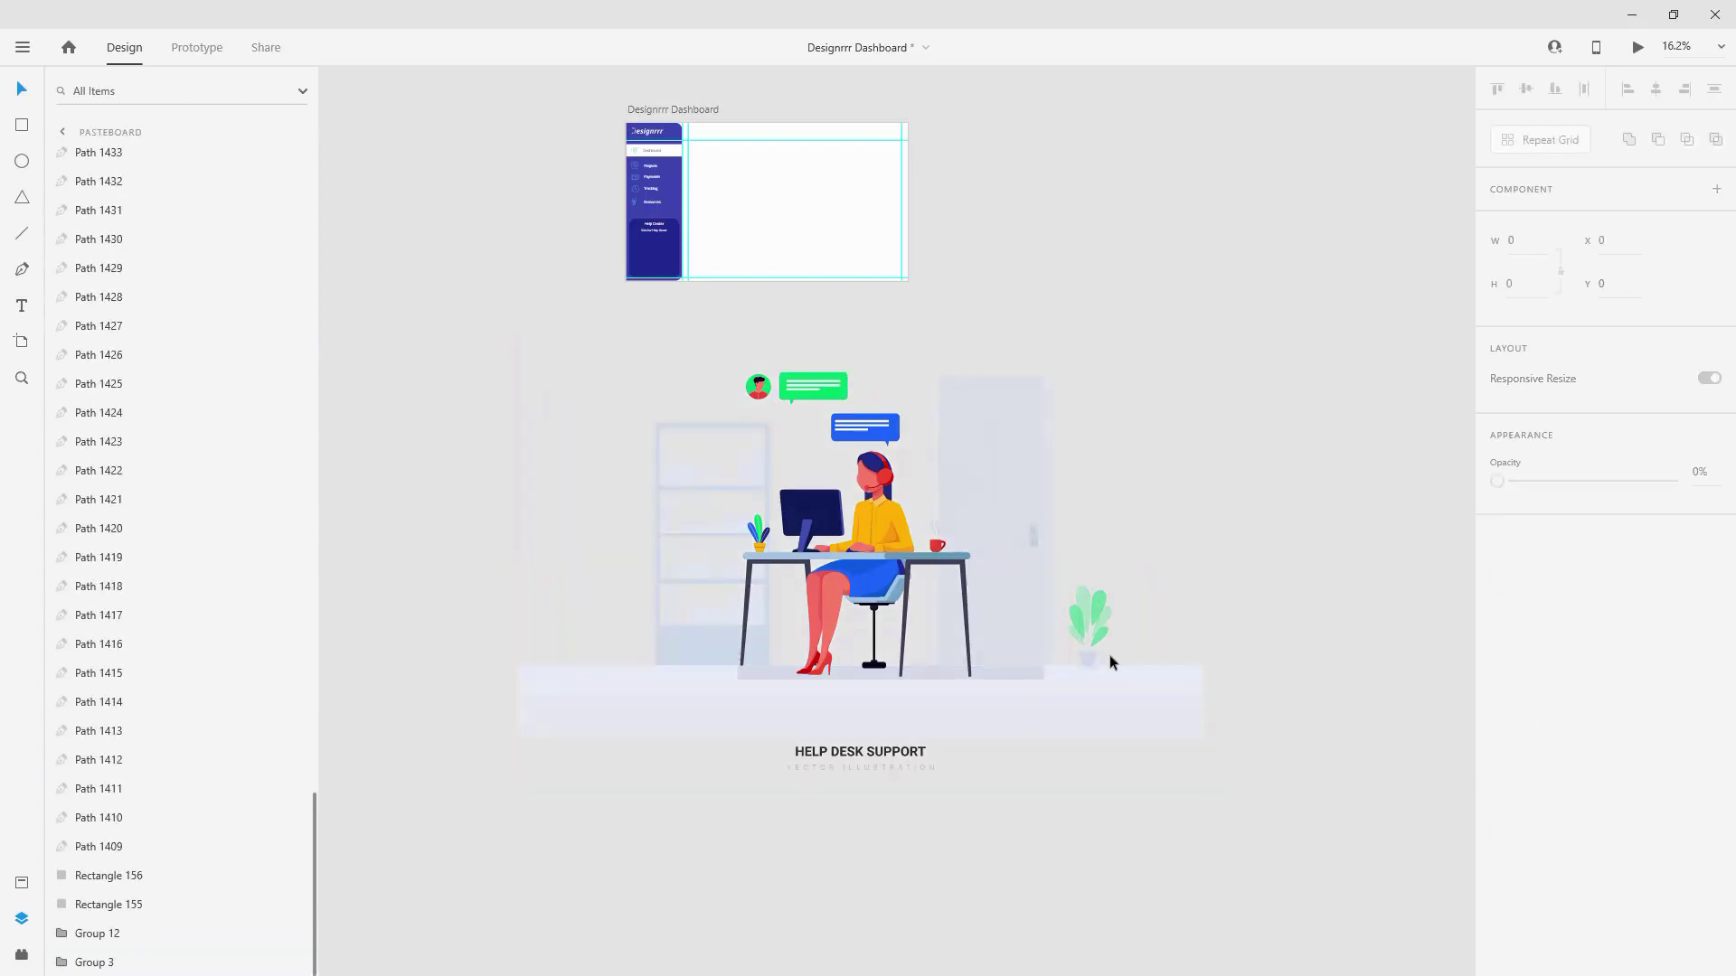
pyautogui.click(1083, 633)
pyautogui.press('Delete')
pyautogui.click(1040, 484)
pyautogui.press('Delete')
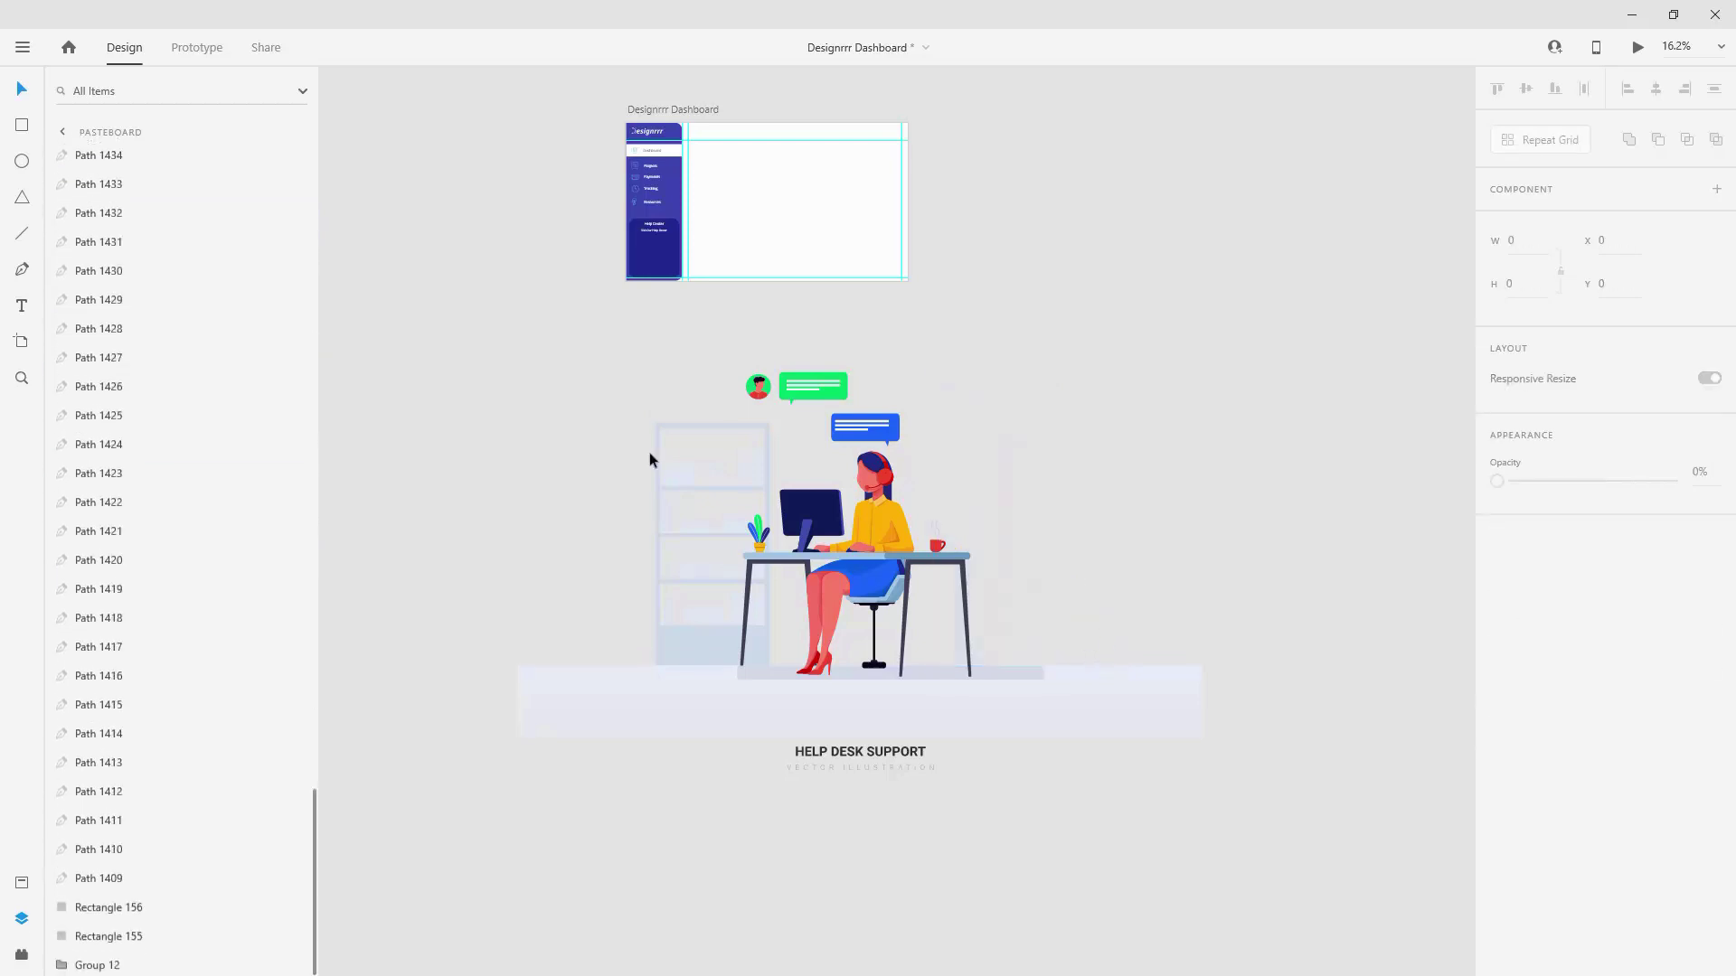
pyautogui.click(697, 426)
pyautogui.press('Delete')
# Step: Delete the green chat bubble with its avatar, the floor strip, and the "HELP DESK SUPPORT" and "VECTOR ILLUSTRATION" captions
pyautogui.moveTo(710, 350); pyautogui.dragTo(852, 407)
pyautogui.press('Delete')
pyautogui.click(969, 725)
pyautogui.press('Delete')
pyautogui.click(907, 760)
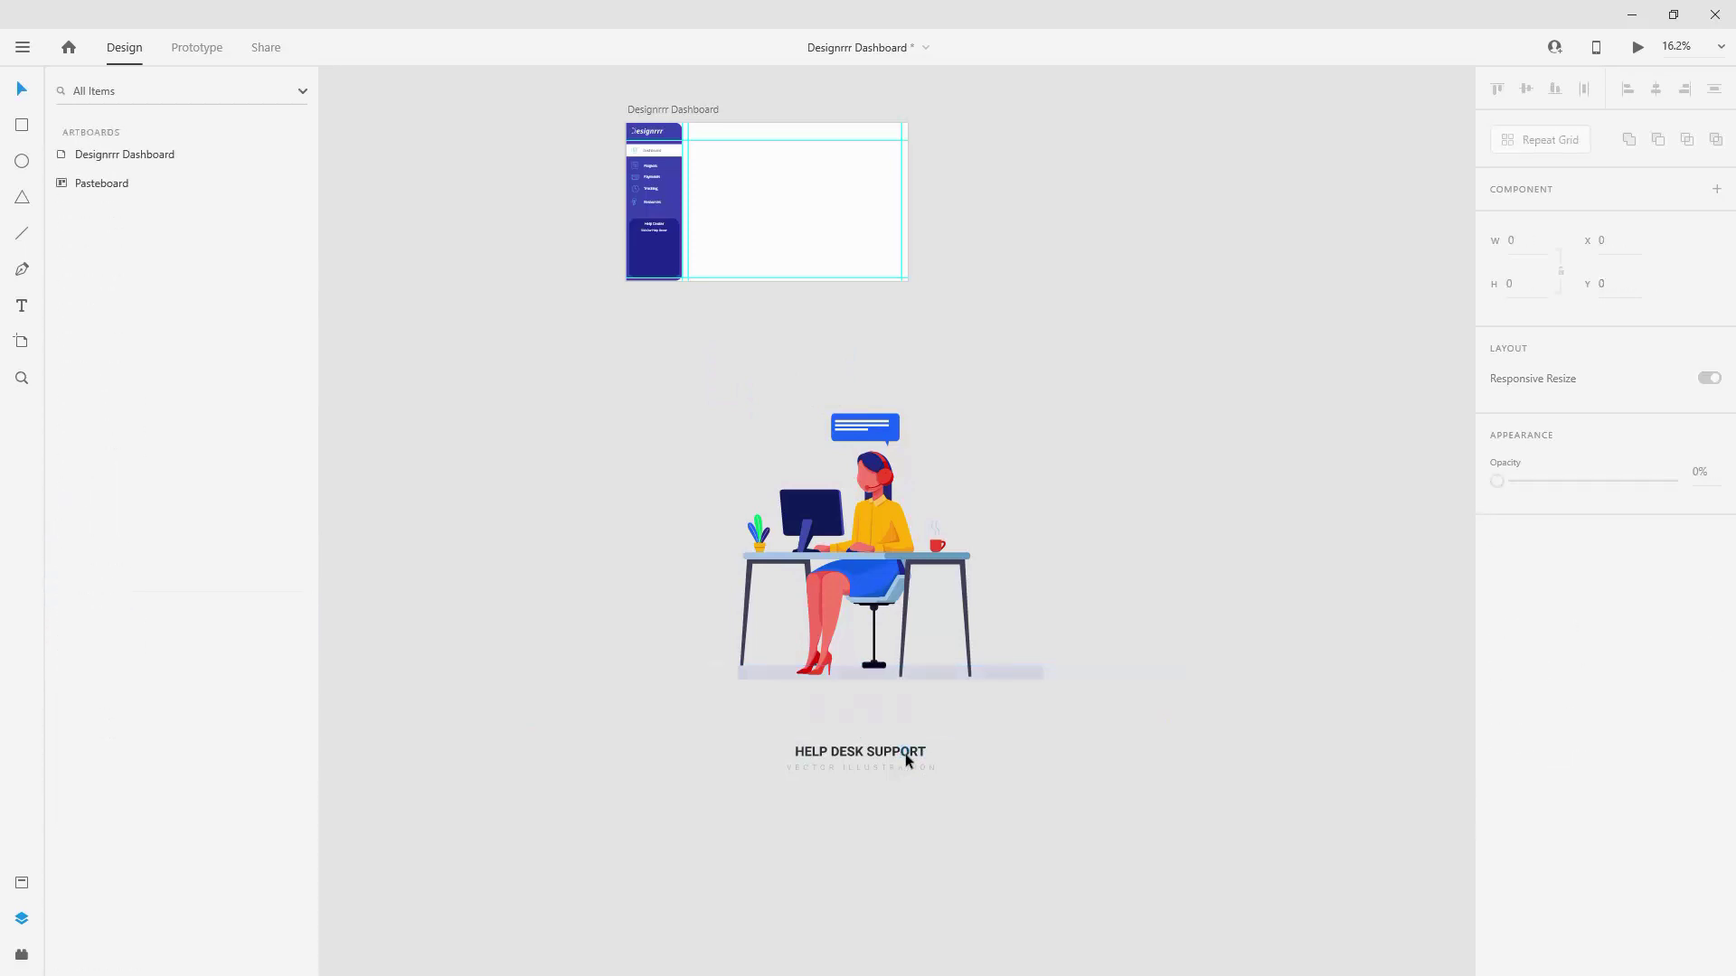
pyautogui.click(805, 774)
pyautogui.press('Delete')
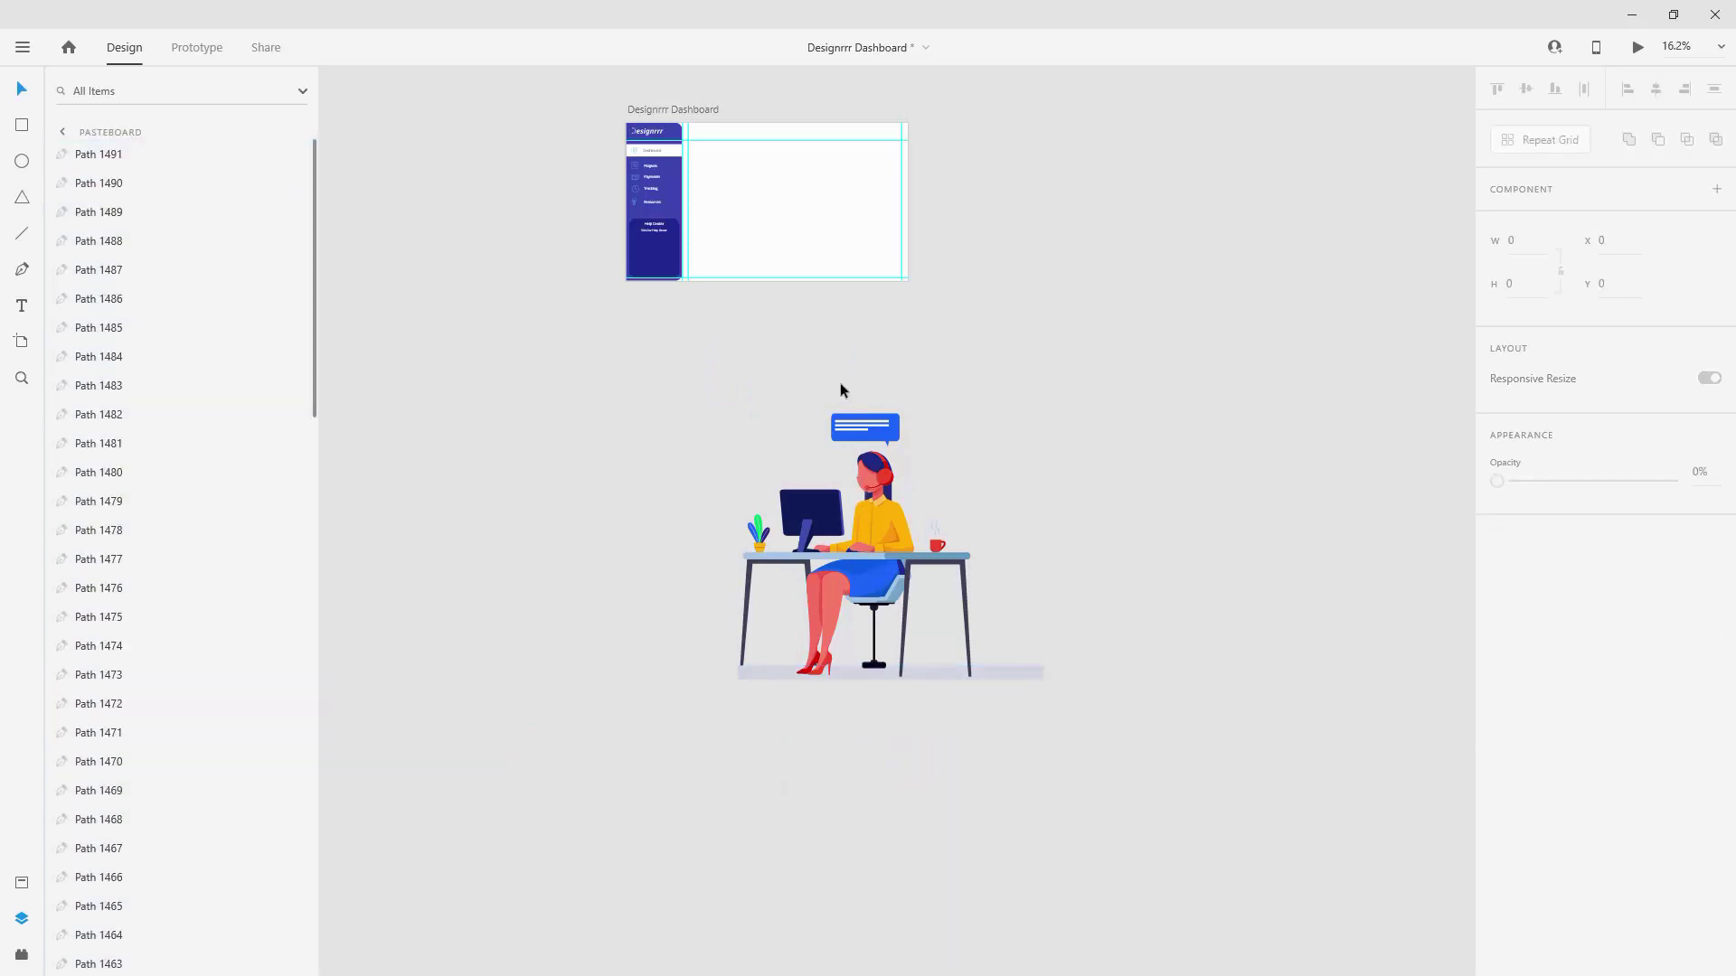
# Step: Fill the blue speech bubble above the woman with the saved light grey #D0D3D5
pyautogui.scroll(4, 839, 382)
pyautogui.click(925, 492)
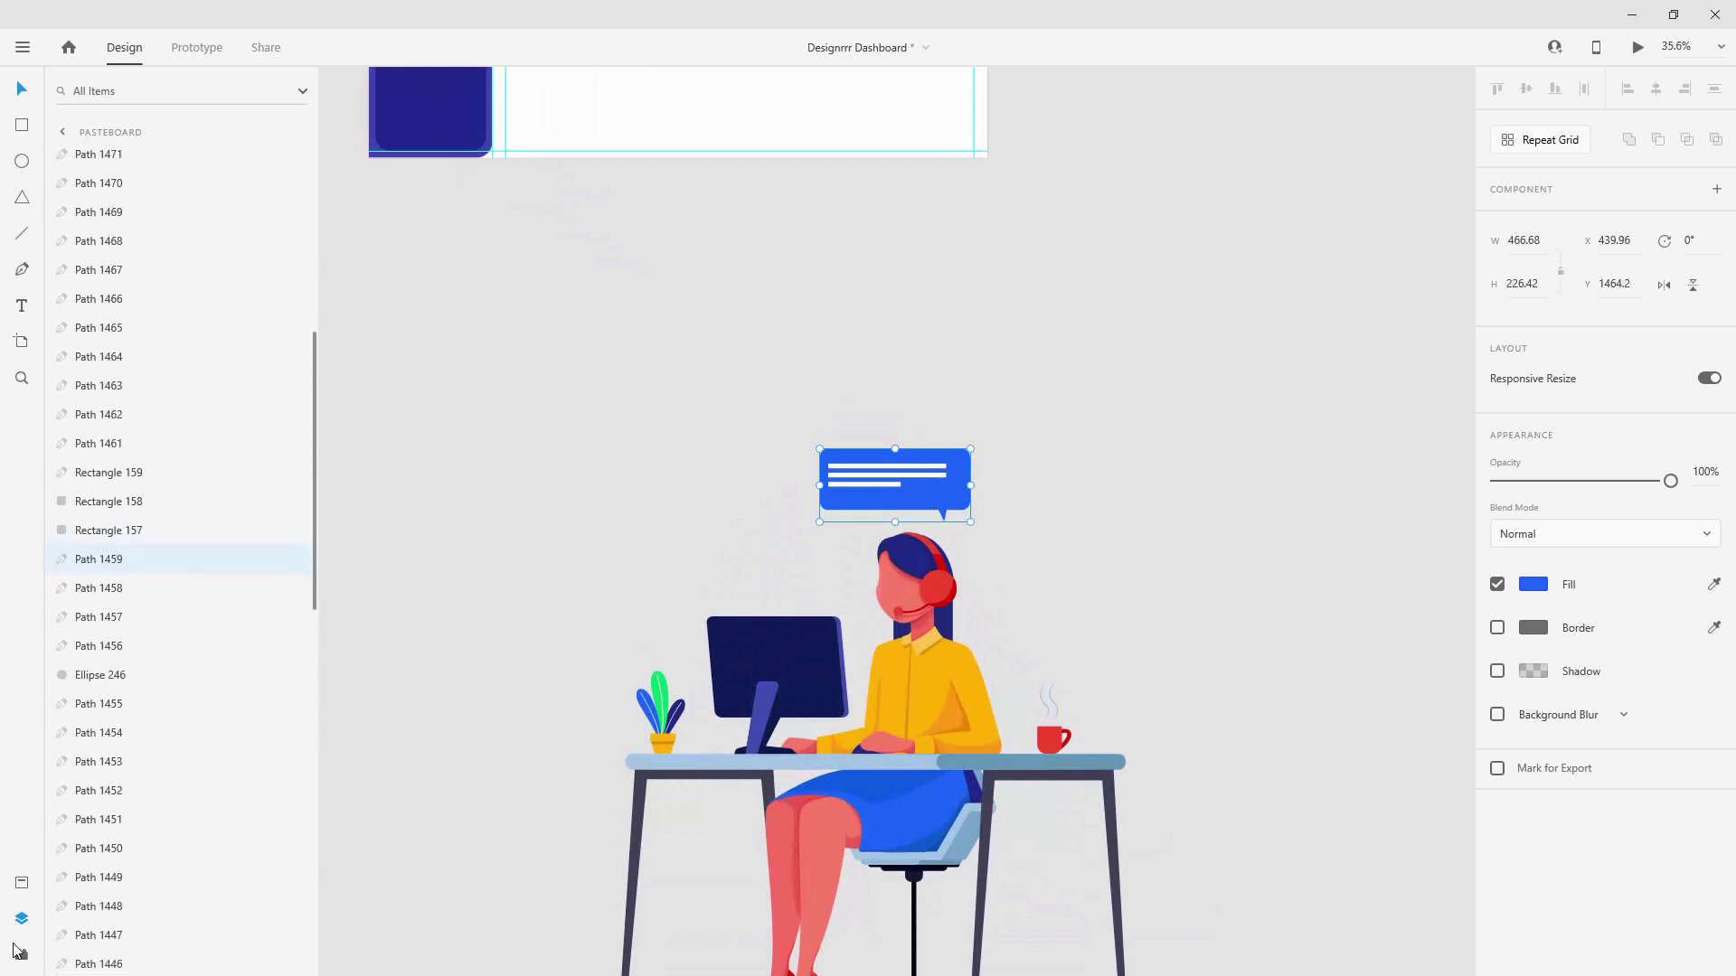
pyautogui.click(22, 883)
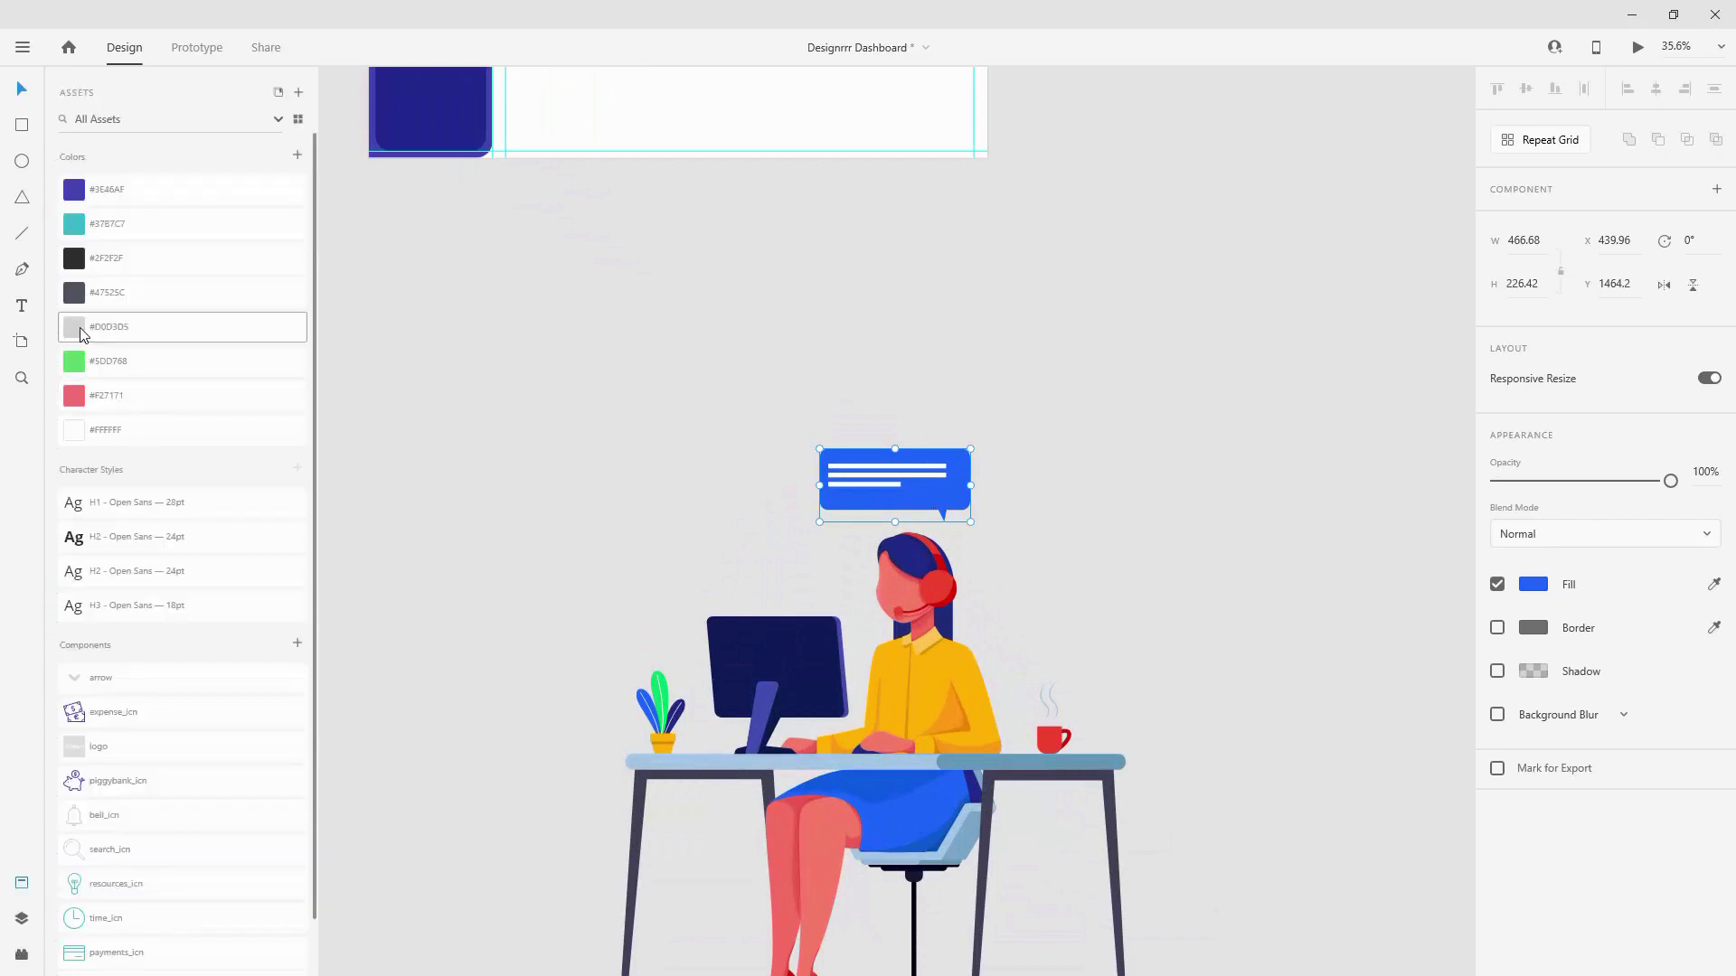
pyautogui.click(80, 335)
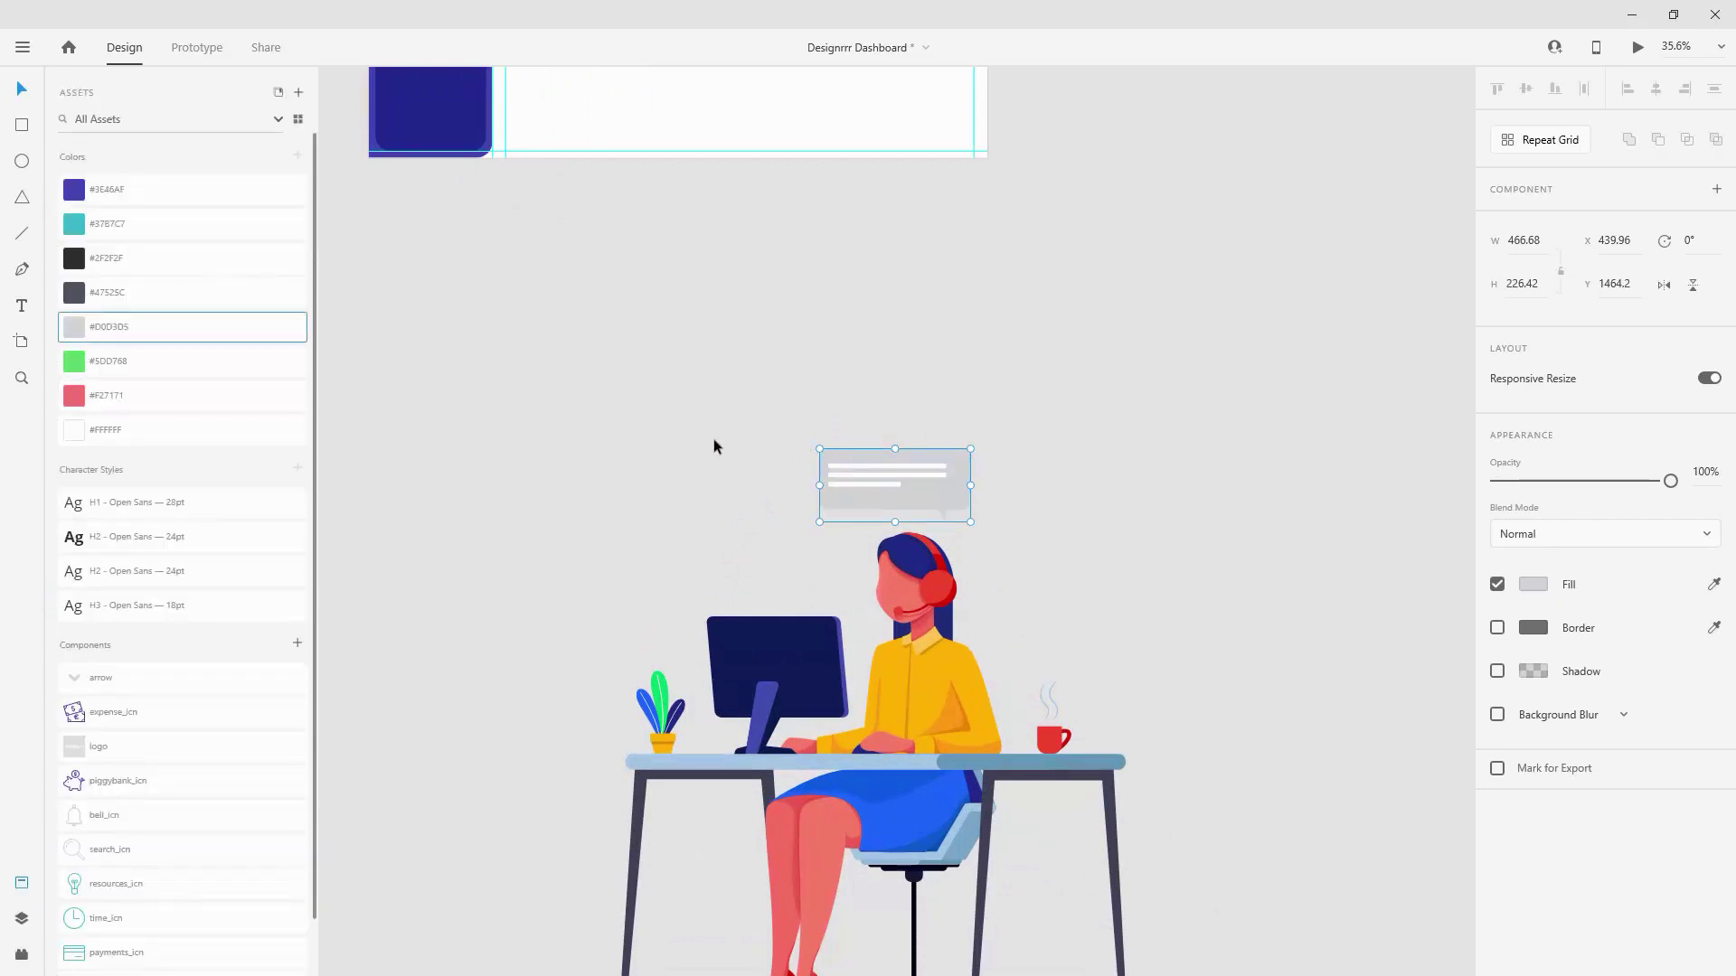
# Step: Group all remaining illustration paths on the pasteboard and name the group "illustration"
pyautogui.click(21, 918)
pyautogui.scroll(5, 167, 485)
pyautogui.click(108, 154)
pyautogui.scroll(-15, 155, 484)
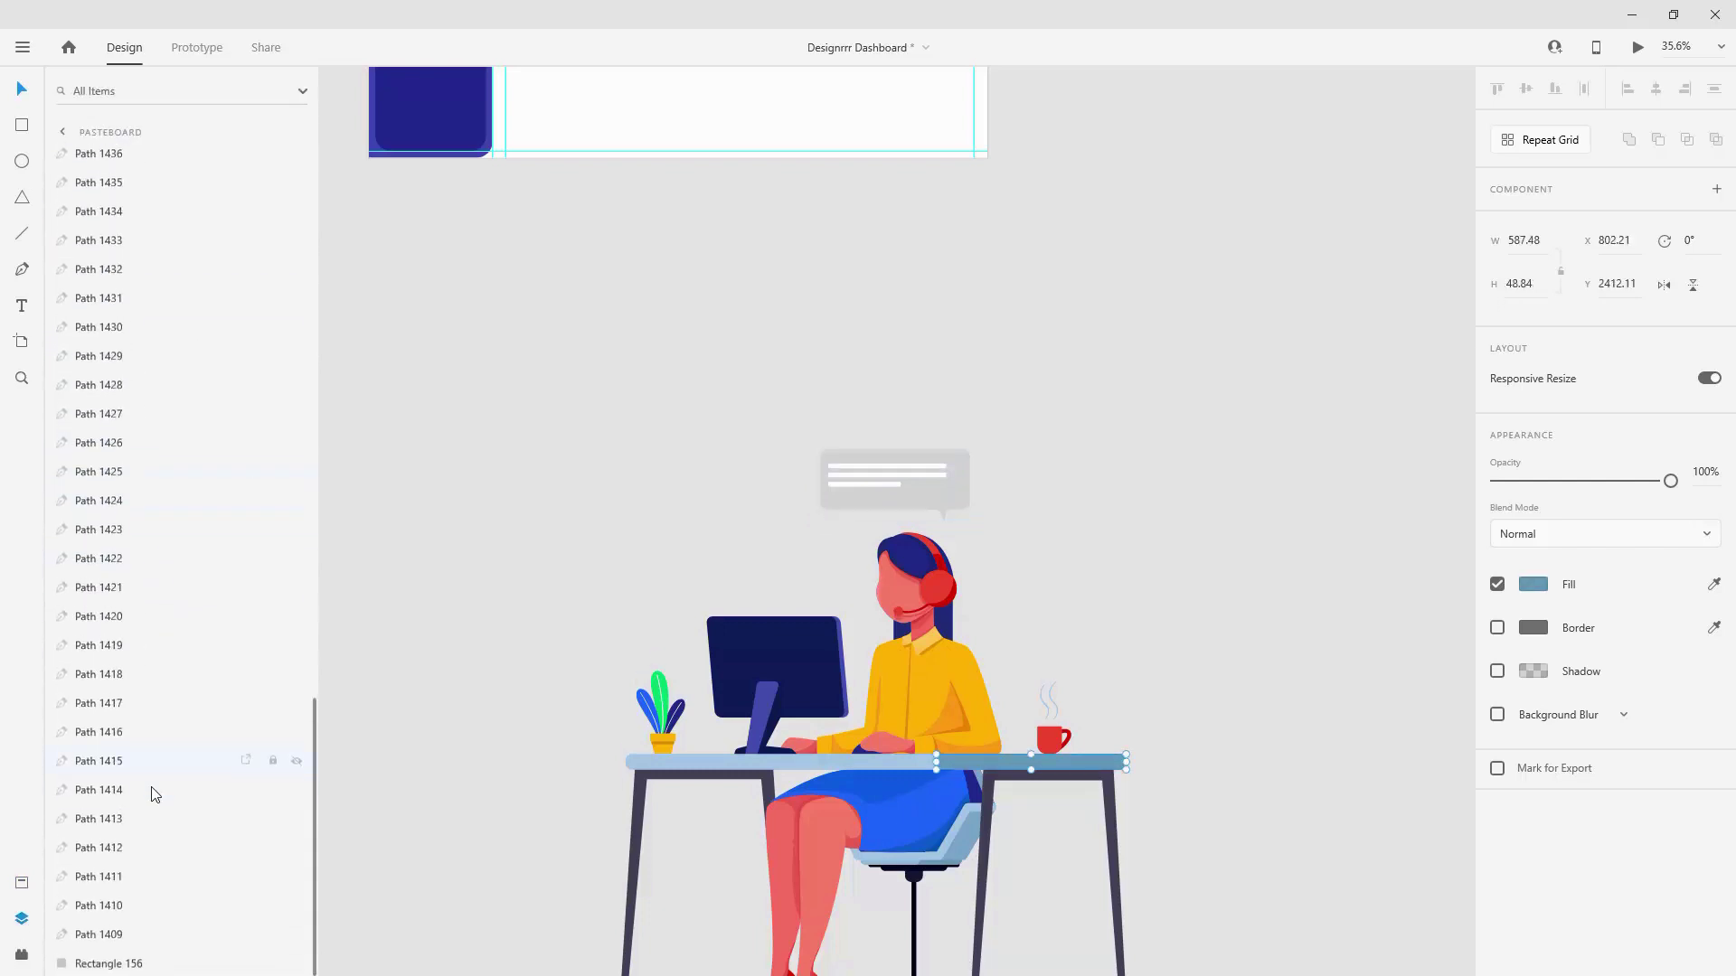
pyautogui.keyDown('shift'); pyautogui.click(145, 966); pyautogui.keyUp('shift')
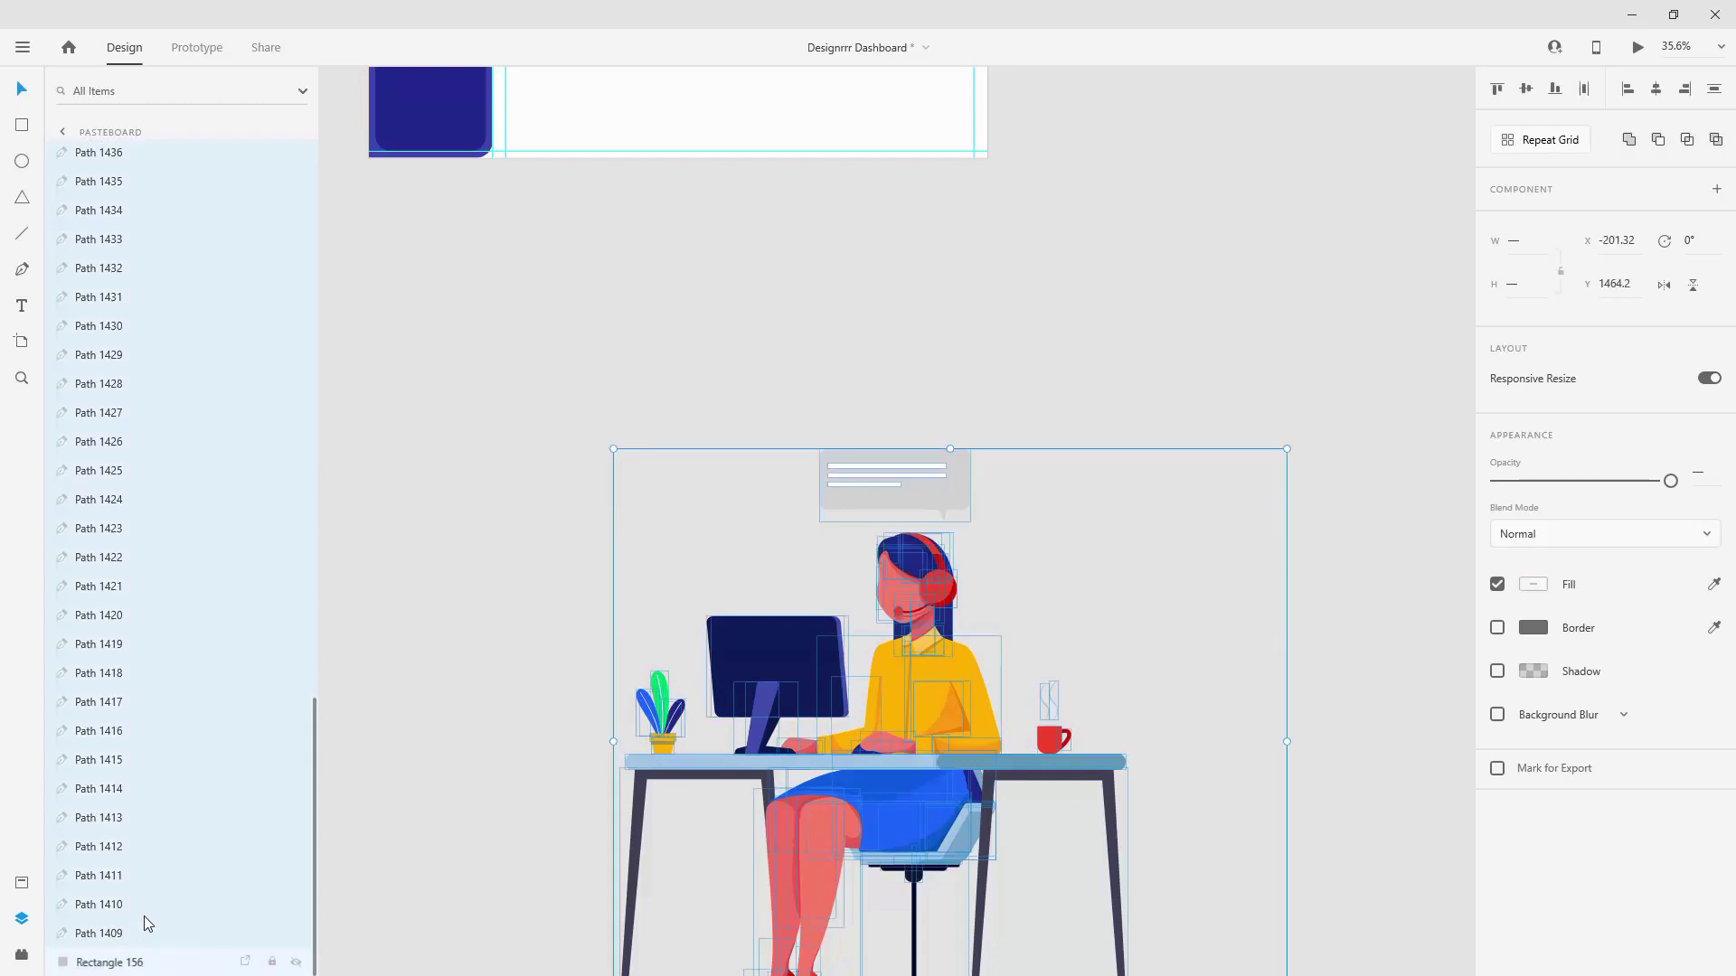
pyautogui.hotkey('ctrl', 'g')
pyautogui.doubleClick(93, 154)
pyautogui.press('BackSpace')
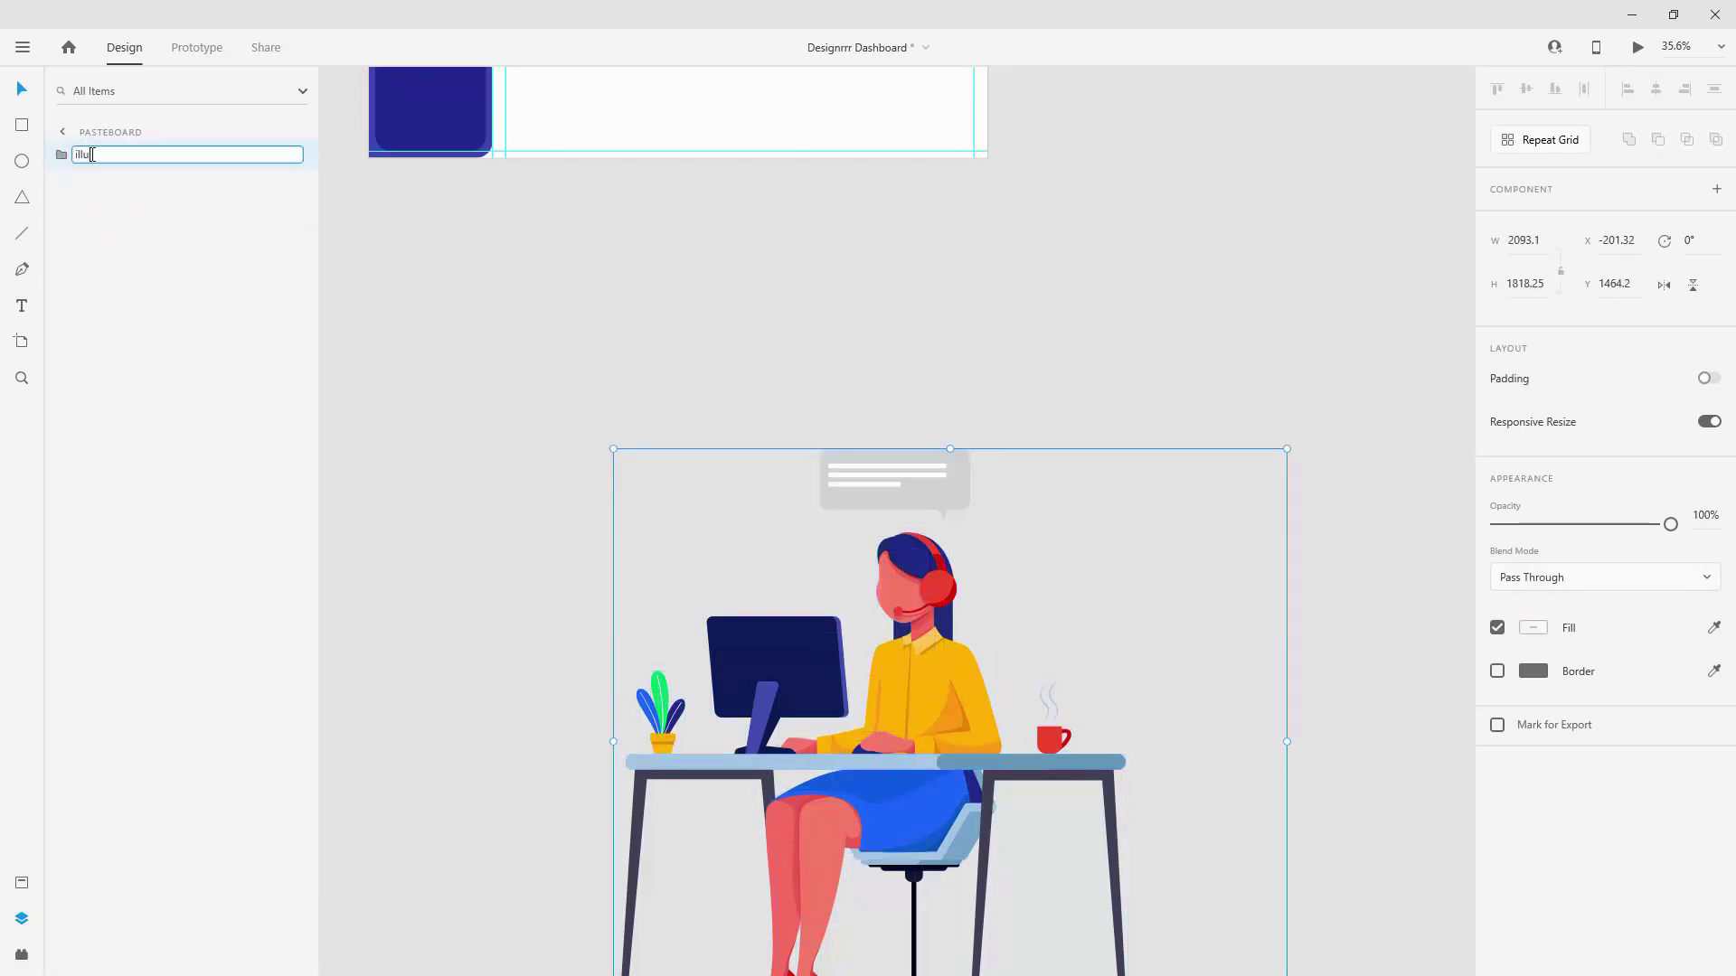
pyautogui.write('illustration')
pyautogui.press('Return')
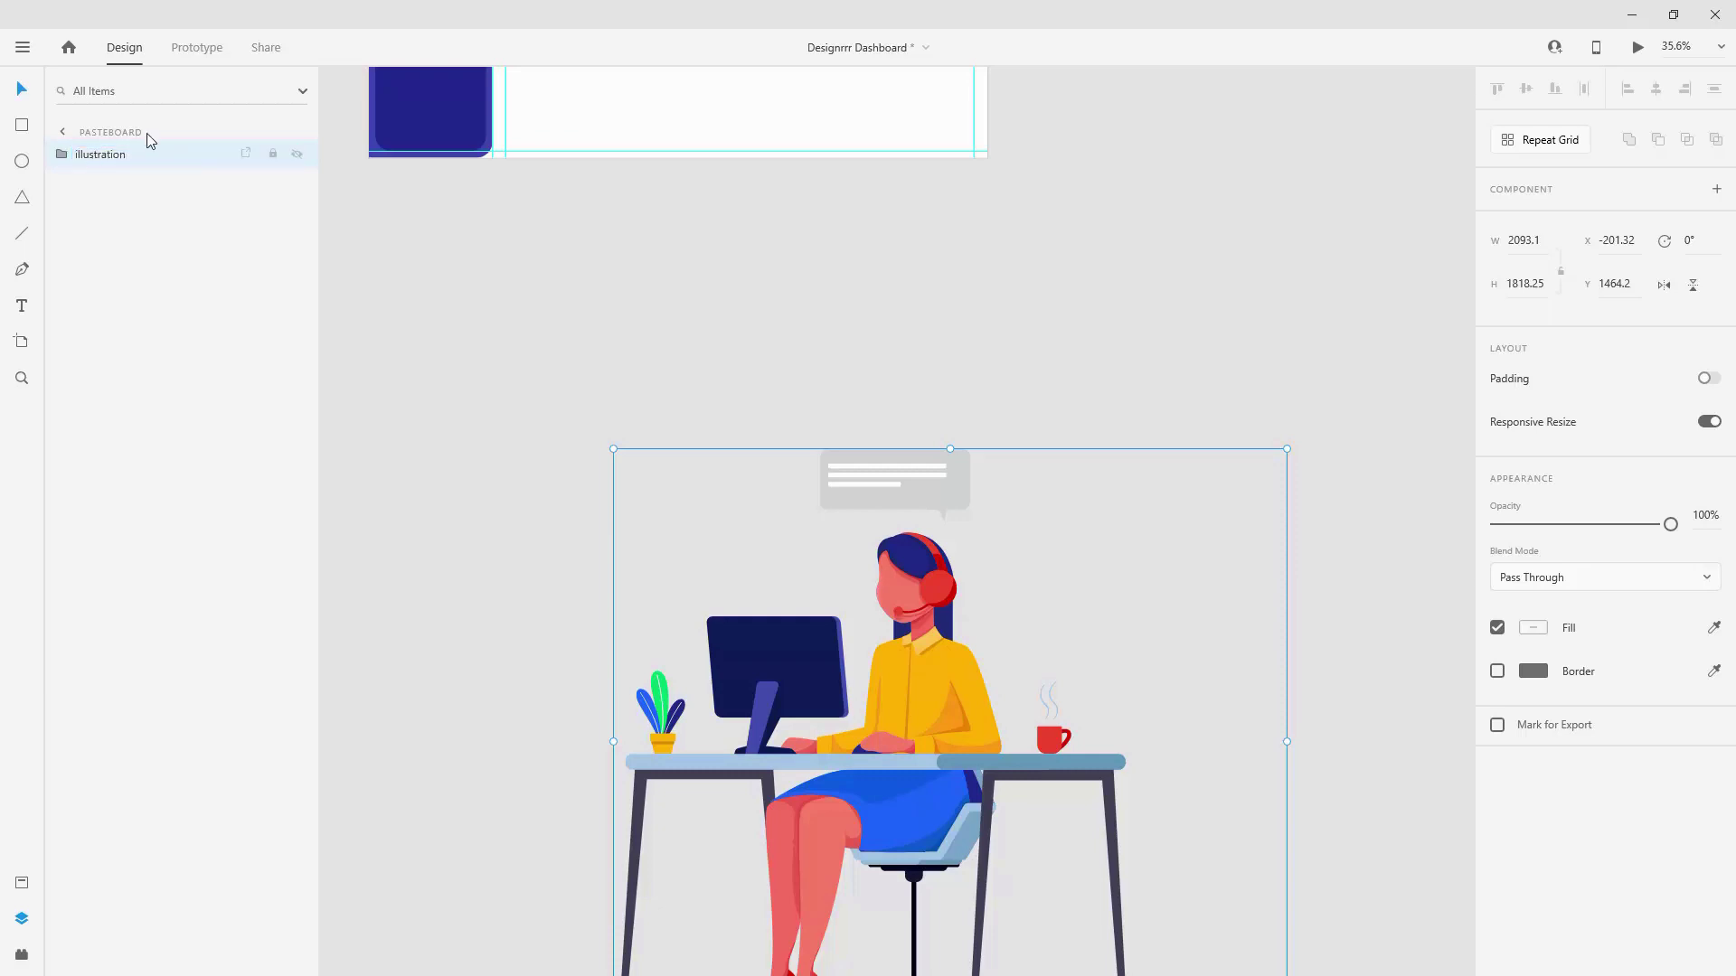
# Step: Duplicate the help_bg card shape as "mask" and move the illustration group onto the artboard over the Help Center card
pyautogui.scroll(3, 450, 254)
pyautogui.click(452, 292)
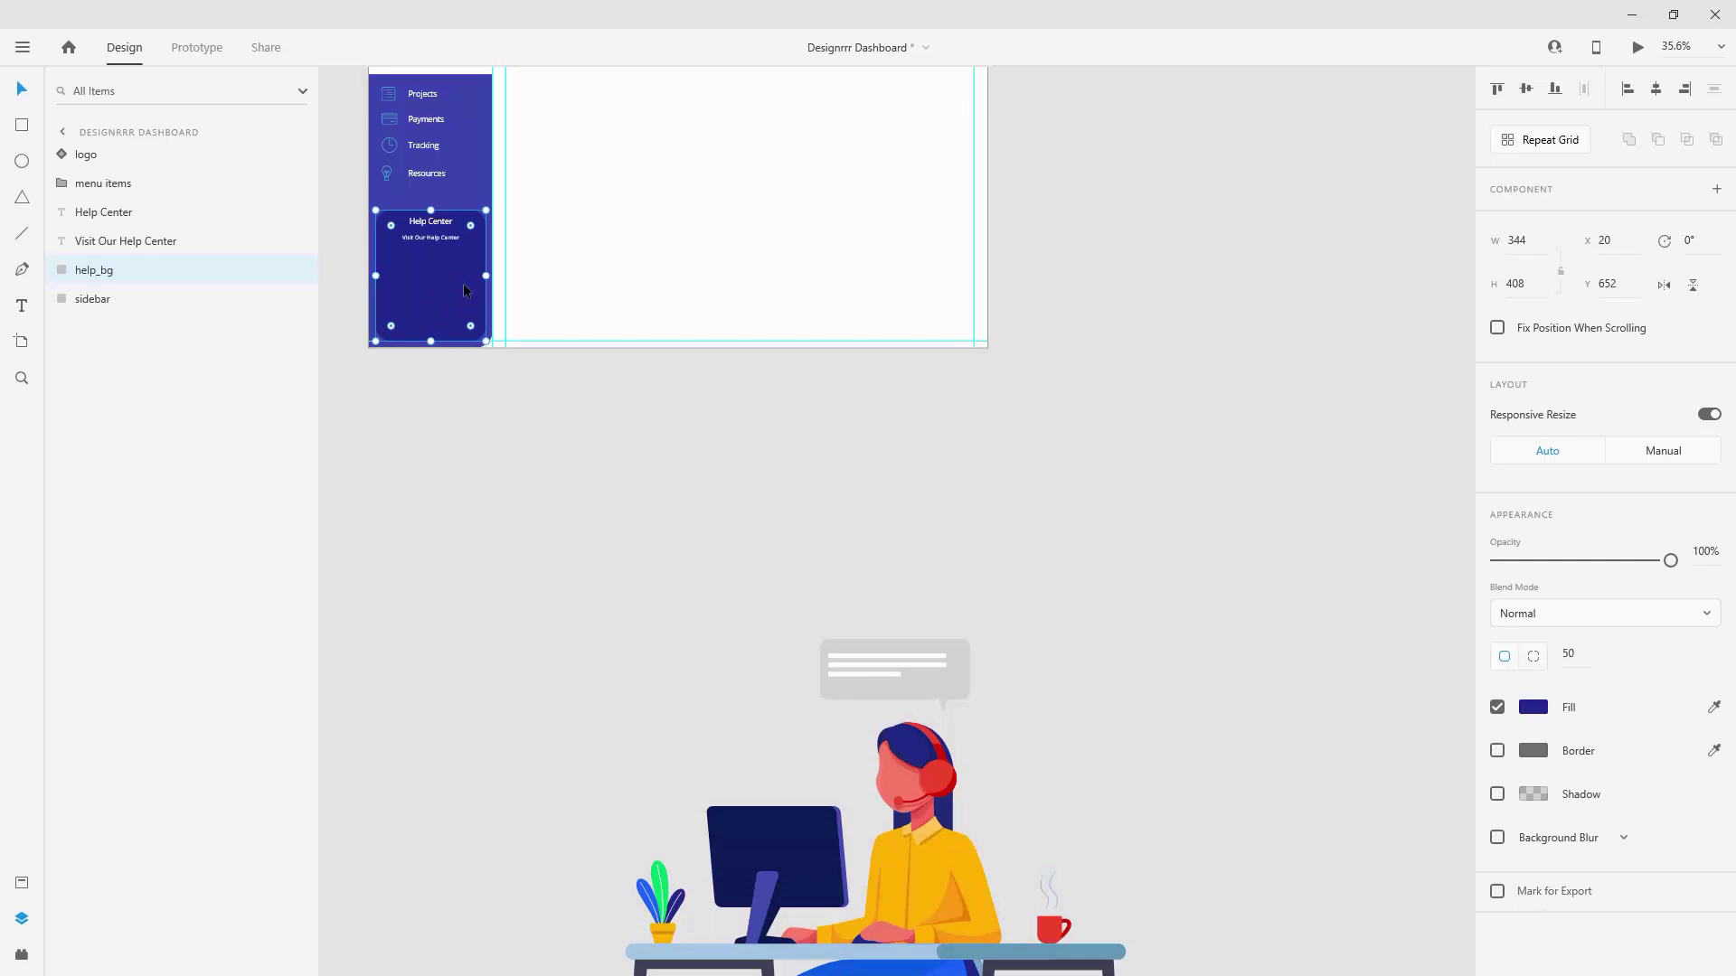
pyautogui.hotkey('ctrl', 'd')
pyautogui.doubleClick(92, 271)
pyautogui.press('Escape')
pyautogui.click(860, 667)
pyautogui.moveTo(971, 670); pyautogui.dragTo(564, 253)
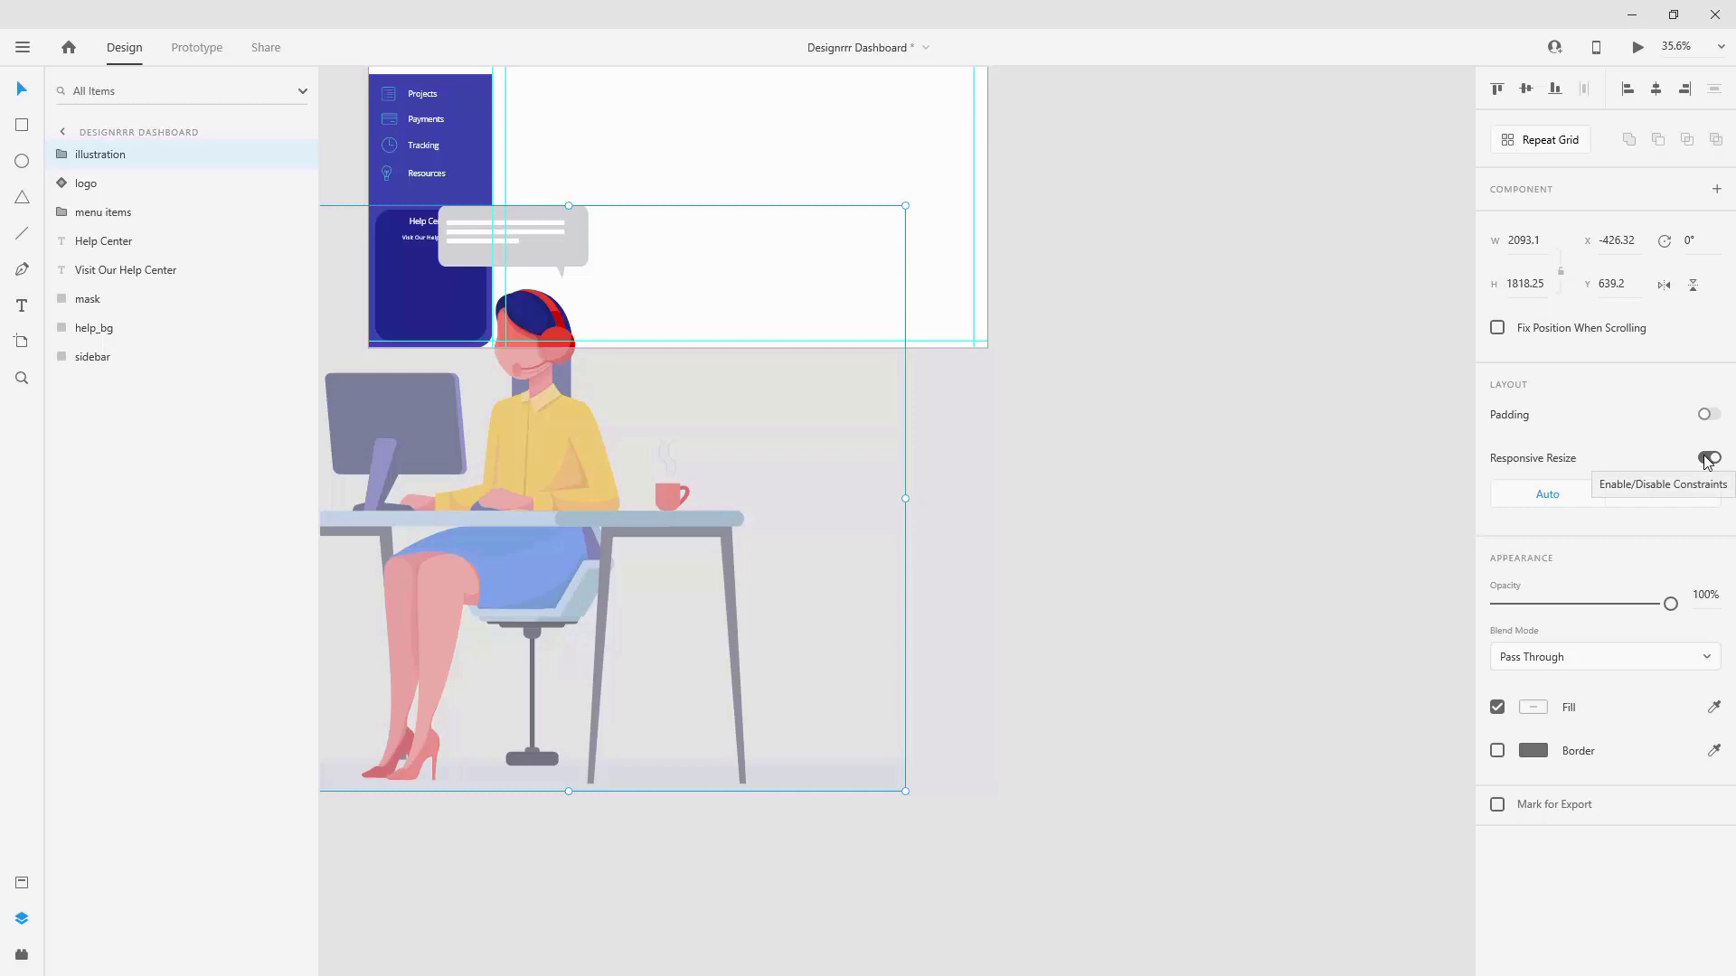
# Step: Try scaling the illustration down to about 810 × 704 with Responsive Resize on, and undo the changes
pyautogui.moveTo(886, 779); pyautogui.dragTo(485, 555)
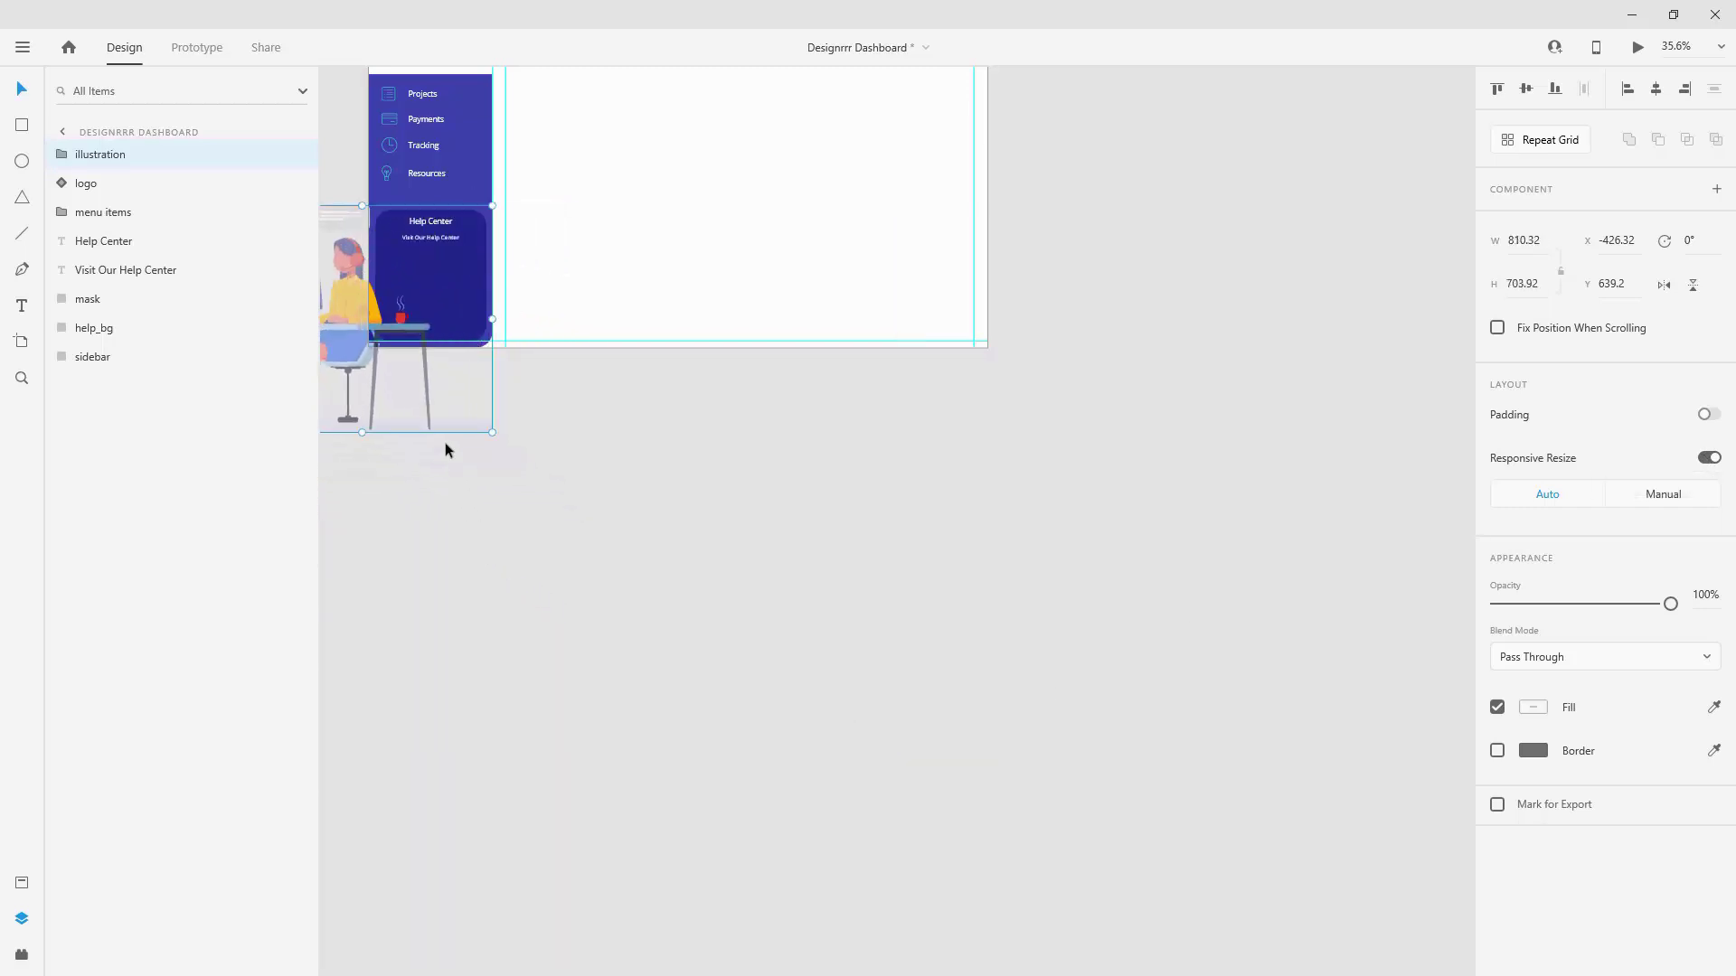
pyautogui.moveTo(442, 425); pyautogui.dragTo(625, 449)
pyautogui.hotkey('ctrl', 'z')
pyautogui.hotkey('ctrl', 'z')
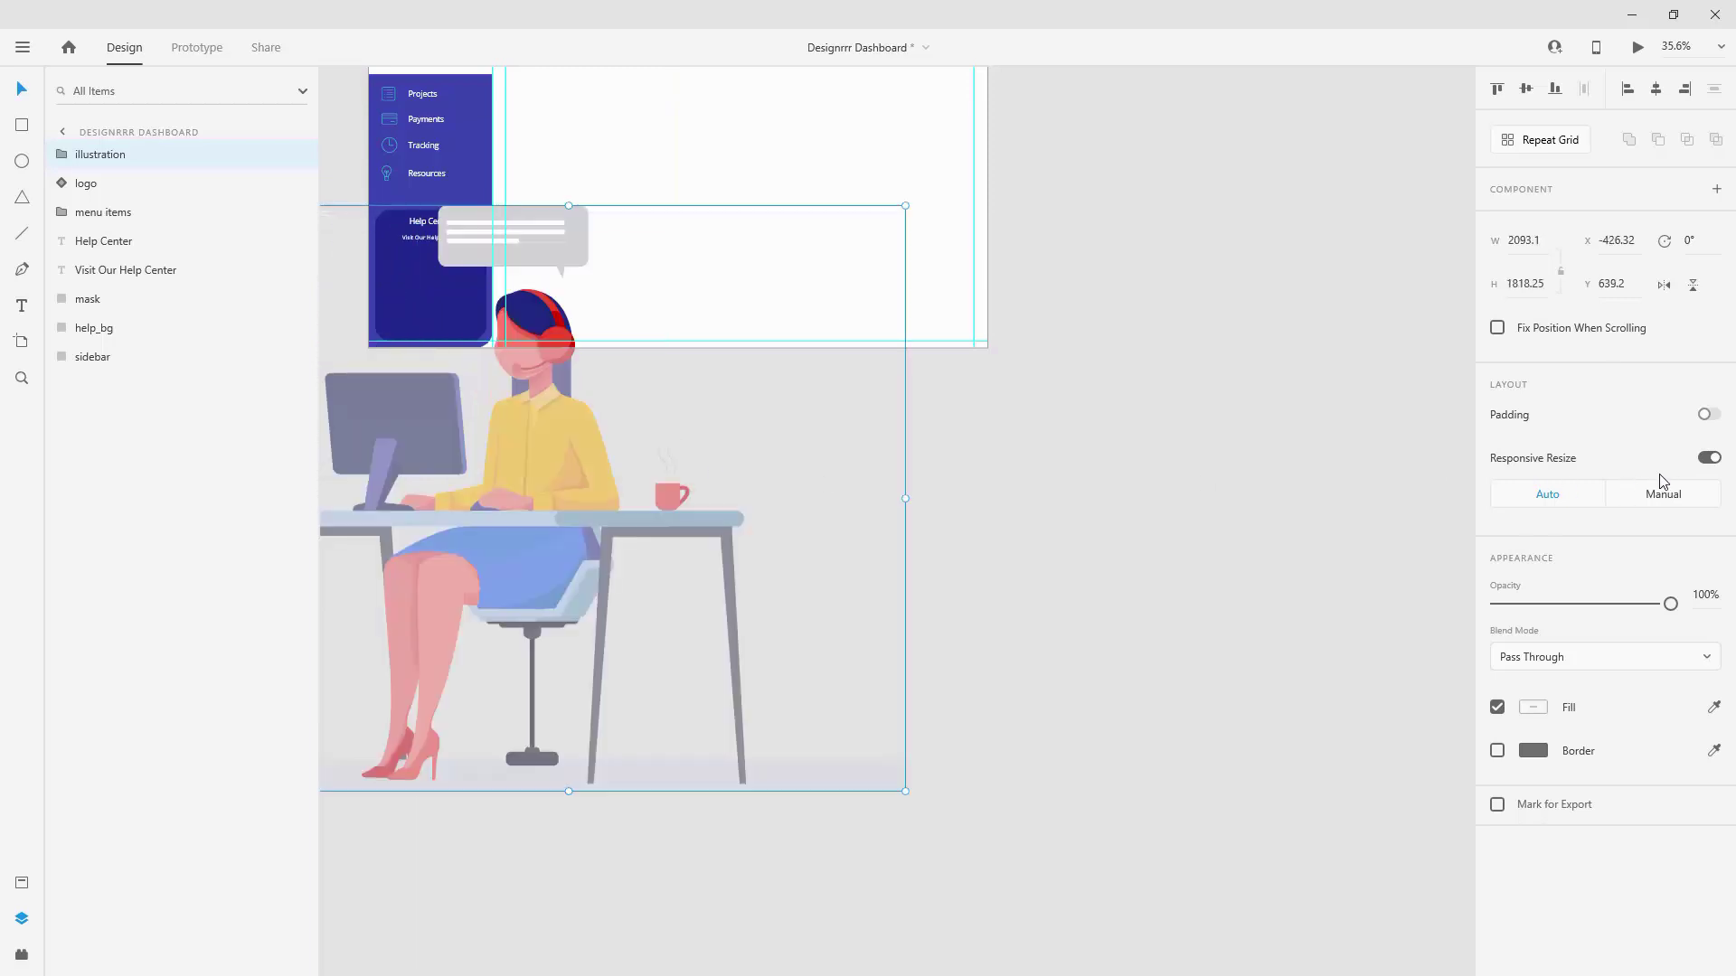
# Step: Turn off Responsive Resize, scale the illustration to about 472 × 410, and place it under the card text at X 12, Y 769
pyautogui.click(1709, 458)
pyautogui.moveTo(550, 428); pyautogui.dragTo(904, 467)
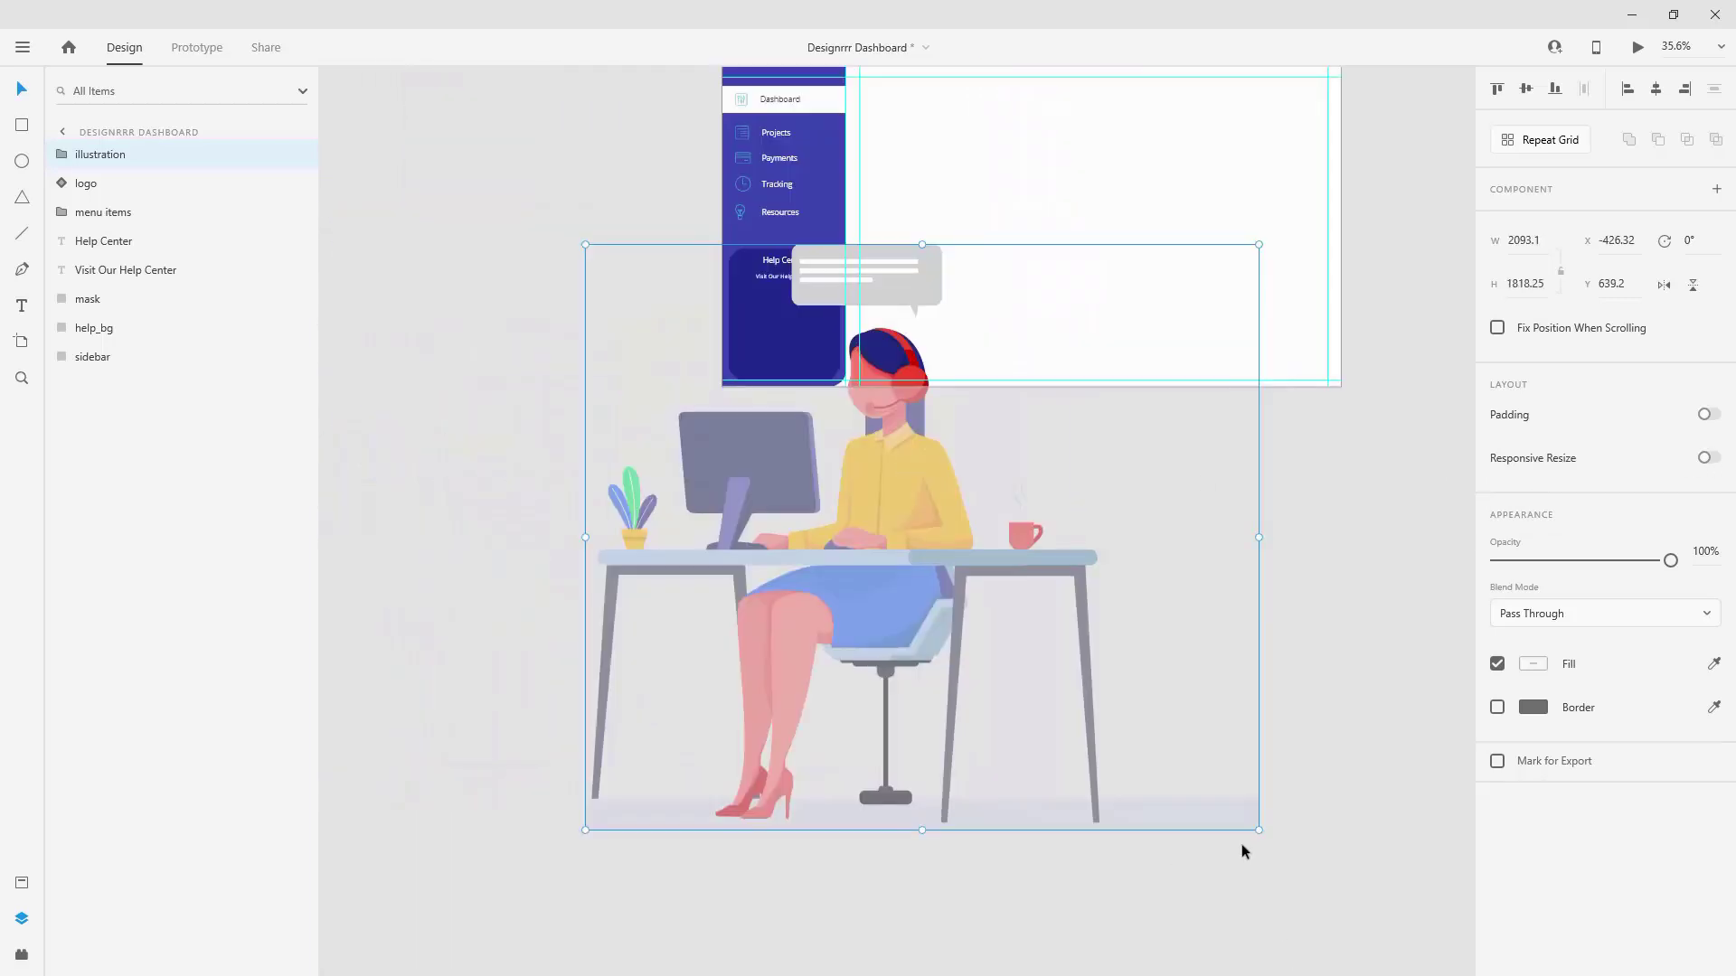
pyautogui.moveTo(1258, 830); pyautogui.dragTo(1034, 599)
pyautogui.moveTo(903, 531); pyautogui.dragTo(846, 403)
pyautogui.scroll(10, 784, 305)
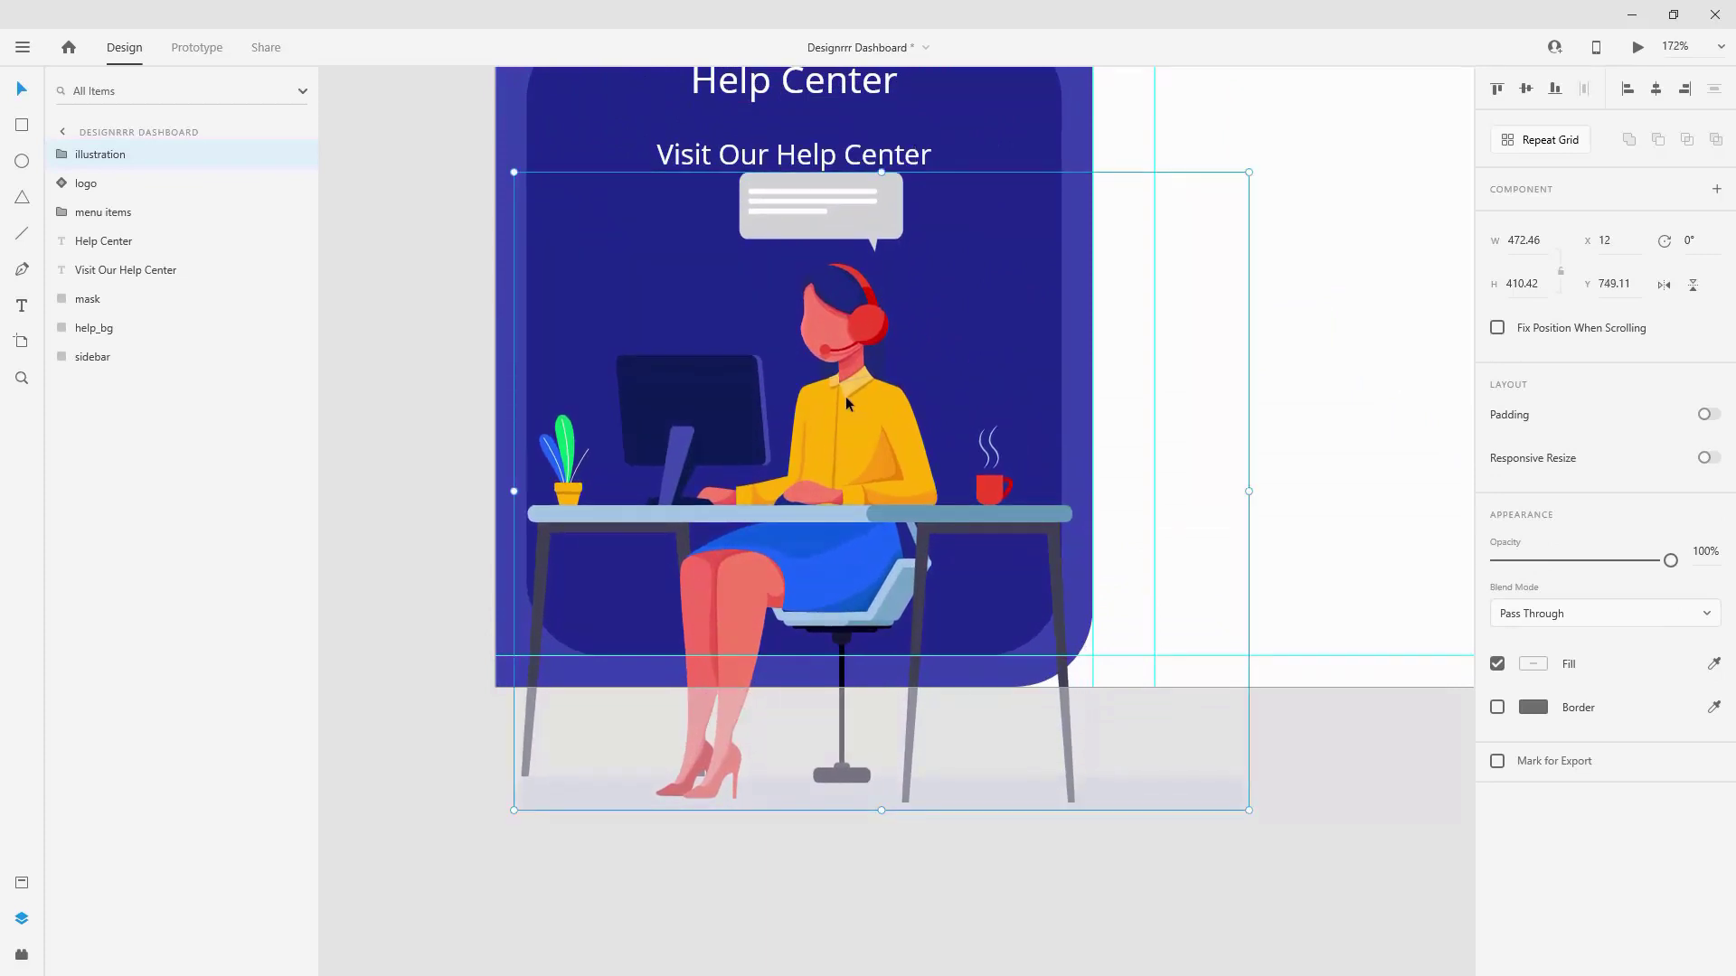
pyautogui.hotkey('shift', 'Down')
pyautogui.hotkey('shift', 'Down')
# Step: Reduce the illustration to about 421 × 366 and shift it to X 28 so the desk fits within the card's width
pyautogui.scroll(3, 904, 345)
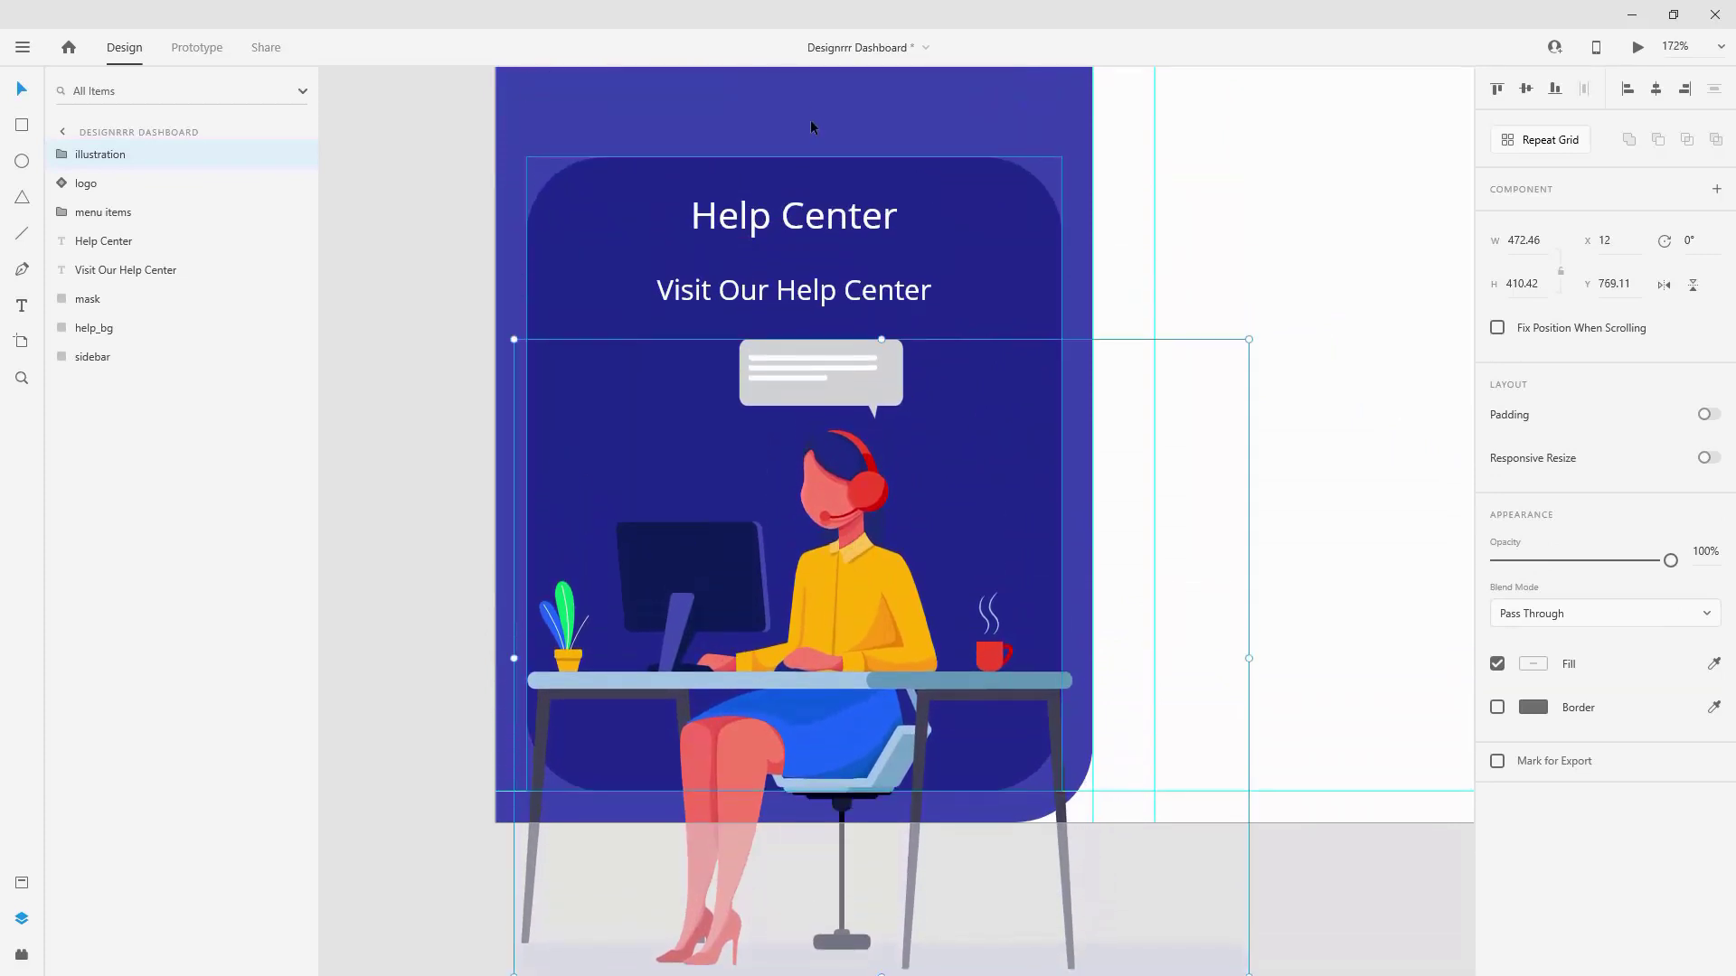
pyautogui.scroll(-2, 1230, 831)
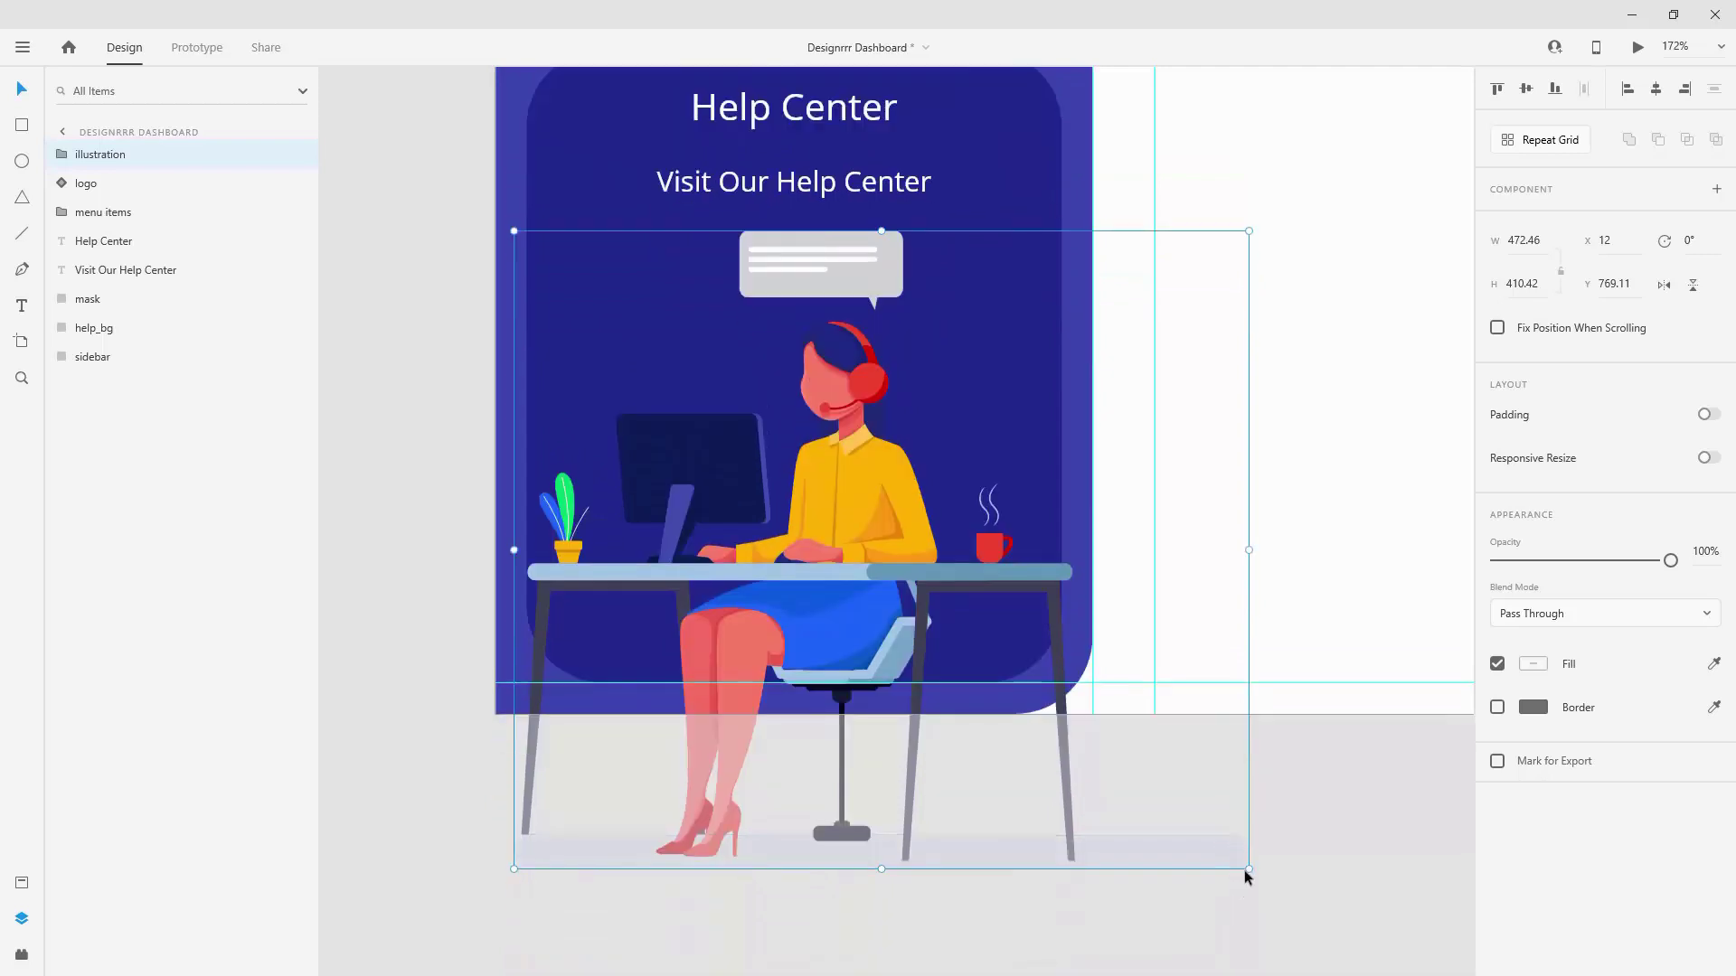
pyautogui.moveTo(1236, 861); pyautogui.dragTo(1168, 826)
pyautogui.moveTo(913, 529); pyautogui.dragTo(935, 530)
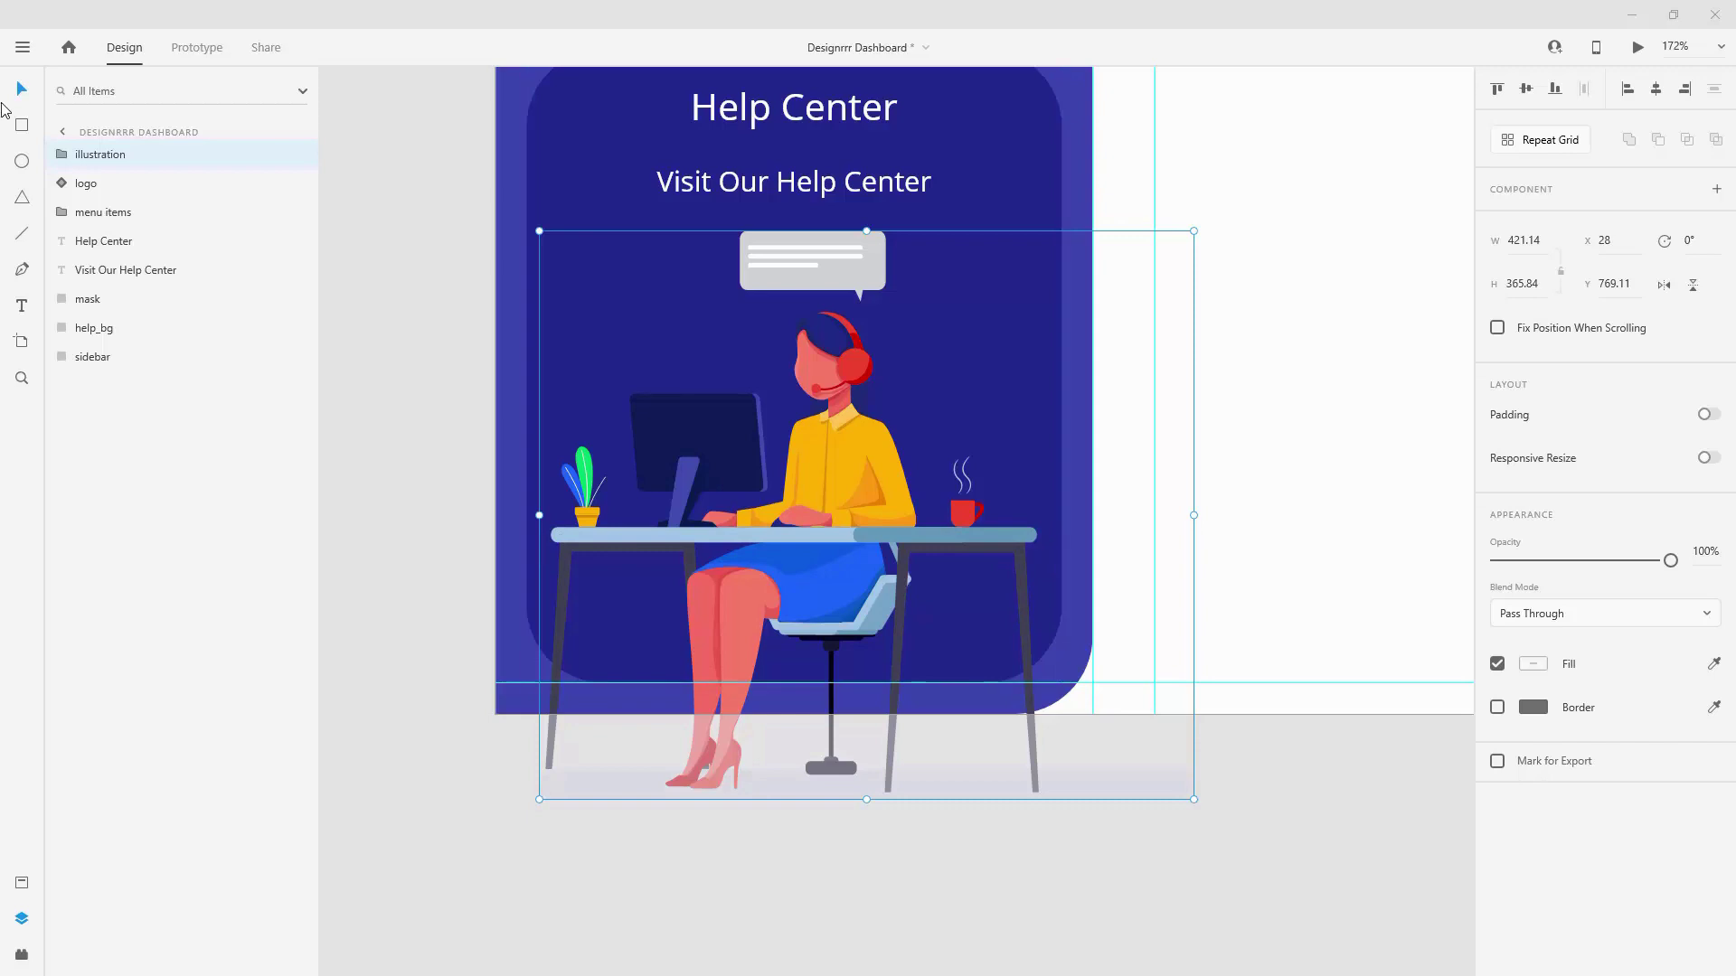
# Step: Place the mask shape above the paths inside the illustration group and apply Mask with Shape to all of them
pyautogui.moveTo(94, 154); pyautogui.dragTo(120, 311)
pyautogui.click(61, 300)
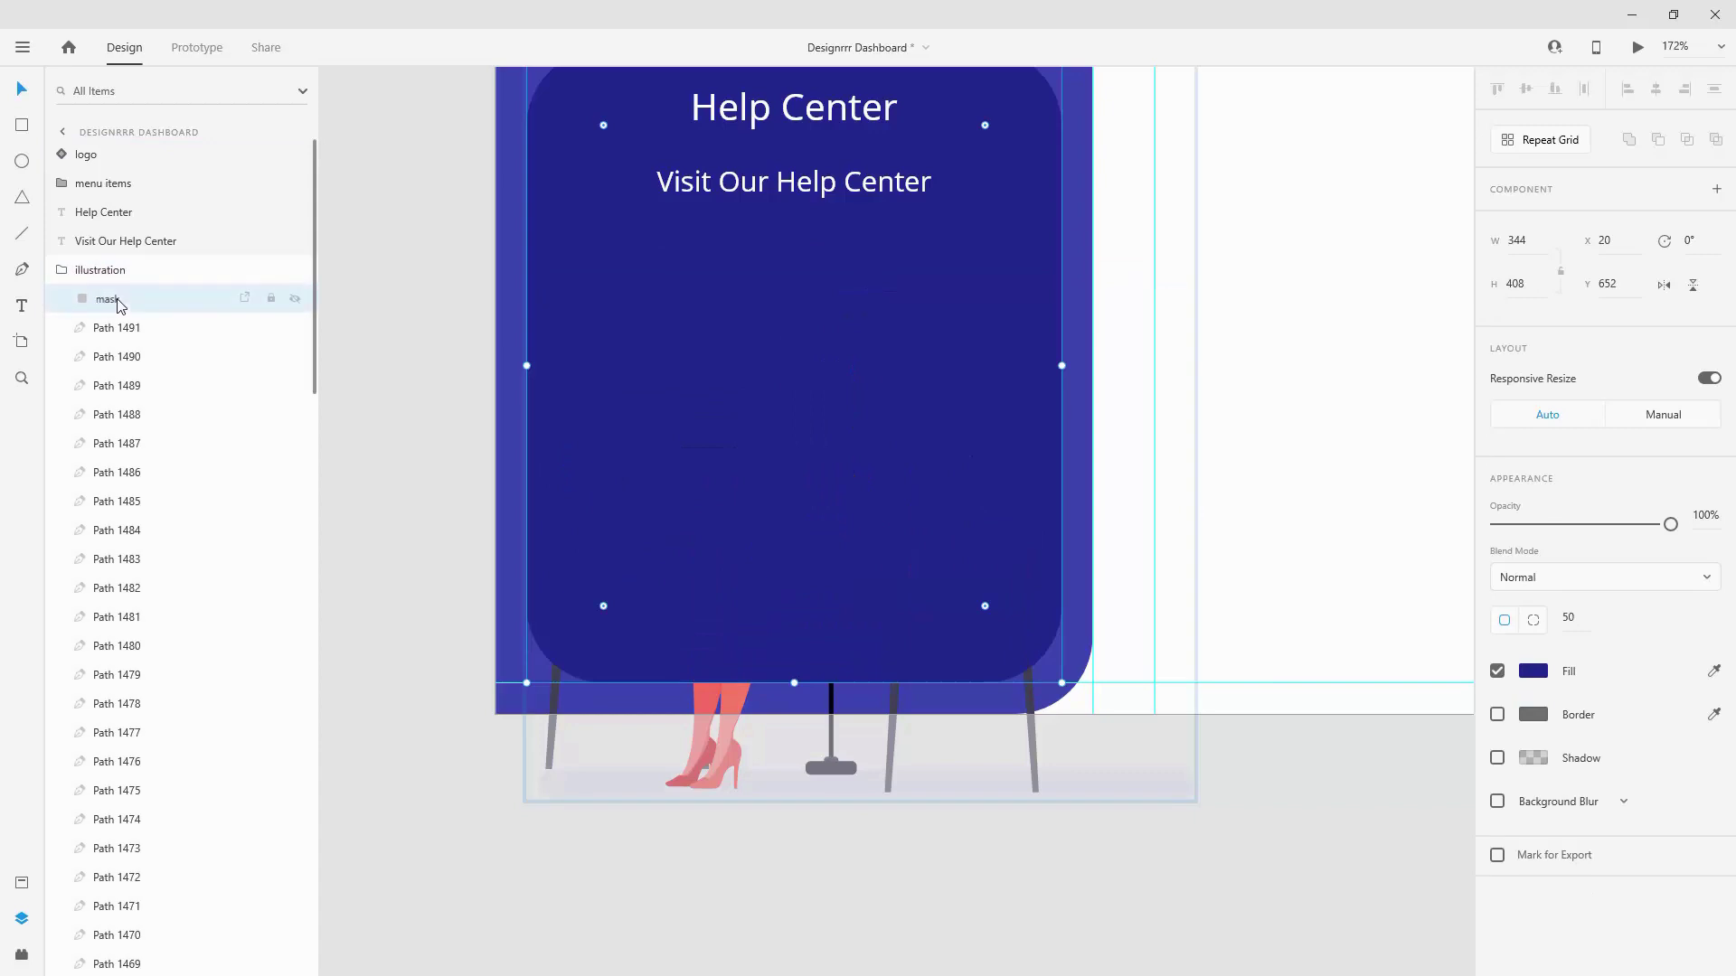
pyautogui.scroll(-15, 127, 362)
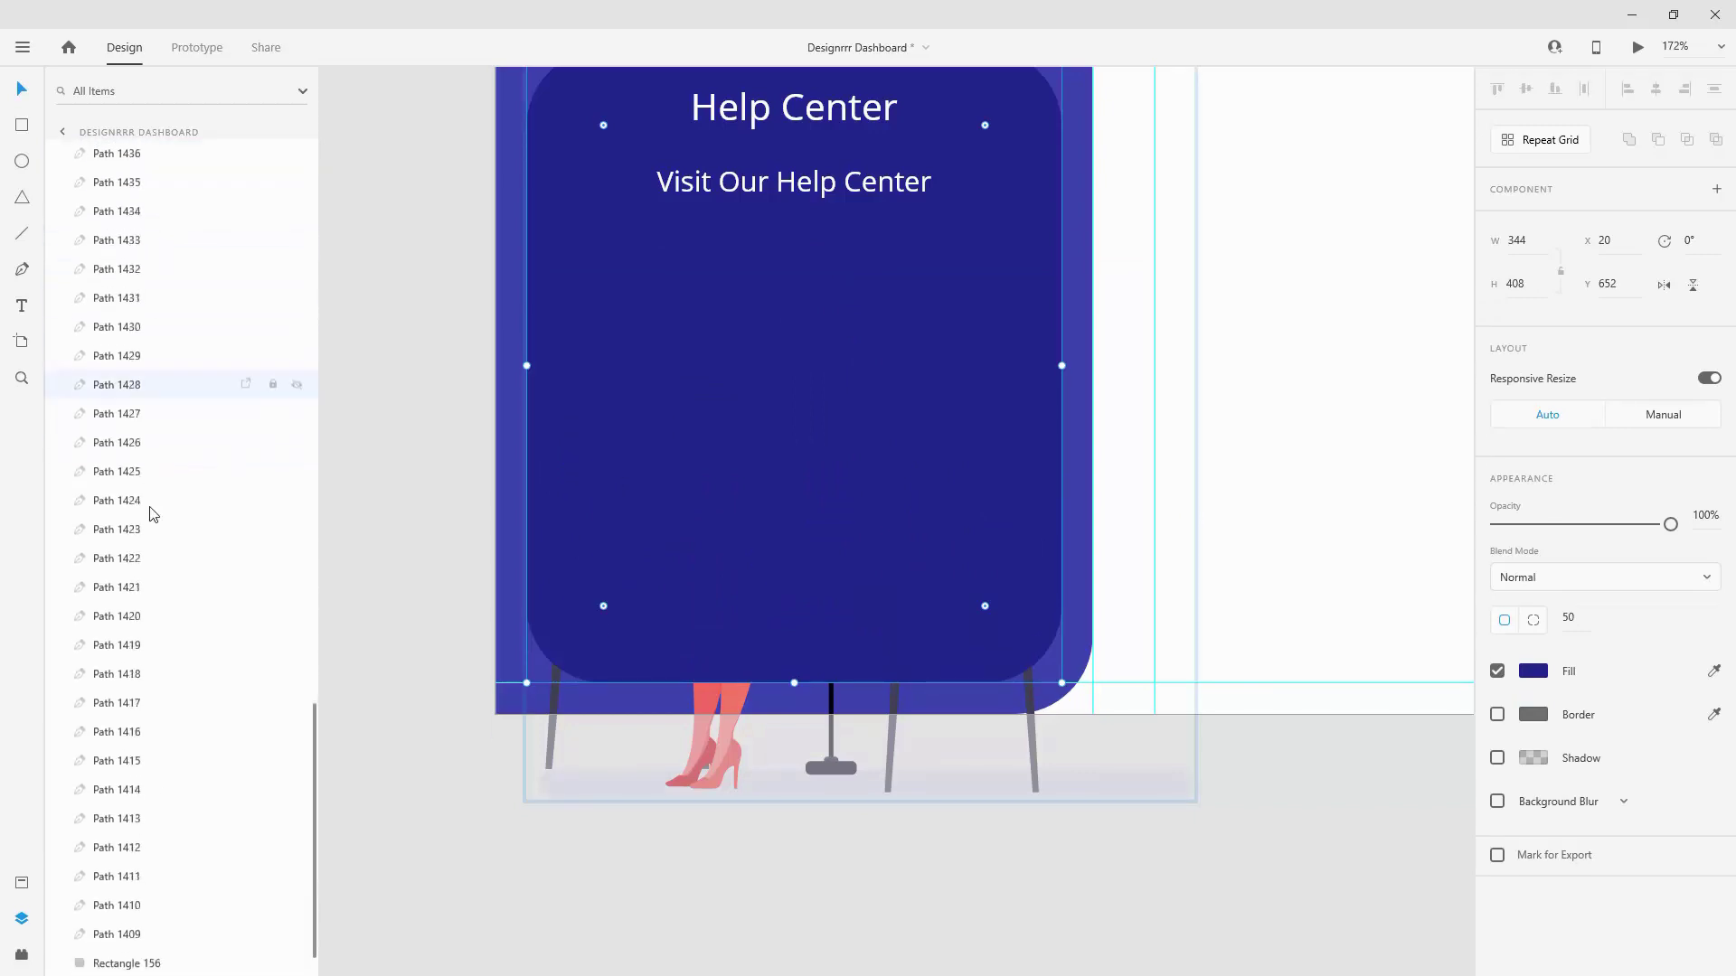
pyautogui.keyDown('shift'); pyautogui.click(153, 907); pyautogui.keyUp('shift')
pyautogui.scroll(15, 151, 883)
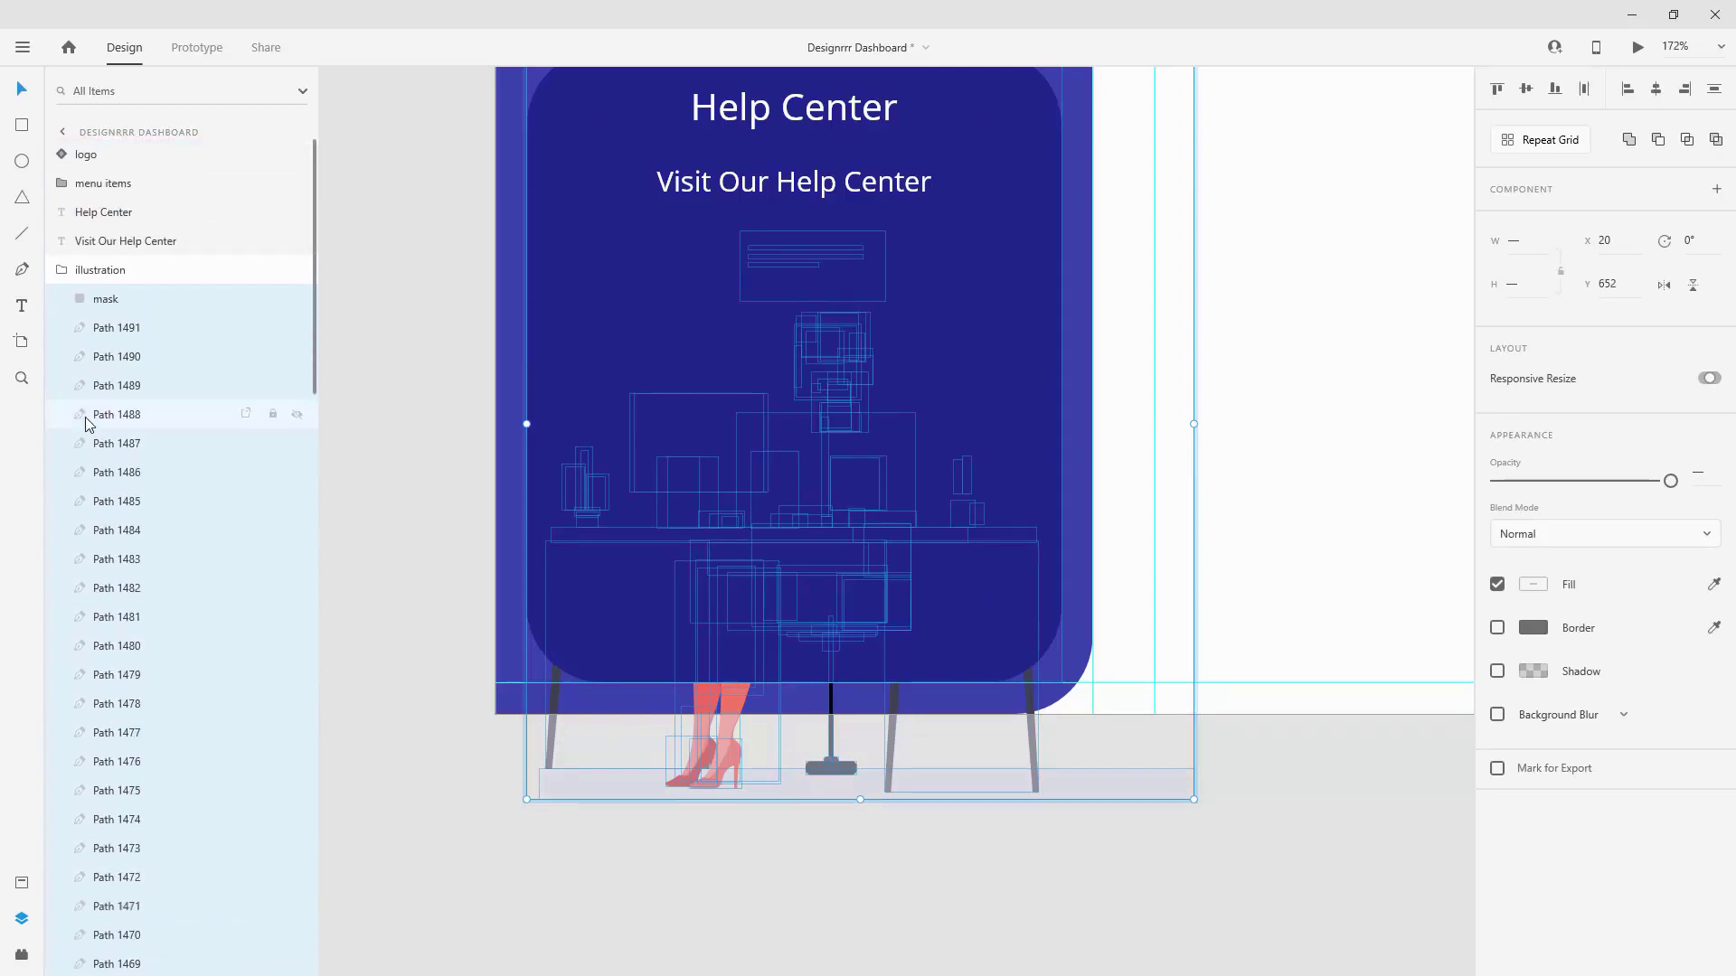
pyautogui.hotkey('ctrl', 'shift', 'm')
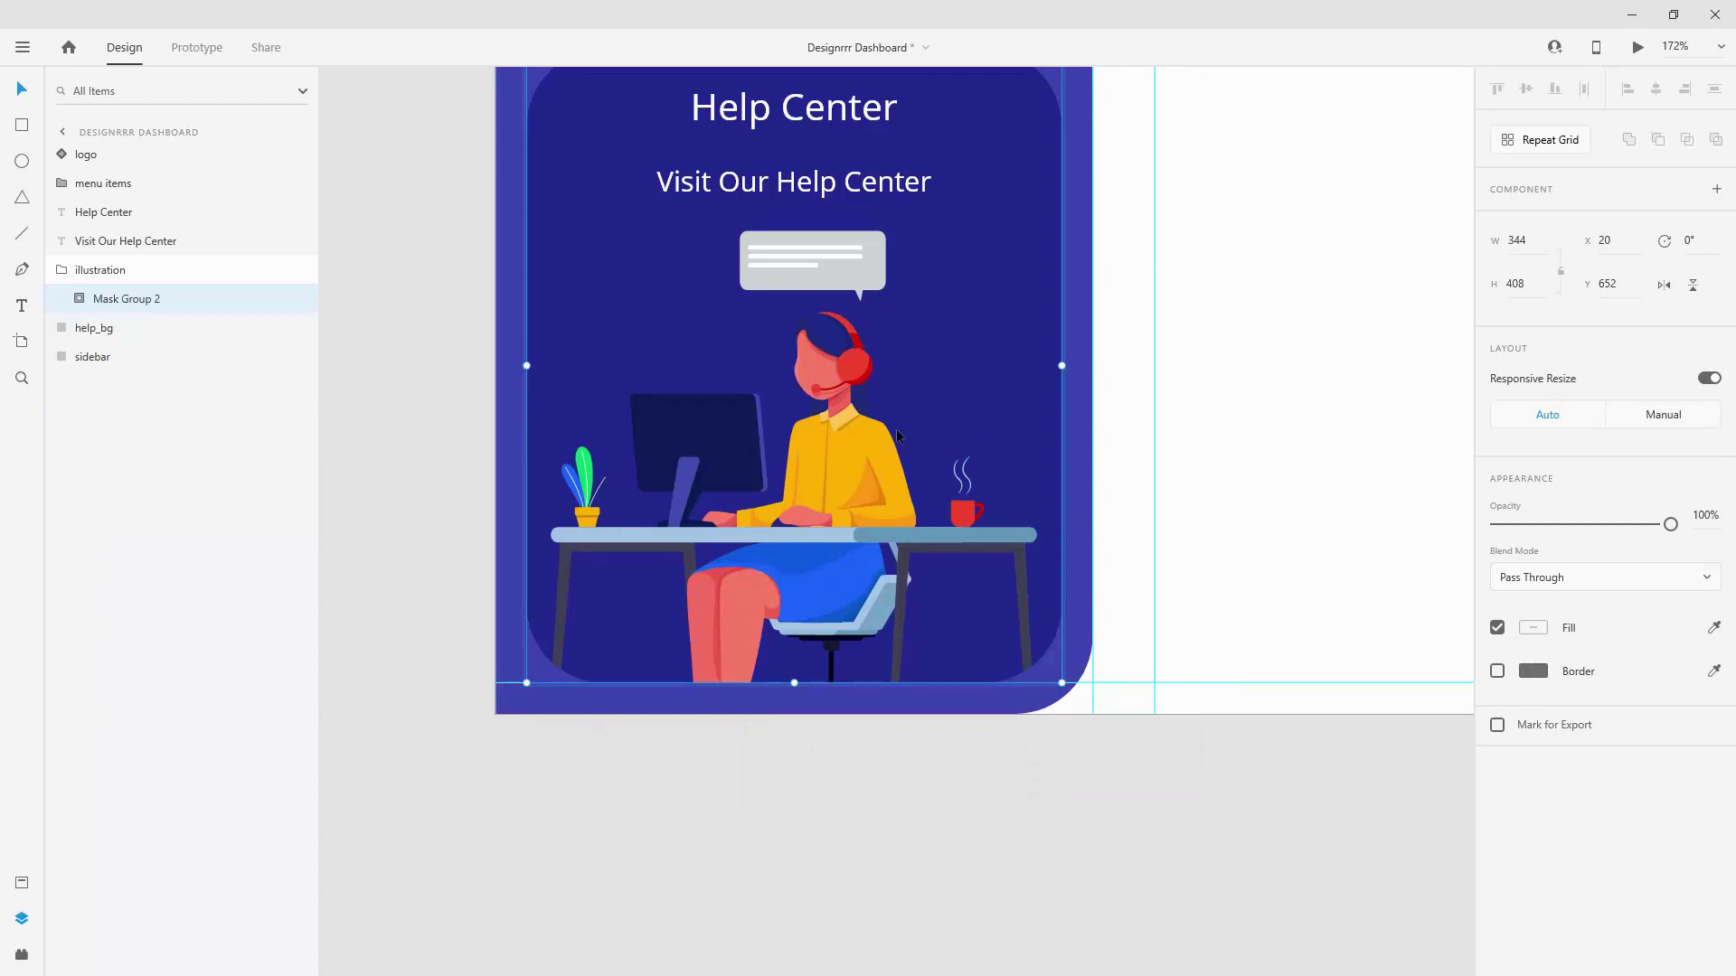
# Step: Examine the masked illustration's layer structure, comparing the mask shape inside the mask group with the help_bg shape
pyautogui.scroll(3, 898, 437)
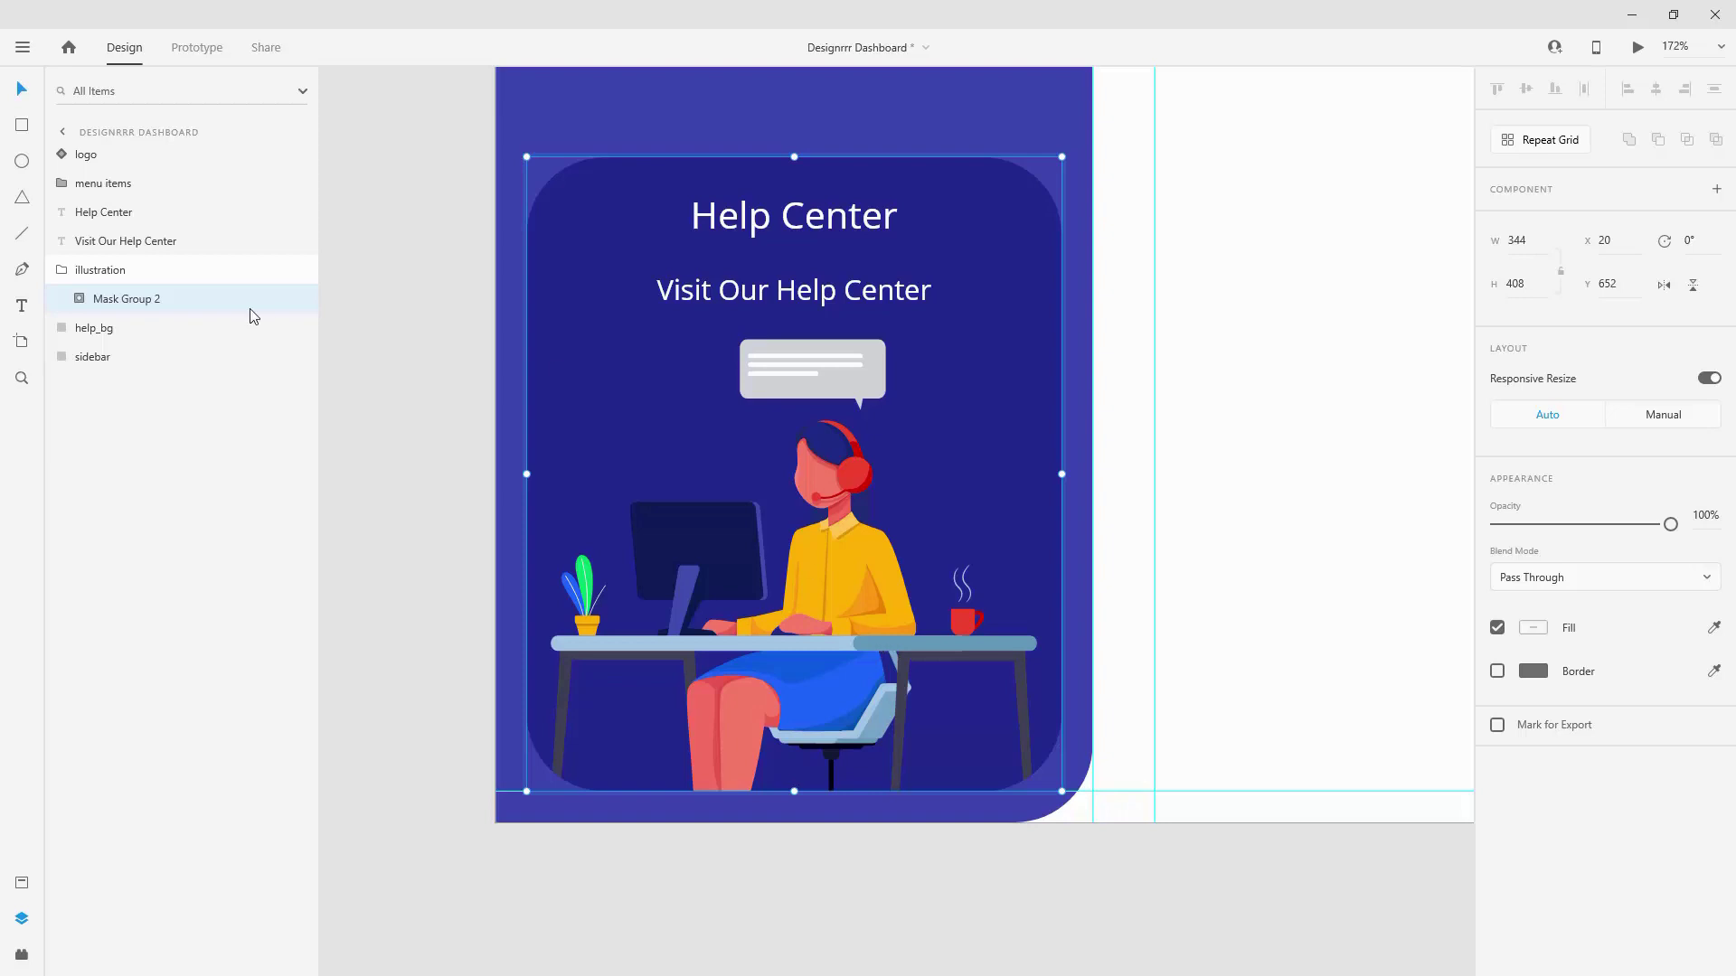
pyautogui.click(127, 309)
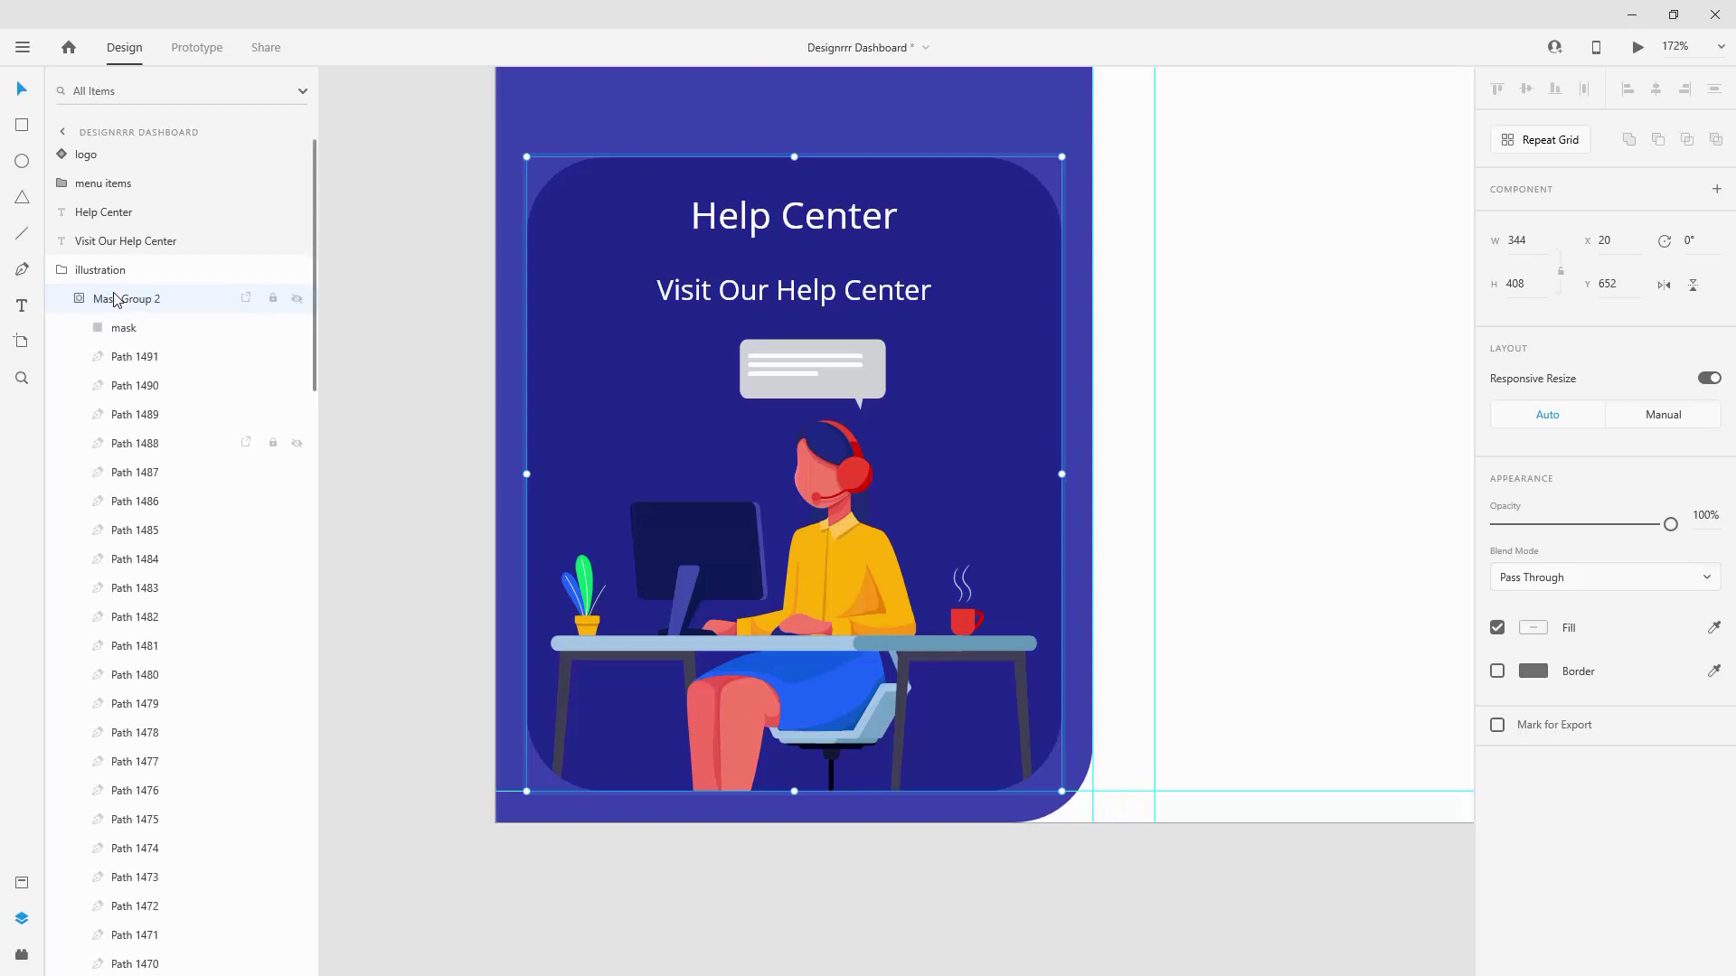
pyautogui.click(123, 327)
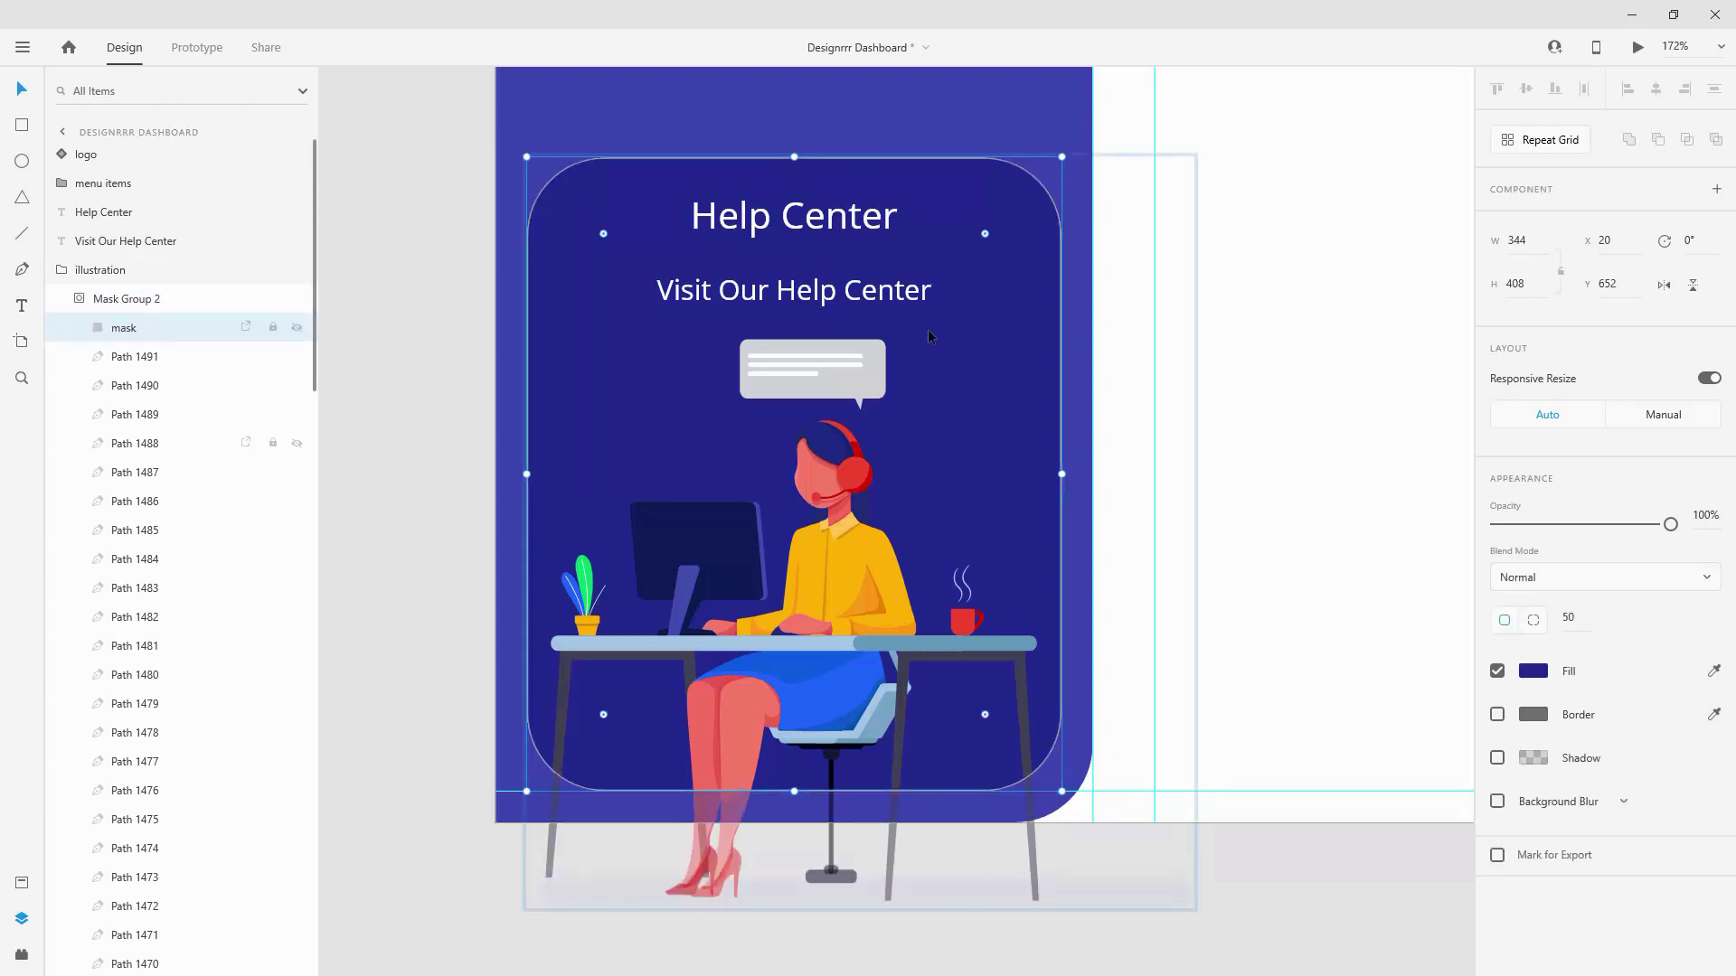
pyautogui.click(81, 298)
pyautogui.click(78, 298)
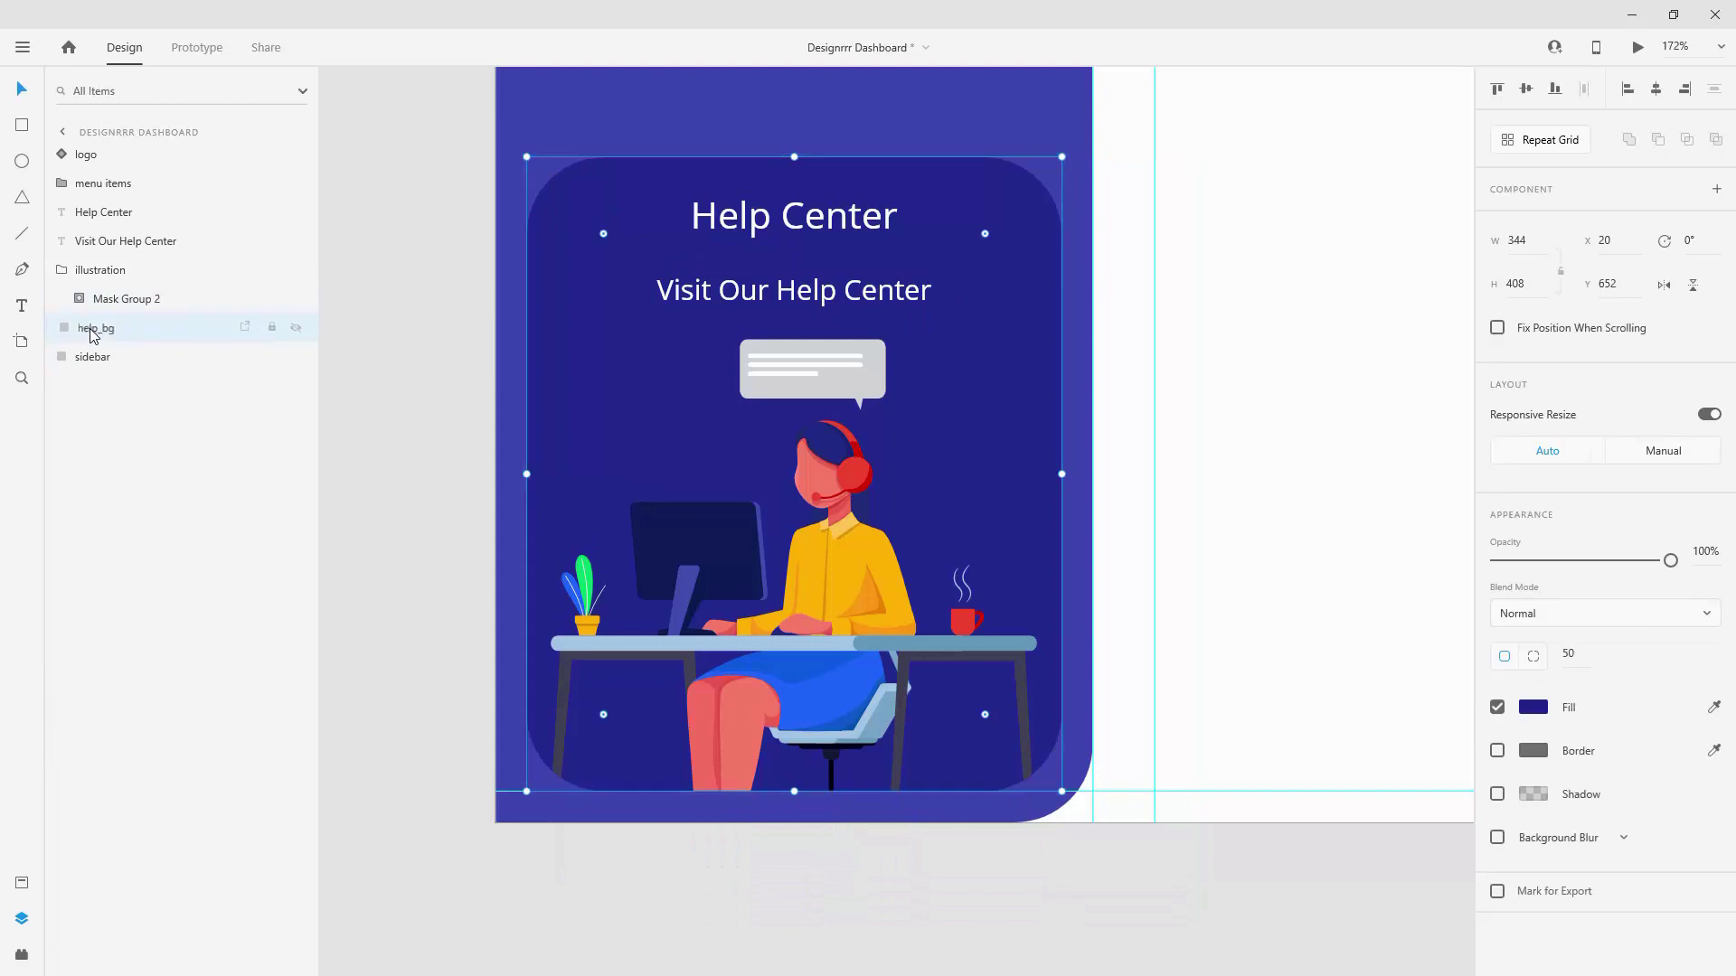
pyautogui.click(79, 298)
pyautogui.click(125, 331)
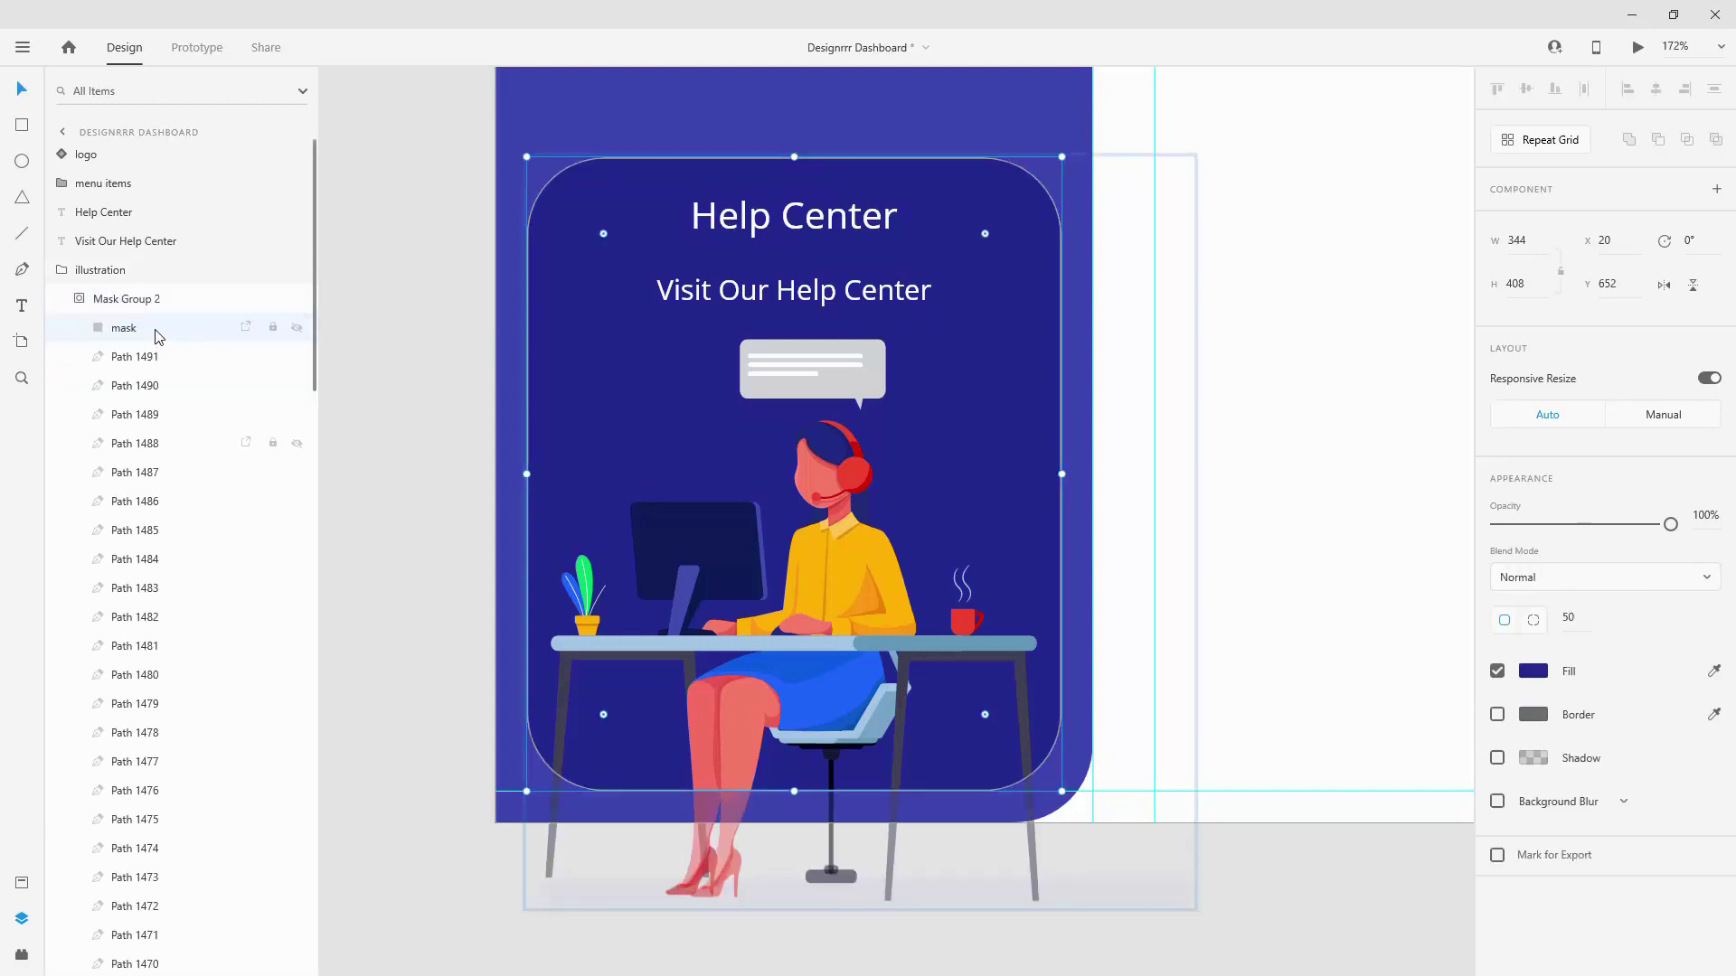
# Step: Rename the mask group inside the illustration group as mask and collapse the illustration group in the layer list
pyautogui.scroll(-14, 171, 472)
pyautogui.scroll(14, 171, 579)
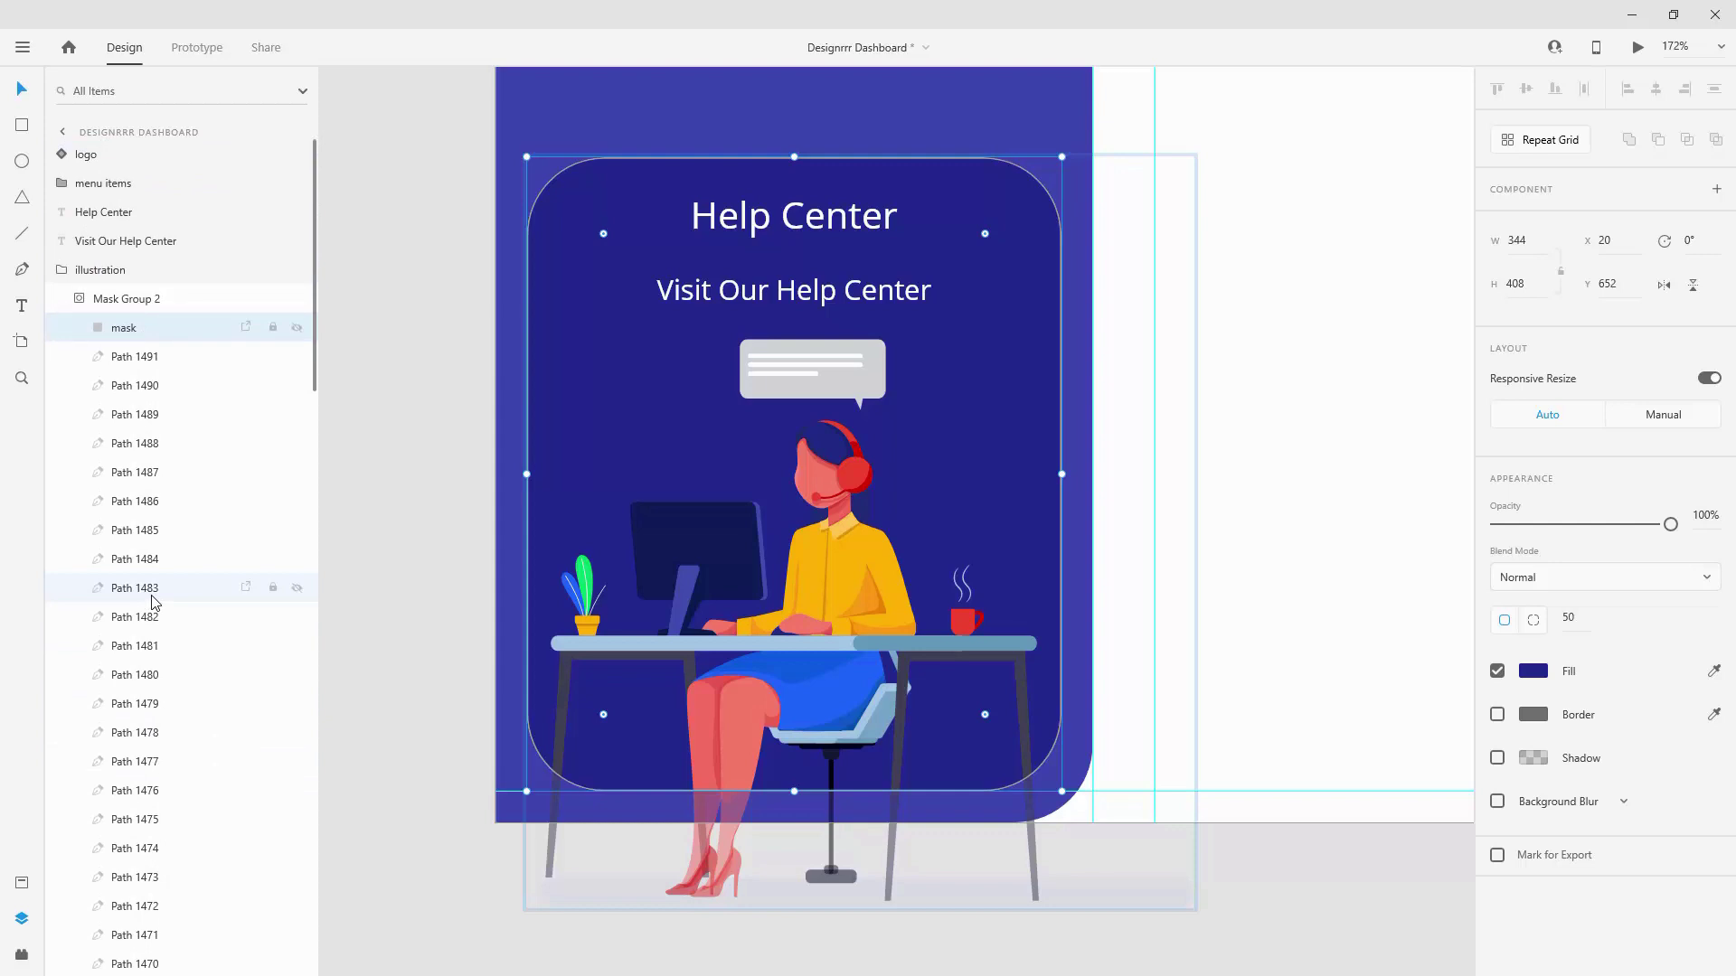
pyautogui.click(79, 299)
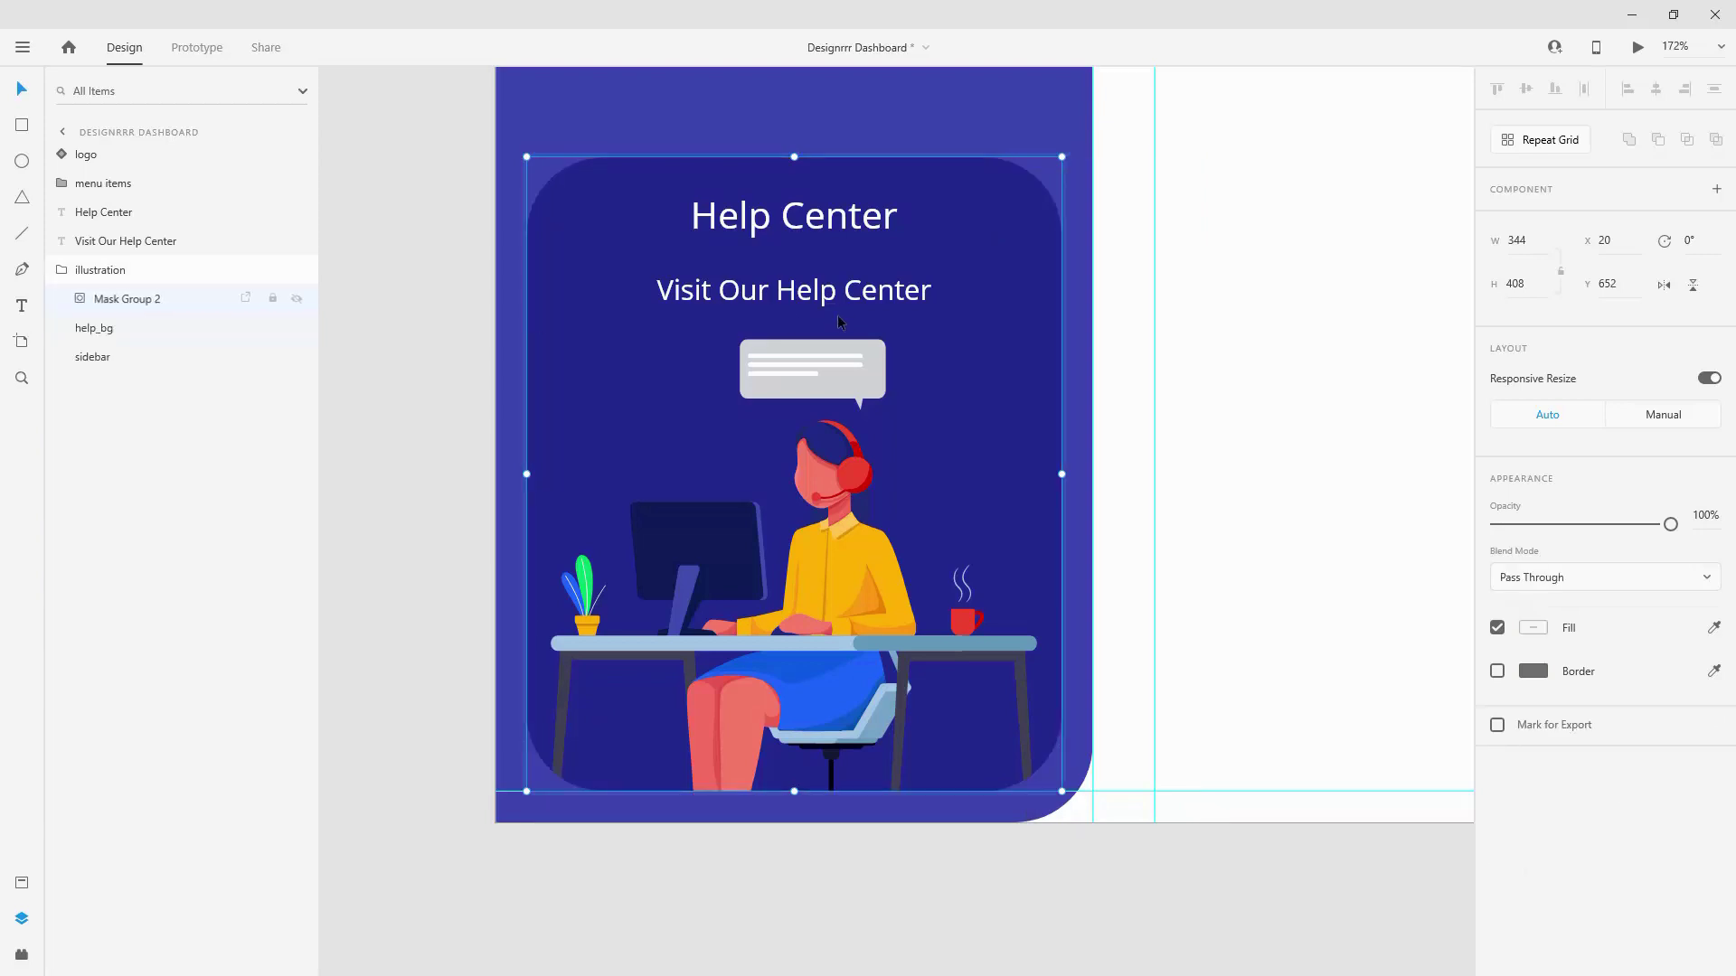
pyautogui.doubleClick(134, 310)
pyautogui.write('m')
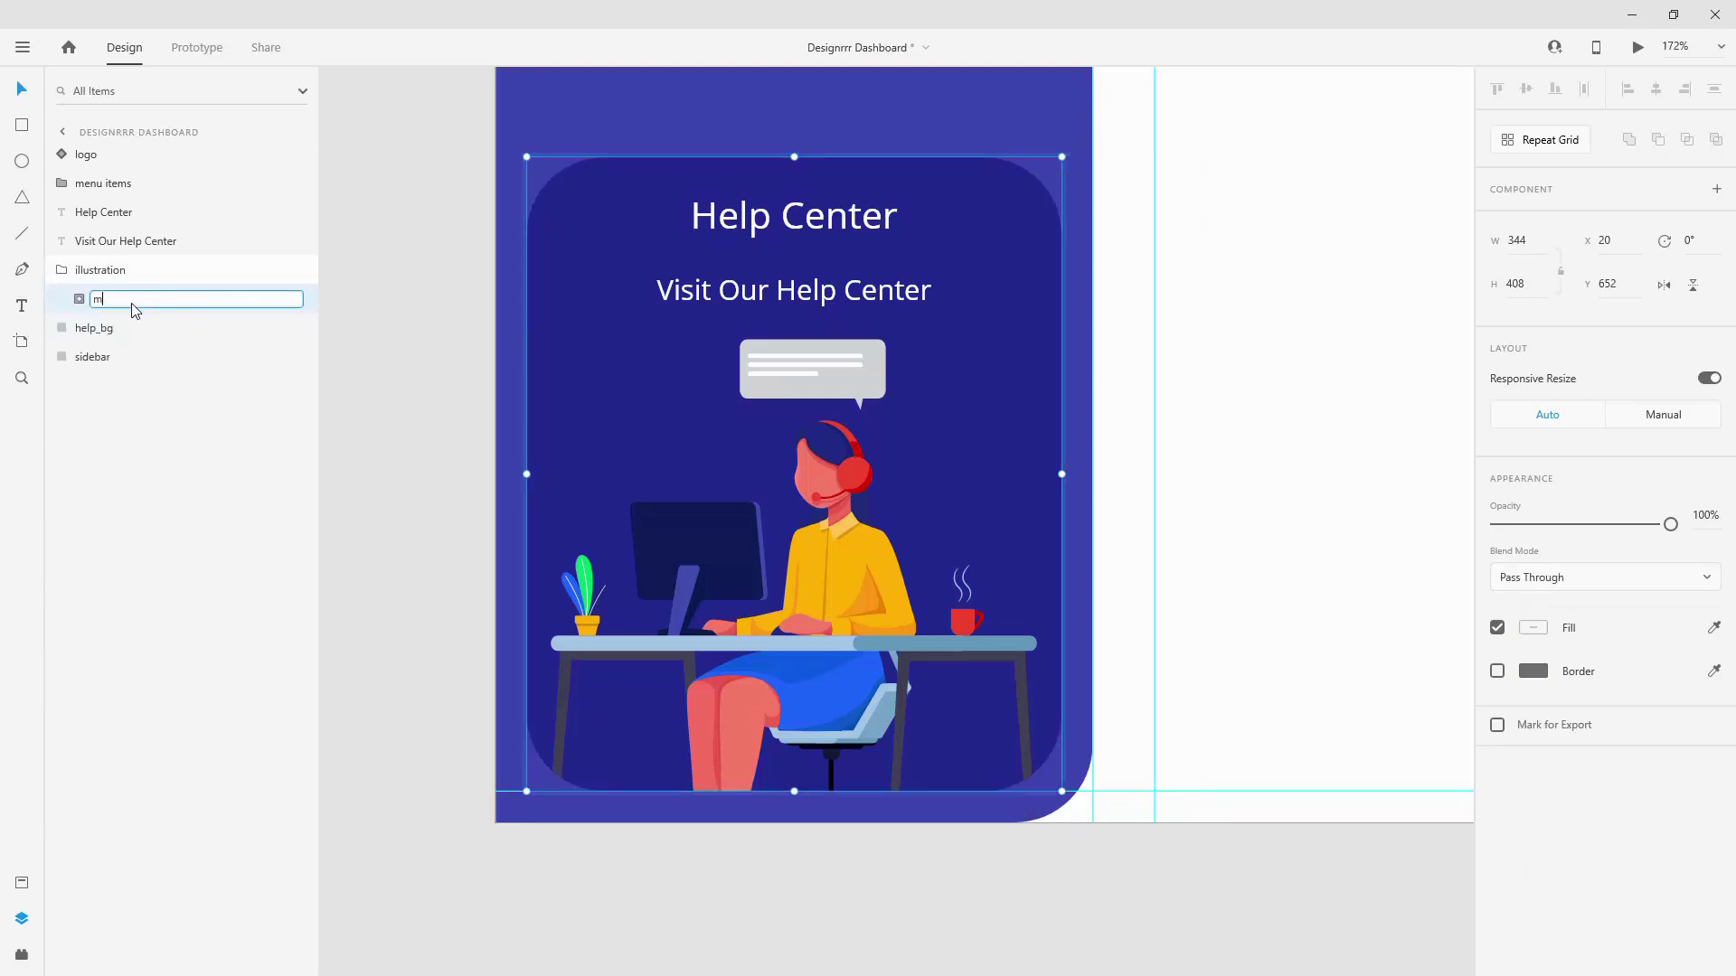
pyautogui.write('ask')
pyautogui.press('Return')
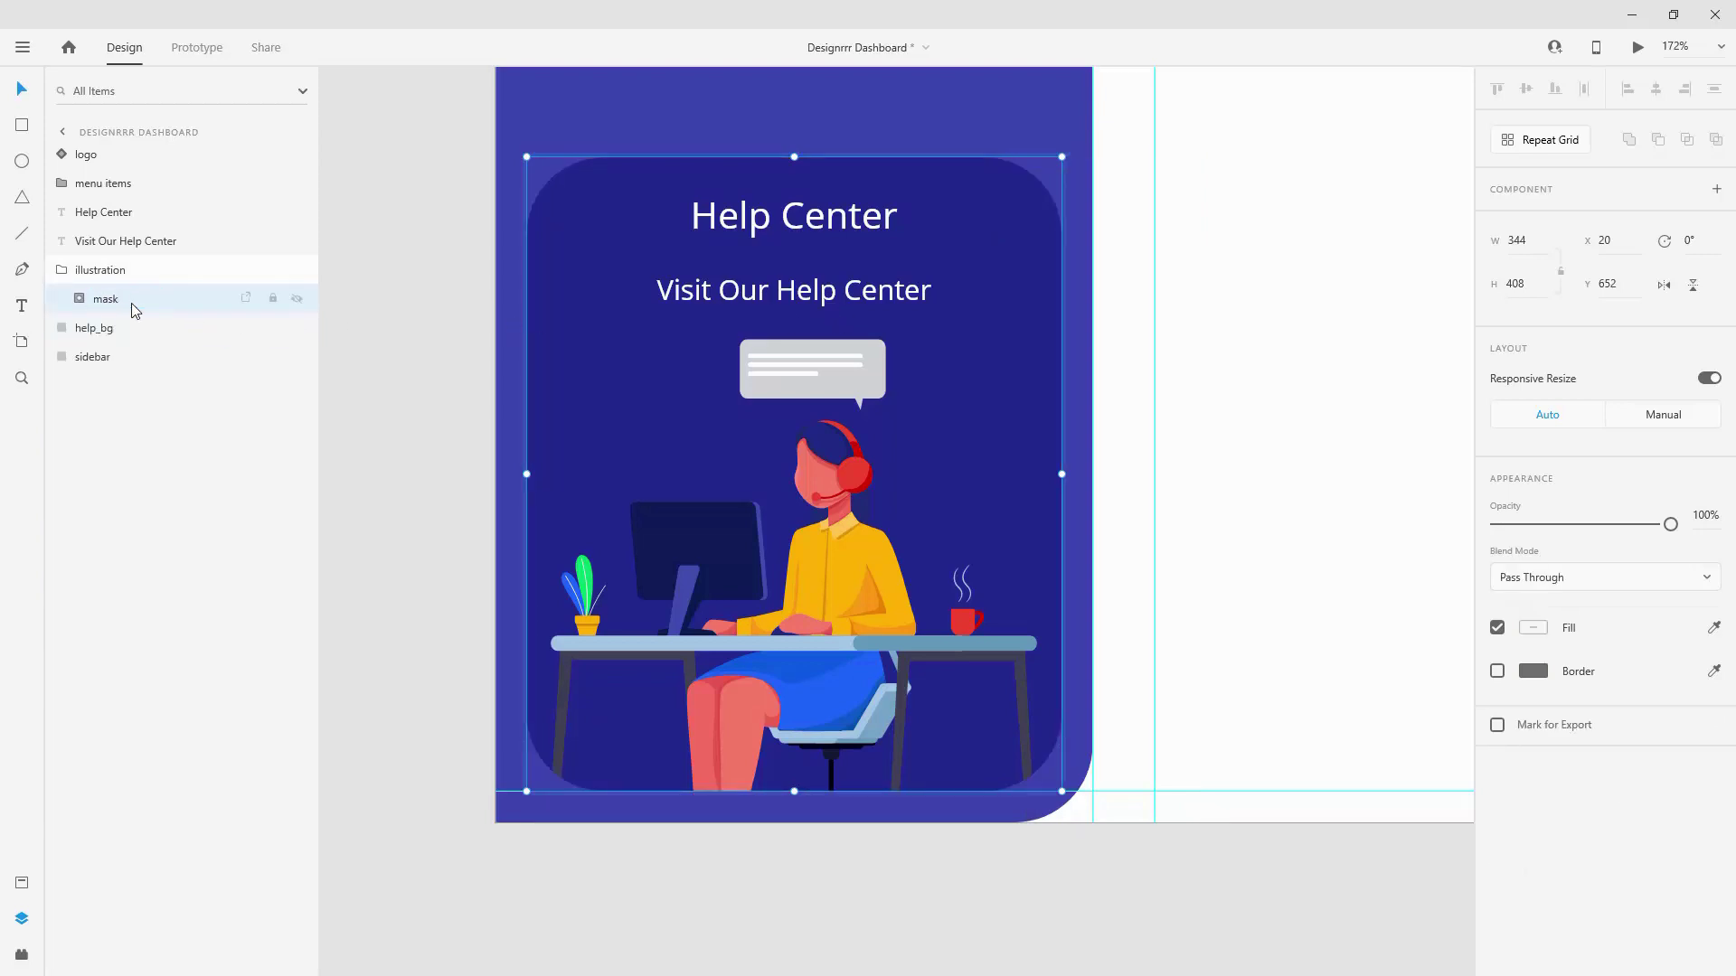
pyautogui.click(61, 270)
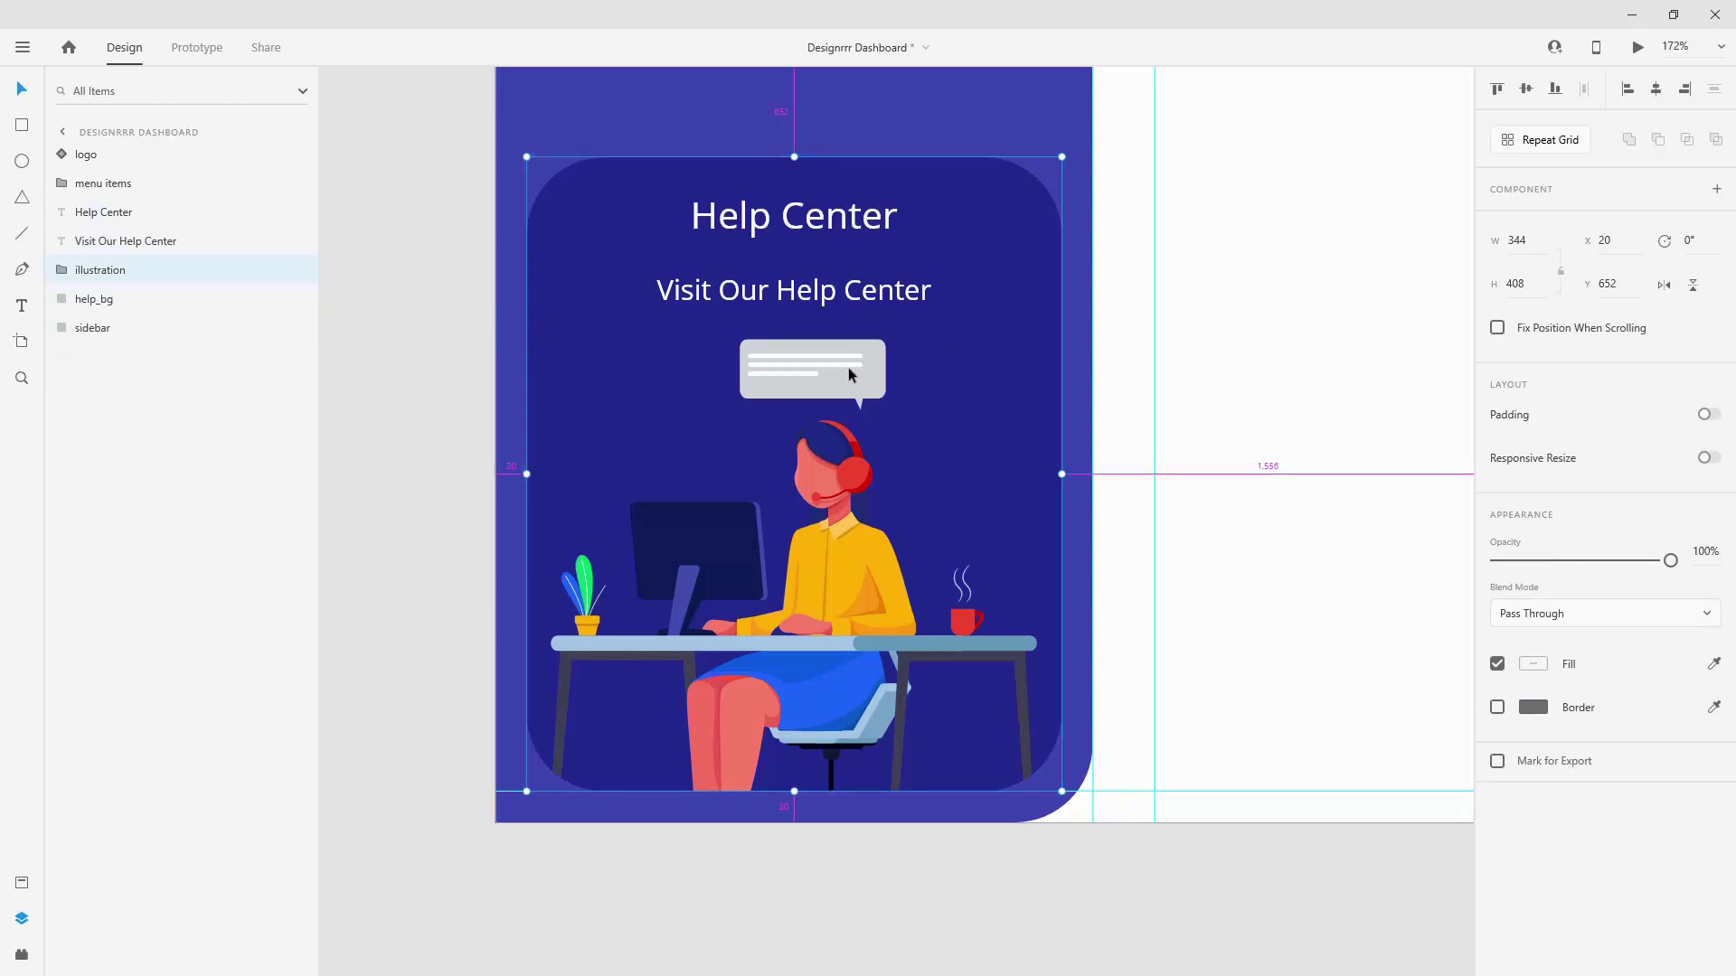
# Step: Group all layers from logo through sidebar and name the group sidebar
pyautogui.keyDown('ctrl'); pyautogui.scroll(-5, 848, 367); pyautogui.keyUp('ctrl')
pyautogui.scroll(3, 769, 460)
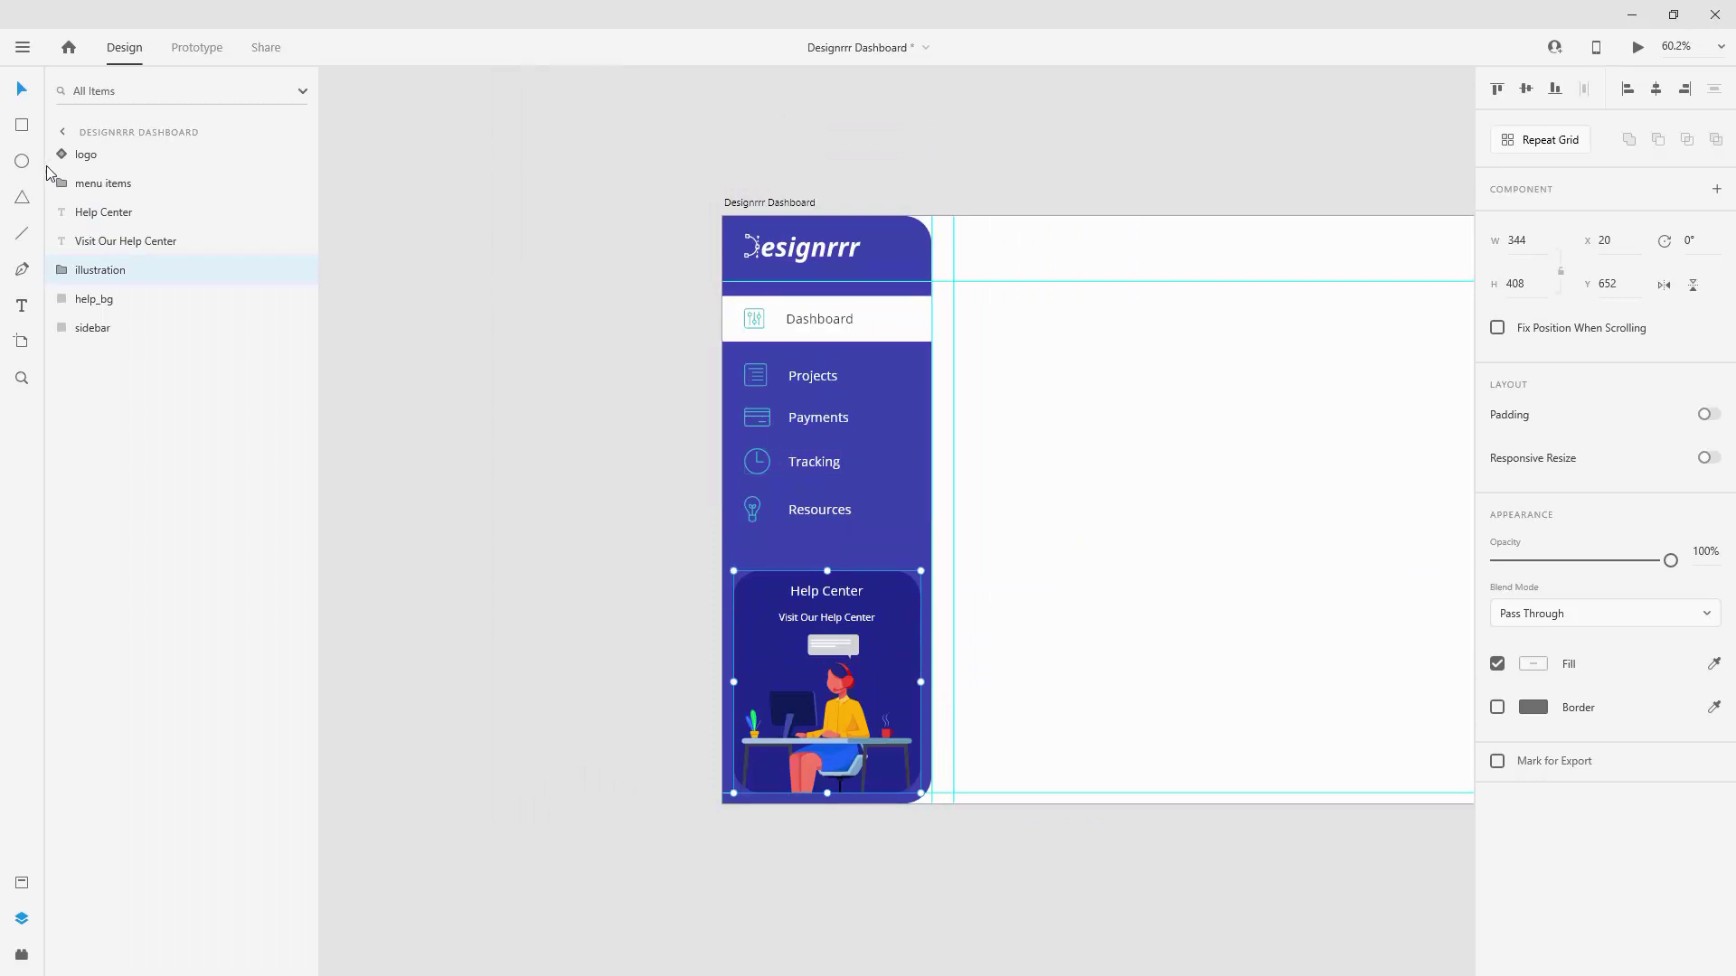
pyautogui.click(122, 163)
pyautogui.keyDown('shift'); pyautogui.click(125, 330); pyautogui.keyUp('shift')
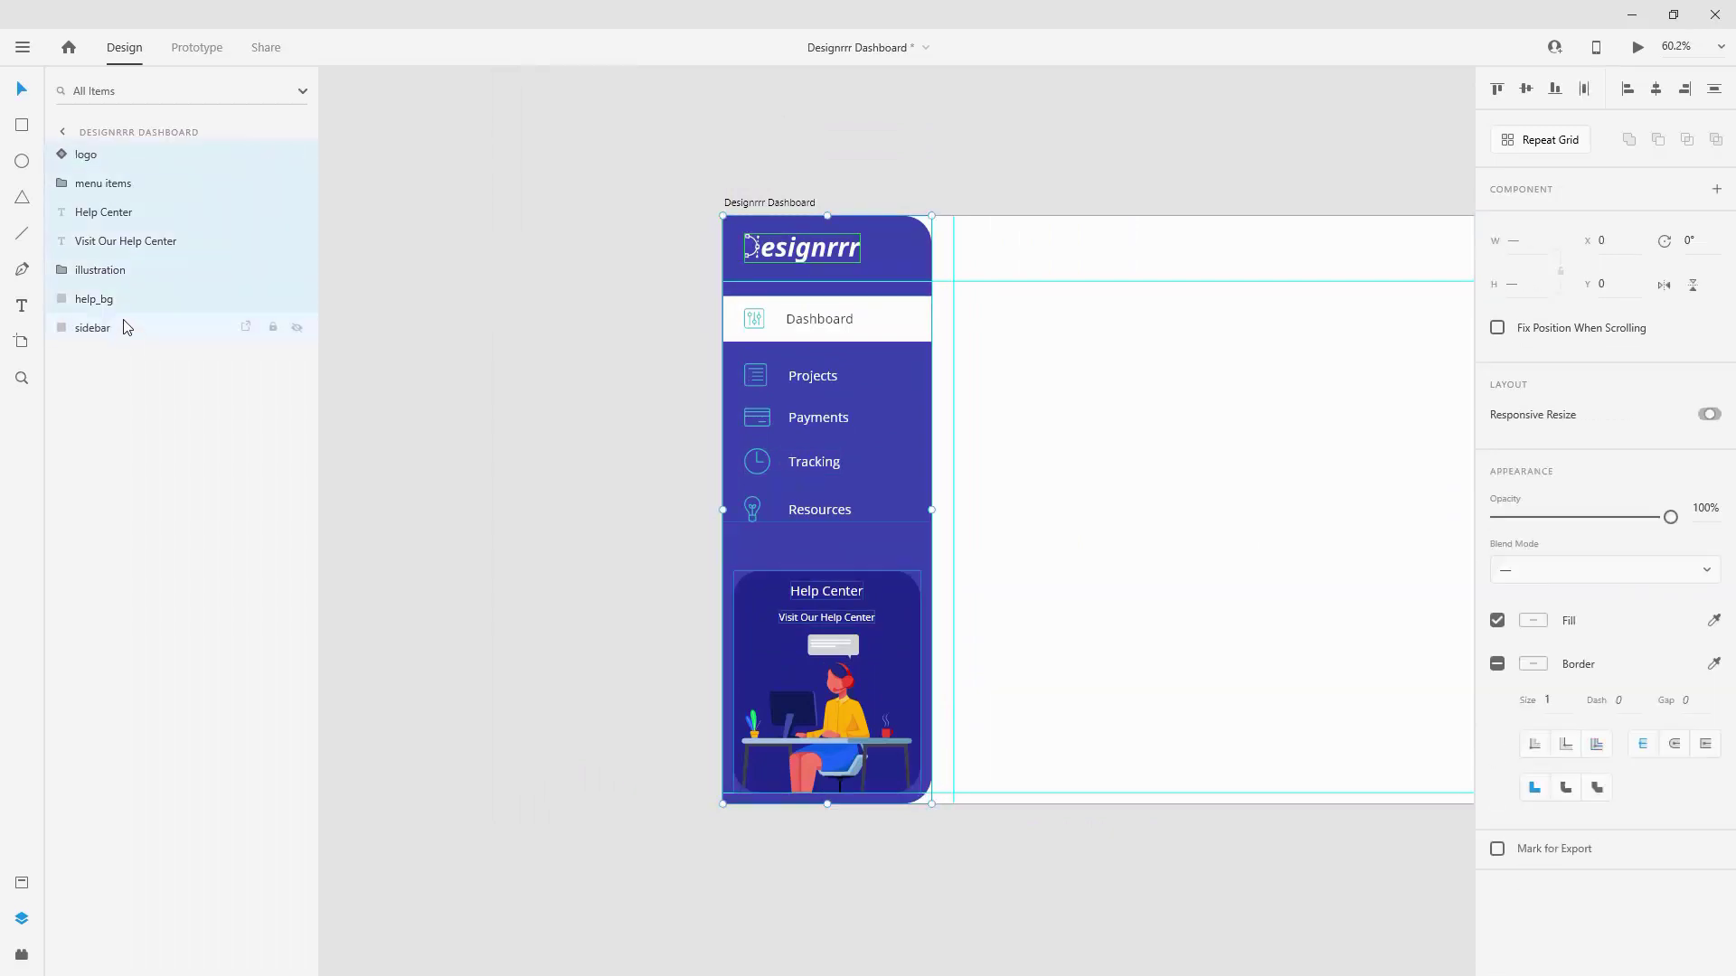
pyautogui.hotkey('ctrl', 'g')
pyautogui.doubleClick(106, 160)
pyautogui.write('sideb')
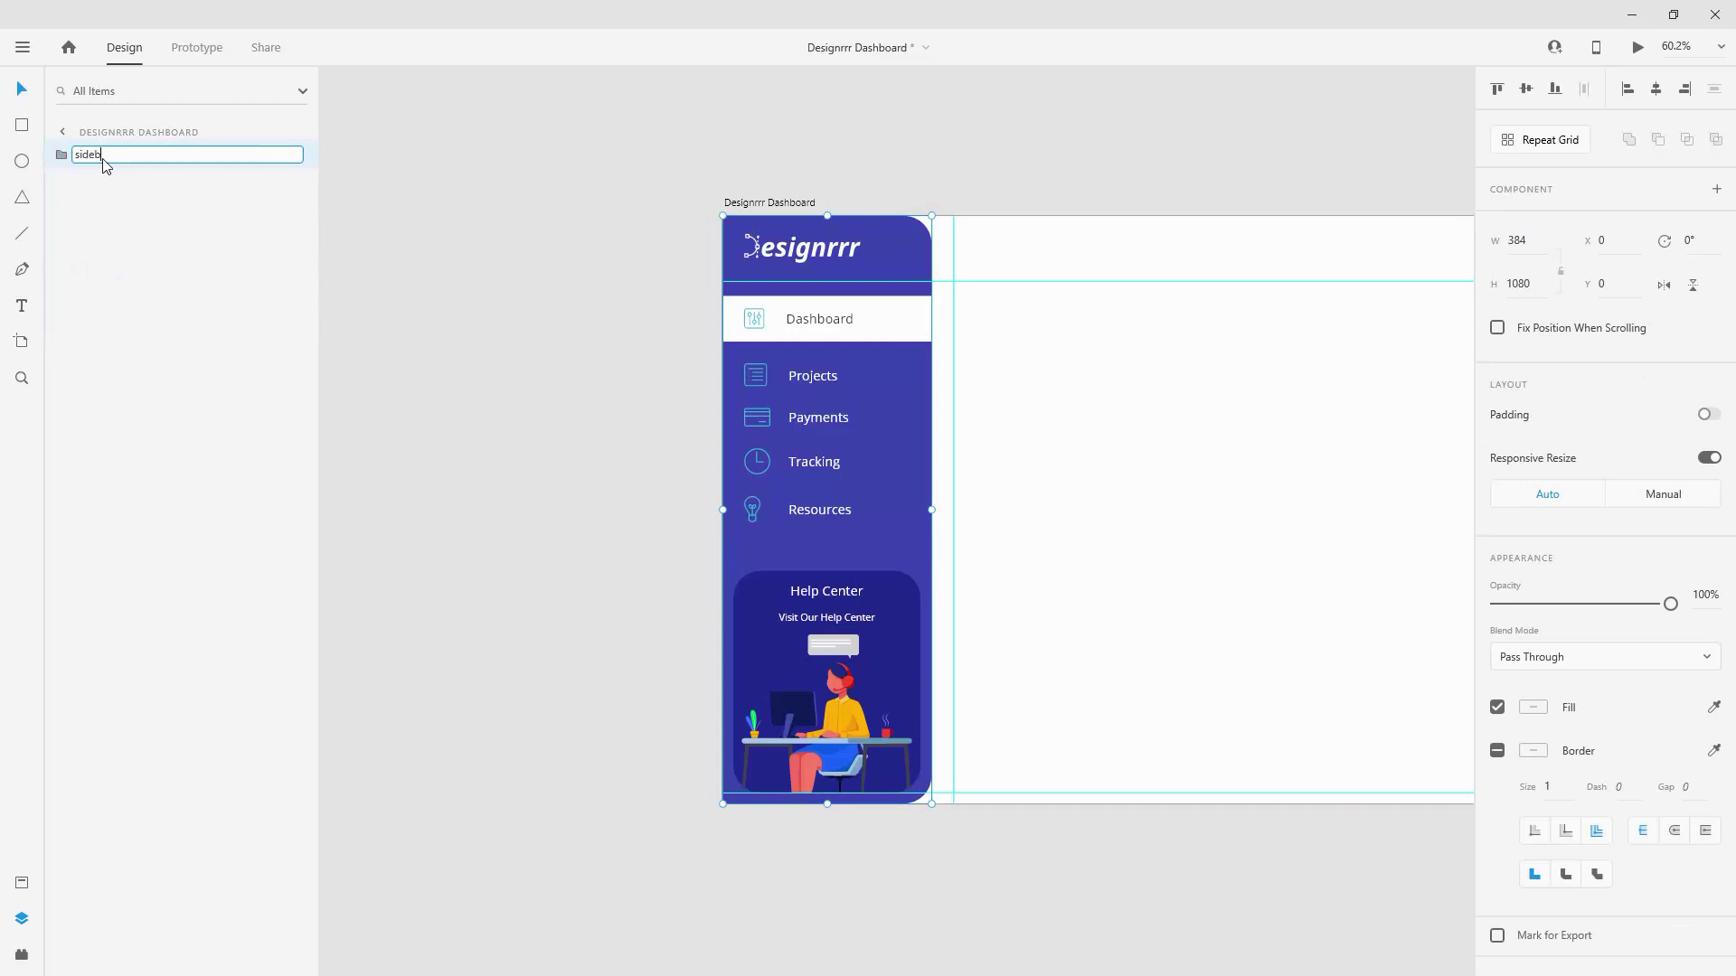
pyautogui.press('Escape')
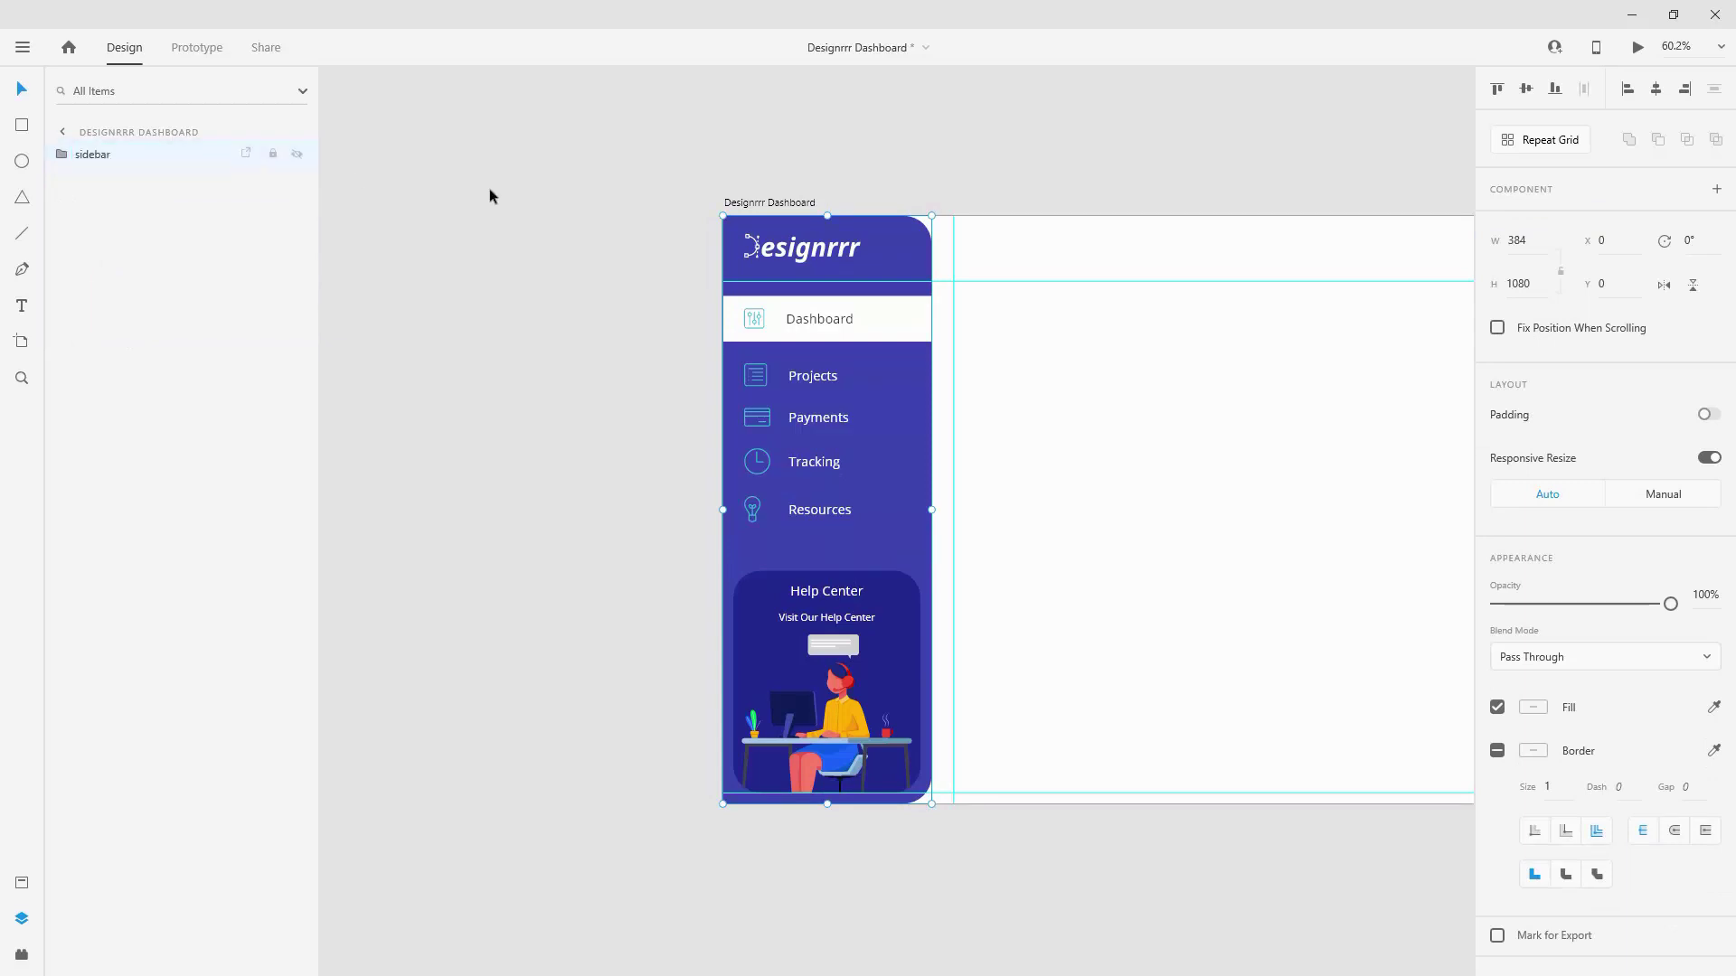
# Step: Draw a navigation bar rectangle across the full artboard width, 1920 × 100, and align it to the artboard's upper edge
pyautogui.scroll(-3, 561, 274)
pyautogui.moveTo(1088, 143); pyautogui.dragTo(882, 135)
pyautogui.click(20, 126)
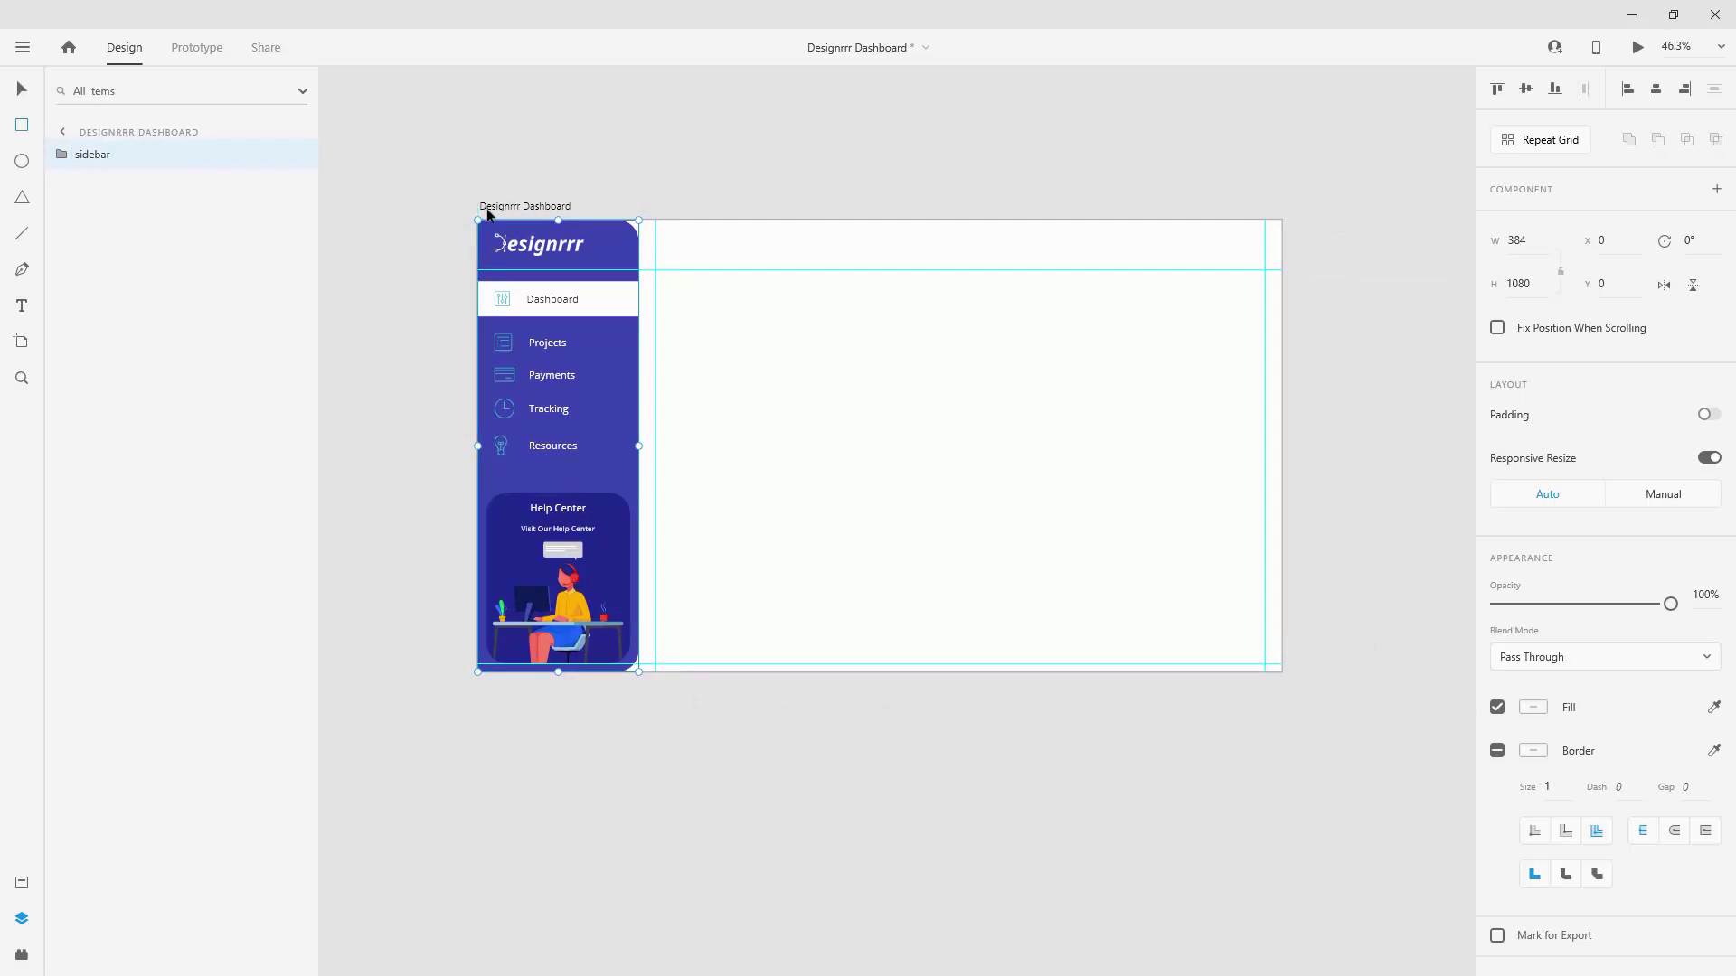
pyautogui.moveTo(671, 235); pyautogui.dragTo(1285, 269)
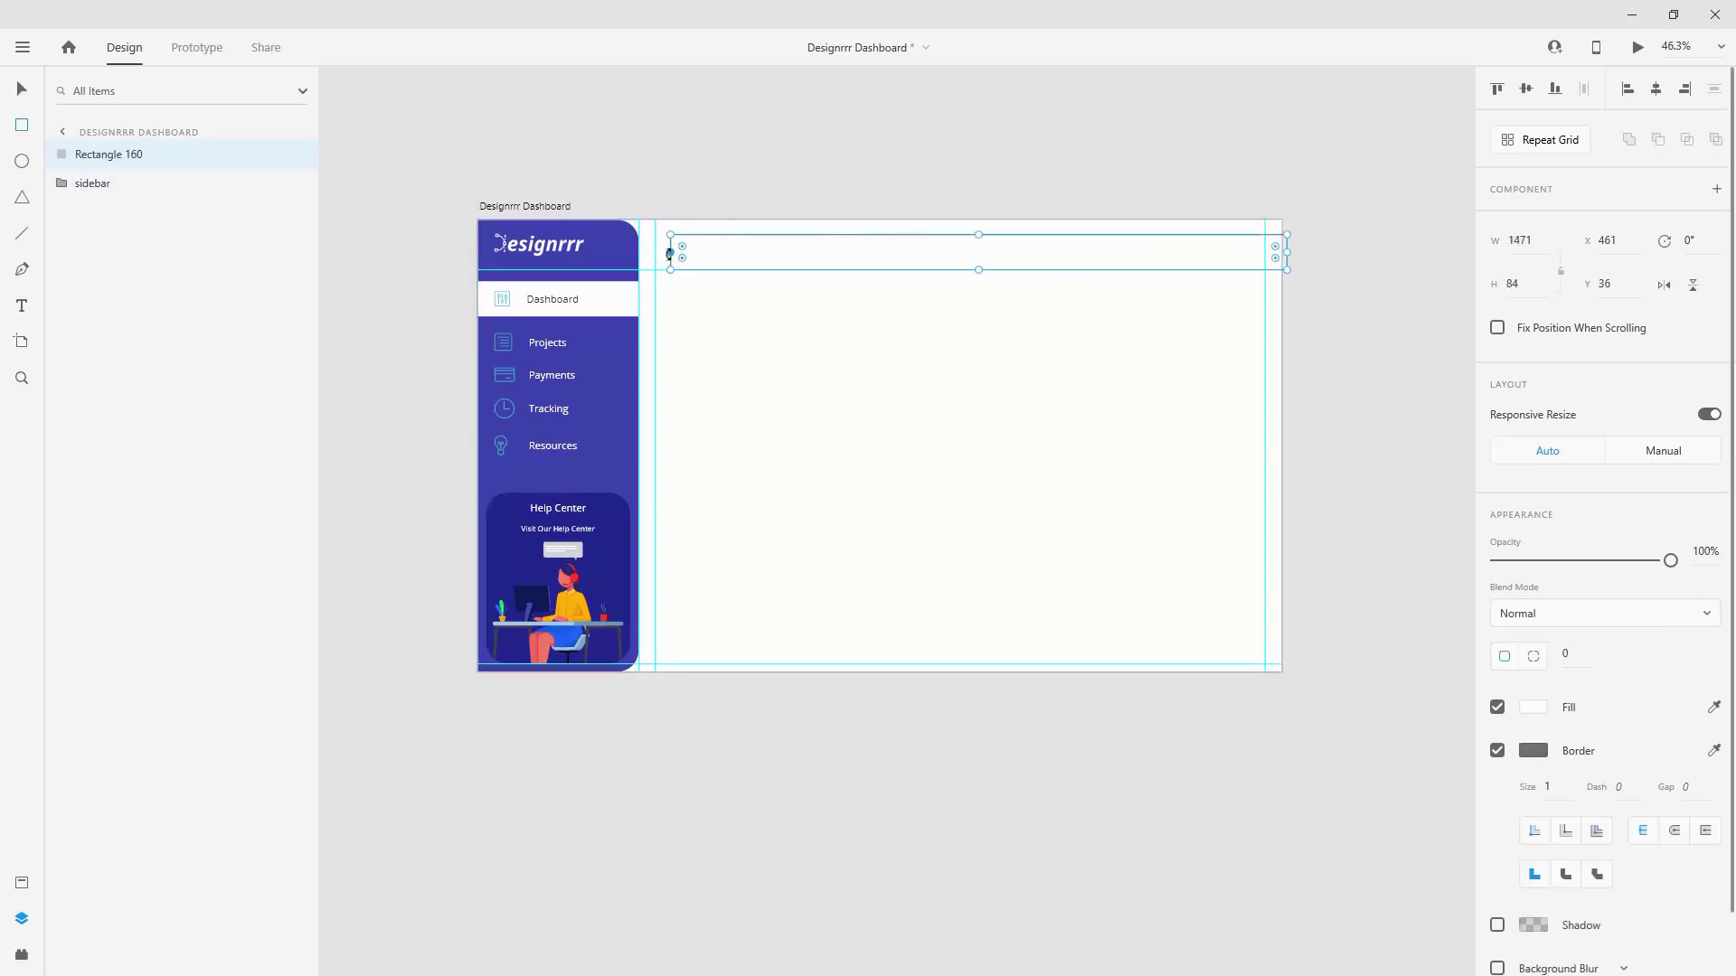
pyautogui.moveTo(669, 252); pyautogui.dragTo(478, 253)
pyautogui.moveTo(1286, 252); pyautogui.dragTo(1281, 253)
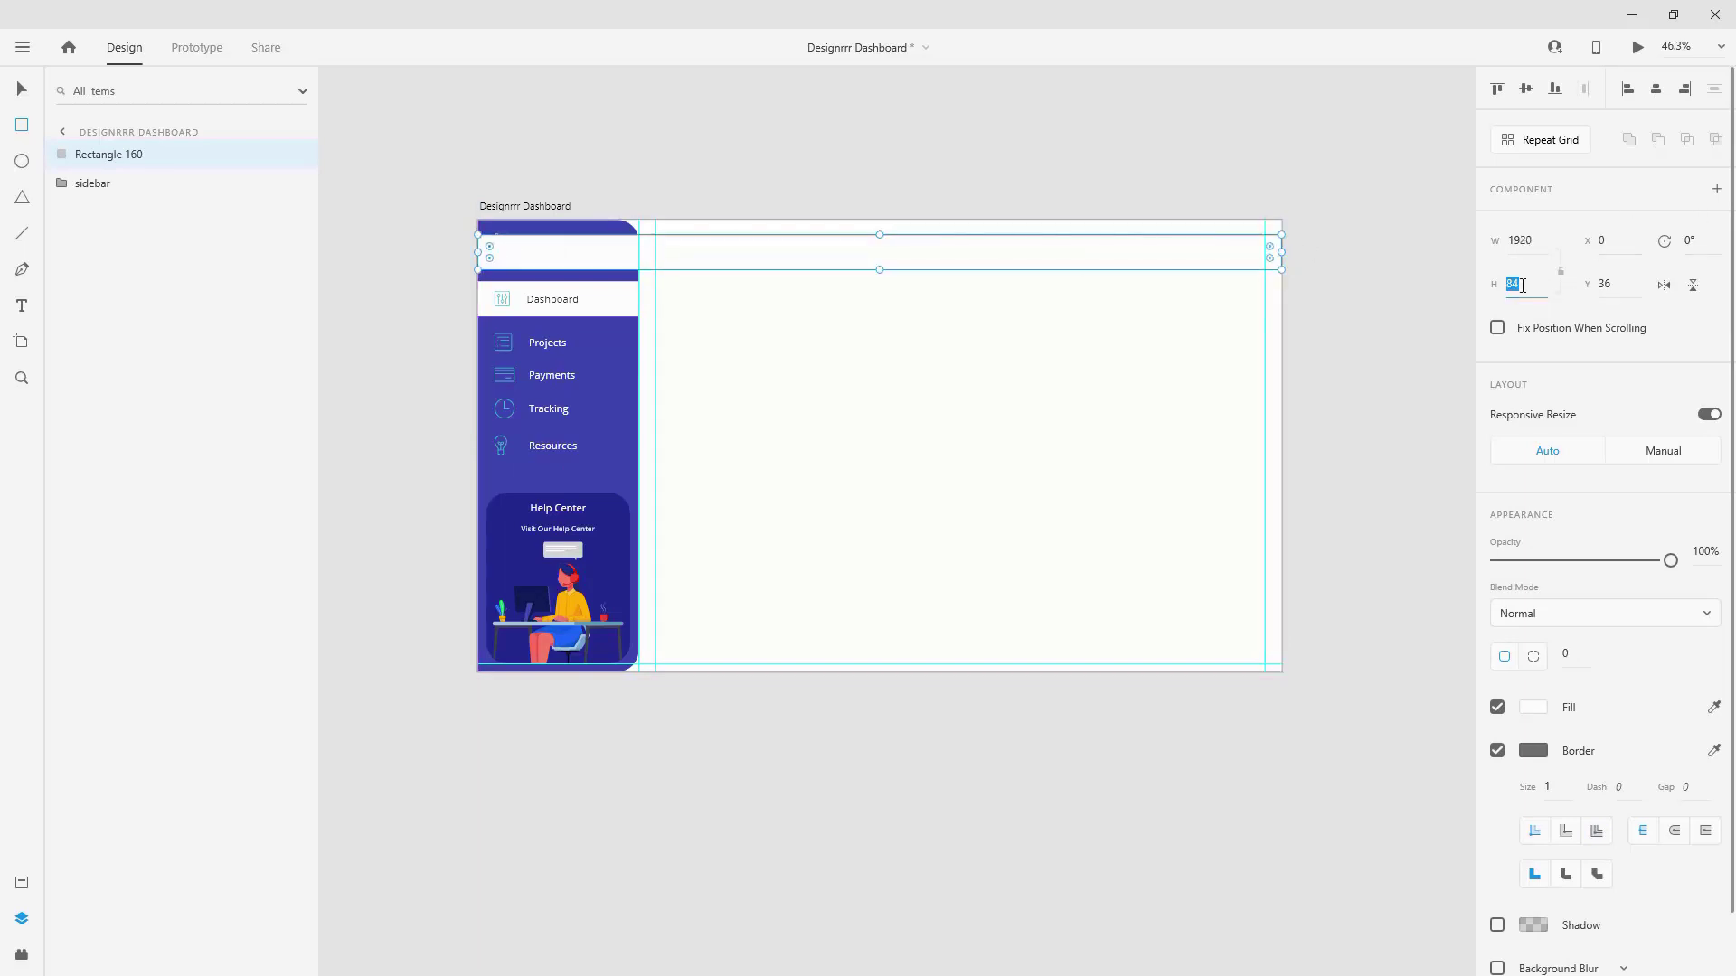
pyautogui.click(1497, 90)
# Step: Rename the new rectangle as nav_bg and place it beneath the sidebar group in the layer order
pyautogui.doubleClick(108, 154)
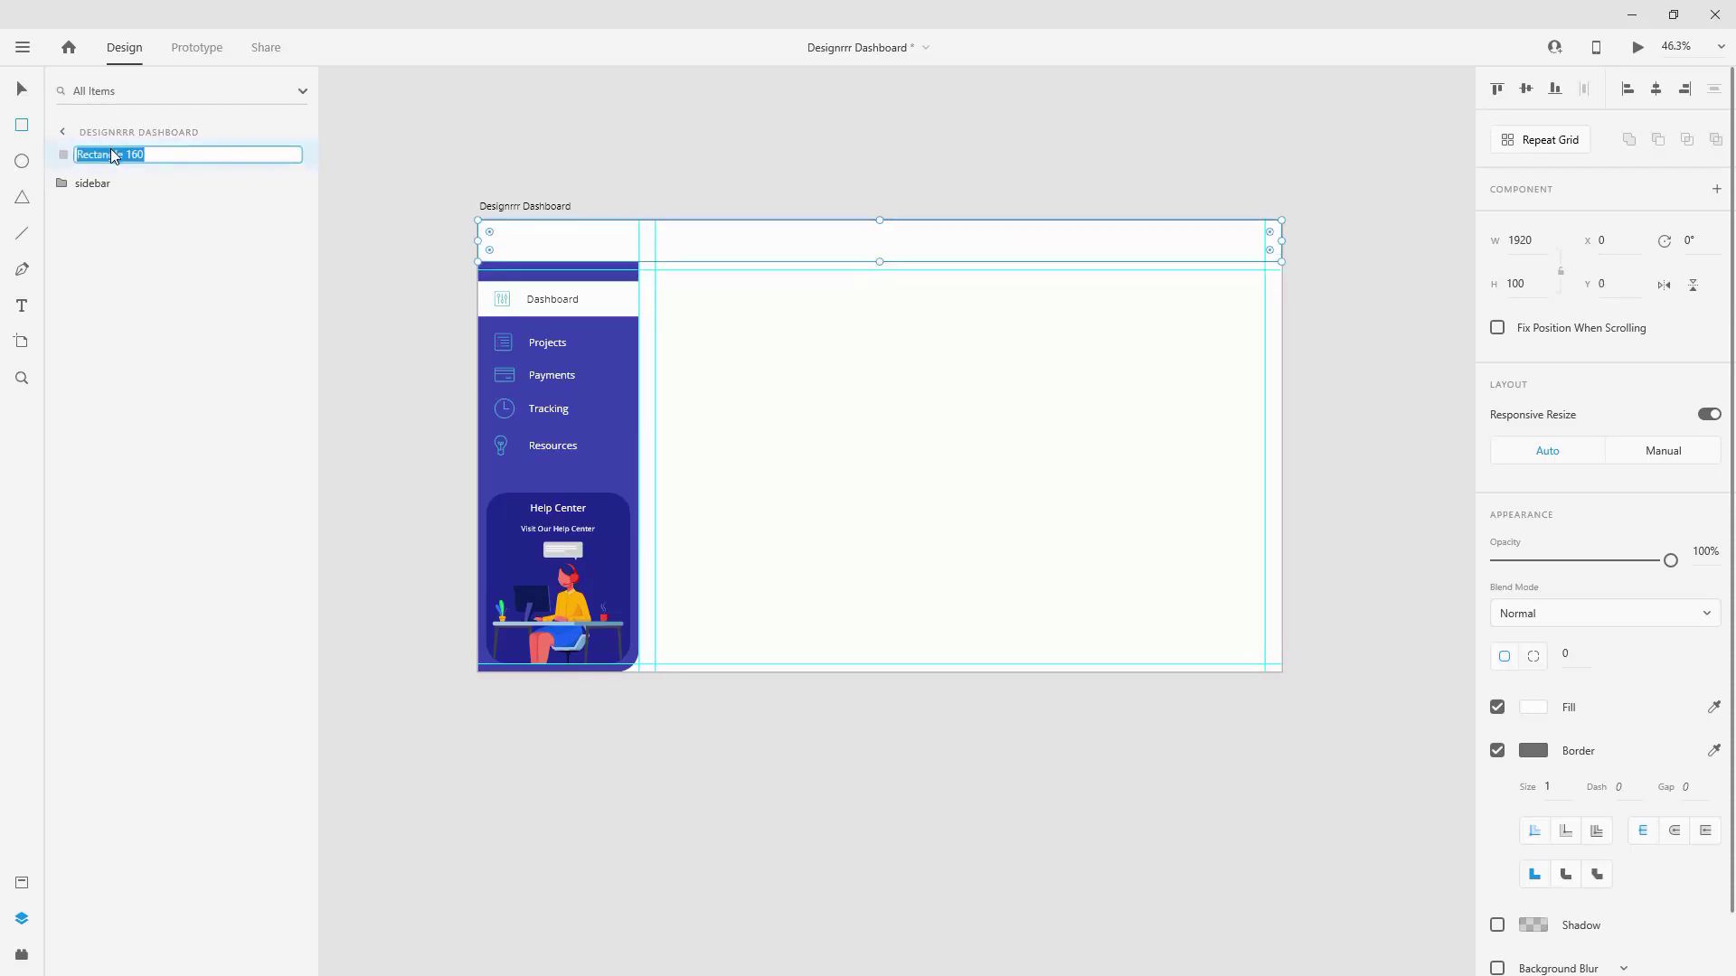
pyautogui.write('nav_bg')
pyautogui.press('Return')
pyautogui.moveTo(105, 162); pyautogui.dragTo(104, 204)
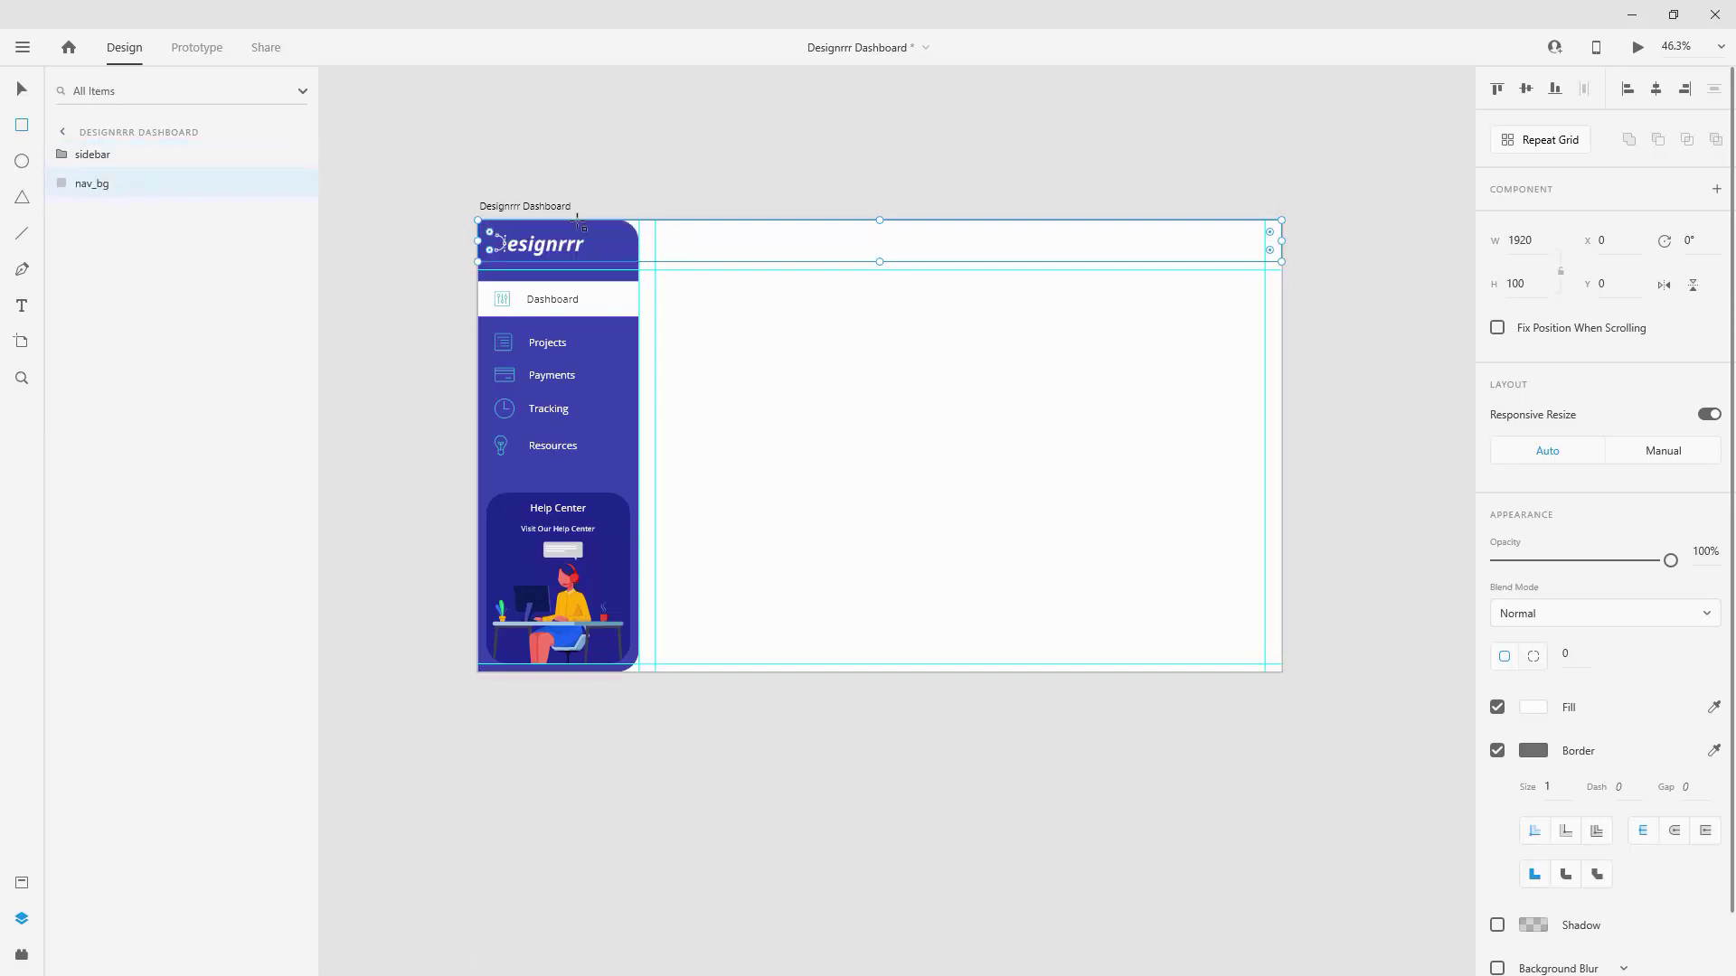
# Step: Remove the border from nav_bg and give the bar a soft drop shadow
pyautogui.press('v')
pyautogui.scroll(-1, 1471, 622)
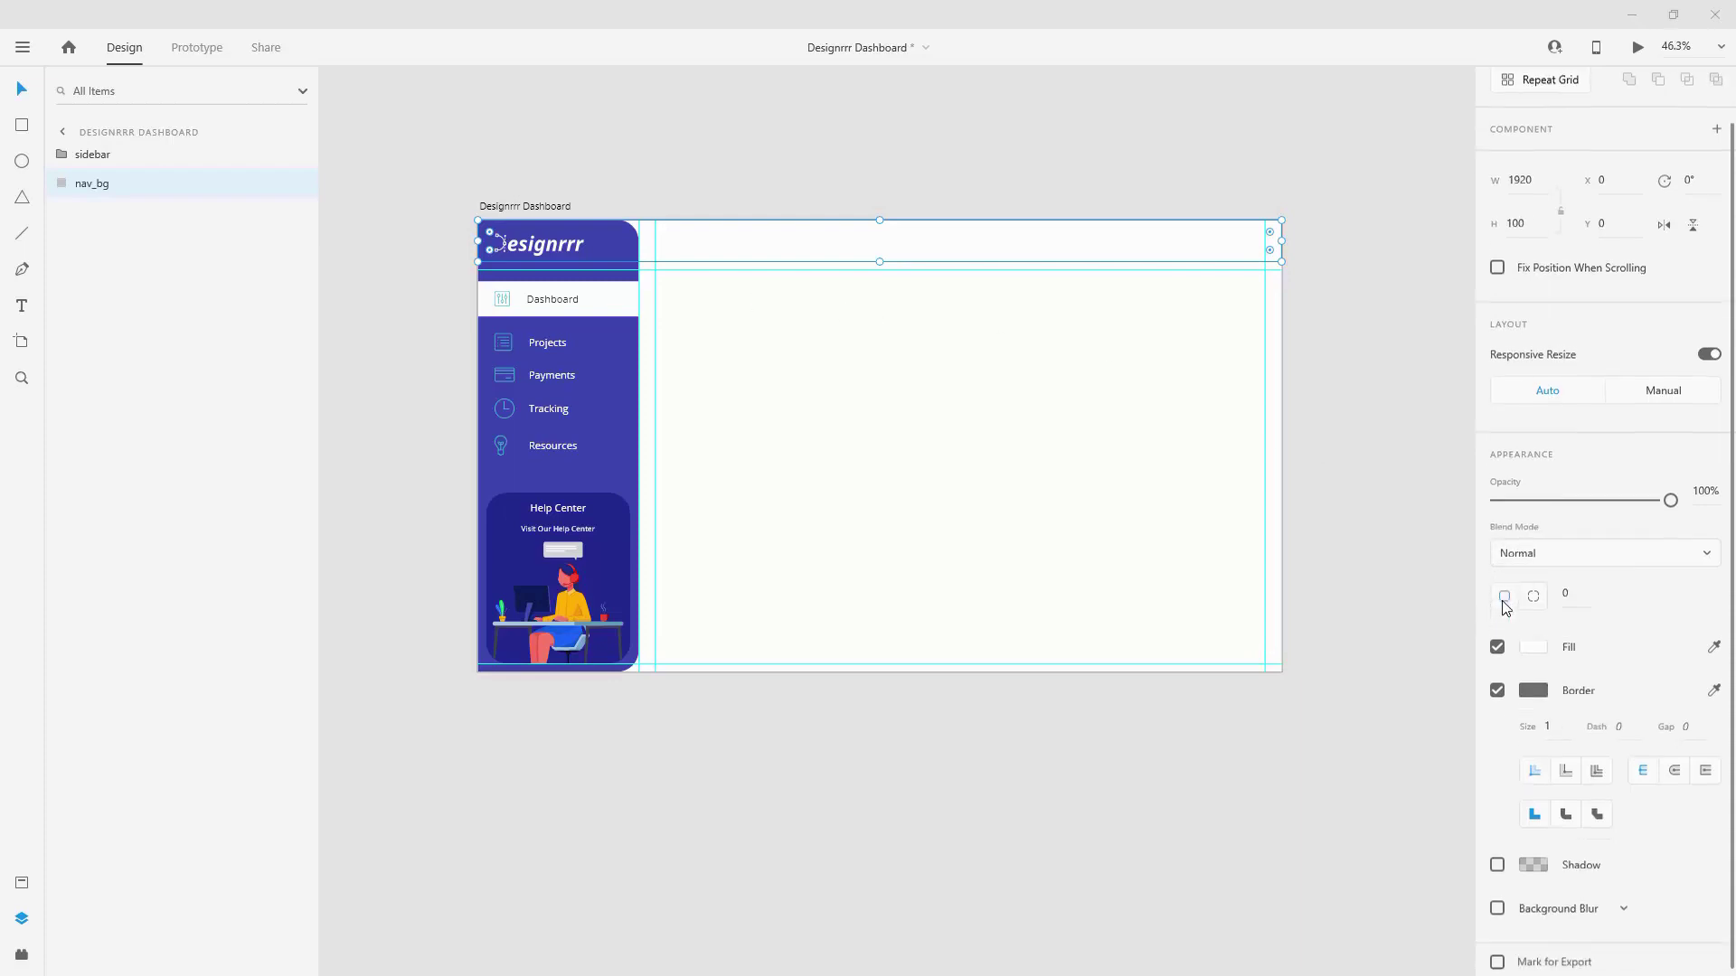
pyautogui.click(1094, 416)
pyautogui.click(1150, 256)
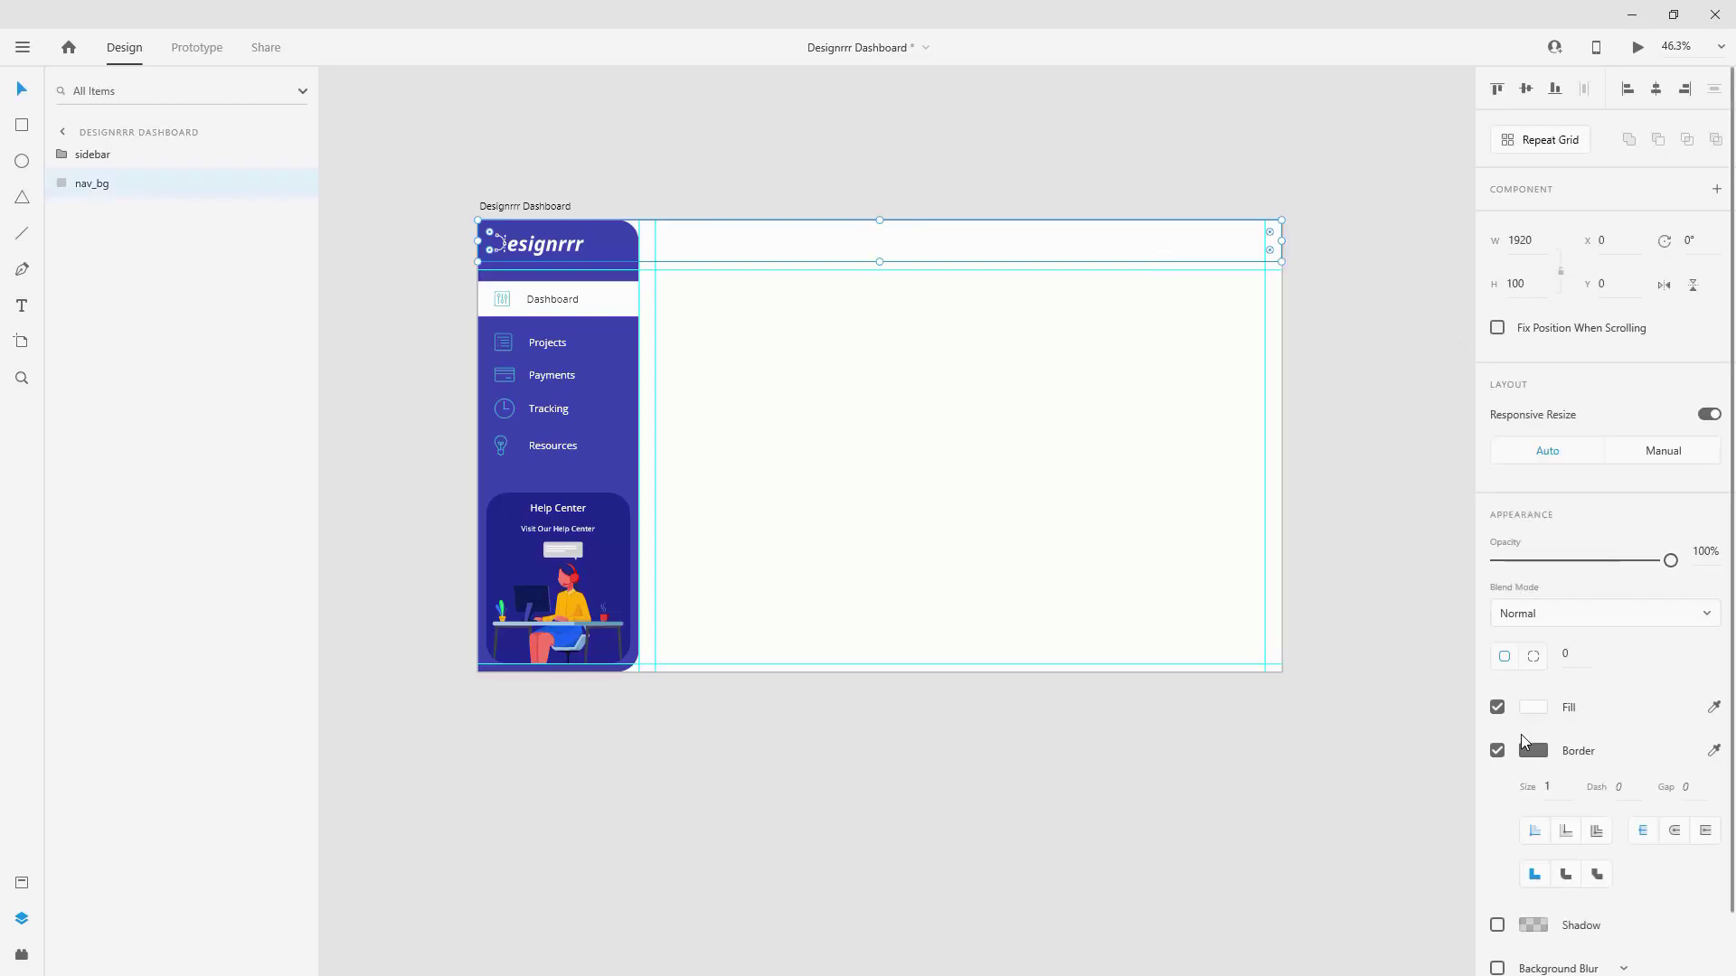
pyautogui.click(1499, 752)
pyautogui.click(1497, 795)
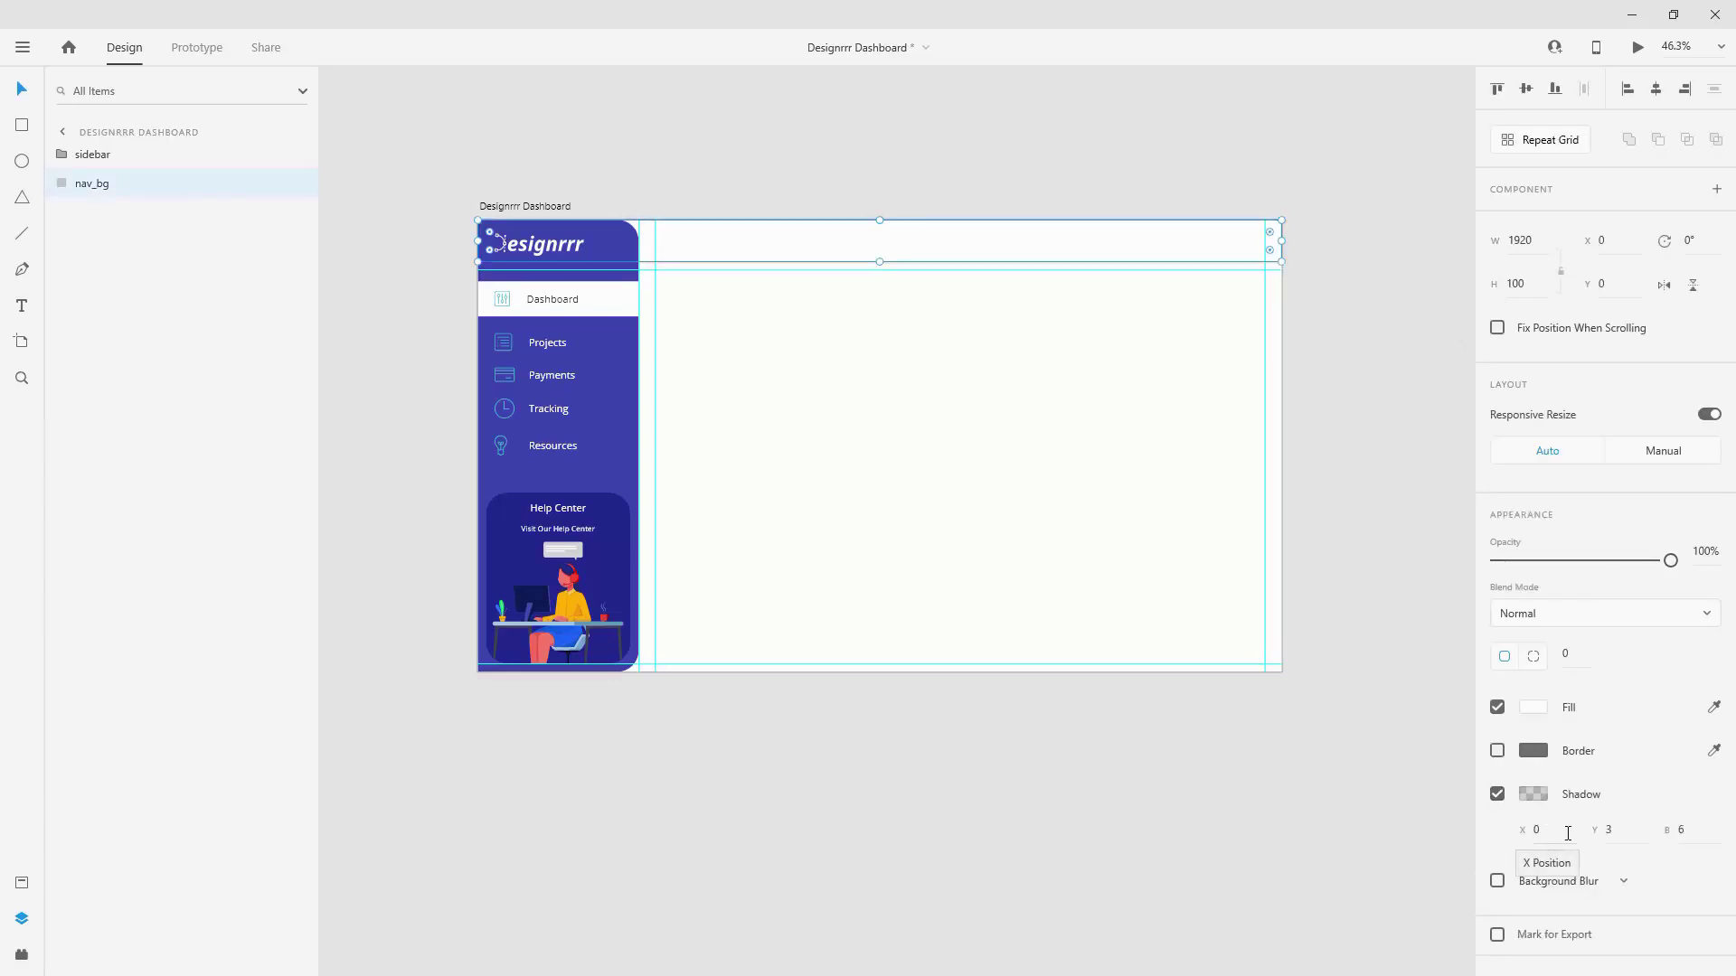
pyautogui.press('3')
pyautogui.press('Return')
pyautogui.moveTo(1548, 524); pyautogui.dragTo(1671, 524)
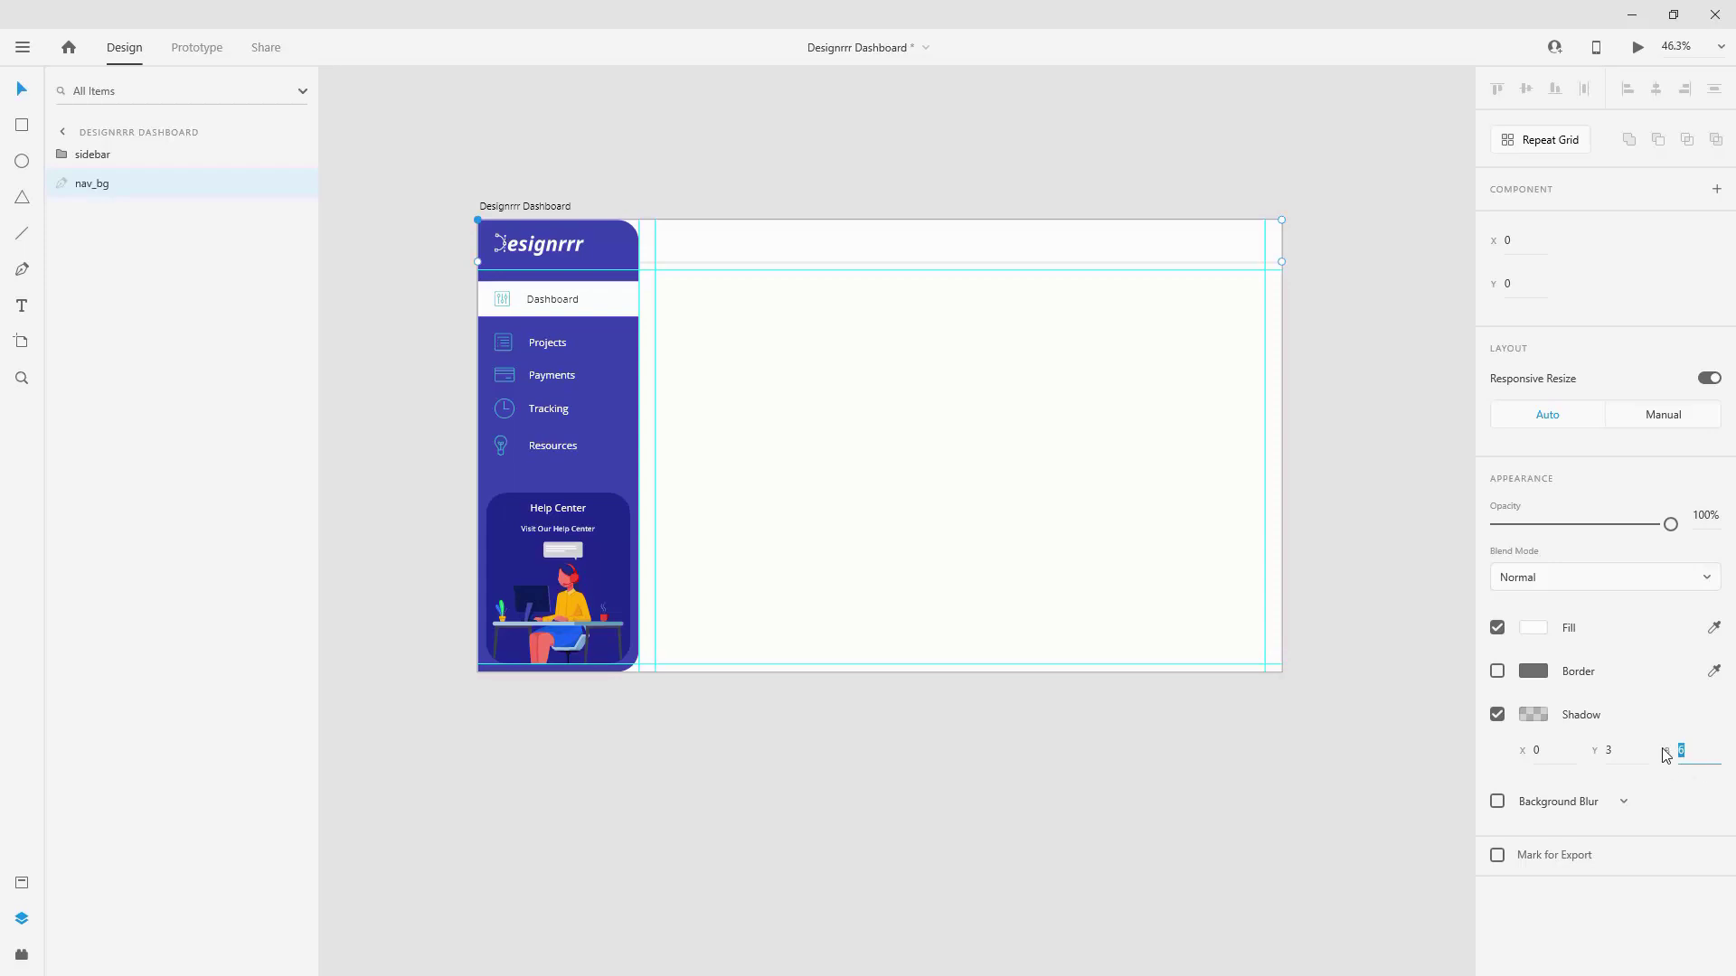
pyautogui.click(821, 379)
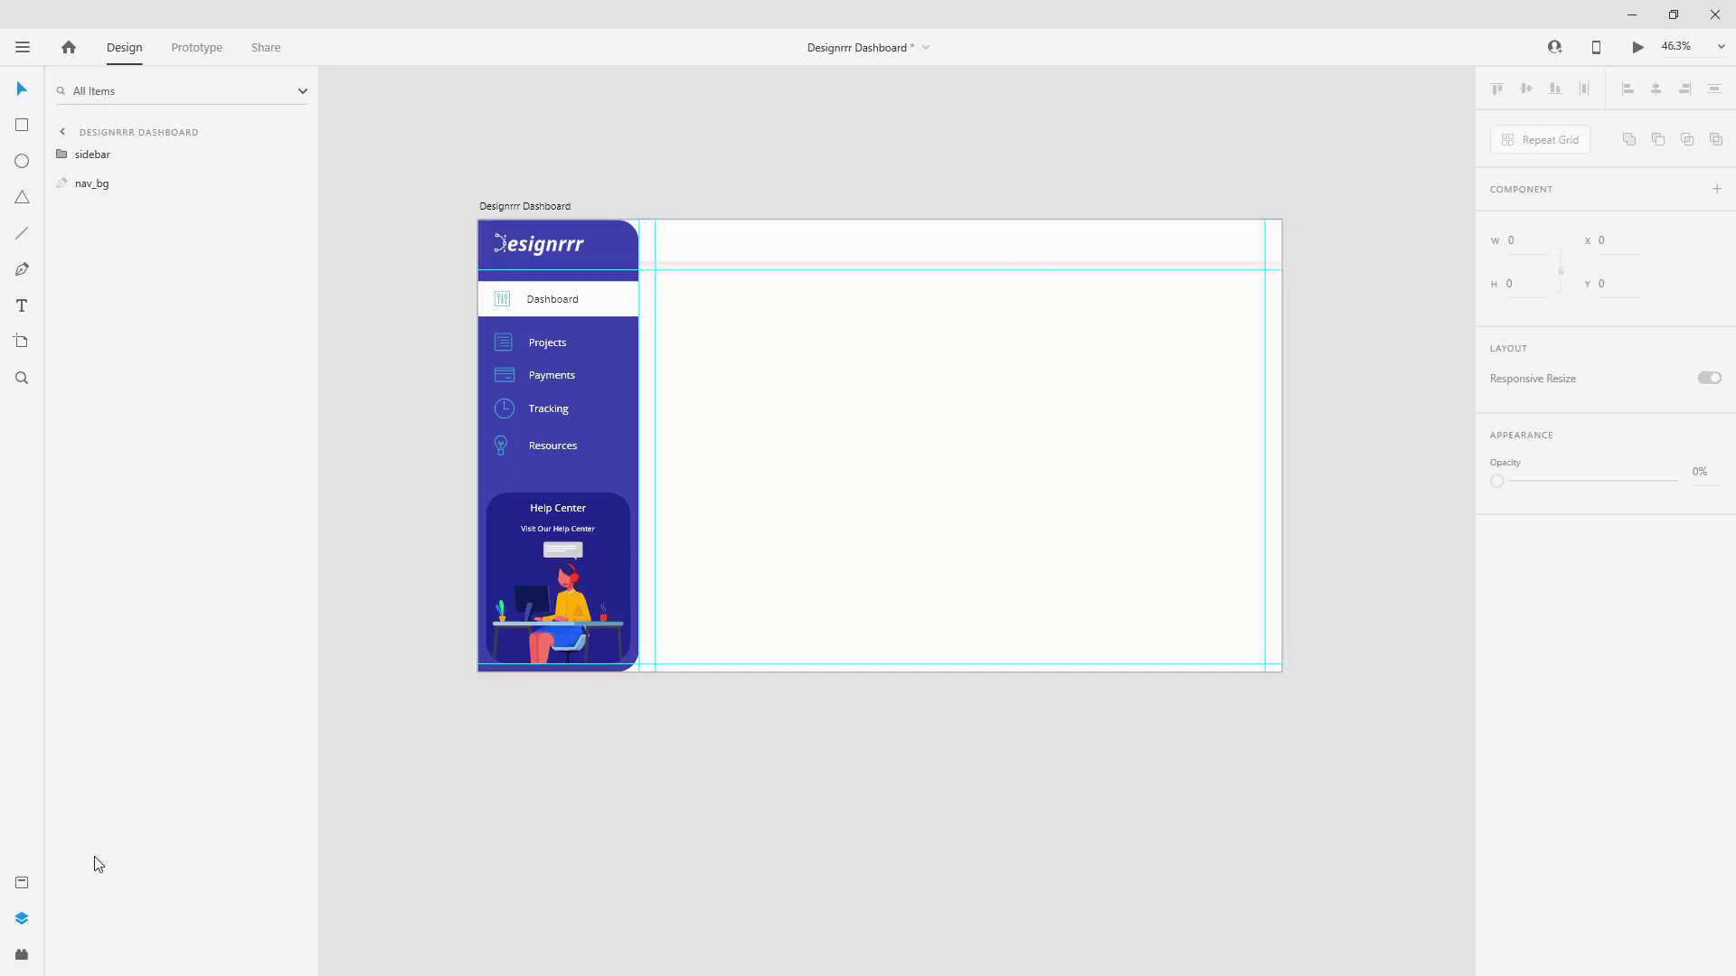
# Step: Draw a 50 × 50 circle in the navigation bar and place it against the right margin guide at X 1830, Y 25
pyautogui.click(22, 881)
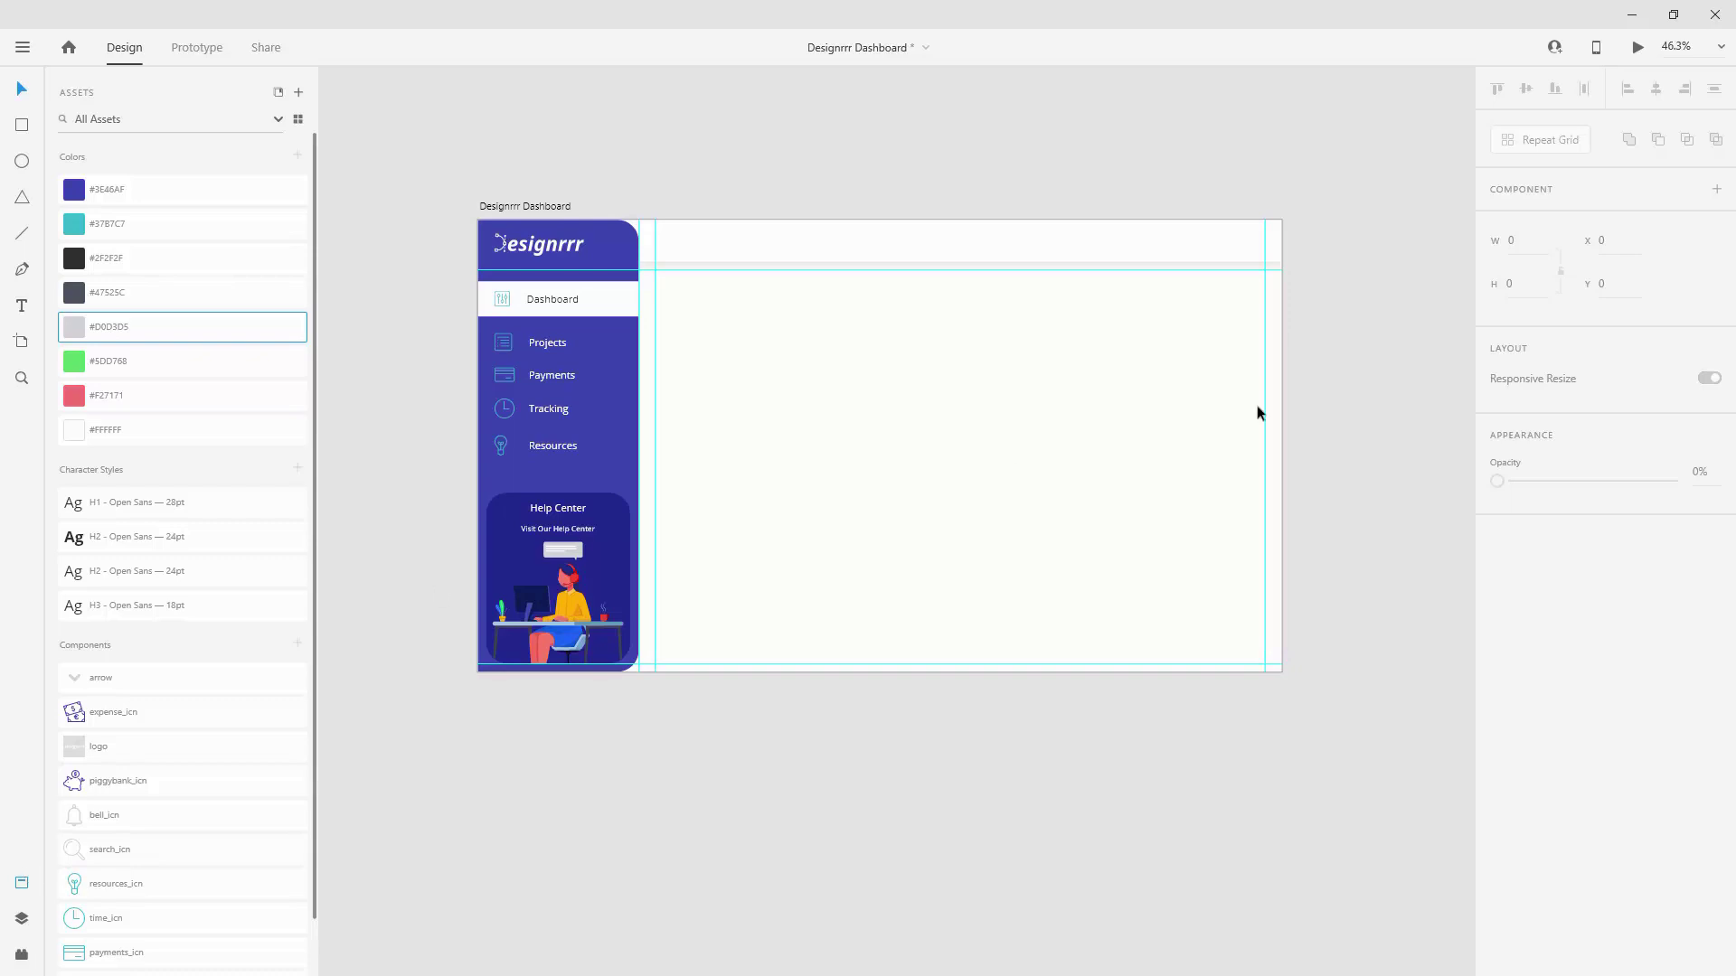
pyautogui.scroll(5, 1342, 168)
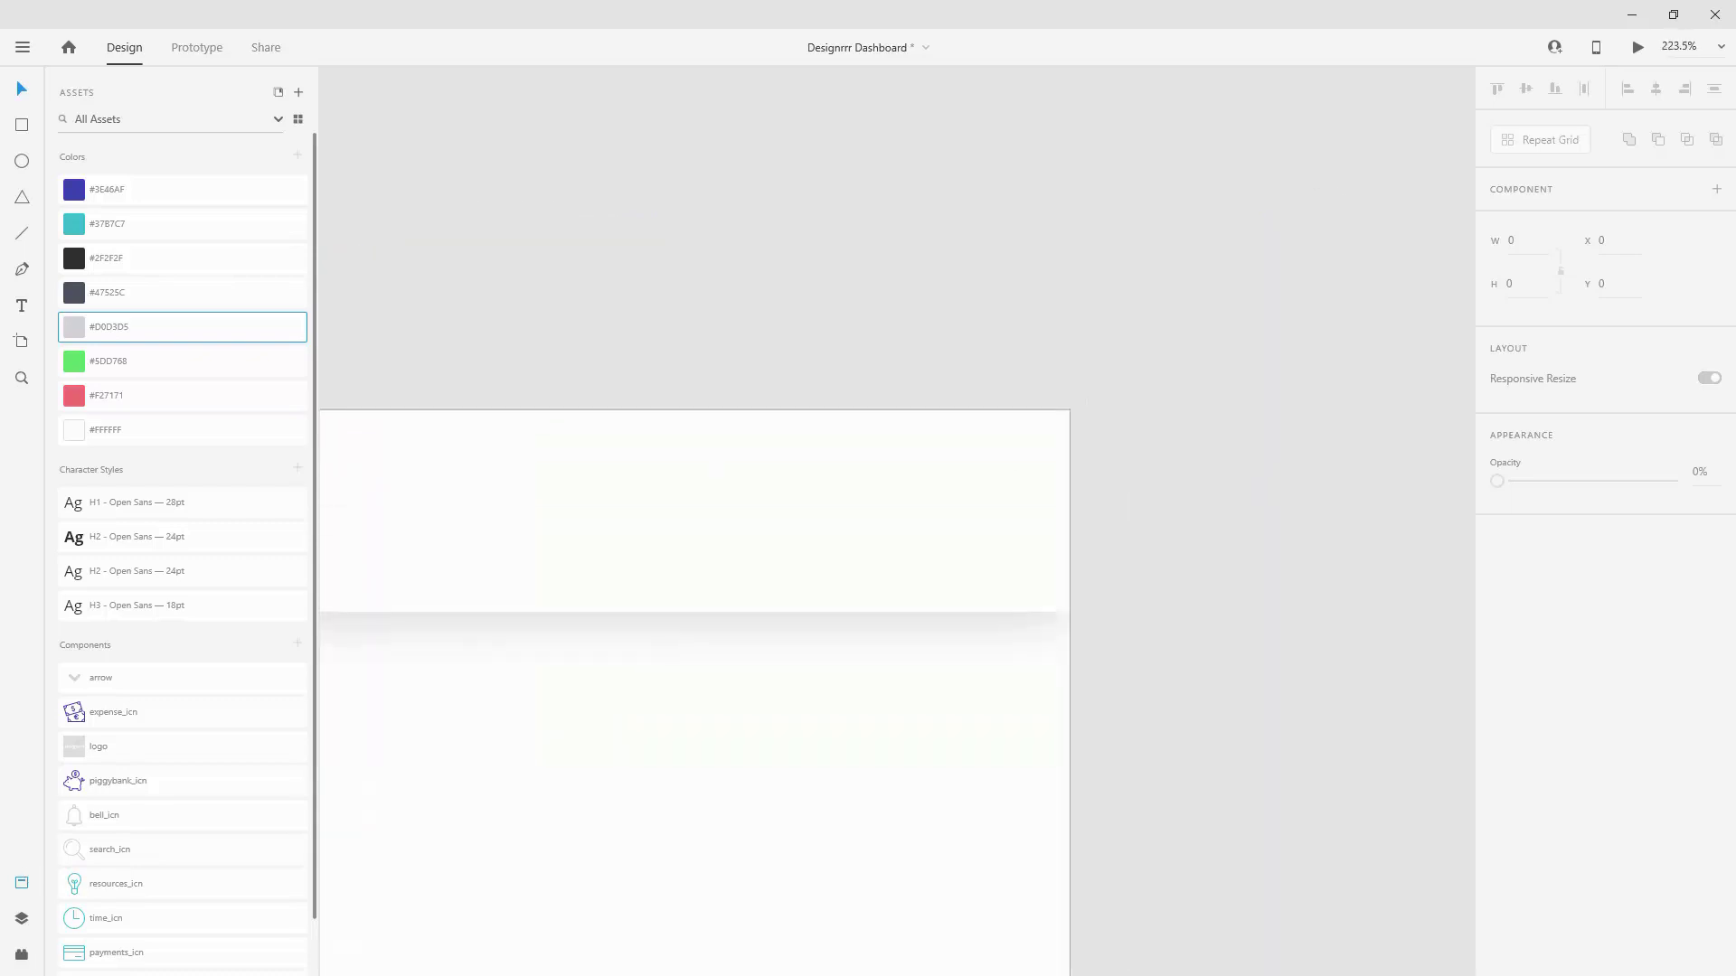
pyautogui.click(22, 161)
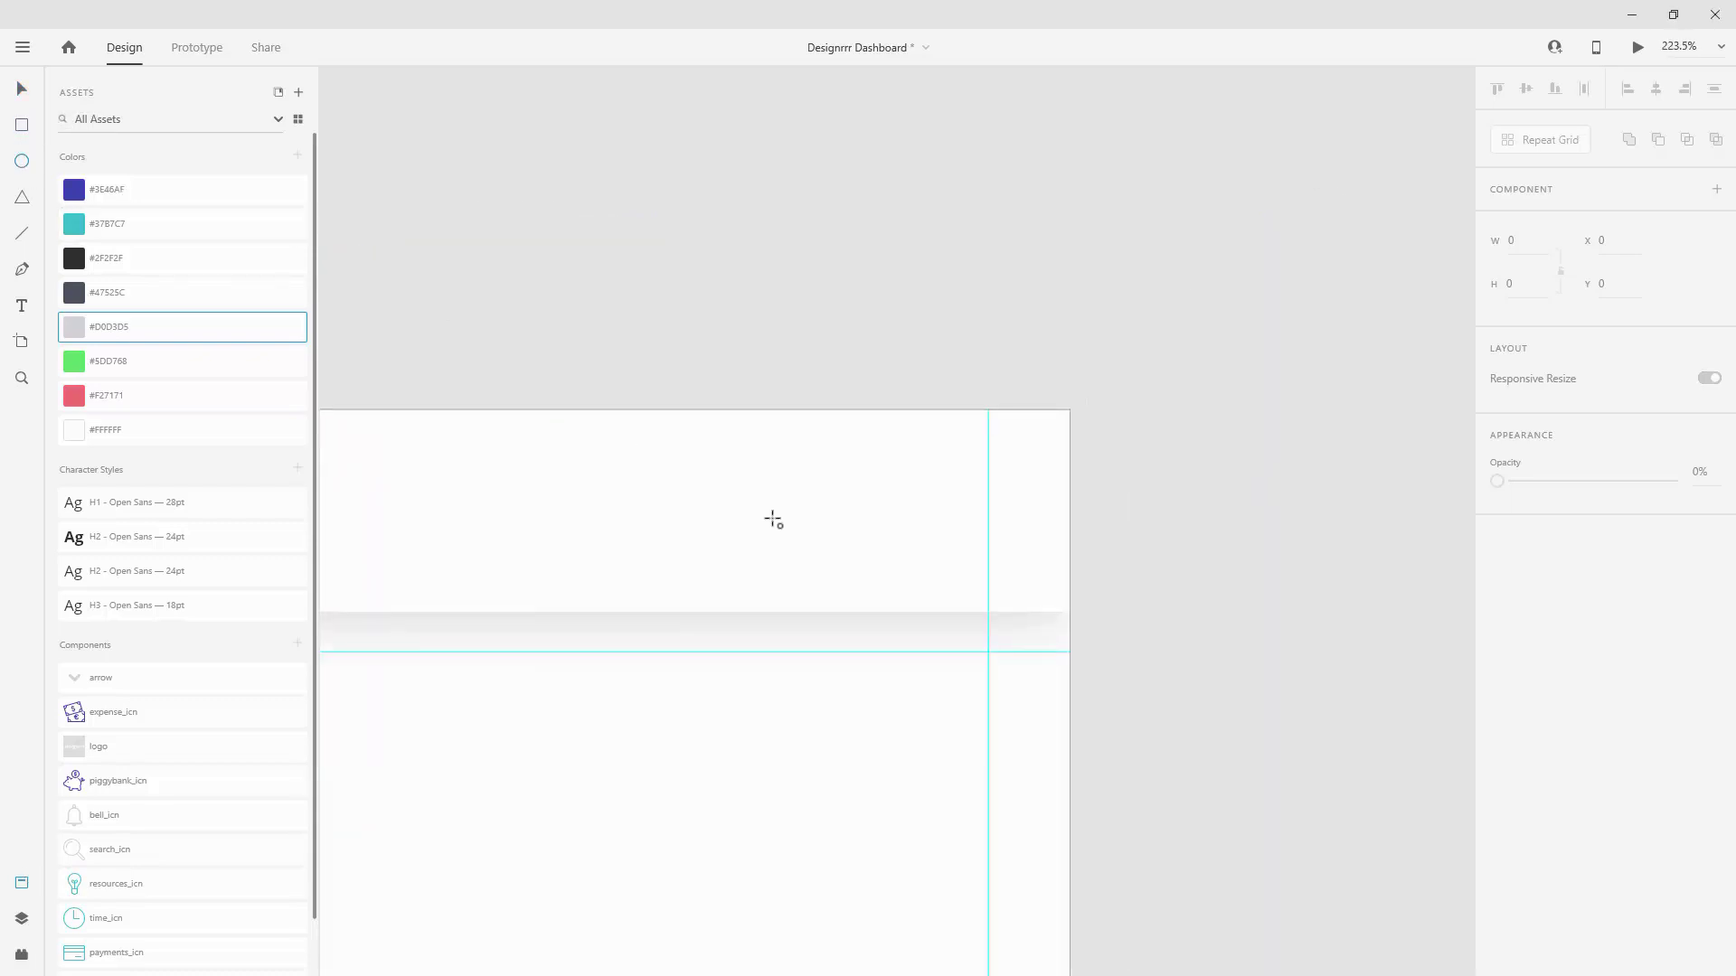
pyautogui.moveTo(783, 454); pyautogui.dragTo(884, 556)
pyautogui.click(1528, 242)
pyautogui.click(22, 88)
pyautogui.moveTo(850, 505); pyautogui.dragTo(941, 493)
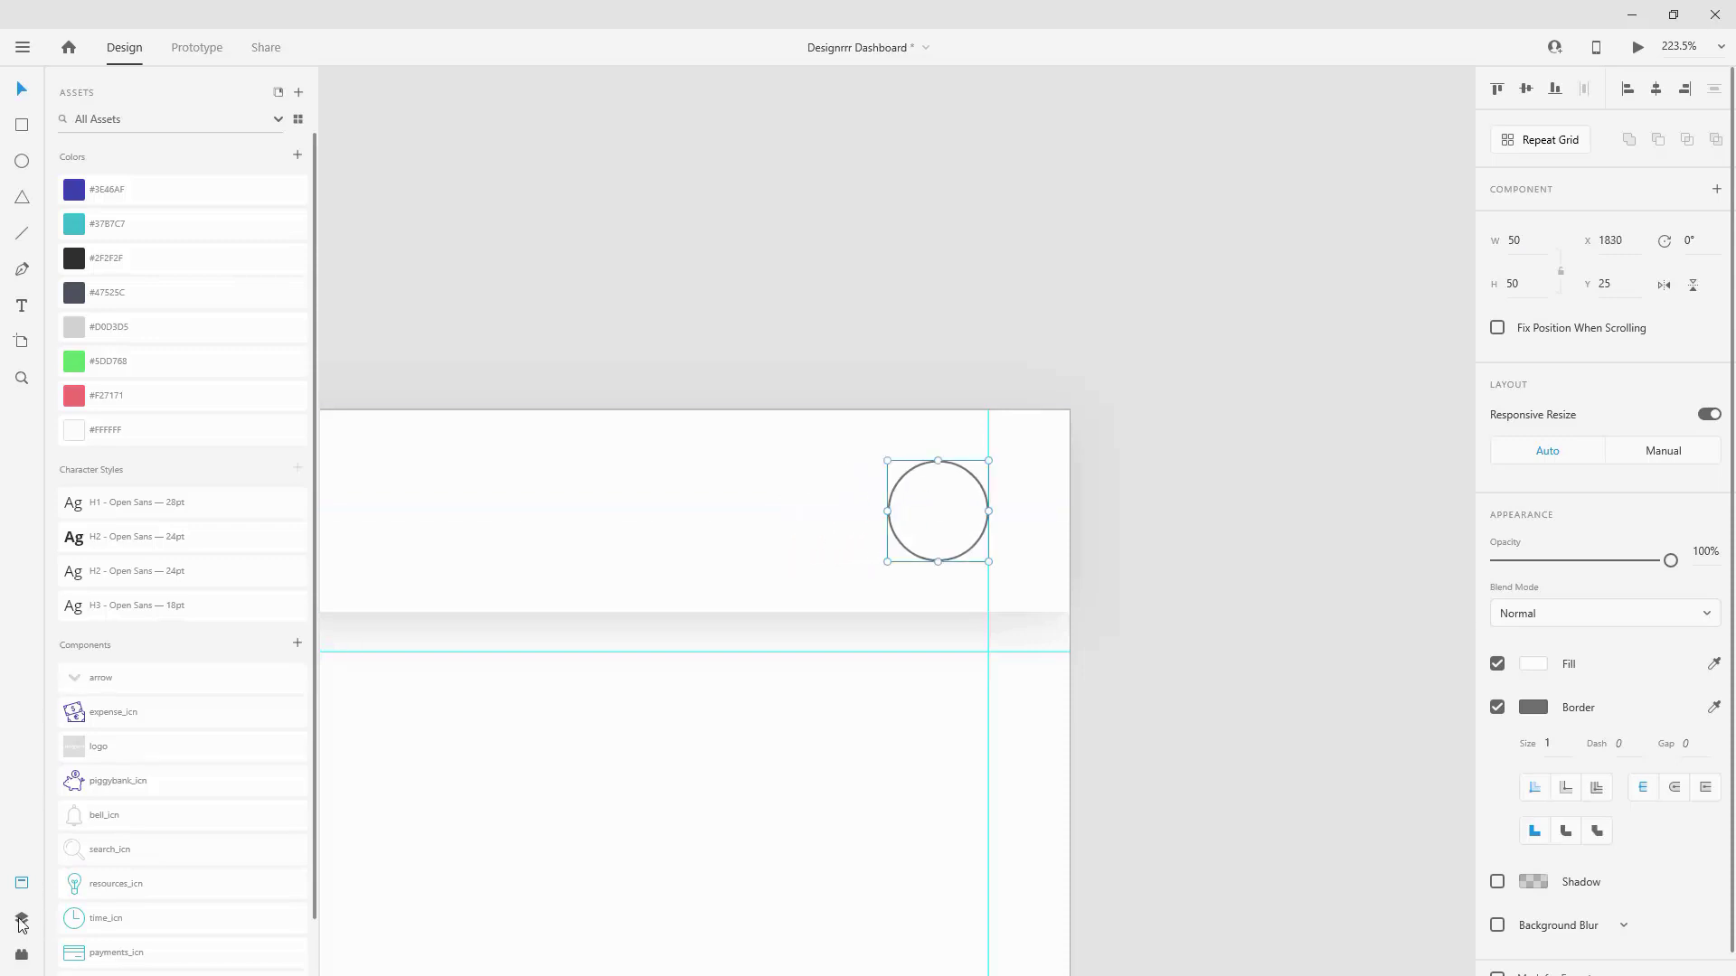
# Step: Rename the circle's layer as avatar
pyautogui.click(21, 919)
pyautogui.doubleClick(106, 157)
pyautogui.write('a')
pyautogui.press('Return')
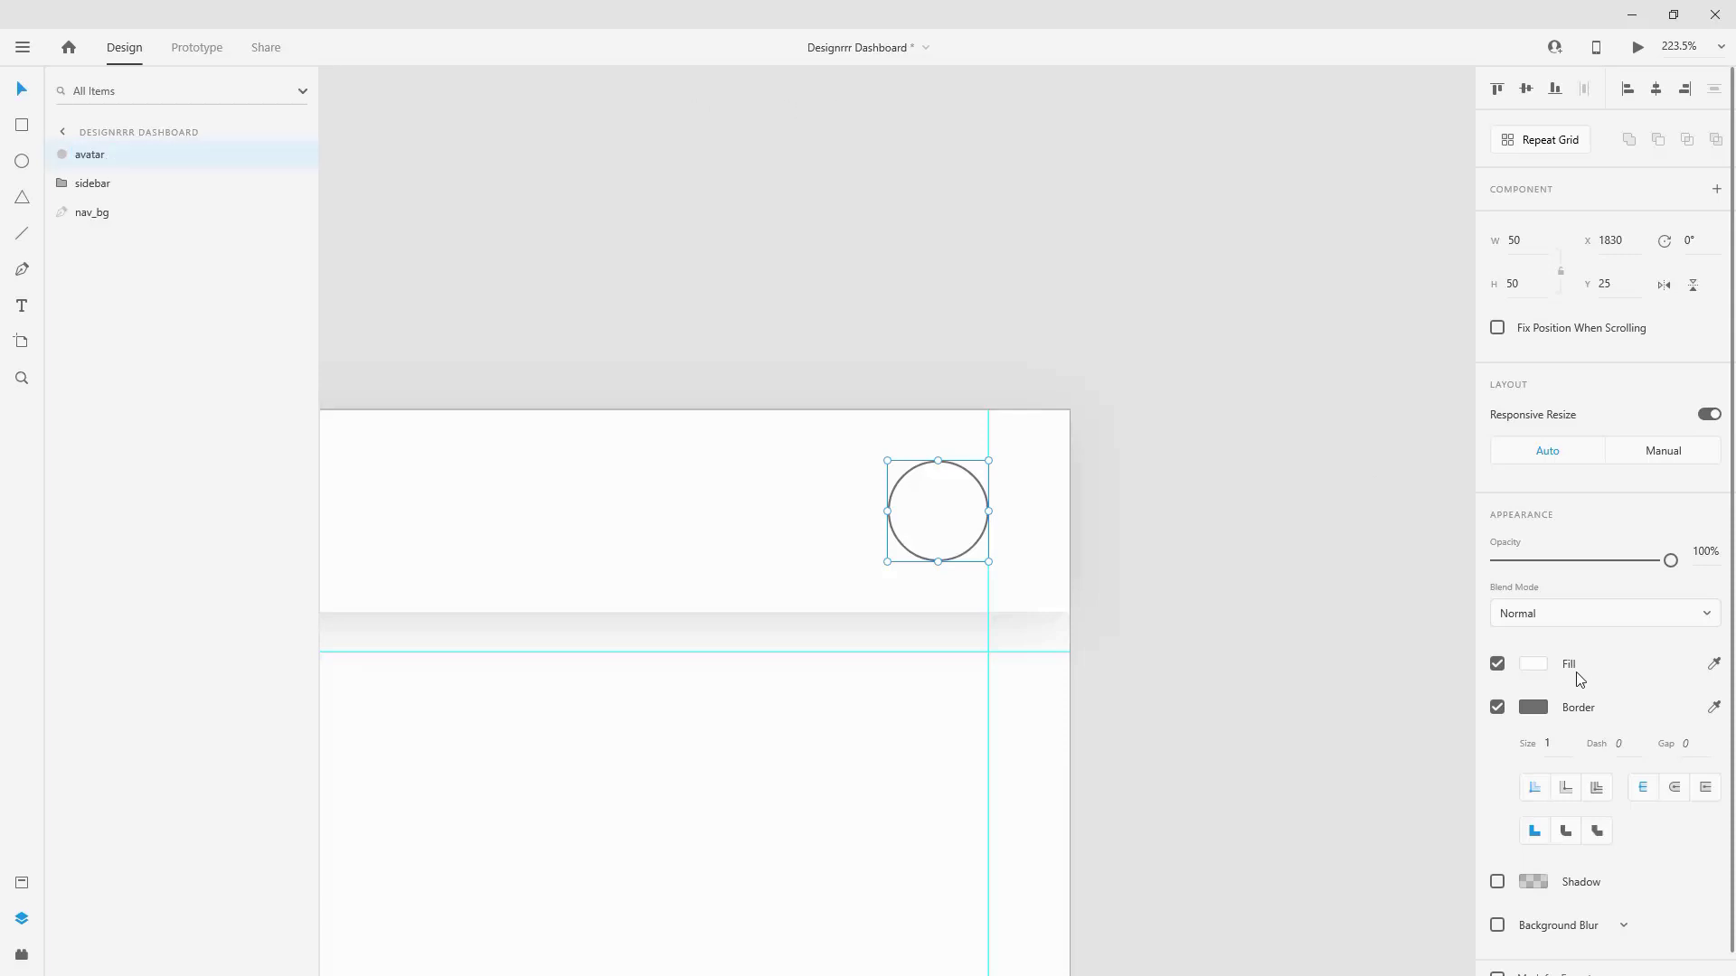
# Step: Remove the avatar circle's border and add a drop shadow with X 10, Y 10 and blur 20
pyautogui.scroll(-1, 1537, 705)
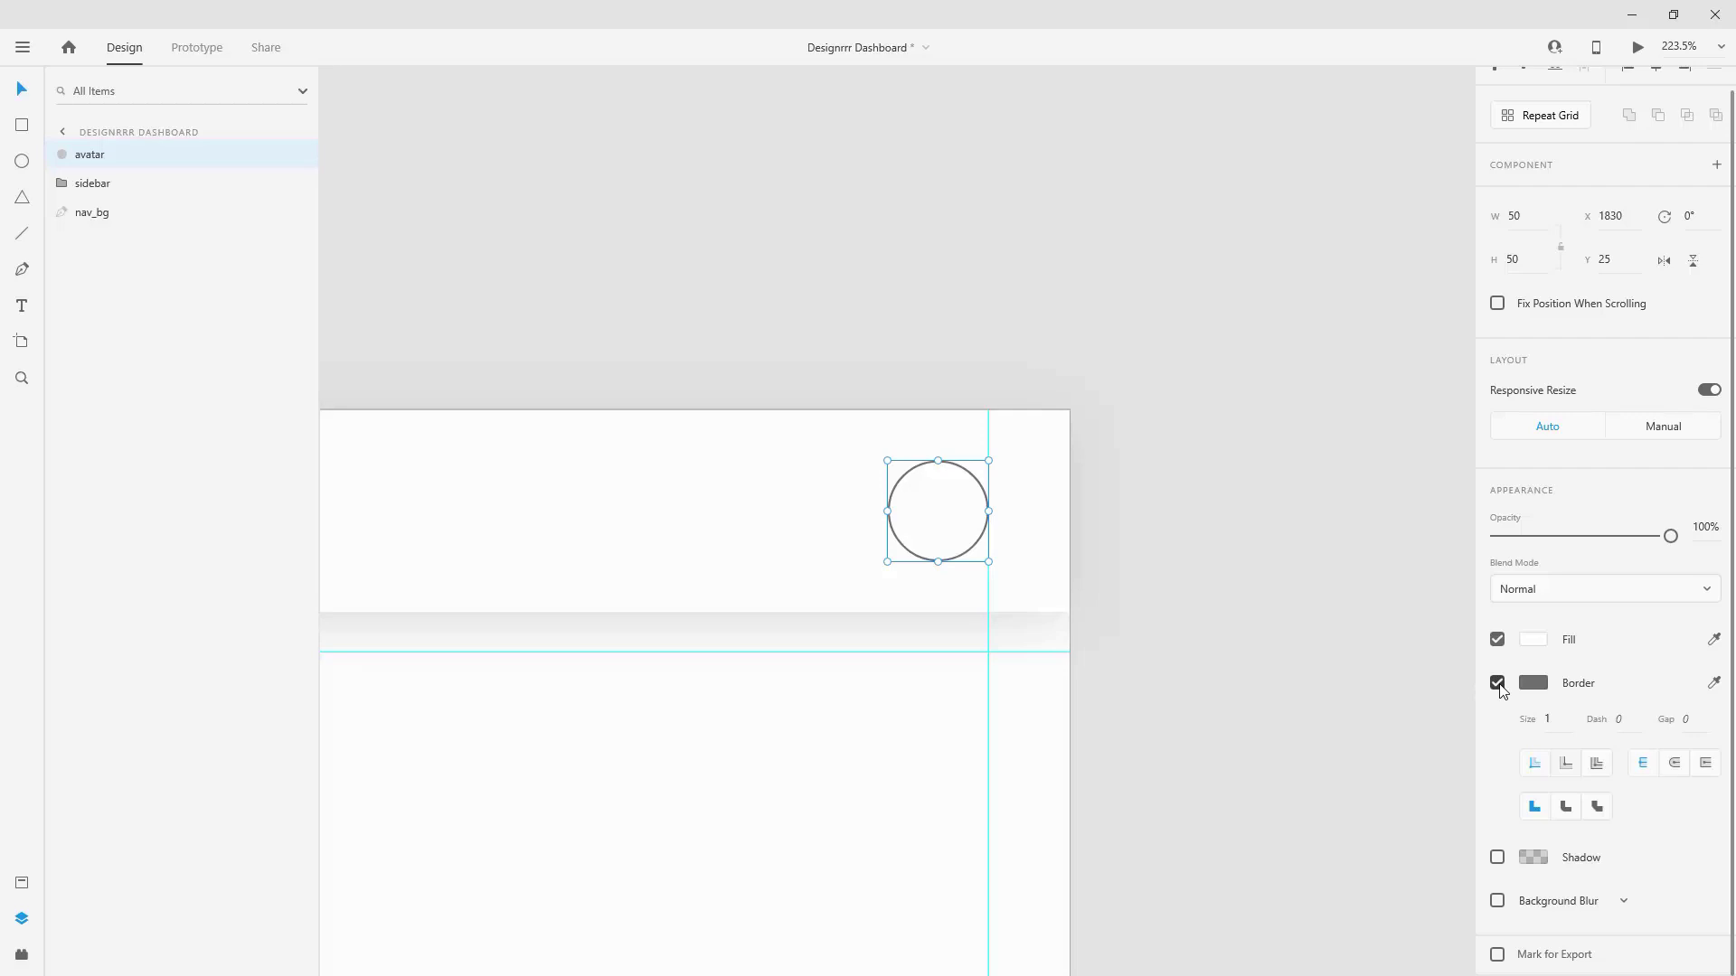
pyautogui.click(1497, 684)
pyautogui.click(1497, 750)
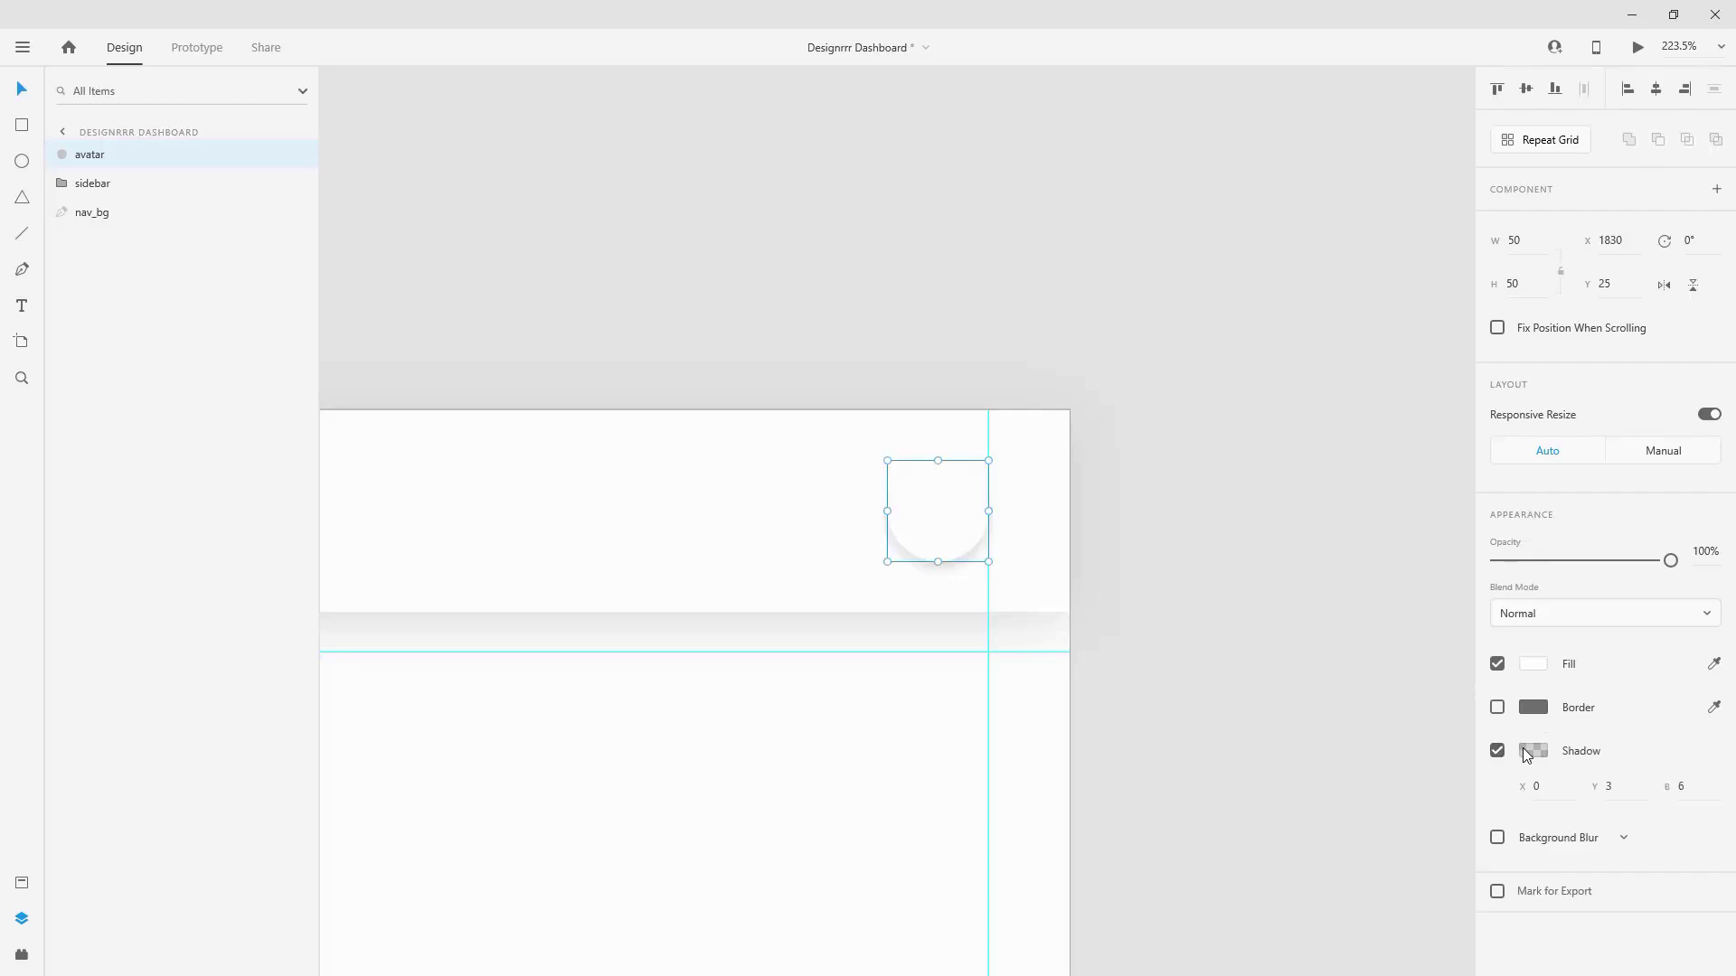
pyautogui.click(1549, 789)
pyautogui.write('10')
pyautogui.press('Tab')
pyautogui.write('10')
pyautogui.press('Tab')
pyautogui.write('1')
pyautogui.press('BackSpace')
pyautogui.write('20')
pyautogui.press('Return')
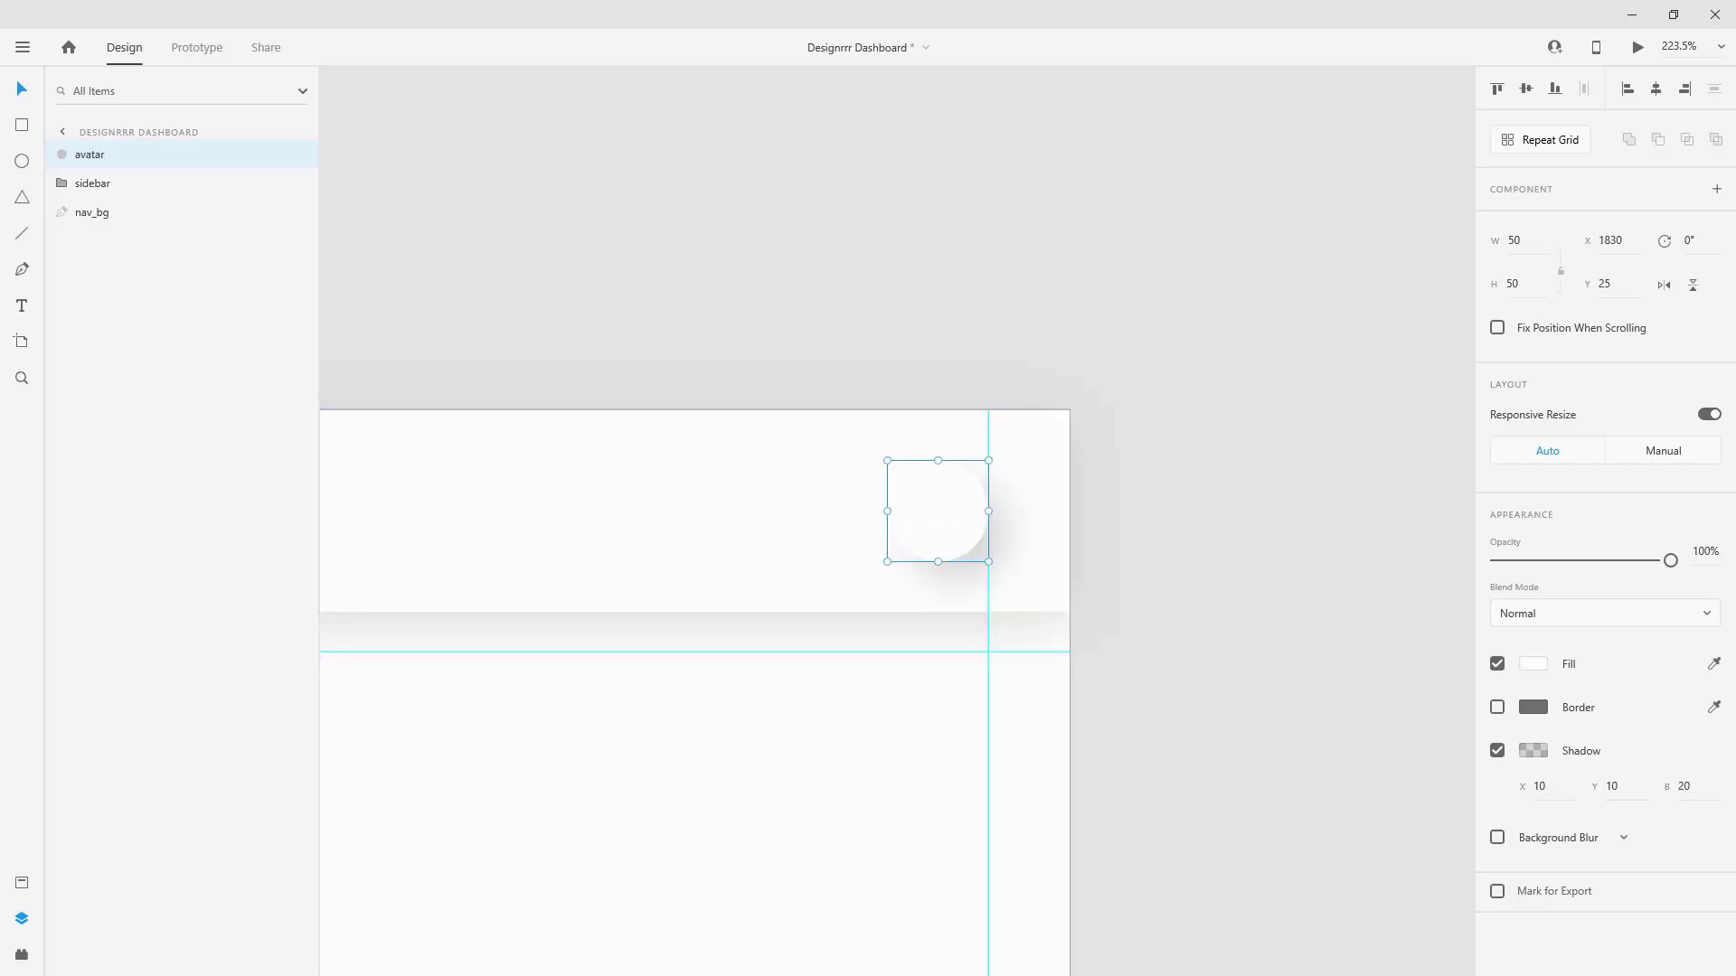
# Step: Fill the avatar circle with the portrait photo and move its layer below the sidebar group
pyautogui.moveTo(1634, 644); pyautogui.dragTo(917, 509)
pyautogui.moveTo(1731, 664); pyautogui.dragTo(935, 506)
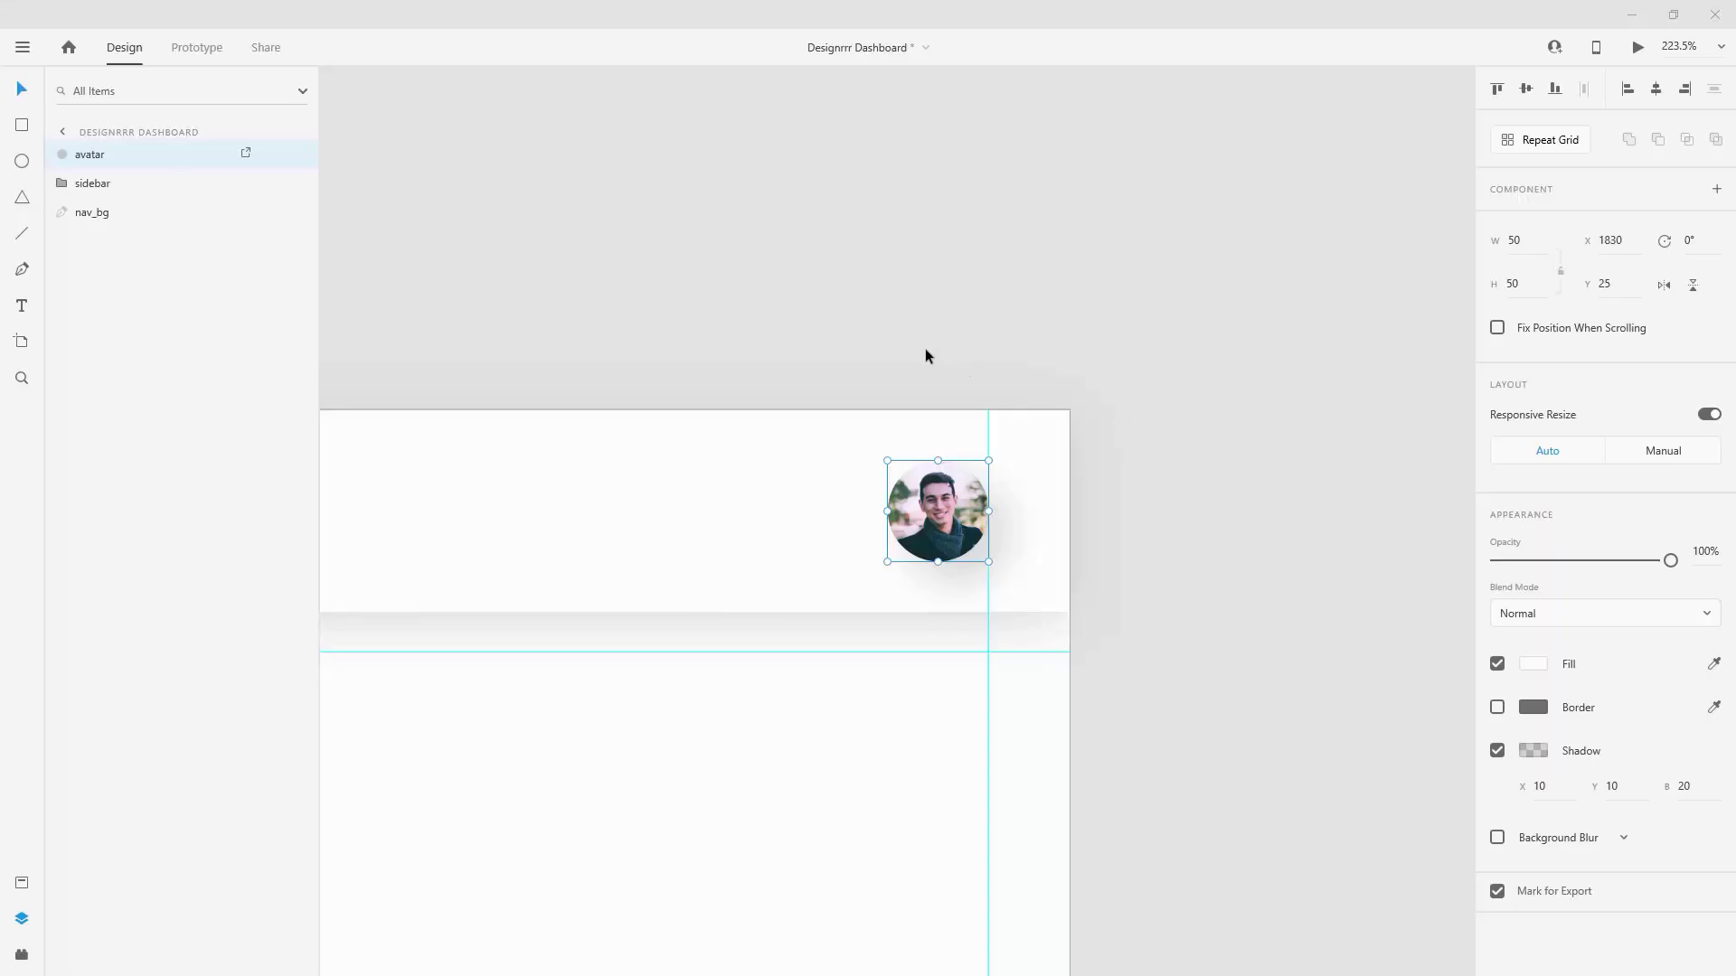
pyautogui.moveTo(136, 149); pyautogui.dragTo(139, 209)
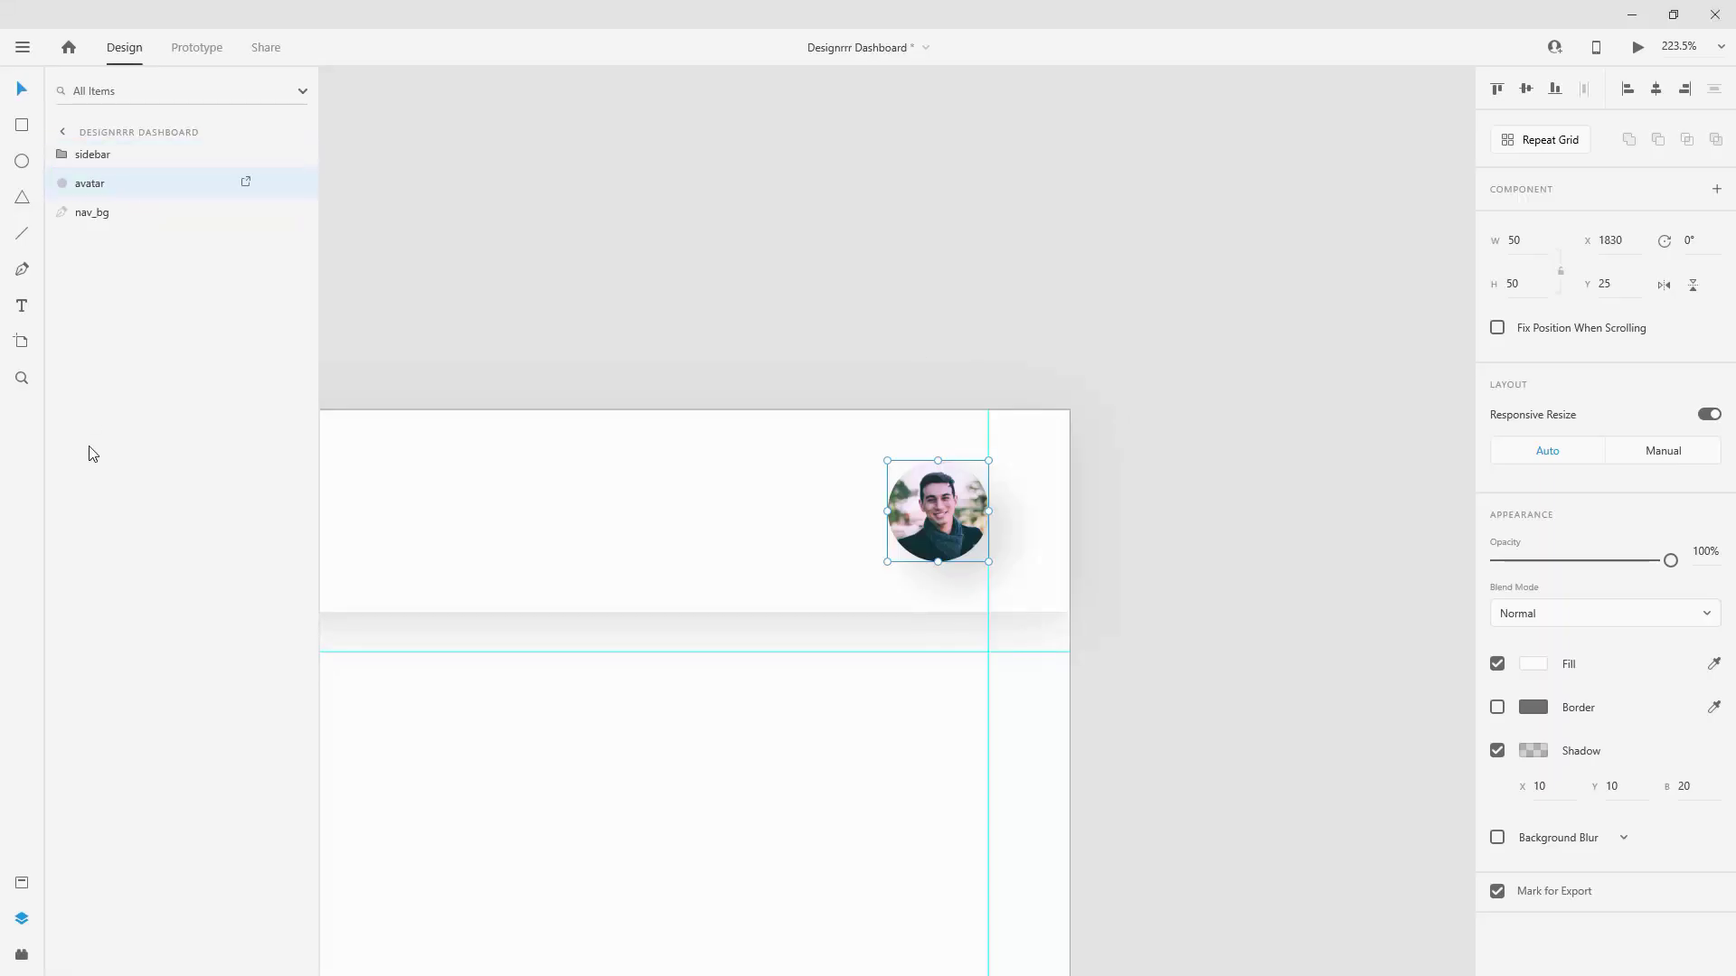
# Step: Insert the bell_icn component 40 px to the left of the avatar at X 1762, Y 31, and order its layer below sidebar
pyautogui.click(23, 880)
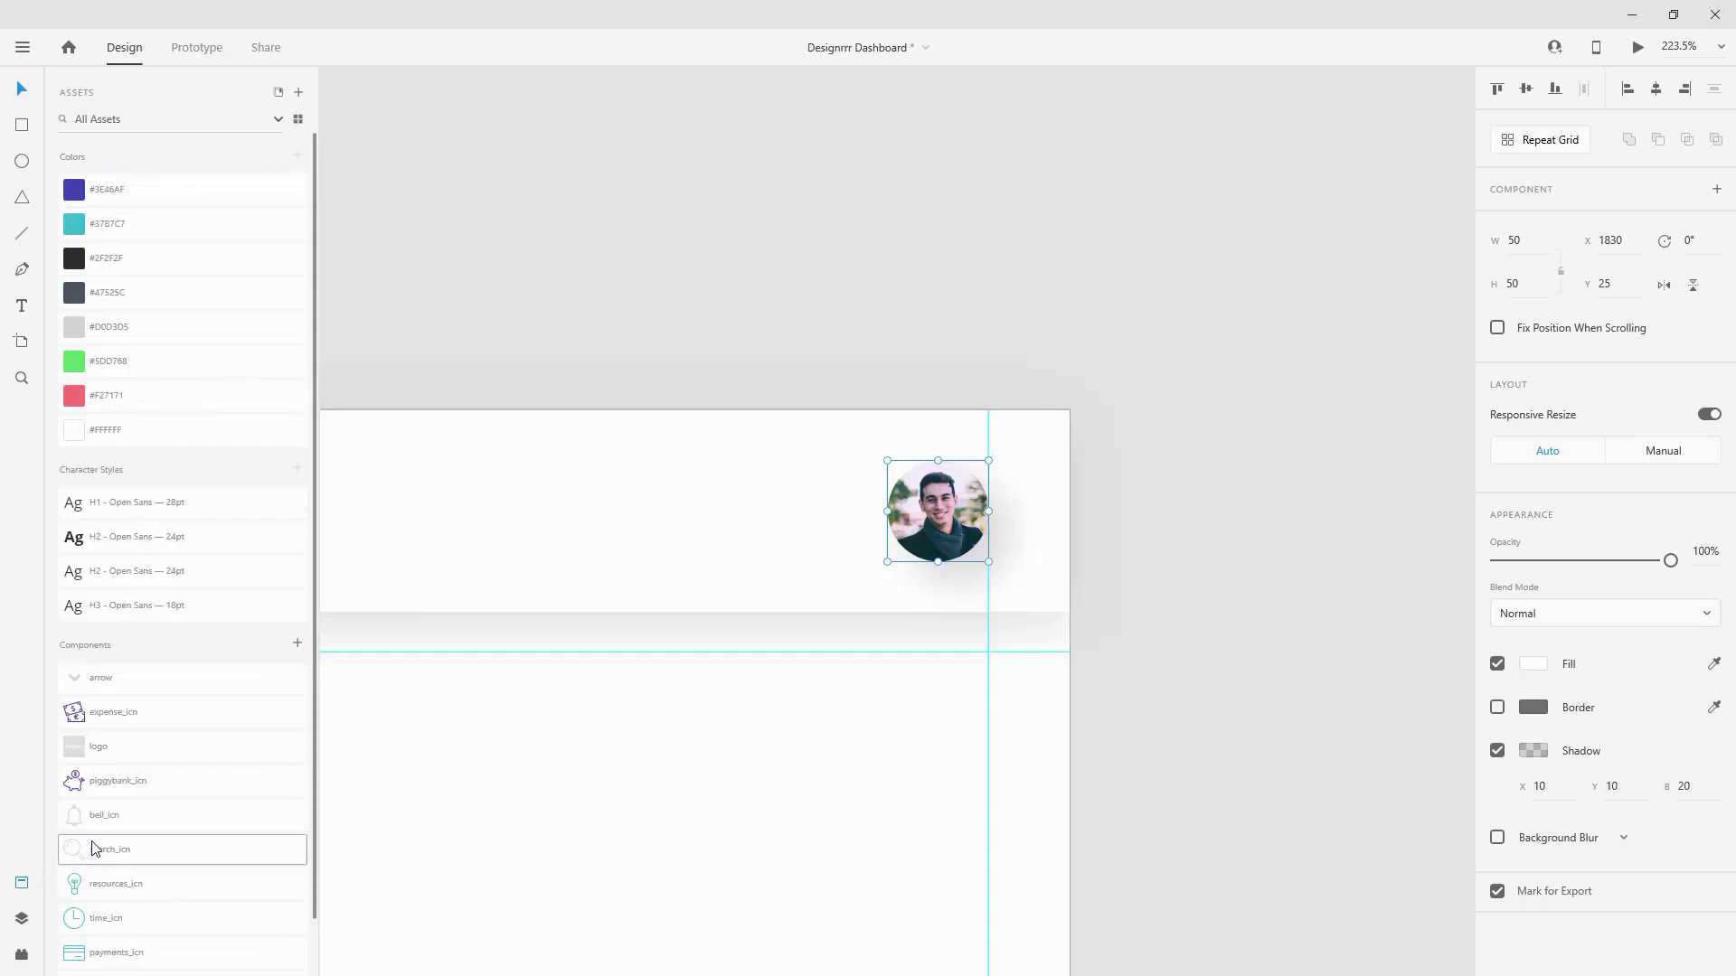
pyautogui.moveTo(109, 822); pyautogui.dragTo(798, 512)
pyautogui.press('Right')
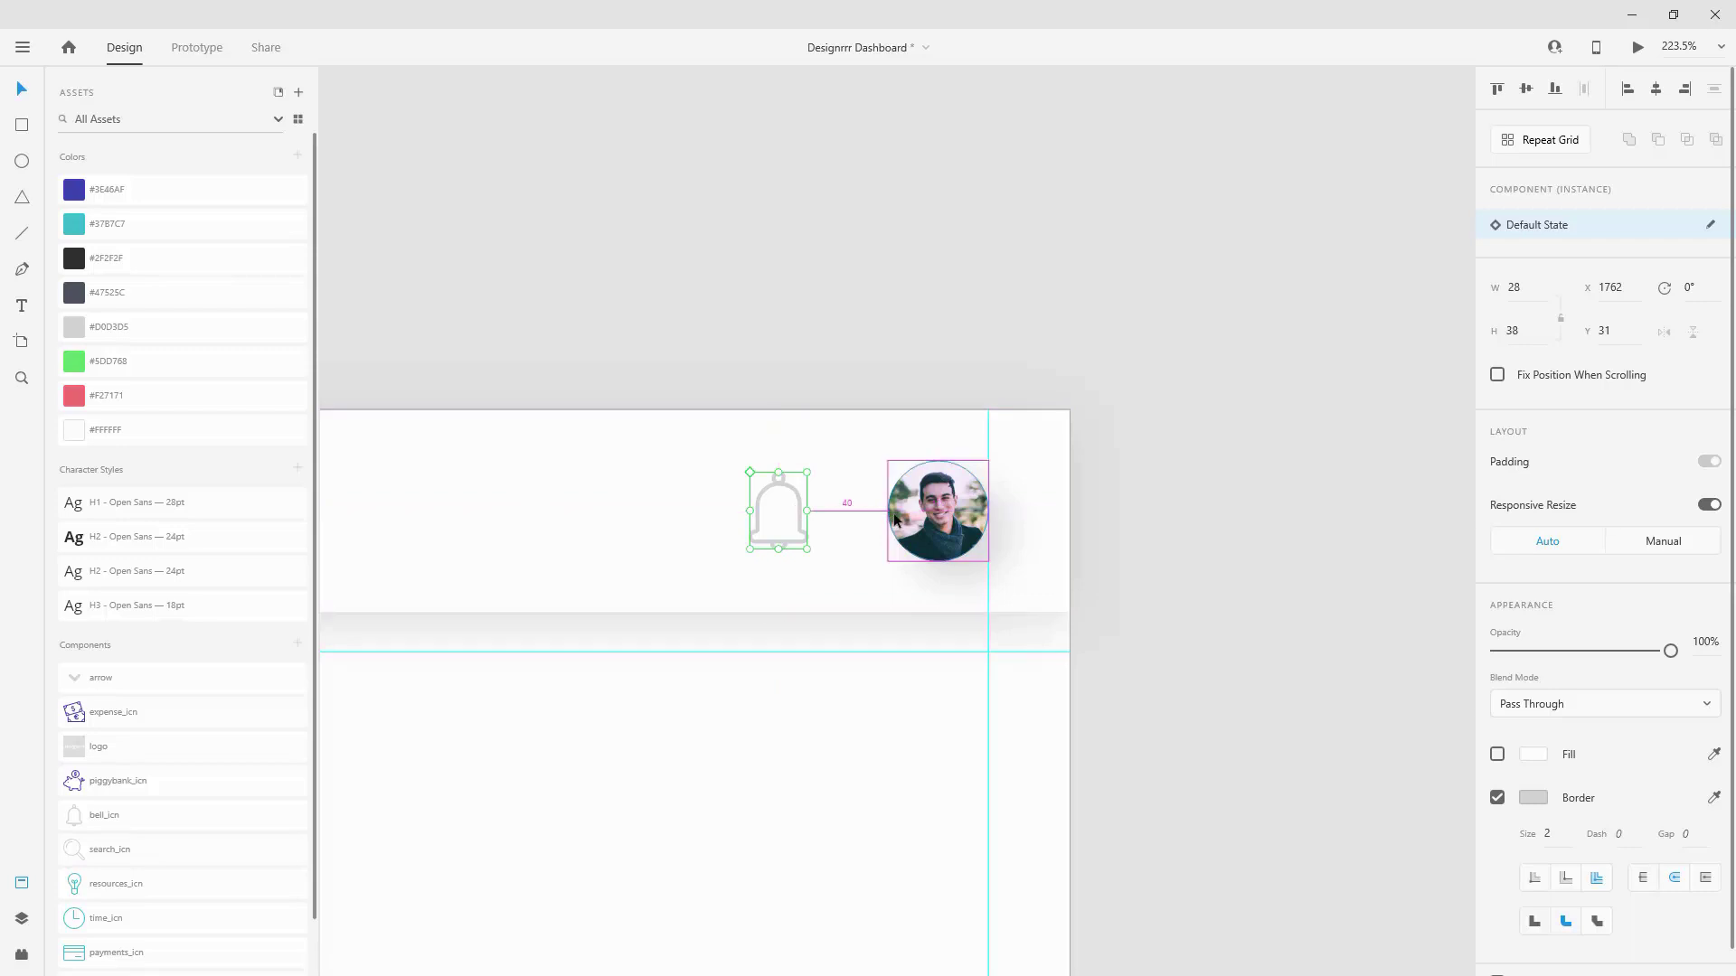
pyautogui.scroll(-5, 895, 517)
pyautogui.hotkey('ctrl', 'y')
pyautogui.moveTo(104, 170); pyautogui.dragTo(105, 197)
# Step: Draw a rectangle of about 504 × 48 in the navigation bar, starting at the content's left guide at X 424, Y 17
pyautogui.scroll(-4, 968, 434)
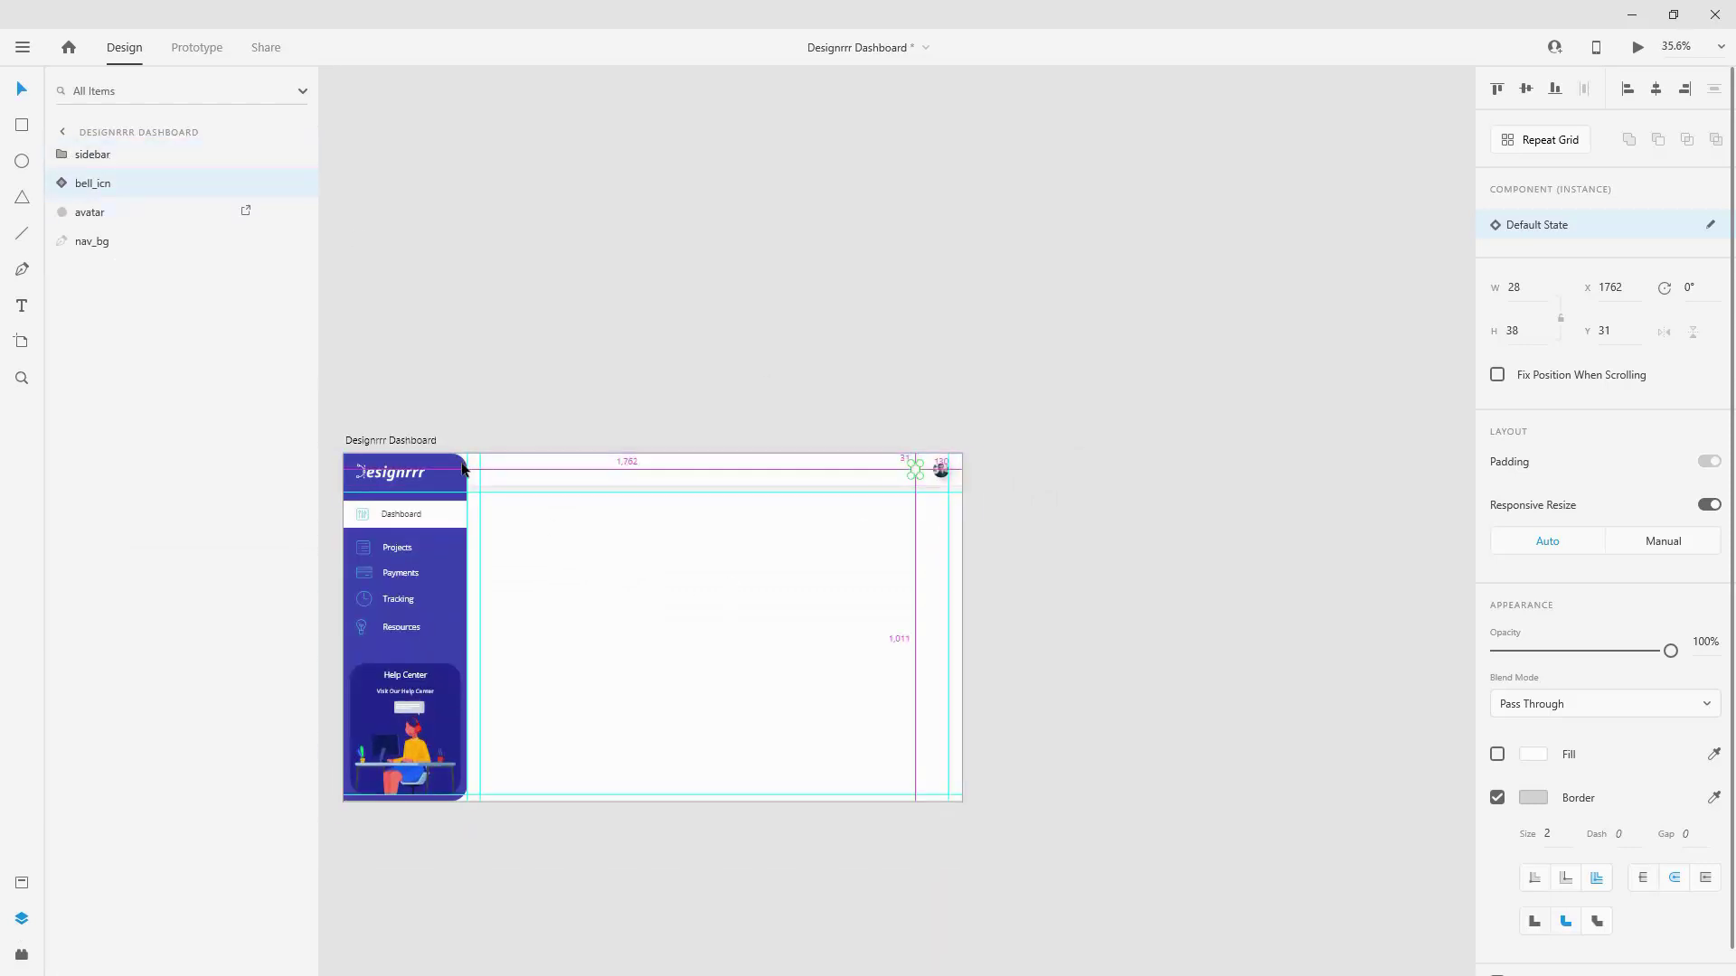
pyautogui.scroll(8, 445, 476)
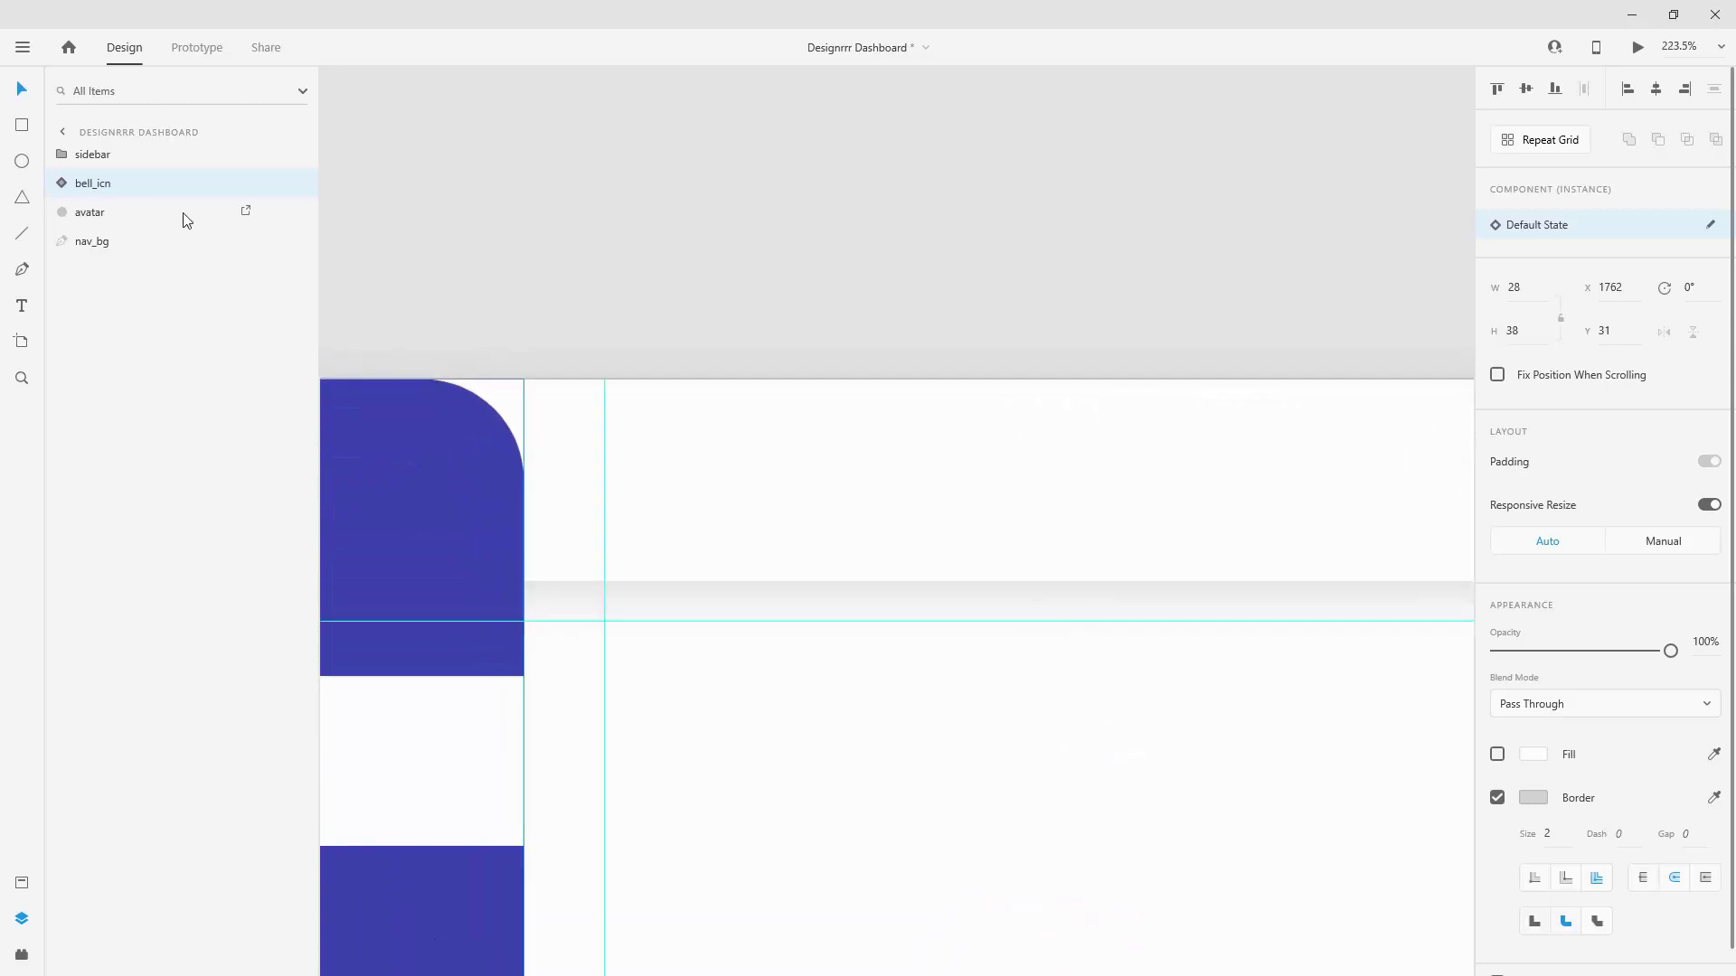
pyautogui.click(22, 124)
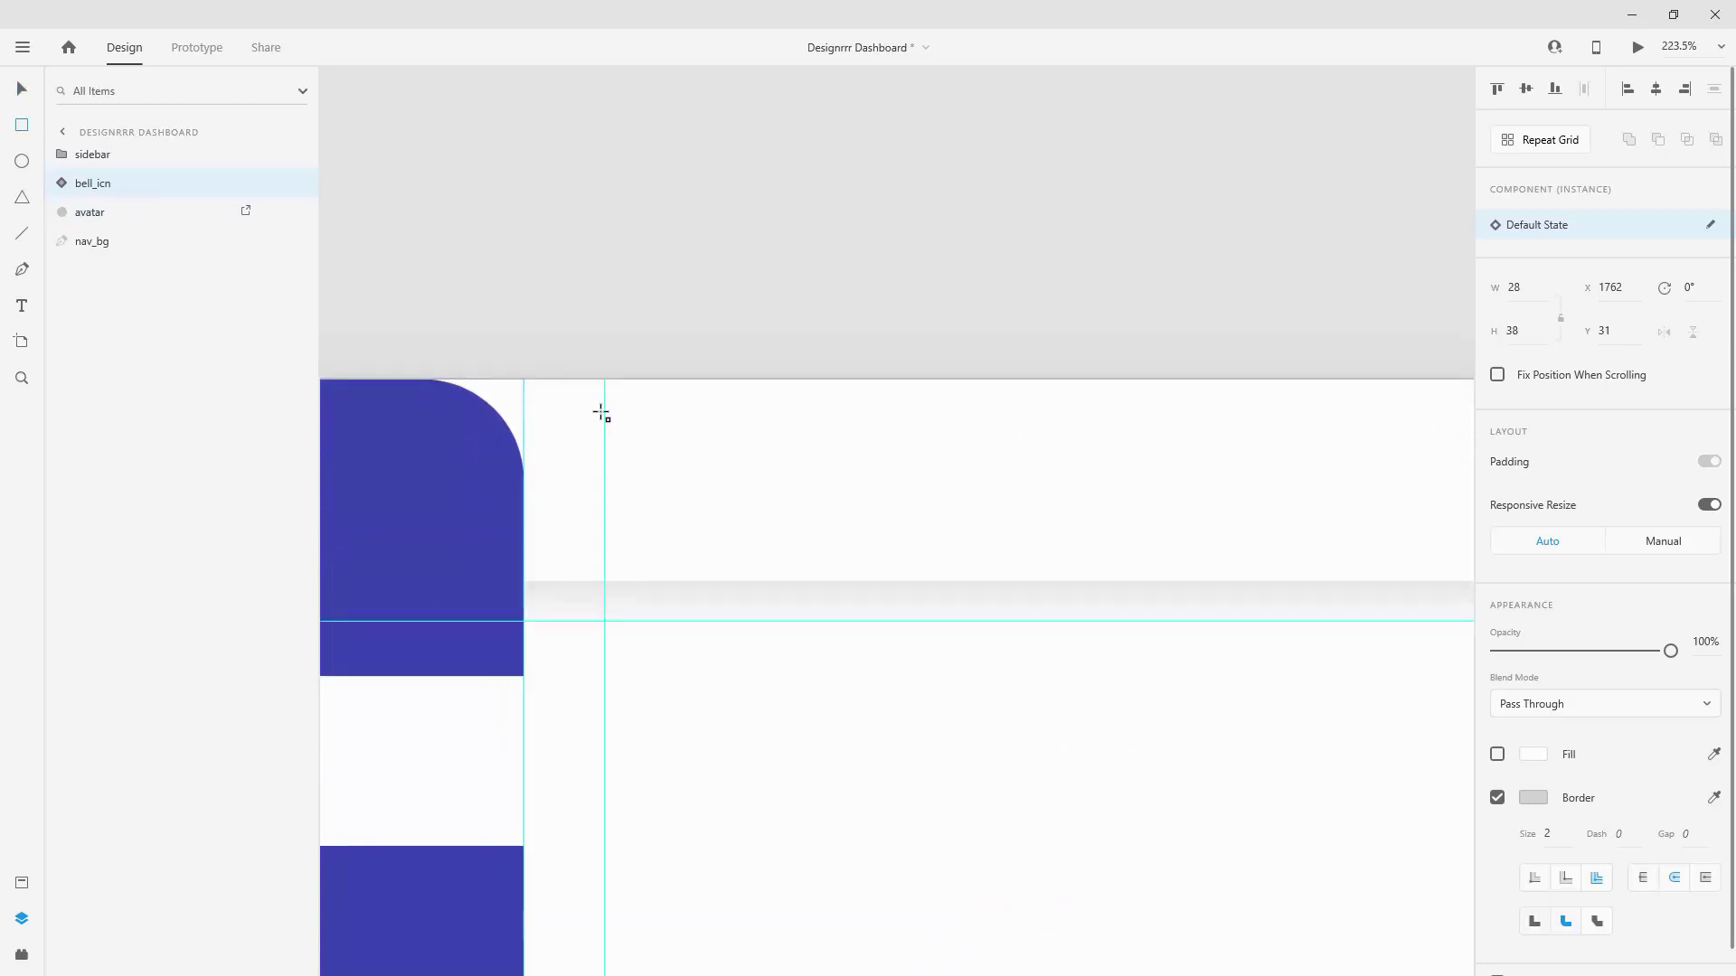
pyautogui.moveTo(604, 416)
pyautogui.mouseDown()
pyautogui.moveTo(729, 507)
pyautogui.moveTo(1522, 524)
pyautogui.moveTo(1433, 513)
pyautogui.mouseUp()
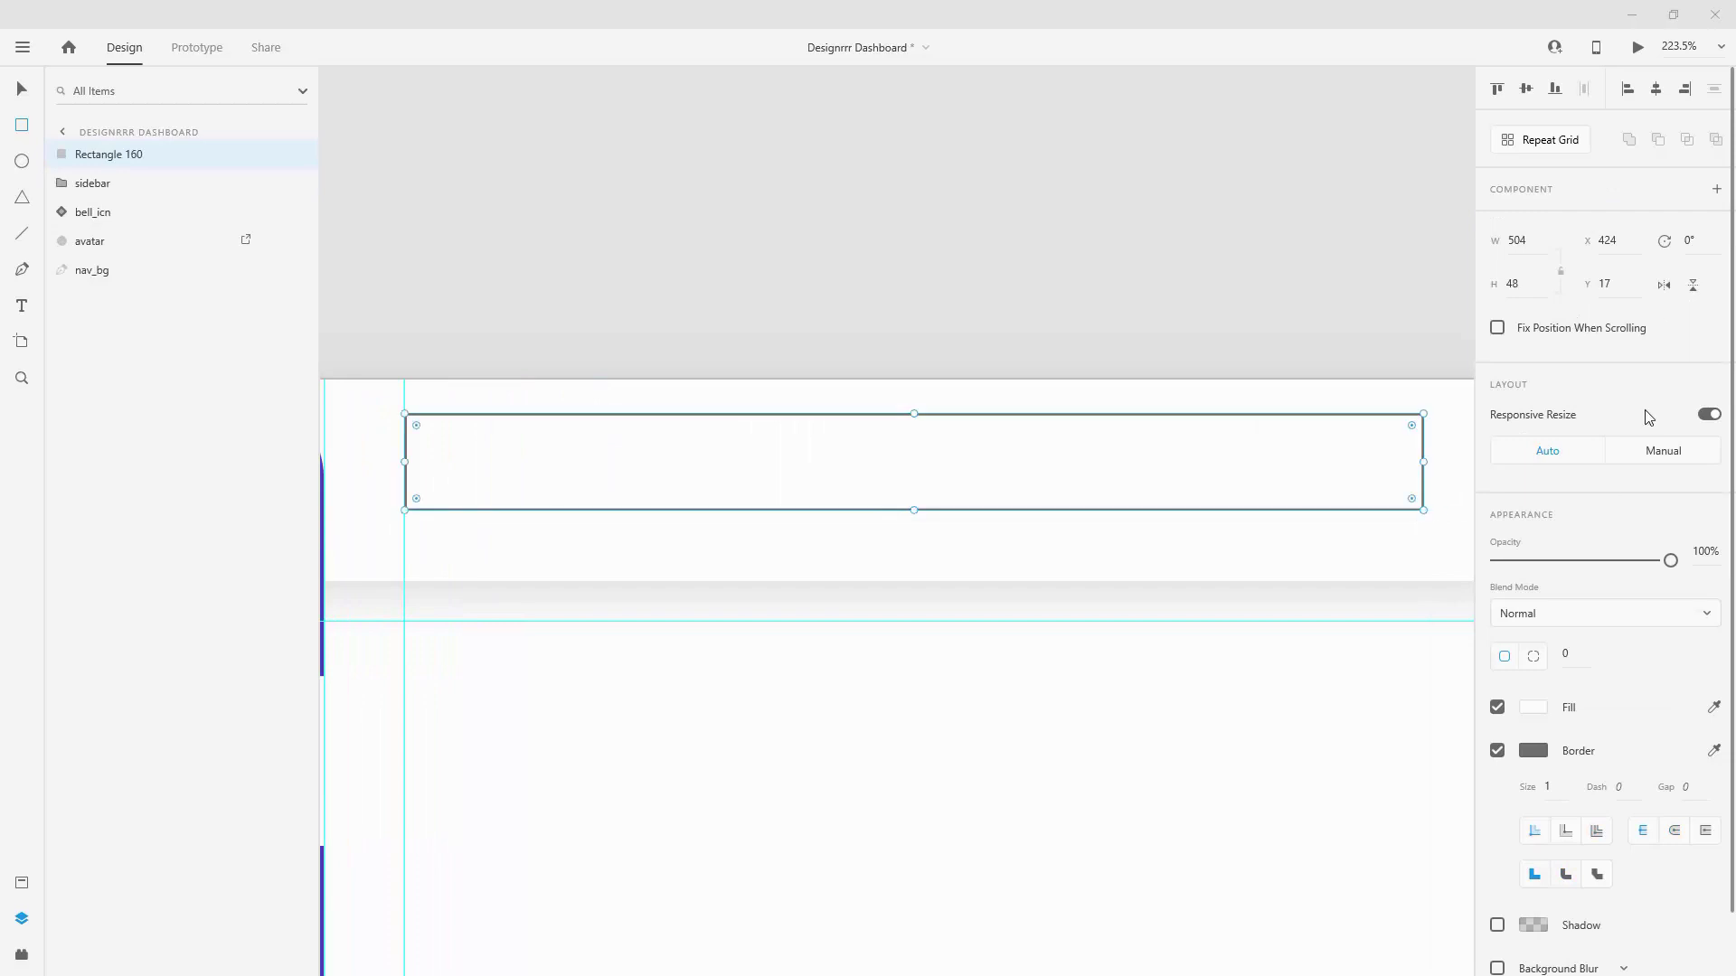
# Step: Rename the new rectangle's layer to search_field and change its border to the light grey asset colour
pyautogui.doubleClick(108, 159)
pyautogui.write('search_field')
pyautogui.press('Return')
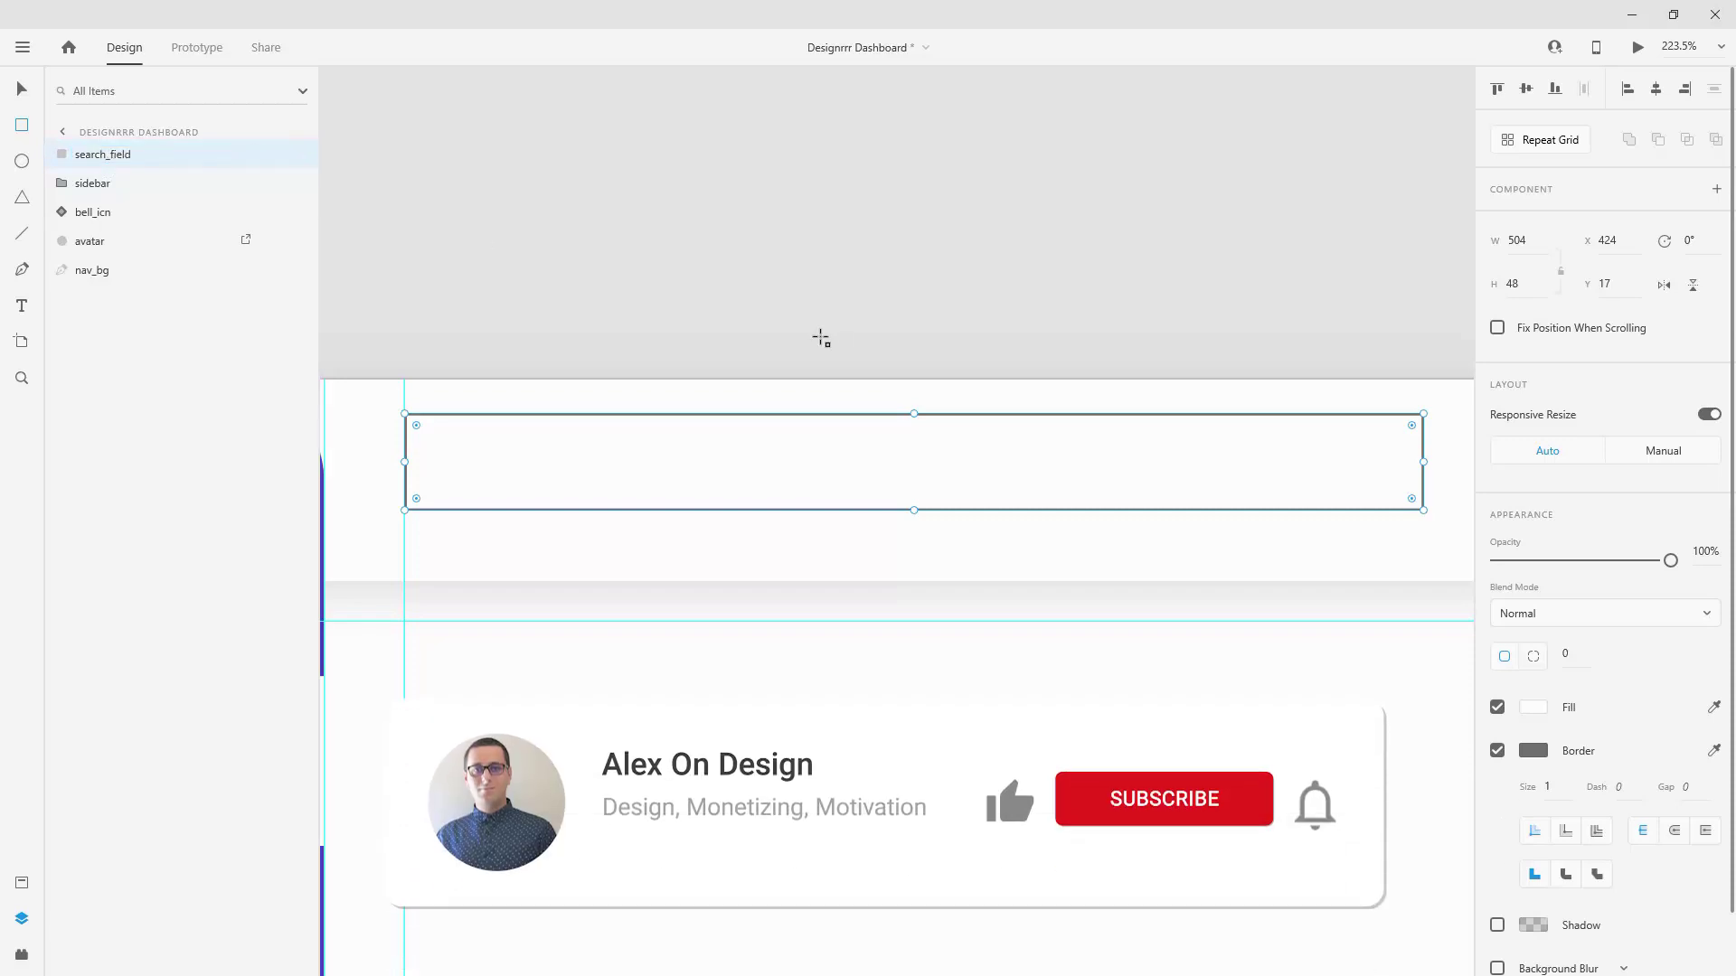
pyautogui.scroll(-3, 841, 352)
pyautogui.hotkey('ctrl', 'shift', 'y')
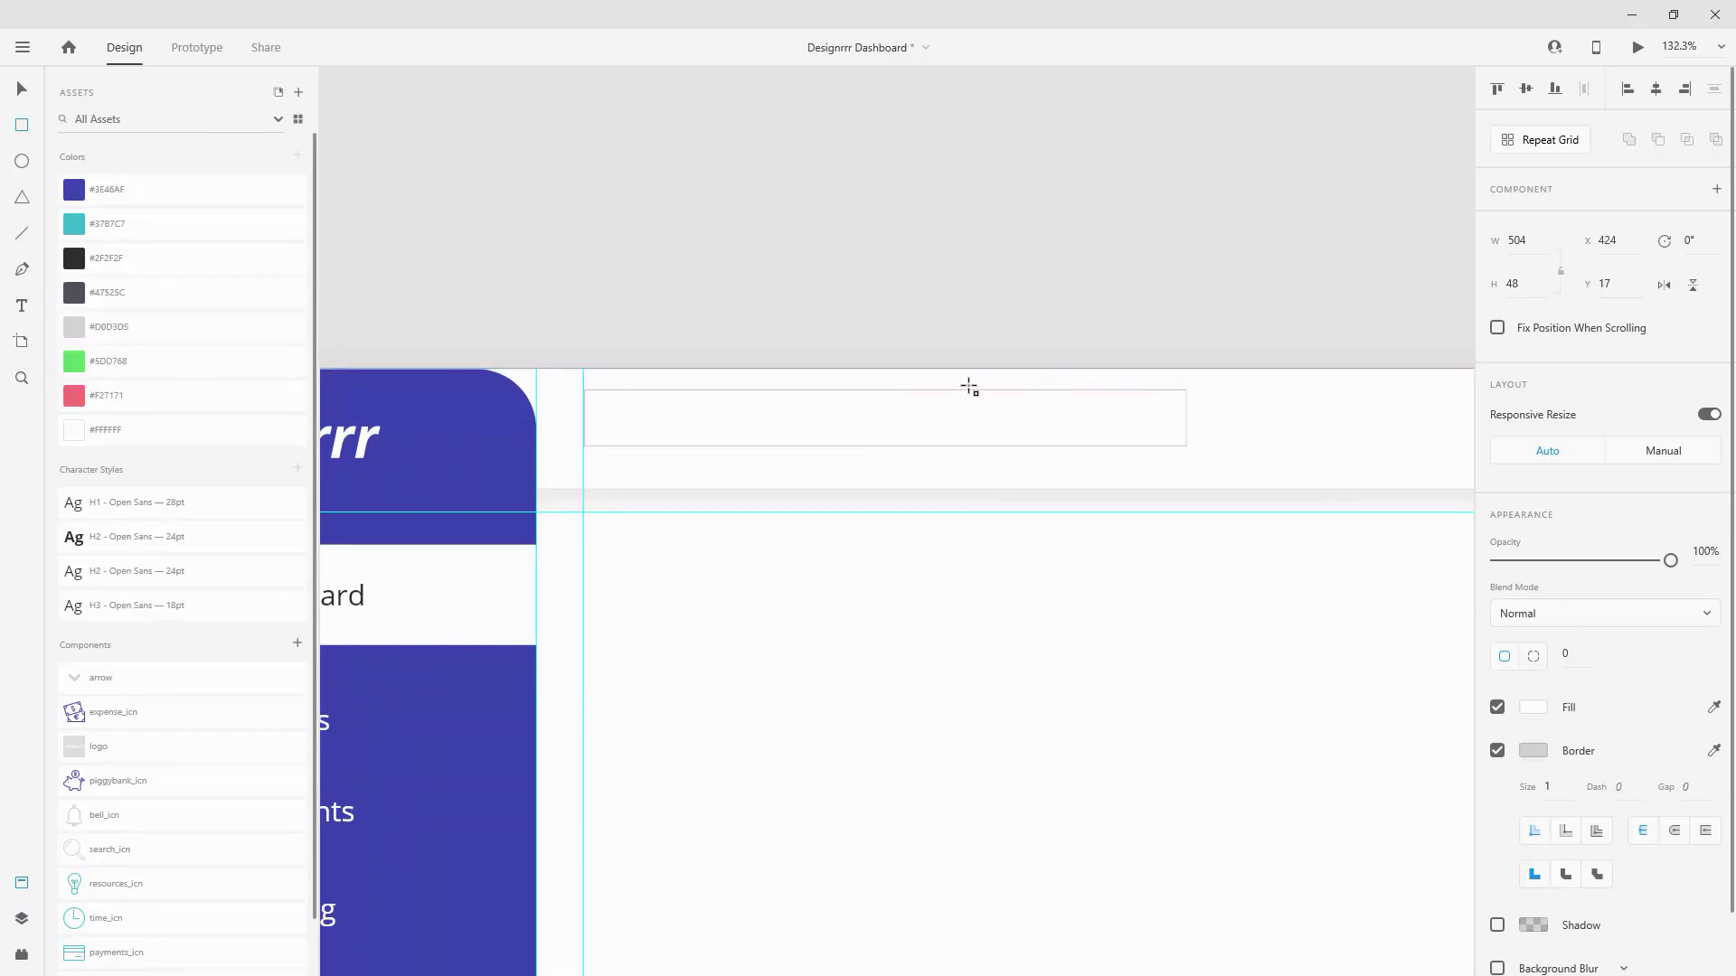
# Step: Move the search field rectangle to Y 20 and set its size to 600 × 60
pyautogui.press('v')
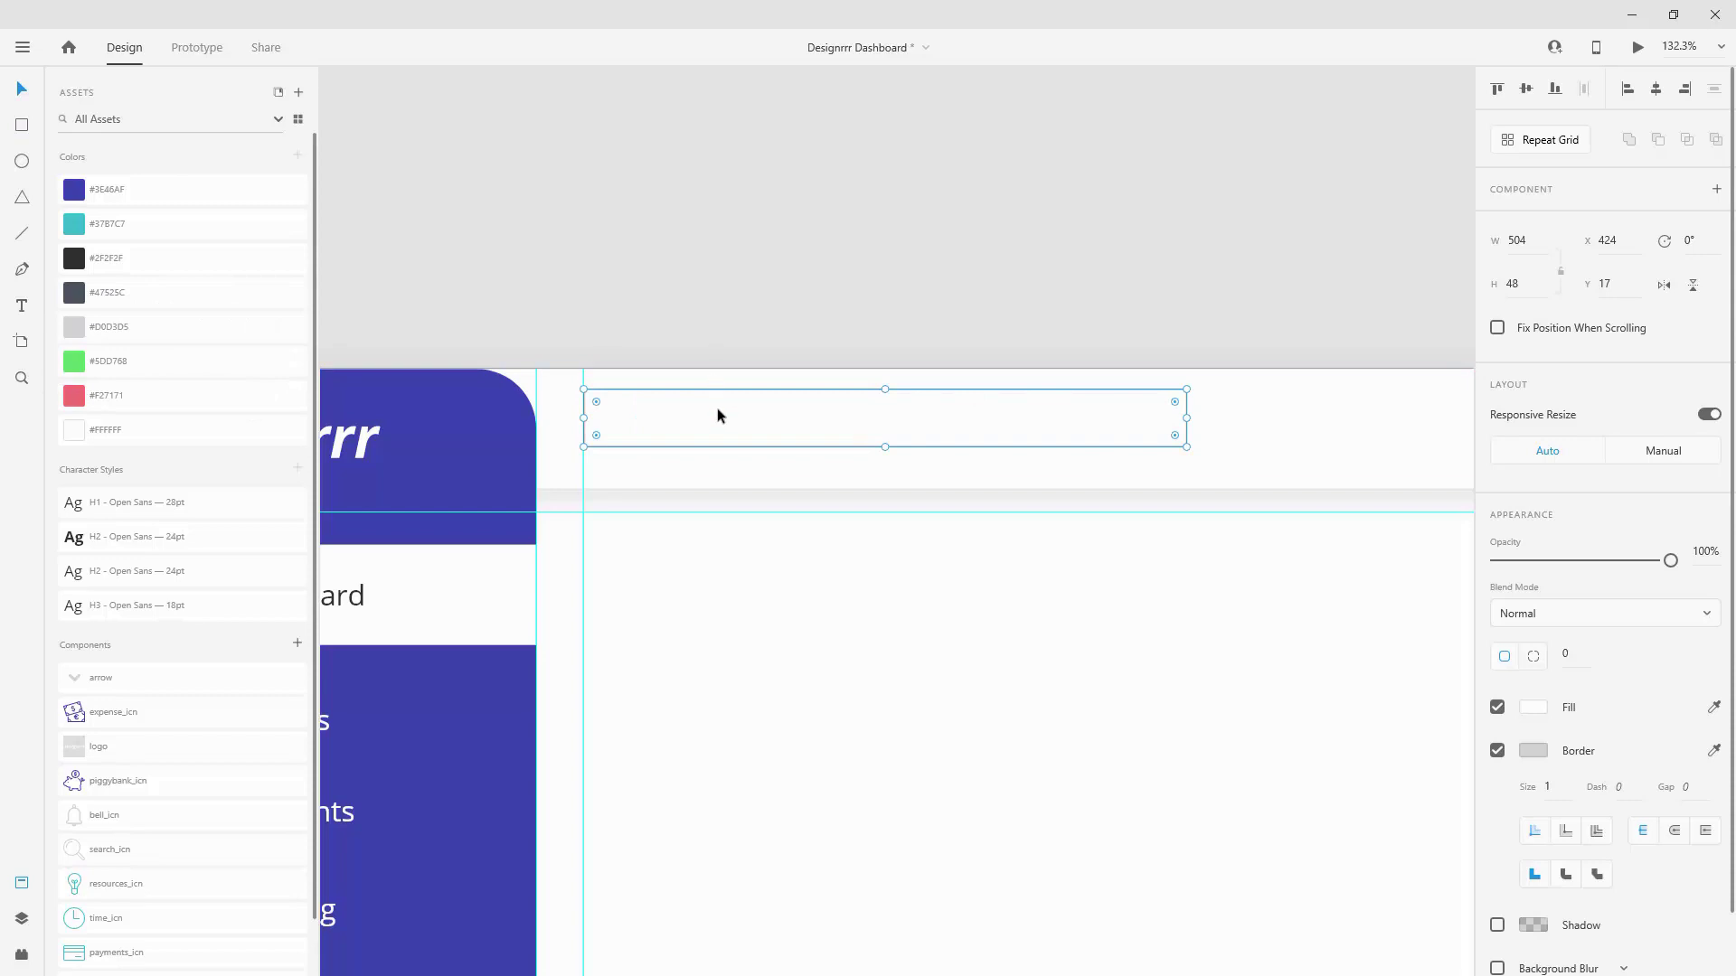
pyautogui.moveTo(718, 413); pyautogui.dragTo(717, 415)
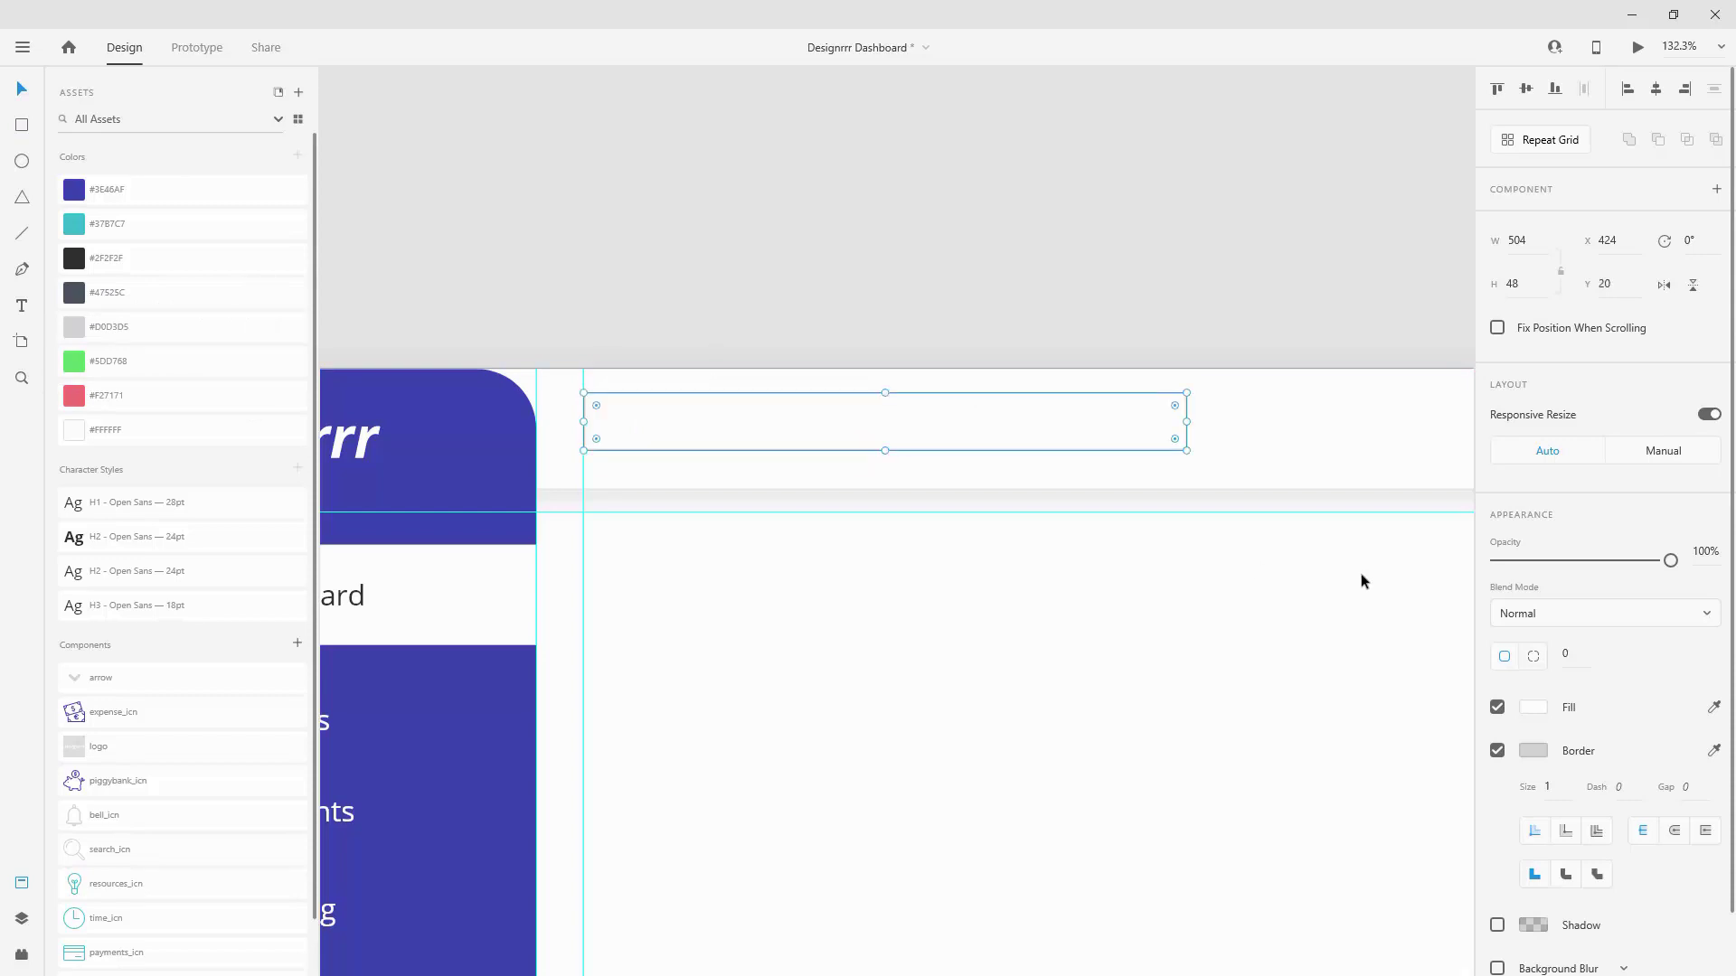
pyautogui.click(1544, 250)
pyautogui.write('600')
pyautogui.press('Tab')
pyautogui.write('60')
pyautogui.press('Return')
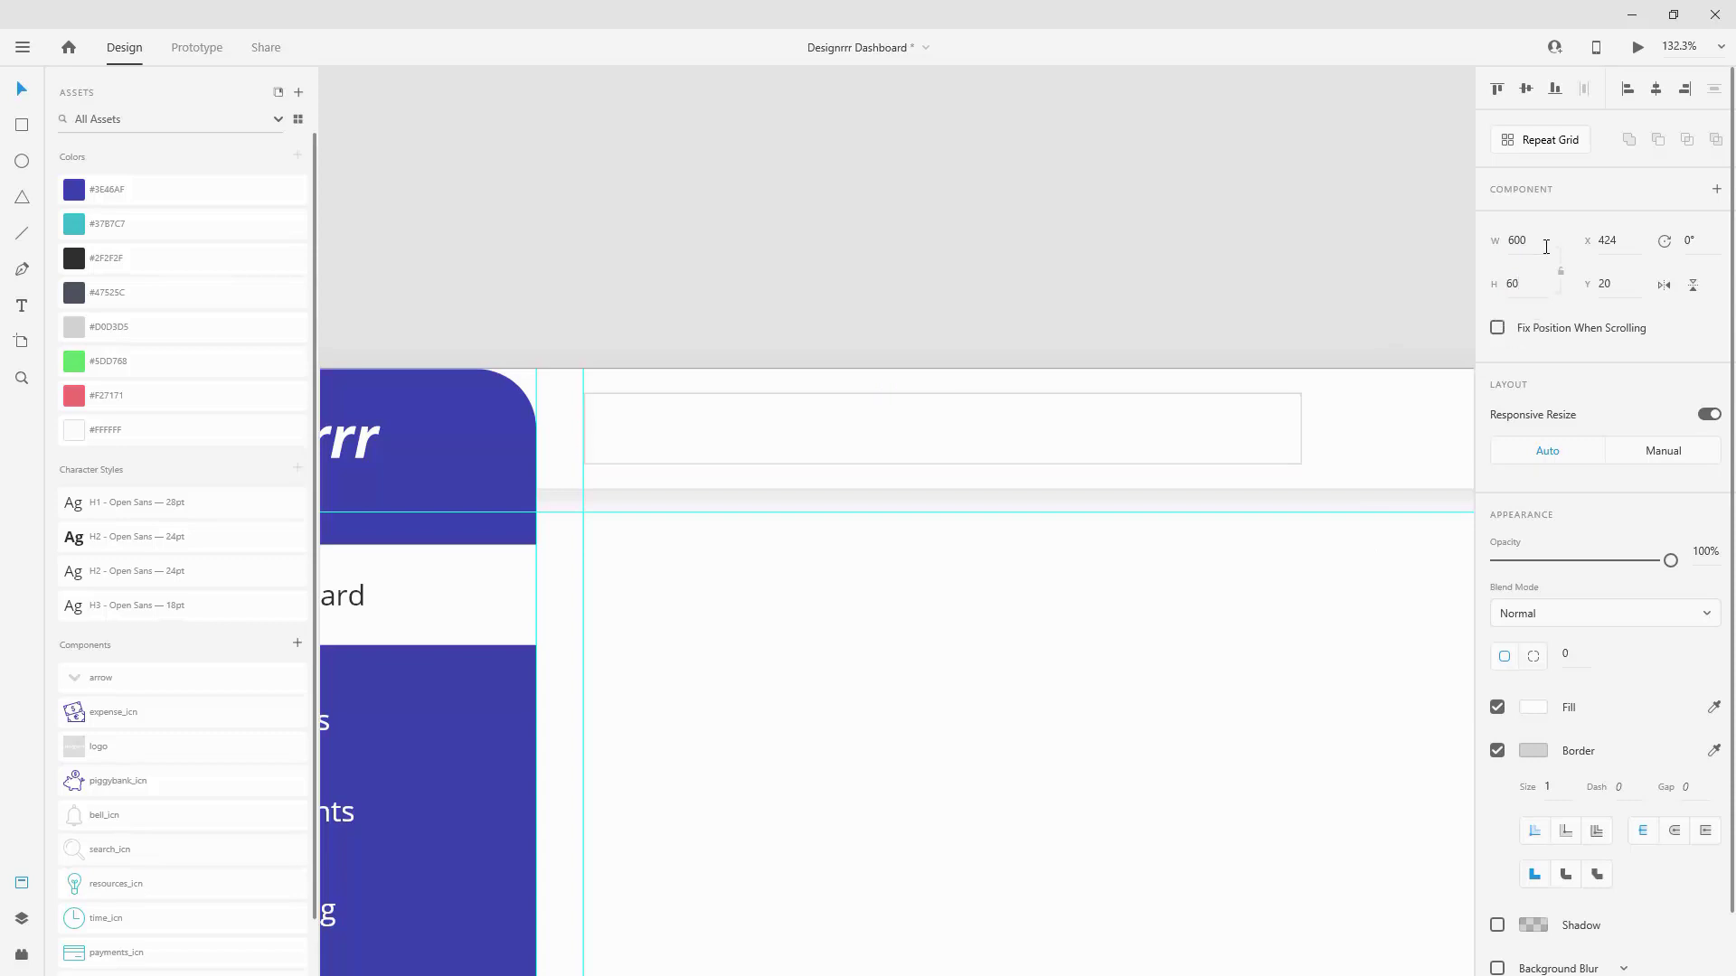
# Step: Round the search field's corners to a radius of 10, keeping the field at X 424, Y 20
pyautogui.click(1581, 651)
pyautogui.write('10')
pyautogui.press('Return')
pyautogui.moveTo(815, 410)
pyautogui.mouseDown()
pyautogui.moveTo(835, 422)
pyautogui.moveTo(816, 421)
pyautogui.mouseUp()
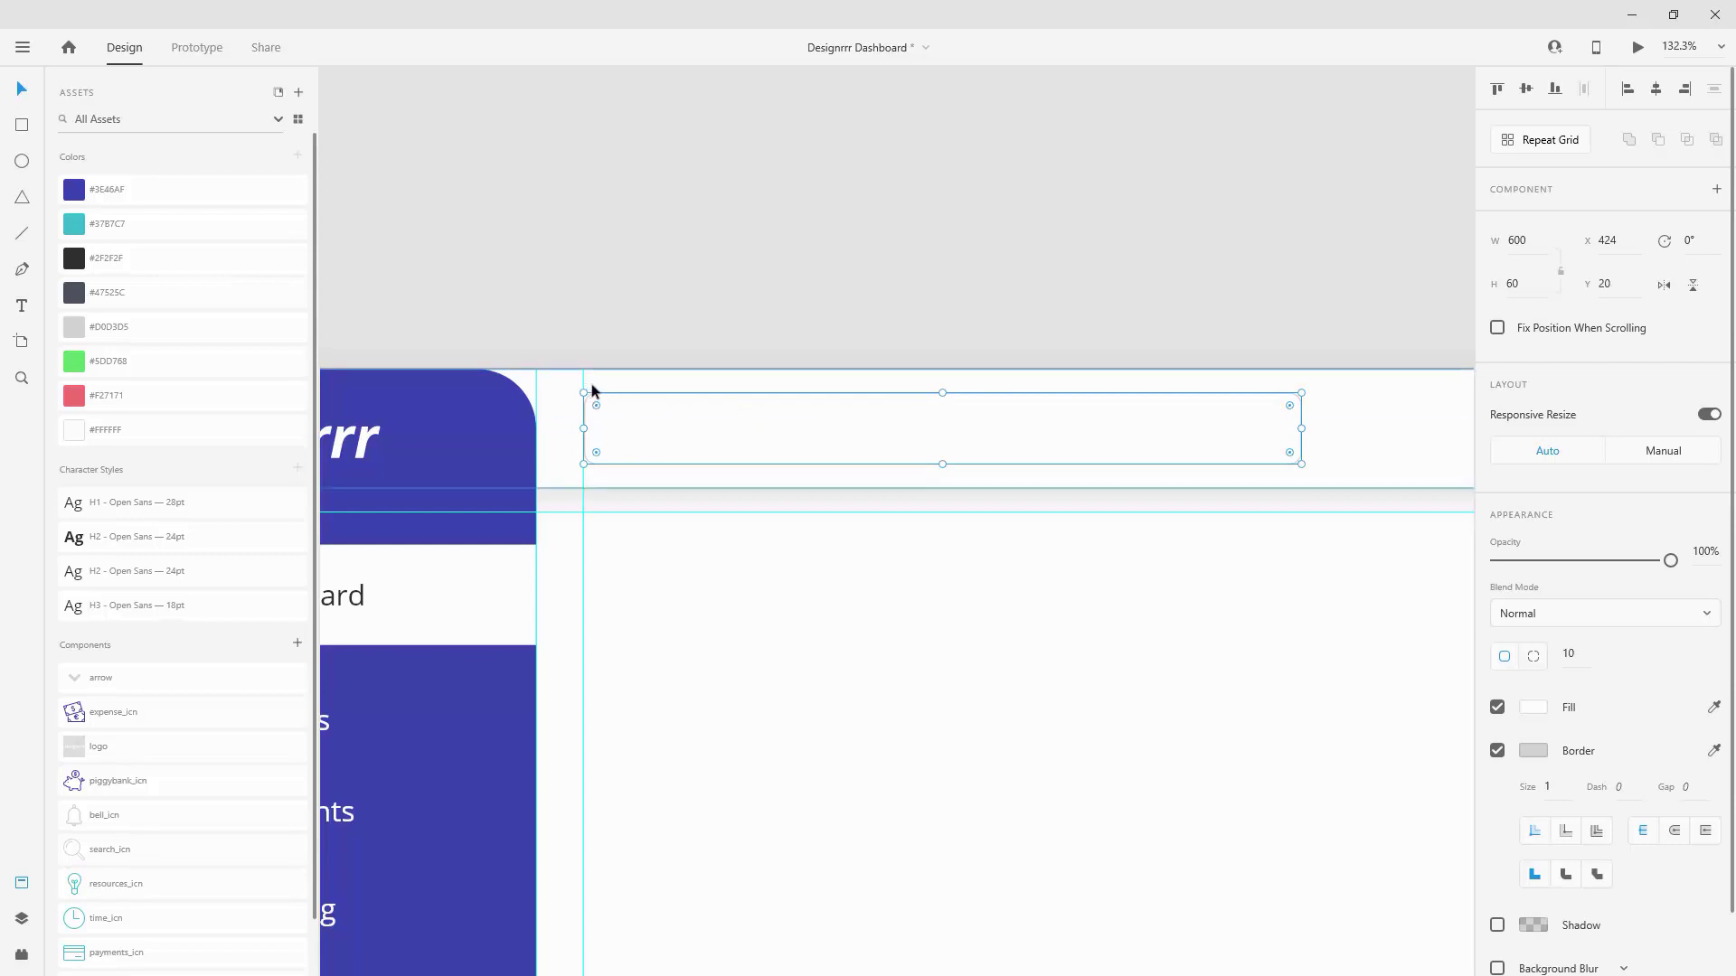
# Step: Insert the search_icn component inside the search field, 20 px from its left edge at X 444, Y 33
pyautogui.scroll(3, 594, 389)
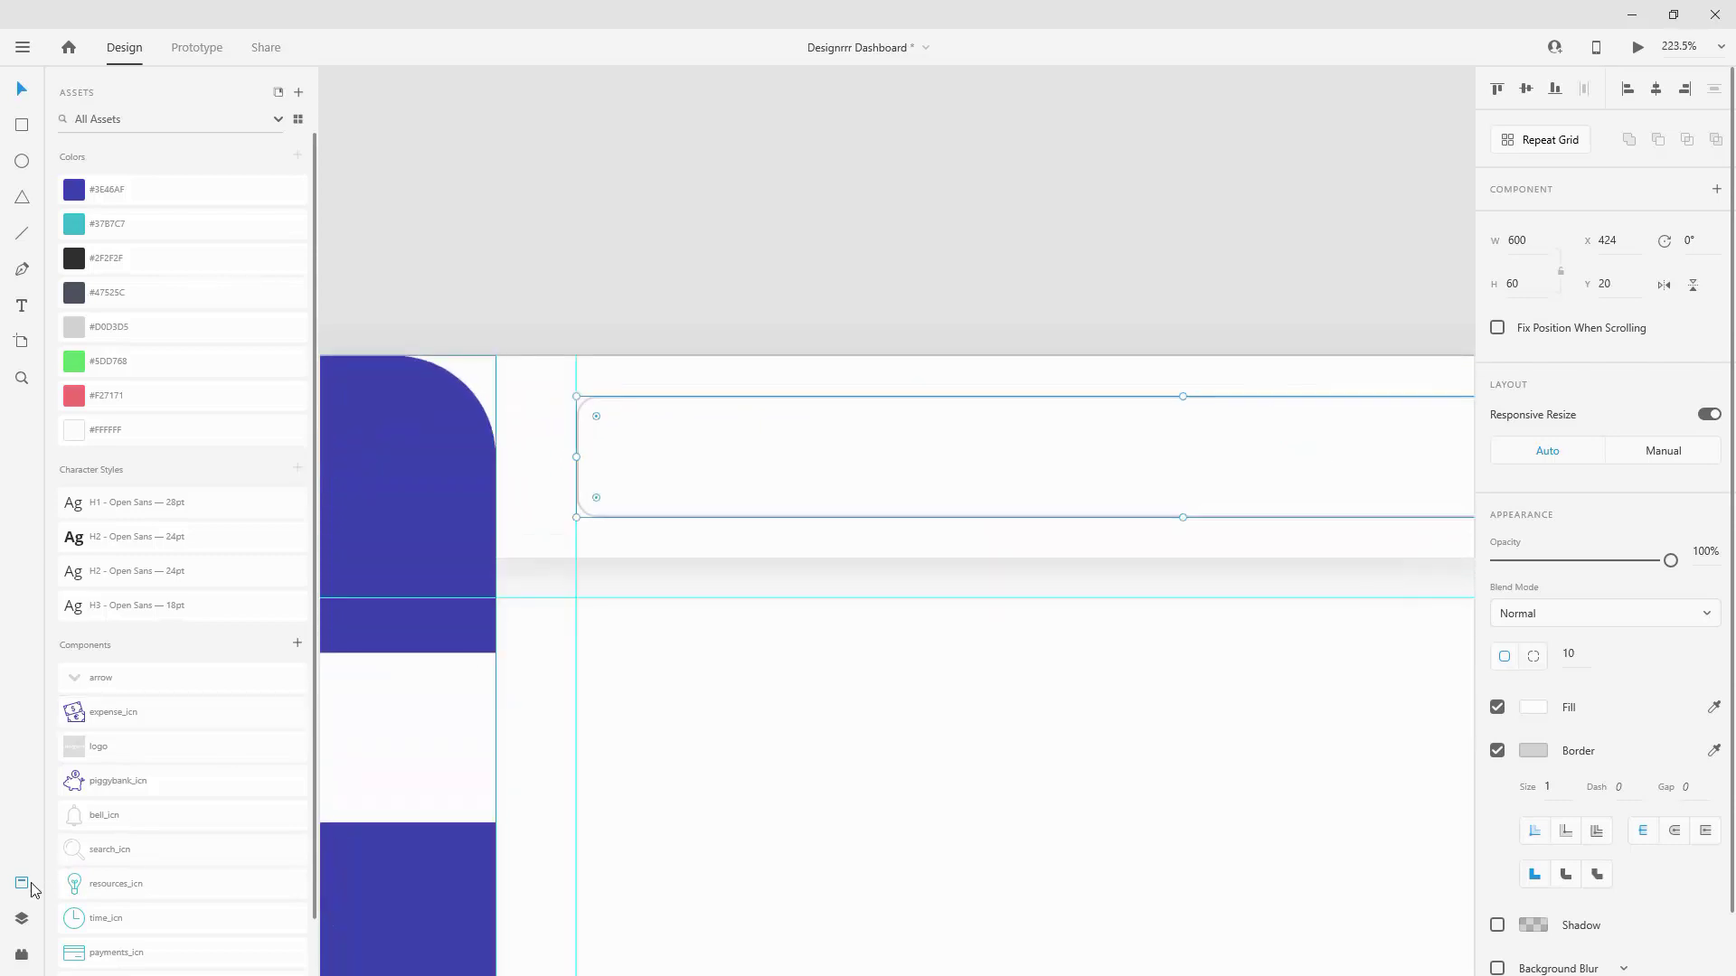
pyautogui.moveTo(129, 845); pyautogui.dragTo(637, 452)
pyautogui.scroll(4, 638, 452)
pyautogui.moveTo(735, 491); pyautogui.dragTo(627, 444)
pyautogui.press('Right')
pyautogui.press('Right')
pyautogui.press('Right')
pyautogui.press('Right')
pyautogui.press('Right')
pyautogui.press('Right')
pyautogui.press('Right')
pyautogui.press('Right')
pyautogui.press('Right')
pyautogui.press('Right')
pyautogui.press('Right')
pyautogui.press('Right')
pyautogui.press('Right')
pyautogui.press('Right')
pyautogui.press('Right')
pyautogui.press('Right')
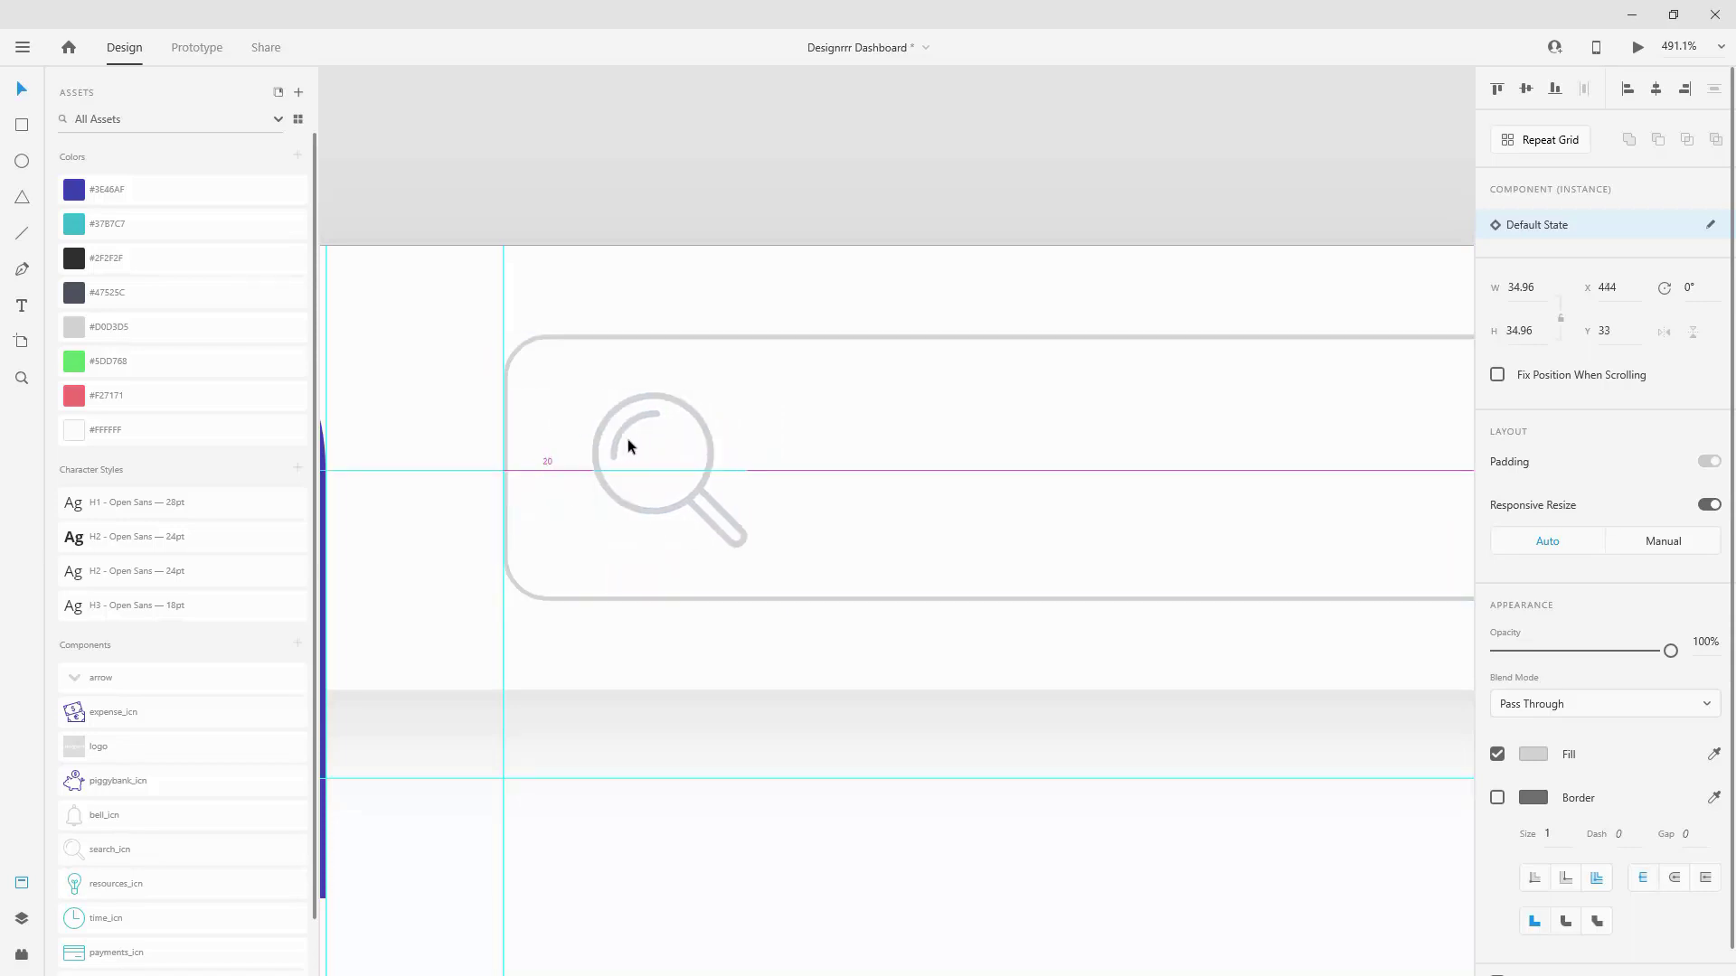
# Step: Add the placeholder text "Search for projects" inside the search field
pyautogui.press('t')
pyautogui.click(893, 476)
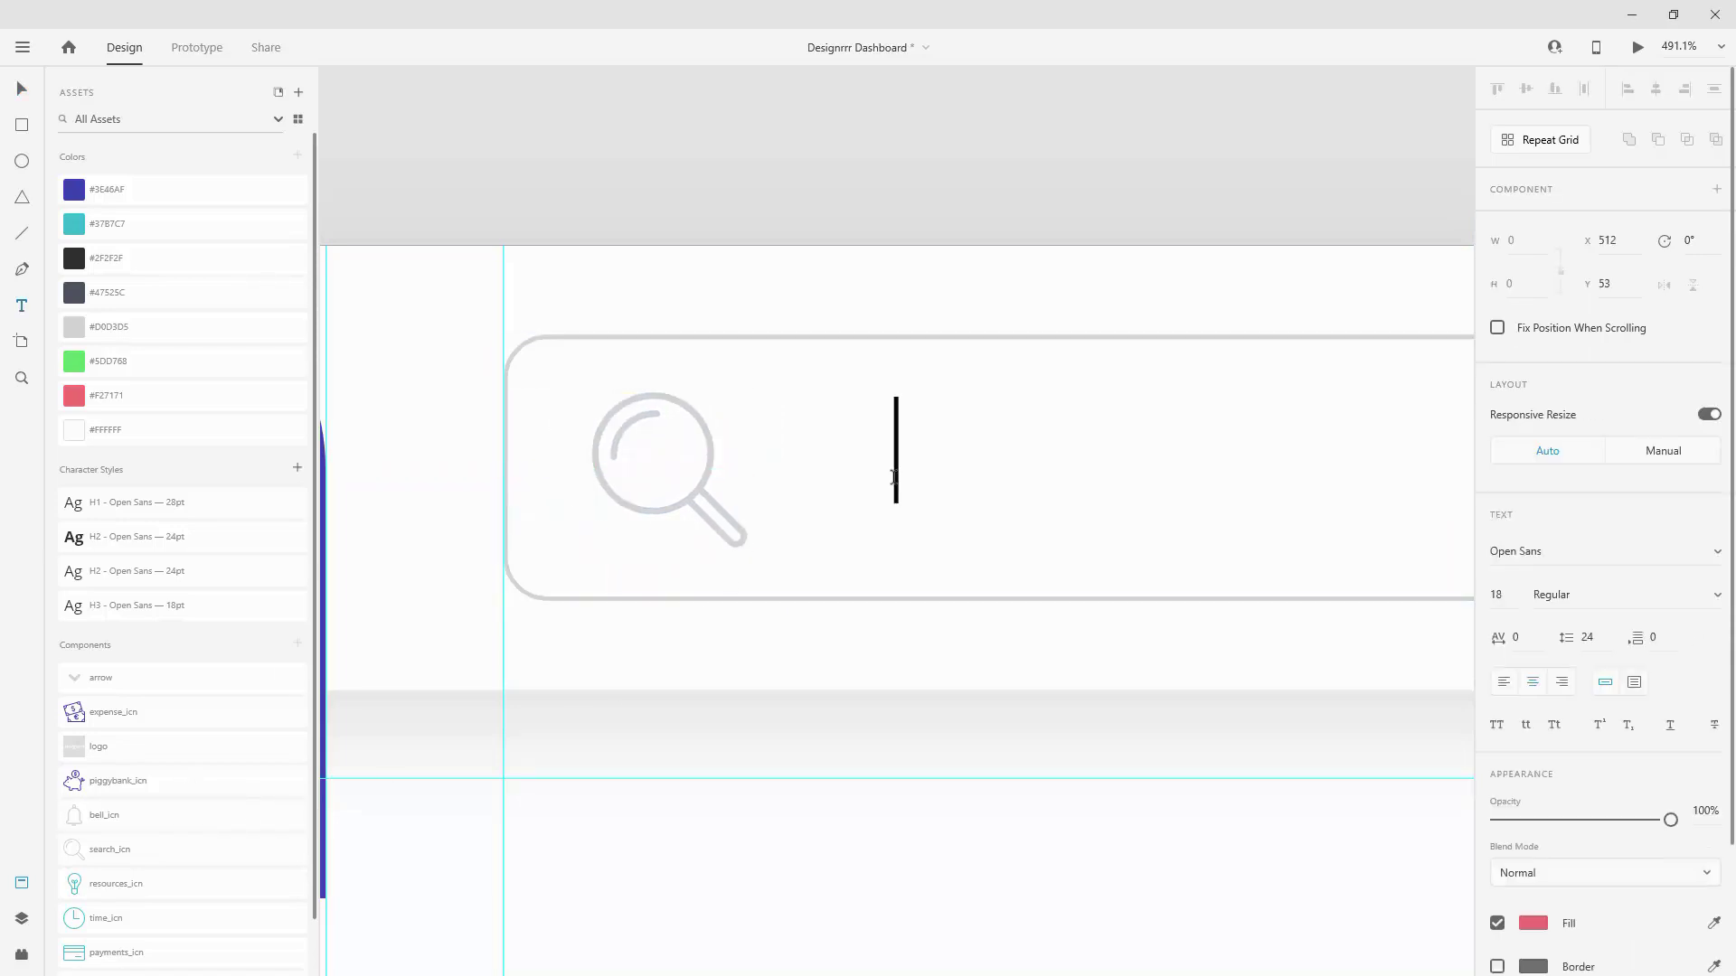
pyautogui.write('Se')
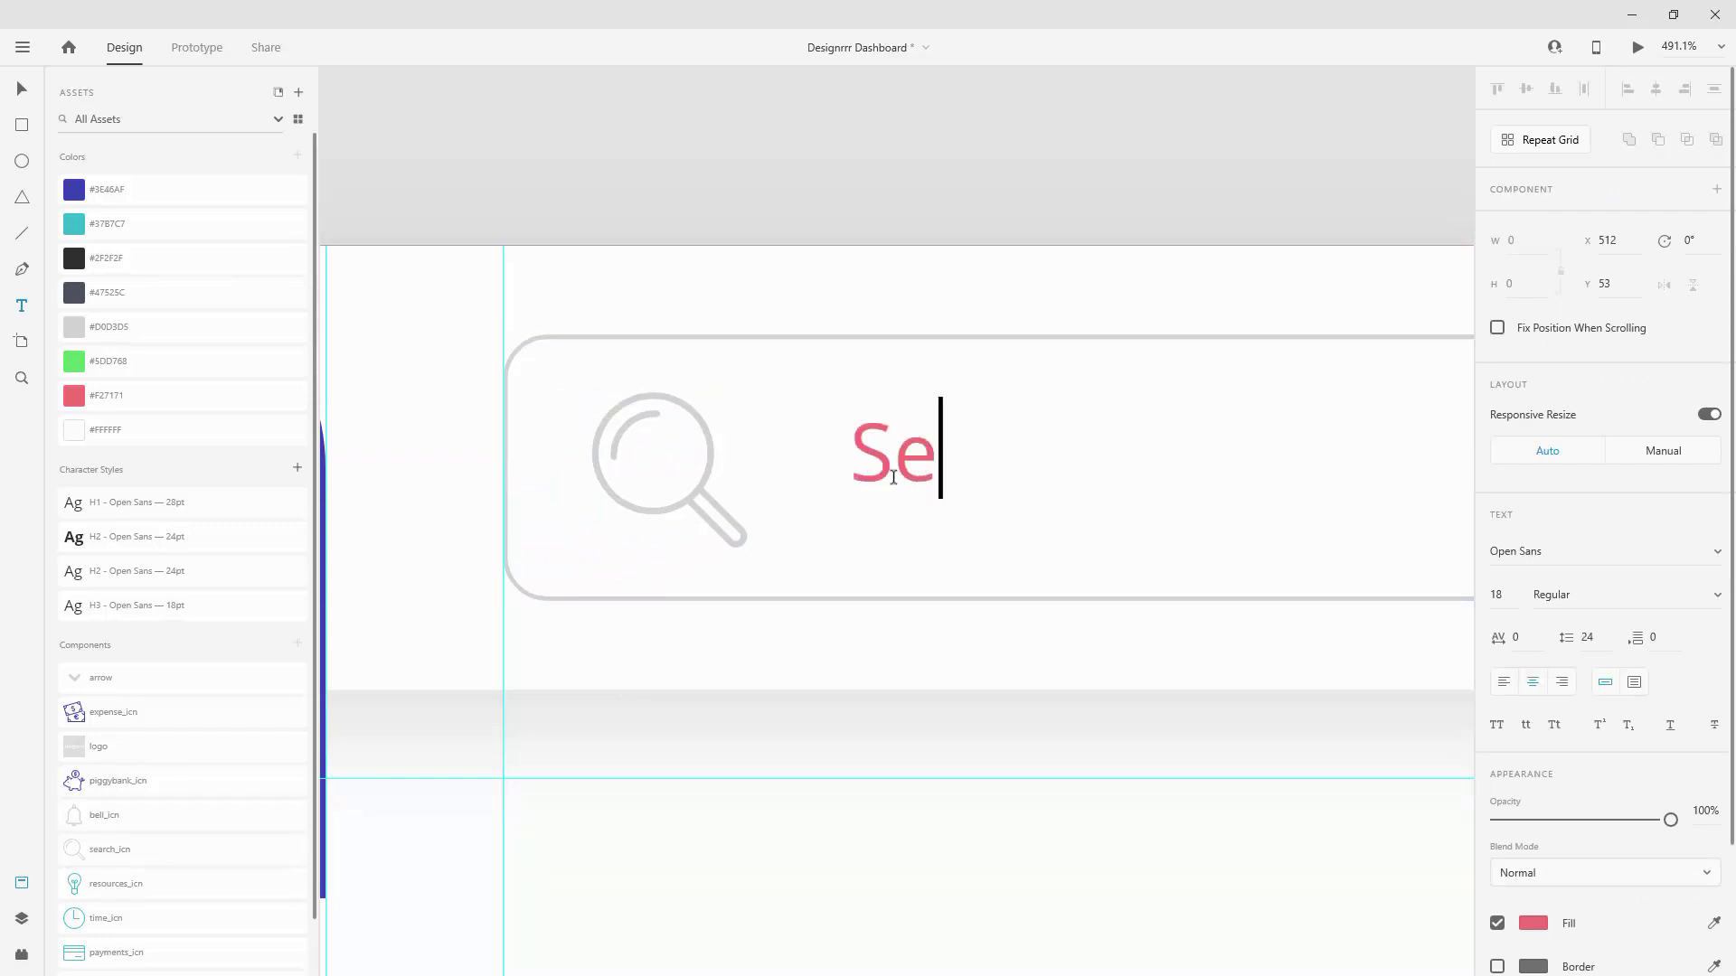
pyautogui.write('arch')
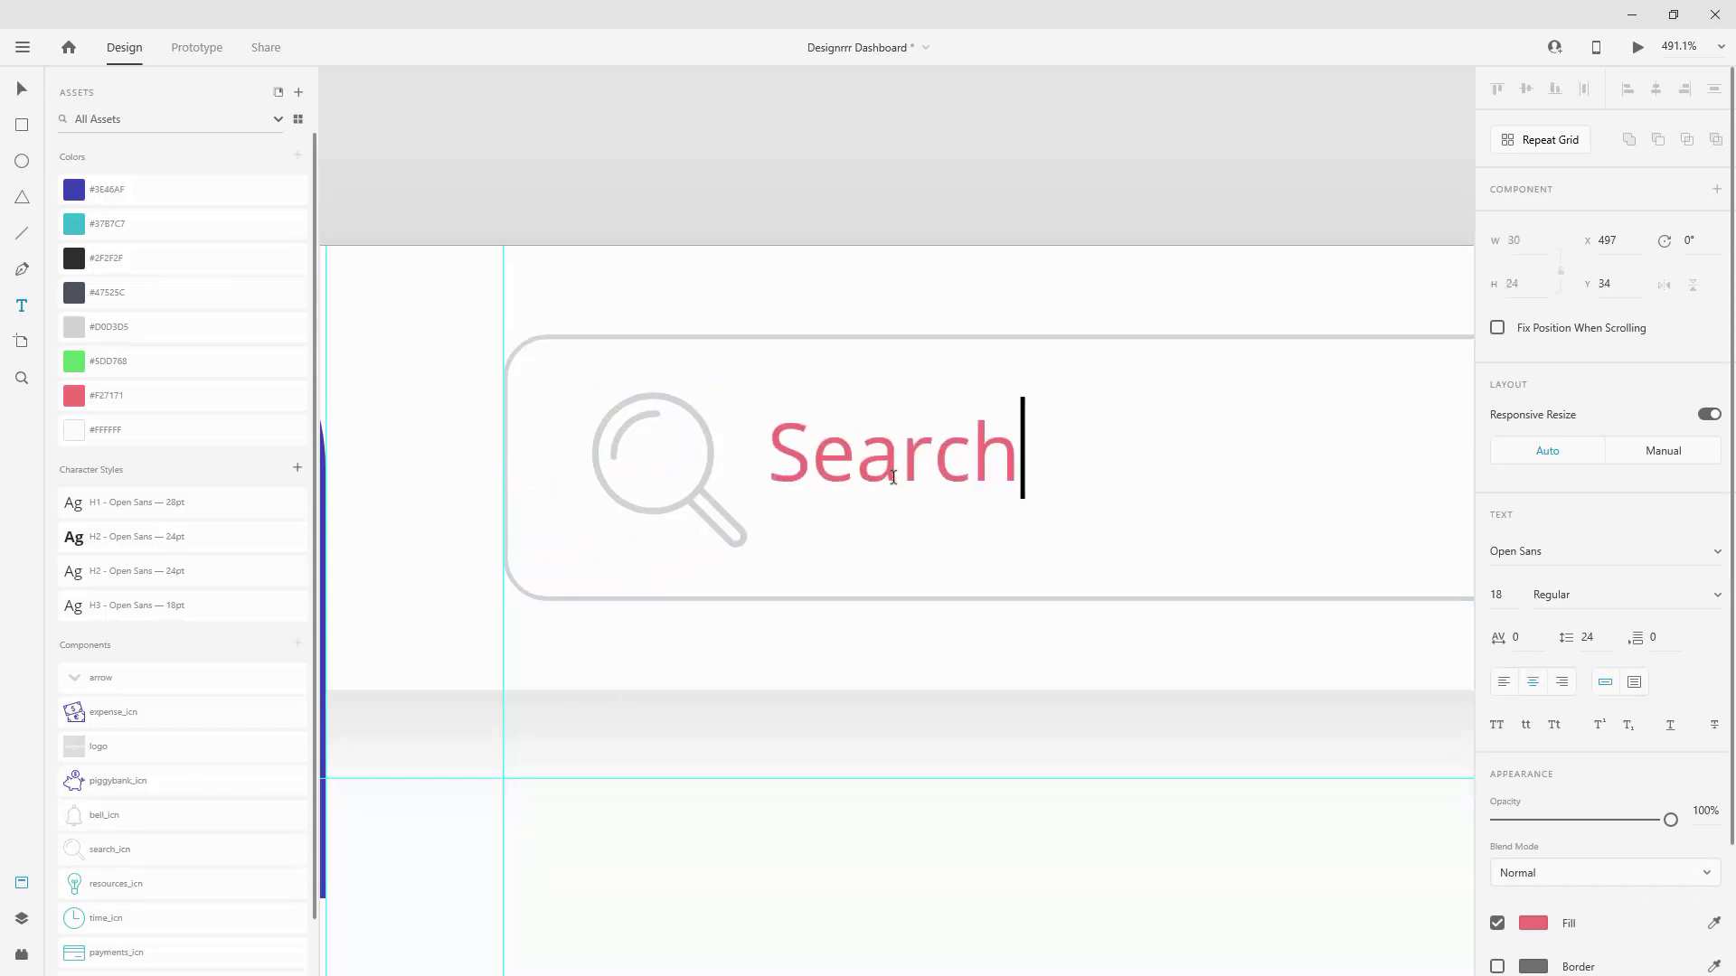
pyautogui.write(' for projects')
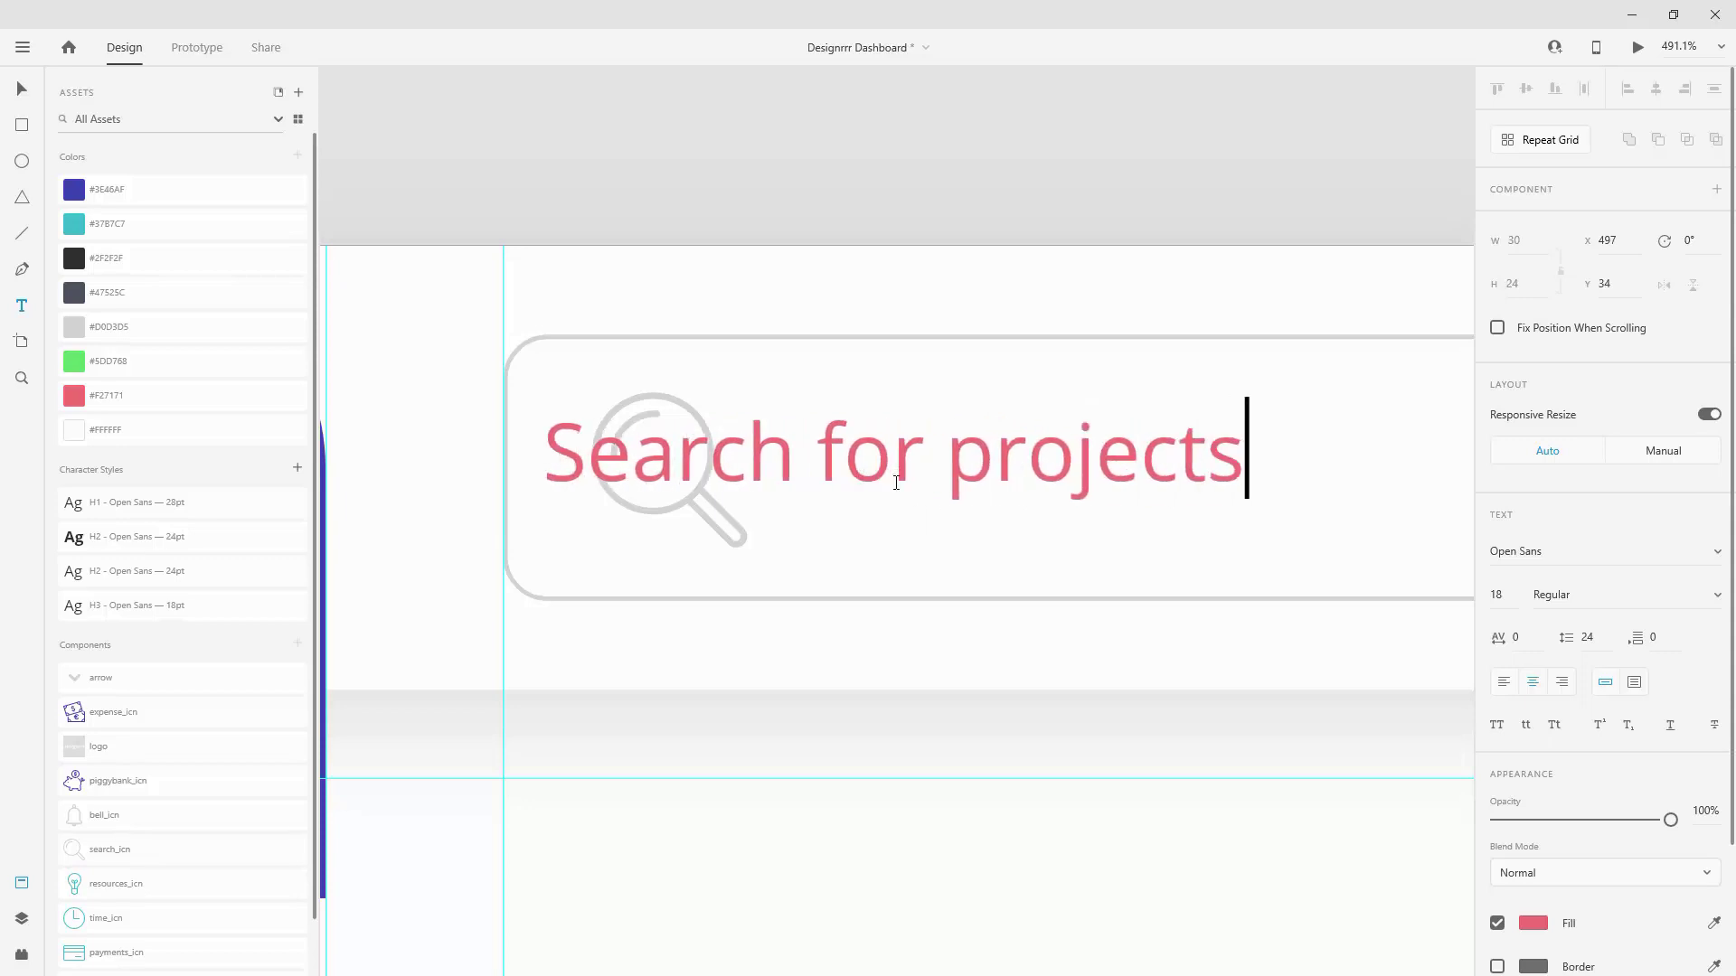
# Step: Apply the H3 Open Sans character style and the light grey asset colour to the placeholder text
pyautogui.hotkey('ctrl', 'a')
pyautogui.click(202, 621)
pyautogui.hotkey('ctrl', 'a')
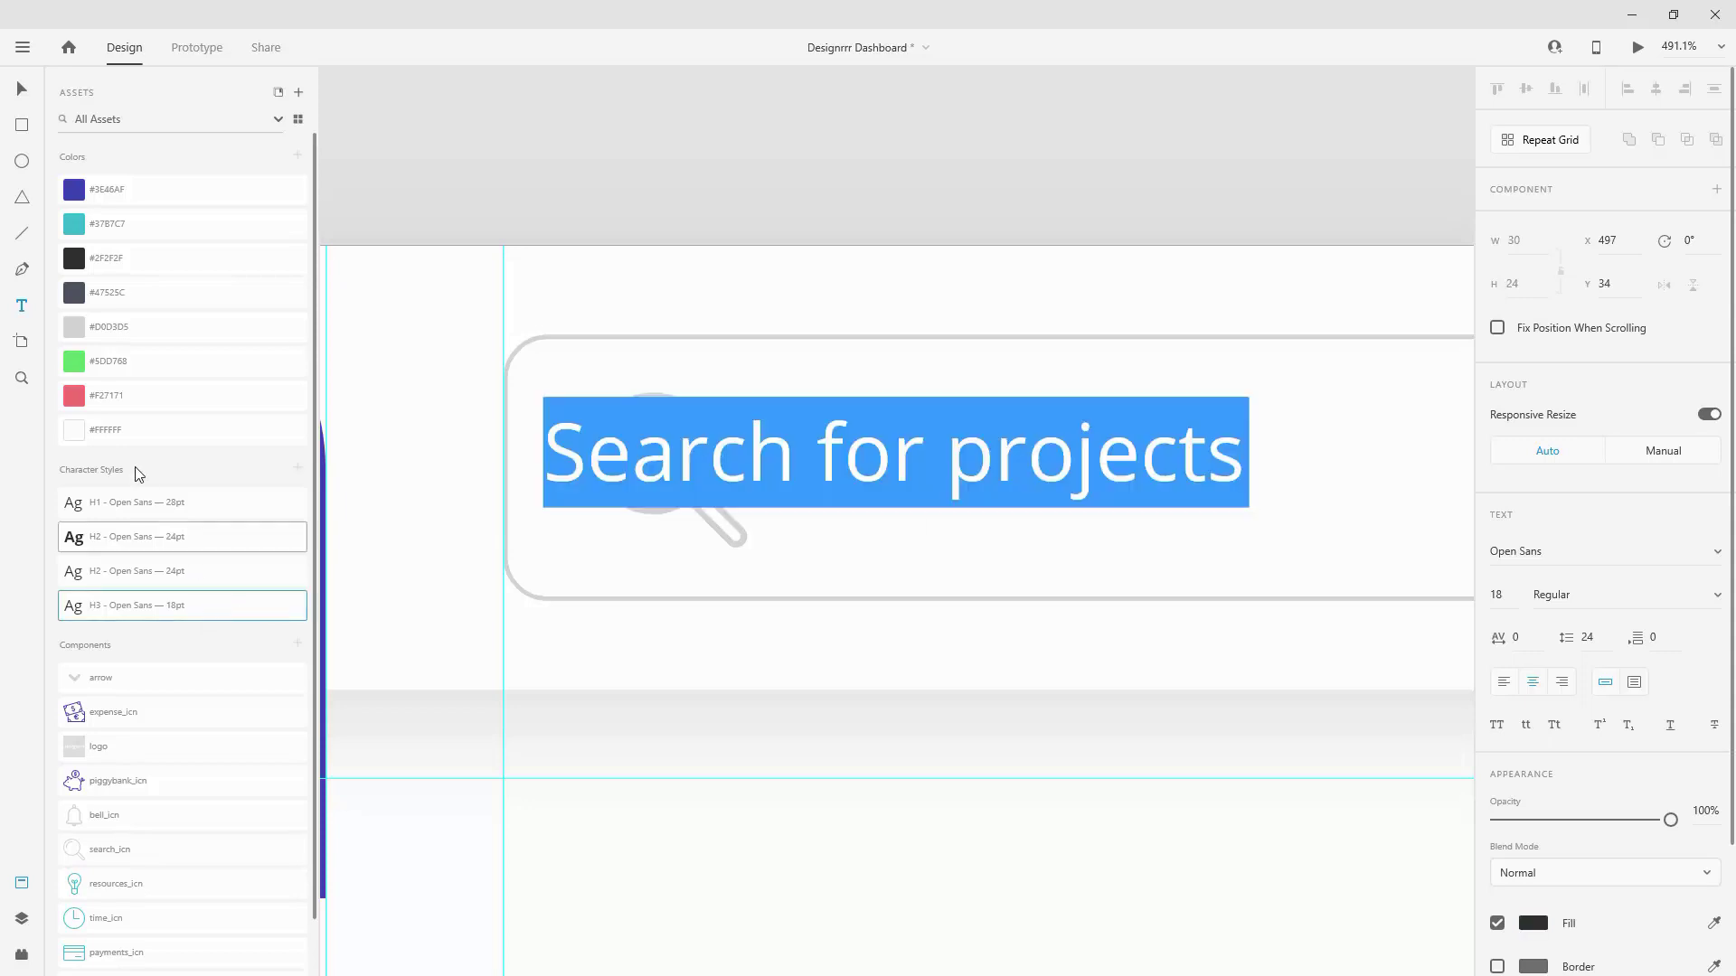
pyautogui.click(73, 330)
pyautogui.click(21, 89)
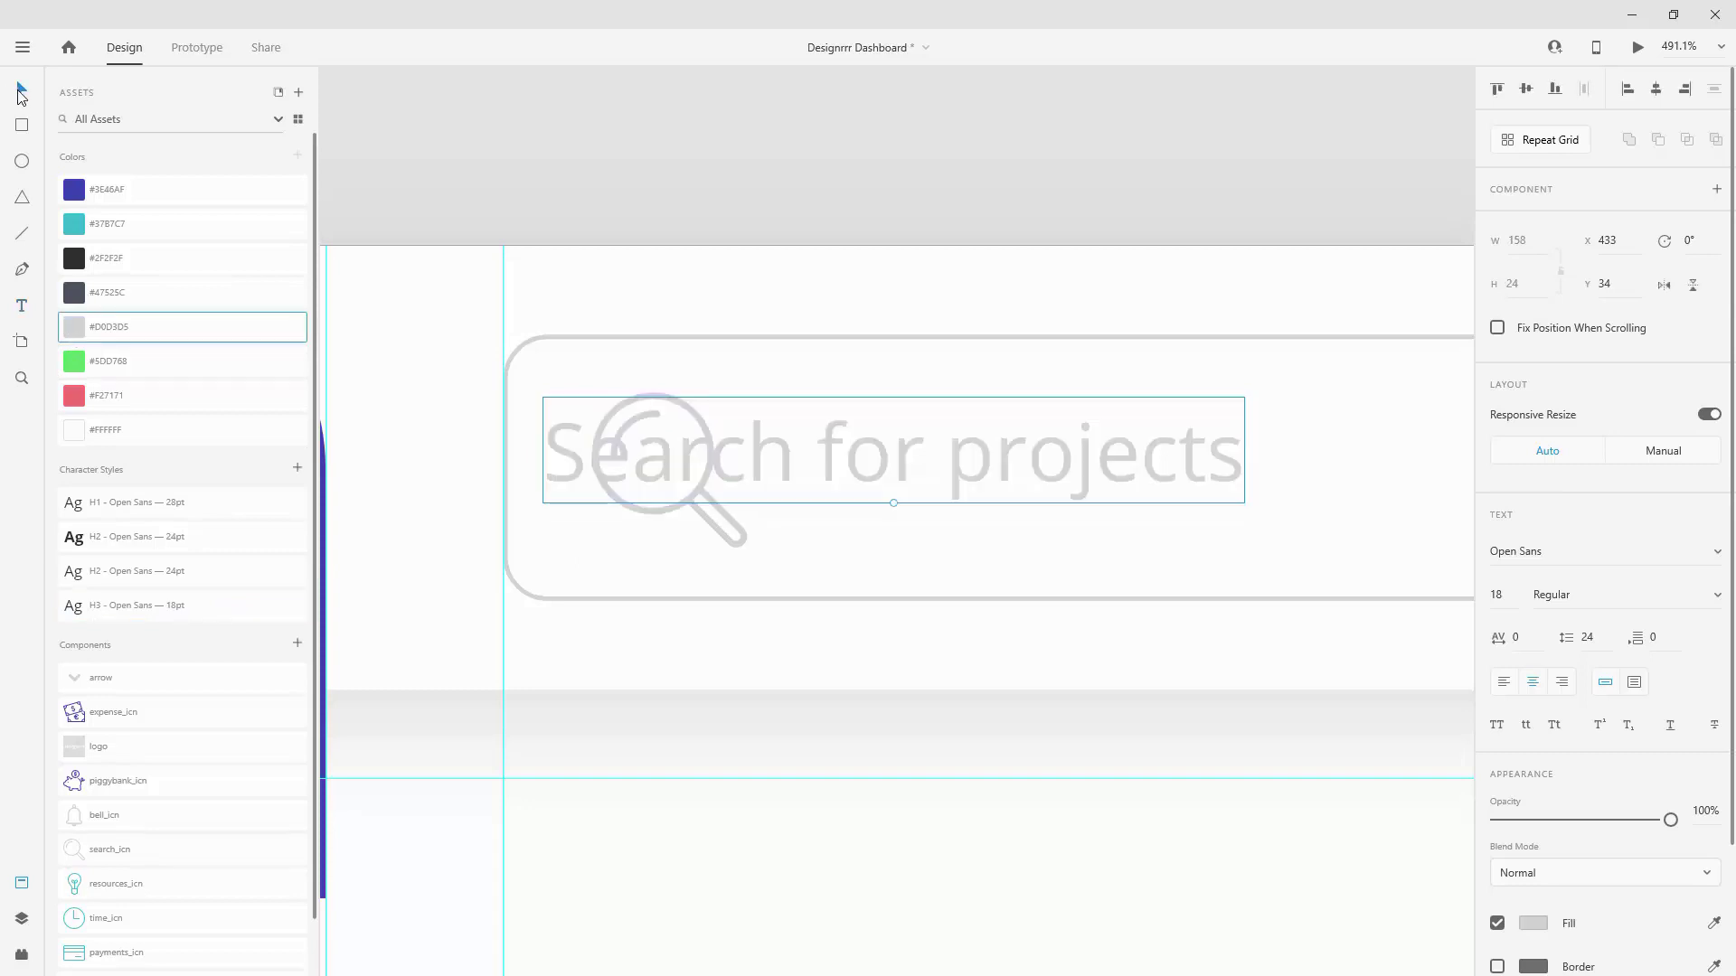
# Step: Place the placeholder text beside the search icon at X 499, Y 38, and move its layer below search_icn
pyautogui.moveTo(852, 445); pyautogui.dragTo(1079, 478)
pyautogui.hotkey('shift', 'Right')
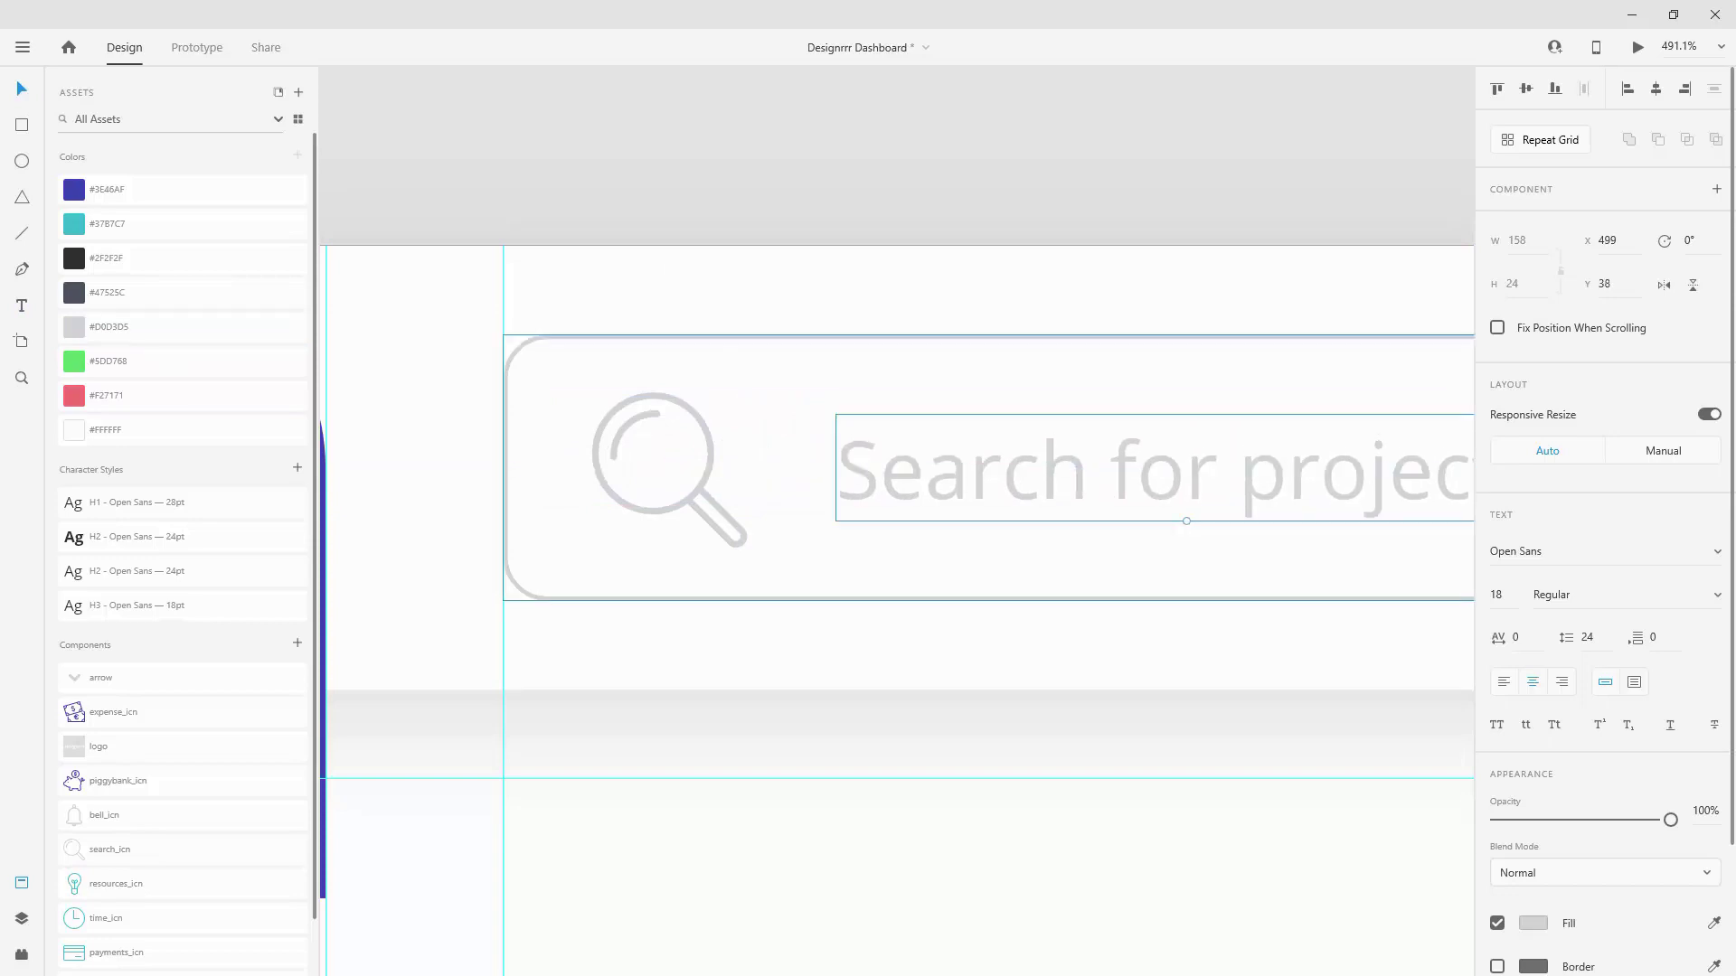
pyautogui.click(22, 919)
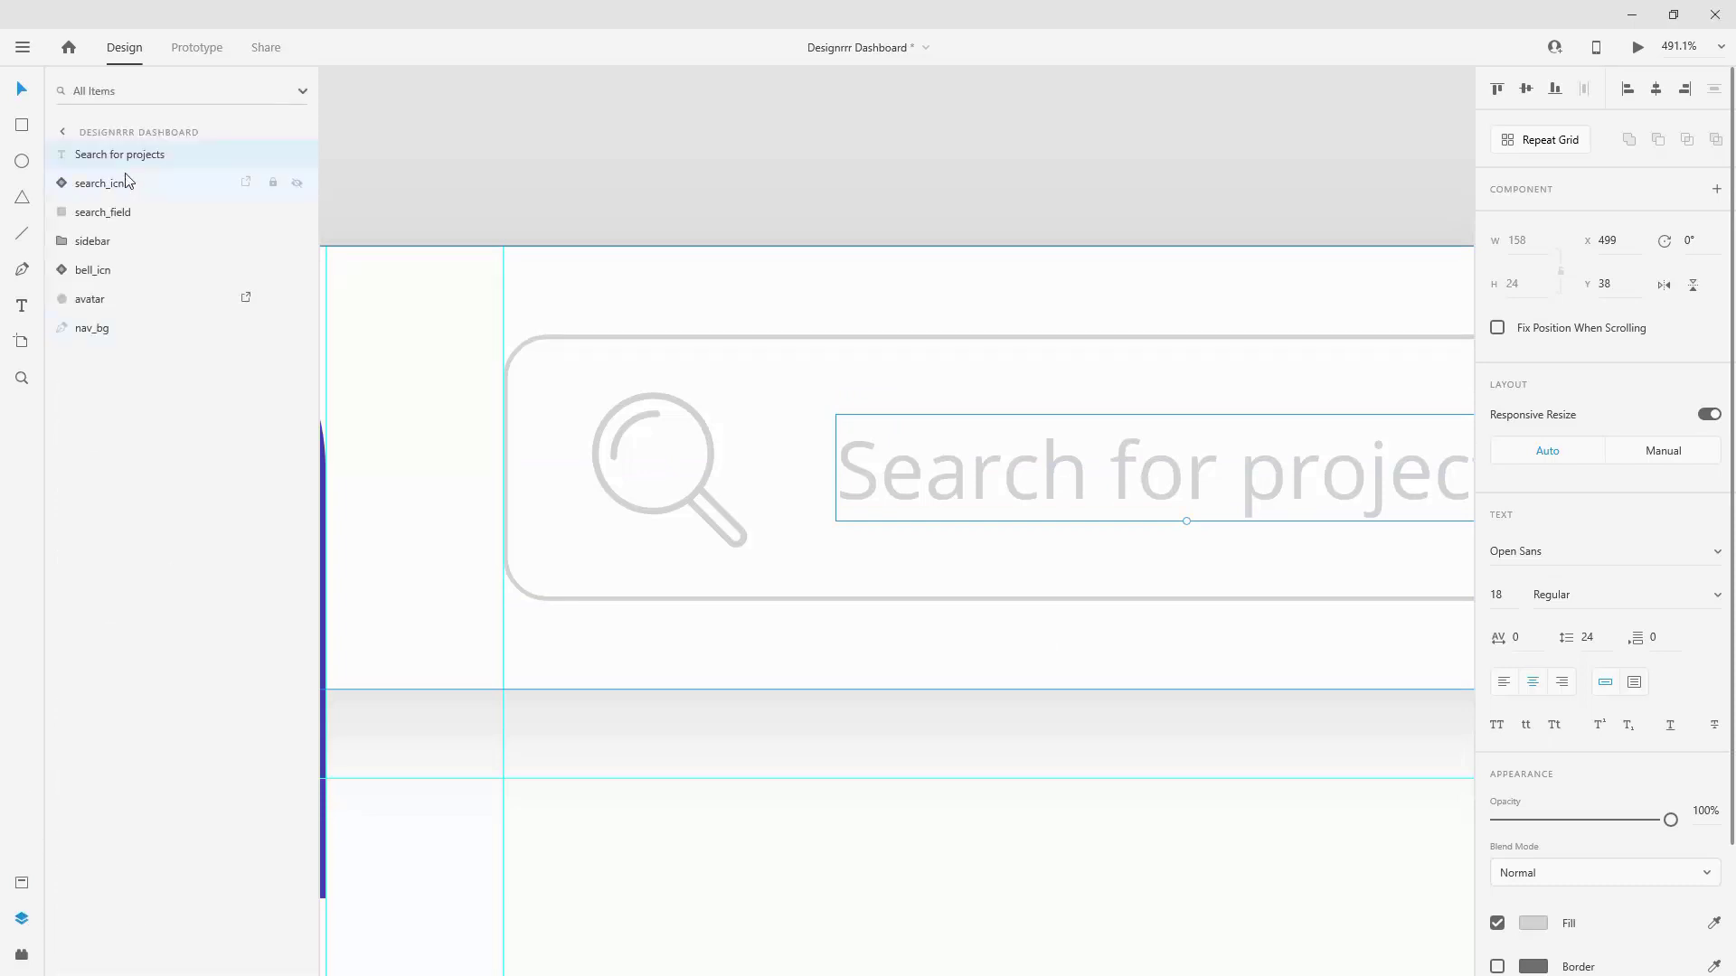
pyautogui.scroll(-5, 601, 291)
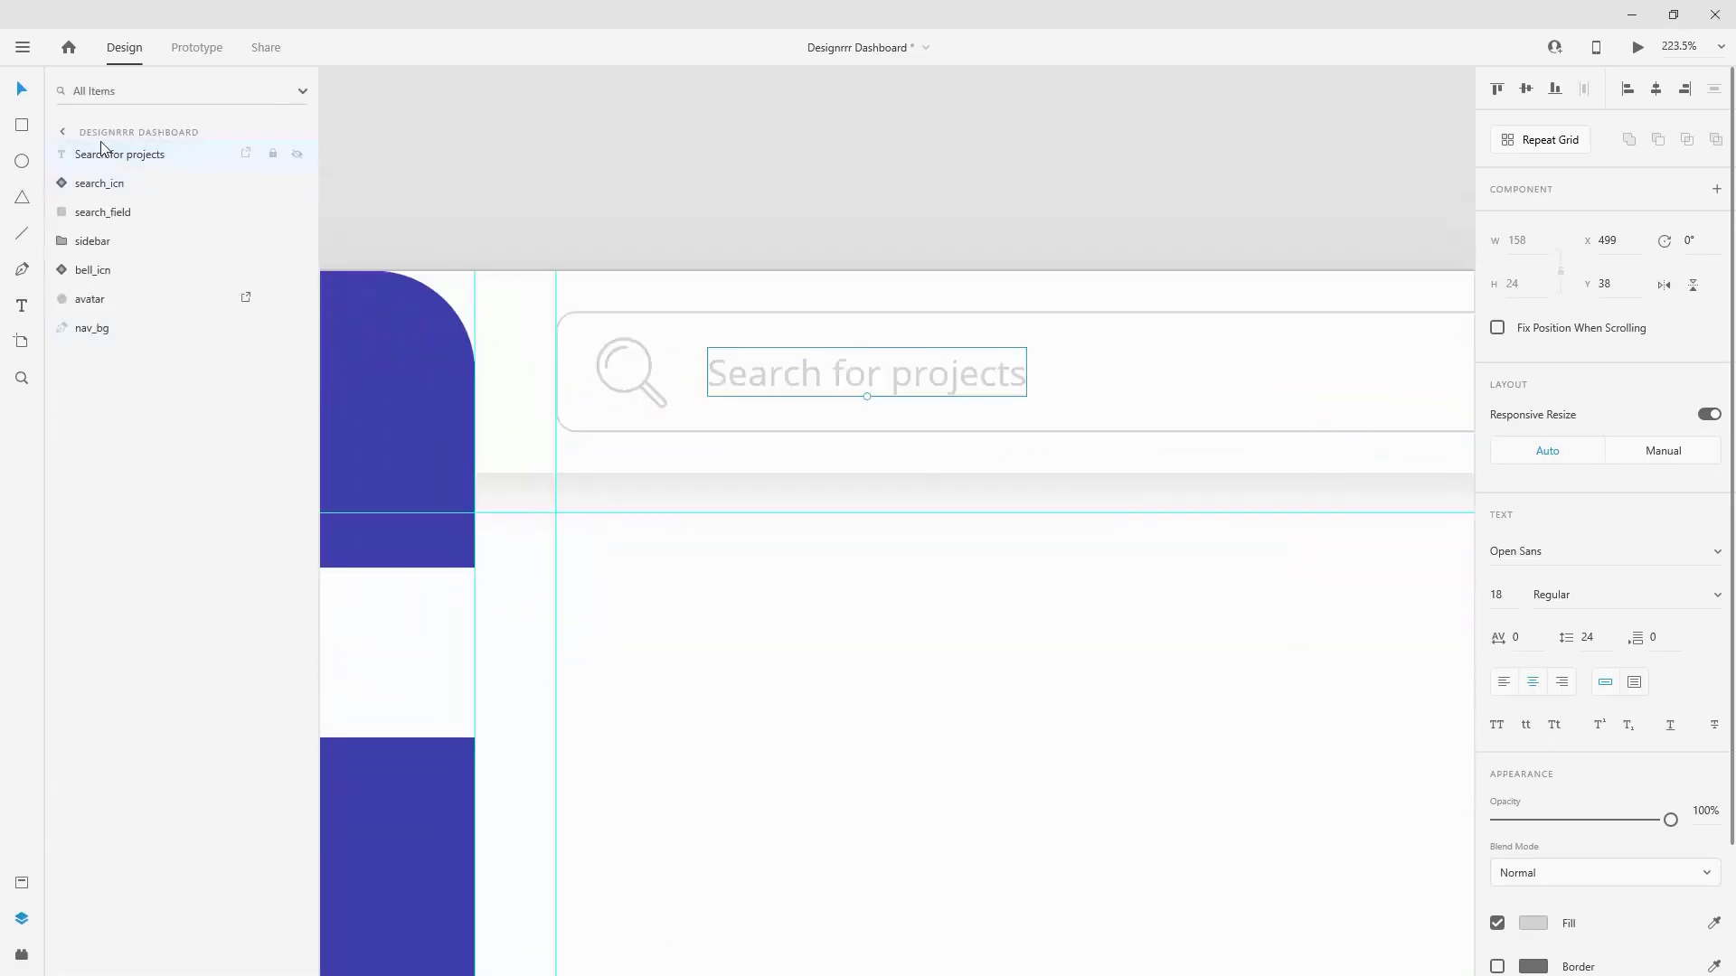
pyautogui.moveTo(111, 151); pyautogui.dragTo(110, 184)
# Step: Group search_icn, the placeholder text and search_field, and name the group search
pyautogui.keyDown('shift'); pyautogui.click(109, 146); pyautogui.keyUp('shift')
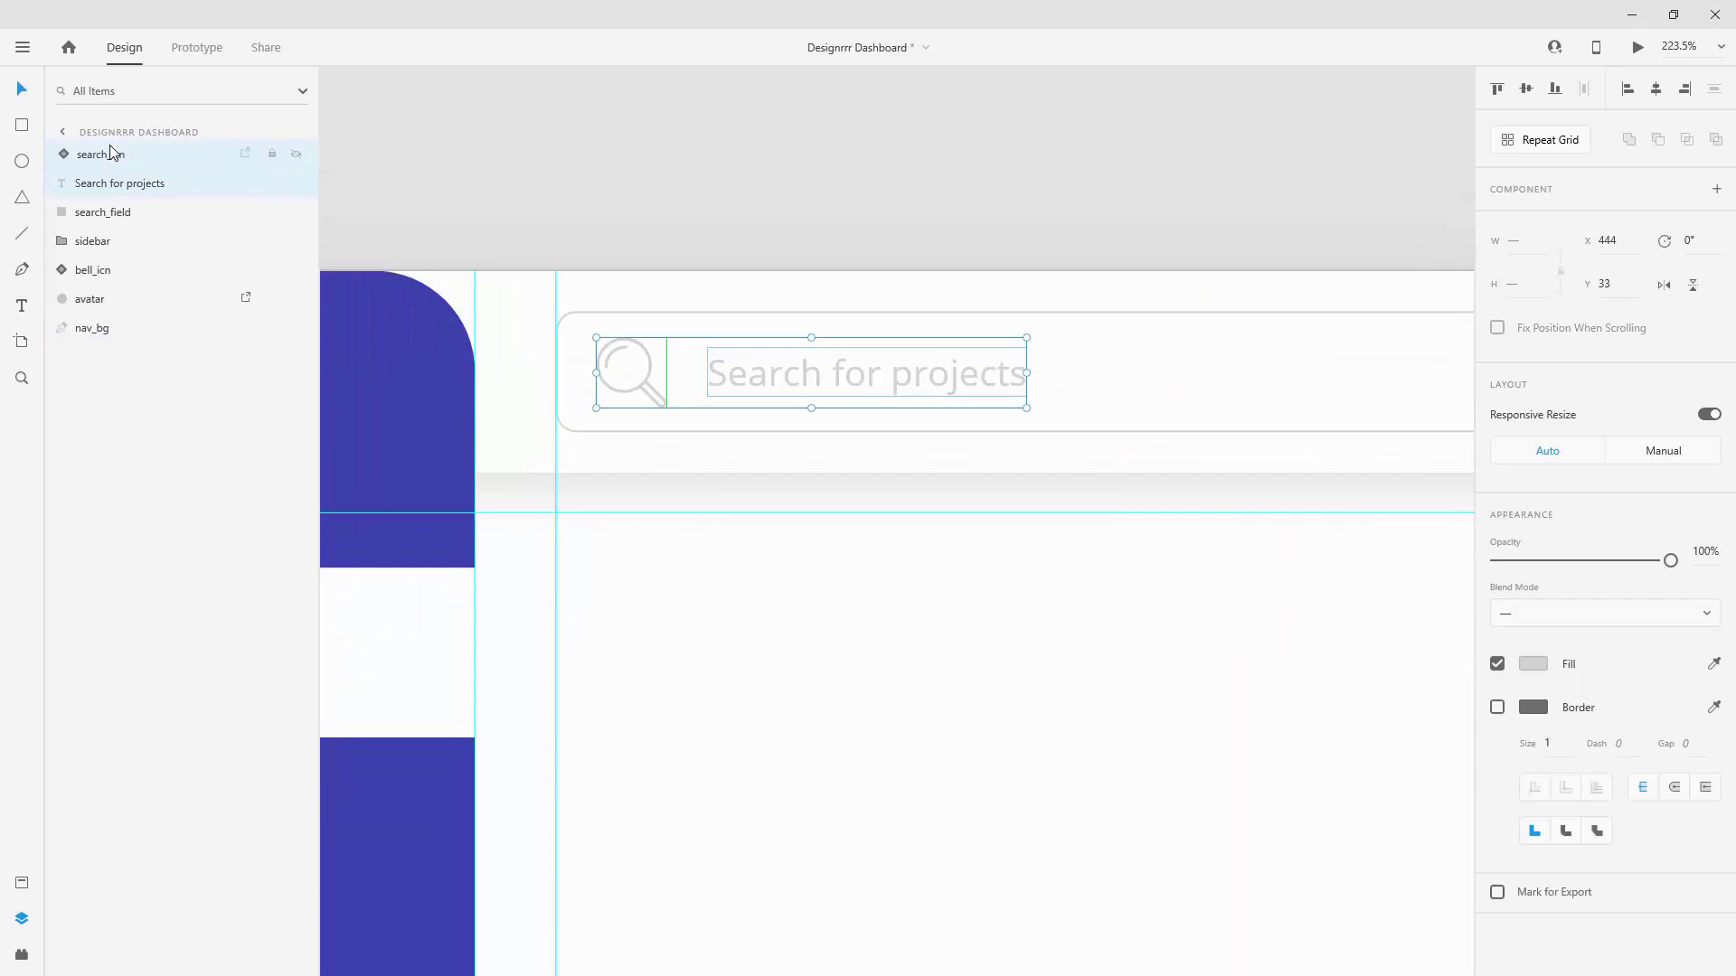
pyautogui.keyDown('shift'); pyautogui.click(123, 223); pyautogui.keyUp('shift')
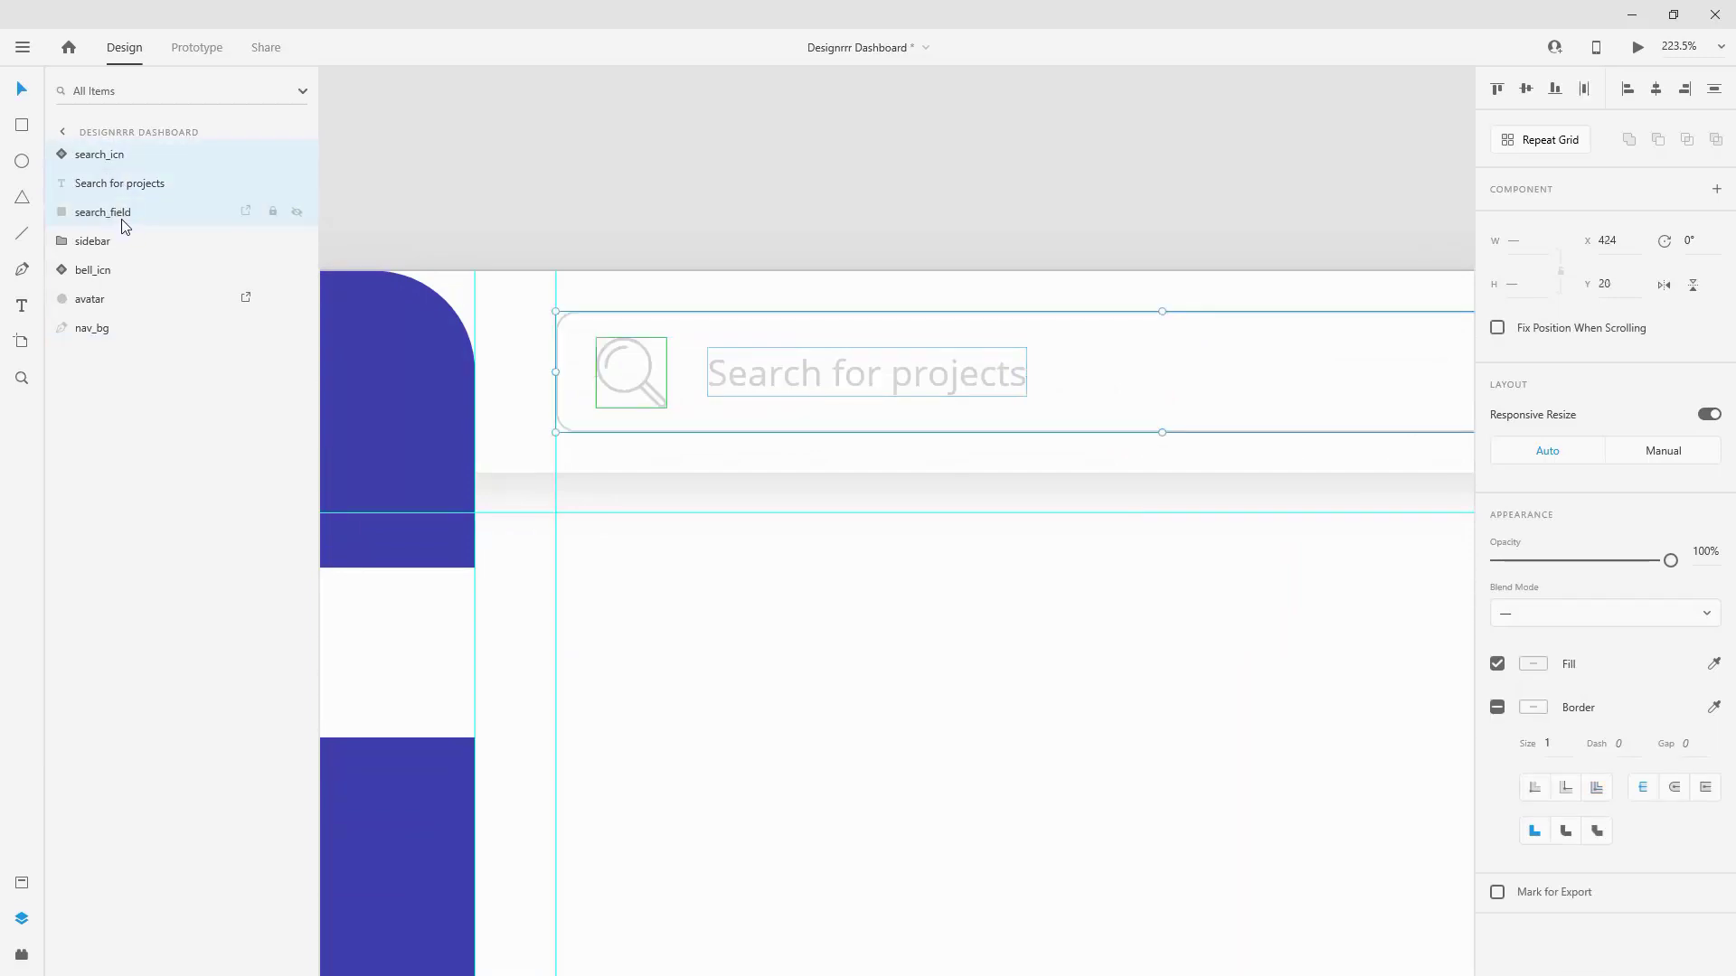
pyautogui.hotkey('ctrl', 'g')
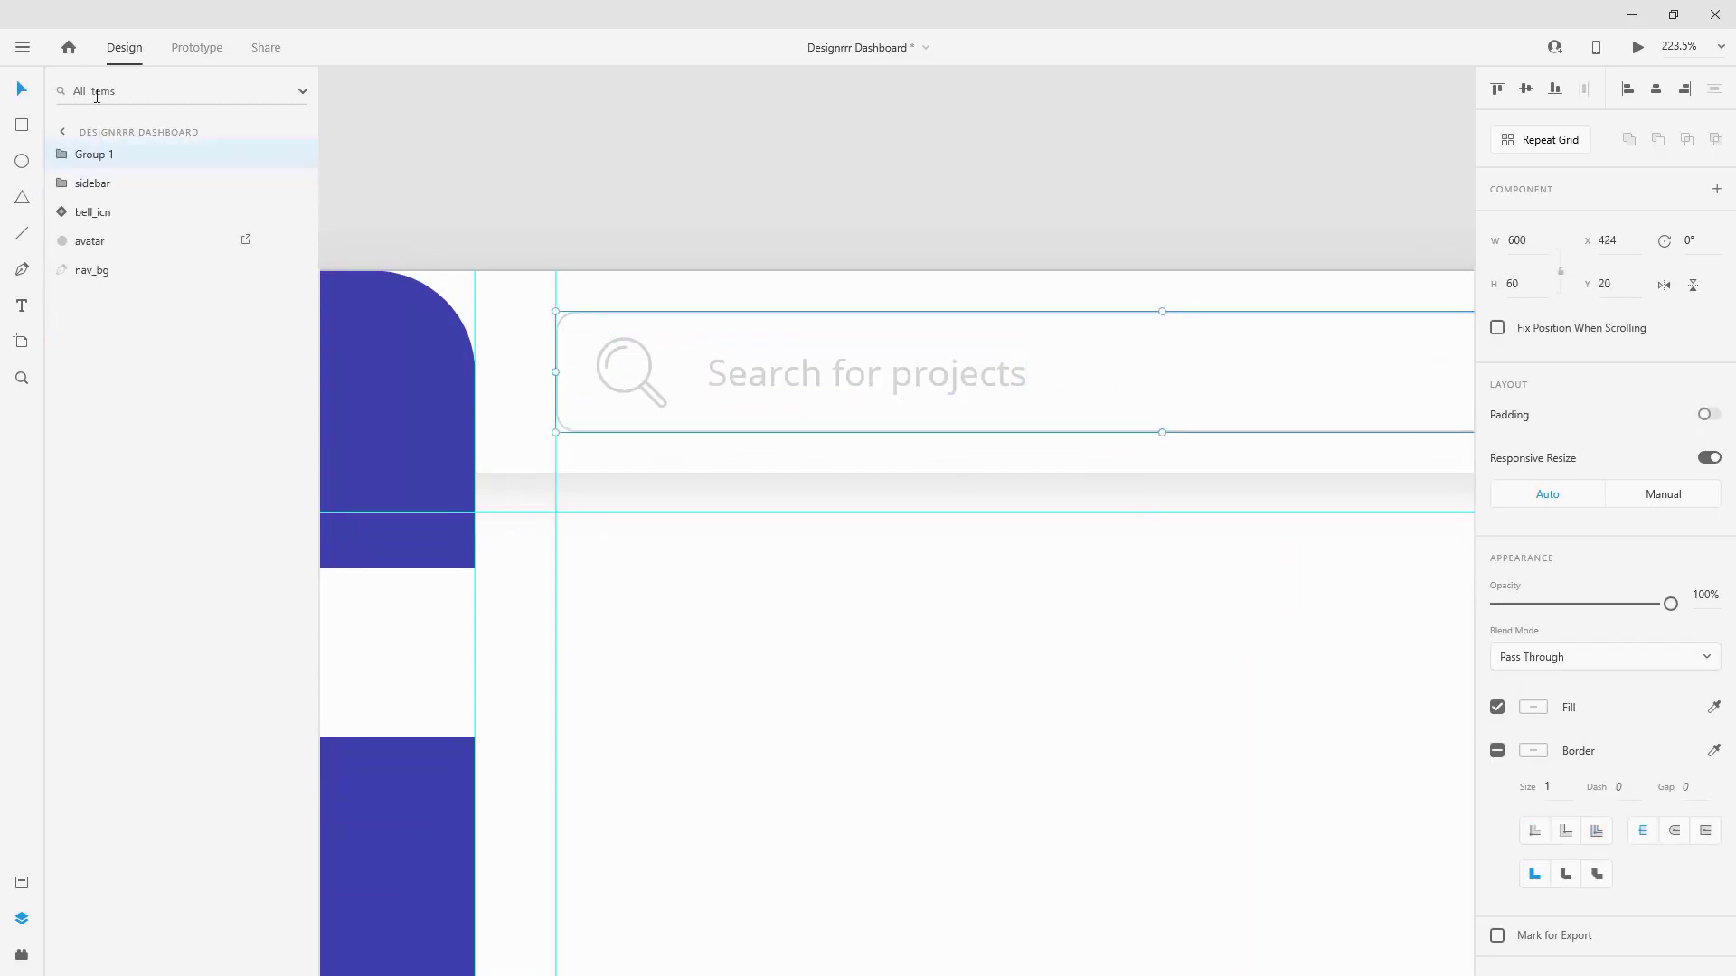
pyautogui.doubleClick(90, 155)
pyautogui.write('search')
pyautogui.press('Return')
# Step: Move the search group below sidebar and group it with bell_icn, avatar and nav_bg as nav
pyautogui.moveTo(94, 161); pyautogui.dragTo(104, 200)
pyautogui.keyDown('shift'); pyautogui.click(106, 271); pyautogui.keyUp('shift')
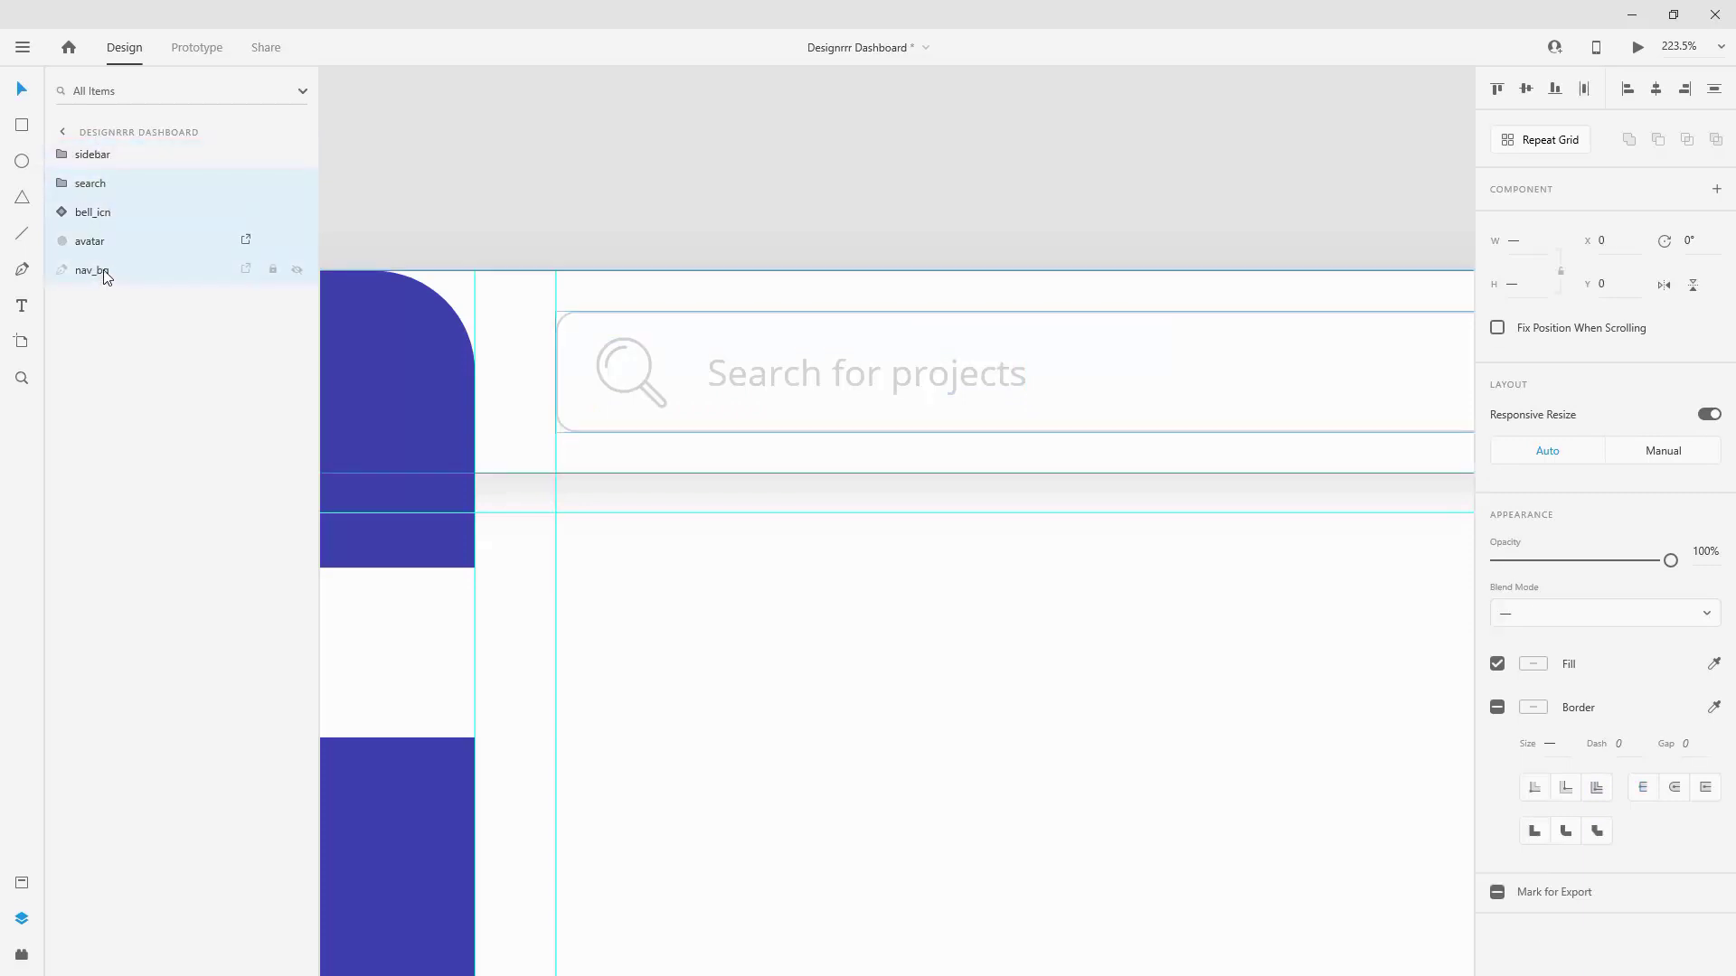
pyautogui.hotkey('ctrl', 'g')
pyautogui.doubleClick(90, 184)
pyautogui.write('nav')
pyautogui.press('Return')
# Step: Add the heading "Time Spent On Projects" in the content area and apply the bold H2 Open Sans 24pt style
pyautogui.scroll(-5, 859, 317)
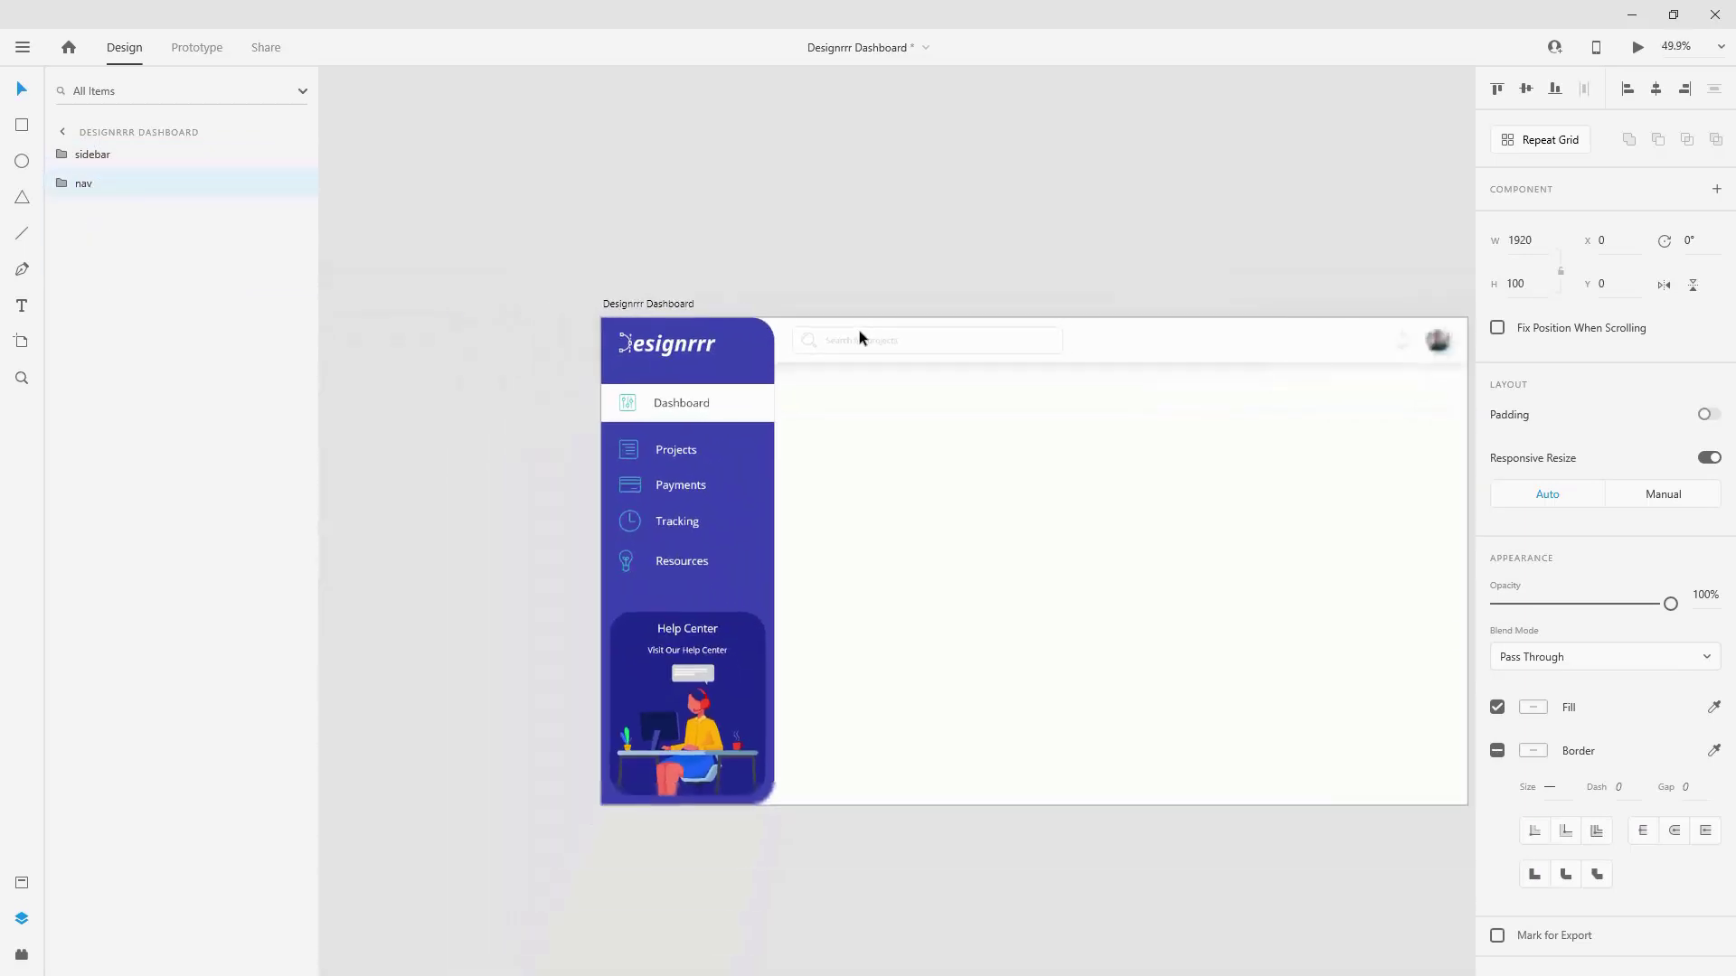
pyautogui.scroll(-1, 858, 332)
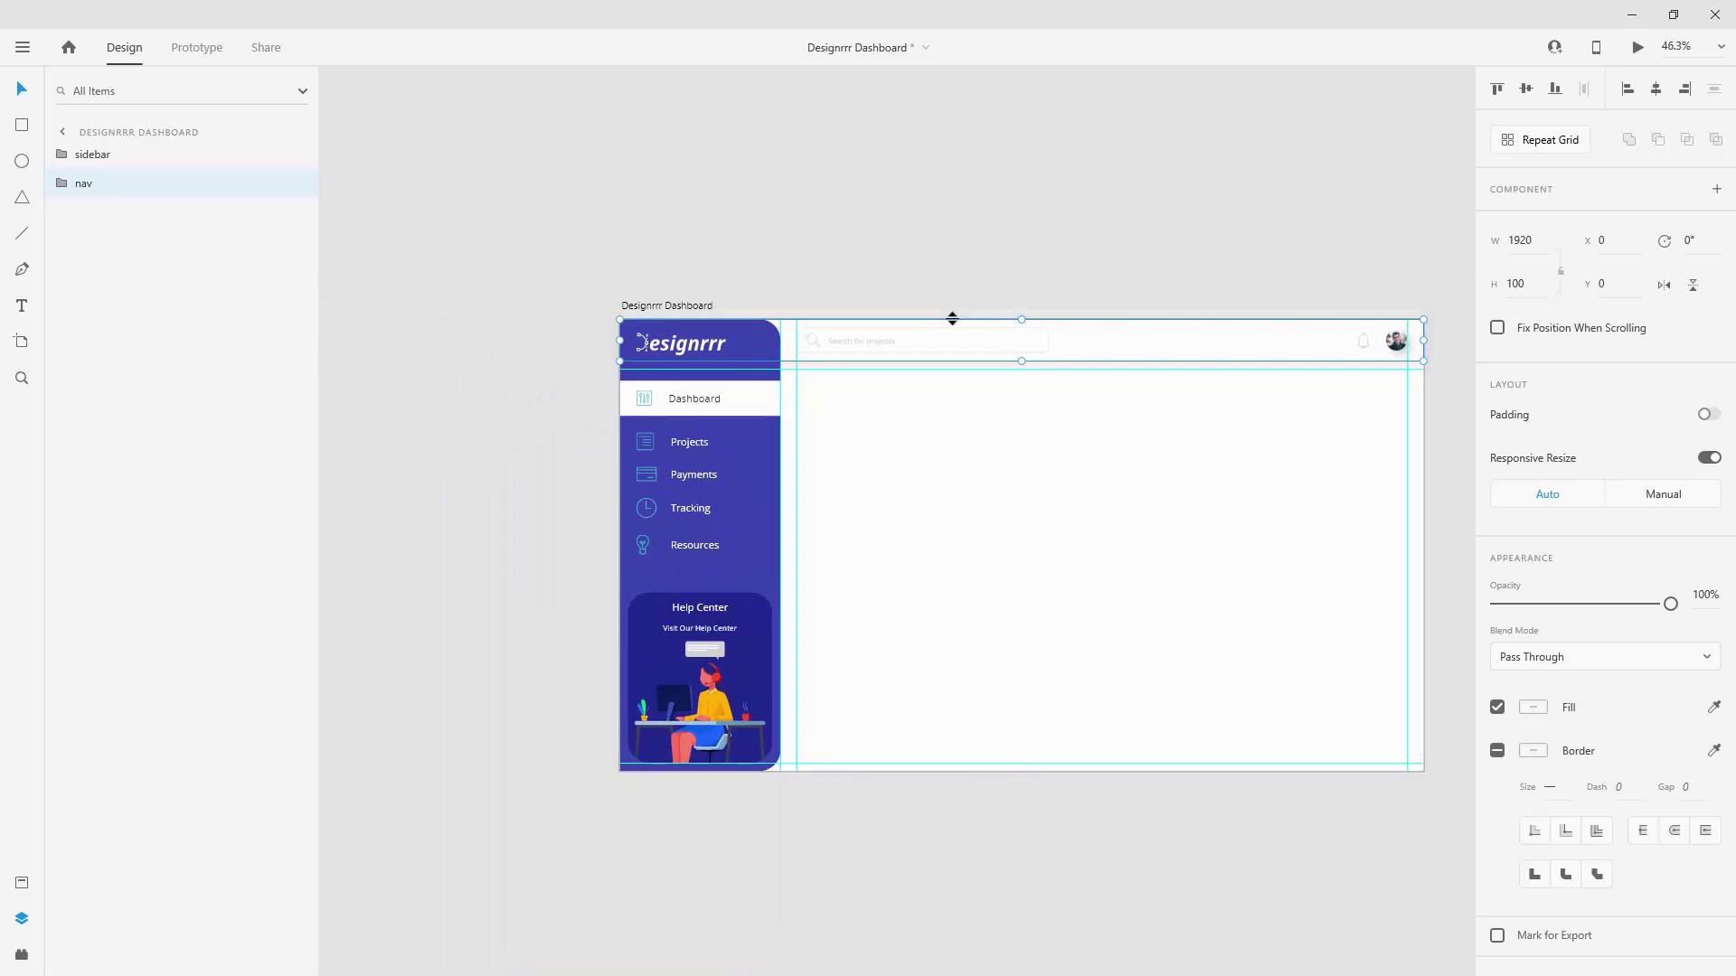
pyautogui.moveTo(967, 260); pyautogui.dragTo(847, 214)
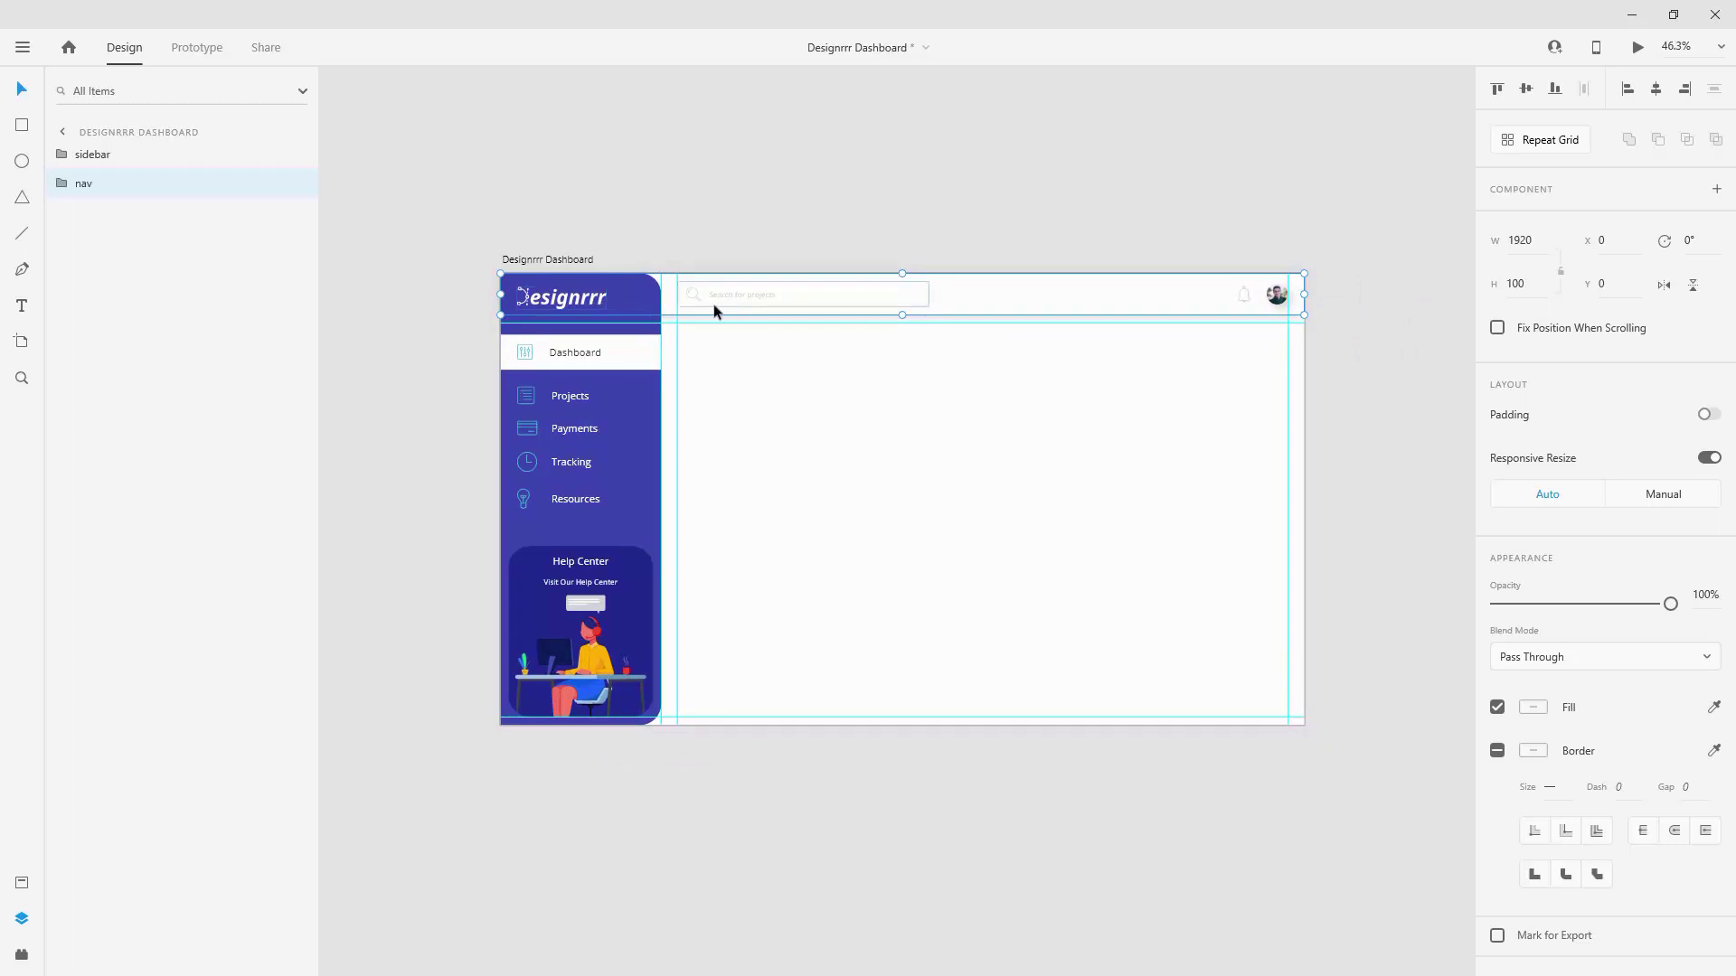
pyautogui.scroll(-3, 939, 352)
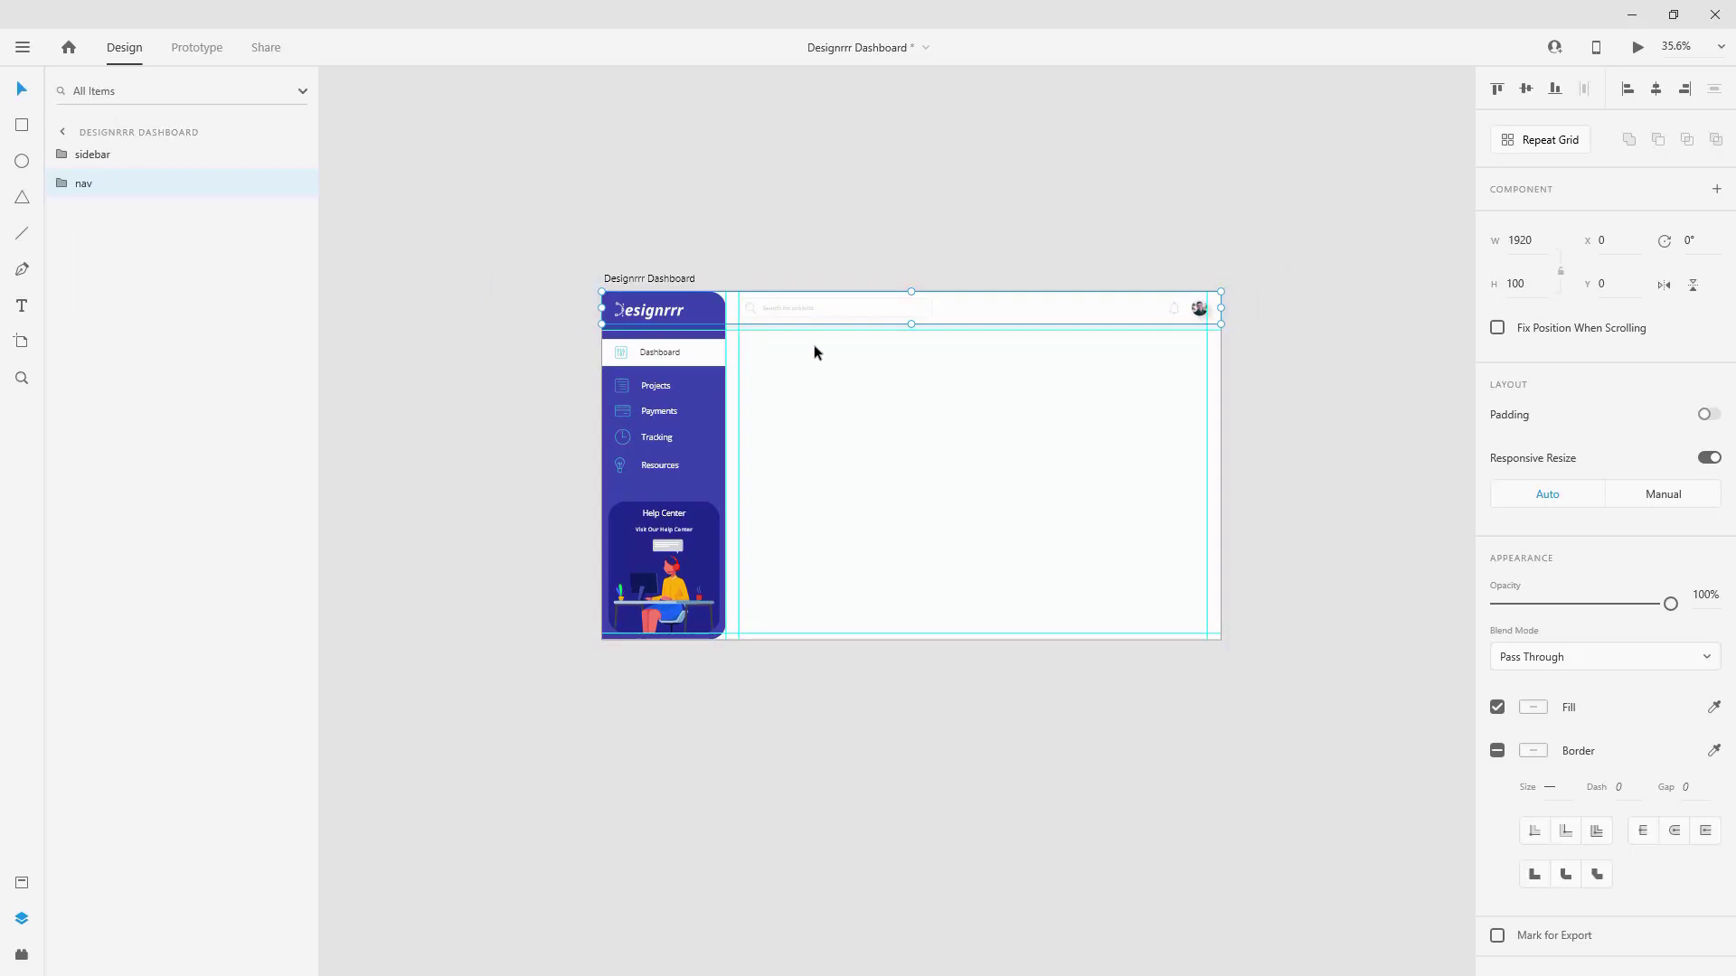
pyautogui.scroll(3, 1039, 378)
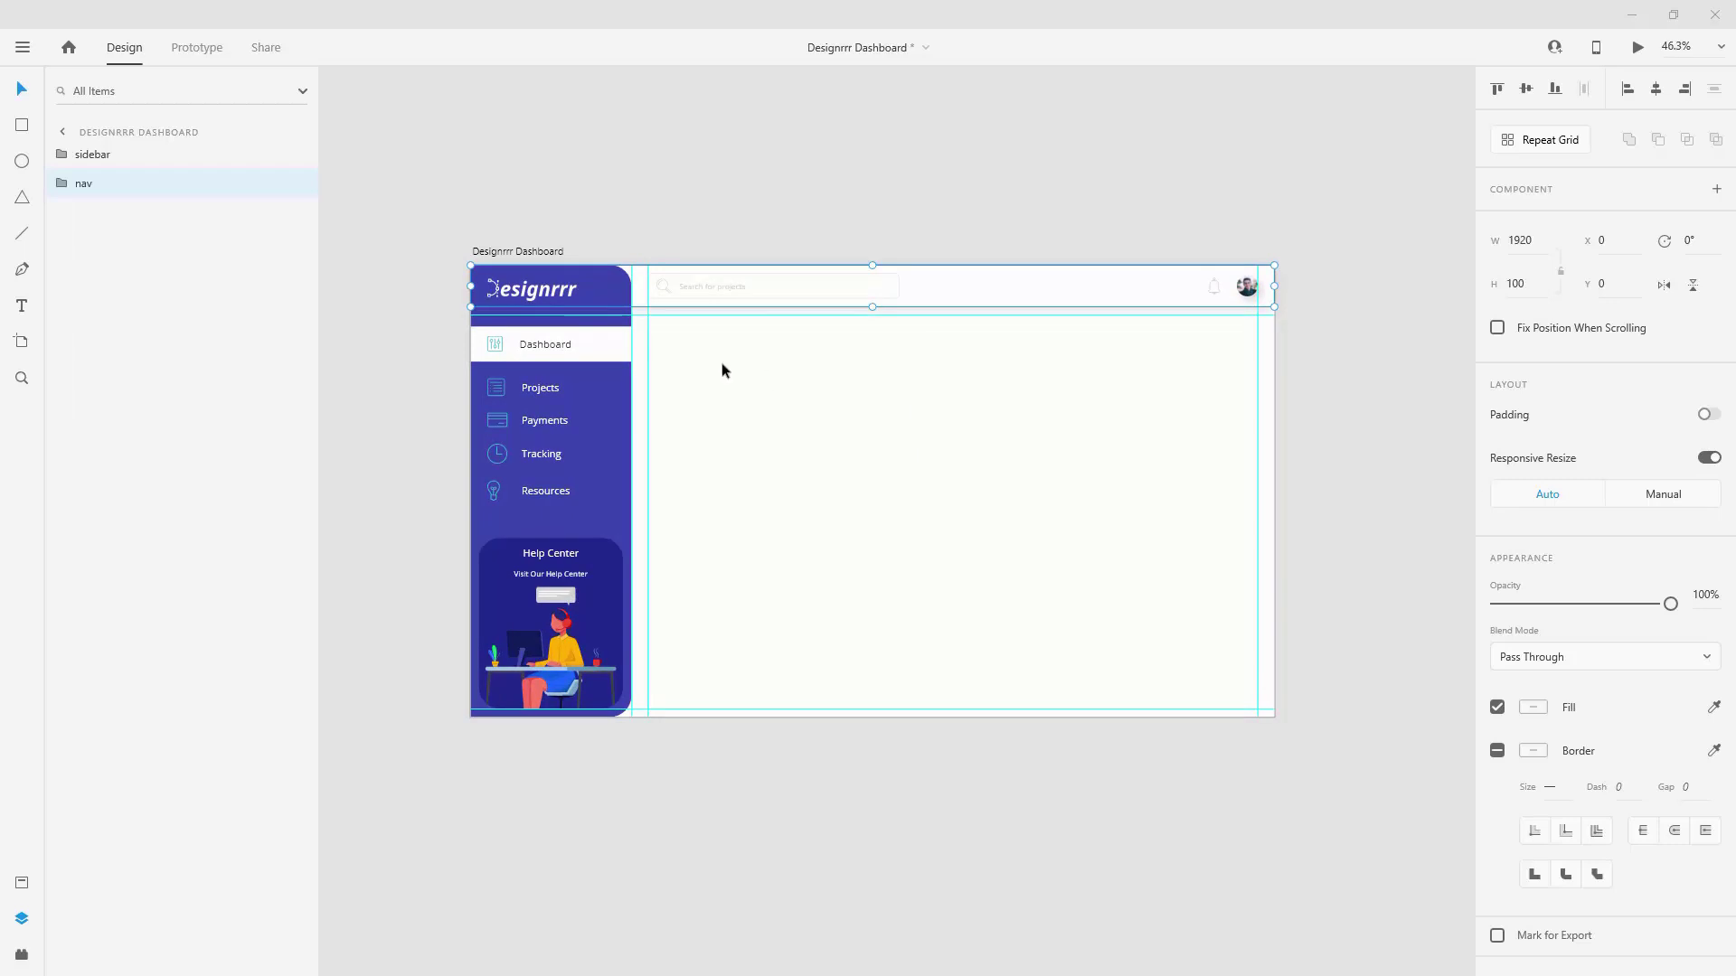
pyautogui.press('t')
pyautogui.click(687, 347)
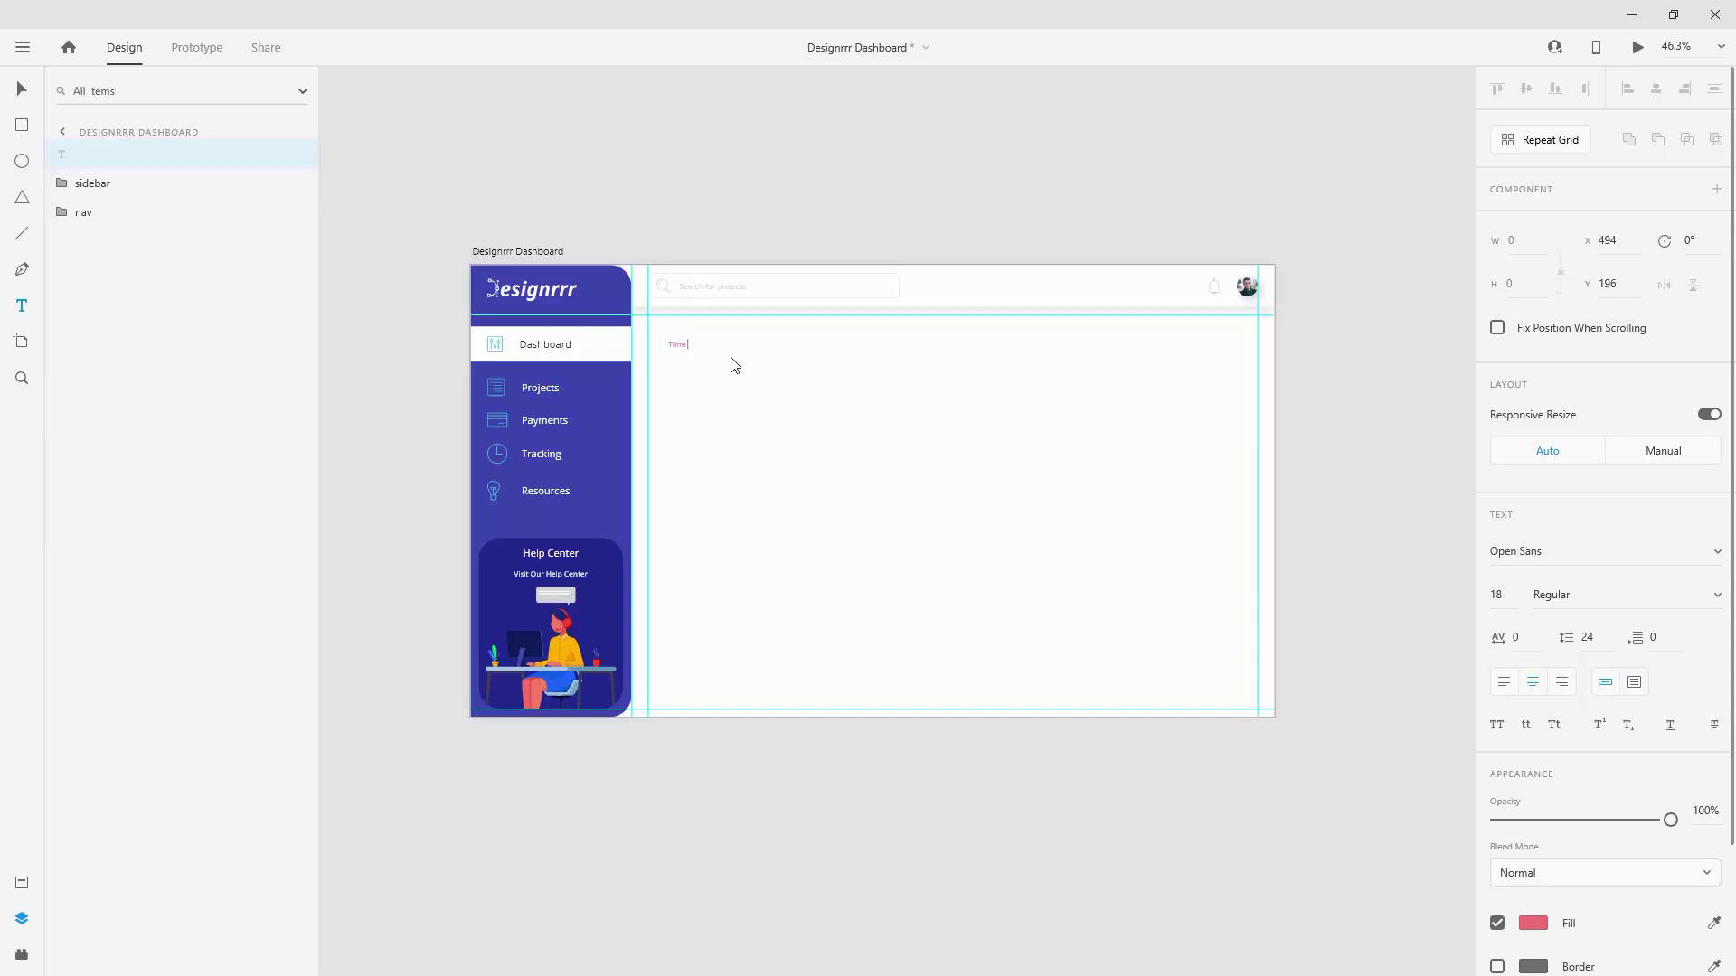
pyautogui.write('Time Spent On Projects')
pyautogui.press('Escape')
pyautogui.click(22, 882)
pyautogui.click(132, 540)
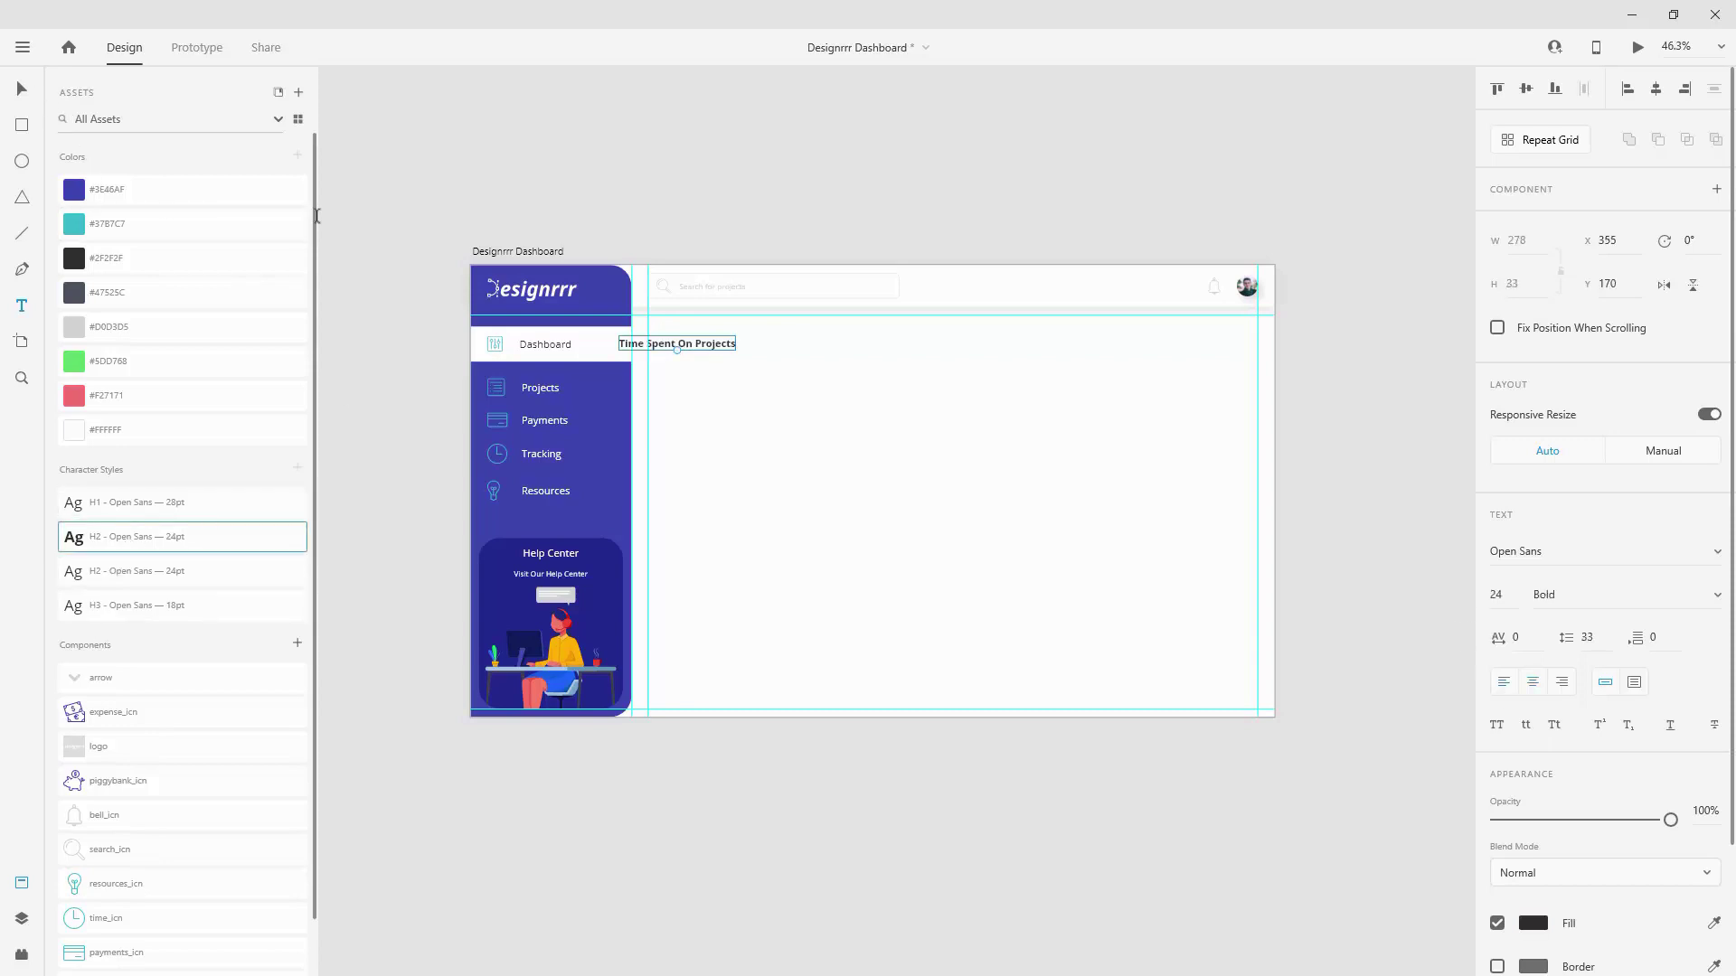
# Step: Align the "Time Spent On Projects" heading to the content guides at X 424, Y 120
pyautogui.click(22, 88)
pyautogui.scroll(2, 818, 380)
pyautogui.scroll(5, 818, 380)
pyautogui.moveTo(693, 457); pyautogui.dragTo(1092, 639)
pyautogui.moveTo(875, 463); pyautogui.dragTo(951, 409)
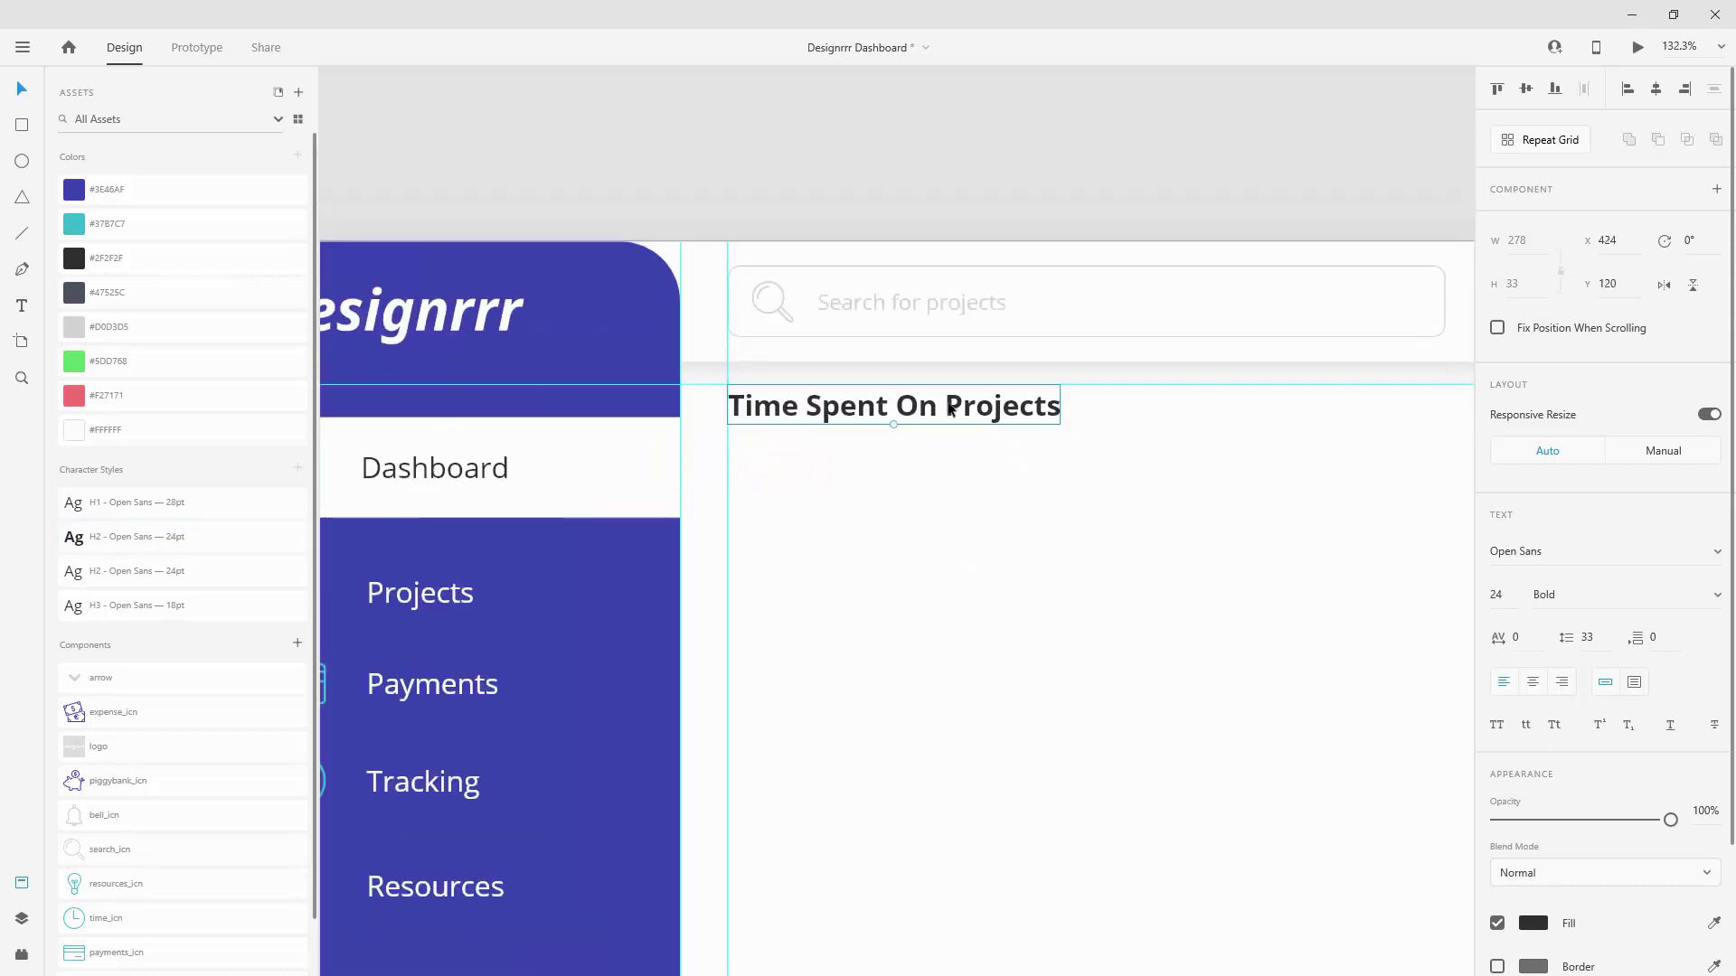
# Step: Duplicate the heading, retitle the copy "Completion Rate" and place it toward the content area's right side at Y 120
pyautogui.scroll(-4, 802, 442)
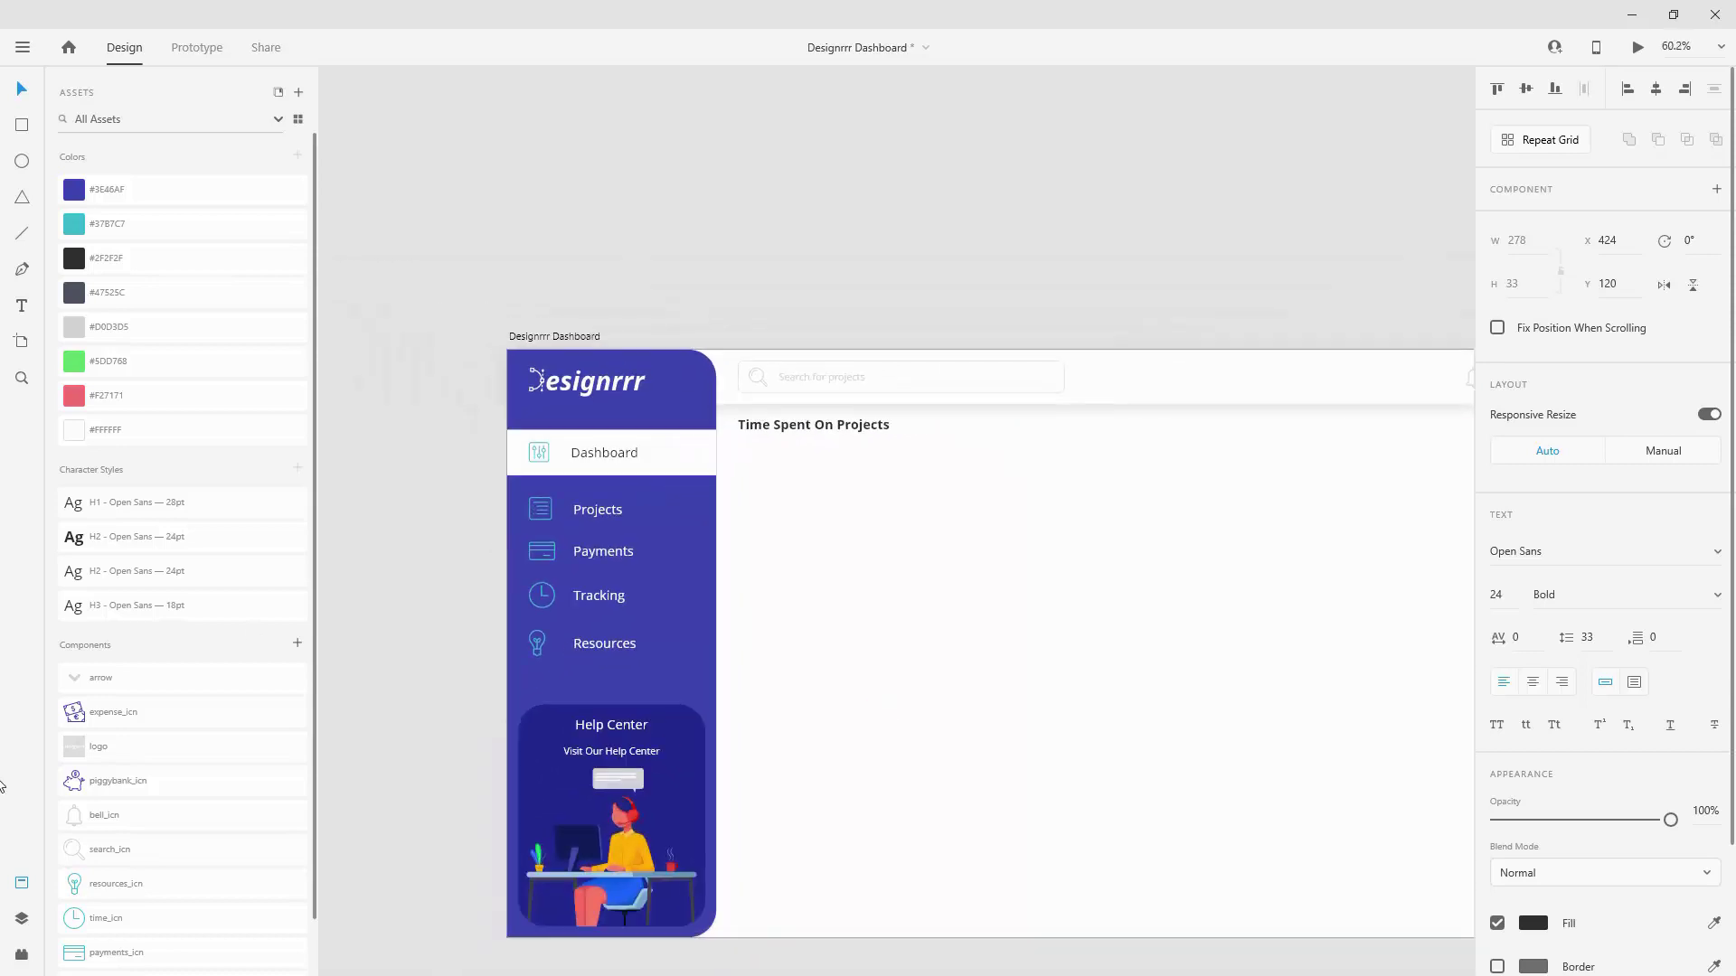
pyautogui.click(22, 918)
pyautogui.scroll(-3, 546, 491)
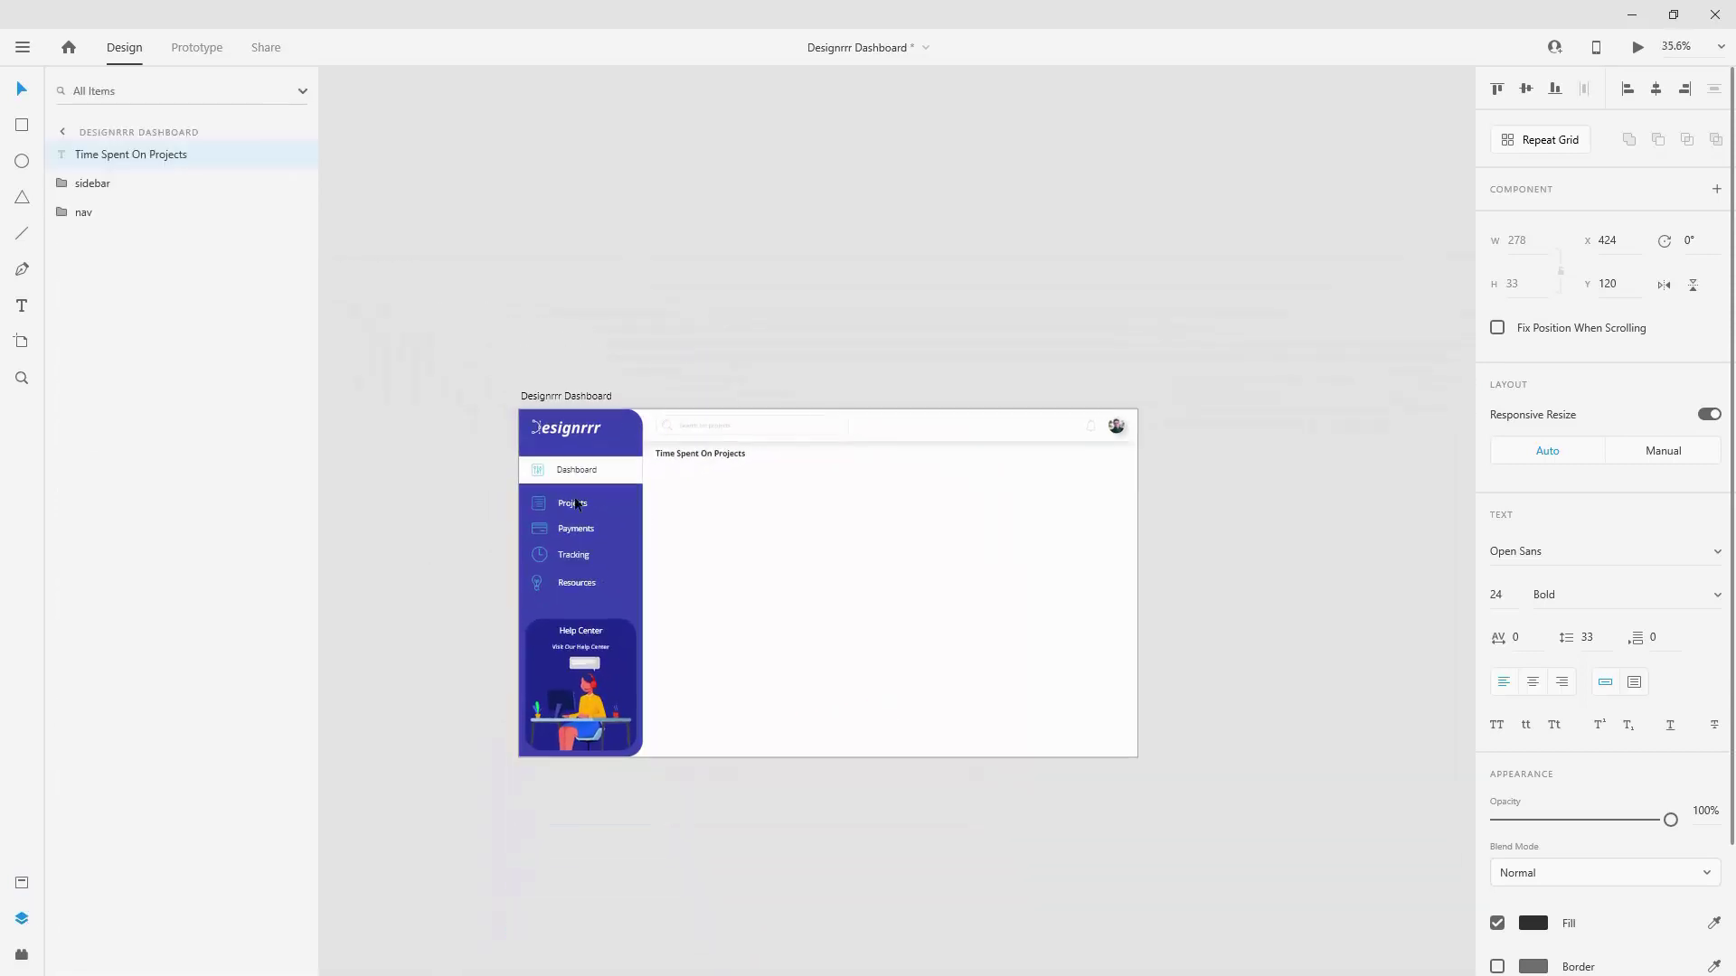
pyautogui.scroll(2, 714, 502)
pyautogui.hotkey('ctrl', 'd')
pyautogui.moveTo(726, 447); pyautogui.dragTo(1021, 441)
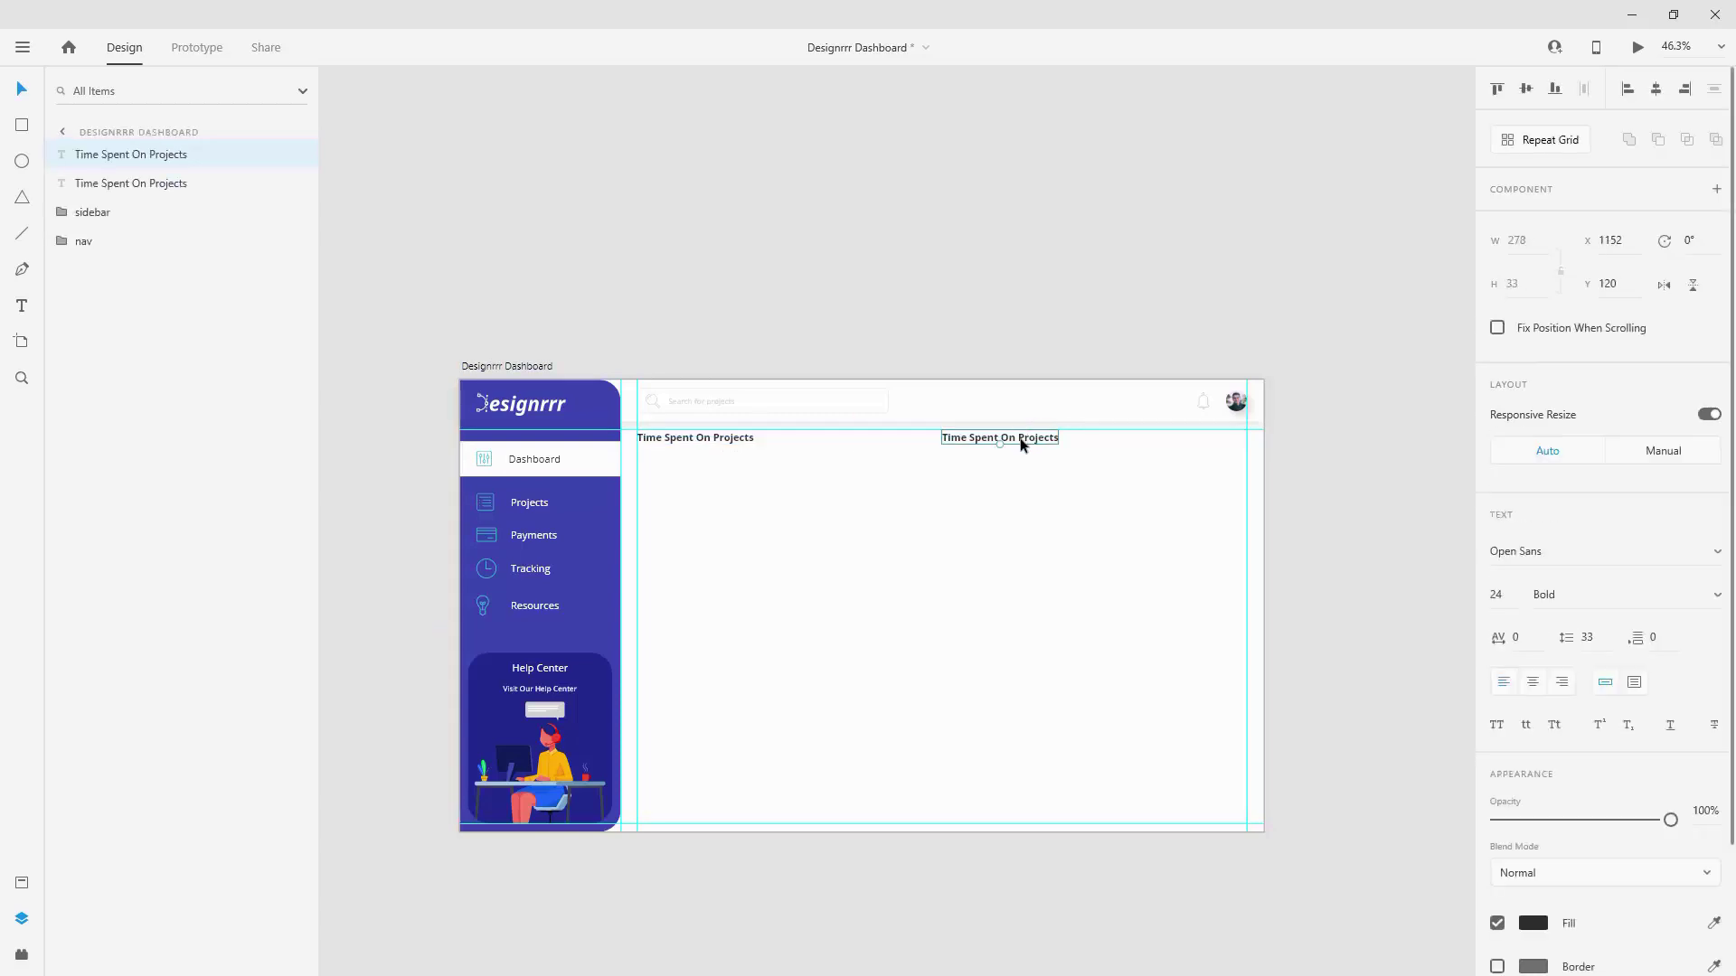
pyautogui.doubleClick(1022, 442)
pyautogui.write('Completion Rate')
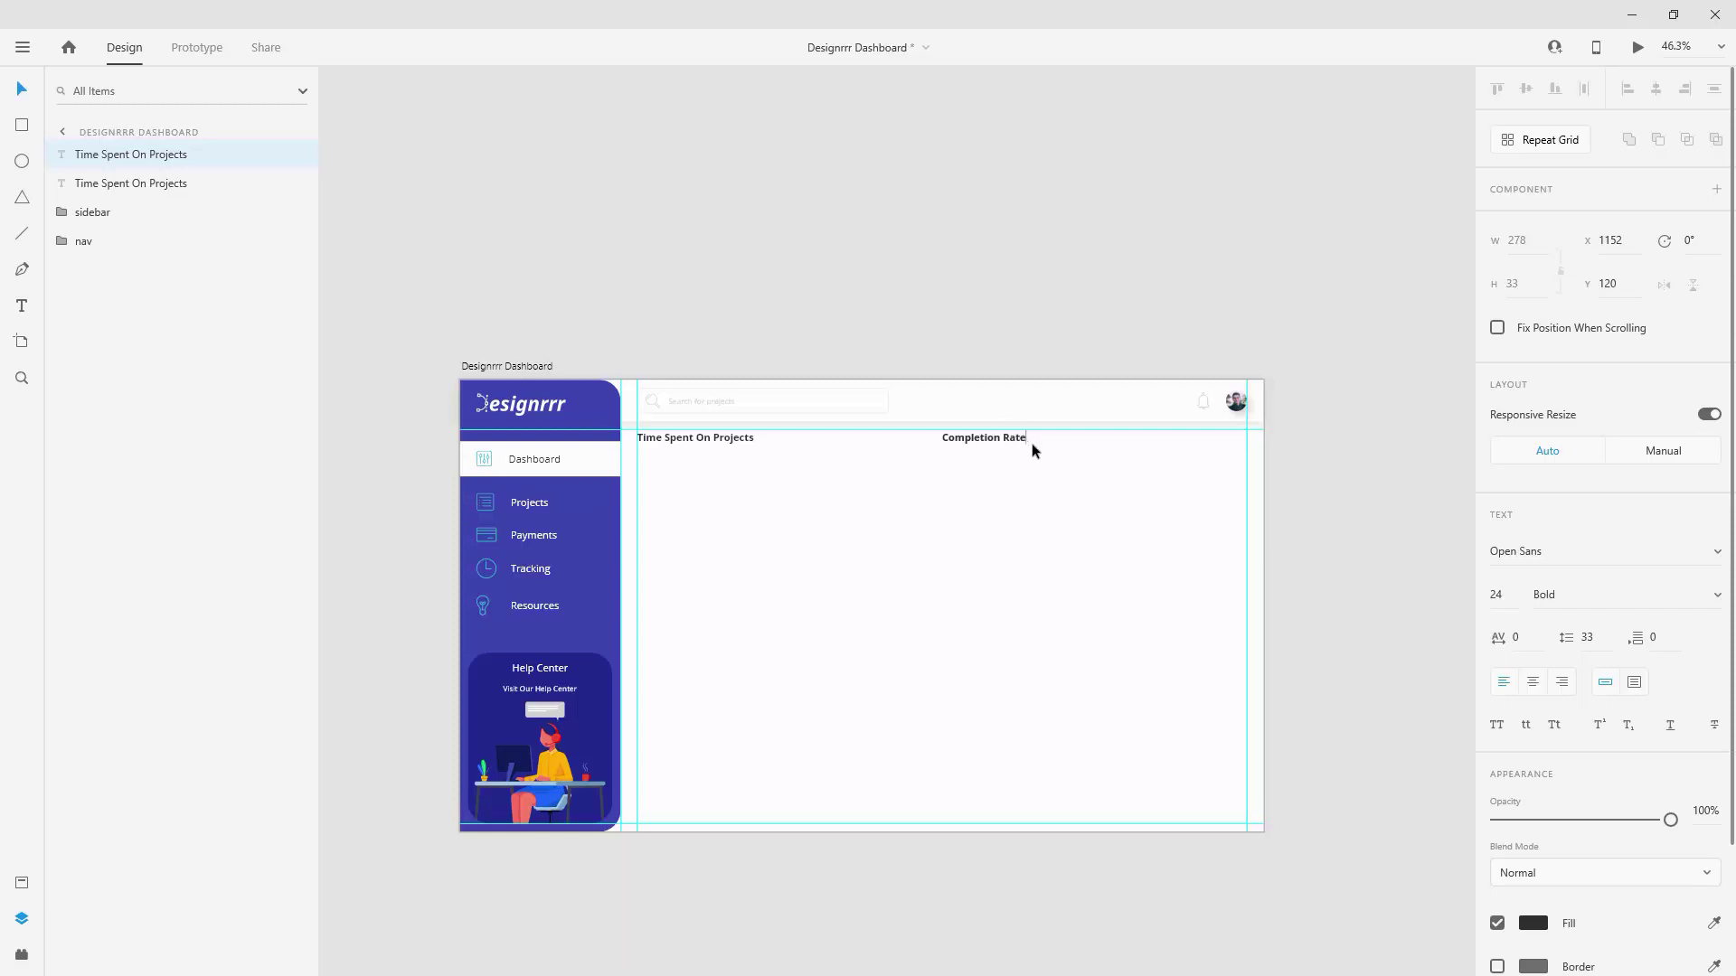
pyautogui.press('Escape')
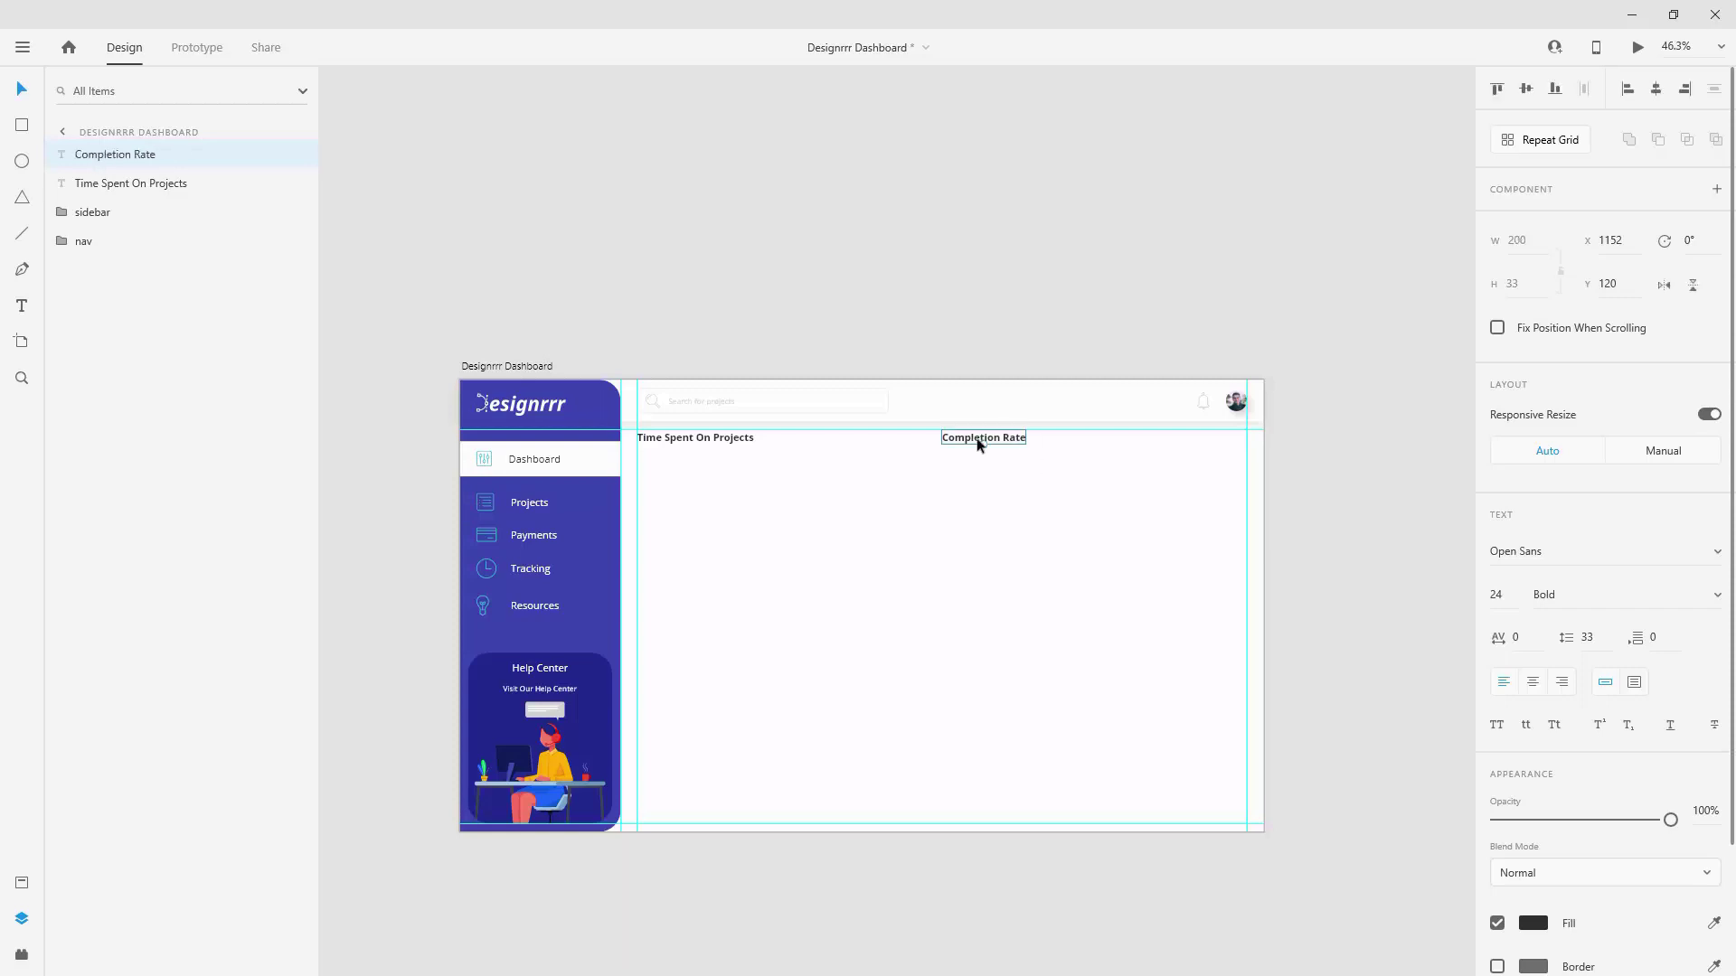
pyautogui.moveTo(977, 442); pyautogui.dragTo(1079, 440)
# Step: Copy the "Time Spent On Projects" heading straight down to X 424, Y 364 and retitle the copy "Your Projects"
pyautogui.click(690, 440)
pyautogui.moveTo(705, 440); pyautogui.dragTo(704, 542)
pyautogui.doubleClick(704, 541)
pyautogui.write('Your Projects')
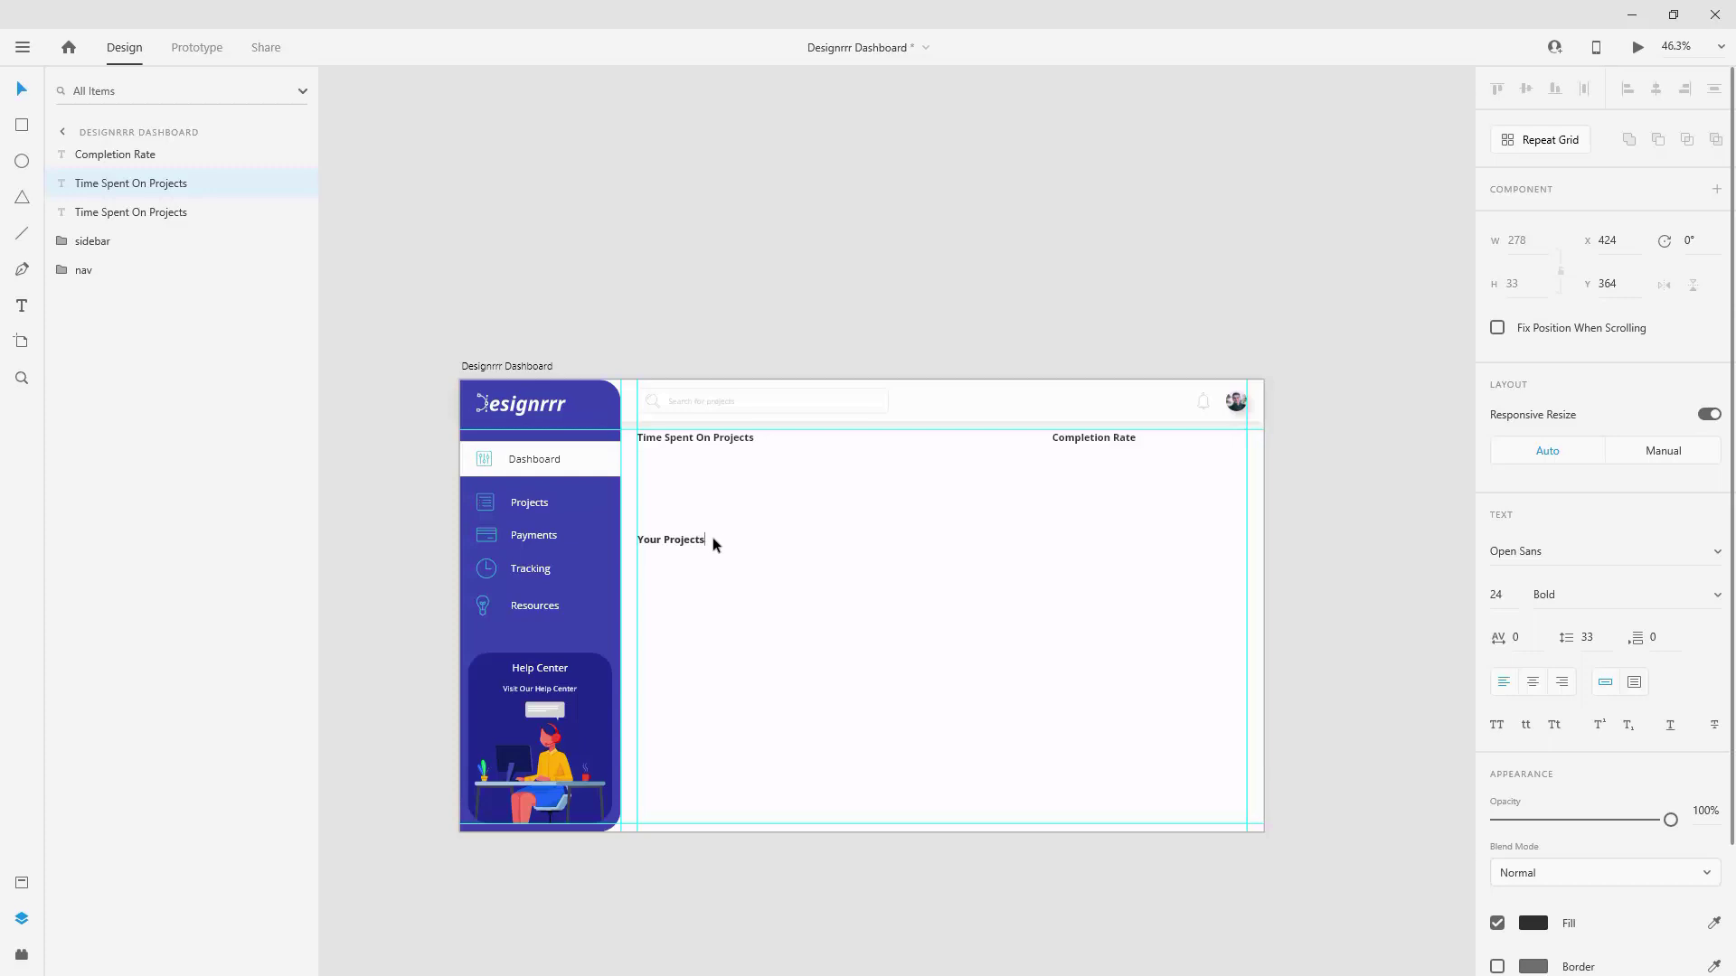
# Step: Copy the "Your Projects" heading straight down to X 424, Y 649 and retitle the copy "Your Transactions"
pyautogui.press('Escape')
pyautogui.moveTo(697, 542); pyautogui.dragTo(697, 661)
pyautogui.doubleClick(697, 660)
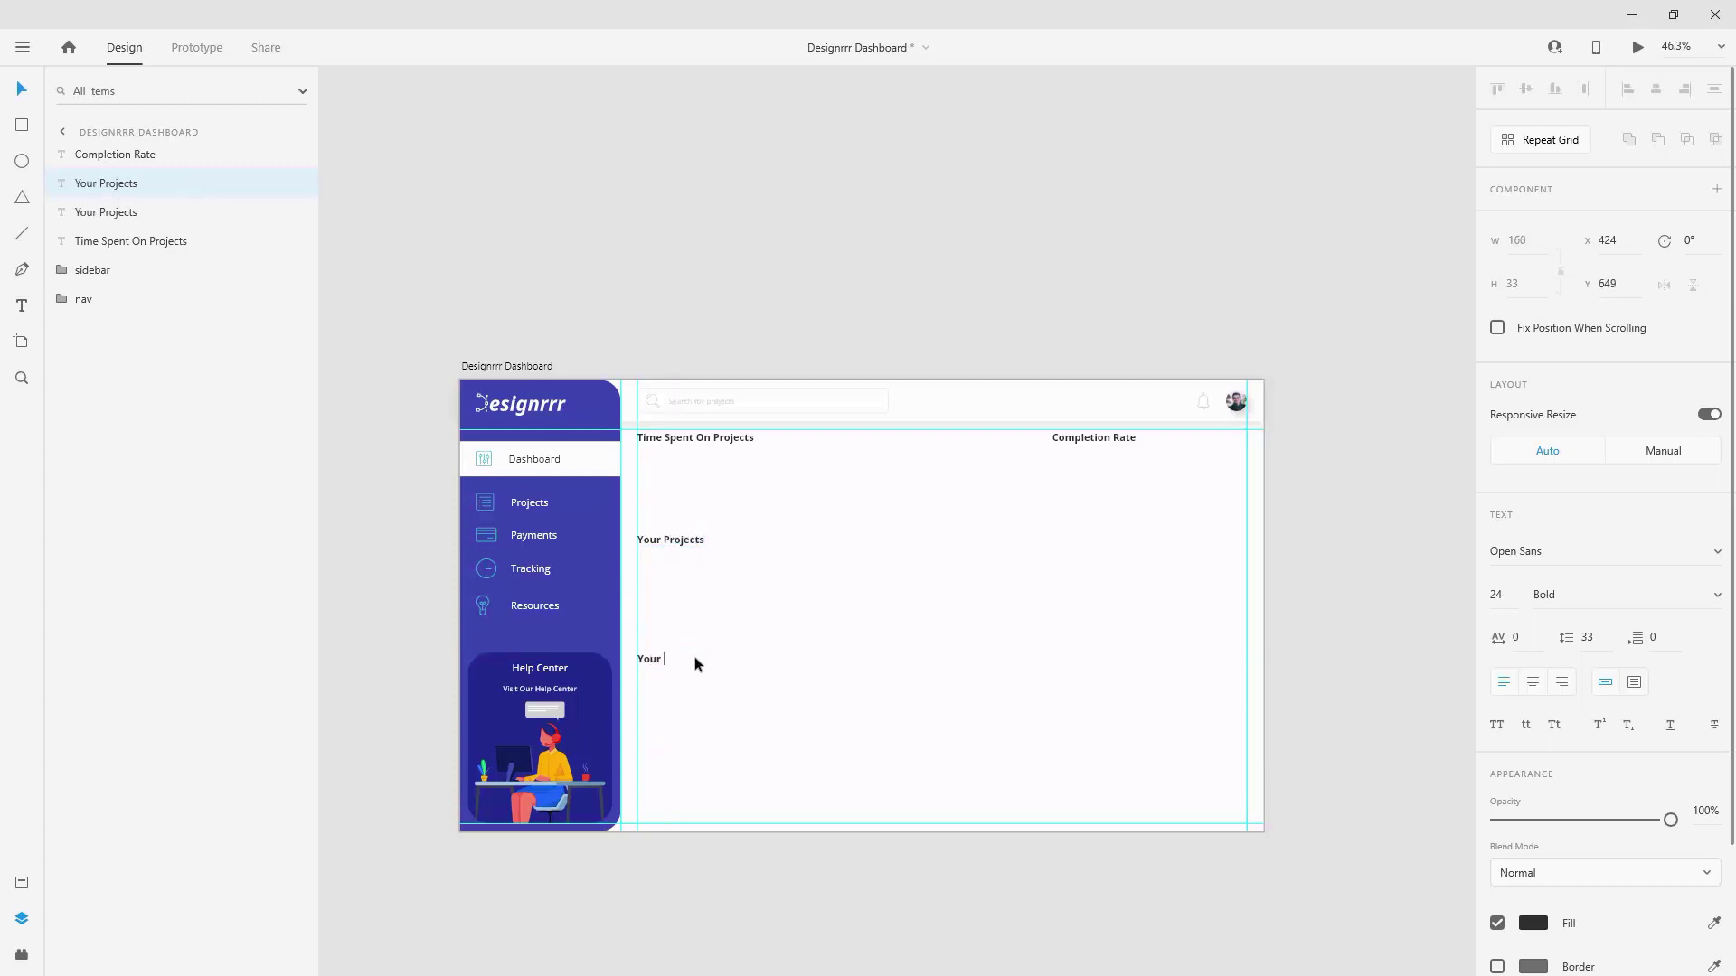
pyautogui.write('Your Transactions')
pyautogui.press('Escape')
# Step: Copy the "Your Transactions" heading across to X 1352, Y 649 and retitle the copy "Income / Expense"
pyautogui.moveTo(686, 659); pyautogui.dragTo(1074, 658)
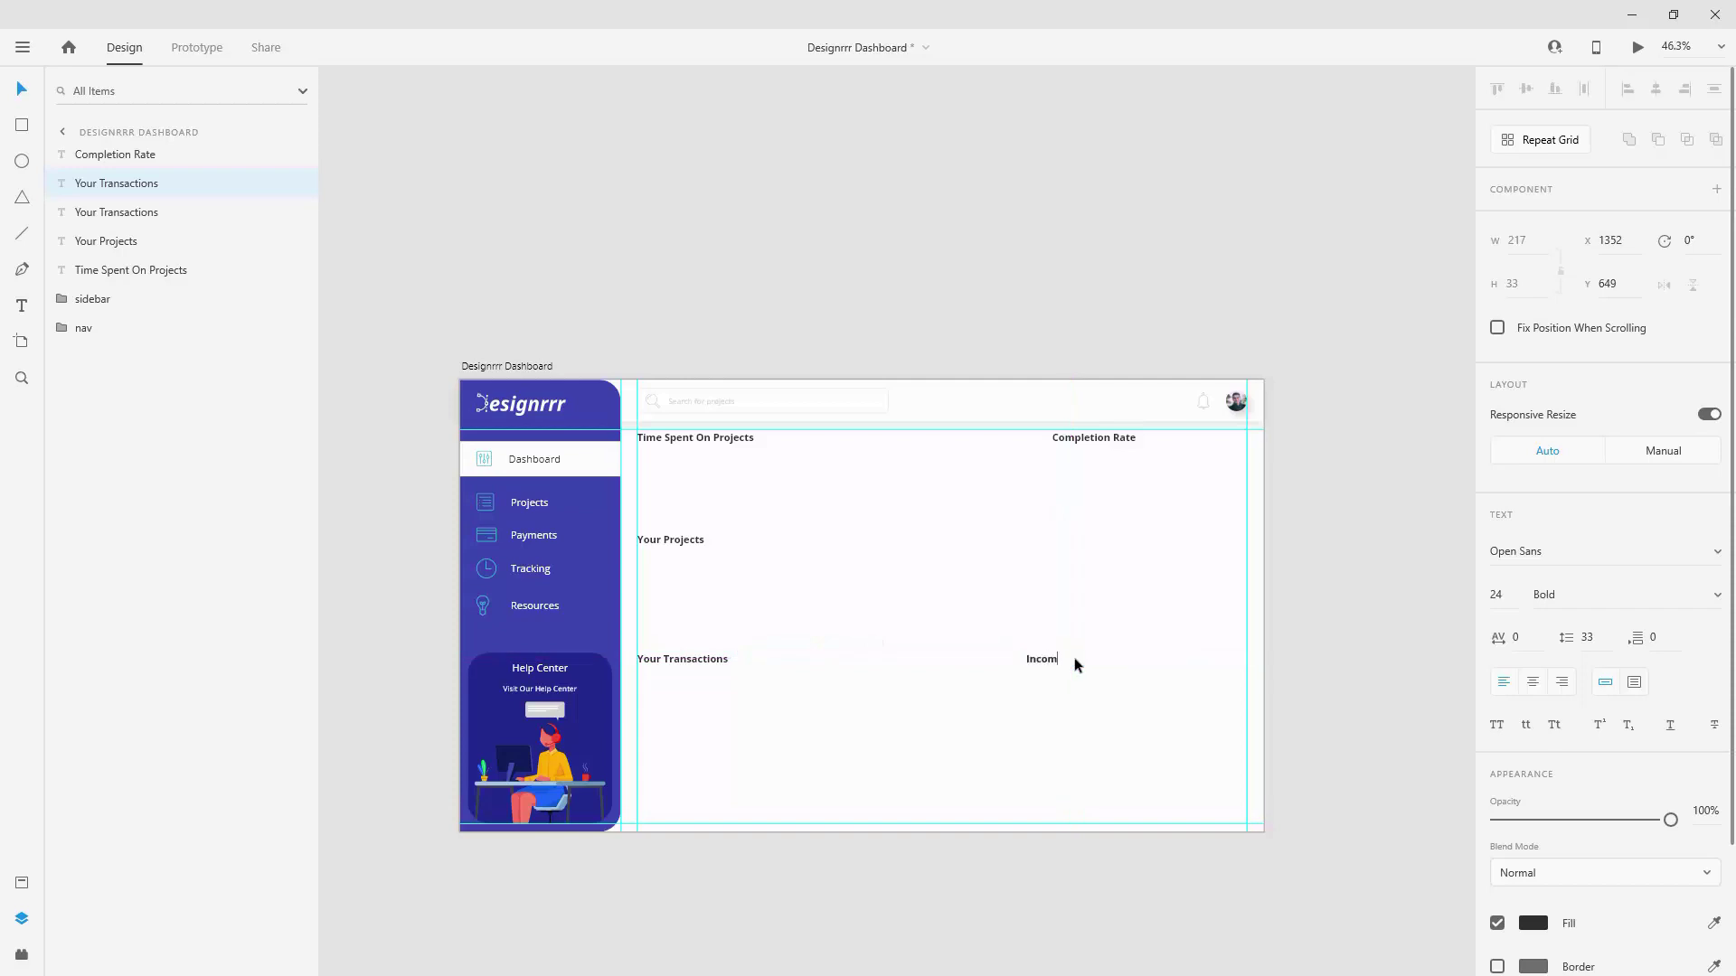
pyautogui.write('Expense')
pyautogui.press('Escape')
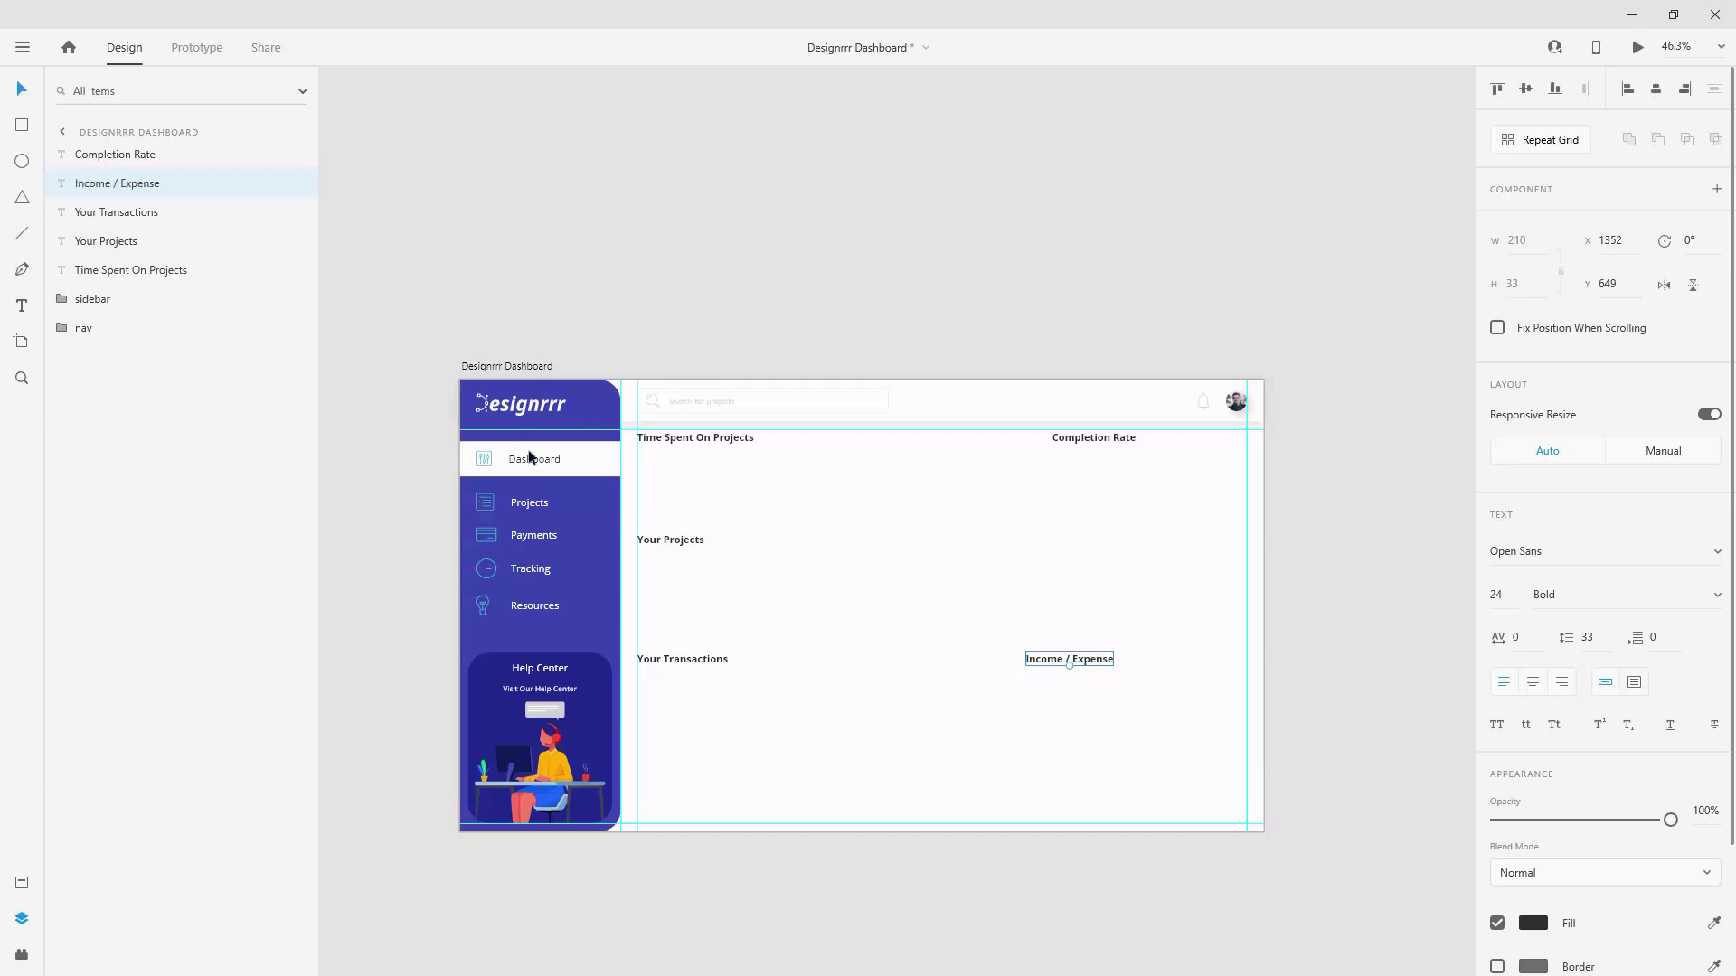
# Step: Move the "Your Projects" and "Your Transactions" headings down, the latter to Y 755, and bring the "Time Spent On Projects" layer to the top of the stack
pyautogui.click(687, 543)
pyautogui.moveTo(687, 542); pyautogui.dragTo(697, 716)
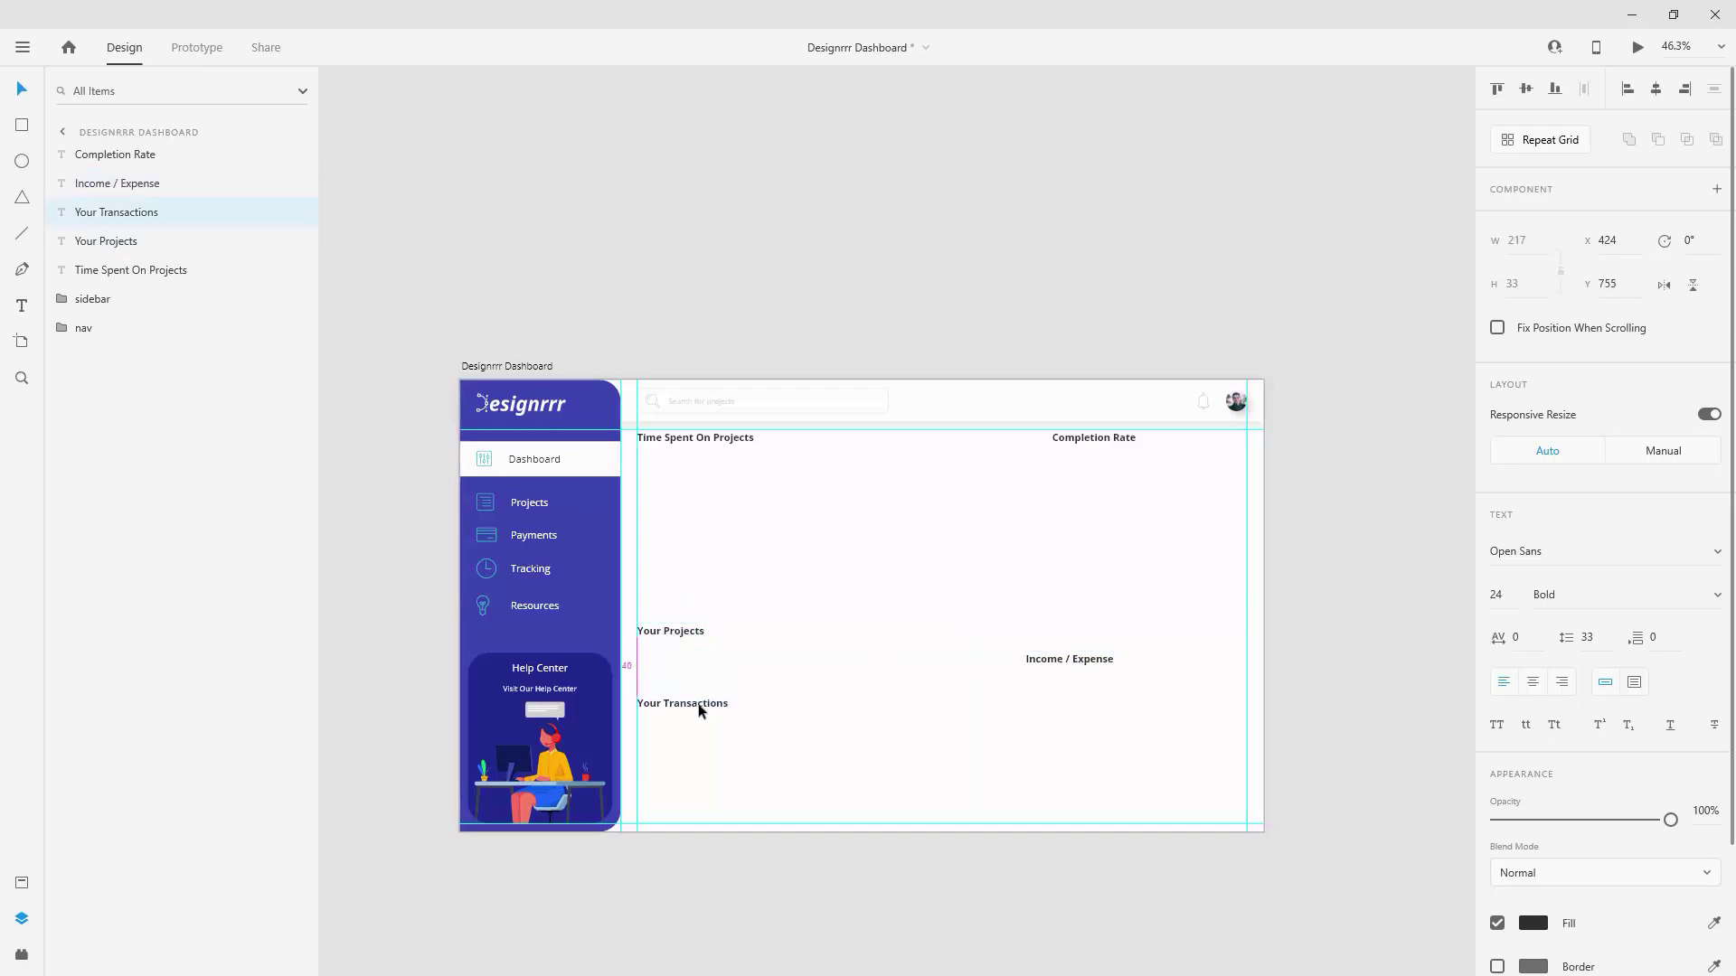
pyautogui.moveTo(674, 631); pyautogui.dragTo(673, 646)
pyautogui.click(743, 441)
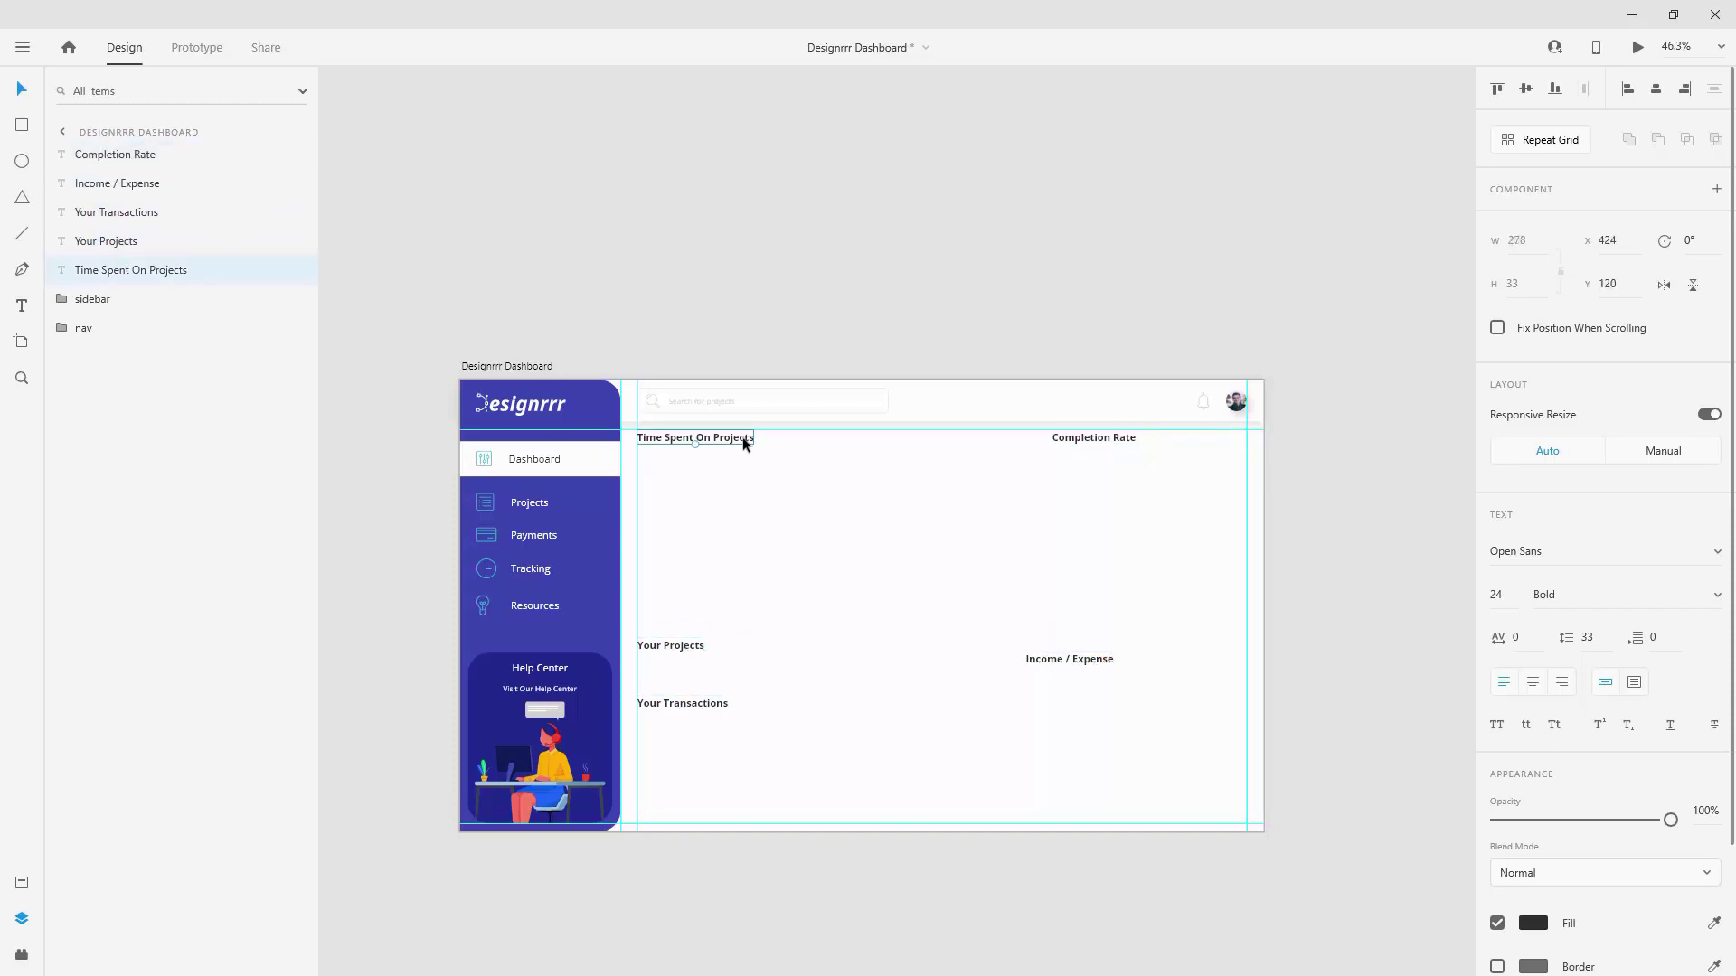
pyautogui.moveTo(172, 270); pyautogui.dragTo(167, 154)
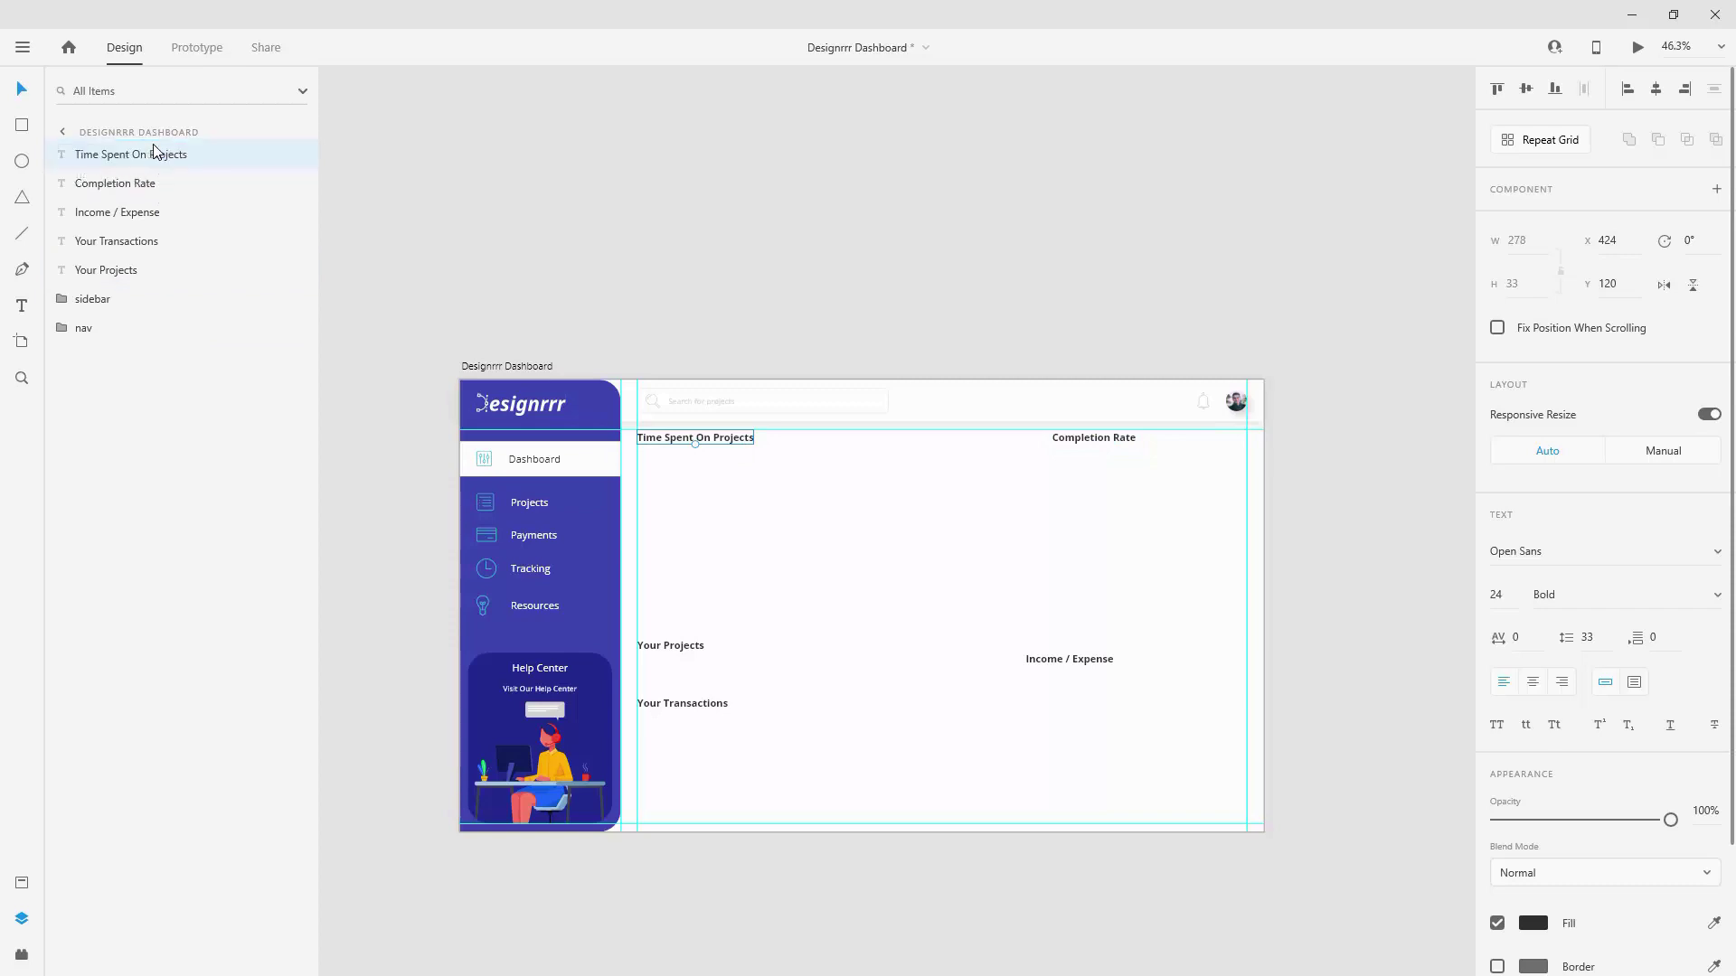
# Step: Draw a rectangle below the "Time Spent On Projects" heading at X 424, Y 194 and size it to 1015 by 274
pyautogui.click(20, 125)
pyautogui.moveTo(638, 461)
pyautogui.mouseDown()
pyautogui.moveTo(934, 543)
pyautogui.moveTo(998, 597)
pyautogui.moveTo(1009, 580)
pyautogui.mouseUp()
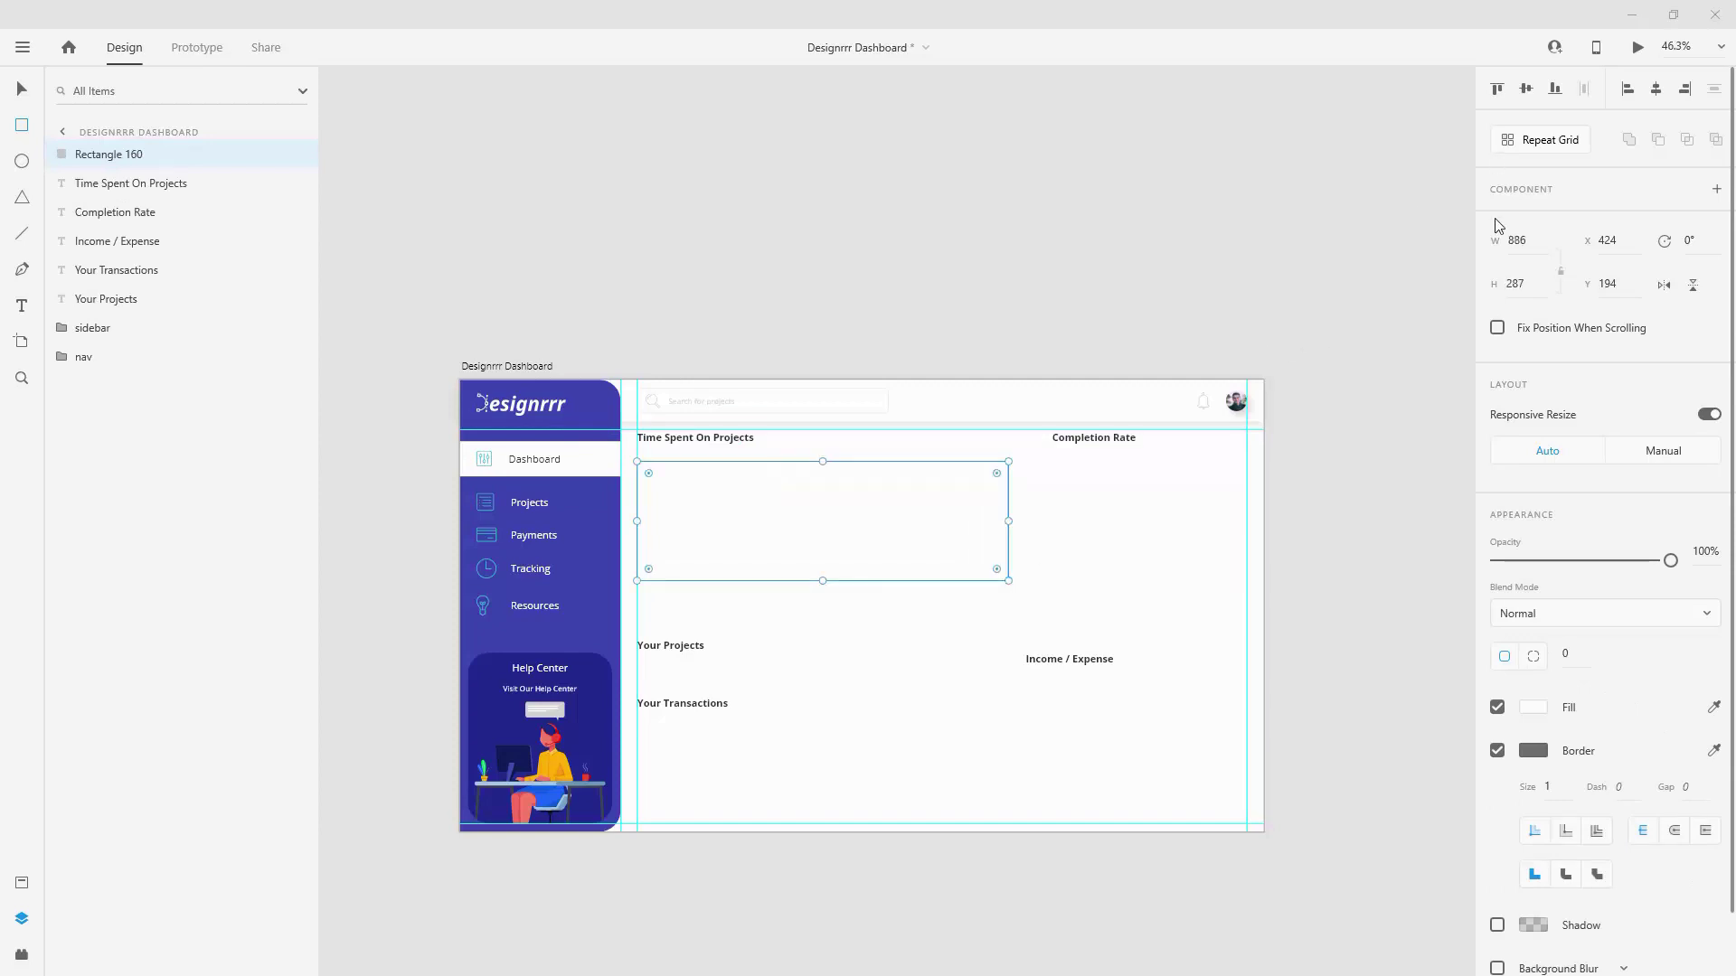
pyautogui.click(1527, 241)
pyautogui.write('1013')
pyautogui.press('Tab')
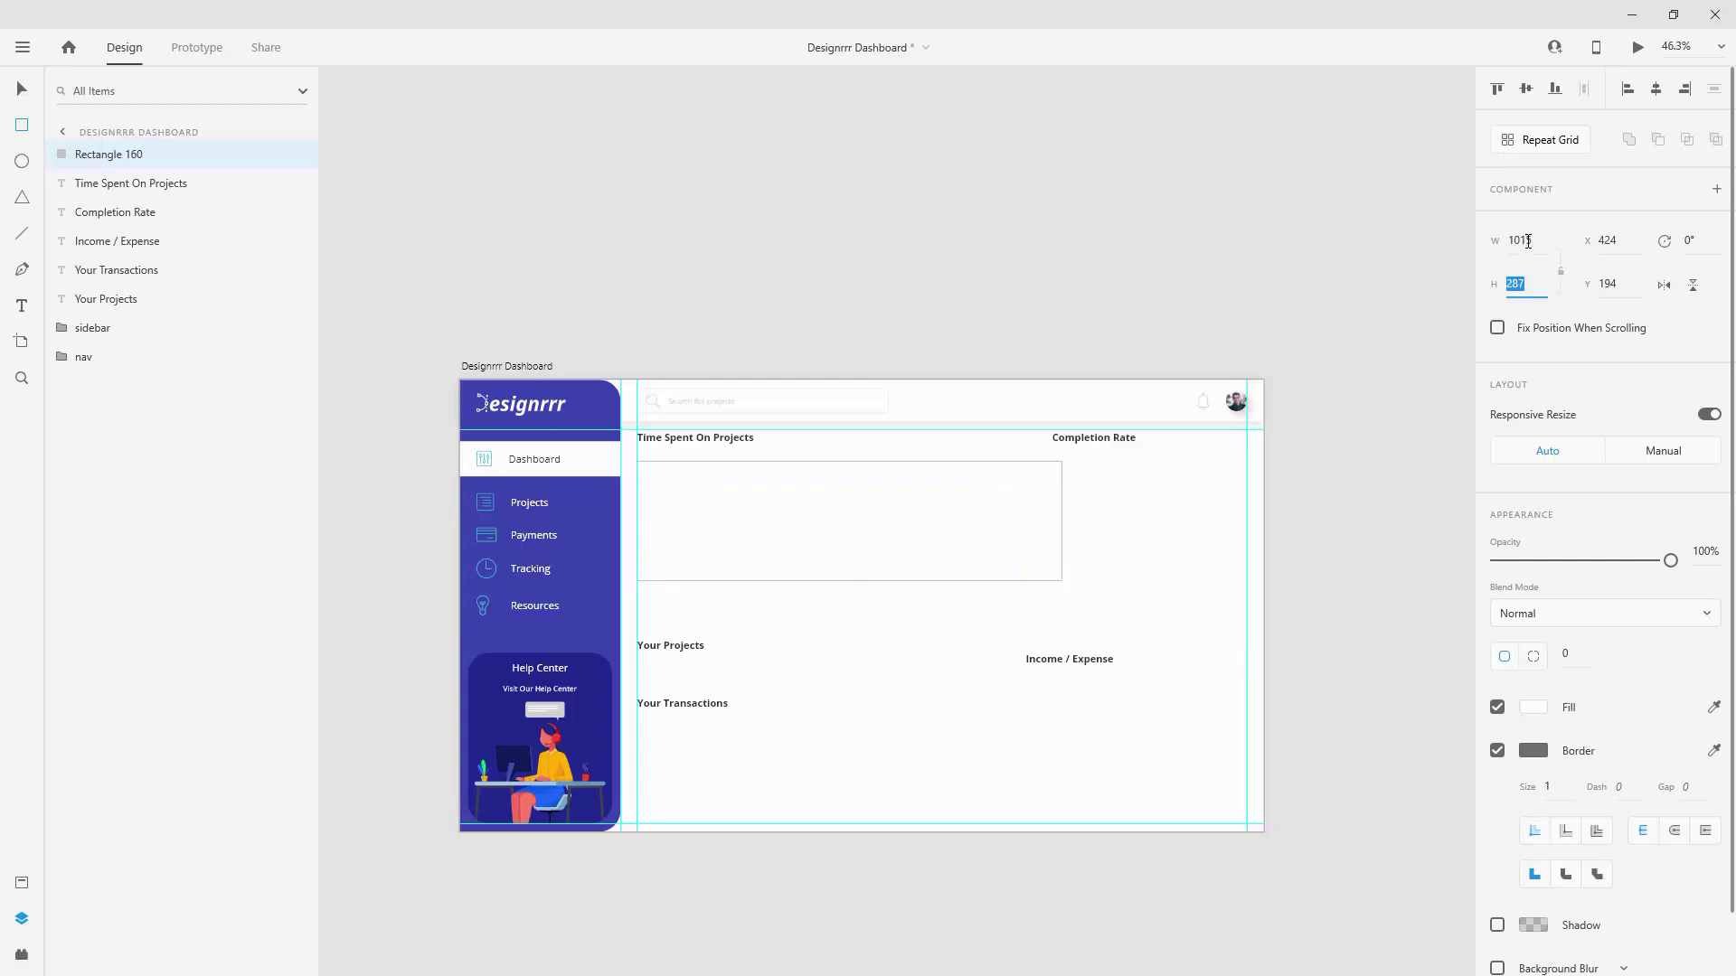
pyautogui.write('27')
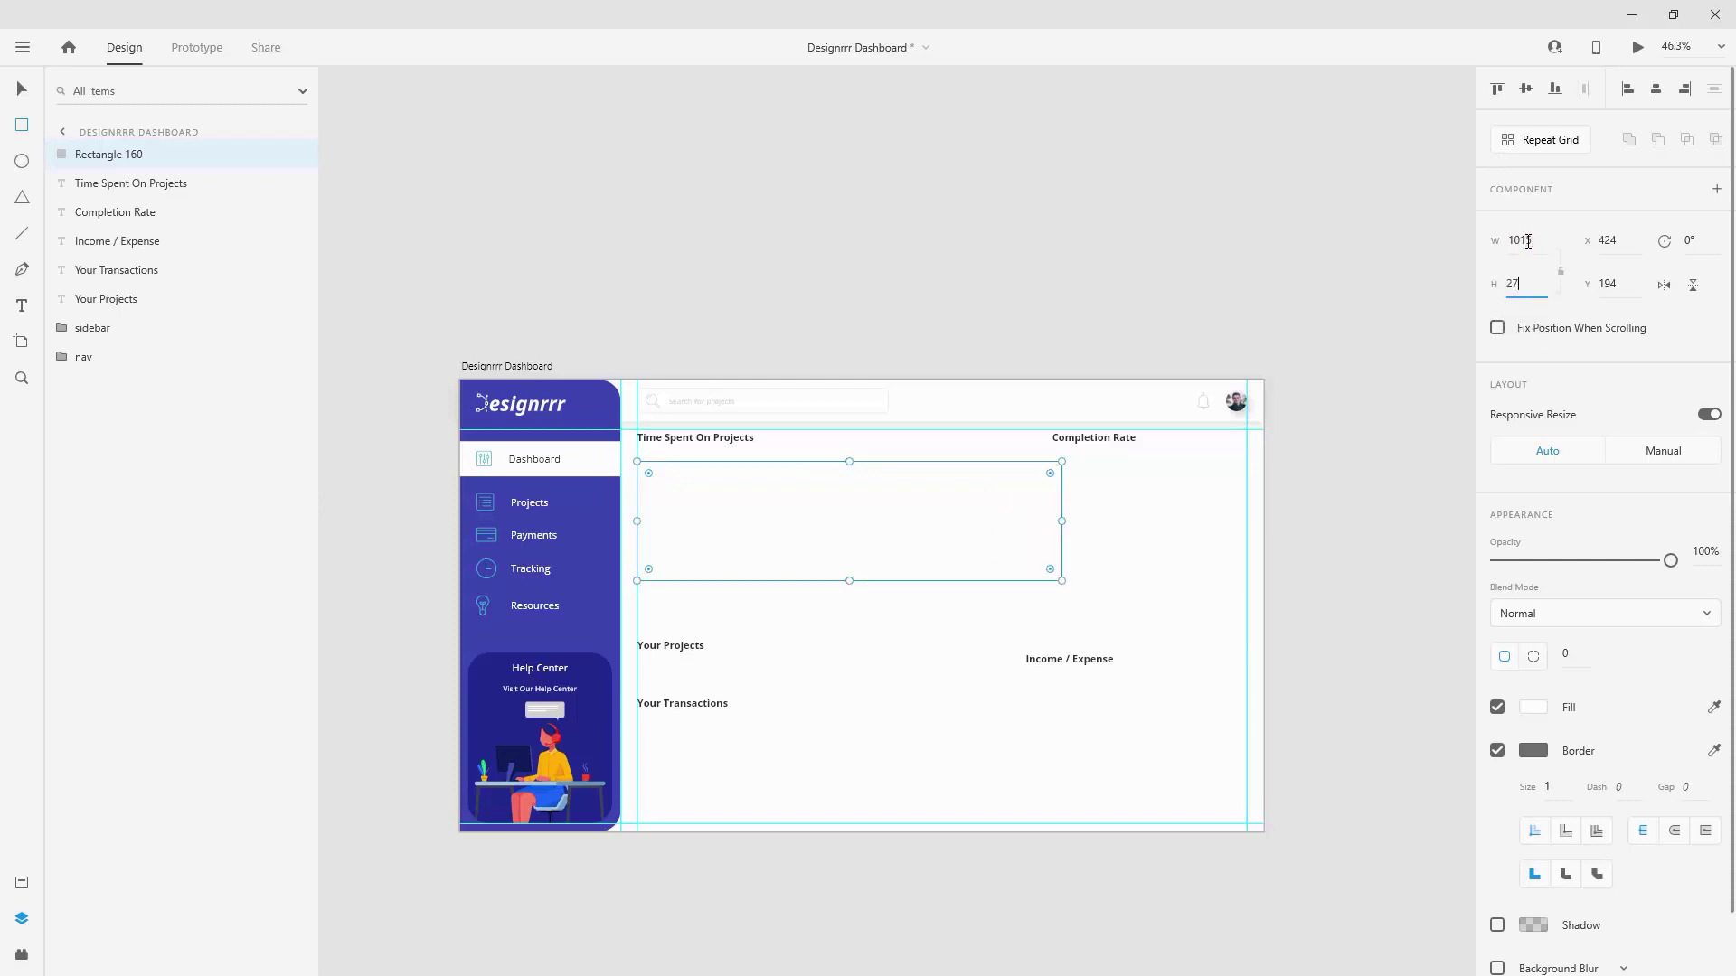
pyautogui.write('4')
pyautogui.press('Return')
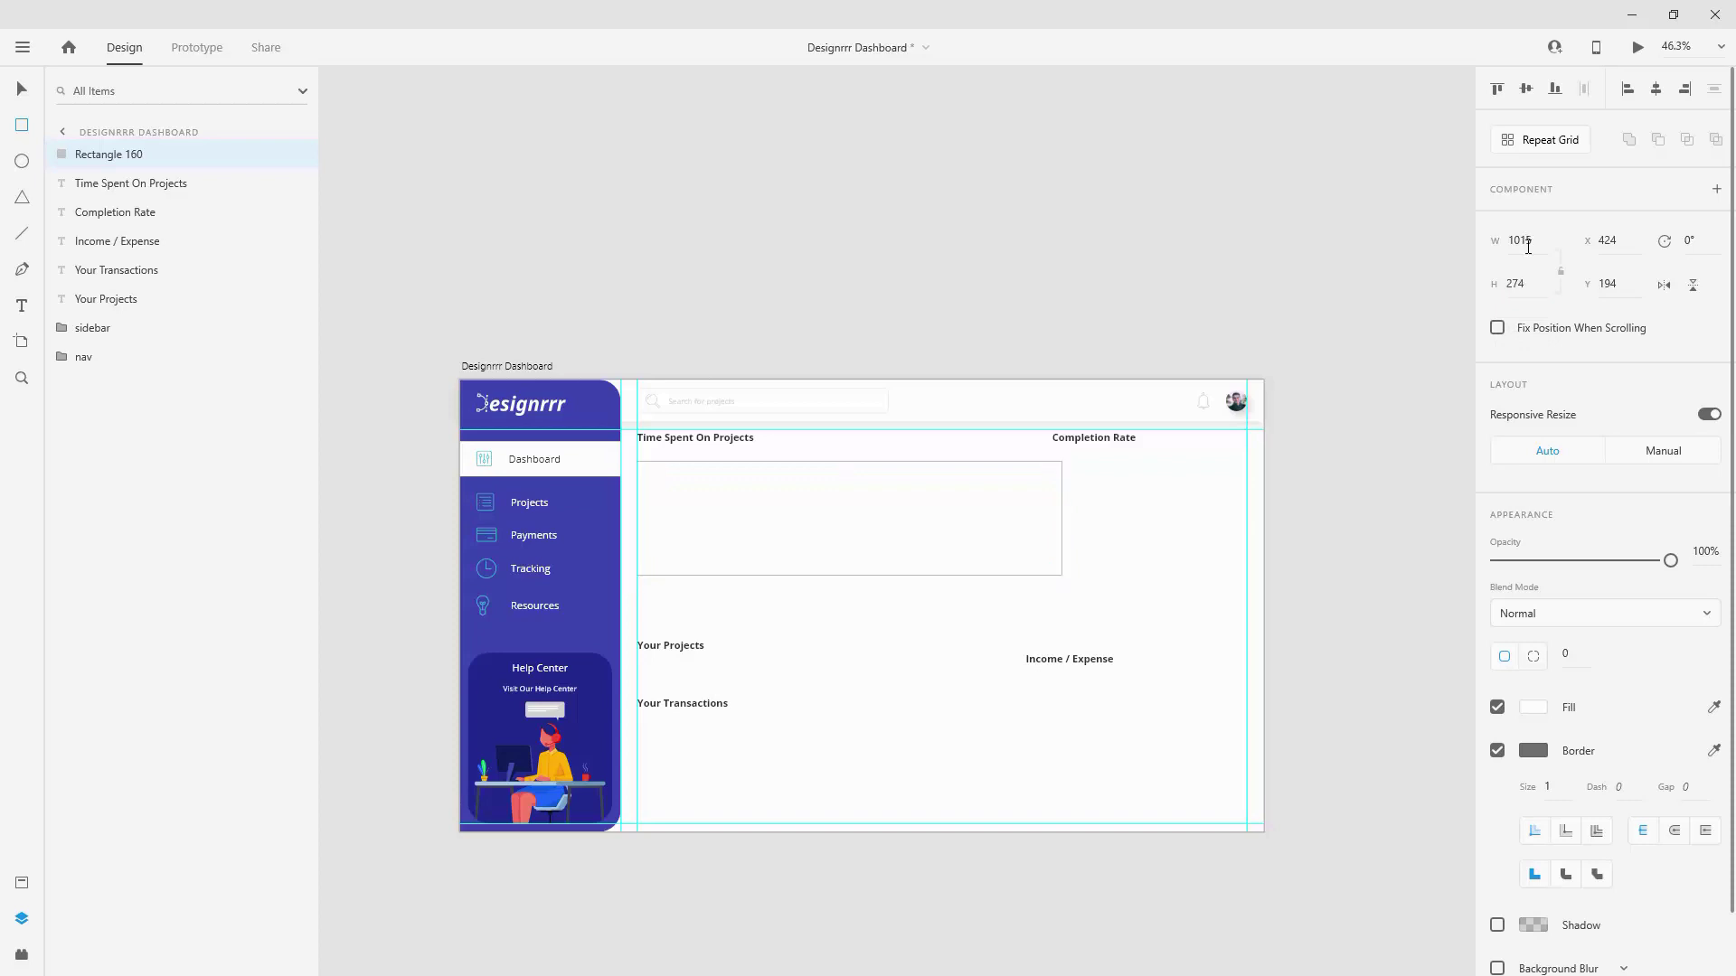
# Step: Round the rectangle's corners to a radius of 10 and remove its border
pyautogui.click(1576, 656)
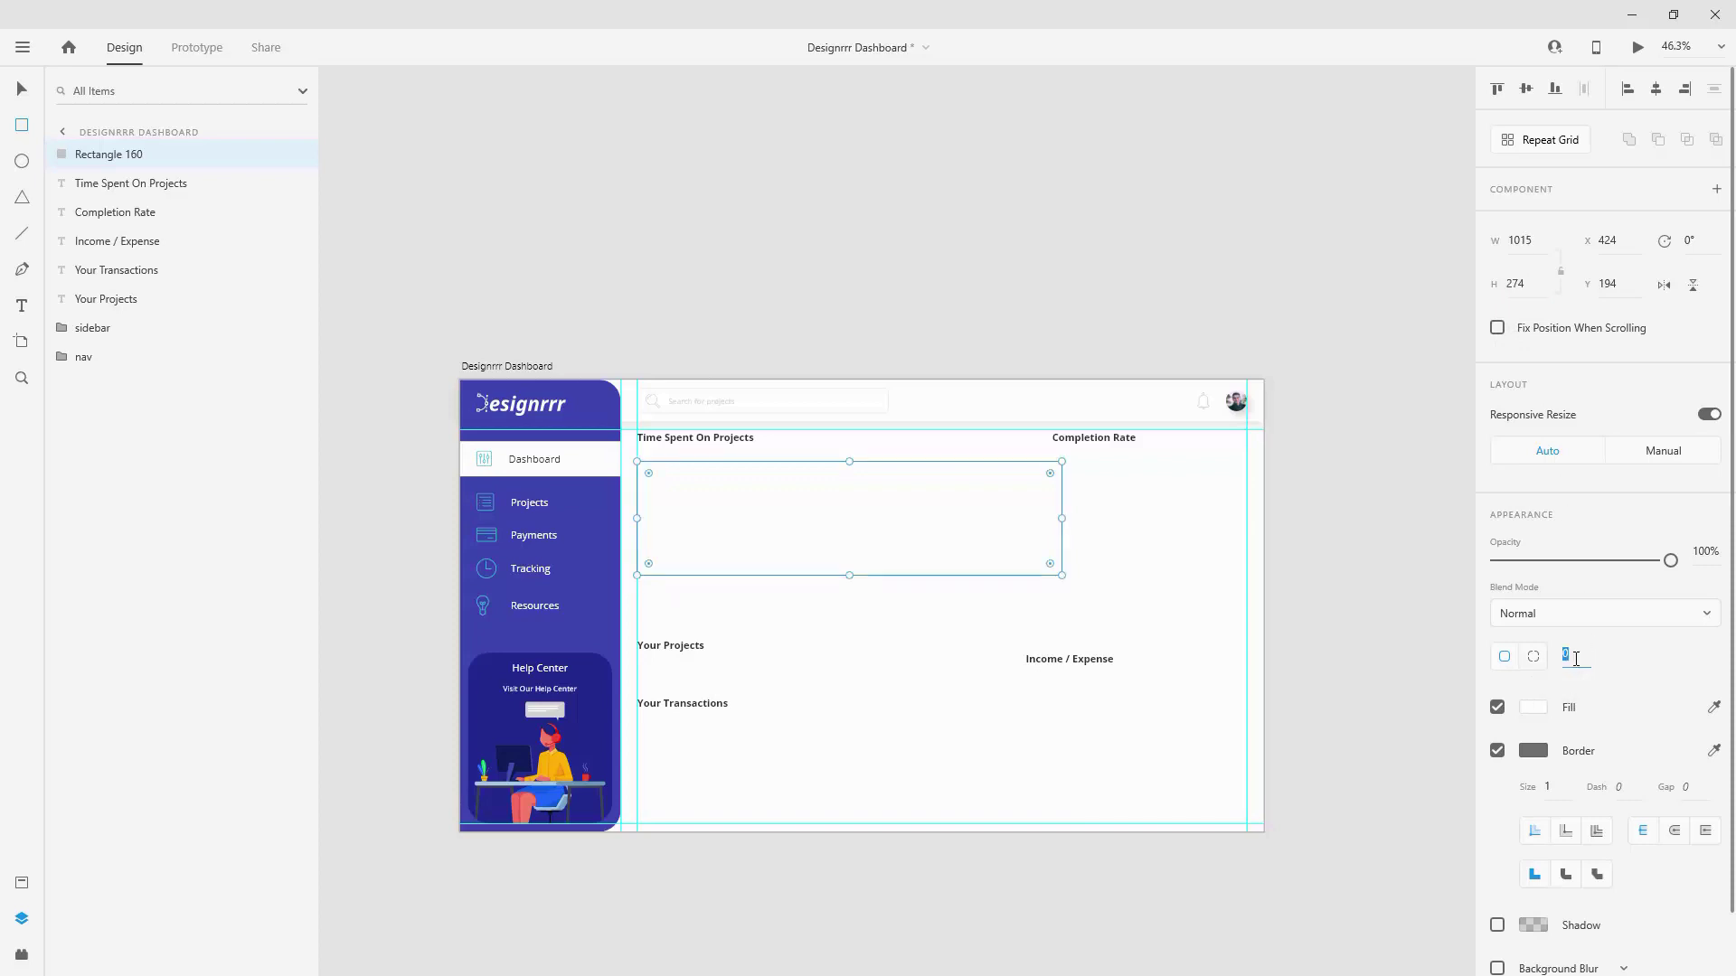
pyautogui.press('Return')
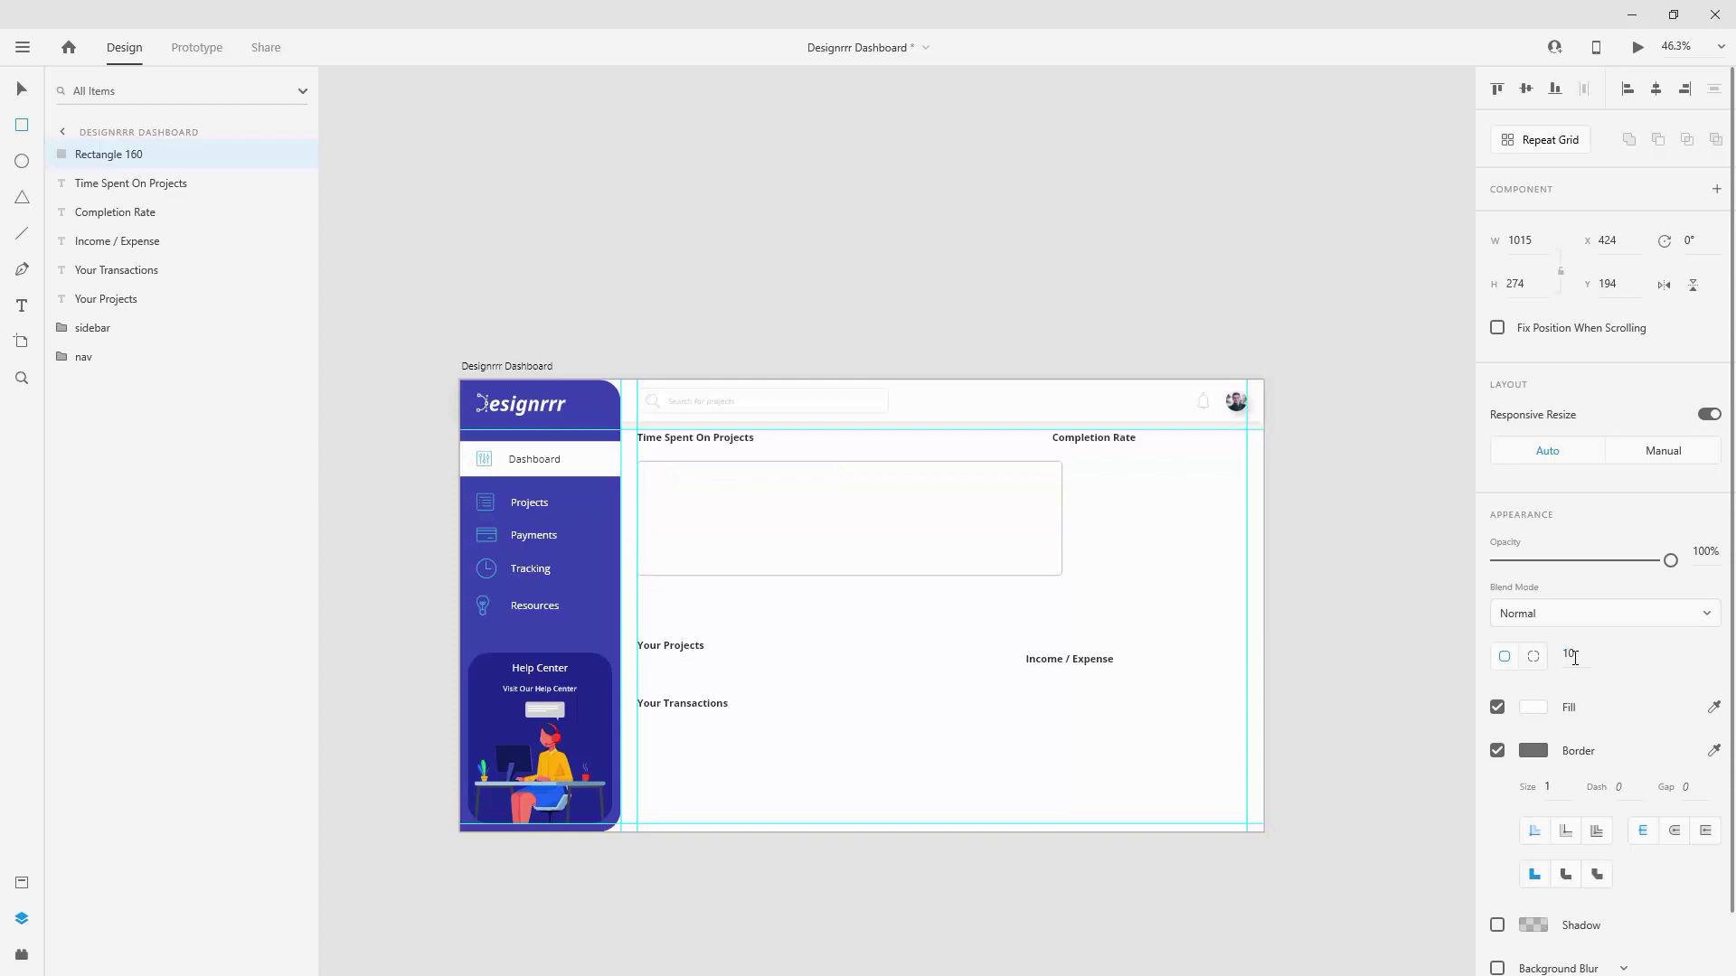
pyautogui.click(1497, 750)
# Step: Give the rectangle a black drop shadow with X offset 10, Y offset 10, blur 50 and 8% opacity
pyautogui.click(1497, 795)
pyautogui.click(1555, 829)
pyautogui.write('10')
pyautogui.press('Tab')
pyautogui.write('10')
pyautogui.press('Tab')
pyautogui.write('50')
pyautogui.press('Return')
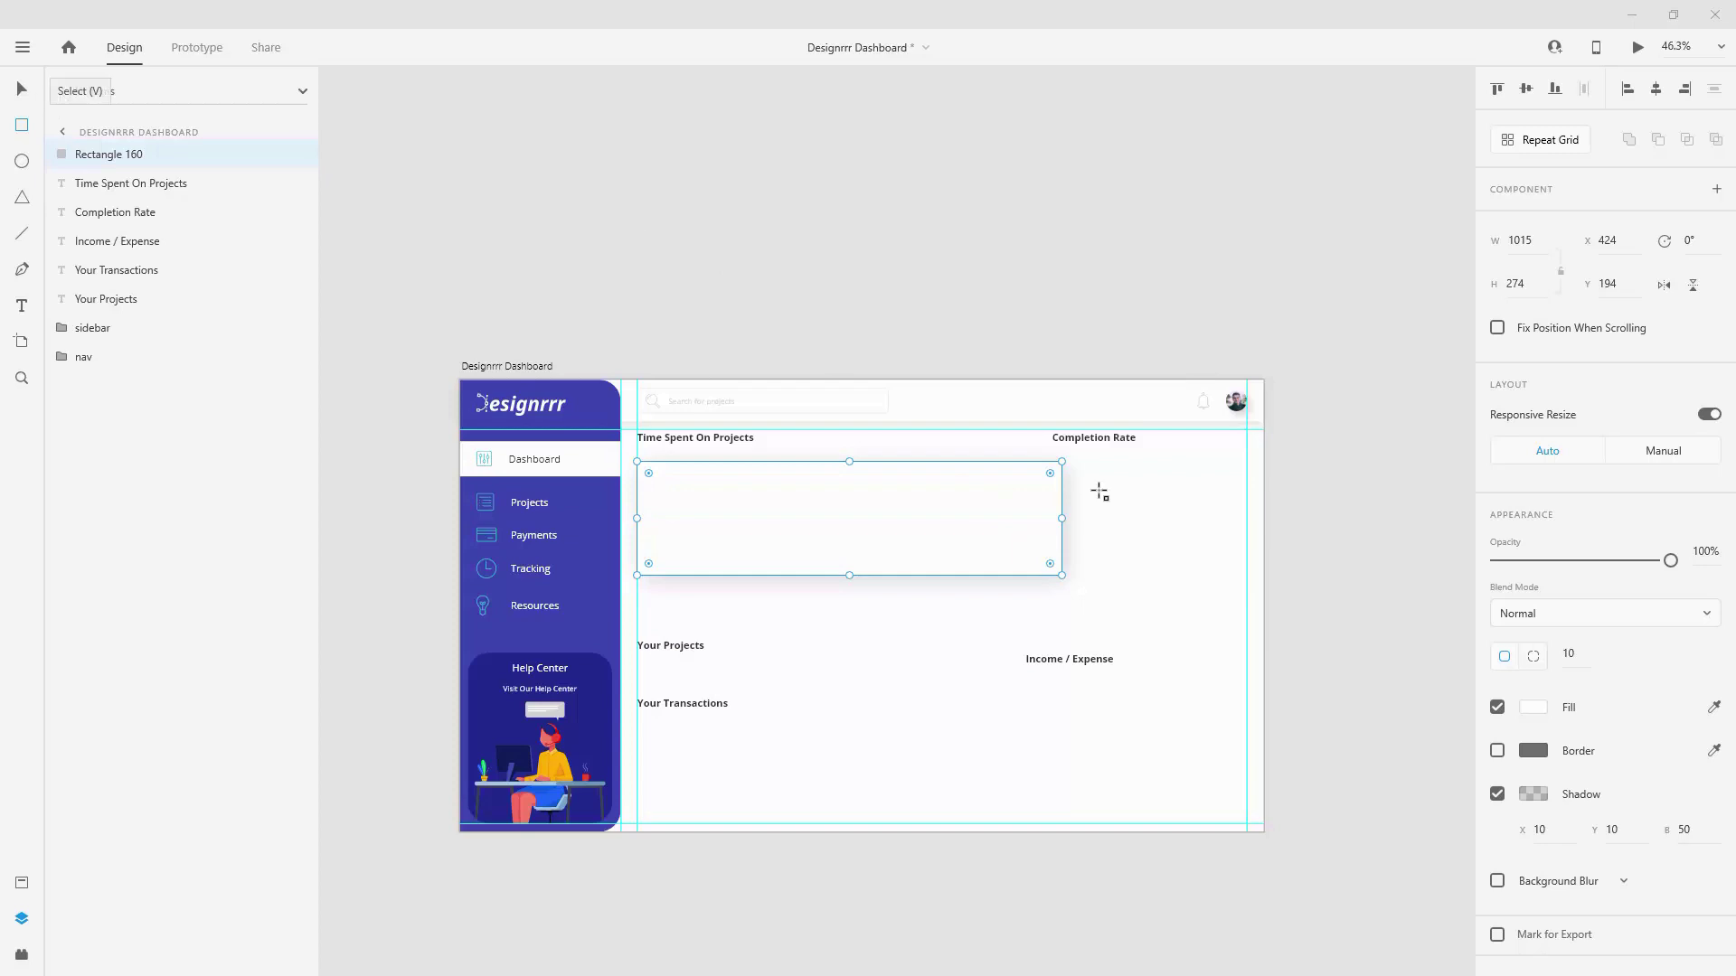
pyautogui.click(1535, 792)
pyautogui.click(1434, 862)
pyautogui.write('8')
pyautogui.press('Return')
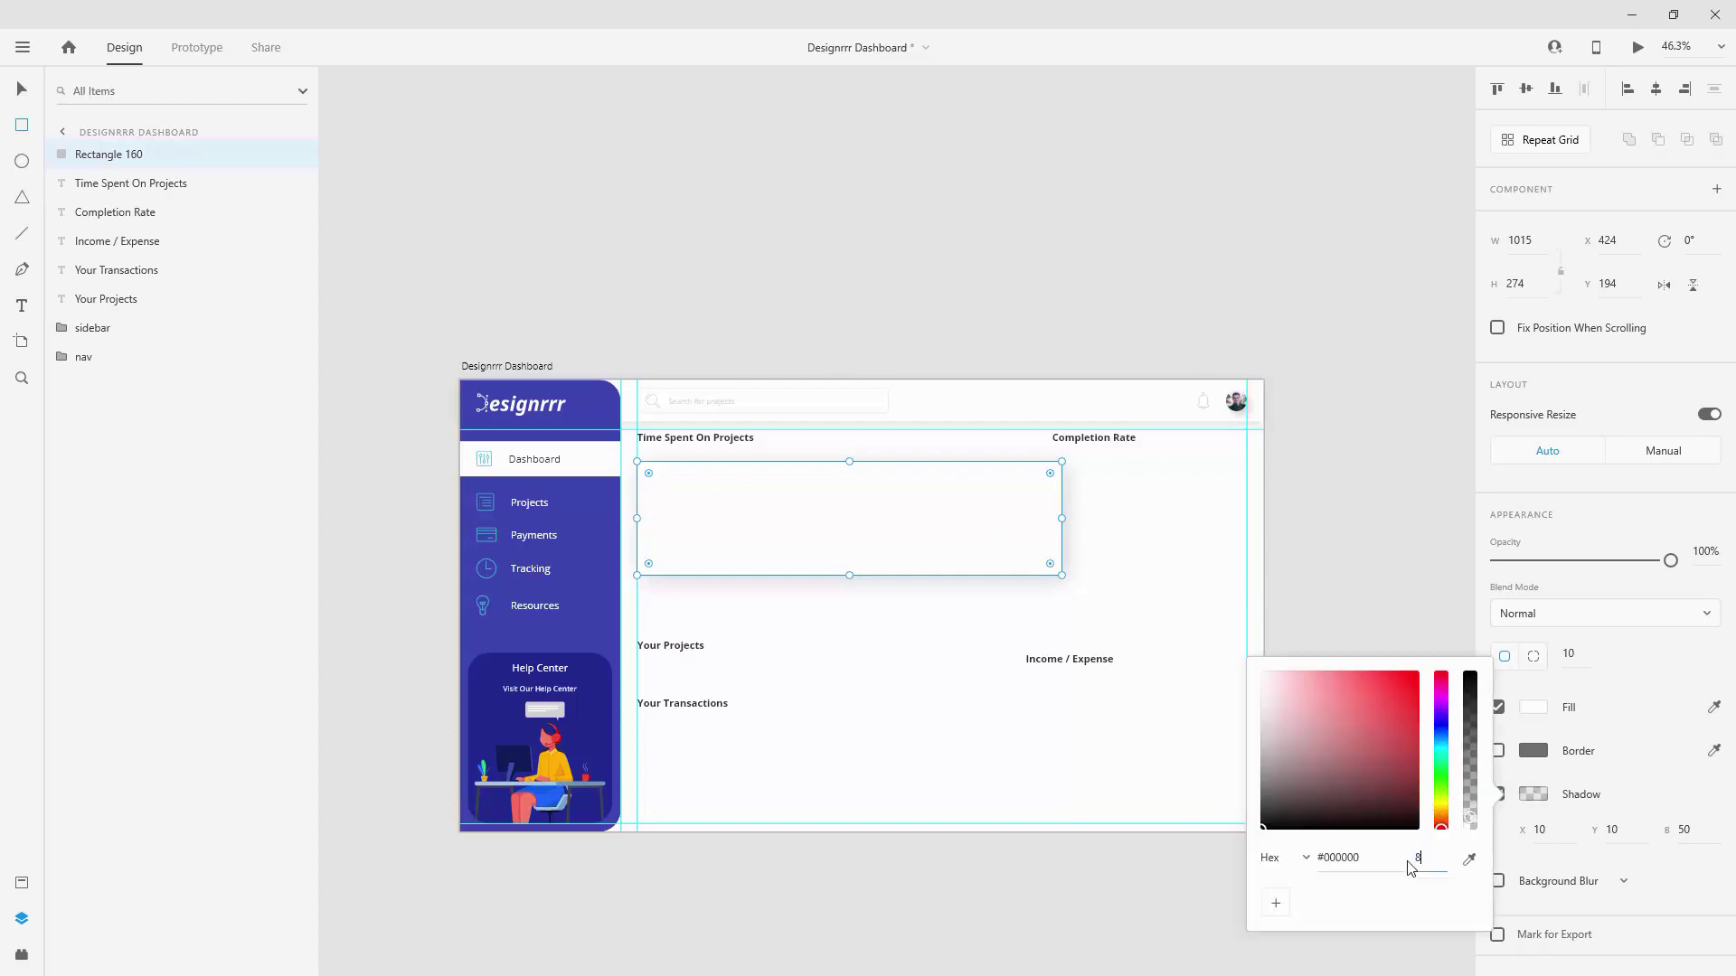
# Step: Rename the rectangle's layer as time_spent_bg
pyautogui.click(21, 89)
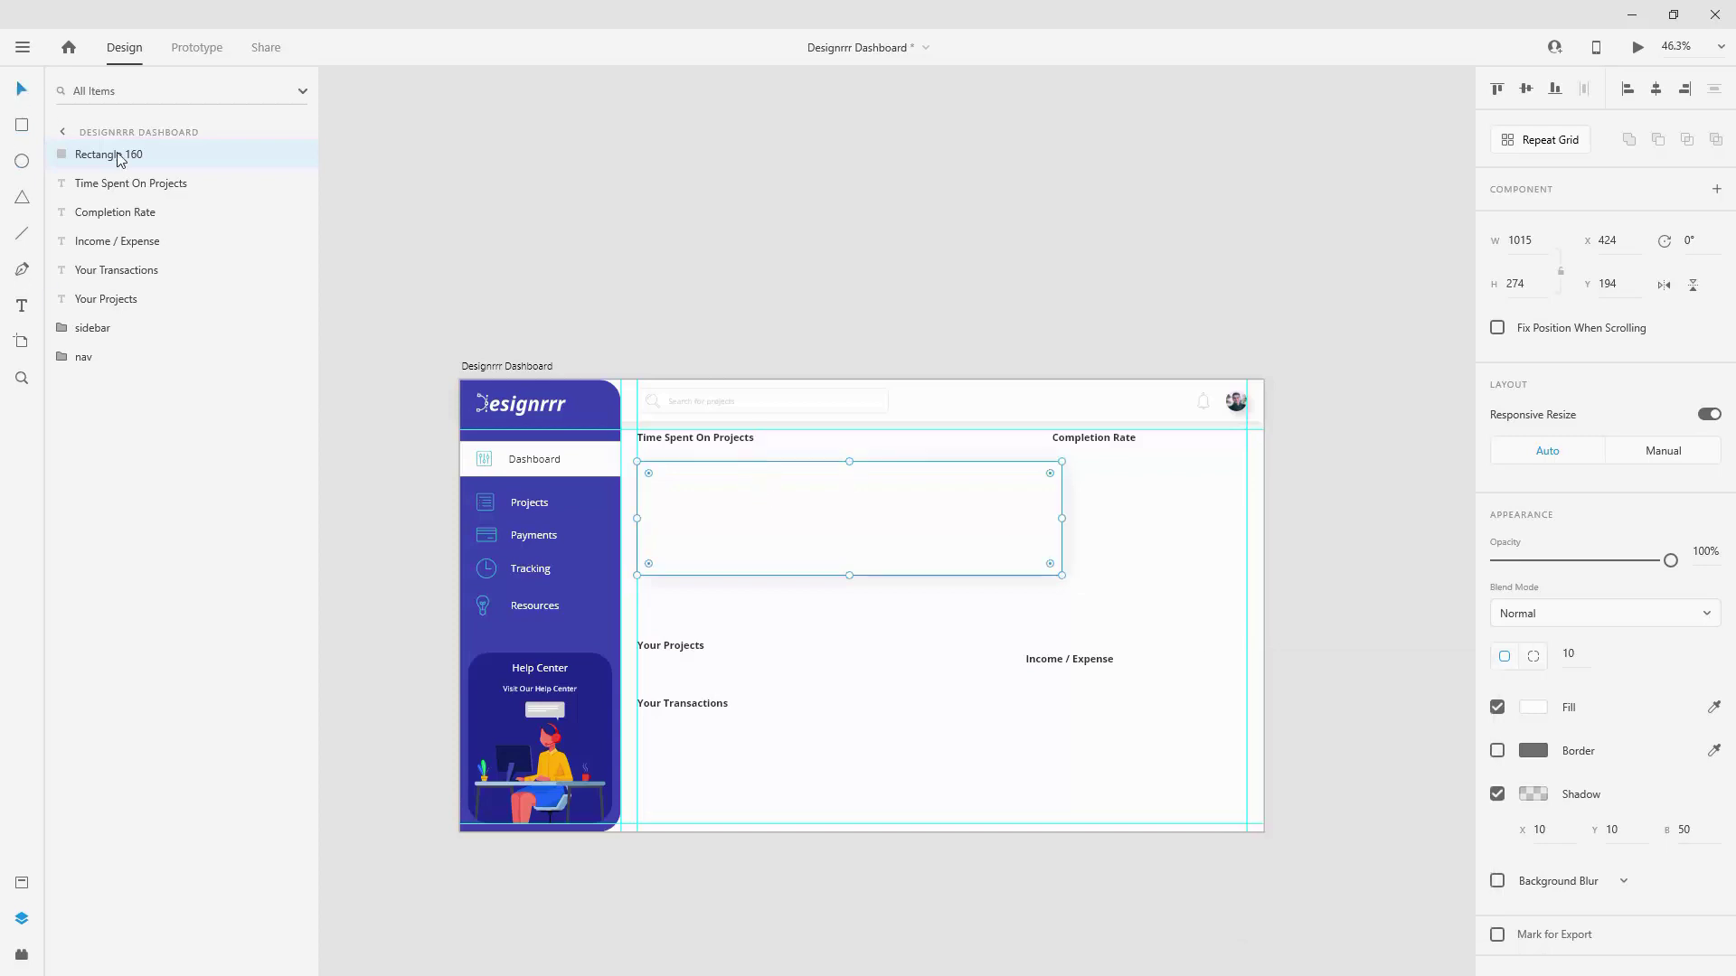
pyautogui.doubleClick(121, 156)
pyautogui.write('time_spent_bg')
# Step: Duplicate the time_spent_bg card and rename the copy's layer as competion_rate_bgf
pyautogui.hotkey('ctrl', 'd')
pyautogui.doubleClick(133, 159)
pyautogui.write('com')
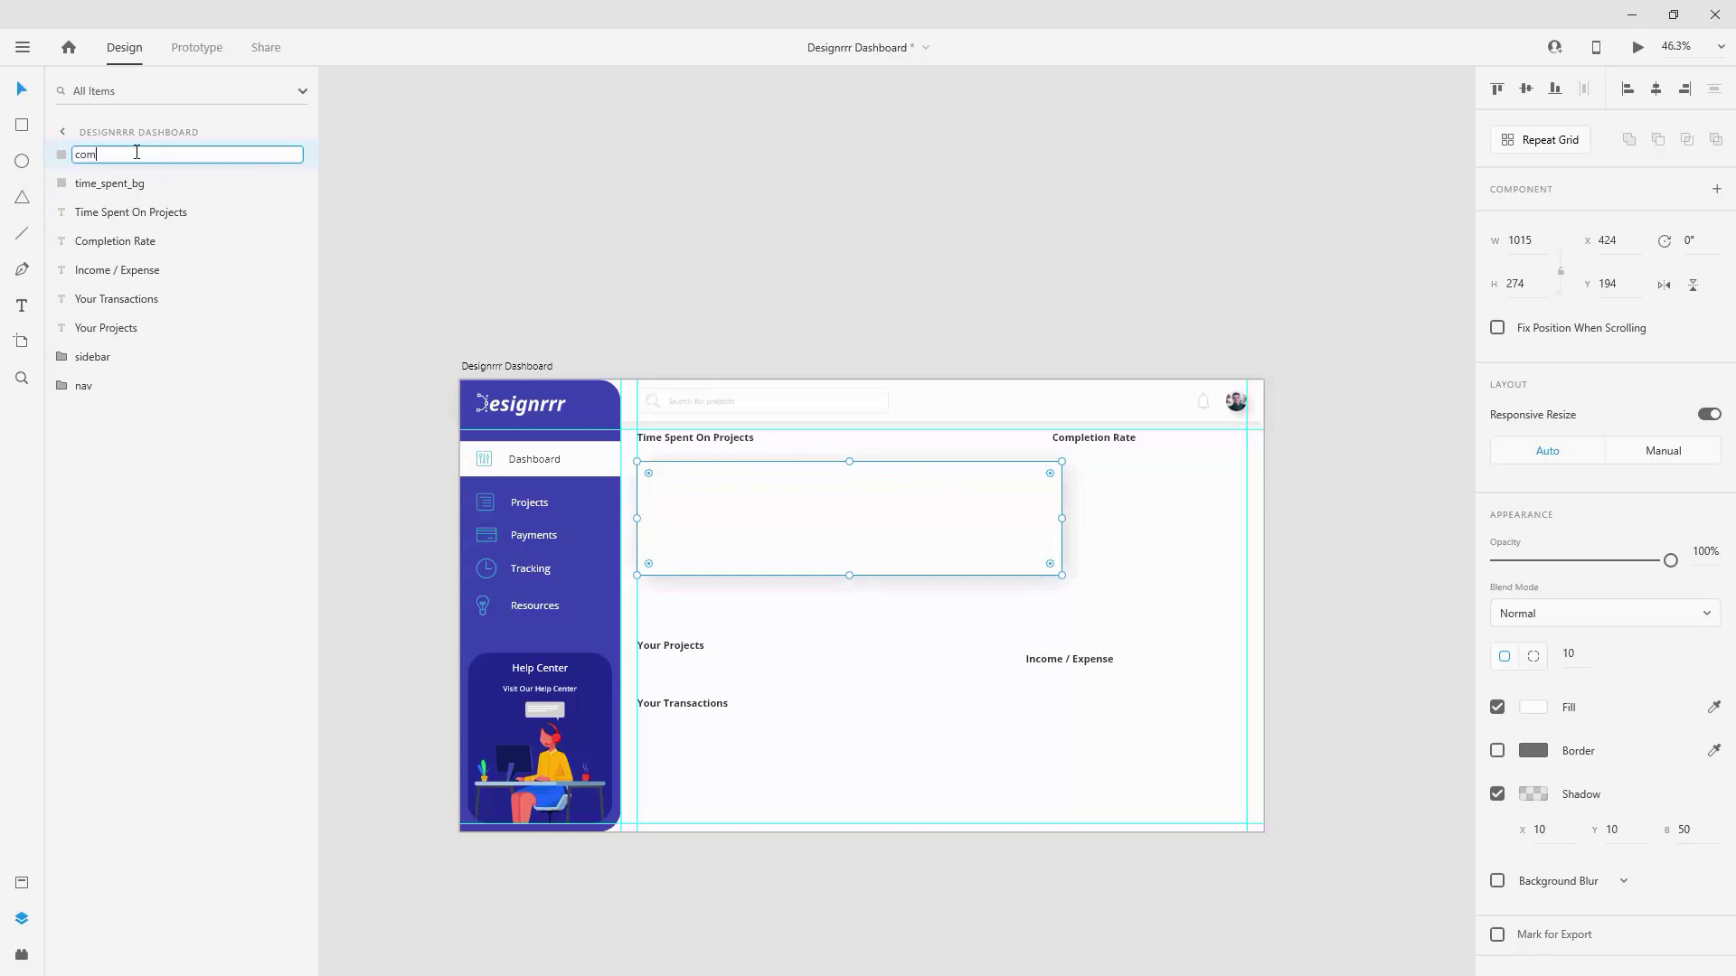
pyautogui.write('petion_rate_bgf')
pyautogui.press('Return')
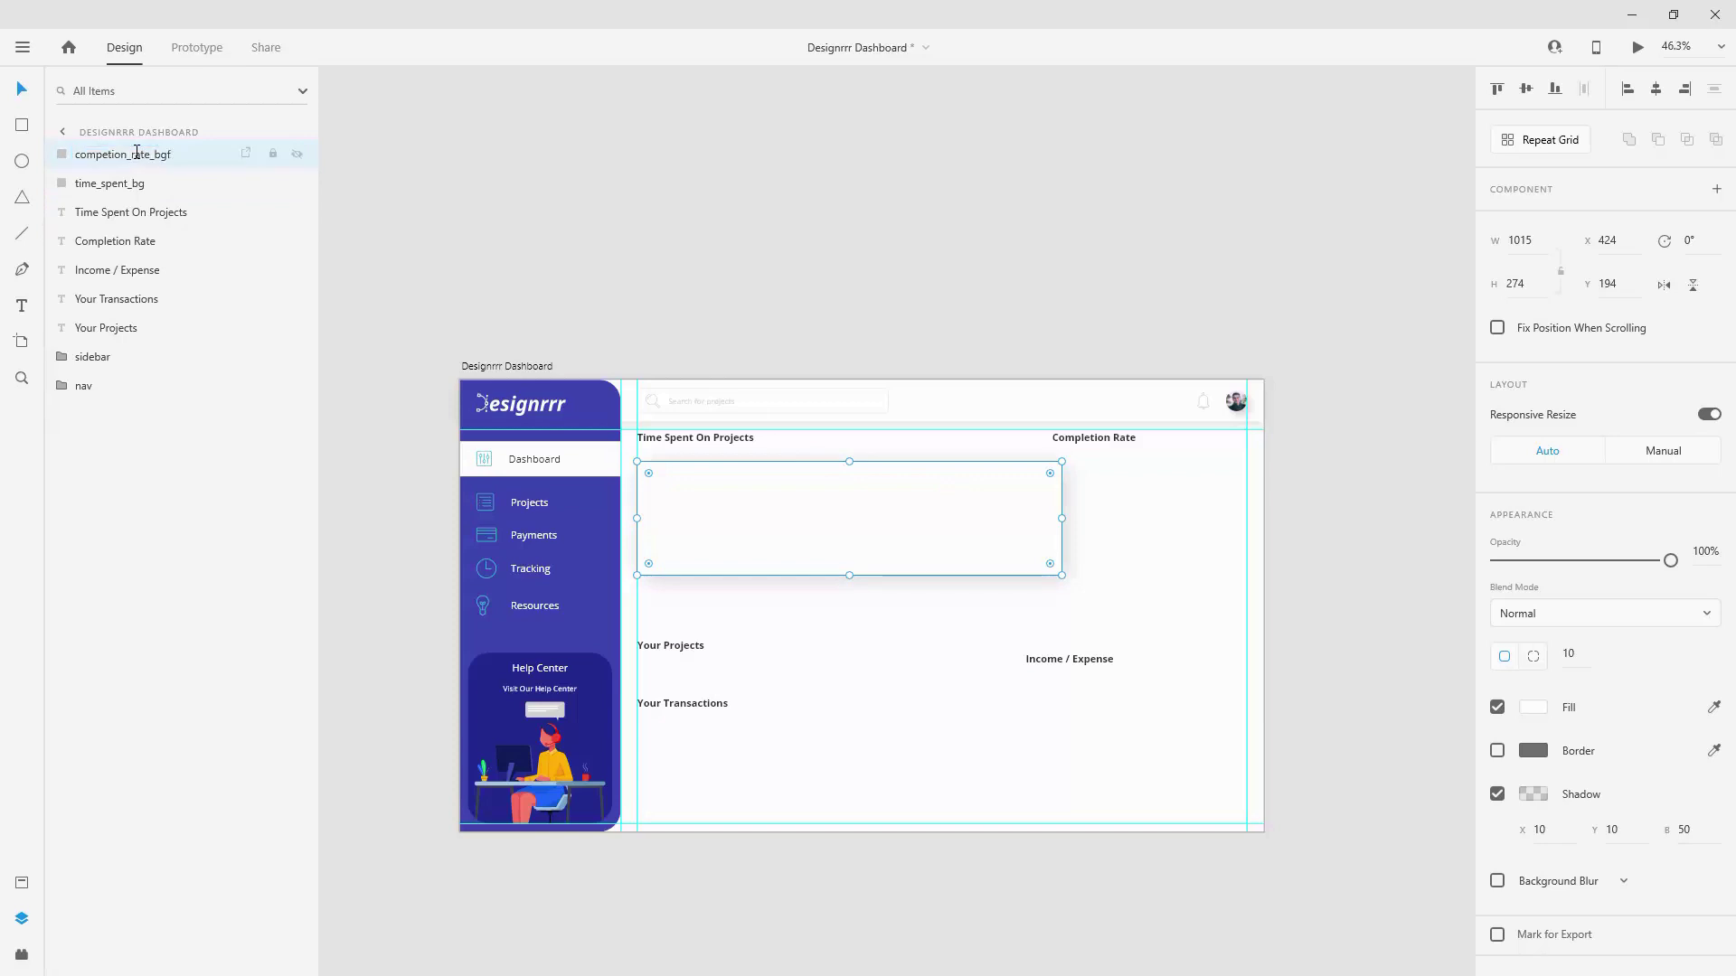
# Step: Correct the name of the topmost rectangle layer to competion_rate_bg
pyautogui.doubleClick(138, 154)
pyautogui.press('End')
pyautogui.press('BackSpace')
pyautogui.press('Return')
# Step: Set the completion rate card's width to 411 and place it against the right margin guide at X 1469
pyautogui.moveTo(945, 496); pyautogui.dragTo(1130, 488)
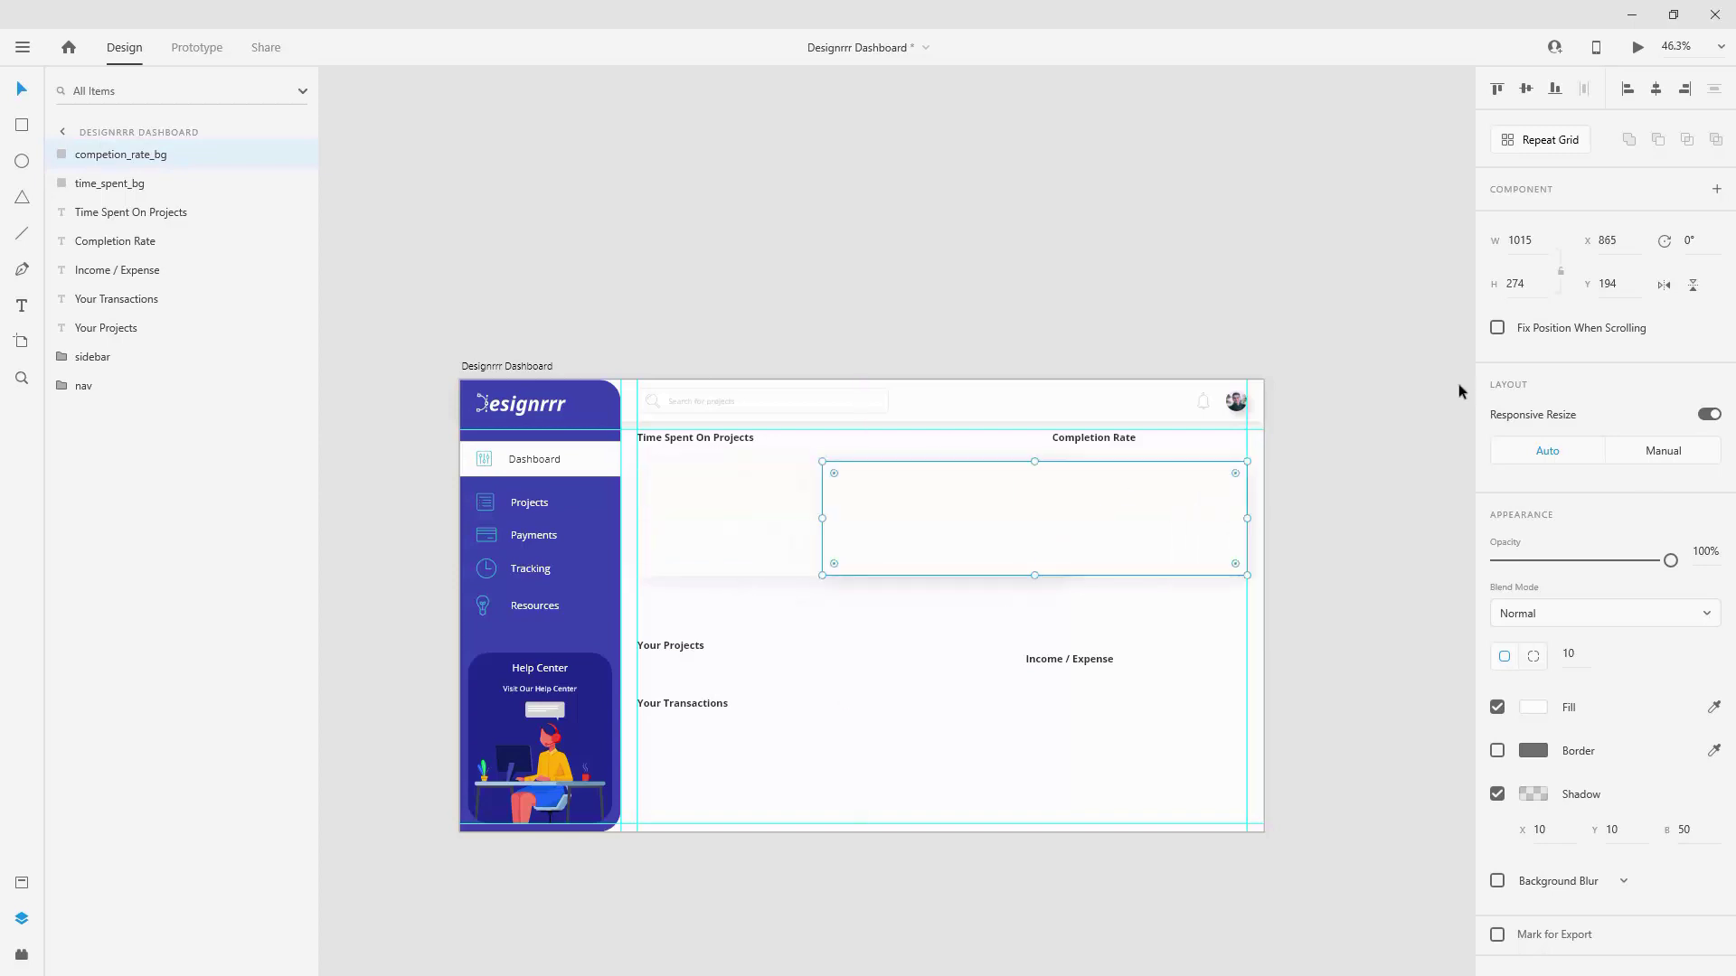
pyautogui.click(1533, 242)
pyautogui.write('41')
pyautogui.press('Return')
pyautogui.moveTo(966, 501); pyautogui.dragTo(1189, 495)
pyautogui.scroll(5, 1190, 495)
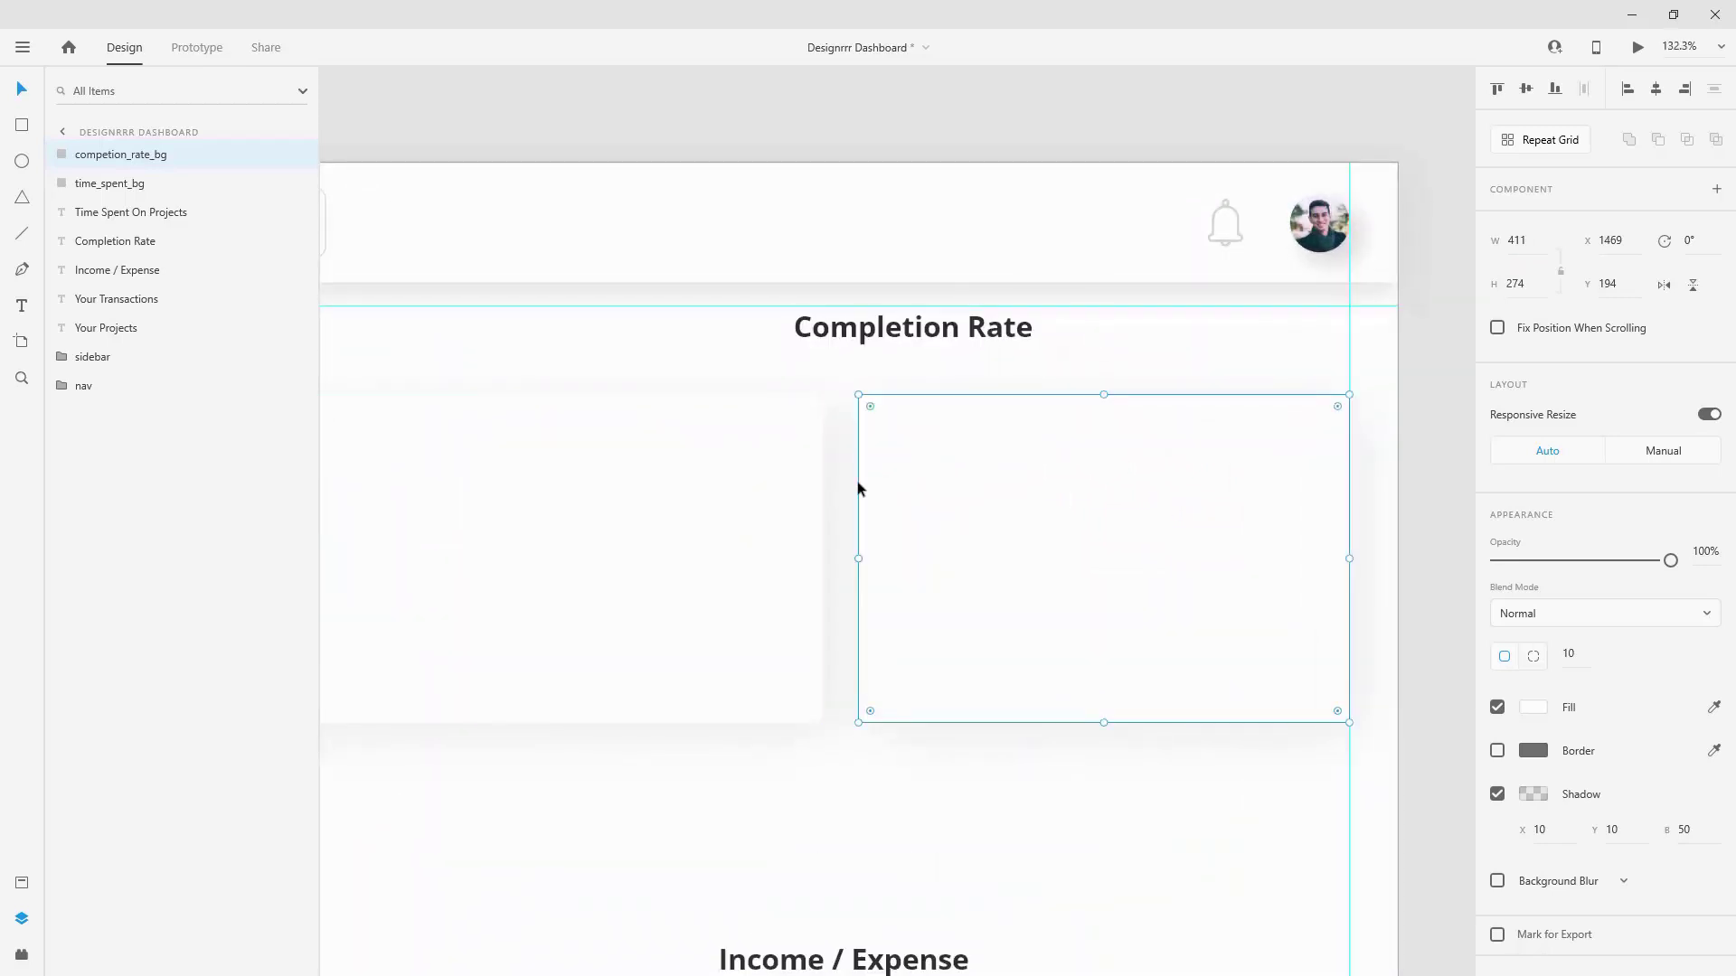
pyautogui.click(811, 504)
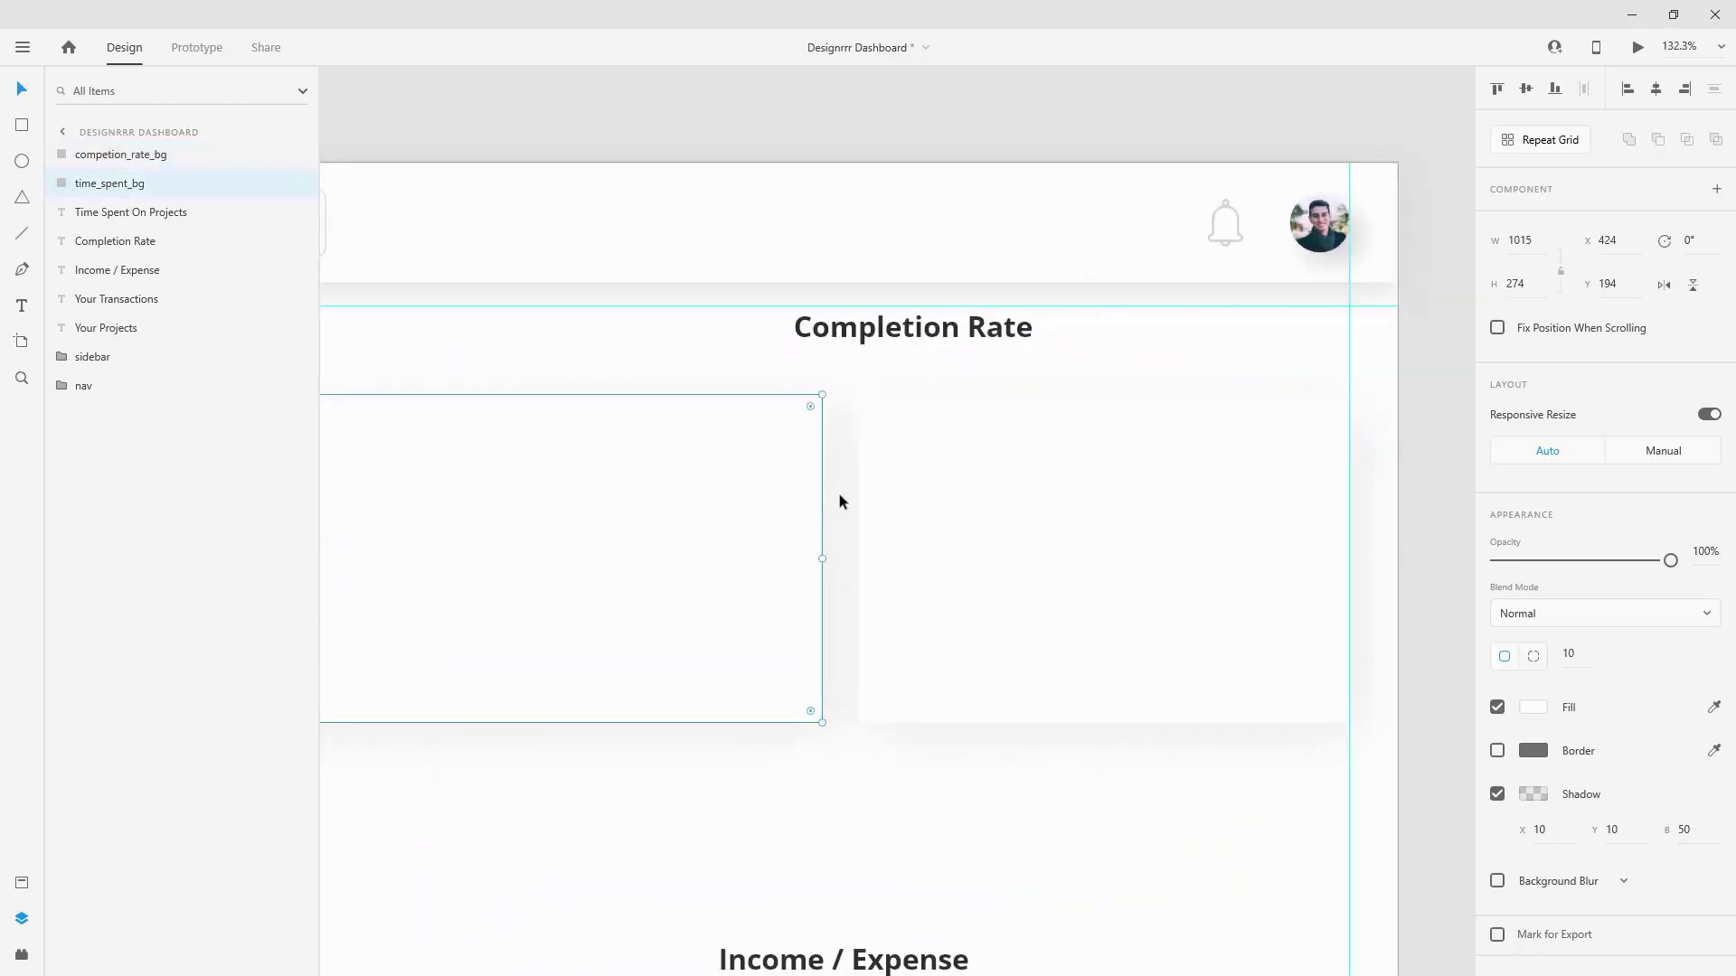
pyautogui.scroll(5, 839, 492)
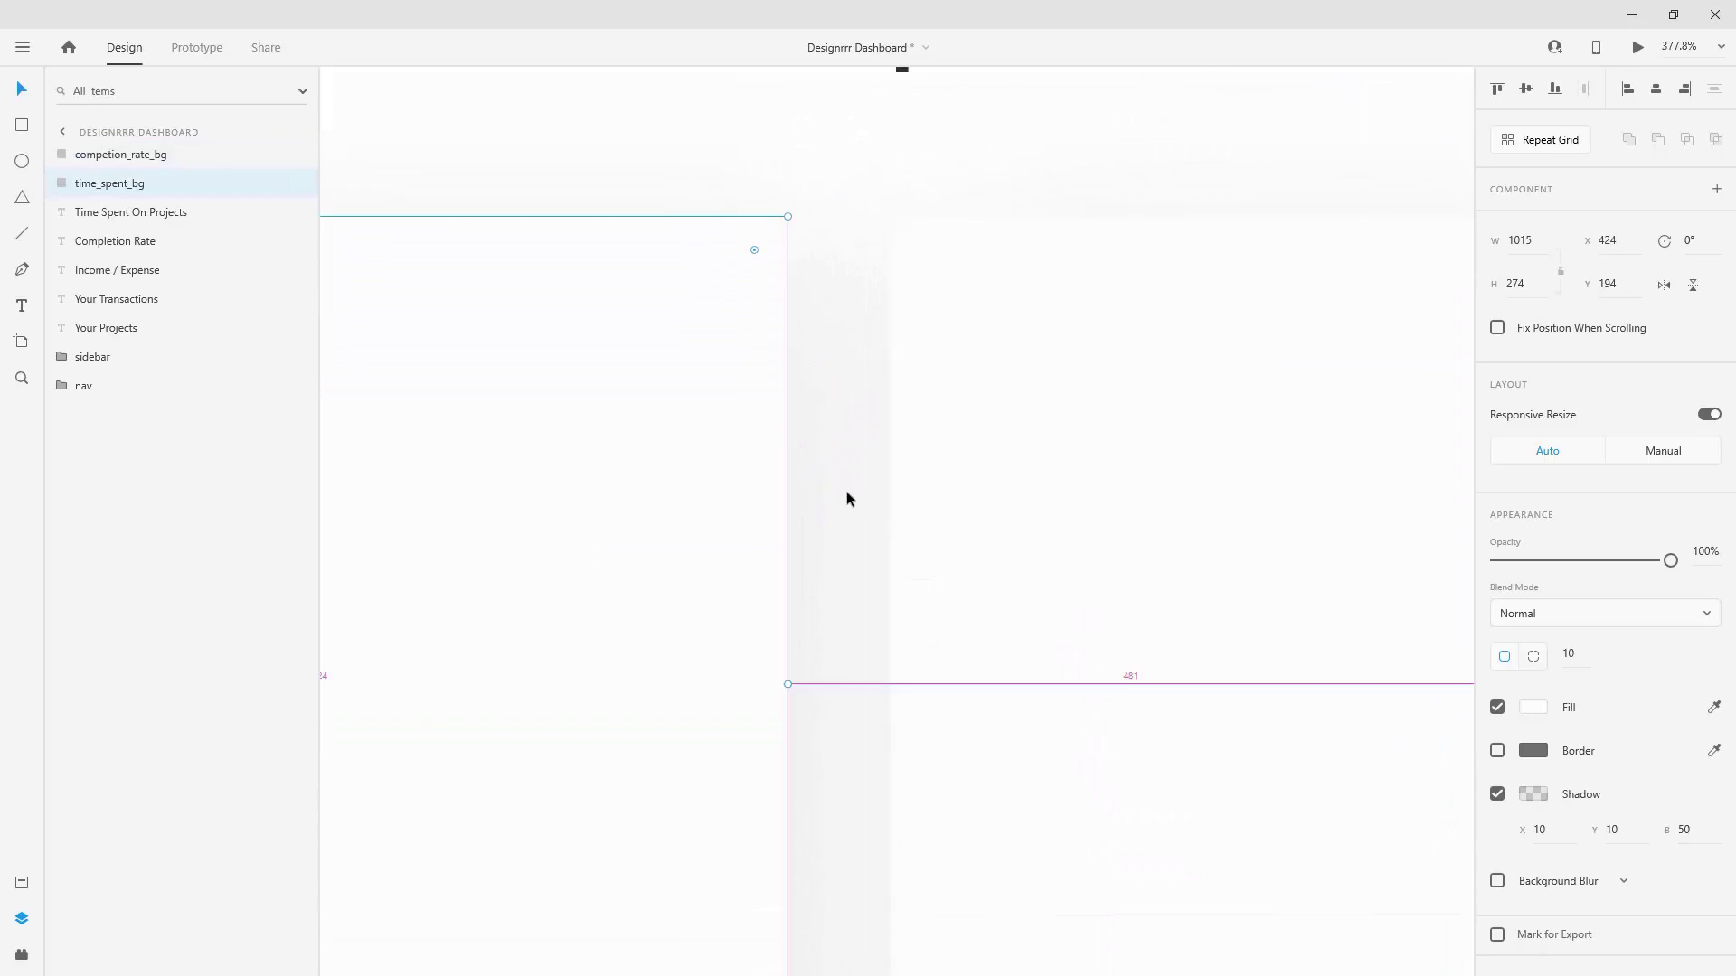
pyautogui.doubleClick(906, 503)
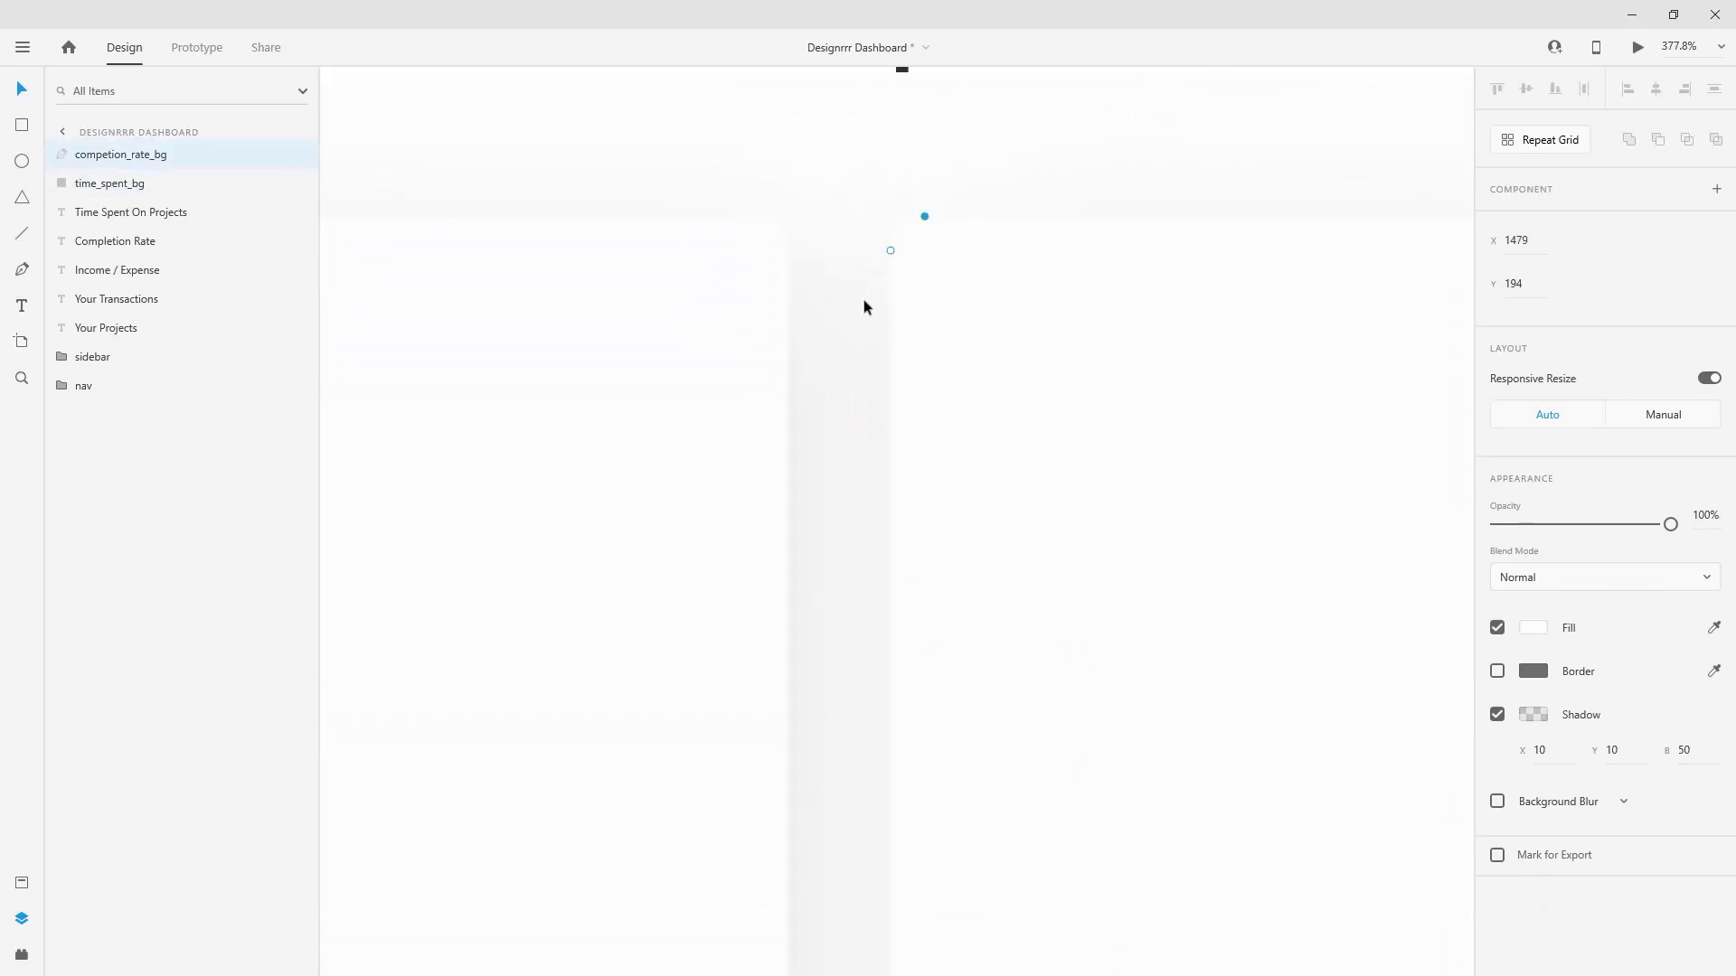
pyautogui.press('Escape')
# Step: Move the Completion Rate heading to X 1469, aligned with the left edge of its card
pyautogui.scroll(-5, 877, 323)
pyautogui.click(922, 249)
pyautogui.moveTo(923, 250); pyautogui.dragTo(971, 245)
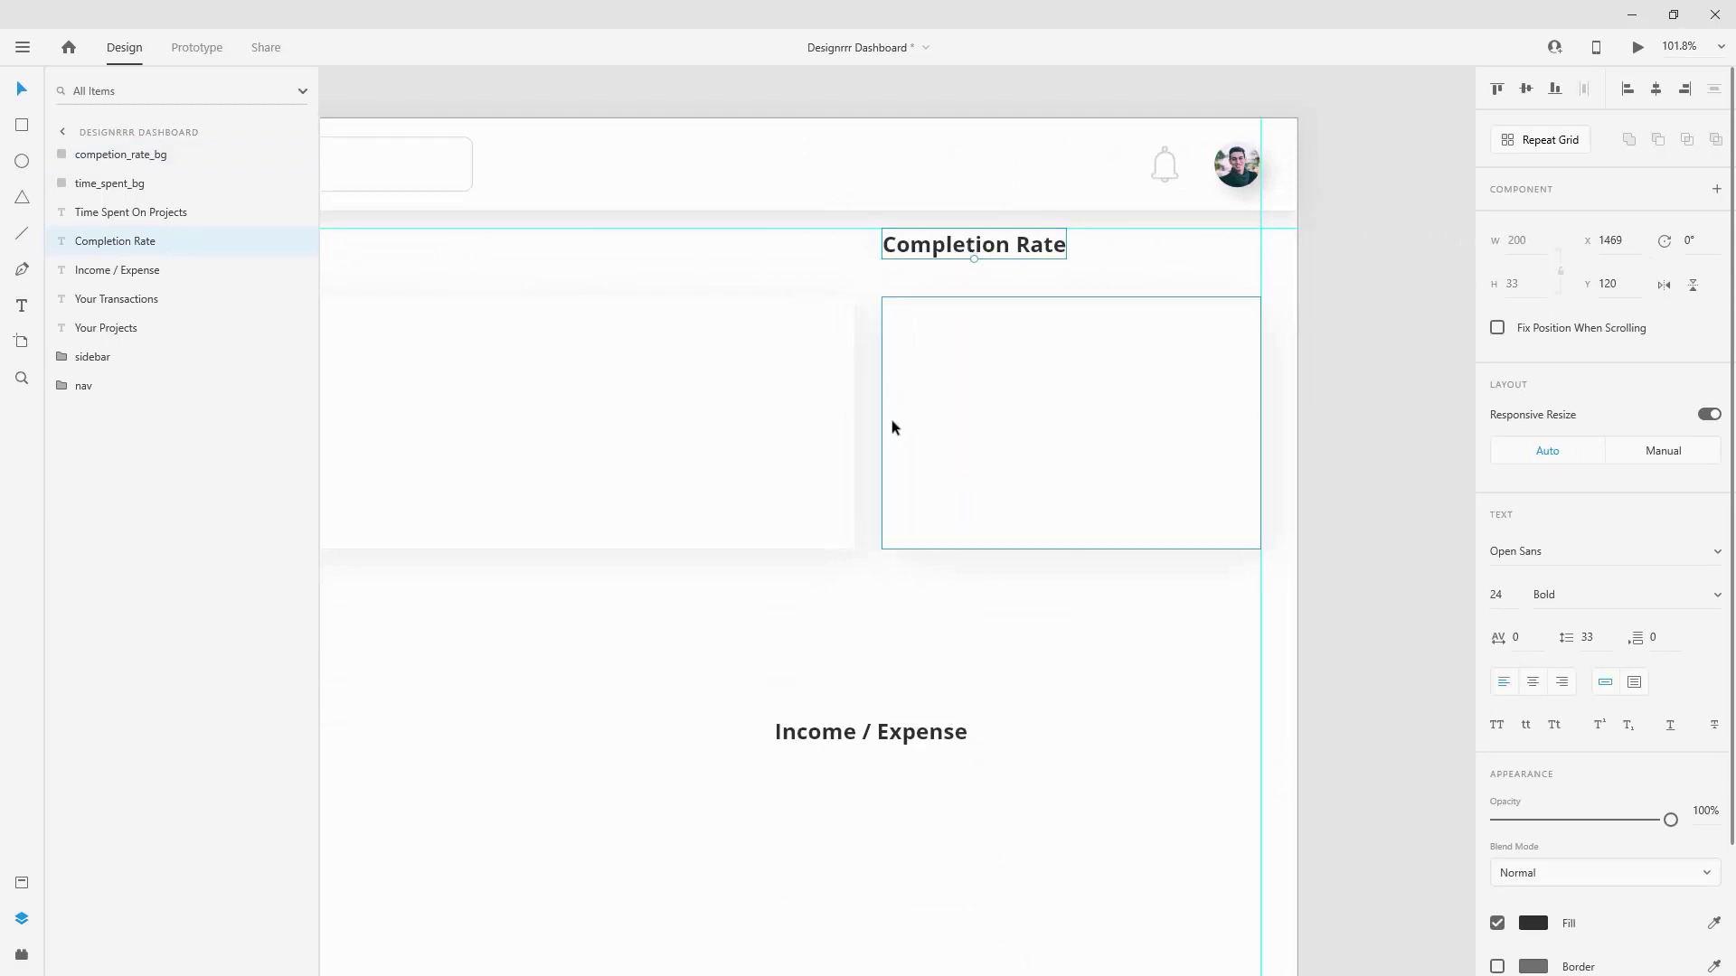
# Step: Duplicate the time spent card, place the copy beneath the Your Projects heading, and put its layer below the original
pyautogui.scroll(-5, 903, 426)
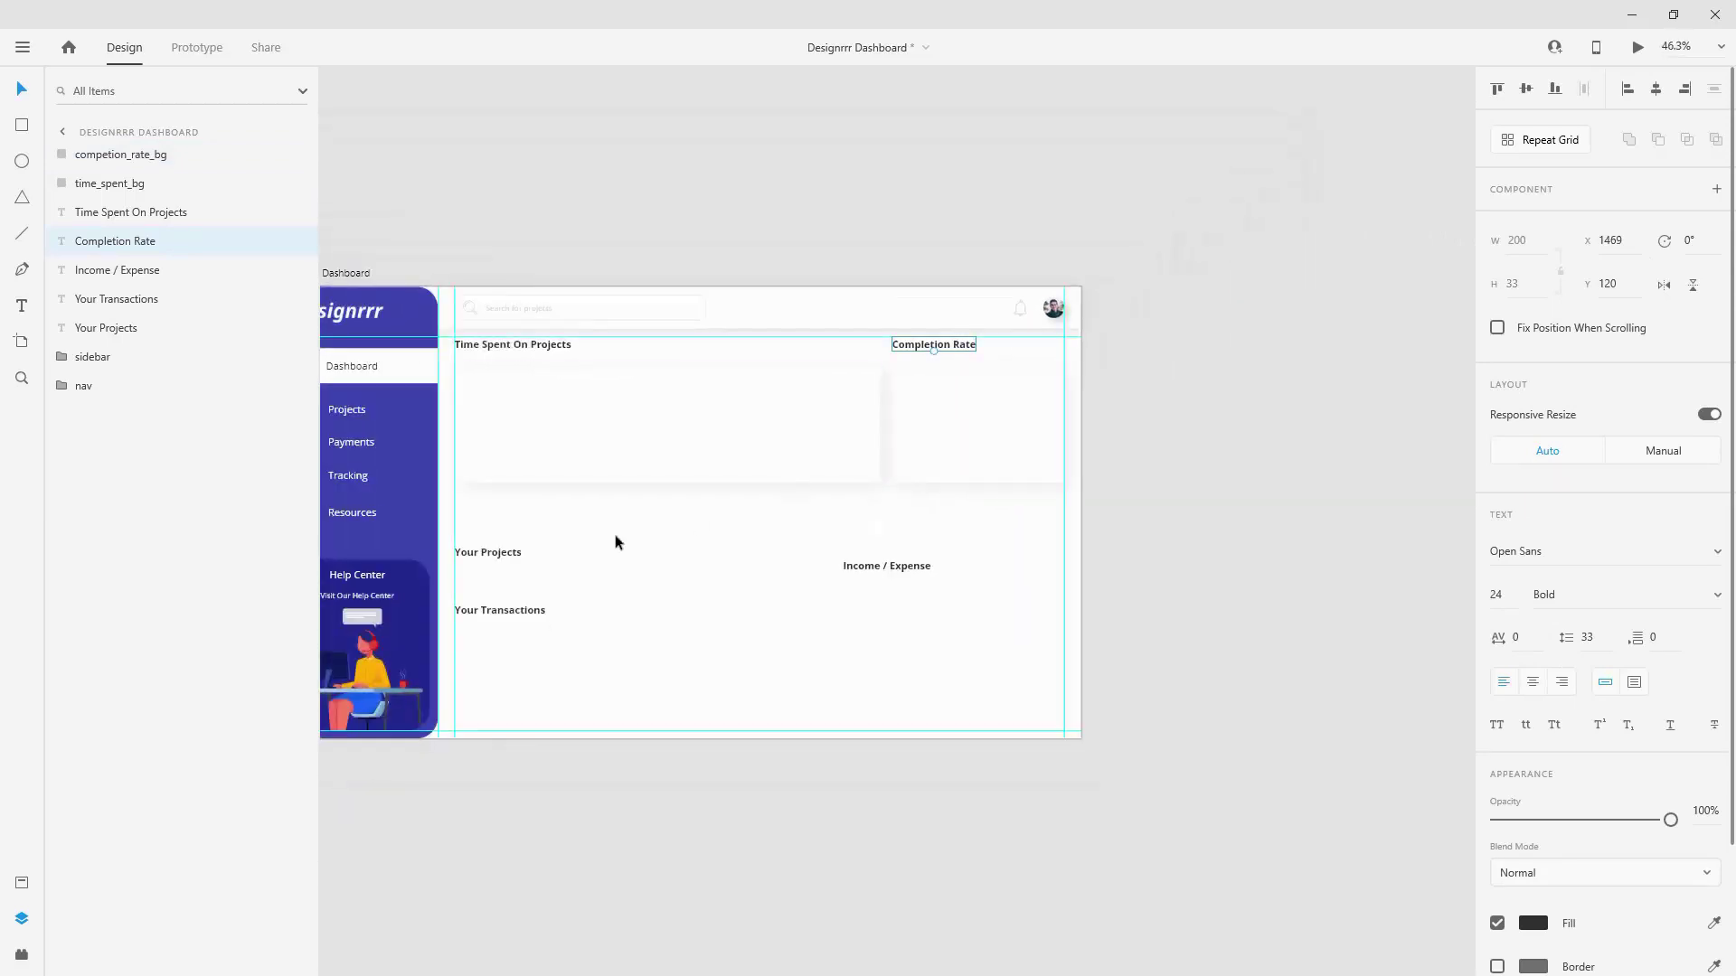
pyautogui.click(642, 453)
pyautogui.hotkey('ctrl', 'd')
pyautogui.moveTo(660, 432); pyautogui.dragTo(653, 568)
pyautogui.moveTo(136, 207); pyautogui.dragTo(138, 237)
pyautogui.moveTo(555, 539); pyautogui.dragTo(561, 590)
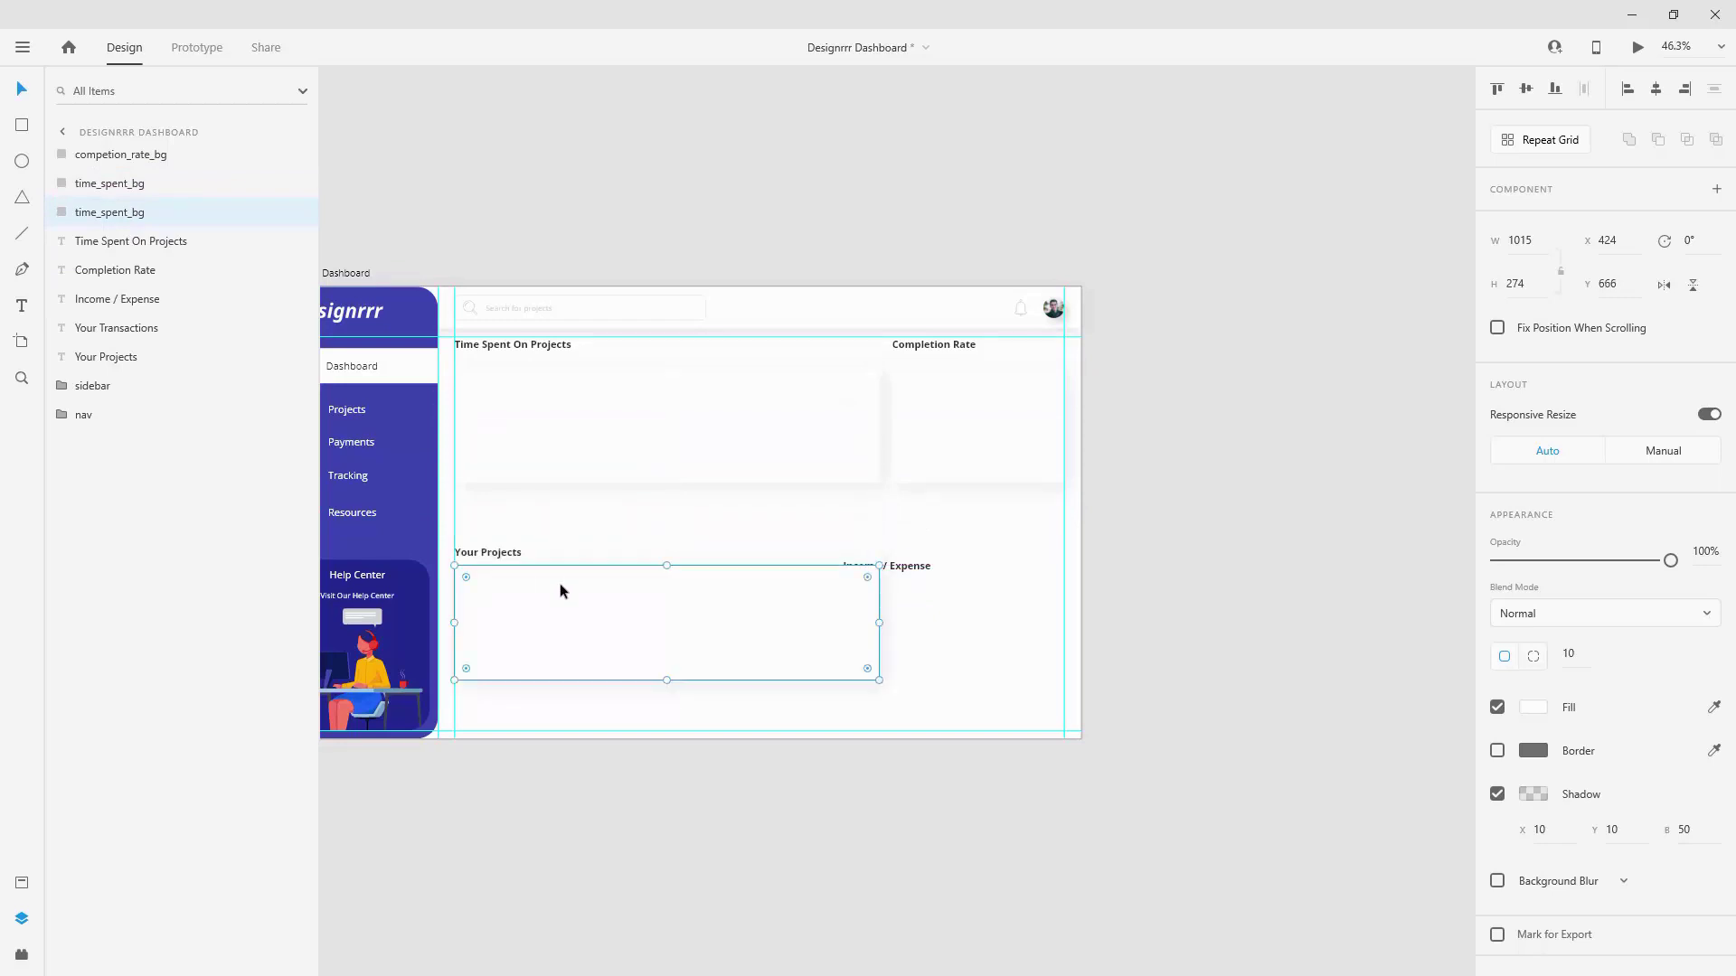
# Step: Rename the copied card project_bg and move it up together with the Your Projects heading to Y 509
pyautogui.doubleClick(126, 217)
pyautogui.write('project_bg')
pyautogui.press('Return')
pyautogui.keyDown('shift'); pyautogui.click(491, 559); pyautogui.keyUp('shift')
pyautogui.moveTo(514, 554); pyautogui.dragTo(515, 507)
# Step: Temporarily hide the project card and move the Your Transactions heading down to Y 936
pyautogui.click(298, 357)
pyautogui.click(297, 357)
pyautogui.click(297, 212)
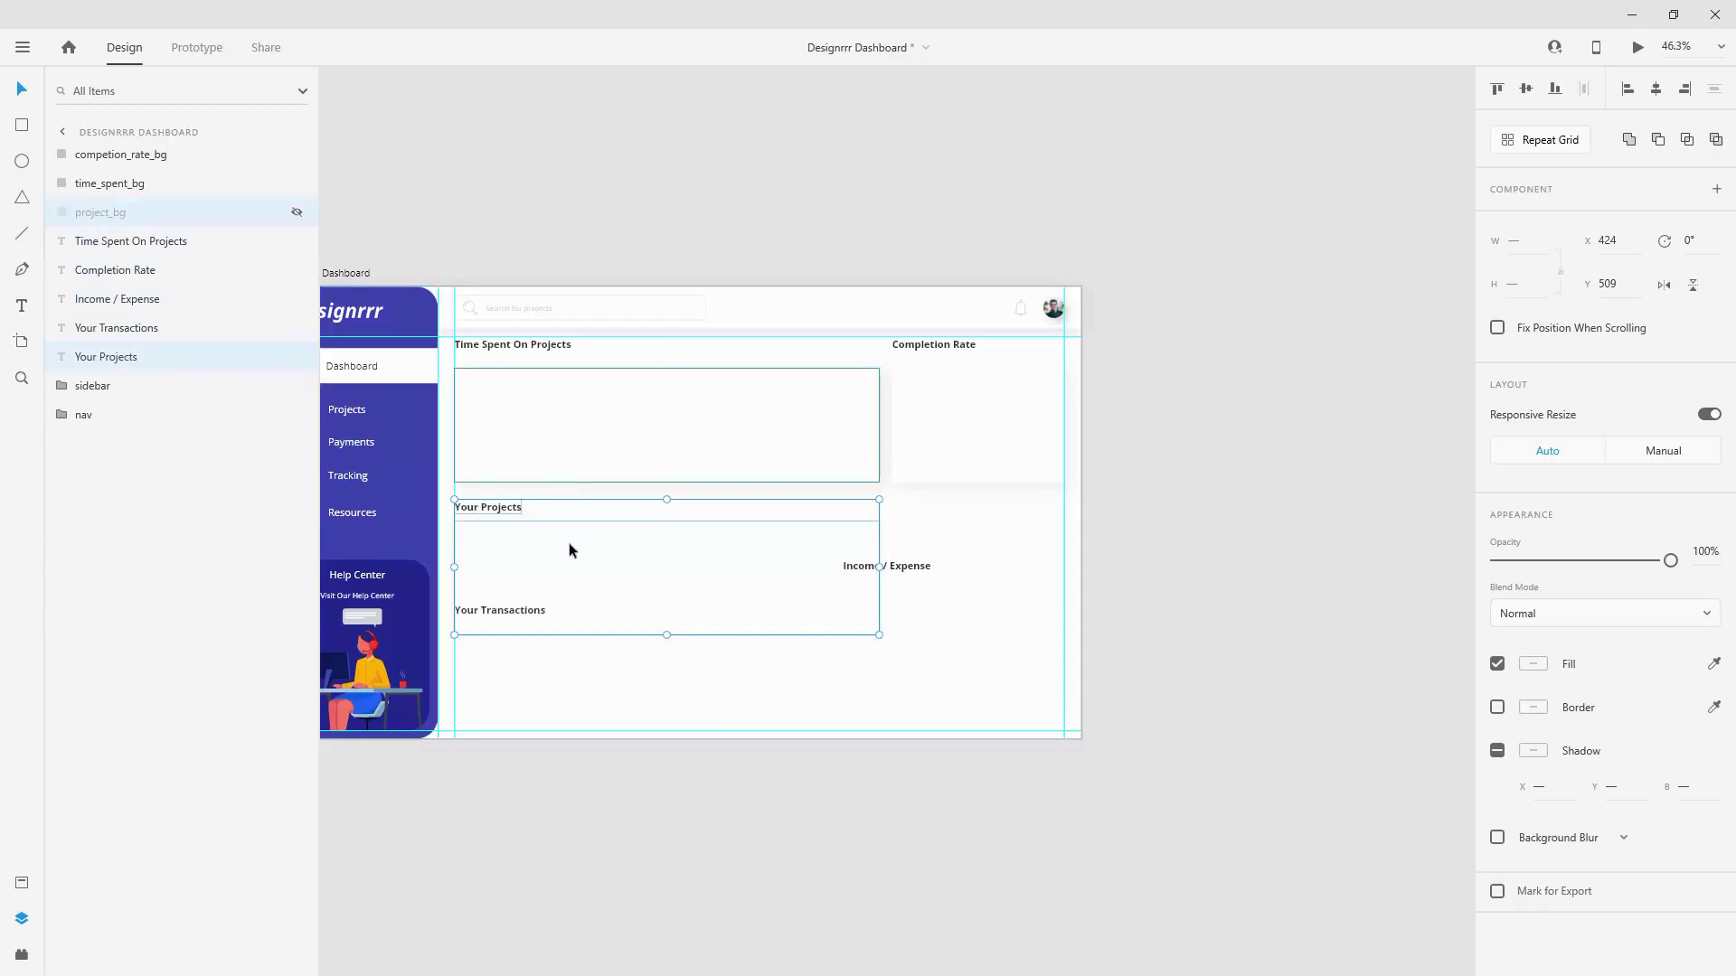
pyautogui.click(520, 613)
pyautogui.moveTo(520, 613); pyautogui.dragTo(524, 689)
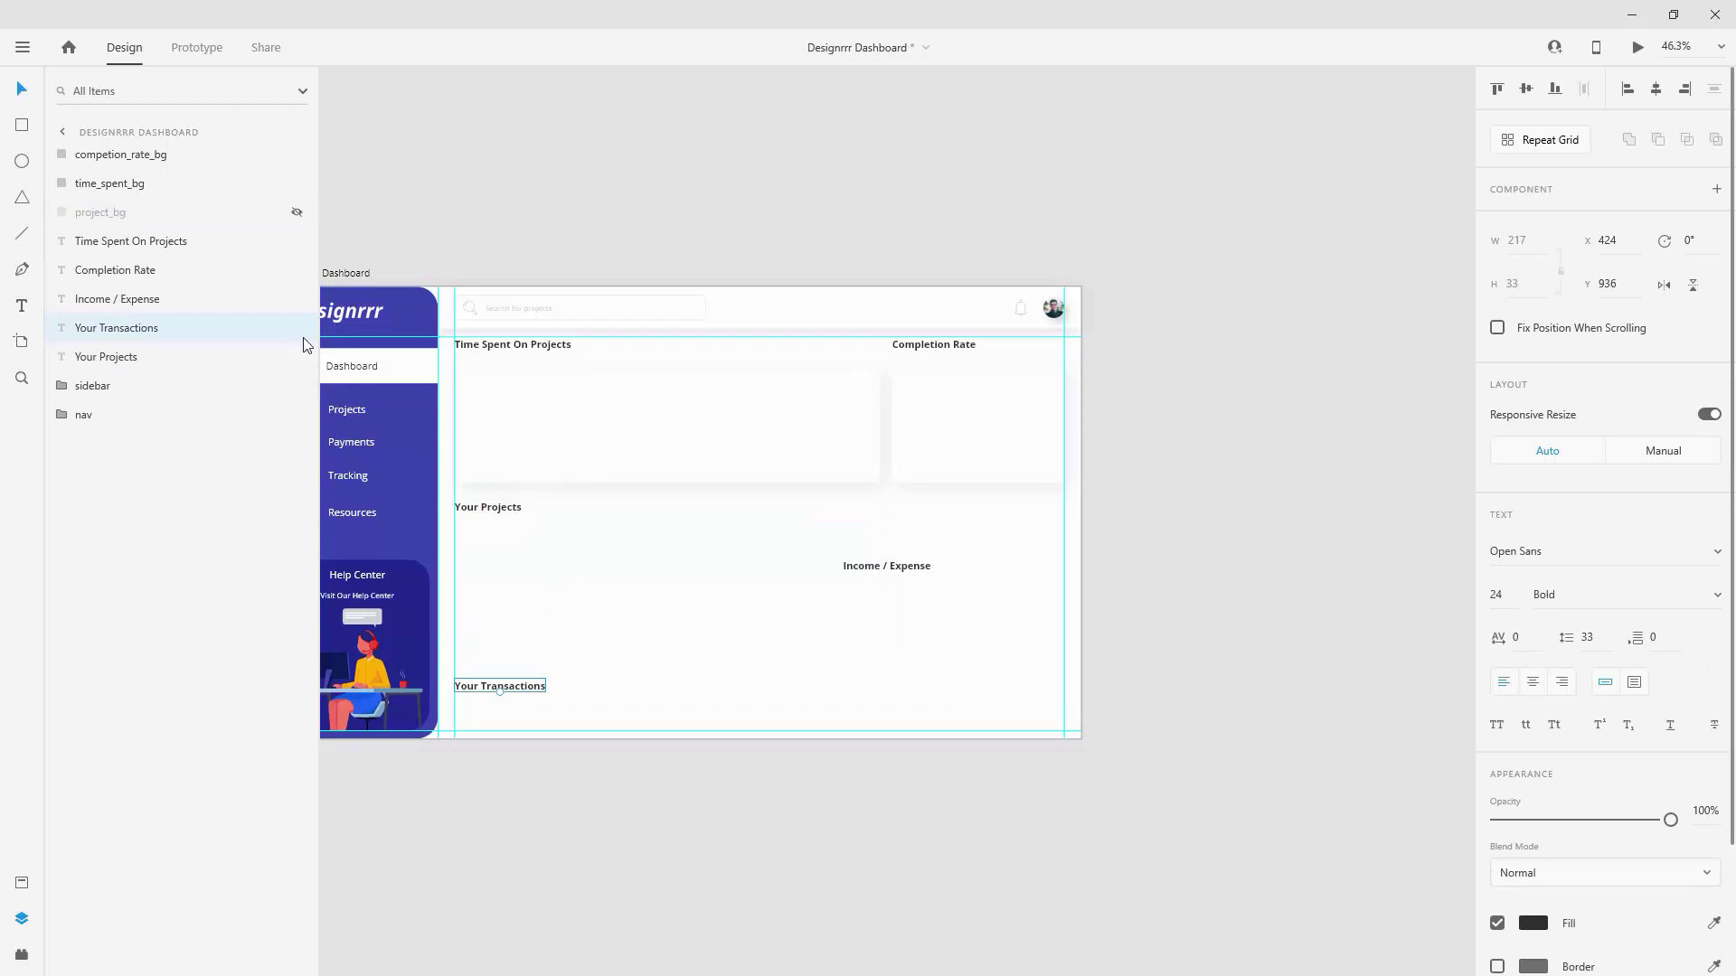
pyautogui.click(296, 212)
# Step: Resize the project card to 465 wide and 170 high
pyautogui.click(571, 569)
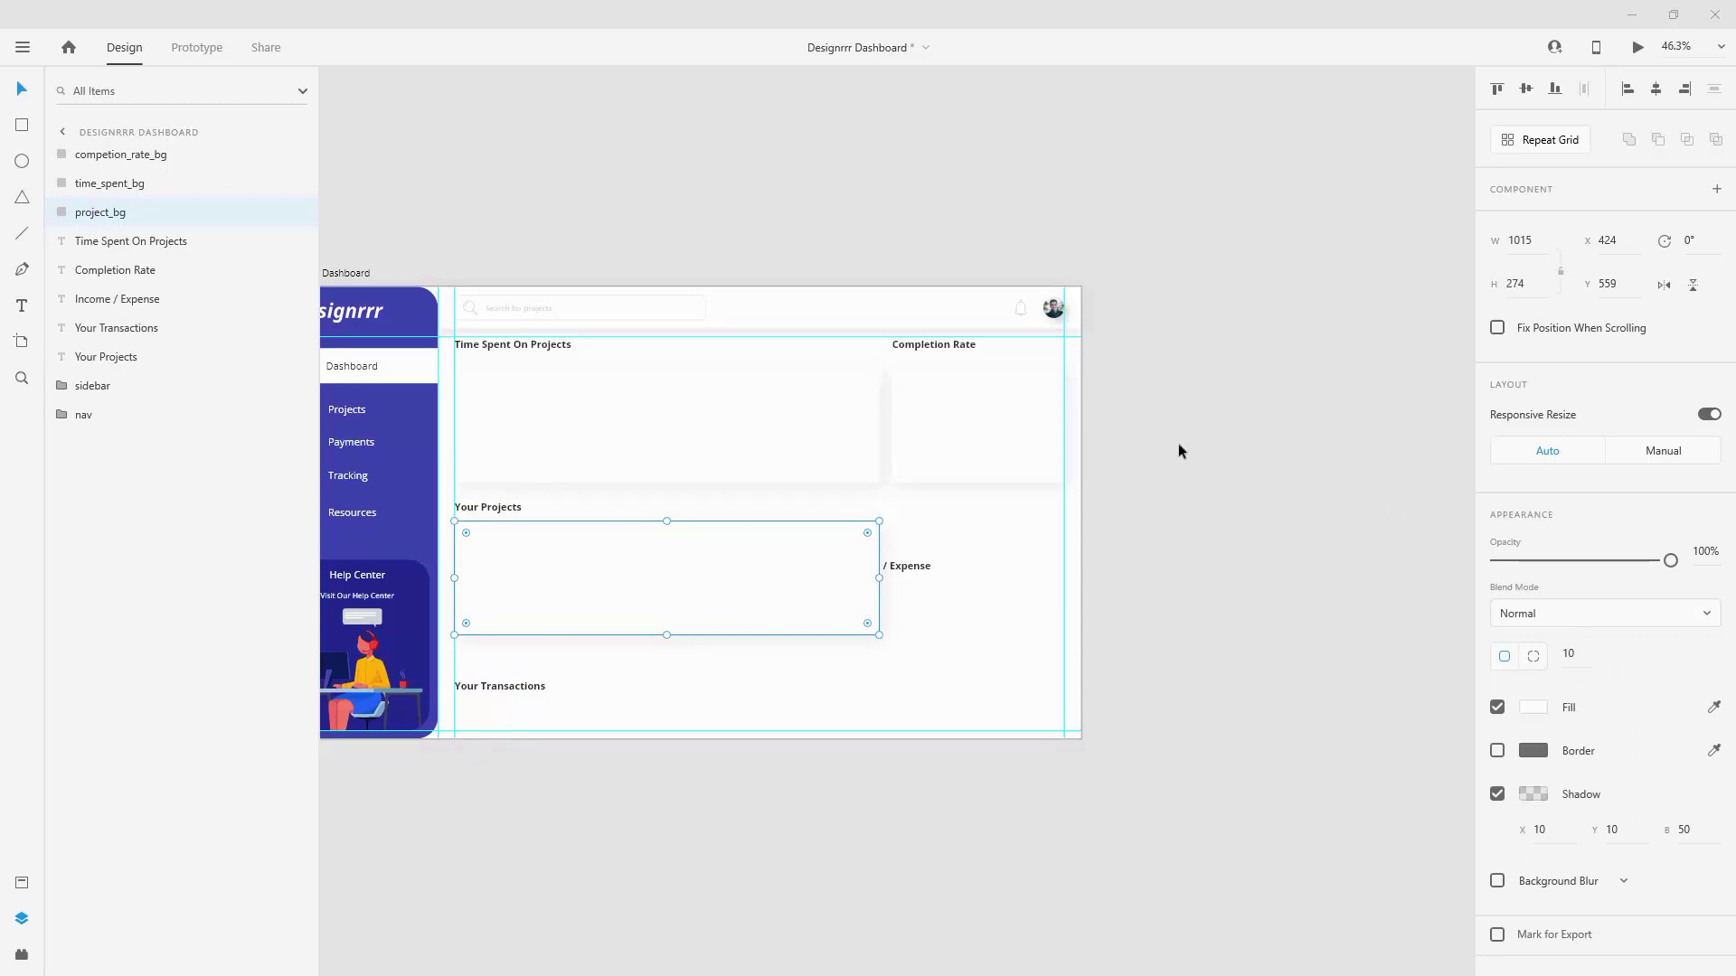
pyautogui.click(1522, 240)
pyautogui.write('465')
pyautogui.press('Tab')
pyautogui.write('170')
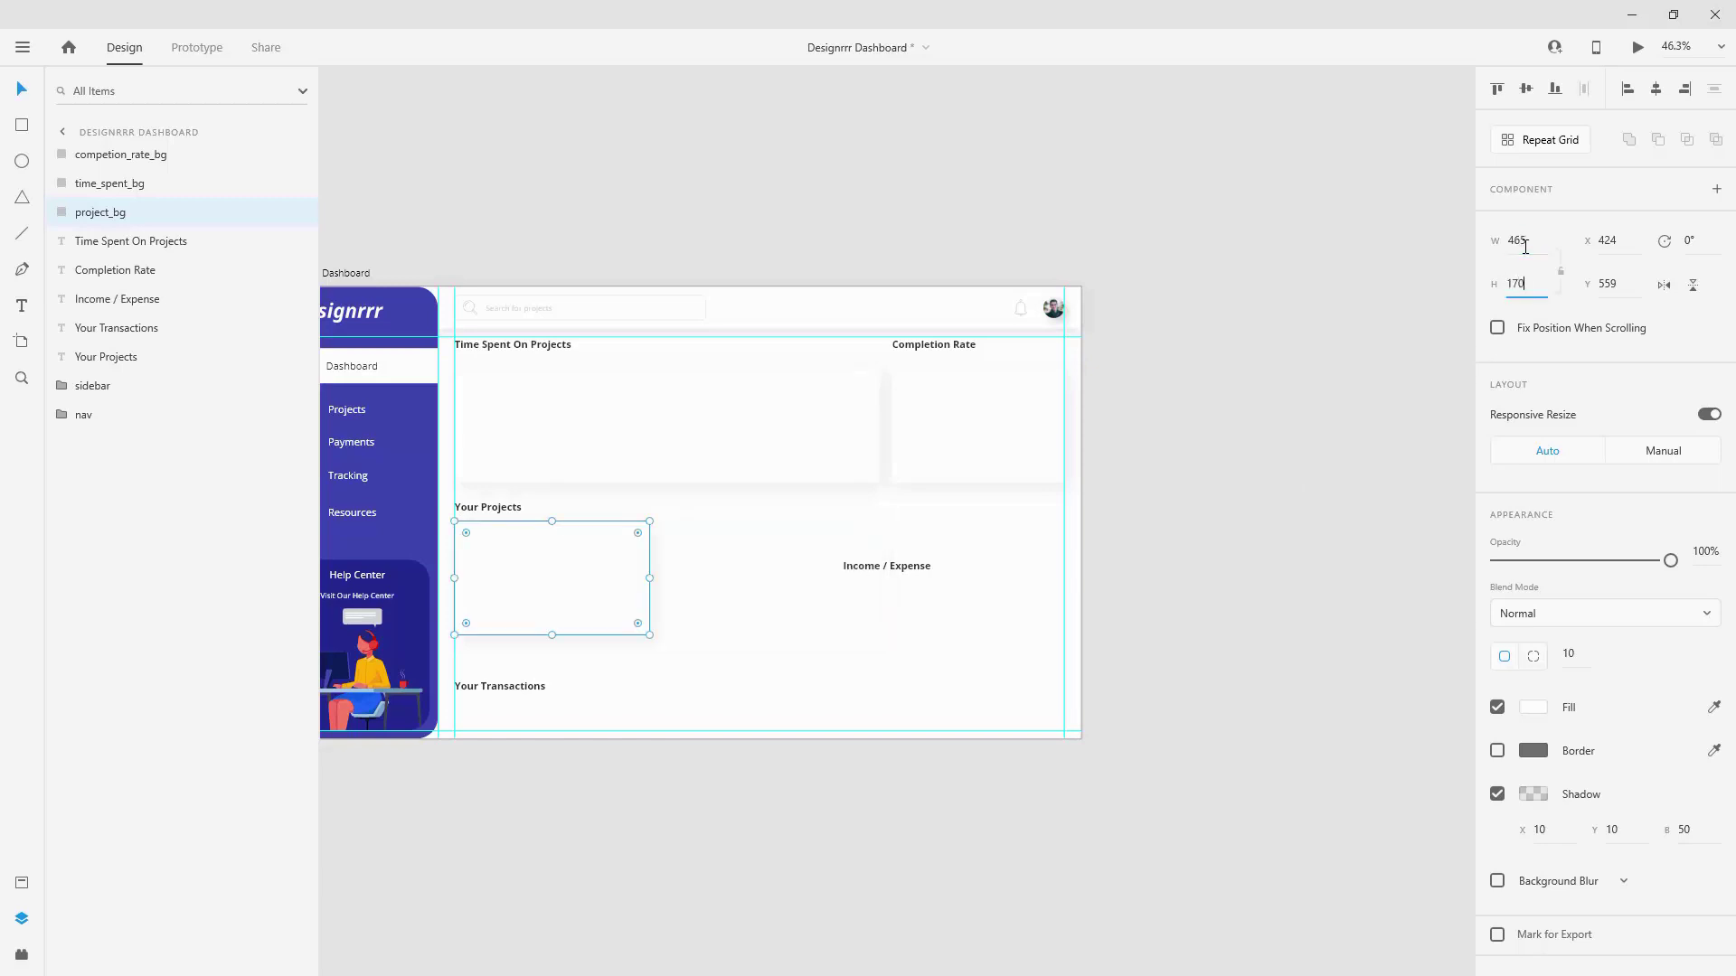
pyautogui.press('Return')
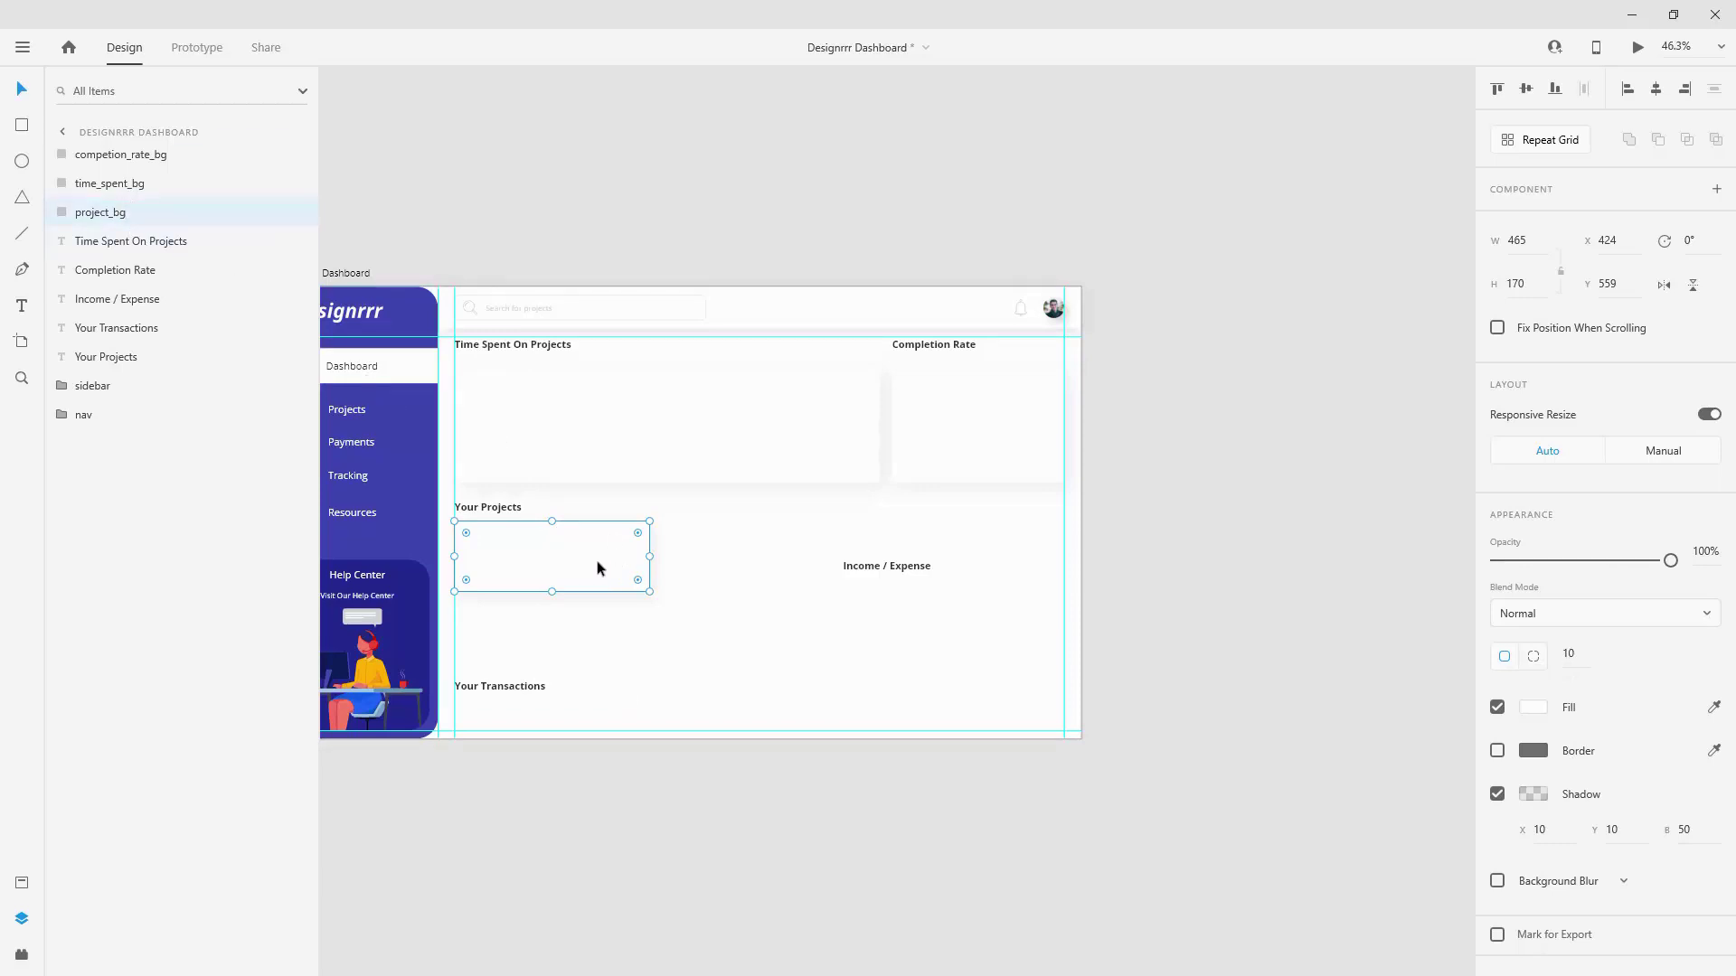
# Step: Align the Income / Expense heading with the completion rate card's left edge and move the Your Transactions heading just below the project card
pyautogui.moveTo(913, 583); pyautogui.dragTo(961, 622)
pyautogui.moveTo(531, 690); pyautogui.dragTo(539, 610)
# Step: Duplicate the time spent card, move the copy to the Your Transactions area, and rename it transactions_bg
pyautogui.click(642, 441)
pyautogui.hotkey('ctrl', 'd')
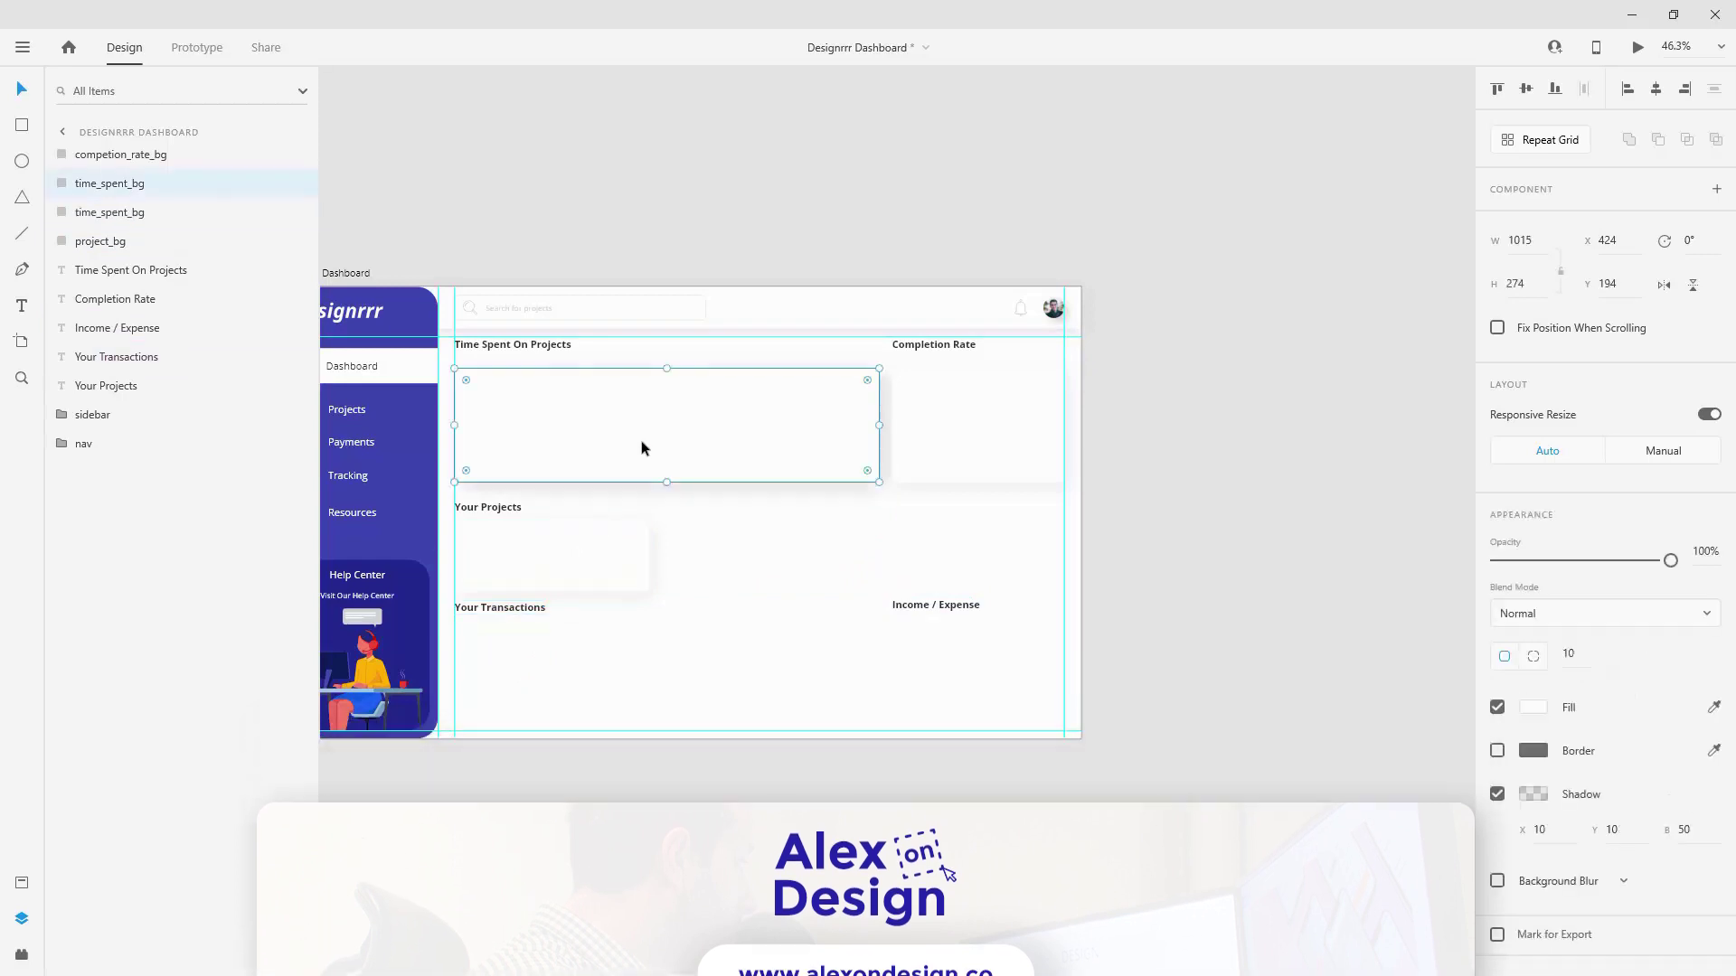
pyautogui.moveTo(651, 414); pyautogui.dragTo(646, 643)
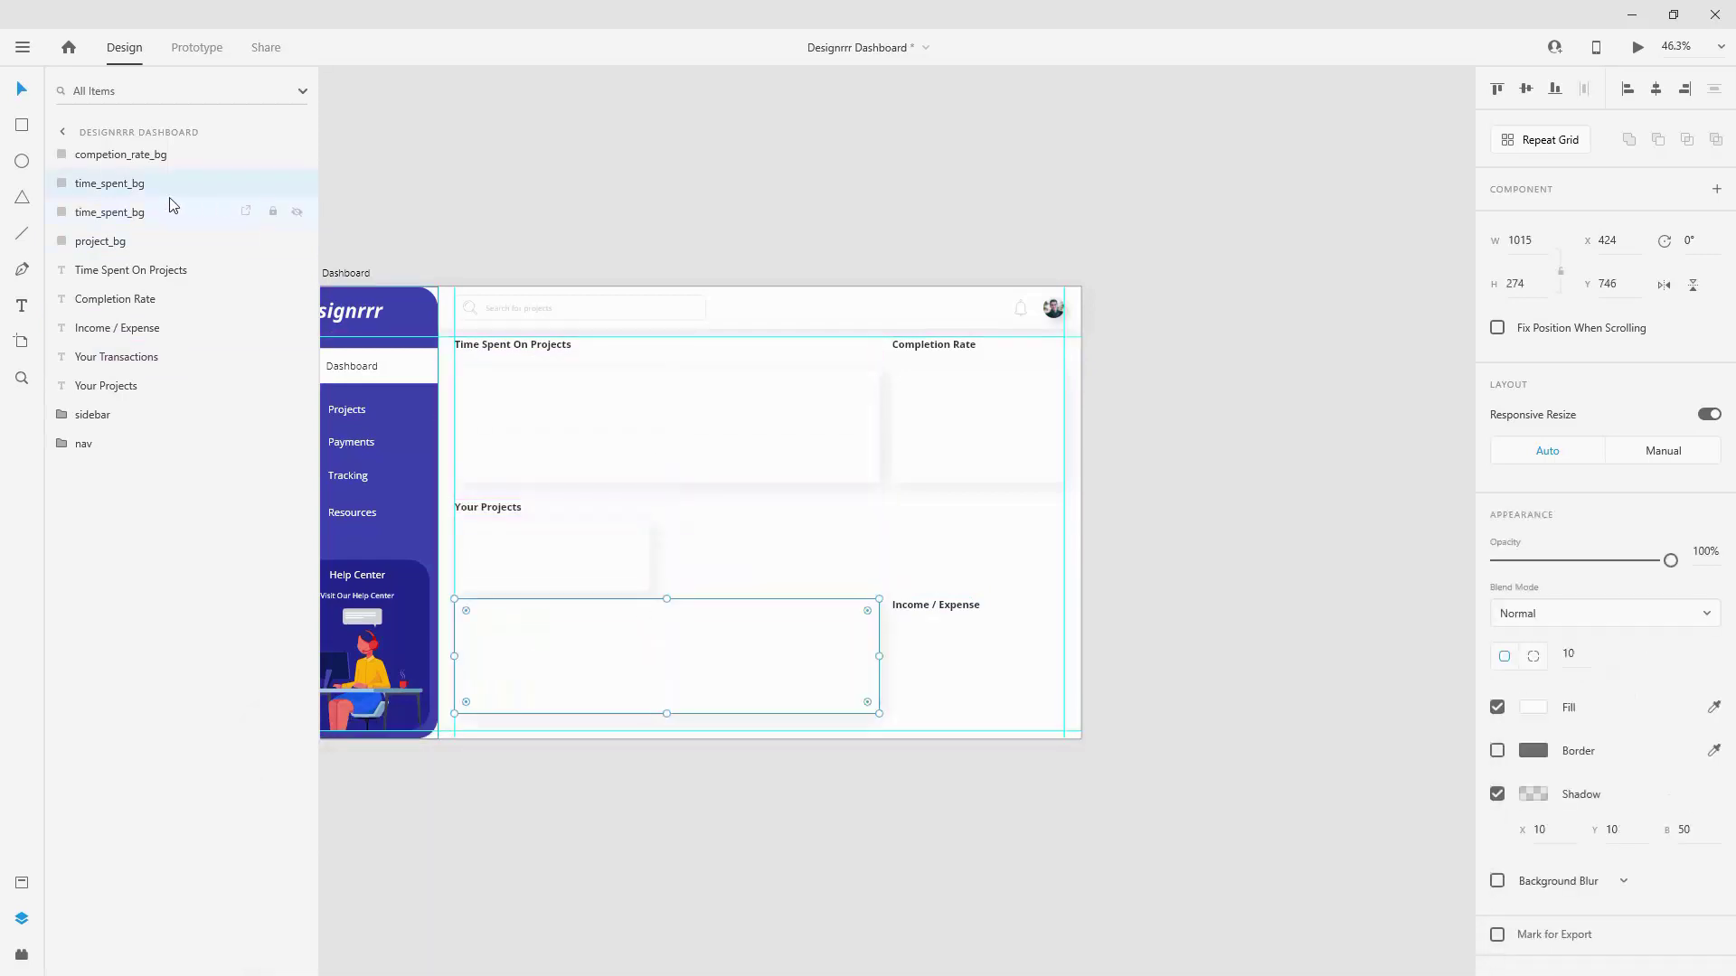
pyautogui.doubleClick(124, 185)
pyautogui.write('trans')
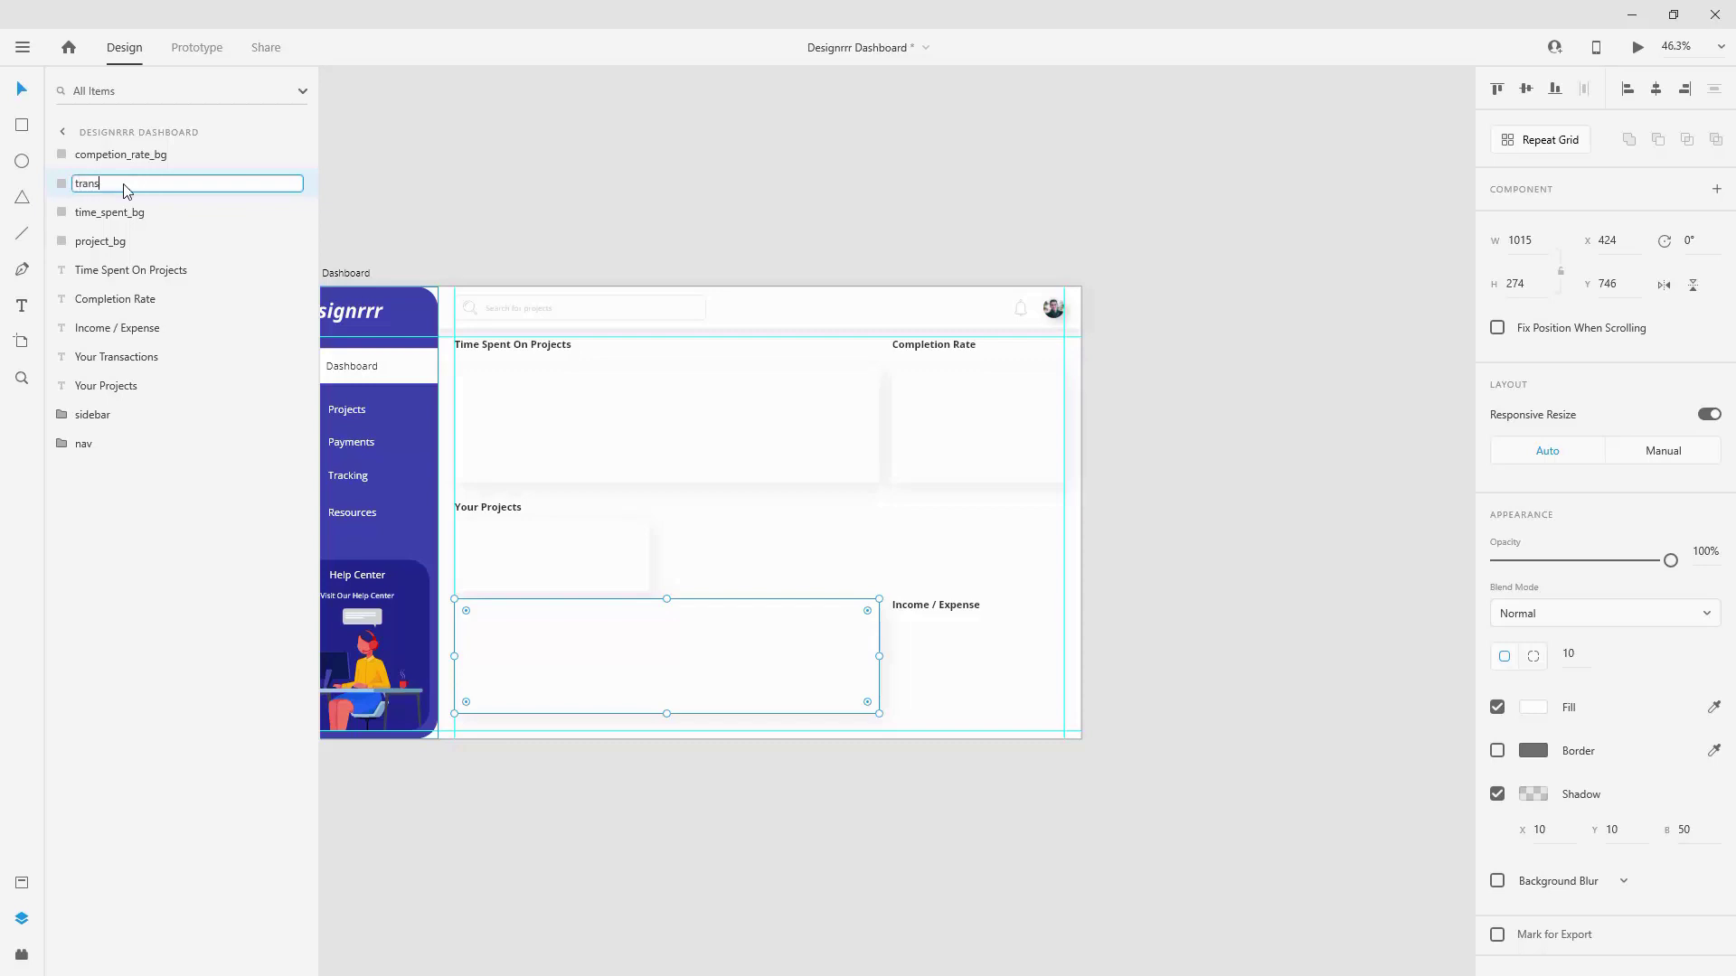
pyautogui.write('actions_bg')
pyautogui.press('Return')
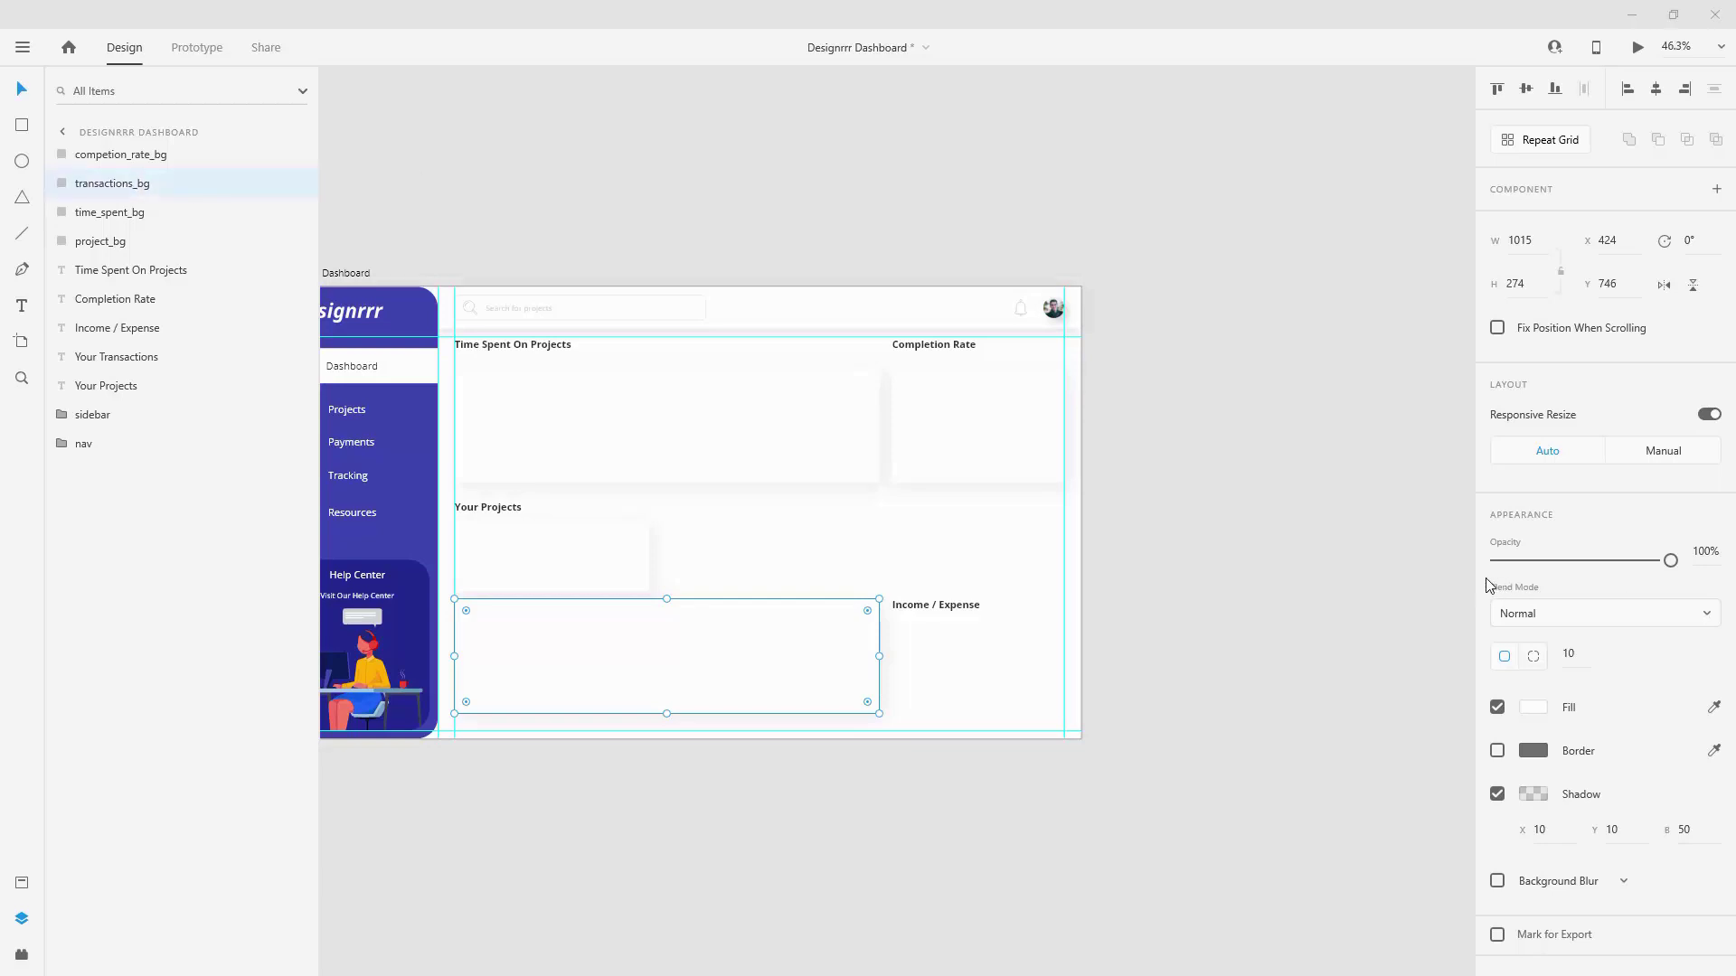
# Step: Set the transactions card's height to 251 and place it below its heading at Y 809, resting on the bottom guide
pyautogui.click(1536, 240)
pyautogui.click(1525, 283)
pyautogui.write('251')
pyautogui.press('Return')
pyautogui.moveTo(611, 617); pyautogui.dragTo(615, 642)
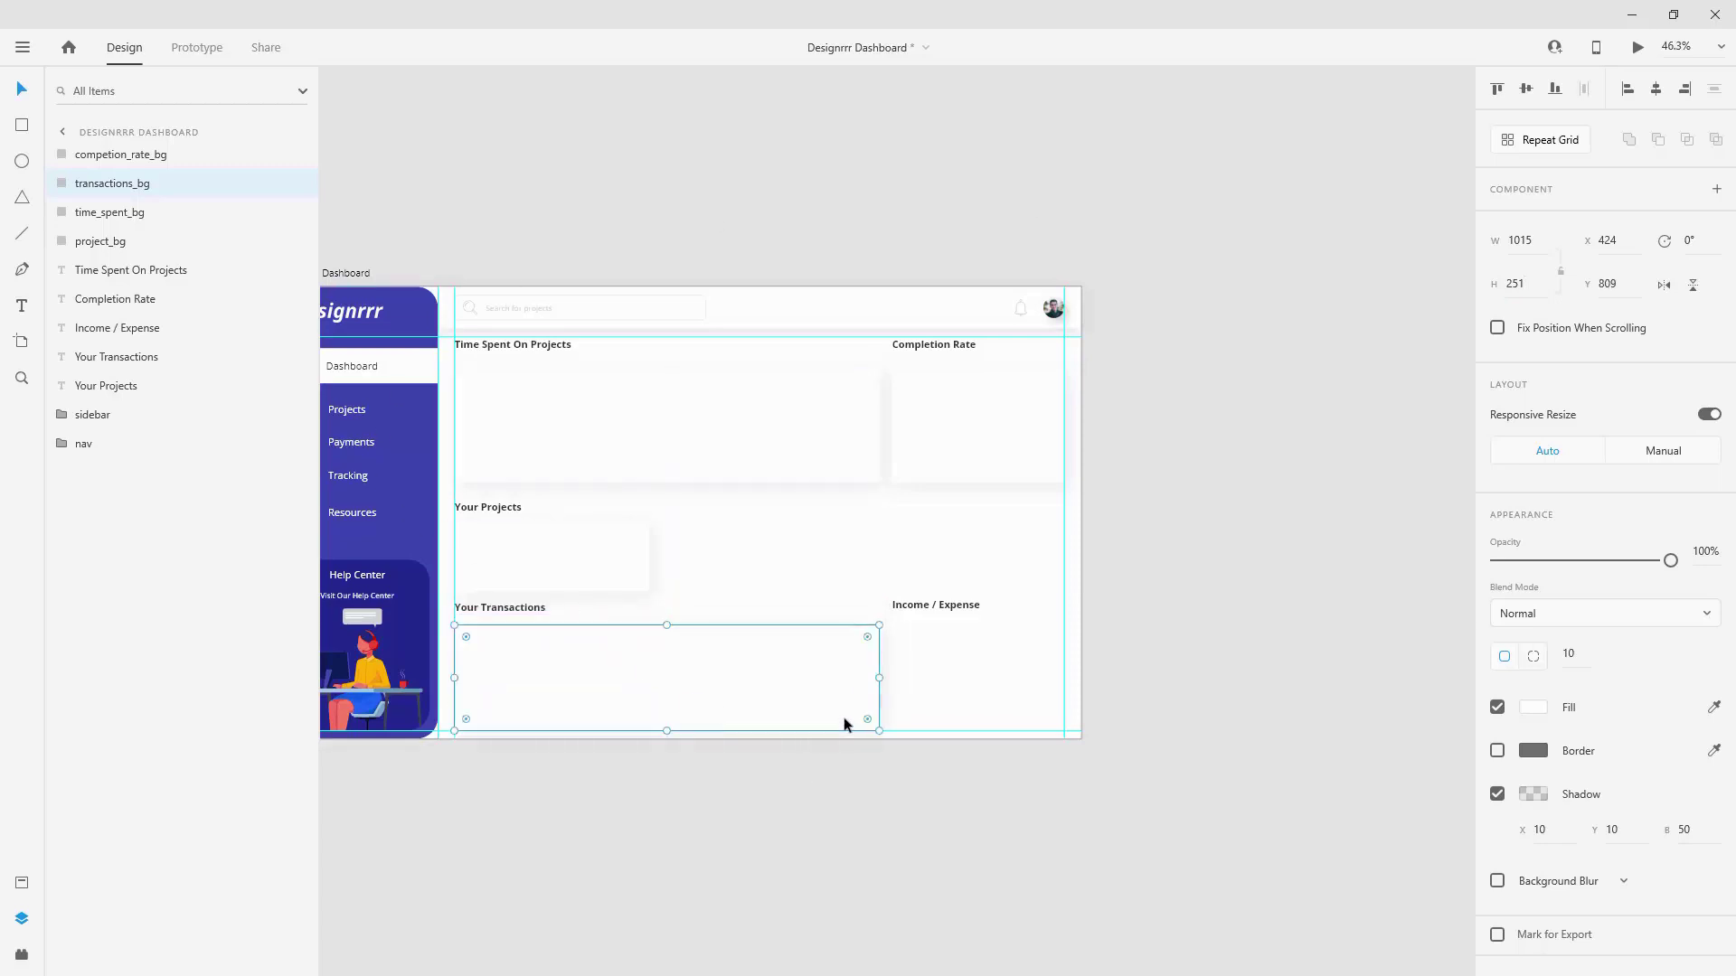
# Step: Duplicate the transactions card and rename the copy income_bg
pyautogui.hotkey('ctrl', 'd')
pyautogui.doubleClick(140, 187)
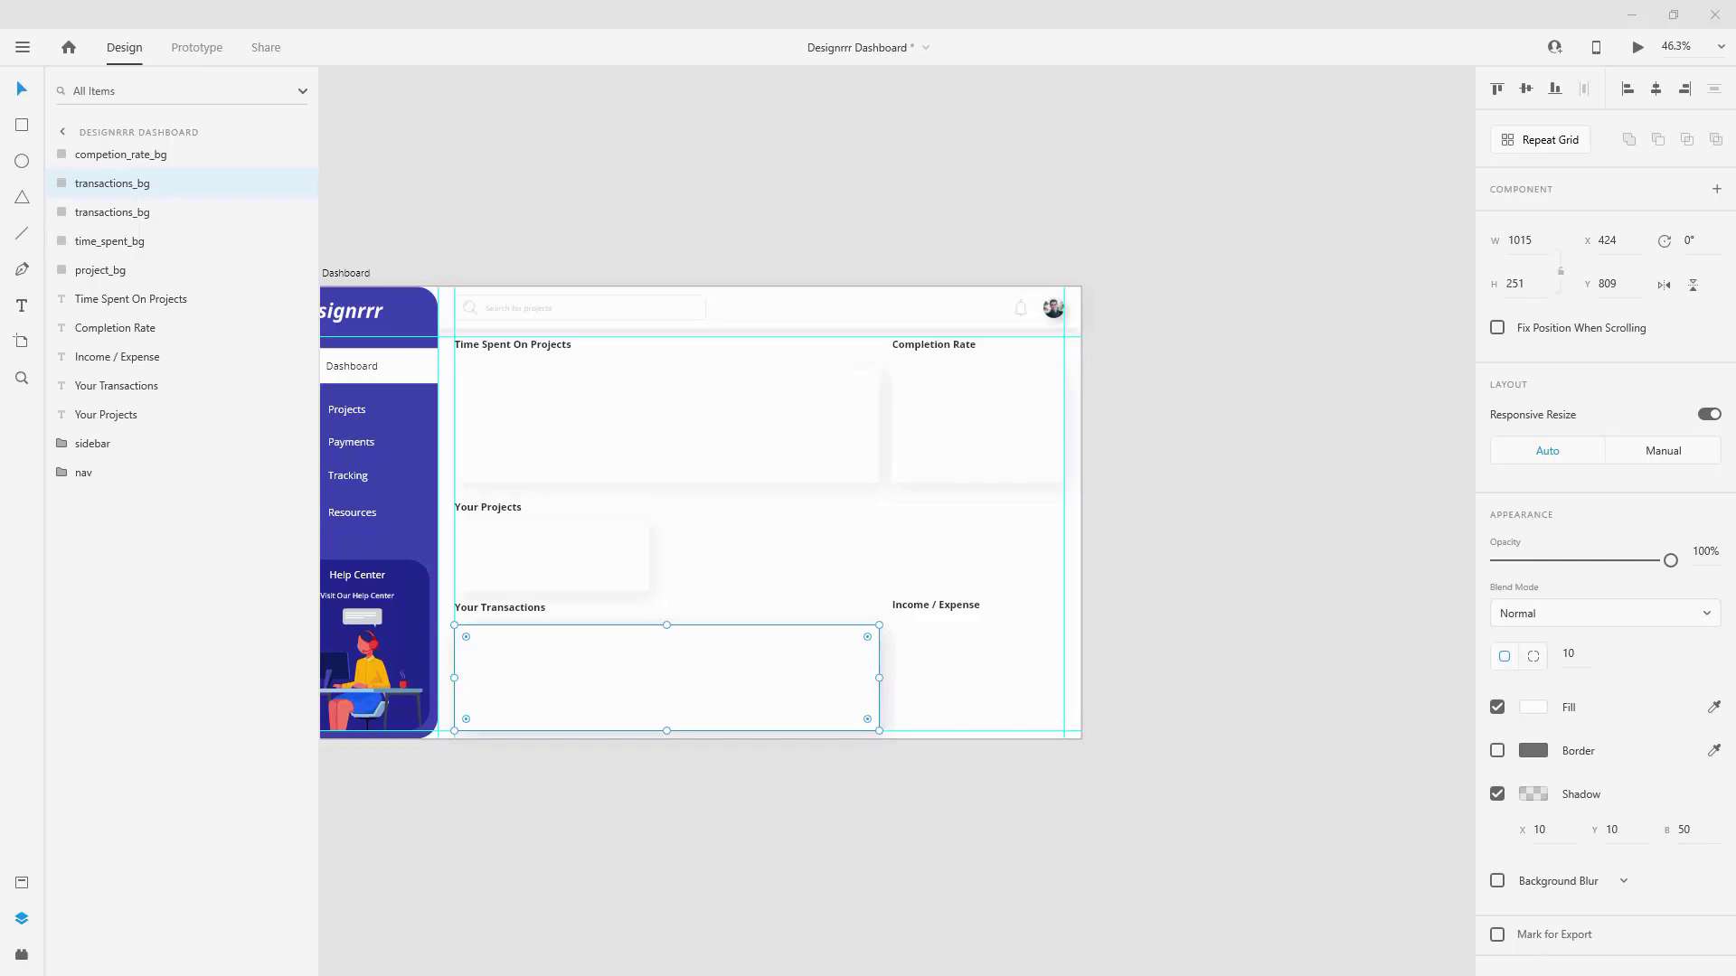
pyautogui.doubleClick(113, 184)
pyautogui.write('income')
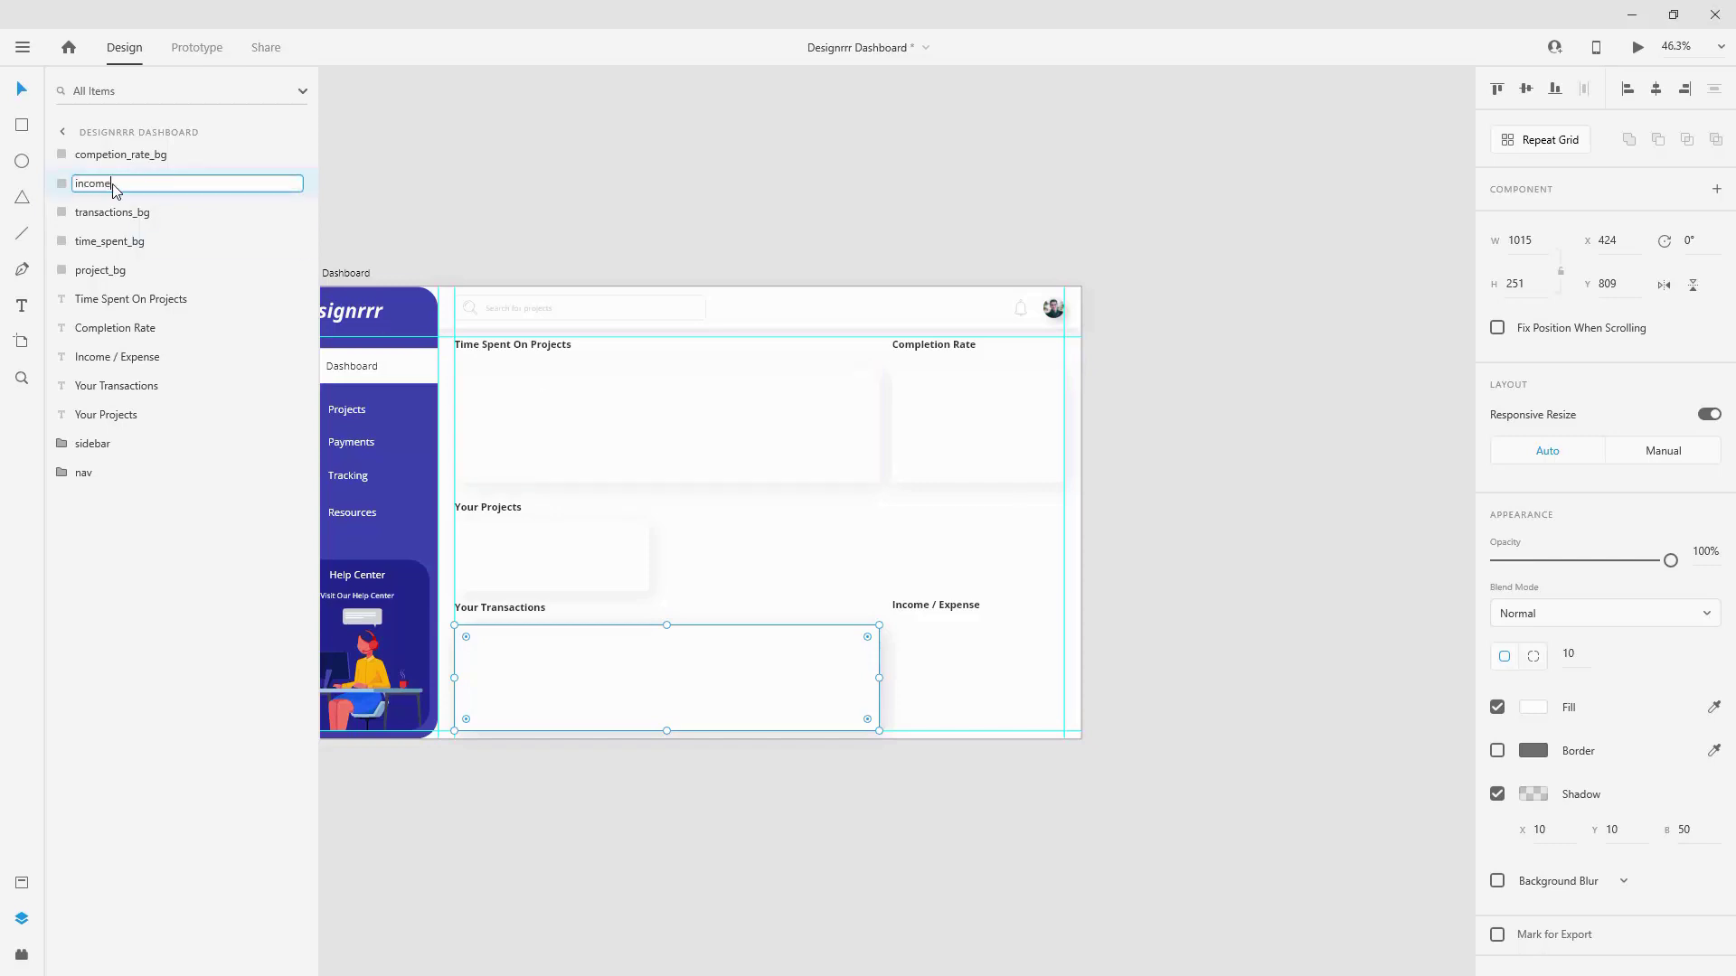
pyautogui.write('_bg')
pyautogui.press('Return')
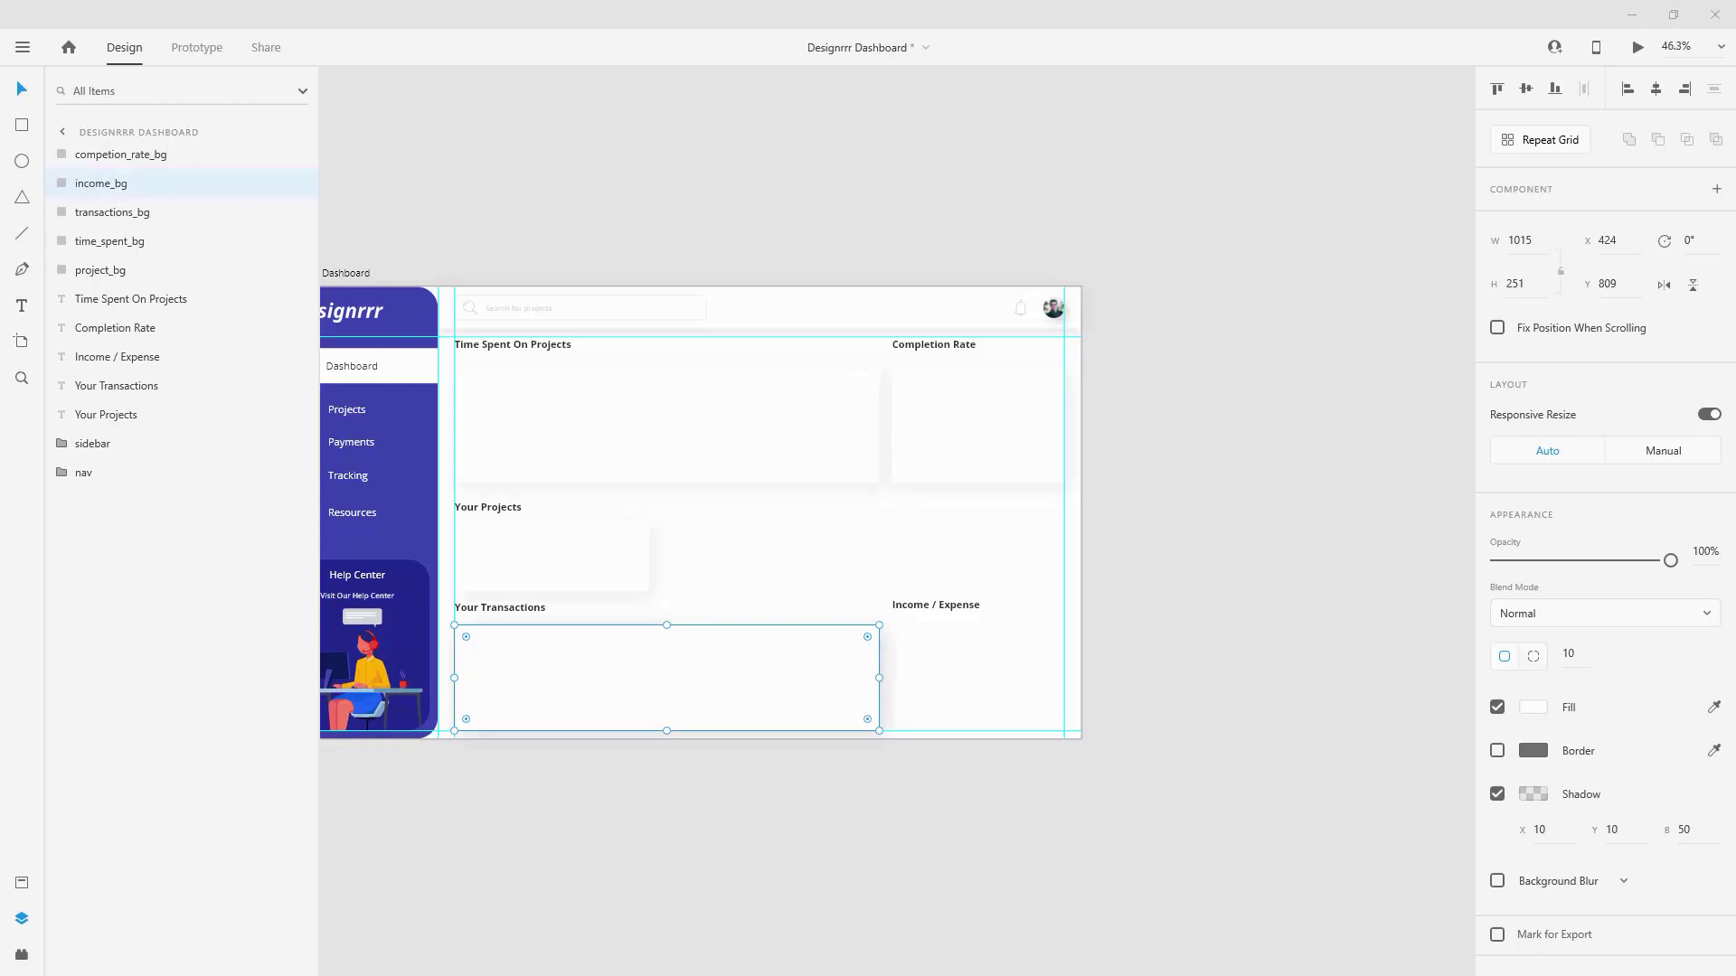
# Step: Set the income card's width to 411 and move it beneath the Income / Expense heading at X 1469
pyautogui.click(1528, 240)
pyautogui.write('4')
pyautogui.press('Return')
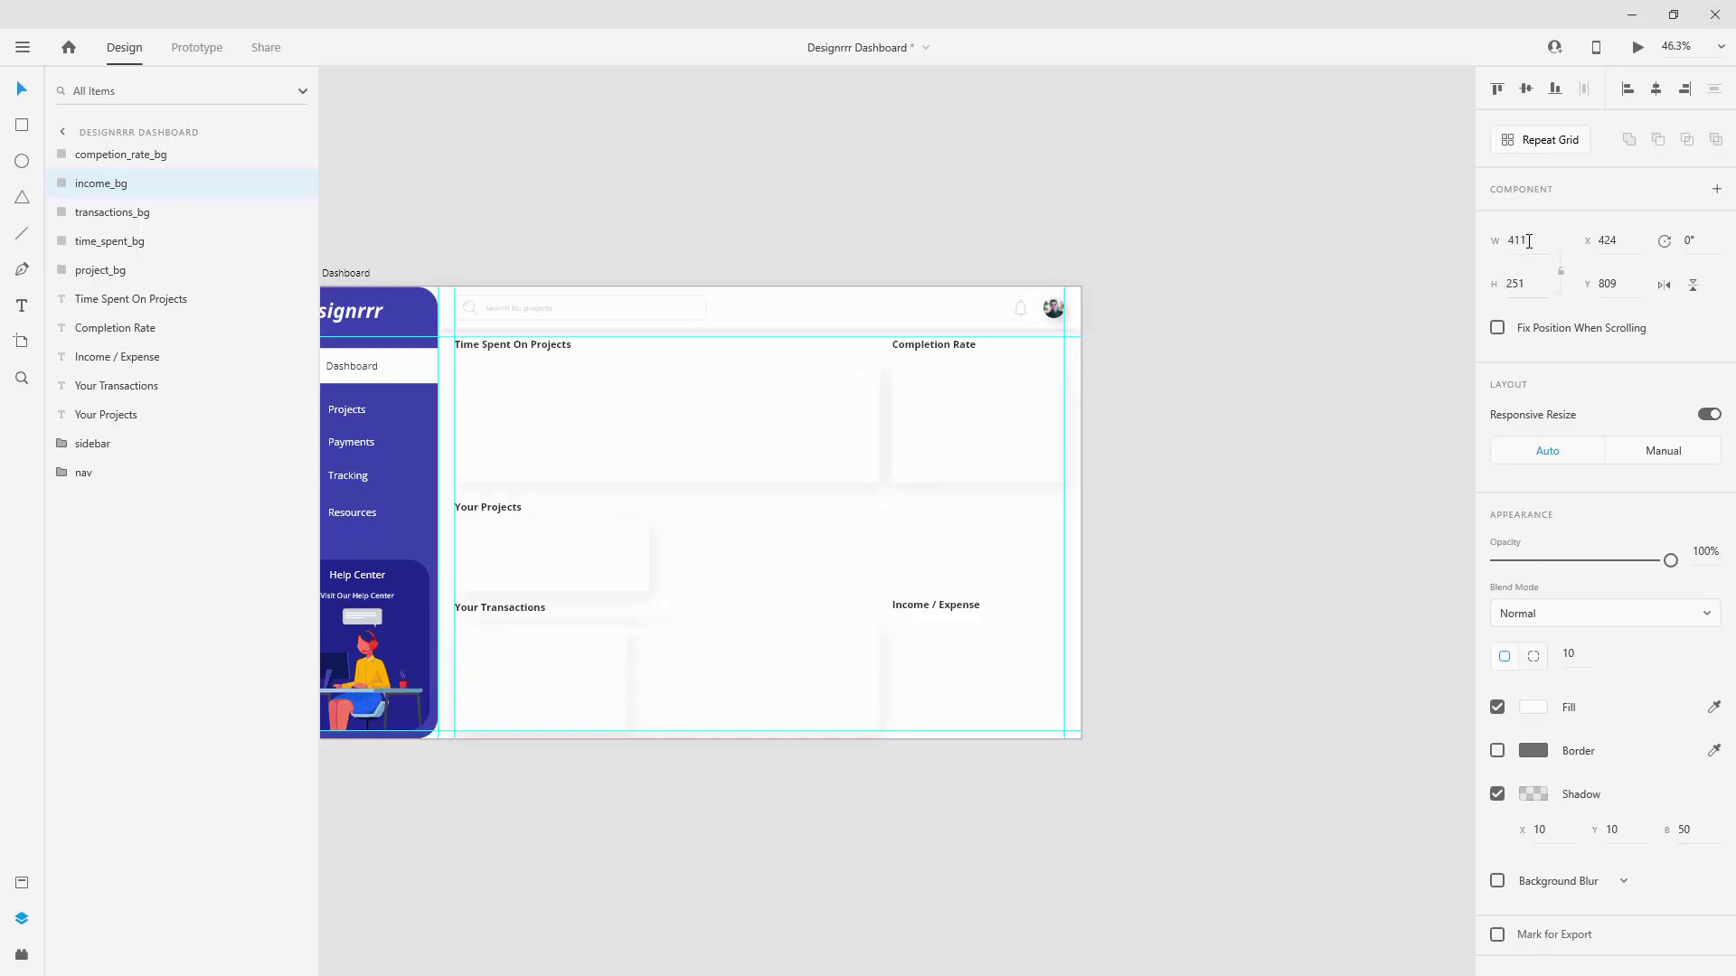
pyautogui.moveTo(569, 682); pyautogui.dragTo(1007, 675)
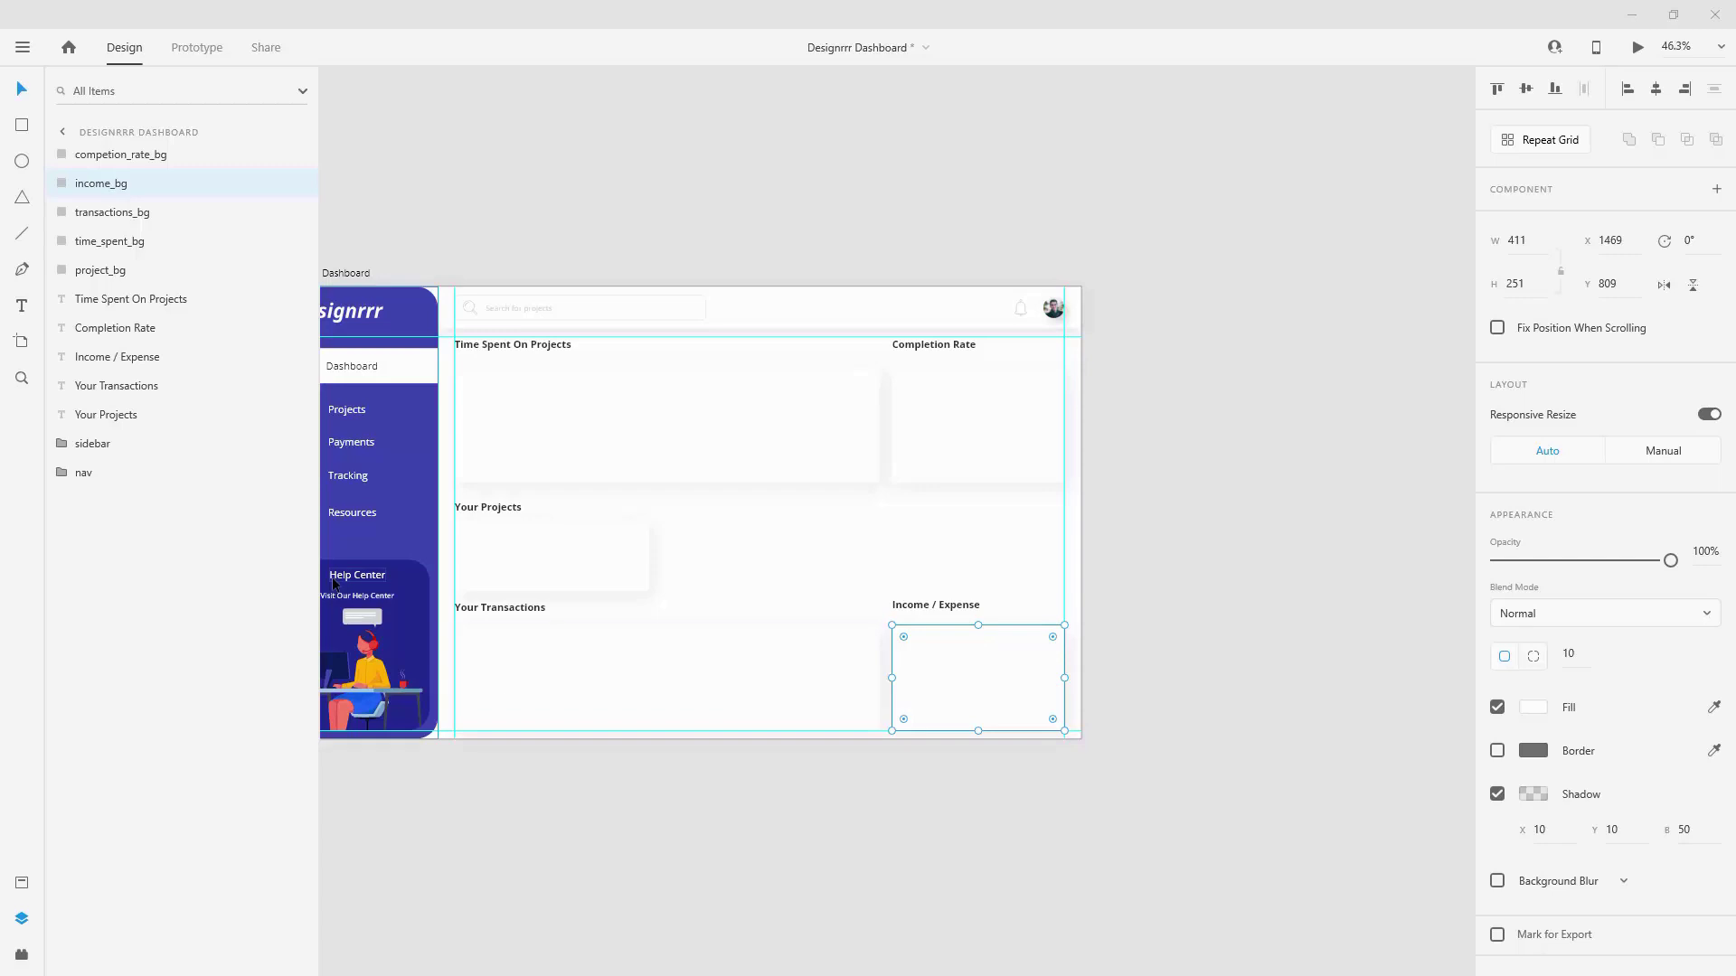
# Step: Group the Time Spent On Projects heading with its card as "time spent on projects" and place the group first in the layer order
pyautogui.click(524, 374)
pyautogui.keyDown('shift'); pyautogui.click(519, 348); pyautogui.keyUp('shift')
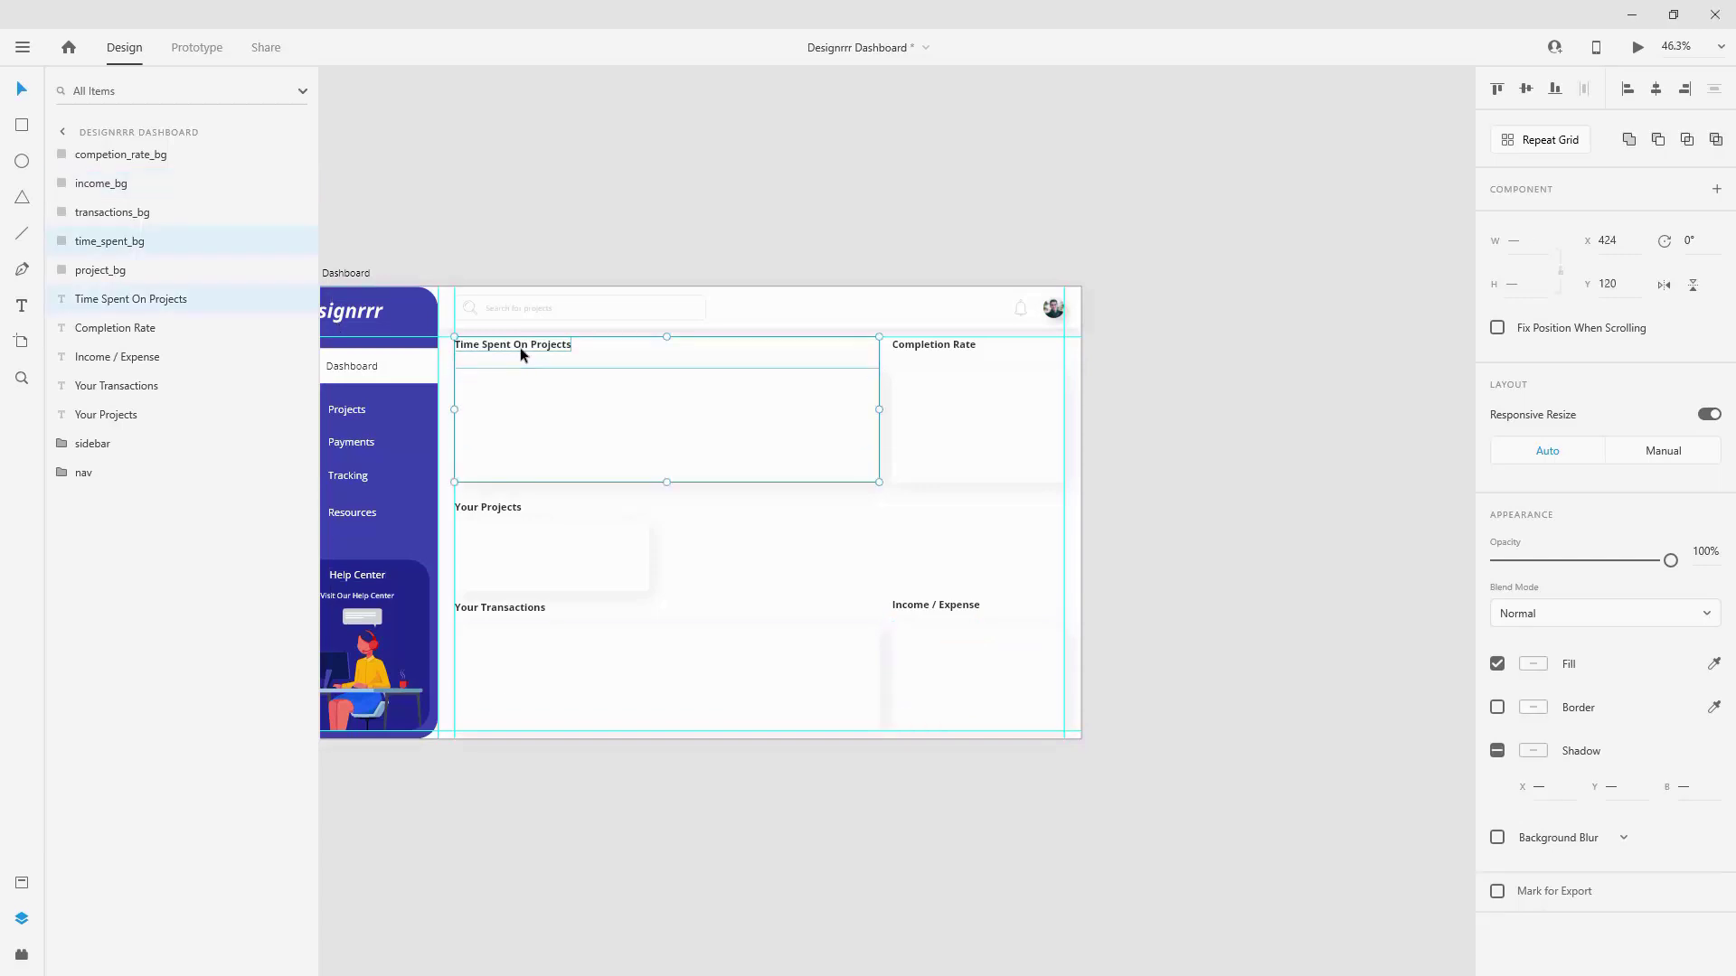
pyautogui.hotkey('ctrl', 'g')
pyautogui.doubleClick(105, 242)
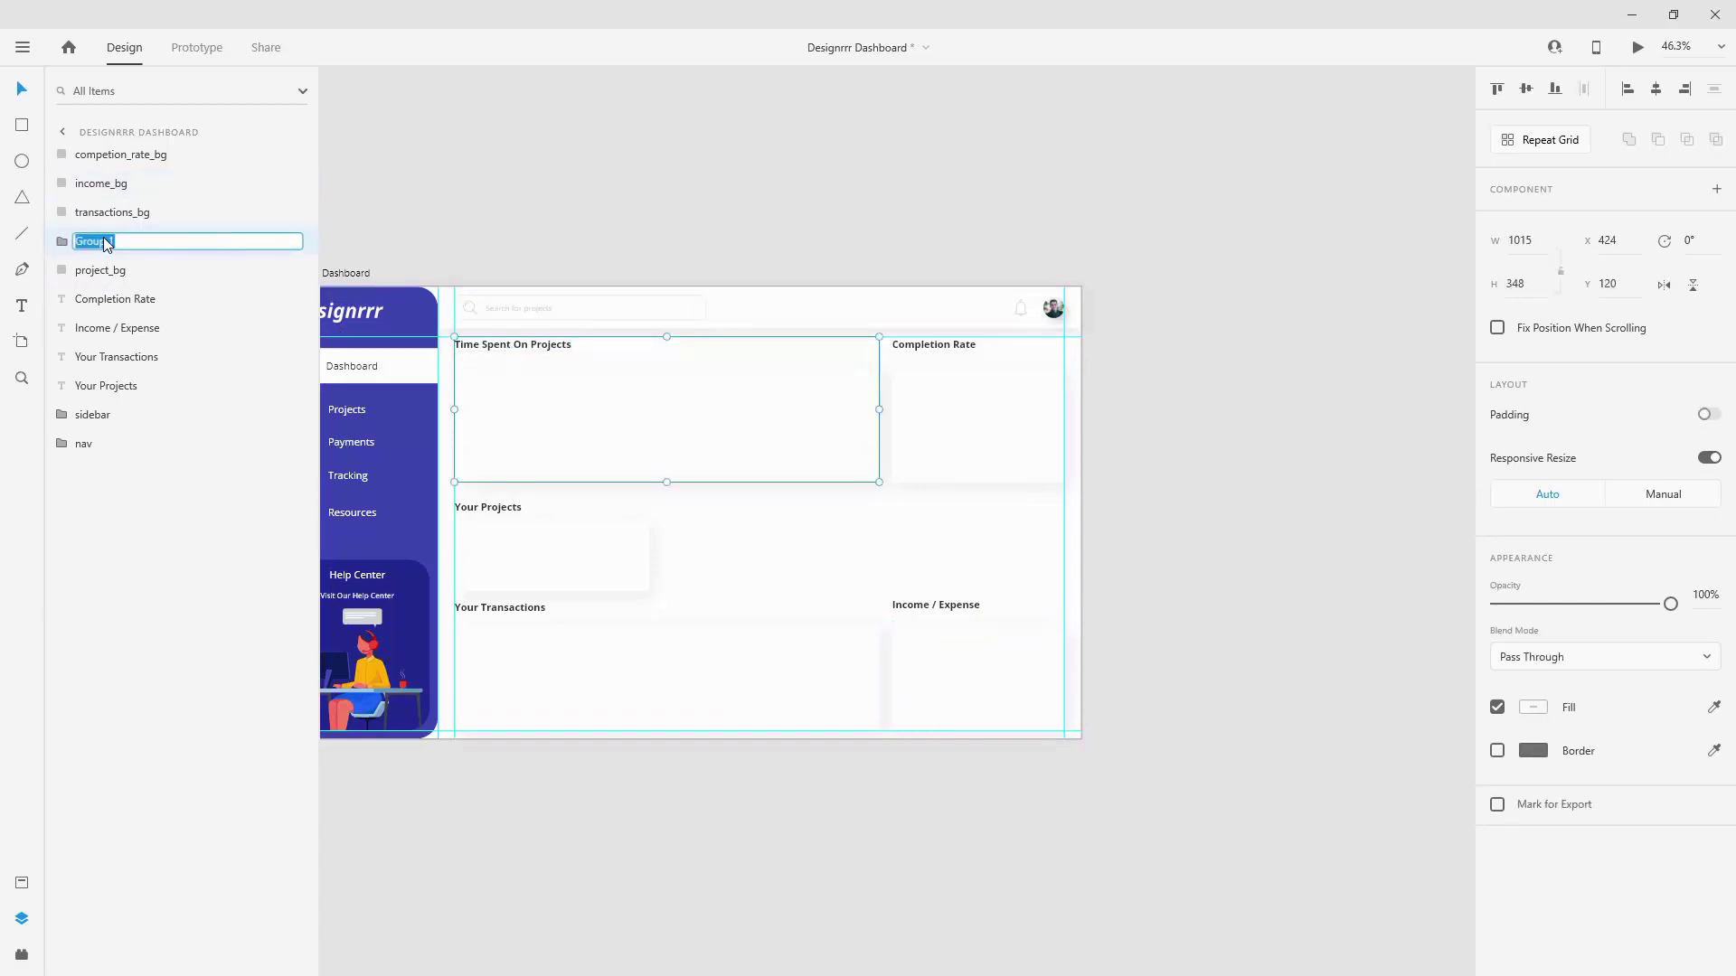
pyautogui.write('time spent on projects')
pyautogui.press('Return')
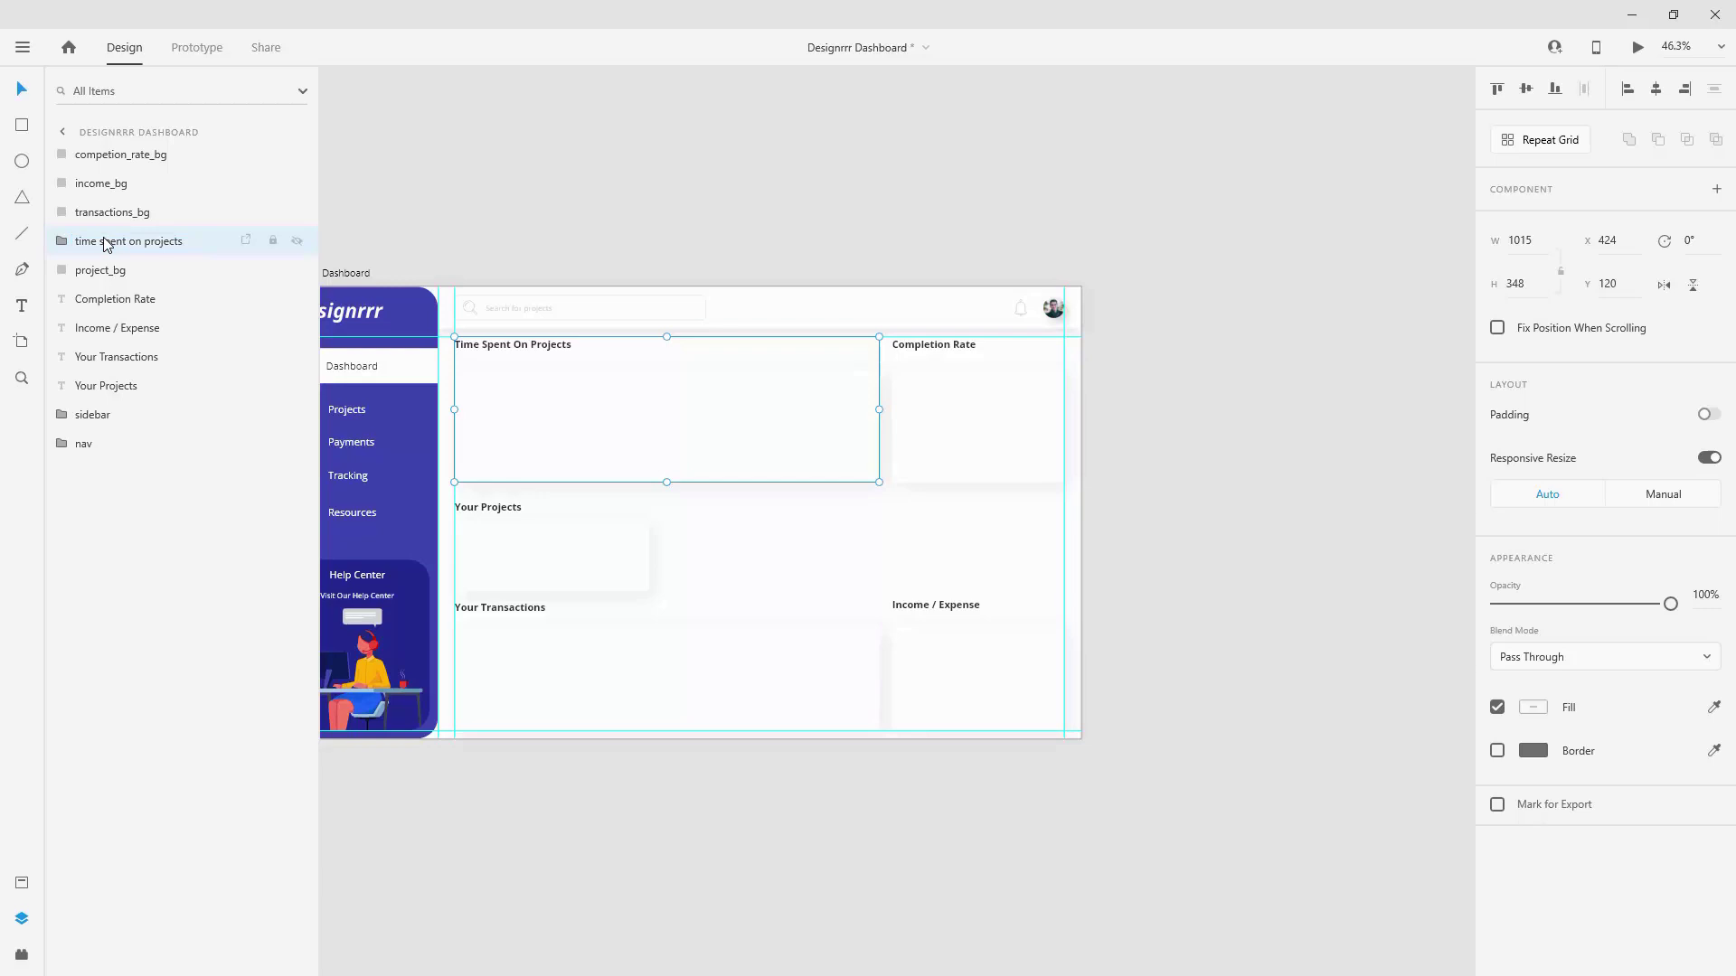
pyautogui.moveTo(105, 242); pyautogui.dragTo(110, 143)
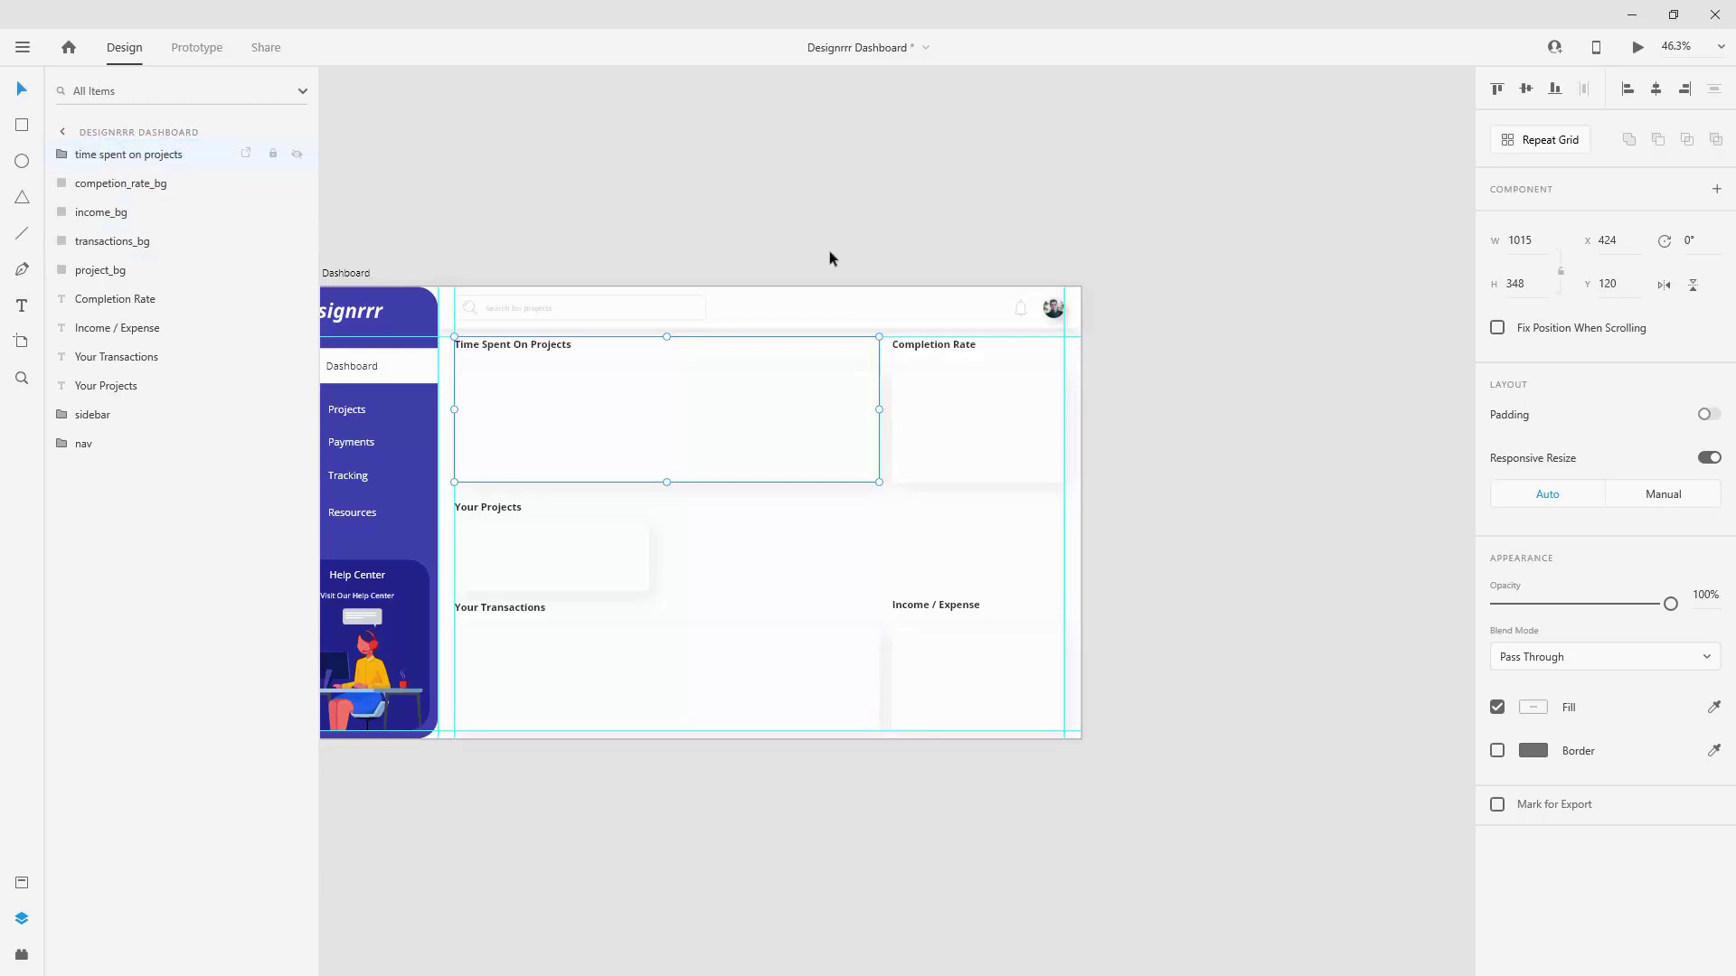
# Step: Group the Completion Rate heading with its card and name the group "completion rate"
pyautogui.click(934, 344)
pyautogui.keyDown('shift'); pyautogui.click(938, 403); pyautogui.keyUp('shift')
pyautogui.hotkey('ctrl', 'g')
pyautogui.doubleClick(100, 183)
pyautogui.write('complet')
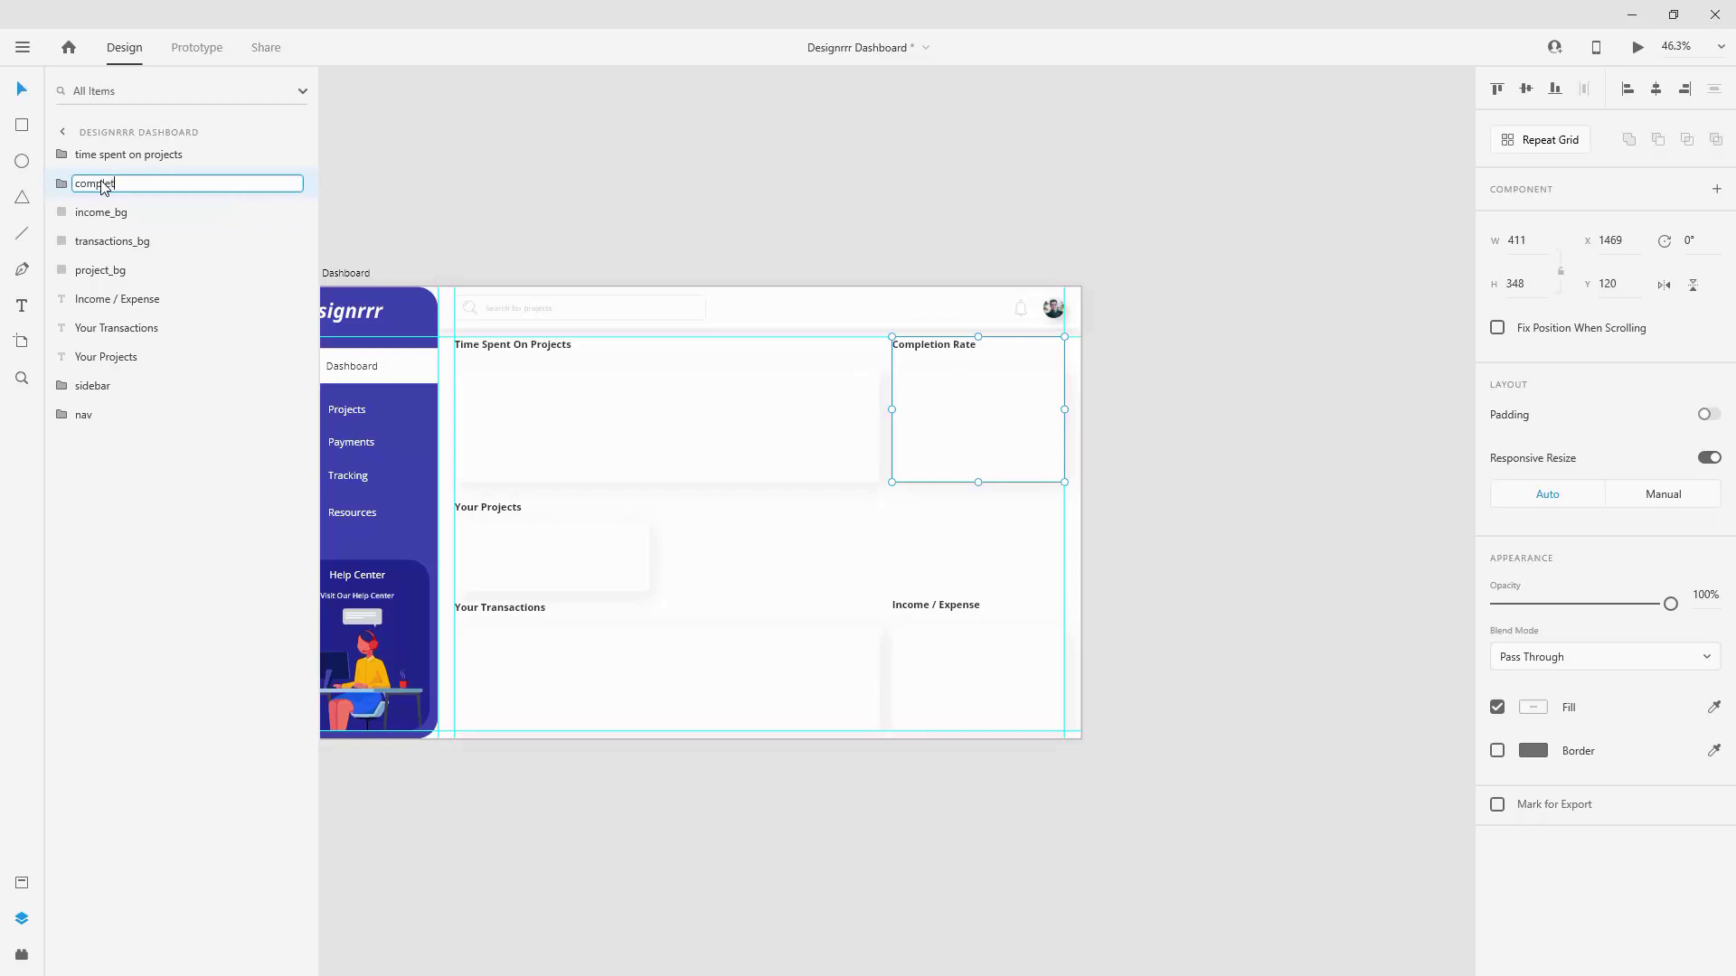
pyautogui.write('ion rate')
pyautogui.press('Return')
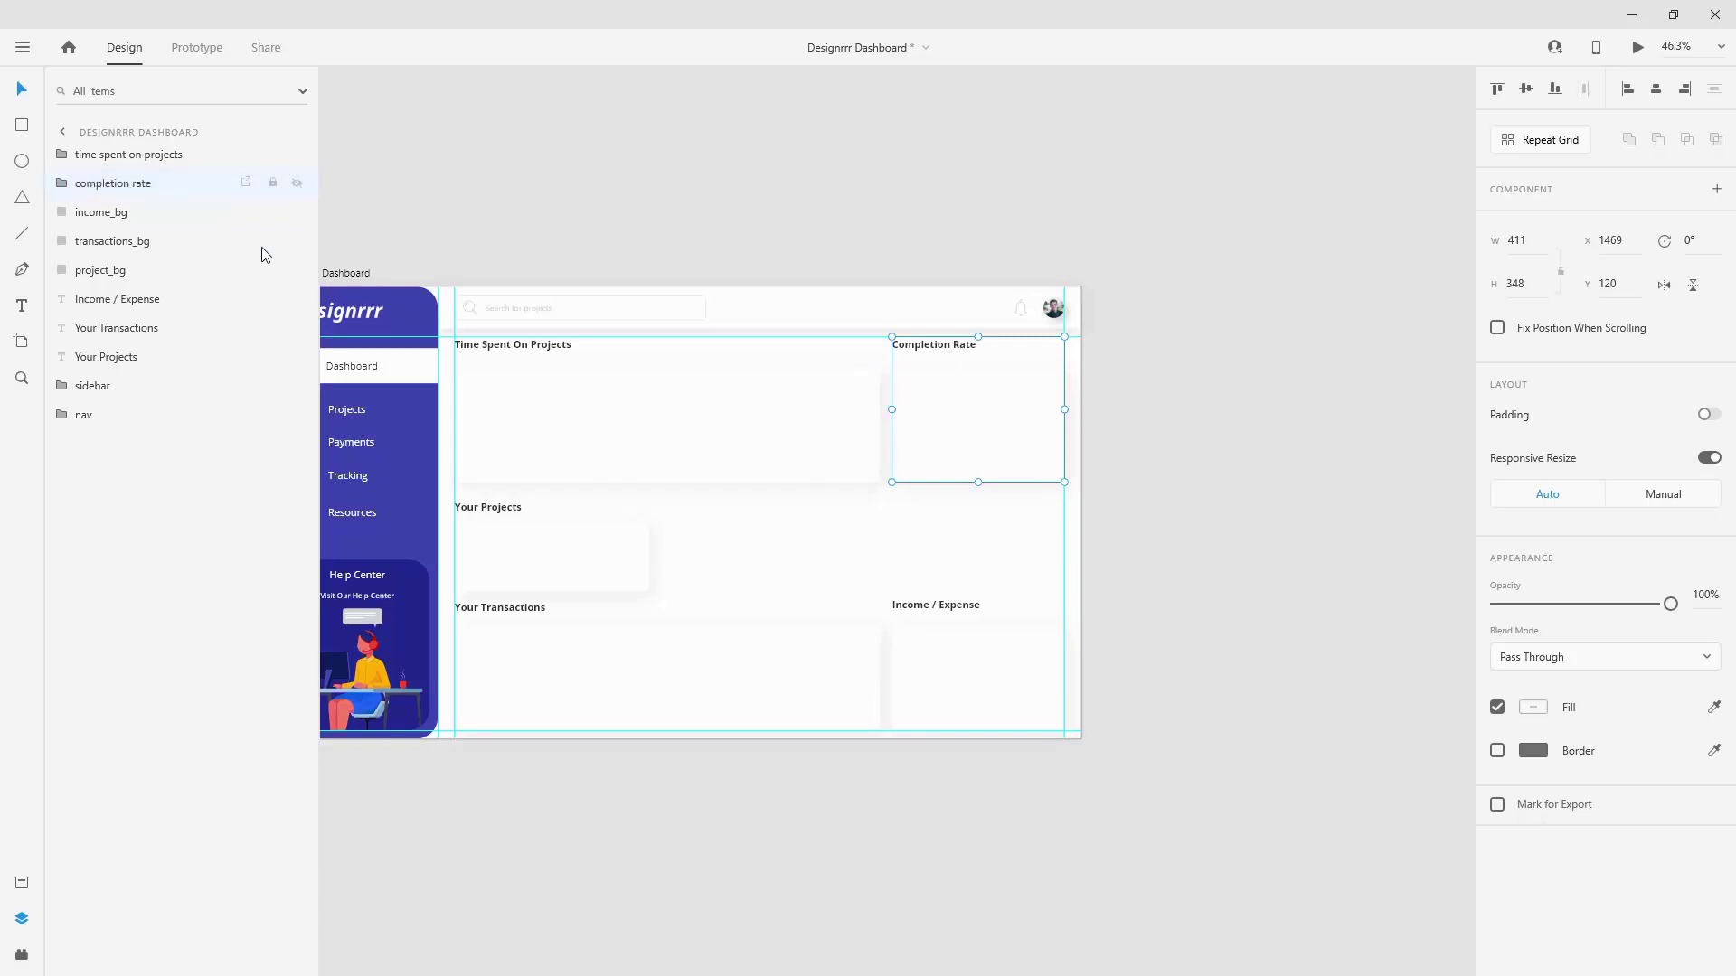
# Step: Group the Your Projects heading with its card as "your projects" and place the group directly below completion rate in the layer order
pyautogui.click(488, 509)
pyautogui.keyDown('shift'); pyautogui.click(535, 540); pyautogui.keyUp('shift')
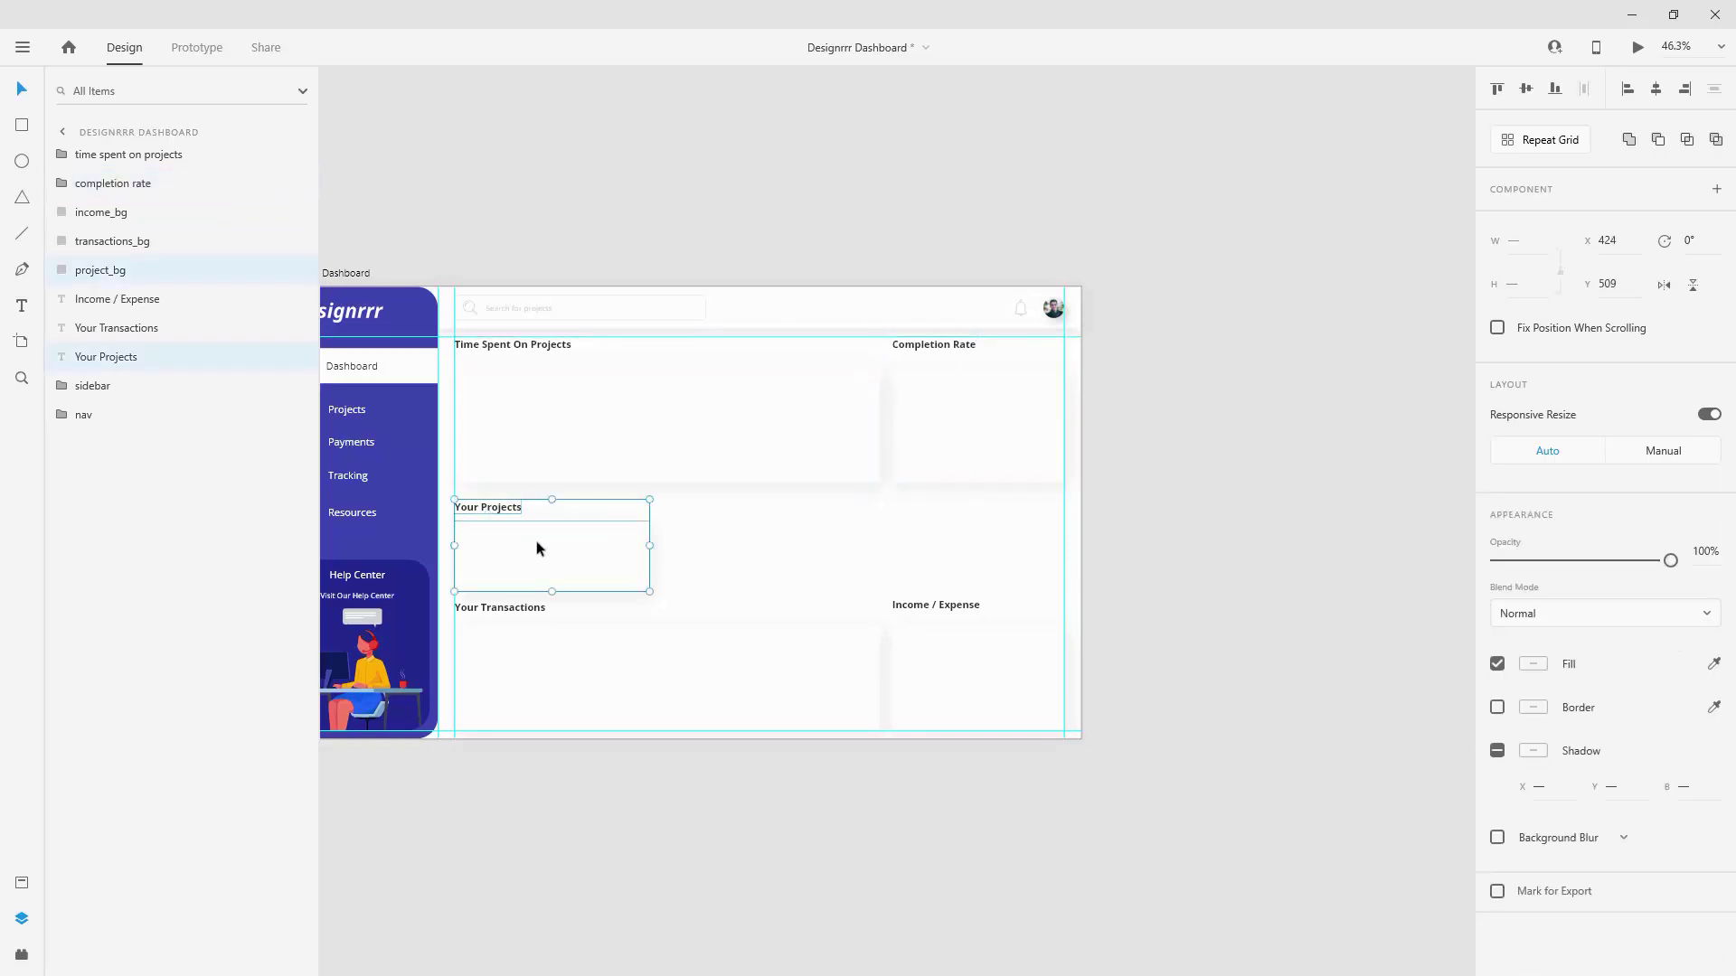
pyautogui.hotkey('ctrl', 'g')
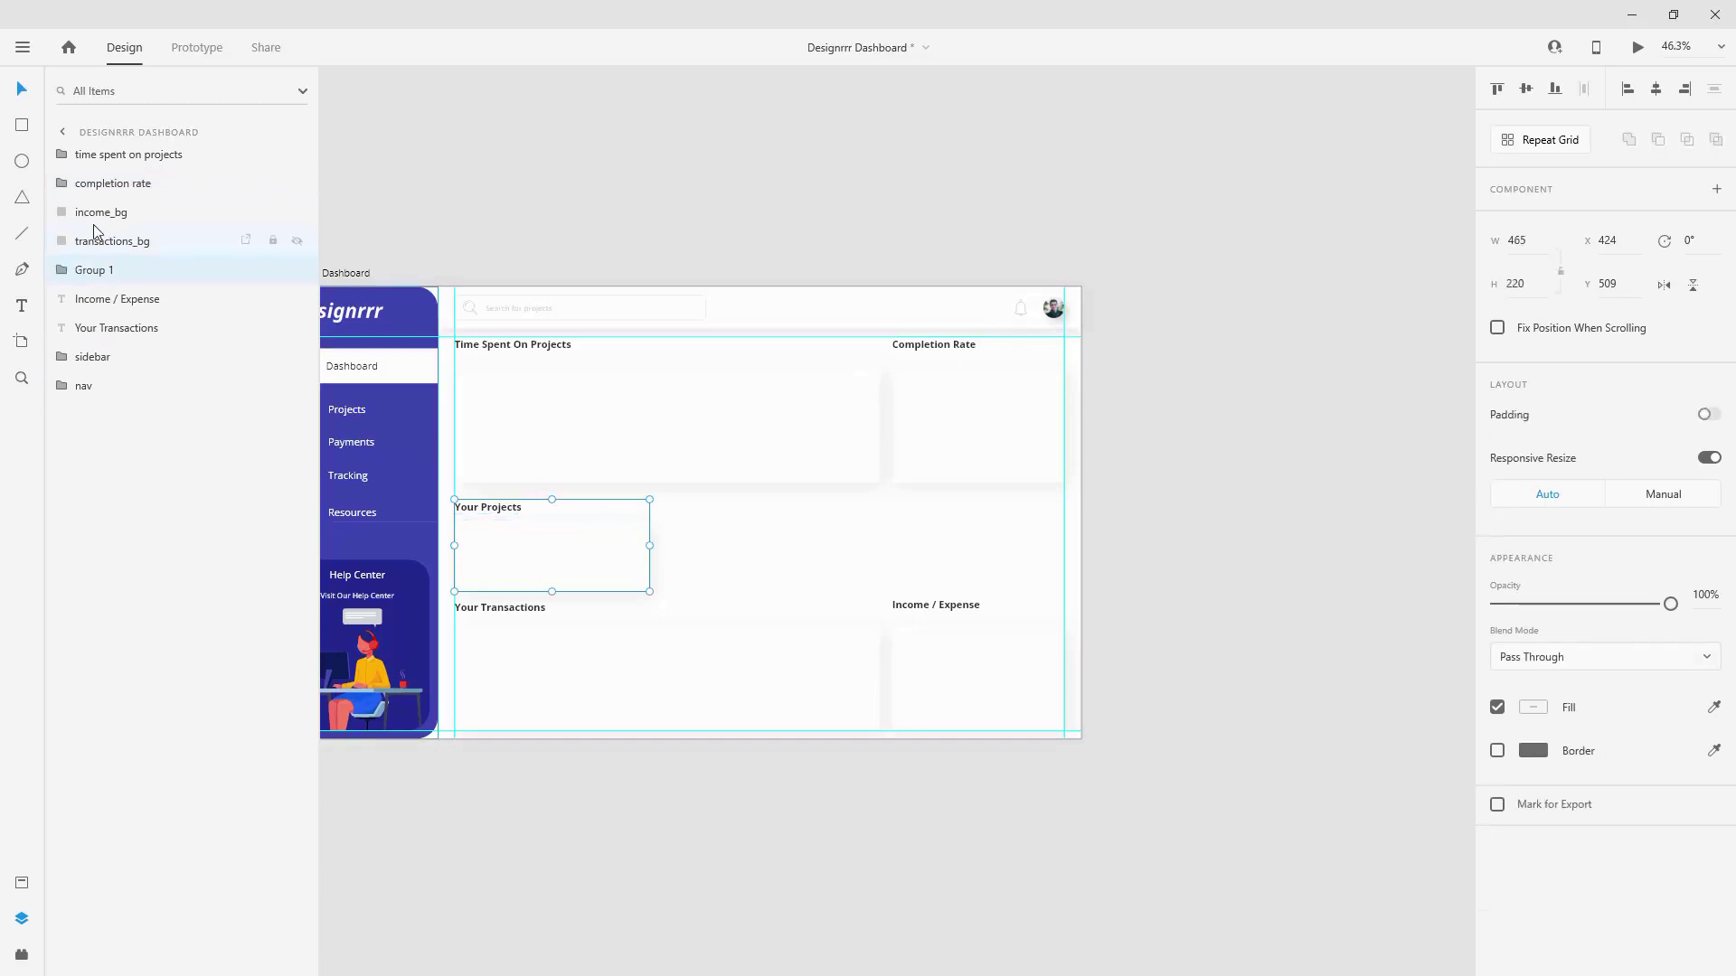
pyautogui.doubleClick(94, 270)
pyautogui.write('your projects')
pyautogui.press('Return')
pyautogui.moveTo(95, 271); pyautogui.dragTo(108, 209)
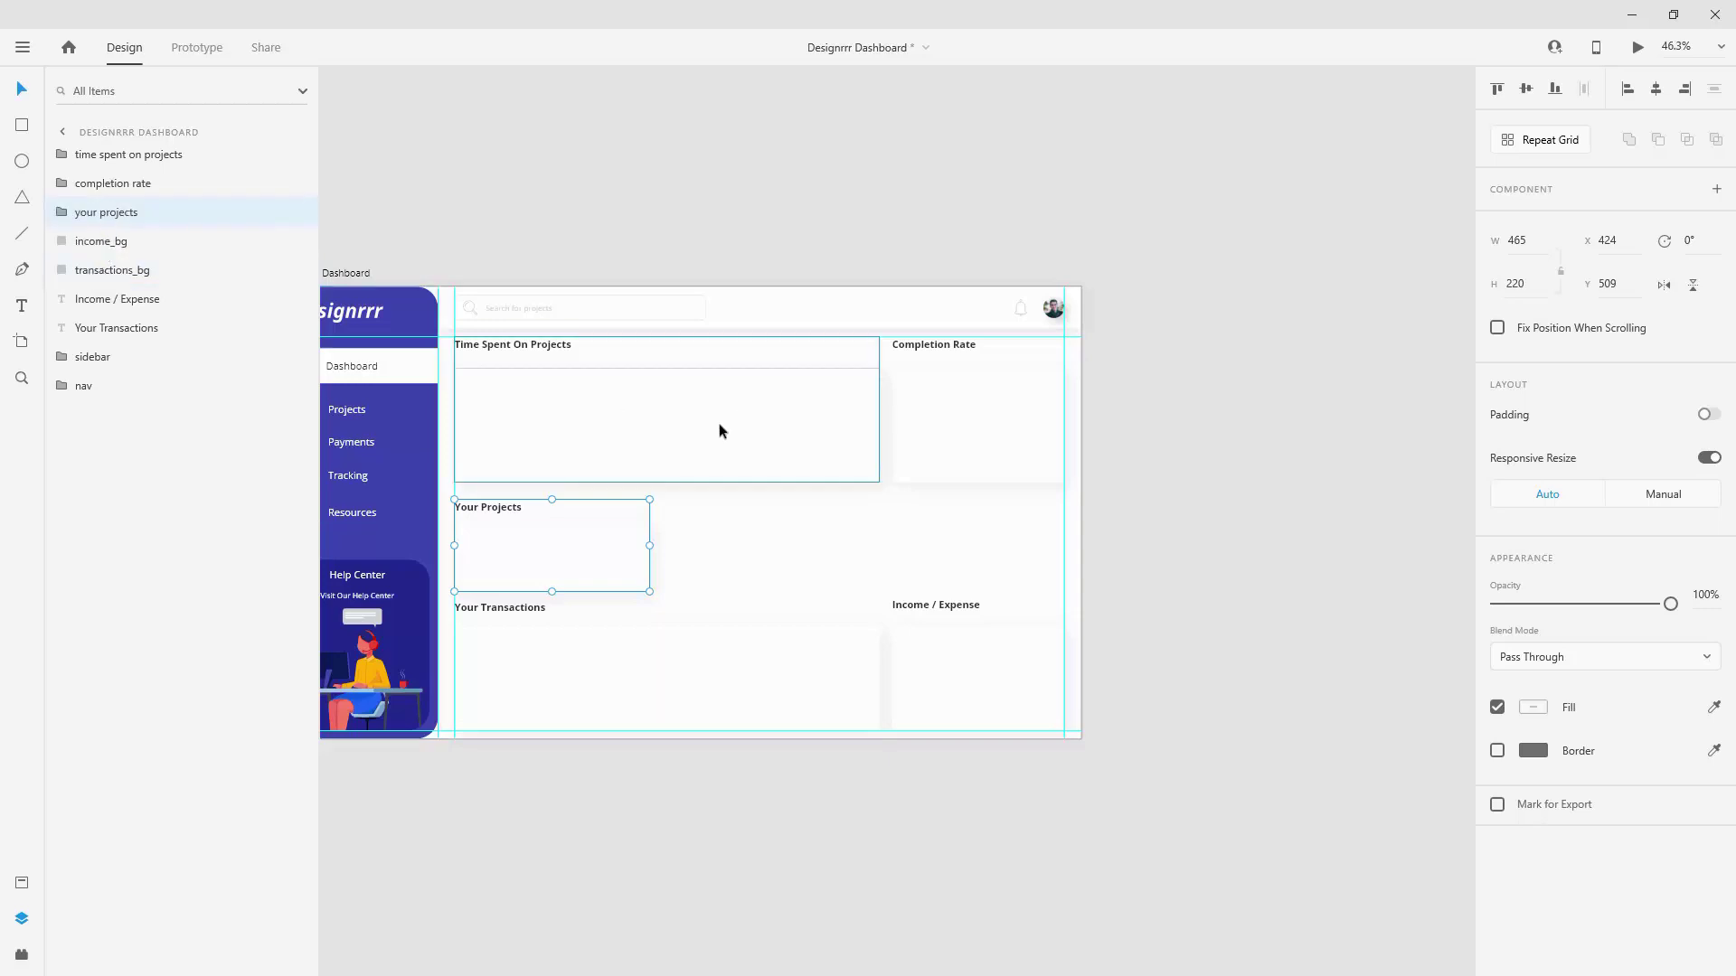
# Step: Group the Your Transactions heading with its card as "your transactions" and place the group directly below your projects in the layer order
pyautogui.click(109, 242)
pyautogui.click(506, 609)
pyautogui.keyDown('shift'); pyautogui.click(545, 674); pyautogui.keyUp('shift')
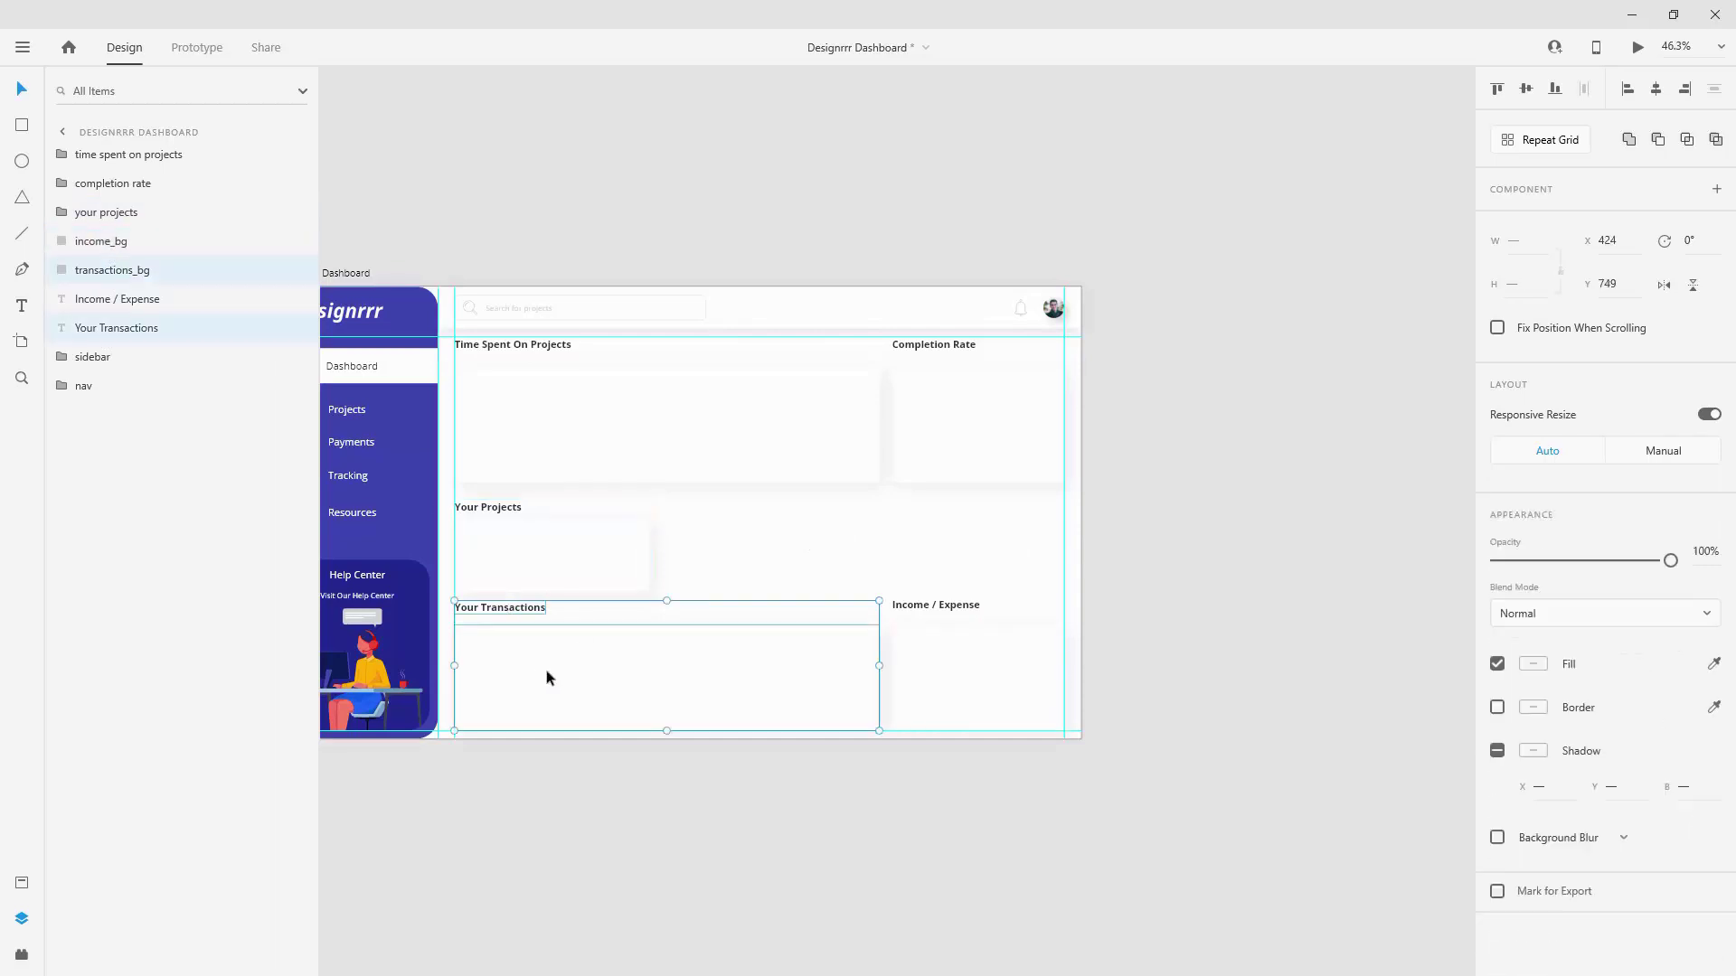
pyautogui.hotkey('ctrl', 'g')
pyautogui.doubleClick(93, 271)
pyautogui.write('your transactions')
pyautogui.press('Return')
pyautogui.moveTo(95, 283); pyautogui.dragTo(116, 235)
# Step: Group the Income / Expense heading with its income_bg card and name the group "income expense"
pyautogui.click(117, 273)
pyautogui.keyDown('shift'); pyautogui.click(123, 297); pyautogui.keyUp('shift')
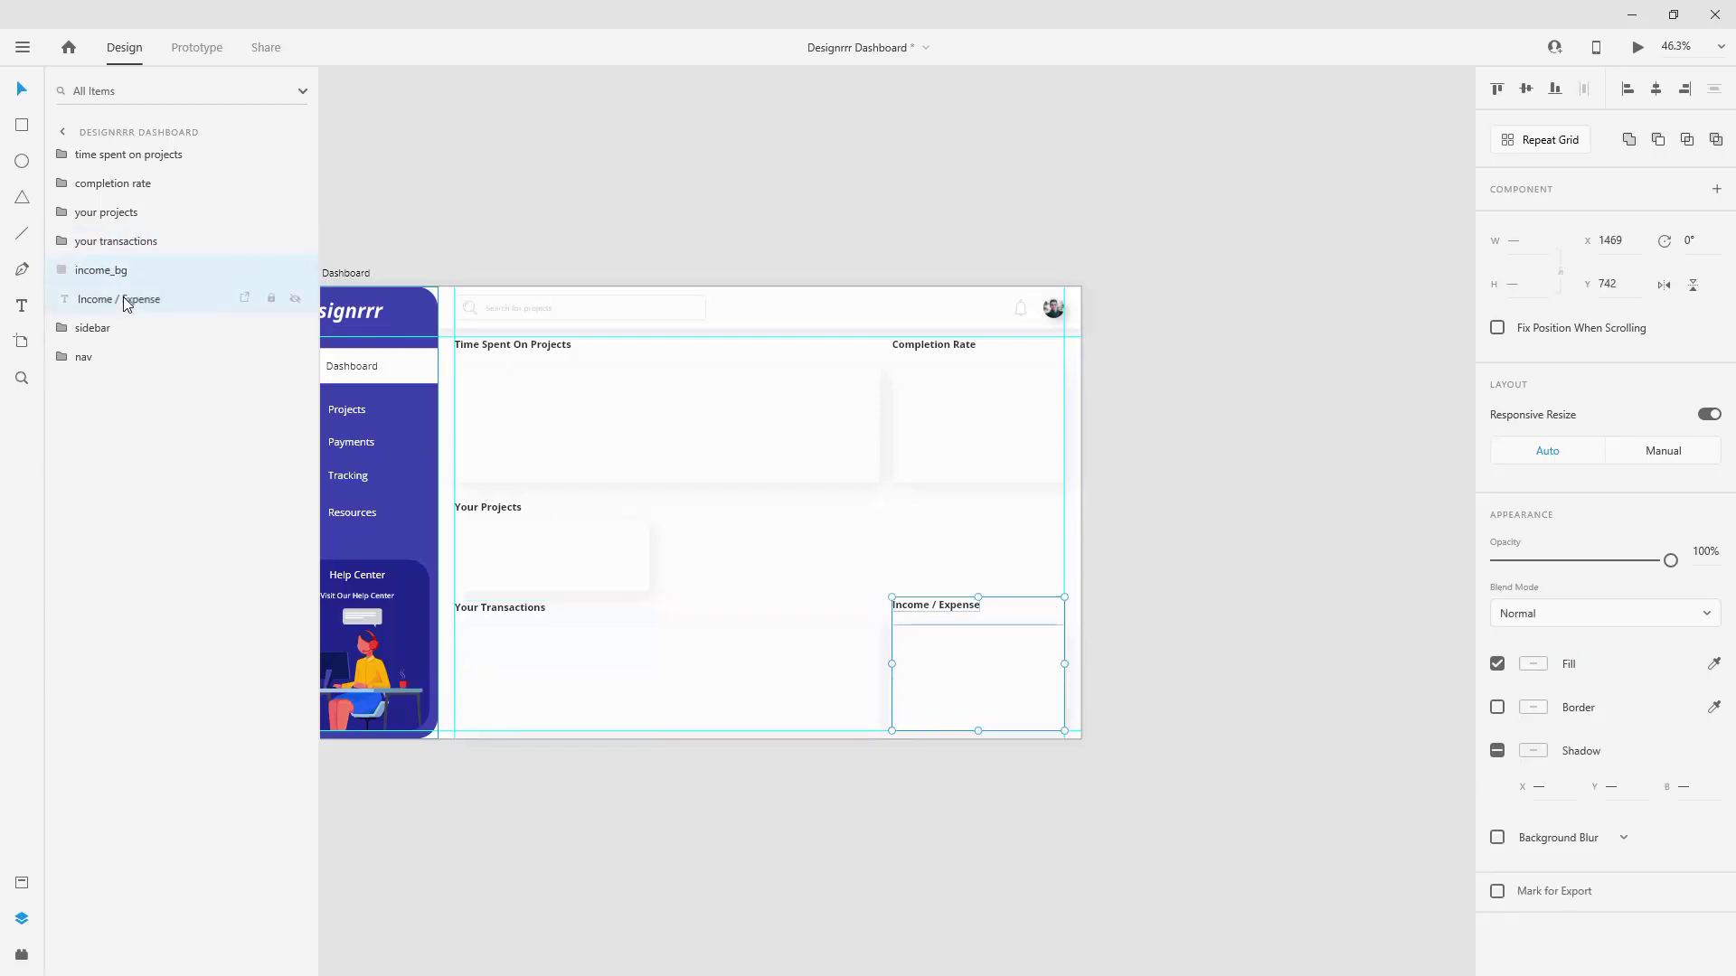
pyautogui.hotkey('ctrl', 'g')
pyautogui.doubleClick(105, 272)
pyautogui.write('income ex')
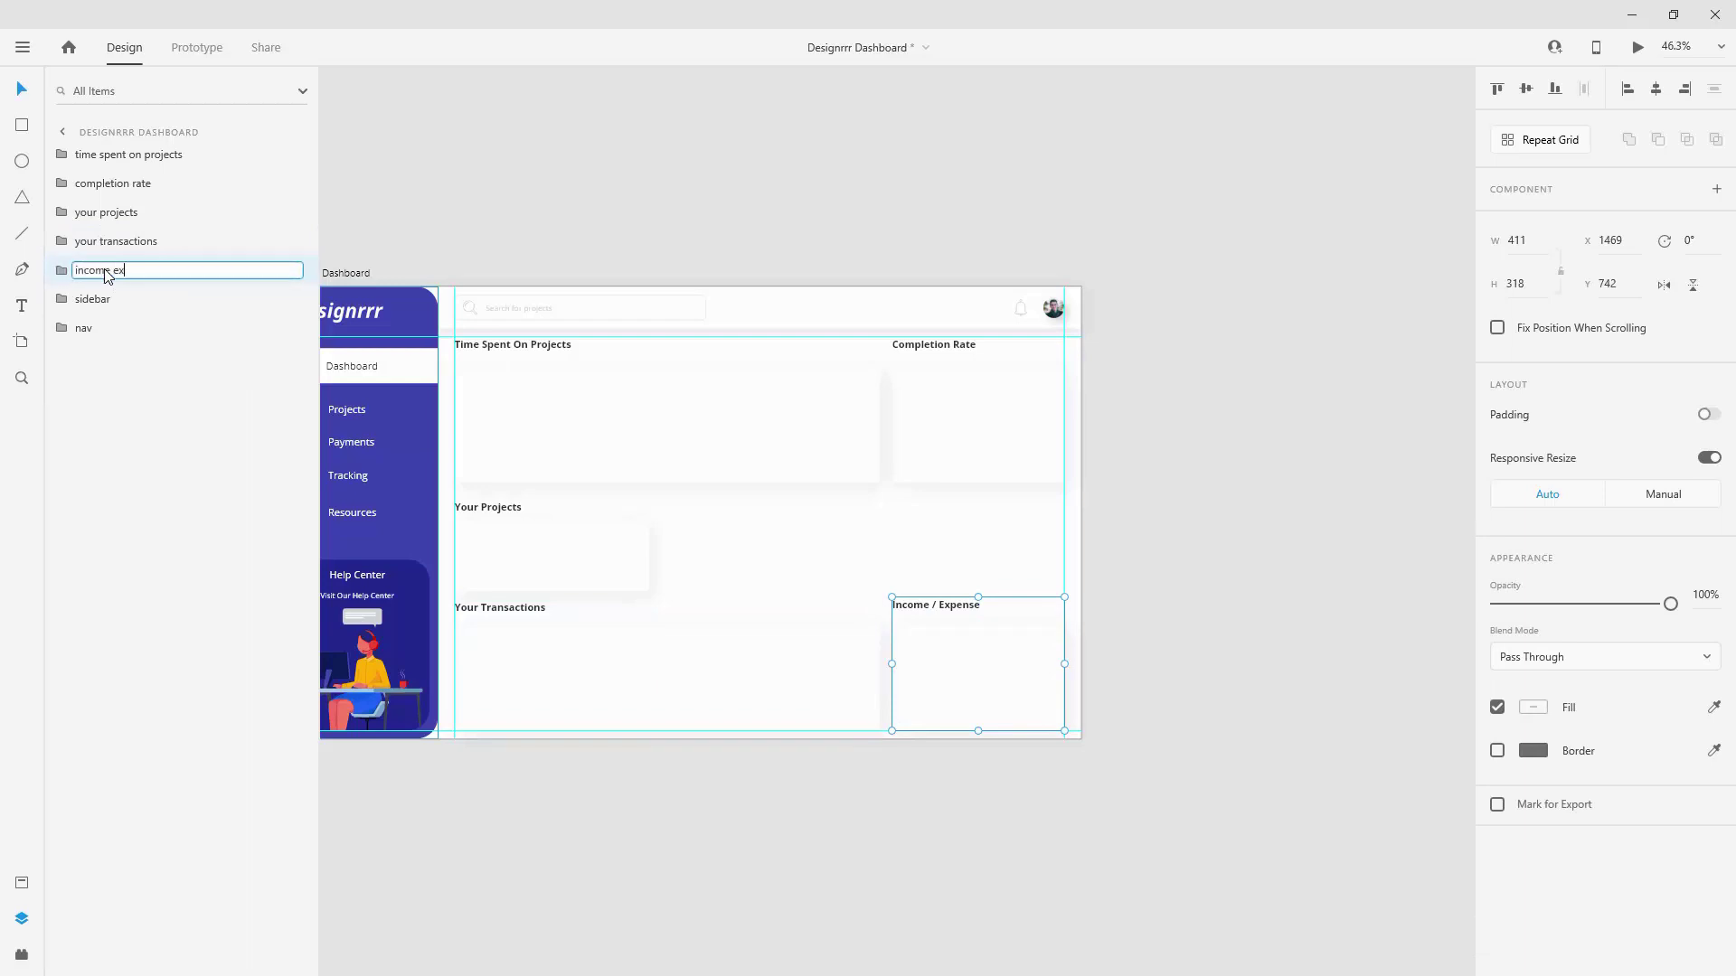
pyautogui.write('pense')
pyautogui.press('Return')
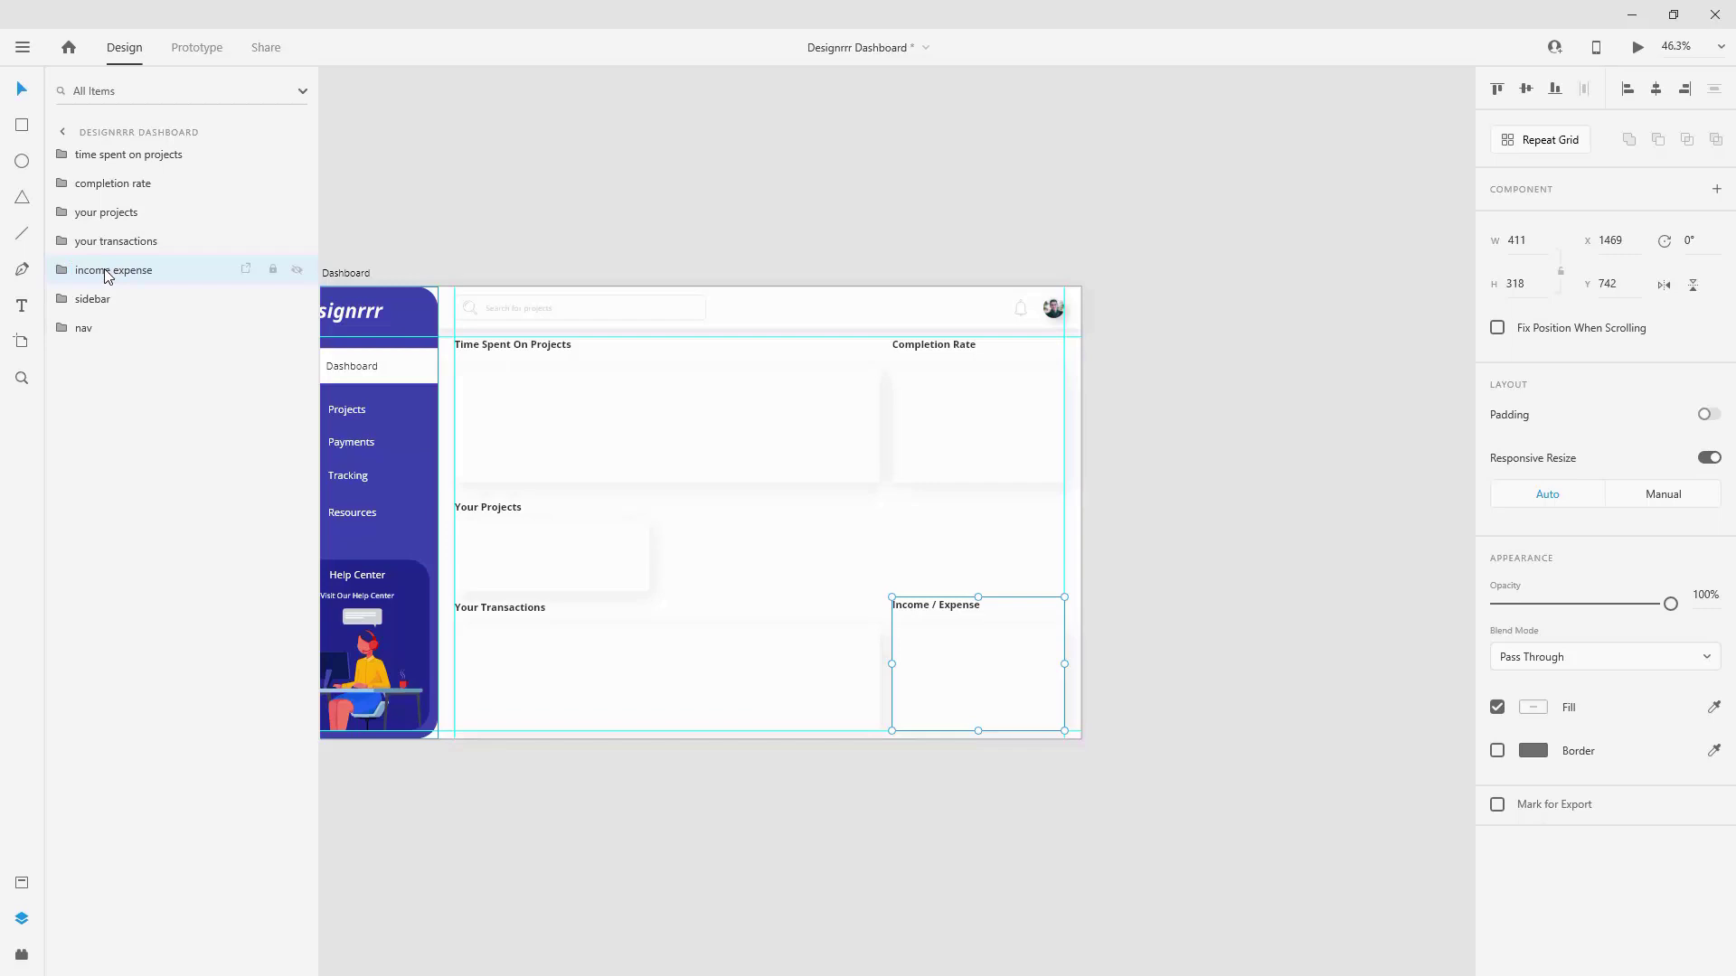
# Step: Move the time_spent_bg card in the time spent on projects group closer to its heading, at Y 183
pyautogui.click(63, 154)
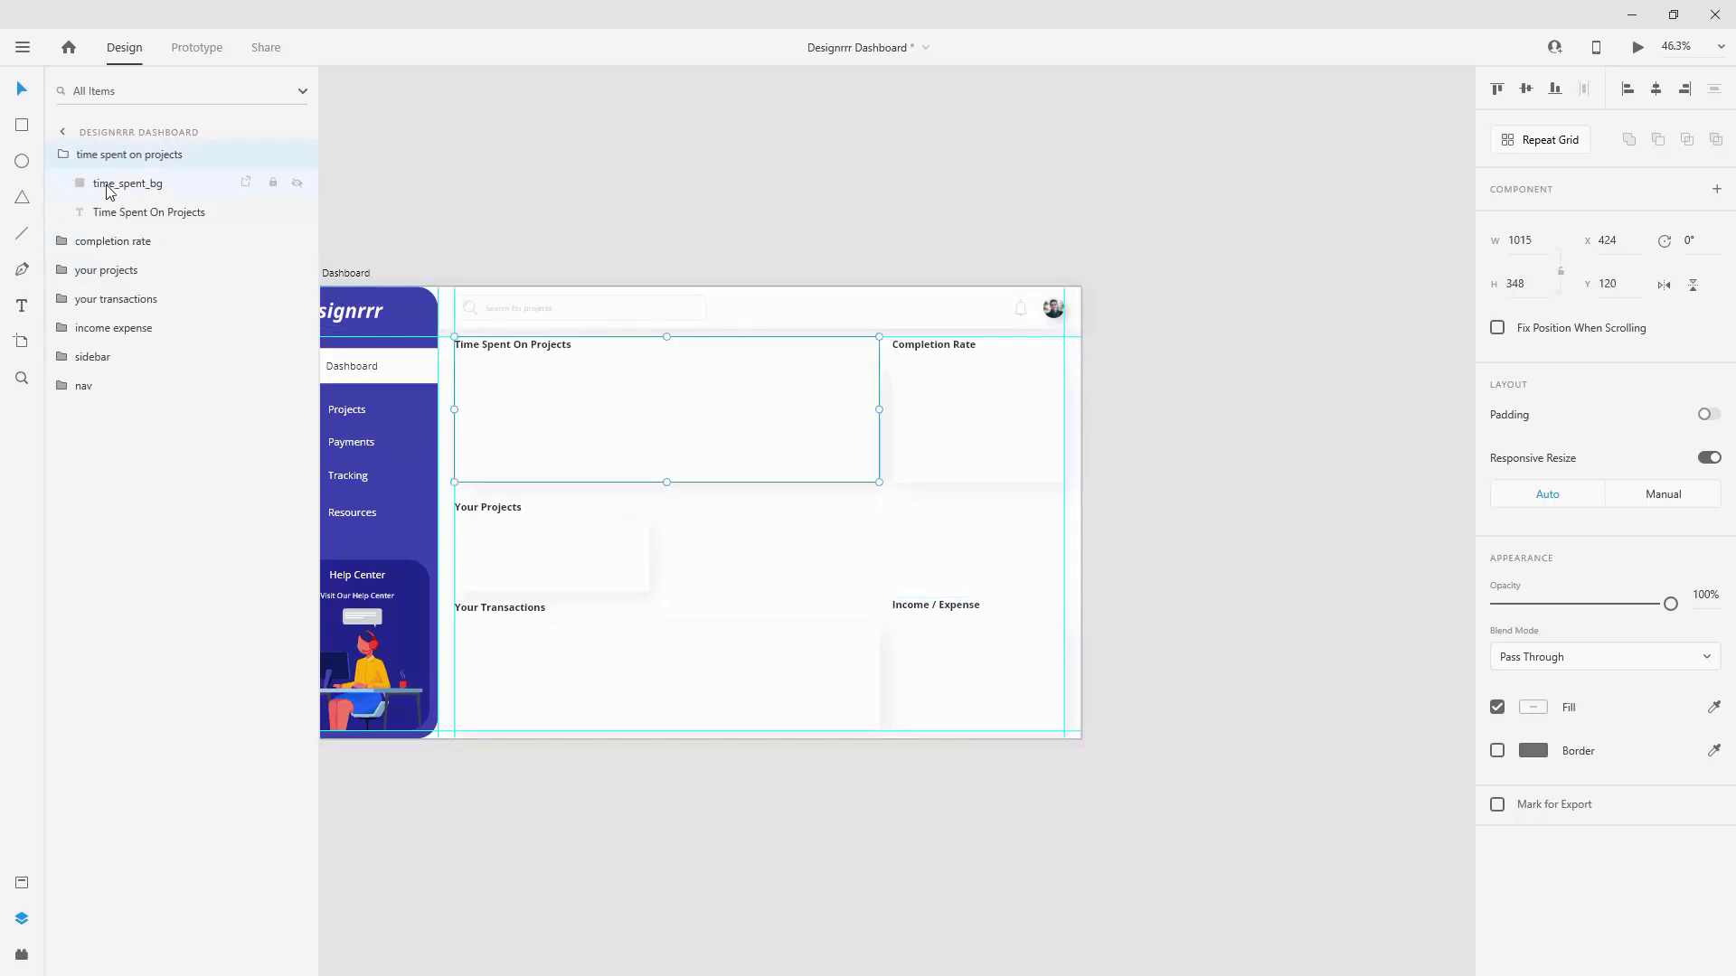
pyautogui.click(117, 213)
pyautogui.scroll(5, 483, 382)
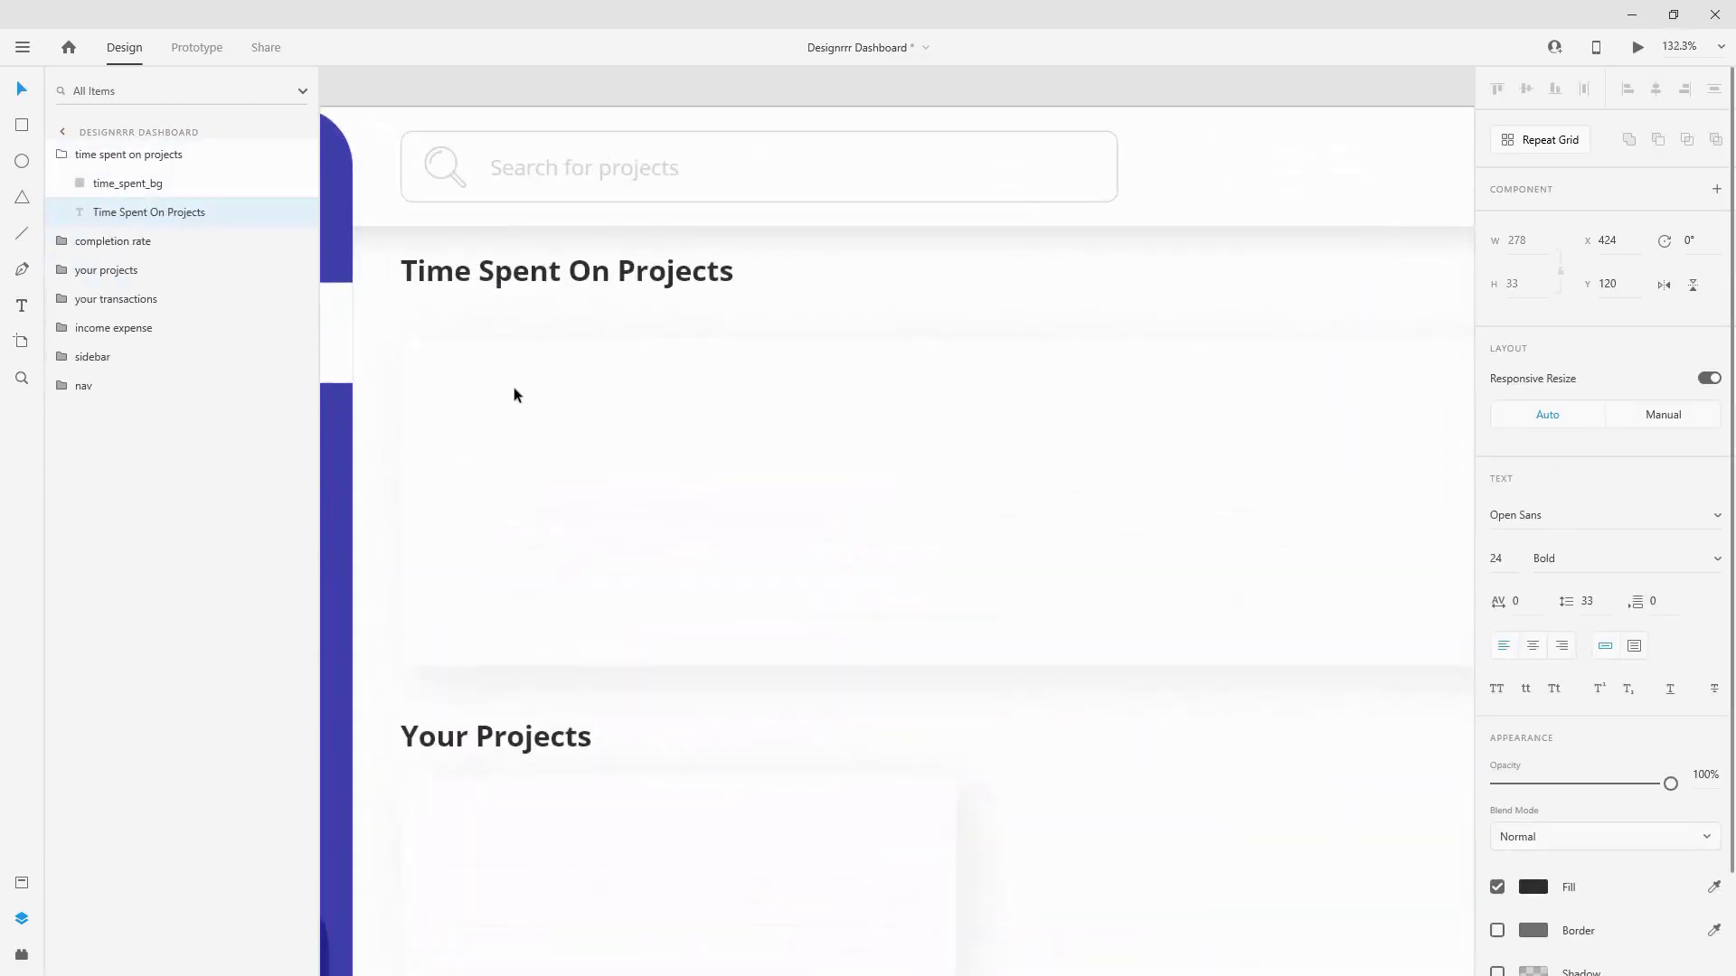
pyautogui.click(713, 448)
pyautogui.moveTo(712, 449); pyautogui.dragTo(713, 400)
pyautogui.hotkey('shift', 'Down')
pyautogui.hotkey('shift', 'Down')
pyautogui.hotkey('shift', 'Down')
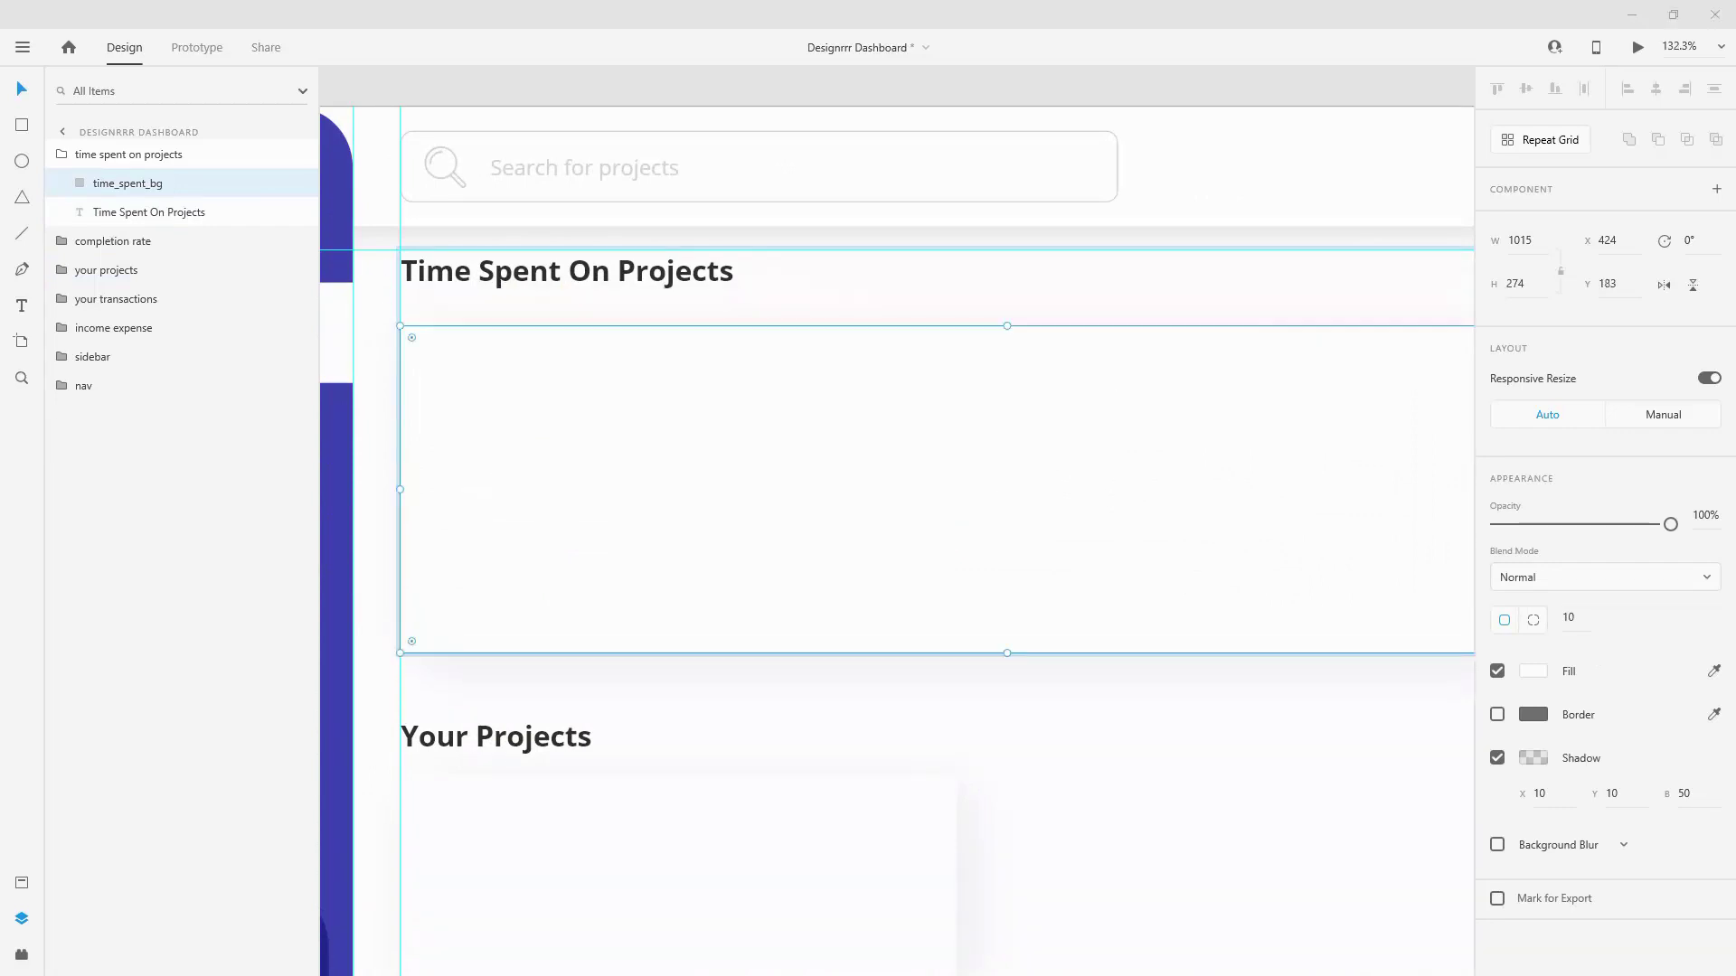
# Step: Draw a small circle to the right of the Time Spent On Projects heading, sized 10 by 10, without a border
pyautogui.click(22, 163)
pyautogui.moveTo(1081, 251); pyautogui.dragTo(1110, 280)
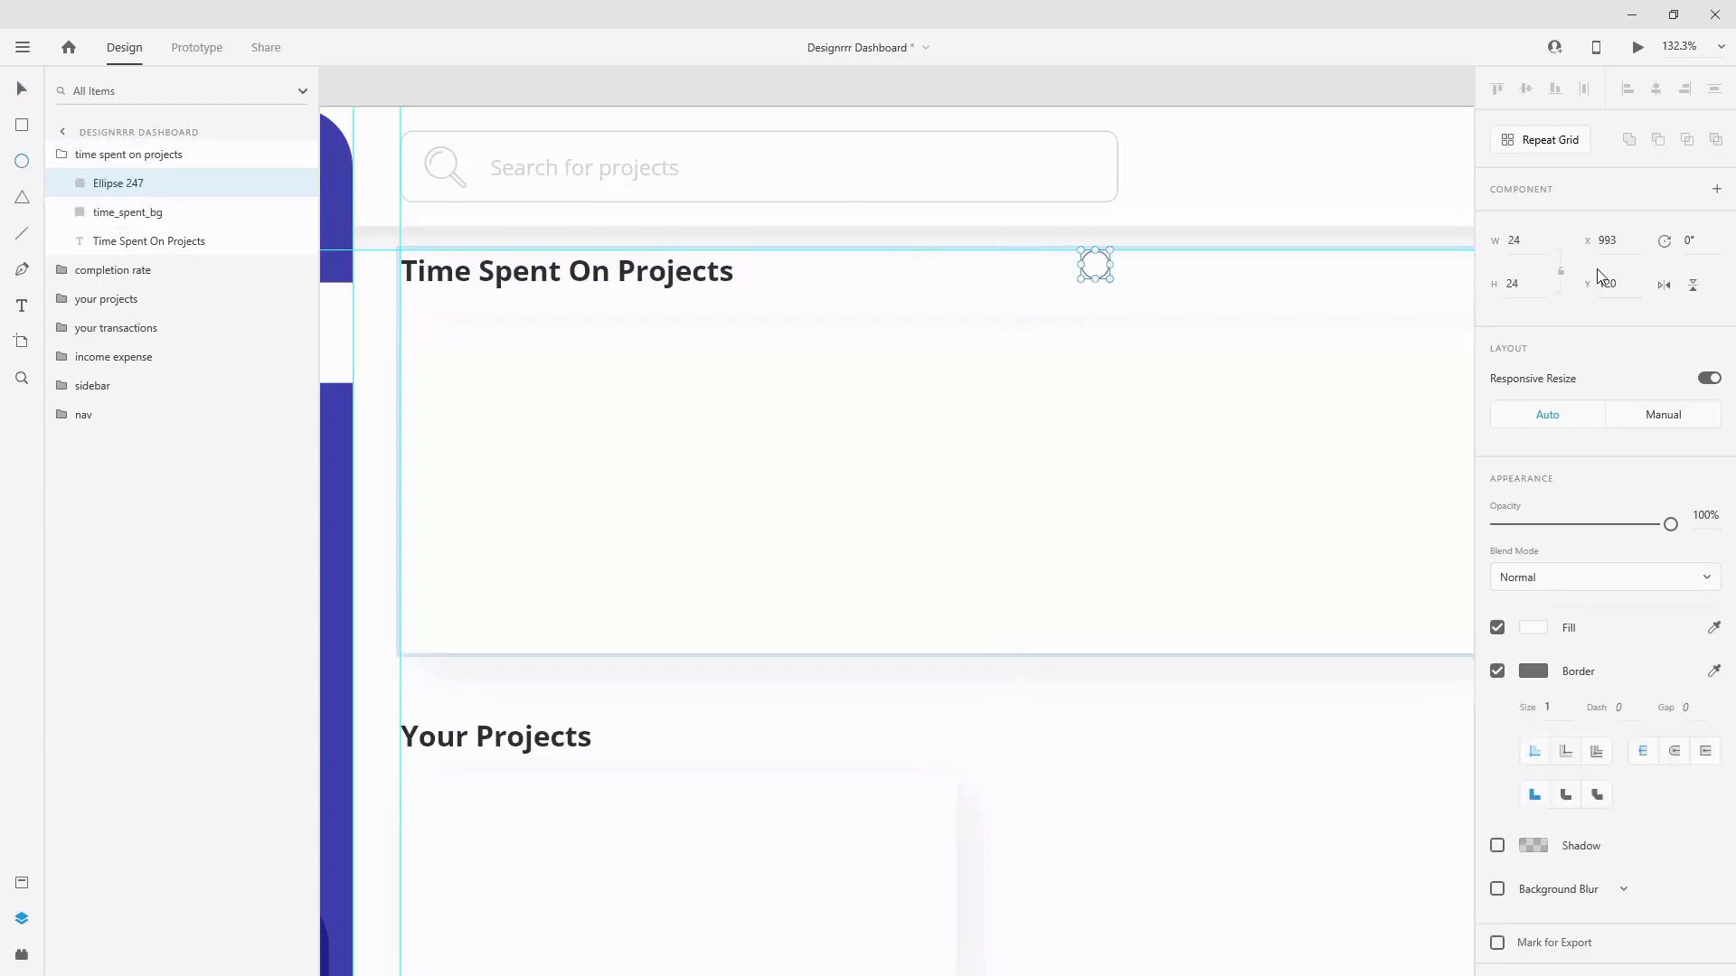
pyautogui.click(1528, 244)
pyautogui.write('10')
pyautogui.press('Return')
pyautogui.click(1497, 671)
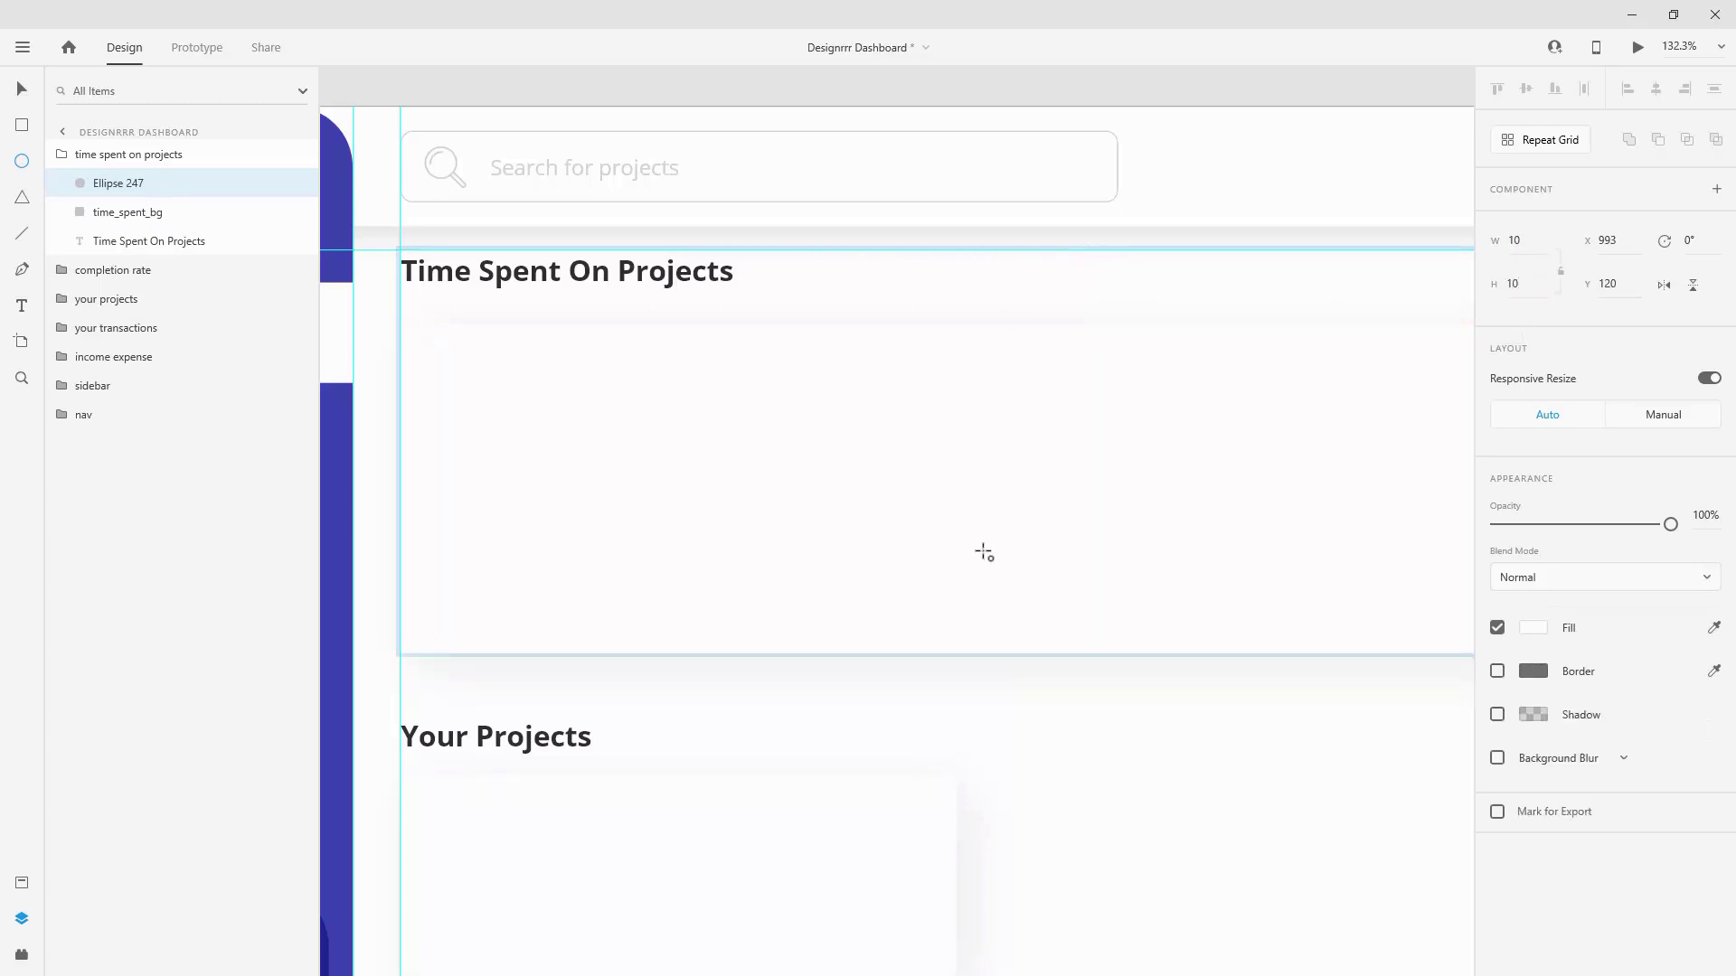
# Step: Fill the small circle with the teal colour from the document assets
pyautogui.click(20, 886)
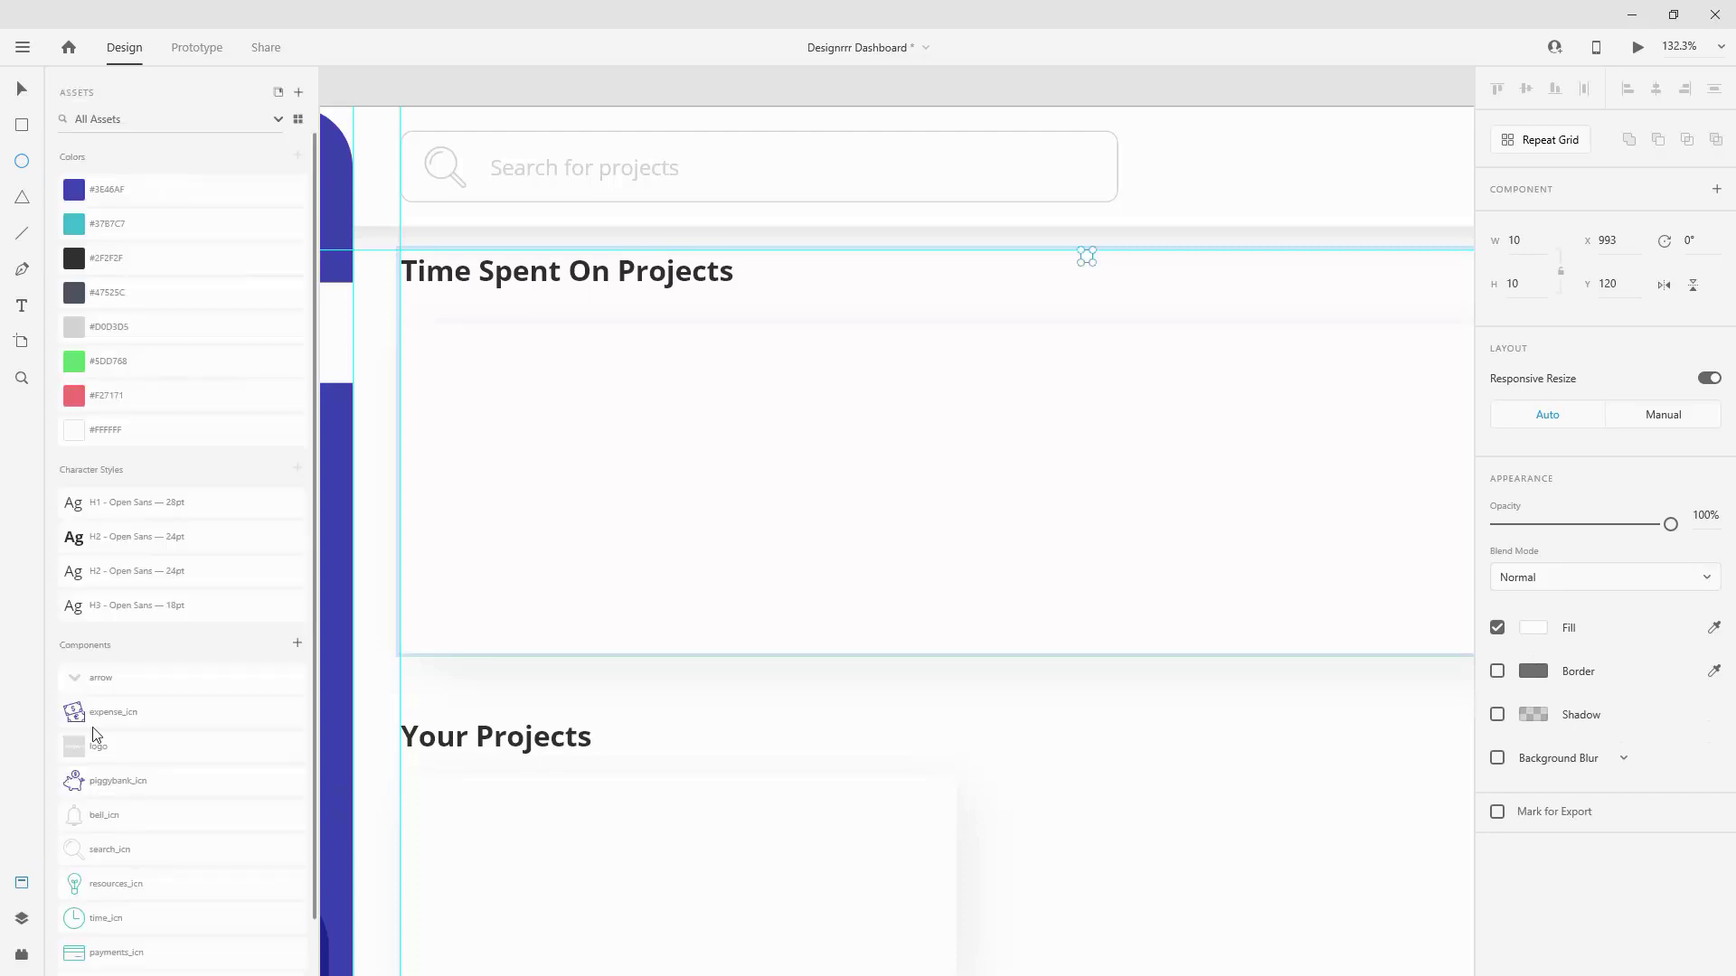
pyautogui.click(79, 233)
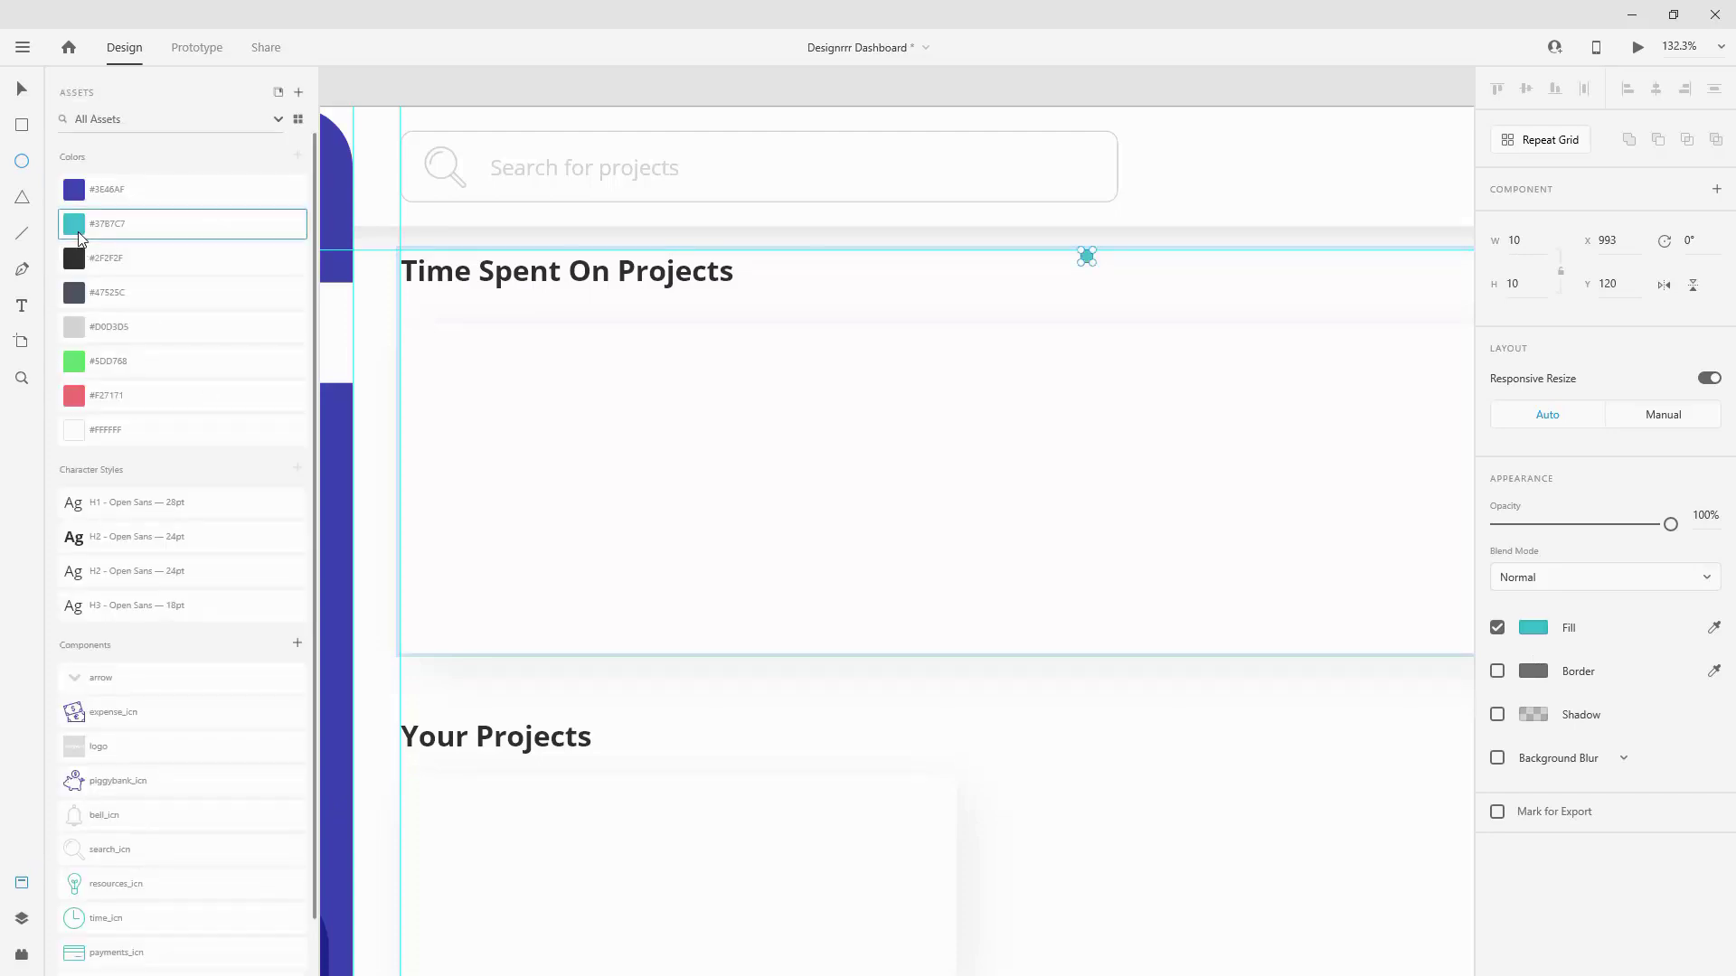
pyautogui.click(24, 880)
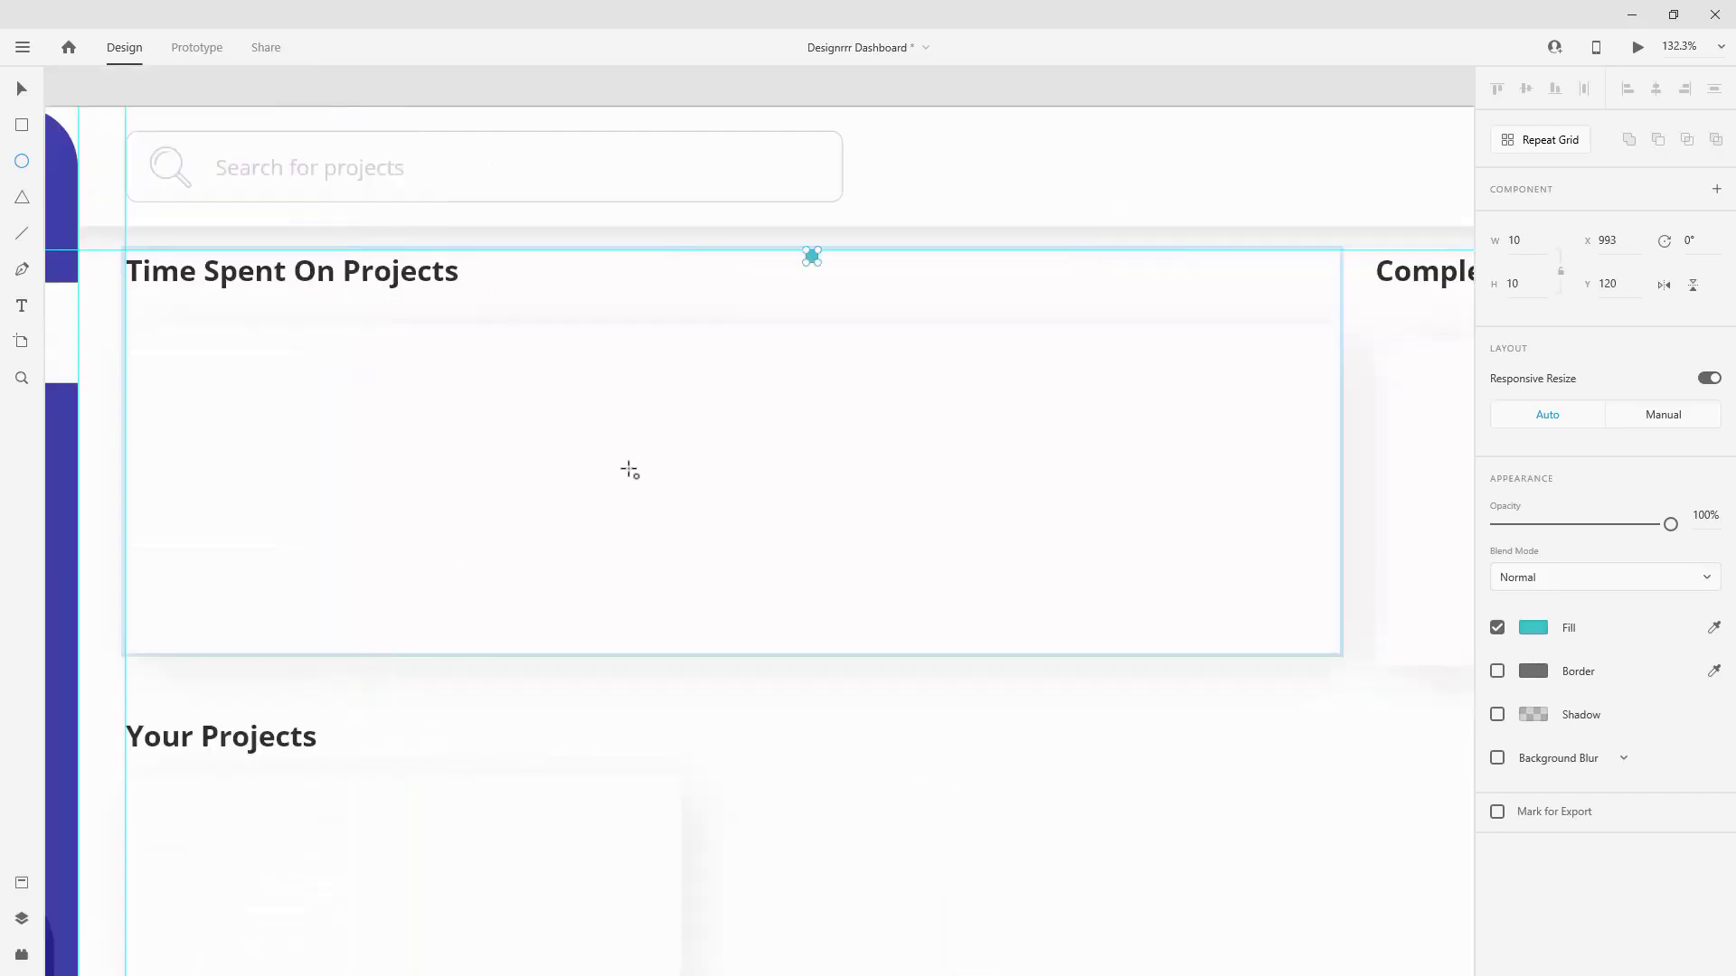
pyautogui.click(23, 884)
pyautogui.click(22, 919)
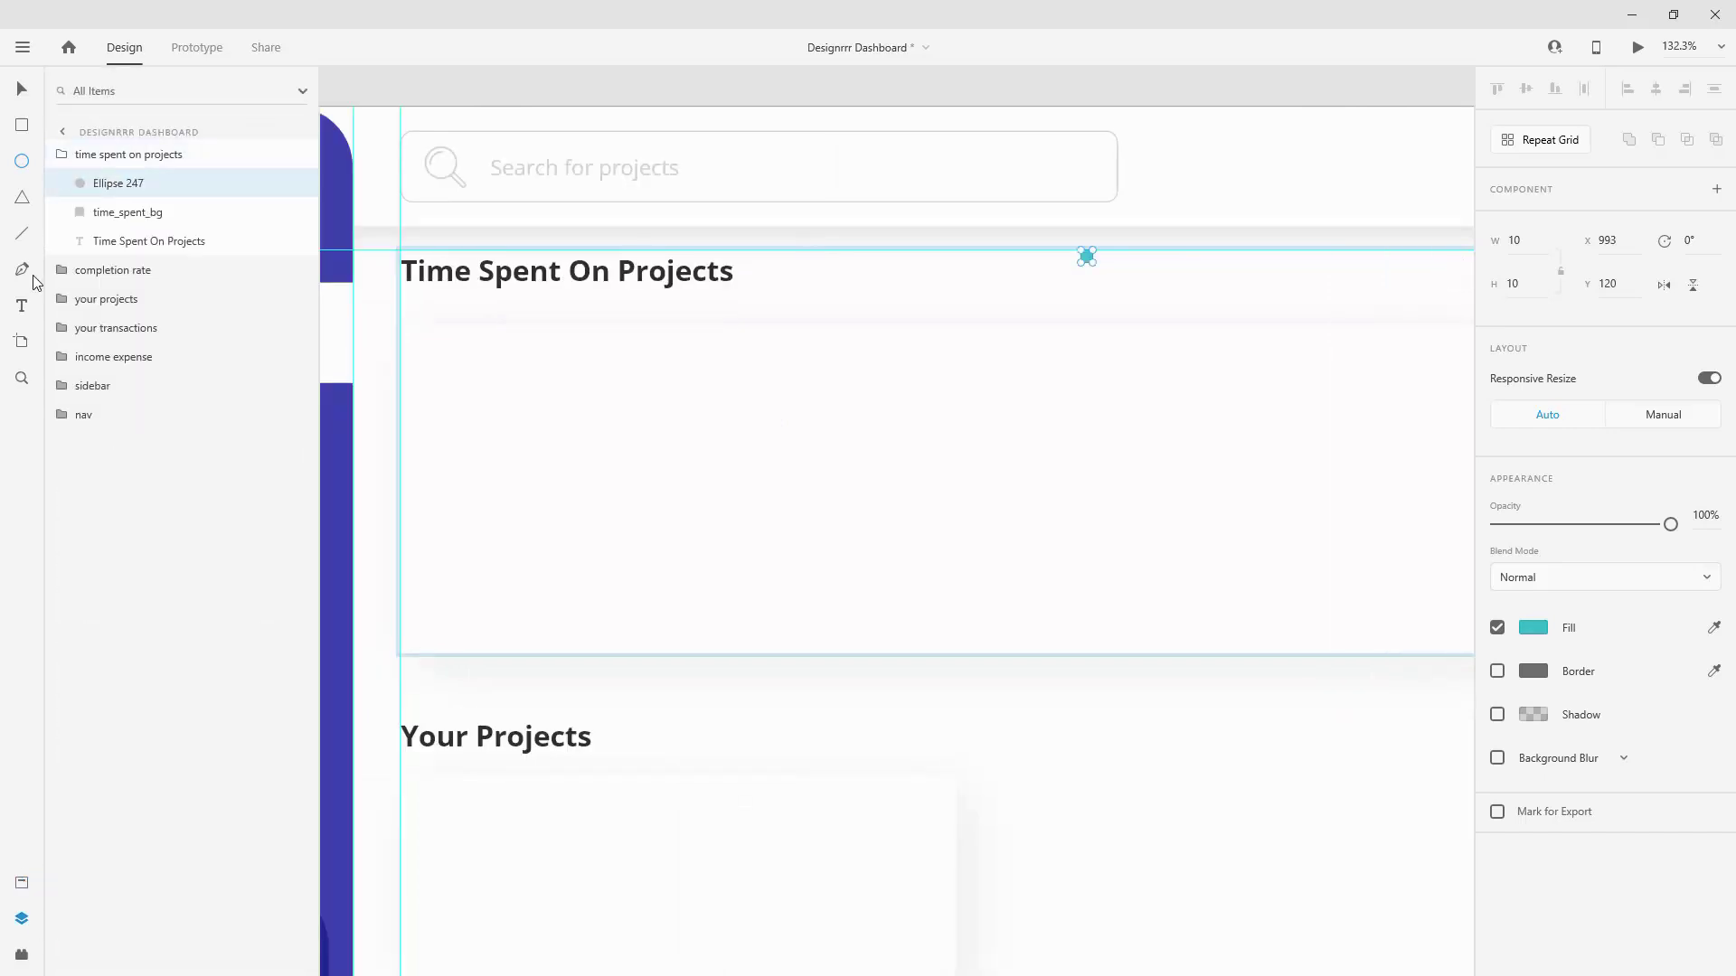
# Step: Add the text label "Active" to the right of the teal circle
pyautogui.click(1119, 258)
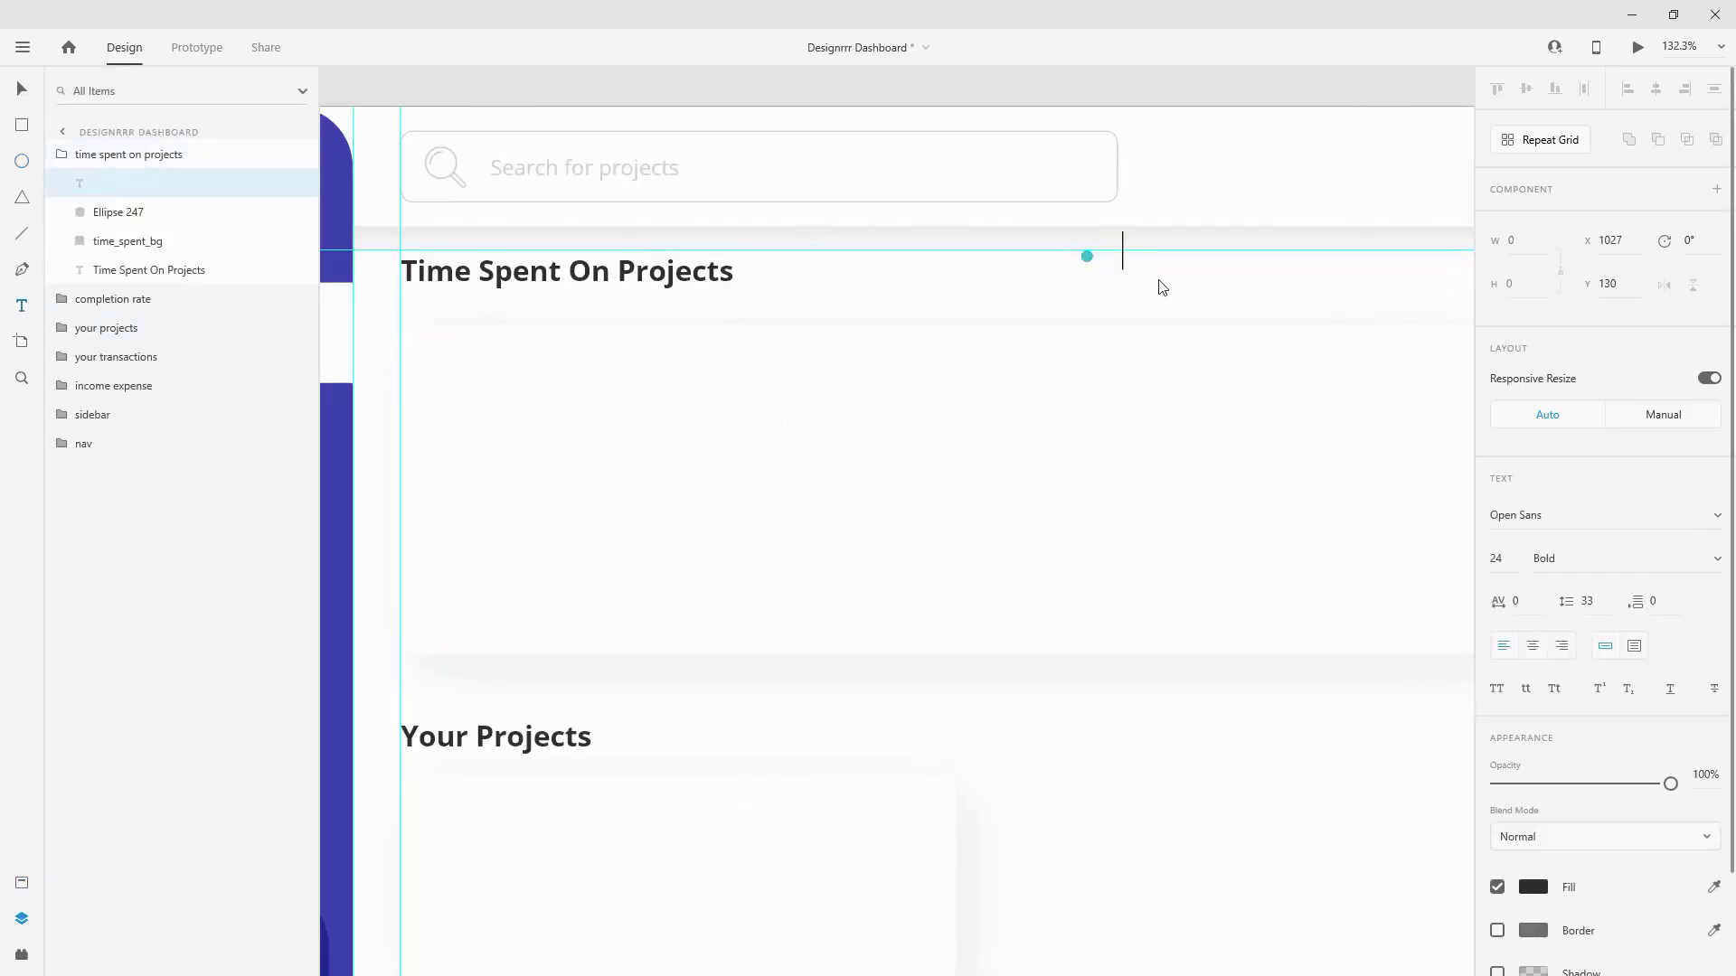
pyautogui.write('Actio')
pyautogui.press('BackSpace')
pyautogui.press('BackSpace')
pyautogui.press('BackSpace')
pyautogui.write('ive')
pyautogui.press('BackSpace')
pyautogui.press('BackSpace')
pyautogui.write('tive')
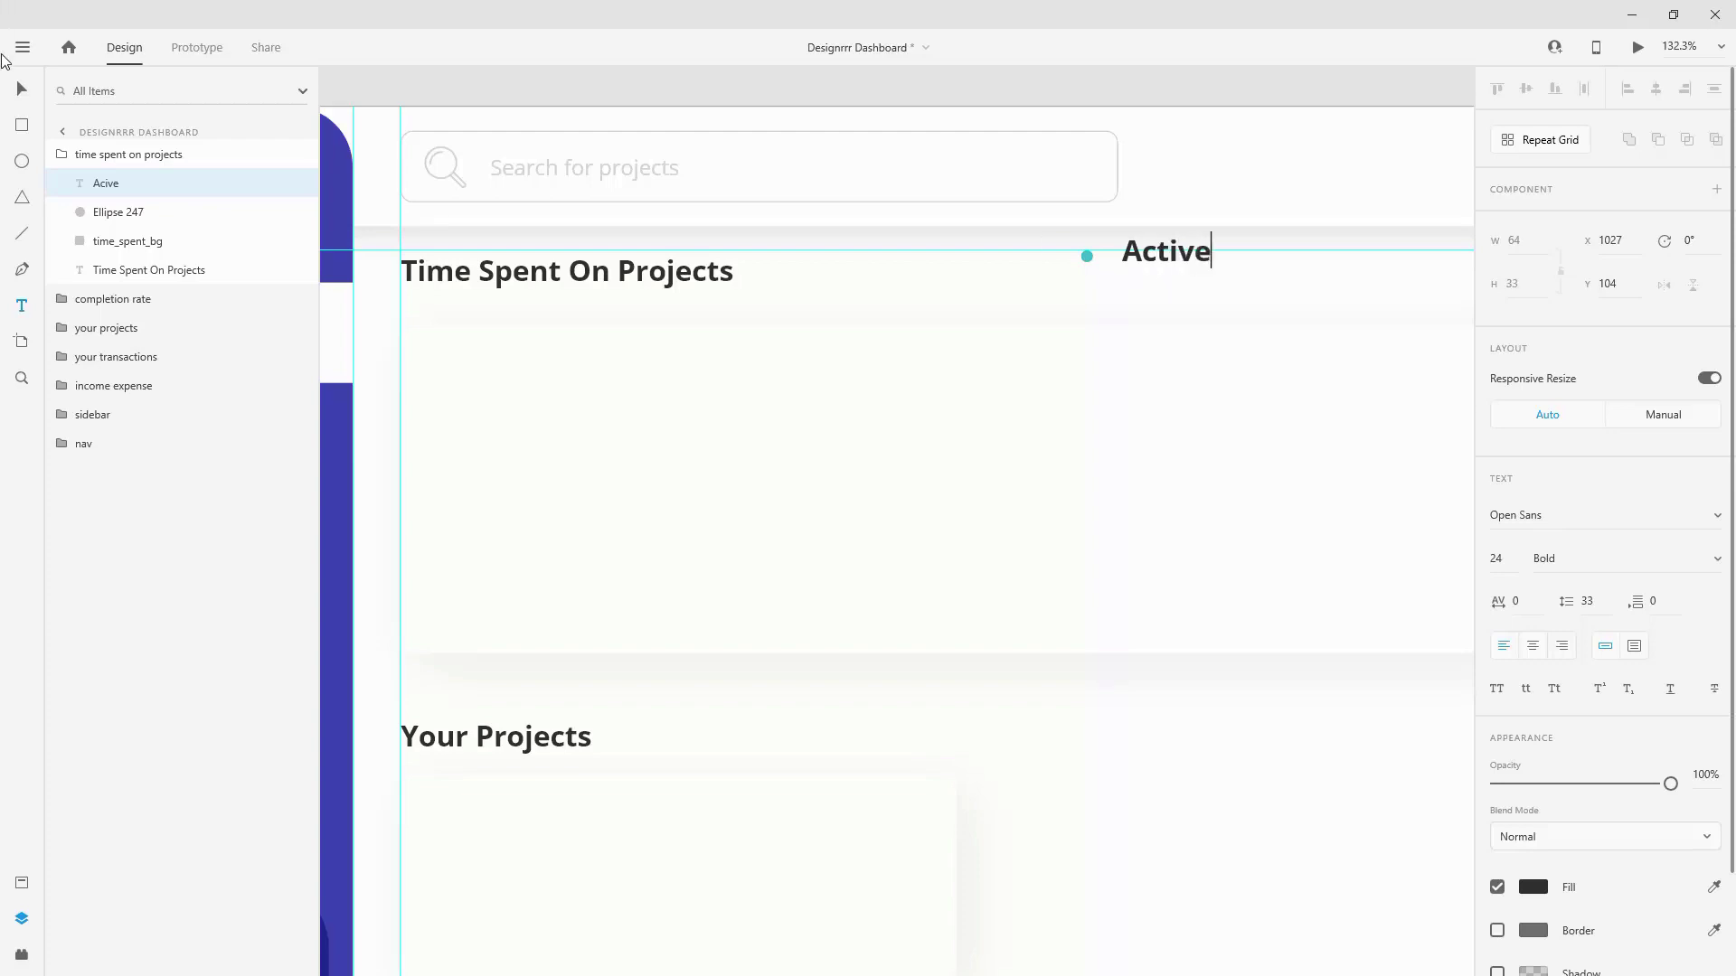
# Step: Apply the H3 Open Sans character style to the Active label
pyautogui.click(123, 179)
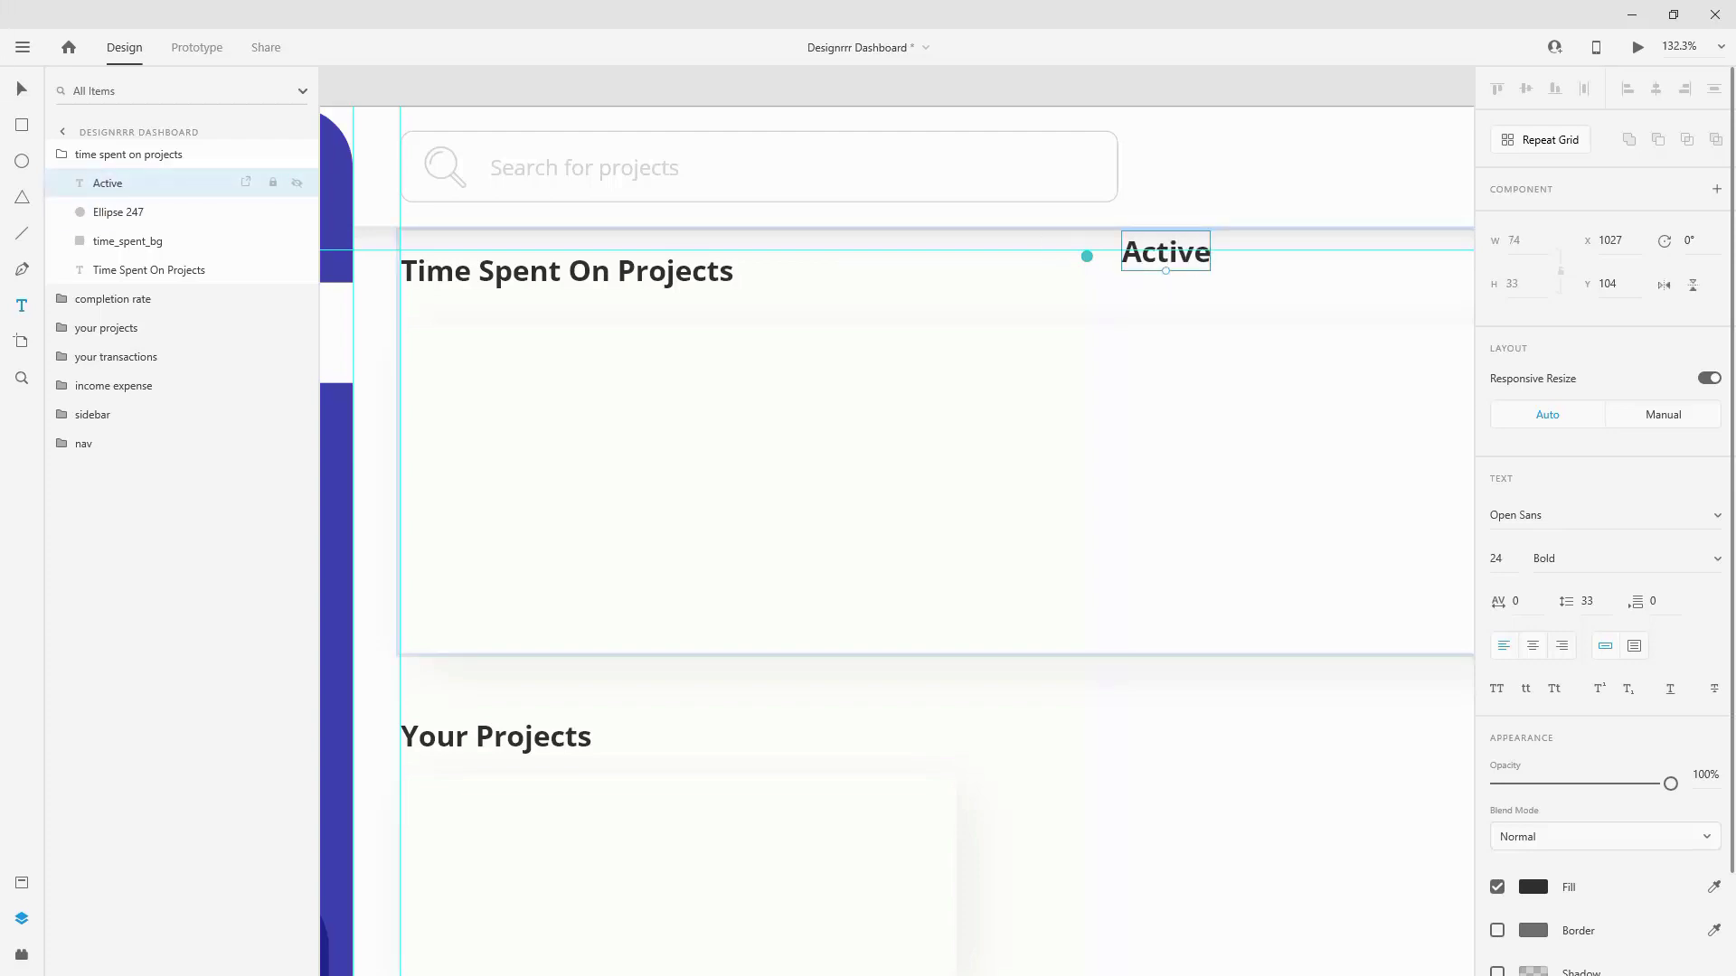
pyautogui.click(22, 885)
pyautogui.click(120, 604)
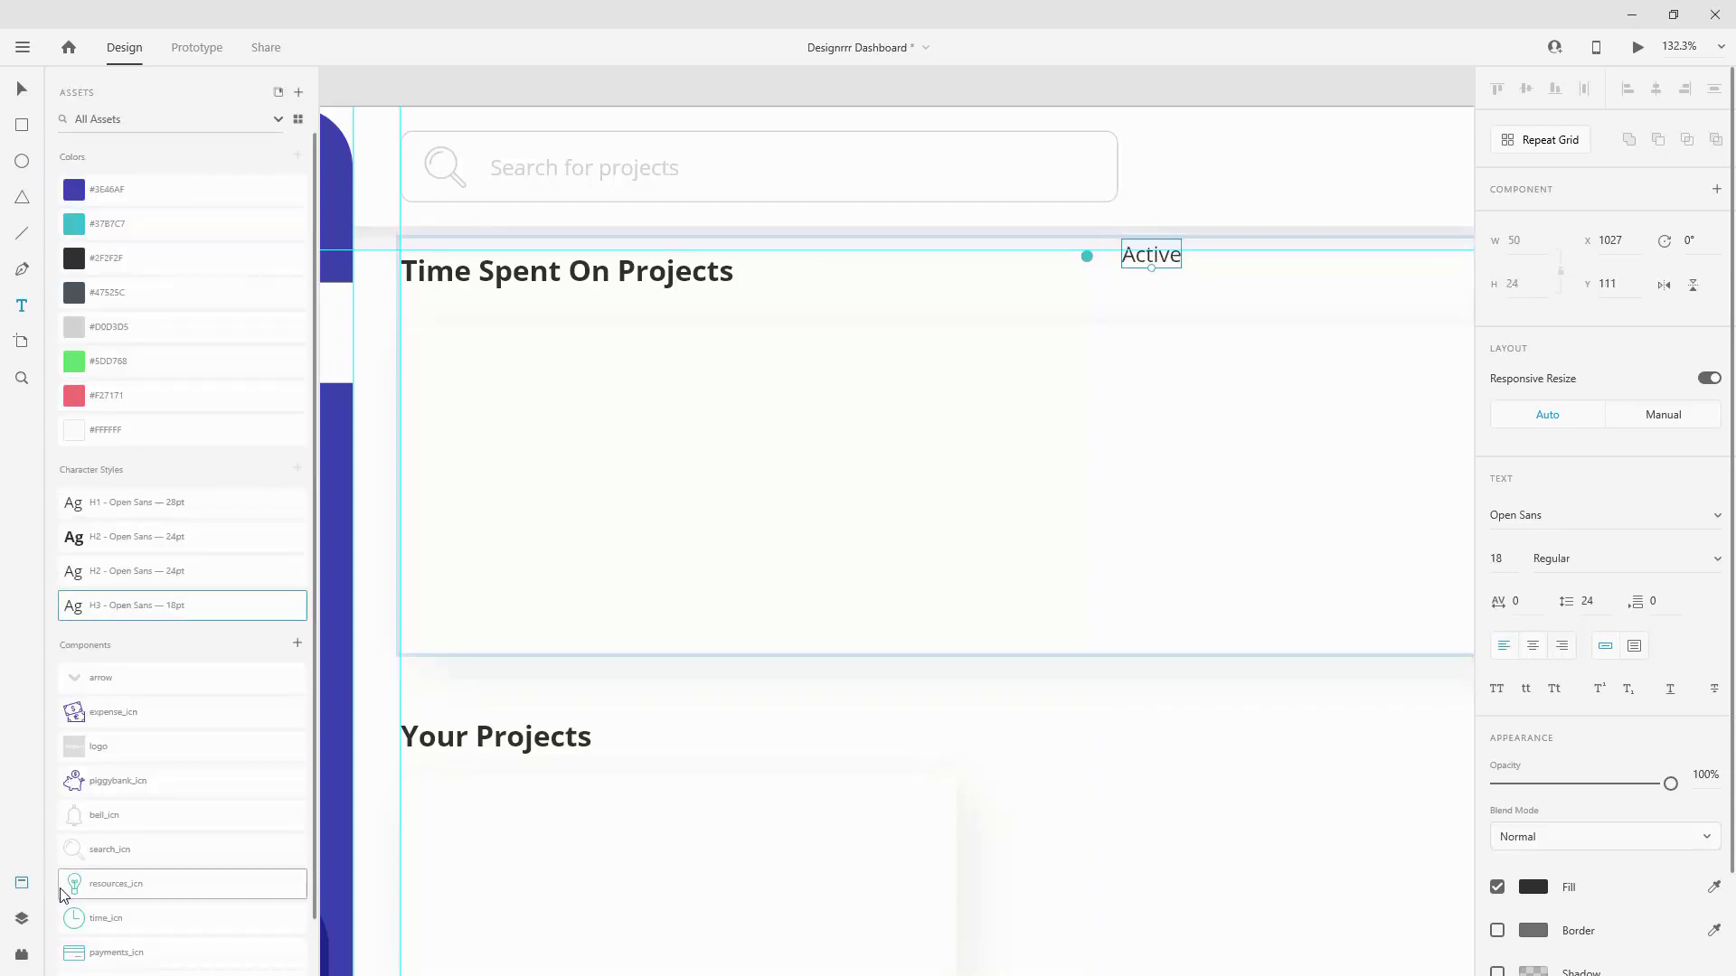
# Step: Rename the teal circle's layer "active_indicator" and place it above the Active label in the layer order
pyautogui.click(22, 919)
pyautogui.doubleClick(100, 212)
pyautogui.write('active_indicator')
pyautogui.press('Return')
pyautogui.click(116, 182)
pyautogui.moveTo(140, 219); pyautogui.dragTo(141, 226)
pyautogui.click(140, 193)
# Step: Duplicate the active indicator dot and the Active label, placing the copies to the right as a second legend entry
pyautogui.hotkey('ctrl', 'd')
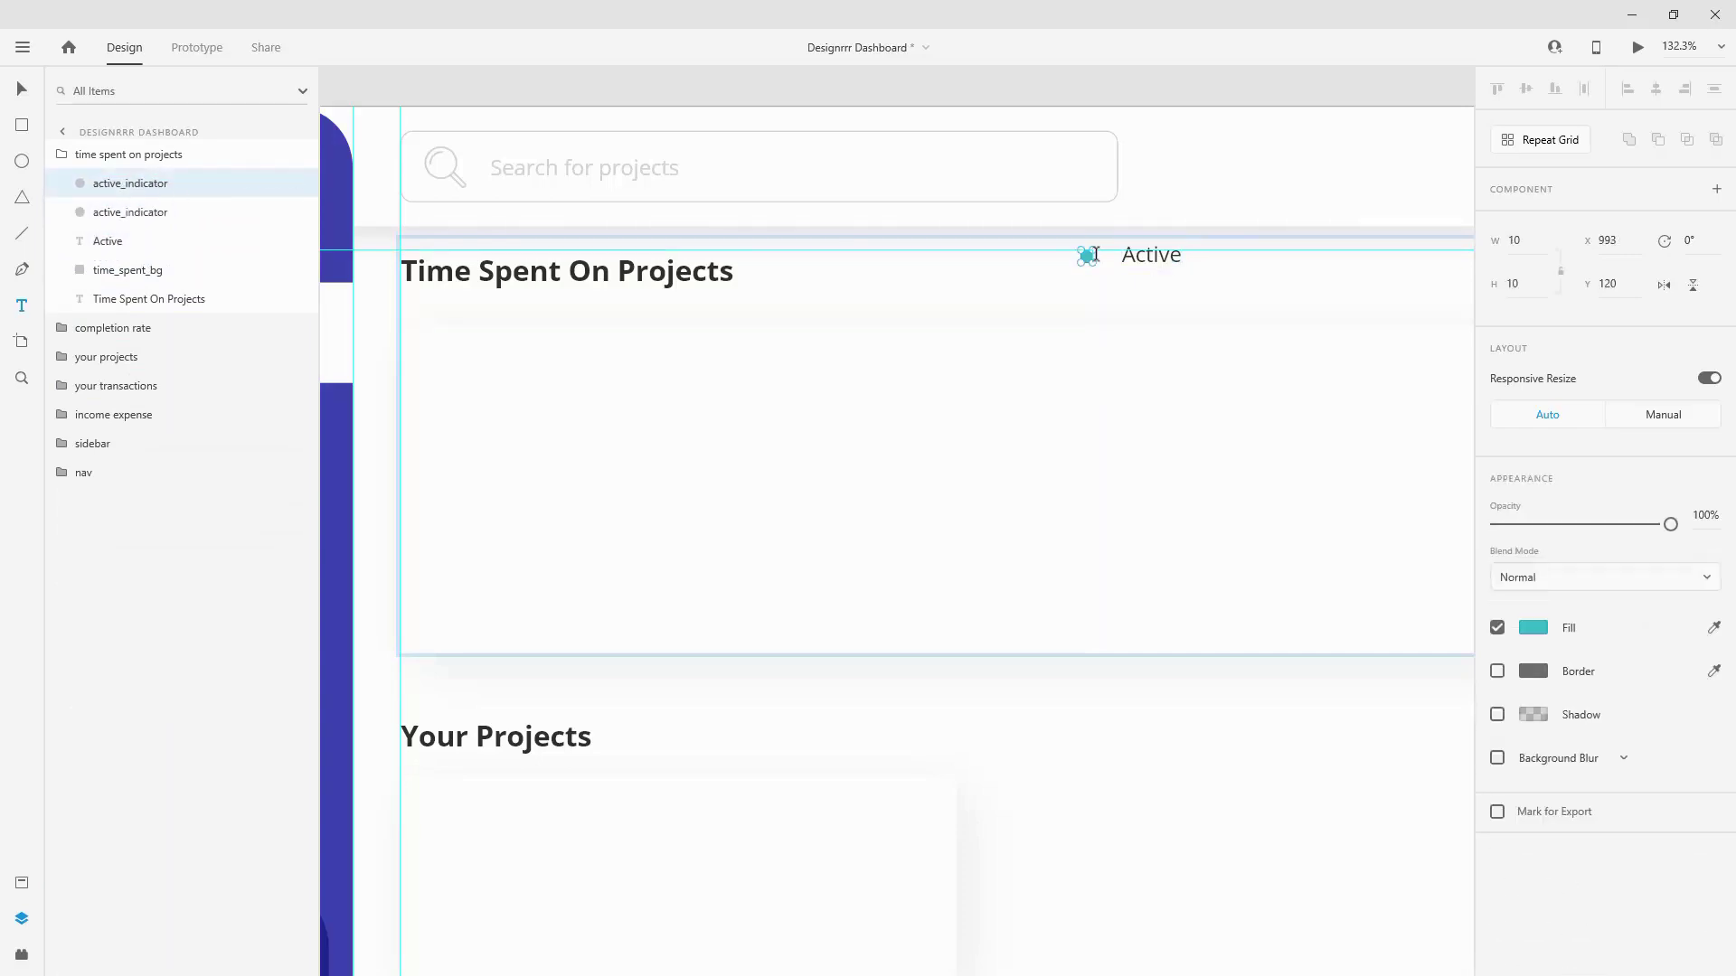
pyautogui.press('v')
pyautogui.hscroll(5, 1175, 316)
pyautogui.moveTo(901, 262); pyautogui.dragTo(1145, 264)
pyautogui.click(981, 265)
pyautogui.hotkey('ctrl', 'd')
# Step: Fill the duplicated dot with the dark blue asset colour and rename its layer "passive_indicator"
pyautogui.click(1075, 257)
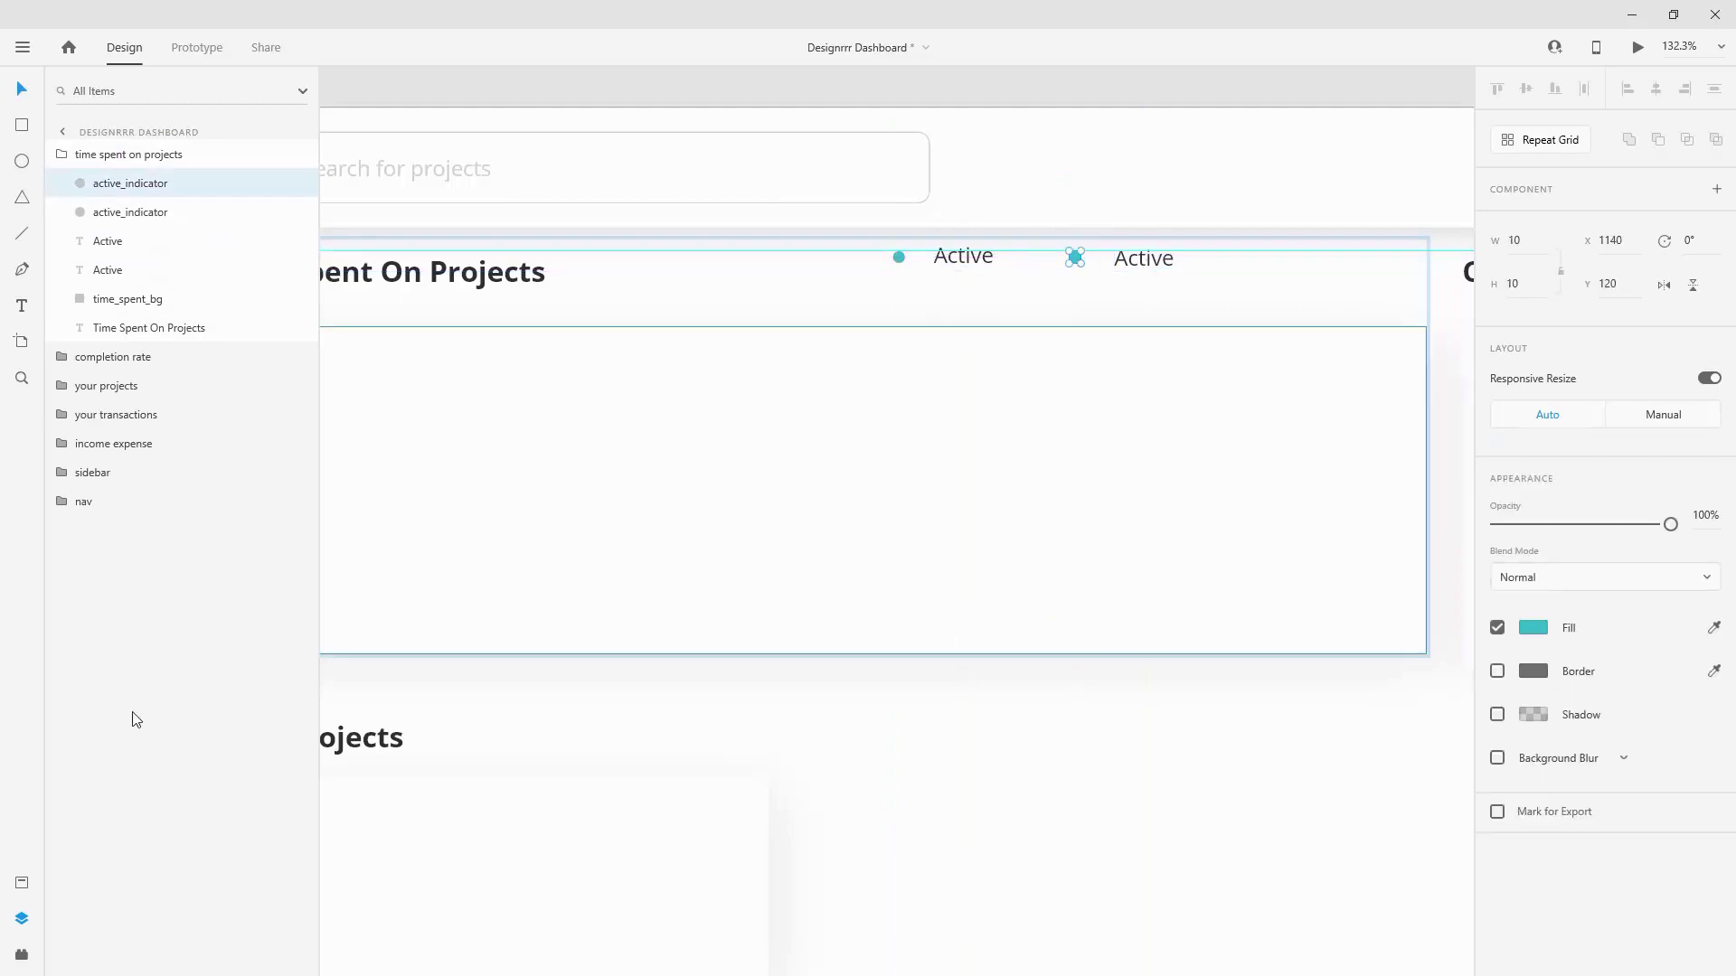
pyautogui.click(22, 883)
pyautogui.click(99, 184)
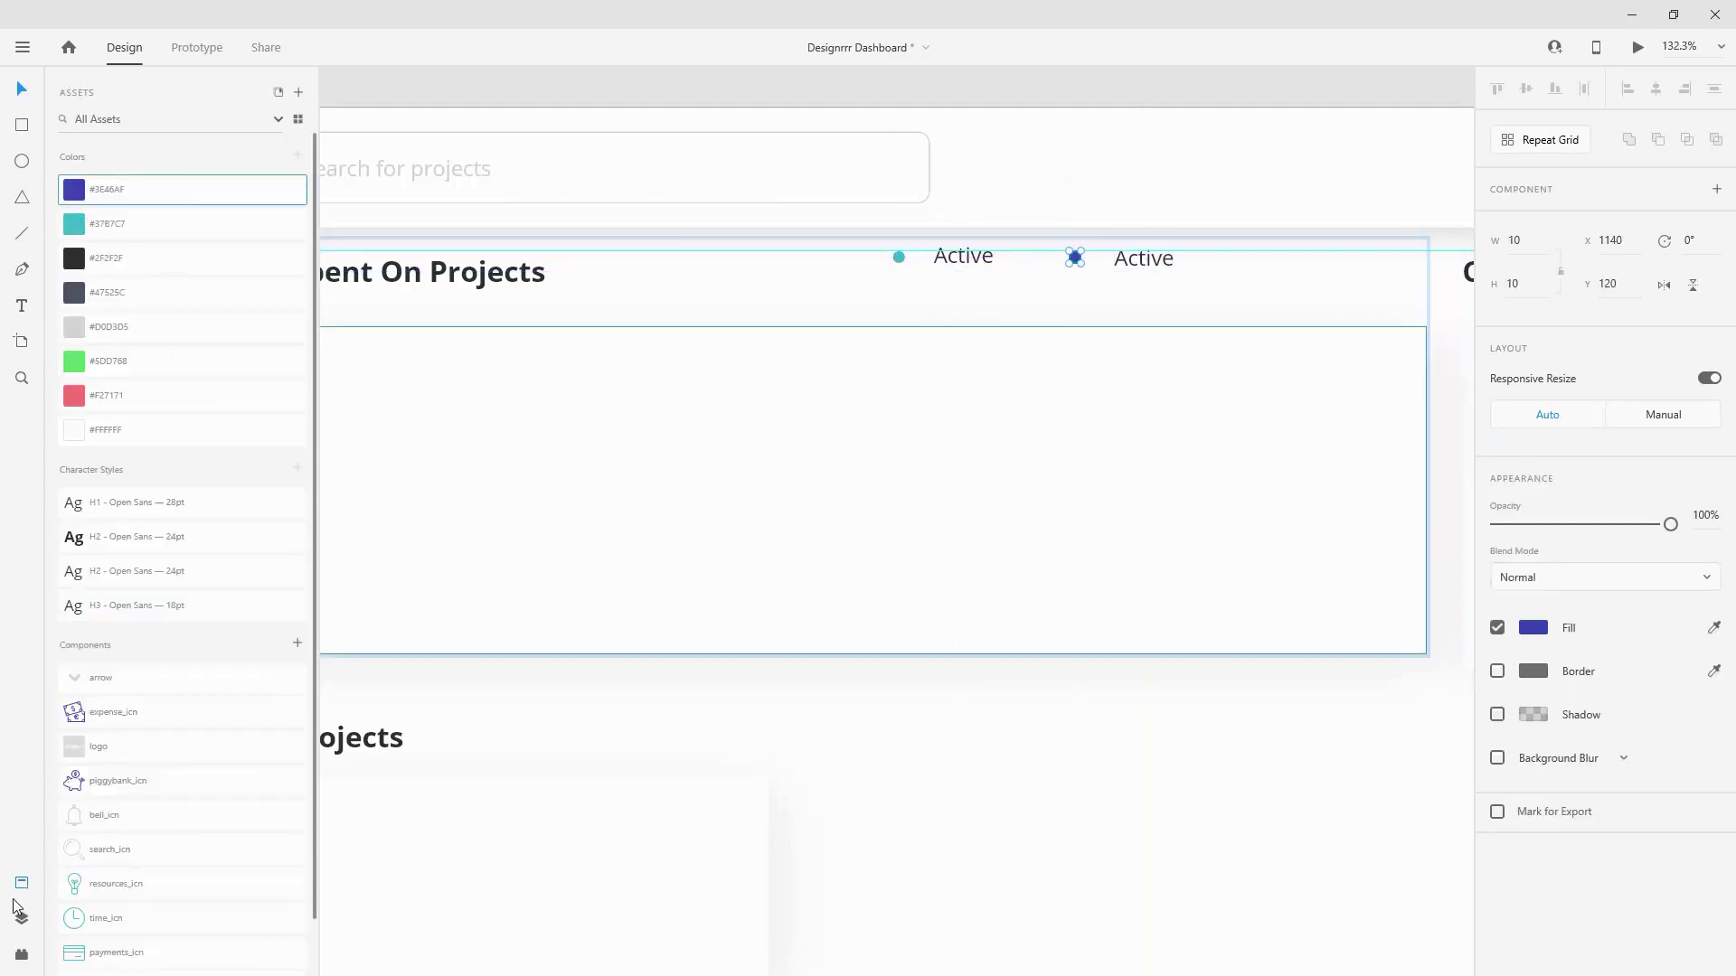
pyautogui.click(21, 918)
pyautogui.doubleClick(127, 183)
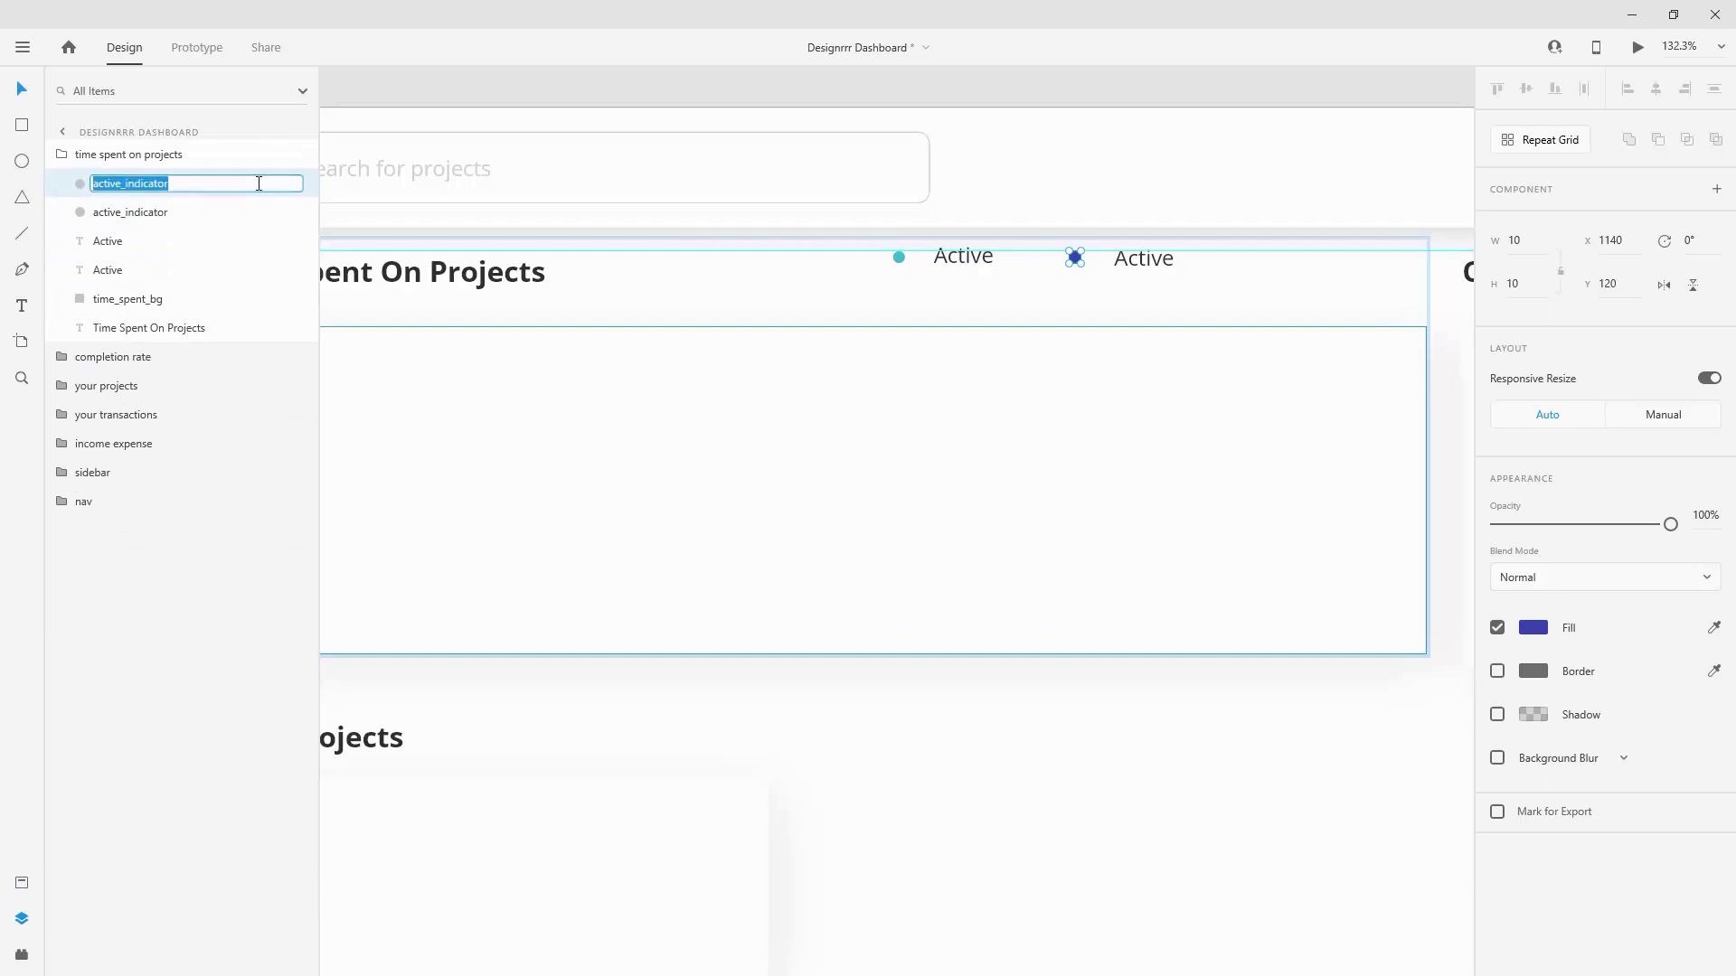
pyautogui.write('passive')
pyautogui.press('Return')
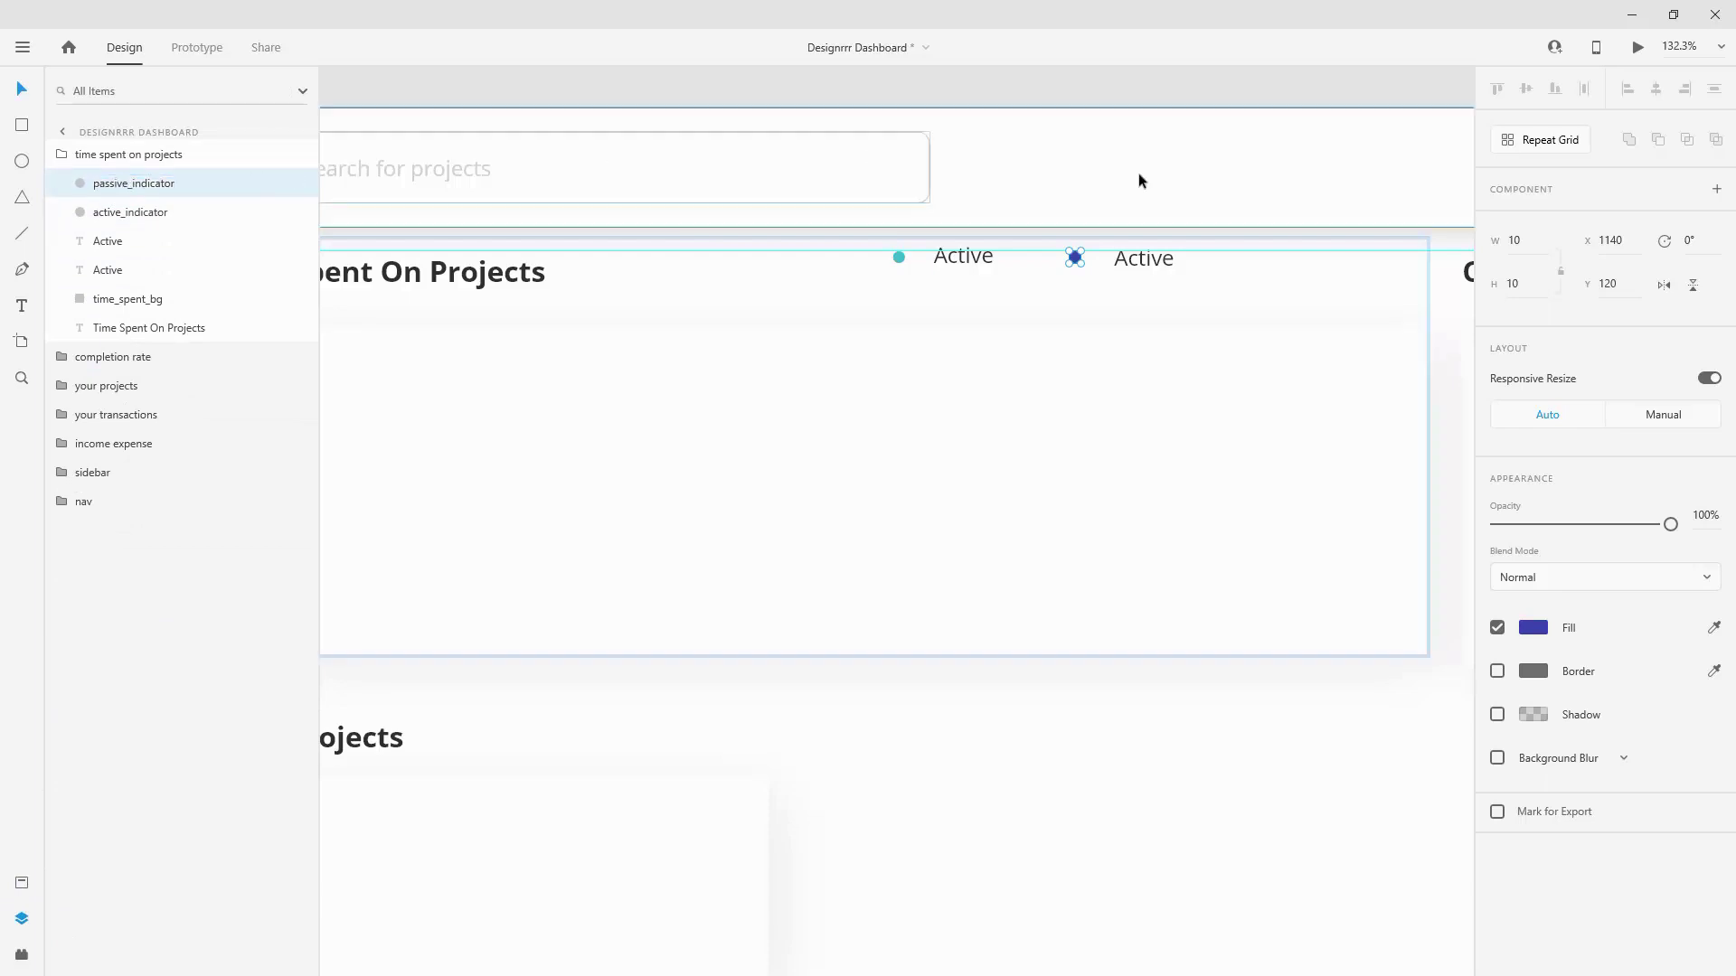
# Step: Change the duplicated Active label's text to "Passive"
pyautogui.doubleClick(1158, 258)
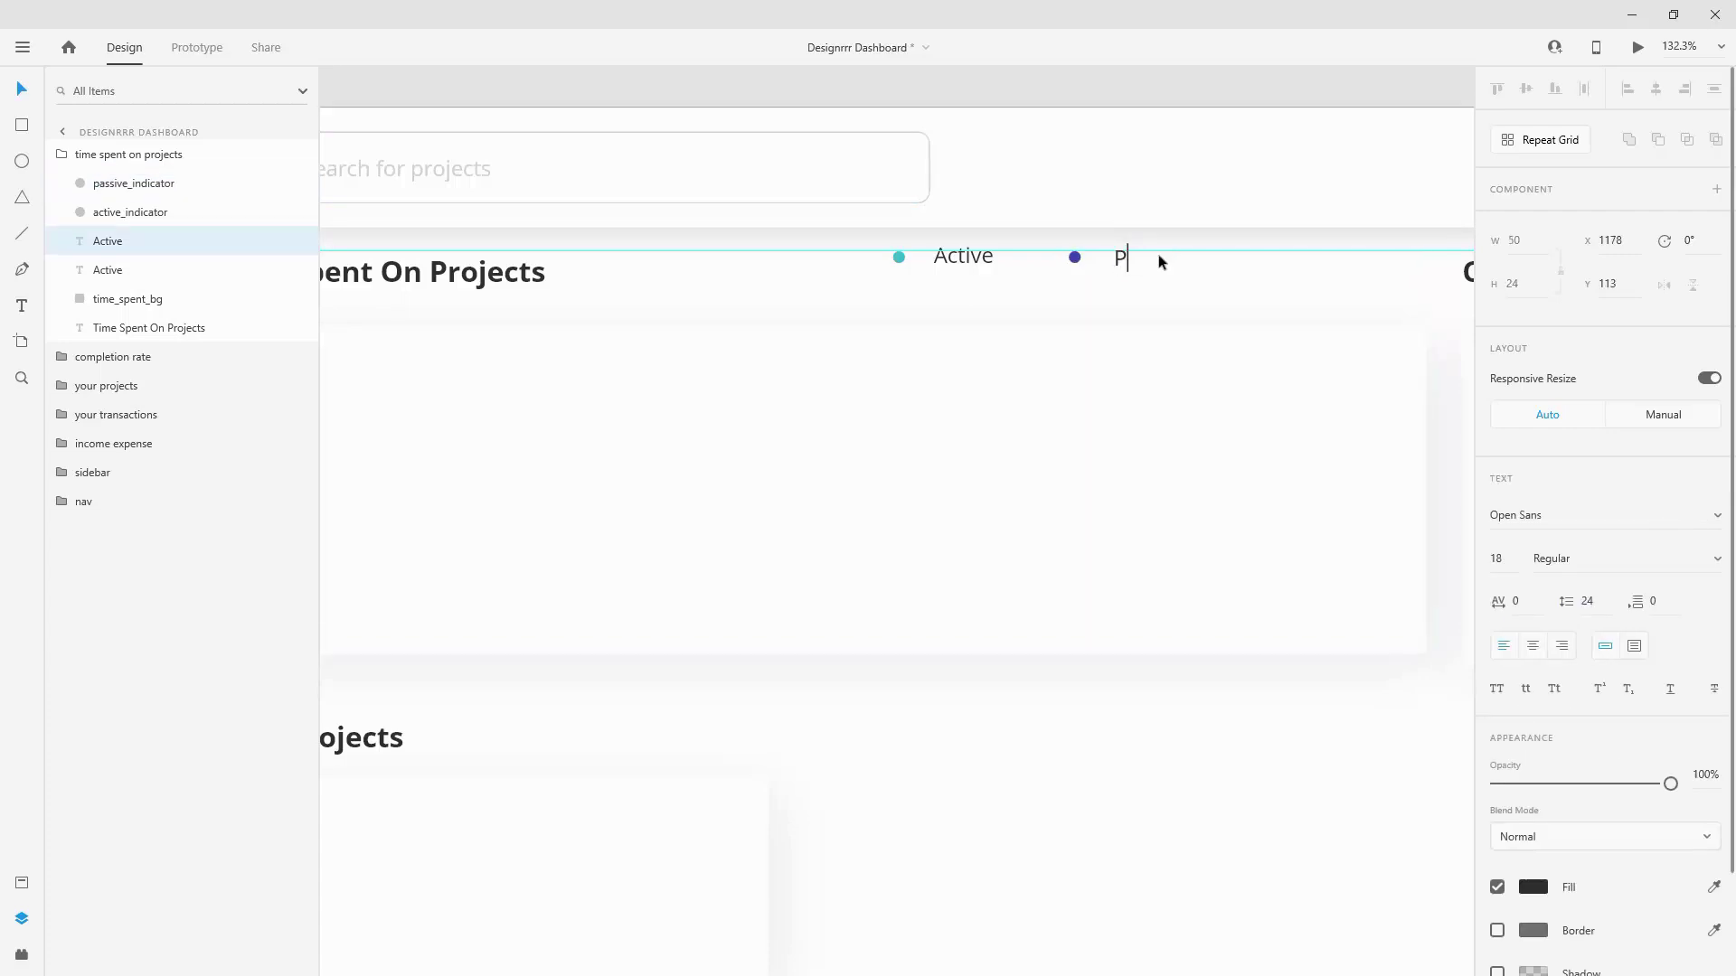
pyautogui.write('Passive')
pyautogui.press('Escape')
# Step: Reorder the legend layers as active_indicator, Active, passive_indicator, Passive
pyautogui.scroll(-2, 1203, 310)
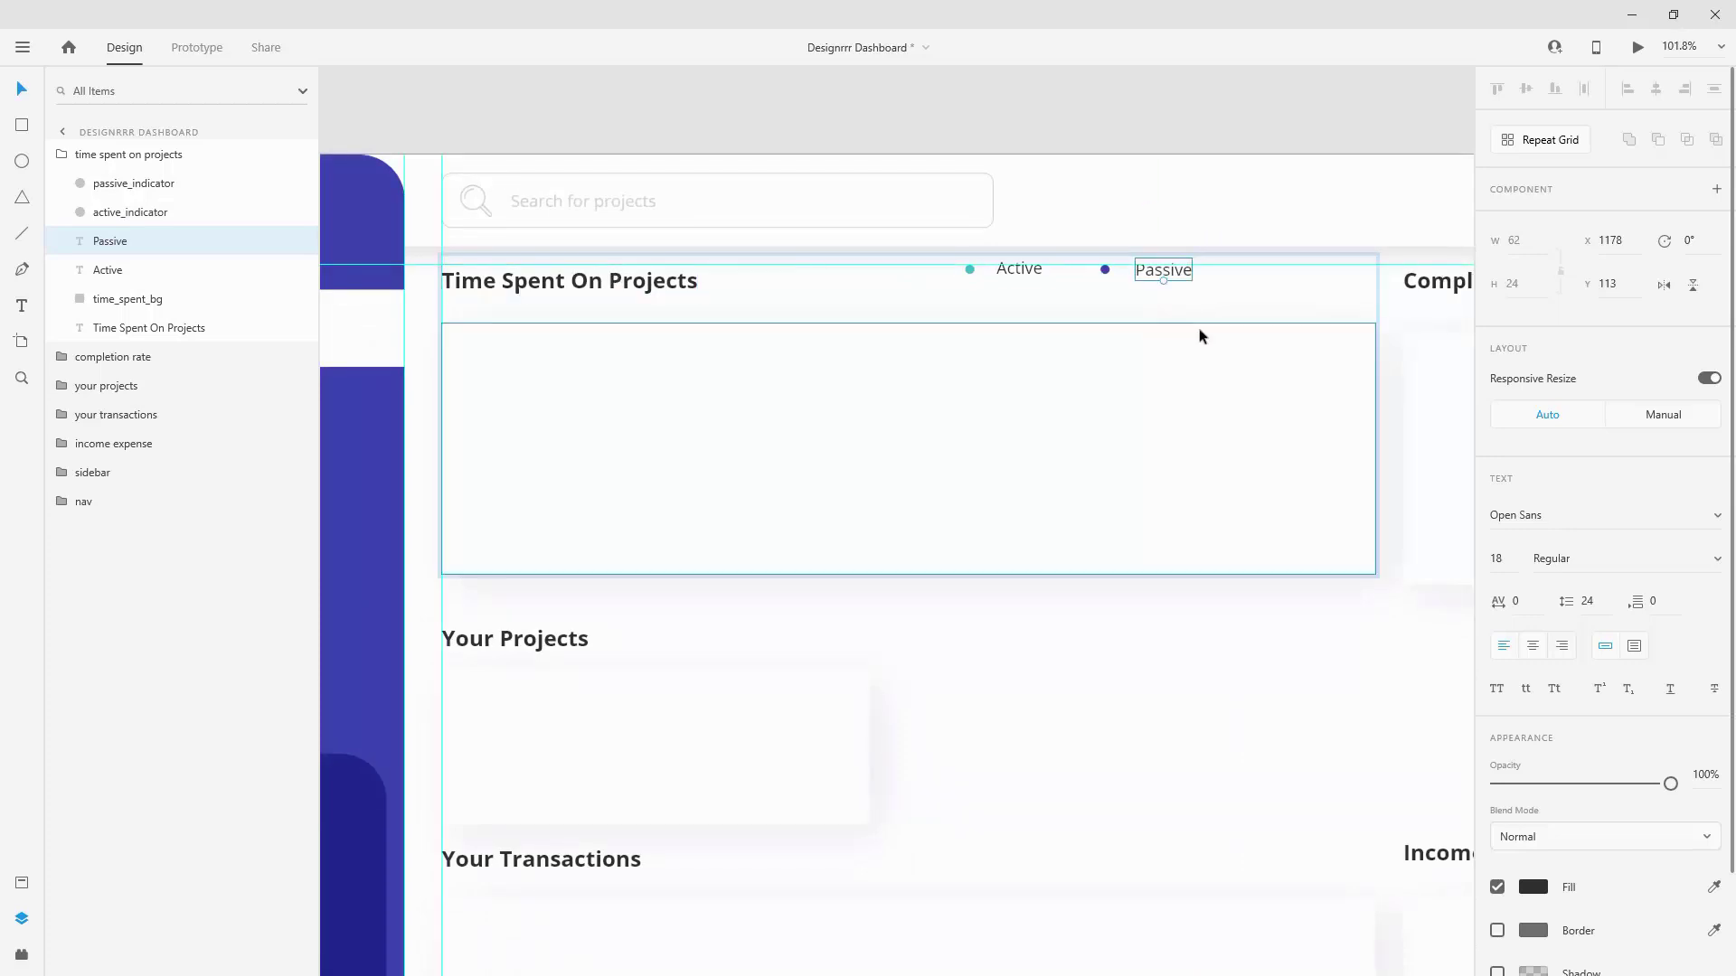
pyautogui.scroll(3, 1175, 246)
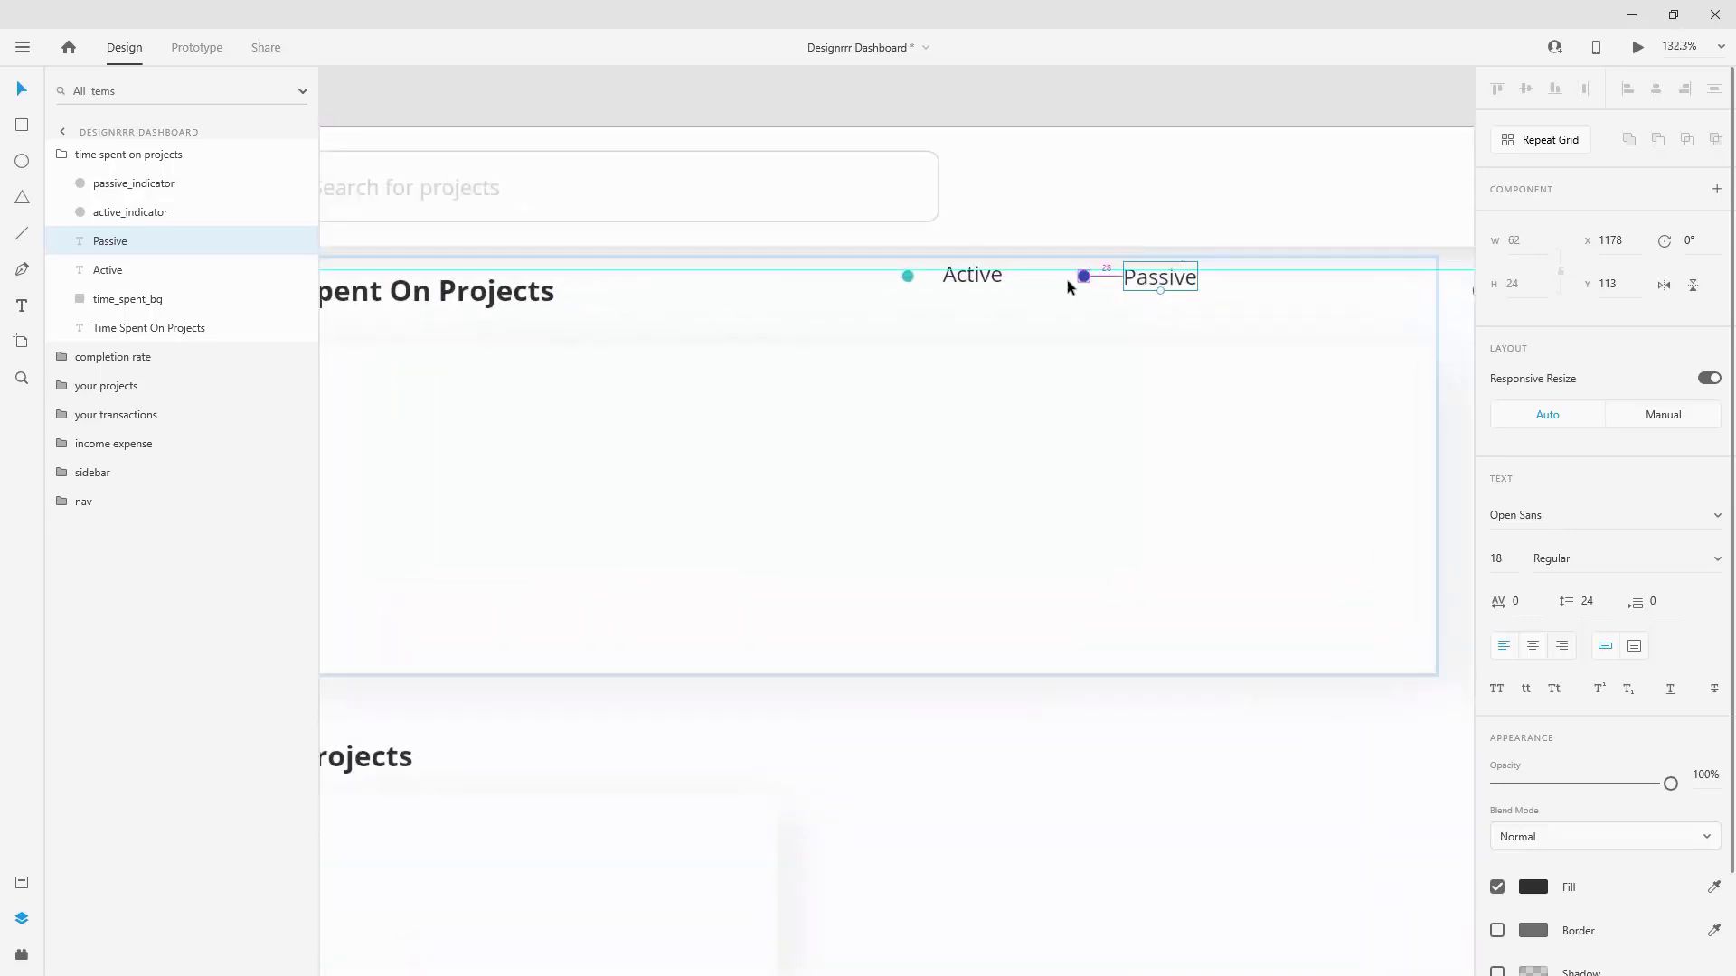
pyautogui.scroll(2, 1067, 279)
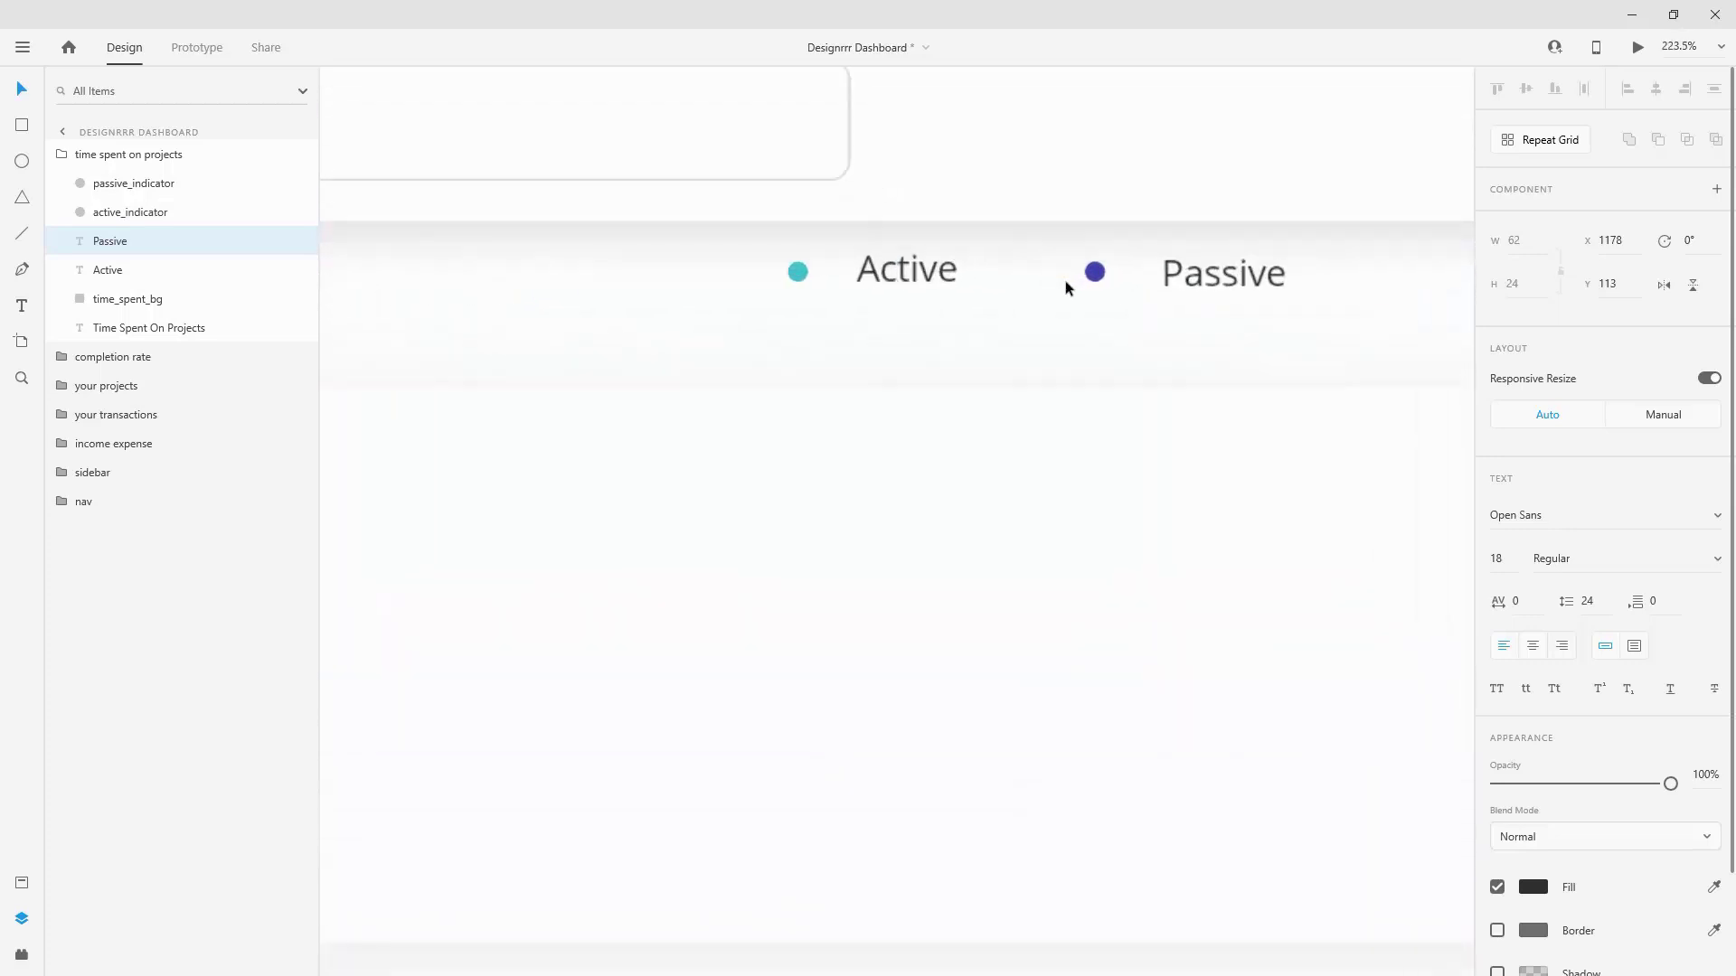
pyautogui.click(126, 213)
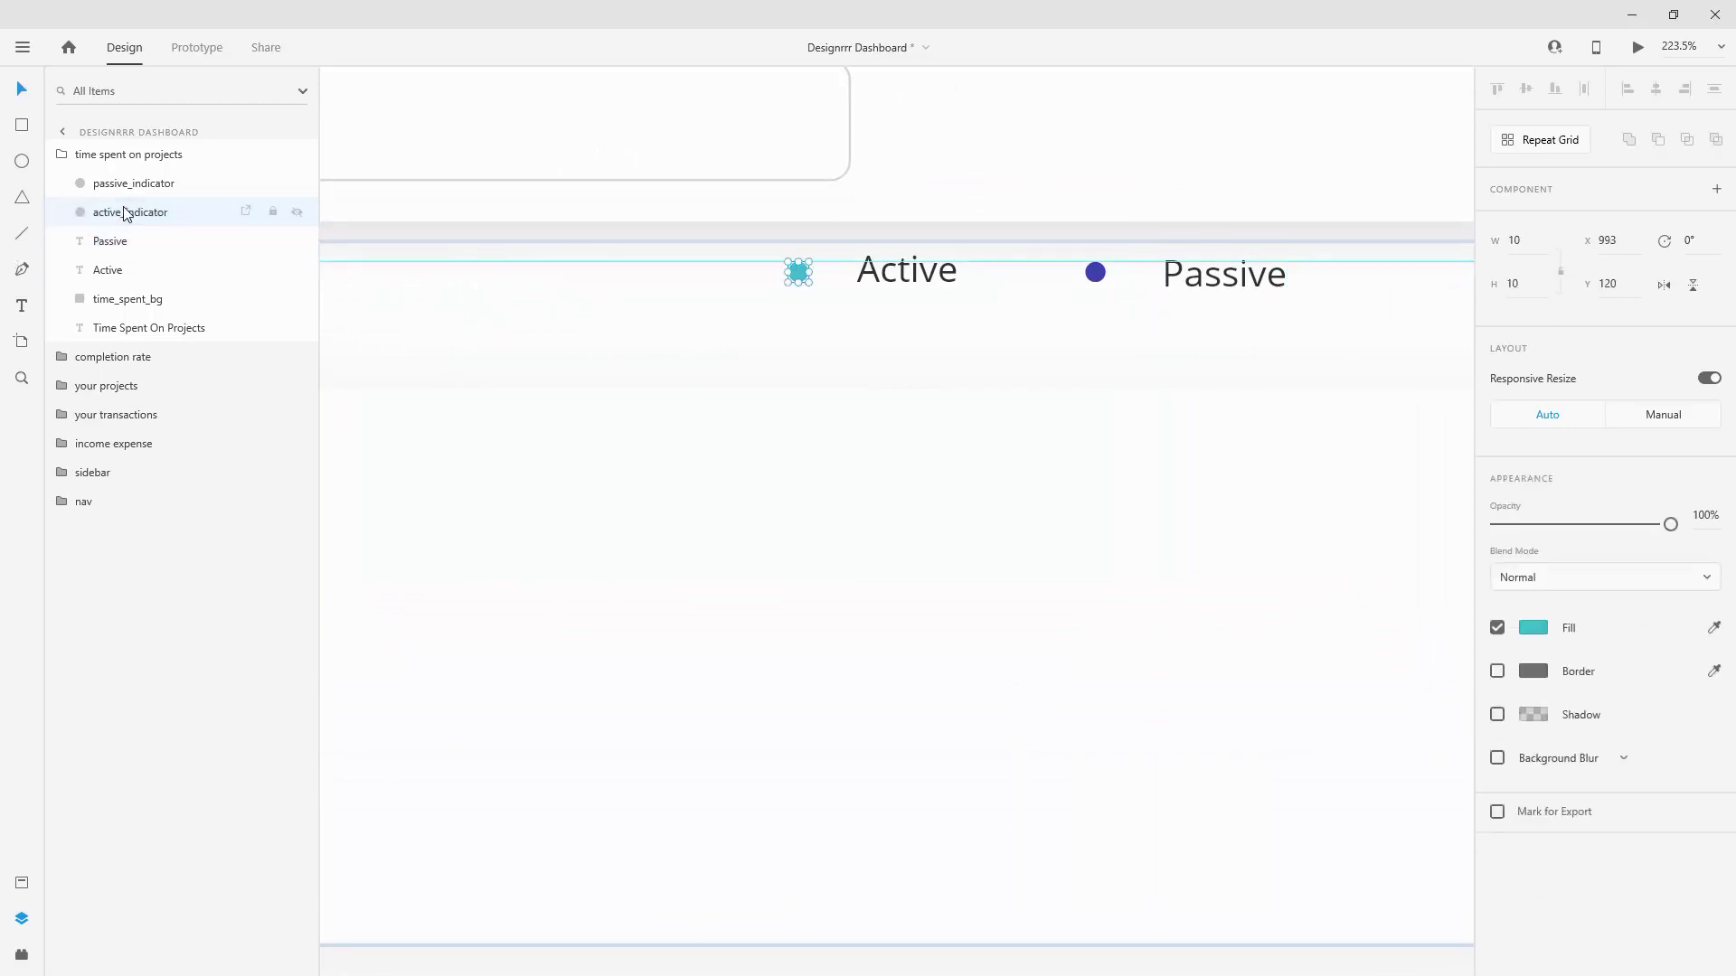
pyautogui.click(136, 269)
pyautogui.moveTo(158, 282)
pyautogui.mouseDown()
pyautogui.moveTo(163, 233)
pyautogui.moveTo(140, 238)
pyautogui.moveTo(170, 181)
pyautogui.moveTo(162, 268)
pyautogui.moveTo(138, 278)
pyautogui.mouseUp()
pyautogui.click(137, 213)
# Step: Align both dots and both labels along their vertical middles and move them down to the guide at Y 120
pyautogui.click(138, 279)
pyautogui.keyDown('shift'); pyautogui.click(147, 183); pyautogui.keyUp('shift')
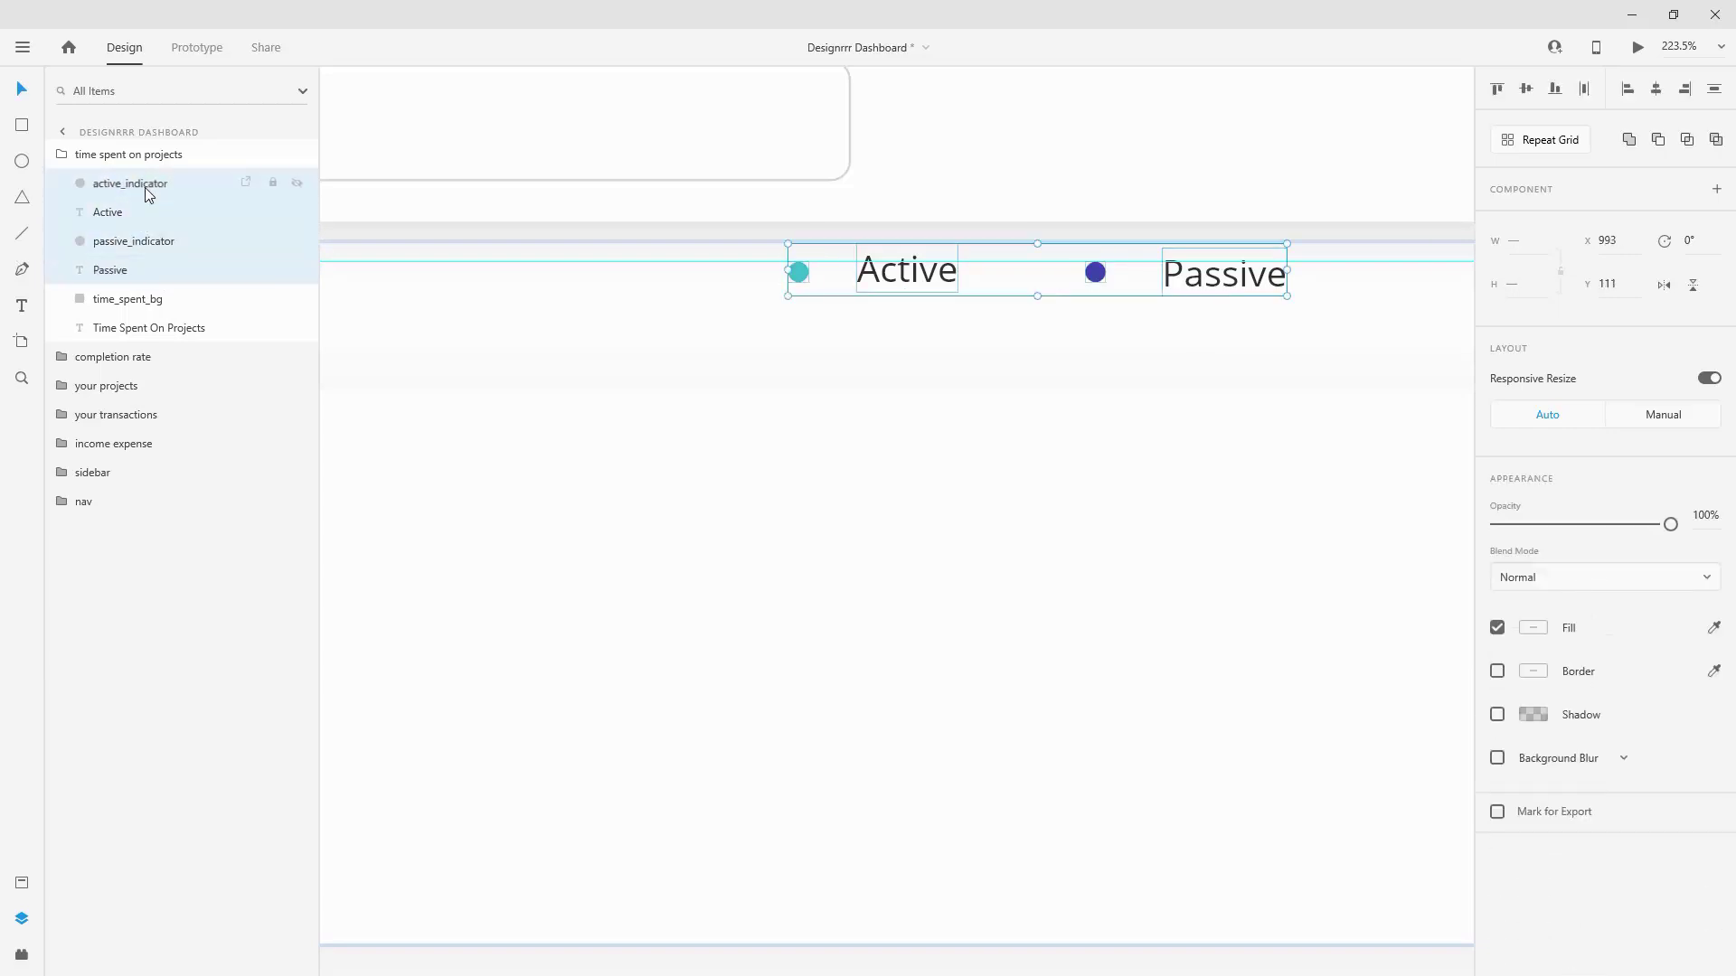
pyautogui.click(1526, 90)
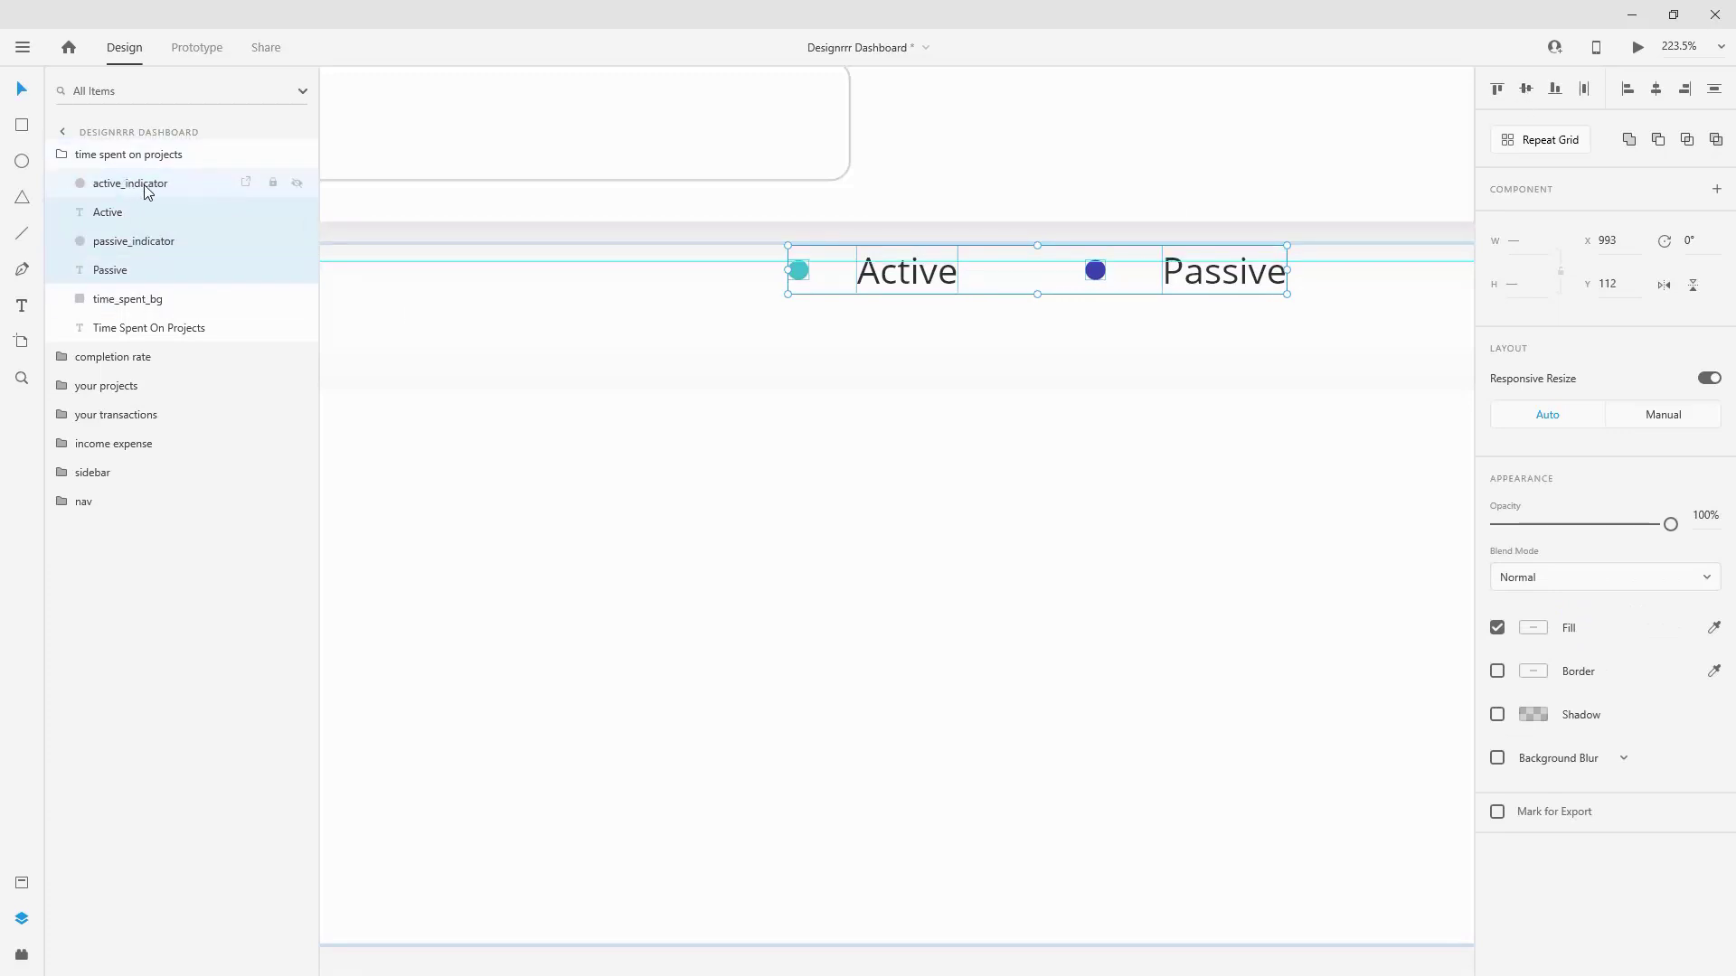
pyautogui.scroll(5, 913, 226)
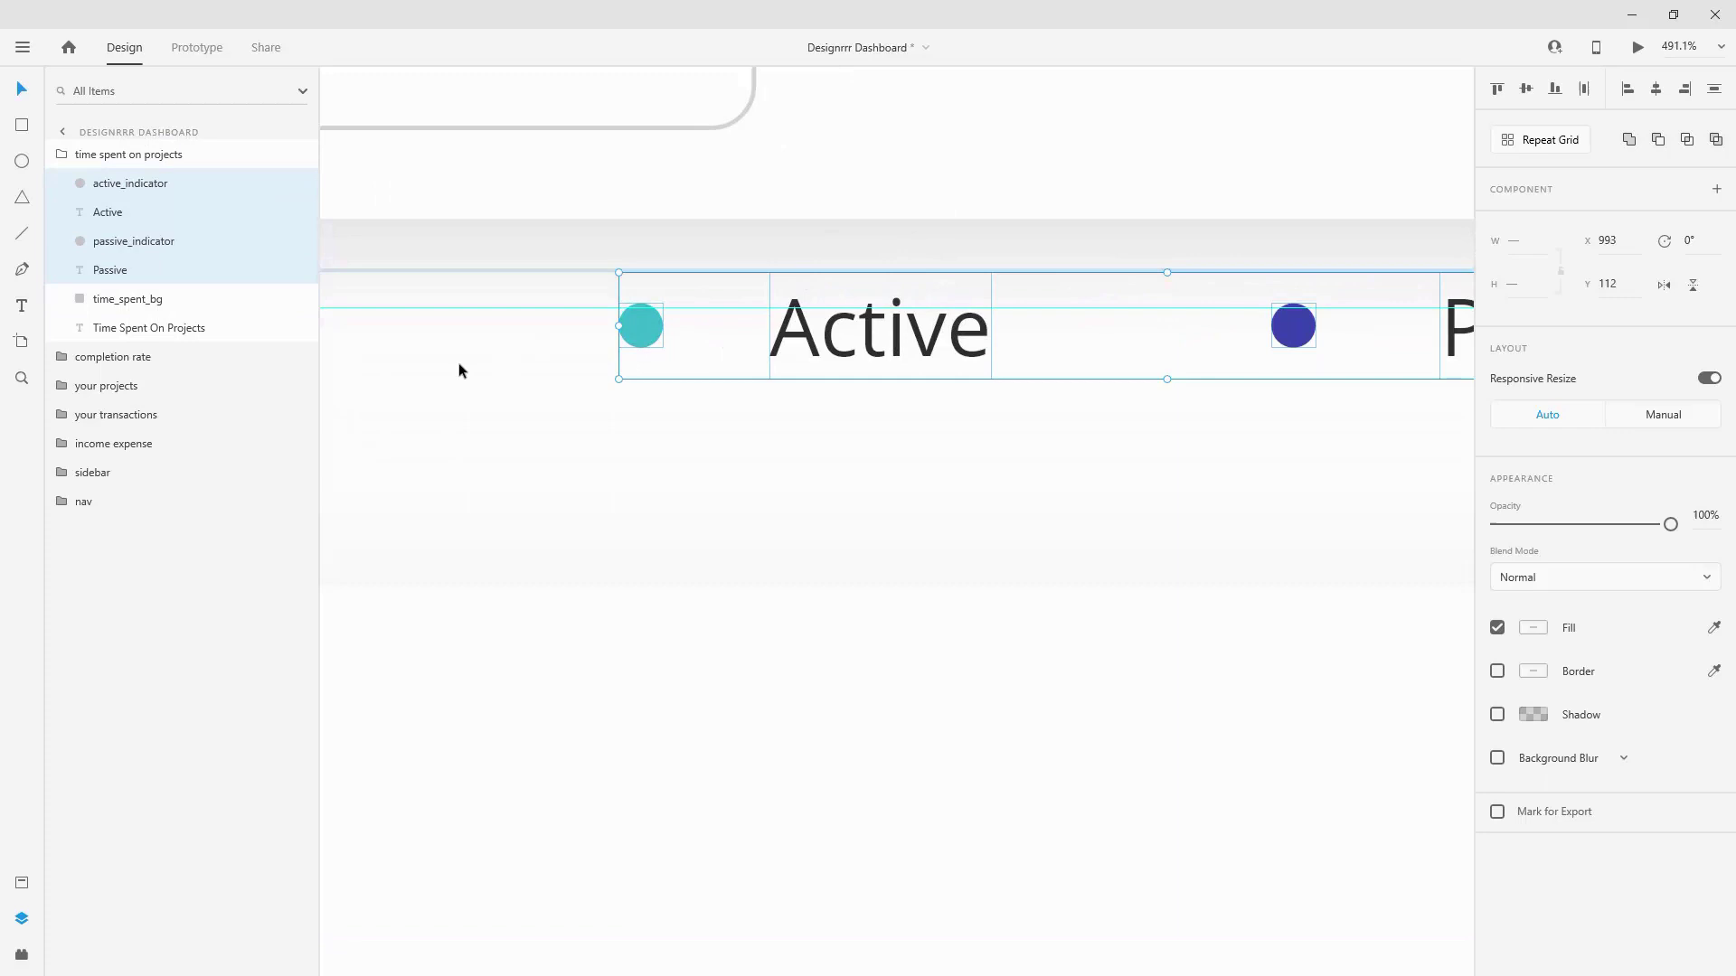
pyautogui.moveTo(886, 352); pyautogui.dragTo(882, 395)
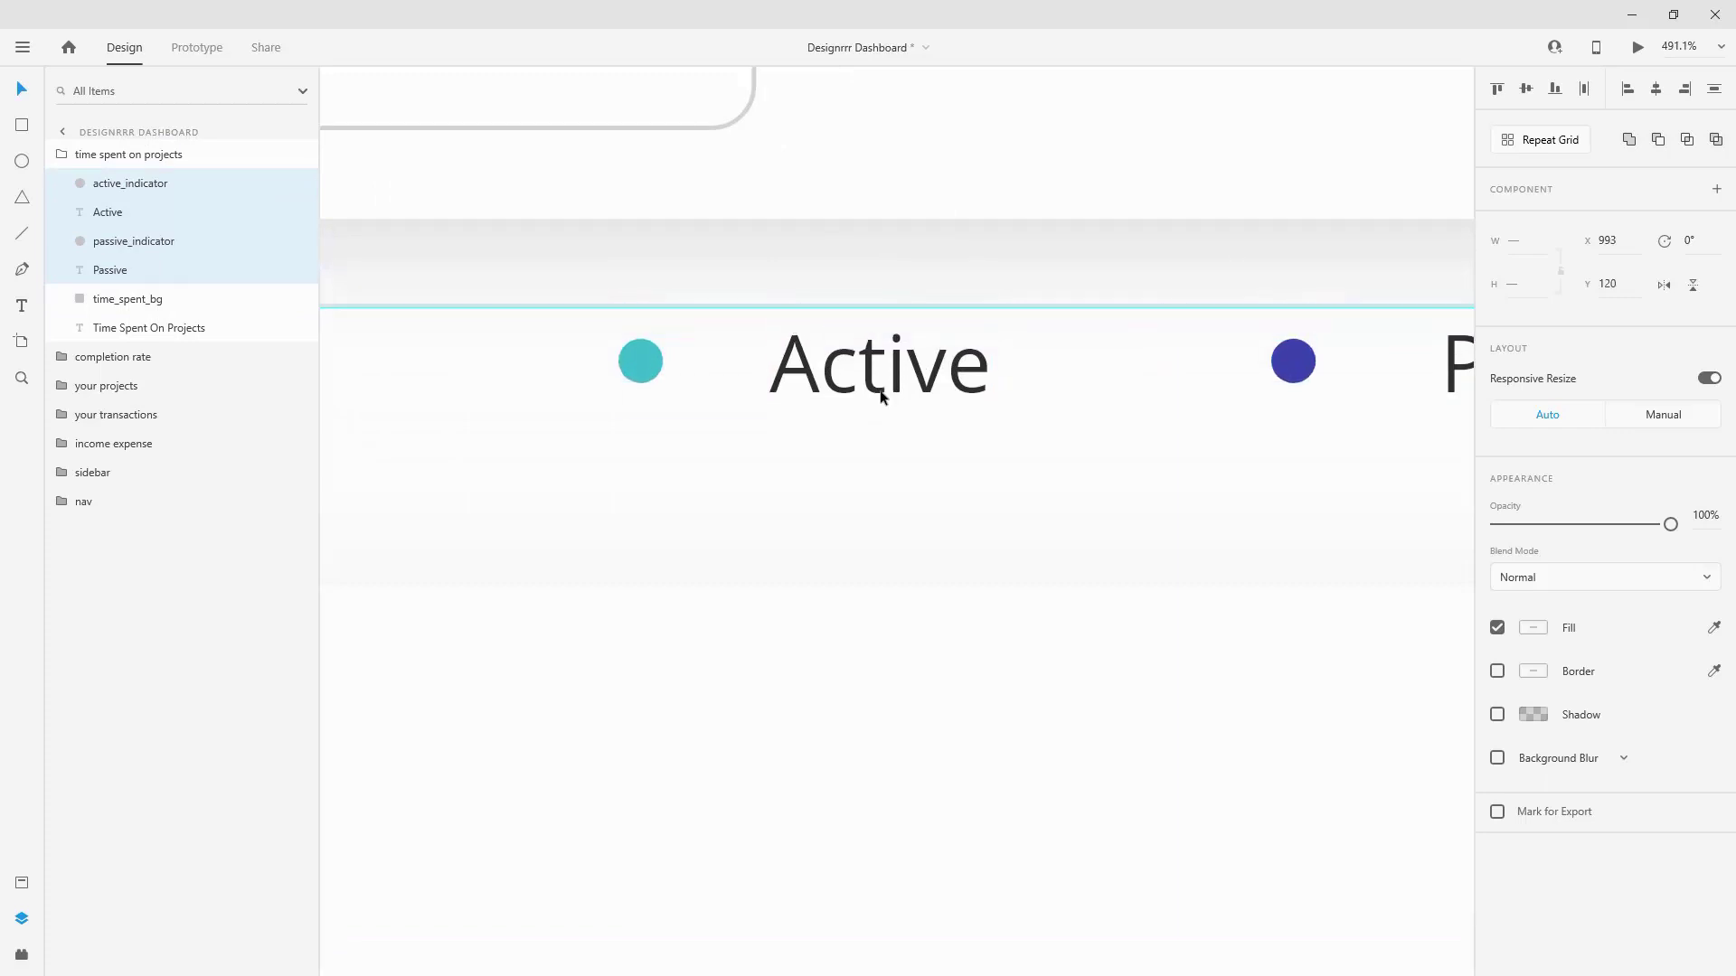
pyautogui.click(459, 491)
# Step: Position the active indicator dot 20 px to the left of the Active label, at X 997
pyautogui.click(638, 361)
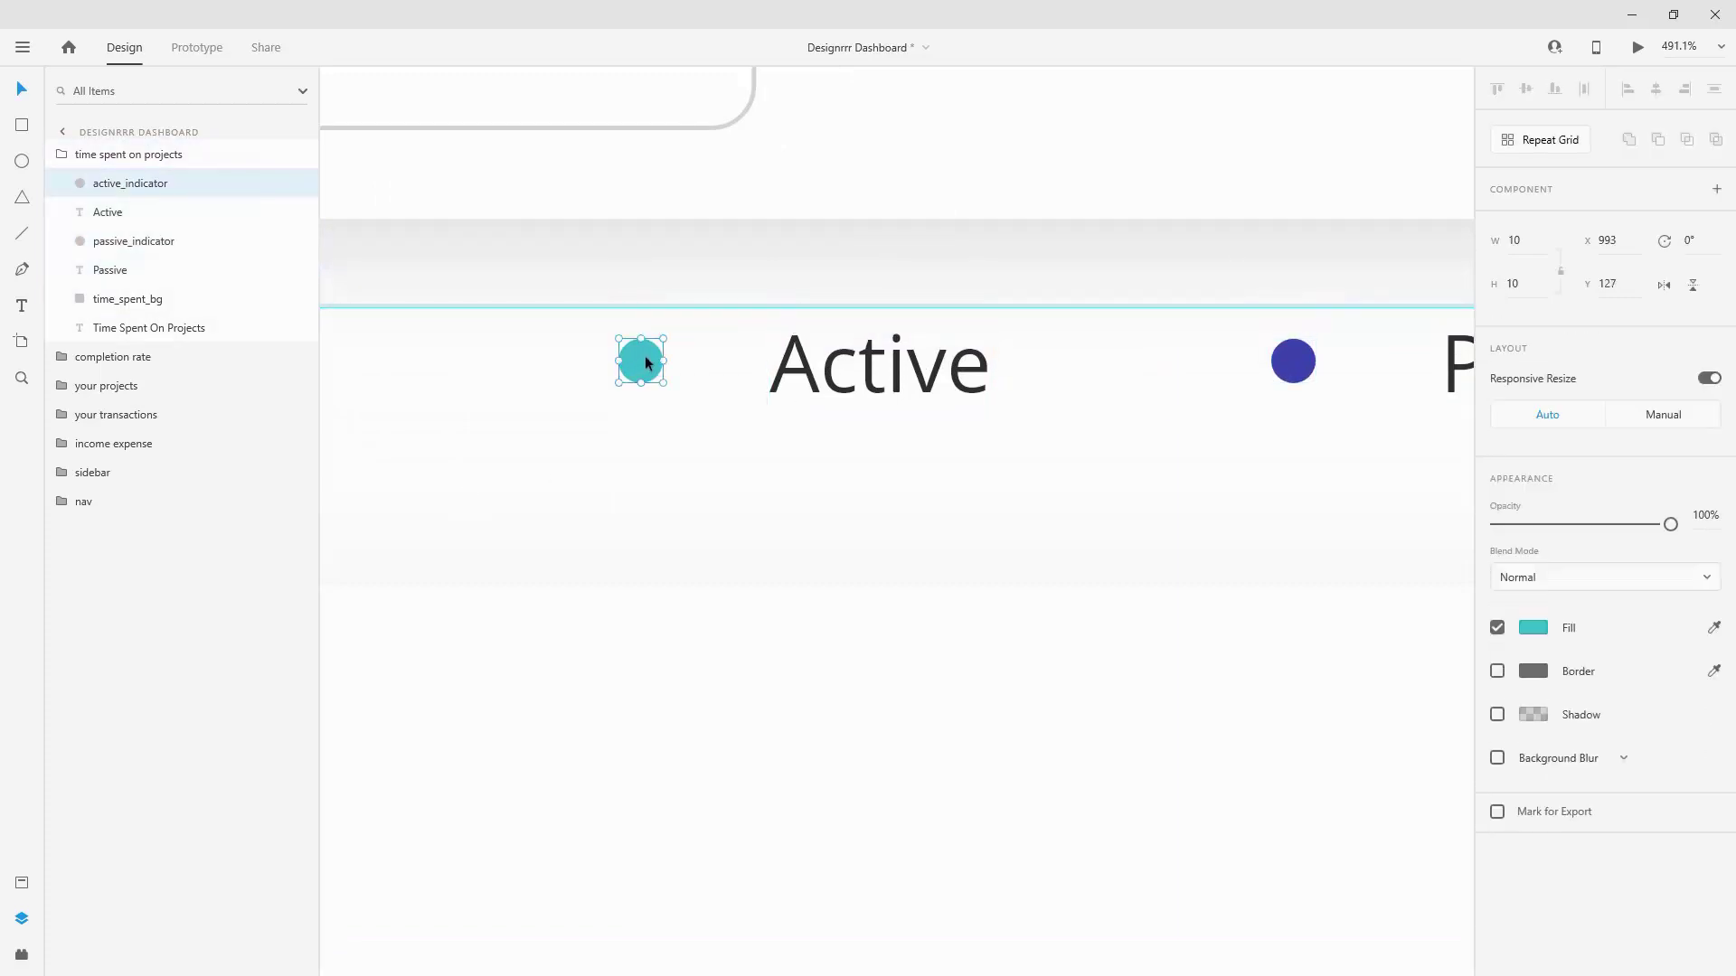
pyautogui.moveTo(649, 357); pyautogui.dragTo(714, 356)
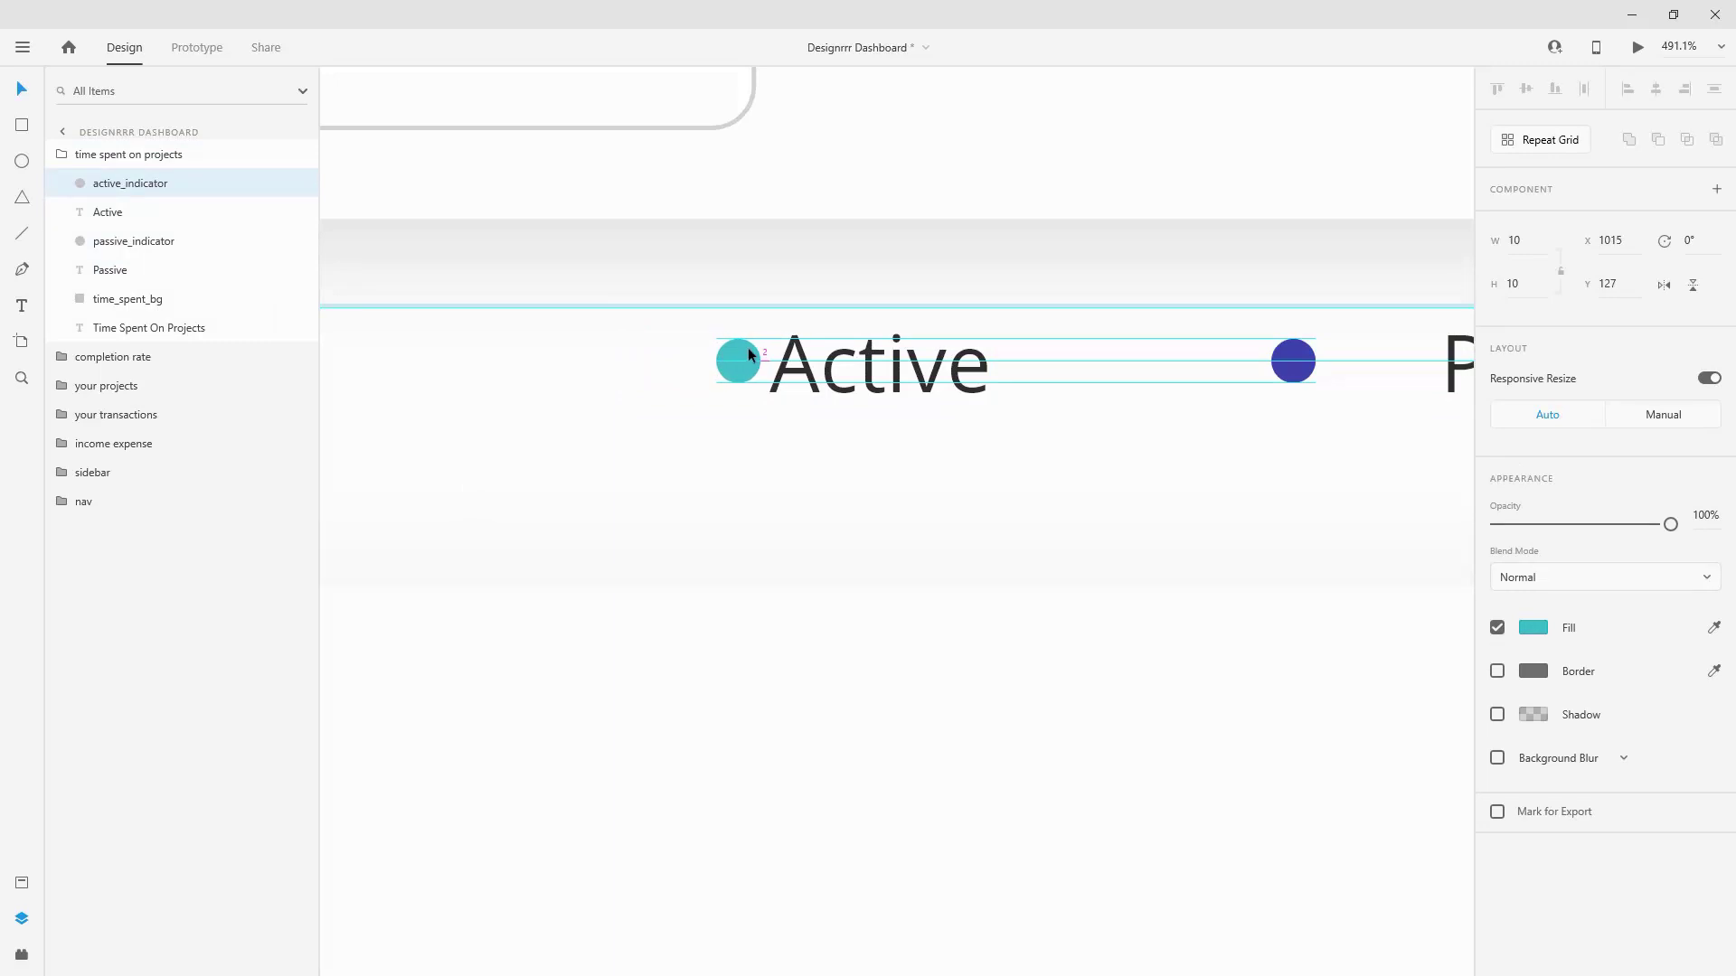
pyautogui.press('Left')
pyautogui.press('Left')
pyautogui.press('Left')
pyautogui.press('Left')
pyautogui.press('Left')
pyautogui.press('Left')
pyautogui.press('Left')
pyautogui.press('Left')
pyautogui.press('Left')
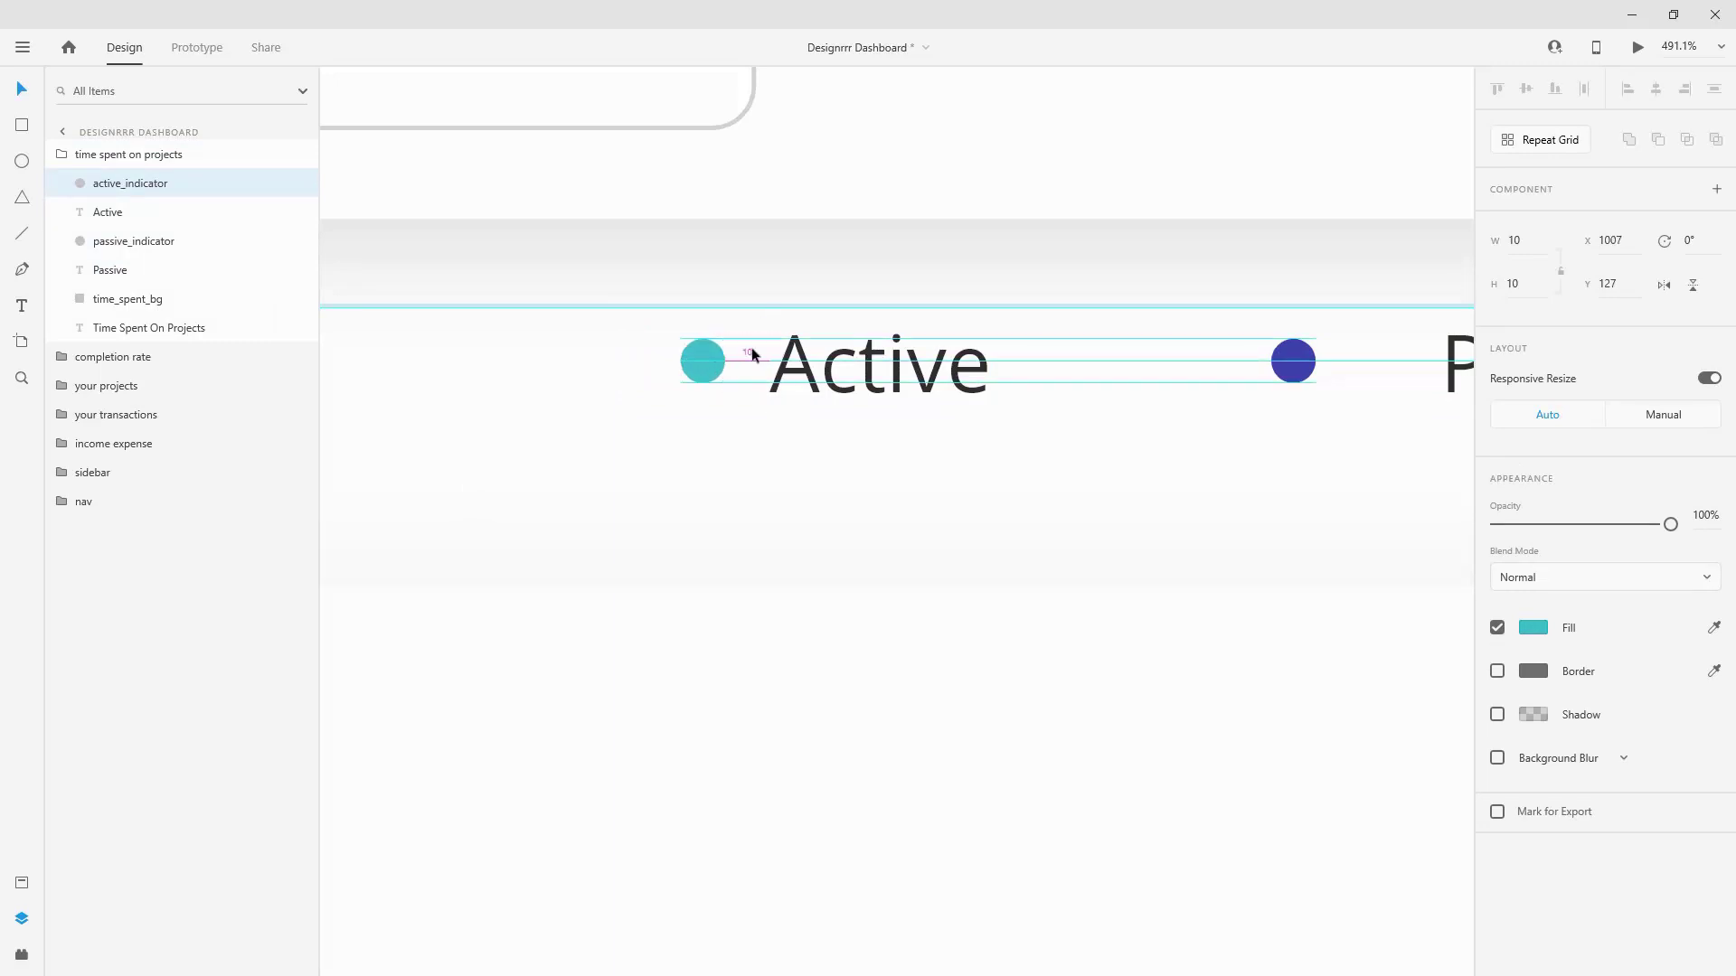
pyautogui.hotkey('shift', 'Left')
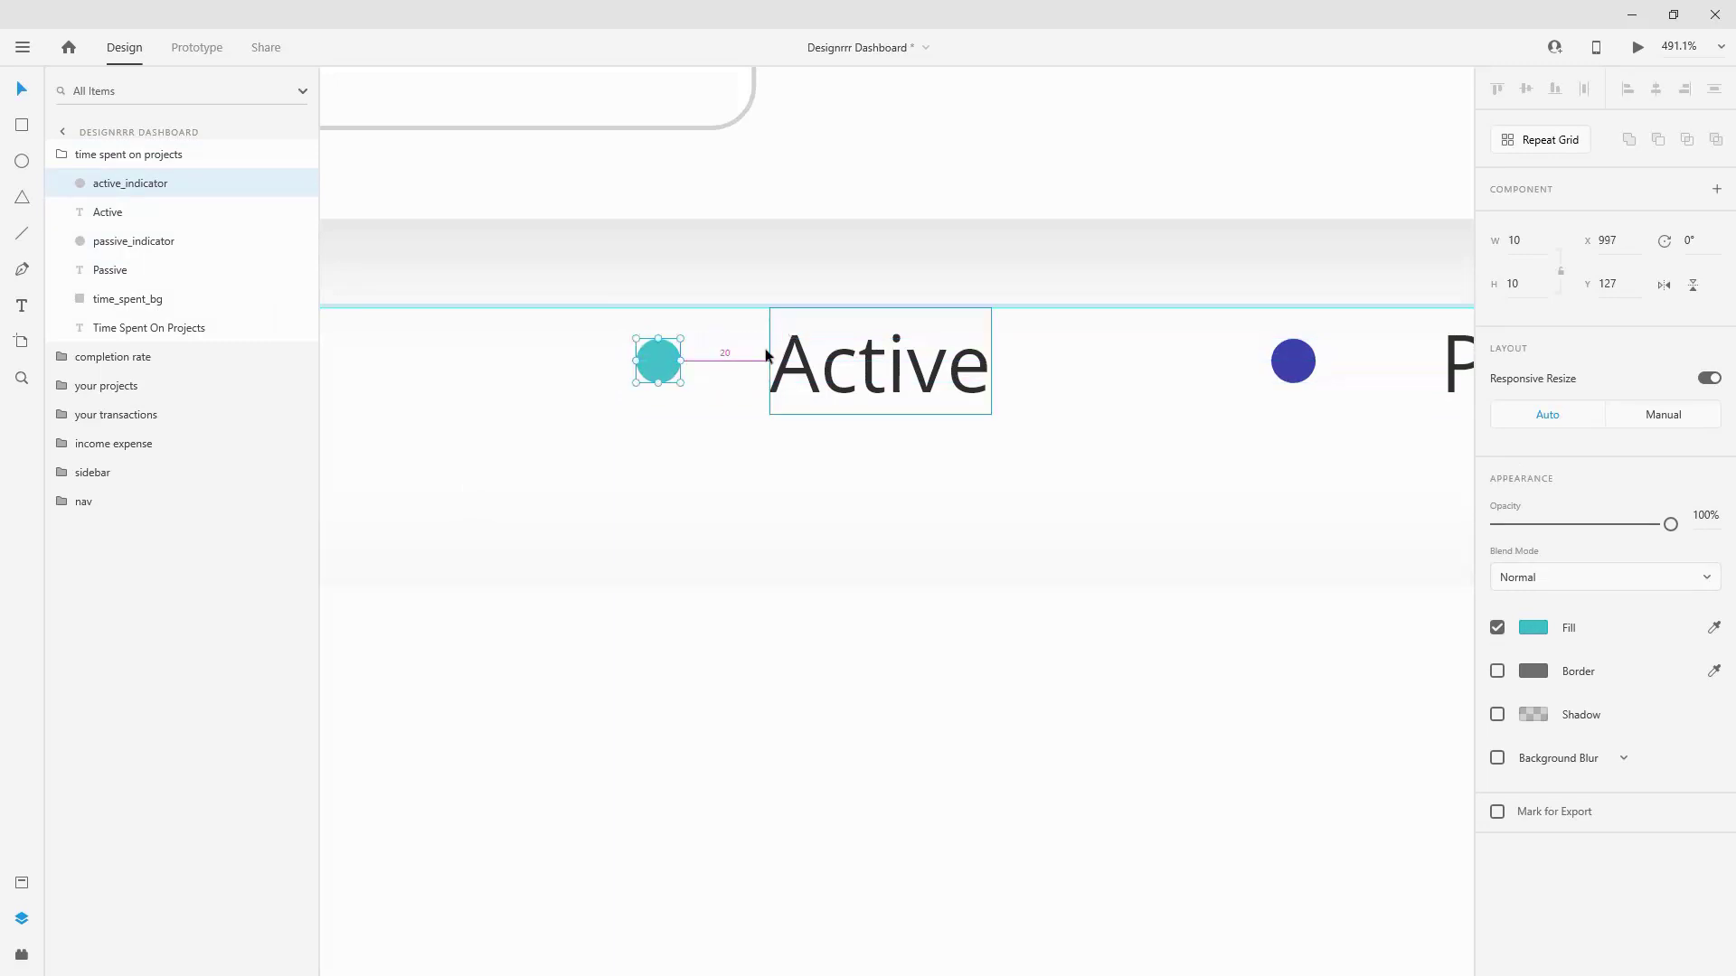
# Step: Move the passive indicator dot closer to its label, and shift the pair toward the Active label to X 1117
pyautogui.scroll(-2, 755, 356)
pyautogui.click(1175, 360)
pyautogui.moveTo(1183, 361); pyautogui.dragTo(1202, 364)
pyautogui.keyDown('shift'); pyautogui.click(1370, 364); pyautogui.keyUp('shift')
pyautogui.moveTo(1370, 365); pyautogui.dragTo(1264, 362)
pyautogui.scroll(-5, 609, 420)
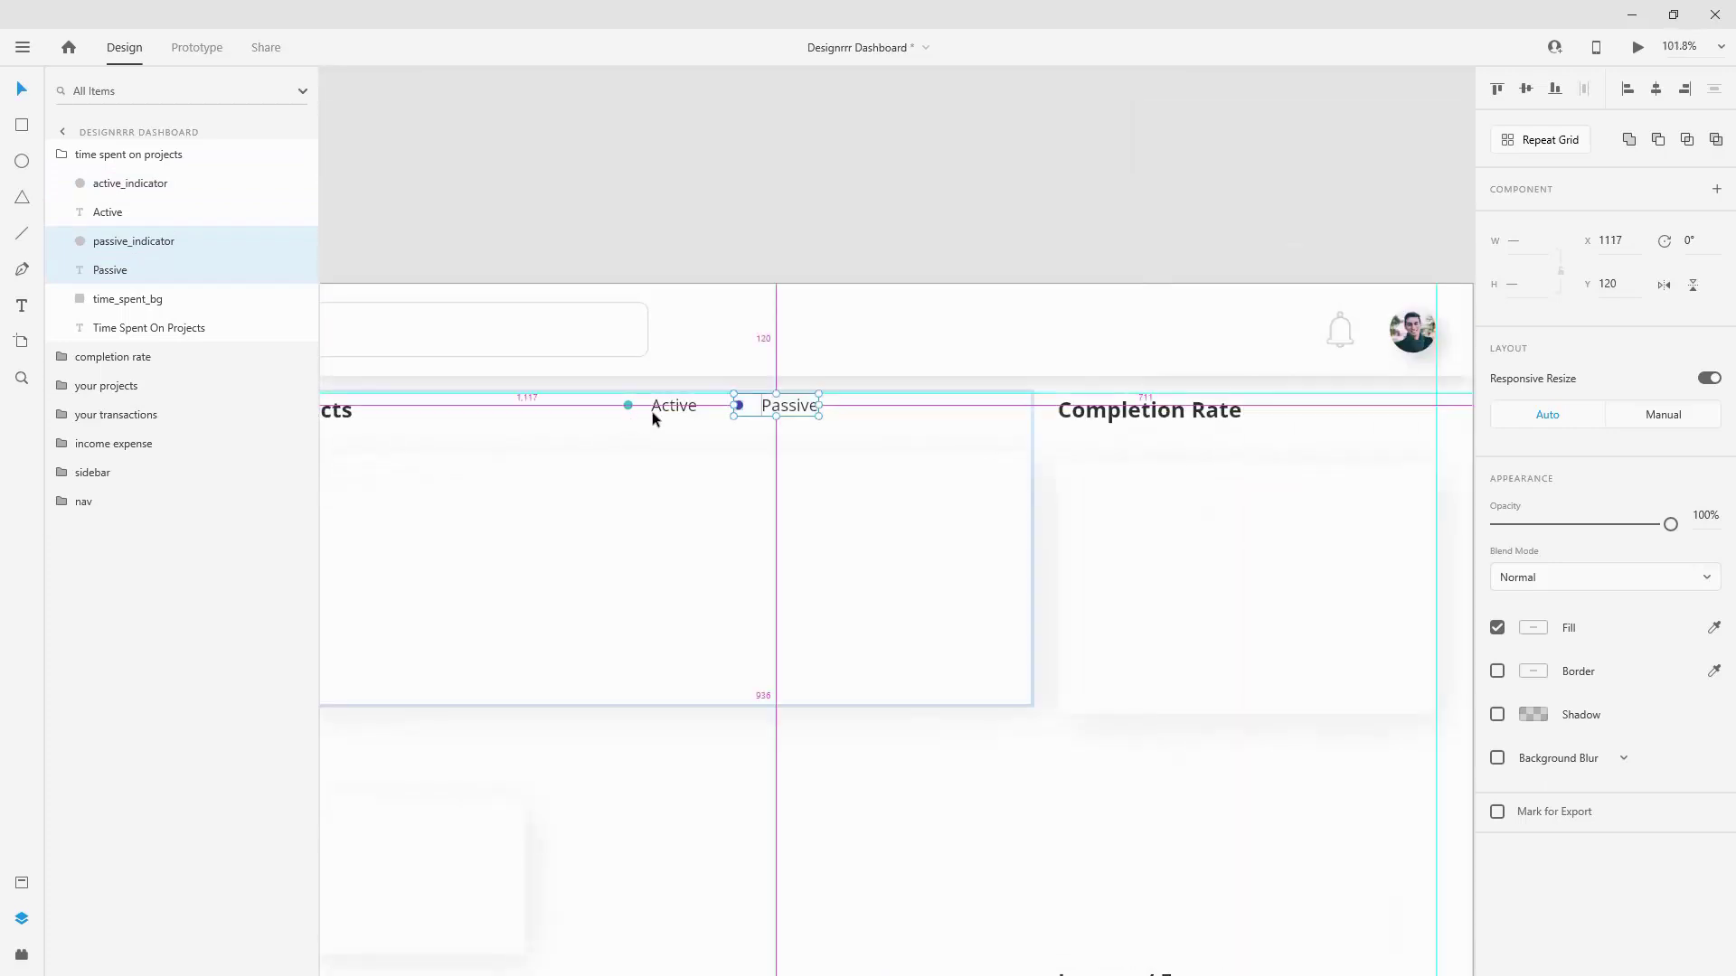
# Step: Group the active and passive indicator dots with their labels and name the group indicators
pyautogui.scroll(4, 653, 411)
pyautogui.click(156, 185)
pyautogui.keyDown('shift'); pyautogui.click(146, 269); pyautogui.keyUp('shift')
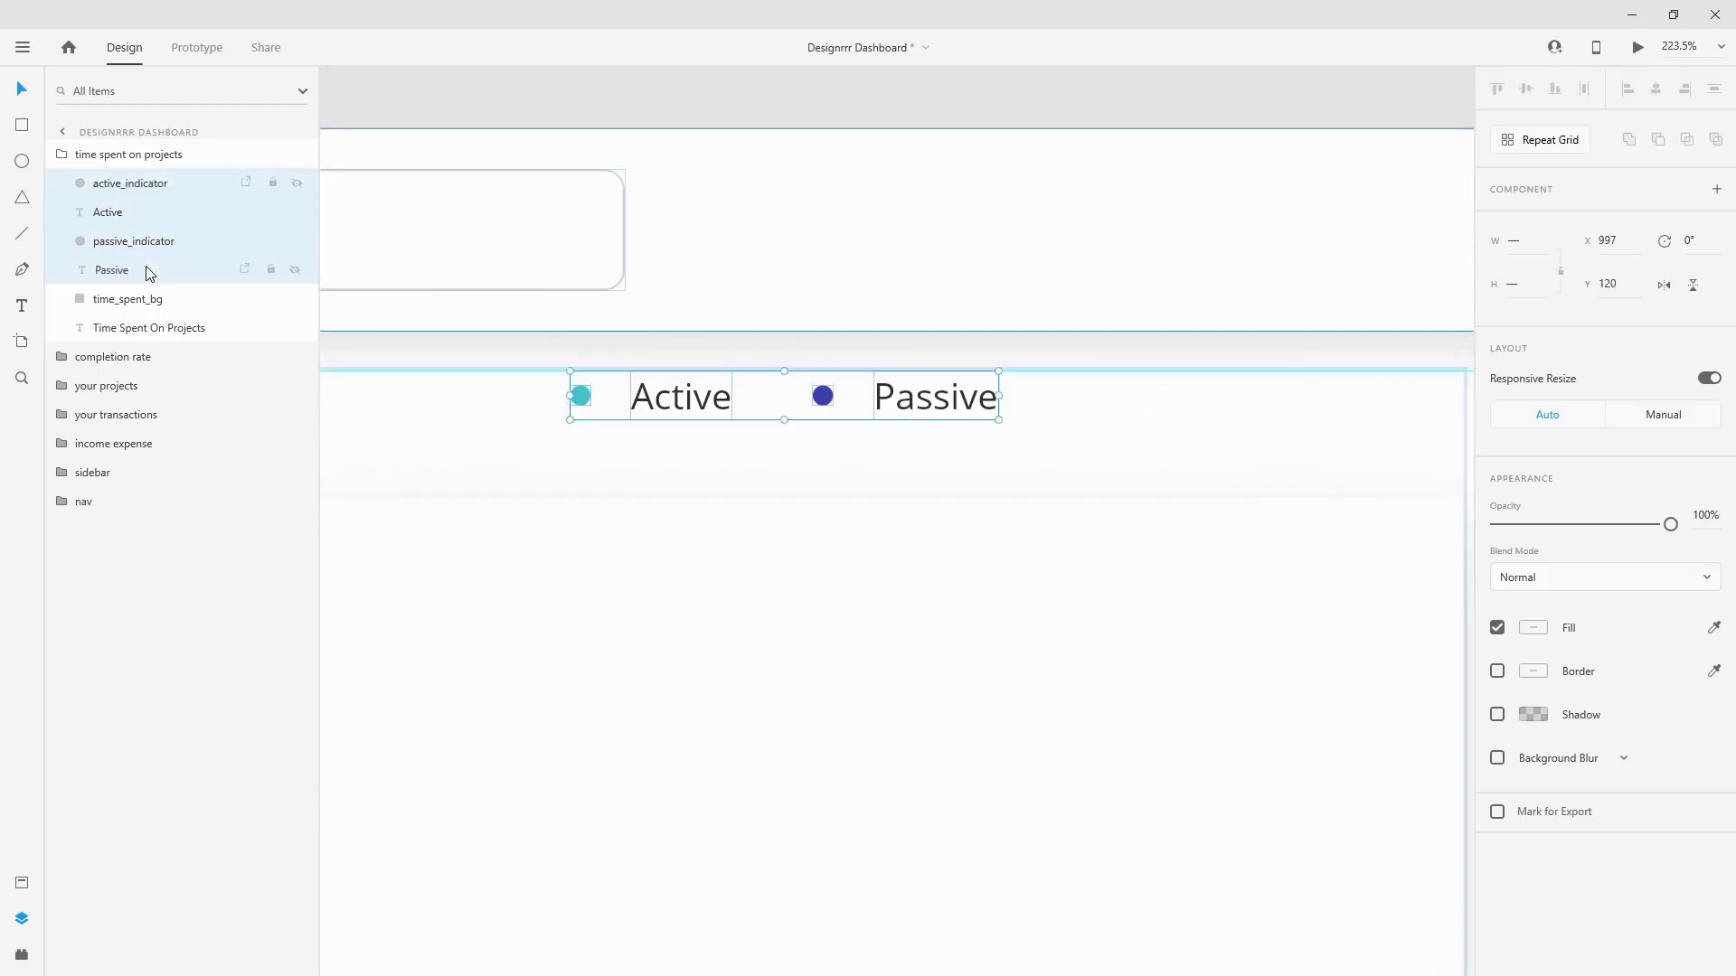
pyautogui.hotkey('ctrl', 'g')
pyautogui.doubleClick(116, 181)
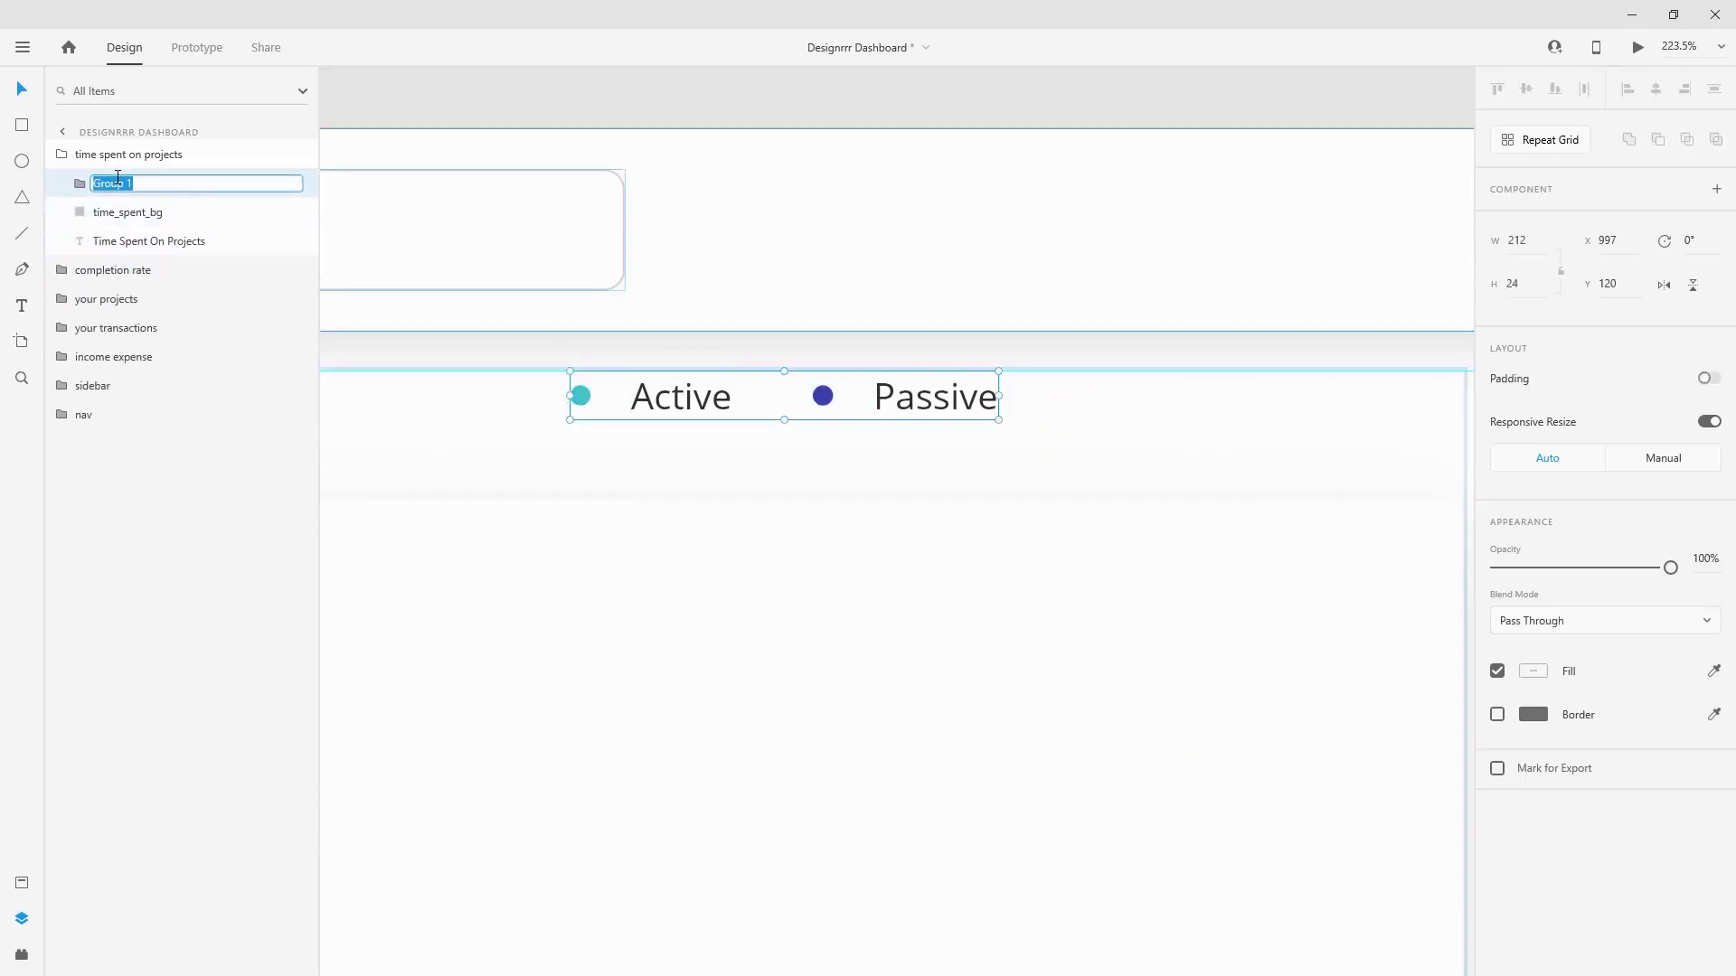
pyautogui.write('indicators')
pyautogui.press('Return')
pyautogui.scroll(-4, 811, 448)
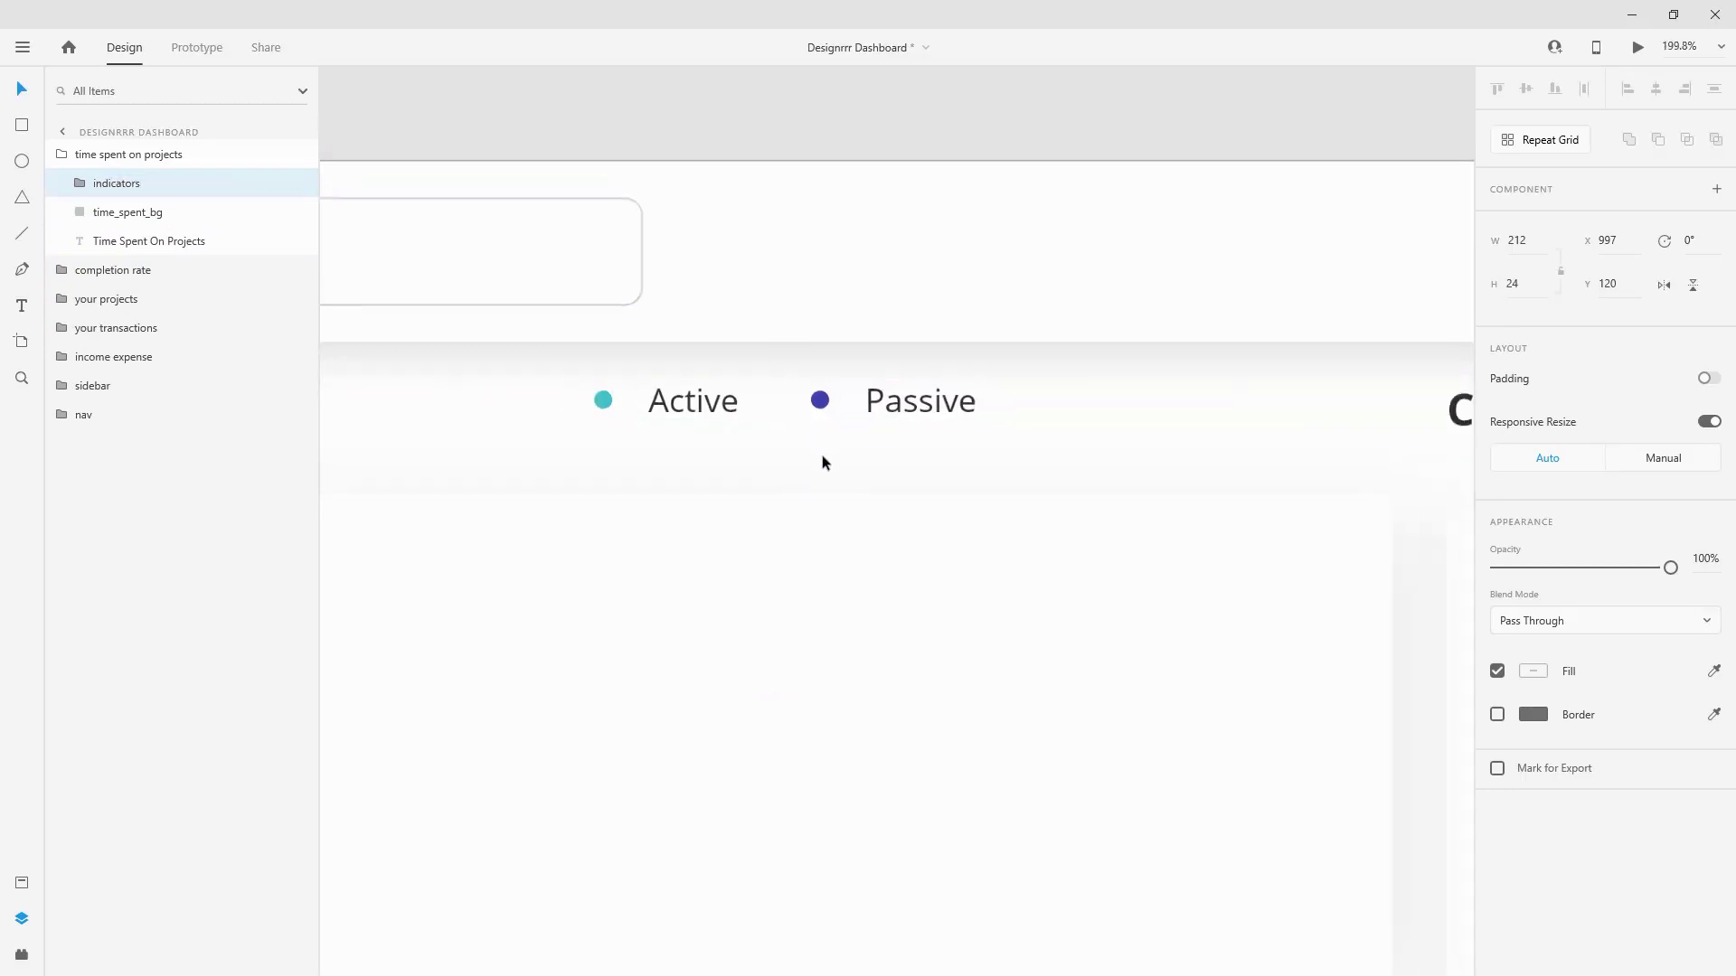
pyautogui.scroll(-1, 832, 466)
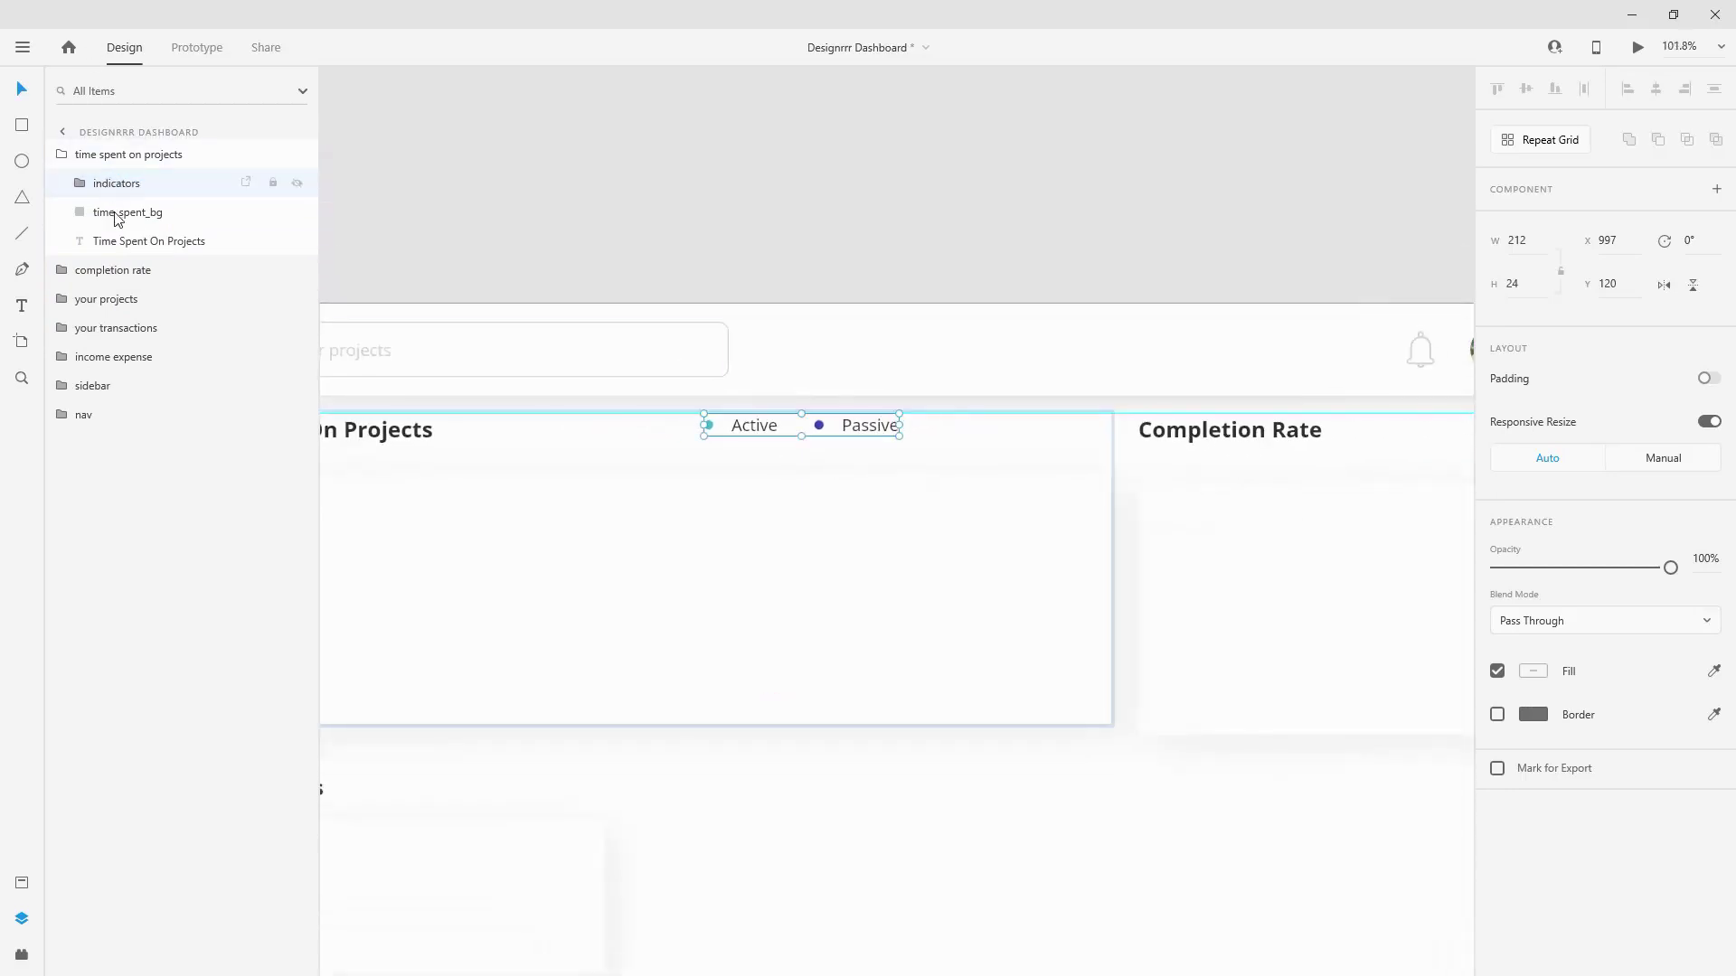
# Step: Put the Time Spent On Projects title layer first in its group, and move the indicators group to X 968, Y 125
pyautogui.moveTo(154, 240); pyautogui.dragTo(146, 176)
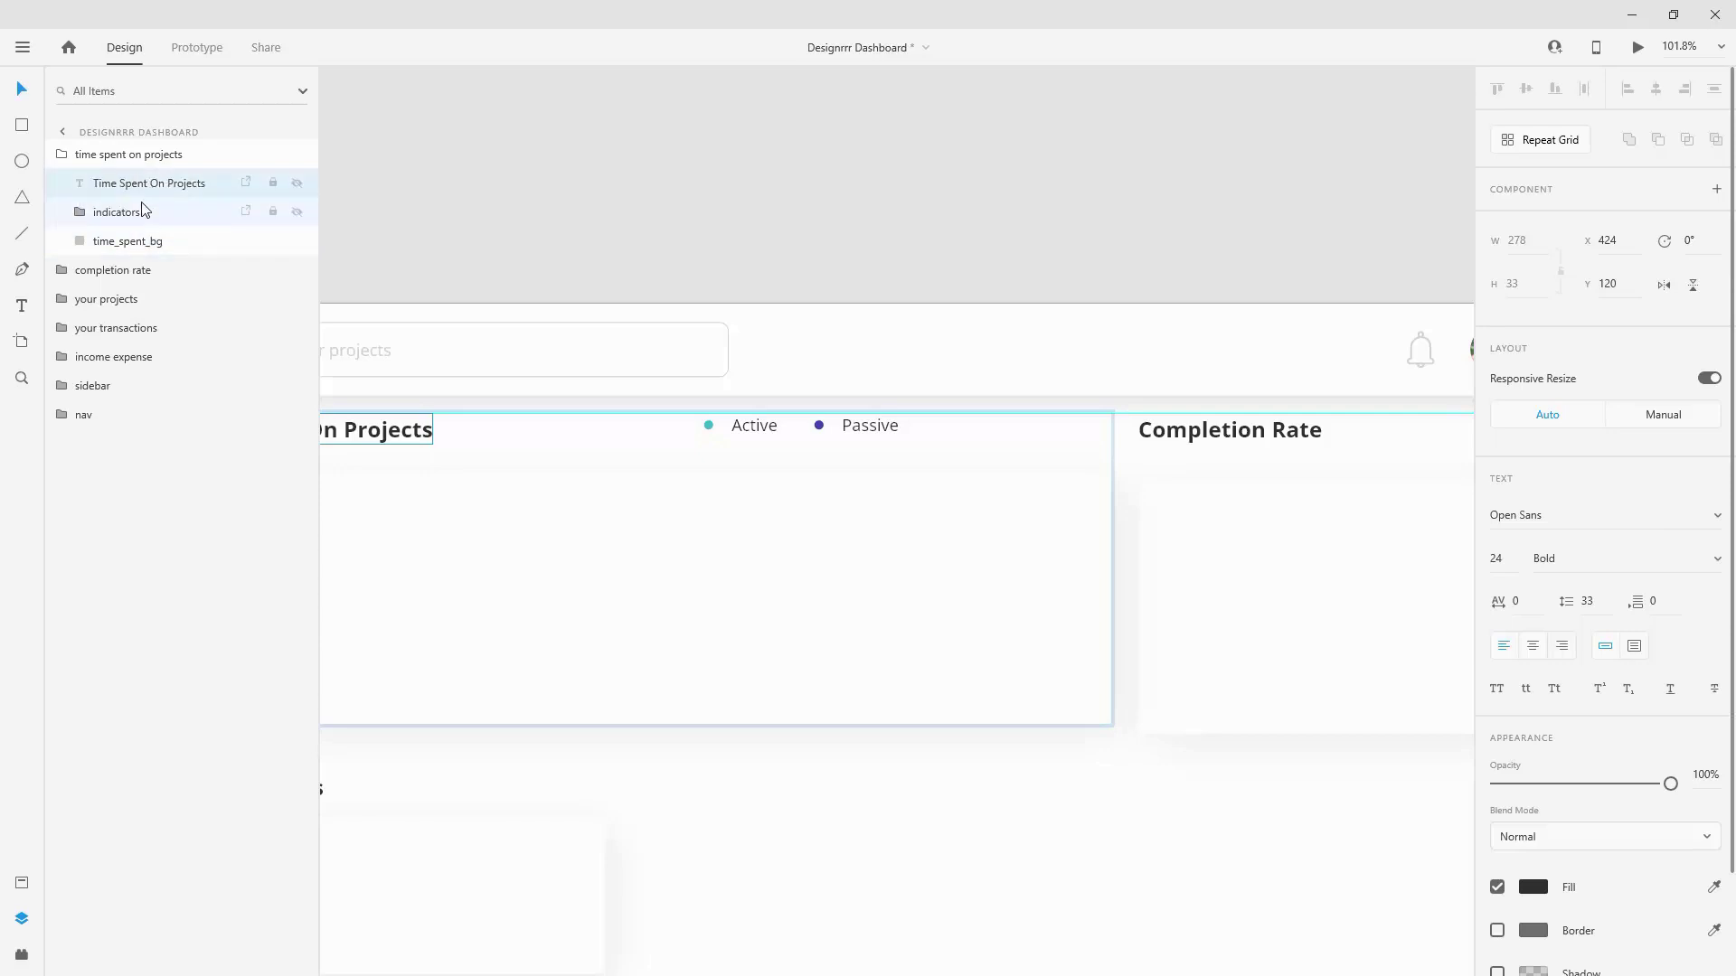
pyautogui.click(142, 211)
pyautogui.moveTo(766, 434); pyautogui.dragTo(838, 435)
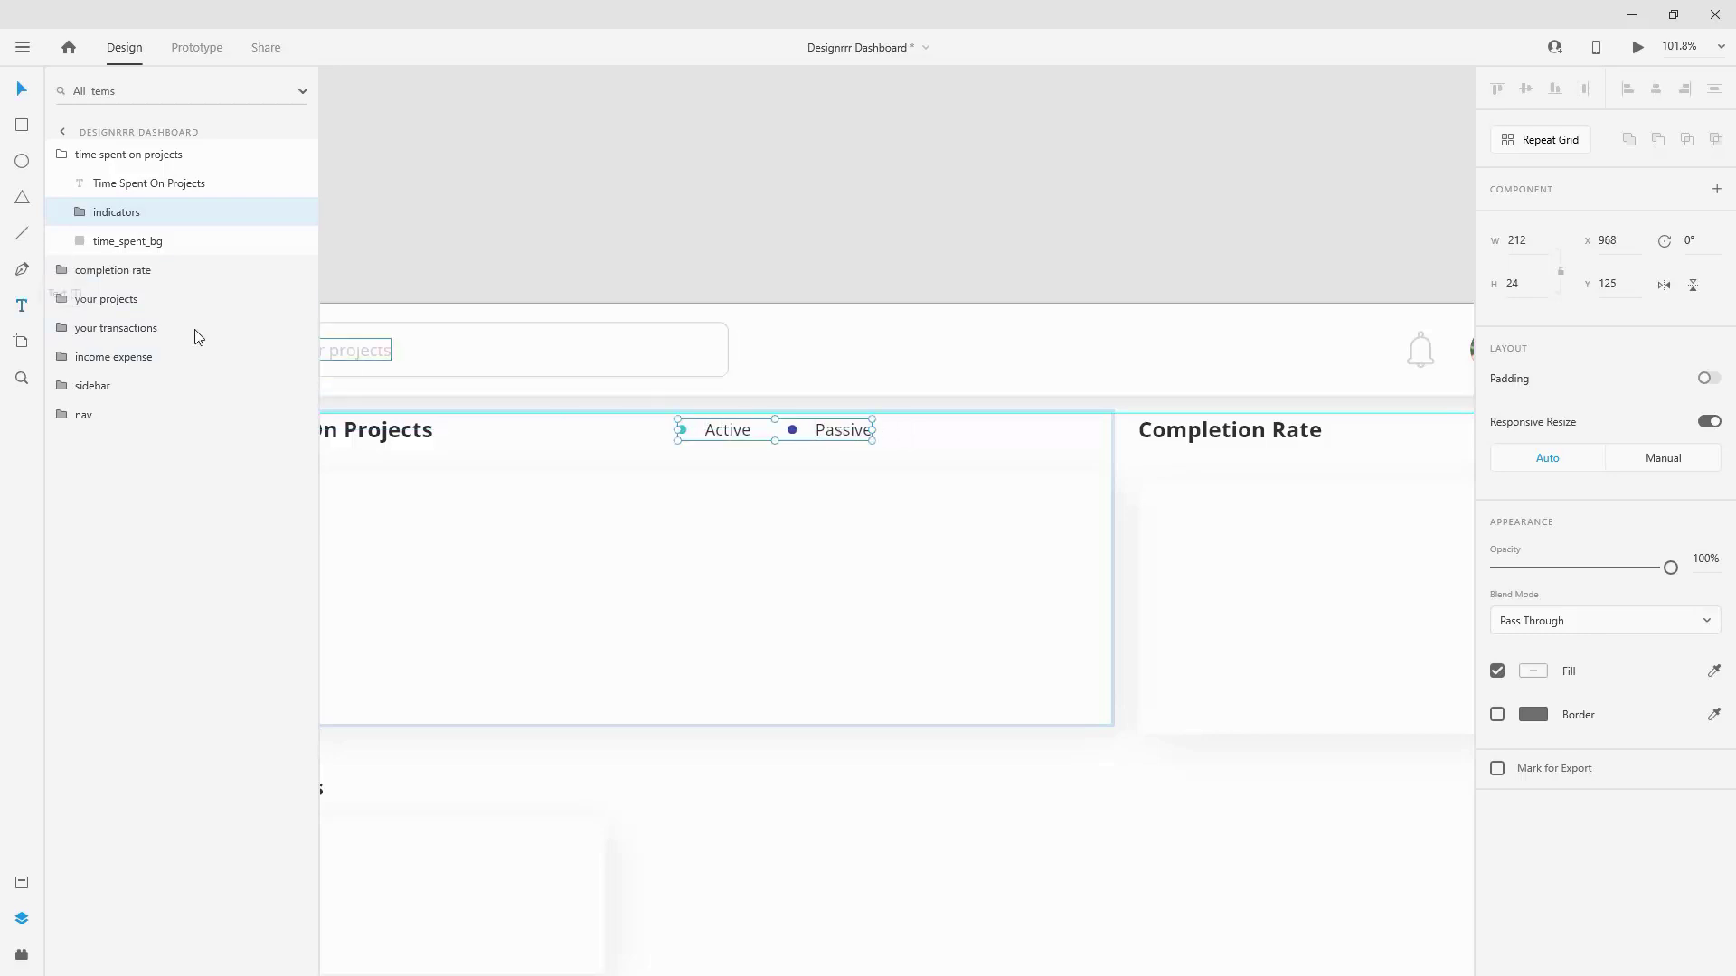
# Step: Add the text "7 days" beside the Passive label in the H3 character style, and place its layer directly above time_spent_bg
pyautogui.scroll(5, 994, 429)
pyautogui.press('t')
pyautogui.click(896, 398)
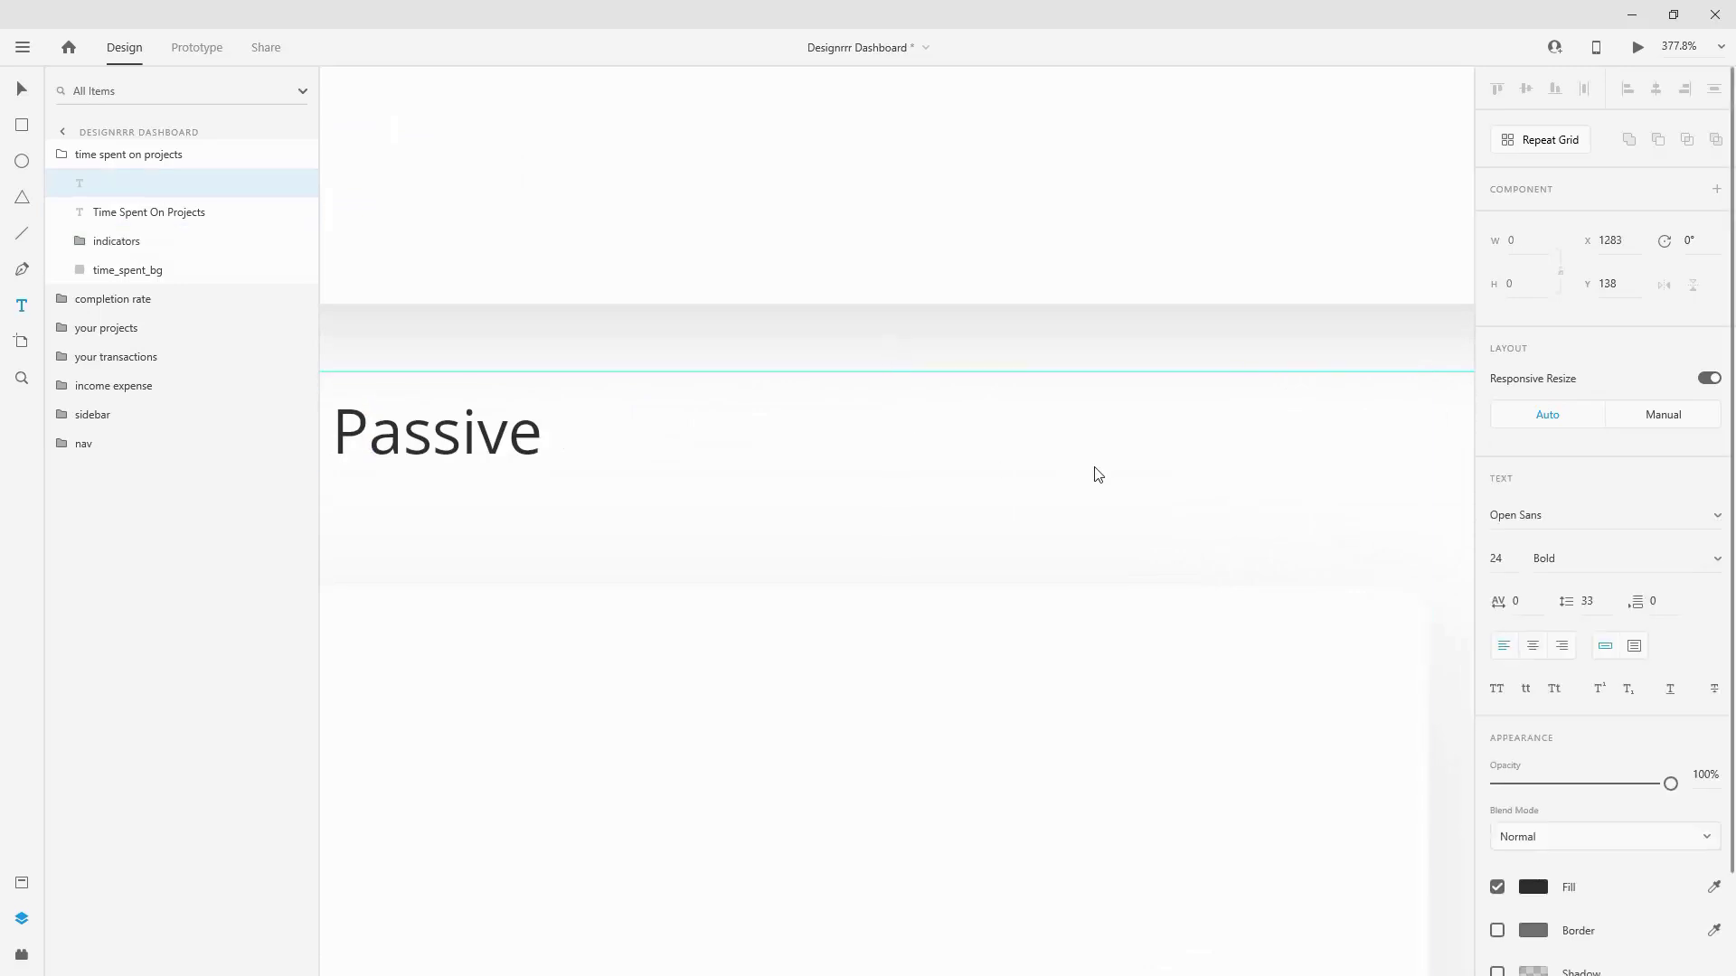
pyautogui.write('7 days')
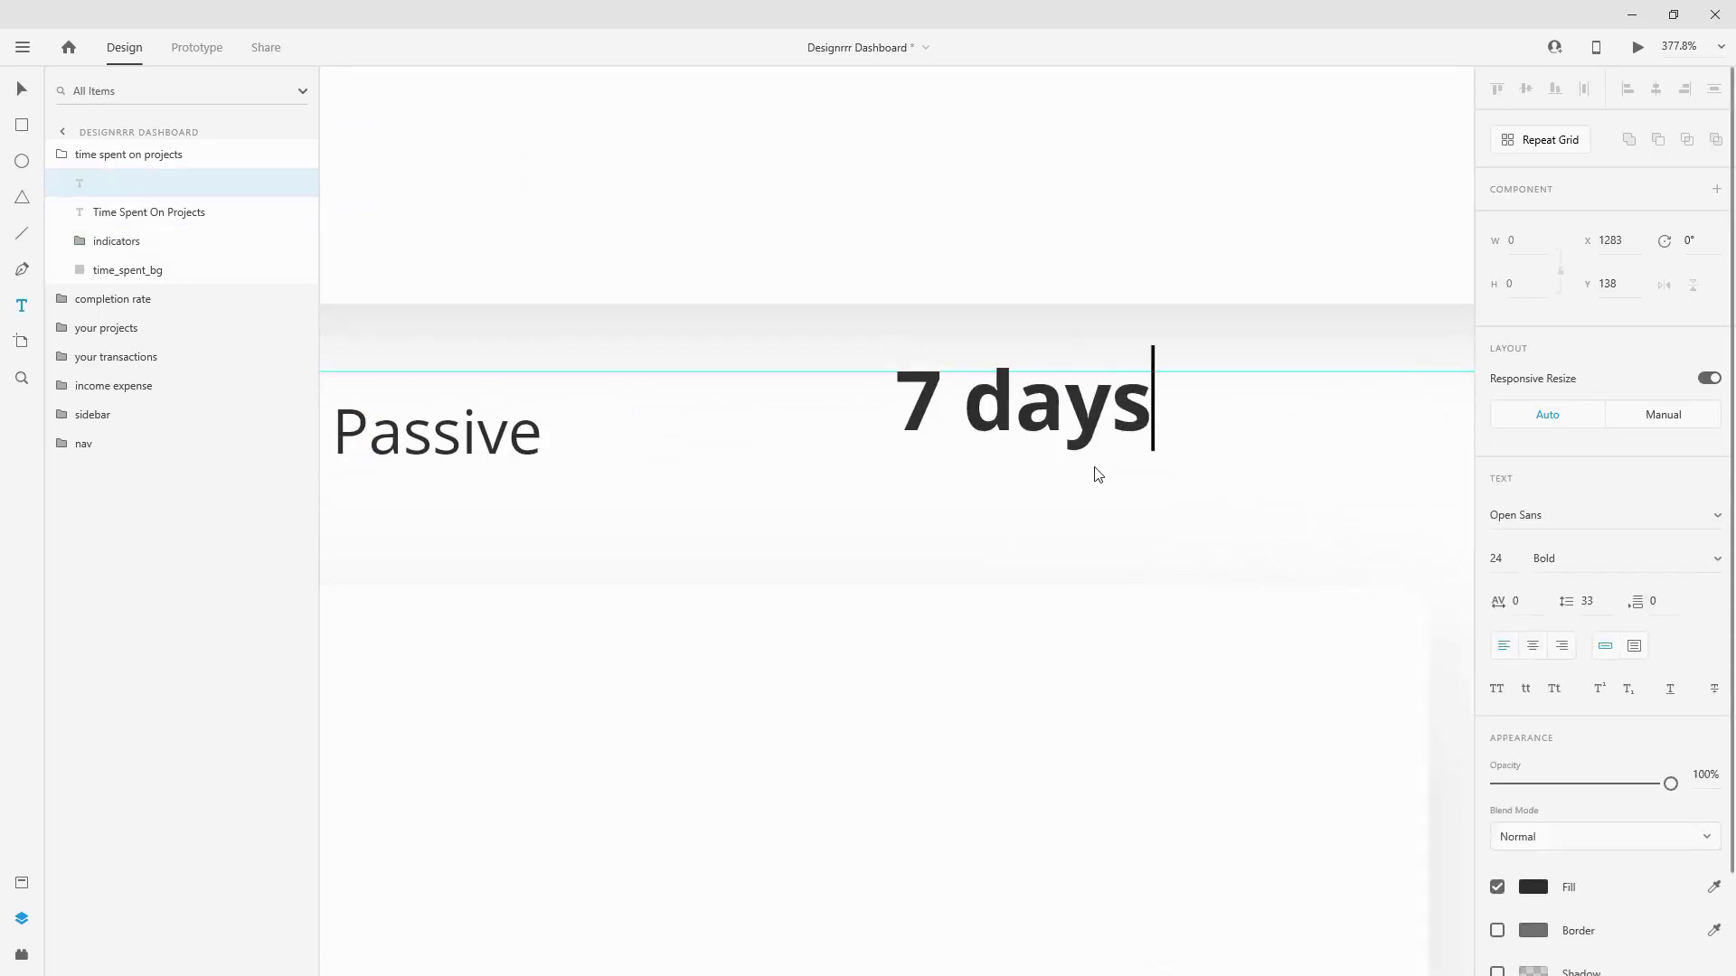
pyautogui.click(21, 882)
pyautogui.click(136, 605)
pyautogui.click(23, 918)
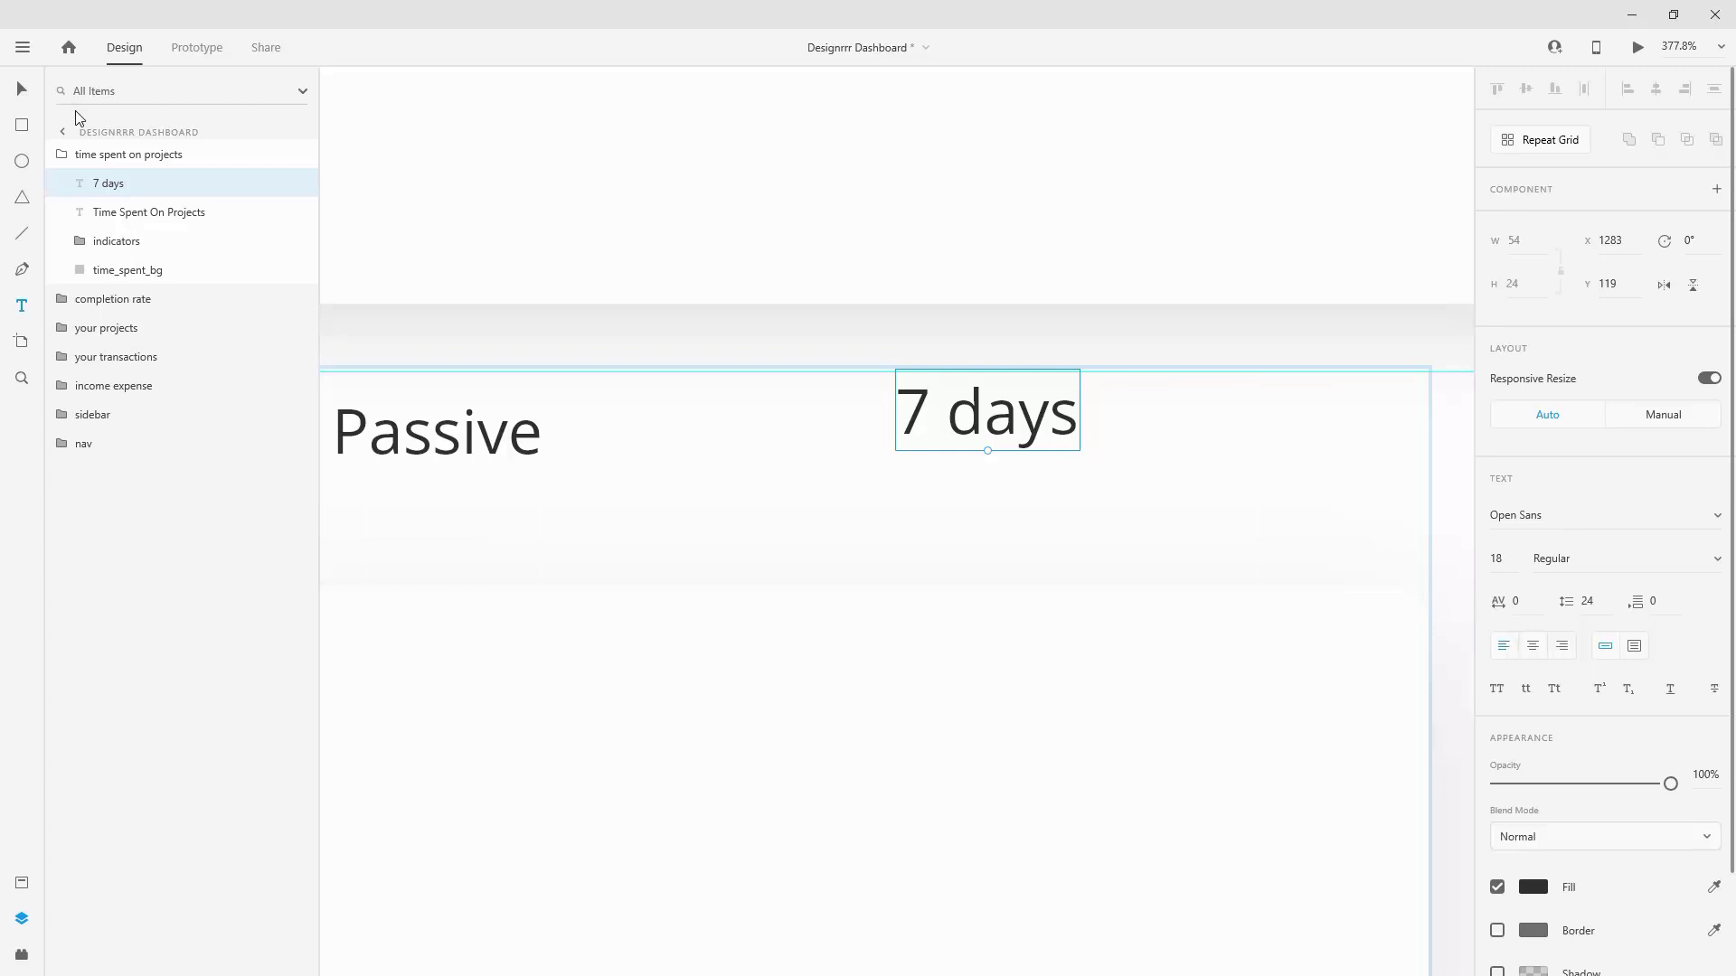
pyautogui.moveTo(128, 178); pyautogui.dragTo(135, 262)
# Step: Draw a rectangle to the right of the 7 days text, name it box, and size it 120 by 40
pyautogui.click(22, 125)
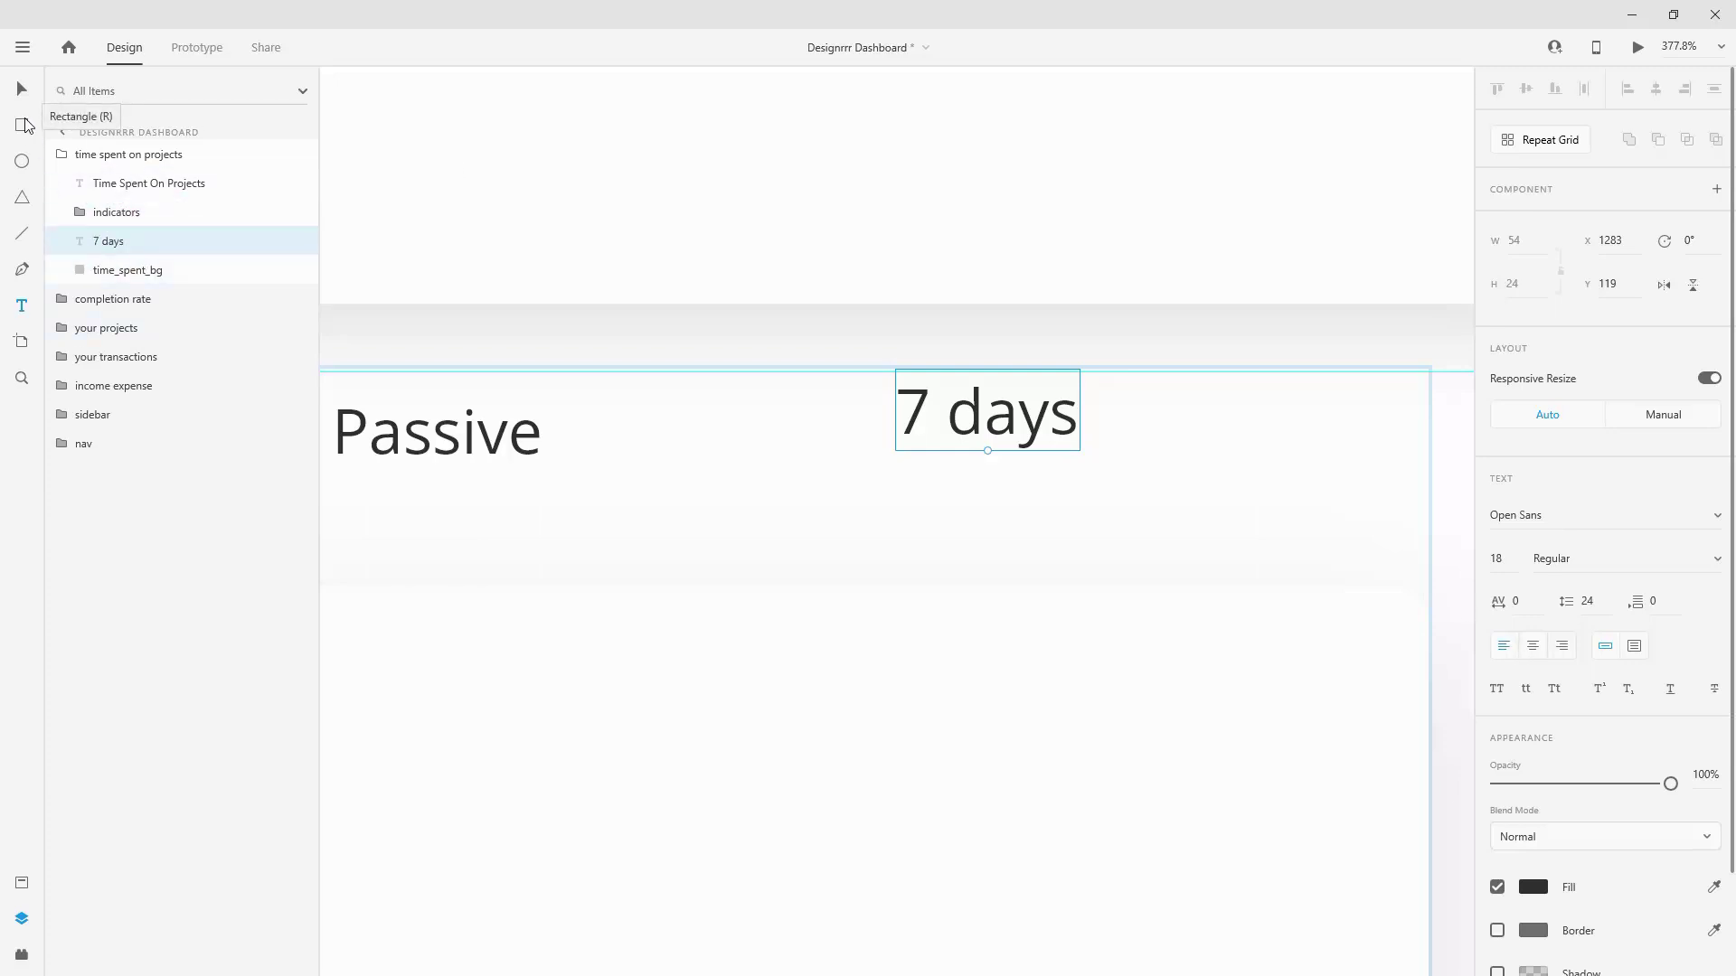
pyautogui.scroll(-2, 656, 357)
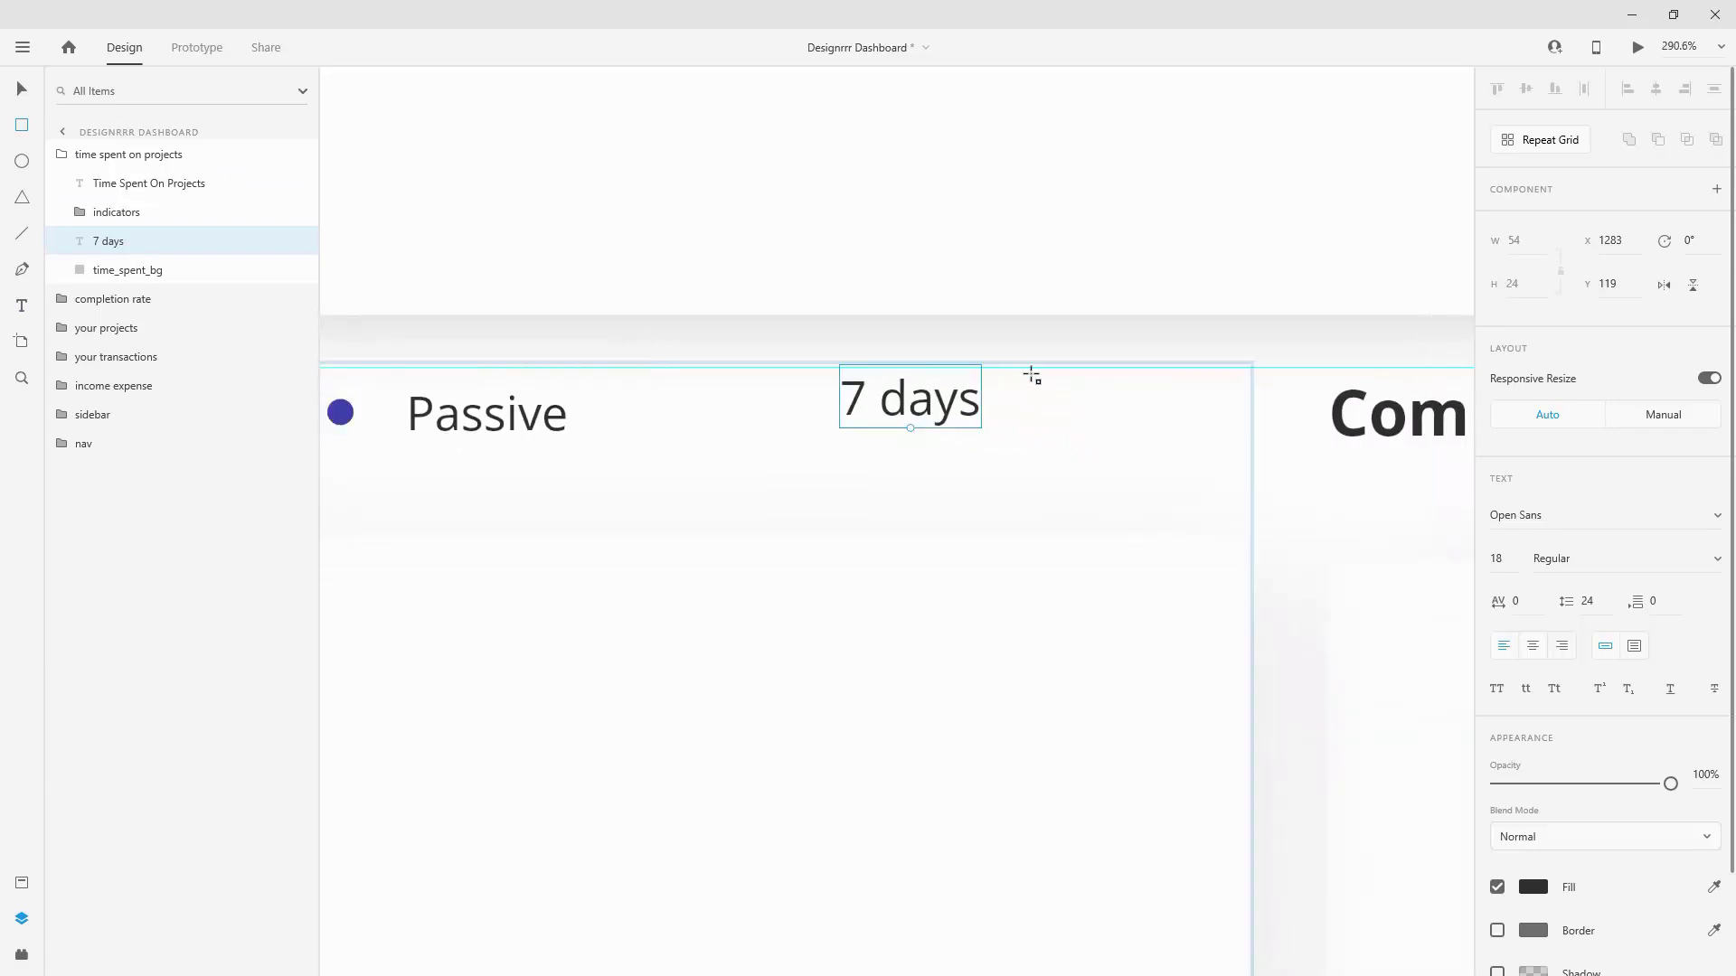
pyautogui.moveTo(1025, 369)
pyautogui.mouseDown()
pyautogui.moveTo(1283, 439)
pyautogui.moveTo(1249, 463)
pyautogui.mouseUp()
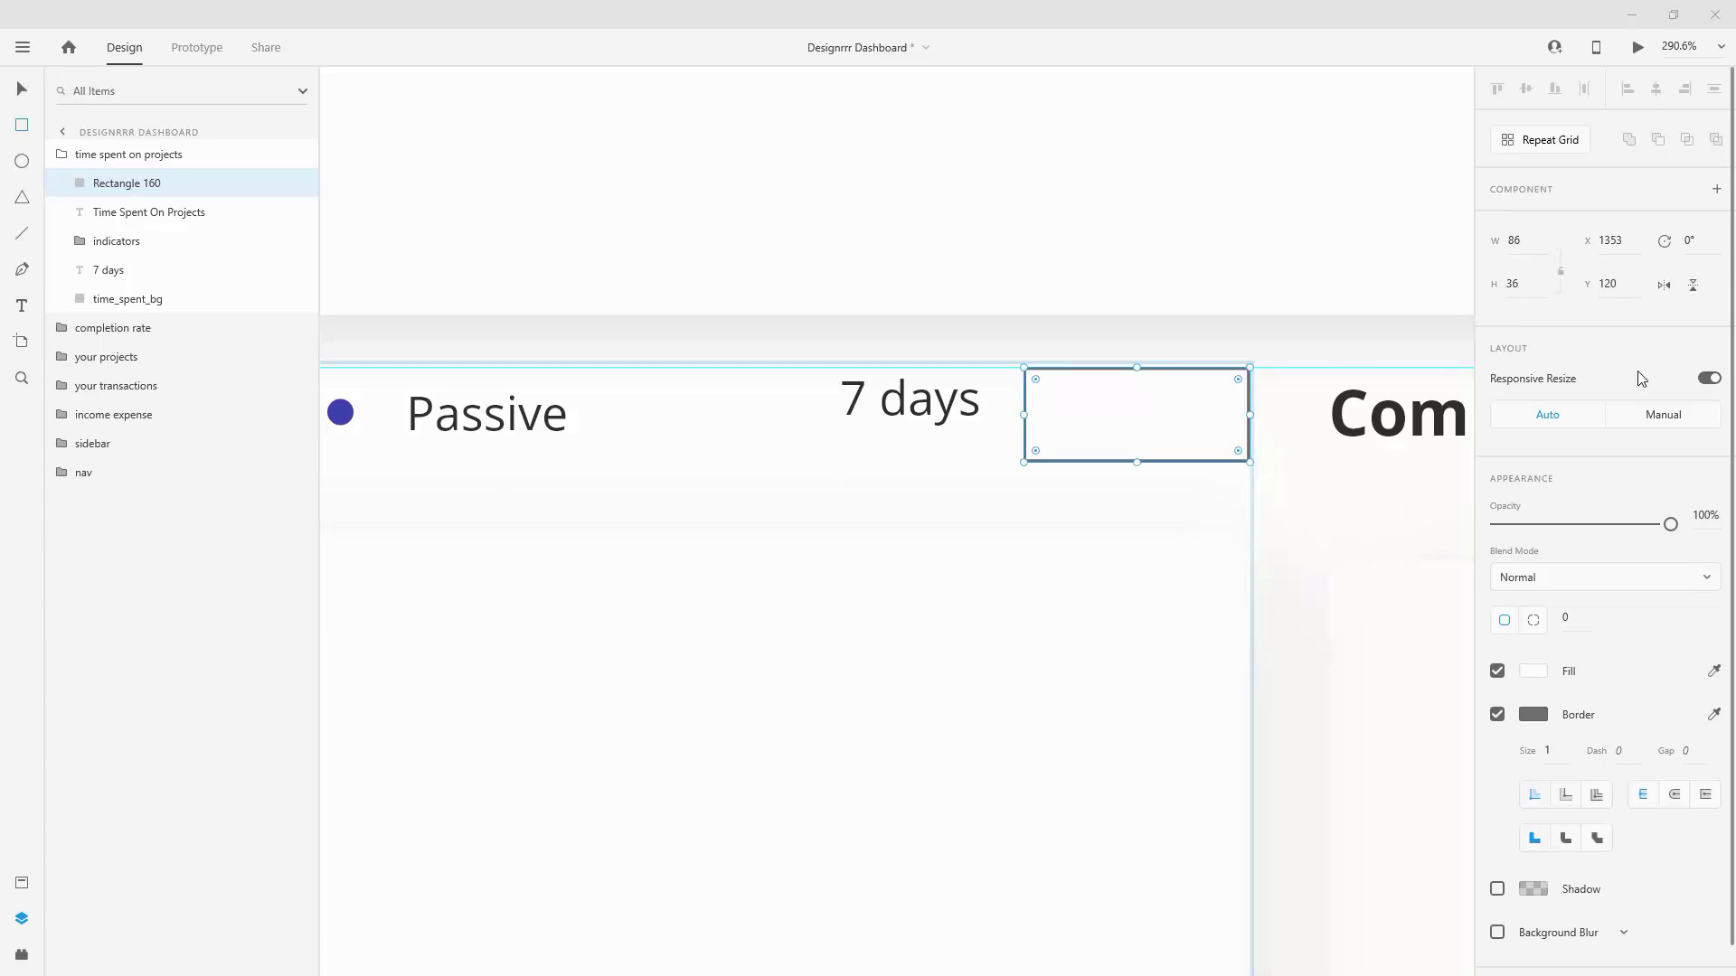
pyautogui.doubleClick(127, 183)
pyautogui.write('box')
pyautogui.press('Return')
pyautogui.press('Tab')
pyautogui.write('40')
pyautogui.press('Return')
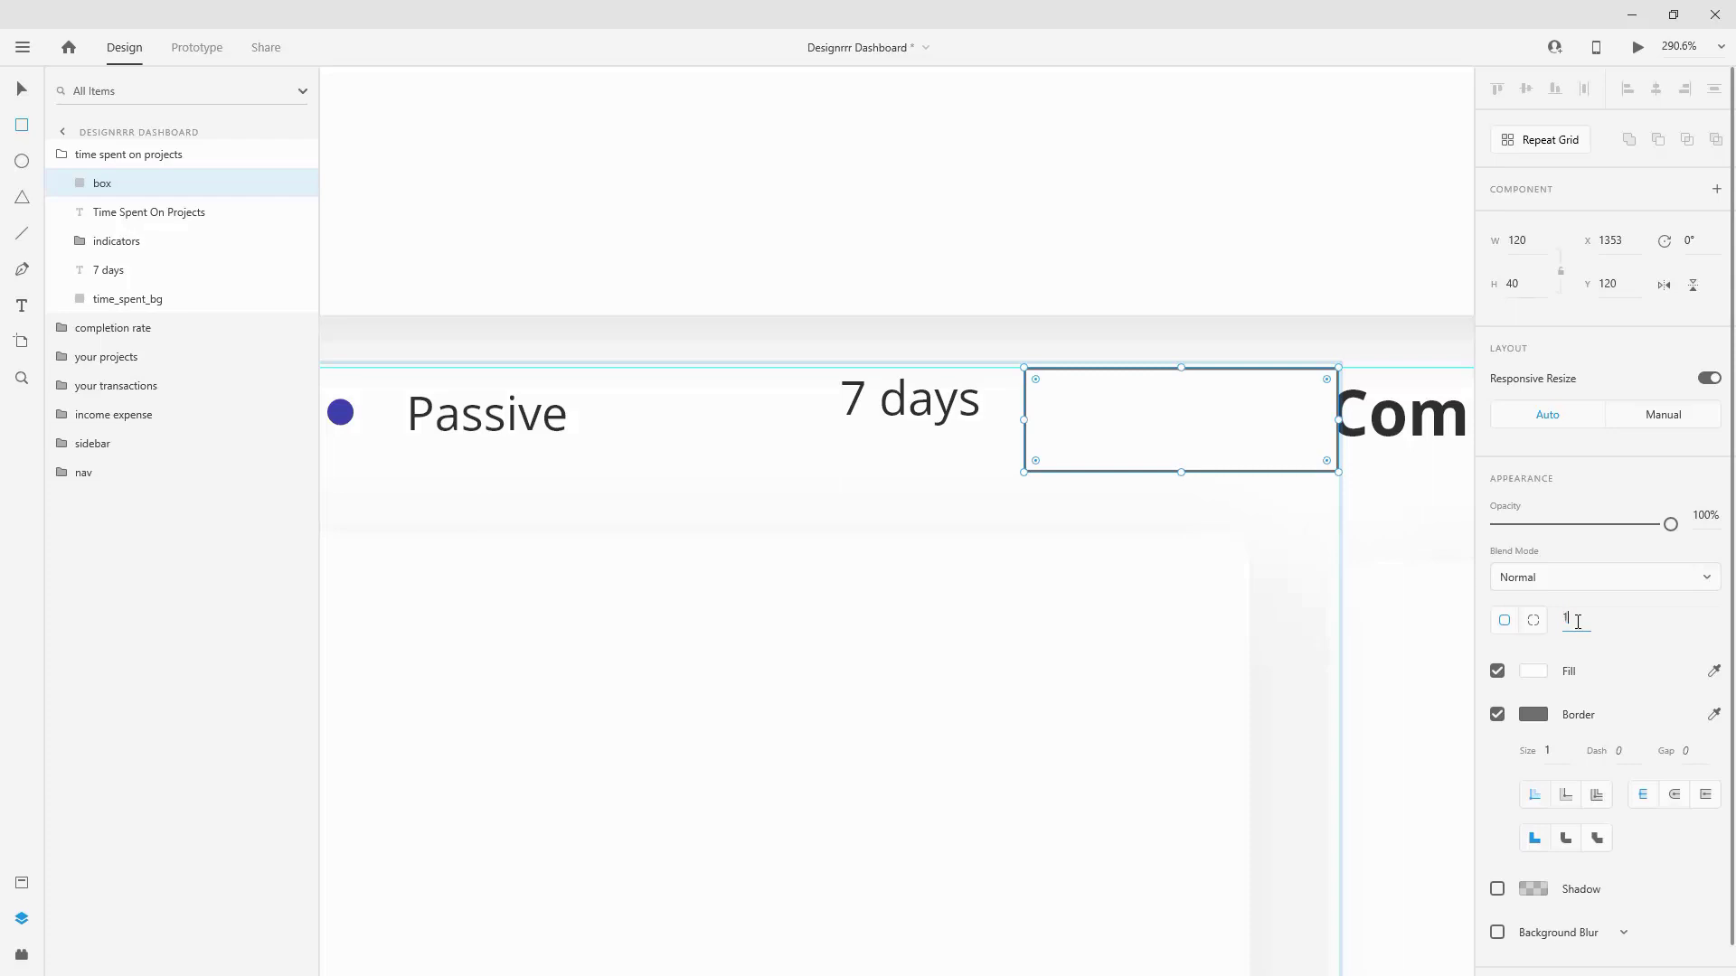
# Step: Give the box a corner radius of 10 and apply the saved light grey colour to its border
pyautogui.press('Return')
pyautogui.click(20, 881)
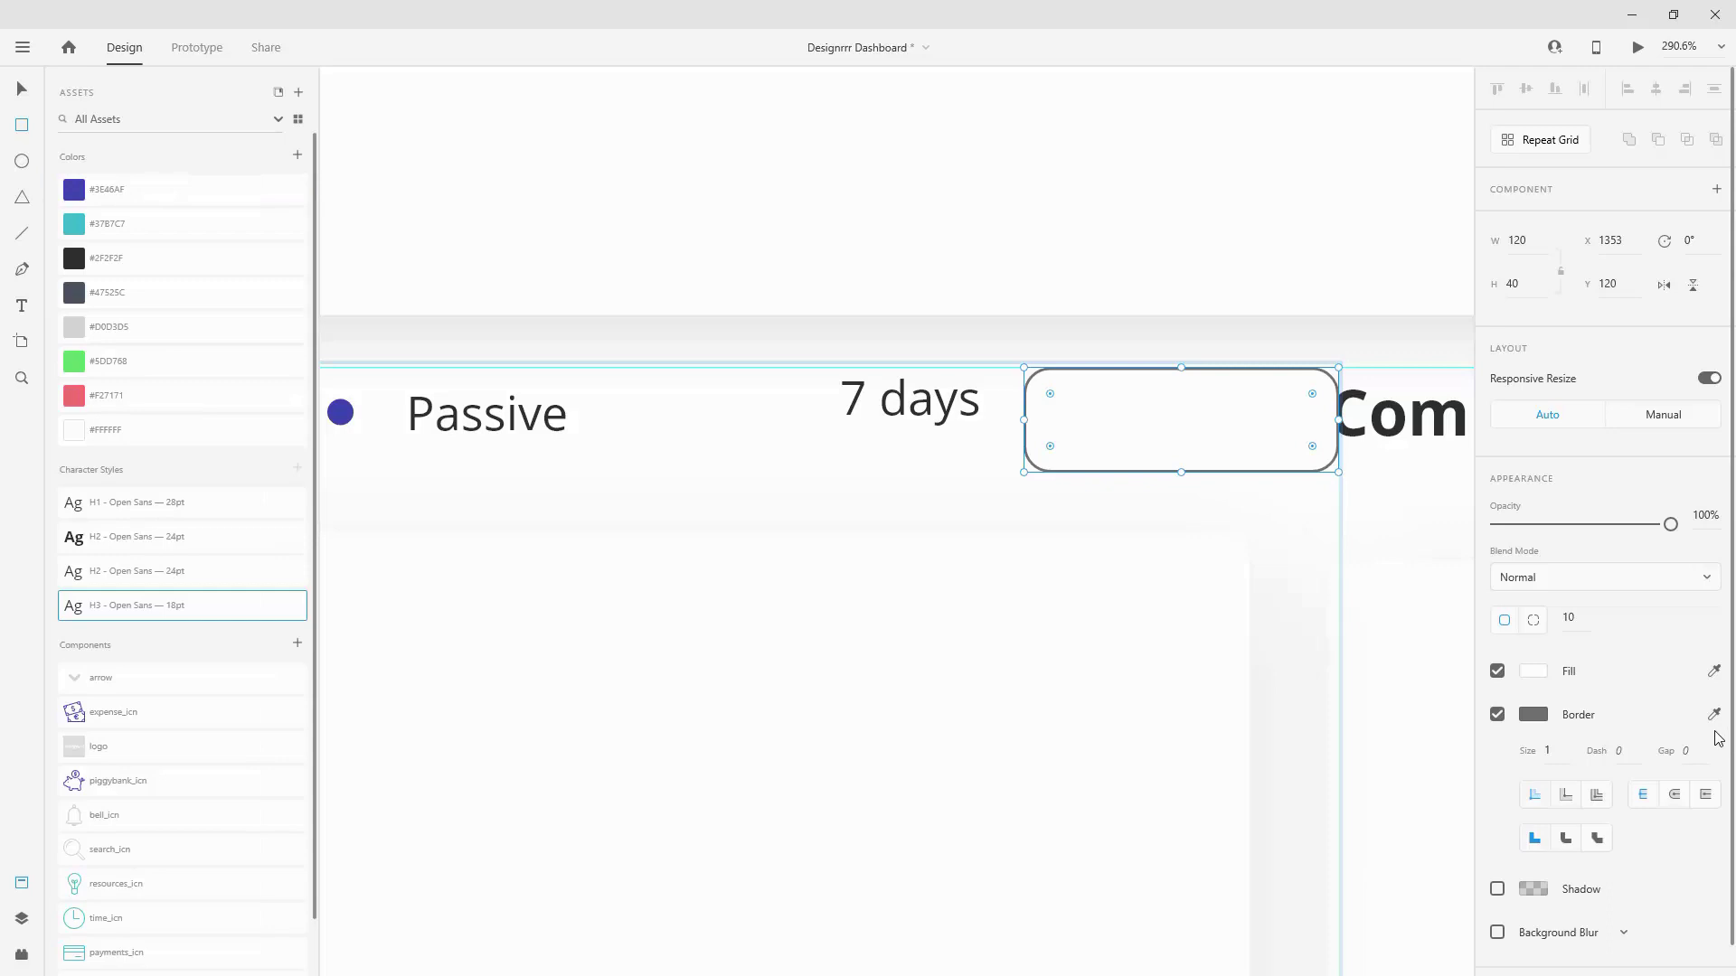
pyautogui.click(73, 328)
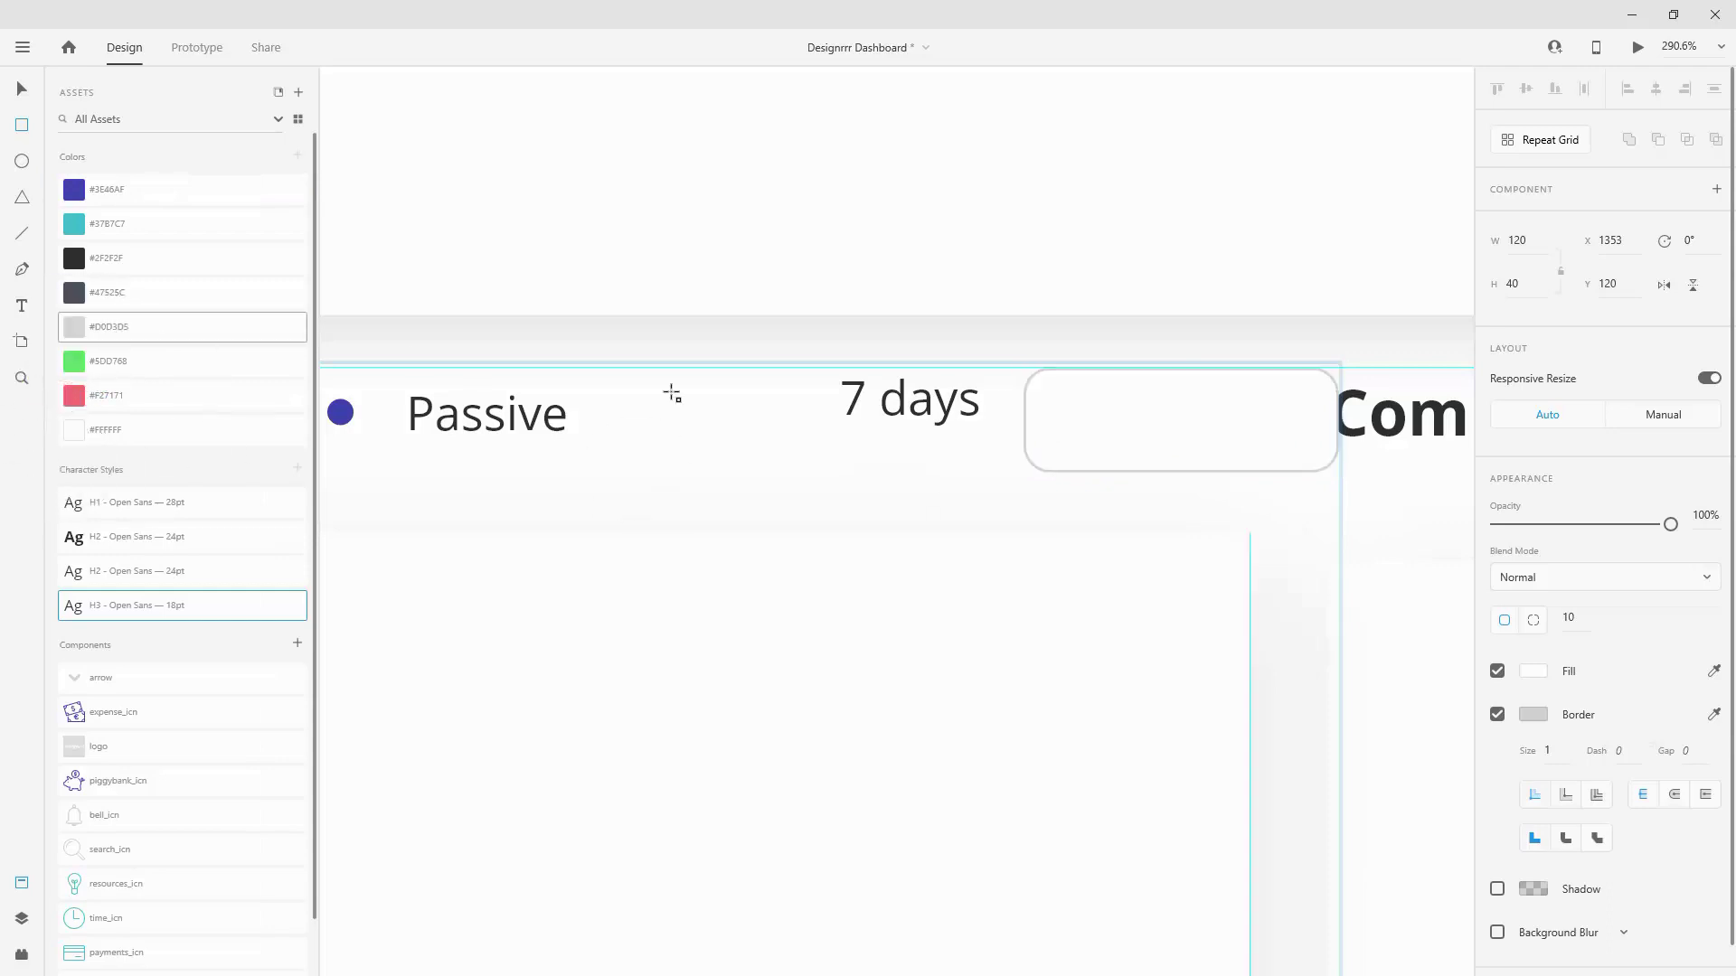
# Step: Move the box back over the card and align its right edge with time_spent_bg
pyautogui.click(22, 88)
pyautogui.moveTo(1219, 419); pyautogui.dragTo(1135, 410)
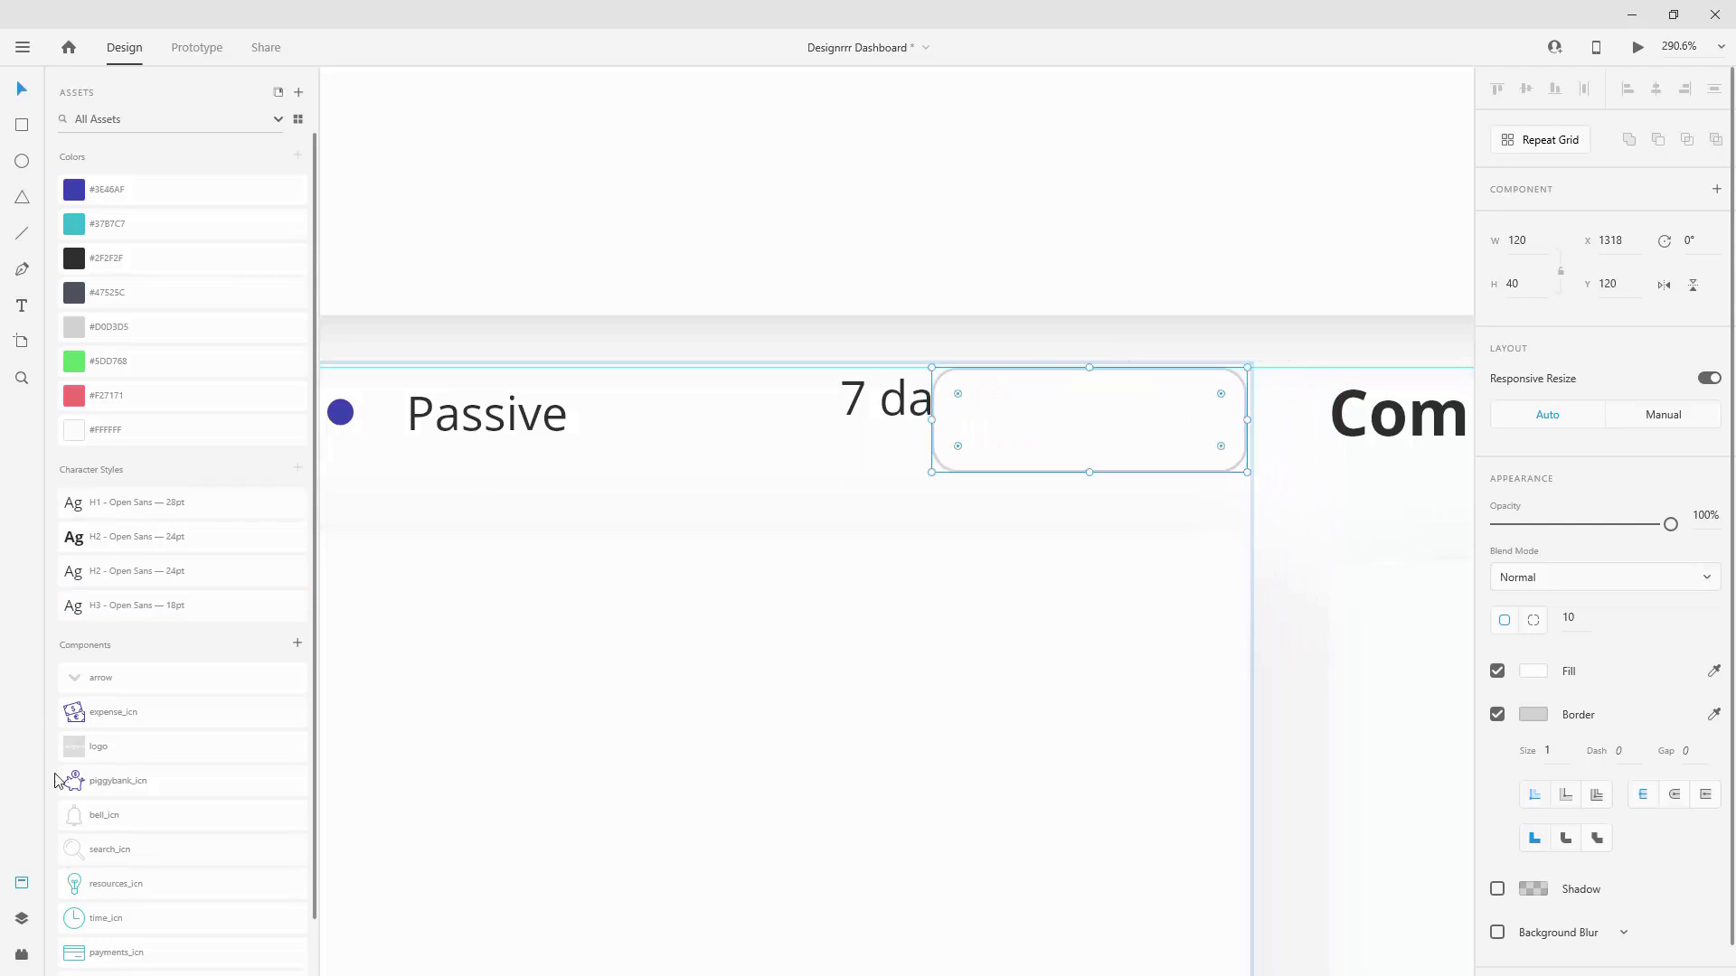
pyautogui.click(23, 917)
pyautogui.keyDown('shift'); pyautogui.click(128, 298); pyautogui.keyUp('shift')
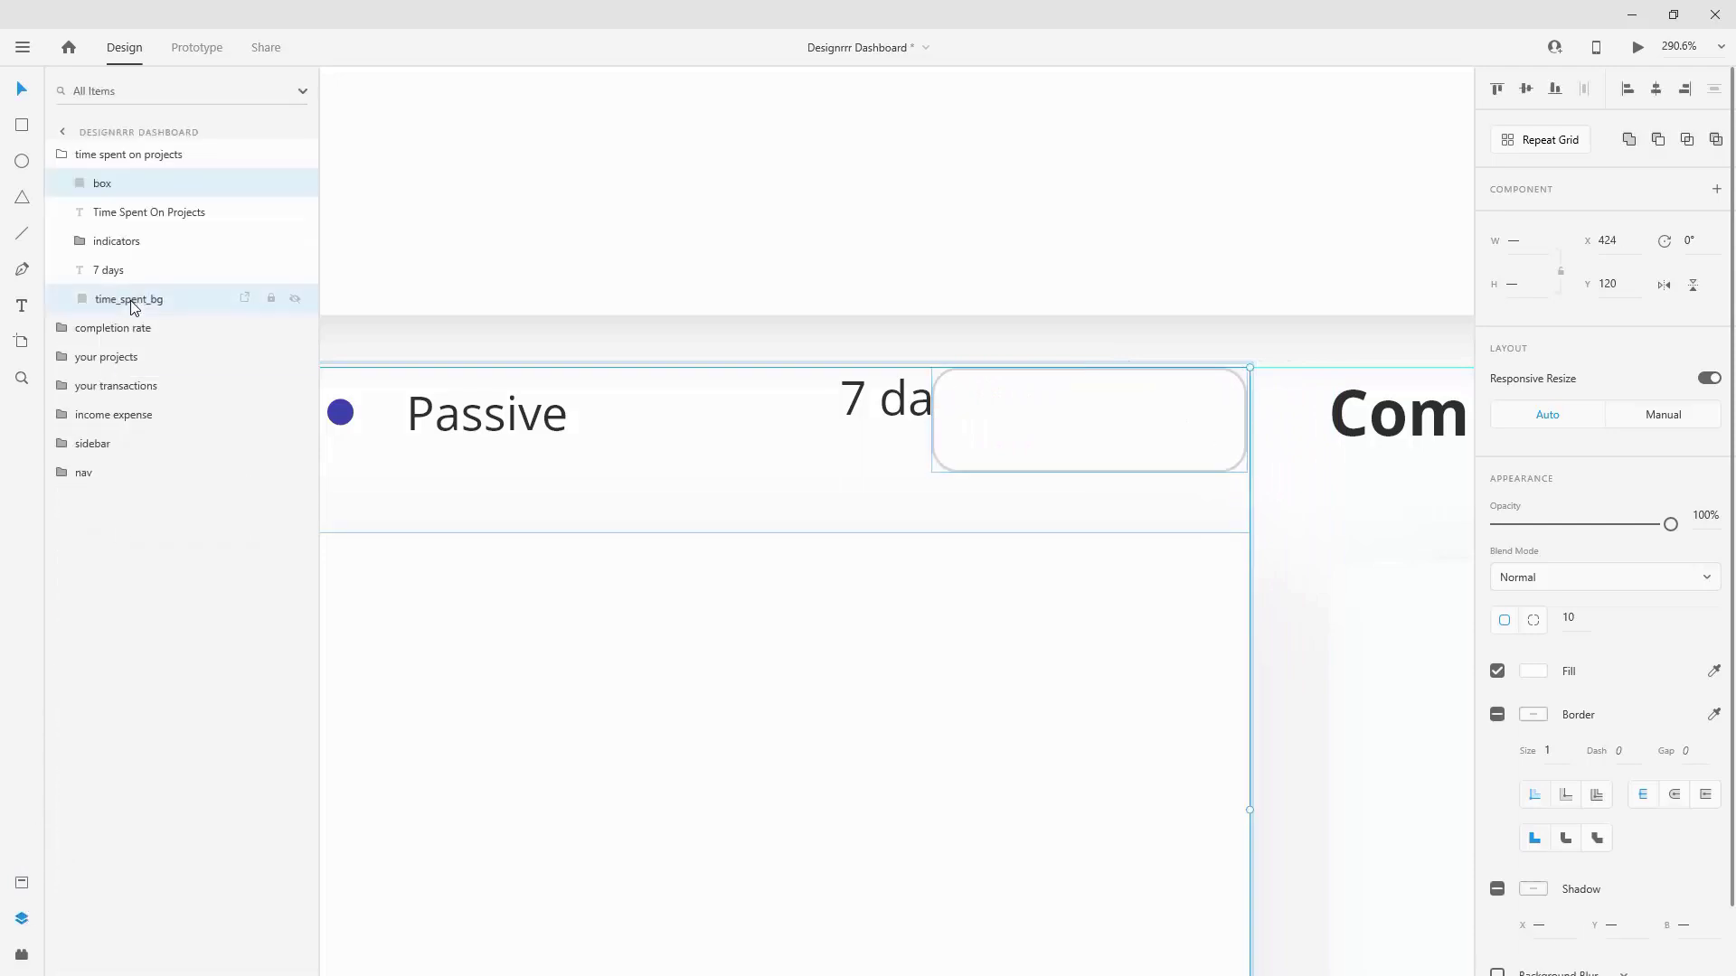
pyautogui.click(1683, 90)
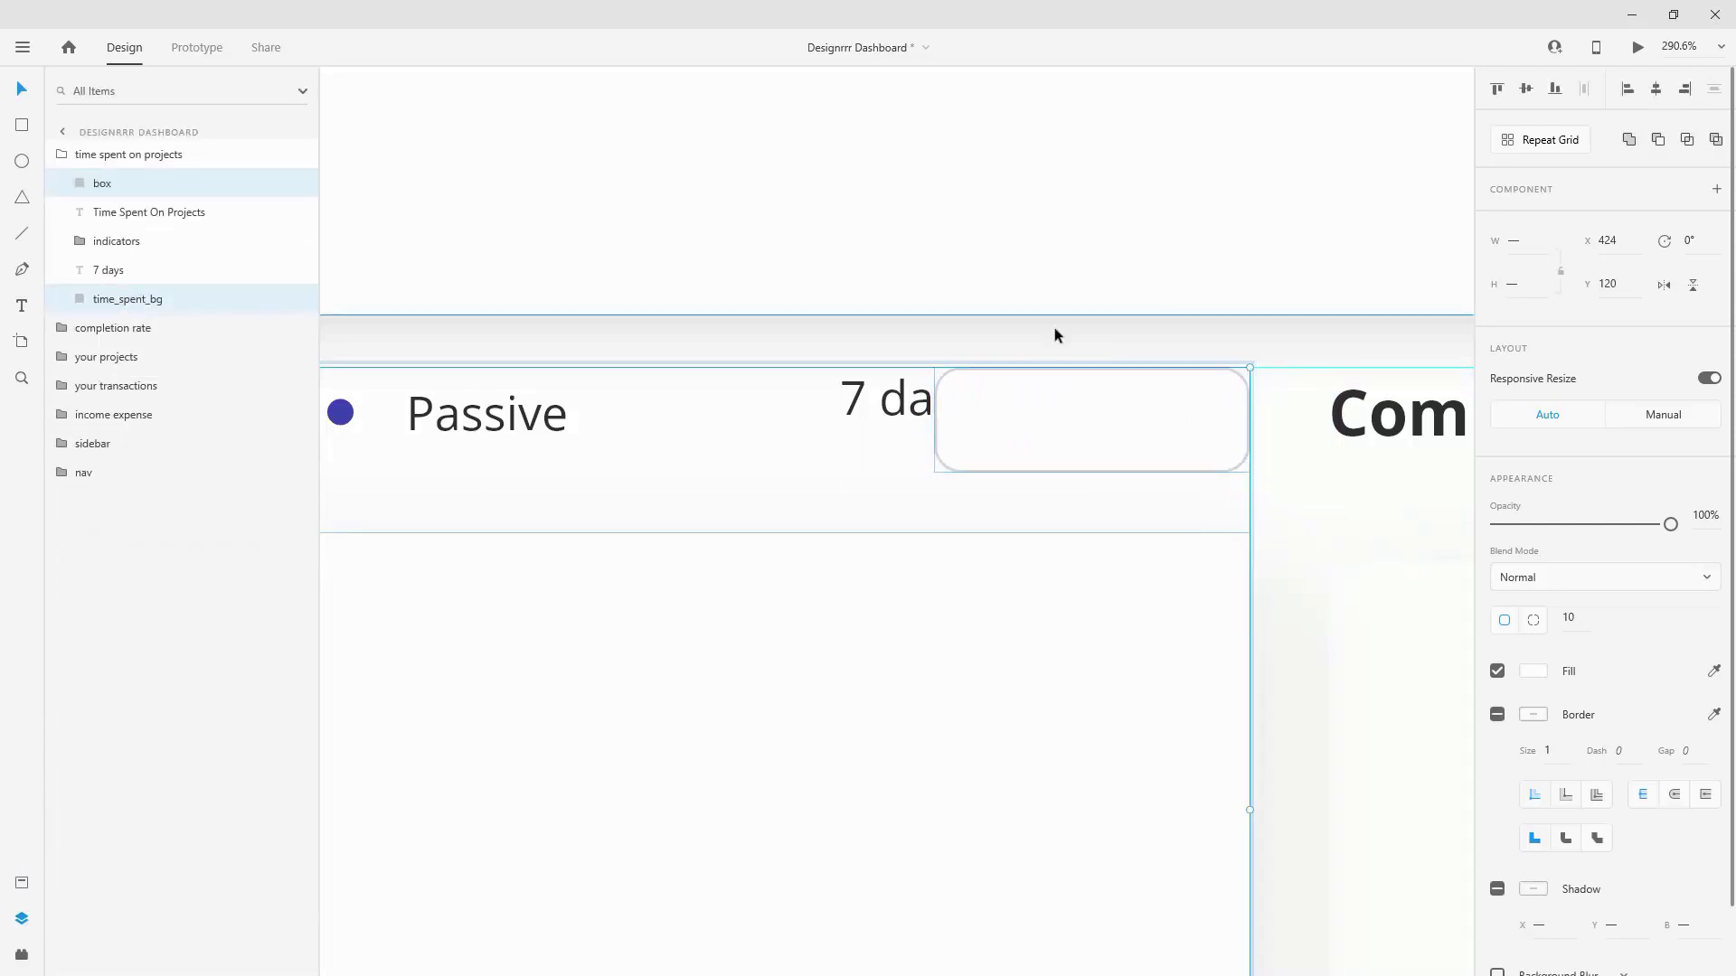
# Step: Place the box layer beneath 7 days, move the text inside the box, and align both along their vertical middles
pyautogui.moveTo(171, 188); pyautogui.dragTo(157, 282)
pyautogui.moveTo(908, 404); pyautogui.dragTo(1051, 424)
pyautogui.keyDown('shift'); pyautogui.click(195, 277); pyautogui.keyUp('shift')
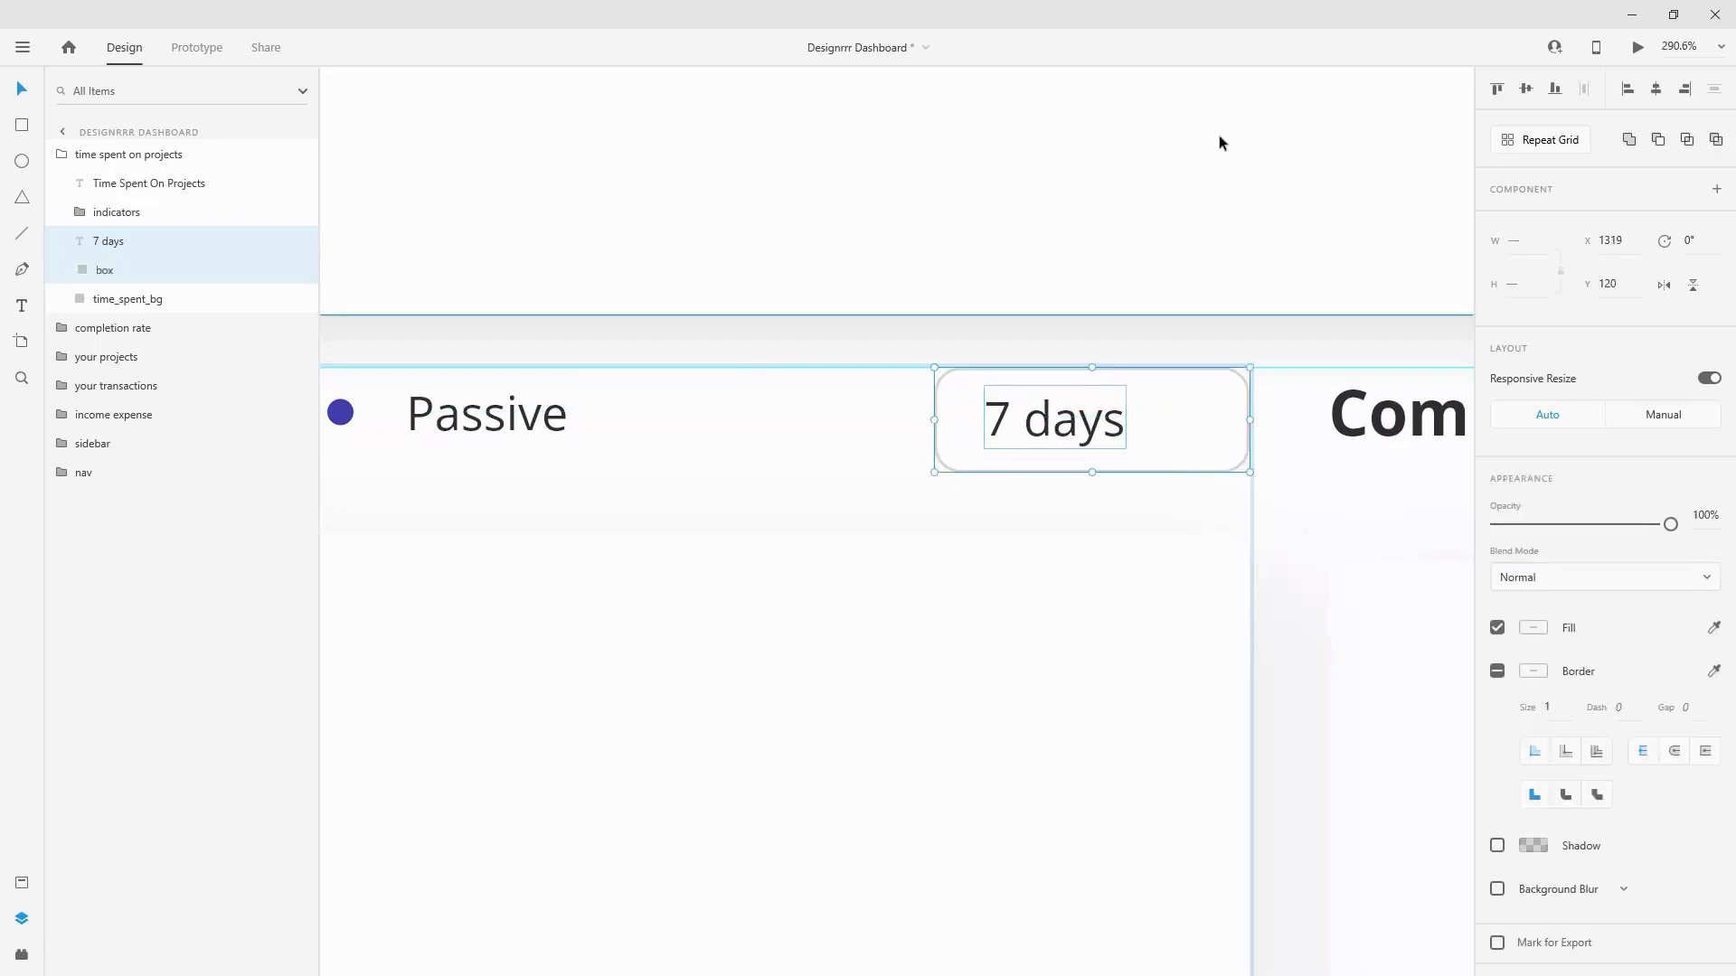
pyautogui.click(1528, 88)
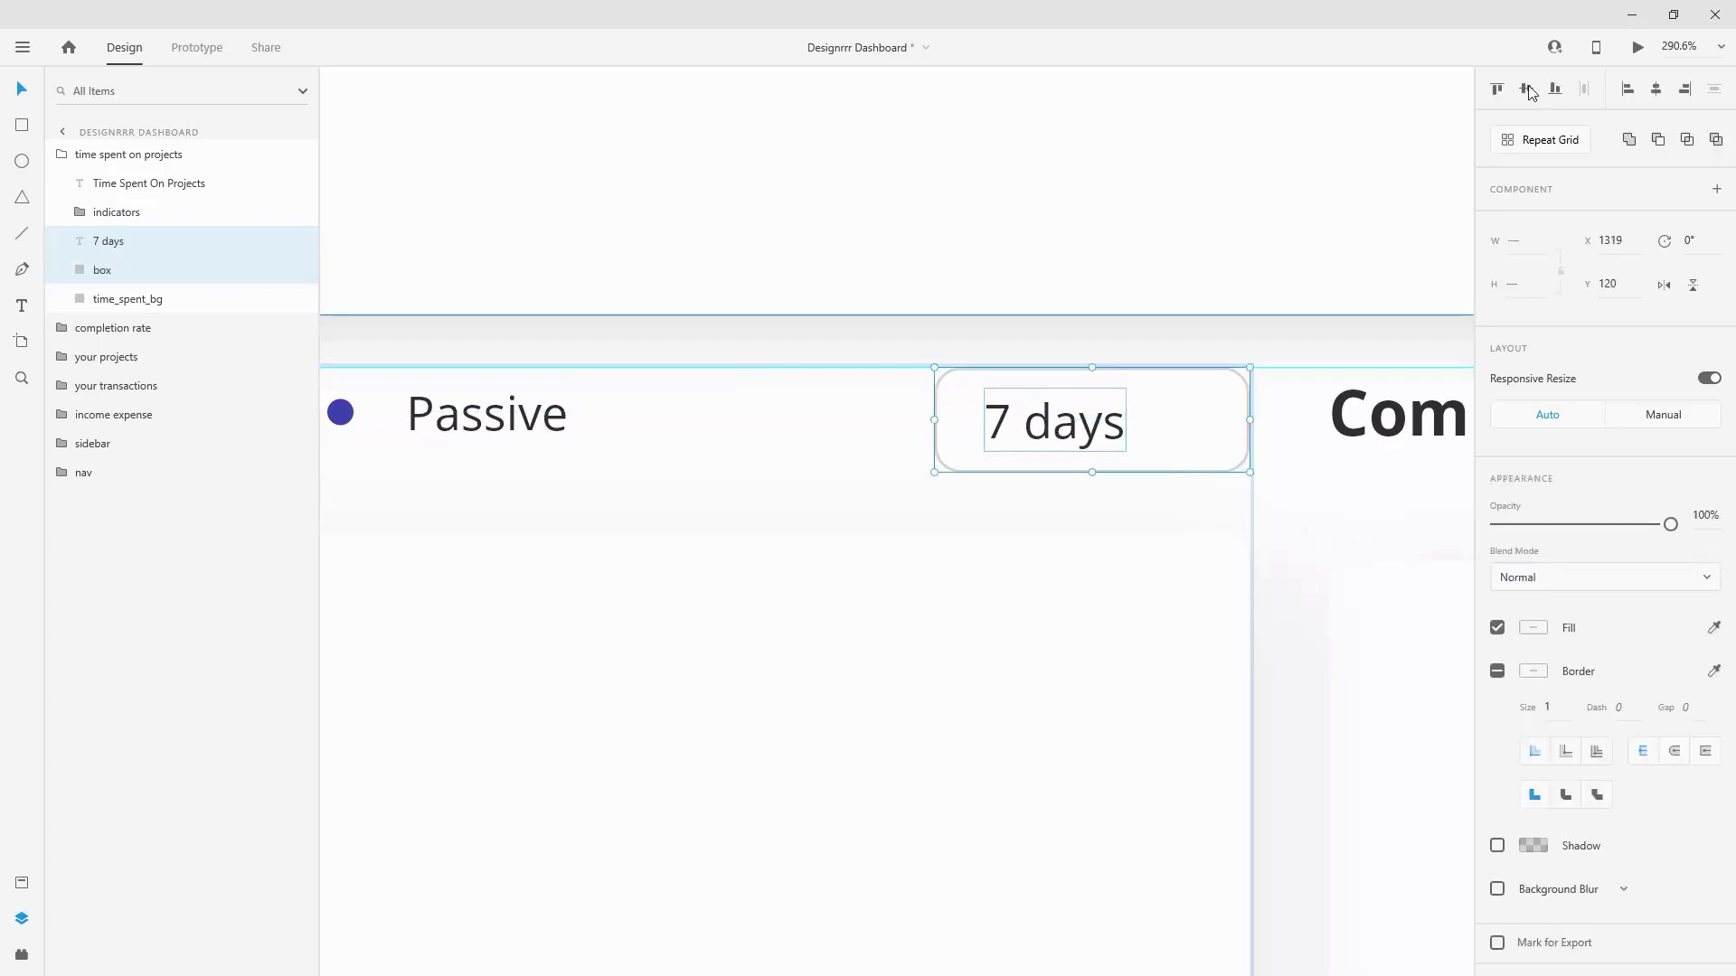
# Step: Add the arrow component to the right of 7 days and position the text and arrow evenly within the box, starting at X 1336
pyautogui.click(22, 884)
pyautogui.moveTo(105, 682); pyautogui.dragTo(1065, 428)
pyautogui.scroll(5, 1185, 415)
pyautogui.hotkey('shift', 'Right')
pyautogui.hotkey('shift', 'Right')
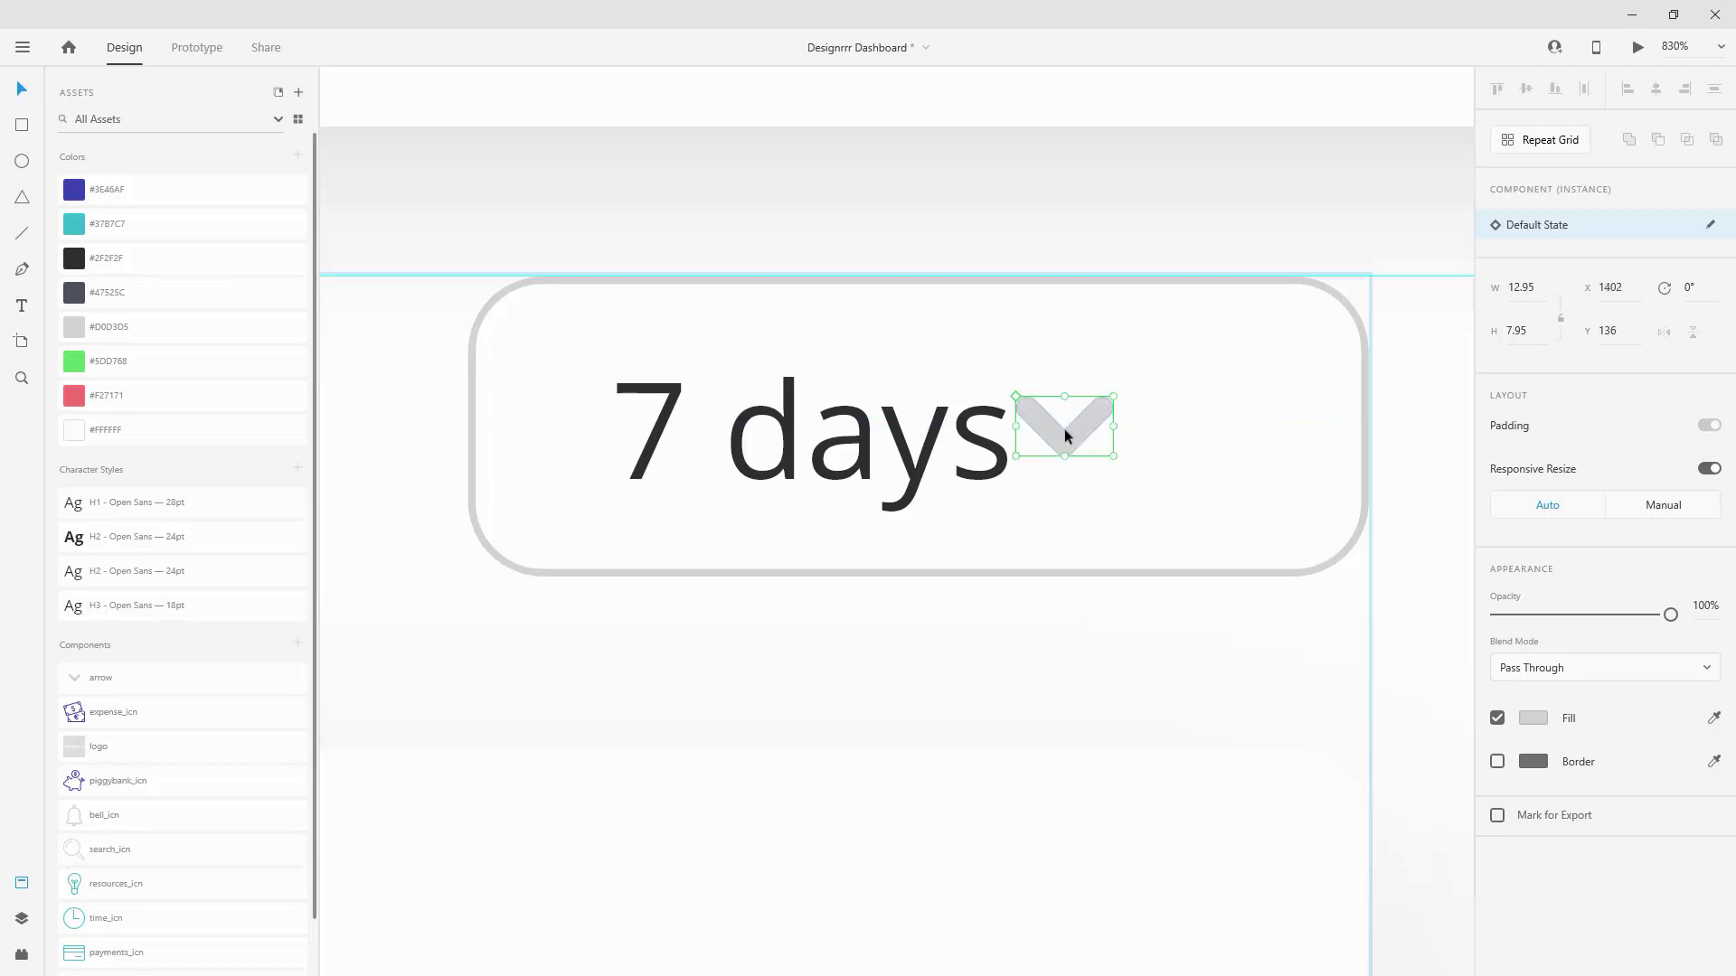
pyautogui.hotkey('shift', 'Left')
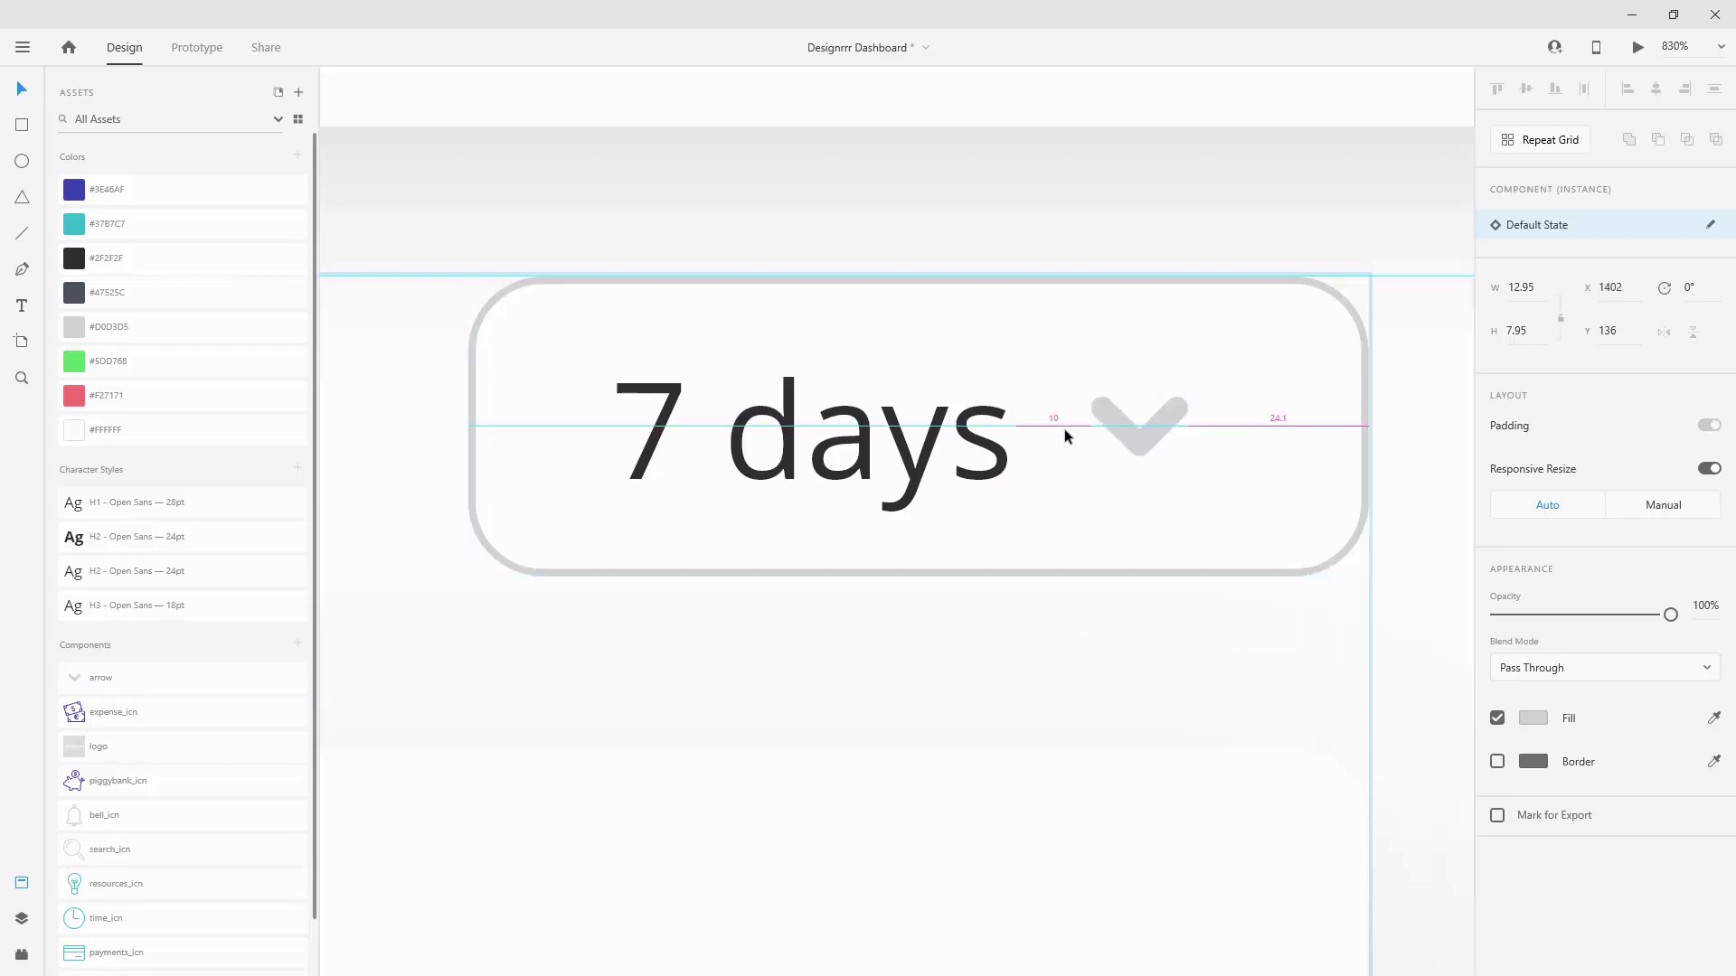
pyautogui.click(985, 474)
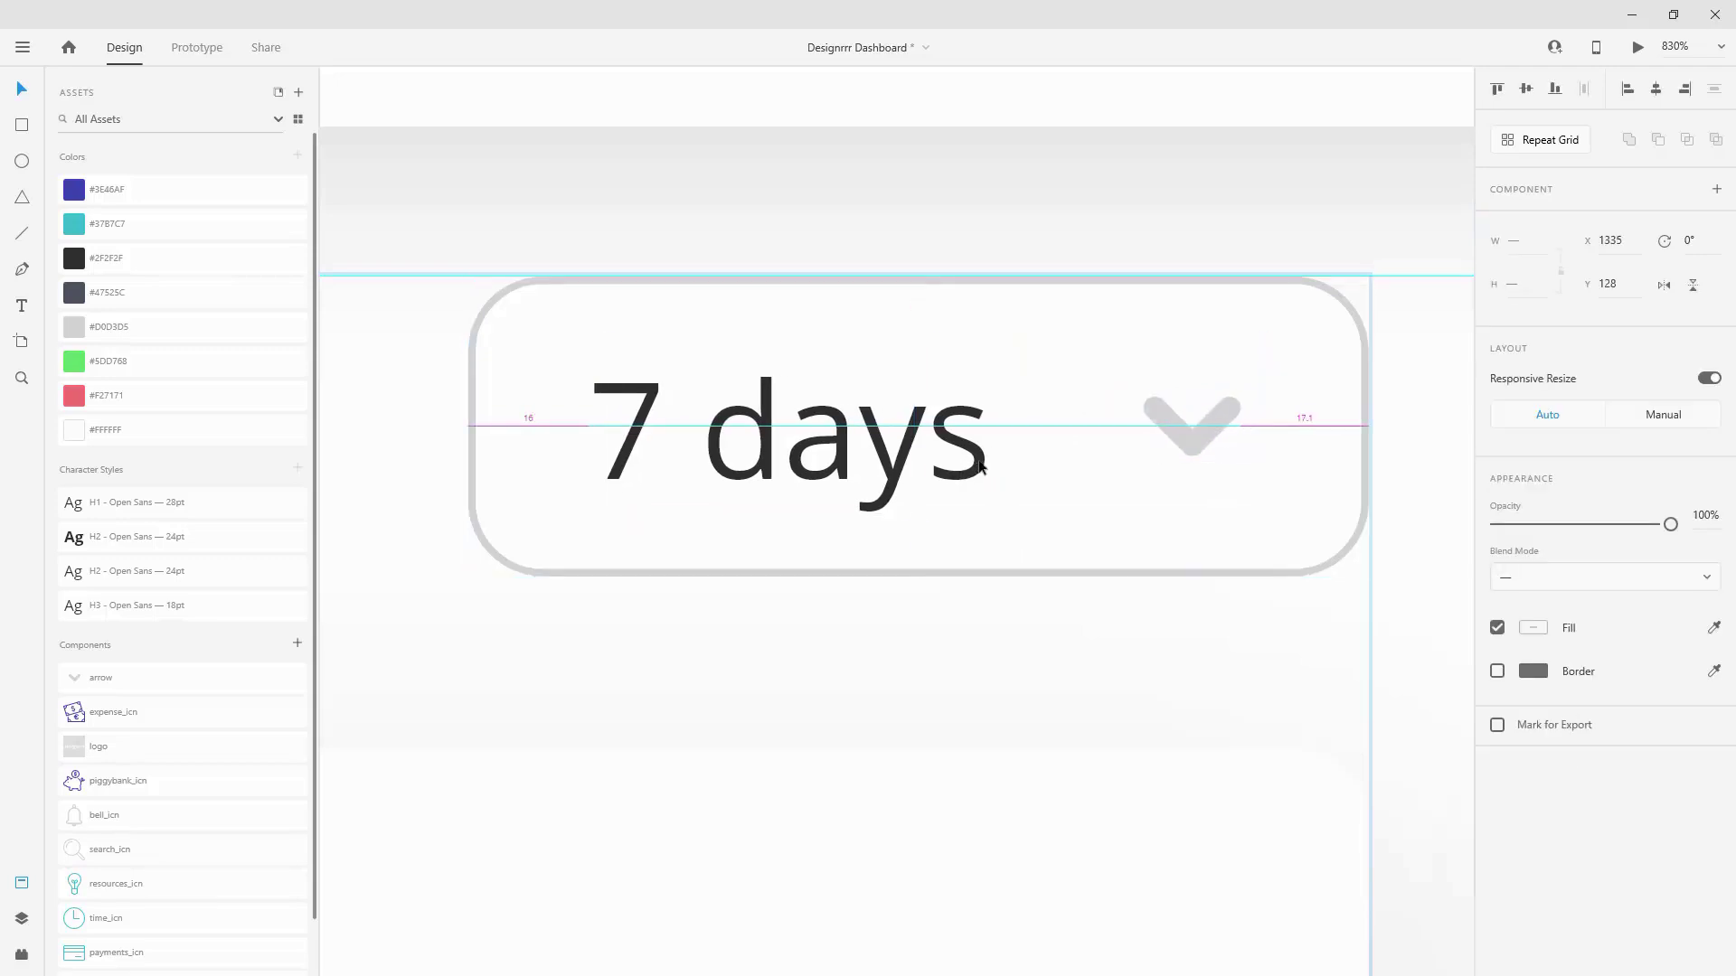
pyautogui.click(984, 460)
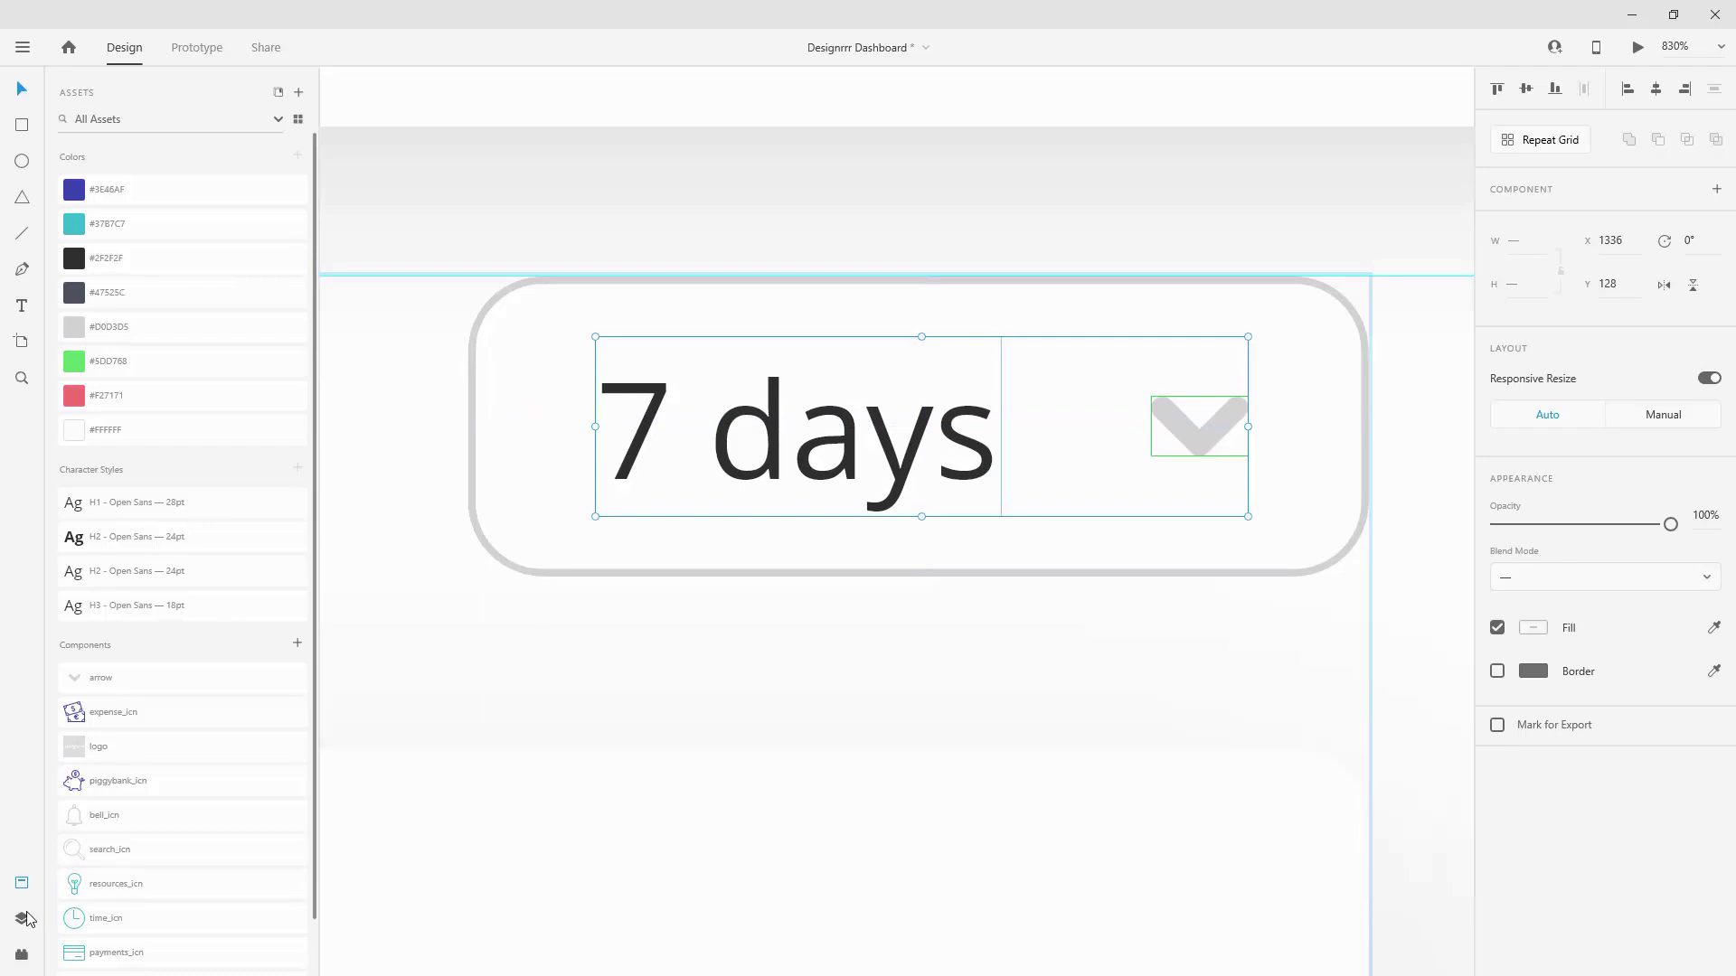
# Step: Place the arrow layer between 7 days and box, and group all three layers as days_selector
pyautogui.click(21, 918)
pyautogui.moveTo(108, 183); pyautogui.dragTo(132, 283)
pyautogui.click(132, 244)
pyautogui.keyDown('shift'); pyautogui.click(123, 299); pyautogui.keyUp('shift')
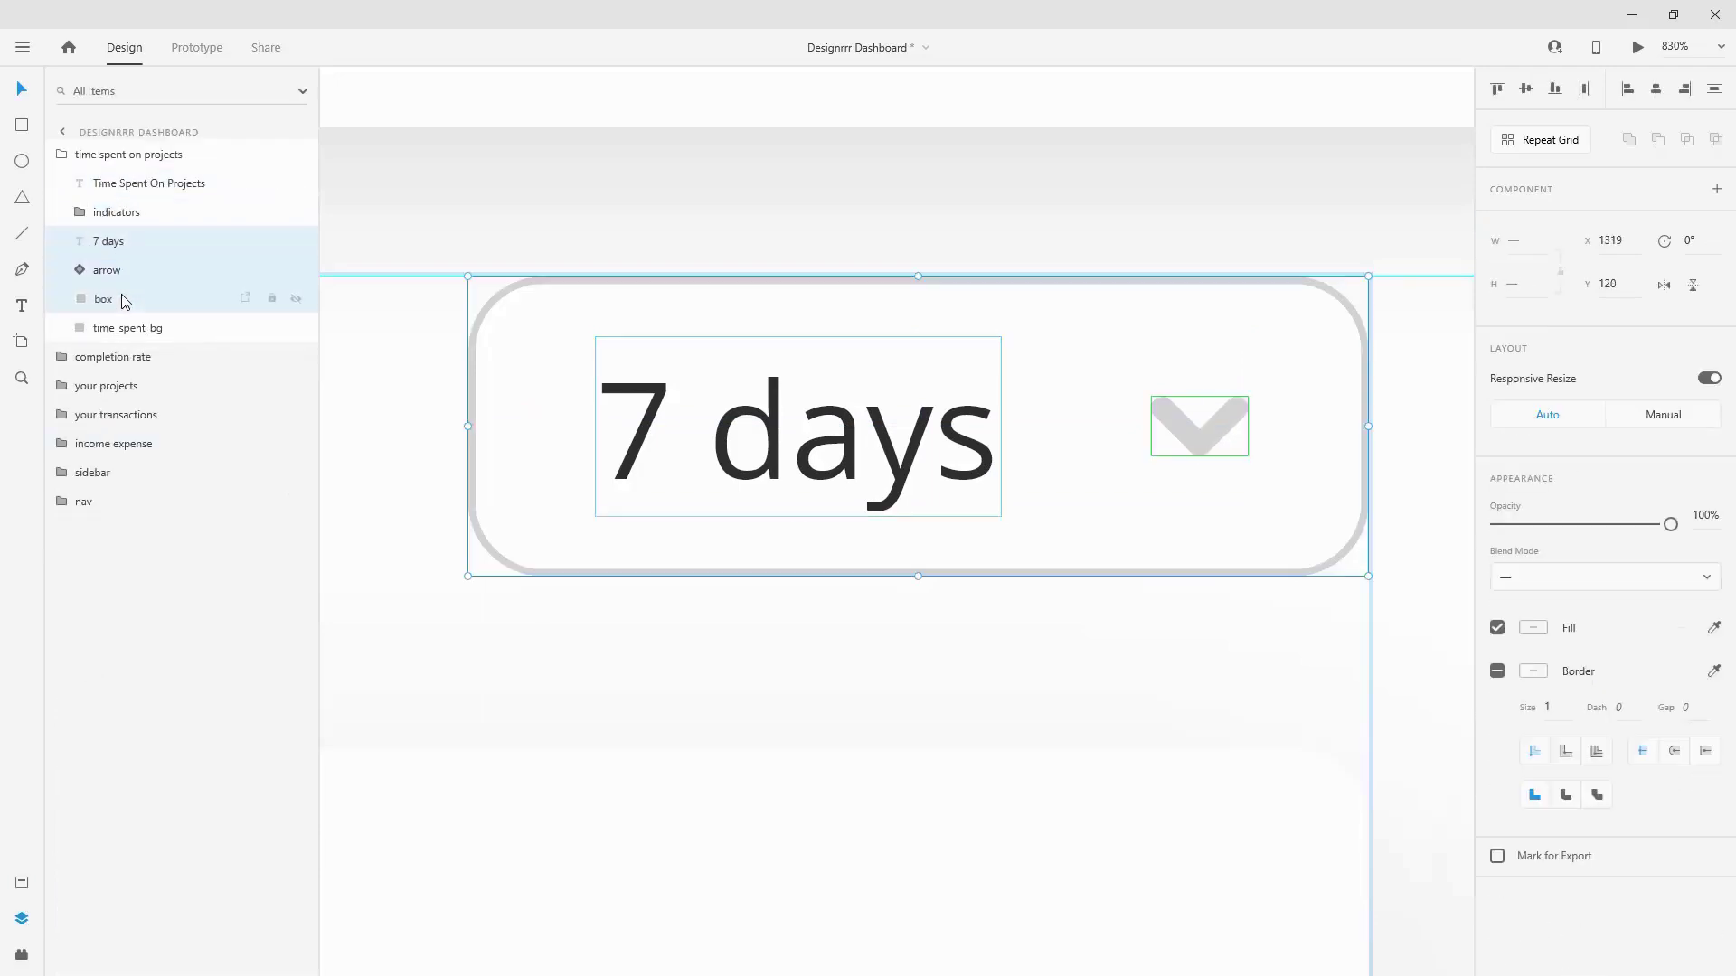
pyautogui.hotkey('ctrl', 'g')
pyautogui.doubleClick(109, 241)
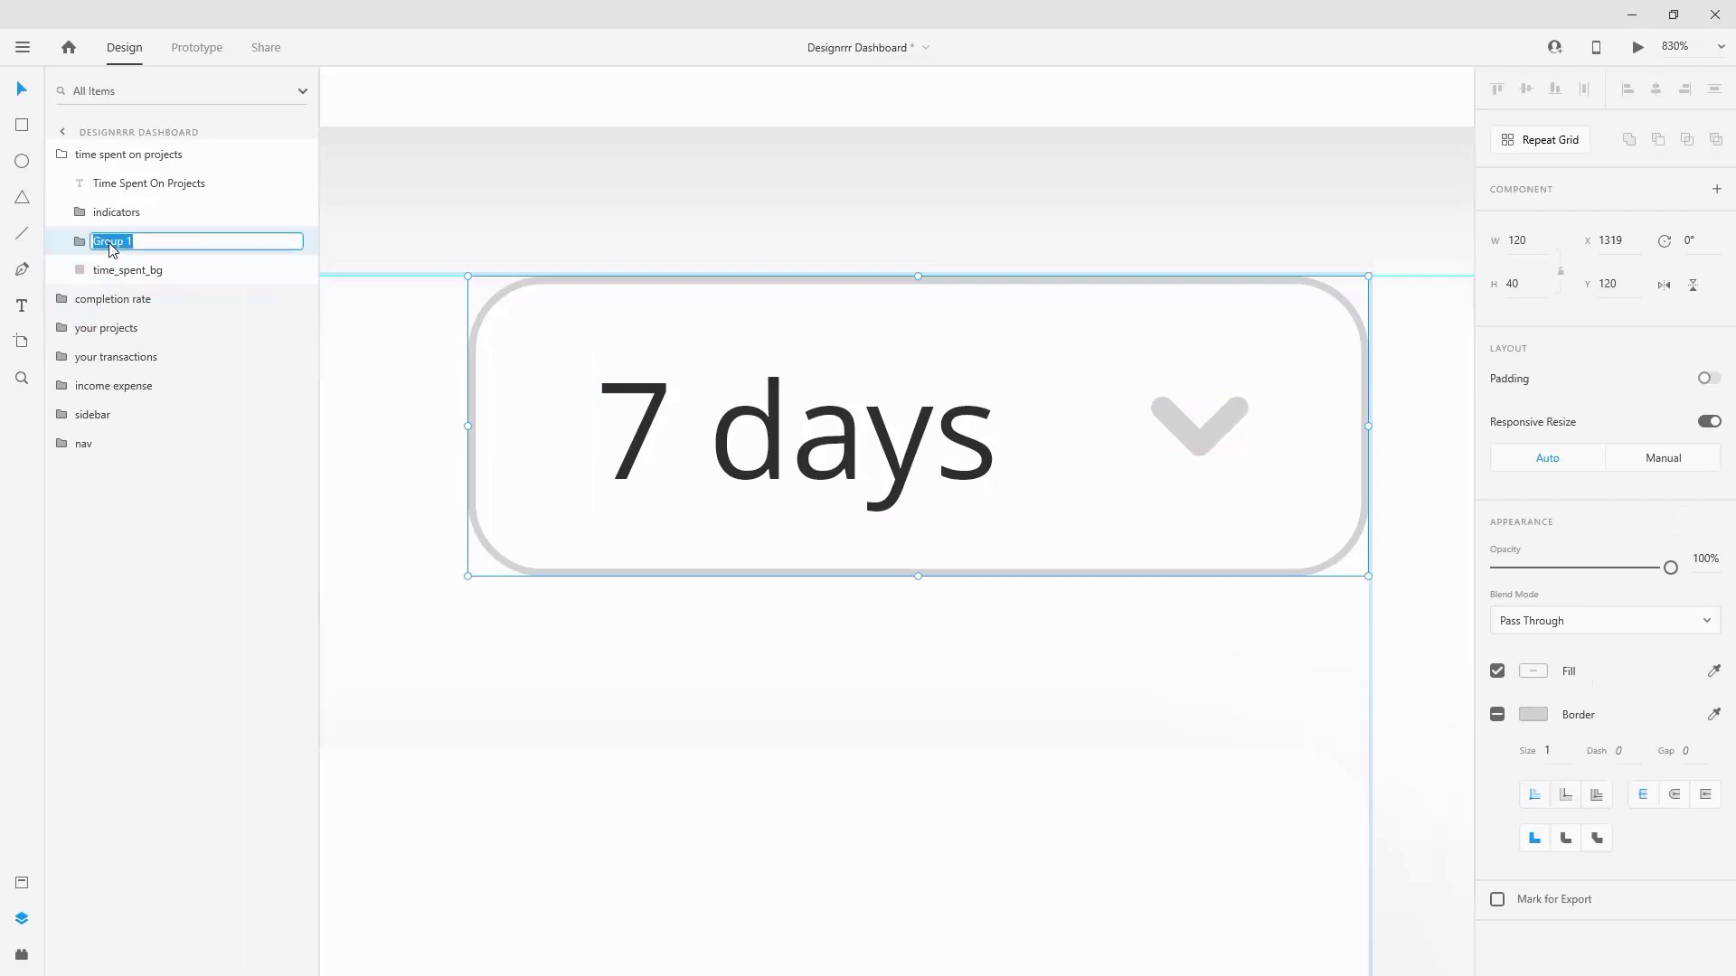
pyautogui.write('day')
pyautogui.doubleClick(109, 242)
pyautogui.write('days_selector')
pyautogui.press('Return')
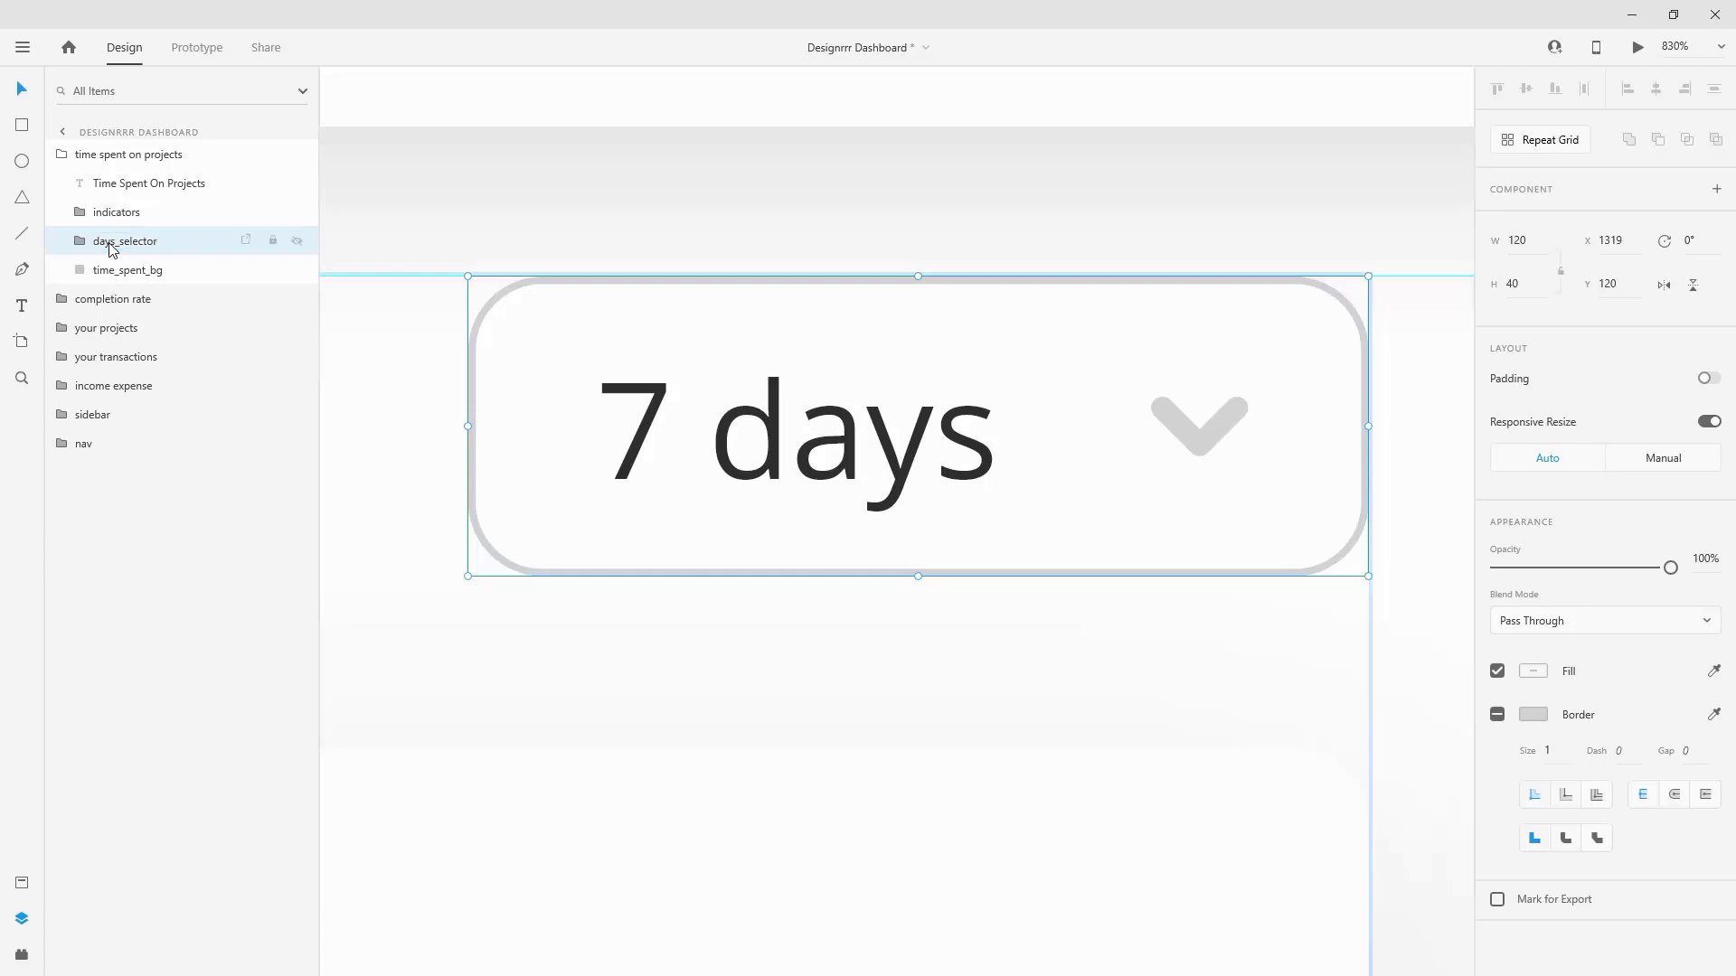
# Step: Move the indicators group closer to the days selector, to X 1067, Y 128
pyautogui.scroll(-8, 1049, 408)
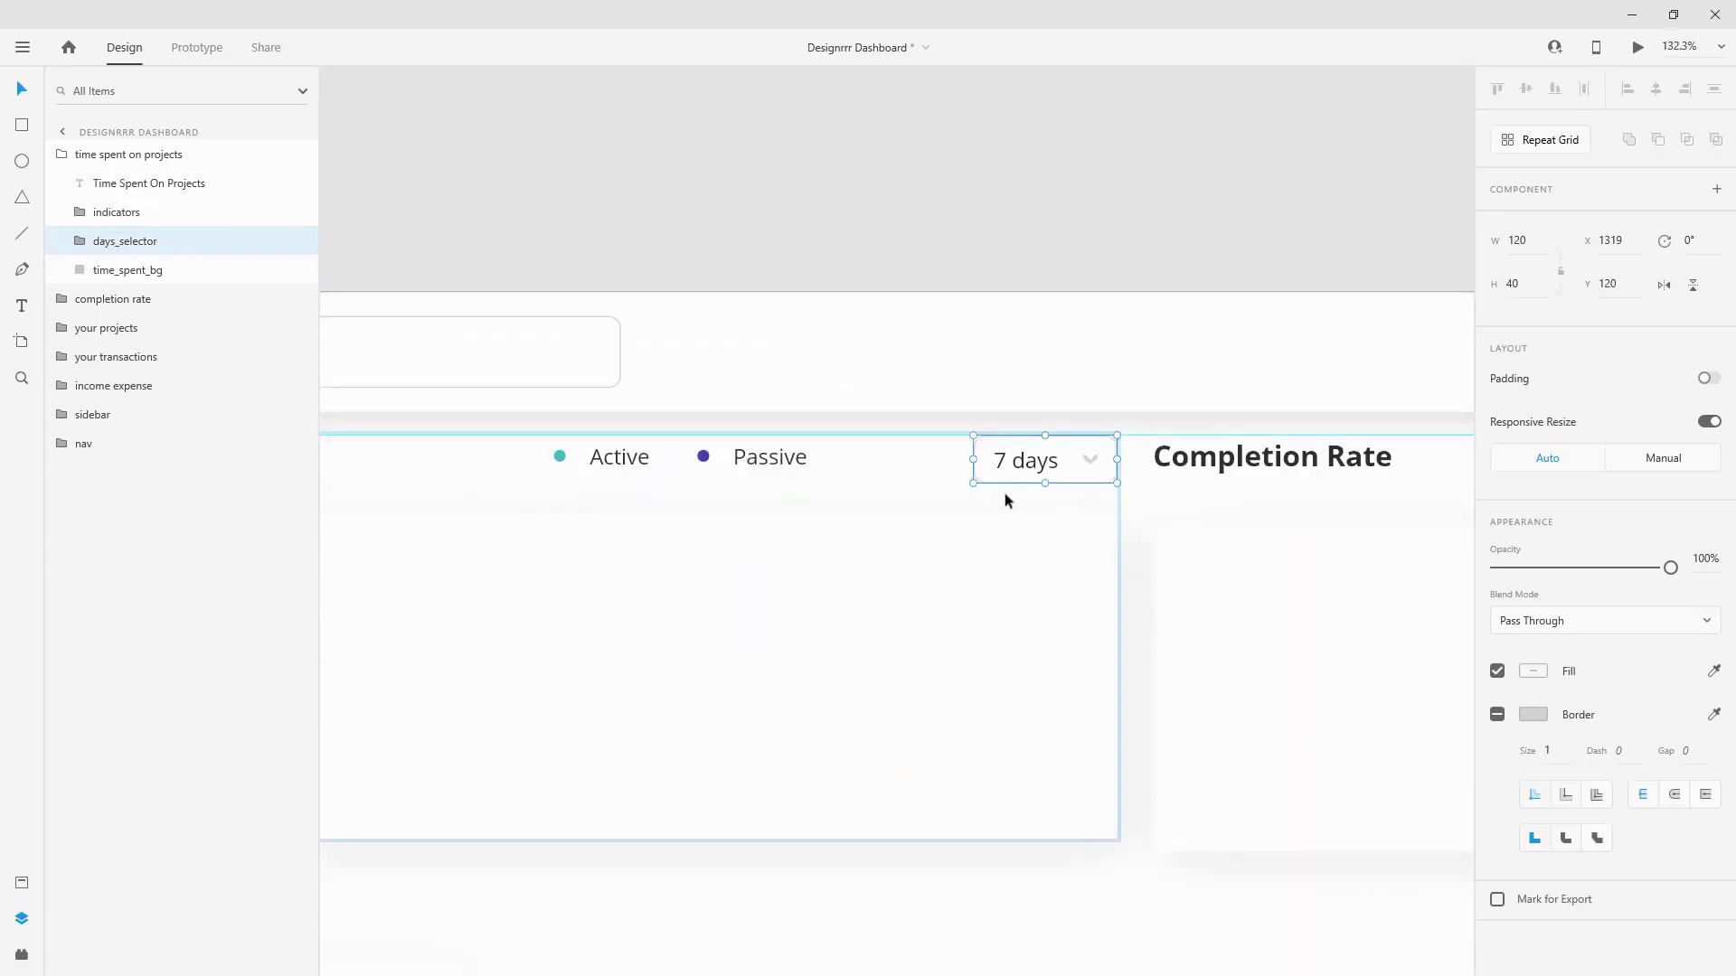
pyautogui.scroll(-2, 1008, 500)
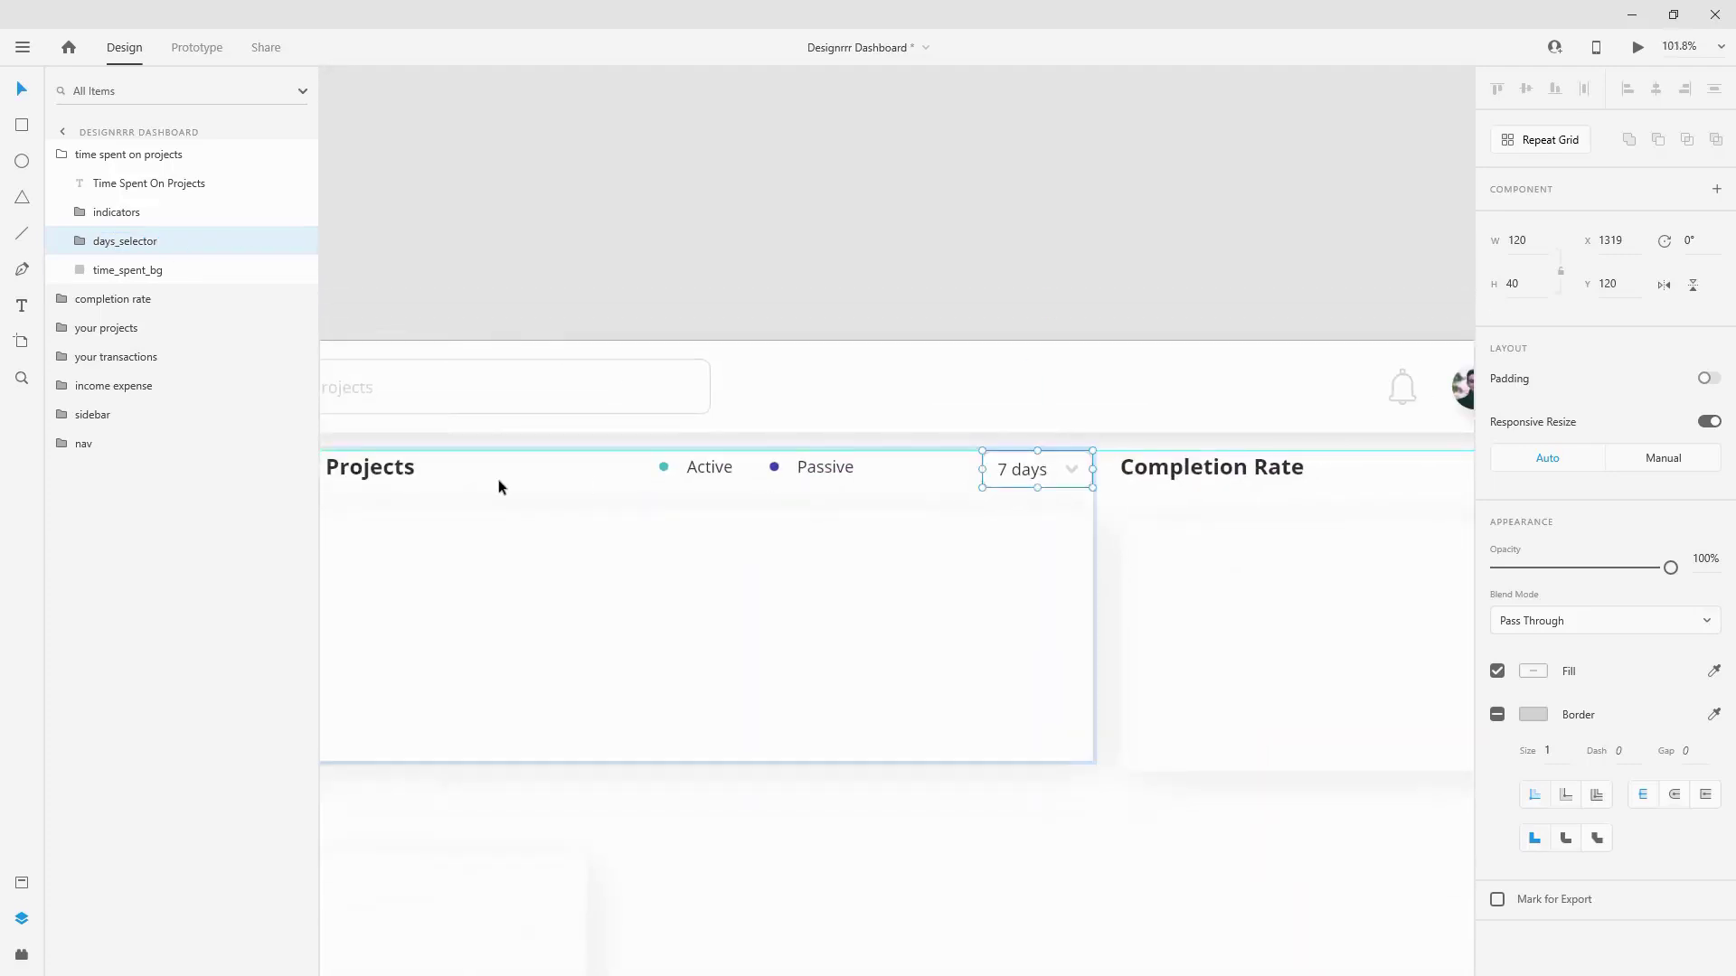
pyautogui.moveTo(1035, 461); pyautogui.dragTo(1037, 467)
pyautogui.click(813, 471)
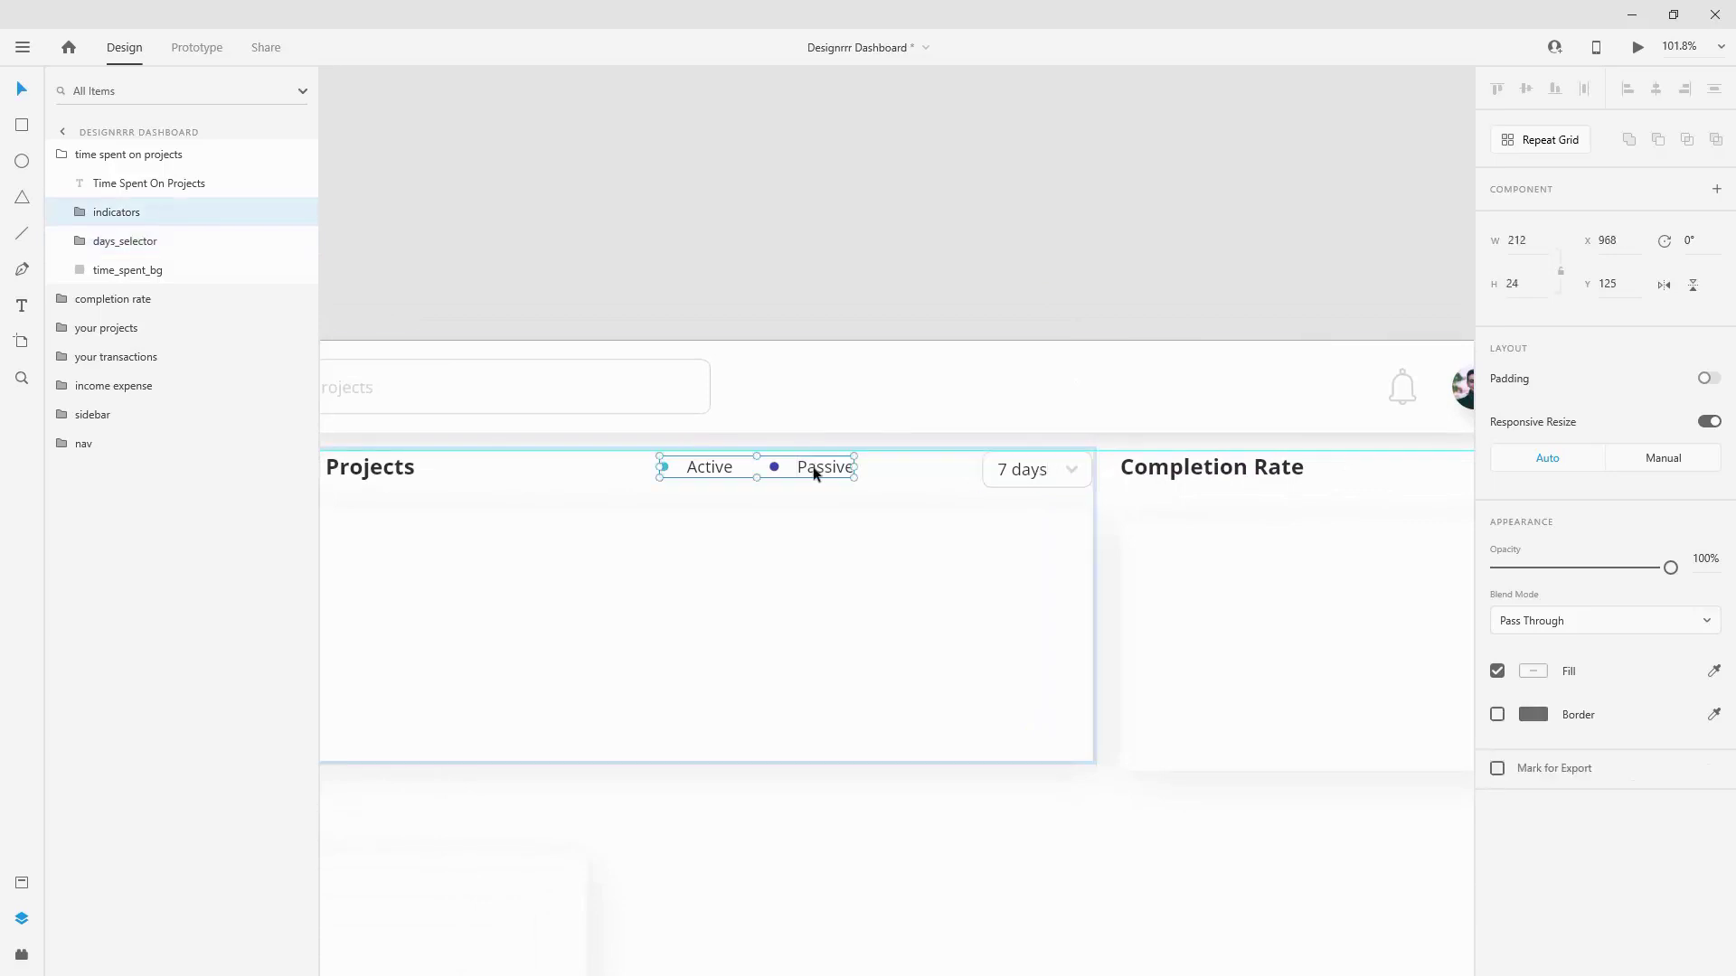
pyautogui.moveTo(819, 467); pyautogui.dragTo(901, 470)
pyautogui.scroll(-3, 904, 470)
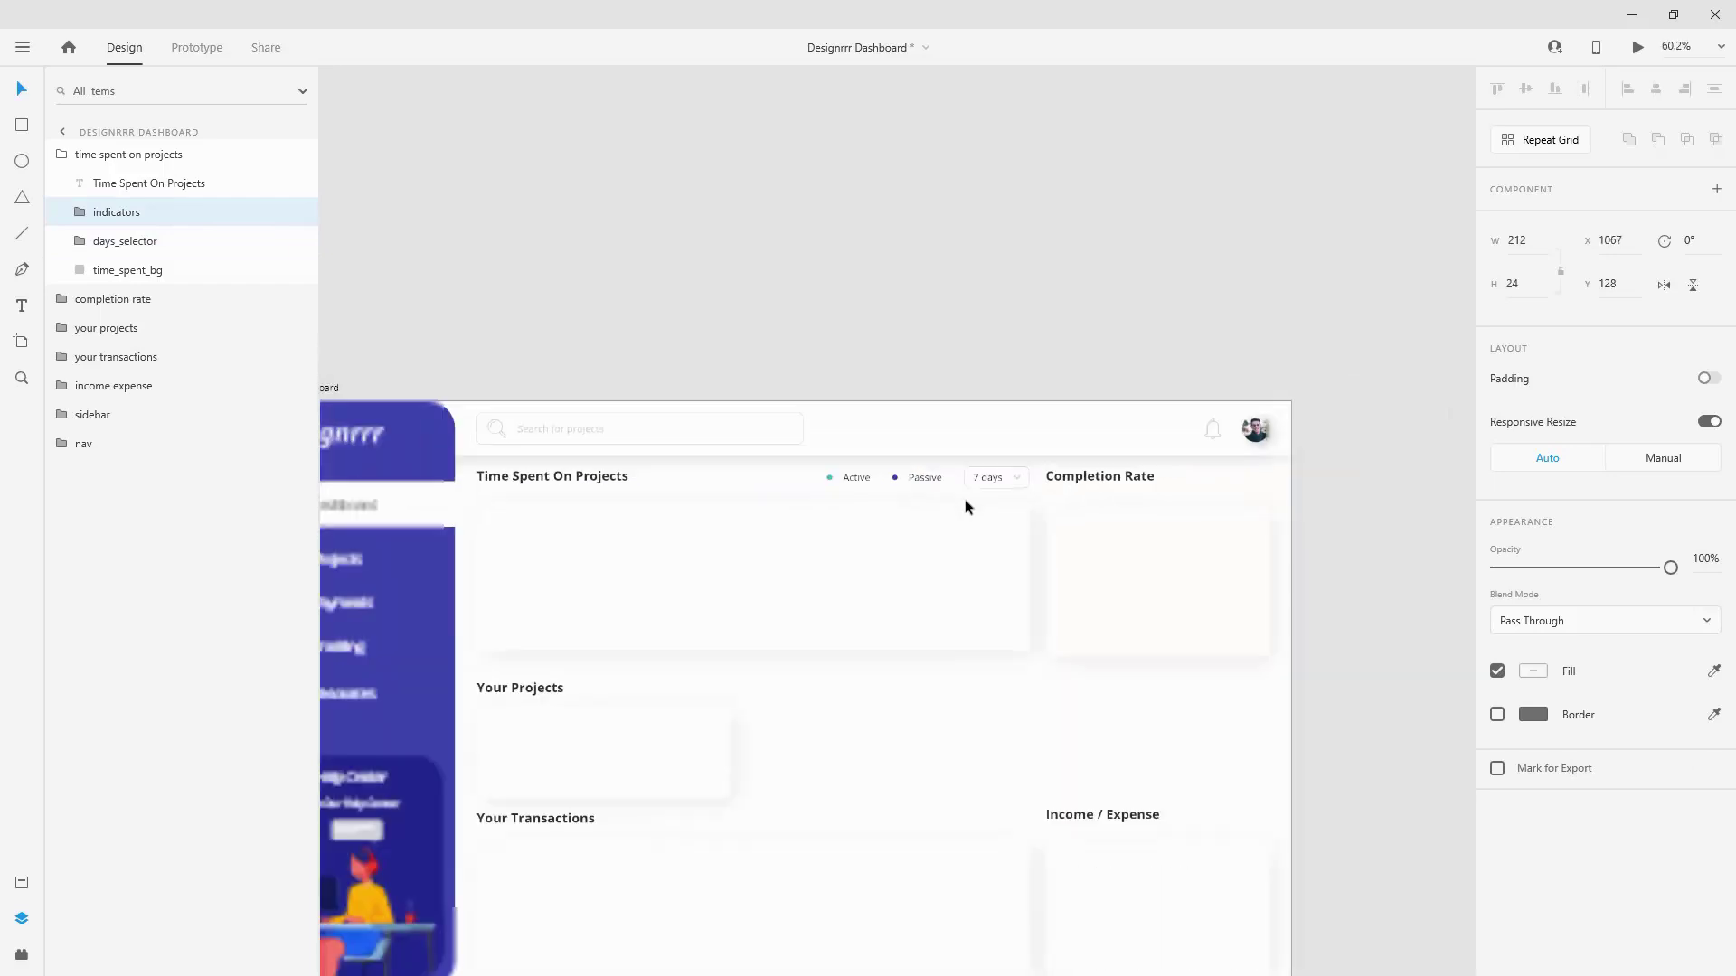
# Step: Add the text "8 hrs" inside the Time Spent On Projects card at X 444, in the H3 character style
pyautogui.click(888, 572)
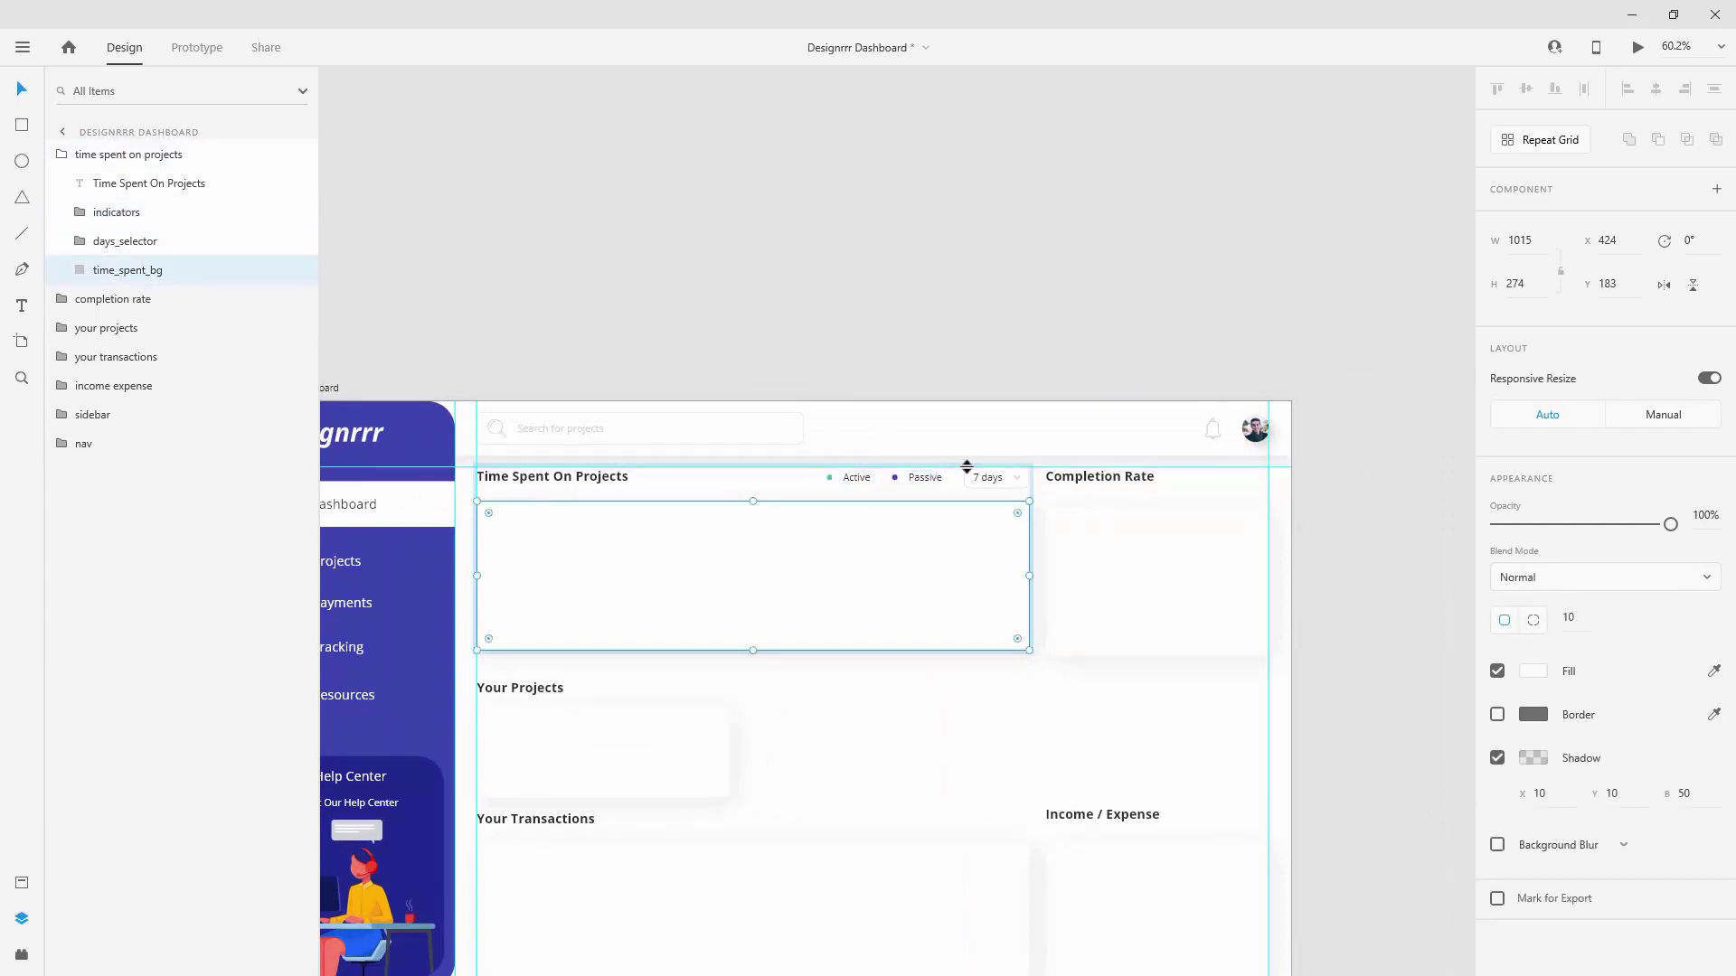
pyautogui.scroll(3, 507, 573)
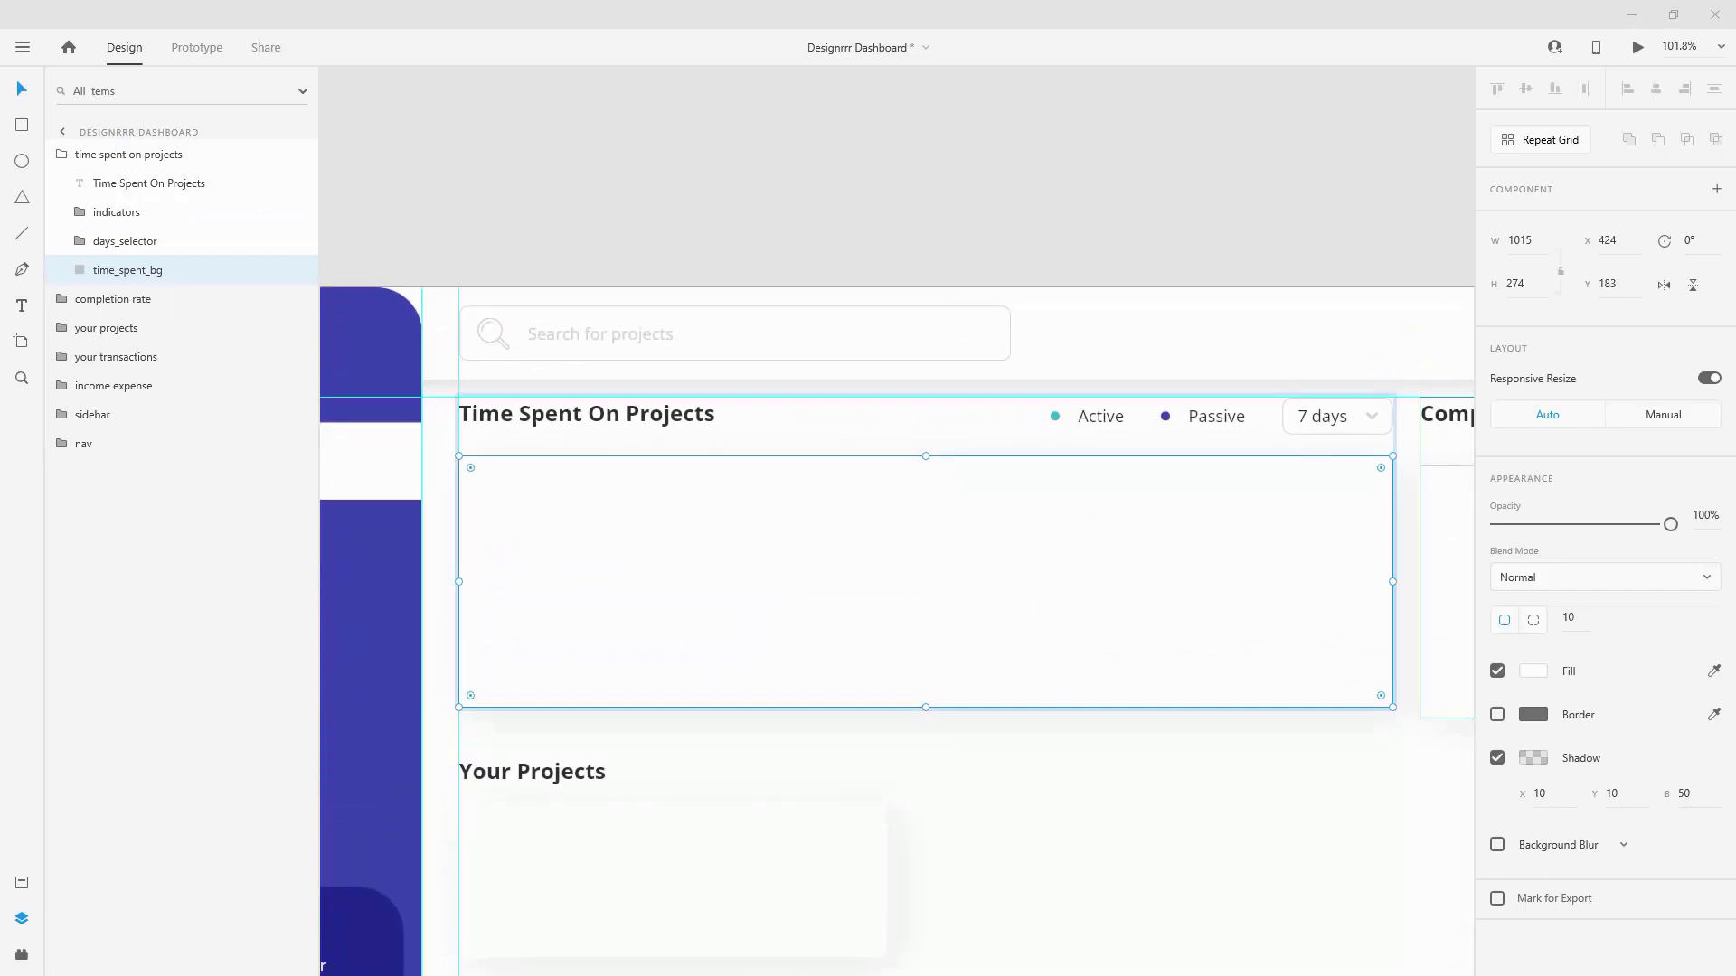
pyautogui.click(21, 305)
pyautogui.scroll(2, 473, 566)
pyautogui.click(476, 534)
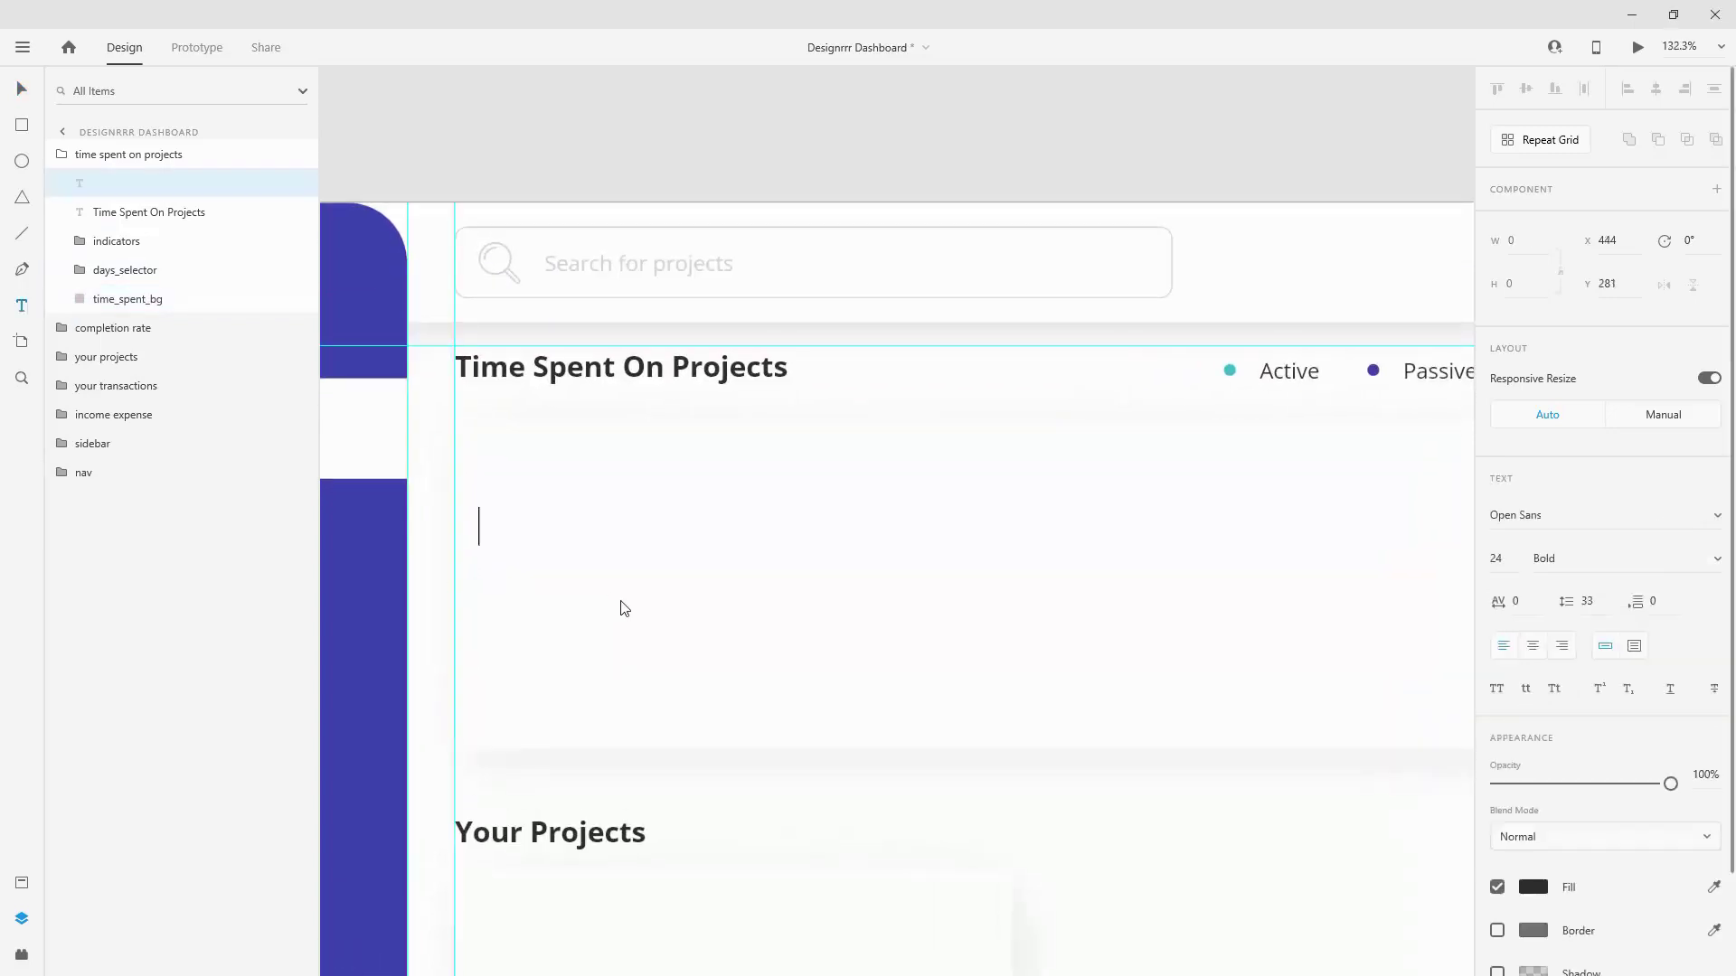
pyautogui.write('8 hrs')
pyautogui.hotkey('ctrl', 'a')
pyautogui.click(22, 881)
pyautogui.click(135, 606)
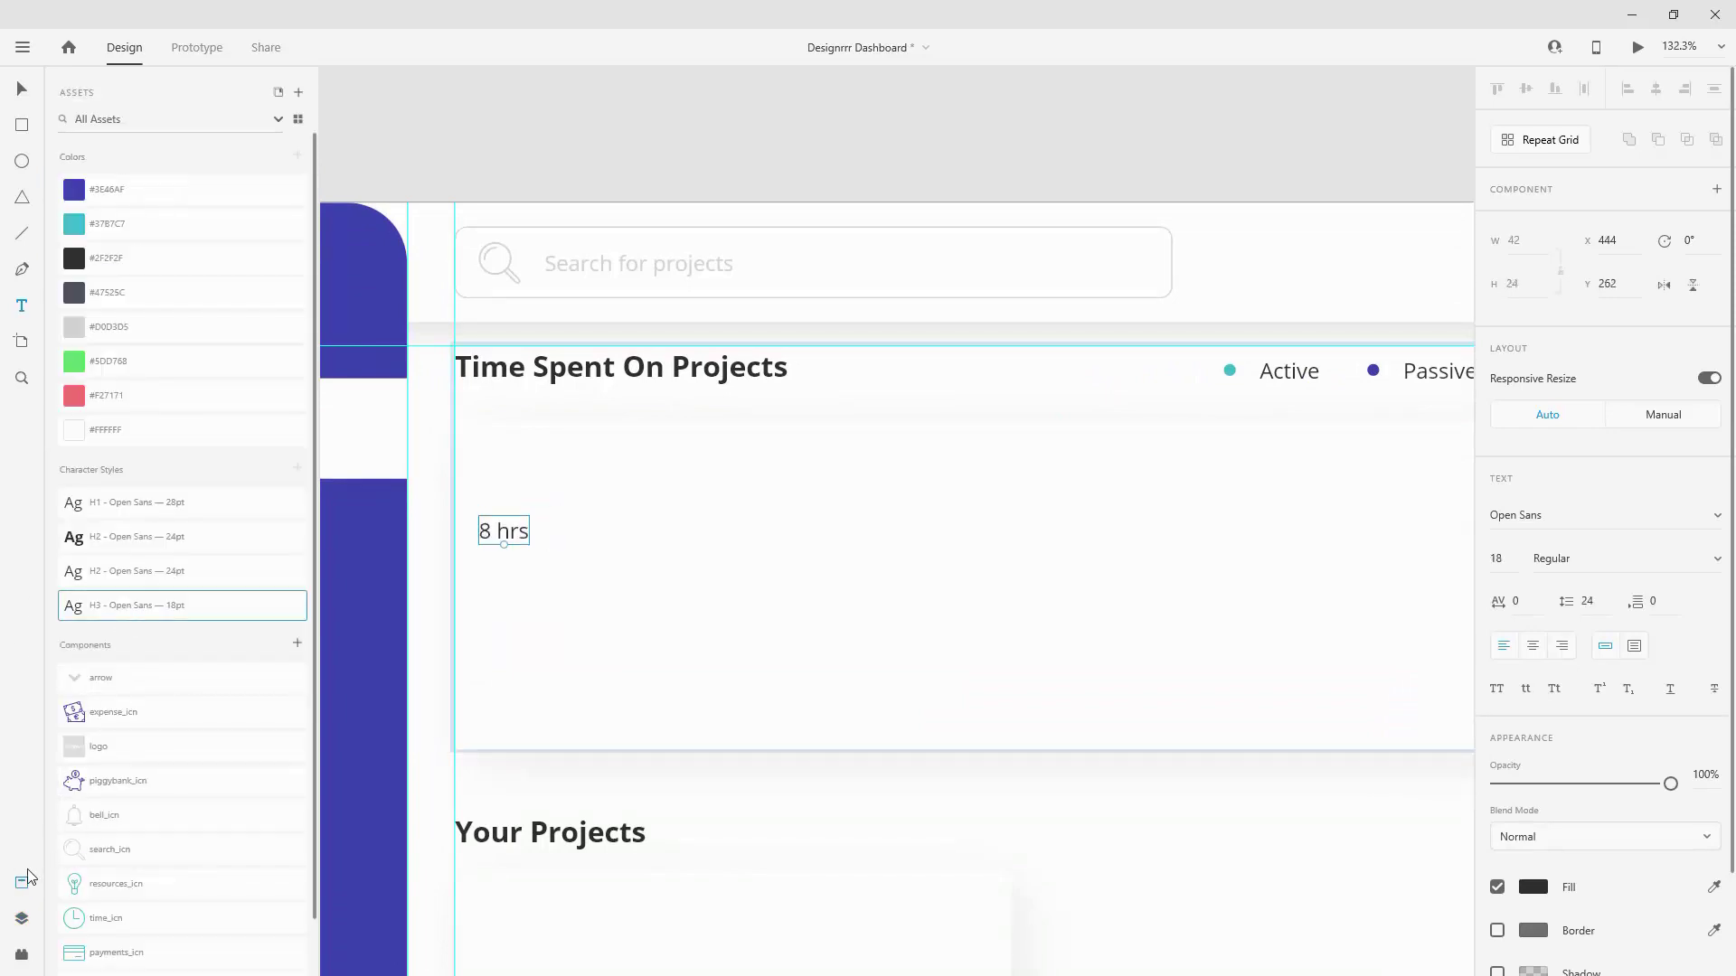
# Step: Duplicate the 8 hrs label below the original at X 444, Y 308 and change the copy's text to 6 hrs
pyautogui.click(22, 918)
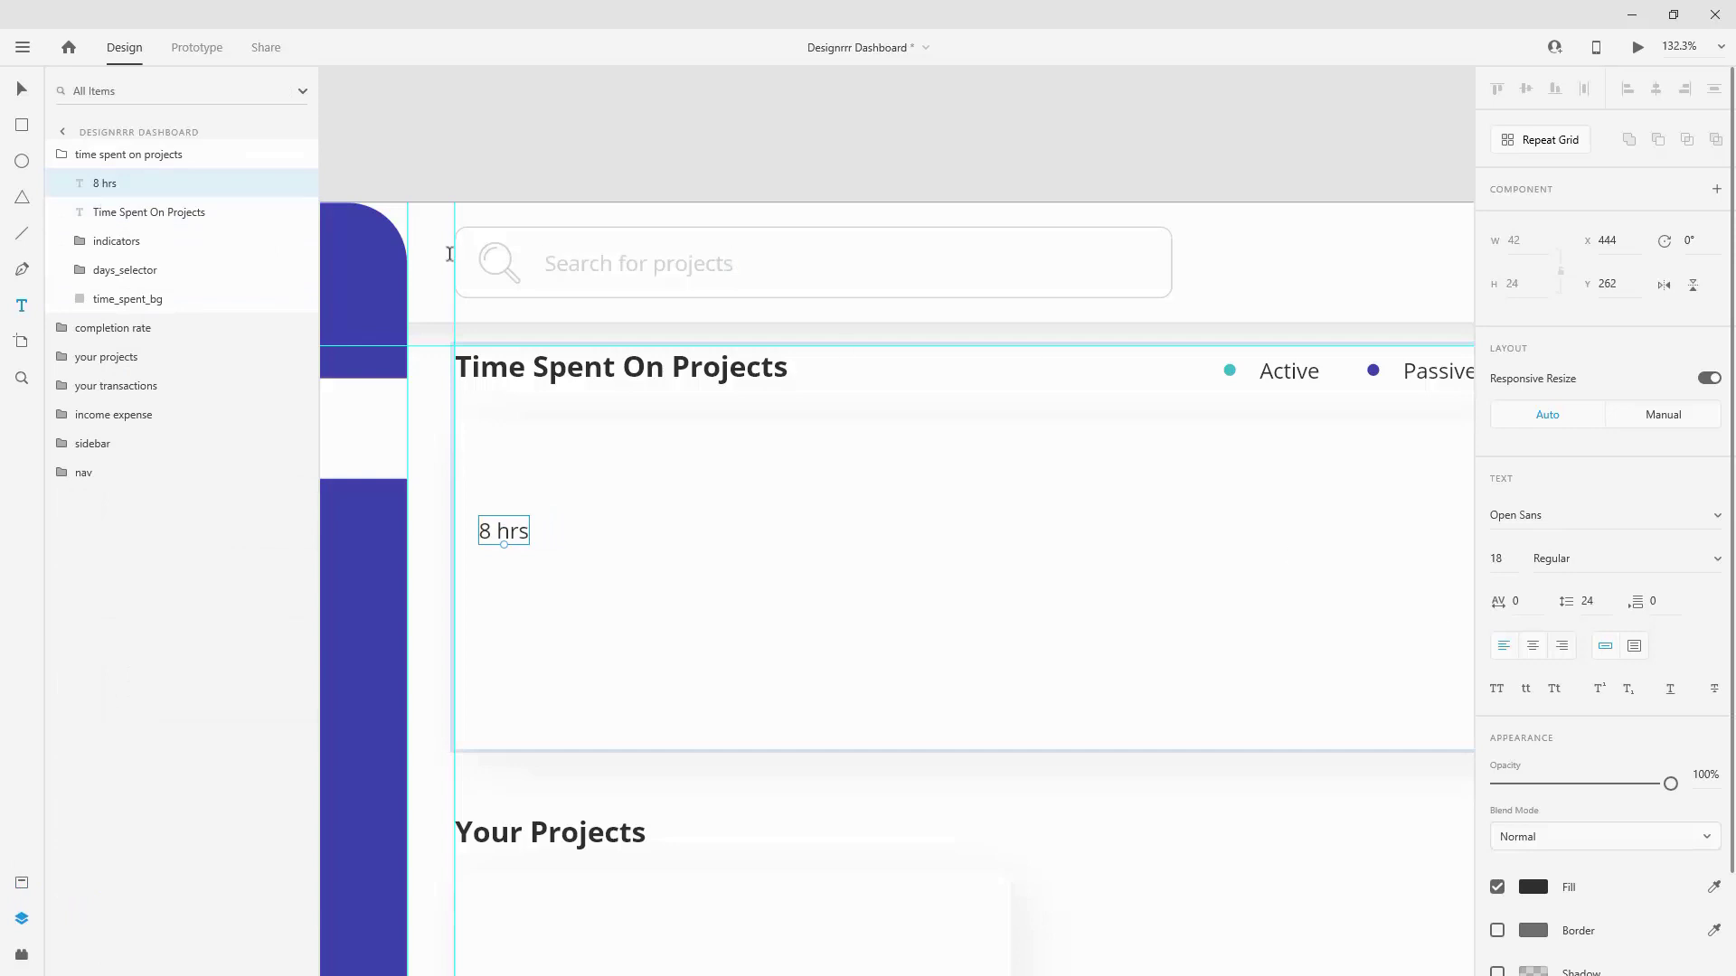
pyautogui.press('v')
pyautogui.moveTo(522, 532); pyautogui.dragTo(498, 532)
pyautogui.hotkey('shift', 'Right')
pyautogui.hotkey('shift', 'Right')
pyautogui.moveTo(507, 537); pyautogui.dragTo(508, 588)
pyautogui.doubleClick(508, 588)
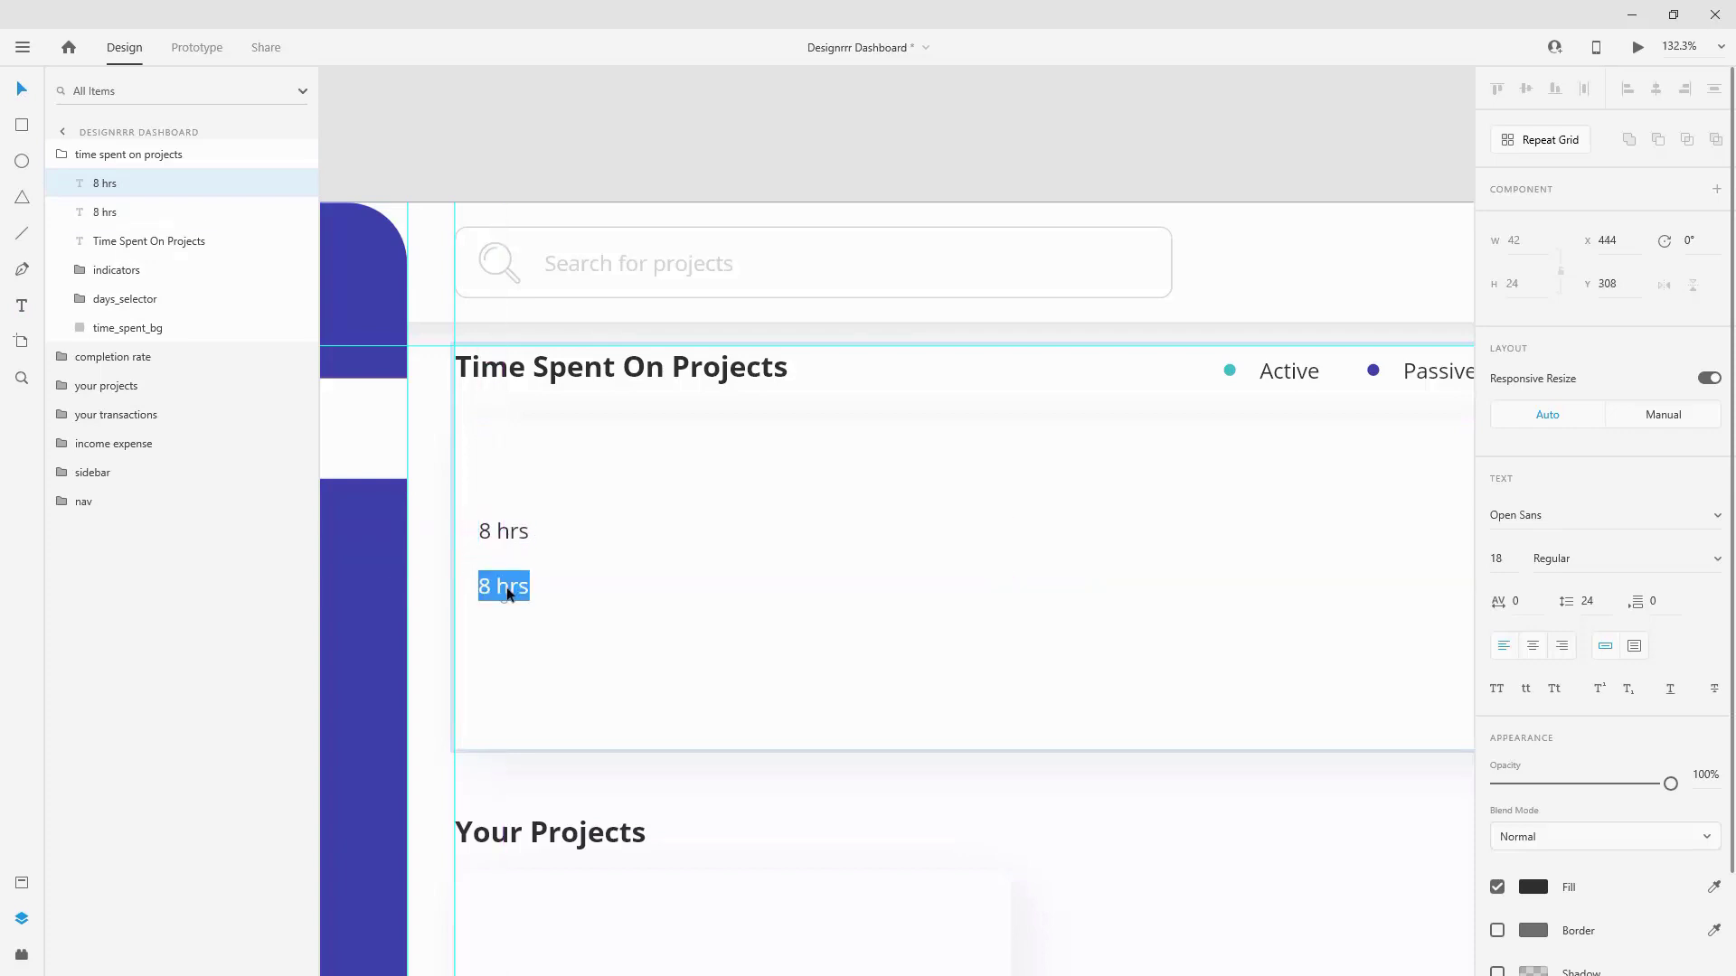
pyautogui.press('Left')
pyautogui.hotkey('shift', 'Right')
pyautogui.write('6')
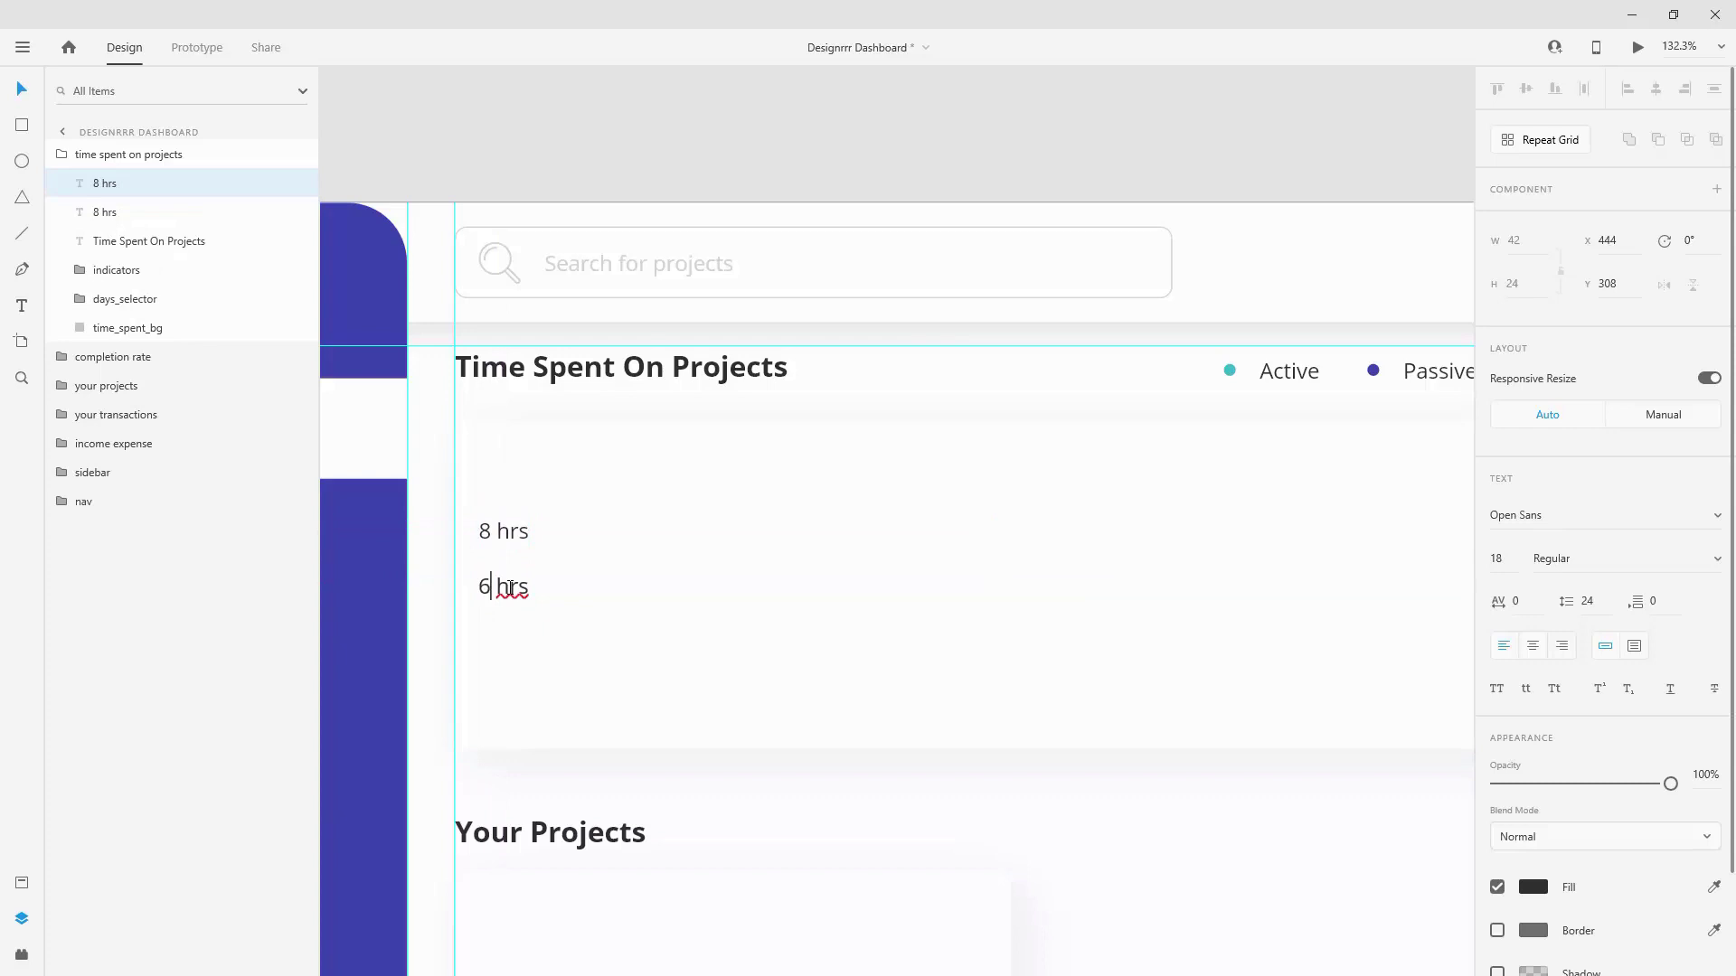
pyautogui.press('Escape')
# Step: Duplicate the 6 hrs label below itself at Y 347 and change the copy's text to 4 hrs
pyautogui.moveTo(503, 587); pyautogui.dragTo(503, 632)
pyautogui.doubleClick(496, 632)
pyautogui.press('Left')
pyautogui.hotkey('shift', 'Right')
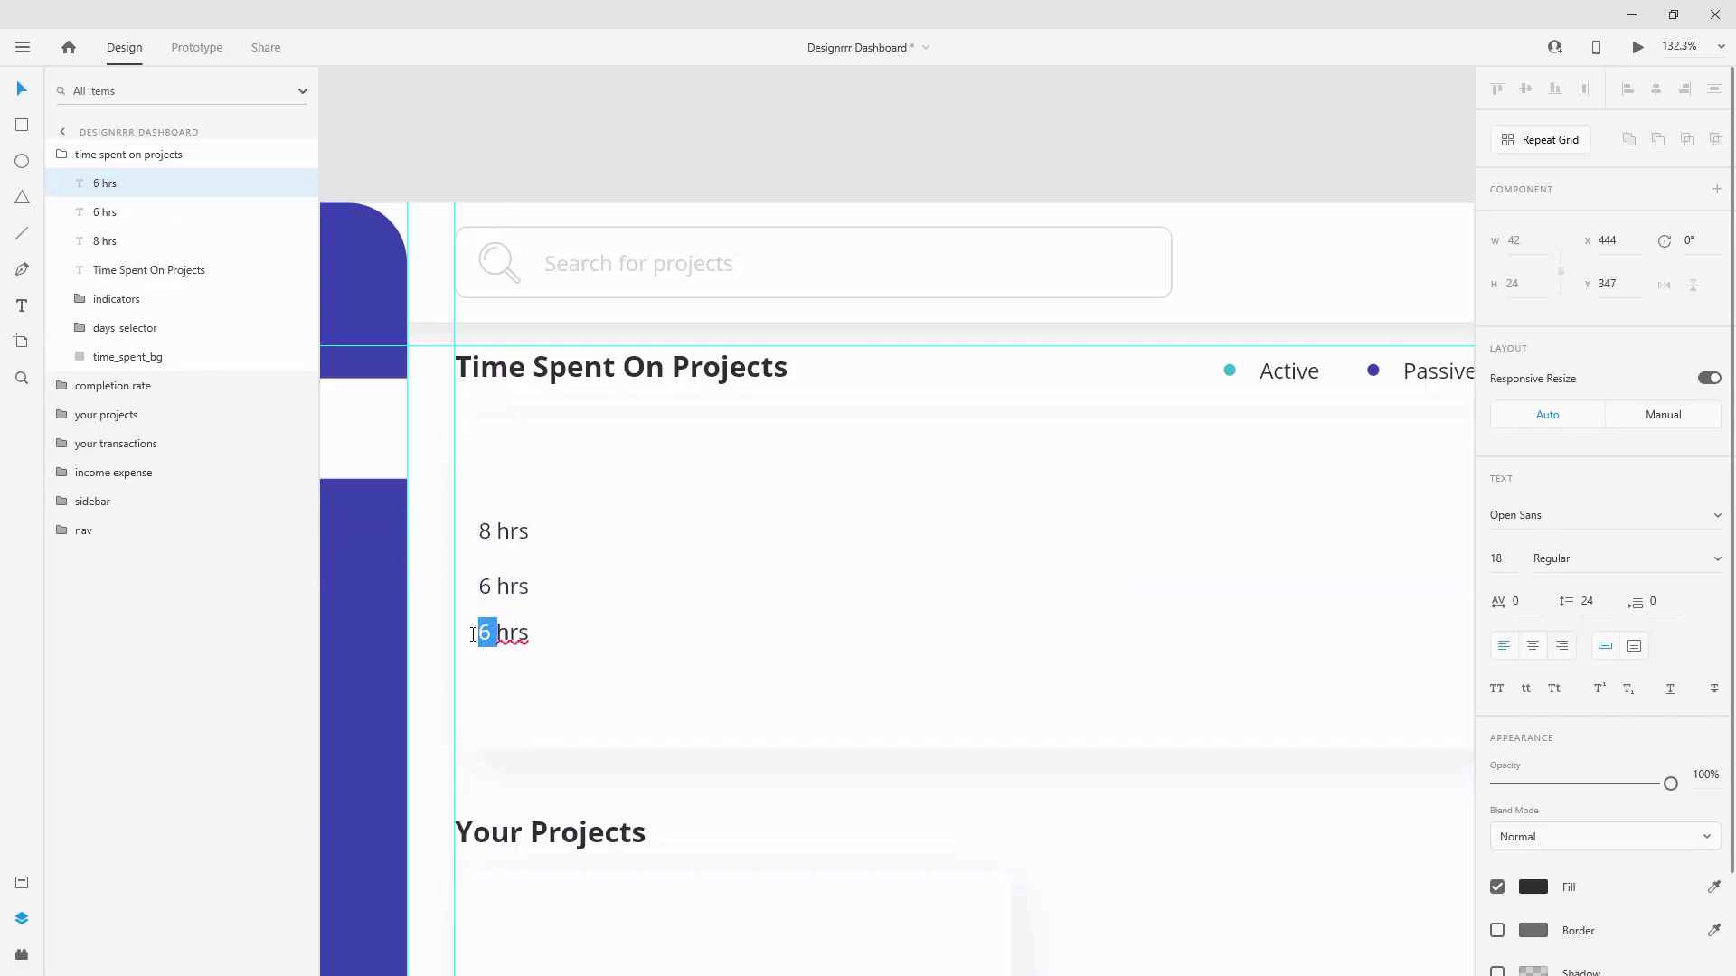
pyautogui.write('4')
pyautogui.press('Escape')
# Step: Move the hour labels up and space them evenly, with 8 hrs at Y 229 and 4 hrs at Y 325
pyautogui.click(503, 589)
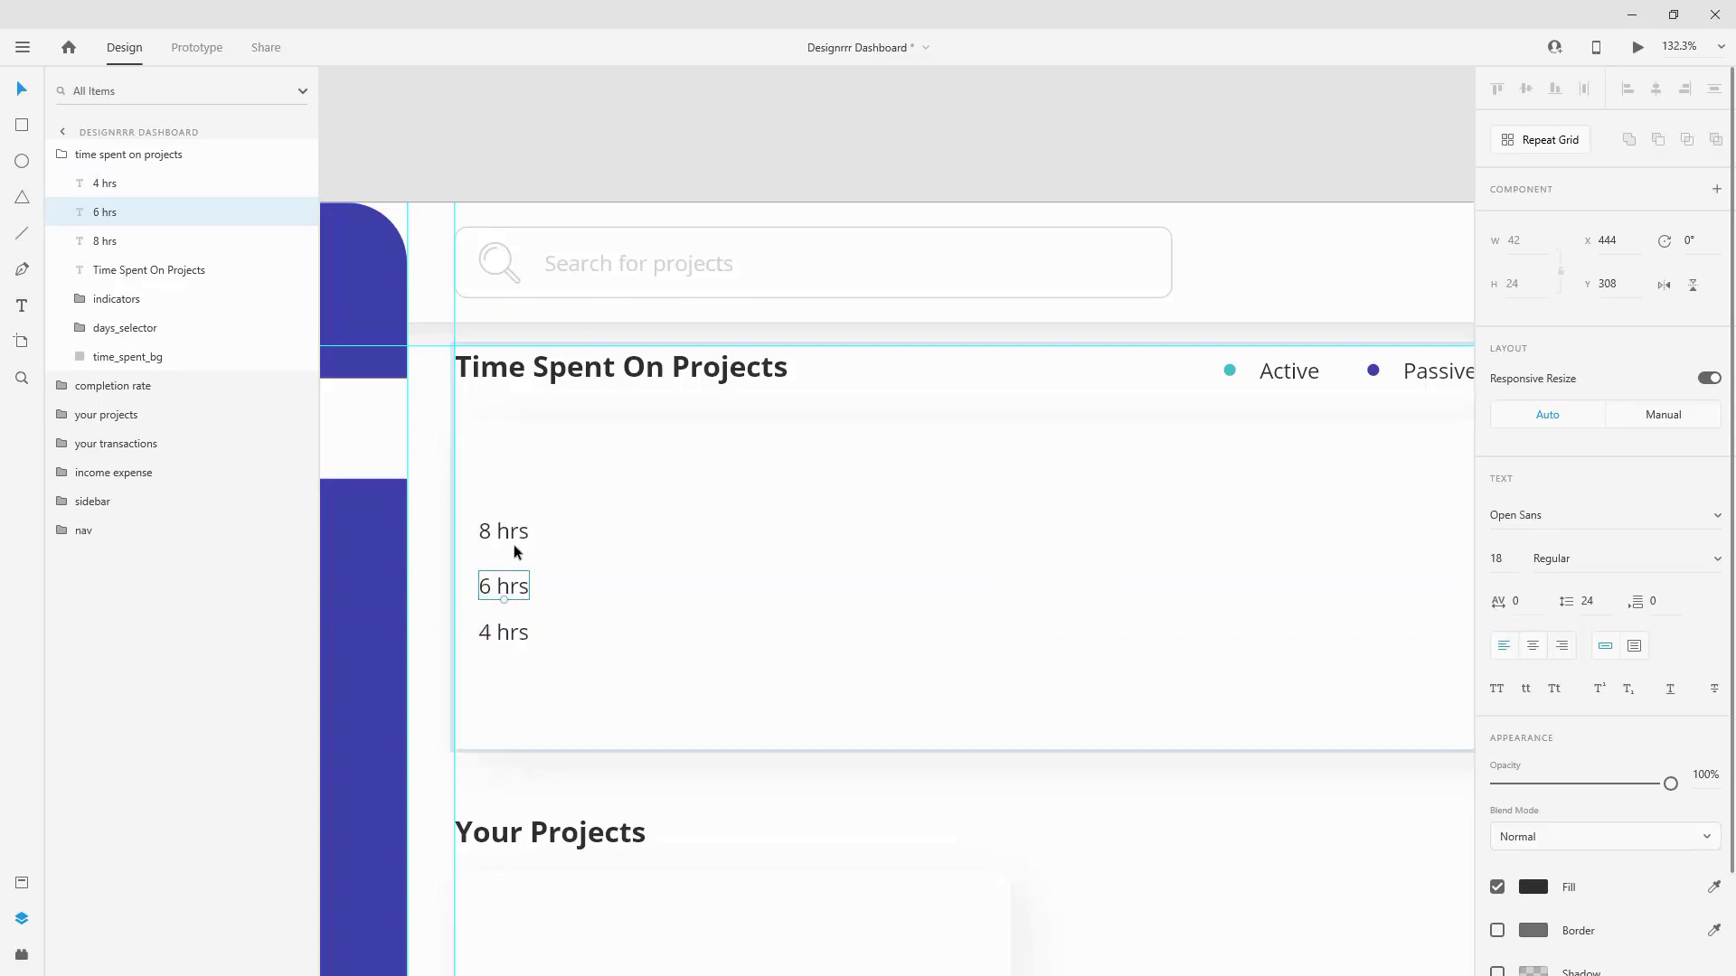
pyautogui.click(515, 540)
pyautogui.moveTo(517, 540); pyautogui.dragTo(518, 500)
pyautogui.click(527, 592)
pyautogui.moveTo(523, 585); pyautogui.dragTo(523, 551)
# Step: Duplicate the 4 hrs label to X 556, Y 385 and turn the copy into center-aligned text reading Mon
pyautogui.moveTo(512, 630); pyautogui.dragTo(639, 678)
pyautogui.press('Return')
pyautogui.write('Mon')
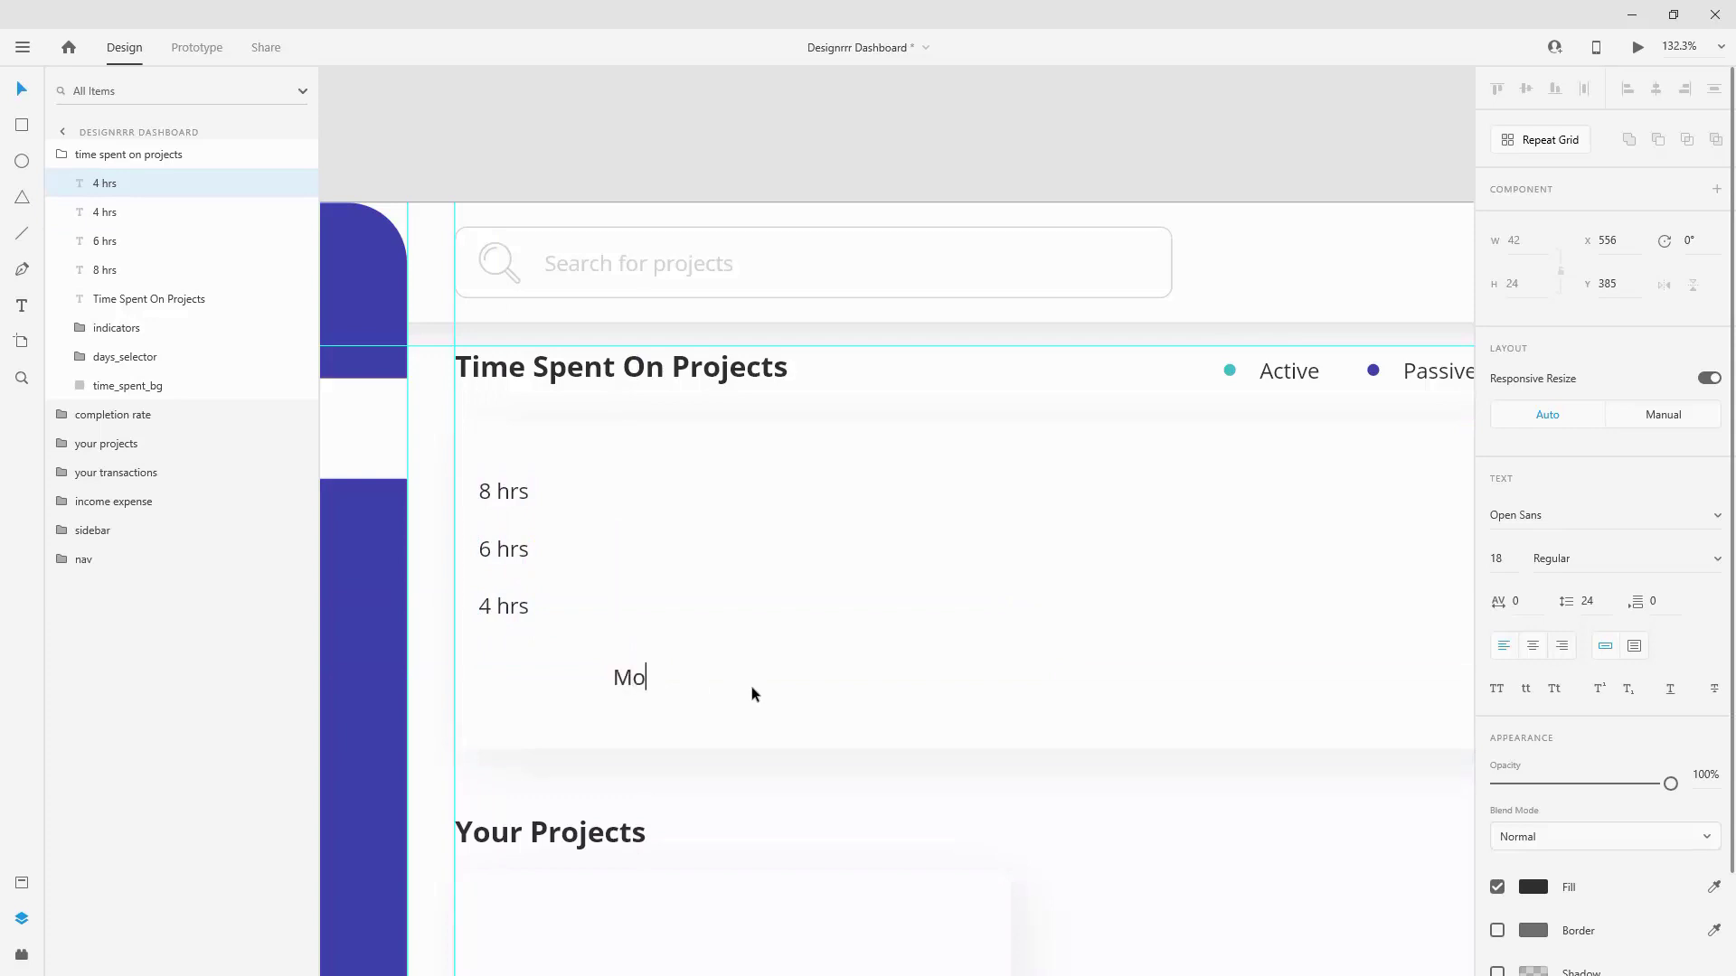
pyautogui.press('BackSpace')
pyautogui.press('BackSpace')
pyautogui.press('BackSpace')
pyautogui.press('Escape')
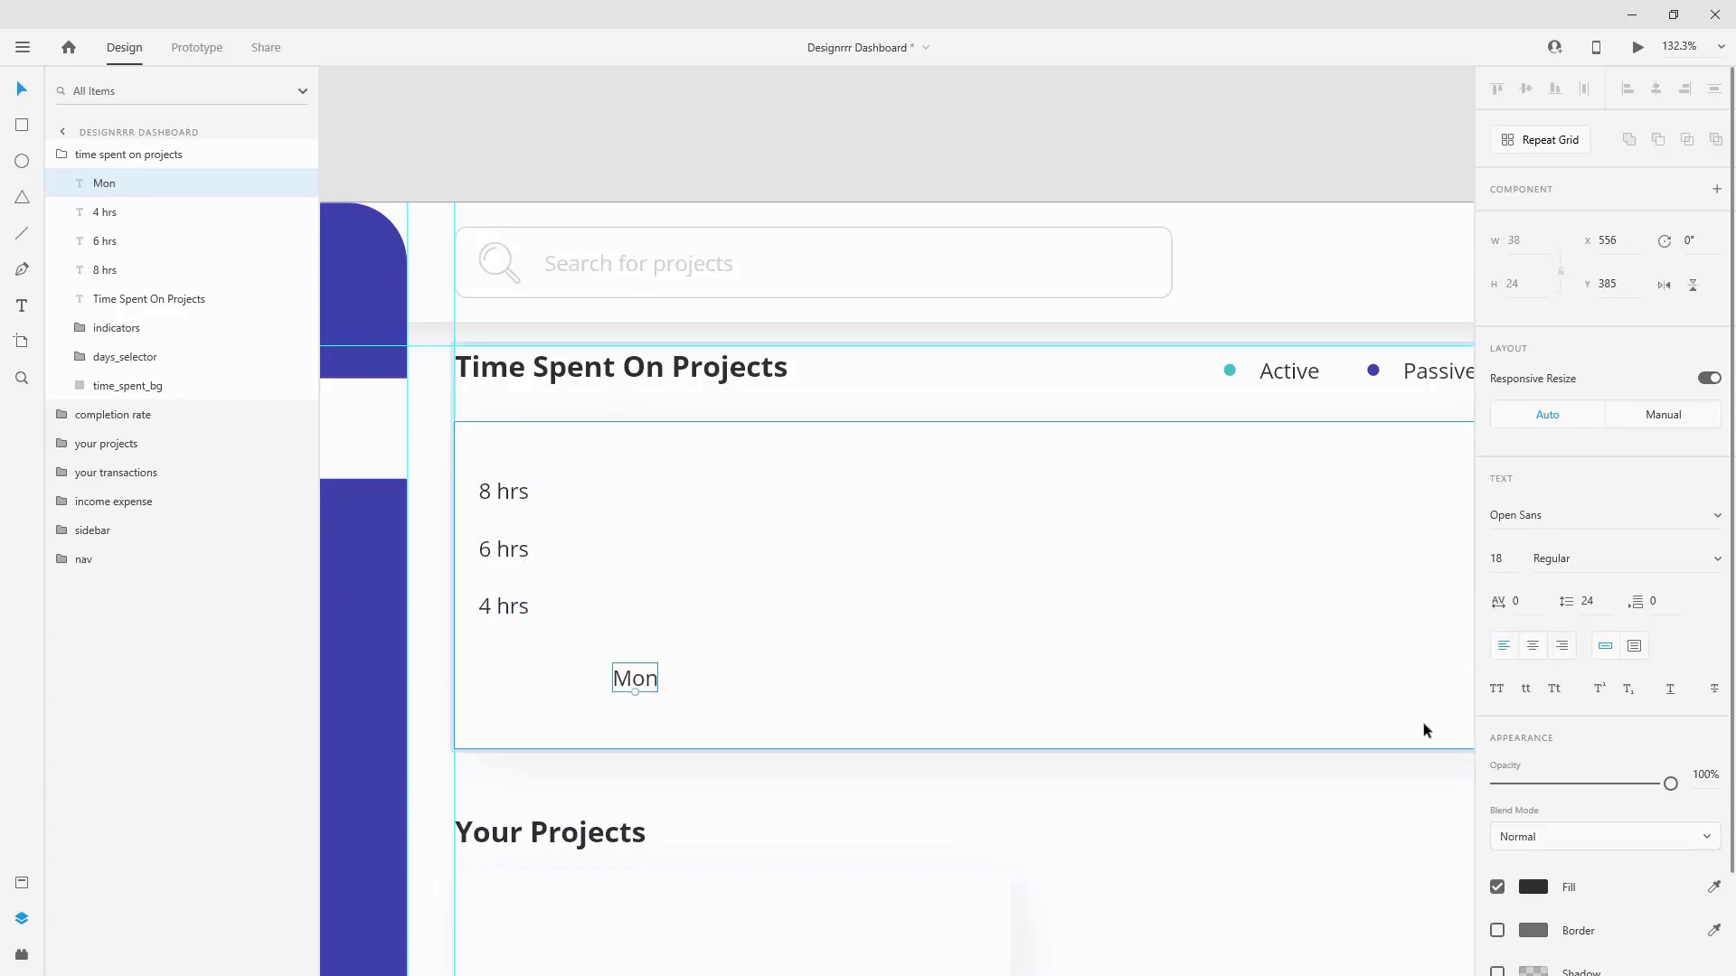
pyautogui.click(1534, 647)
# Step: Duplicate the Mon label to its right in the same row and change the copy's text to Tue
pyautogui.moveTo(643, 678); pyautogui.dragTo(711, 684)
pyautogui.doubleClick(710, 684)
pyautogui.write('Tue')
pyautogui.press('Escape')
# Step: Duplicate the Tue label to its right at about X 827, Y 385 and change the copy's text to Wed
pyautogui.moveTo(710, 679); pyautogui.dragTo(954, 685)
pyautogui.keyDown('shift'); pyautogui.click(777, 685); pyautogui.keyUp('shift')
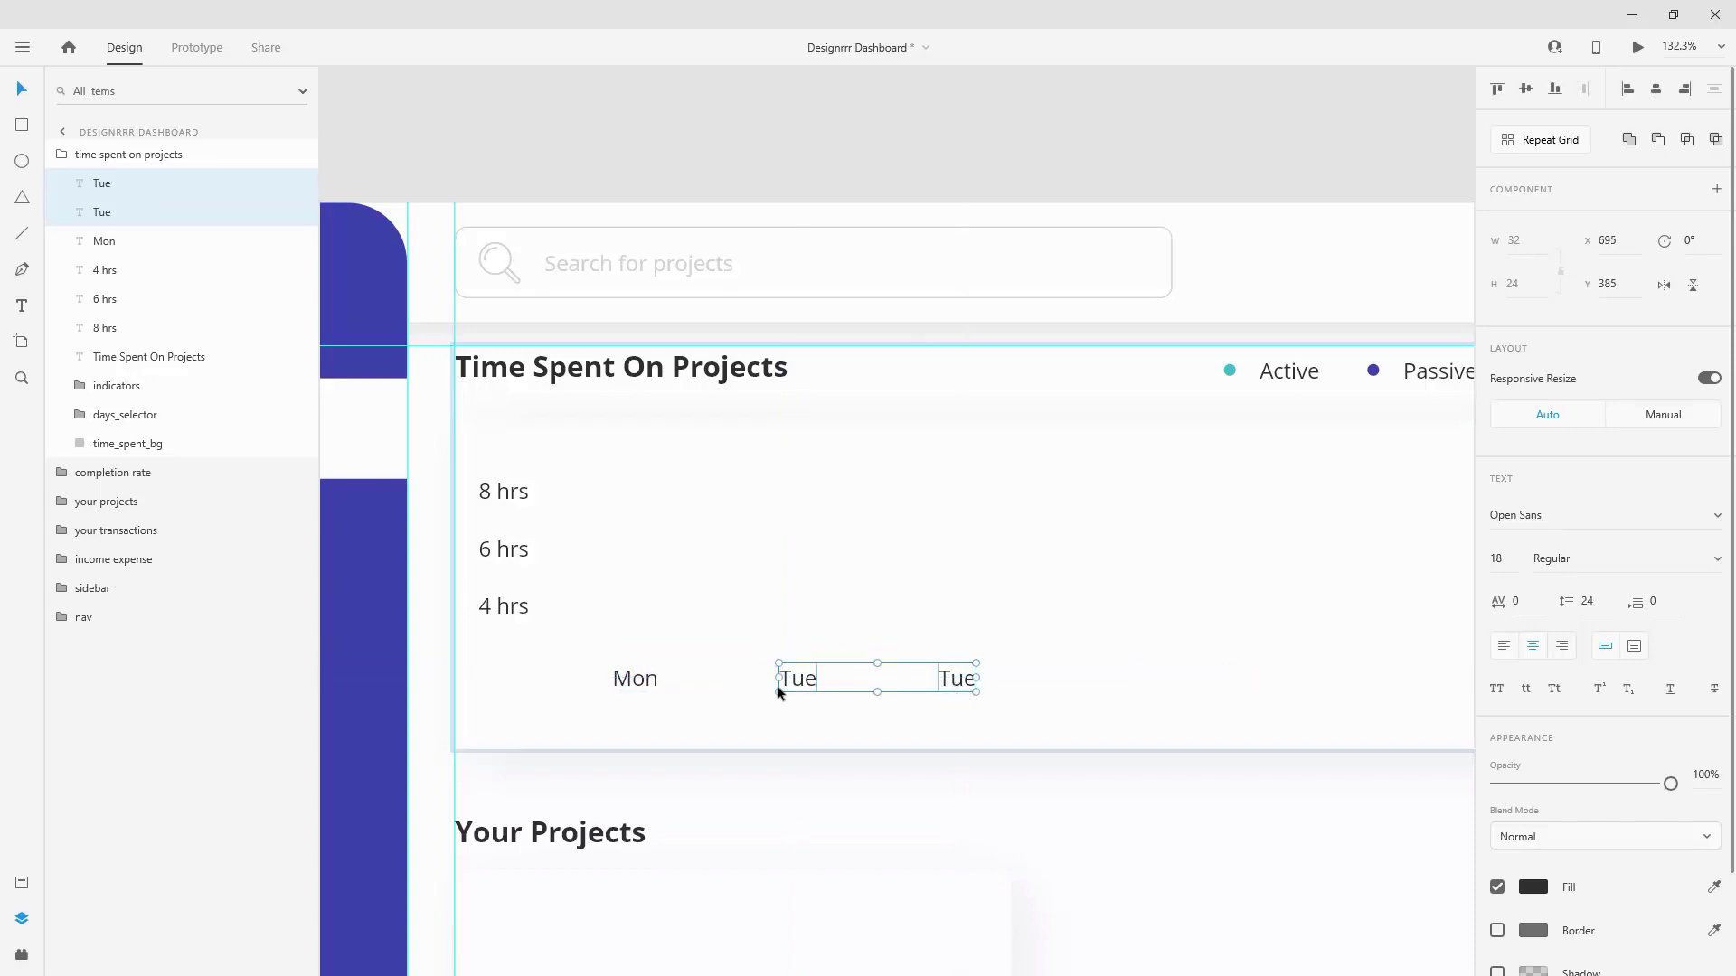
pyautogui.keyDown('shift'); pyautogui.click(795, 683); pyautogui.keyUp('shift')
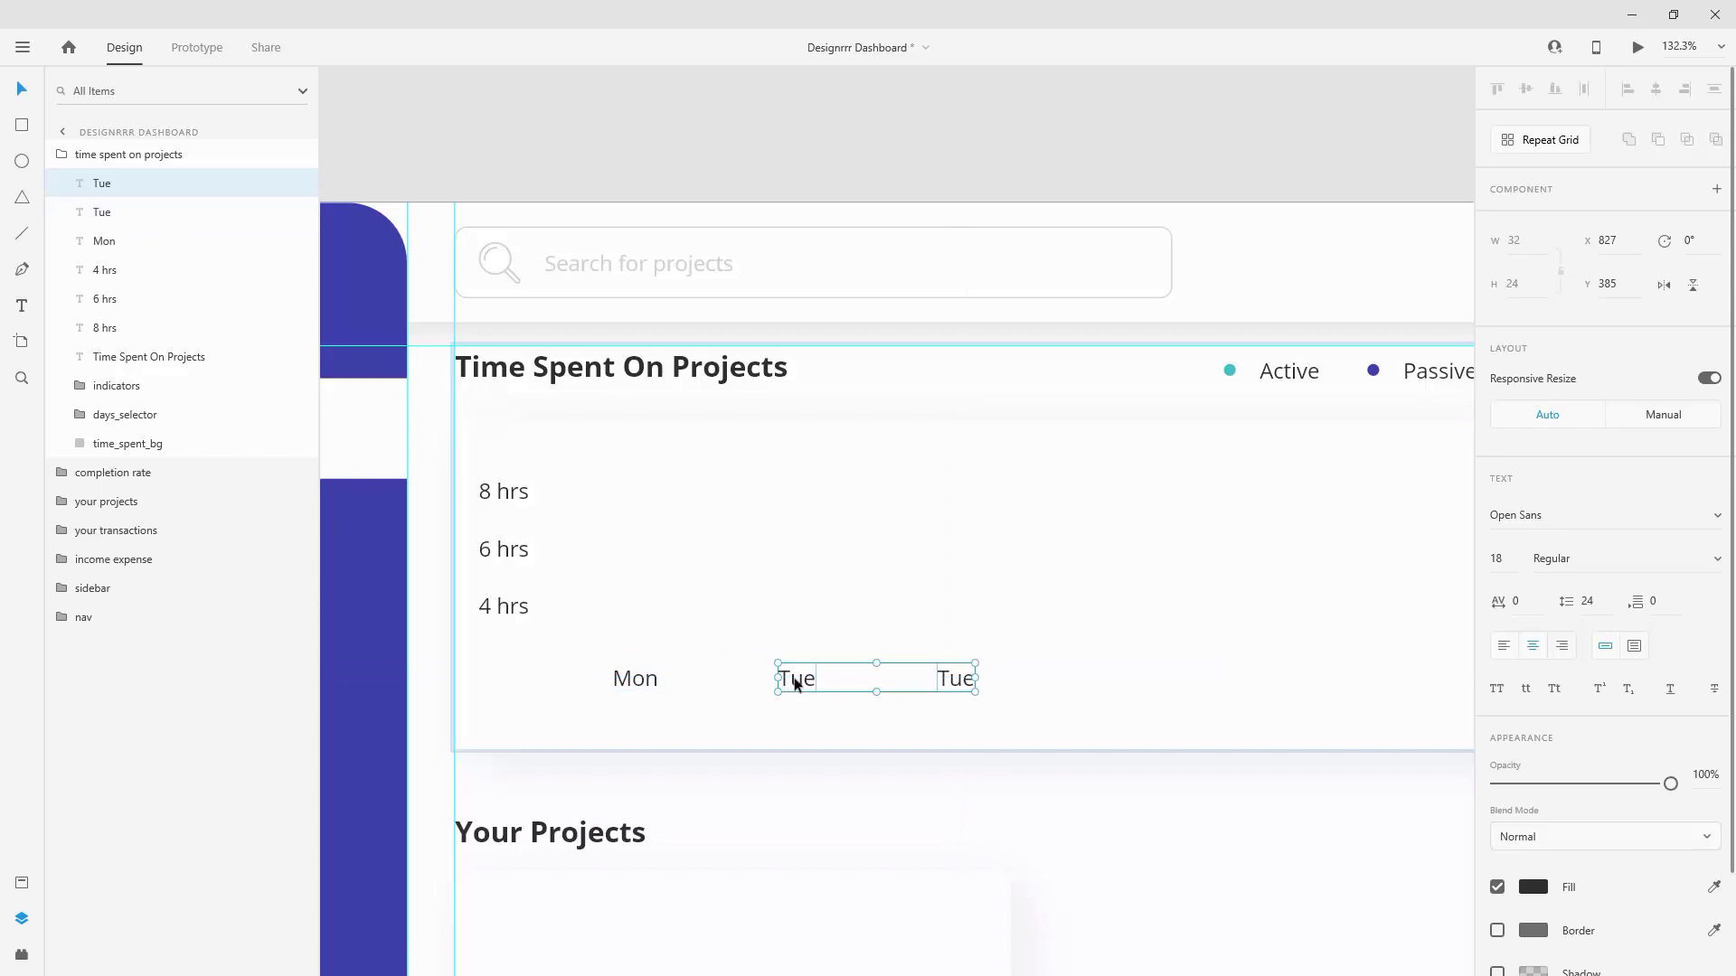
pyautogui.press('Left')
pyautogui.doubleClick(953, 678)
pyautogui.write('Wed')
pyautogui.click(1015, 647)
# Step: Duplicate the Wed label to its right, change the copy's text to Thu and match the spacing of the row
pyautogui.moveTo(955, 677); pyautogui.dragTo(1073, 677)
pyautogui.doubleClick(1073, 678)
pyautogui.write('Thu')
pyautogui.press('Escape')
pyautogui.moveTo(1073, 678); pyautogui.dragTo(1121, 678)
# Step: Duplicate the Thu label to its right in the row and change the copy's text to Fri
pyautogui.moveTo(1264, 642); pyautogui.dragTo(1032, 616)
pyautogui.keyDown('alt'); pyautogui.moveTo(898, 652); pyautogui.dragTo(1021, 653); pyautogui.keyUp('alt')
pyautogui.doubleClick(1031, 654)
pyautogui.write('Fri')
pyautogui.press('Escape')
# Step: Add two more copies to the right of Fri reading Sat at X 1218 and Sun at X 1344
pyautogui.moveTo(1015, 651); pyautogui.dragTo(1366, 659)
pyautogui.doubleClick(1193, 661)
pyautogui.write('Sat')
pyautogui.press('Escape')
pyautogui.doubleClick(1331, 657)
pyautogui.write('Sun')
pyautogui.press('Escape')
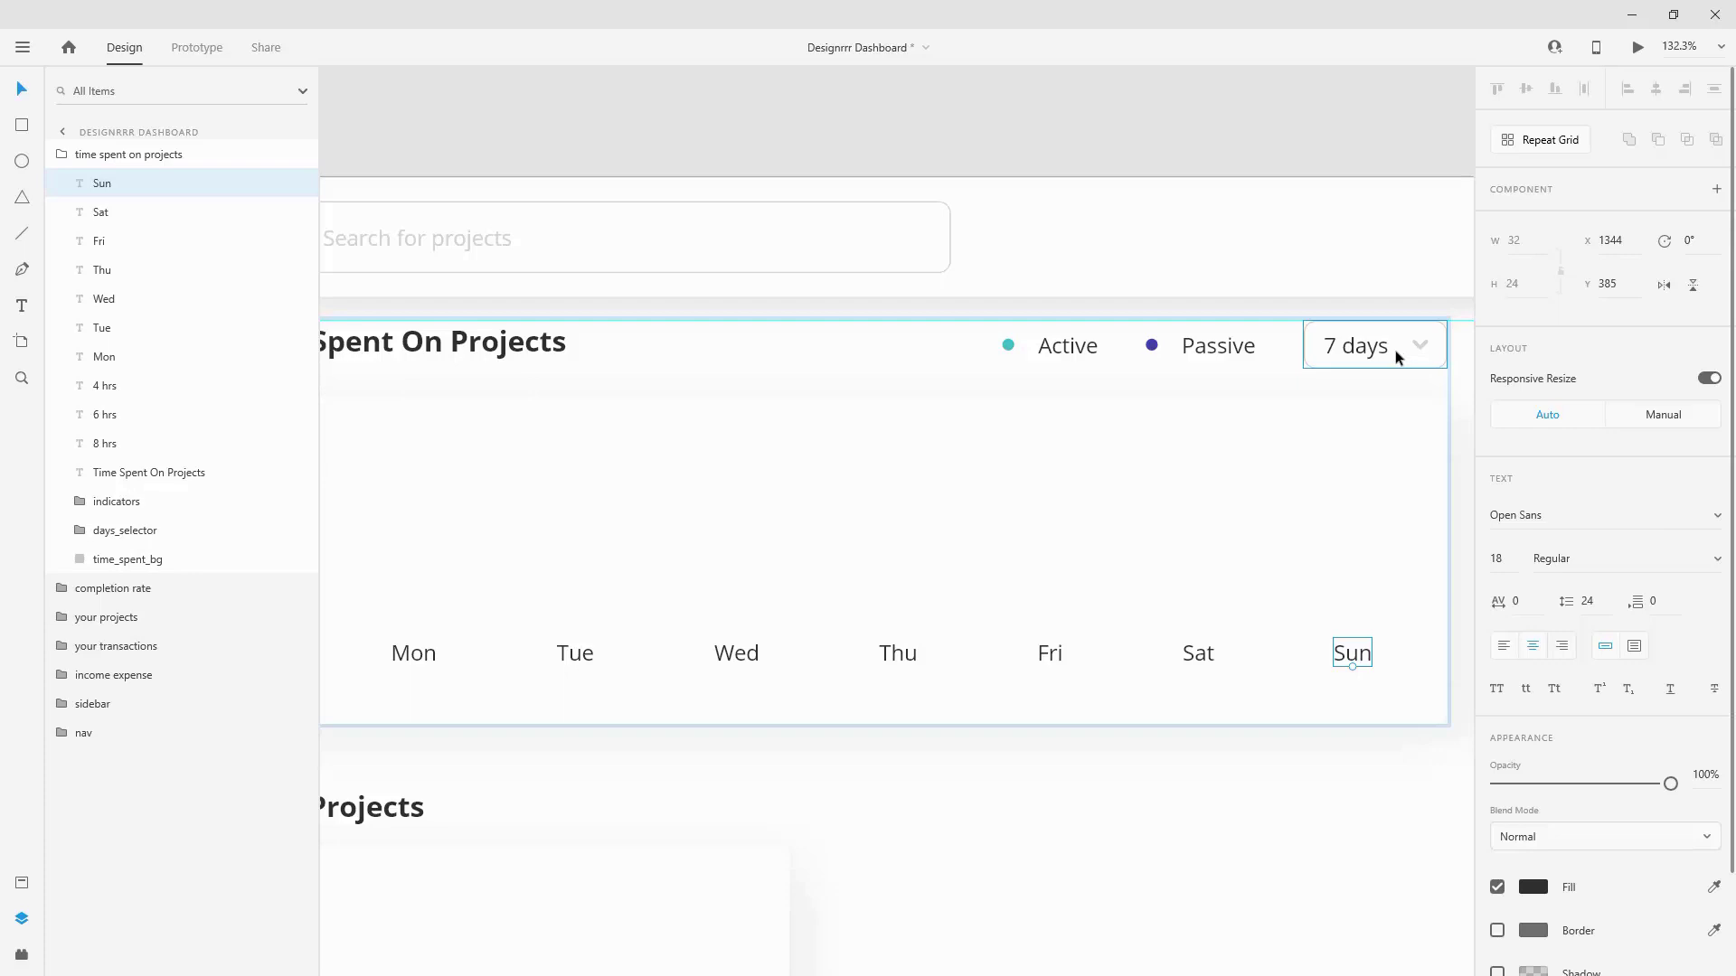
# Step: Select all seven day labels from Mon to Sun and move them down the card to Y 413
pyautogui.scroll(-2, 1296, 463)
pyautogui.keyDown('shift'); pyautogui.click(1234, 612); pyautogui.keyUp('shift')
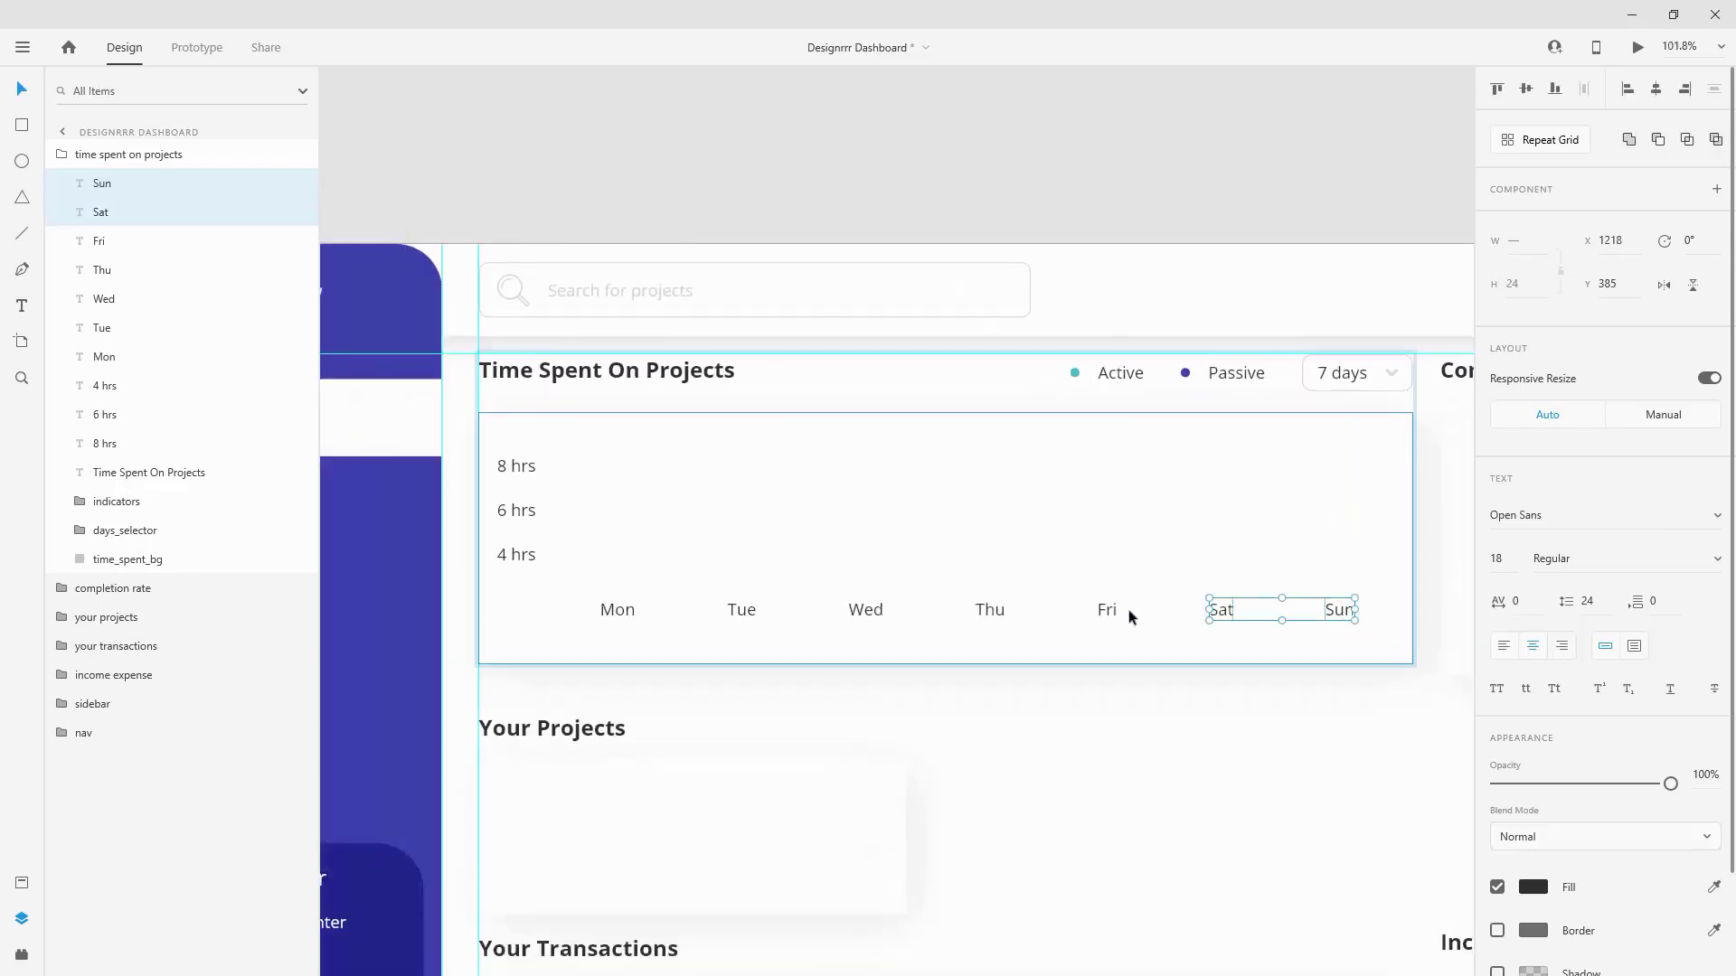
pyautogui.keyDown('shift'); pyautogui.click(1114, 610); pyautogui.keyUp('shift')
pyautogui.keyDown('shift'); pyautogui.click(995, 610); pyautogui.keyUp('shift')
pyautogui.keyDown('shift'); pyautogui.click(865, 611); pyautogui.keyUp('shift')
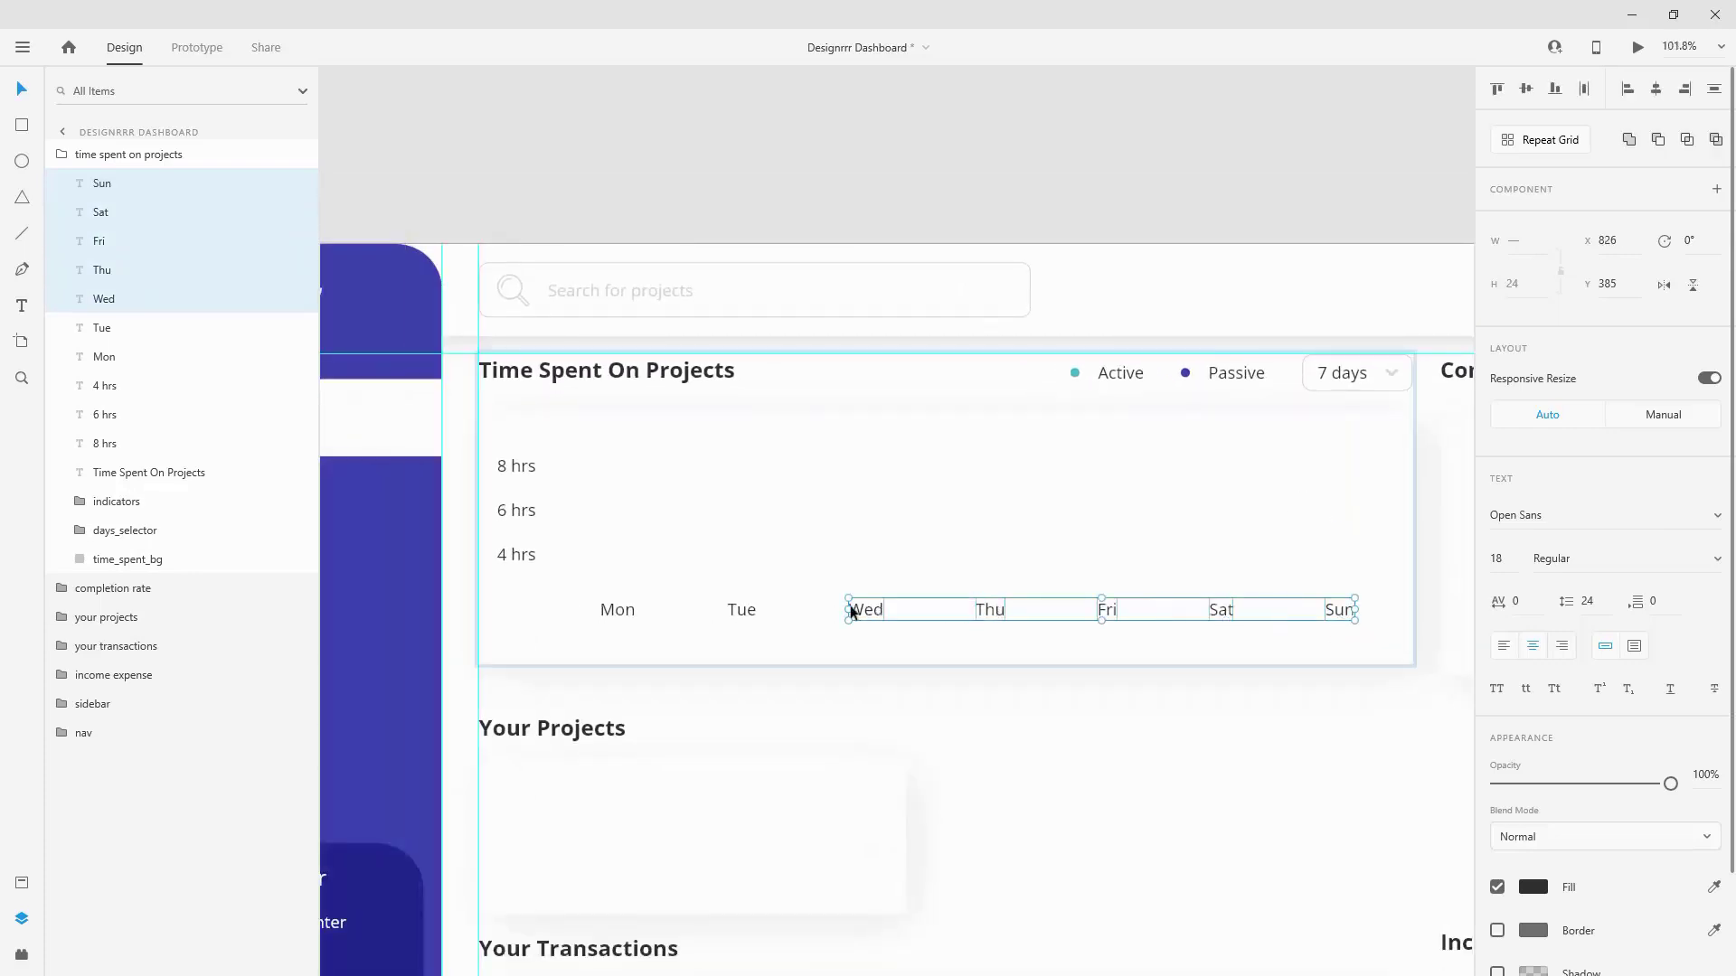
pyautogui.keyDown('shift'); pyautogui.click(741, 610); pyautogui.keyUp('shift')
pyautogui.keyDown('shift'); pyautogui.click(623, 610); pyautogui.keyUp('shift')
pyautogui.moveTo(613, 613); pyautogui.dragTo(612, 659)
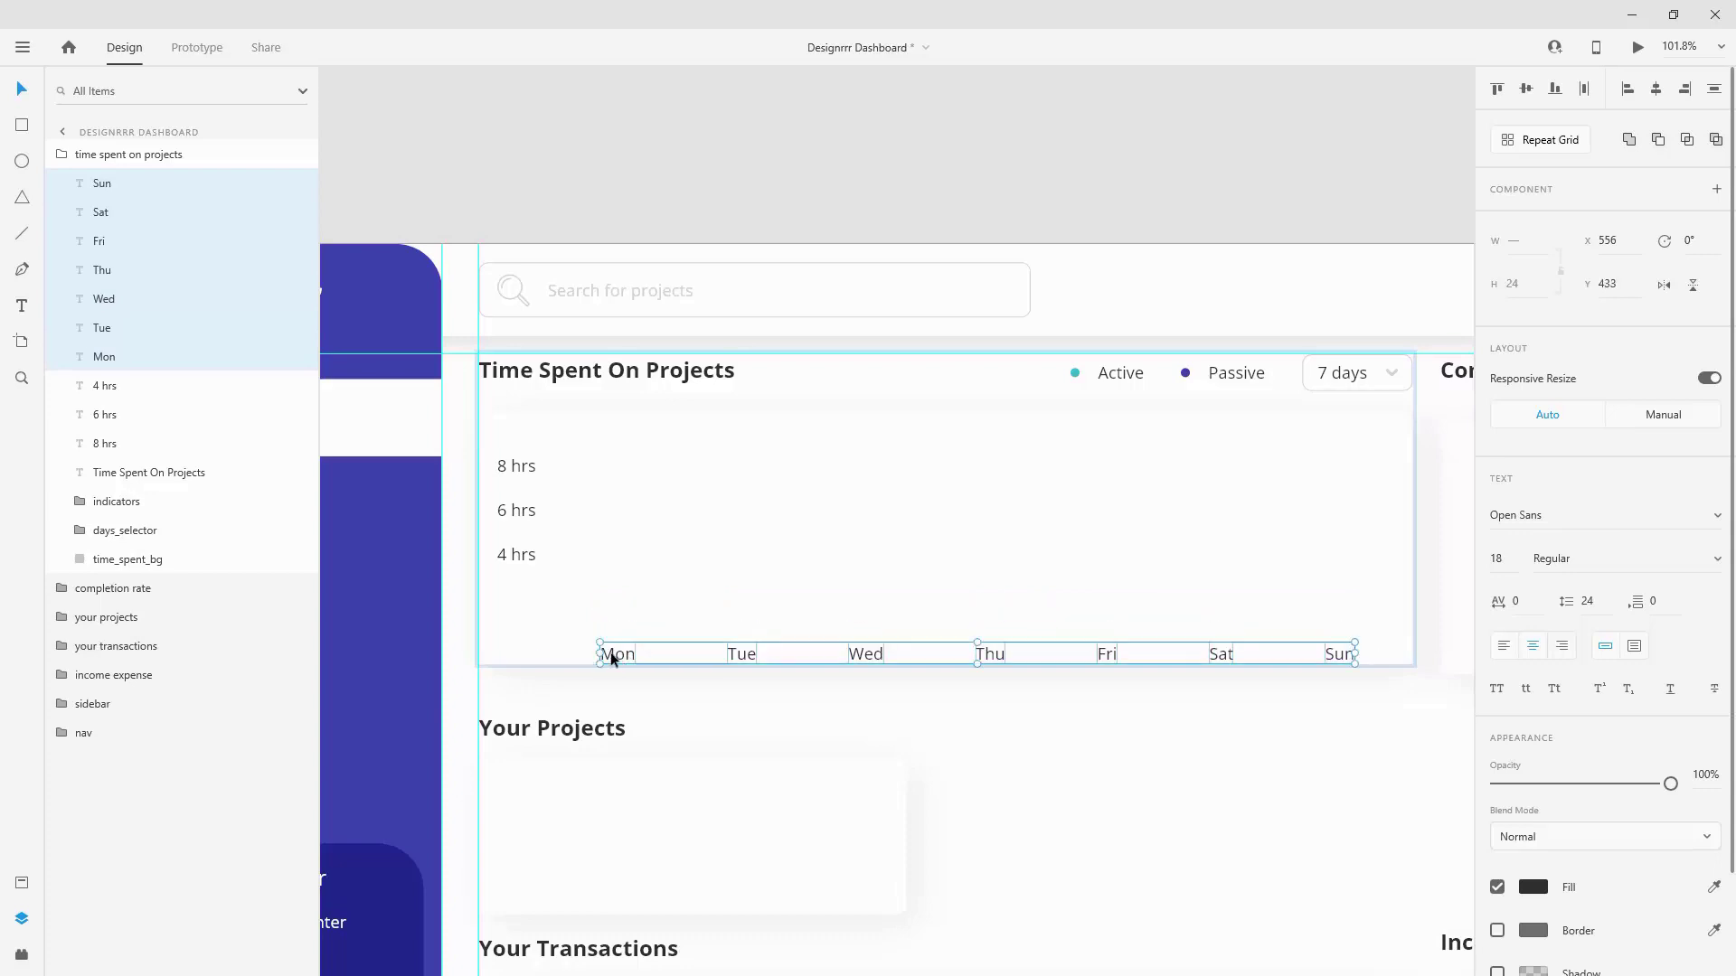
pyautogui.hotkey('shift', 'Up')
pyautogui.hotkey('shift', 'Up')
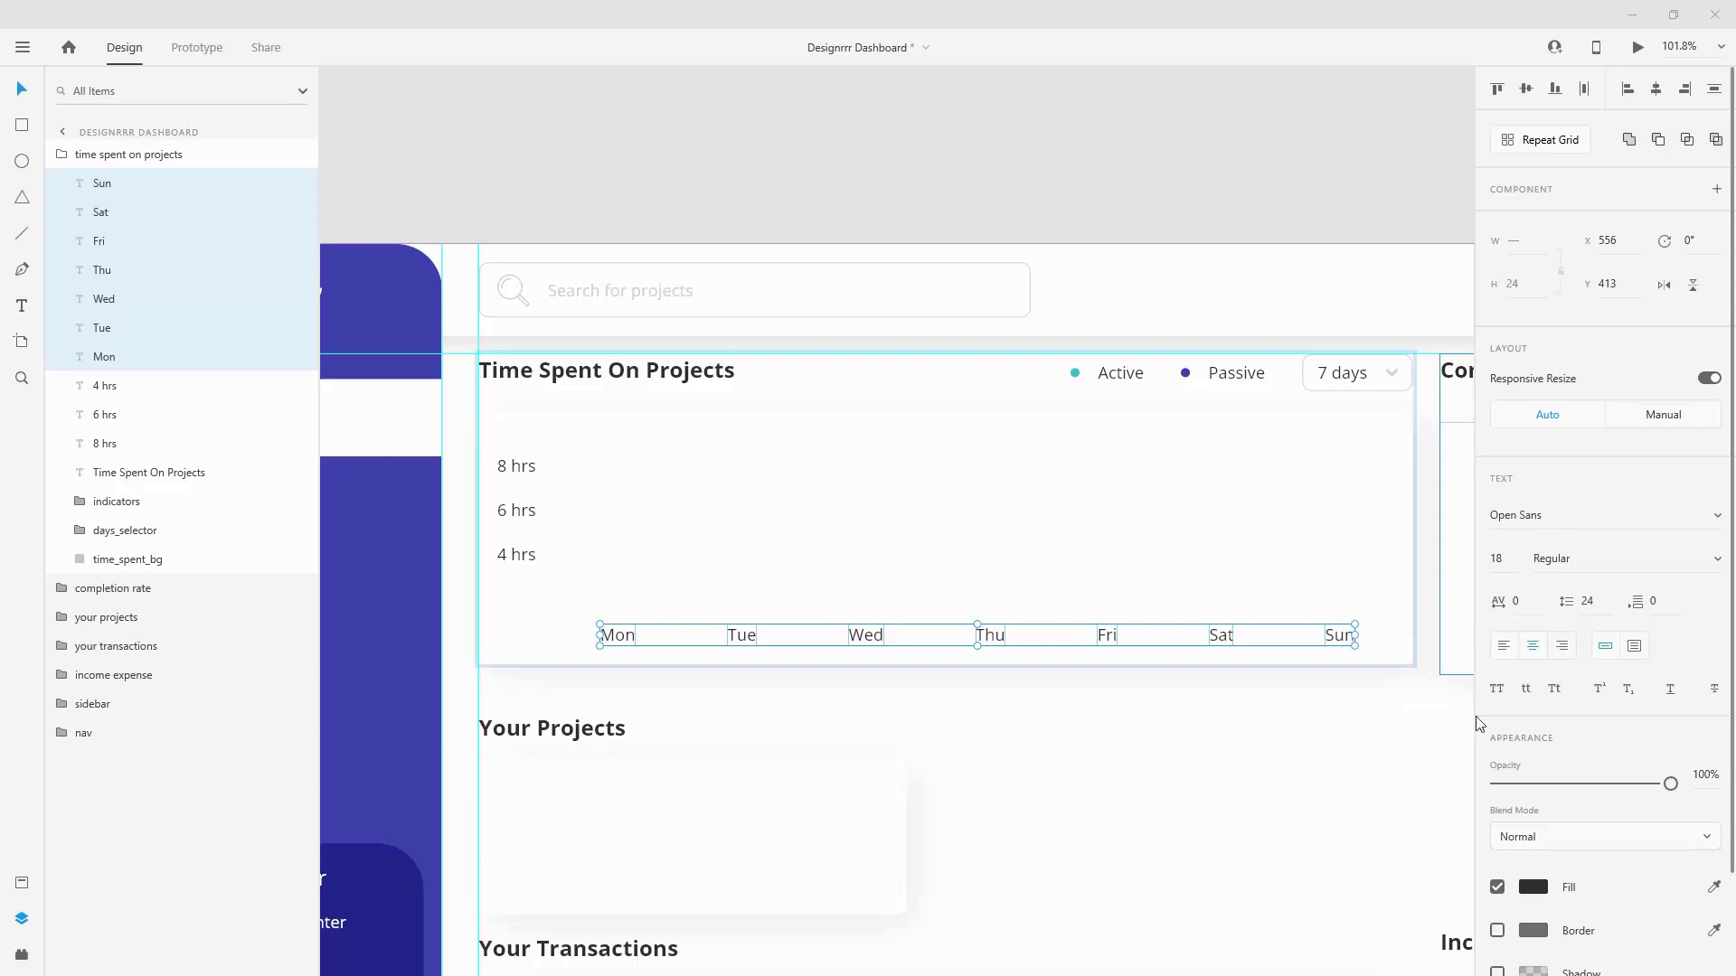
# Step: Shift the row of day labels horizontally so it starts at X 559, with room before the card's right edge
pyautogui.moveTo(1337, 633); pyautogui.dragTo(1390, 638)
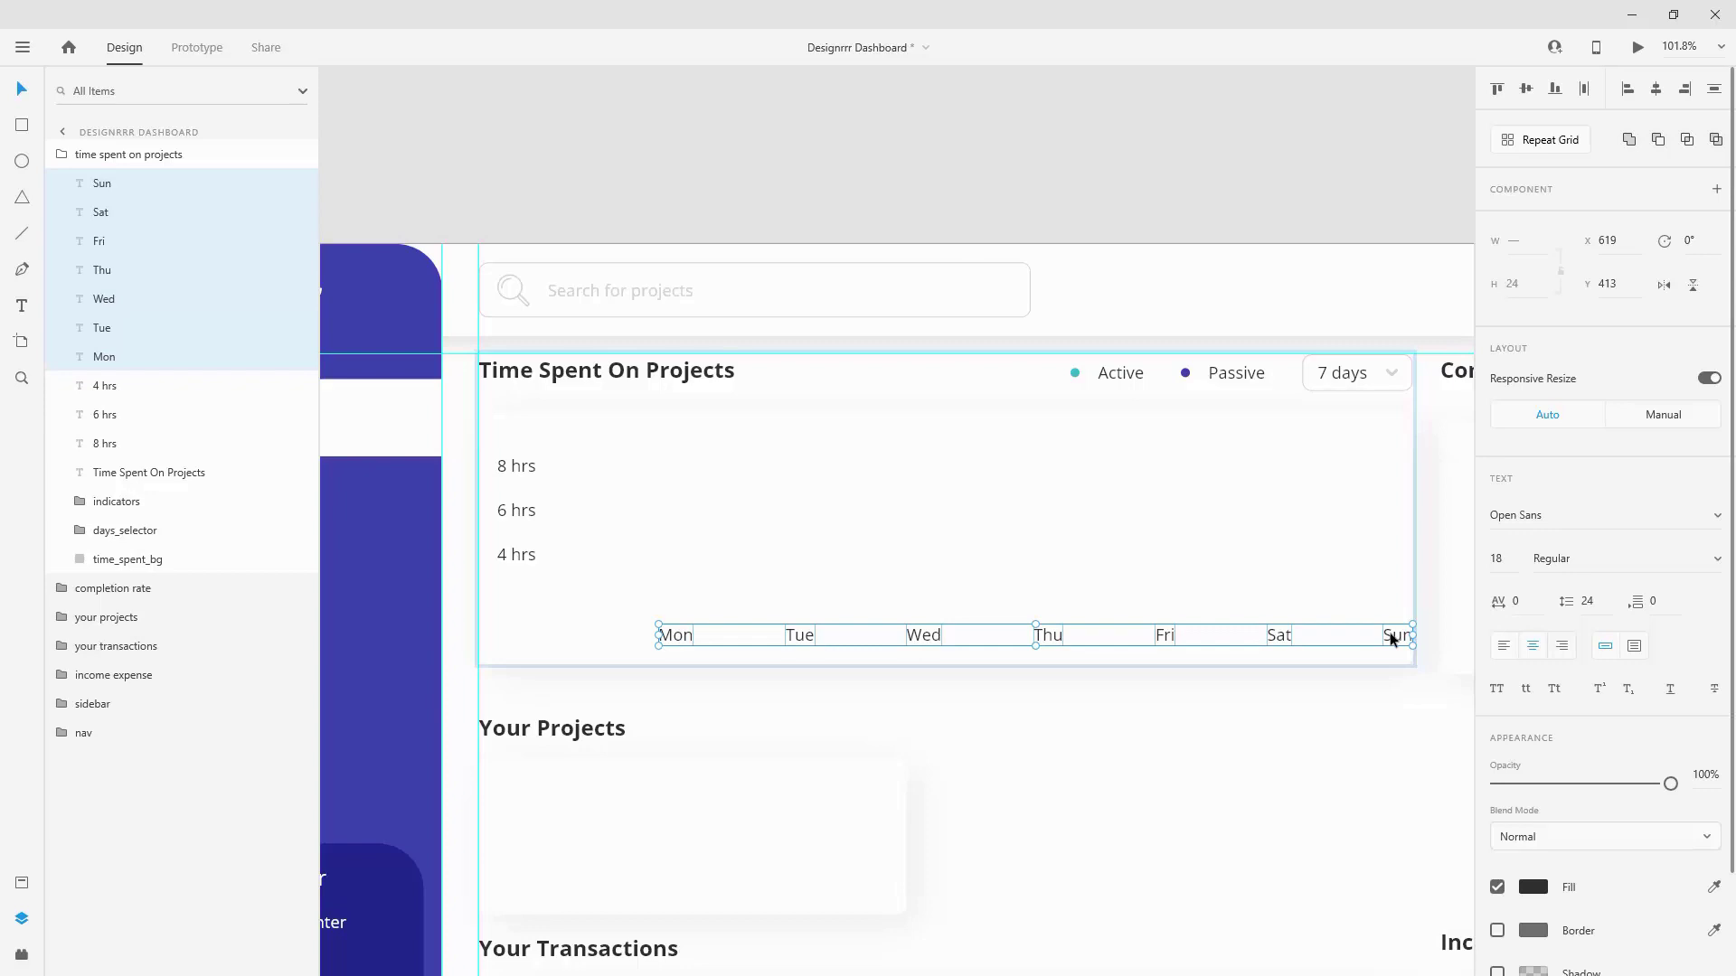
pyautogui.hotkey('shift', 'Left')
pyautogui.hotkey('shift', 'Left')
pyautogui.hotkey('shift', 'Left')
pyautogui.hotkey('shift', 'Left')
pyautogui.hotkey('shift', 'Left')
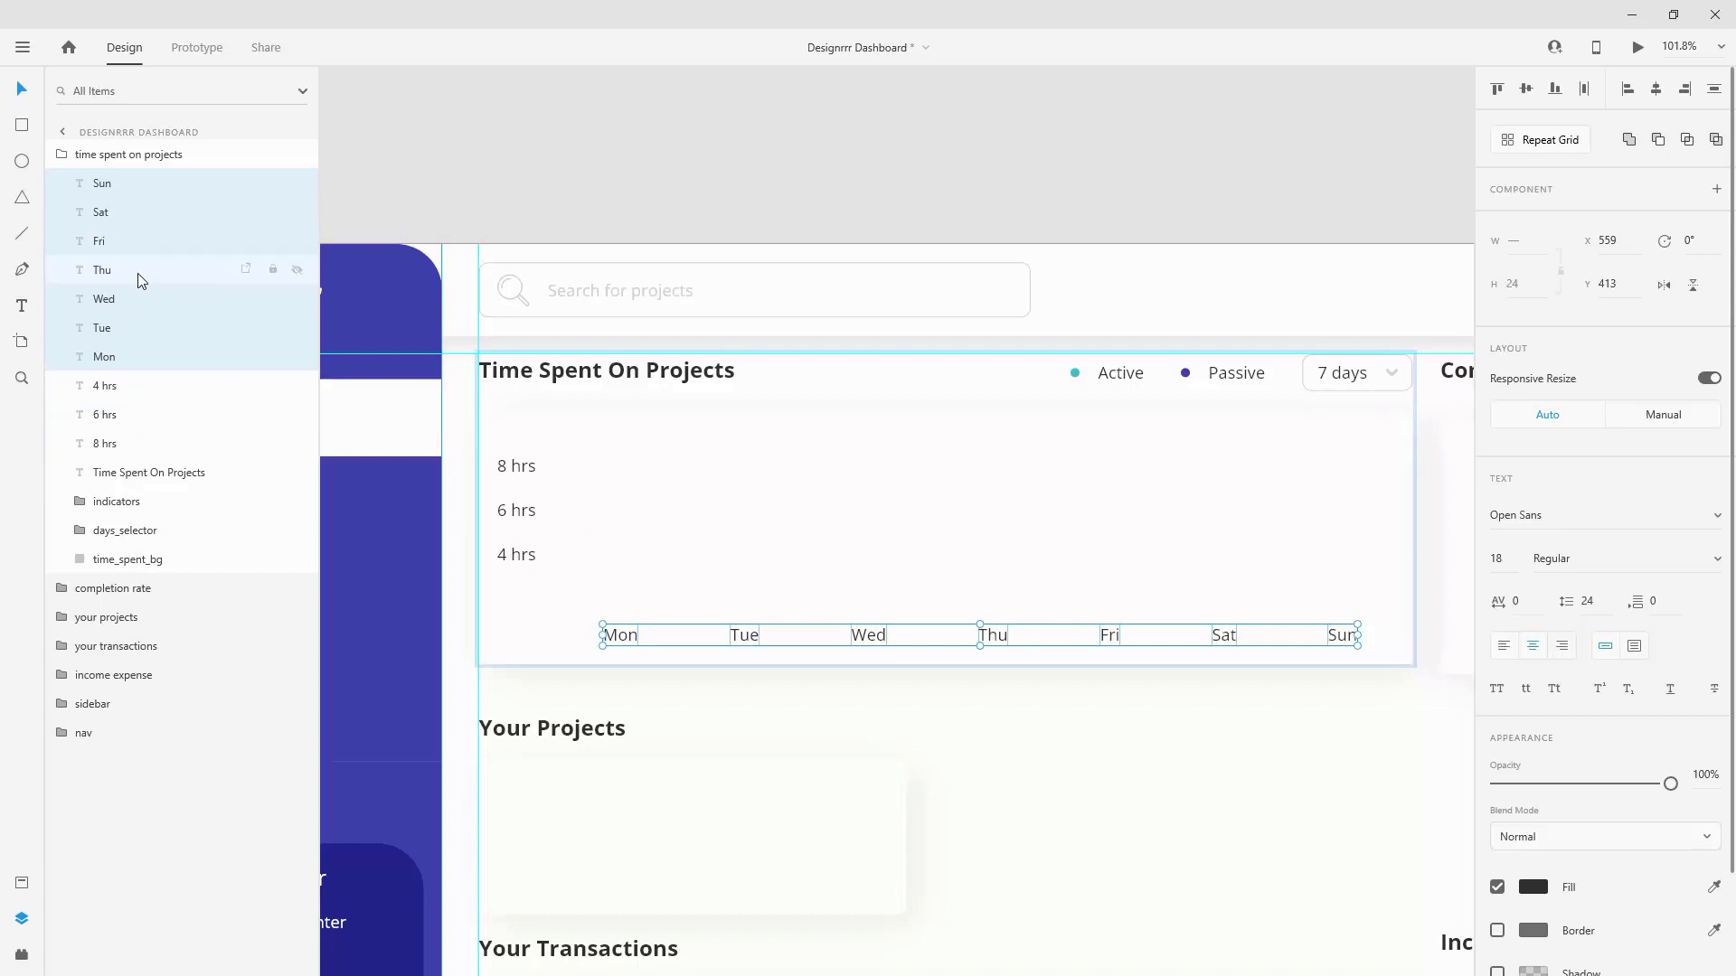
# Step: Group the seven day labels and name the group days
pyautogui.hotkey('ctrl', 'g')
pyautogui.doubleClick(112, 185)
pyautogui.write('days')
pyautogui.press('Return')
# Step: Group the 4 hrs, 6 hrs and 8 hrs labels and name the group hours
pyautogui.click(105, 212)
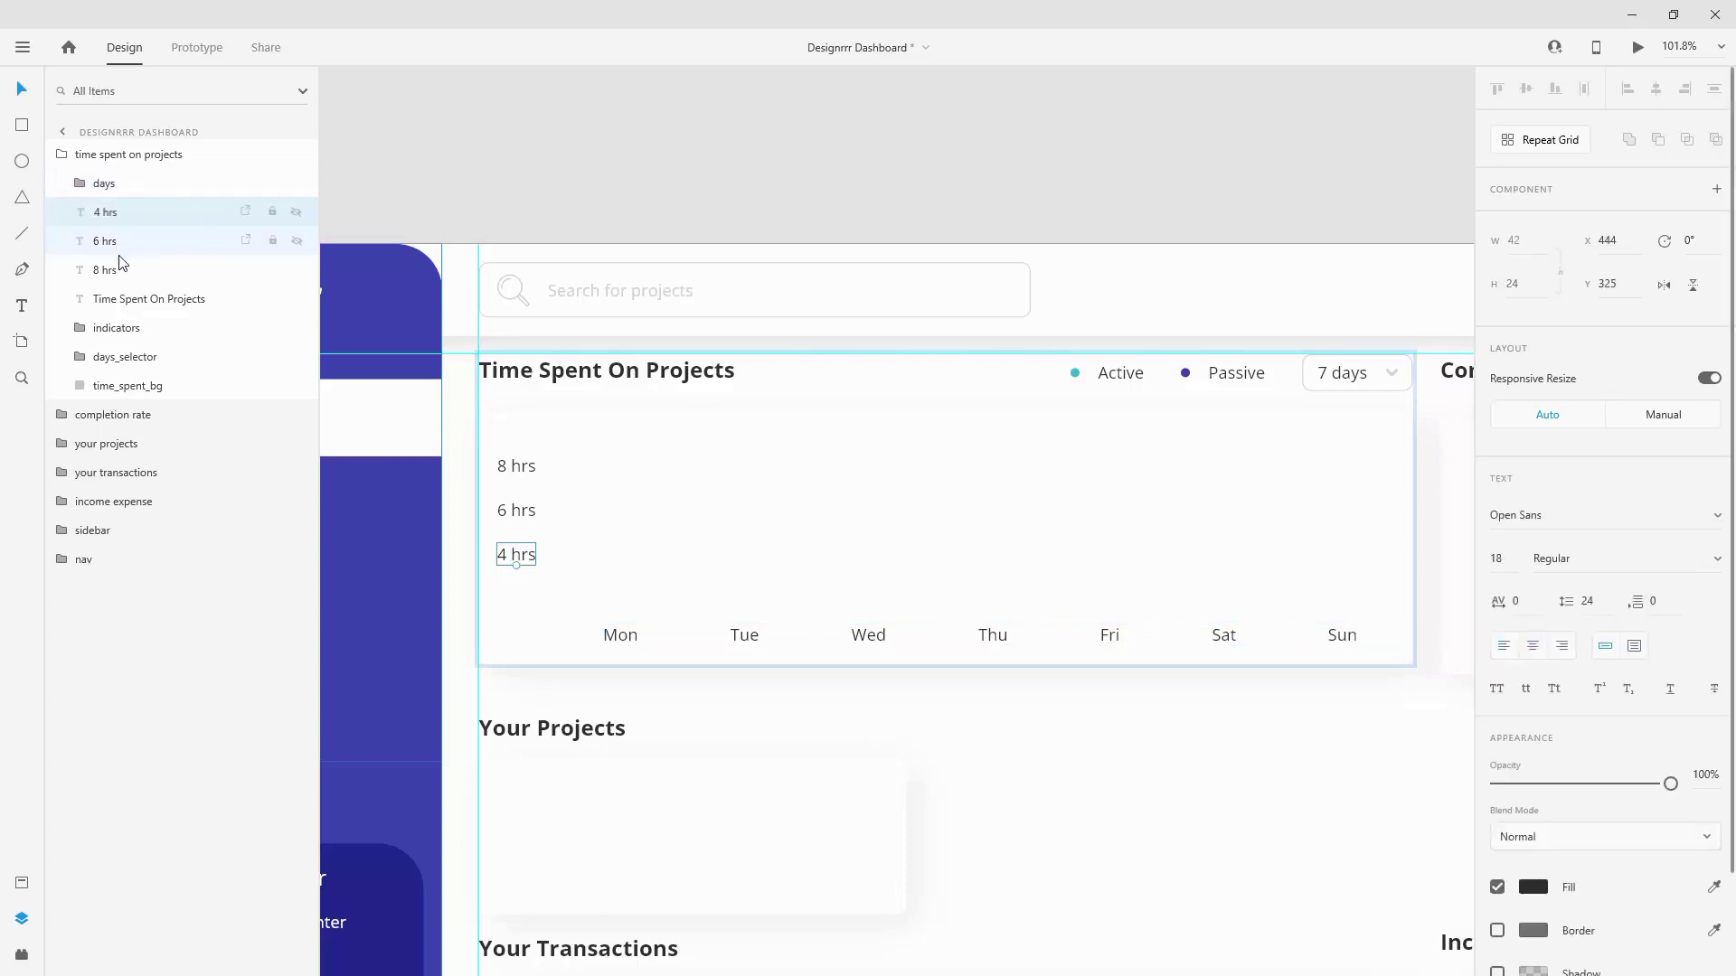
pyautogui.keyDown('shift'); pyautogui.click(122, 270); pyautogui.keyUp('shift')
pyautogui.hotkey('ctrl', 'g')
pyautogui.doubleClick(112, 217)
pyautogui.write('hours')
pyautogui.press('Return')
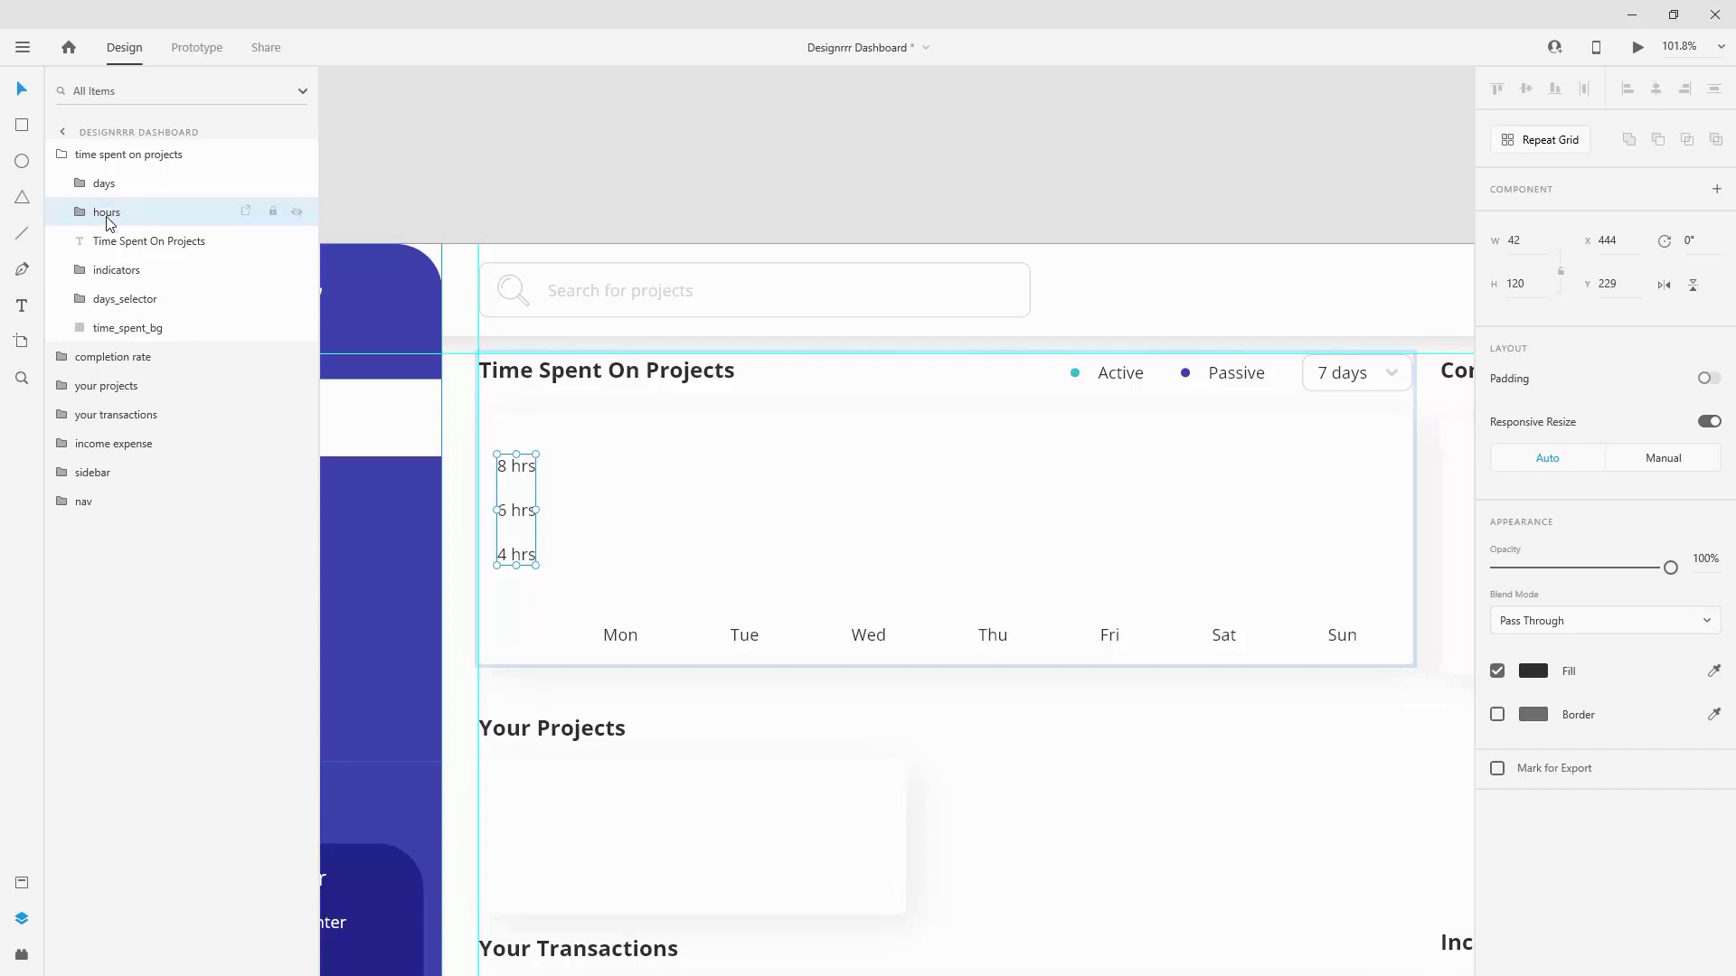
# Step: Reorder the layers inside the hours group to 8 hrs, 6 hrs, 4 hrs, and check the layers of the days group
pyautogui.click(81, 214)
pyautogui.click(120, 297)
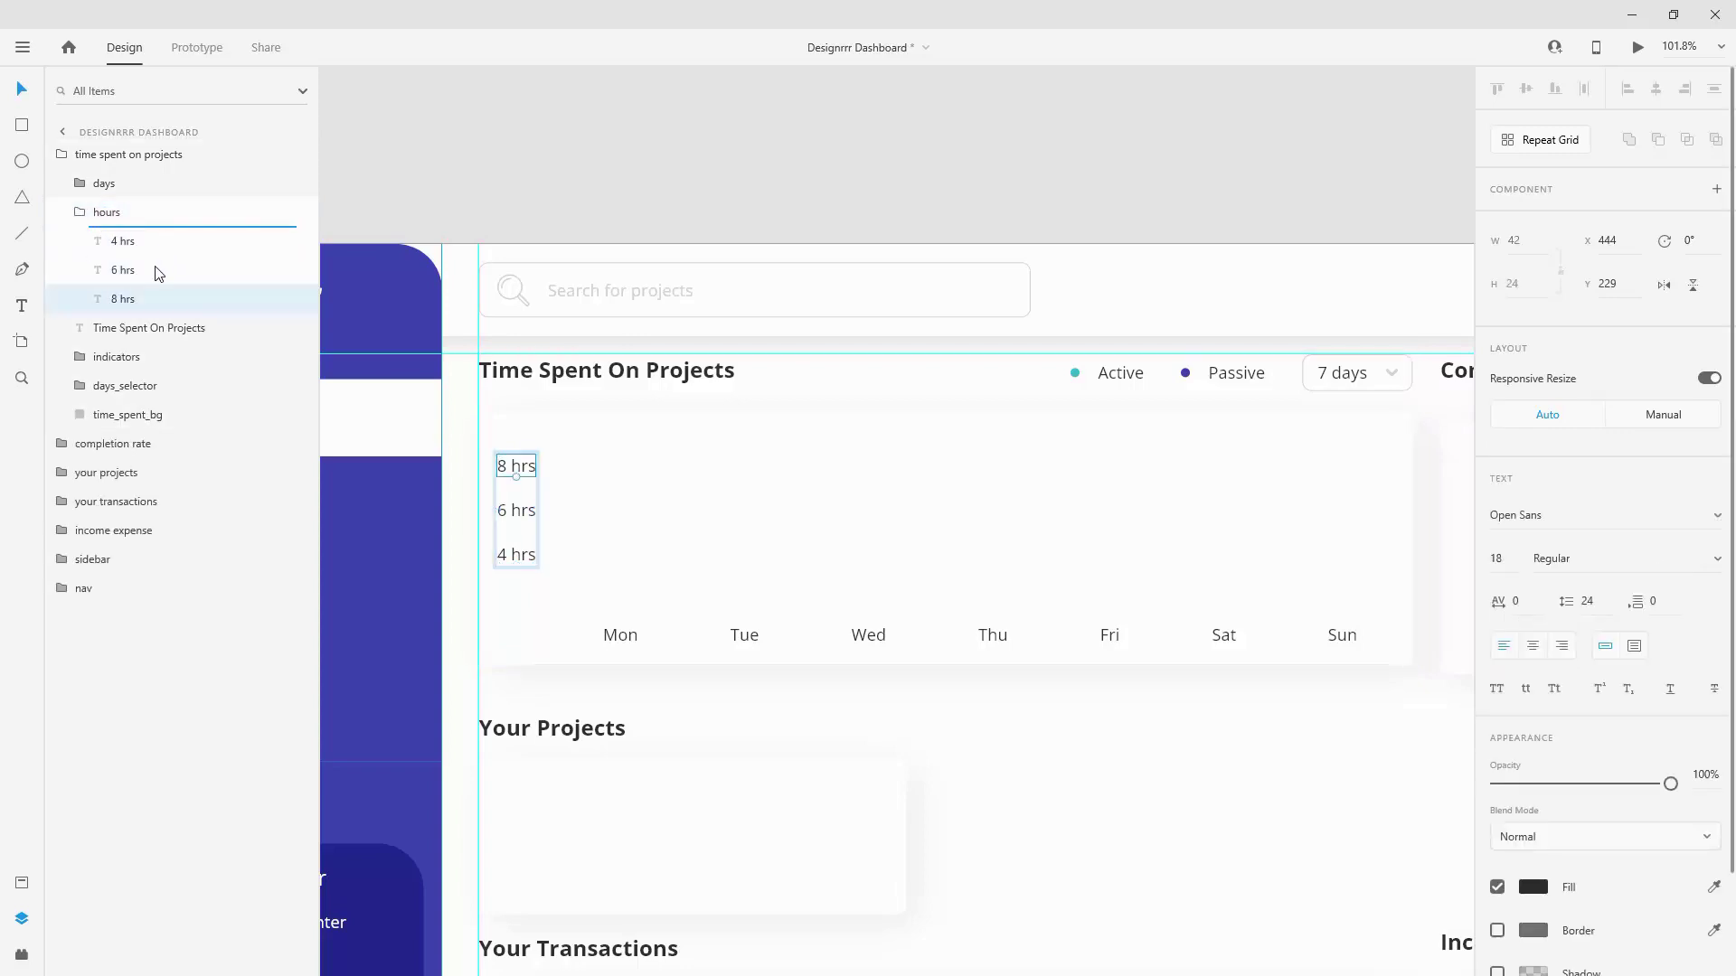
pyautogui.click(83, 185)
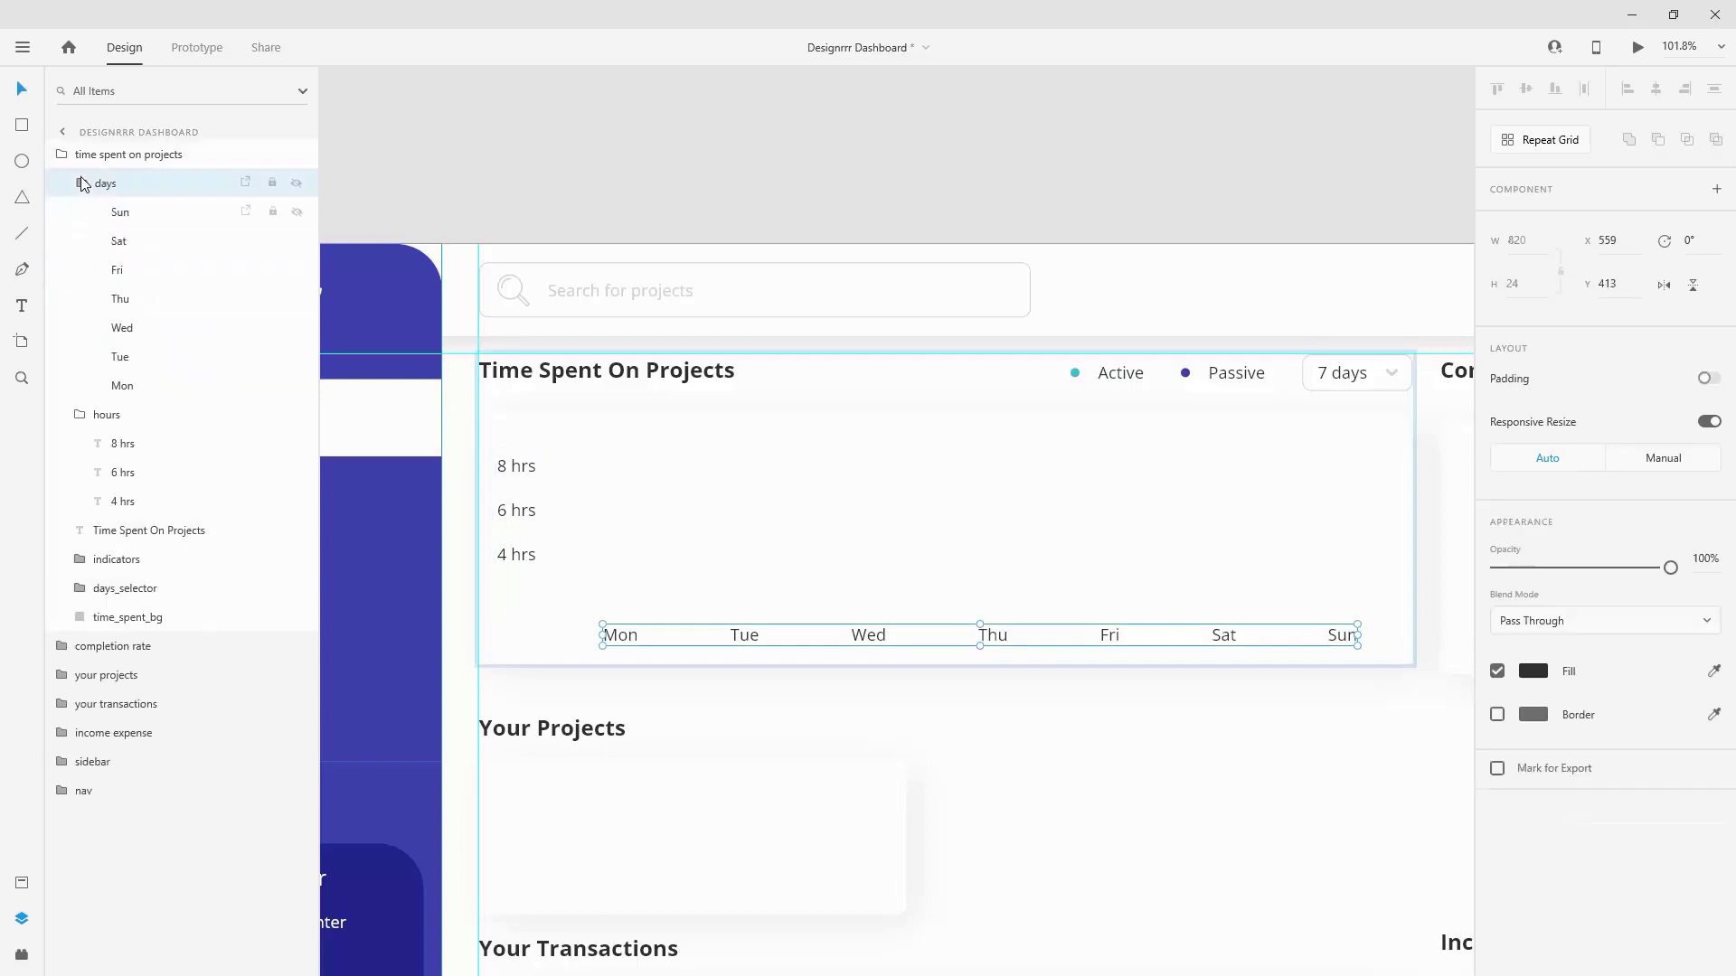
pyautogui.click(119, 212)
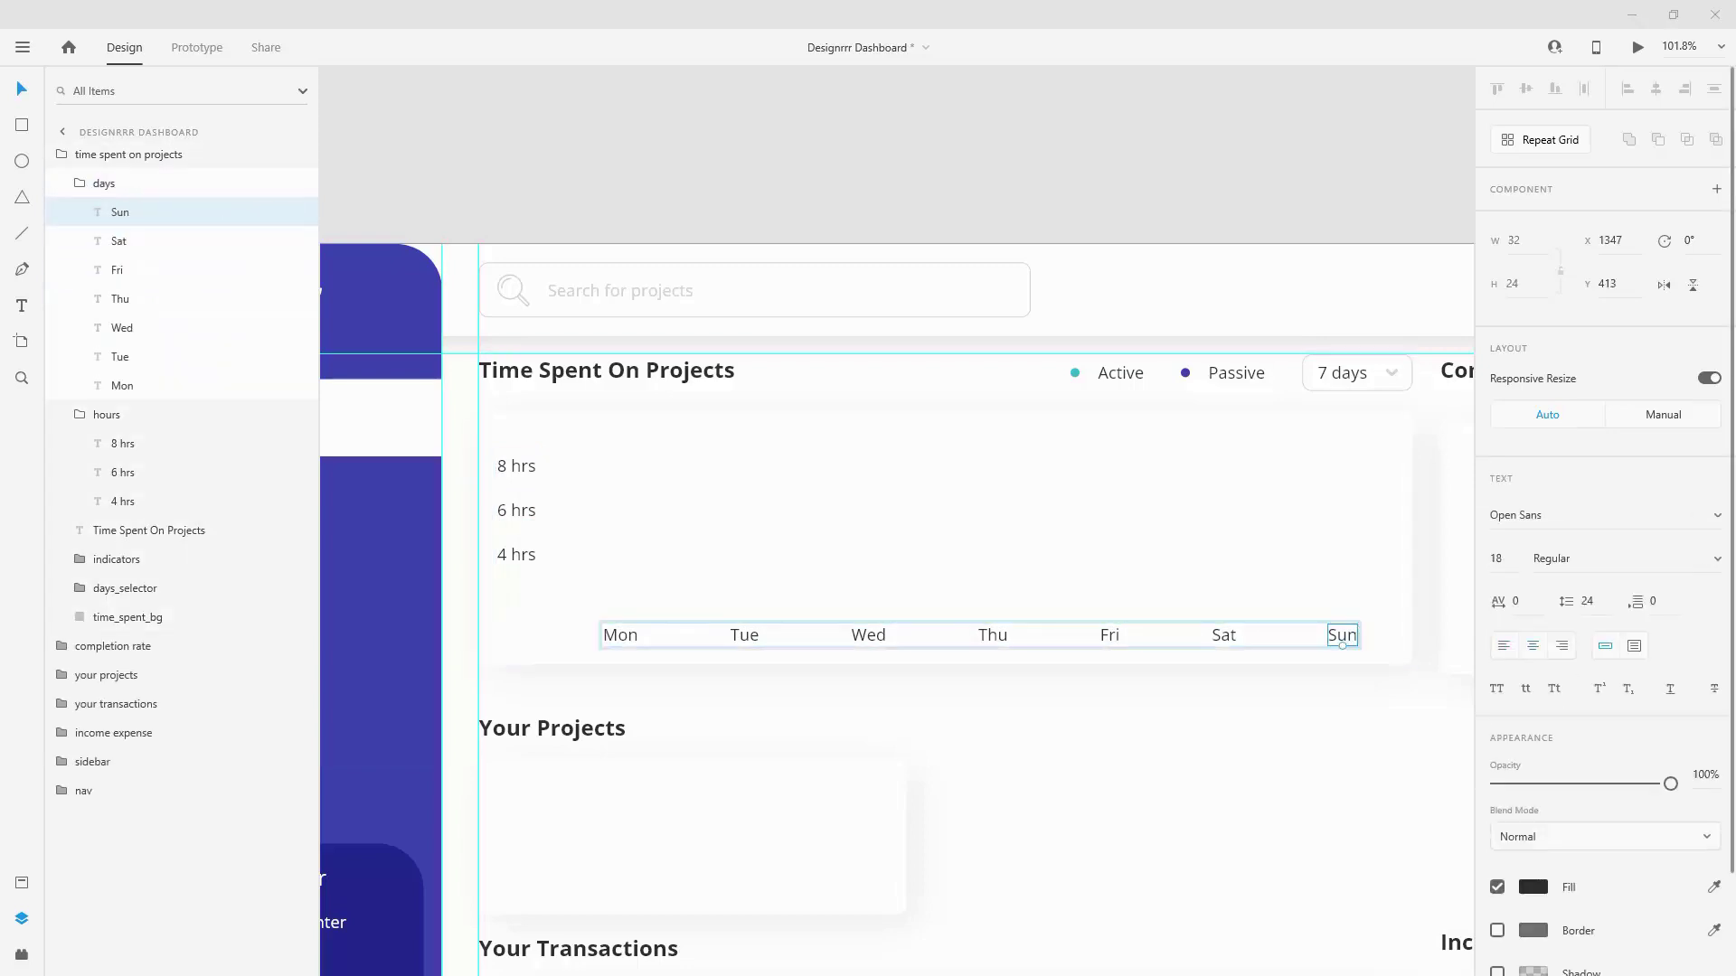
pyautogui.click(104, 183)
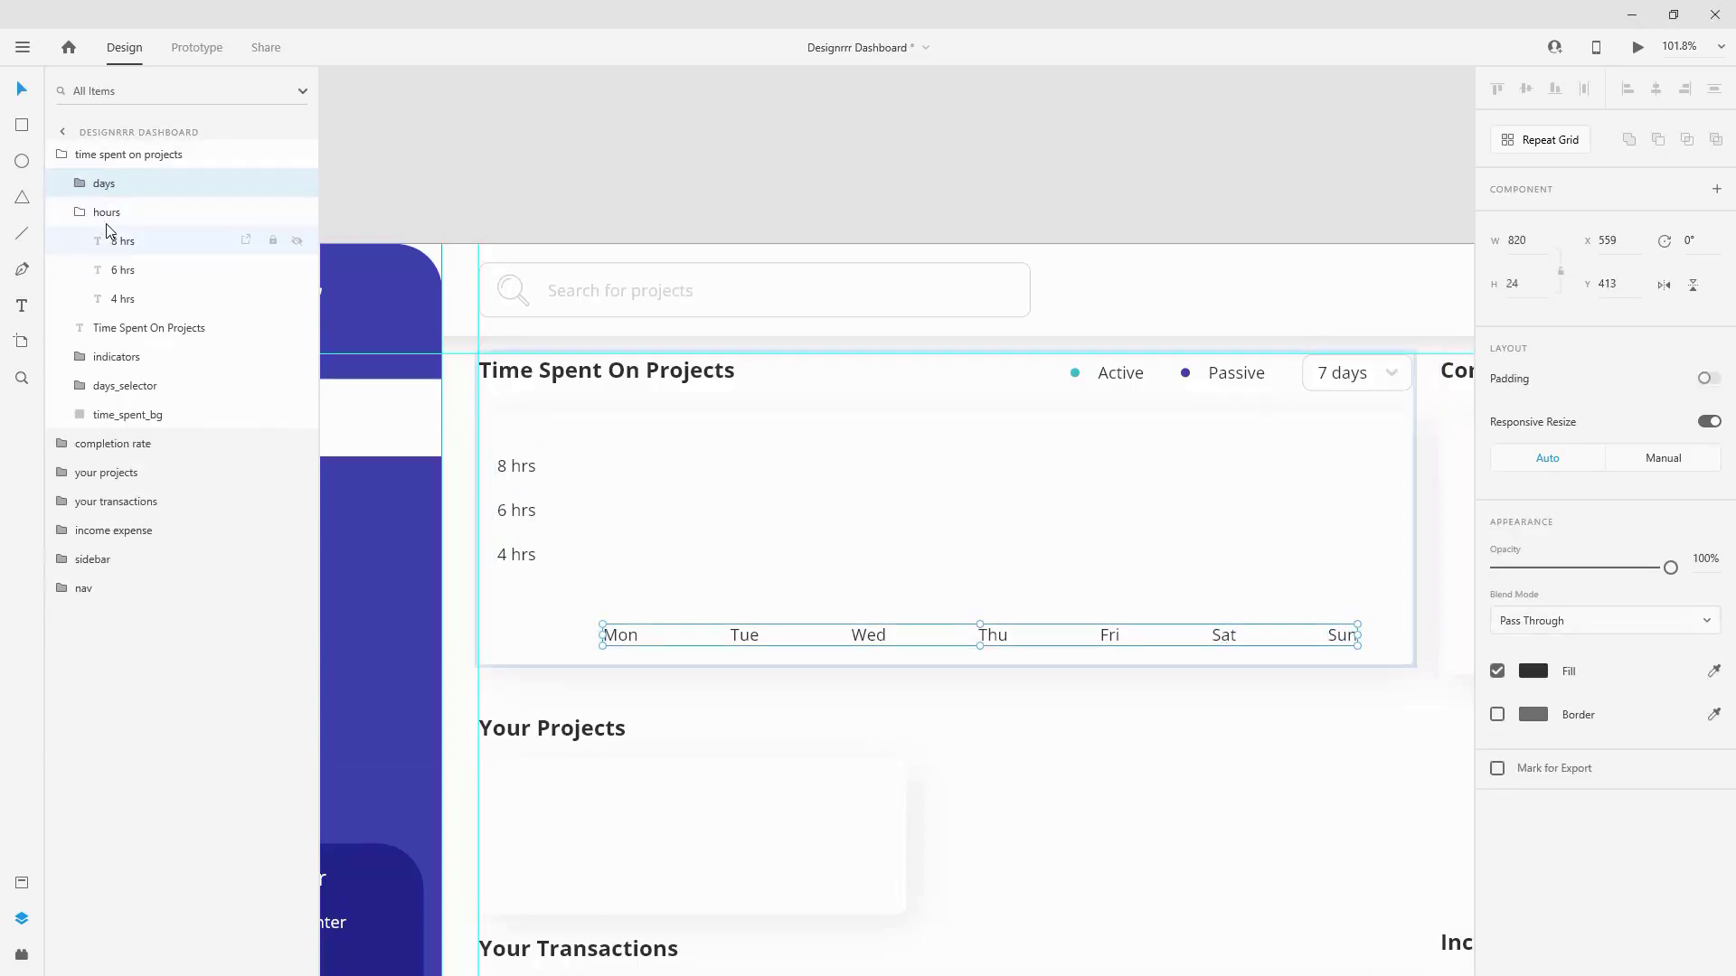
pyautogui.click(105, 220)
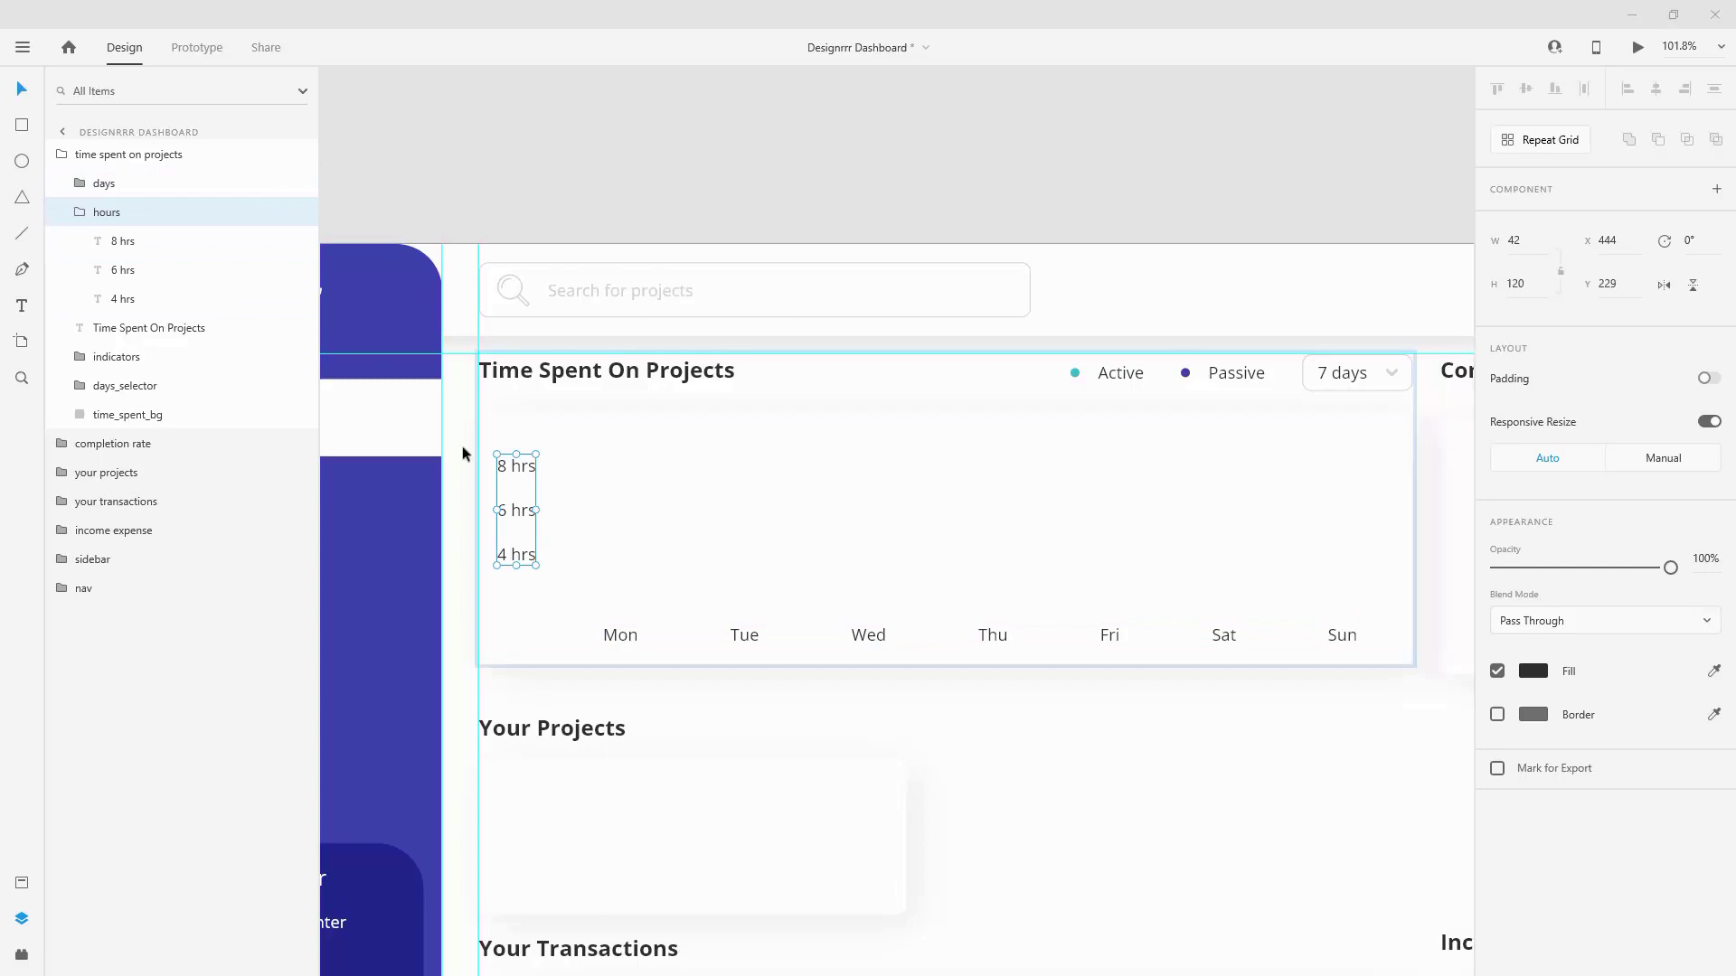
# Step: Draw a rectangle about 1015 by 12 across the card above the day labels and place it as line above 4 hrs in the hours group
pyautogui.click(22, 127)
pyautogui.moveTo(480, 591)
pyautogui.mouseDown()
pyautogui.moveTo(1452, 597)
pyautogui.moveTo(1392, 588)
pyautogui.moveTo(1416, 603)
pyautogui.mouseUp()
pyautogui.doubleClick(132, 183)
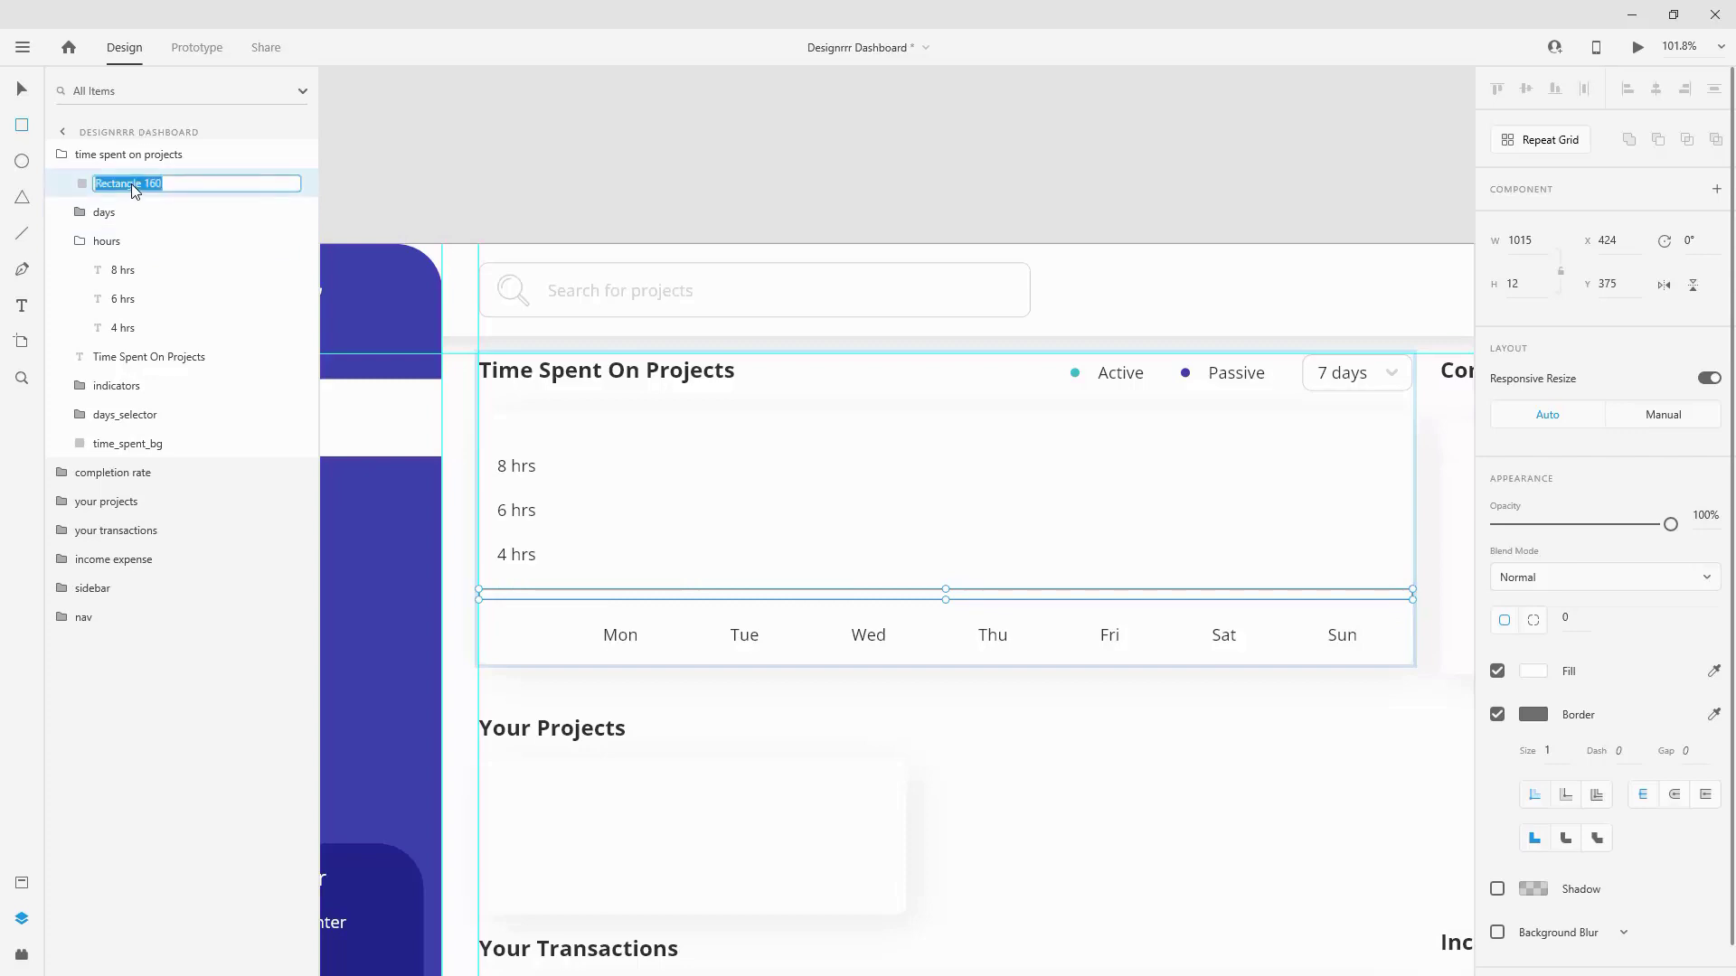
pyautogui.write('line')
pyautogui.press('Return')
pyautogui.moveTo(133, 182); pyautogui.dragTo(127, 313)
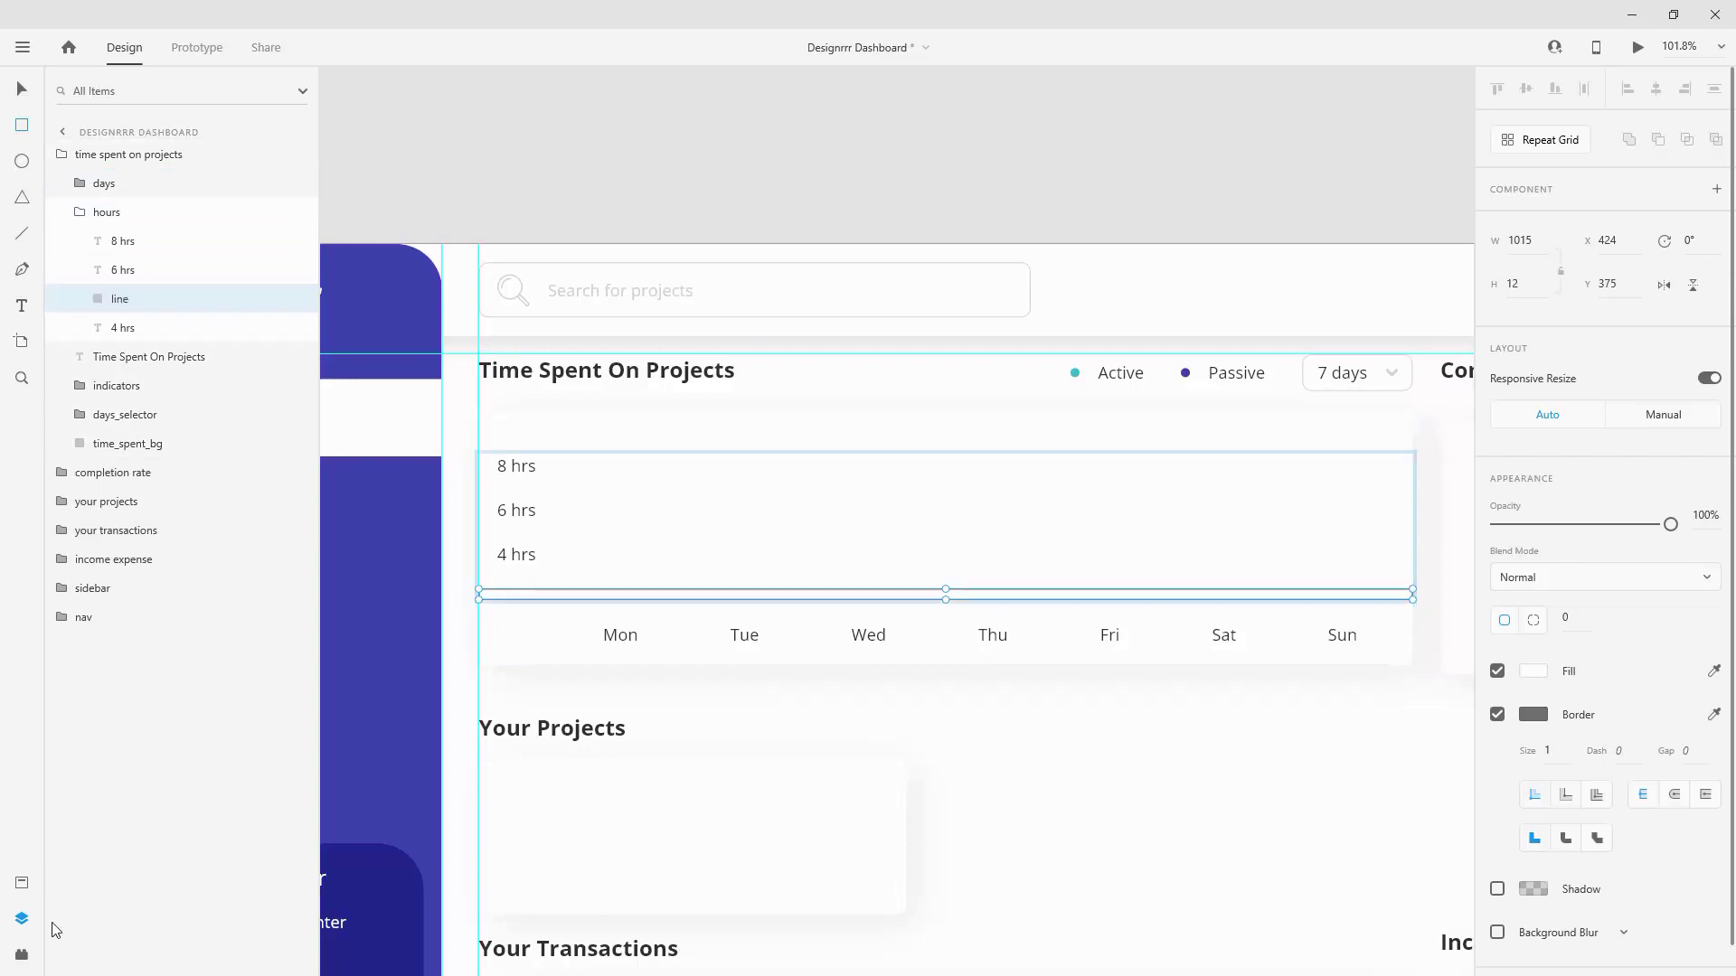
# Step: Fill the line rectangle with the light grey asset color, remove its border and set its height to 2
pyautogui.click(20, 883)
pyautogui.click(108, 326)
pyautogui.click(1497, 714)
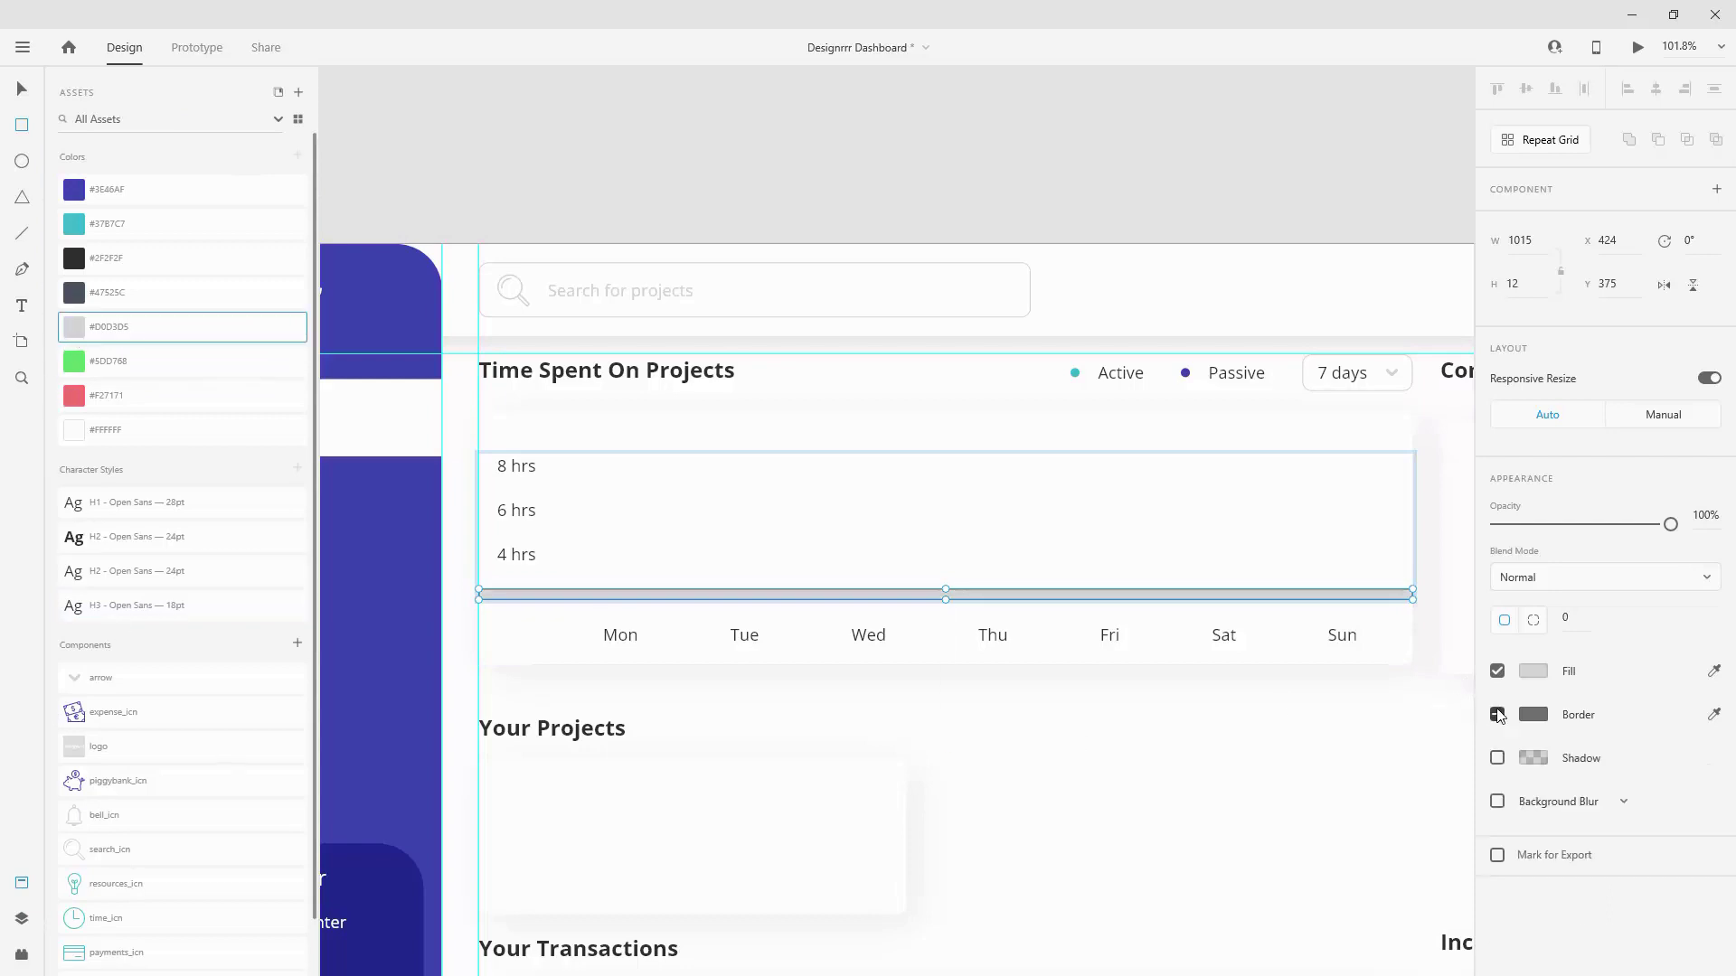
pyautogui.click(1520, 240)
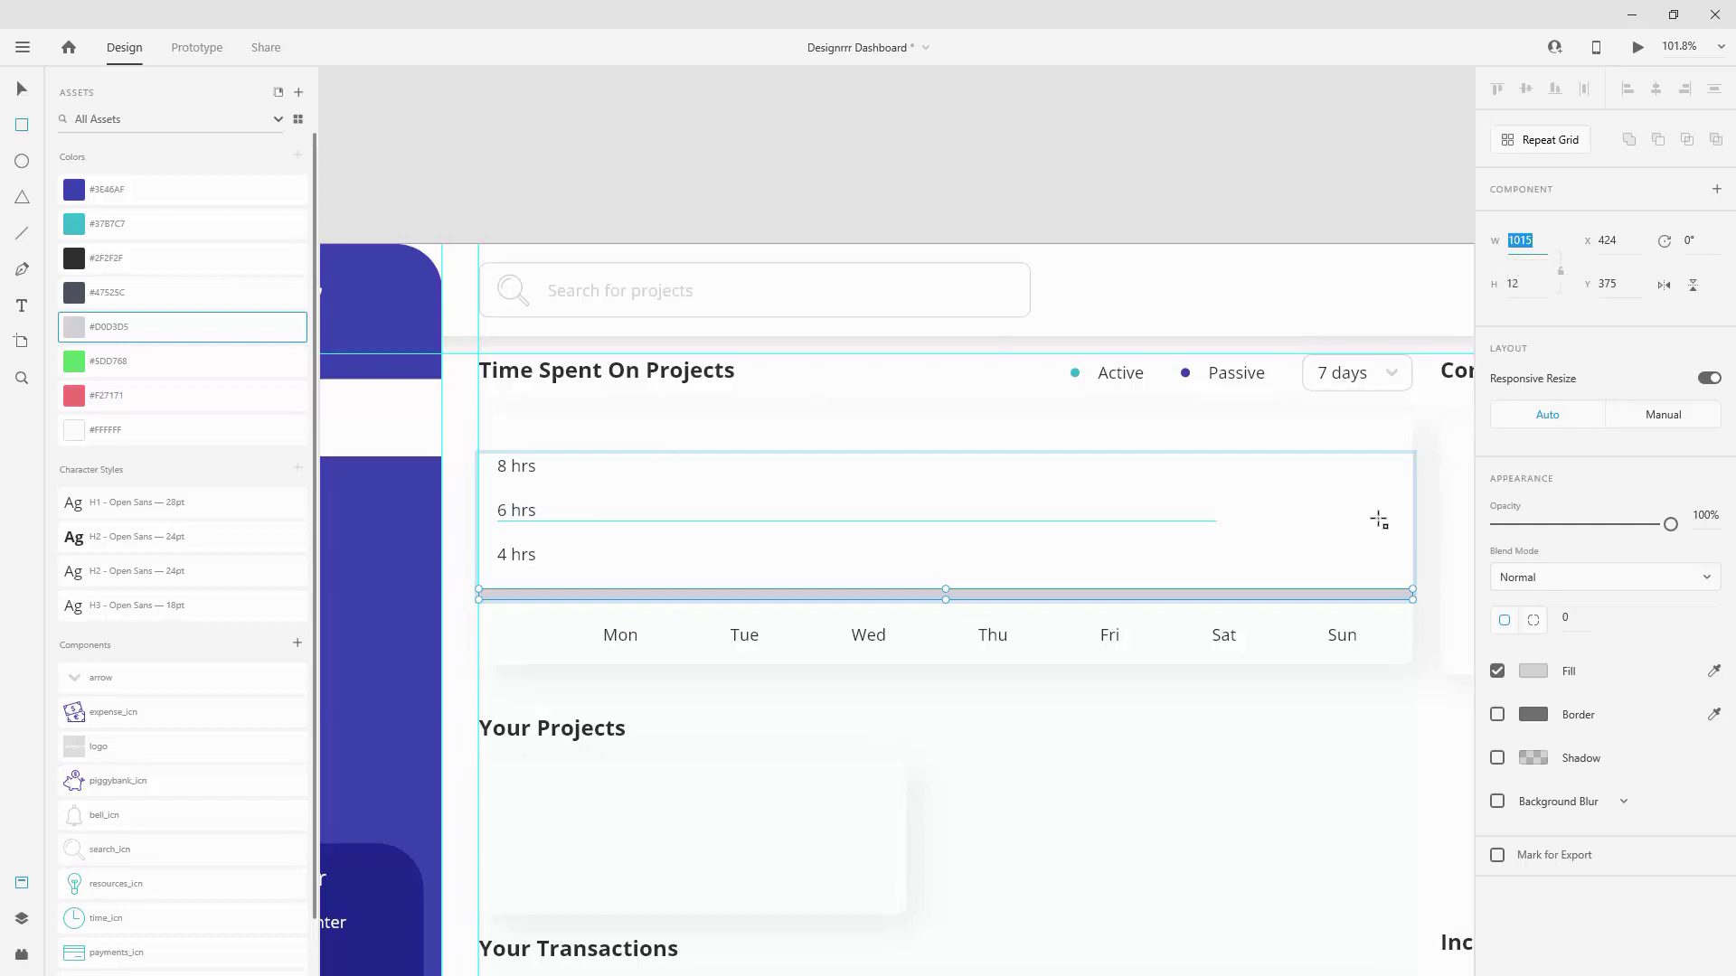
pyautogui.click(1526, 285)
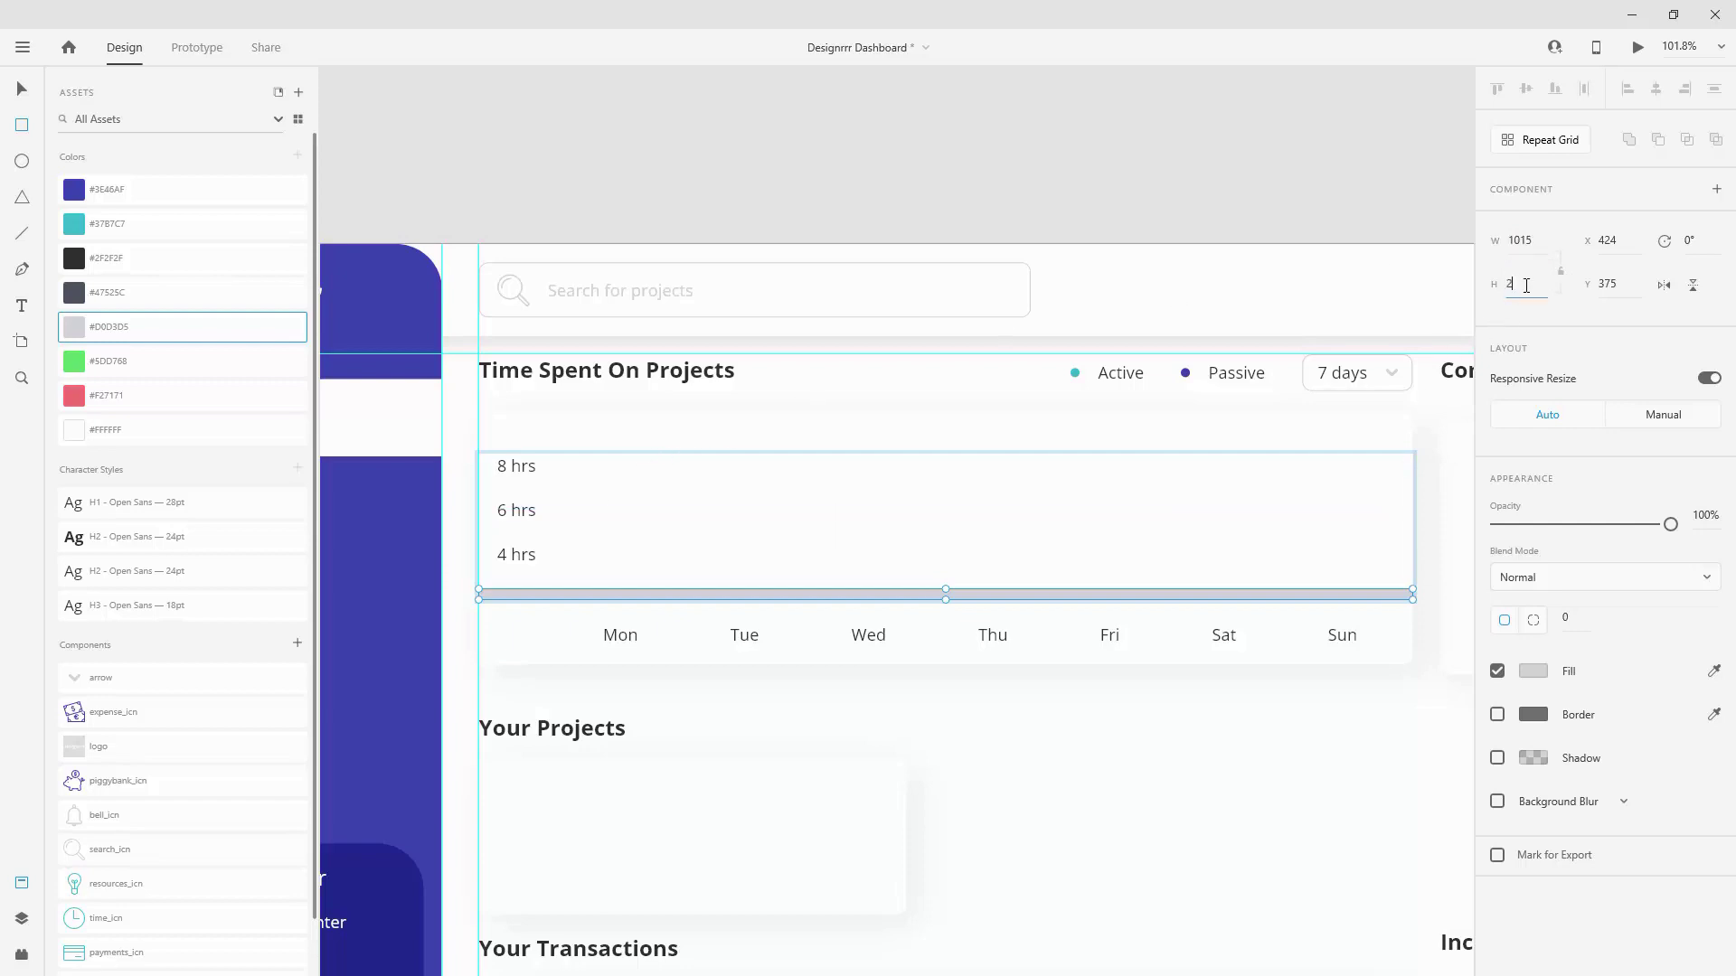
pyautogui.press('Return')
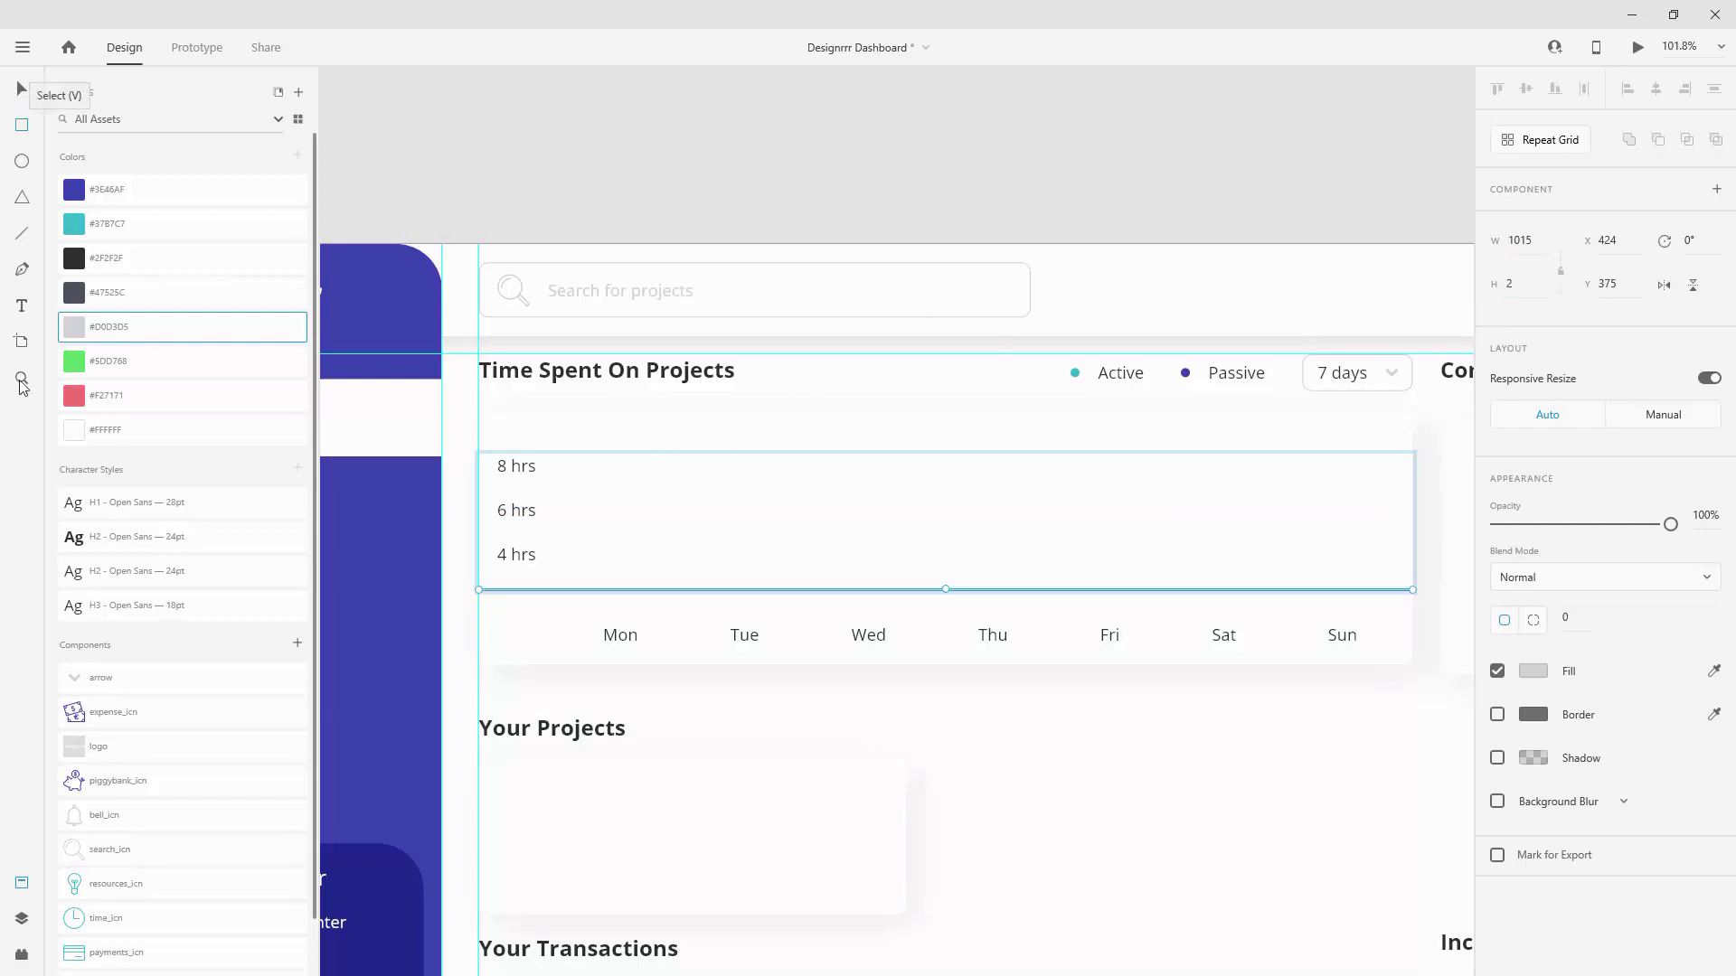
# Step: Move the line down to just above the day labels, keeping its layer above 4 hrs in the hours group
pyautogui.click(22, 918)
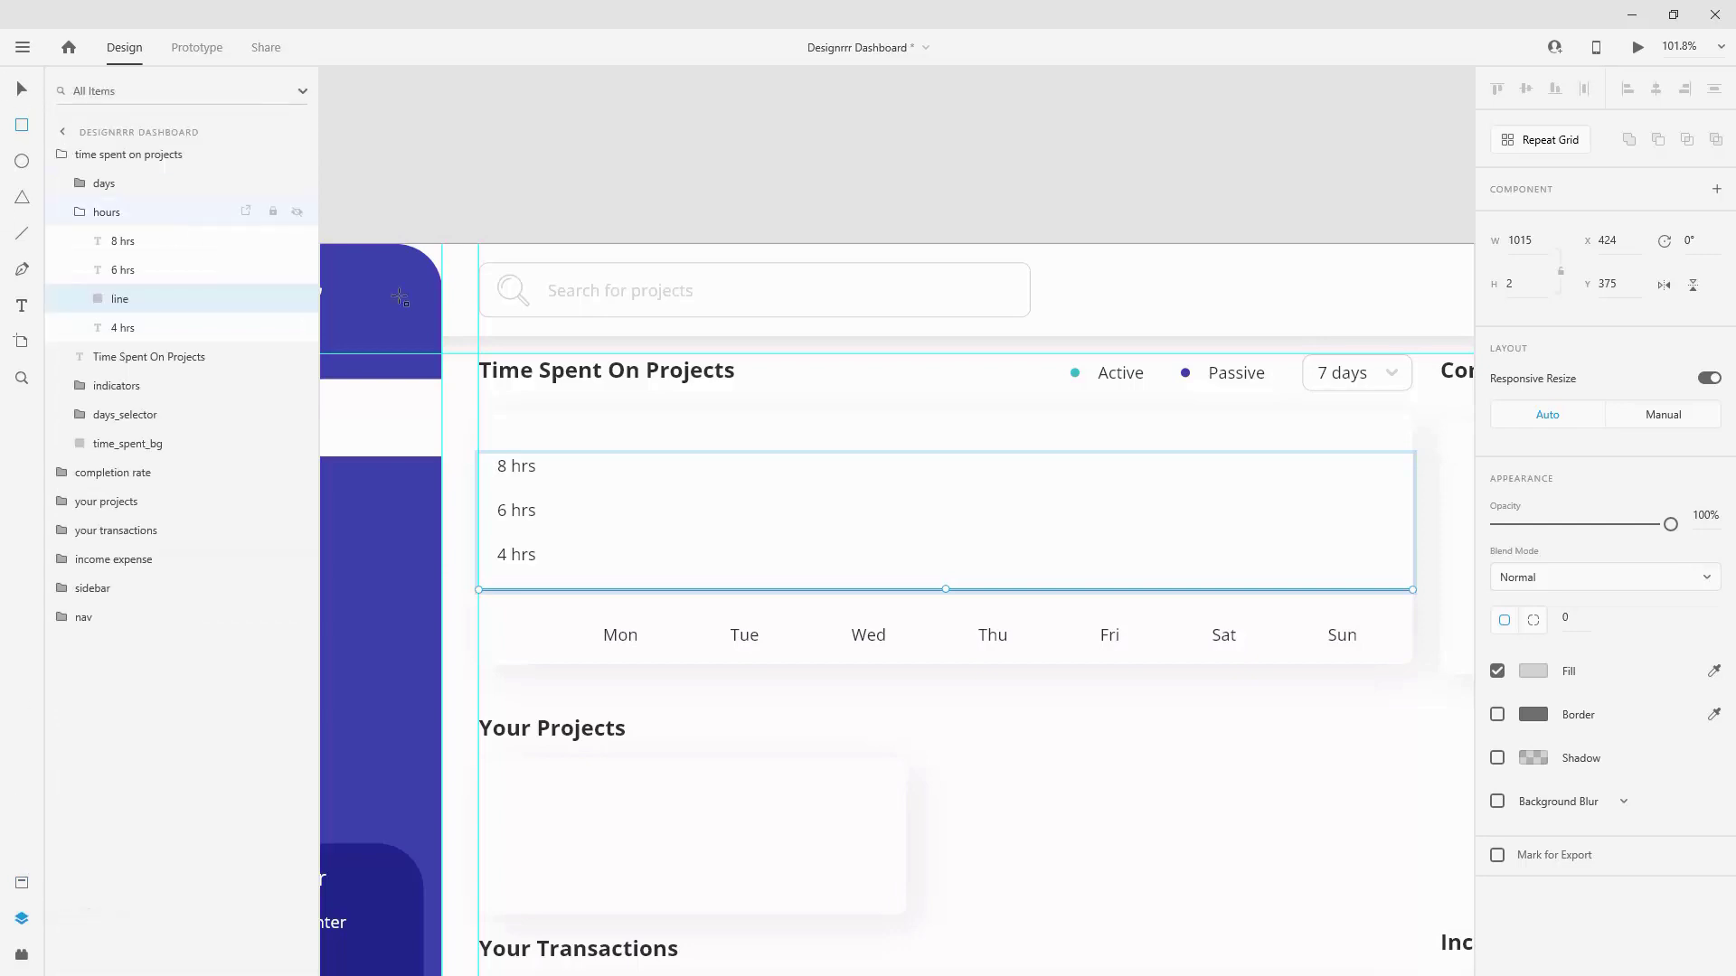
pyautogui.scroll(3, 562, 576)
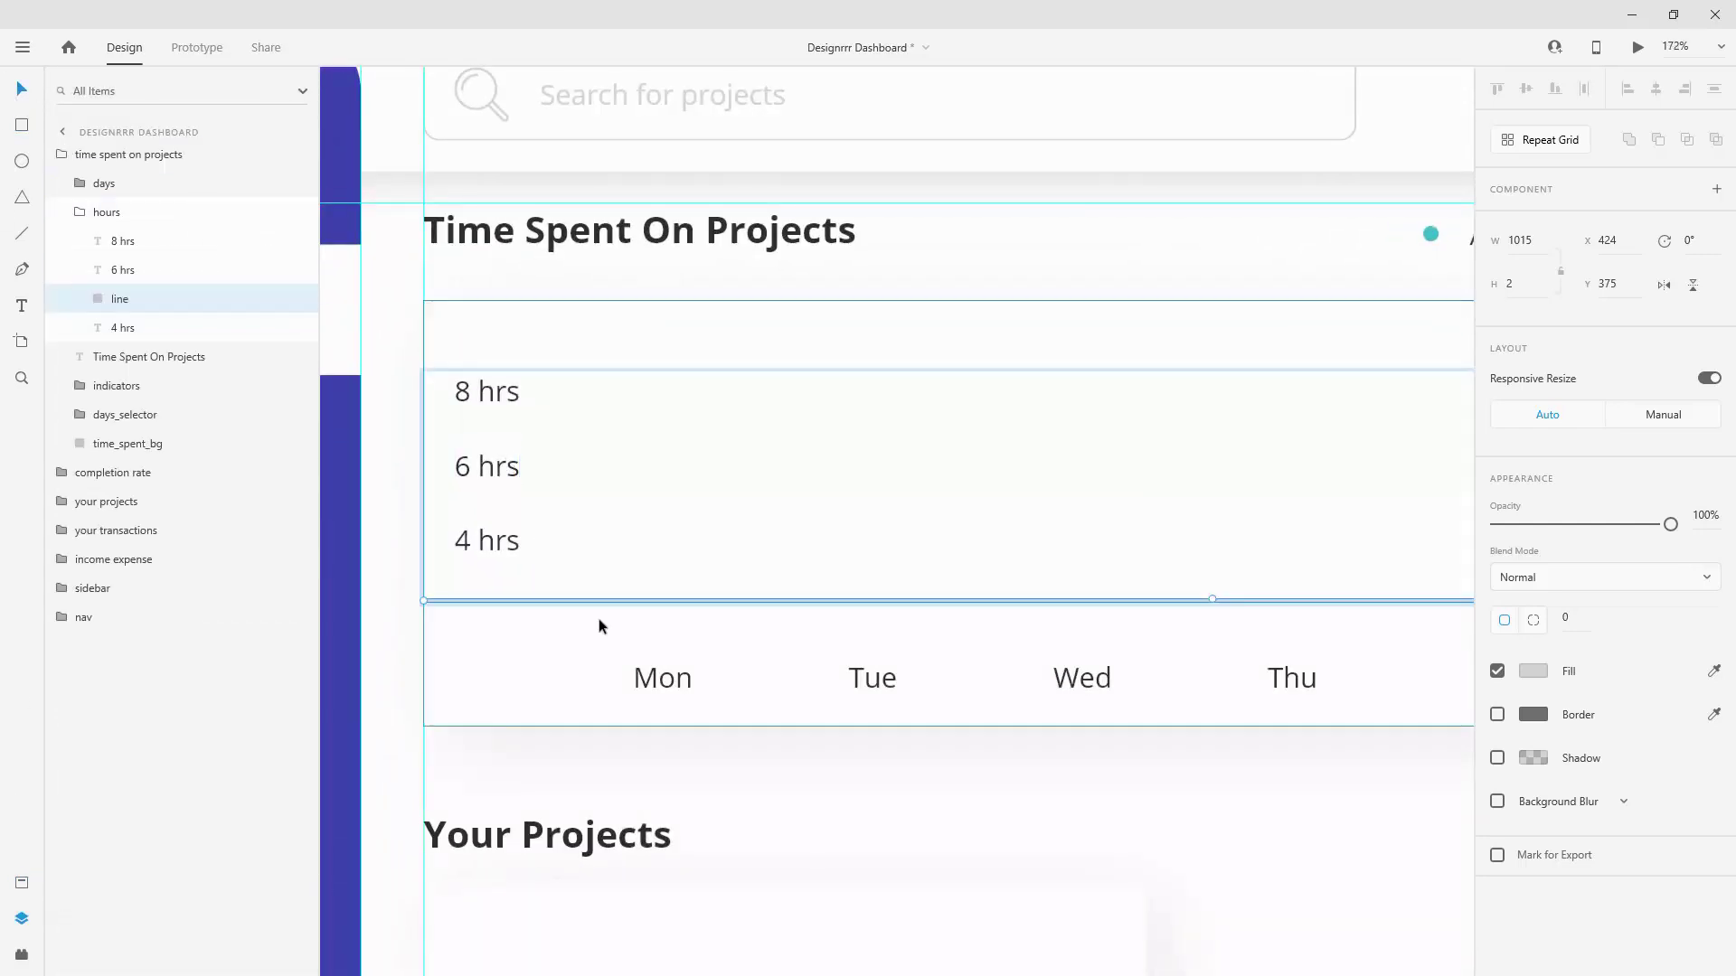
pyautogui.moveTo(606, 599); pyautogui.dragTo(607, 660)
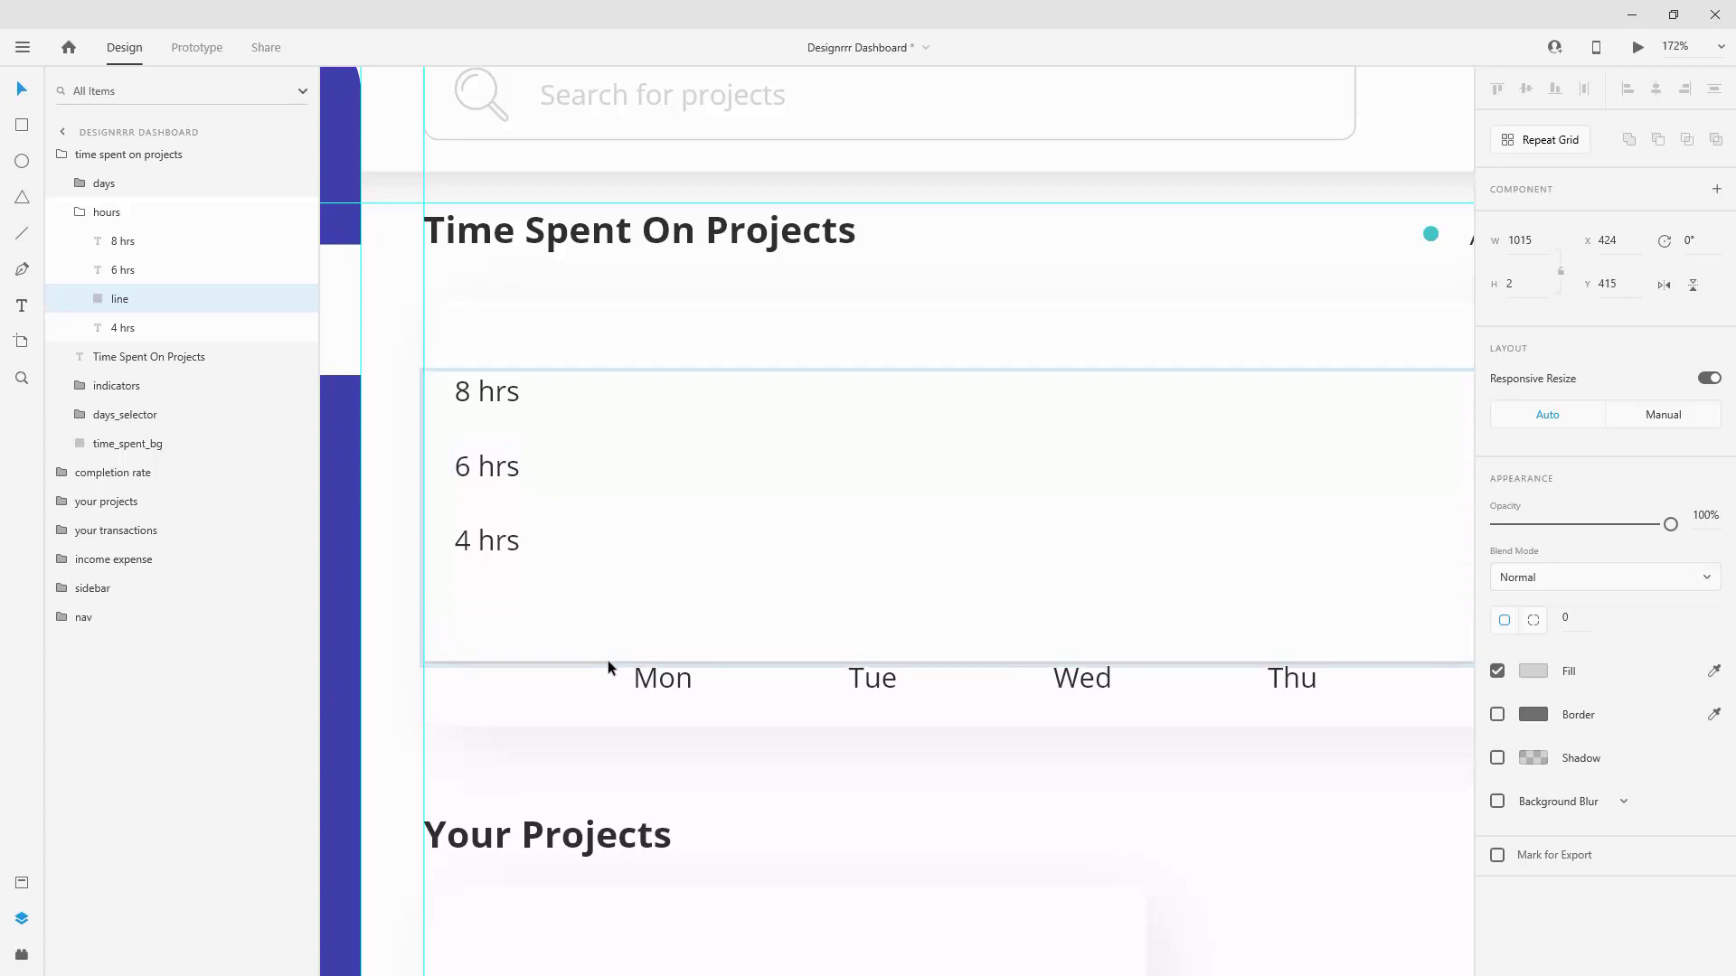
pyautogui.moveTo(145, 300); pyautogui.dragTo(144, 176)
pyautogui.moveTo(618, 674); pyautogui.dragTo(623, 667)
pyautogui.moveTo(126, 184); pyautogui.dragTo(126, 318)
pyautogui.hotkey('shift', 'Up')
pyautogui.hotkey('shift', 'Up')
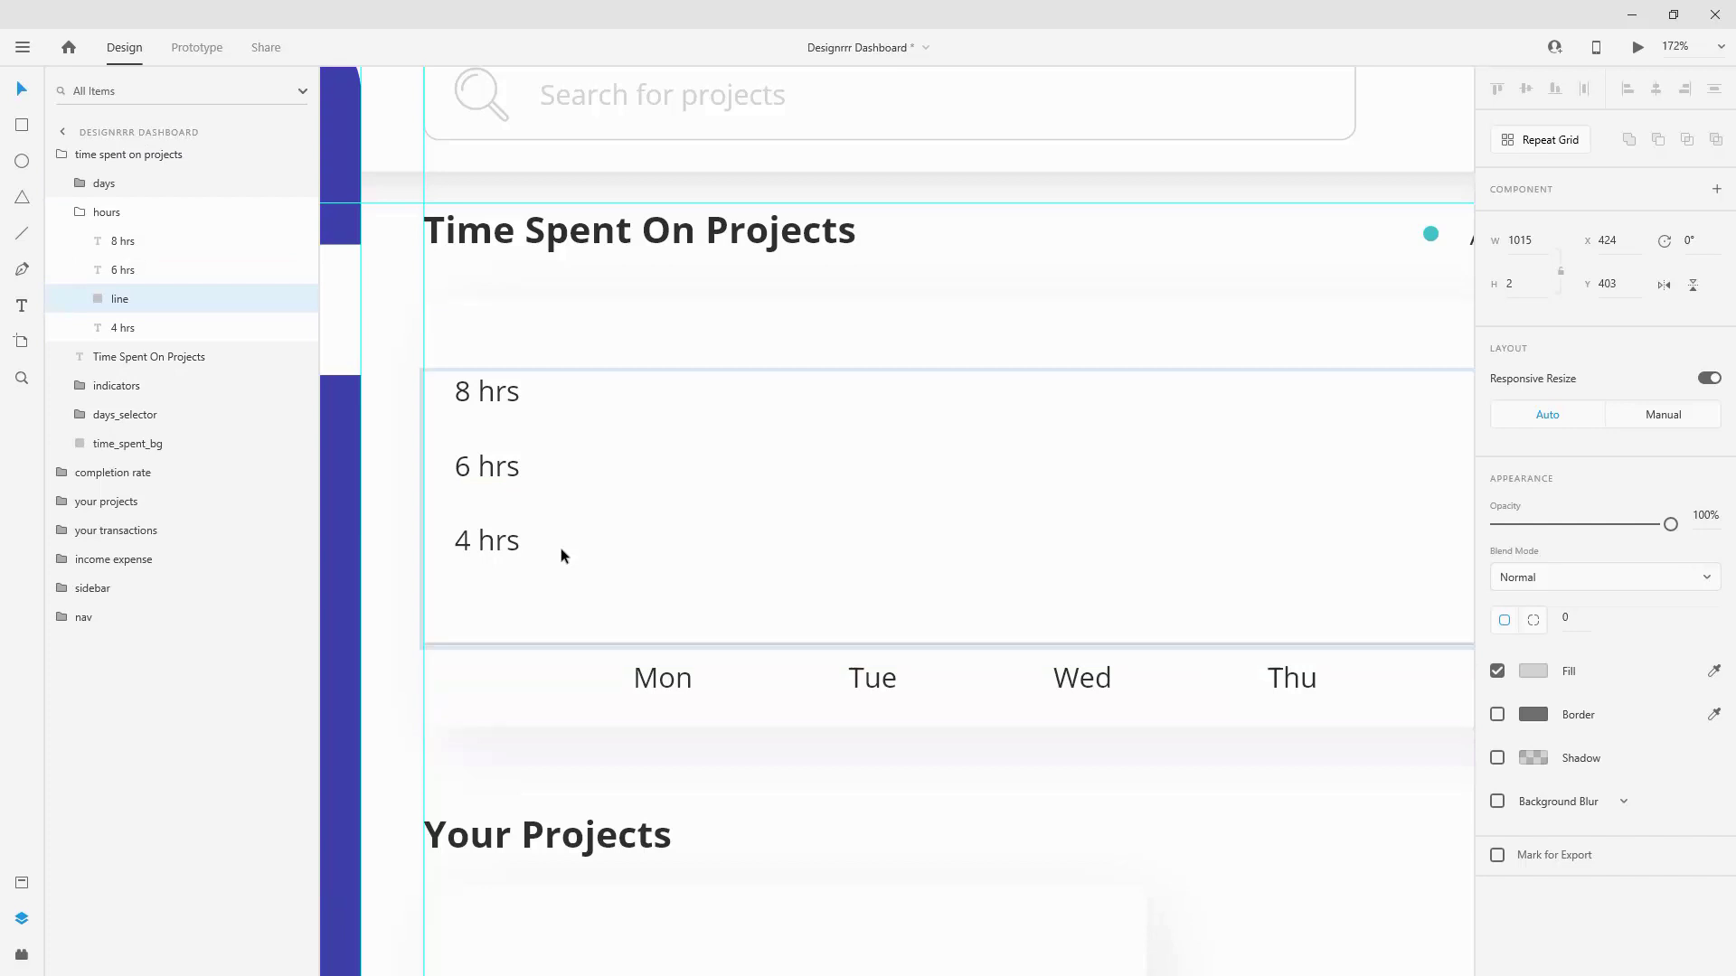
# Step: Move the 4 hrs label down to Y 350 and duplicate the line up to Y 350
pyautogui.moveTo(496, 540); pyautogui.dragTo(505, 609)
pyautogui.hotkey('shift', 'Up')
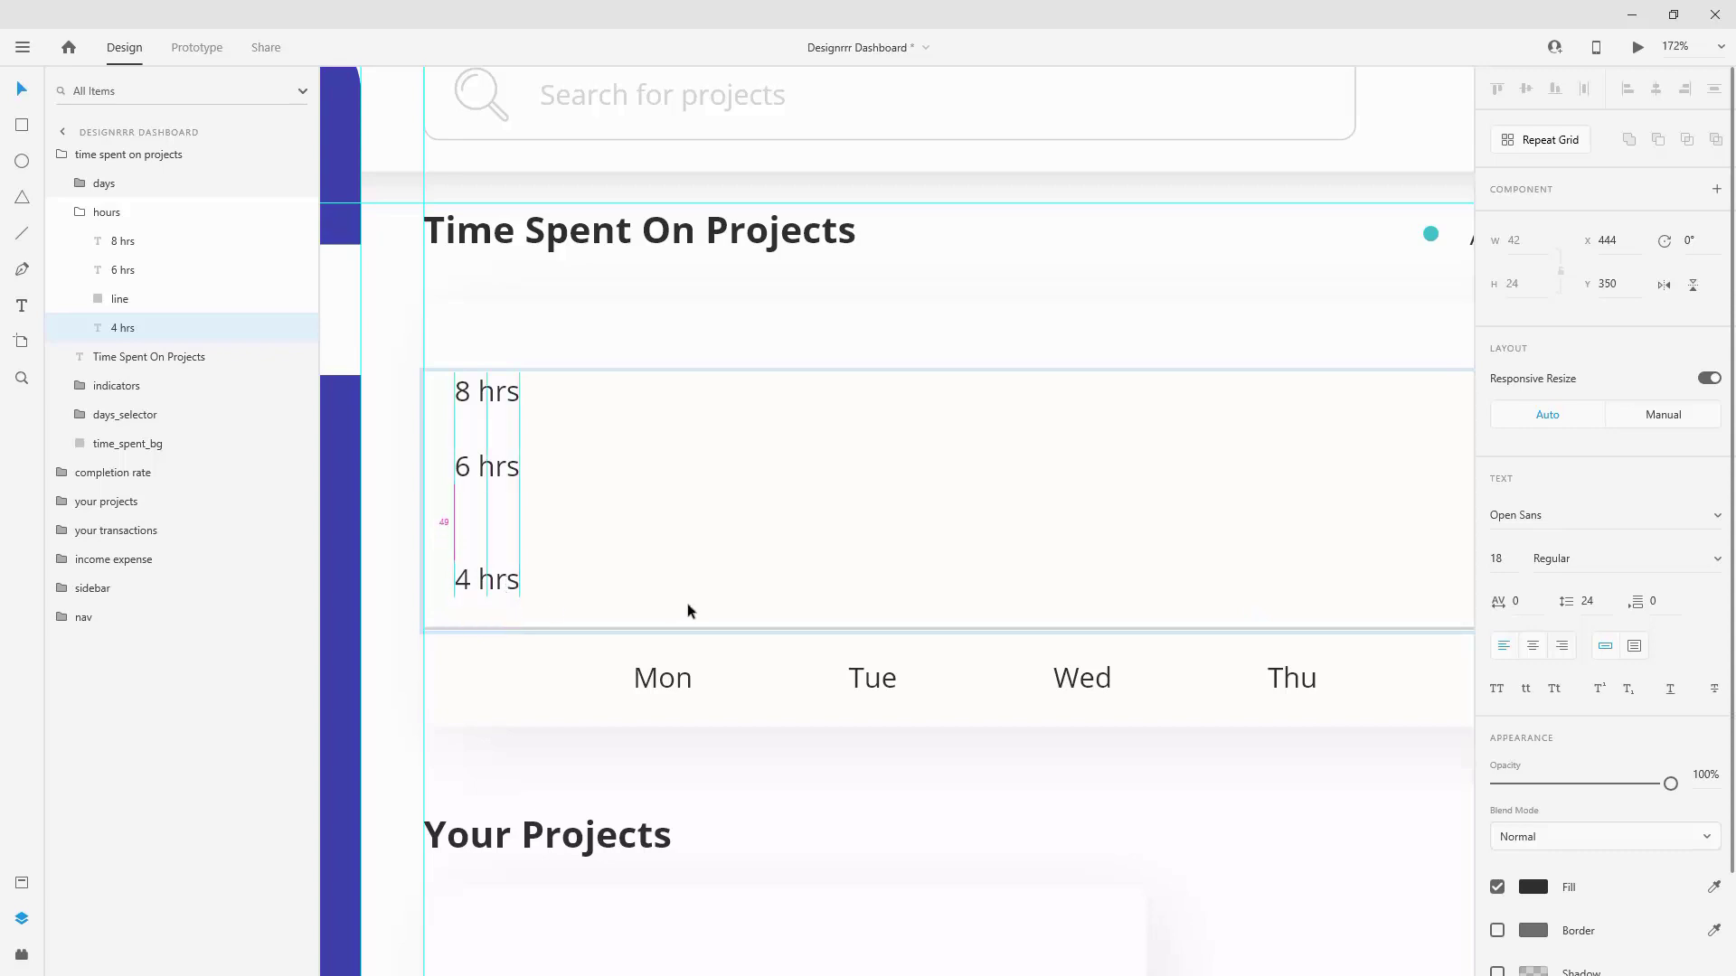
pyautogui.moveTo(678, 627); pyautogui.dragTo(680, 568)
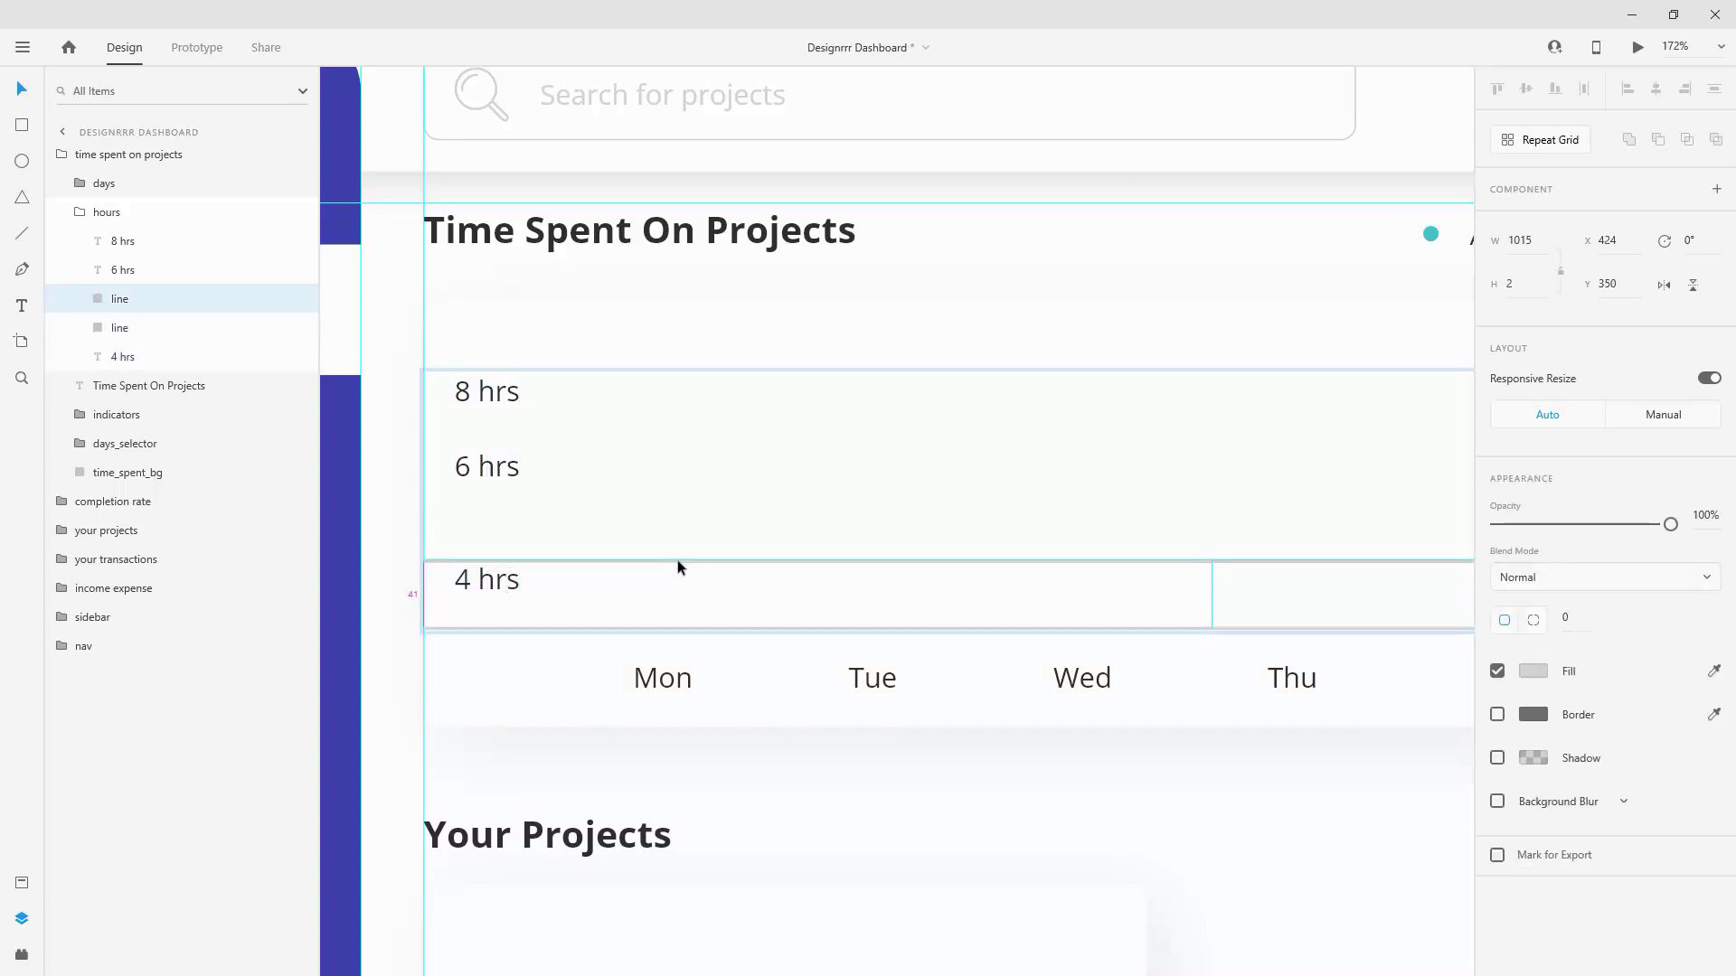
# Step: Raise the duplicated line to Y 328 and place the 6 hrs label above it at Y 284
pyautogui.hotkey('shift', 'Up')
pyautogui.hotkey('shift', 'Up')
pyautogui.moveTo(512, 468); pyautogui.dragTo(516, 487)
pyautogui.press('Up')
pyautogui.press('Up')
pyautogui.scroll(3, 484, 529)
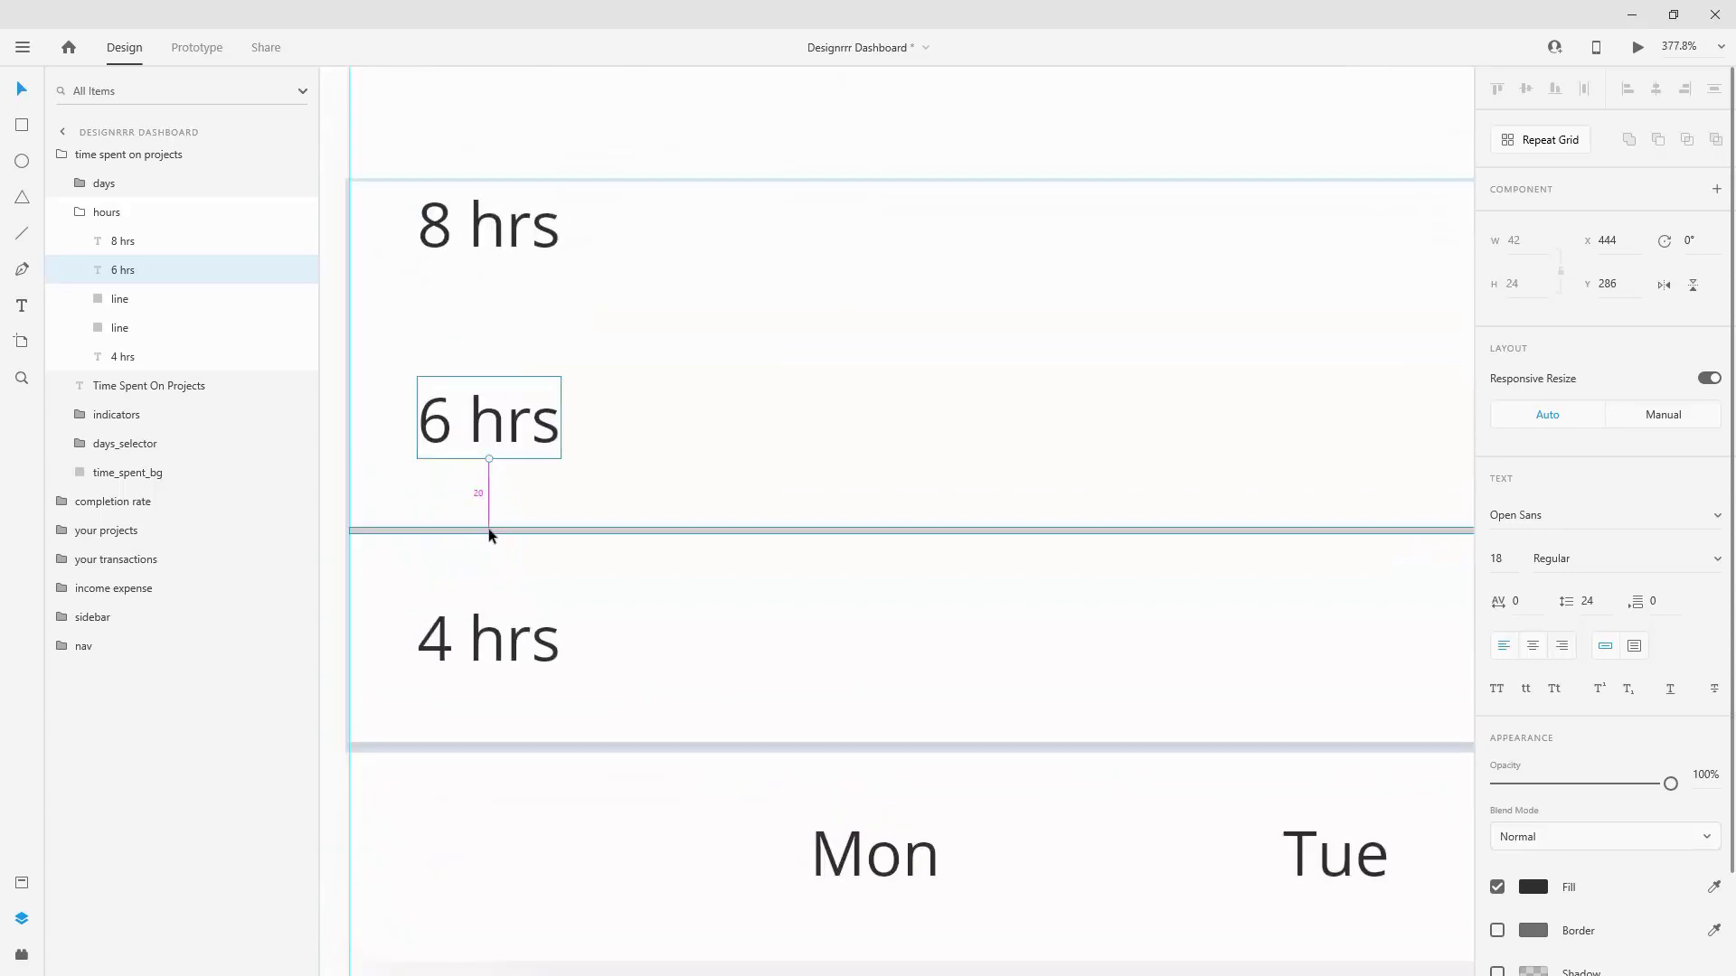
pyautogui.keyDown('shift'); pyautogui.click(488, 530); pyautogui.keyUp('shift')
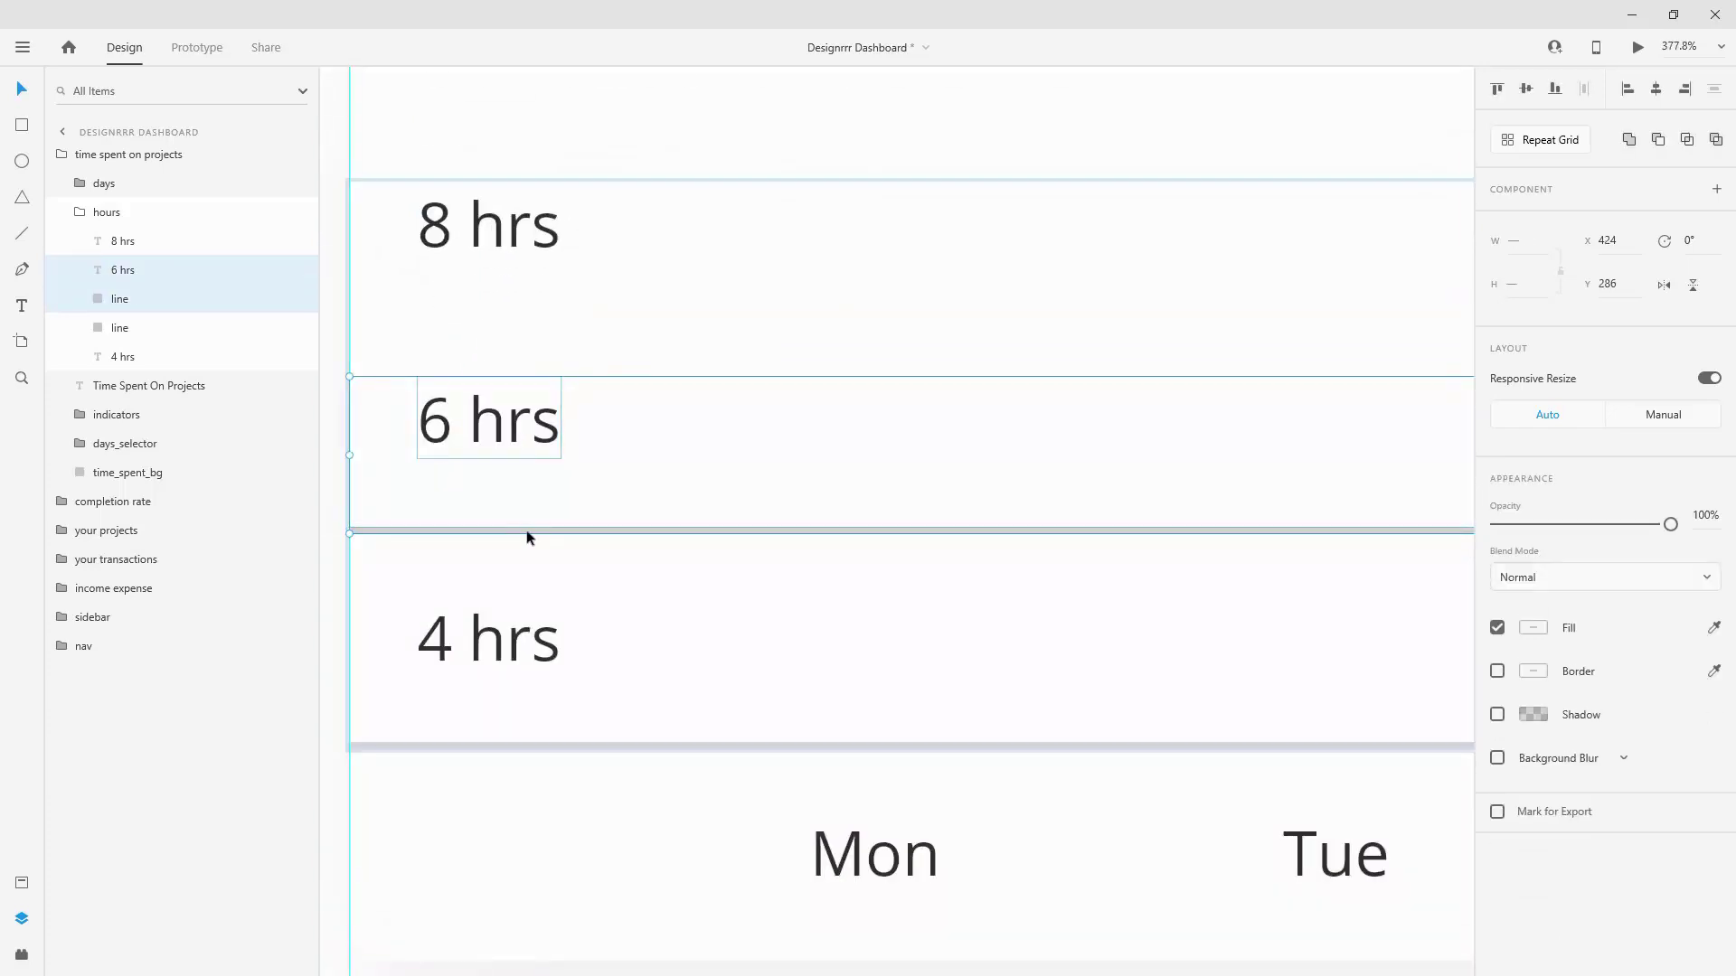
pyautogui.press('Up')
pyautogui.press('Up')
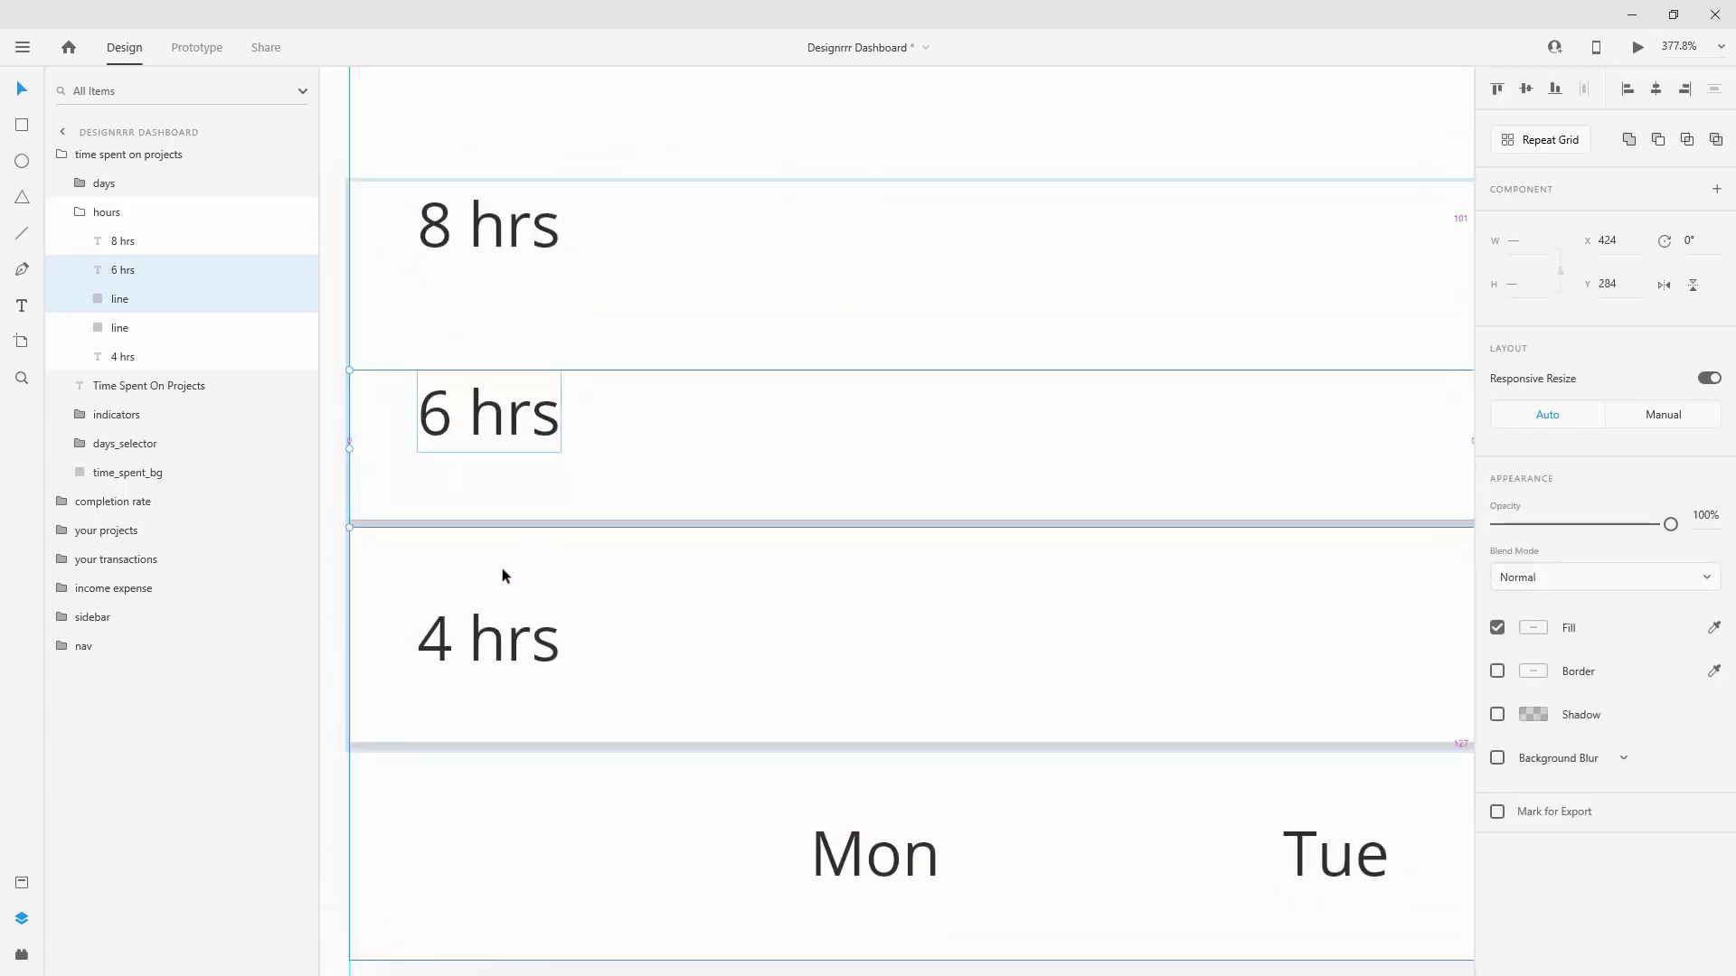
# Step: Duplicate the line between the 6 hrs and 4 hrs labels up to Y 262, below the 8 hrs label
pyautogui.click(463, 642)
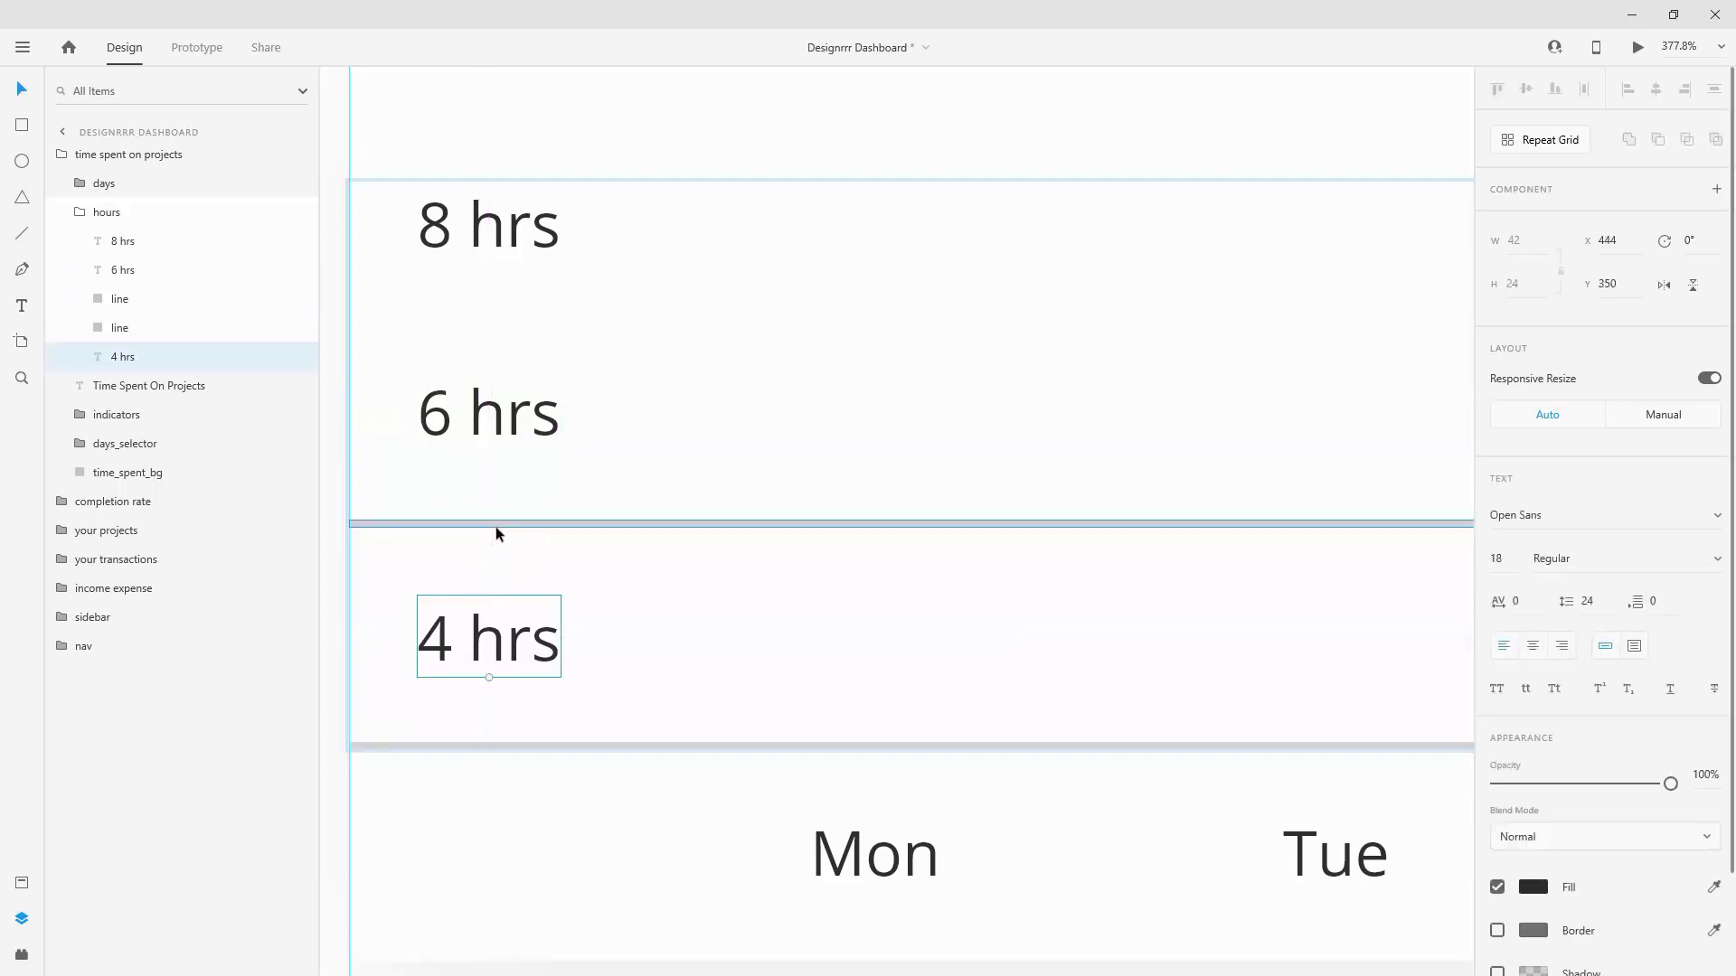
pyautogui.click(495, 525)
pyautogui.press('alt')
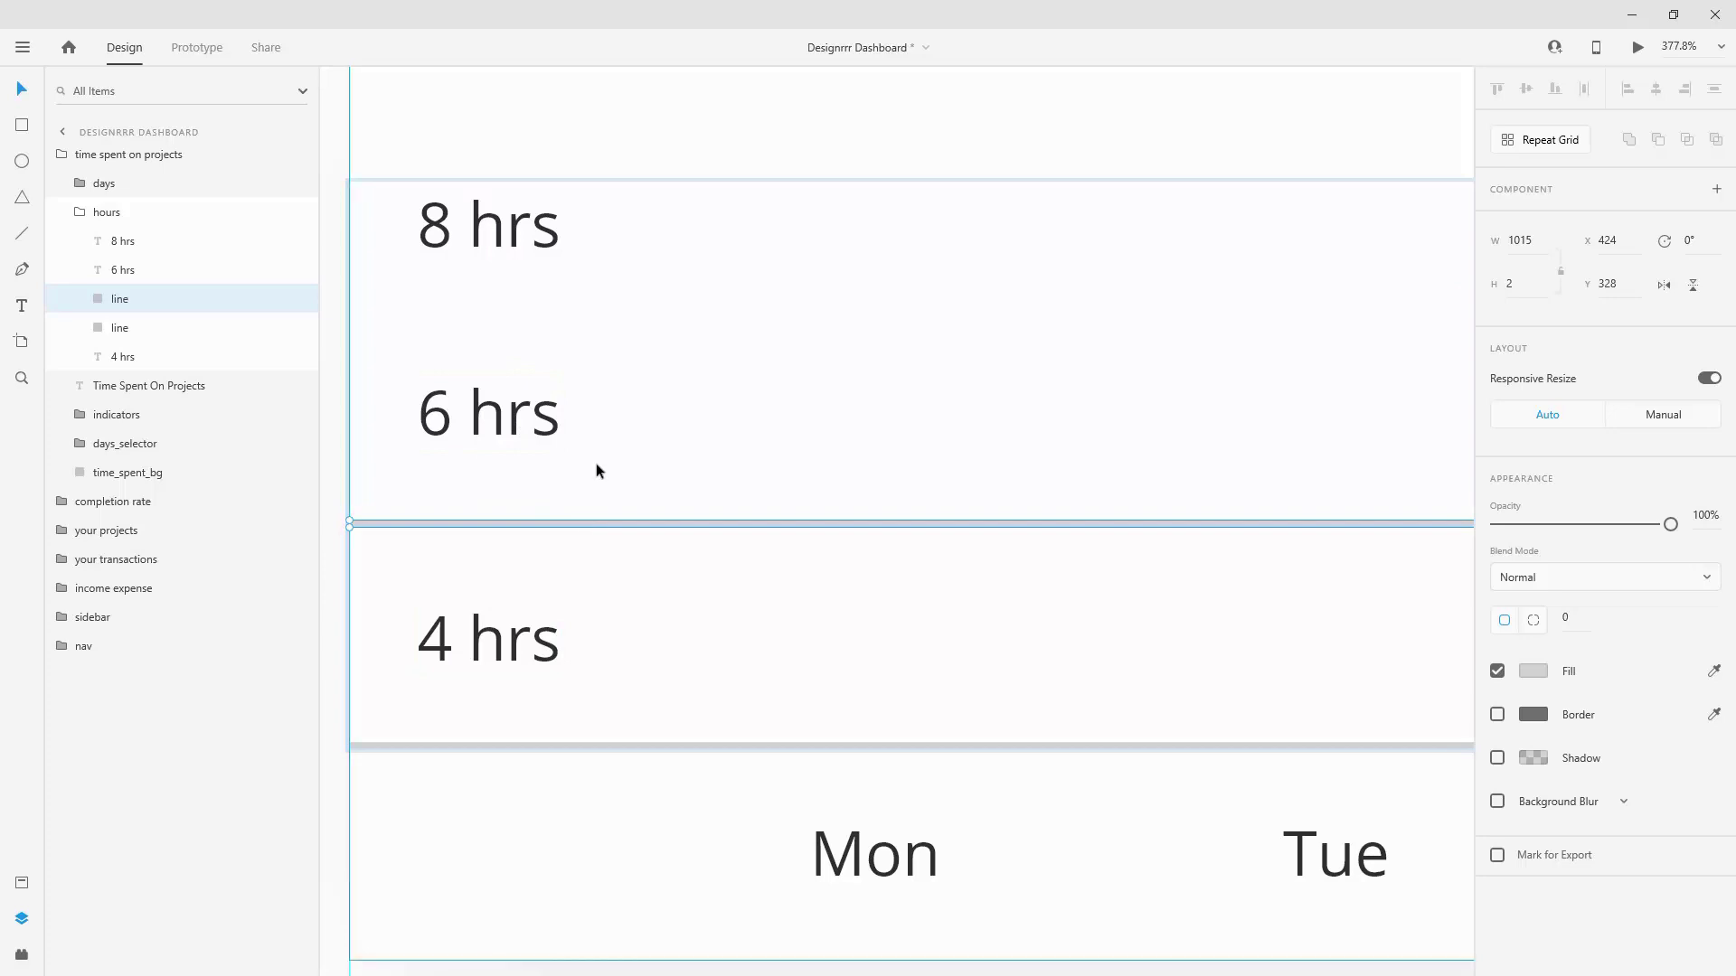
pyautogui.click(602, 537)
pyautogui.click(604, 533)
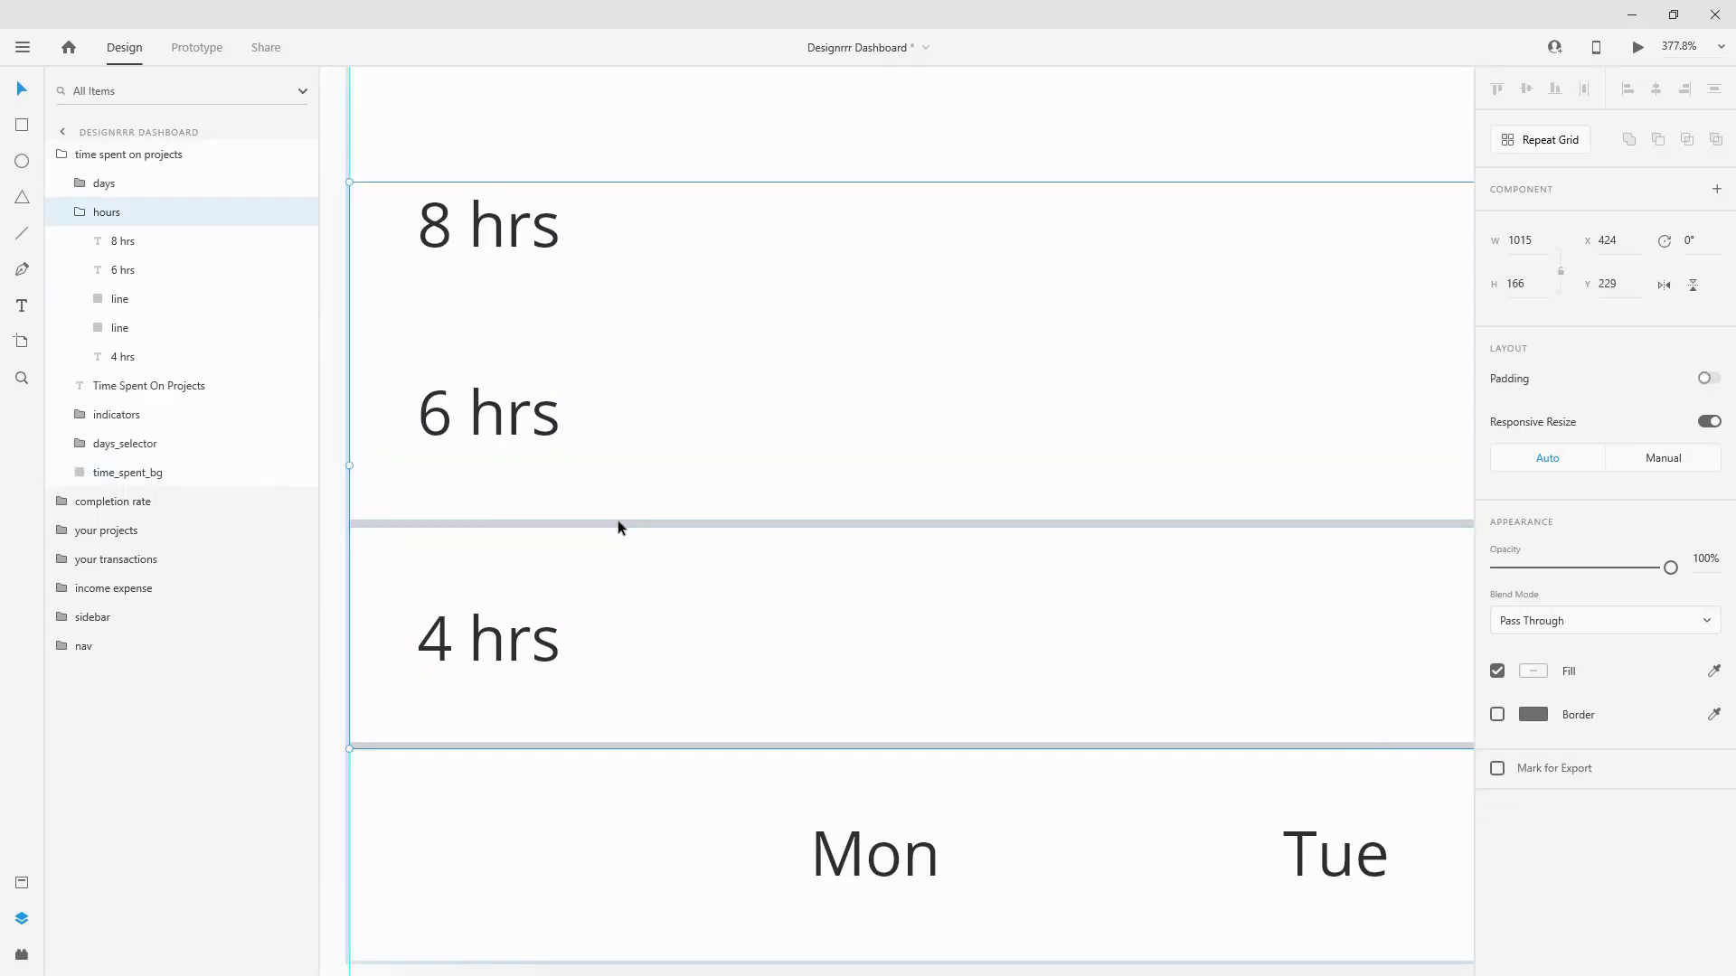
pyautogui.click(620, 522)
pyautogui.moveTo(622, 522); pyautogui.dragTo(620, 297)
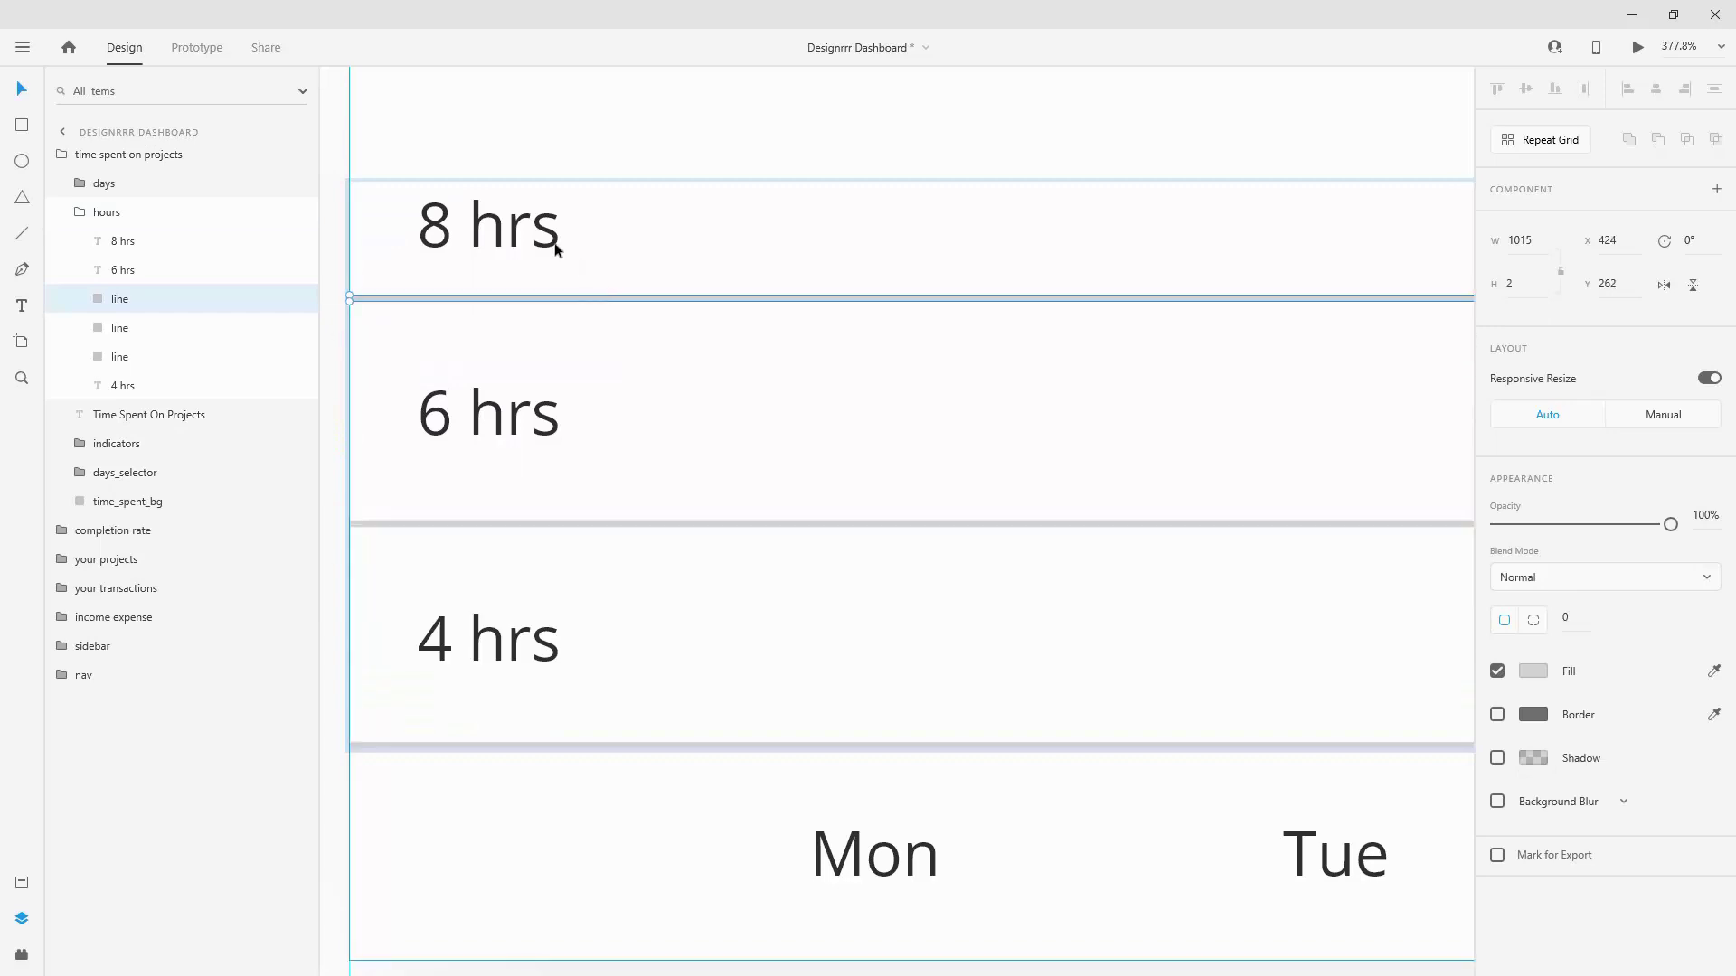
# Step: Move the 8 hrs label up to Y 218, keeping the line beneath it at Y 262
pyautogui.click(554, 234)
pyautogui.moveTo(554, 234); pyautogui.dragTo(561, 194)
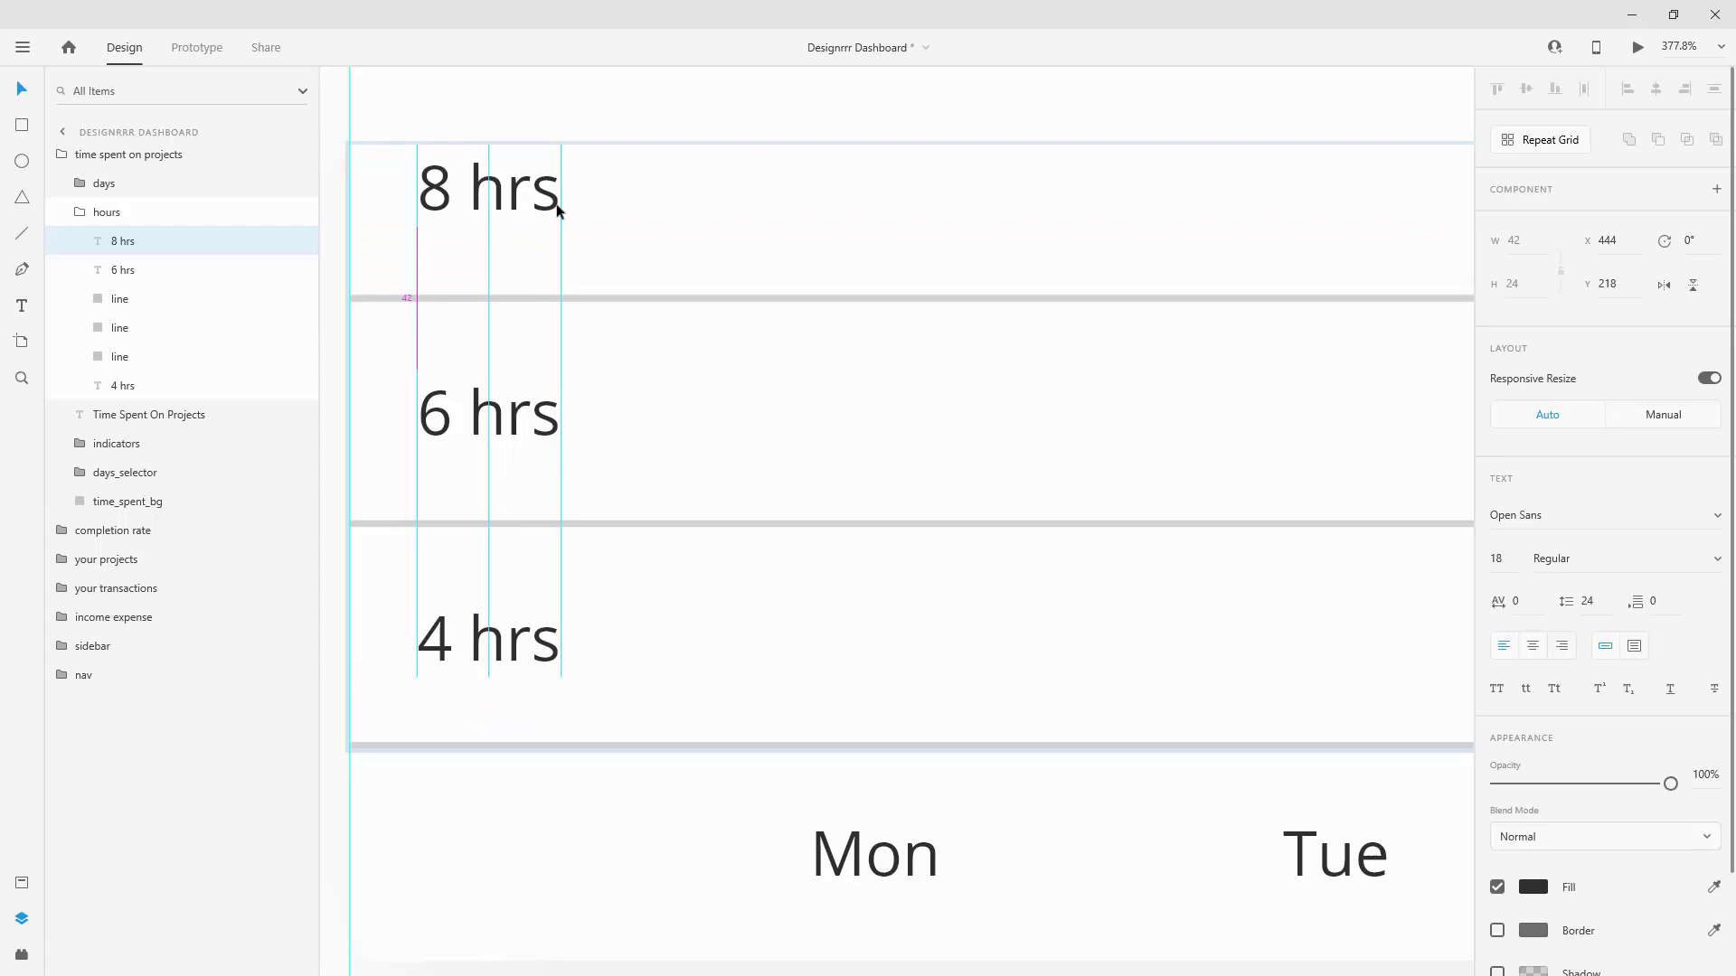
pyautogui.keyDown('shift'); pyautogui.click(620, 299); pyautogui.keyUp('shift')
pyautogui.press('Up')
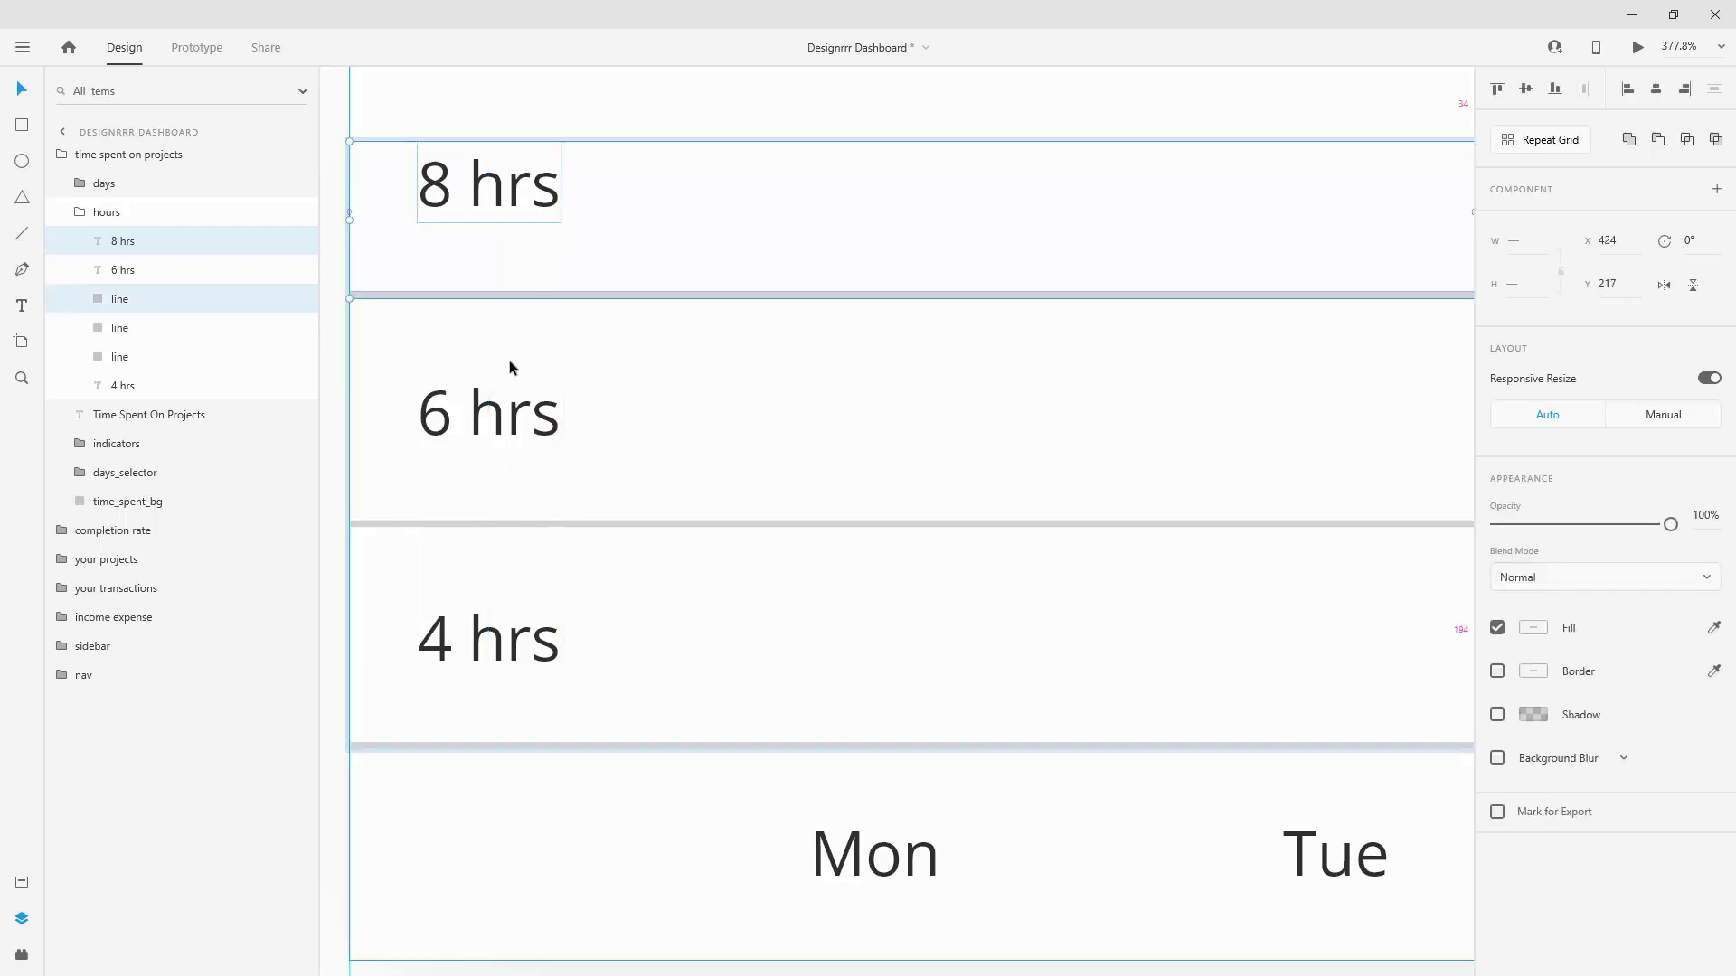
pyautogui.press('Down')
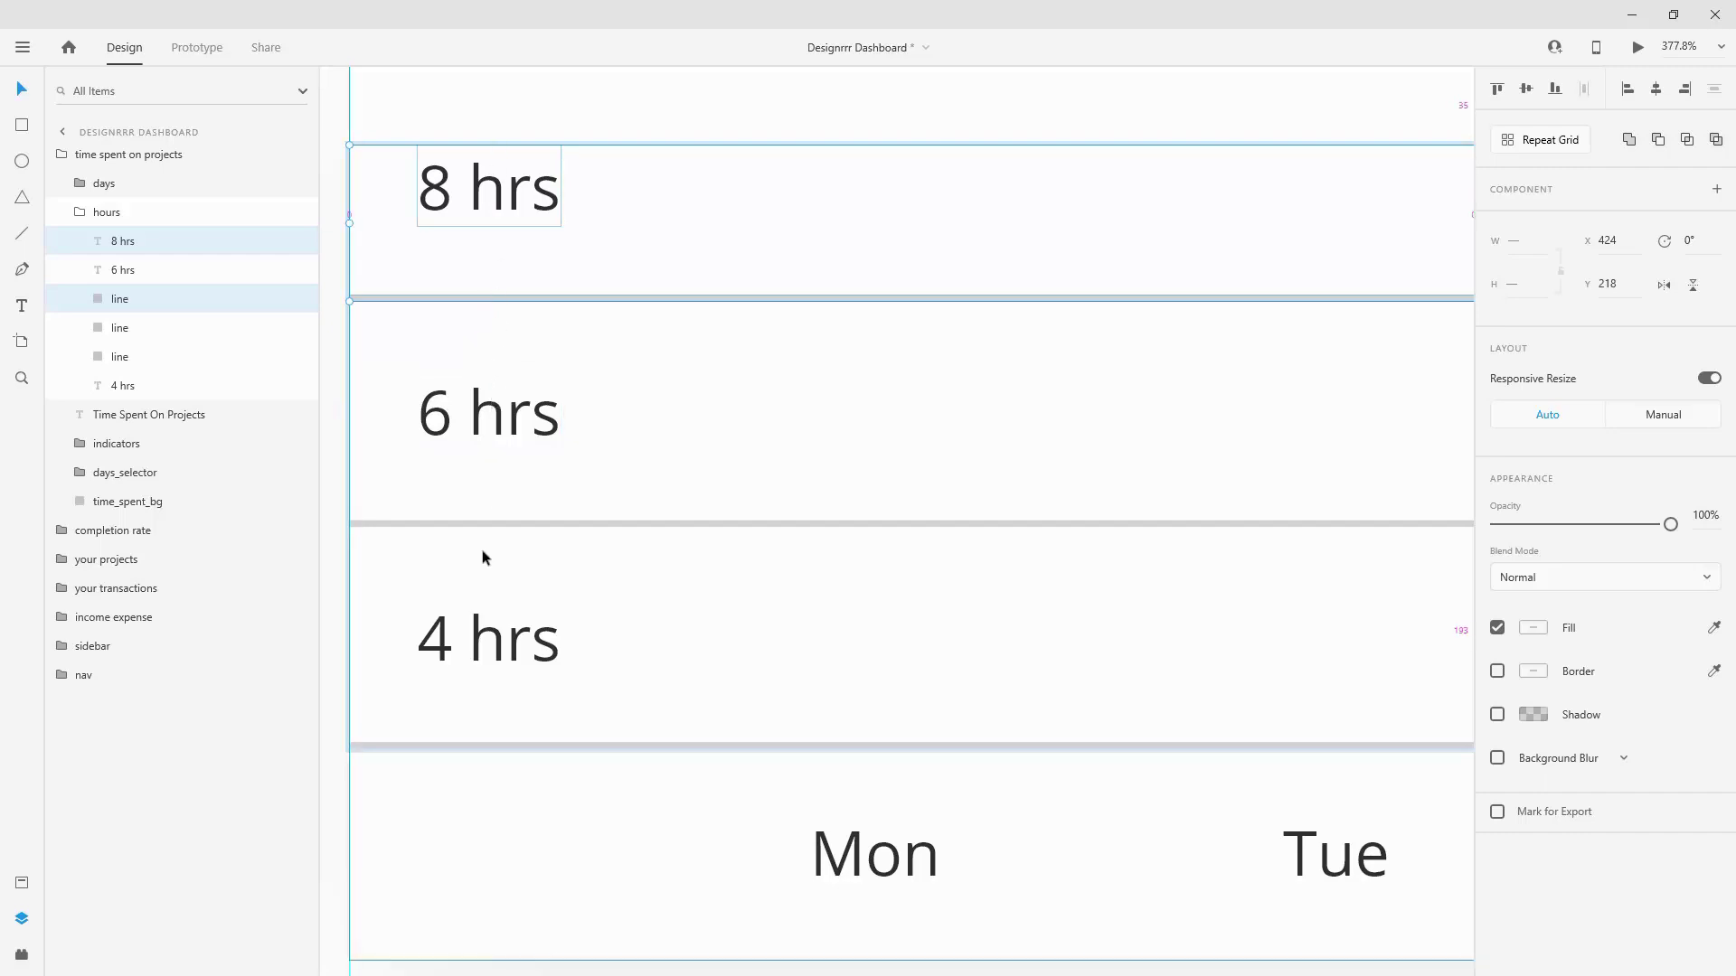
# Step: Place the 4 hrs layer directly under 6 hrs, above the lines, and collapse the hours group
pyautogui.keyDown('ctrl'); pyautogui.scroll(-4, 502, 452); pyautogui.keyUp('ctrl')
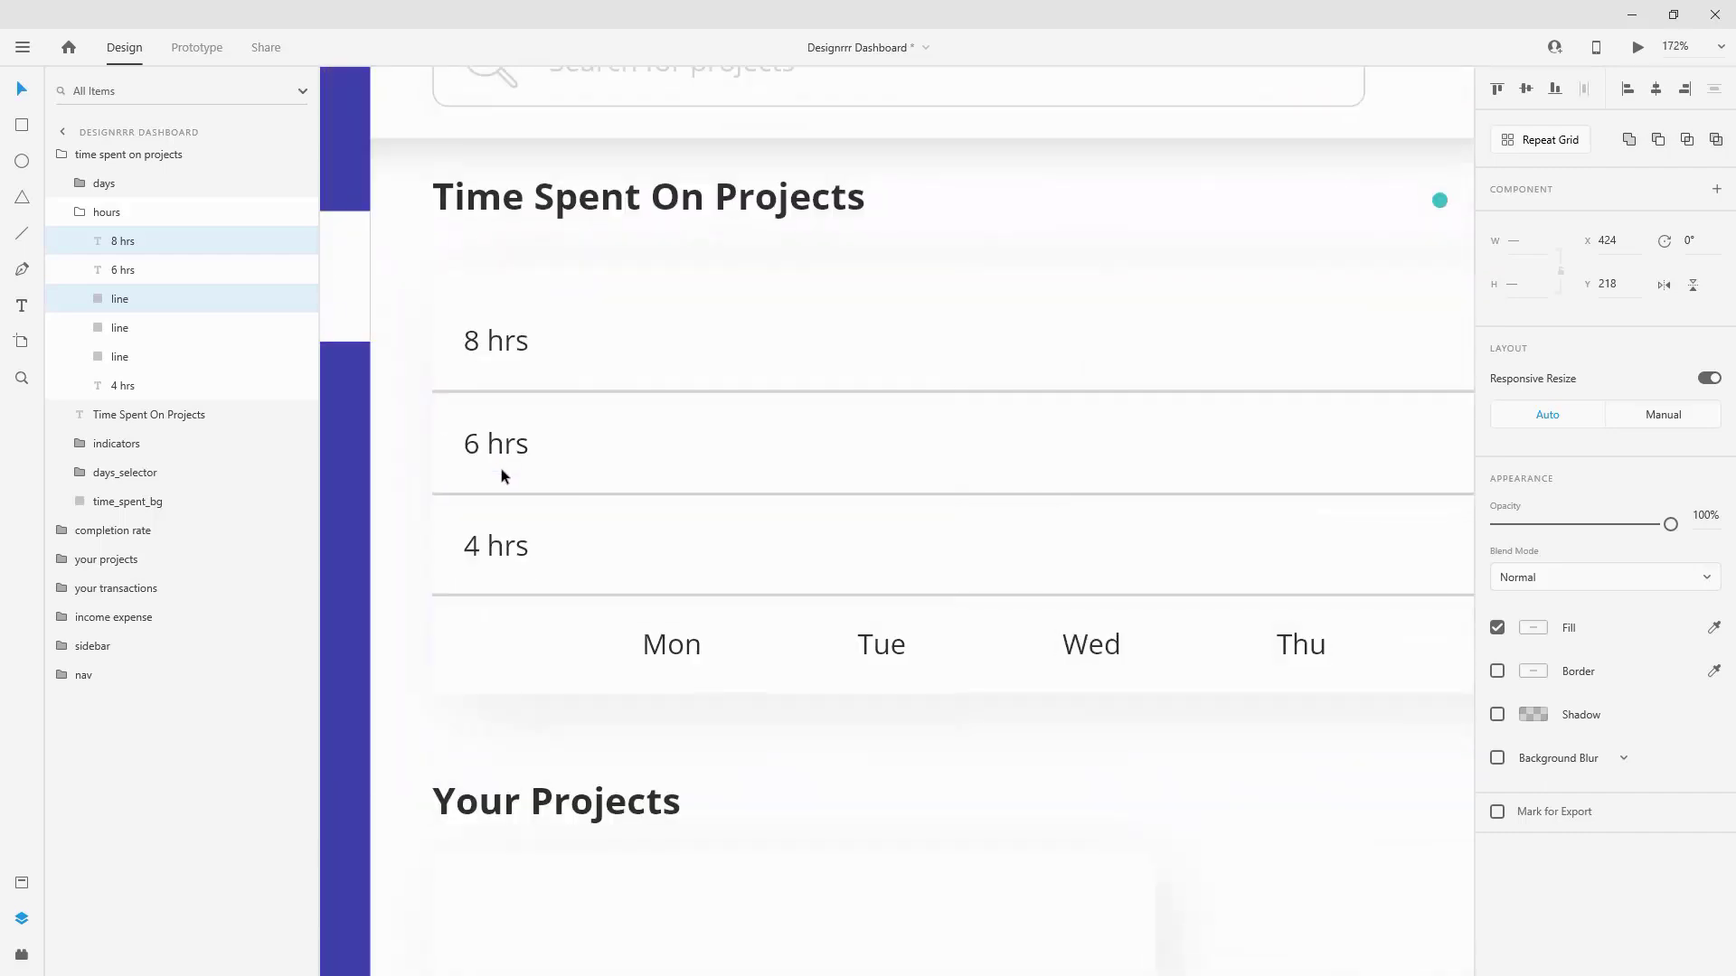
pyautogui.keyDown('ctrl'); pyautogui.scroll(-3, 501, 468); pyautogui.keyUp('ctrl')
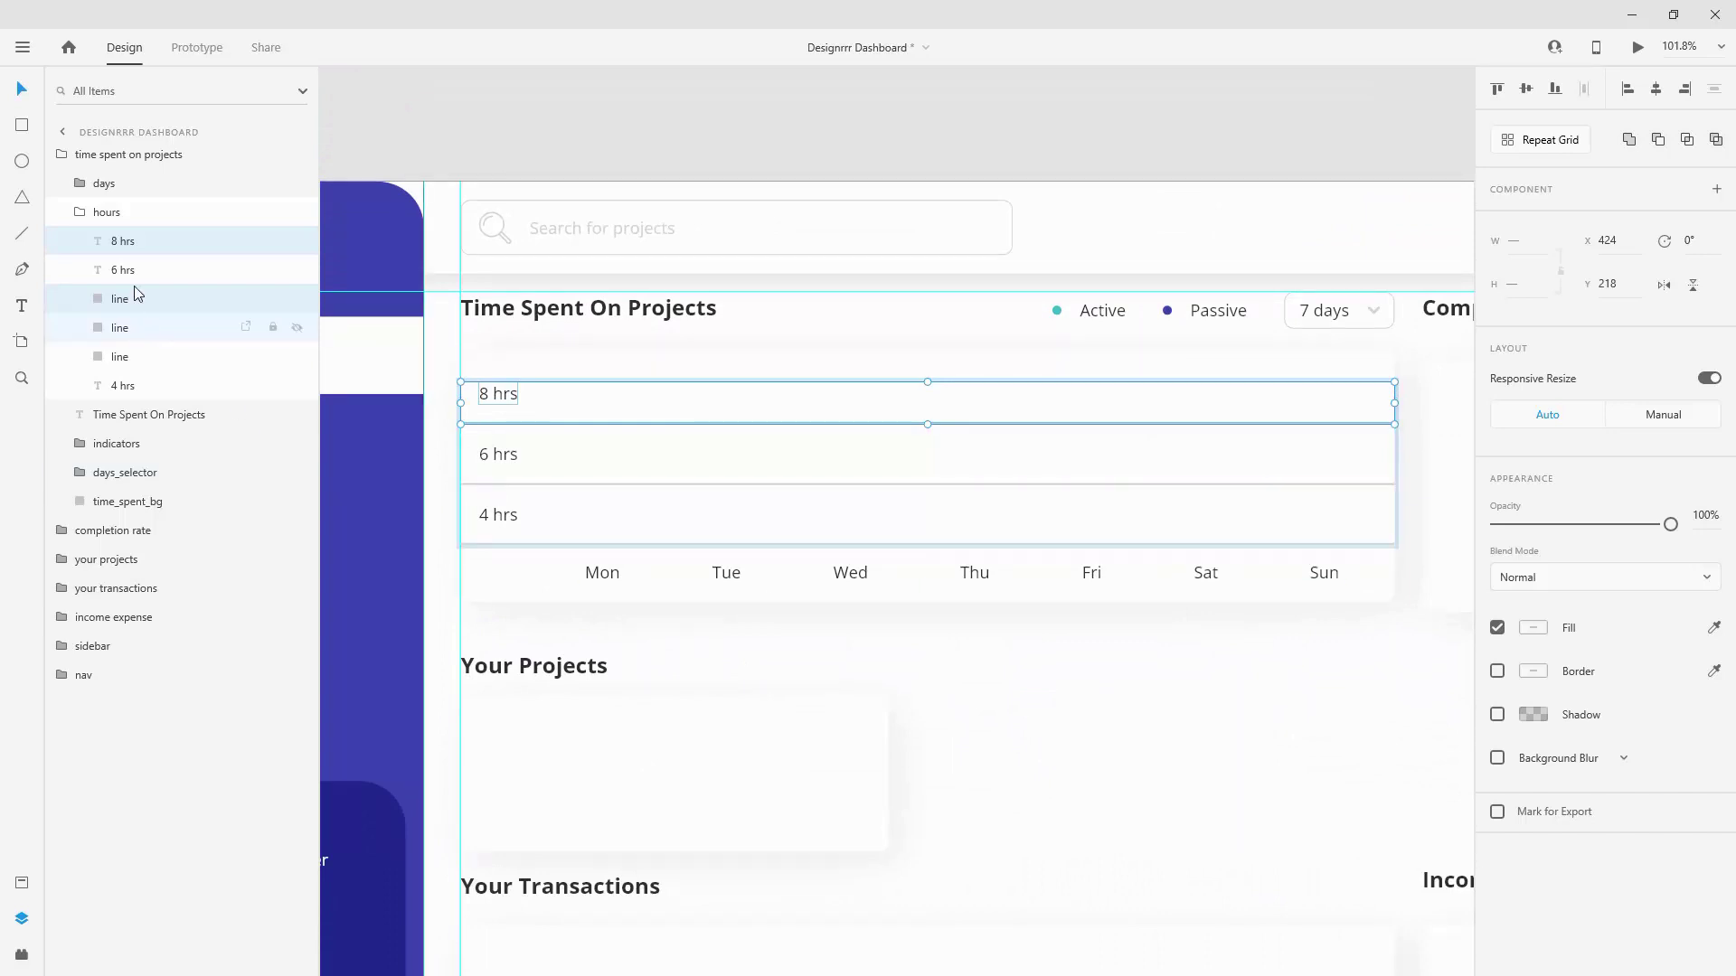
pyautogui.moveTo(143, 385); pyautogui.dragTo(153, 297)
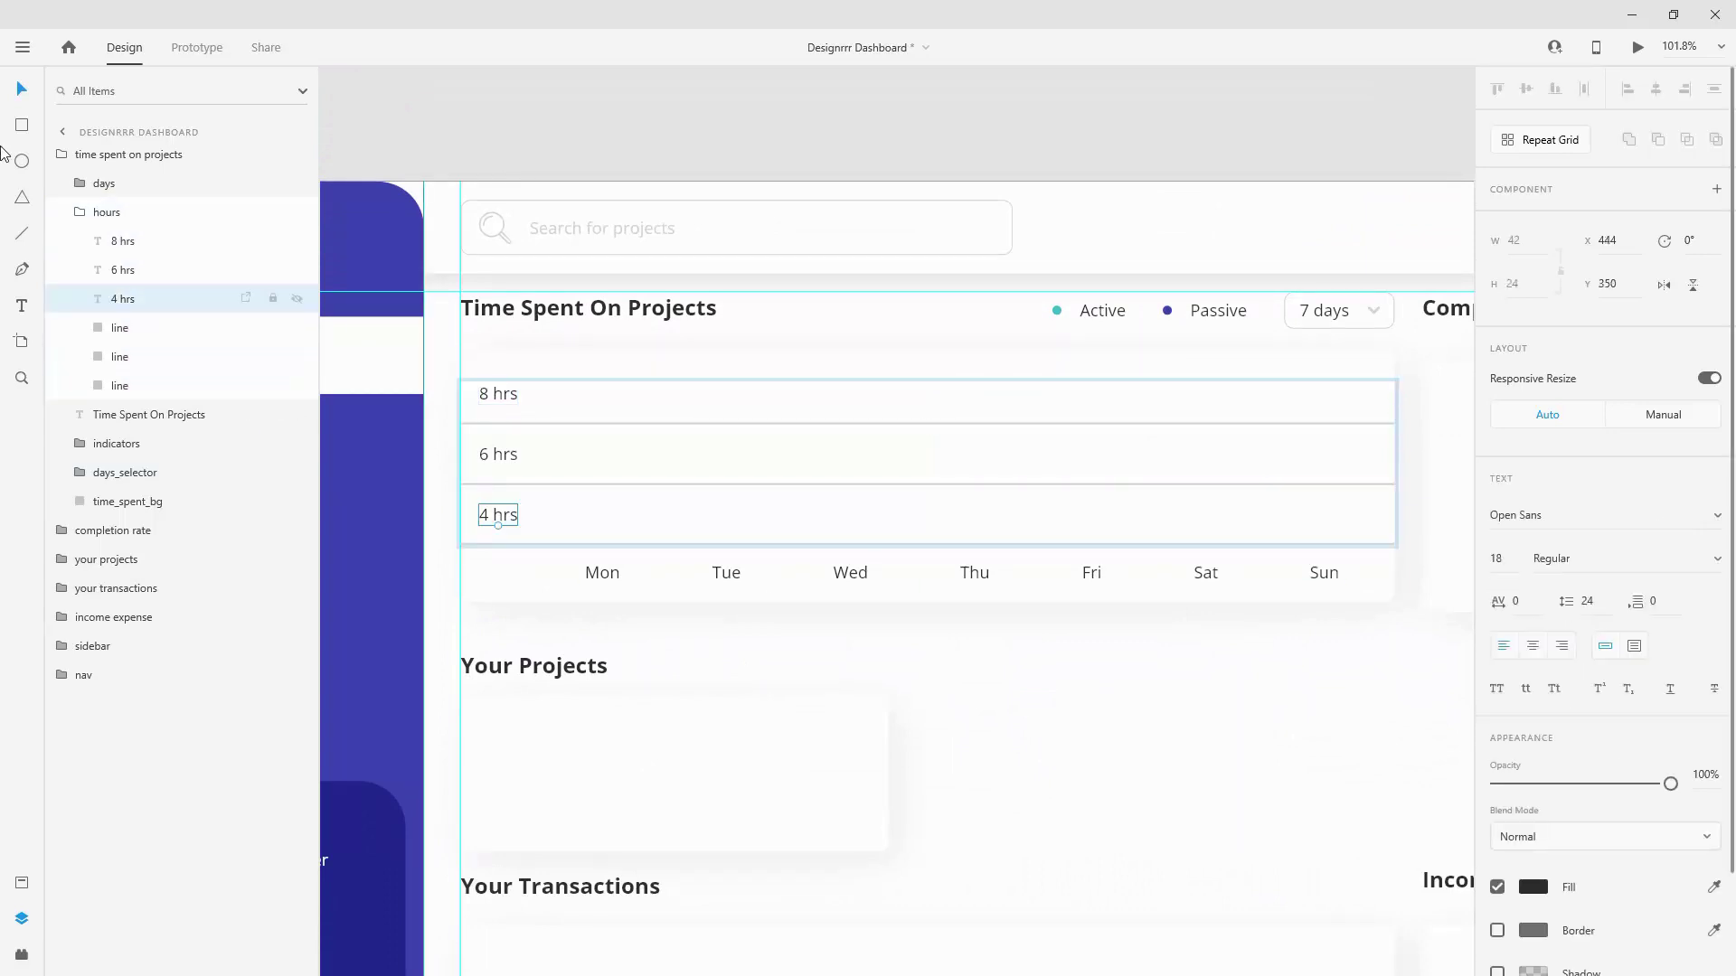
pyautogui.click(80, 212)
# Step: Draw a rectangle about 45 by 183 above the Mon label, at the top of the days group
pyautogui.click(80, 183)
pyautogui.click(127, 213)
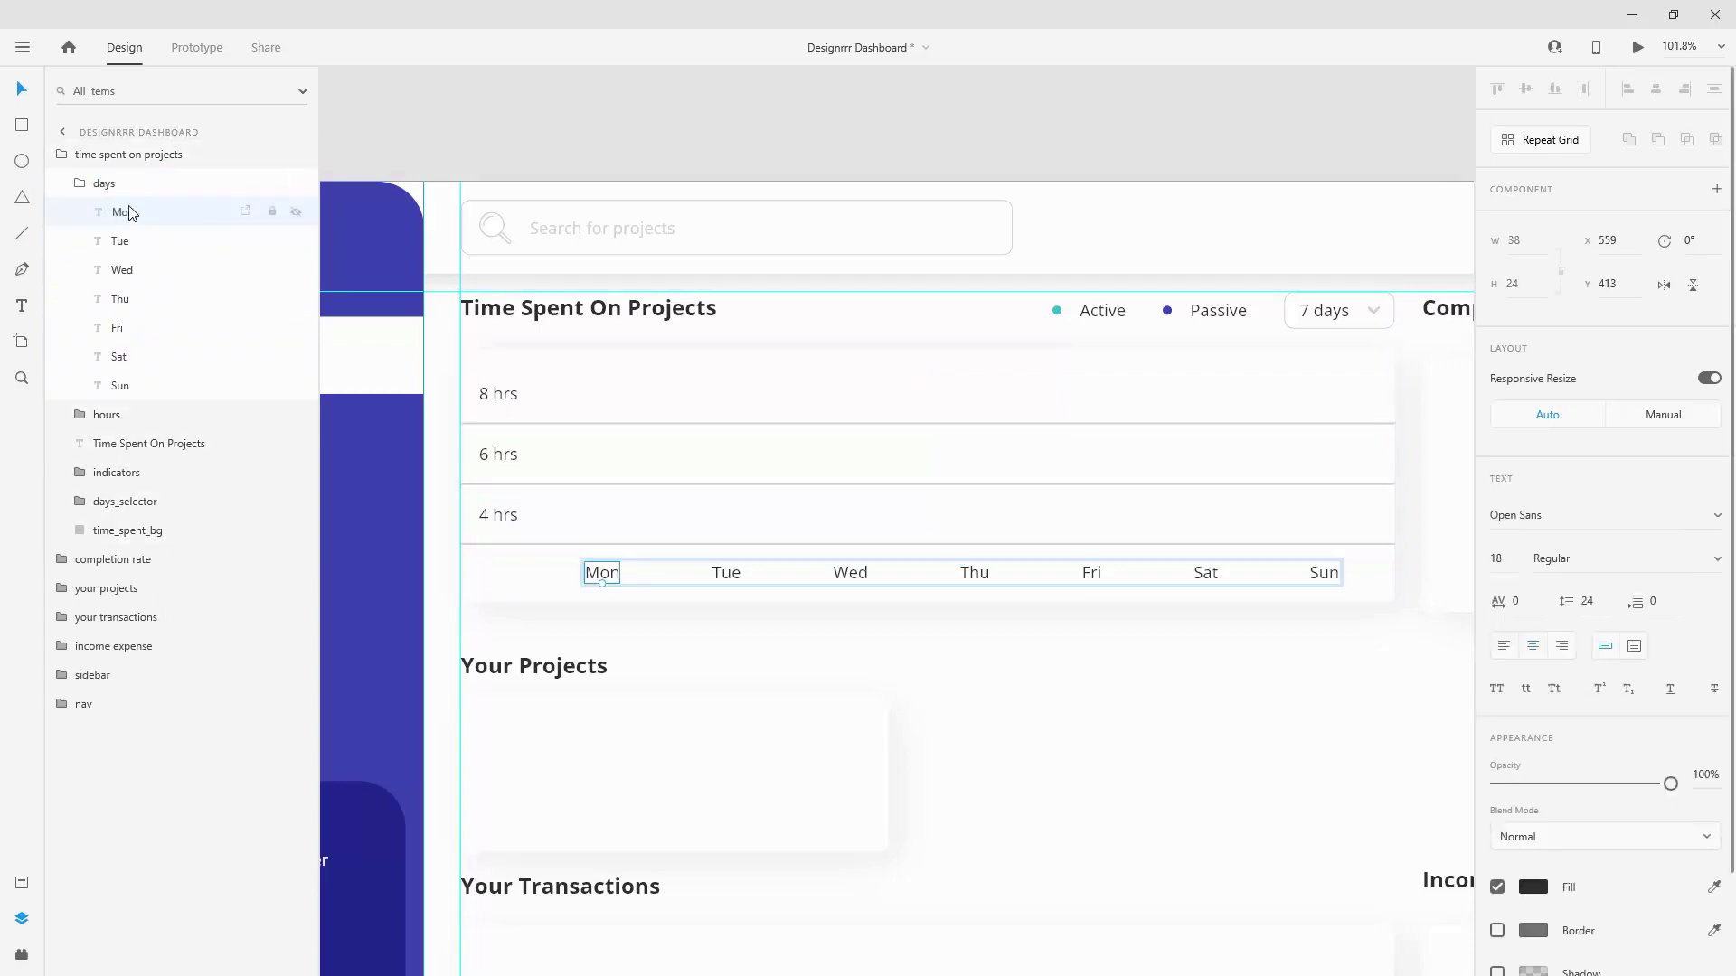
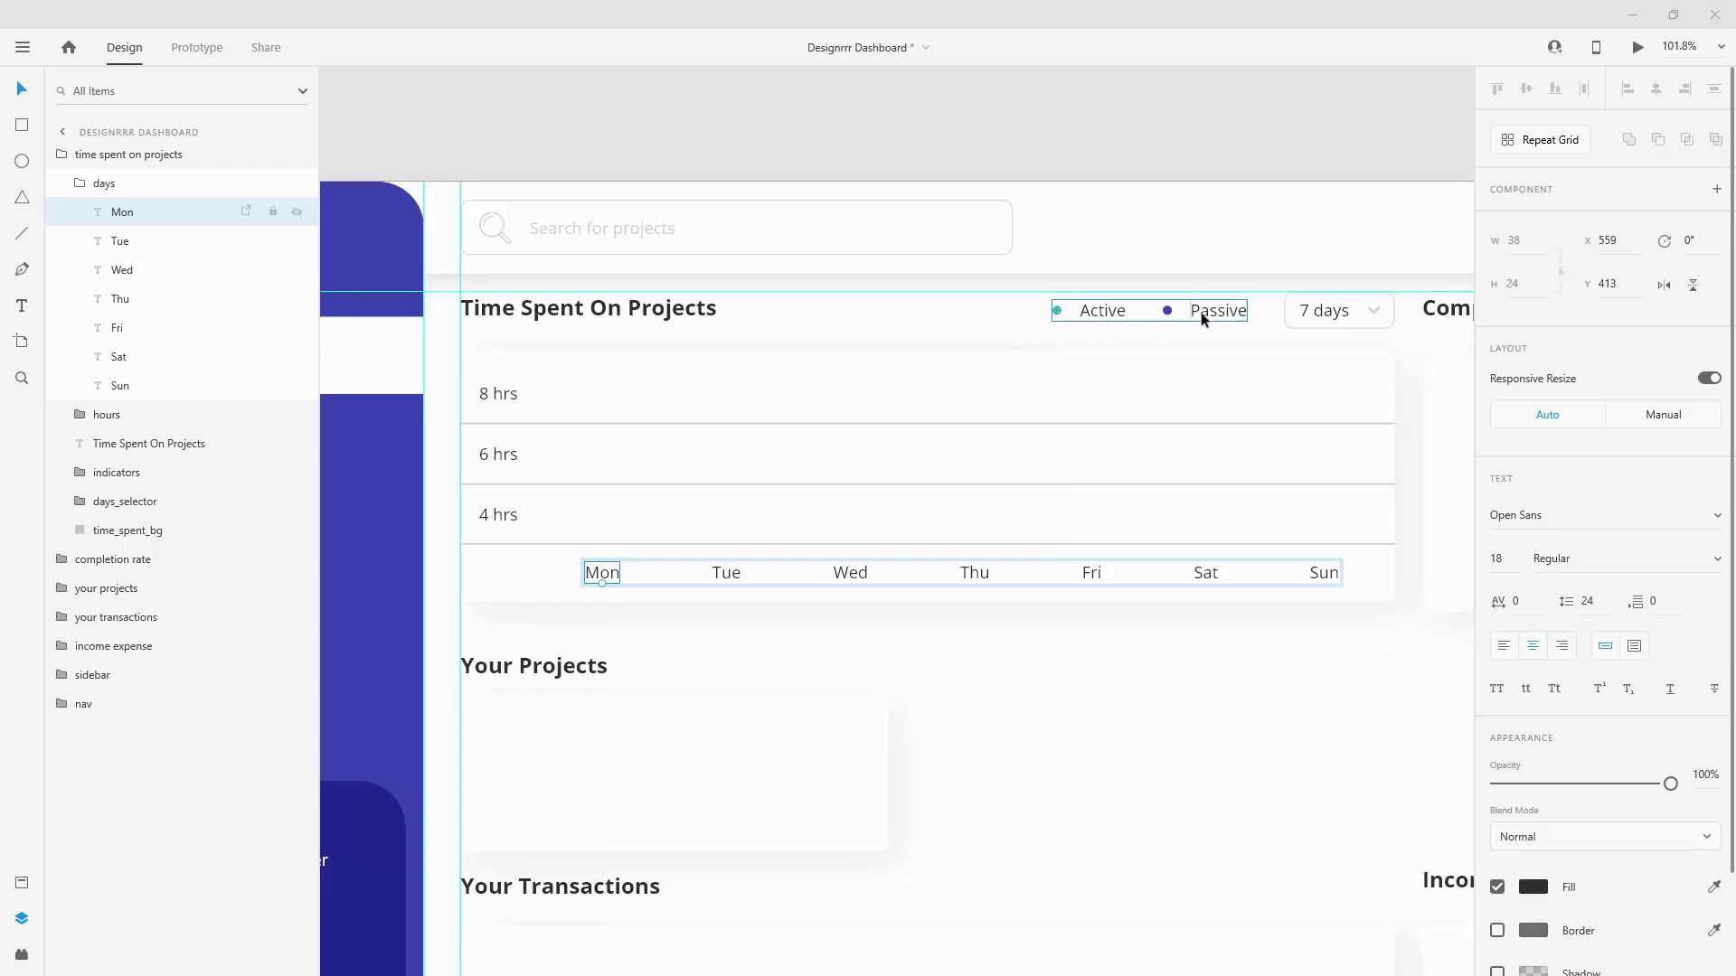
pyautogui.click(21, 125)
pyautogui.moveTo(579, 376); pyautogui.dragTo(619, 543)
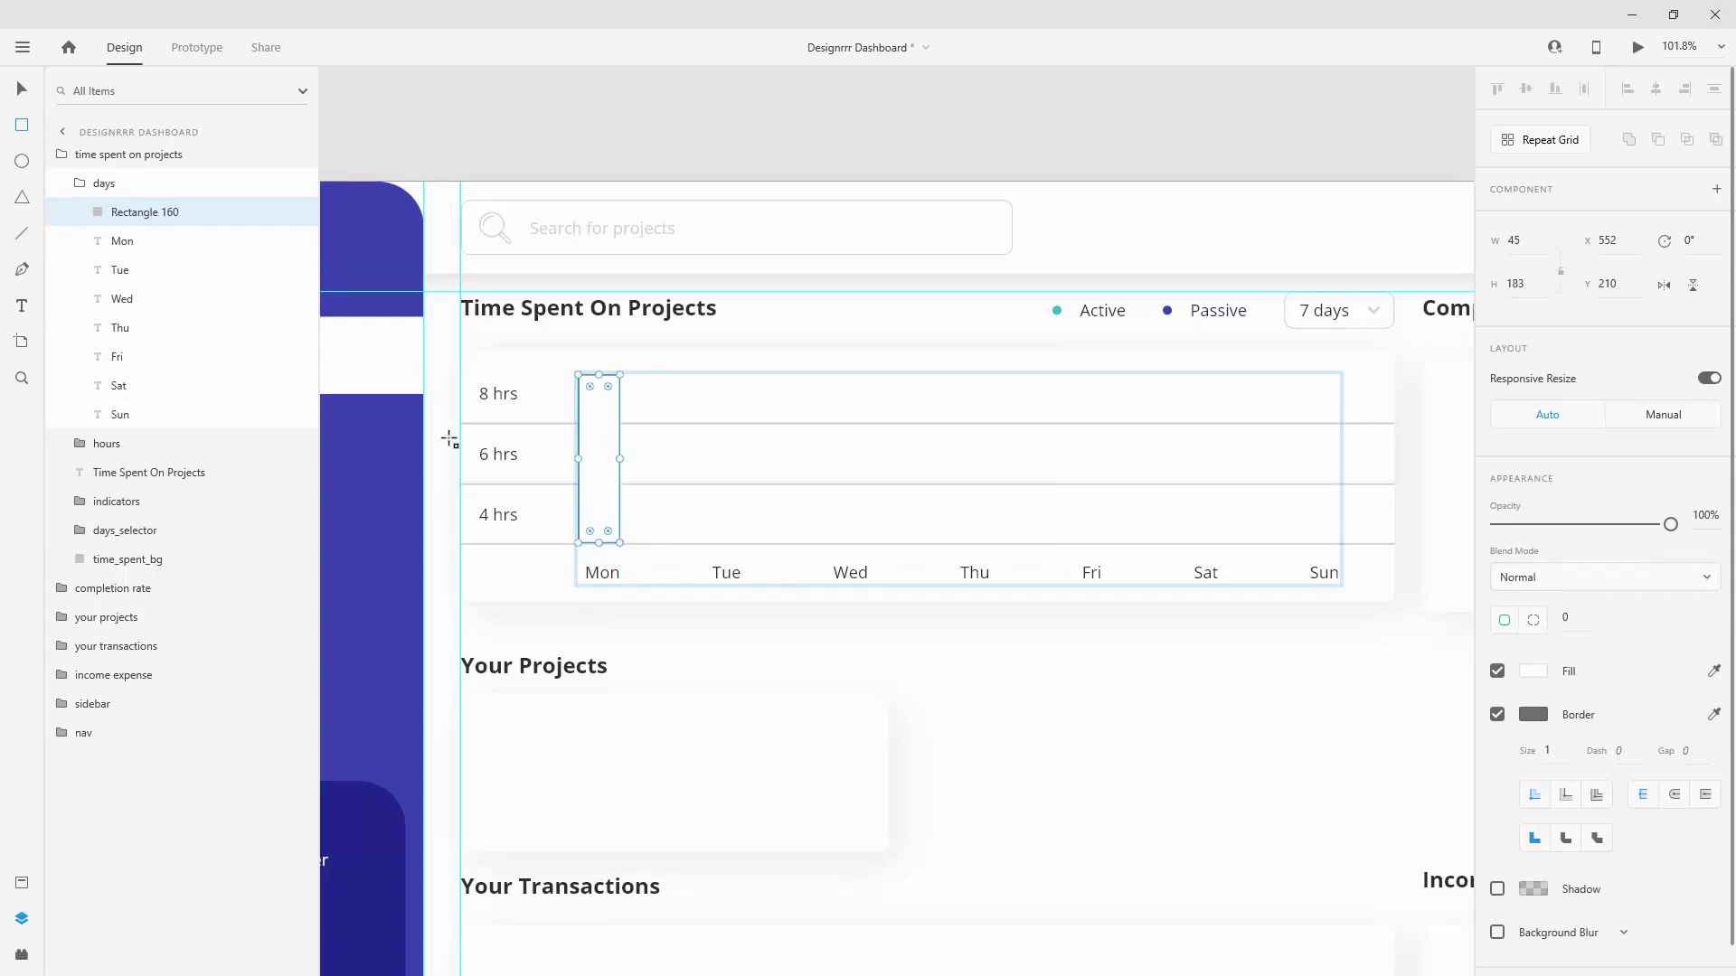
pyautogui.click(19, 91)
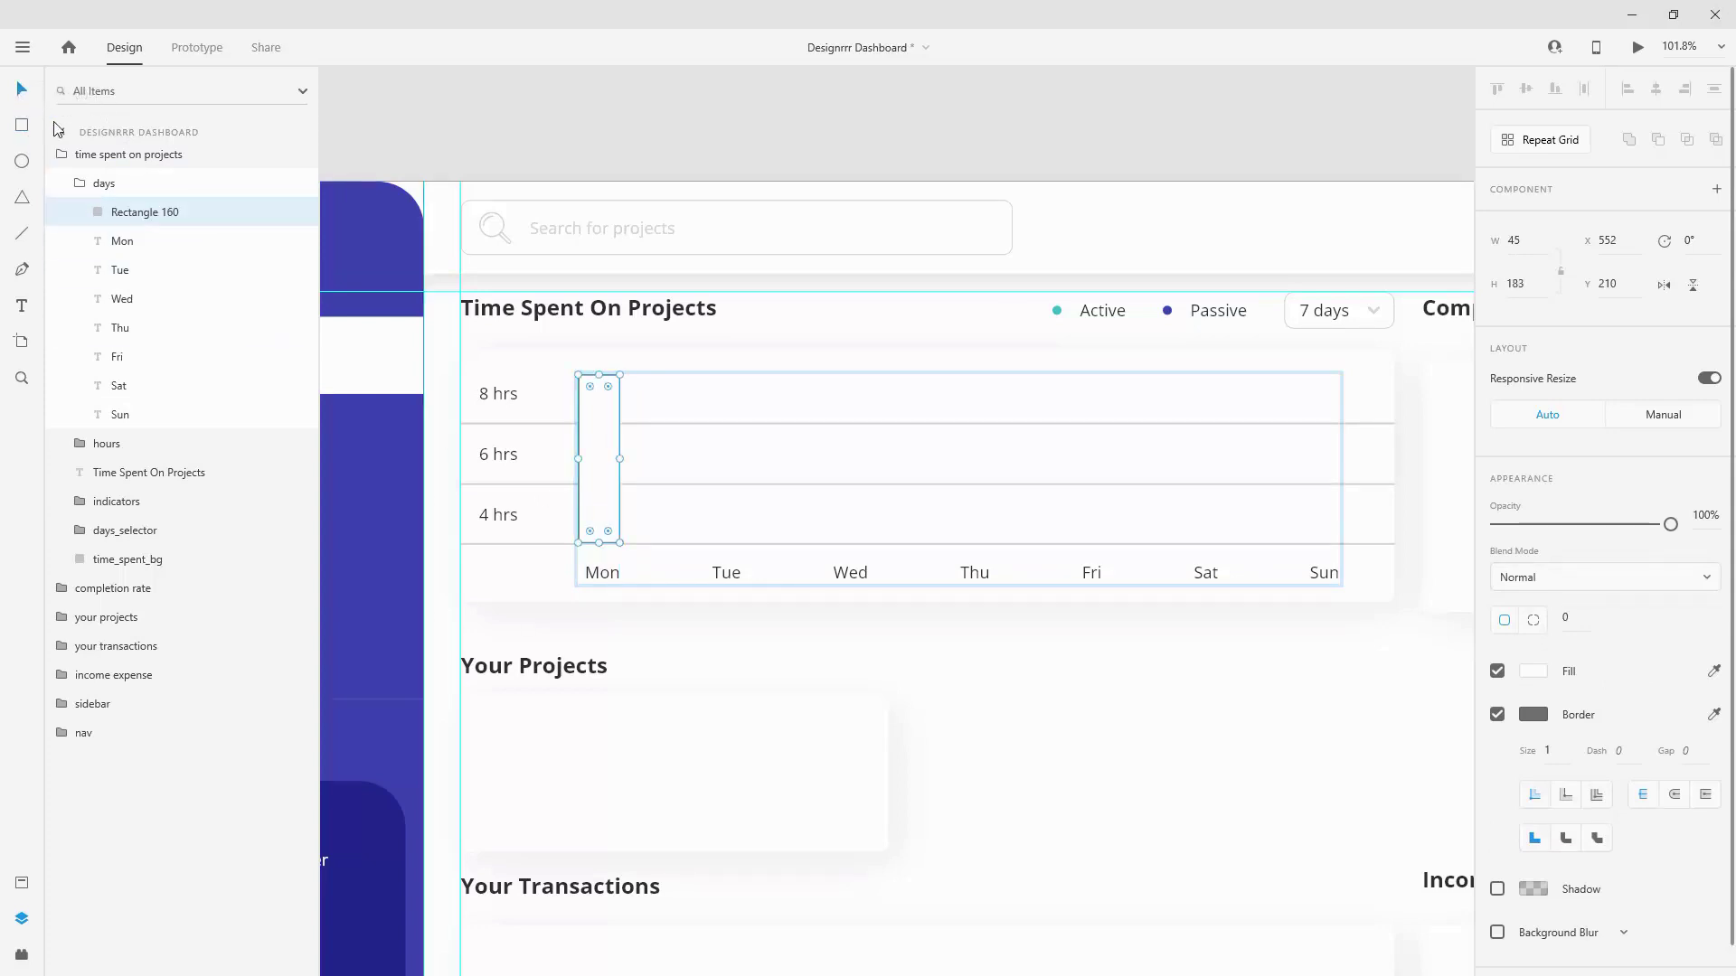
# Step: Try to align the rectangle's lower edge with the line above the day labels
pyautogui.moveTo(599, 424); pyautogui.dragTo(598, 443)
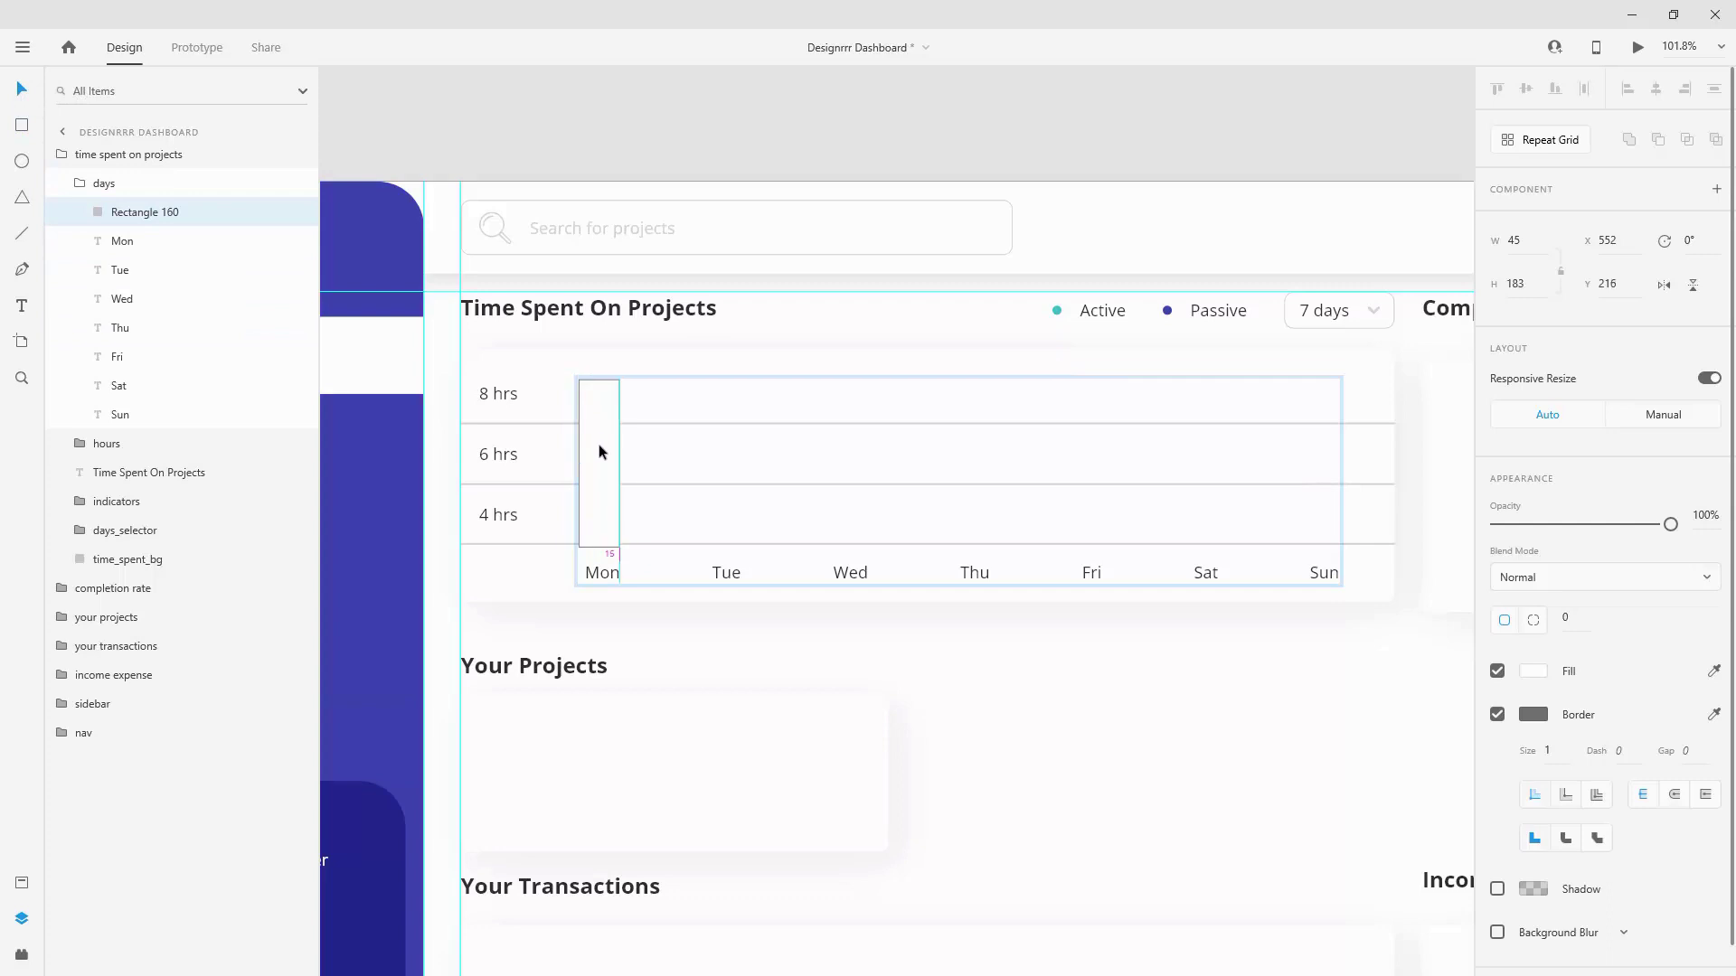
pyautogui.hotkey('ctrl', 'z')
pyautogui.scroll(4, 586, 561)
pyautogui.scroll(10, 571, 496)
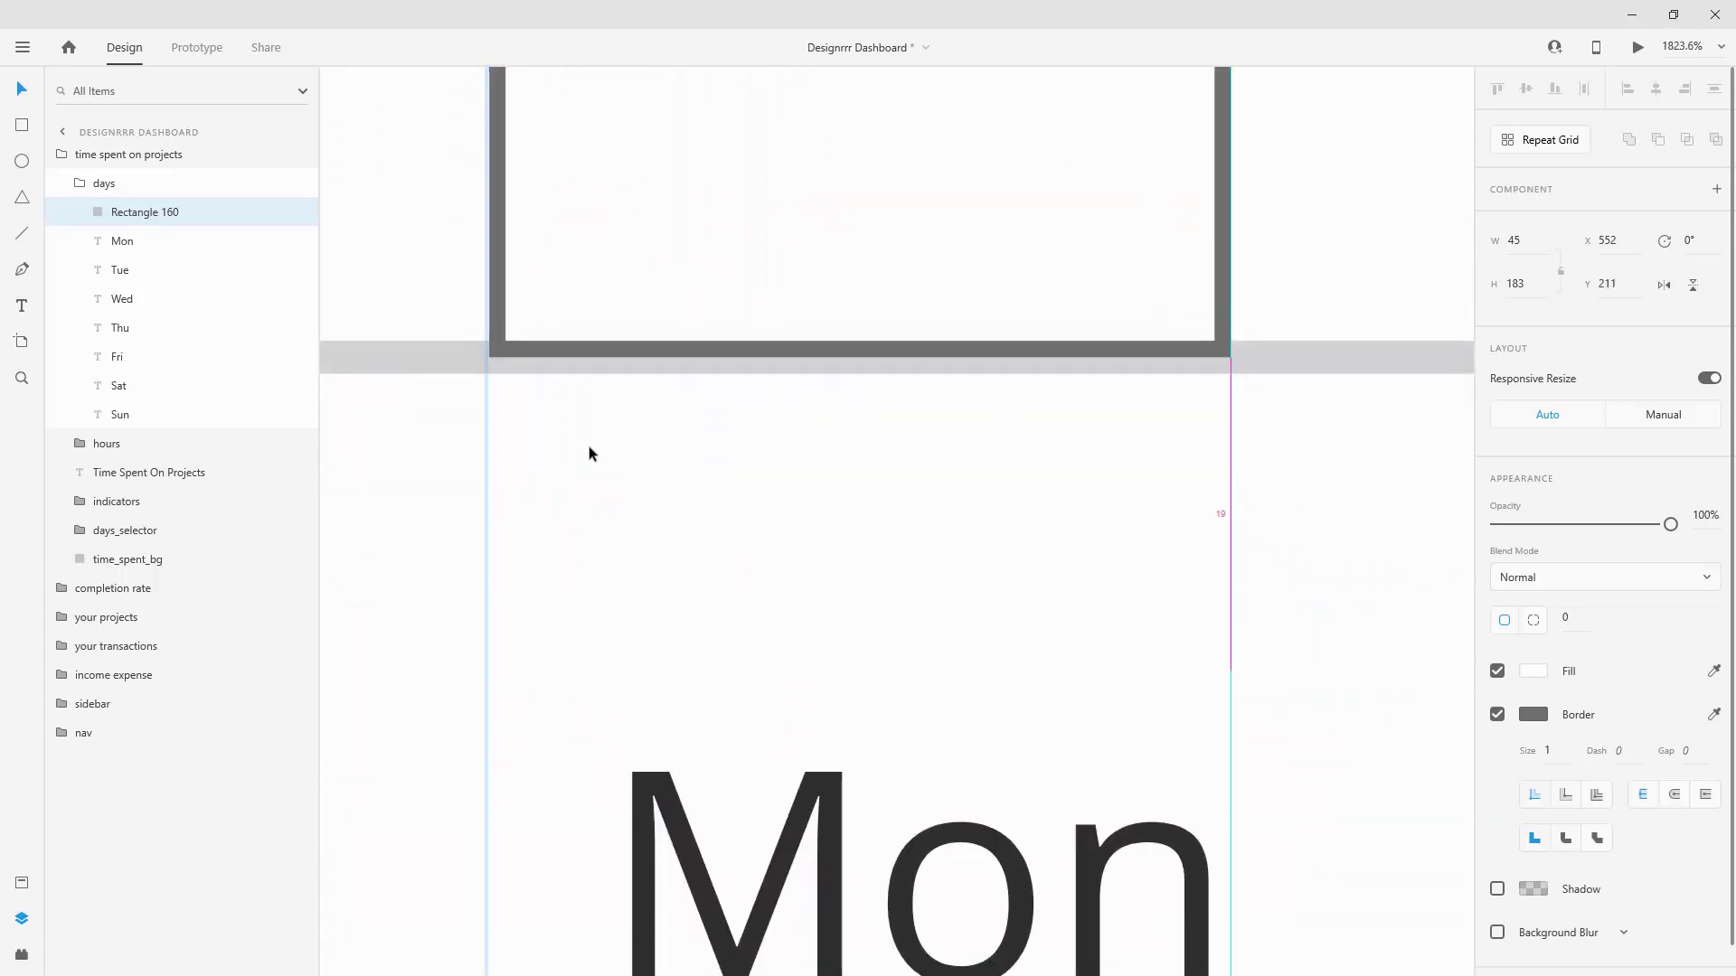
pyautogui.press('Down')
pyautogui.press('Down')
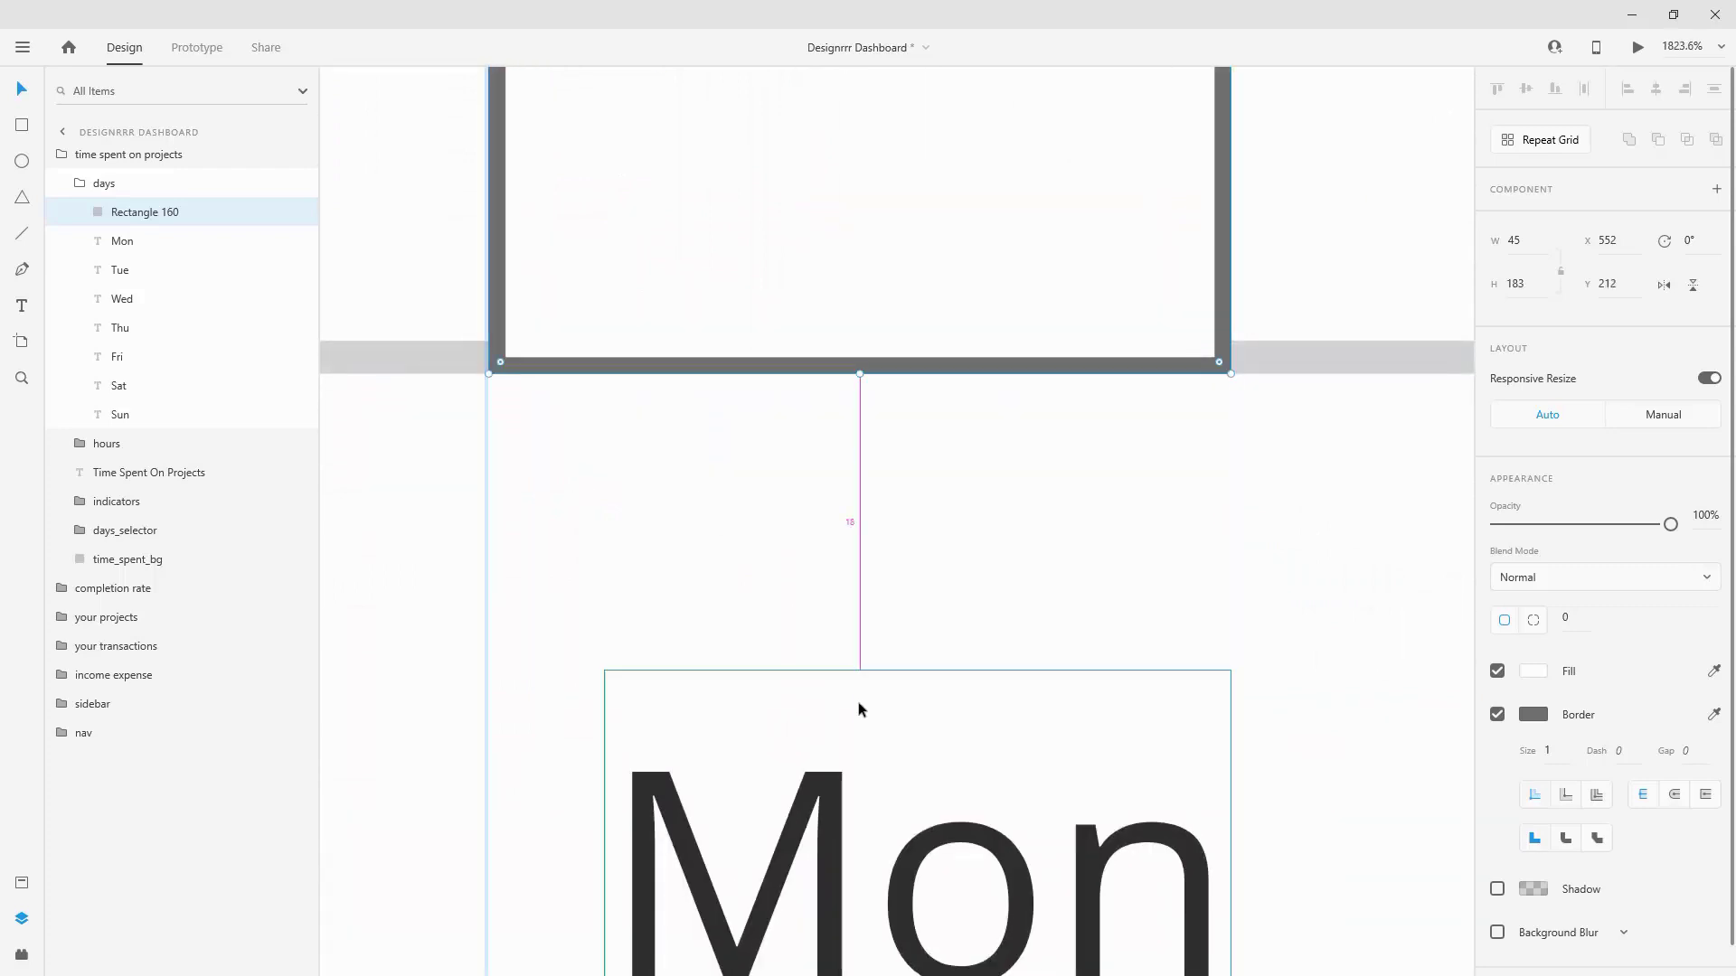
pyautogui.press('Up')
pyautogui.press('Up')
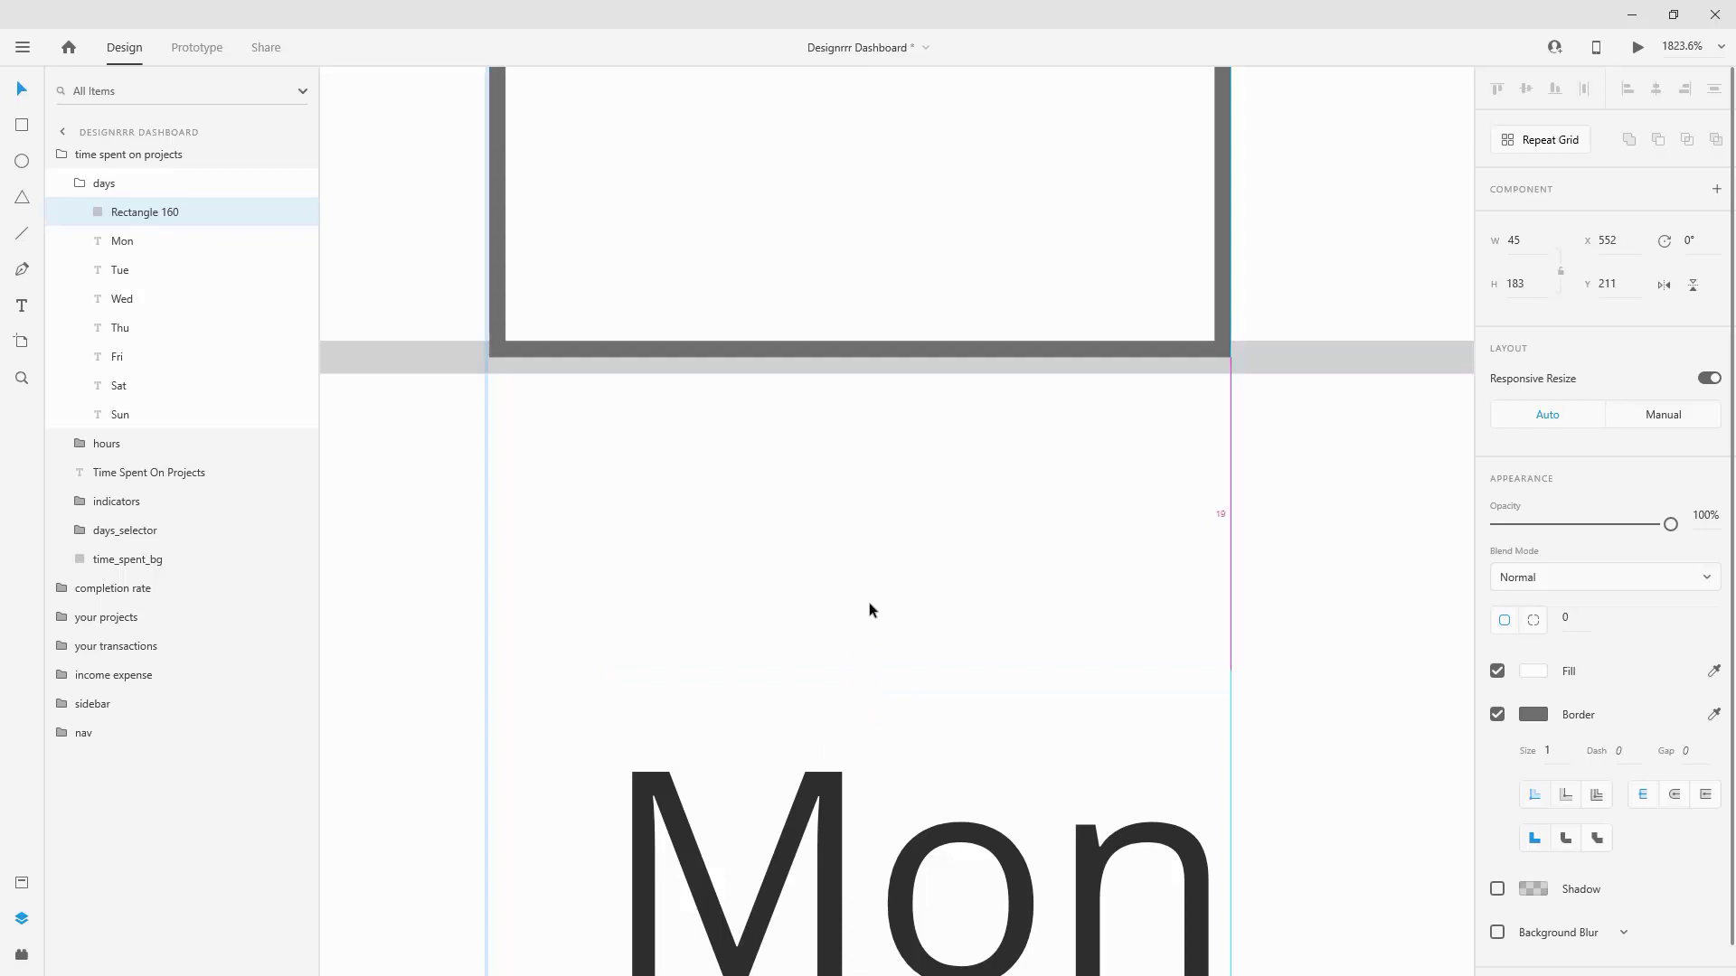
# Step: Move the hours group up to Y 216 so its lowest line meets the rectangle's lower edge
pyautogui.click(103, 452)
pyautogui.press('Up')
pyautogui.press('Up')
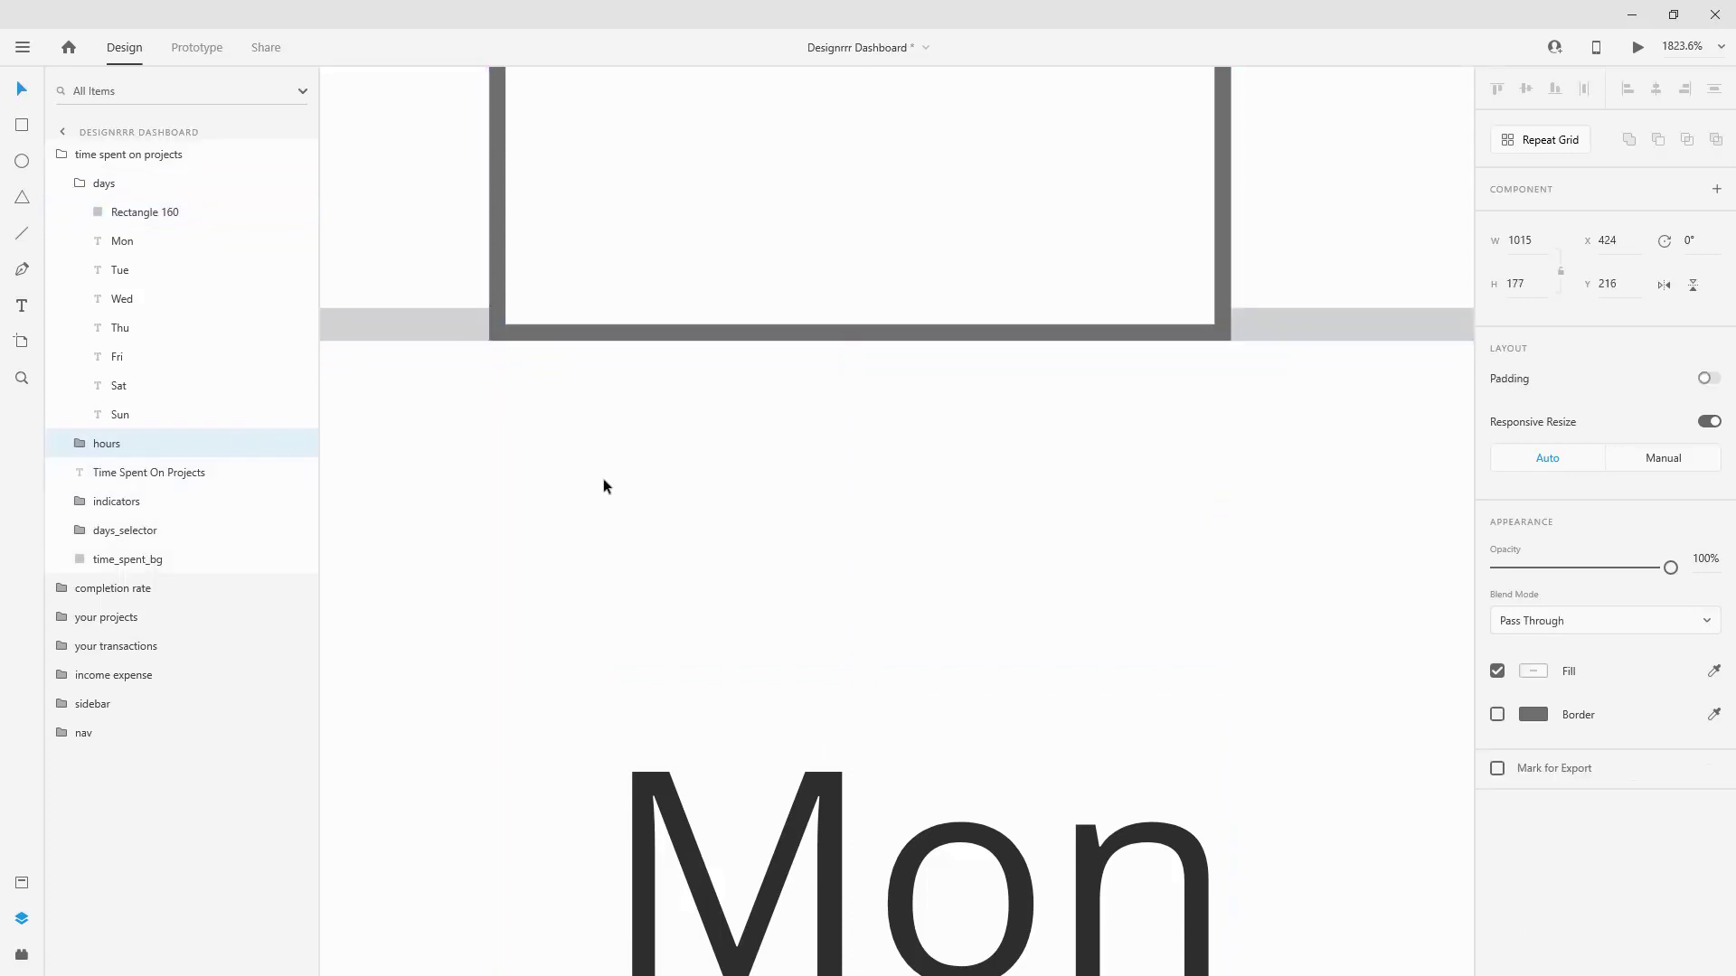
# Step: Rename the rectangle above Mon as passive
pyautogui.scroll(-10, 618, 497)
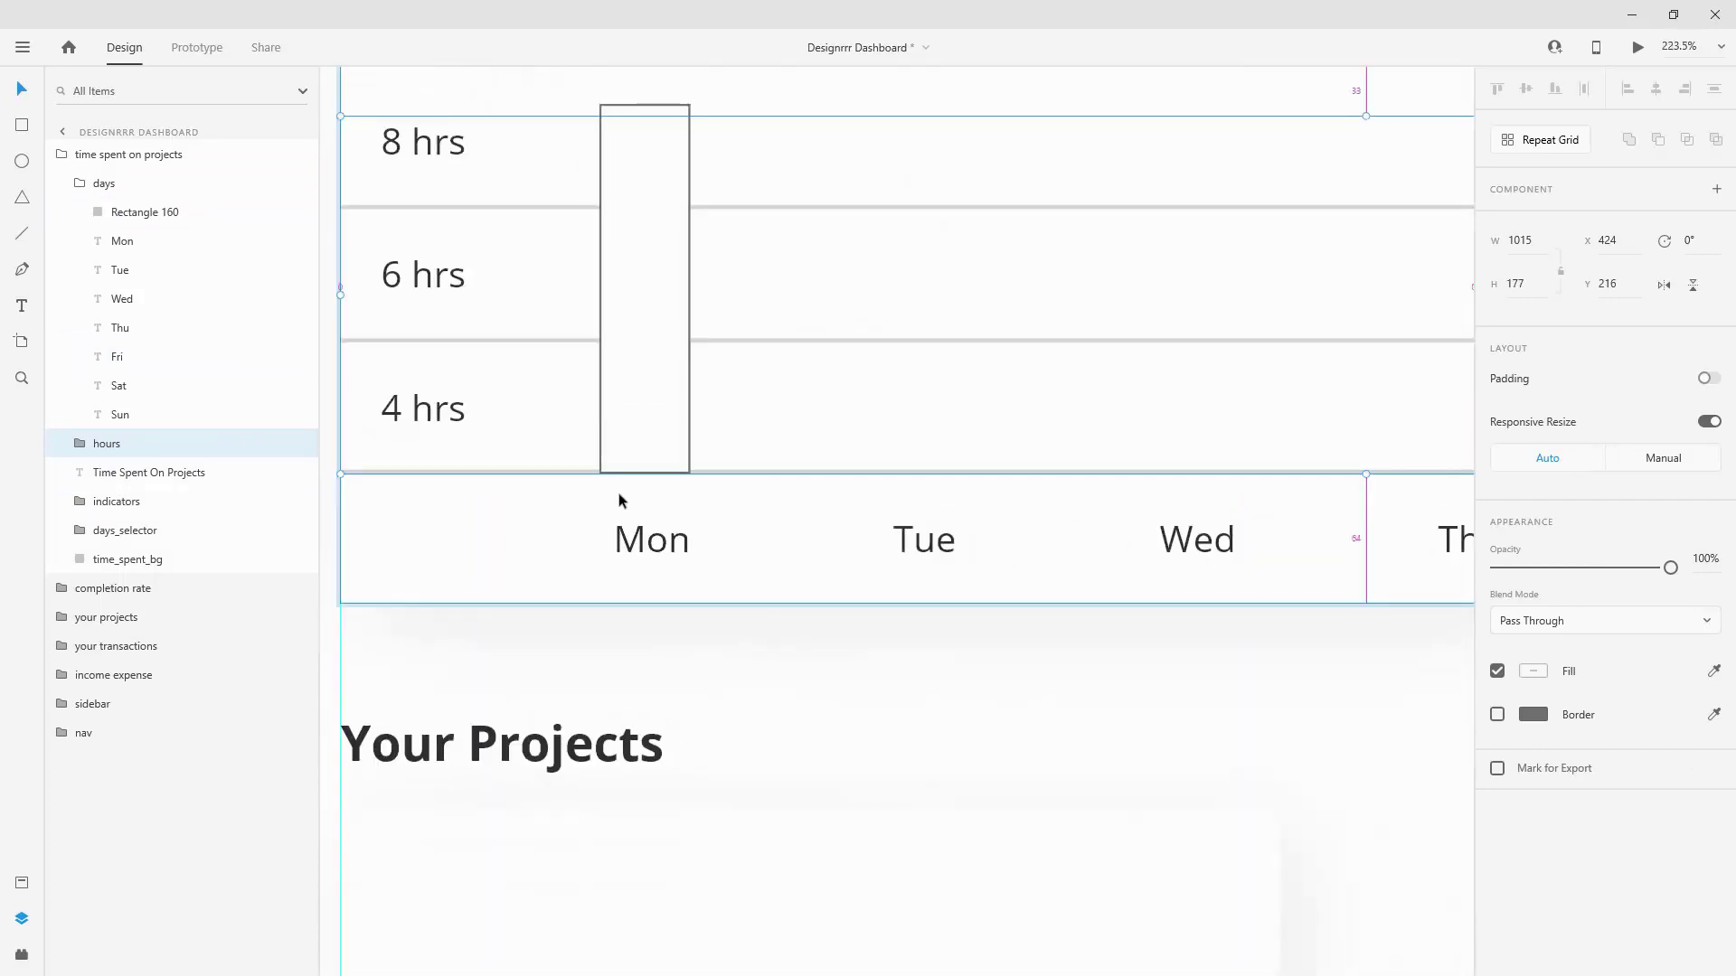
pyautogui.click(158, 219)
pyautogui.doubleClick(158, 219)
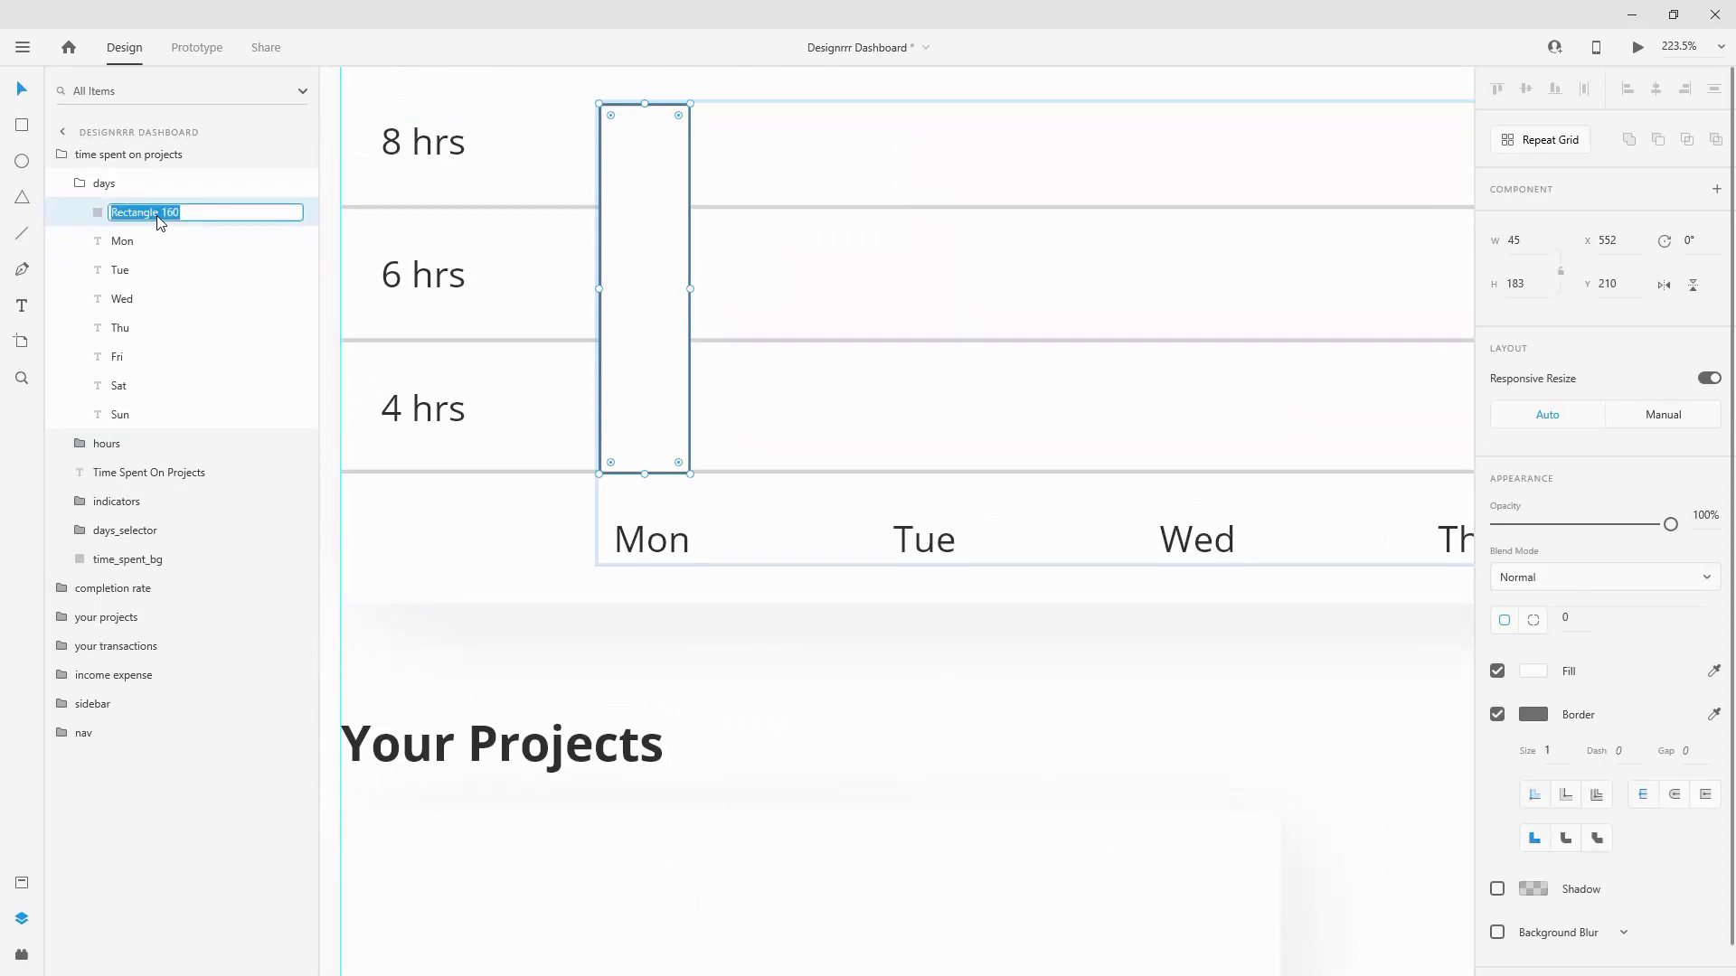
pyautogui.write('passive')
pyautogui.press('Return')
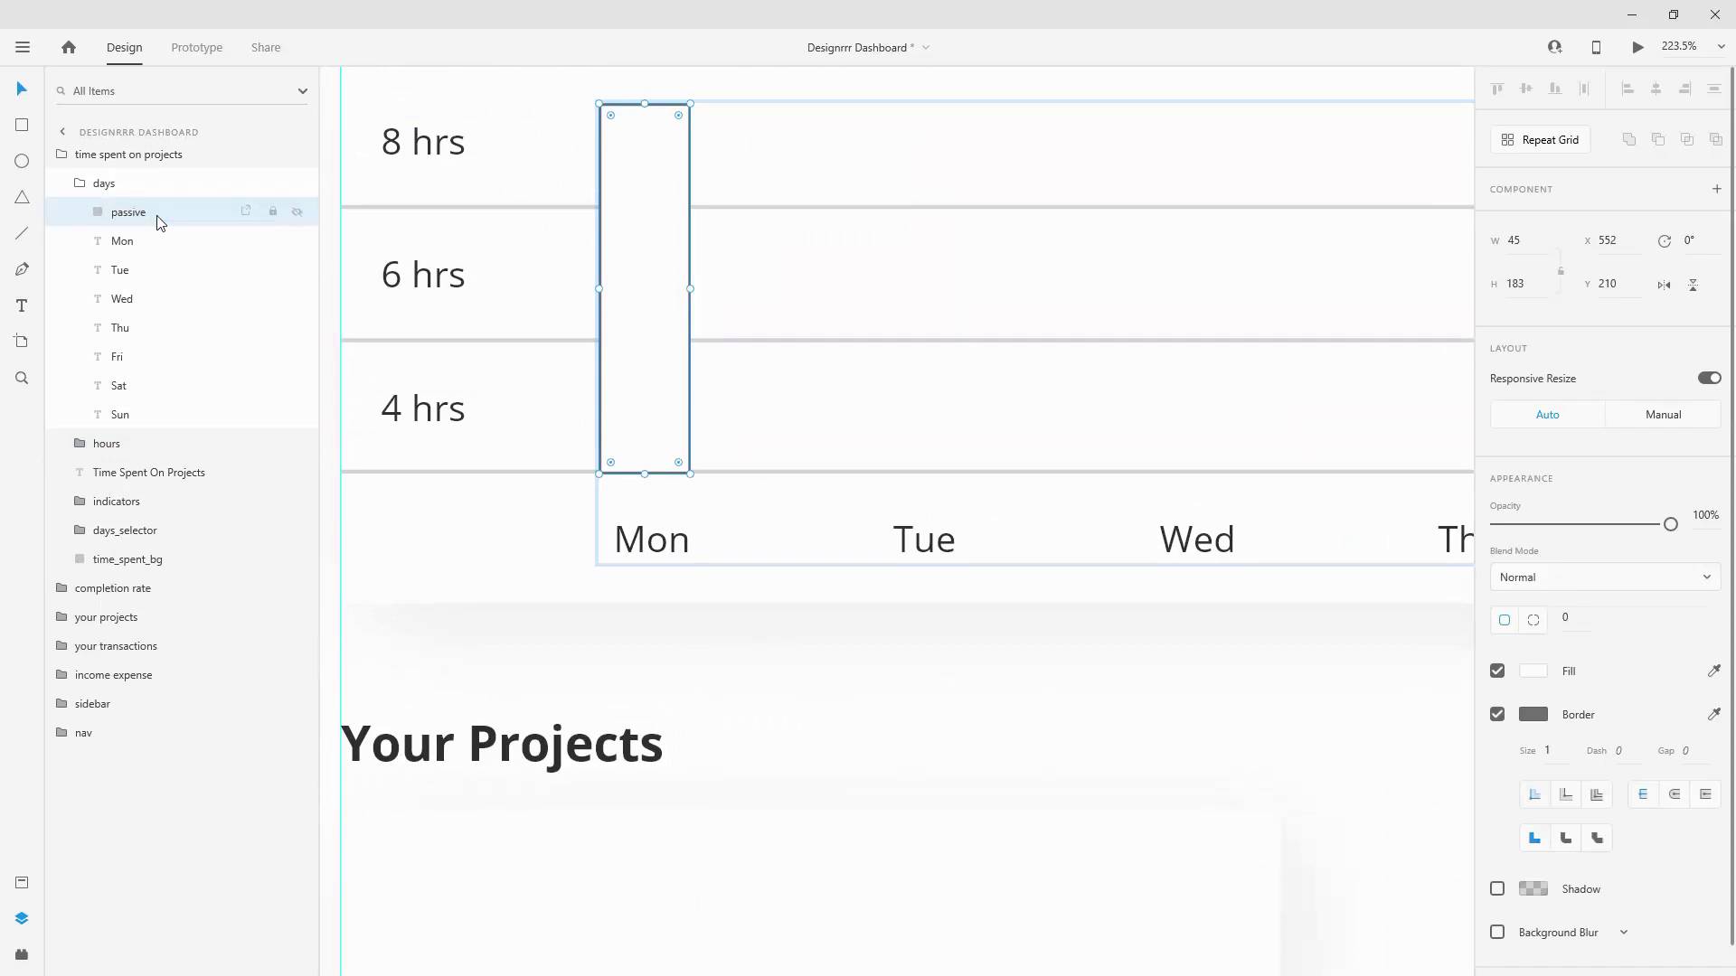
# Step: Duplicate the passive rectangle and rename the lower of the two layers as active
pyautogui.hotkey('ctrl', 'd')
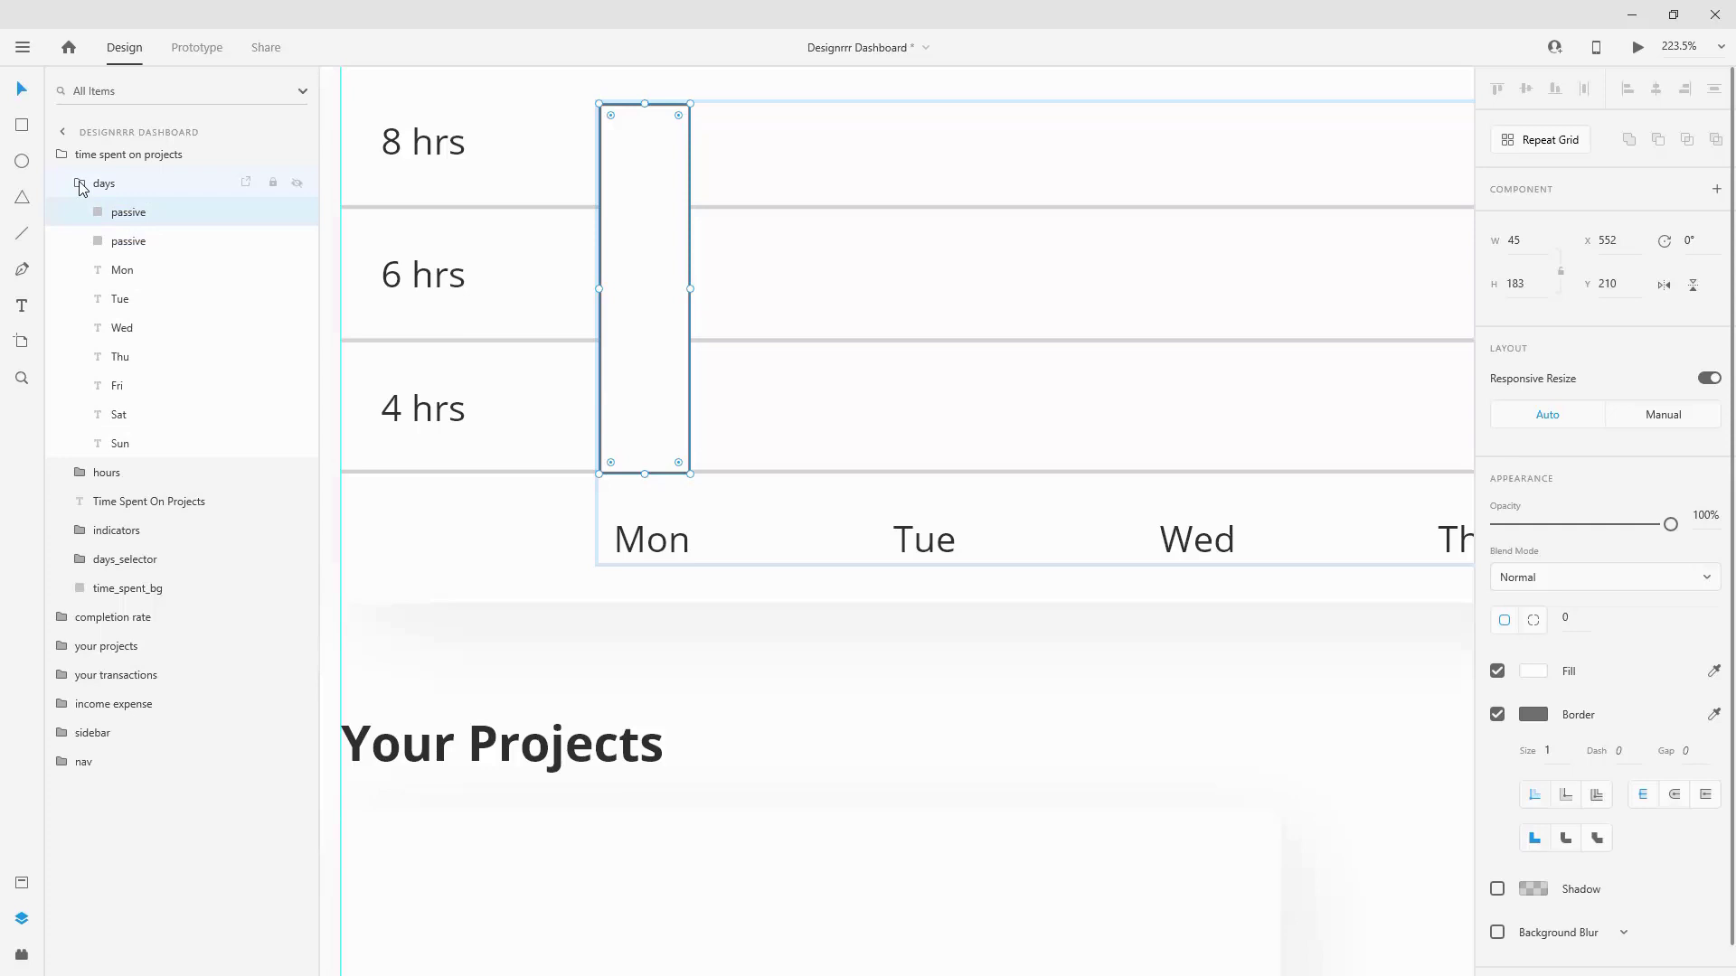
pyautogui.doubleClick(132, 242)
pyautogui.write('activ')
pyautogui.press('Escape')
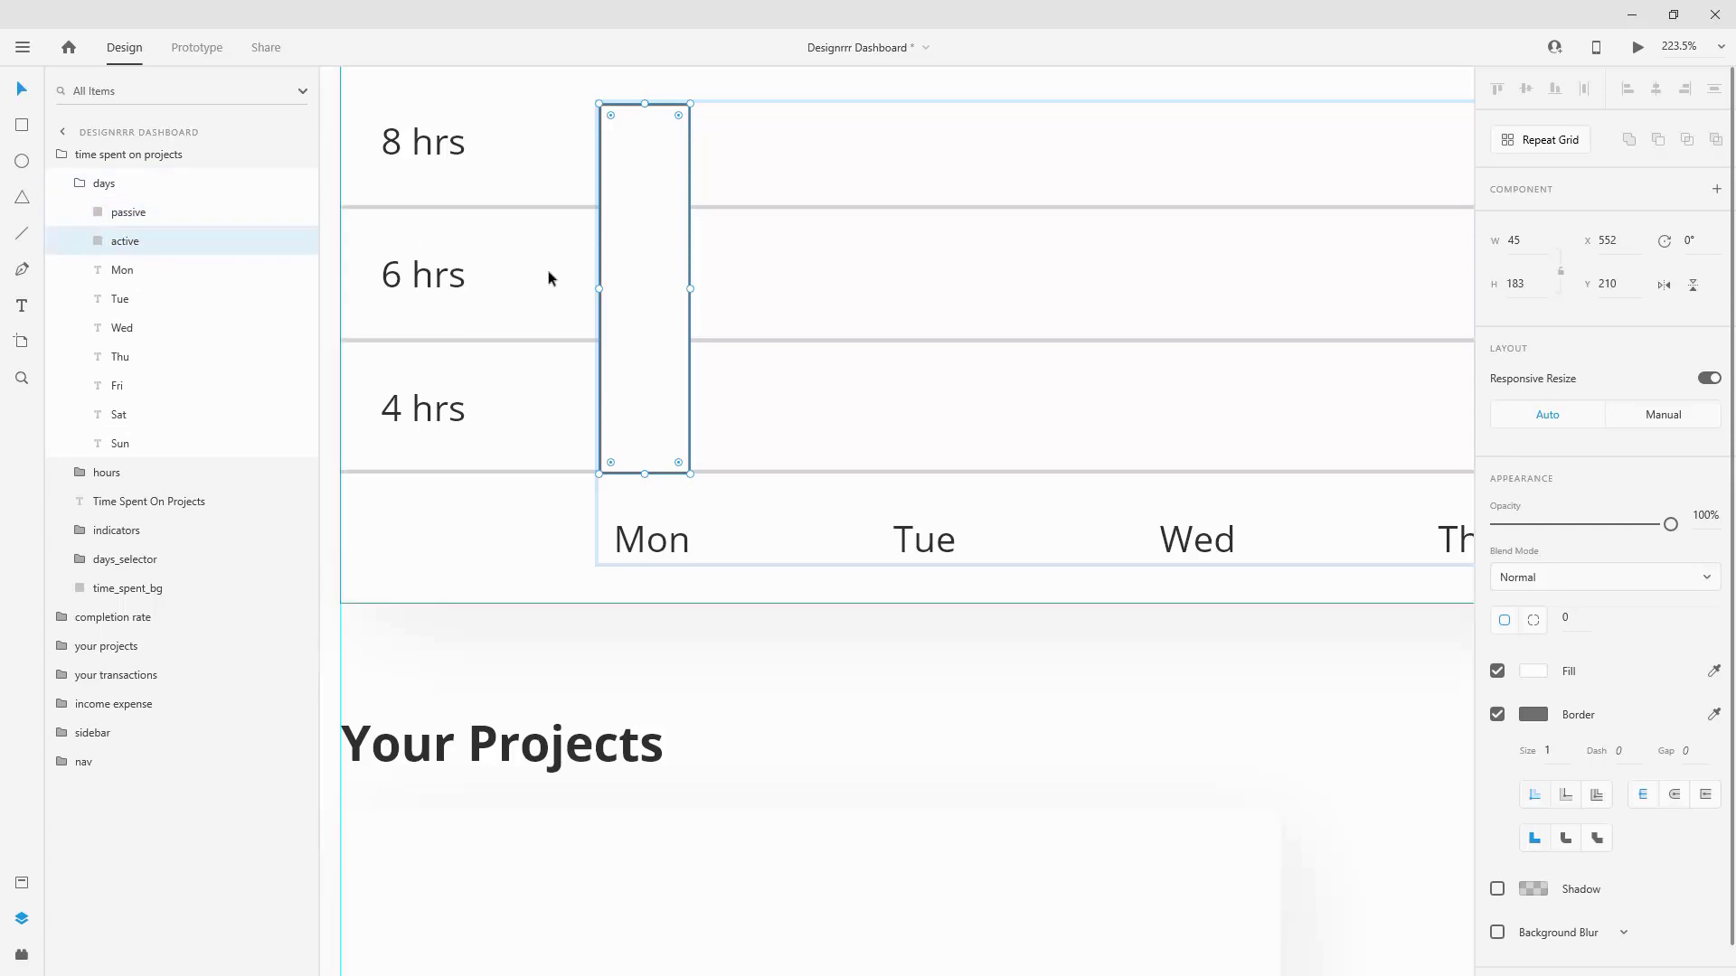
# Step: Set the active rectangle's individual corner radii to 10, 10, 0 and 0, rounding only its top corners
pyautogui.scroll(-3, 560, 277)
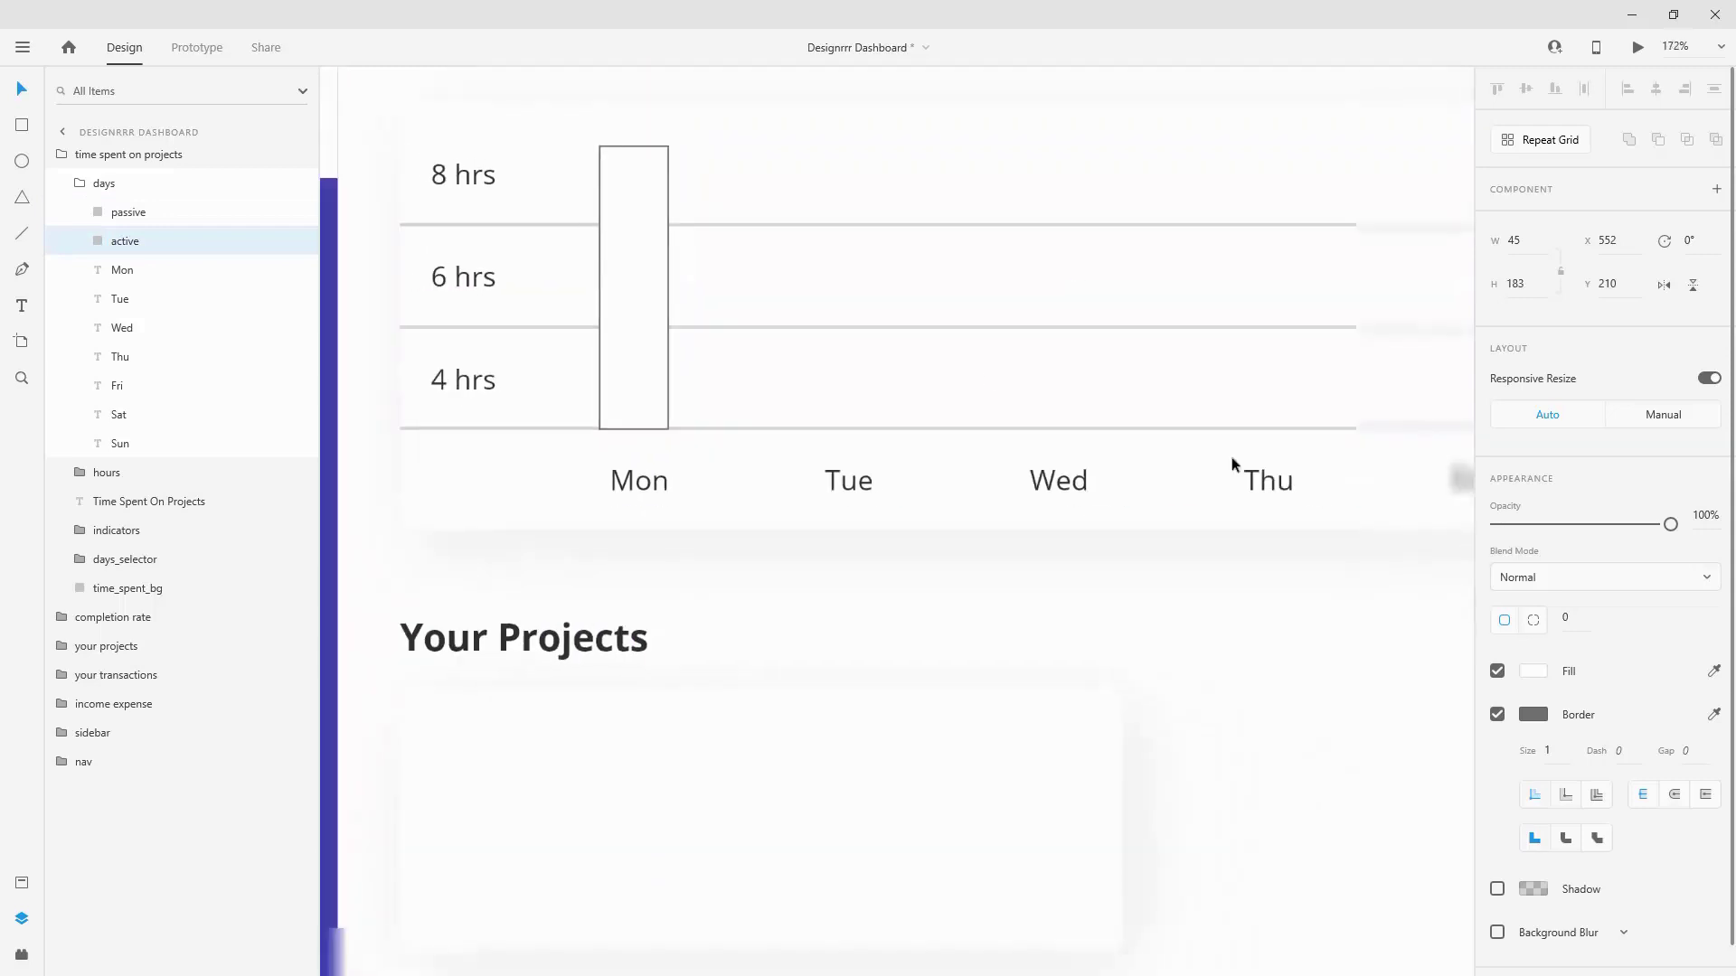
pyautogui.click(1566, 617)
pyautogui.write('10')
pyautogui.press('Tab')
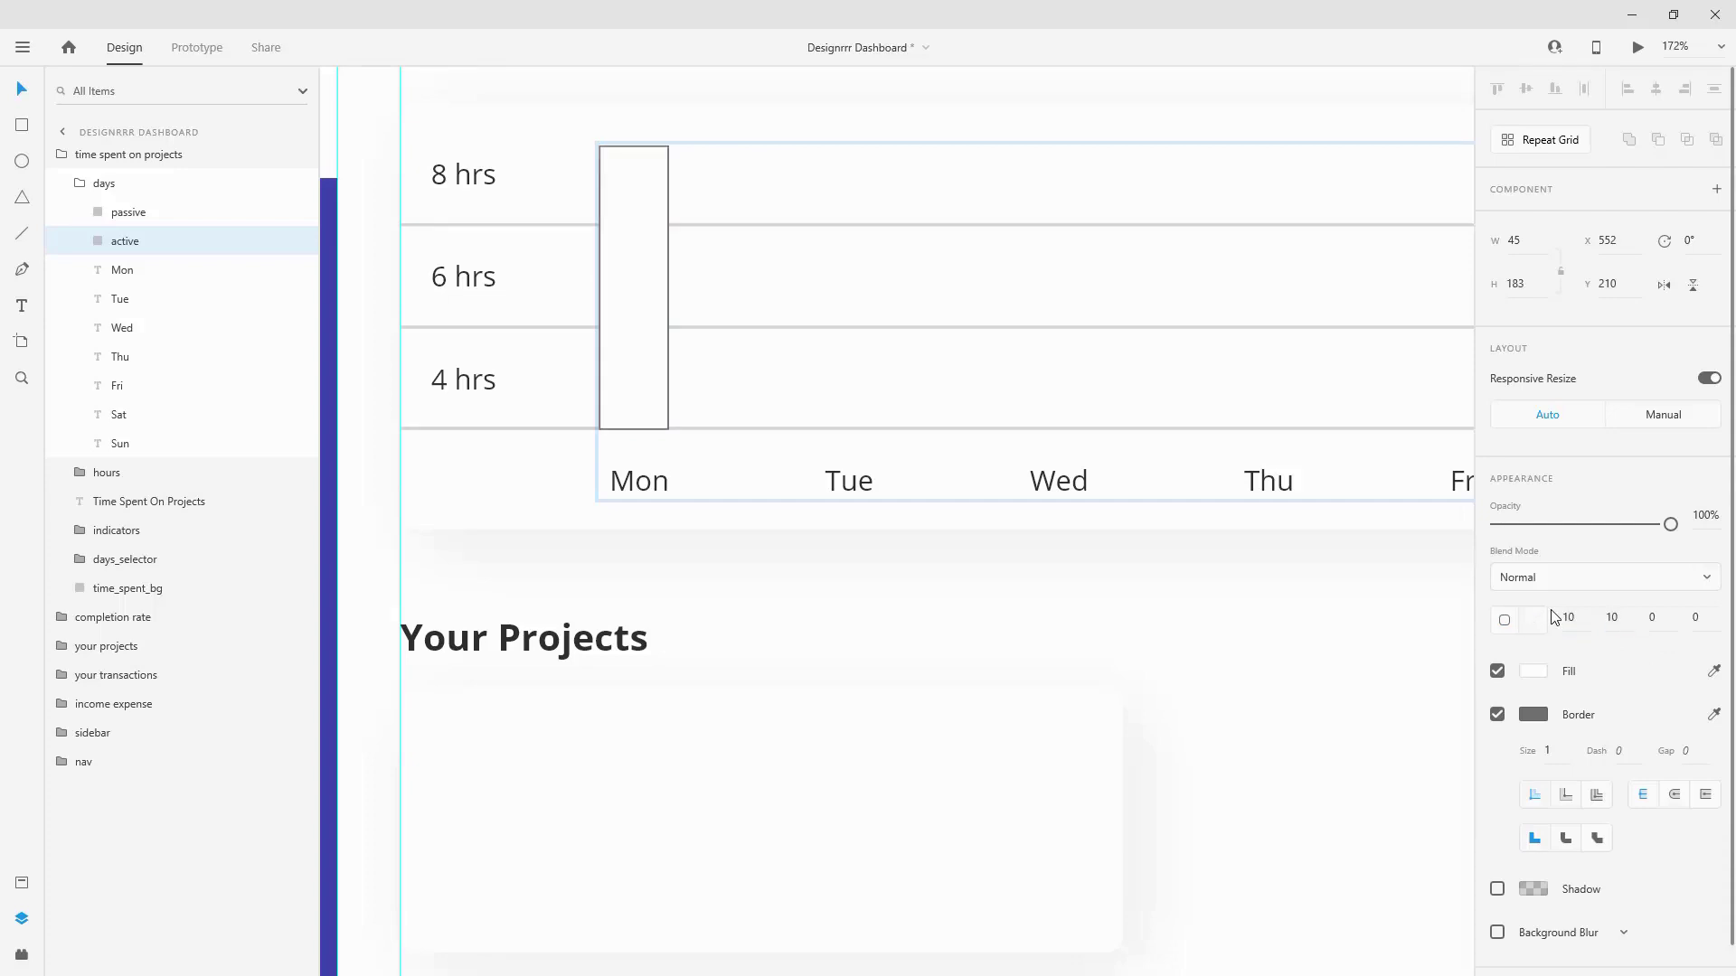
pyautogui.scroll(-5, 624, 427)
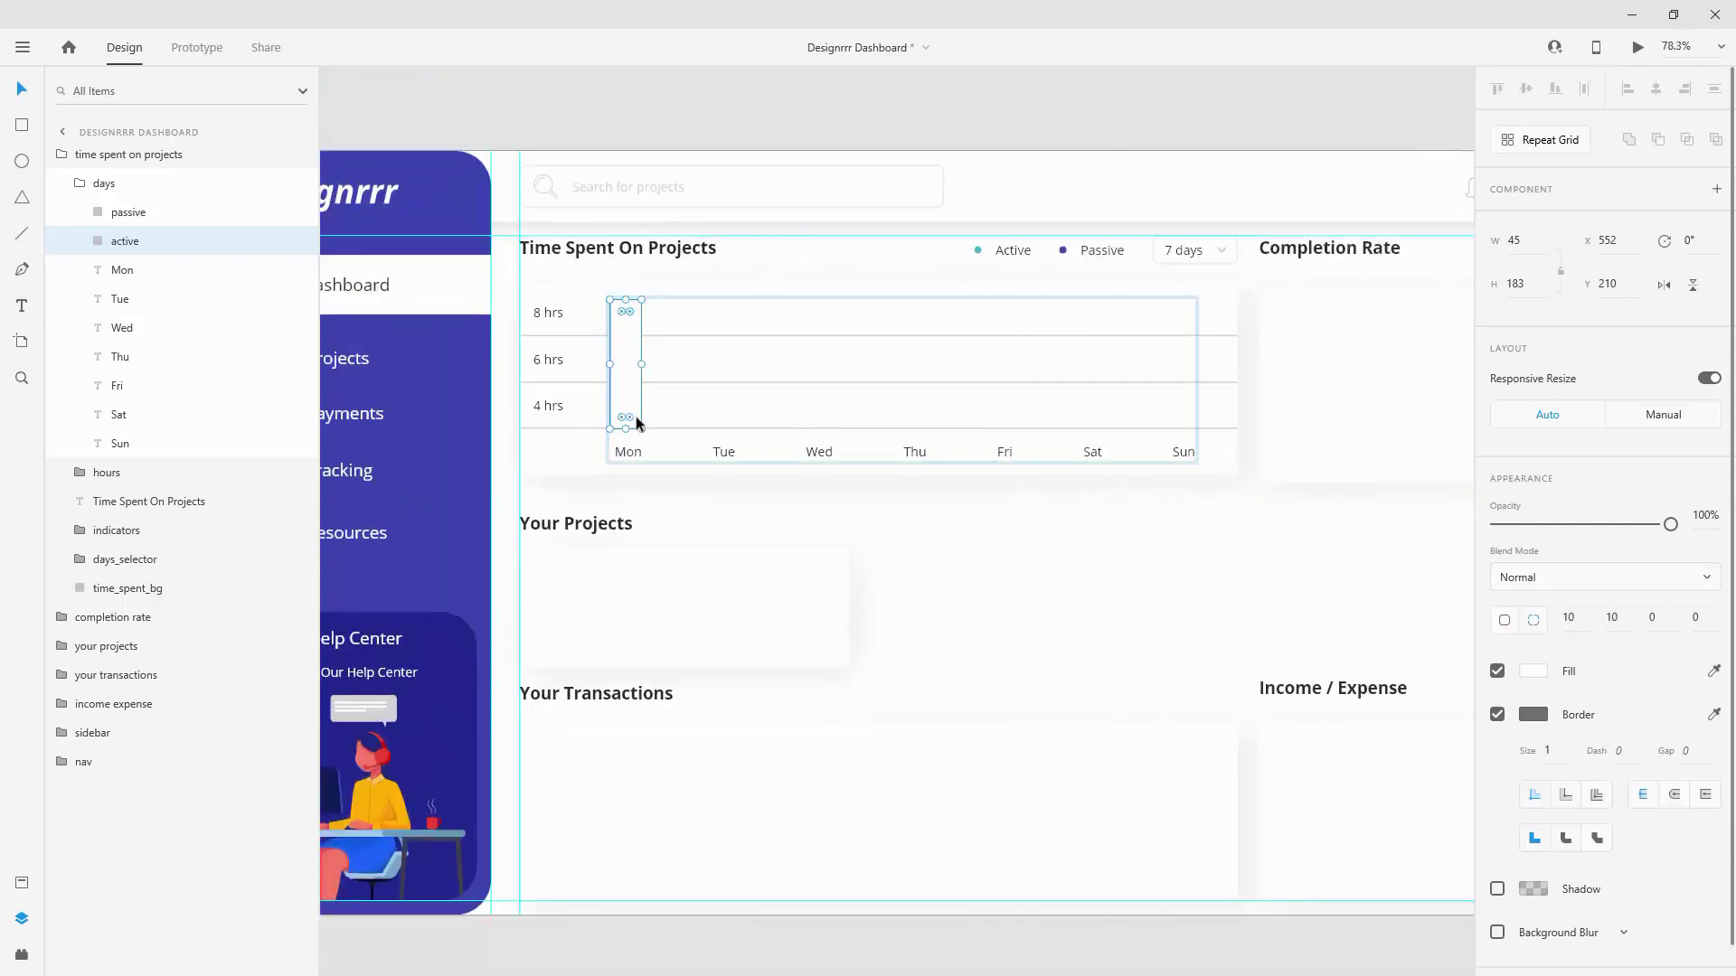
# Step: Resize the passive rectangle to about 40 wide and 42 high, and move it to the base of the active bar
pyautogui.scroll(3, 578, 323)
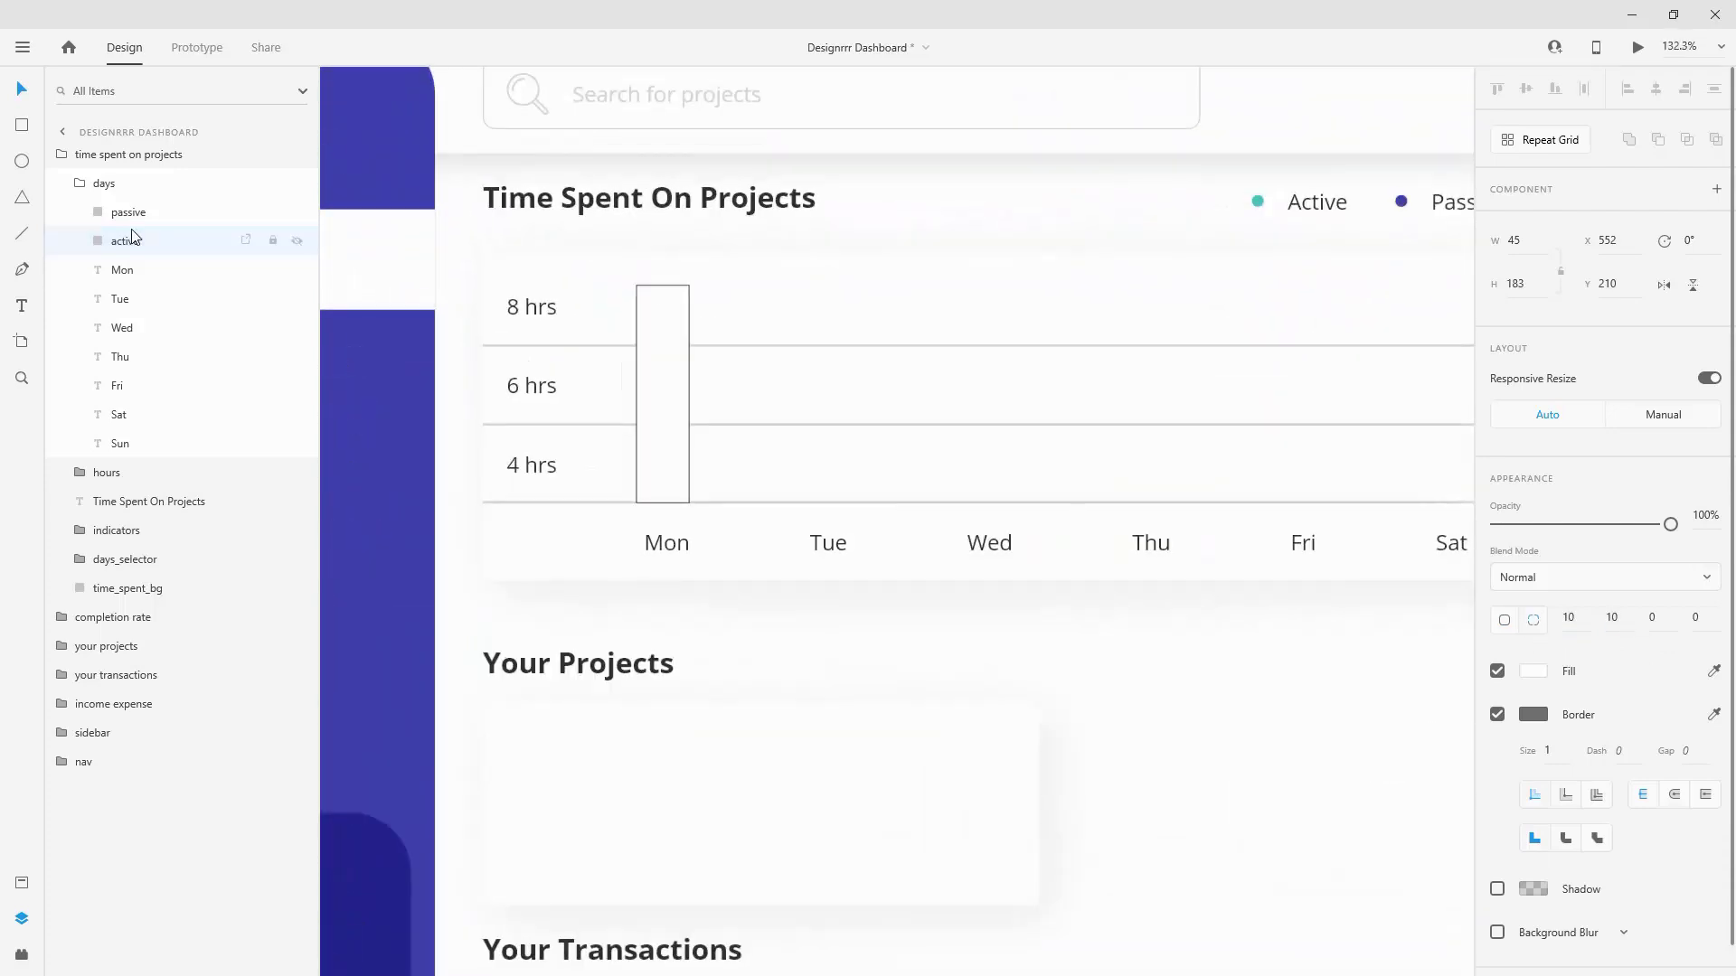
pyautogui.click(134, 221)
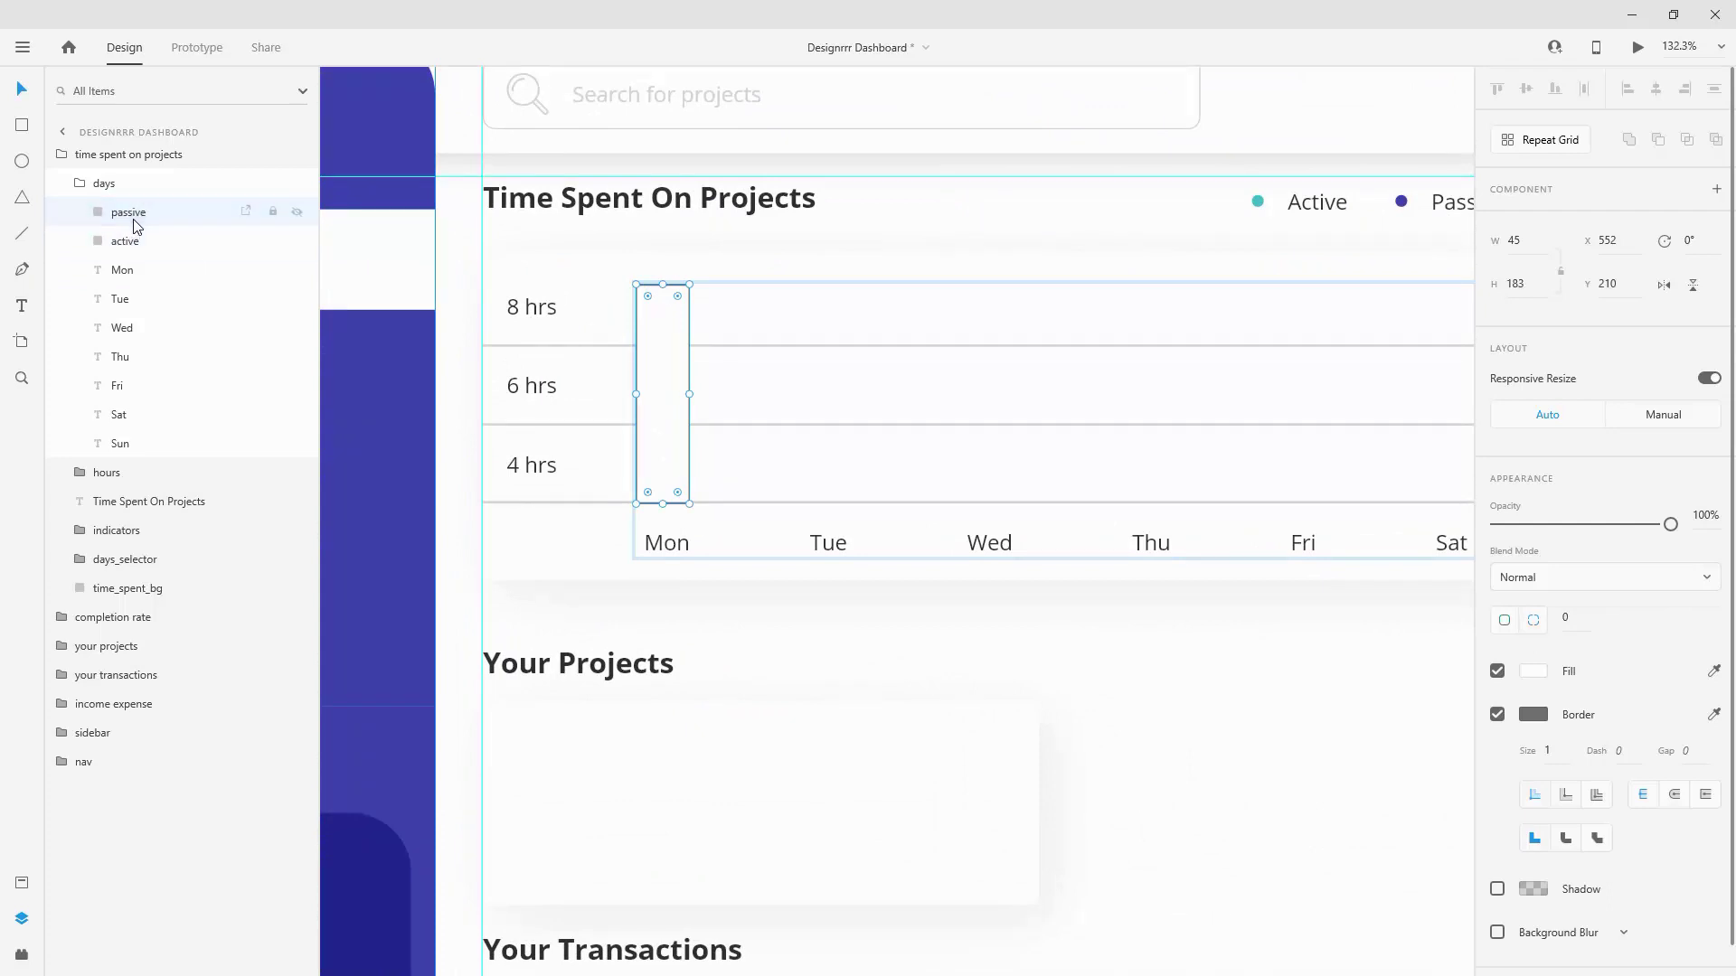
pyautogui.click(1522, 245)
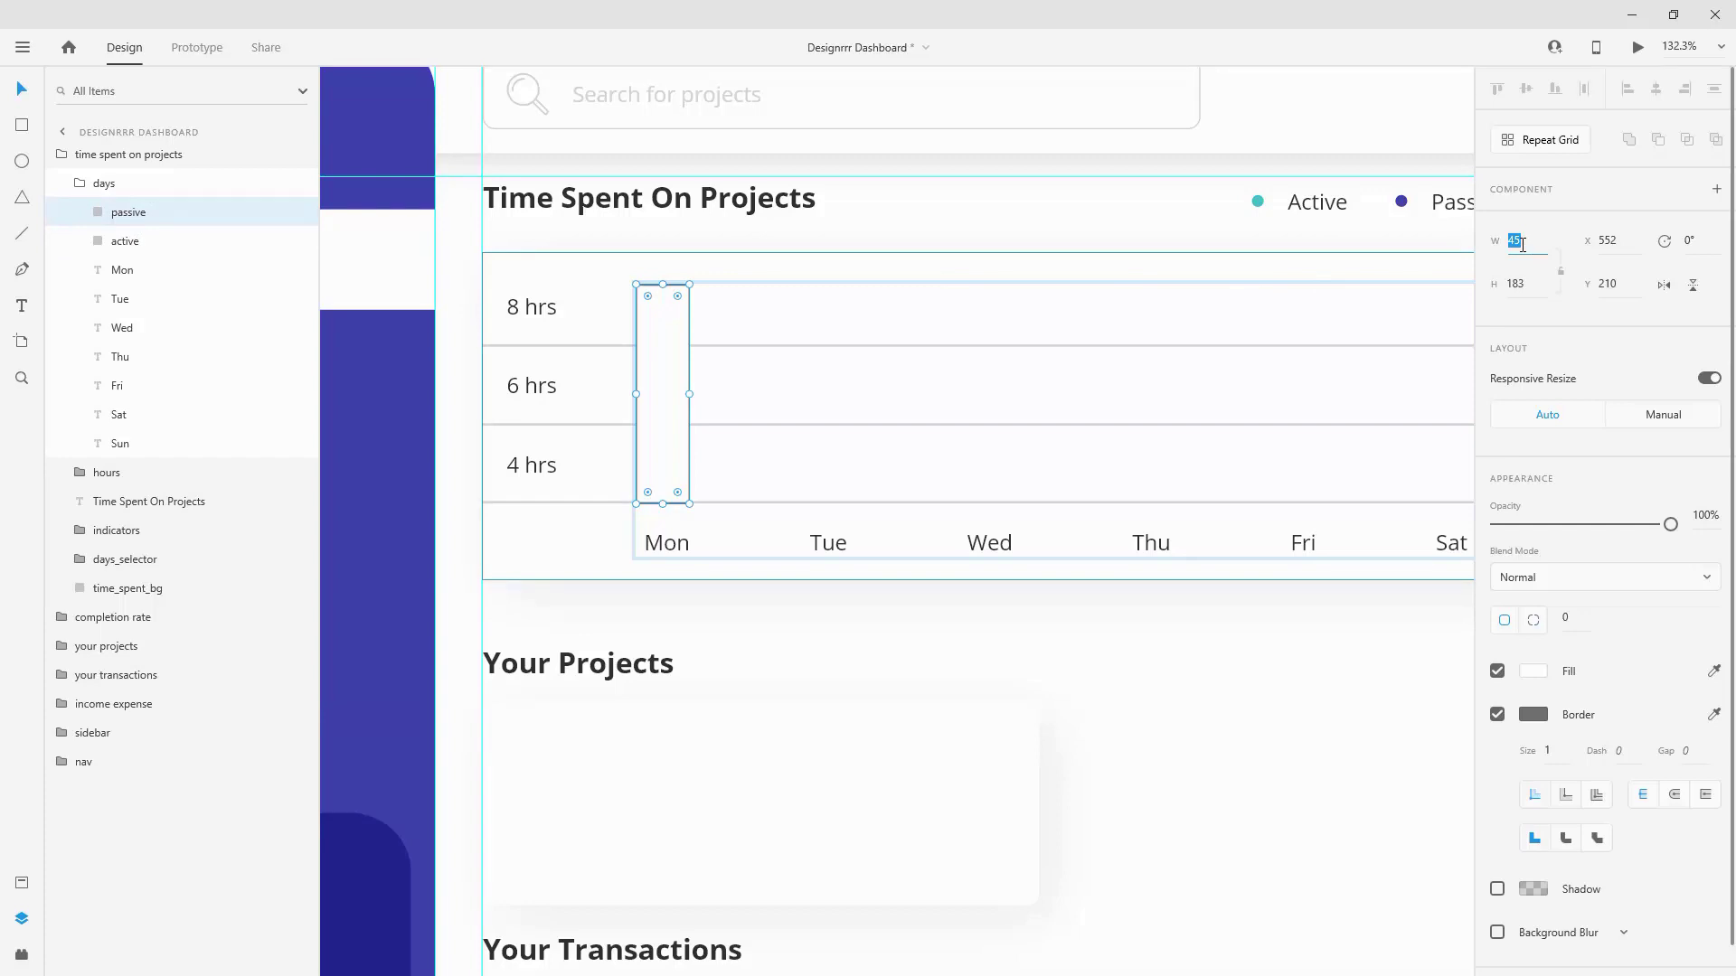
pyautogui.write('42')
pyautogui.press('Return')
pyautogui.hotkey('ctrl', 'z')
pyautogui.press('Return')
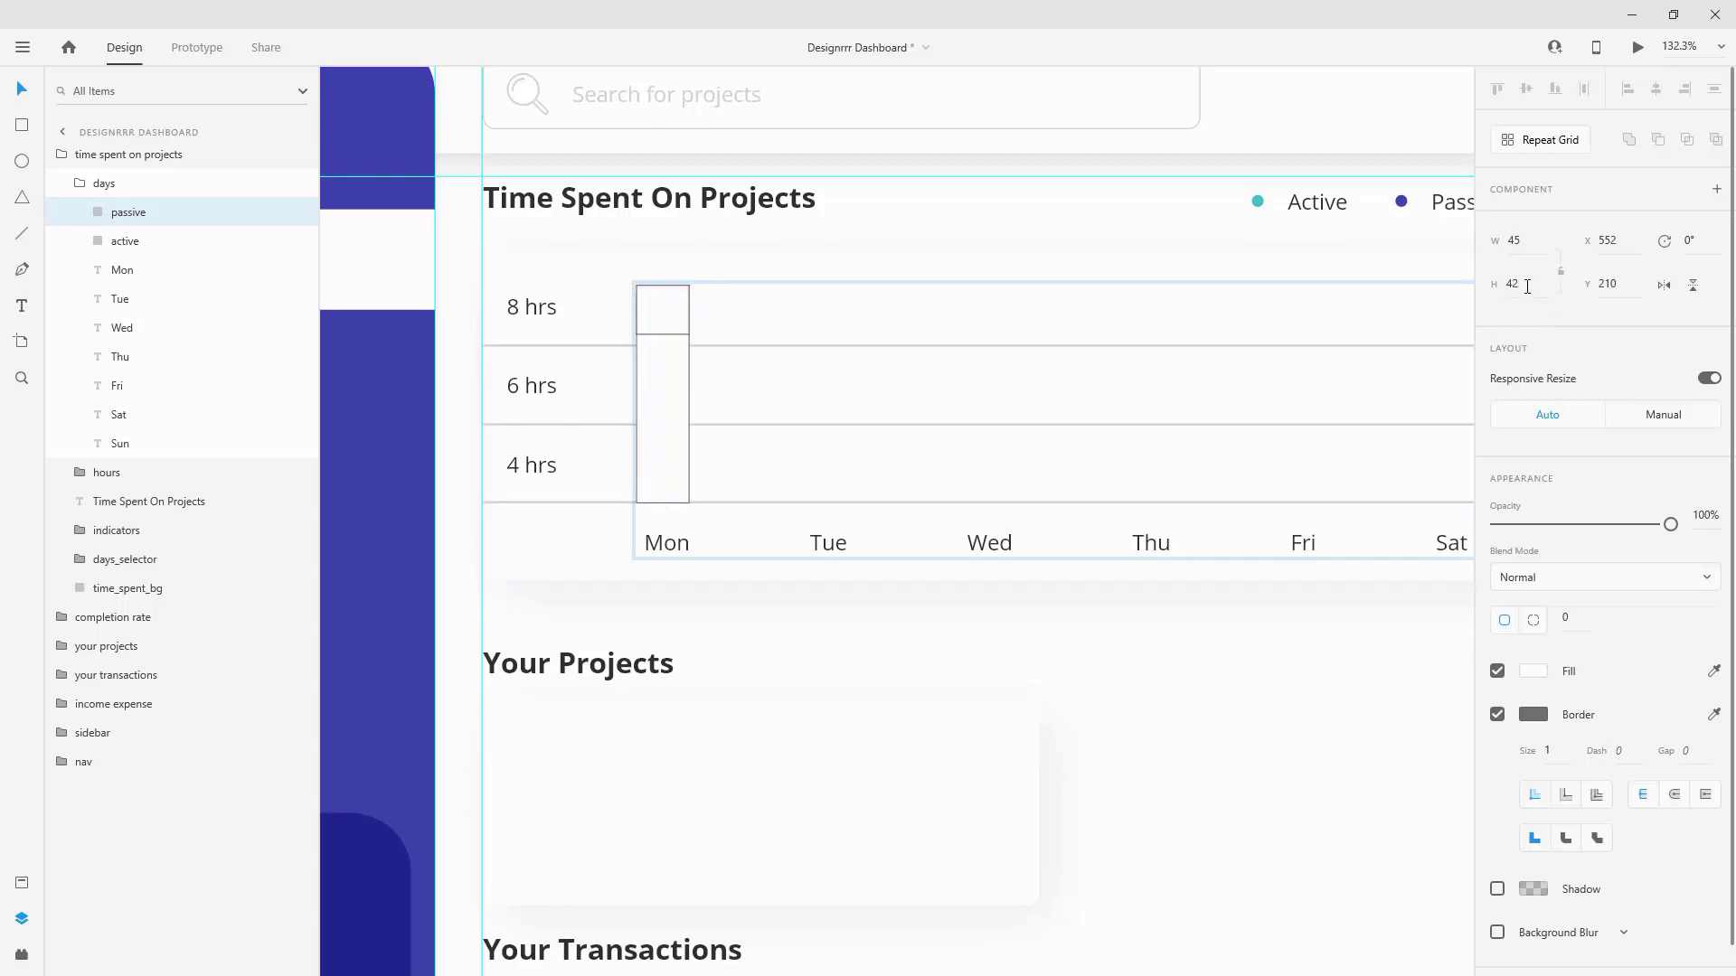
pyautogui.press('BackSpace')
pyautogui.write('0')
pyautogui.press('Return')
pyautogui.moveTo(674, 298); pyautogui.dragTo(676, 293)
pyautogui.click(654, 309)
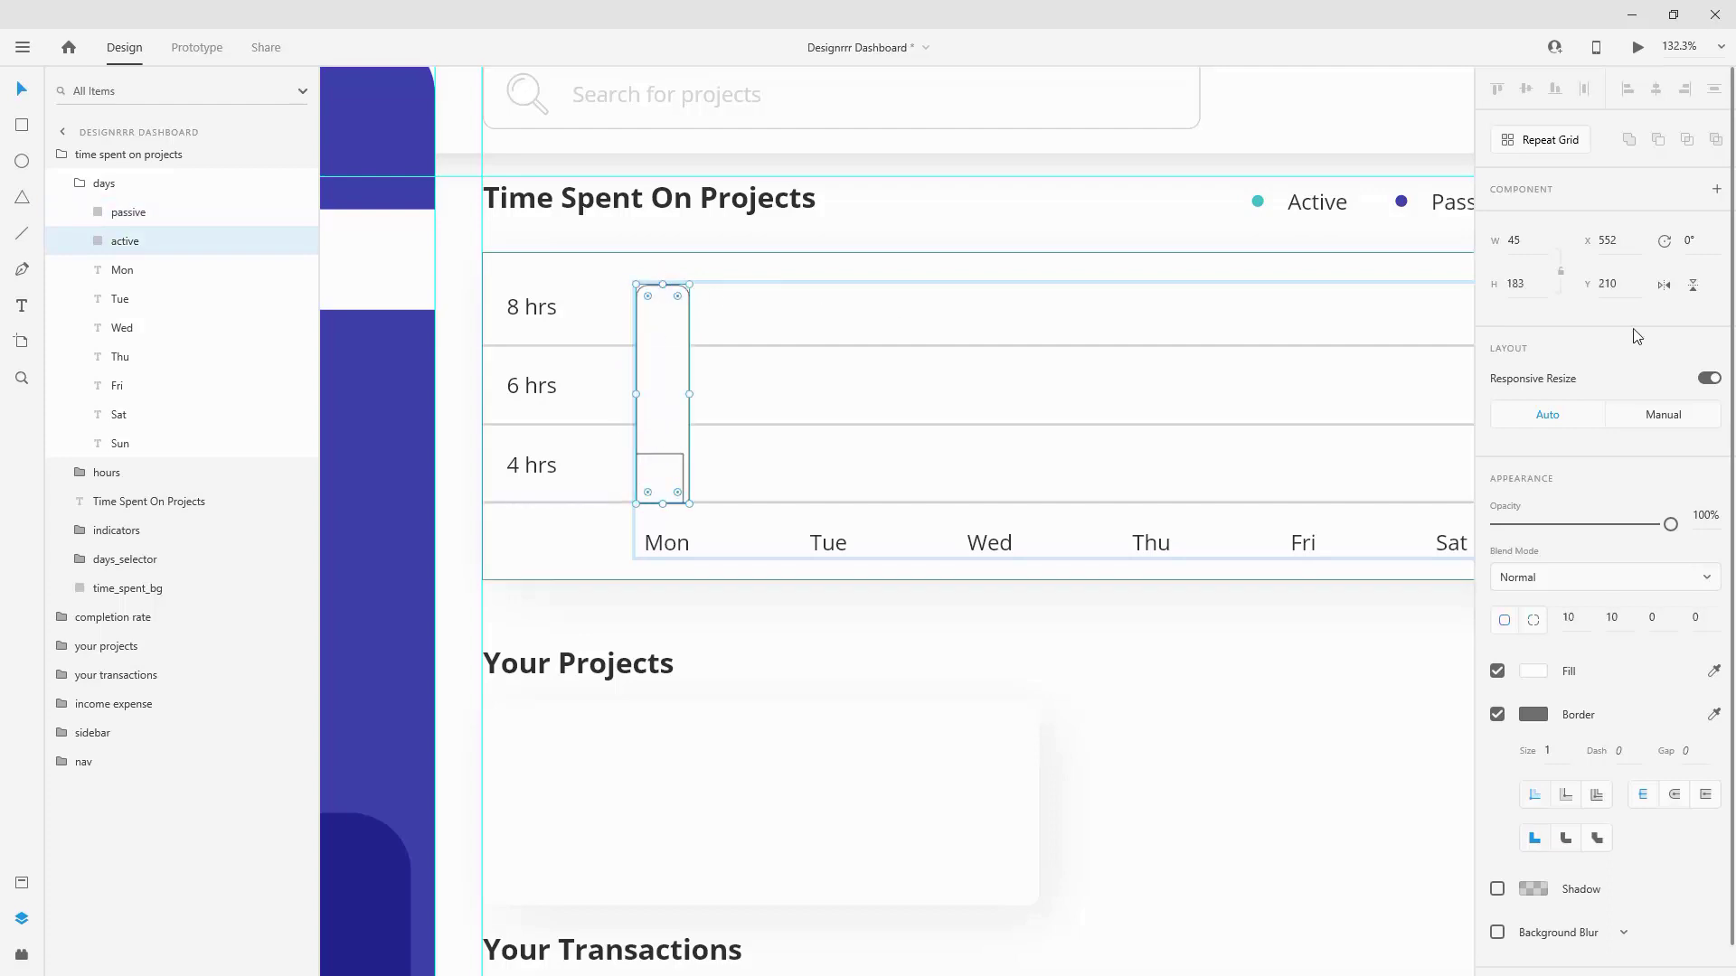
# Step: Set the active bar's width to 40 and move it with the passive bar directly above the Mon label
pyautogui.click(1535, 239)
pyautogui.write('40')
pyautogui.press('Return')
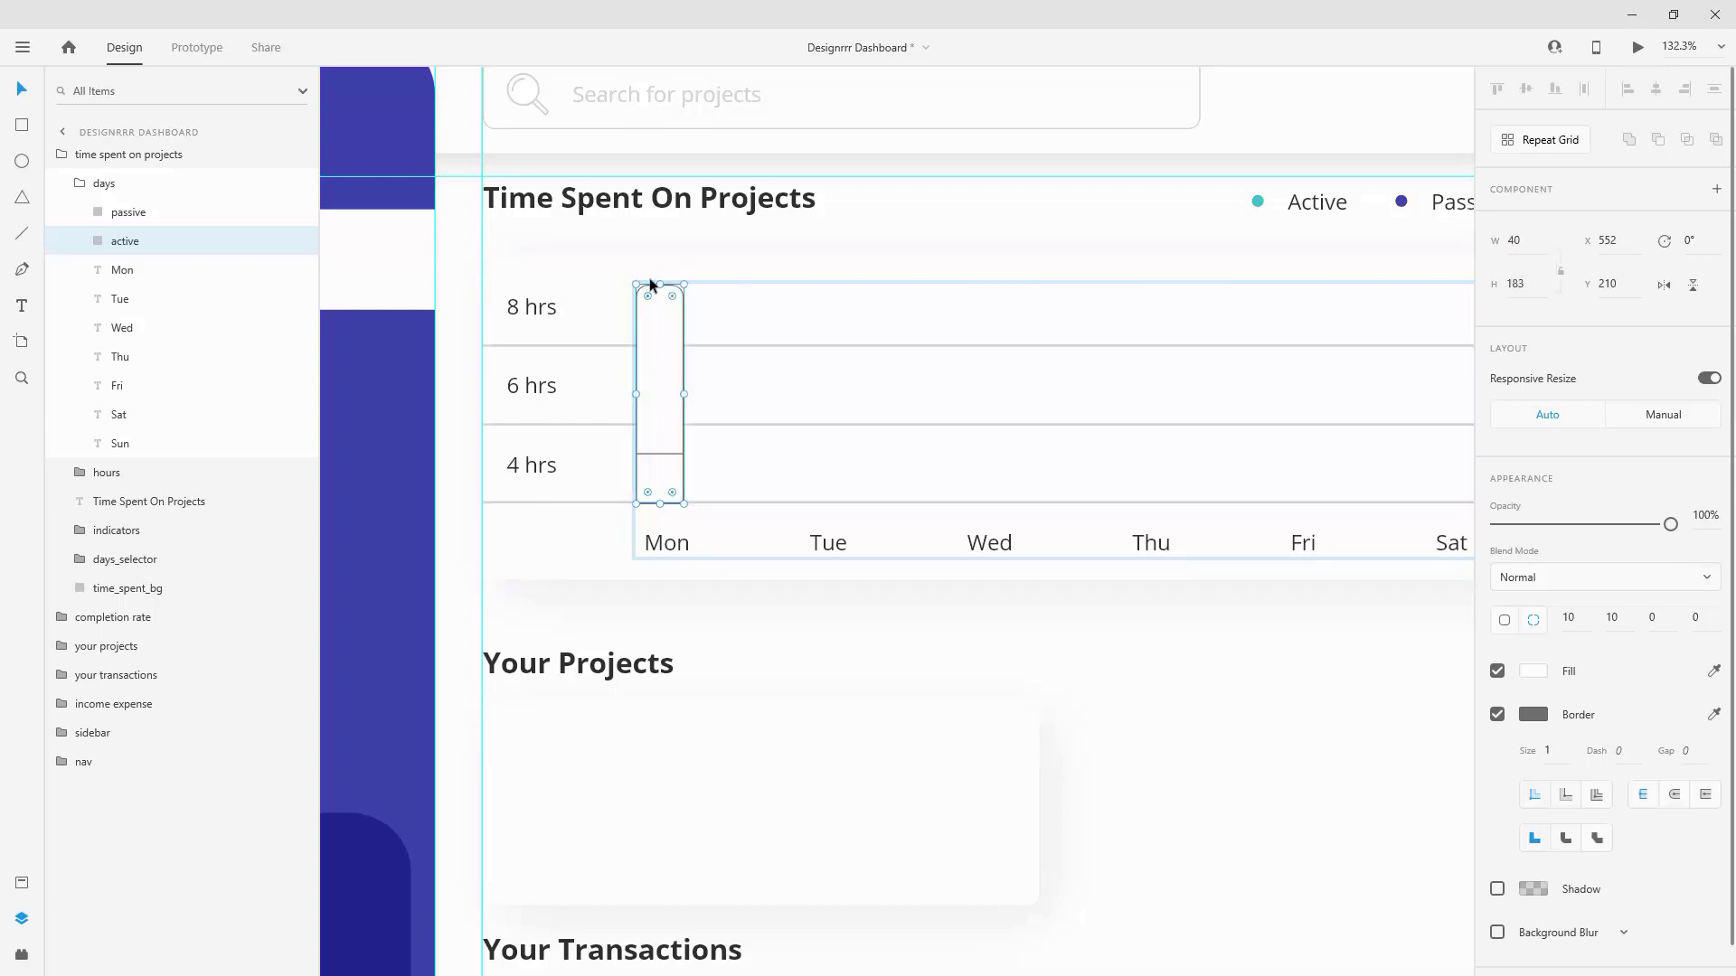
pyautogui.moveTo(659, 283); pyautogui.dragTo(665, 327)
pyautogui.keyDown('shift'); pyautogui.click(129, 211); pyautogui.keyUp('shift')
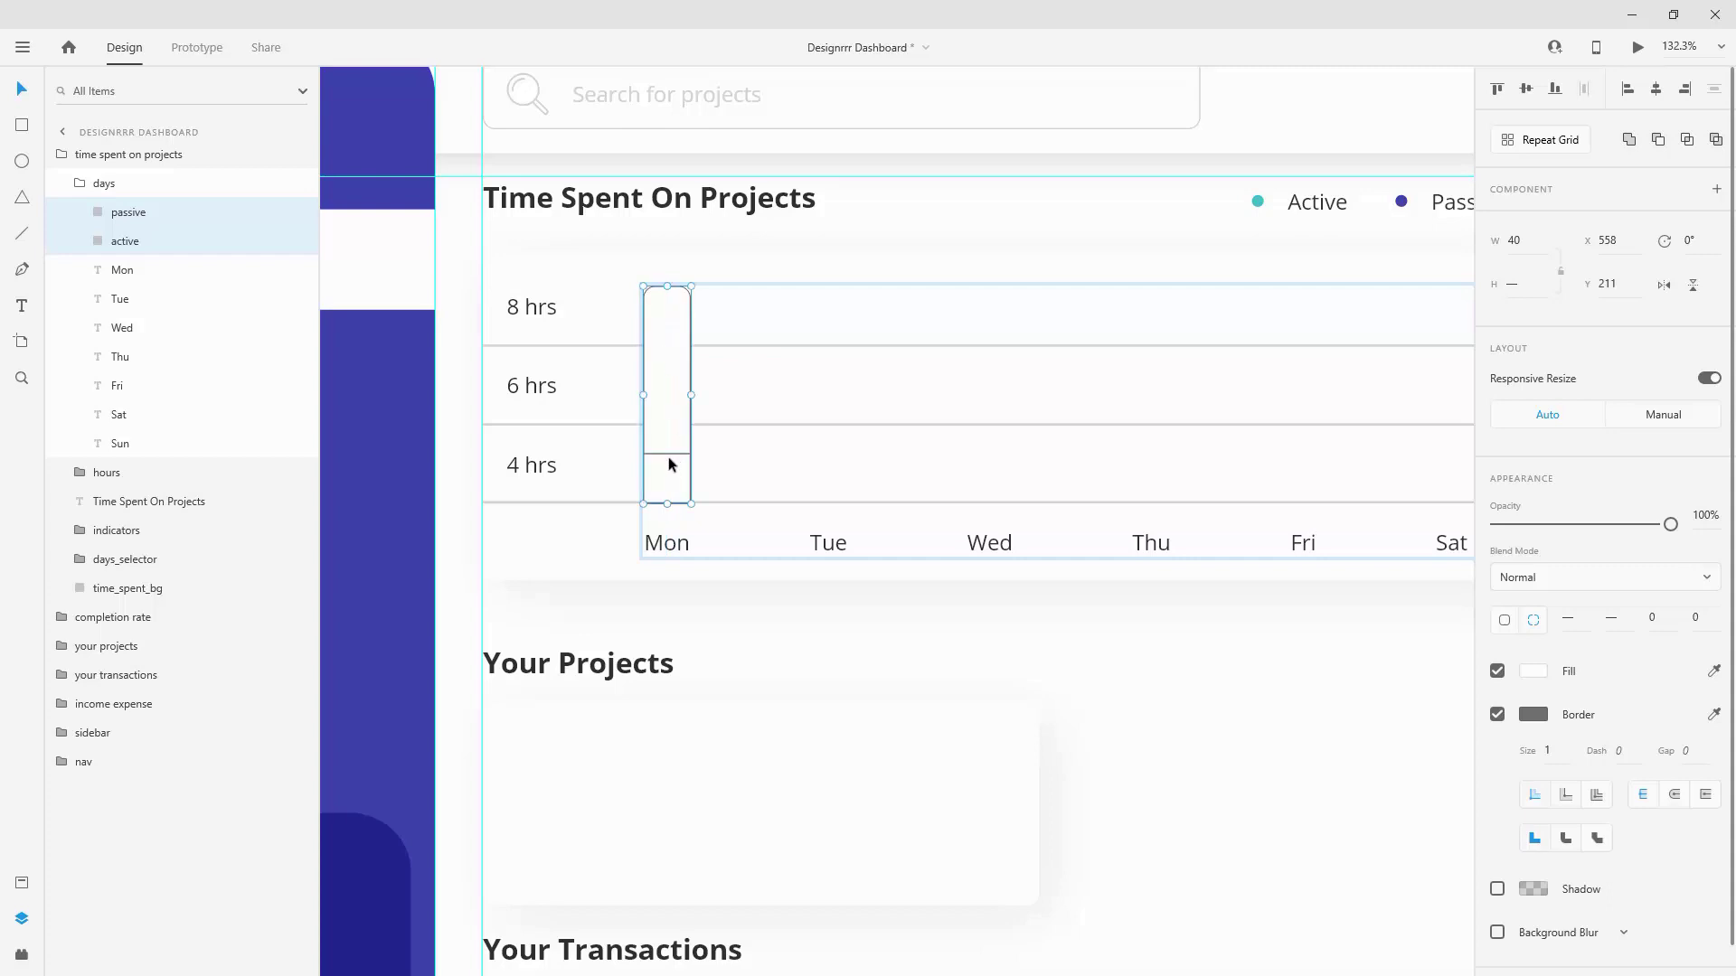
# Step: Set the passive bar's individual corner radii to 10, 10, 0 and 0, rounding only its top corners
pyautogui.click(673, 463)
pyautogui.doubleClick(674, 470)
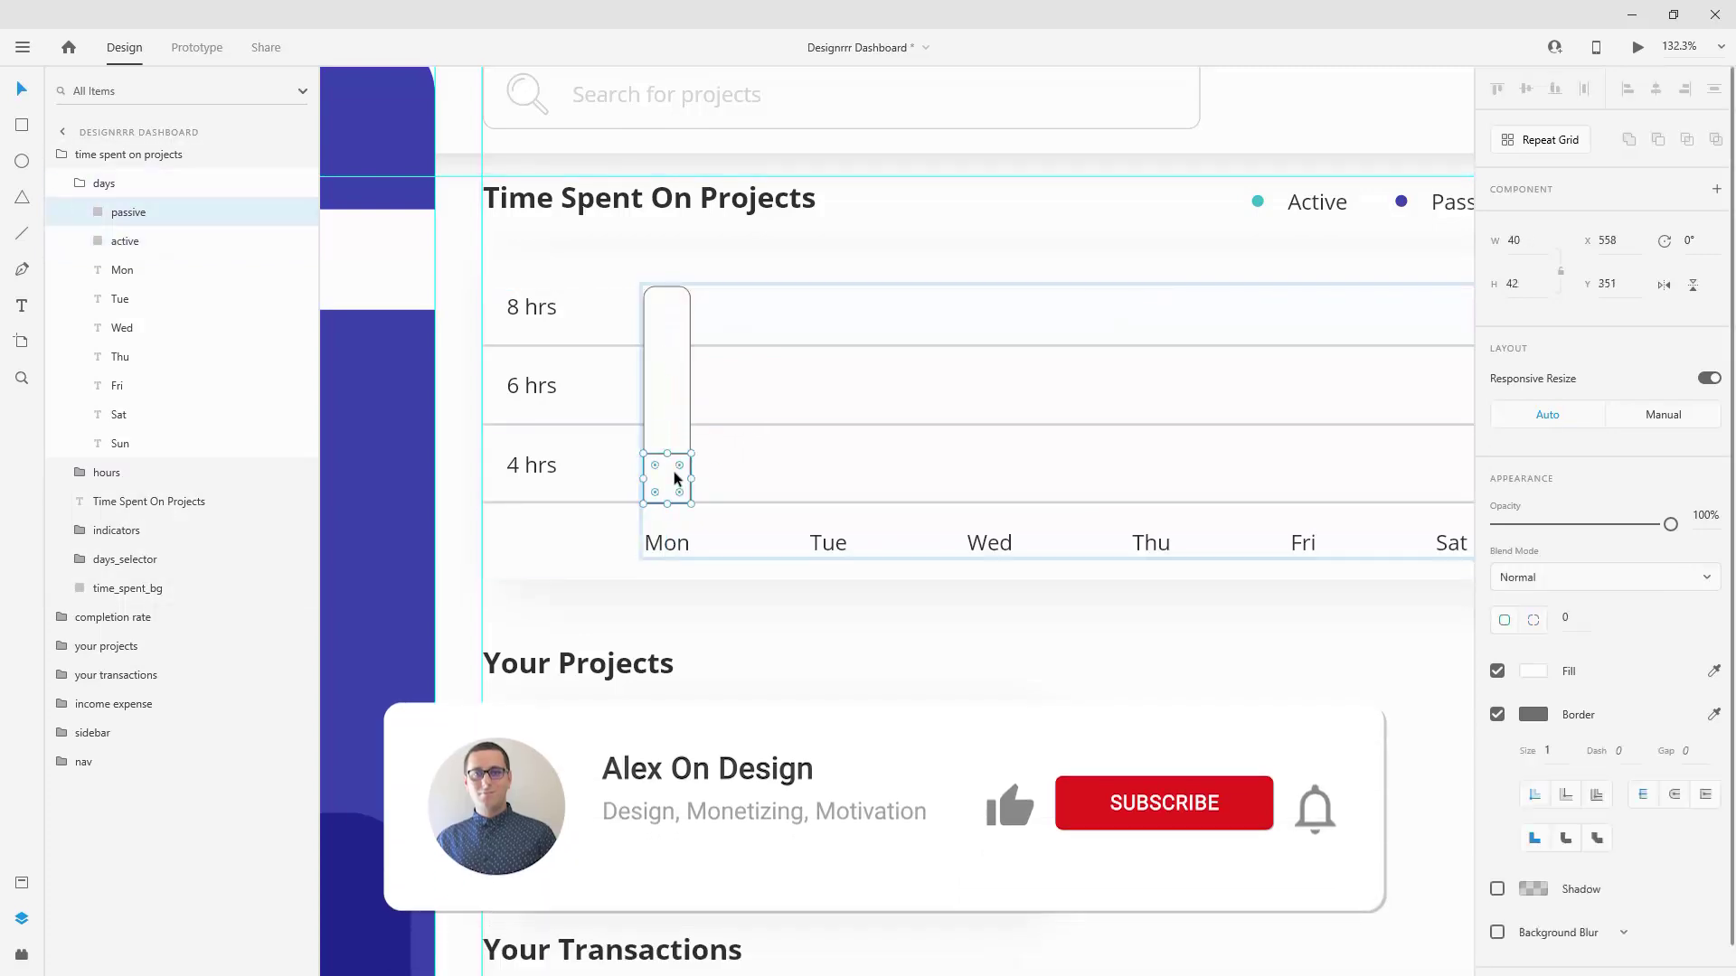
pyautogui.click(1533, 620)
pyautogui.click(1576, 620)
pyautogui.write('10')
pyautogui.press('Tab')
pyautogui.write('10')
pyautogui.press('Return')
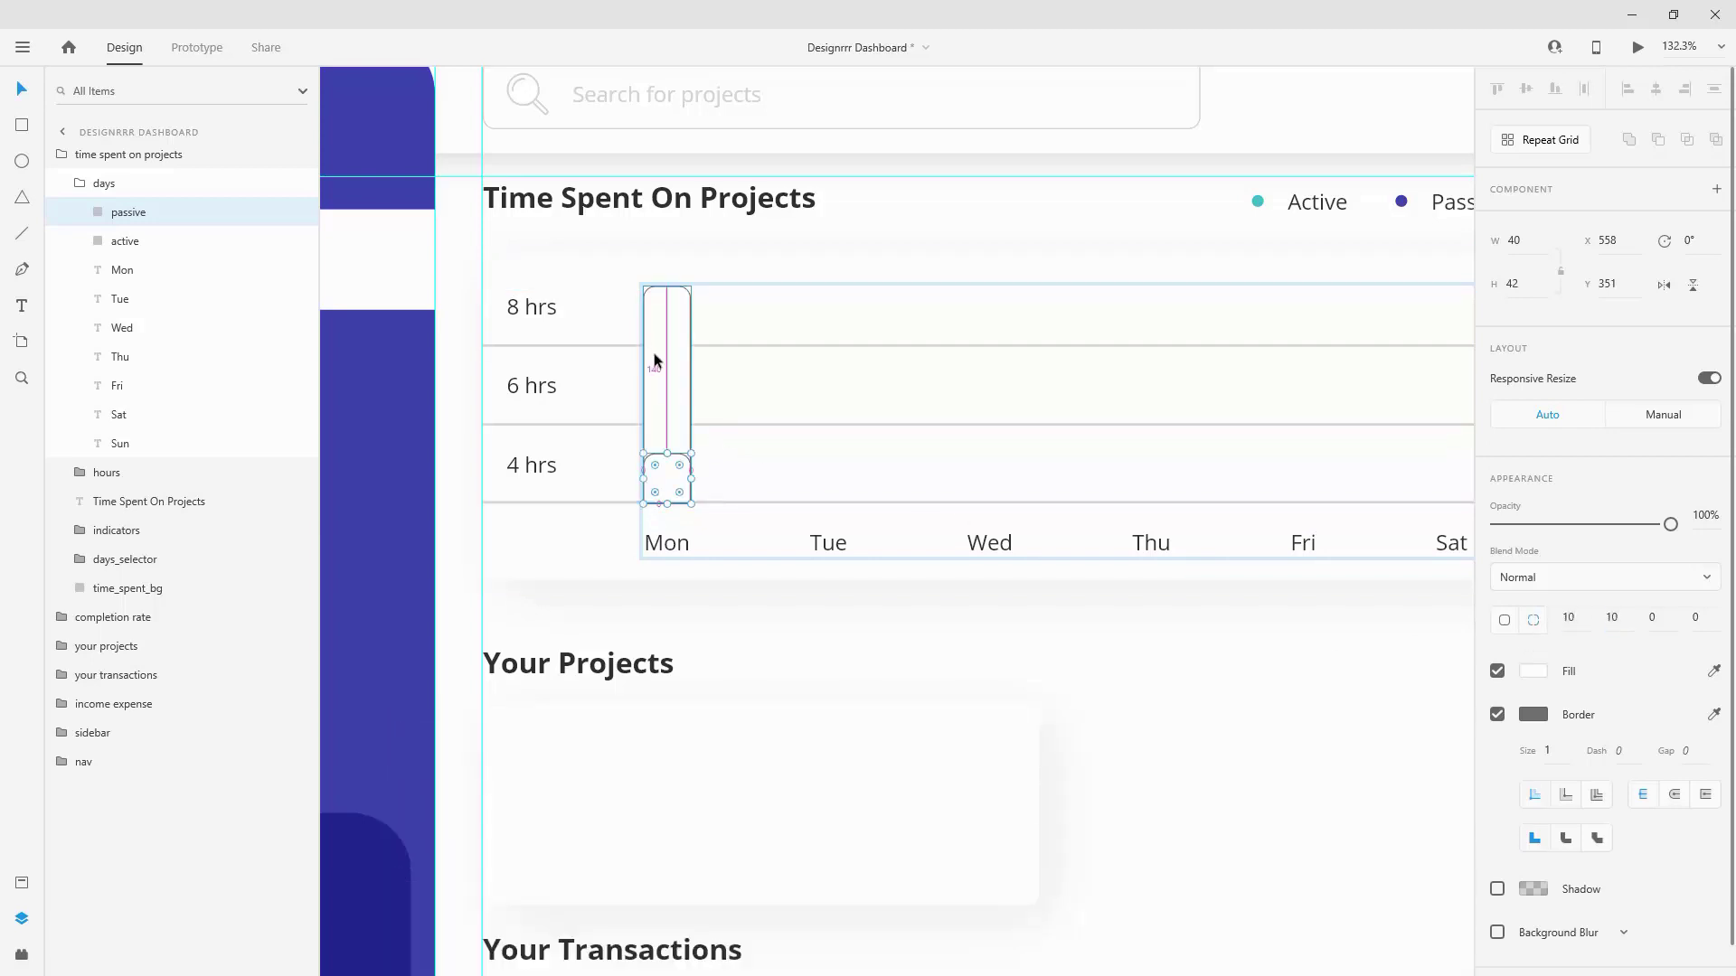
# Step: Remove the borders from both bars, and fill the active bar with the saved teal and the passive bar with the saved indigo
pyautogui.keyDown('shift'); pyautogui.click(674, 369); pyautogui.keyUp('shift')
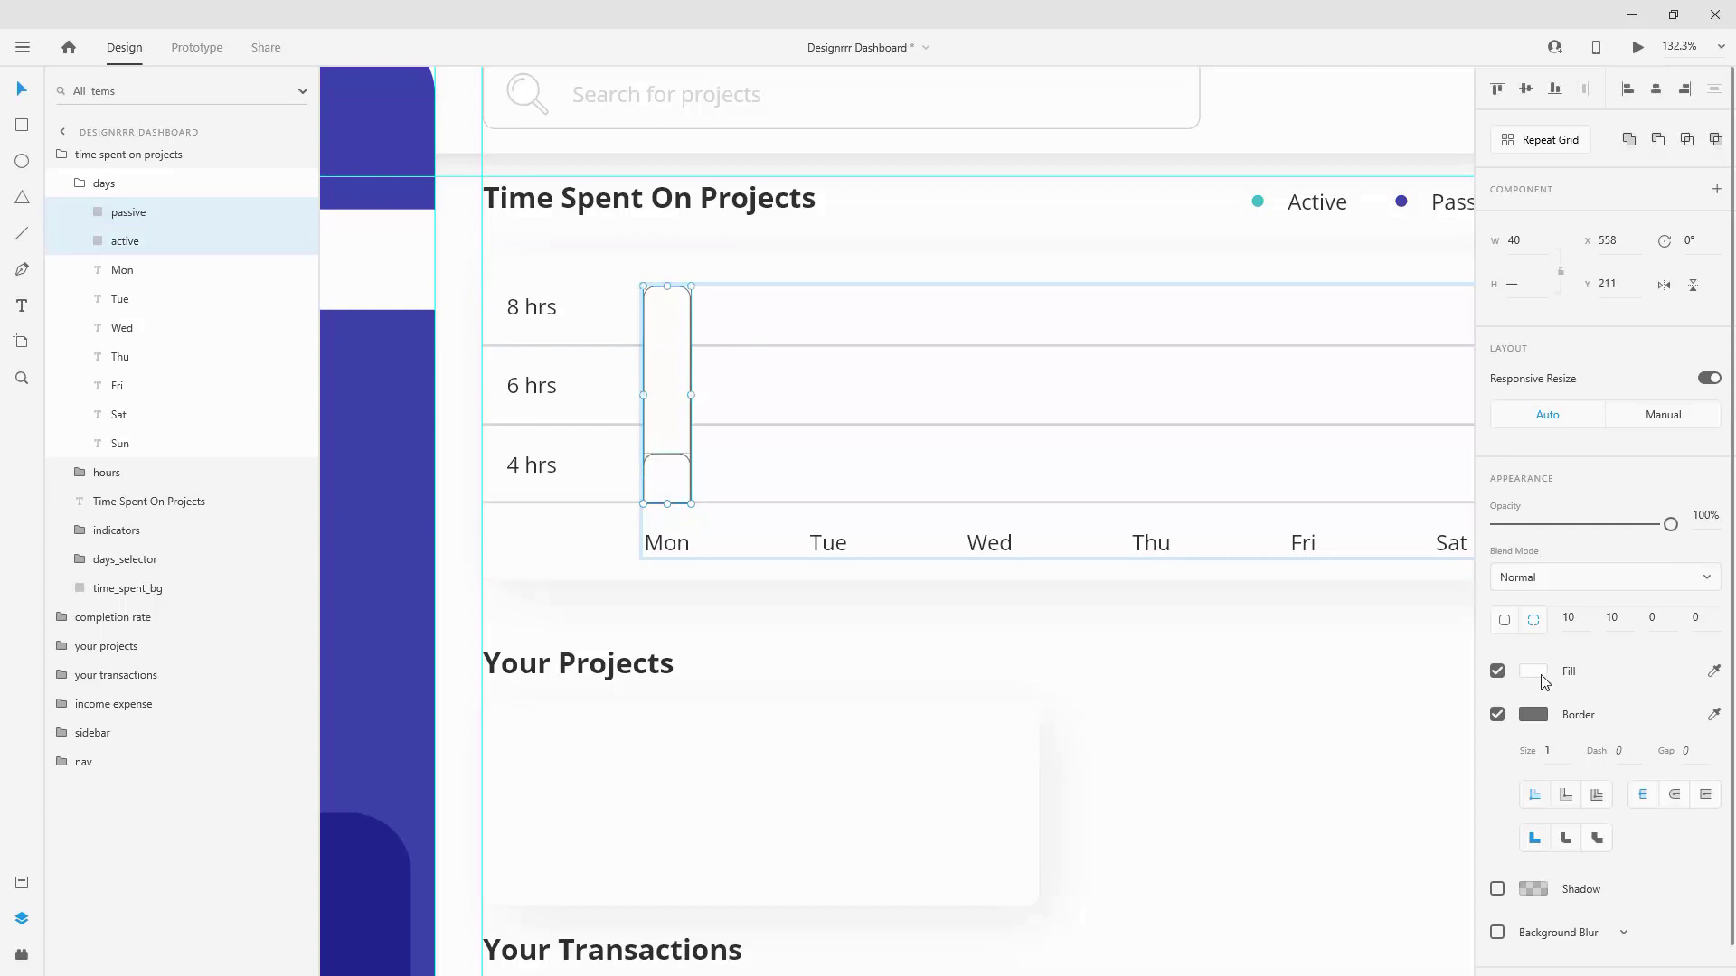
pyautogui.click(1497, 715)
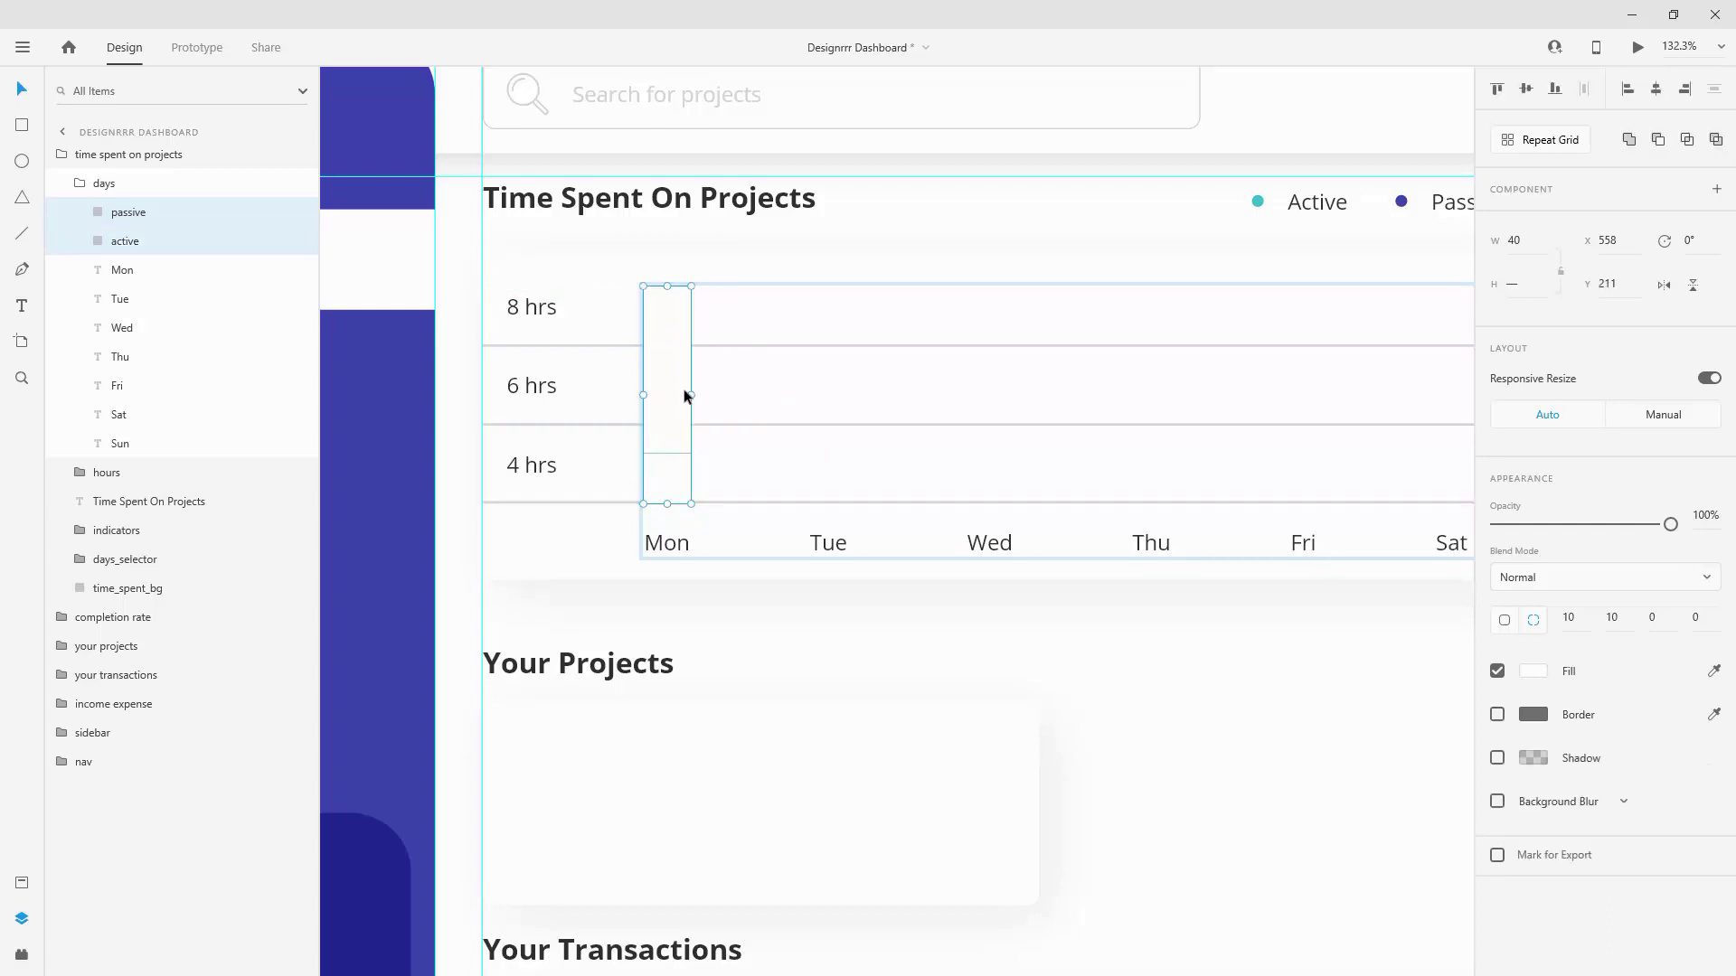
pyautogui.click(117, 239)
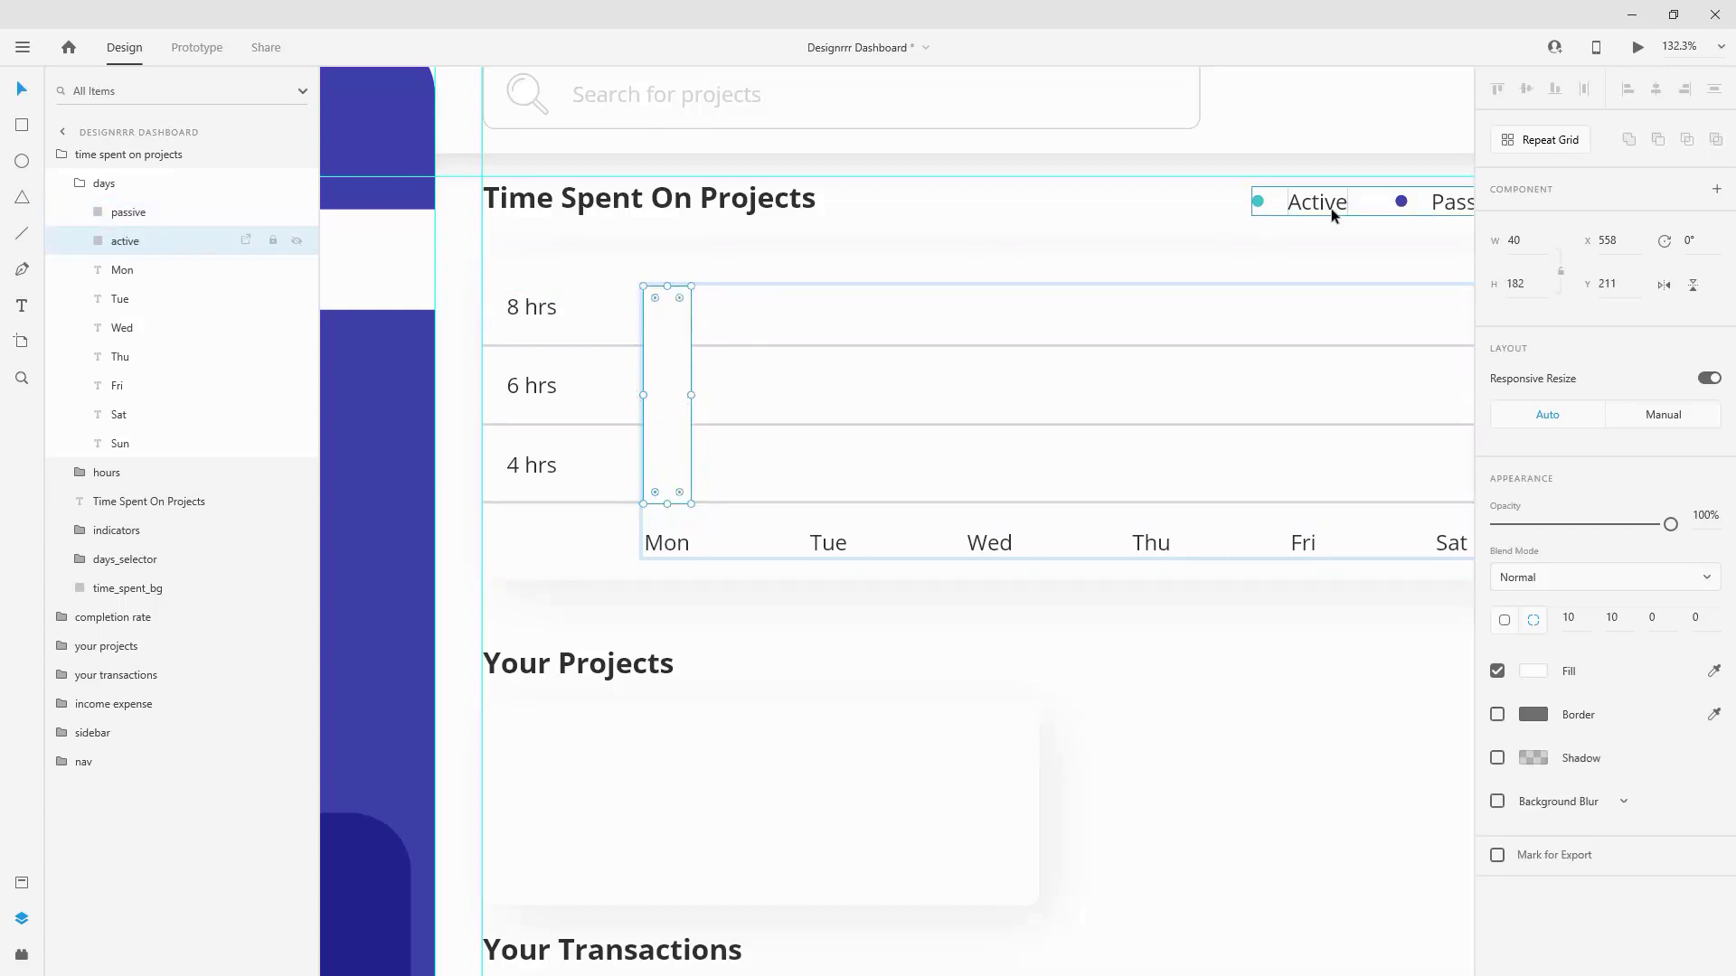
pyautogui.click(22, 881)
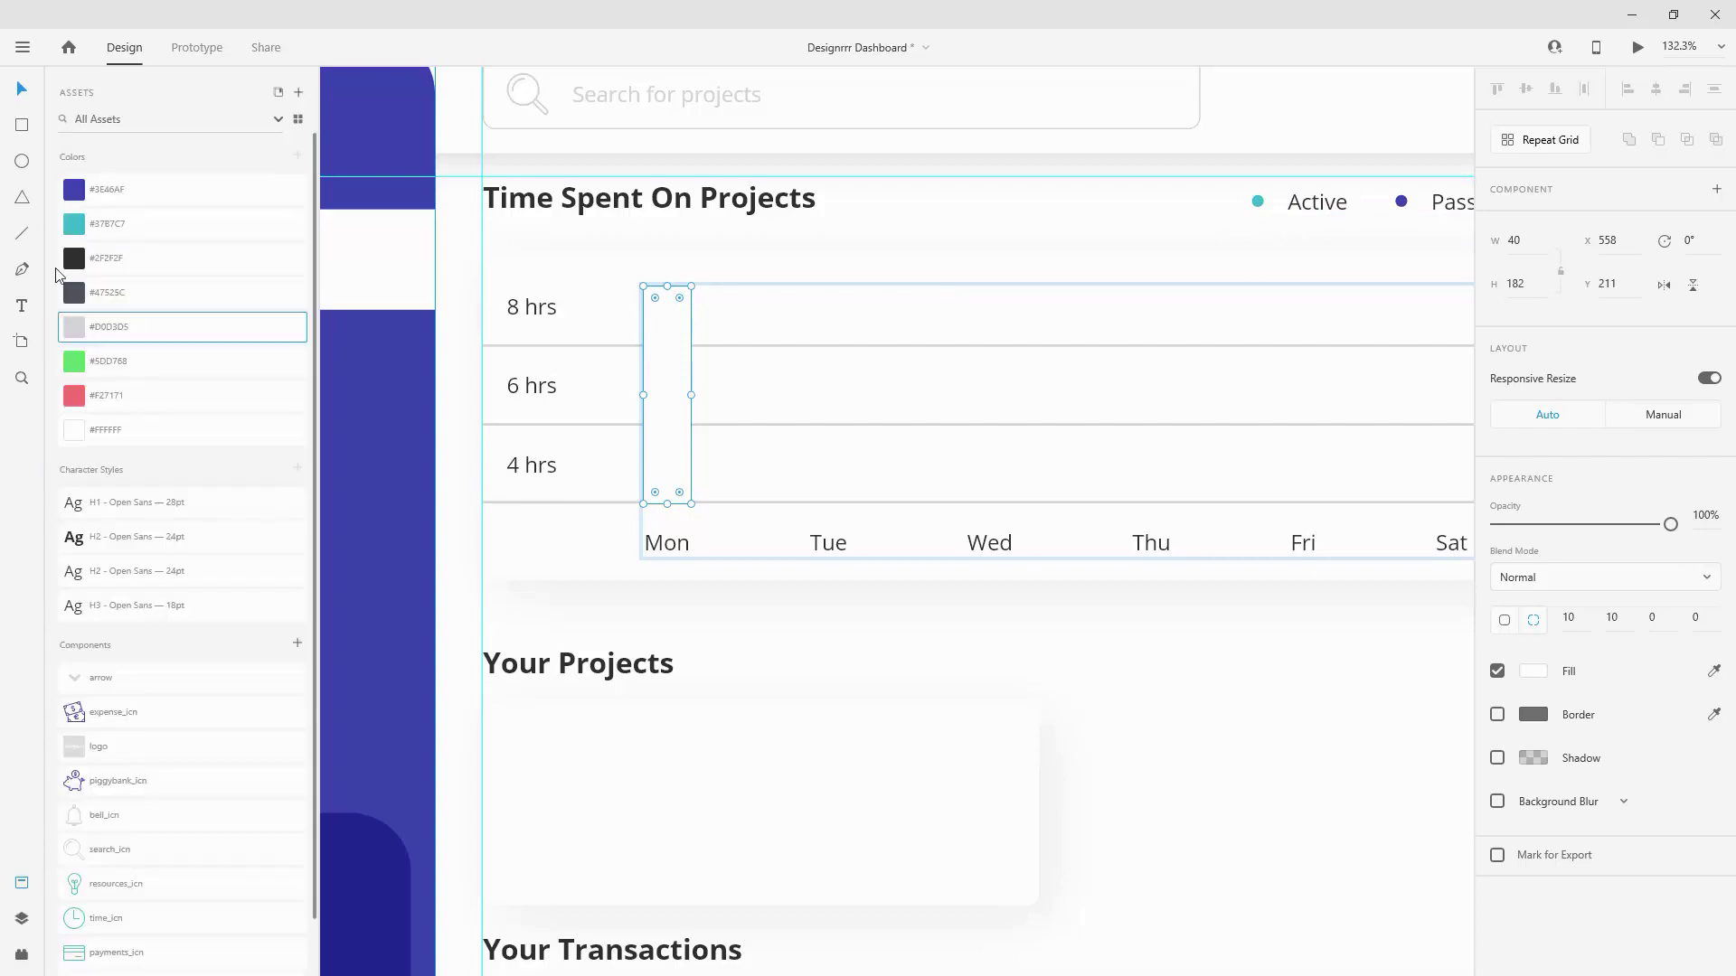
pyautogui.click(74, 223)
pyautogui.click(659, 476)
pyautogui.click(74, 189)
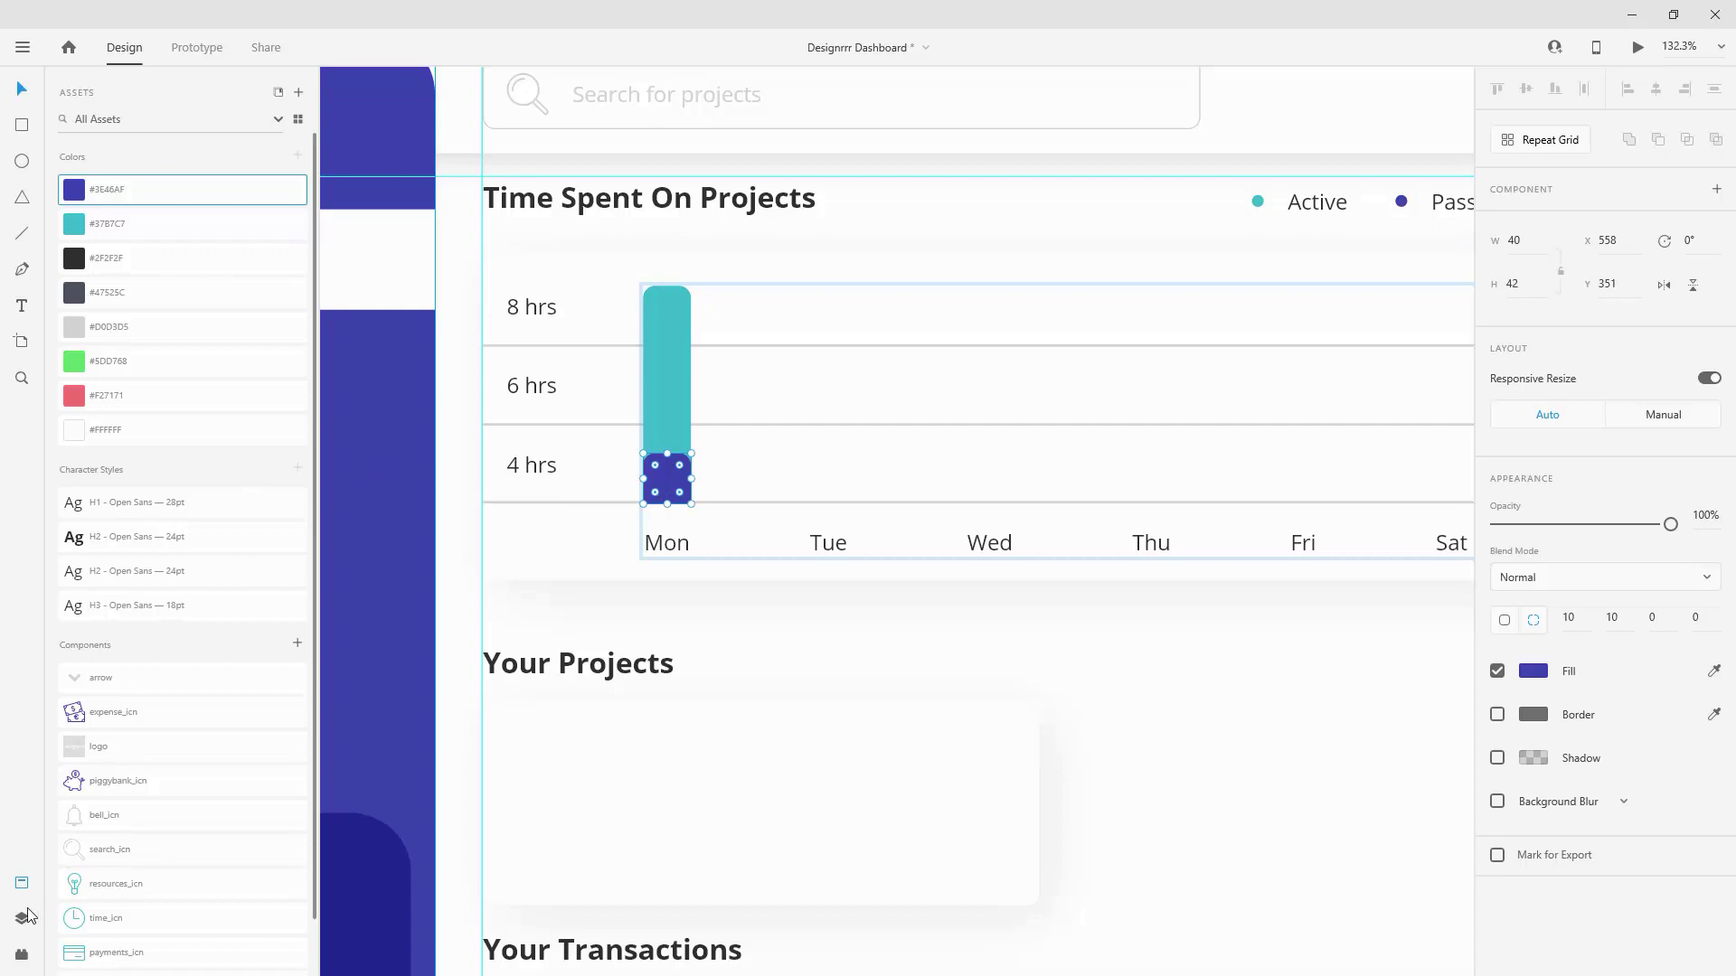
# Step: Duplicate the Mon active and passive bars above each of the other day labels, Tue through Sun
pyautogui.click(22, 917)
pyautogui.keyDown('shift'); pyautogui.click(126, 240); pyautogui.keyUp('shift')
pyautogui.moveTo(653, 312); pyautogui.dragTo(1130, 341)
pyautogui.moveTo(654, 485); pyautogui.dragTo(920, 488)
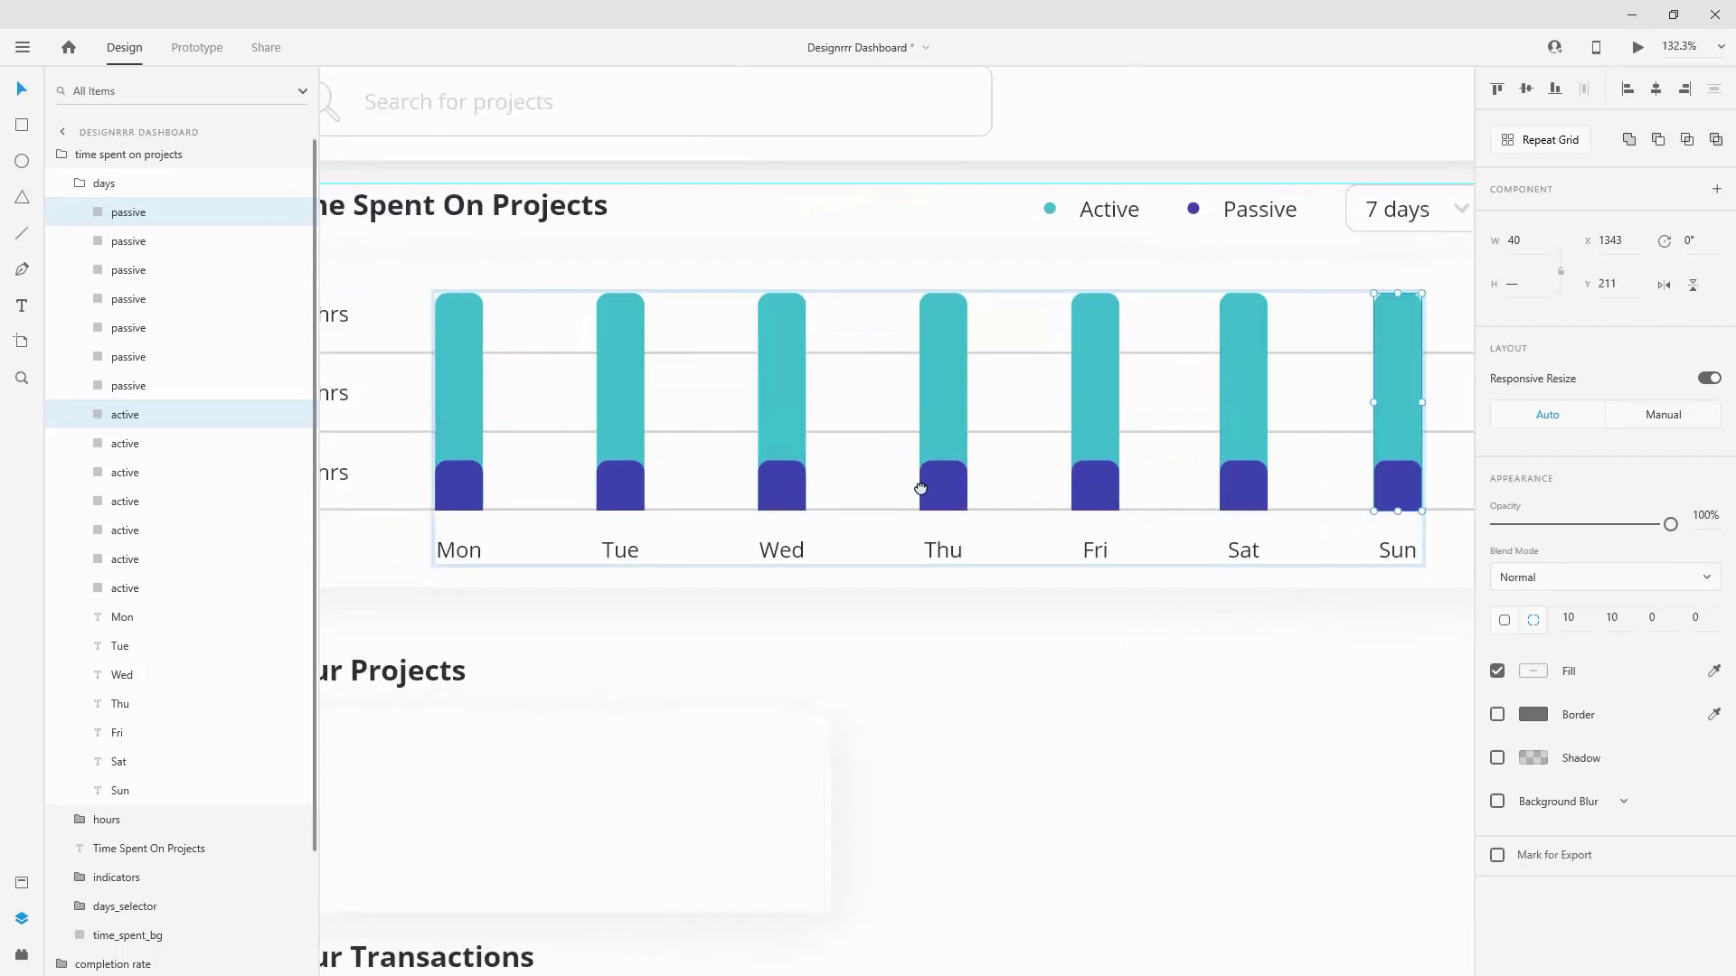
# Step: Group the Mon label with its two bars, name the group mon, and place it first in the days group
pyautogui.click(468, 553)
pyautogui.keyDown('shift'); pyautogui.click(461, 491); pyautogui.keyUp('shift')
pyautogui.keyDown('shift'); pyautogui.click(456, 430); pyautogui.keyUp('shift')
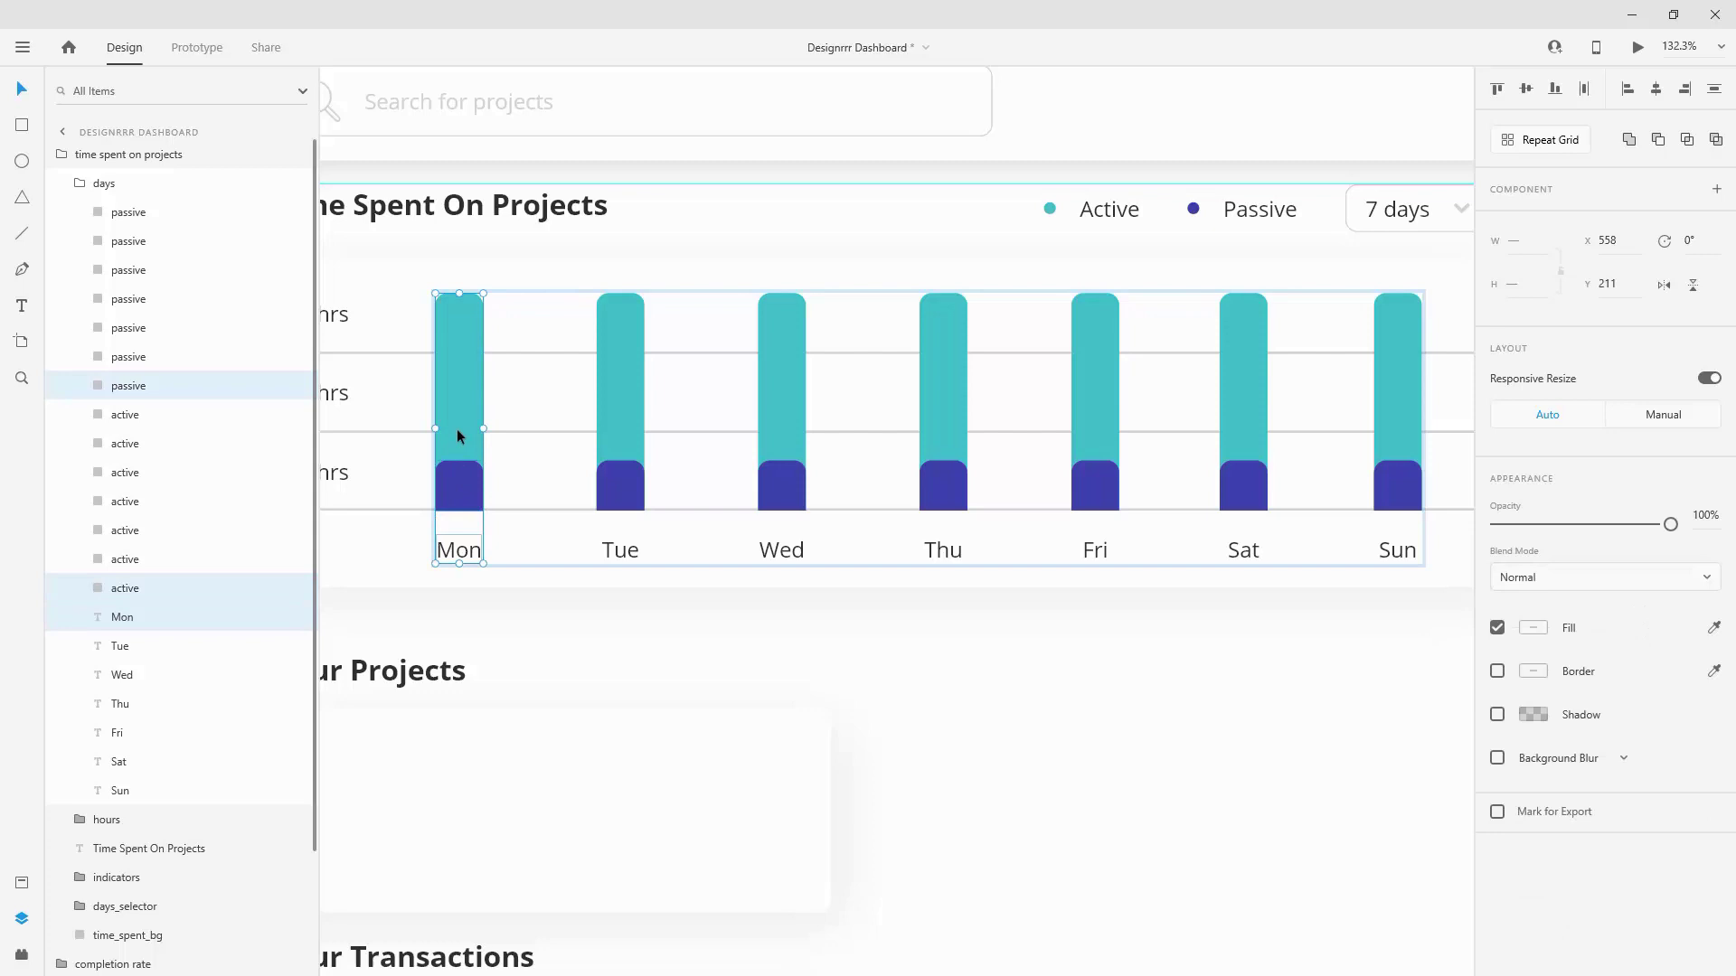
pyautogui.hotkey('ctrl', 'g')
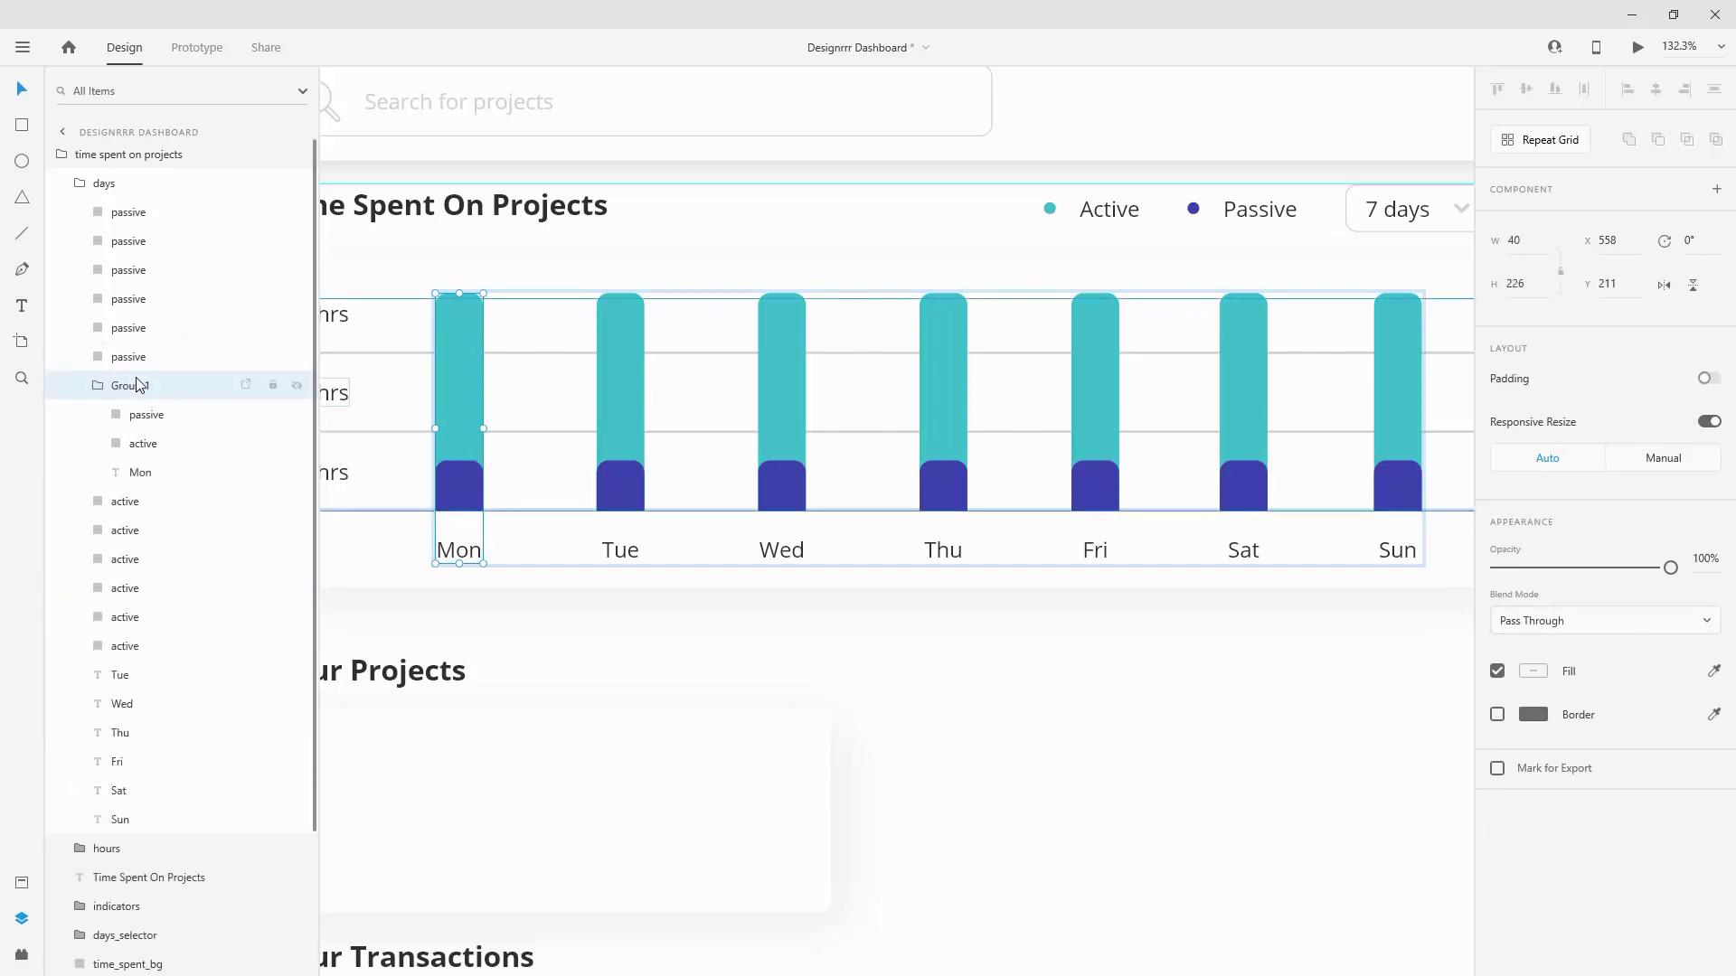
pyautogui.doubleClick(128, 387)
pyautogui.write('on')
pyautogui.press('Return')
pyautogui.moveTo(116, 389); pyautogui.dragTo(121, 211)
# Step: Group each remaining day's label with its two bars, naming the groups tue, wed, thu, fri, sat and sun in weekday order below mon
pyautogui.click(631, 495)
pyautogui.keyDown('shift'); pyautogui.click(626, 430); pyautogui.keyUp('shift')
pyautogui.keyDown('shift'); pyautogui.click(629, 545); pyautogui.keyUp('shift')
pyautogui.hotkey('ctrl', 'g')
pyautogui.doubleClick(122, 386)
pyautogui.write('tu')
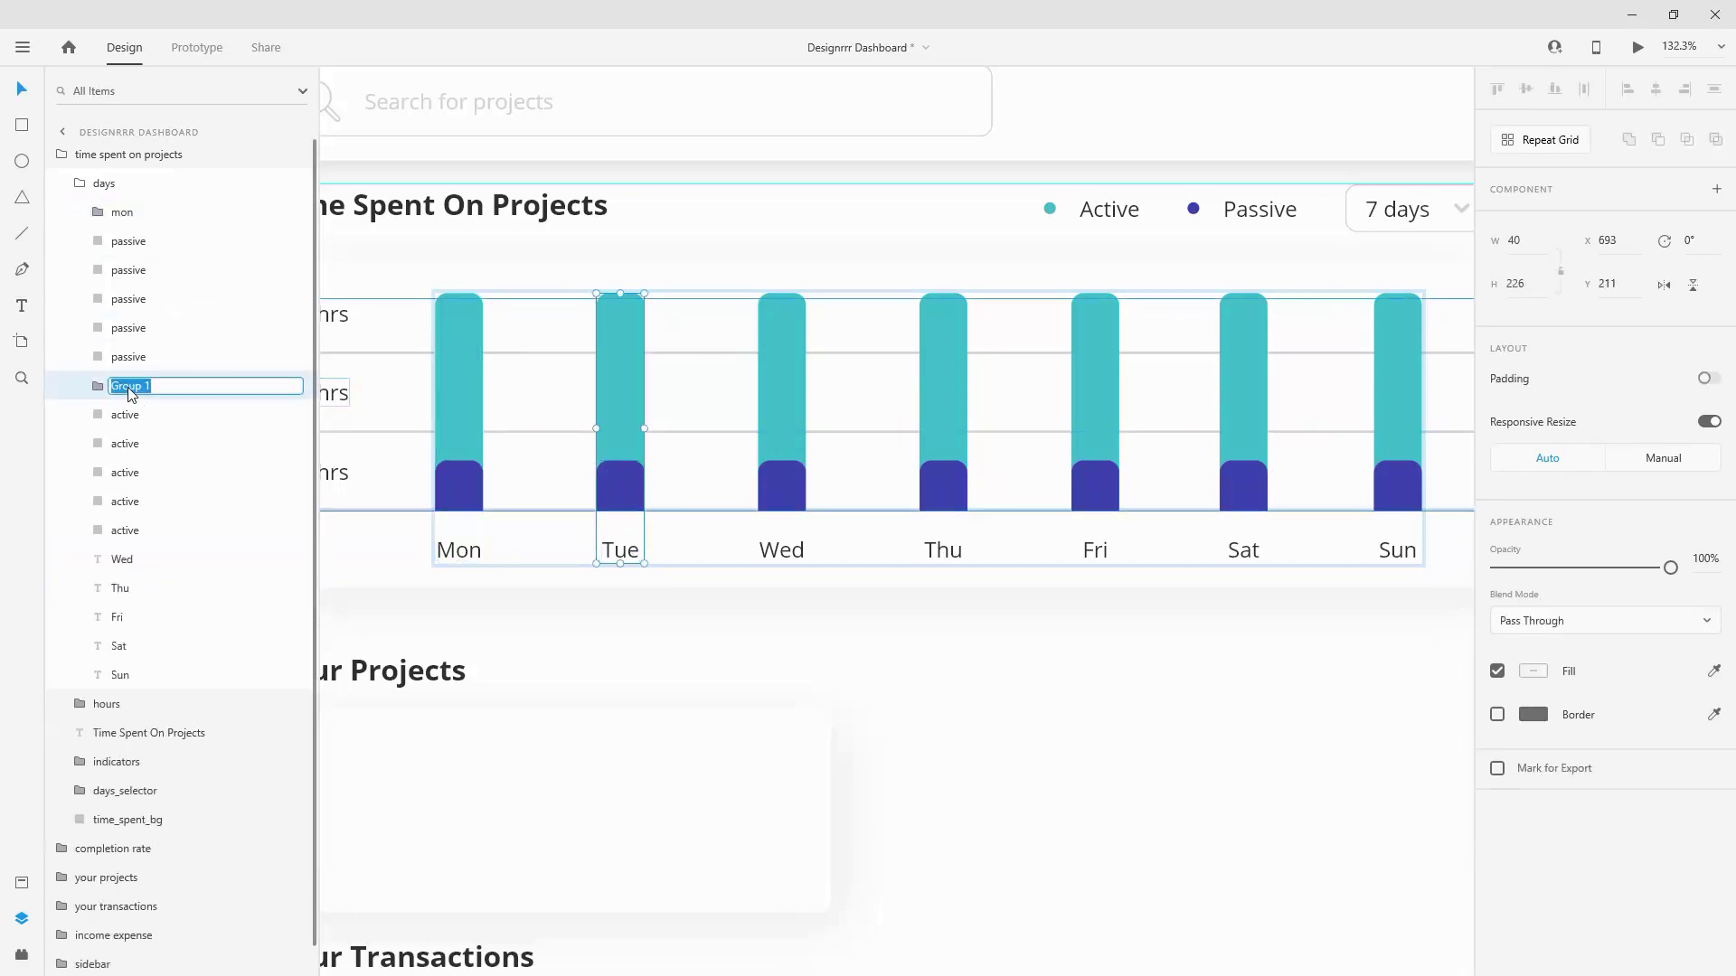
pyautogui.write('e')
pyautogui.press('Return')
pyautogui.moveTo(127, 388); pyautogui.dragTo(154, 242)
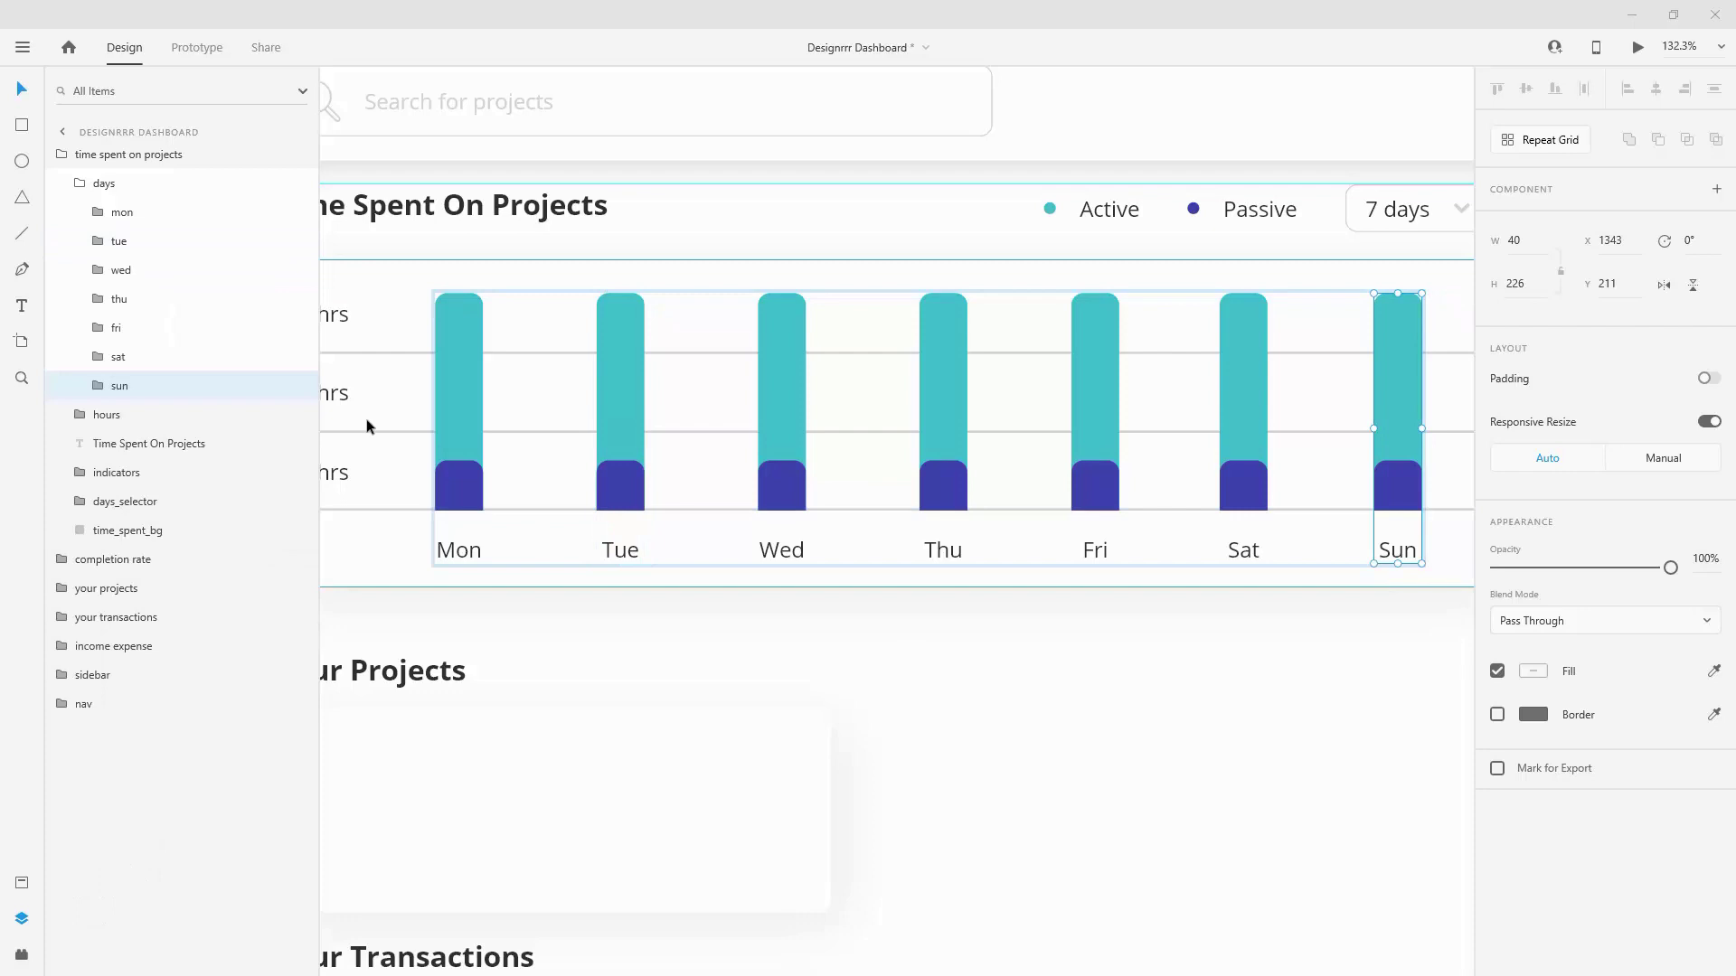
# Step: Shorten the Tue active bar to about 136 high and extend its passive bar to about 84 high
pyautogui.doubleClick(629, 416)
pyautogui.moveTo(621, 291); pyautogui.dragTo(620, 349)
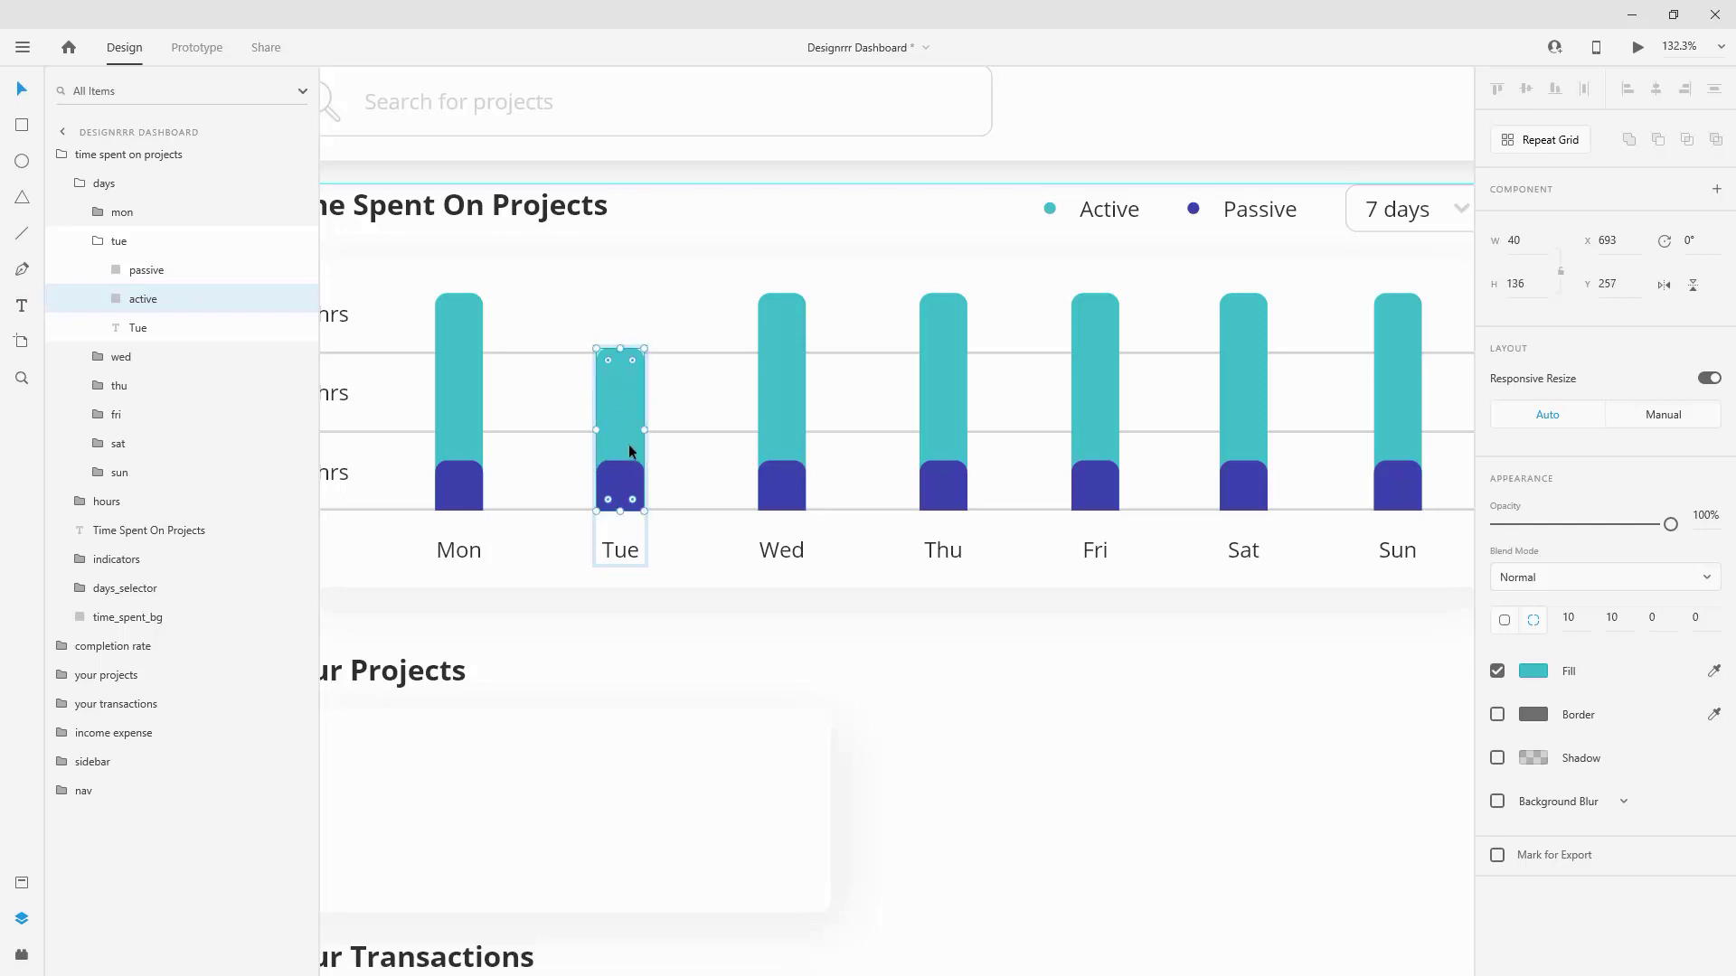
pyautogui.click(628, 470)
pyautogui.moveTo(622, 459); pyautogui.dragTo(622, 411)
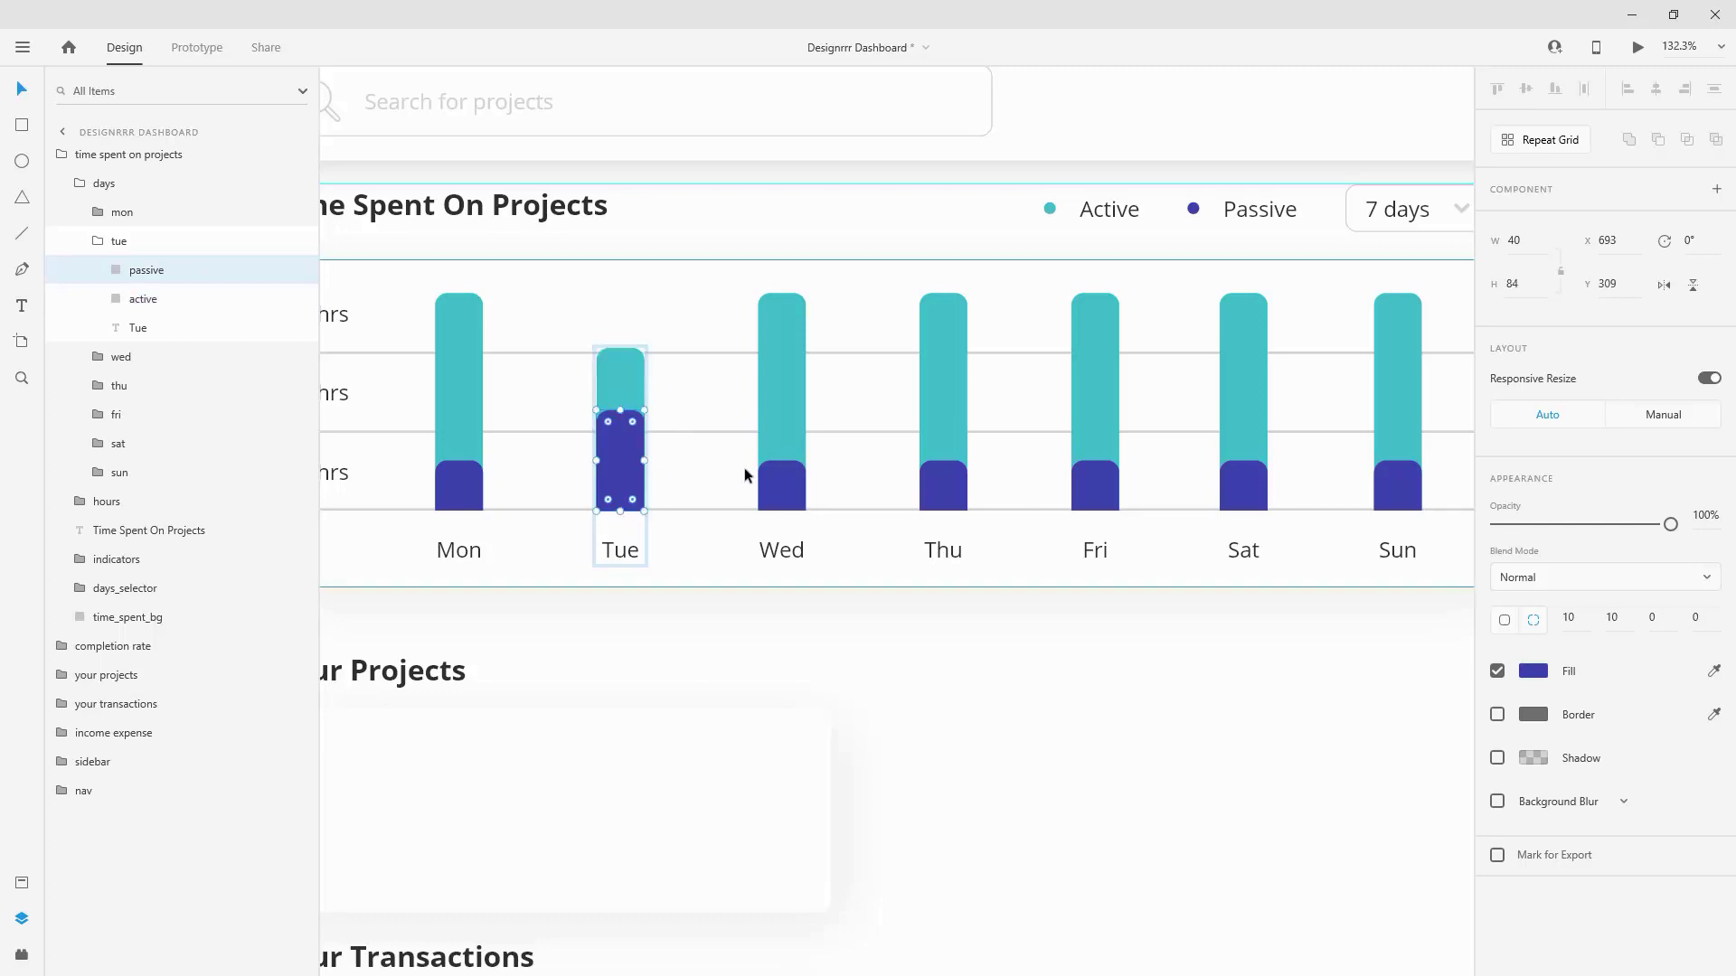
# Step: Shorten the Wed active bar slightly, keeping it taller than Tue's, and reduce its passive bar to about 25 high
pyautogui.click(772, 351)
pyautogui.doubleClick(777, 316)
pyautogui.moveTo(781, 293); pyautogui.dragTo(786, 336)
pyautogui.click(778, 472)
pyautogui.moveTo(783, 462); pyautogui.dragTo(784, 481)
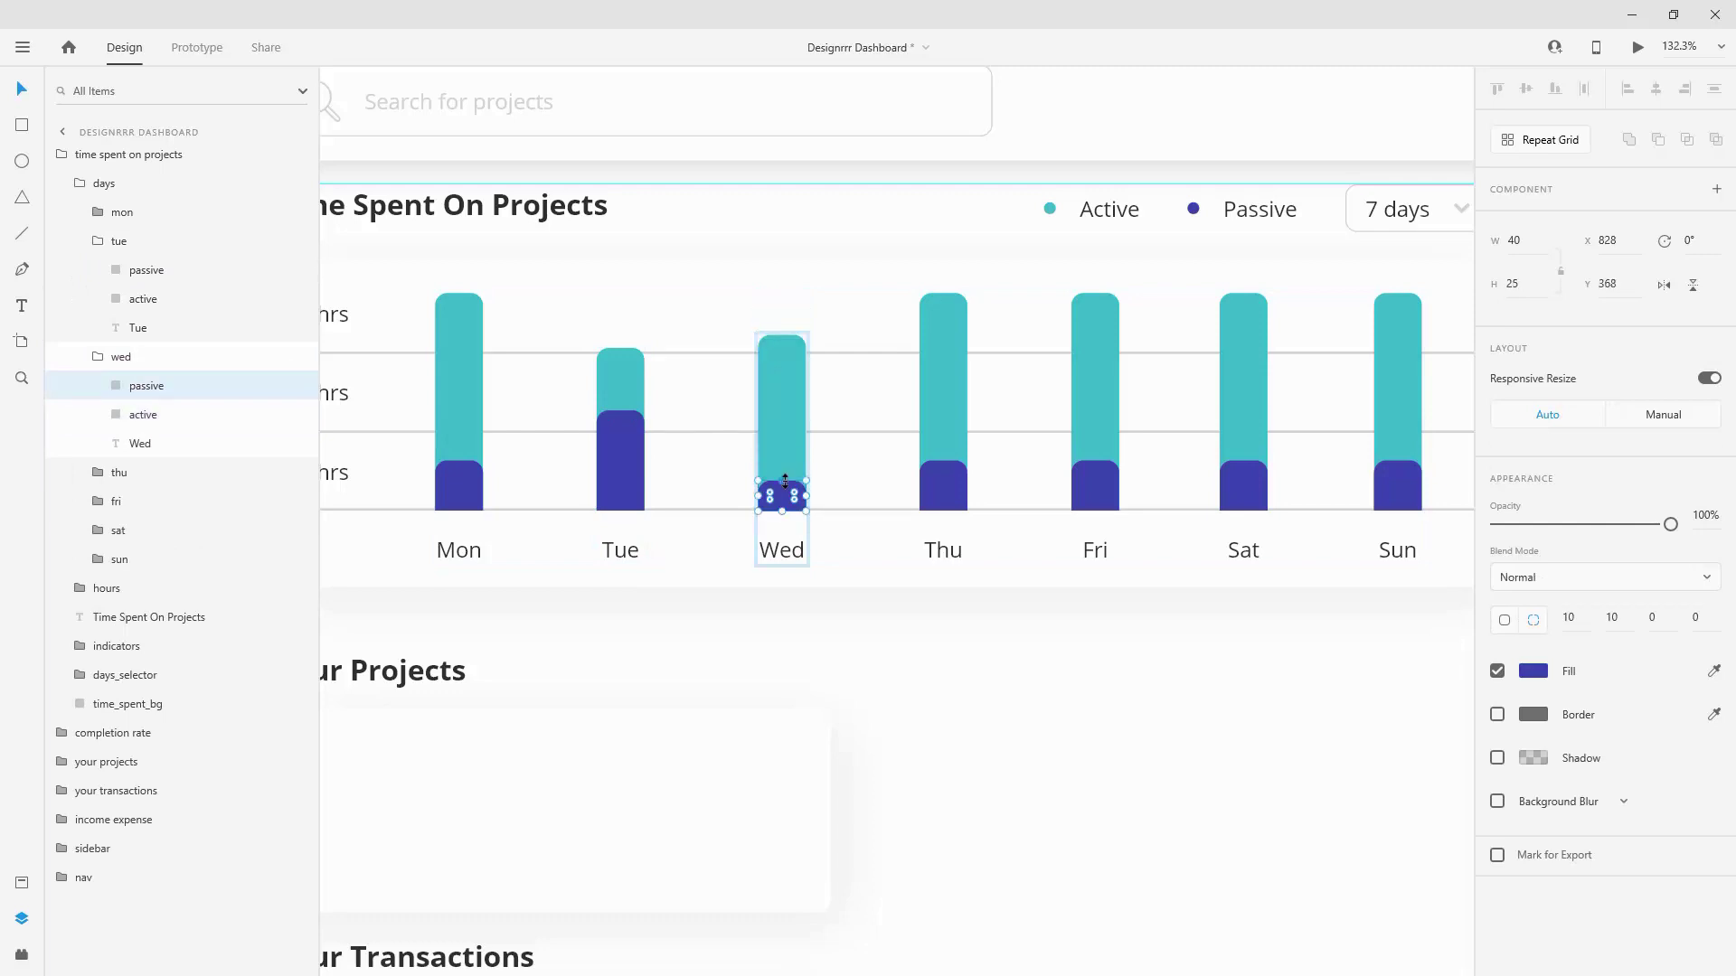
# Step: Extend the Thu passive bar to about 63 high and shorten its active bar to slightly above Wed's
pyautogui.doubleClick(951, 481)
pyautogui.moveTo(943, 461); pyautogui.dragTo(943, 438)
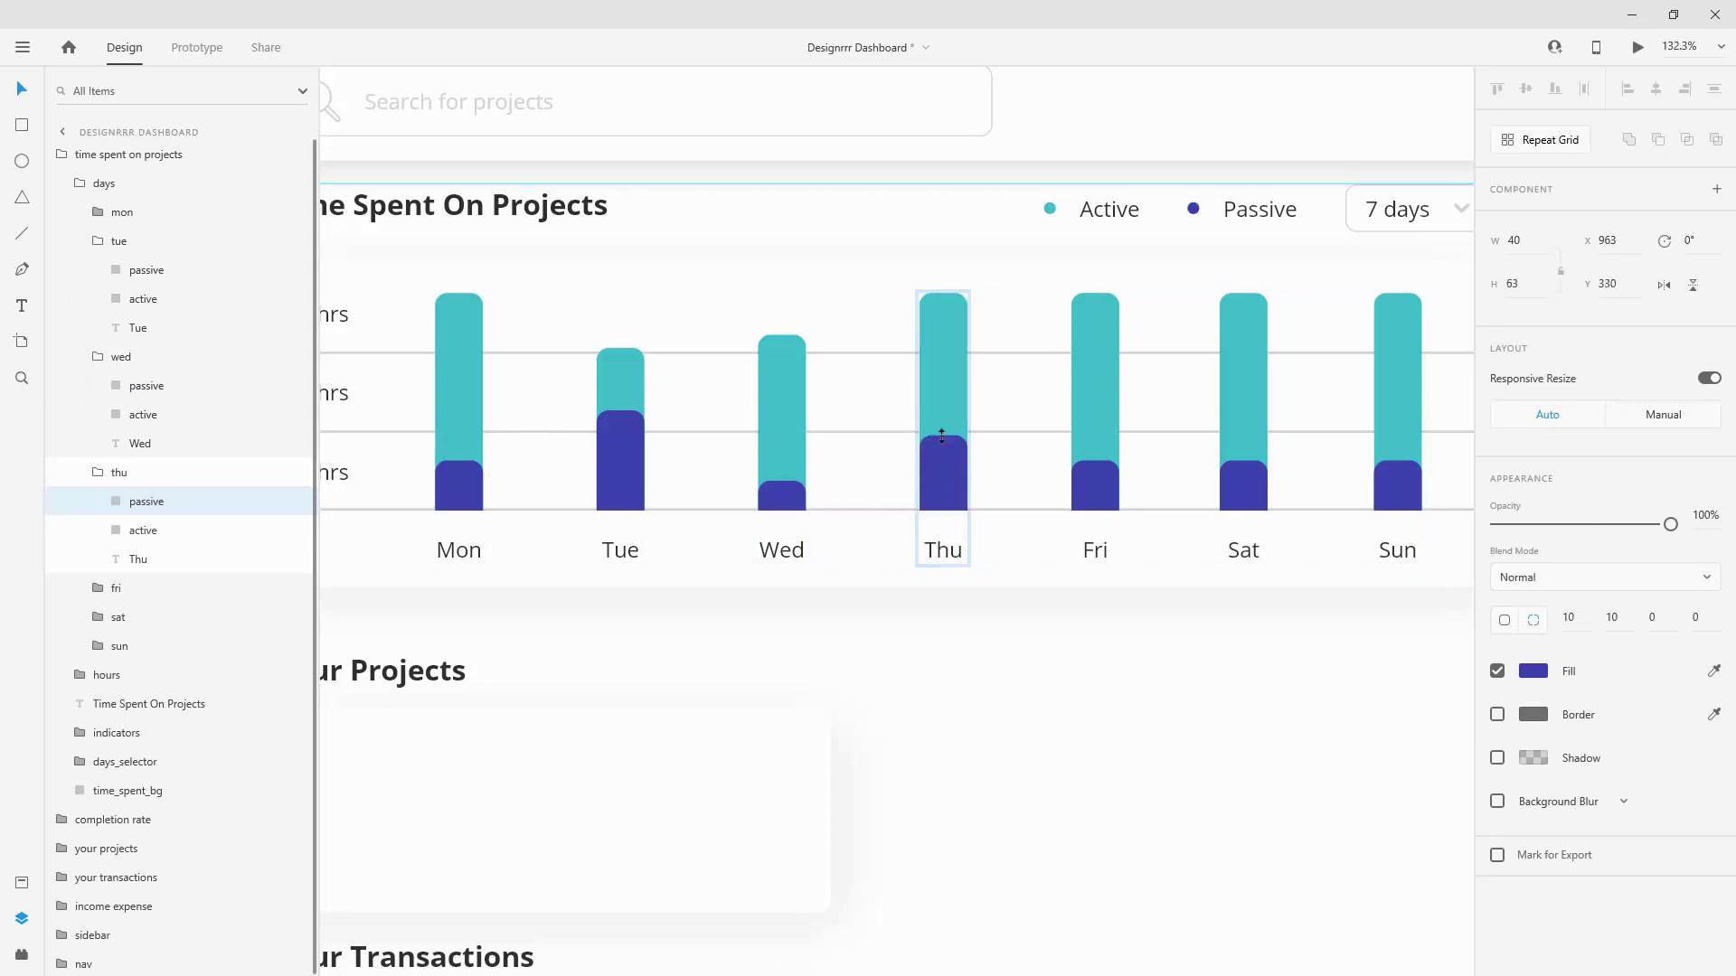
pyautogui.click(940, 394)
pyautogui.moveTo(943, 294); pyautogui.dragTo(943, 324)
# Step: Shorten the Fri active bar to about 100 high and its passive bar to about 21 high
pyautogui.click(1096, 476)
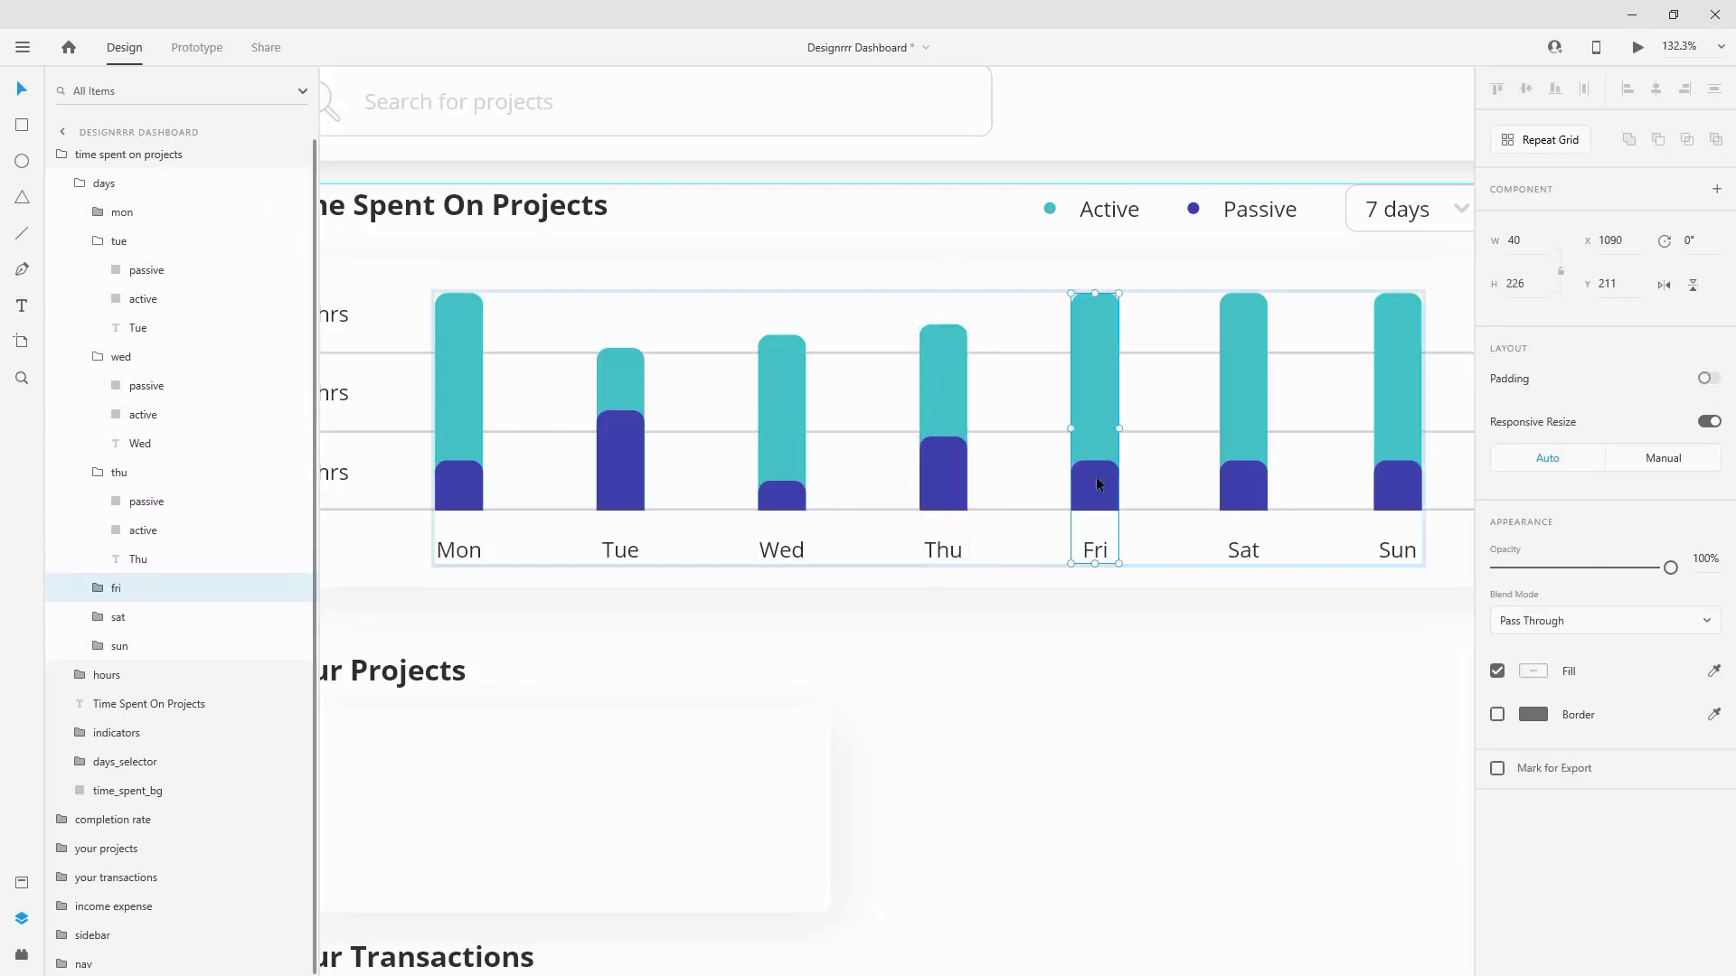
pyautogui.doubleClick(1098, 358)
pyautogui.moveTo(1098, 295); pyautogui.dragTo(1099, 391)
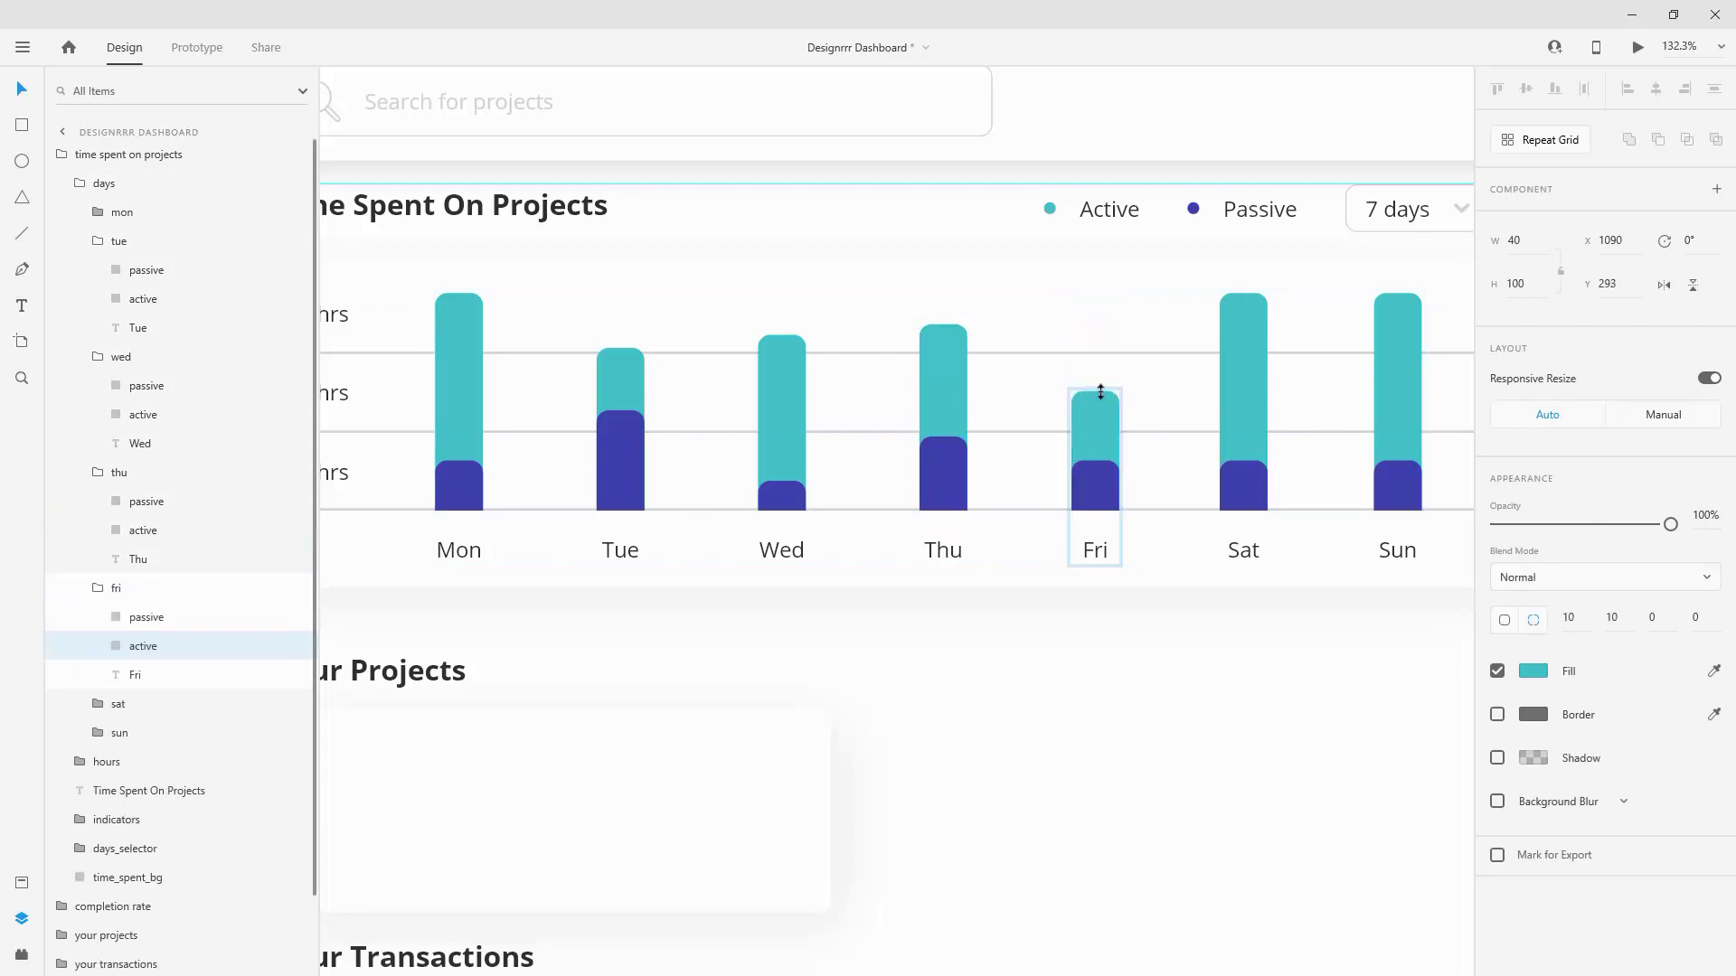
pyautogui.click(1097, 472)
pyautogui.moveTo(1096, 457)
pyautogui.mouseDown()
pyautogui.moveTo(1097, 416)
pyautogui.moveTo(1097, 486)
pyautogui.mouseUp()
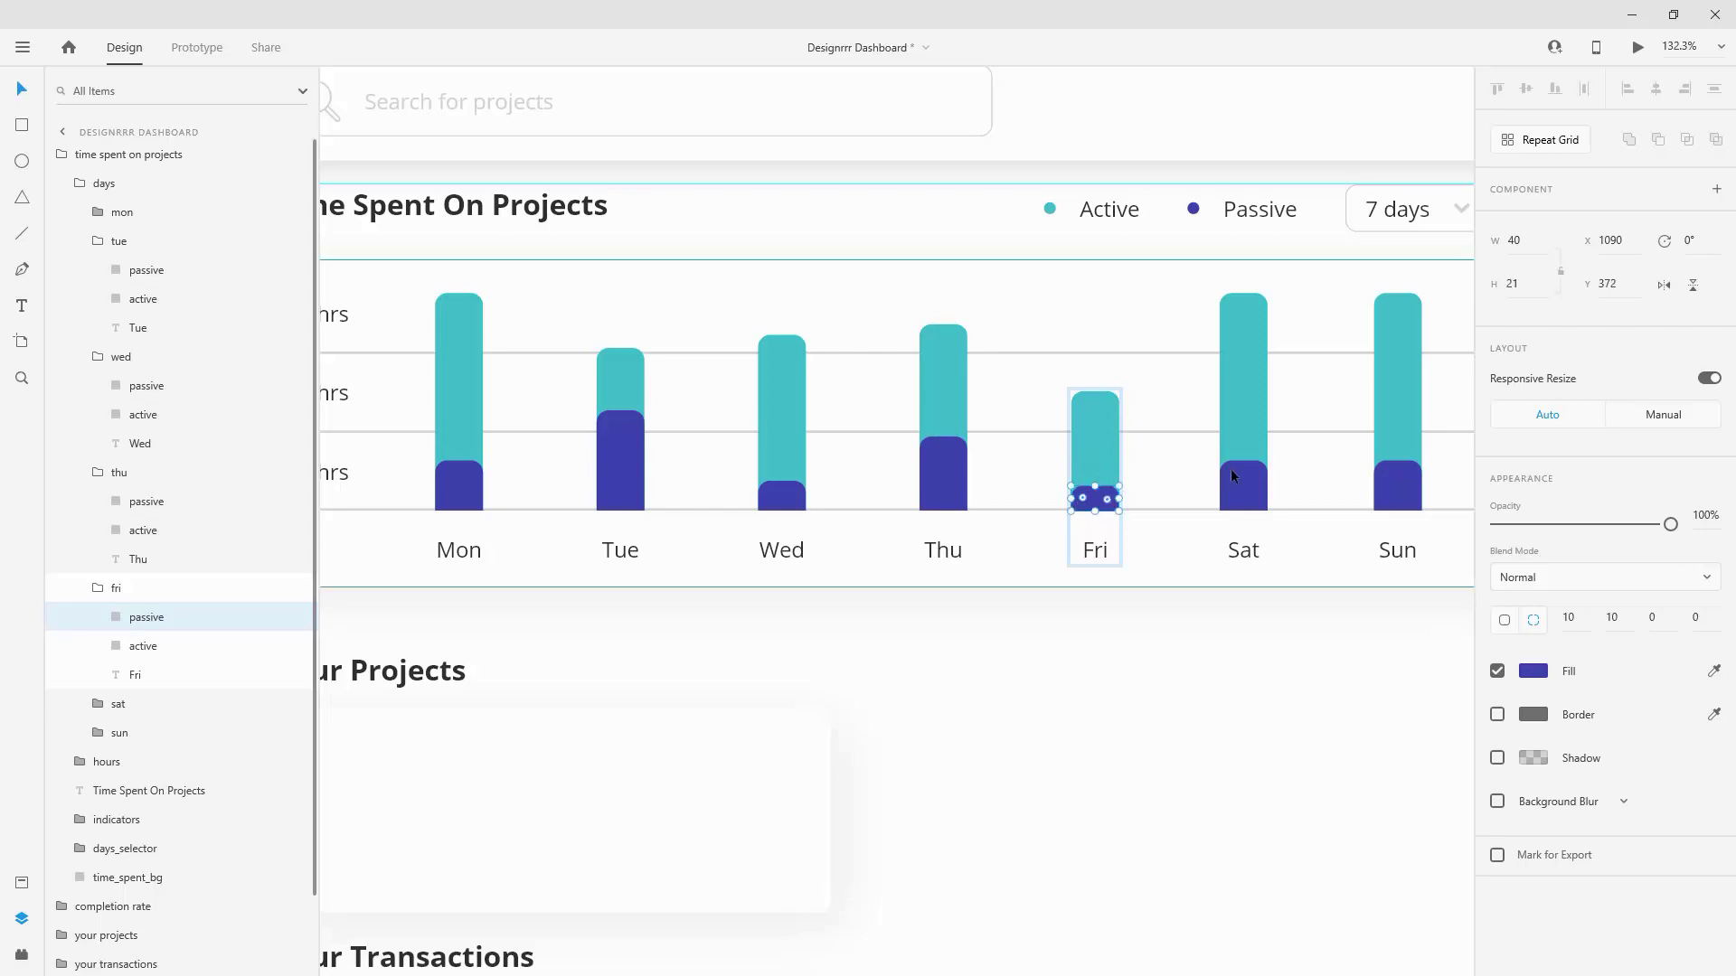
# Step: Shorten the Sat active bar to about 88 high
pyautogui.click(1246, 432)
pyautogui.doubleClick(1246, 432)
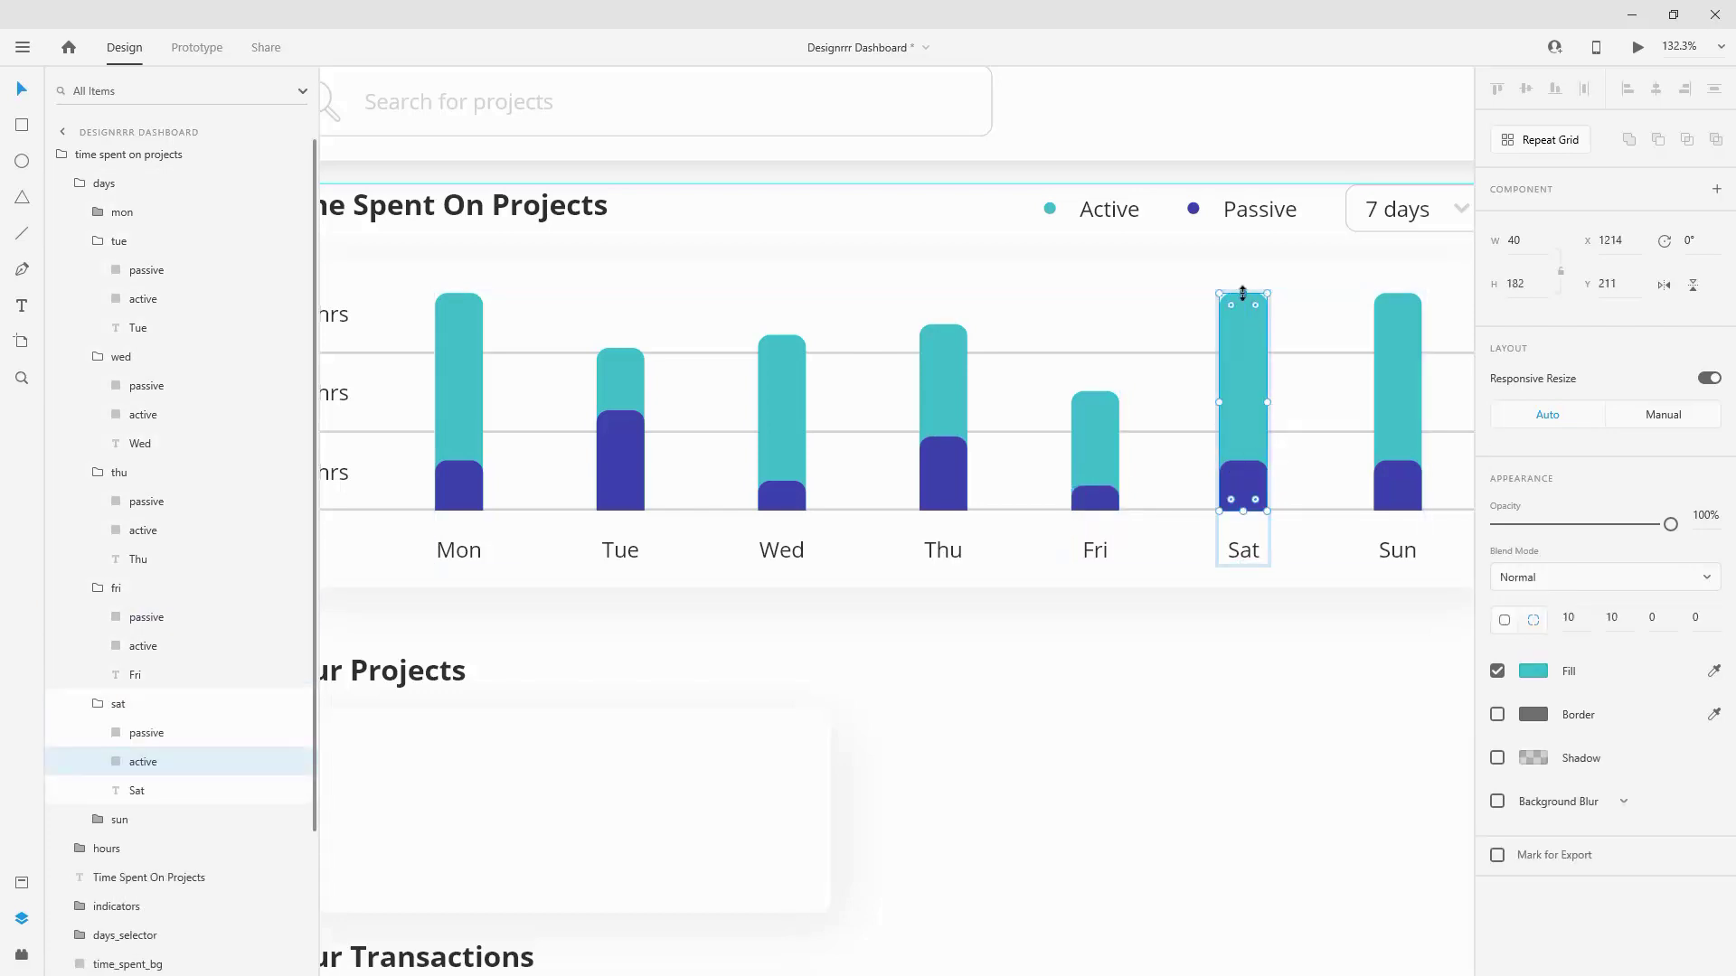
pyautogui.moveTo(1243, 296); pyautogui.dragTo(1244, 404)
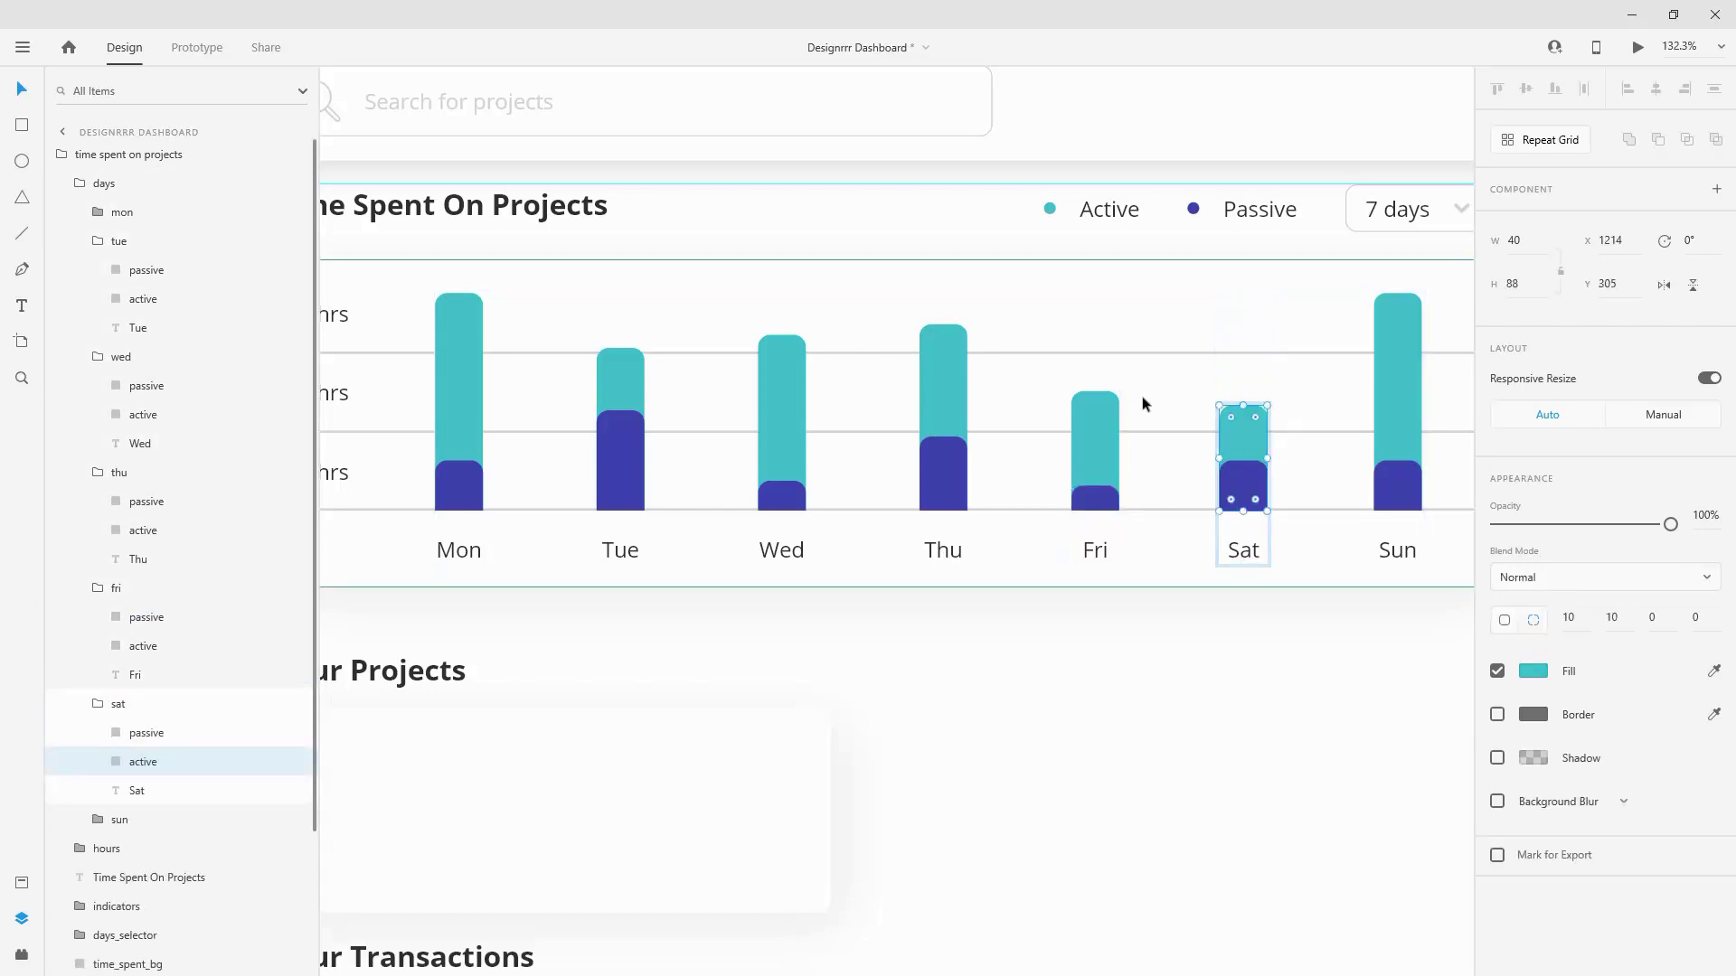
# Step: Extend the Fri active bar upward to about 130 high
pyautogui.click(1088, 423)
pyautogui.doubleClick(1088, 423)
pyautogui.moveTo(1095, 391); pyautogui.dragTo(1102, 355)
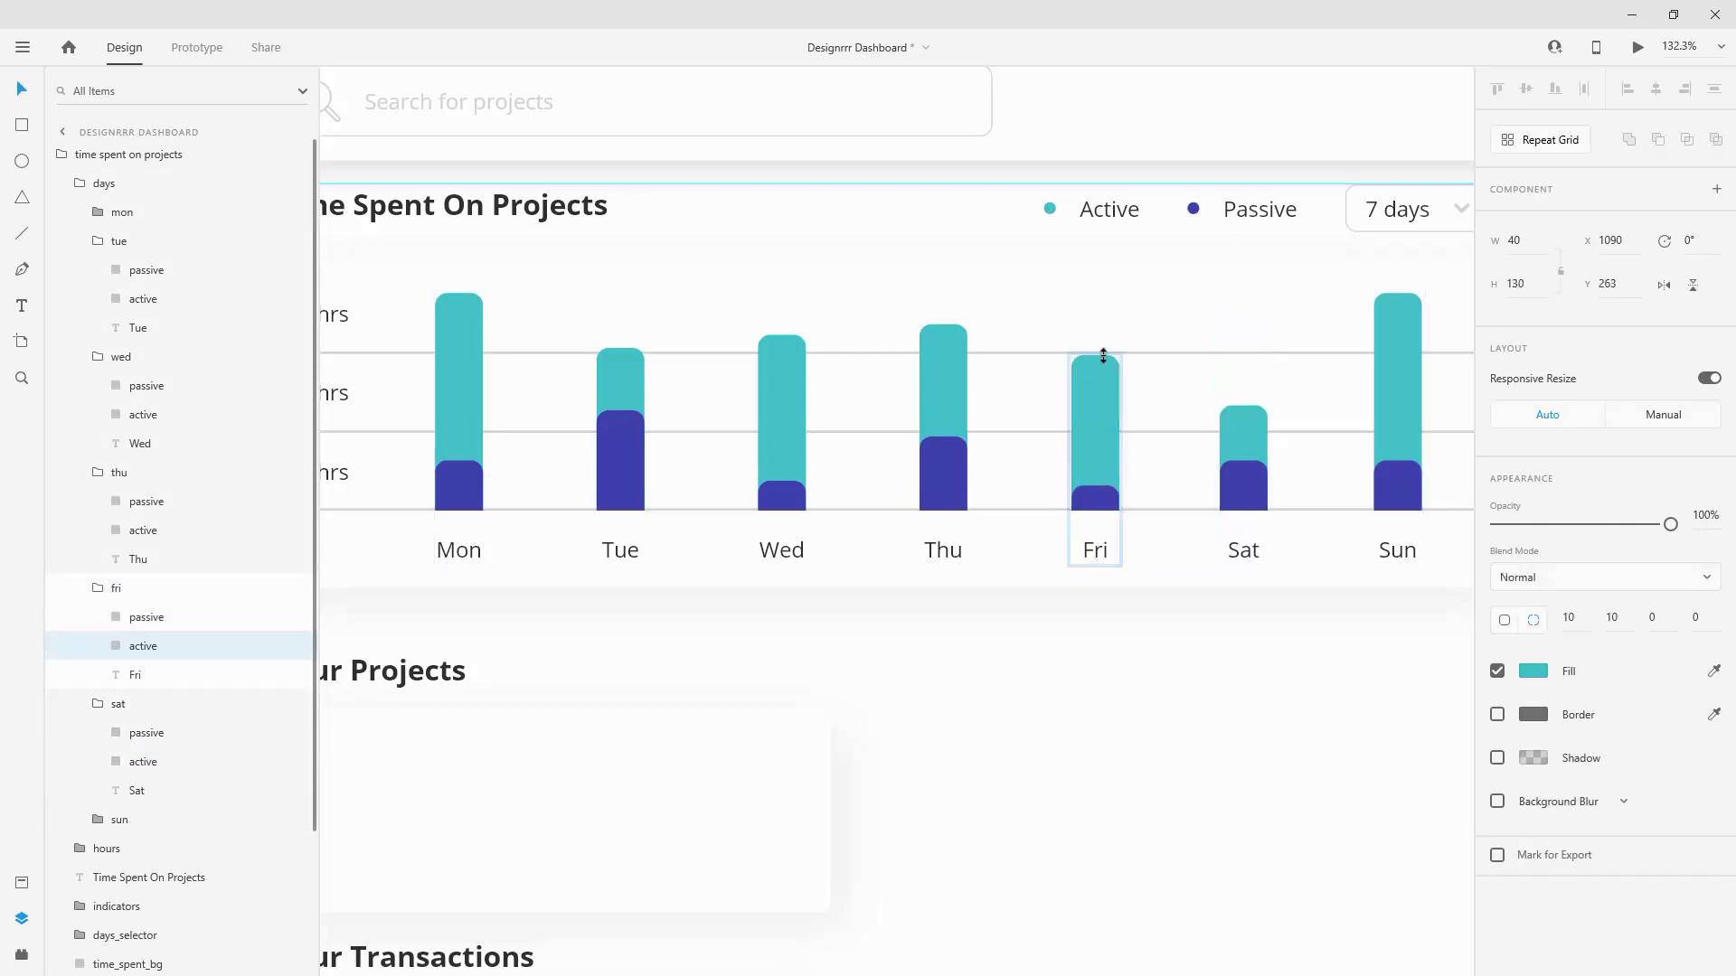
# Step: Reduce the Sat active bar to about 82 high and its passive bar to about 21 high
pyautogui.click(1244, 415)
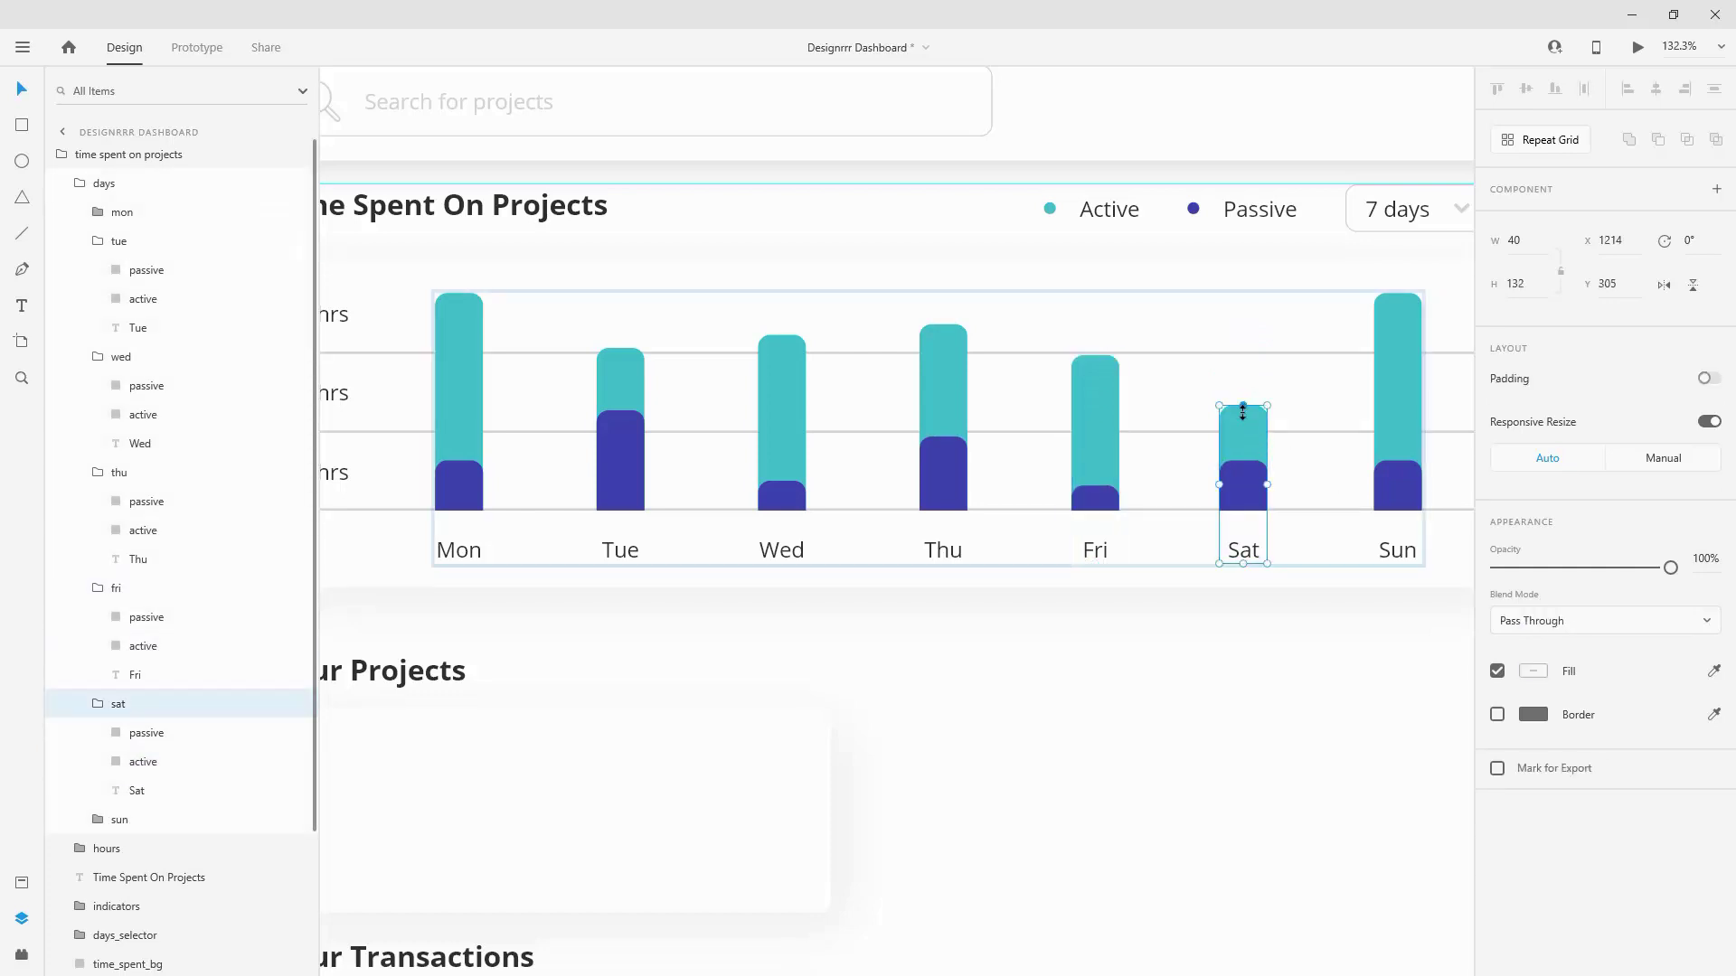
pyautogui.doubleClick(1242, 413)
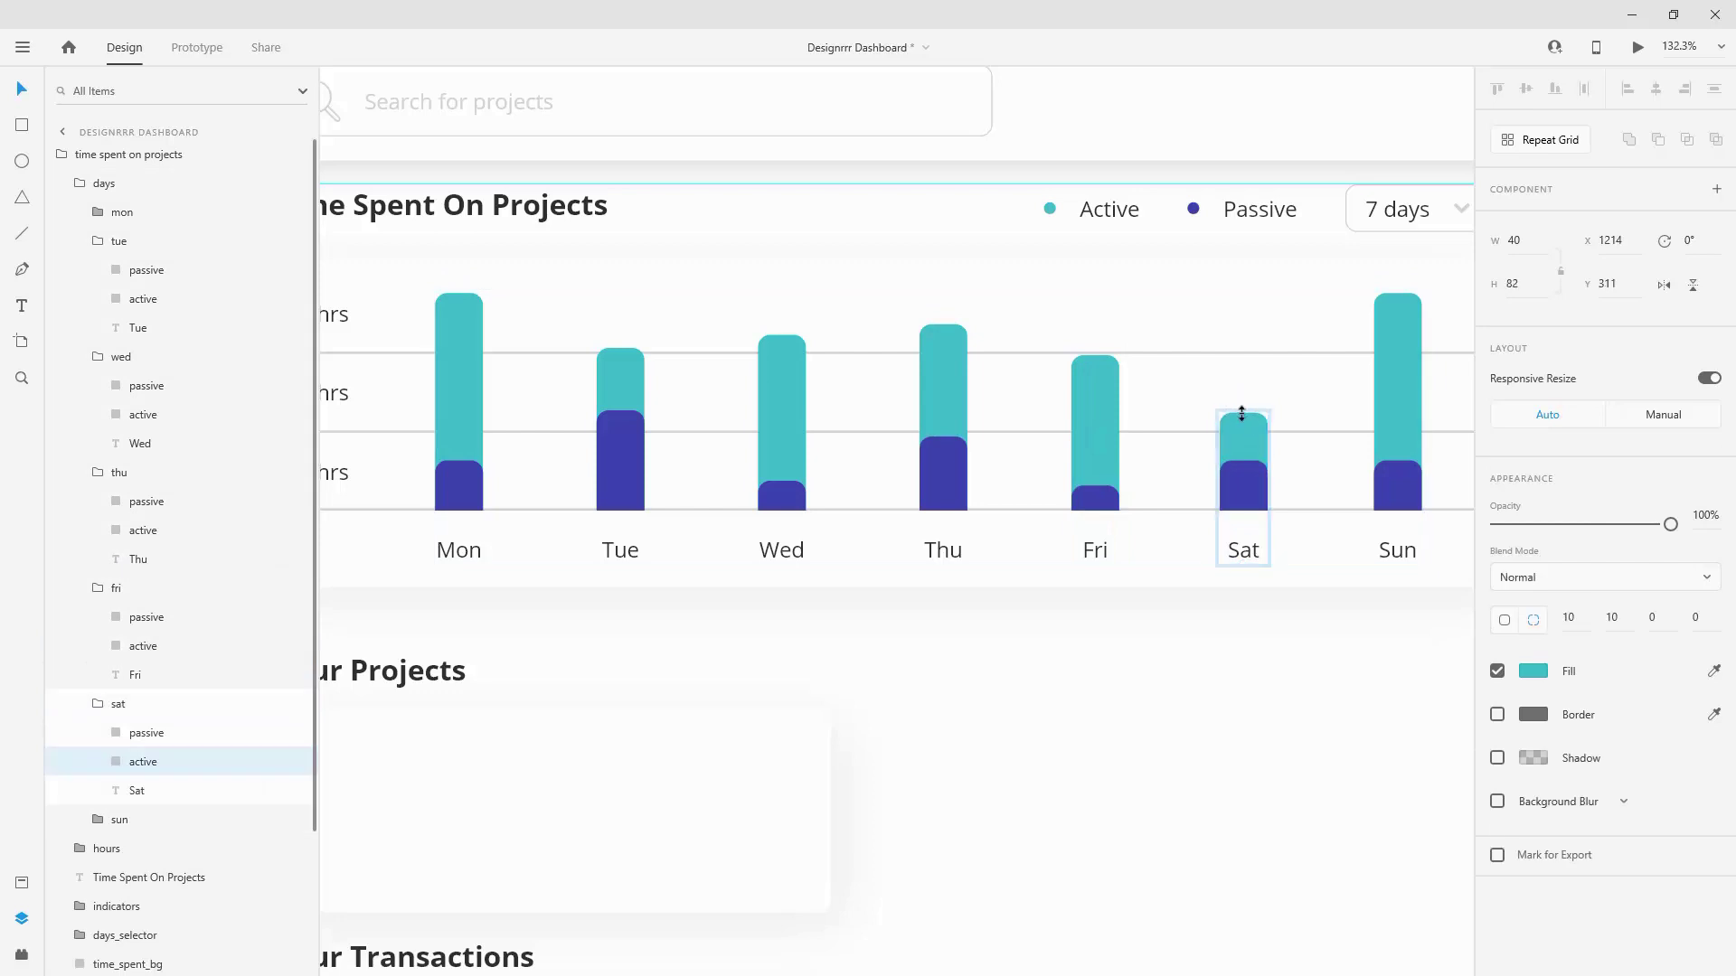
pyautogui.click(1242, 466)
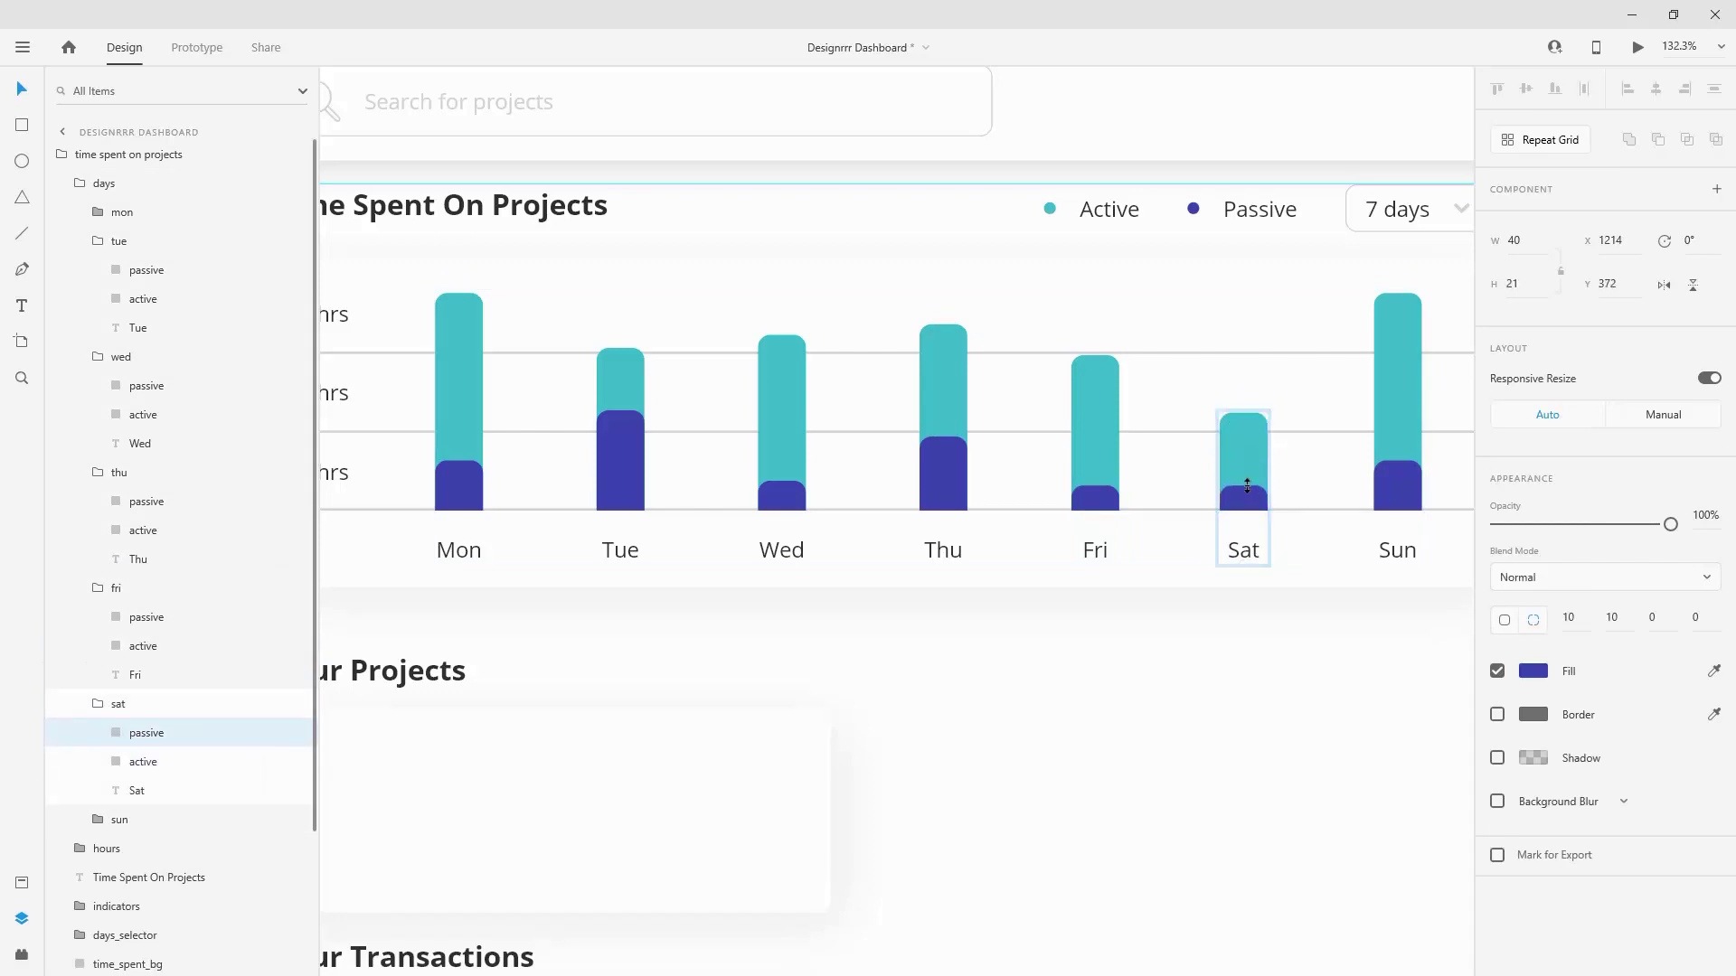
# Step: Shrink the Sun active bar to a short stub and its passive bar to about 8 high
pyautogui.doubleClick(1399, 380)
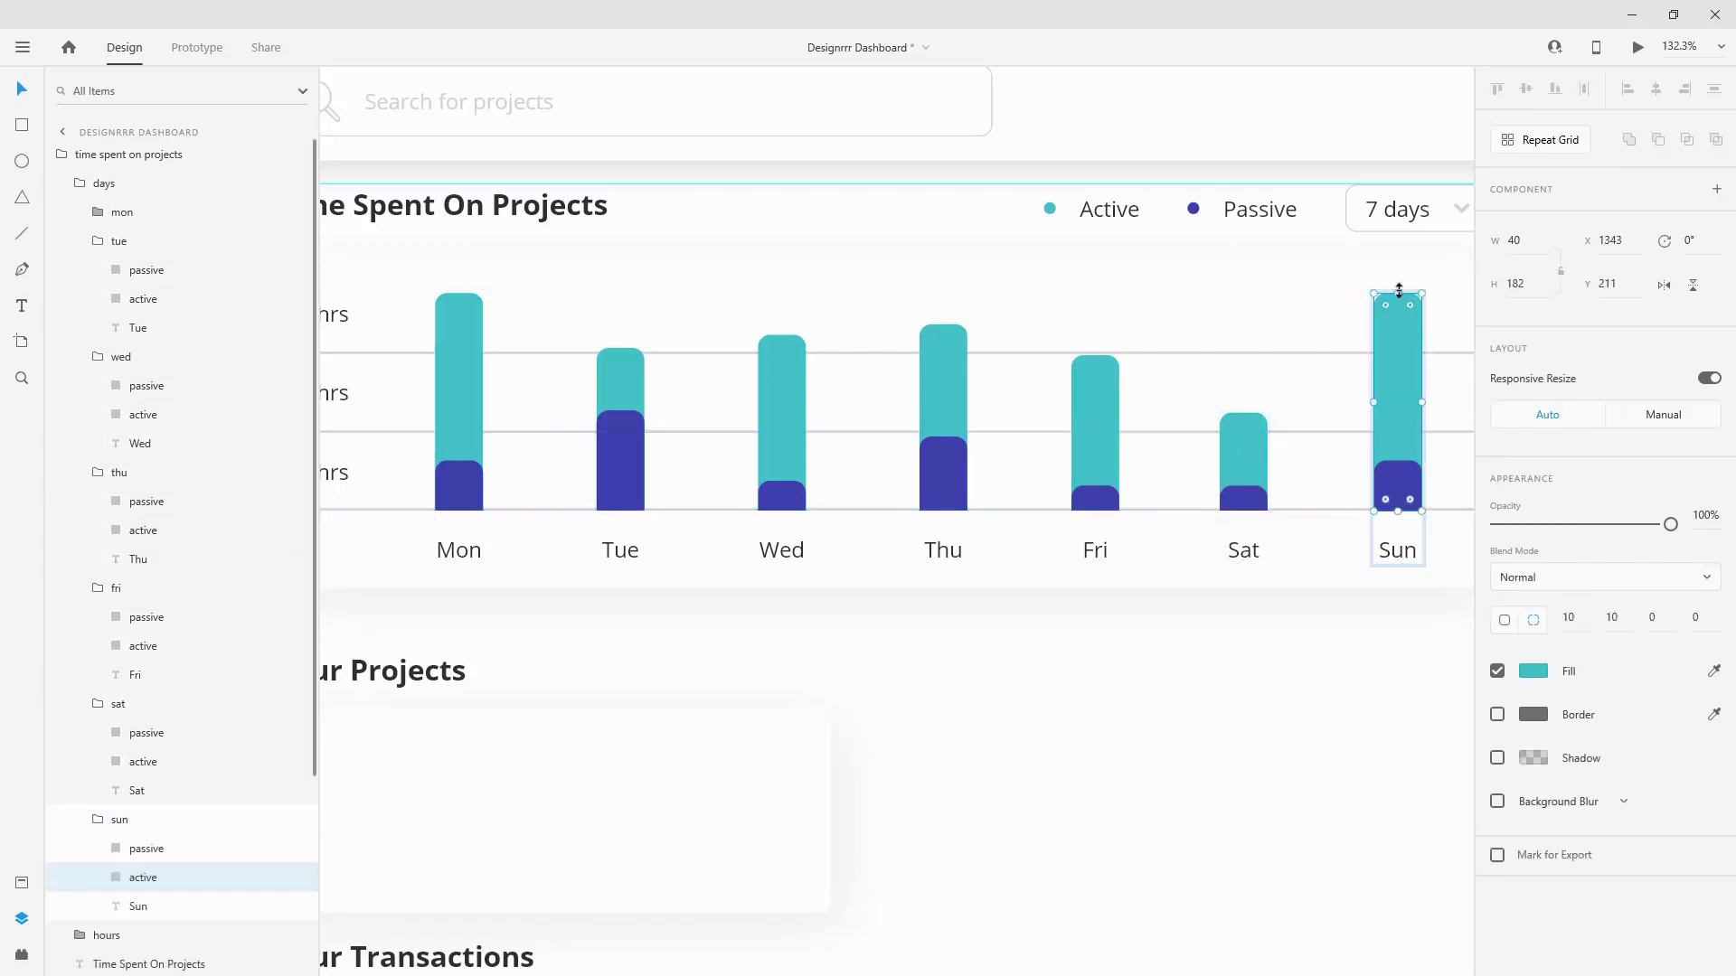
pyautogui.moveTo(1398, 291); pyautogui.dragTo(1399, 502)
pyautogui.click(1398, 503)
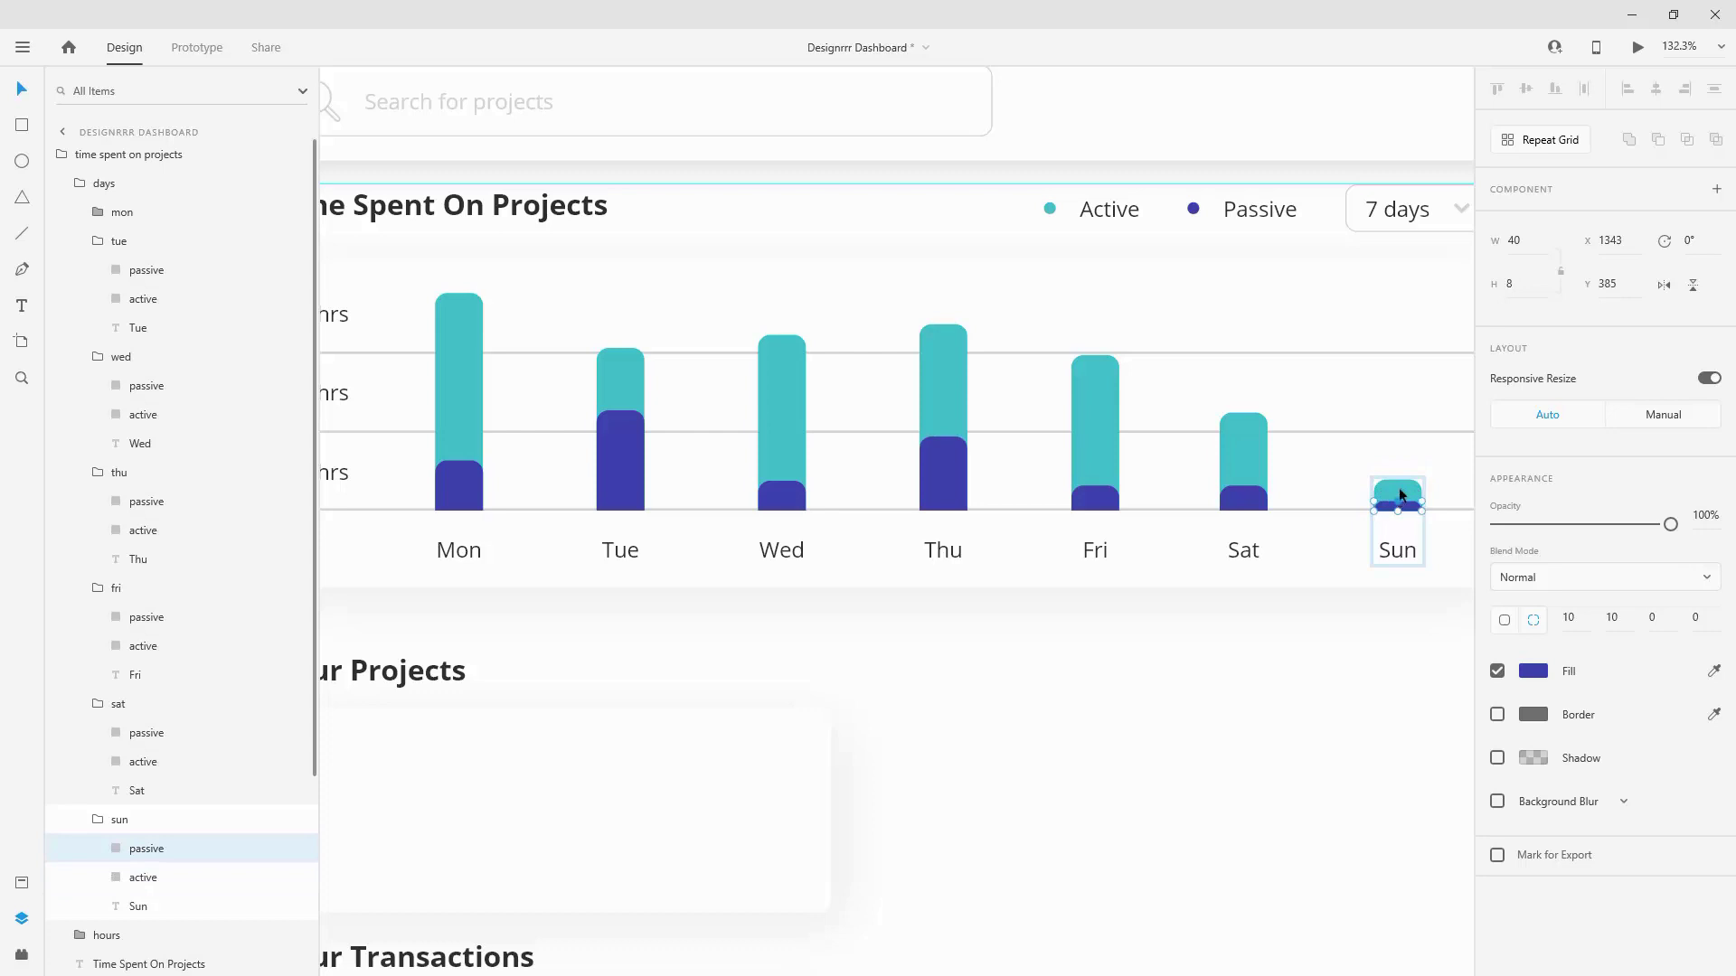
# Step: Collapse the expanded day groups and the days group in the layer list, and deselect everything
pyautogui.scroll(-3, 1397, 486)
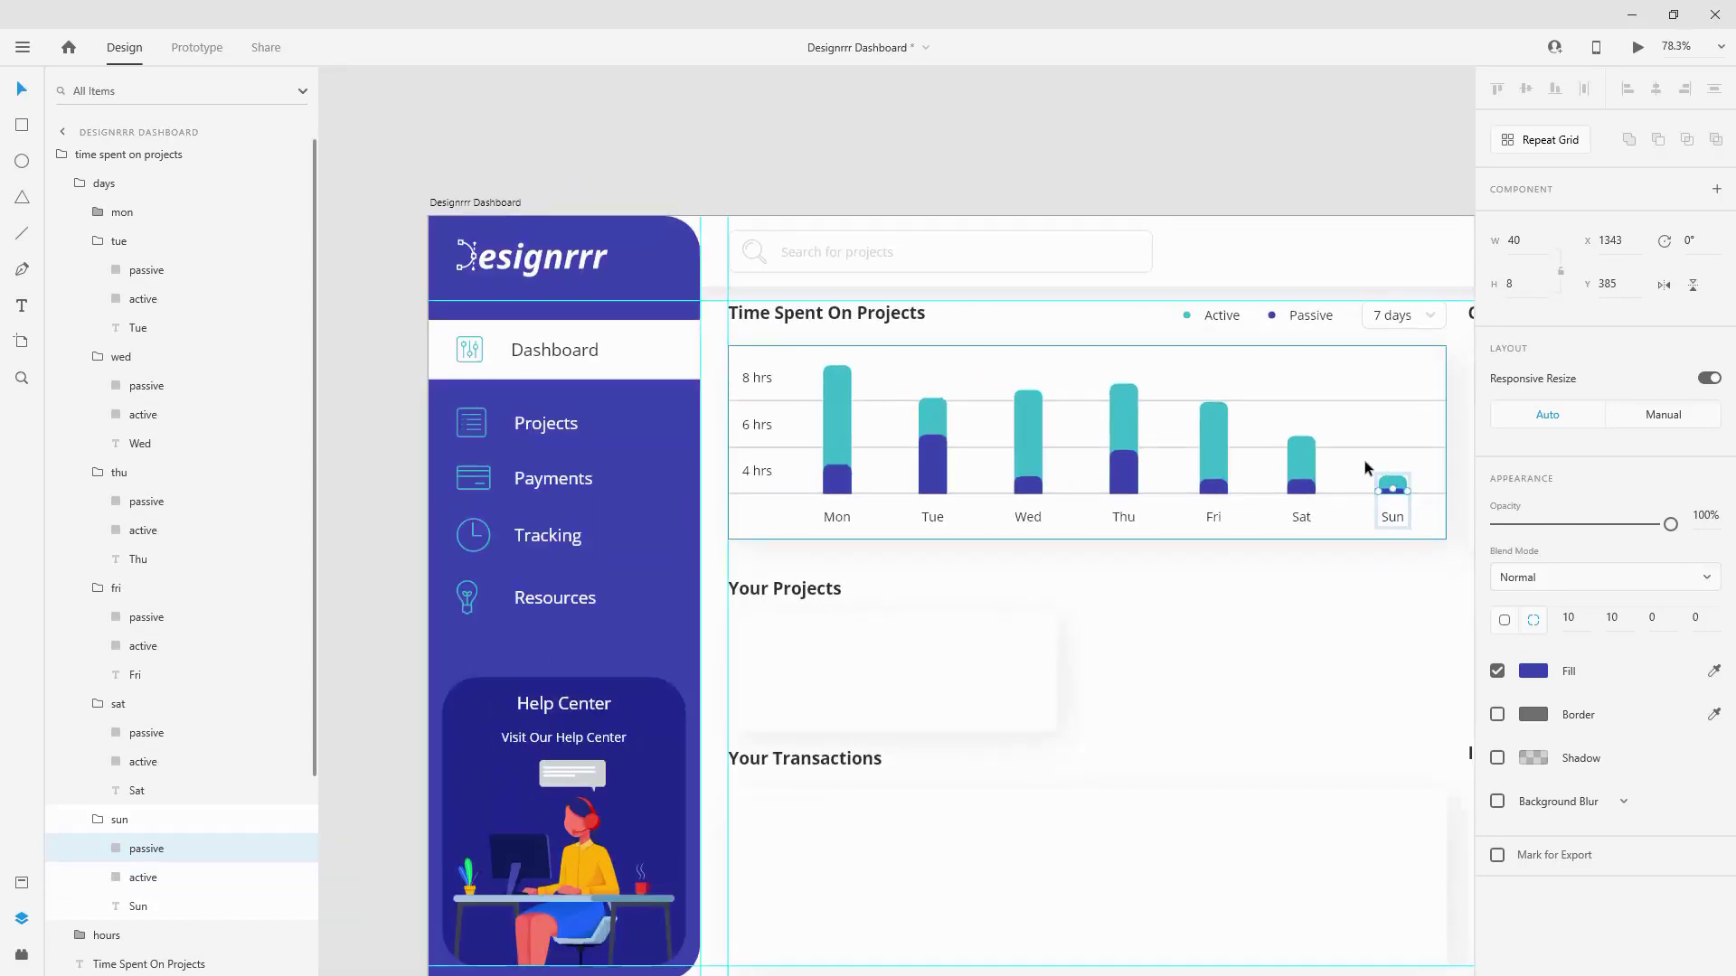
pyautogui.click(97, 472)
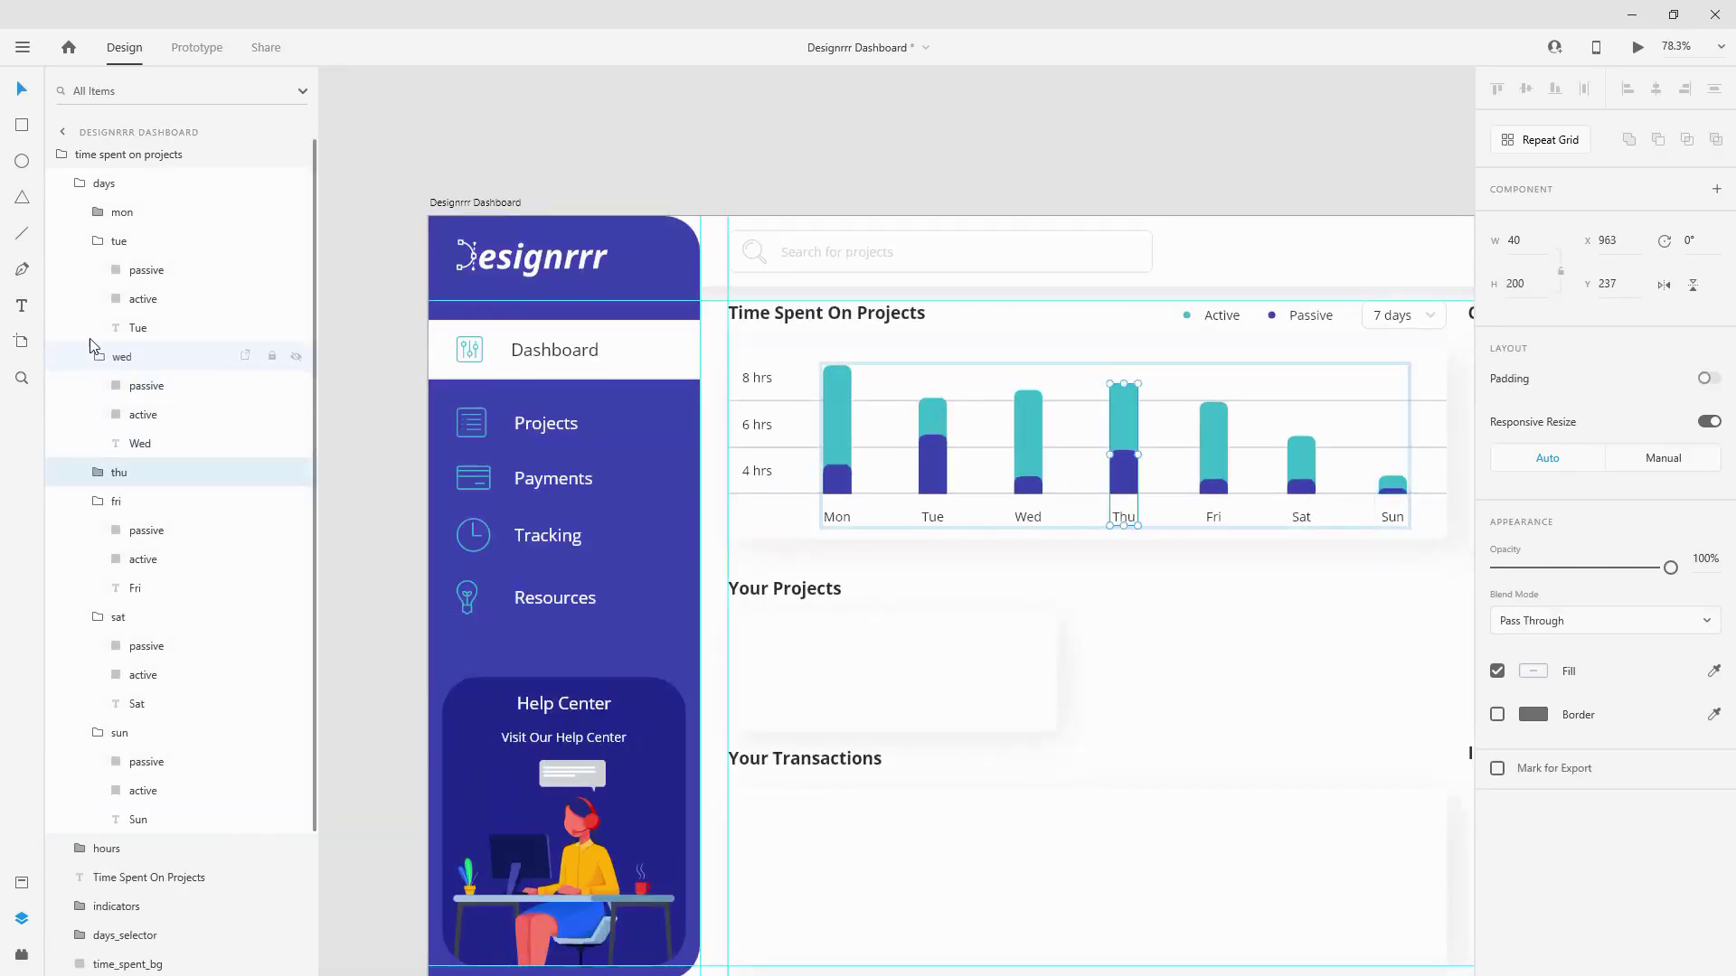
pyautogui.click(98, 241)
pyautogui.click(97, 269)
pyautogui.click(97, 328)
pyautogui.click(97, 356)
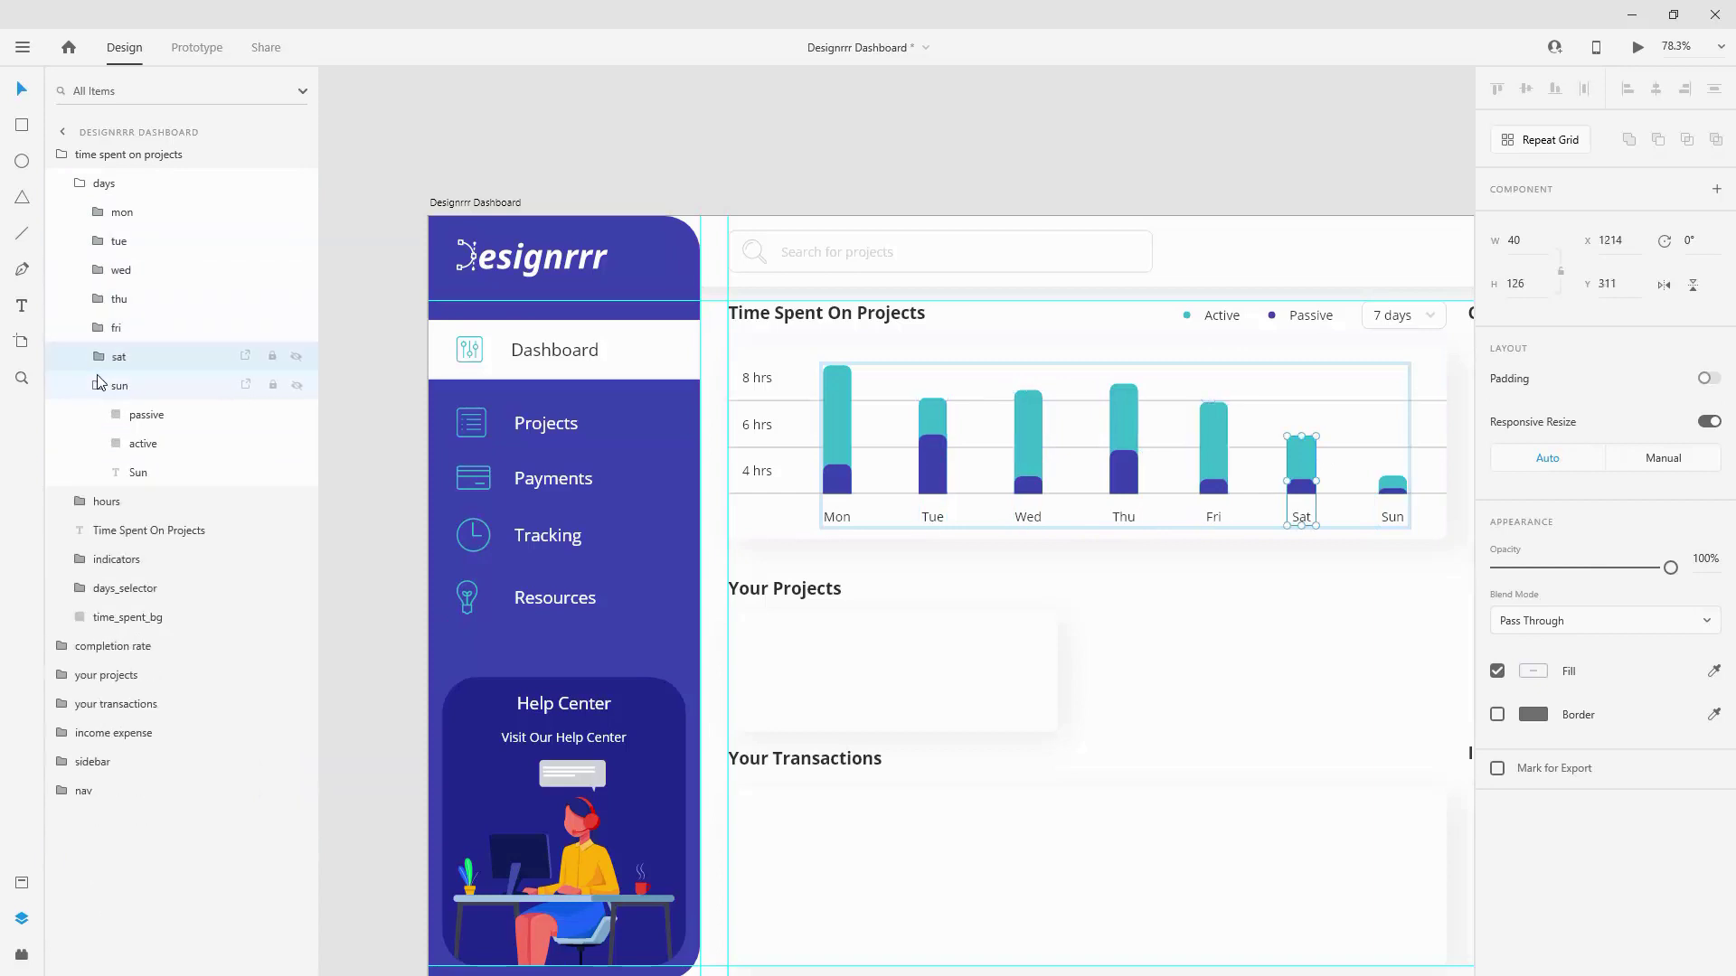
pyautogui.click(98, 385)
pyautogui.click(79, 183)
pyautogui.click(930, 150)
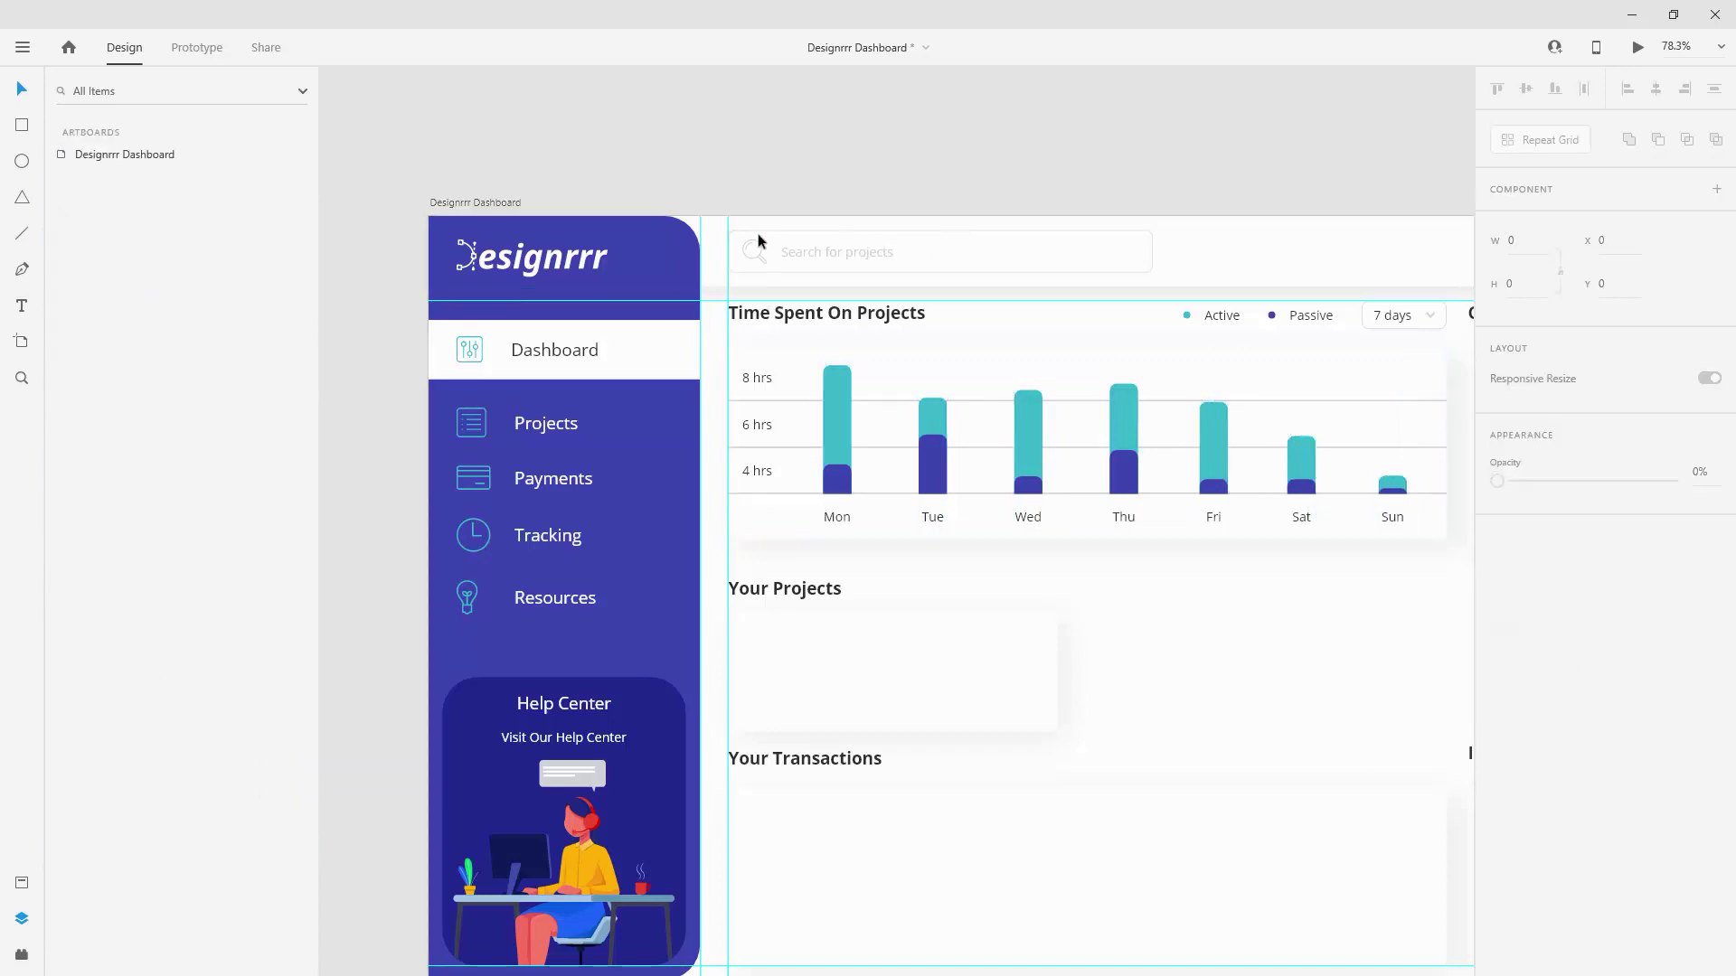
pyautogui.scroll(-3, 758, 233)
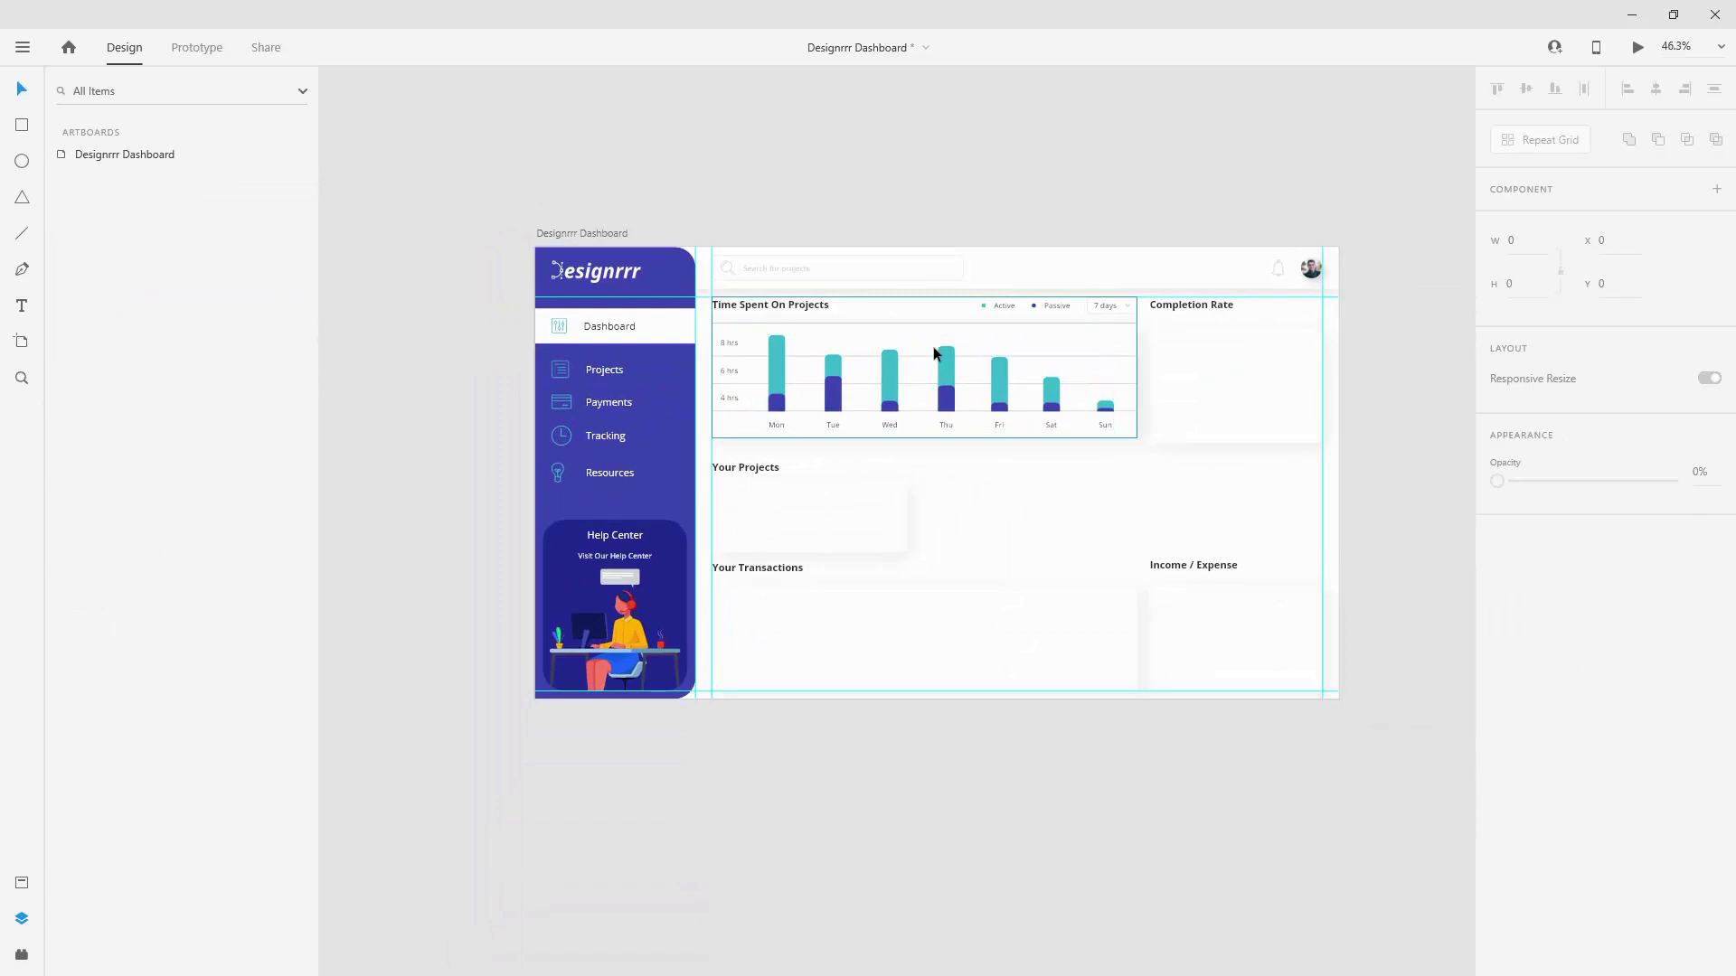
pyautogui.scroll(2, 936, 353)
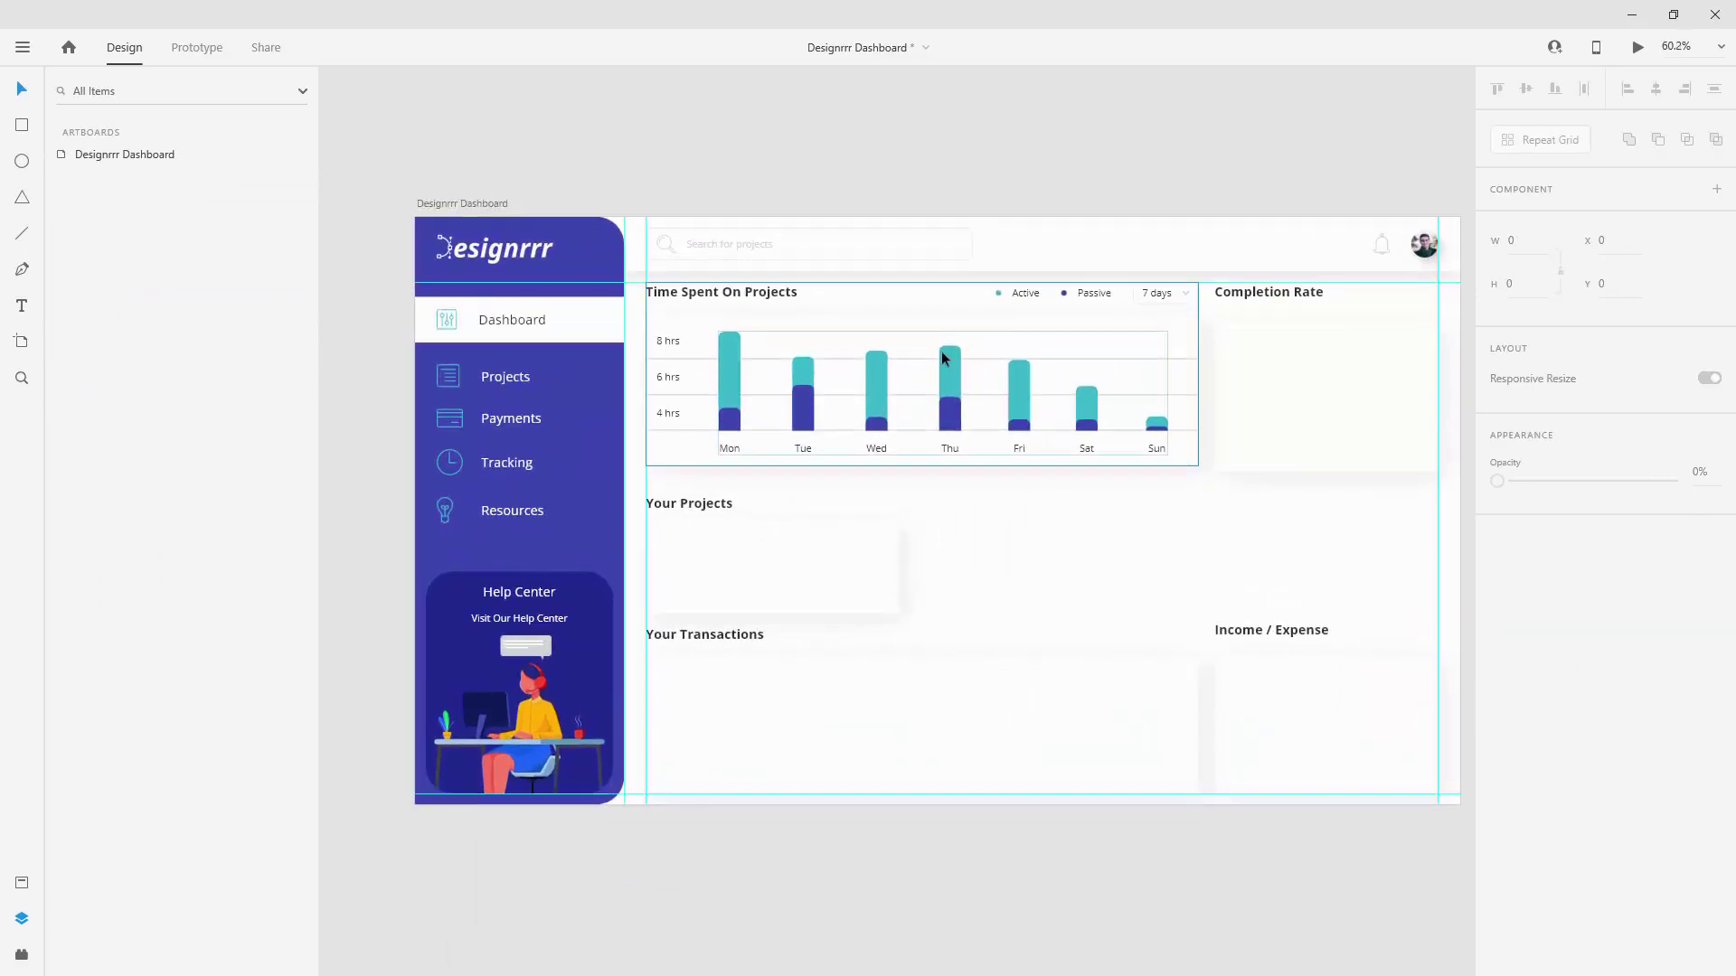
# Step: Set the opacity of the three horizontal hour lines in the Time Spent On Projects chart to 30%
pyautogui.scroll(3, 884, 437)
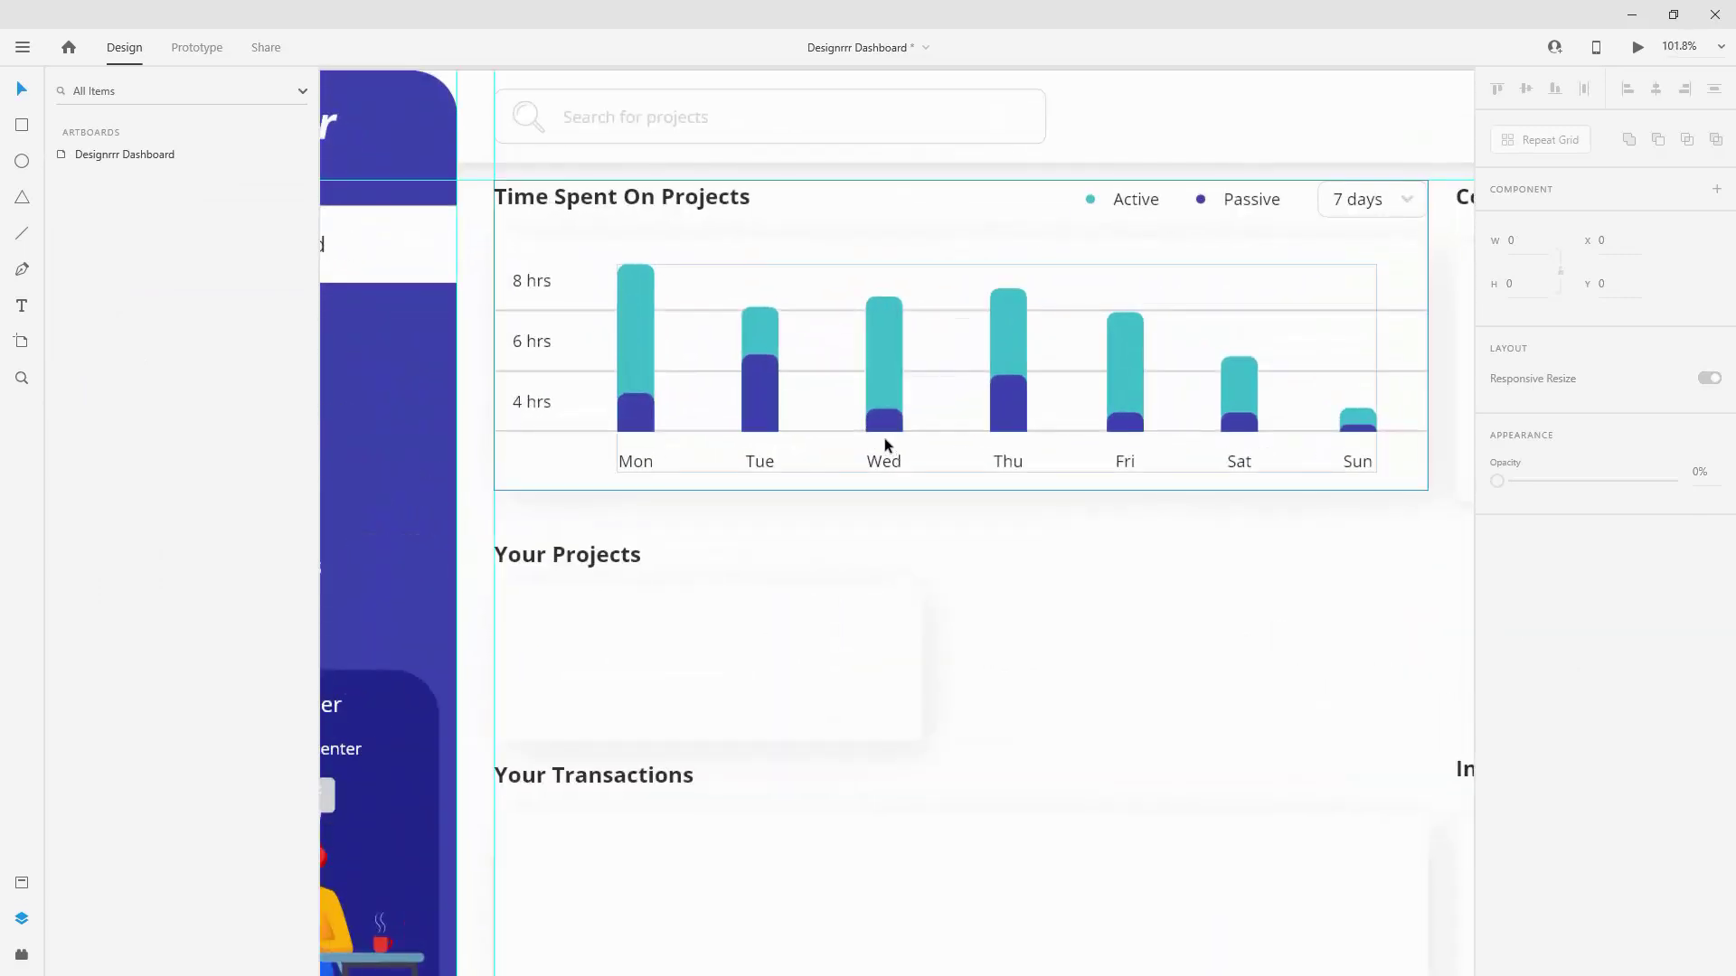
pyautogui.scroll(3, 884, 438)
pyautogui.scroll(-5, 882, 436)
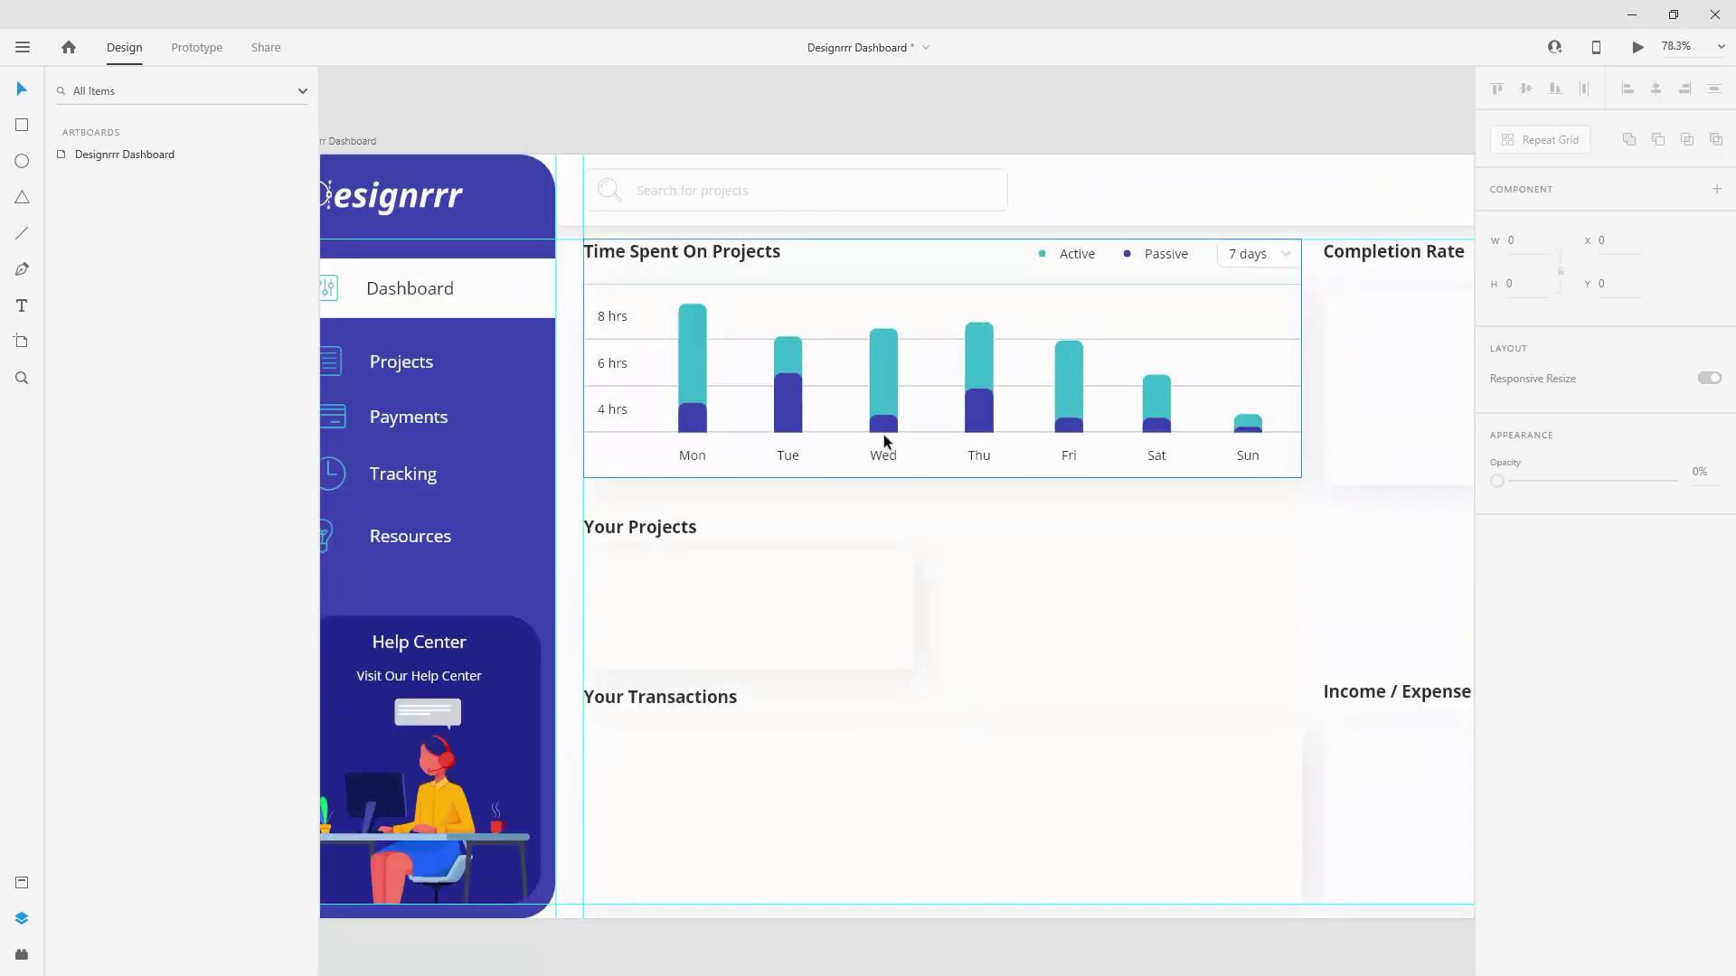
pyautogui.scroll(3, 785, 378)
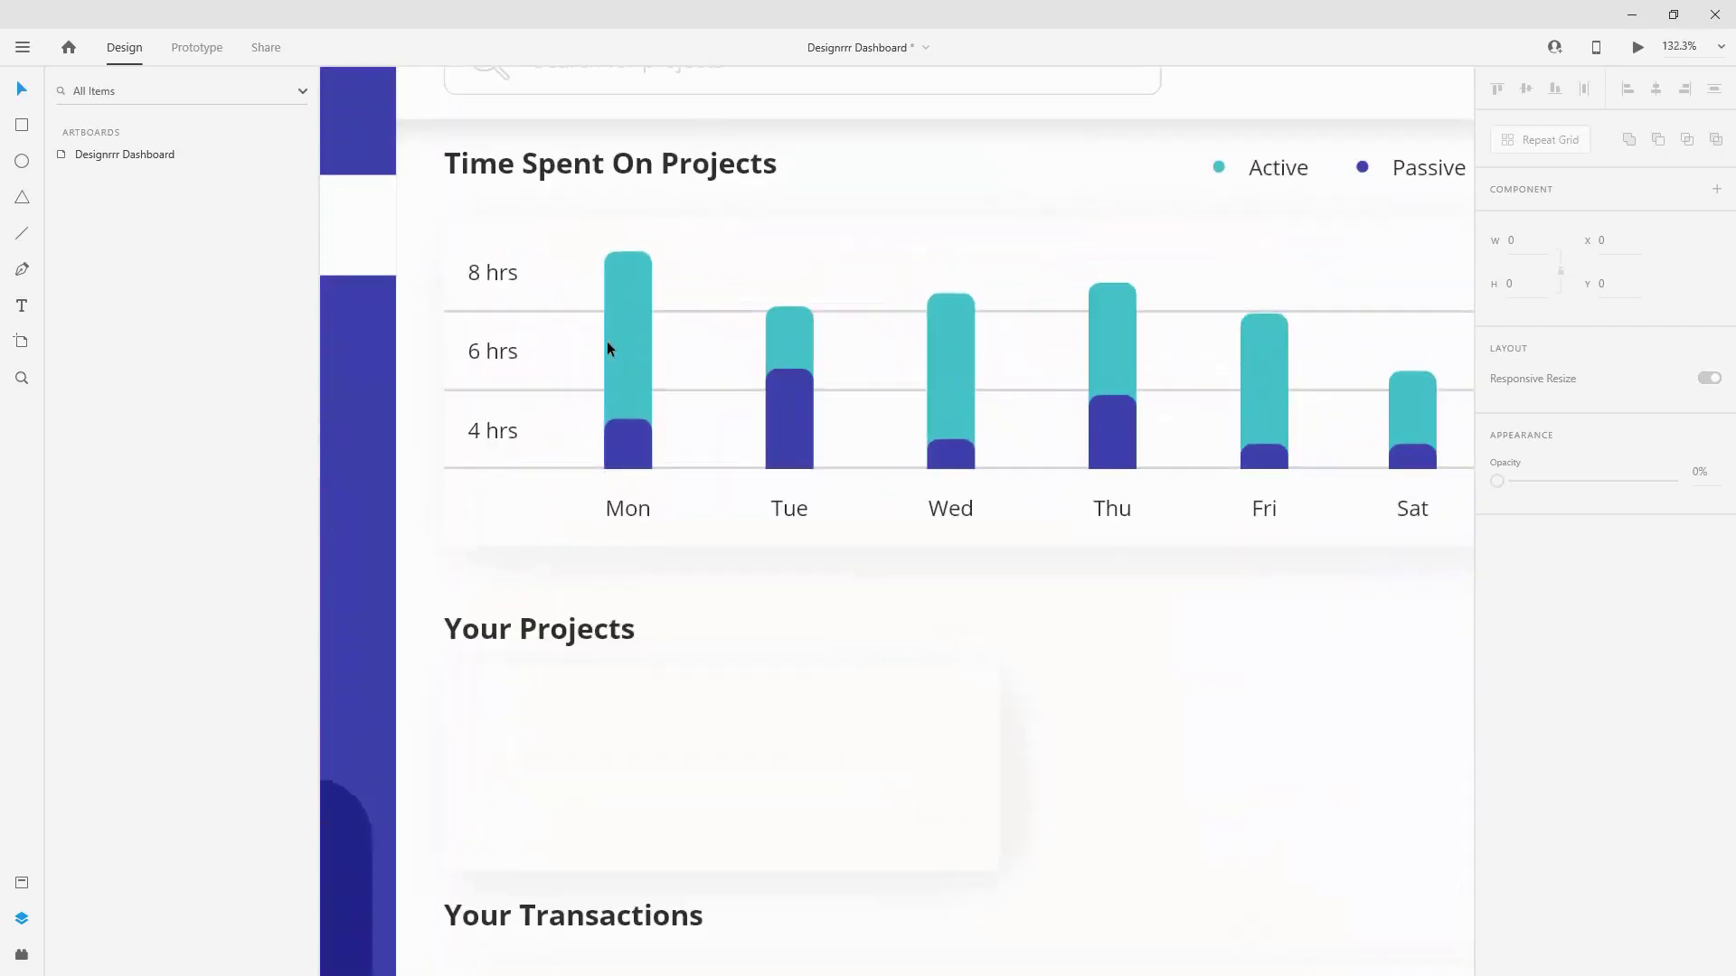
pyautogui.click(523, 311)
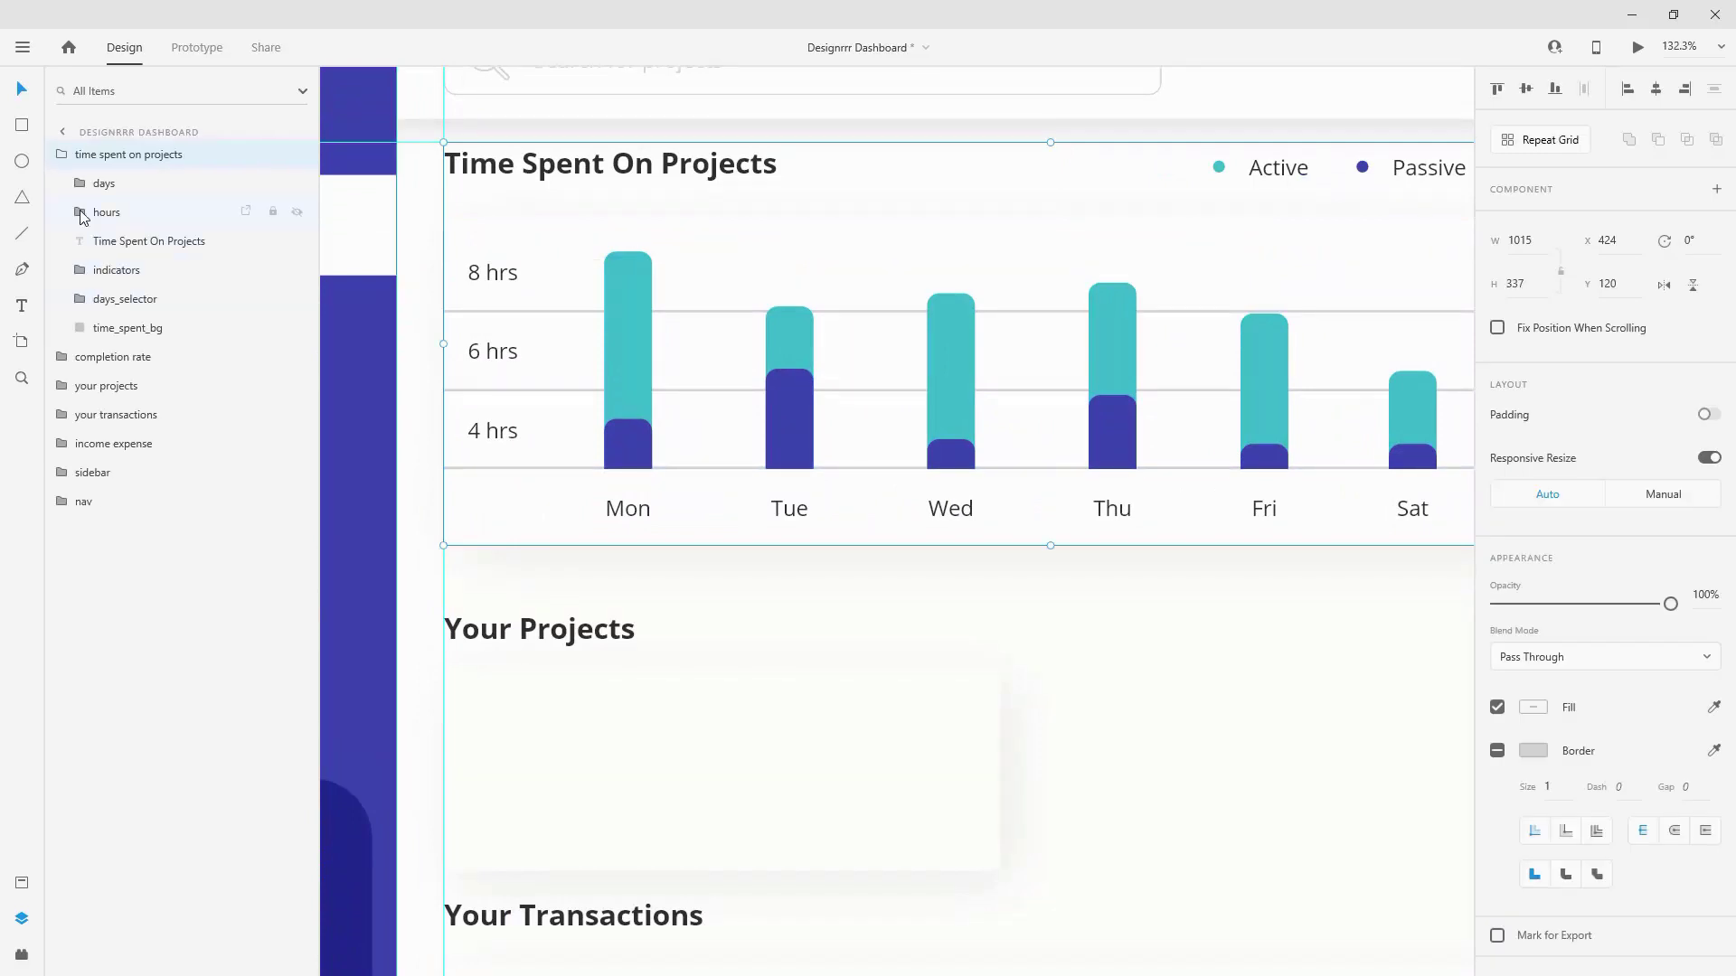
pyautogui.click(81, 217)
pyautogui.click(127, 331)
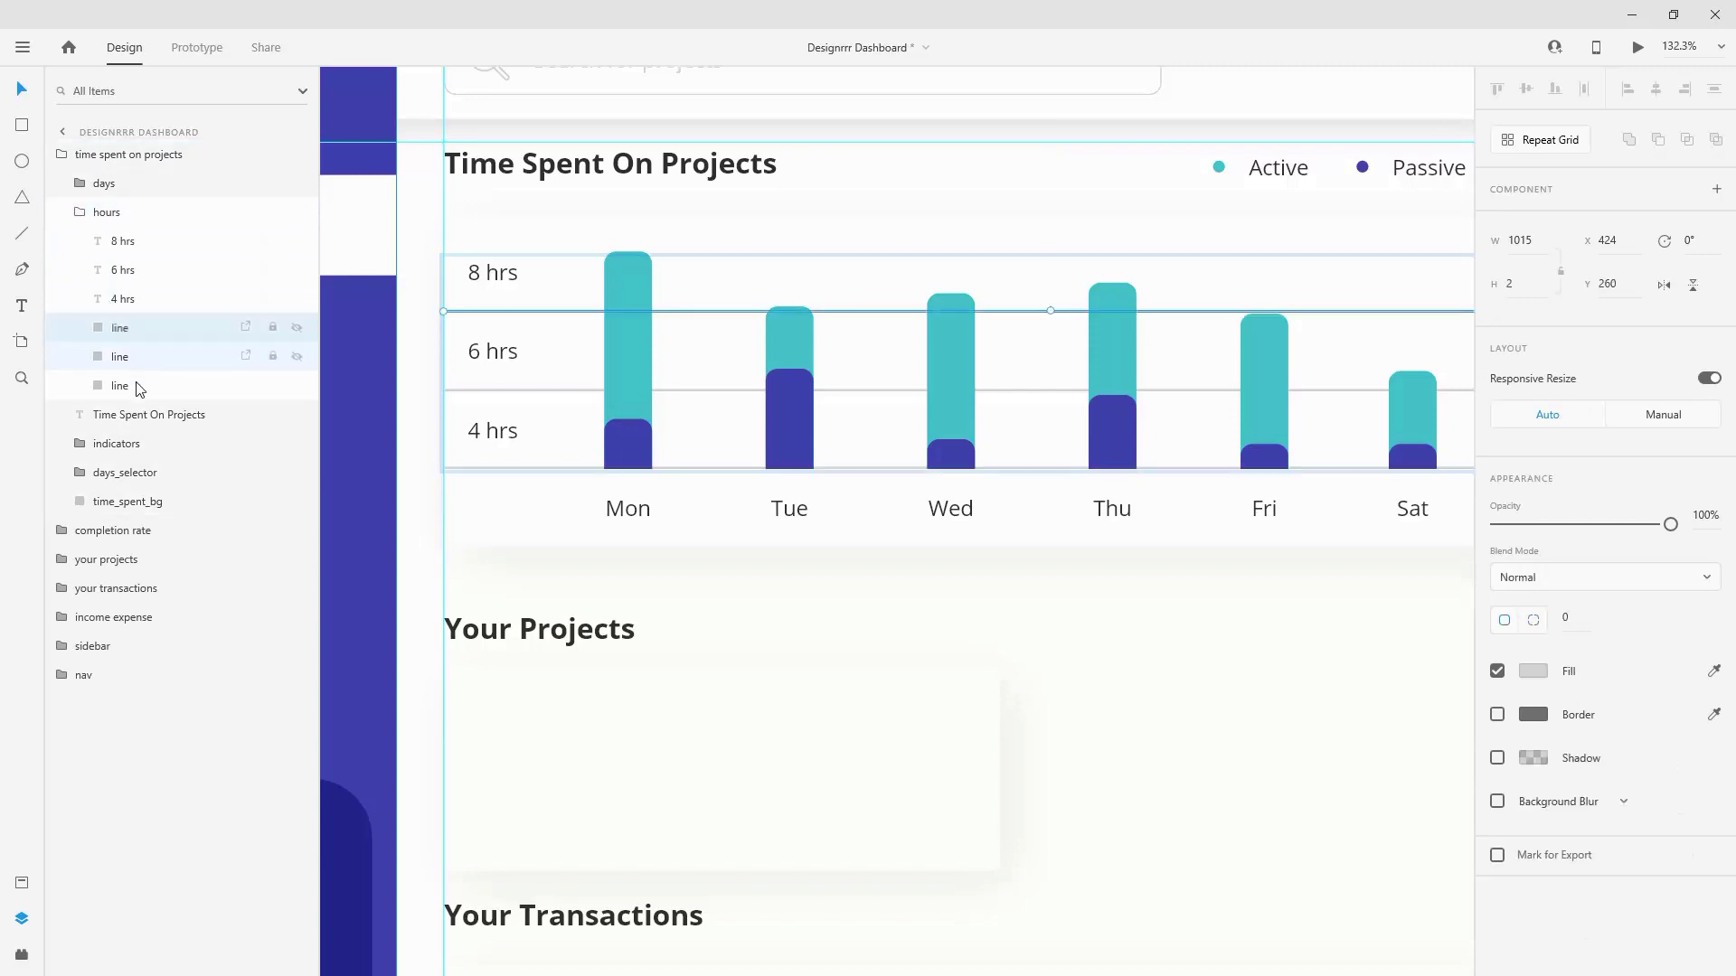
pyautogui.keyDown('shift'); pyautogui.click(139, 387); pyautogui.keyUp('shift')
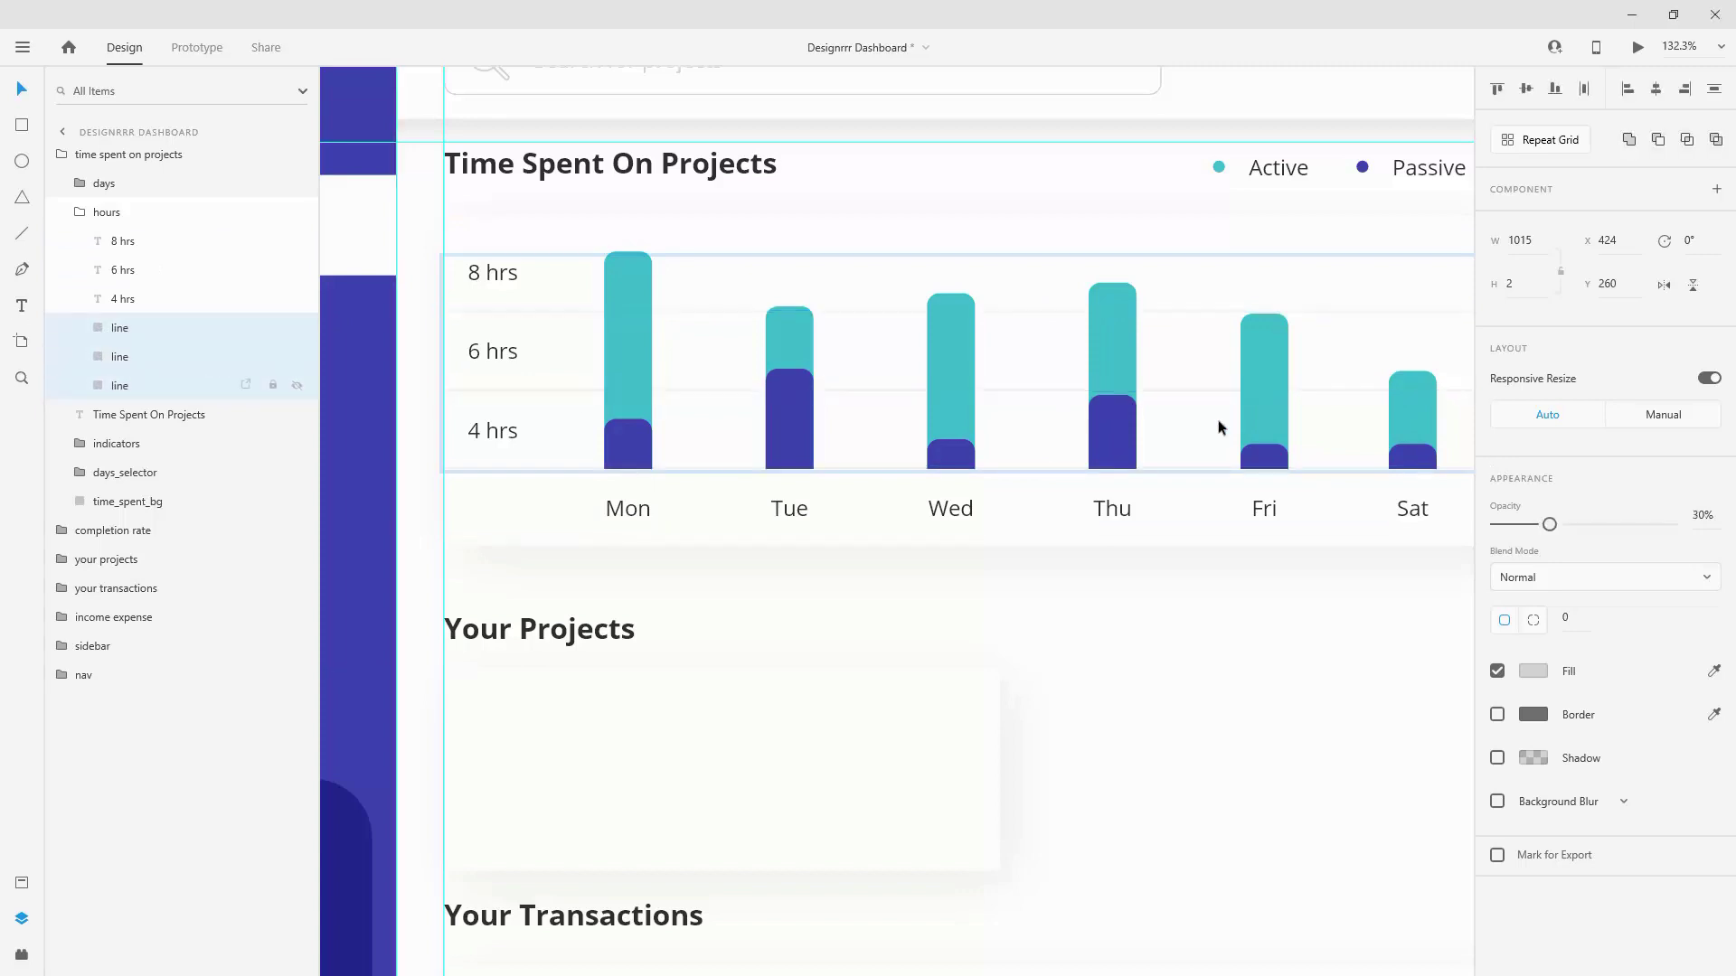
pyautogui.press('3')
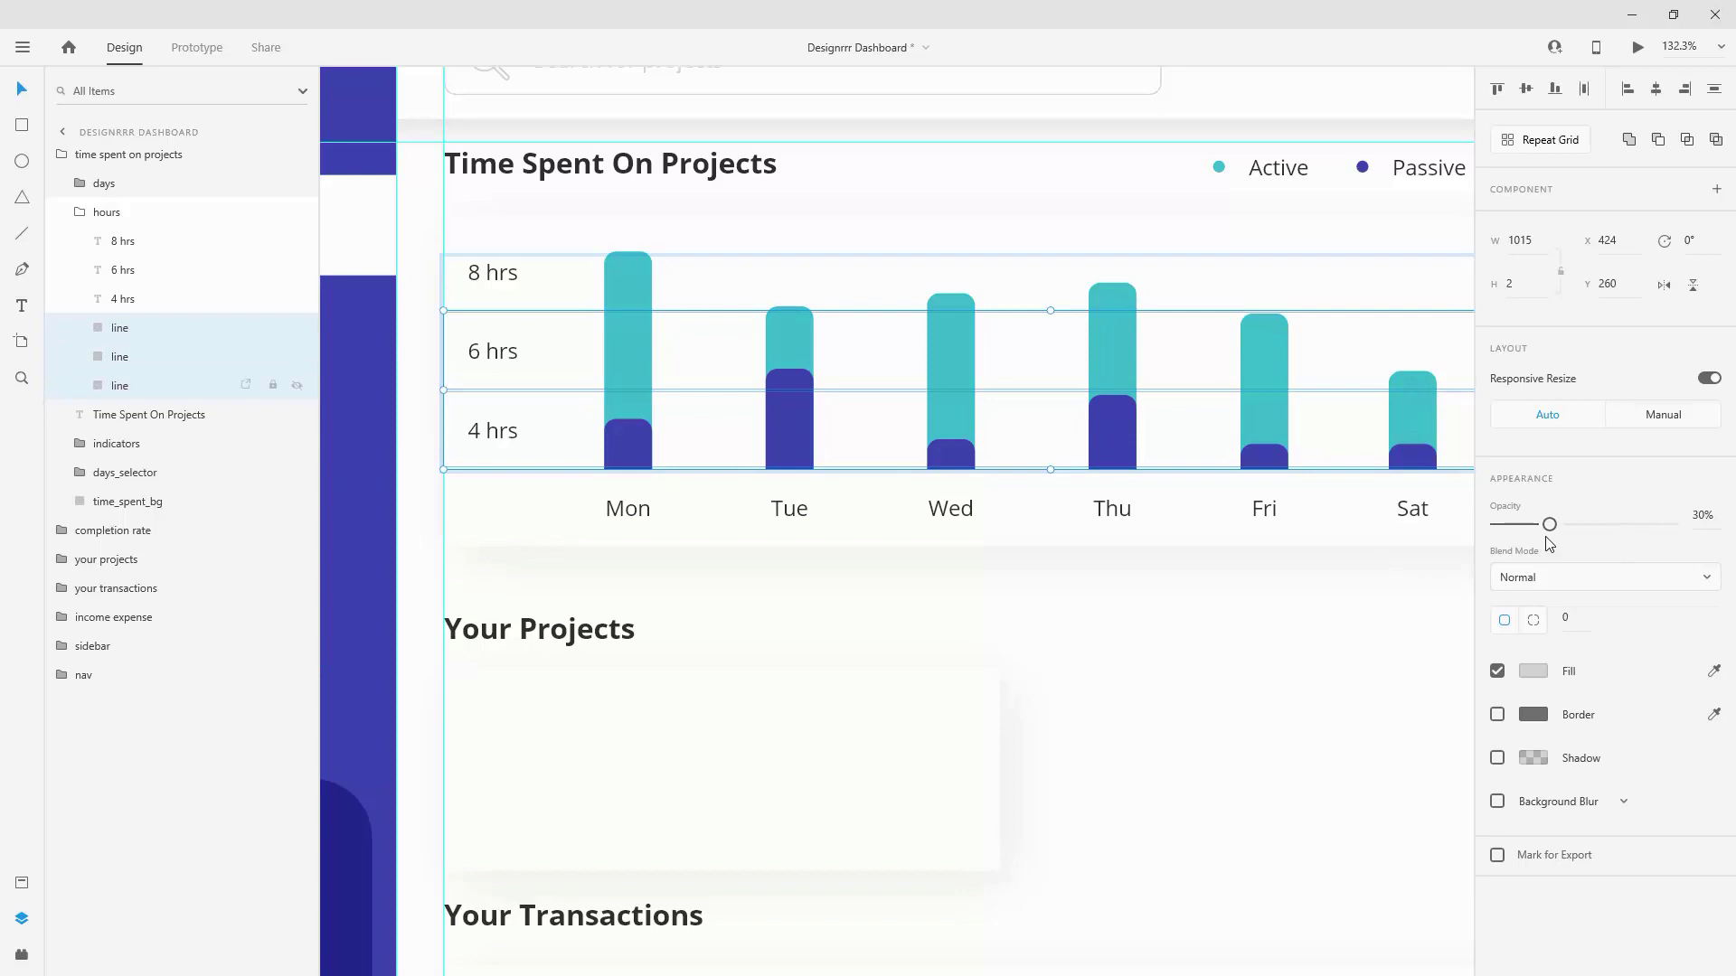
# Step: Collapse the hours and time spent on projects groups in the layer list, and save the document
pyautogui.click(79, 214)
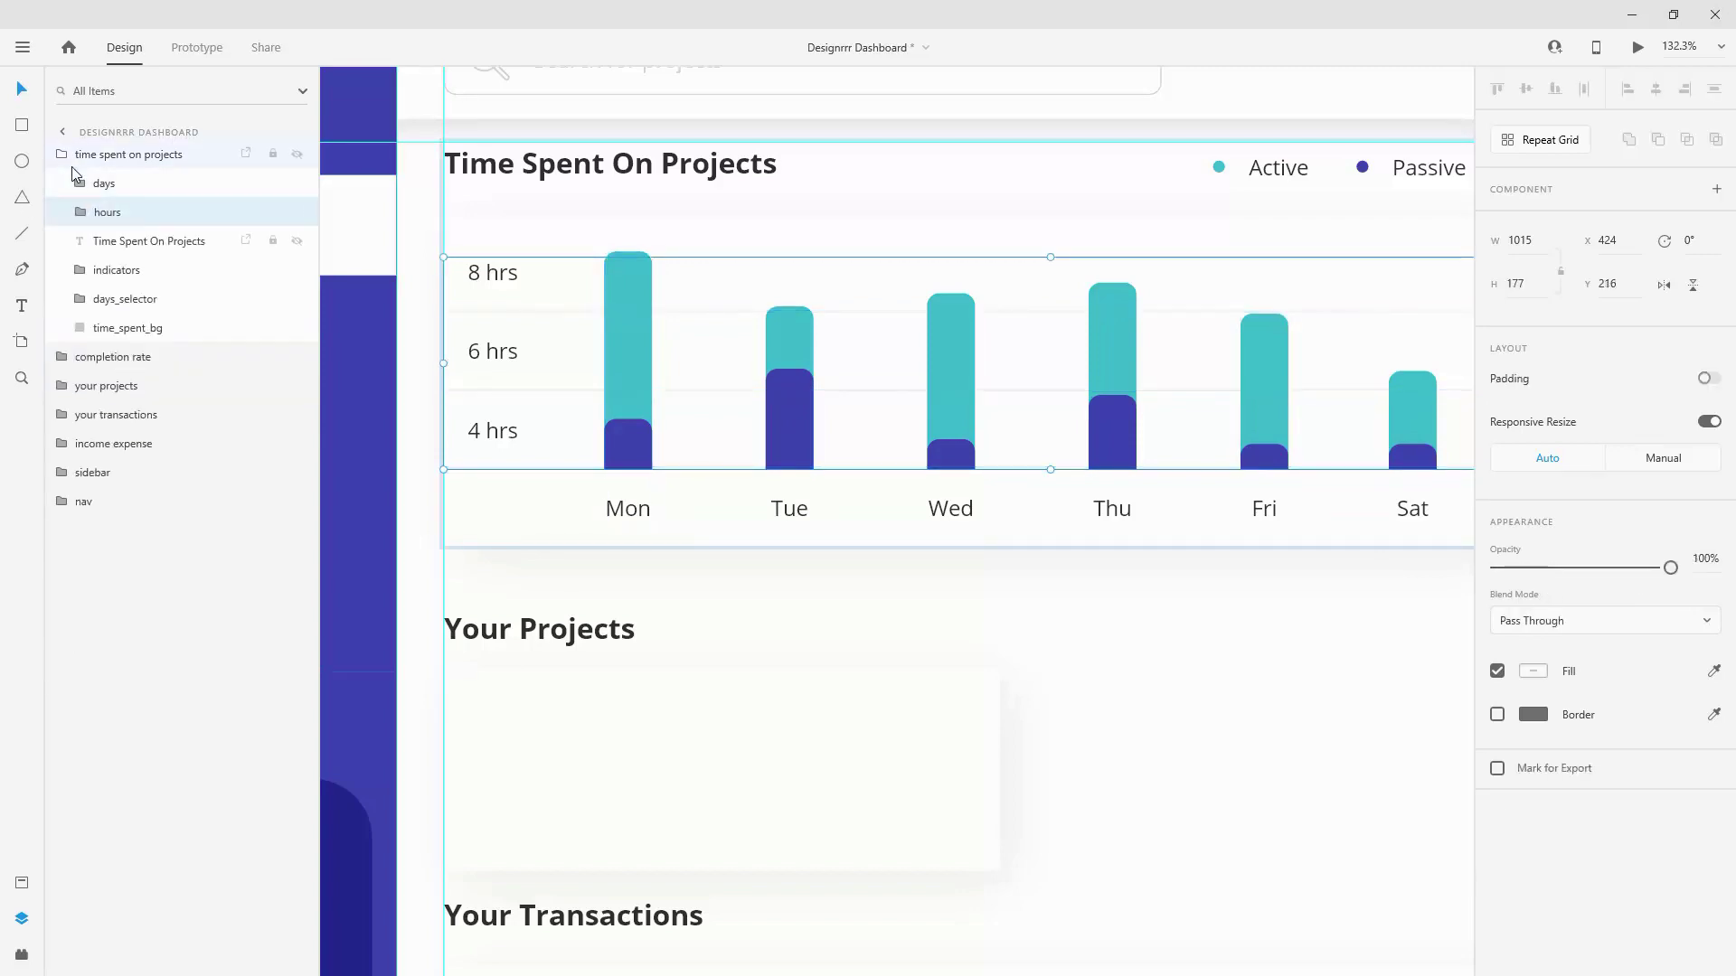
pyautogui.click(61, 155)
pyautogui.scroll(-5, 633, 317)
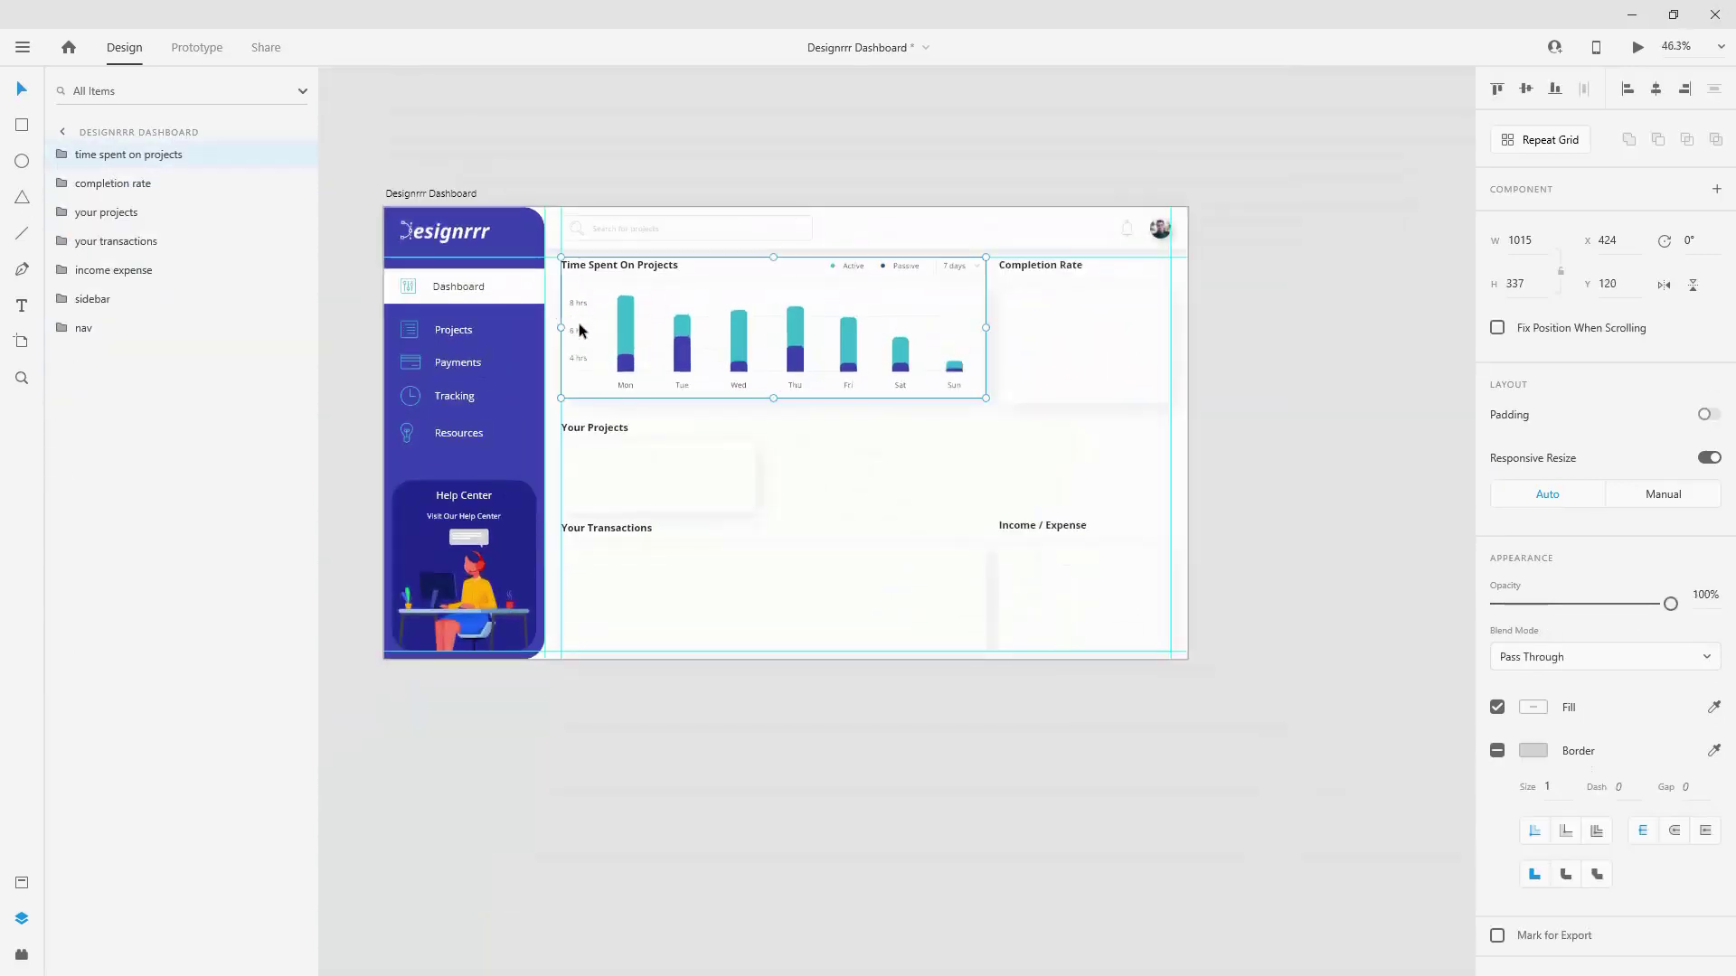
pyautogui.scroll(2, 595, 338)
pyautogui.scroll(-1, 588, 341)
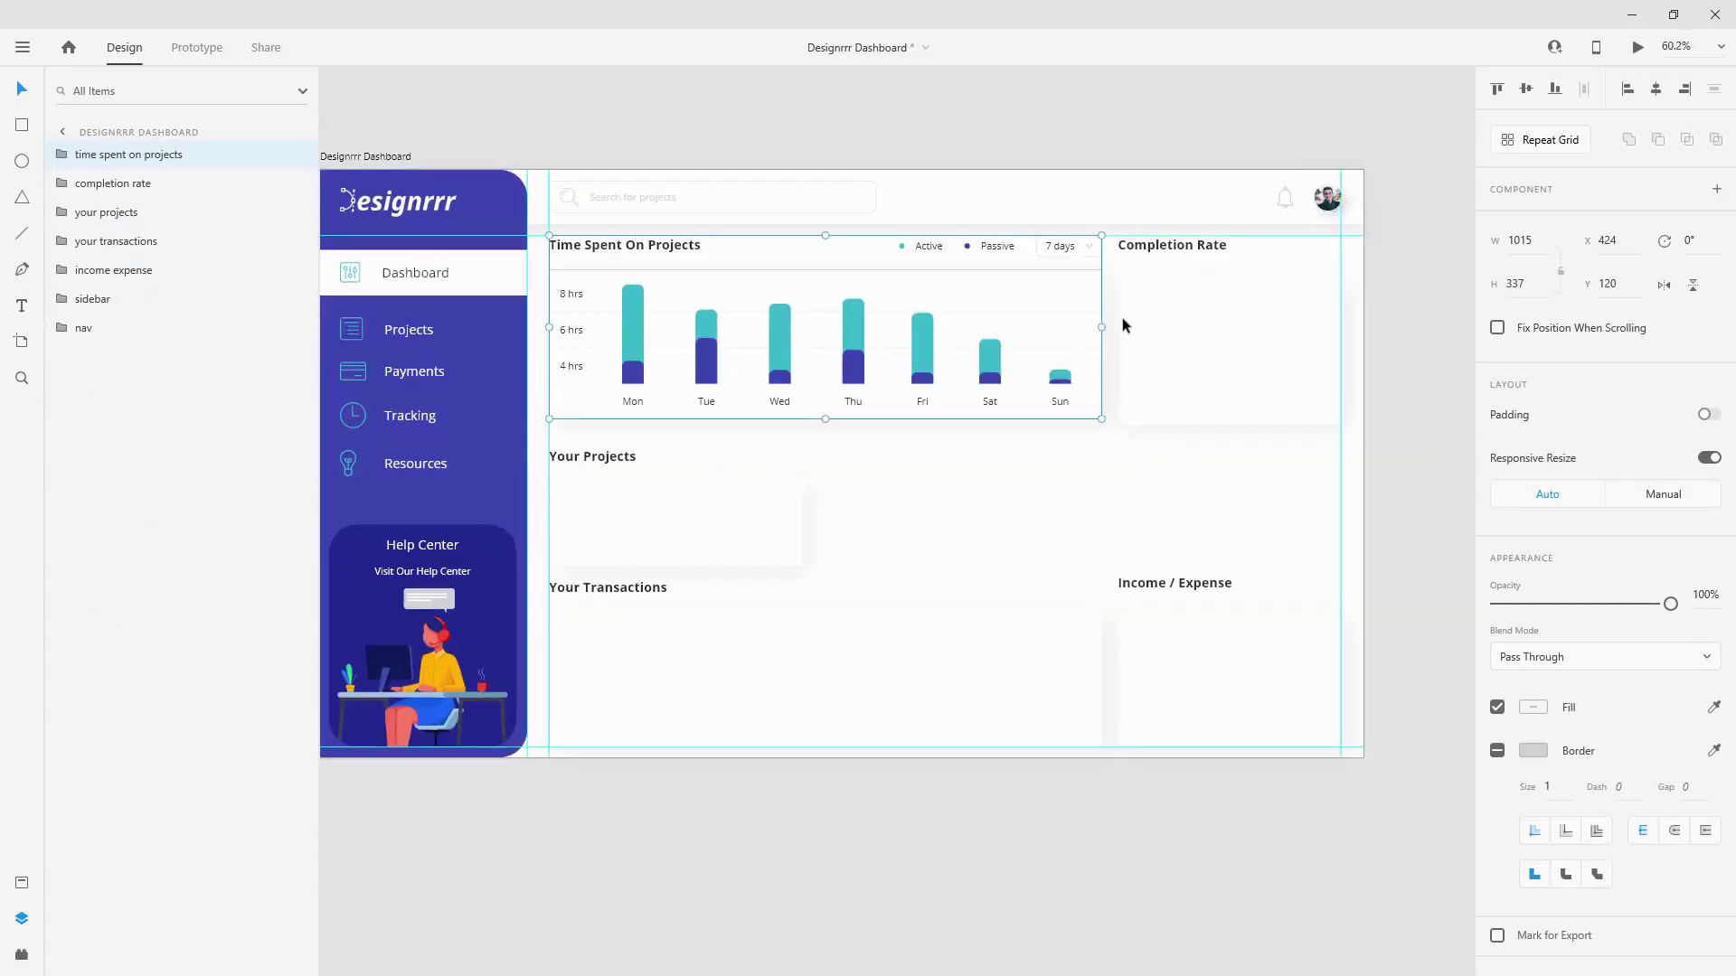
pyautogui.hotkey('ctrl', 's')
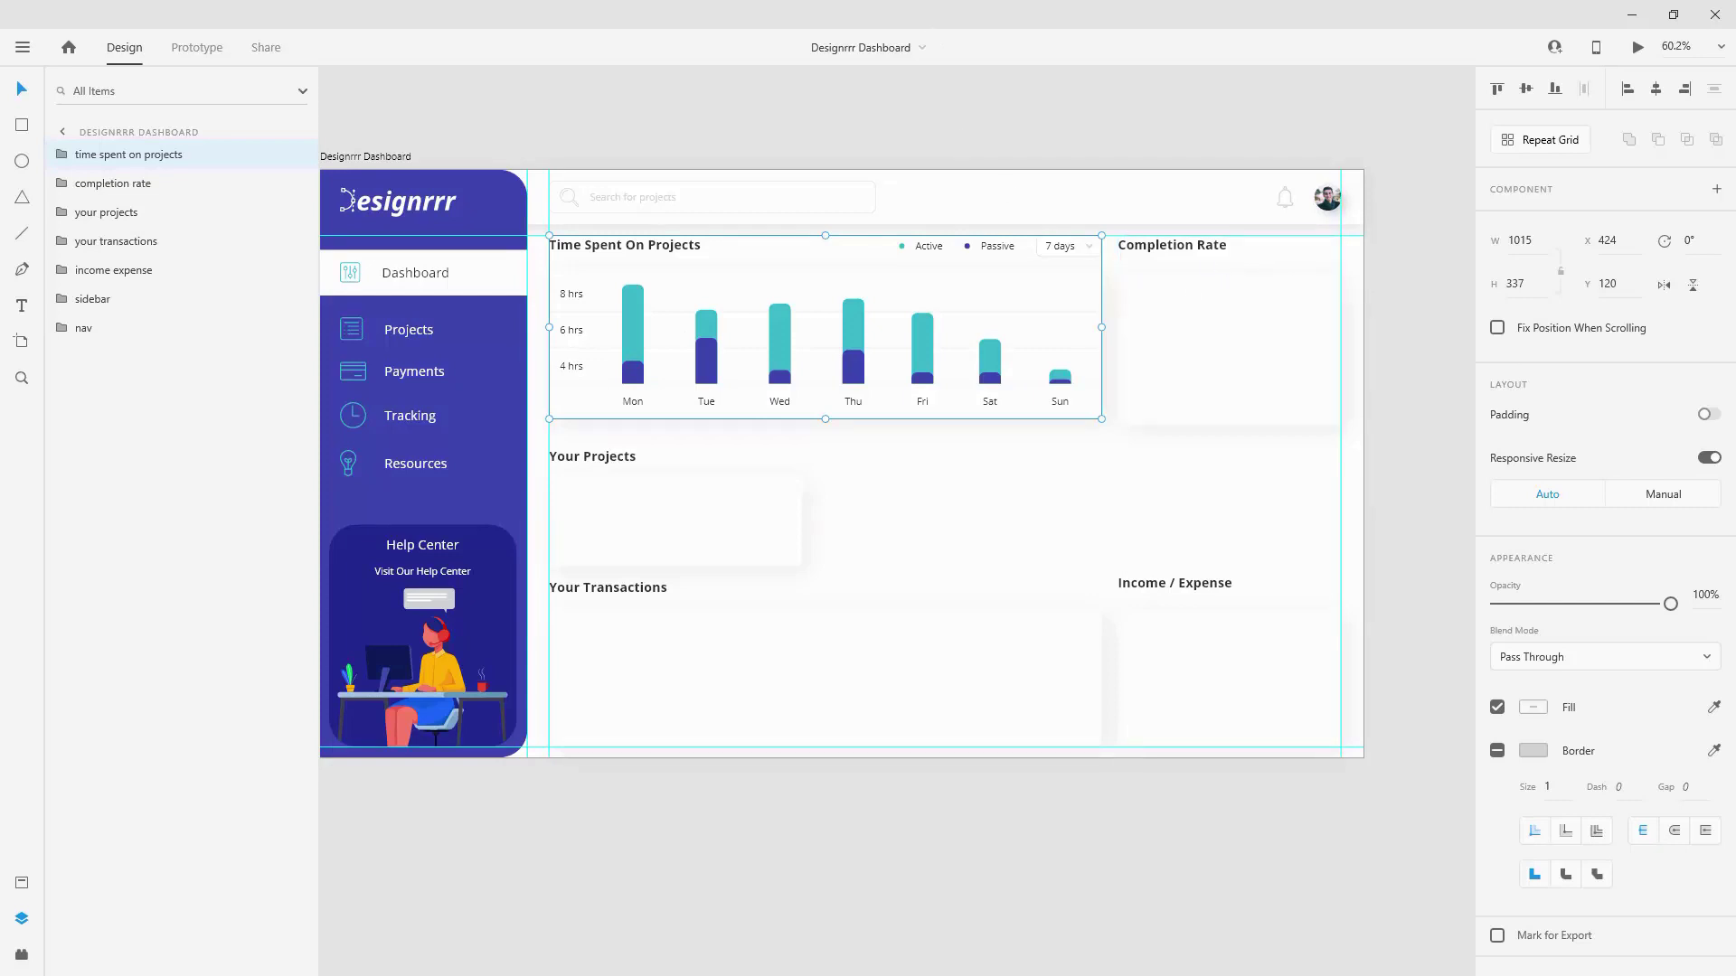
# Step: Copy the Active/Passive indicators group out of time spent on projects and place the copy on the Completion Rate card
pyautogui.click(48, 154)
pyautogui.click(120, 274)
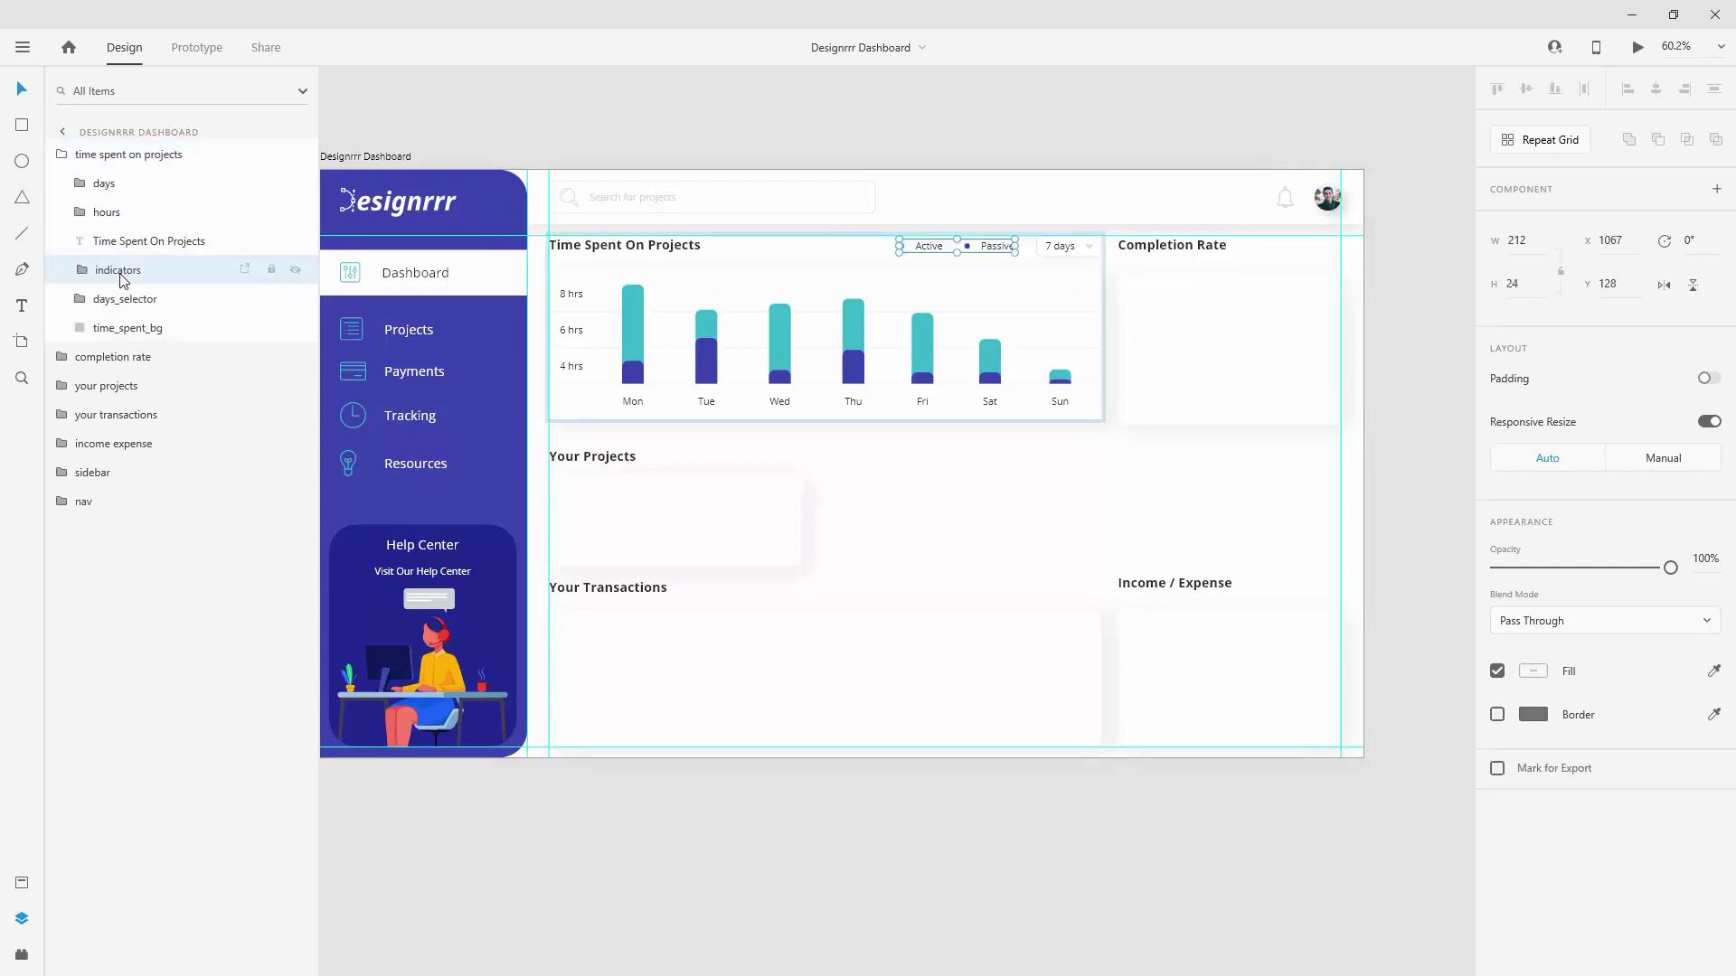
pyautogui.moveTo(123, 279); pyautogui.dragTo(101, 163)
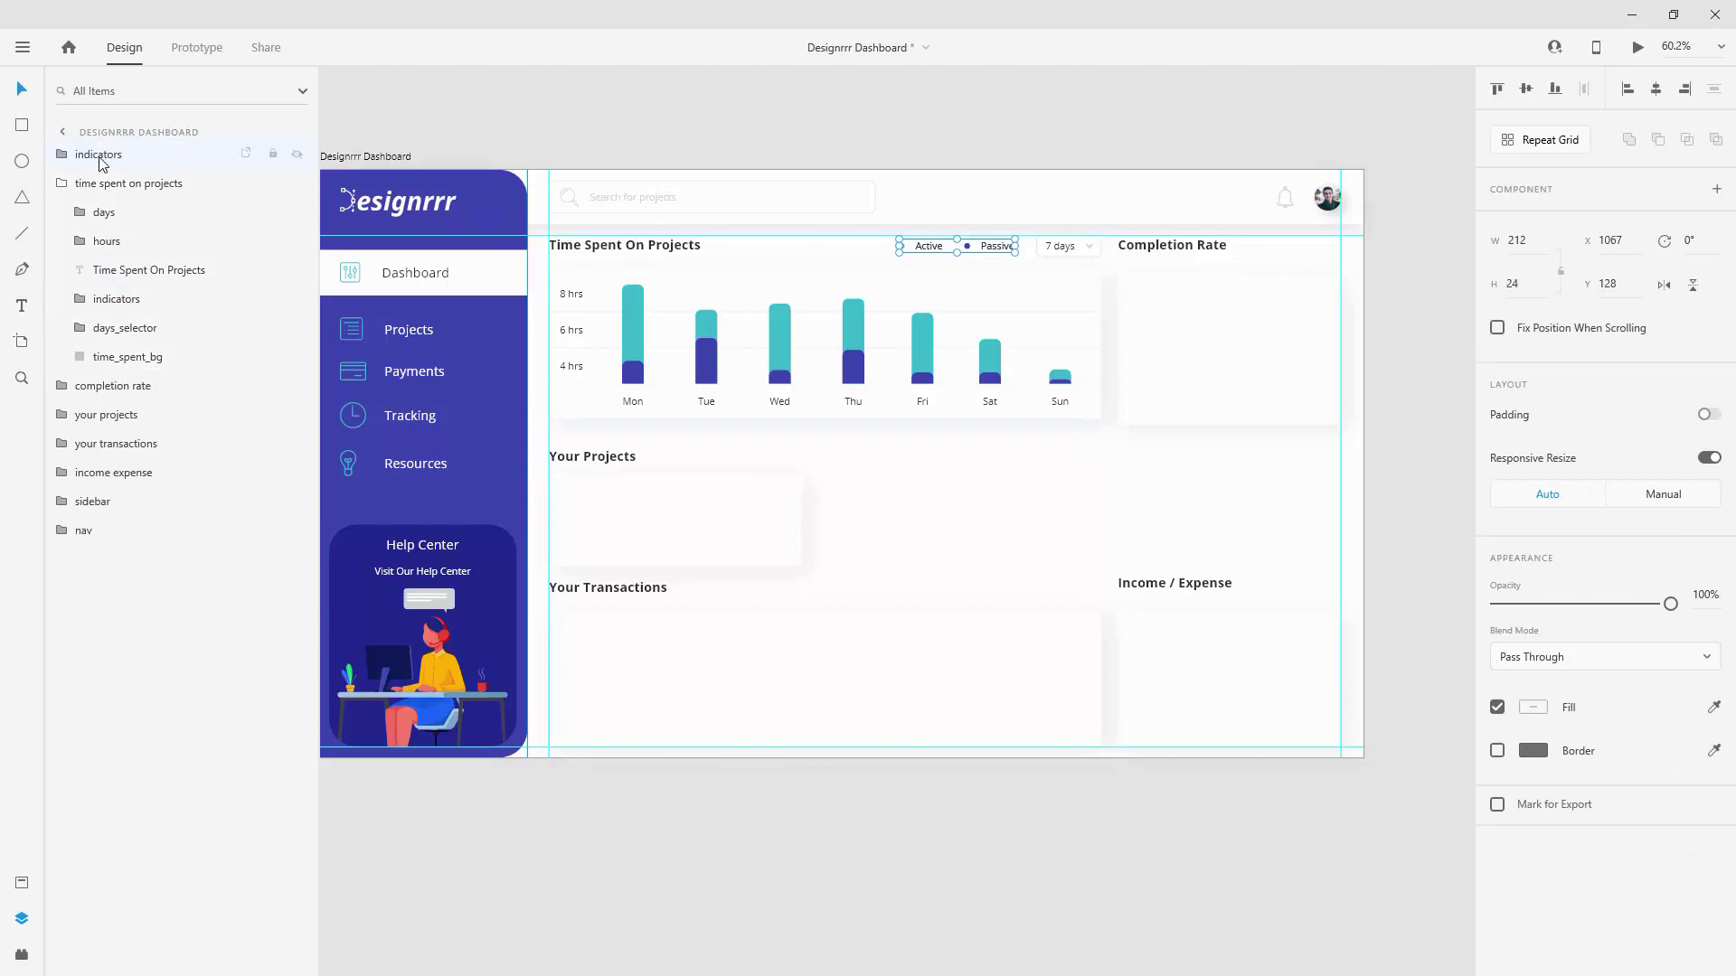
pyautogui.click(58, 182)
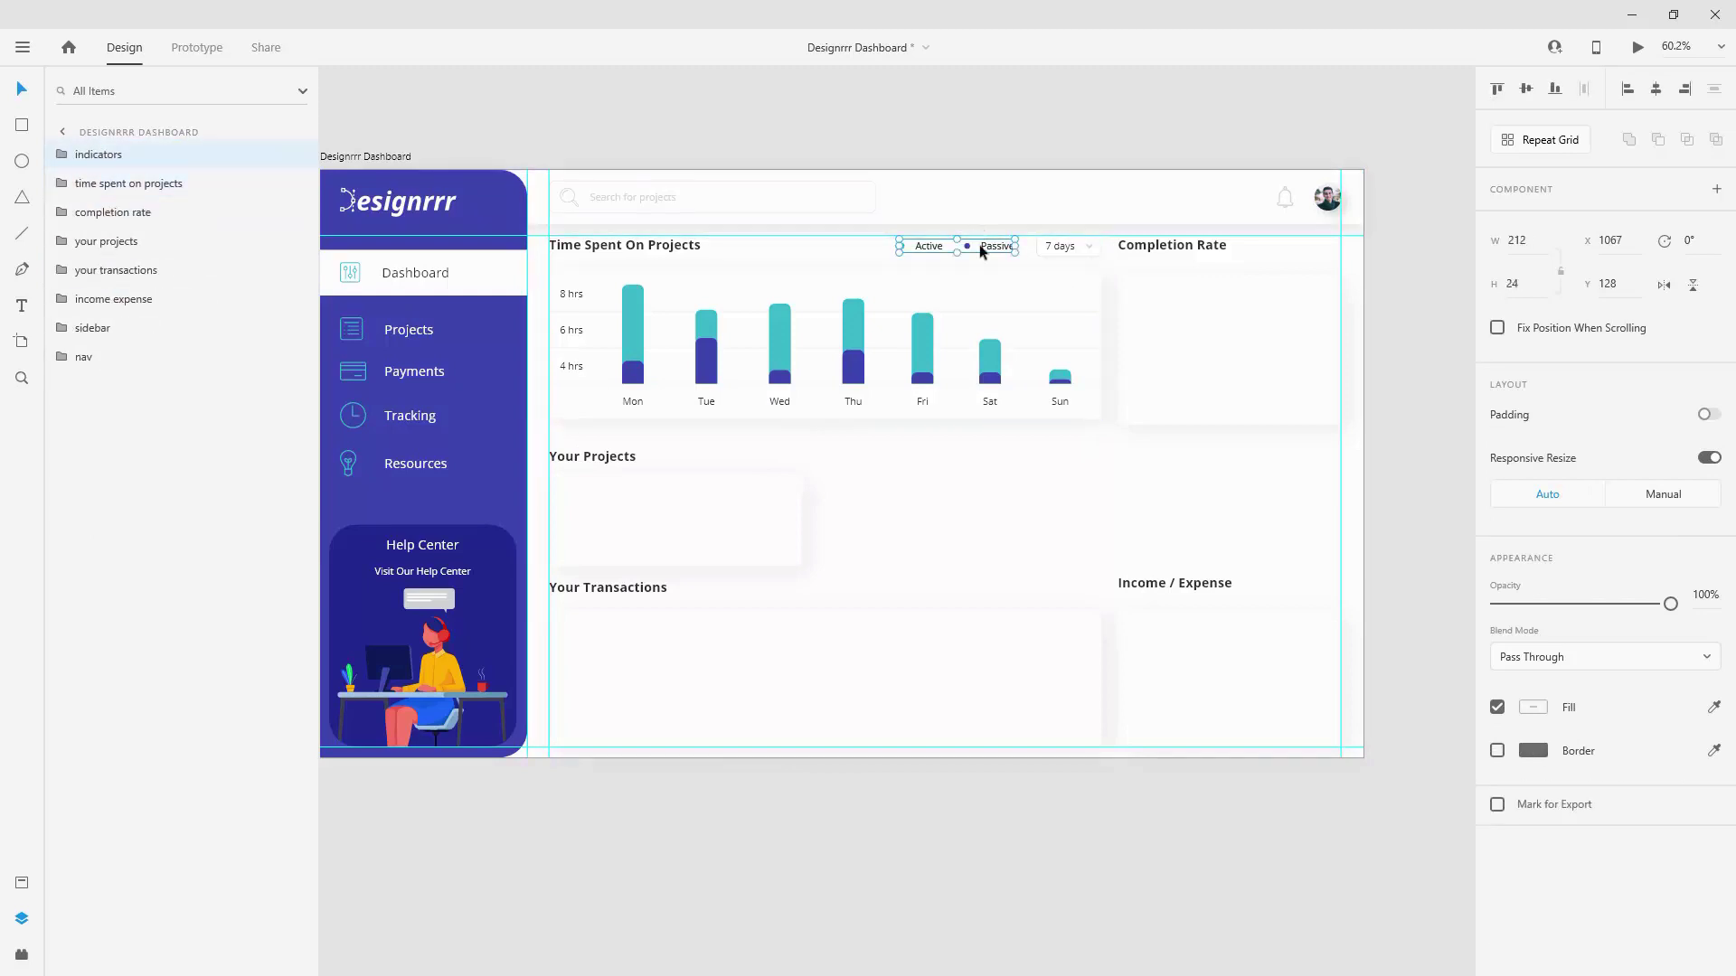
pyautogui.moveTo(987, 251); pyautogui.dragTo(1230, 339)
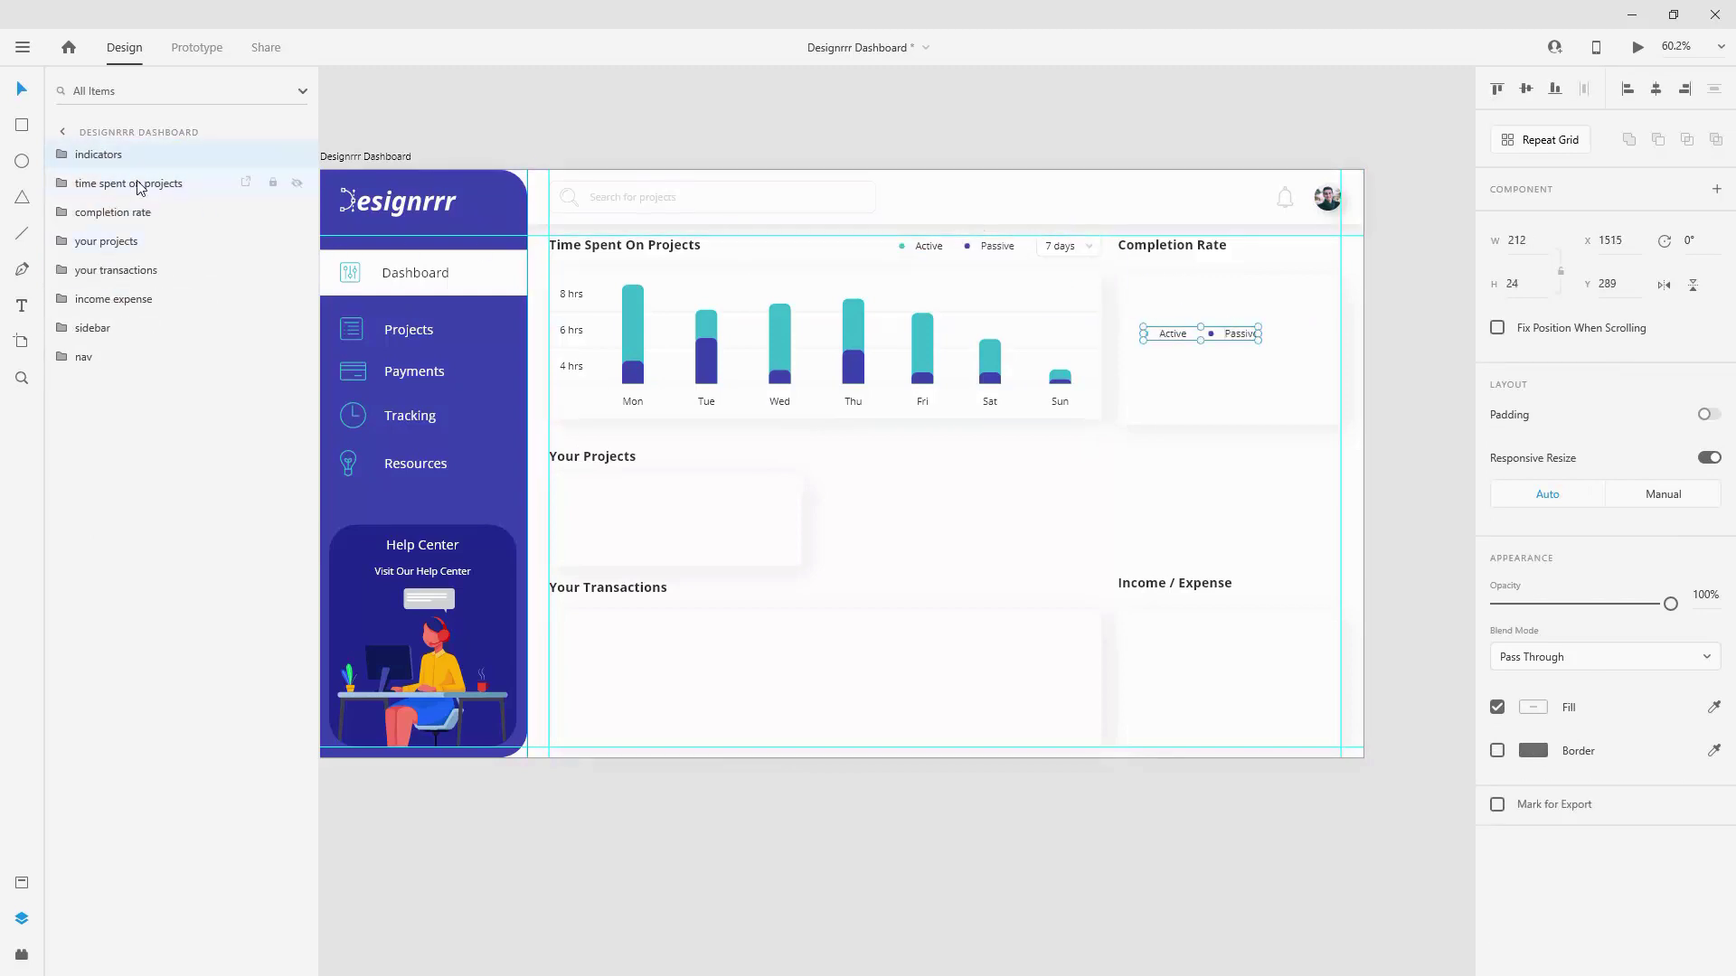
# Step: Put the copied indicators group inside the completion rate group, with the Completion Rate title layer above it
pyautogui.click(69, 185)
pyautogui.click(61, 183)
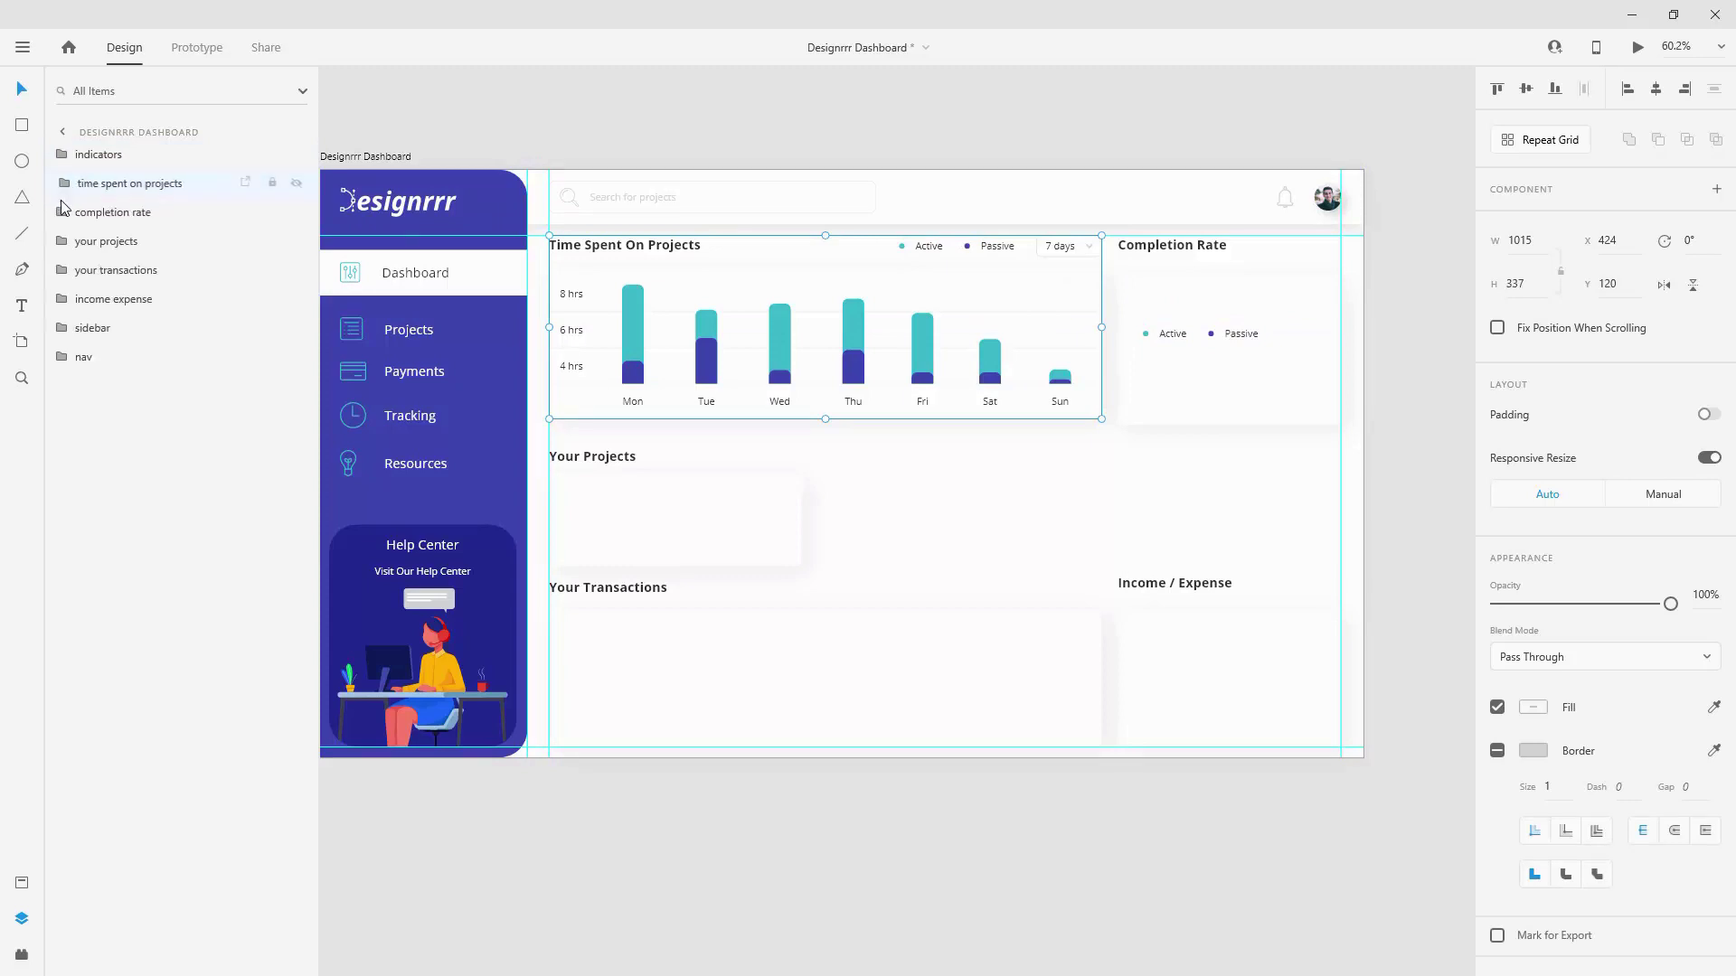
pyautogui.click(61, 213)
pyautogui.moveTo(90, 167); pyautogui.dragTo(170, 197)
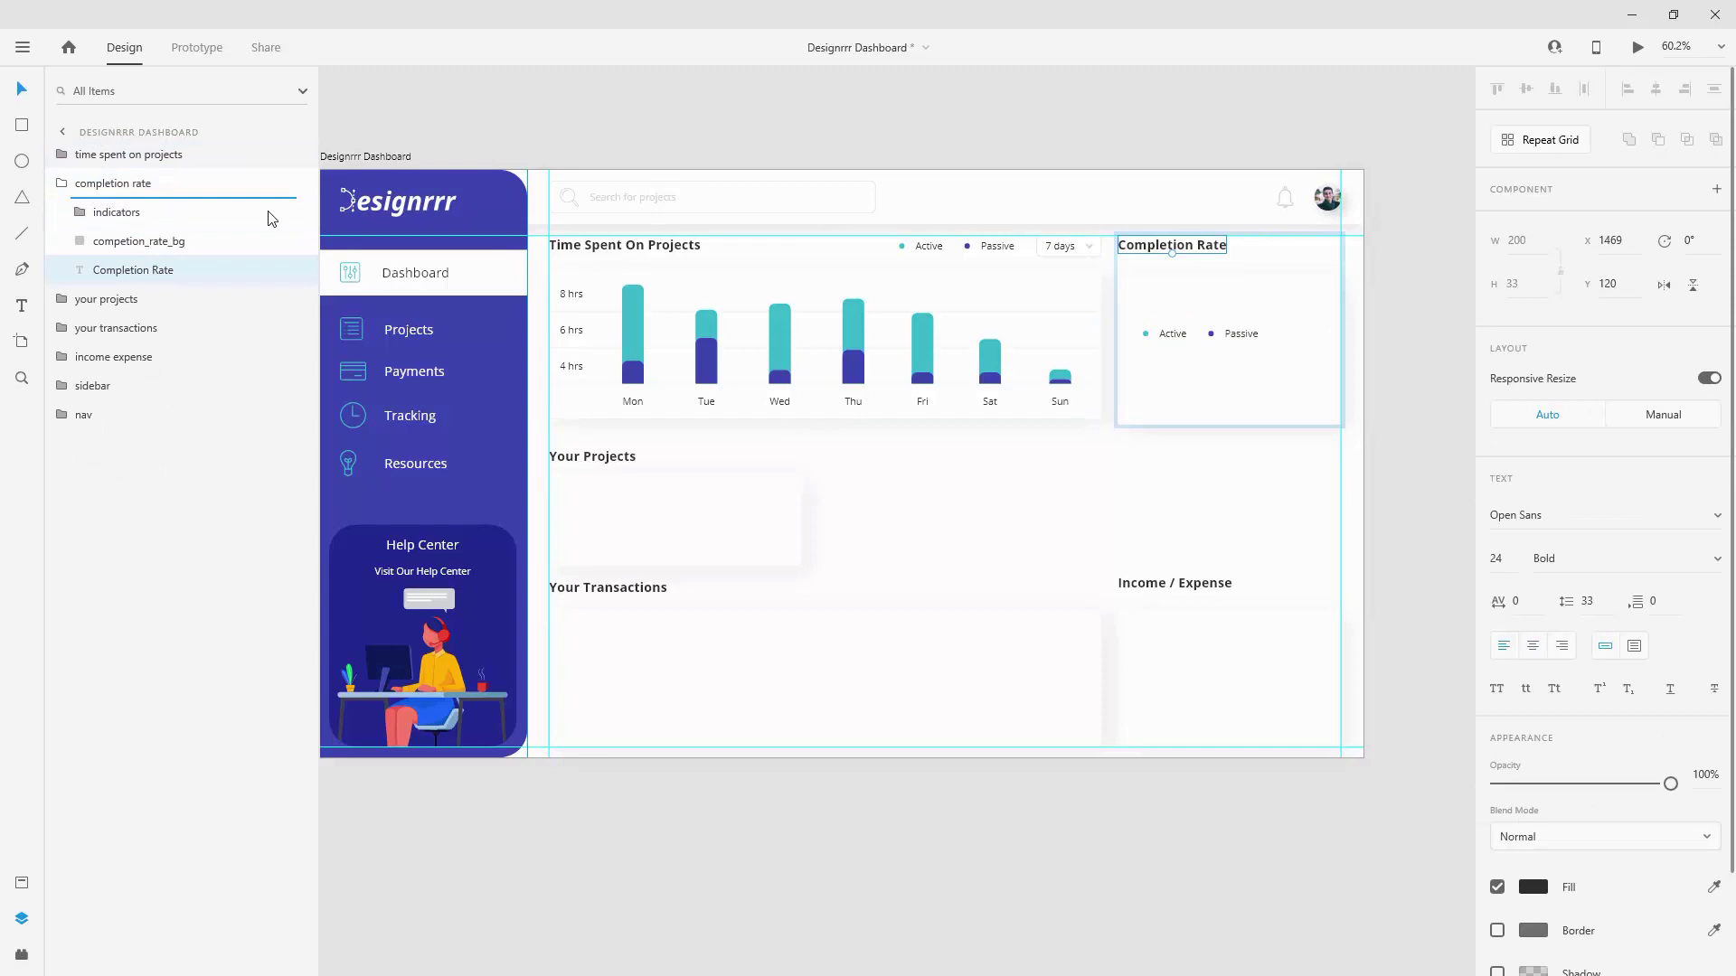
# Step: Move the copied indicators lower on the Completion Rate card, to about X 1577, Y 390
pyautogui.scroll(1, 1255, 309)
pyautogui.scroll(5, 1256, 314)
pyautogui.click(1244, 376)
pyautogui.moveTo(1302, 404); pyautogui.dragTo(1062, 358)
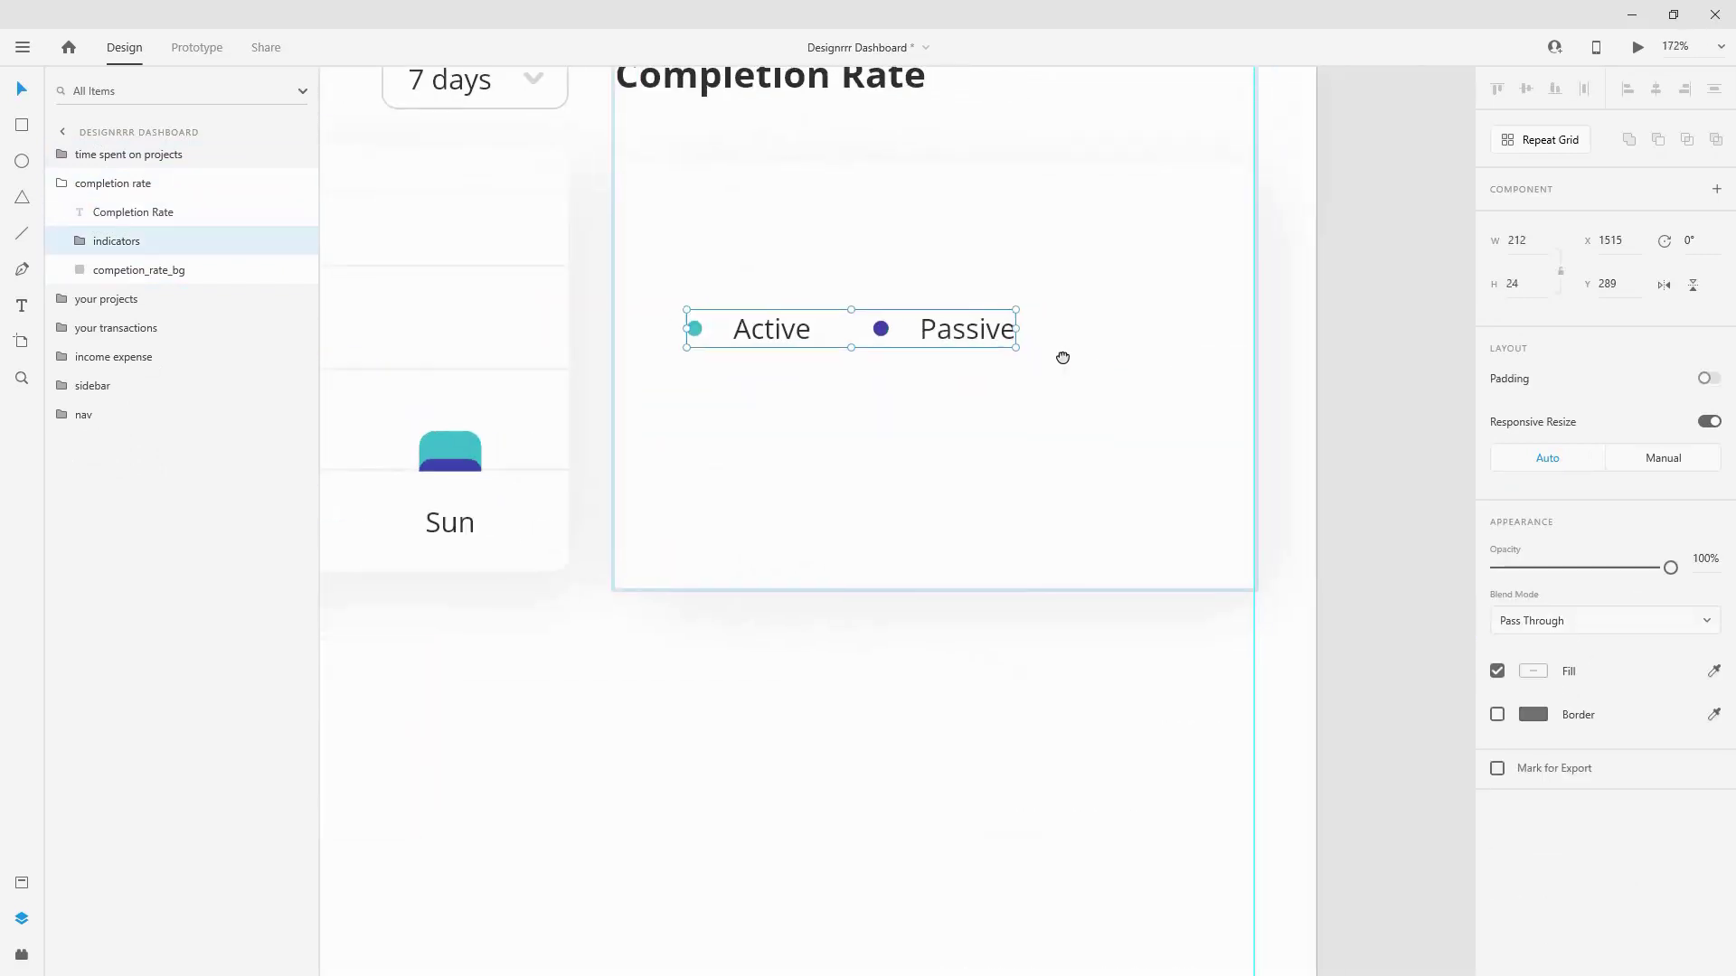
pyautogui.moveTo(961, 337); pyautogui.dragTo(1057, 493)
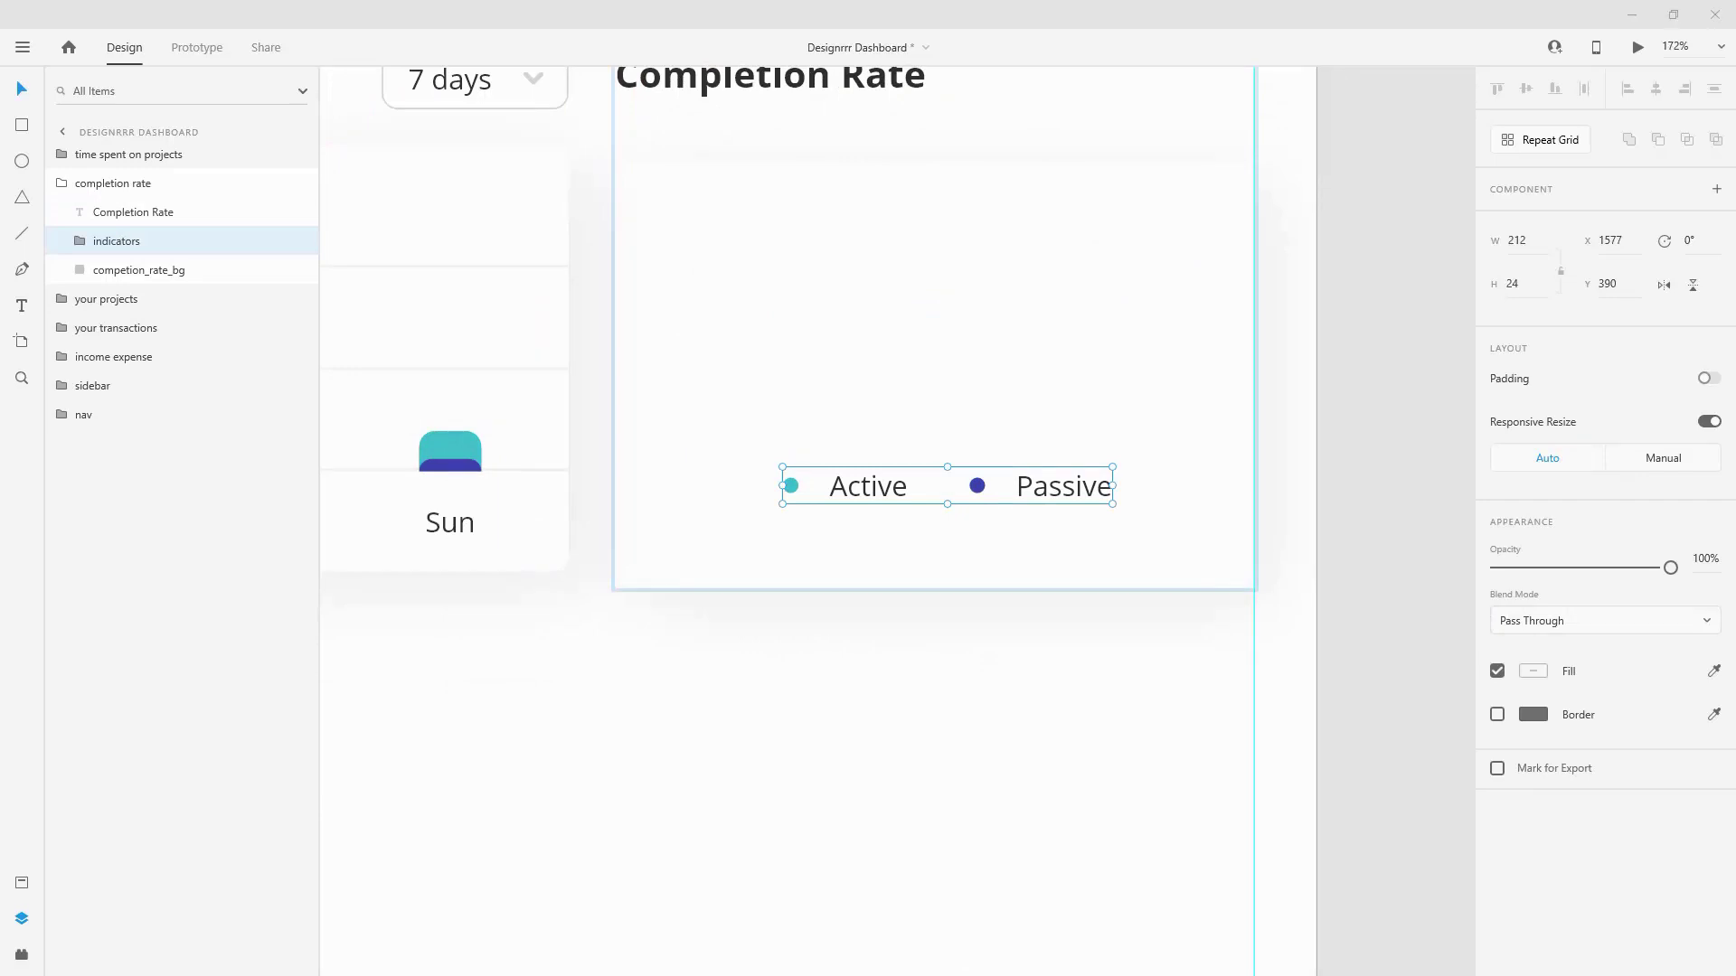
# Step: Change the copied Active label on the Completion Rate card to "Completed"
pyautogui.doubleClick(887, 487)
pyautogui.doubleClick(880, 481)
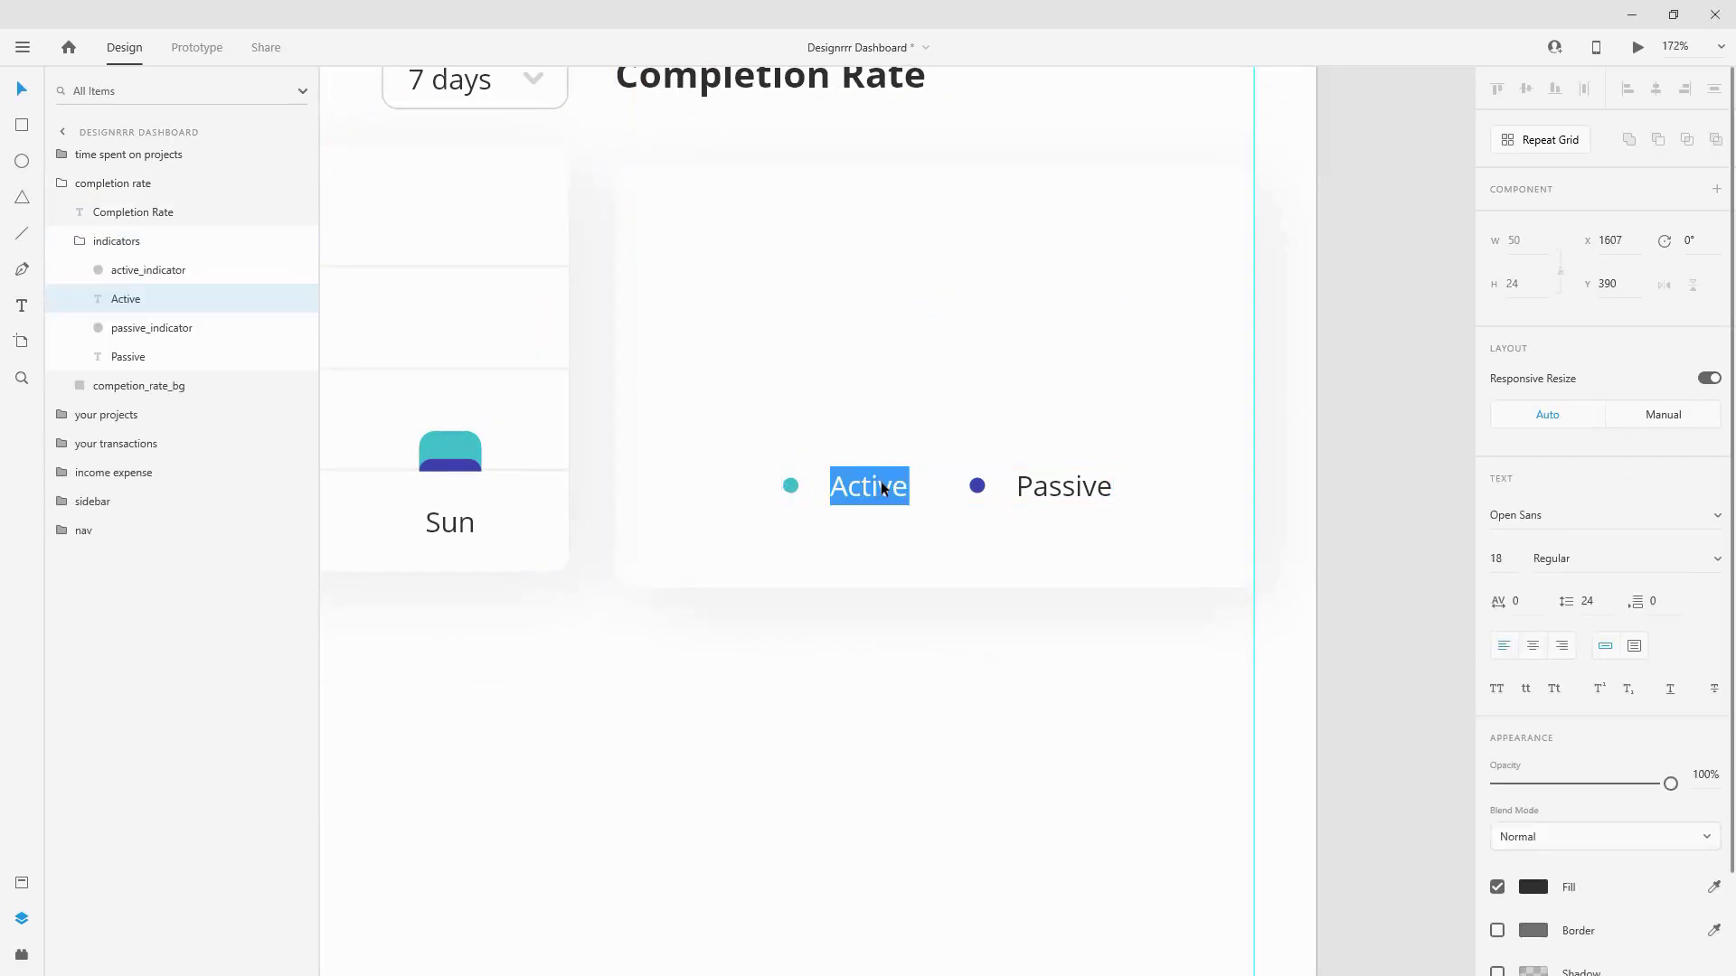
pyautogui.write('Completes')
pyautogui.press('BackSpace')
pyautogui.write('d')
# Step: Change the copied Passive label on the Completion Rate card to "In Progress"
pyautogui.click(1108, 504)
pyautogui.doubleClick(1098, 497)
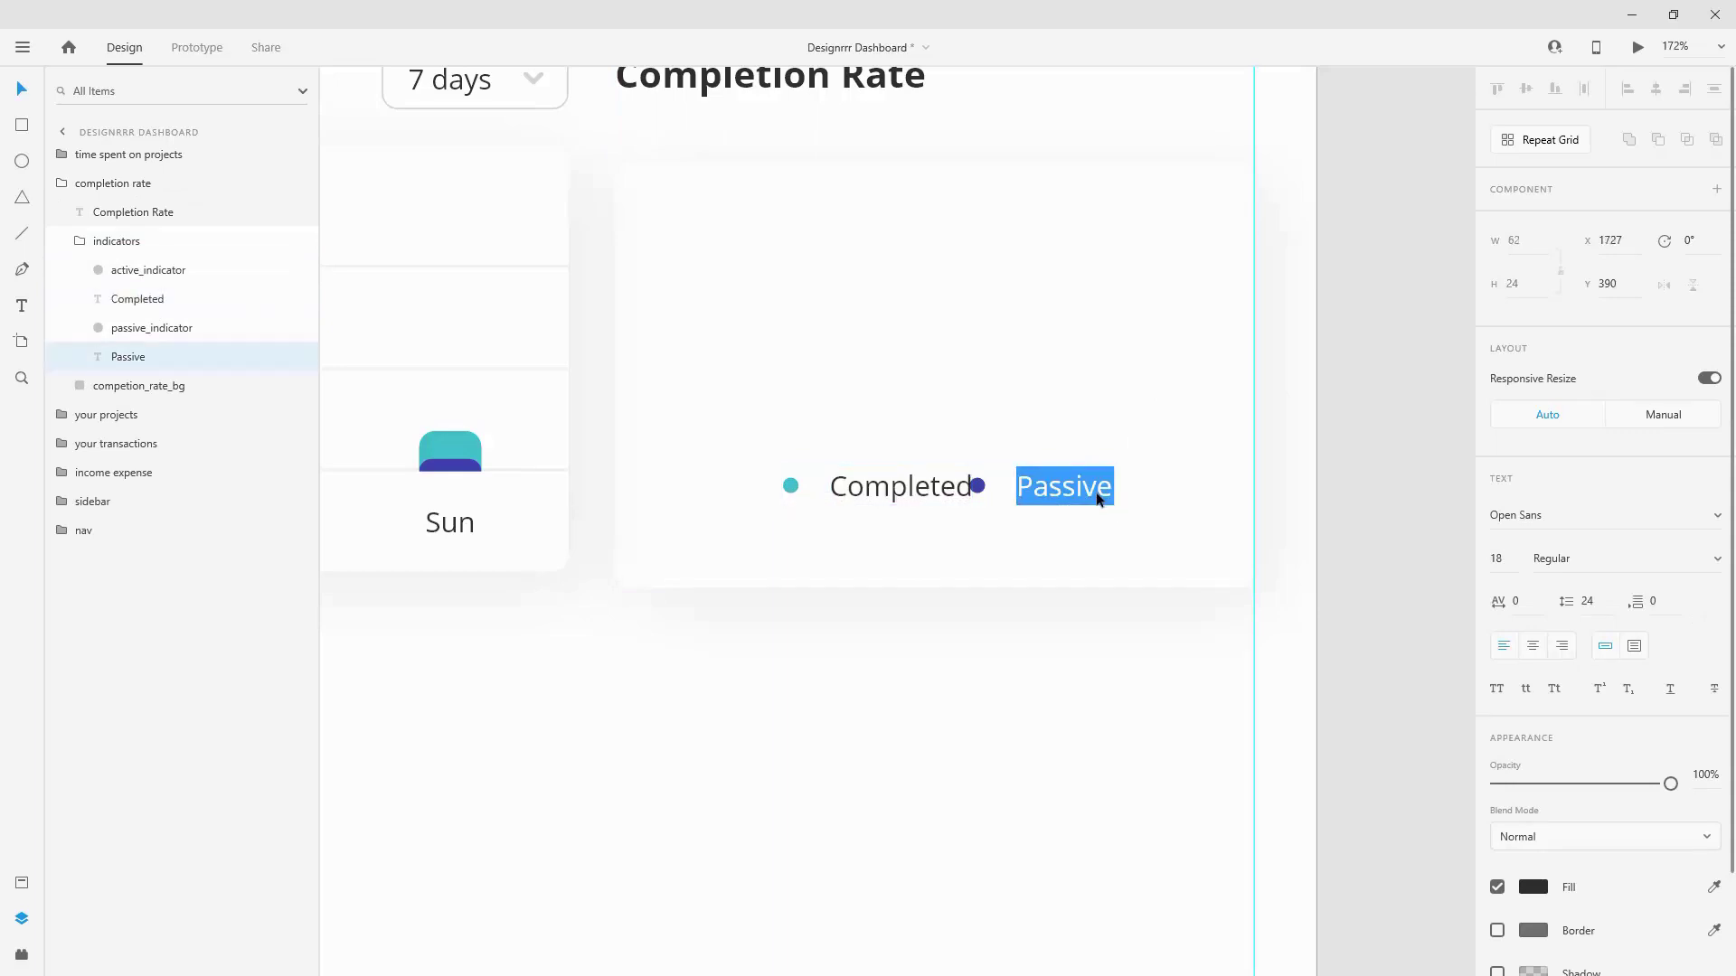
pyautogui.write('In Proge')
pyautogui.press('BackSpace')
pyautogui.write('ress')
pyautogui.press('Escape')
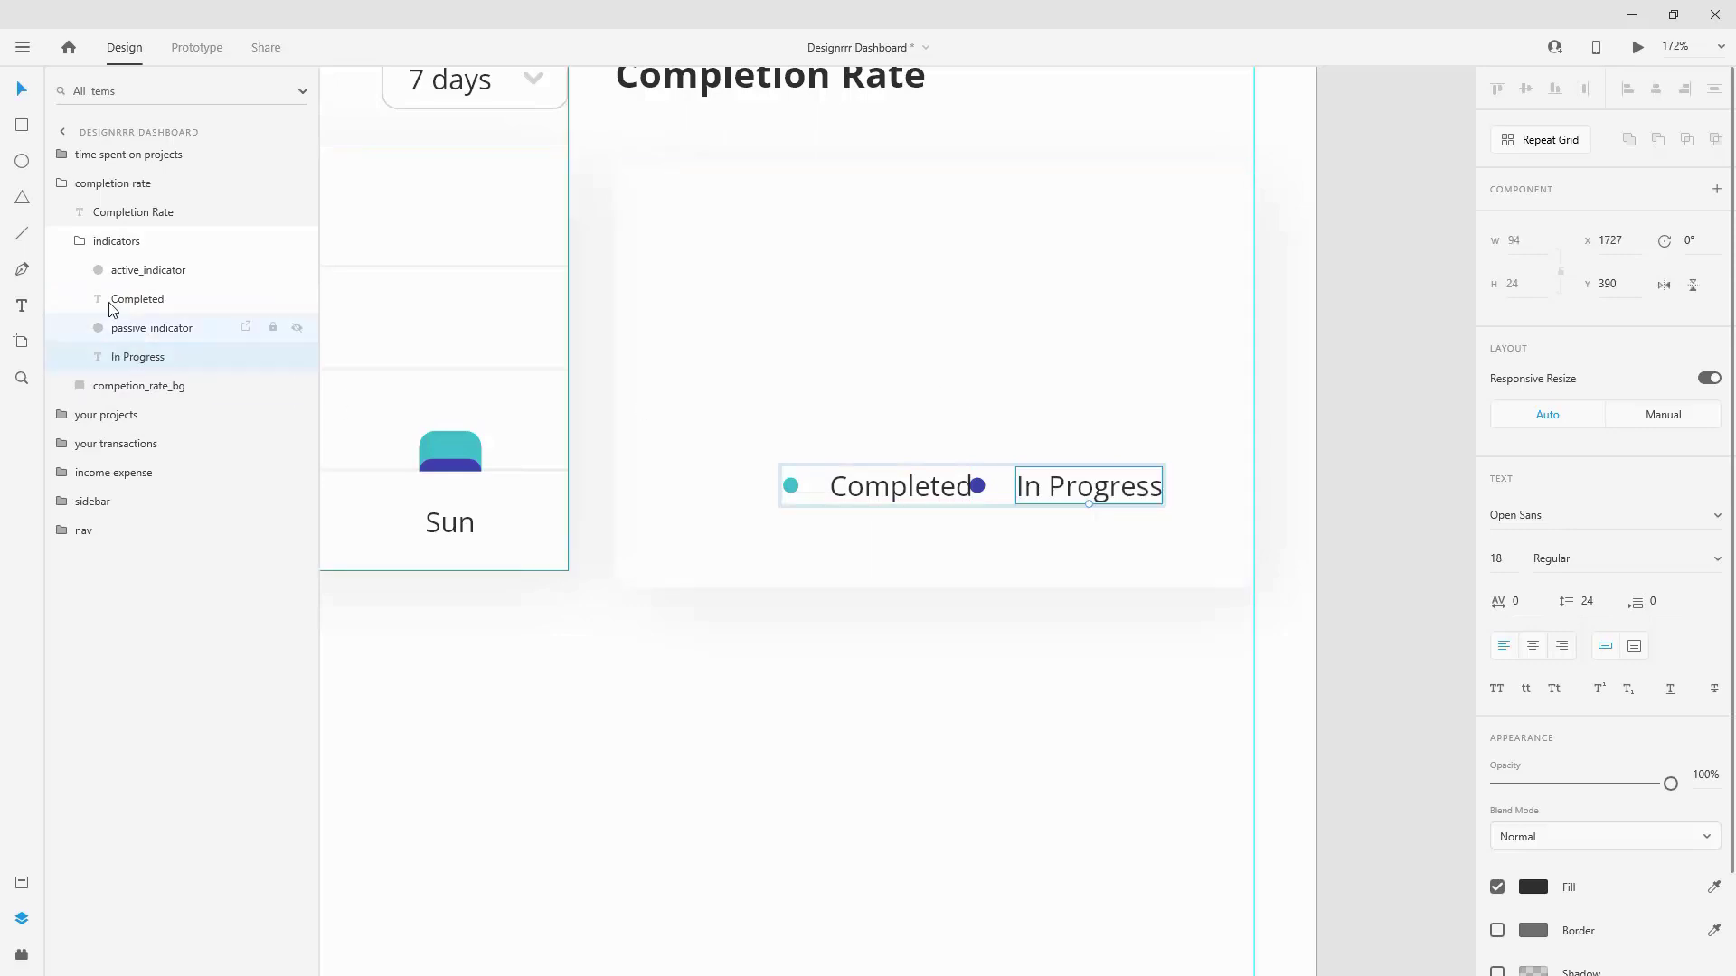
# Step: Space the In Progress label and its dot away from Completed, and center the indicators horizontally on the card background
pyautogui.keyDown('shift'); pyautogui.click(135, 327); pyautogui.keyUp('shift')
pyautogui.moveTo(1079, 492); pyautogui.dragTo(1133, 492)
pyautogui.keyDown('shift'); pyautogui.click(972, 488); pyautogui.keyUp('shift')
pyautogui.keyDown('shift'); pyautogui.click(792, 489); pyautogui.keyUp('shift')
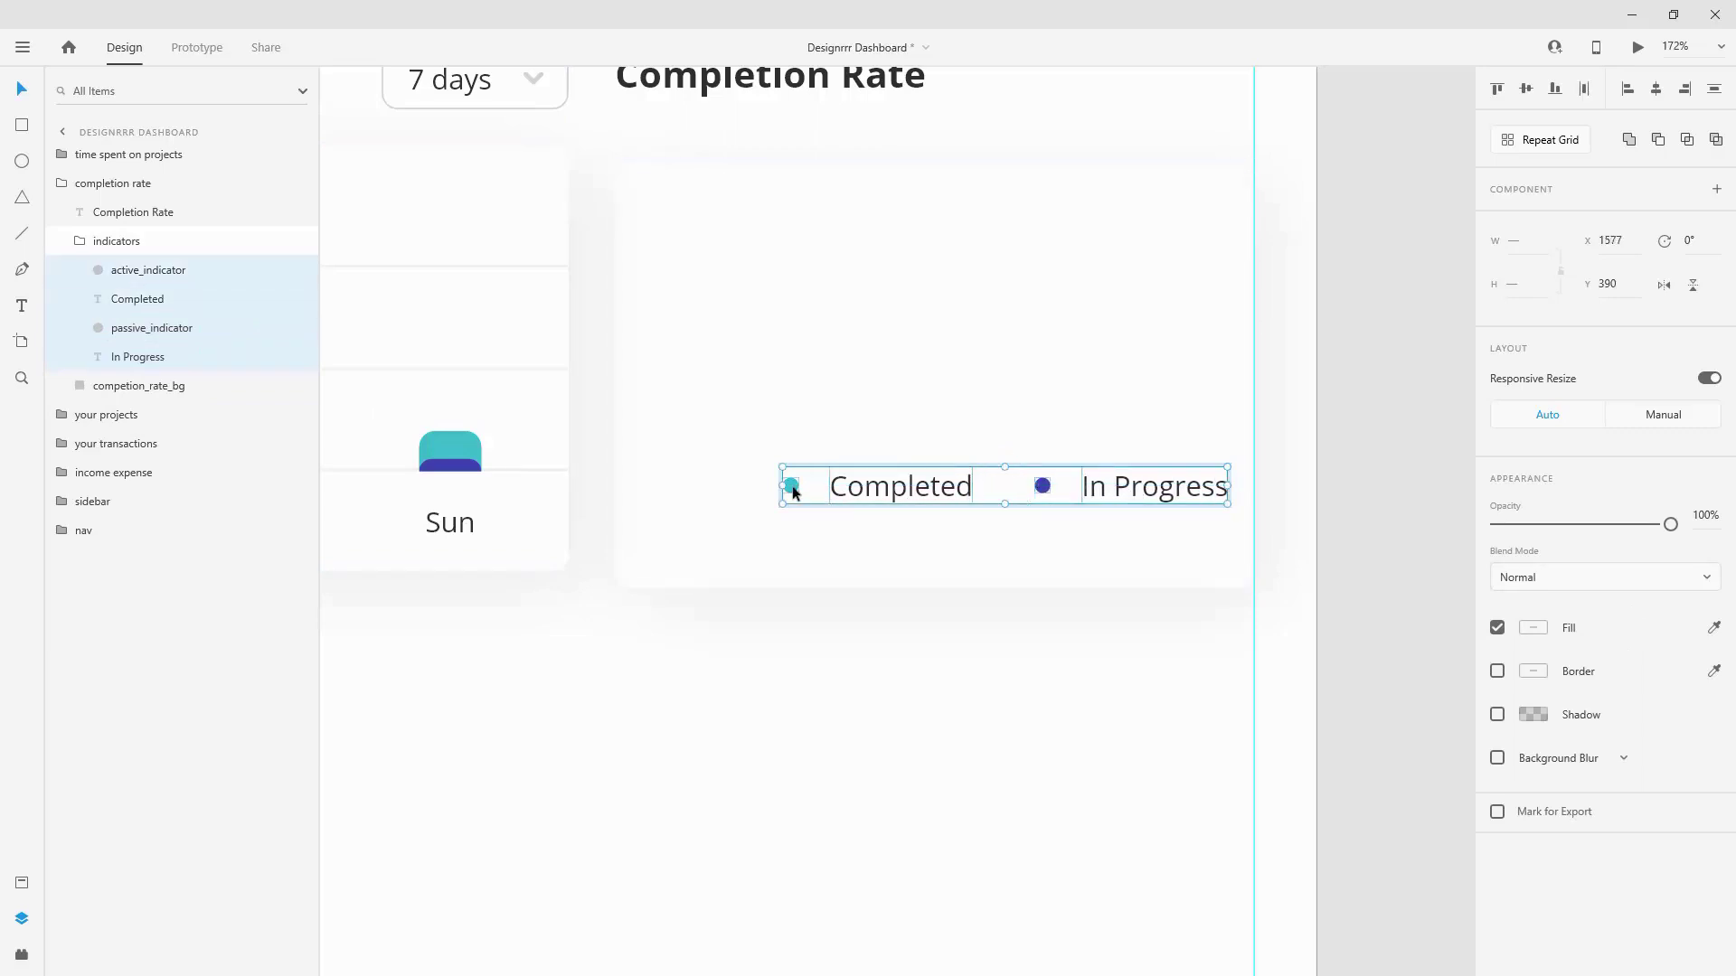
pyautogui.moveTo(893, 488); pyautogui.dragTo(779, 489)
pyautogui.click(85, 240)
pyautogui.moveTo(944, 484); pyautogui.dragTo(1032, 488)
pyautogui.keyDown('shift'); pyautogui.click(120, 270); pyautogui.keyUp('shift')
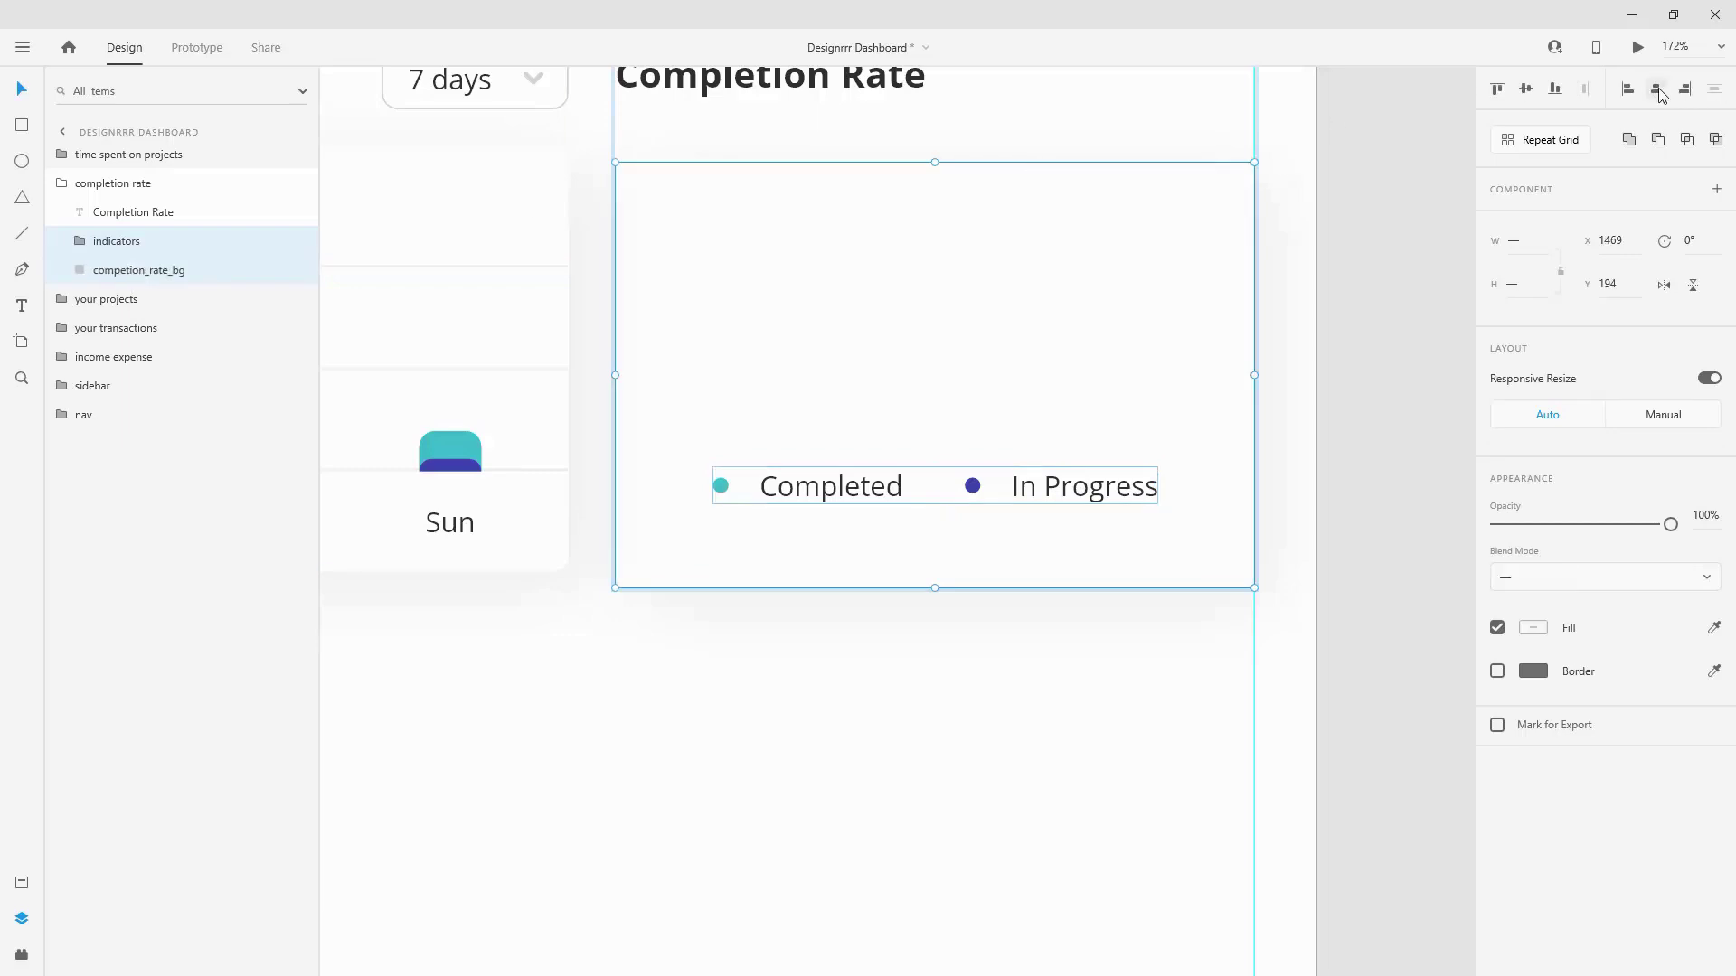
# Step: Rename the active_indicator layer in the completion rate group to completed_indicator
pyautogui.click(79, 241)
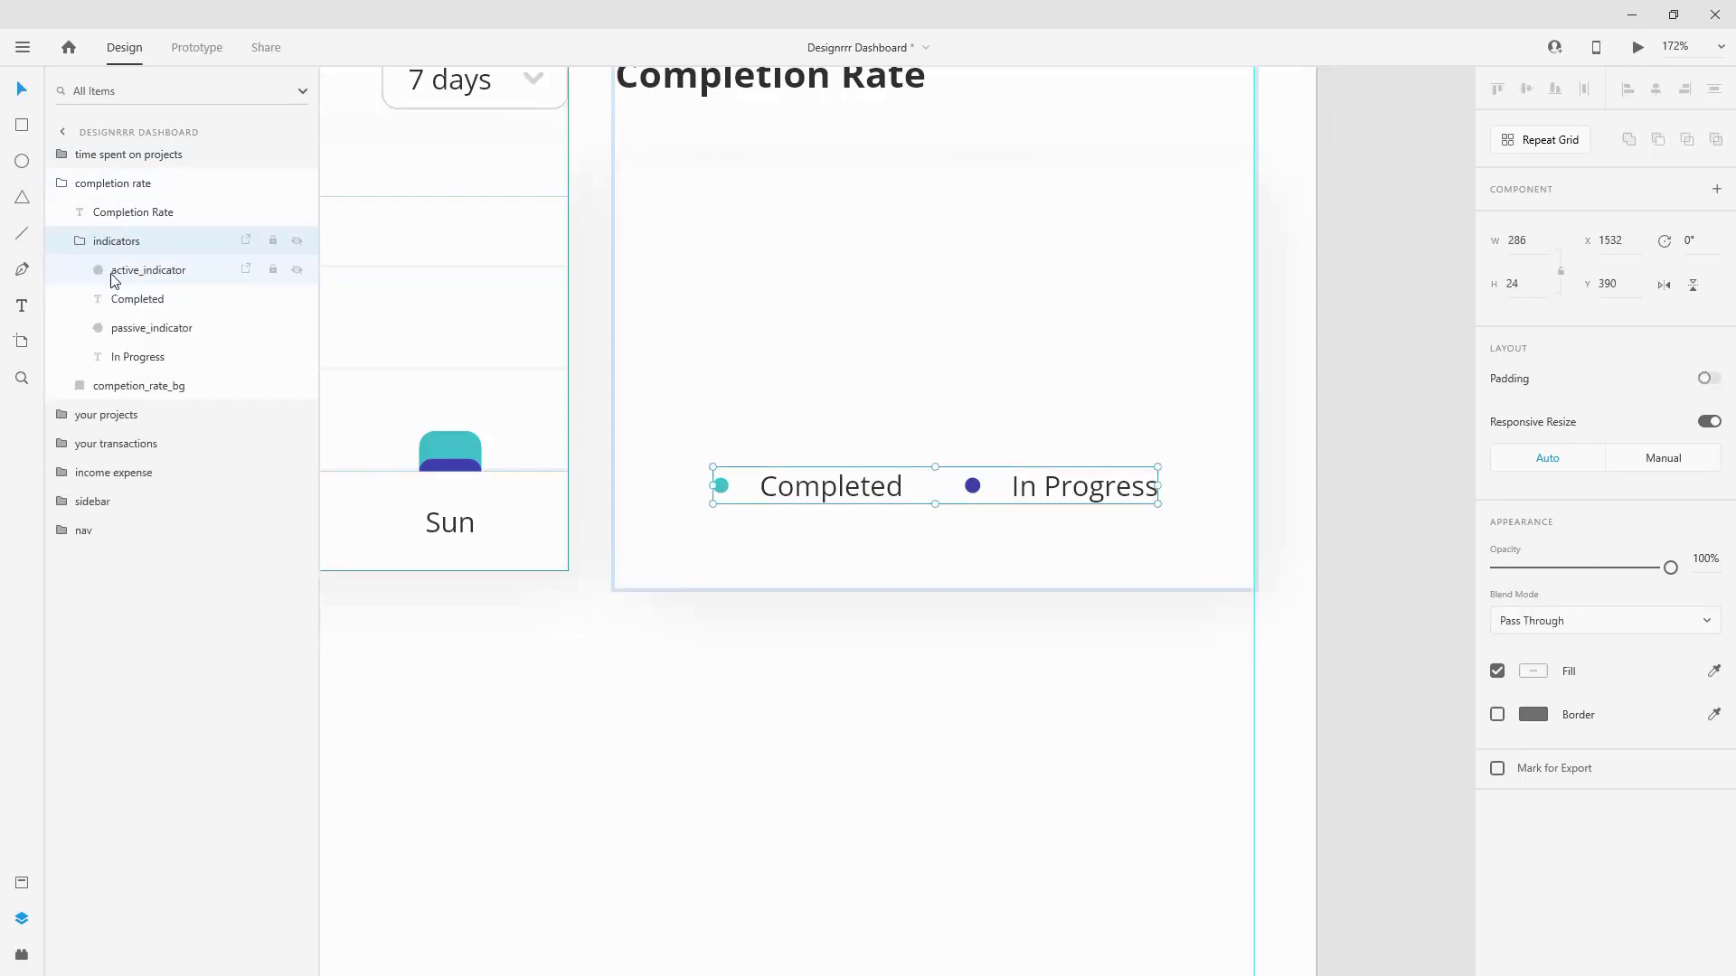
pyautogui.doubleClick(115, 276)
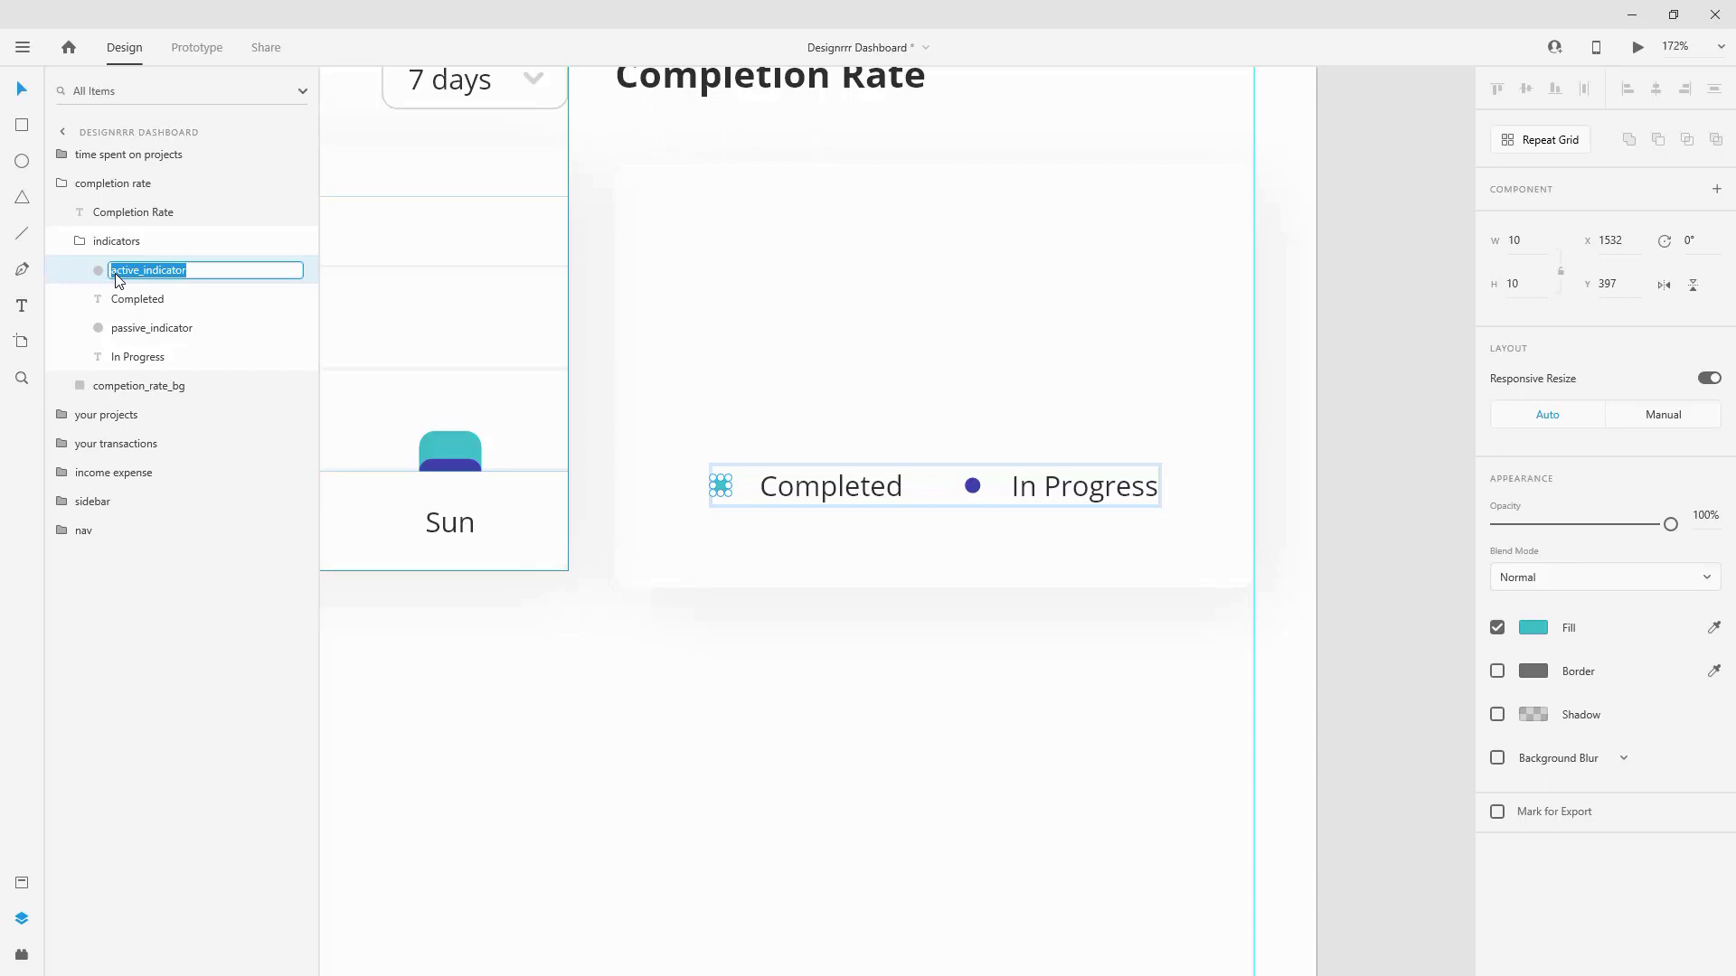
pyautogui.press('Left')
pyautogui.hotkey('shift', 'Right')
pyautogui.hotkey('shift', 'Right')
pyautogui.write('completed')
pyautogui.press('Return')
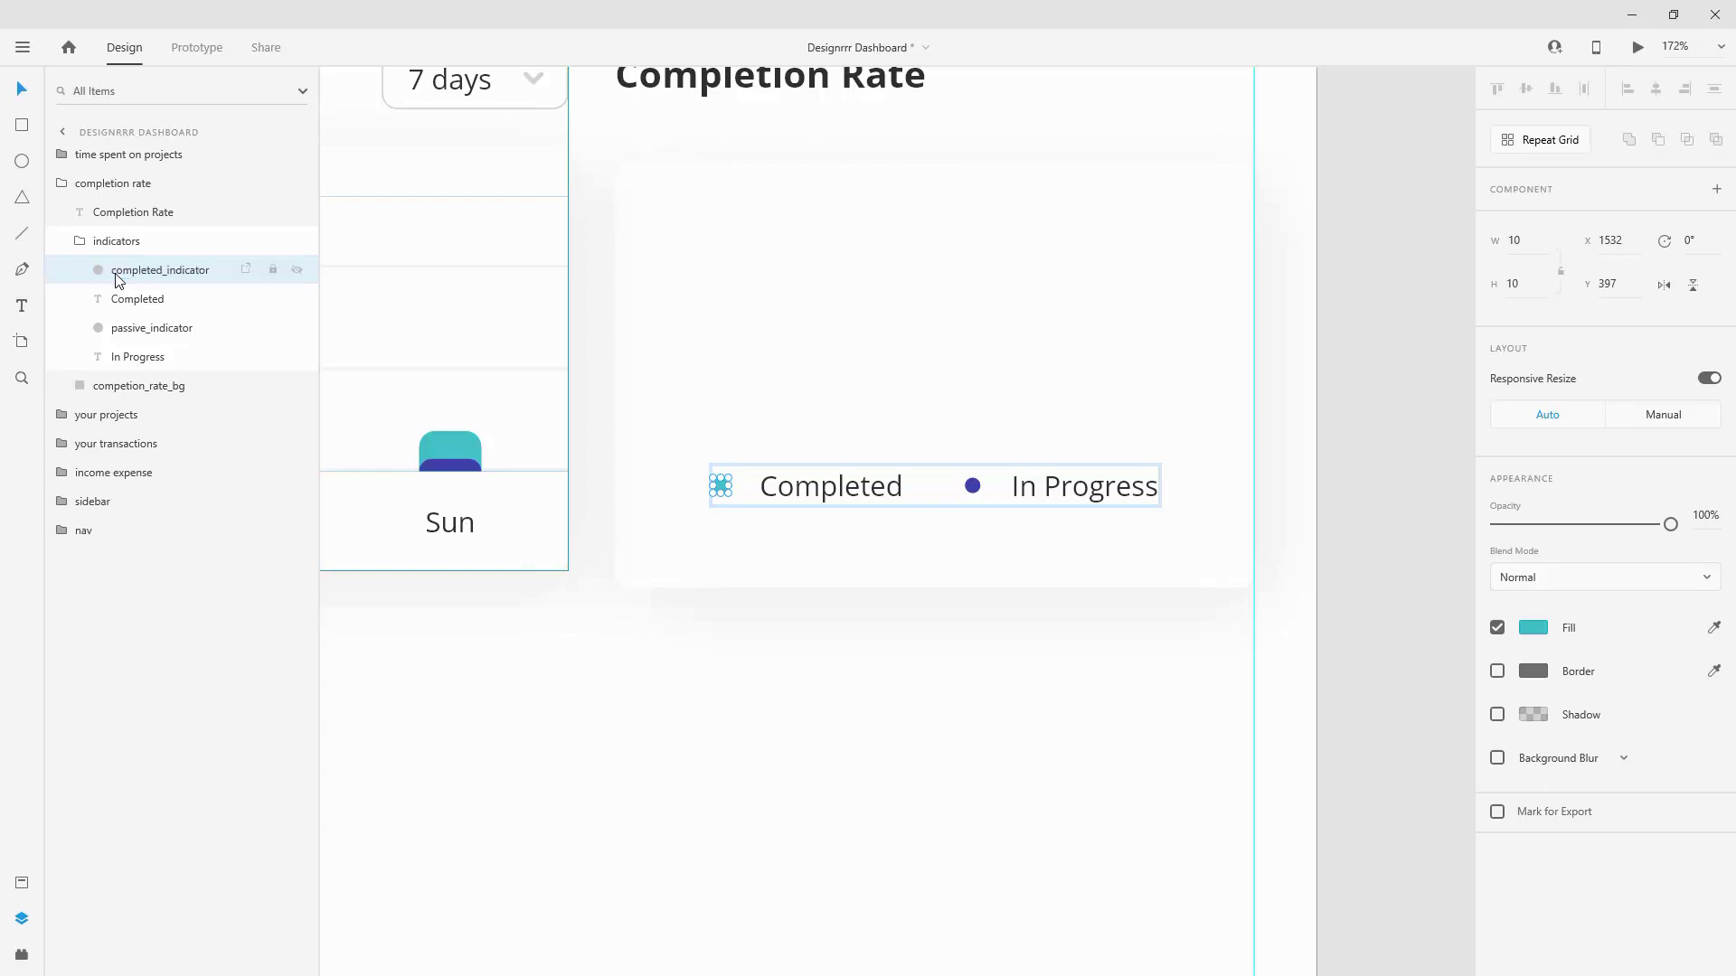
# Step: Rename the passive_indicator layer in the completion rate group to in_progress_indicator
pyautogui.doubleClick(117, 330)
pyautogui.press('Left')
pyautogui.hotkey('shift', 'Right')
pyautogui.hotkey('shift', 'Right')
pyautogui.hotkey('shift', 'Right')
pyautogui.hotkey('shift', 'Right')
pyautogui.hotkey('shift', 'Right')
pyautogui.hotkey('shift', 'Right')
pyautogui.hotkey('shift', 'Right')
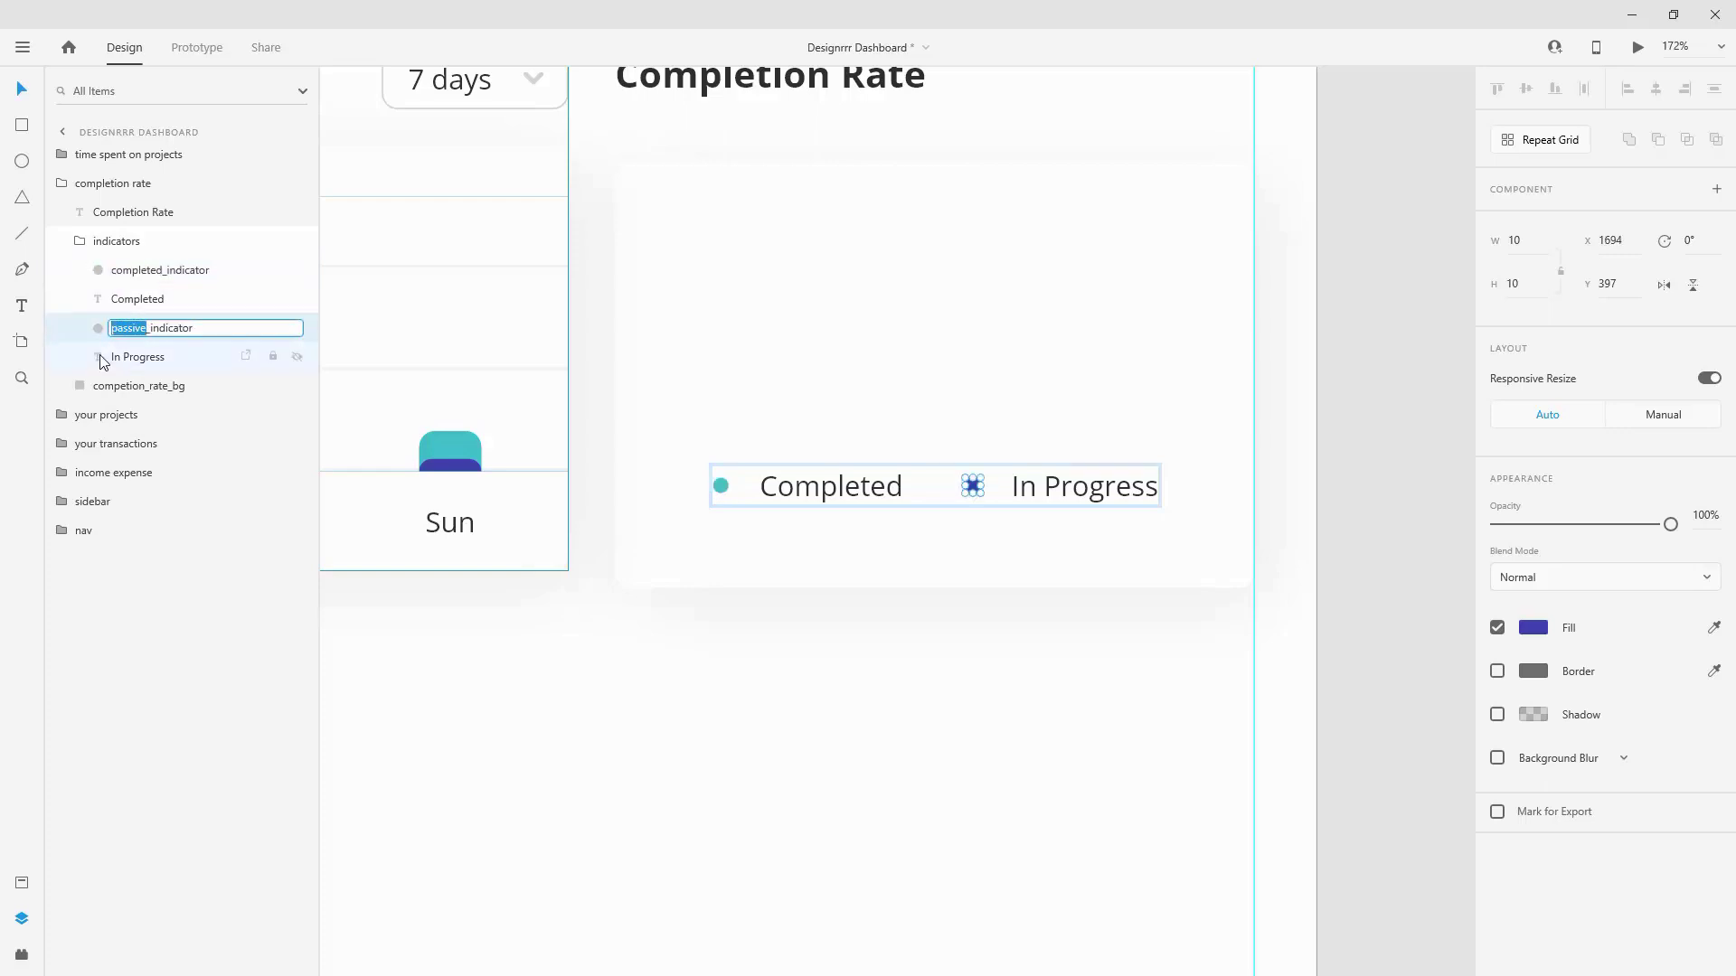
pyautogui.write('in')
pyautogui.write('_progress')
pyautogui.press('Return')
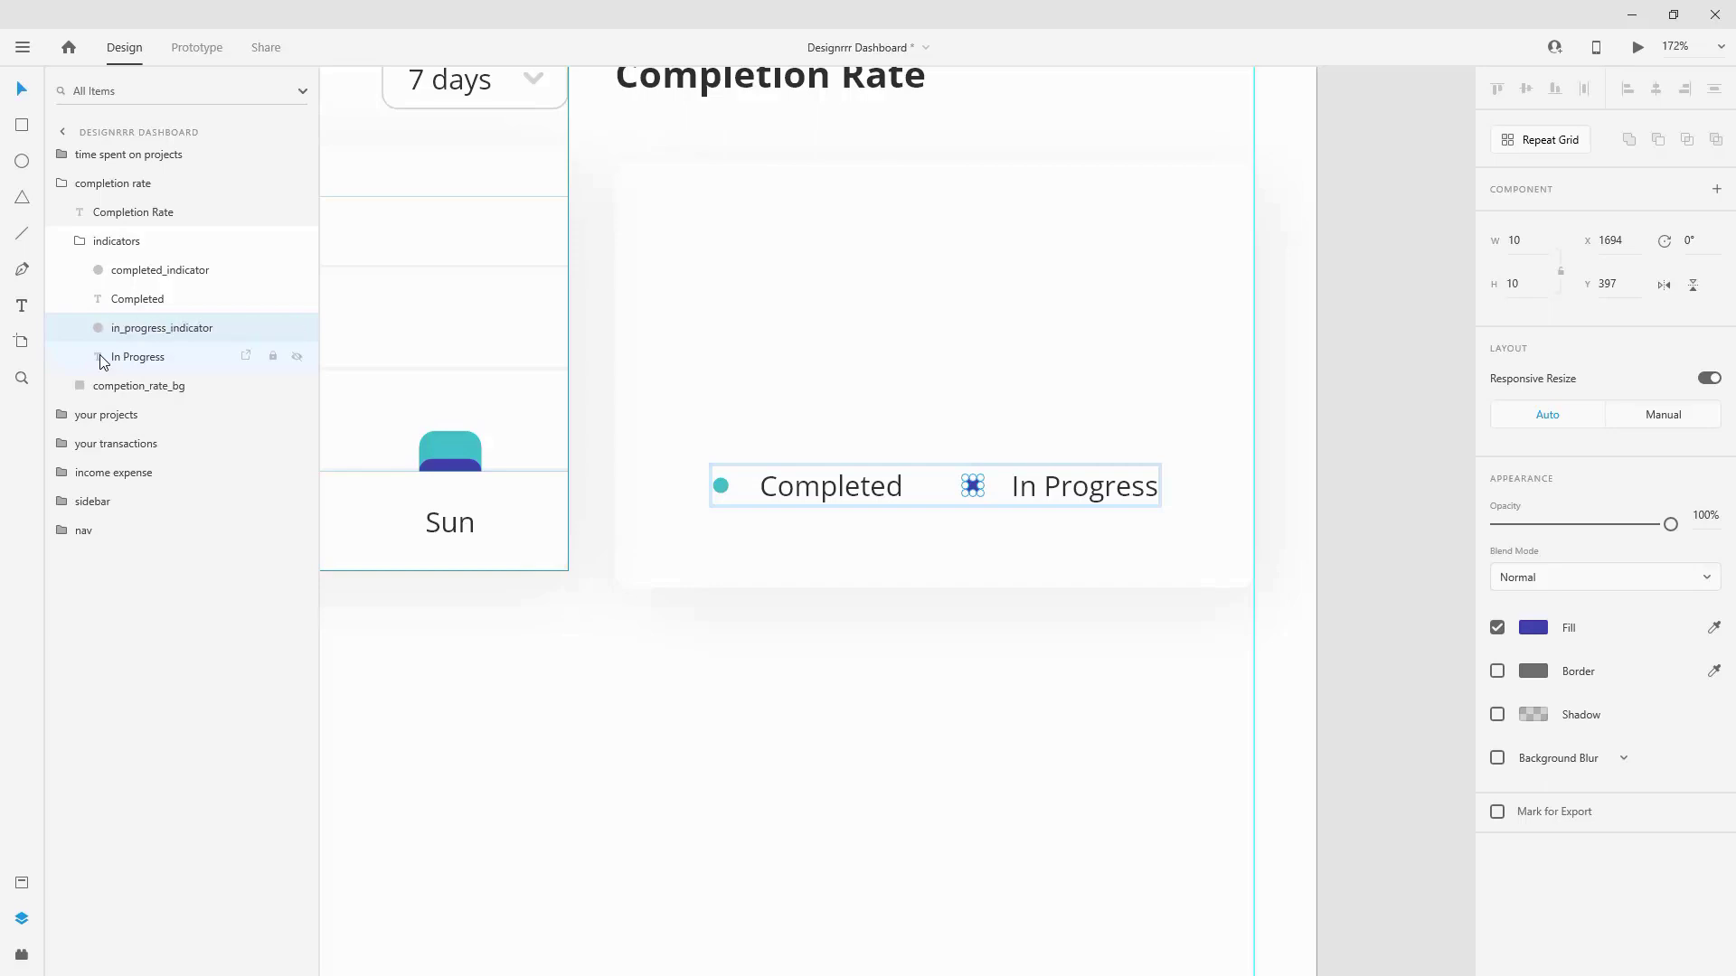
# Step: Recheck the indicators' horizontal centering on the card background and lower the group to Y 424
pyautogui.click(80, 241)
pyautogui.click(80, 241)
pyautogui.keyDown('shift'); pyautogui.click(127, 270); pyautogui.keyUp('shift')
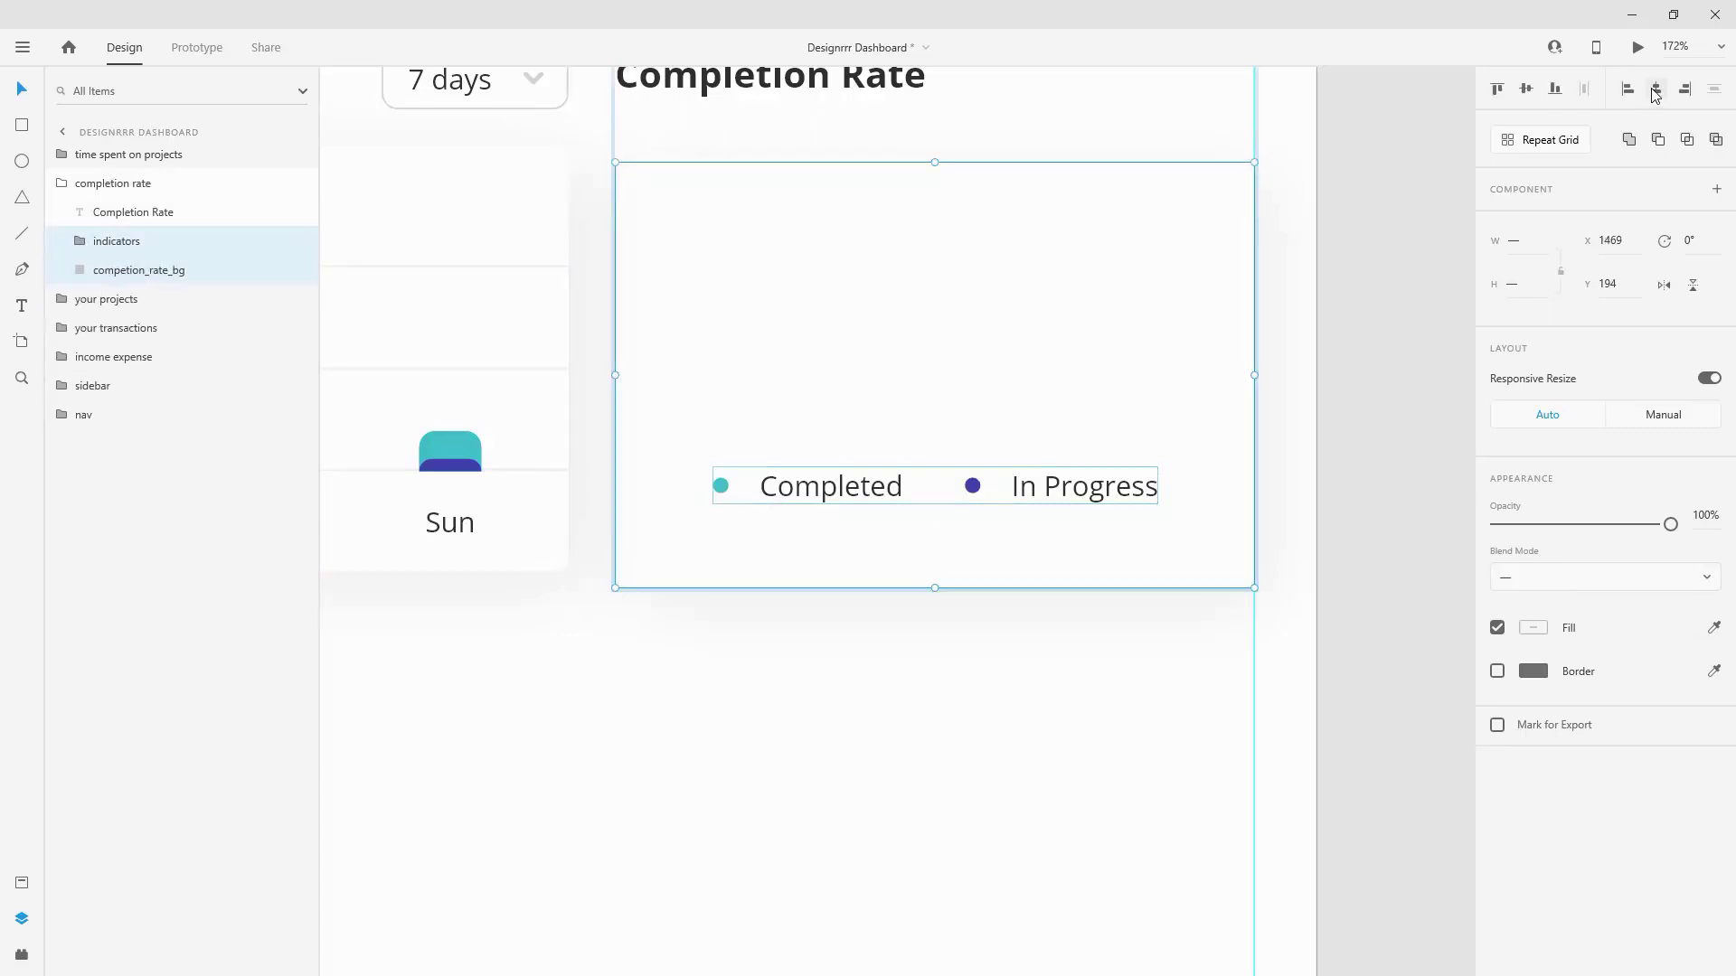
pyautogui.click(154, 239)
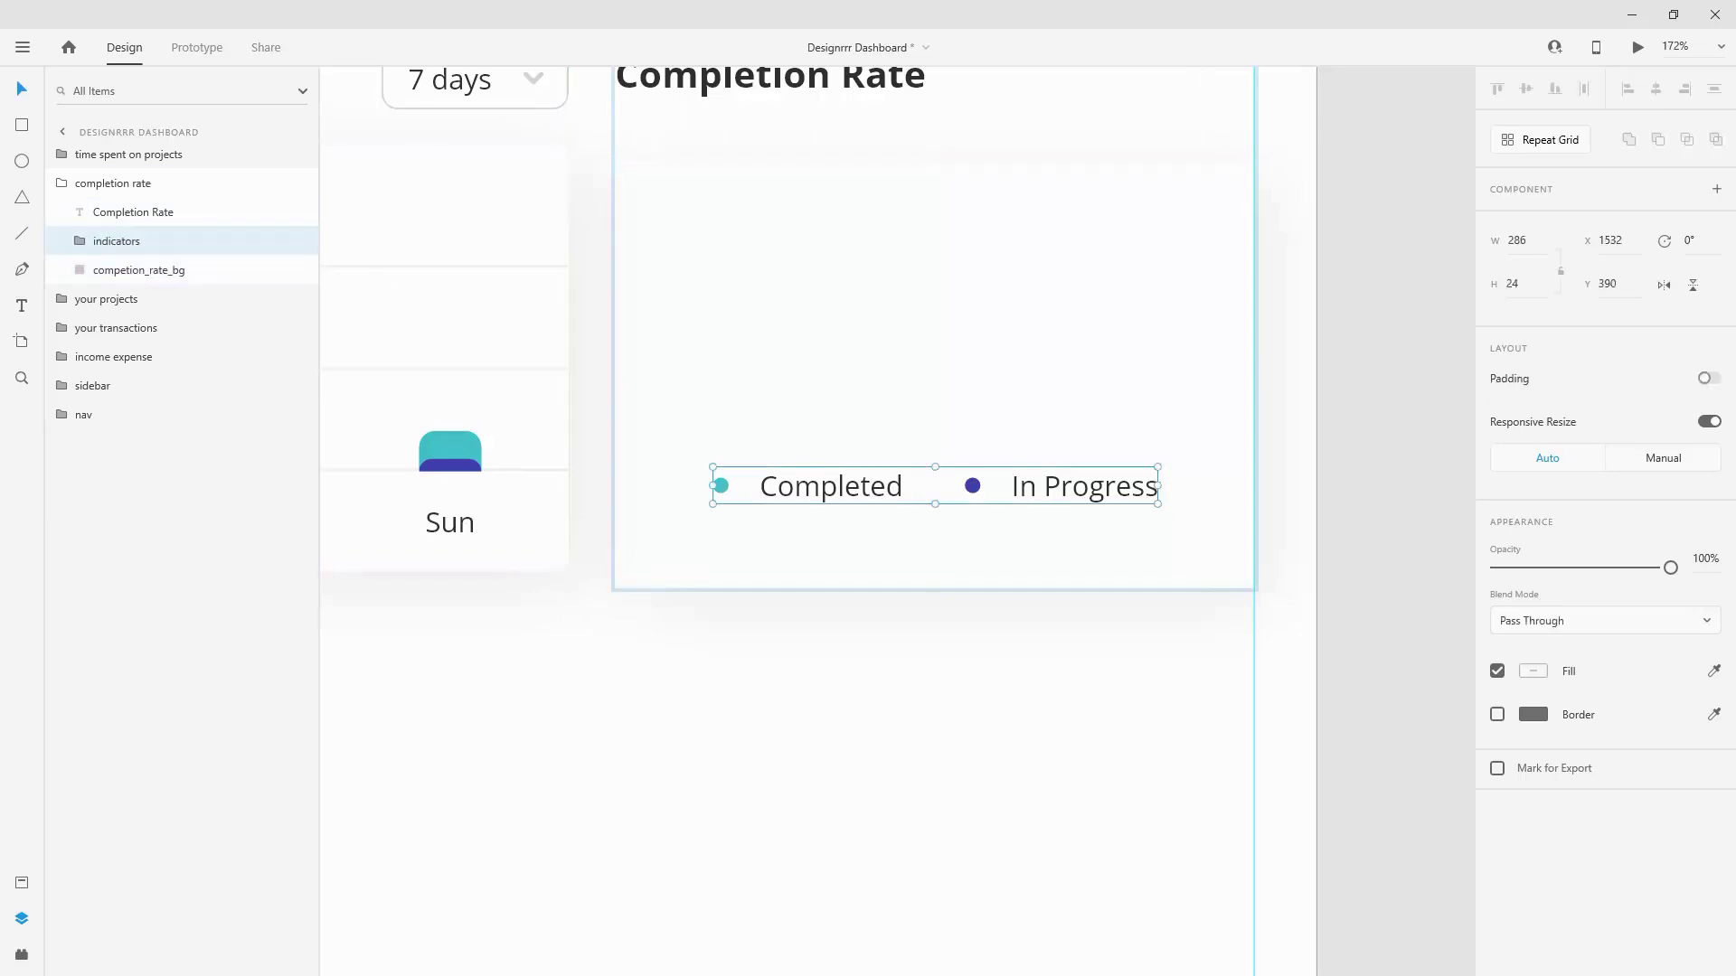
pyautogui.moveTo(817, 485); pyautogui.dragTo(819, 571)
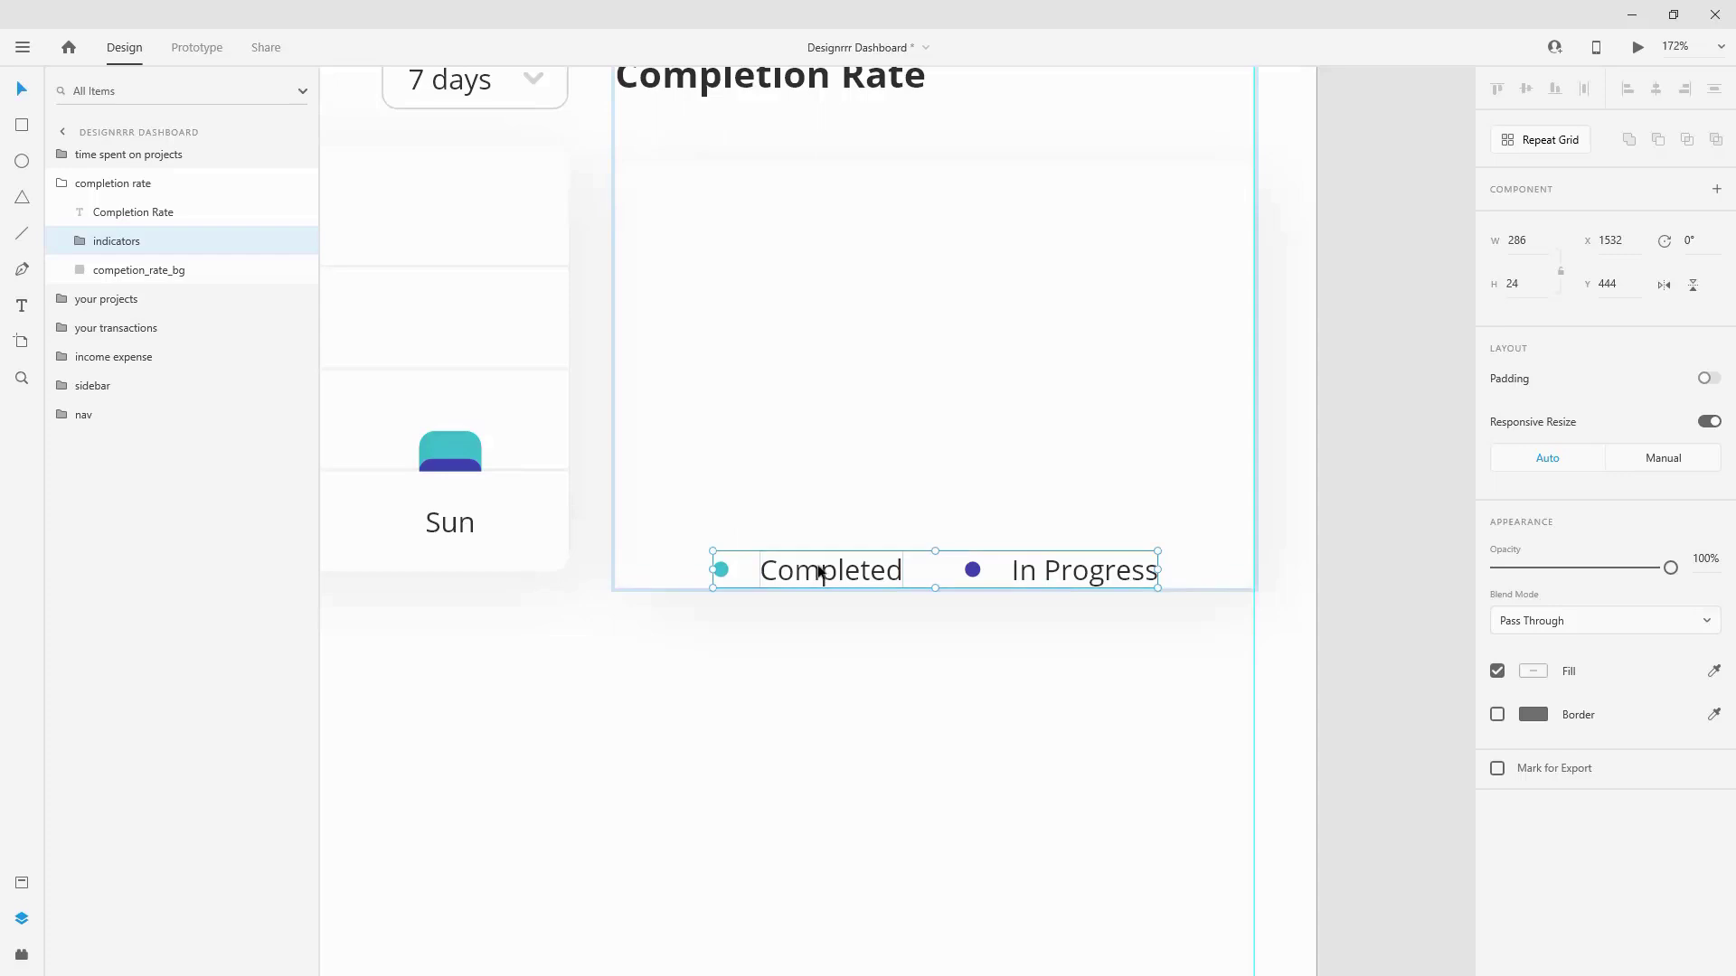
pyautogui.hotkey('shift', 'Up')
pyautogui.hotkey('shift', 'Up')
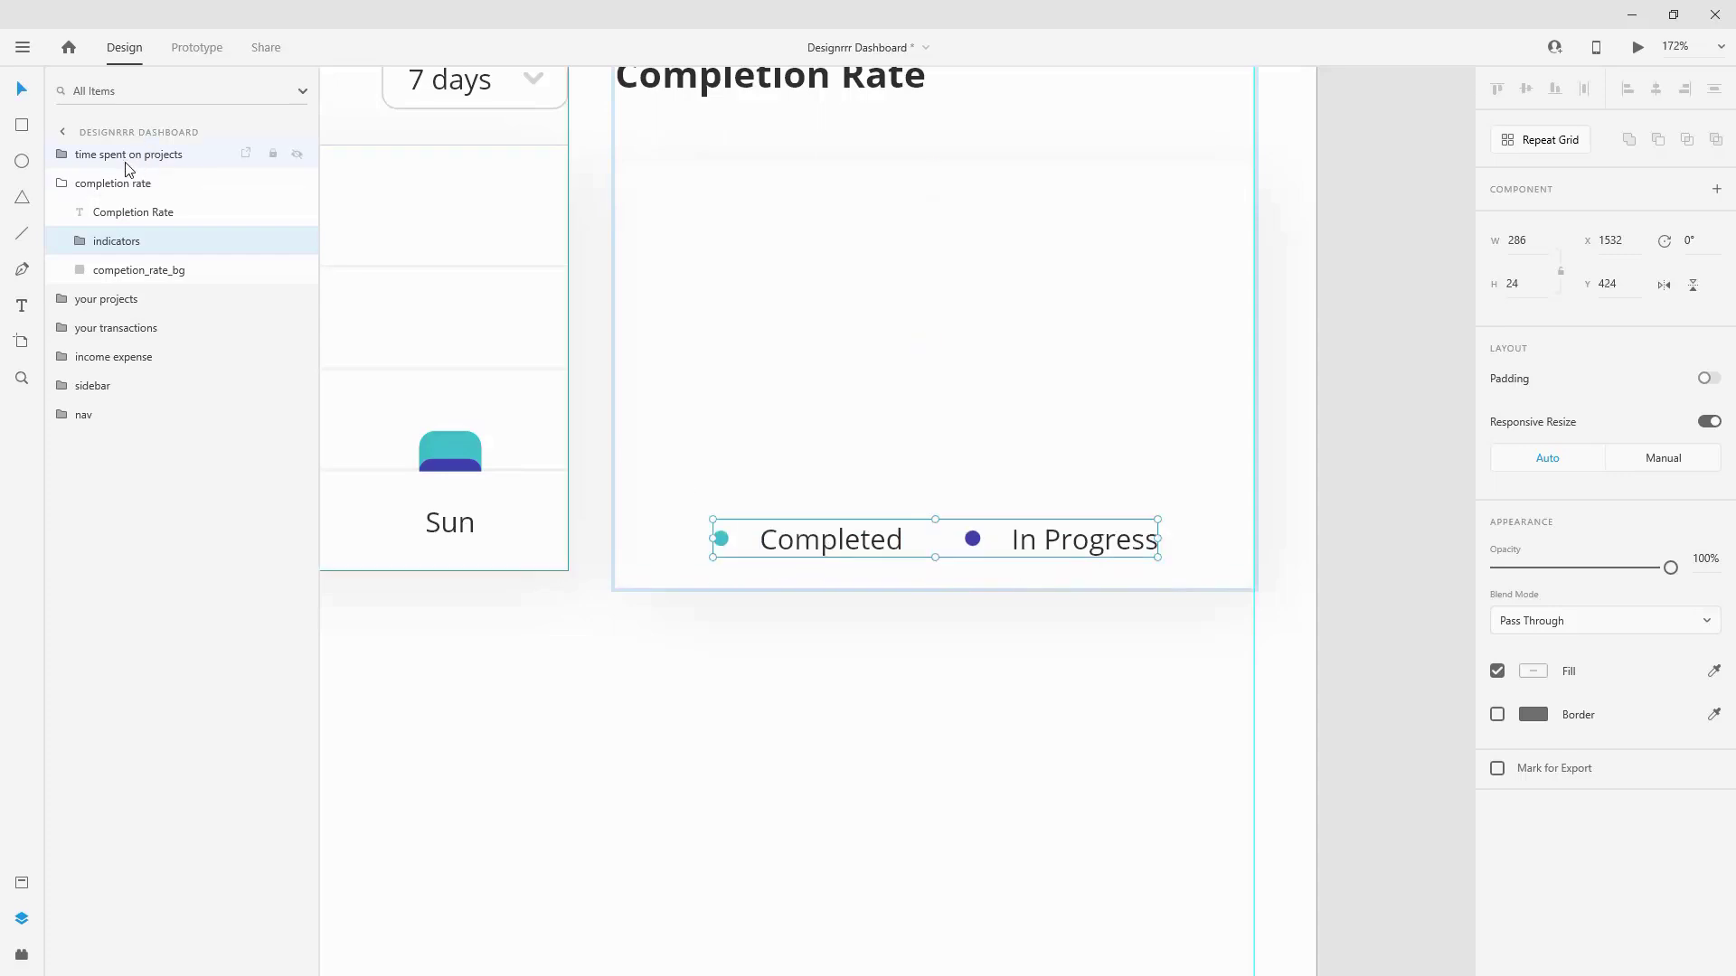
# Step: Draw a circle about 191 in diameter above the indicators on the Completion Rate card
pyautogui.press('e')
pyautogui.scroll(2, 825, 240)
pyautogui.moveTo(779, 244)
pyautogui.mouseDown()
pyautogui.moveTo(1038, 524)
pyautogui.moveTo(1075, 604)
pyautogui.mouseUp()
# Step: Rename the new circle's layer in the completion rate group to completed
pyautogui.doubleClick(125, 215)
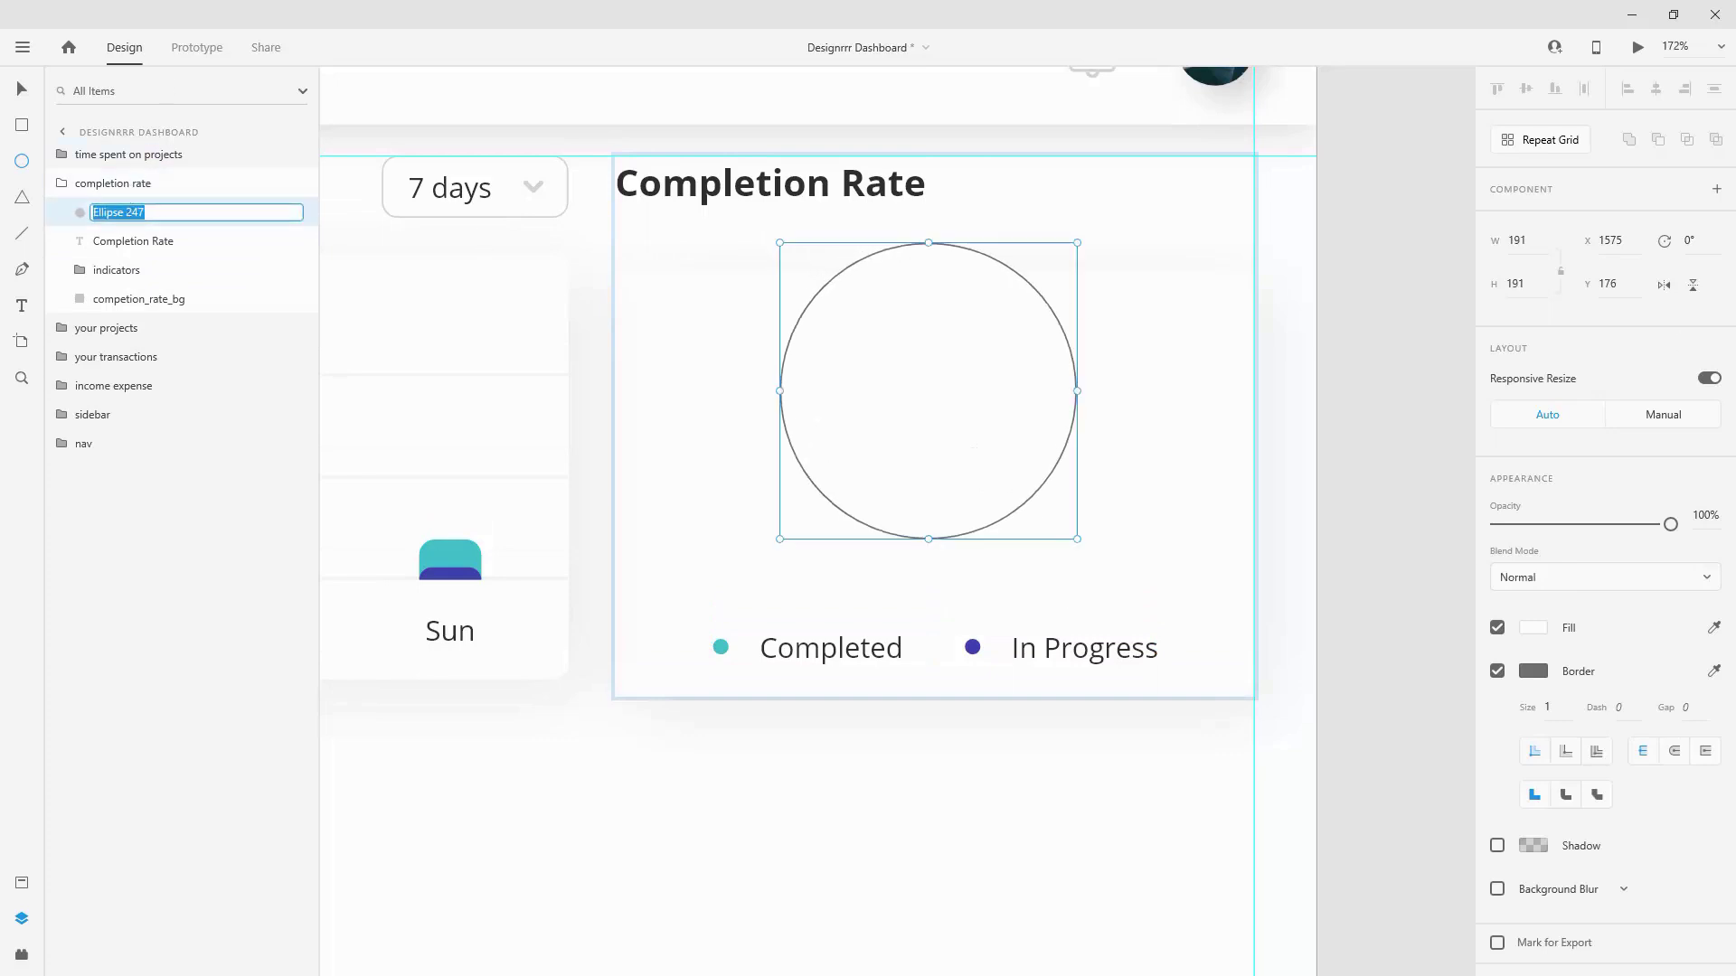
pyautogui.write('com')
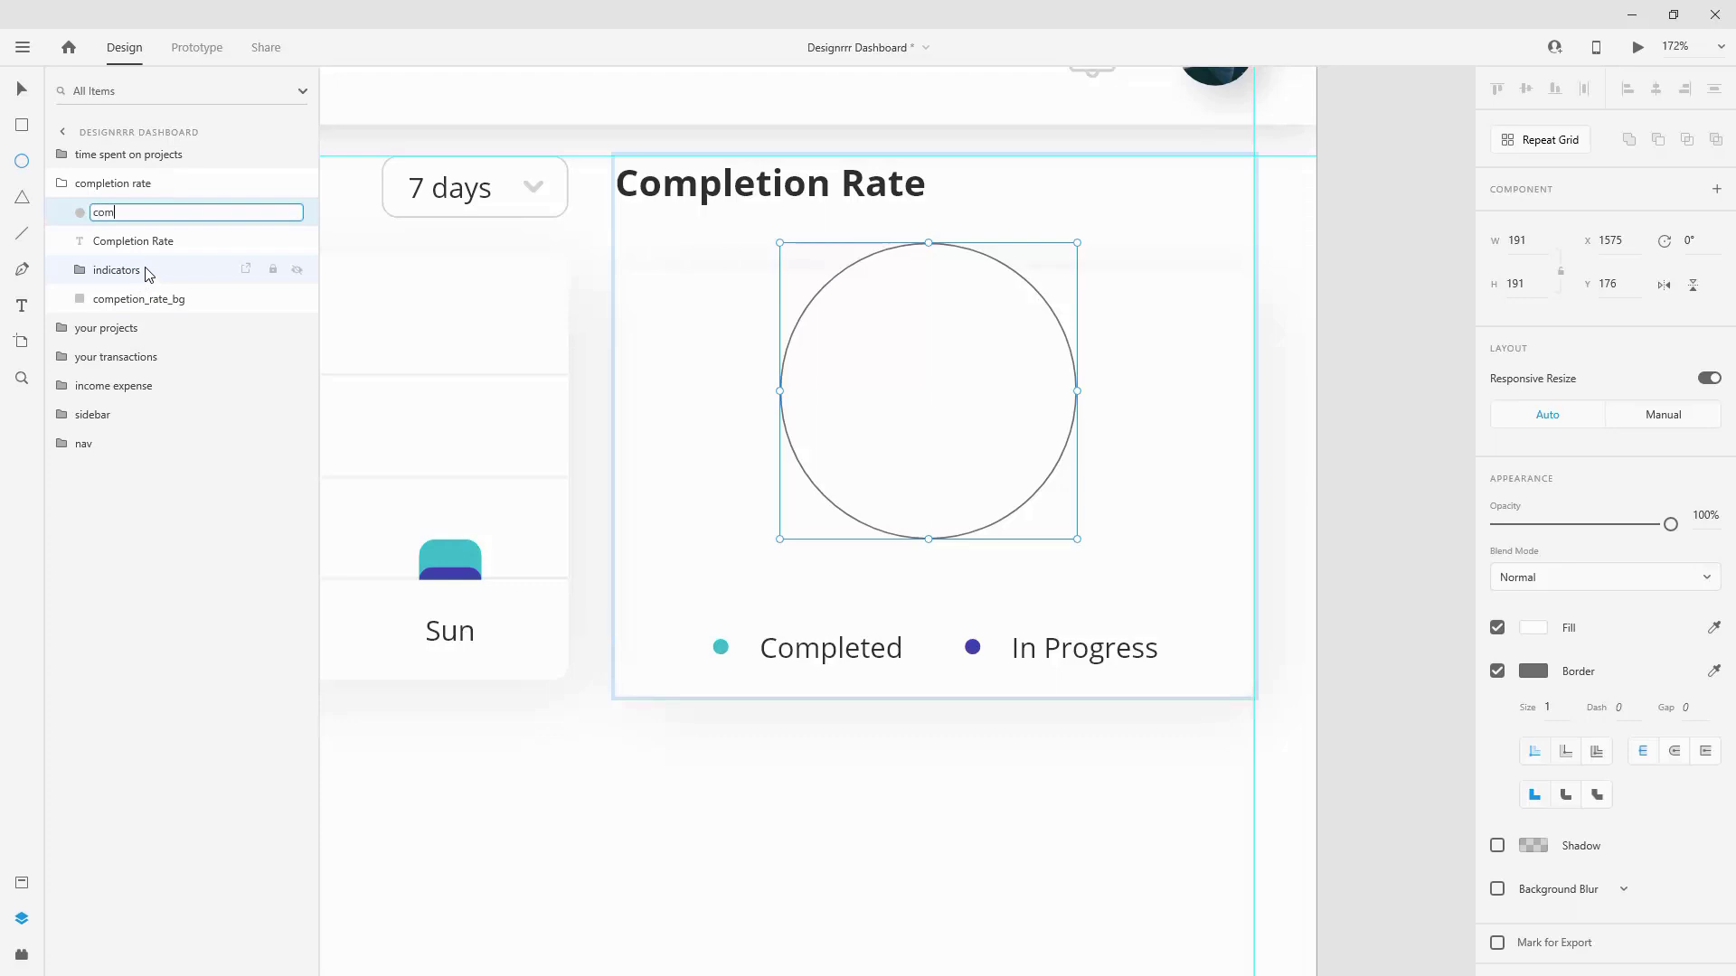
pyautogui.write('pleted')
pyautogui.press('Return')
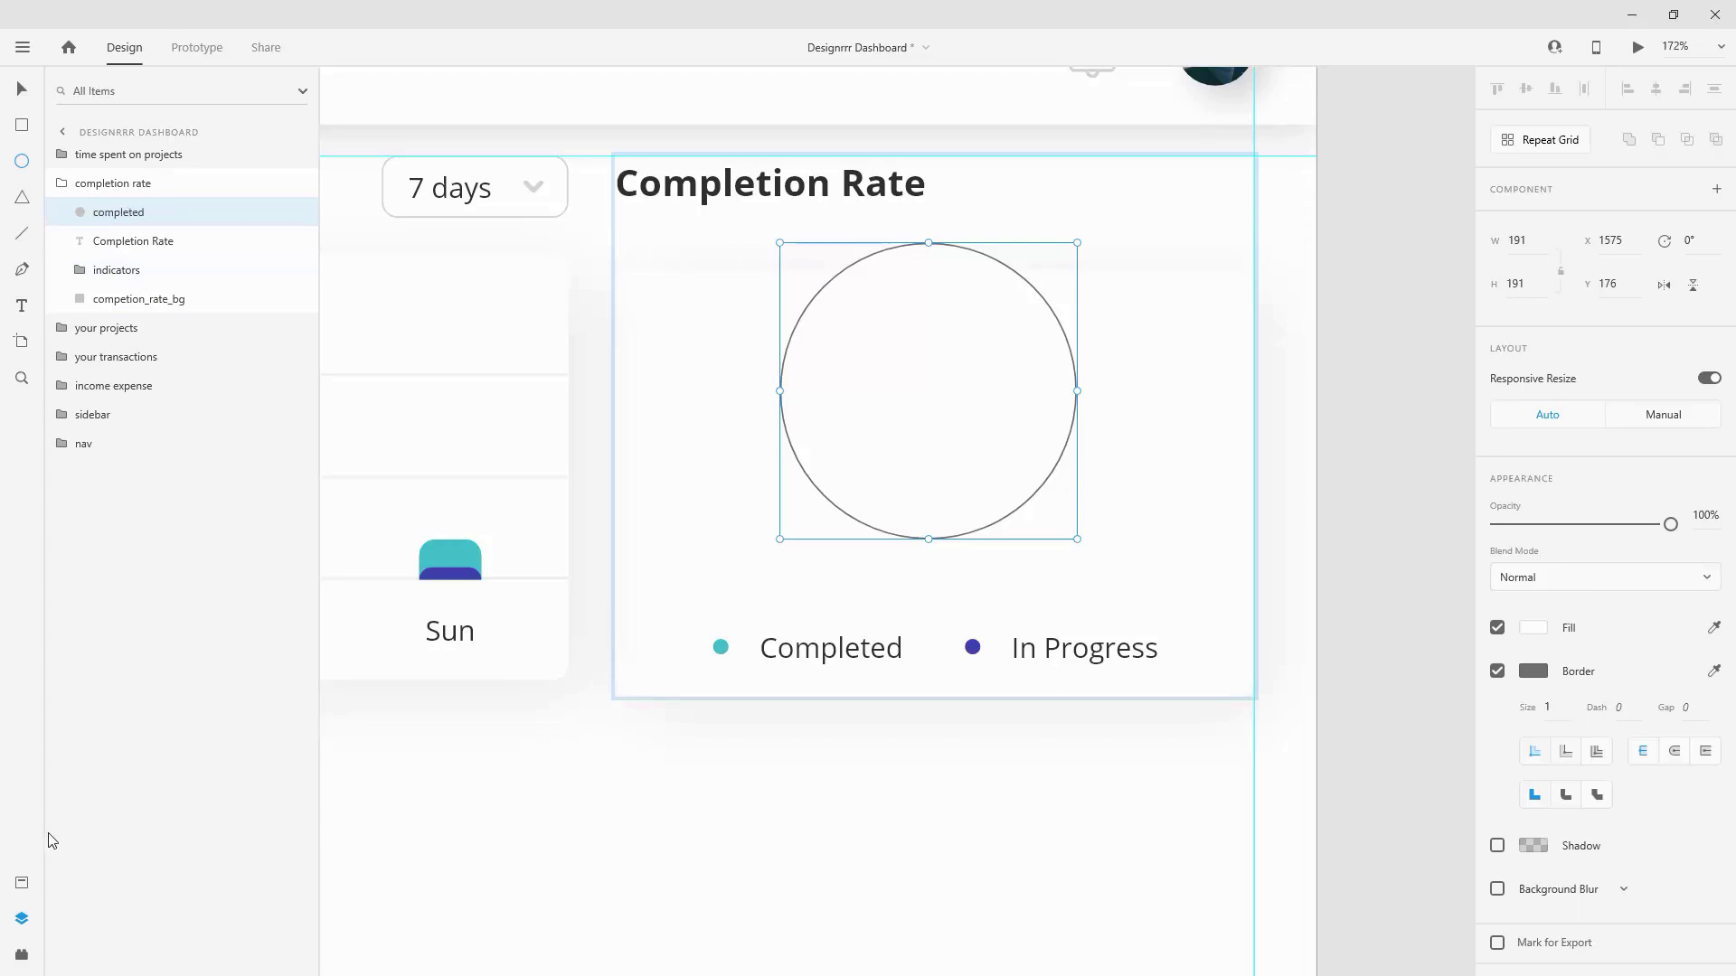
# Step: Remove the completed circle's fill, set its border size to 30 and sample the teal document color for the border
pyautogui.click(1497, 627)
pyautogui.press('Return')
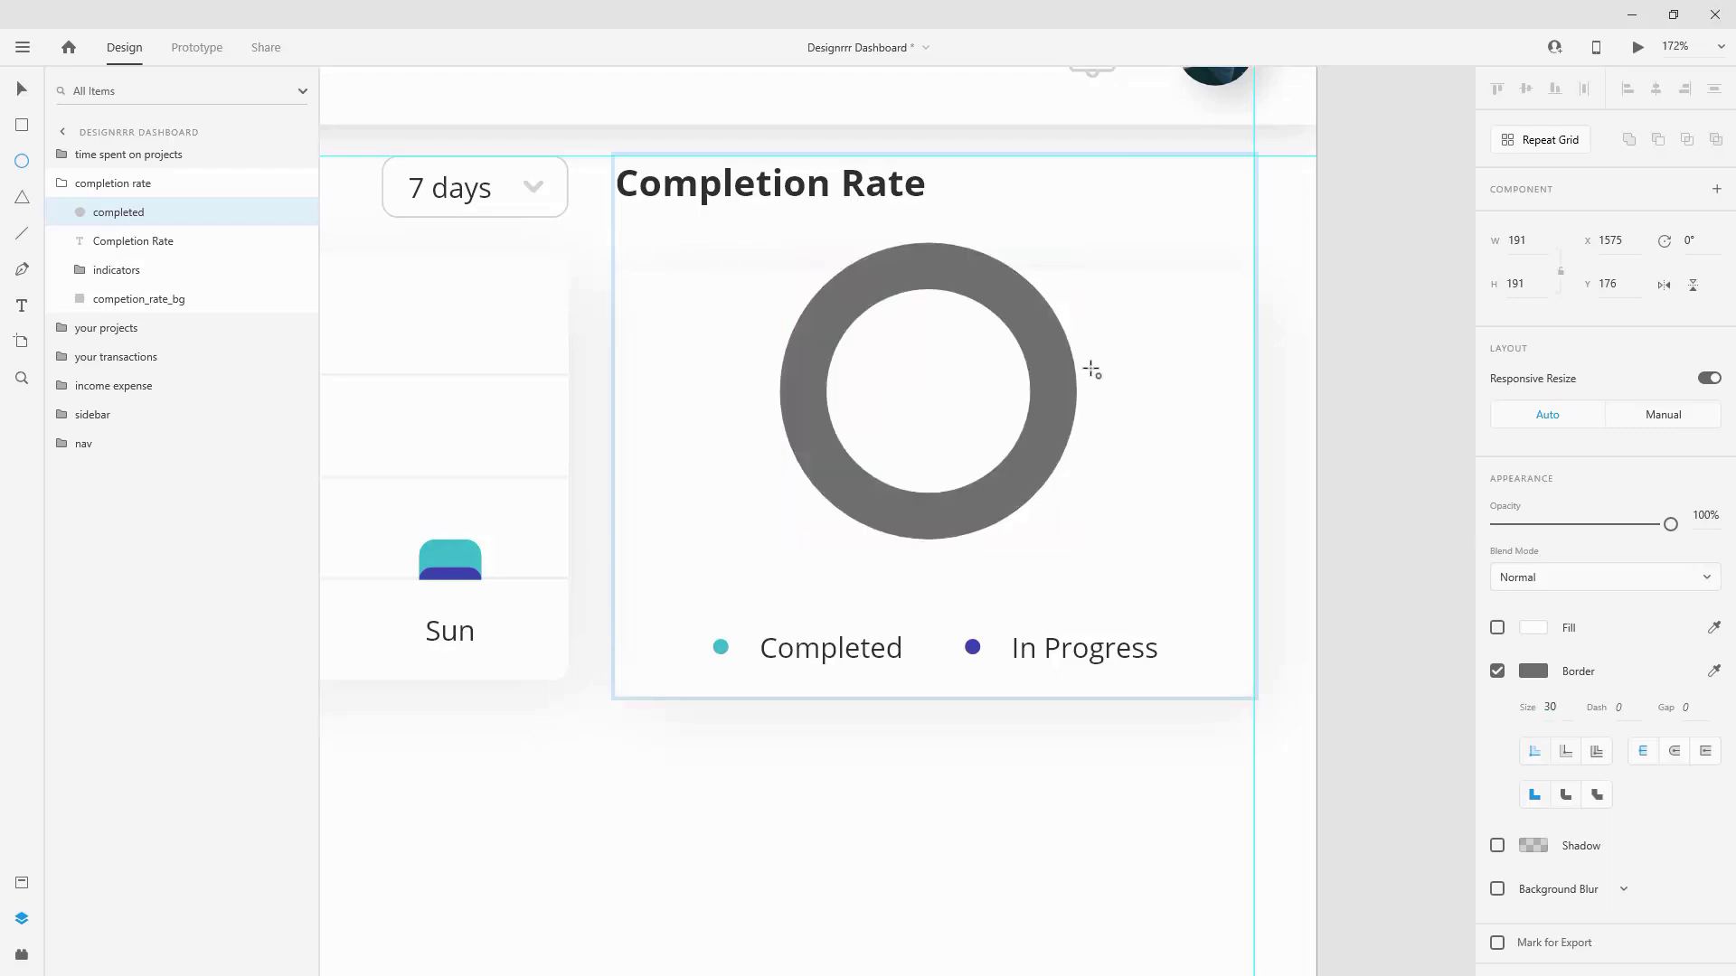
pyautogui.click(22, 883)
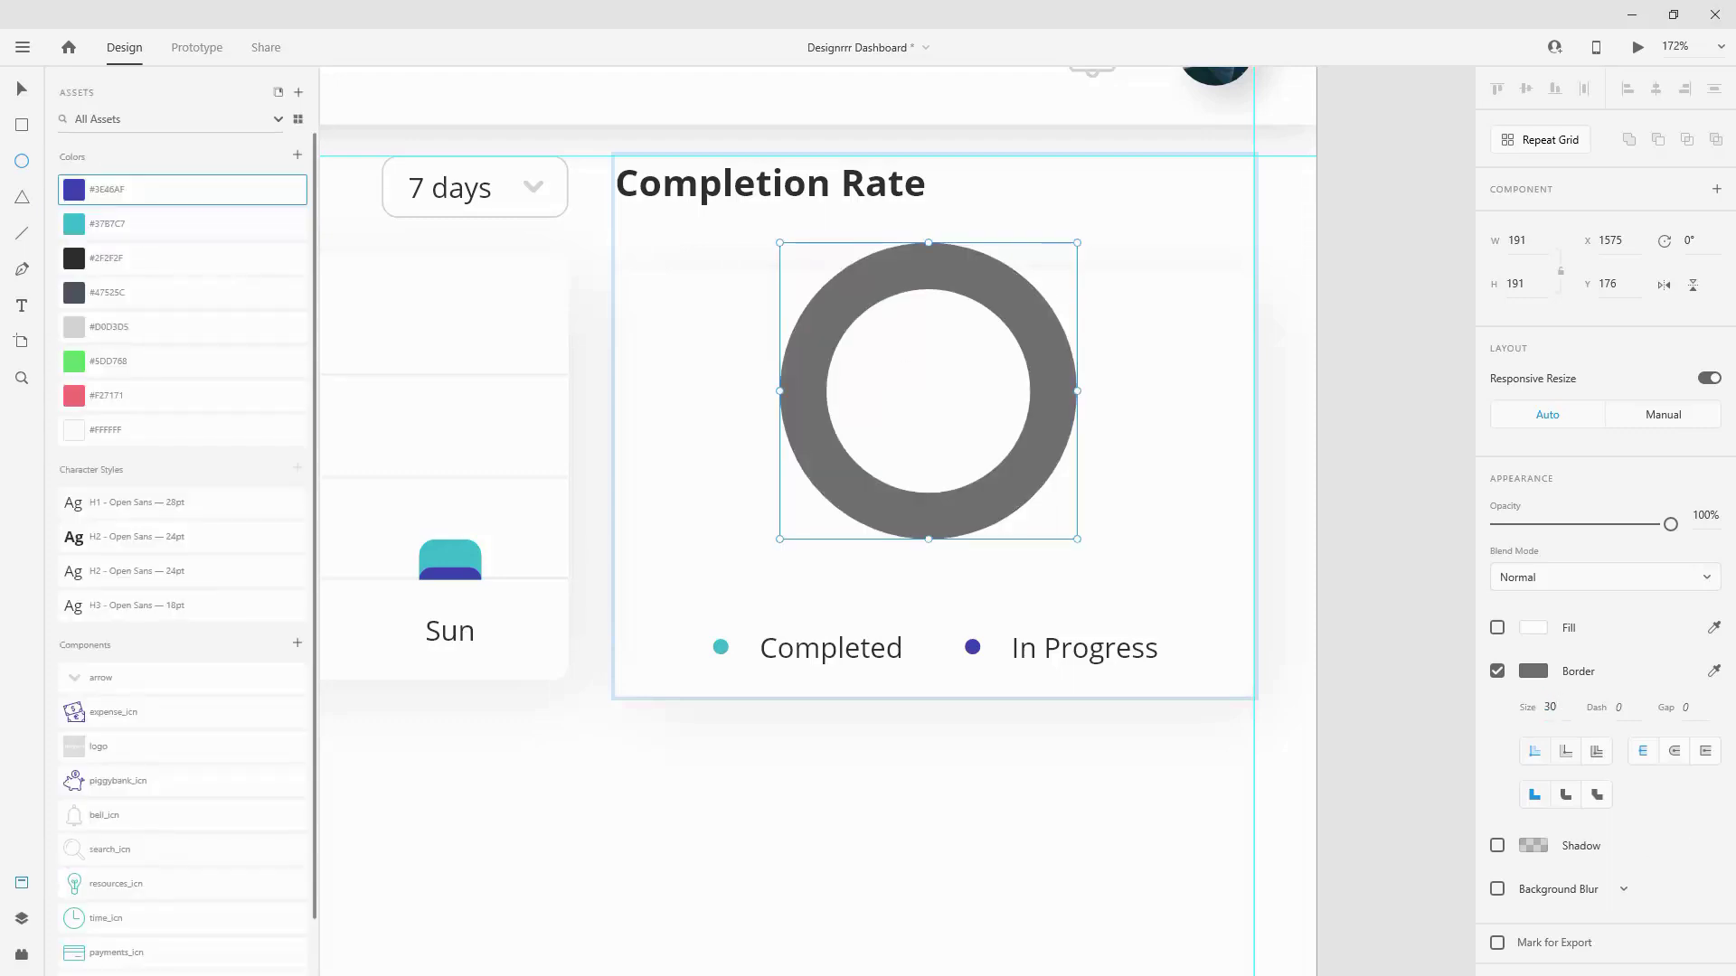
pyautogui.click(1713, 670)
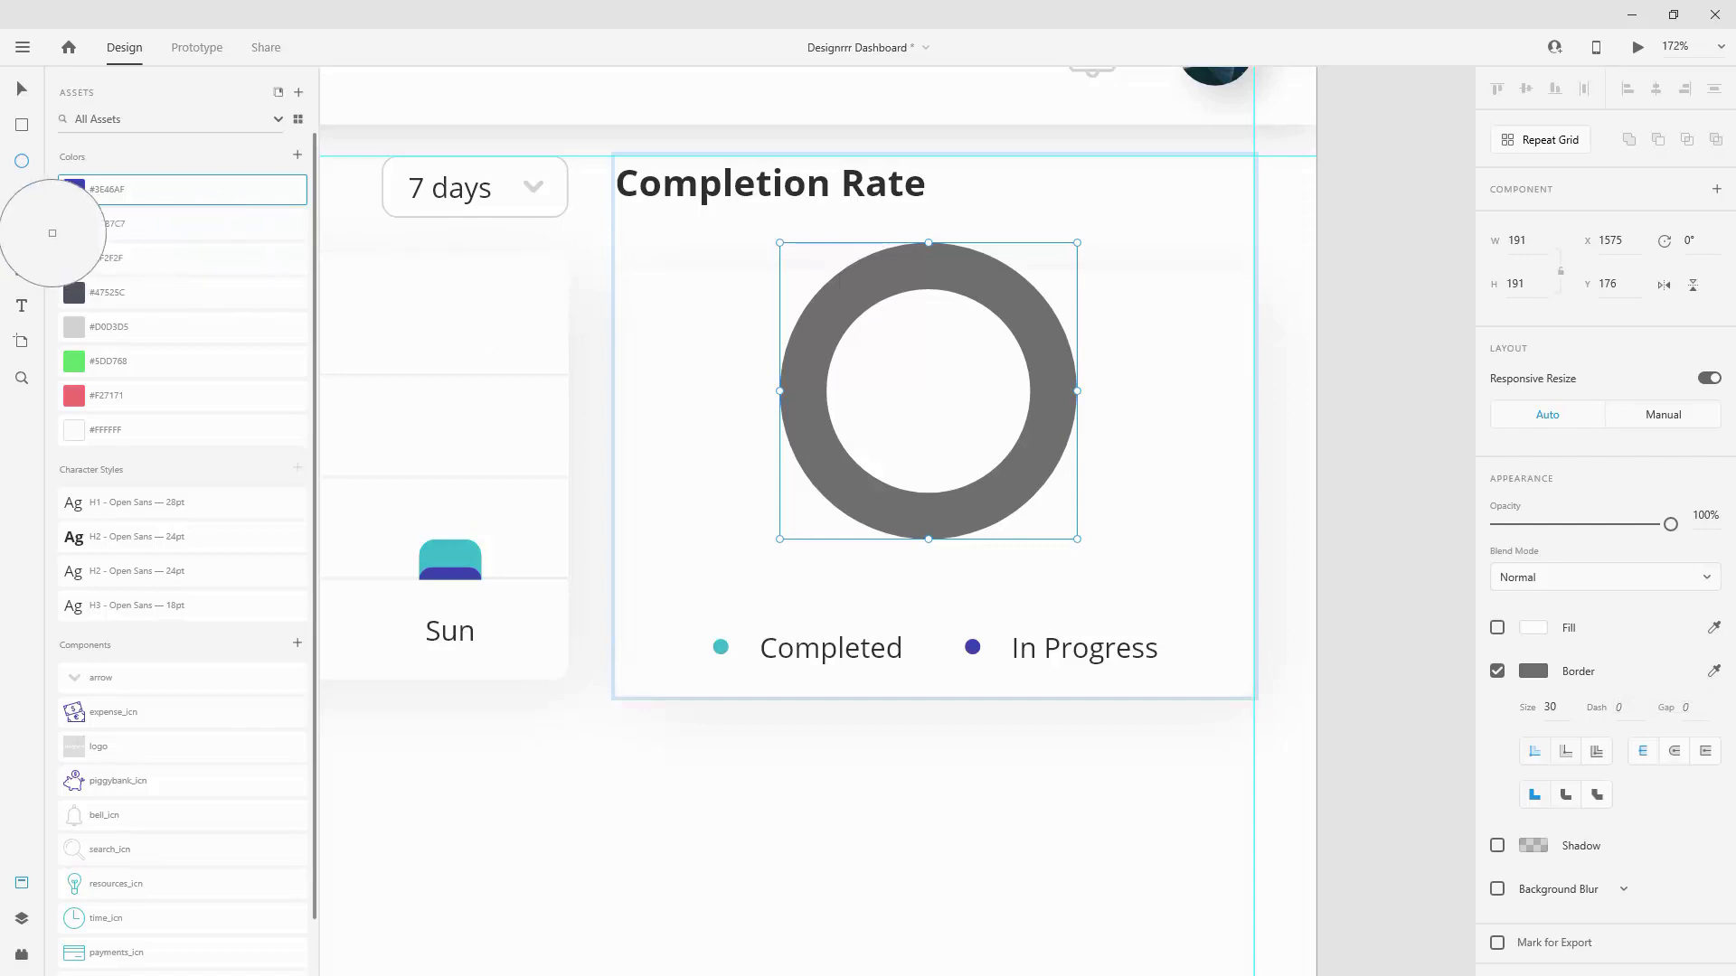
pyautogui.click(74, 223)
pyautogui.click(21, 915)
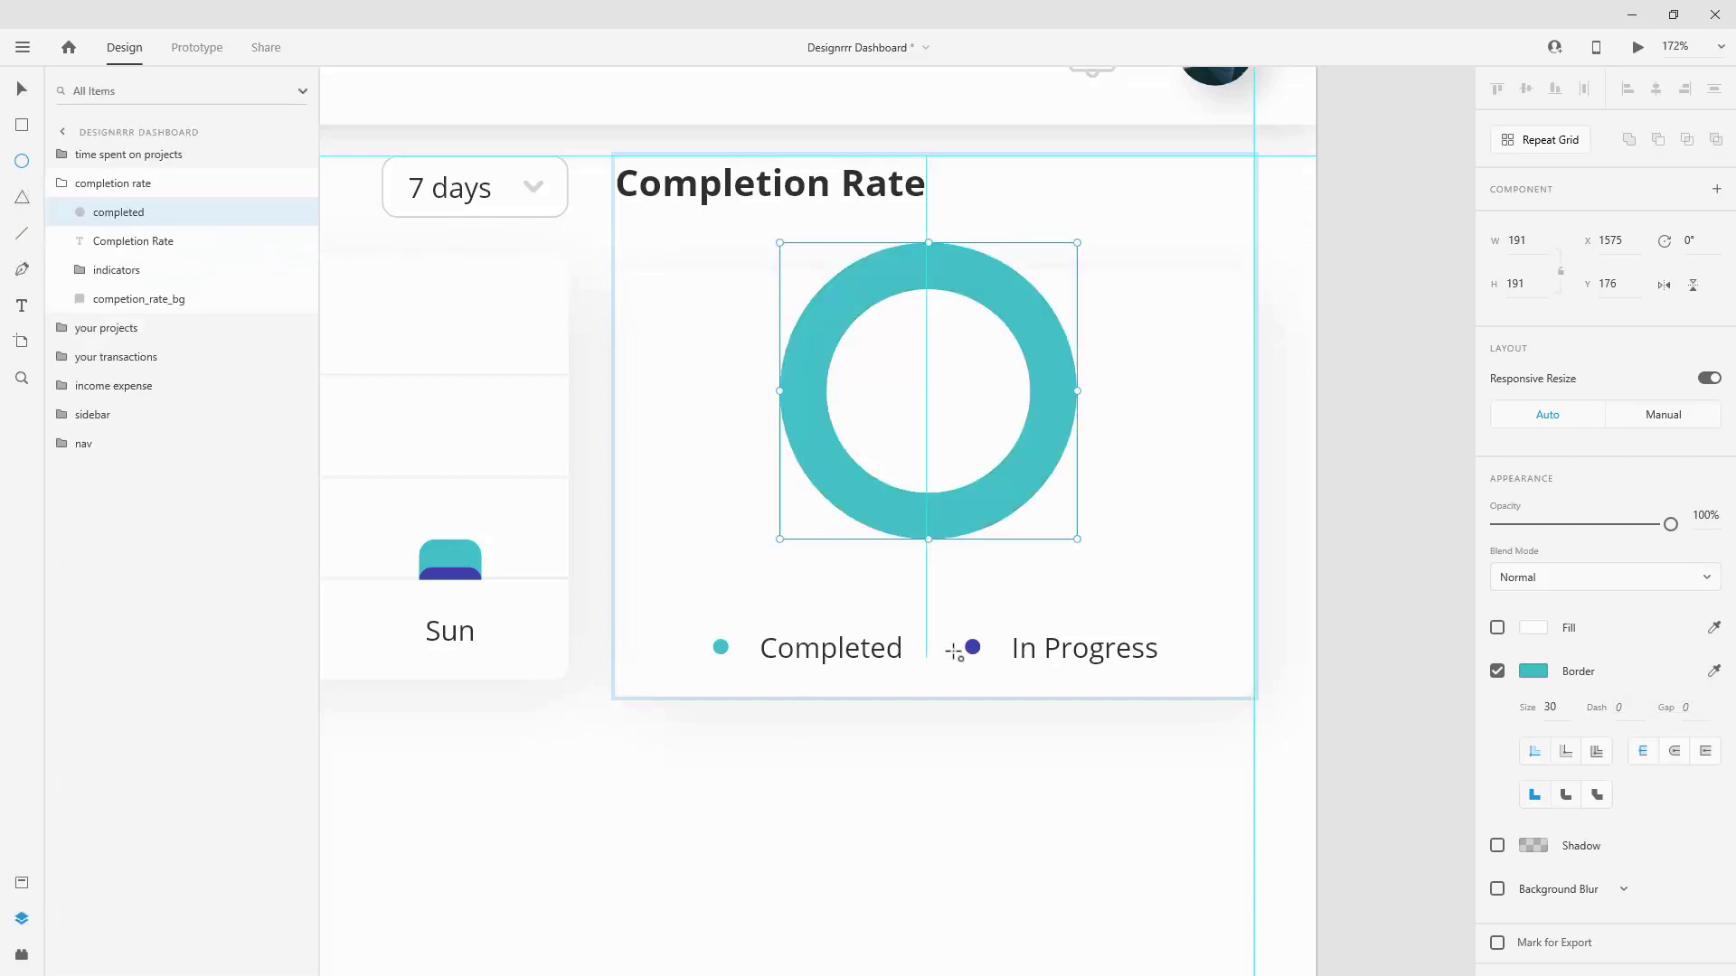
# Step: Lower the teal ring to Y 213 and center it horizontally on the Completion Rate card background
pyautogui.moveTo(997, 486); pyautogui.dragTo(995, 575)
pyautogui.hotkey('shift', 'Up')
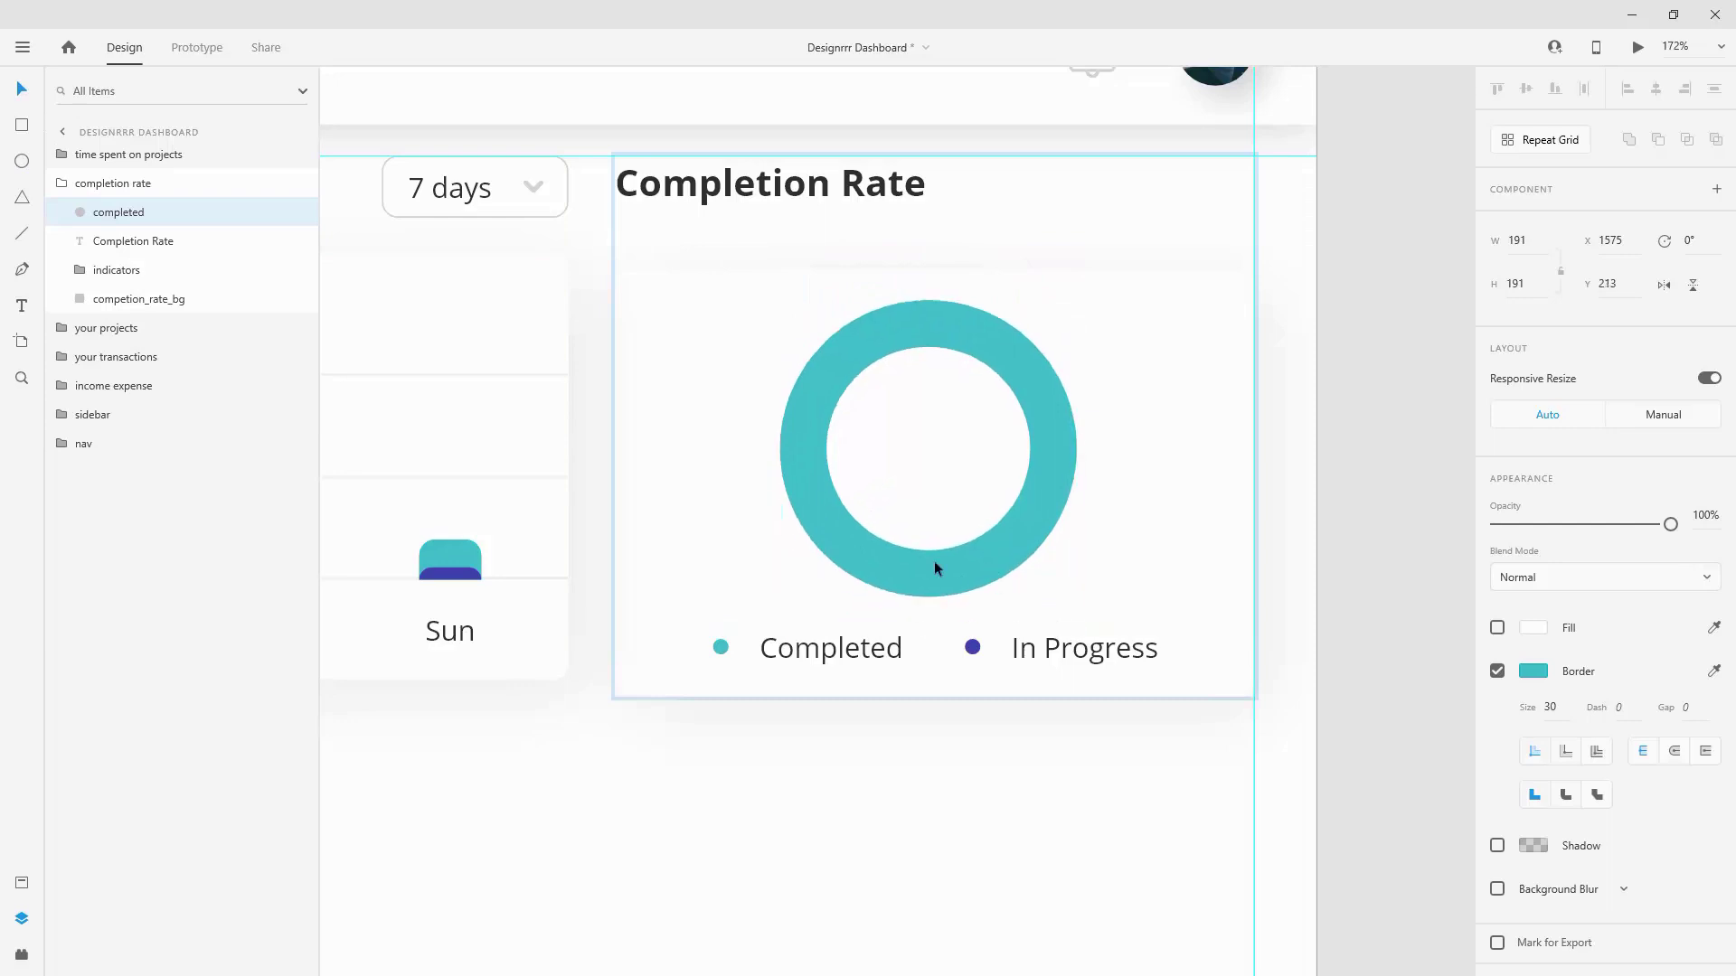
pyautogui.keyDown('ctrl'); pyautogui.click(135, 300); pyautogui.keyUp('ctrl')
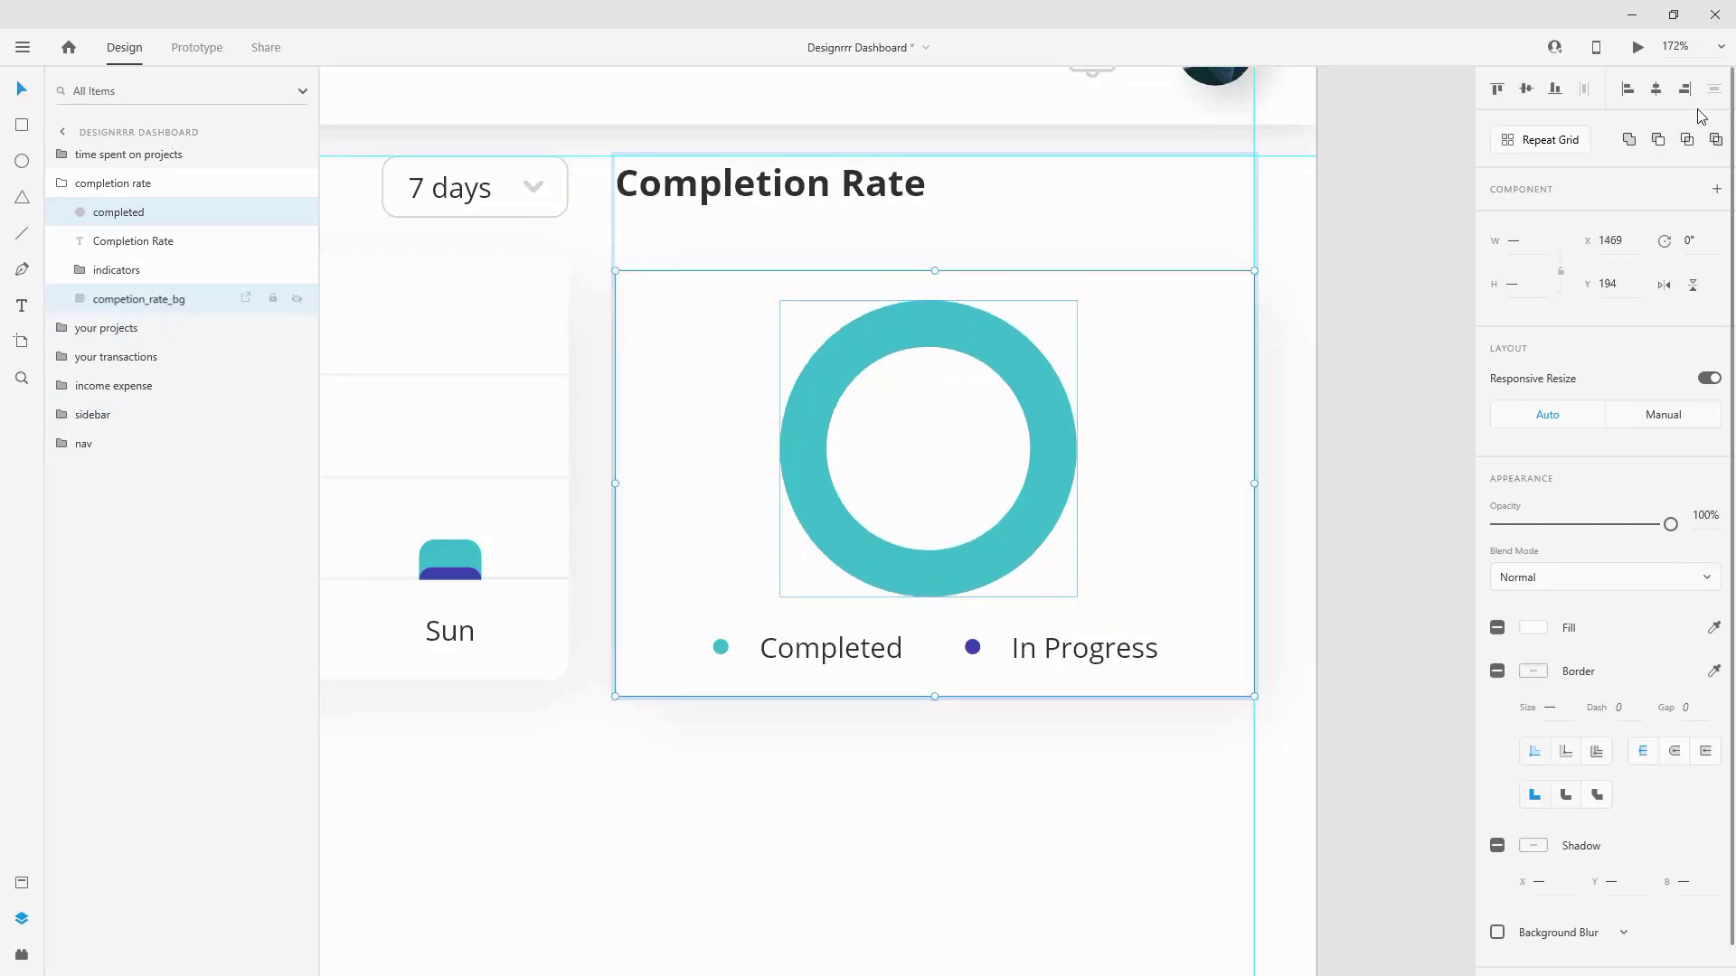
pyautogui.click(1657, 90)
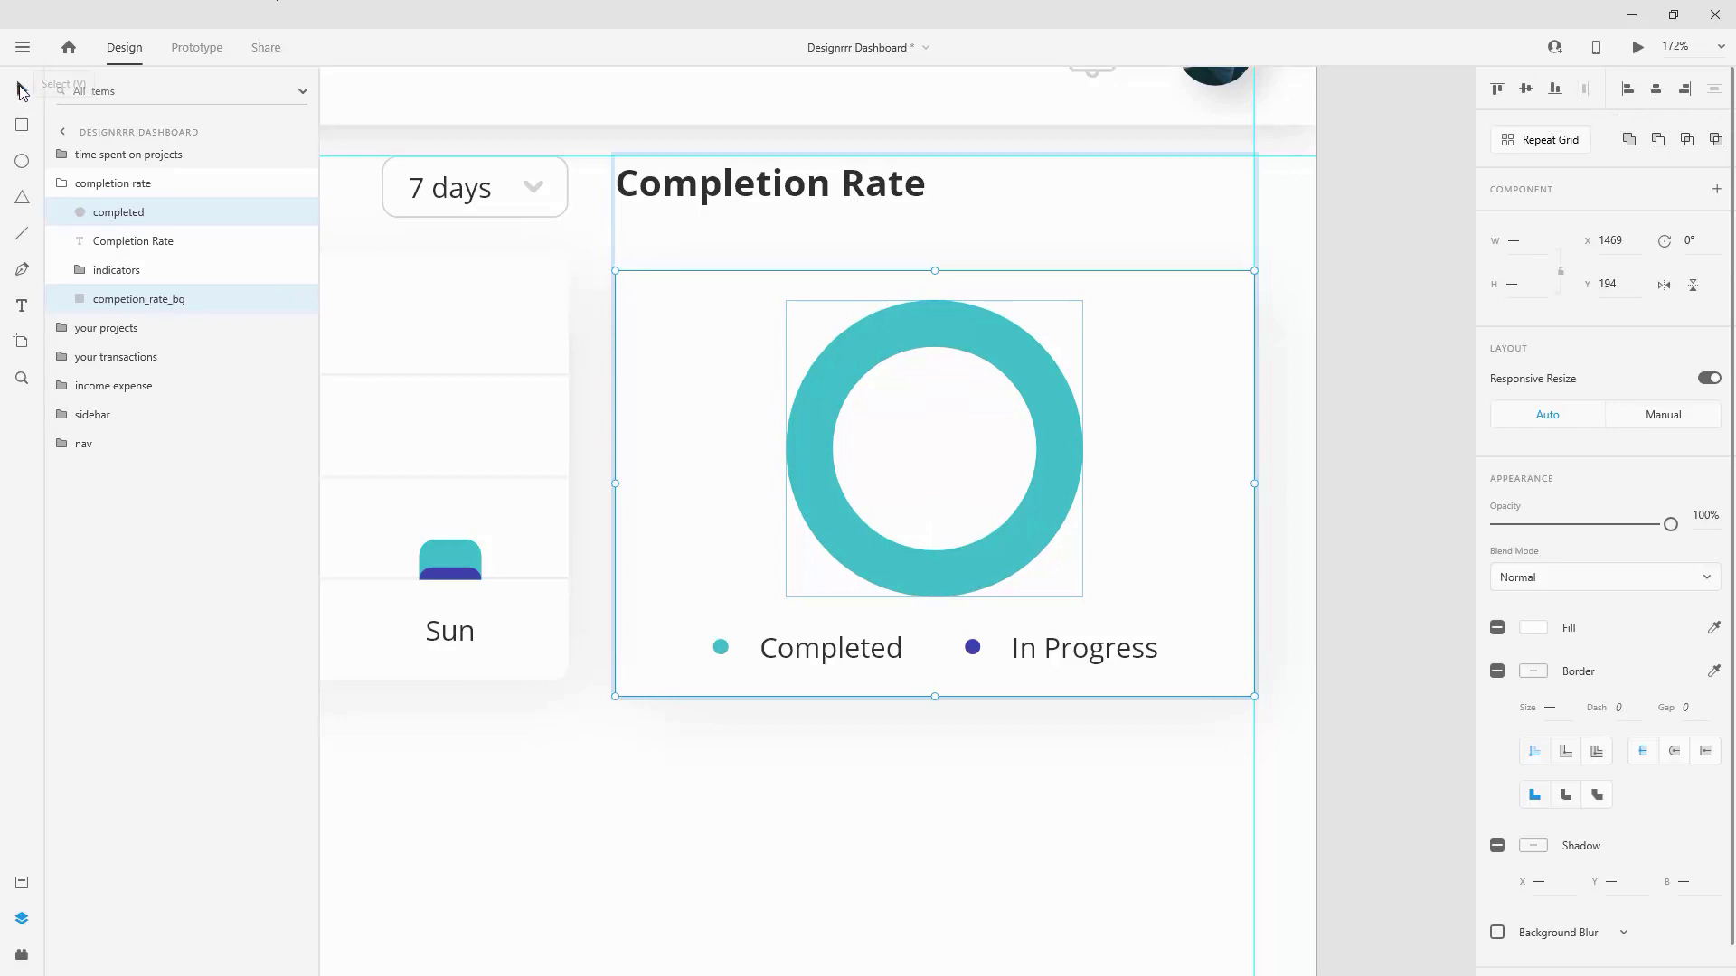
# Step: Duplicate the teal ring as a layer named in_progress and recolor its border with the dark blue of the chart bars
pyautogui.click(1042, 394)
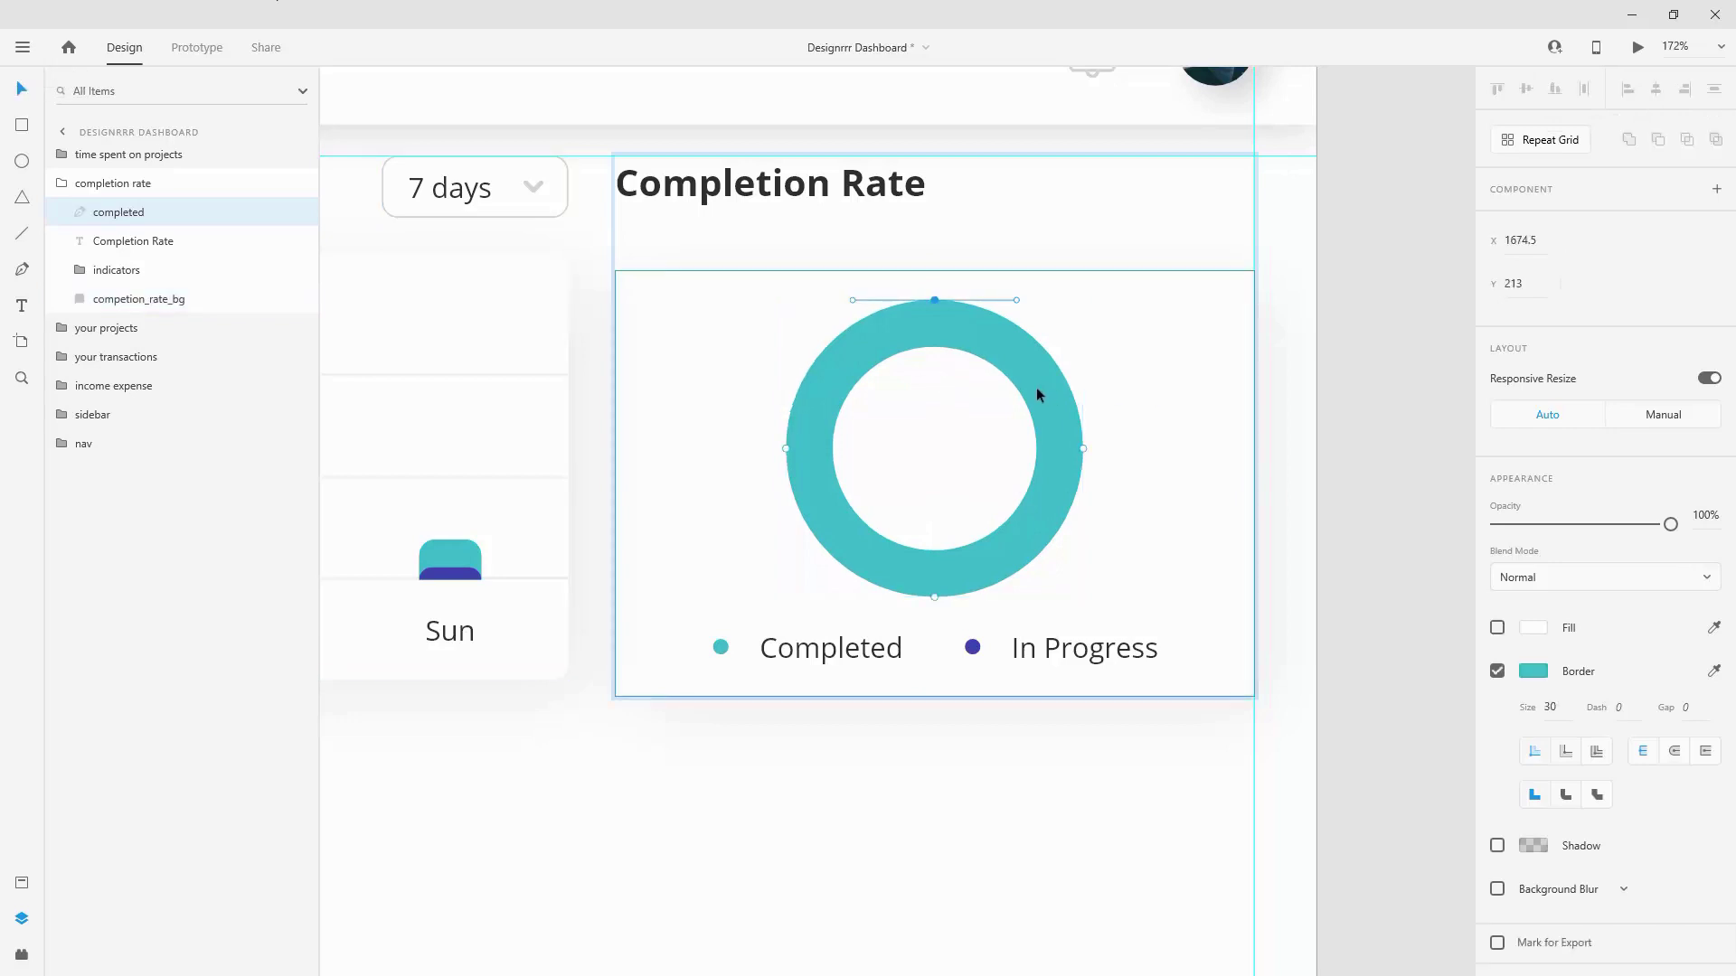
pyautogui.hotkey('ctrl', 'd')
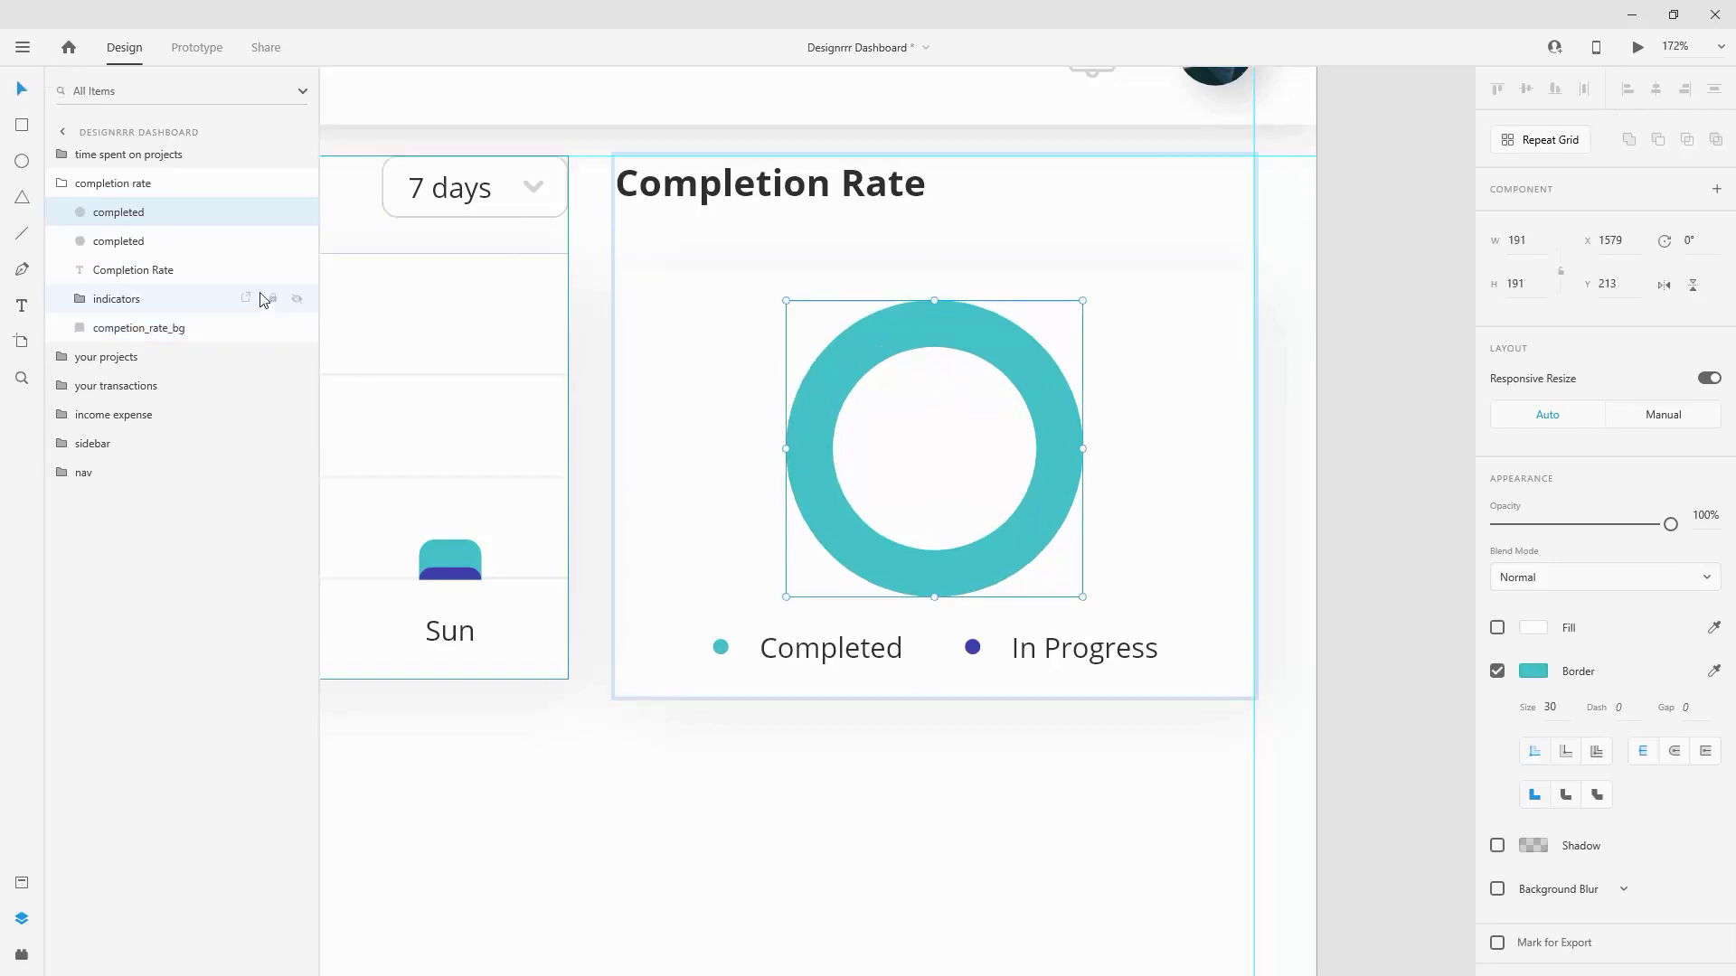
pyautogui.doubleClick(132, 213)
pyautogui.write('in')
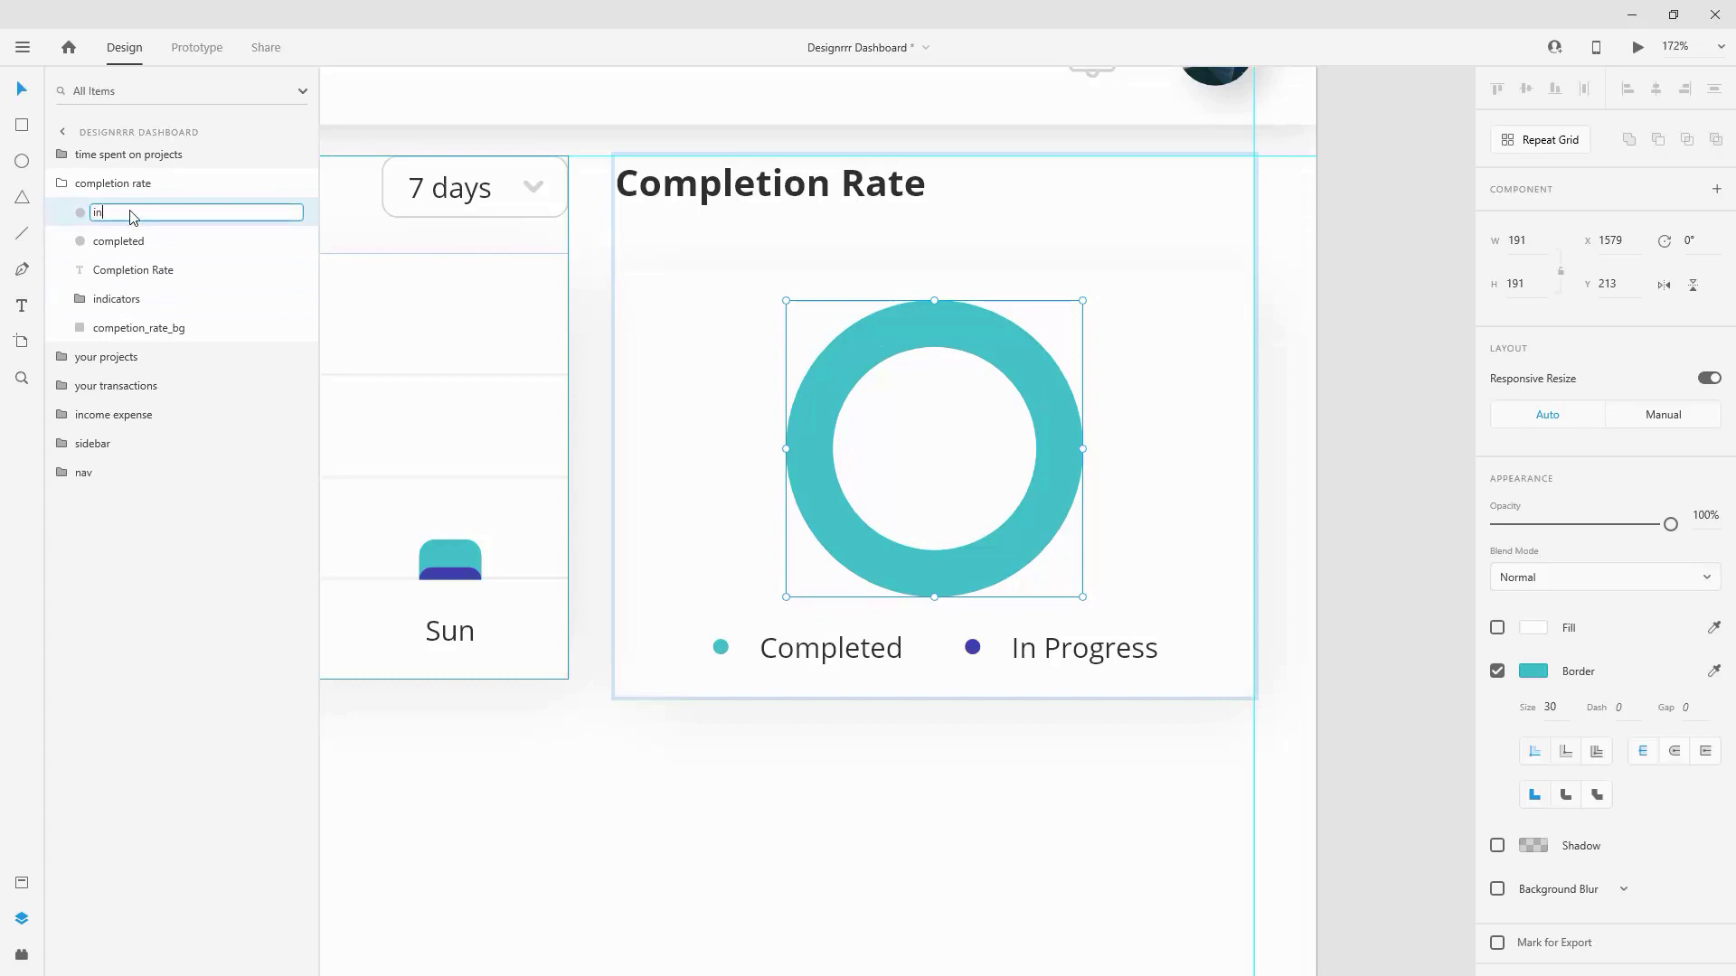
pyautogui.write('_progress')
pyautogui.press('Return')
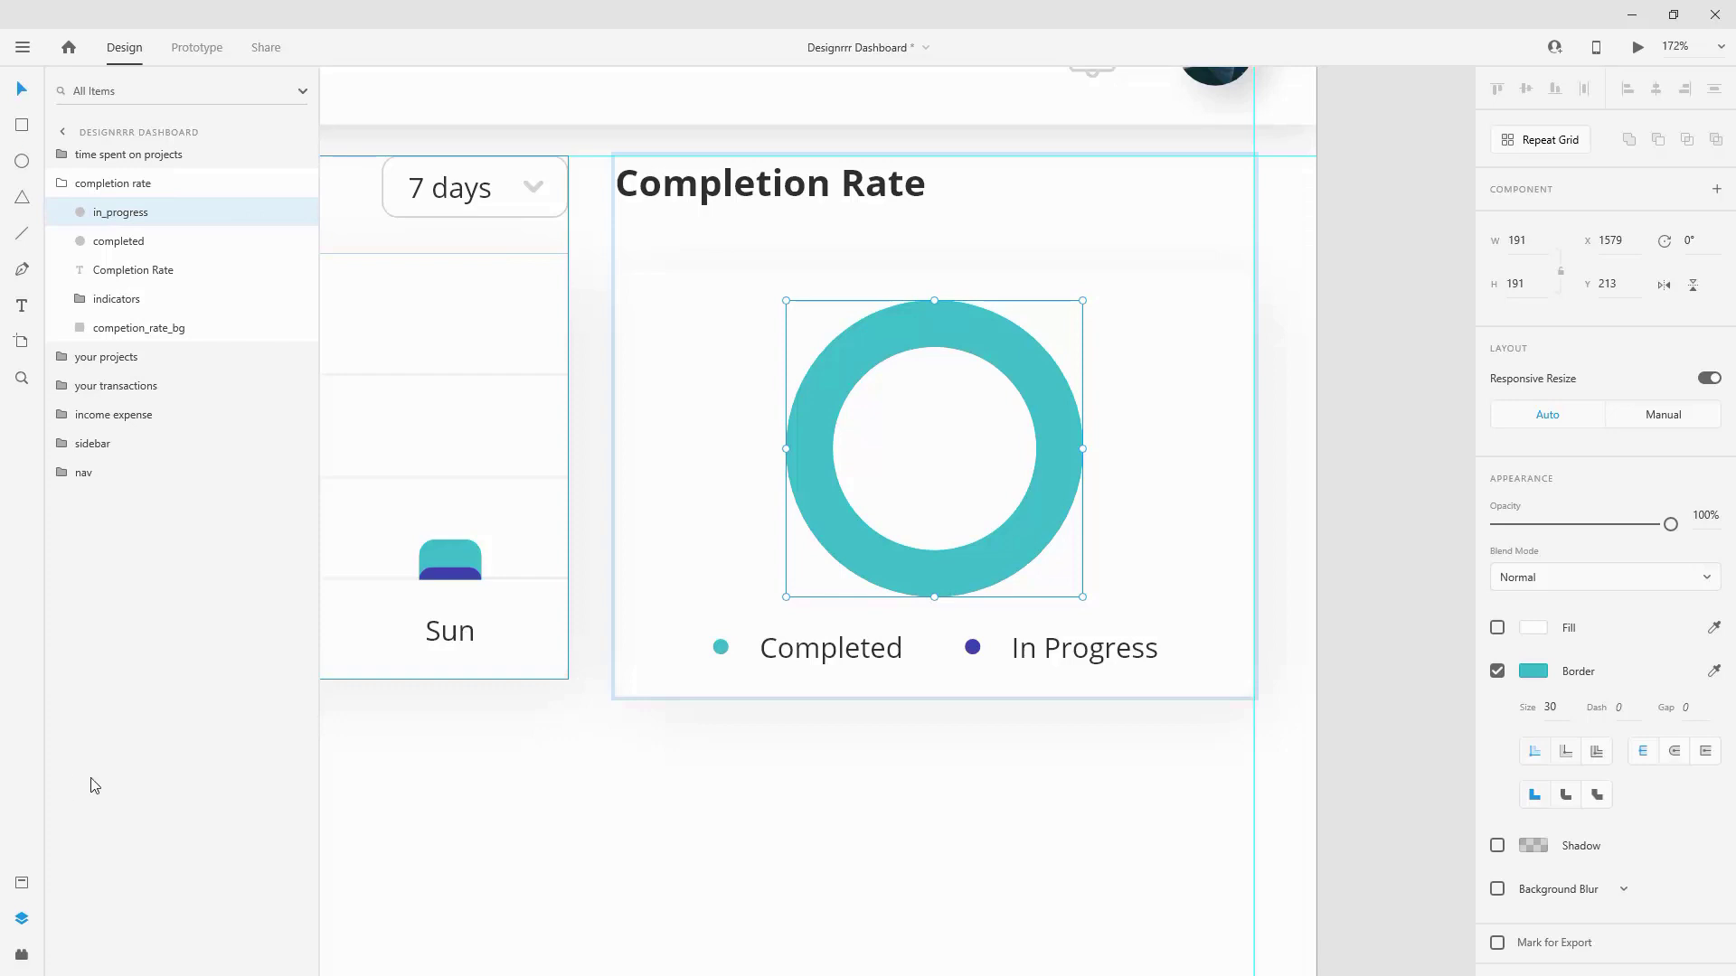
pyautogui.click(1715, 672)
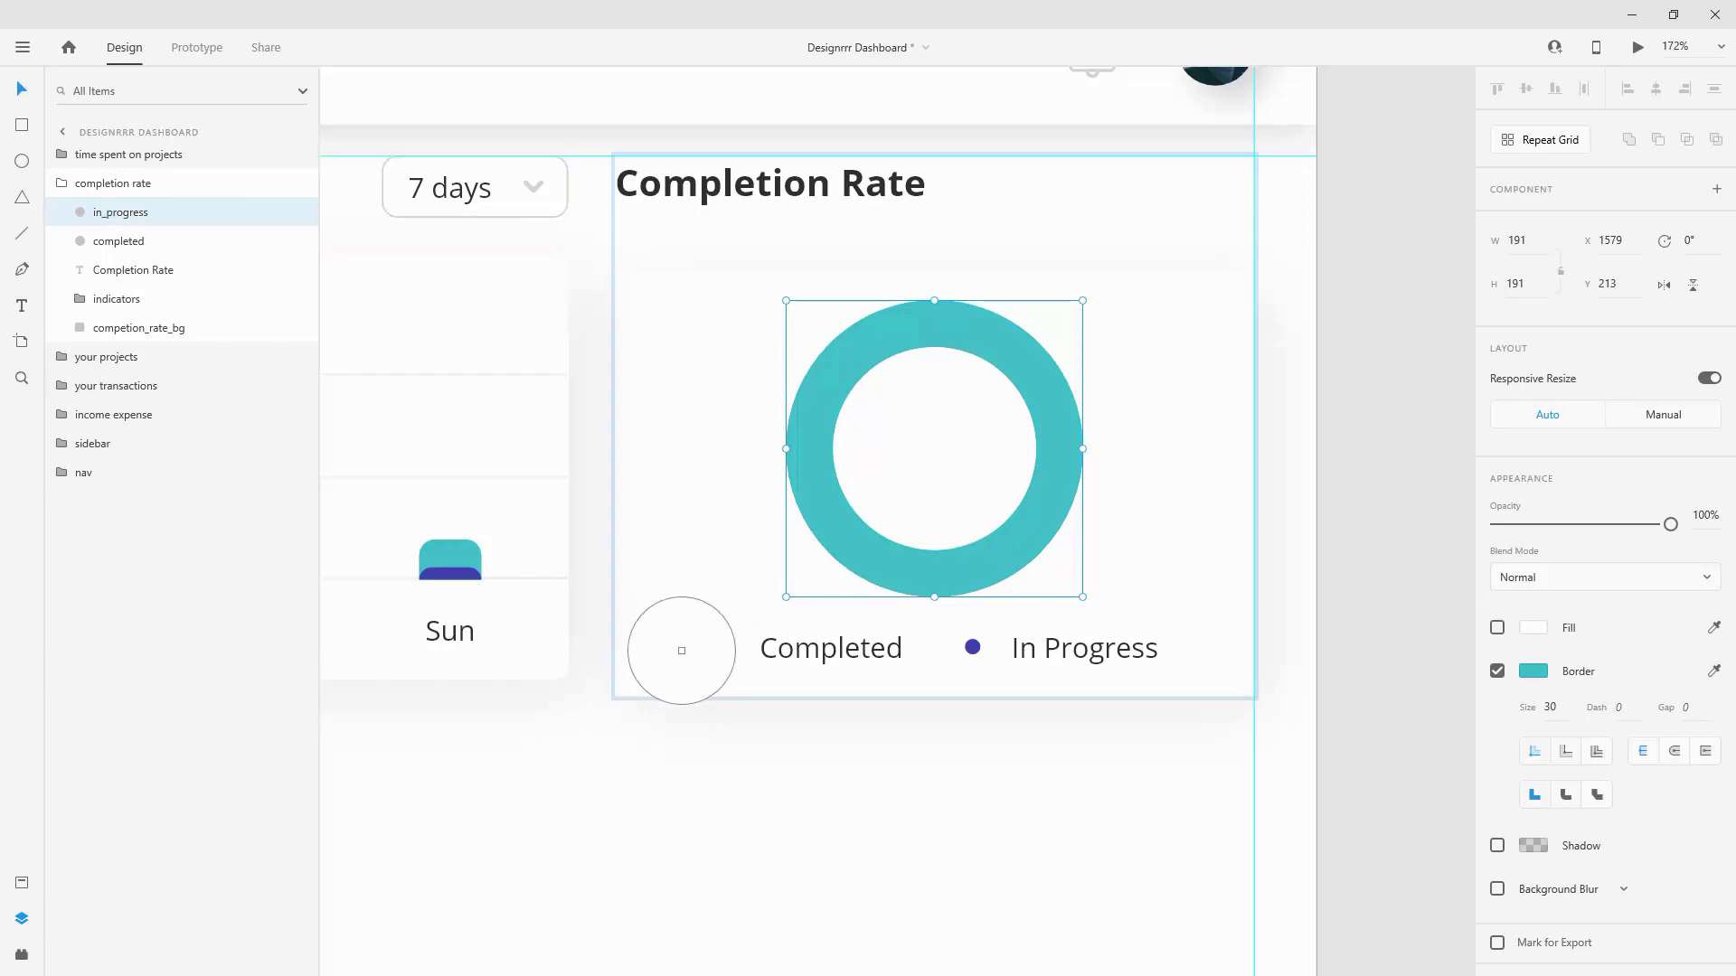
pyautogui.click(452, 573)
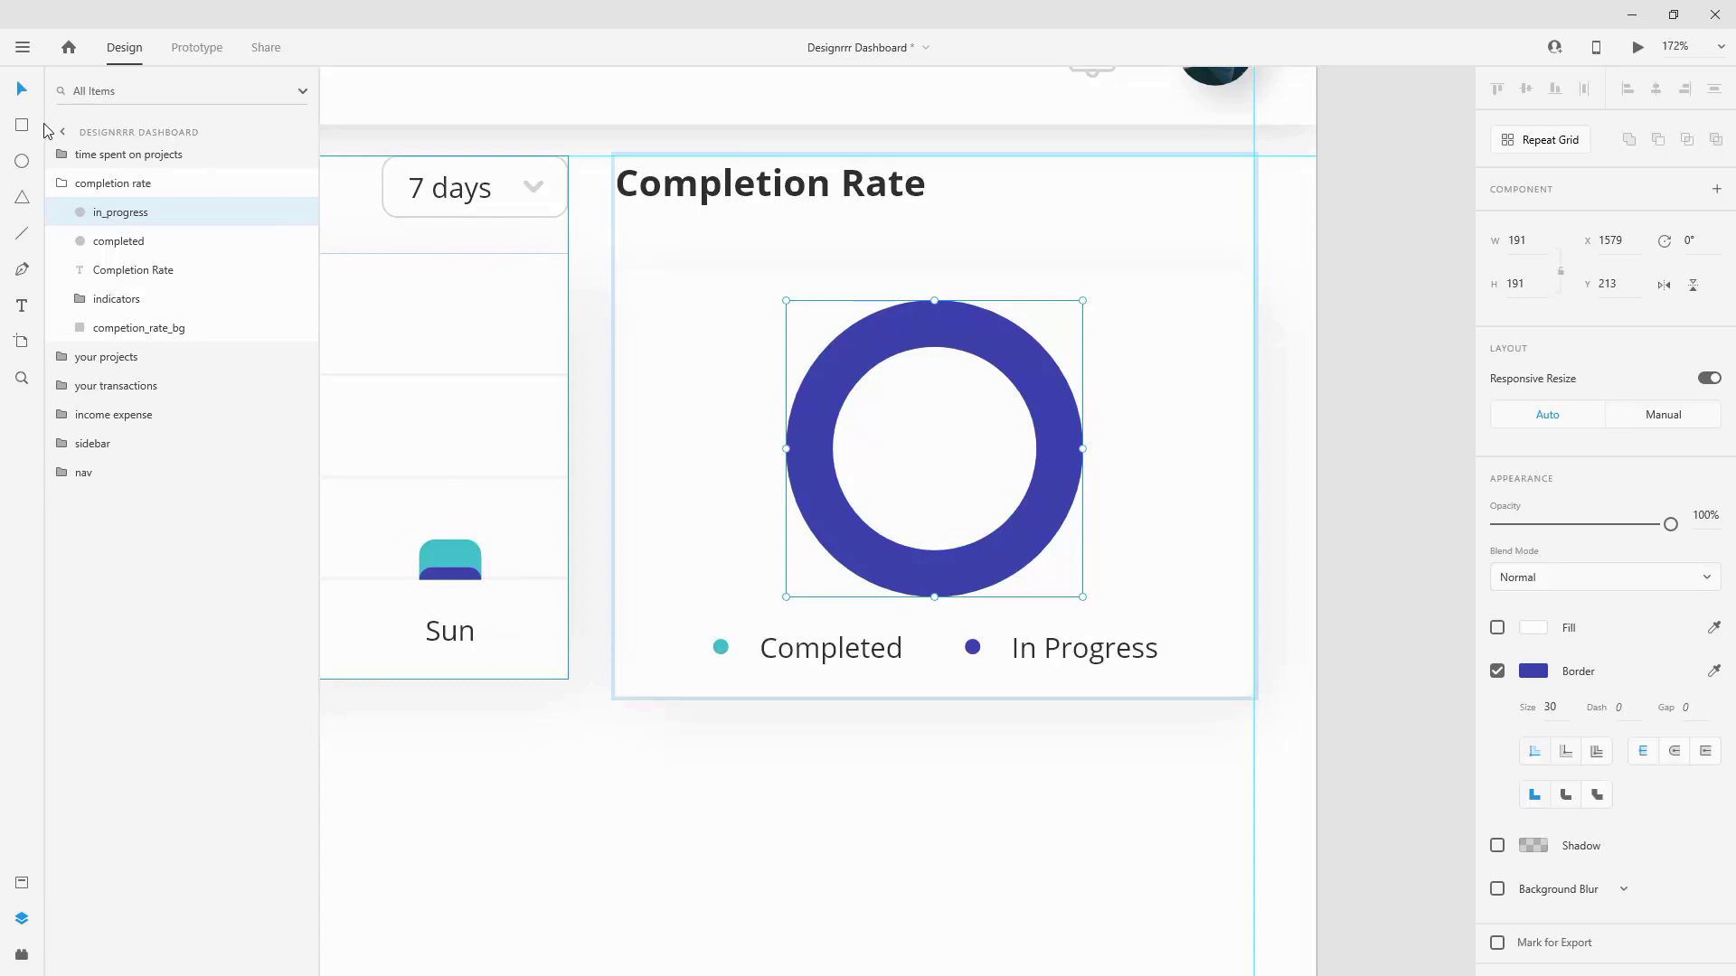
# Step: Draw a closed five-point pen path, about 154 by 210, from above the ring through its center and around its right side
pyautogui.click(22, 269)
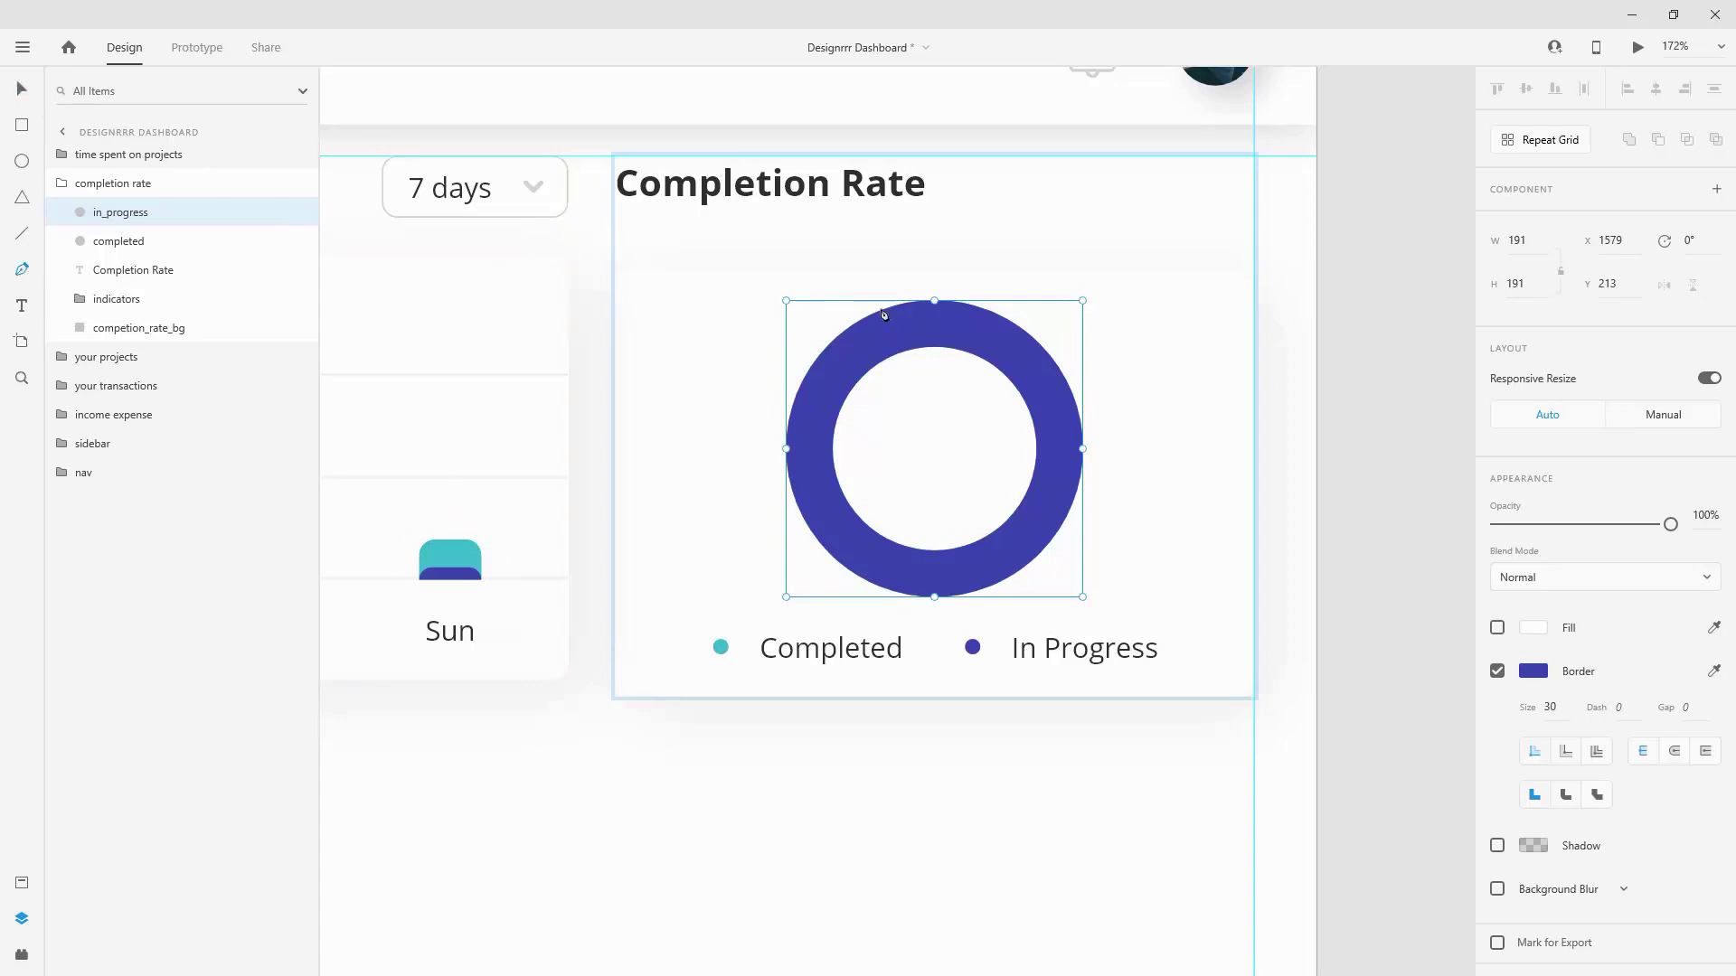
pyautogui.click(935, 259)
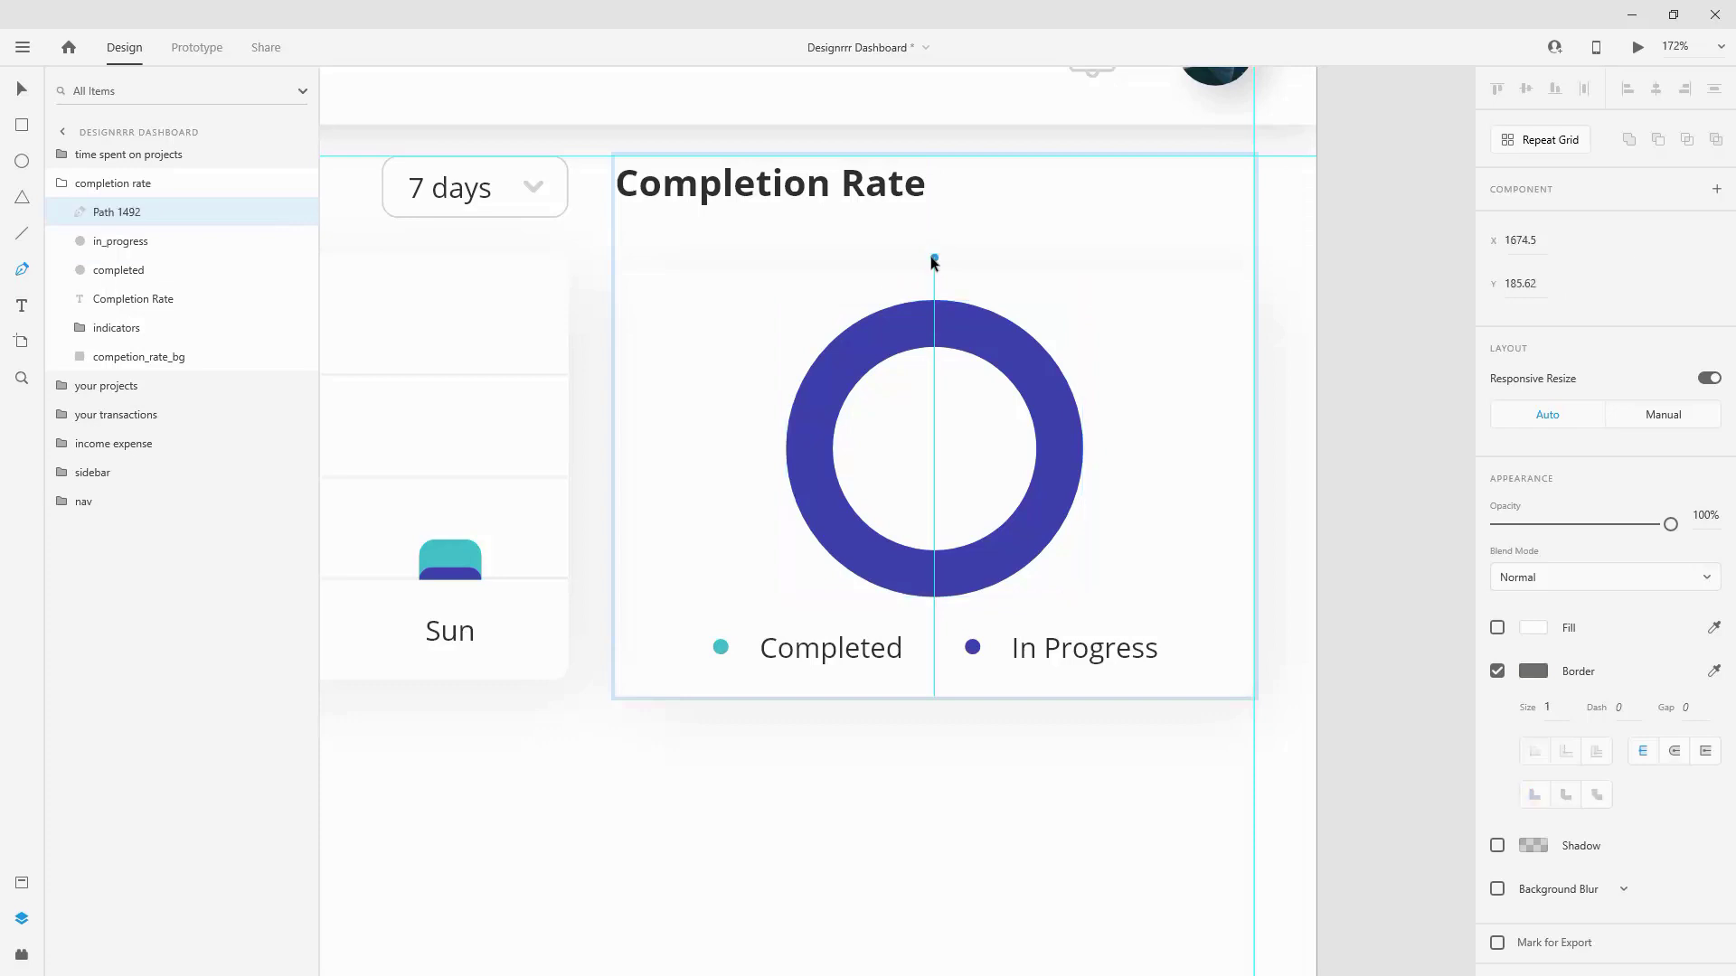
pyautogui.click(935, 453)
pyautogui.click(1067, 585)
pyautogui.click(1174, 432)
pyautogui.click(1094, 261)
pyautogui.click(935, 258)
pyautogui.press('Escape')
# Step: Rename the drawn path's layer to mask and use it to mask the in_progress ring
pyautogui.doubleClick(140, 214)
pyautogui.write('ma')
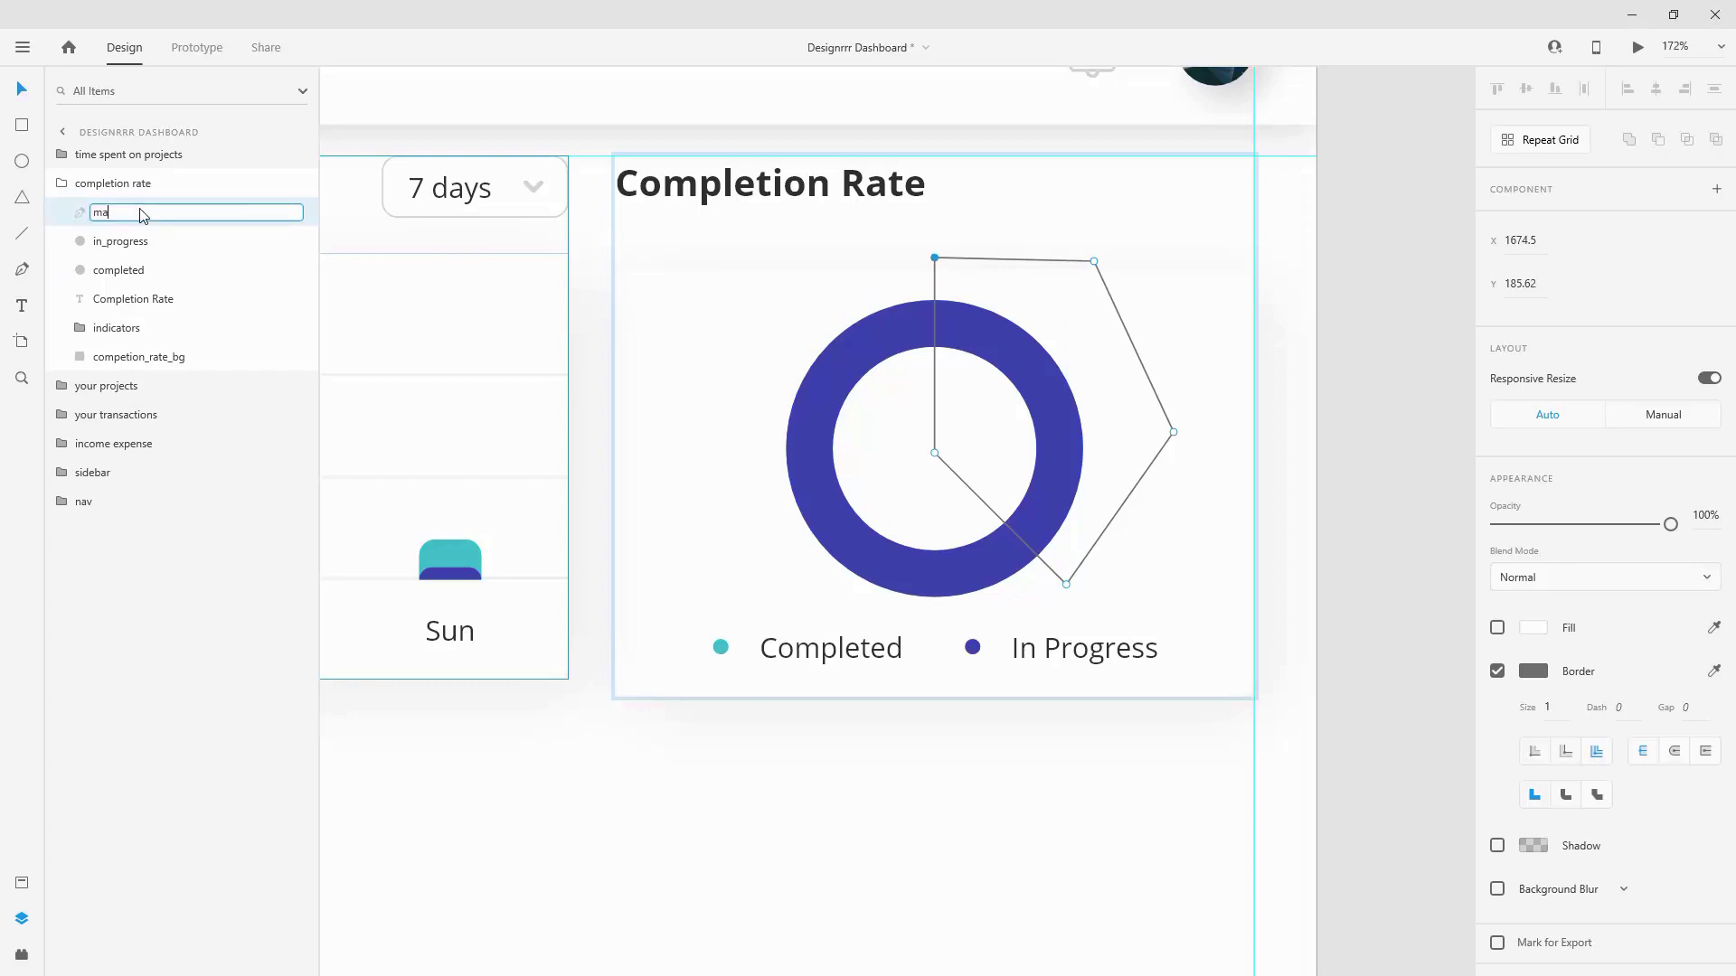
pyautogui.press('Return')
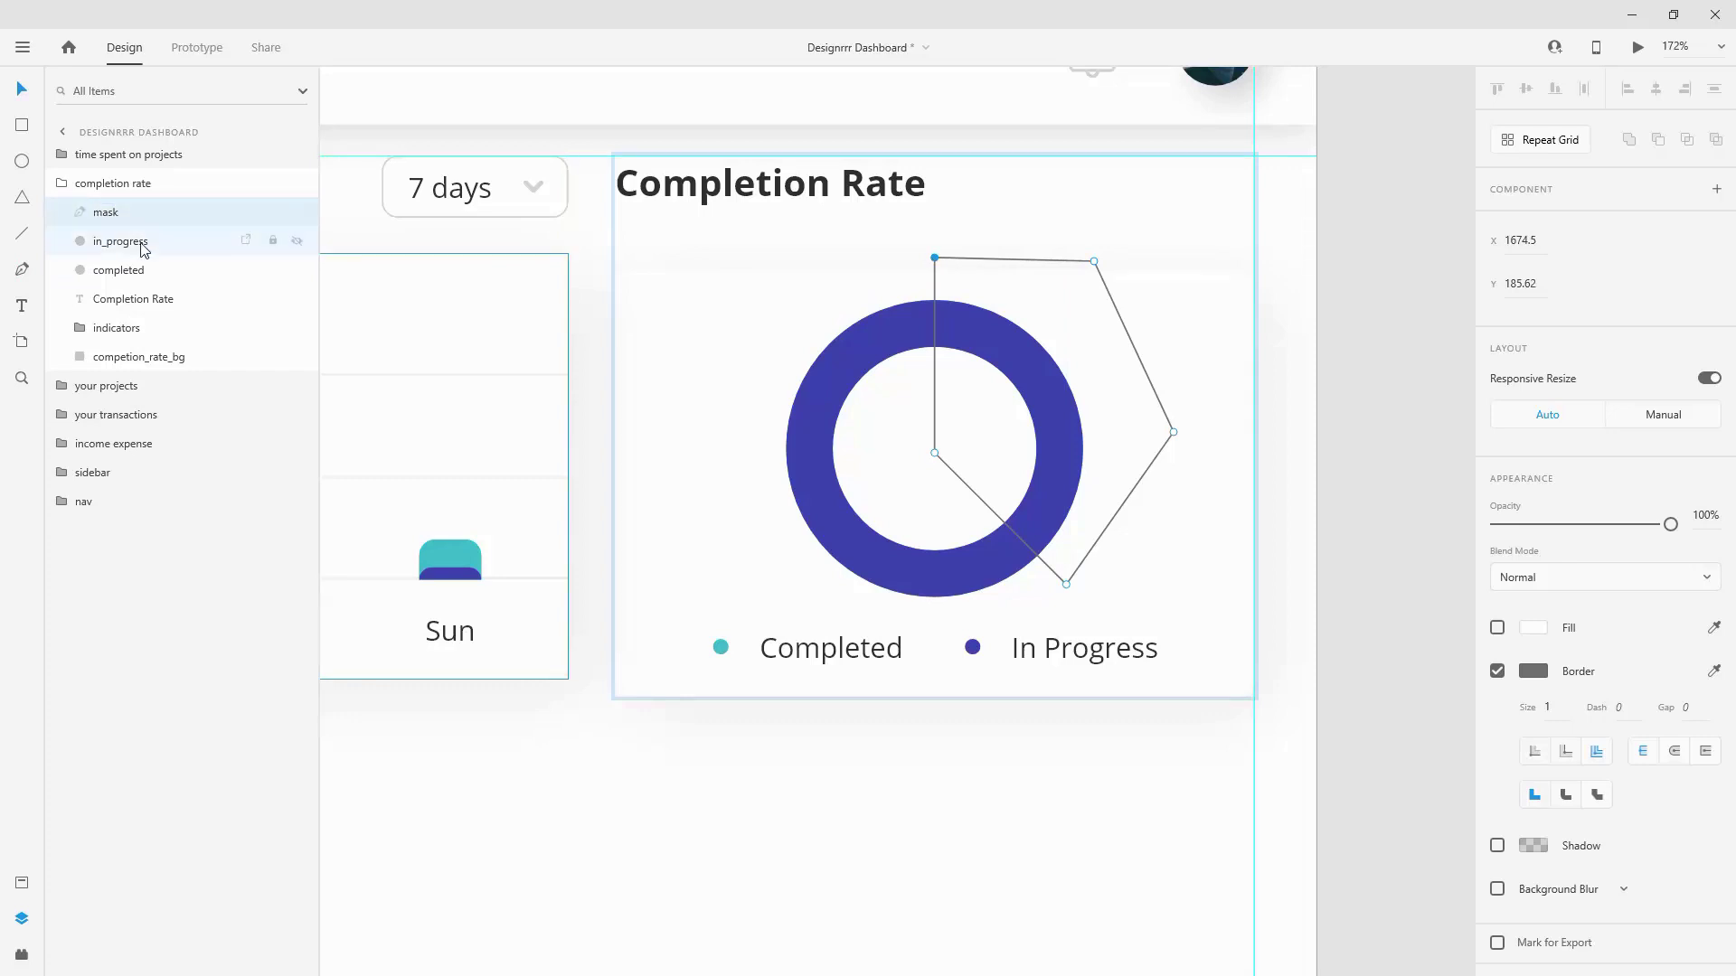
pyautogui.keyDown('shift'); pyautogui.click(193, 243); pyautogui.keyUp('shift')
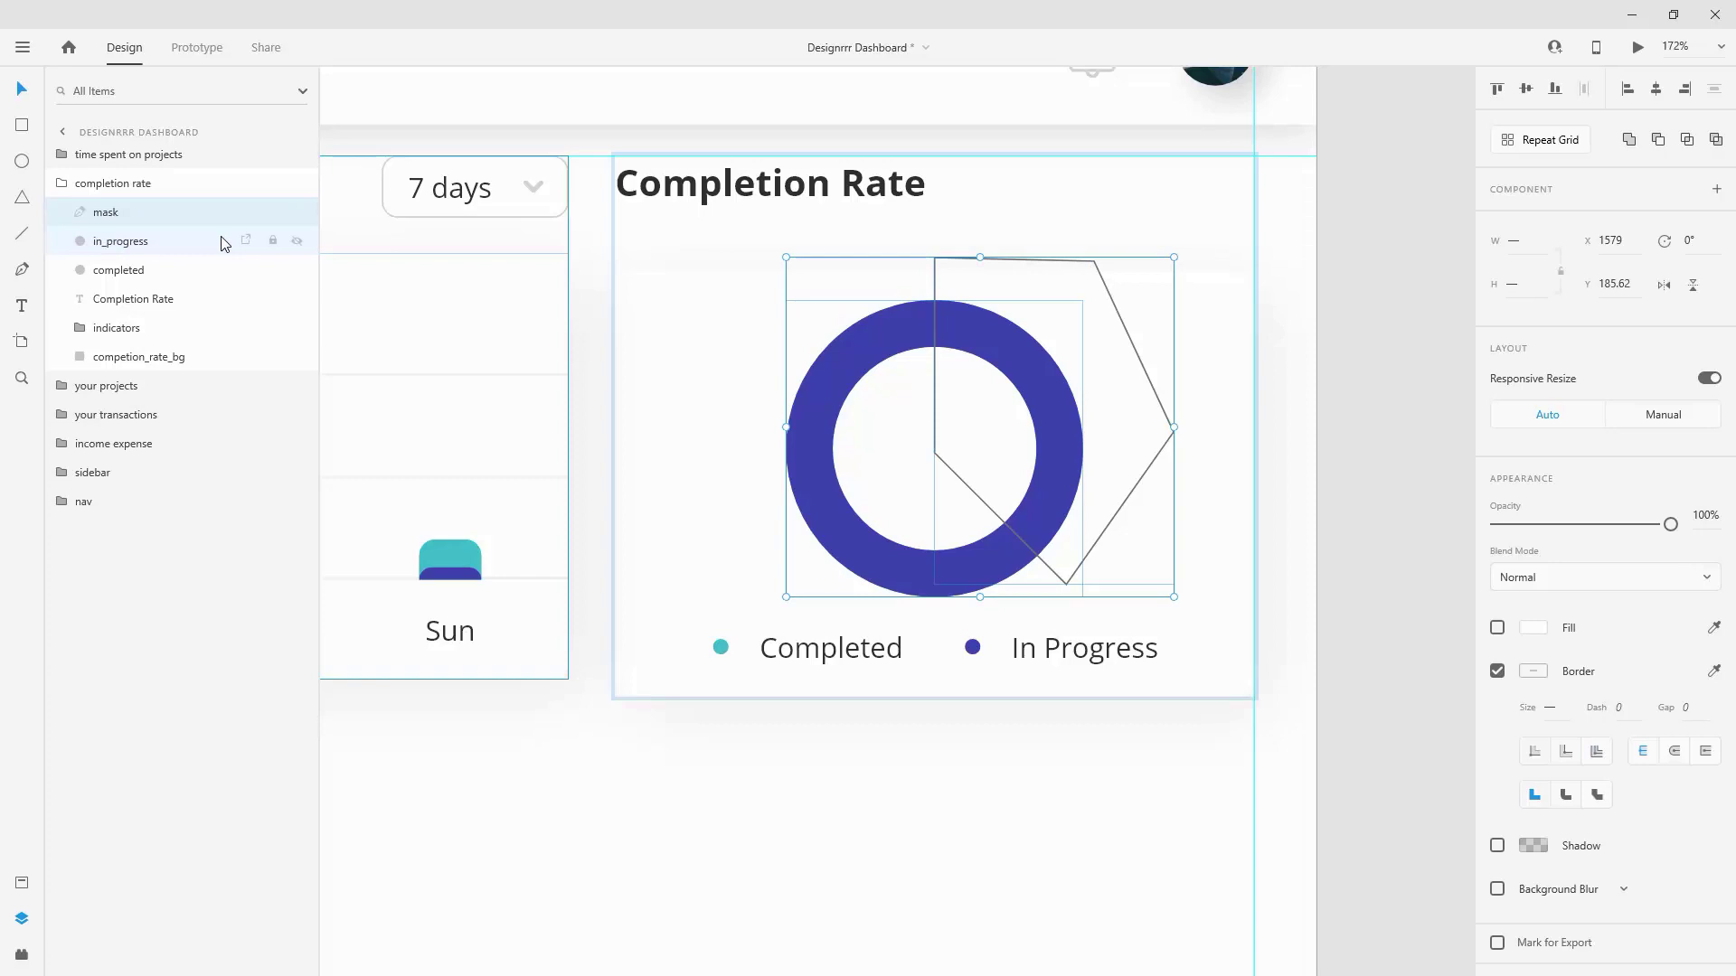
pyautogui.hotkey('ctrl', 'shift', 'm')
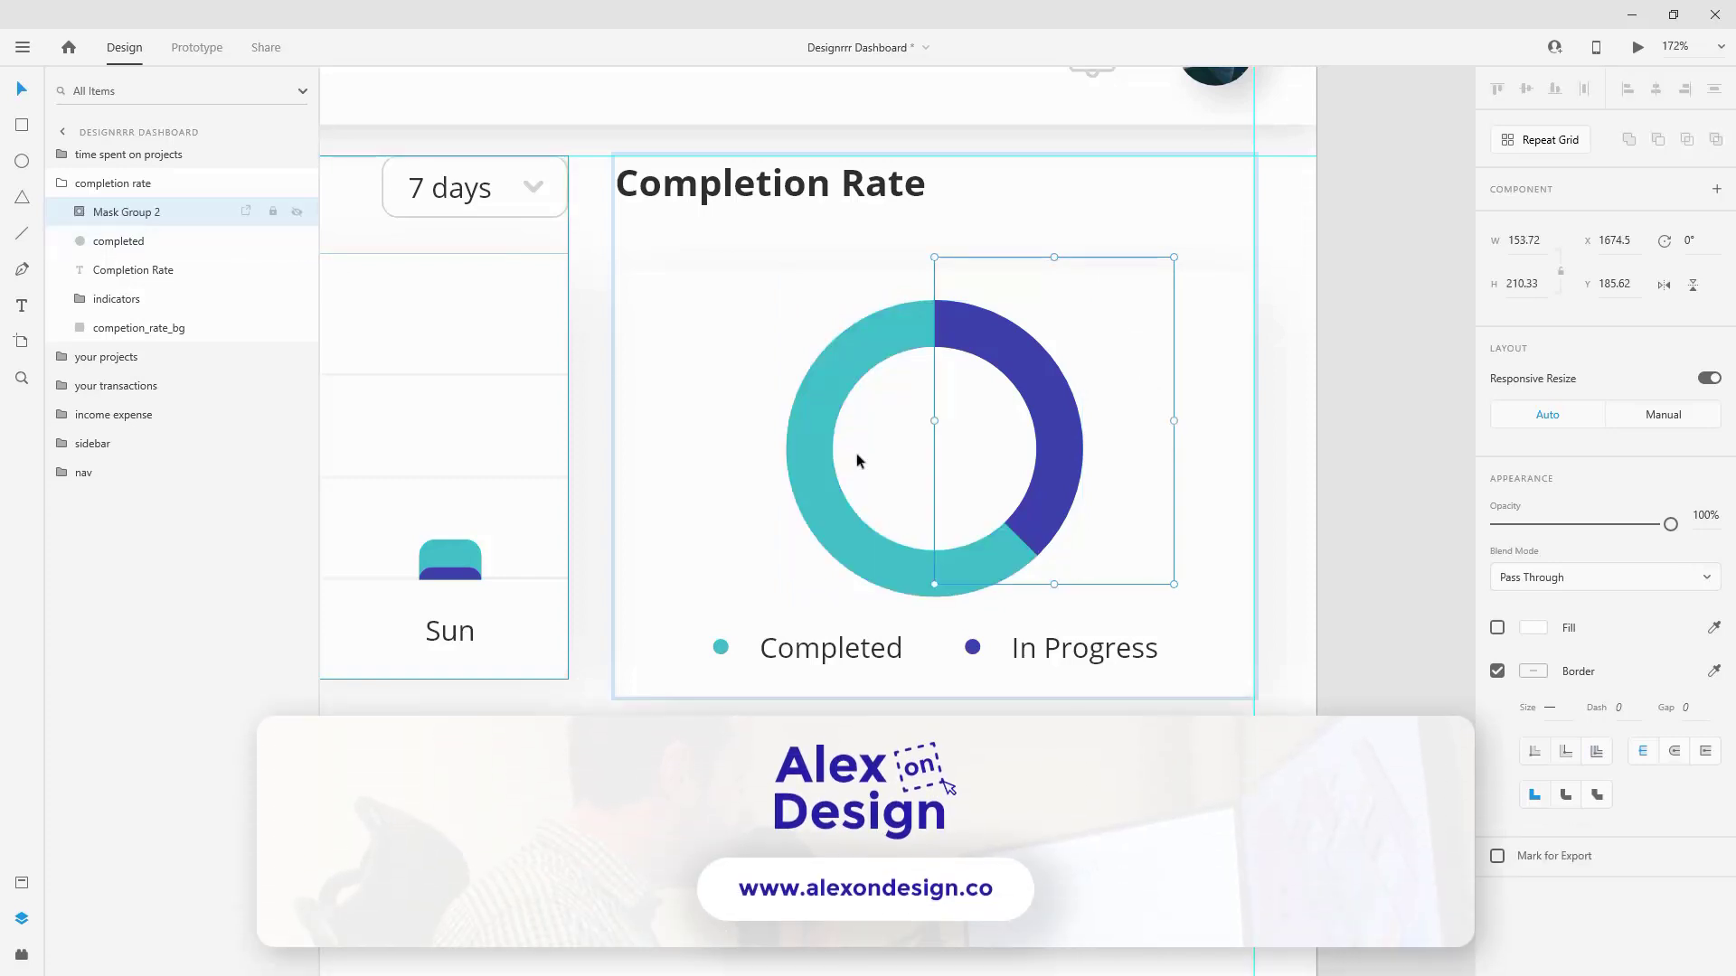
# Step: Rename the new mask group to mask
pyautogui.doubleClick(141, 220)
pyautogui.write('mask')
pyautogui.press('Return')
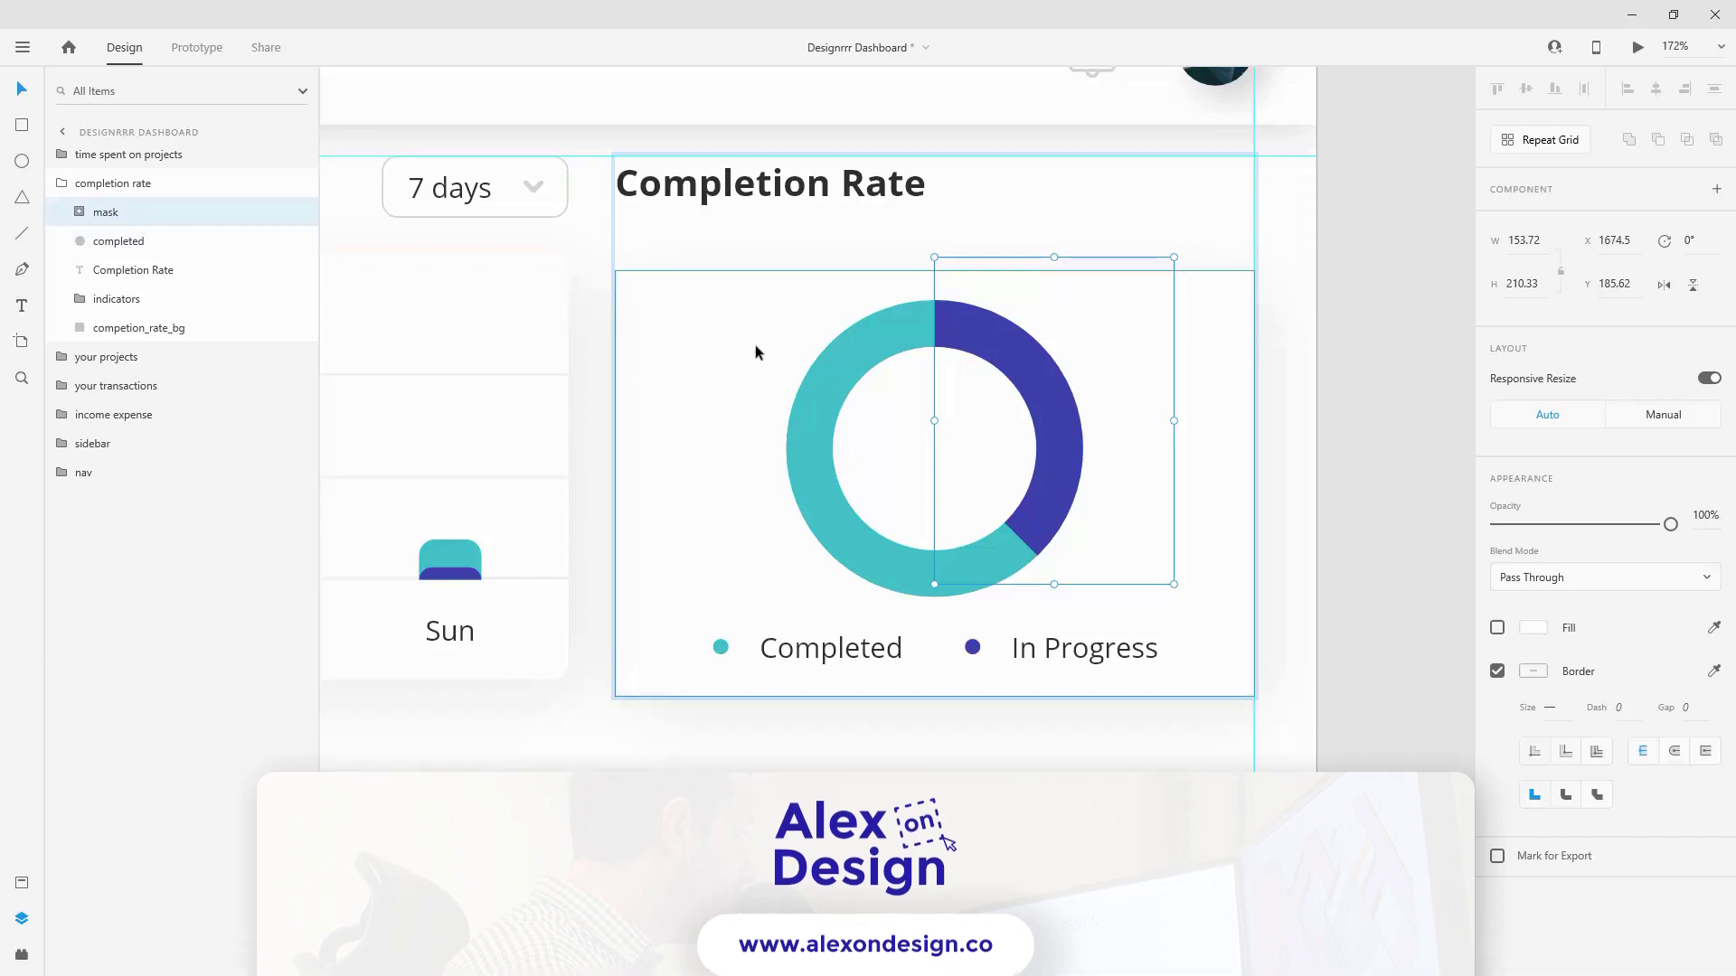
# Step: Open the mask group and examine the path's lower anchor point, which sets where the in-progress segment ends
pyautogui.doubleClick(1055, 541)
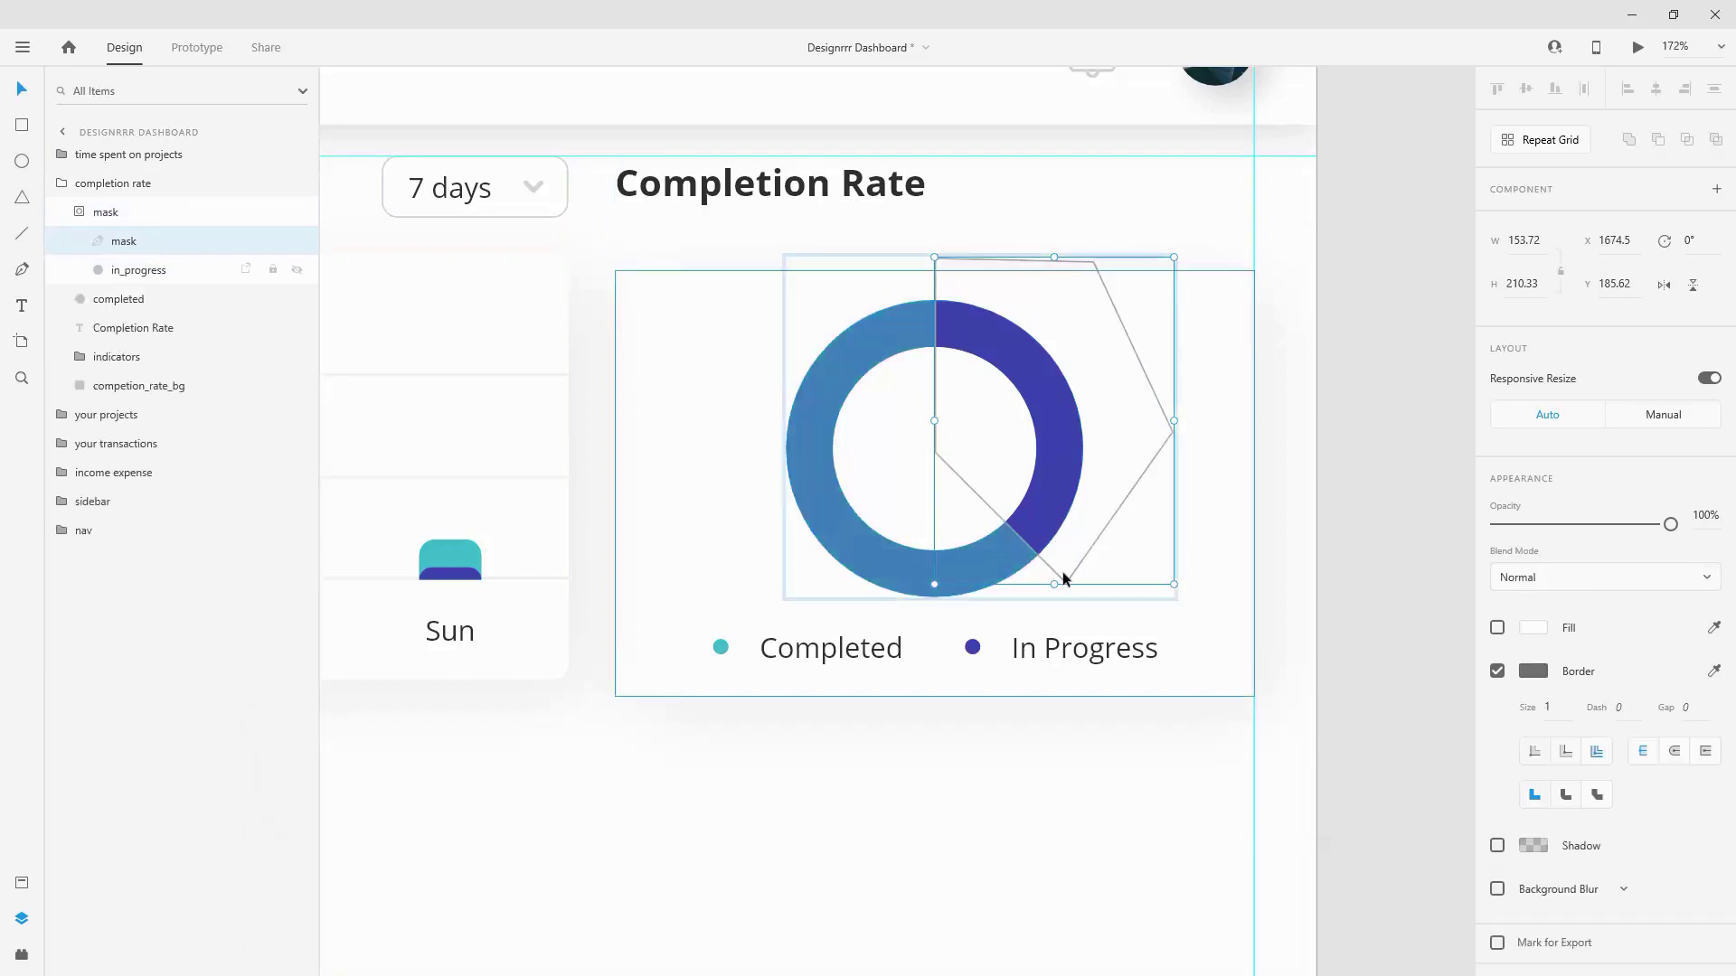
pyautogui.doubleClick(1063, 579)
pyautogui.moveTo(1068, 589)
pyautogui.mouseDown()
pyautogui.moveTo(1046, 600)
pyautogui.moveTo(1088, 575)
pyautogui.moveTo(850, 611)
pyautogui.moveTo(991, 692)
pyautogui.moveTo(1112, 608)
pyautogui.moveTo(1067, 585)
pyautogui.mouseUp()
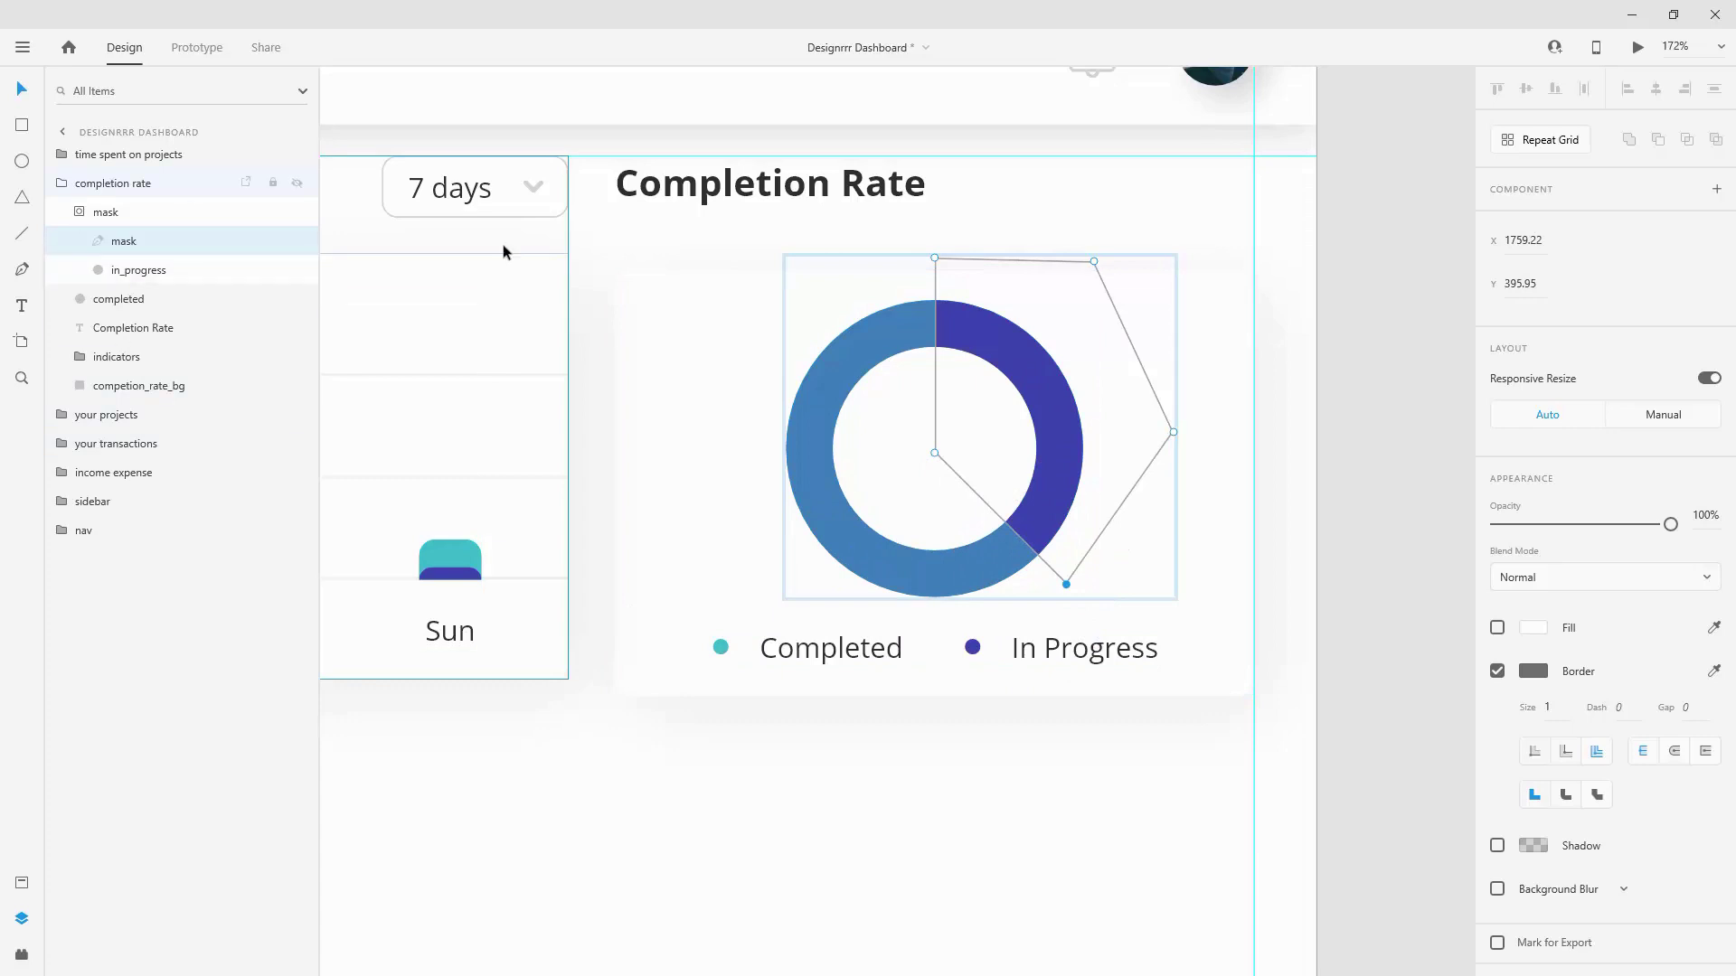
pyautogui.click(22, 269)
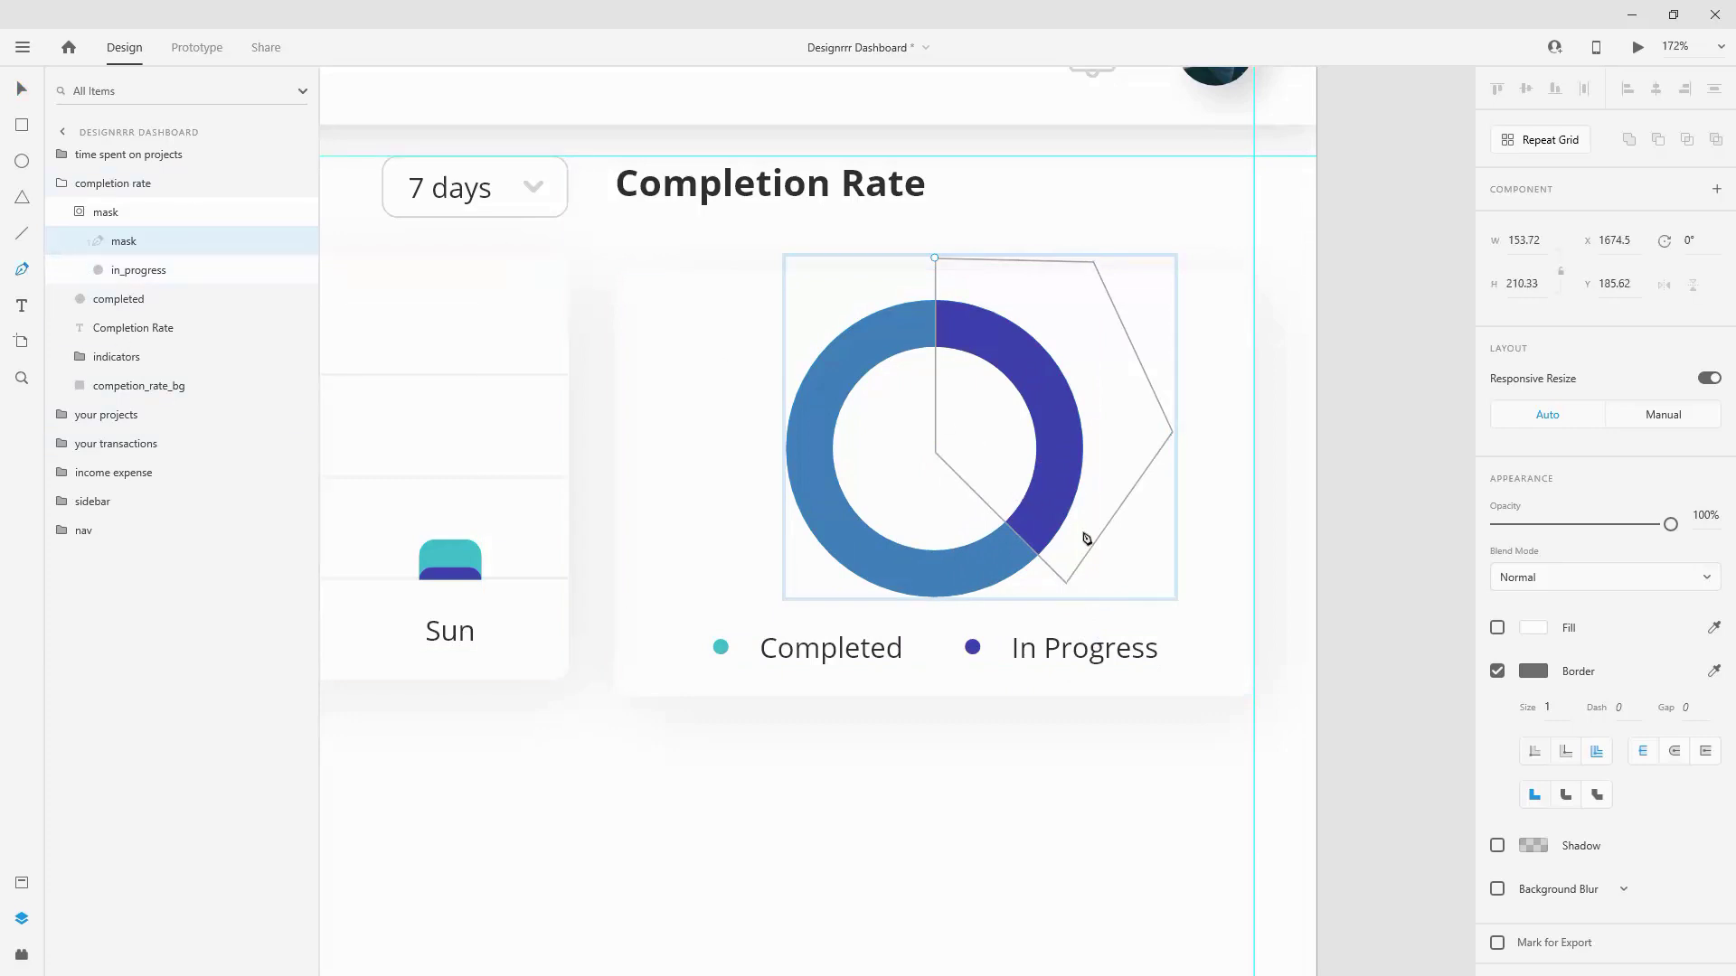
pyautogui.click(82, 212)
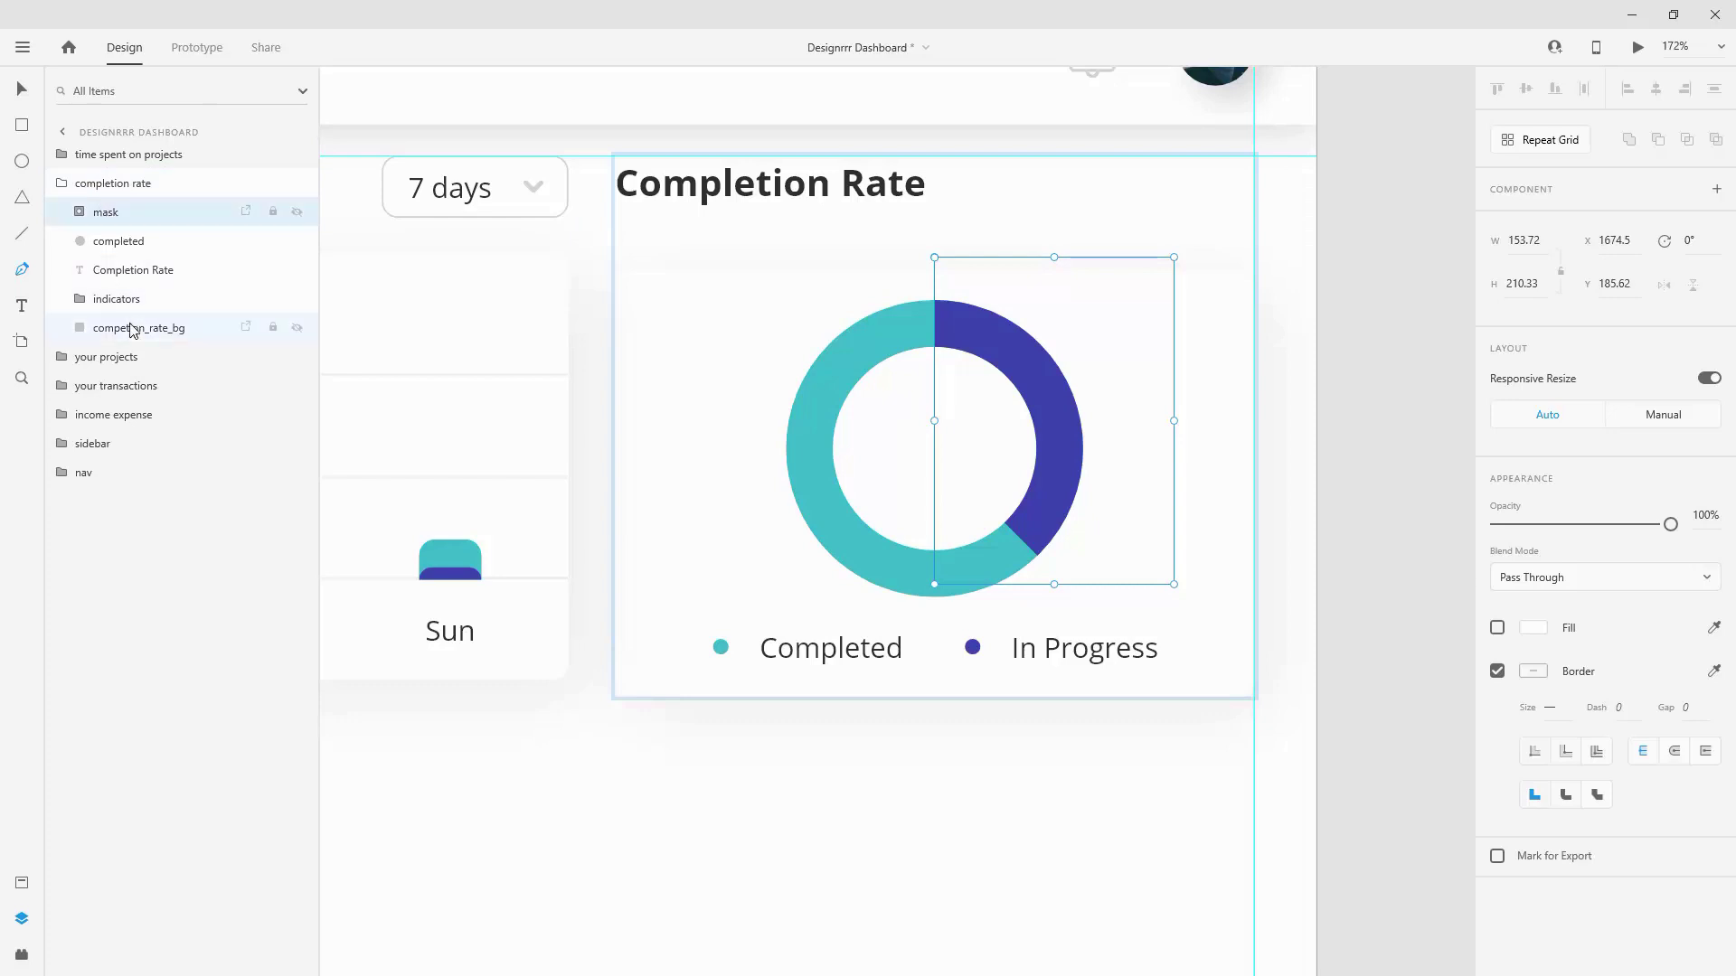
# Step: Move the Completion Rate title layer to the top of its group, check the remaining layers and collapse the group
pyautogui.moveTo(170, 271); pyautogui.dragTo(159, 209)
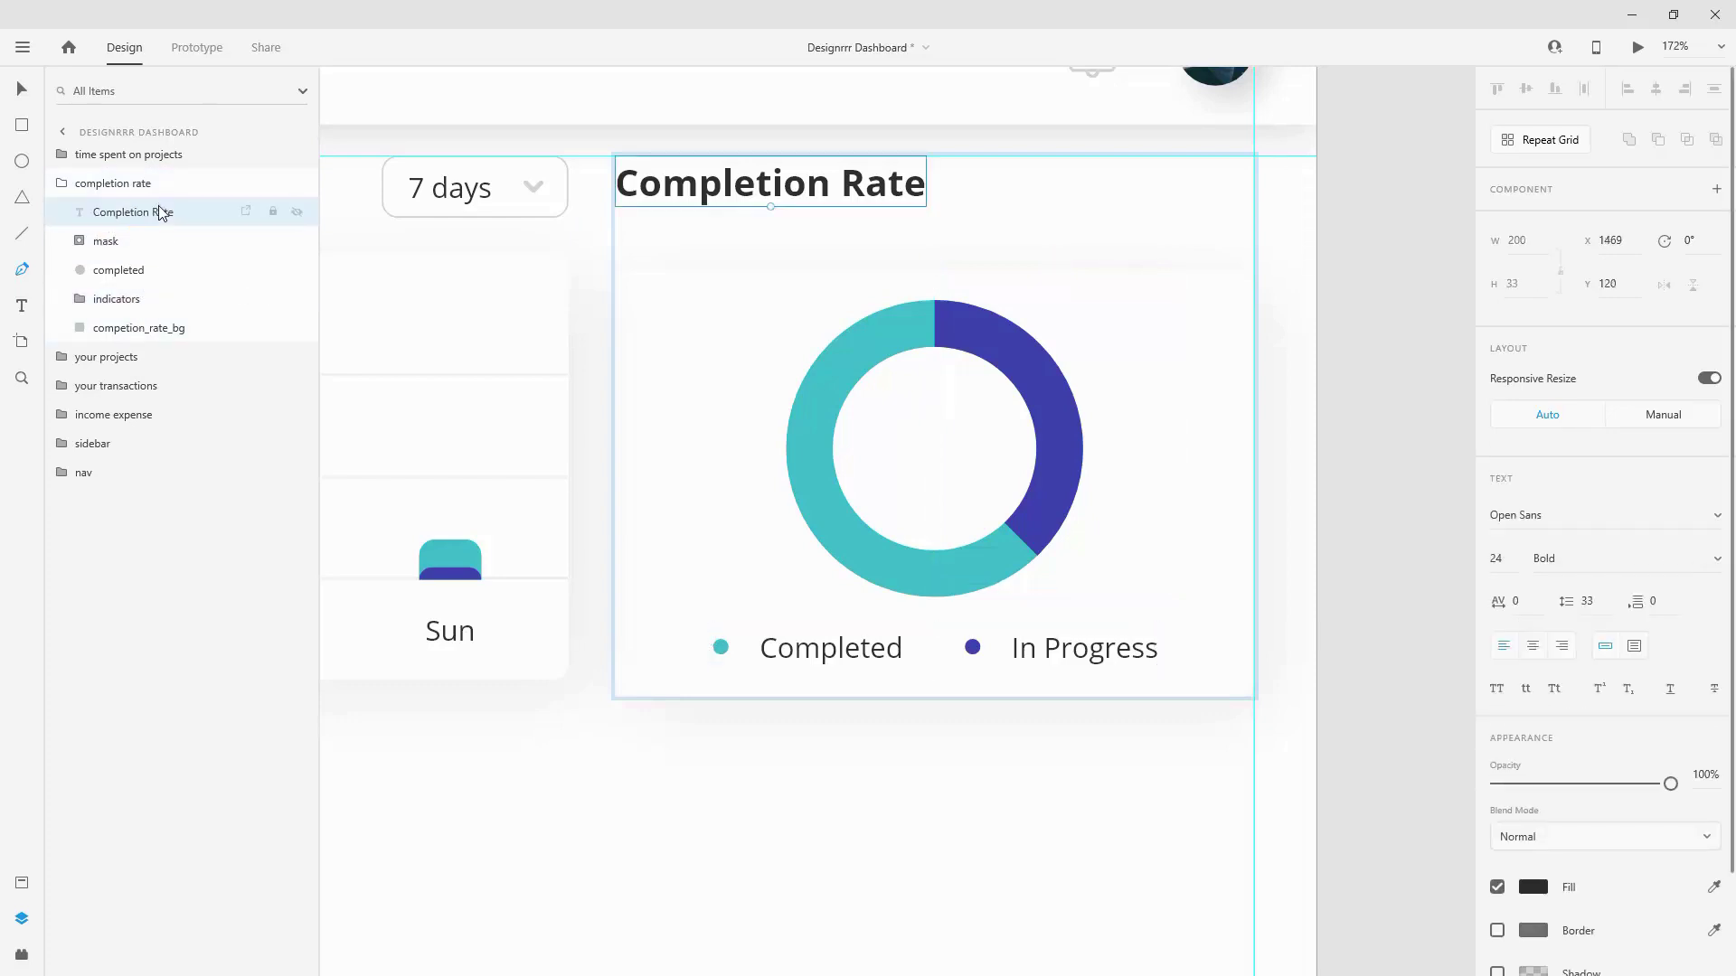
pyautogui.click(131, 244)
pyautogui.click(136, 270)
pyautogui.click(135, 299)
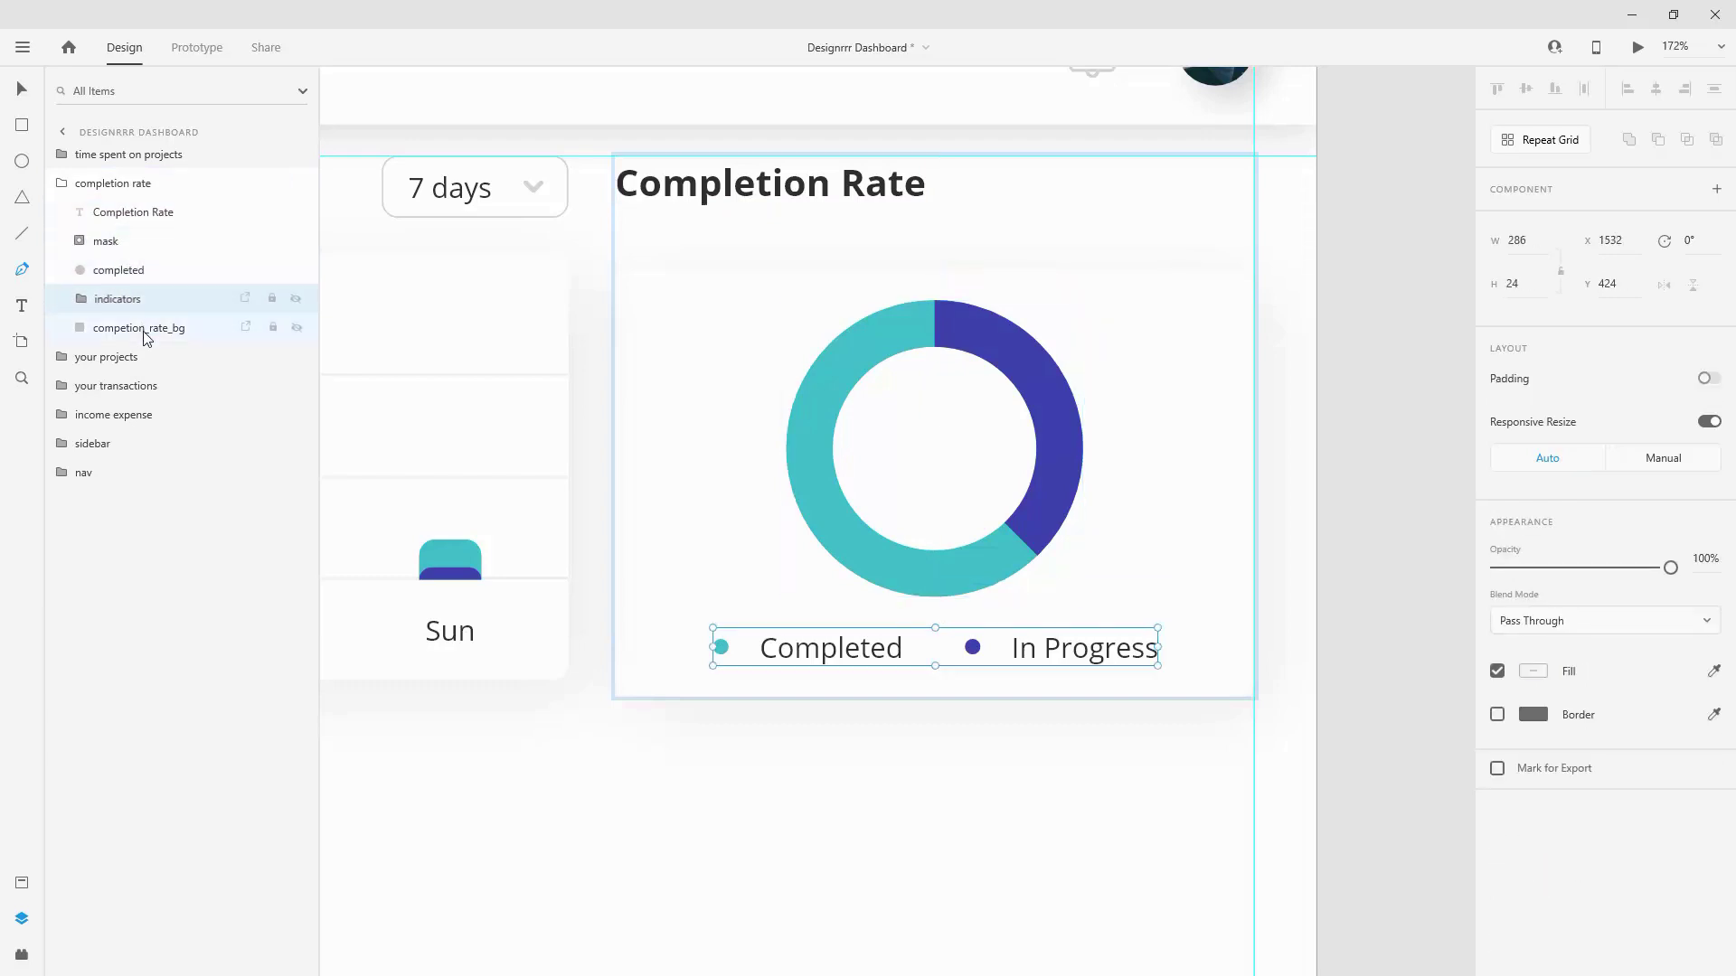
pyautogui.click(136, 328)
pyautogui.click(54, 185)
# Step: Clear the selection, review the dashboard with the finished donut chart and save the document
pyautogui.scroll(-5, 1387, 492)
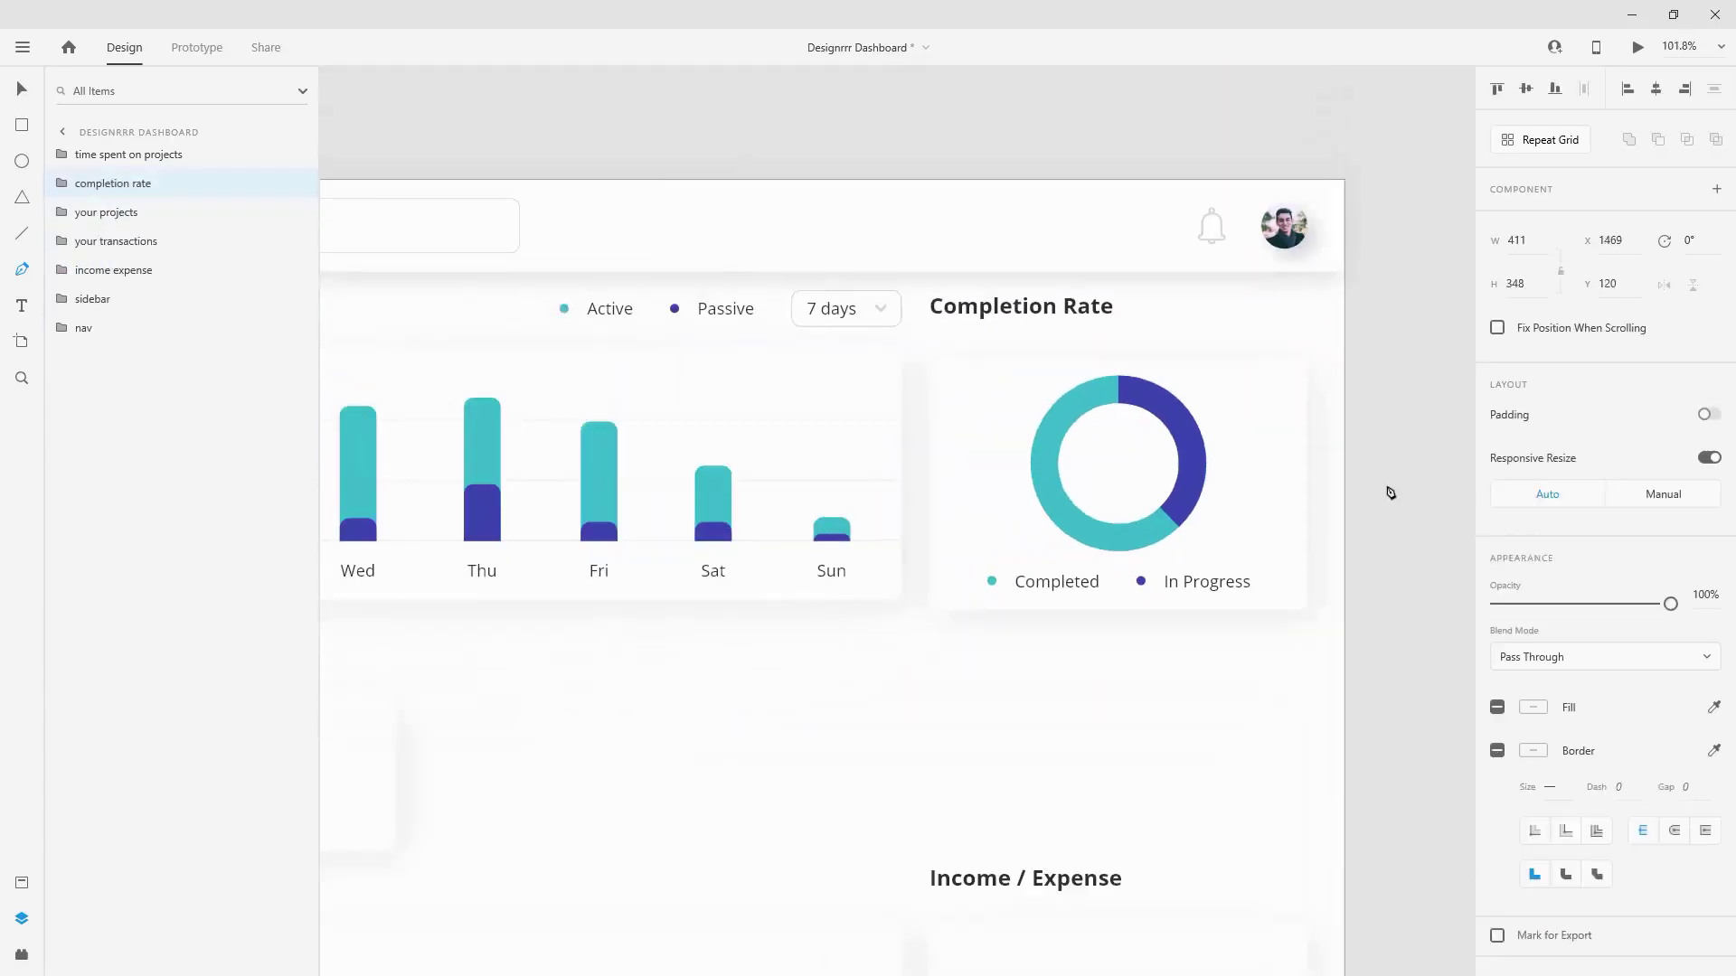
pyautogui.click(470, 131)
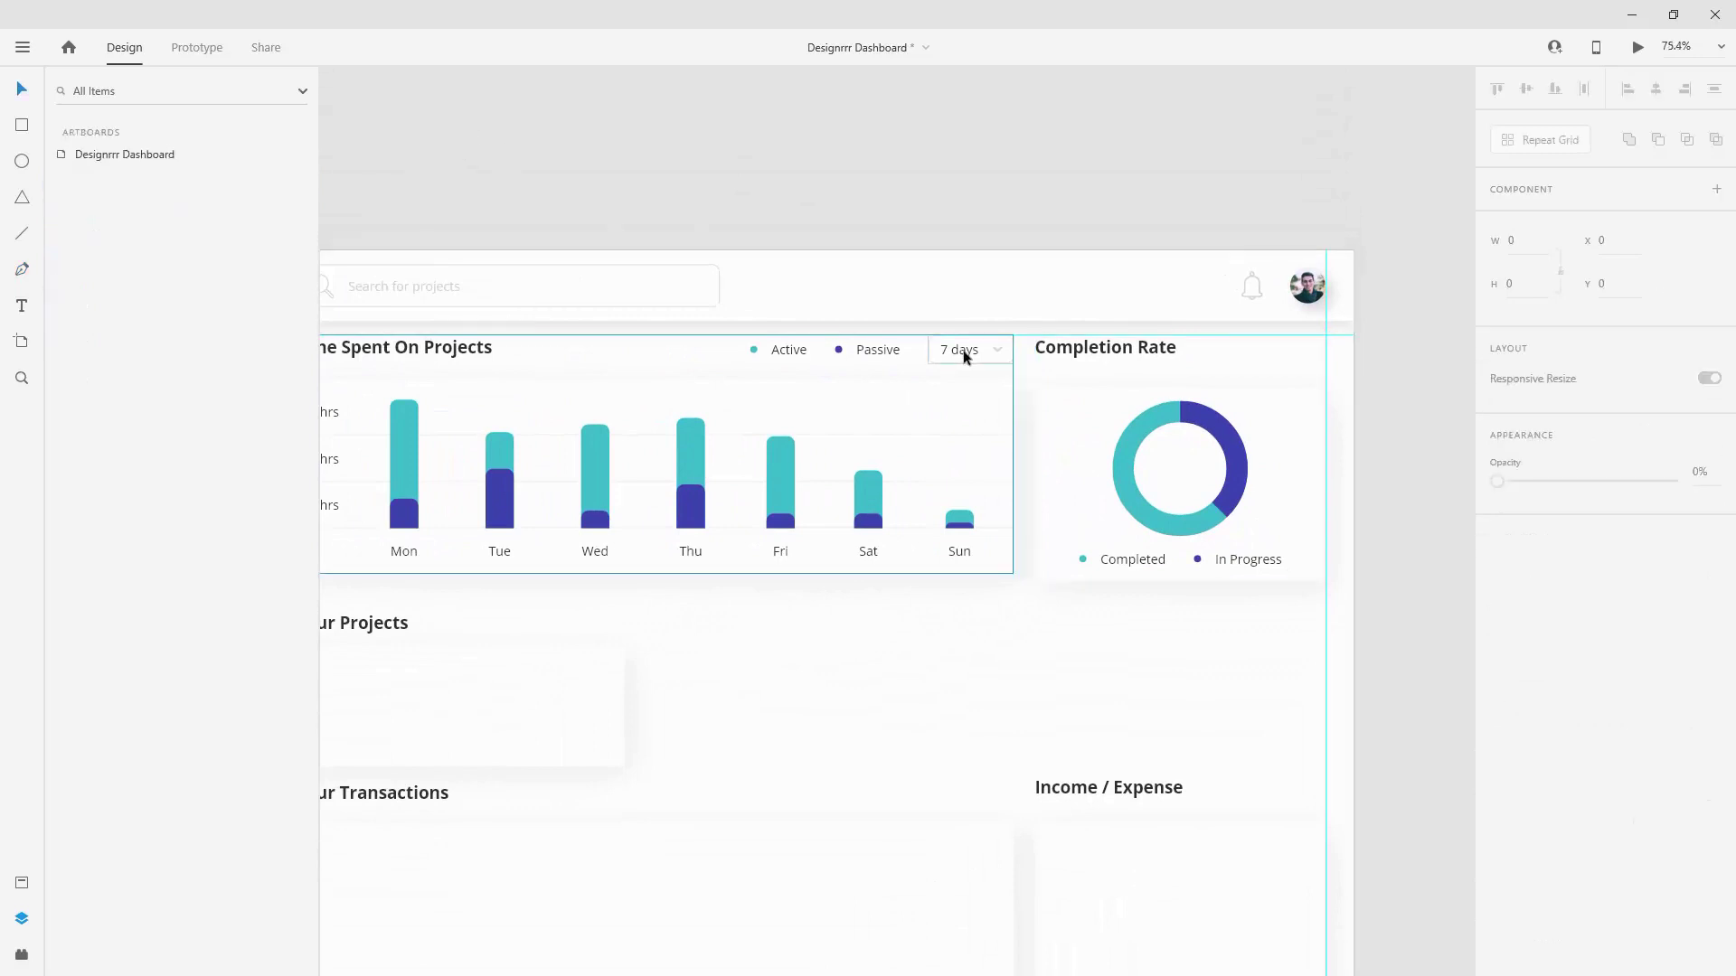
pyautogui.scroll(-2, 965, 357)
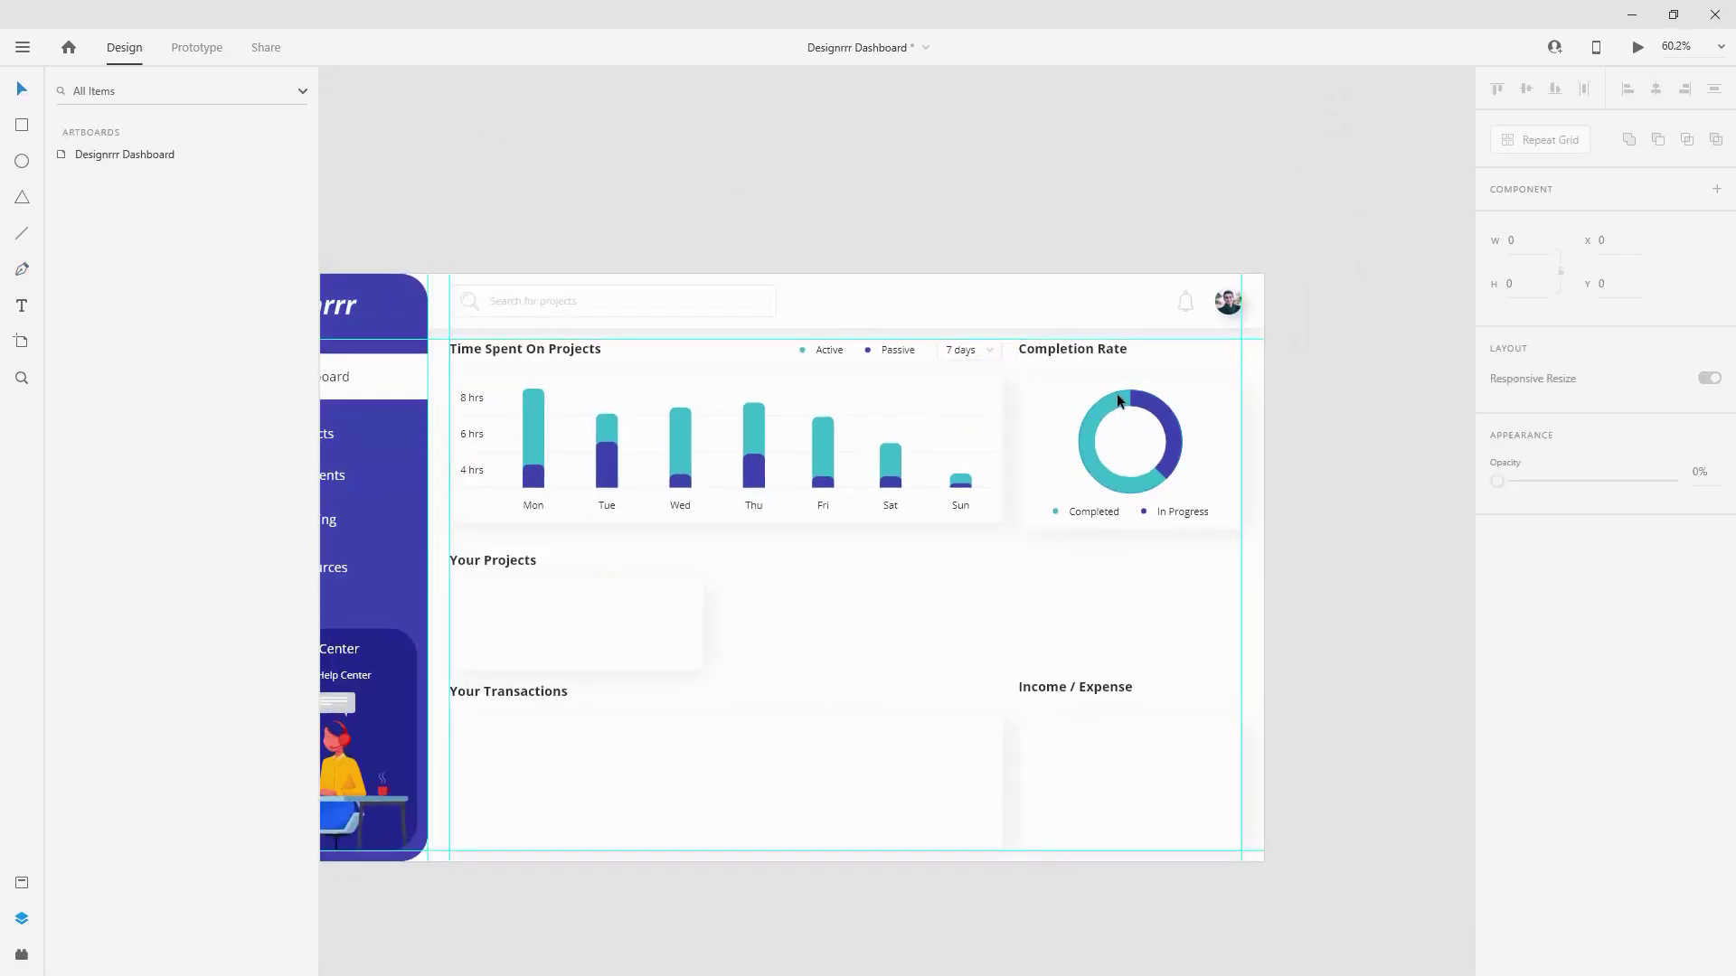
pyautogui.hotkey('ctrl', 's')
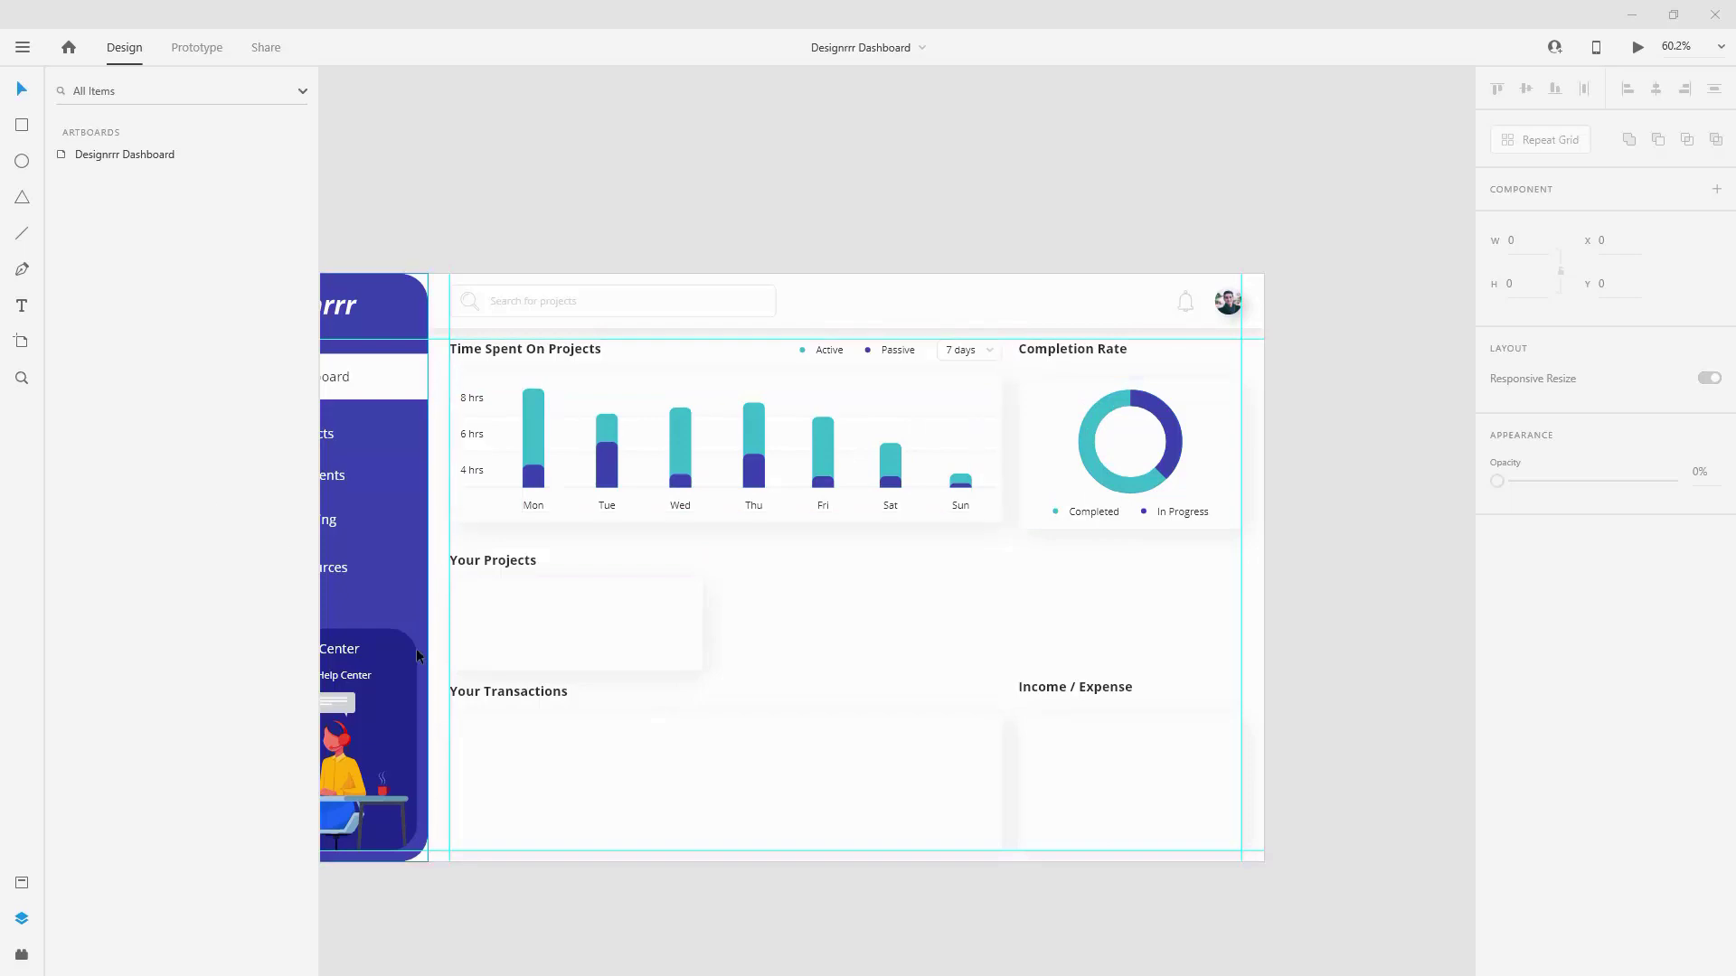
# Step: Move the your projects group down to Y 483, keeping its X at 424
pyautogui.scroll(5, 421, 644)
pyautogui.click(511, 486)
pyautogui.moveTo(542, 477); pyautogui.dragTo(551, 422)
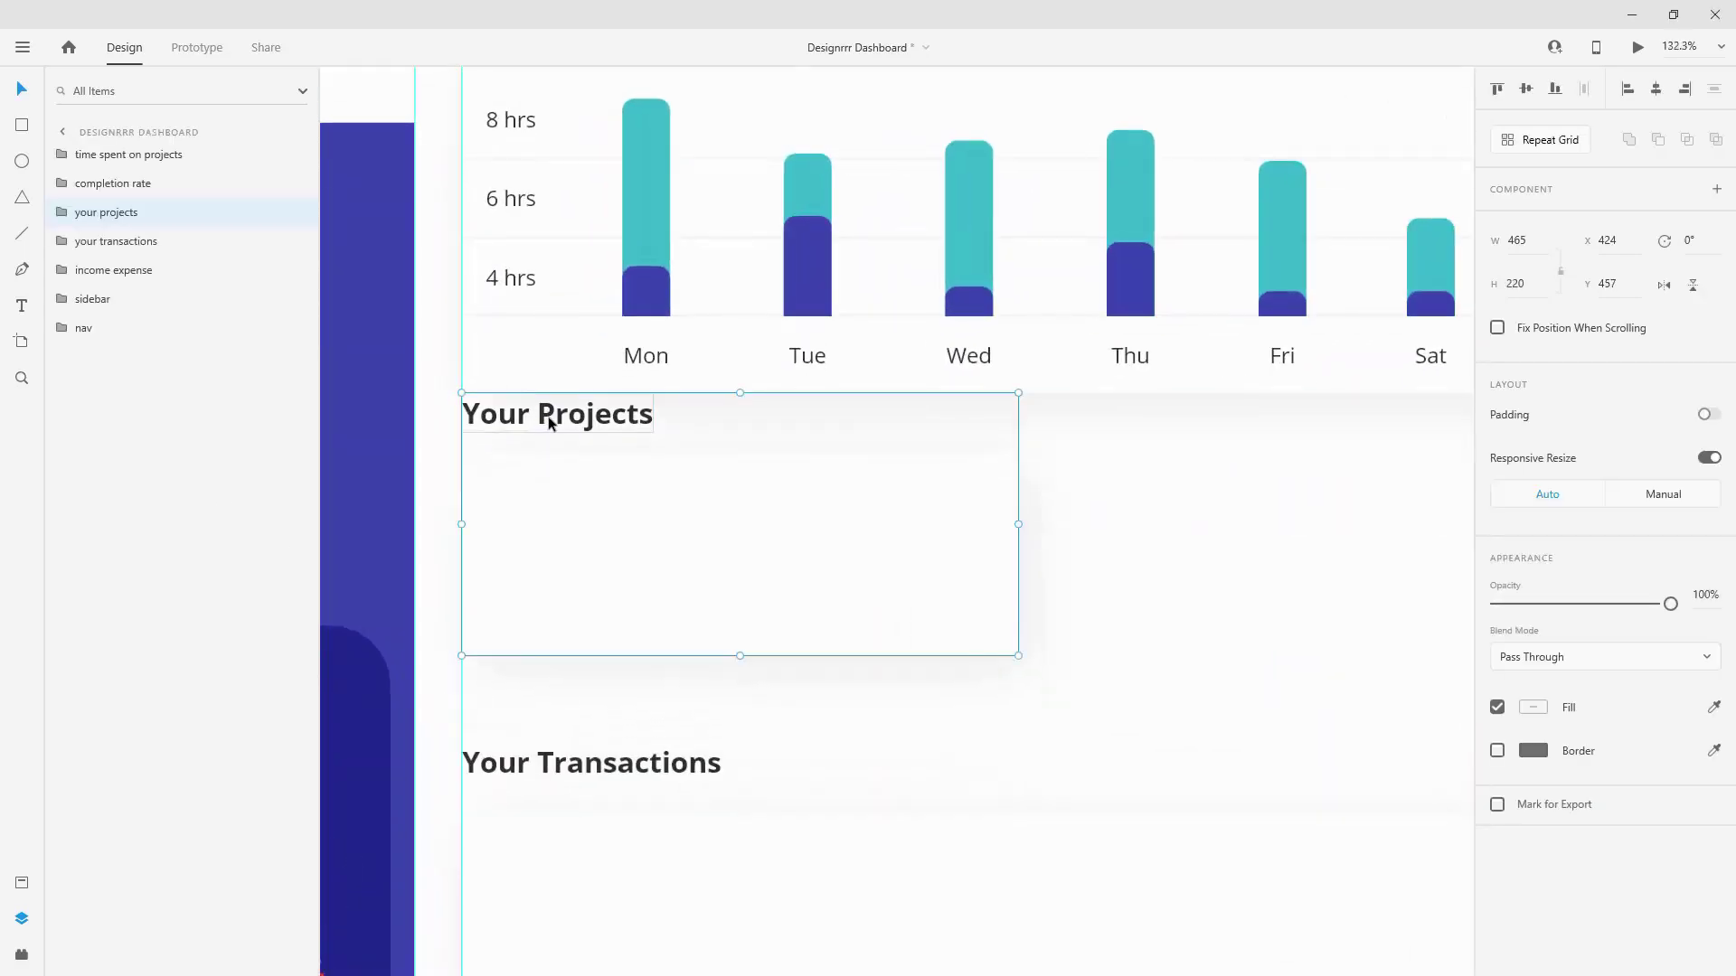
pyautogui.hotkey('shift', 'Down')
pyautogui.hotkey('shift', 'Down')
pyautogui.press('Down')
pyautogui.press('Down')
pyautogui.press('Down')
pyautogui.press('Down')
pyautogui.press('Down')
pyautogui.press('Down')
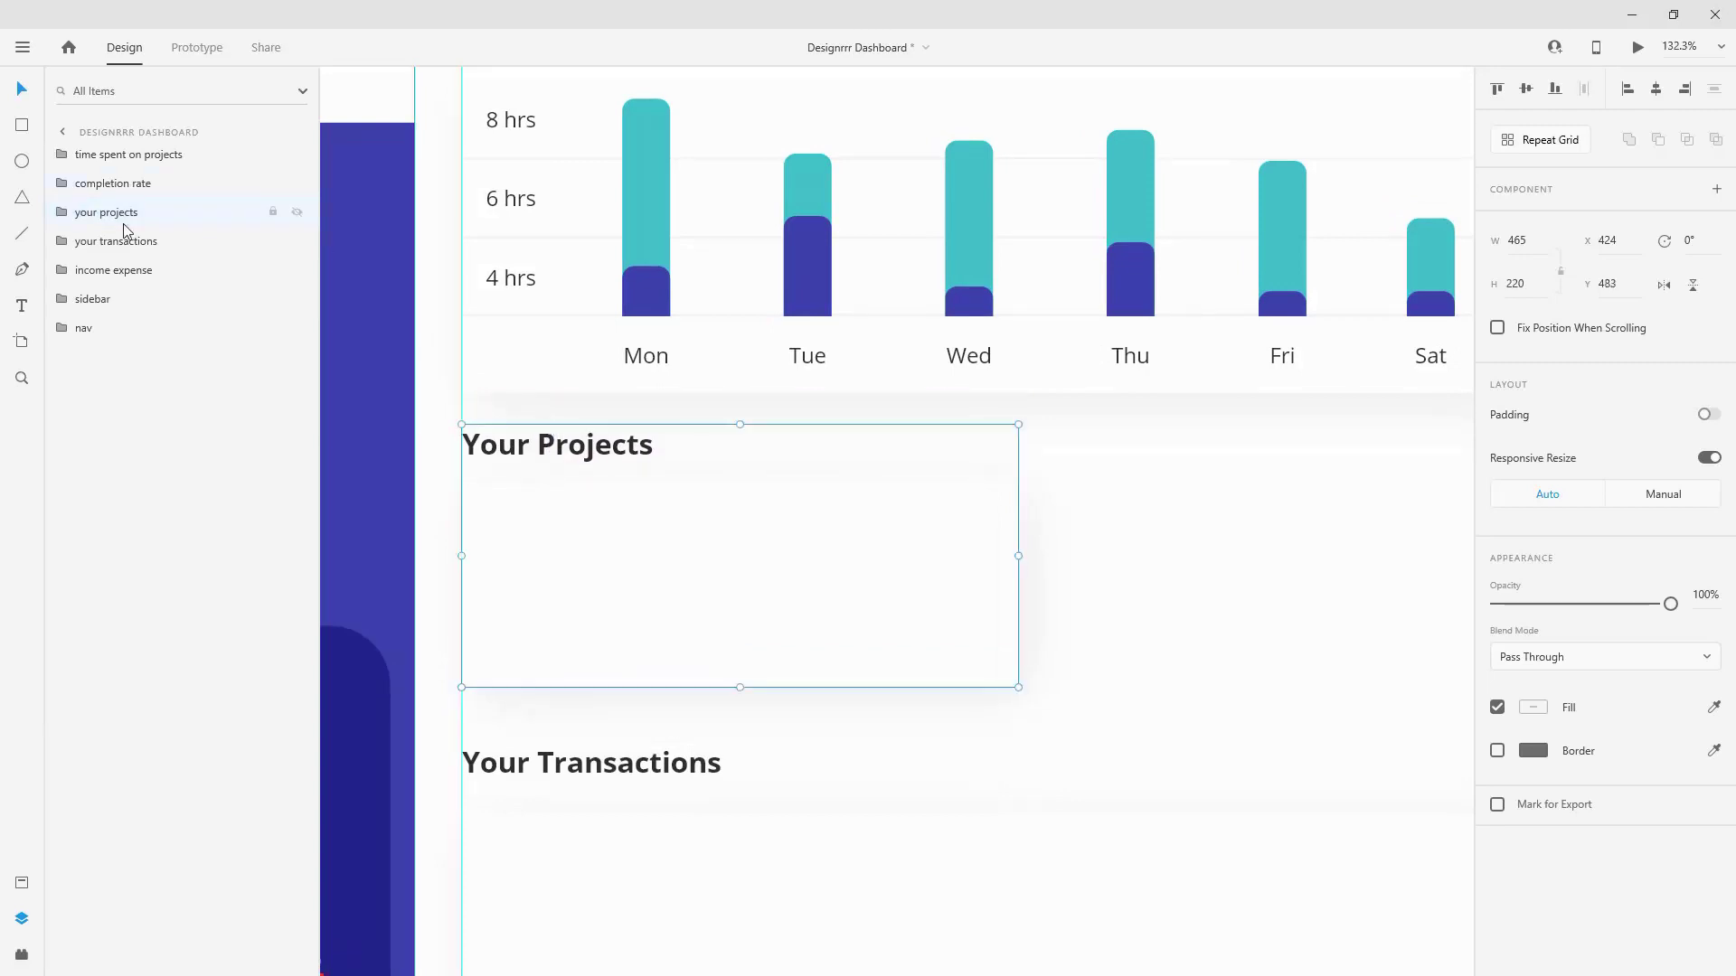
# Step: Open the your projects group and move the project_bg card down to Y 546, keeping its X at 424
pyautogui.click(60, 212)
pyautogui.click(116, 243)
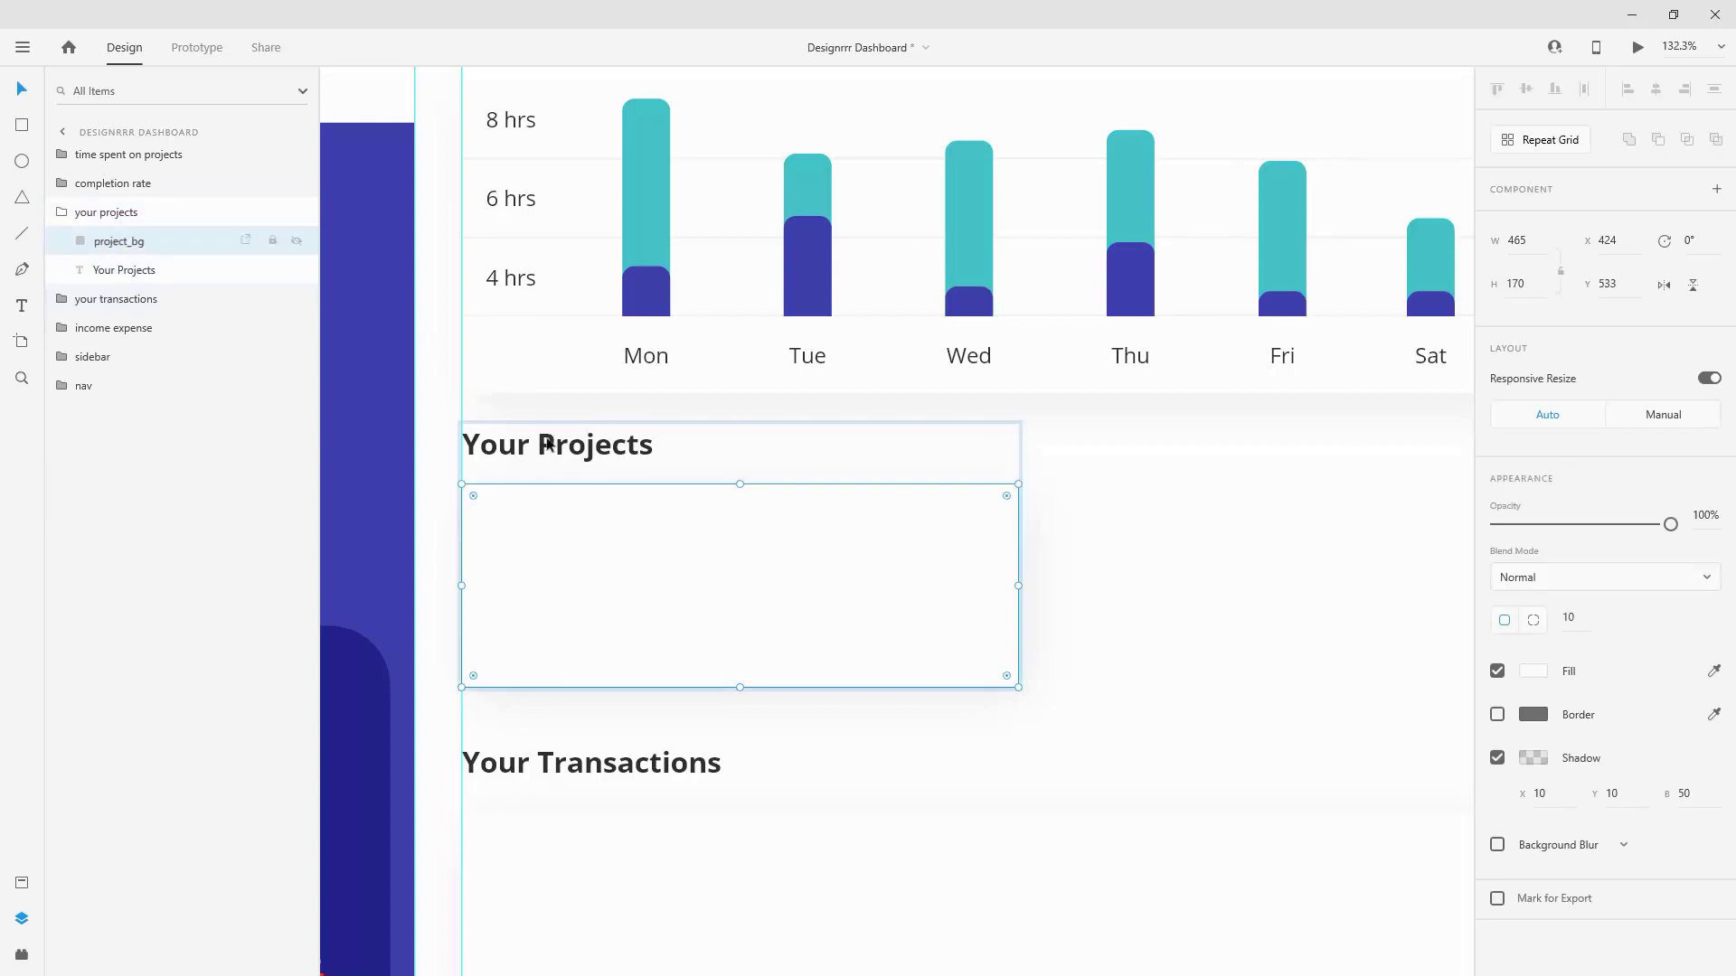
pyautogui.click(692, 545)
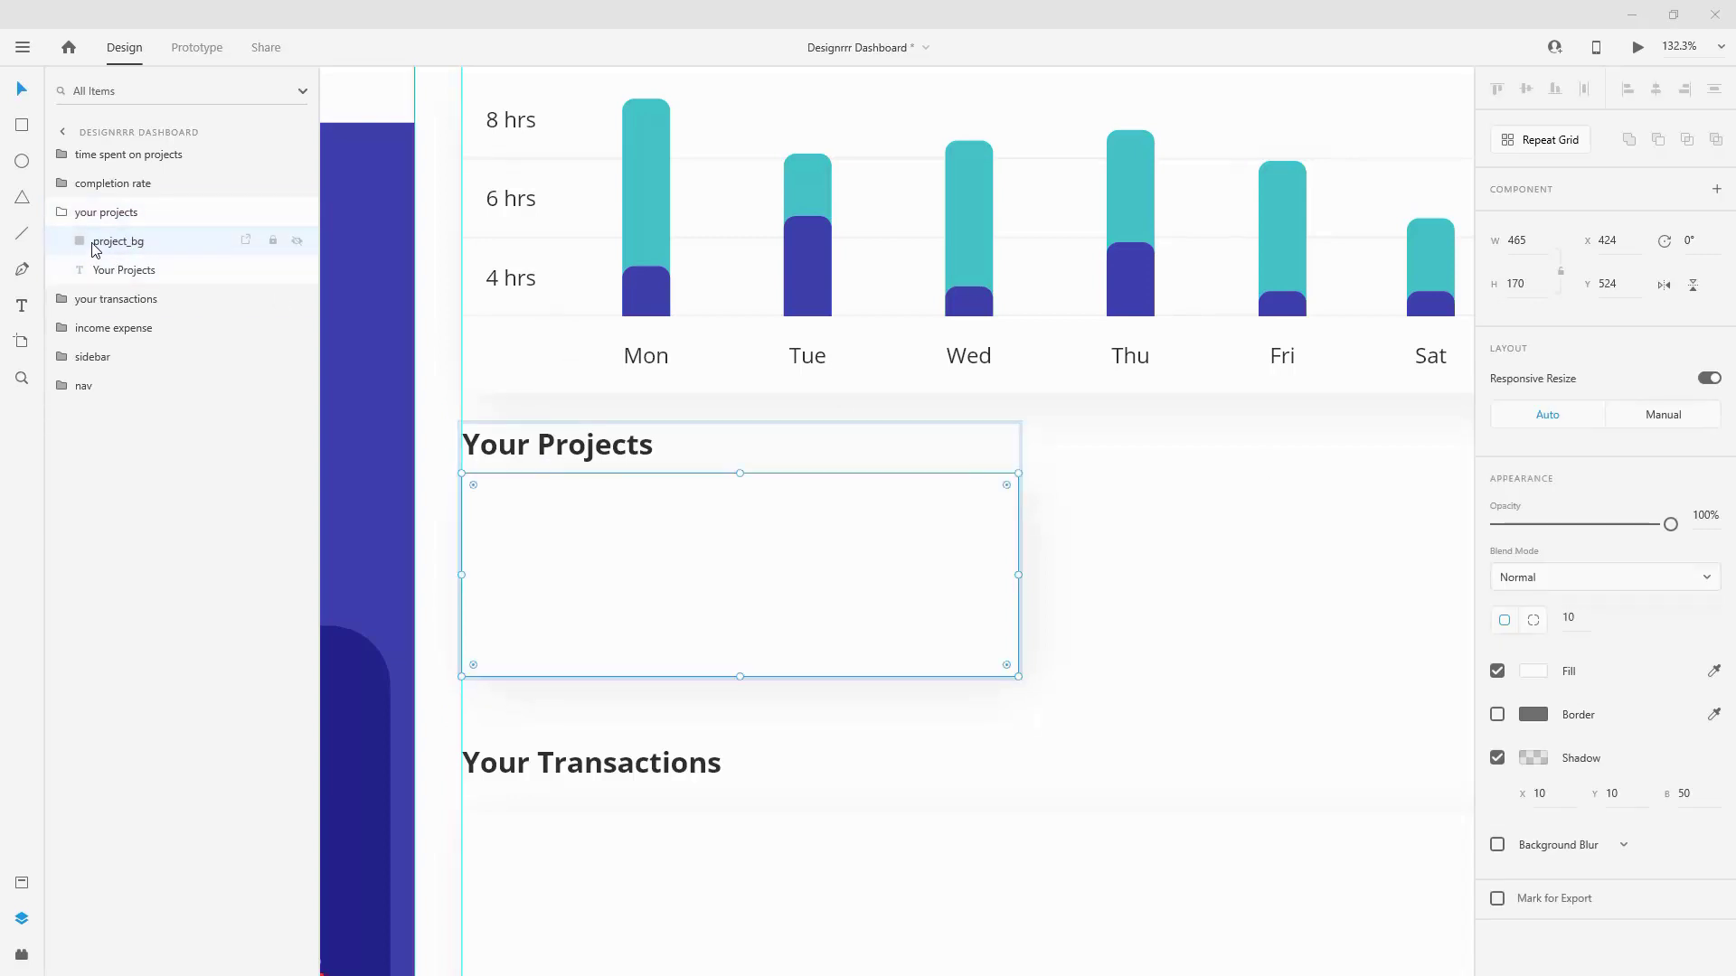
pyautogui.moveTo(590, 494); pyautogui.dragTo(593, 485)
pyautogui.hotkey('shift', 'Down')
pyautogui.hotkey('shift', 'Down')
pyautogui.hotkey('shift', 'Down')
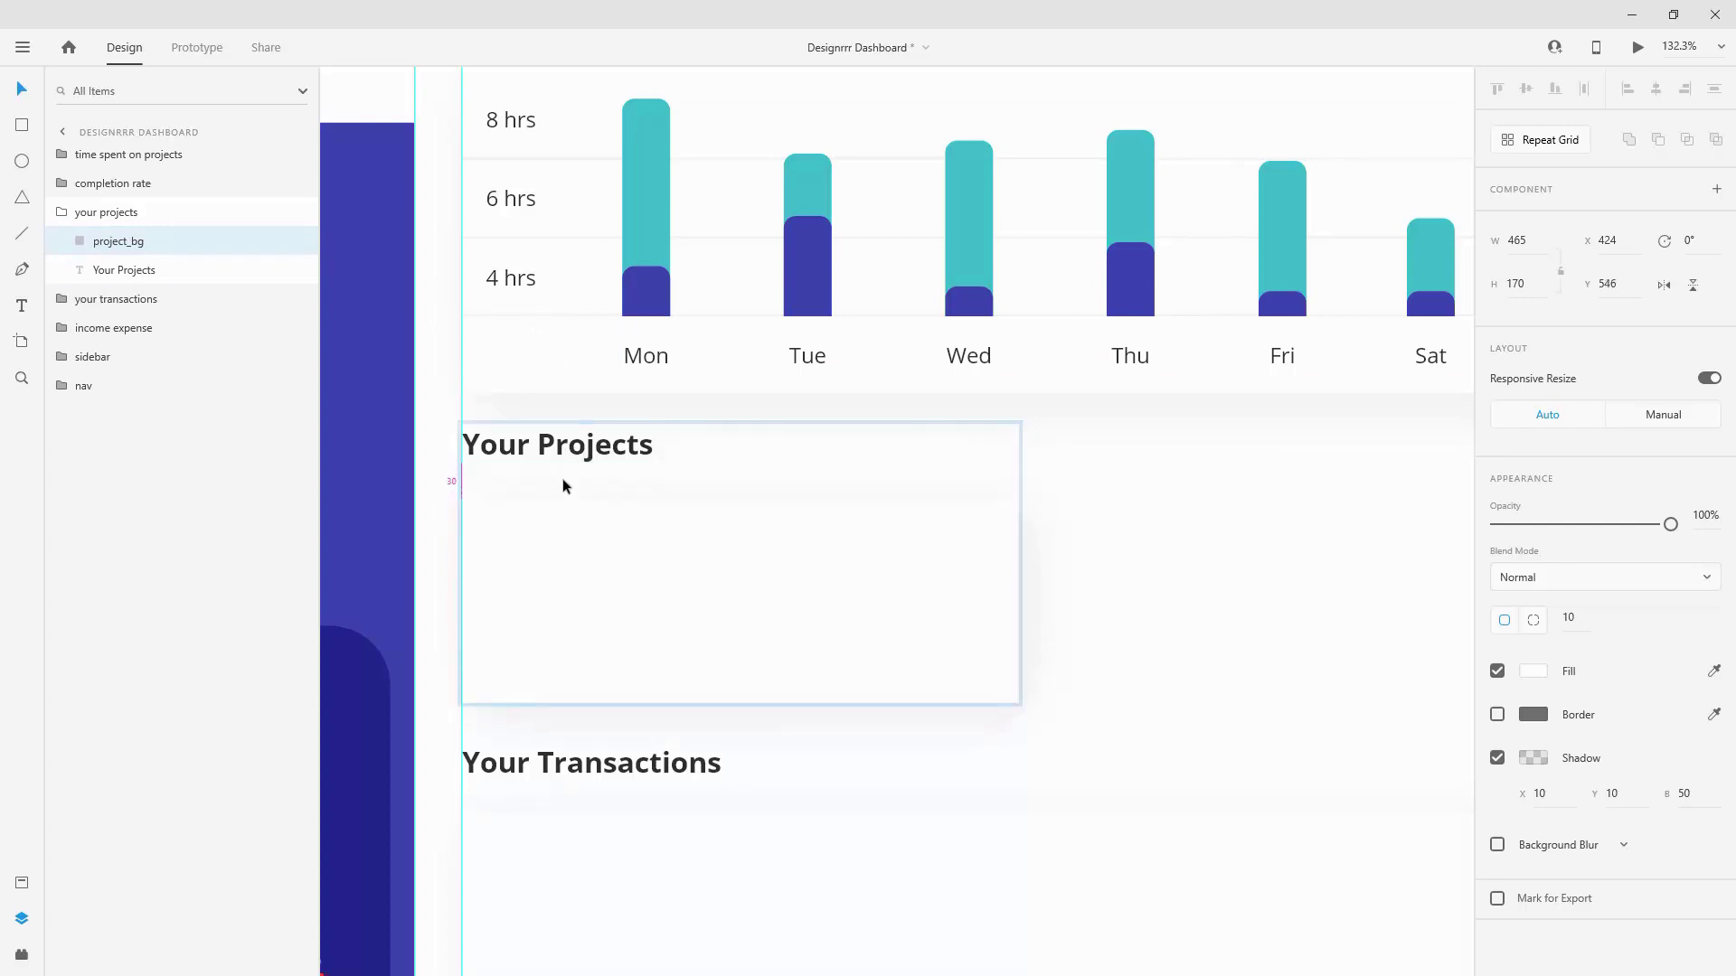
# Step: Reorder the your projects group so the Your Projects title layer sits above project_bg
pyautogui.scroll(-2, 565, 497)
pyautogui.moveTo(139, 271); pyautogui.dragTo(145, 233)
pyautogui.click(139, 271)
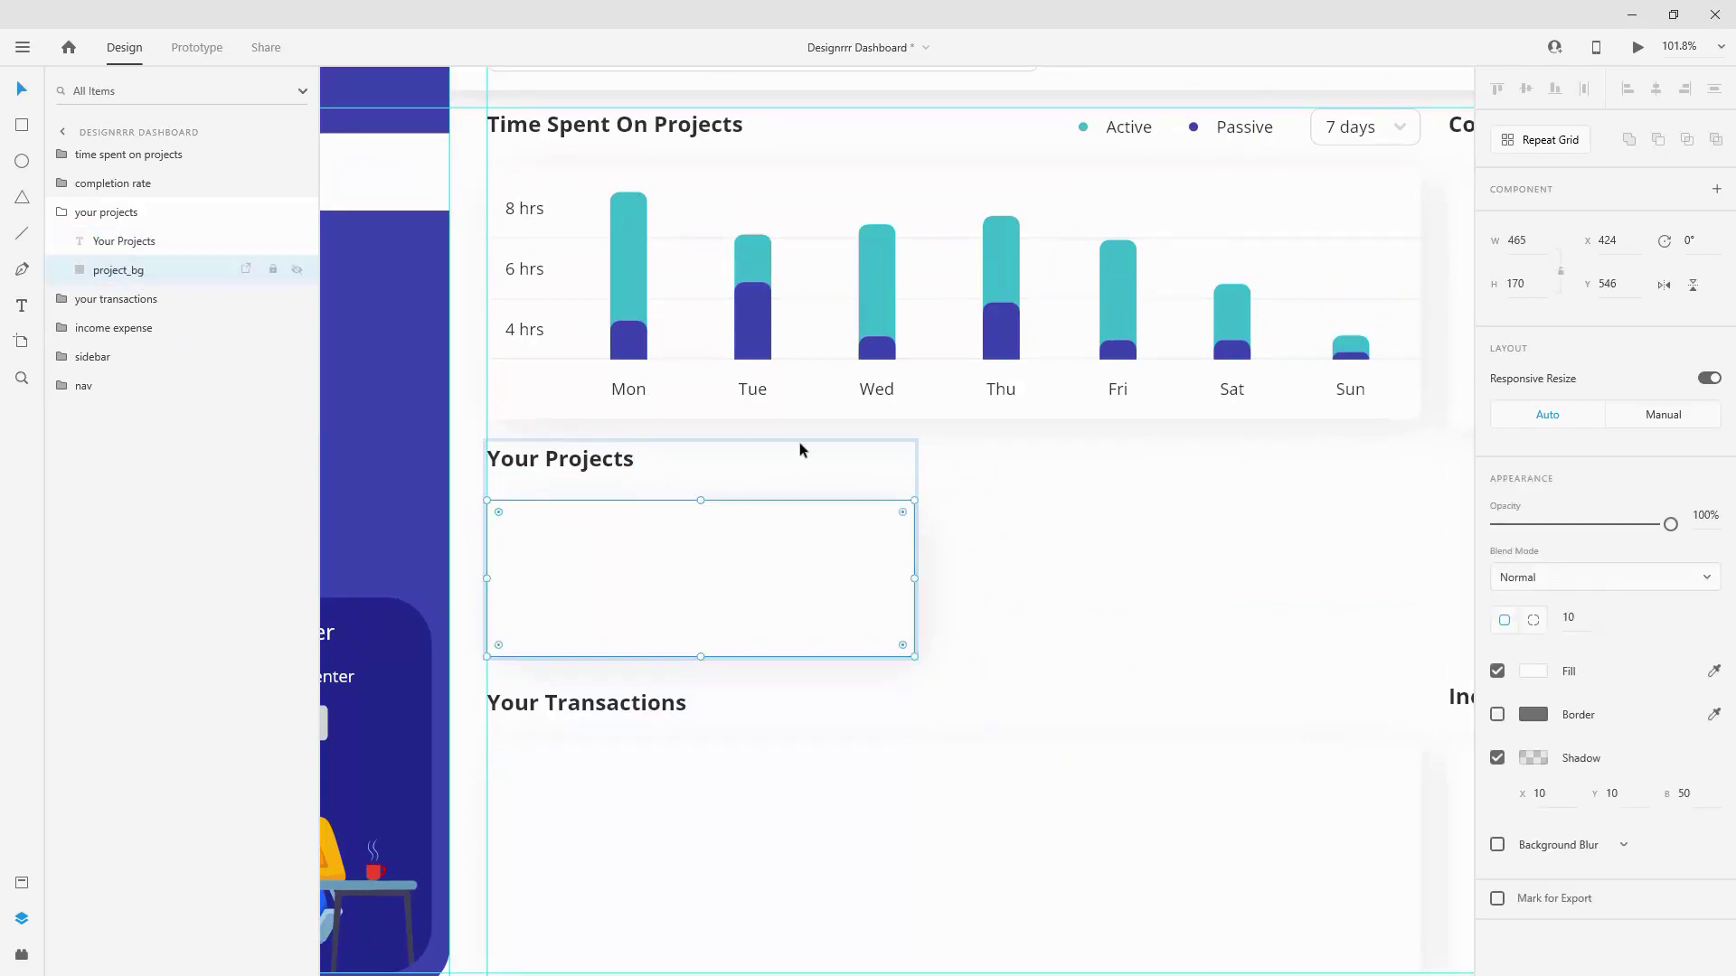
# Step: Paste the copied logo1 image into the your projects group, over the empty card
pyautogui.scroll(-2, 799, 443)
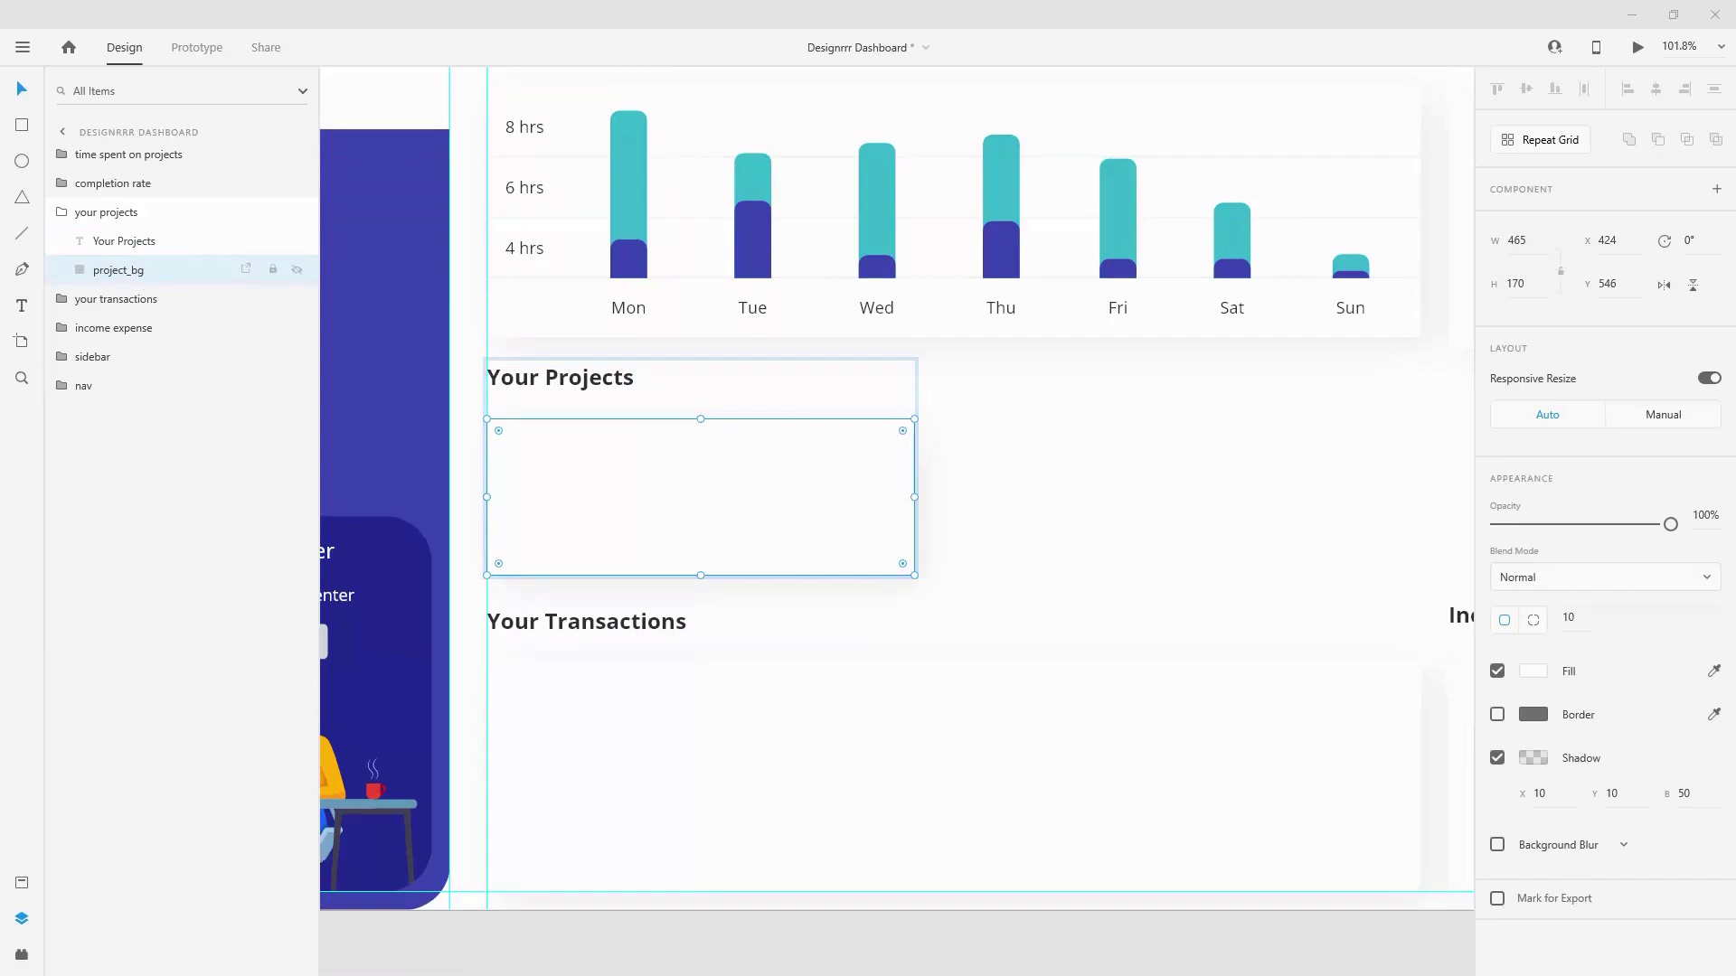
pyautogui.hotkey('ctrl', 'v')
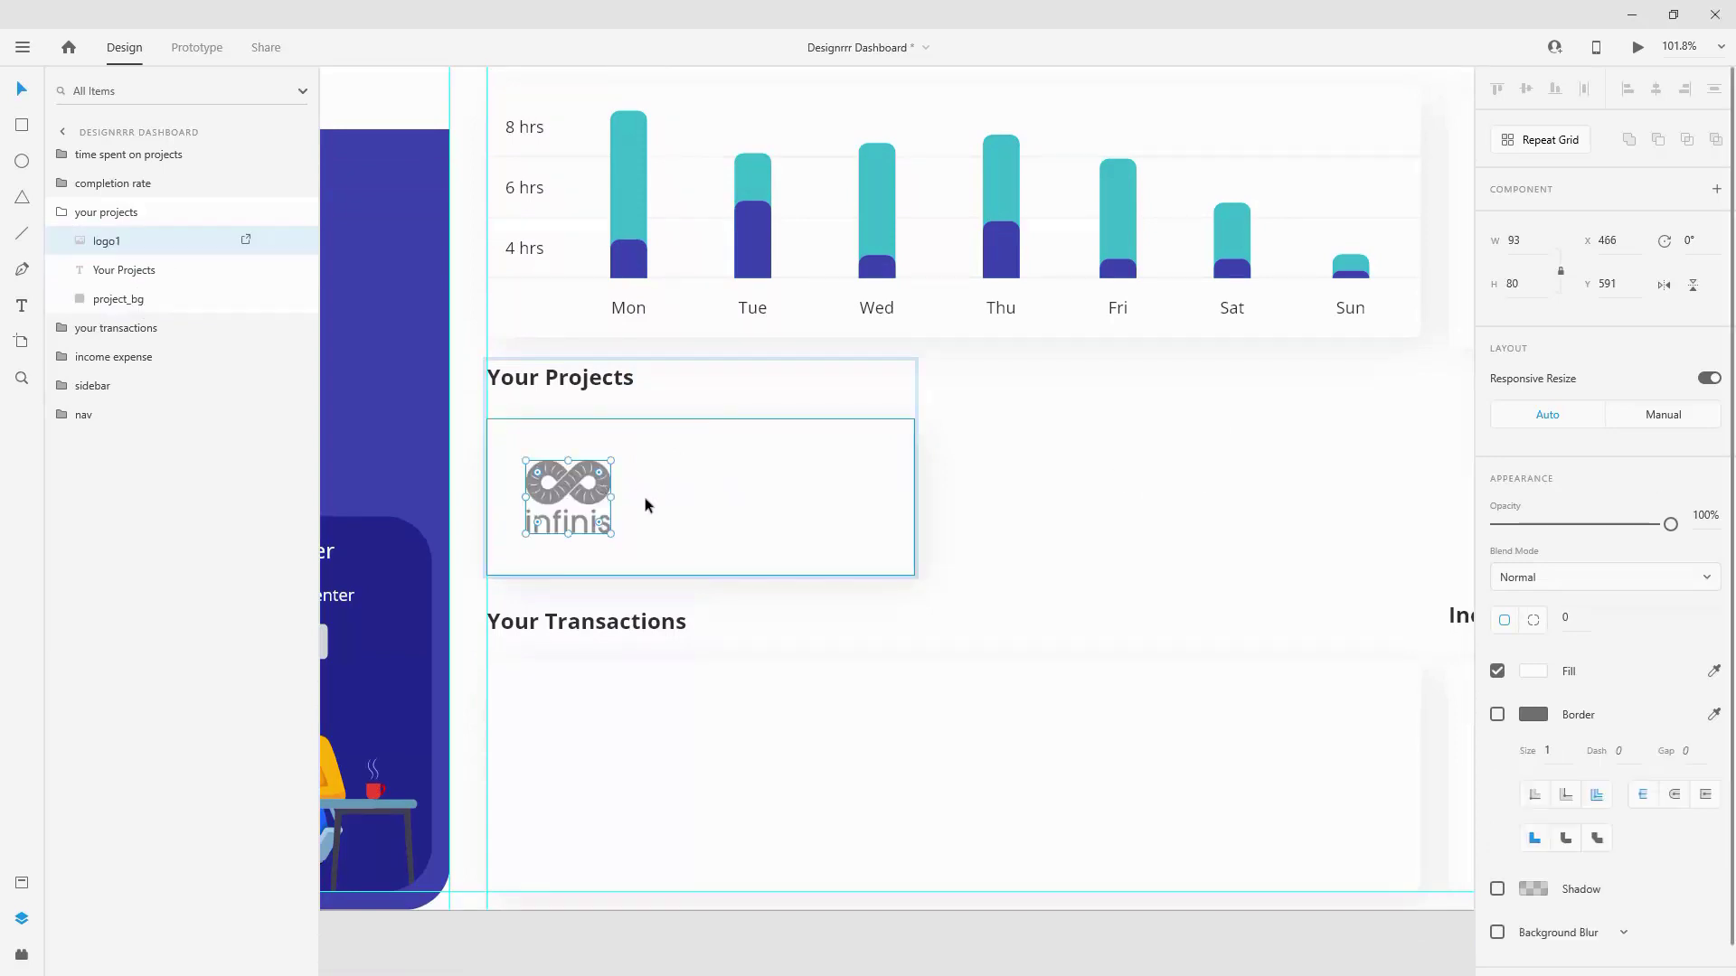
pyautogui.scroll(5, 644, 496)
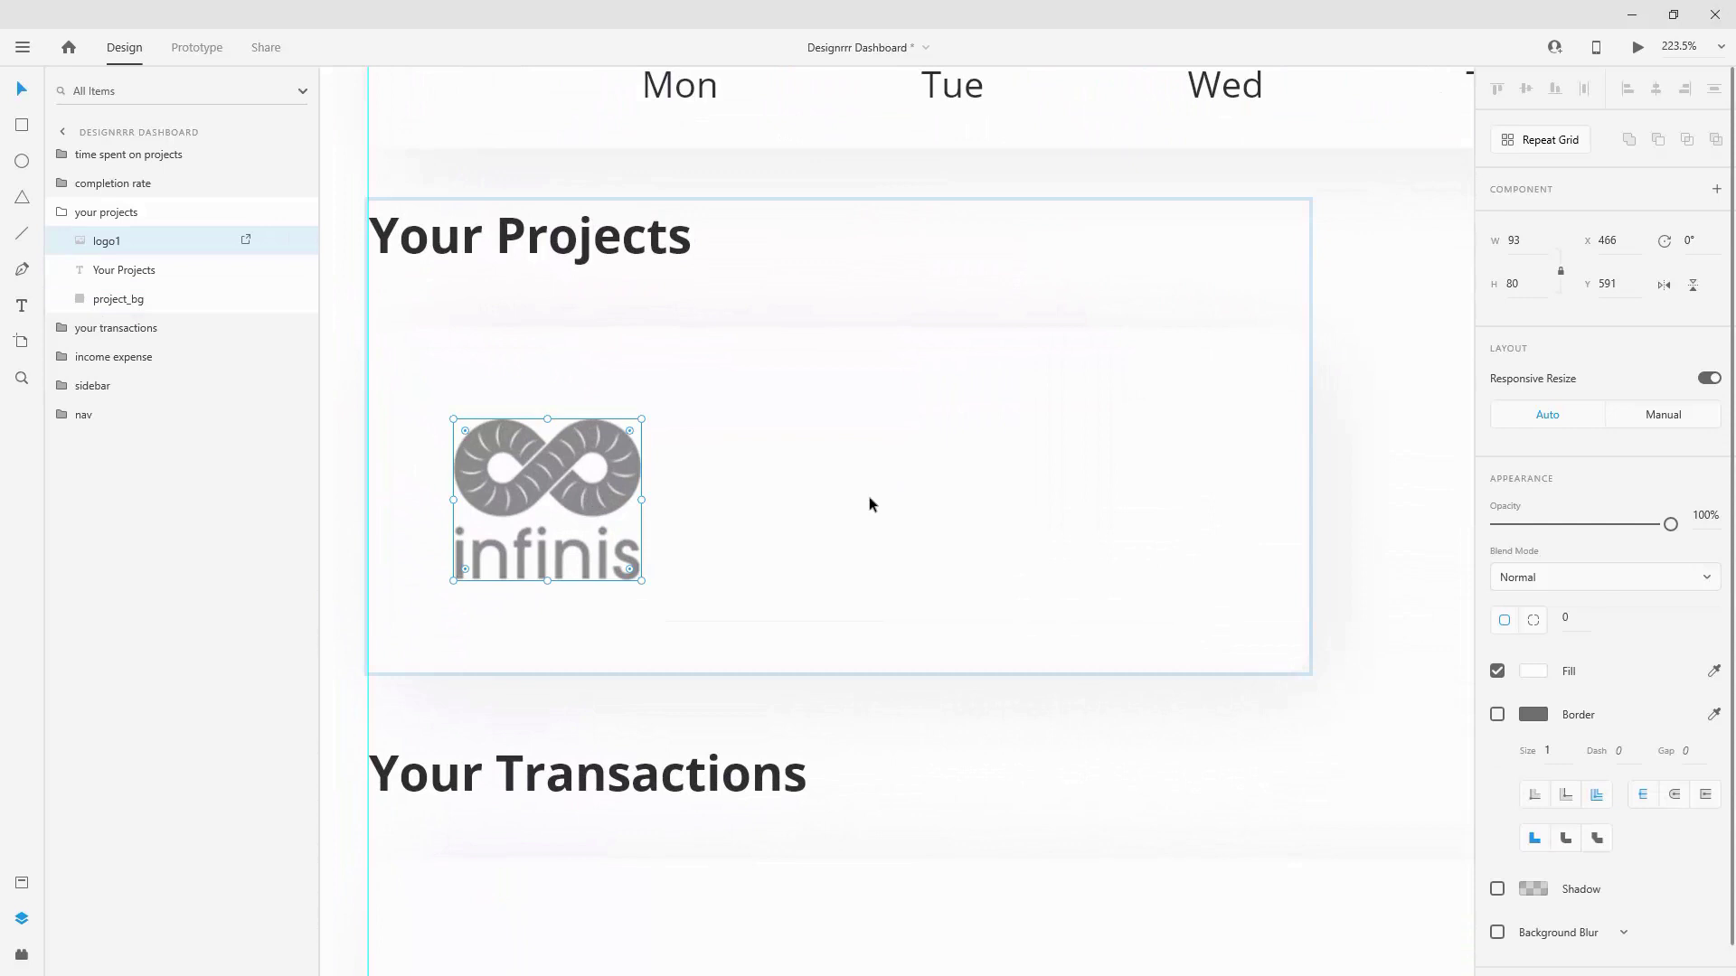
# Step: Add the text "Project Name: Infinis" beside the logo, then arrange it and logo1 beneath the Your Projects title in the layer order
pyautogui.click(898, 494)
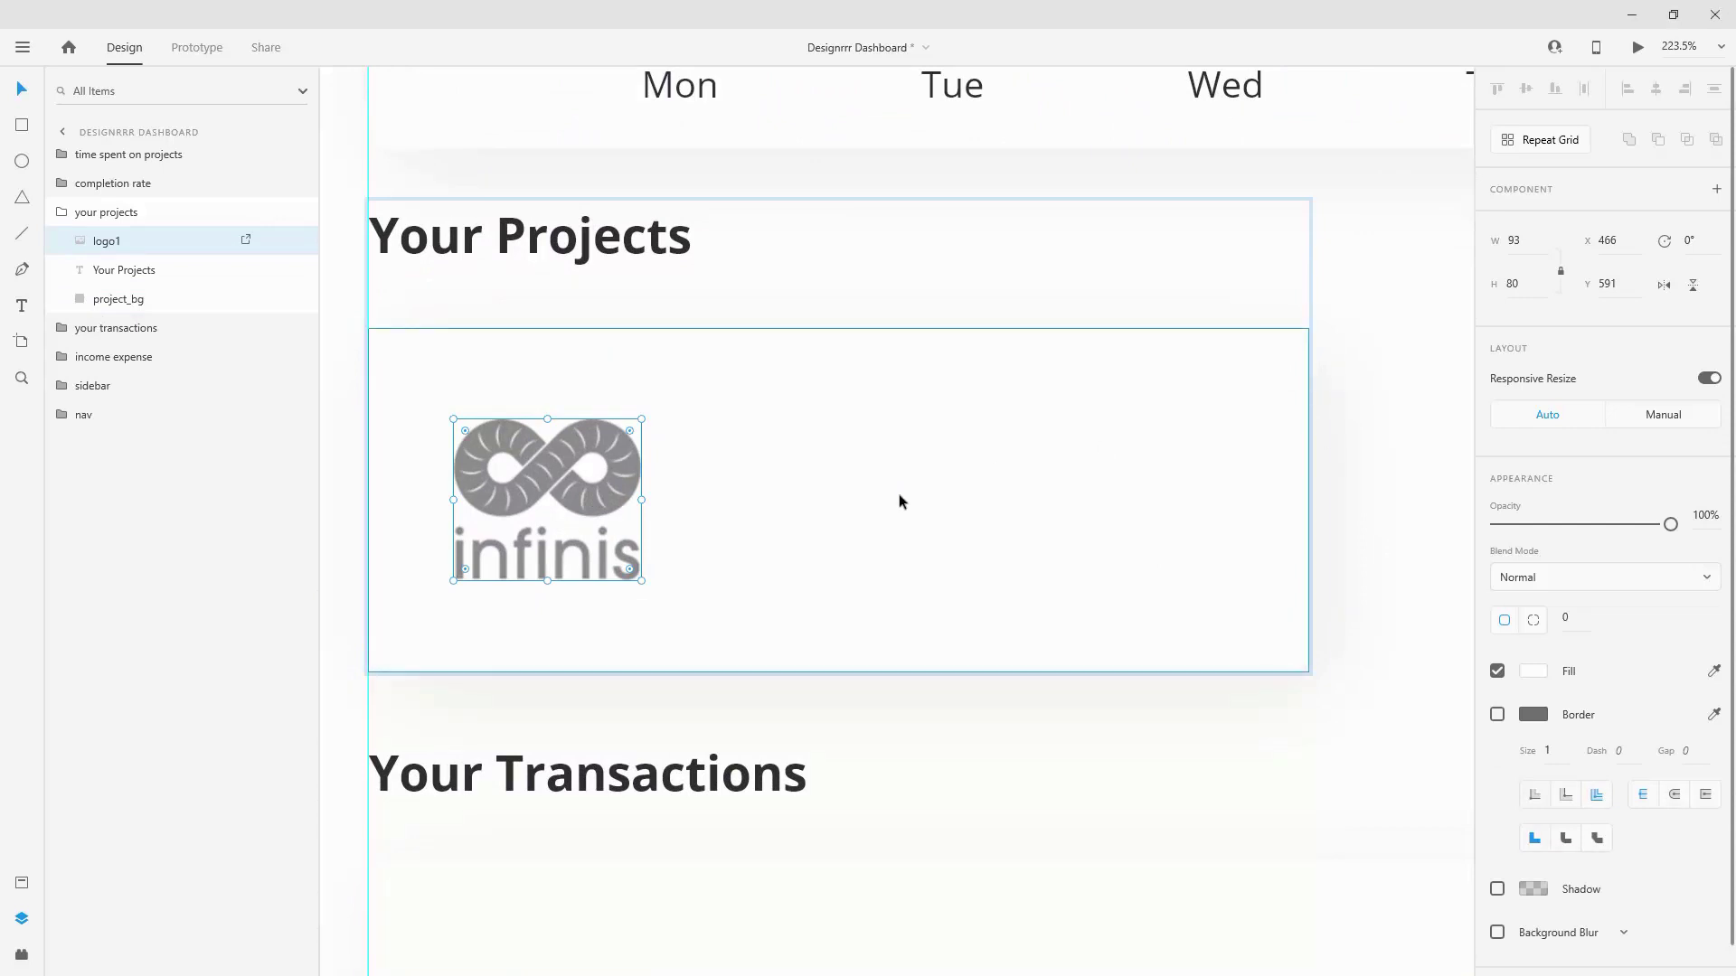
pyautogui.write('Project Name: Infinis')
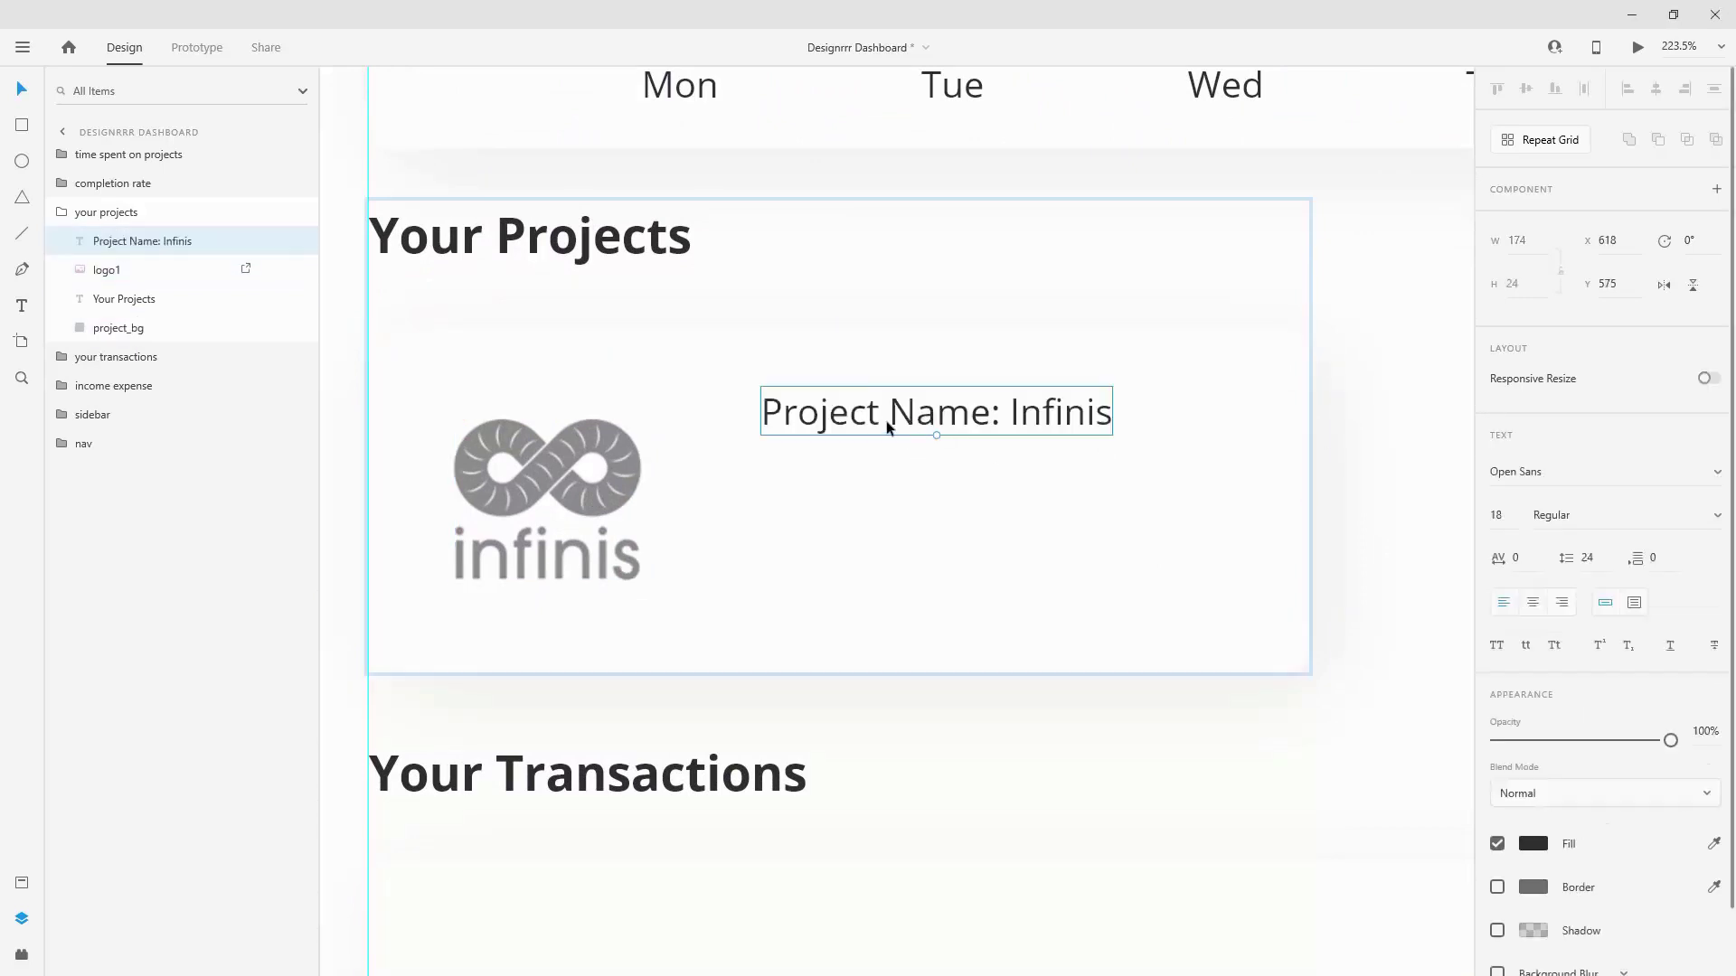
pyautogui.moveTo(138, 240); pyautogui.dragTo(134, 319)
pyautogui.keyDown('shift'); pyautogui.click(113, 251); pyautogui.keyUp('shift')
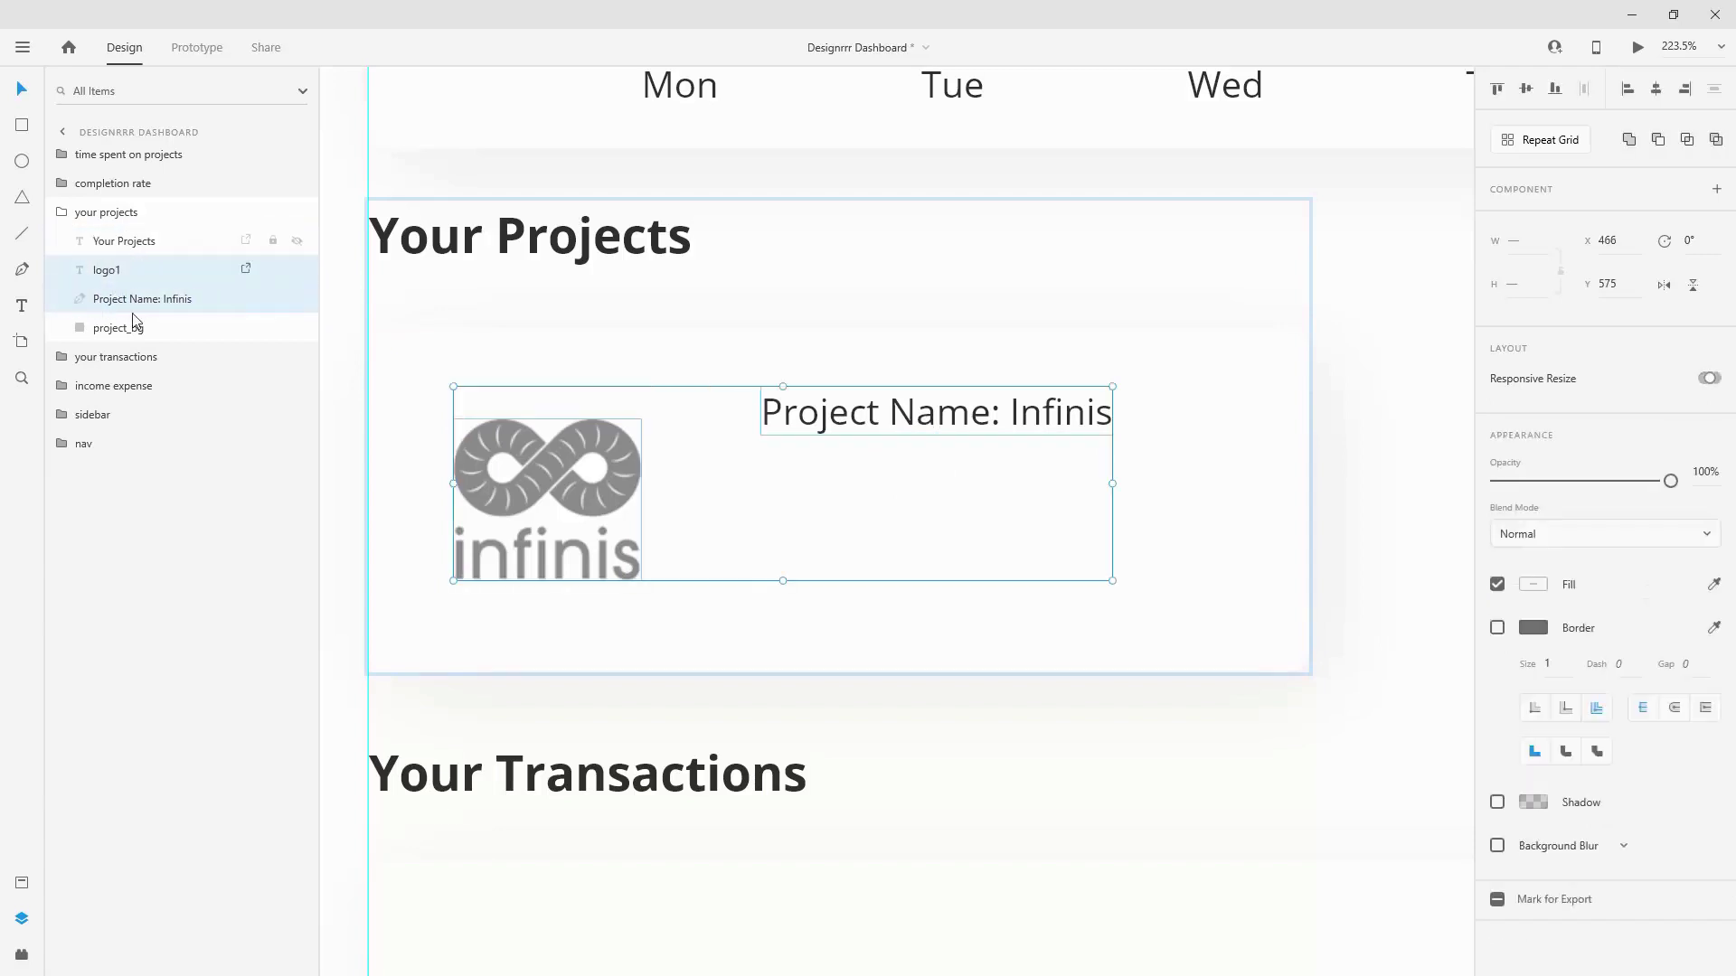
# Step: Duplicate the project name text directly below itself at Y 611 and change the copy's label to "Progress"
pyautogui.click(135, 300)
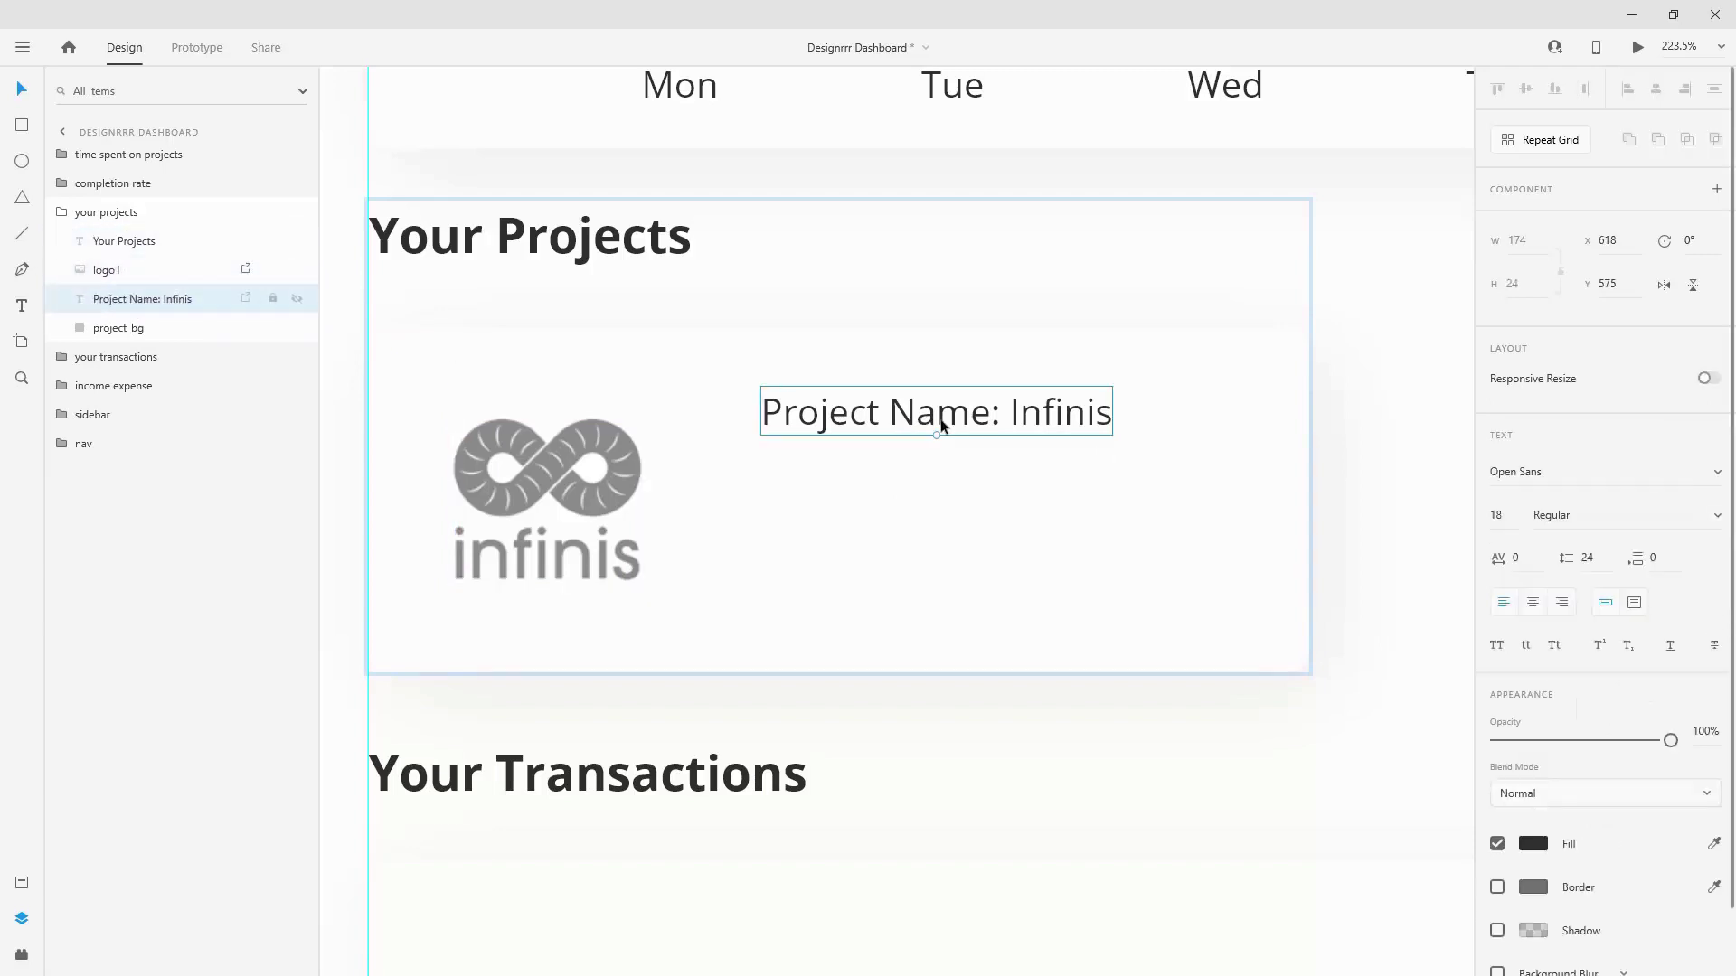
pyautogui.moveTo(958, 423); pyautogui.dragTo(975, 491)
pyautogui.doubleClick(976, 491)
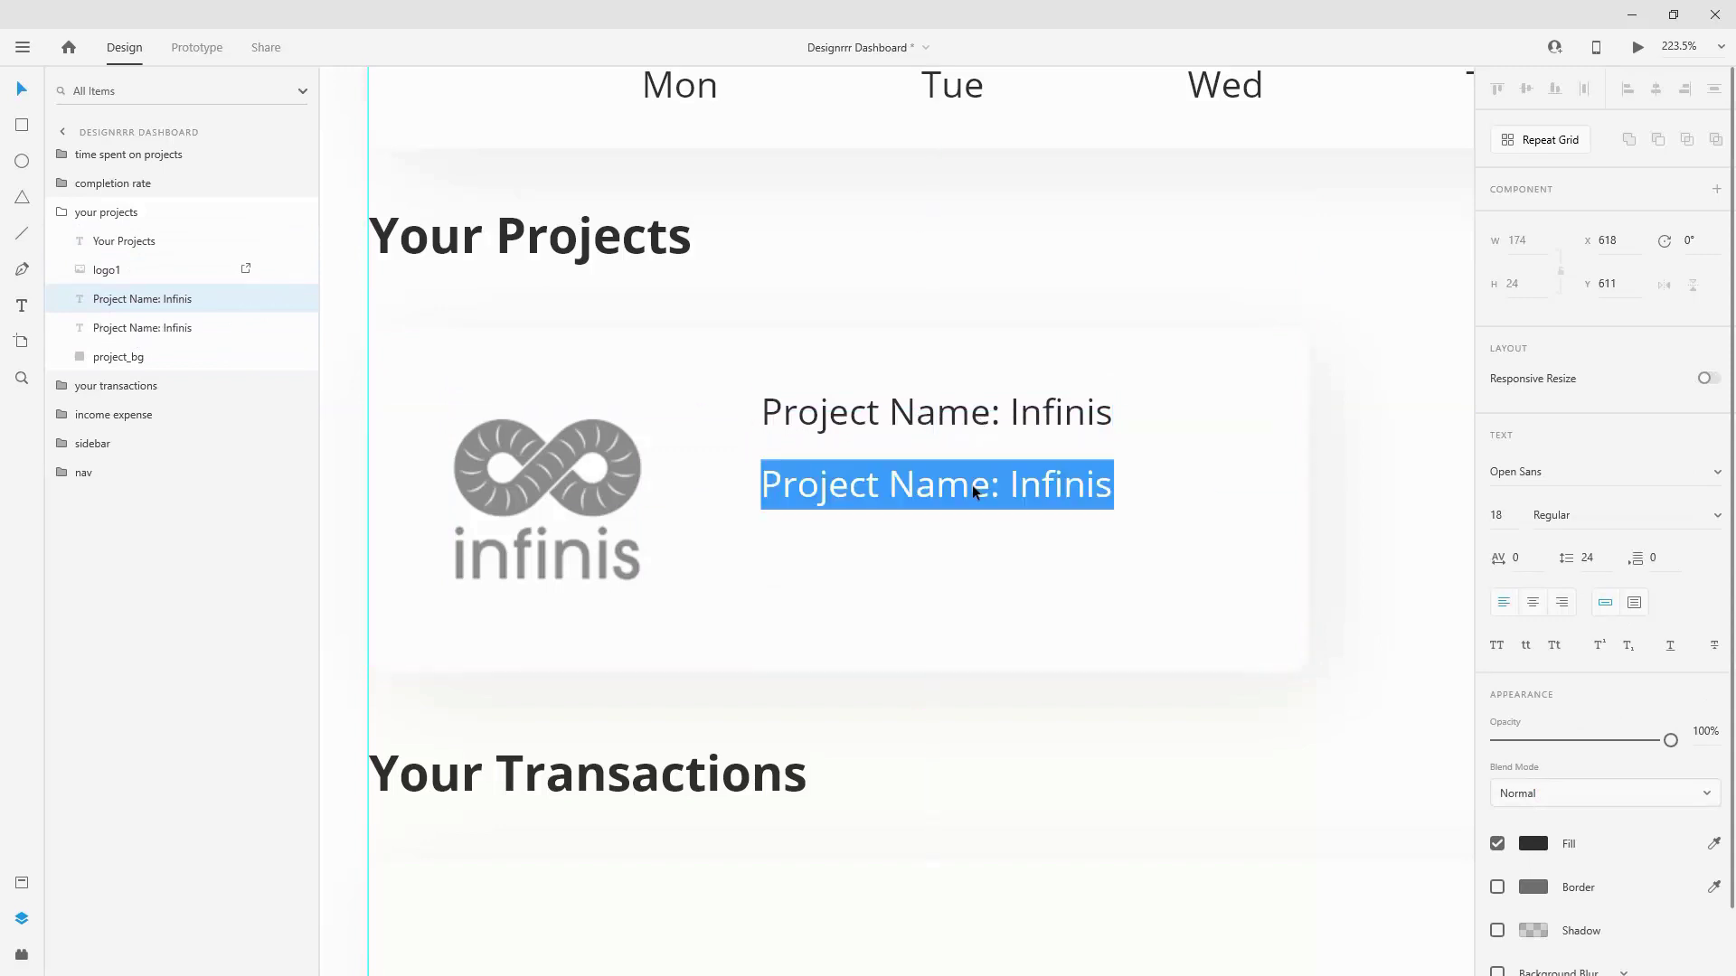
pyautogui.click(919, 483)
pyautogui.moveTo(992, 483); pyautogui.dragTo(710, 480)
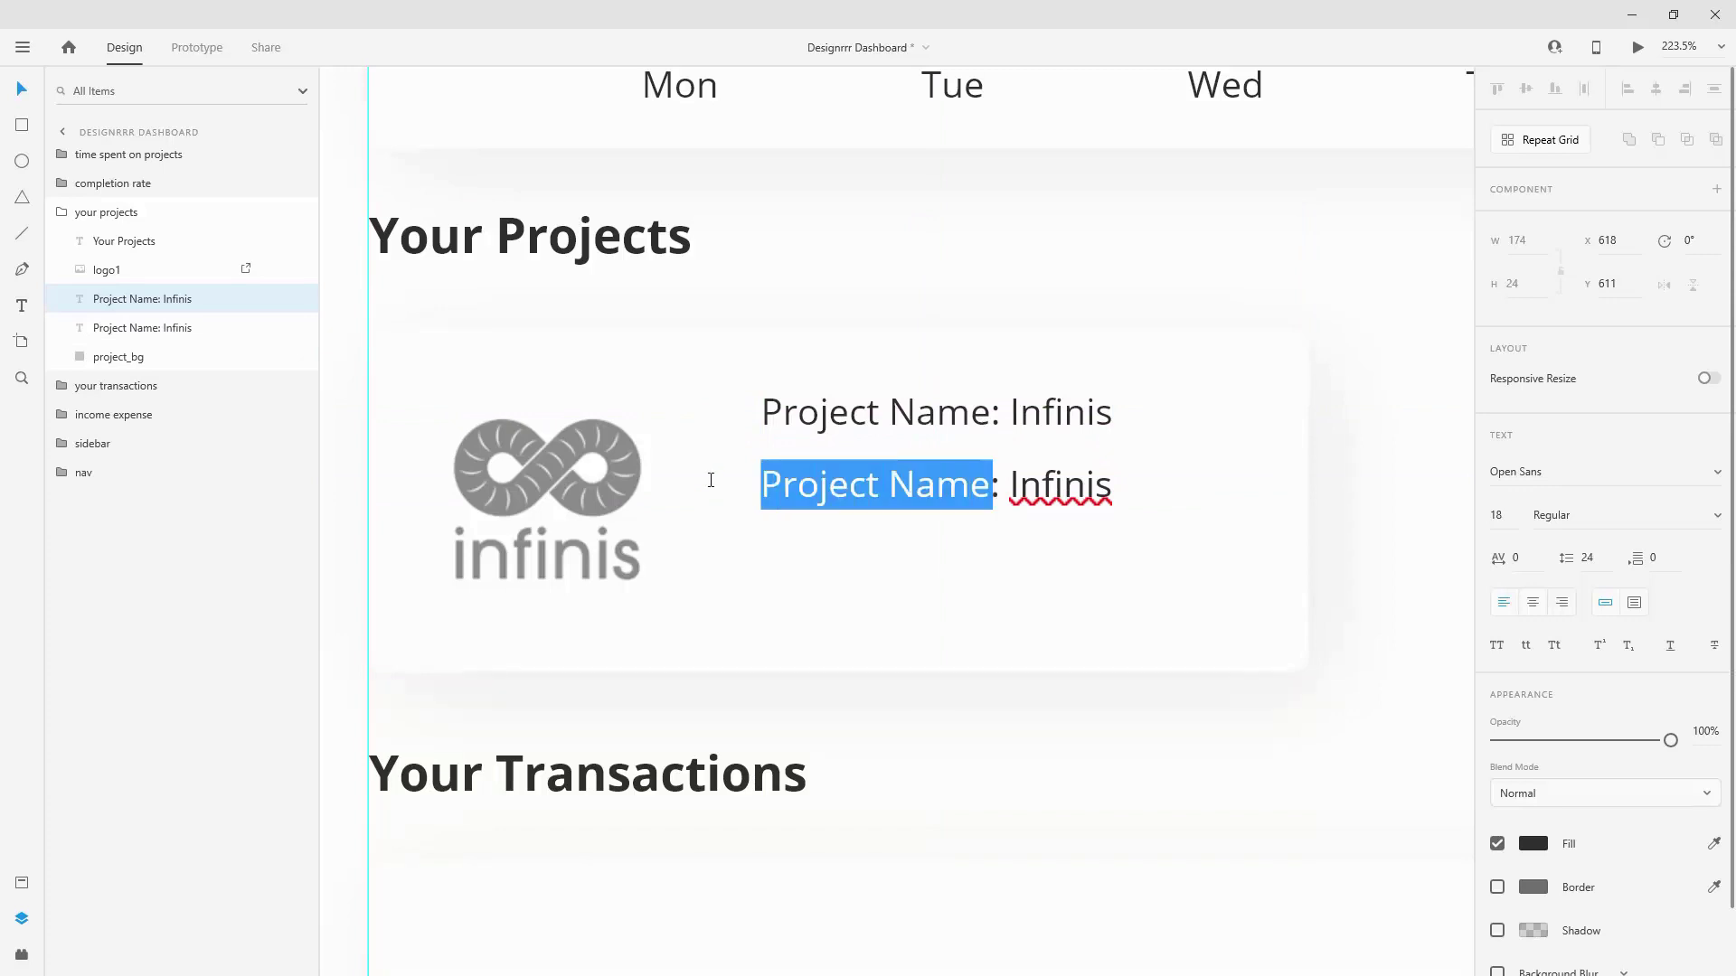
pyautogui.write('Progress')
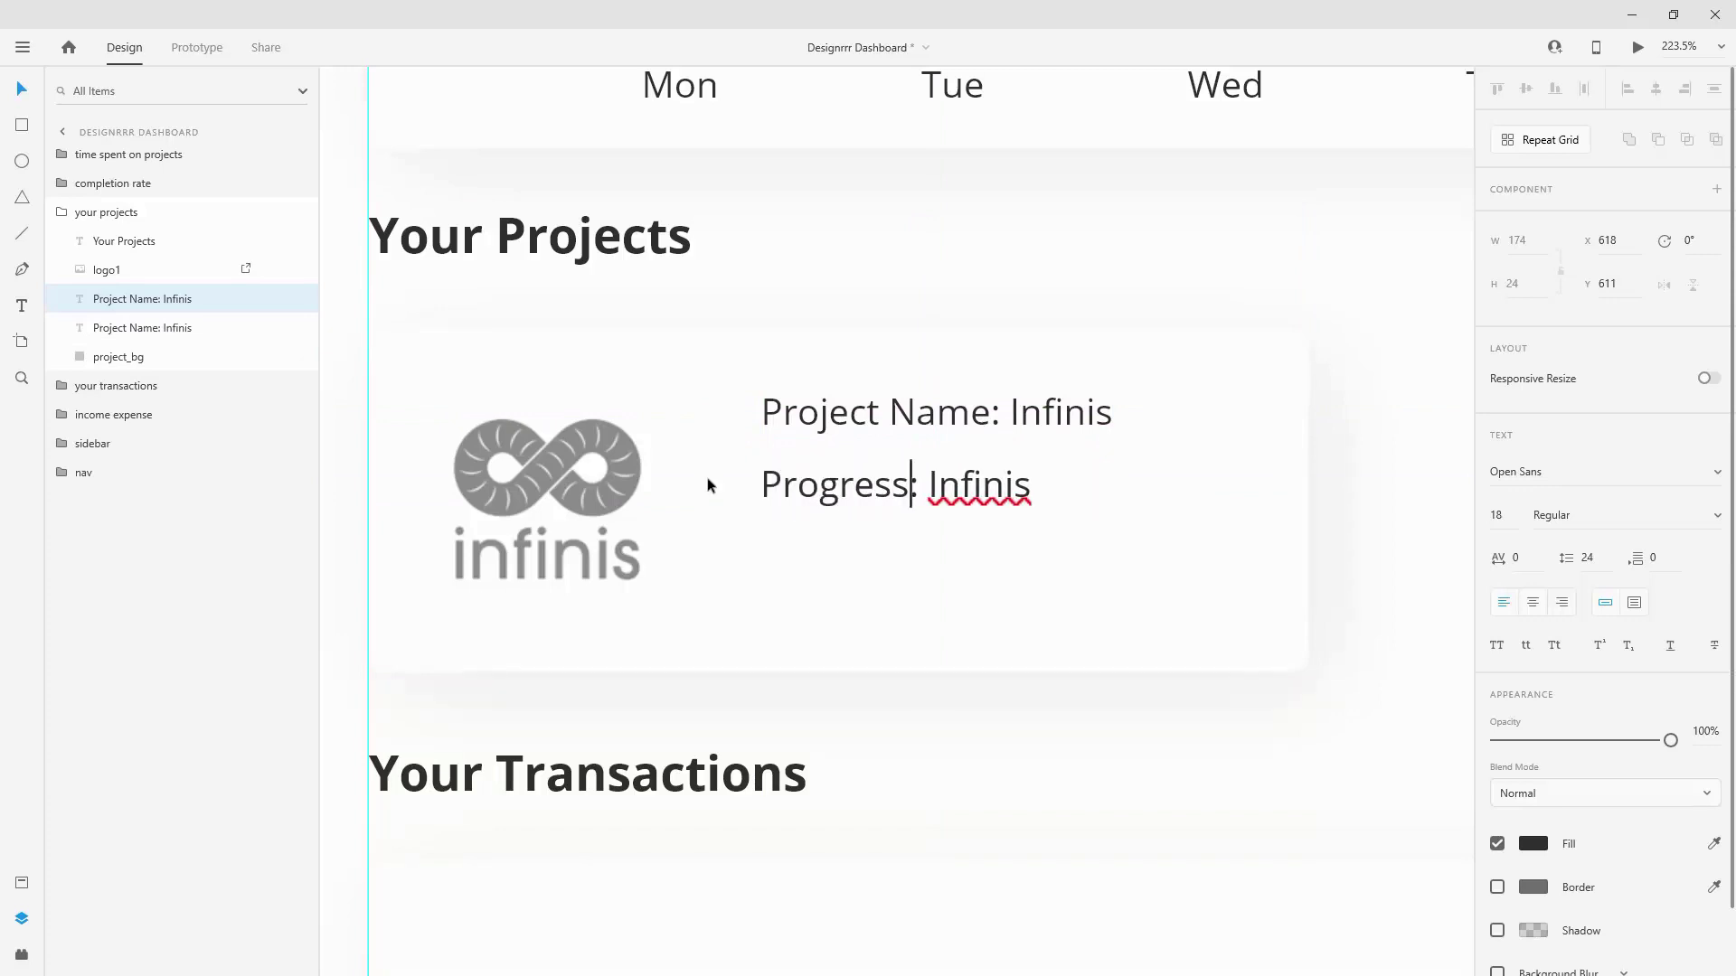
# Step: Replace the word Infinis in the duplicated line with "In Progress" and finish the text edit
pyautogui.press('Right')
pyautogui.hotkey('shift', 'Right')
pyautogui.hotkey('shift', 'Right')
pyautogui.hotkey('shift', 'Right')
pyautogui.hotkey('shift', 'Right')
pyautogui.hotkey('shift', 'Right')
pyautogui.hotkey('shift', 'Right')
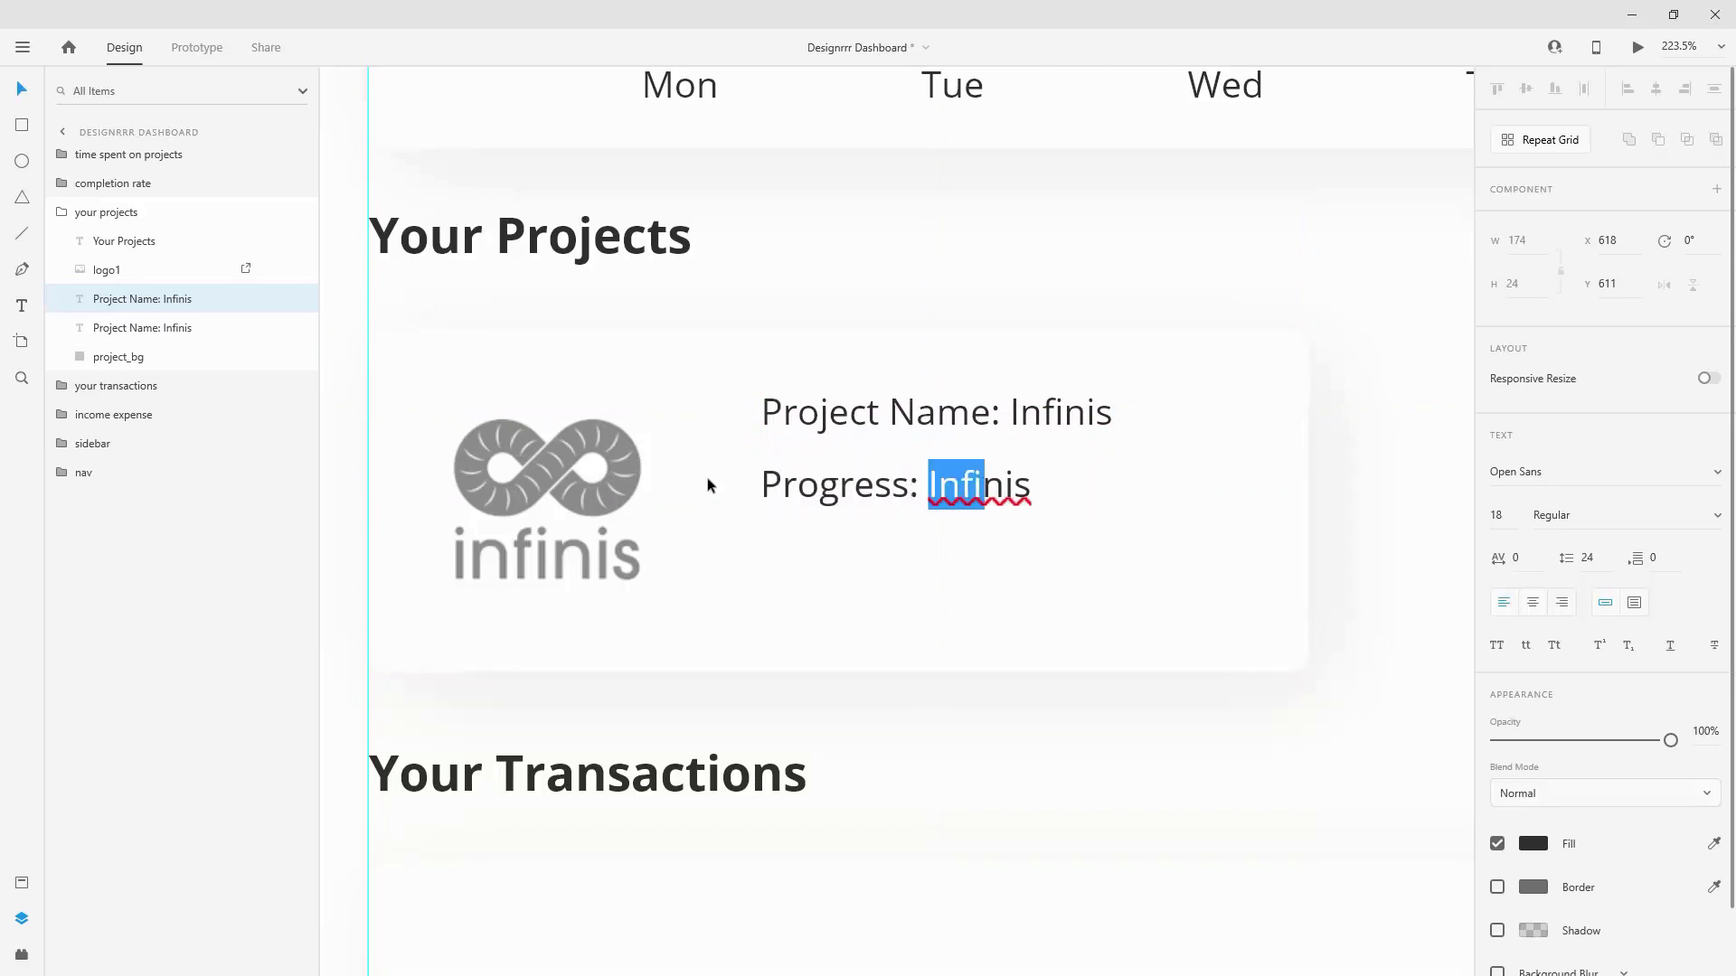
pyautogui.hotkey('shift', 'Right')
pyautogui.write('In ')
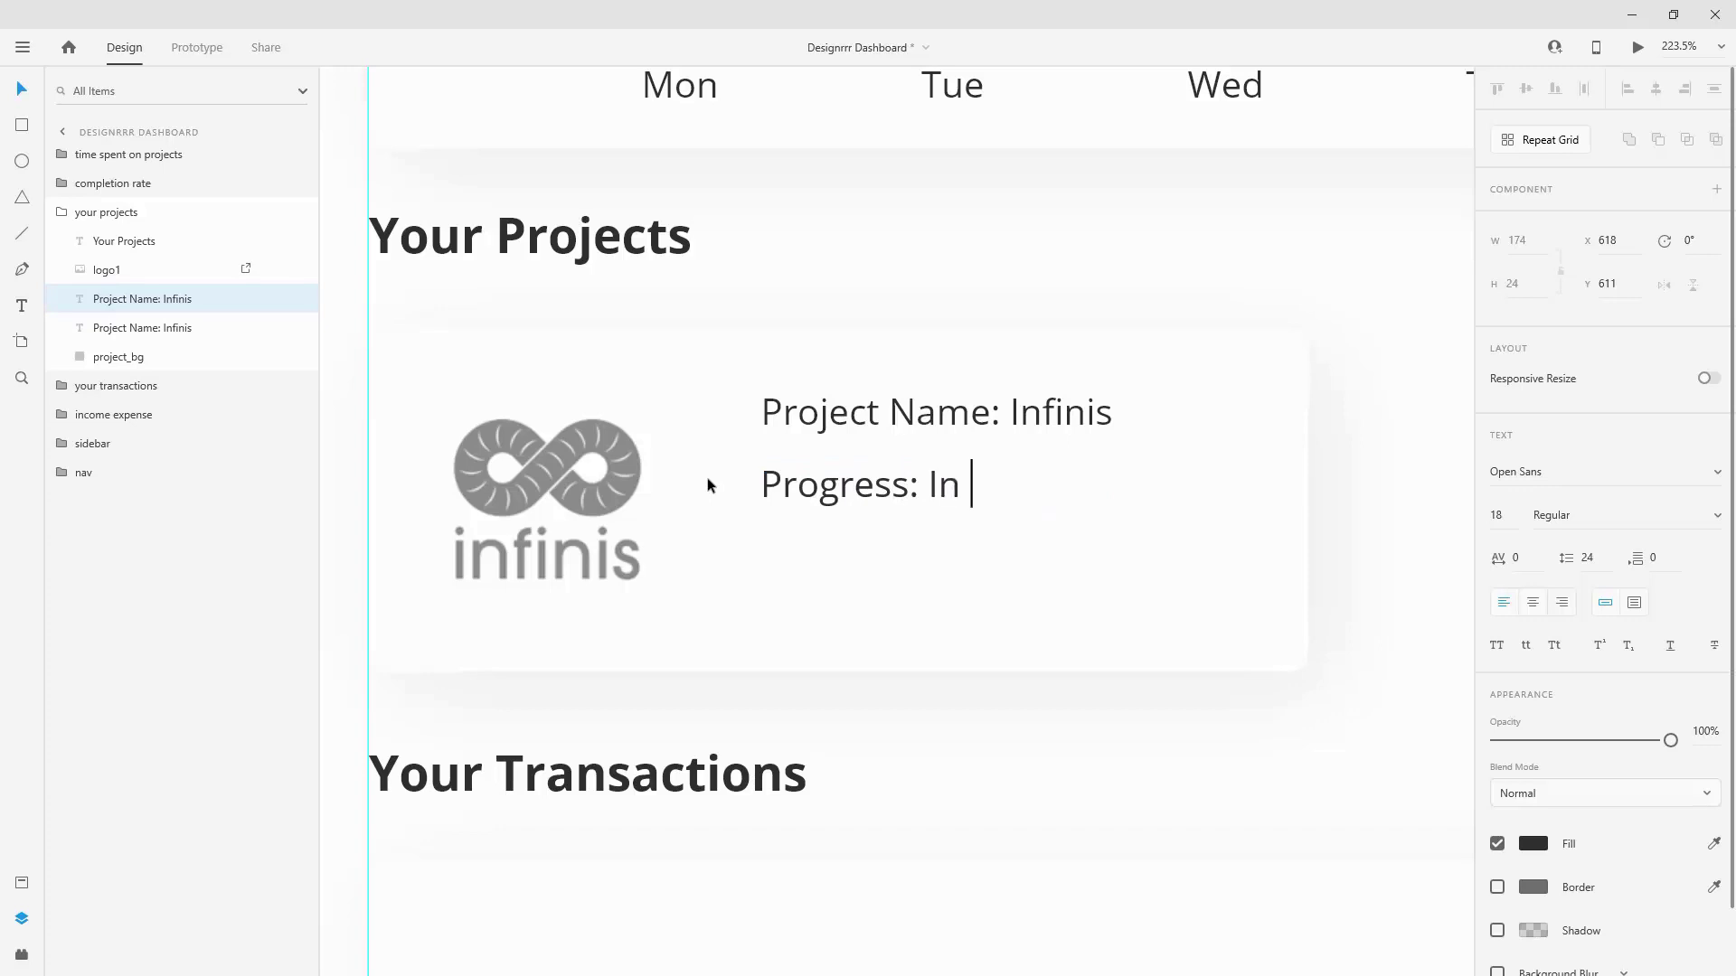
pyautogui.write('Progress')
pyautogui.press('Escape')
pyautogui.press('Escape')
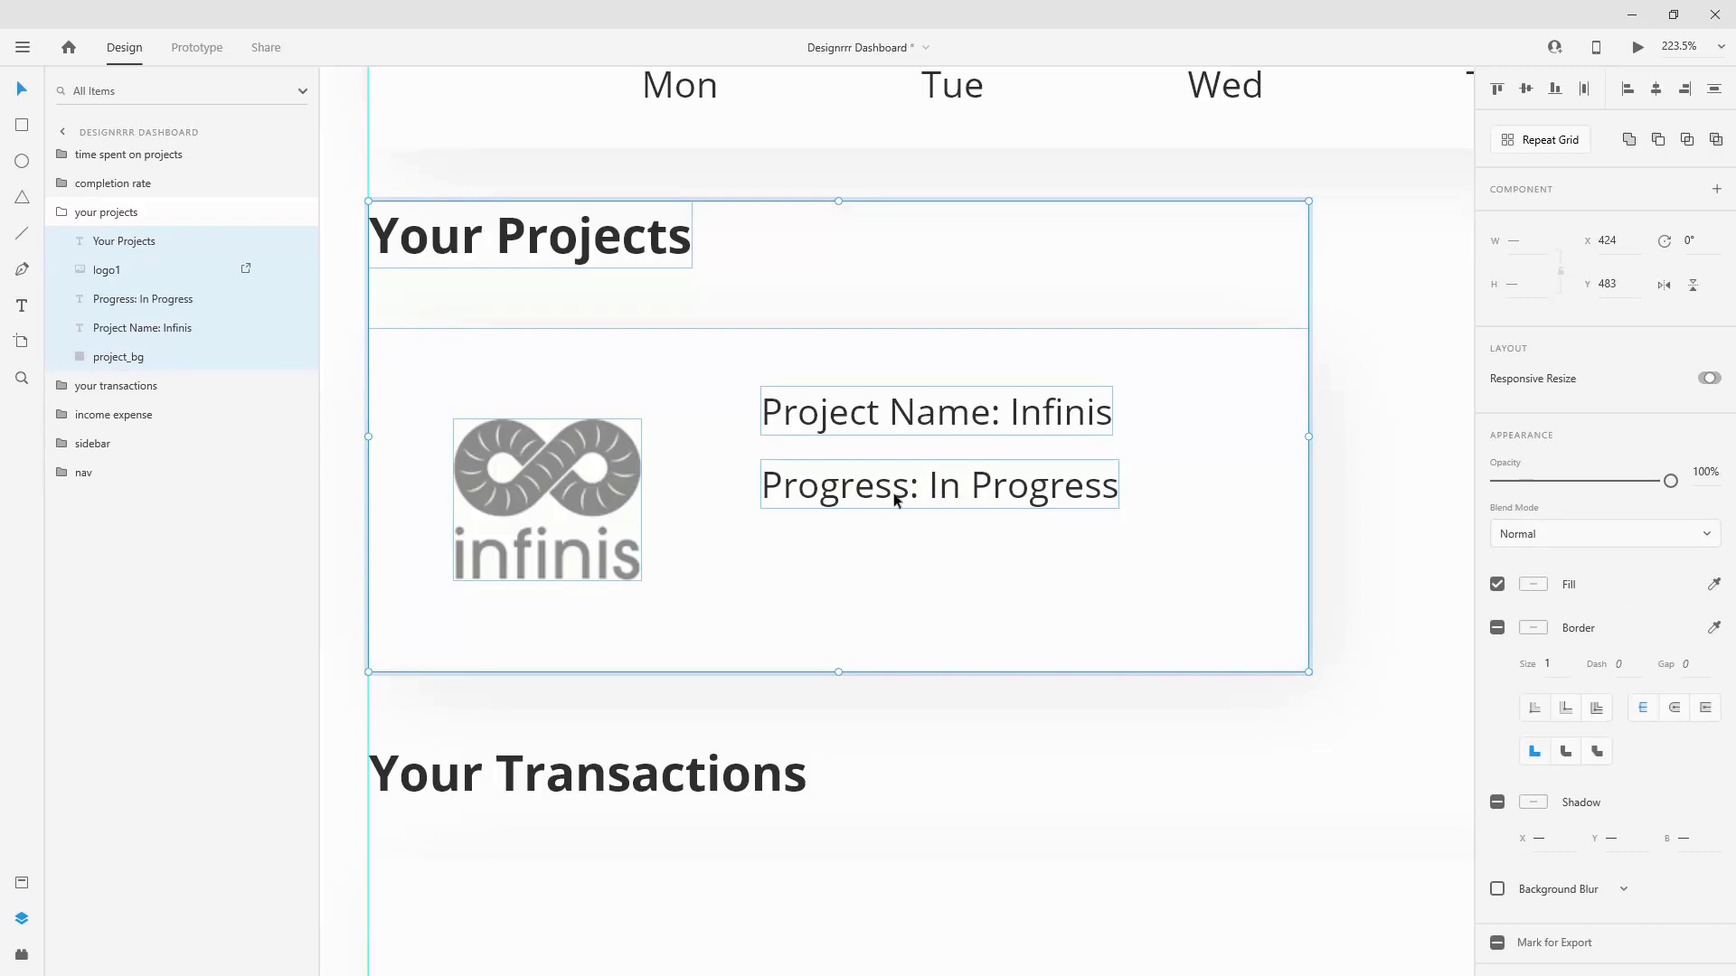
# Step: Colour the Progress line with the saved light grey and its "In Progress" value with the saved indigo
pyautogui.click(163, 306)
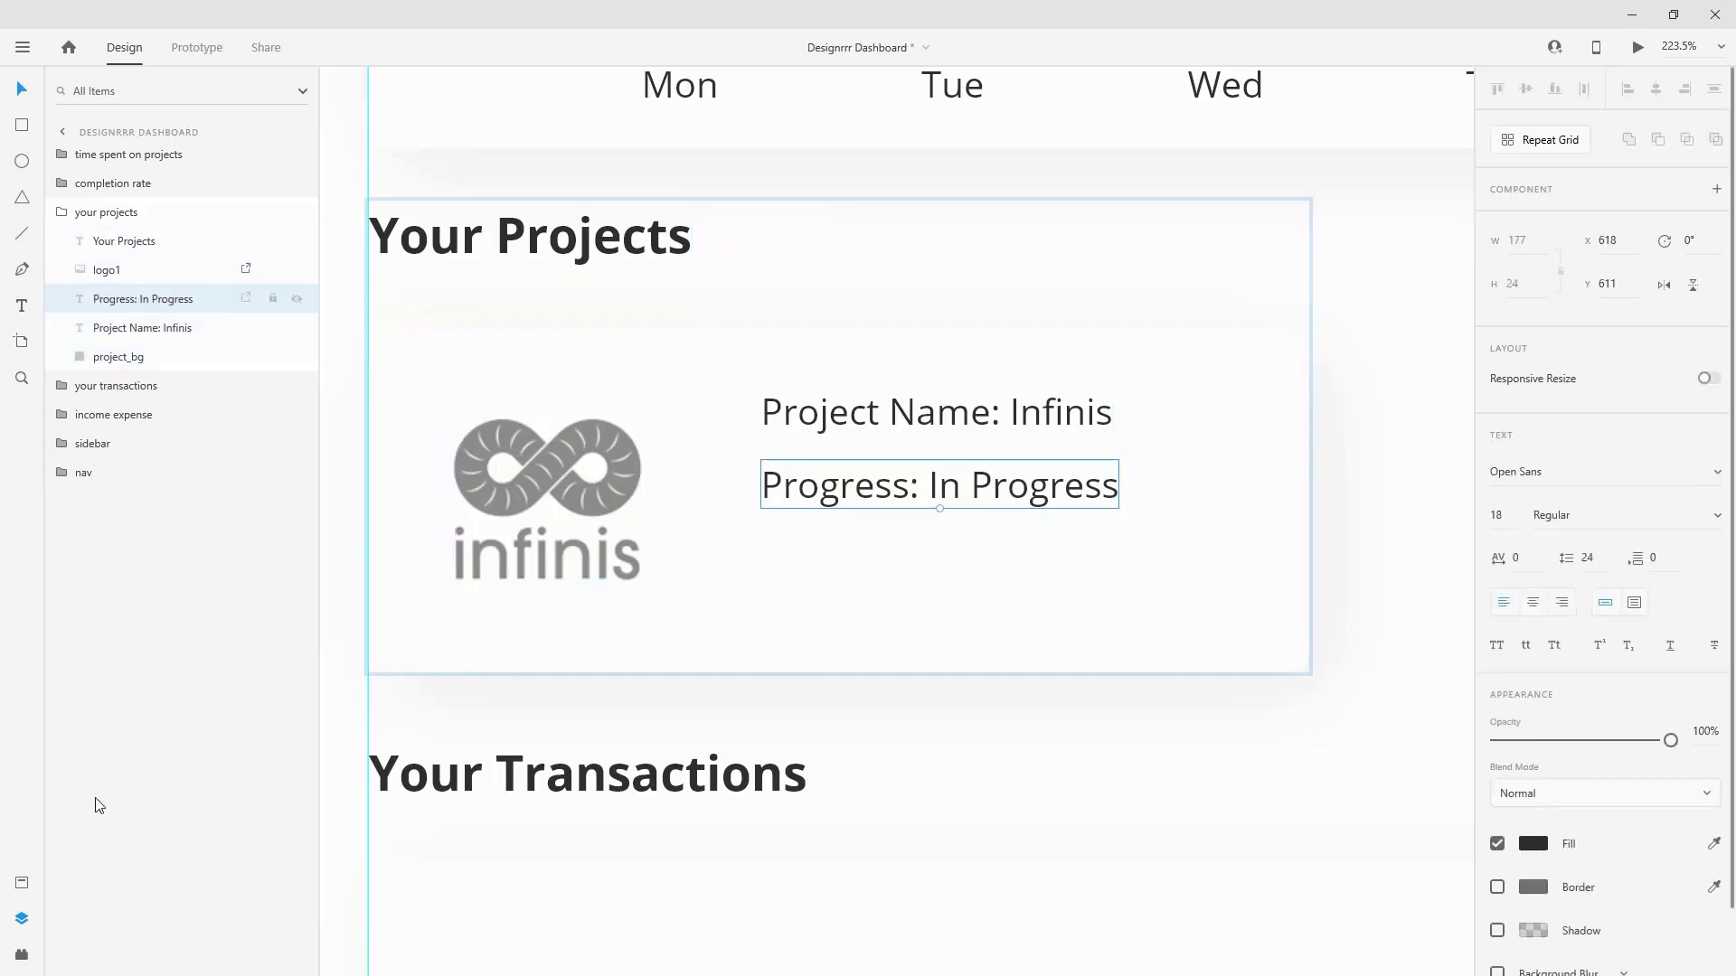
pyautogui.click(22, 883)
pyautogui.click(91, 328)
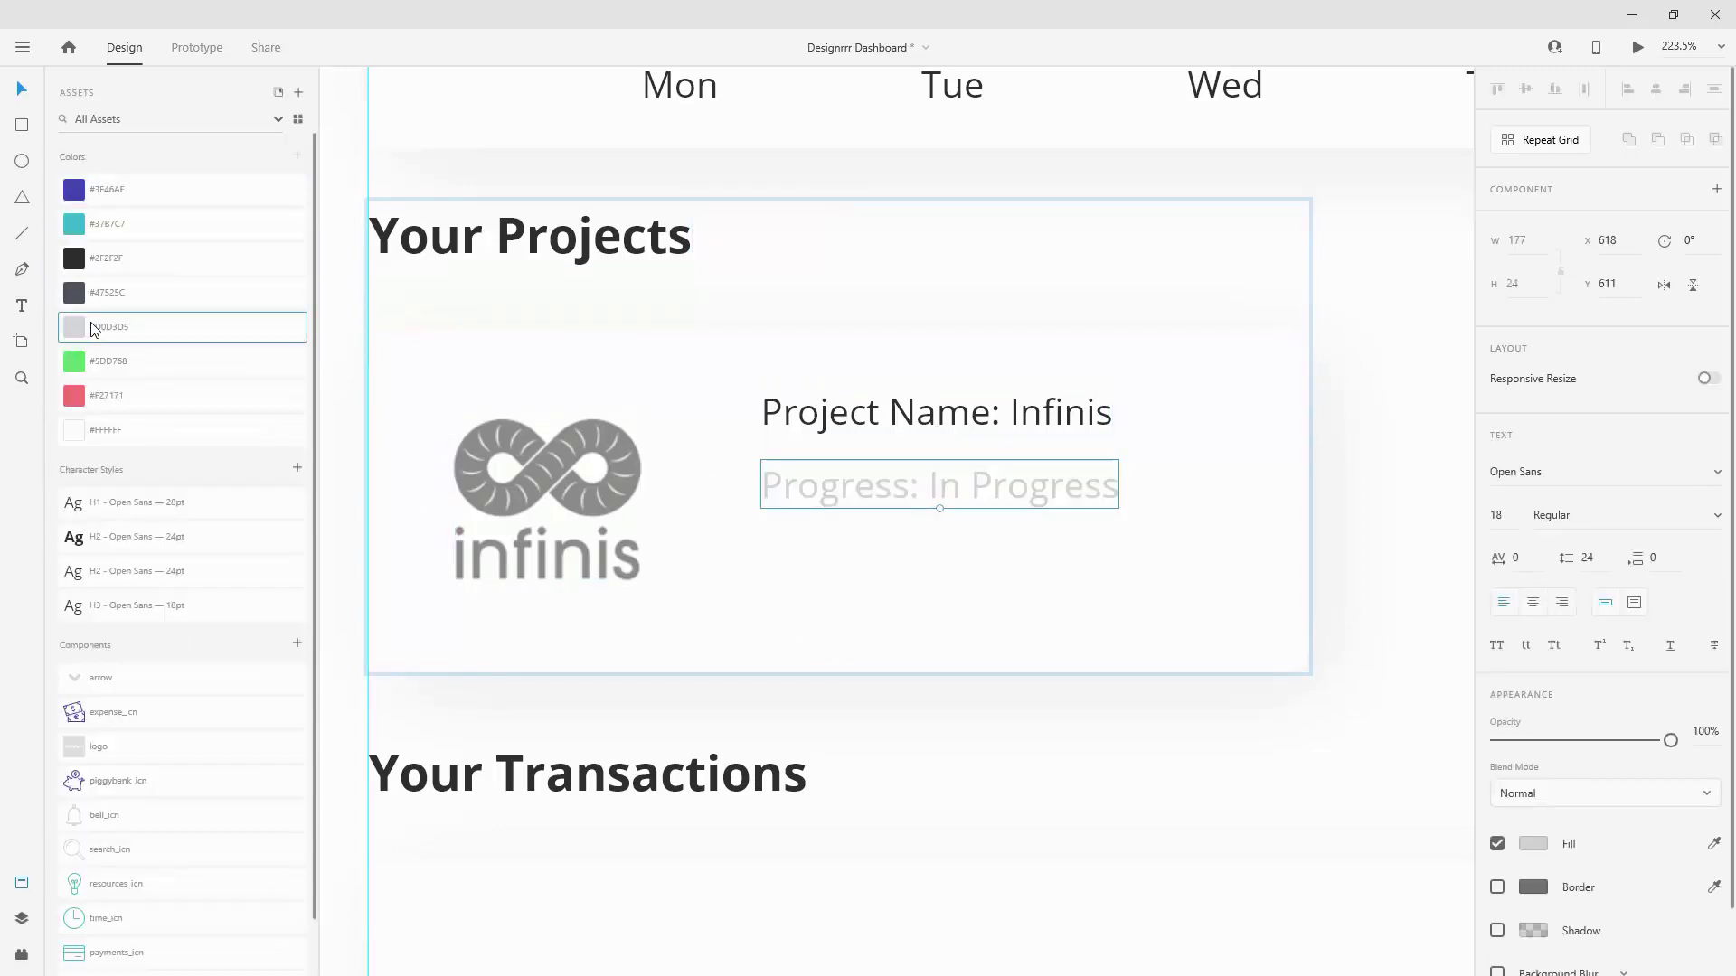
pyautogui.doubleClick(1033, 496)
pyautogui.moveTo(930, 485); pyautogui.dragTo(1177, 485)
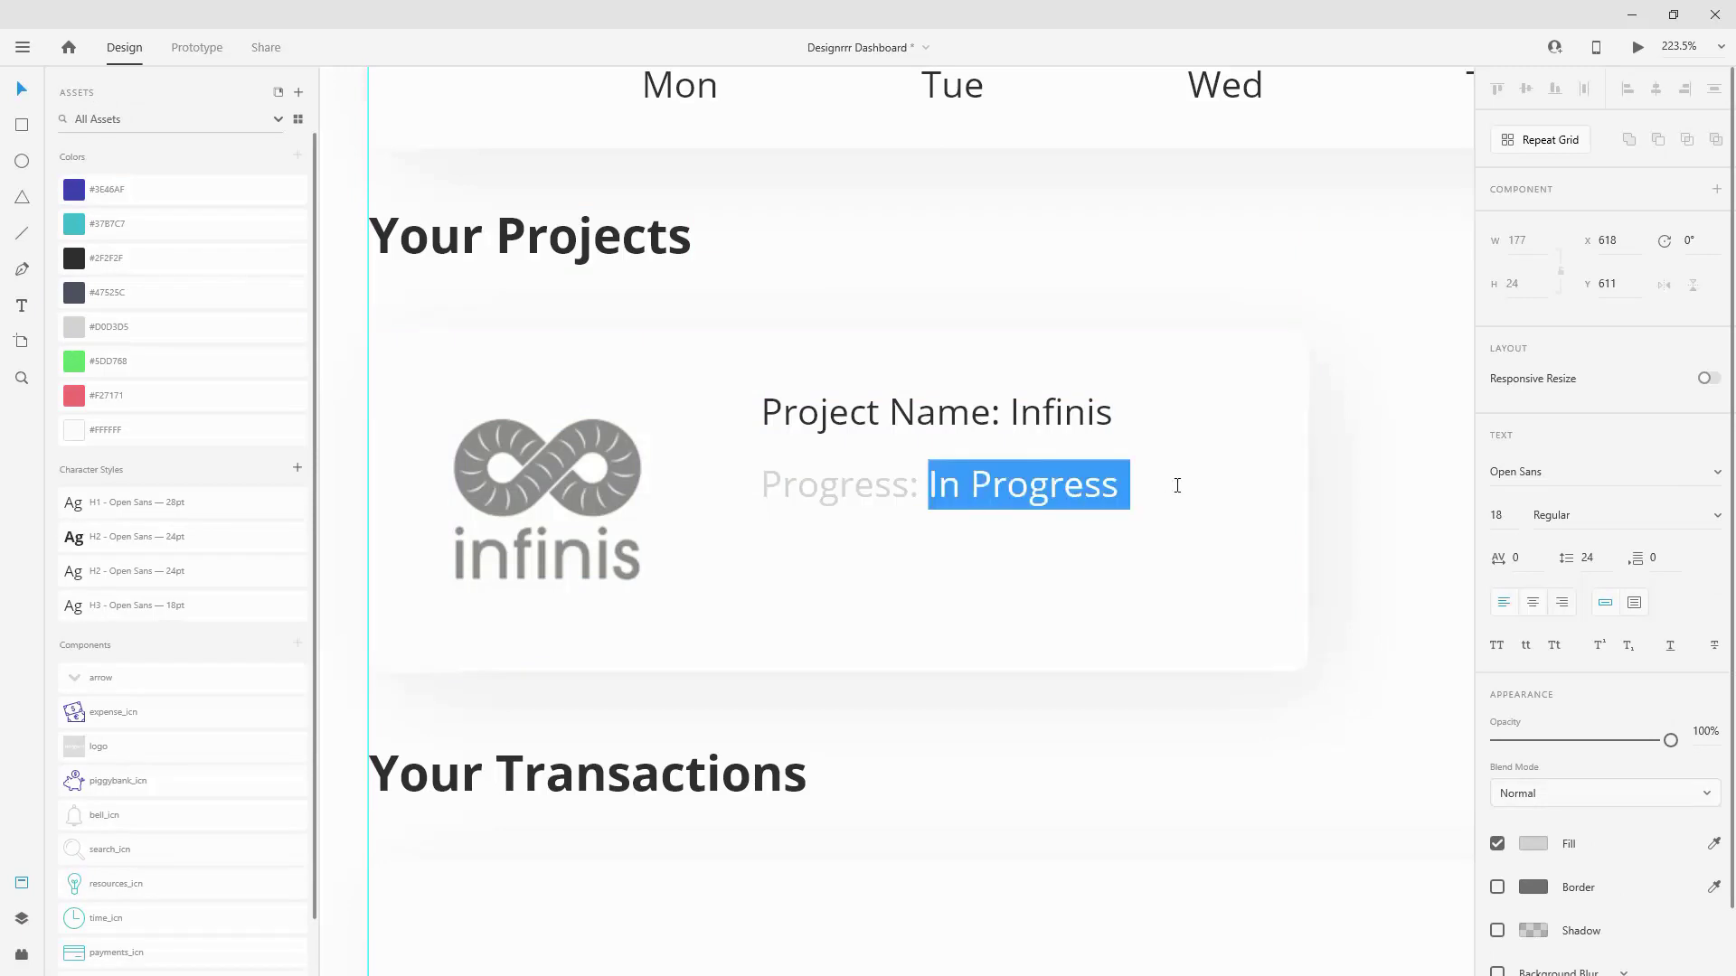
pyautogui.click(74, 189)
pyautogui.press('Escape')
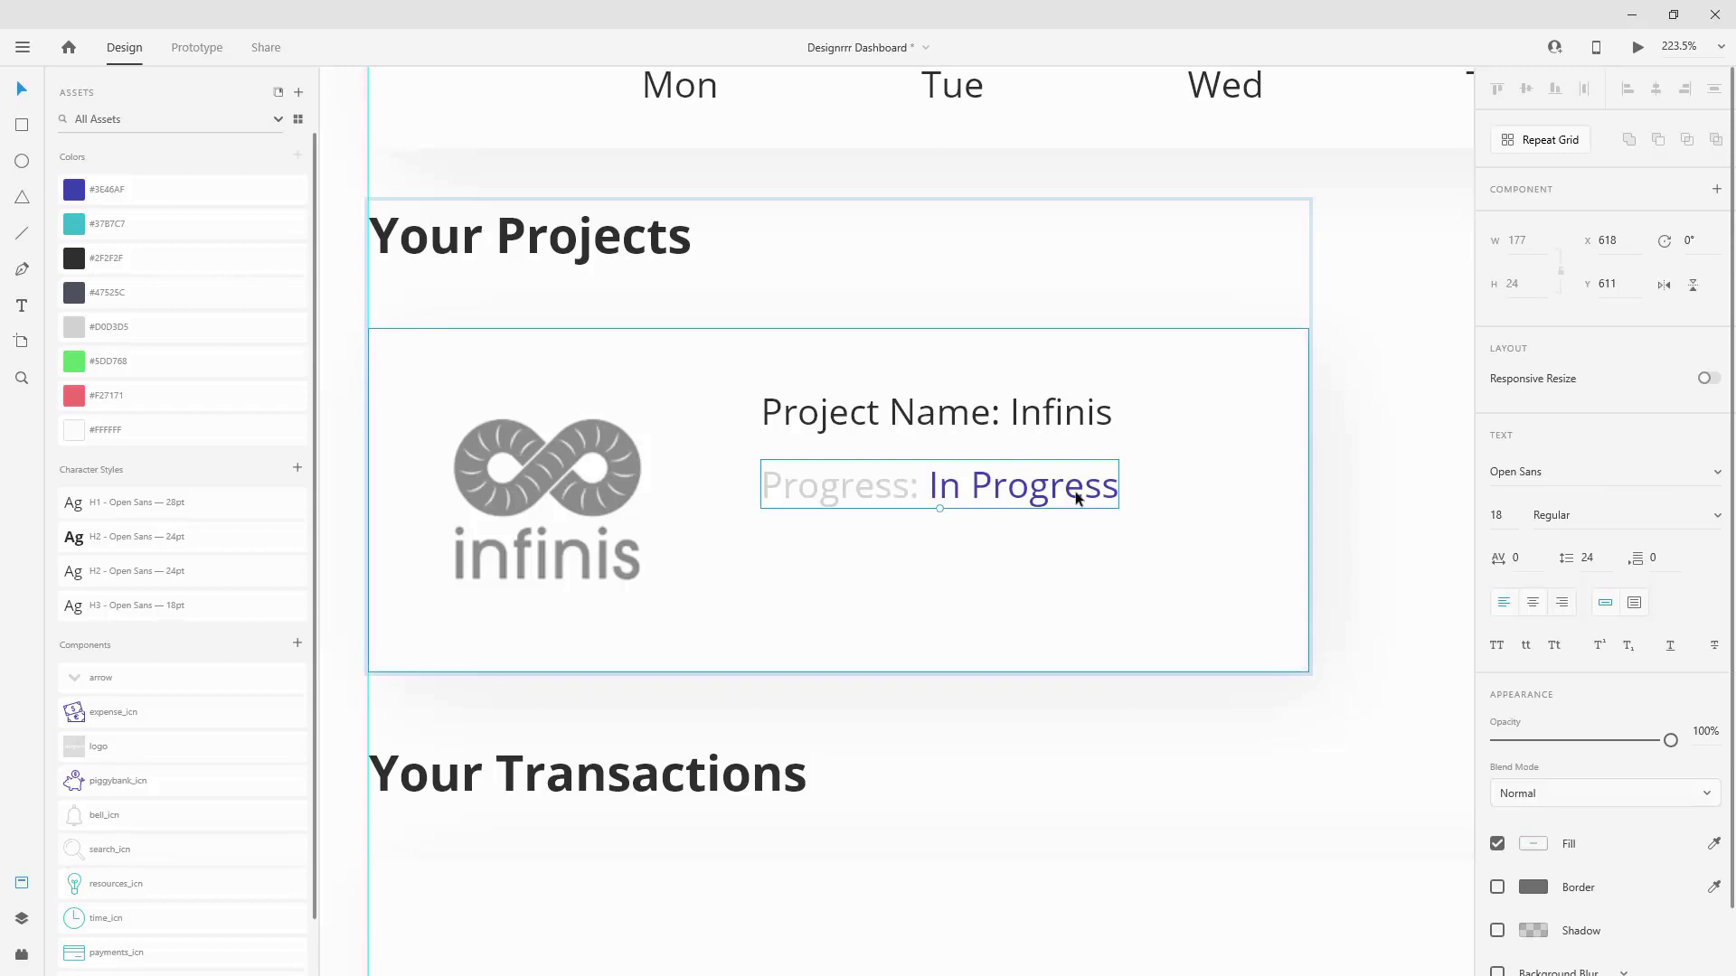
# Step: Duplicate the Infinis card's progress line directly beneath it and change the copy's label to "Payment:"
pyautogui.moveTo(1022, 491); pyautogui.dragTo(1014, 564)
pyautogui.doubleClick(1014, 564)
pyautogui.press('Left')
pyautogui.click(902, 556)
pyautogui.moveTo(902, 556); pyautogui.dragTo(724, 562)
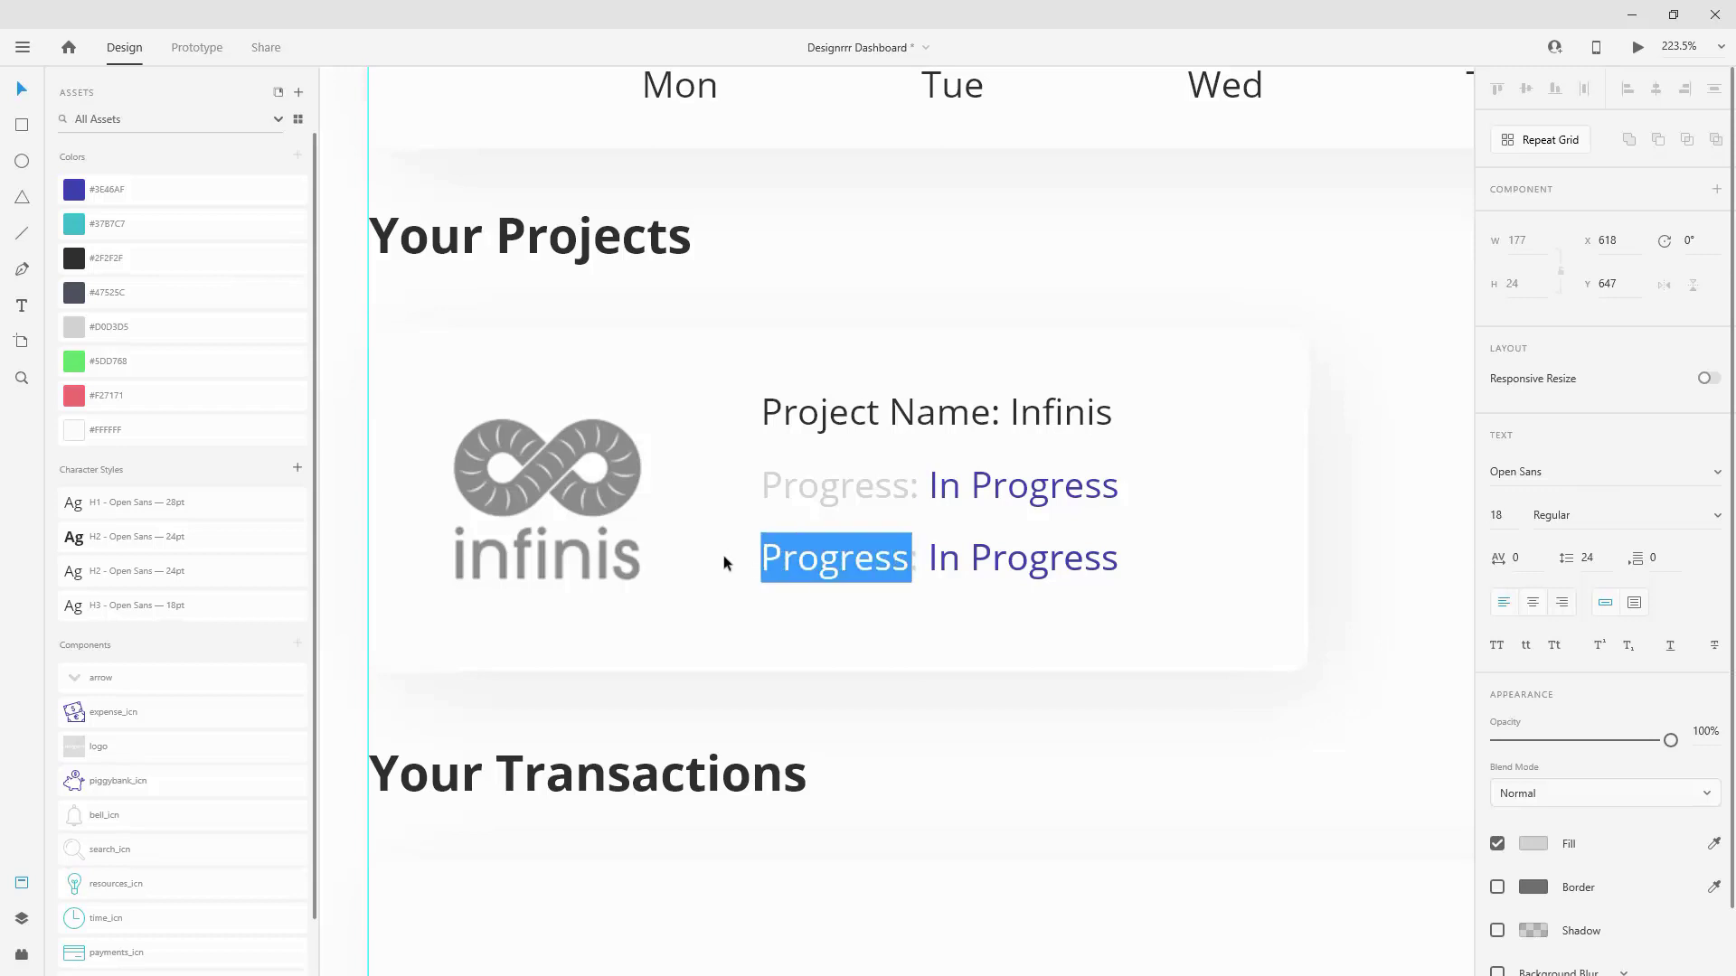
pyautogui.press('Right')
pyautogui.press('Left')
pyautogui.press('Right')
pyautogui.press('Right')
pyautogui.hotkey('shift', 'Left')
pyautogui.hotkey('shift', 'Left')
pyautogui.hotkey('shift', 'Left')
pyautogui.hotkey('shift', 'Left')
pyautogui.hotkey('shift', 'Left')
pyautogui.hotkey('shift', 'Left')
pyautogui.hotkey('shift', 'Left')
pyautogui.hotkey('shift', 'Left')
pyautogui.hotkey('shift', 'Left')
pyautogui.write('Payment')
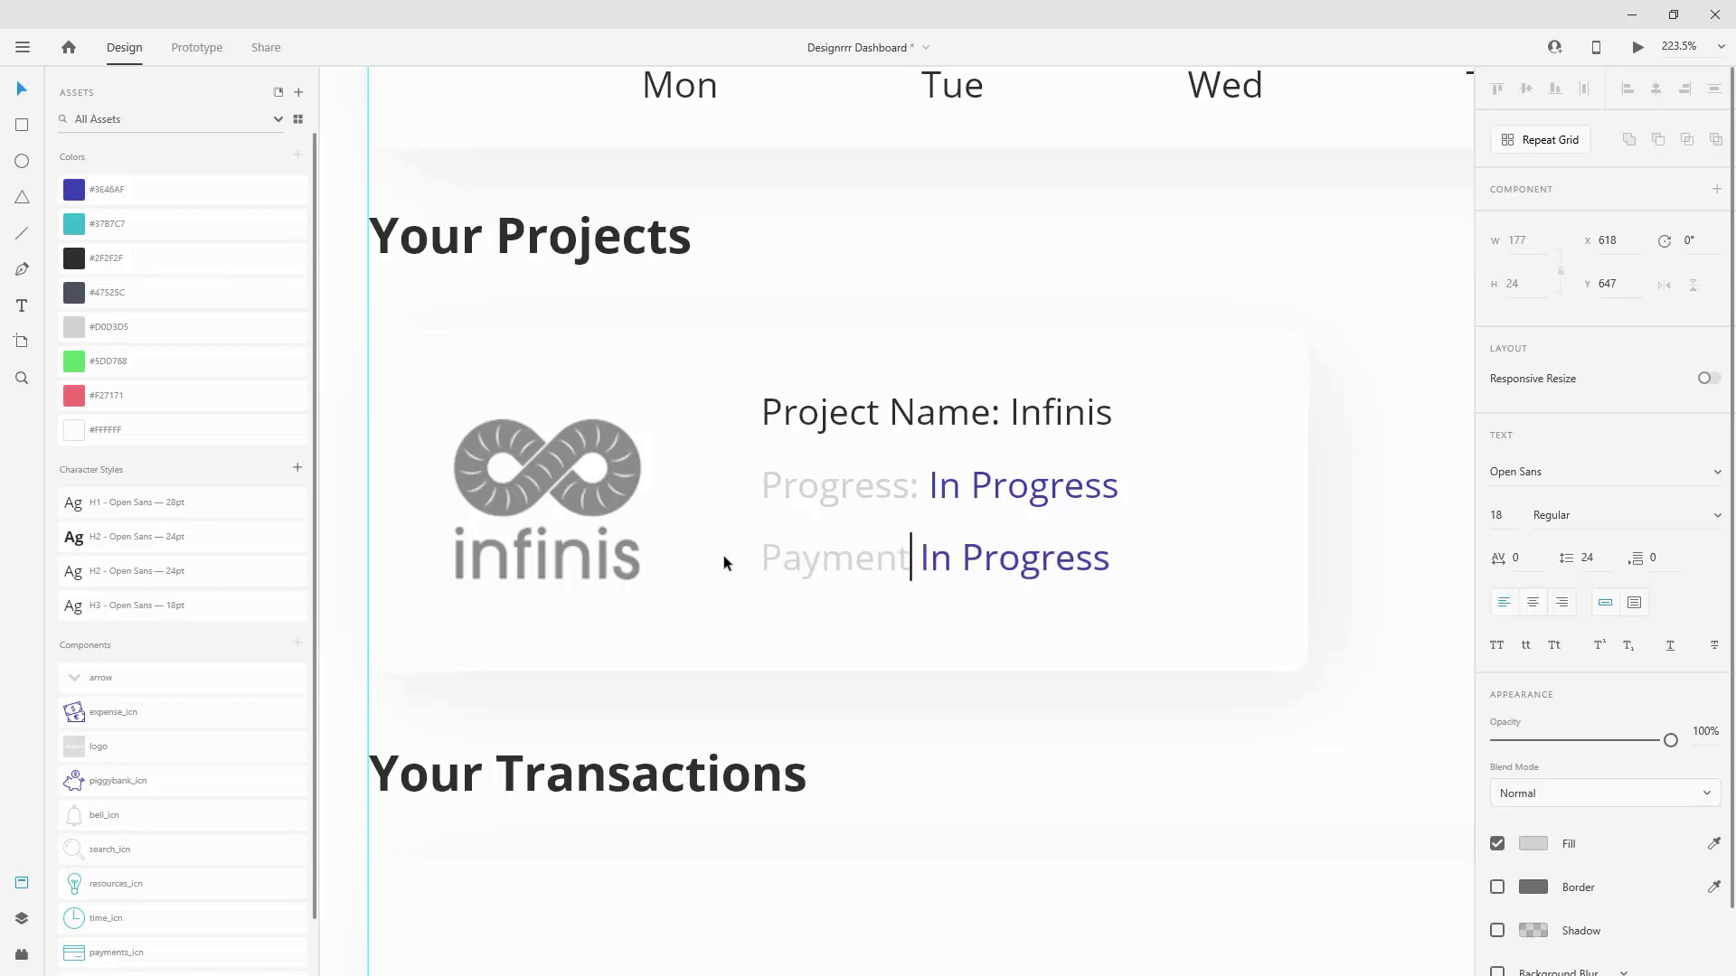
pyautogui.write(':')
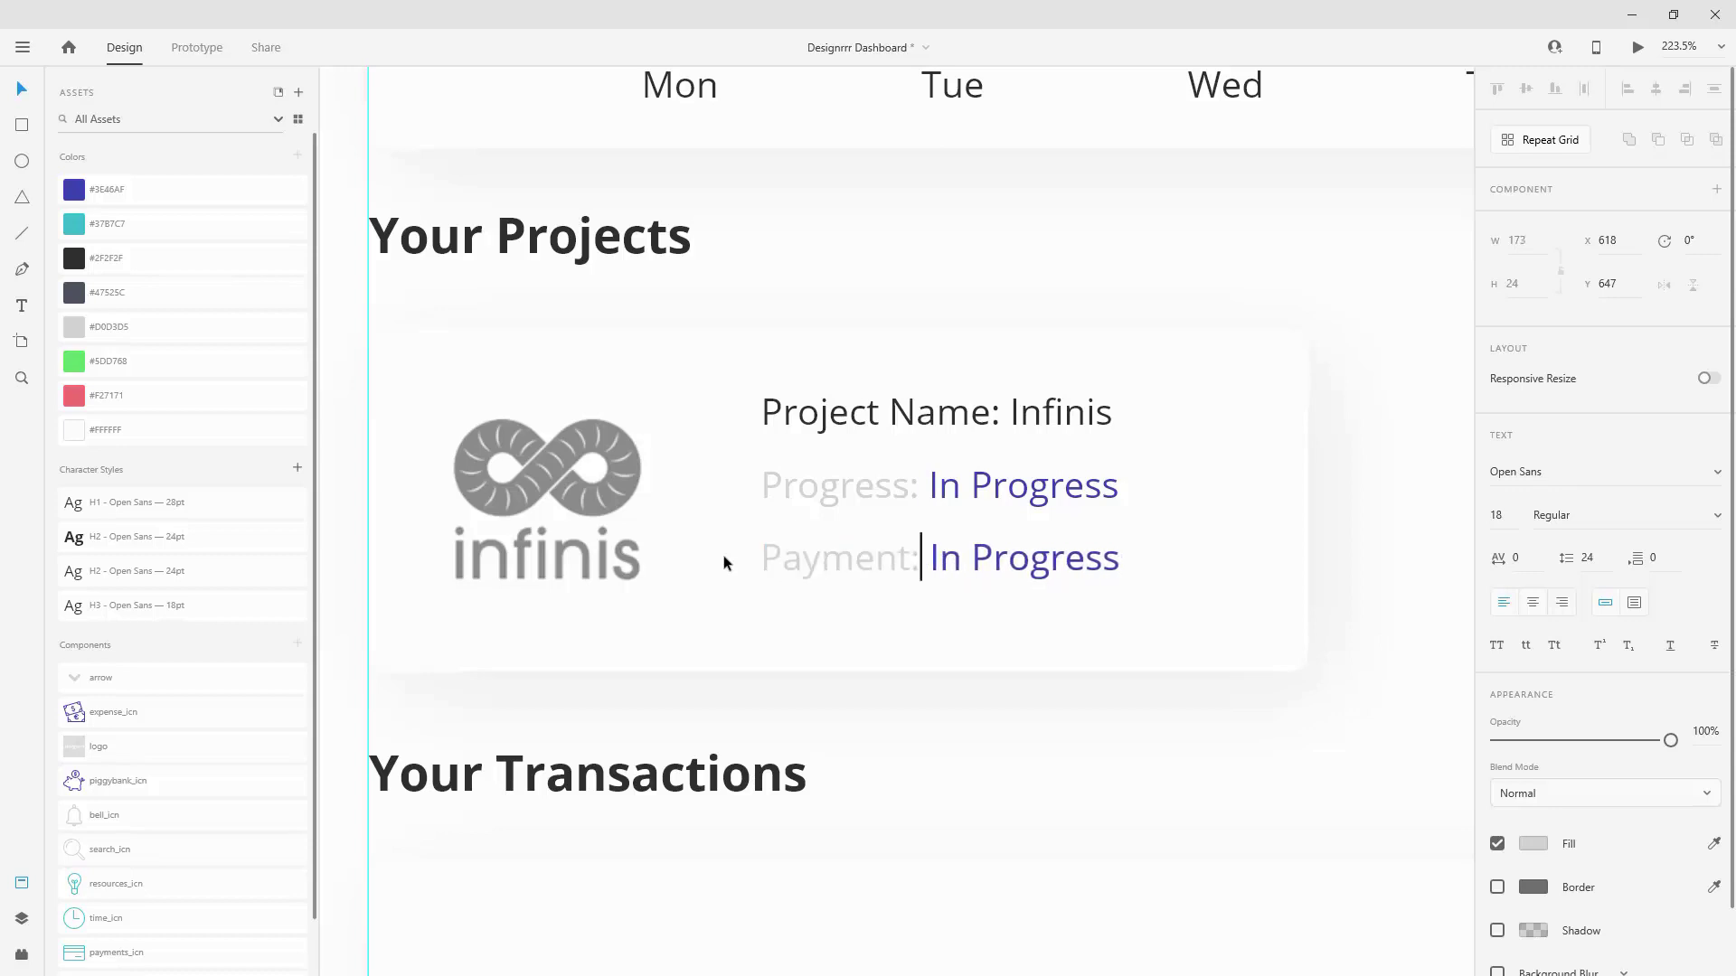
# Step: Replace the payment line's status text with "Paid"
pyautogui.hotkey('shift', 'Right')
pyautogui.hotkey('shift', 'Right')
pyautogui.hotkey('shift', 'Right')
pyautogui.hotkey('shift', 'Right')
pyautogui.hotkey('shift', 'Right')
pyautogui.hotkey('shift', 'Right')
pyautogui.hotkey('shift', 'Right')
pyautogui.hotkey('shift', 'Right')
pyautogui.hotkey('shift', 'Right')
pyautogui.hotkey('shift', 'Right')
pyautogui.hotkey('shift', 'Right')
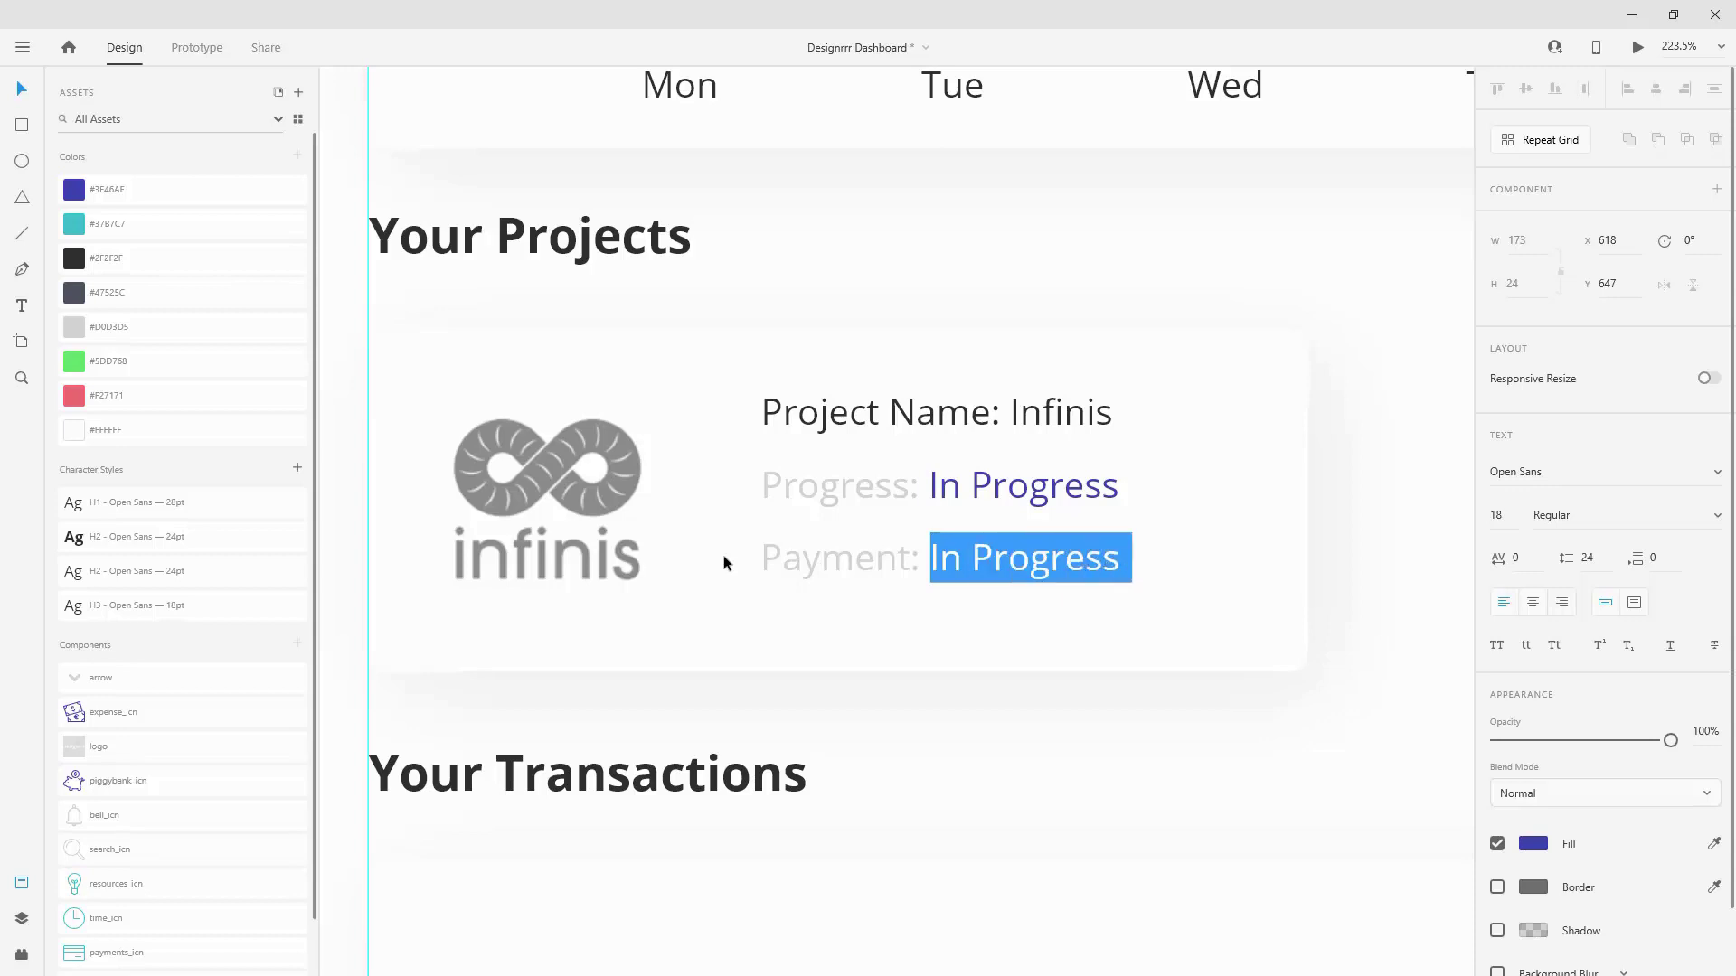
pyautogui.write('Paid')
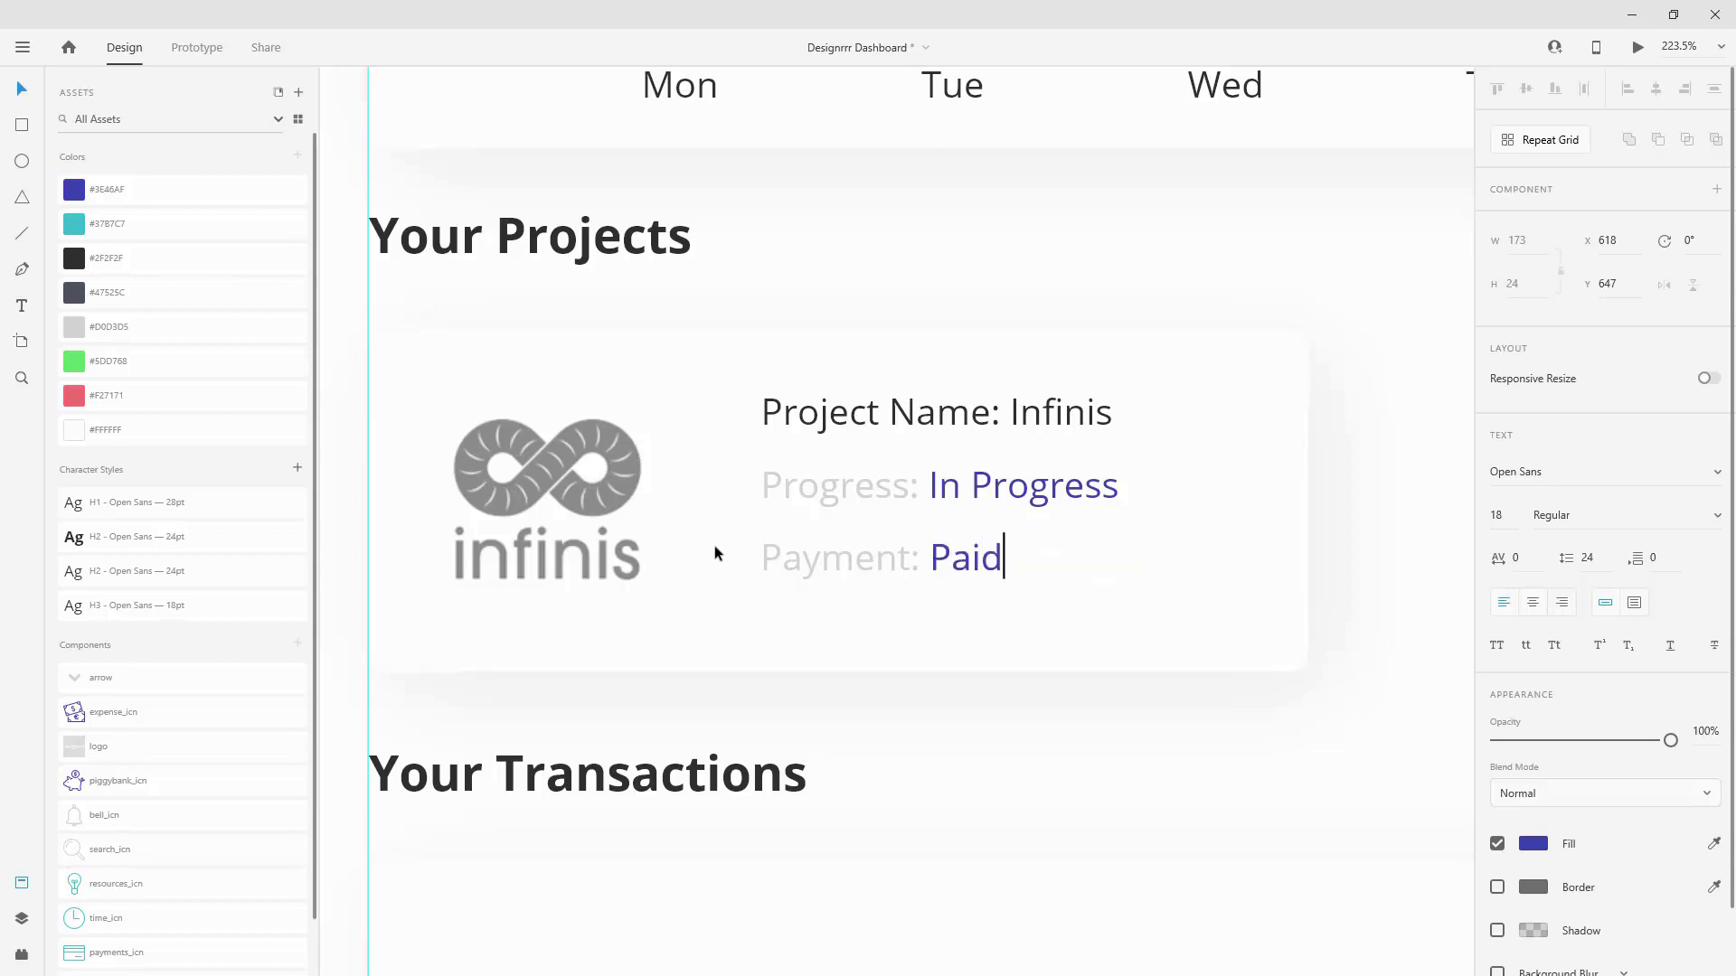
# Step: Colour only the word "Paid" with the saved teal #37B7C7
pyautogui.moveTo(1004, 558); pyautogui.dragTo(927, 558)
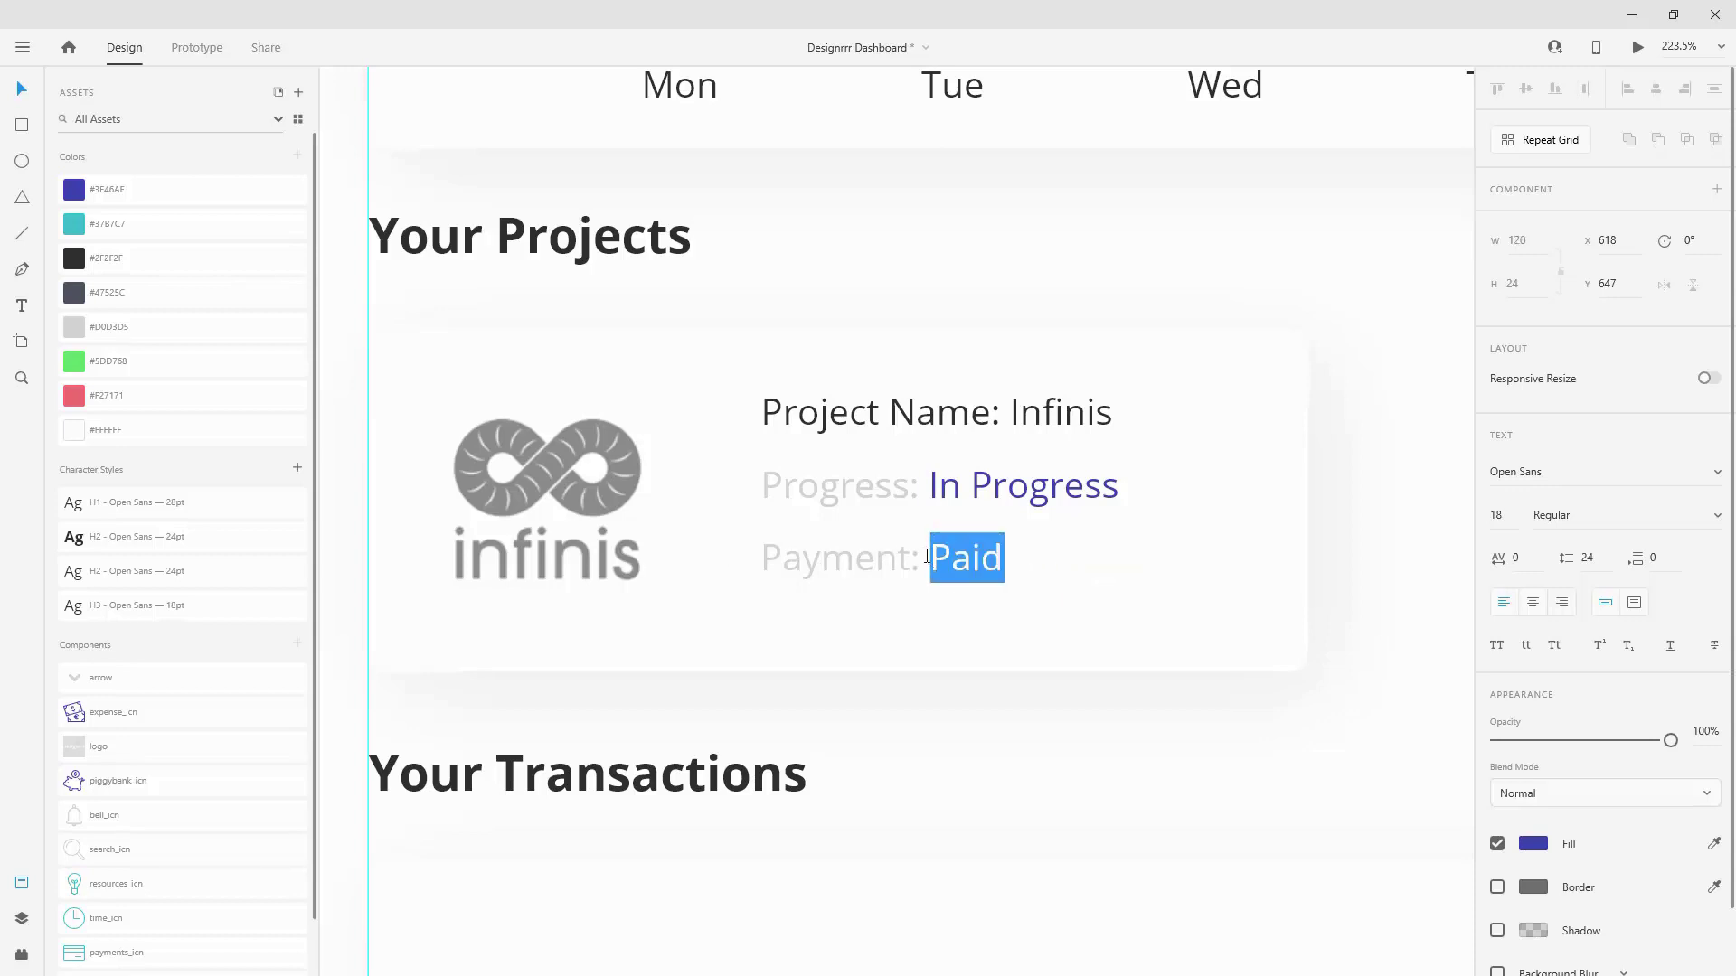
pyautogui.press('Escape')
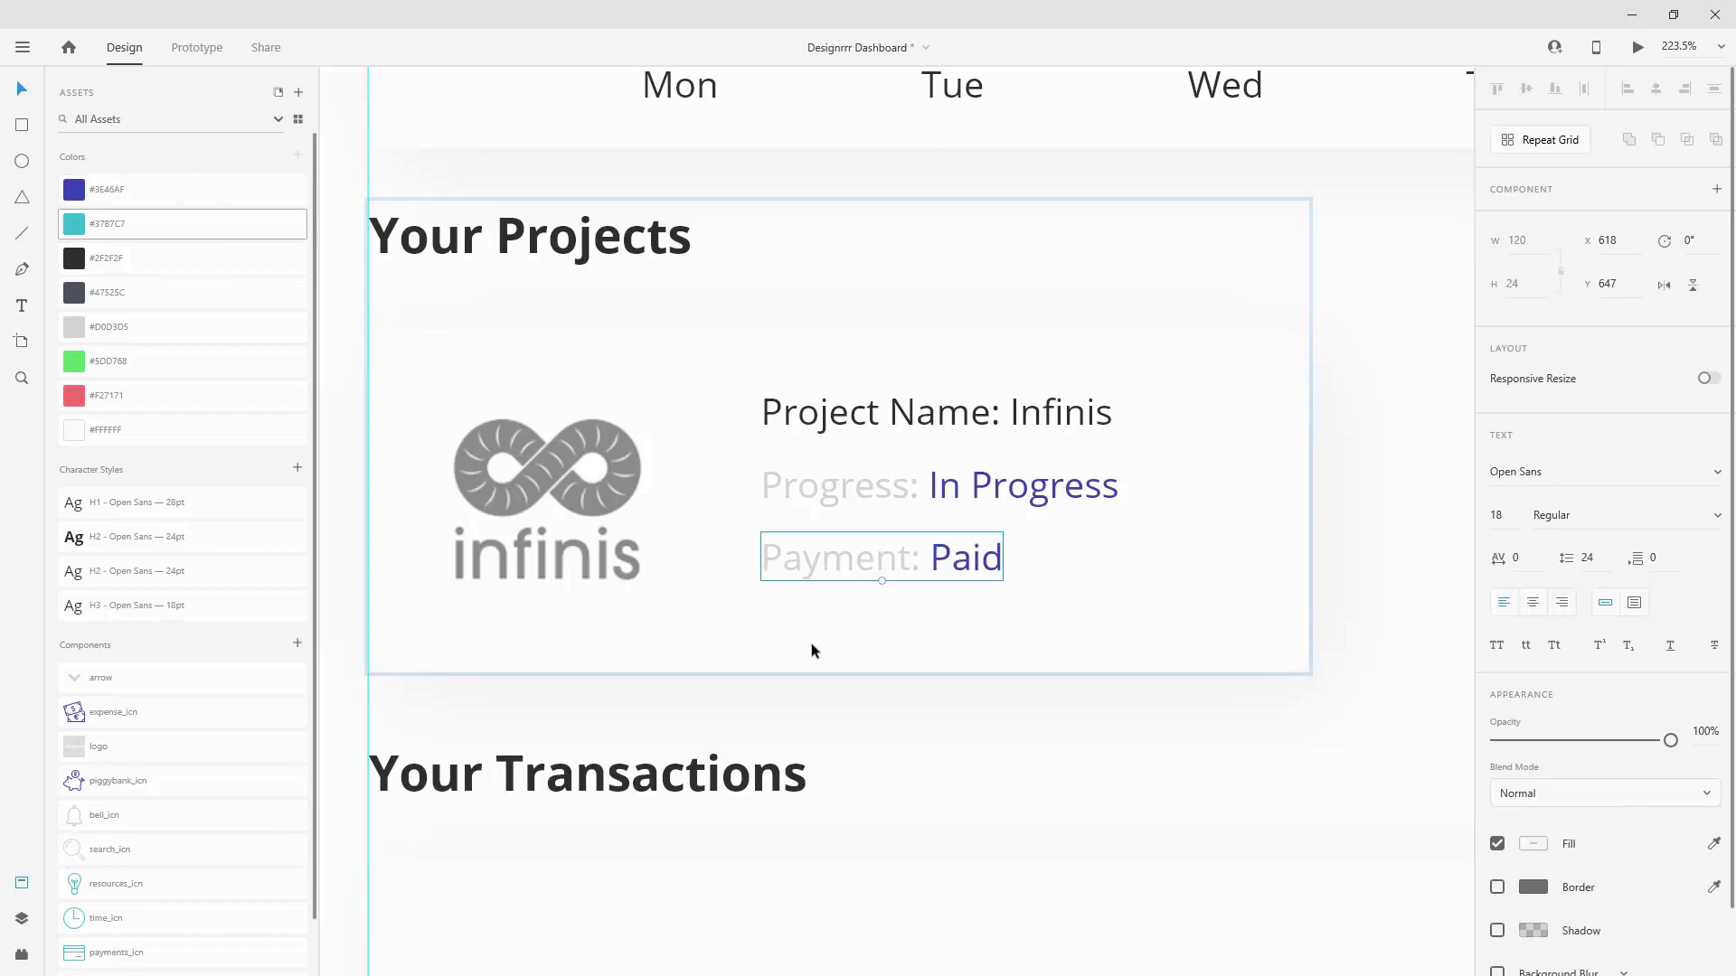
pyautogui.doubleClick(936, 558)
pyautogui.moveTo(929, 558); pyautogui.dragTo(1163, 605)
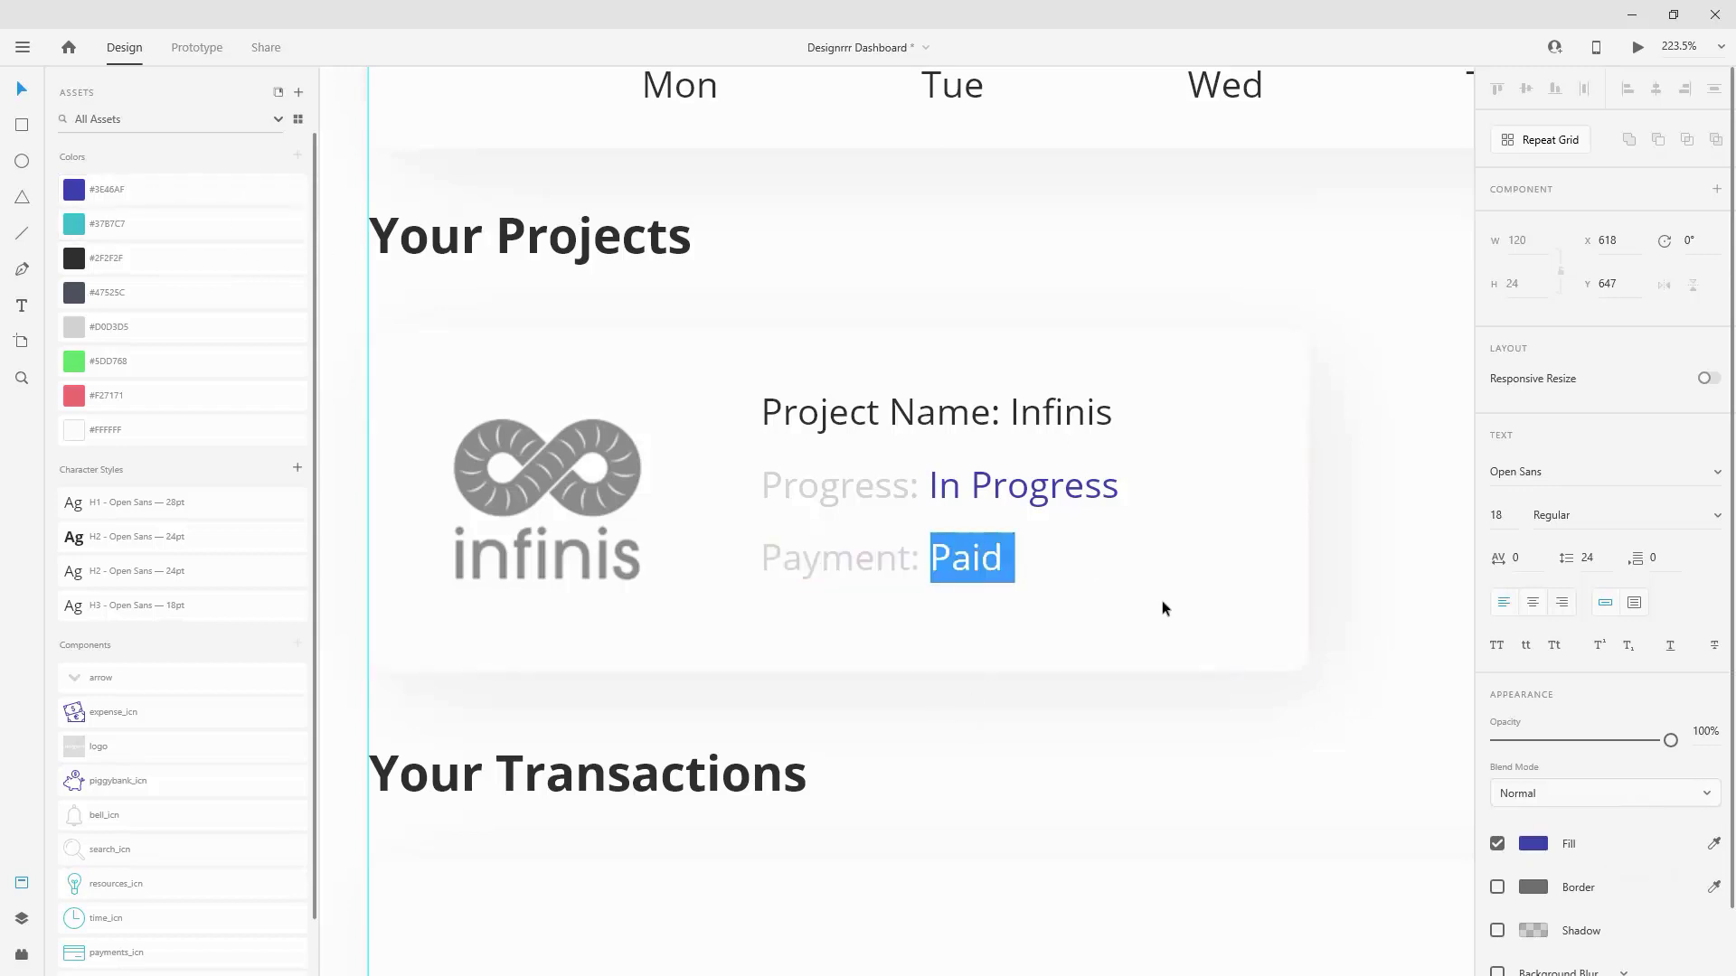
pyautogui.click(1712, 845)
pyautogui.click(74, 223)
pyautogui.press('Escape')
# Step: Widen the text spacing by moving the Project Name line up to Y 567 and the Payment line slightly down
pyautogui.scroll(-2, 1163, 467)
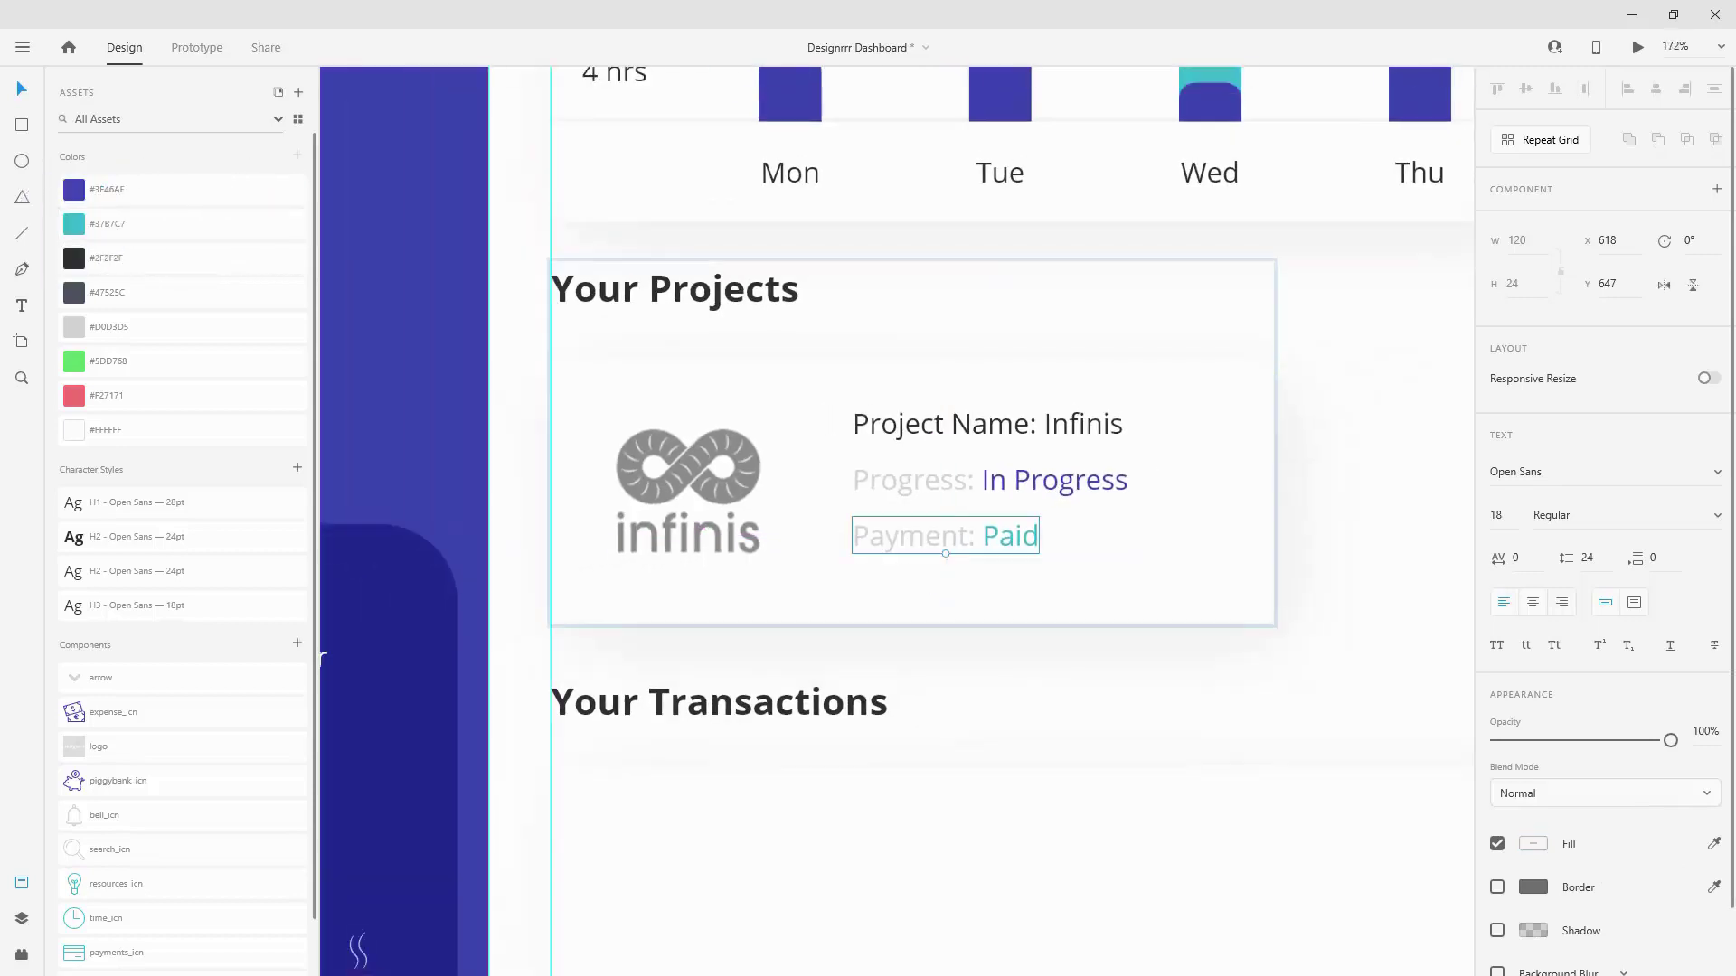
pyautogui.click(1010, 438)
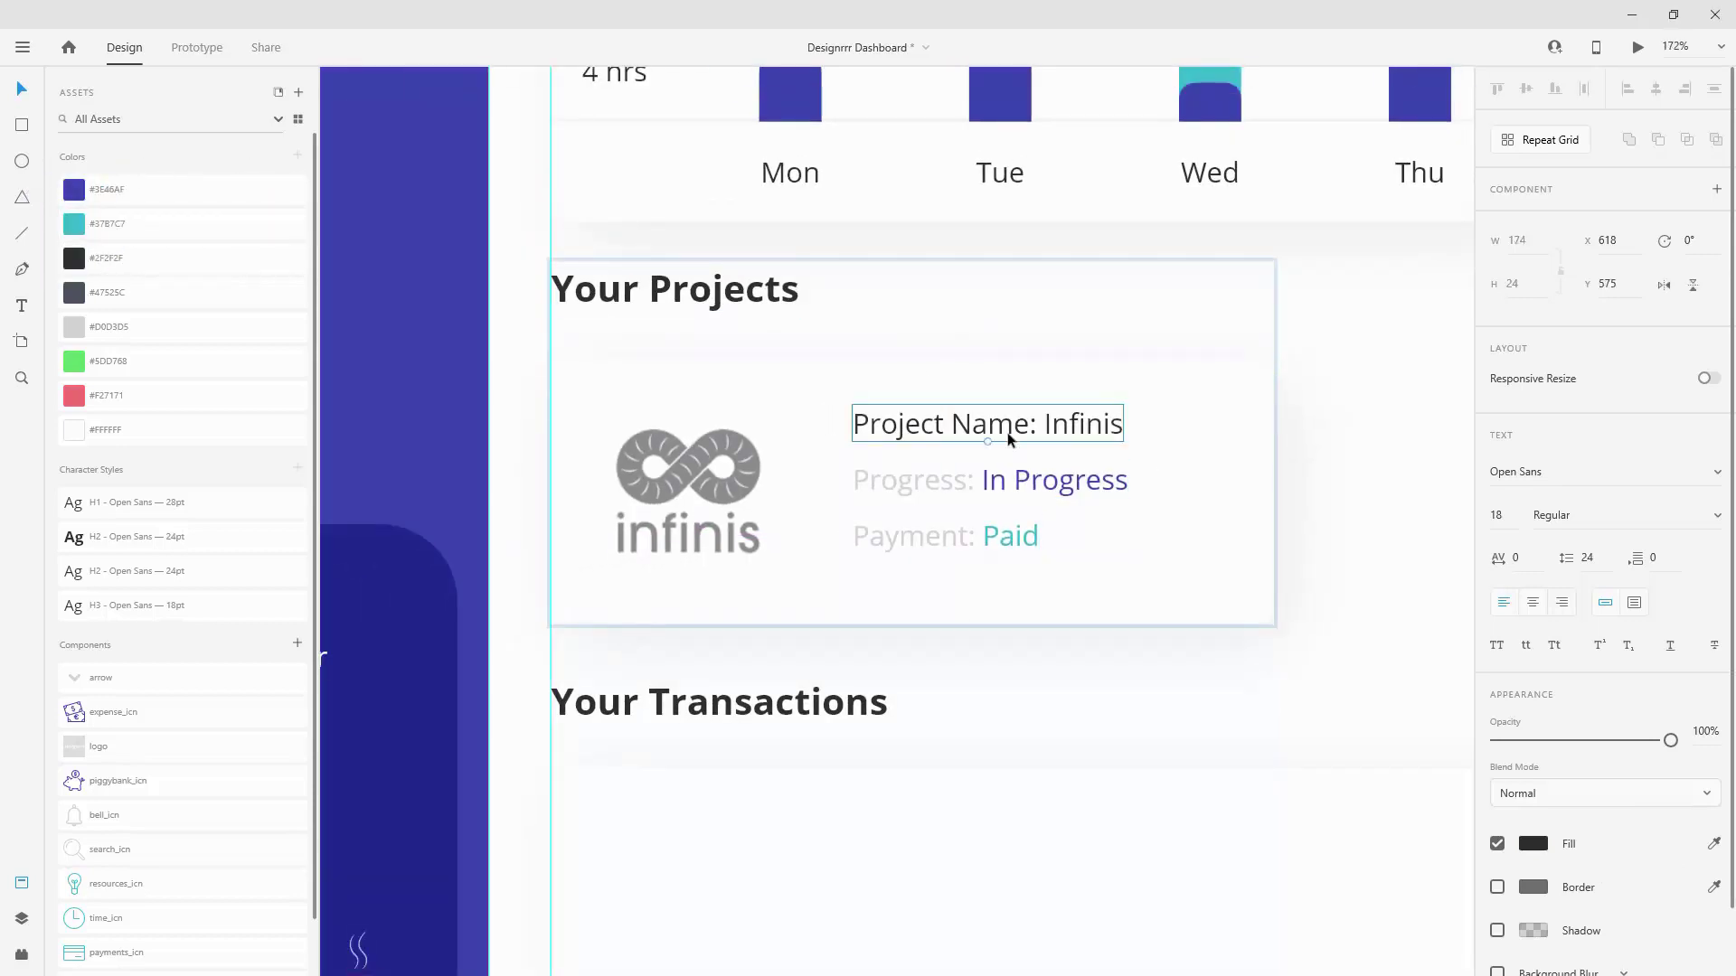
pyautogui.moveTo(1040, 438); pyautogui.dragTo(1045, 420)
pyautogui.click(991, 533)
pyautogui.moveTo(992, 535); pyautogui.dragTo(996, 548)
# Step: Group the card's Project Name, Progress and Payment lines together
pyautogui.keyDown('shift'); pyautogui.click(1005, 479); pyautogui.keyUp('shift')
pyautogui.keyDown('shift'); pyautogui.click(1018, 426); pyautogui.keyUp('shift')
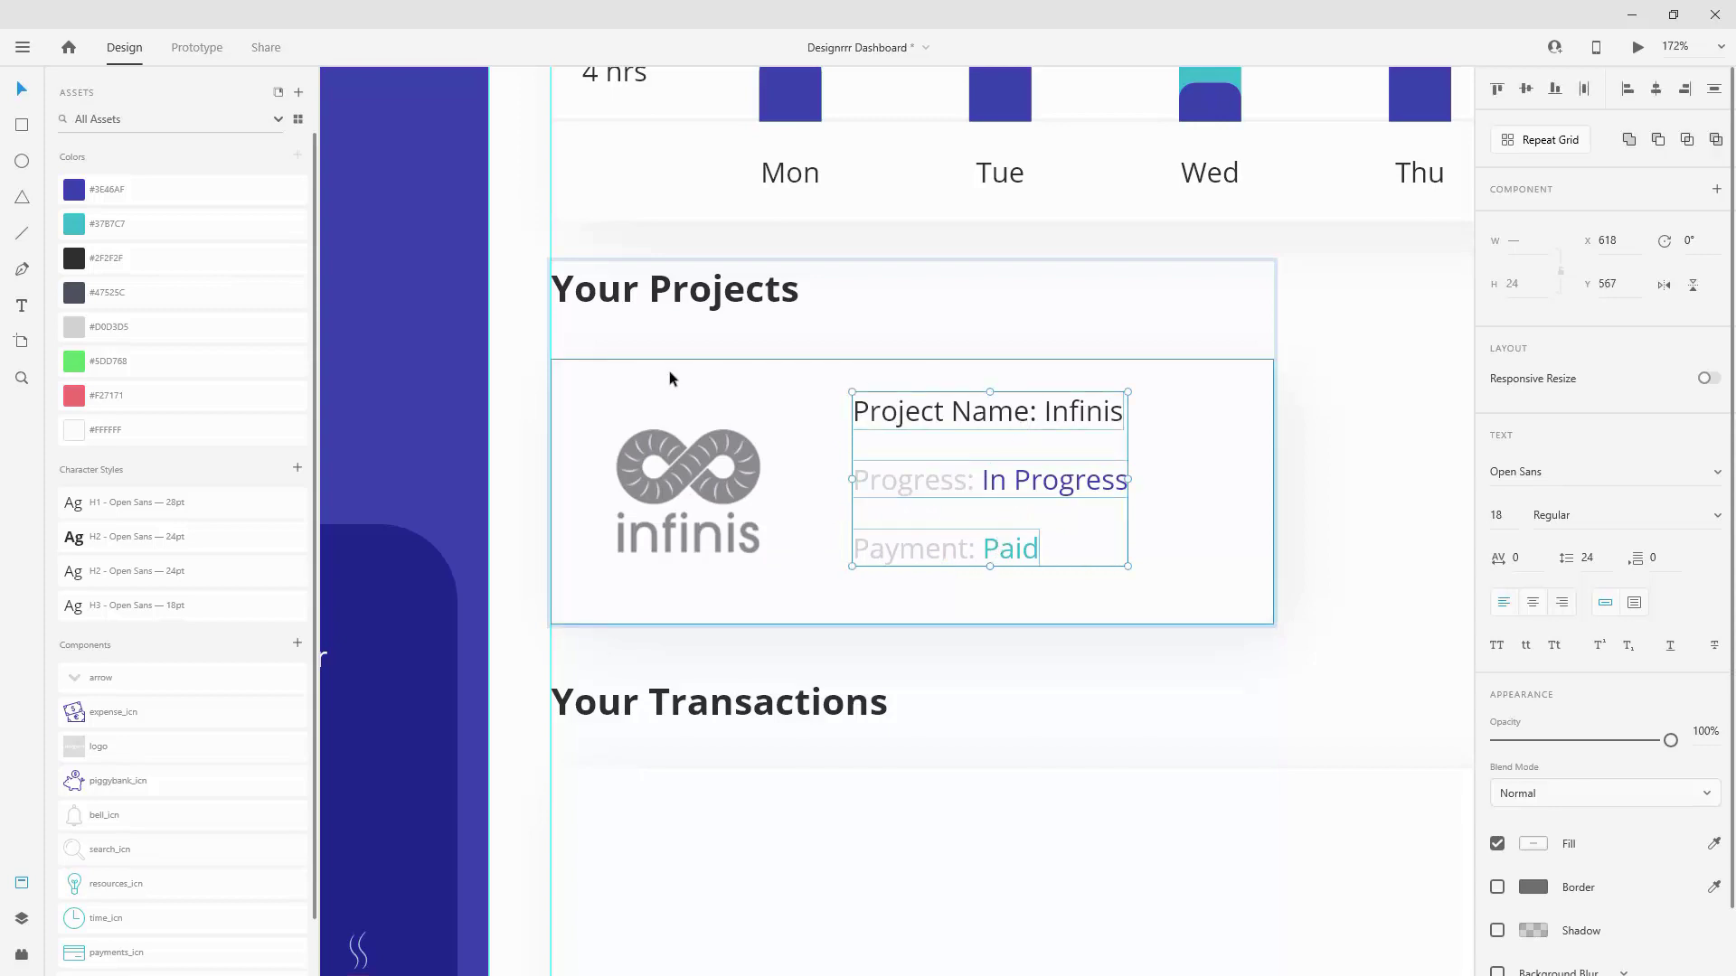
pyautogui.hotkey('ctrl', 'g')
# Step: Align the text group, logo1 and project_bg to their shared vertical middle
pyautogui.click(22, 919)
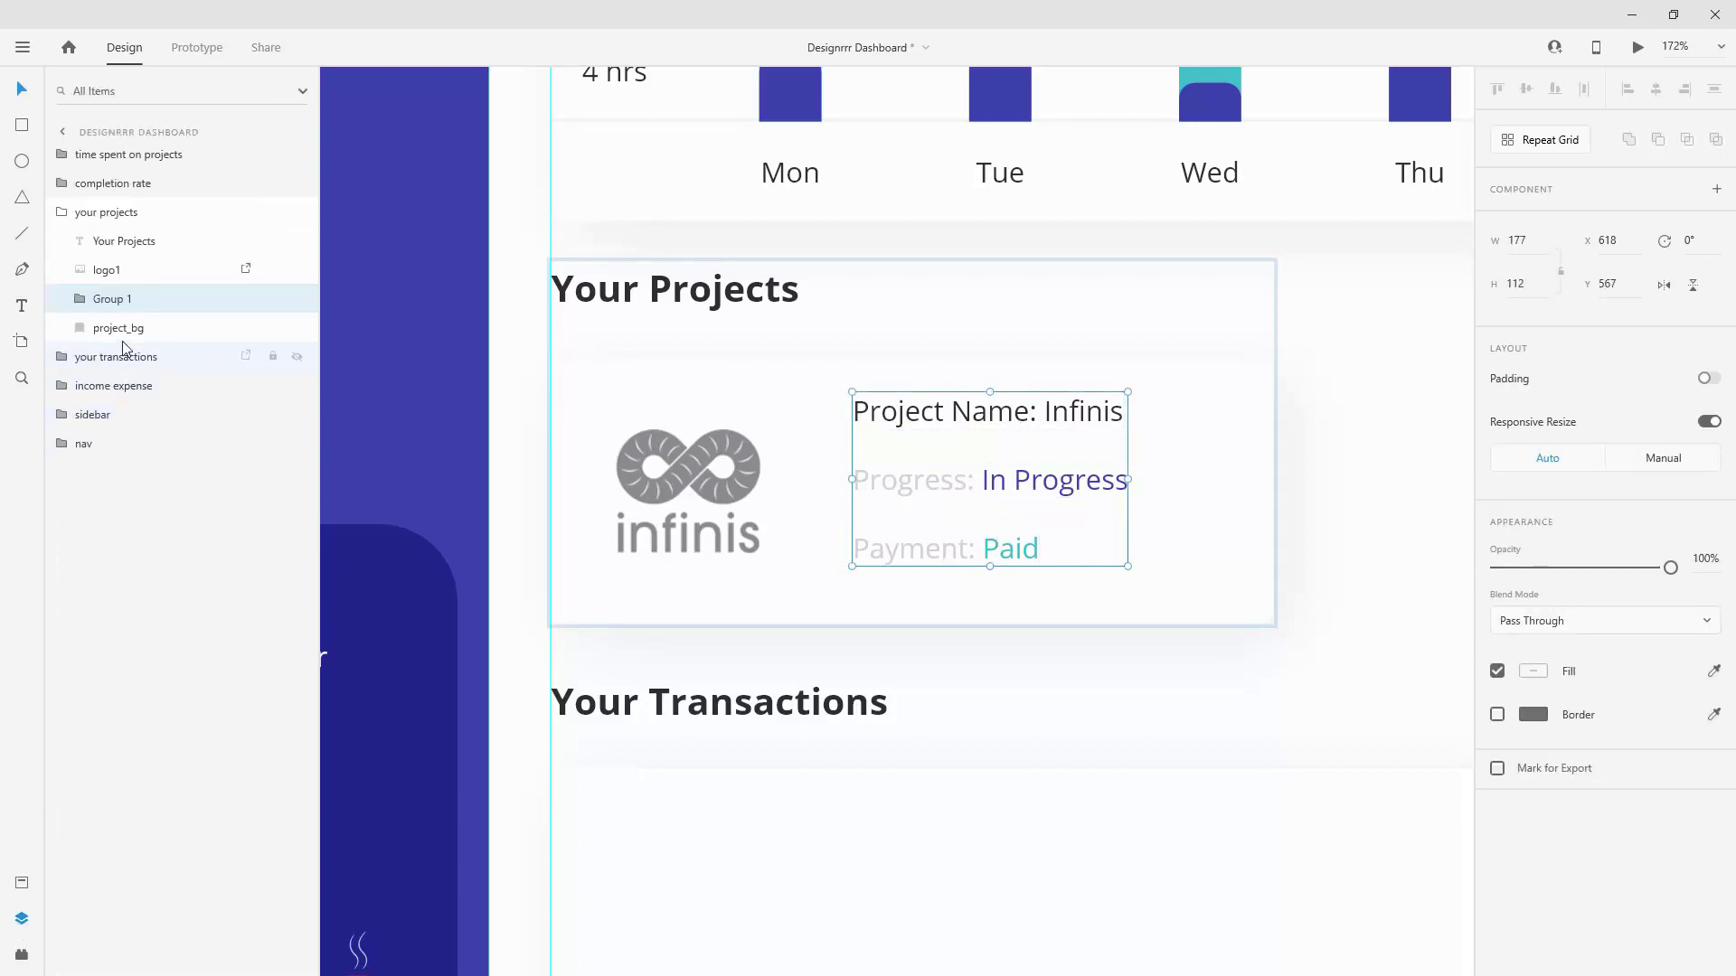
pyautogui.keyDown('shift'); pyautogui.click(126, 328); pyautogui.keyUp('shift')
pyautogui.keyDown('shift'); pyautogui.click(118, 269); pyautogui.keyUp('shift')
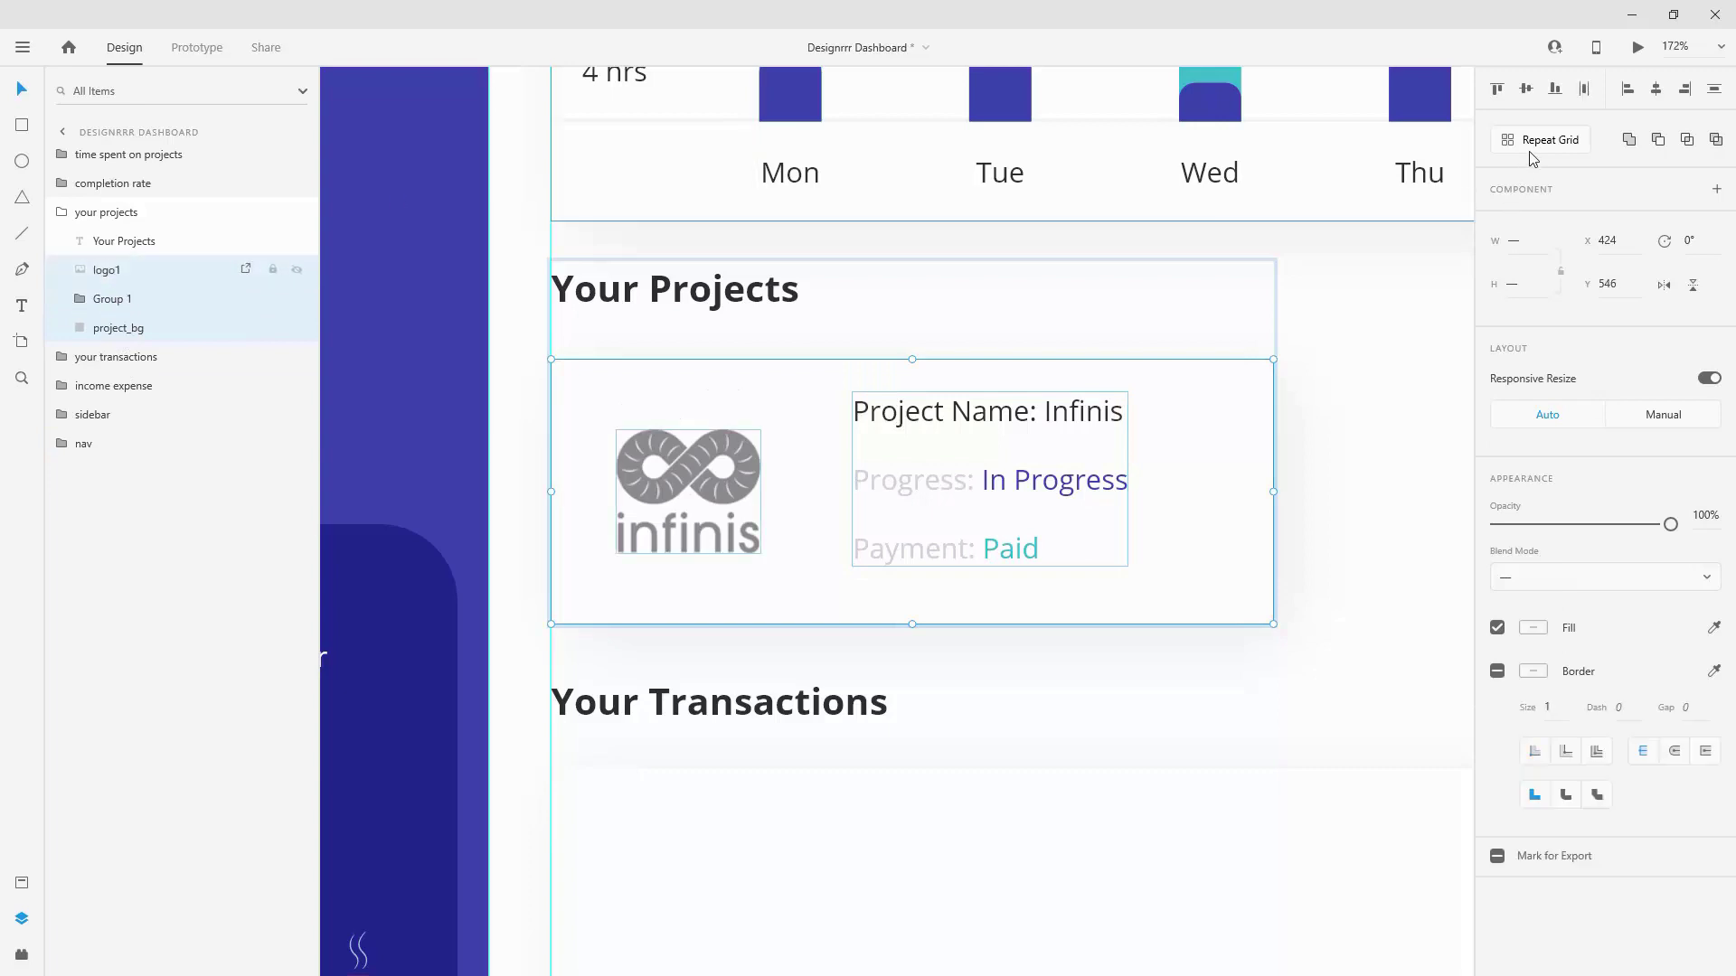
pyautogui.click(1529, 89)
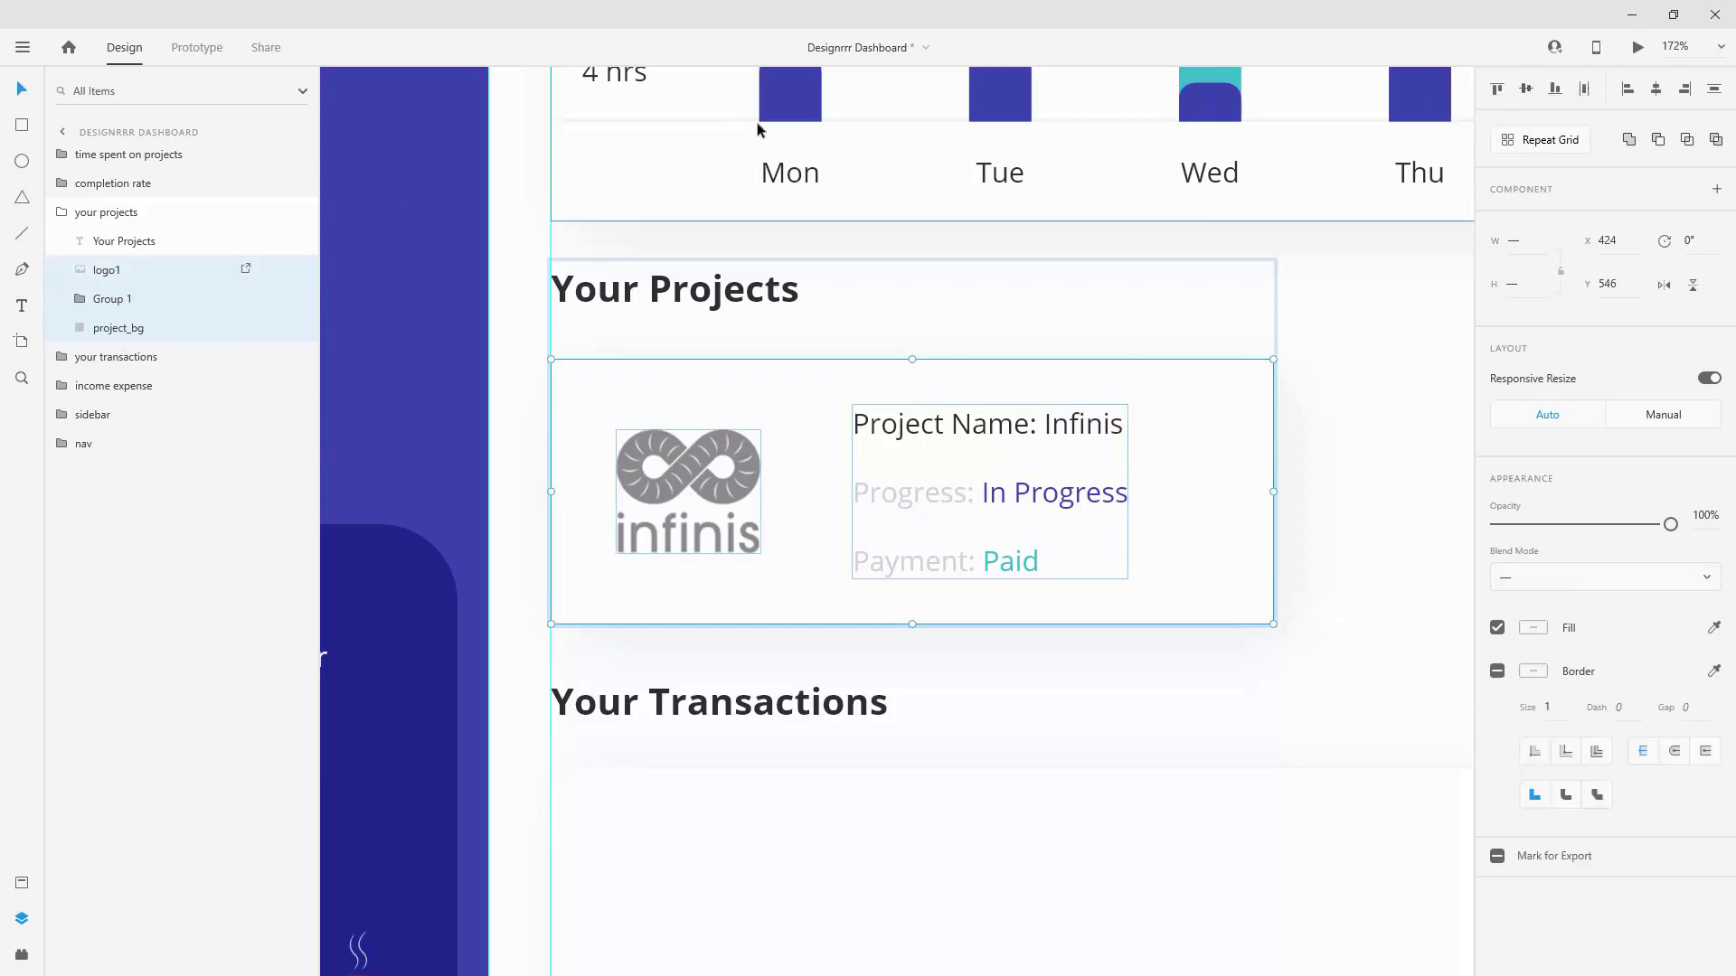
# Step: Rename the group of three text lines to "text"
pyautogui.rightClick(110, 299)
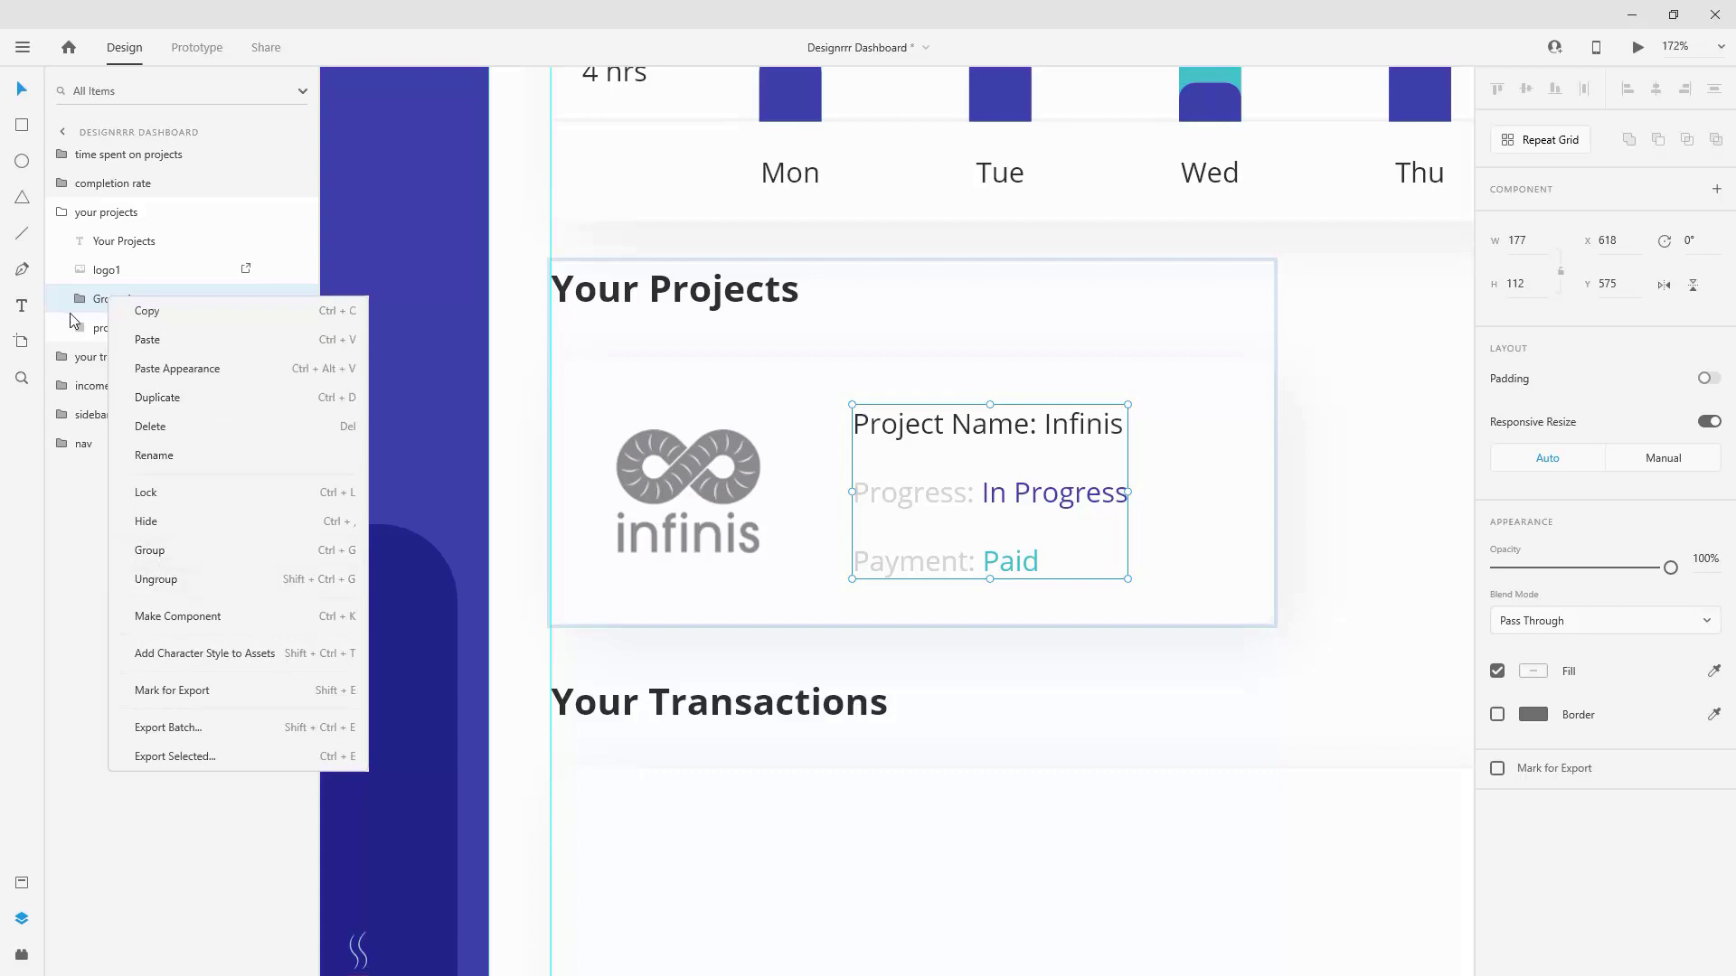
pyautogui.click(109, 299)
pyautogui.doubleClick(112, 301)
pyautogui.write('text')
pyautogui.press('Return')
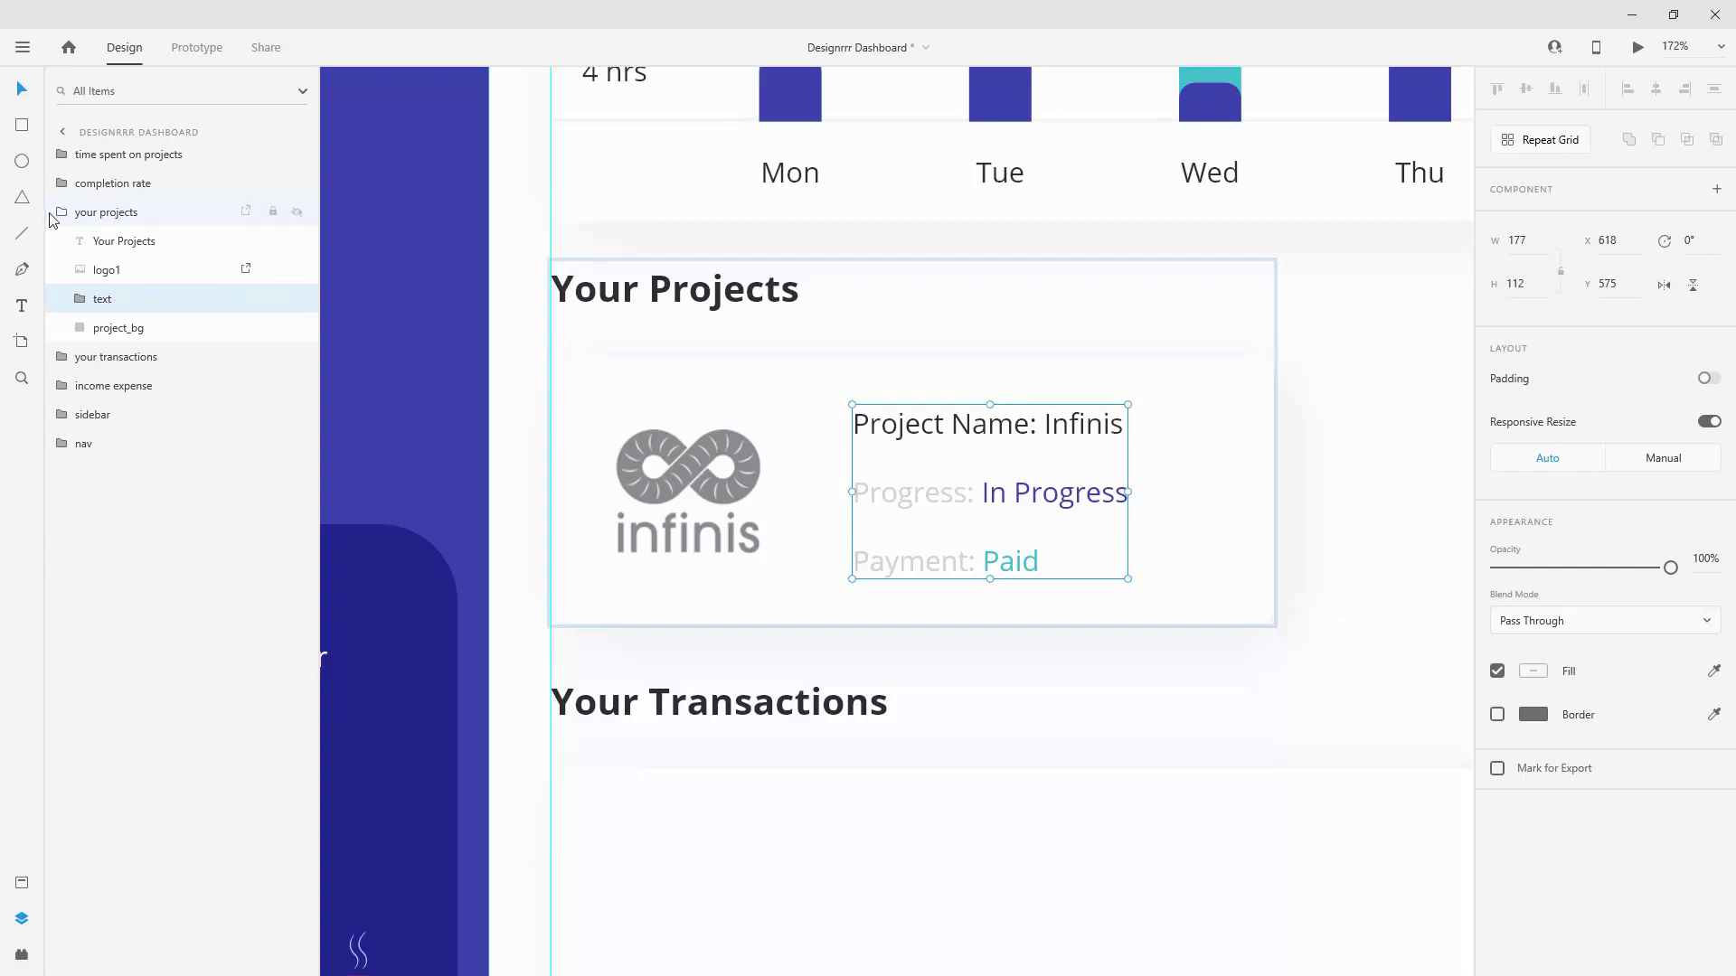
# Step: Group logo1, text and project_bg into one card group named "project1"
pyautogui.keyDown('shift'); pyautogui.click(149, 270); pyautogui.keyUp('shift')
pyautogui.keyDown('shift'); pyautogui.click(124, 330); pyautogui.keyUp('shift')
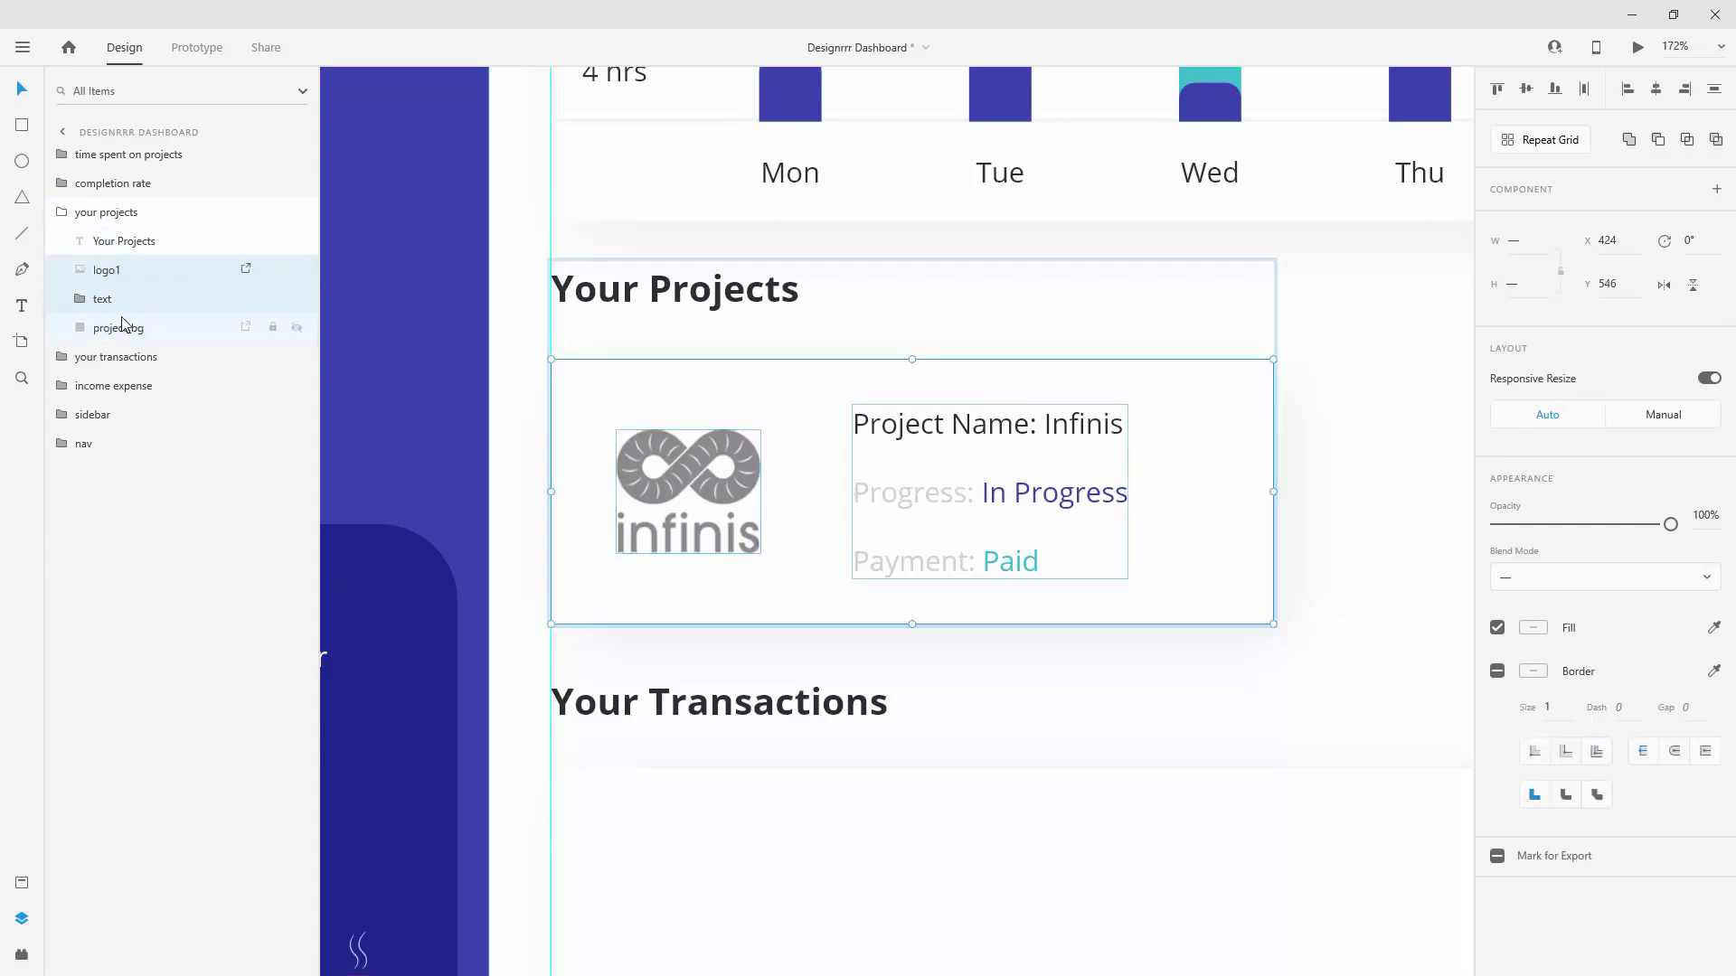
pyautogui.hotkey('ctrl', 'g')
pyautogui.doubleClick(116, 274)
pyautogui.write('project1')
pyautogui.press('Return')
# Step: Duplicate the project1 card twice, placing the copies in the same row at X 904 and X 1415
pyautogui.scroll(-5, 598, 326)
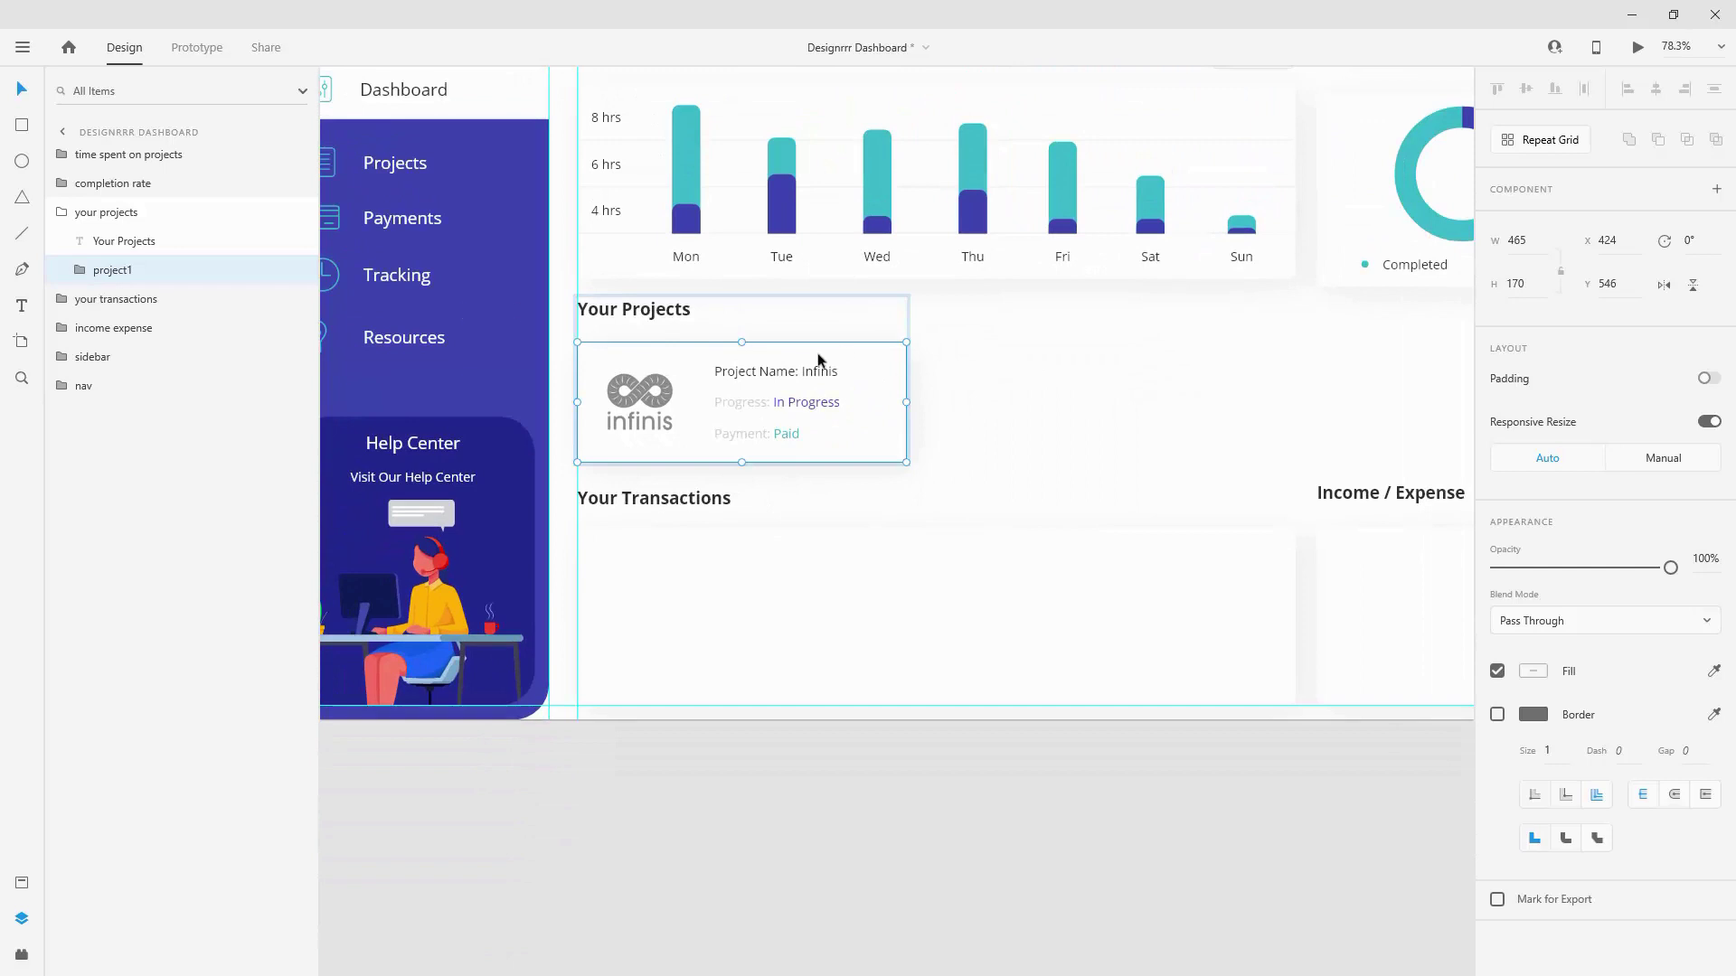
pyautogui.hotkey('ctrl', 'd')
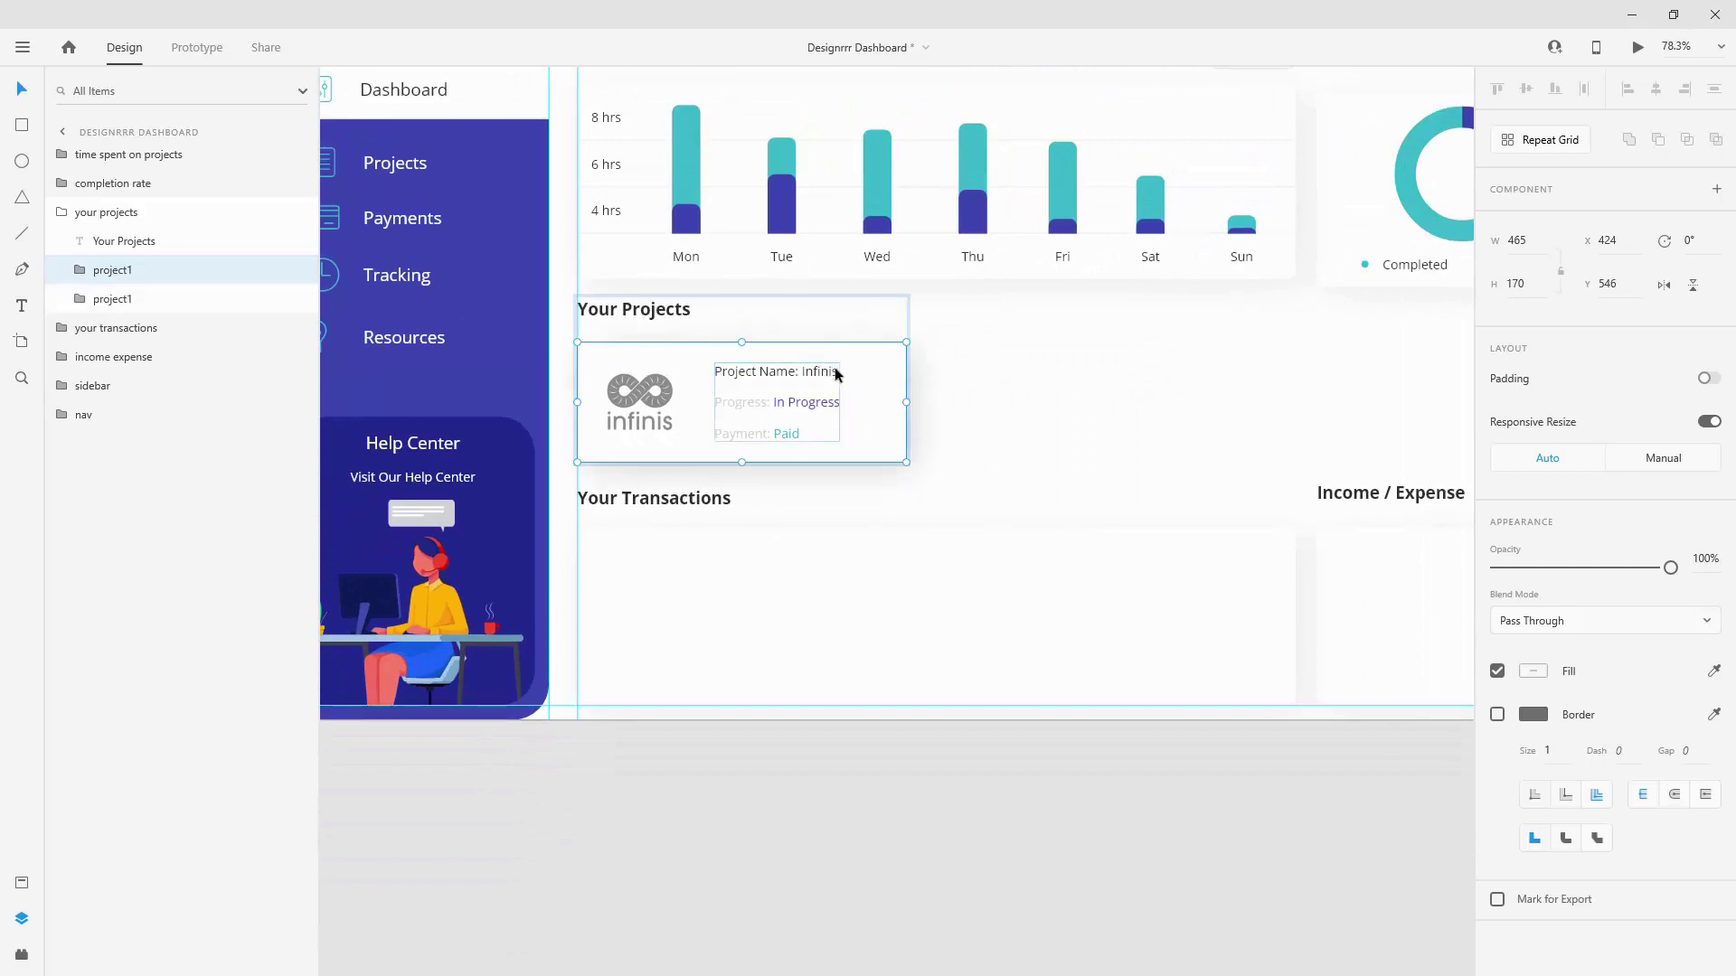
pyautogui.moveTo(838, 400); pyautogui.dragTo(1183, 388)
pyautogui.press('space')
pyautogui.moveTo(1365, 390); pyautogui.dragTo(1022, 366)
pyautogui.hotkey('ctrl', 'd')
pyautogui.moveTo(824, 357); pyautogui.dragTo(1184, 359)
# Step: Rename the middle and last card groups project2 and project3, and order the layers project1, project2, project3 from the top
pyautogui.doubleClick(122, 270)
pyautogui.press('Right')
pyautogui.write('3')
pyautogui.press('Return')
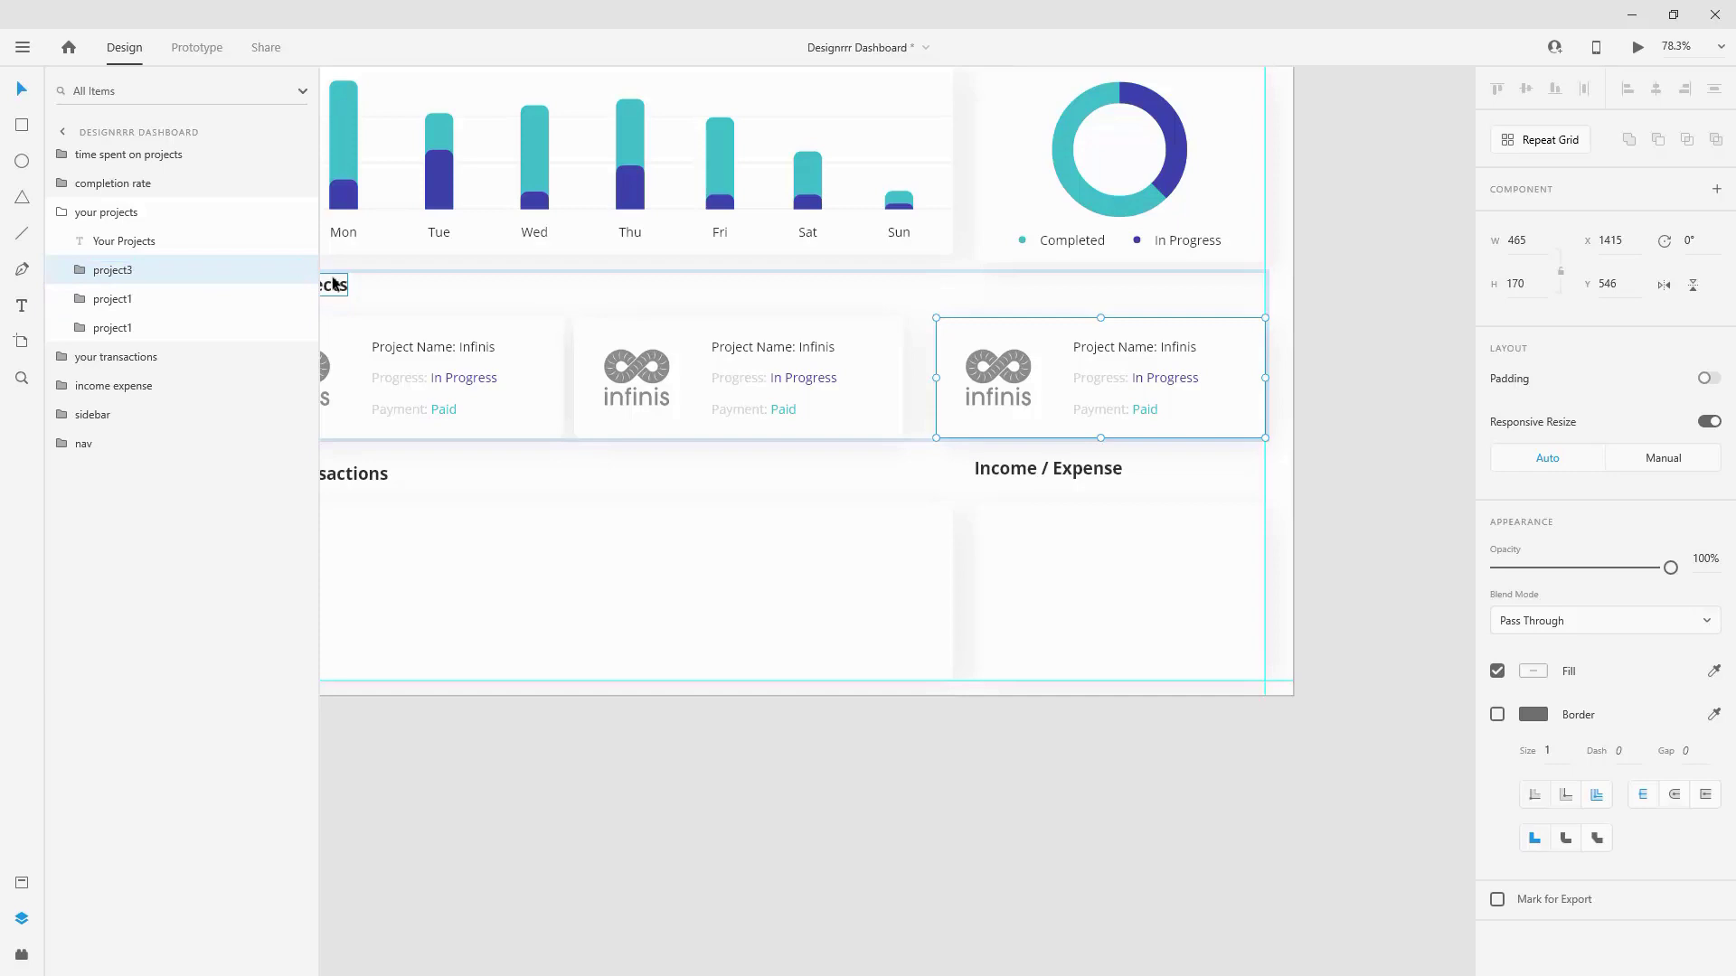
pyautogui.doubleClick(127, 300)
pyautogui.press('Right')
pyautogui.press('BackSpace')
pyautogui.write('2')
pyautogui.press('Return')
pyautogui.moveTo(149, 272)
pyautogui.mouseDown()
pyautogui.moveTo(153, 312)
pyautogui.moveTo(159, 269)
pyautogui.mouseUp()
# Step: Replace the infinis logo in the project2 card with the Quintiles logo, logo2
pyautogui.click(655, 367)
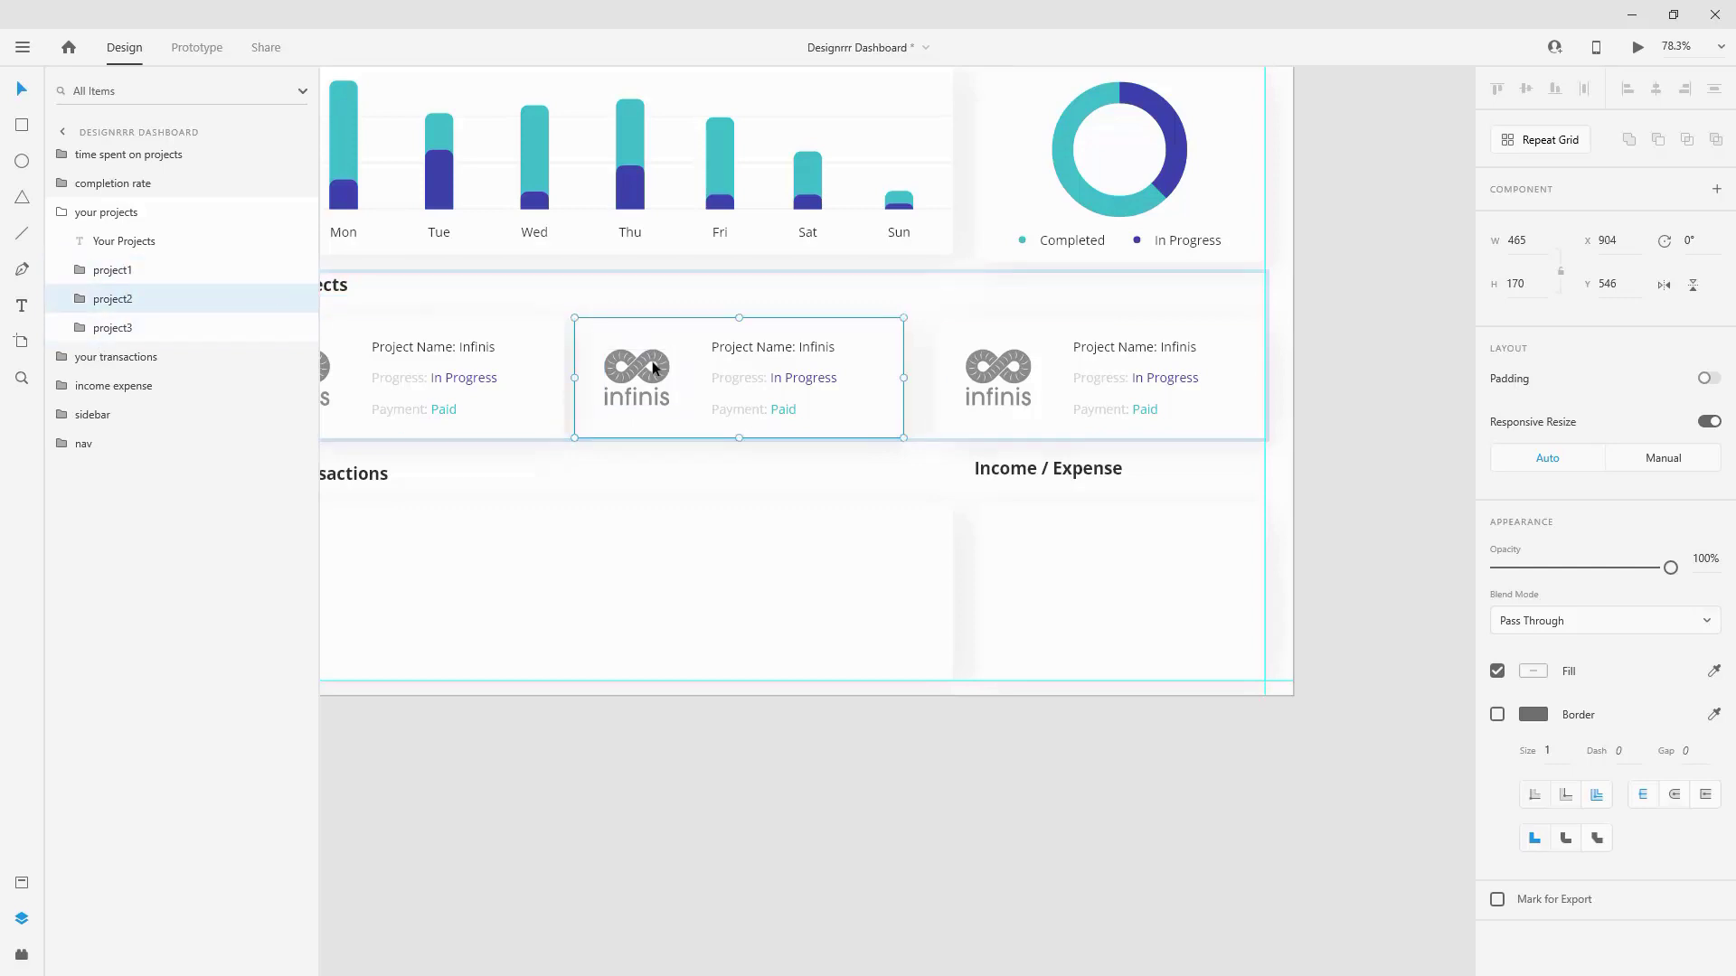
pyautogui.doubleClick(657, 367)
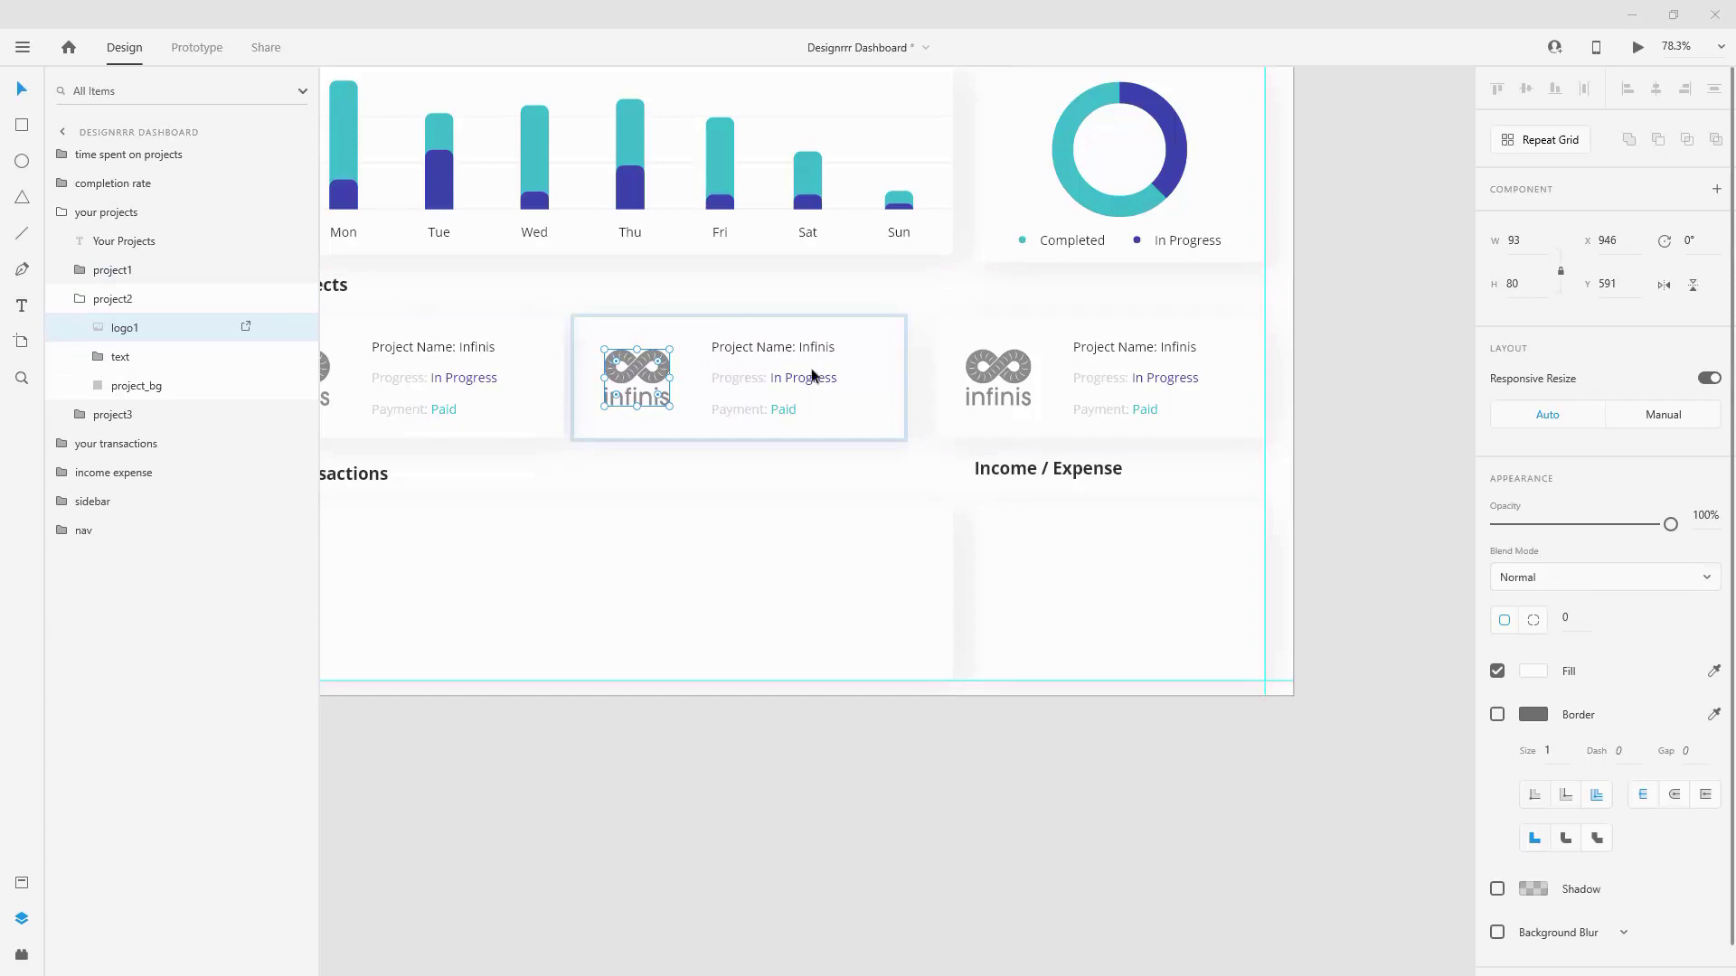
pyautogui.press('Delete')
pyautogui.hotkey('ctrl', 'v')
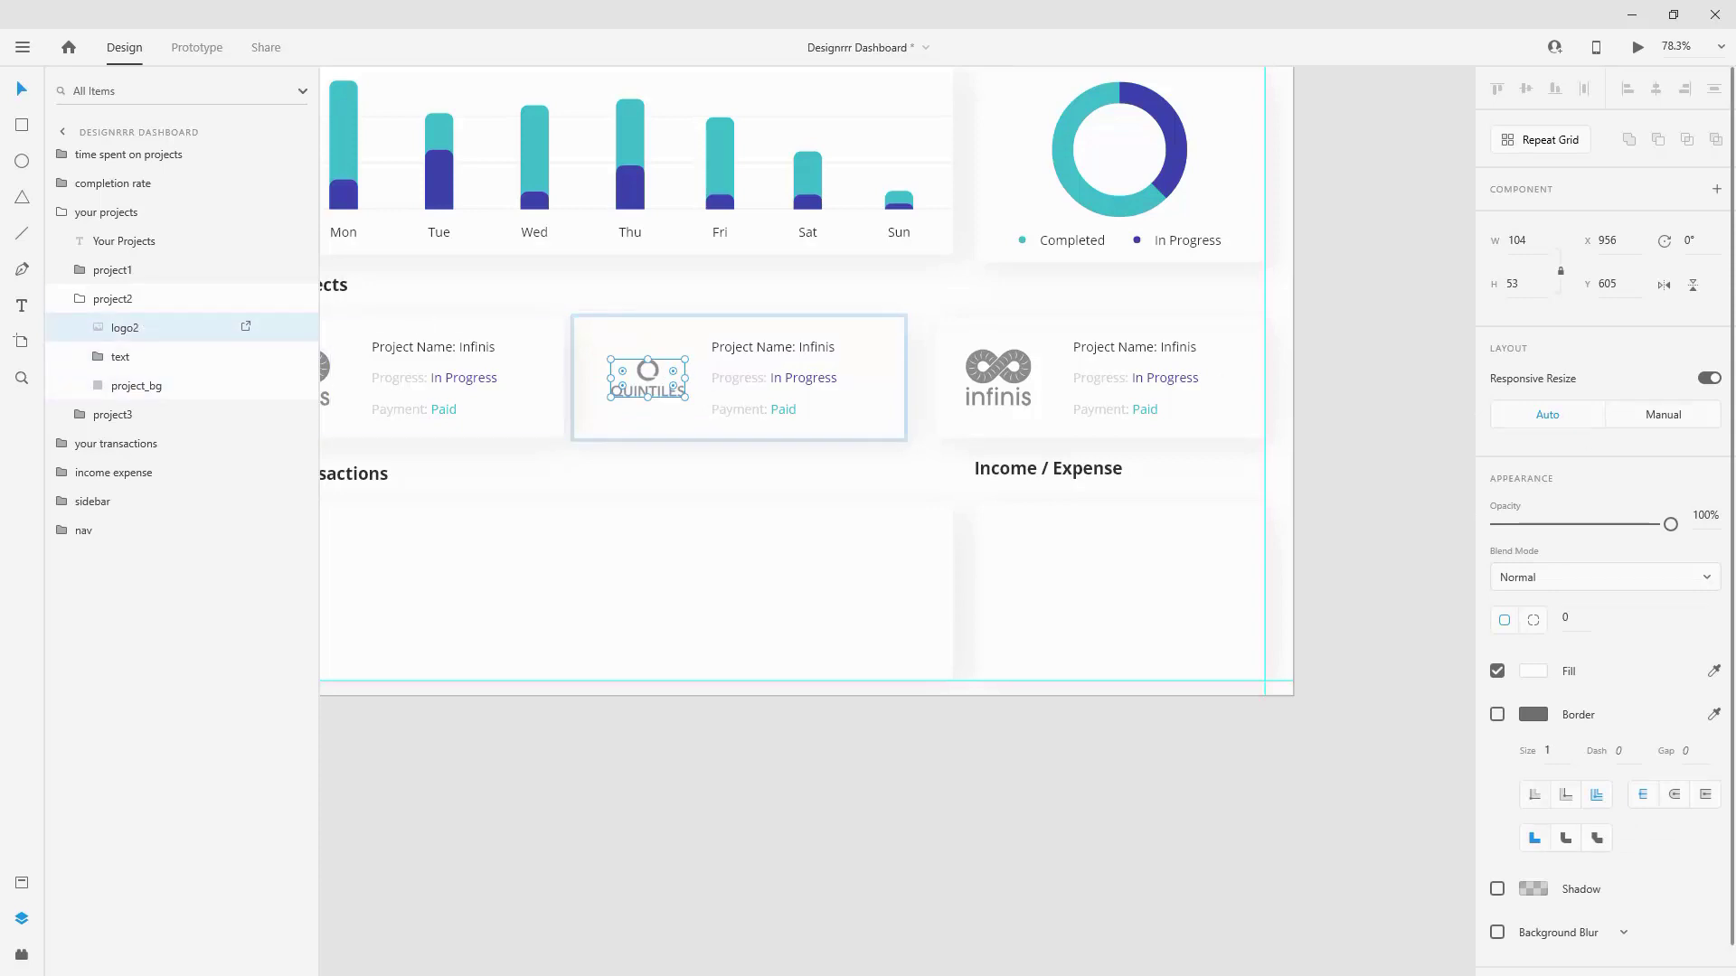
# Step: Replace the infinis logo in the project3 card with the terra firma logo, logo3
pyautogui.doubleClick(1026, 372)
pyautogui.press('Delete')
pyautogui.hotkey('ctrl', 'v')
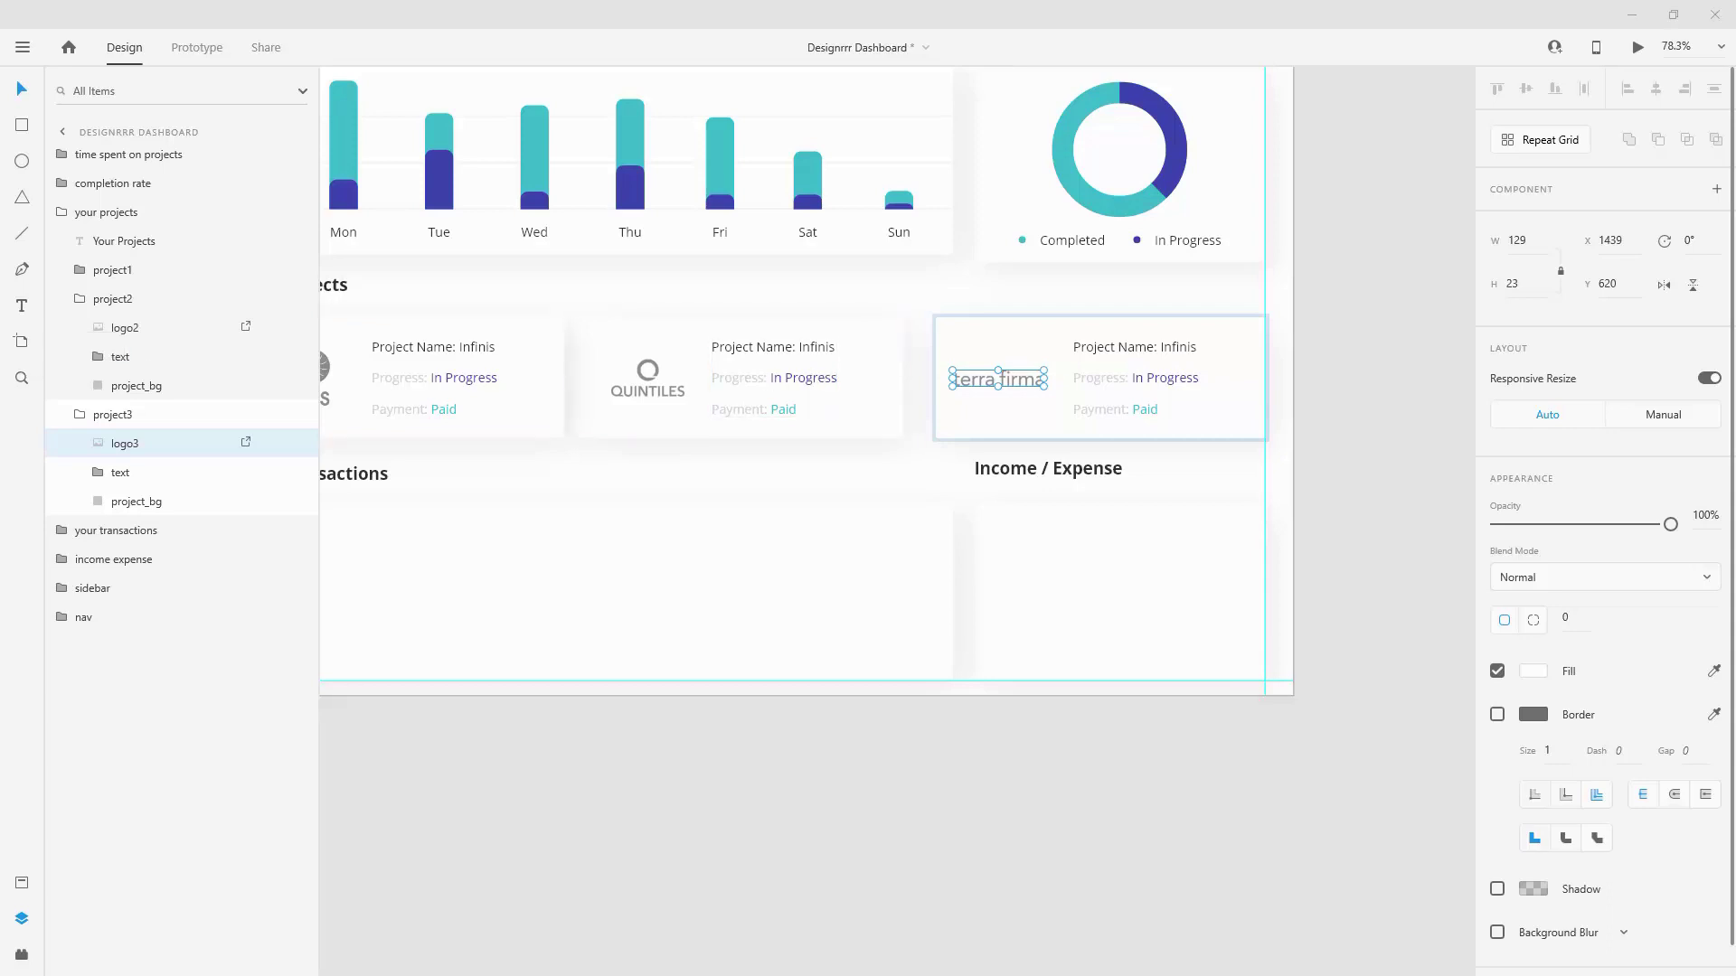
# Step: Change the second card's title line to "Project Name: Quintles"
pyautogui.doubleClick(798, 344)
pyautogui.doubleClick(799, 345)
pyautogui.tripleClick(800, 347)
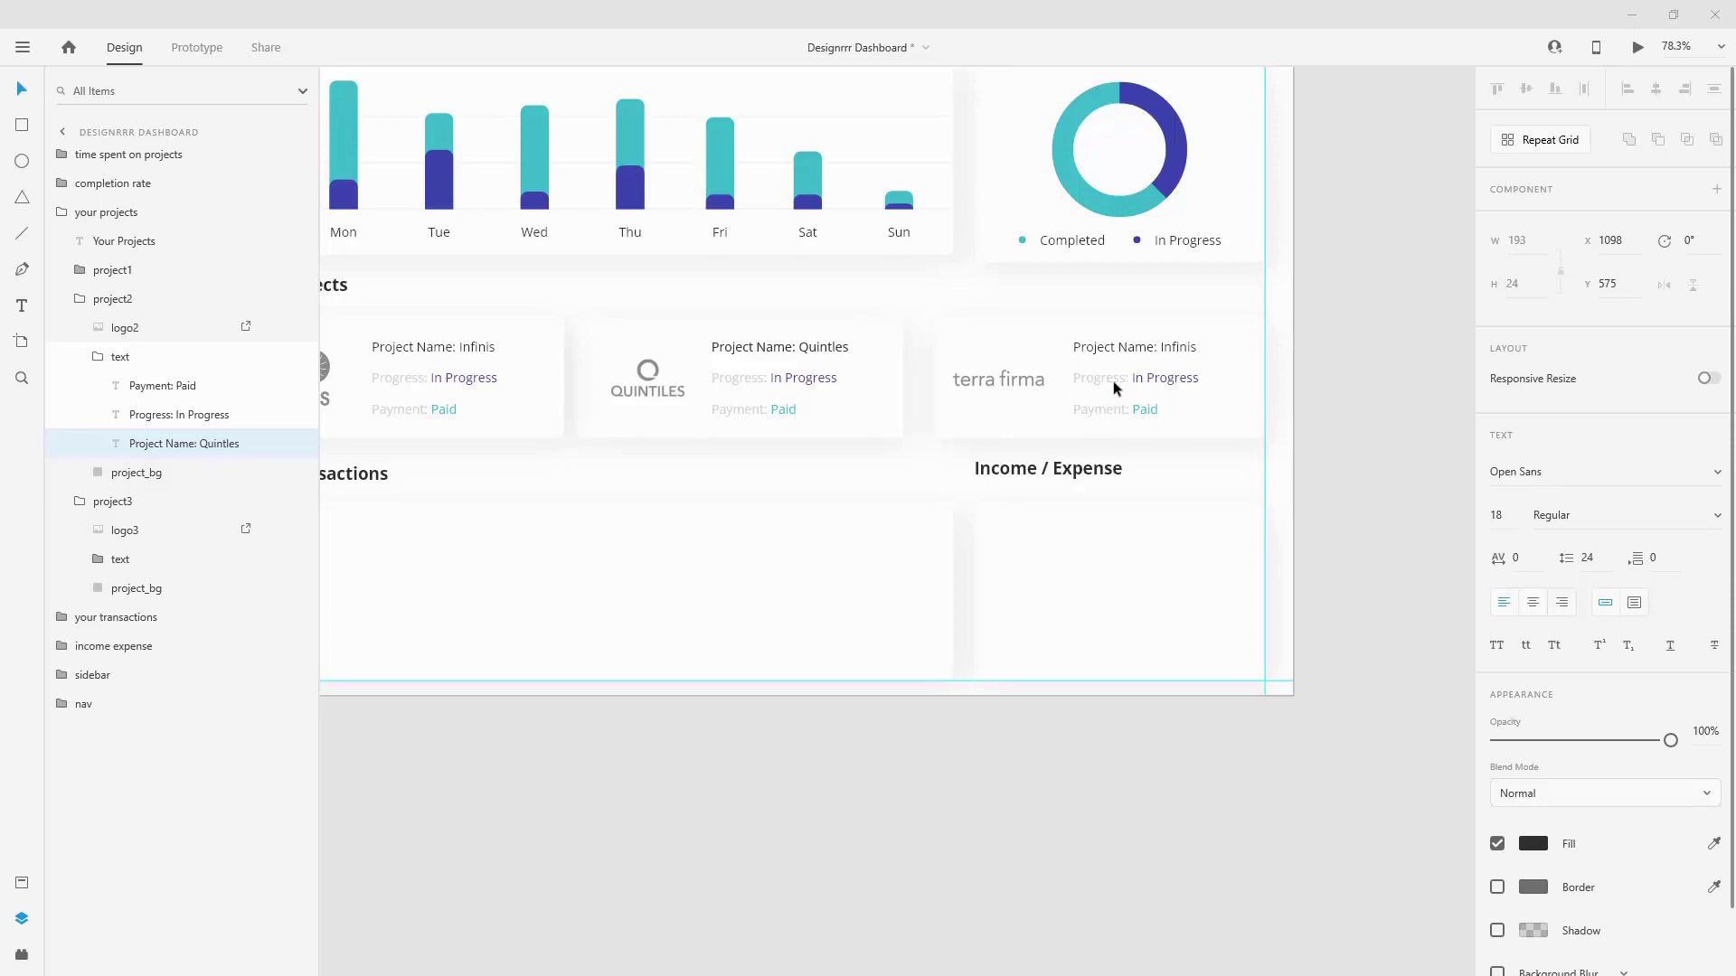
# Step: Change the third card's title line to "Project Name: Terra Firma"
pyautogui.click(1125, 349)
pyautogui.doubleClick(1125, 349)
pyautogui.tripleClick(1125, 349)
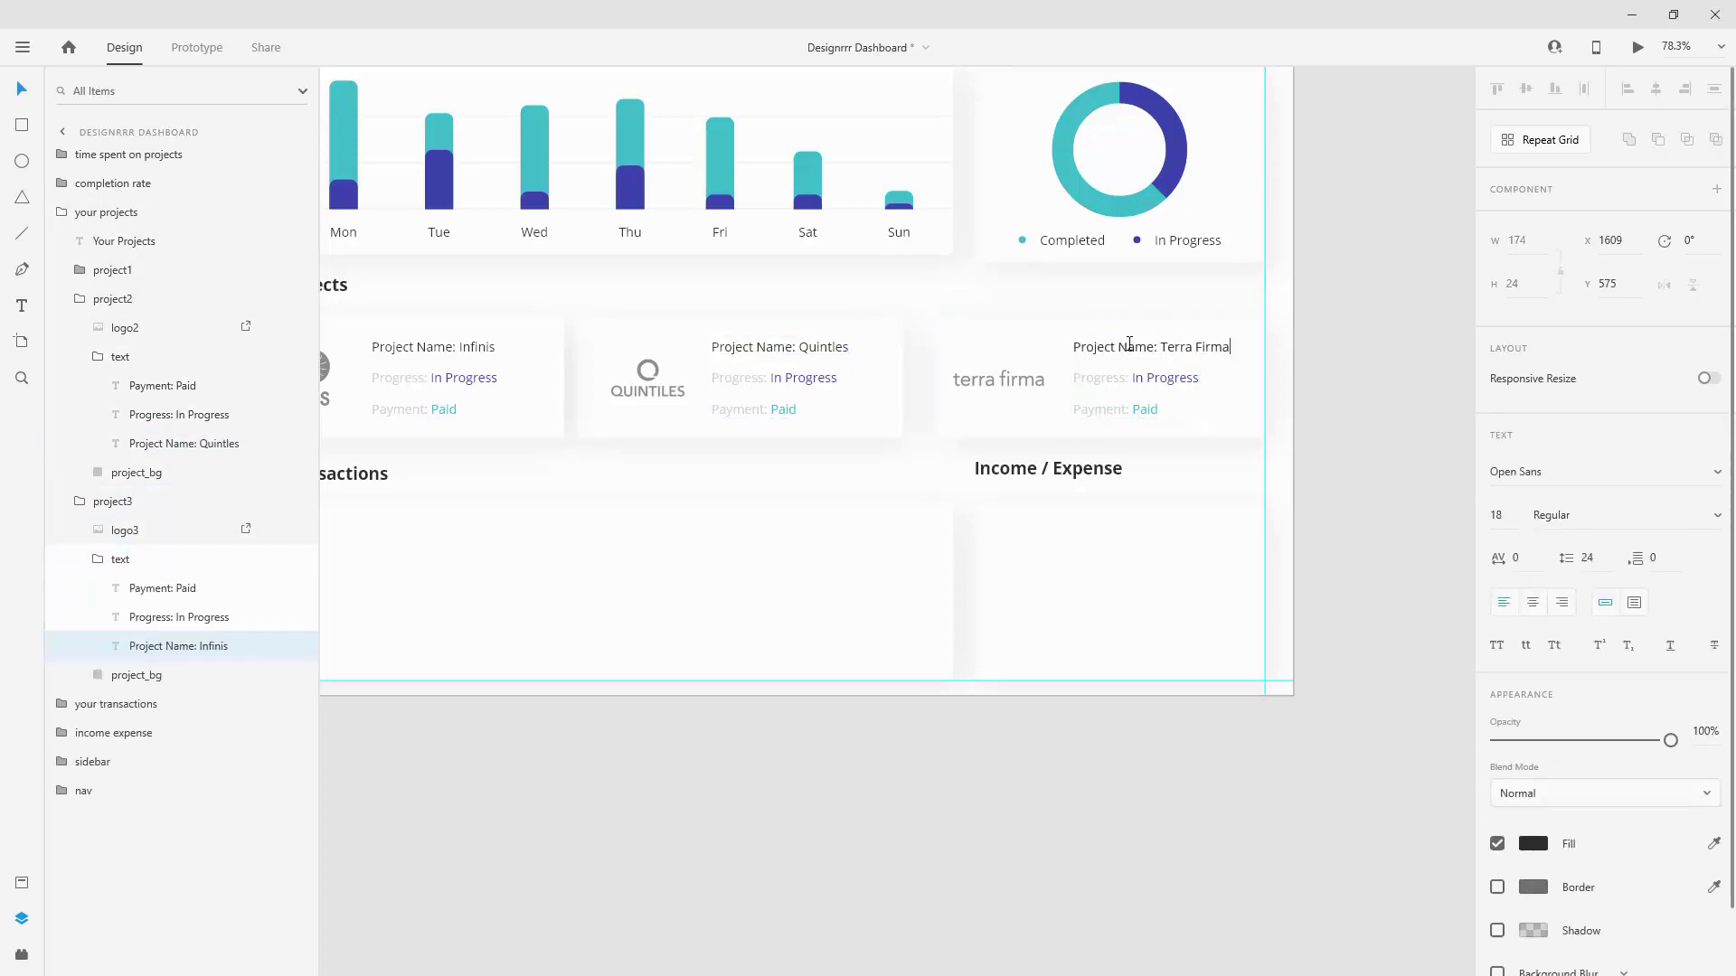
pyautogui.press('Escape')
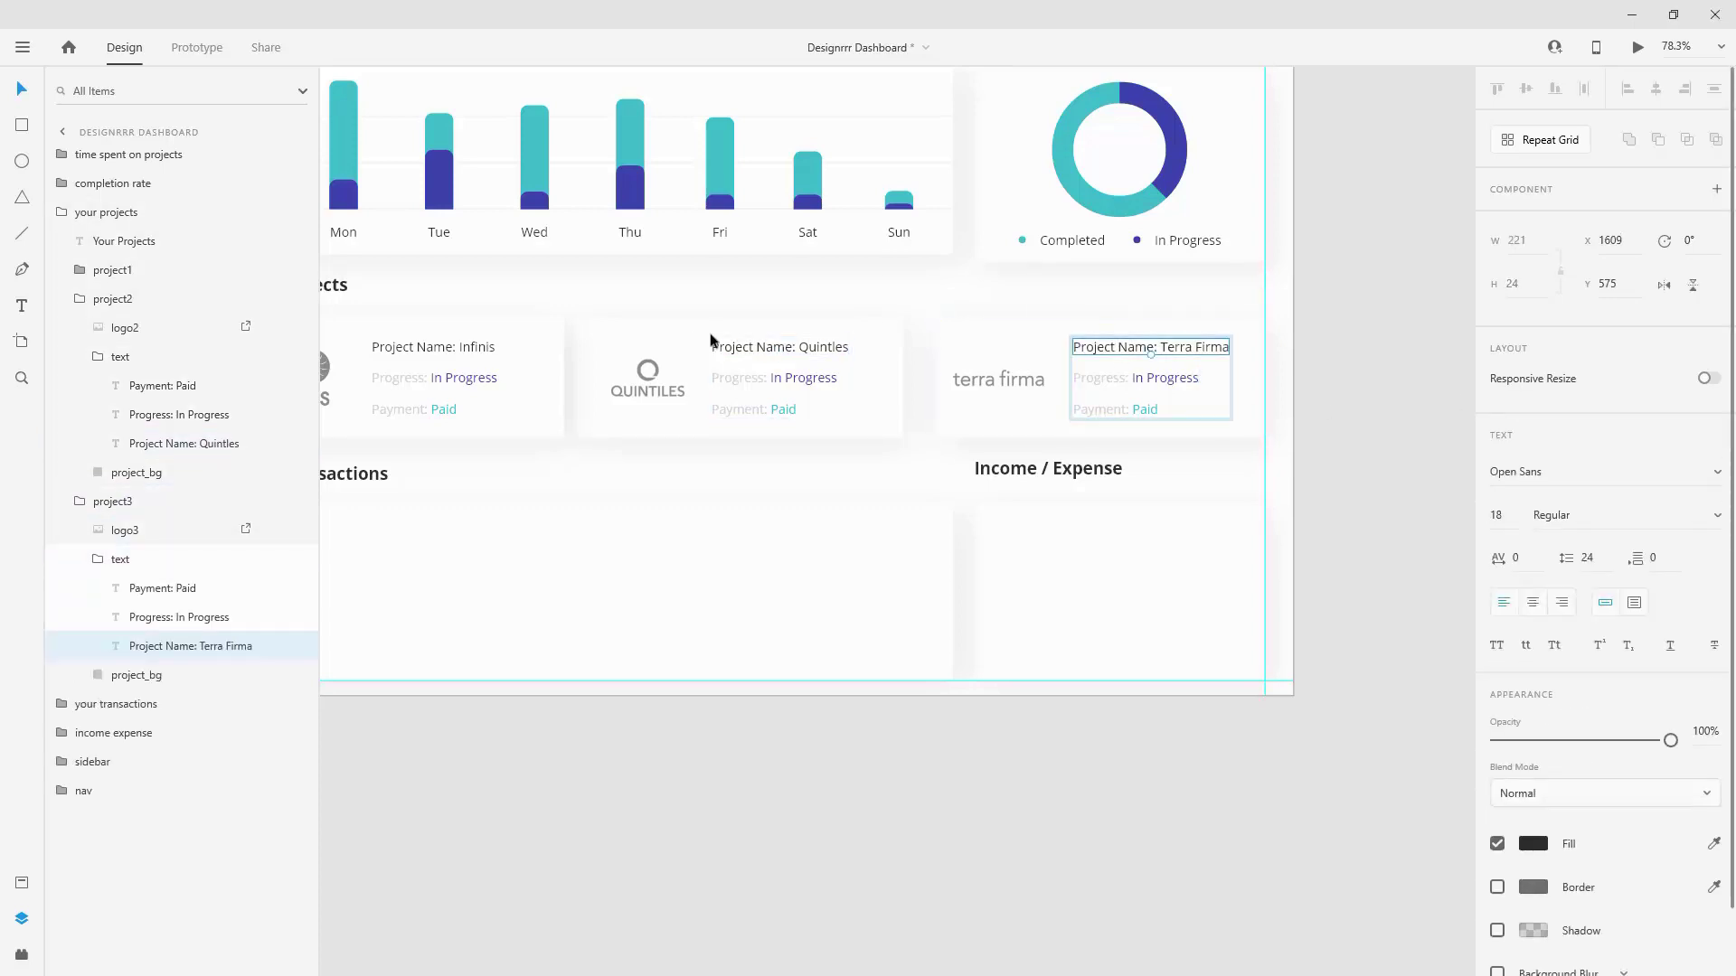
# Step: Change the second card's progress status to "Completed"
pyautogui.click(812, 376)
pyautogui.doubleClick(812, 376)
pyautogui.click(812, 376)
pyautogui.doubleClick(812, 376)
pyautogui.click(769, 380)
pyautogui.moveTo(771, 380); pyautogui.dragTo(947, 378)
pyautogui.write('Completed')
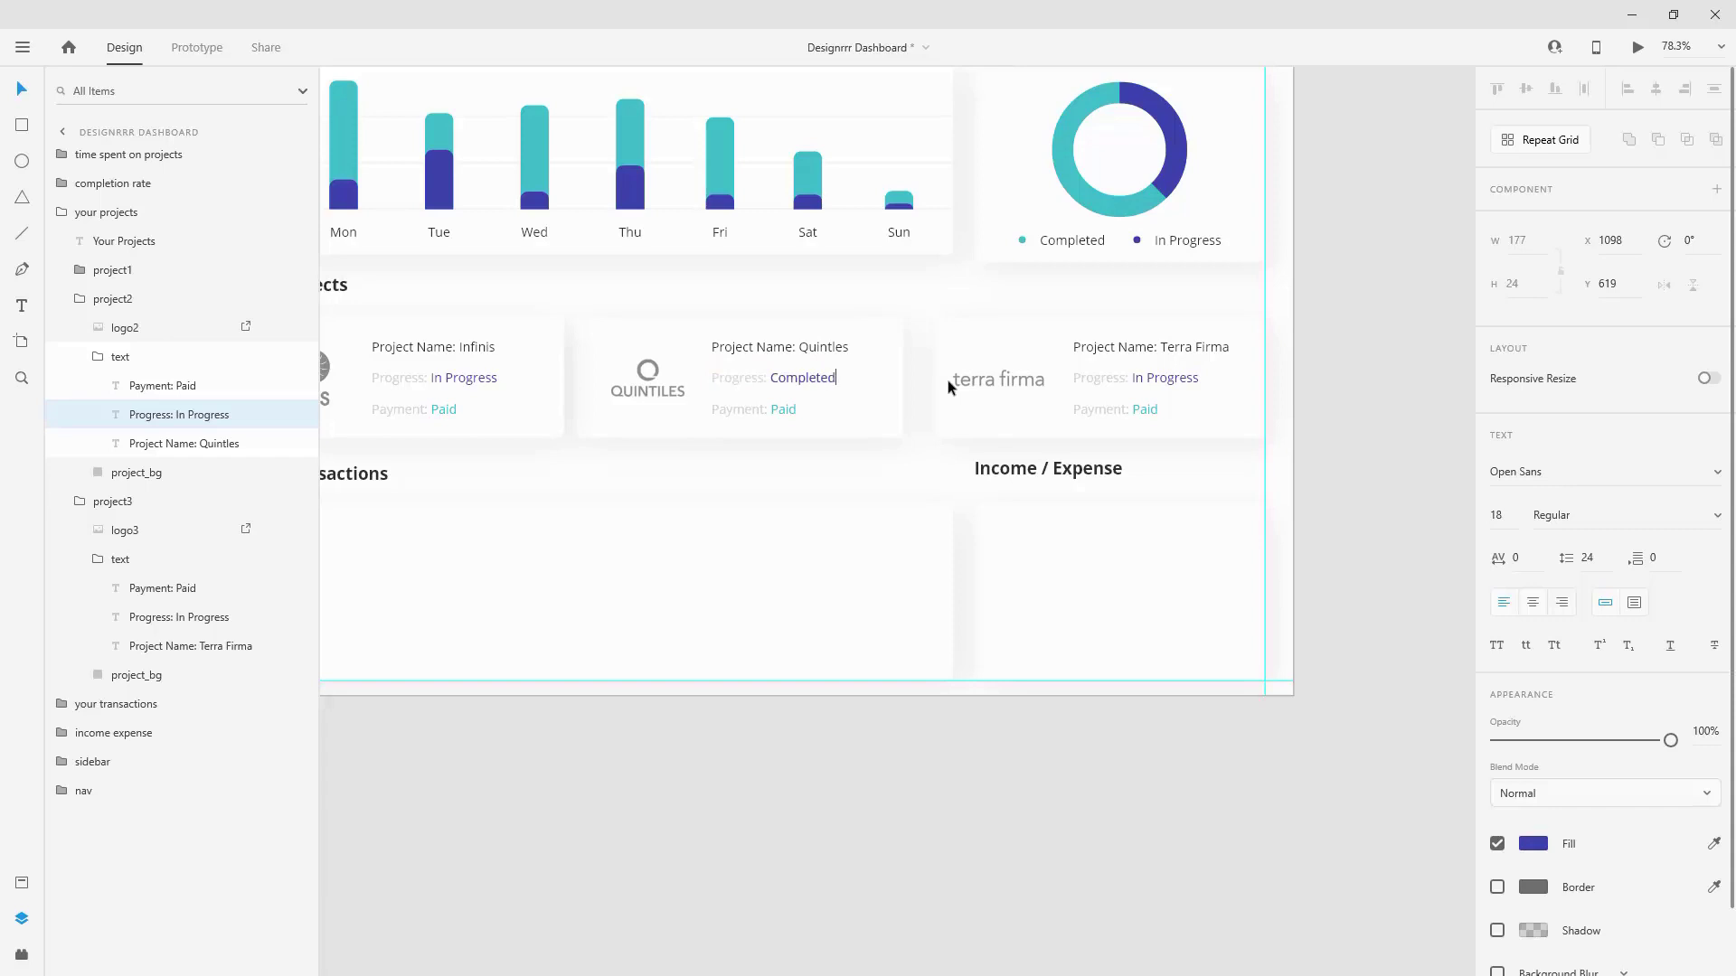
# Step: Colour only the word "Completed" in the second card with the saved green #5DD768
pyautogui.hotkey('ctrl', 'a')
pyautogui.click(26, 877)
pyautogui.press('Escape')
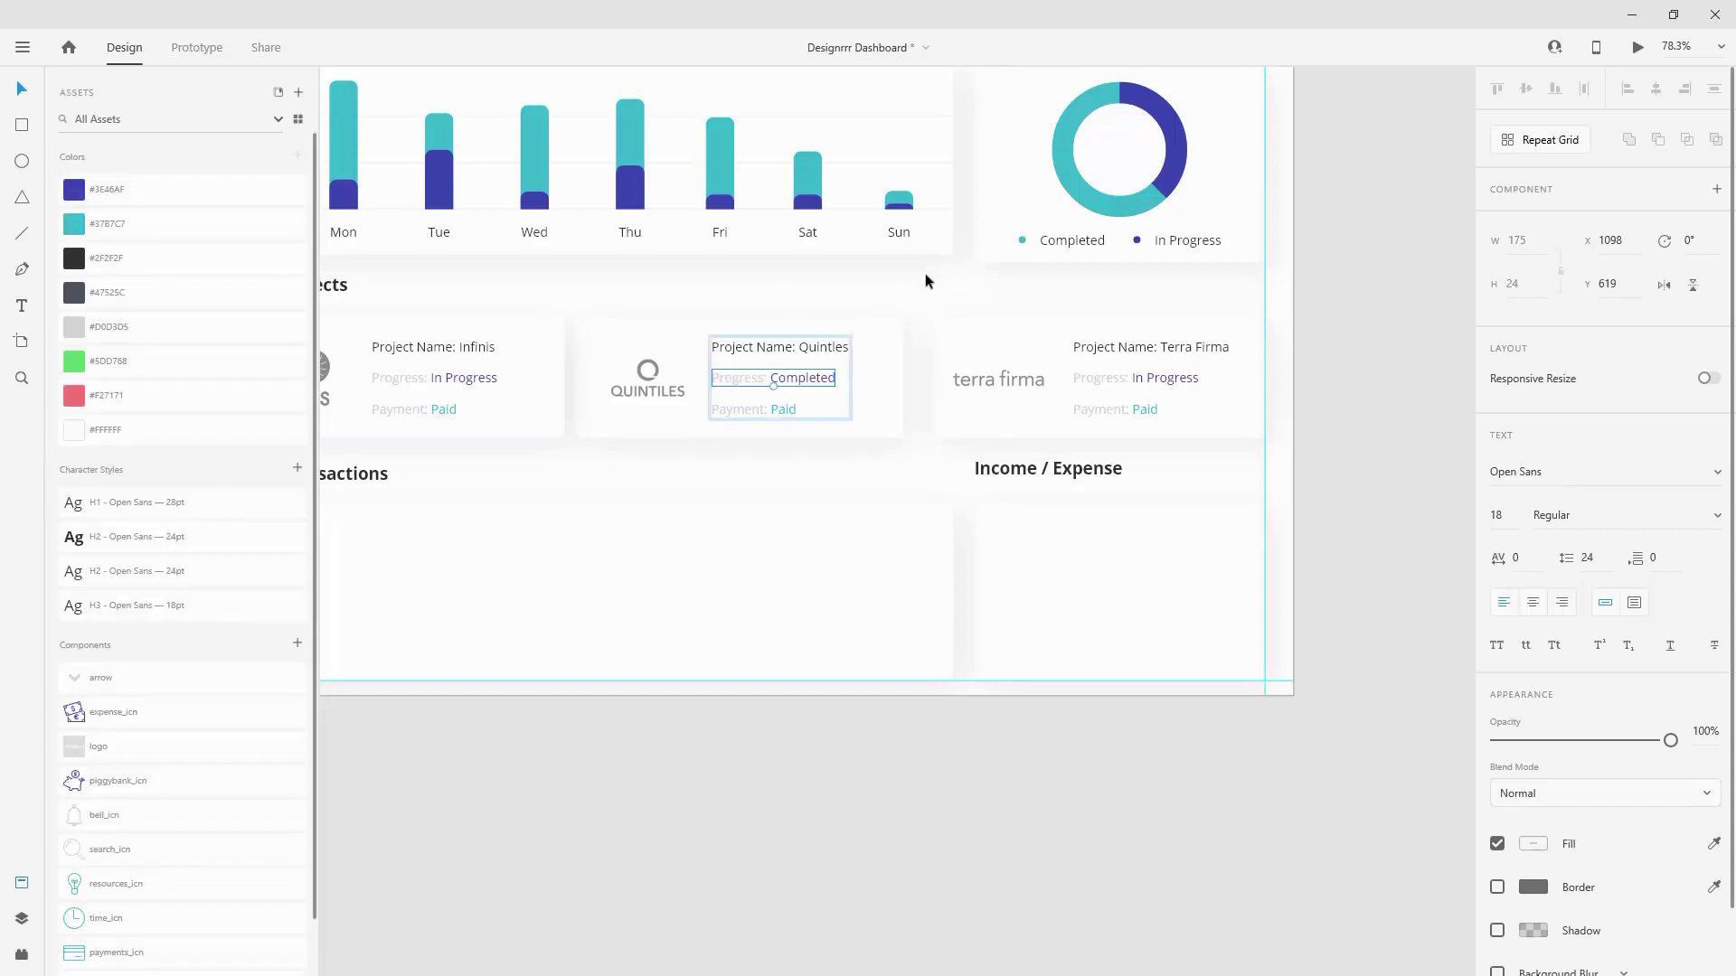
pyautogui.doubleClick(781, 377)
pyautogui.click(779, 377)
pyautogui.doubleClick(776, 377)
pyautogui.click(1714, 845)
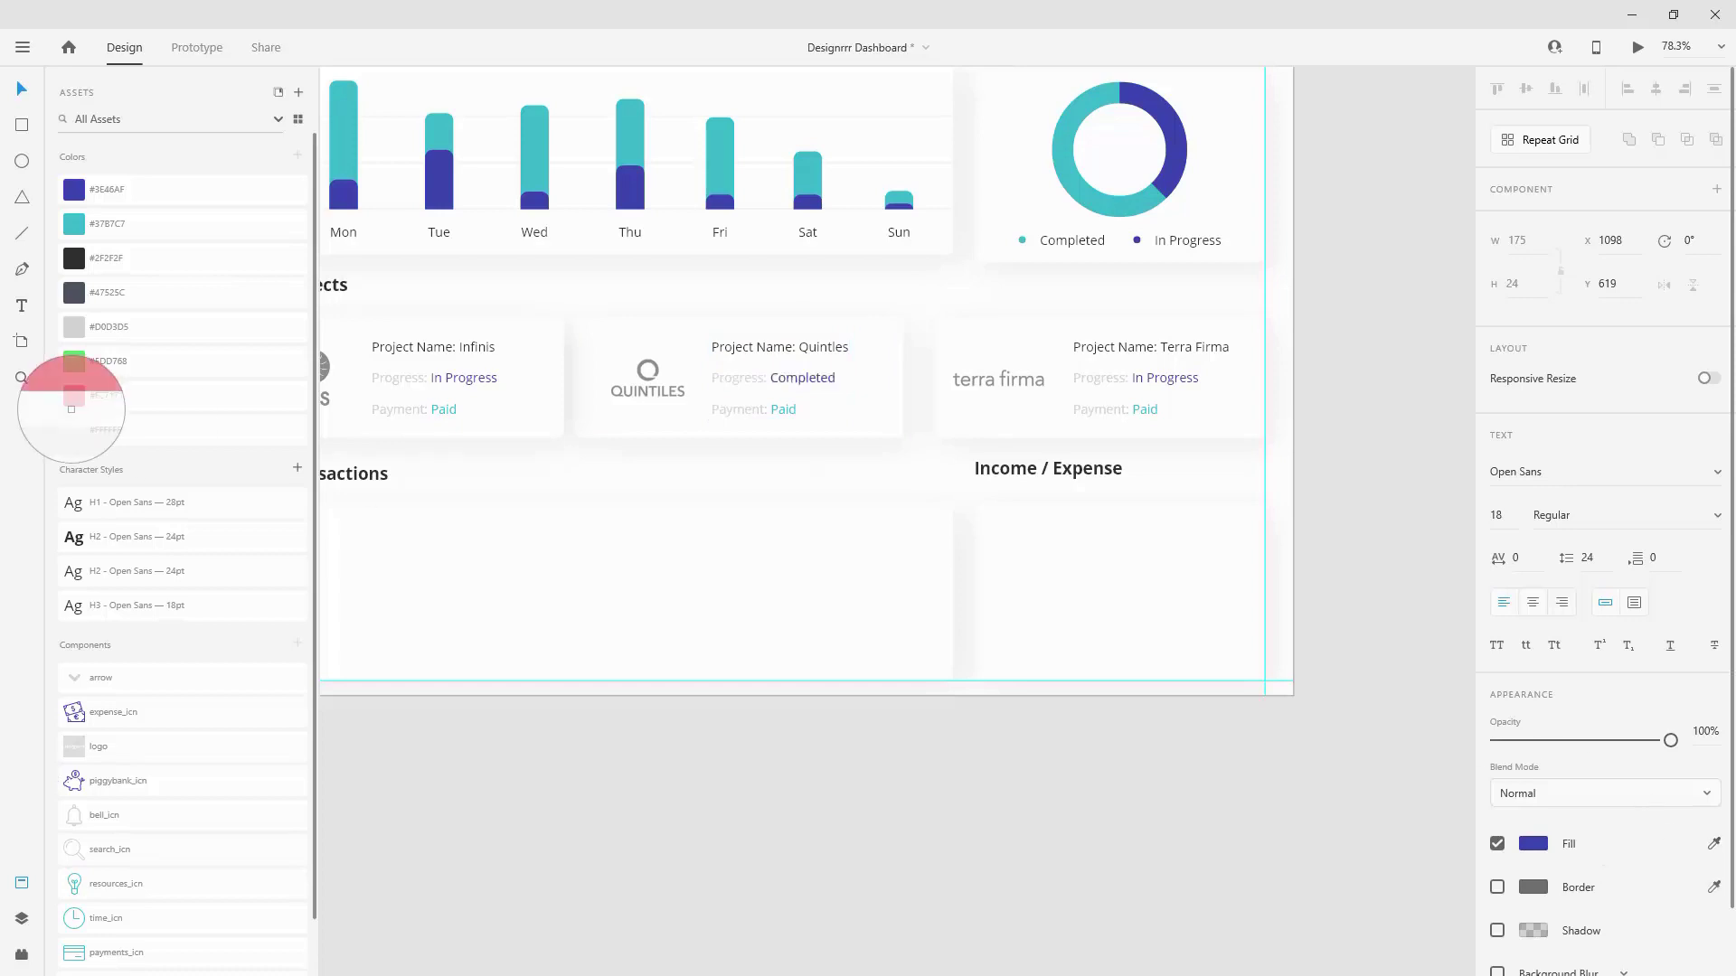
pyautogui.click(76, 362)
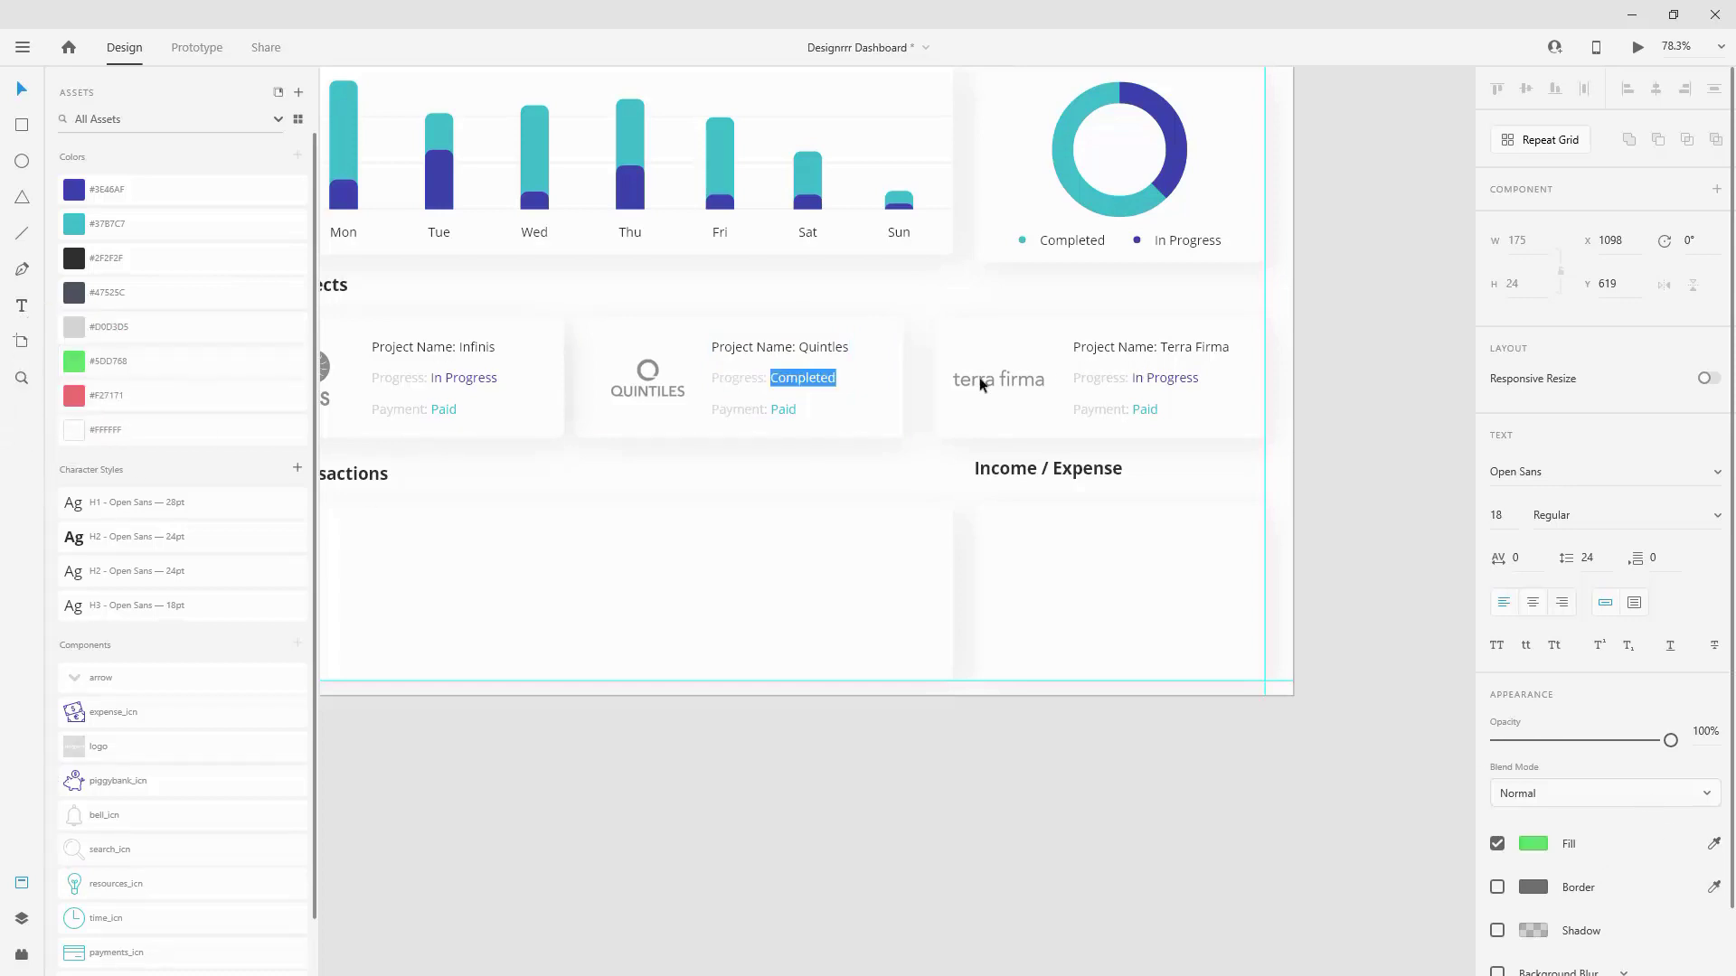
# Step: Change the second card's payment status to "On Hold"
pyautogui.keyDown('shift'); pyautogui.click(773, 414); pyautogui.keyUp('shift')
pyautogui.doubleClick(774, 411)
pyautogui.click(775, 410)
pyautogui.doubleClick(782, 408)
pyautogui.write('On Hold')
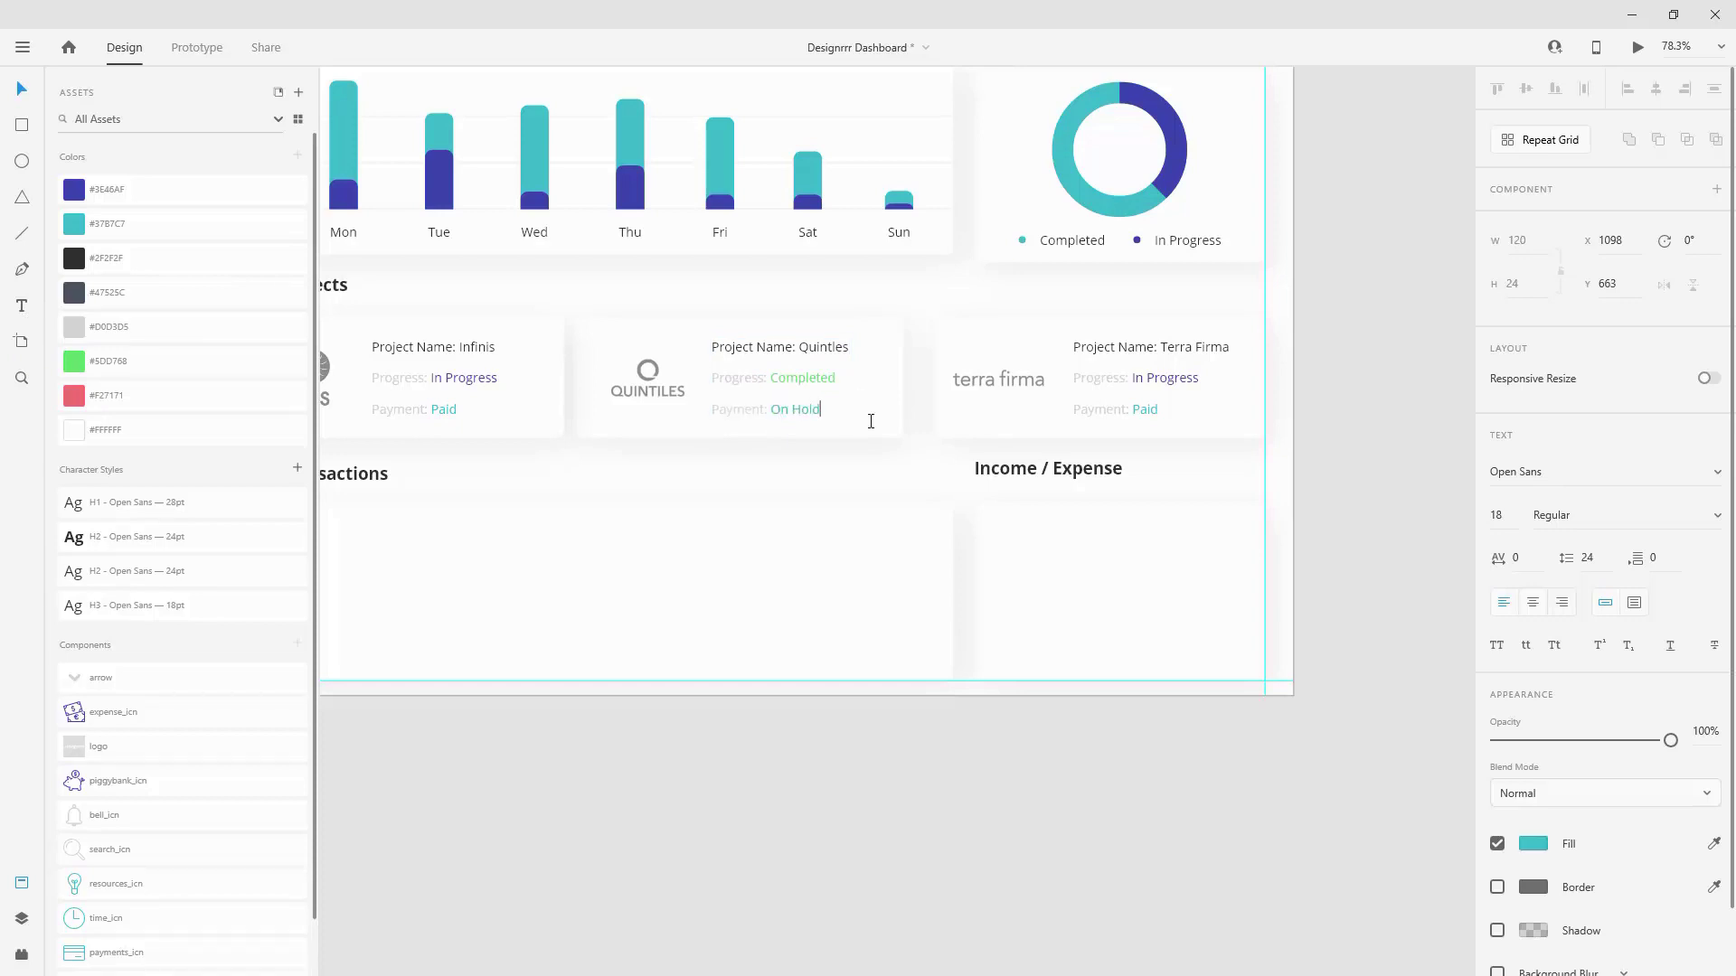
# Step: Colour only the words "On Hold" in the second card with the saved red #F27171
pyautogui.hotkey('shift', 'Left')
pyautogui.hotkey('shift', 'Left')
pyautogui.hotkey('shift', 'Left')
pyautogui.hotkey('shift', 'Left')
pyautogui.hotkey('shift', 'Left')
pyautogui.hotkey('shift', 'Left')
pyautogui.hotkey('shift', 'Right')
pyautogui.click(1715, 843)
pyautogui.click(75, 395)
pyautogui.press('Escape')
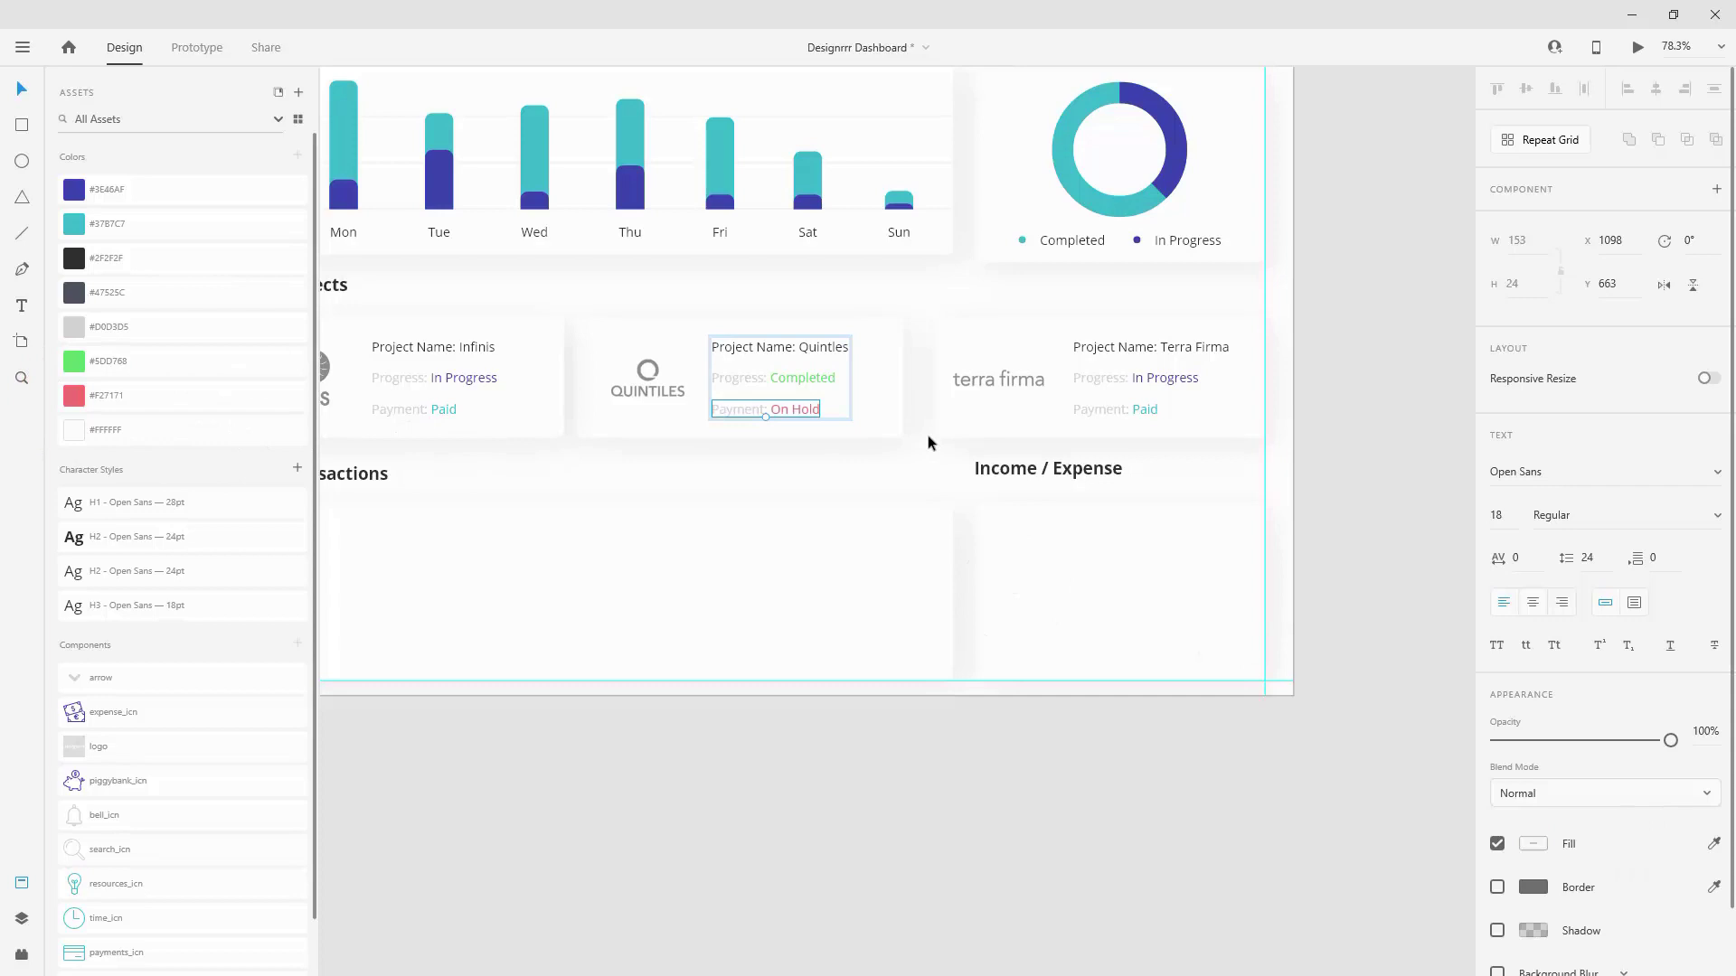
# Step: Change the third project card's progress status to "Completed"
pyautogui.doubleClick(1180, 380)
pyautogui.doubleClick(1178, 379)
pyautogui.doubleClick(1178, 380)
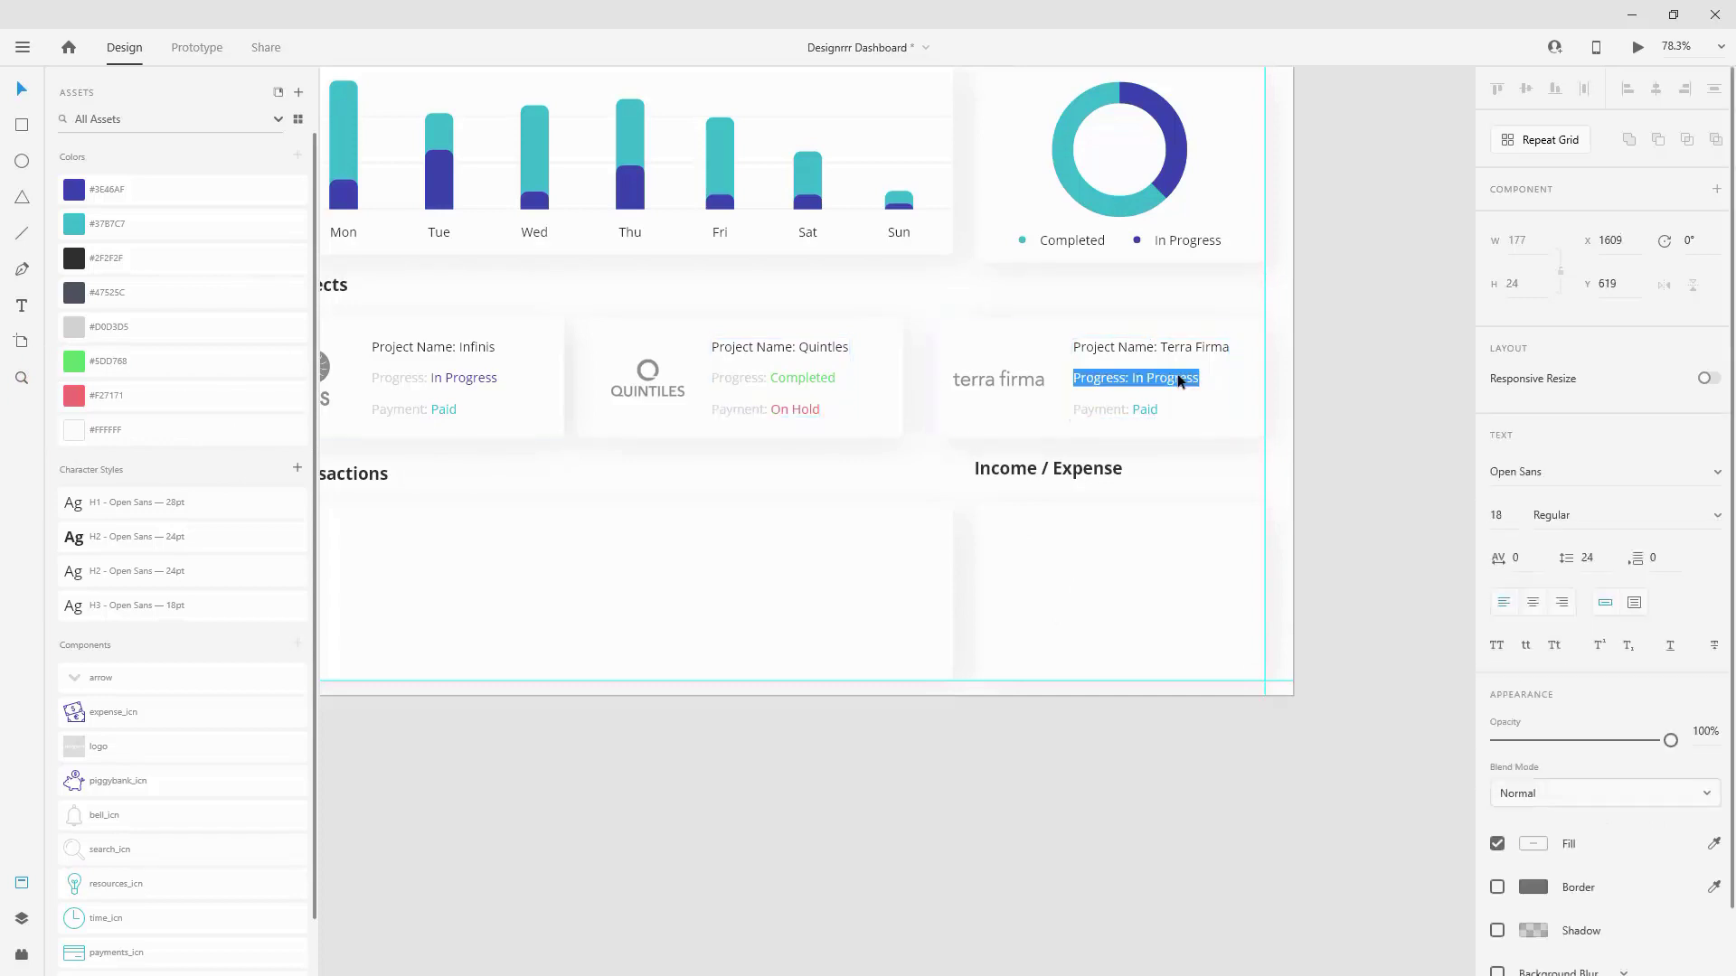
pyautogui.click(1148, 378)
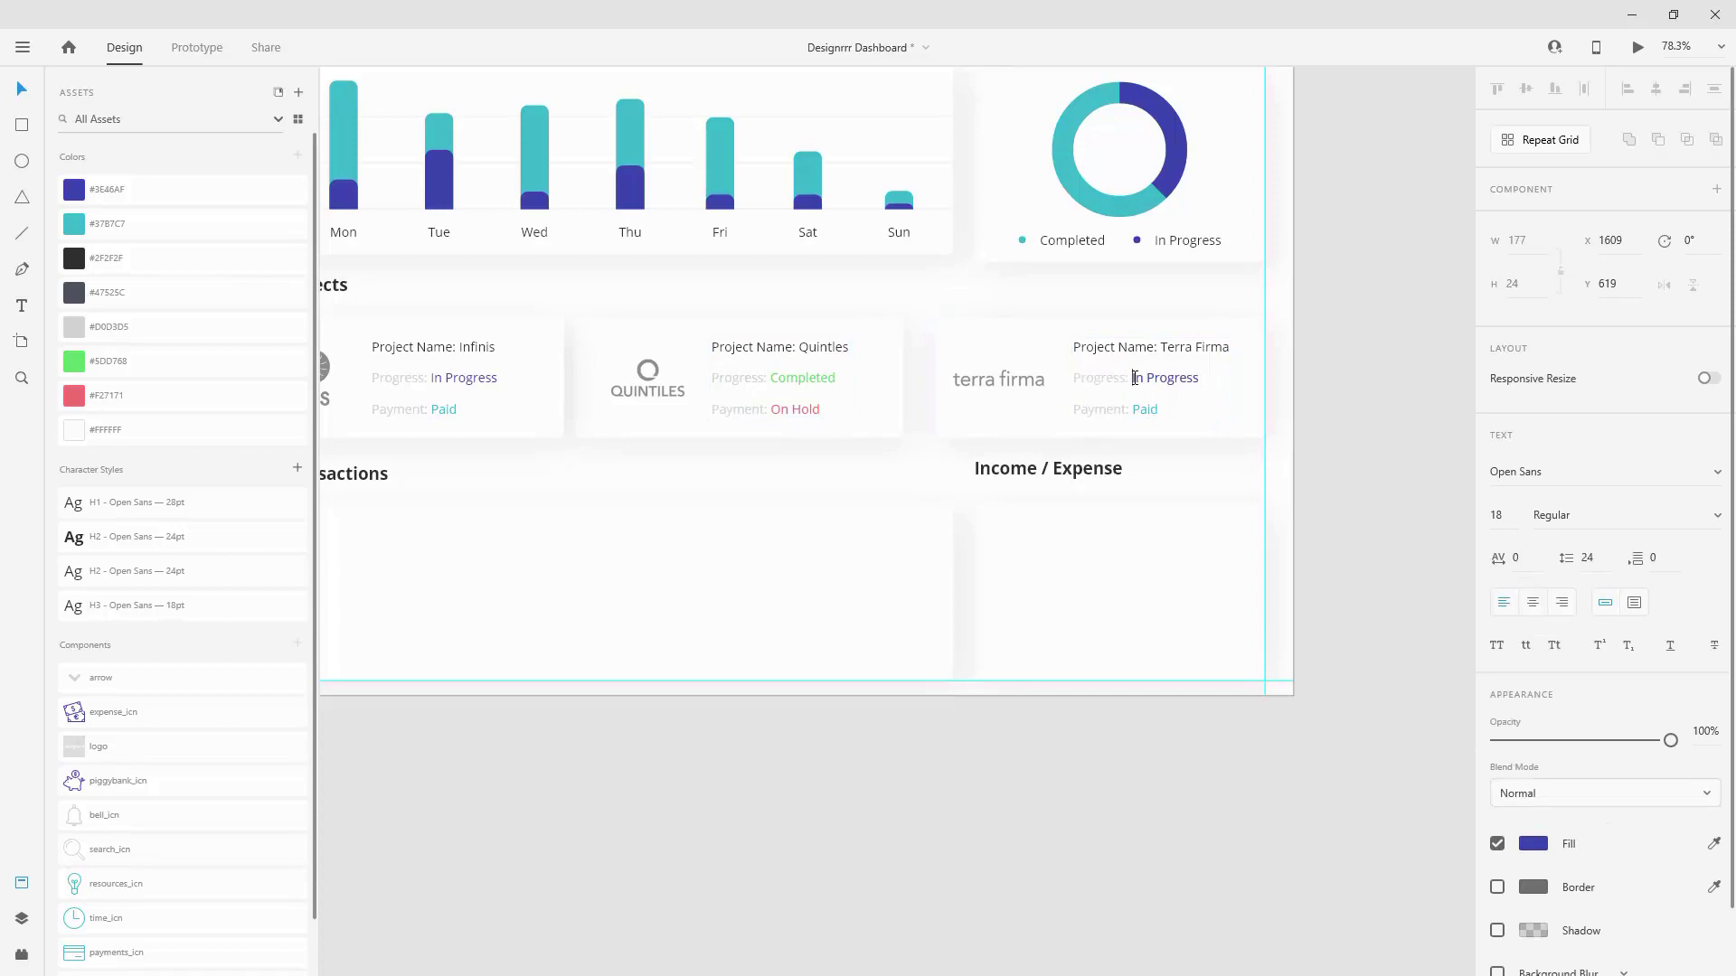
pyautogui.moveTo(1134, 378); pyautogui.dragTo(1343, 382)
pyautogui.write('Compled')
pyautogui.press('BackSpace')
pyautogui.write('ted')
# Step: Colour only the word "Completed" in the third card with the saved green #5DD768
pyautogui.hotkey('shift', 'Left')
pyautogui.hotkey('shift', 'Left')
pyautogui.hotkey('shift', 'Left')
pyautogui.hotkey('shift', 'Left')
pyautogui.hotkey('shift', 'Left')
pyautogui.hotkey('shift', 'Left')
pyautogui.hotkey('shift', 'Left')
pyautogui.hotkey('shift', 'Left')
pyautogui.hotkey('shift', 'Left')
pyautogui.click(1713, 844)
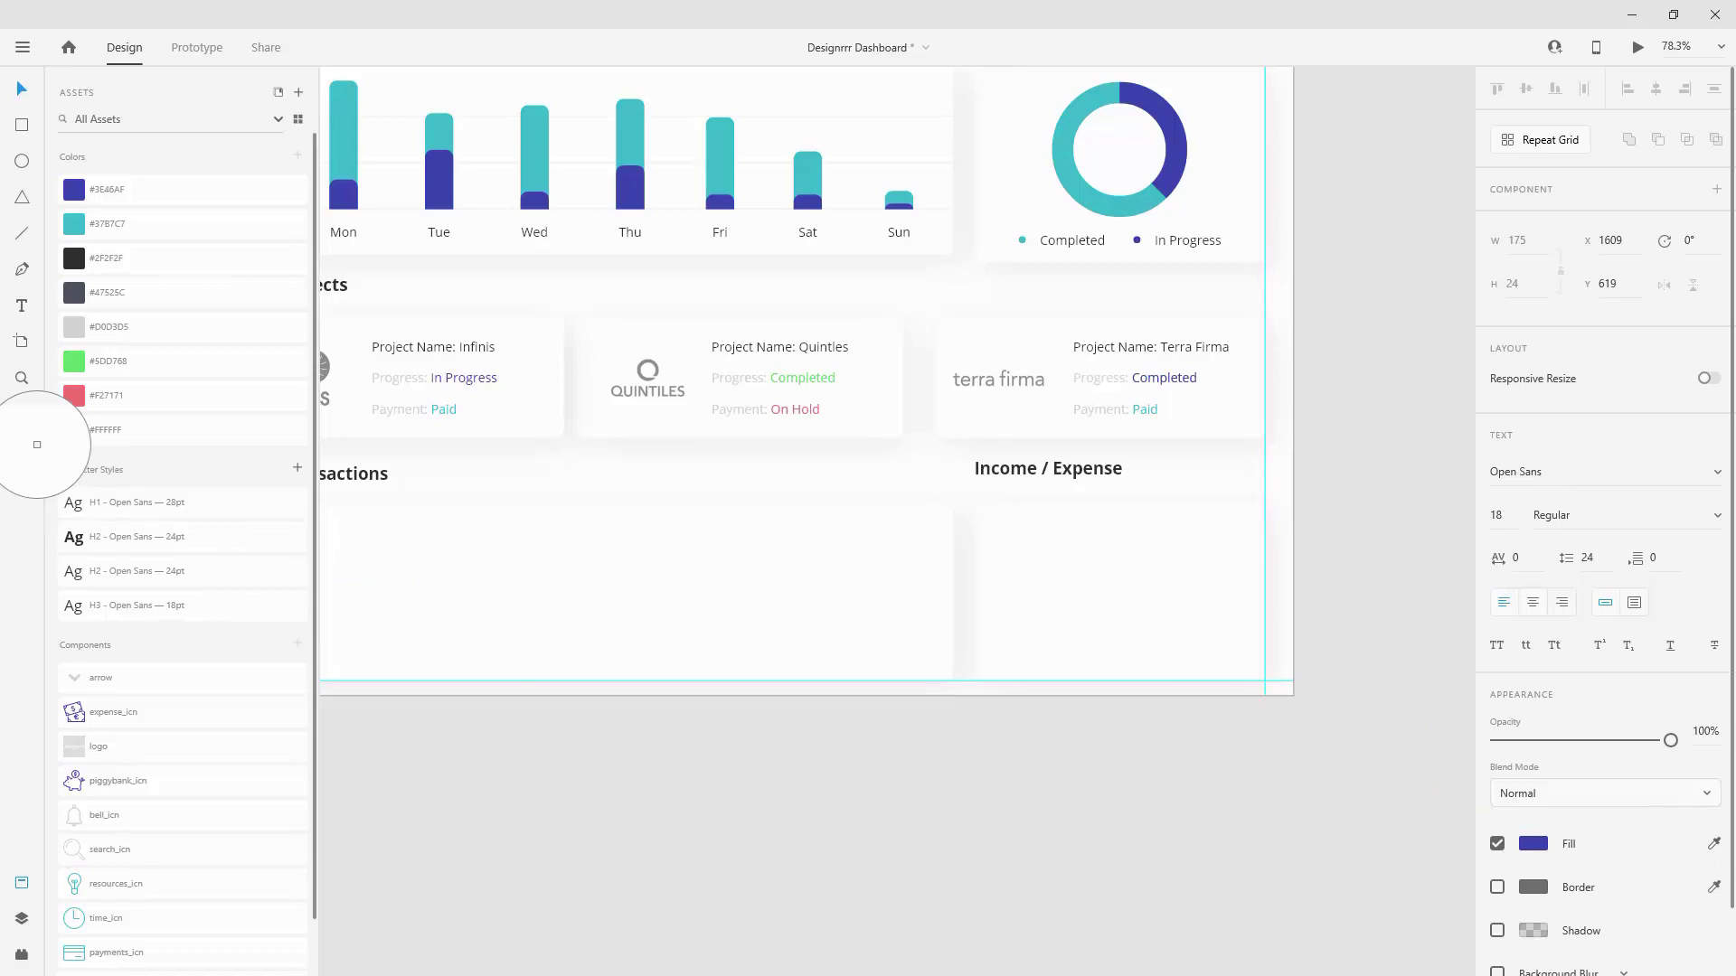
pyautogui.click(78, 358)
pyautogui.press('Escape')
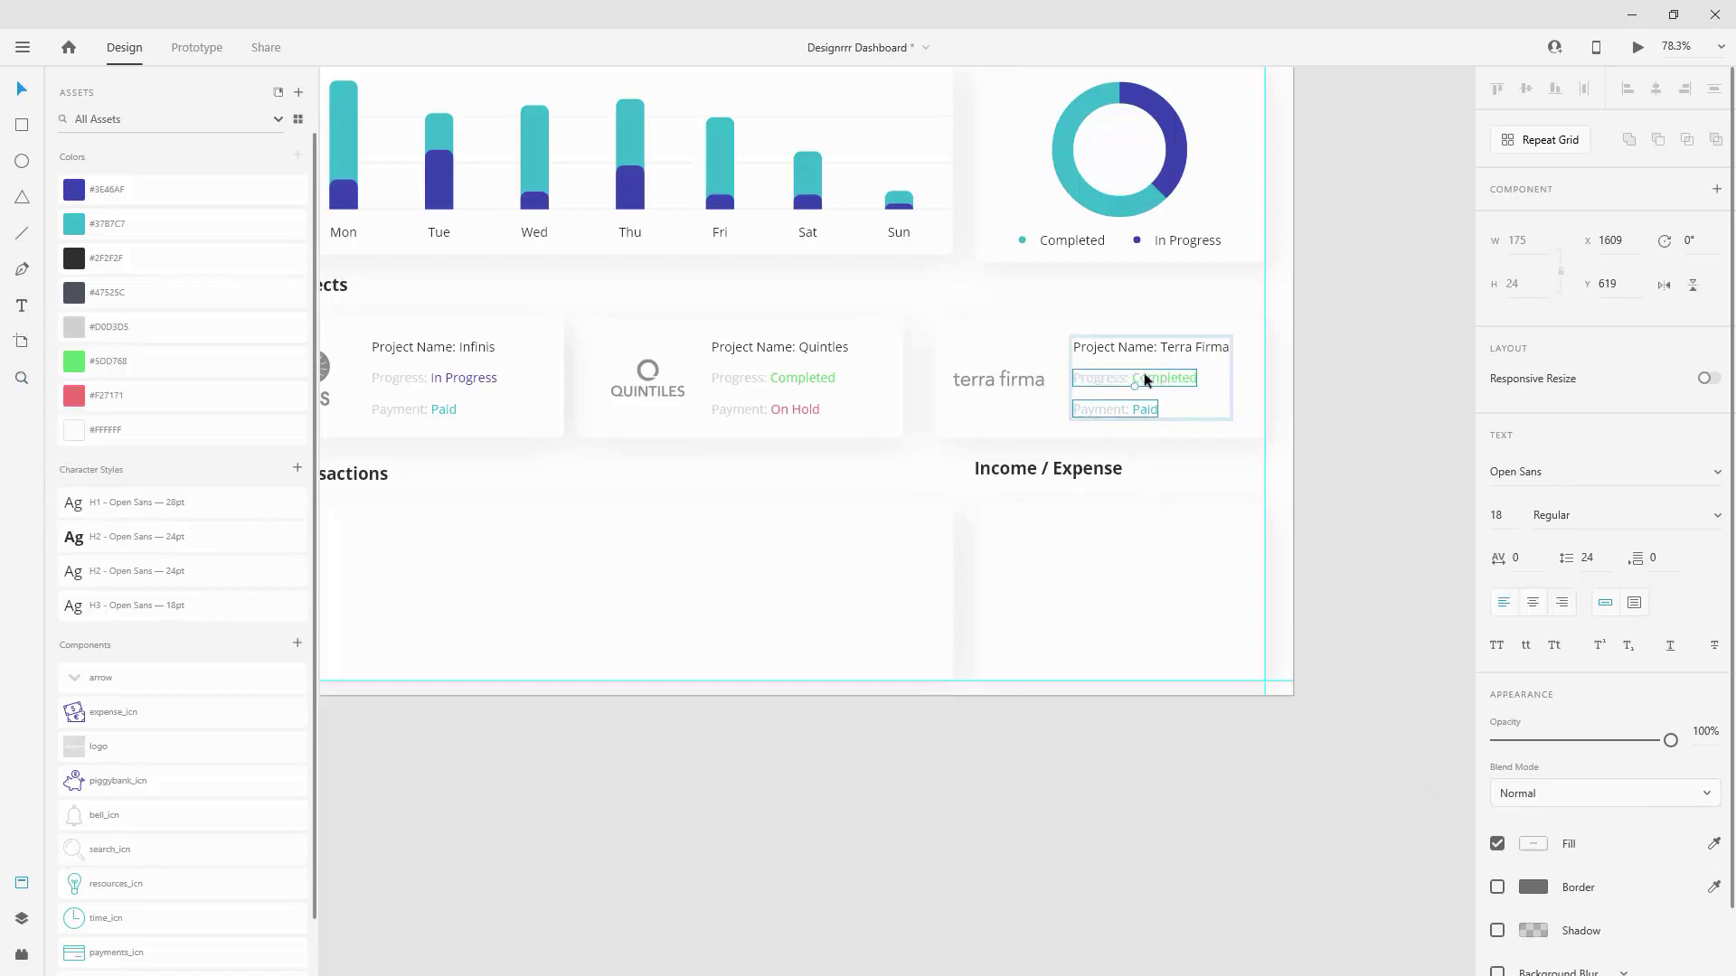
# Step: Collapse the text subgroup and the project2 and project3 groups in the layer list
pyautogui.click(21, 918)
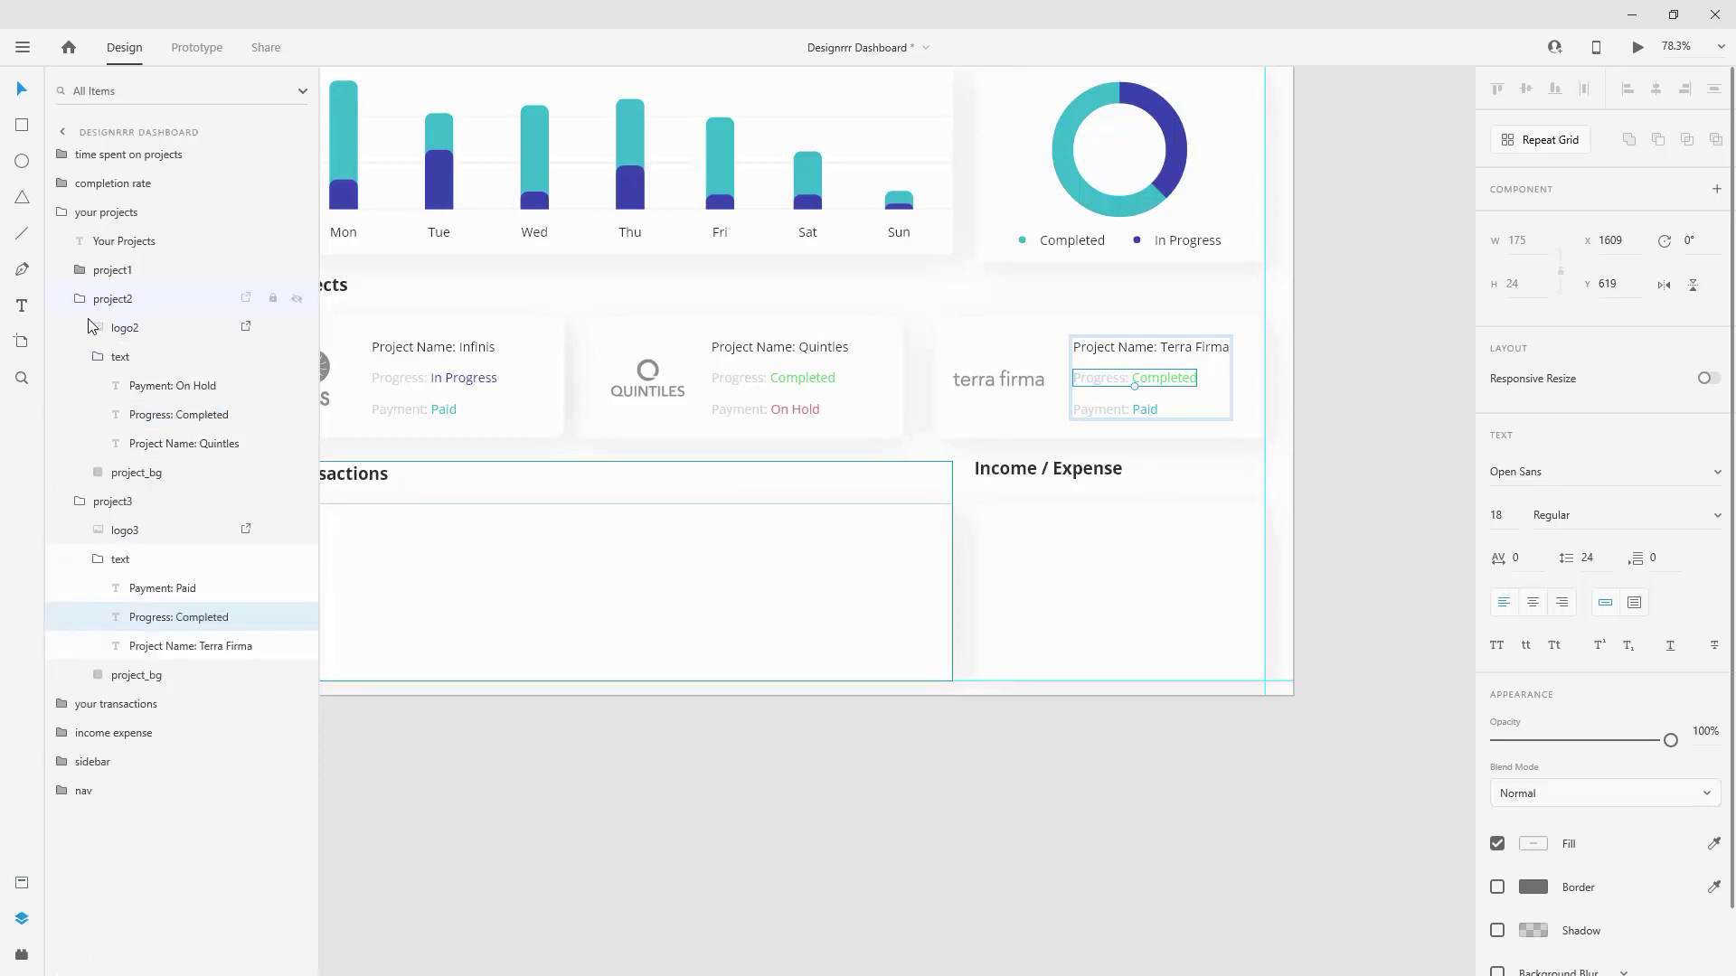
pyautogui.click(97, 356)
pyautogui.click(98, 472)
pyautogui.click(81, 299)
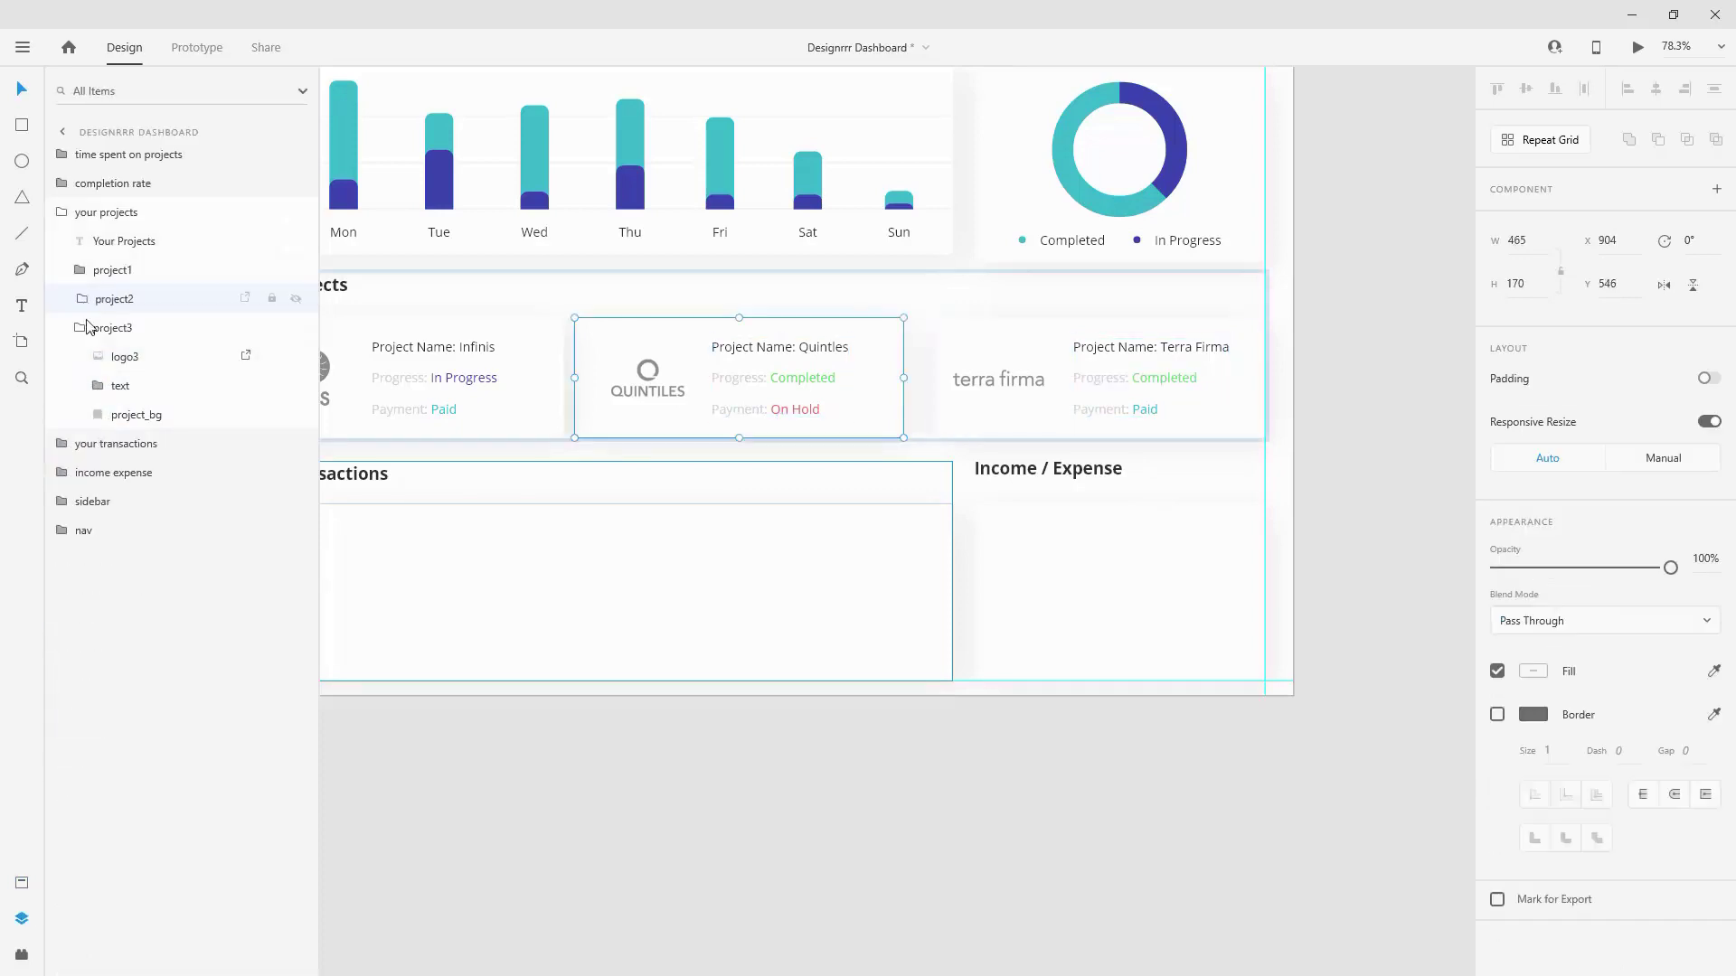
pyautogui.click(81, 327)
# Step: Space the second project card evenly between its neighbours and align the third card's right edge to the margin guide at X 1415
pyautogui.scroll(-2, 1239, 371)
pyautogui.scroll(4, 1112, 386)
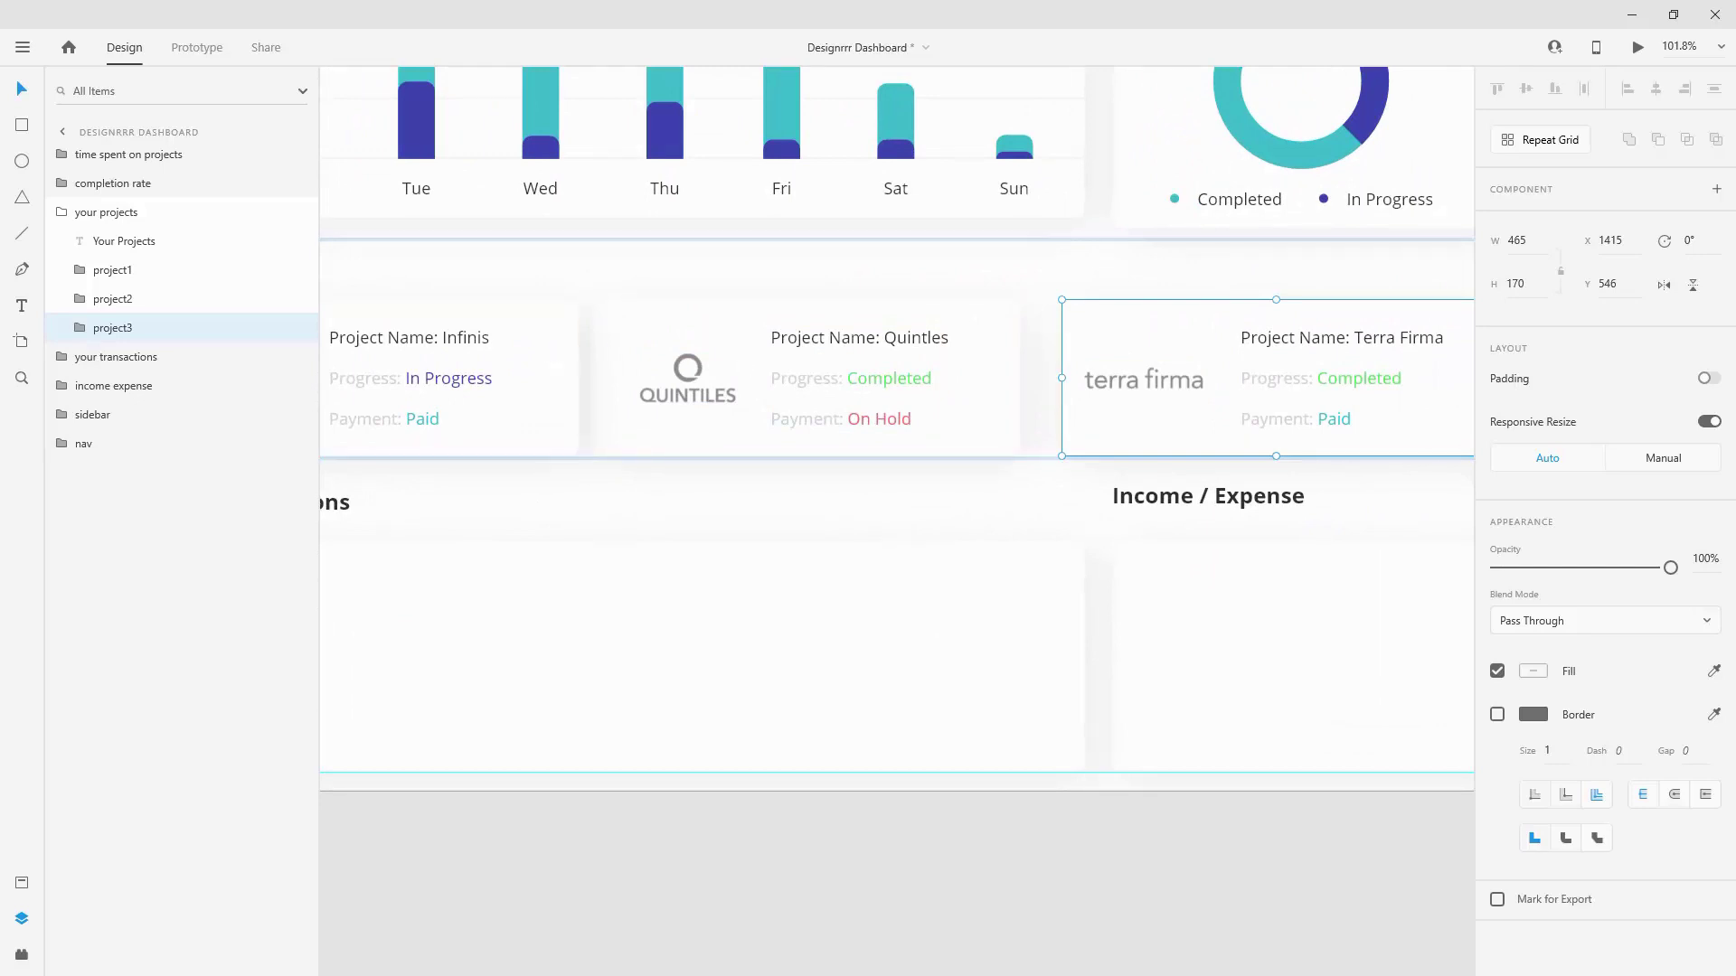
pyautogui.moveTo(669, 321); pyautogui.dragTo(675, 328)
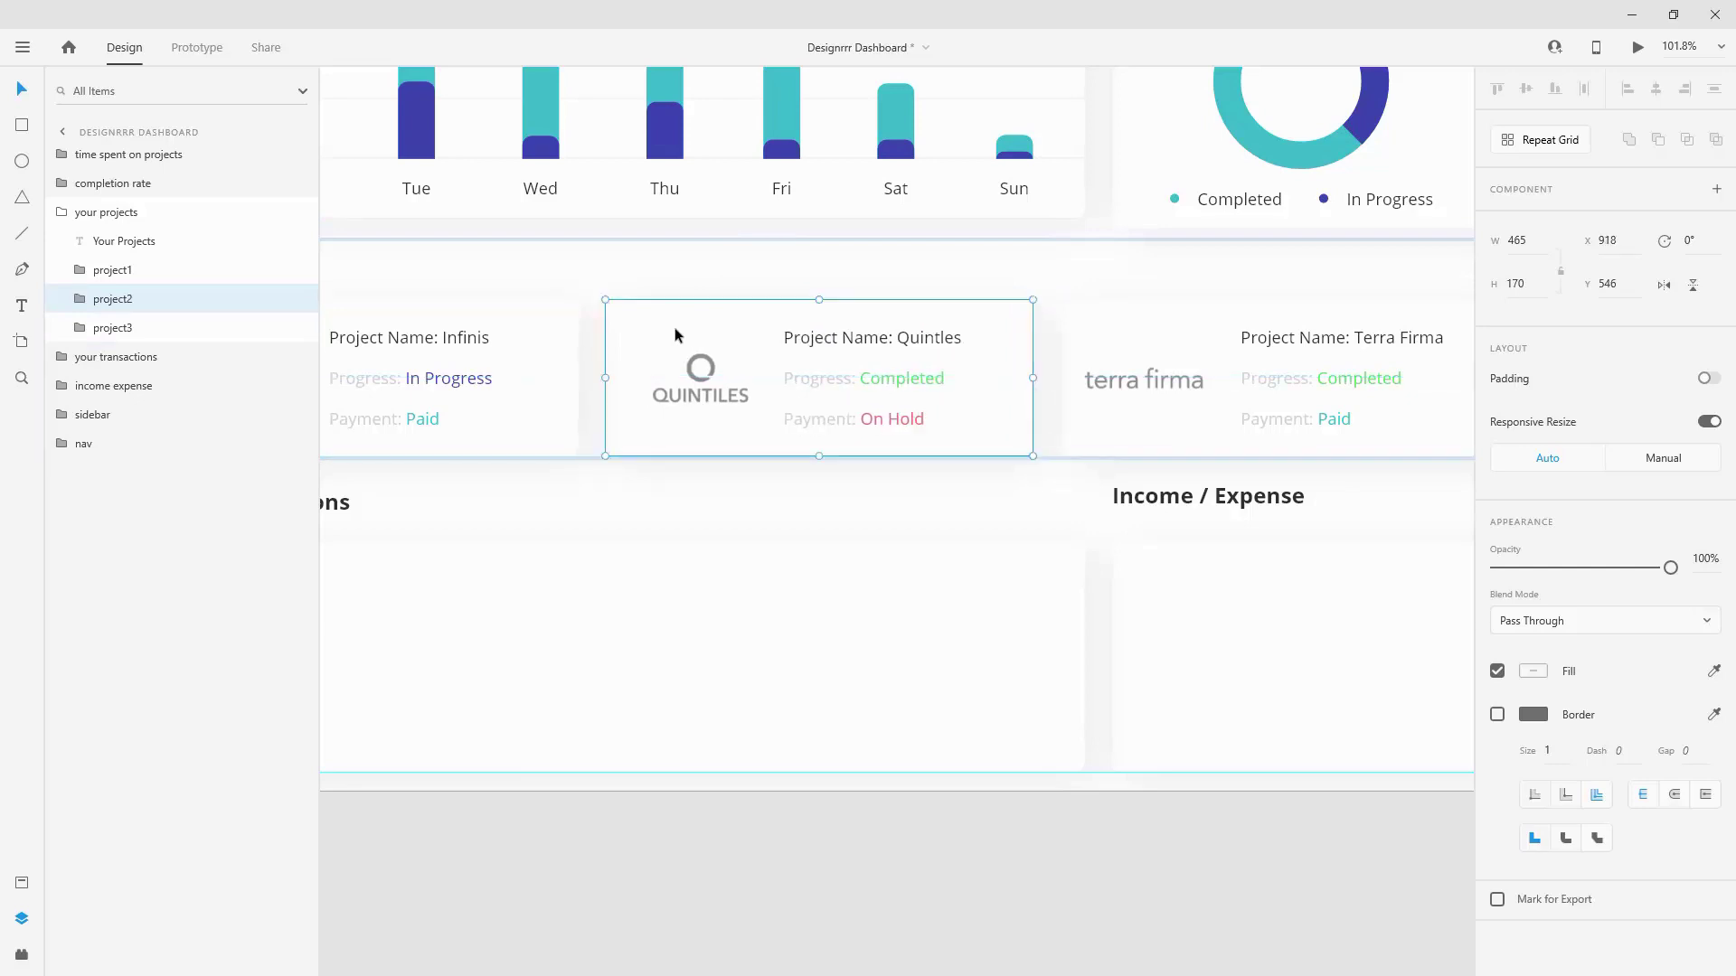
pyautogui.click(1141, 348)
pyautogui.moveTo(1170, 329); pyautogui.dragTo(1163, 328)
pyautogui.moveTo(1089, 353); pyautogui.dragTo(899, 349)
pyautogui.scroll(5, 1336, 351)
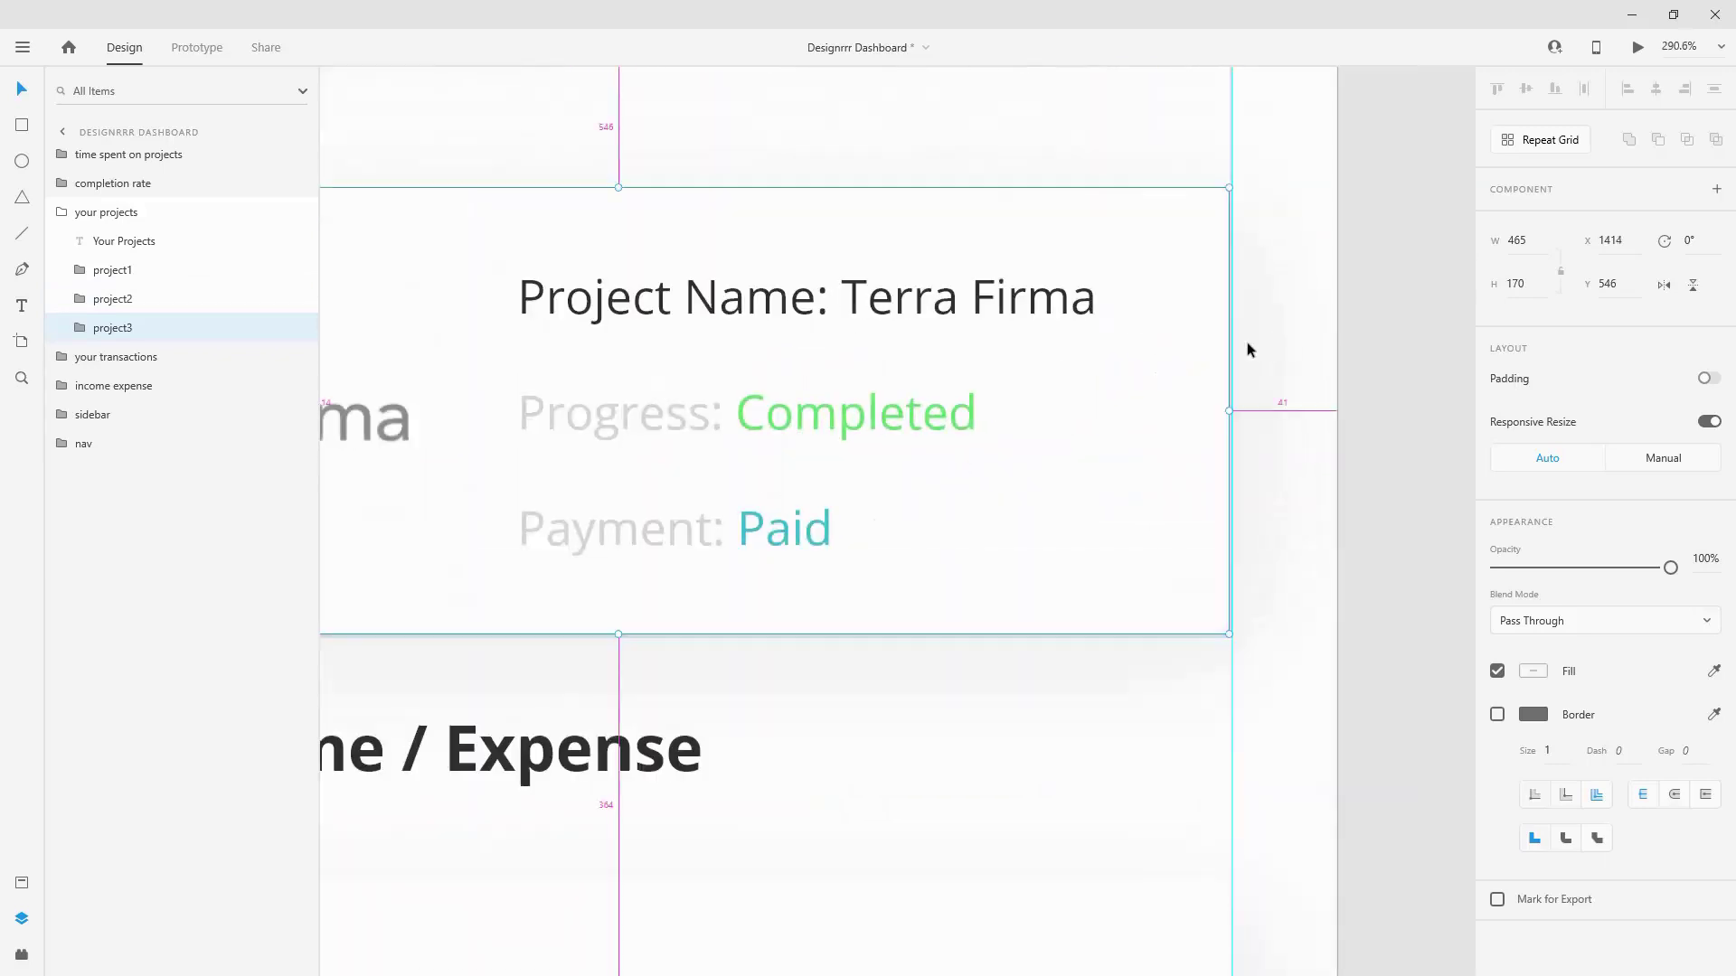
pyautogui.press('Right')
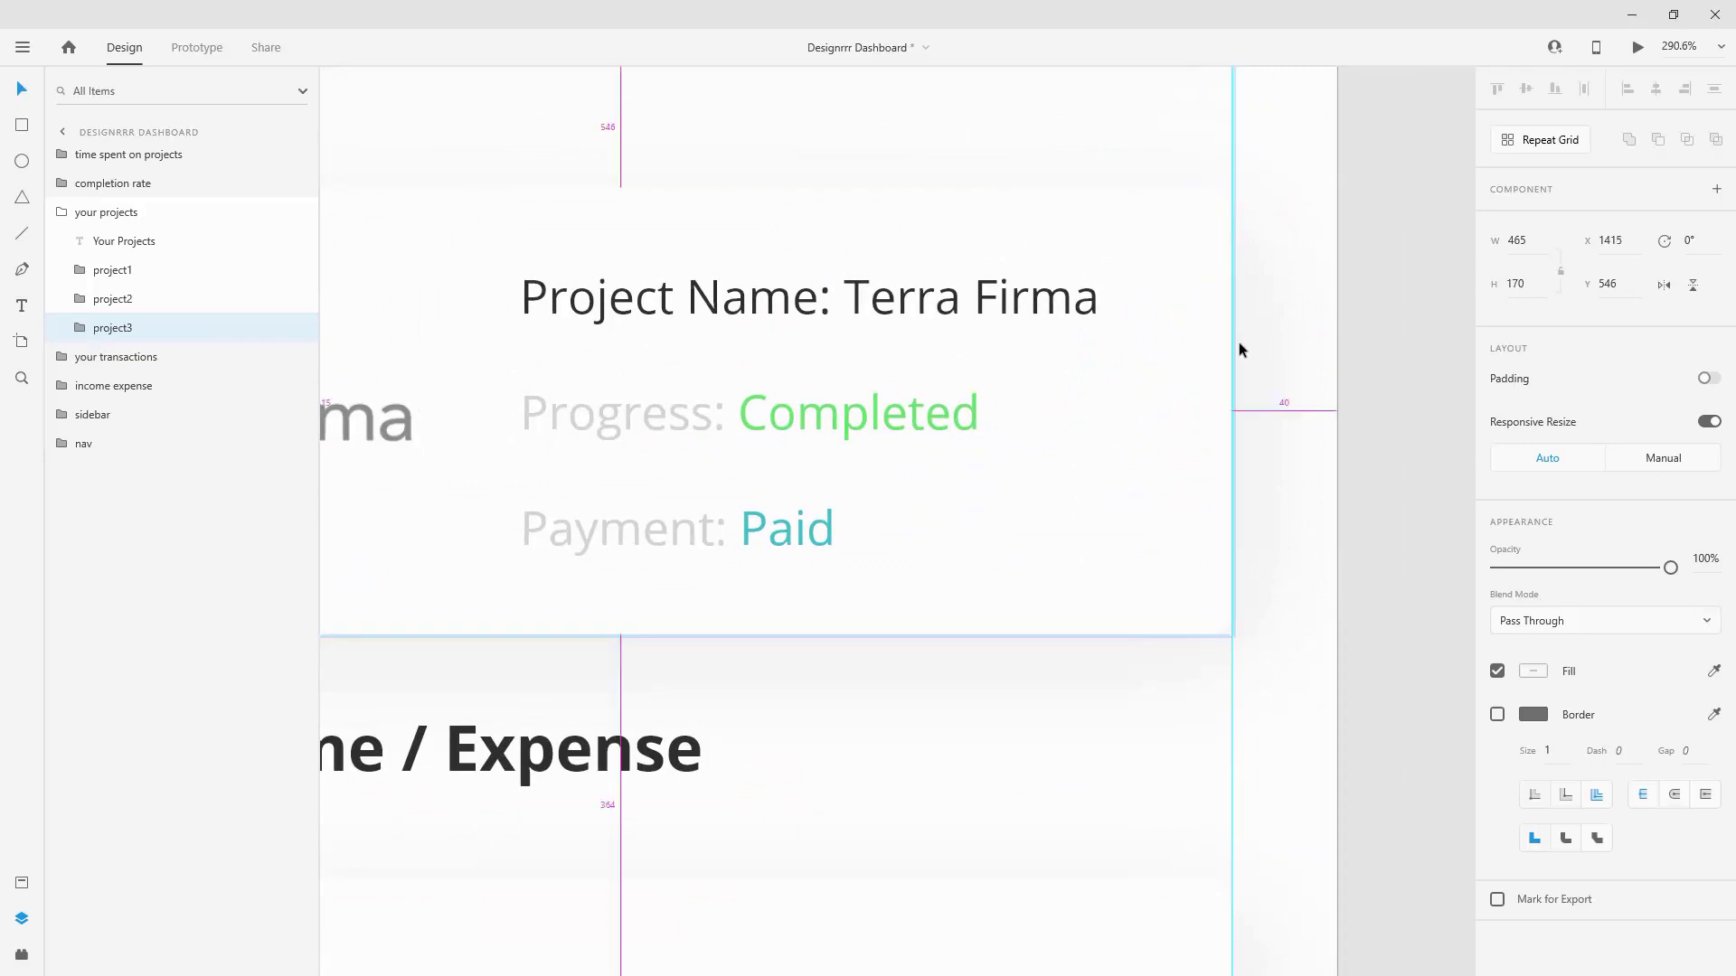
pyautogui.scroll(-5, 1239, 351)
pyautogui.scroll(-2, 1251, 373)
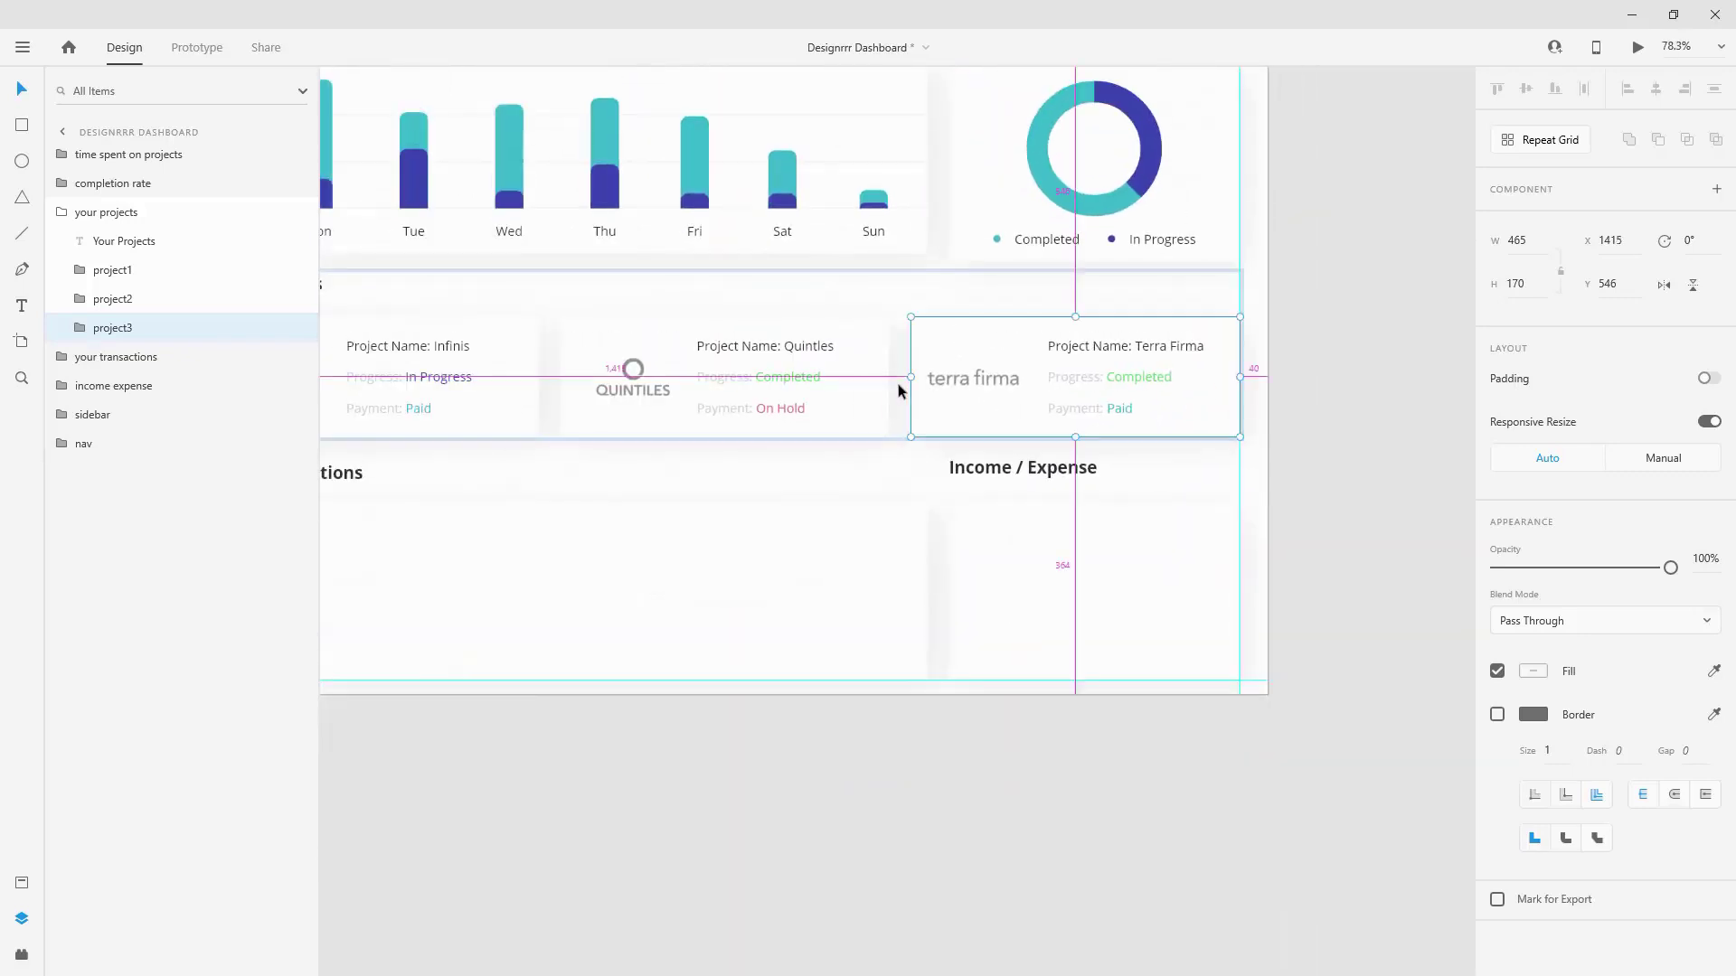
# Step: Collapse the your projects group and reorder the your transactions group so its heading lies above transactions_bg
pyautogui.scroll(-4, 884, 383)
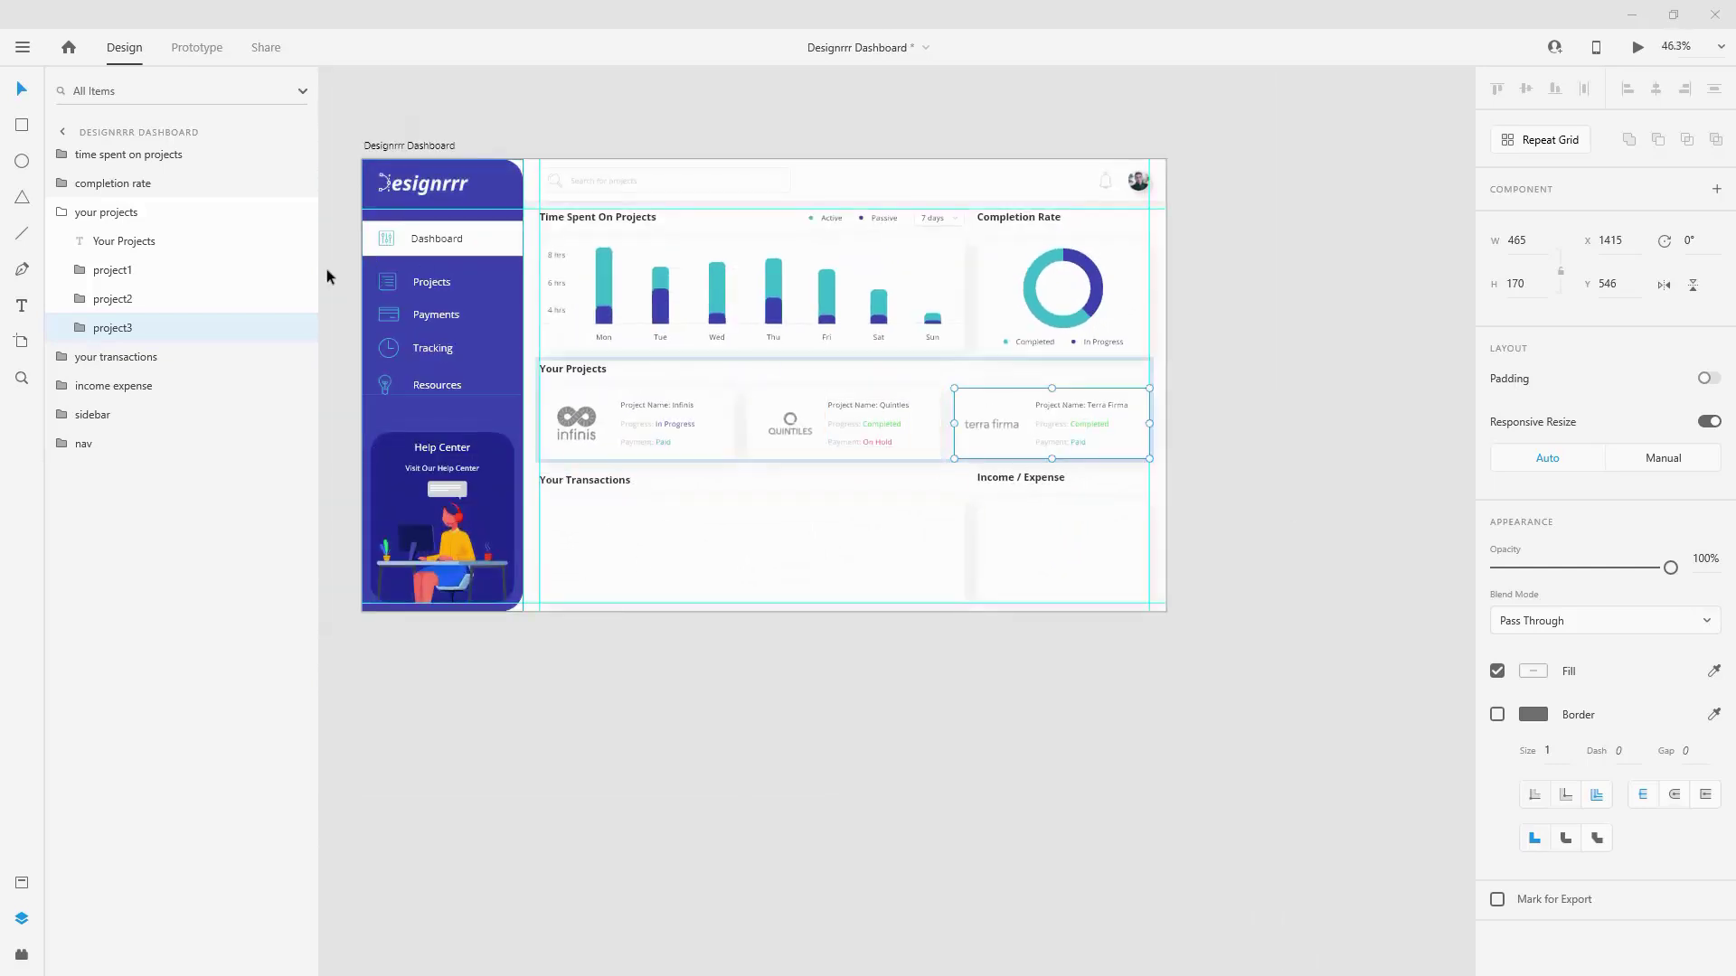
pyautogui.click(61, 211)
pyautogui.click(69, 243)
pyautogui.click(69, 242)
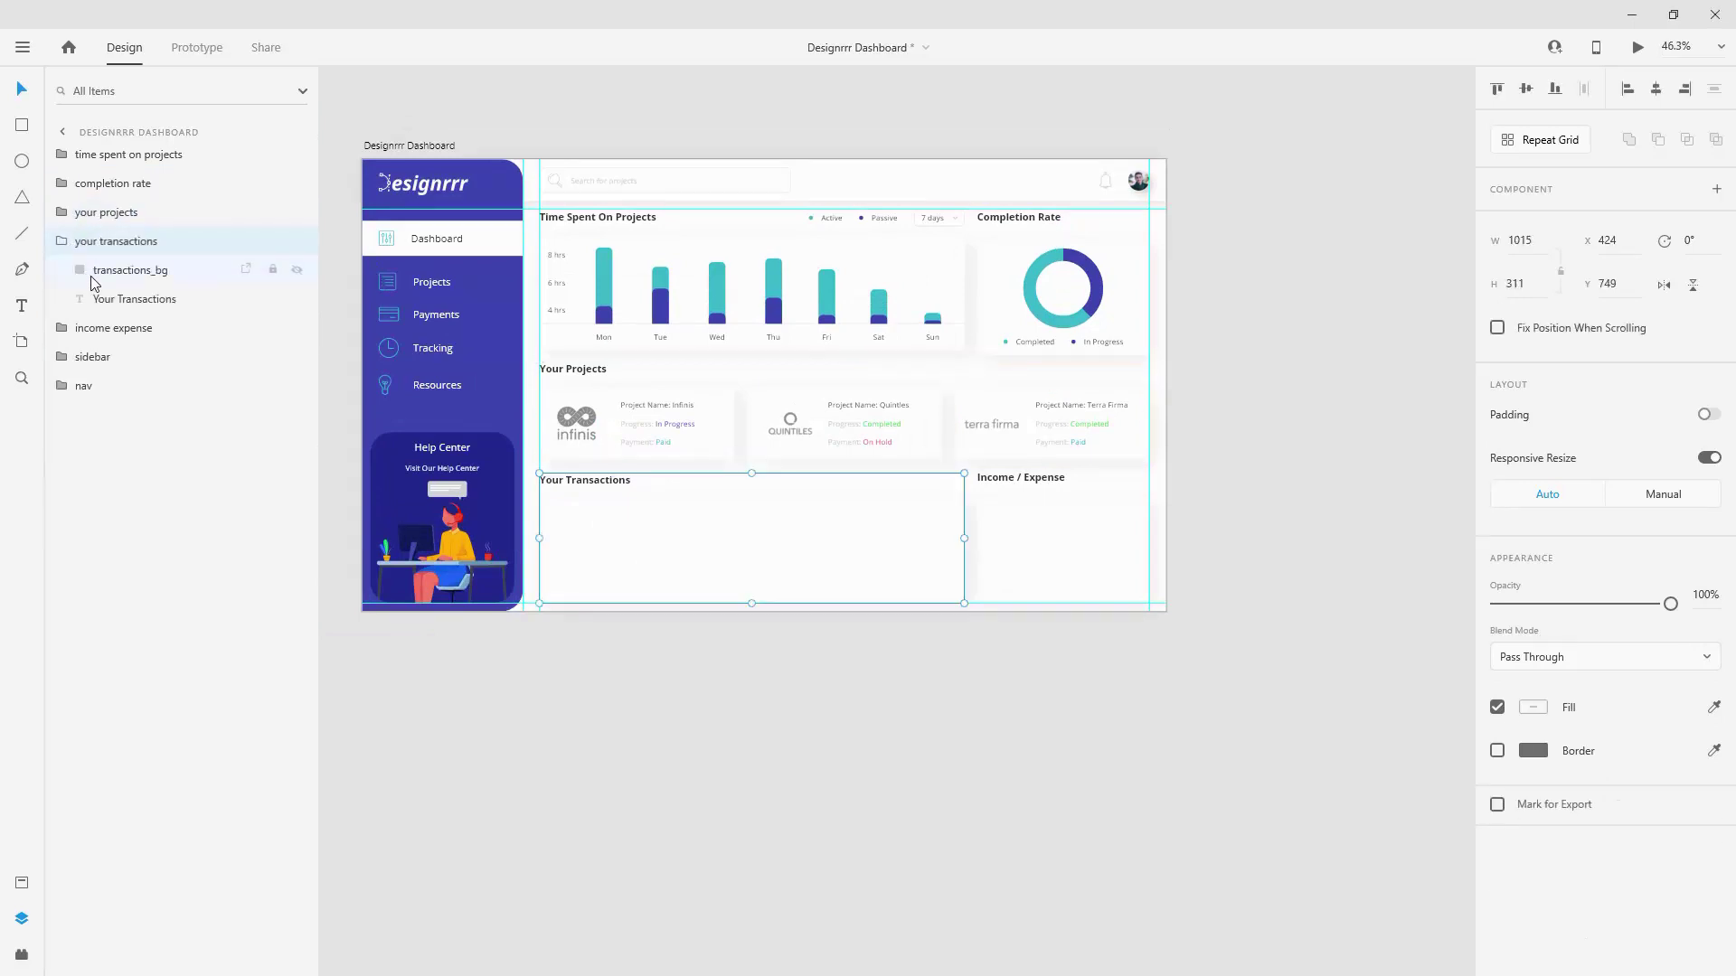
pyautogui.click(115, 269)
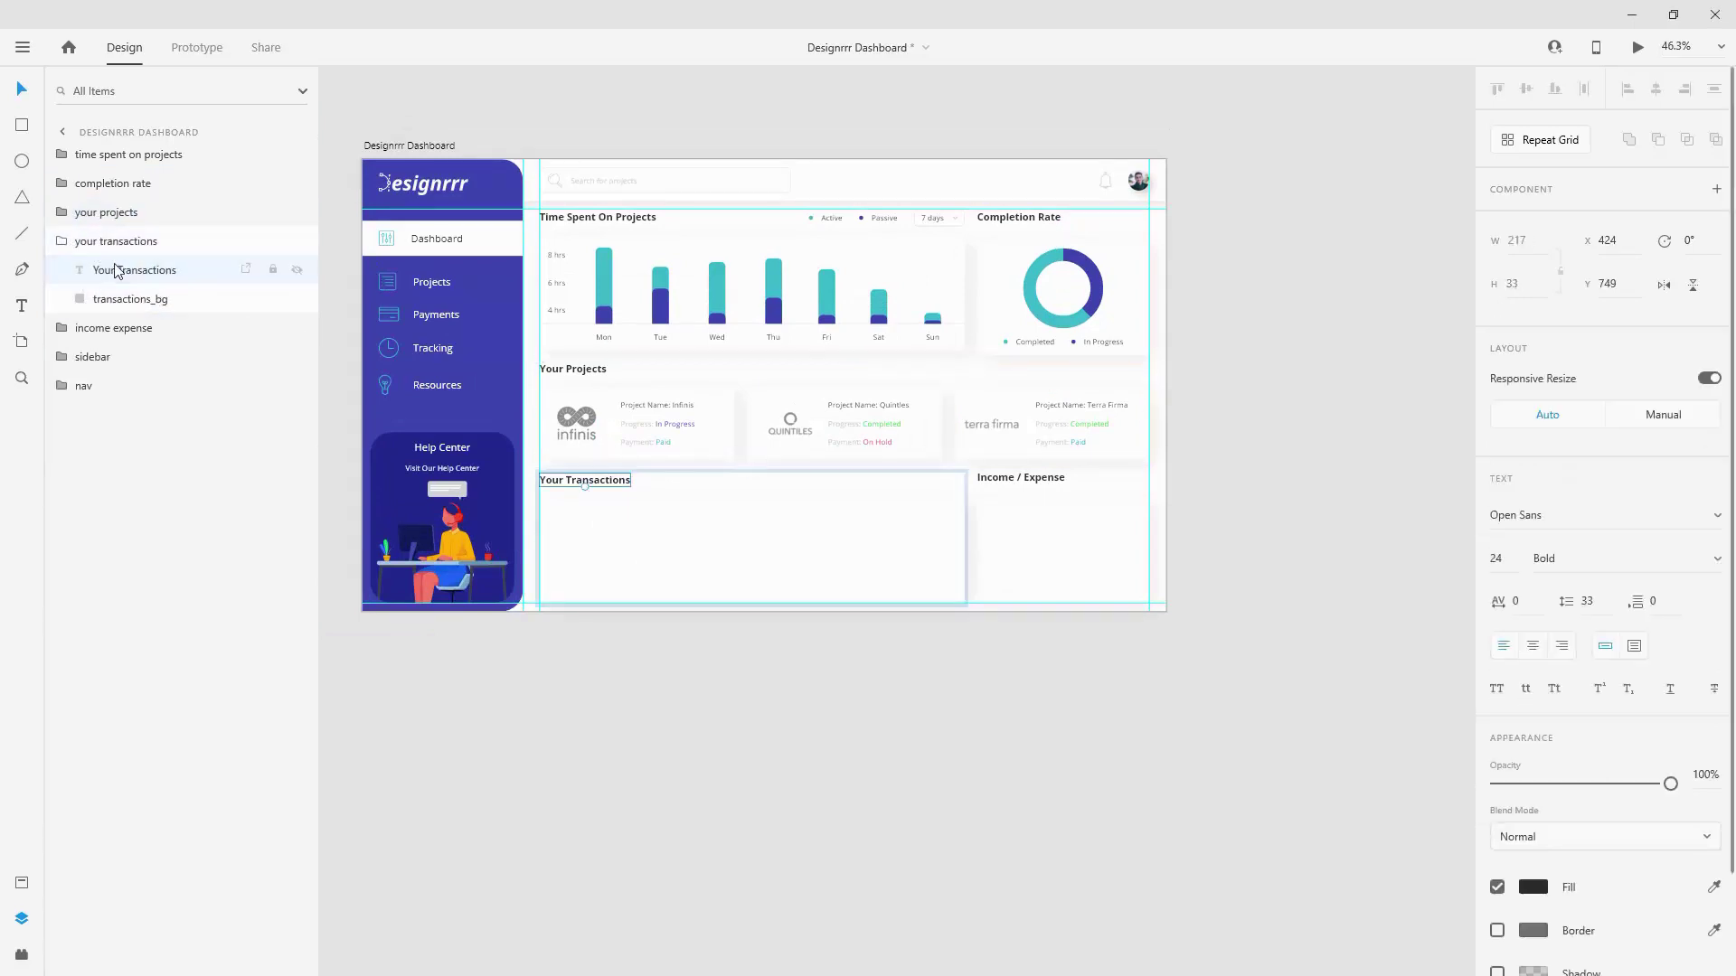
# Step: Move the whole your transactions group up slightly to Y 746
pyautogui.click(61, 241)
pyautogui.scroll(3, 560, 506)
pyautogui.moveTo(593, 450); pyautogui.dragTo(589, 455)
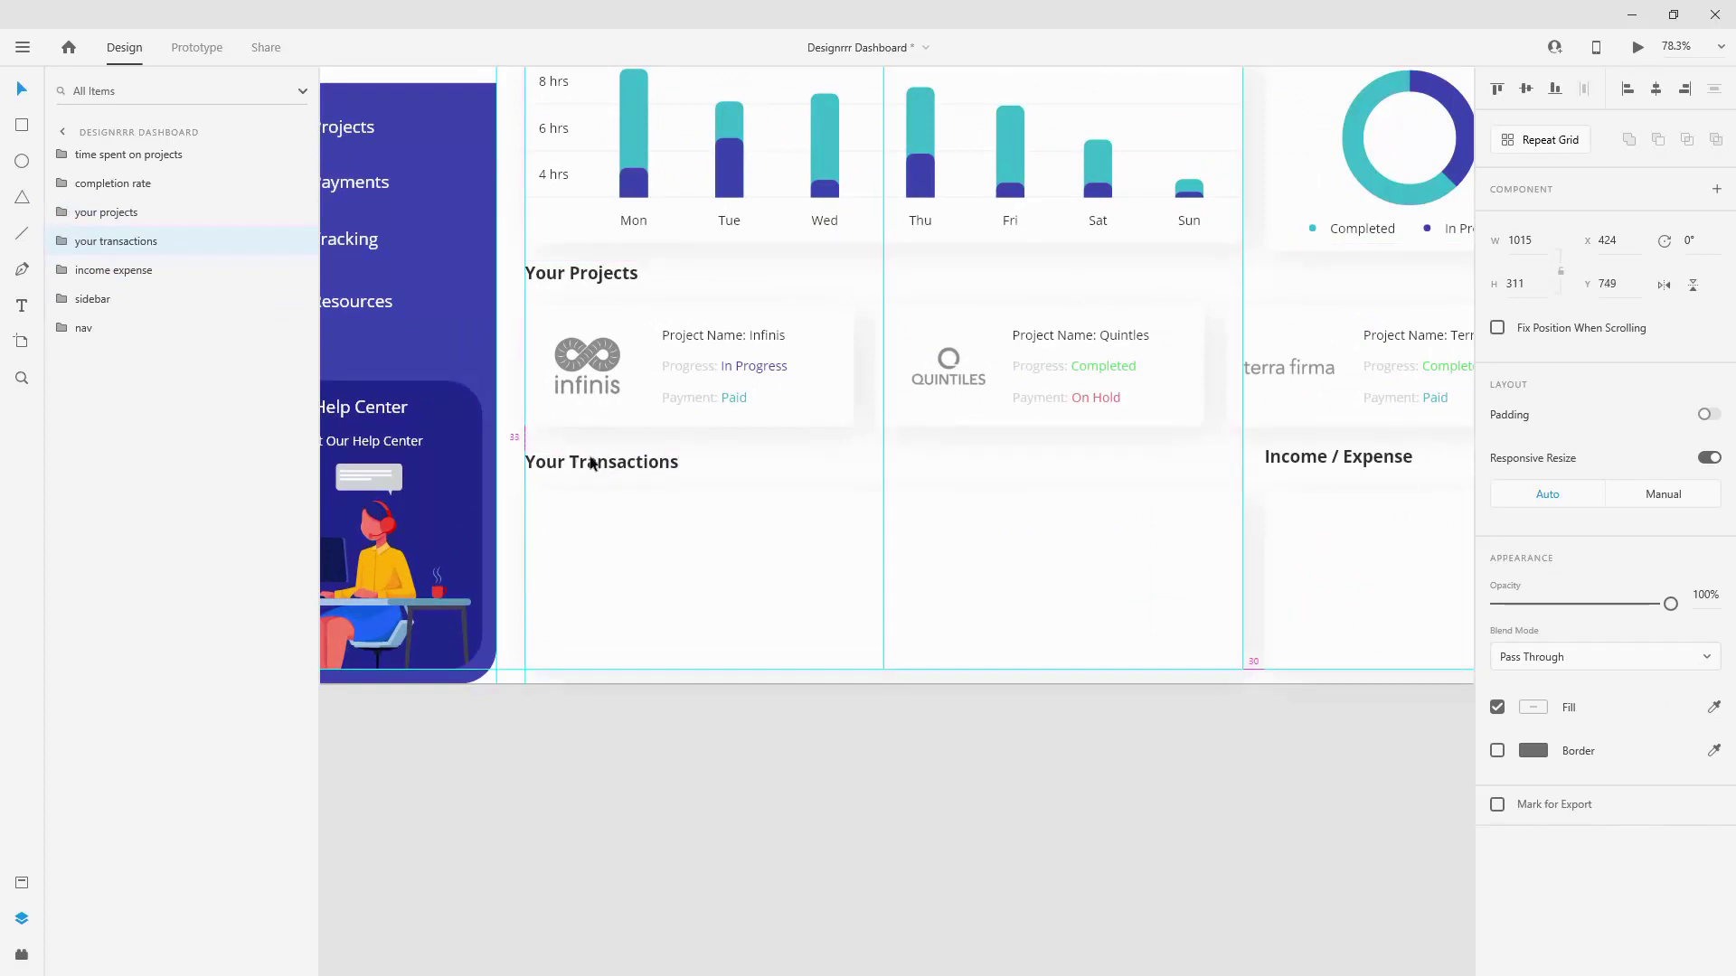
pyautogui.moveTo(594, 456); pyautogui.dragTo(592, 451)
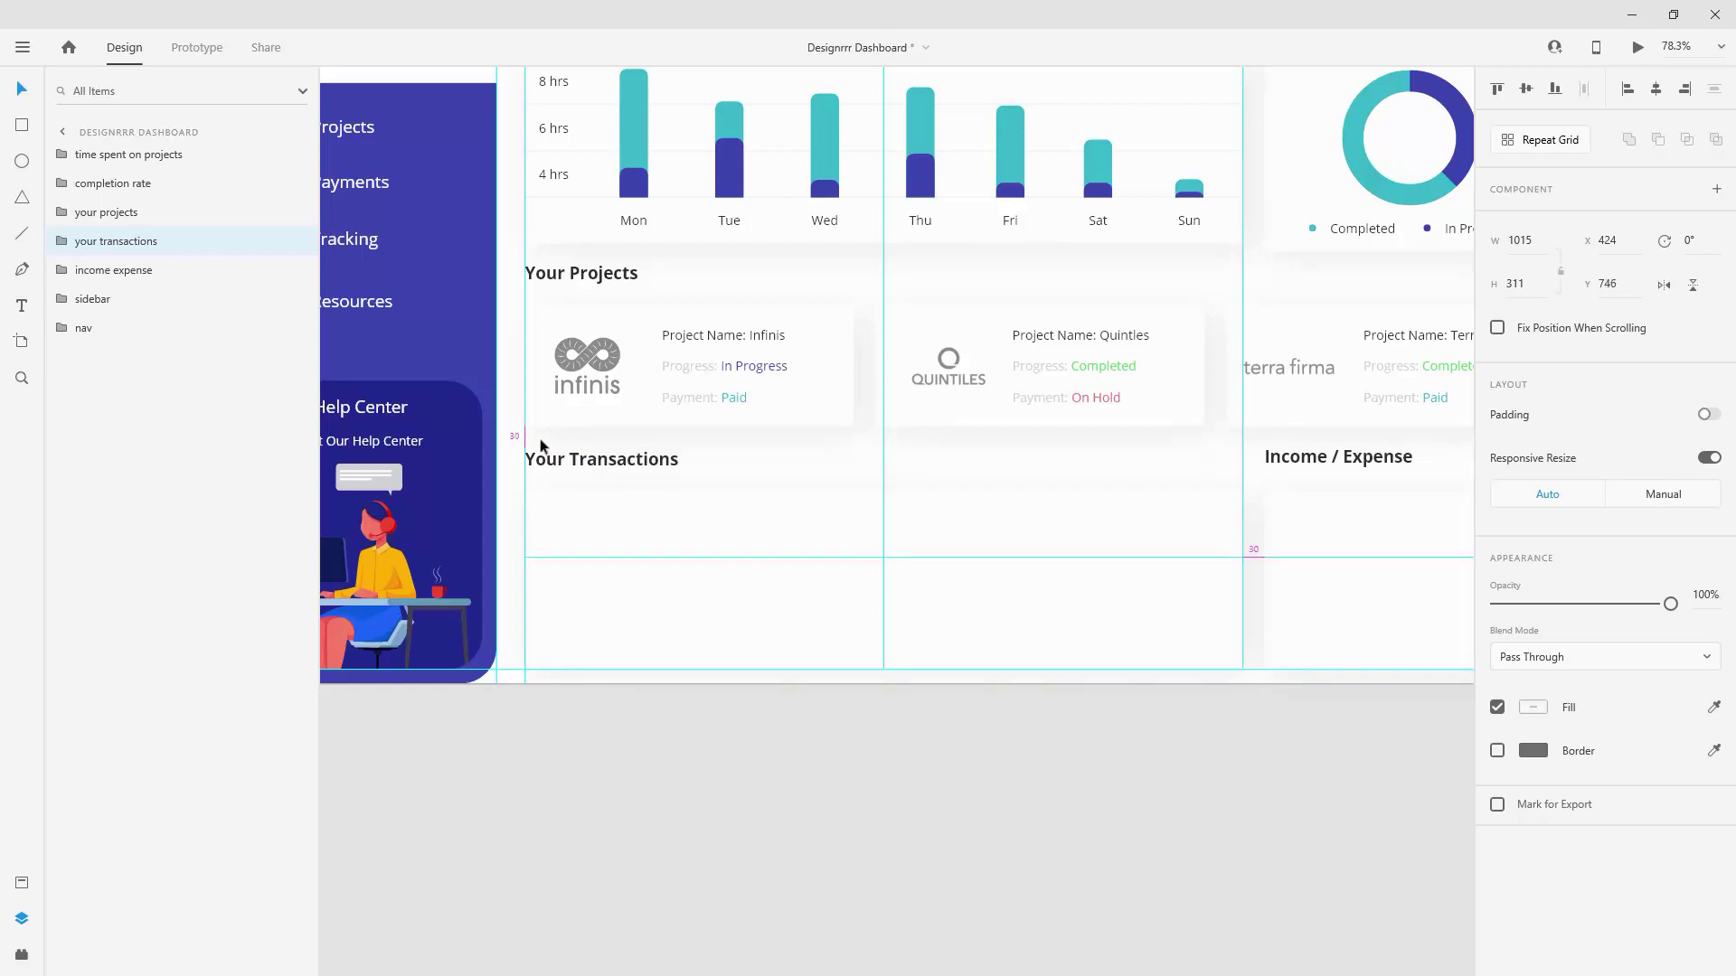
# Step: Nudge the transactions_bg panel down to Y 809 so its lower edge meets the bottom guide
pyautogui.click(61, 241)
pyautogui.click(126, 299)
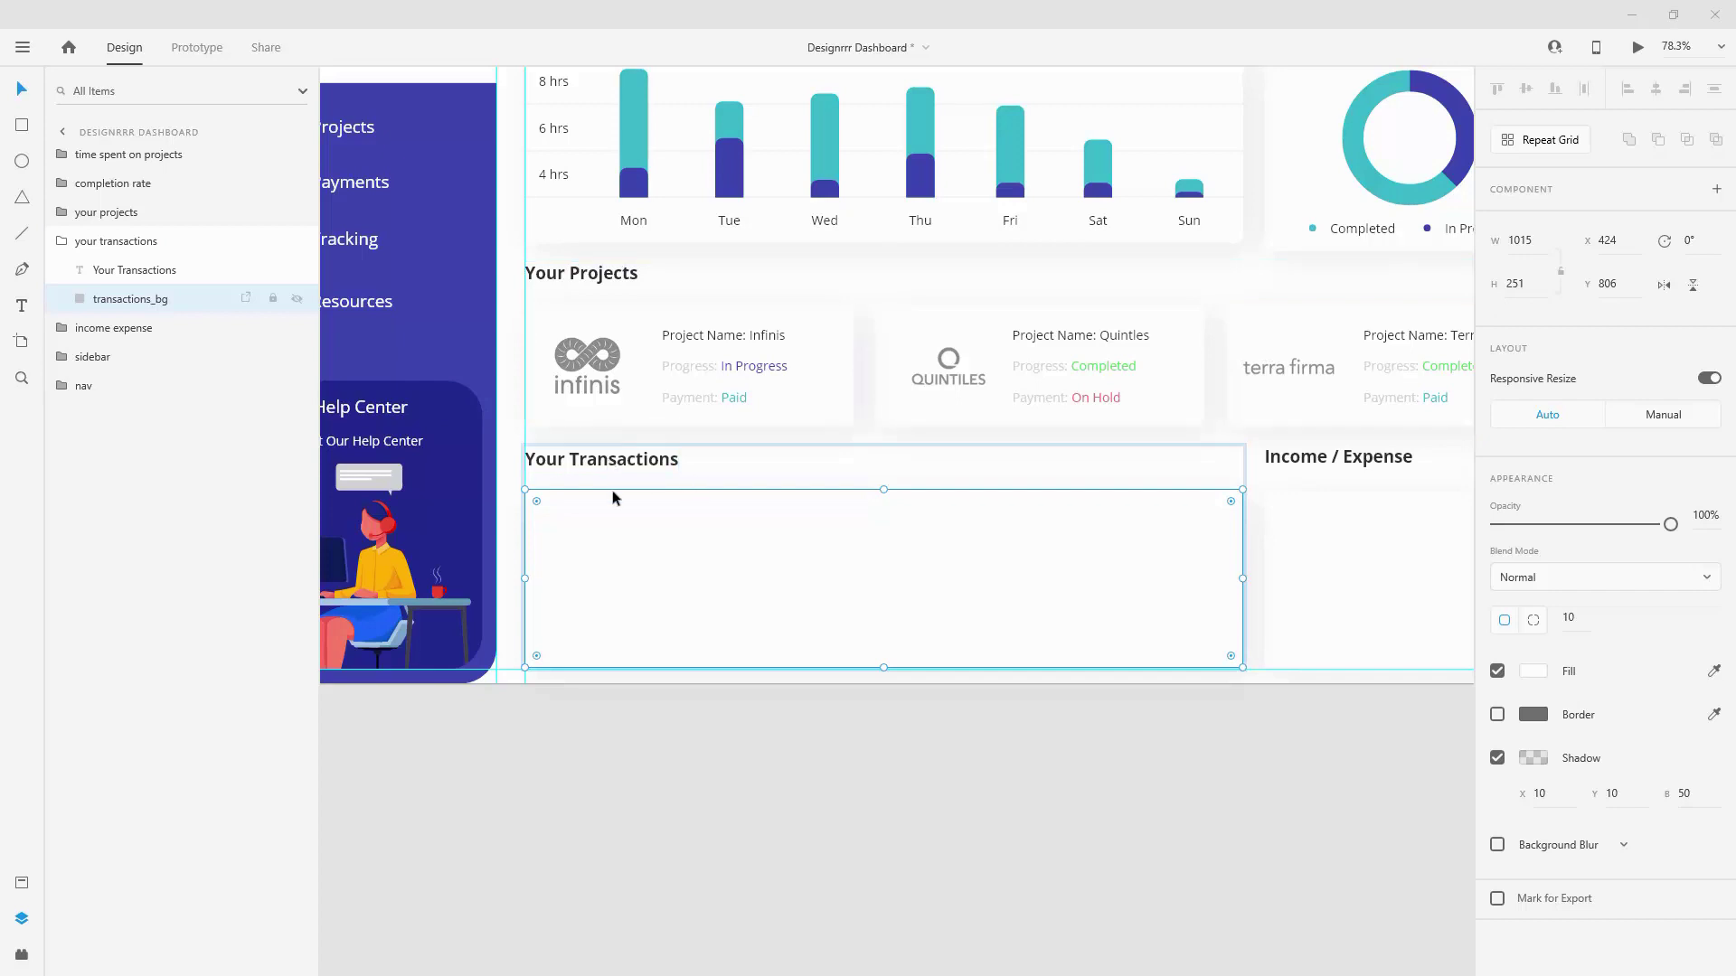
pyautogui.press('Down')
pyautogui.press('Down')
pyautogui.press('Down')
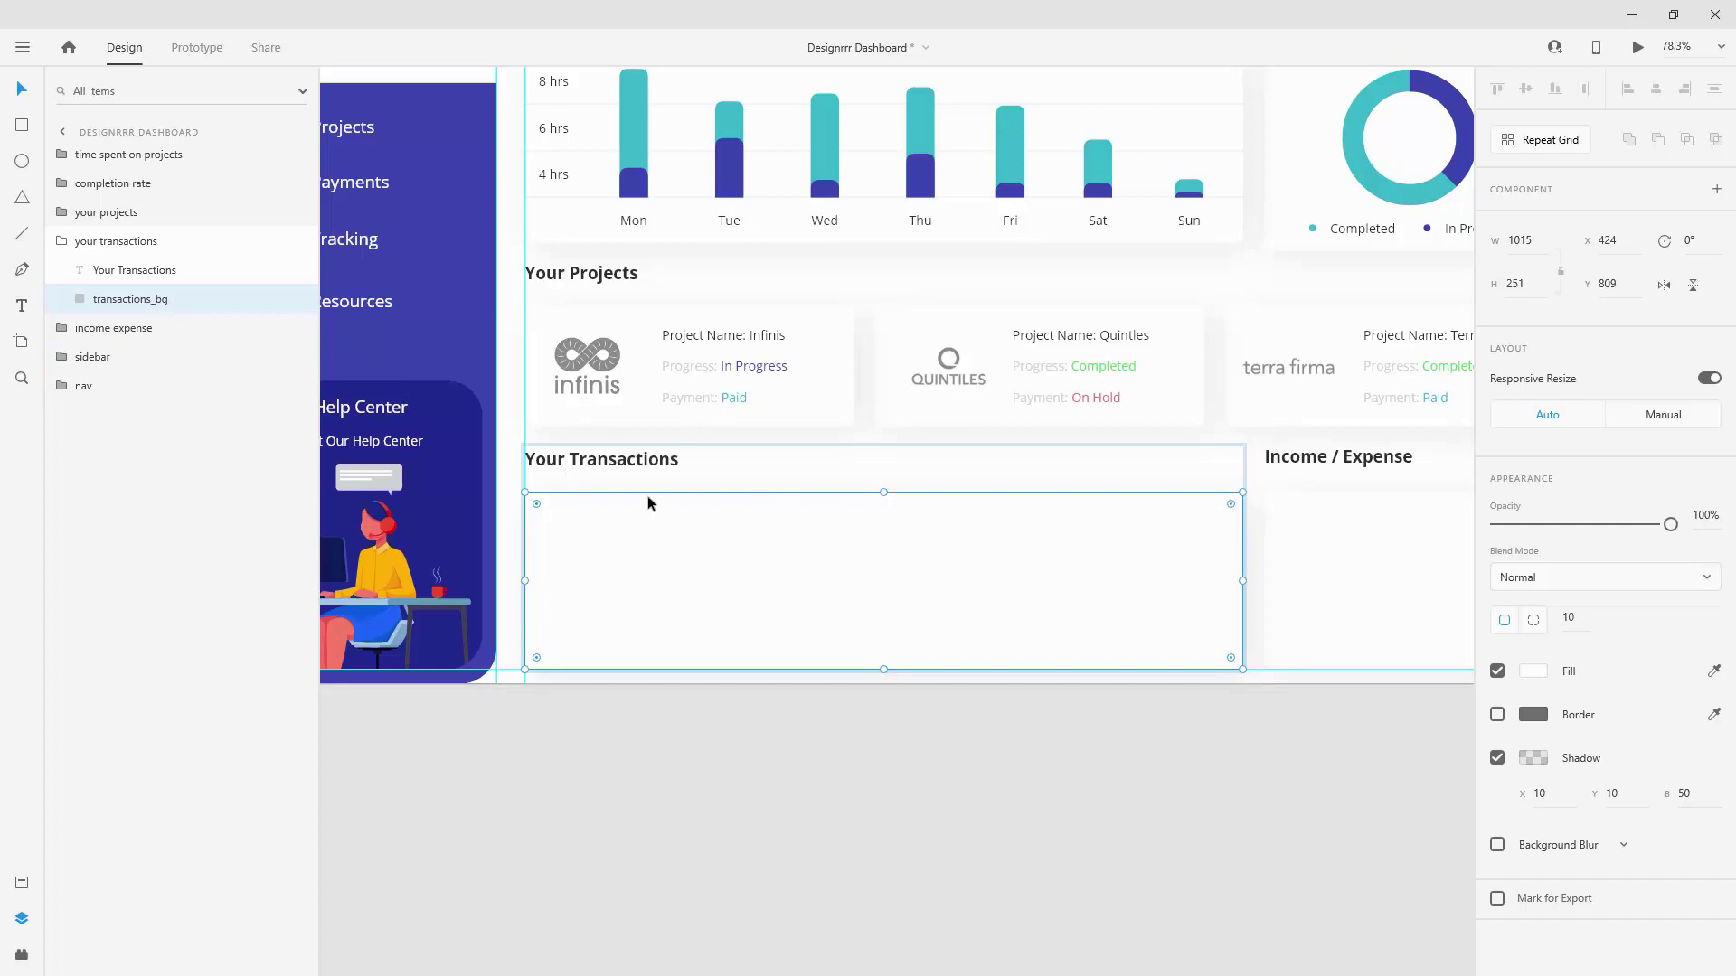
# Step: Add the text "Date And Time" at the transactions panel's upper left in the saved 18pt H3 character style
pyautogui.click(23, 306)
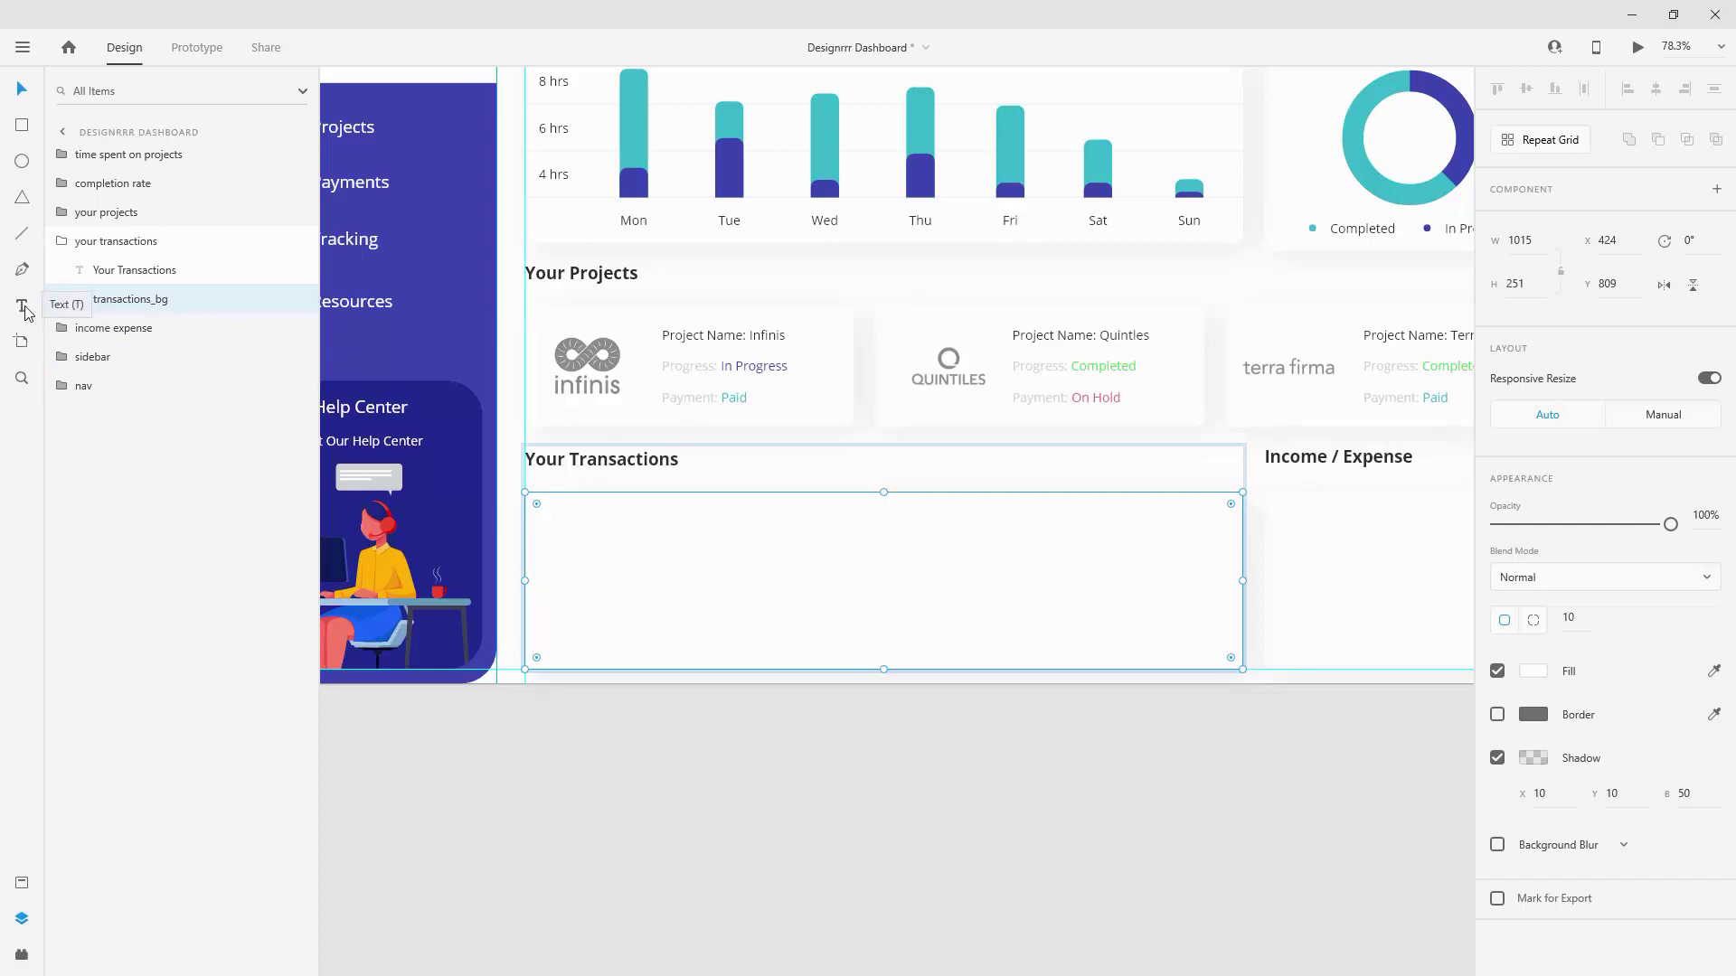
pyautogui.click(573, 523)
pyautogui.write('Date And Time')
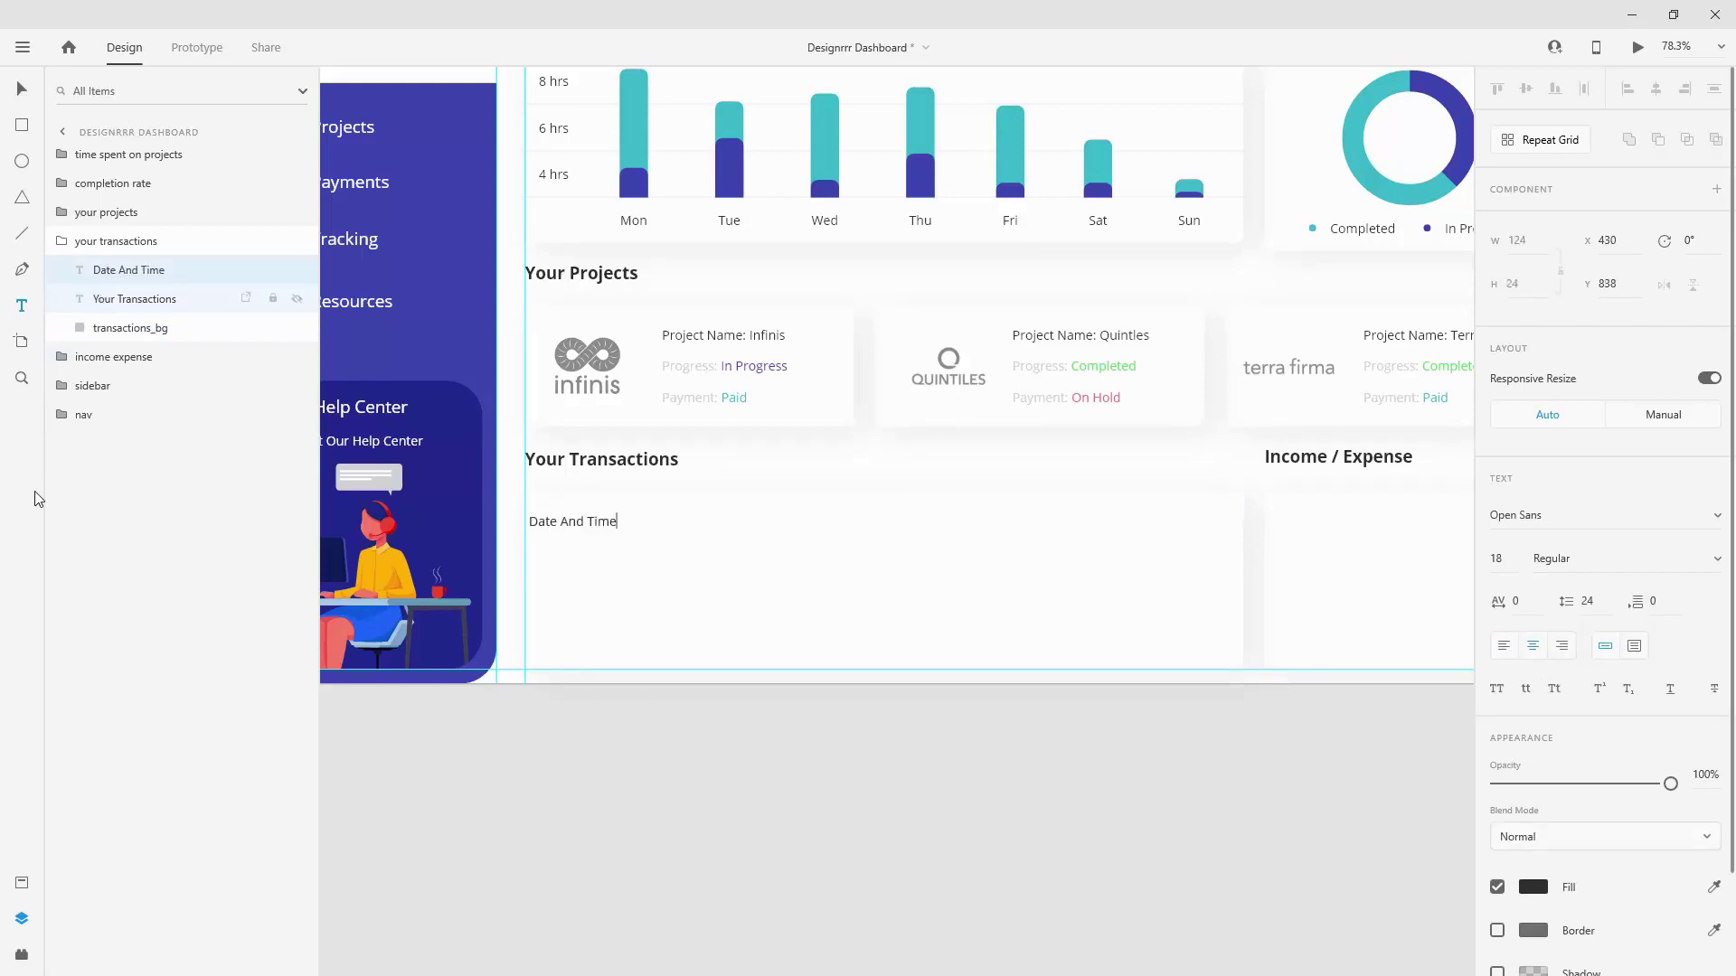
pyautogui.click(24, 882)
pyautogui.click(150, 611)
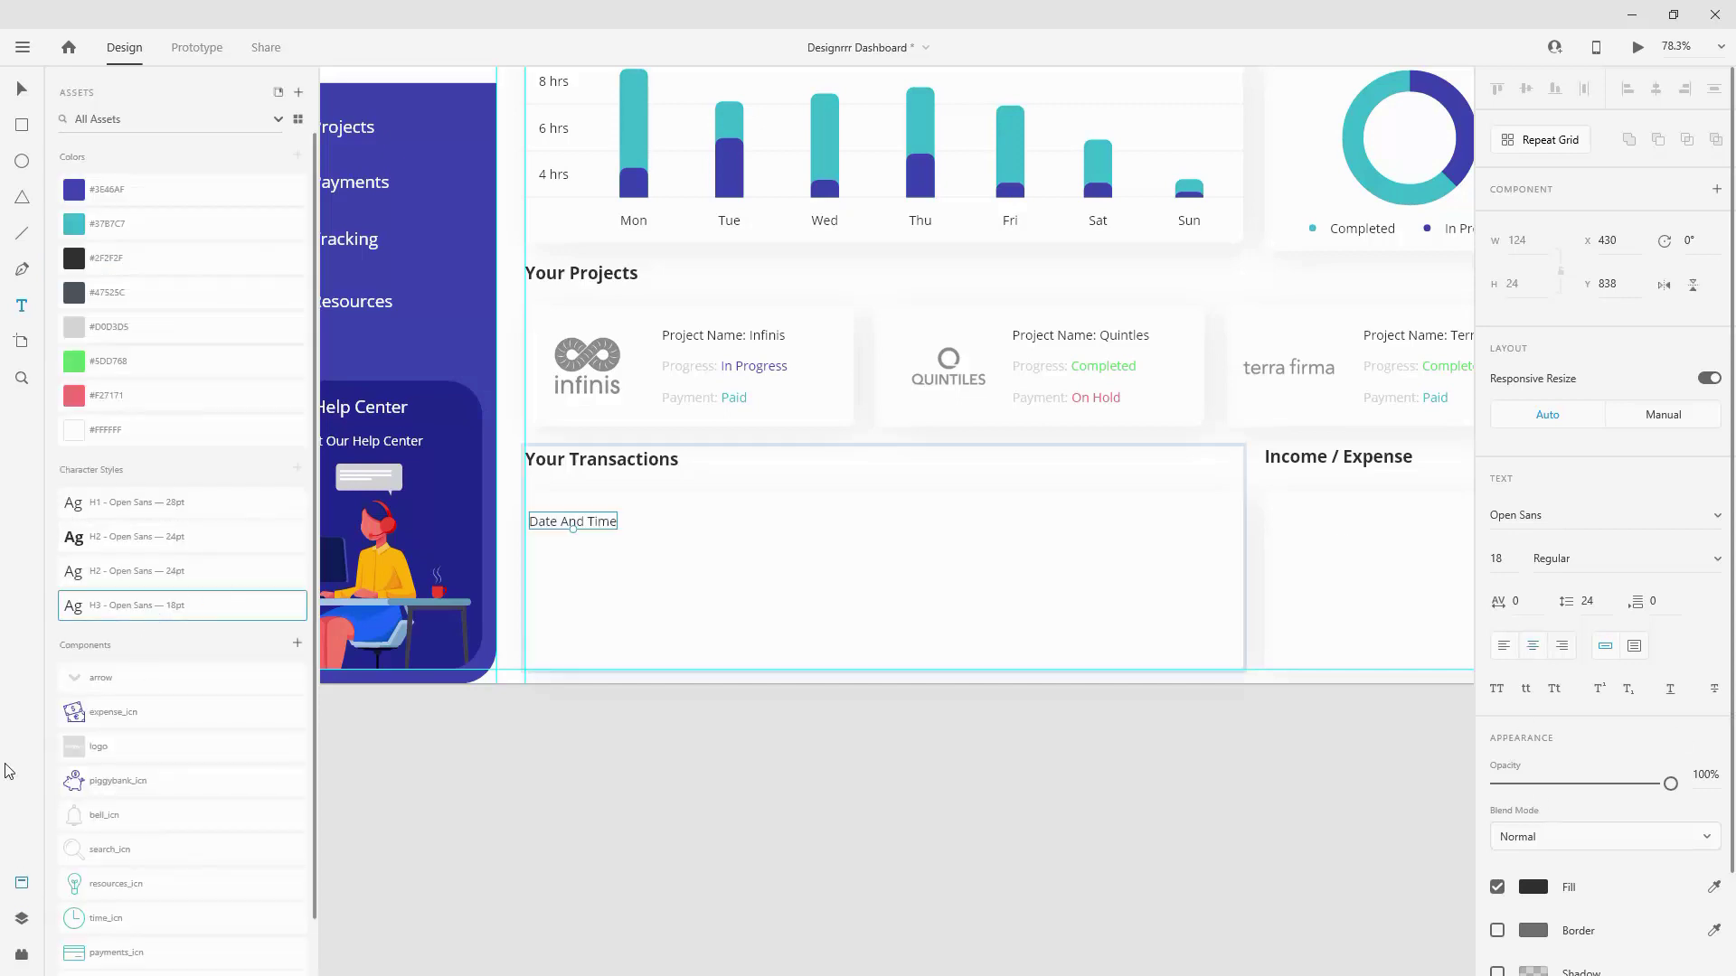
# Step: Shift the "Date And Time" heading inward and place a copy to its right reading "Payment Method"
pyautogui.click(23, 918)
pyautogui.click(22, 89)
pyautogui.moveTo(604, 521); pyautogui.dragTo(746, 521)
pyautogui.hotkey('ctrl', 'd')
pyautogui.doubleClick(745, 521)
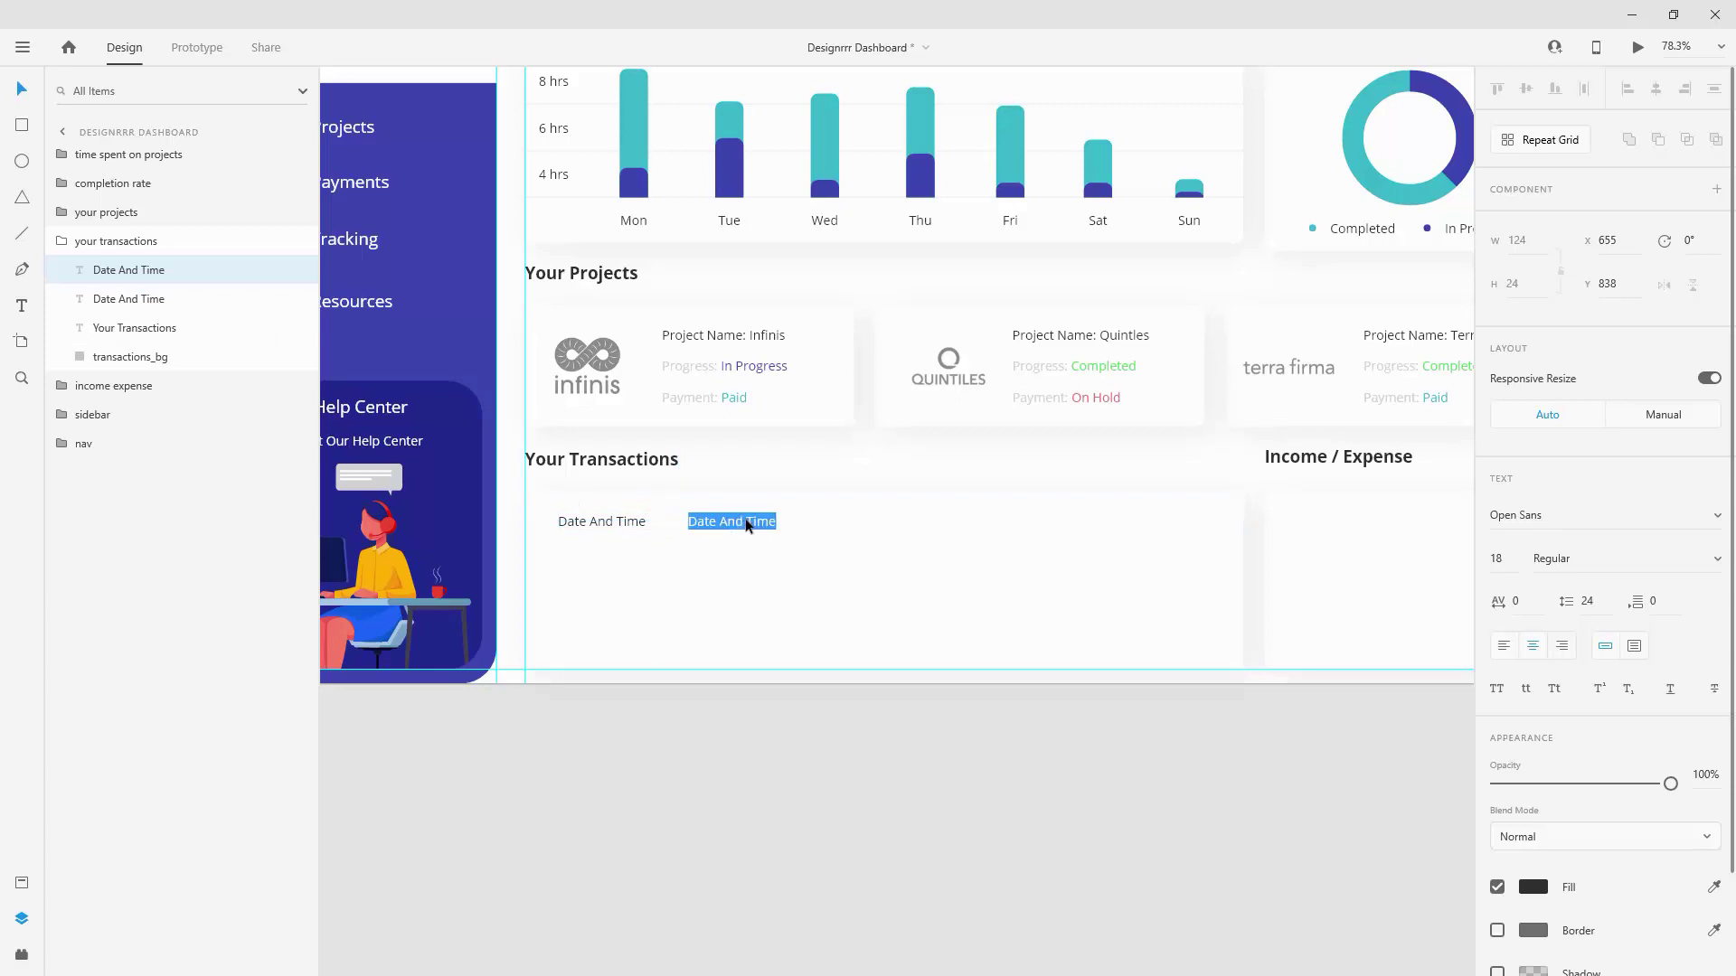
pyautogui.write('Payment Method')
pyautogui.press('Escape')
# Step: Duplicate the "Payment Method" heading to the right and change the copy to "Status"
pyautogui.hotkey('ctrl', 'd')
pyautogui.moveTo(768, 521); pyautogui.dragTo(924, 520)
pyautogui.doubleClick(924, 520)
pyautogui.write('S')
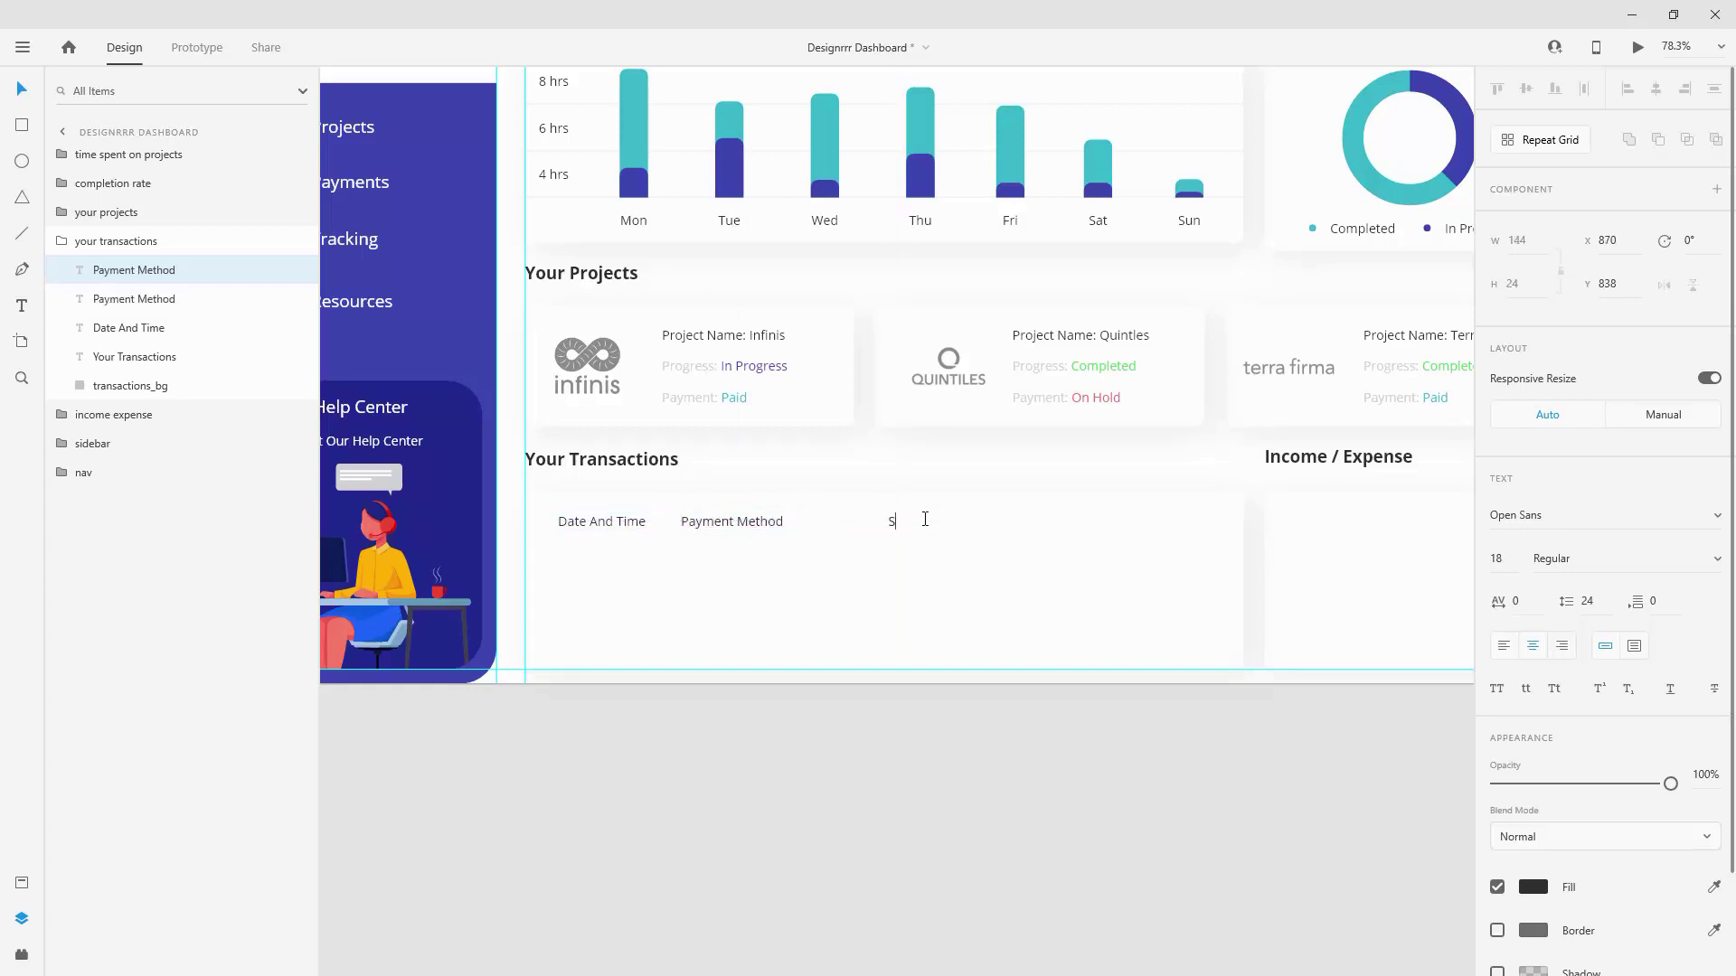
pyautogui.write('tatus')
pyautogui.press('Escape')
# Step: Duplicate the "Status" heading to the right and change the copy to "Amount"
pyautogui.hotkey('ctrl', 'd')
pyautogui.moveTo(891, 522); pyautogui.dragTo(1061, 529)
pyautogui.doubleClick(1061, 524)
pyautogui.write('Amount')
pyautogui.press('Escape')
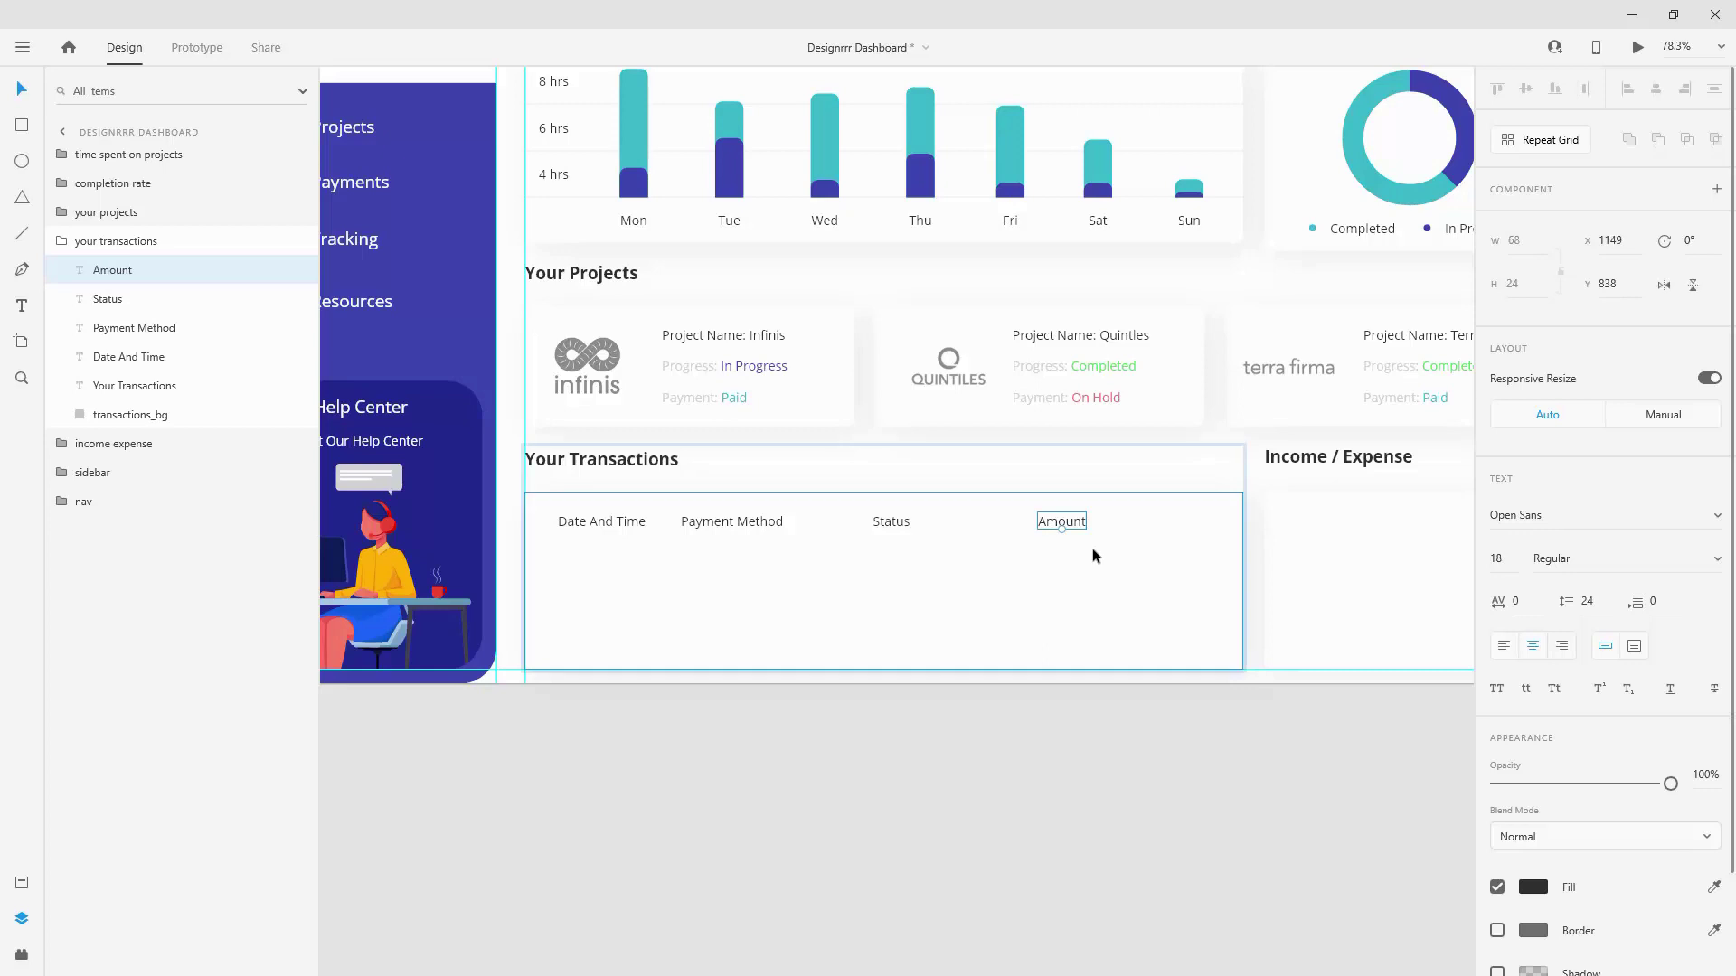
# Step: Spread the four column headings across the transactions panel, with "Date And Time" at X 464 and "Amount" at X 1348
pyautogui.moveTo(1067, 522); pyautogui.dragTo(1207, 521)
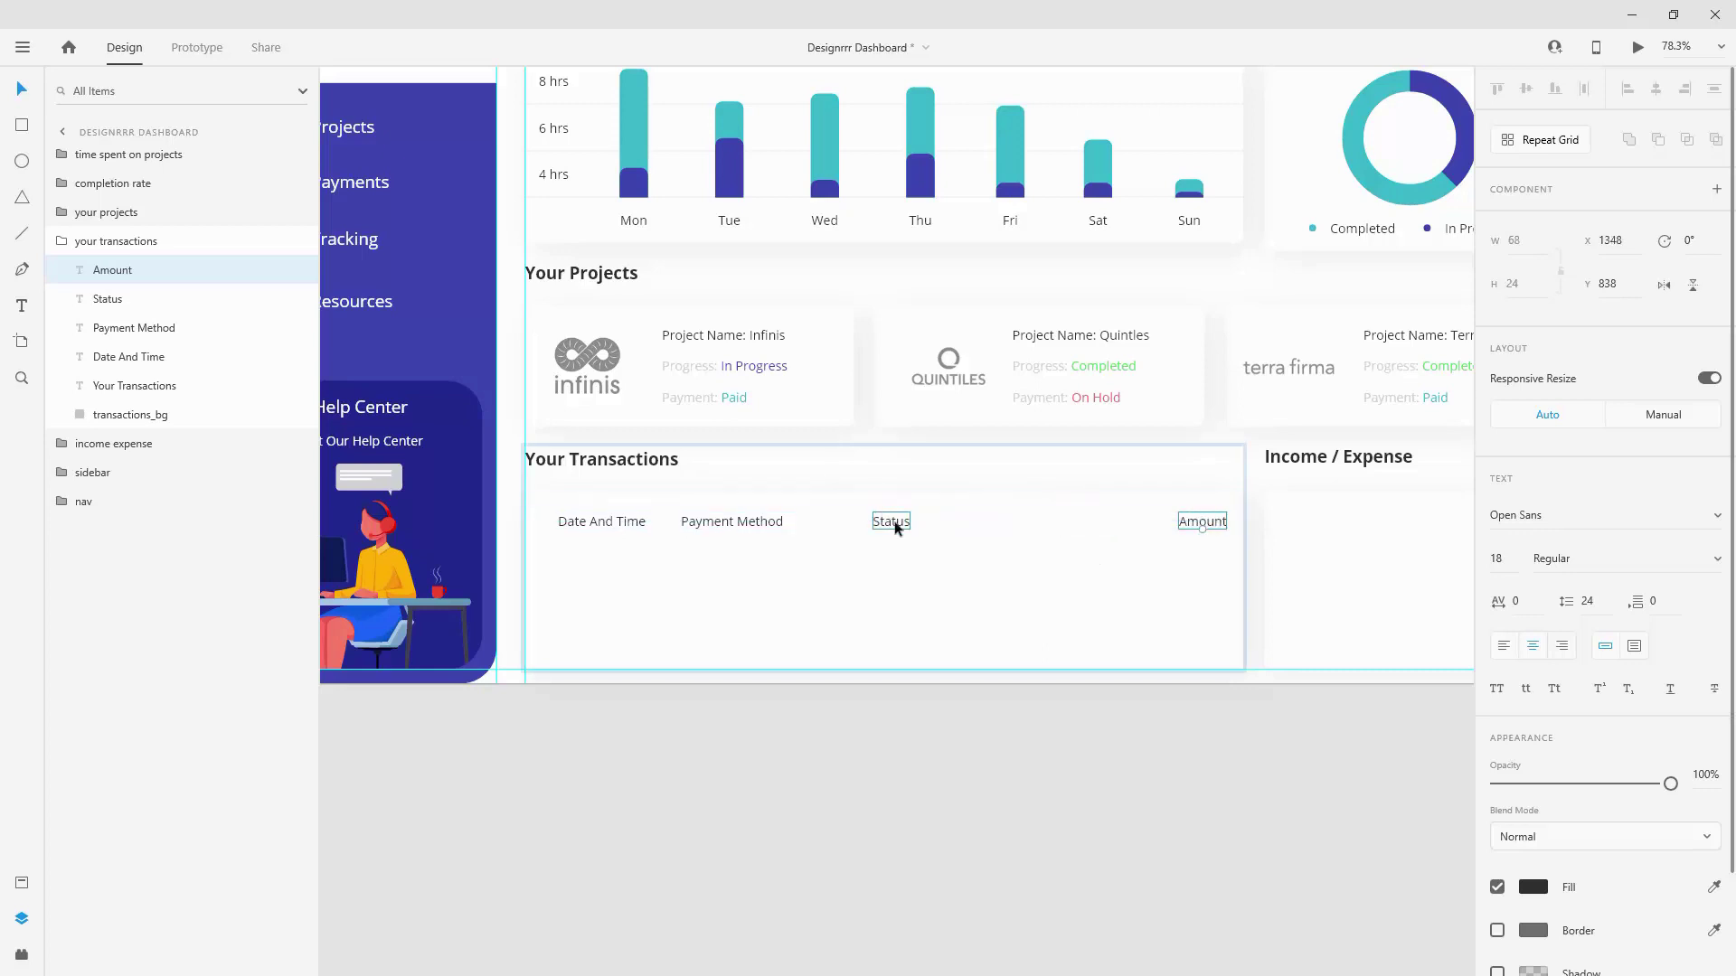
pyautogui.moveTo(895, 528); pyautogui.dragTo(992, 526)
pyautogui.moveTo(787, 523); pyautogui.dragTo(852, 522)
pyautogui.moveTo(633, 522); pyautogui.dragTo(615, 522)
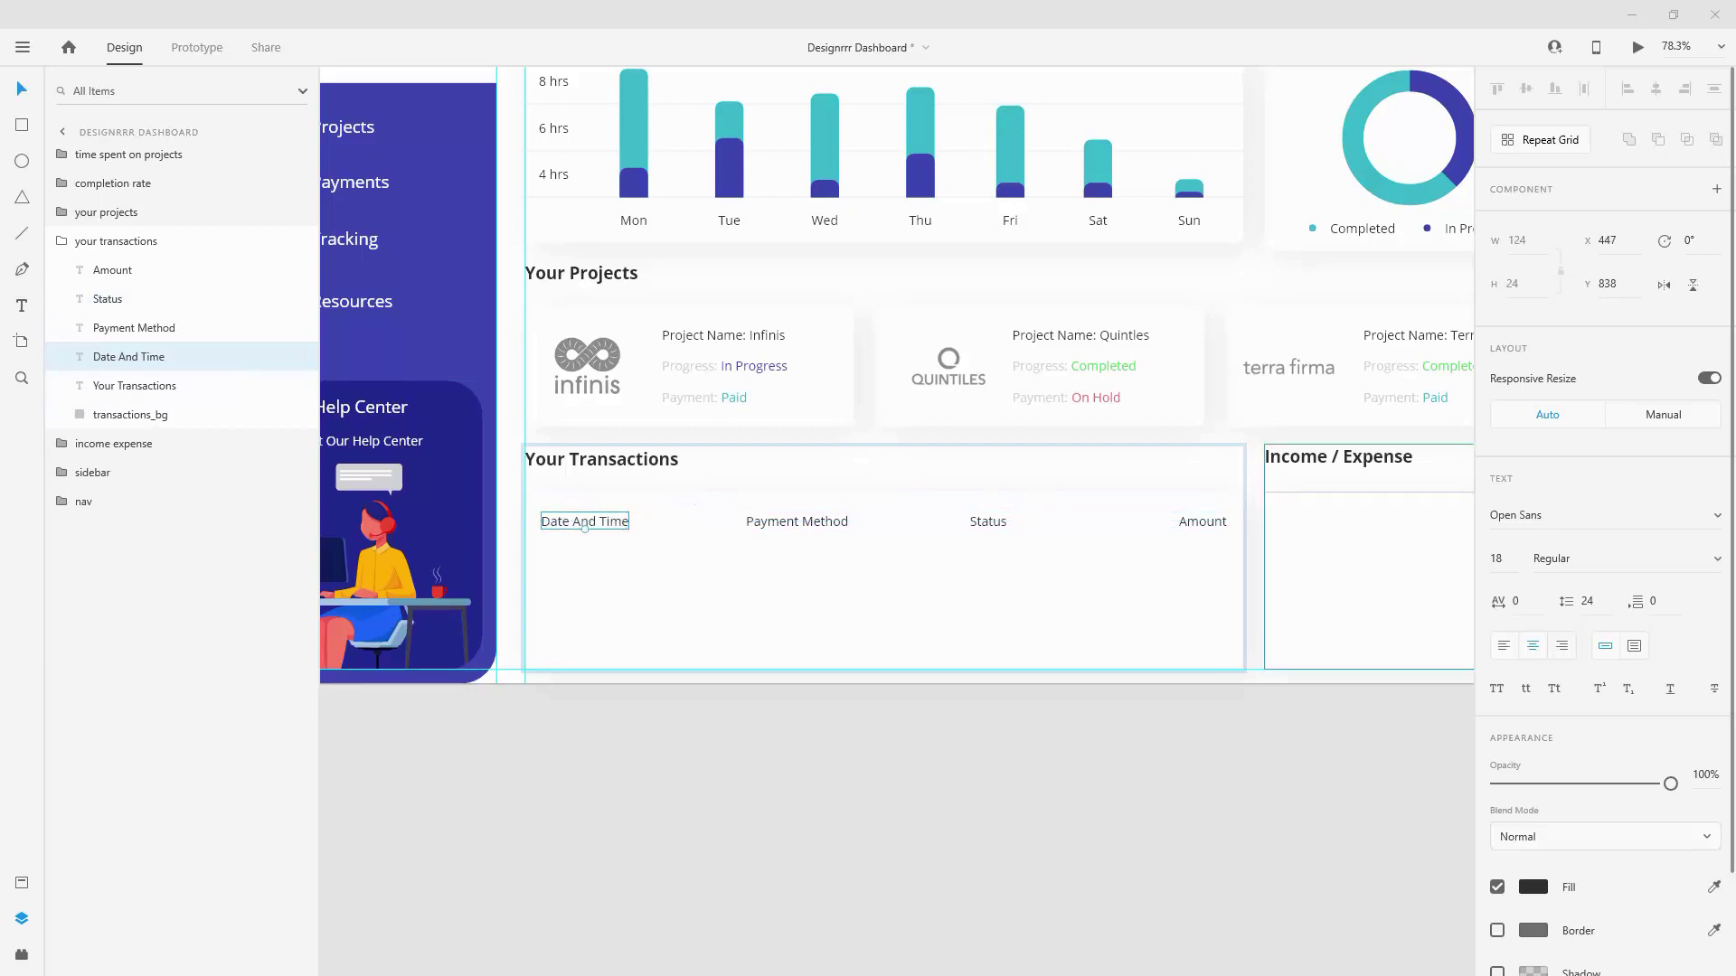
pyautogui.moveTo(622, 525); pyautogui.dragTo(607, 521)
pyautogui.hotkey('shift', 'Right')
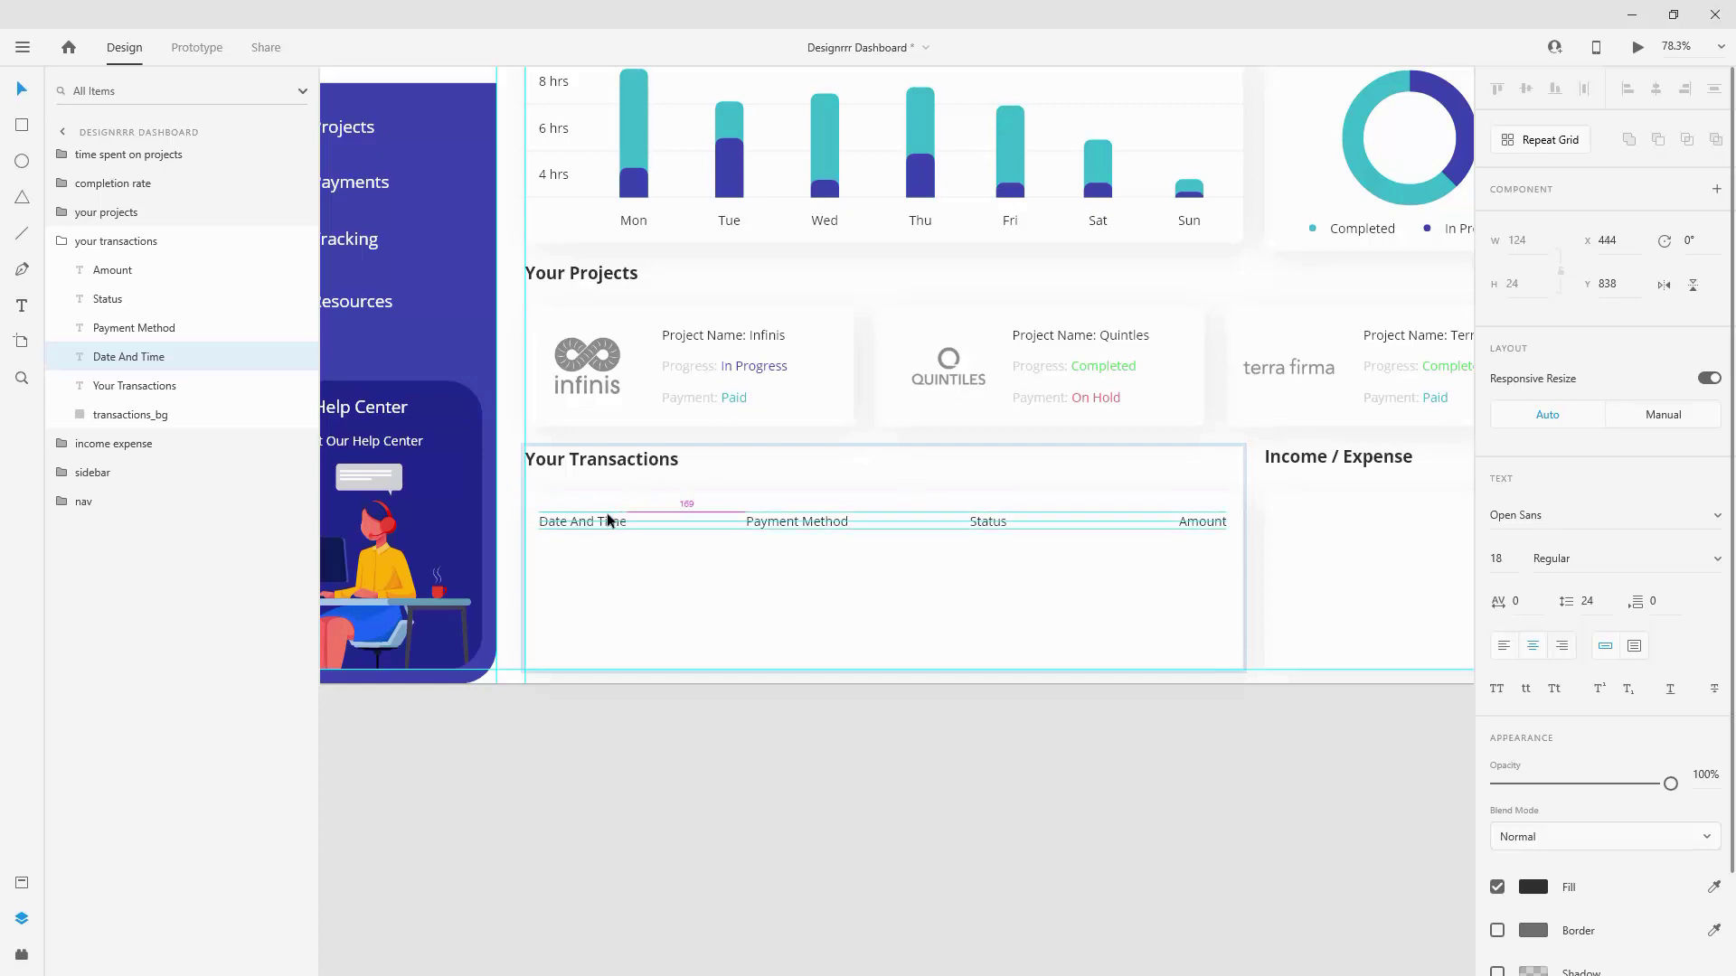
# Step: Copy the "Date And Time" heading below itself at Y 890 and change the copy to 14.02.2020
pyautogui.moveTo(612, 518); pyautogui.dragTo(621, 558)
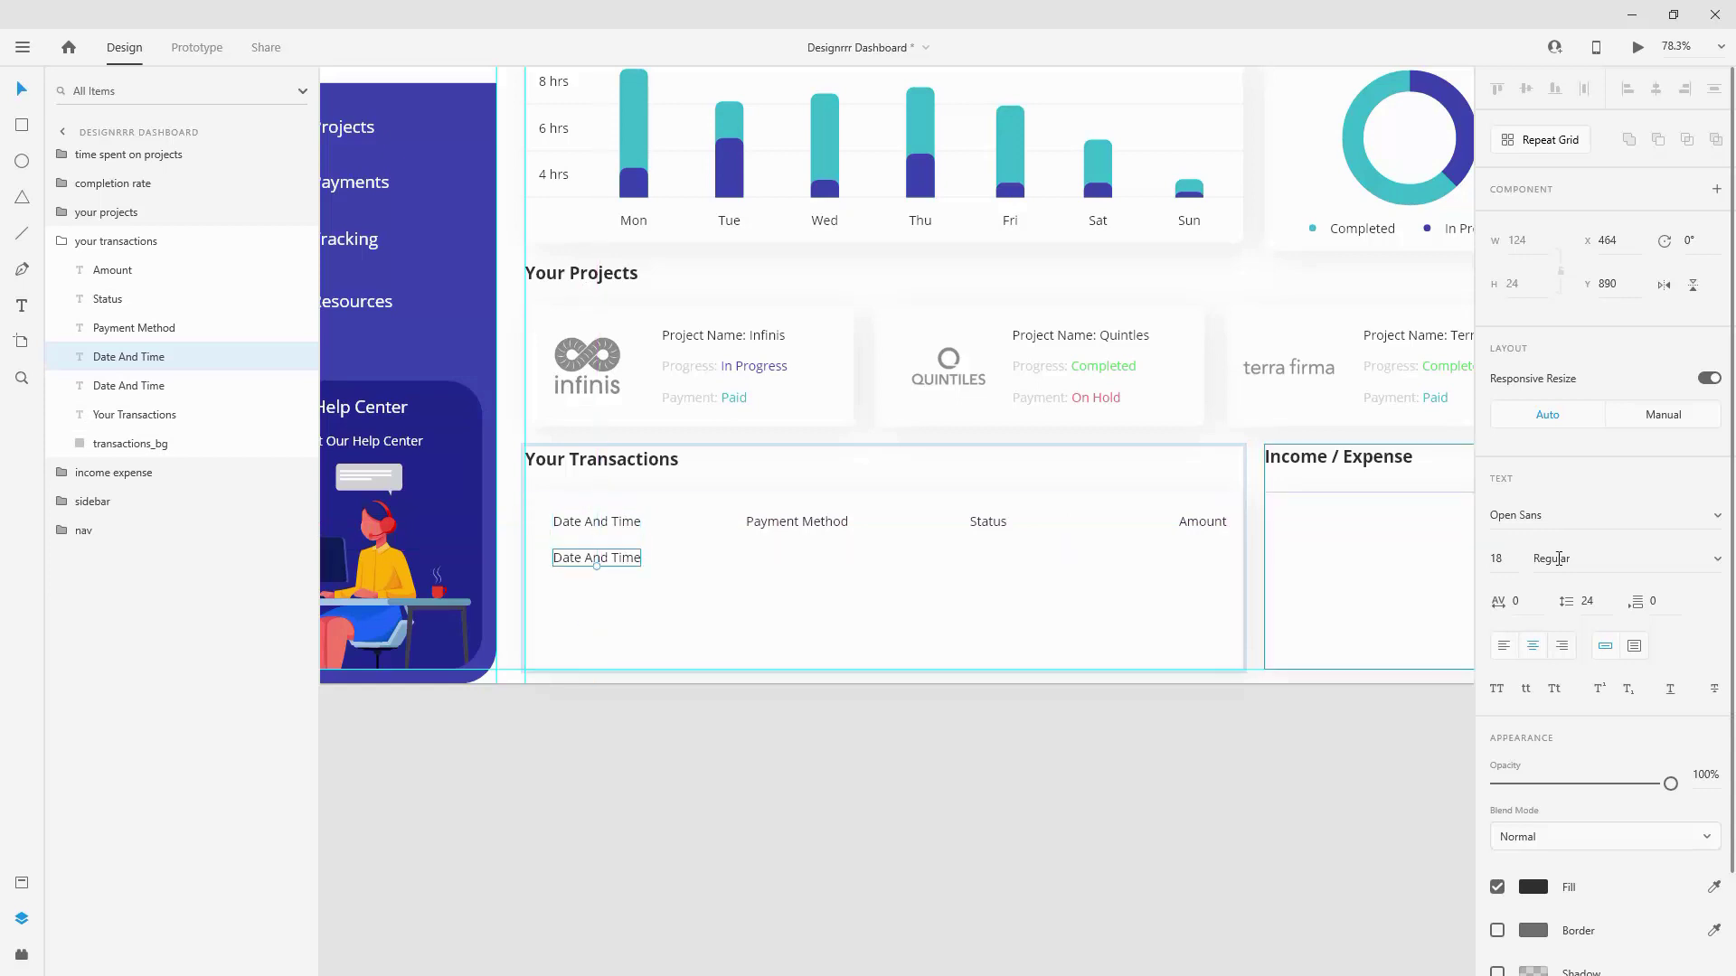
pyautogui.doubleClick(599, 558)
pyautogui.hotkey('ctrl', 'a')
pyautogui.write('14.02.2020')
pyautogui.press('Escape')
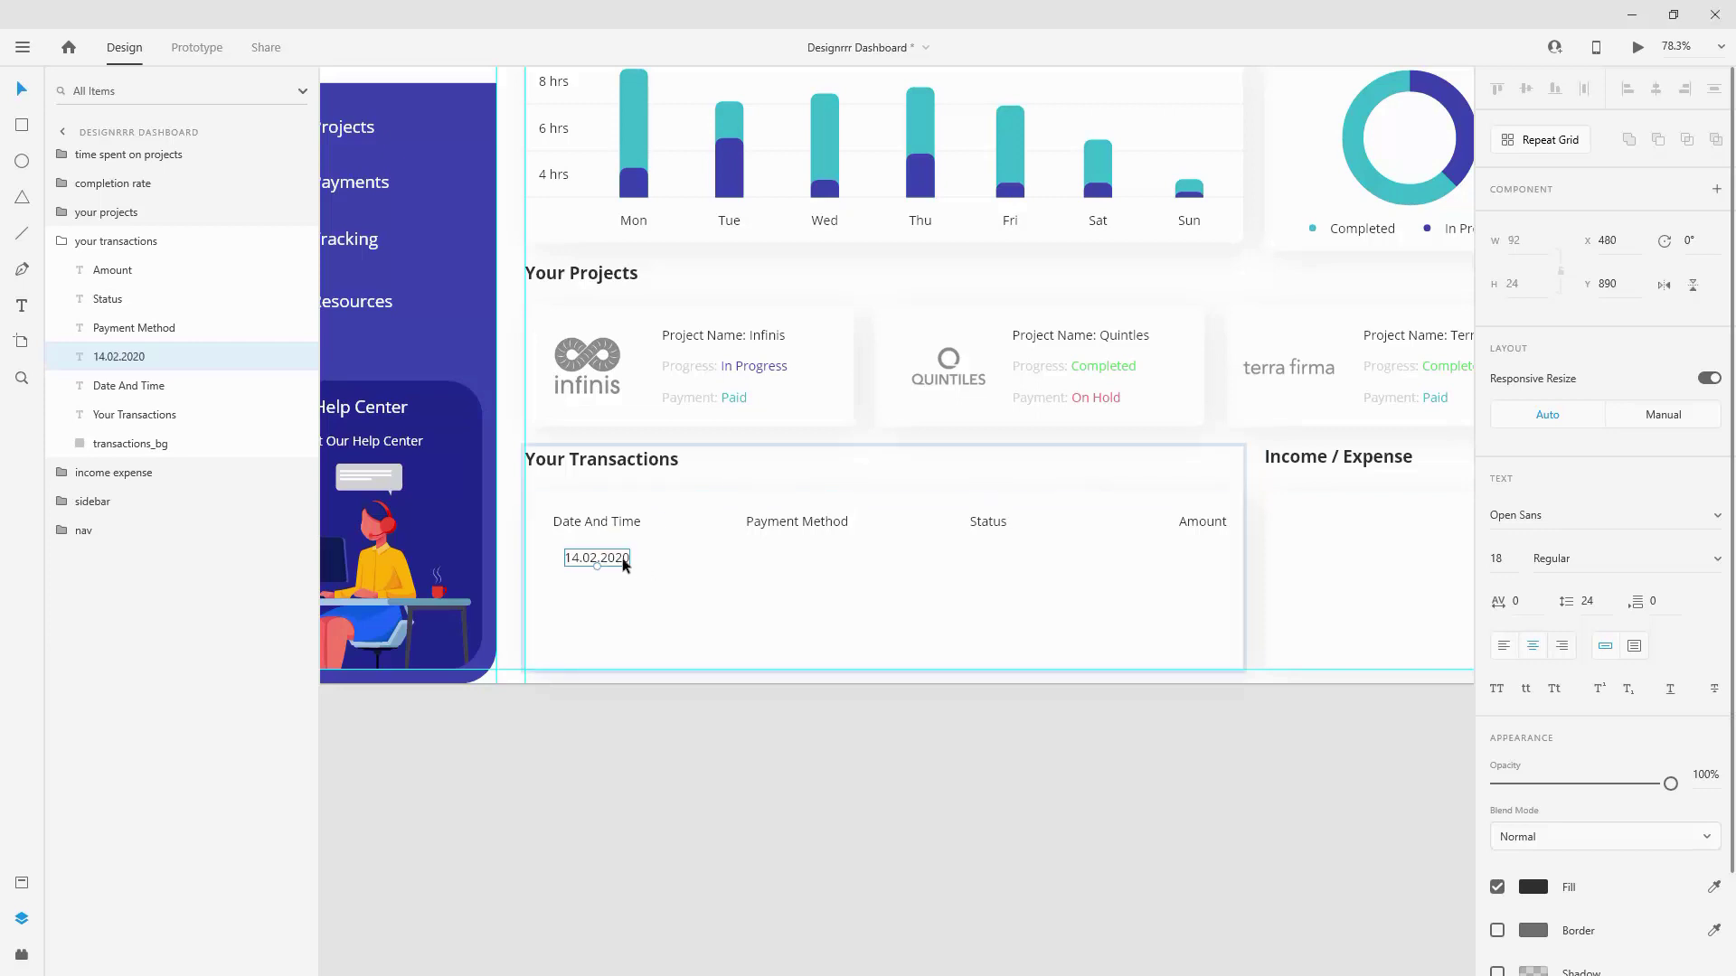
# Step: Add two more dates below the first by copying it: 11.02.2020 at Y 928 and 30.01.2020 at Y 966
pyautogui.moveTo(621, 565); pyautogui.dragTo(622, 592)
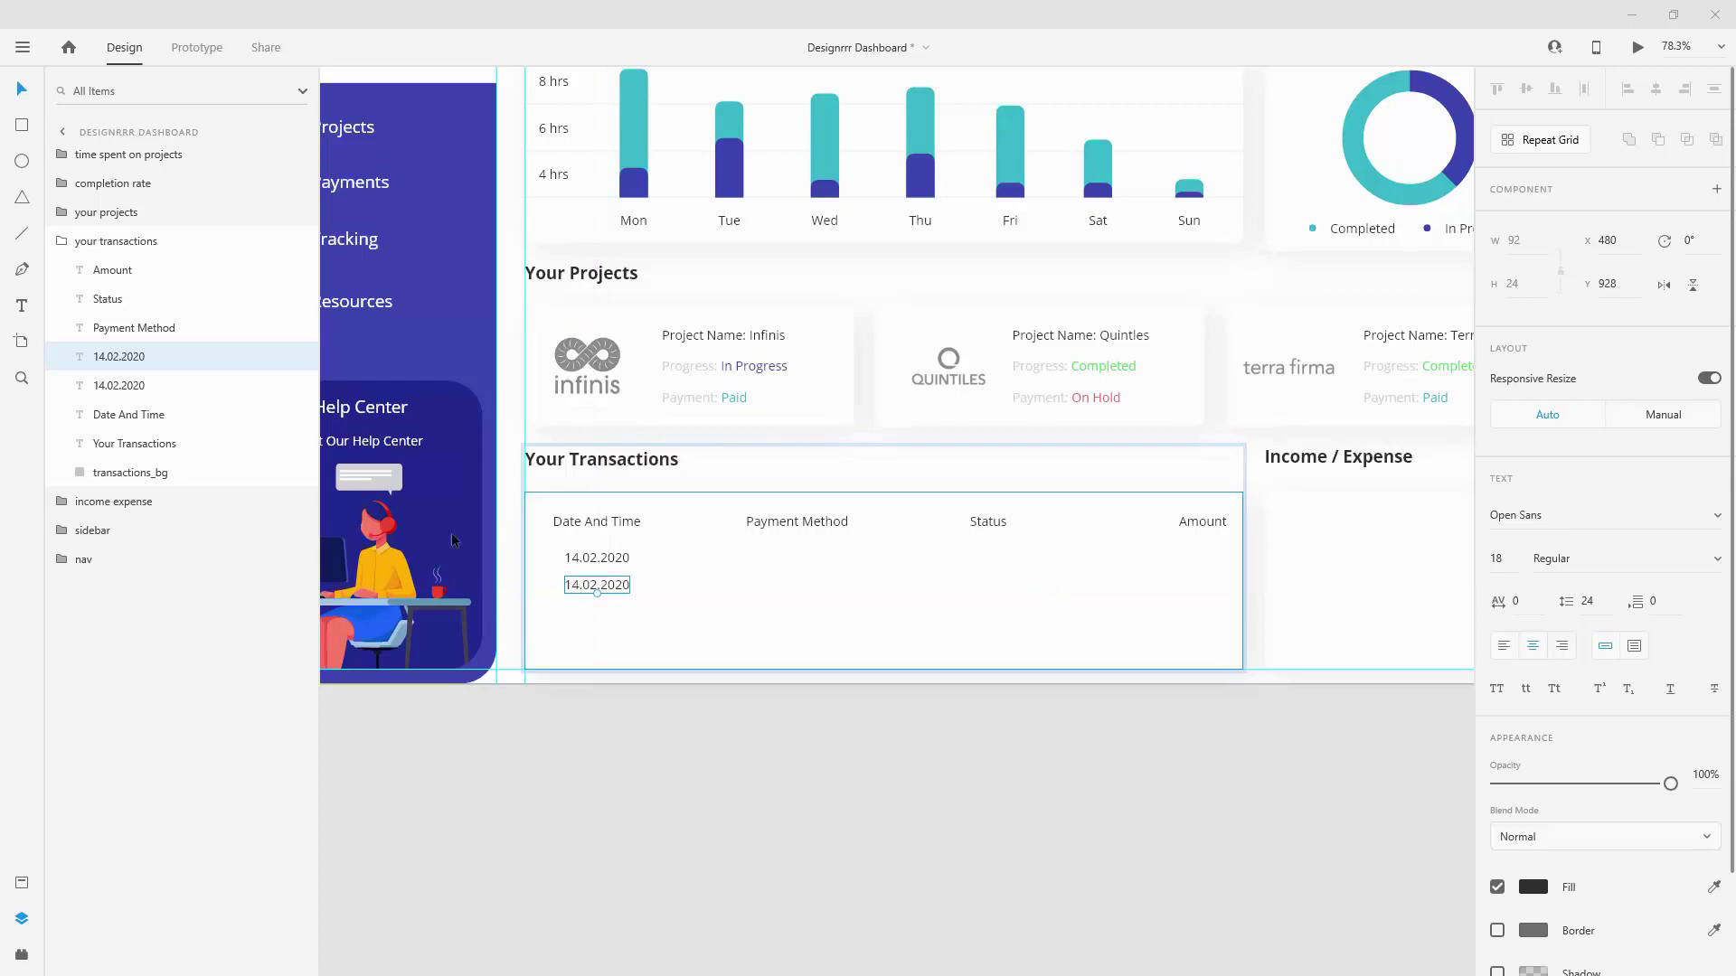
pyautogui.doubleClick(610, 585)
pyautogui.write('11.02.2020')
pyautogui.press('Escape')
pyautogui.moveTo(615, 586); pyautogui.dragTo(614, 612)
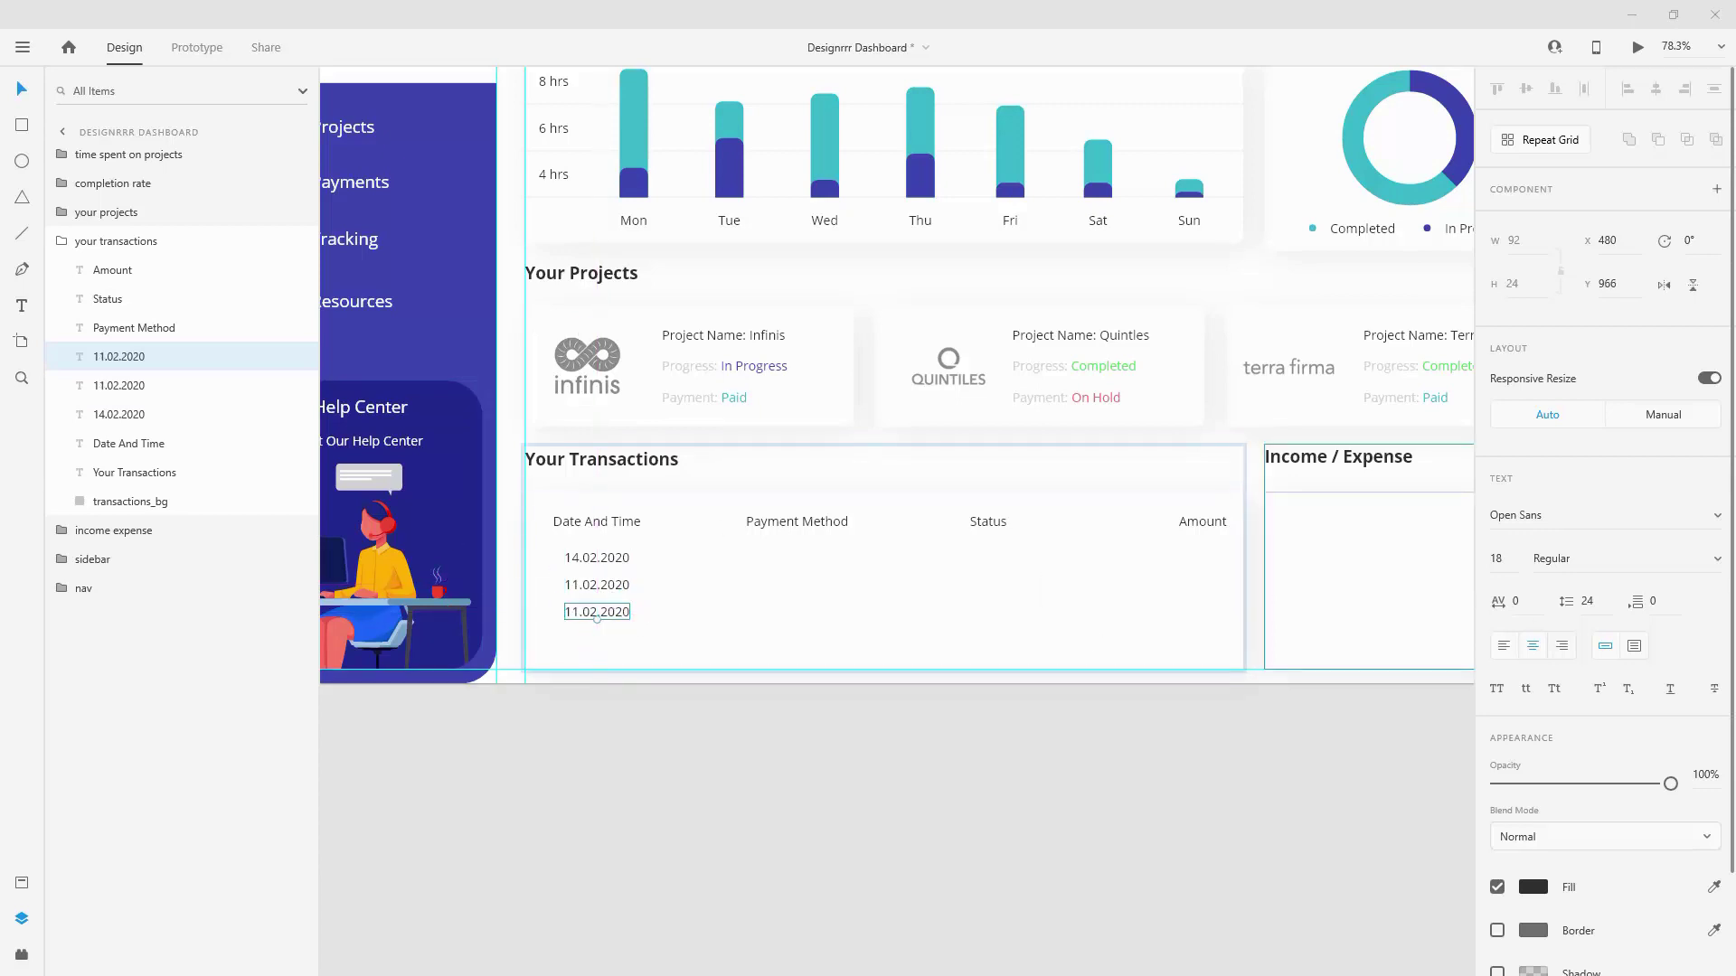
pyautogui.doubleClick(606, 612)
pyautogui.write('30.01.2020')
pyautogui.press('Escape')
# Step: Add a fourth date, 14.01.2020, from a copy of the third and place it at Y 1004 with matching spacing
pyautogui.hotkey('ctrl', 'd')
pyautogui.moveTo(621, 612); pyautogui.dragTo(617, 649)
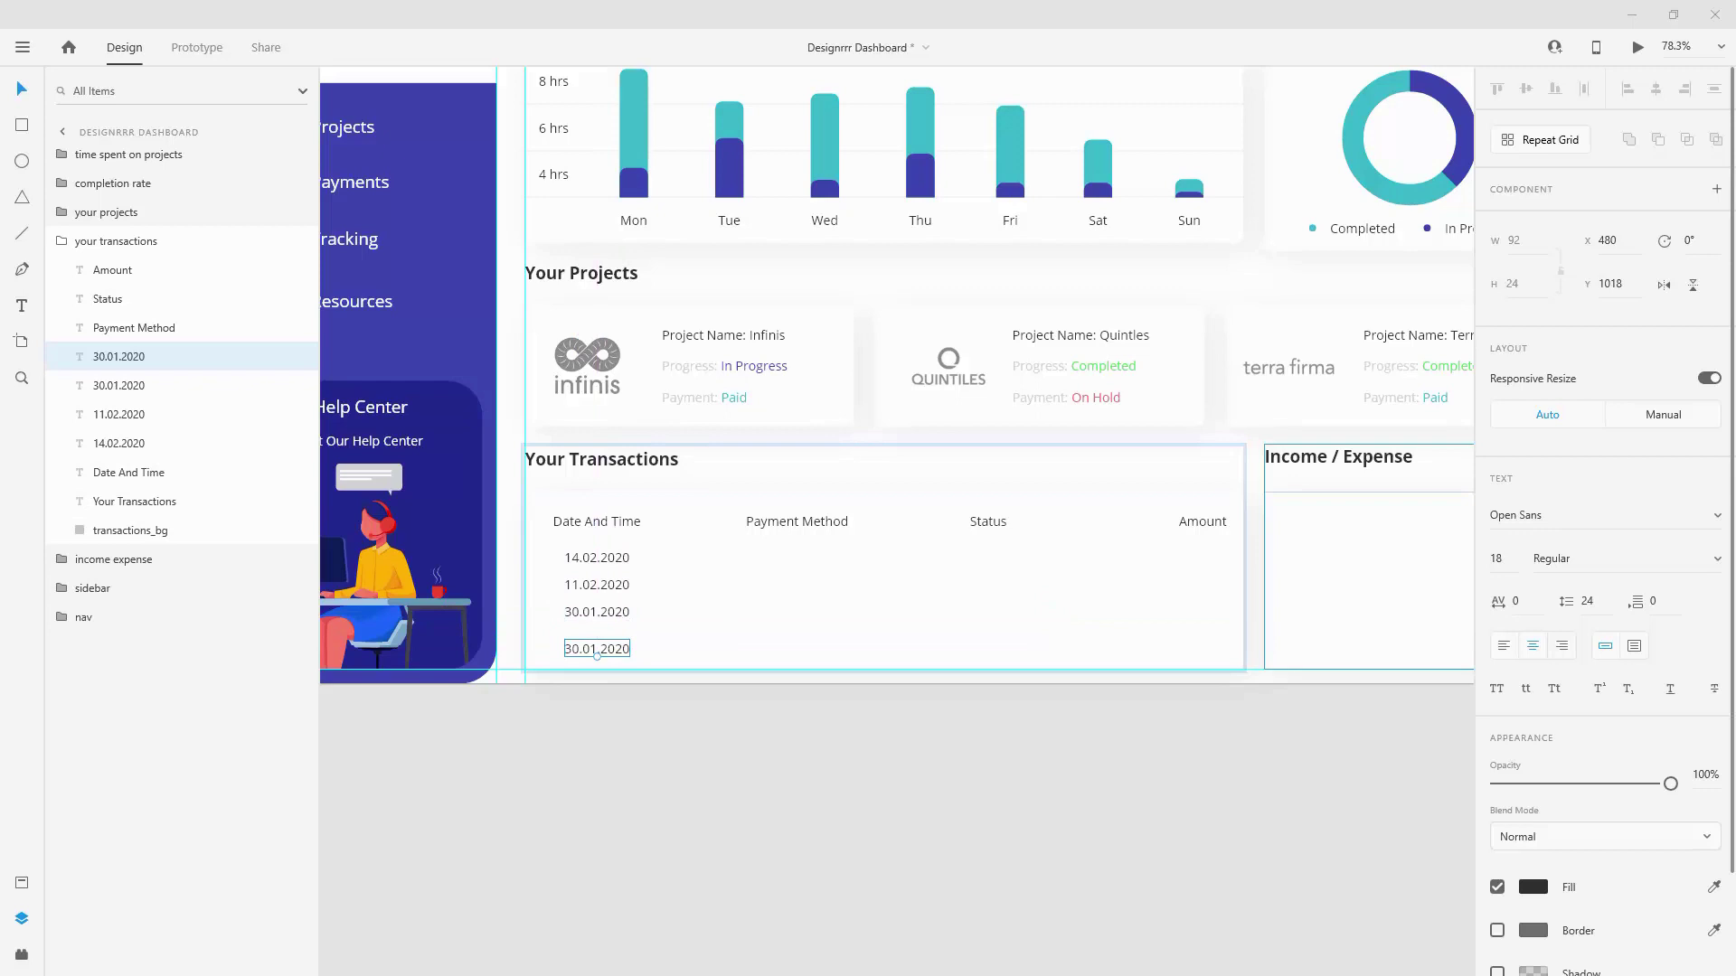
pyautogui.doubleClick(617, 649)
pyautogui.press('BackSpace')
pyautogui.write('14.01.2020')
pyautogui.press('Escape')
pyautogui.moveTo(633, 644); pyautogui.dragTo(617, 637)
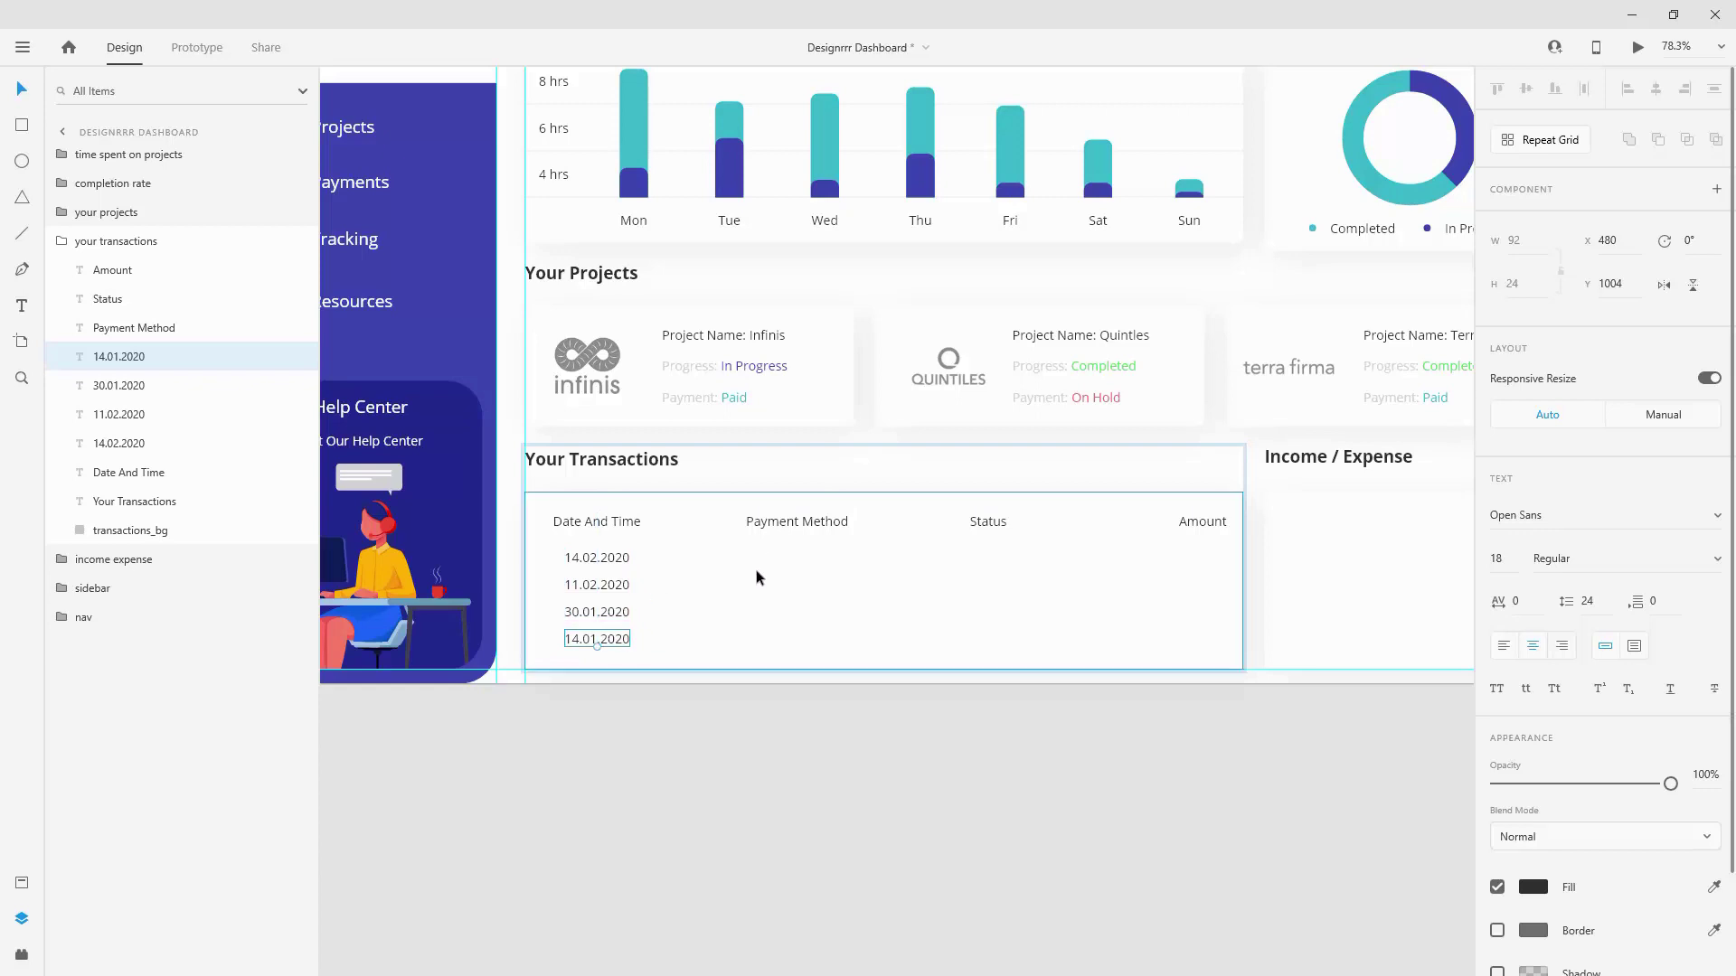
# Step: Copy the "Payment Method" heading down to the first transaction row and change the copy to "Master Card"
pyautogui.moveTo(805, 521); pyautogui.dragTo(833, 560)
pyautogui.doubleClick(830, 560)
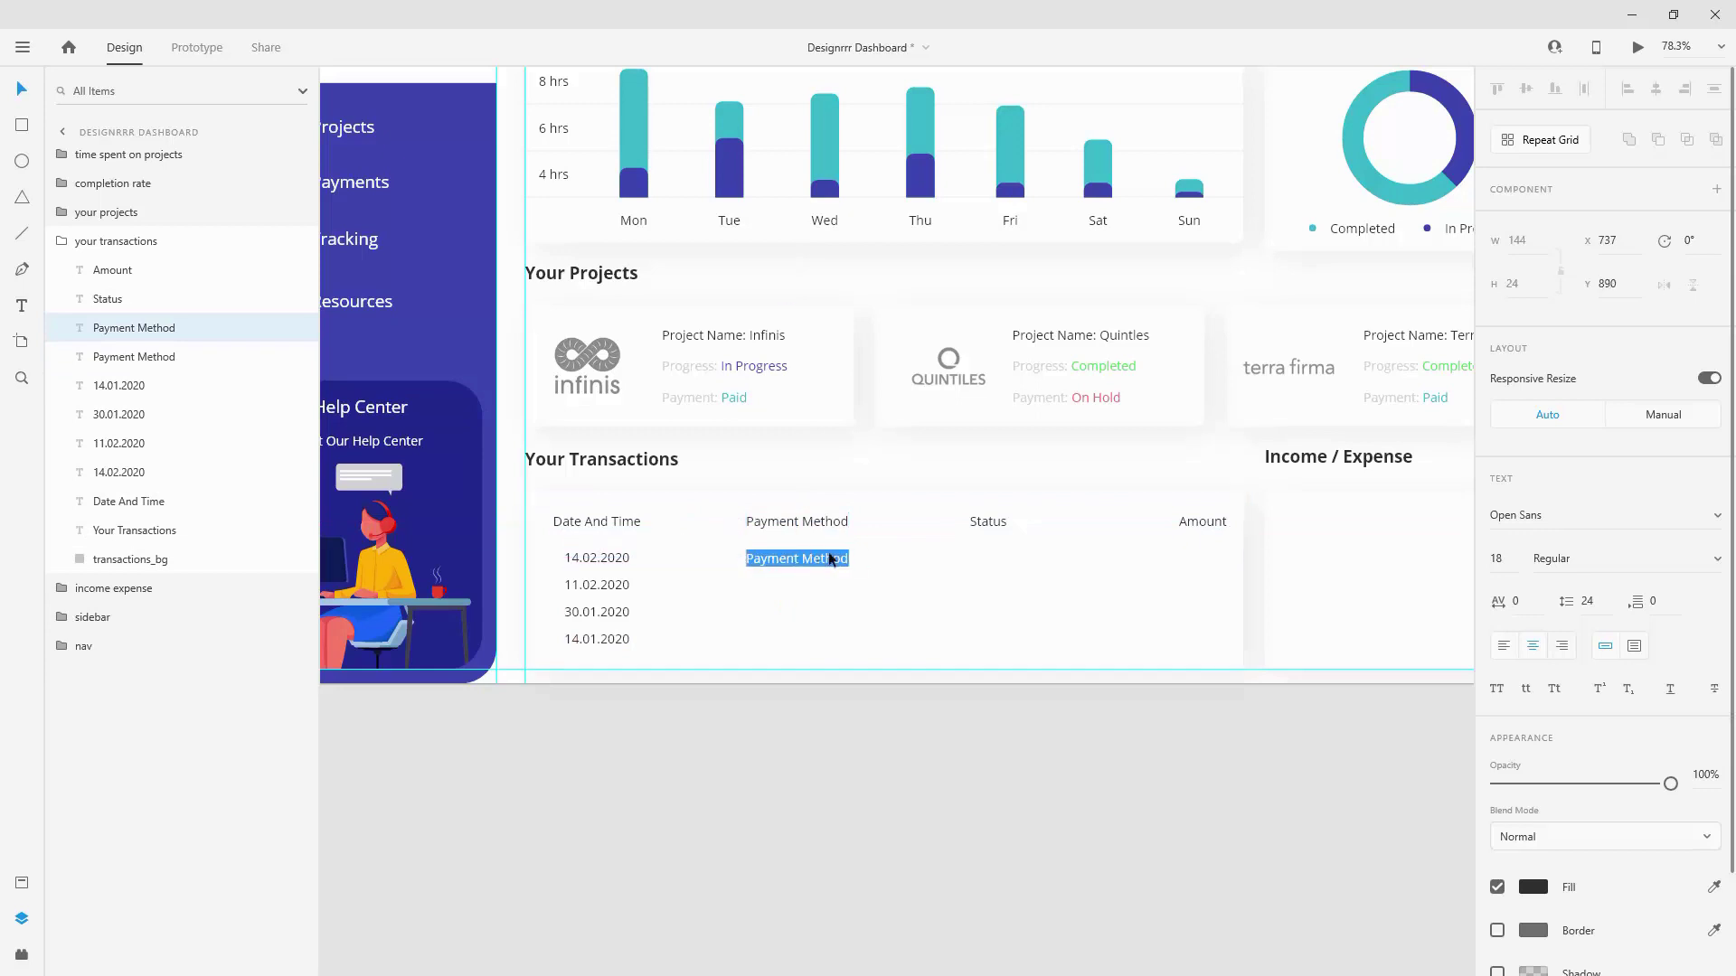
pyautogui.write('Master Card')
pyautogui.press('Escape')
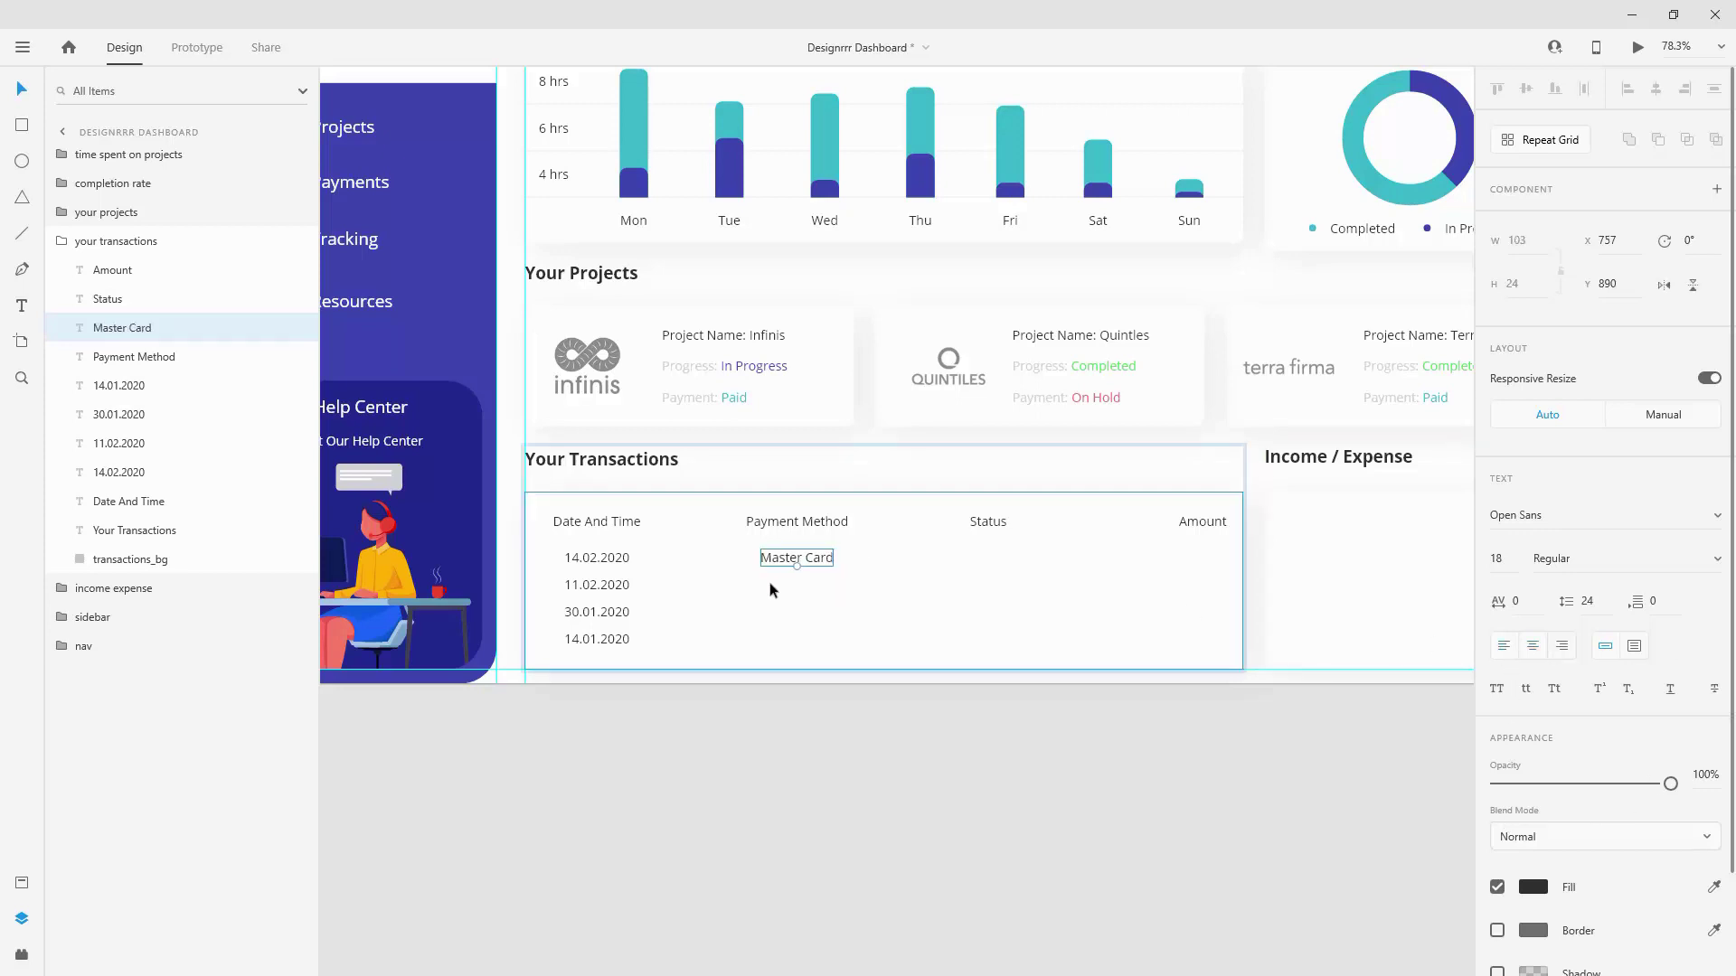
pyautogui.click(621, 561)
pyautogui.keyDown('shift'); pyautogui.click(612, 586); pyautogui.keyUp('shift')
pyautogui.keyDown('shift'); pyautogui.click(608, 613); pyautogui.keyUp('shift')
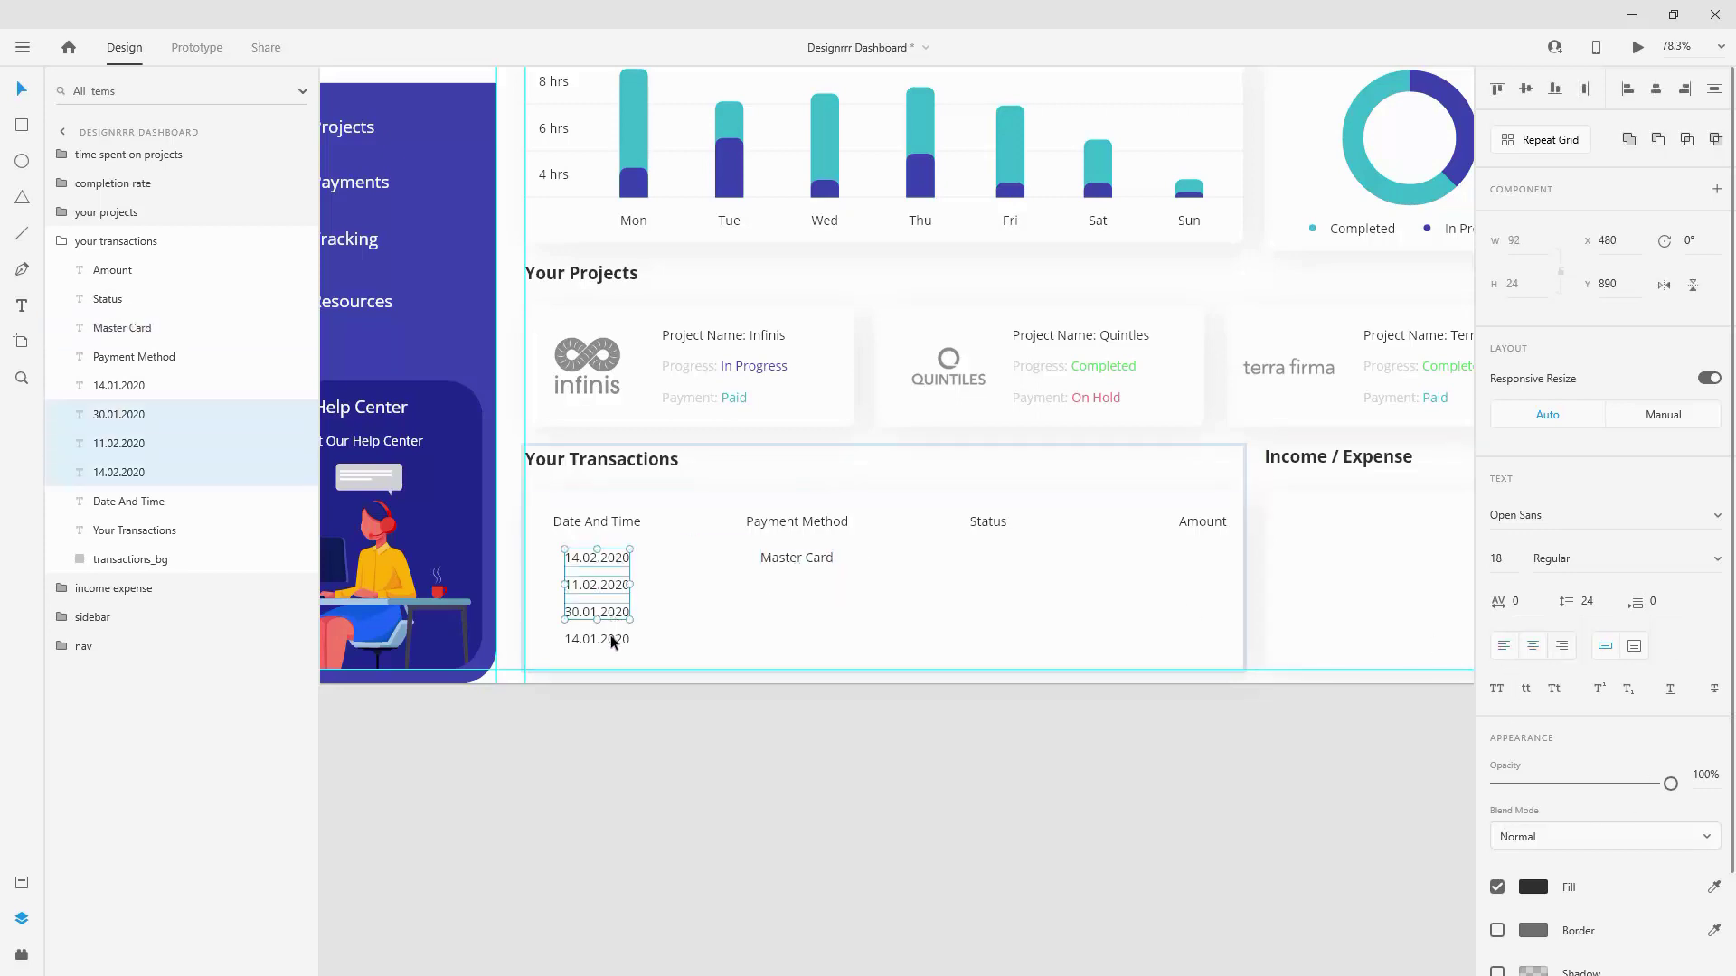
pyautogui.keyDown('shift'); pyautogui.click(618, 640); pyautogui.keyUp('shift')
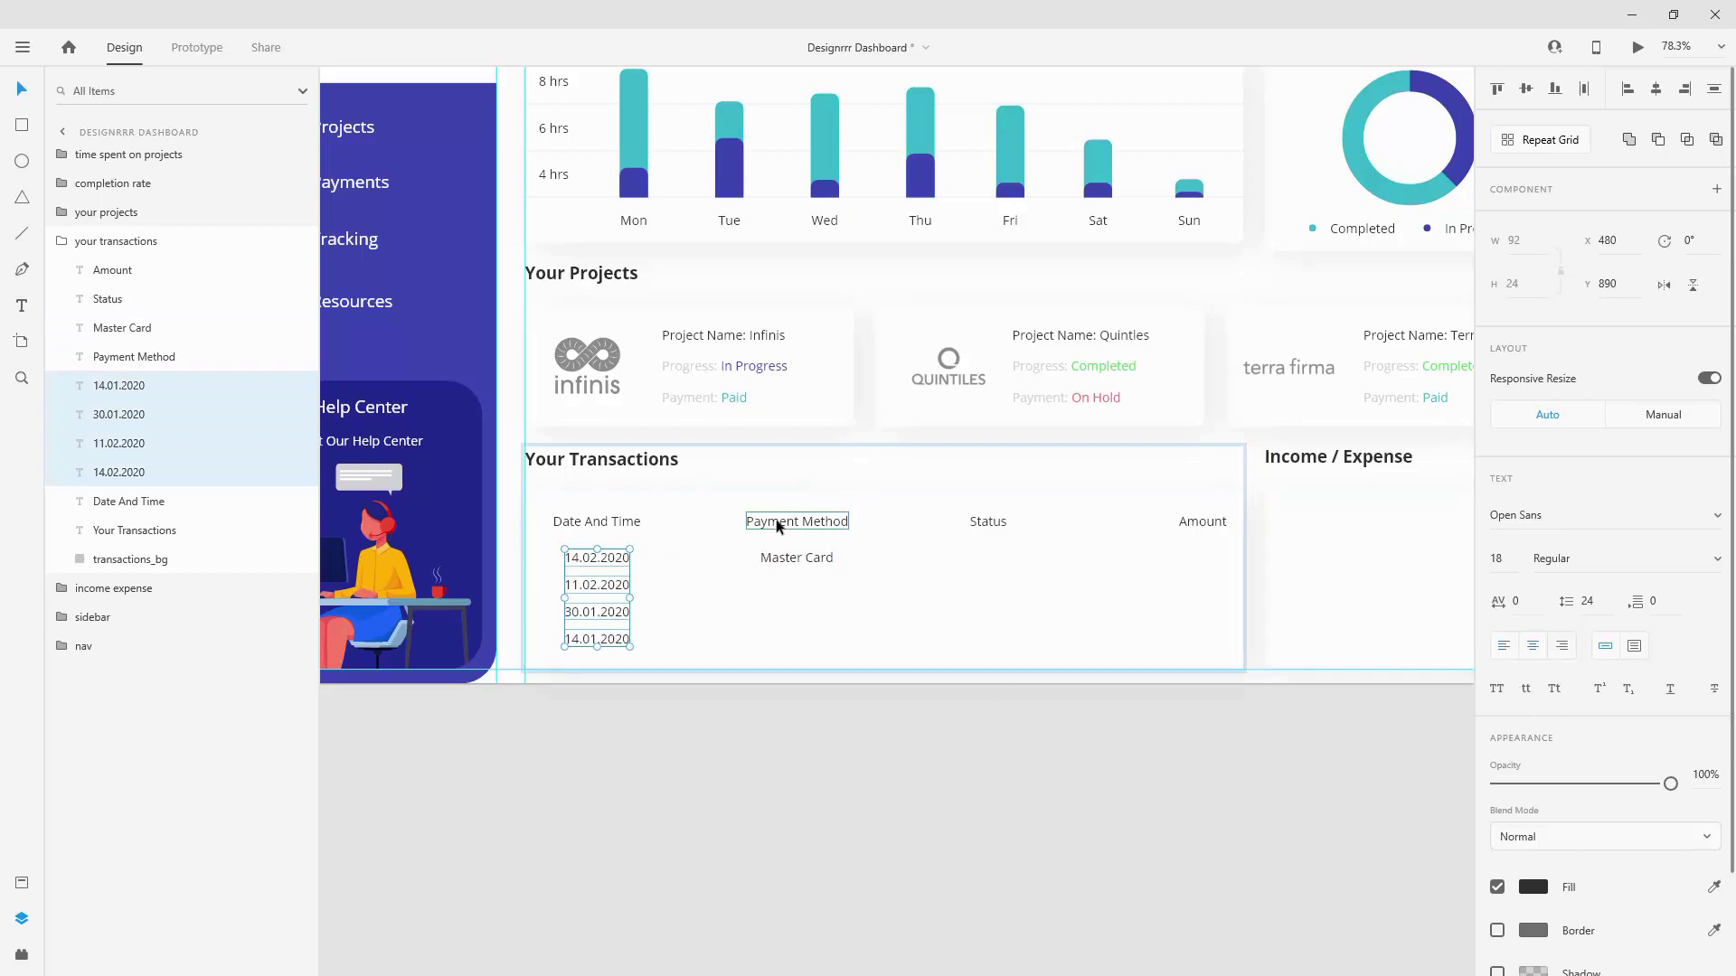
# Step: Copy the "Master Card" entry down to the second transaction row at Y 928 and change the copy to "Pay Pal"
pyautogui.moveTo(788, 554); pyautogui.dragTo(788, 584)
pyautogui.doubleClick(788, 586)
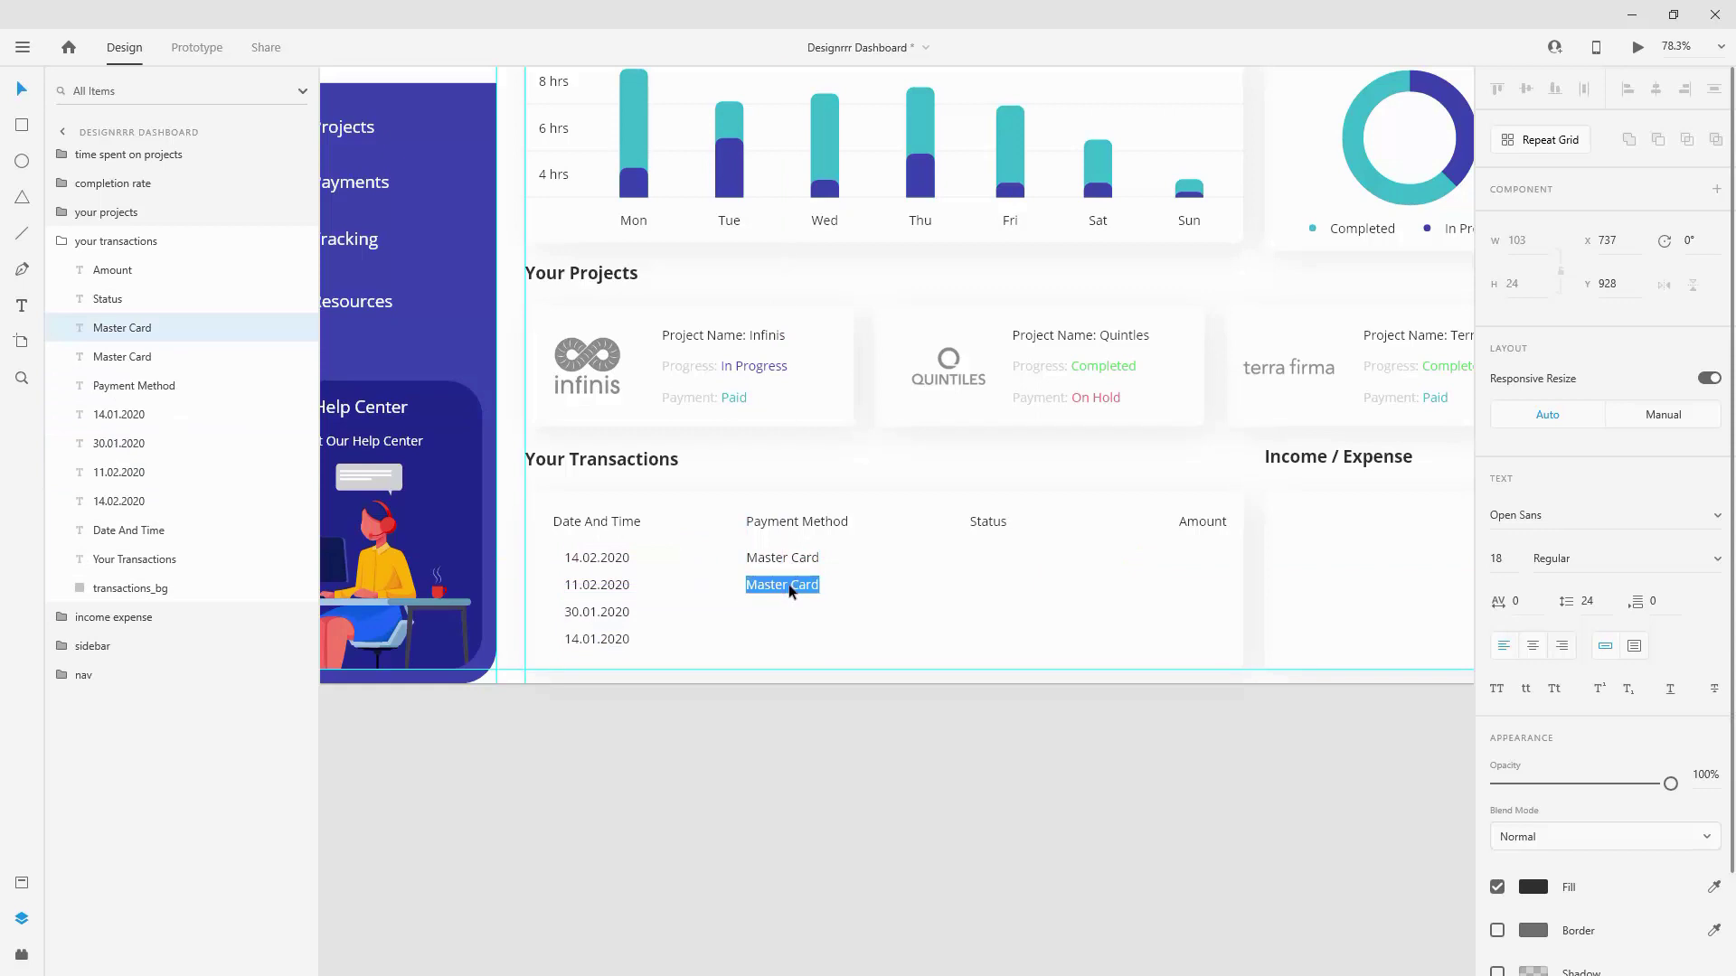
pyautogui.write('Pay Pal')
pyautogui.press('Escape')
# Step: Add the remaining payment methods by copying: "Visa" in the third row and "Master Card" in the fourth row at Y 1004
pyautogui.moveTo(768, 586); pyautogui.dragTo(770, 616)
pyautogui.doubleClick(770, 615)
pyautogui.write('Visa')
pyautogui.press('Escape')
pyautogui.moveTo(758, 612); pyautogui.dragTo(757, 638)
pyautogui.doubleClick(760, 639)
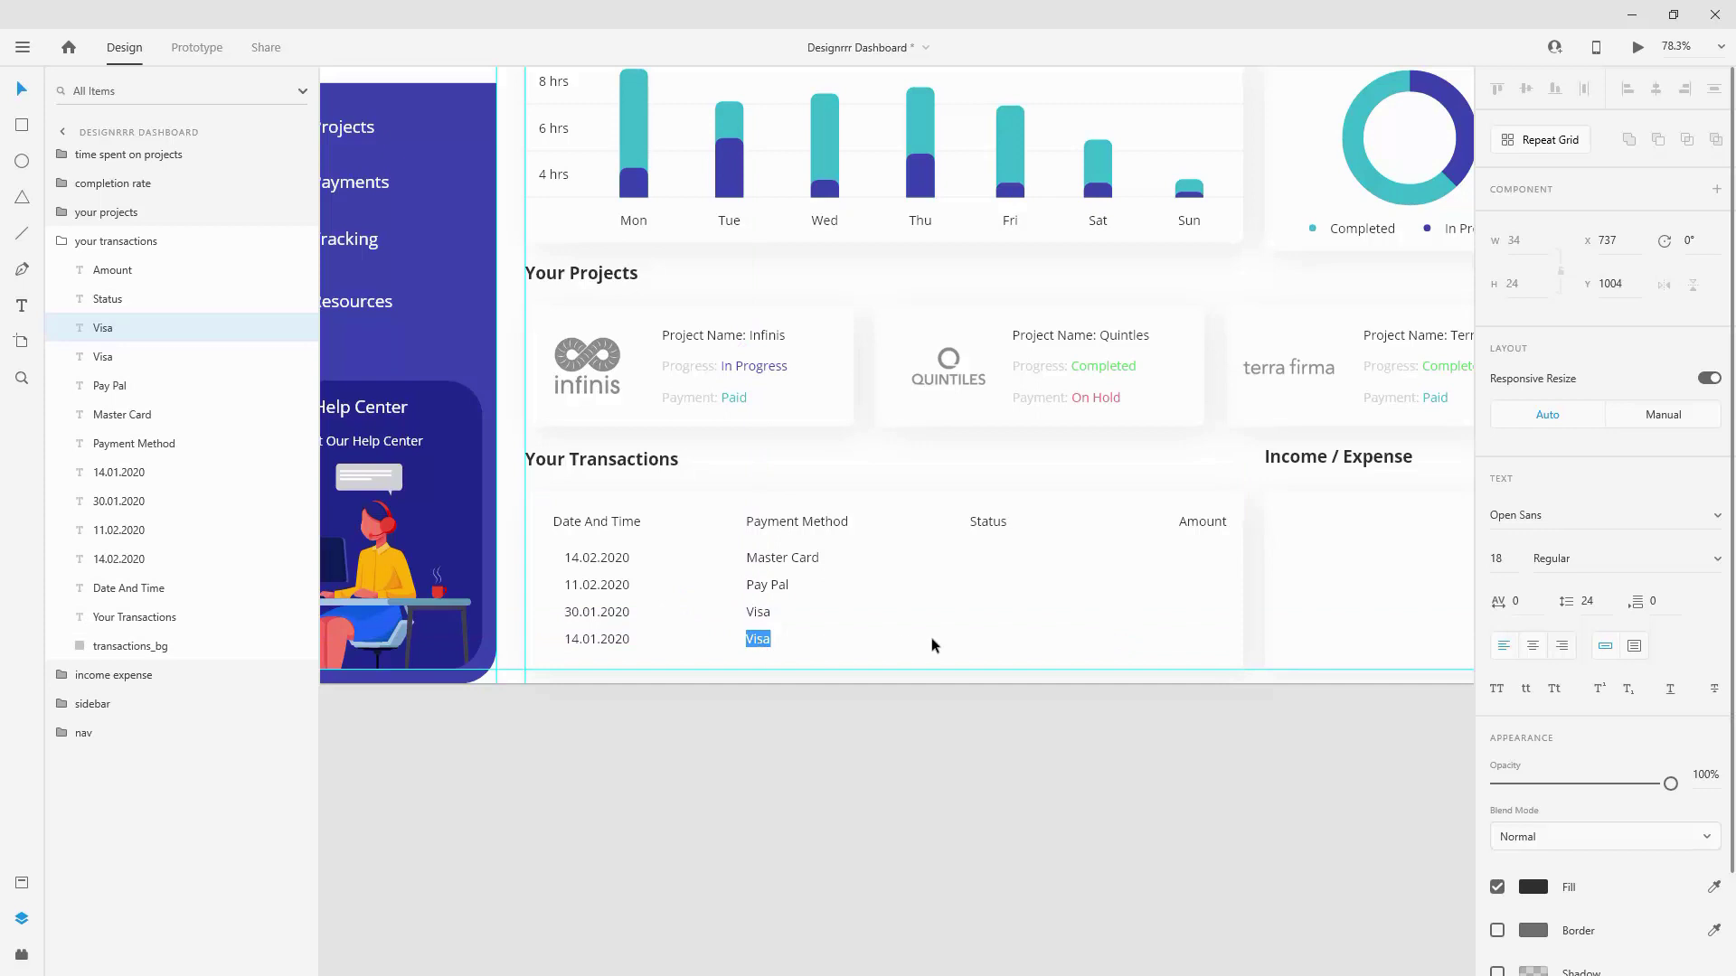
pyautogui.write('Master Card')
pyautogui.press('Escape')
# Step: Copy the "Status" heading to the first transaction row at Y 890, change the copy to "Paid" and colour it with the saved green
pyautogui.moveTo(992, 519); pyautogui.dragTo(1001, 563)
pyautogui.doubleClick(994, 558)
pyautogui.write('Paid')
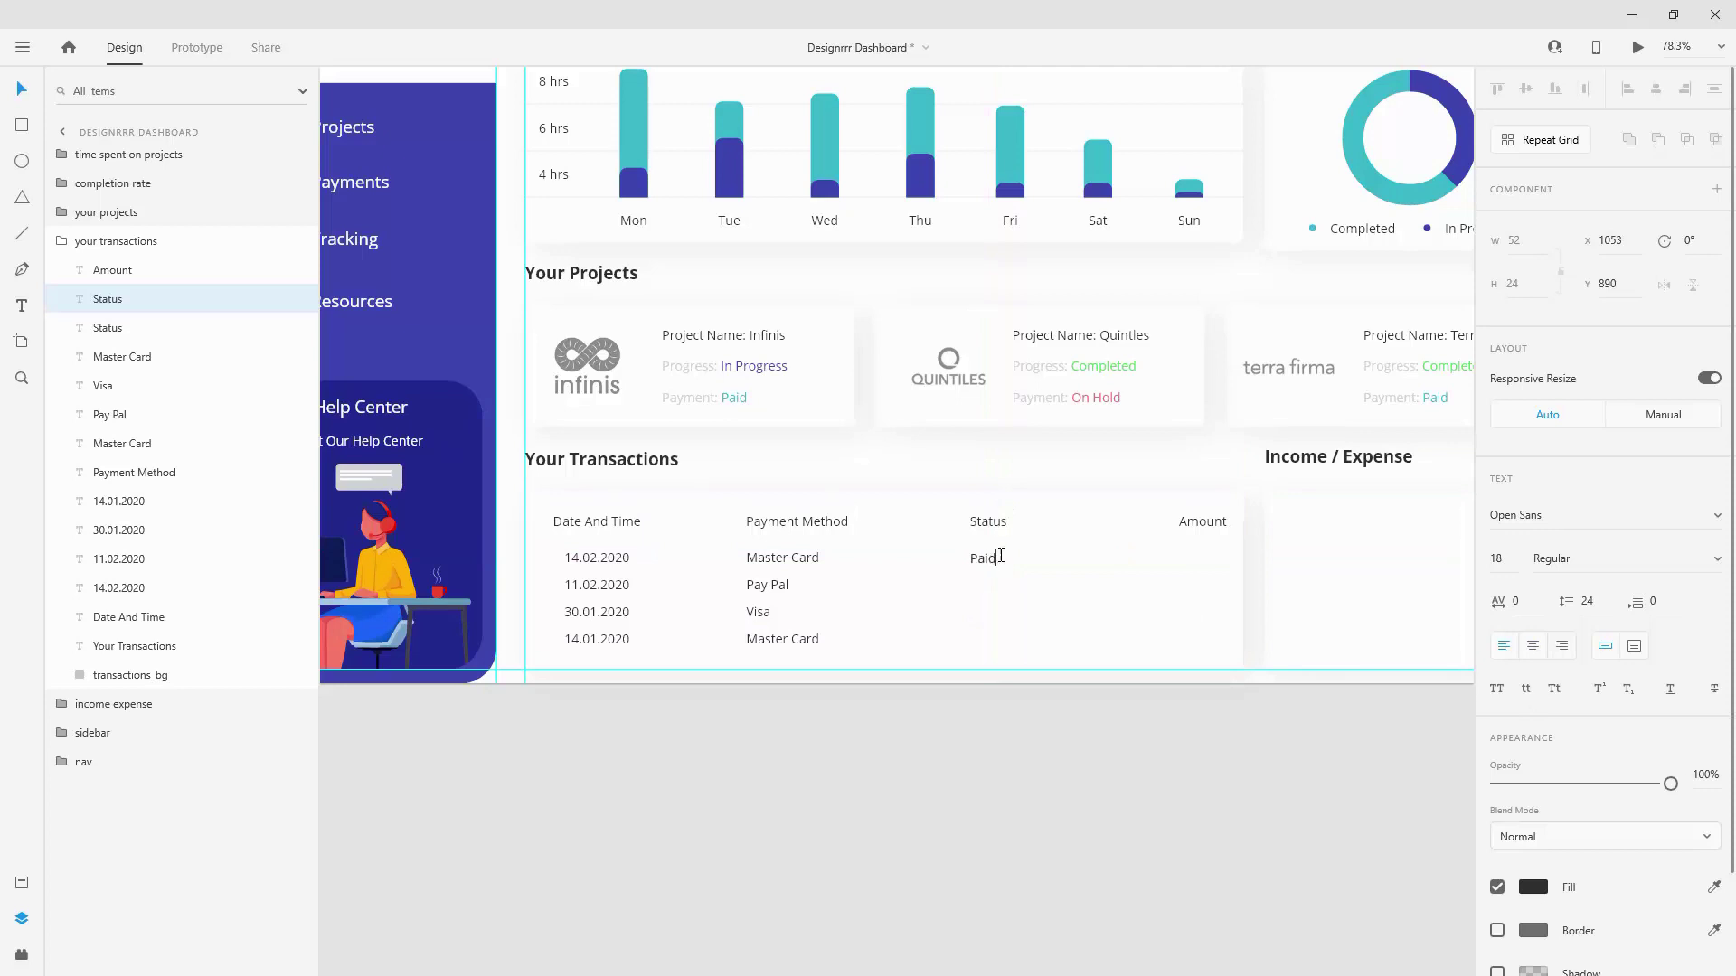
pyautogui.press('Escape')
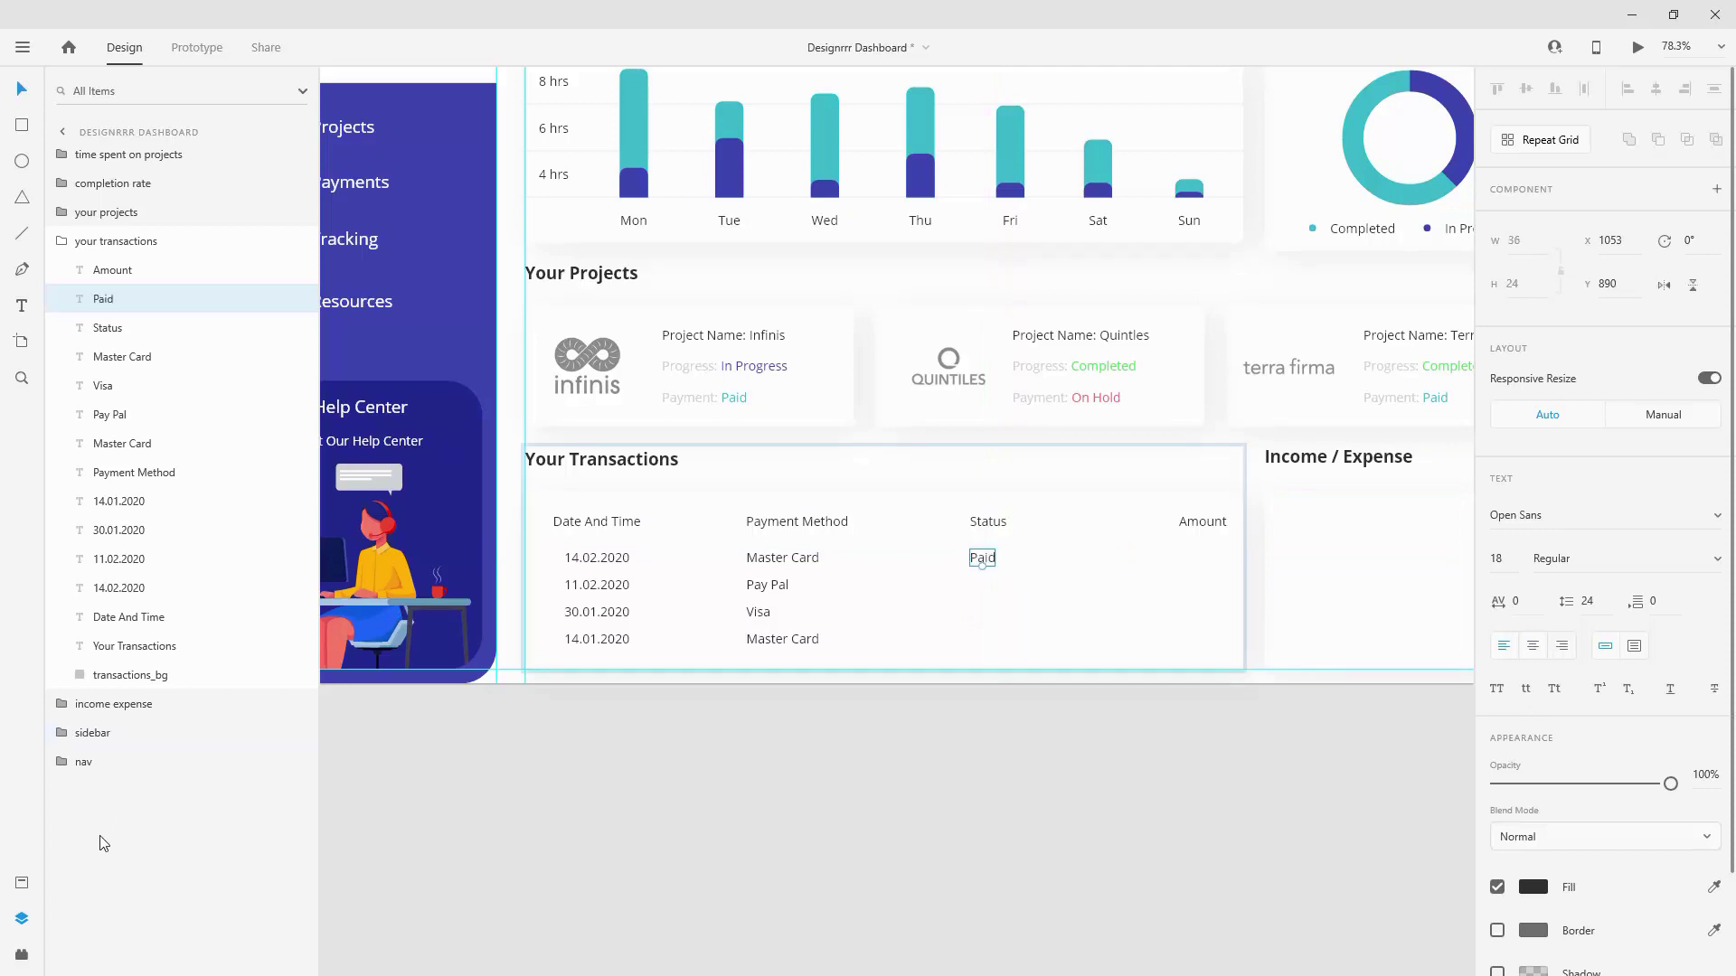
pyautogui.click(22, 883)
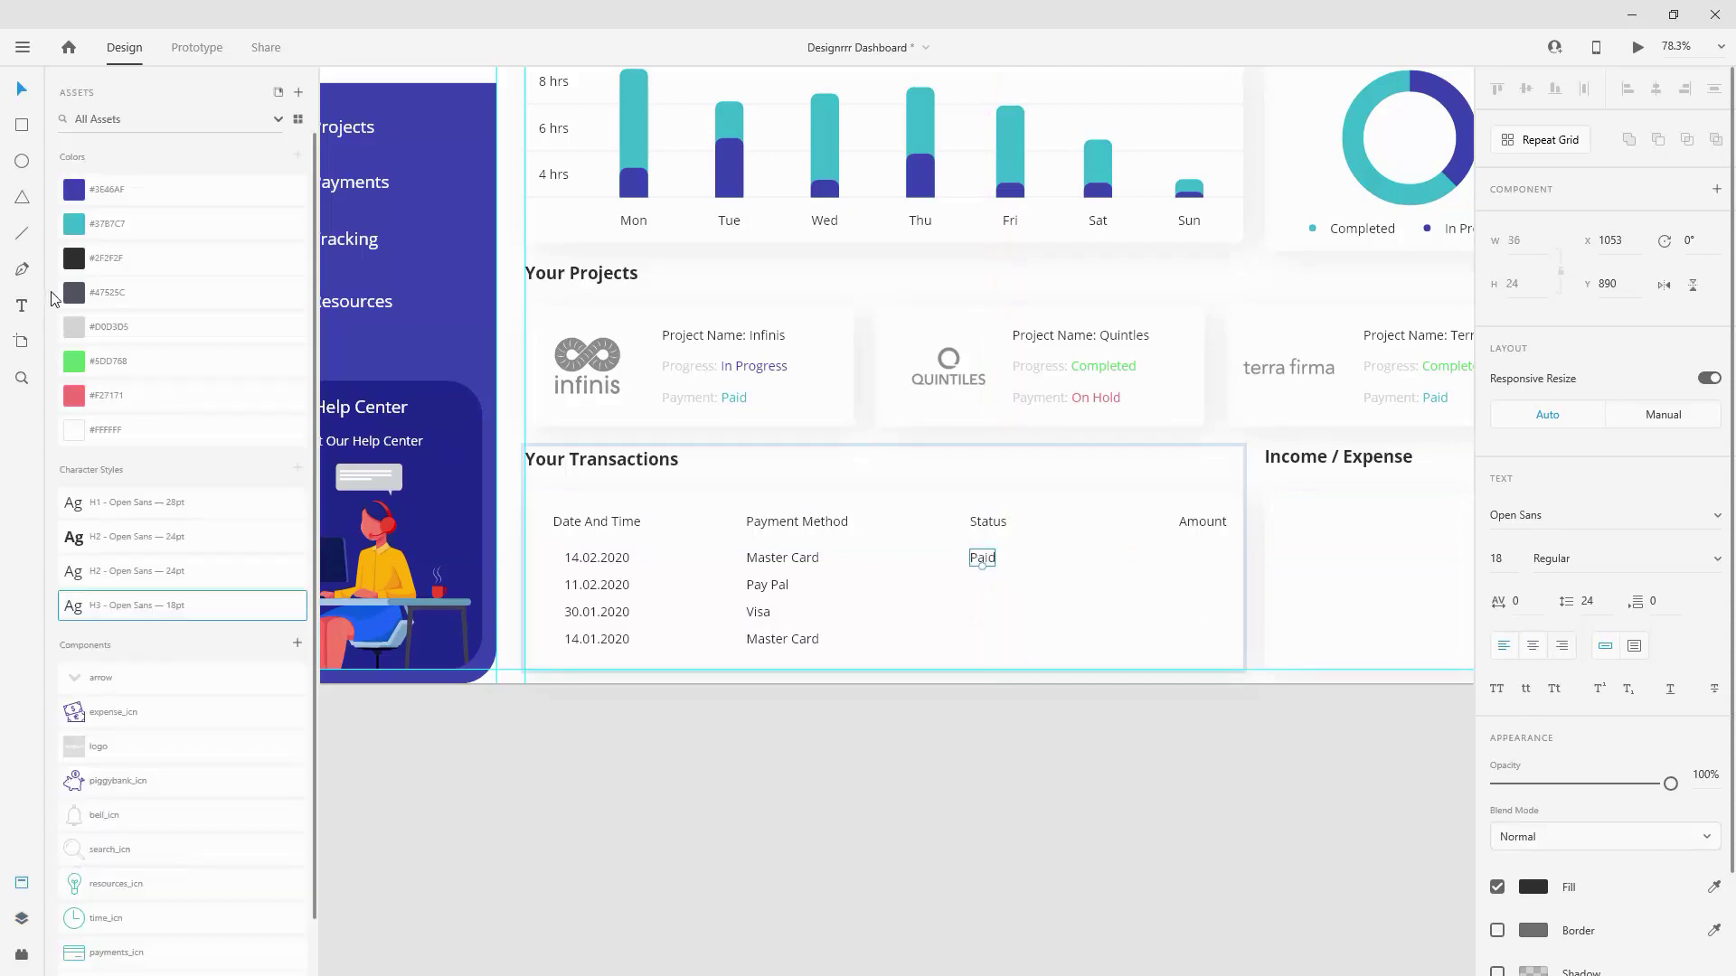
pyautogui.click(135, 360)
# Step: Copy "Paid" to the other rows, changing the second row's copy to "Pending" in the saved red #F27171
pyautogui.moveTo(984, 560); pyautogui.dragTo(984, 582)
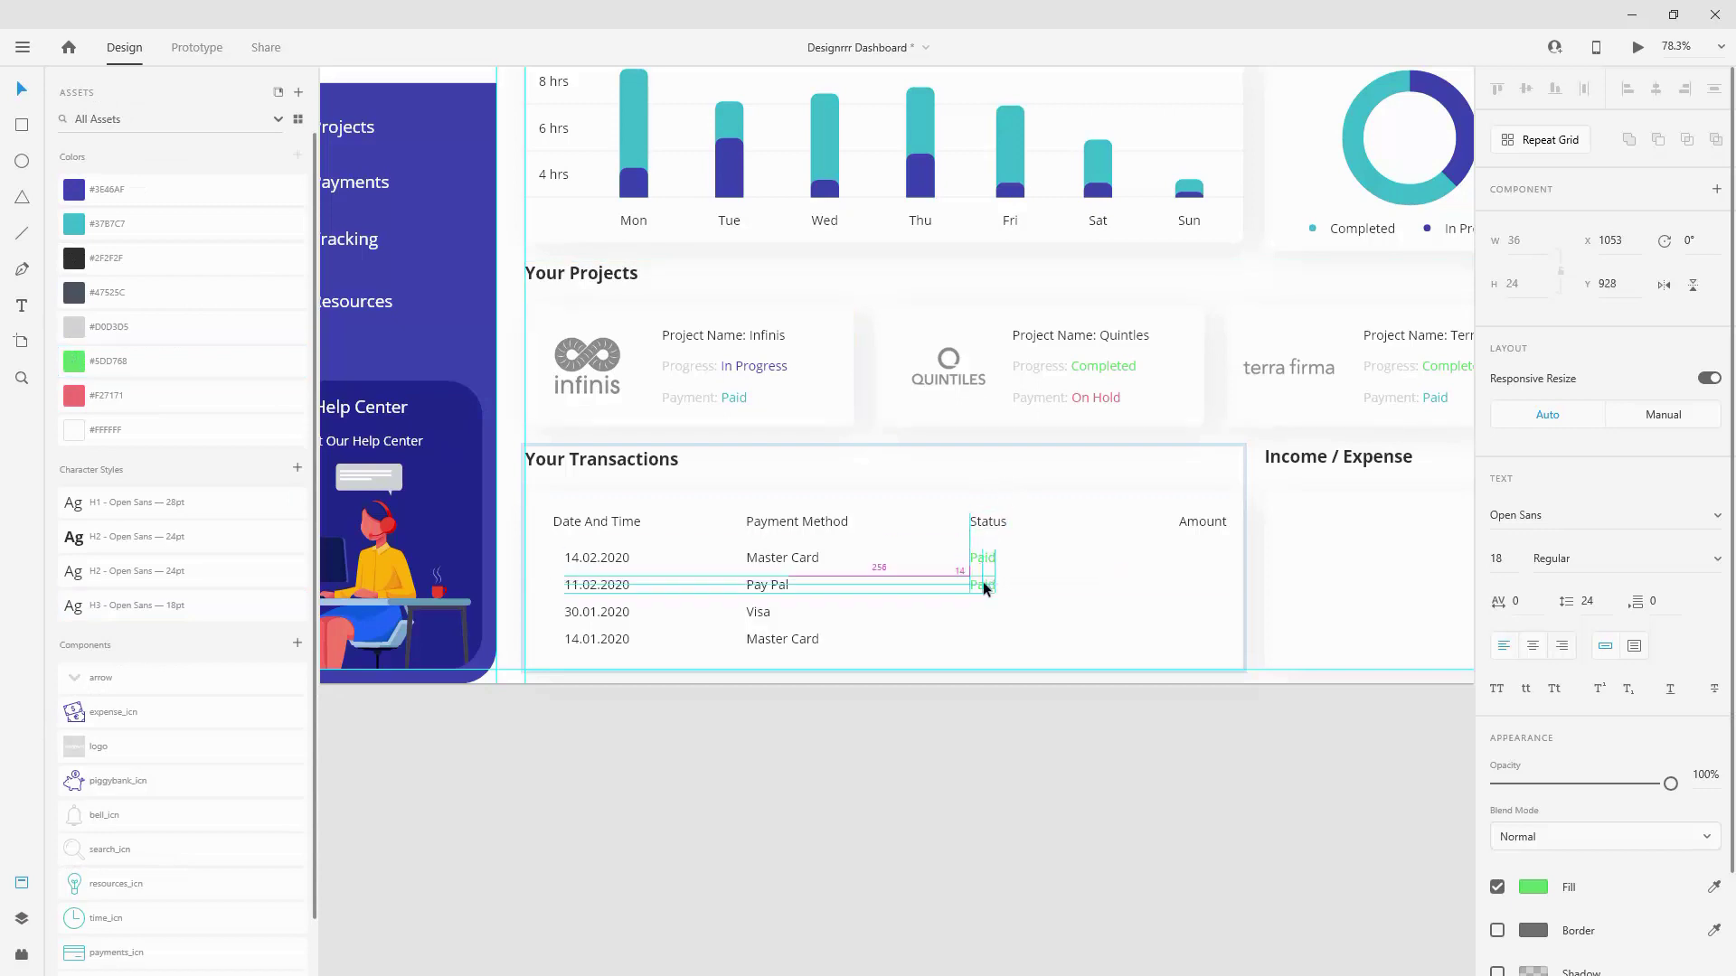
pyautogui.doubleClick(983, 584)
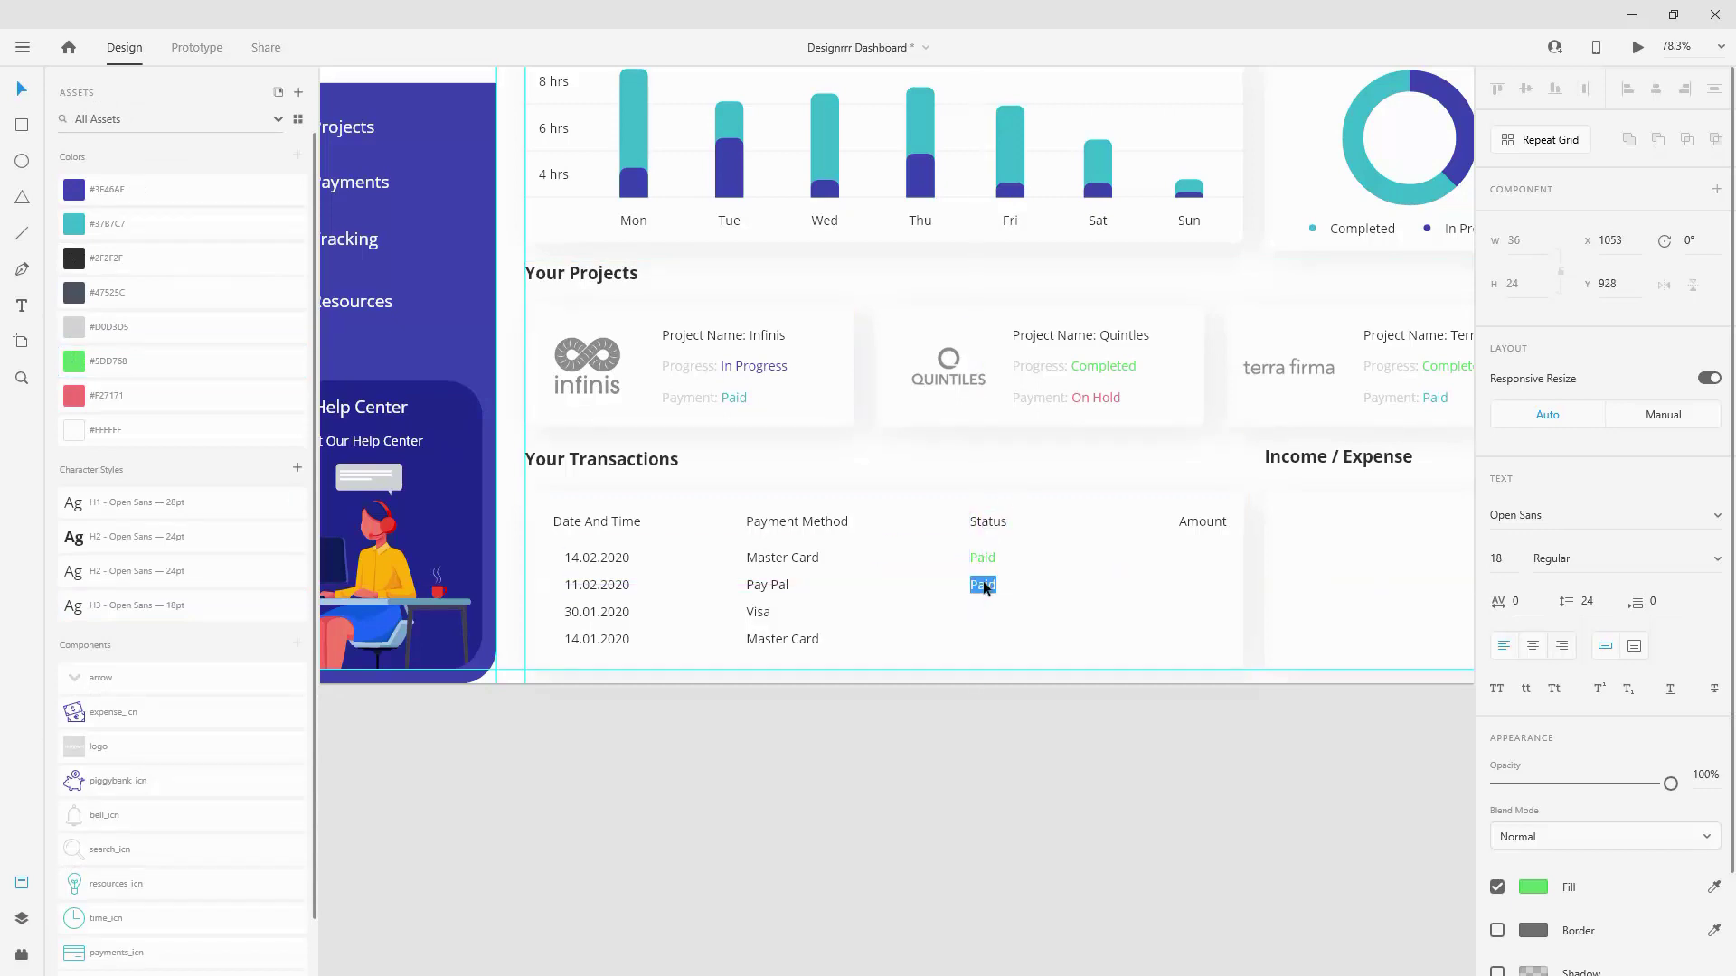
pyautogui.write('Pending')
pyautogui.hotkey('ctrl', 'a')
pyautogui.click(114, 396)
pyautogui.press('Escape')
pyautogui.moveTo(985, 559); pyautogui.dragTo(980, 639)
# Step: Shift the "Amount" heading inward to X 1296, copy it to the first transaction row and change the copy to "+$2840,00"
pyautogui.click(1203, 522)
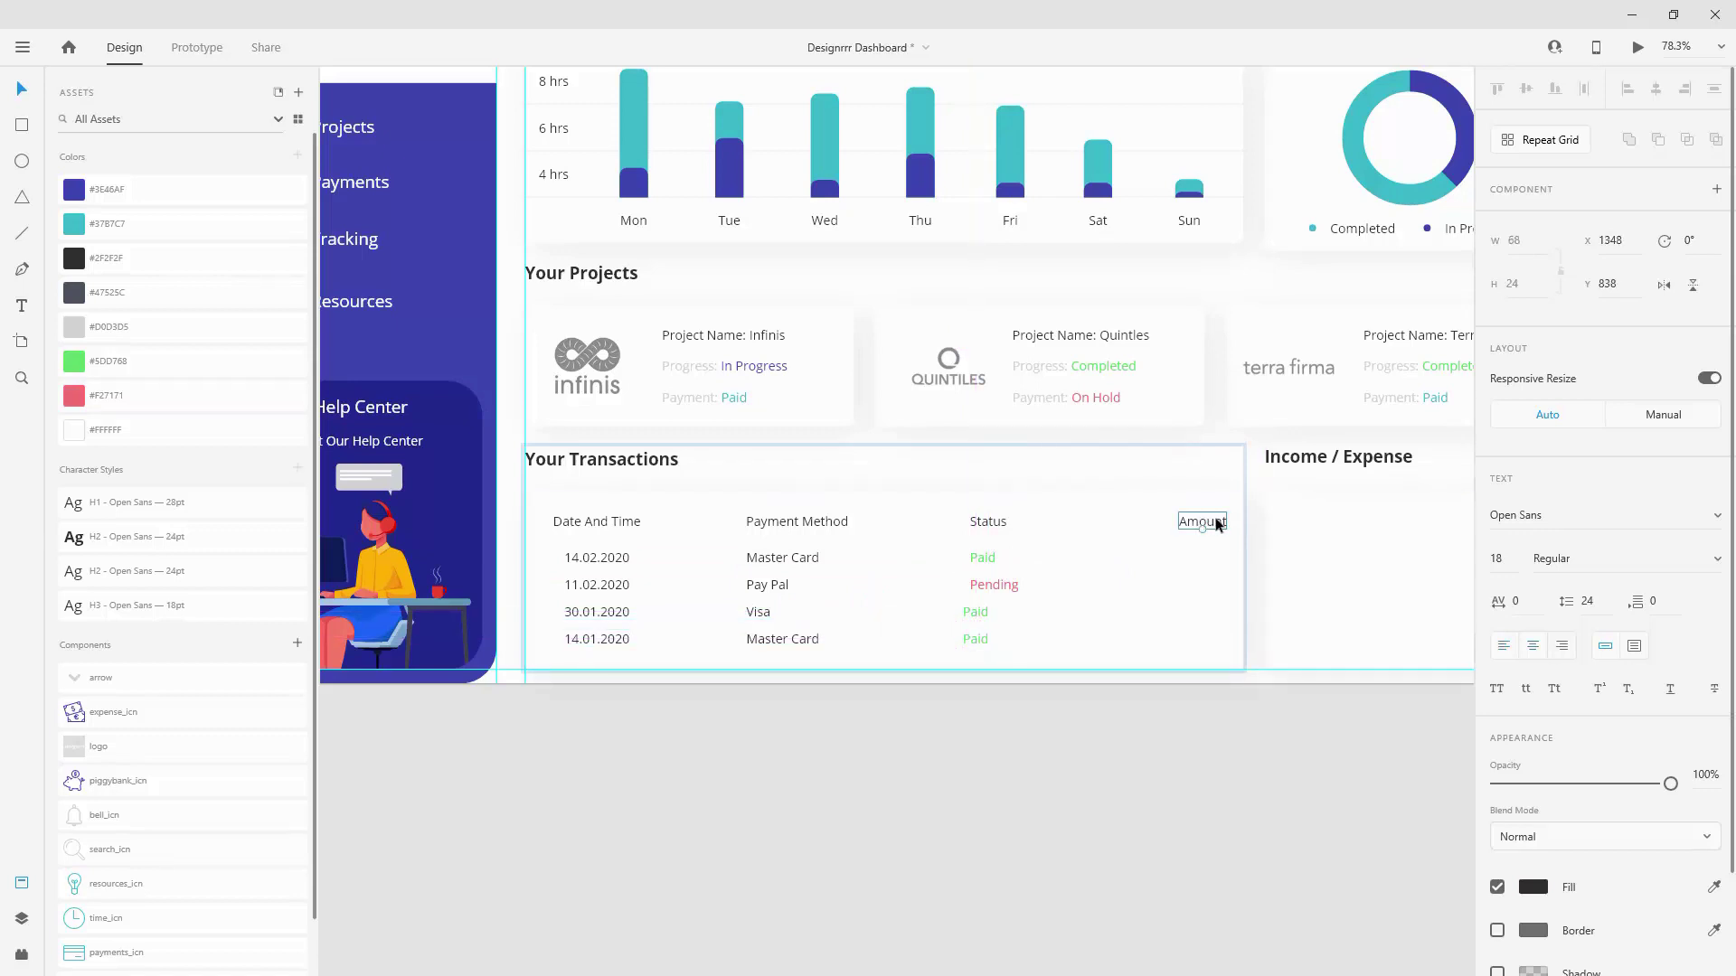
pyautogui.moveTo(1197, 522); pyautogui.dragTo(1166, 559)
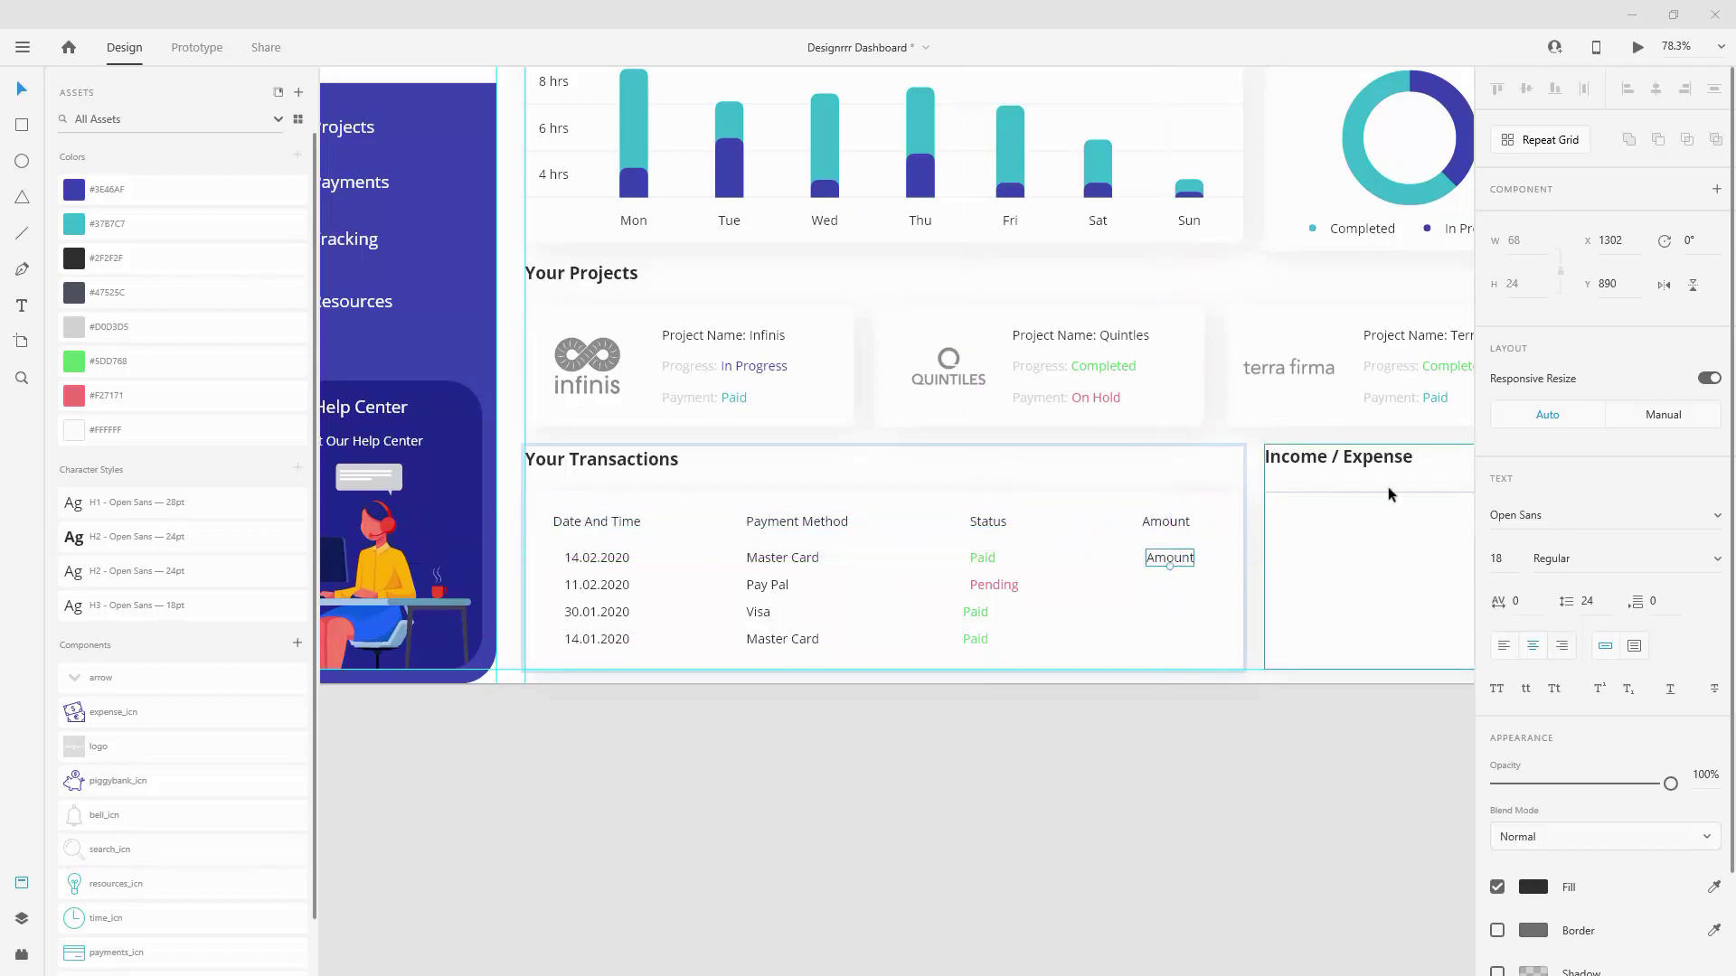
pyautogui.doubleClick(1161, 557)
pyautogui.write('+$2840,00')
pyautogui.press('Escape')
# Step: Copy the first amount down to the second row at Y 928 and change it to "- $1640,03"
pyautogui.moveTo(1182, 564); pyautogui.dragTo(1183, 585)
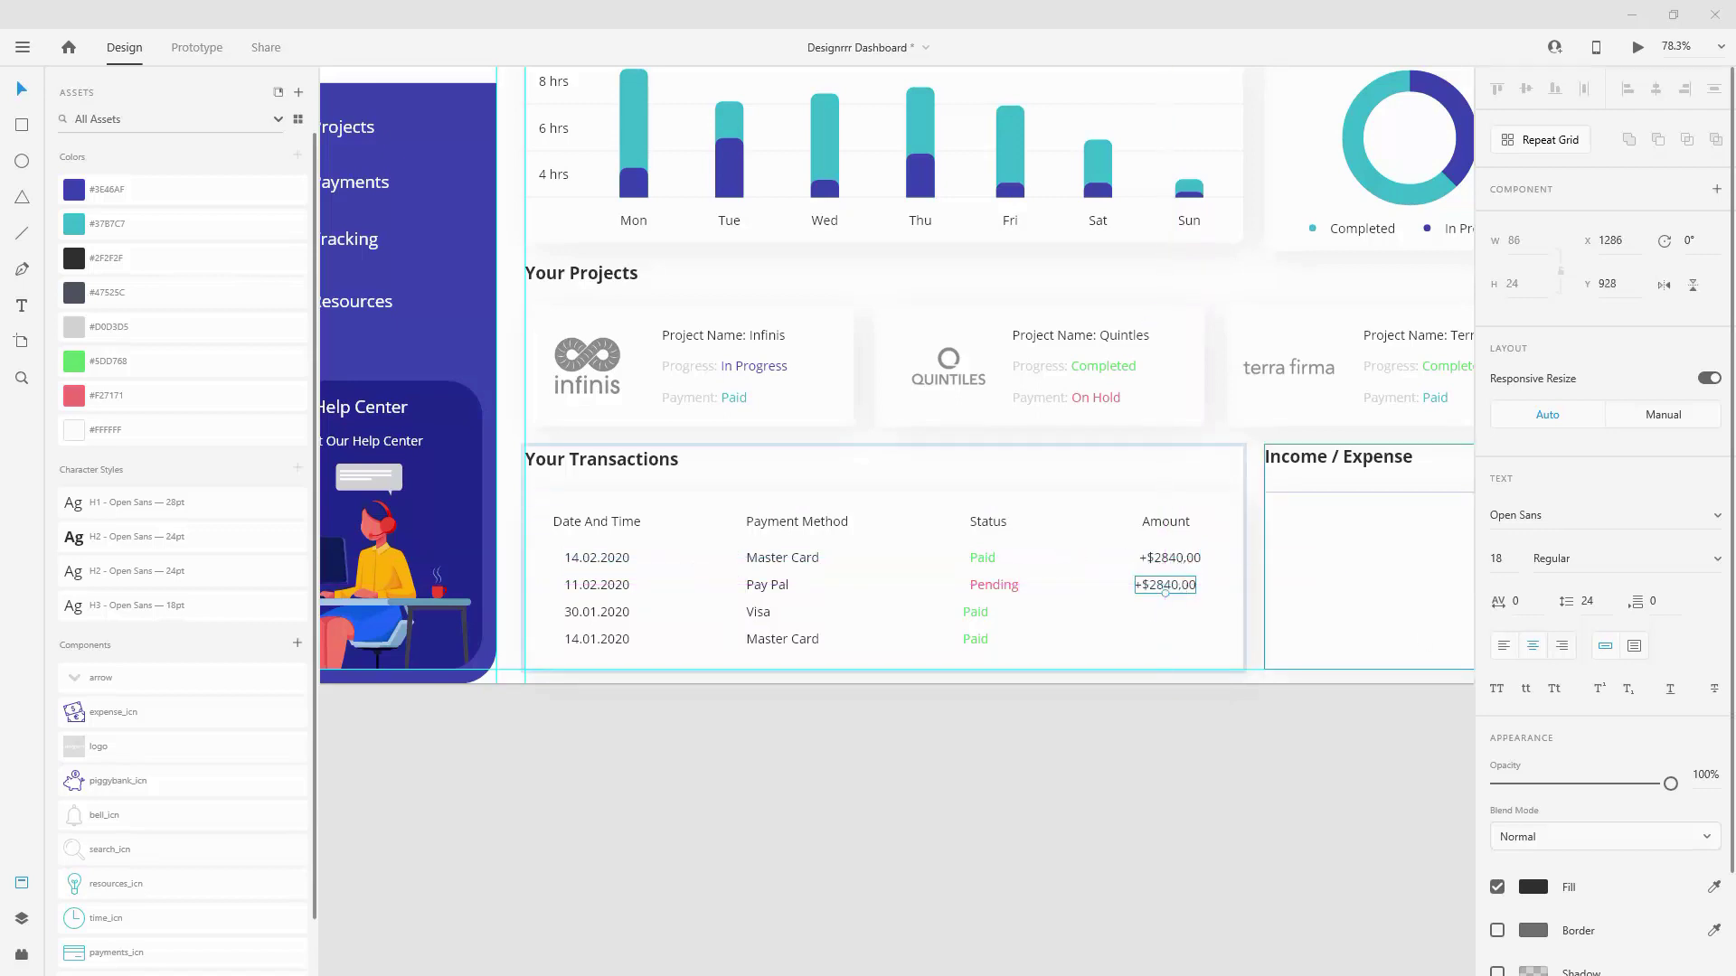
pyautogui.doubleClick(1185, 587)
pyautogui.press('Escape')
pyautogui.press('Delete')
pyautogui.write('- $1640,03')
pyautogui.press('Escape')
# Step: Add the last two amounts by copying: "+ $2980,00" in the third row and "+ $ 5890,00" in the fourth row at Y 1004
pyautogui.moveTo(1180, 586)
pyautogui.mouseDown()
pyautogui.moveTo(1181, 612)
pyautogui.moveTo(1170, 576)
pyautogui.mouseUp()
pyautogui.doubleClick(1175, 612)
pyautogui.write('+ $2980,00')
pyautogui.moveTo(1171, 627); pyautogui.dragTo(1170, 640)
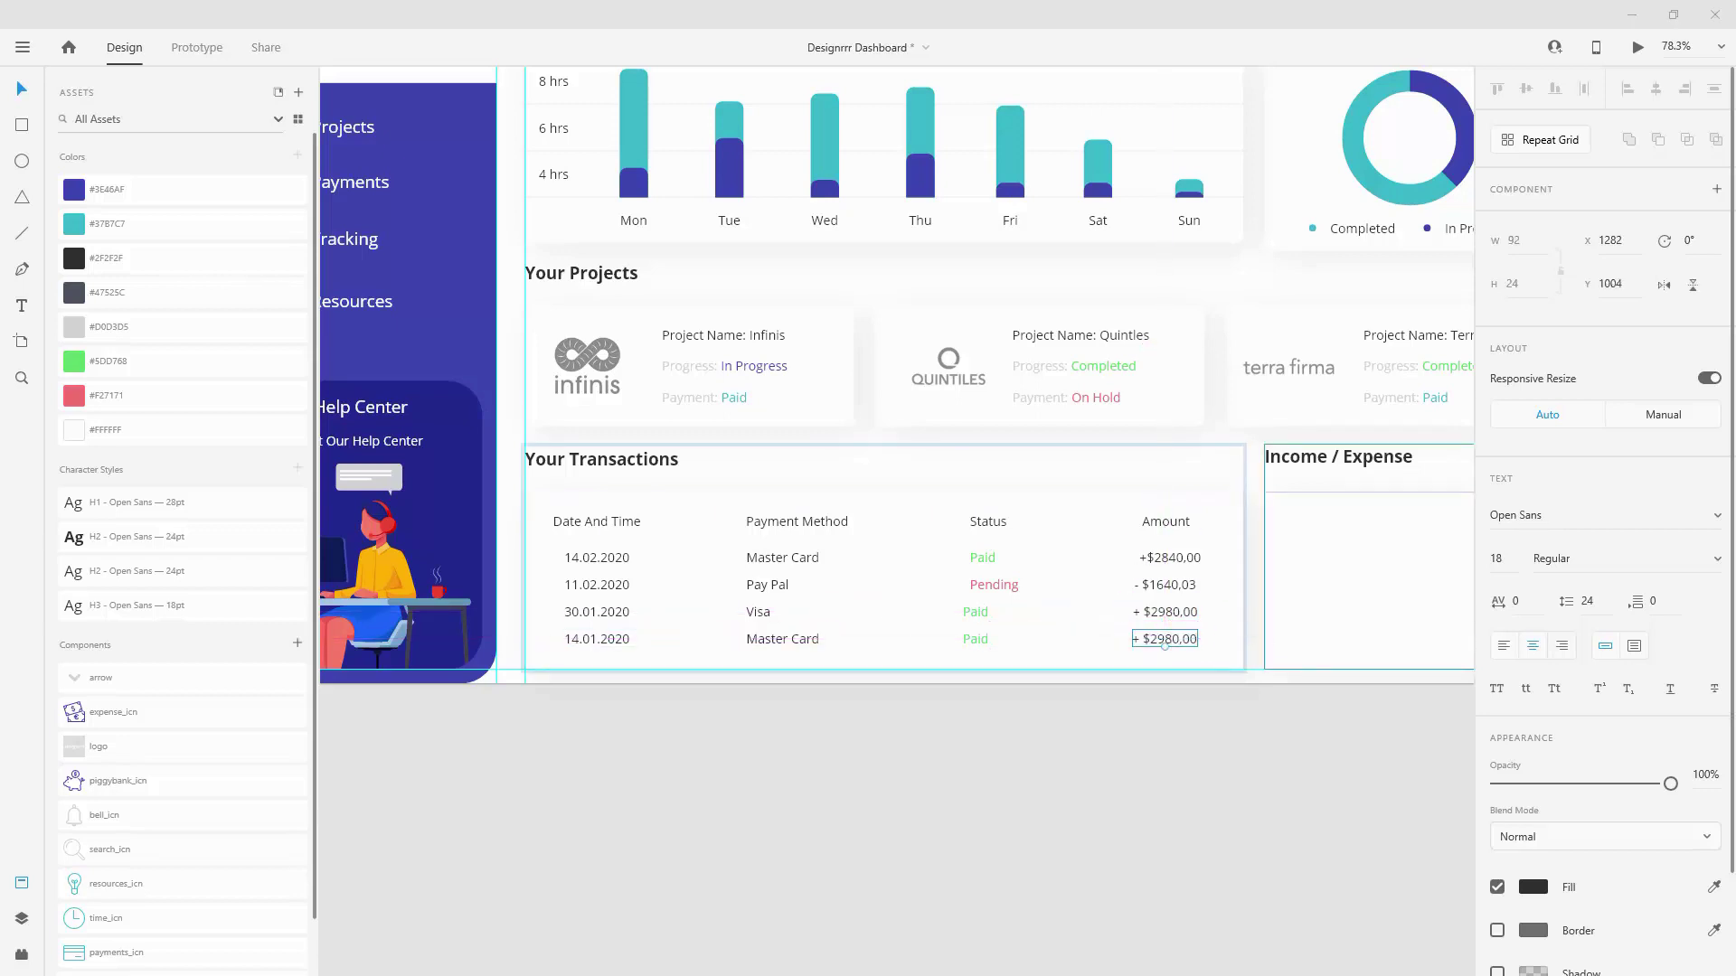
pyautogui.doubleClick(1172, 639)
pyautogui.write('+ $ 5890,00')
pyautogui.press('Escape')
# Step: Align the four transaction dates with the left edge of the "Date And Time" heading
pyautogui.click(23, 921)
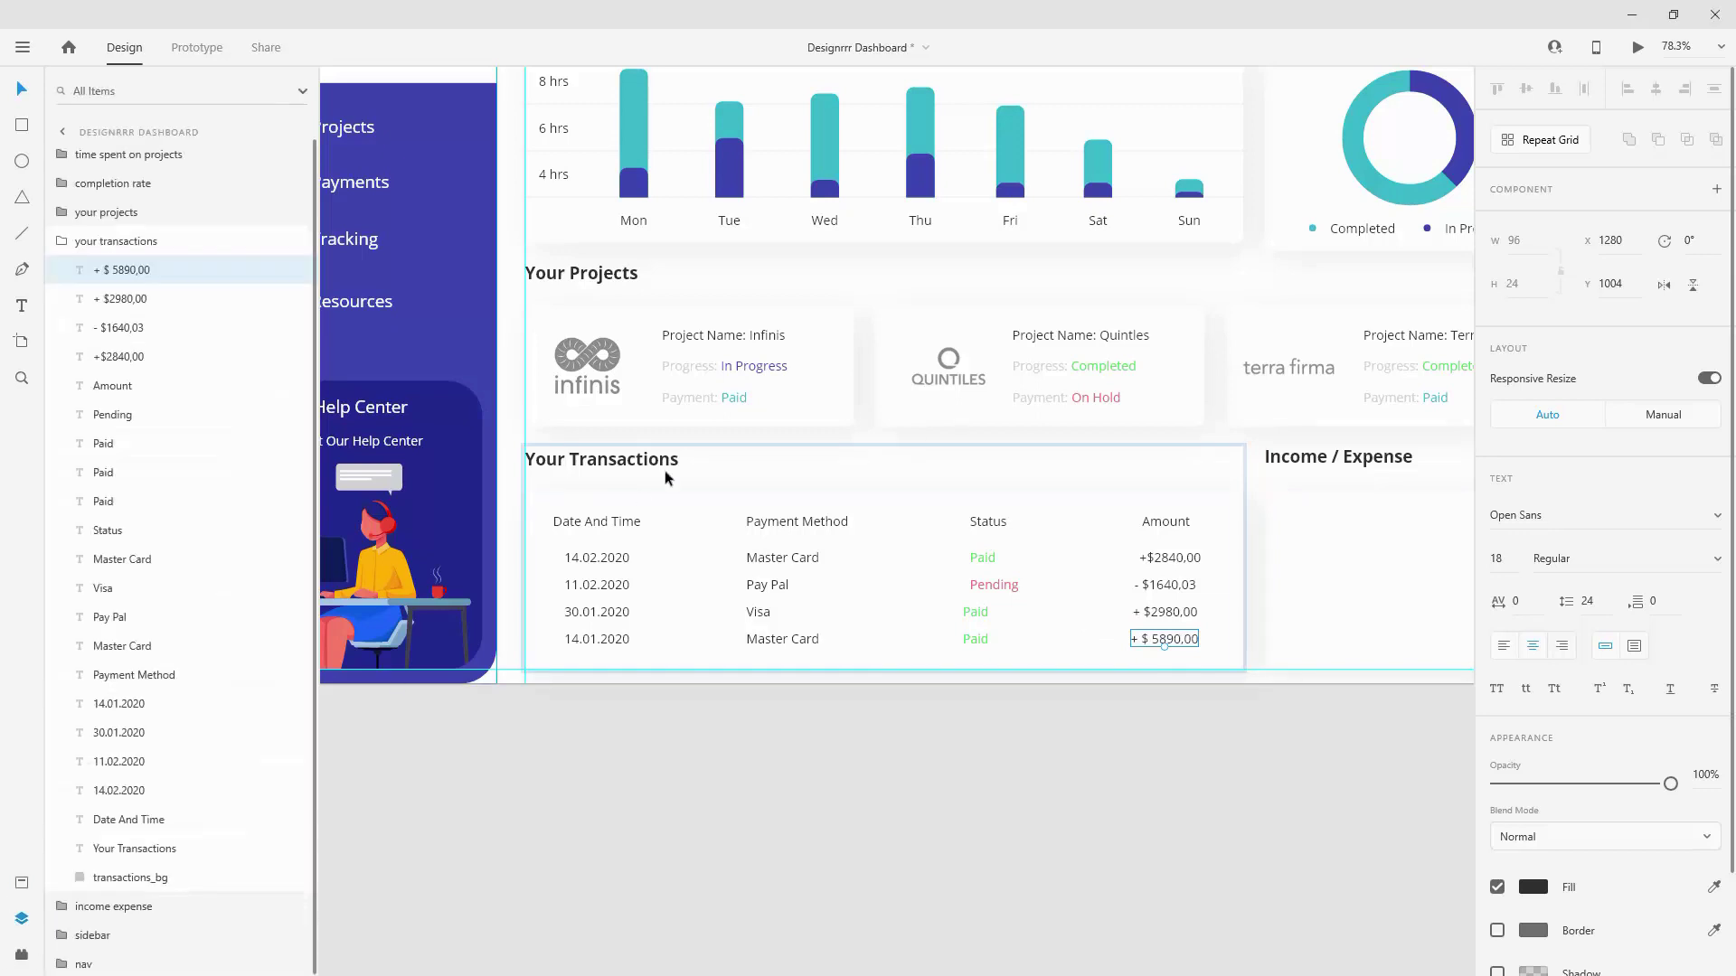
pyautogui.click(602, 524)
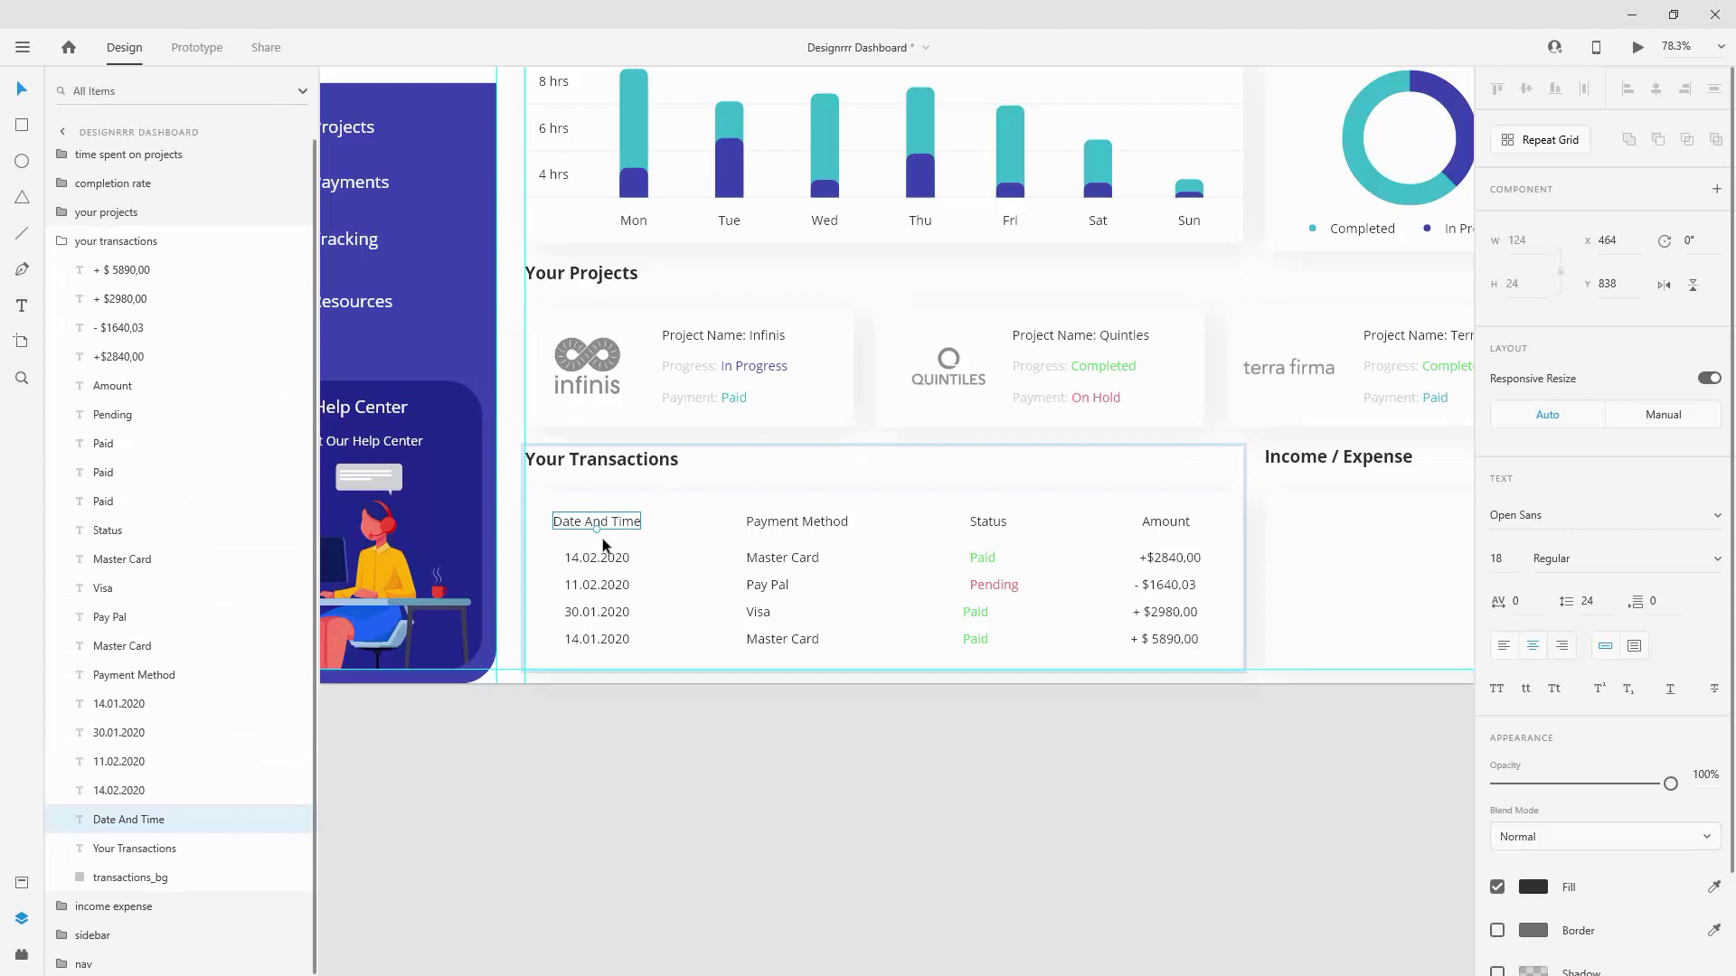
pyautogui.keyDown('shift'); pyautogui.click(607, 560); pyautogui.keyUp('shift')
pyautogui.keyDown('shift'); pyautogui.click(605, 585); pyautogui.keyUp('shift')
pyautogui.keyDown('shift'); pyautogui.click(602, 612); pyautogui.keyUp('shift')
pyautogui.keyDown('shift'); pyautogui.click(601, 640); pyautogui.keyUp('shift')
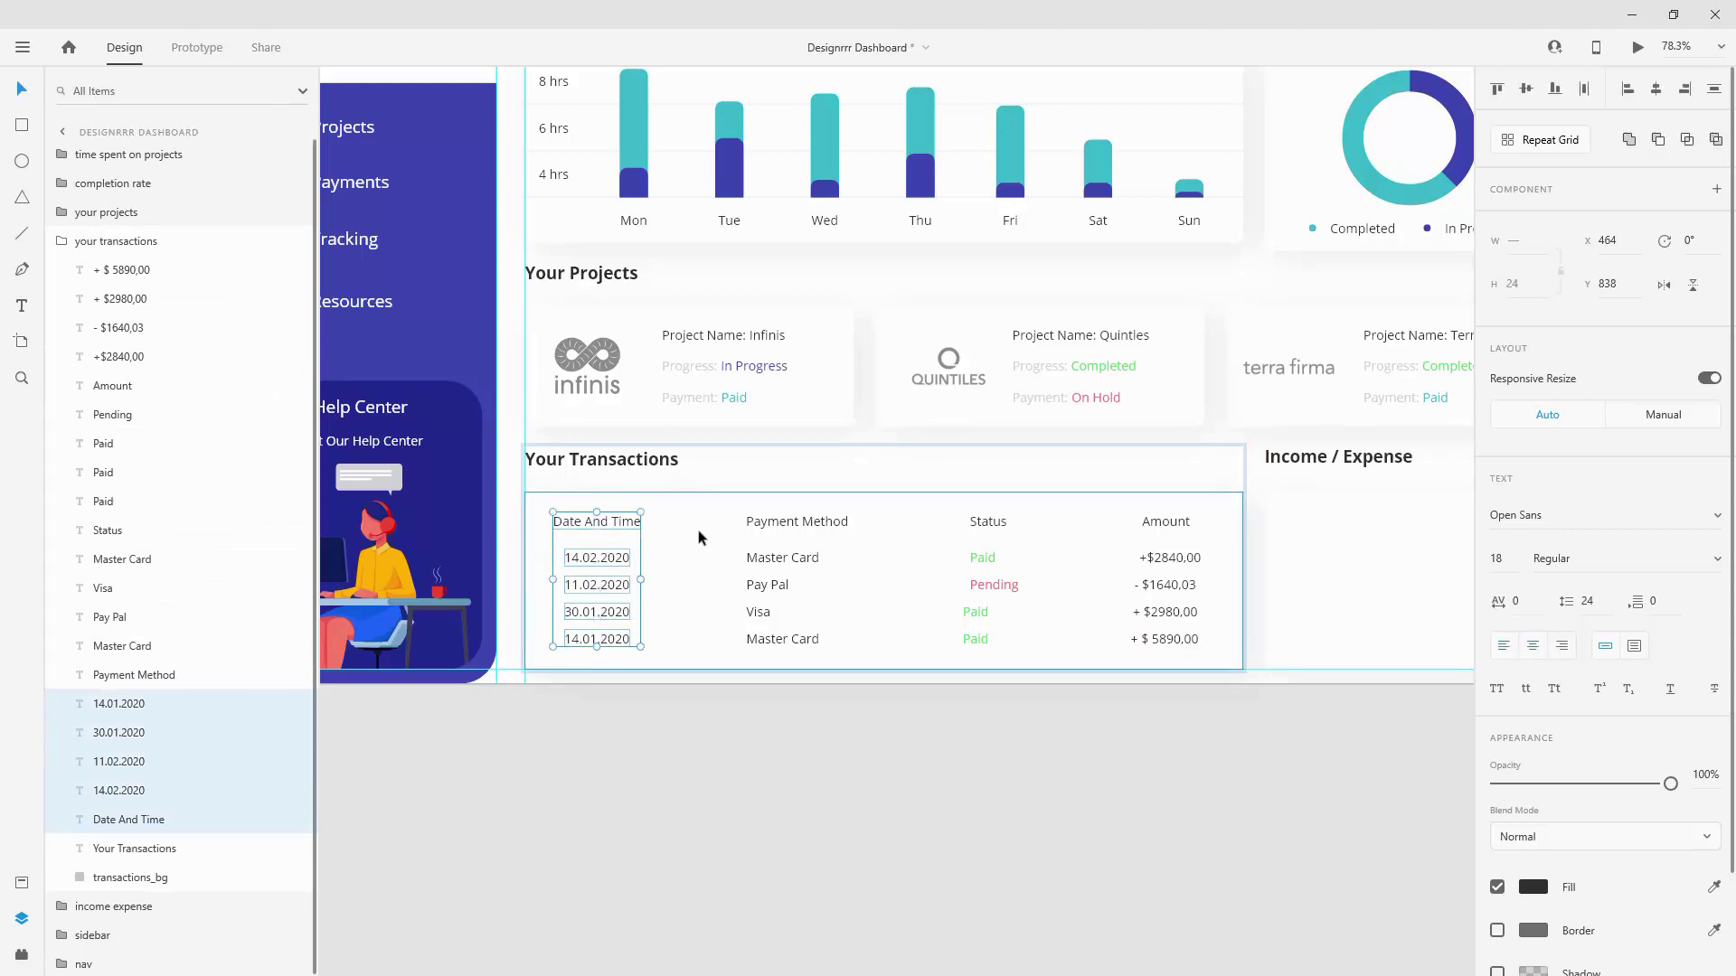
pyautogui.click(1627, 88)
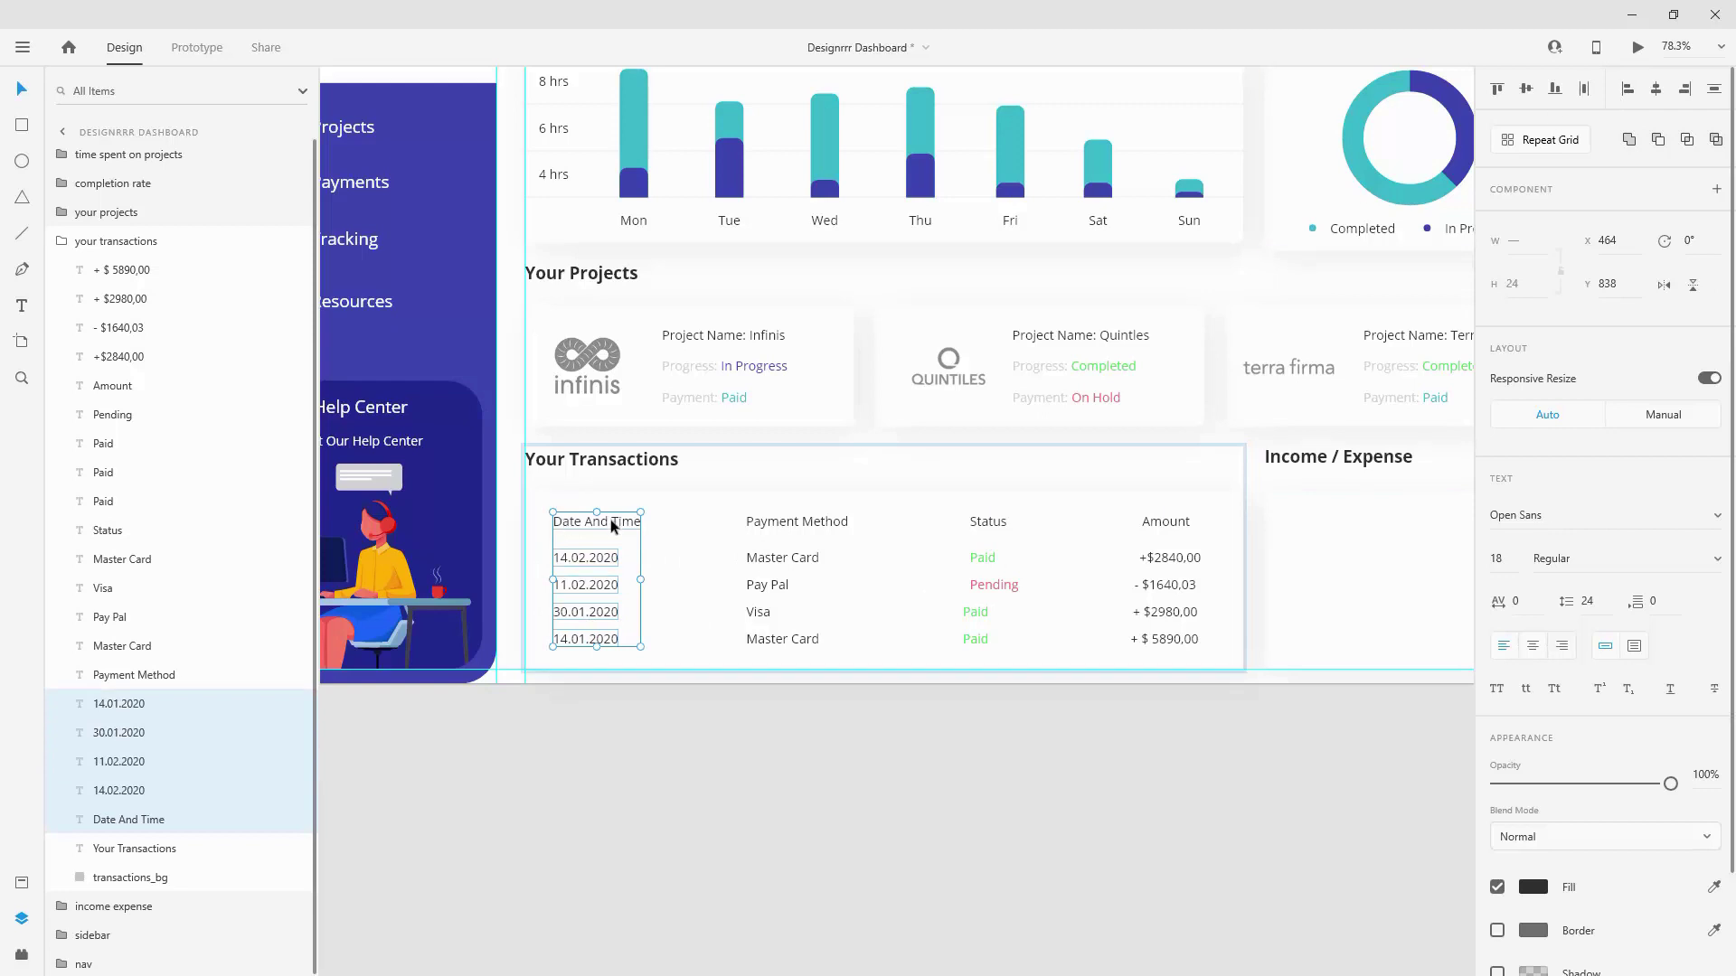
# Step: Set left text alignment on the Date And Time, Payment Method, Status and Amount headings
pyautogui.press('alt')
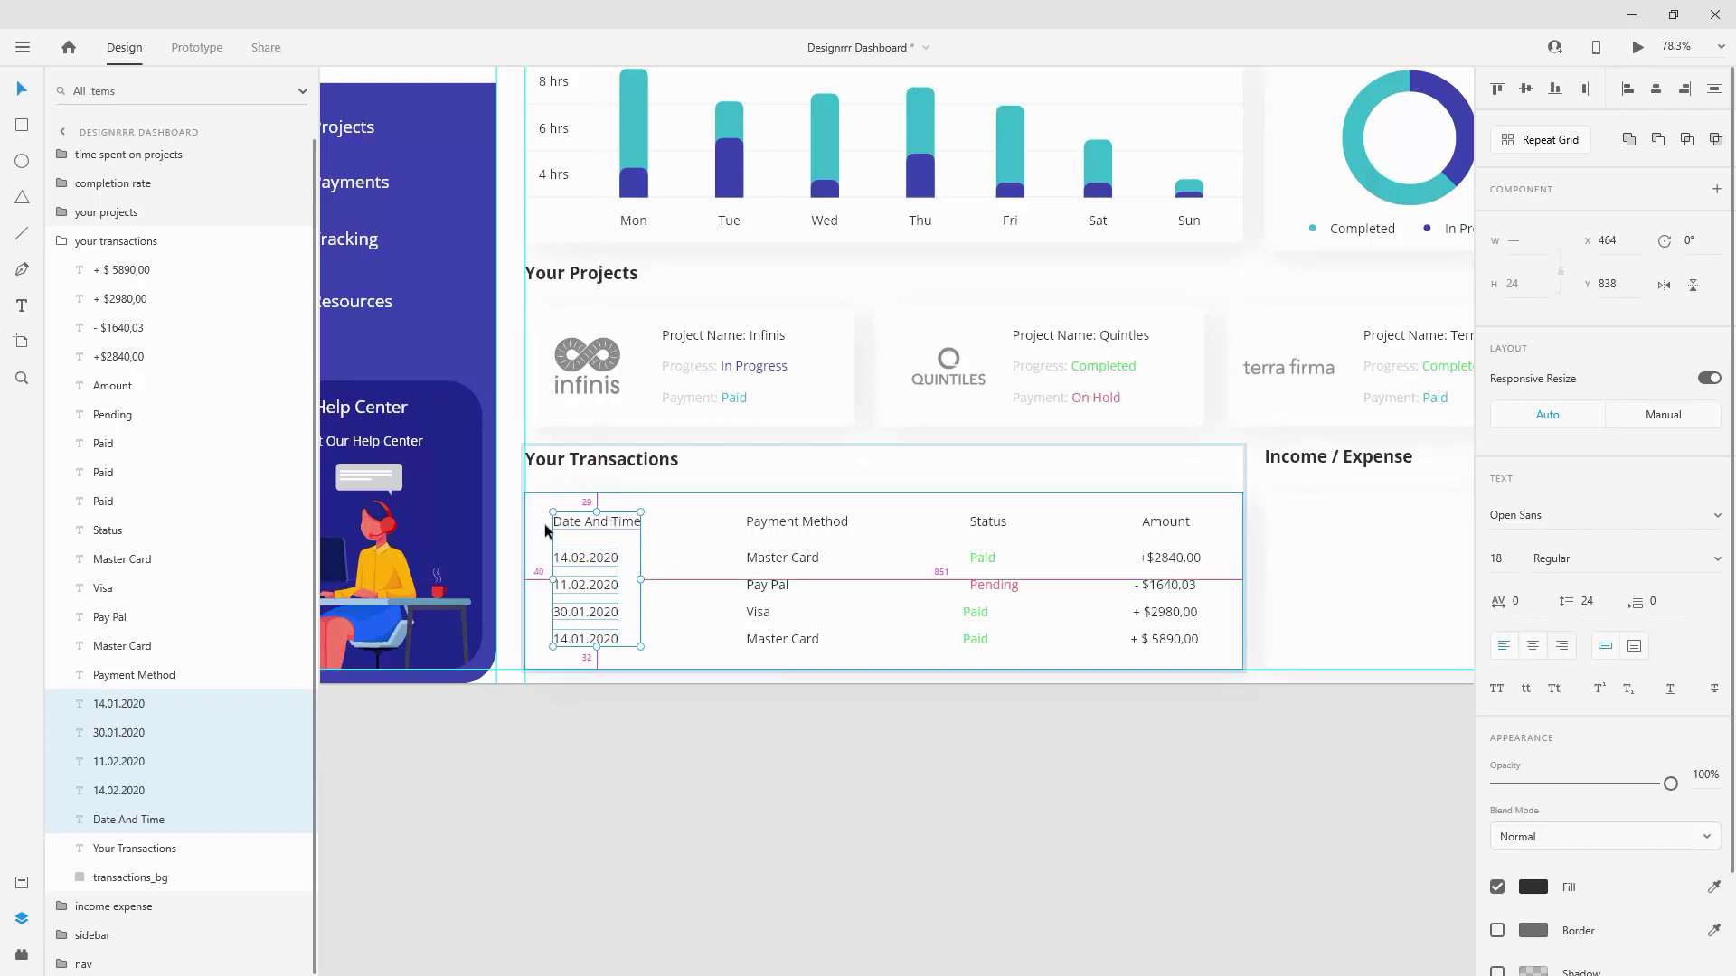
pyautogui.click(624, 522)
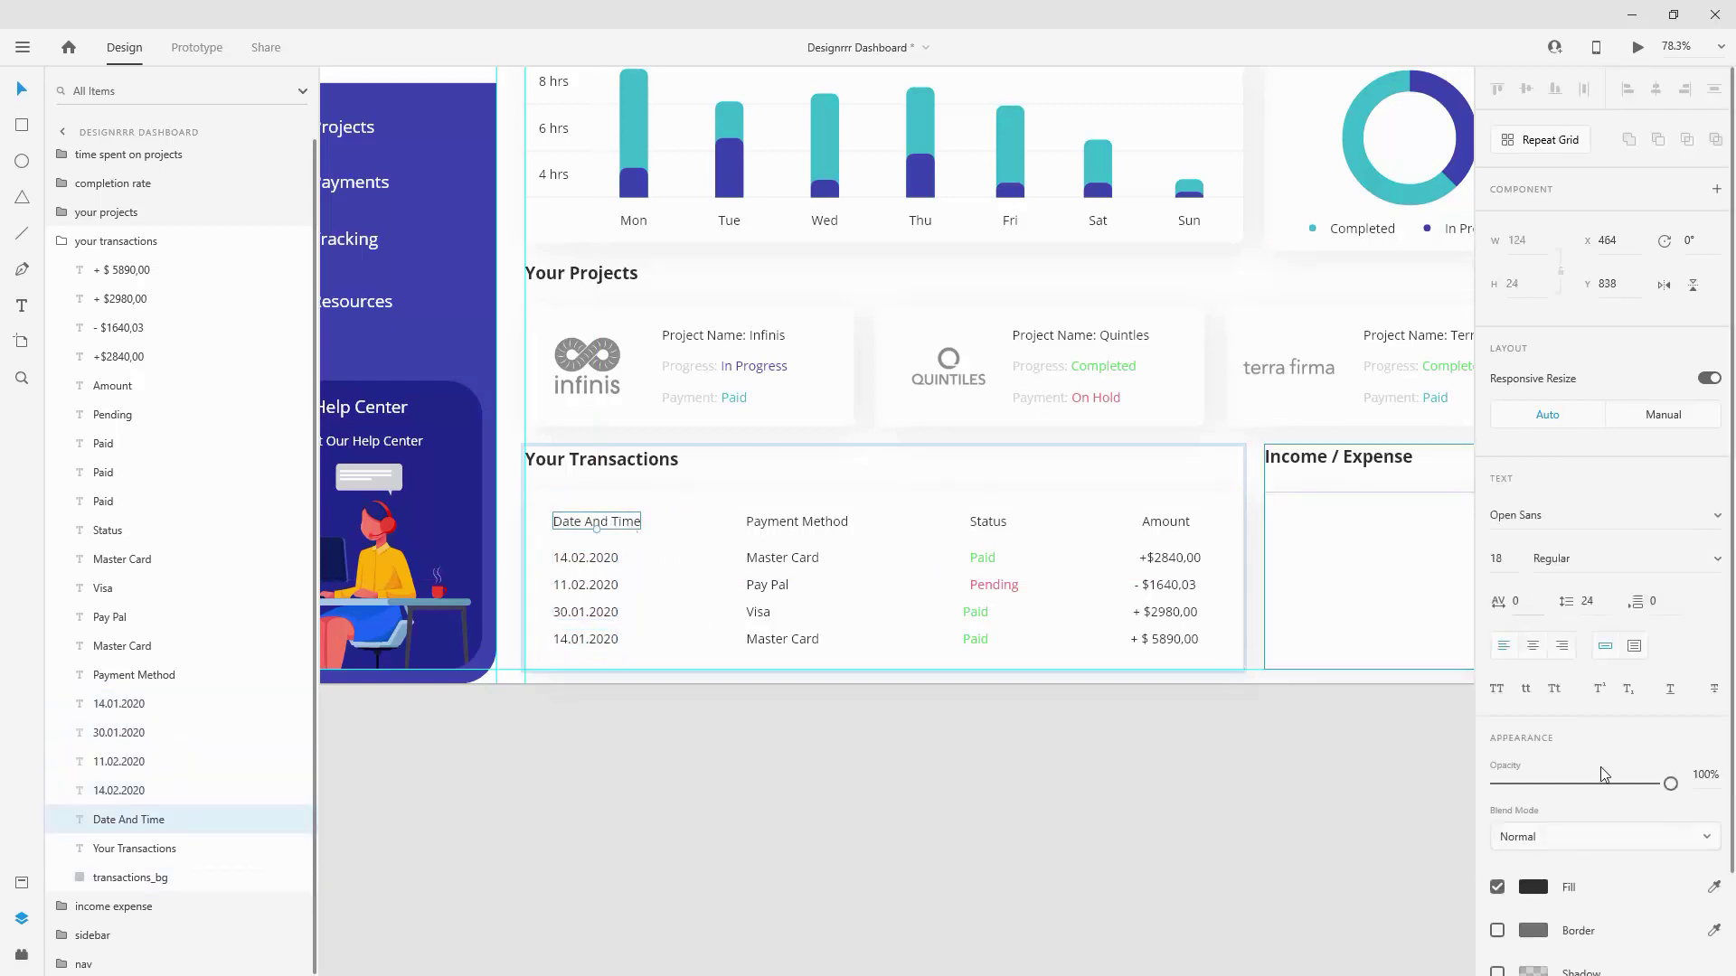
pyautogui.click(791, 528)
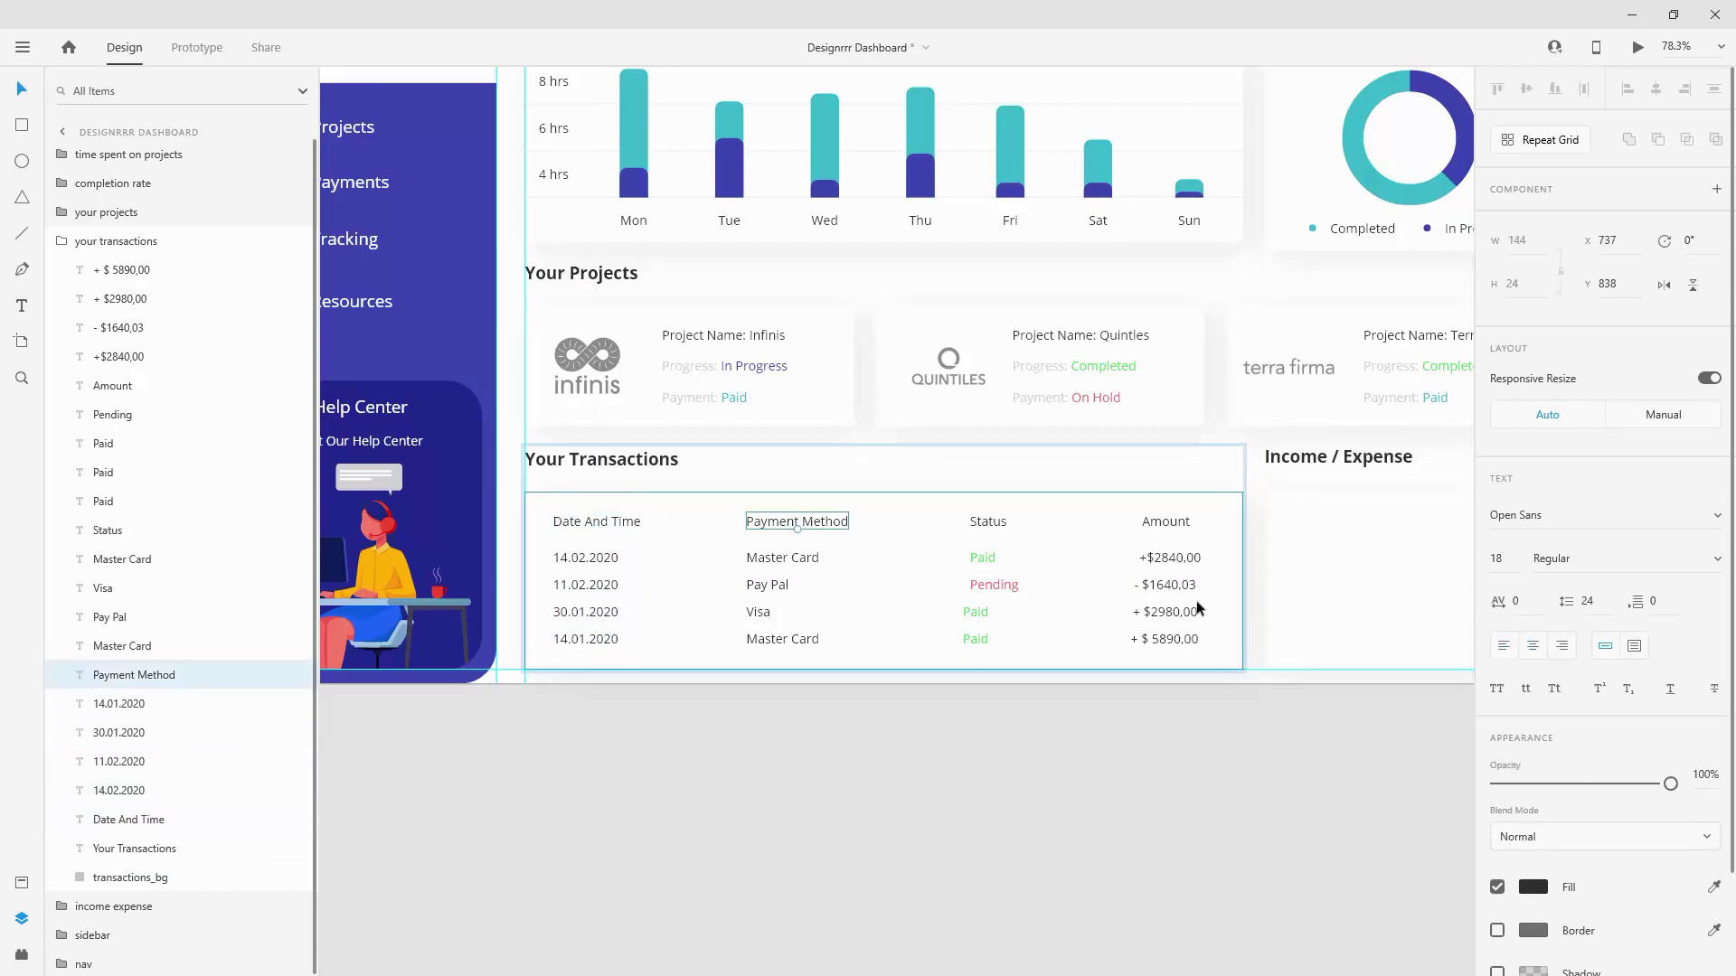
pyautogui.click(995, 521)
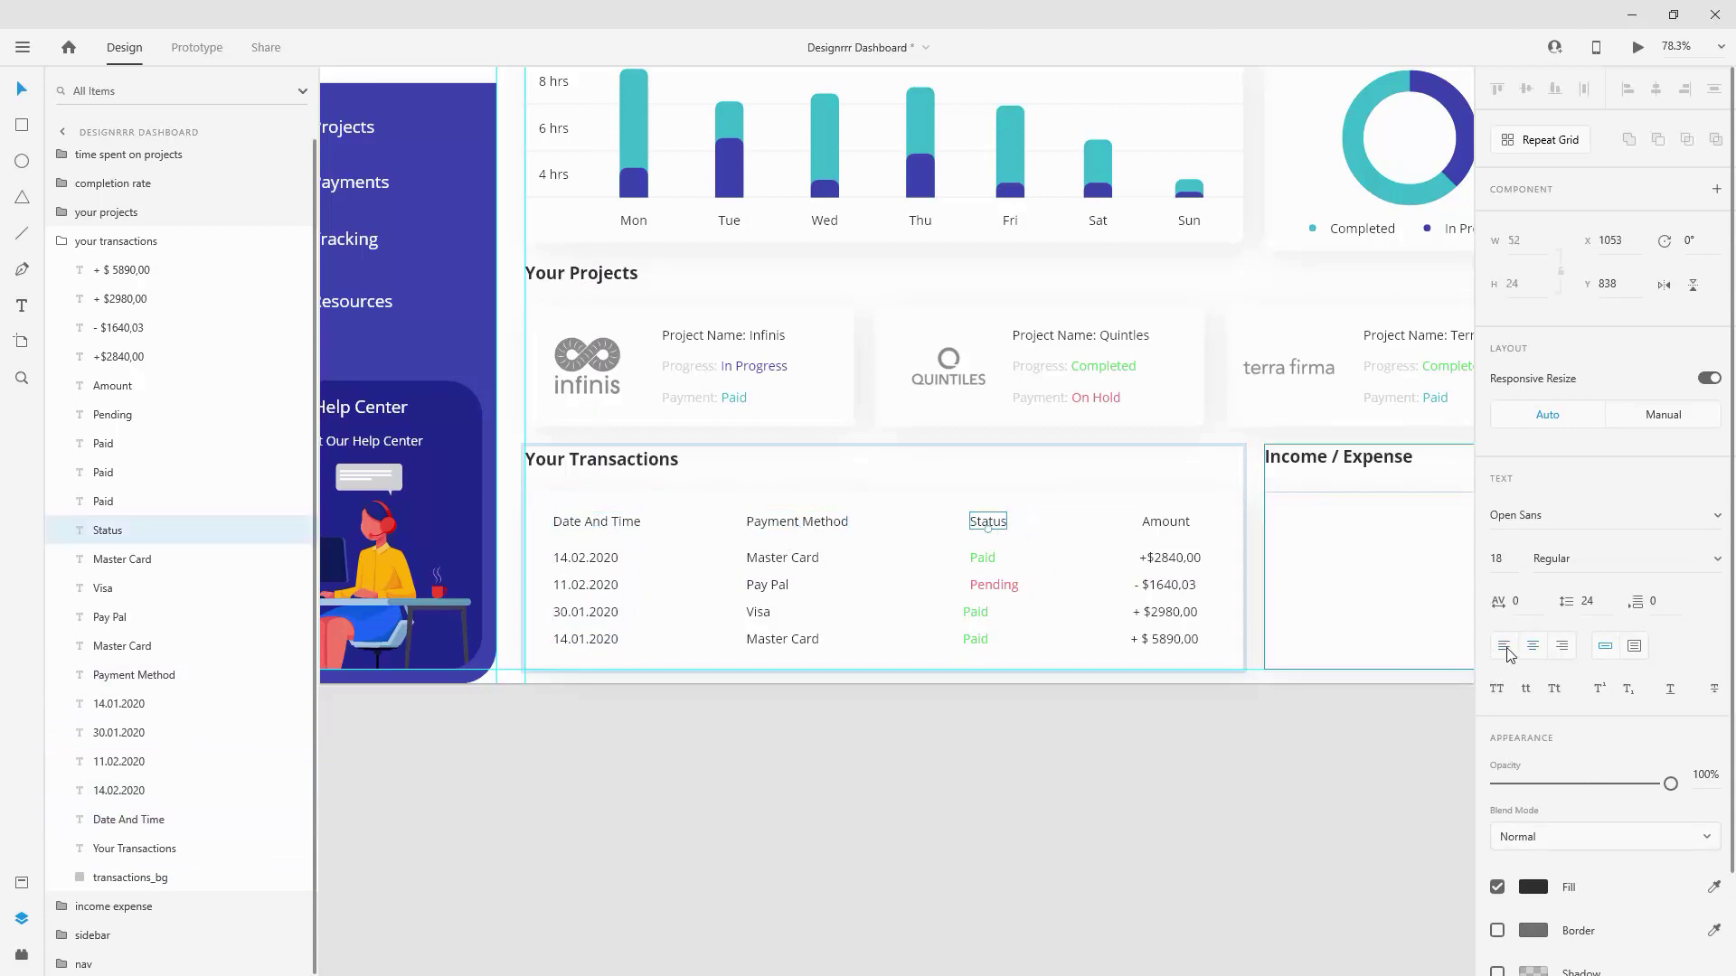
pyautogui.click(1169, 522)
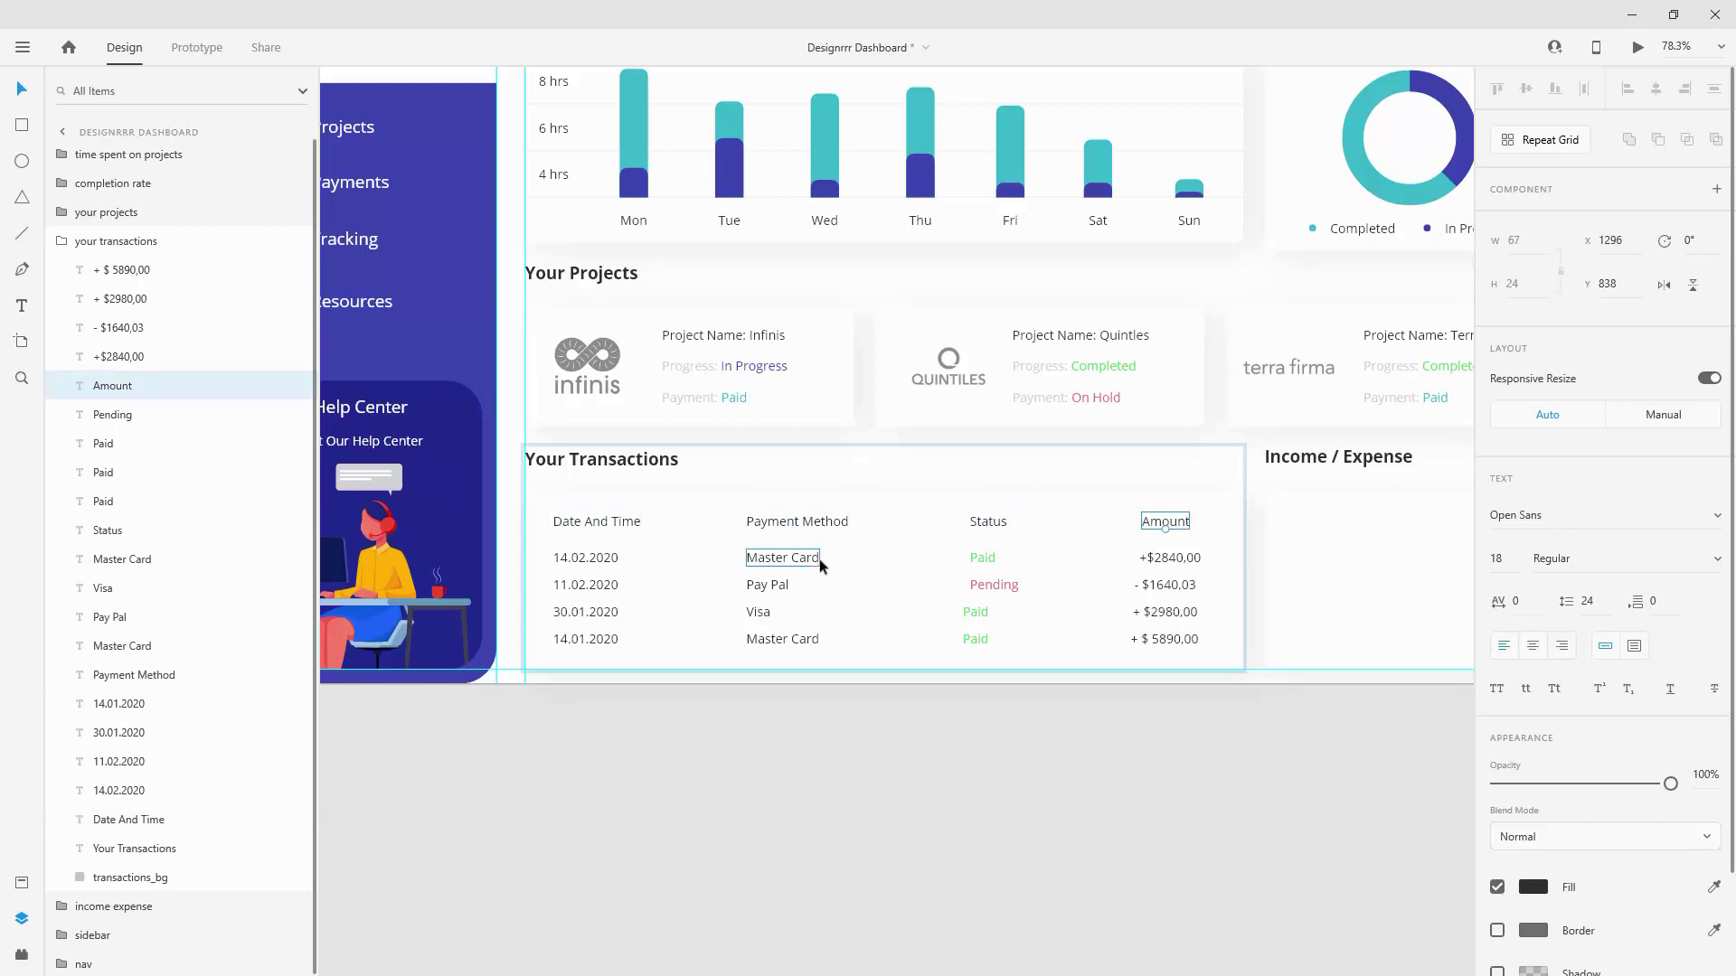
# Step: Group the "Date And Time" heading with its four dates and name the group "date and time"
pyautogui.click(596, 521)
pyautogui.keyDown('shift'); pyautogui.click(584, 557); pyautogui.keyUp('shift')
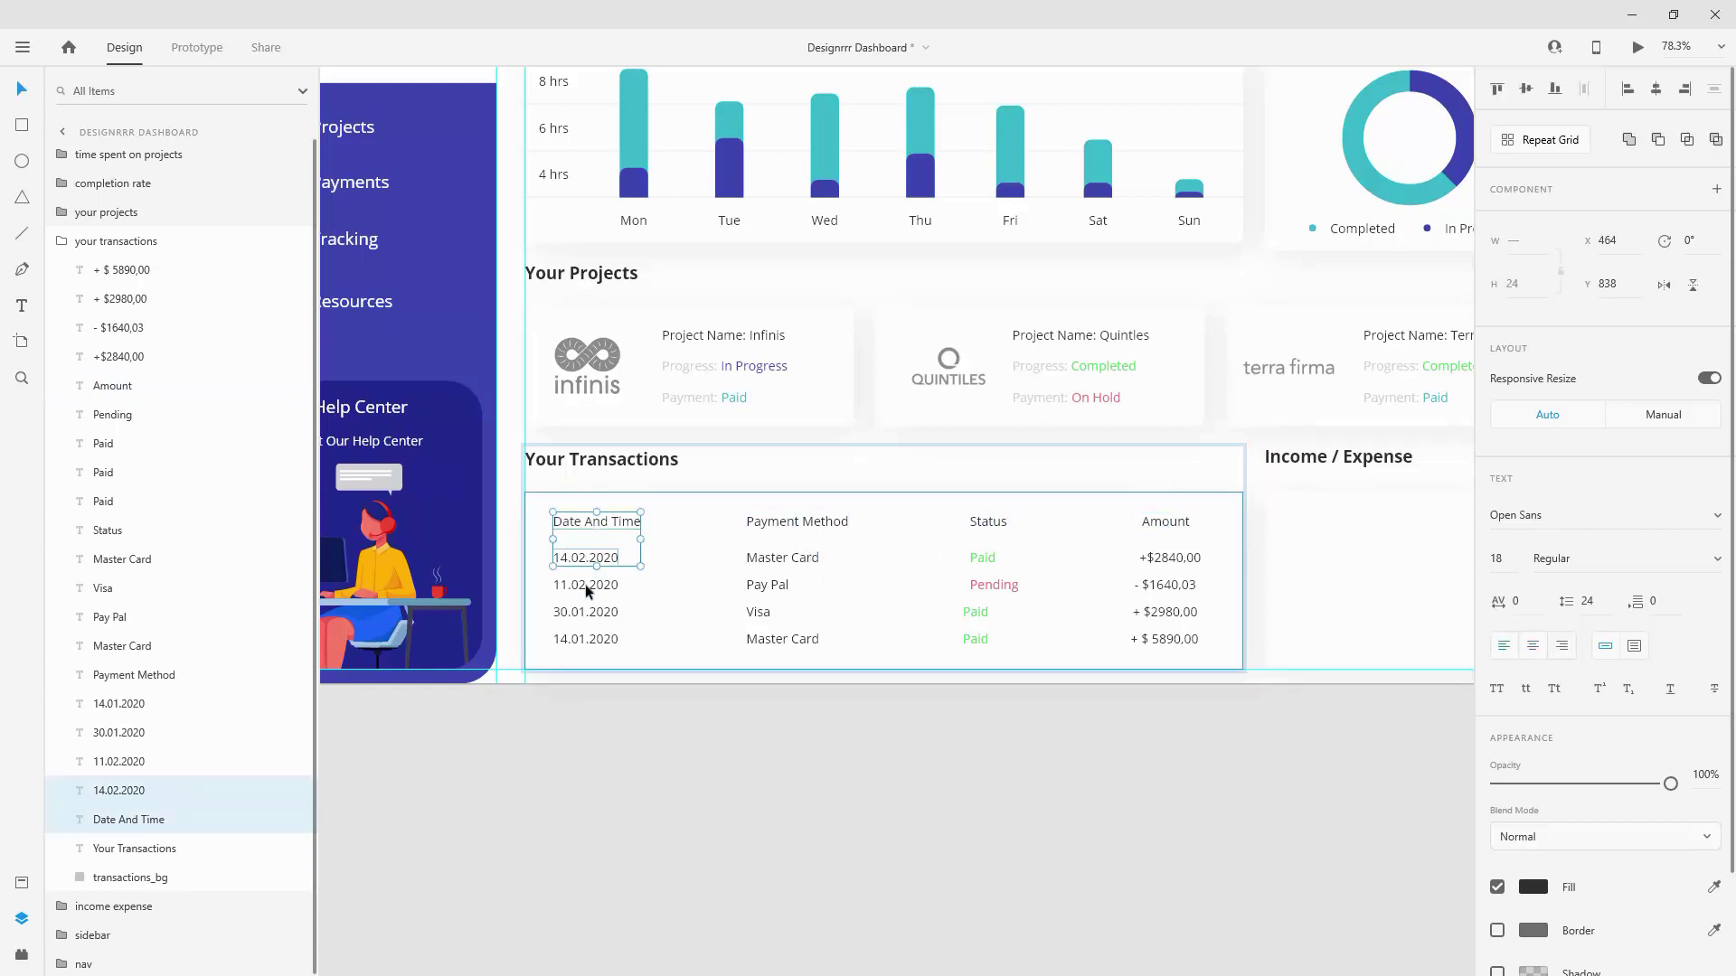
pyautogui.keyDown('shift'); pyautogui.click(584, 584); pyautogui.keyUp('shift')
pyautogui.keyDown('shift'); pyautogui.click(584, 611); pyautogui.keyUp('shift')
pyautogui.keyDown('shift'); pyautogui.click(586, 640); pyautogui.keyUp('shift')
pyautogui.hotkey('ctrl', 'g')
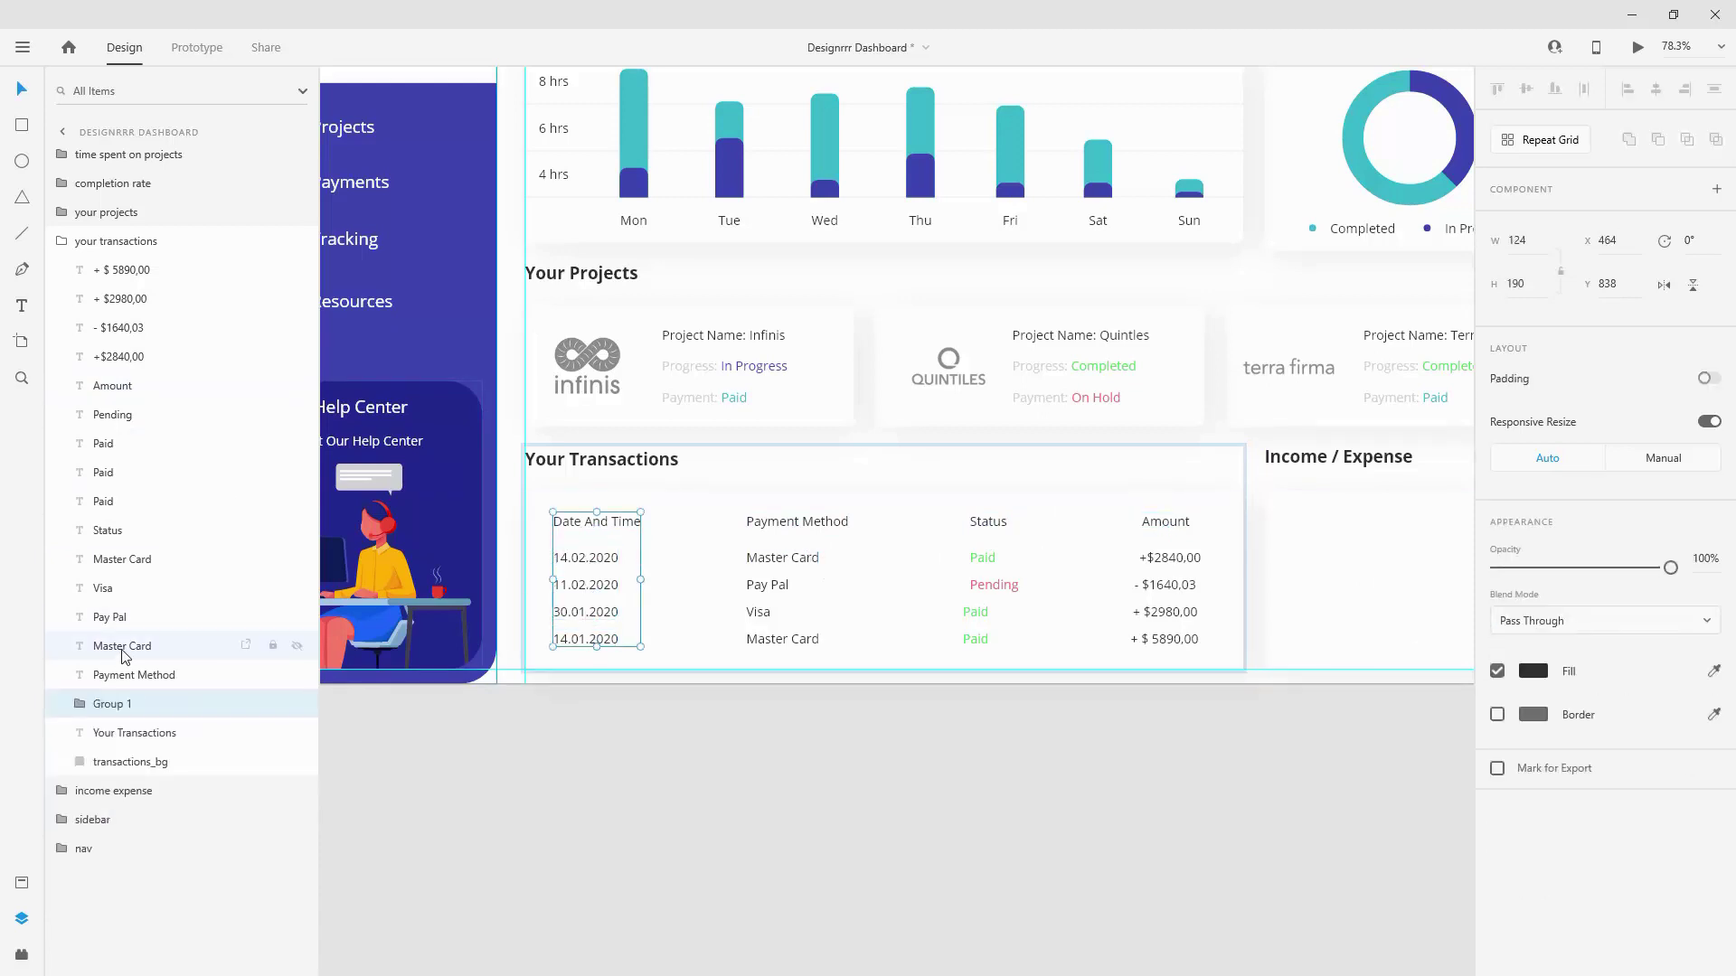
pyautogui.doubleClick(112, 693)
pyautogui.write('dat')
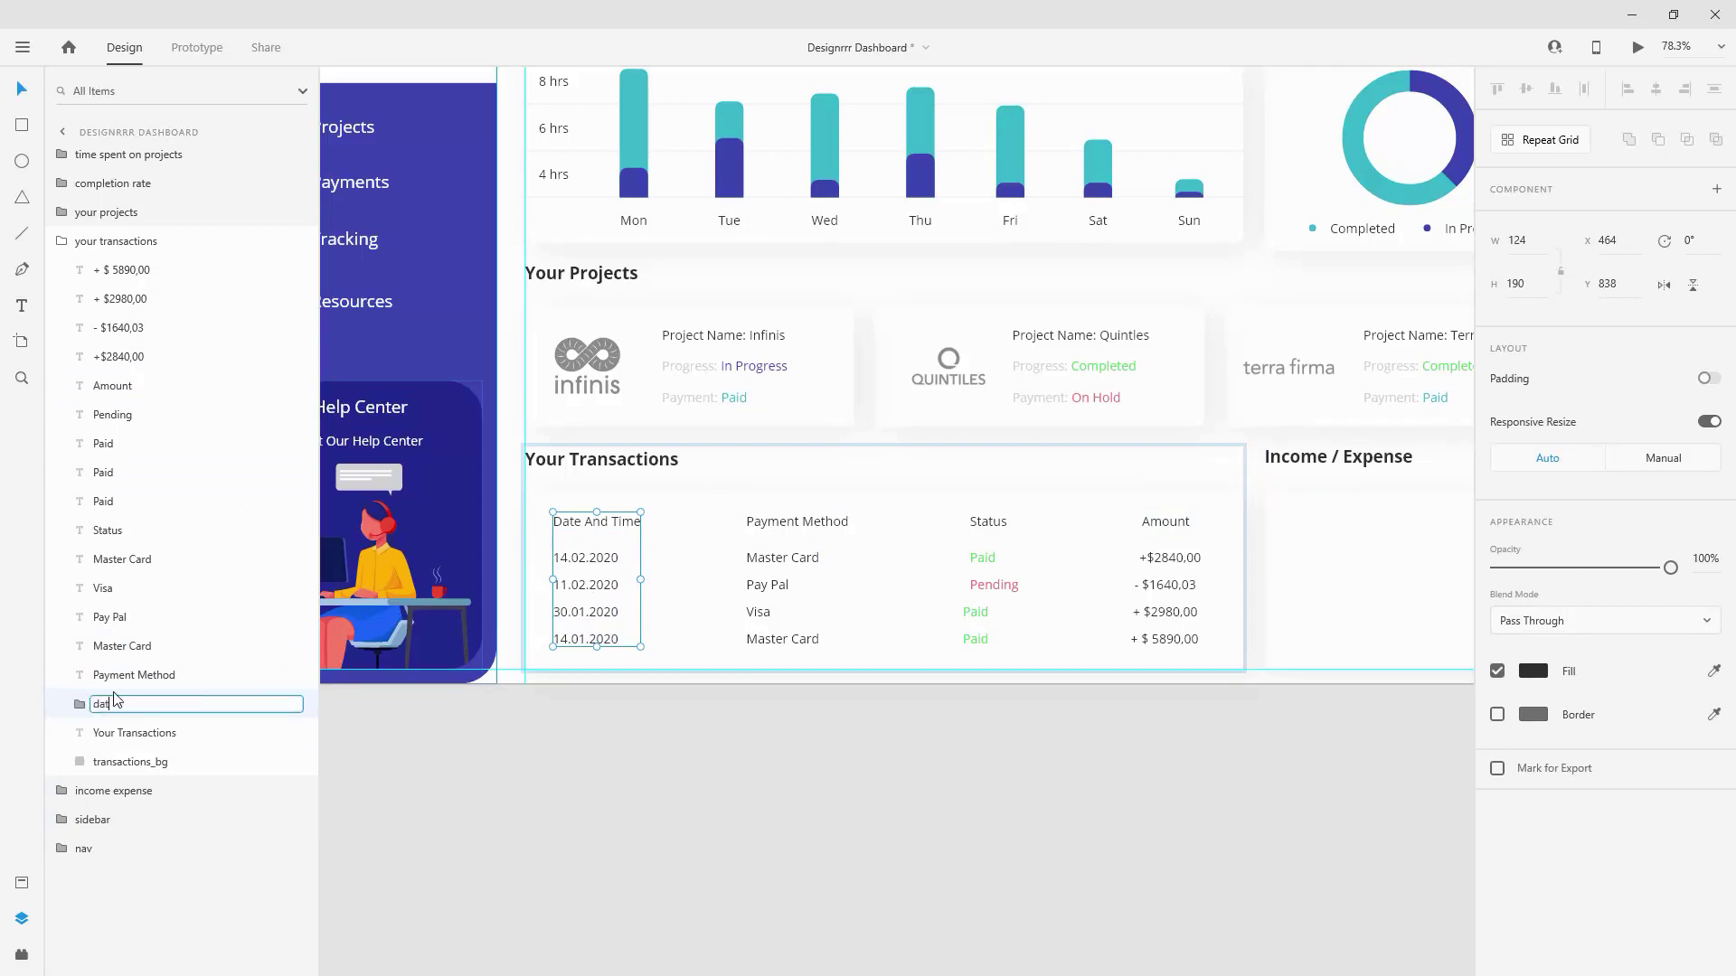
pyautogui.write('e and time')
pyautogui.press('Return')
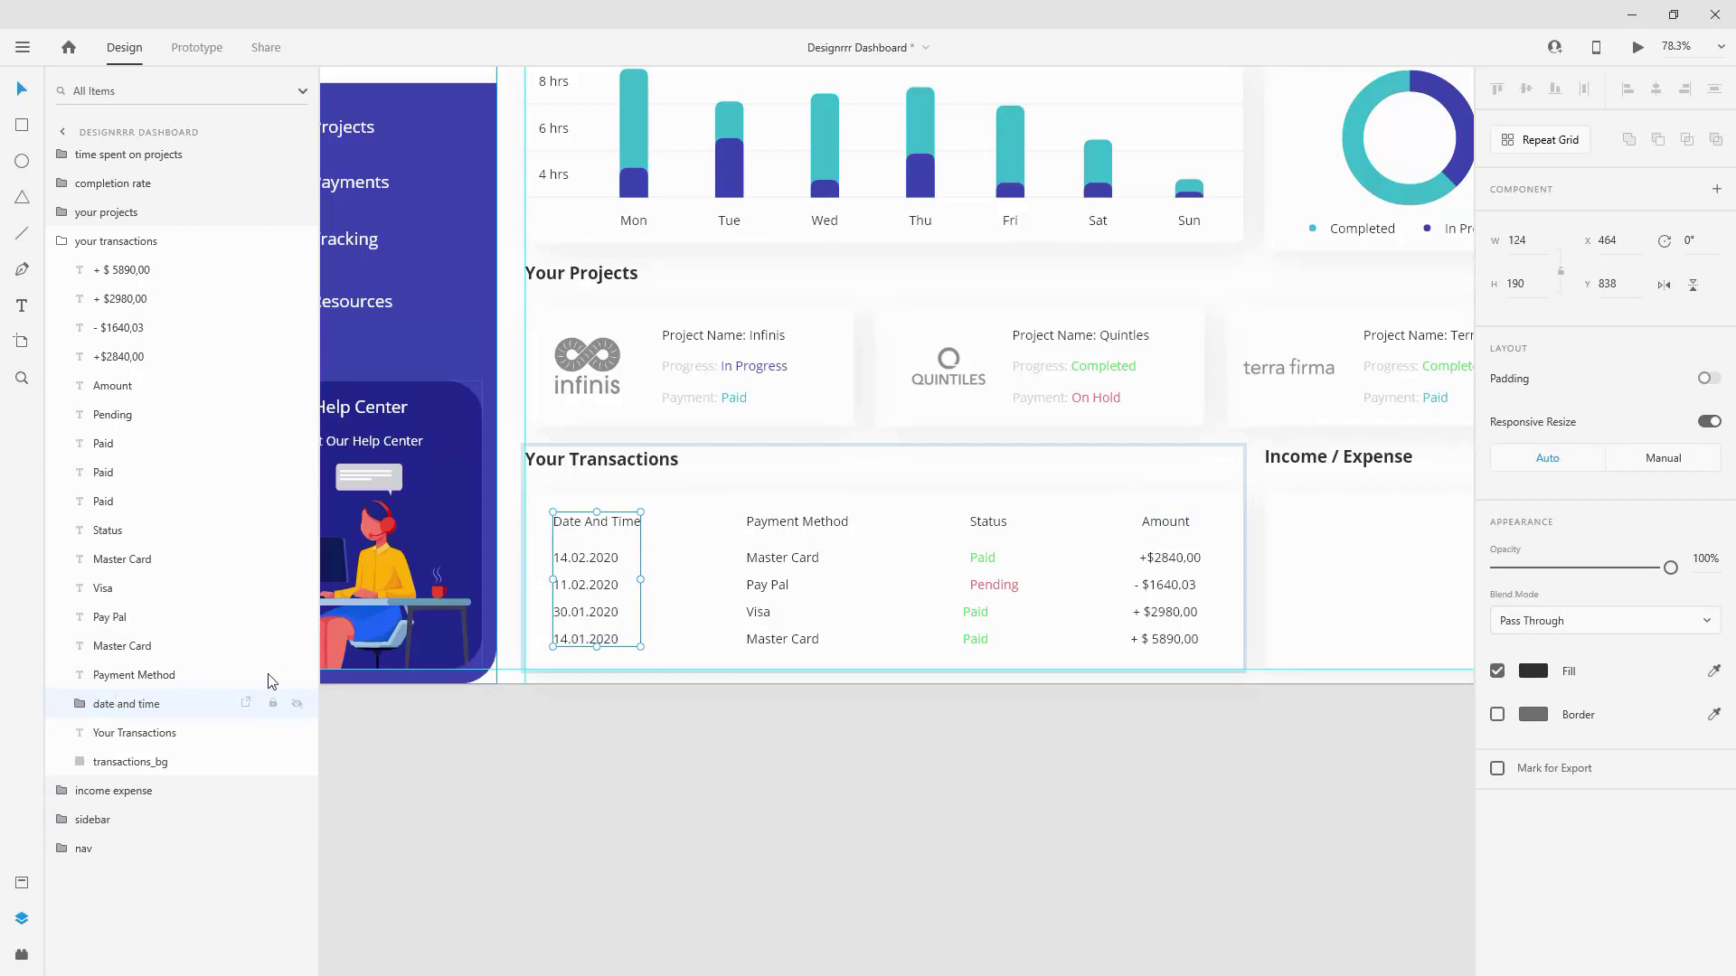
# Step: Group the "Payment Method" heading with its four entries
pyautogui.click(787, 524)
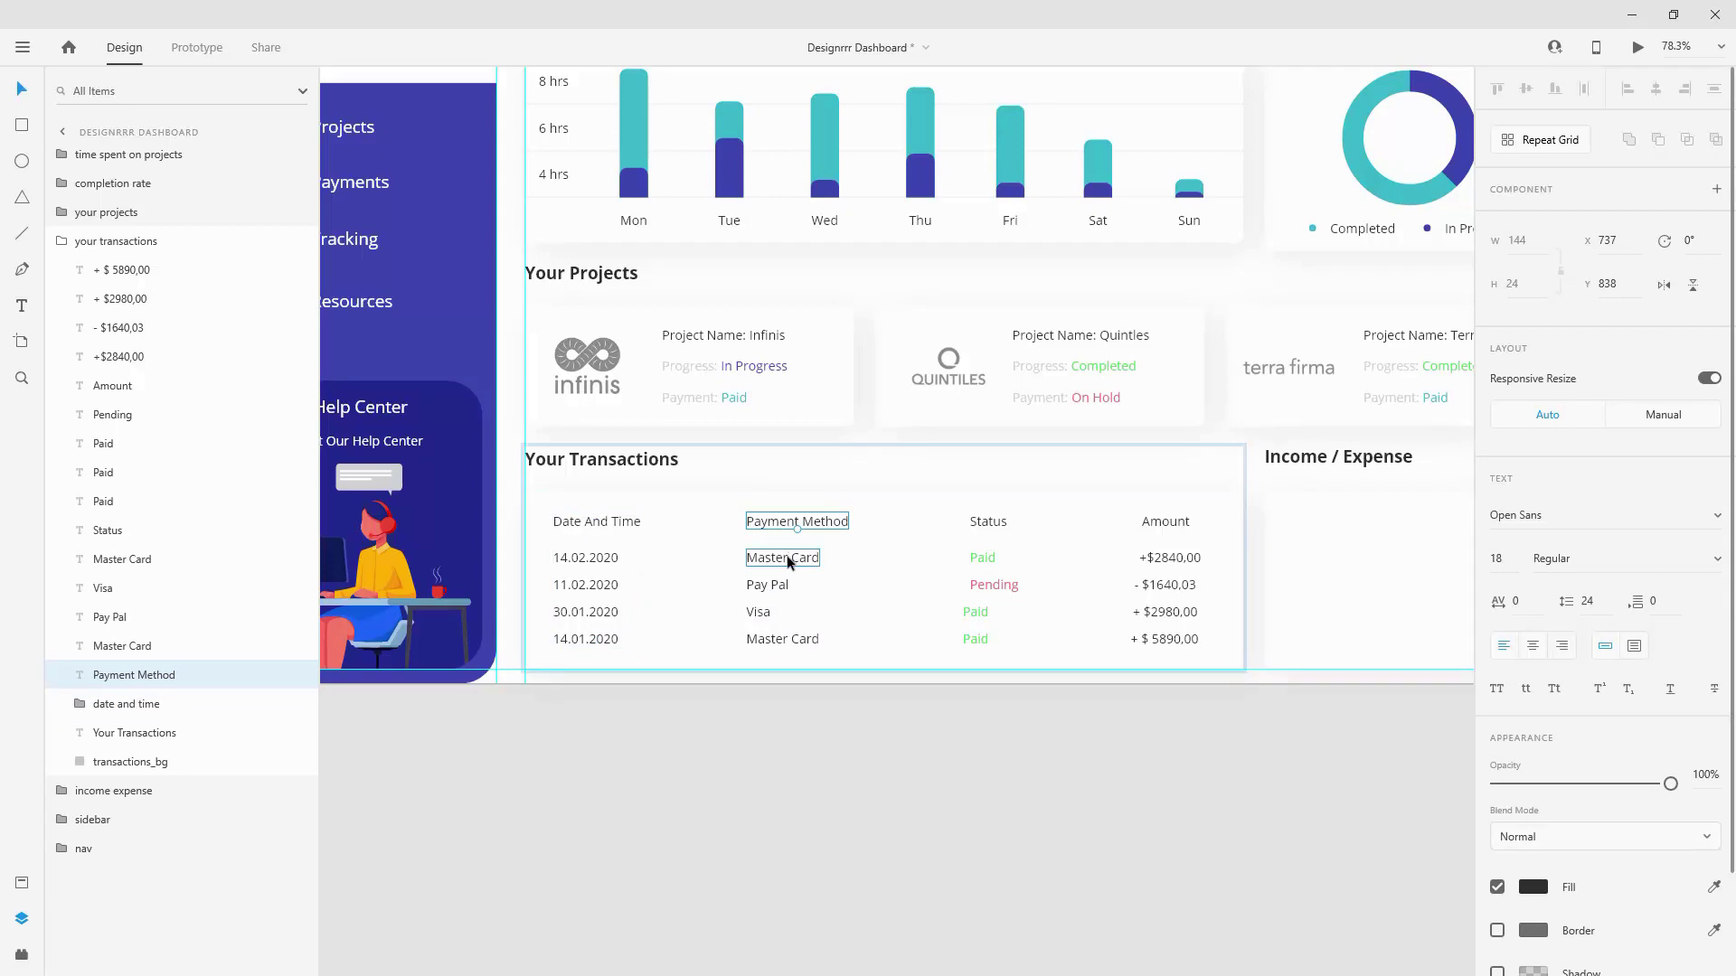
pyautogui.keyDown('shift'); pyautogui.click(782, 558); pyautogui.keyUp('shift')
pyautogui.keyDown('shift'); pyautogui.click(767, 585); pyautogui.keyUp('shift')
pyautogui.keyDown('shift'); pyautogui.click(759, 612); pyautogui.keyUp('shift')
pyautogui.keyDown('shift'); pyautogui.click(777, 639); pyautogui.keyUp('shift')
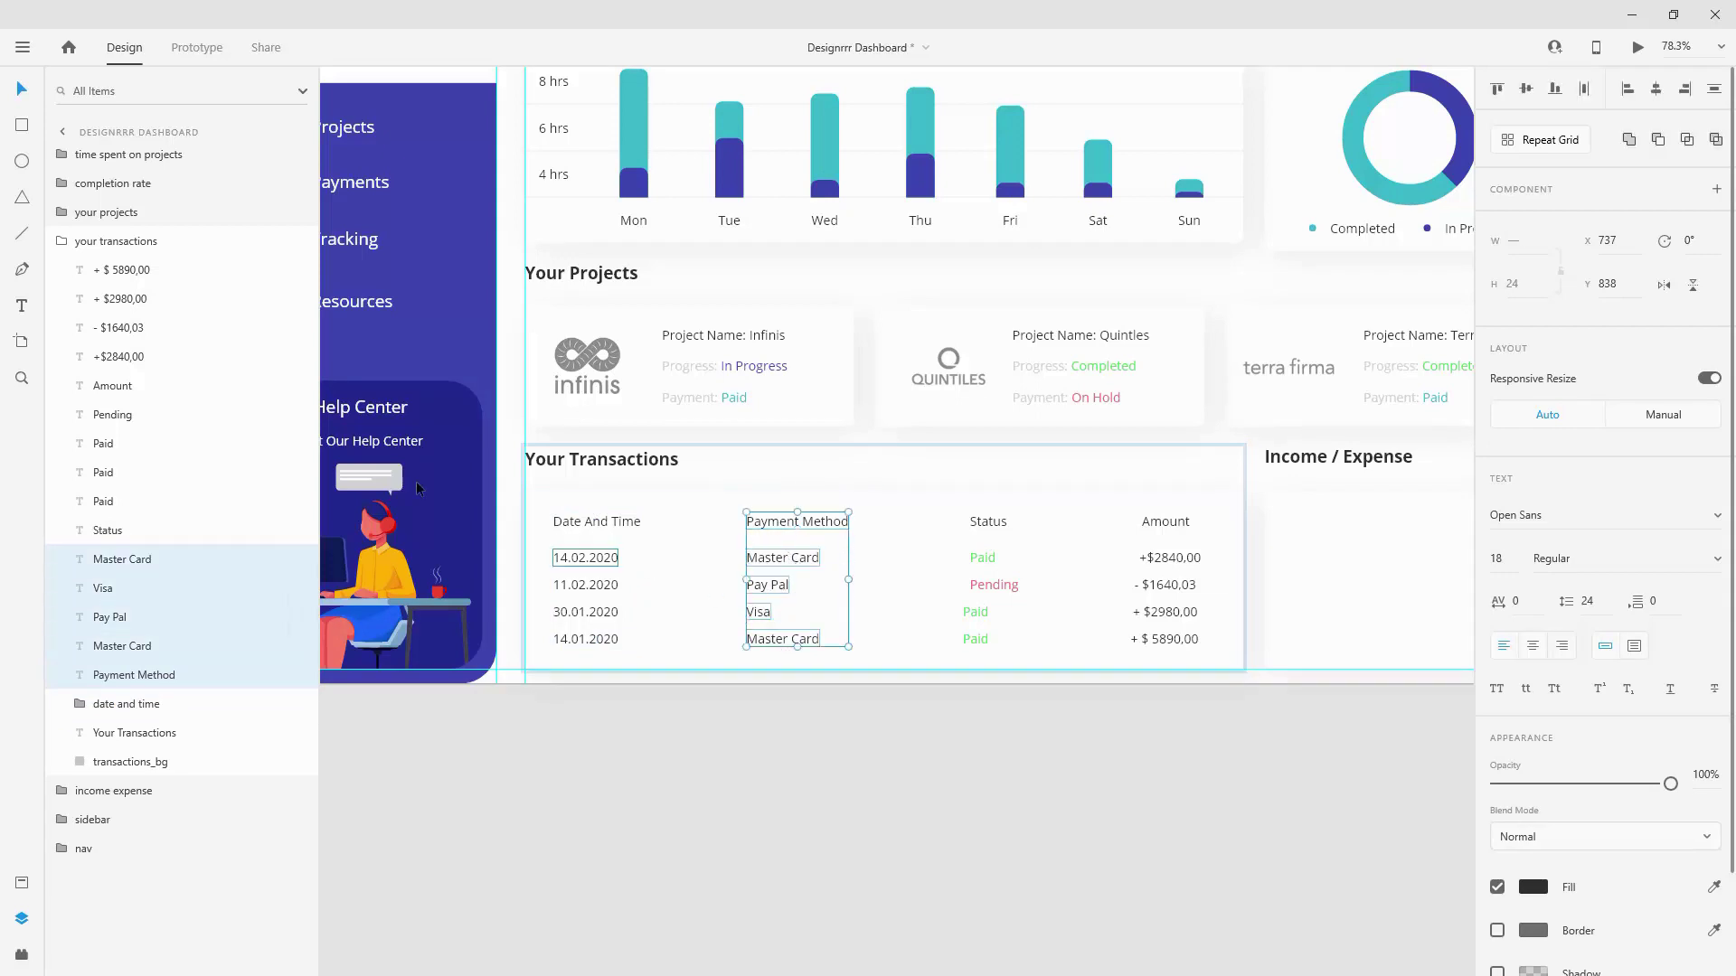
pyautogui.hotkey('ctrl', 'g')
# Step: Name the payment column's group "payment method" and move the "date and time" group above it in the layer order
pyautogui.doubleClick(122, 558)
pyautogui.write('pazment method')
pyautogui.press('Return')
pyautogui.doubleClick(180, 555)
pyautogui.press('Home')
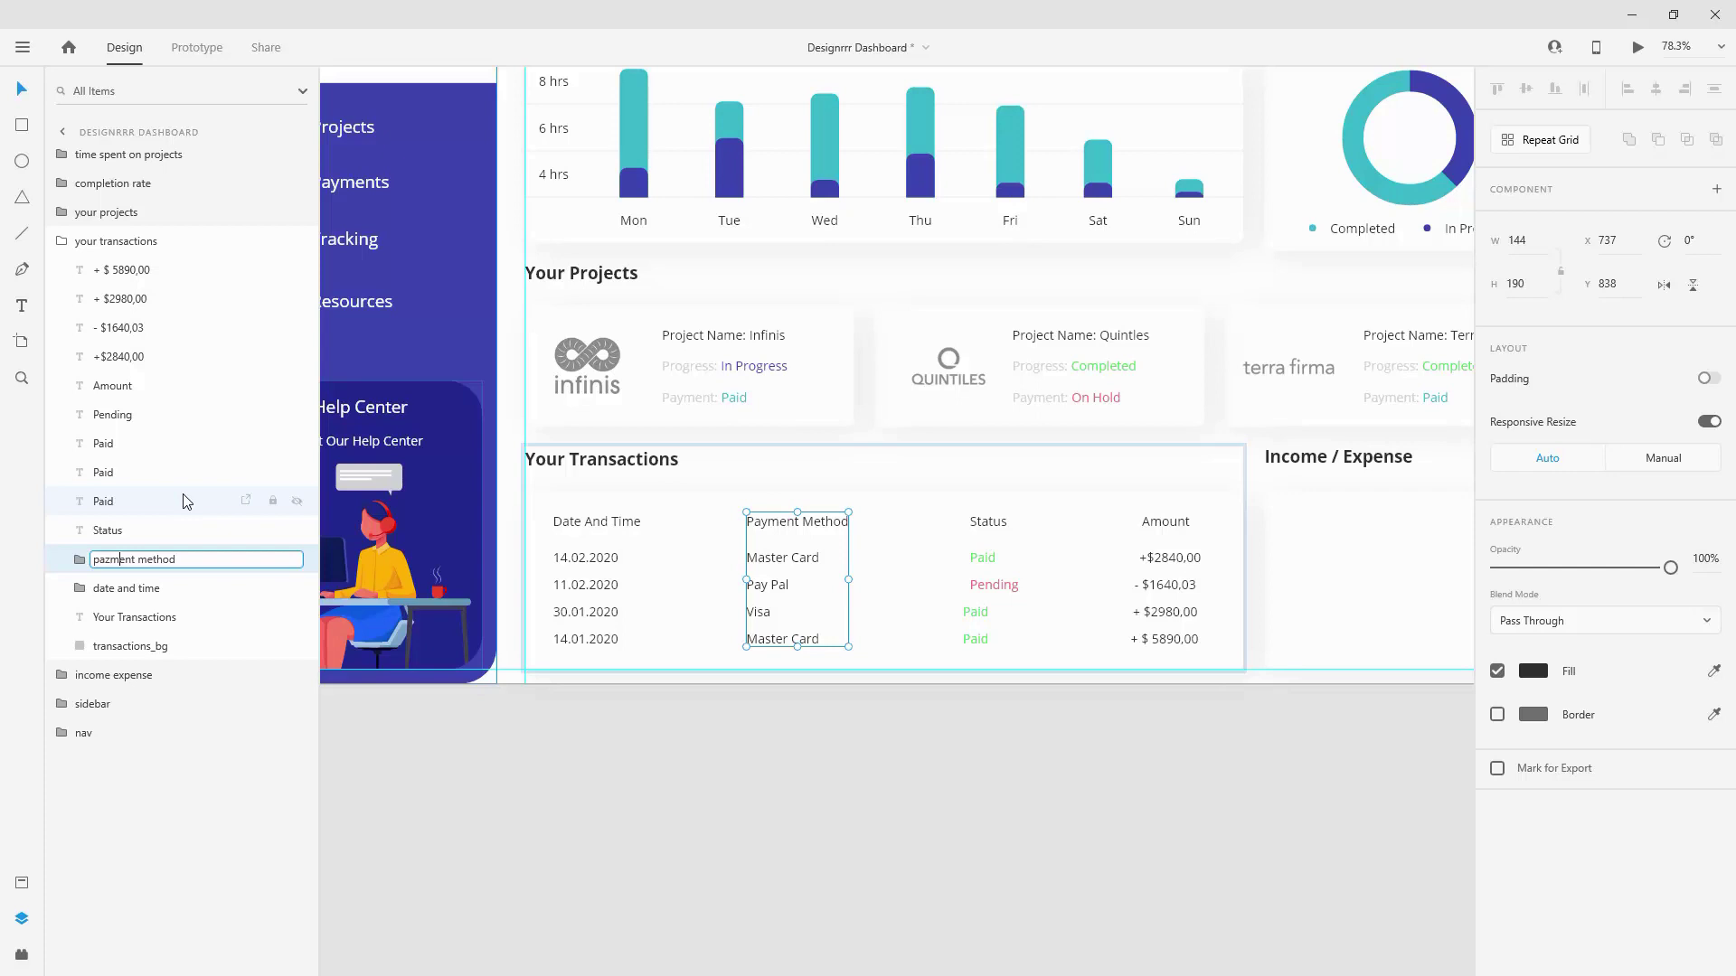
pyautogui.press('Return')
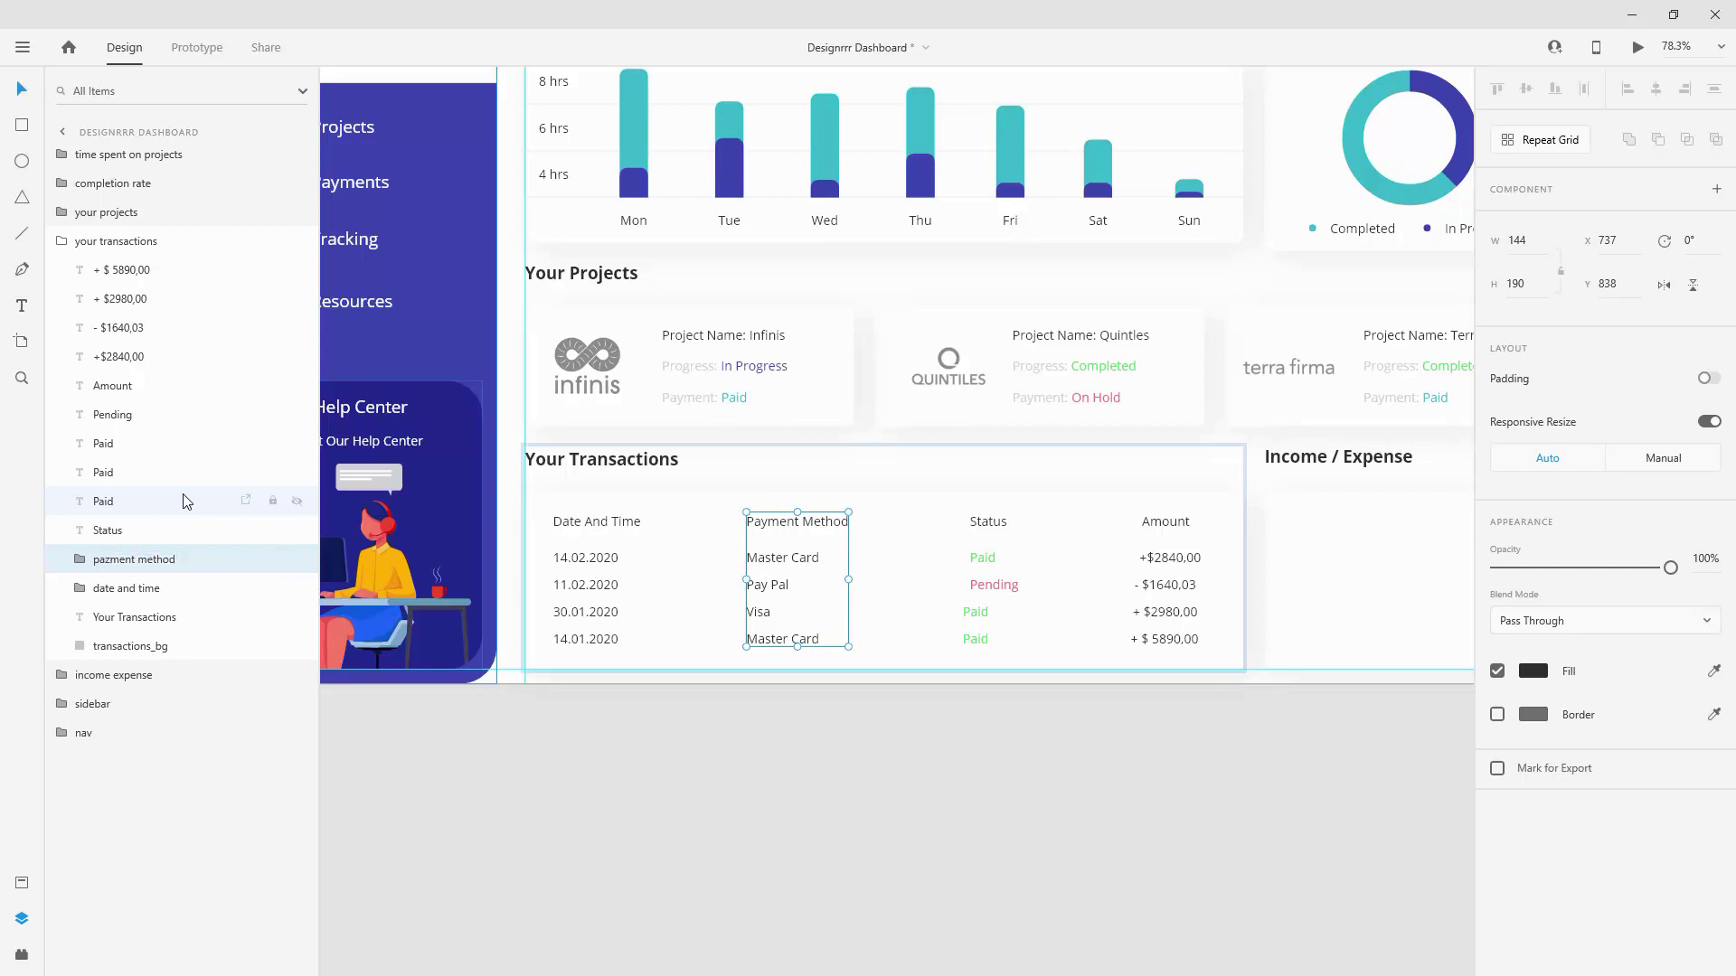
pyautogui.doubleClick(142, 559)
pyautogui.press('Home')
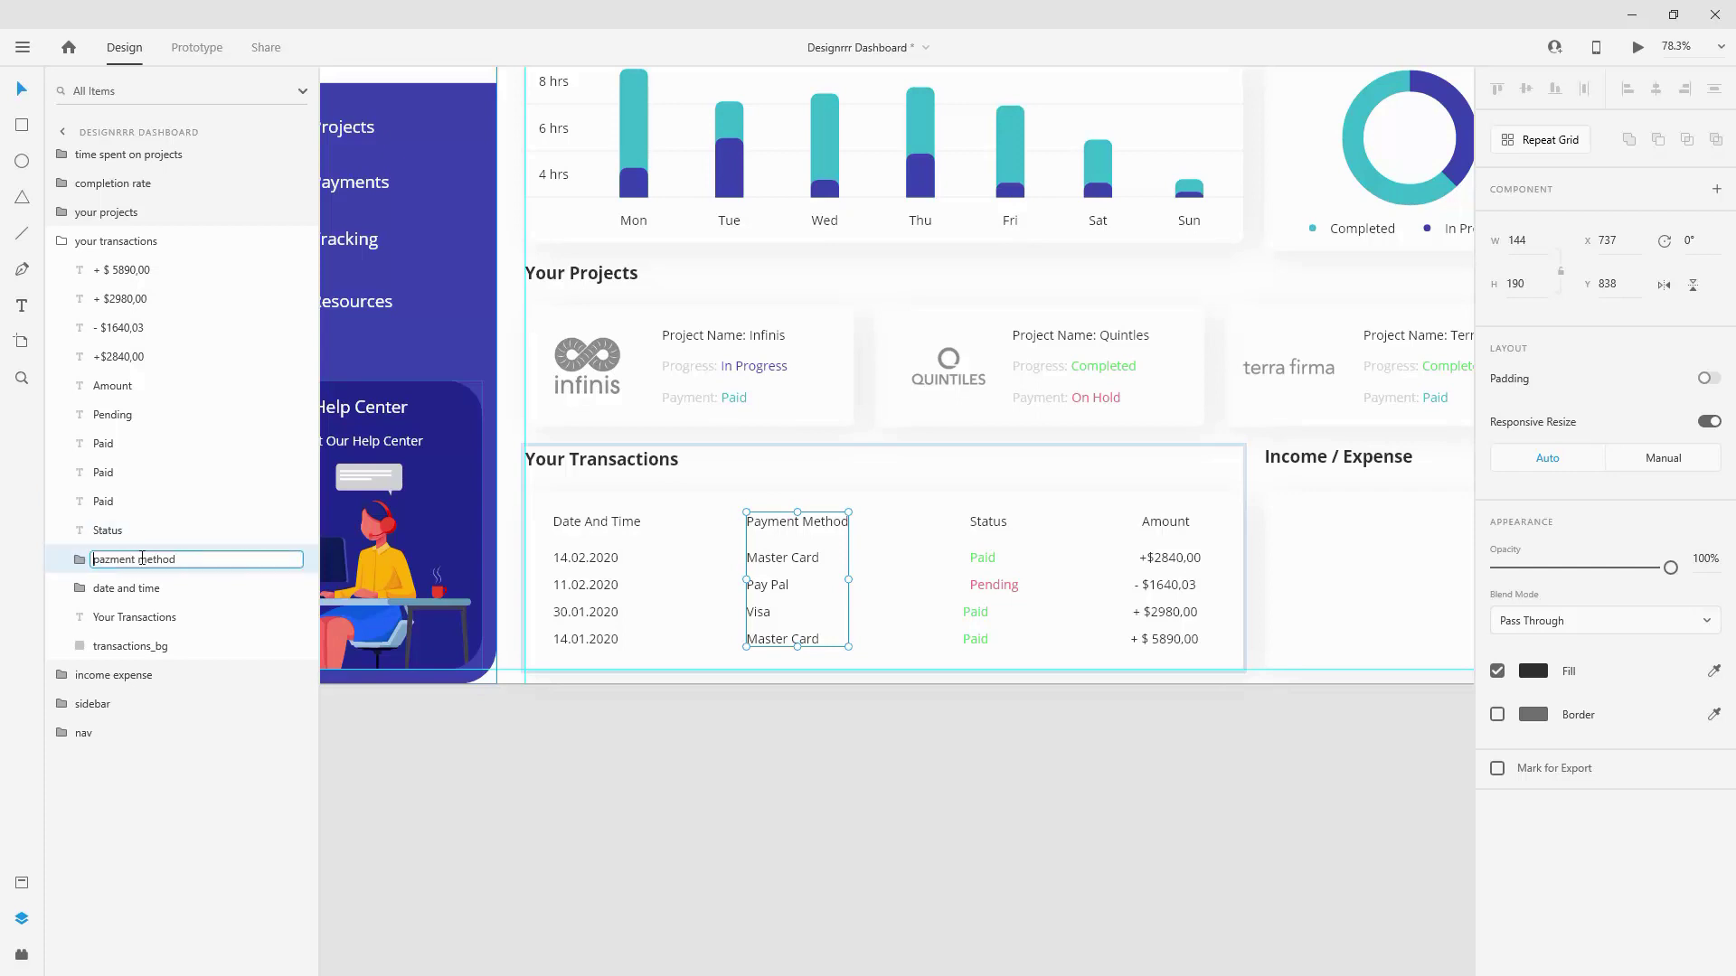
pyautogui.press('Return')
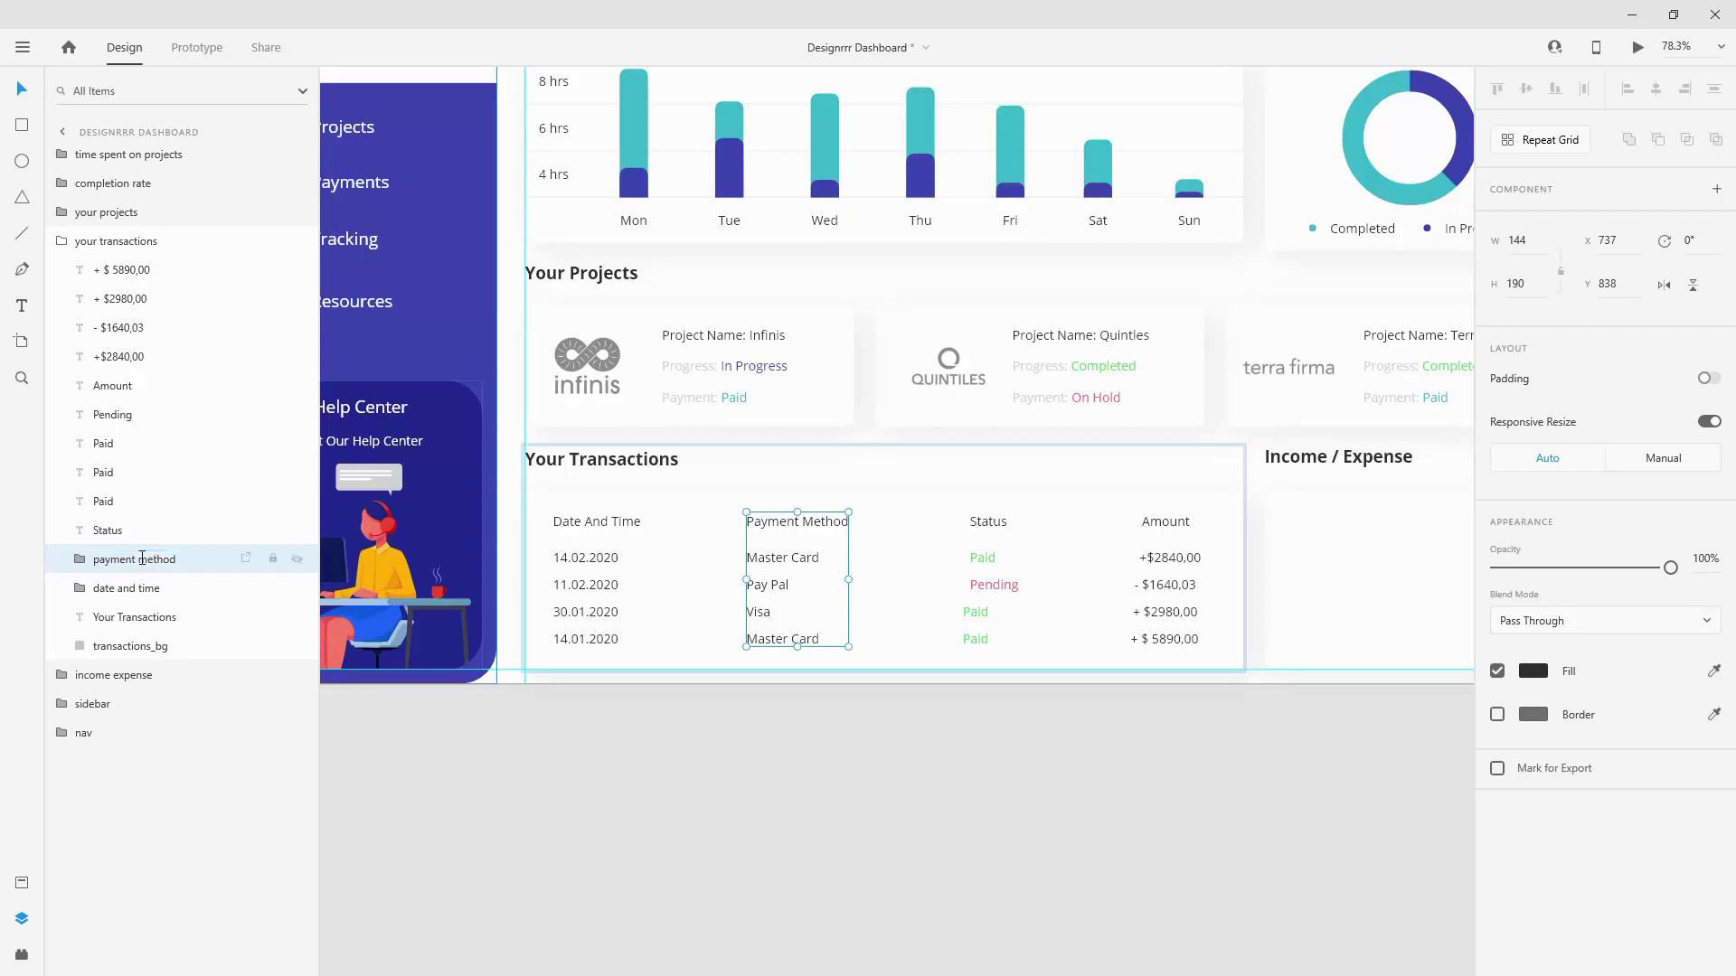
pyautogui.click(154, 589)
pyautogui.moveTo(154, 590); pyautogui.dragTo(156, 554)
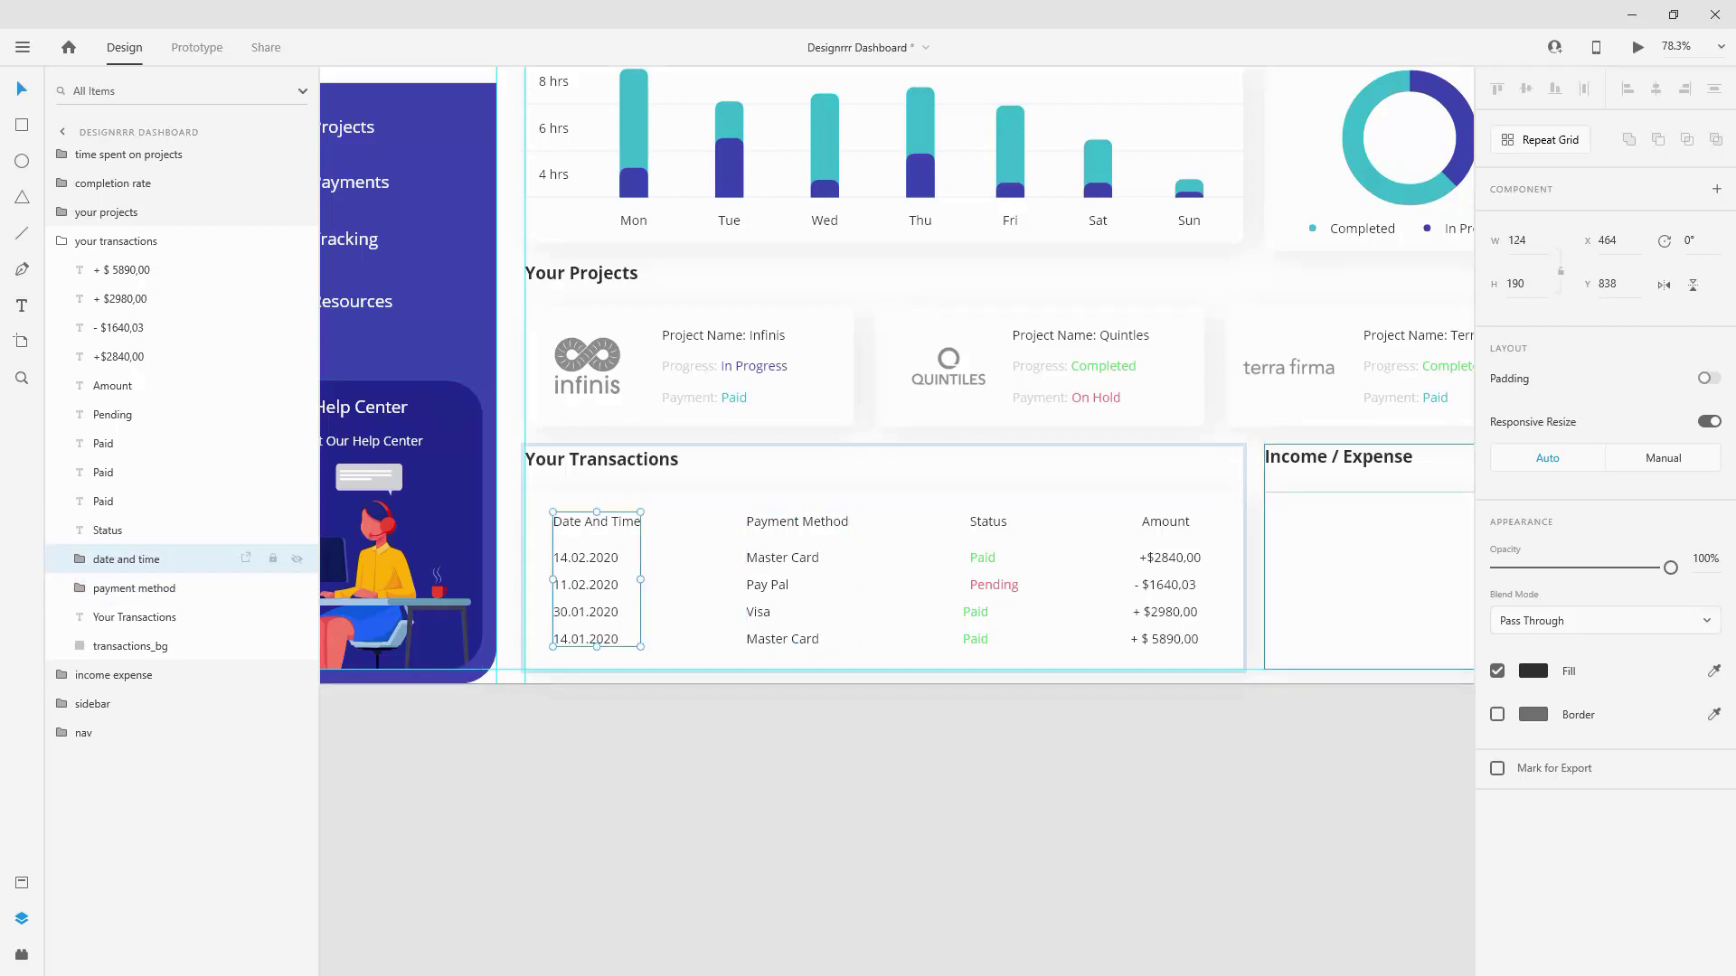
# Step: Left-align the "Status" heading and its four Paid and Pending entries with each other
pyautogui.click(990, 524)
pyautogui.click(996, 558)
pyautogui.click(989, 560)
pyautogui.keyDown('shift'); pyautogui.click(988, 523); pyautogui.keyUp('shift')
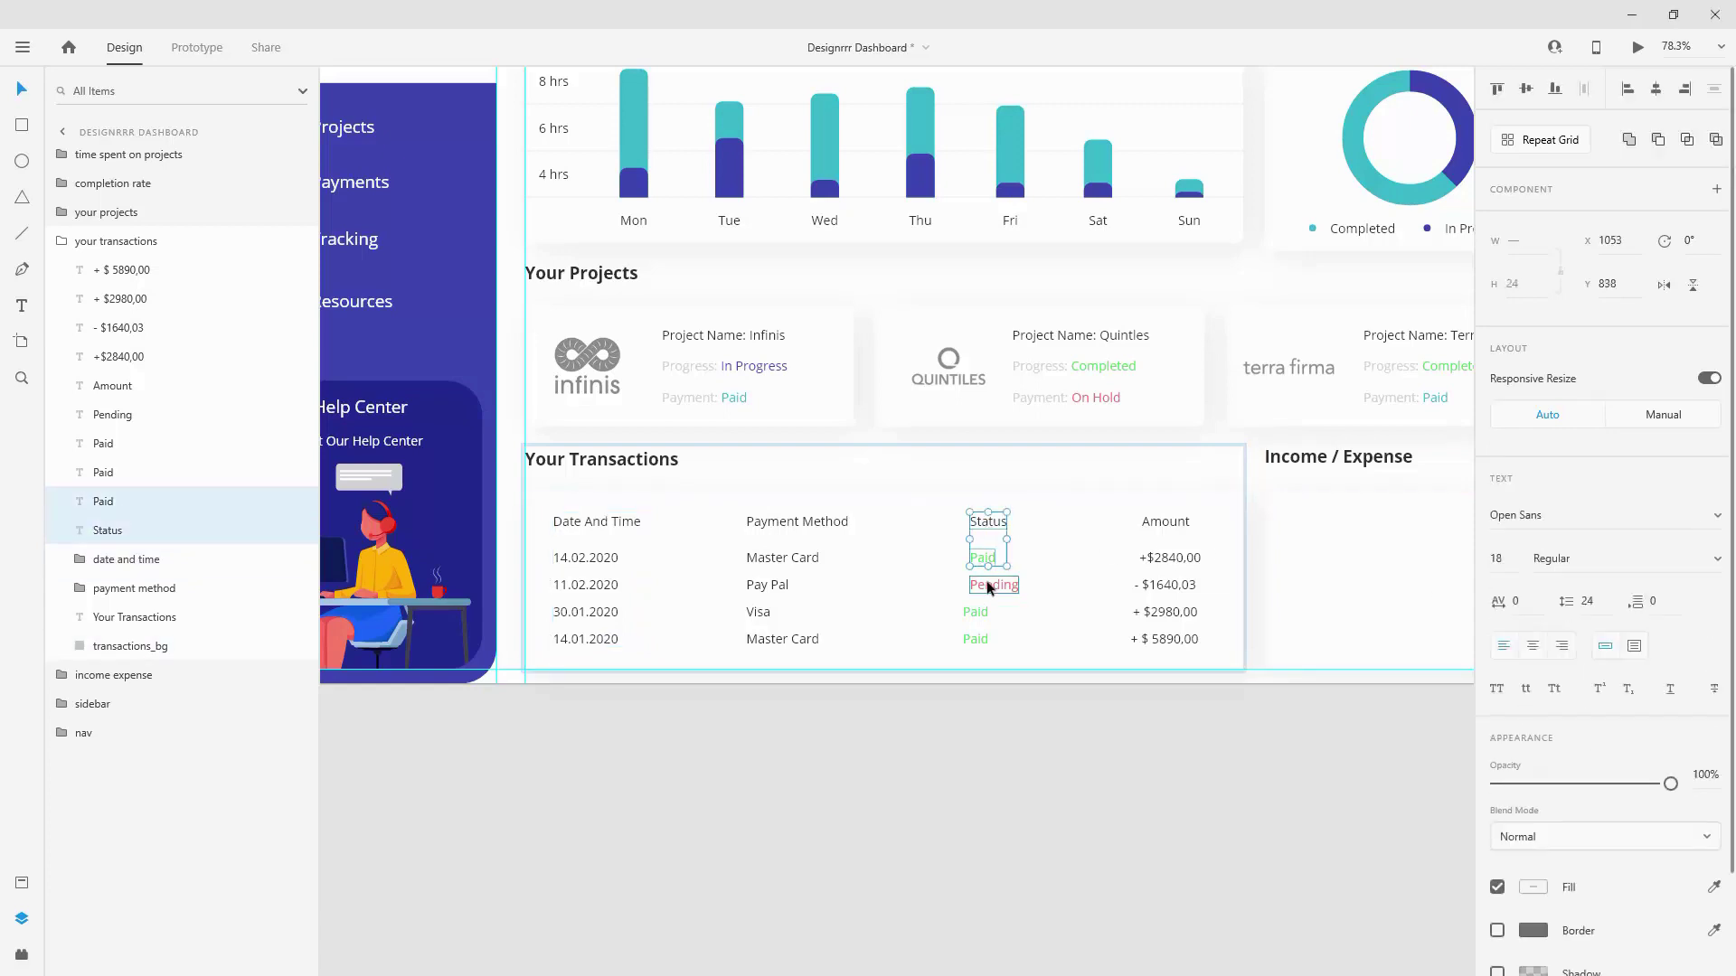
pyautogui.keyDown('shift'); pyautogui.click(993, 584); pyautogui.keyUp('shift')
pyautogui.keyDown('shift'); pyautogui.click(976, 612); pyautogui.keyUp('shift')
pyautogui.keyDown('shift'); pyautogui.click(984, 640); pyautogui.keyUp('shift')
pyautogui.click(1627, 88)
# Step: Group the "Status" heading with its four entries, name the group "status" and move it below "payment method" in the layer order
pyautogui.hotkey('ctrl', 'g')
pyautogui.doubleClick(122, 416)
pyautogui.write('st')
pyautogui.press('Escape')
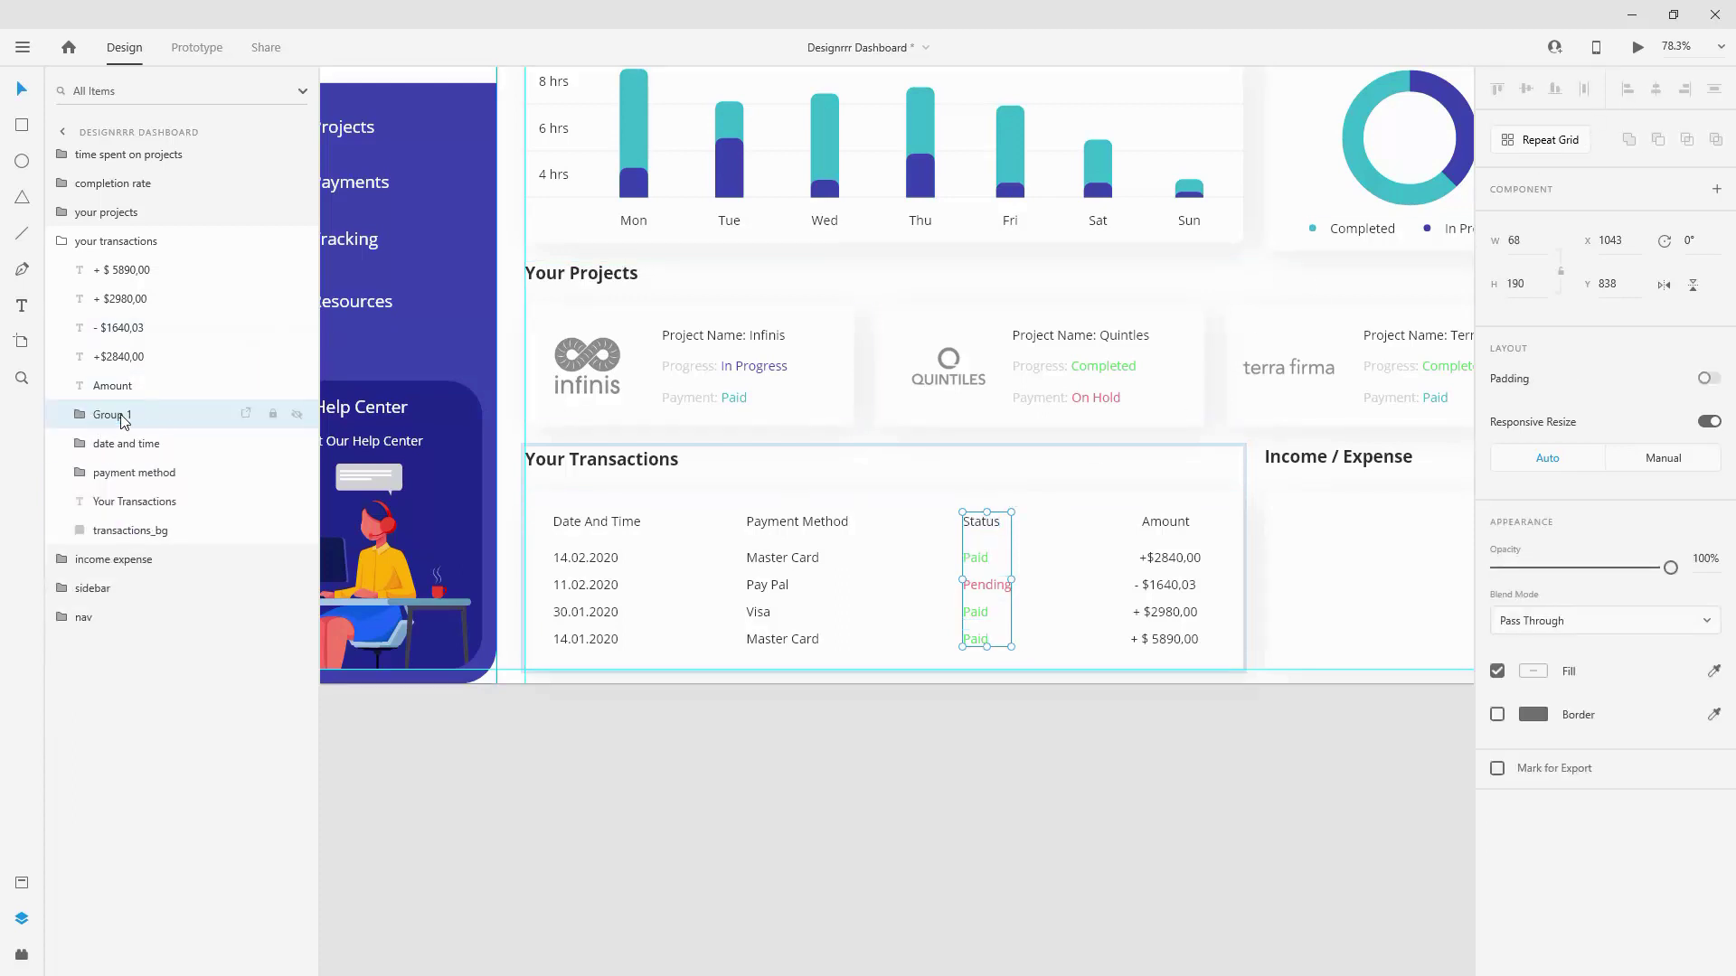
pyautogui.moveTo(122, 421); pyautogui.dragTo(149, 493)
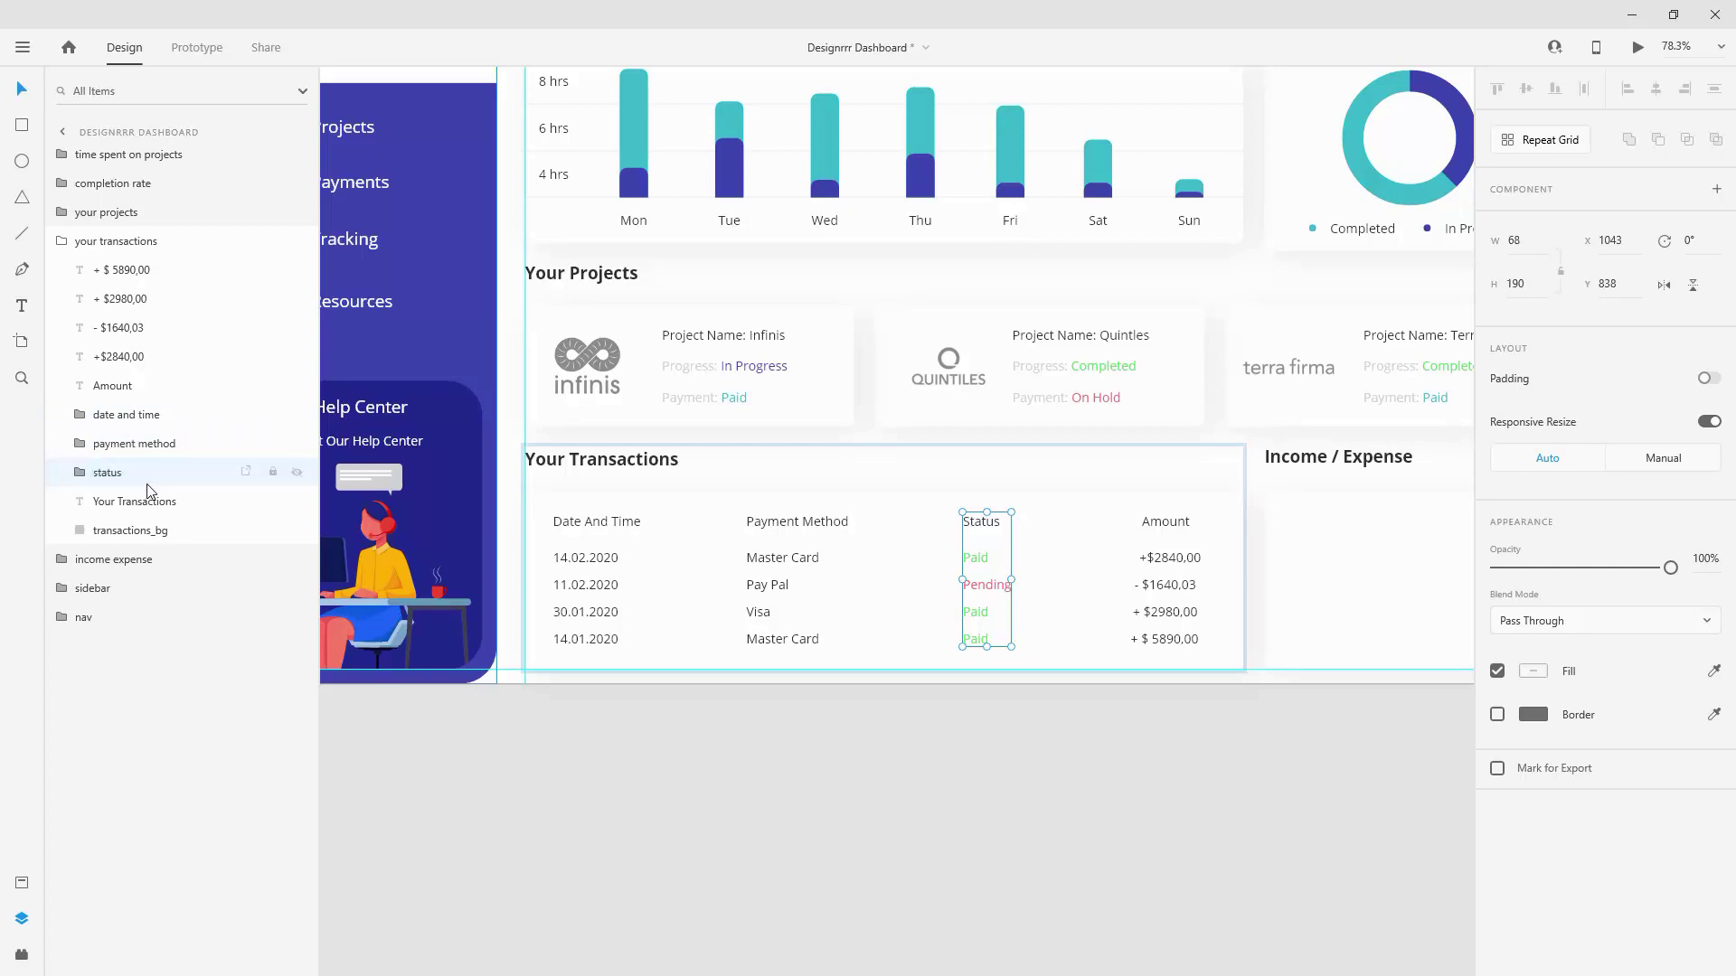
# Step: Group the "Amount" heading with its four amounts as "amount" and arrange the title and column layers from title to "amount" above "transactions_bg"
pyautogui.click(136, 386)
pyautogui.moveTo(135, 385); pyautogui.dragTo(131, 264)
pyautogui.keyDown('shift'); pyautogui.click(140, 383); pyautogui.keyUp('shift')
pyautogui.hotkey('ctrl', 'g')
pyautogui.click(69, 269)
pyautogui.doubleClick(114, 268)
pyautogui.write('a')
pyautogui.press('Escape')
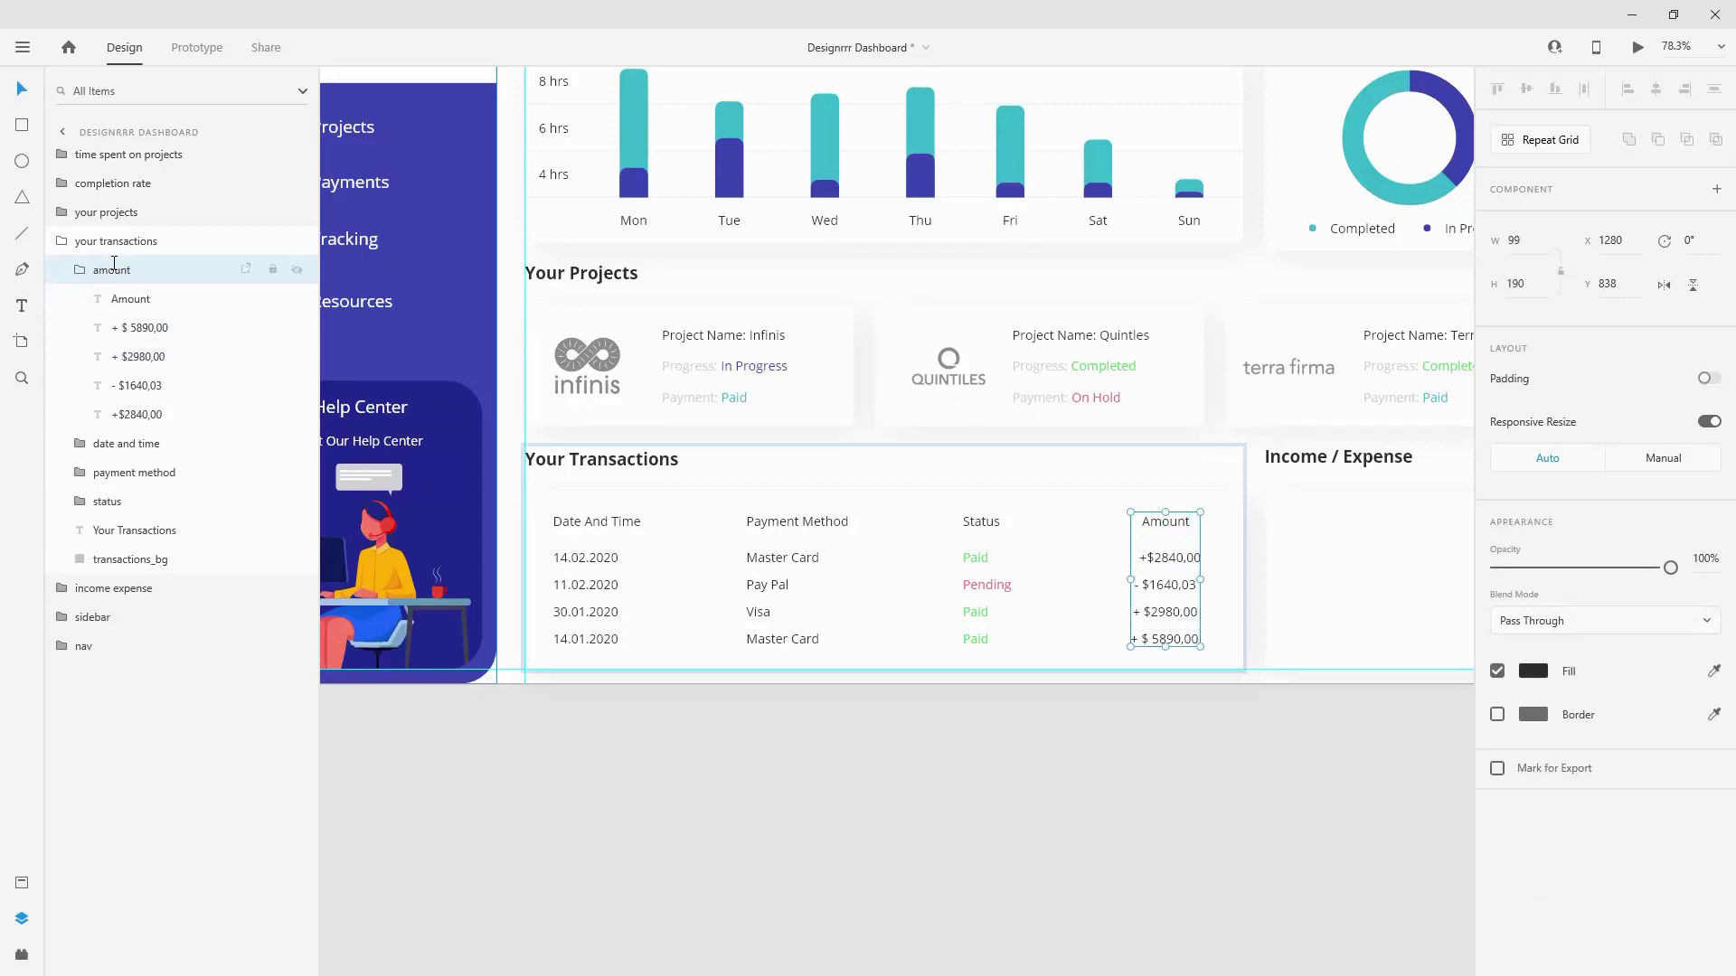
pyautogui.moveTo(114, 267)
pyautogui.mouseDown()
pyautogui.moveTo(108, 387)
pyautogui.moveTo(144, 385)
pyautogui.moveTo(145, 264)
pyautogui.mouseUp()
pyautogui.click(140, 416)
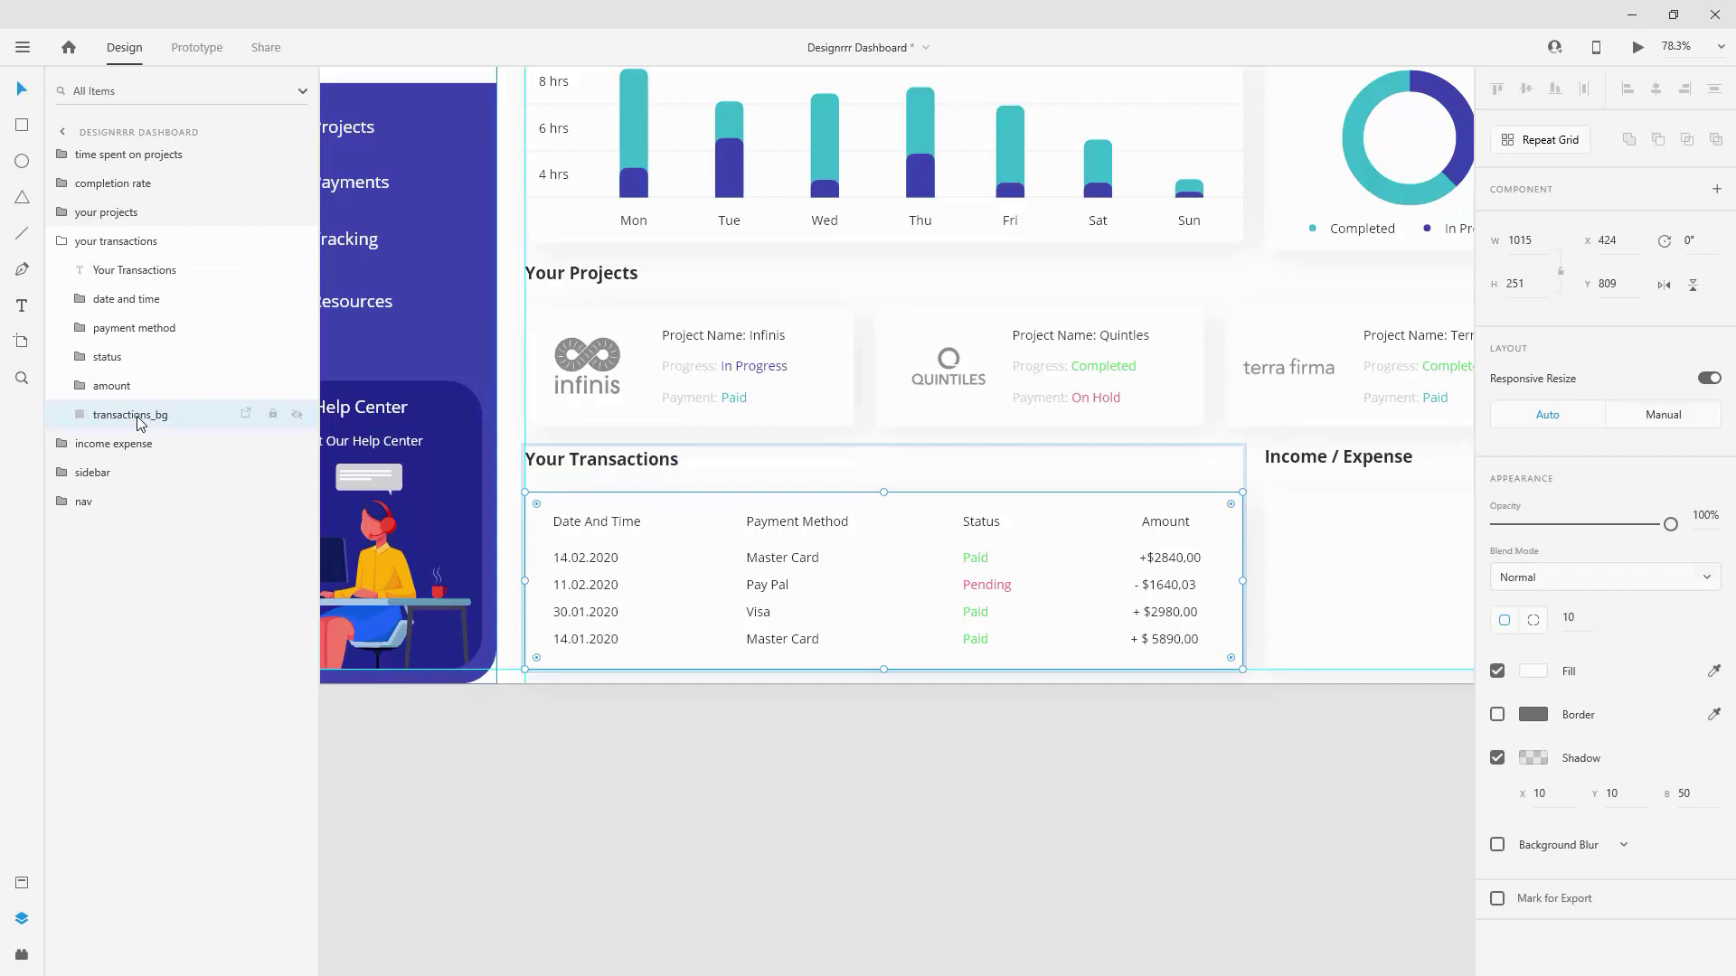
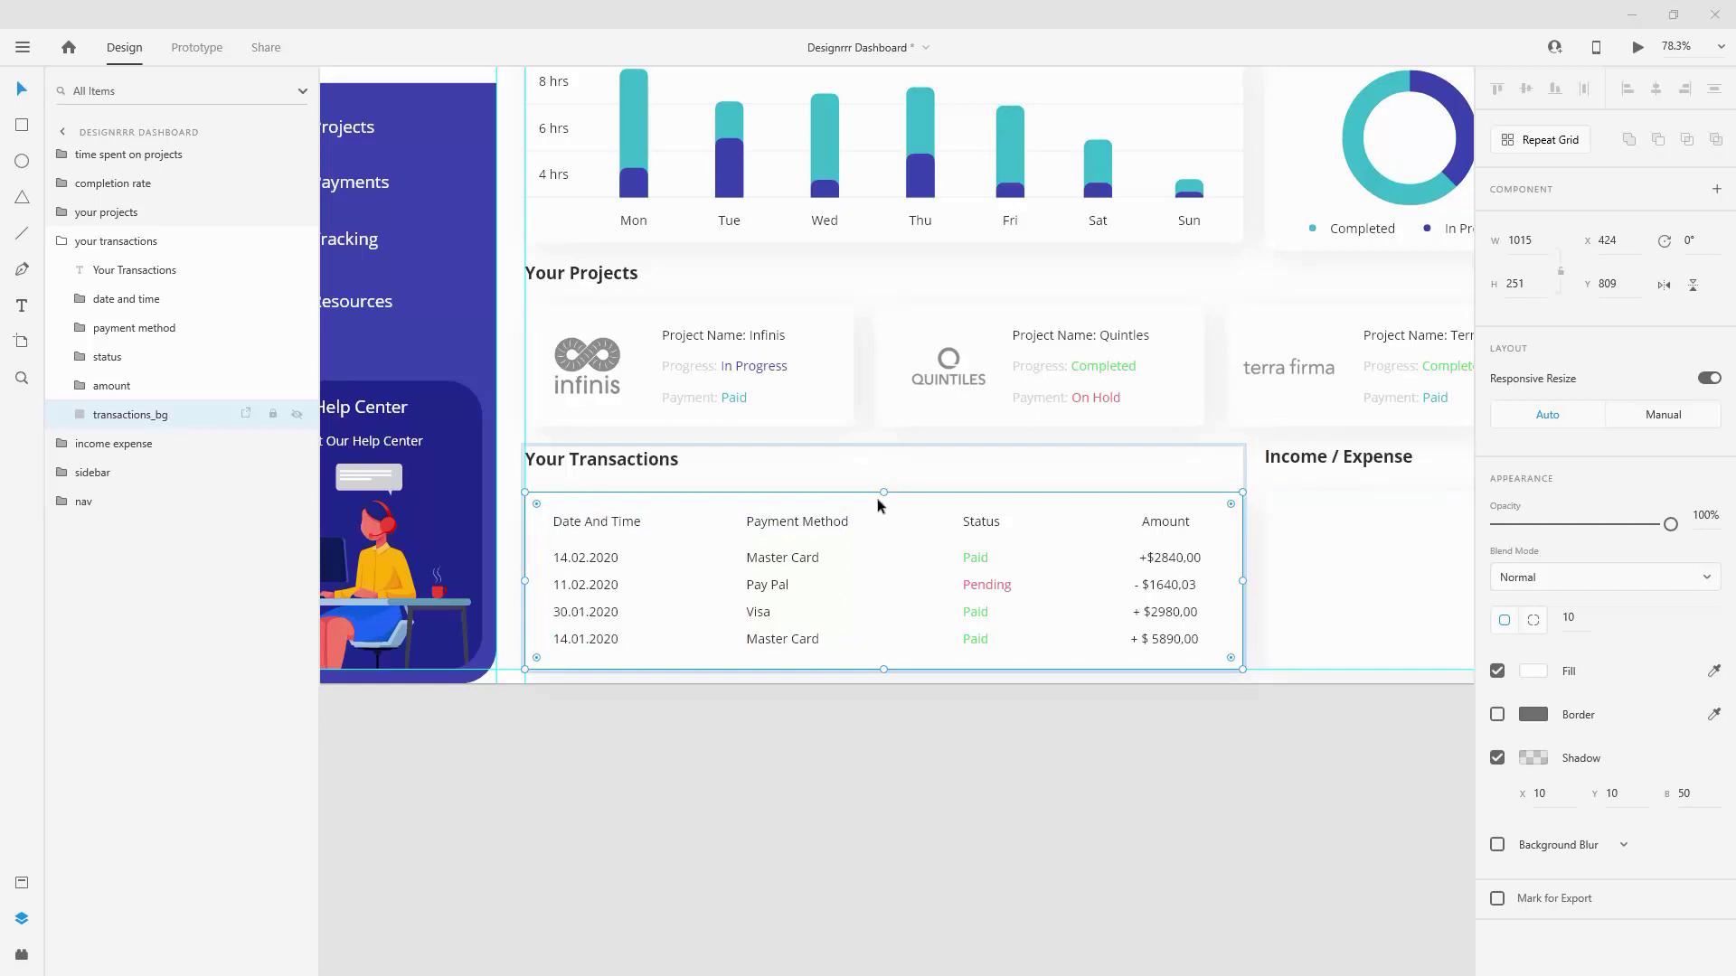
# Step: Shift the payment method column horizontally to X 758 and the status column to X 1092
pyautogui.click(831, 522)
pyautogui.moveTo(810, 523); pyautogui.dragTo(838, 527)
pyautogui.press('alt')
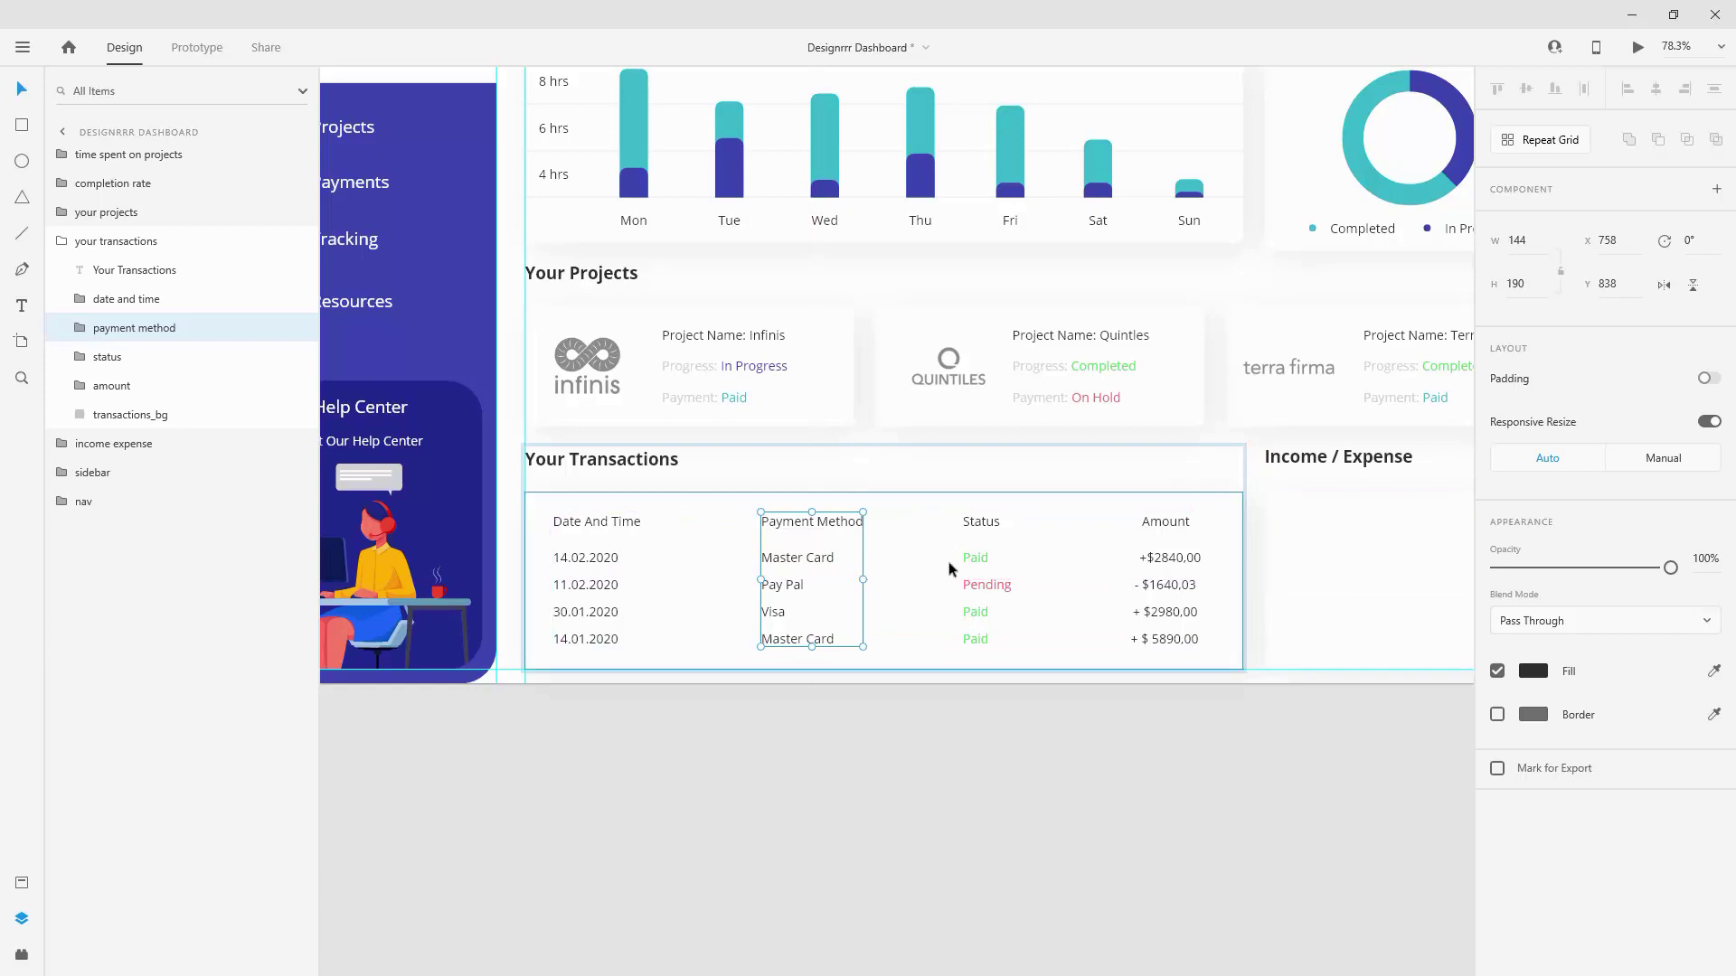
pyautogui.click(983, 526)
pyautogui.moveTo(984, 523); pyautogui.dragTo(1019, 528)
pyautogui.press('alt')
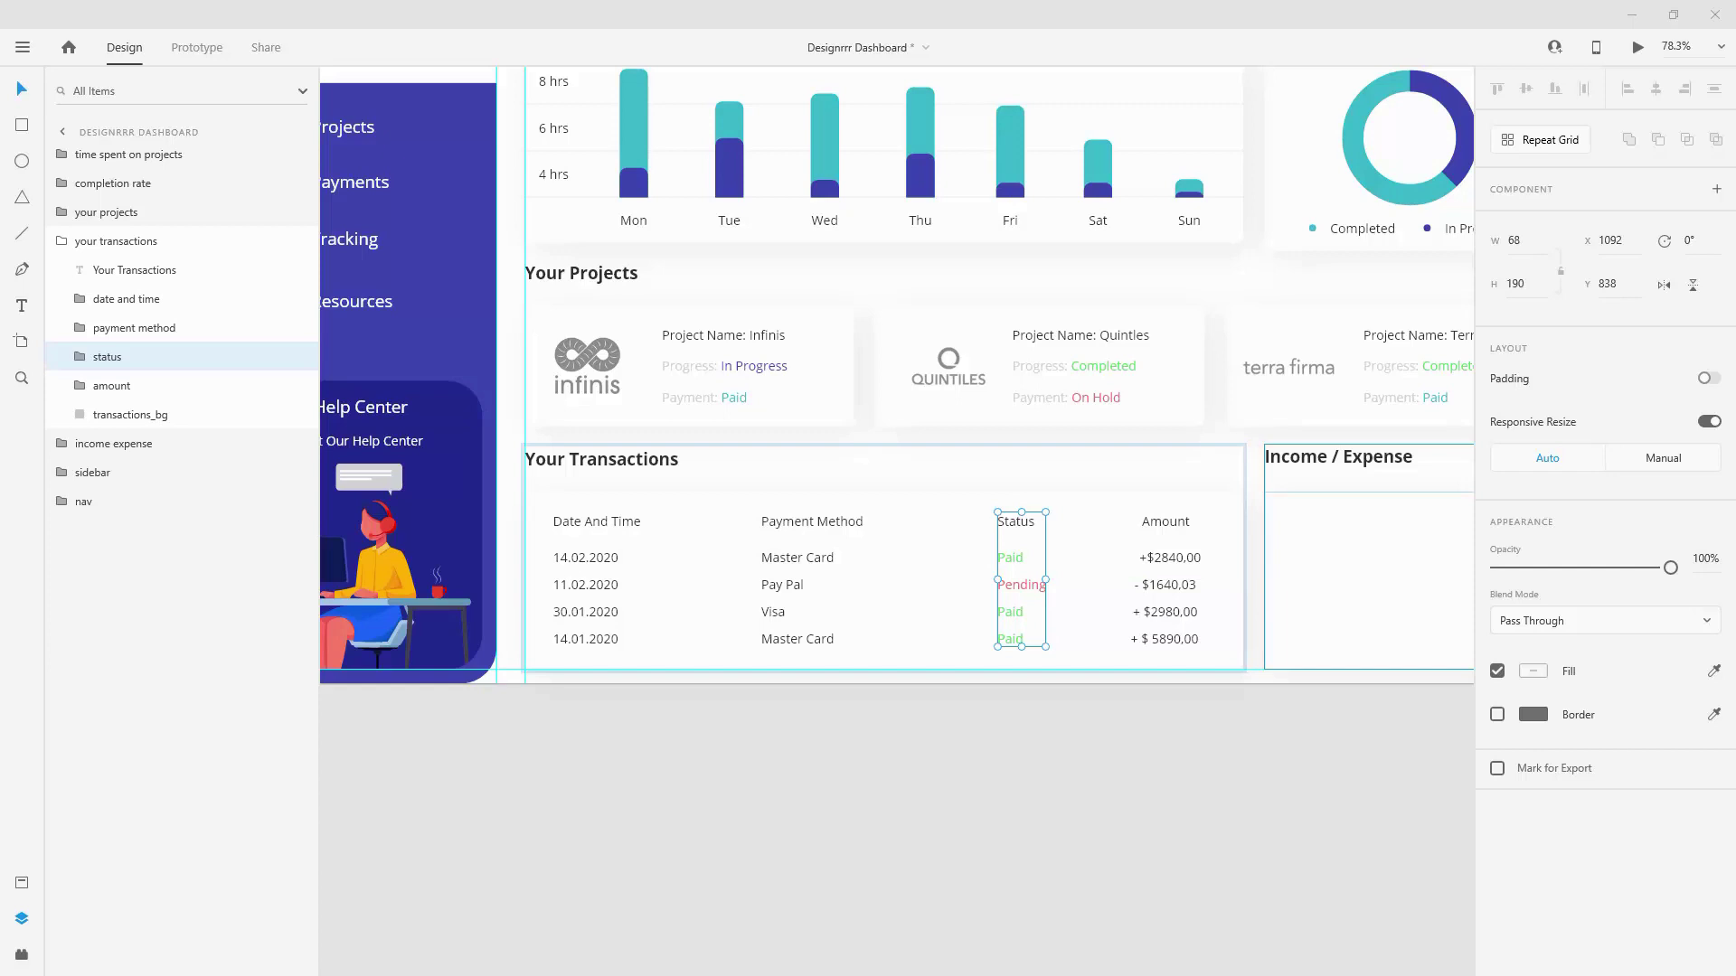
# Step: Move the amount column horizontally to X 1310, closer to the transactions card's edge
pyautogui.moveTo(1179, 555); pyautogui.dragTo(1222, 561)
pyautogui.hotkey('shift', 'Left')
pyautogui.hotkey('shift', 'Left')
pyautogui.hotkey('shift', 'Left')
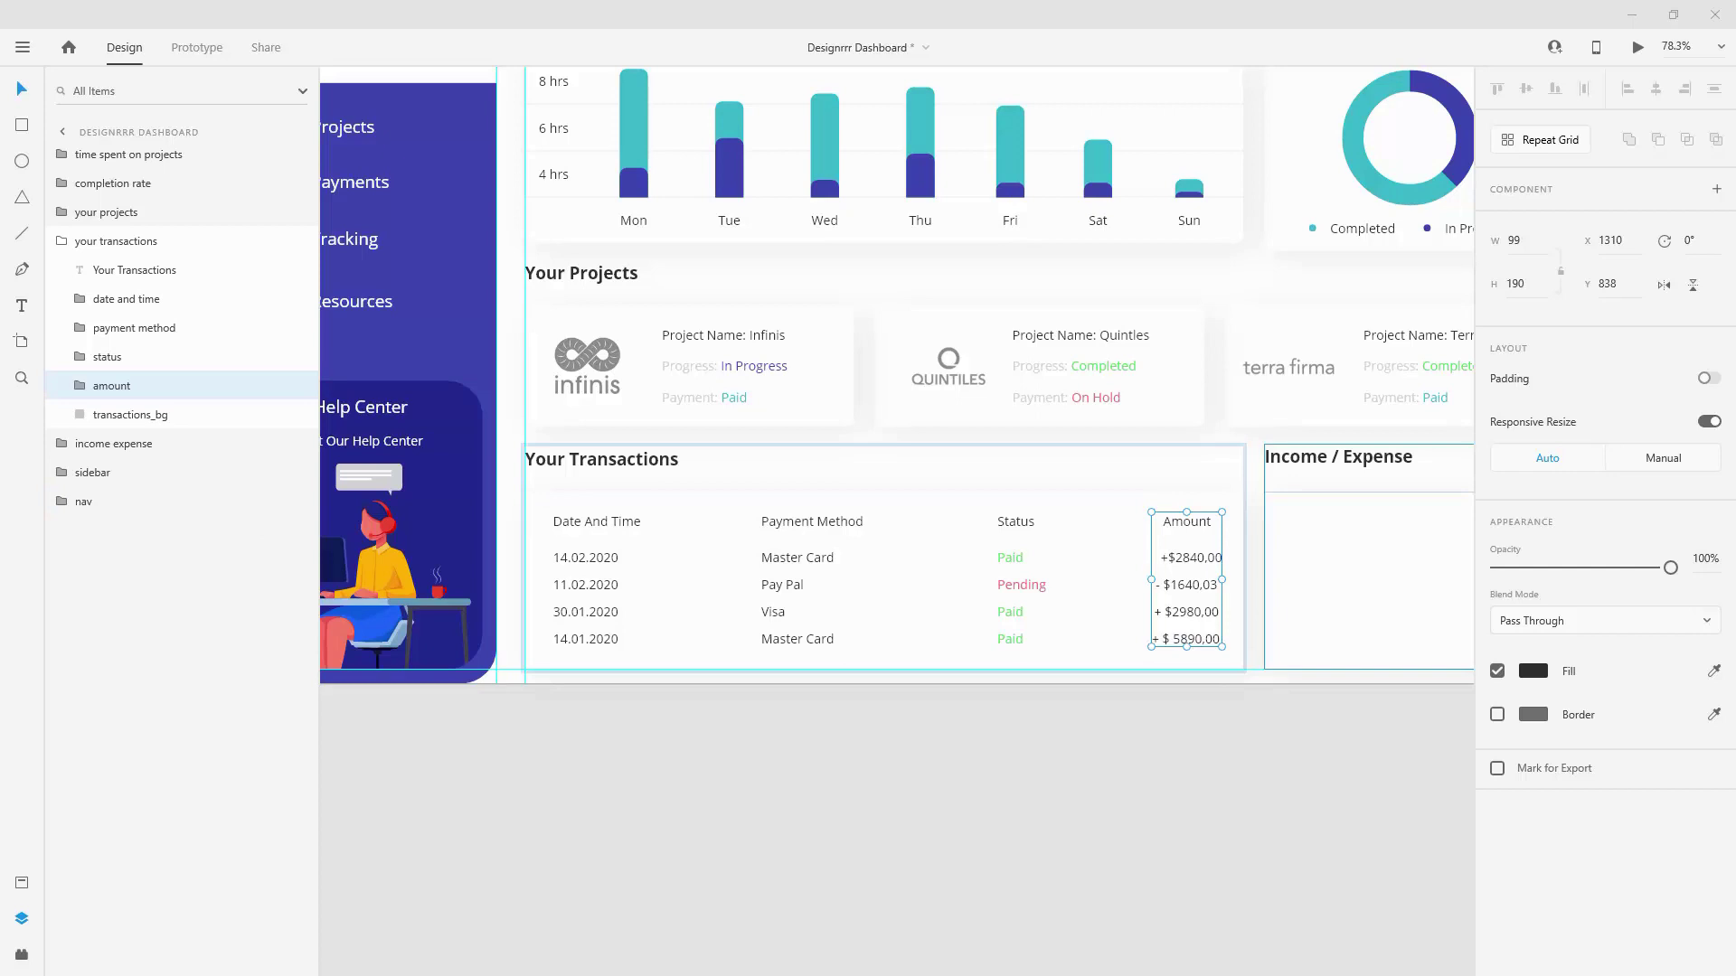
# Step: Duplicate a line from the "hours" group of the time spent chart and move the copy out above the "time spent on projects" group
pyautogui.click(535, 225)
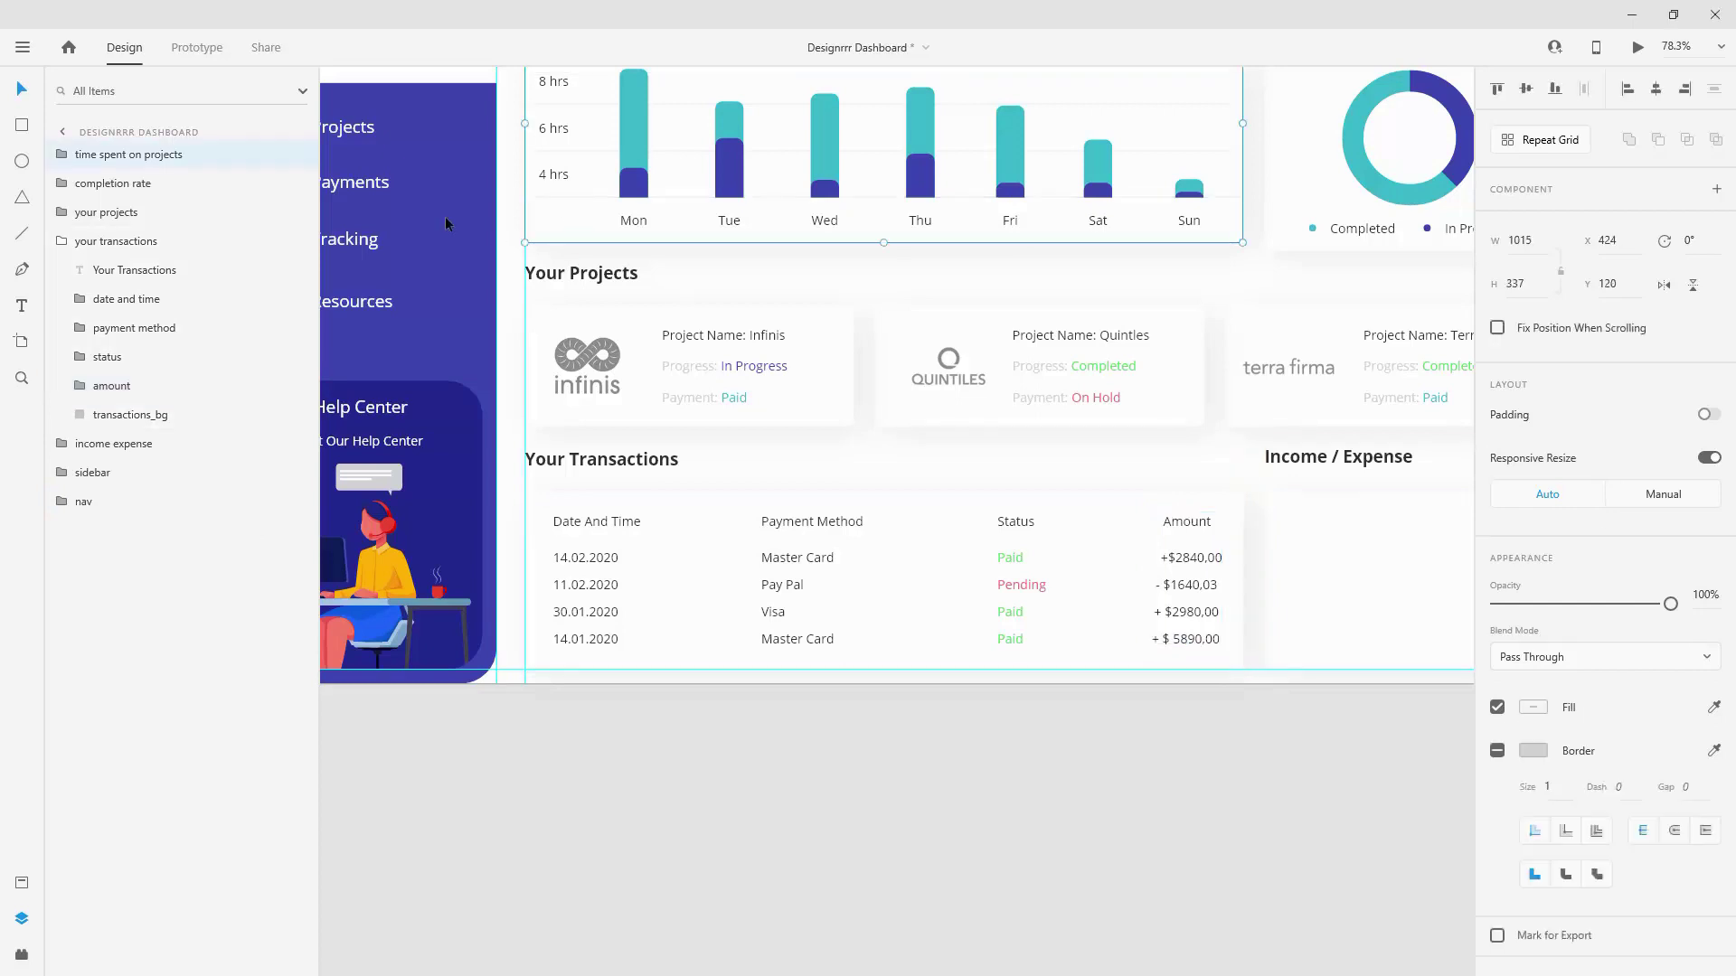
pyautogui.click(60, 155)
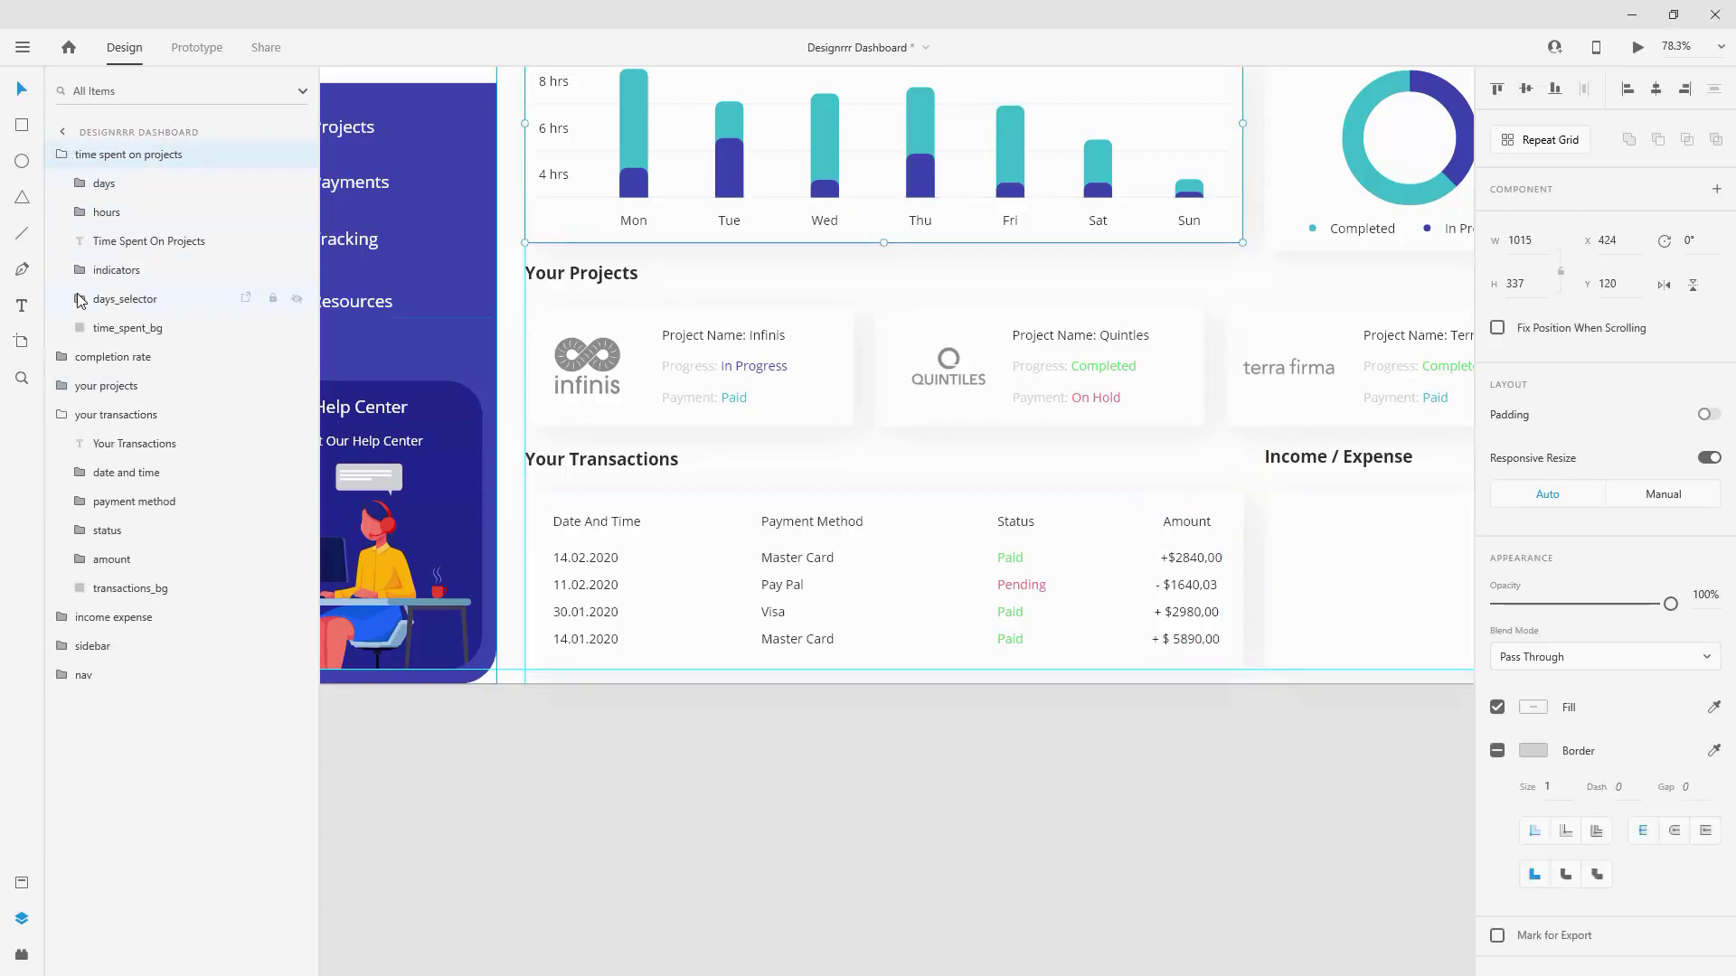
pyautogui.click(83, 214)
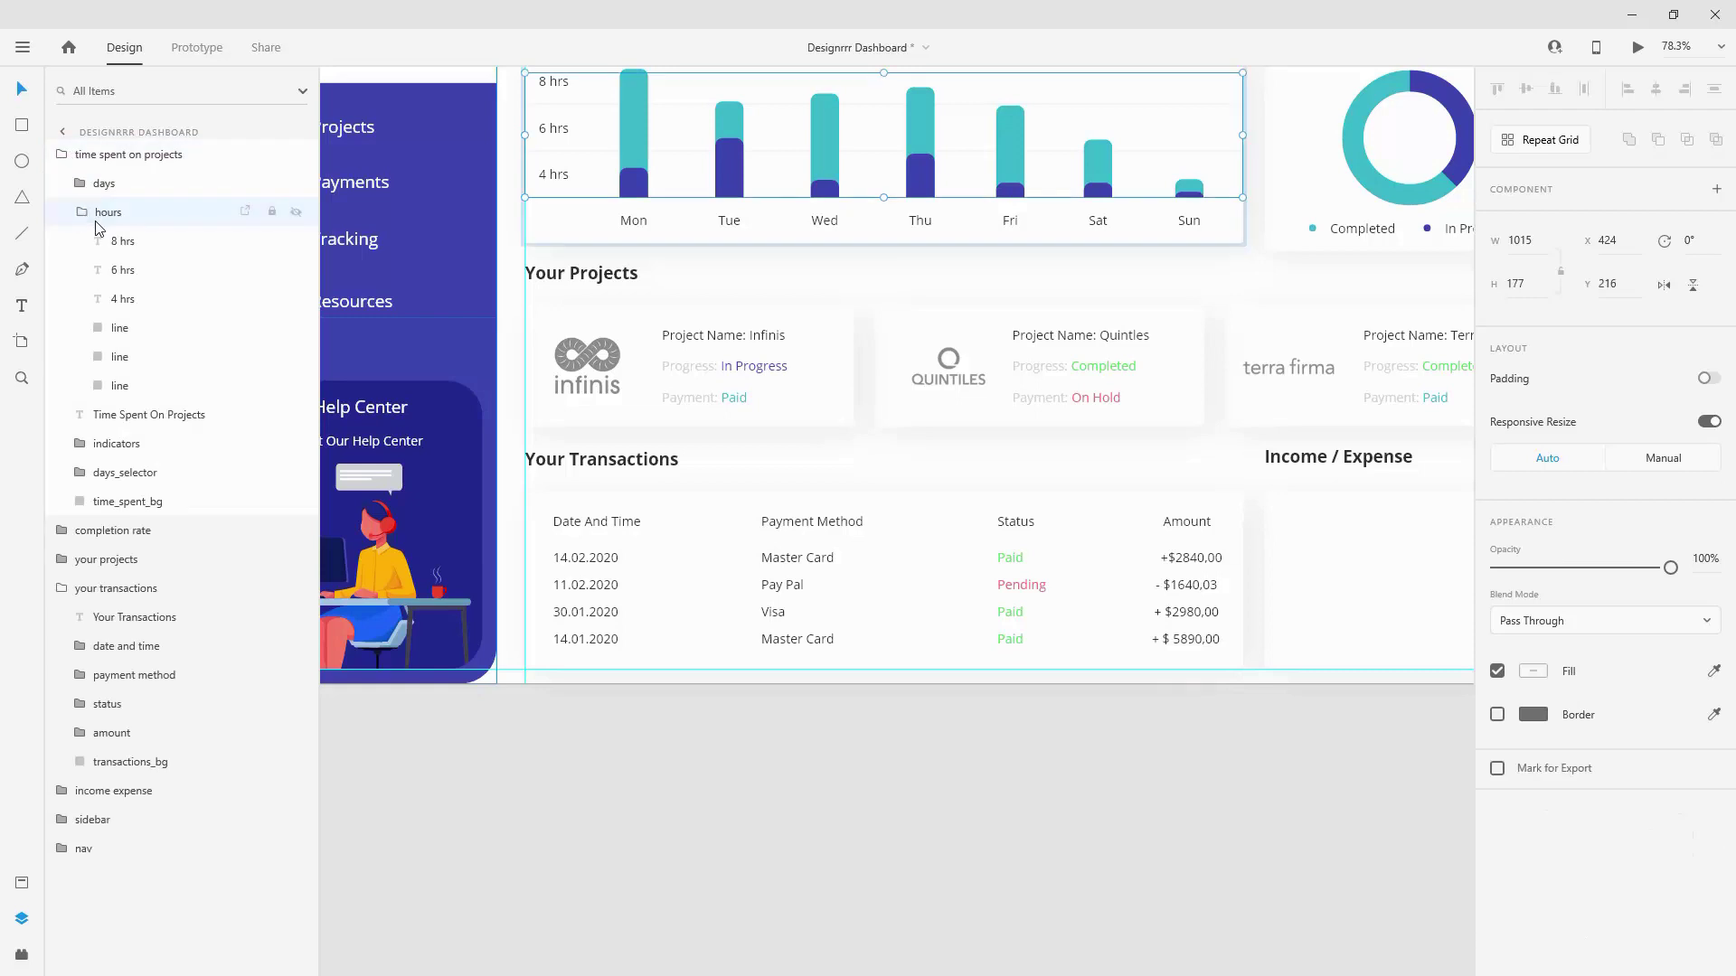
pyautogui.click(117, 337)
pyautogui.hotkey('ctrl', 'd')
pyautogui.moveTo(135, 333); pyautogui.dragTo(150, 145)
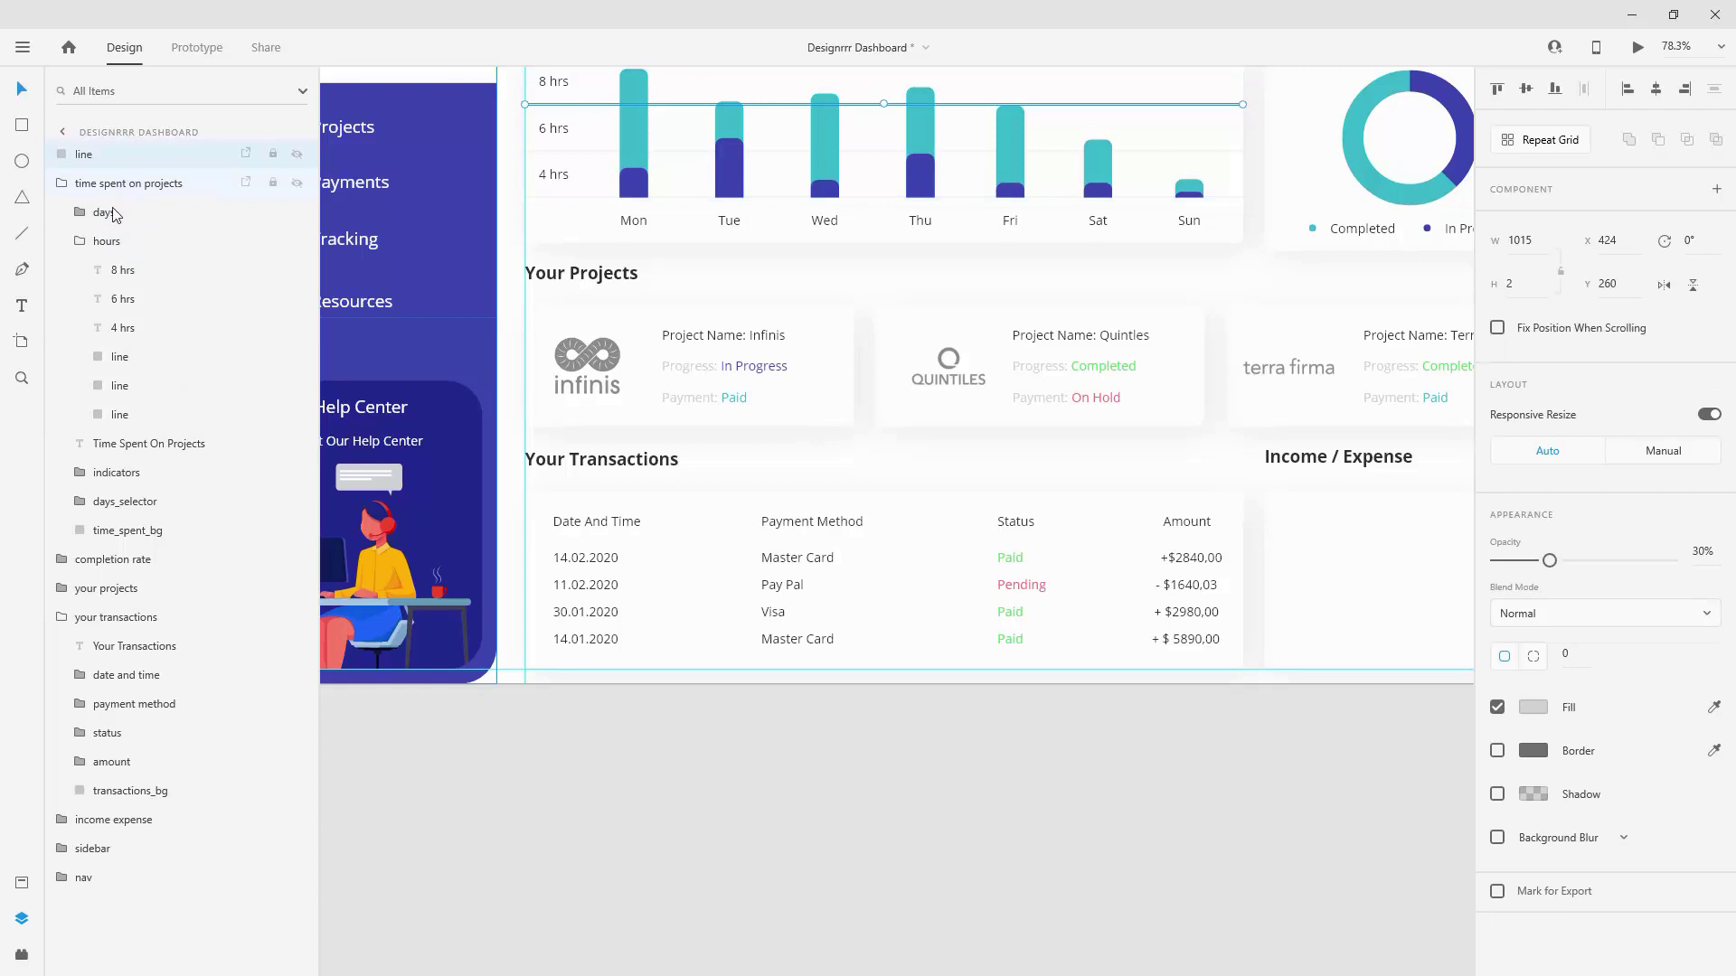
# Step: Place the copied line inside the "your transactions" group above "transactions_bg" and lower it to Y 1000 in the table
pyautogui.click(79, 240)
pyautogui.click(61, 184)
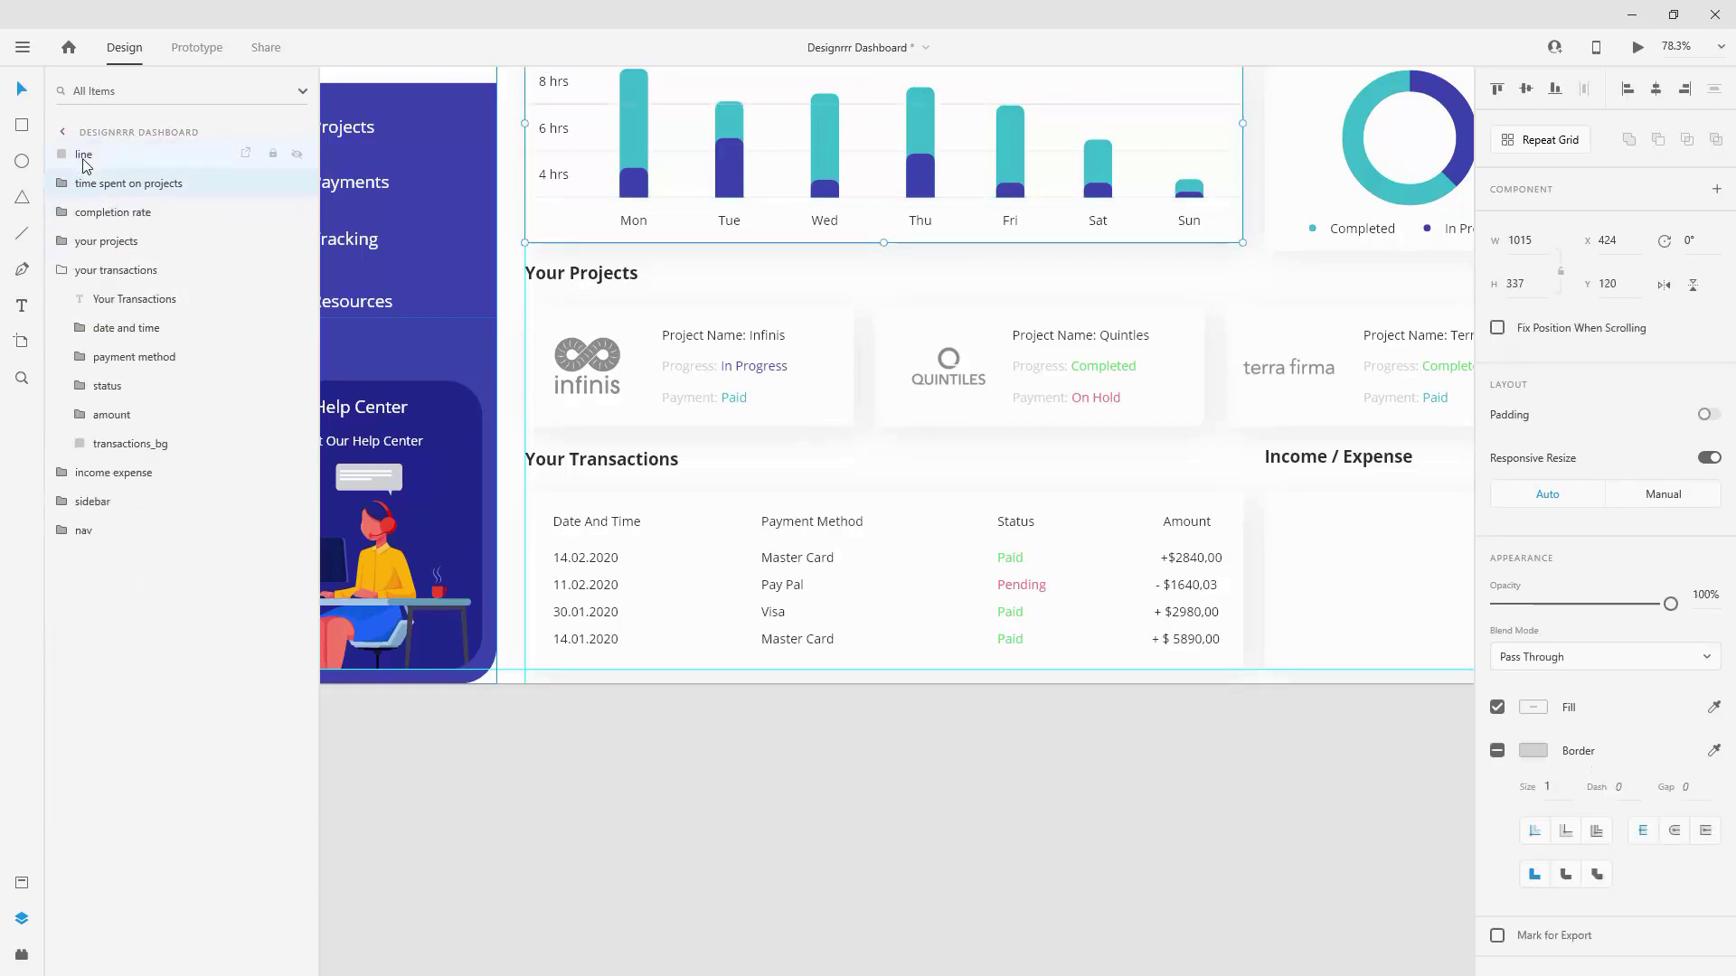
pyautogui.click(86, 154)
pyautogui.moveTo(94, 180); pyautogui.dragTo(101, 430)
pyautogui.hotkey('shift', 'Down')
pyautogui.hotkey('shift', 'Down')
pyautogui.hotkey('shift', 'Down')
pyautogui.hotkey('shift', 'Down')
pyautogui.hotkey('shift', 'Down')
pyautogui.hotkey('shift', 'Down')
pyautogui.hotkey('shift', 'Down')
pyautogui.hotkey('shift', 'Down')
pyautogui.hotkey('shift', 'Down')
pyautogui.hotkey('shift', 'Down')
pyautogui.hotkey('shift', 'Down')
pyautogui.hotkey('shift', 'Down')
pyautogui.hotkey('shift', 'Down')
pyautogui.hotkey('shift', 'Down')
pyautogui.hotkey('shift', 'Down')
pyautogui.hotkey('shift', 'Down')
pyautogui.hotkey('shift', 'Down')
pyautogui.hotkey('shift', 'Down')
pyautogui.hotkey('shift', 'Down')
pyautogui.hotkey('shift', 'Down')
pyautogui.hotkey('shift', 'Down')
pyautogui.hotkey('shift', 'Down')
pyautogui.hotkey('shift', 'Down')
pyautogui.hotkey('shift', 'Down')
pyautogui.hotkey('shift', 'Down')
pyautogui.hotkey('shift', 'Down')
pyautogui.hotkey('shift', 'Down')
pyautogui.hotkey('shift', 'Down')
pyautogui.hotkey('shift', 'Down')
pyautogui.hotkey('shift', 'Down')
pyautogui.hotkey('shift', 'Down')
pyautogui.hotkey('shift', 'Down')
pyautogui.hotkey('shift', 'Down')
pyautogui.hotkey('shift', 'Down')
pyautogui.hotkey('shift', 'Down')
pyautogui.hotkey('shift', 'Down')
pyautogui.hotkey('shift', 'Down')
pyautogui.hotkey('shift', 'Down')
pyautogui.hotkey('shift', 'Down')
pyautogui.hotkey('shift', 'Down')
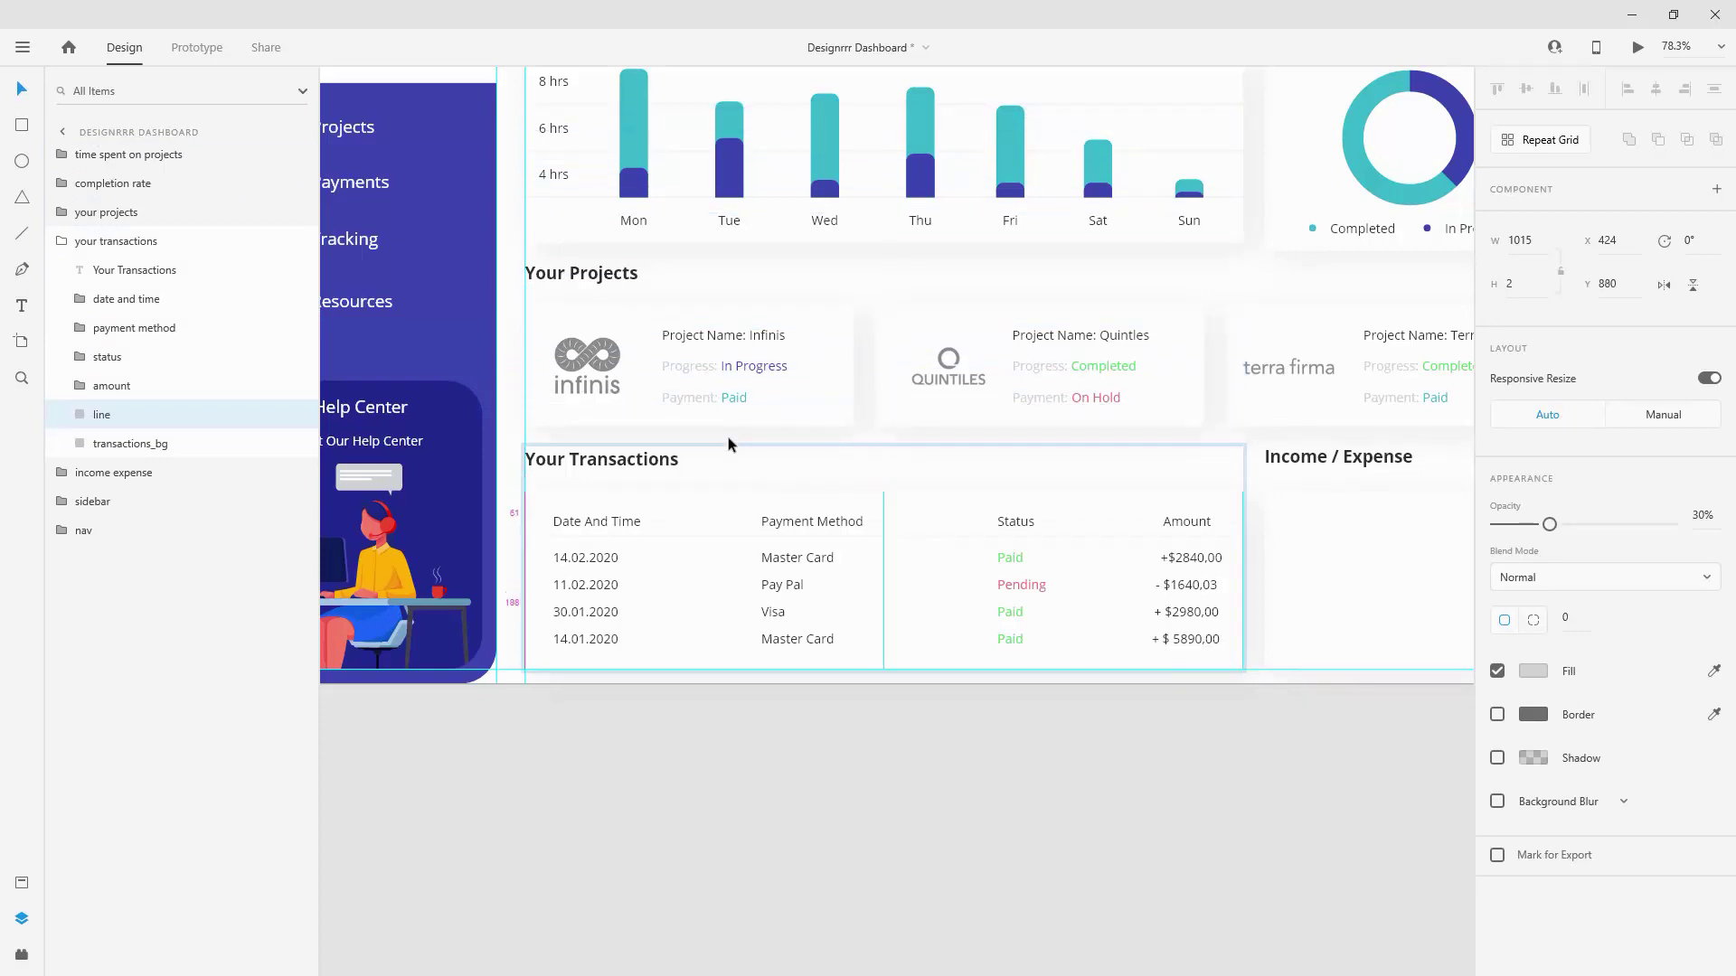
pyautogui.hotkey('shift', 'Up')
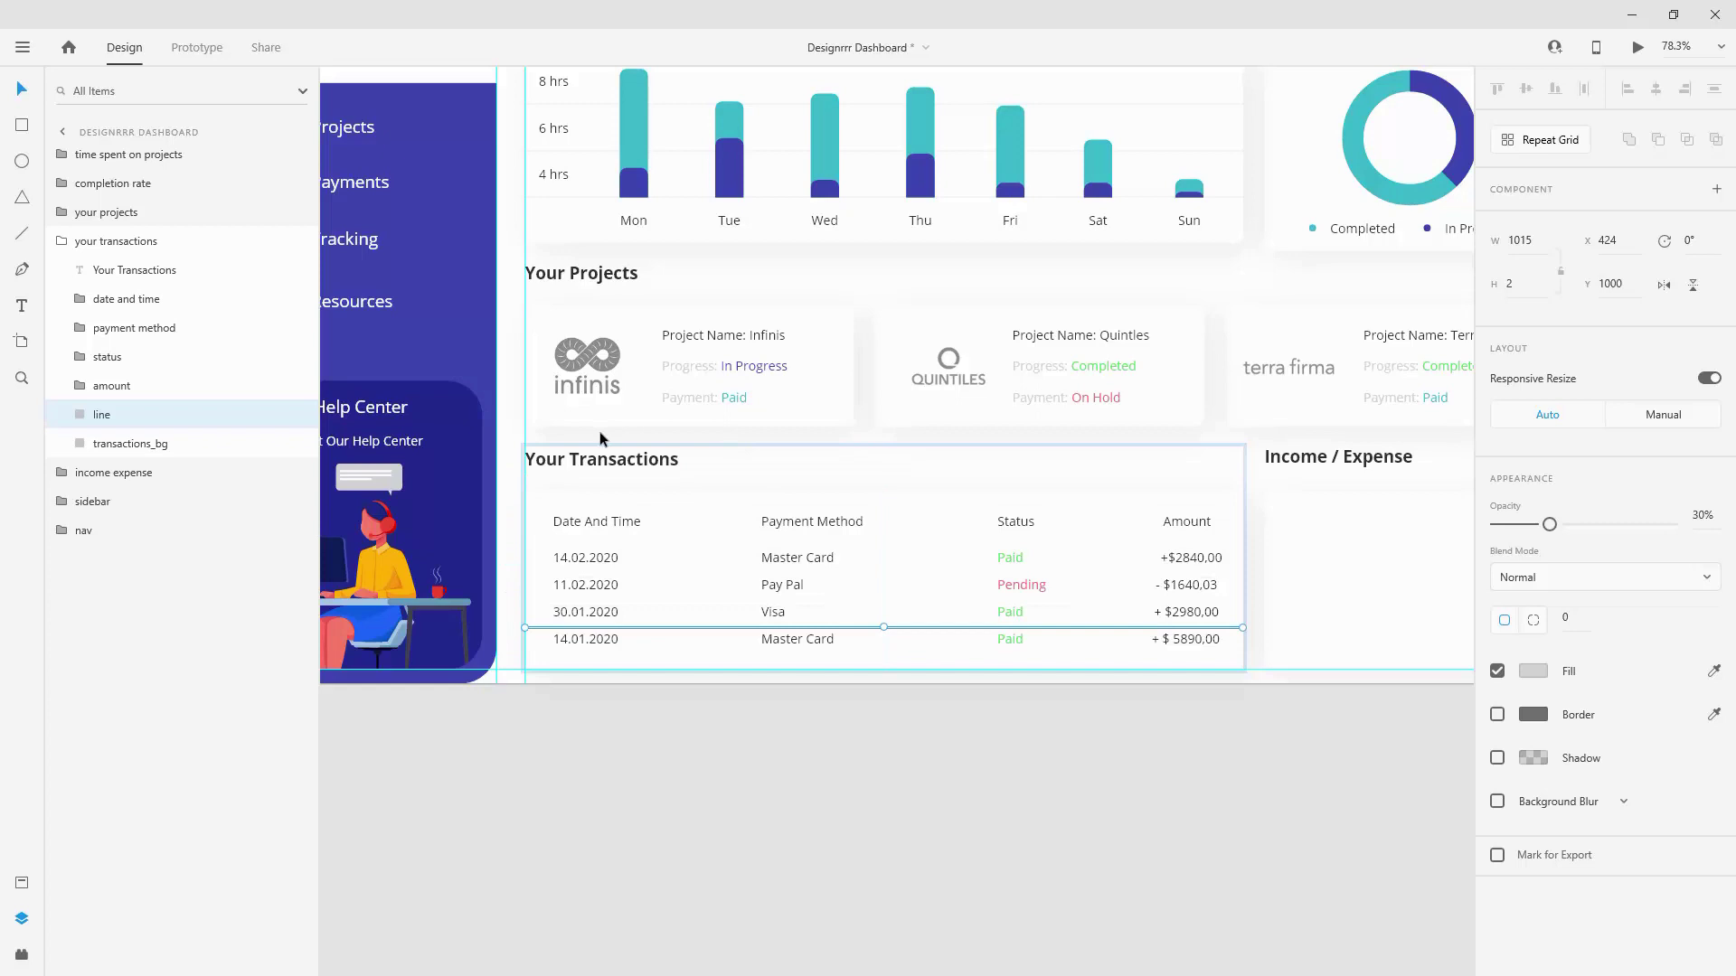
# Step: Ungroup the "date and time", "payment method", "status" and "amount" columns of the transactions table
pyautogui.scroll(5, 631, 643)
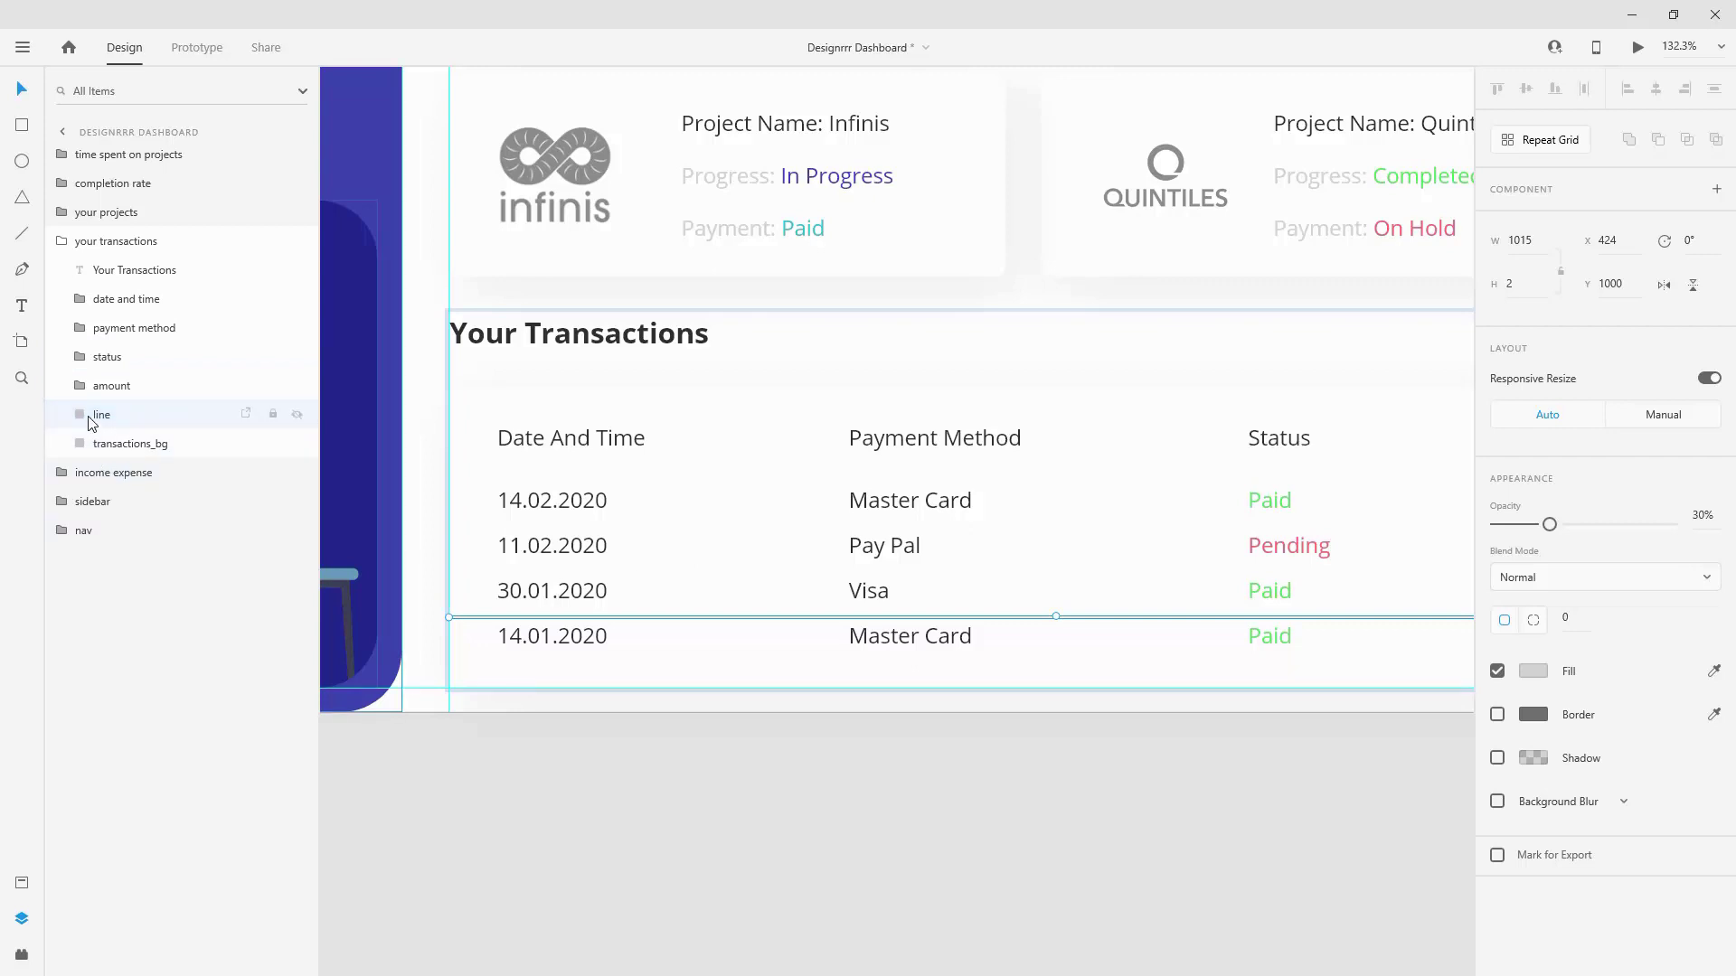
pyautogui.click(116, 395)
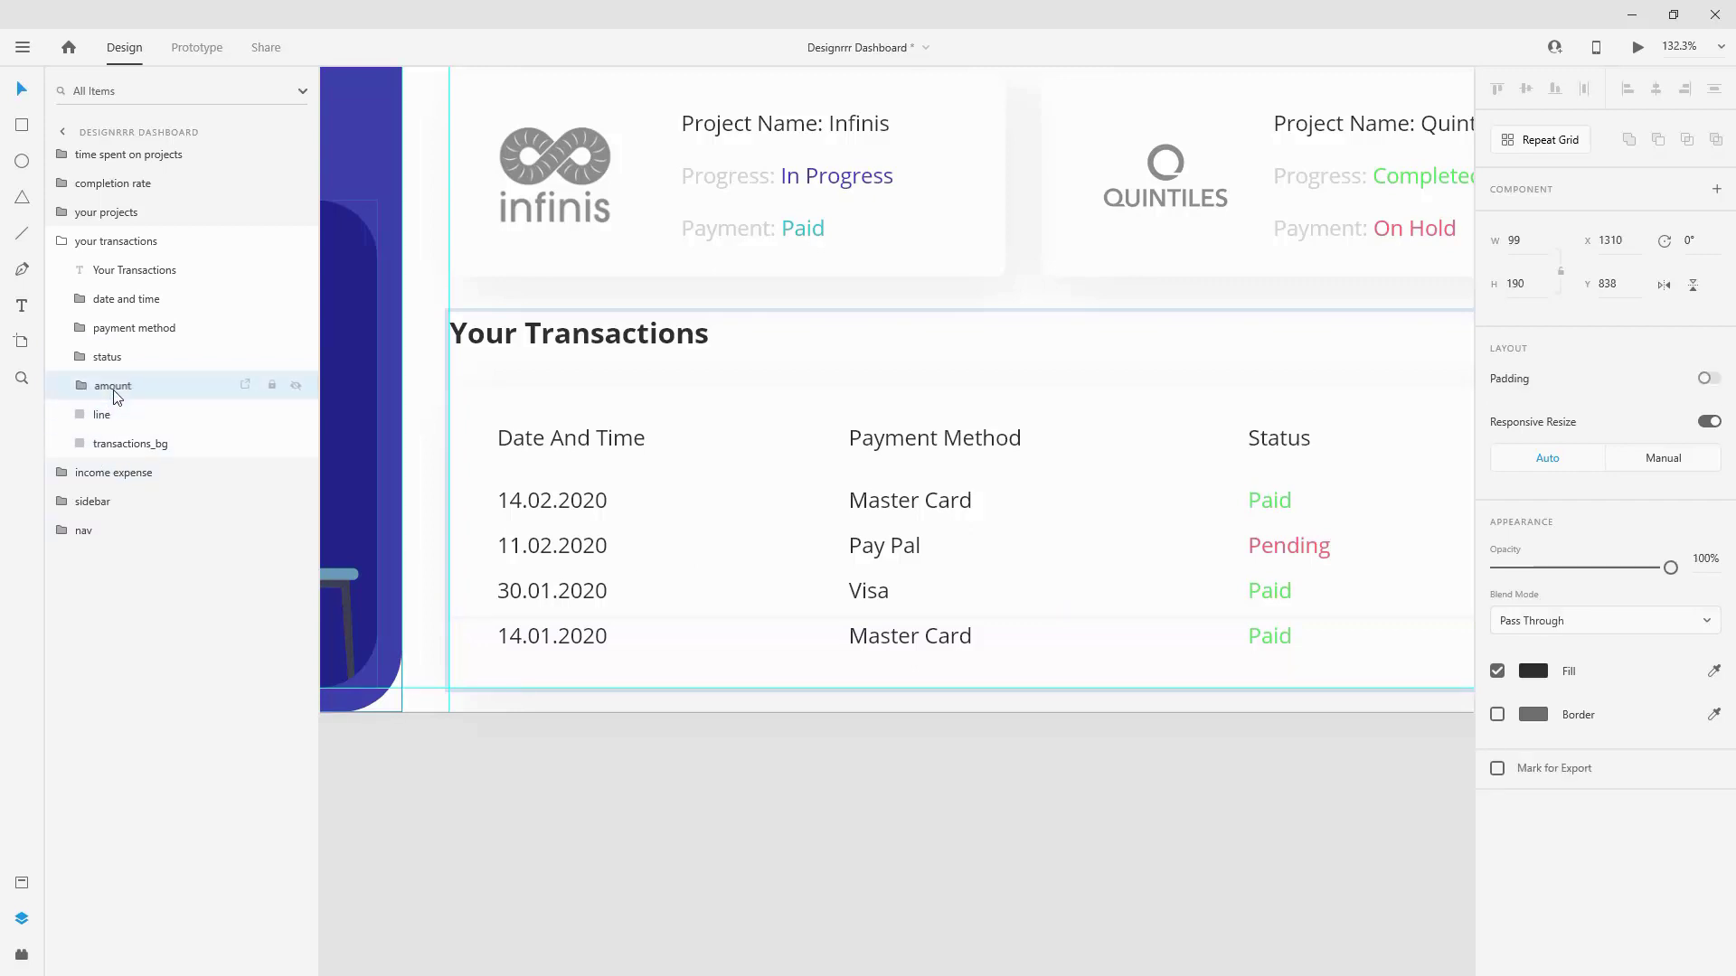
pyautogui.keyDown('shift'); pyautogui.click(126, 299); pyautogui.keyUp('shift')
pyautogui.rightClick(126, 301)
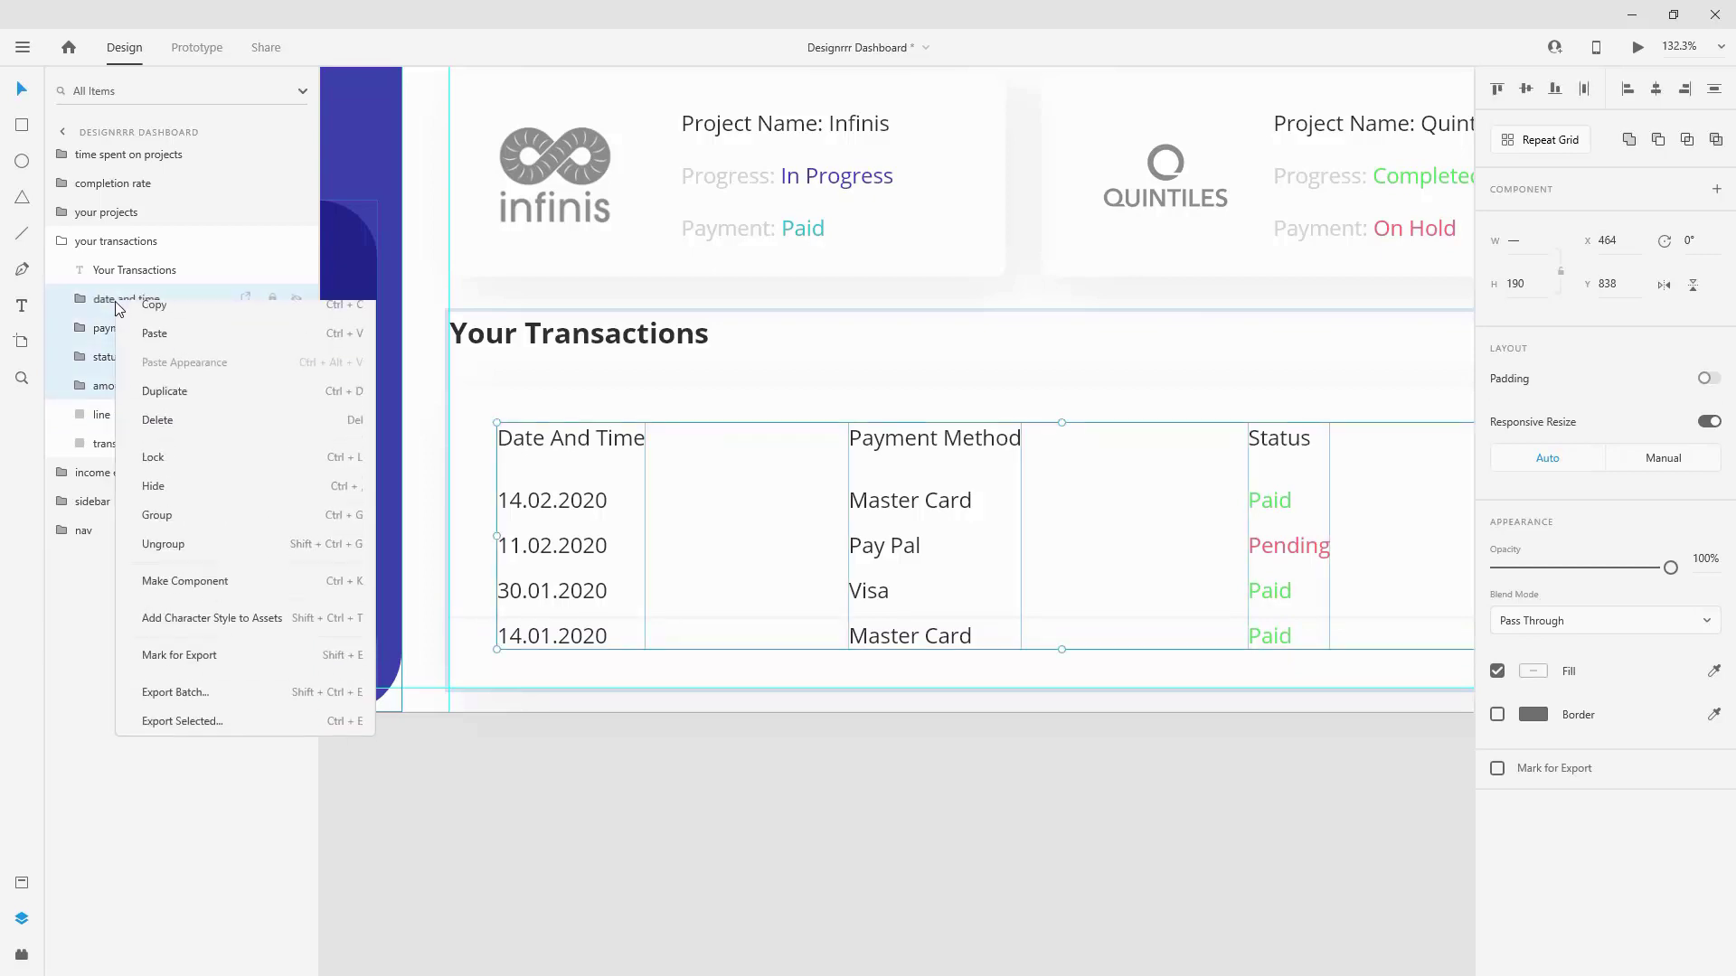
pyautogui.click(175, 555)
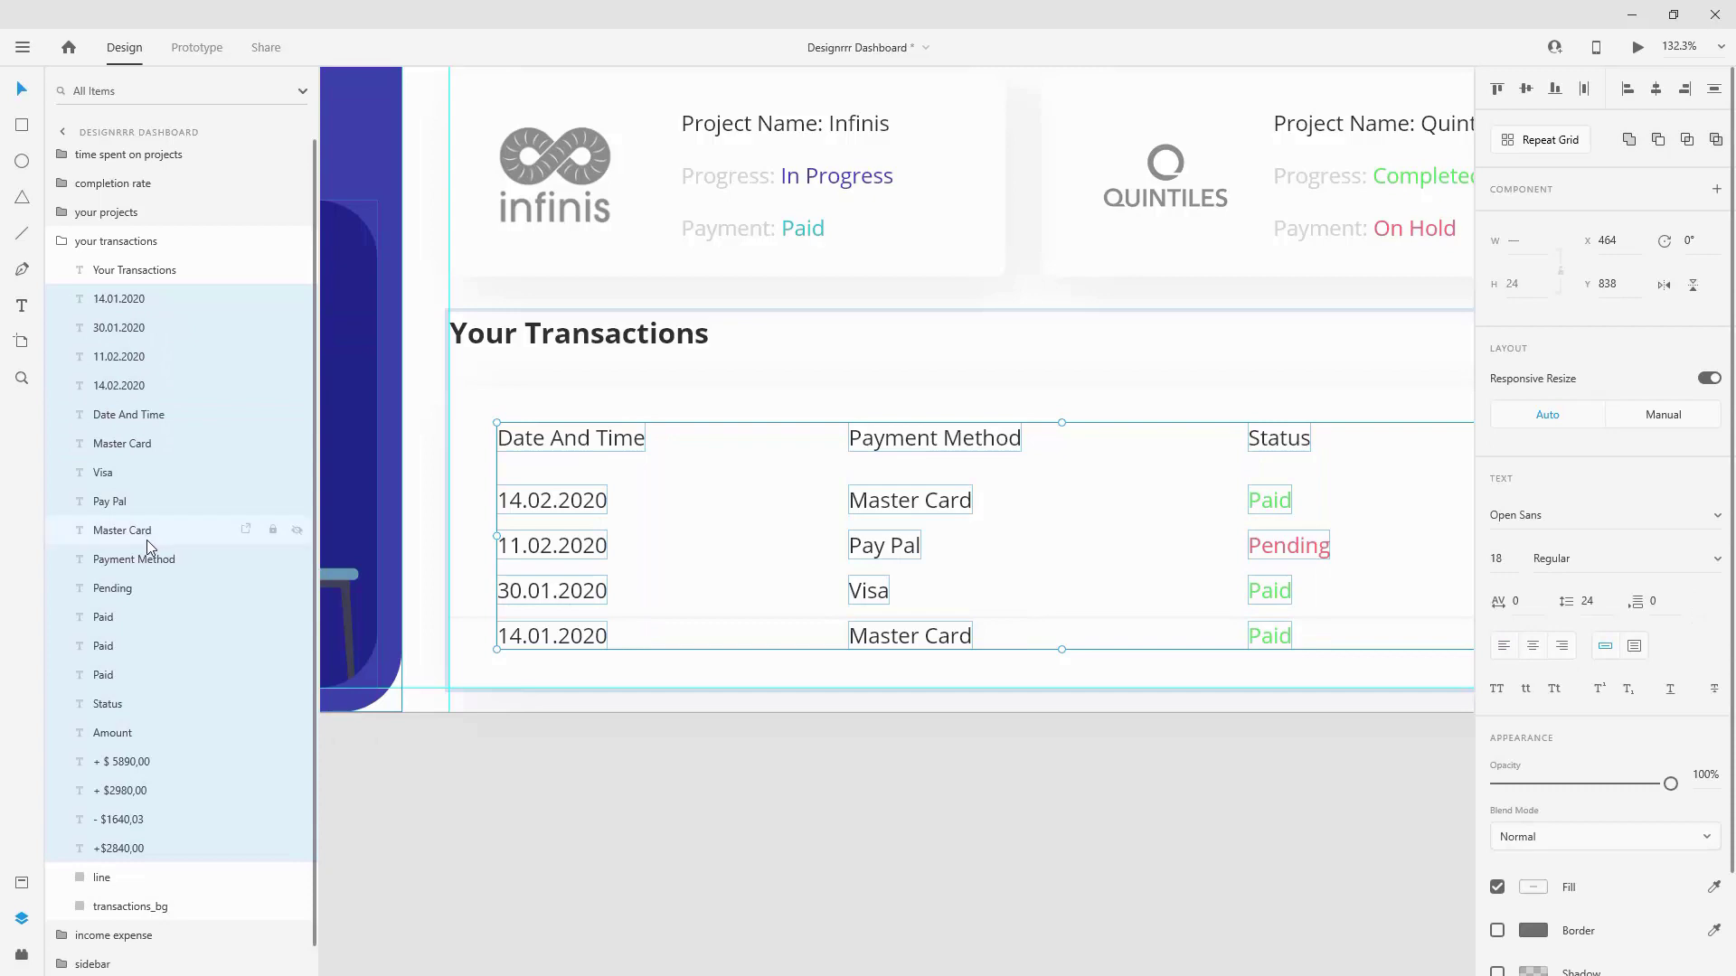
# Step: Move the four texts of the 14.01.2020 row down together to Y 1016, below the divider line
pyautogui.click(145, 877)
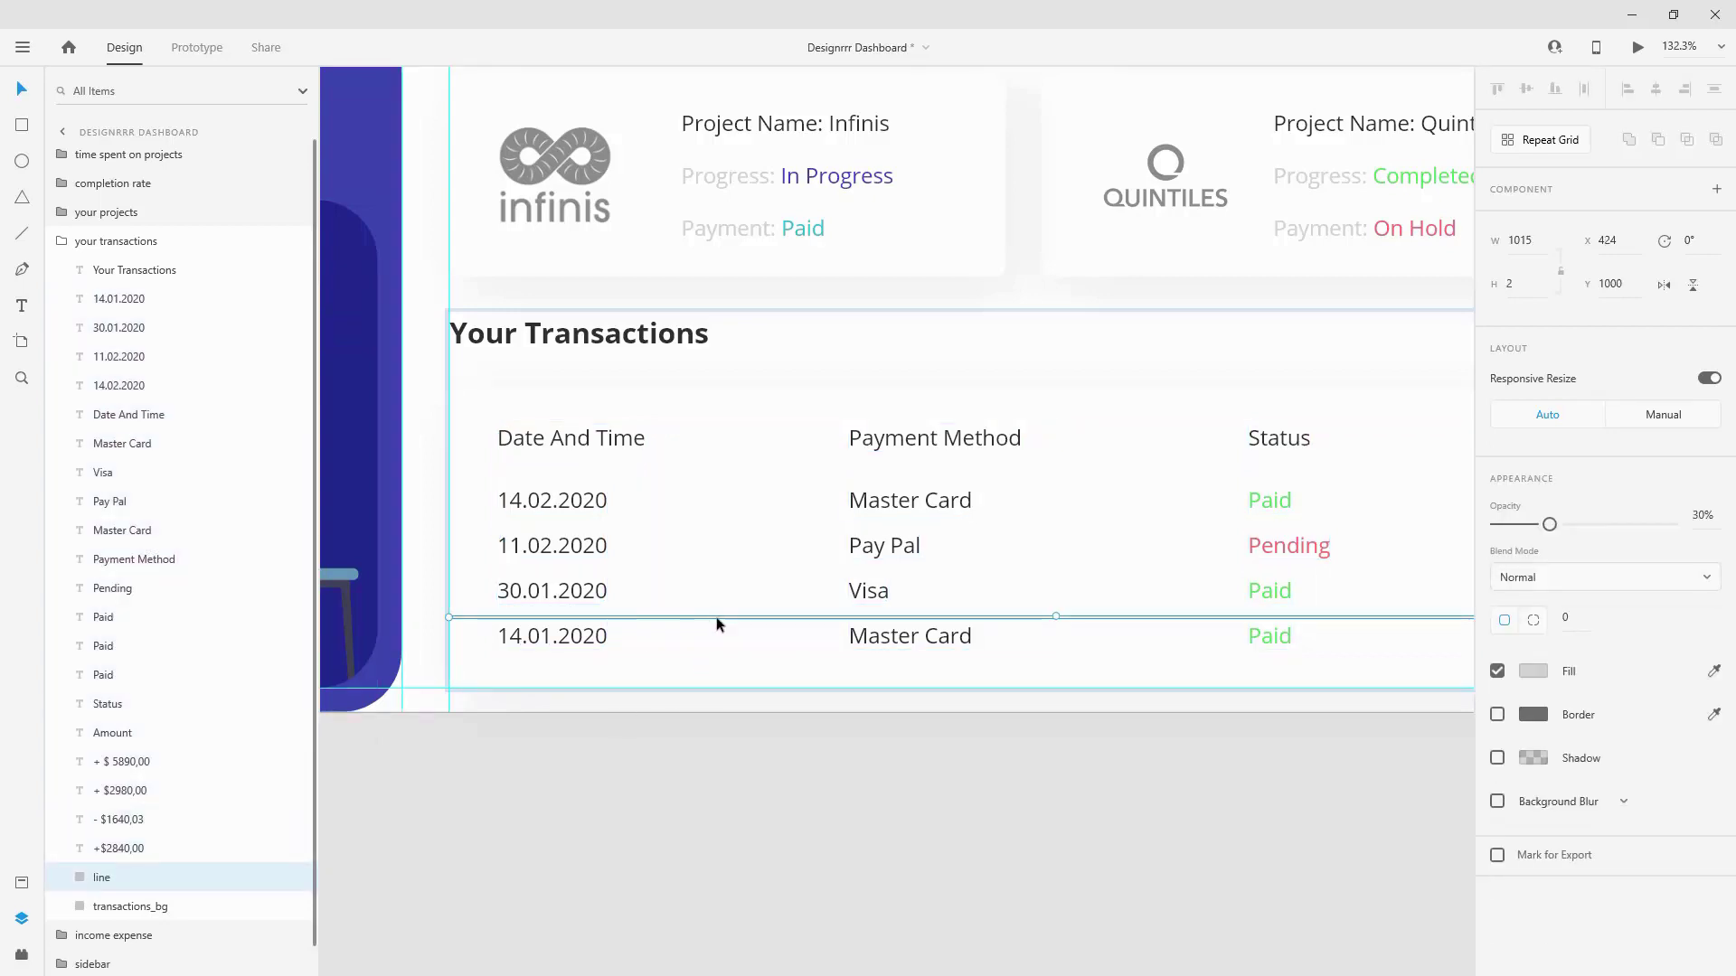
pyautogui.scroll(-3, 666, 620)
pyautogui.click(615, 631)
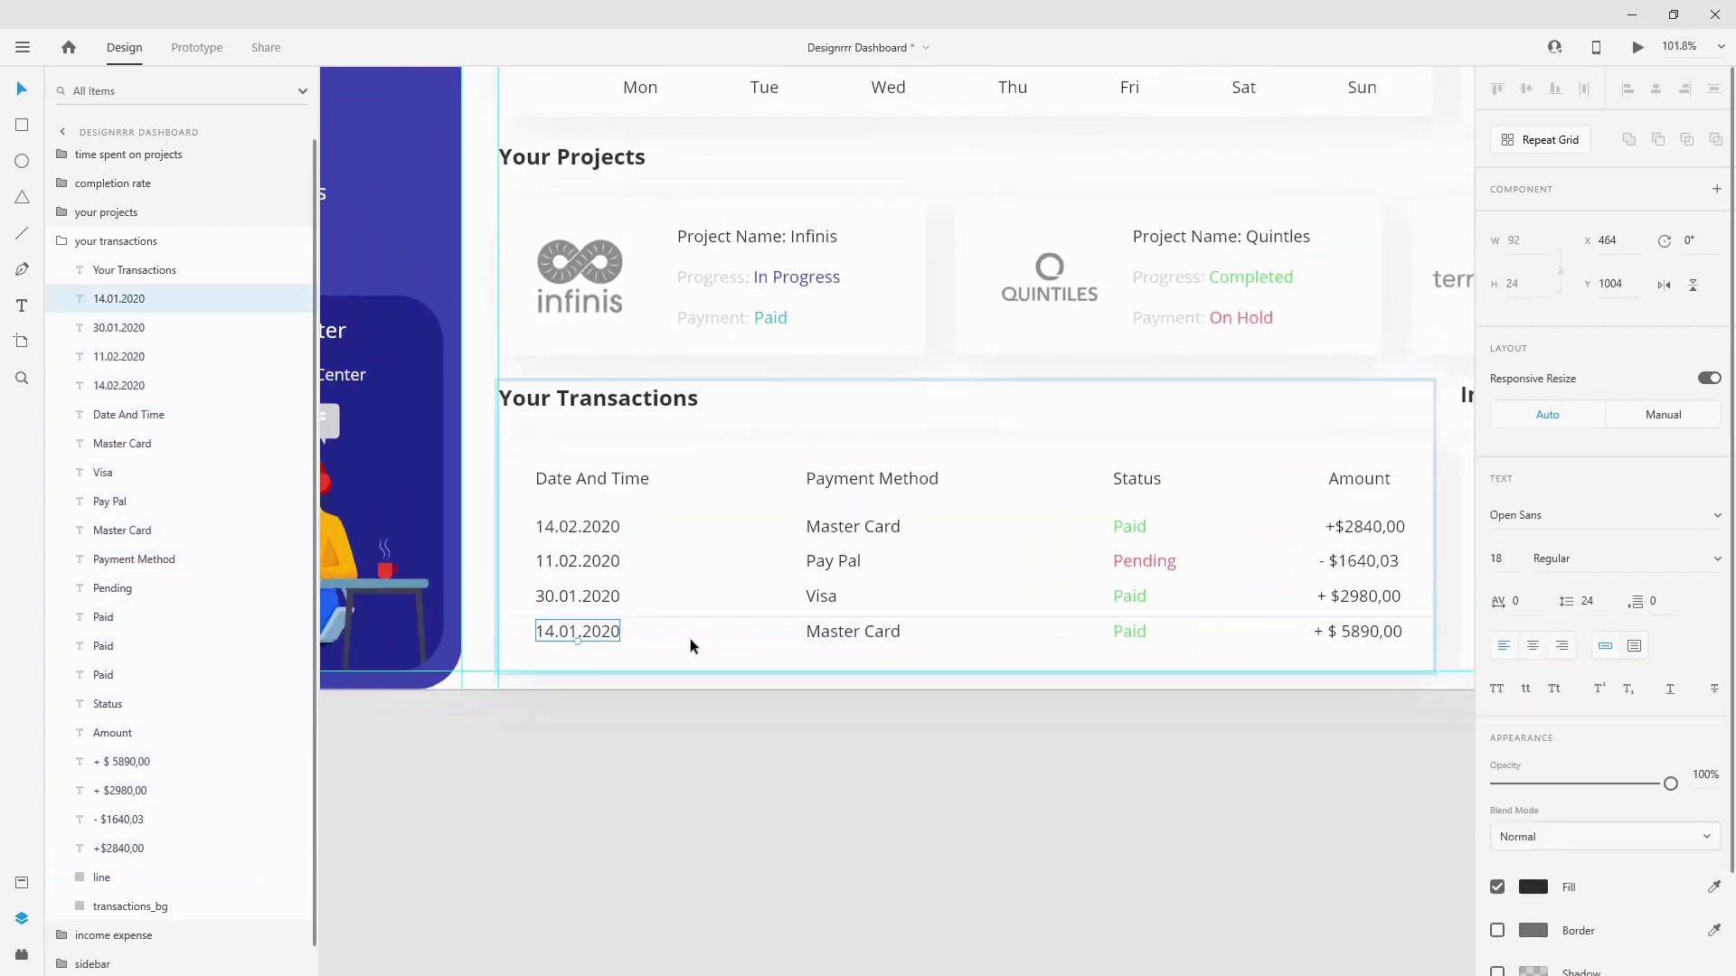
pyautogui.keyDown('shift'); pyautogui.click(845, 631); pyautogui.keyUp('shift')
pyautogui.keyDown('shift'); pyautogui.click(1128, 631); pyautogui.keyUp('shift')
pyautogui.keyDown('shift'); pyautogui.click(1370, 631); pyautogui.keyUp('shift')
pyautogui.moveTo(1369, 631)
pyautogui.mouseDown()
pyautogui.moveTo(1363, 660)
pyautogui.moveTo(1402, 631)
pyautogui.mouseUp()
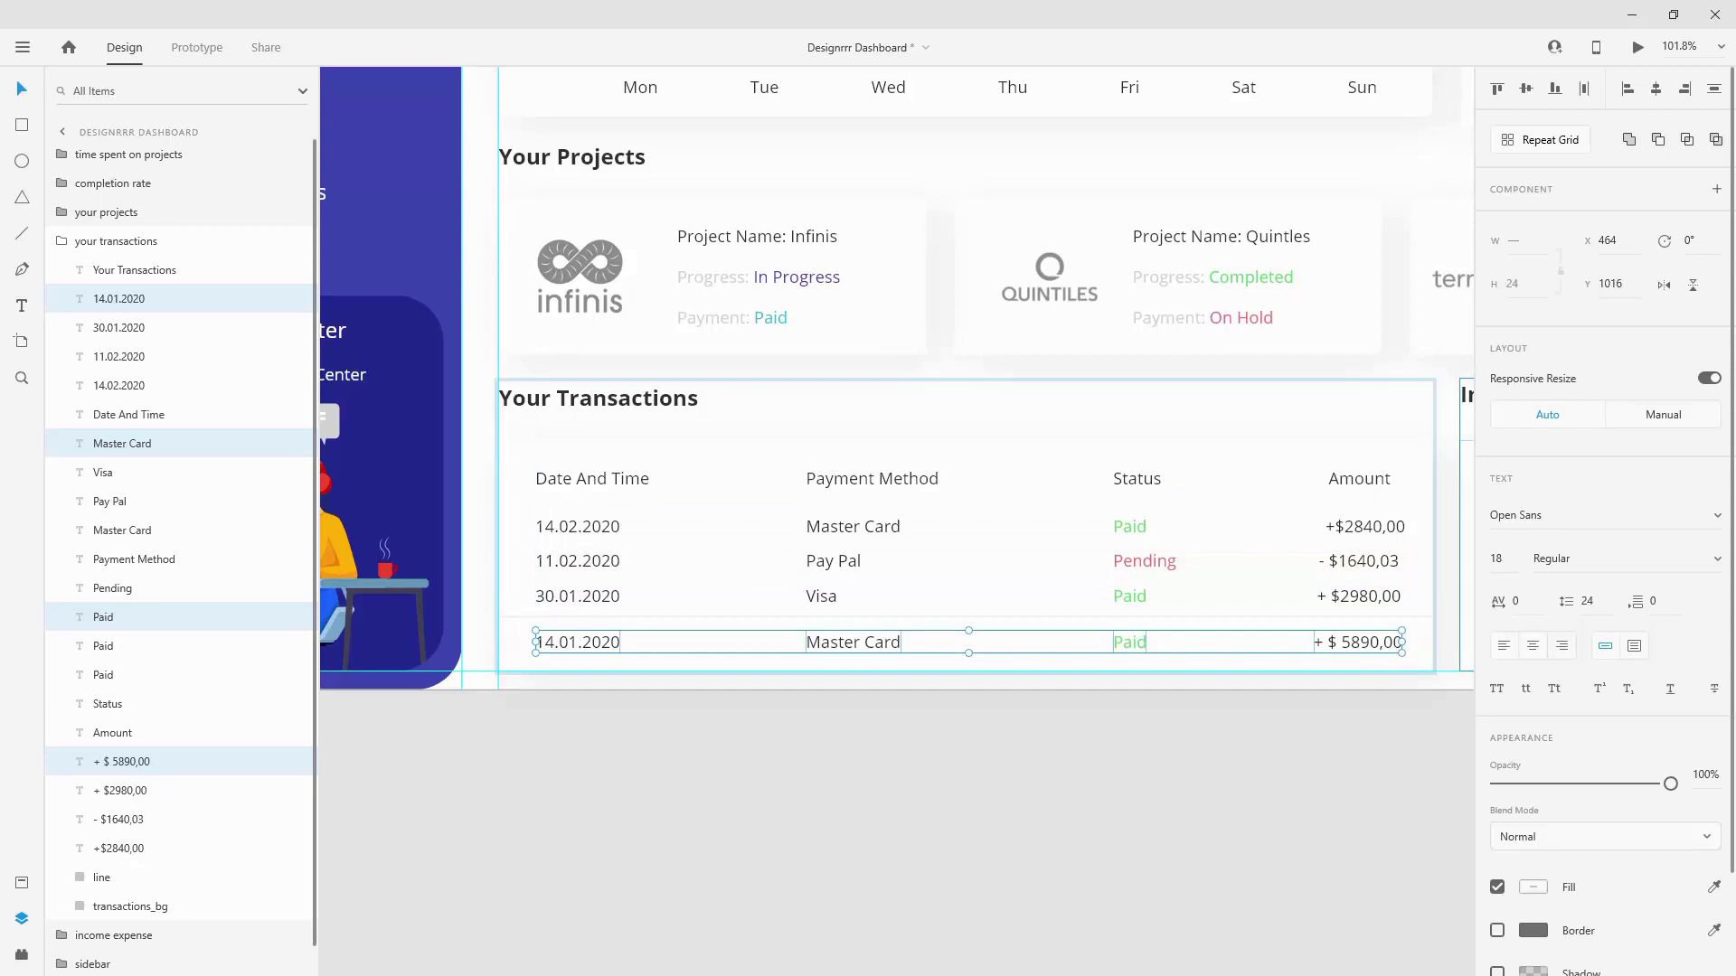
# Step: Lower the divider line above the 14.01.2020 row to Y 1004
pyautogui.scroll(8, 570, 649)
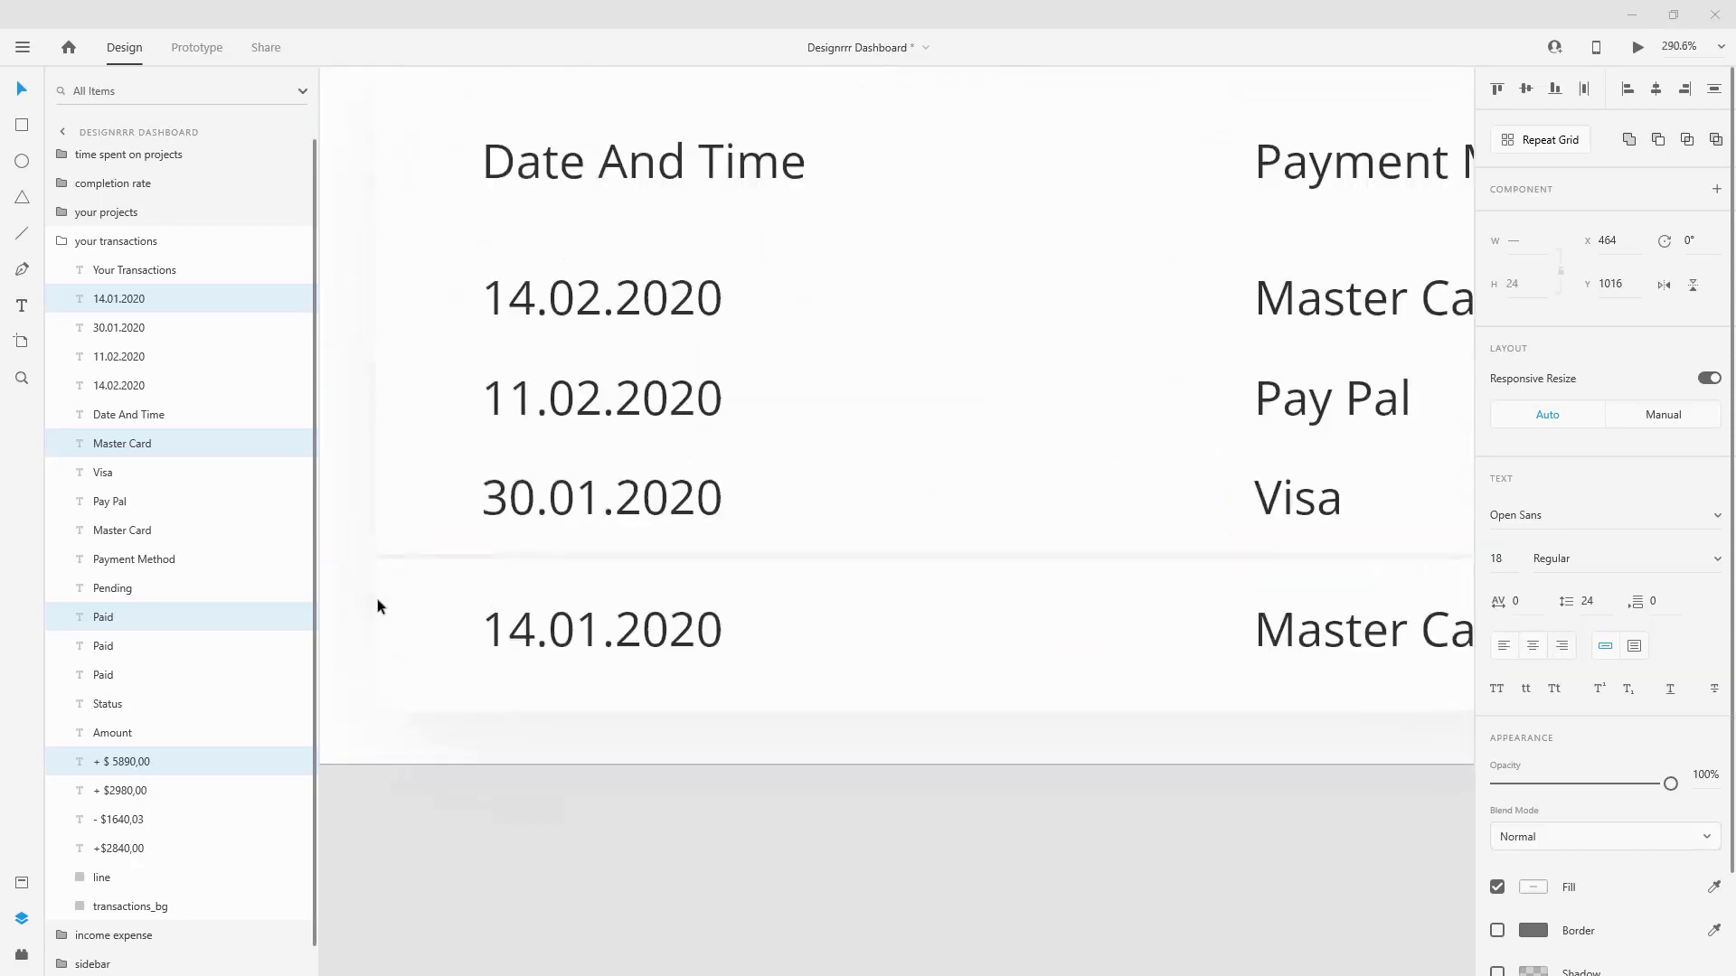
pyautogui.moveTo(547, 571); pyautogui.dragTo(564, 632)
pyautogui.hotkey('shift', 'Up')
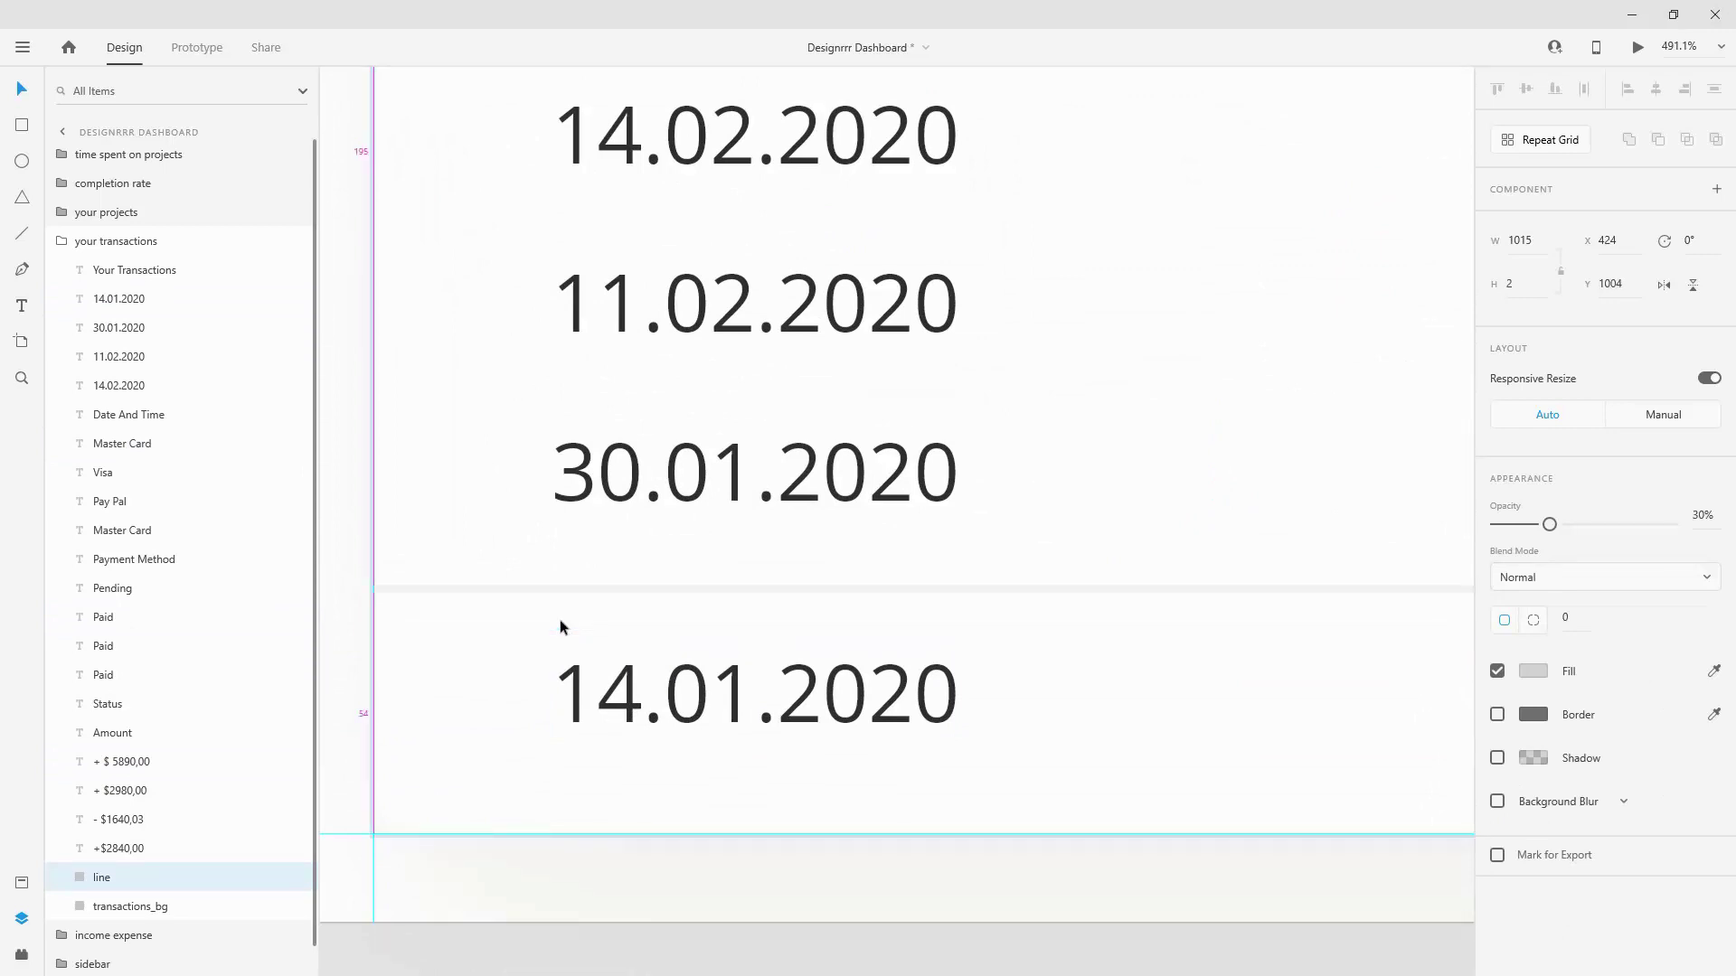
# Step: Move the 30.01.2020 date down to Y 970 and place a copy of the divider line above it at Y 958
pyautogui.click(665, 516)
pyautogui.moveTo(755, 470); pyautogui.dragTo(755, 479)
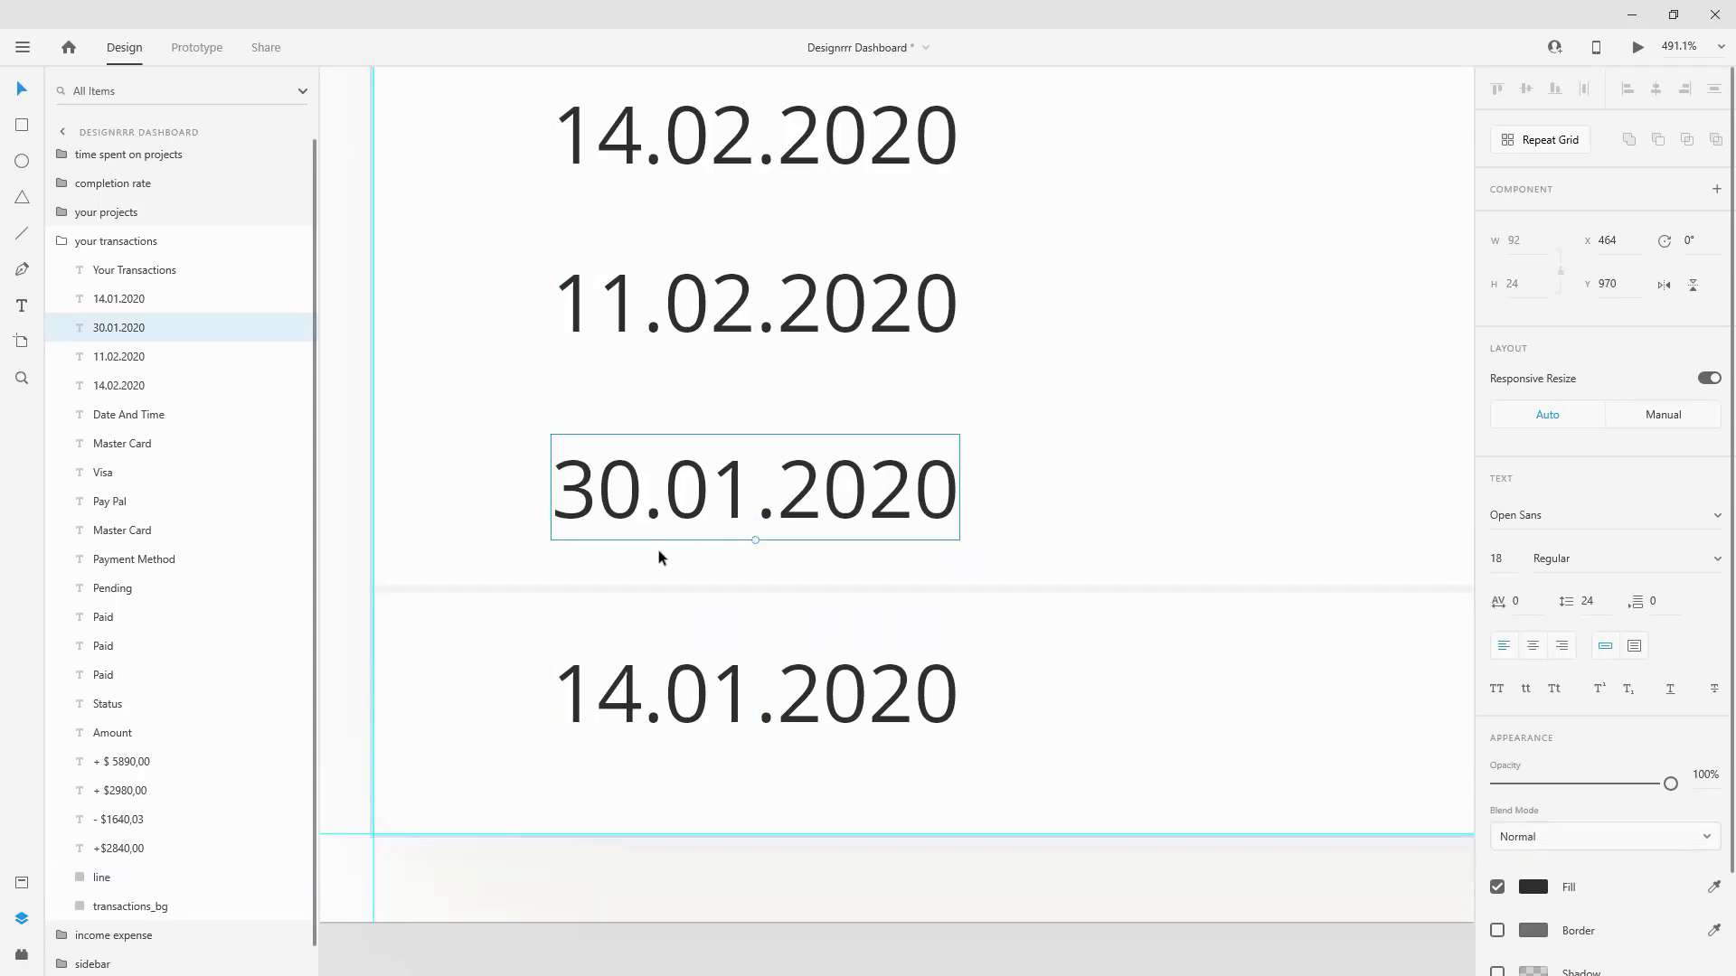
pyautogui.click(610, 591)
pyautogui.moveTo(612, 589); pyautogui.dragTo(619, 386)
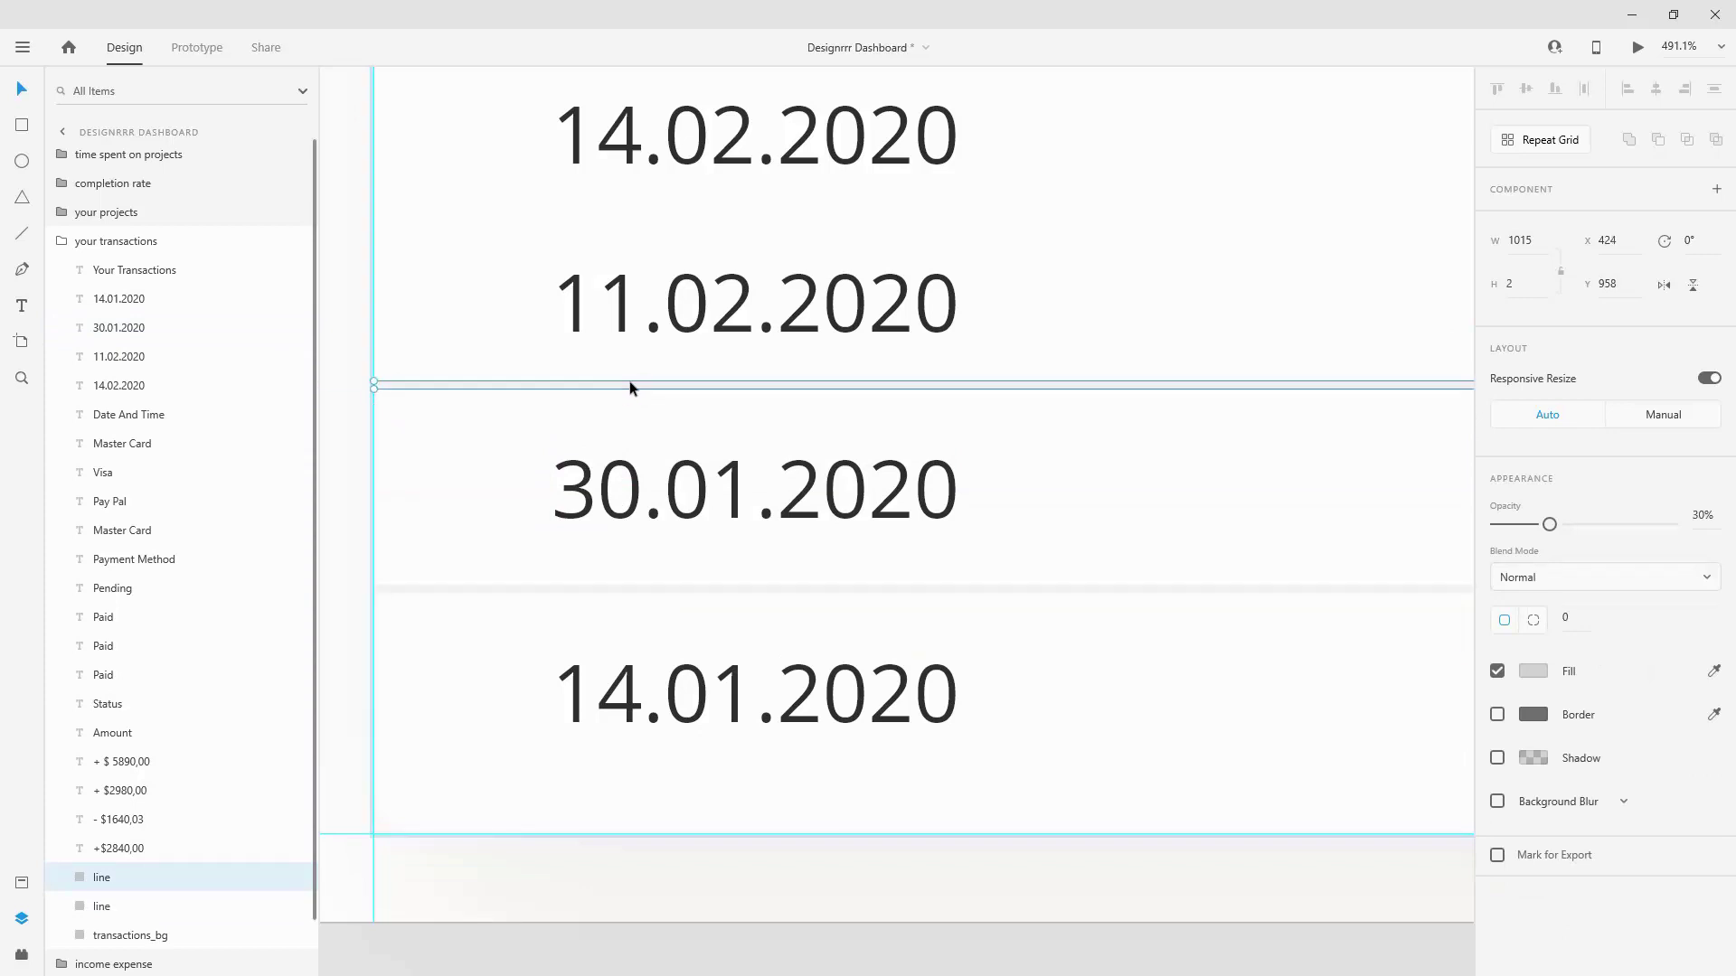
# Step: Move the 11.02.2020 date to Y 924, above the copied divider line
pyautogui.scroll(-1, 635, 373)
pyautogui.scroll(3, 709, 510)
pyautogui.moveTo(713, 558); pyautogui.dragTo(758, 546)
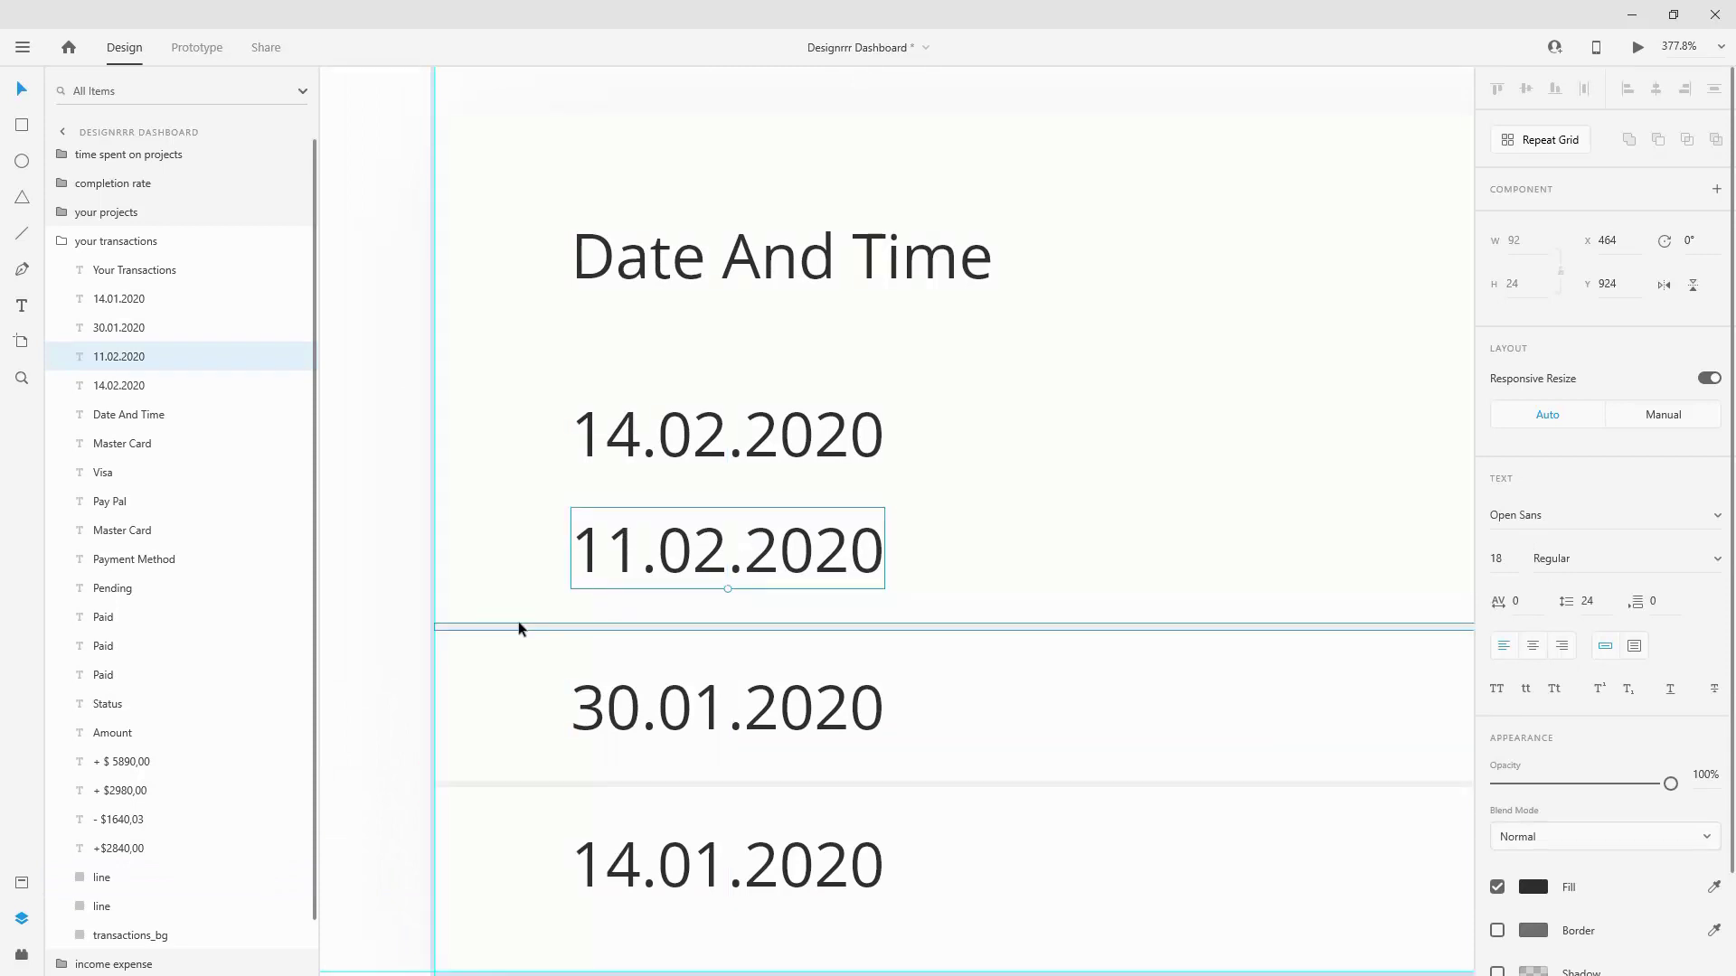
# Step: Raise the 14.02.2020 date to Y 860 and the "Date And Time" heading to Y 809
pyautogui.click(709, 423)
pyautogui.moveTo(709, 423); pyautogui.dragTo(709, 327)
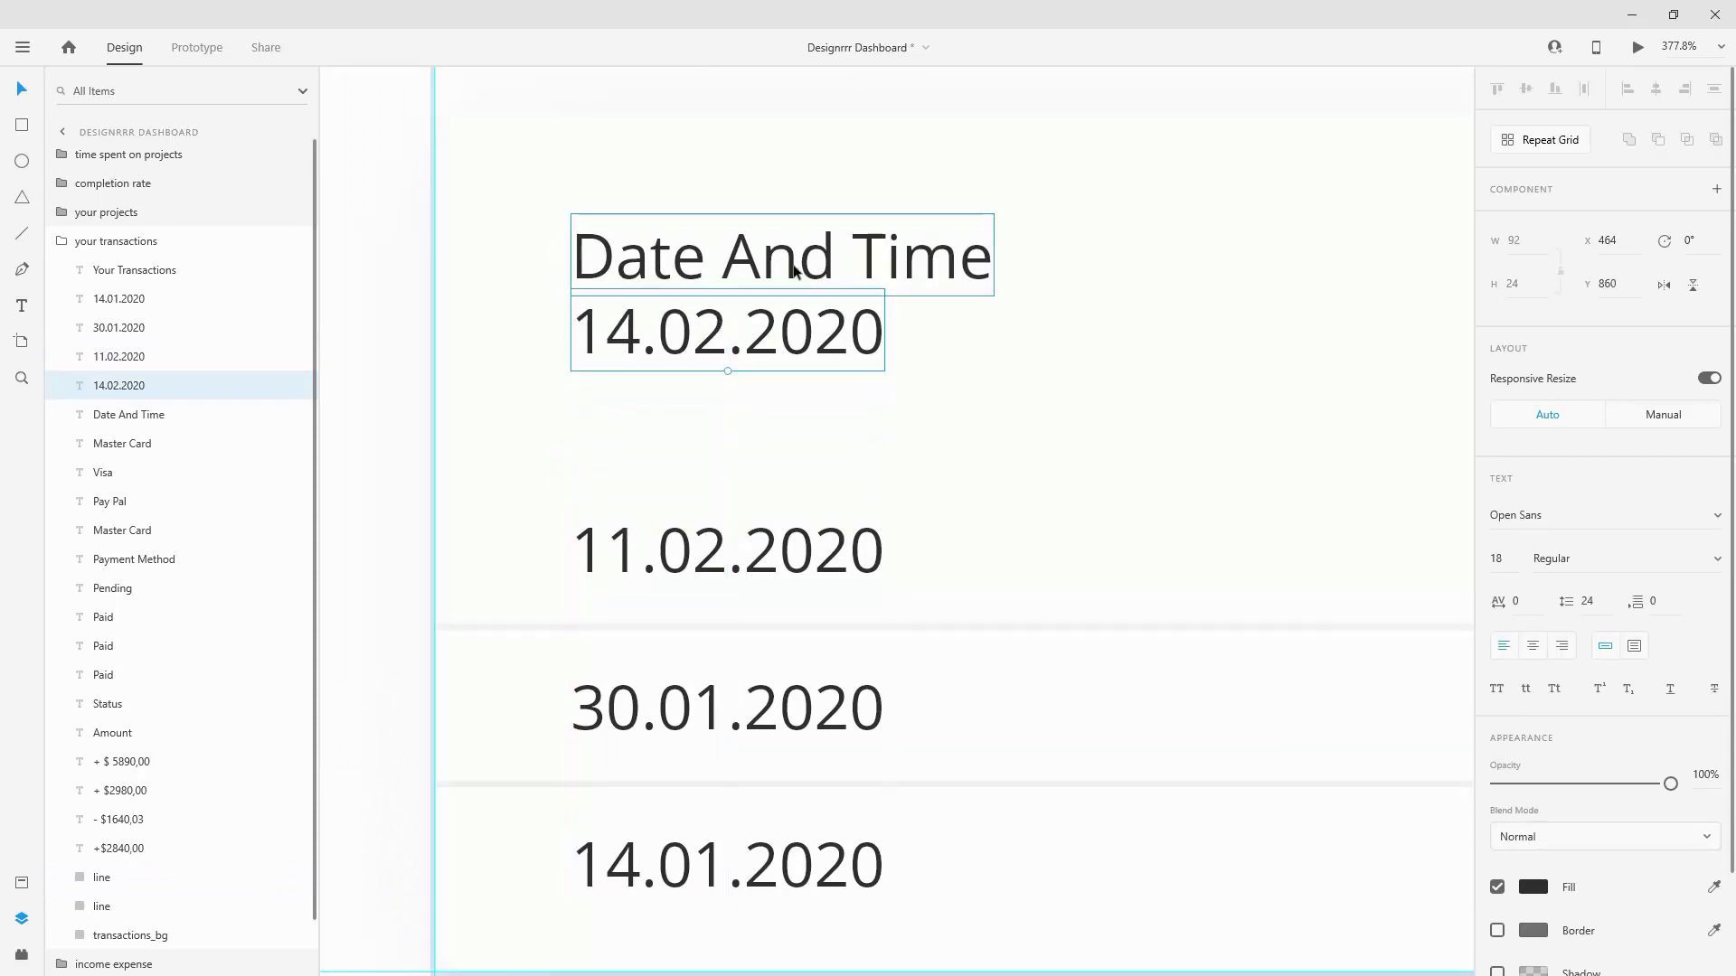
pyautogui.click(944, 280)
pyautogui.moveTo(976, 283); pyautogui.dragTo(976, 183)
# Step: Add divider line copies above the 11.02.2020 date and at Y 866, and lower the 14.02.2020 date to sit between them
pyautogui.click(516, 626)
pyautogui.moveTo(534, 628); pyautogui.dragTo(551, 471)
pyautogui.moveTo(647, 342); pyautogui.dragTo(654, 398)
pyautogui.click(527, 470)
pyautogui.moveTo(542, 470); pyautogui.dragTo(573, 317)
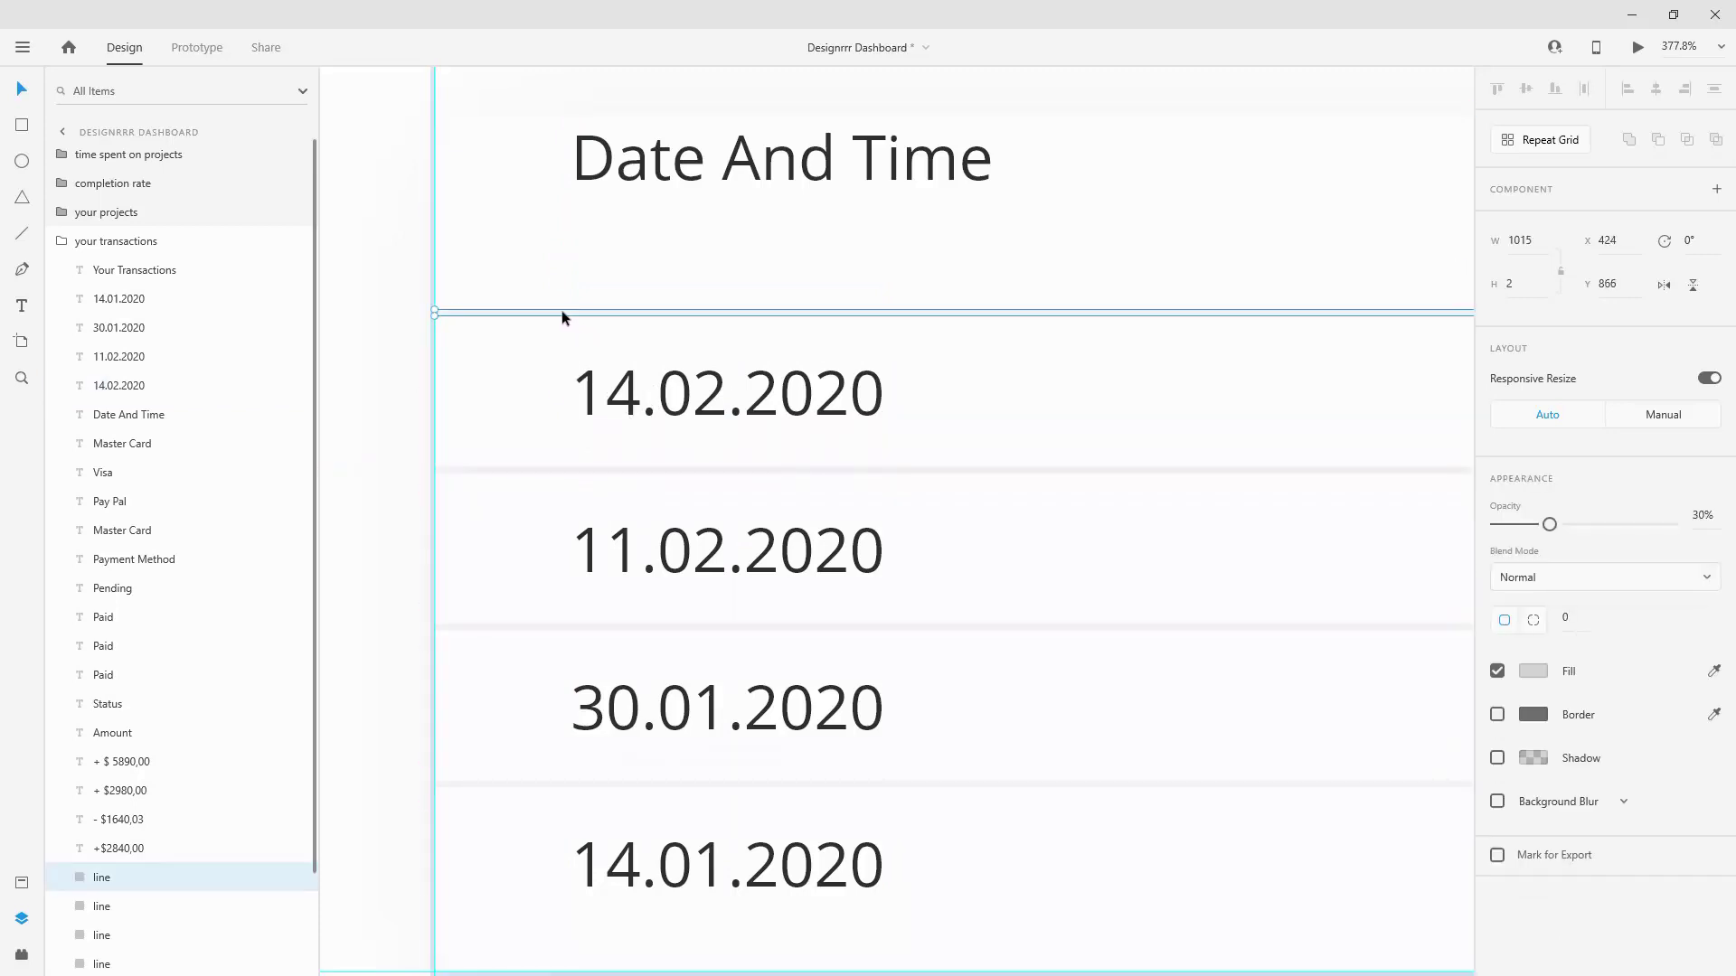
pyautogui.scroll(-5, 539, 446)
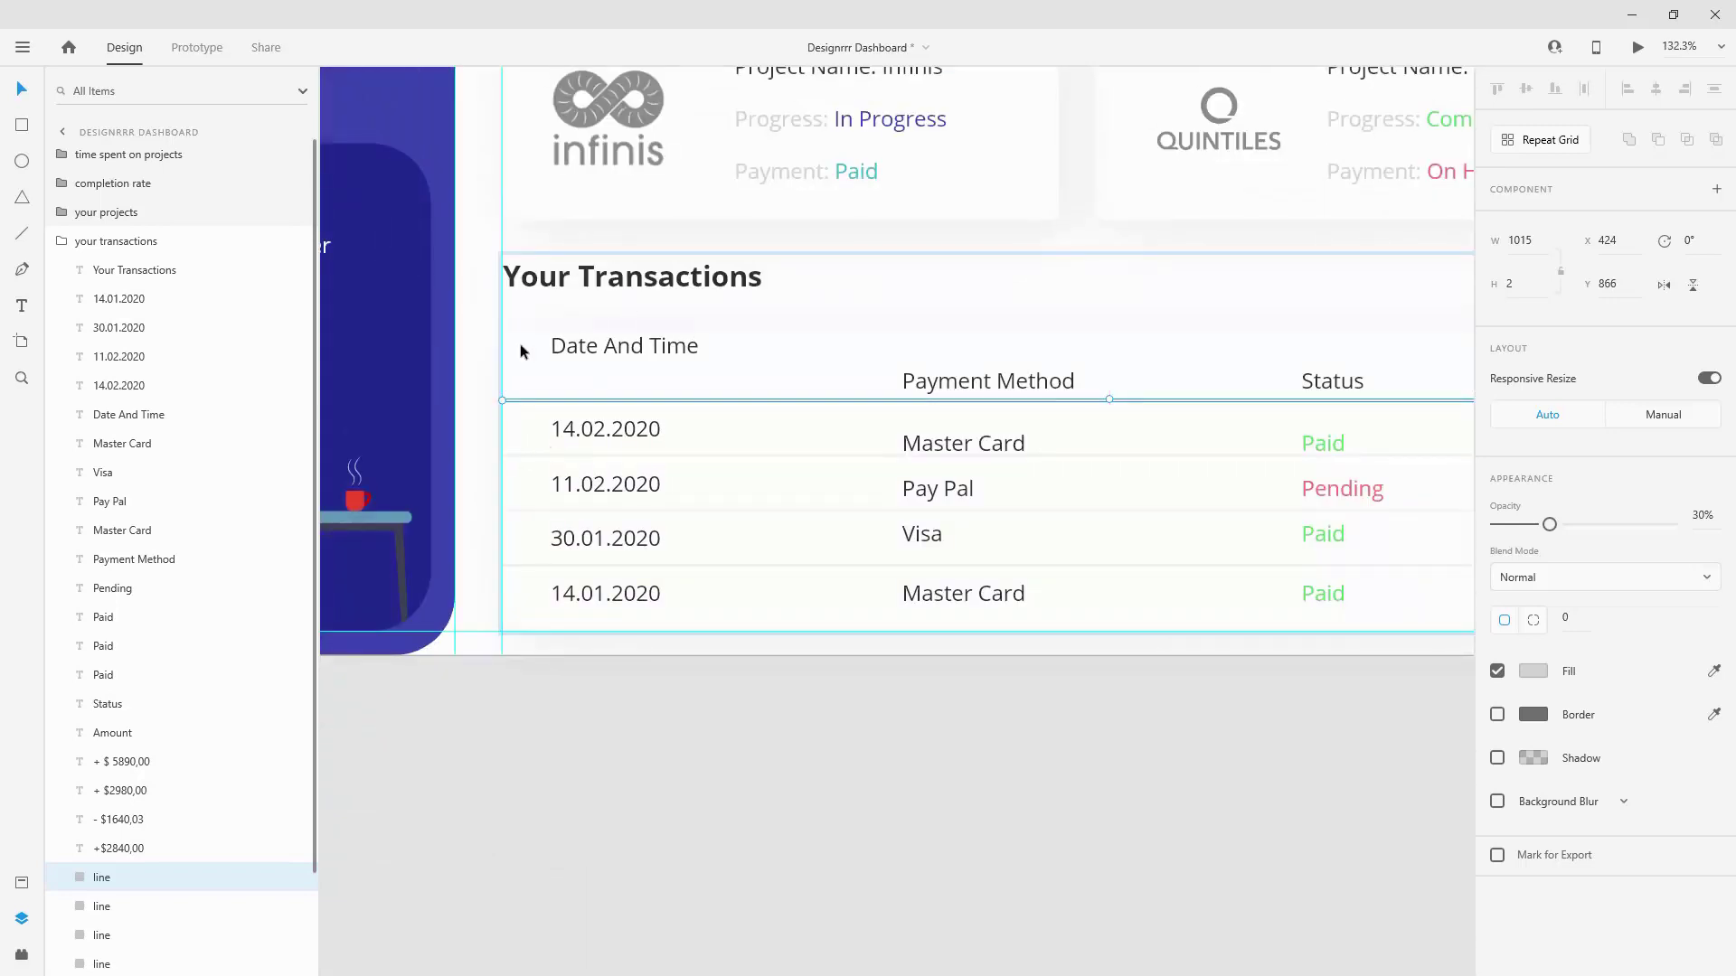
pyautogui.doubleClick(909, 456)
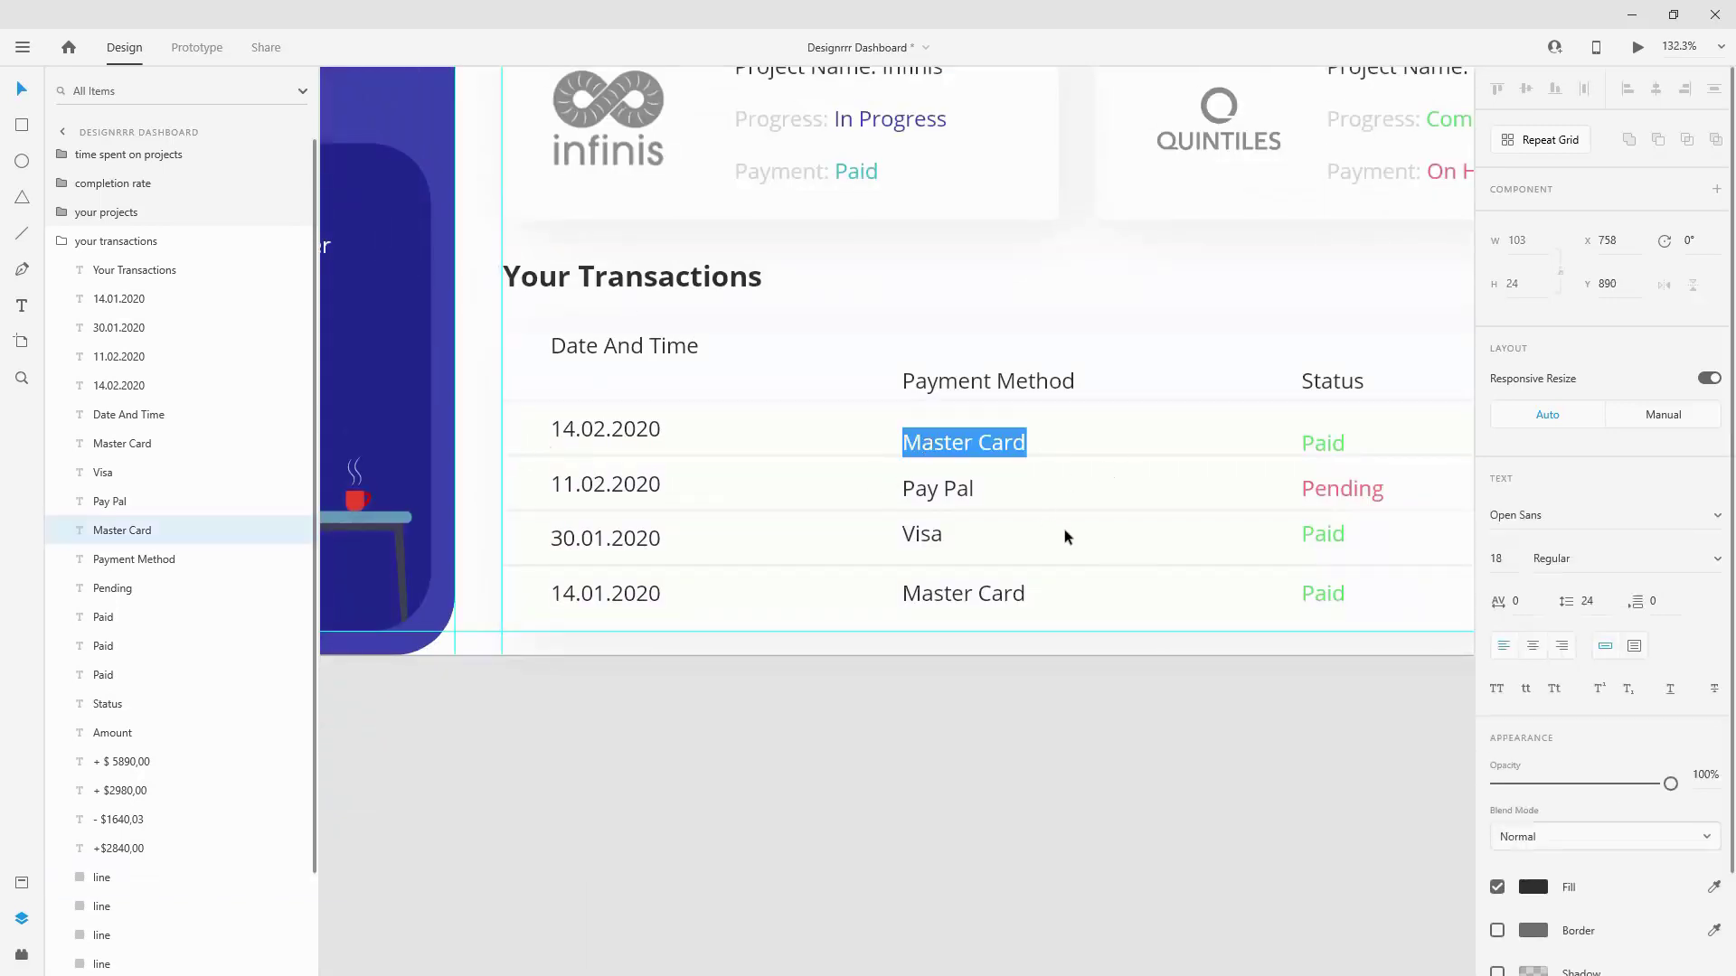
pyautogui.press('Escape')
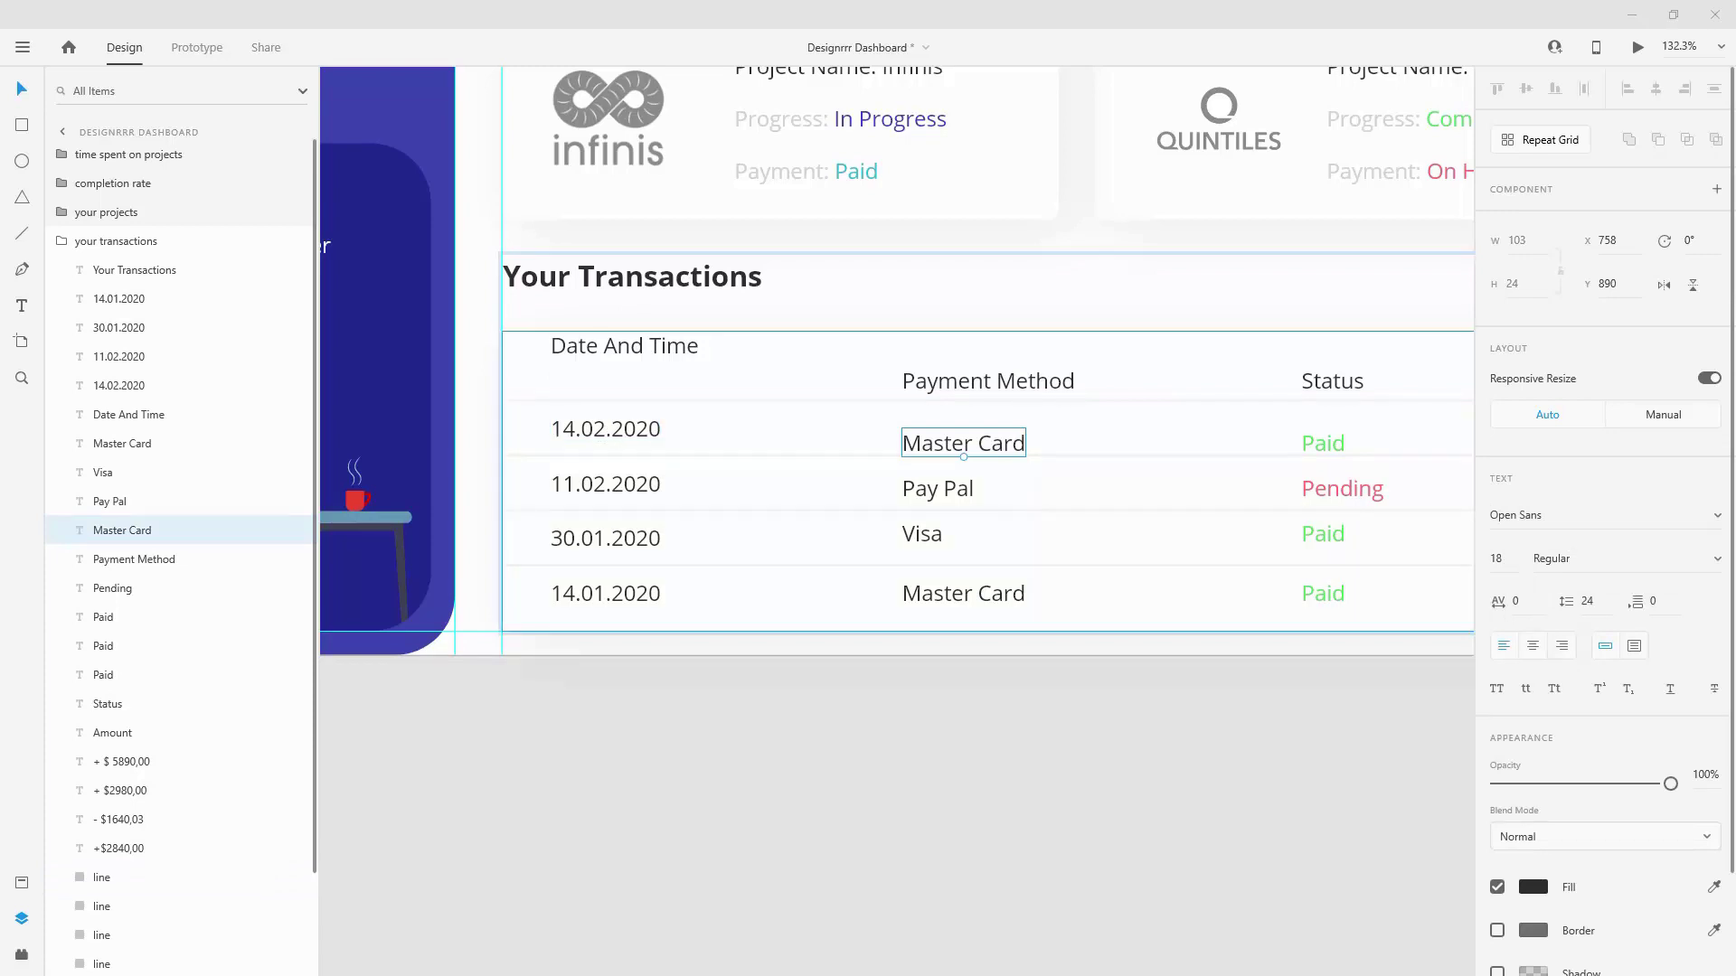
# Step: Lower the "Date And Time" heading to Y 822 above the first divider line
pyautogui.click(684, 348)
pyautogui.scroll(5, 556, 363)
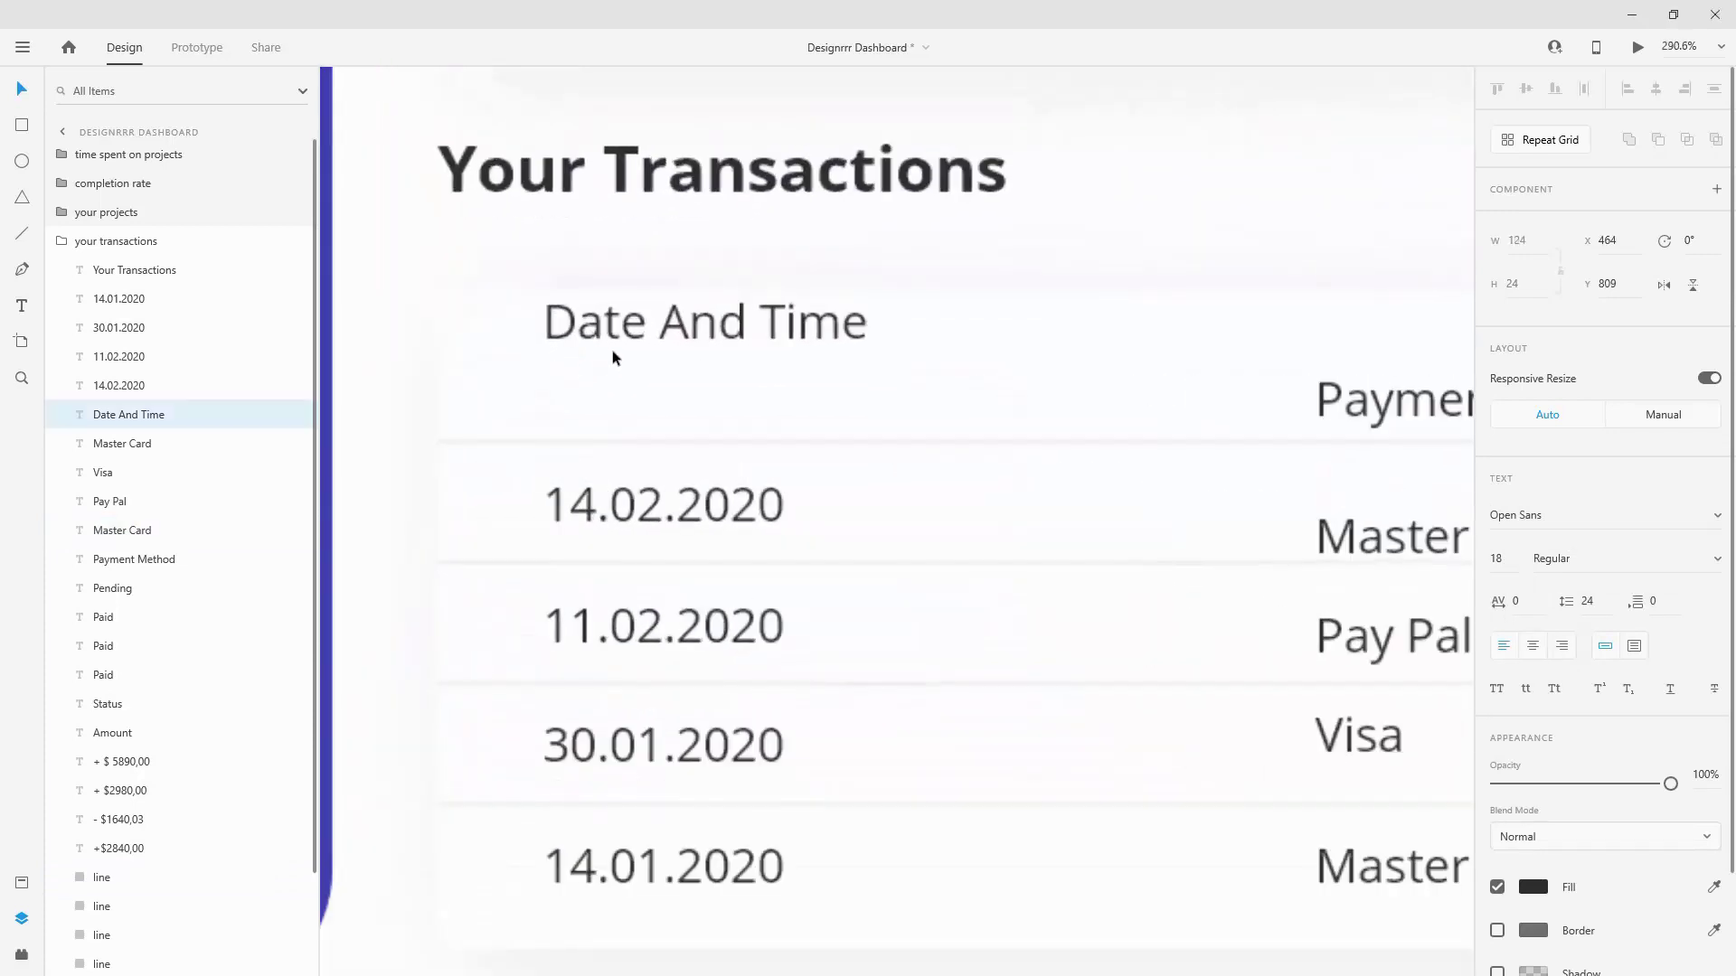
pyautogui.moveTo(653, 333); pyautogui.dragTo(646, 413)
pyautogui.hotkey('shift', 'Up')
pyautogui.hotkey('shift', 'Up')
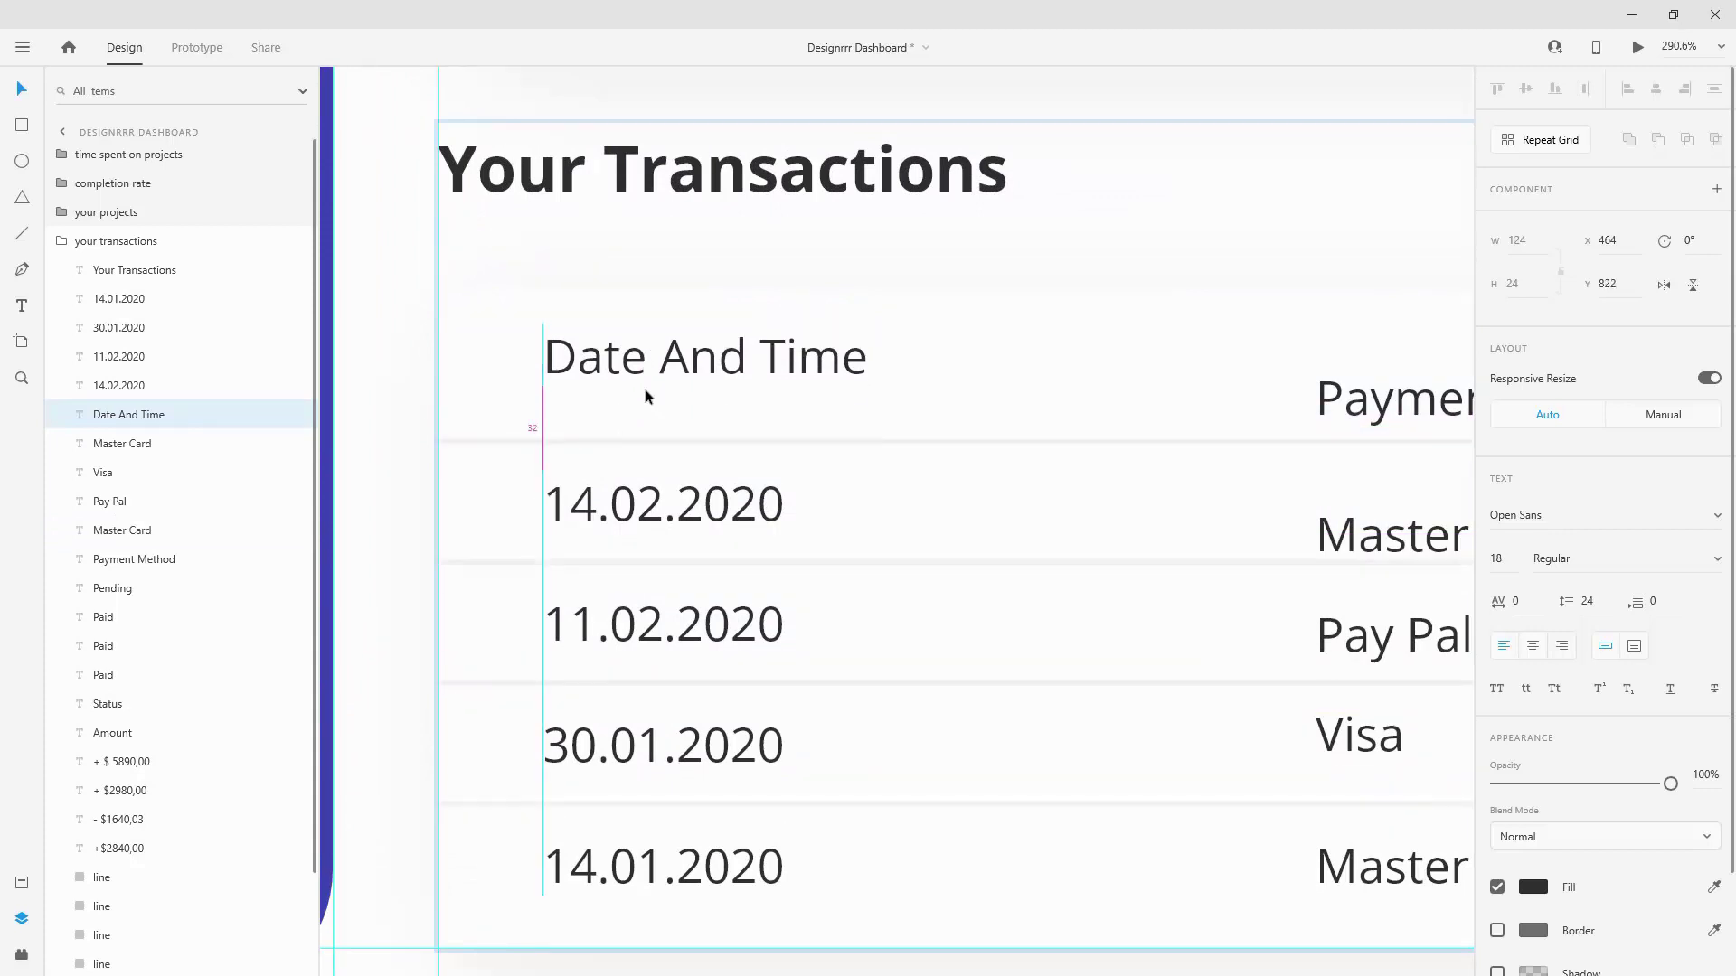
pyautogui.scroll(-3, 623, 283)
pyautogui.scroll(-2, 595, 305)
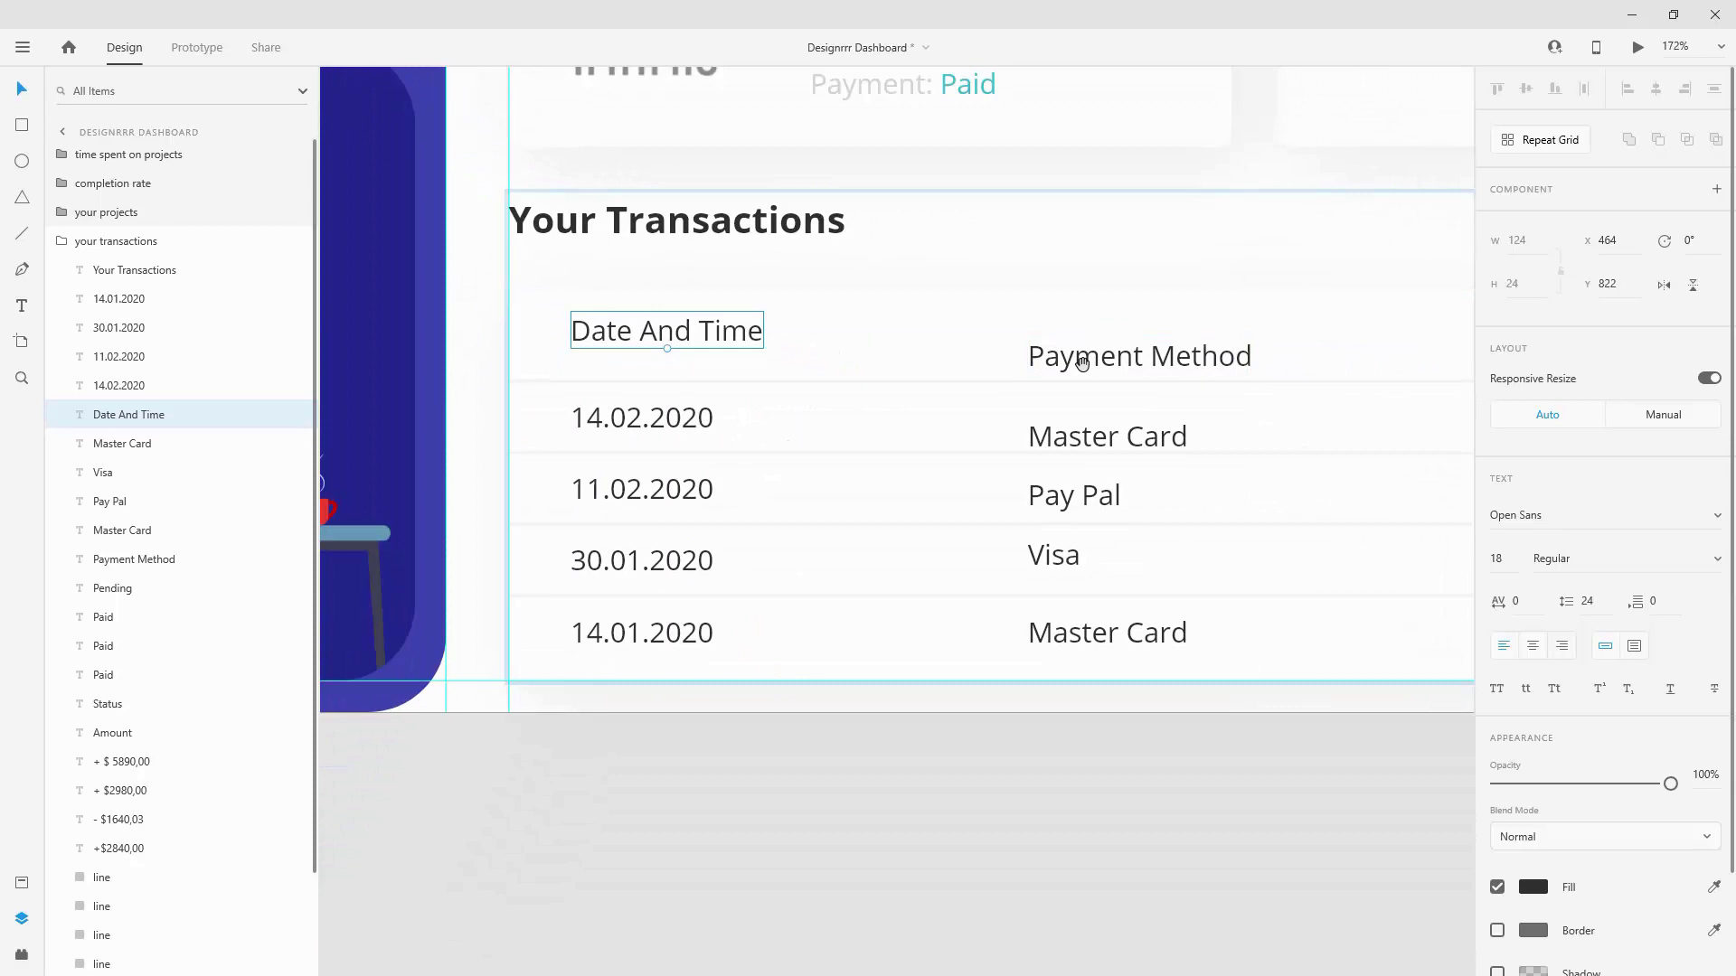
# Step: Raise the "Payment Method", "Status" and "Amount" headings to Y 822, level with the "Date And Time" heading
pyautogui.hscroll(2, 1082, 354)
pyautogui.scroll(-2, 749, 353)
pyautogui.scroll(-2, 748, 352)
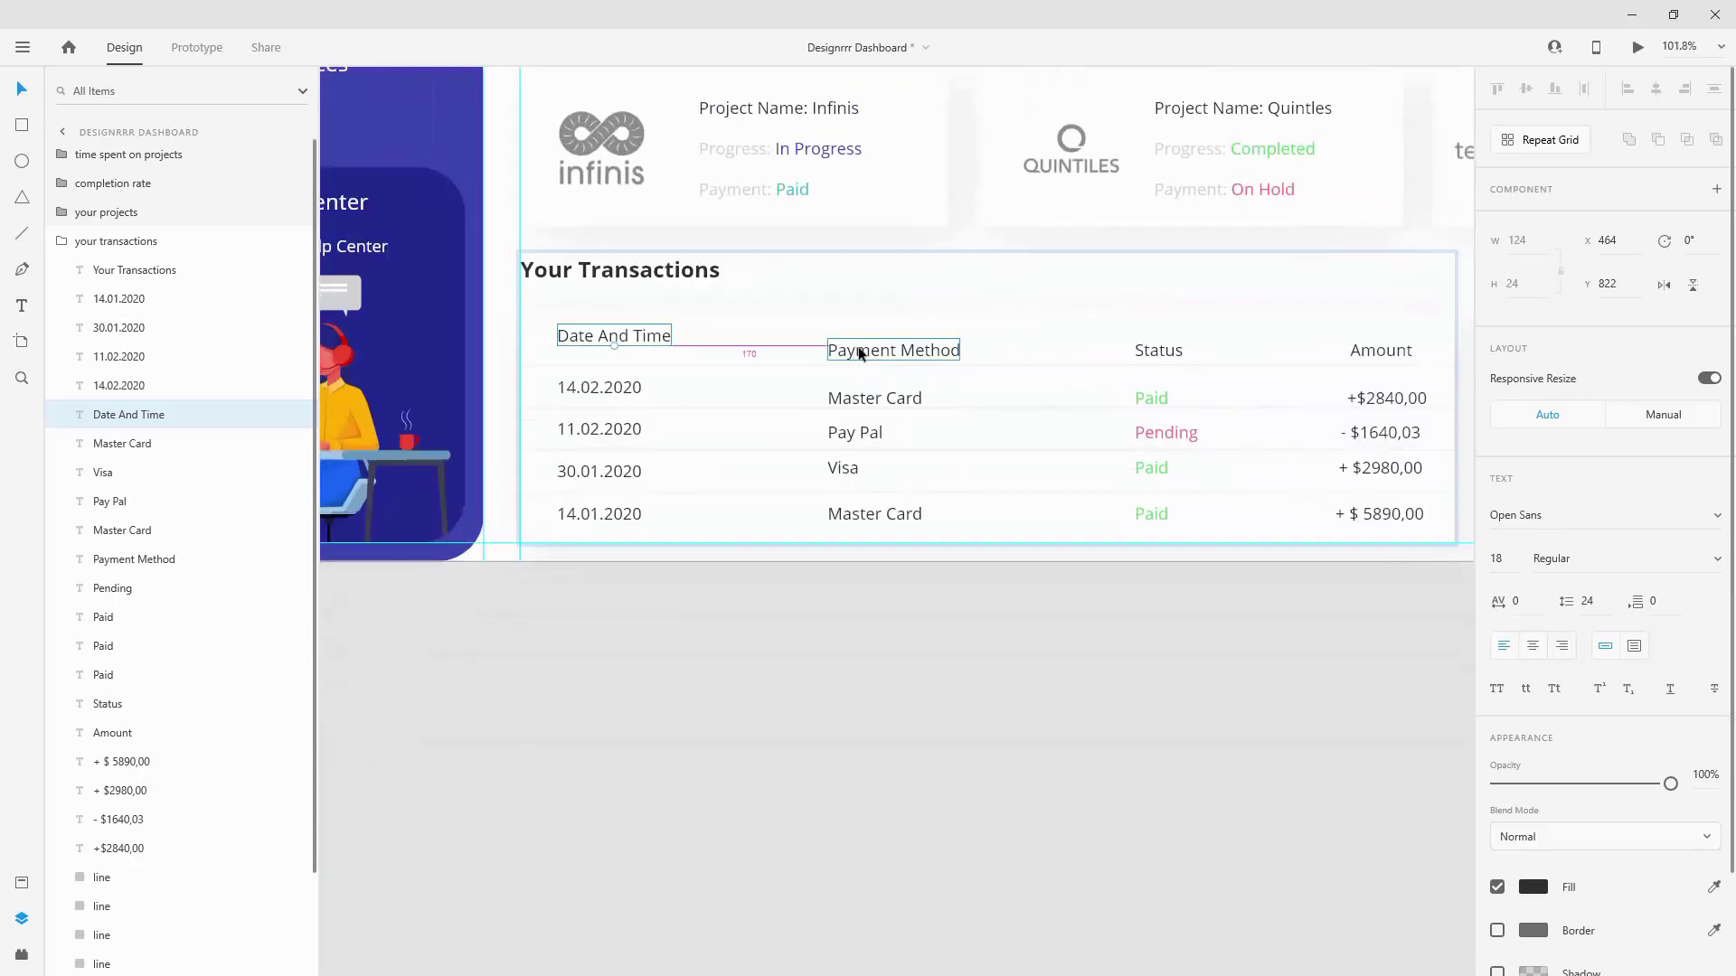
pyautogui.click(861, 350)
pyautogui.keyDown('shift'); pyautogui.click(1165, 350); pyautogui.keyUp('shift')
pyautogui.keyDown('shift'); pyautogui.click(1356, 351); pyautogui.keyUp('shift')
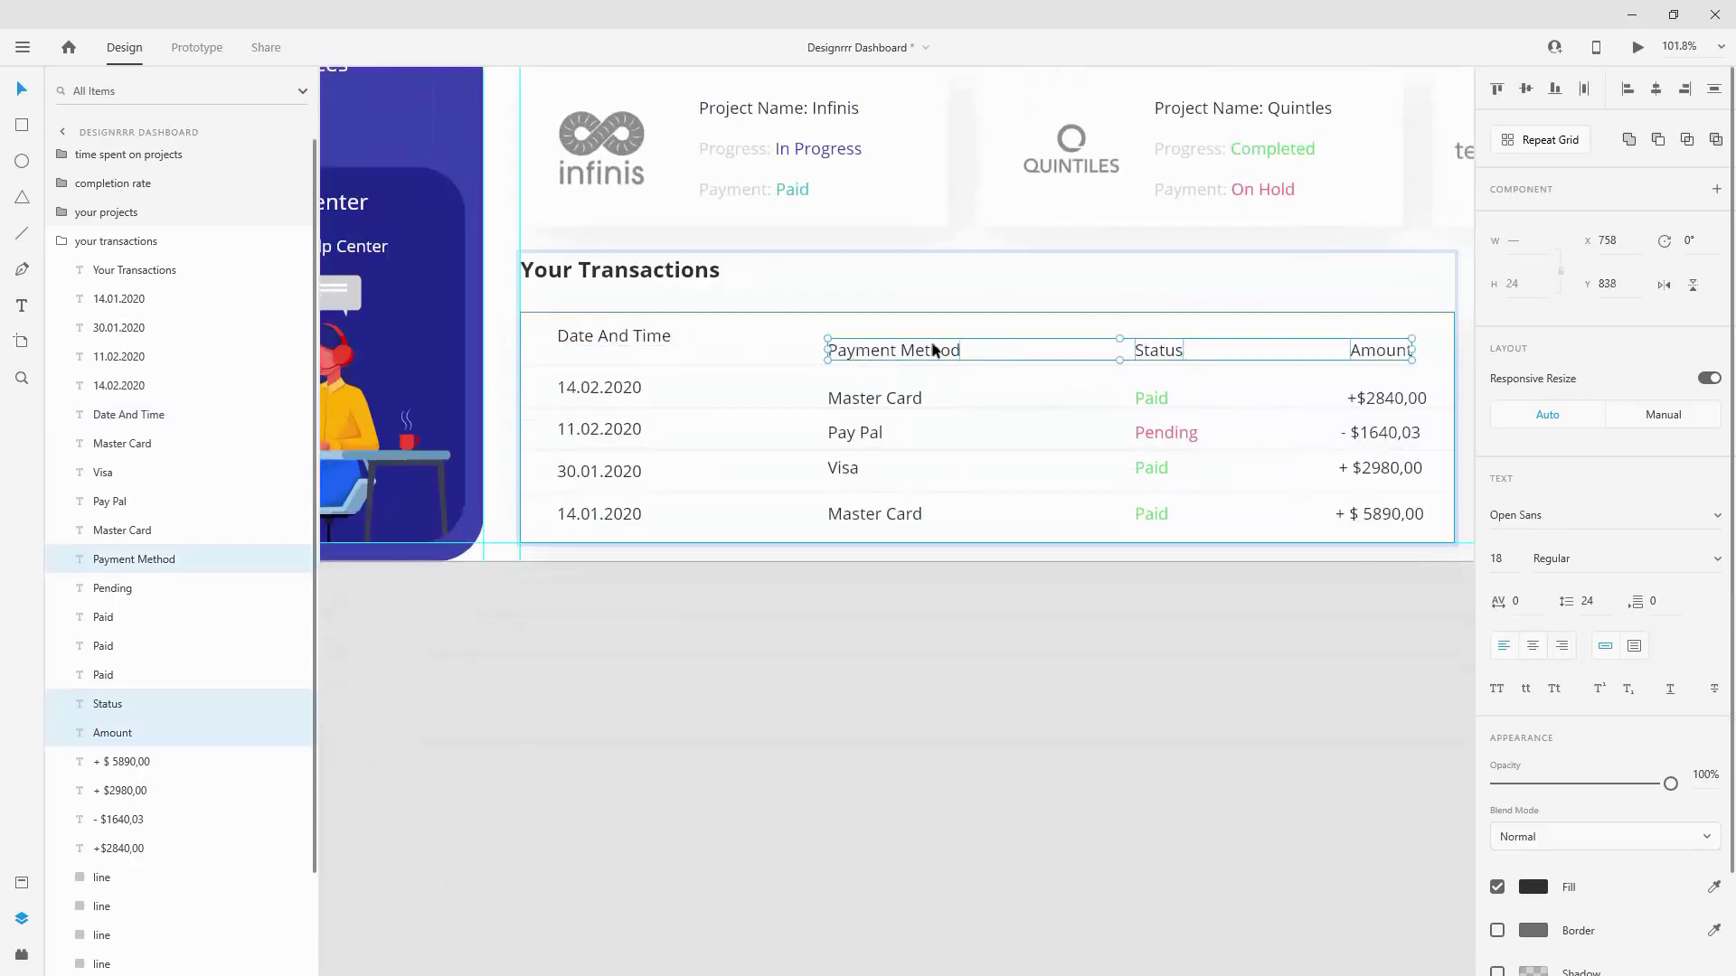
pyautogui.moveTo(913, 349); pyautogui.dragTo(913, 335)
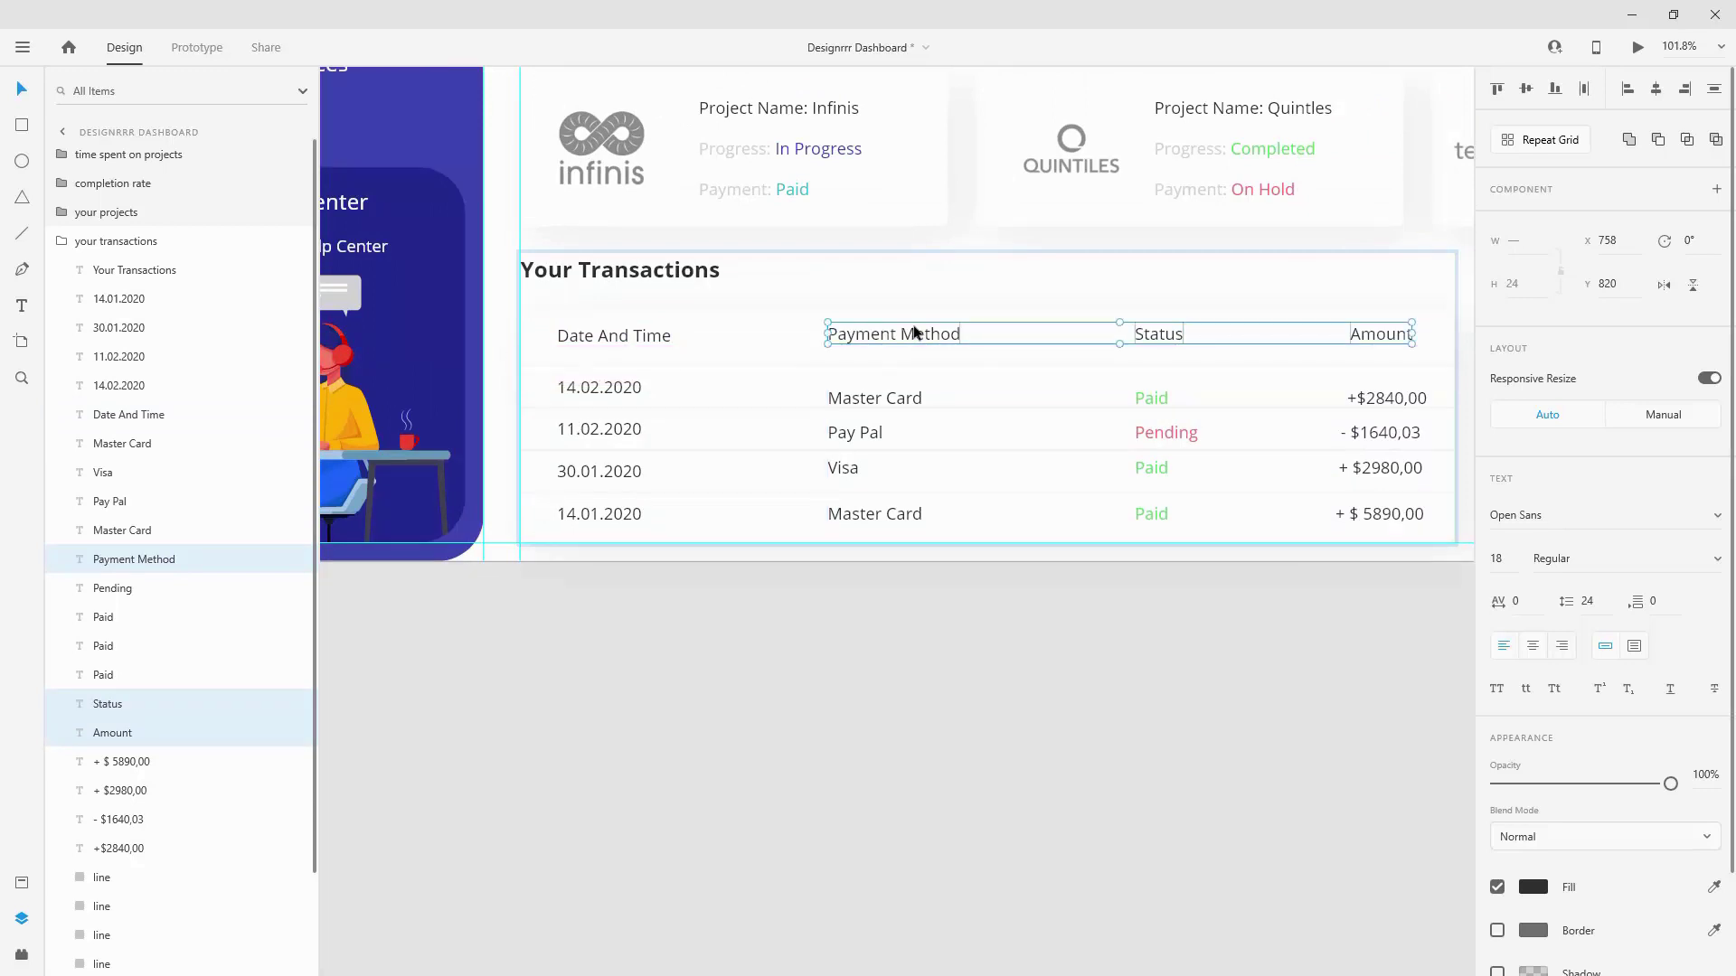
pyautogui.press('Down')
pyautogui.press('Down')
pyautogui.press('Down')
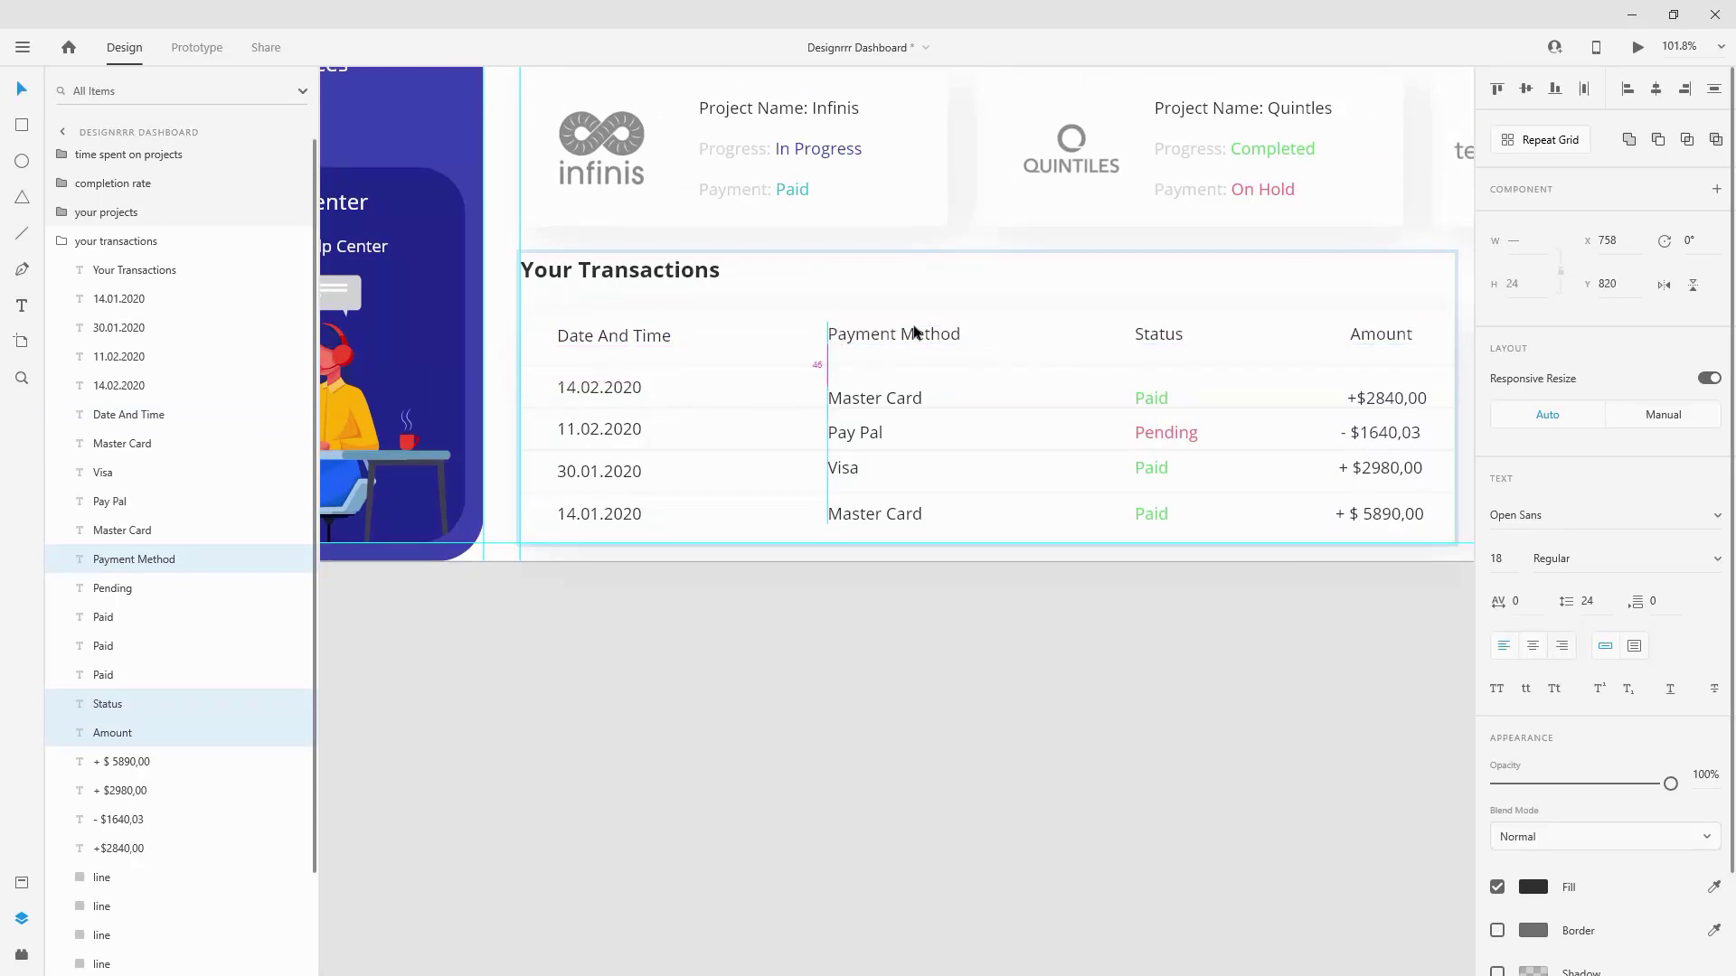
pyautogui.press('Up')
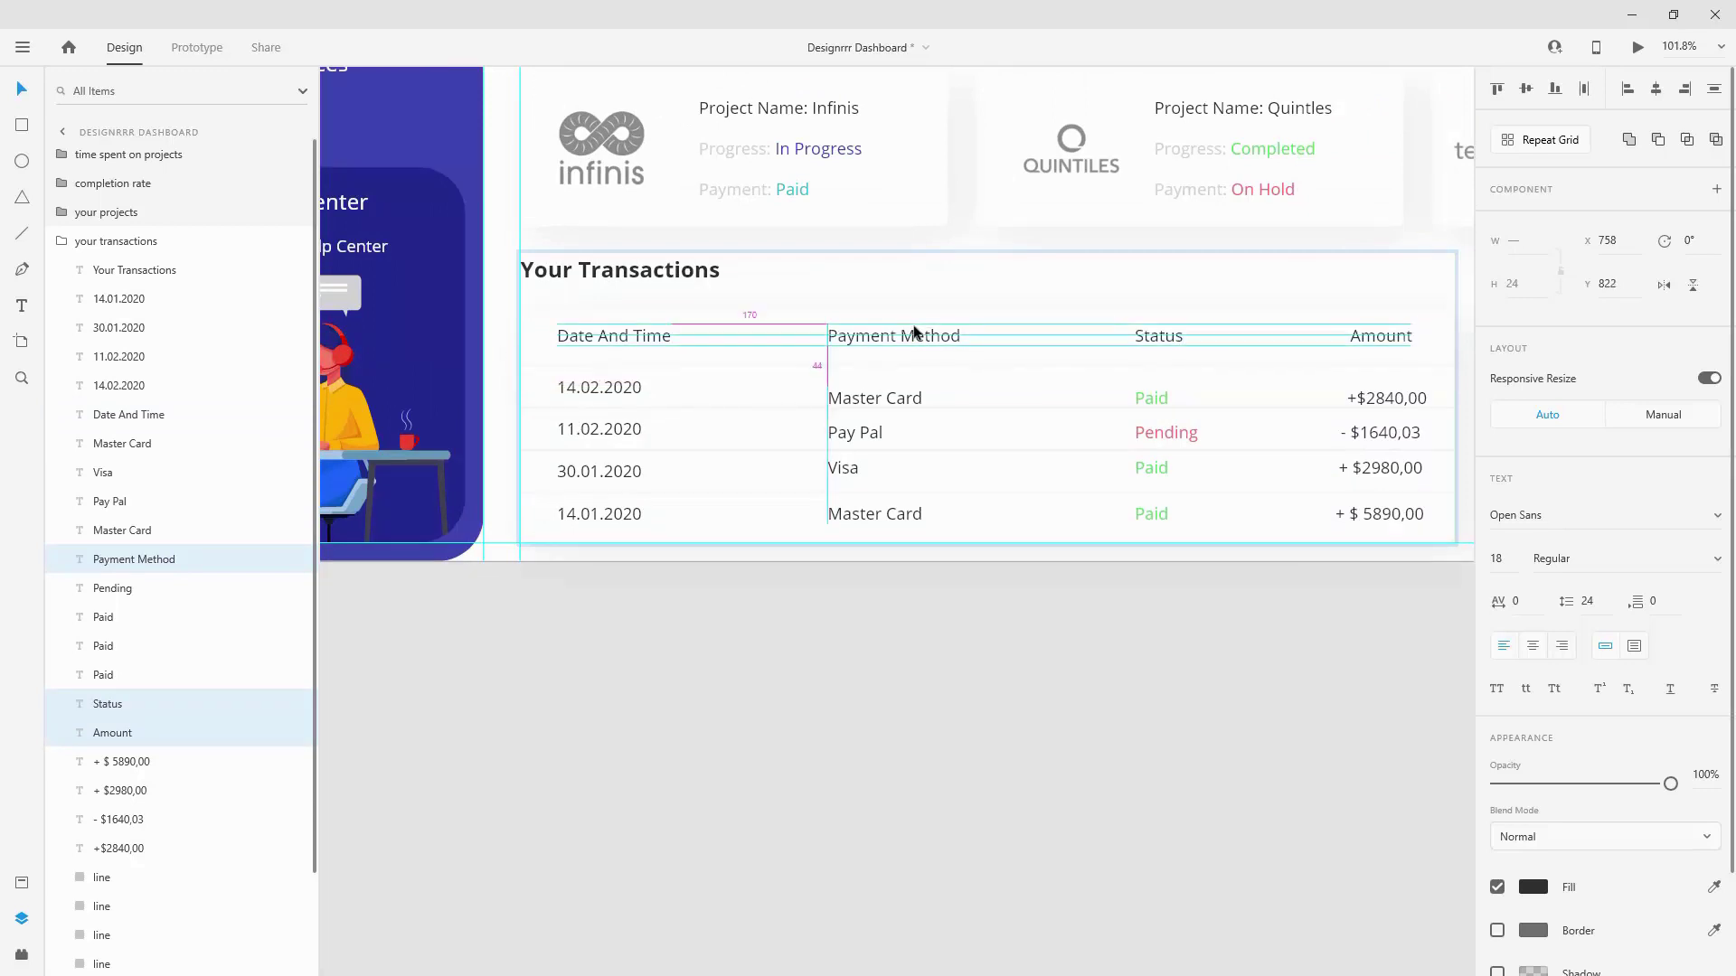
# Step: Raise the first row's "Master Card", "Paid" and "+$2840,00" texts together to Y 878, level with the 14.02.2020 date
pyautogui.click(854, 398)
pyautogui.keyDown('shift'); pyautogui.click(1150, 397); pyautogui.keyUp('shift')
pyautogui.keyDown('shift'); pyautogui.click(1377, 403); pyautogui.keyUp('shift')
pyautogui.press('Up')
pyautogui.press('Up')
pyautogui.press('Up')
pyautogui.press('Up')
pyautogui.press('Up')
pyautogui.press('Up')
pyautogui.press('Up')
pyautogui.press('Up')
pyautogui.press('Up')
pyautogui.press('Up')
pyautogui.press('Up')
pyautogui.press('Up')
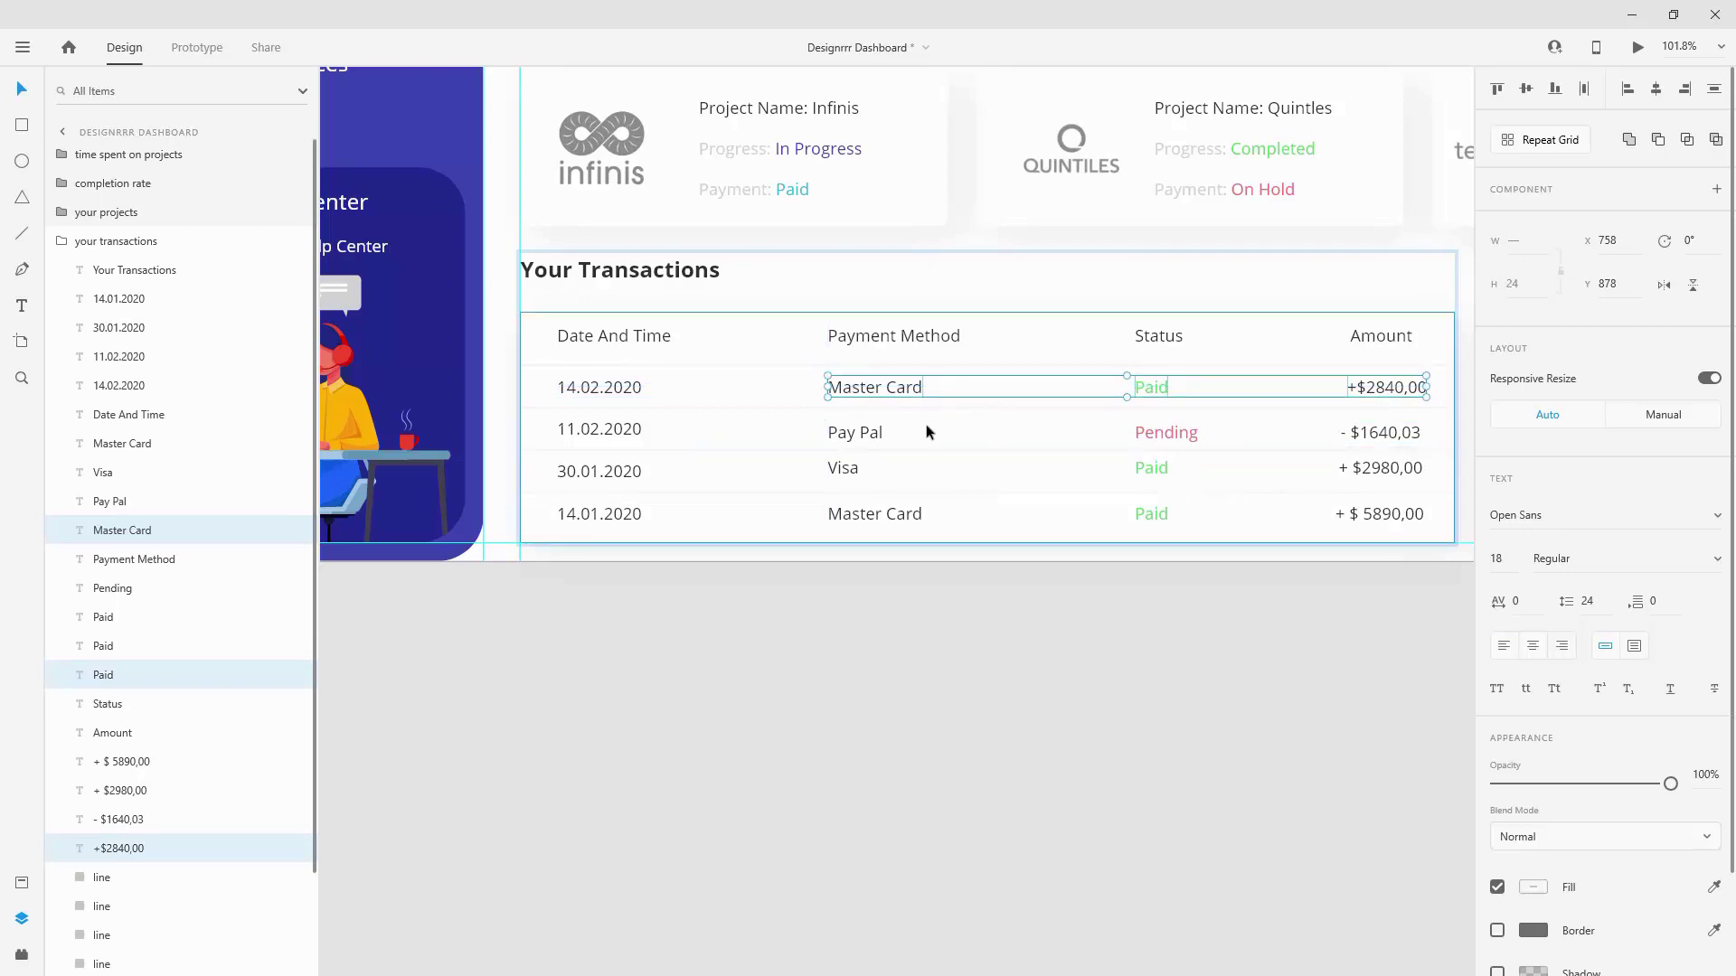
# Step: Align the Pay Pal row's texts with the 11.02.2020 date and the Visa row's texts with the 30.01.2020 date
pyautogui.click(855, 432)
pyautogui.keyDown('shift'); pyautogui.click(1176, 434); pyautogui.keyUp('shift')
pyautogui.click(1193, 439)
pyautogui.click(857, 434)
pyautogui.keyDown('shift'); pyautogui.click(1199, 433); pyautogui.keyUp('shift')
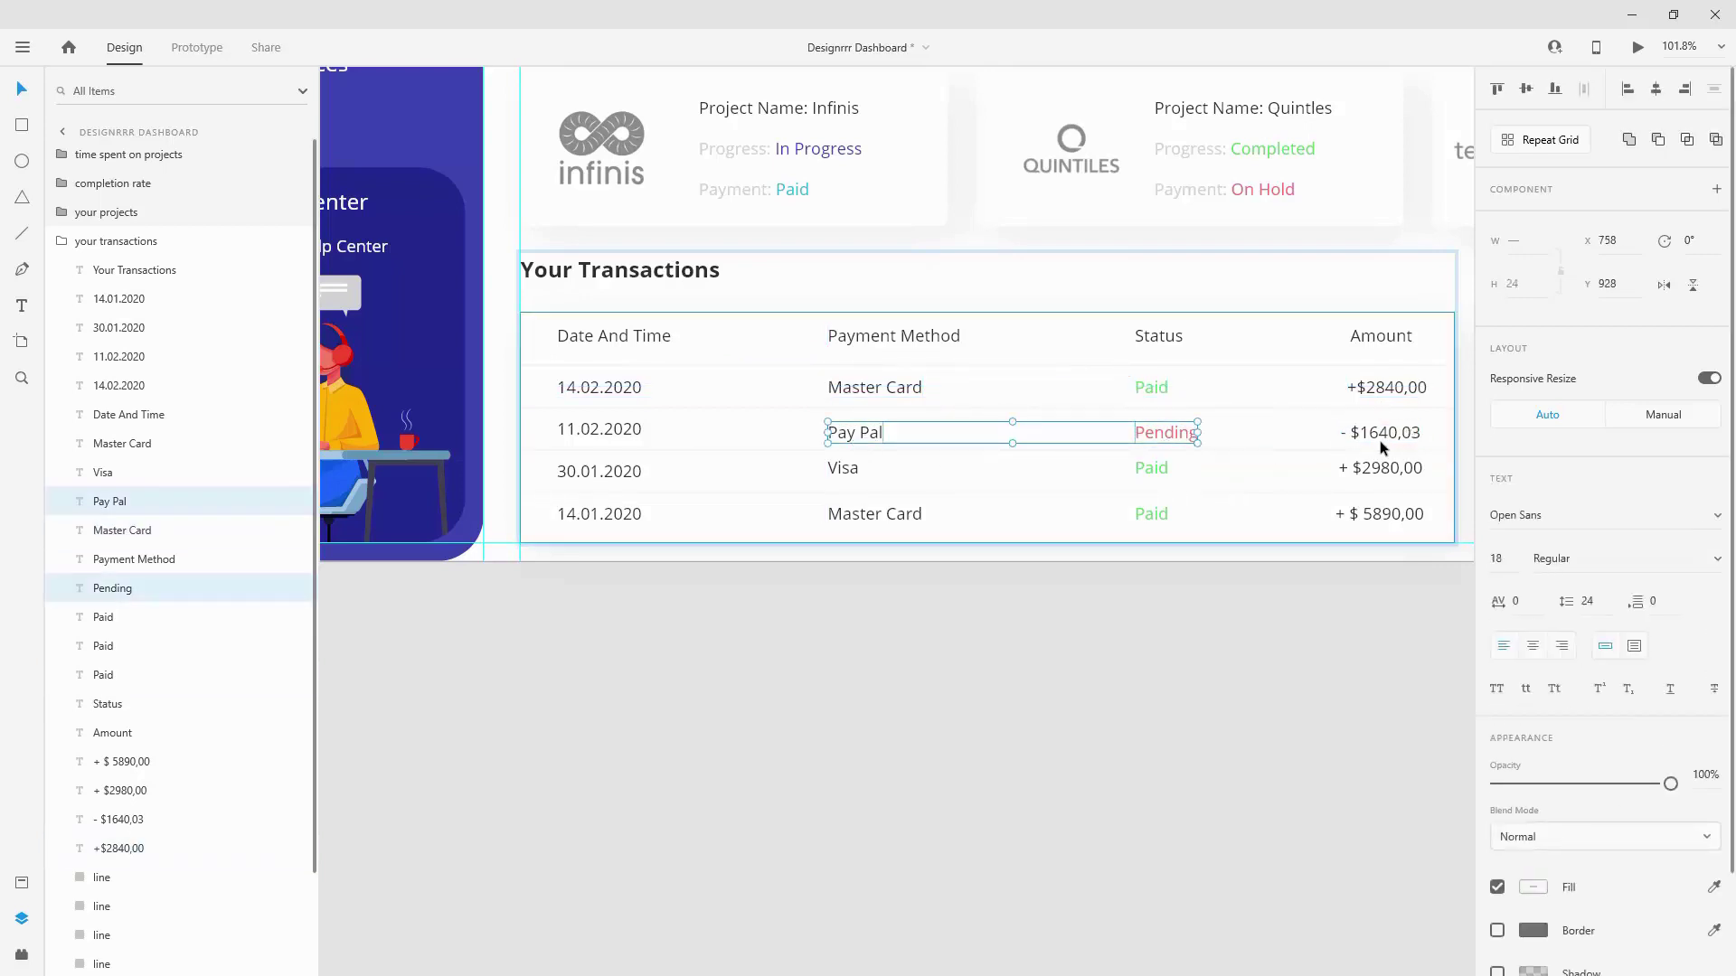
pyautogui.keyDown('shift'); pyautogui.click(1415, 438); pyautogui.keyUp('shift')
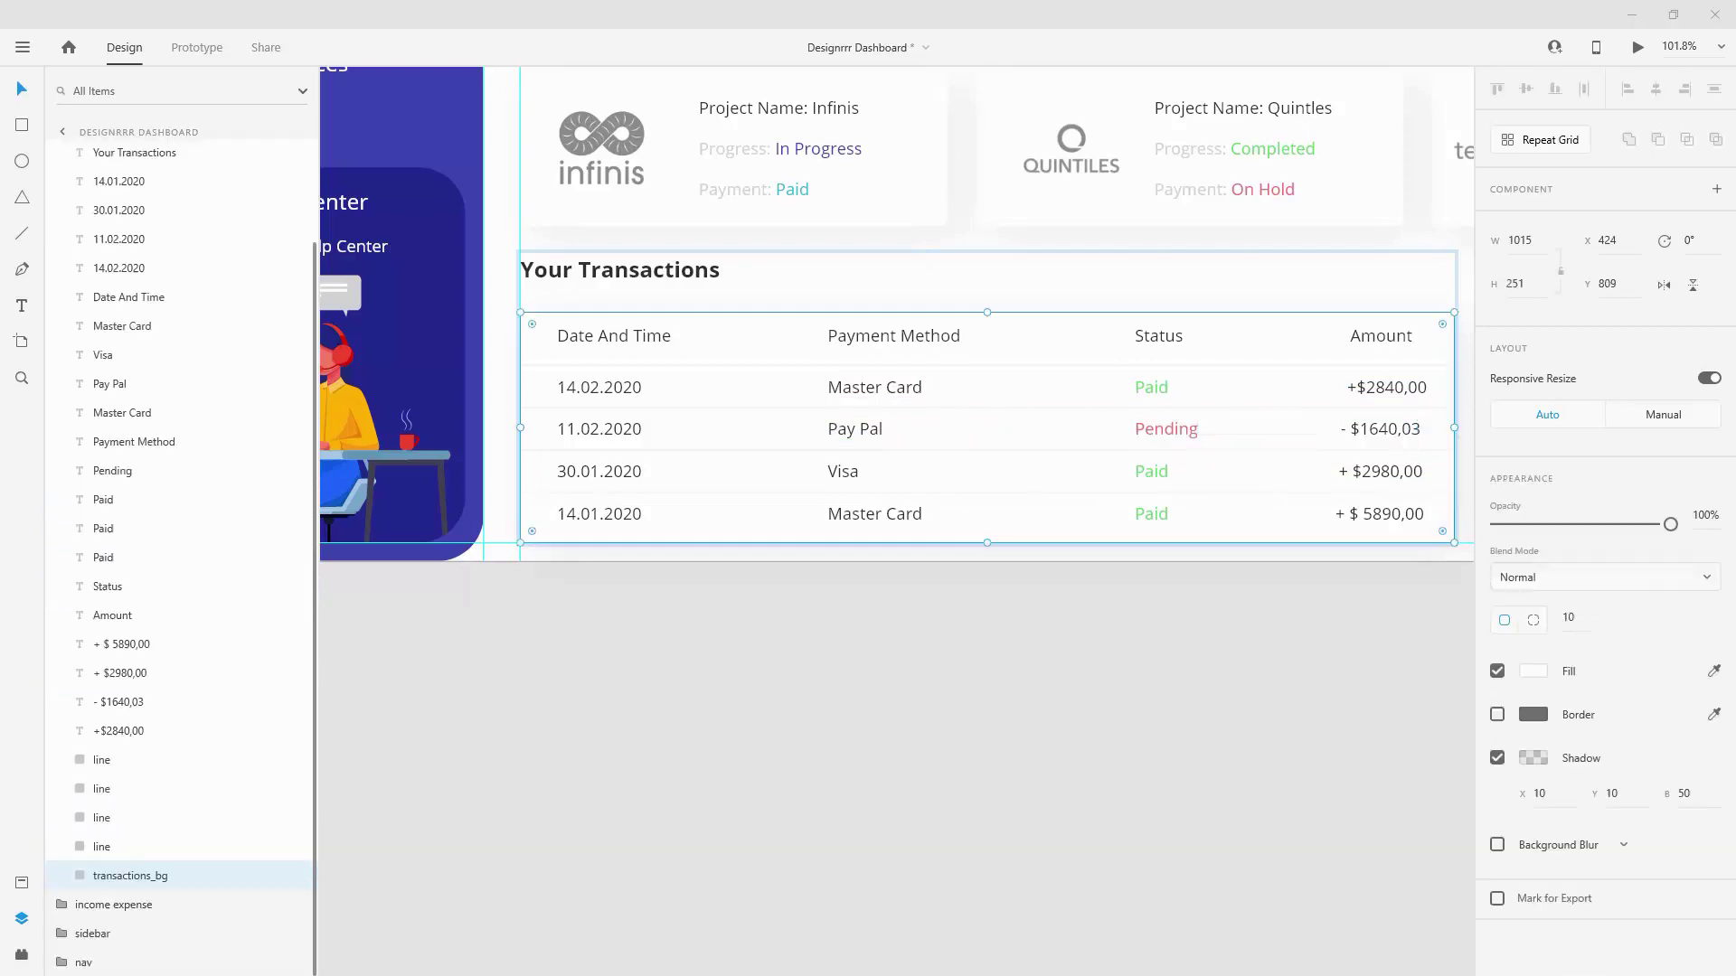
# Step: Recolor the "Date And Time", "Payment Method", "Status" and "Amount" headings with the saved light grey asset color
pyautogui.click(609, 336)
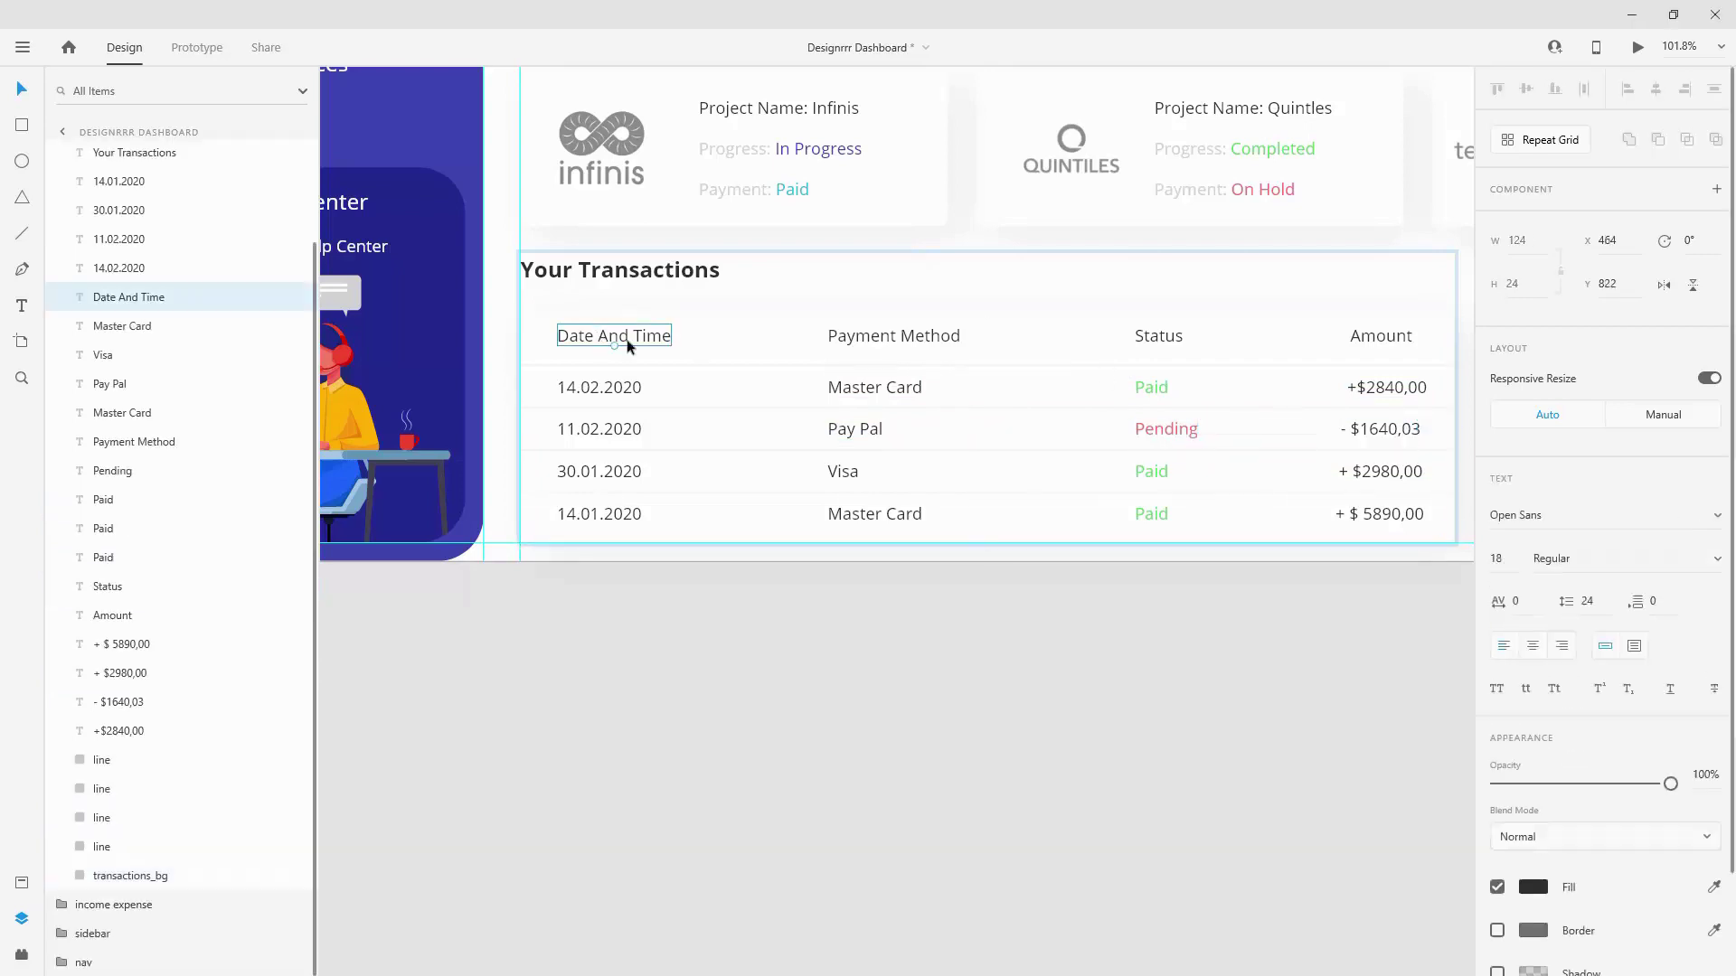
pyautogui.keyDown('shift'); pyautogui.click(864, 340); pyautogui.keyUp('shift')
pyautogui.keyDown('shift'); pyautogui.click(1353, 341); pyautogui.keyUp('shift')
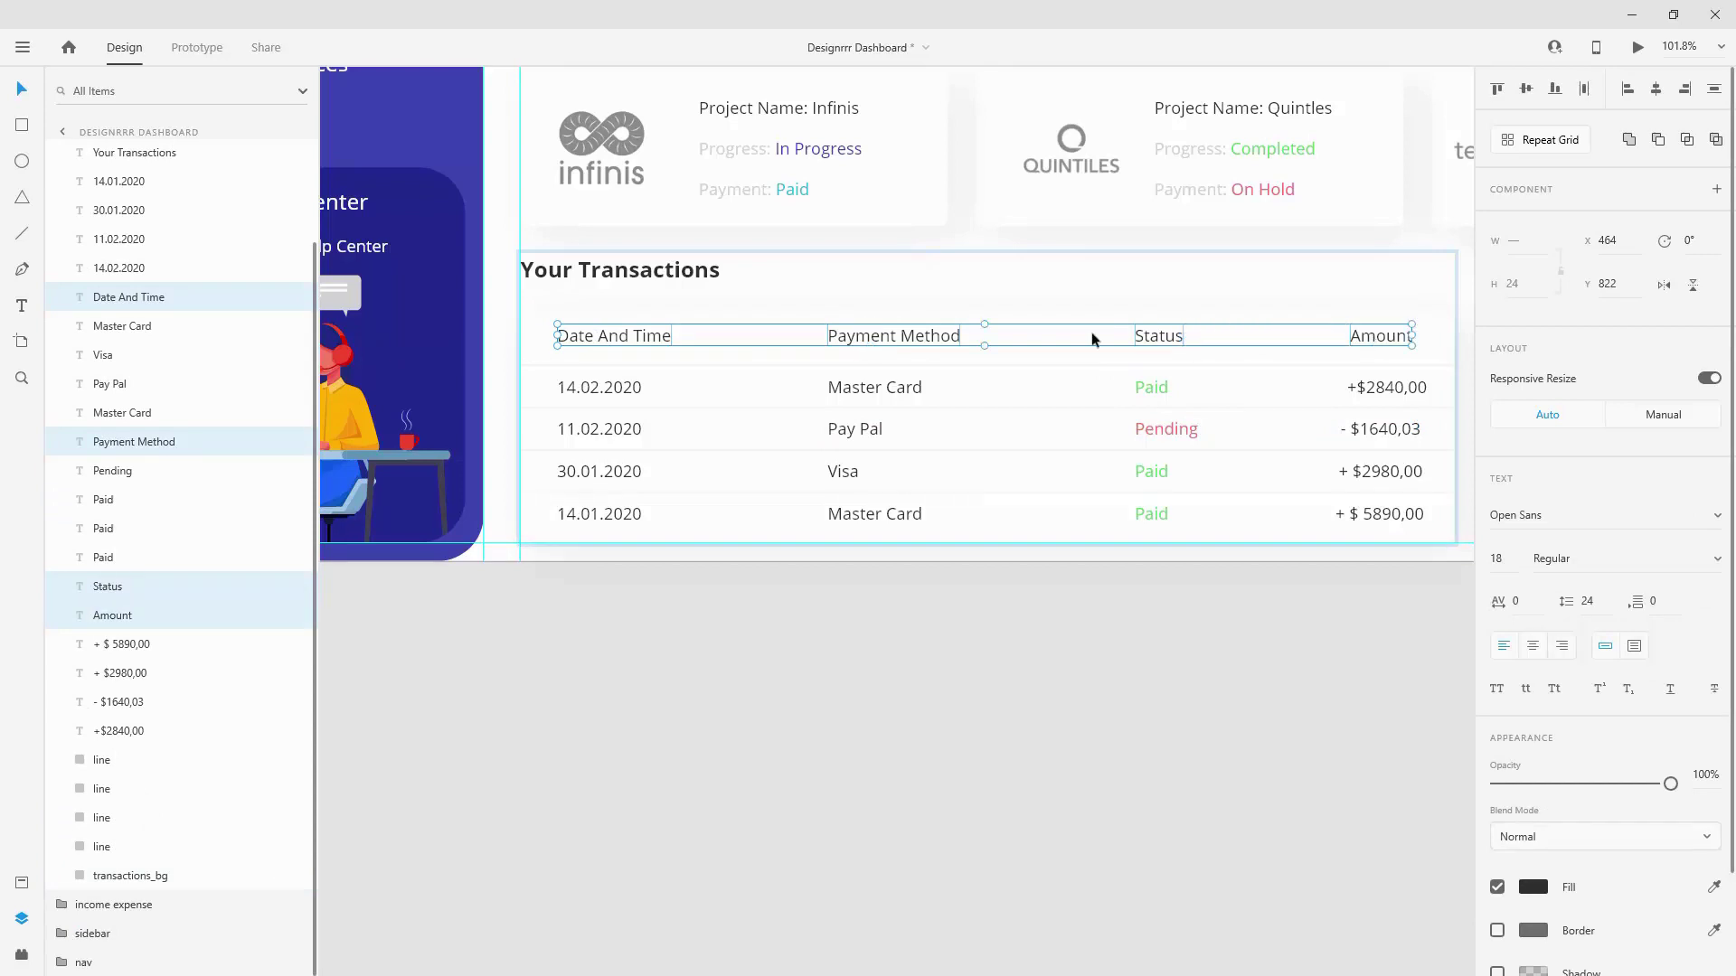
pyautogui.click(22, 882)
pyautogui.click(72, 333)
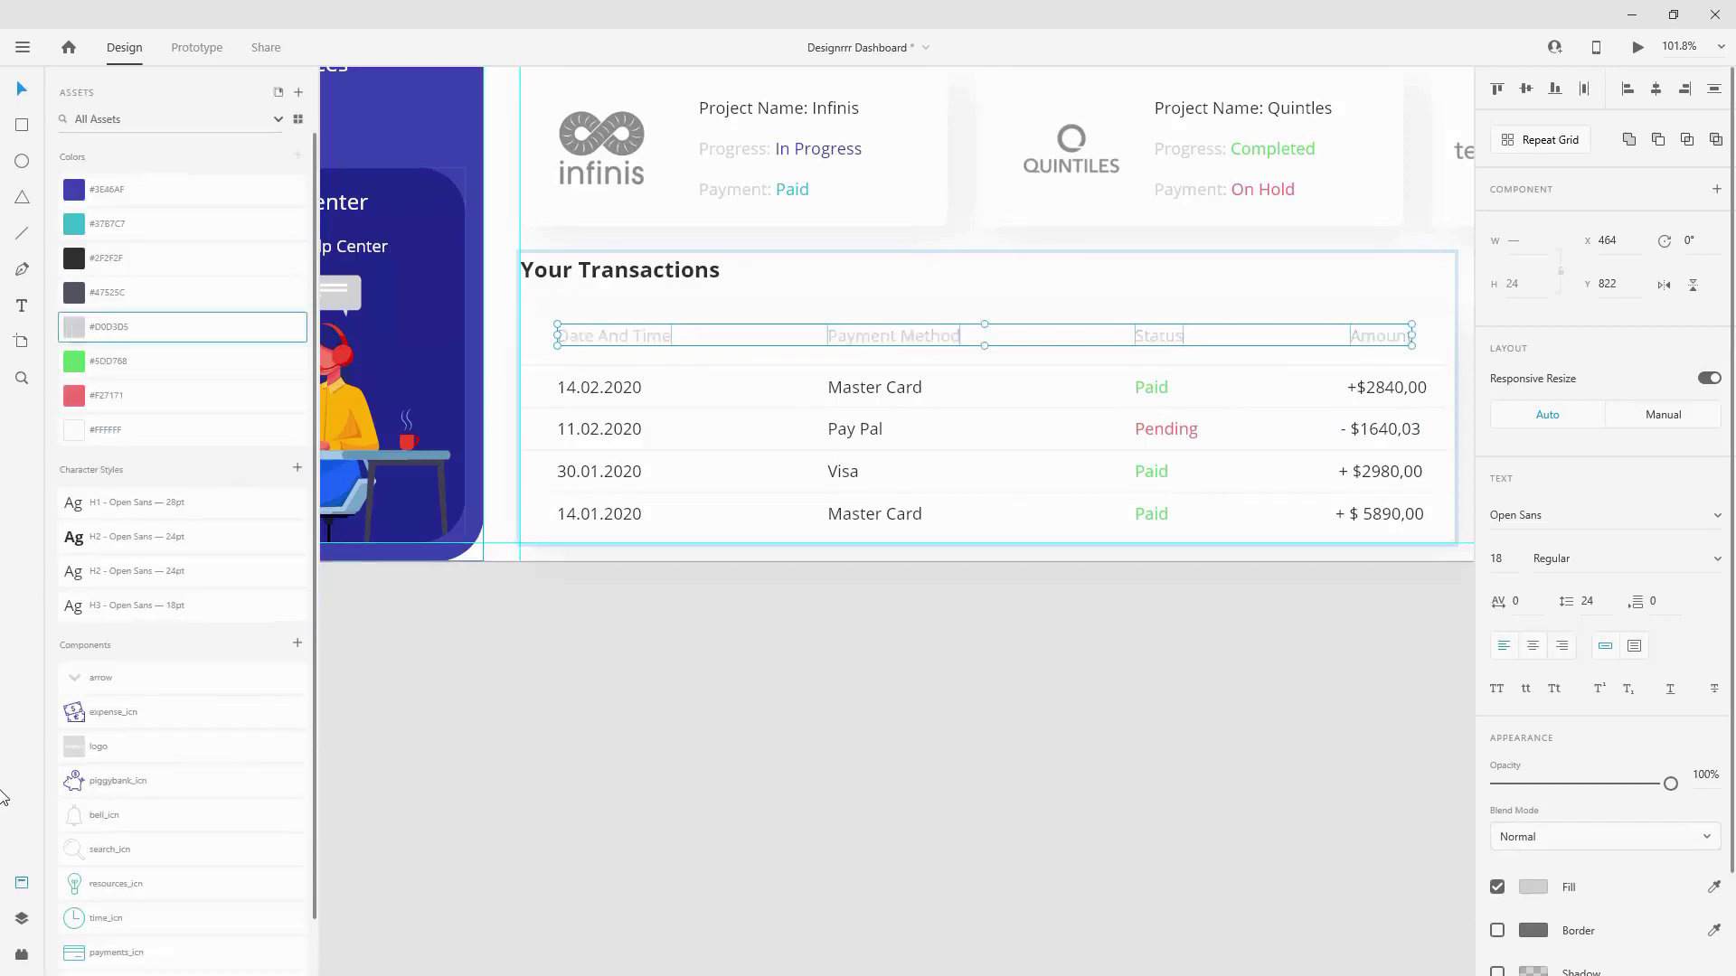
# Step: Group the table's divider line layers and name the group "lines"
pyautogui.click(18, 912)
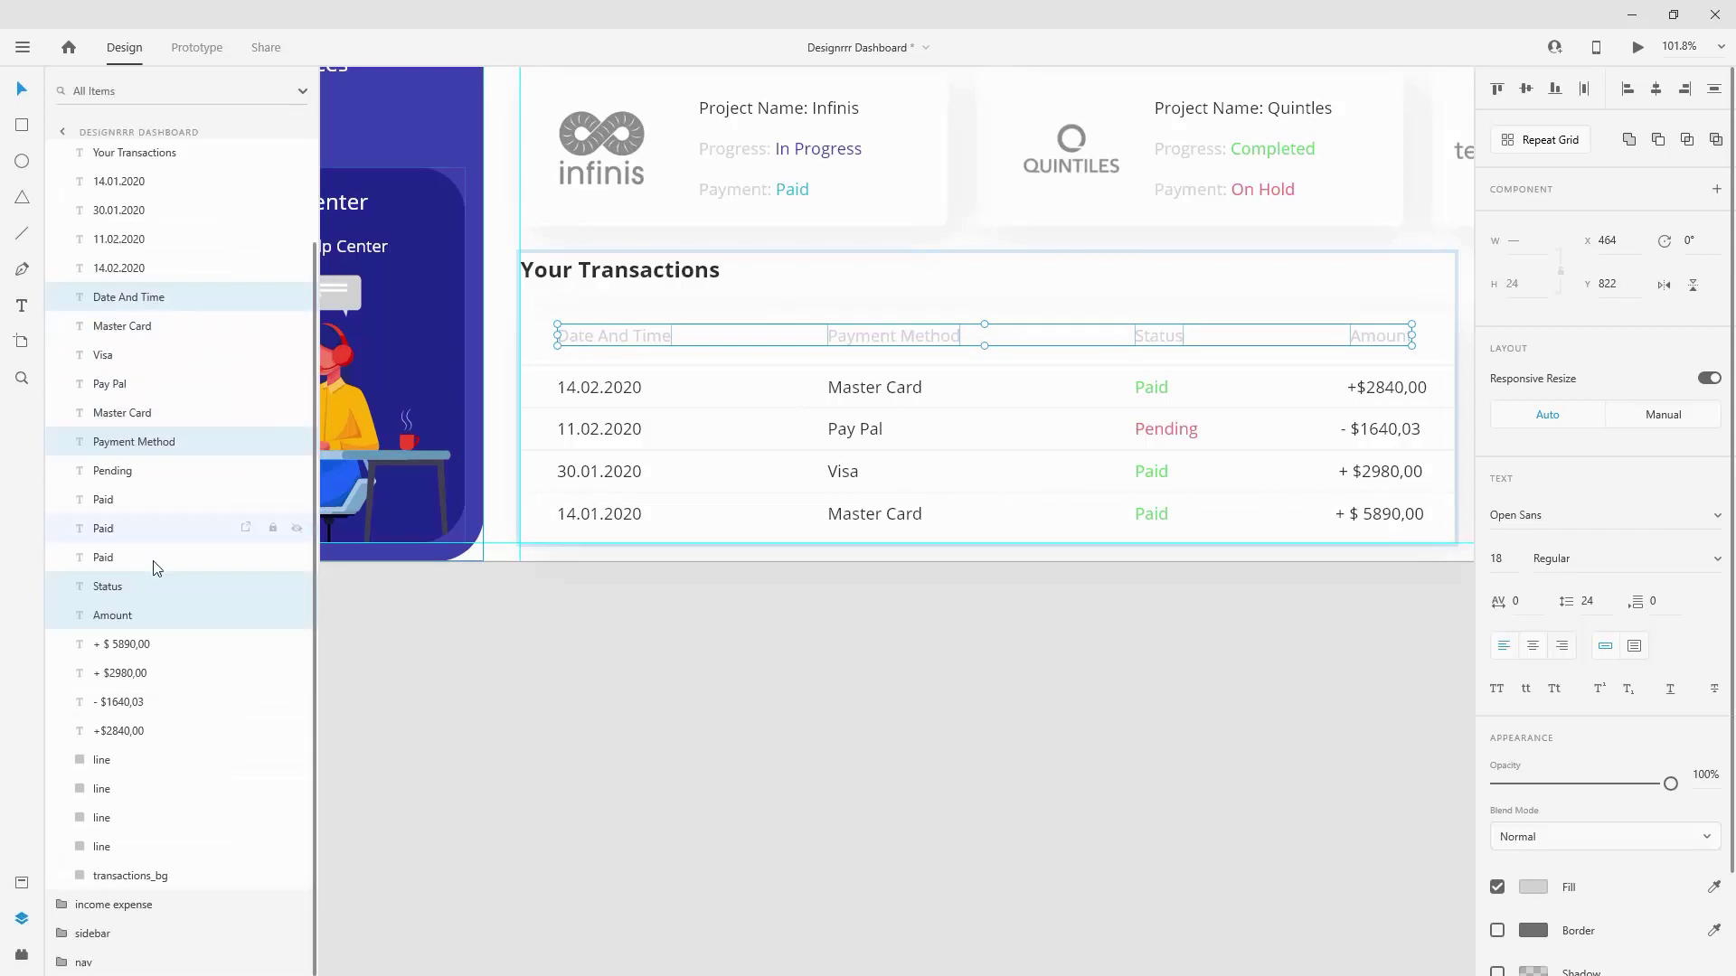
pyautogui.click(134, 764)
pyautogui.keyDown('shift'); pyautogui.click(127, 848); pyautogui.keyUp('shift')
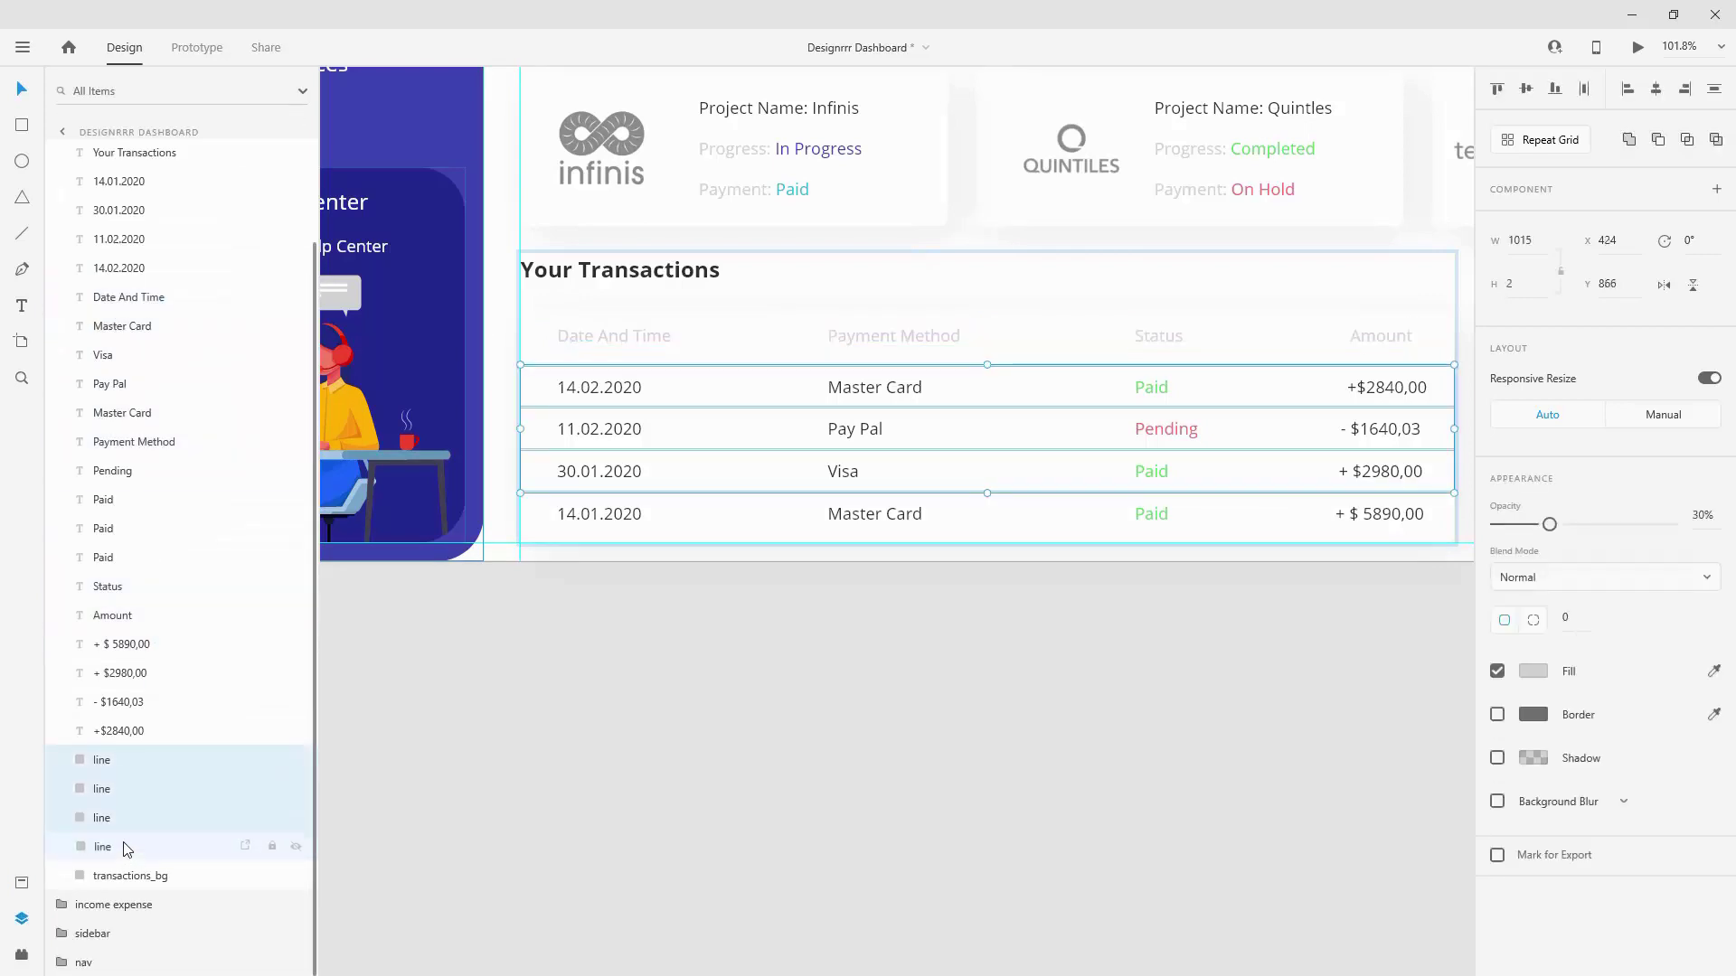
pyautogui.hotkey('ctrl', 'g')
pyautogui.doubleClick(115, 846)
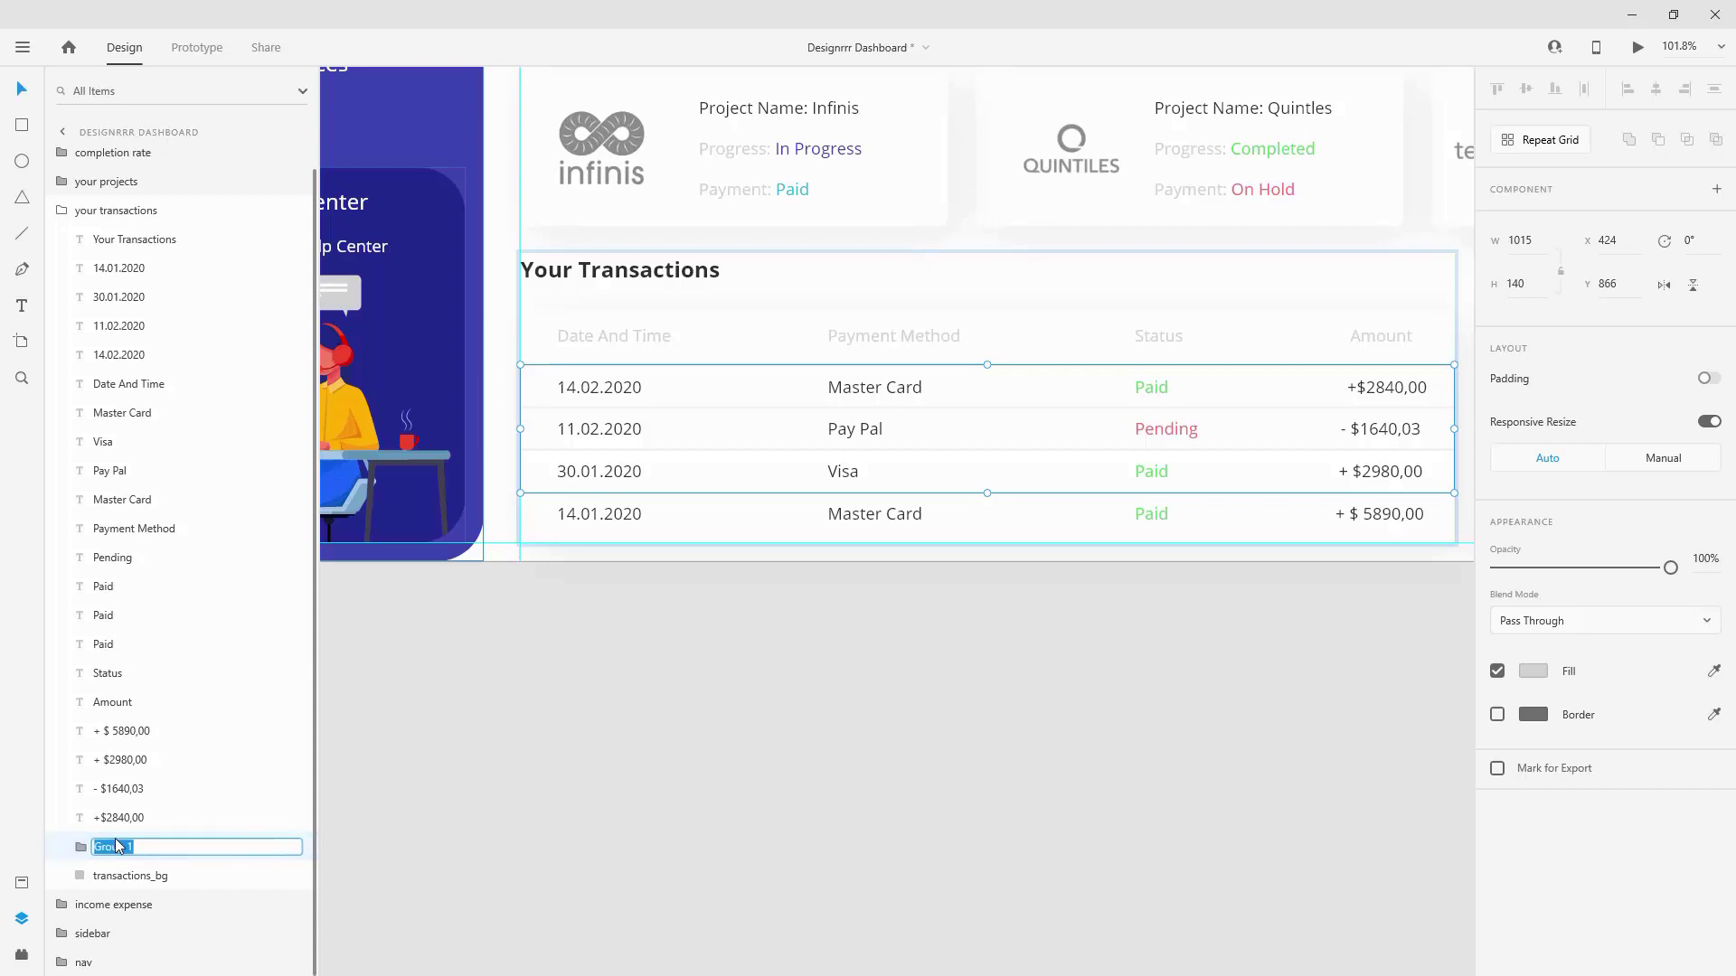
pyautogui.write('l')
pyautogui.press('Return')
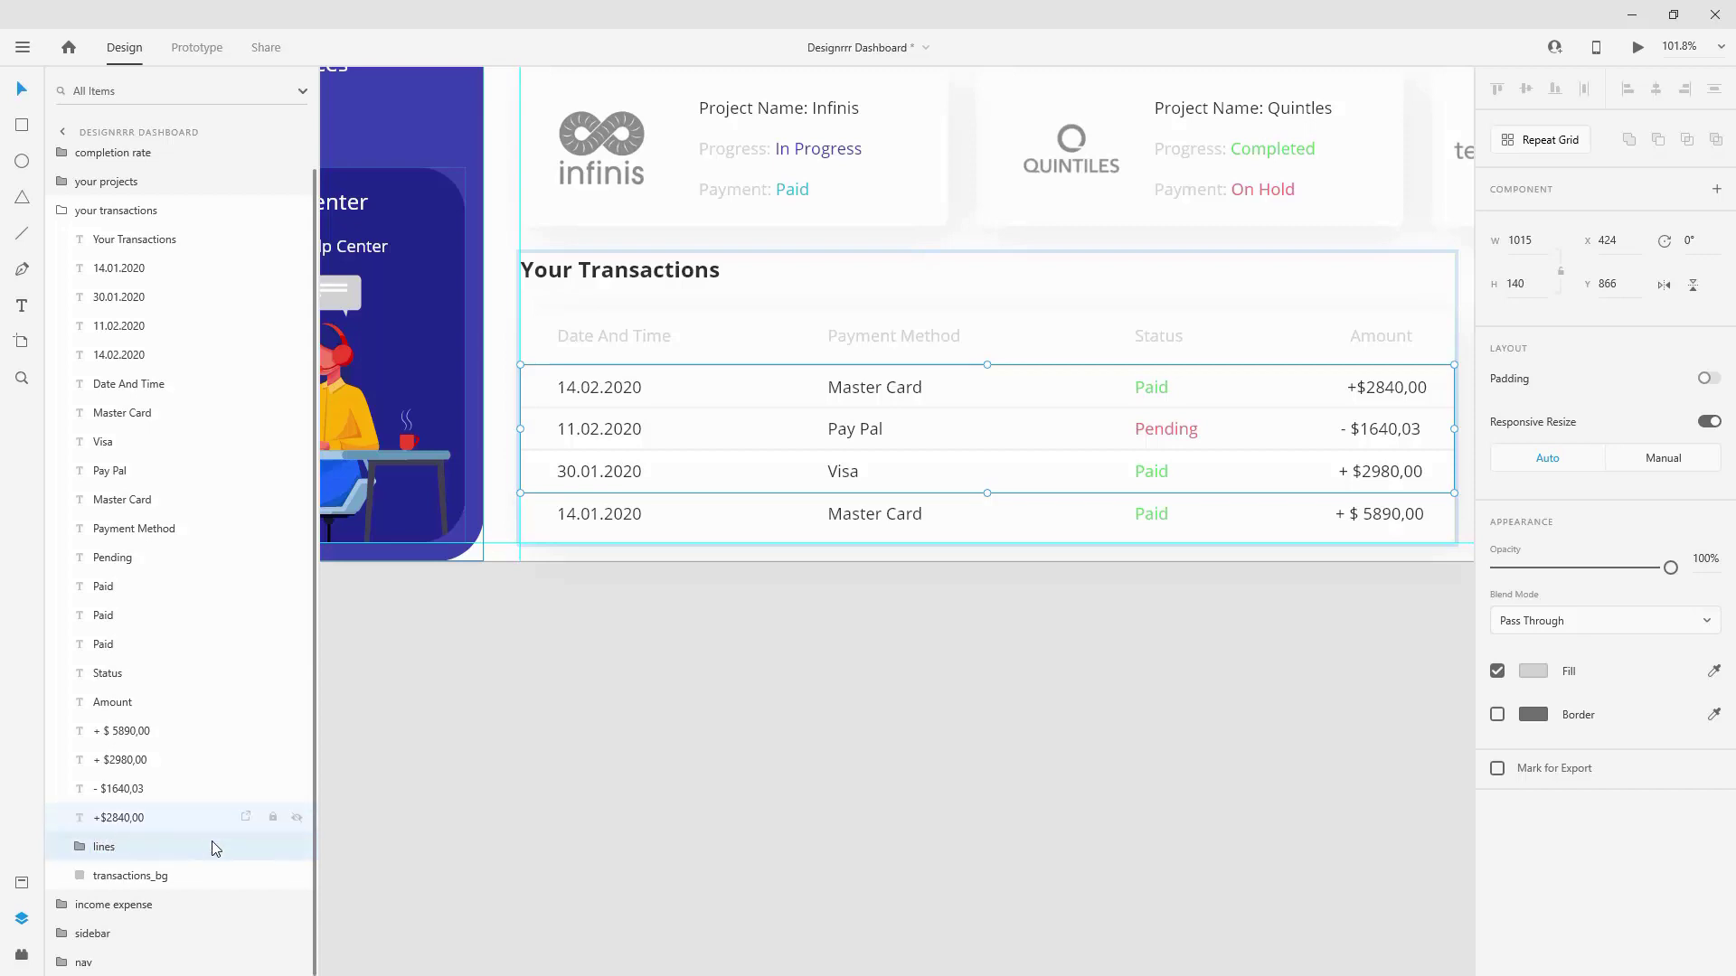
# Step: Group the "Date And Time" heading with its four dates and name the group "date and time"
pyautogui.click(609, 339)
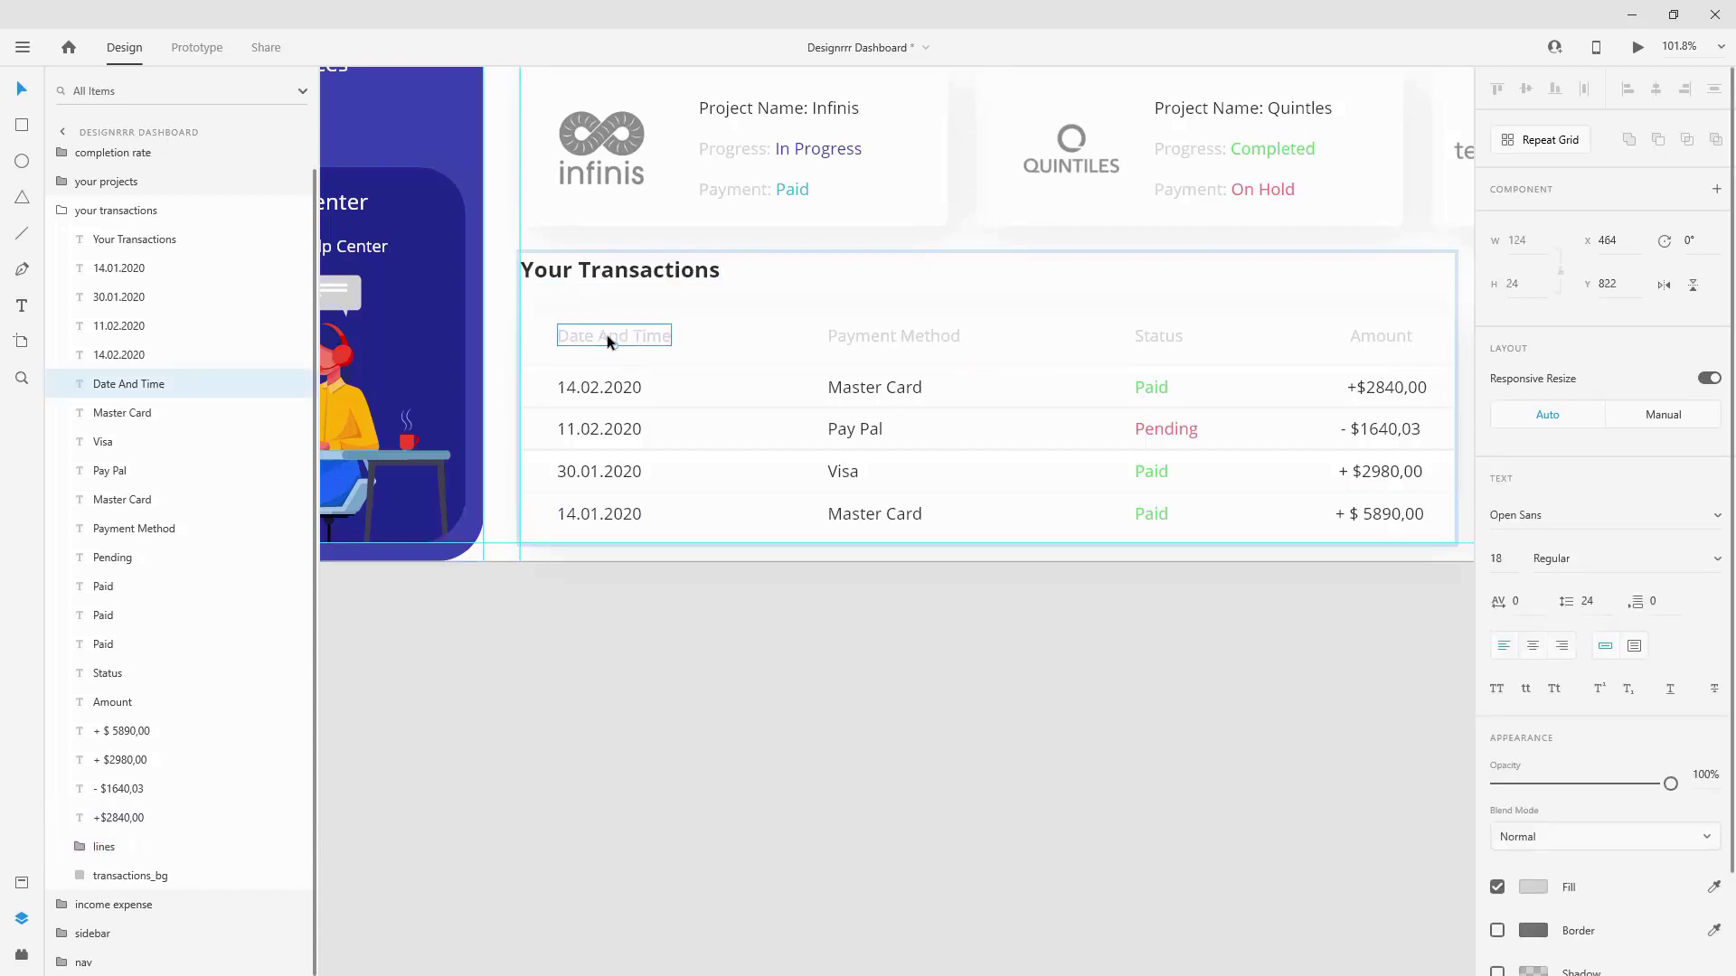
pyautogui.keyDown('shift'); pyautogui.click(604, 387); pyautogui.keyUp('shift')
pyautogui.keyDown('shift'); pyautogui.click(607, 429); pyautogui.keyUp('shift')
pyautogui.keyDown('shift'); pyautogui.click(615, 471); pyautogui.keyUp('shift')
pyautogui.keyDown('shift'); pyautogui.click(622, 516); pyautogui.keyUp('shift')
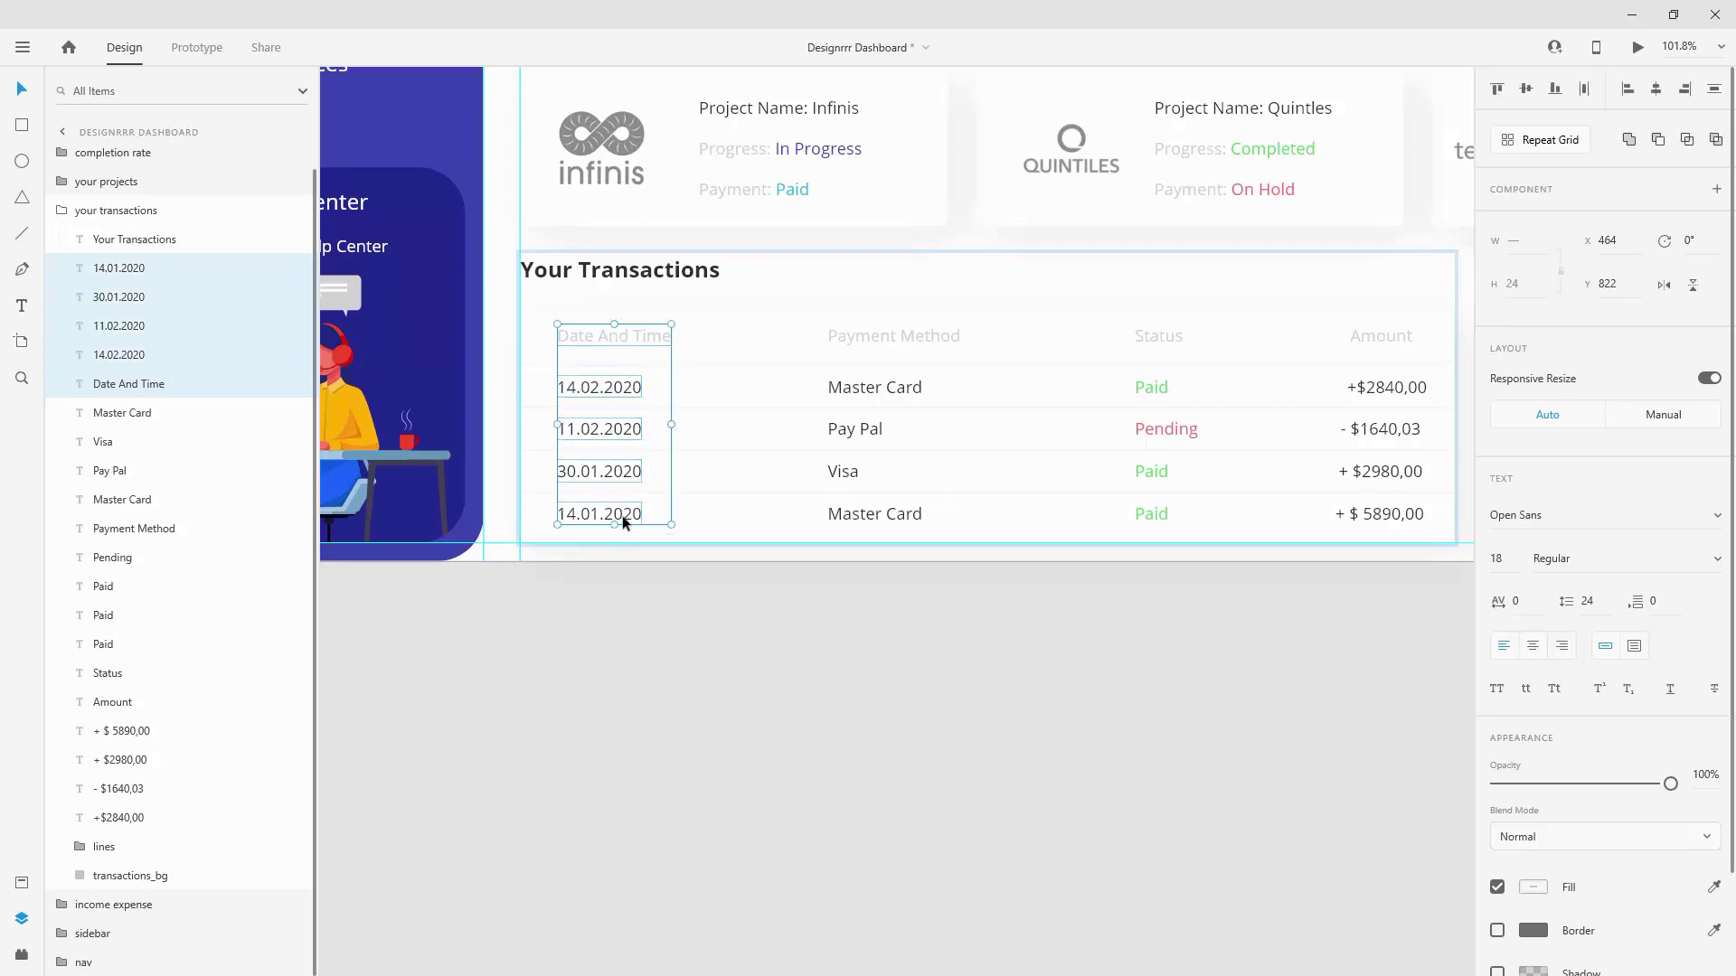
pyautogui.hotkey('ctrl', 'g')
pyautogui.doubleClick(115, 299)
pyautogui.write('date and time')
pyautogui.press('Return')
# Step: Group the "Payment Method" heading with its four entries and name the group "payment method"
pyautogui.click(875, 334)
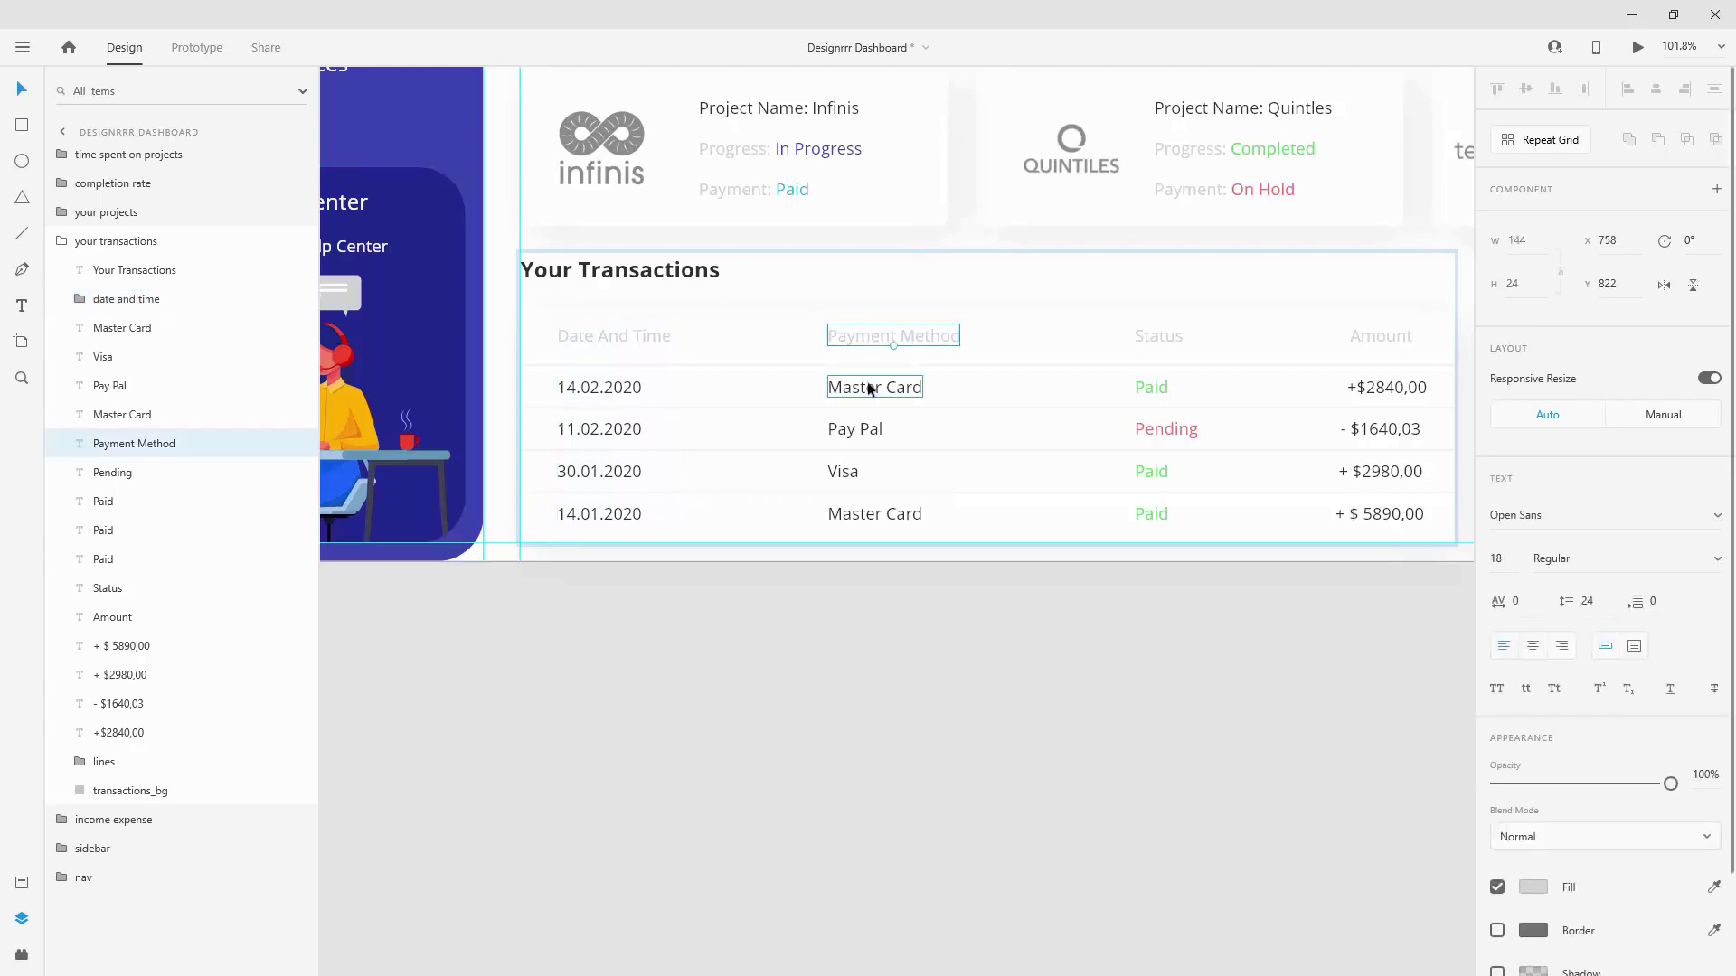
pyautogui.keyDown('shift'); pyautogui.click(868, 389); pyautogui.keyUp('shift')
pyautogui.keyDown('shift'); pyautogui.click(859, 430); pyautogui.keyUp('shift')
pyautogui.keyDown('shift'); pyautogui.click(845, 470); pyautogui.keyUp('shift')
pyautogui.keyDown('shift'); pyautogui.click(848, 513); pyautogui.keyUp('shift')
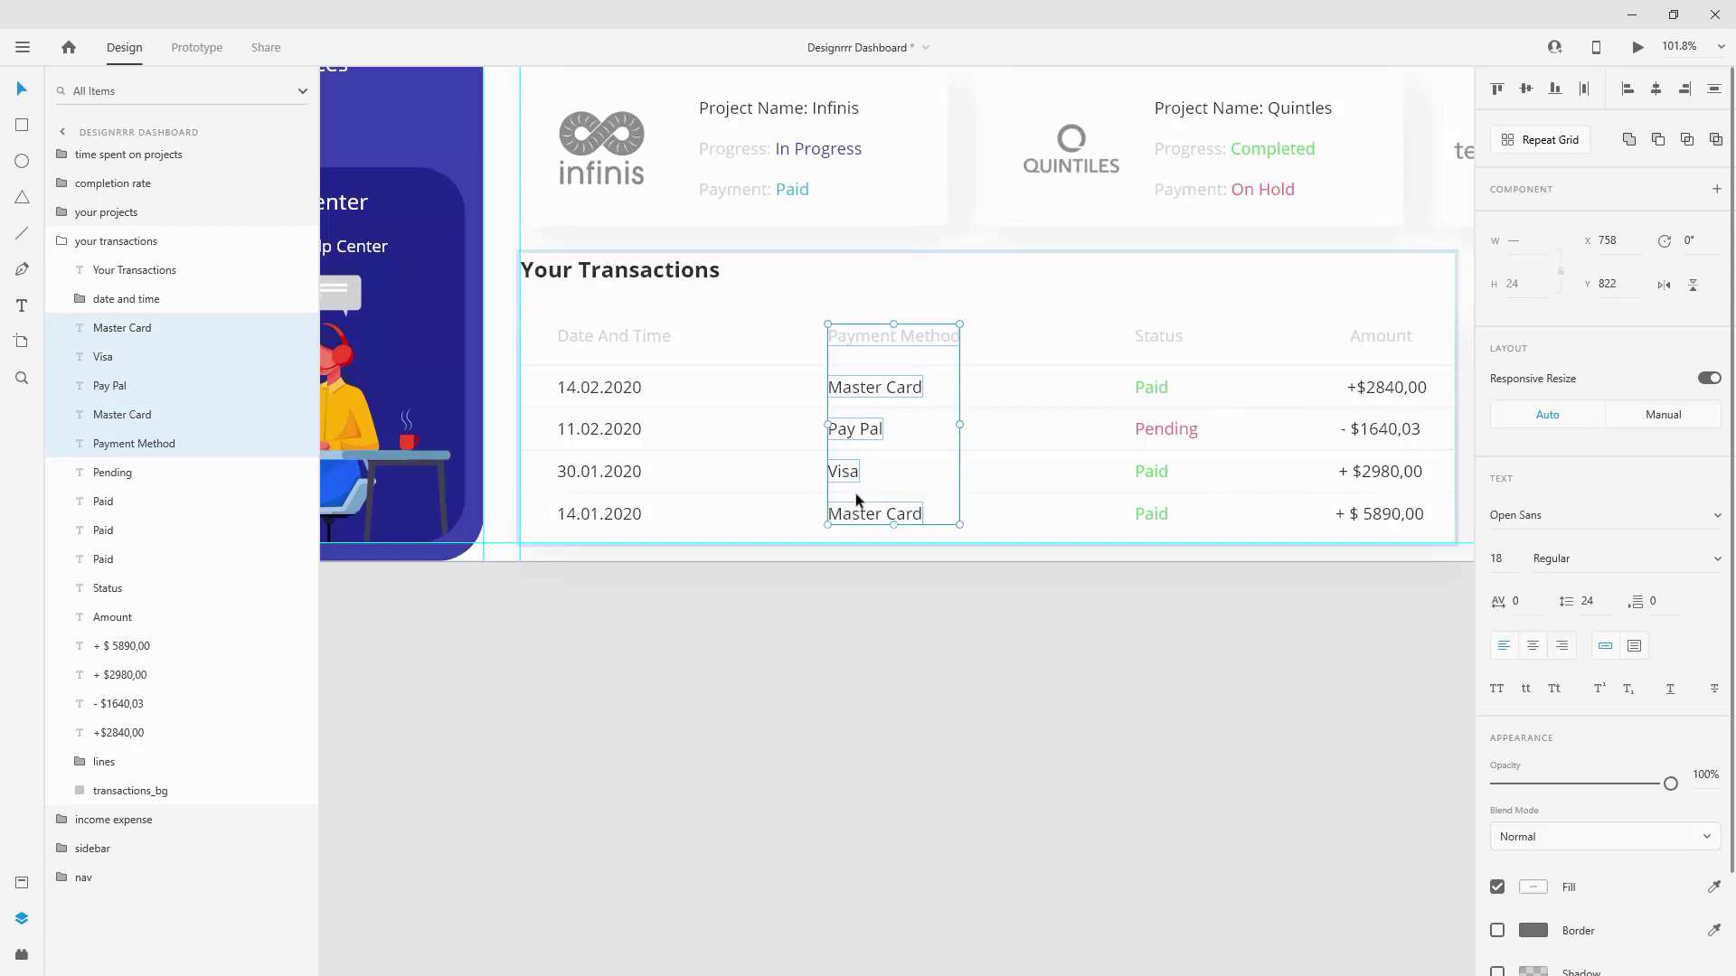
pyautogui.hotkey('ctrl', 'g')
pyautogui.doubleClick(121, 329)
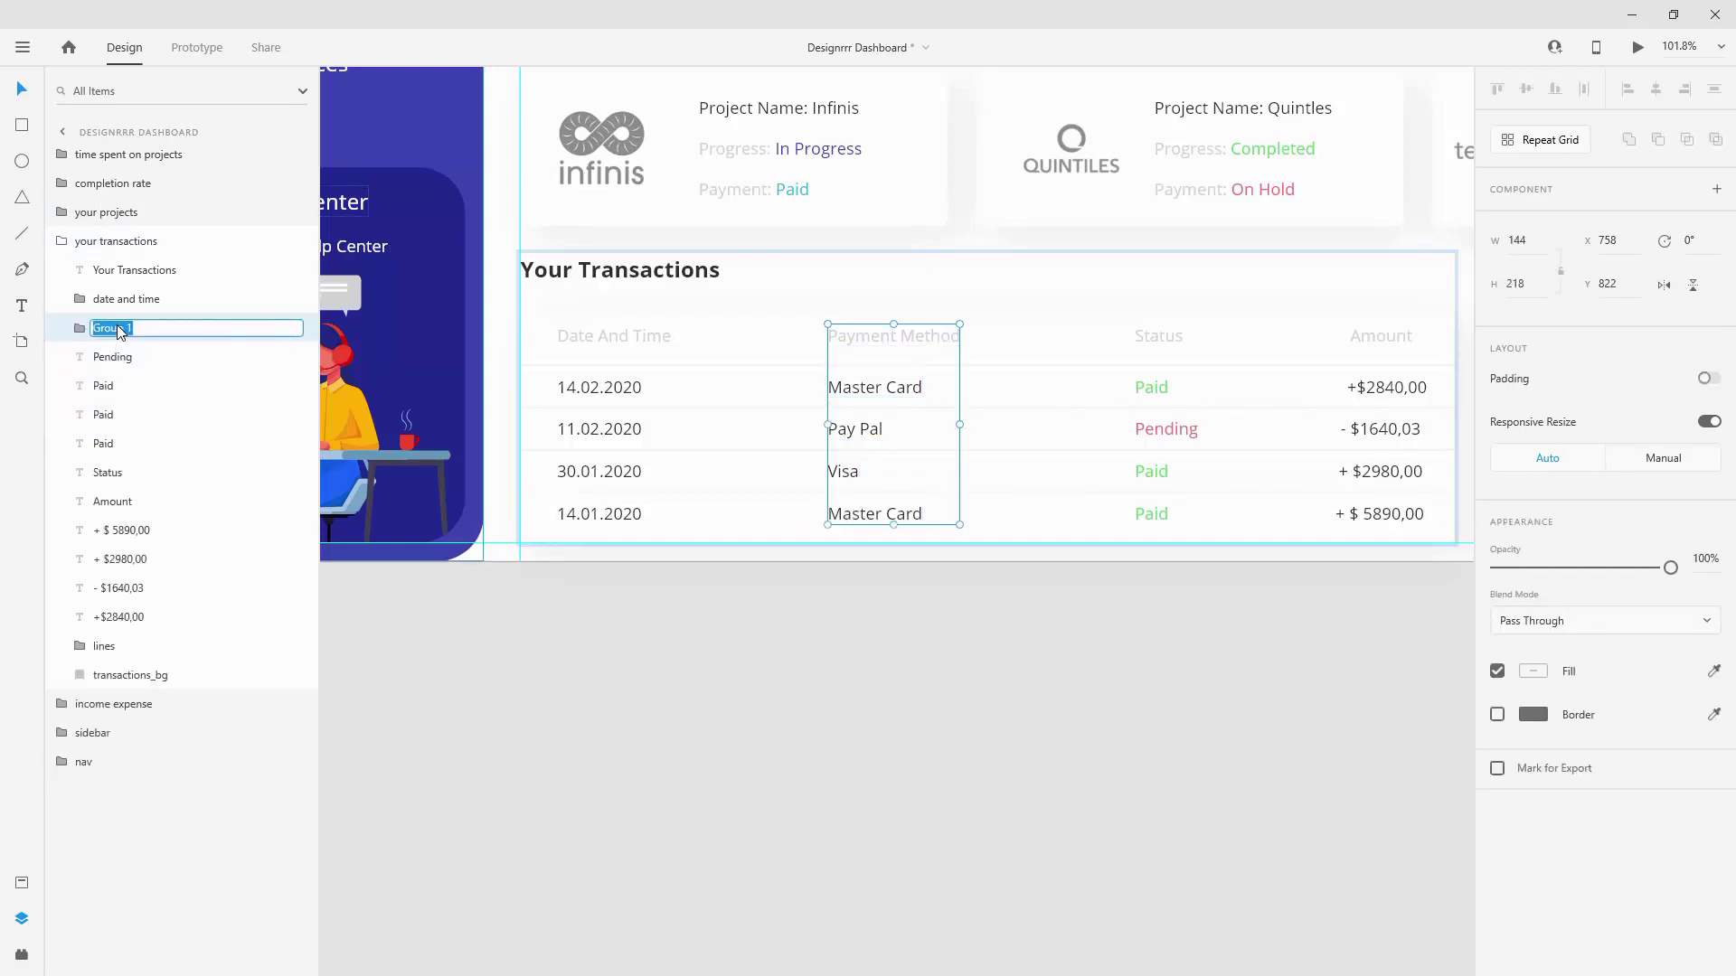
pyautogui.write('payment method')
pyautogui.press('Return')
# Step: Group the "Status" heading with its four status texts and name the group "status"
pyautogui.click(1145, 331)
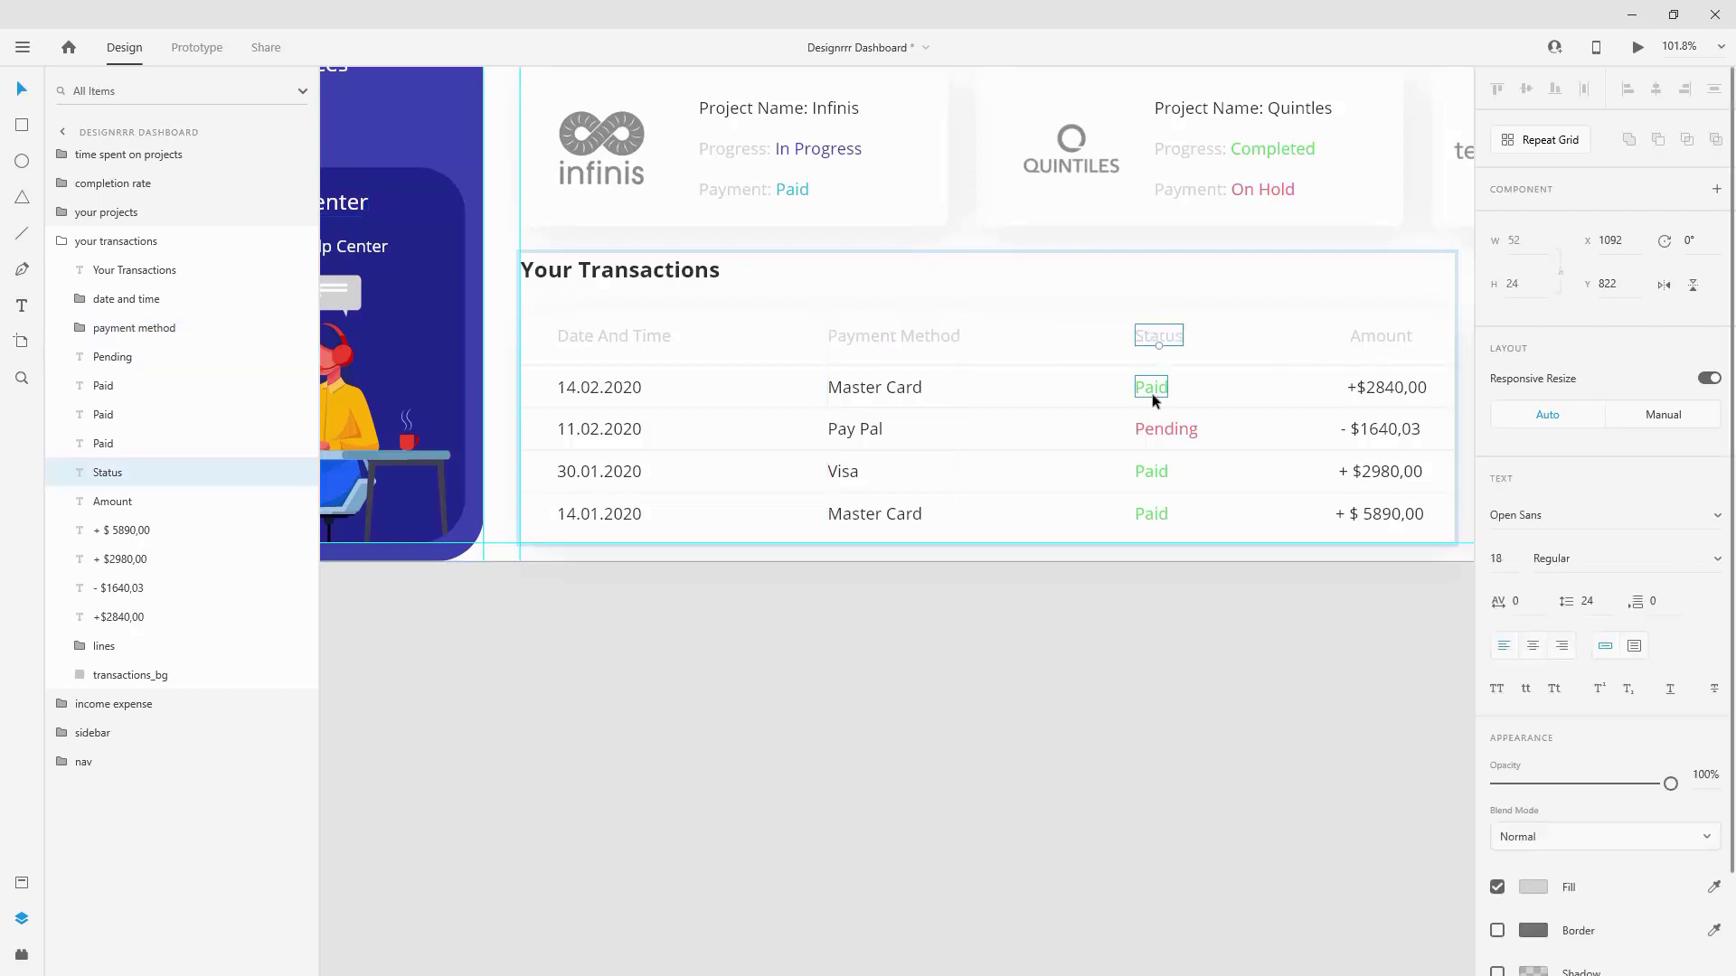
pyautogui.keyDown('shift'); pyautogui.click(1152, 389); pyautogui.keyUp('shift')
pyautogui.keyDown('shift'); pyautogui.click(1160, 428); pyautogui.keyUp('shift')
pyautogui.keyDown('shift'); pyautogui.click(1155, 472); pyautogui.keyUp('shift')
pyautogui.keyDown('shift'); pyautogui.click(1153, 512); pyautogui.keyUp('shift')
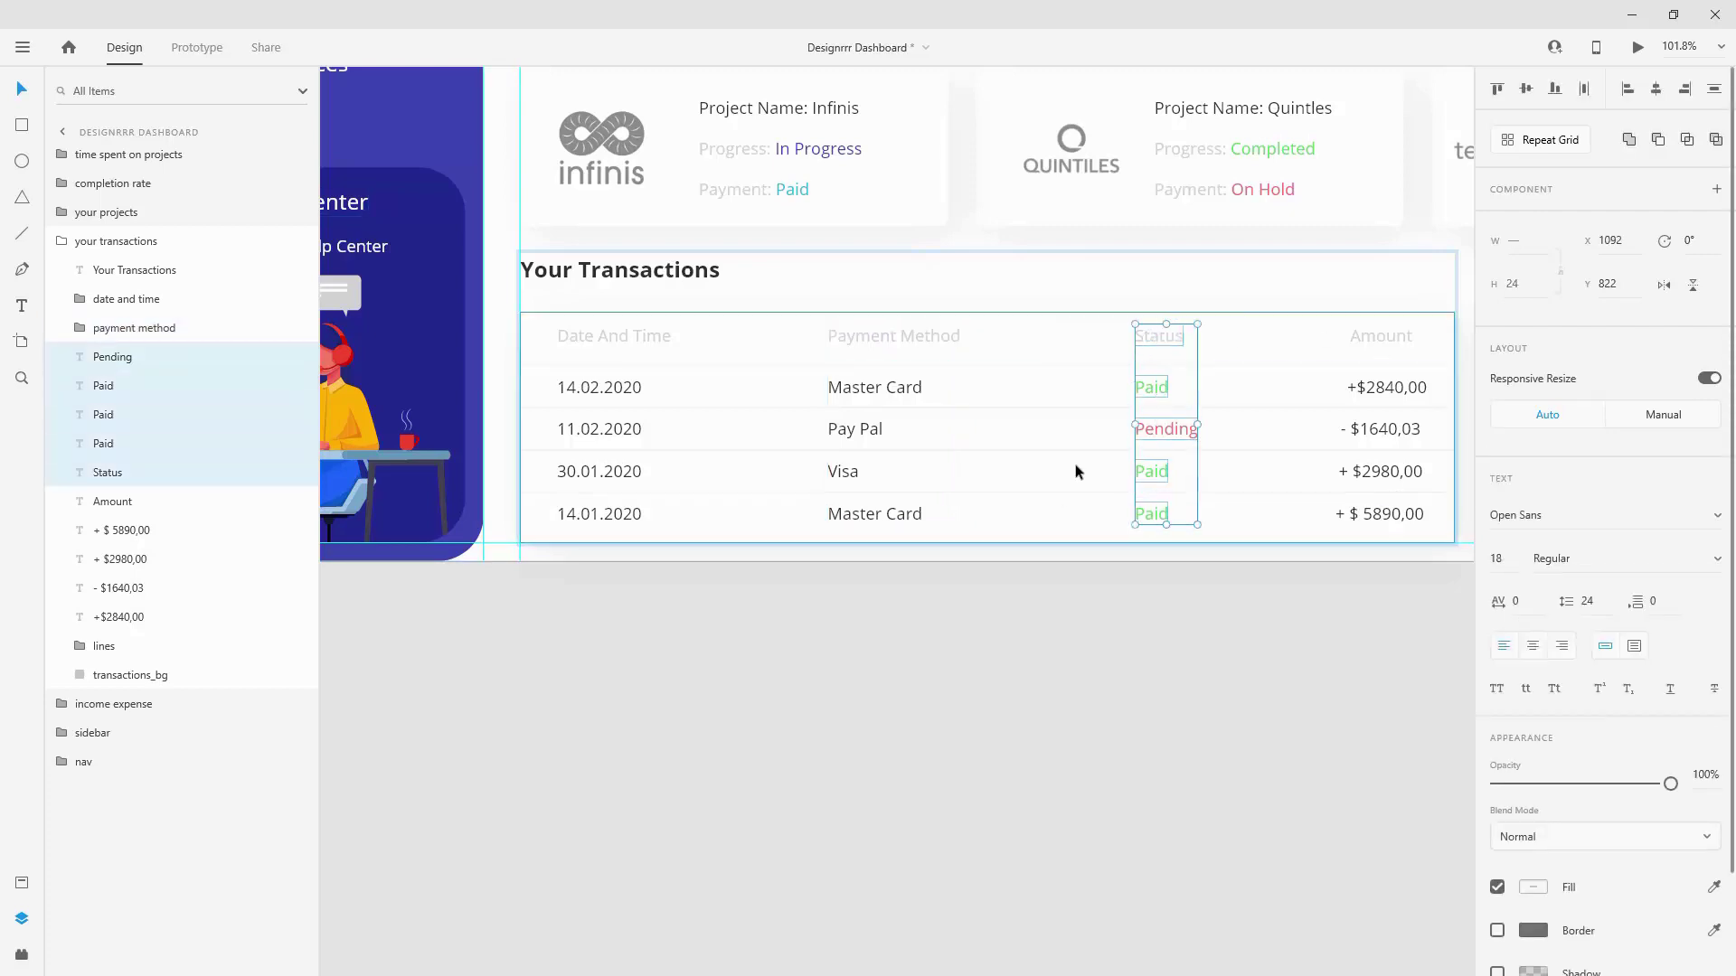
pyautogui.hotkey('ctrl', 'g')
pyautogui.doubleClick(120, 357)
pyautogui.write('sta')
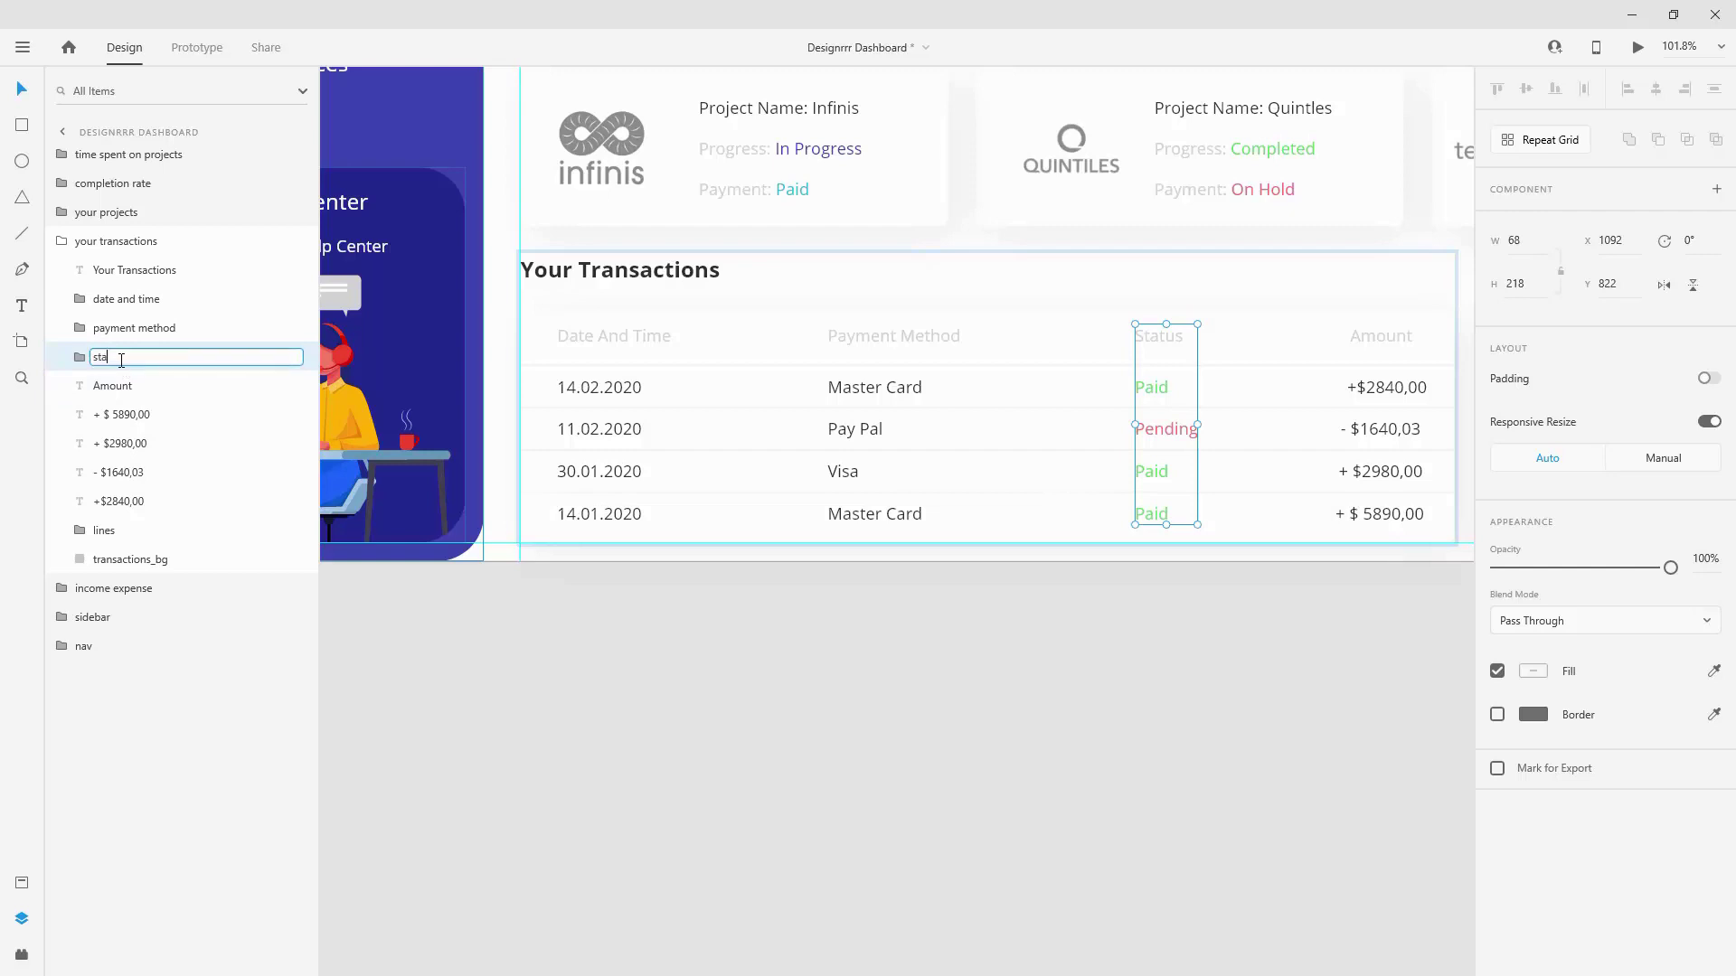
pyautogui.write('tus')
pyautogui.press('Return')
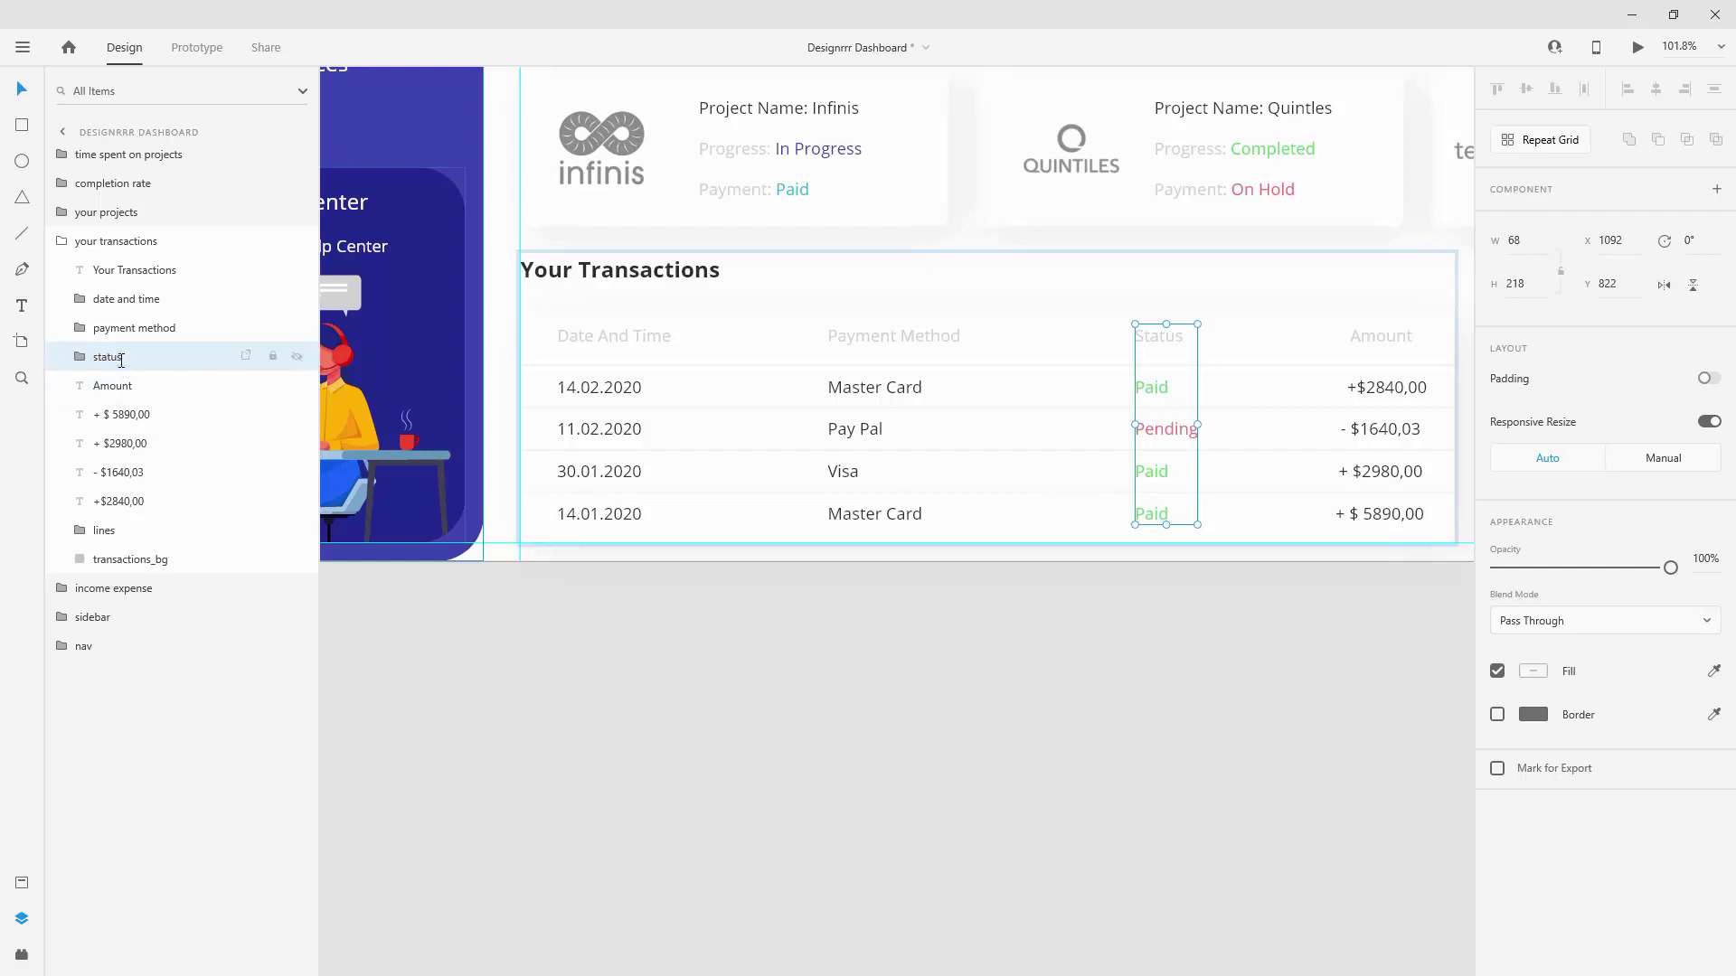
# Step: Group the "Amount" heading with its four values as "amount", and collapse the "your transactions" group
pyautogui.click(1365, 333)
pyautogui.keyDown('shift'); pyautogui.click(1371, 389); pyautogui.keyUp('shift')
pyautogui.keyDown('shift'); pyautogui.click(1370, 428); pyautogui.keyUp('shift')
pyautogui.keyDown('shift'); pyautogui.click(1375, 472); pyautogui.keyUp('shift')
pyautogui.keyDown('shift'); pyautogui.click(1375, 513); pyautogui.keyUp('shift')
pyautogui.hotkey('ctrl', 'g')
pyautogui.doubleClick(110, 387)
pyautogui.write('amount')
pyautogui.press('Return')
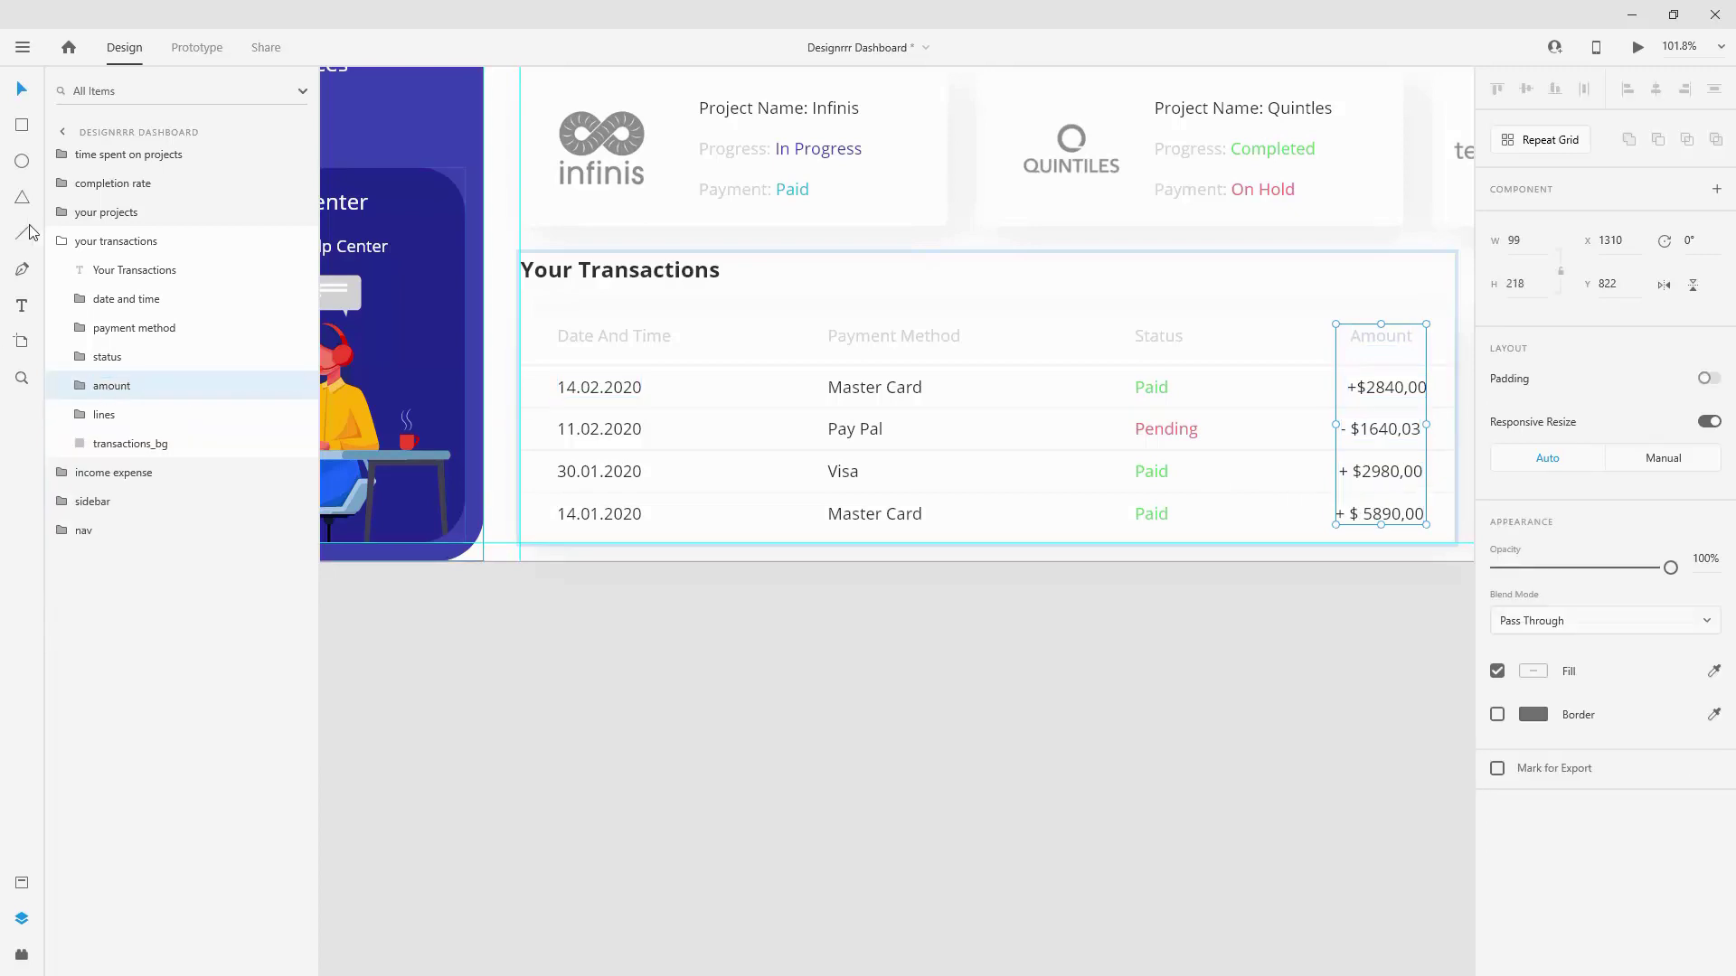
pyautogui.click(60, 241)
# Step: Move the "Income / Expense" title layer above income_bg within the "income expense" group
pyautogui.scroll(-3, 692, 398)
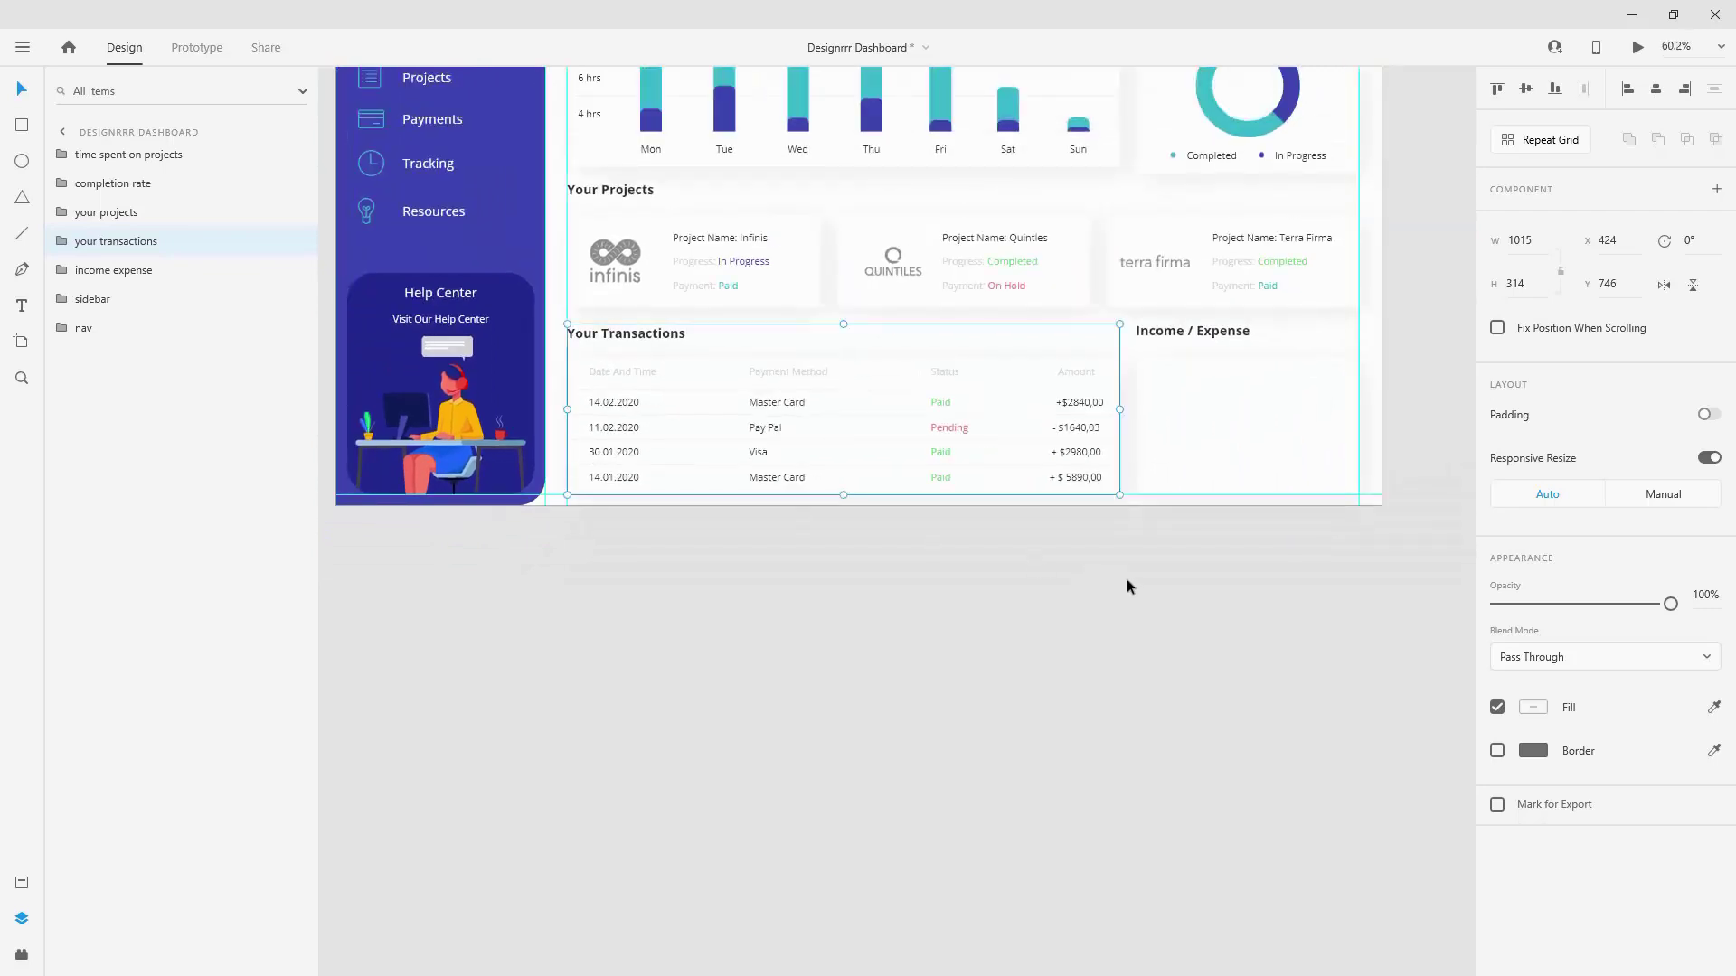
pyautogui.click(93, 271)
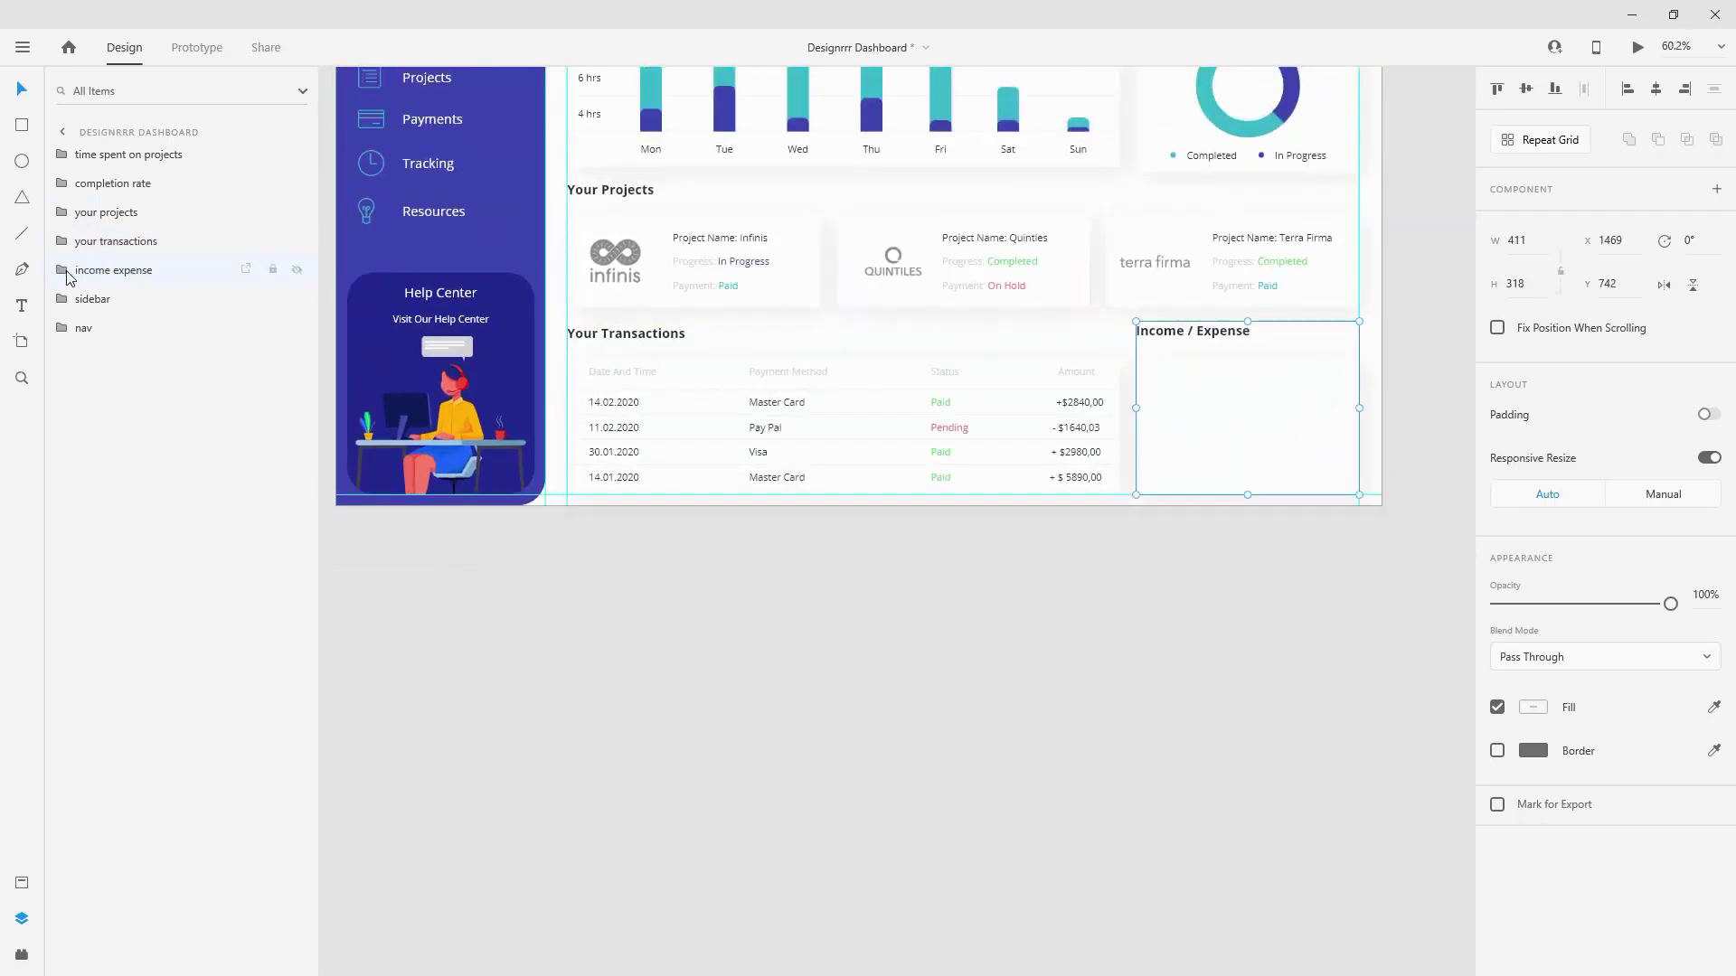
pyautogui.click(63, 271)
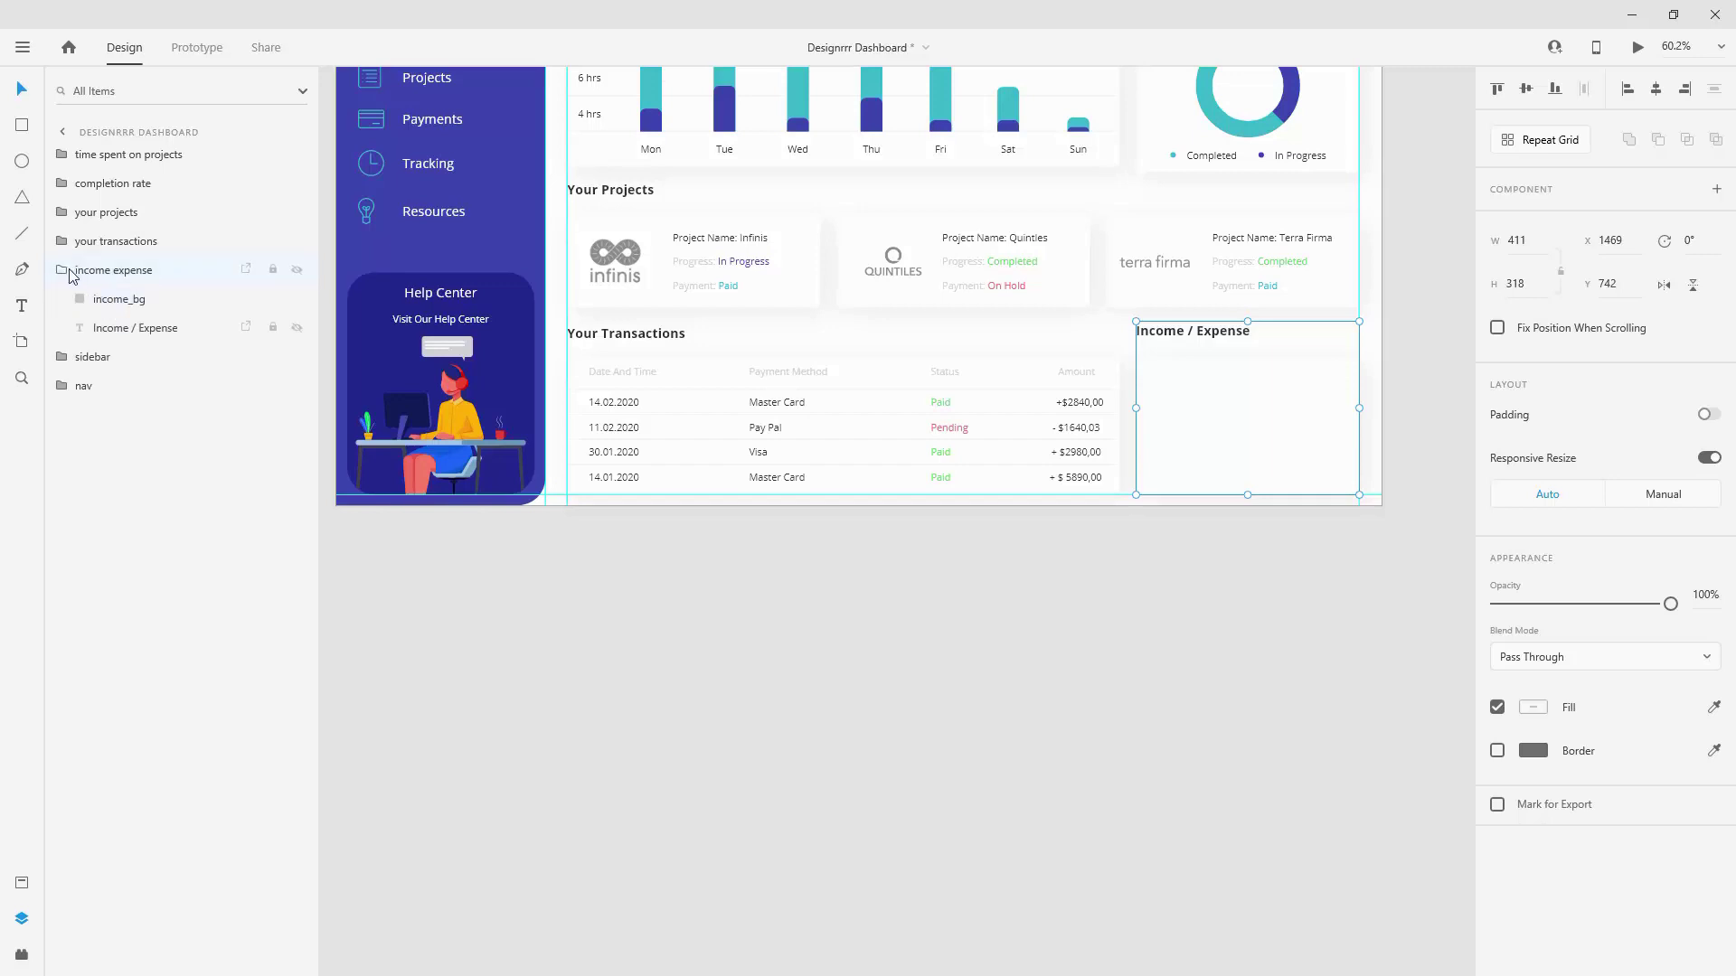
pyautogui.click(61, 271)
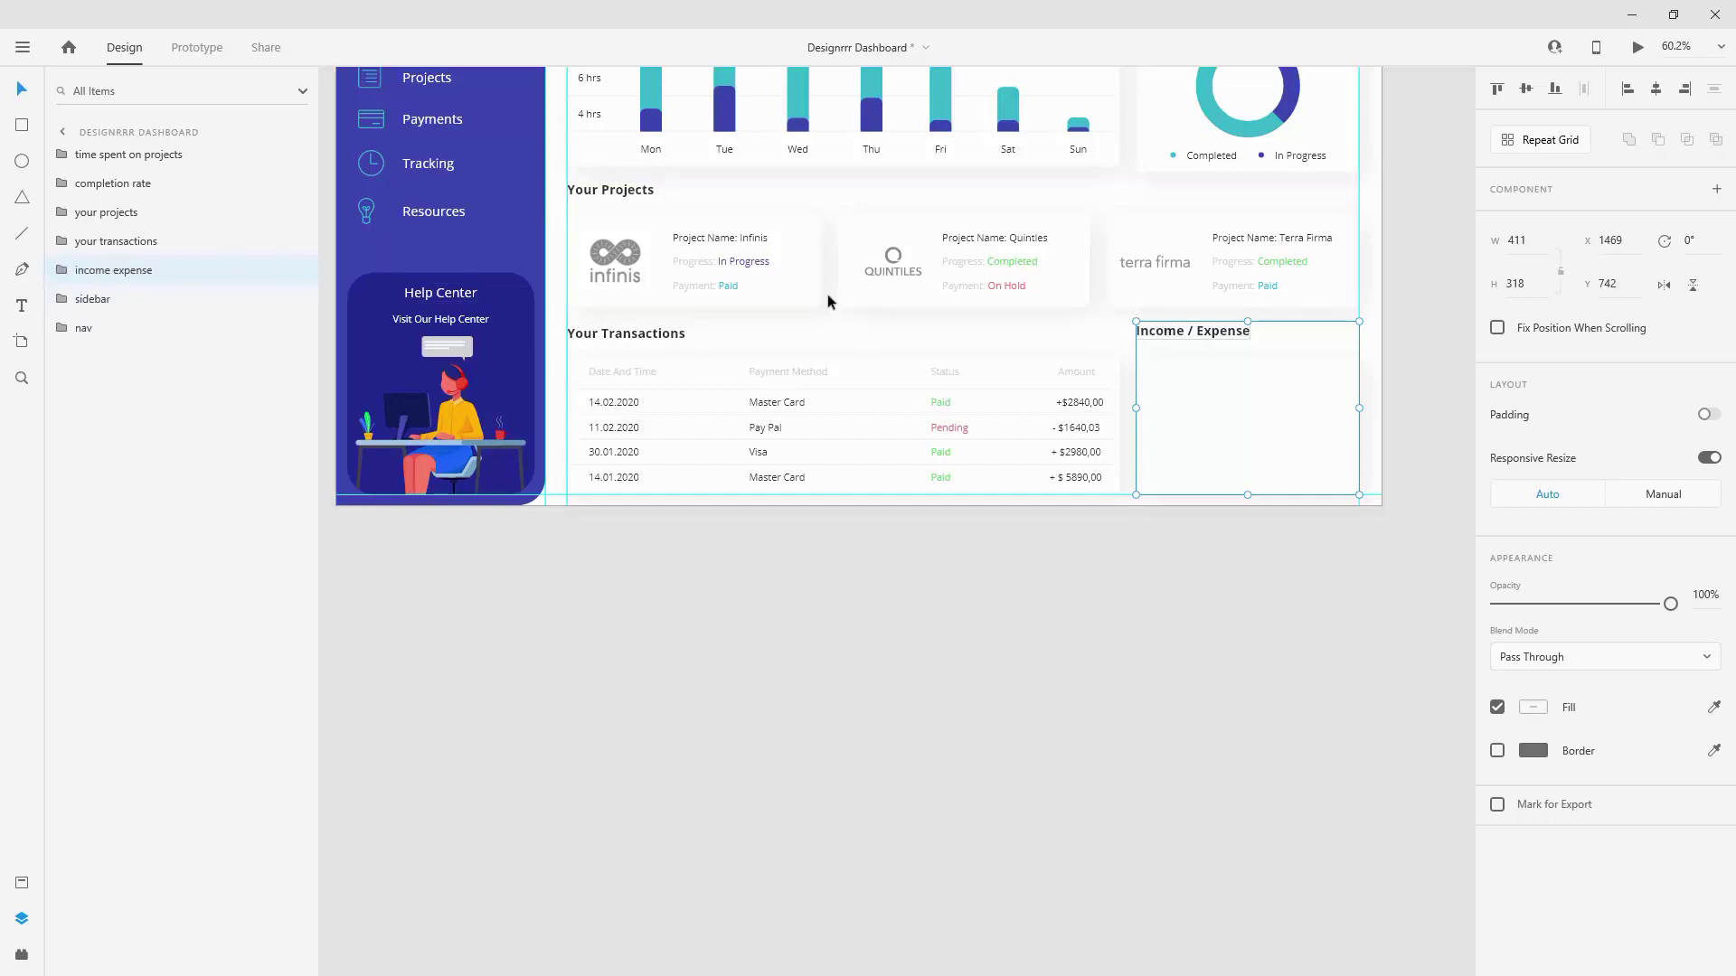
pyautogui.moveTo(1192, 331); pyautogui.dragTo(1183, 329)
pyautogui.click(62, 269)
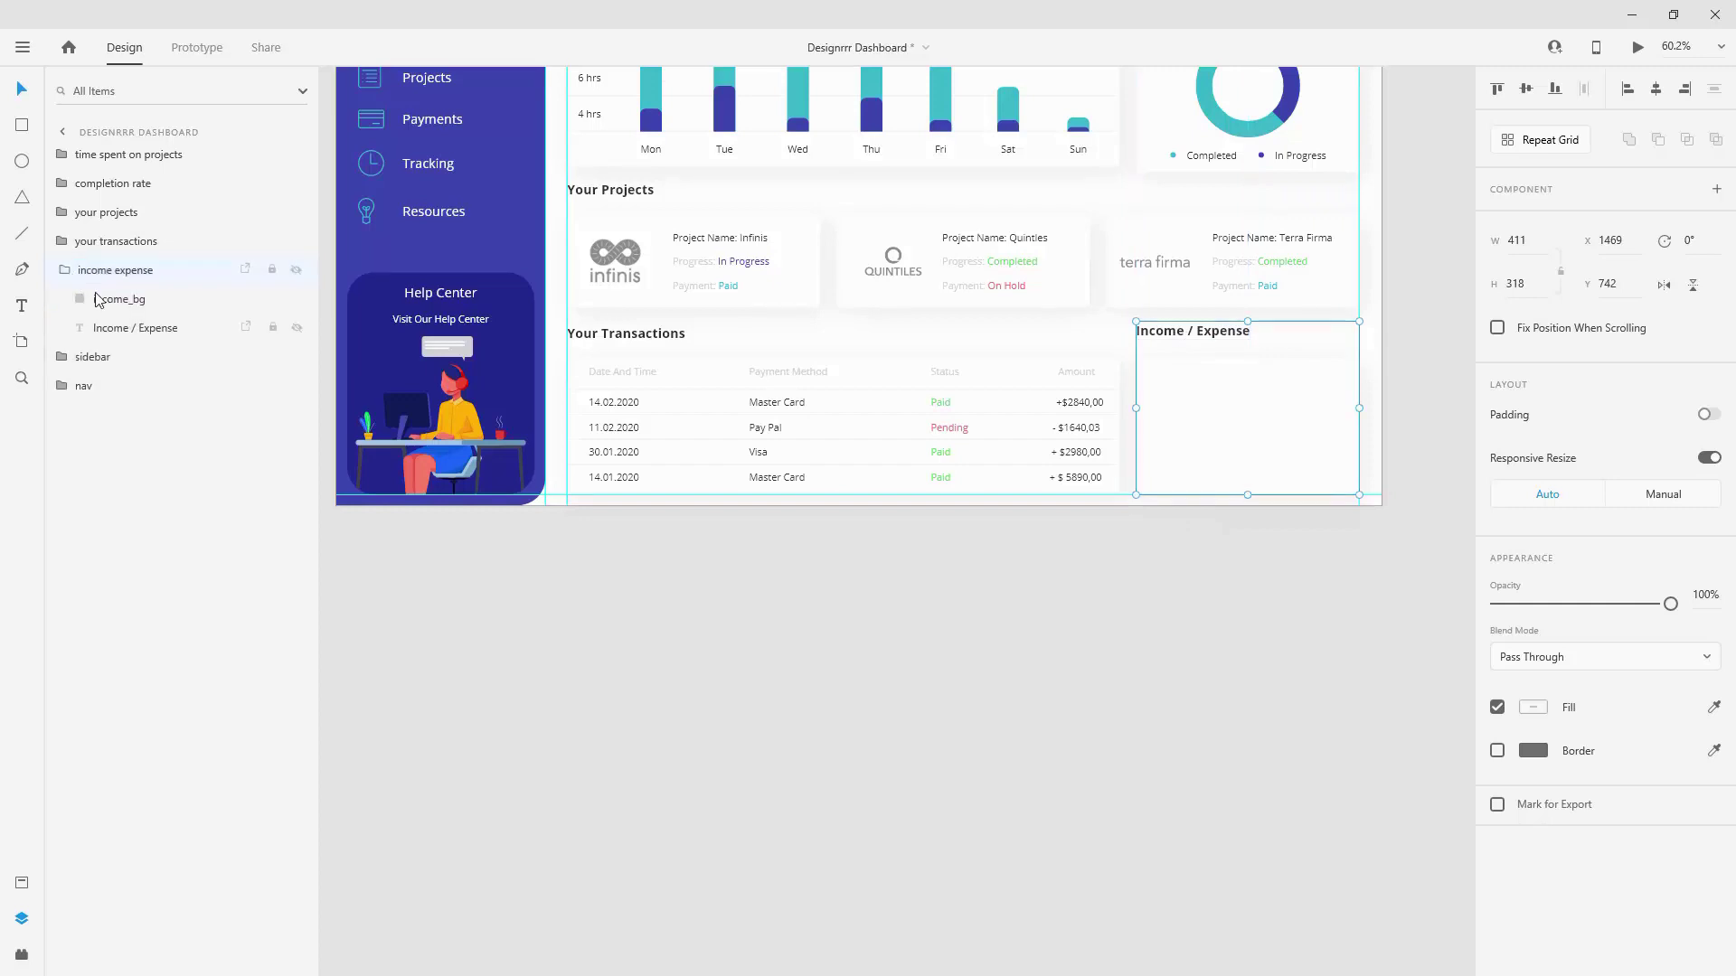
pyautogui.click(120, 300)
pyautogui.moveTo(124, 325); pyautogui.dragTo(136, 291)
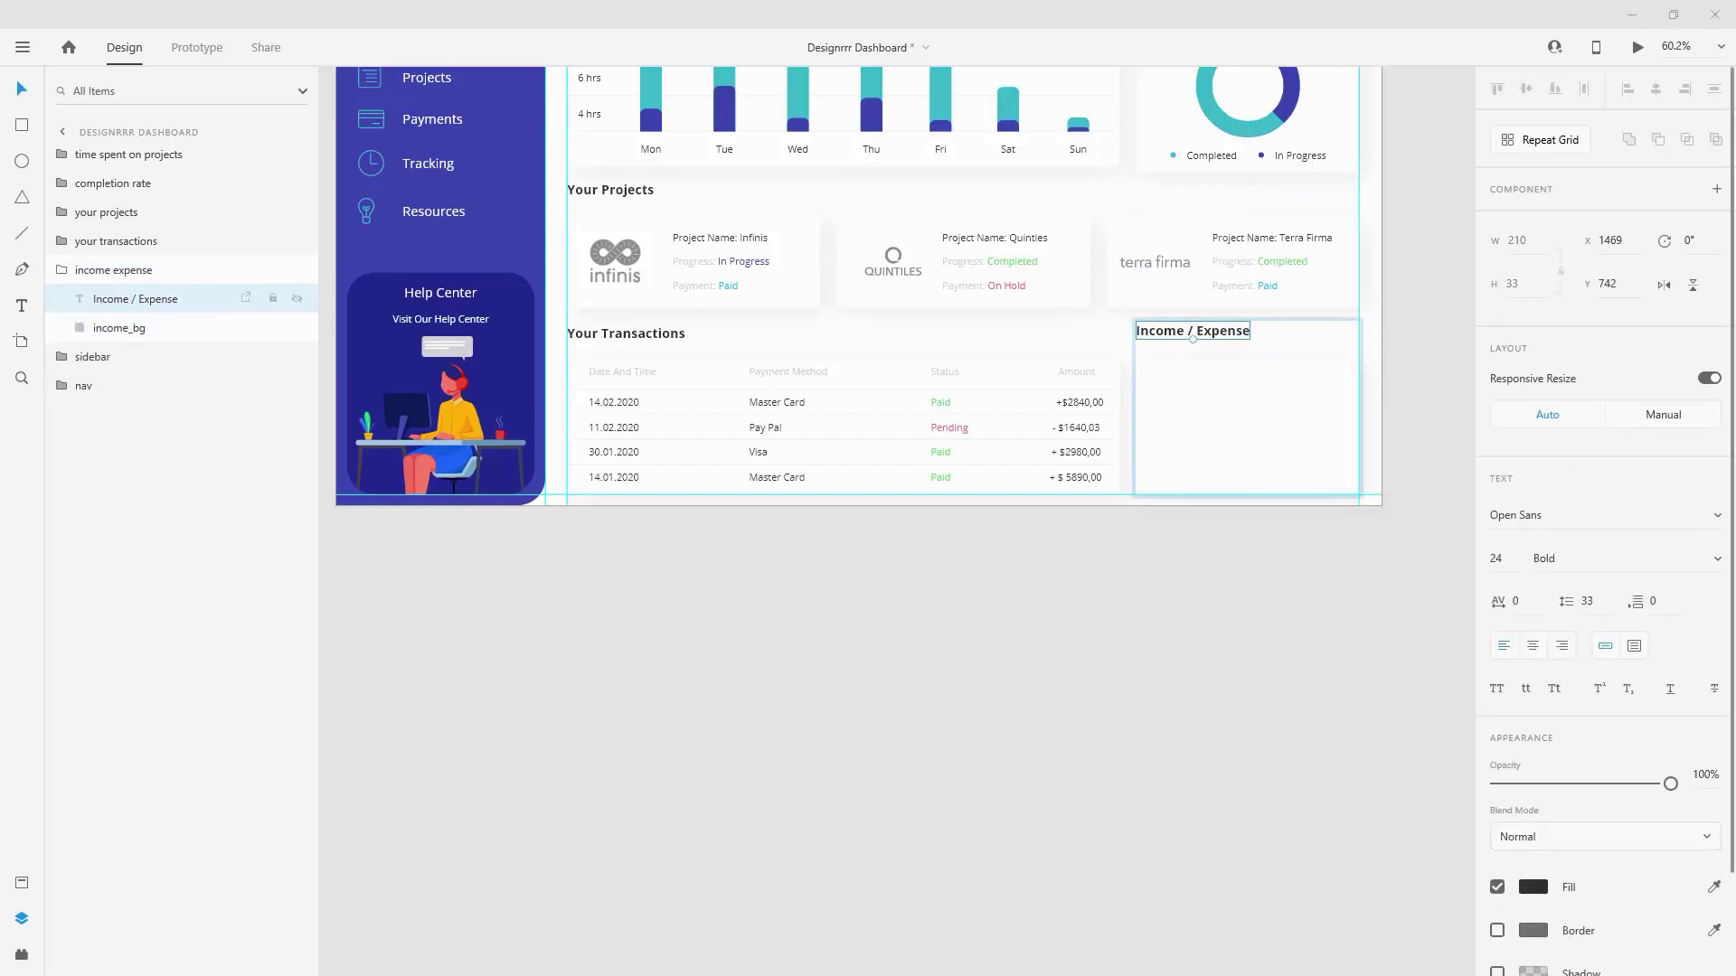
# Step: Position the "Income / Expense" title at Y 746, 30 px above its card background
pyautogui.scroll(5, 1360, 456)
pyautogui.scroll(5, 895, 396)
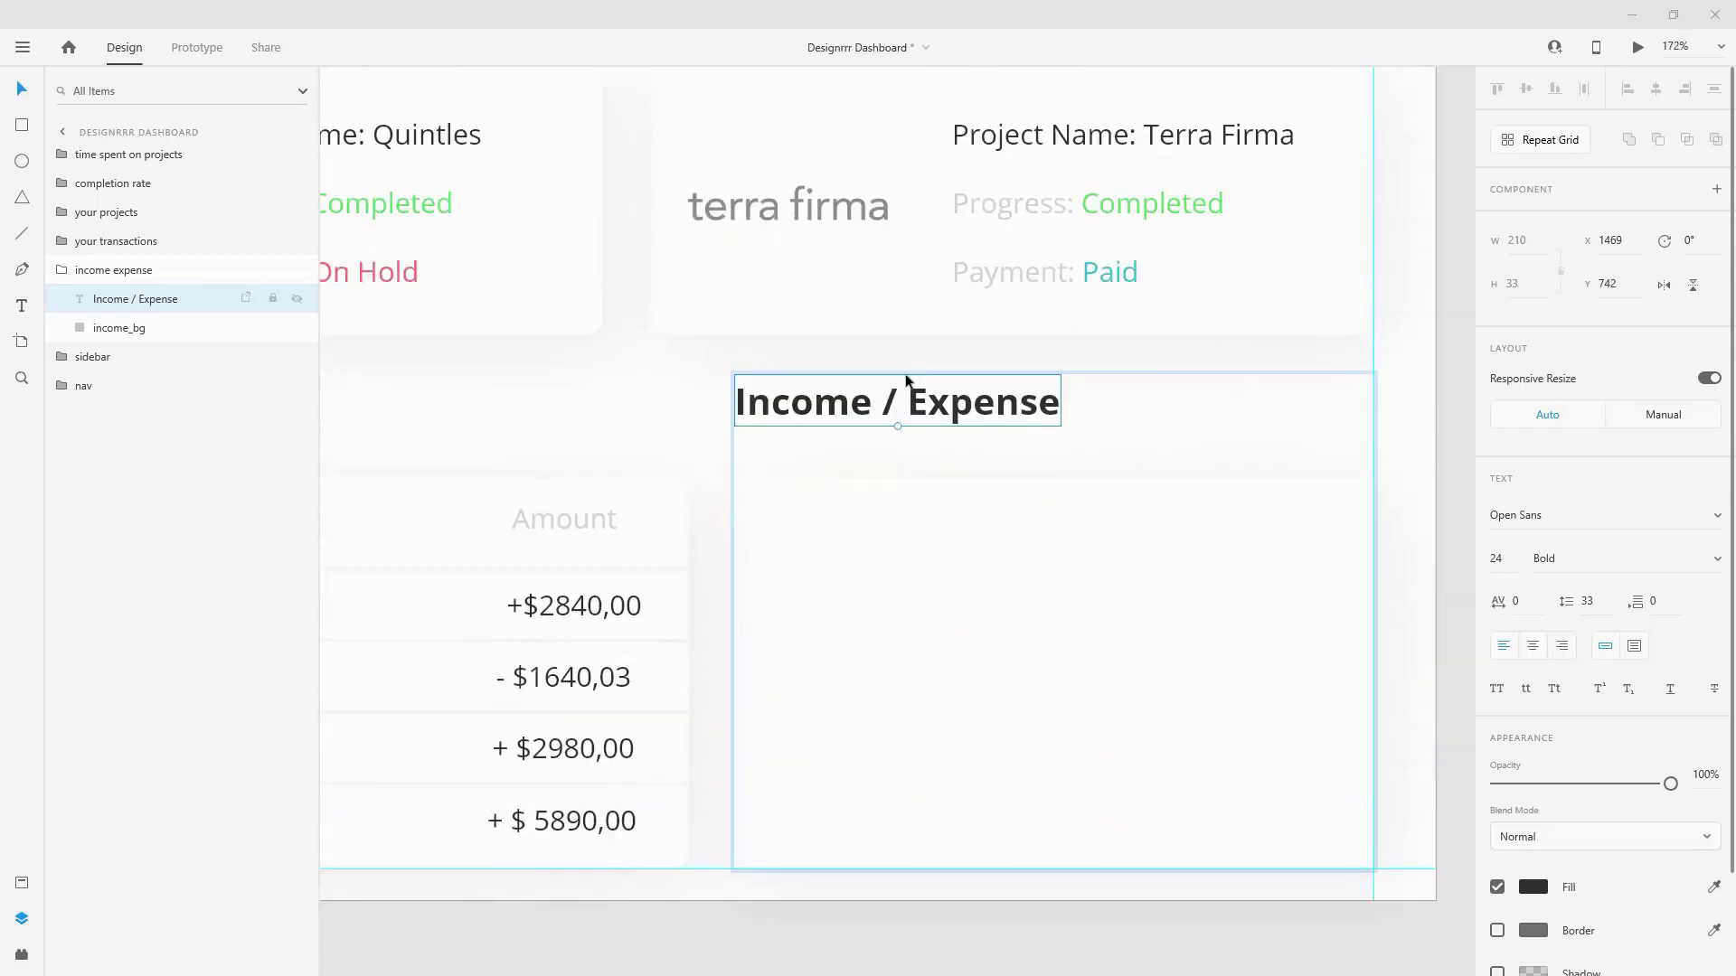
pyautogui.moveTo(955, 429); pyautogui.dragTo(953, 464)
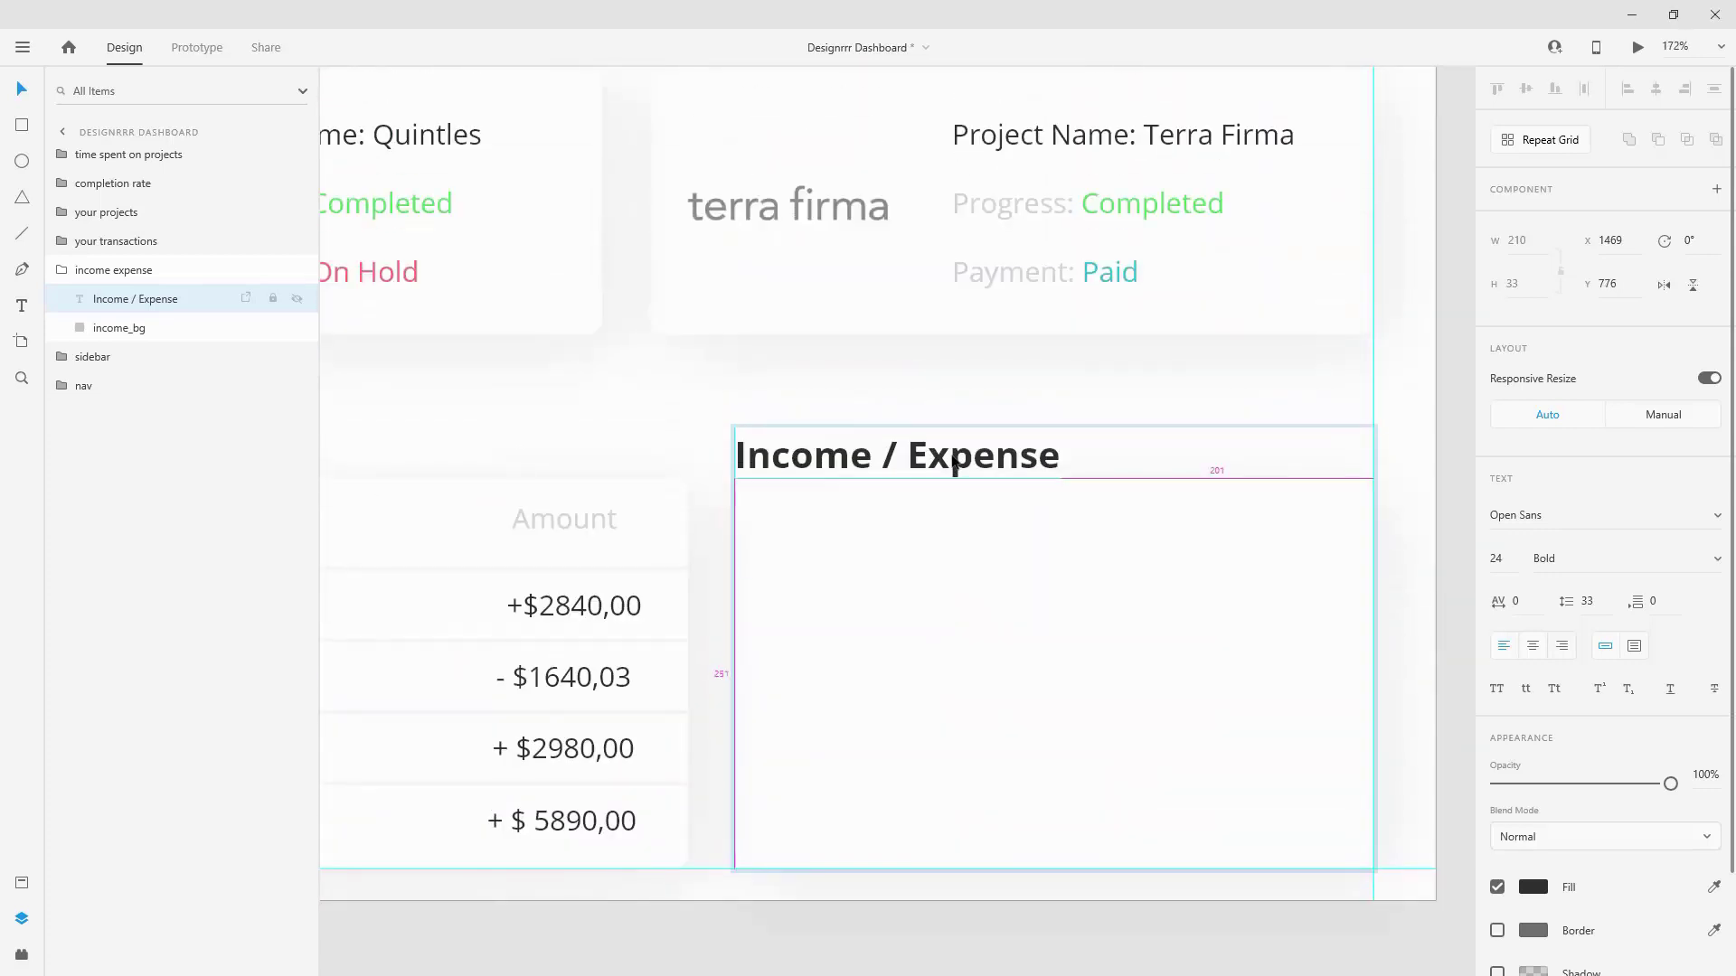
pyautogui.hotkey('shift', 'Up')
pyautogui.hotkey('shift', 'Up')
pyautogui.hotkey('shift', 'Up')
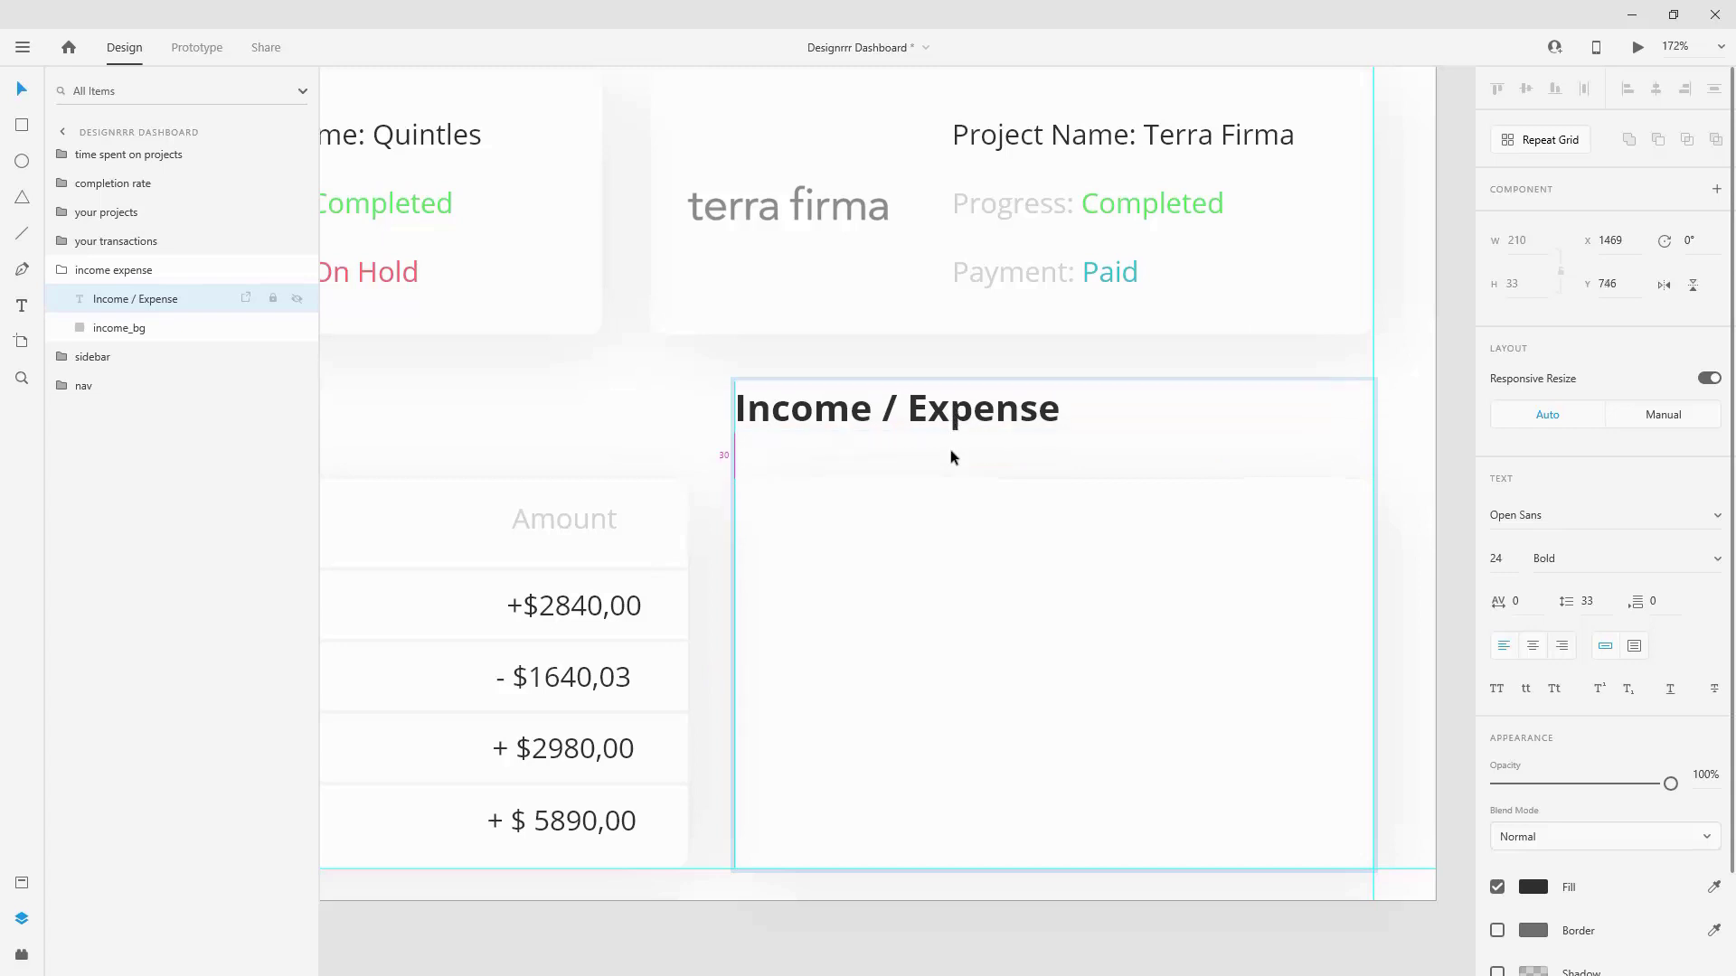
pyautogui.press('alt')
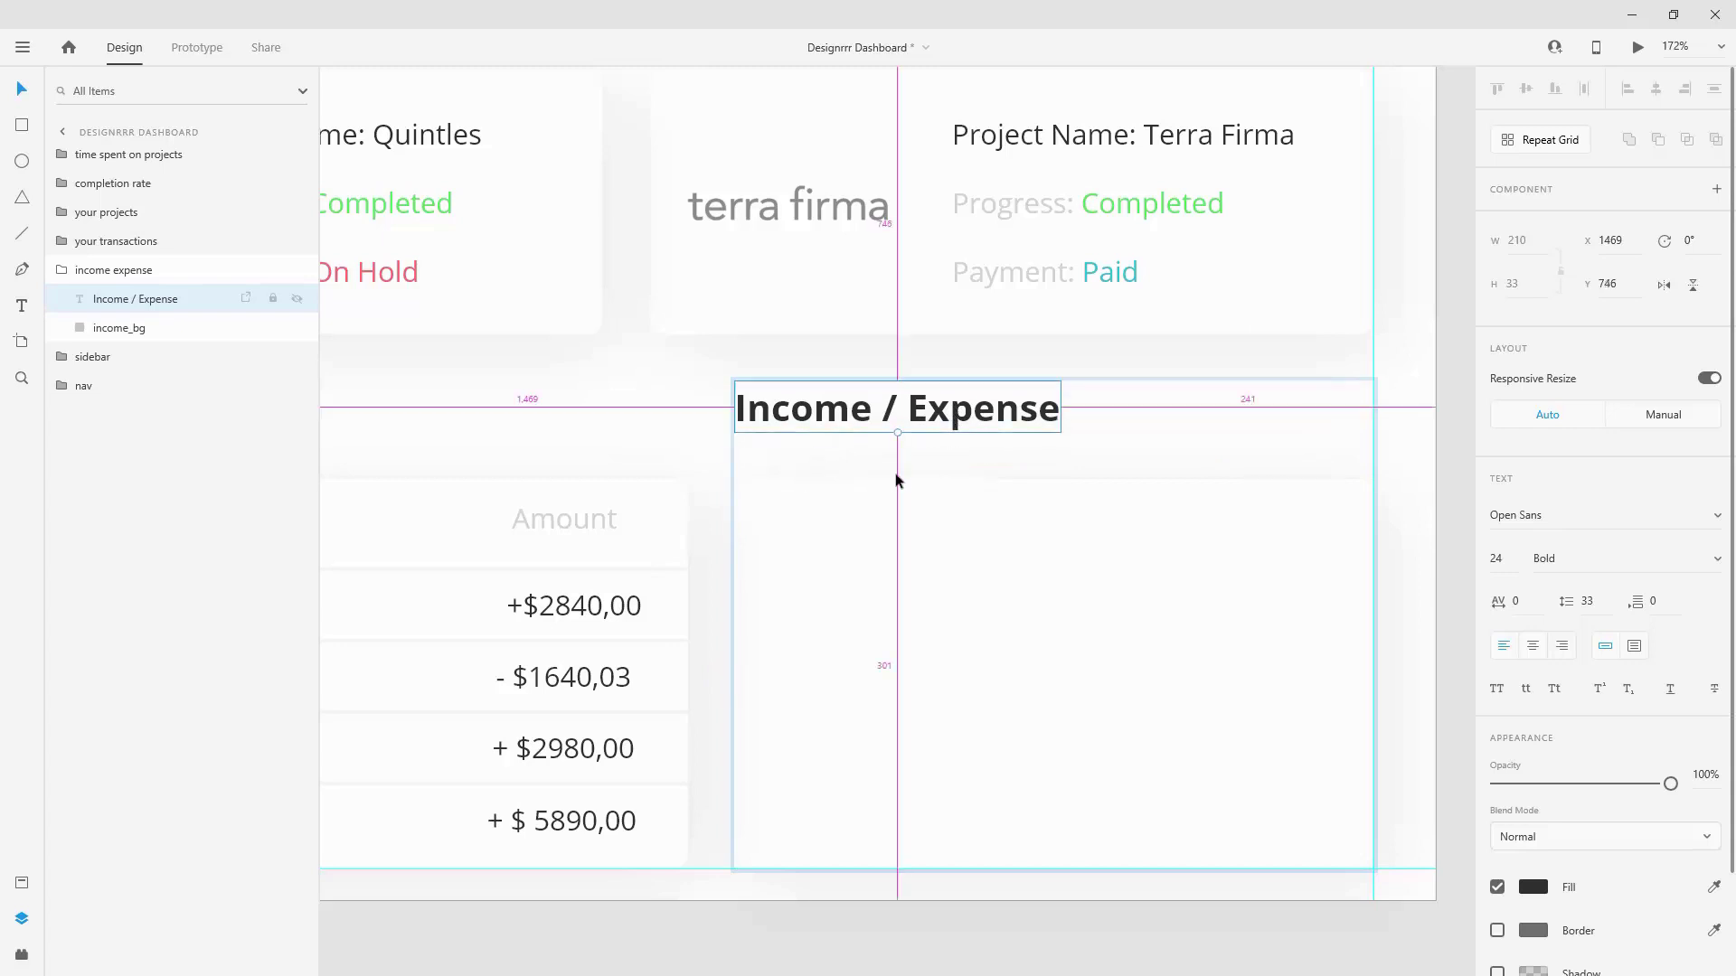
# Step: Add the 18 px regular text "Completed Projects" near the upper-left corner of the Income / Expense card
pyautogui.scroll(-5, 907, 474)
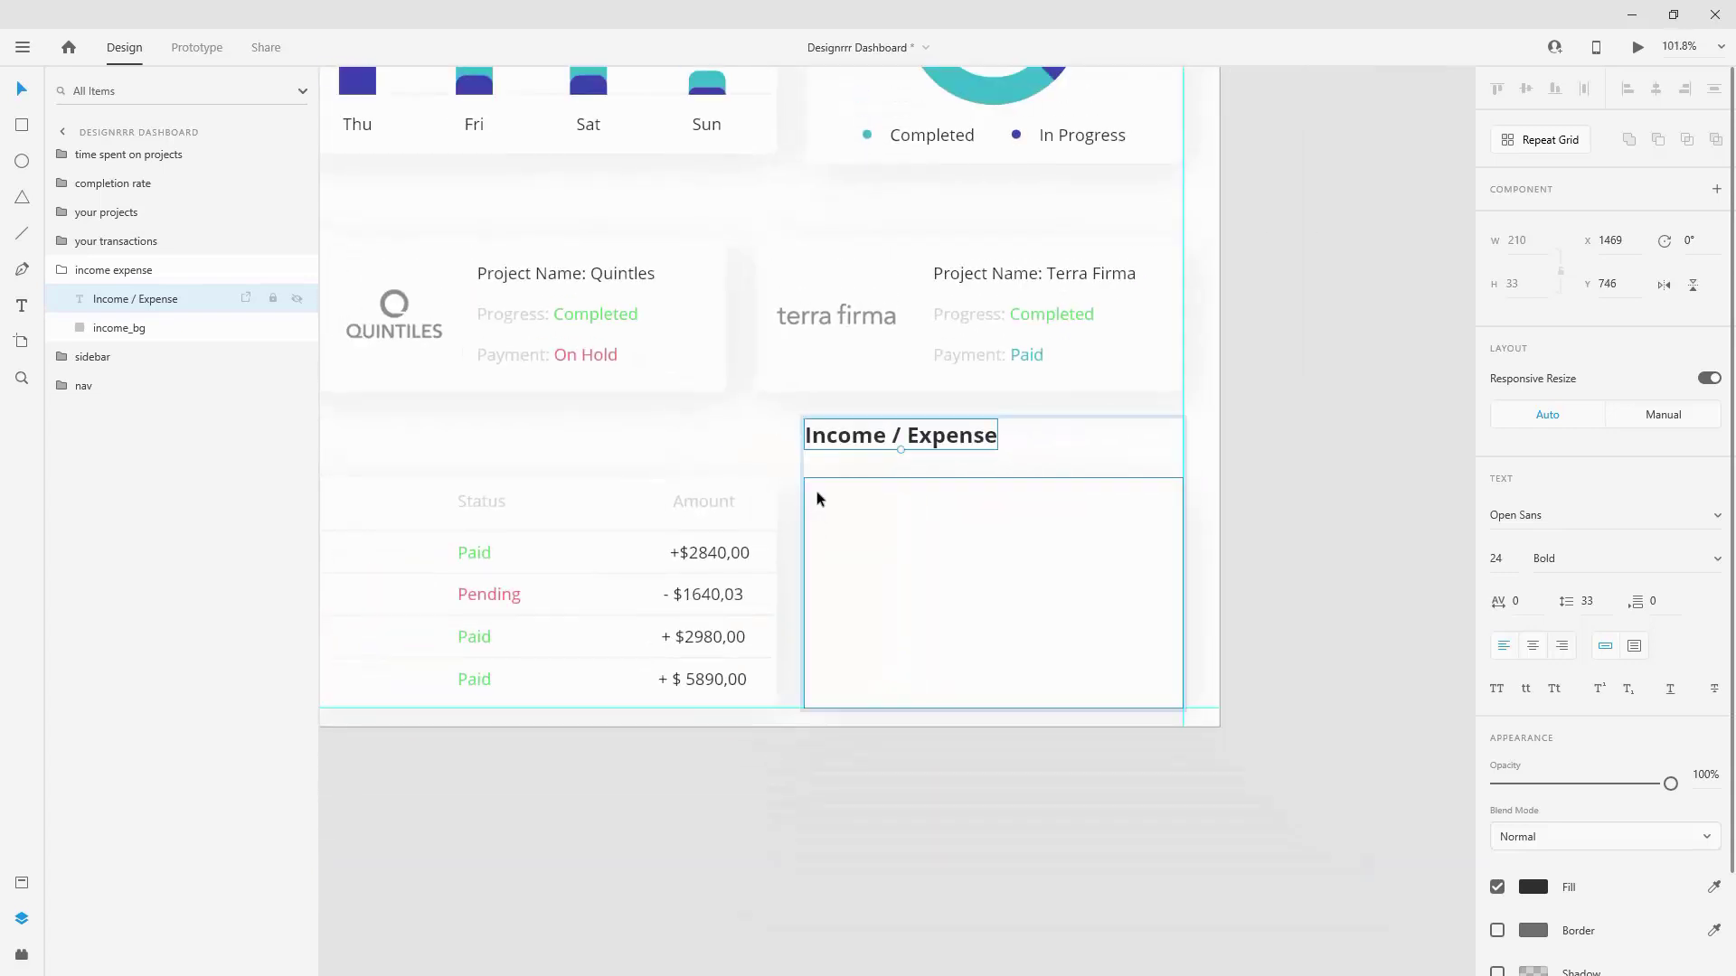
pyautogui.click(122, 329)
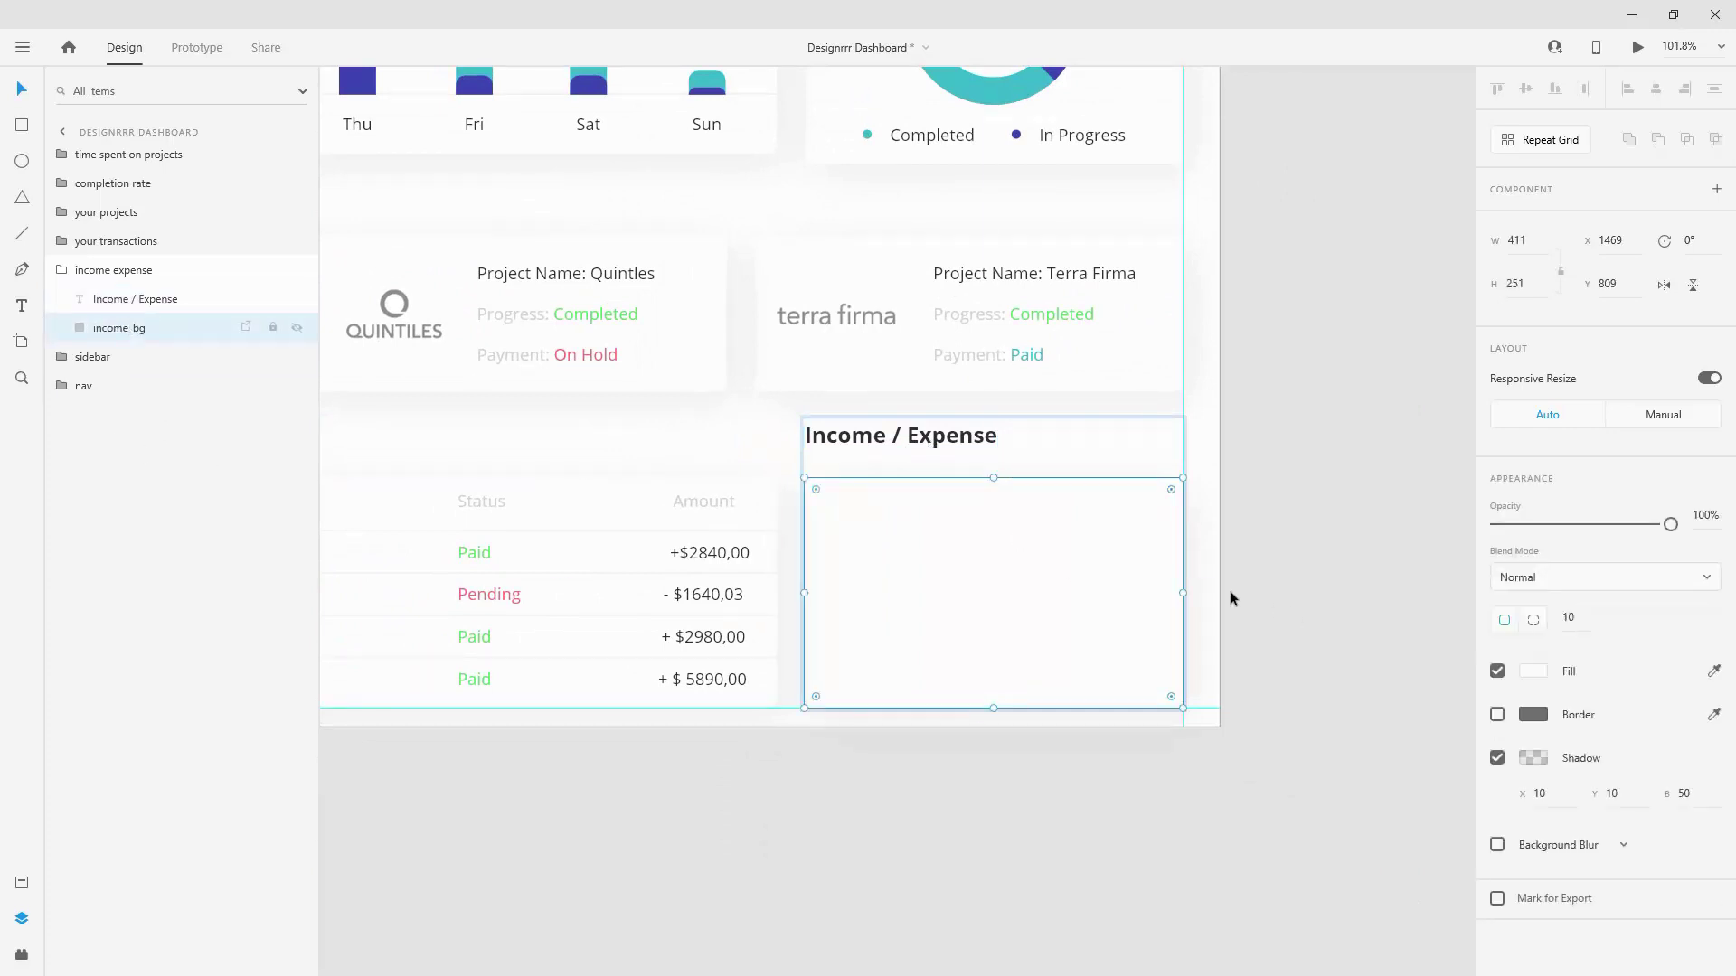
pyautogui.scroll(3, 1035, 599)
pyautogui.press('t')
pyautogui.click(806, 493)
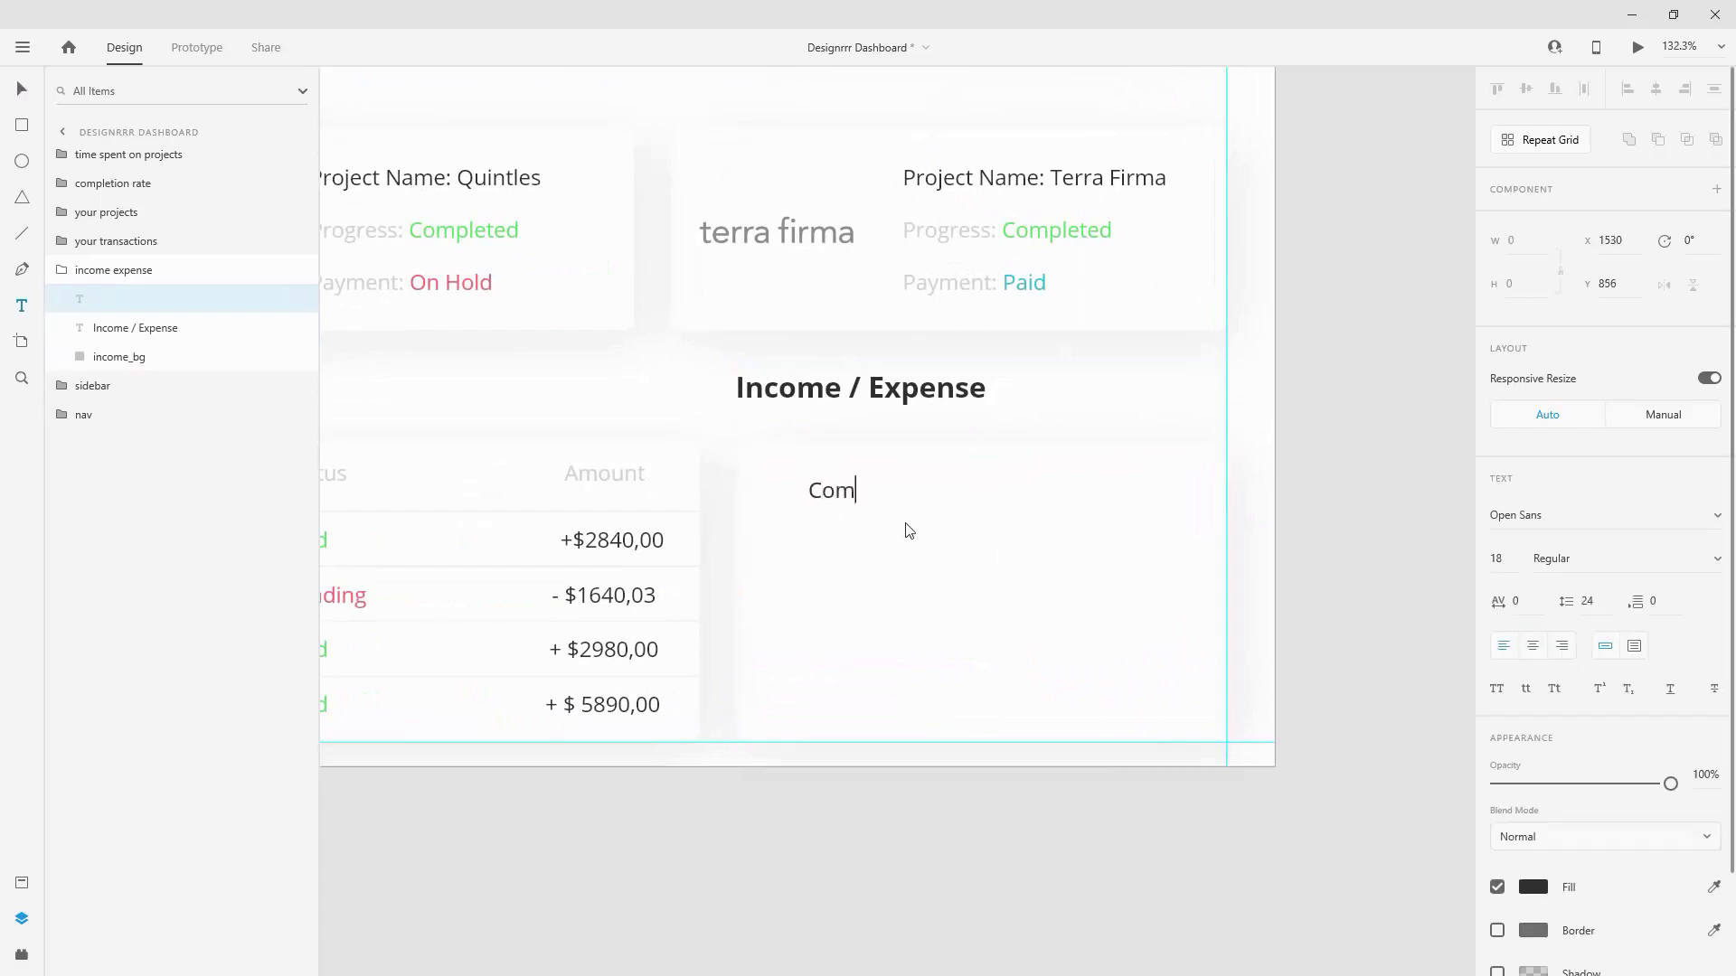
pyautogui.write('Completed Projkects')
pyautogui.press('Escape')
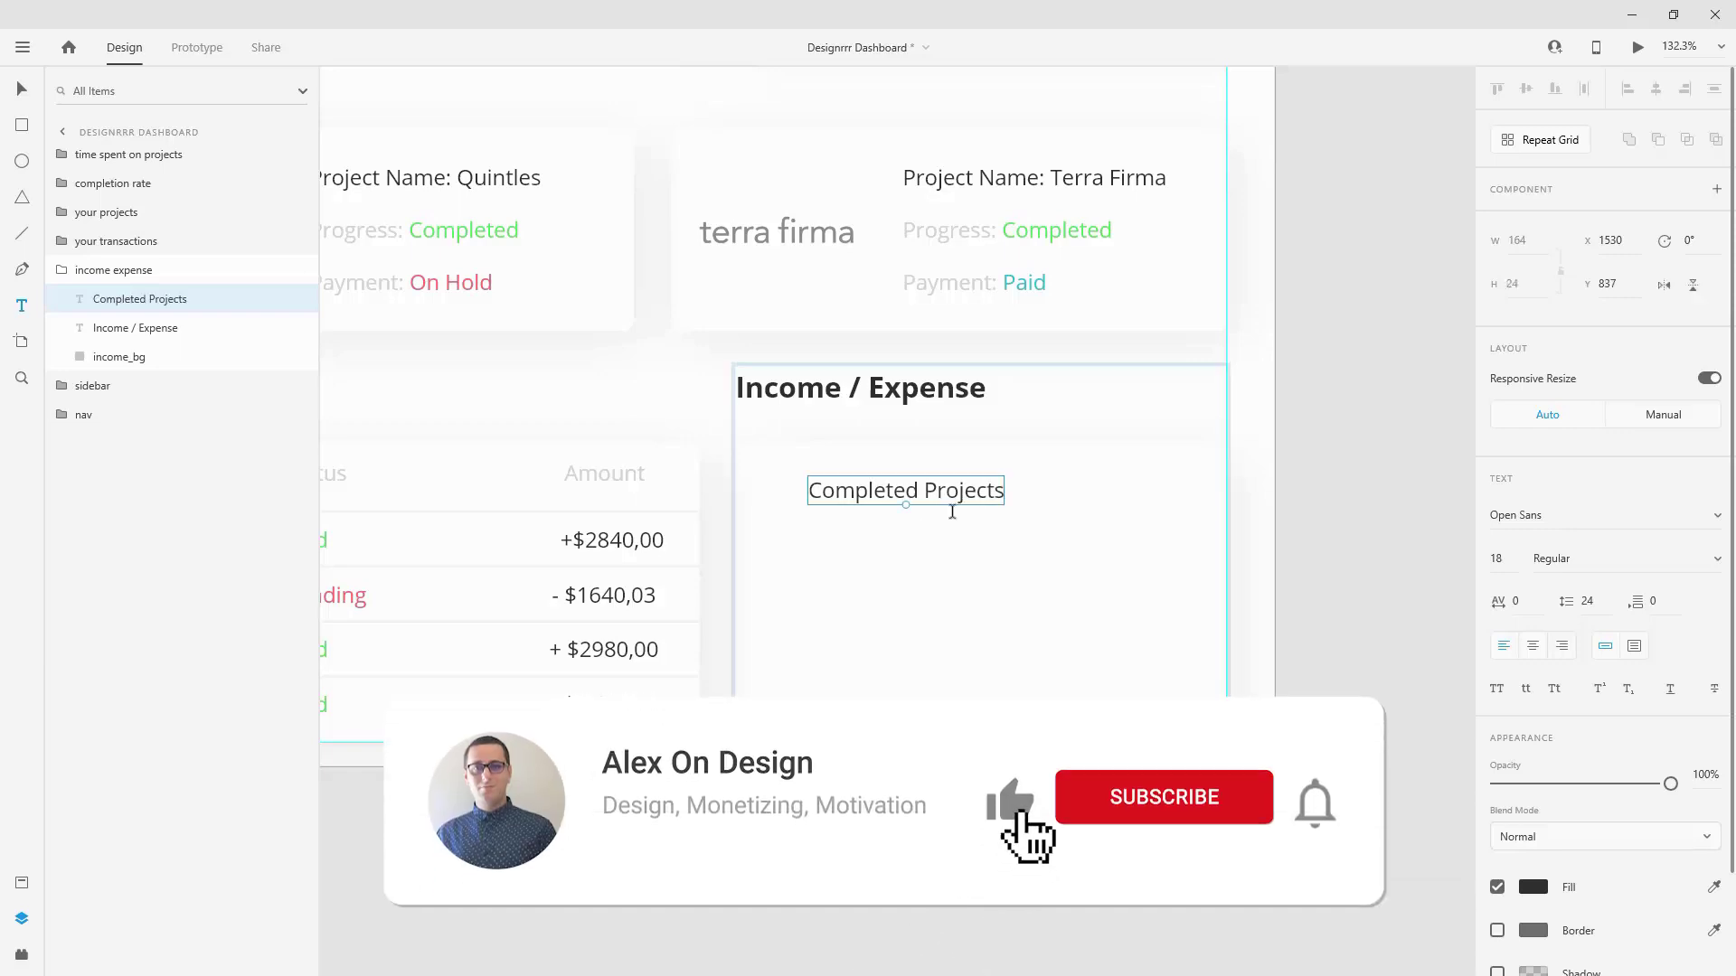
pyautogui.press('v')
pyautogui.moveTo(984, 495); pyautogui.dragTo(930, 470)
# Step: Duplicate the "7 days" selector from the time spent on projects group and place the copy beside "Completed Projects" in the Income / Expense card
pyautogui.scroll(-3, 1039, 496)
pyautogui.scroll(3, 725, 389)
pyautogui.doubleClick(792, 217)
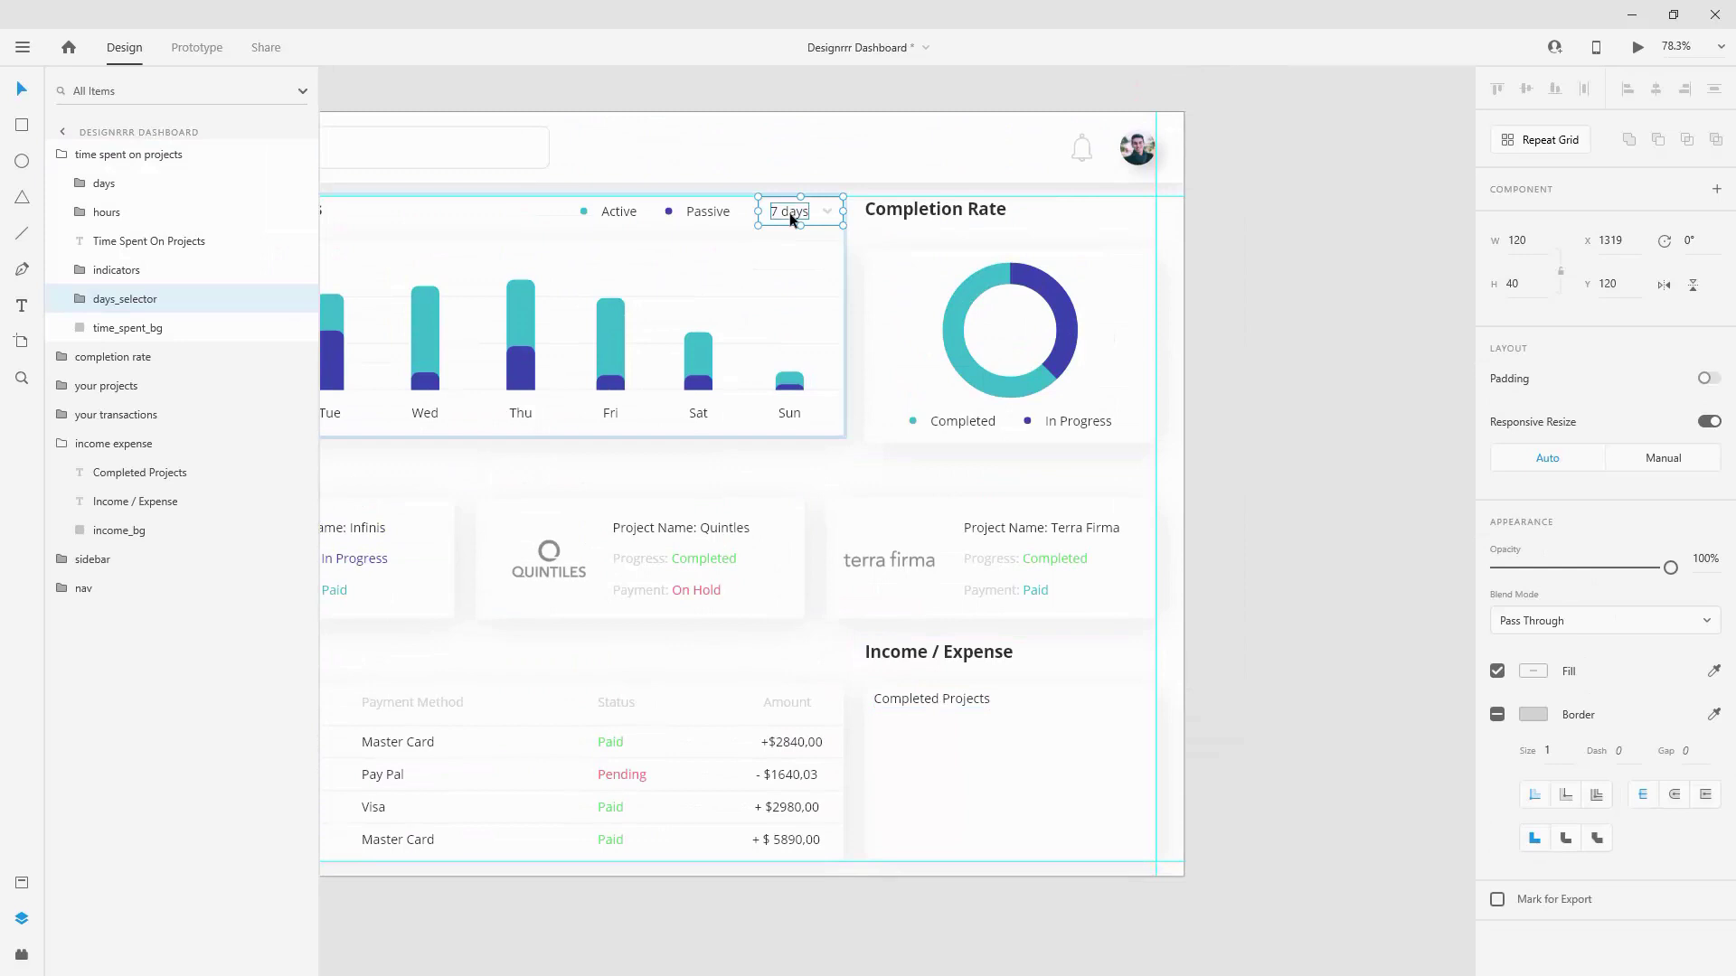
pyautogui.hotkey('ctrl', 'd')
pyautogui.moveTo(131, 301); pyautogui.dragTo(135, 149)
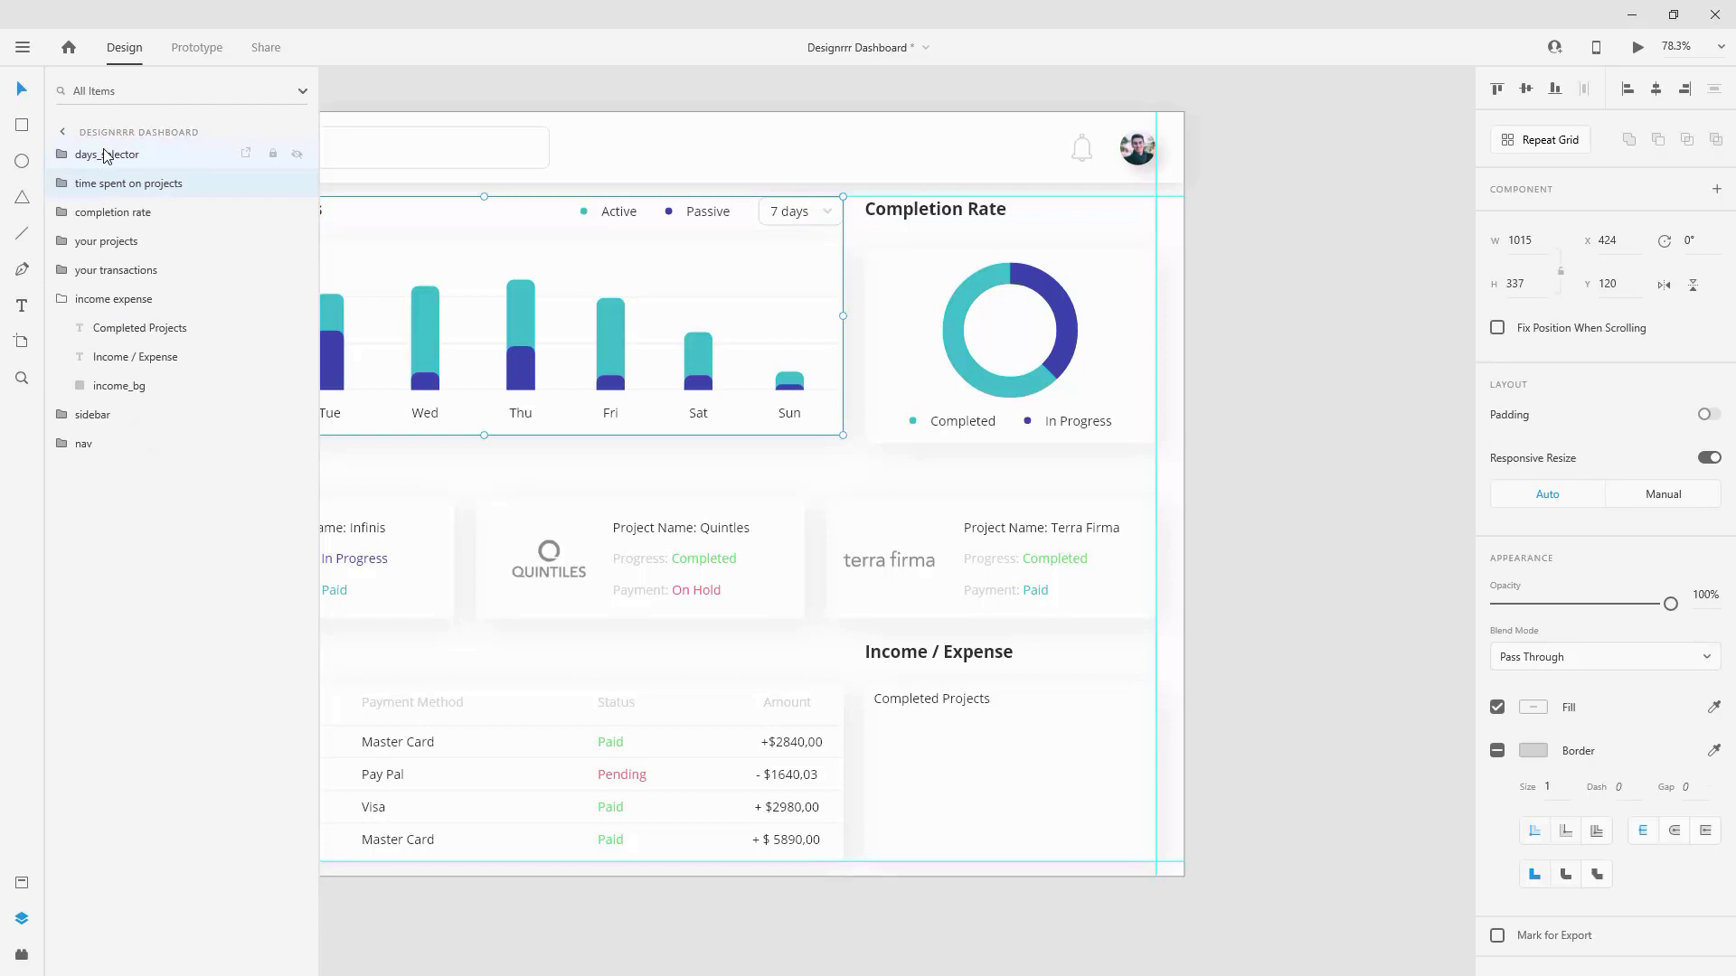
pyautogui.moveTo(790, 227); pyautogui.dragTo(1056, 715)
# Step: Move the copied days_selector layer into the "income expense" group, between "Completed Projects" and income_bg
pyautogui.moveTo(74, 150); pyautogui.dragTo(159, 302)
pyautogui.click(140, 328)
pyautogui.click(145, 356)
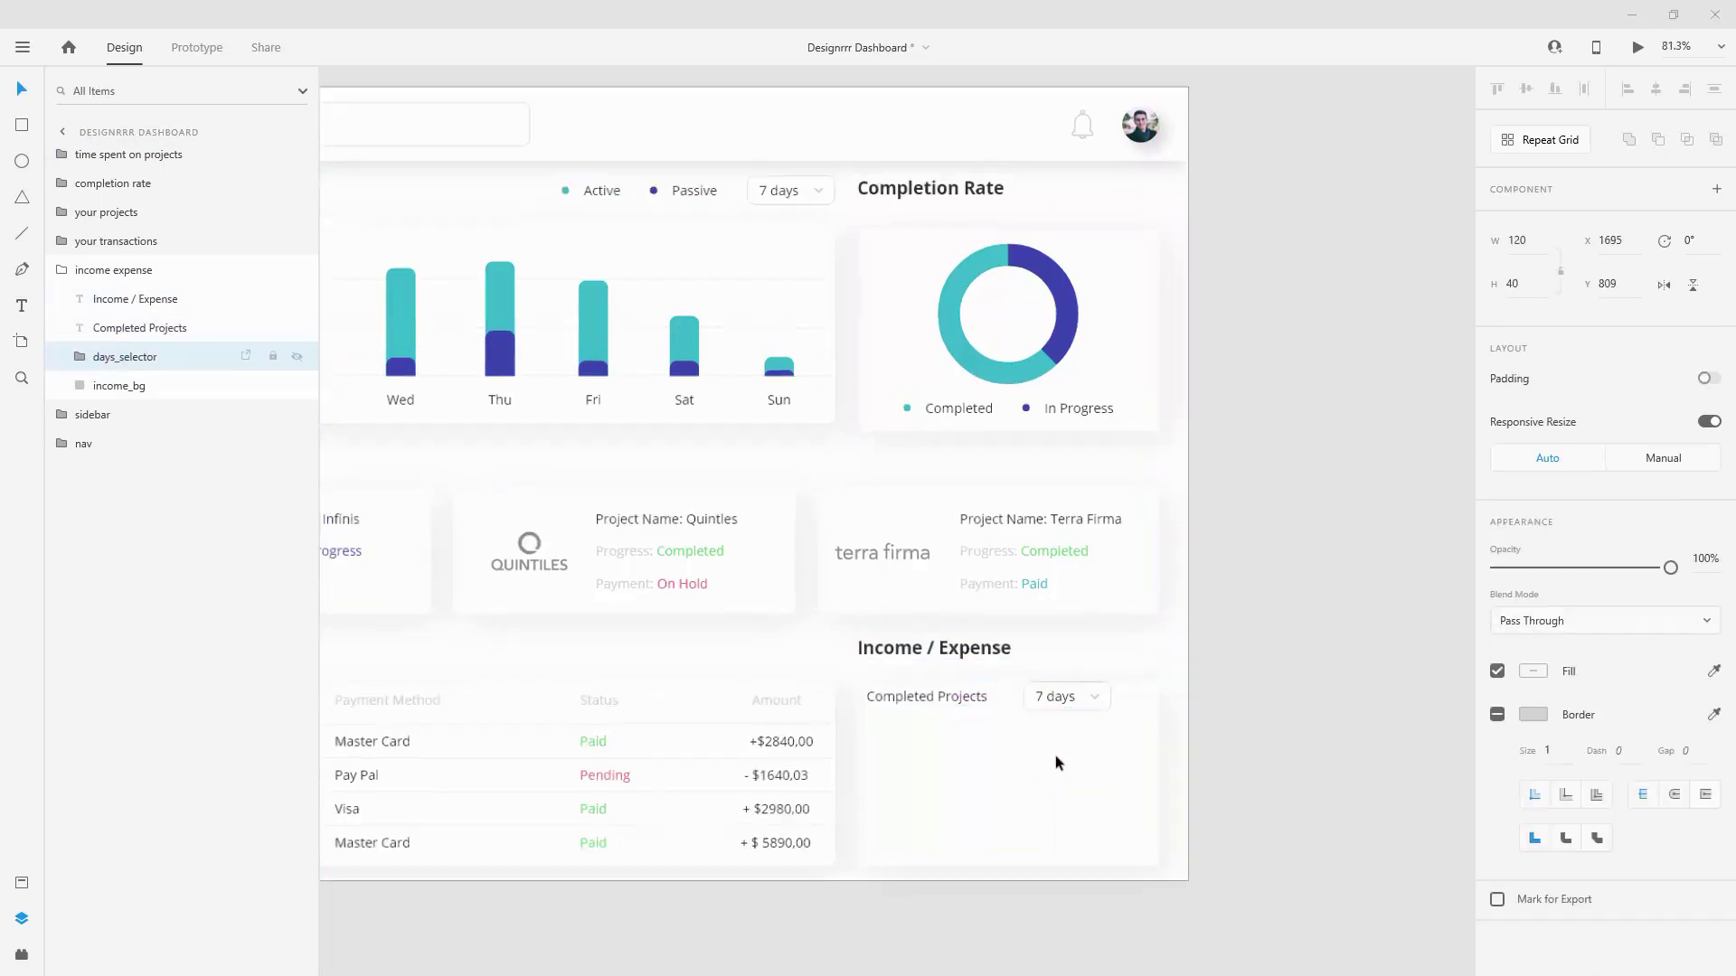
# Step: Align the copied "7 days" selector flush with the upper-right corner of the income_bg card at X 1760, Y 809
pyautogui.scroll(5, 1055, 756)
pyautogui.click(1151, 604)
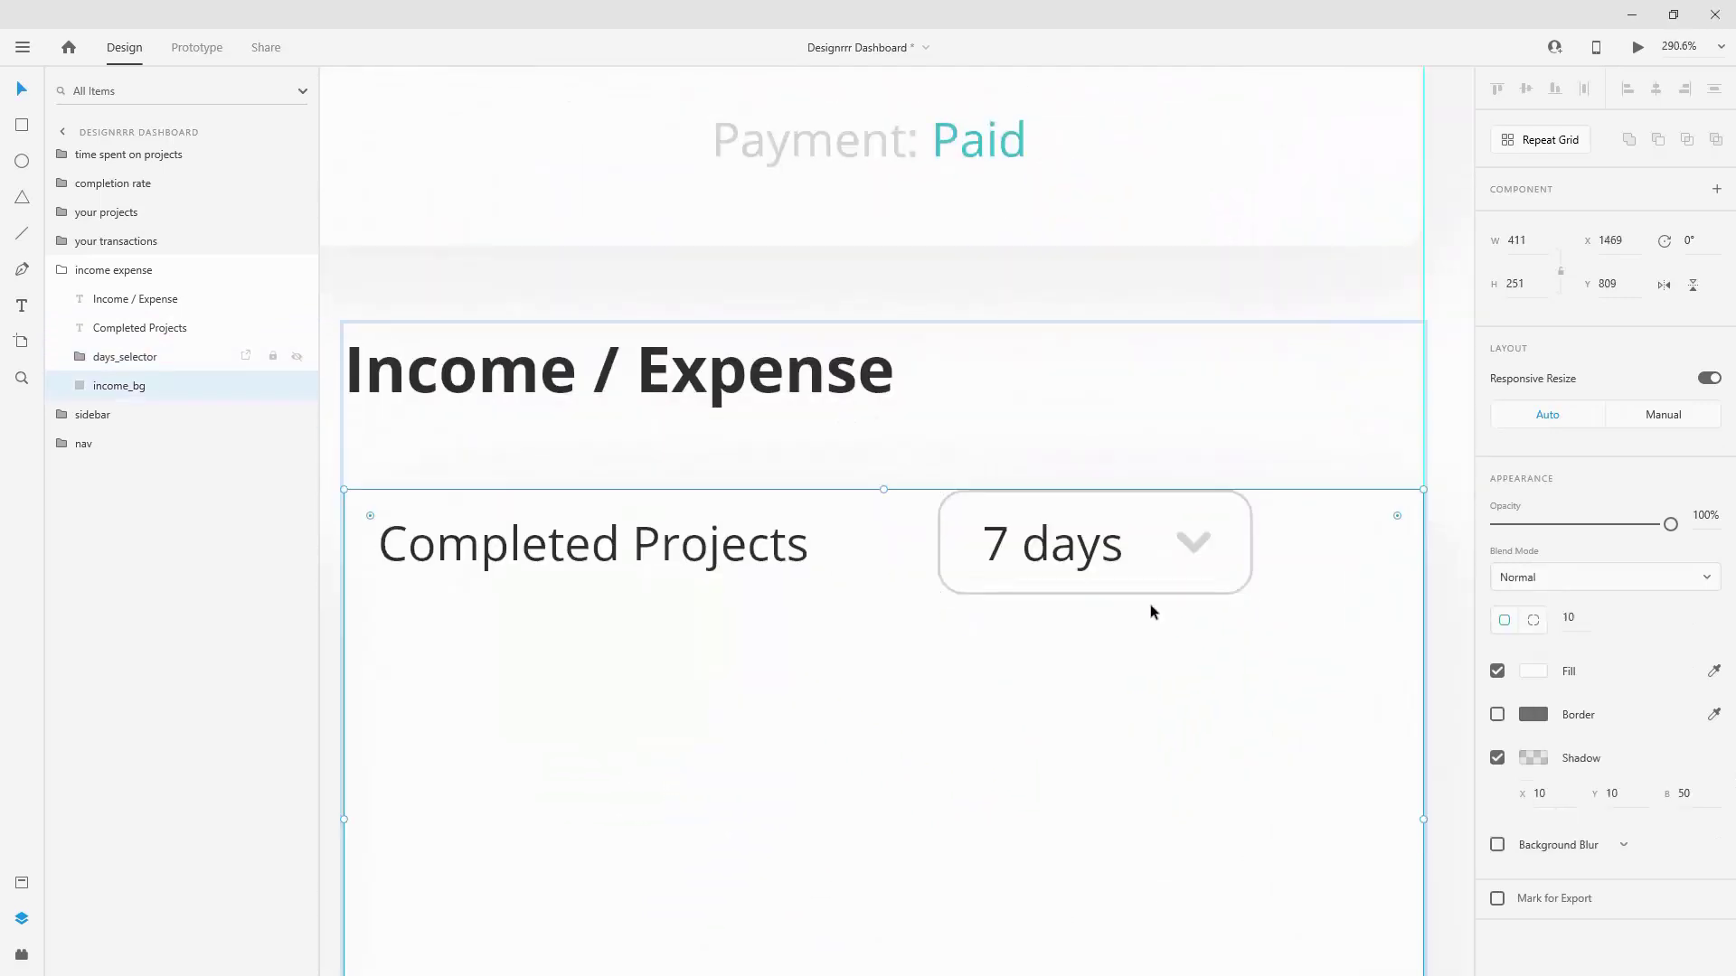
pyautogui.scroll(-3, 1062, 631)
pyautogui.click(1105, 601)
pyautogui.moveTo(1105, 601); pyautogui.dragTo(1228, 602)
pyautogui.keyDown('shift'); pyautogui.click(119, 385); pyautogui.keyUp('shift')
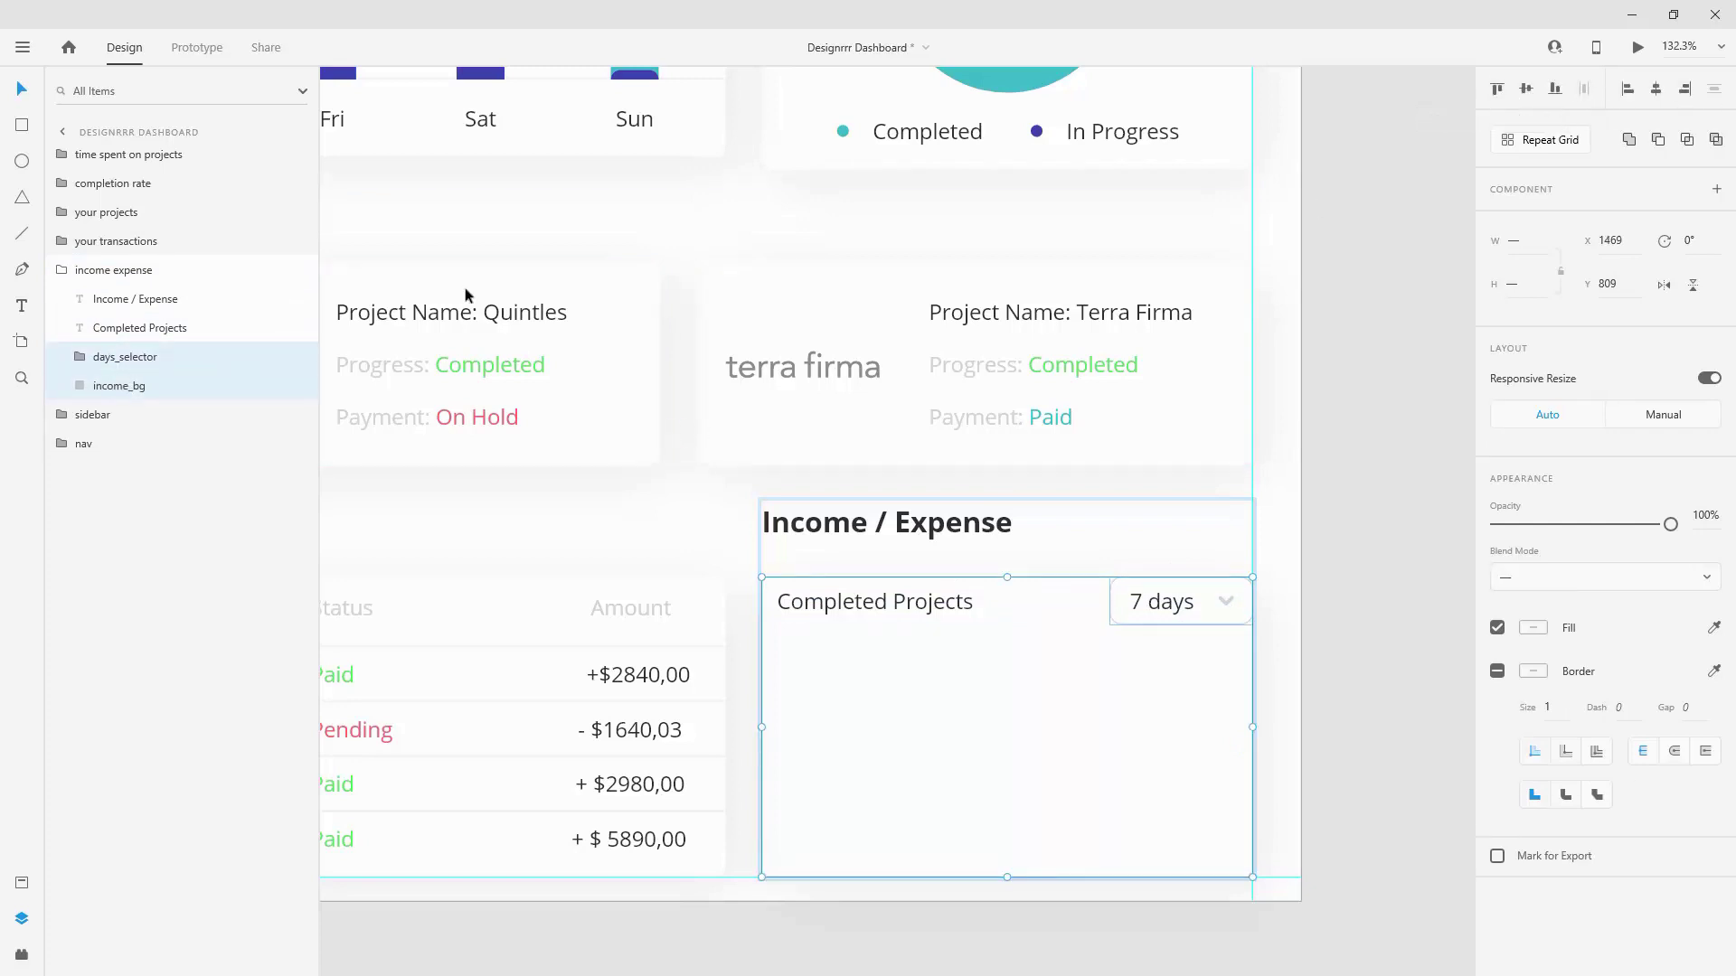
pyautogui.click(135, 358)
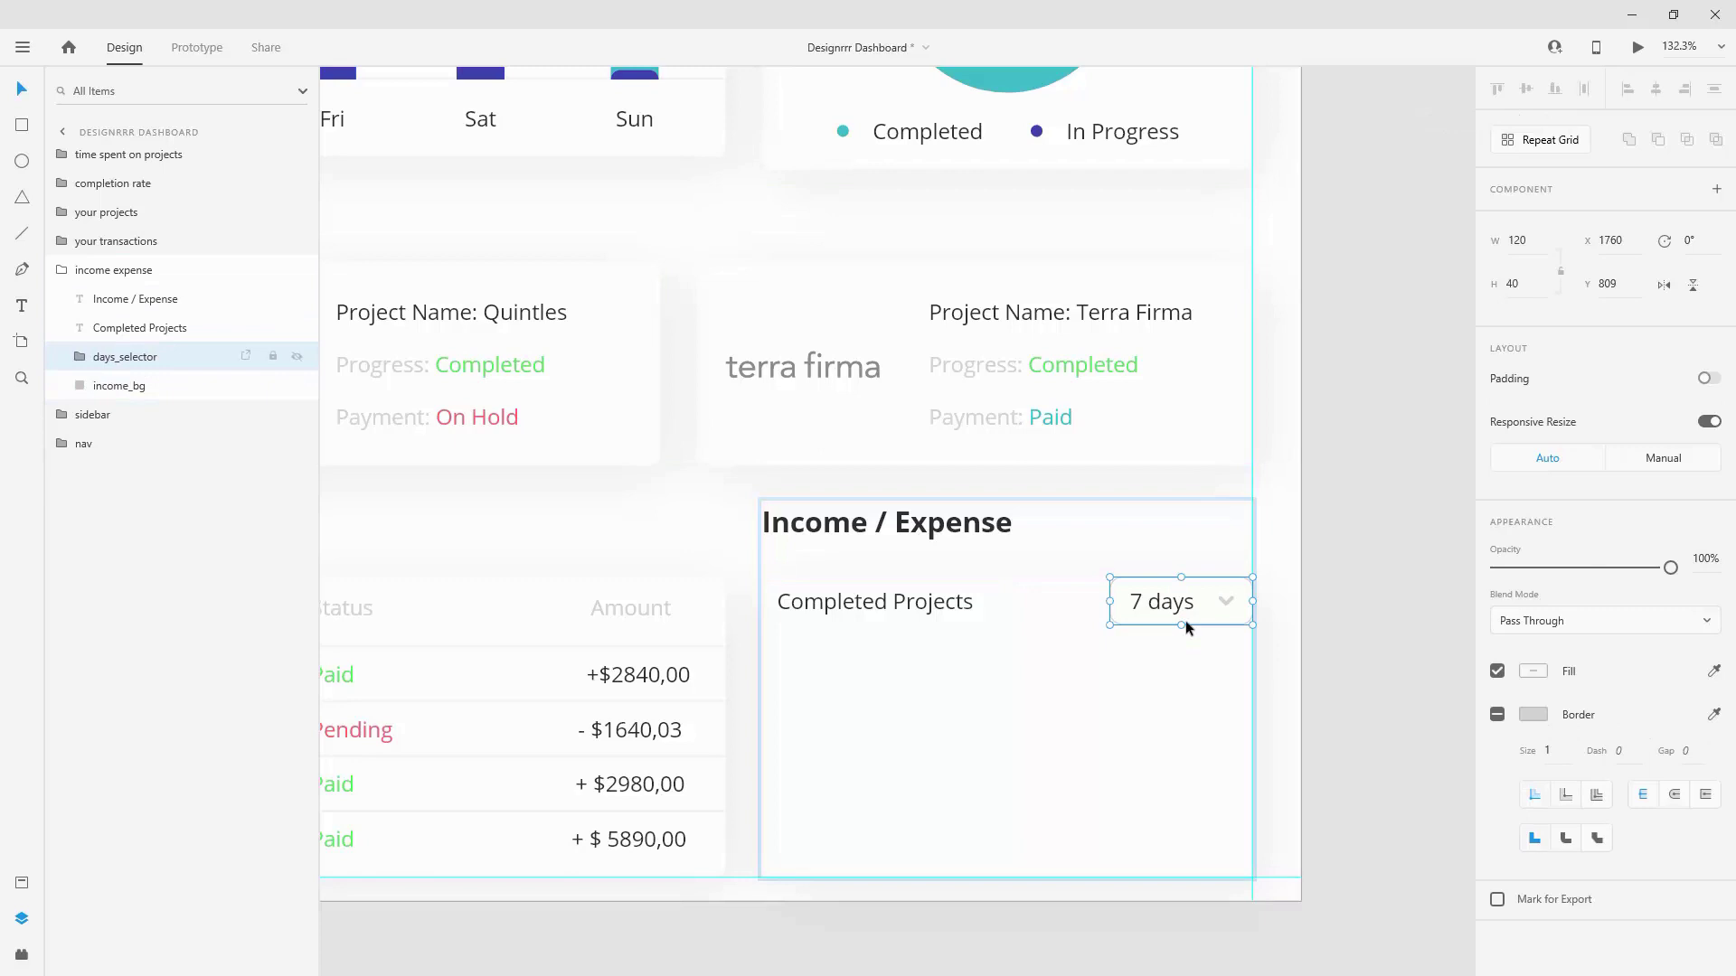
pyautogui.press('Escape')
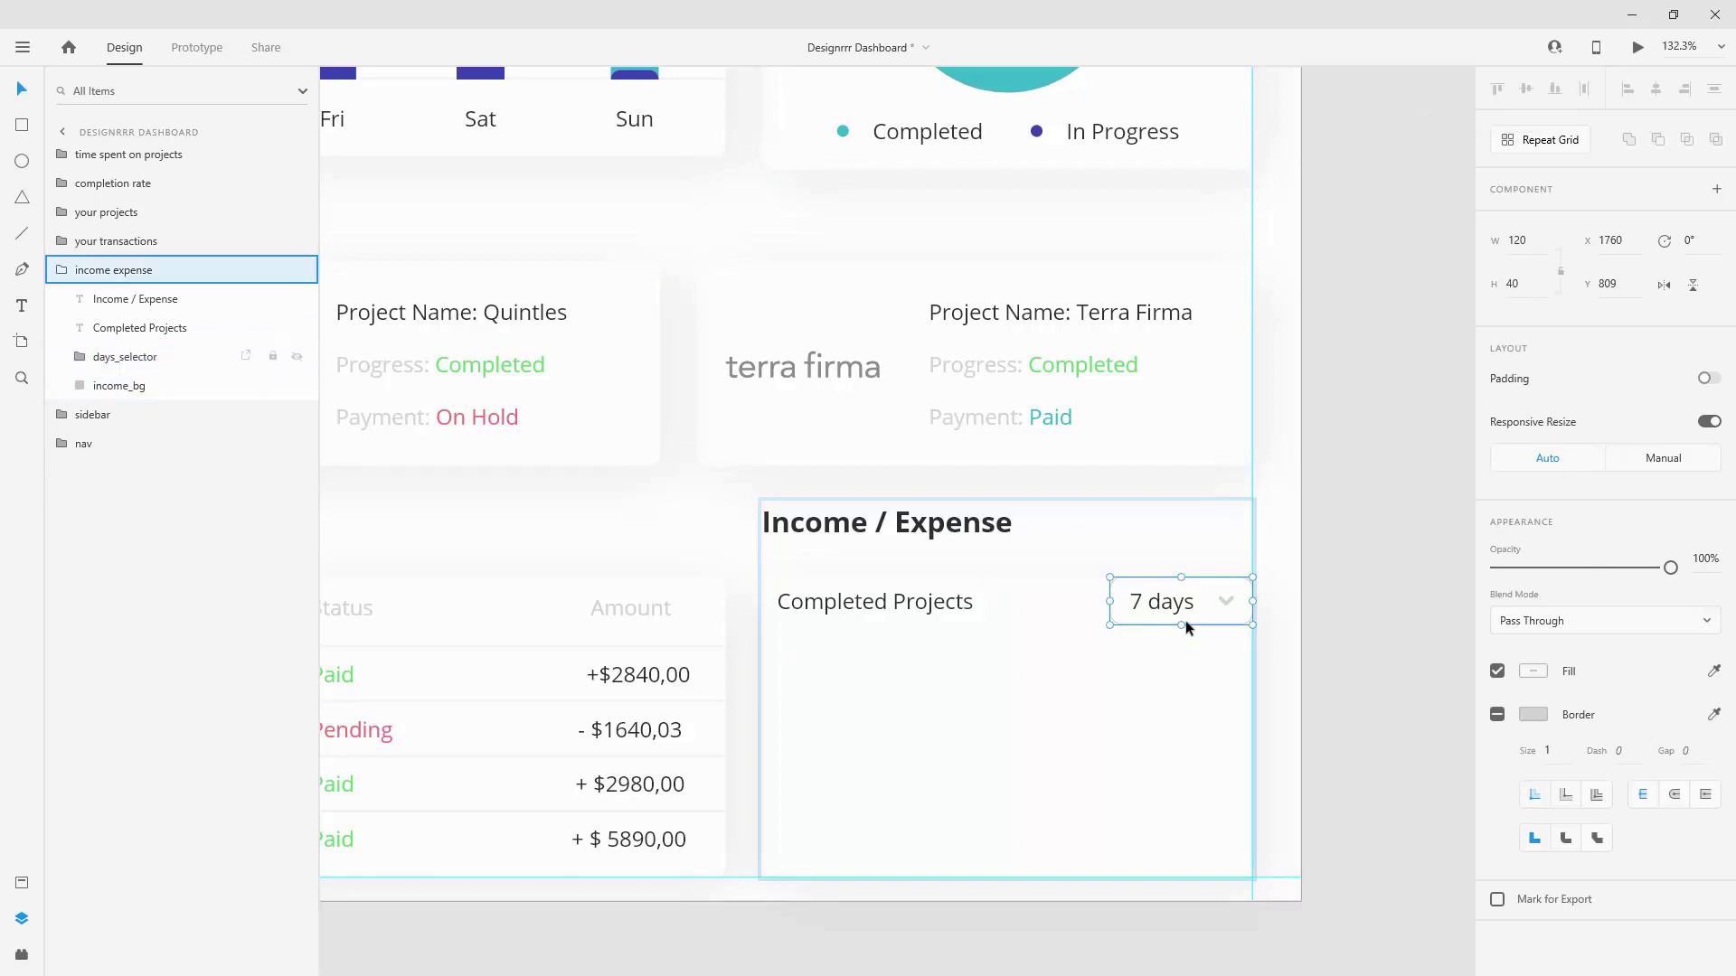
pyautogui.press('Escape')
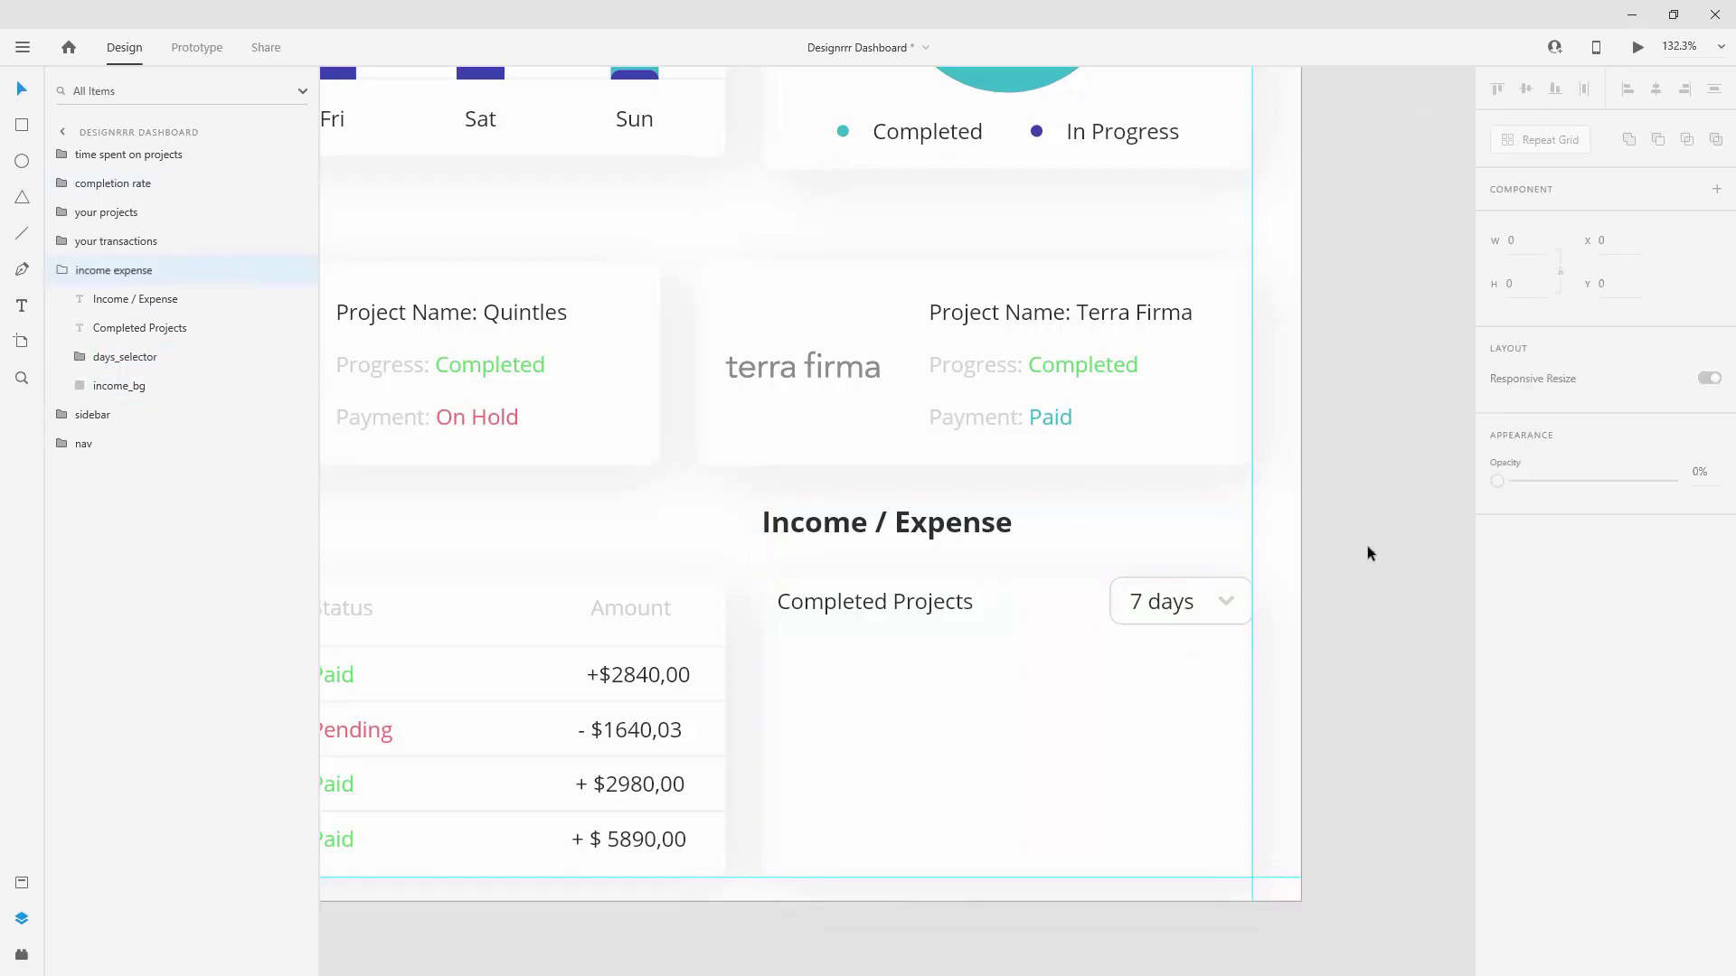
# Step: Inset the copied days selector 20 px from the card's upper and right edges, at X 1740, Y 829
pyautogui.doubleClick(1173, 610)
pyautogui.moveTo(1173, 610); pyautogui.dragTo(1156, 606)
pyautogui.hotkey('shift', 'Down')
pyautogui.hotkey('shift', 'Down')
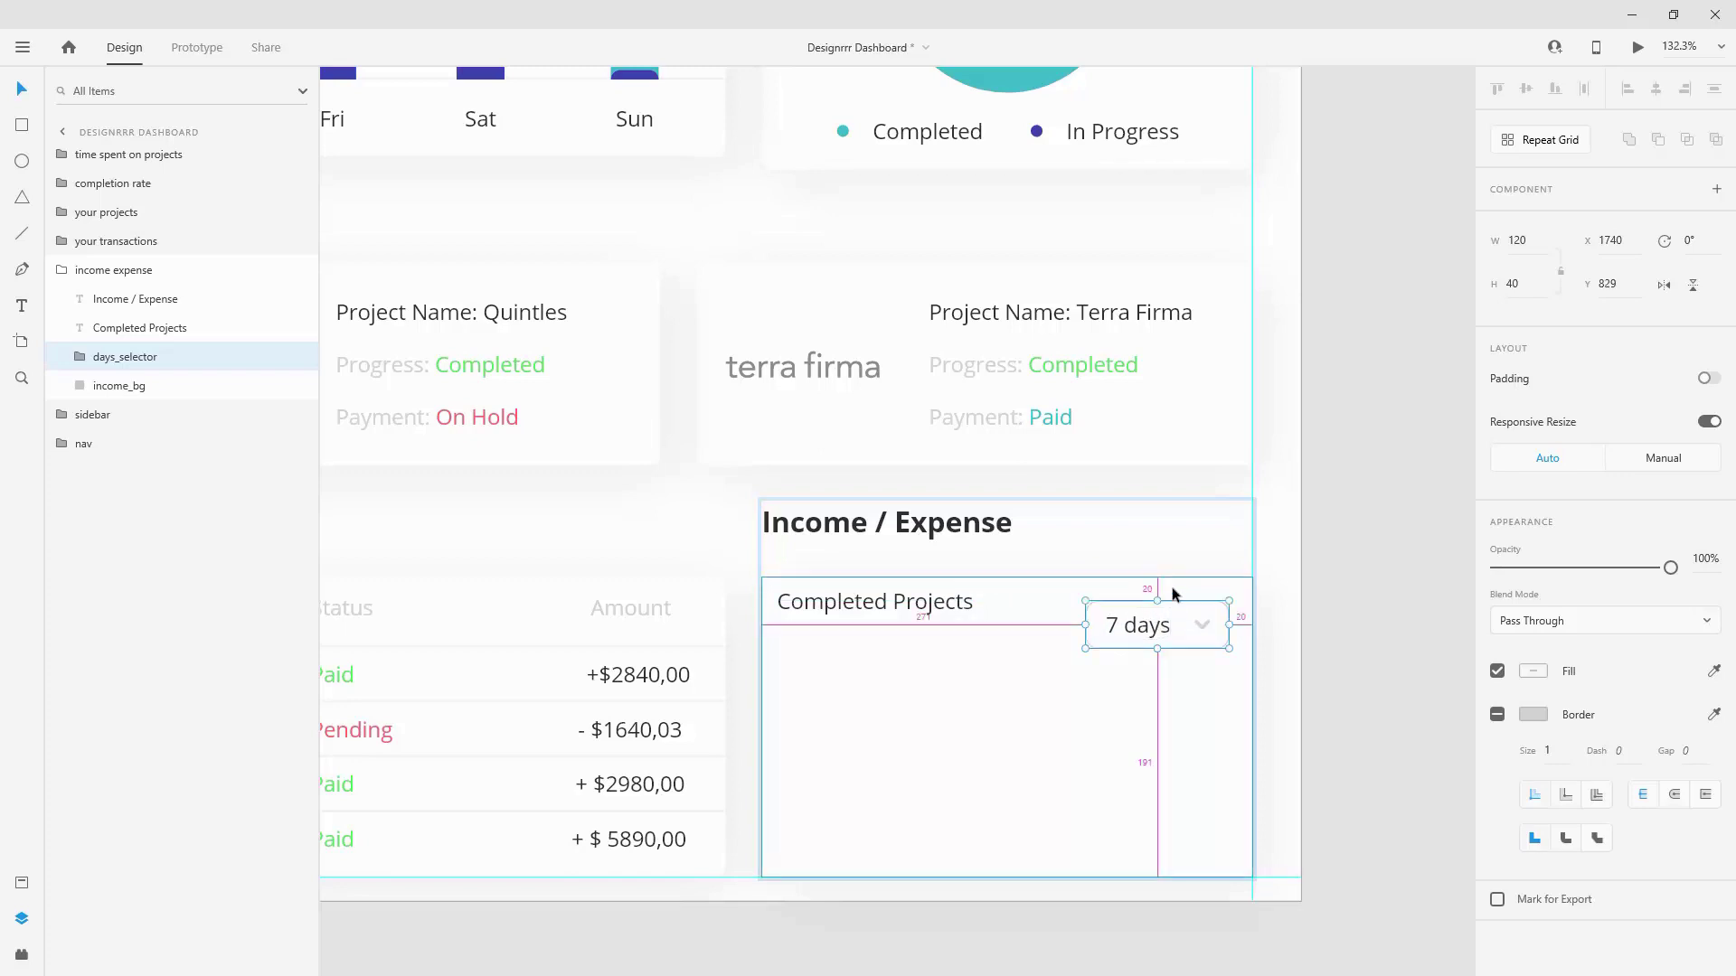
# Step: Position the "Completed Projects" text at X 1489, Y 837, 20 px from the card's left edge and vertically centred with the selector
pyautogui.click(898, 600)
pyautogui.moveTo(922, 604)
pyautogui.mouseDown()
pyautogui.moveTo(926, 637)
pyautogui.moveTo(910, 630)
pyautogui.mouseUp()
pyautogui.hotkey('shift', 'Right')
pyautogui.hotkey('shift', 'Right')
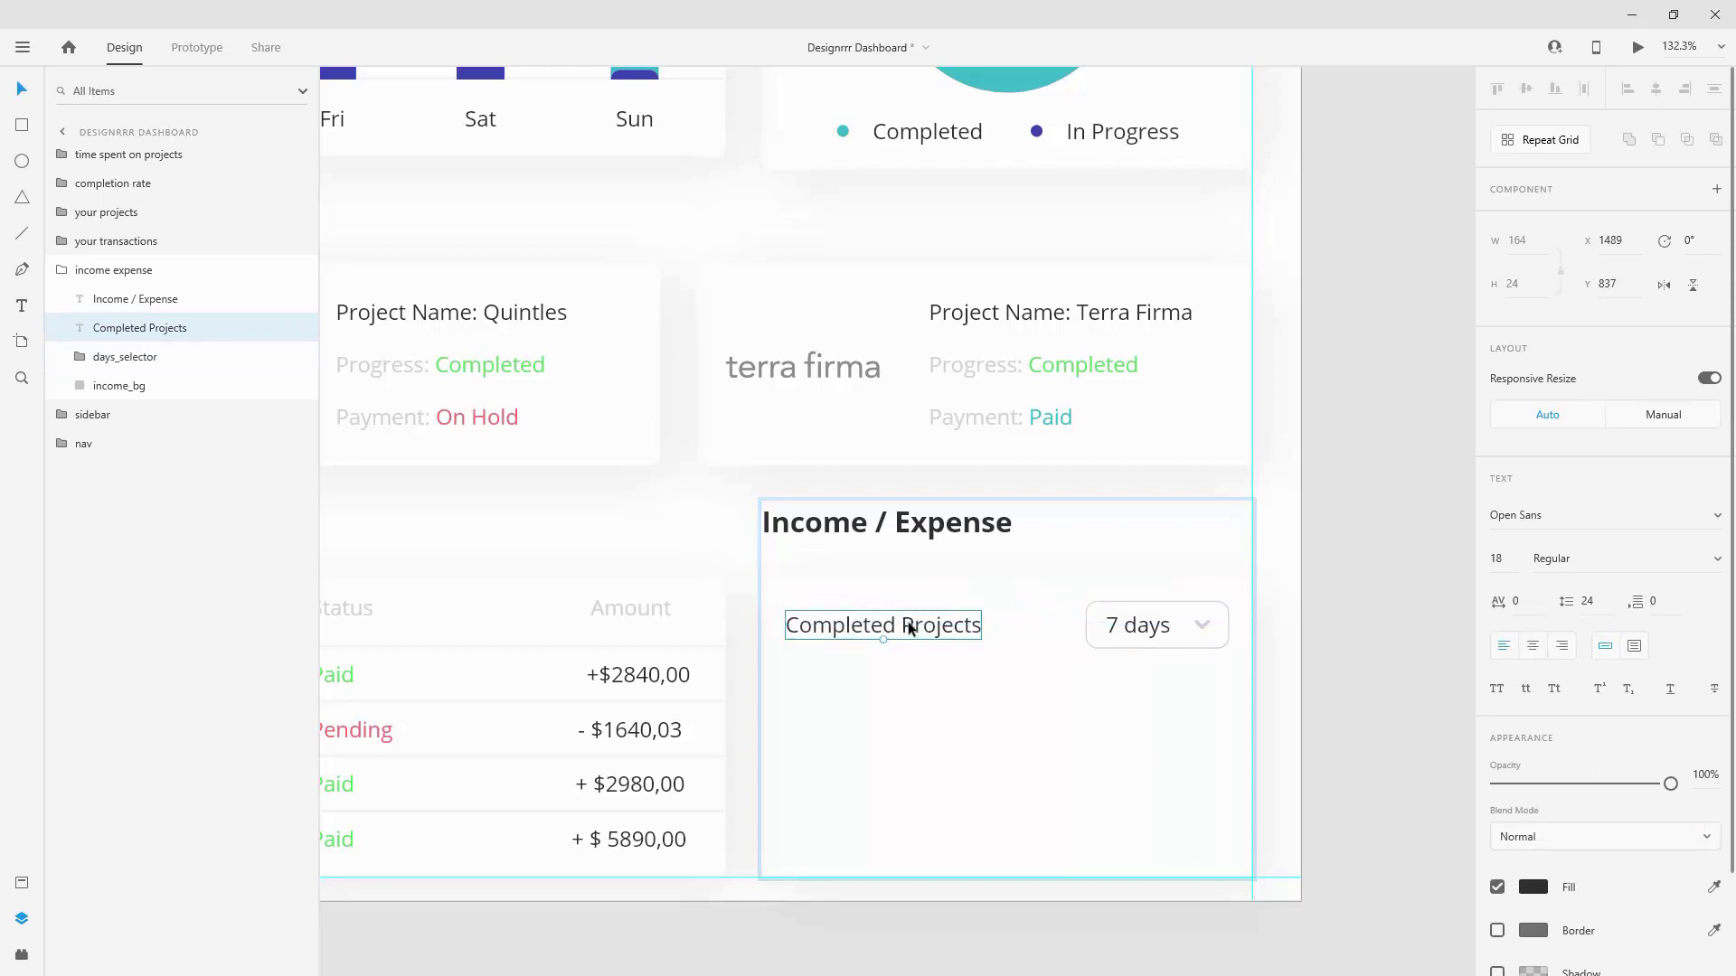
# Step: Change the text of the Income / Expense card's selector to "30 days"
pyautogui.doubleClick(1150, 630)
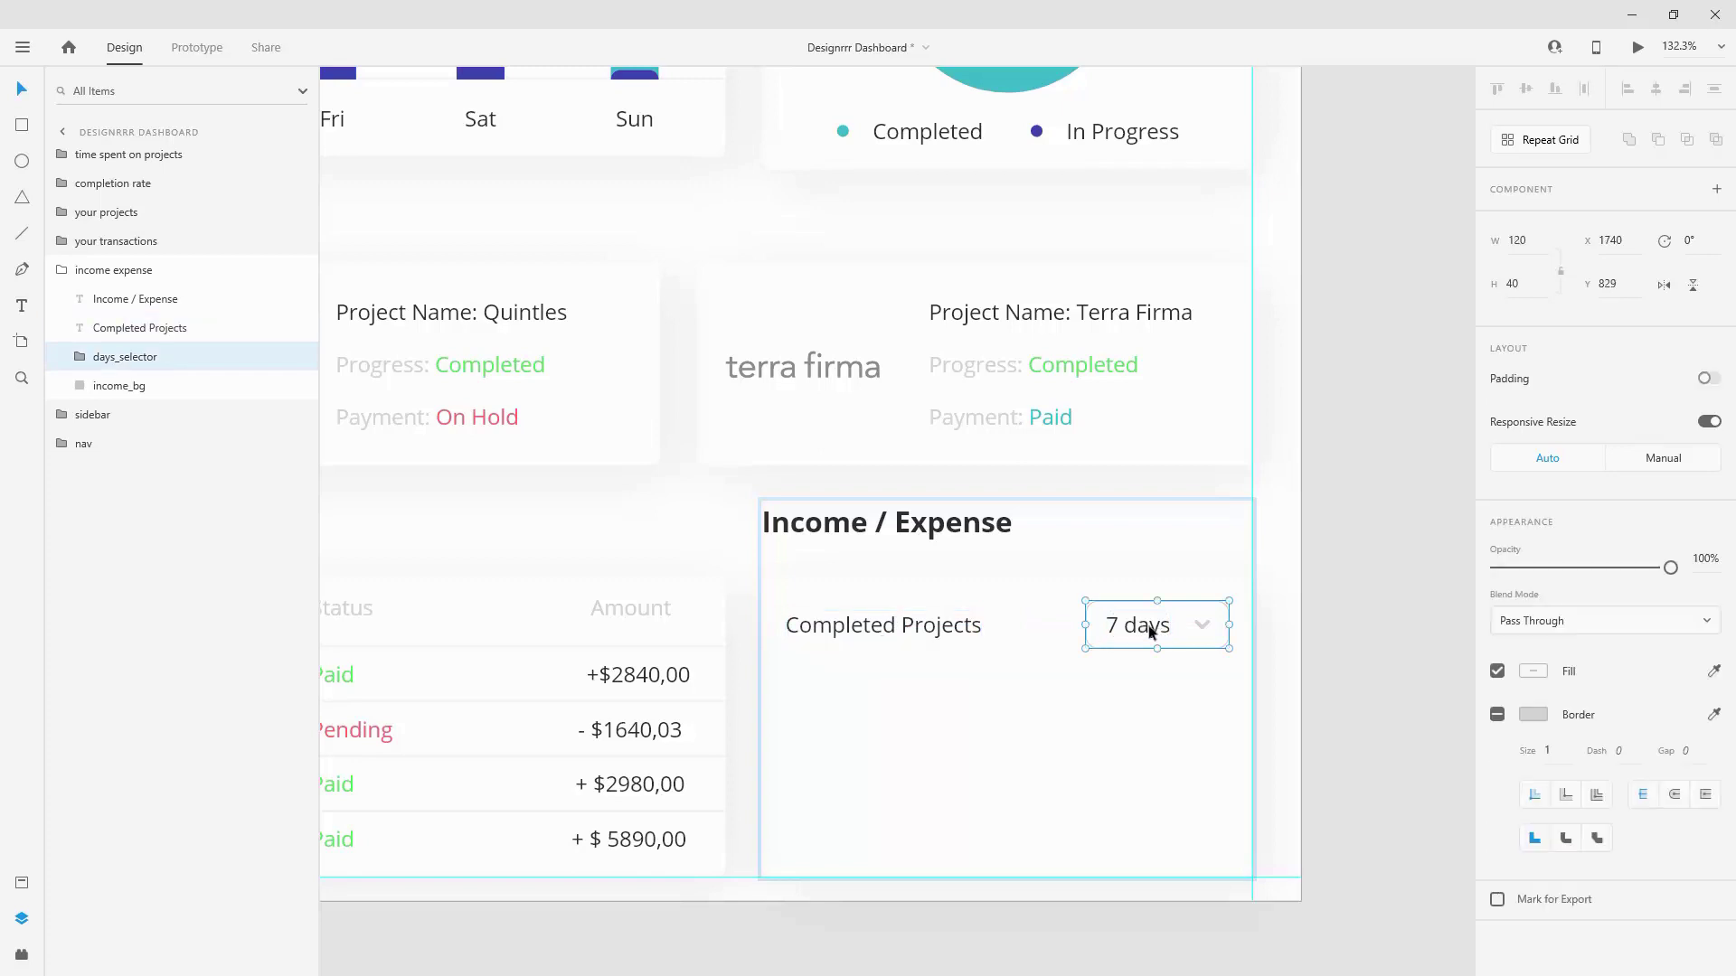
pyautogui.click(1118, 624)
pyautogui.write('30')
pyautogui.press('Escape')
# Step: Centre the "30 days" text and arrow closer together inside the selector box, with the text at X 1757, and collapse days_selector
pyautogui.scroll(5, 1193, 631)
pyautogui.moveTo(1132, 620); pyautogui.dragTo(1244, 608)
pyautogui.hotkey('shift', 'Left')
pyautogui.hotkey('shift', 'Left')
pyautogui.keyDown('shift'); pyautogui.click(1226, 612); pyautogui.keyUp('shift')
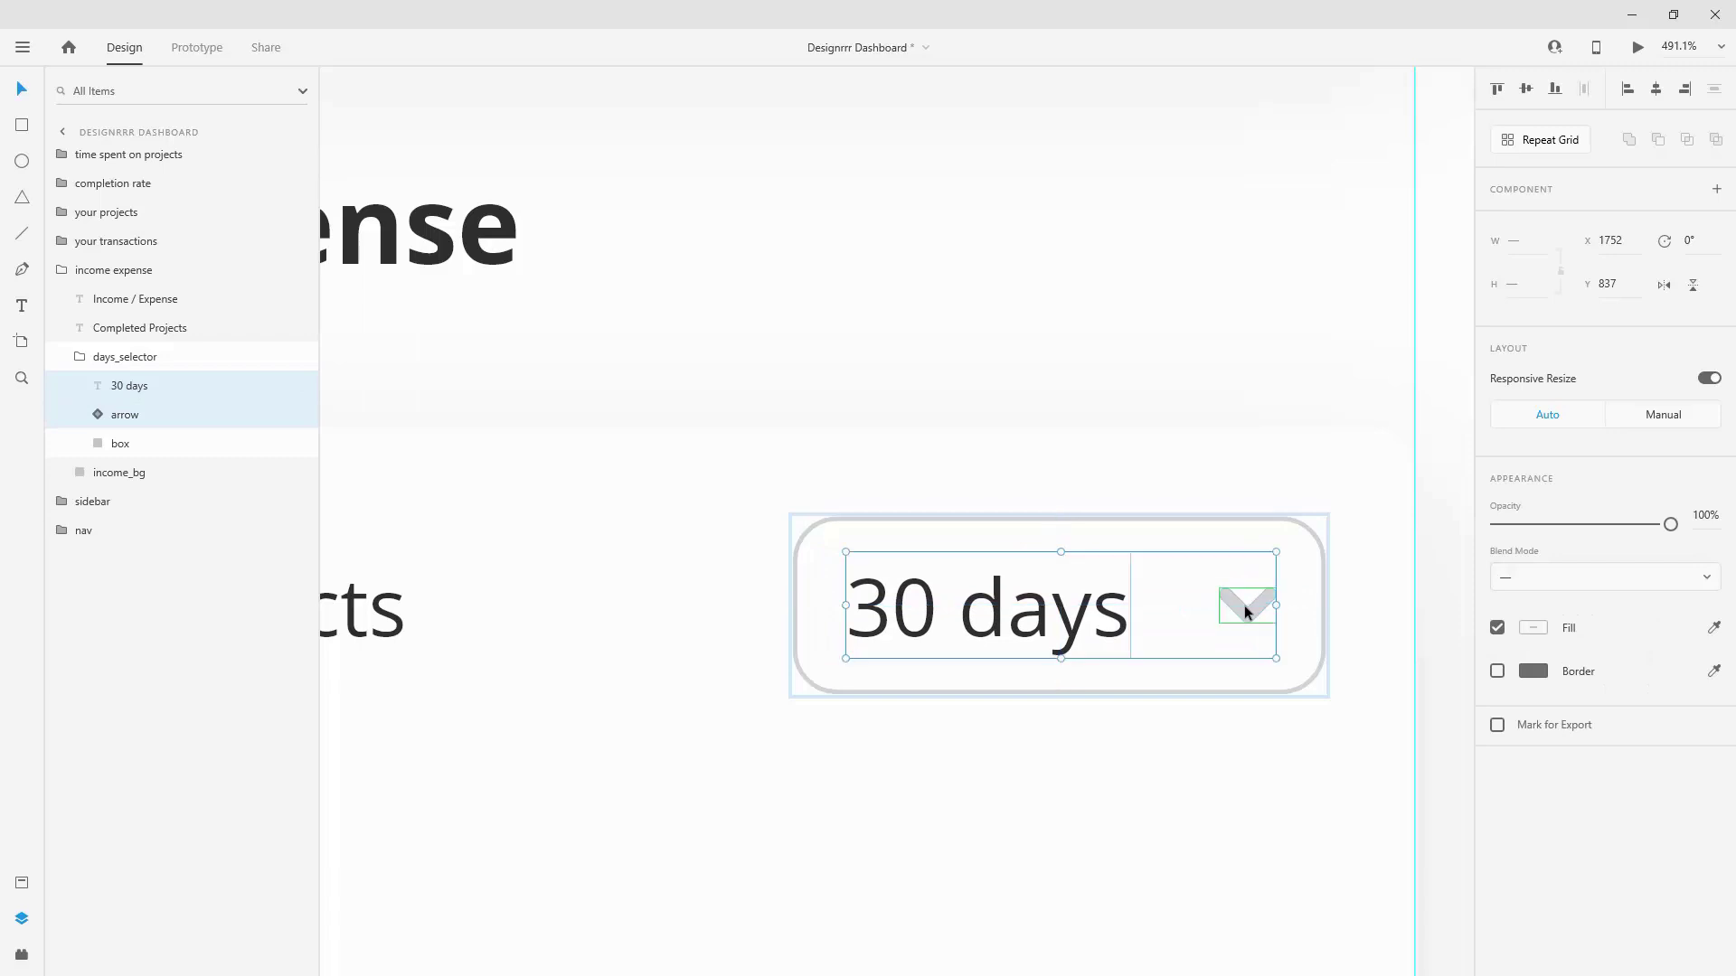
pyautogui.click(980, 628)
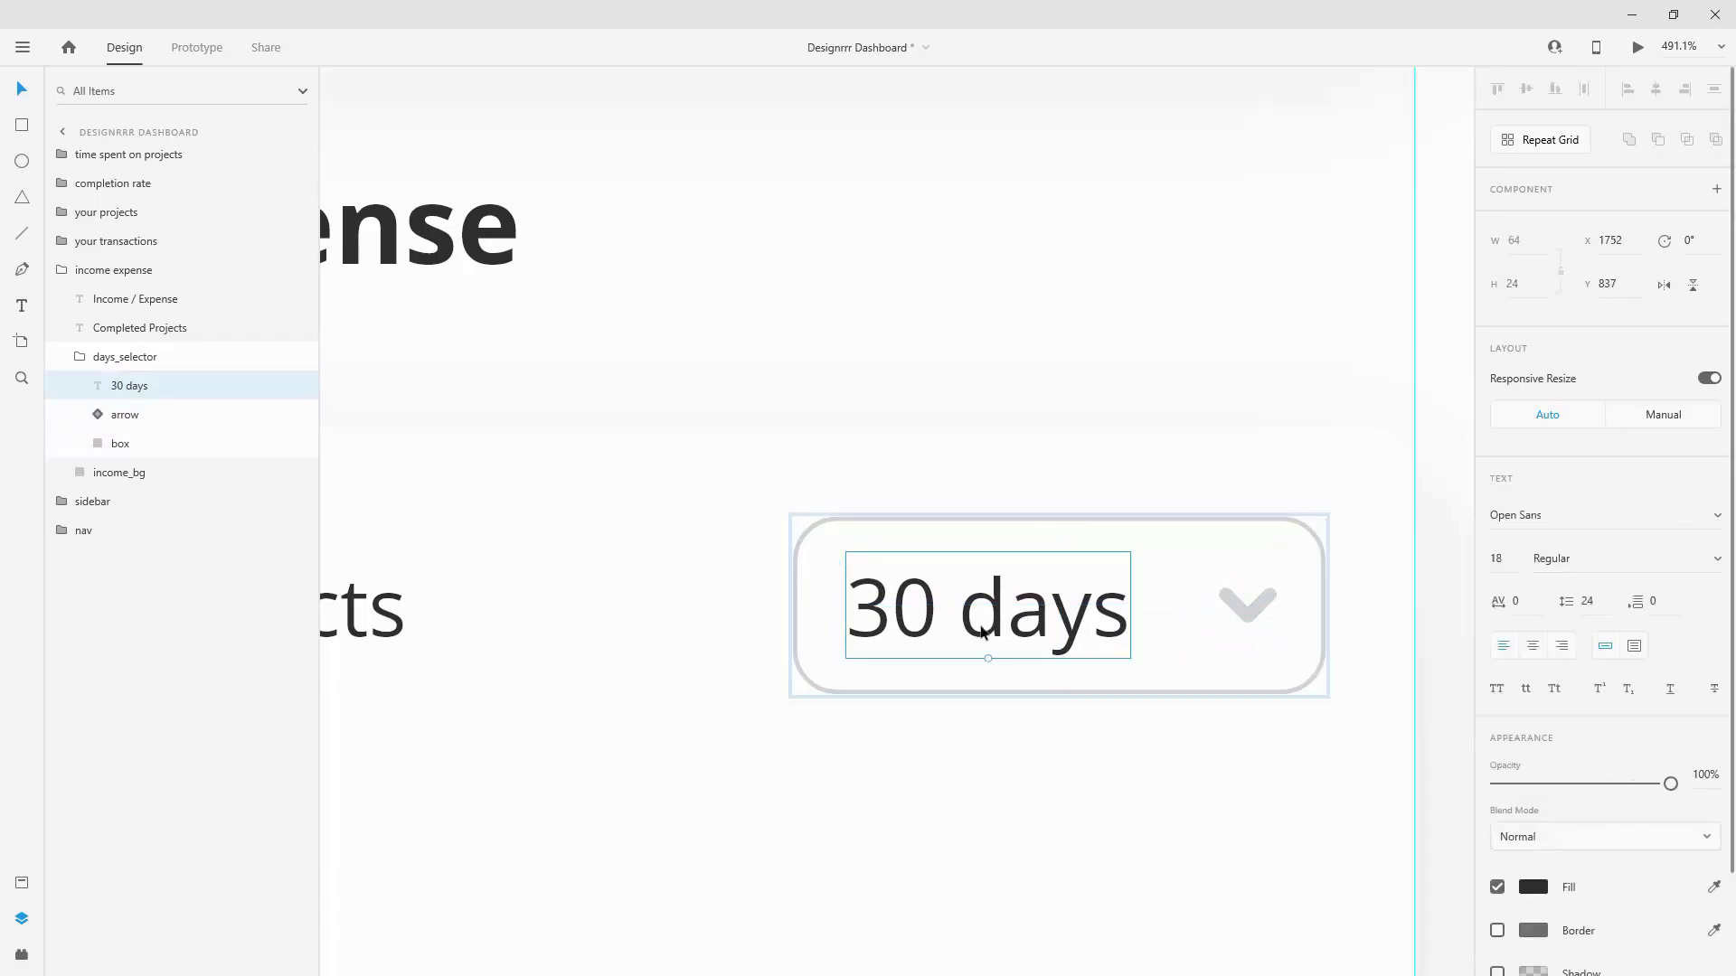
pyautogui.hotkey('shift', 'Right')
pyautogui.keyDown('shift'); pyautogui.click(1243, 606); pyautogui.keyUp('shift')
pyautogui.moveTo(1244, 606); pyautogui.dragTo(1218, 611)
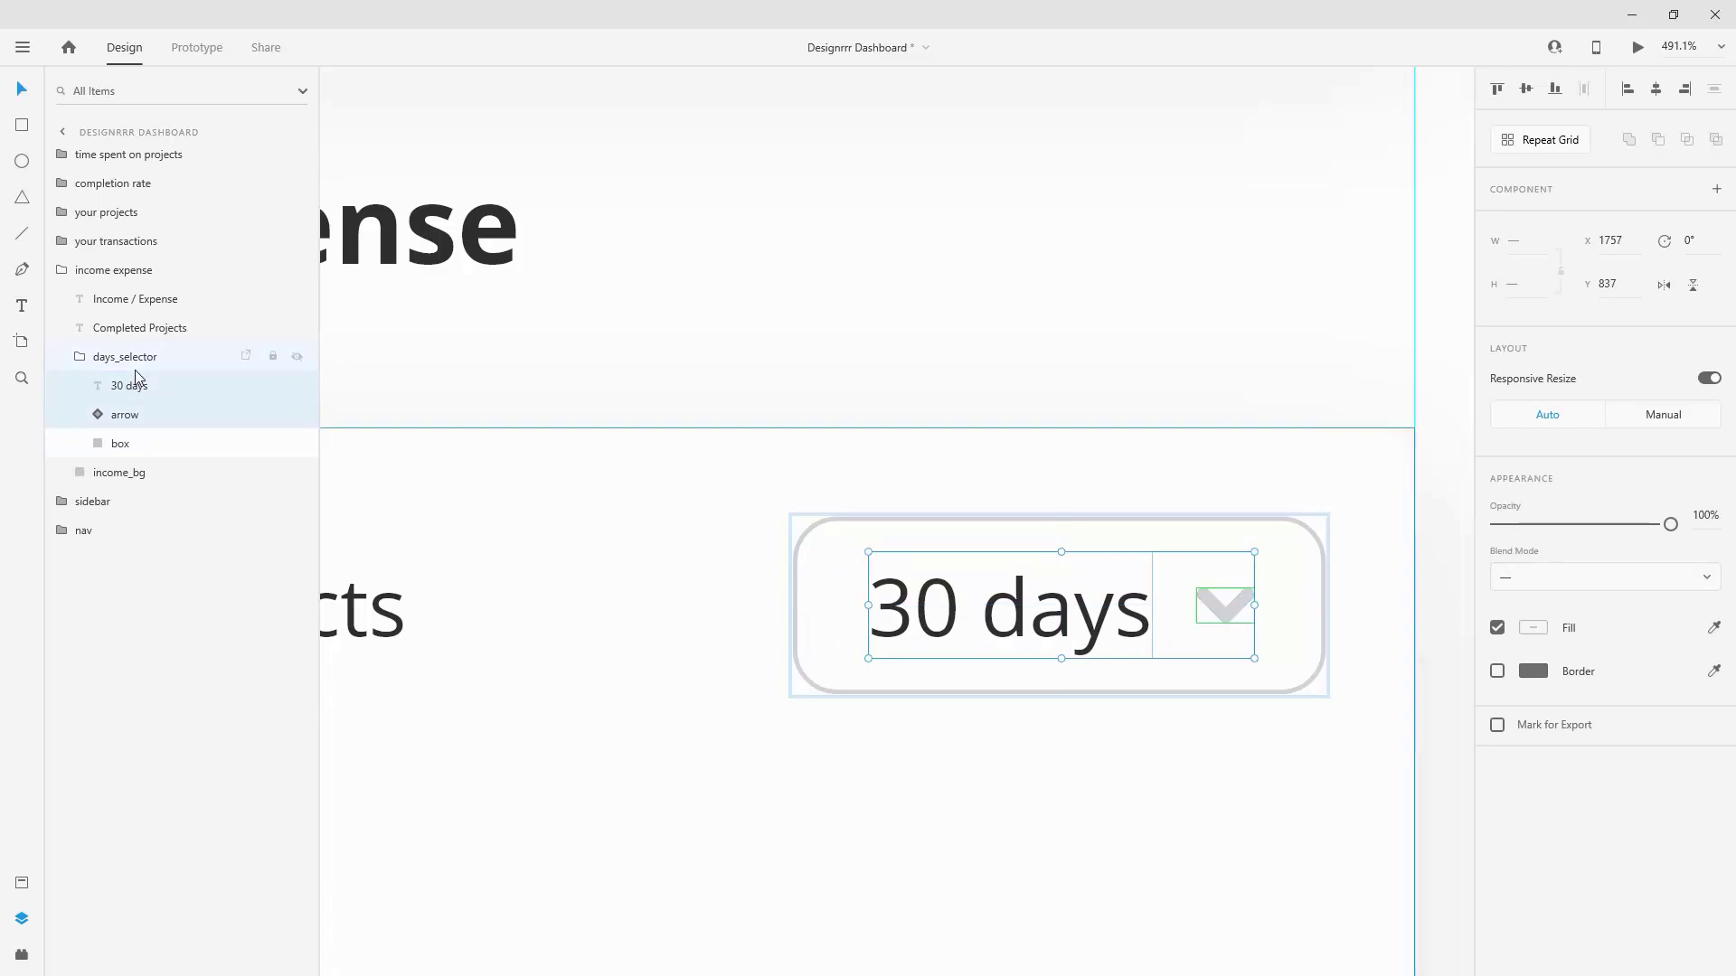
pyautogui.click(78, 356)
# Step: Centre the "7 days" text and arrow closer together in the time spent selector, with the text at X 1341, and collapse both groups
pyautogui.scroll(-8, 1046, 506)
pyautogui.scroll(5, 1046, 508)
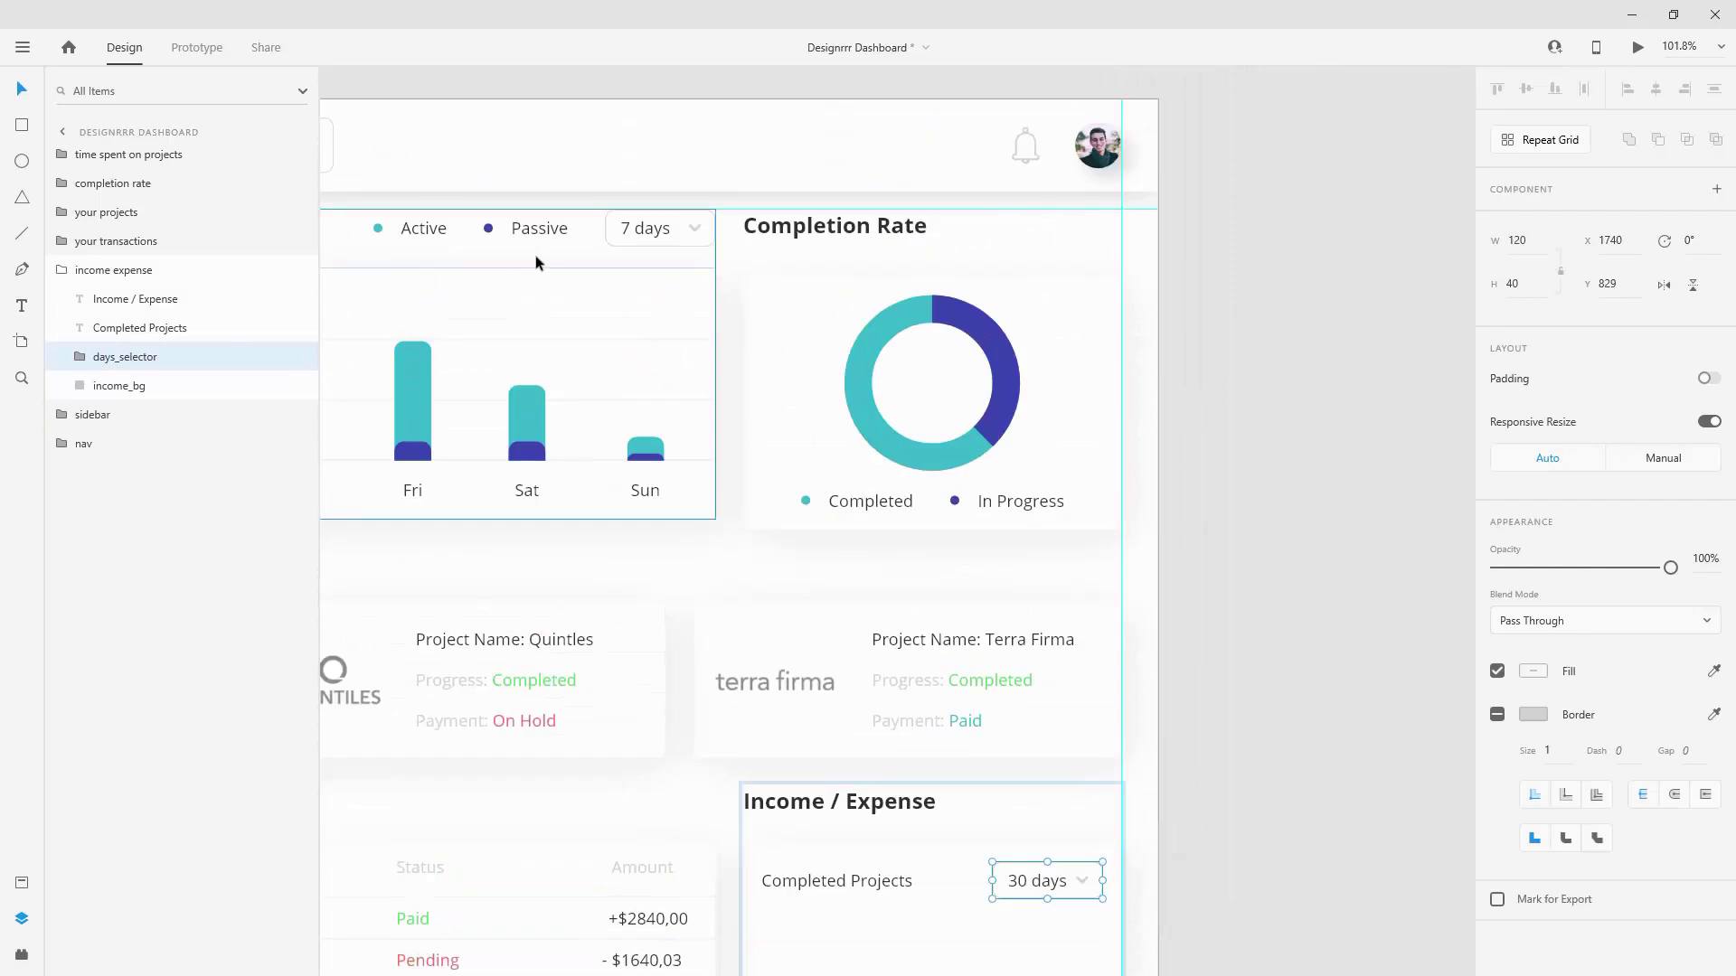
pyautogui.scroll(5, 536, 262)
pyautogui.click(542, 249)
pyautogui.doubleClick(546, 252)
pyautogui.doubleClick(545, 252)
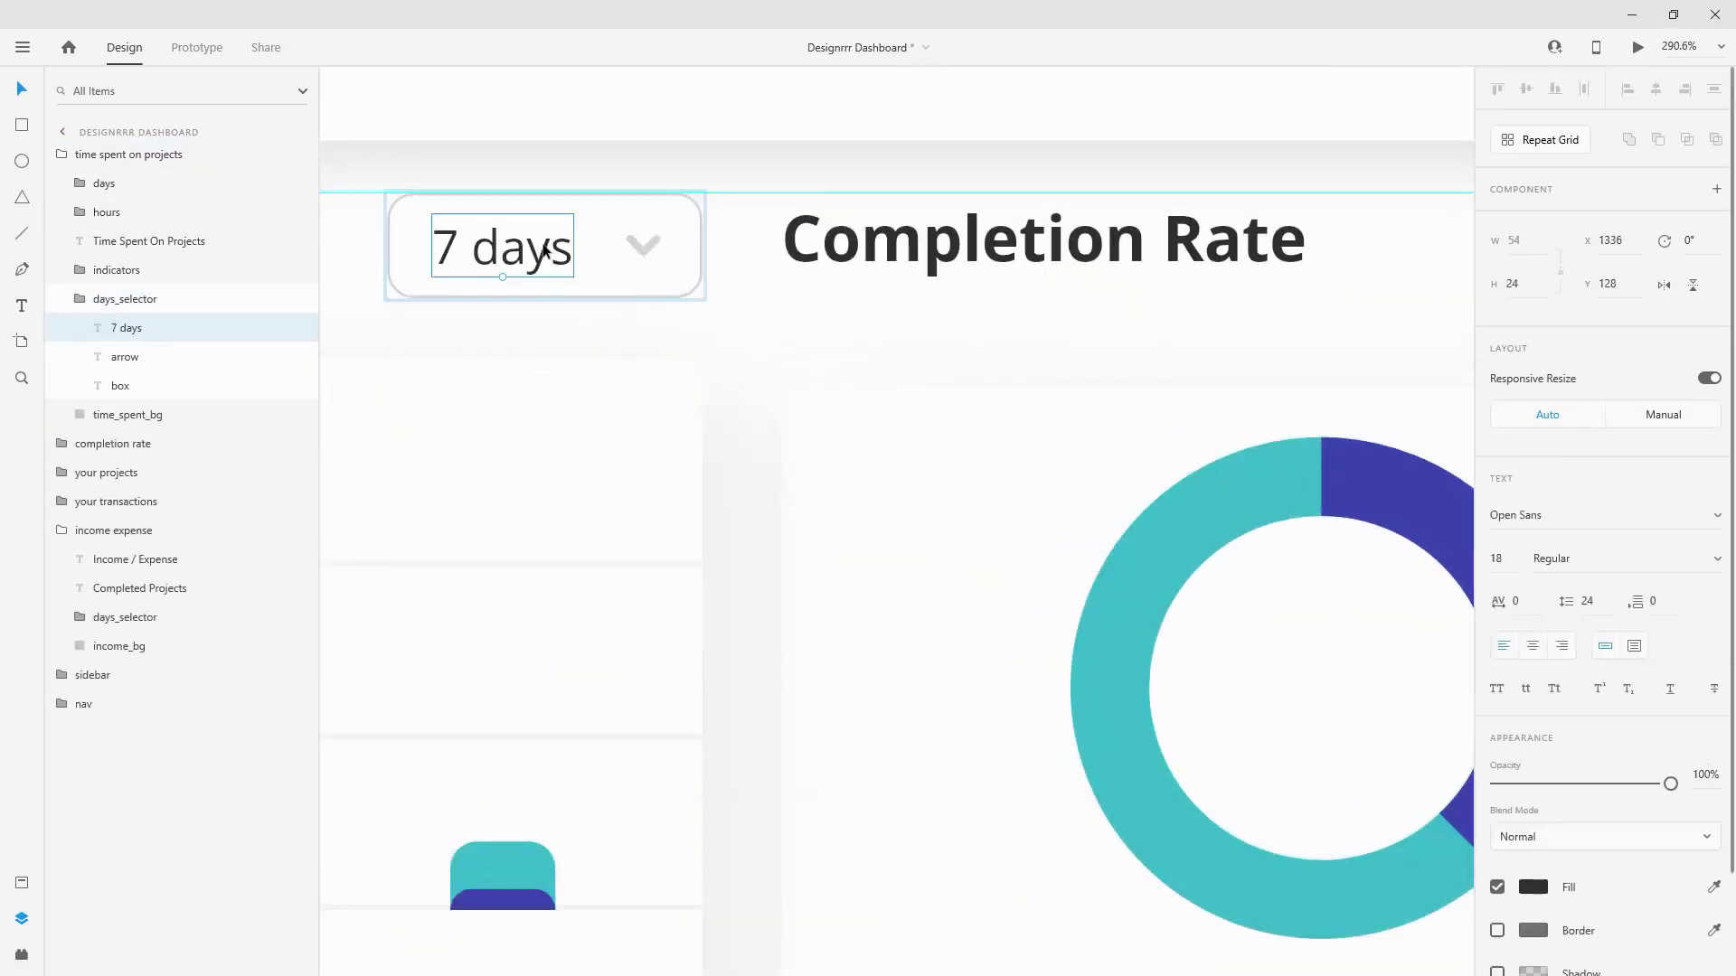
pyautogui.keyDown('shift'); pyautogui.click(643, 249); pyautogui.keyUp('shift')
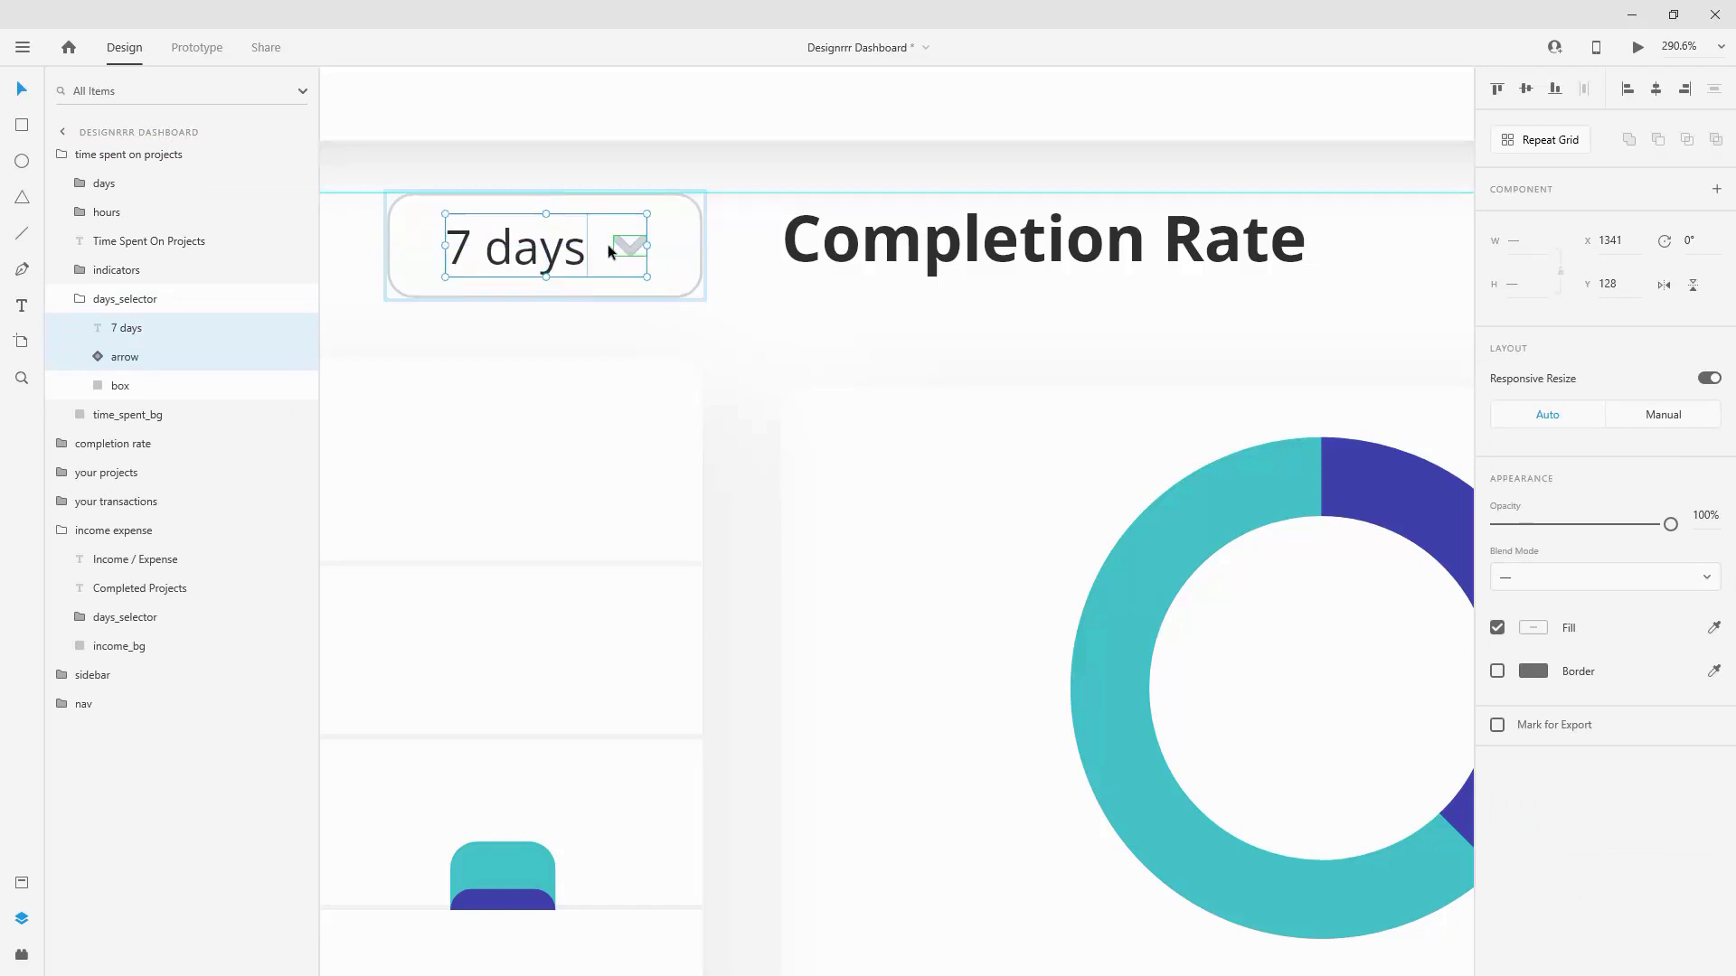
pyautogui.click(79, 296)
pyautogui.click(87, 153)
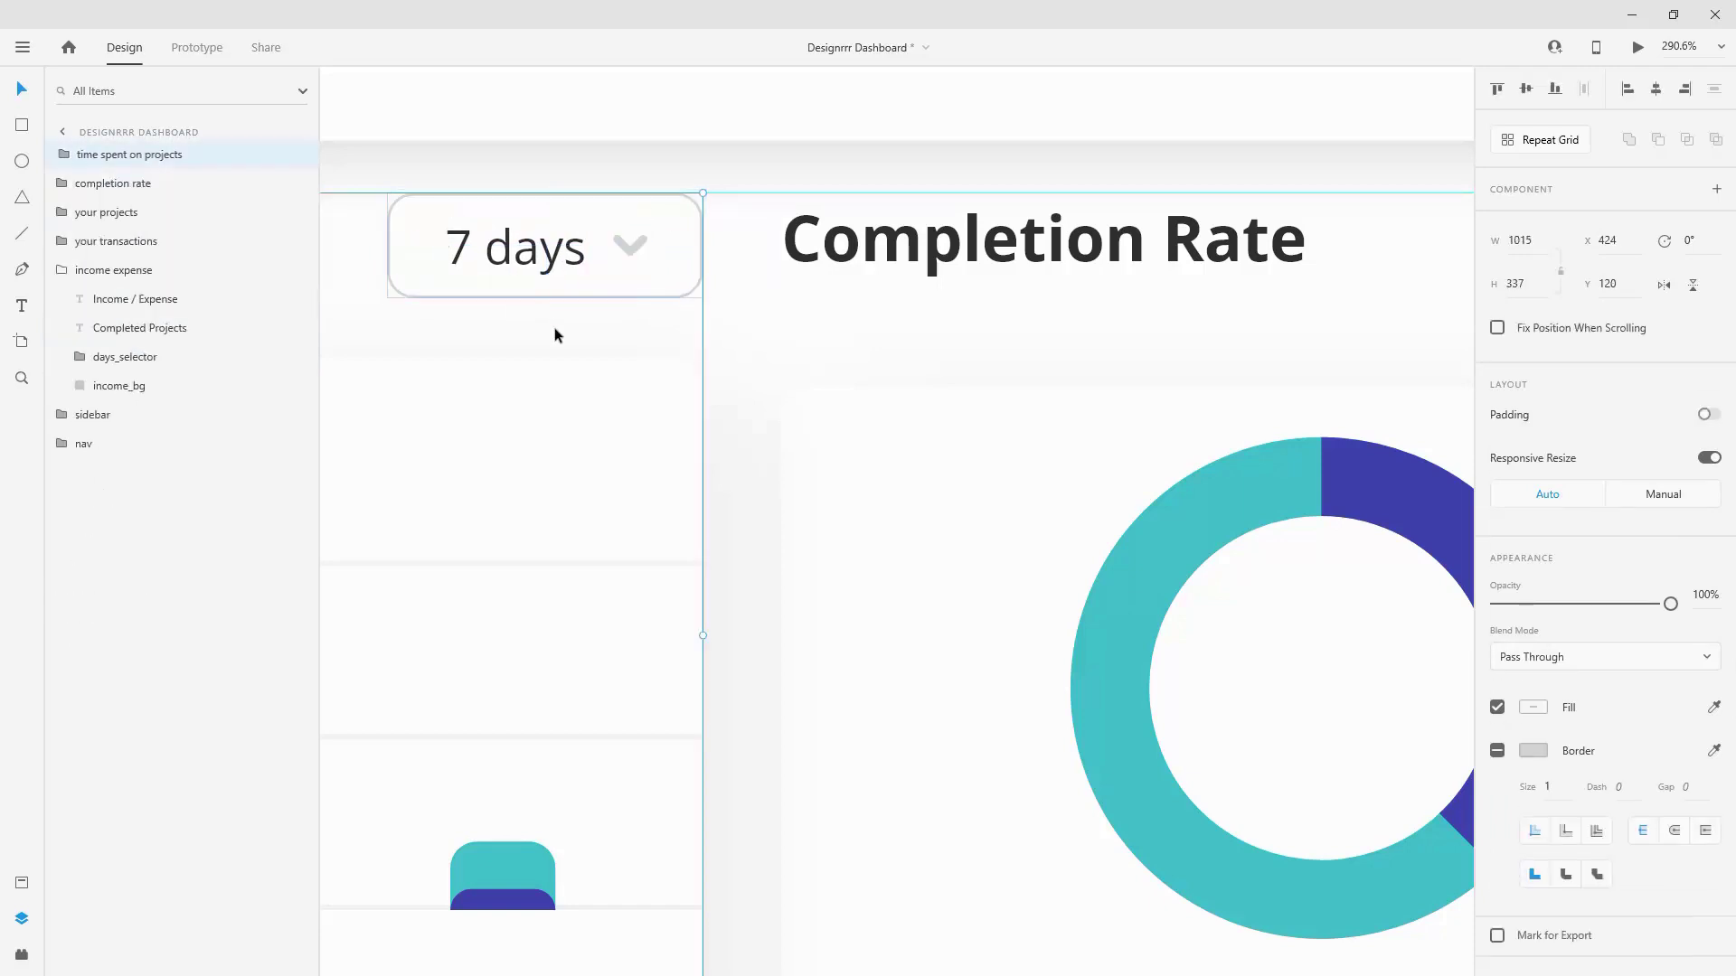
# Step: Duplicate the "Completed Projects" text lower in the Income / Expense card and change the copy to "$ 34.000,00"
pyautogui.scroll(-5, 555, 335)
pyautogui.scroll(-2, 566, 350)
pyautogui.scroll(3, 730, 670)
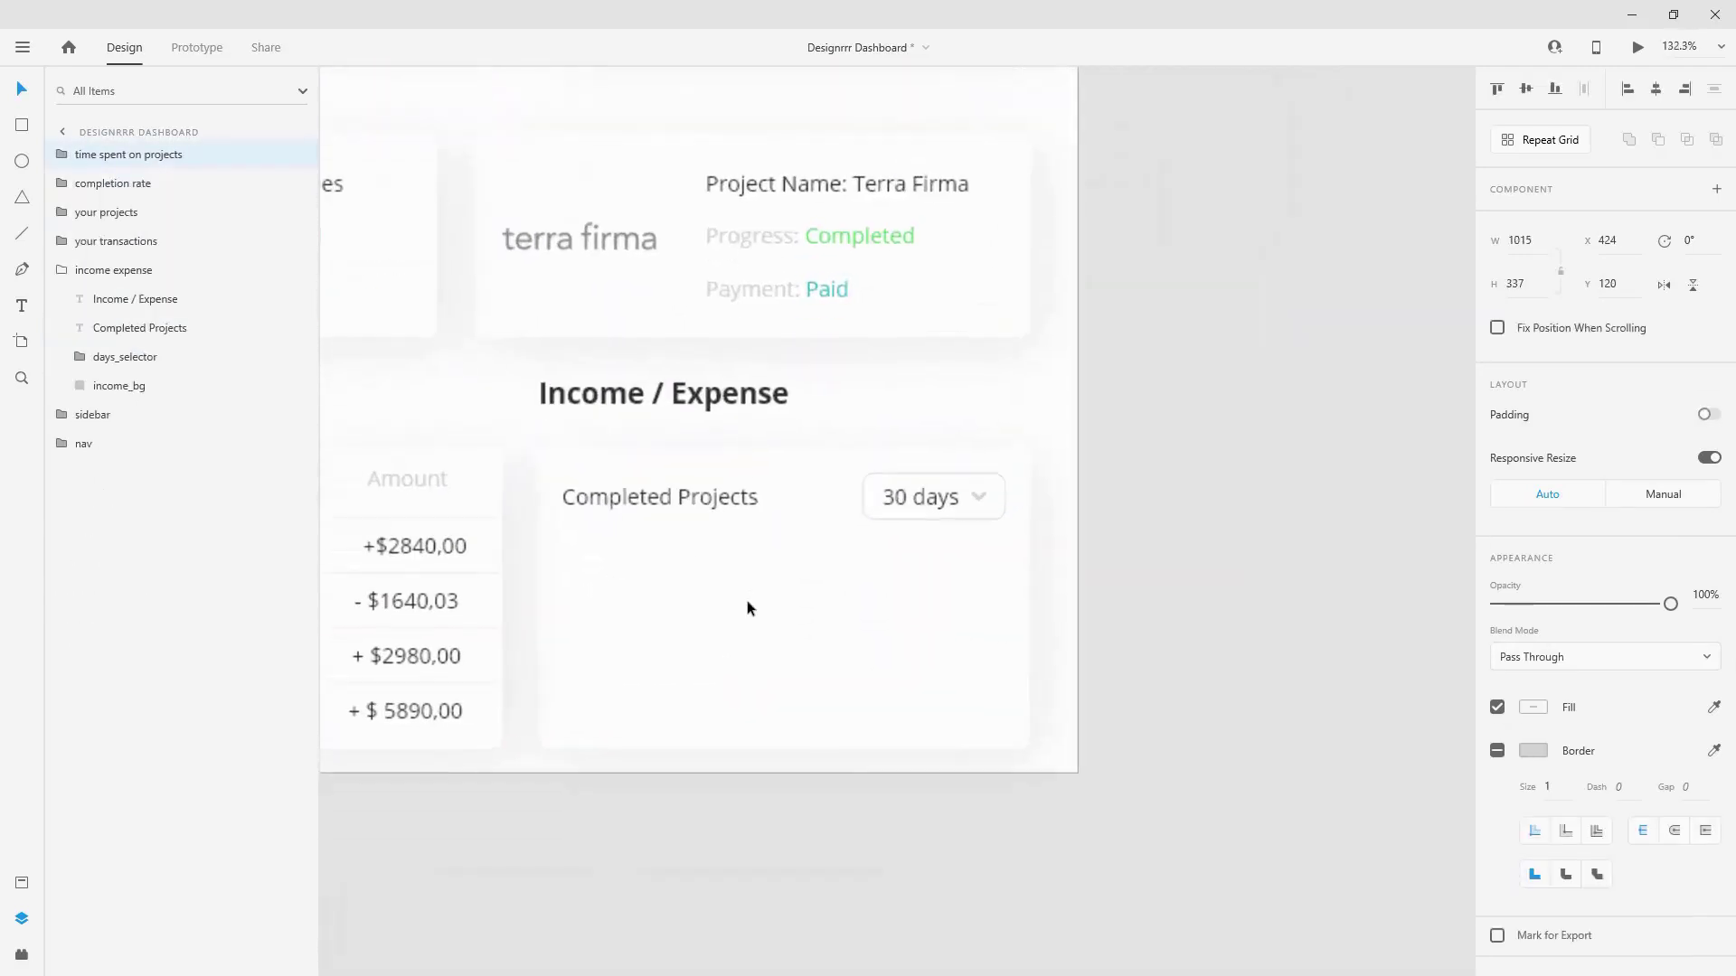
pyautogui.click(723, 509)
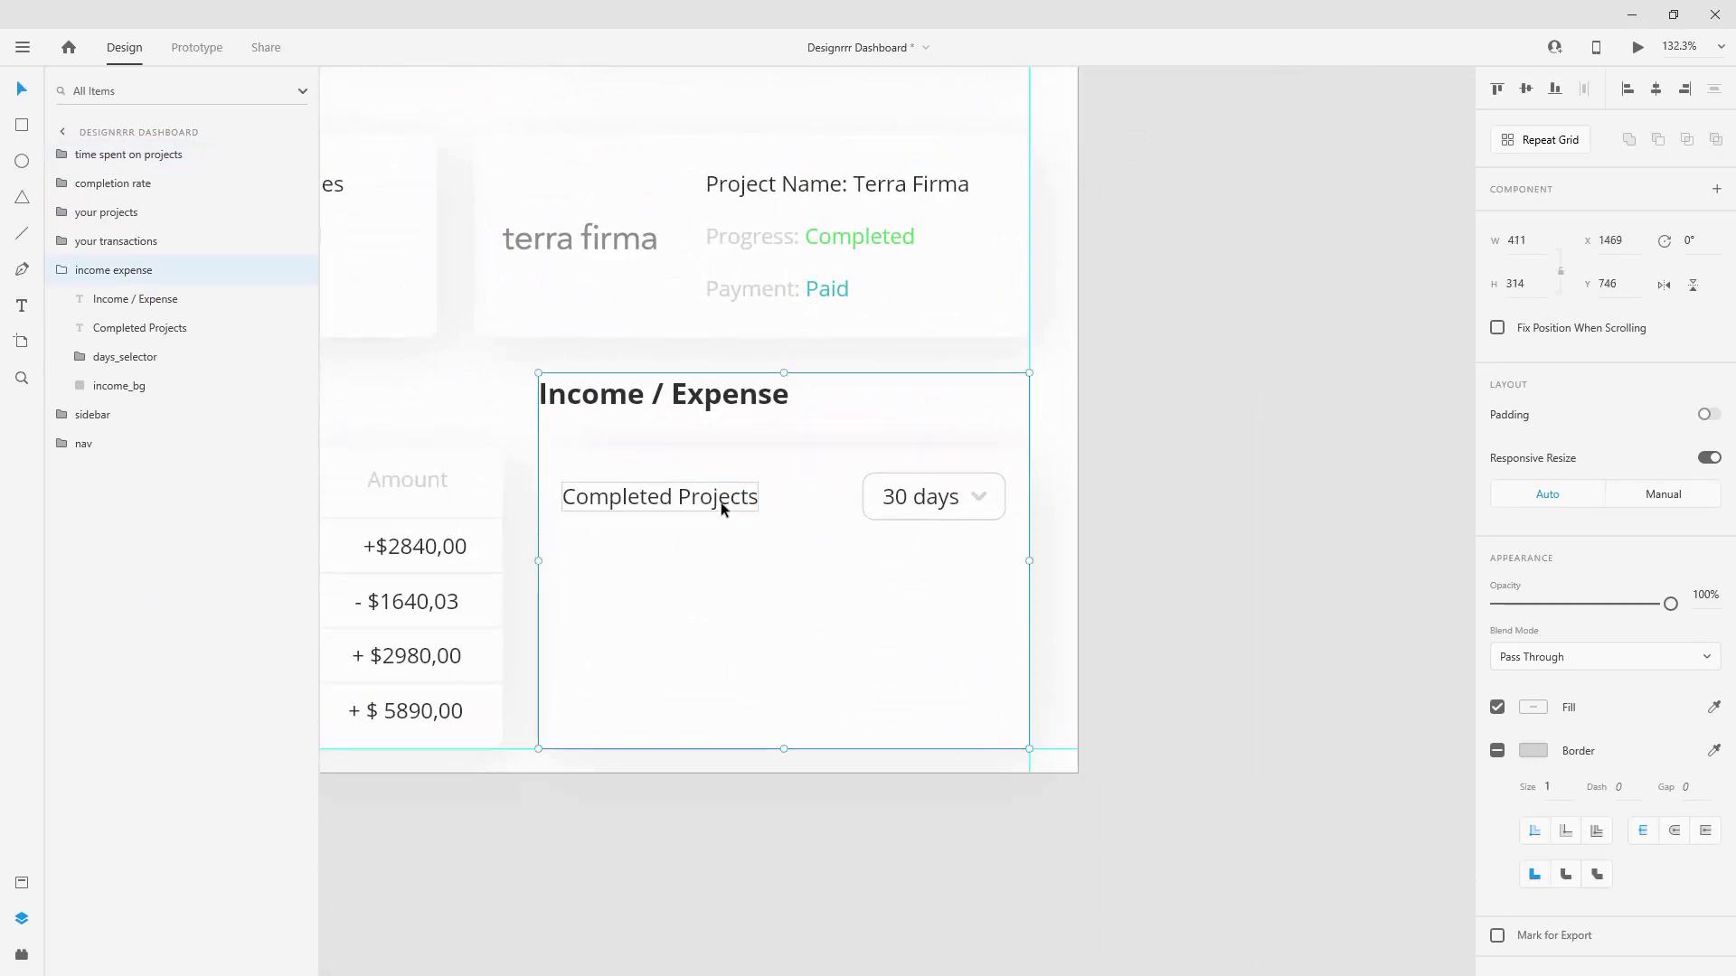
pyautogui.doubleClick(721, 508)
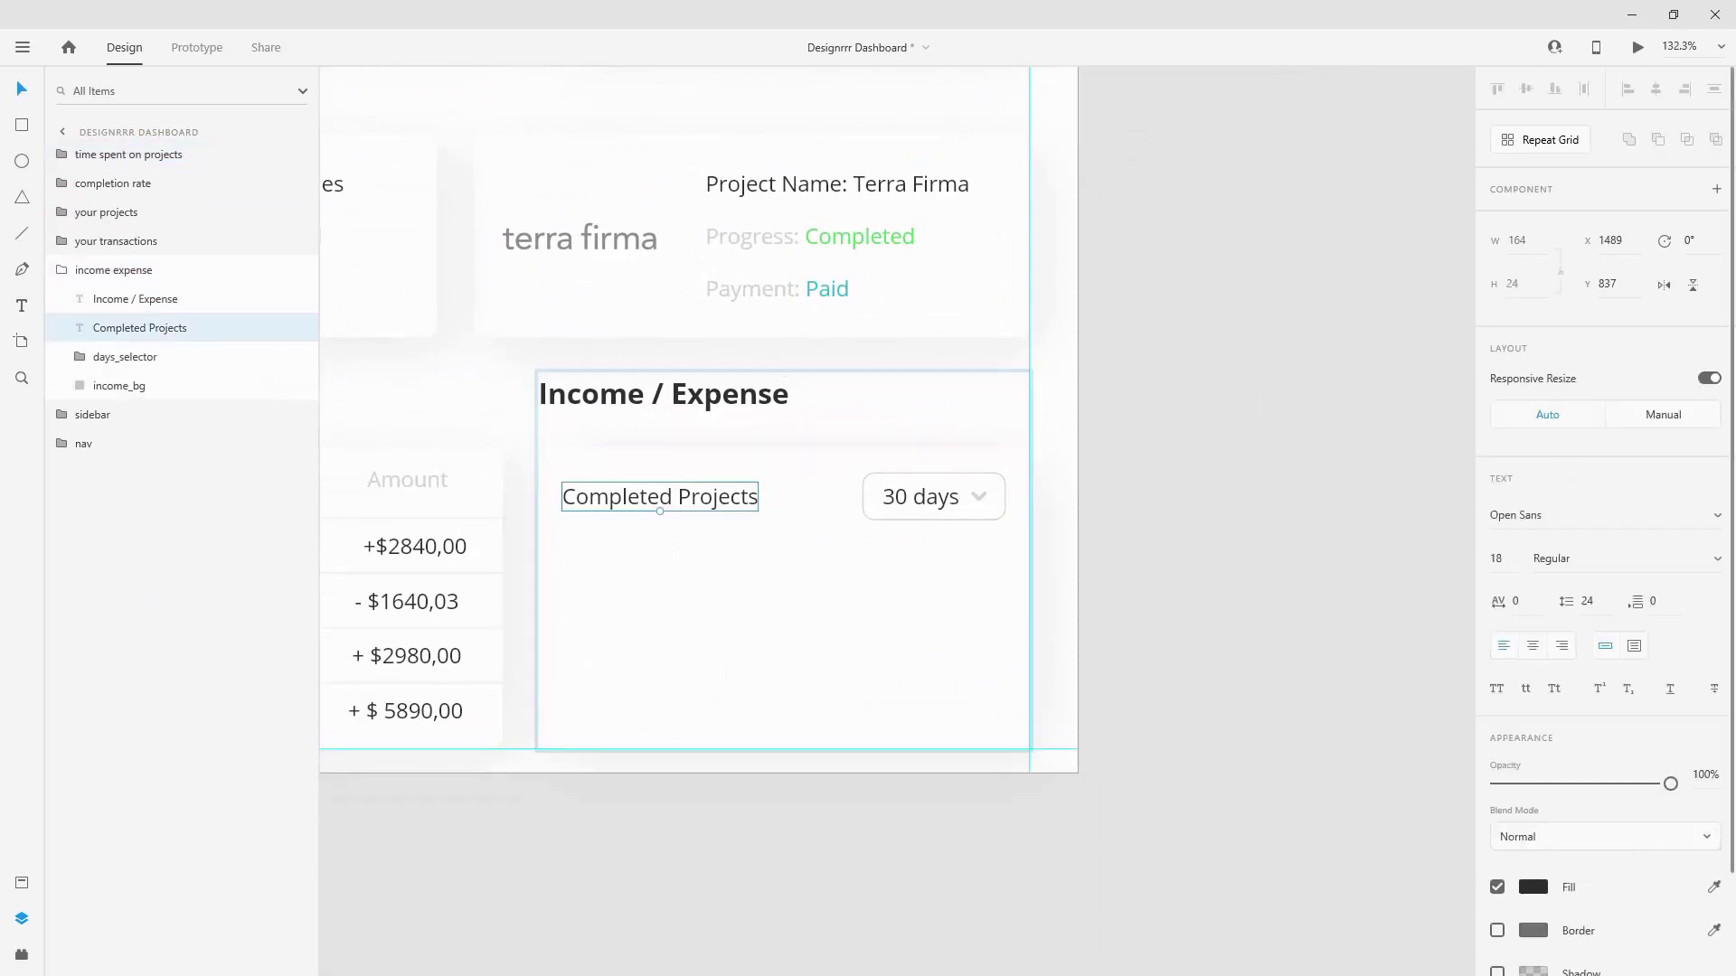
pyautogui.moveTo(612, 503); pyautogui.dragTo(664, 644)
pyautogui.doubleClick(668, 641)
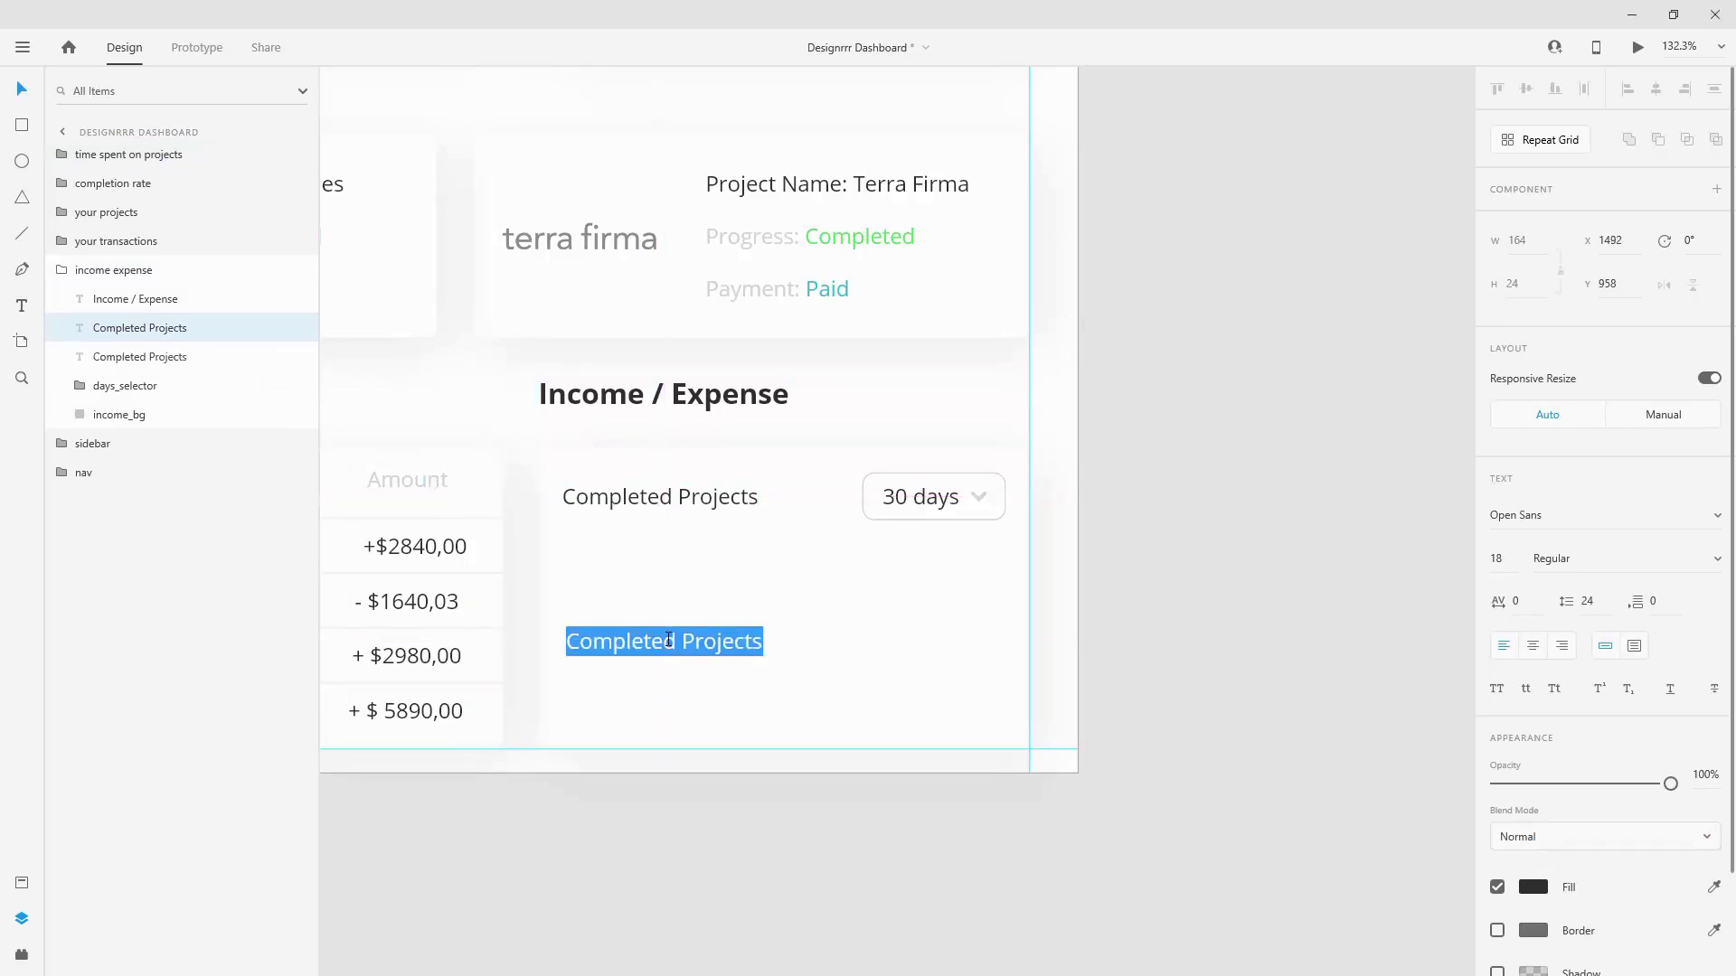
pyautogui.write('$ 34.000,00')
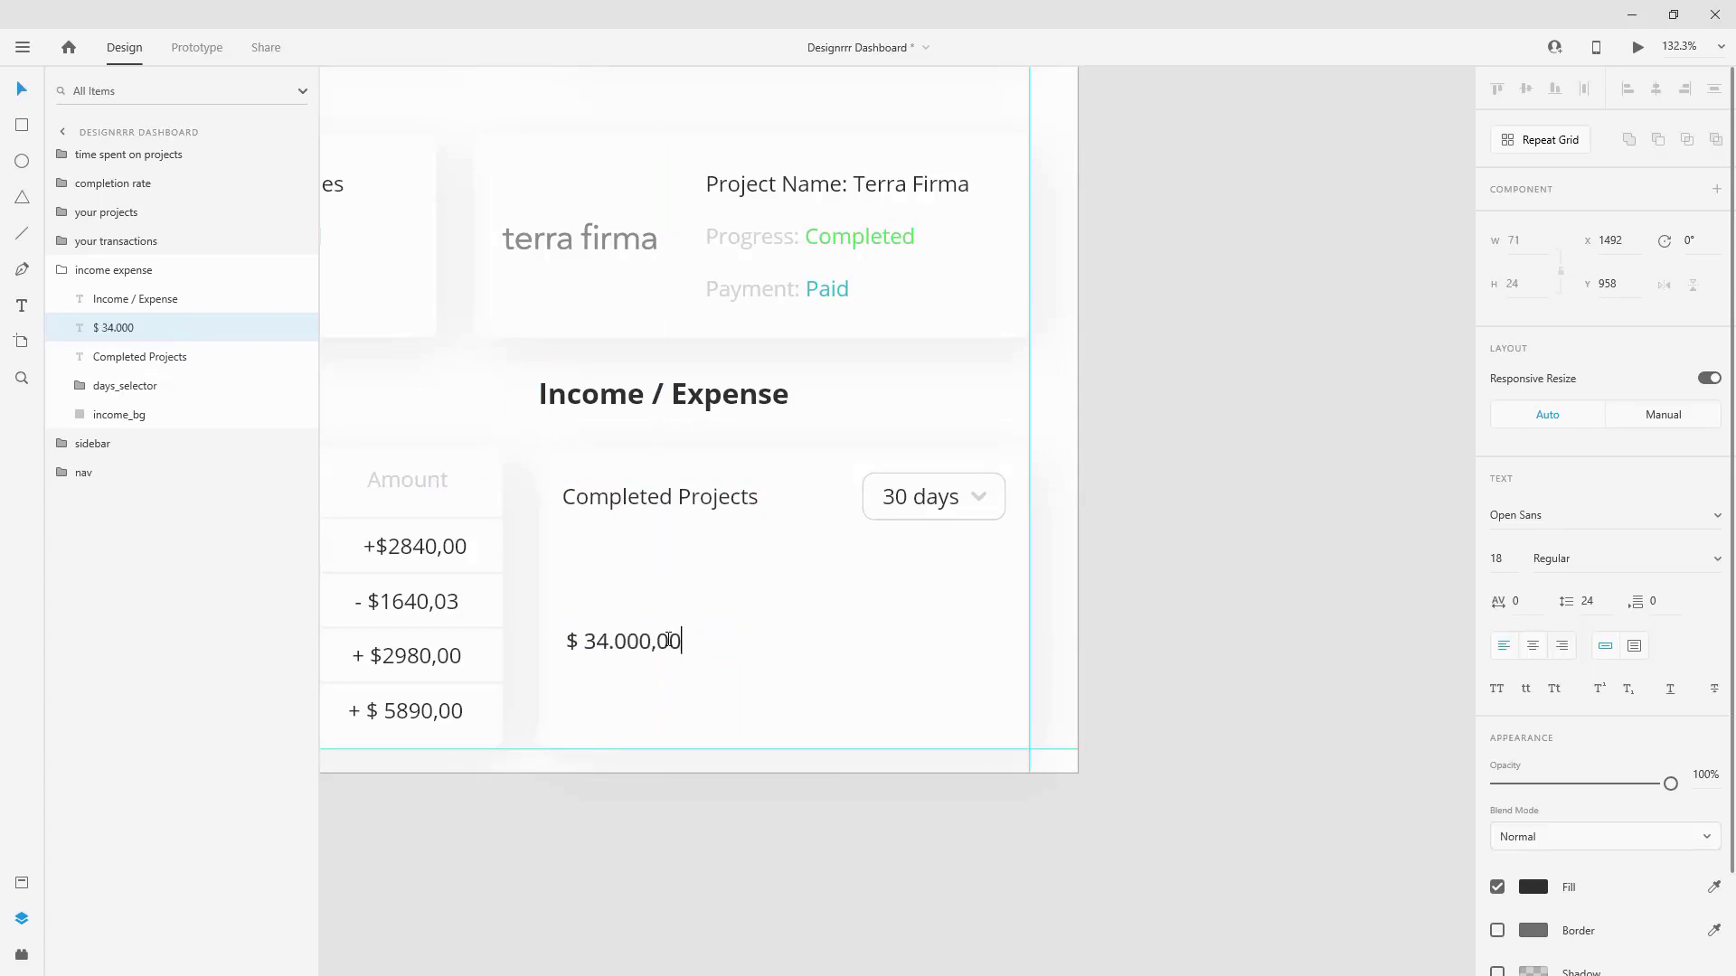
pyautogui.press('Escape')
# Step: Shift the "$ 34.000,00" amount to X 1529 and apply the regular 24 pt H2 character style and the green asset colour
pyautogui.moveTo(714, 641); pyautogui.dragTo(713, 642)
pyautogui.click(23, 882)
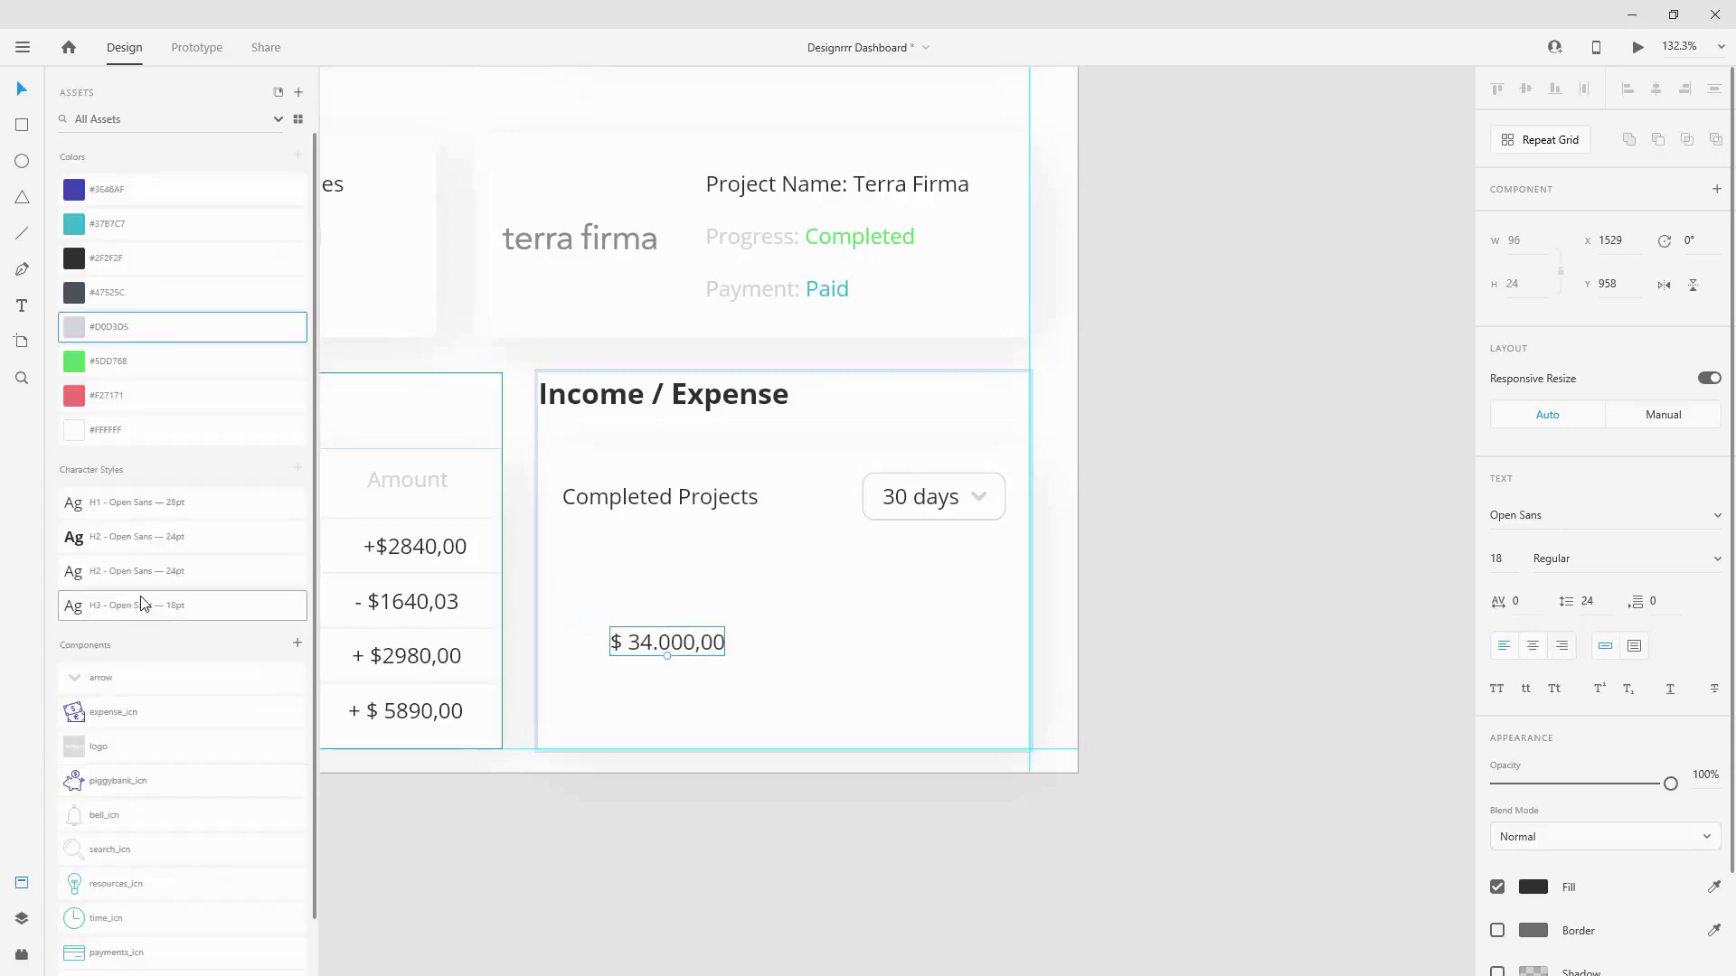
pyautogui.click(150, 575)
pyautogui.click(81, 364)
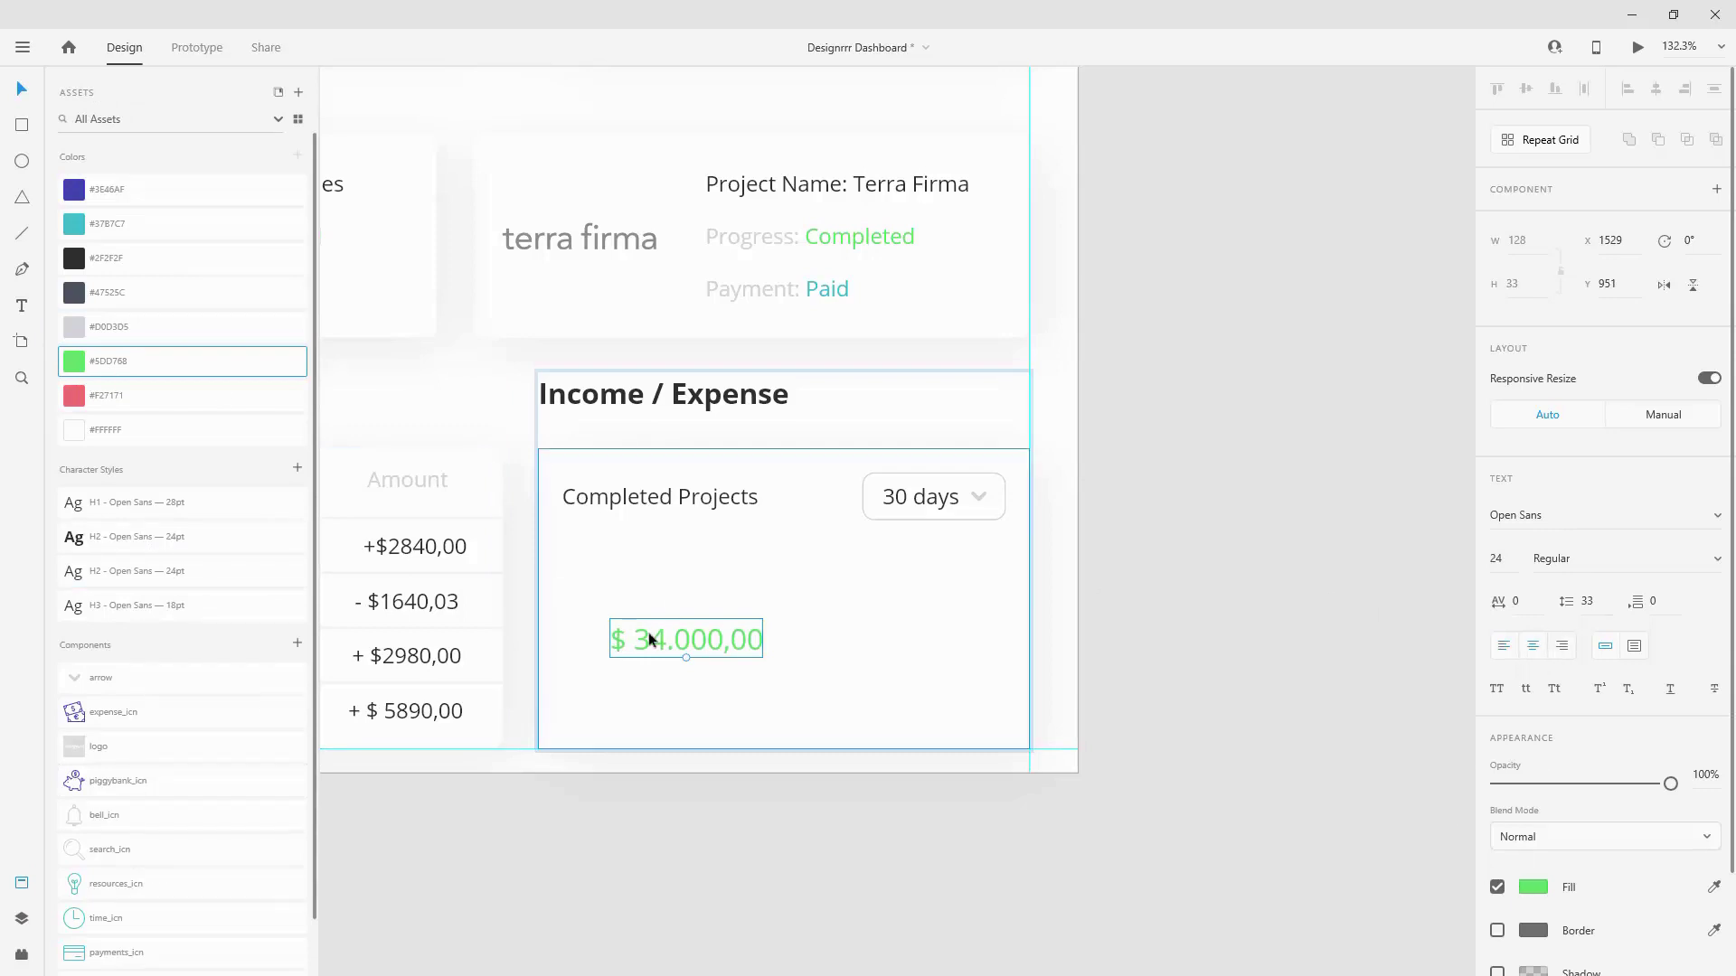
# Step: Duplicate the amount just below itself, apply the H3 character style and light grey colour, and change the copy's text to "Total Income"
pyautogui.moveTo(676, 633); pyautogui.dragTo(694, 683)
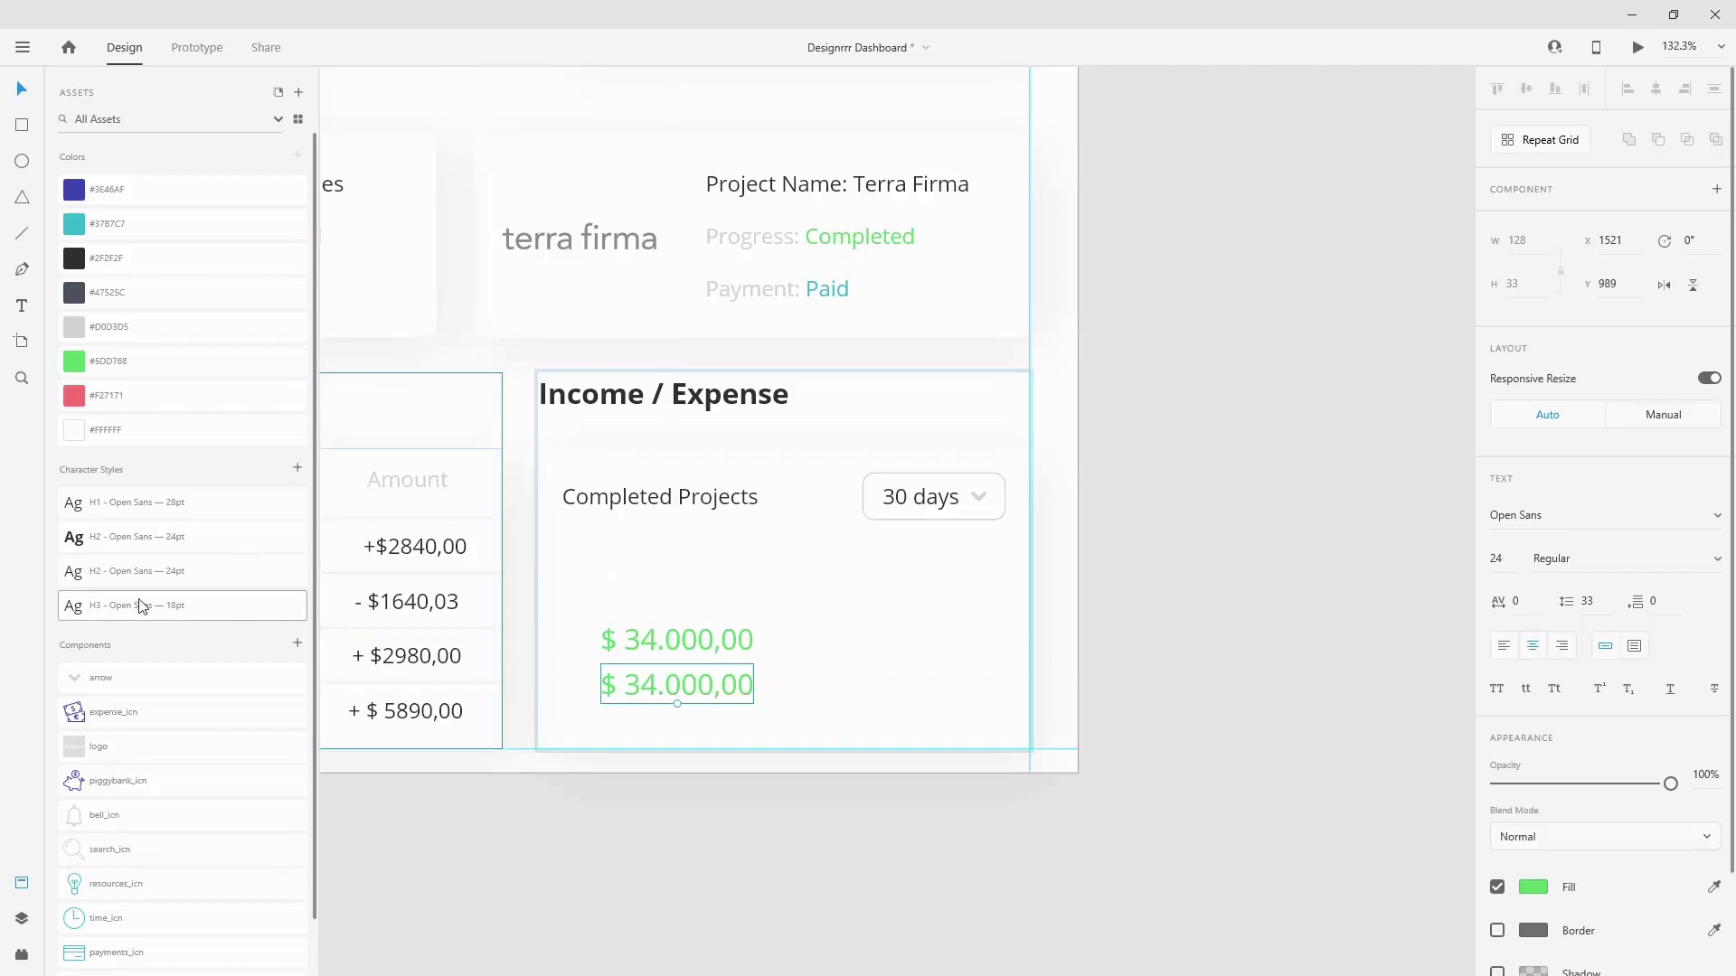
pyautogui.click(140, 608)
pyautogui.click(86, 333)
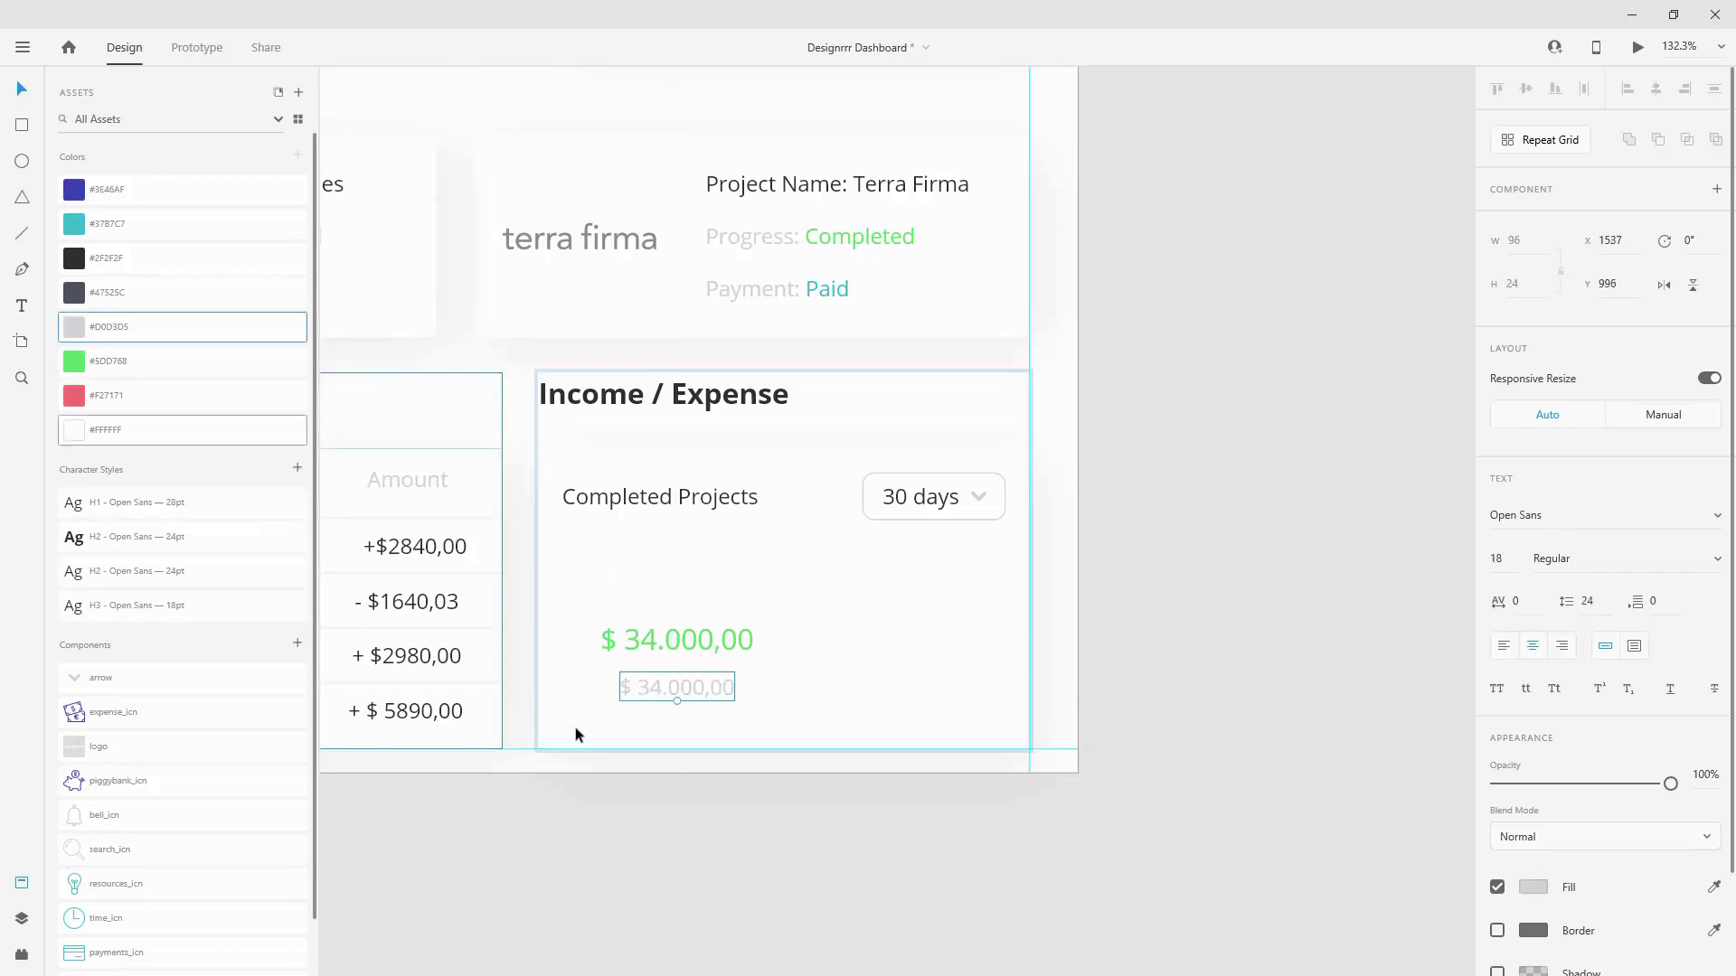
pyautogui.doubleClick(732, 687)
pyautogui.write('To')
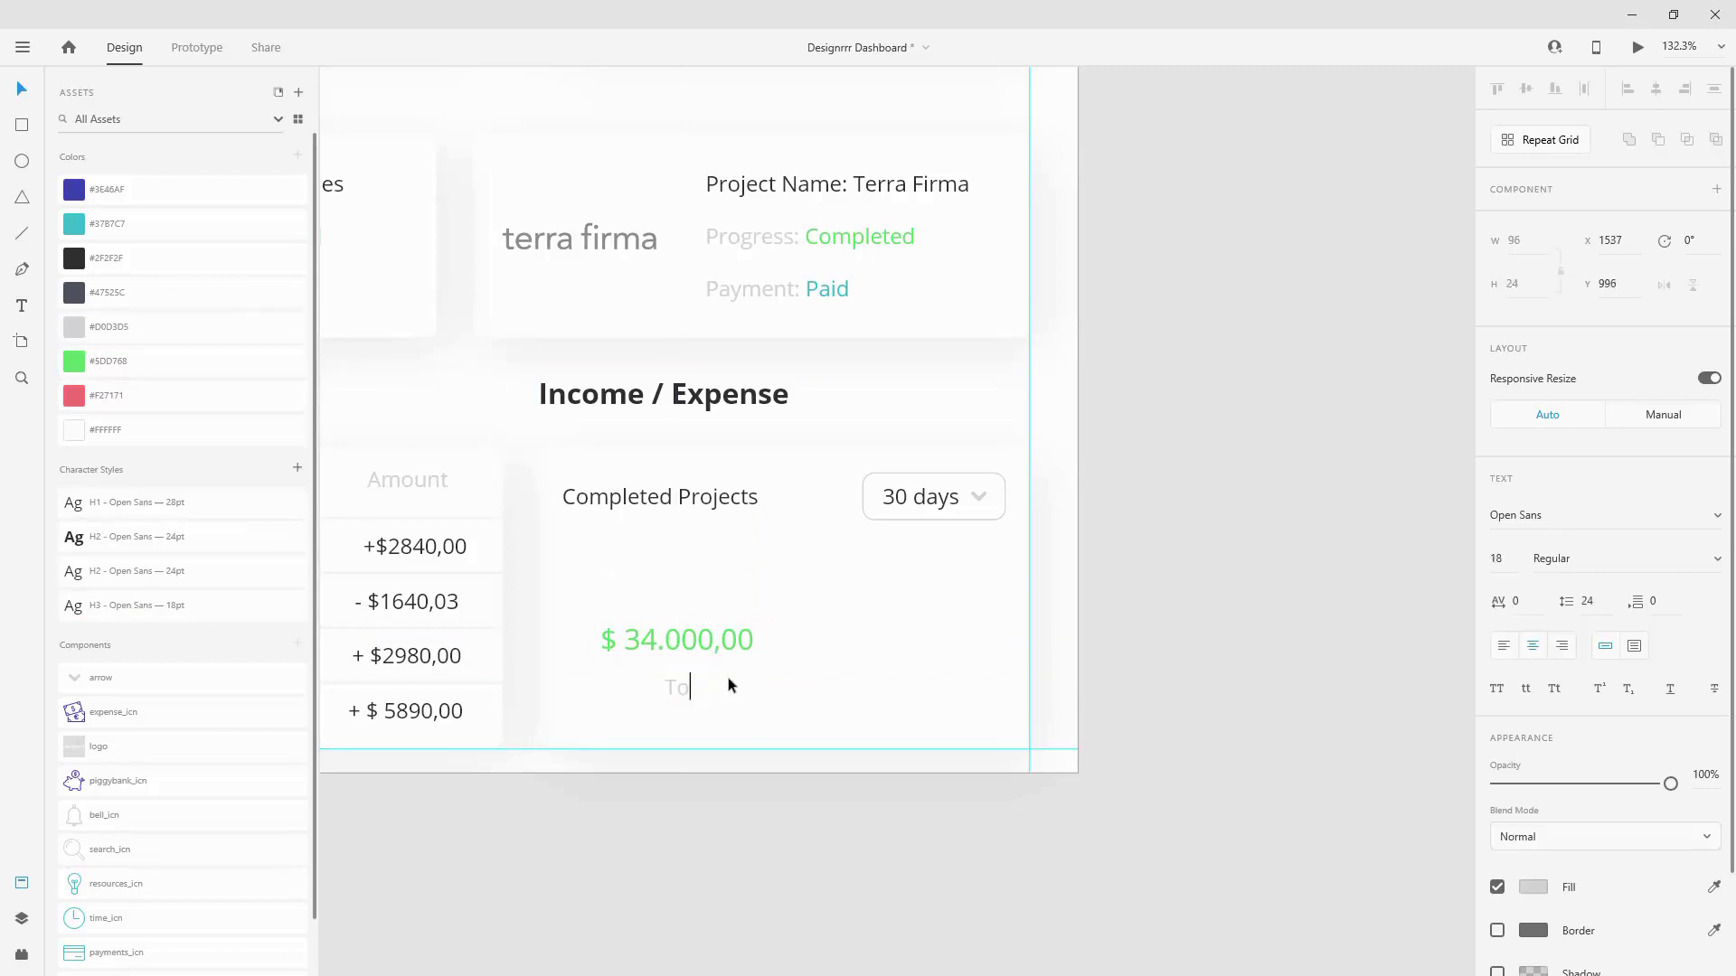
pyautogui.write('tal Income')
pyautogui.press('Escape')
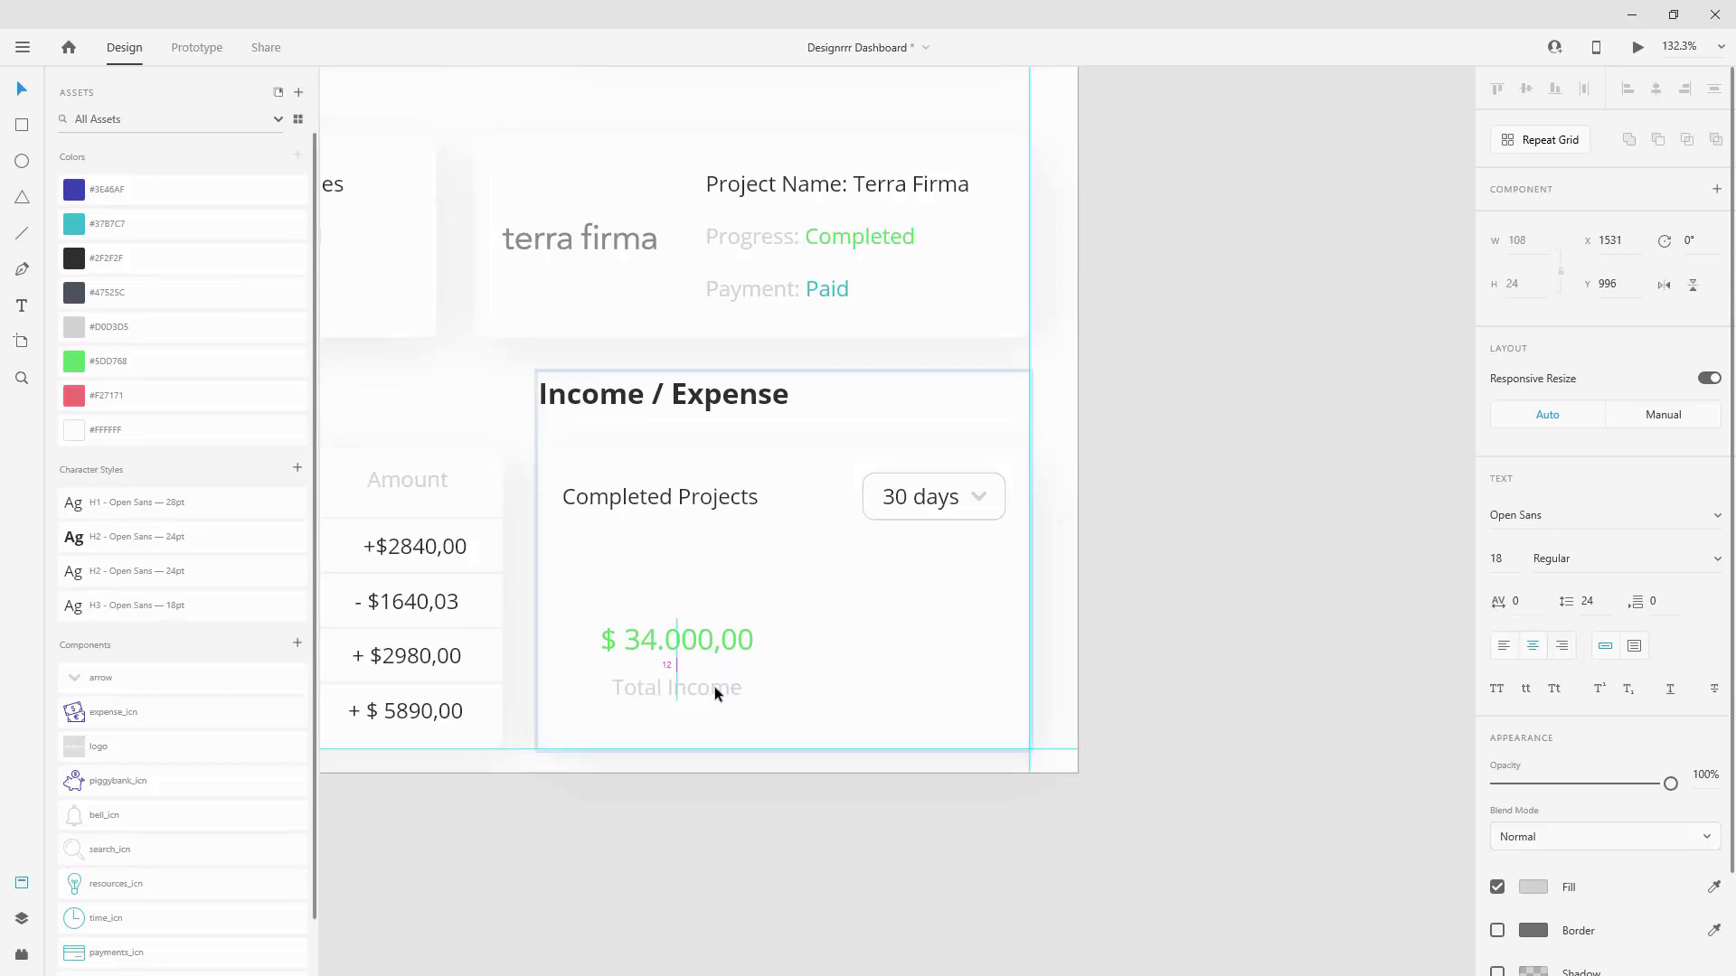
# Step: Duplicate the green amount and "Total Income" label side by side in the card, and apply the red #F27171 colour to the copied amount
pyautogui.keyDown('shift'); pyautogui.click(698, 638); pyautogui.keyUp('shift')
pyautogui.moveTo(698, 639); pyautogui.dragTo(913, 638)
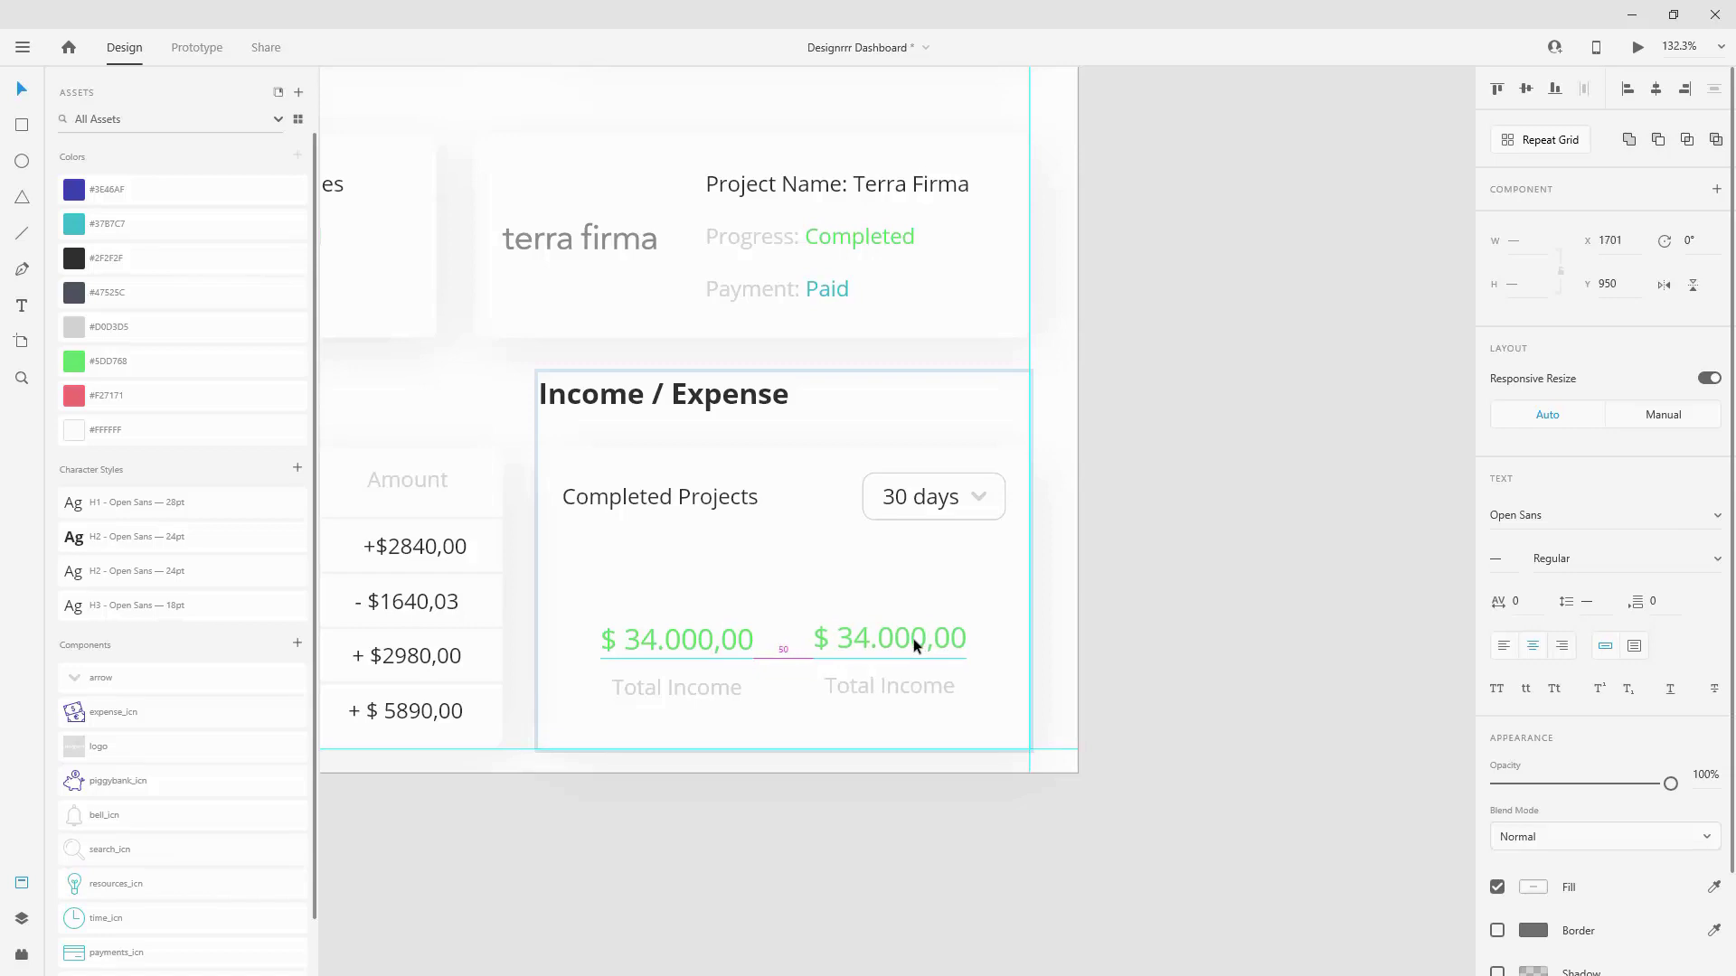
pyautogui.click(922, 633)
pyautogui.click(74, 395)
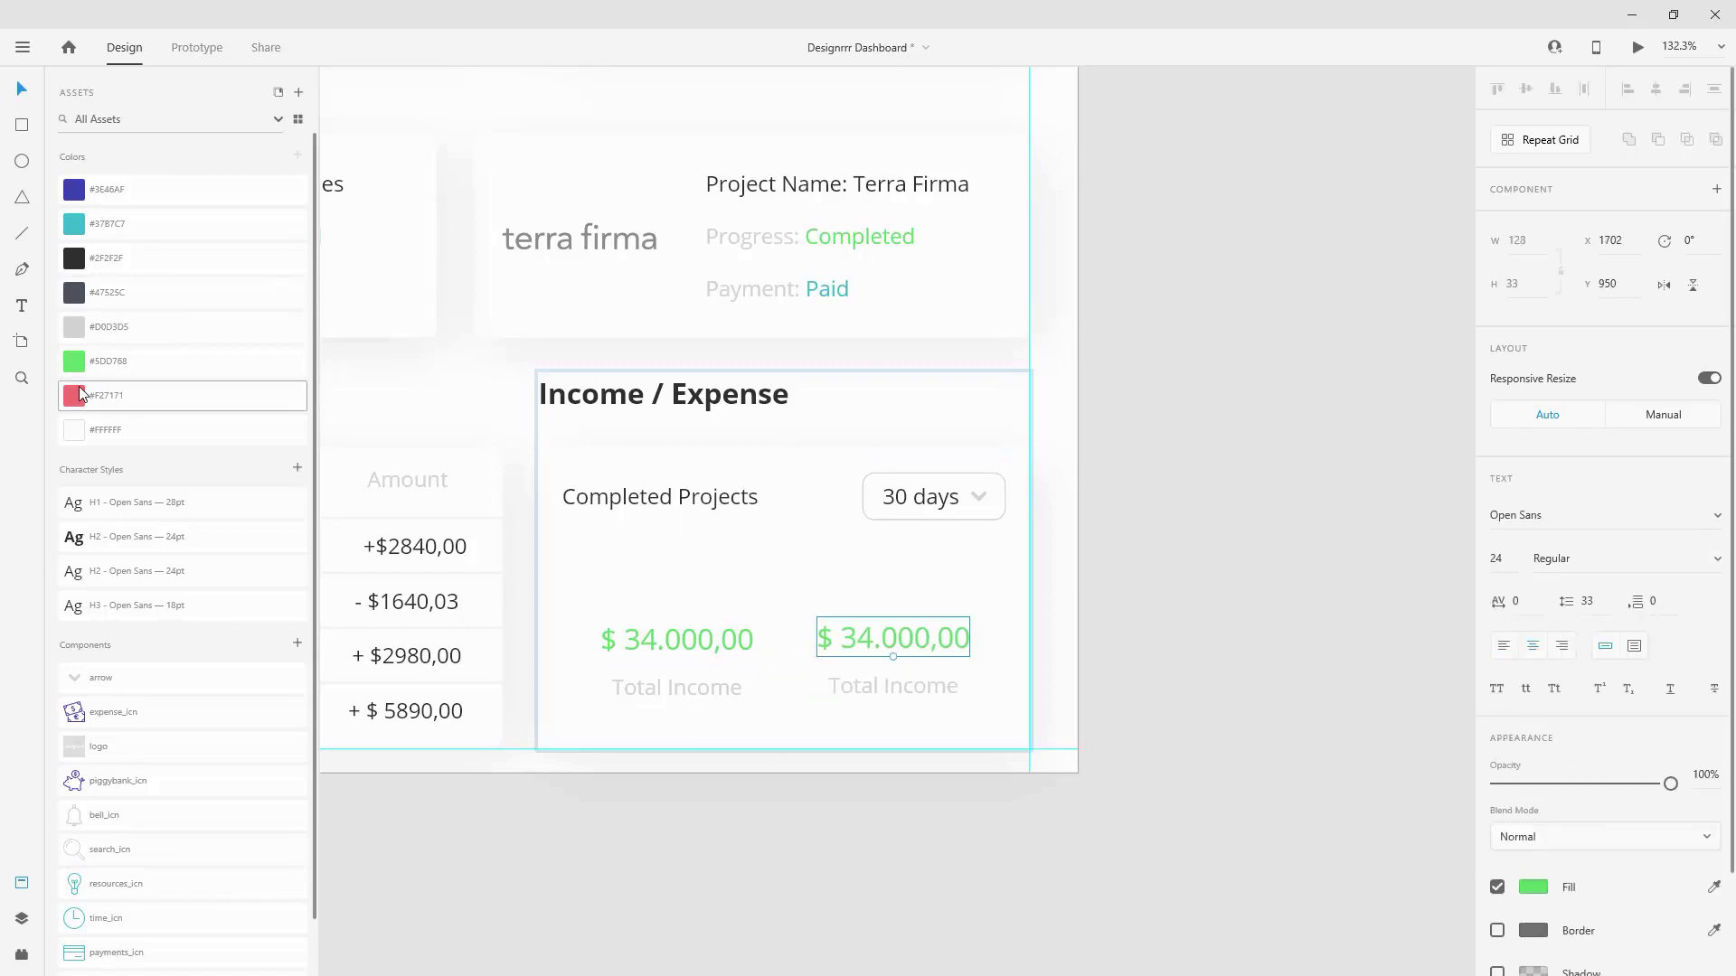
# Step: Change the red amount's text to "$ 6.827,34"
pyautogui.doubleClick(868, 638)
pyautogui.click(871, 637)
pyautogui.moveTo(840, 637); pyautogui.dragTo(1190, 638)
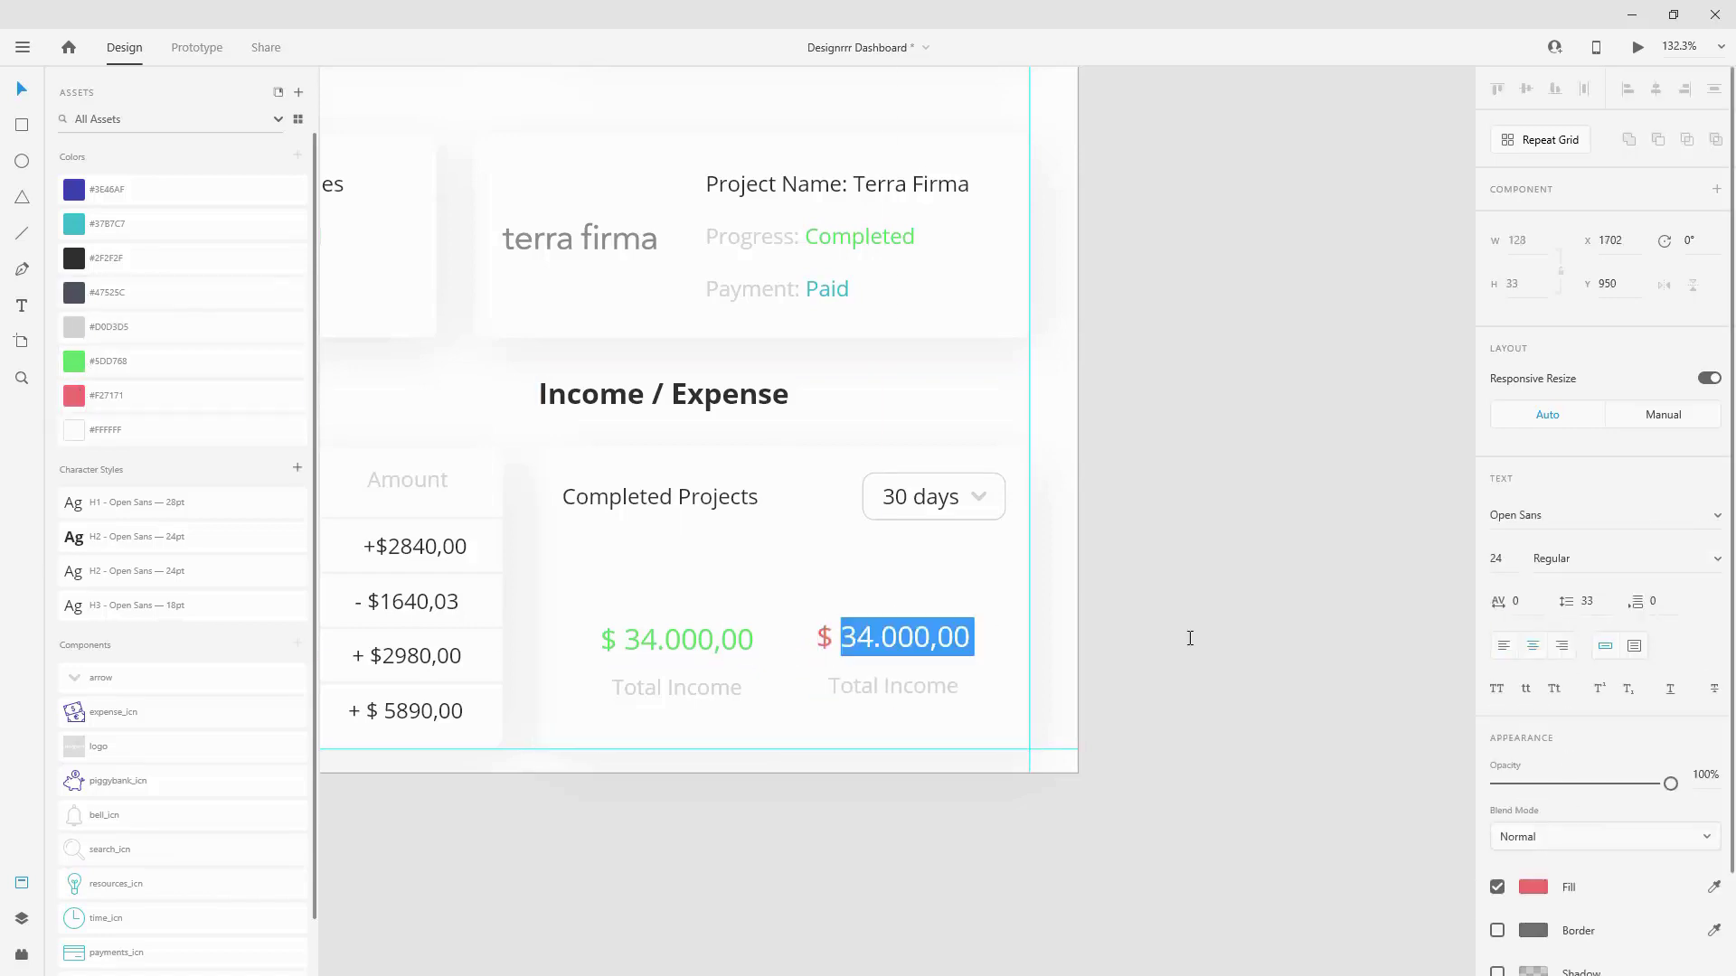
pyautogui.write('6')
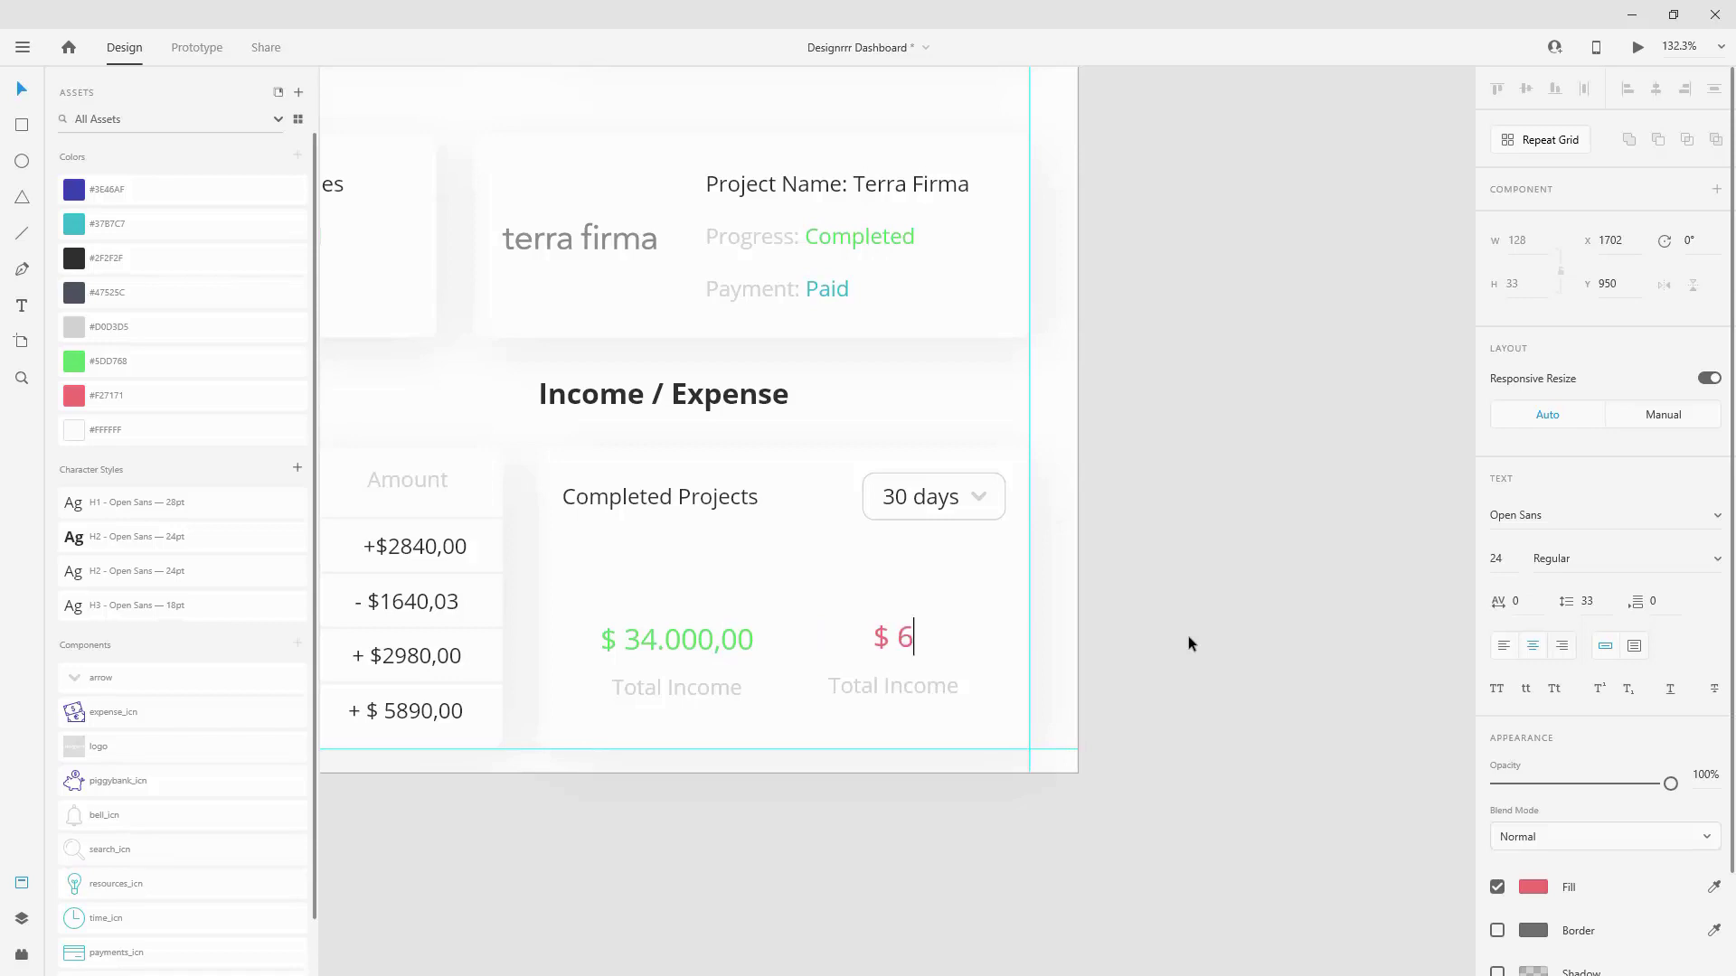
pyautogui.write('.827,34')
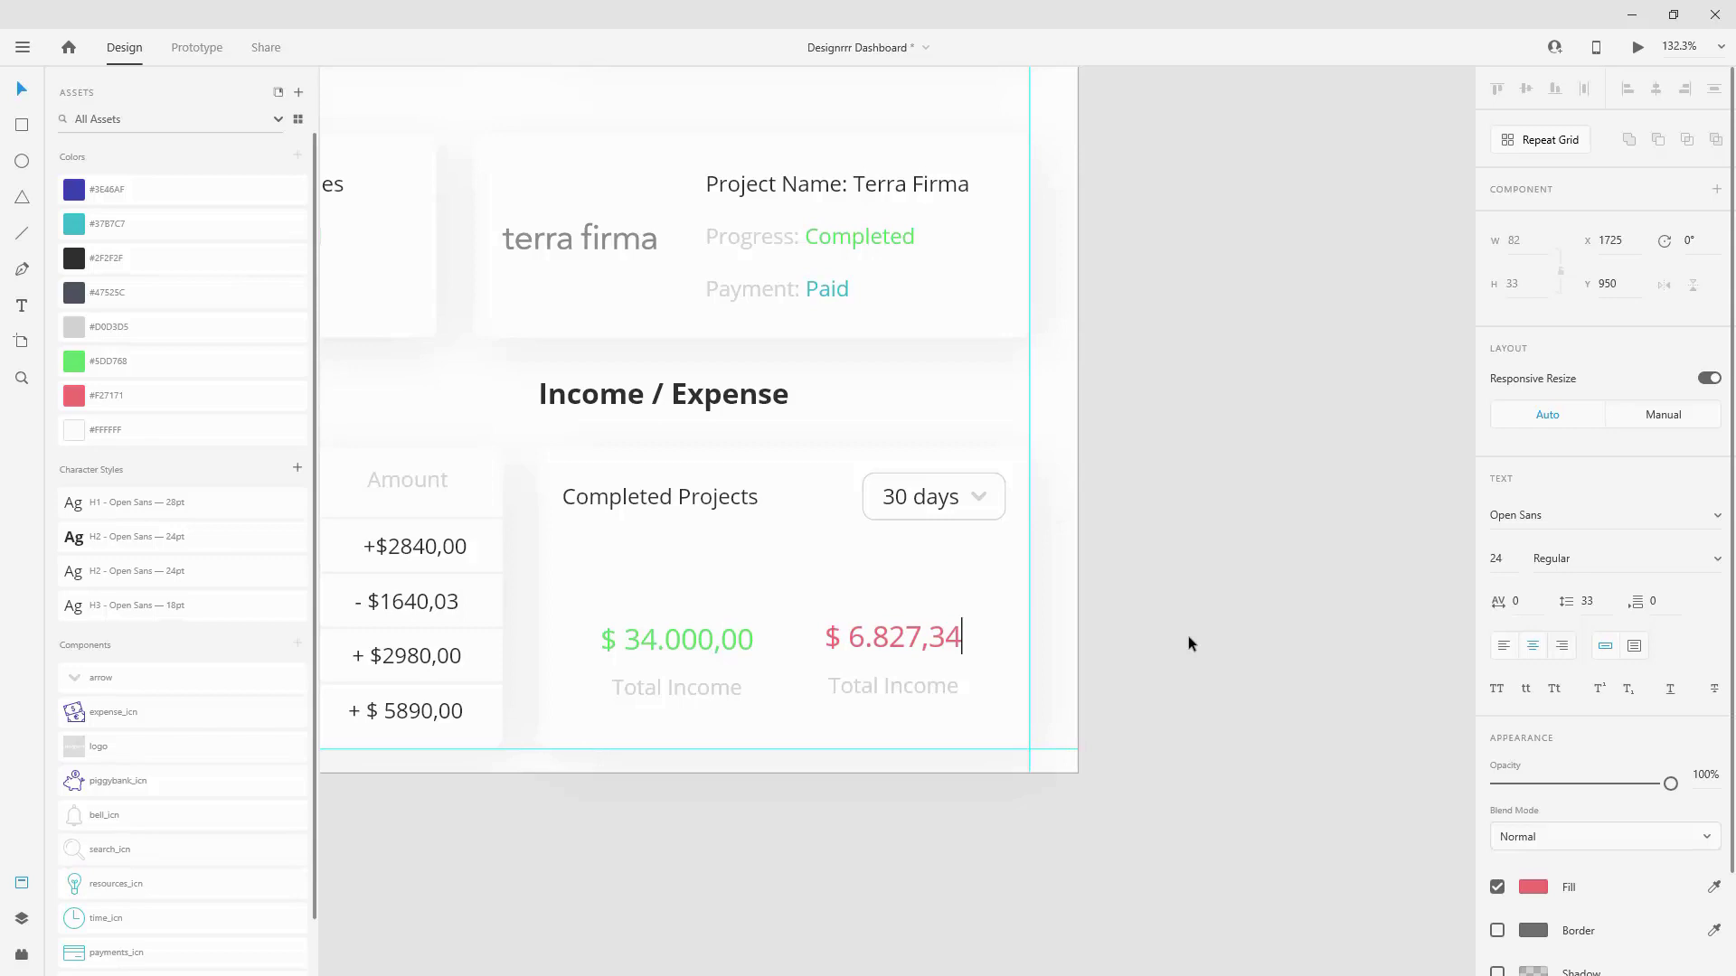
# Step: Change the label under the red amount to "Total Expense"
pyautogui.click(940, 689)
pyautogui.doubleClick(941, 689)
pyautogui.click(928, 687)
pyautogui.moveTo(885, 685); pyautogui.dragTo(1101, 711)
pyautogui.write('Expense')
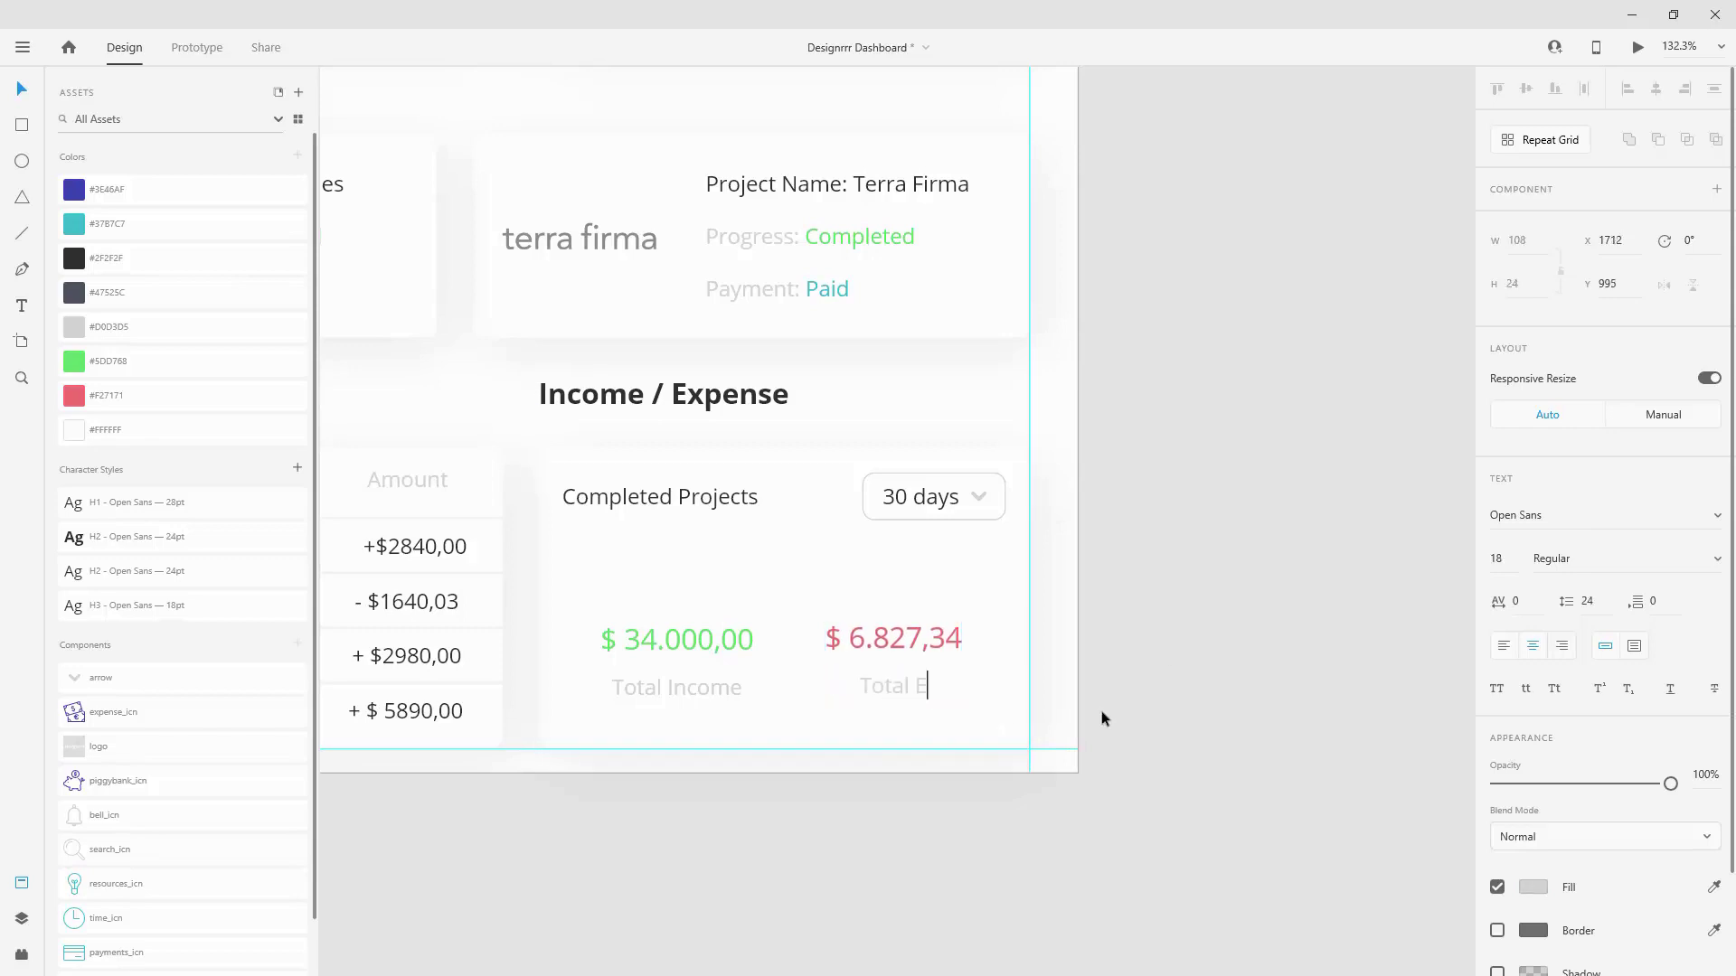
pyautogui.press('Escape')
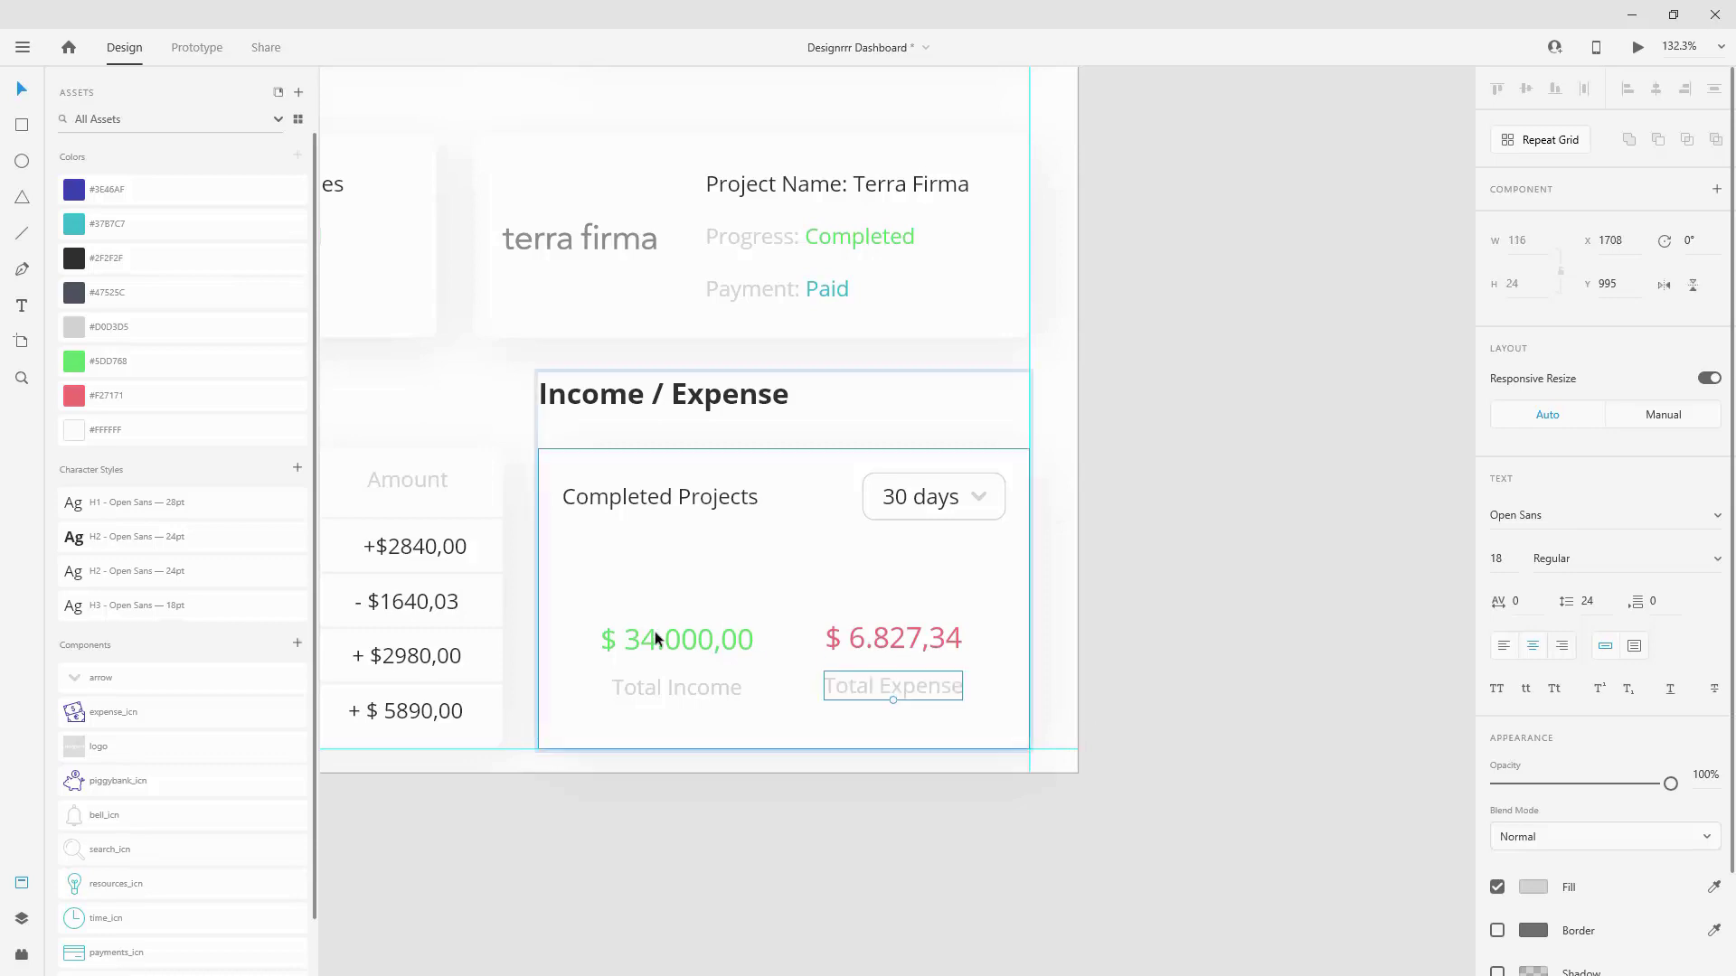
# Step: Move the green amount with its "Total Income" label and the red amount with "Total Expense" lower in the card
pyautogui.click(22, 918)
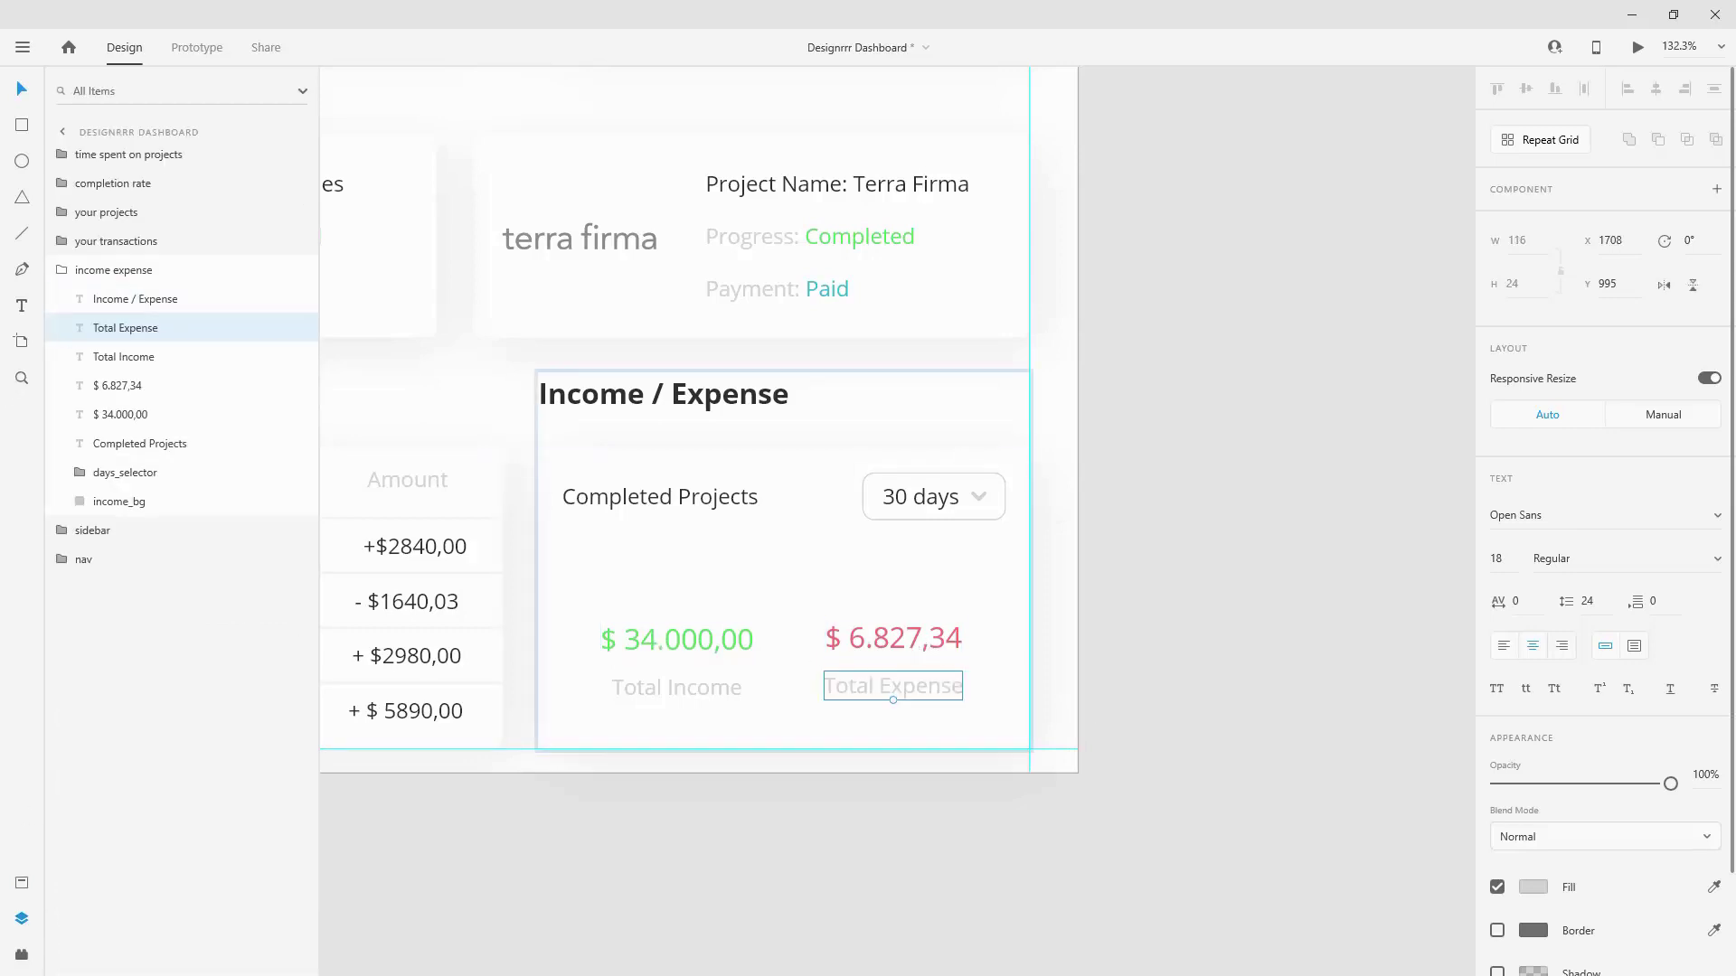
pyautogui.click(669, 660)
pyautogui.keyDown('shift'); pyautogui.click(691, 678); pyautogui.keyUp('shift')
pyautogui.moveTo(692, 678); pyautogui.dragTo(694, 709)
pyautogui.click(863, 685)
pyautogui.keyDown('shift'); pyautogui.click(909, 638); pyautogui.keyUp('shift')
pyautogui.moveTo(909, 639); pyautogui.dragTo(913, 671)
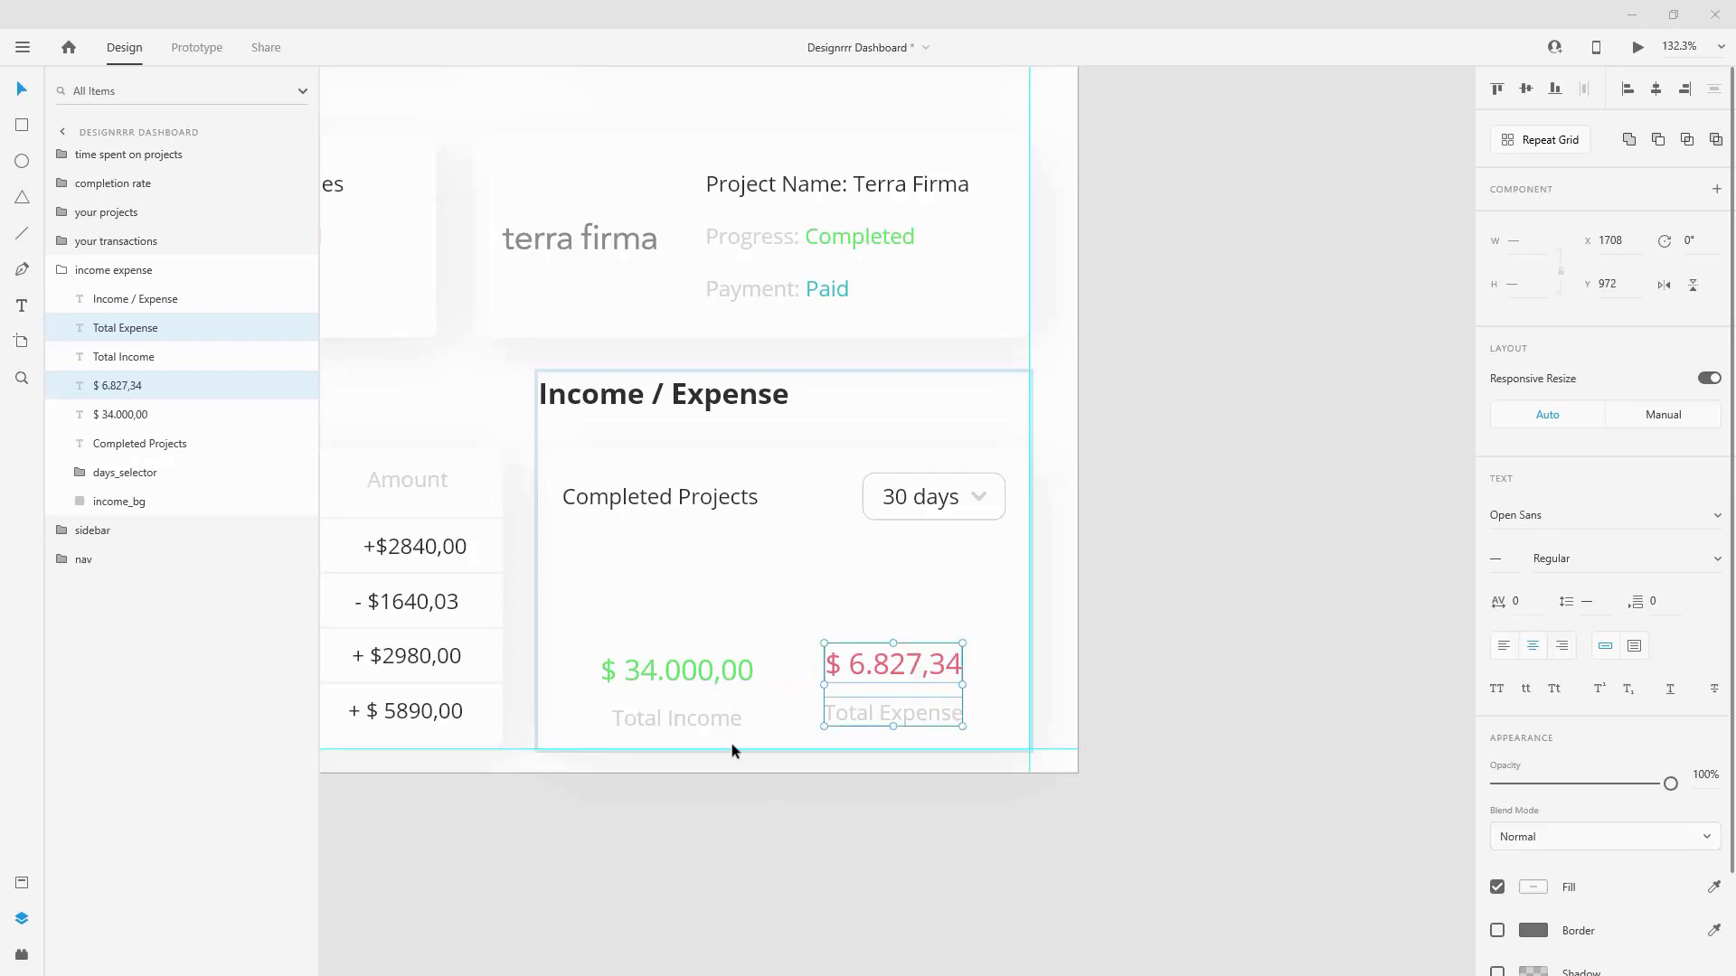
# Step: Select both amounts and both total labels and raise them together to Y 956
pyautogui.click(666, 719)
pyautogui.keyDown('shift'); pyautogui.click(713, 669); pyautogui.keyUp('shift')
pyautogui.keyDown('shift'); pyautogui.click(930, 718); pyautogui.keyUp('shift')
pyautogui.keyDown('shift'); pyautogui.click(920, 671); pyautogui.keyUp('shift')
pyautogui.moveTo(919, 670); pyautogui.dragTo(902, 682)
pyautogui.hotkey('shift', 'Up')
pyautogui.hotkey('shift', 'Up')
pyautogui.hotkey('shift', 'Up')
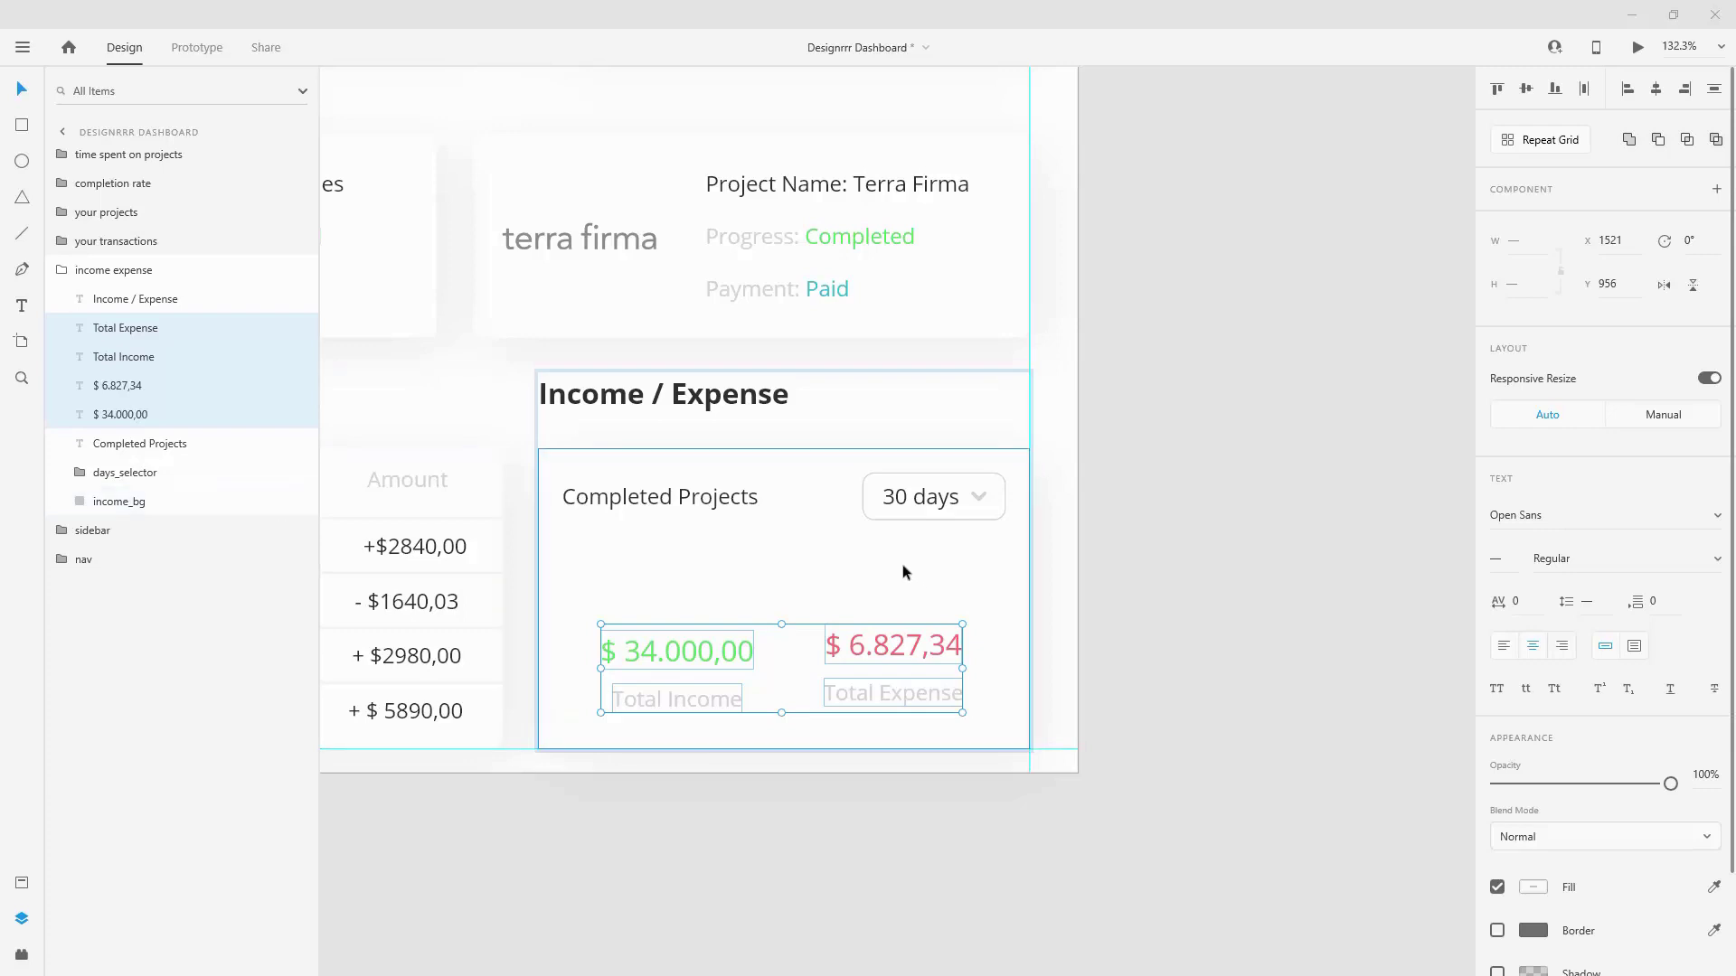
# Step: Nudge the green and red amounts together vertically to Y 958, leaving their labels in place
pyautogui.click(895, 606)
pyautogui.click(887, 647)
pyautogui.keyDown('shift'); pyautogui.click(723, 657); pyautogui.keyUp('shift')
pyautogui.press('Up')
pyautogui.press('Up')
pyautogui.press('Up')
pyautogui.press('Up')
pyautogui.press('Up')
pyautogui.press('Up')
pyautogui.press('Up')
pyautogui.press('Up')
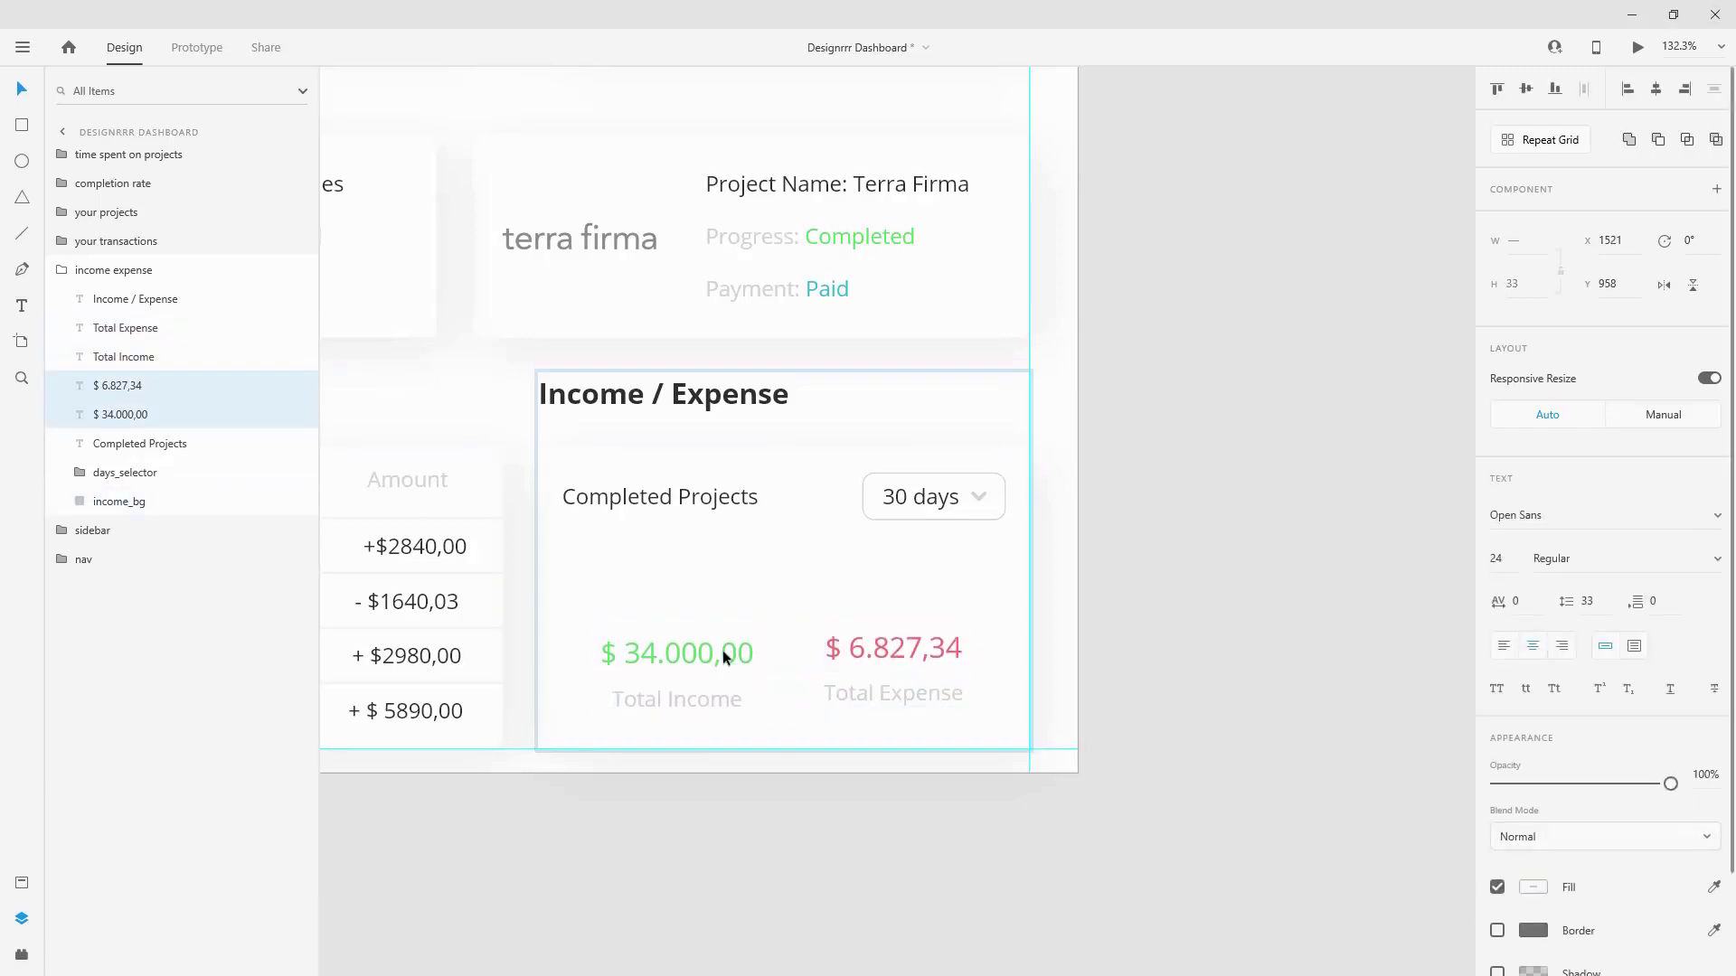
# Step: Place the piggybank_icn component centred above the green income amount
pyautogui.click(22, 882)
pyautogui.scroll(-1, 221, 705)
pyautogui.moveTo(127, 730); pyautogui.dragTo(694, 607)
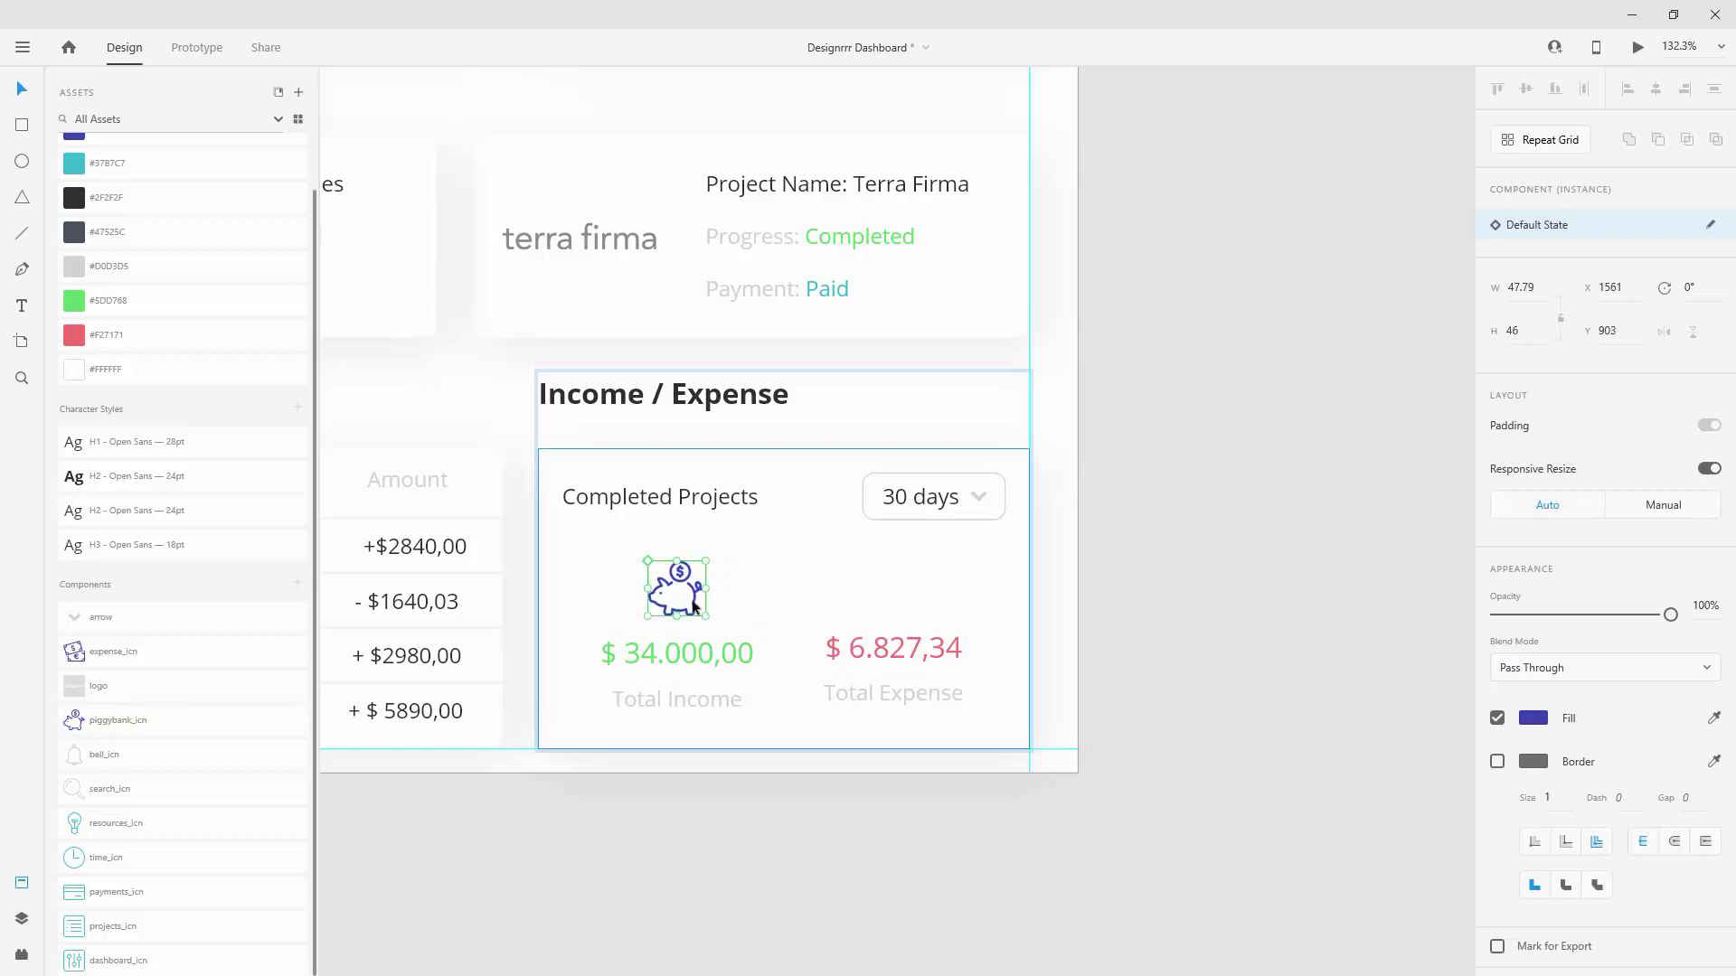
# Step: Place the expense_icn component above the red expense amount and centre it at X 1742
pyautogui.moveTo(80, 662); pyautogui.dragTo(918, 583)
pyautogui.click(917, 583)
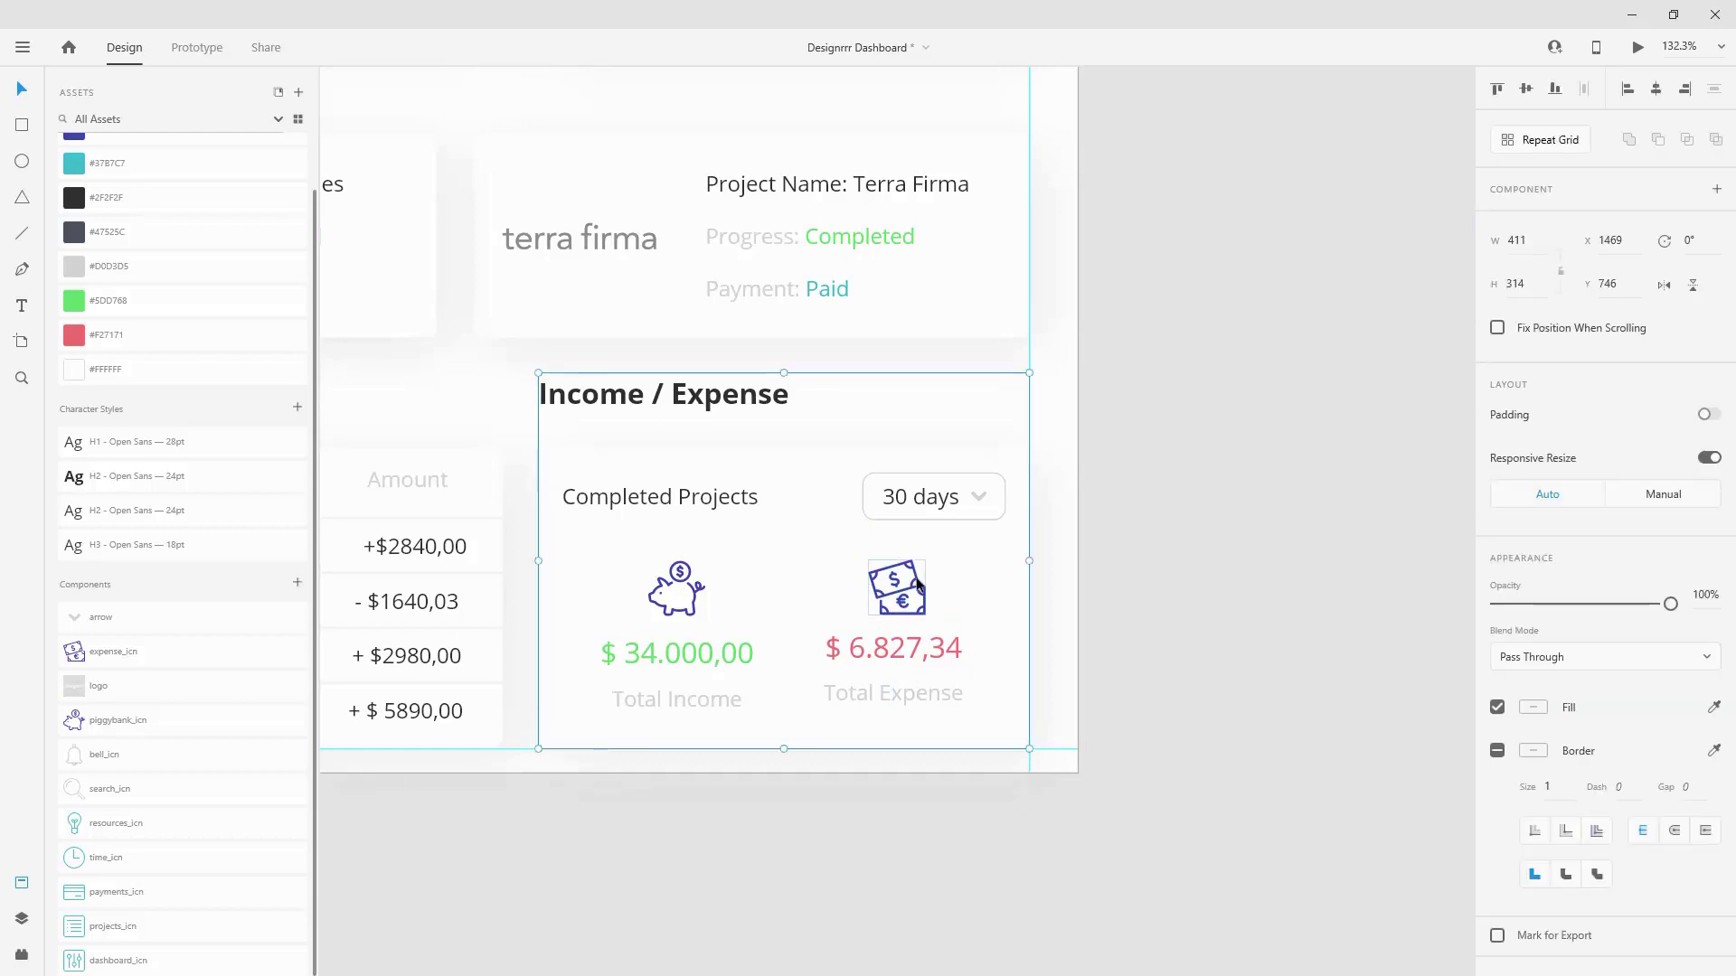
pyautogui.doubleClick(918, 583)
pyautogui.press('Left')
pyautogui.press('Left')
pyautogui.press('Left')
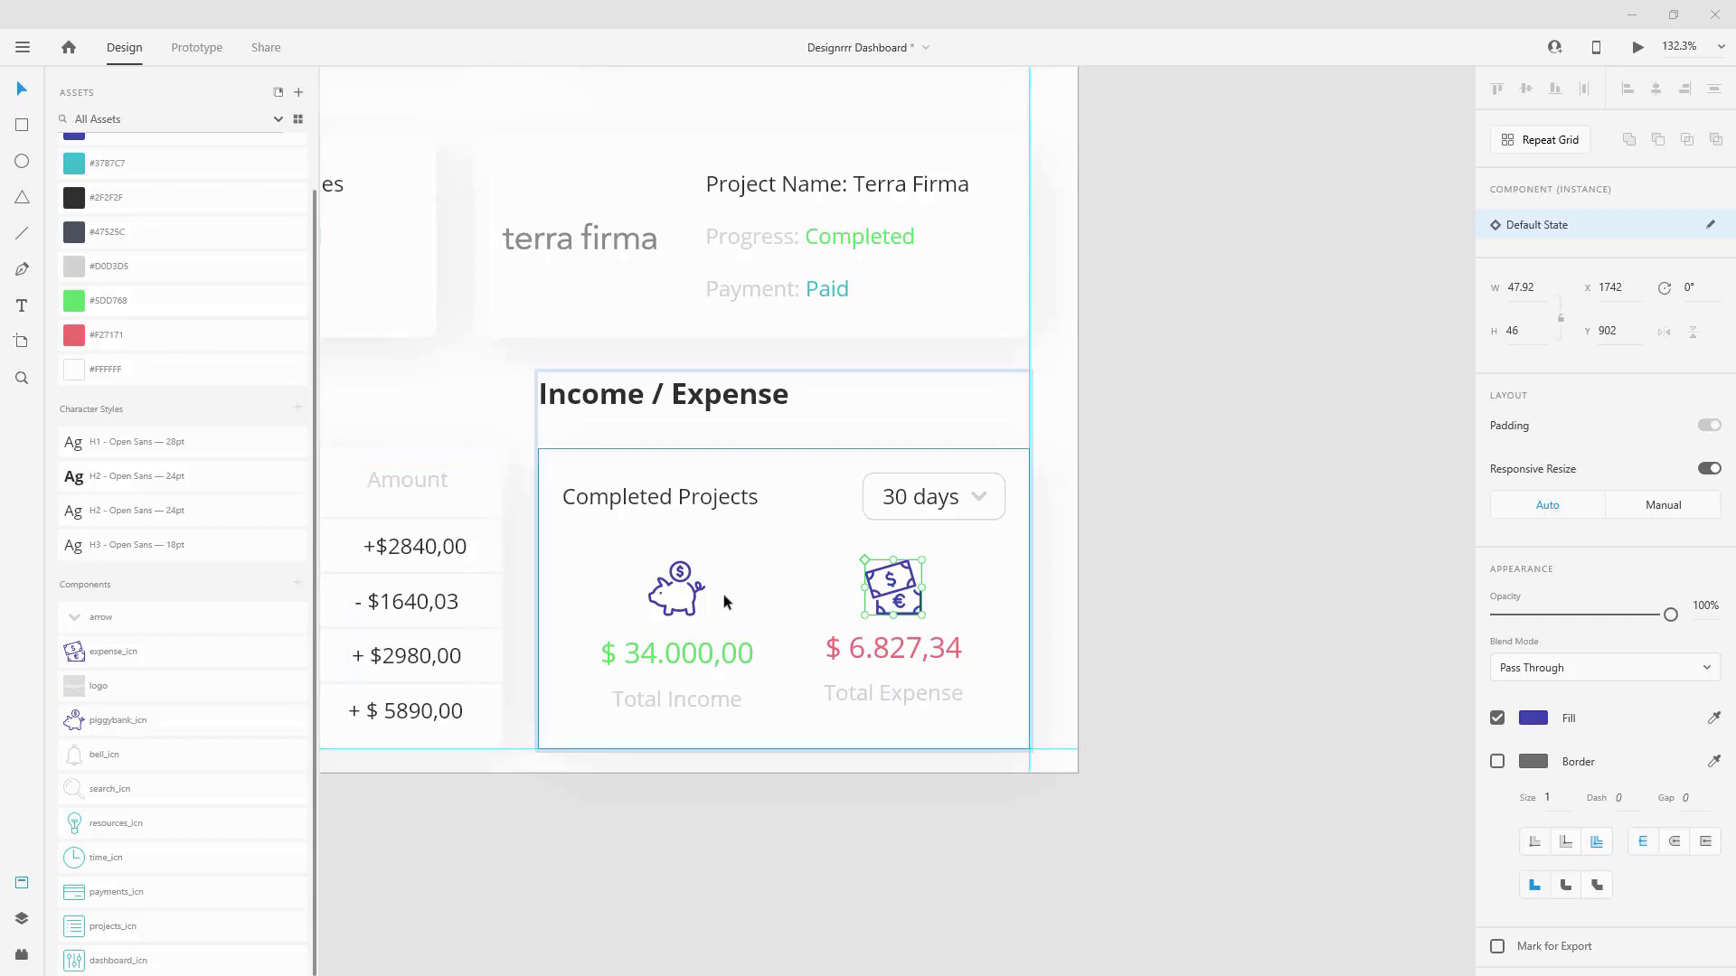
# Step: Align the bottoms of the piggy bank and expense icons and shift both to Y 897
pyautogui.click(687, 595)
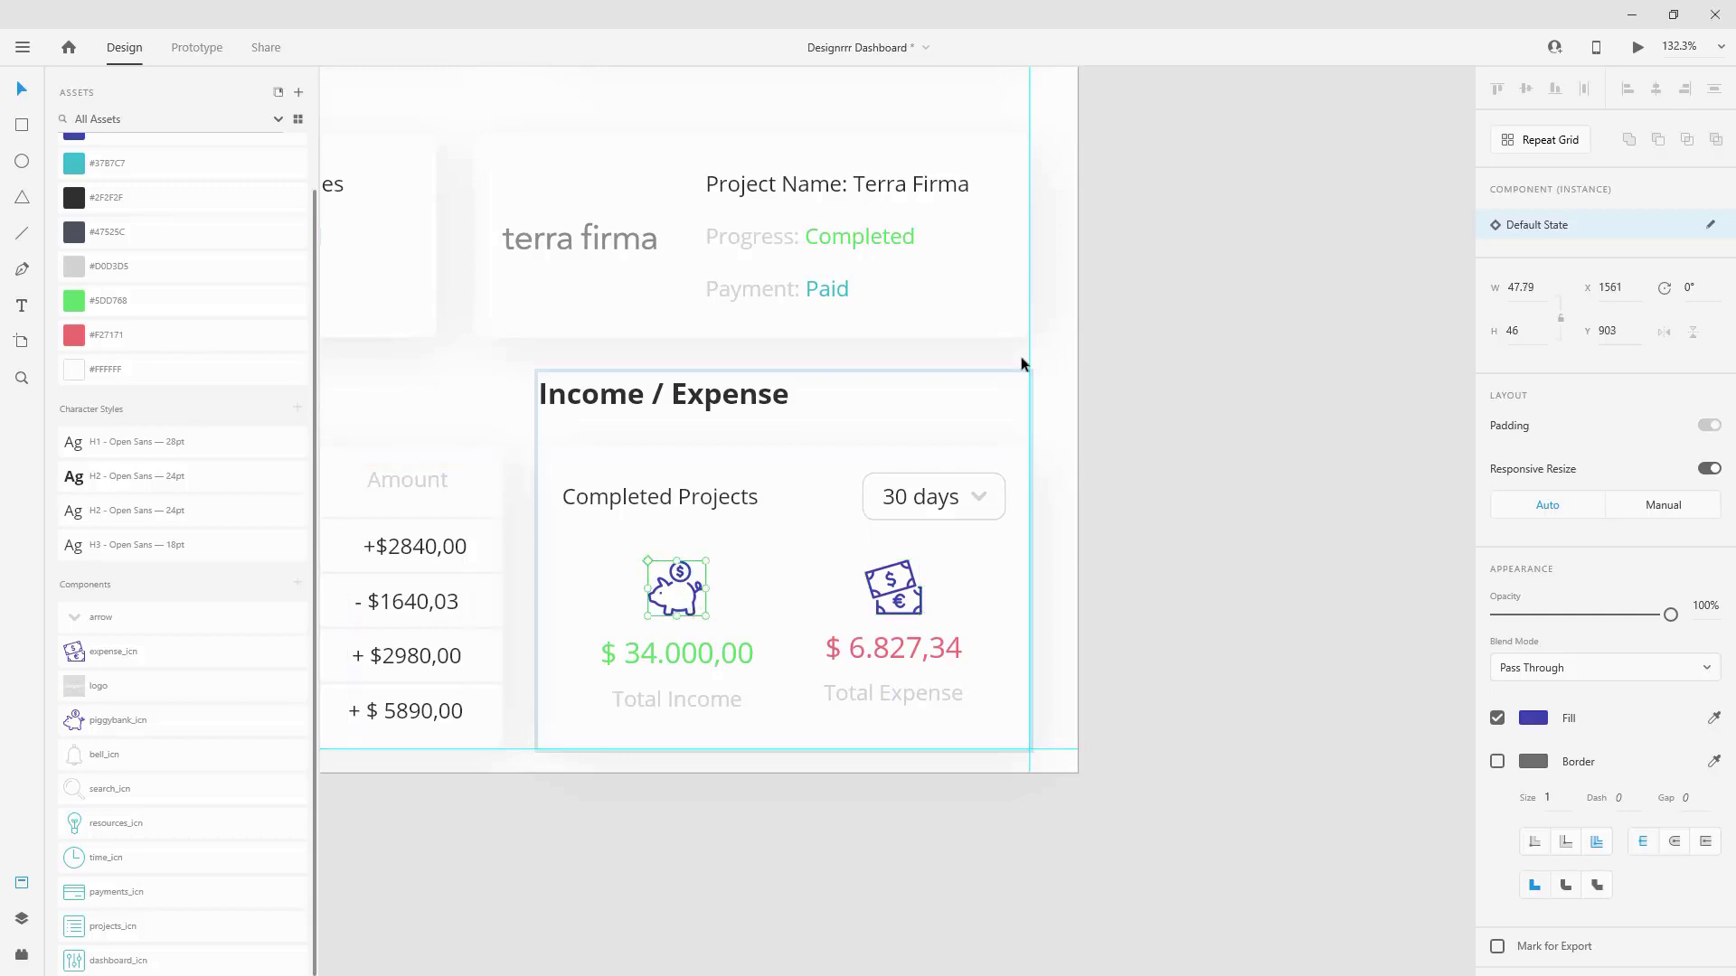
pyautogui.keyDown('shift'); pyautogui.click(915, 586); pyautogui.keyUp('shift')
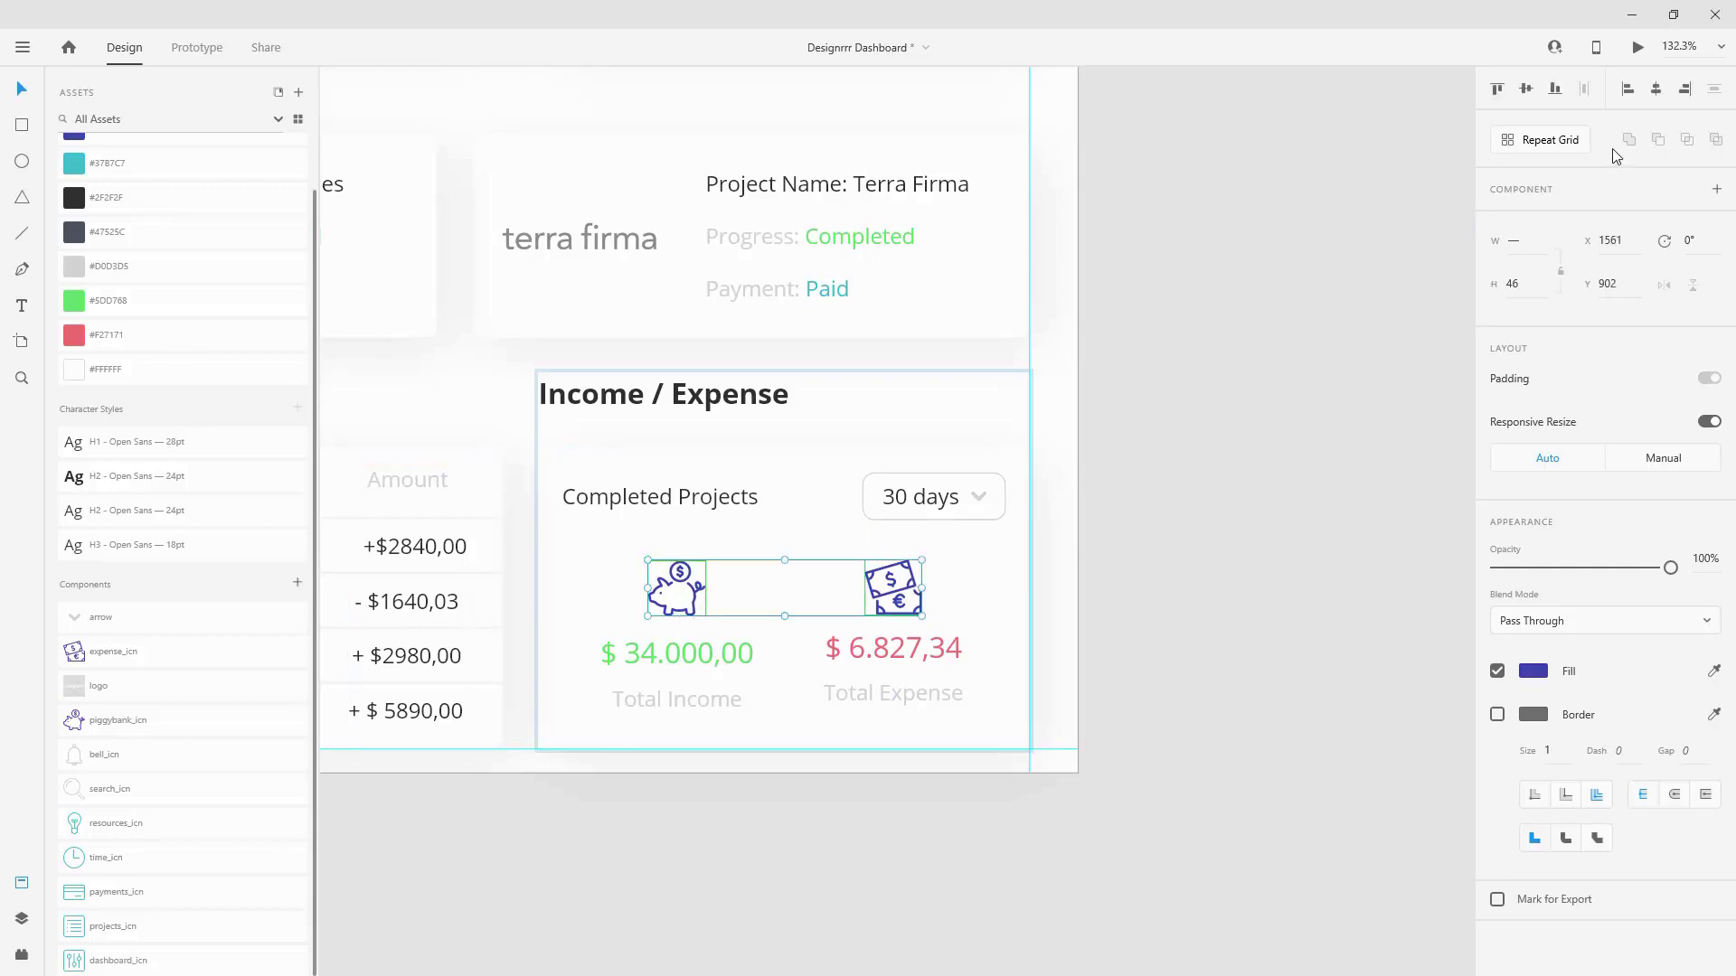
pyautogui.click(1556, 88)
pyautogui.moveTo(911, 582); pyautogui.dragTo(911, 600)
pyautogui.press('Down')
pyautogui.press('Down')
pyautogui.press('Down')
pyautogui.press('Down')
pyautogui.hotkey('shift', 'Up')
pyautogui.hotkey('shift', 'Up')
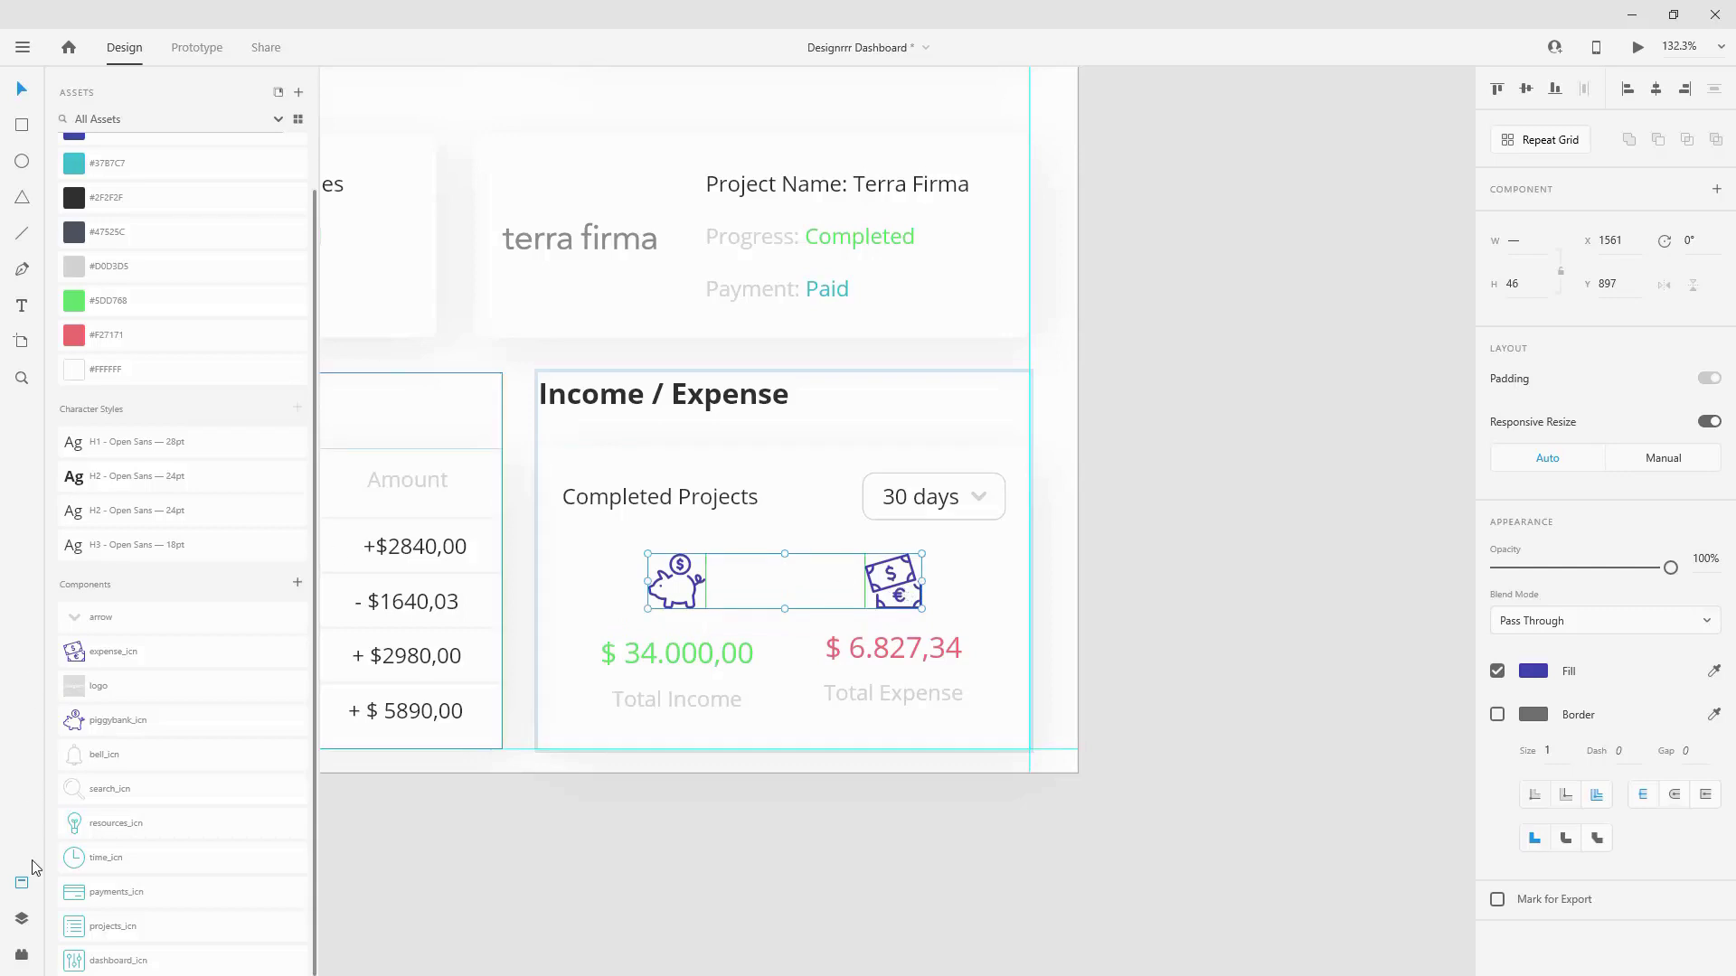
# Step: Group the piggy bank icon, green amount and "Total Income" label, and name the group "income"
pyautogui.click(22, 918)
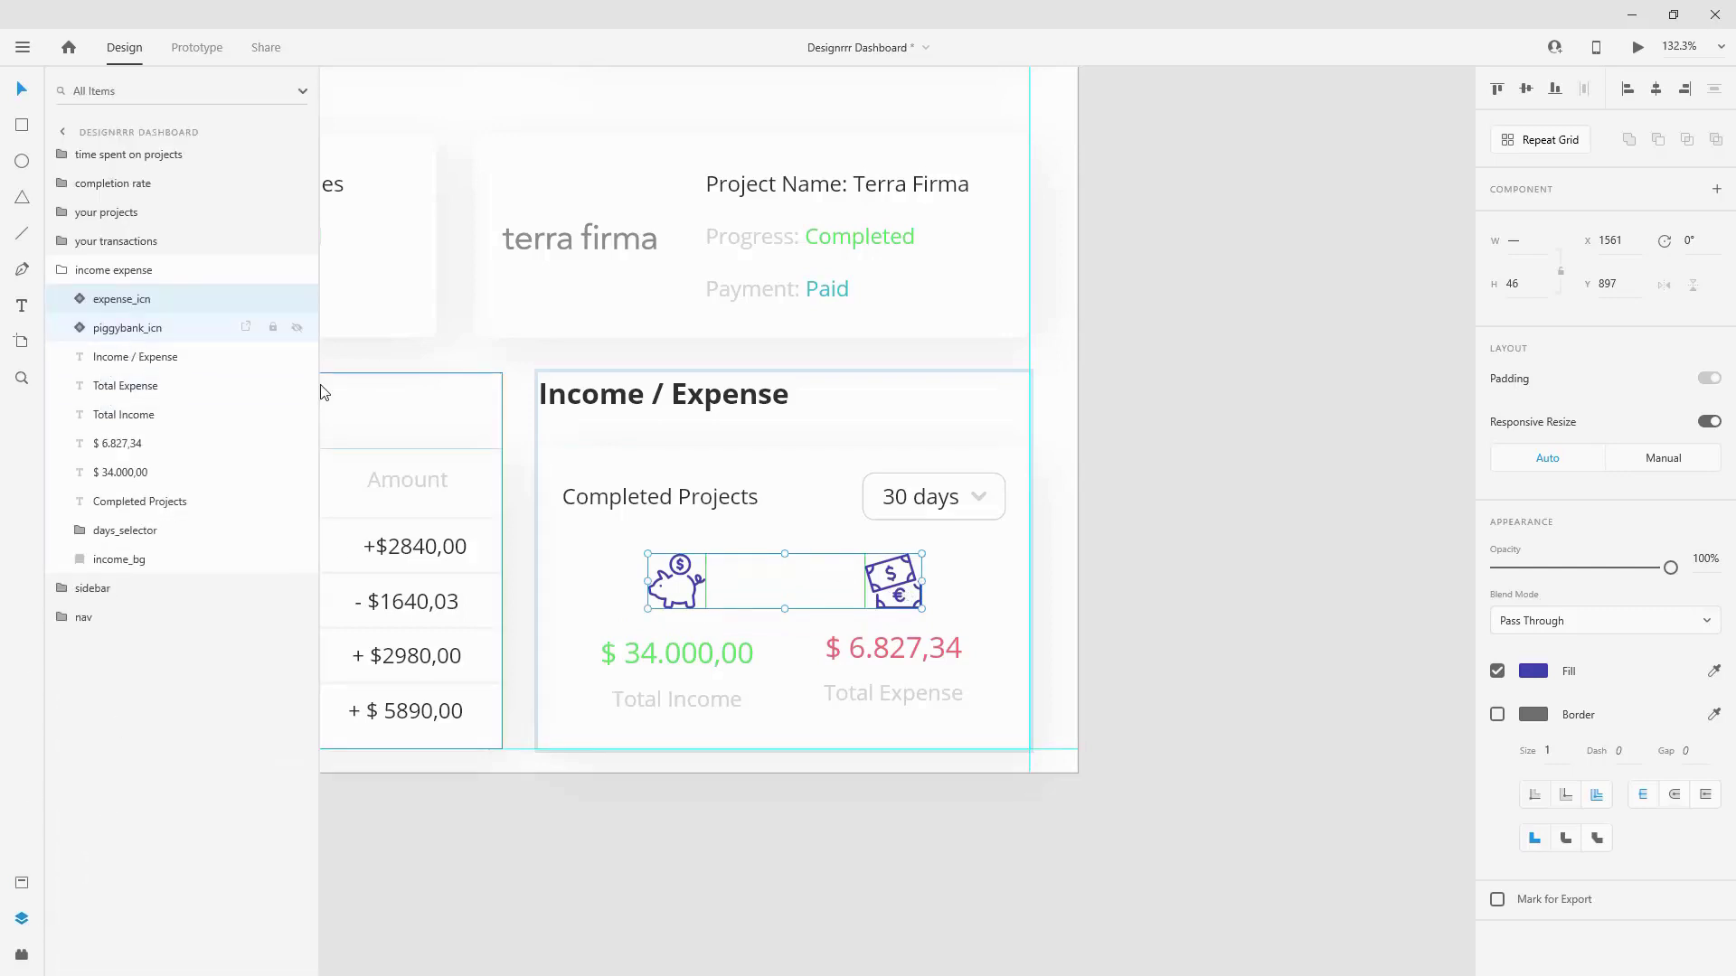
pyautogui.click(711, 657)
pyautogui.keyDown('shift'); pyautogui.click(702, 702); pyautogui.keyUp('shift')
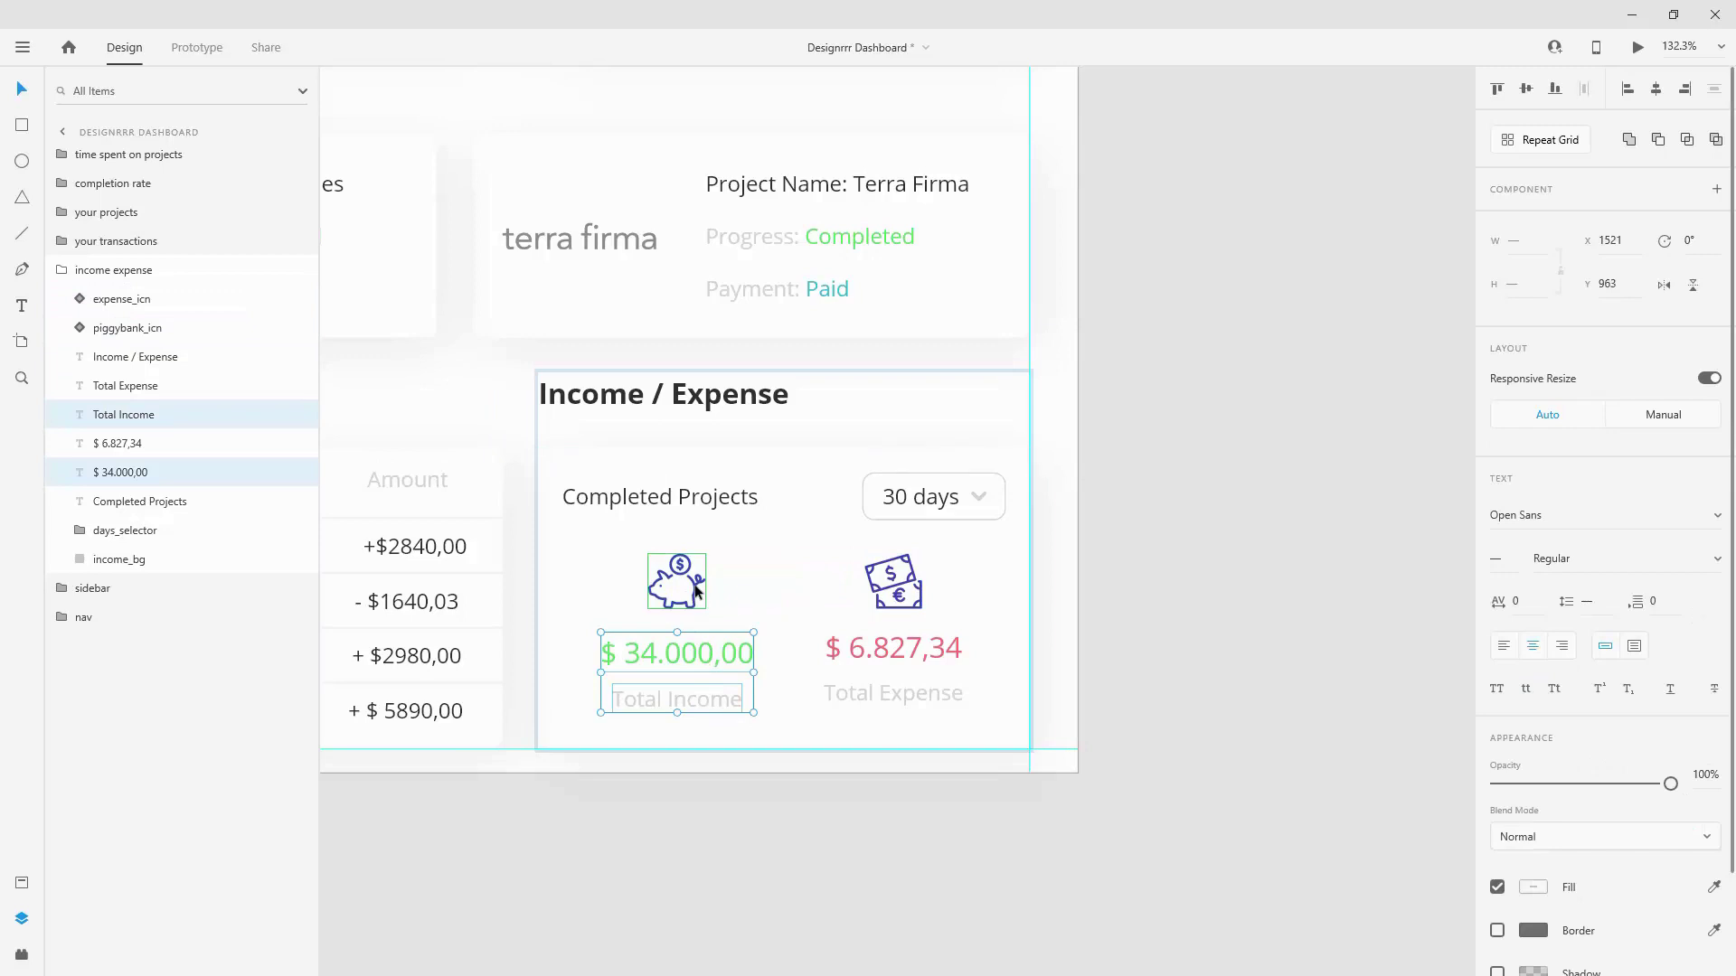
pyautogui.keyDown('shift'); pyautogui.click(683, 581); pyautogui.keyUp('shift')
pyautogui.hotkey('ctrl', 'g')
pyautogui.doubleClick(115, 328)
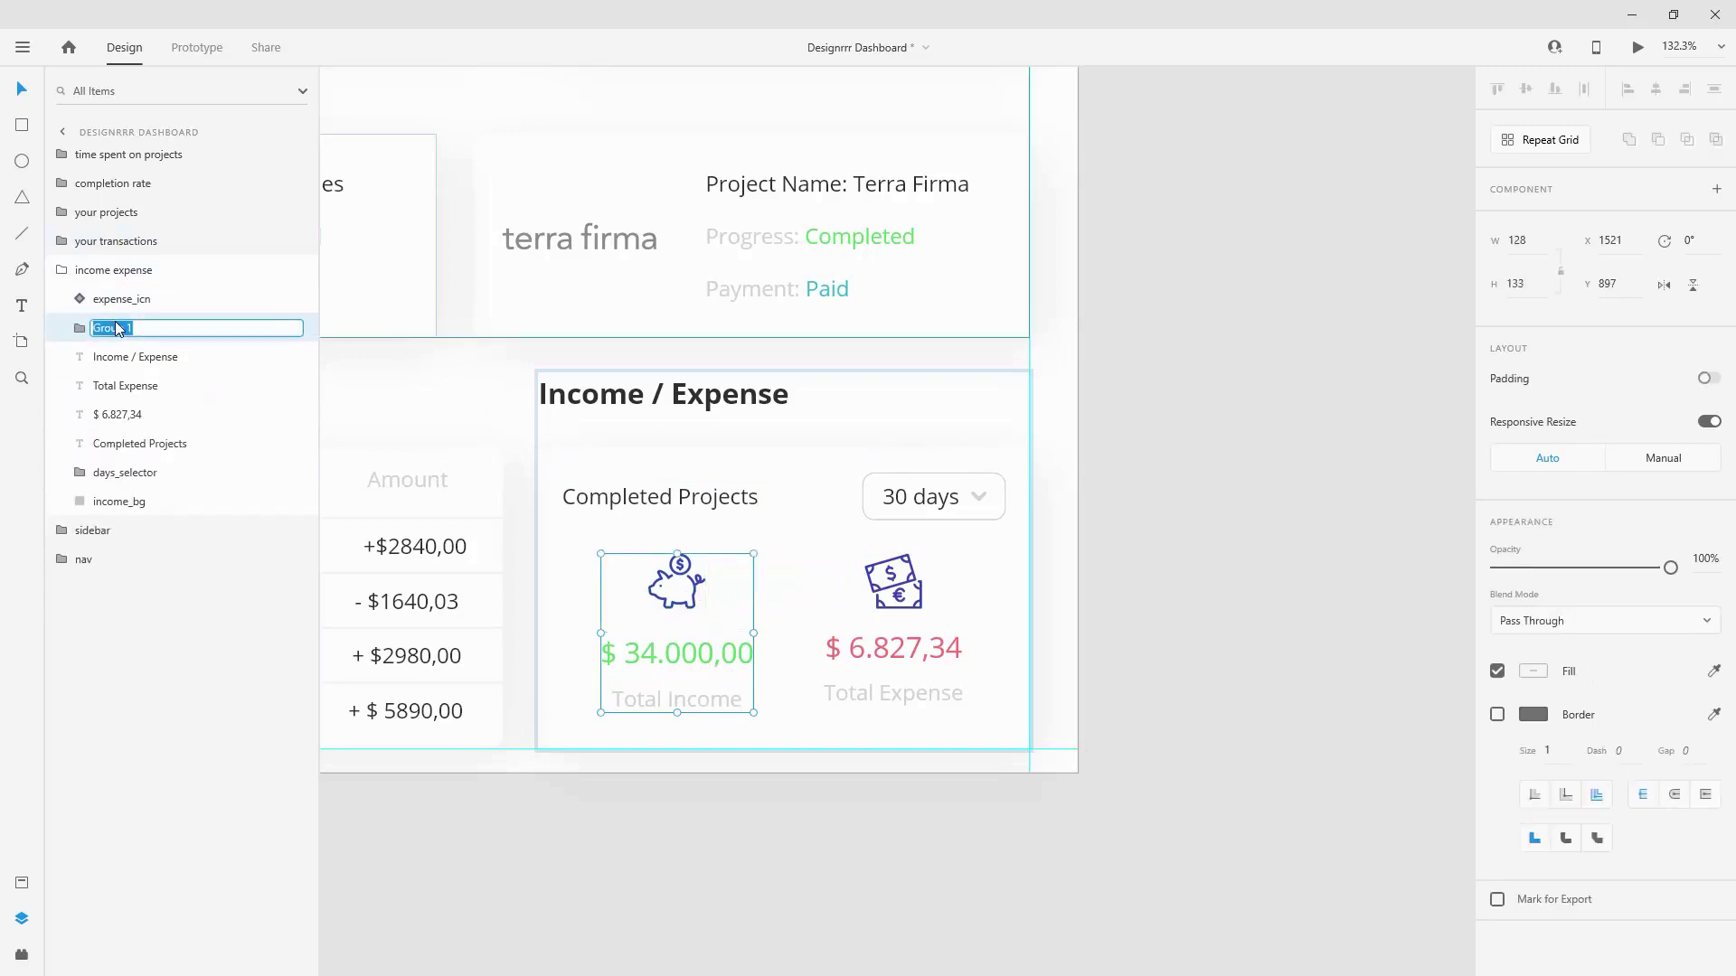
pyautogui.write('total')
pyautogui.write('_incom')
pyautogui.hotkey('ctrl', 'a')
pyautogui.write('exp')
pyautogui.press('Return')
# Step: Group the expense icon, red amount and "Total Expense" label, and name the group "expense"
pyautogui.click(904, 598)
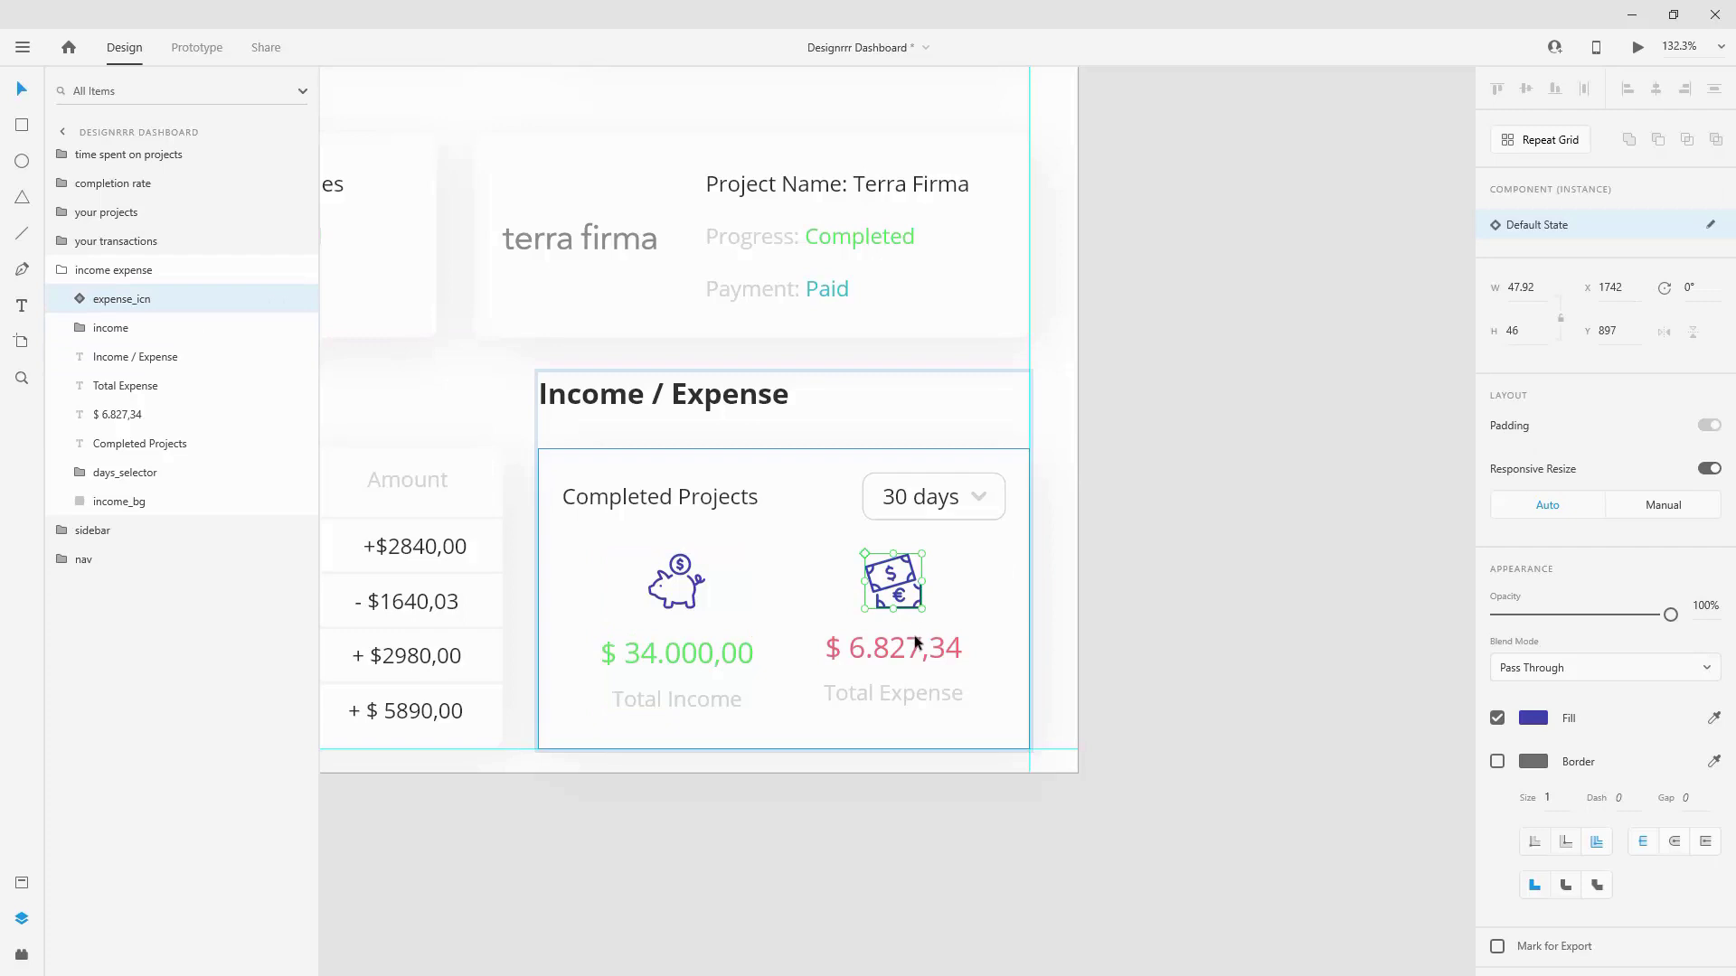
pyautogui.keyDown('shift'); pyautogui.click(916, 647); pyautogui.keyUp('shift')
pyautogui.keyDown('shift'); pyautogui.click(912, 697); pyautogui.keyUp('shift')
pyautogui.hotkey('ctrl', 'g')
pyautogui.click(113, 308)
pyautogui.doubleClick(113, 304)
pyautogui.write('ex')
pyautogui.press('Escape')
# Step: Reorder the income expense layers so Completed Projects follows the Income / Expense title, with days_selector above the income and expense groups
pyautogui.moveTo(113, 305); pyautogui.dragTo(144, 291)
pyautogui.click(154, 386)
pyautogui.click(133, 329)
pyautogui.moveTo(155, 386); pyautogui.dragTo(153, 320)
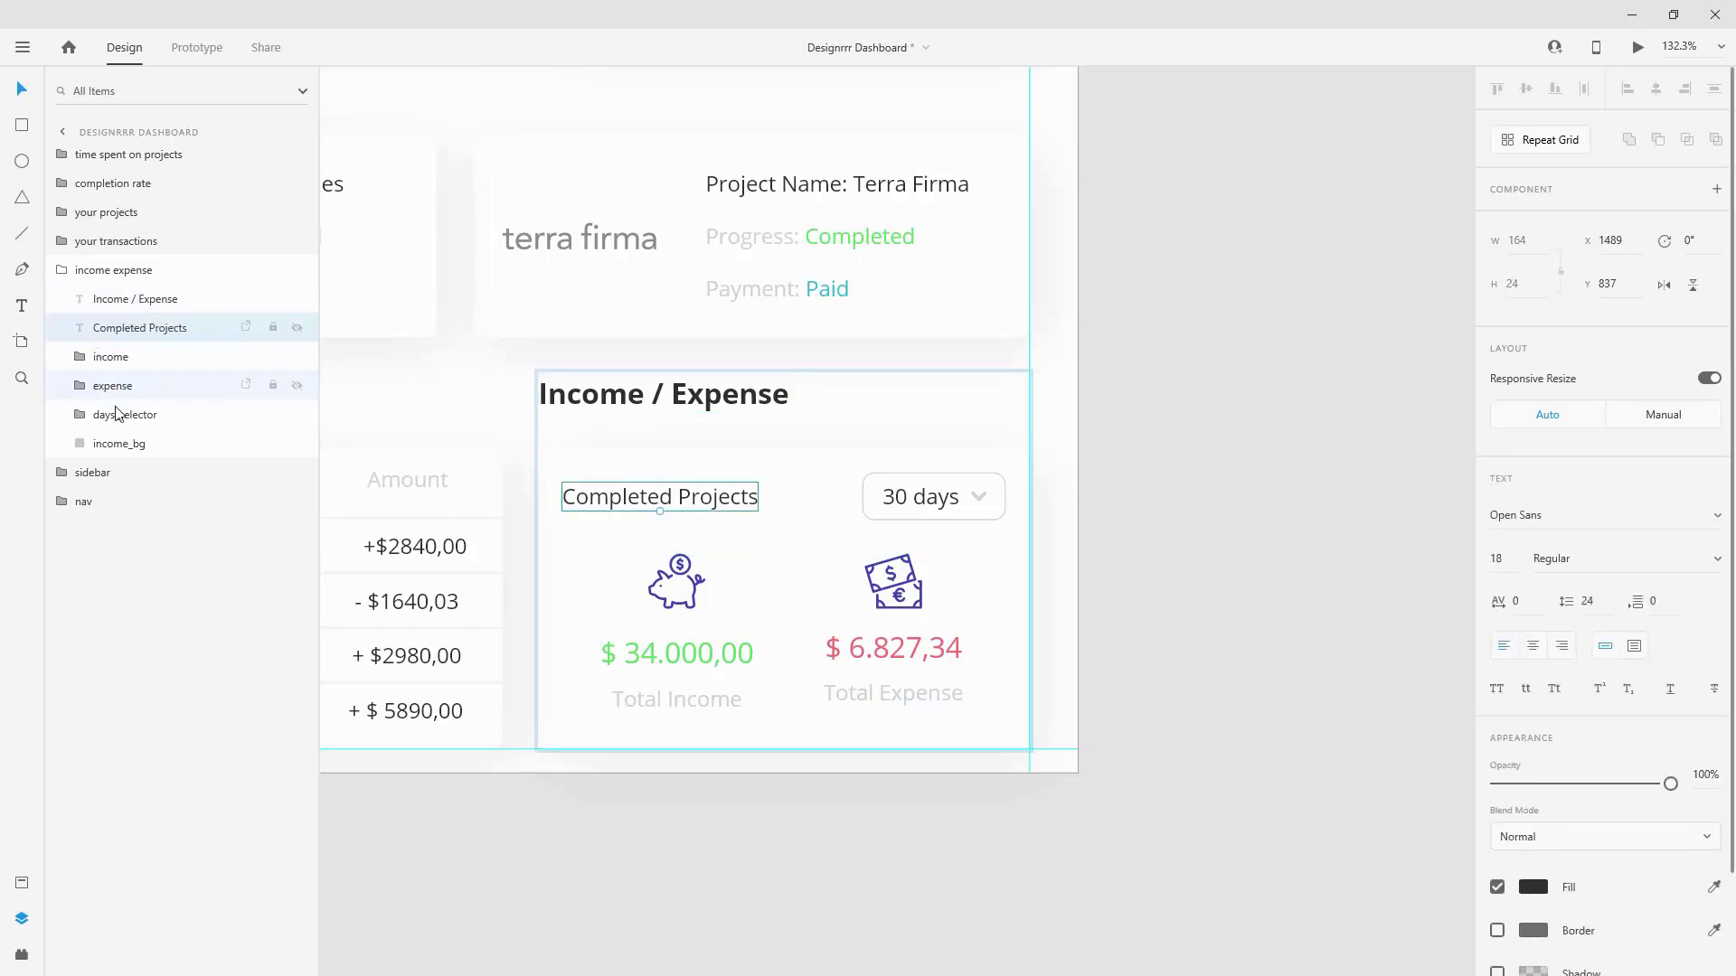
pyautogui.click(145, 418)
pyautogui.moveTo(147, 425); pyautogui.dragTo(159, 357)
pyautogui.click(172, 271)
pyautogui.click(1245, 347)
# Step: Preview the whole Designrrr Dashboard artboard and close the preview
pyautogui.scroll(-2, 1219, 541)
pyautogui.scroll(-10, 1218, 544)
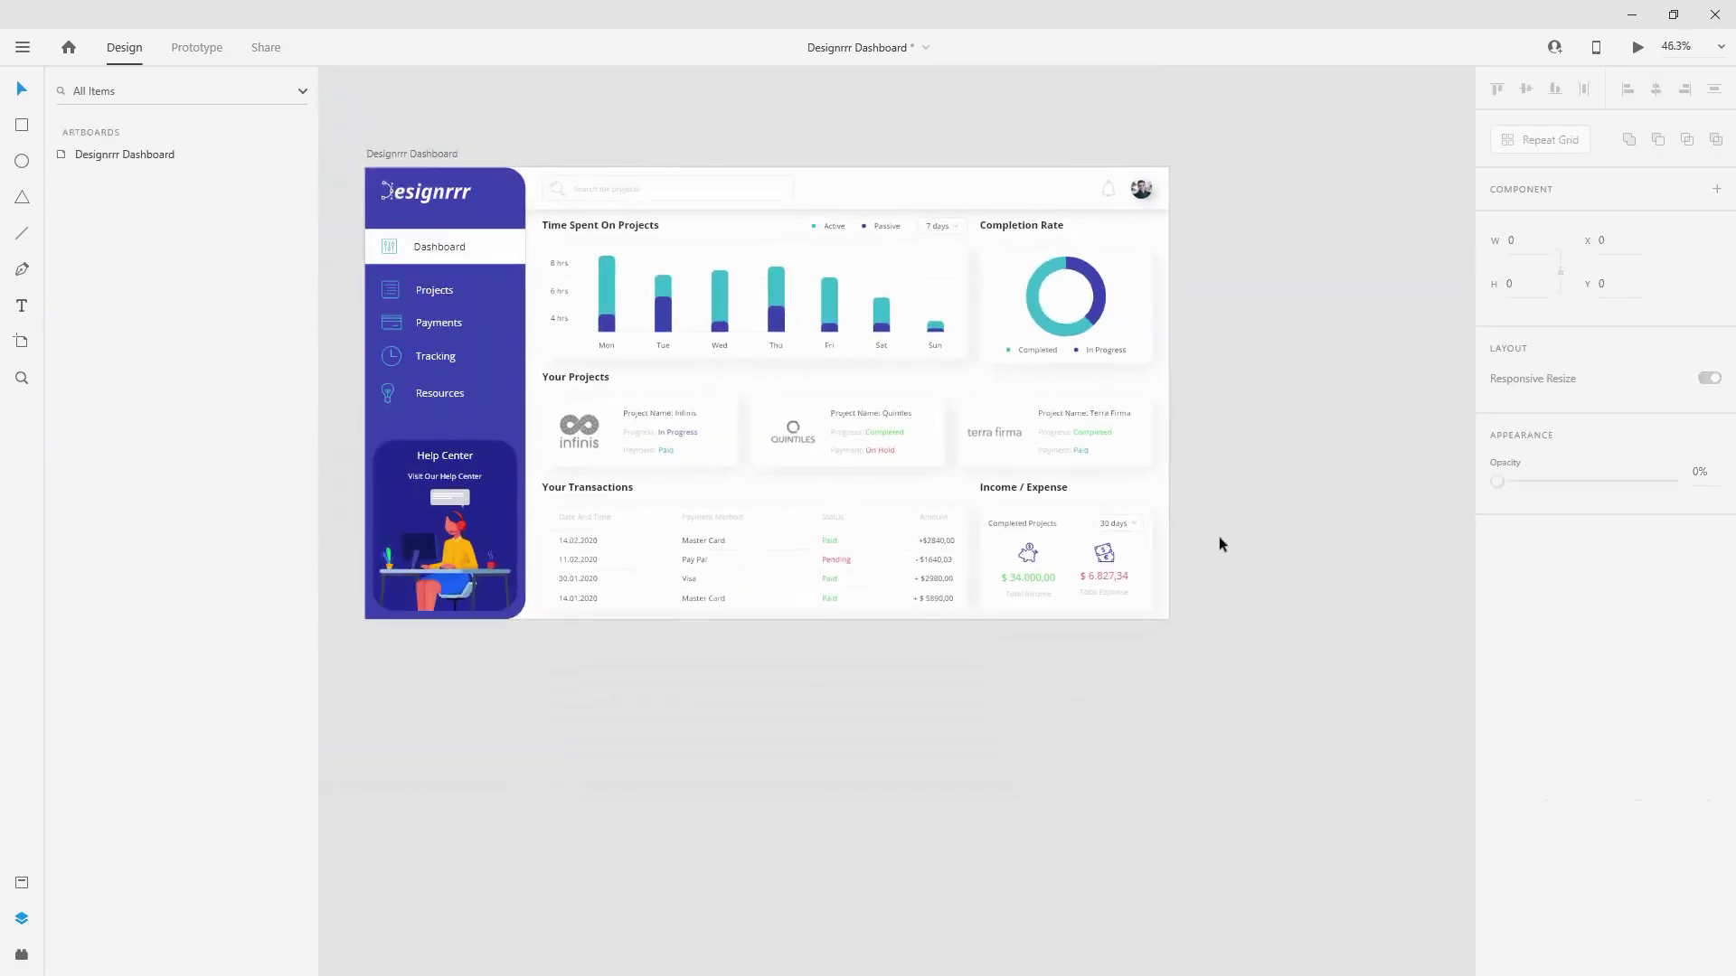
pyautogui.click(450, 155)
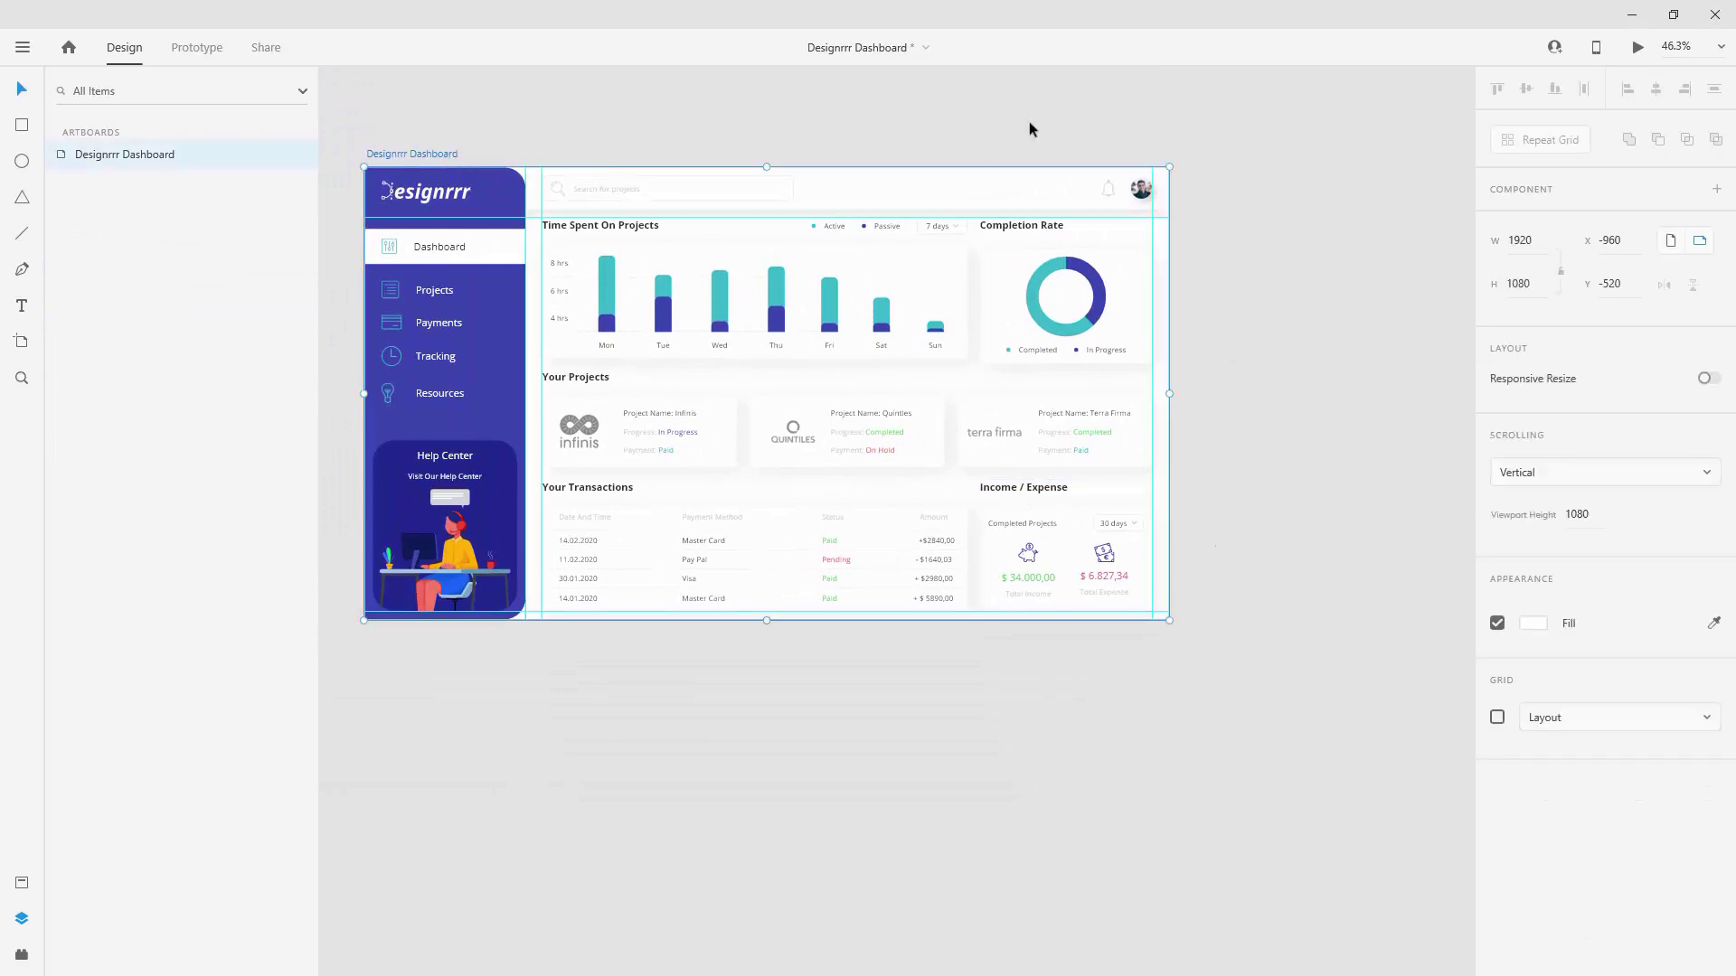
pyautogui.click(1638, 49)
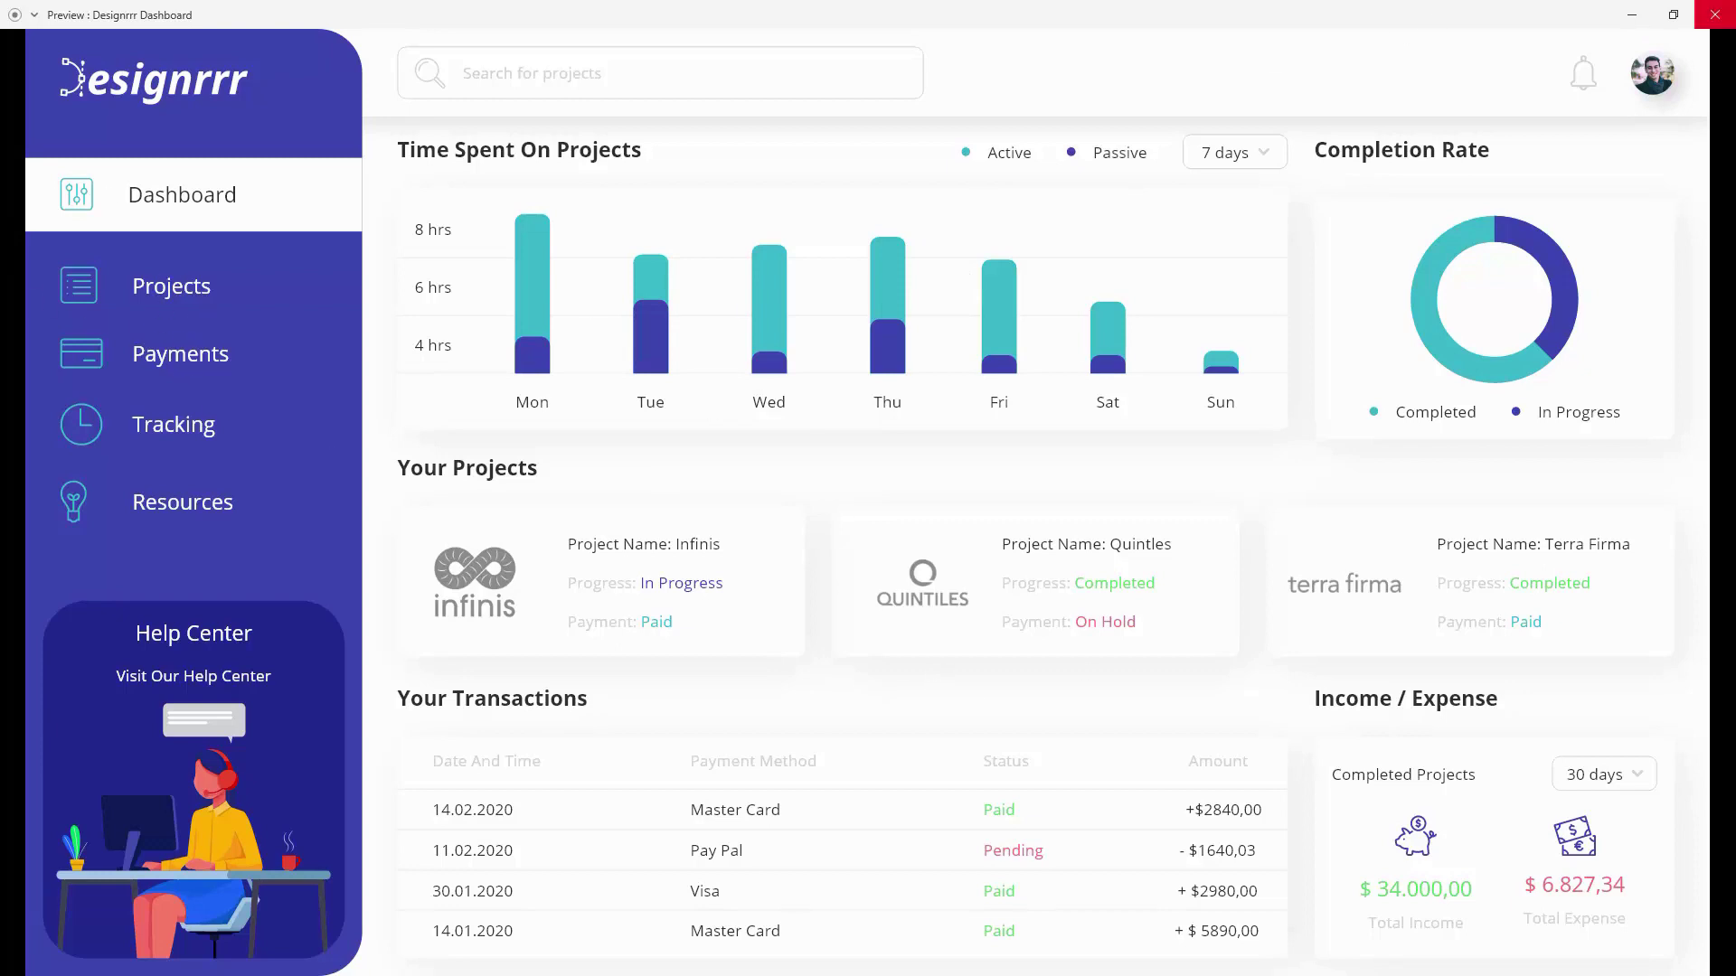
pyautogui.click(1715, 15)
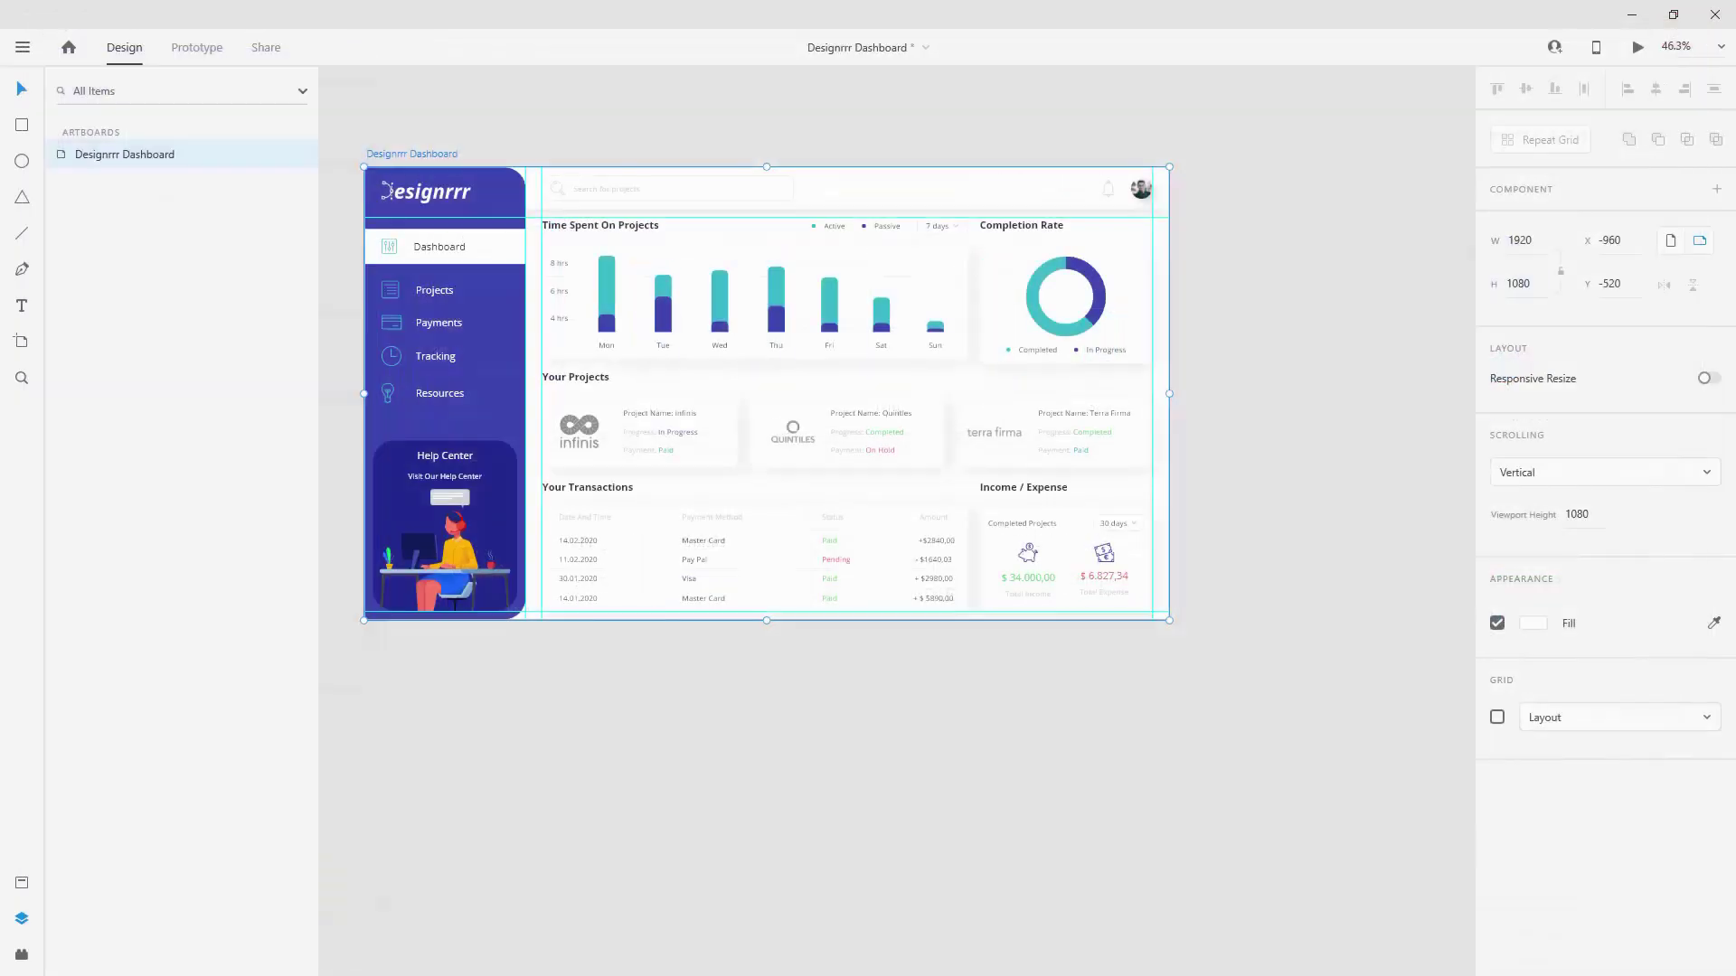
# Step: Examine the sidebar menu's hover effect in the Freelancer Dashboard preview and close it
pyautogui.click(445, 296)
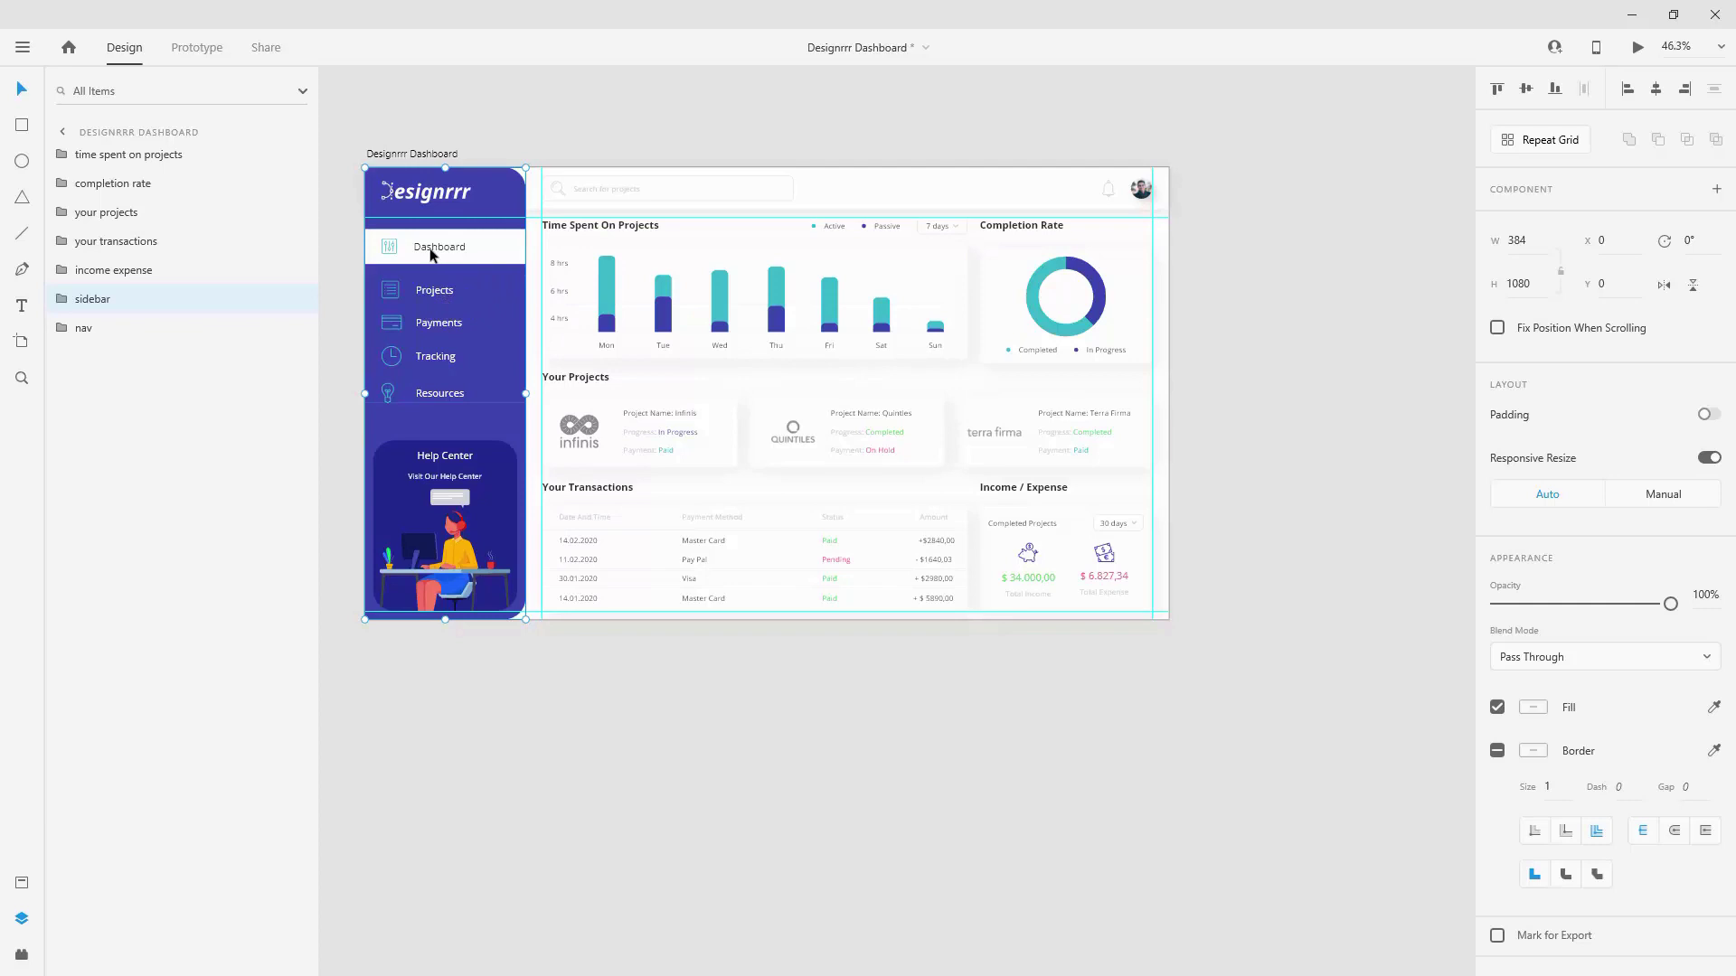
pyautogui.moveTo(429, 311); pyautogui.dragTo(526, 313)
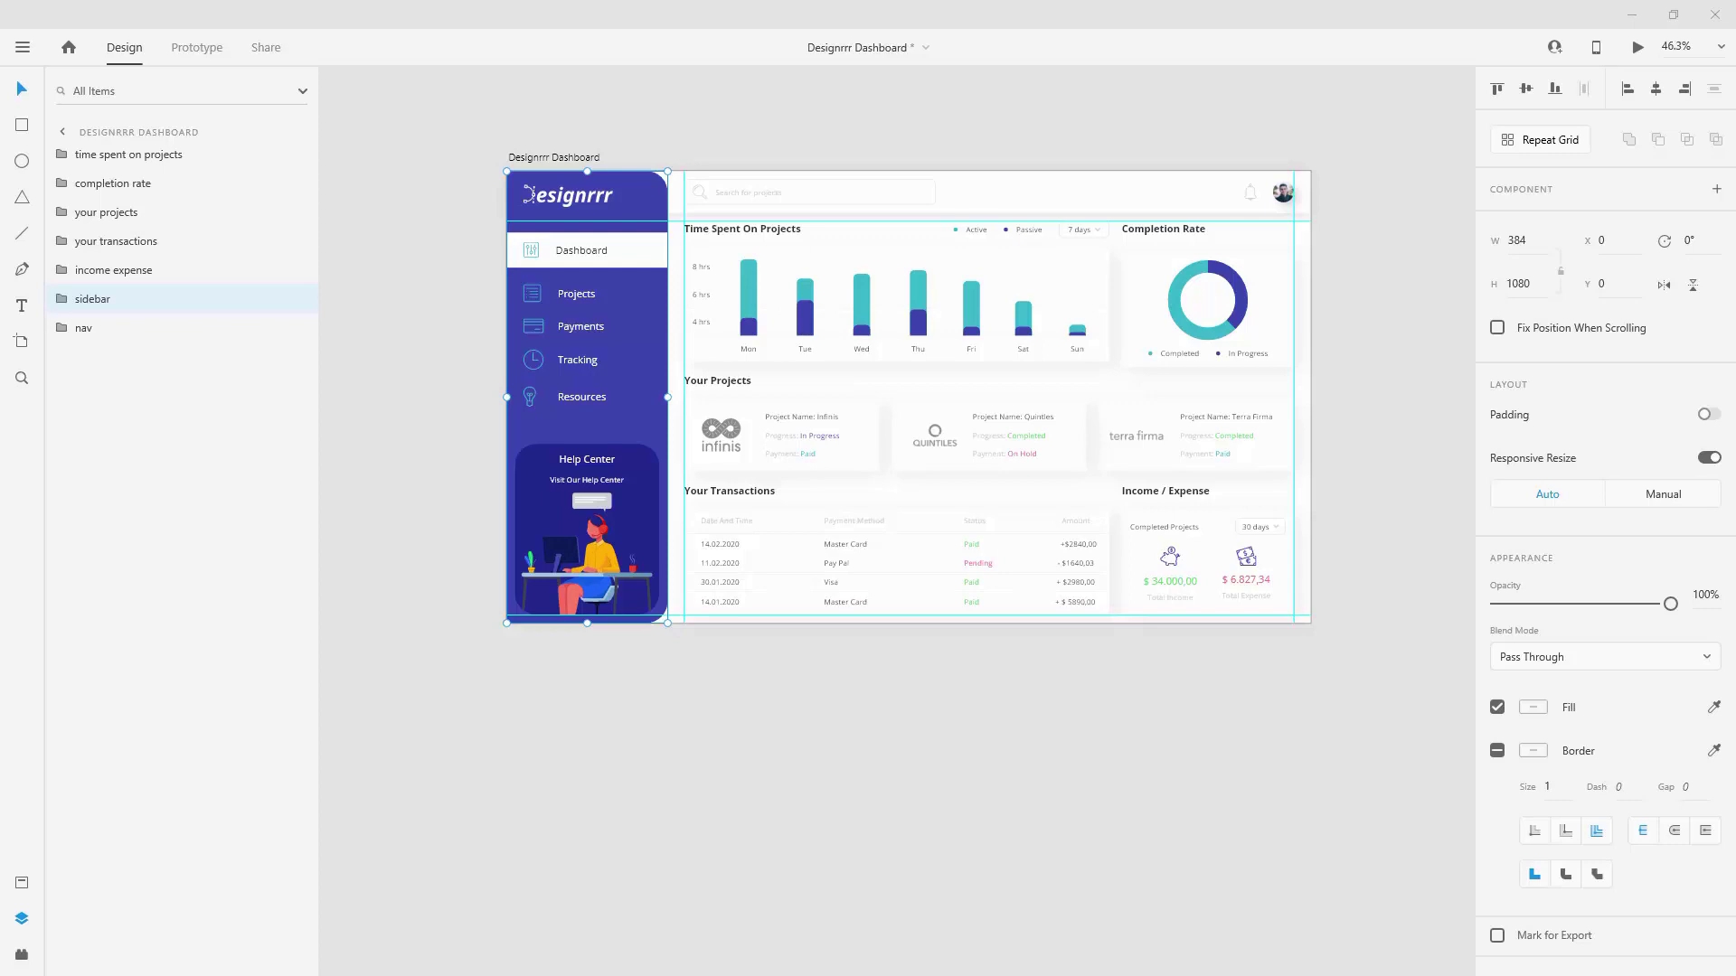
pyautogui.hotkey('ctrl', 'Return')
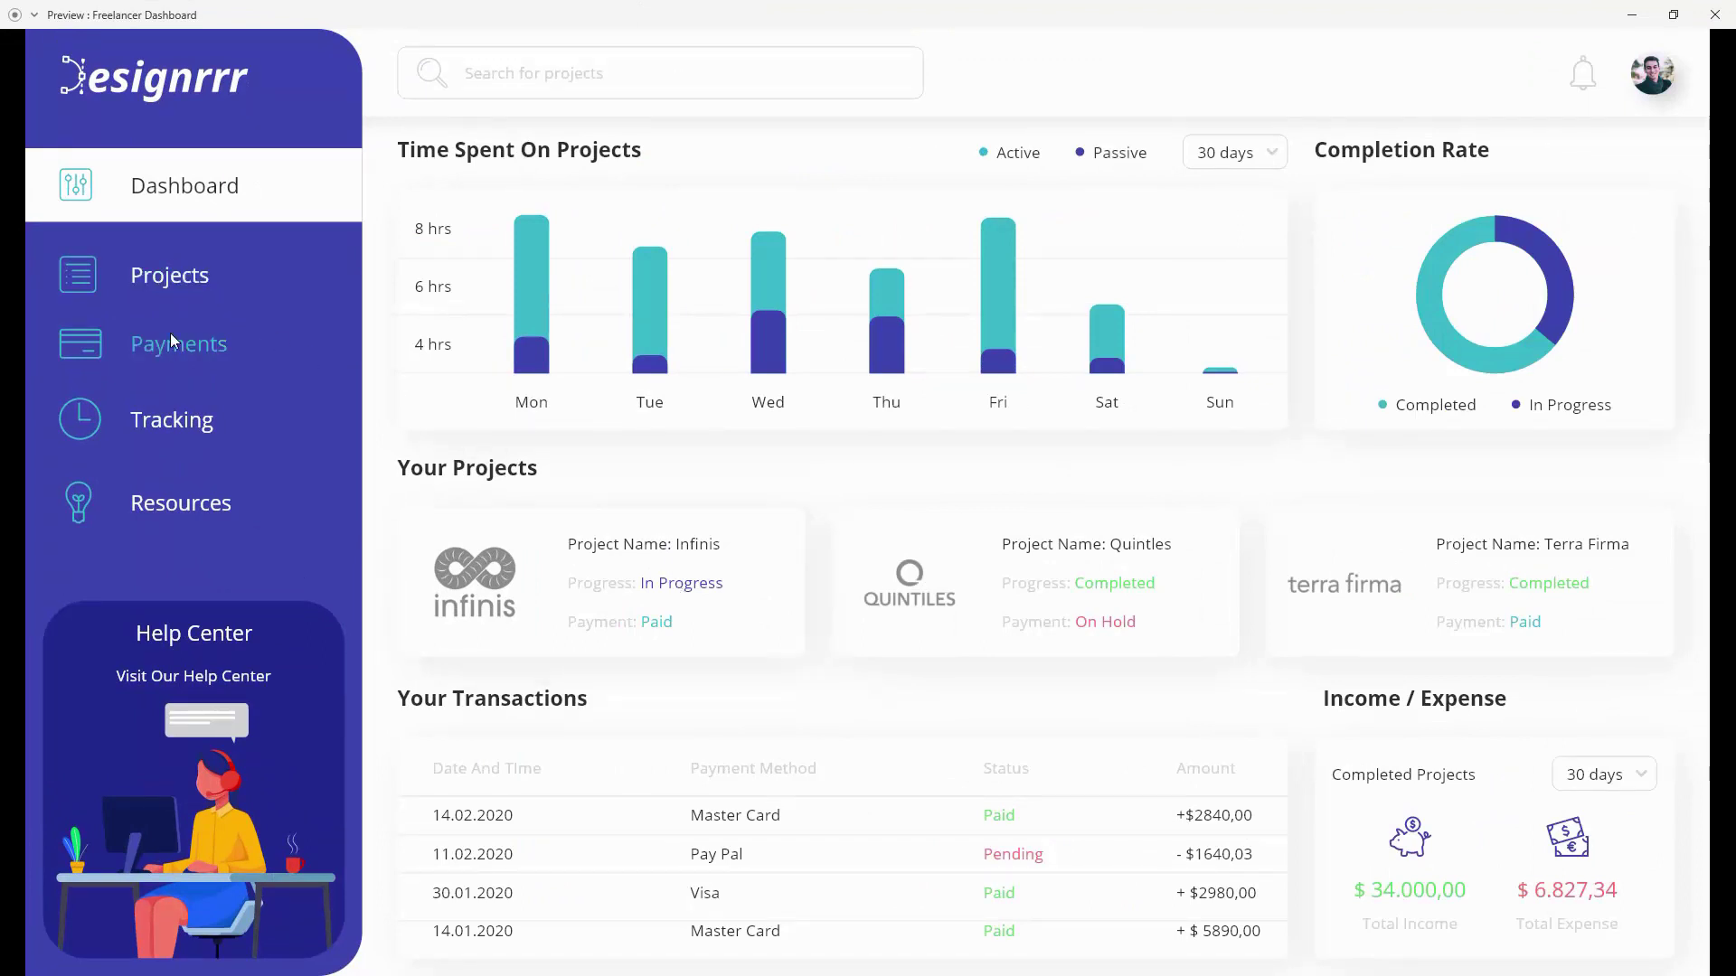
pyautogui.click(1717, 14)
# Step: Make the sidebar's "Projects" text a component and add a Hover State with the fill sampled from a teal chart bar
pyautogui.scroll(3, 474, 257)
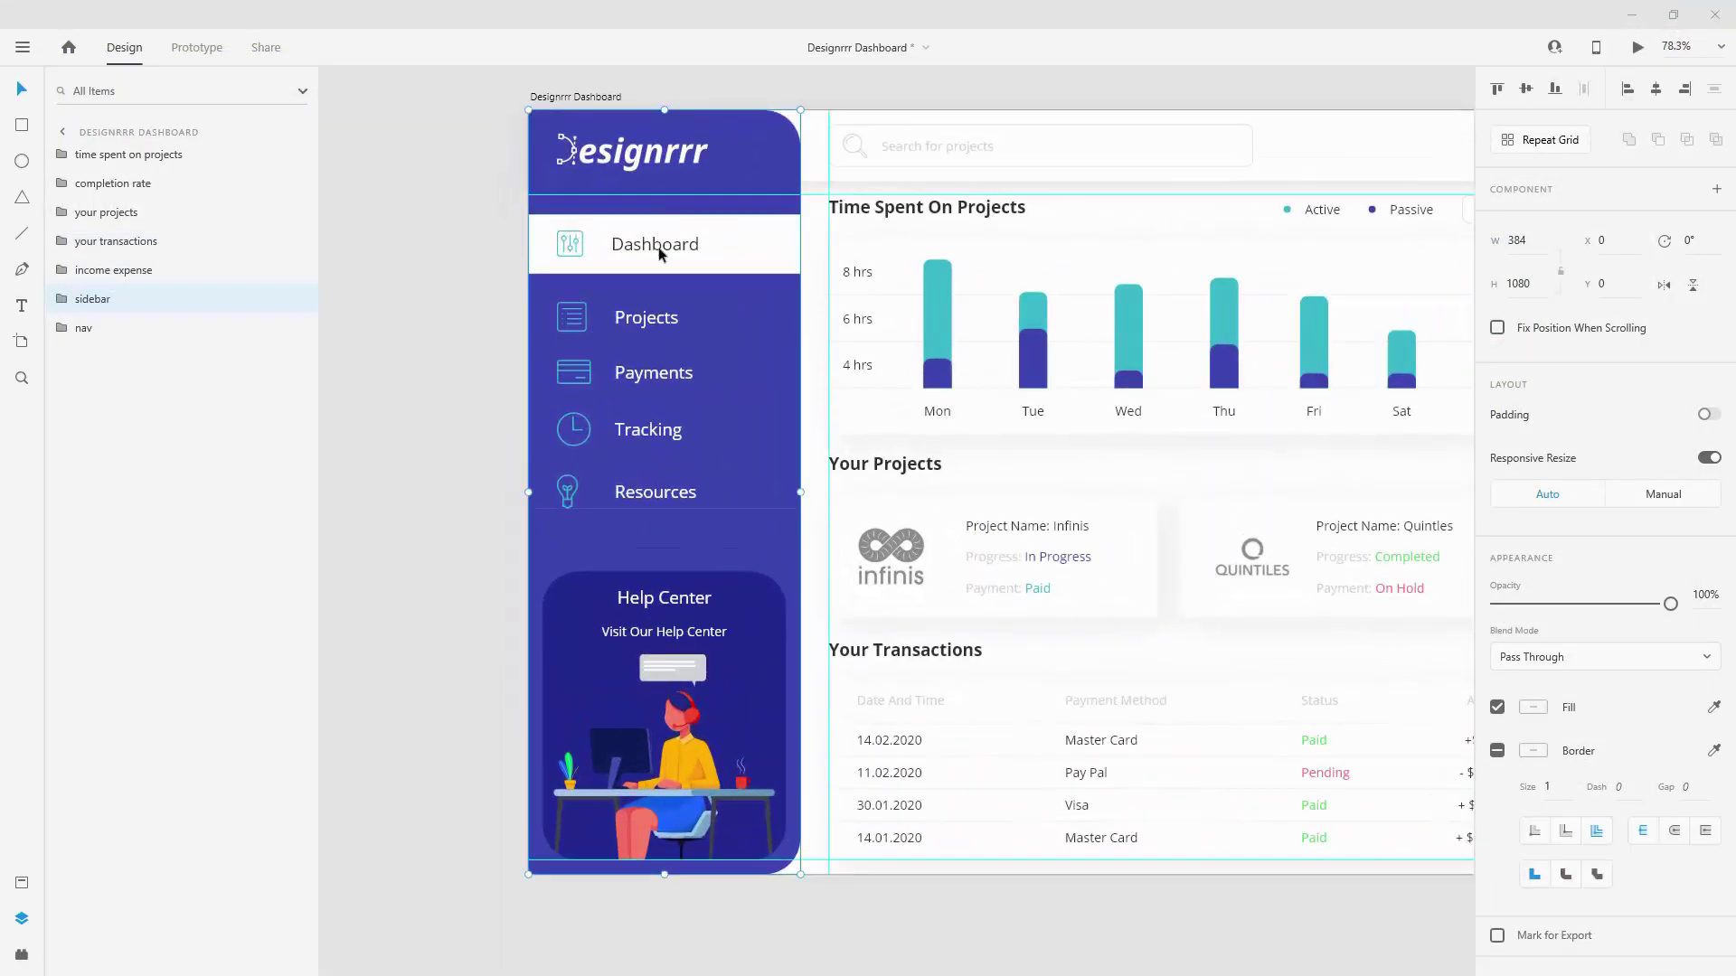
pyautogui.keyDown('ctrl'); pyautogui.click(651, 322); pyautogui.keyUp('ctrl')
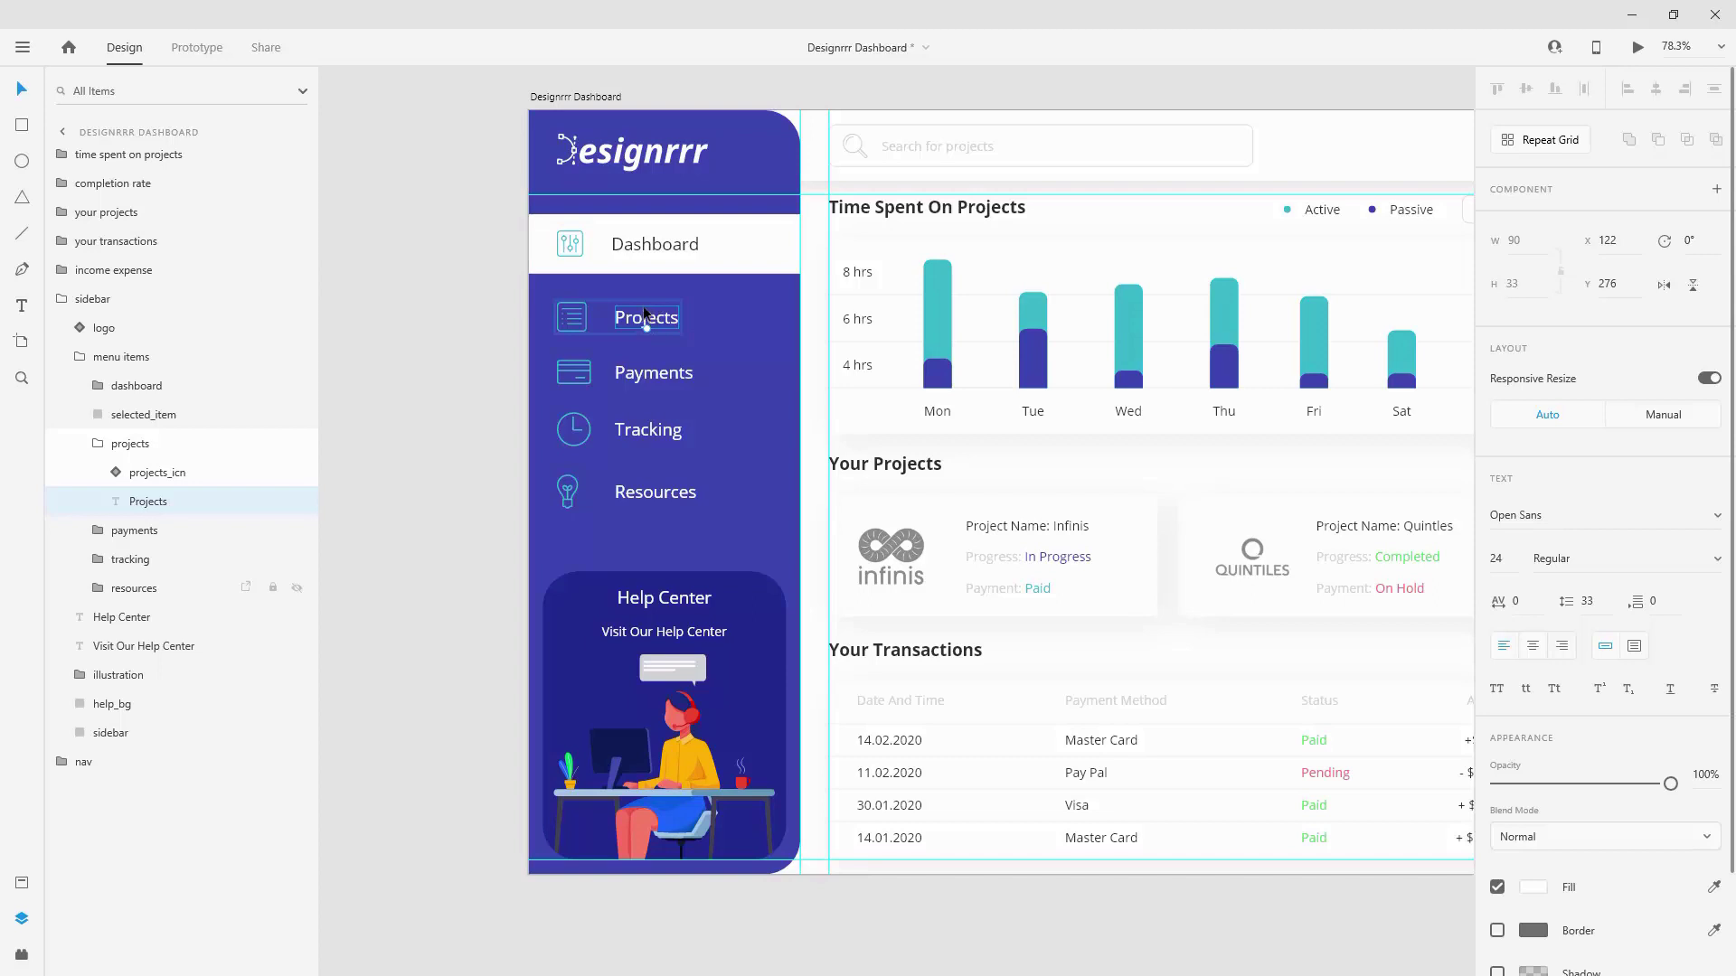
pyautogui.hotkey('ctrl', 'k')
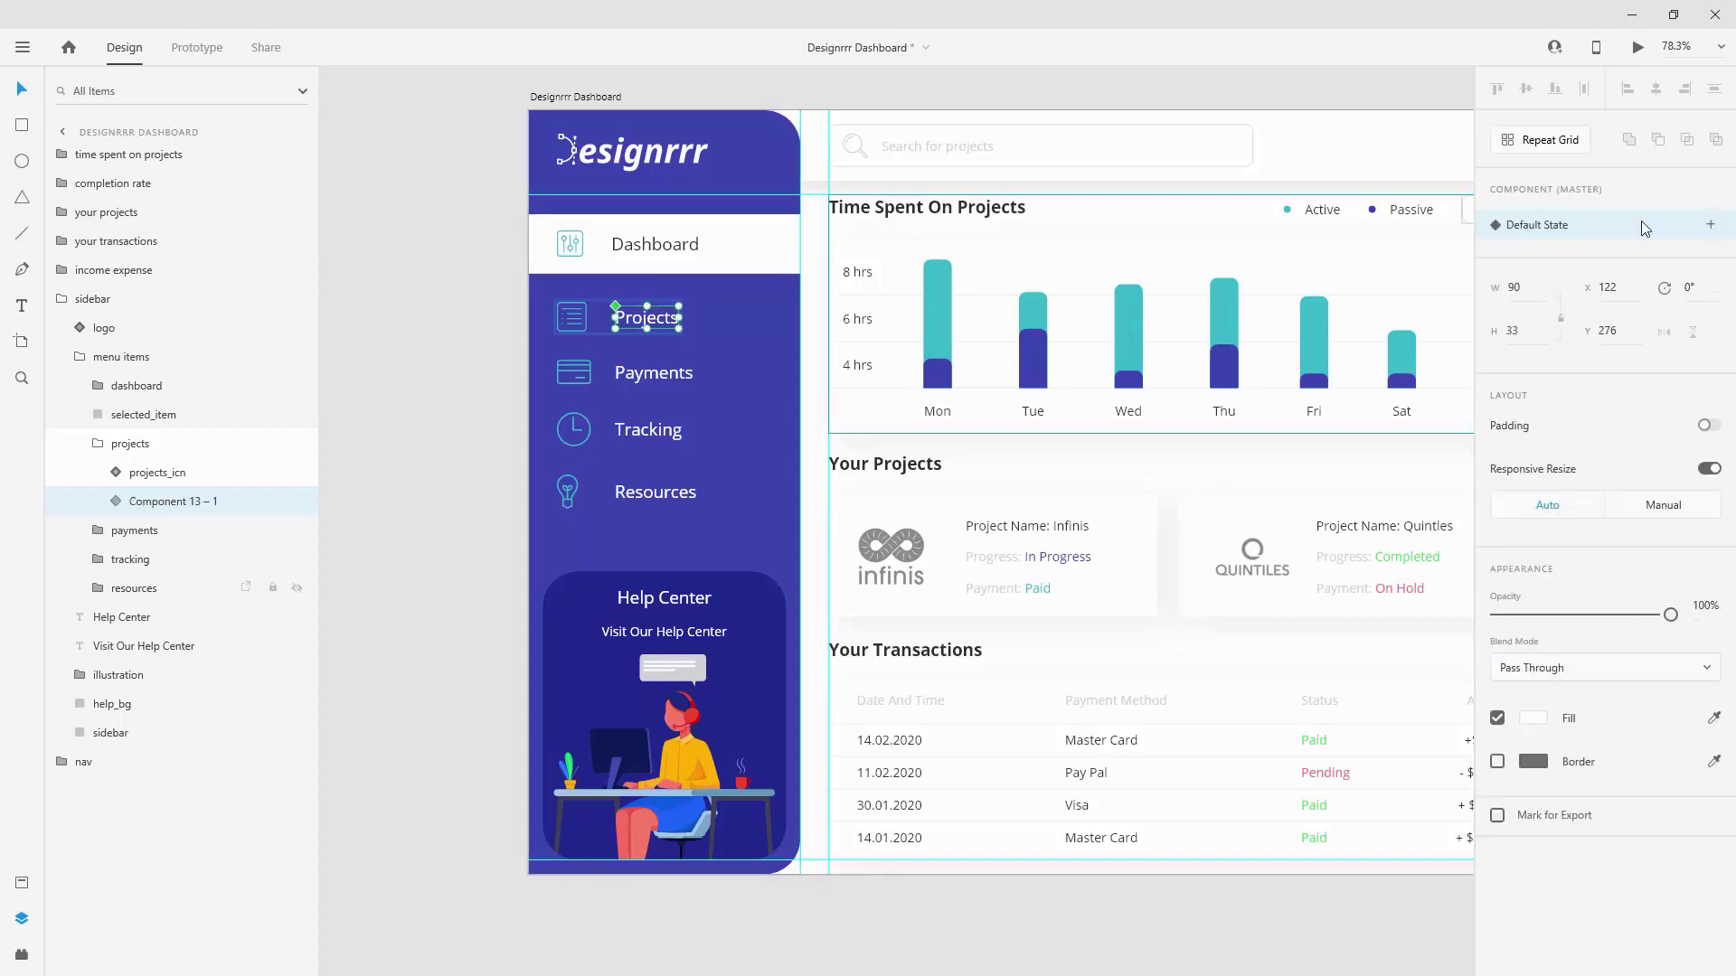
pyautogui.click(1709, 225)
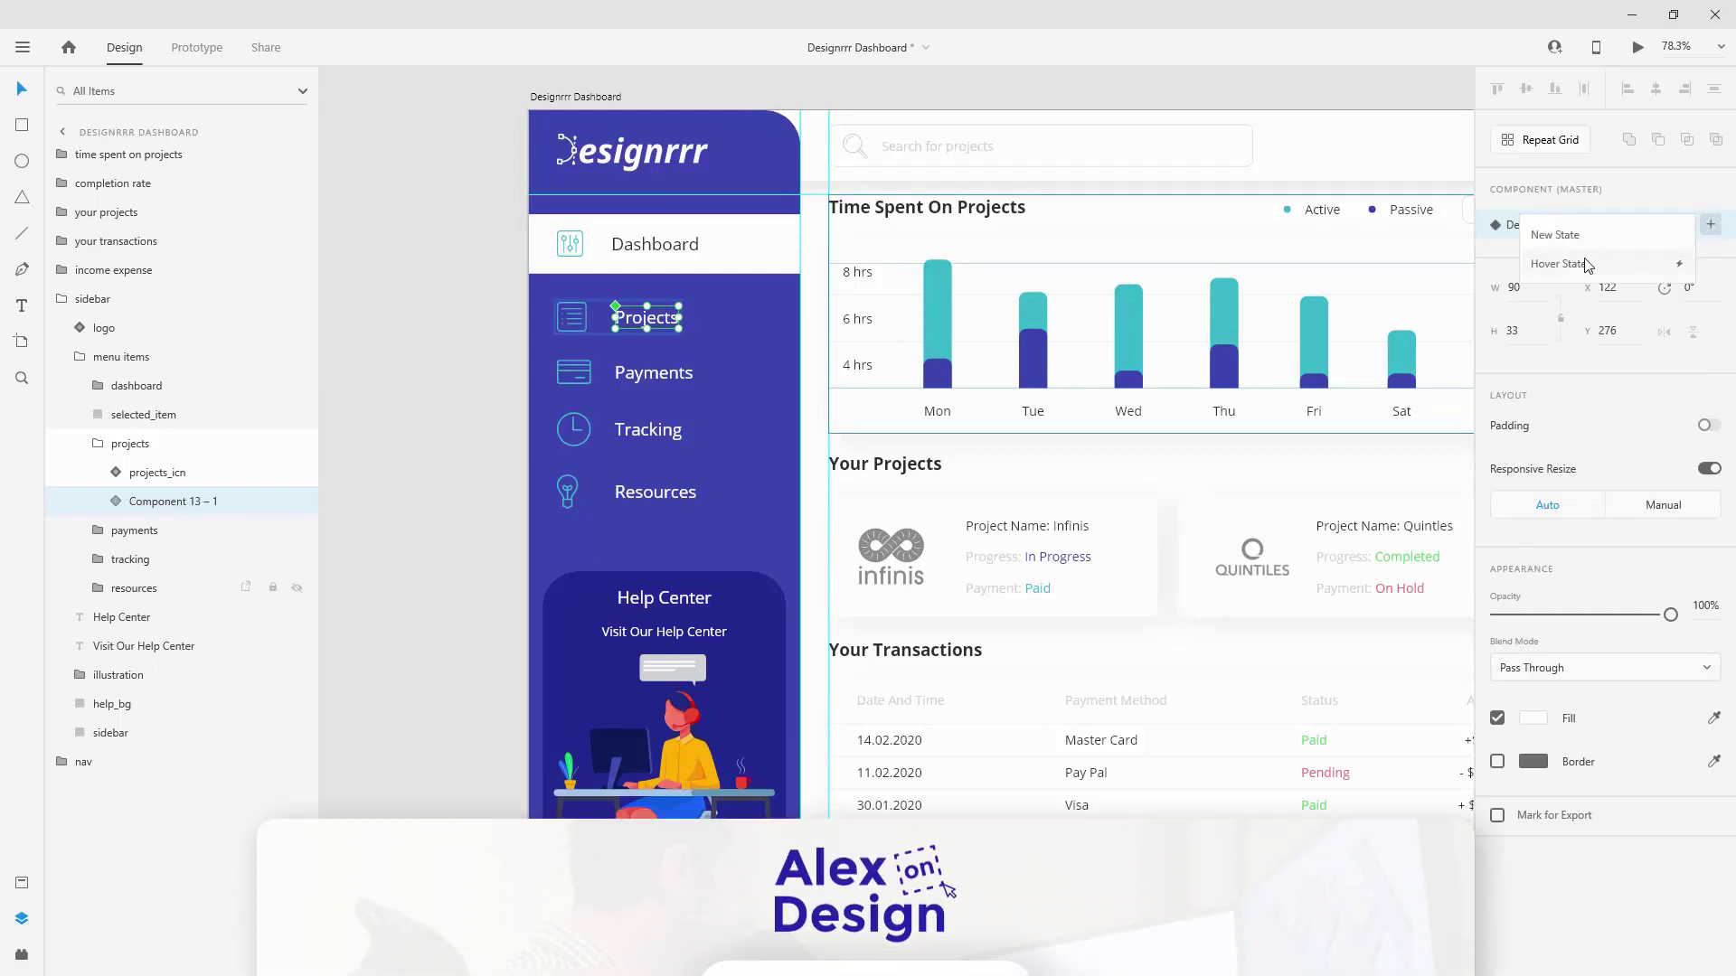
pyautogui.click(1668, 263)
pyautogui.click(1717, 257)
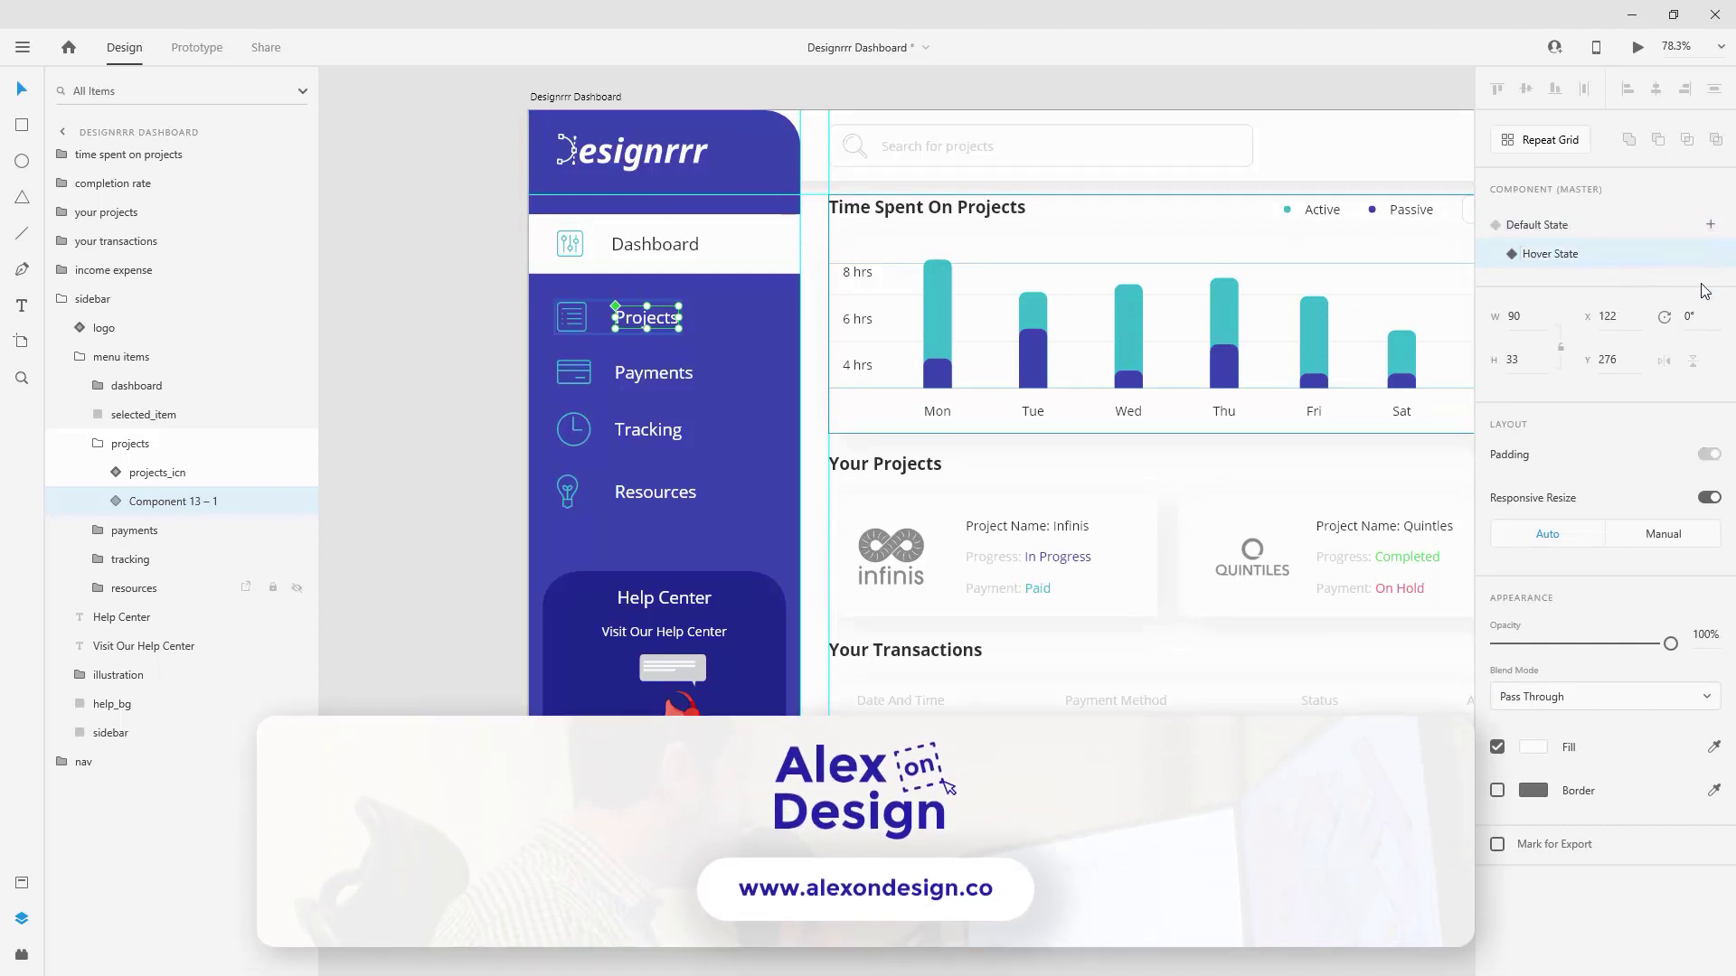
pyautogui.click(1713, 746)
pyautogui.click(945, 303)
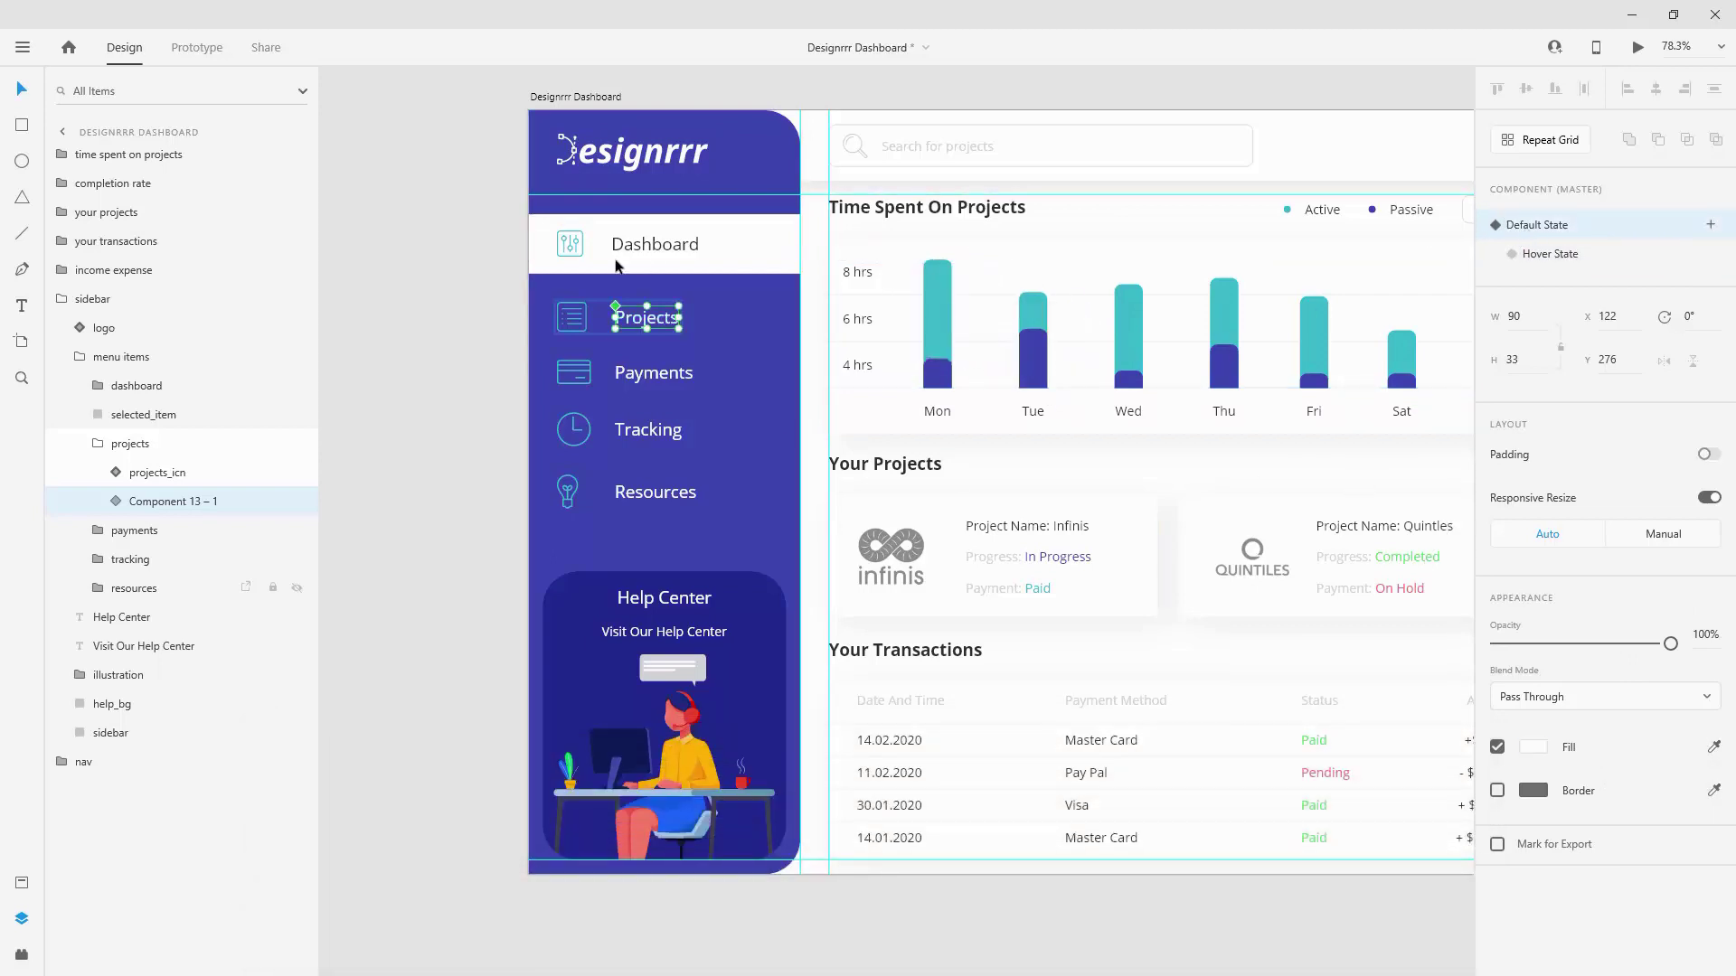
# Step: Make the sidebar's "Payments" text a component and add a Hover State with the fill sampled from a teal chart bar
pyautogui.doubleClick(666, 376)
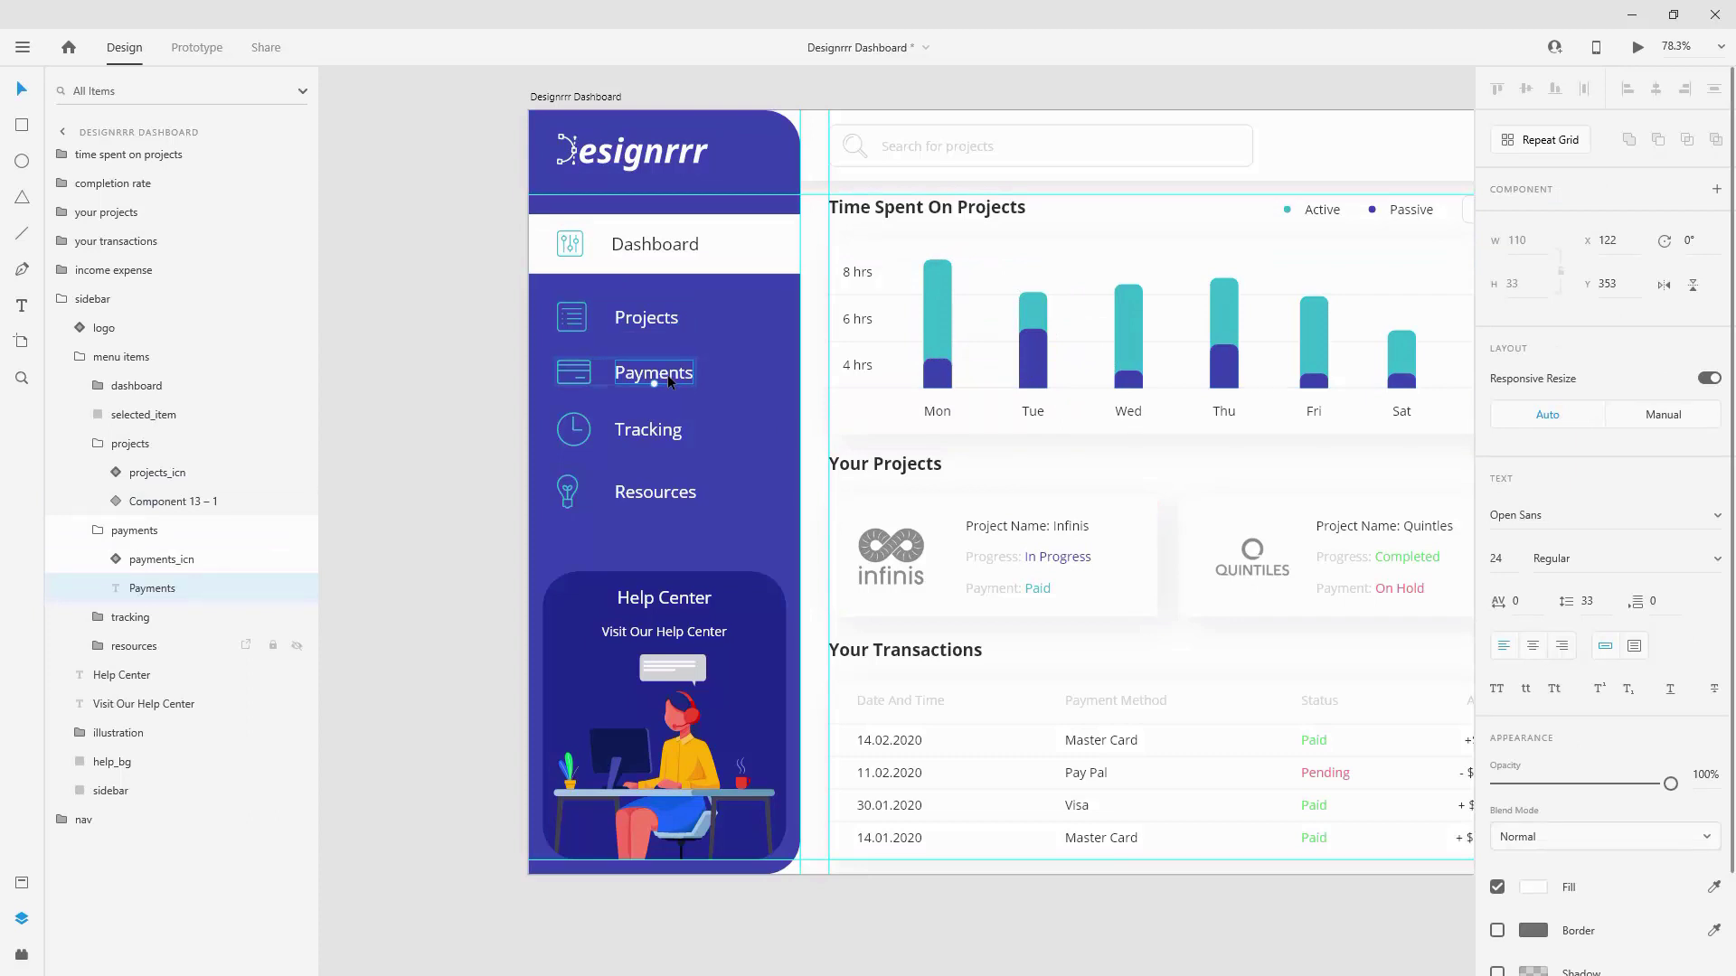
pyautogui.hotkey('ctrl', 'k')
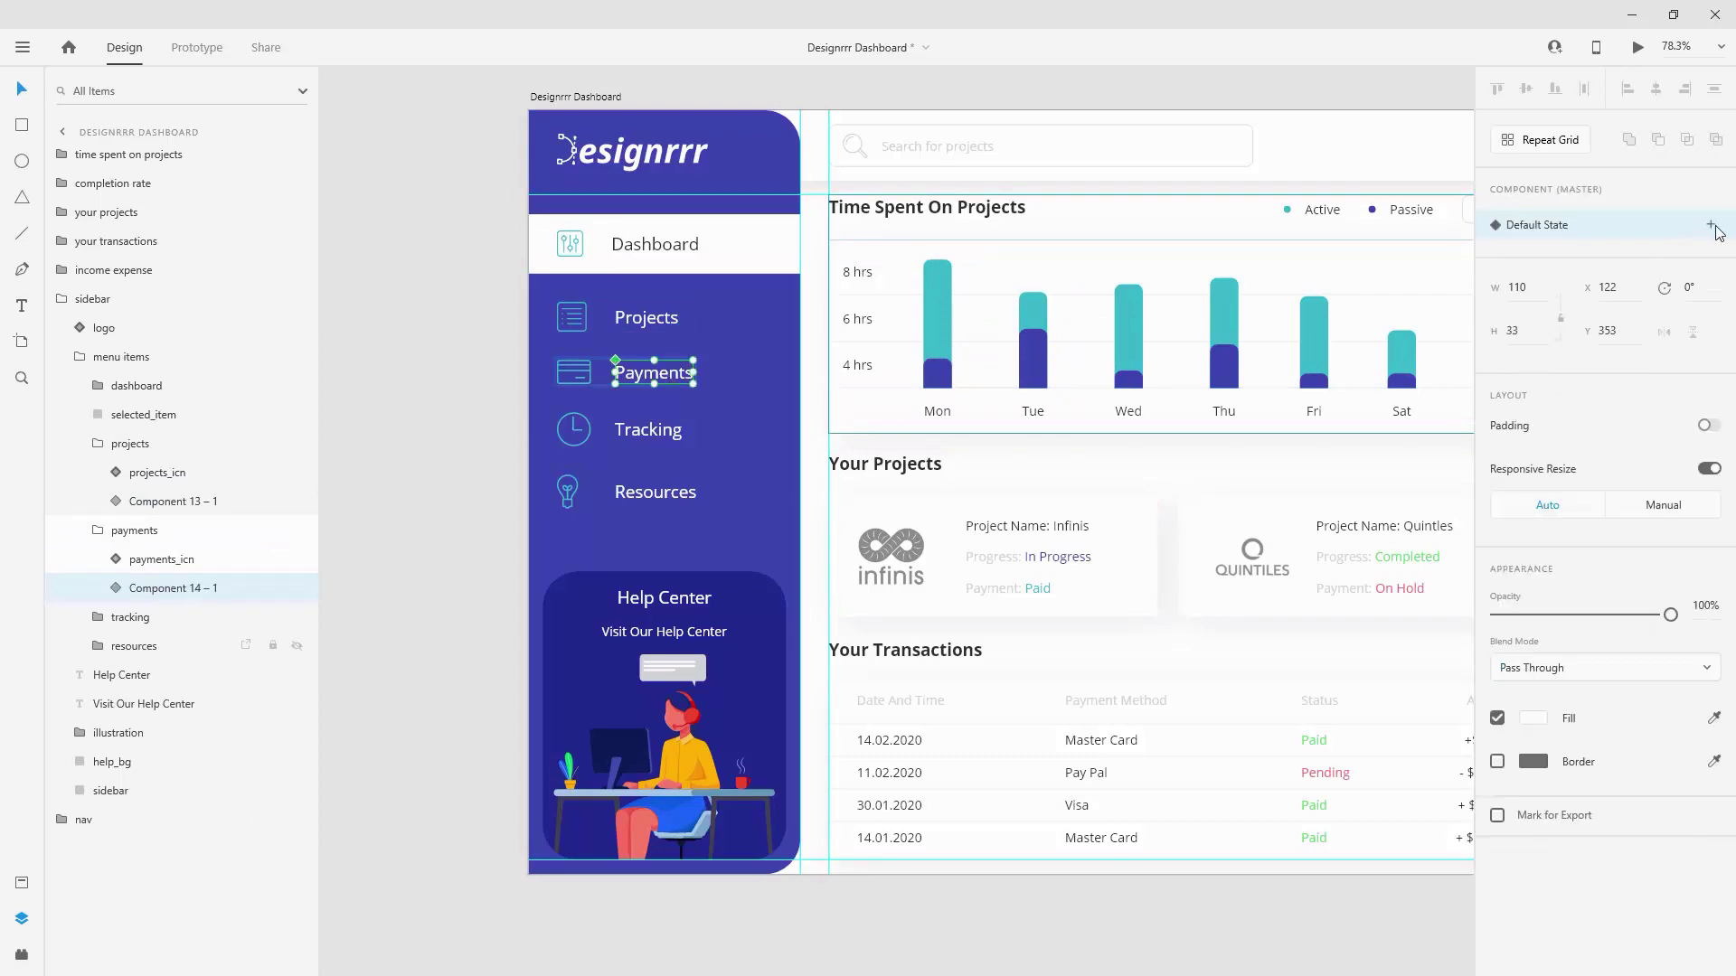
pyautogui.click(1709, 225)
pyautogui.click(1598, 267)
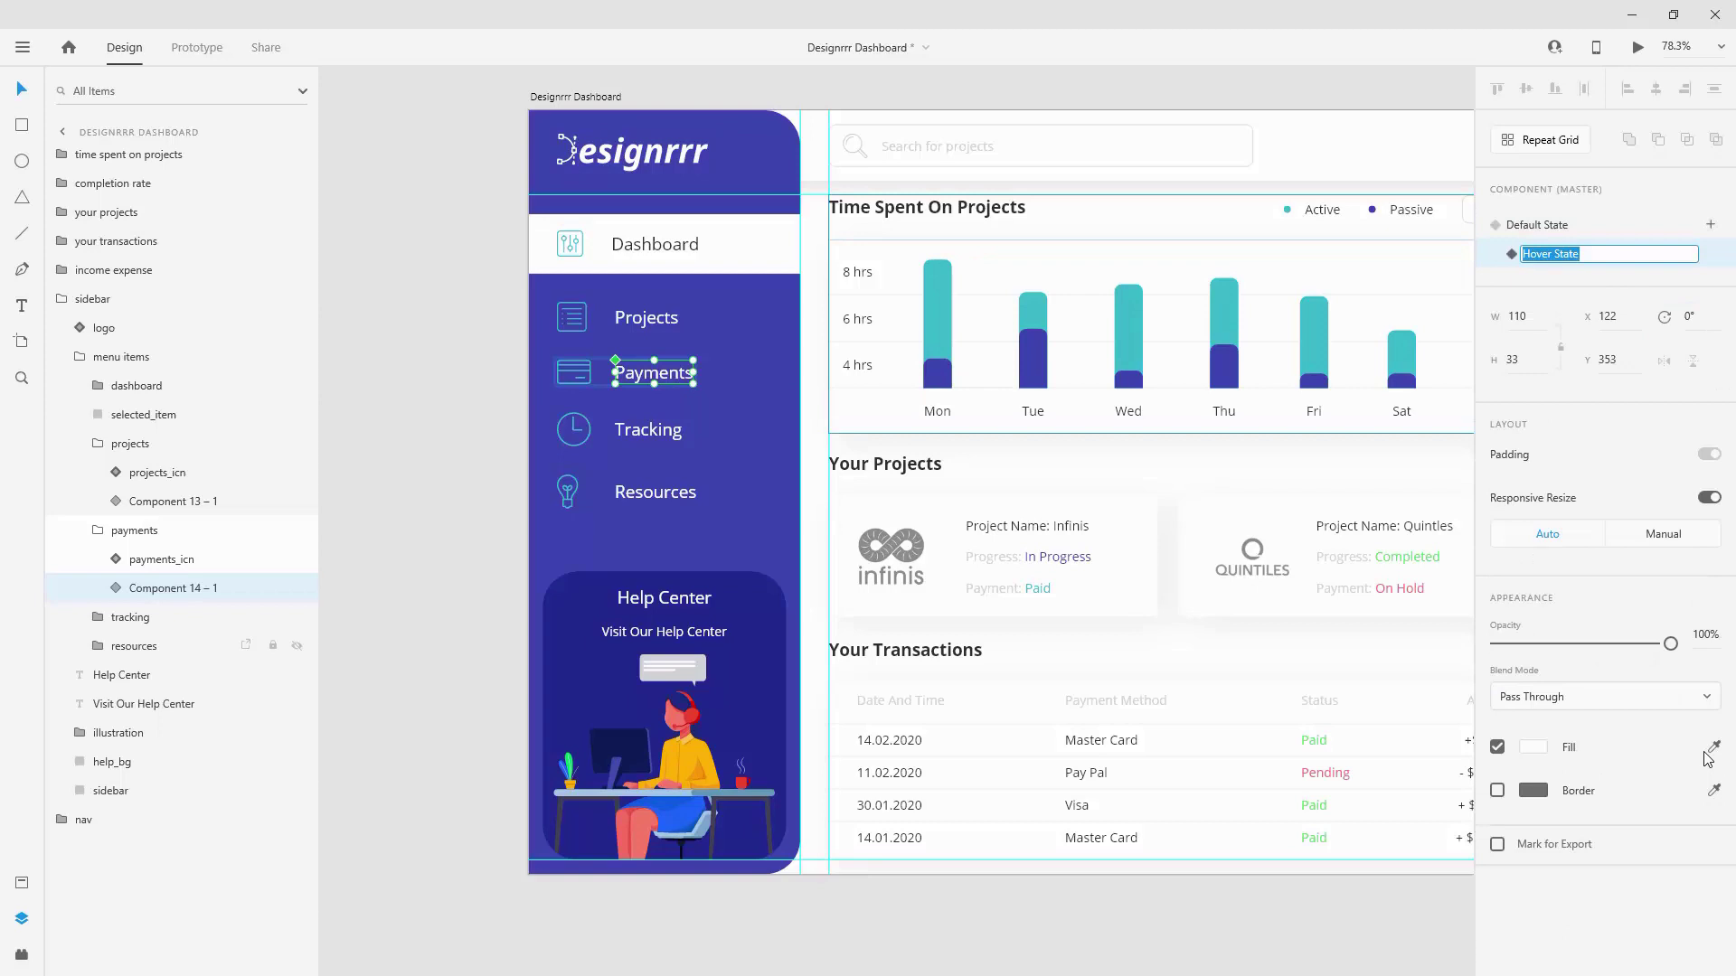
pyautogui.click(1713, 747)
pyautogui.click(940, 312)
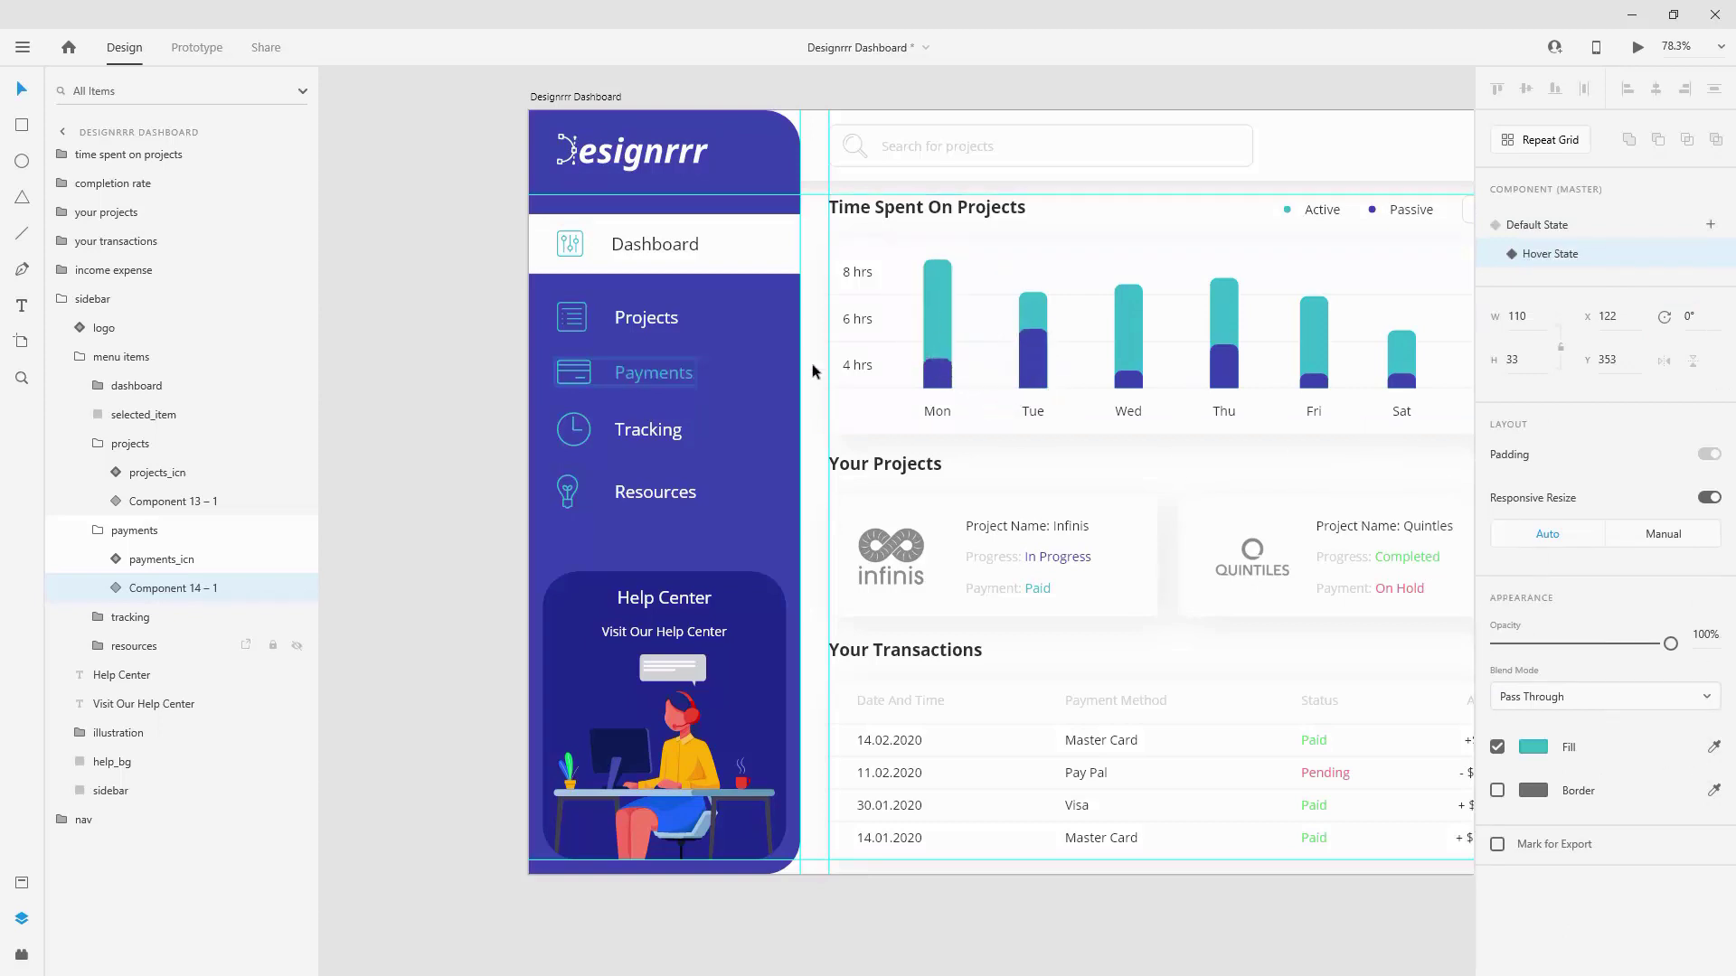
# Step: Make the sidebar's "Tracking" text a component and add a Hover State filled with the teal of the Mon chart bar
pyautogui.doubleClick(658, 432)
pyautogui.hotkey('ctrl', 'k')
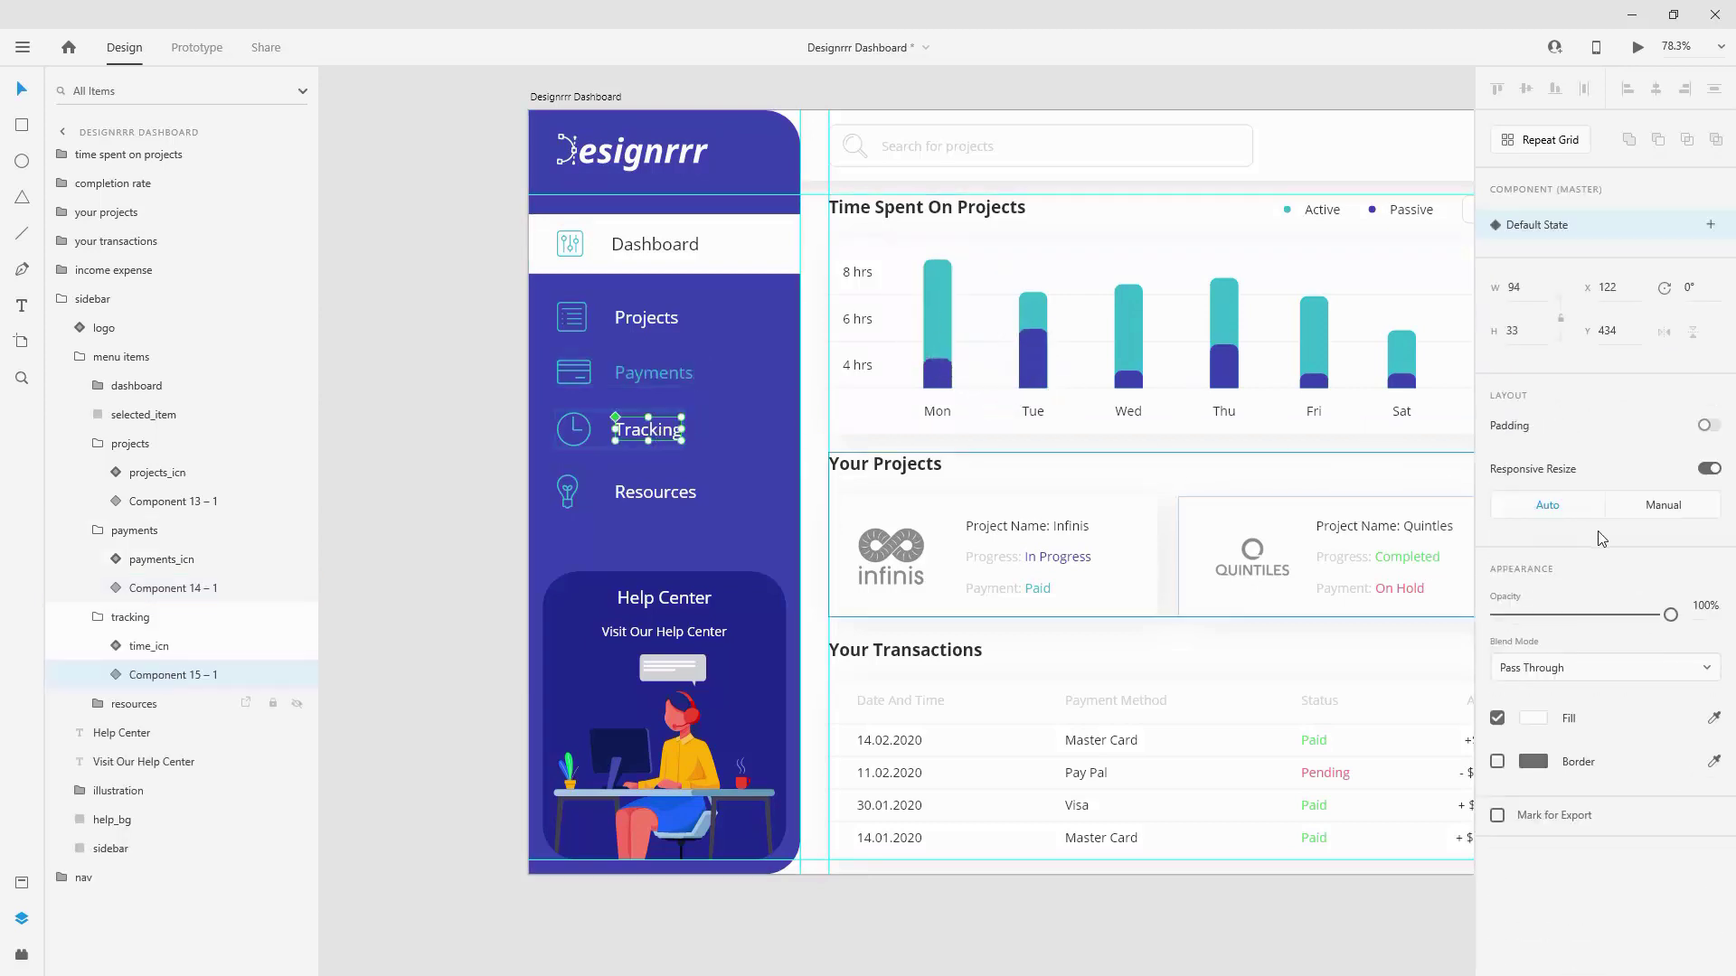
pyautogui.click(1709, 224)
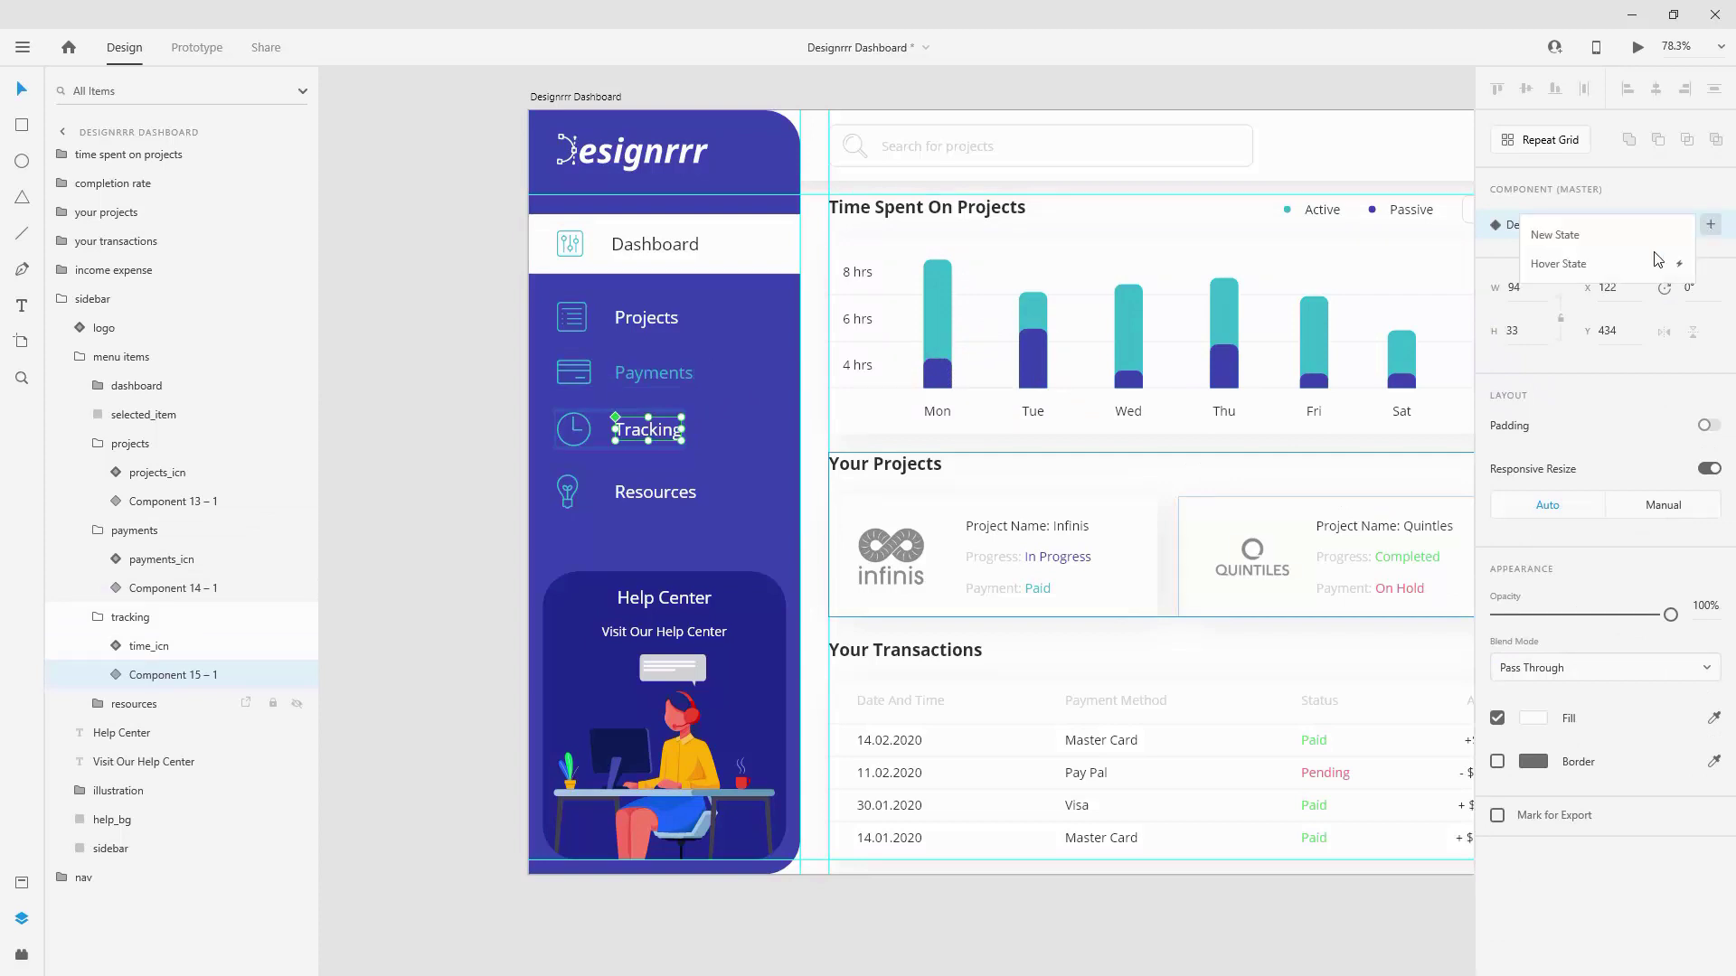
pyautogui.click(1593, 264)
pyautogui.click(1714, 747)
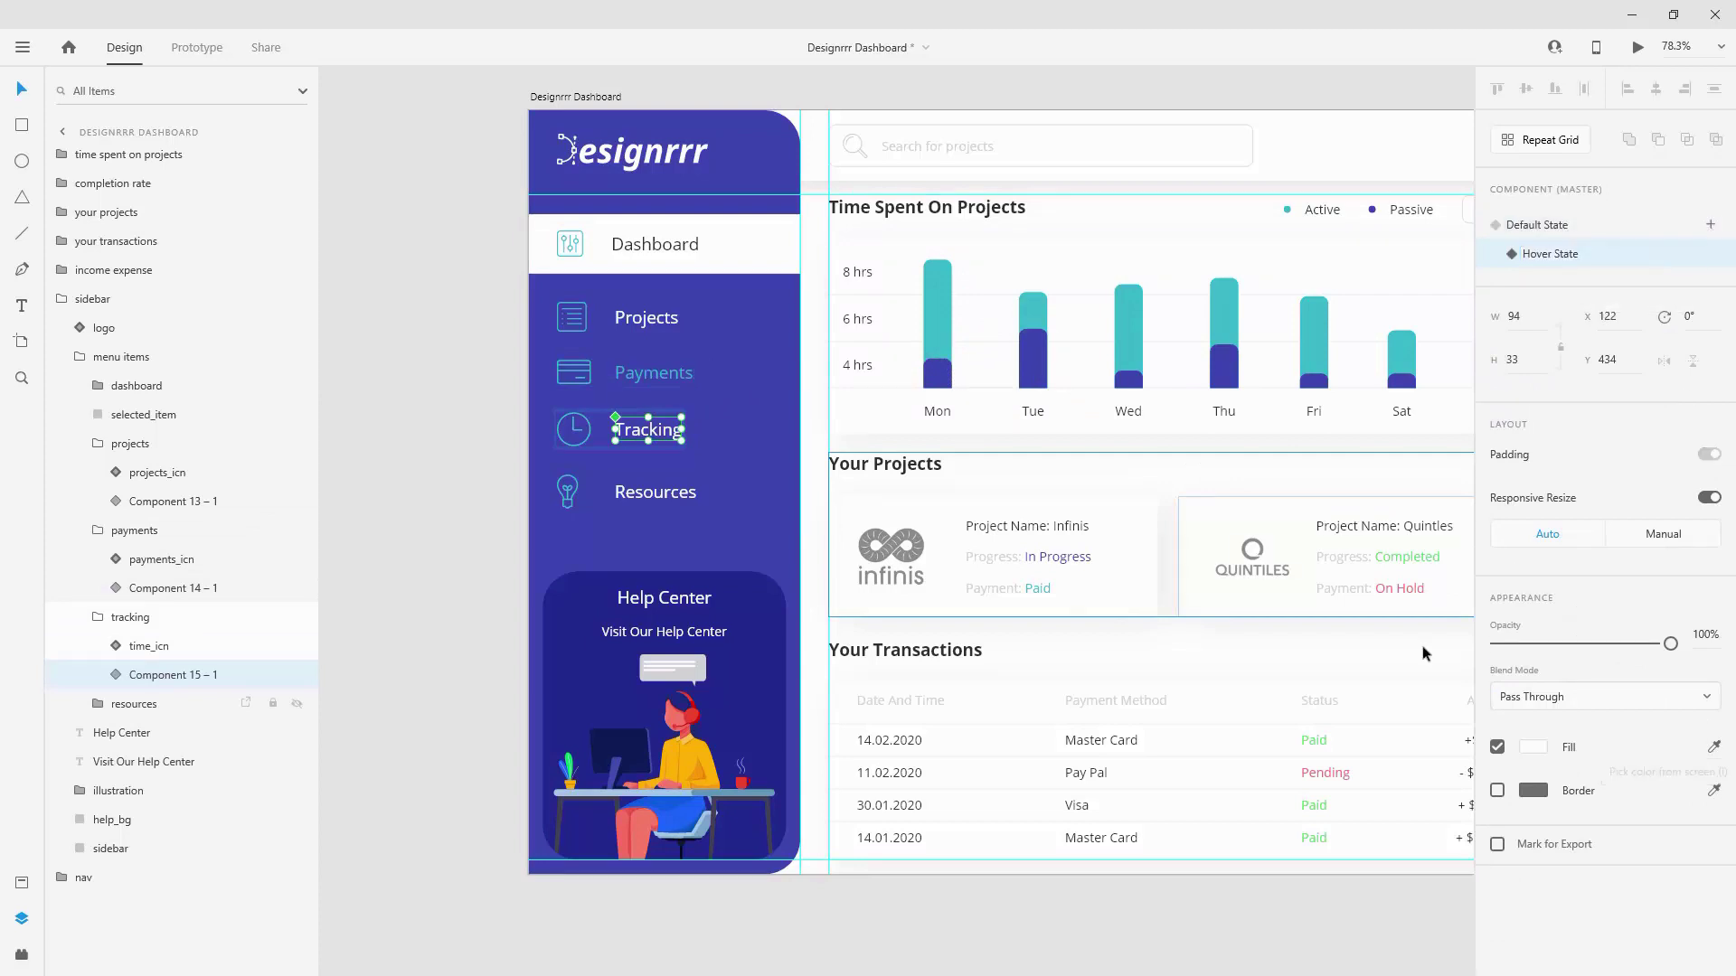
pyautogui.click(940, 321)
# Step: Select the "Resources" text inside the sidebar's resources group and make it a component
pyautogui.doubleClick(633, 496)
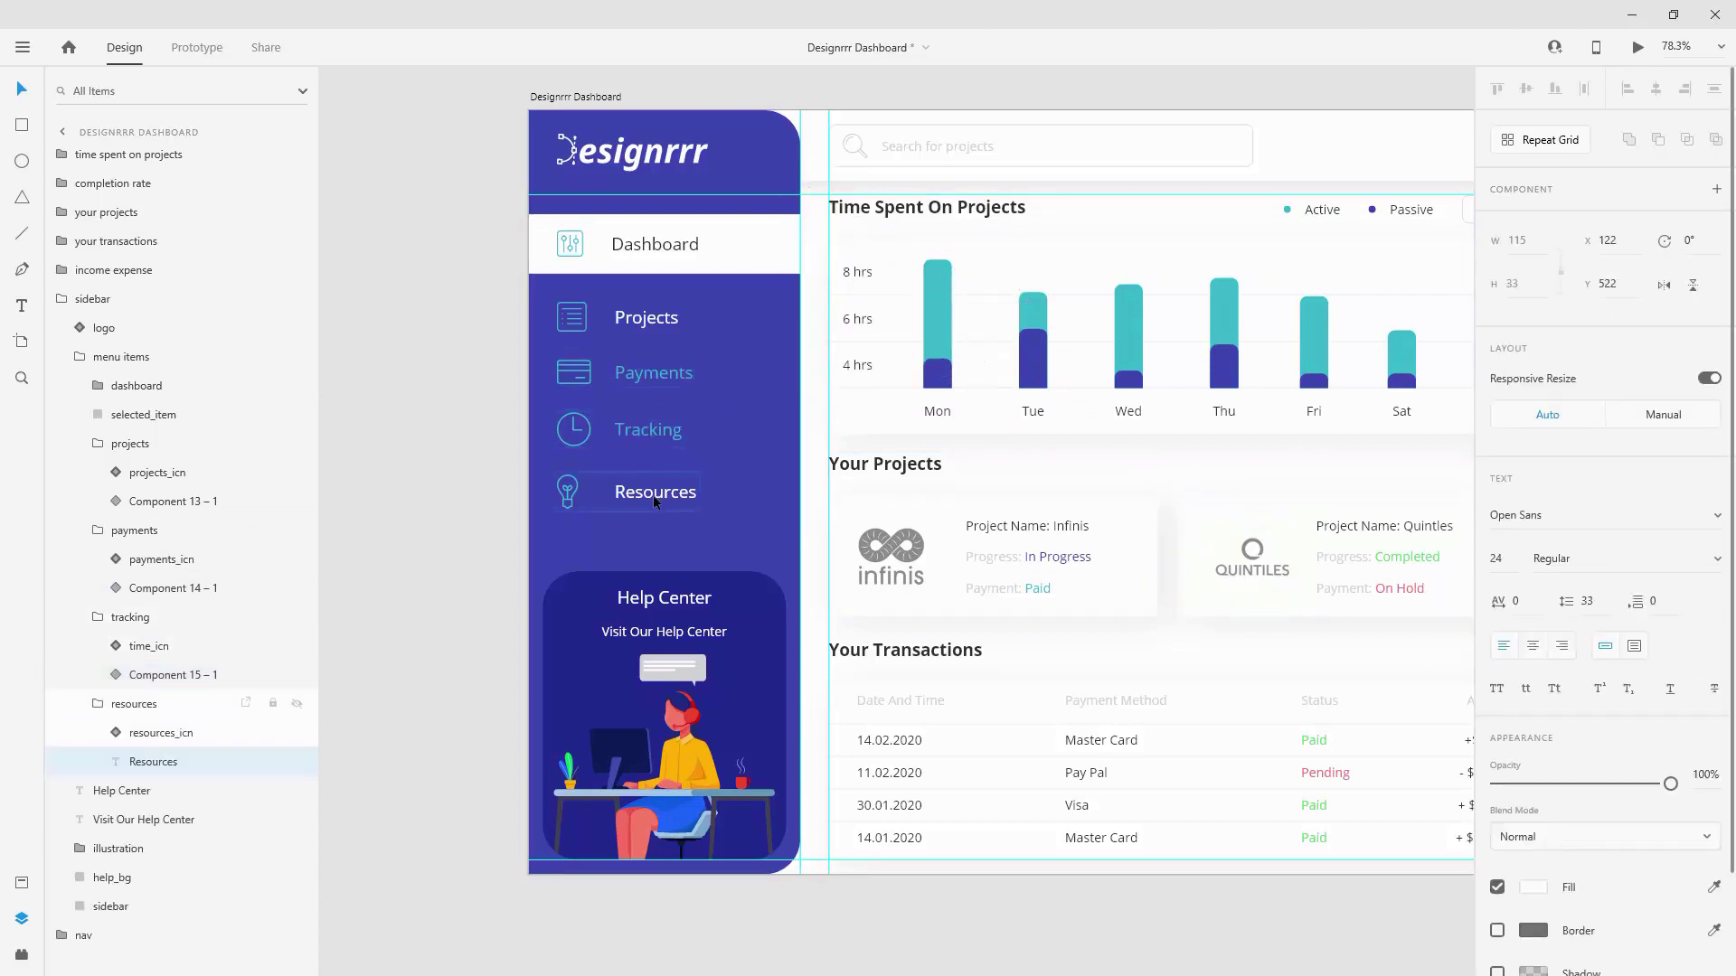
pyautogui.click(674, 474)
pyautogui.click(636, 500)
pyautogui.doubleClick(635, 499)
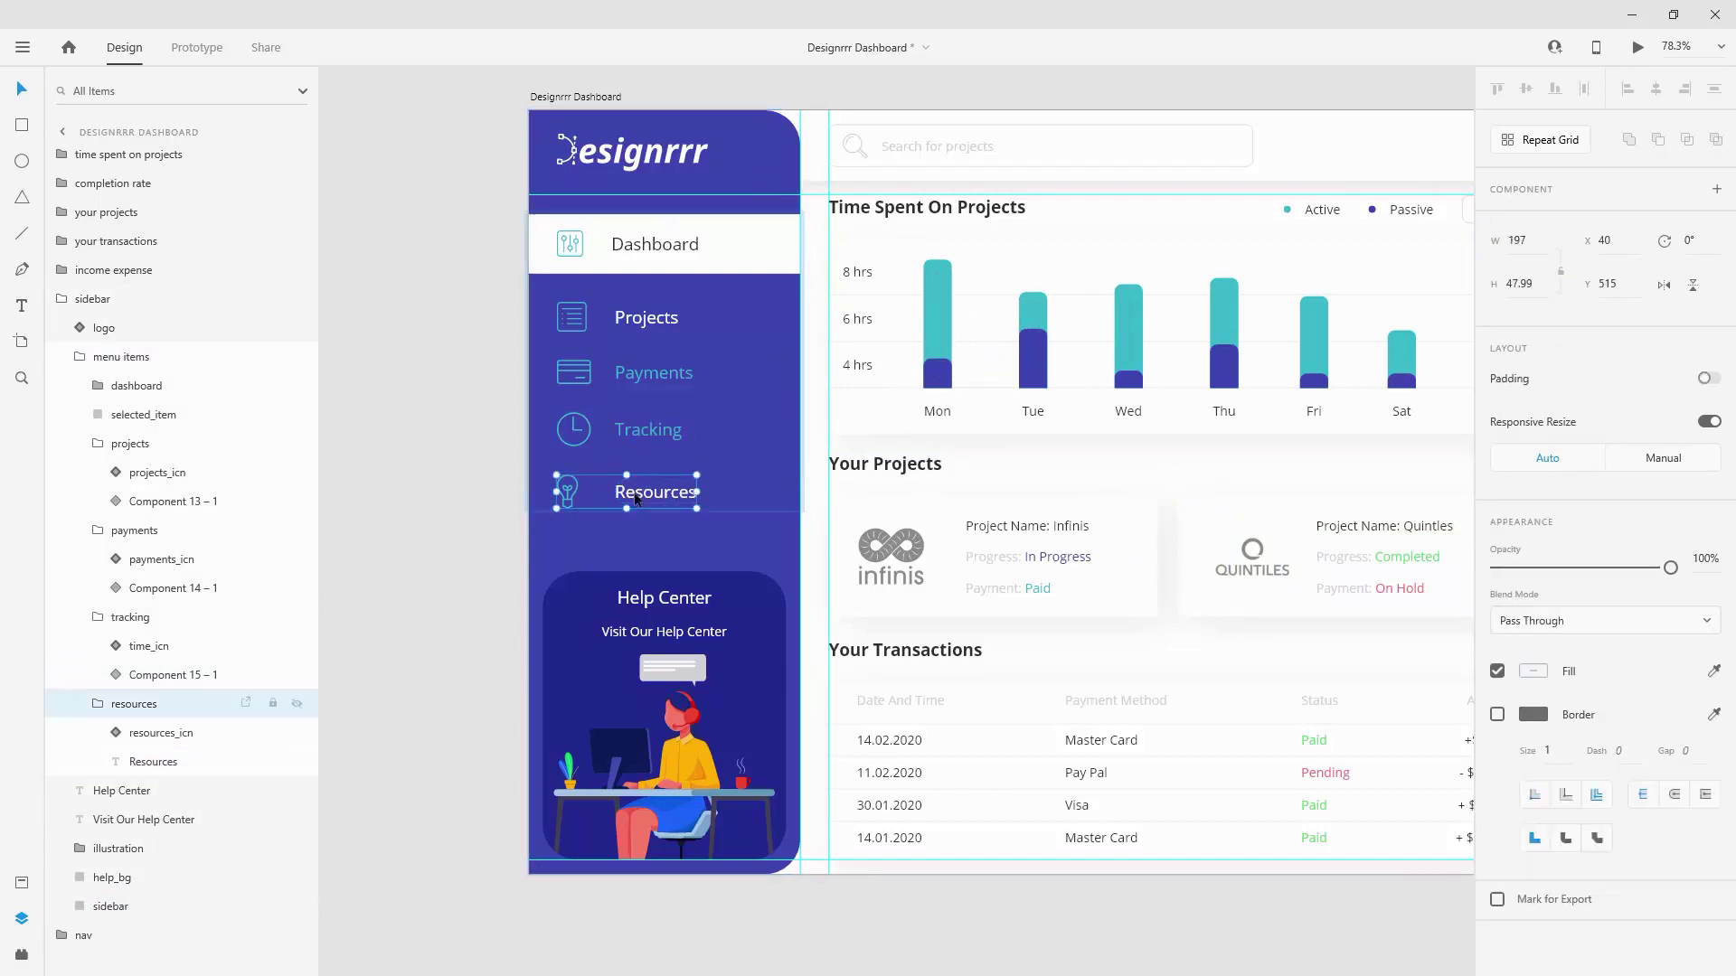
pyautogui.doubleClick(635, 499)
pyautogui.hotkey('ctrl', 'k')
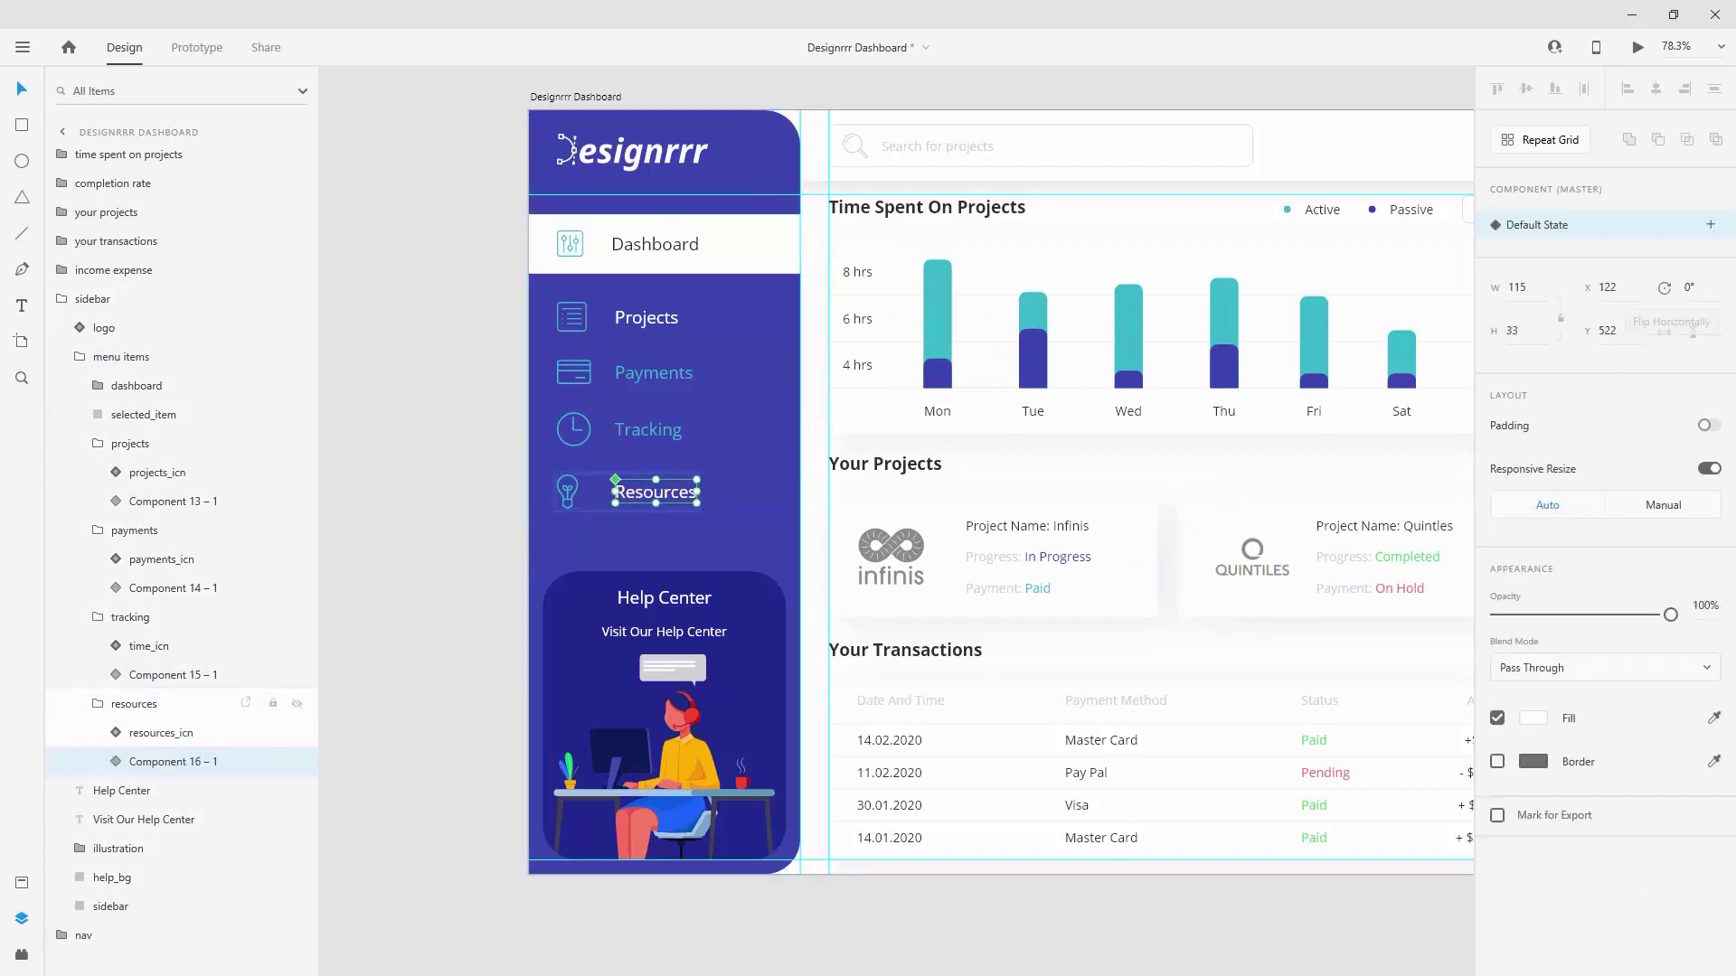
pyautogui.click(1715, 718)
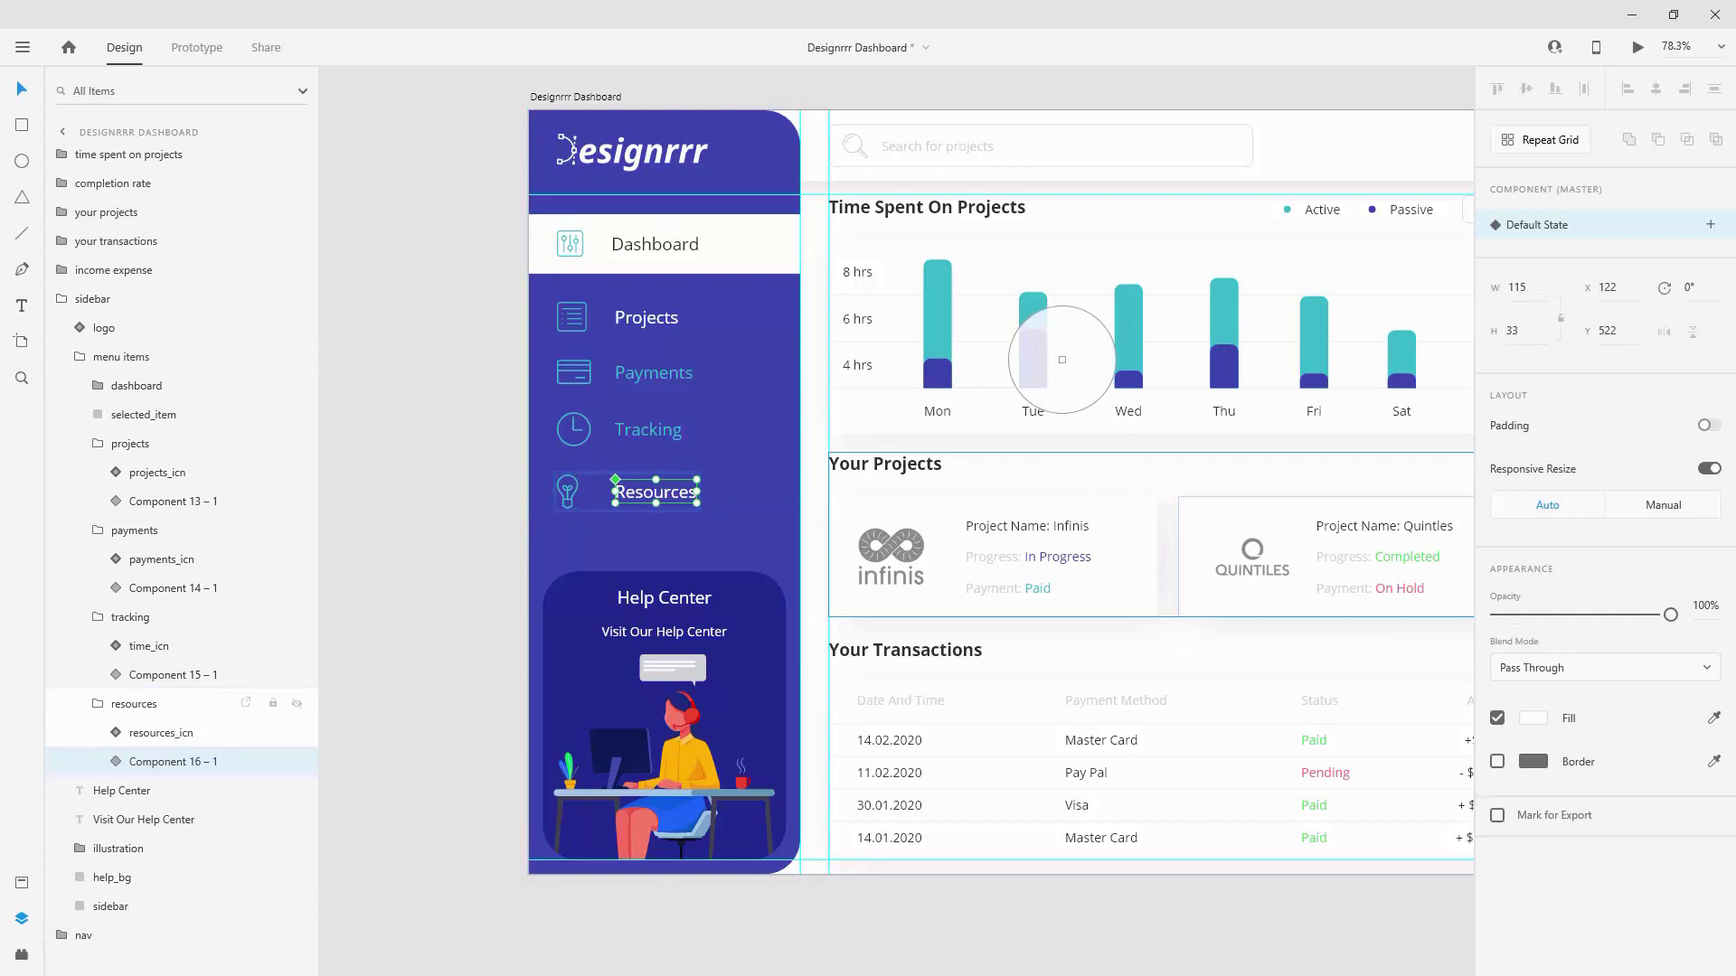
pyautogui.click(938, 303)
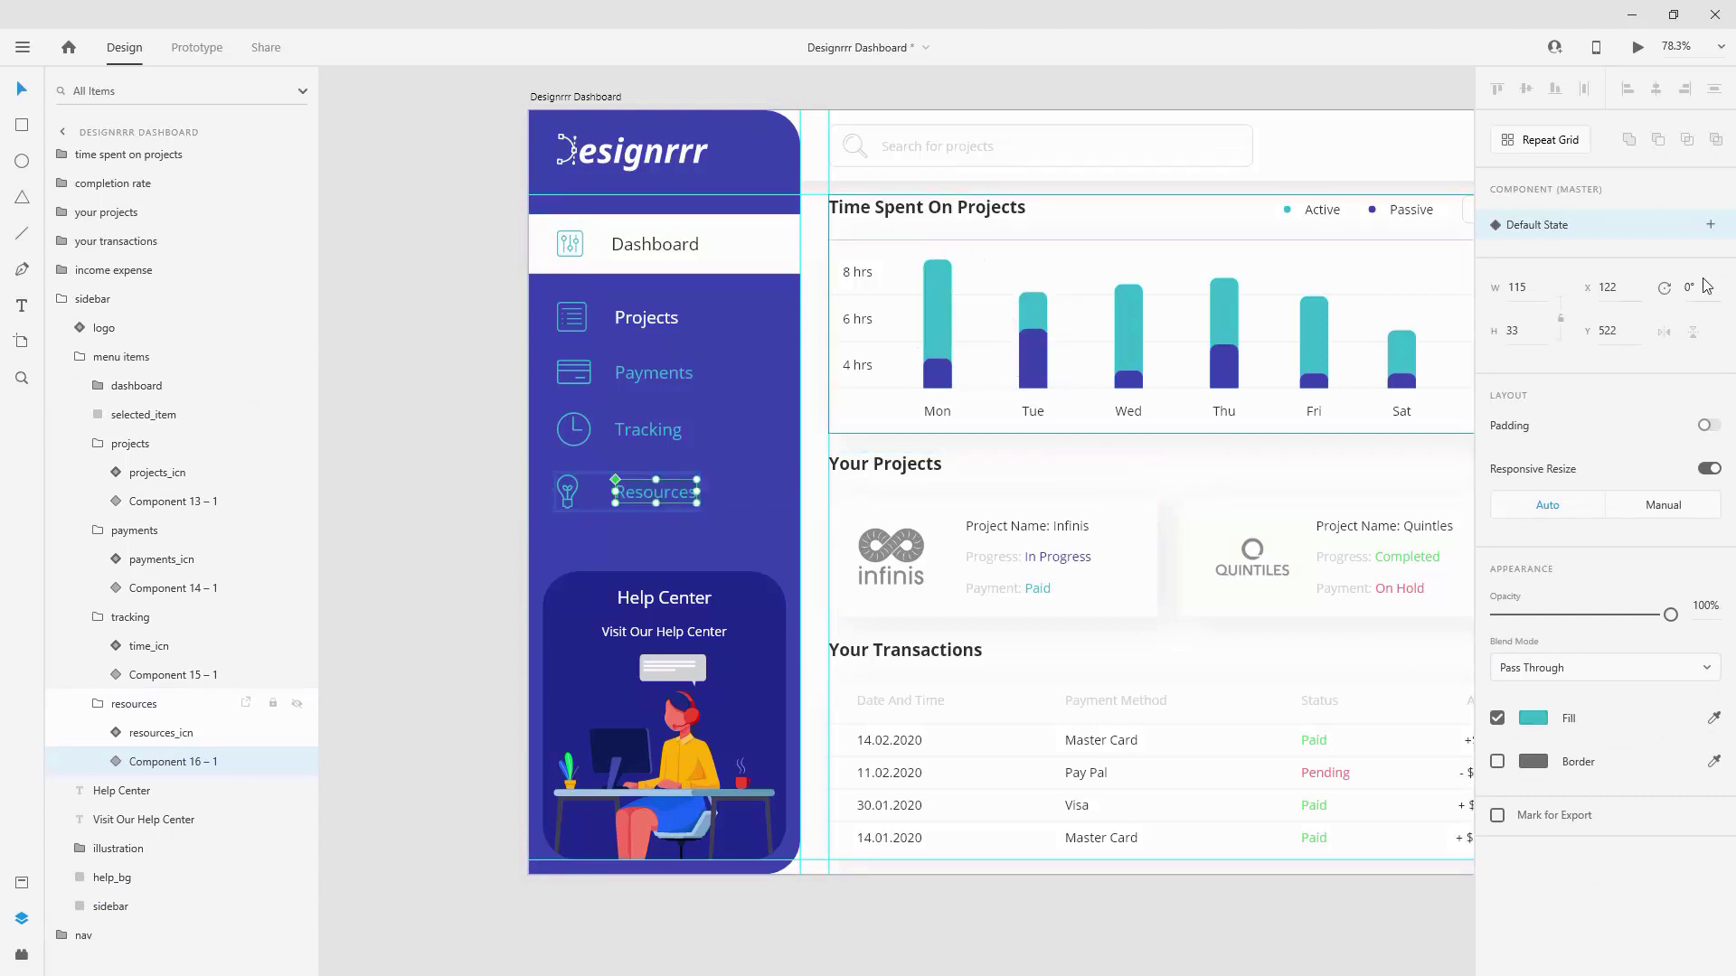
pyautogui.hotkey('ctrl', 'z')
# Step: Add a Hover State to the "Resources" component and sample its fill from the teal Mon chart bar
pyautogui.click(1710, 226)
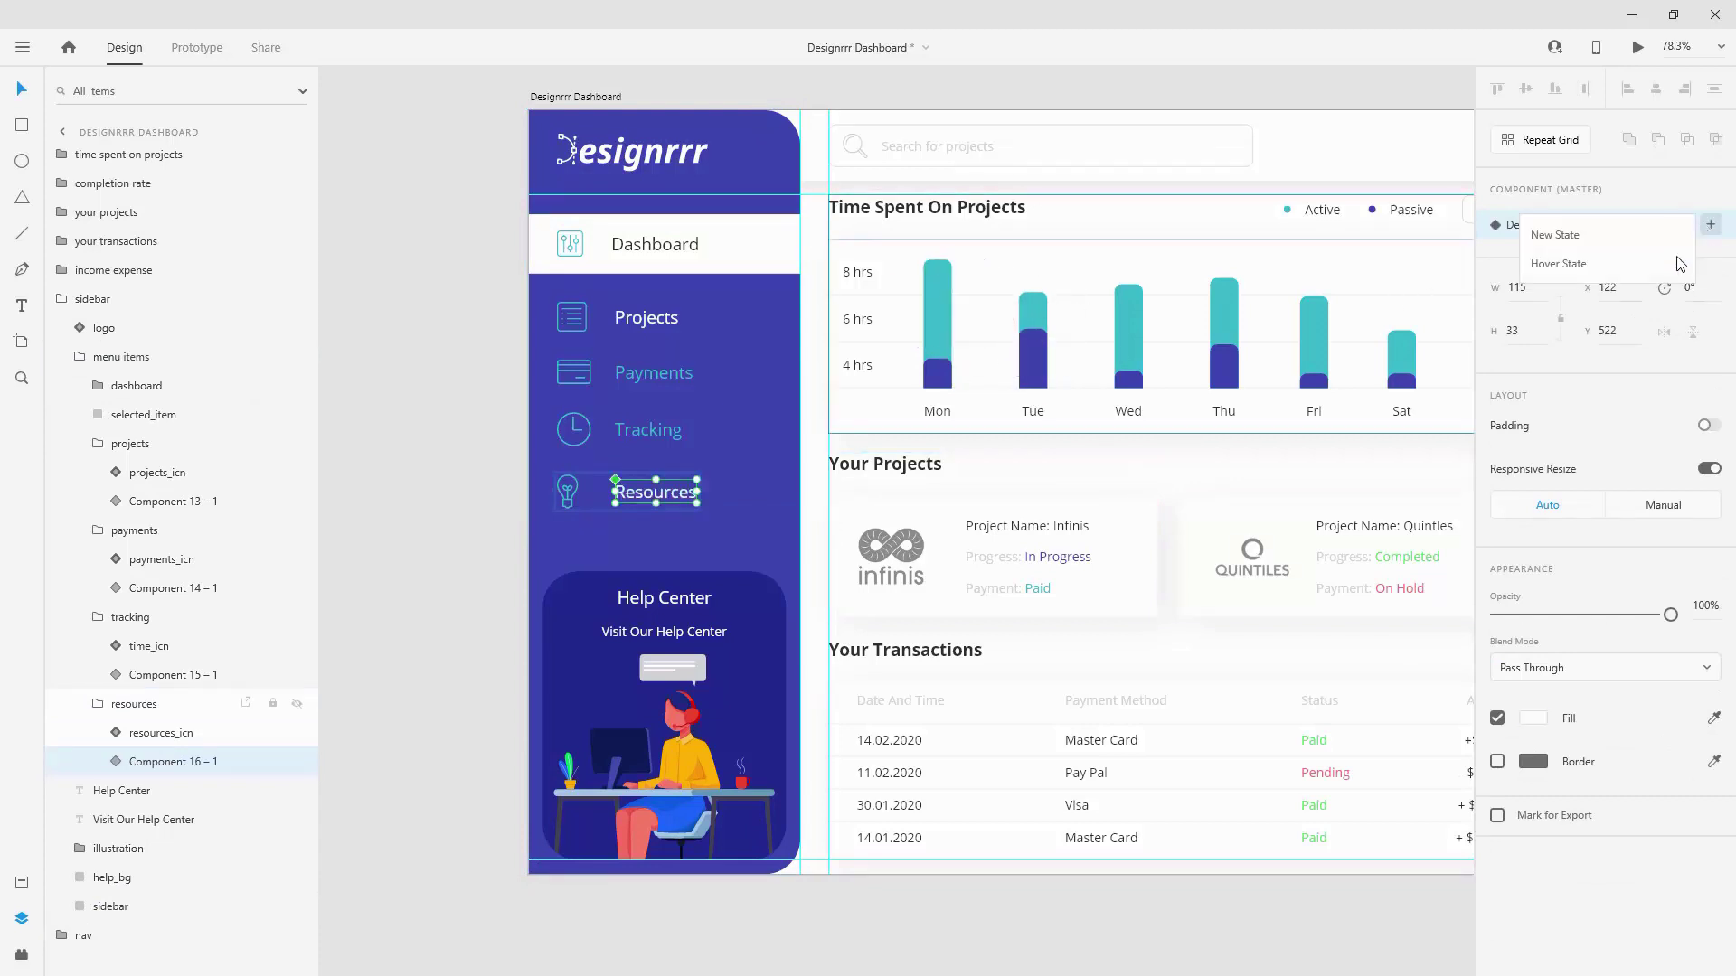
pyautogui.click(1618, 265)
pyautogui.click(1715, 755)
pyautogui.click(937, 279)
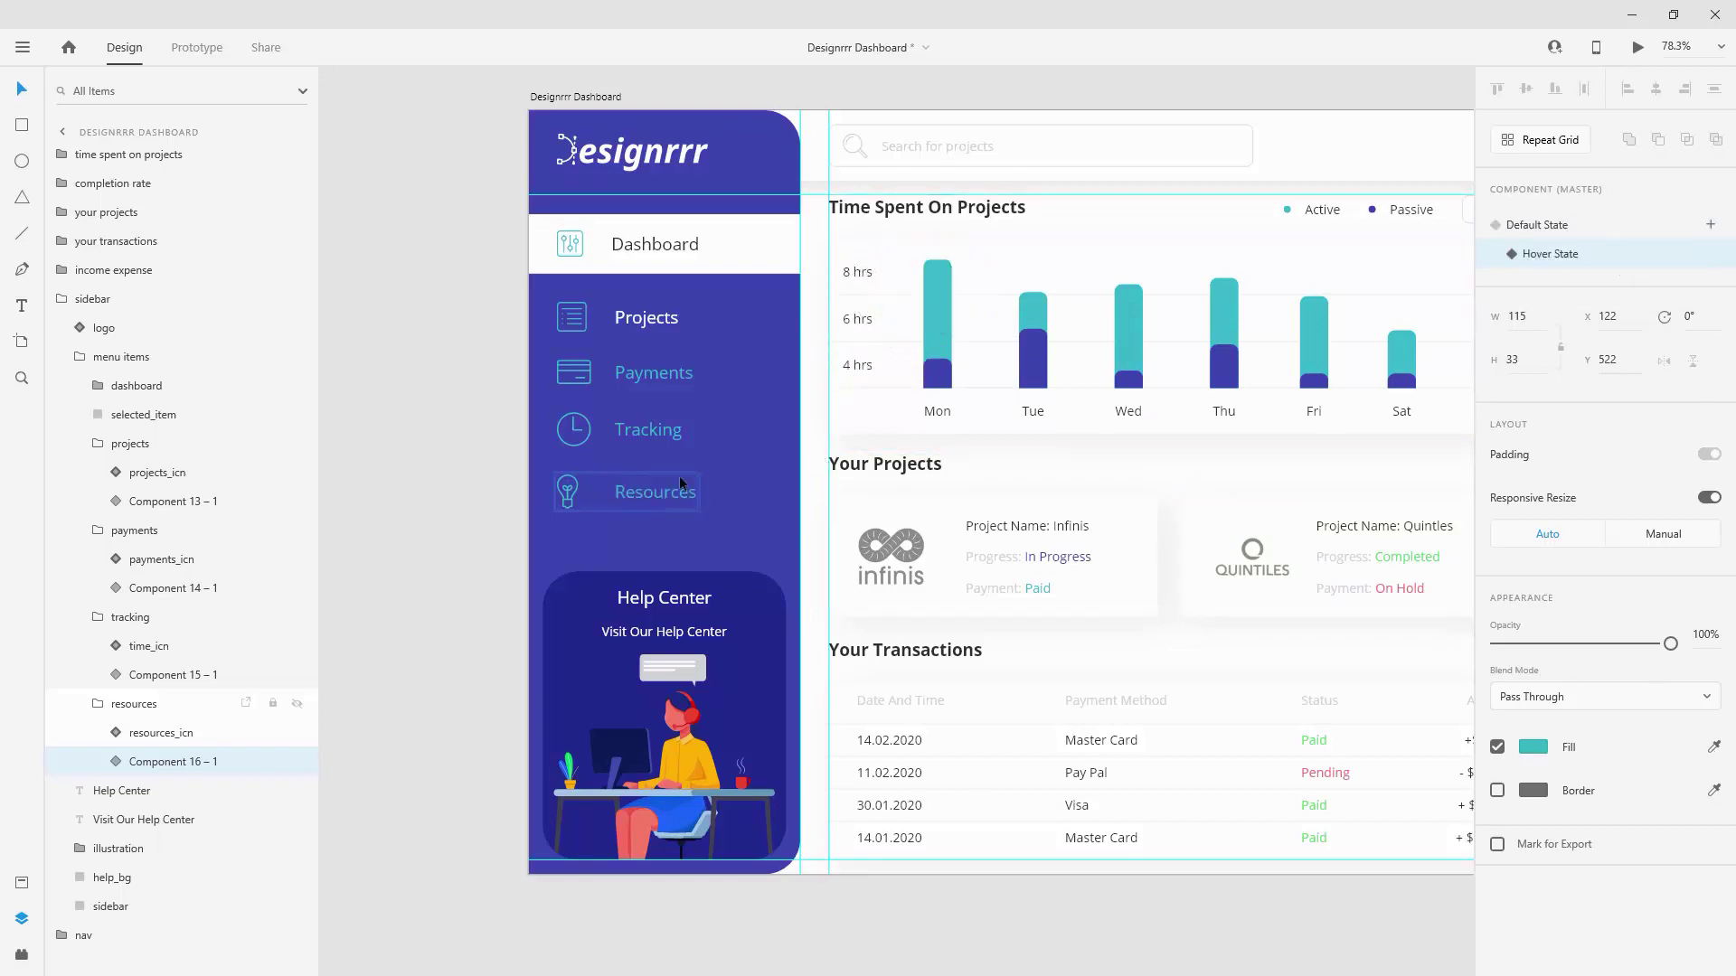
# Step: Switch the Resources, Tracking and Payments text components back to Default State and check the Projects component's state
pyautogui.click(1537, 225)
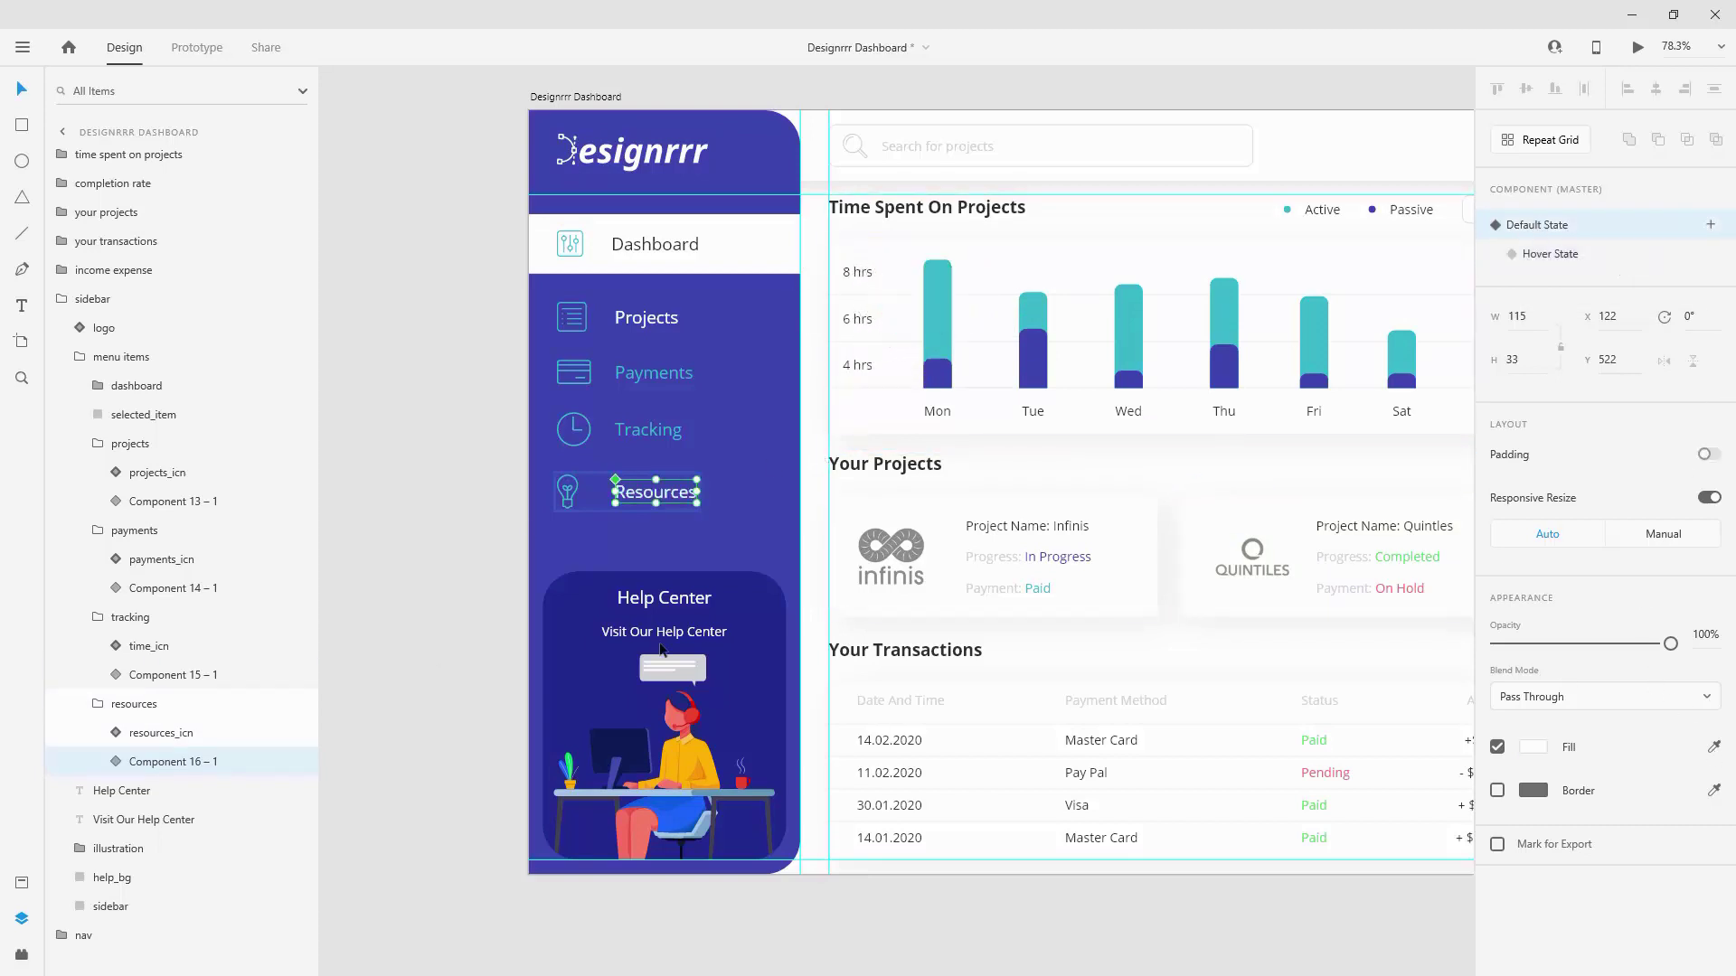
pyautogui.click(168, 676)
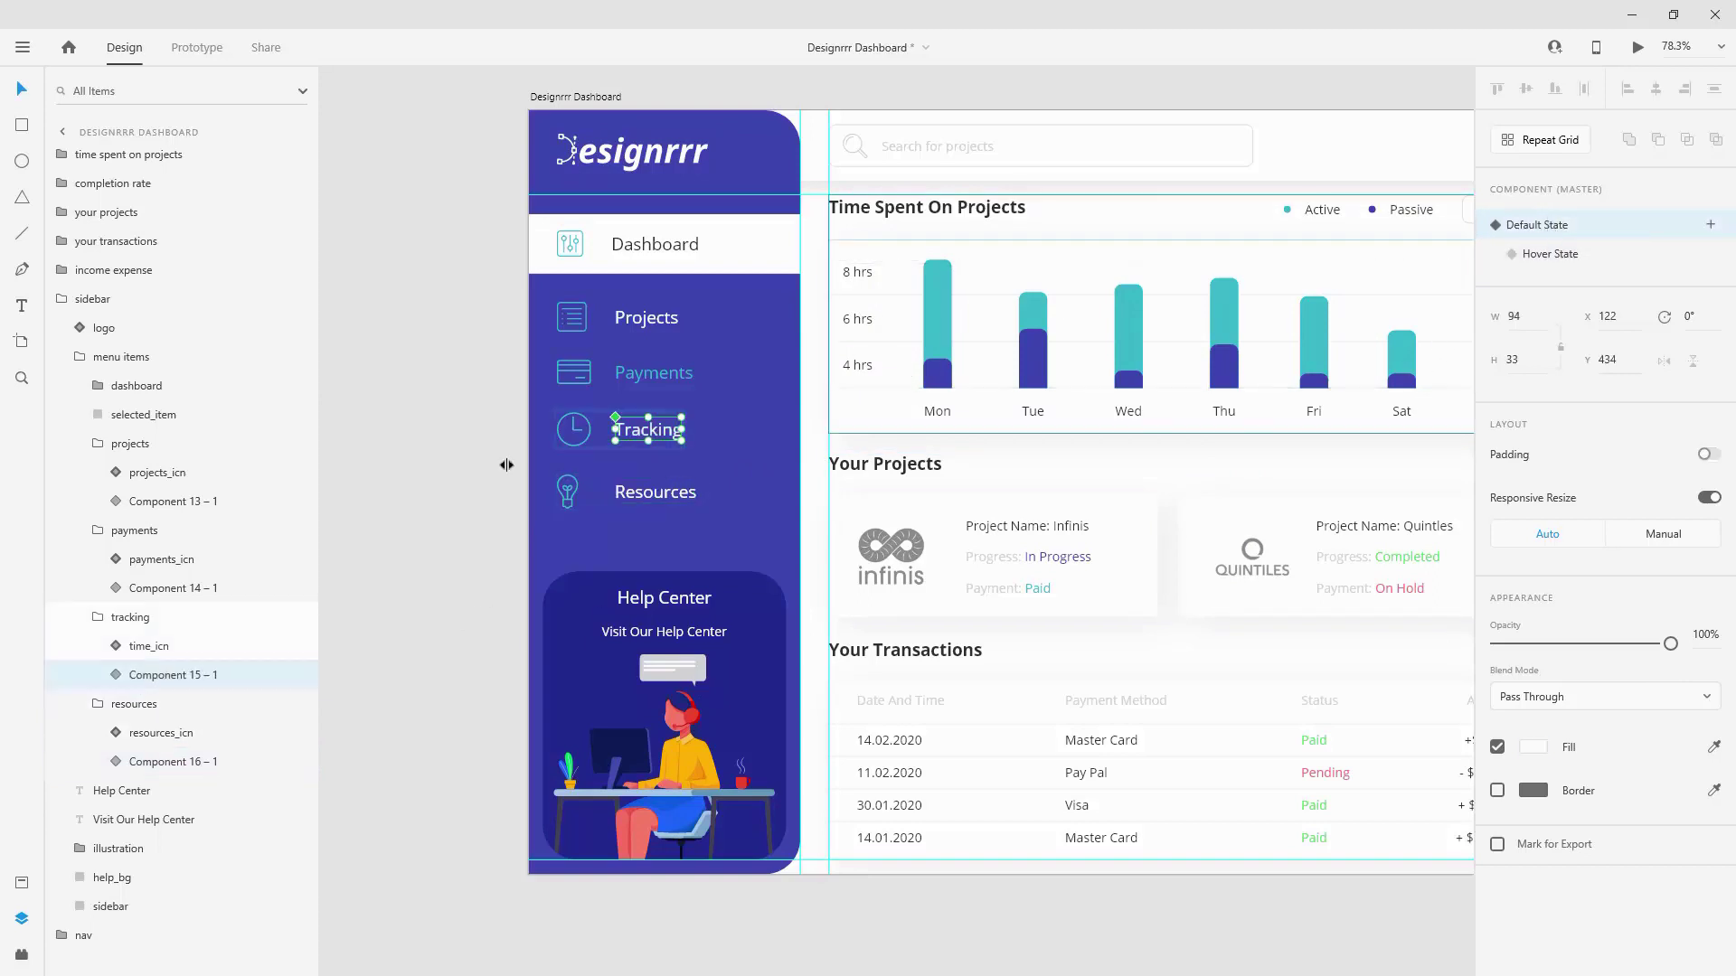
pyautogui.click(172, 589)
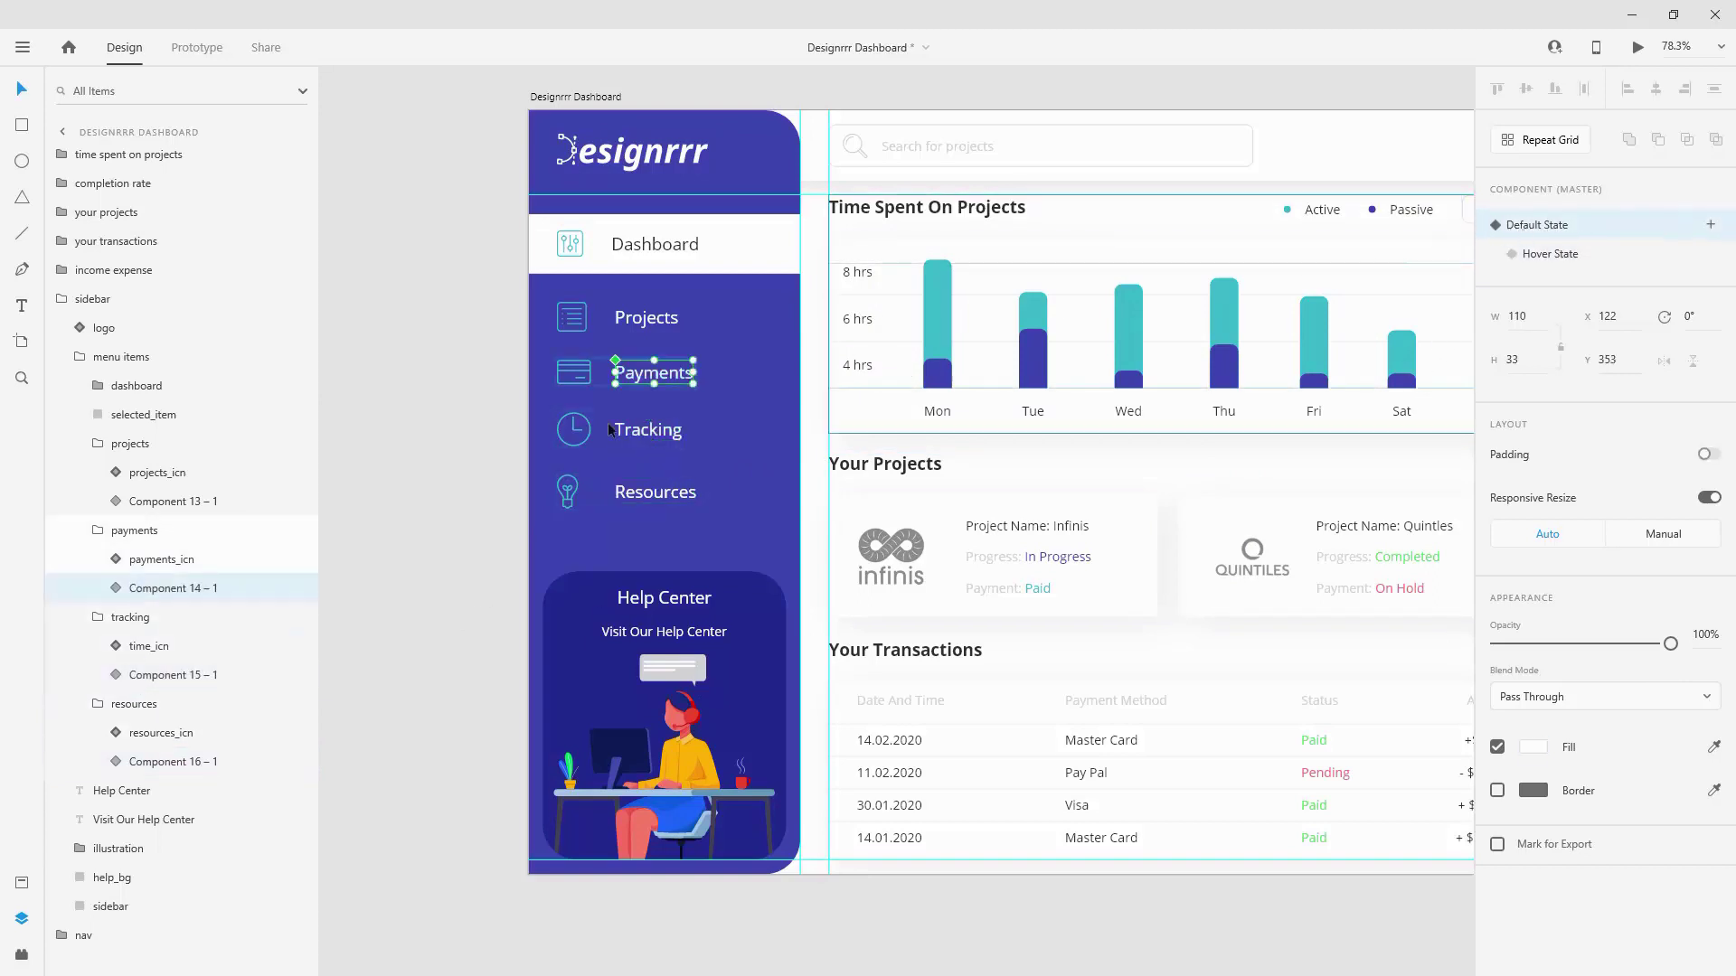
pyautogui.click(197, 500)
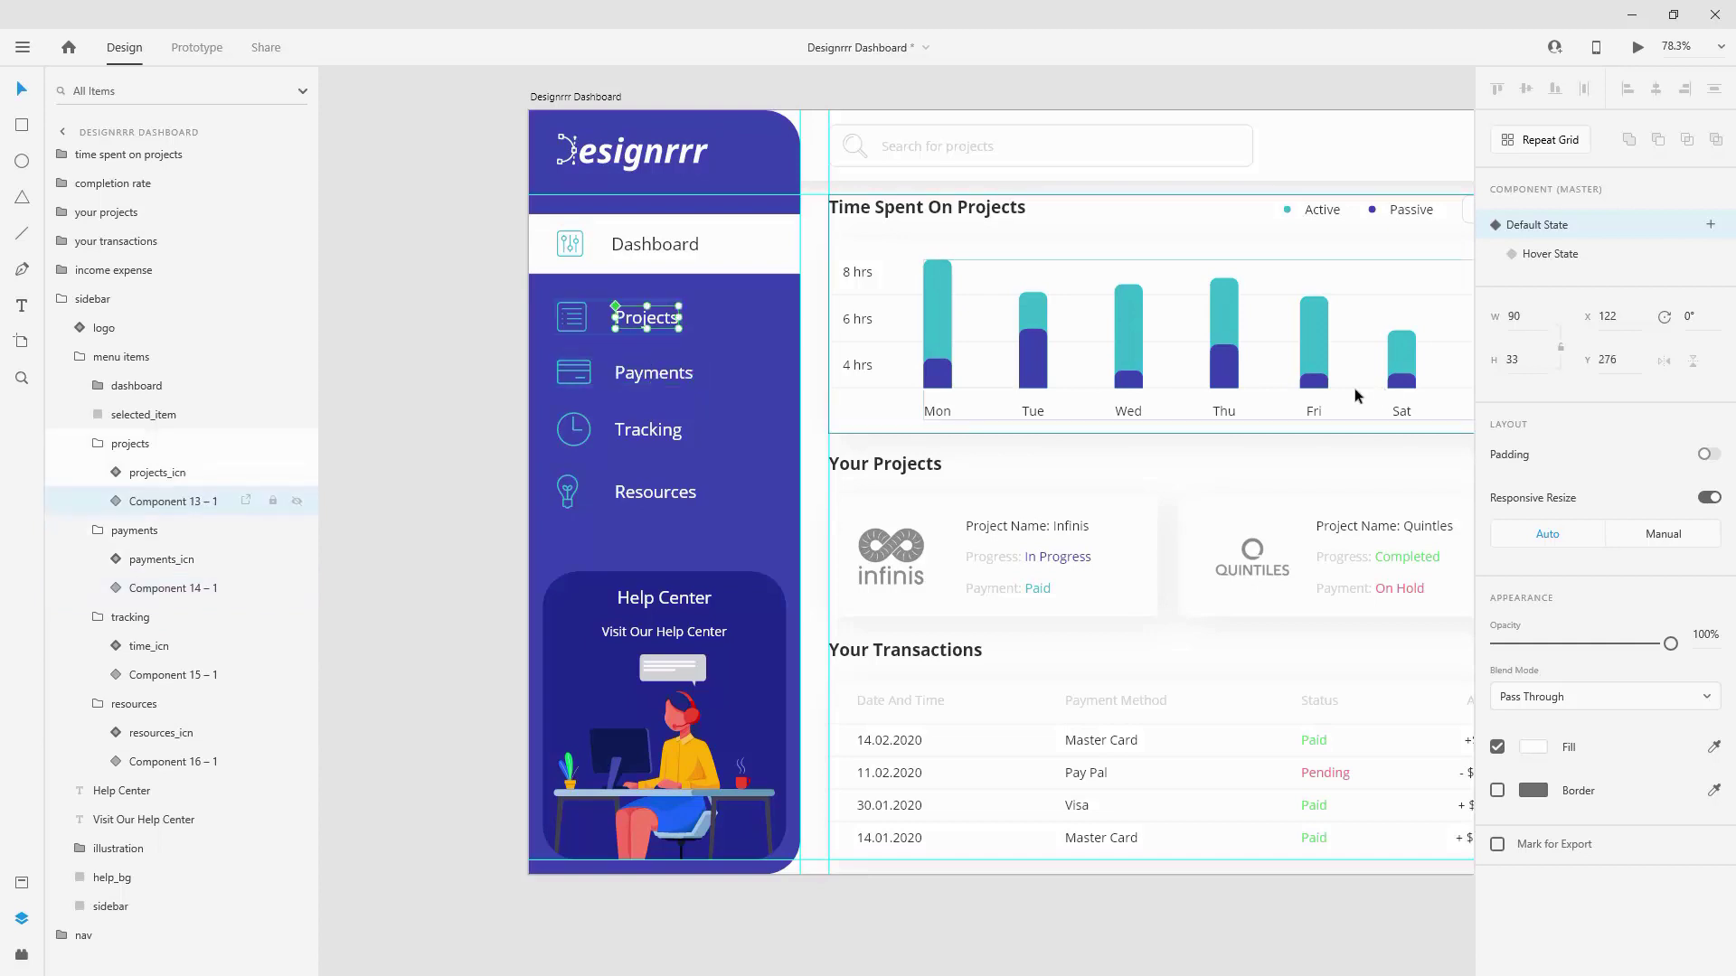
# Step: Preview the dashboard to check the hover colours of the sidebar menu items, and close the preview
pyautogui.click(1638, 48)
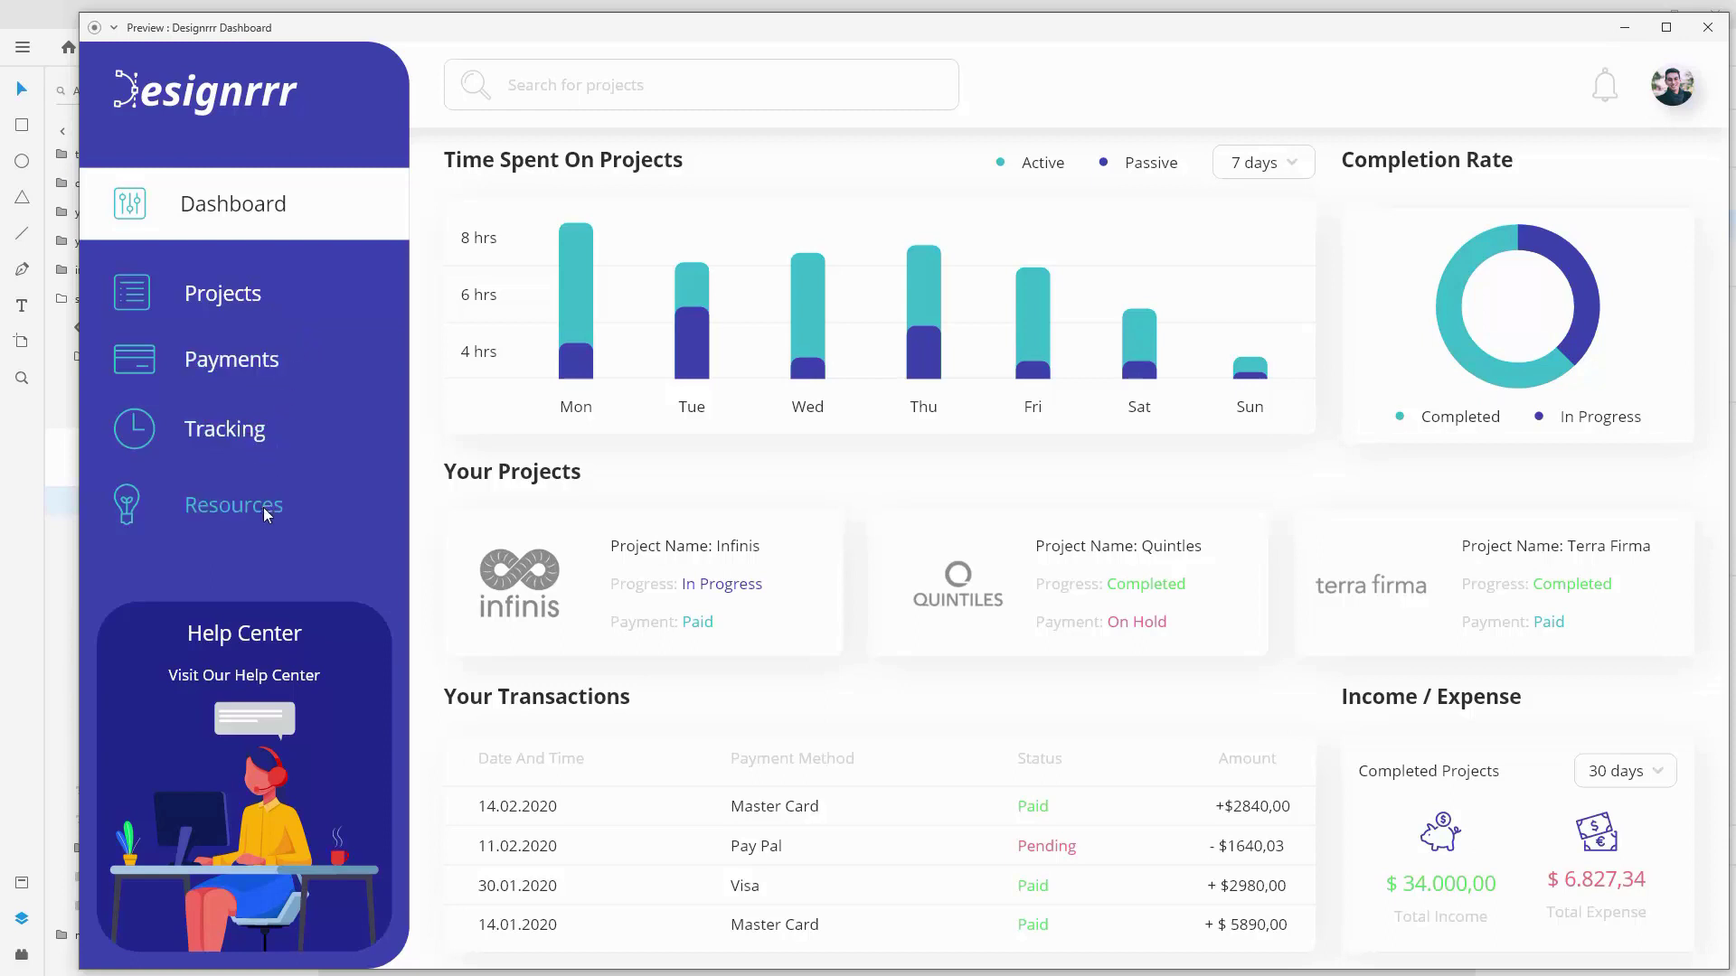
pyautogui.click(1704, 29)
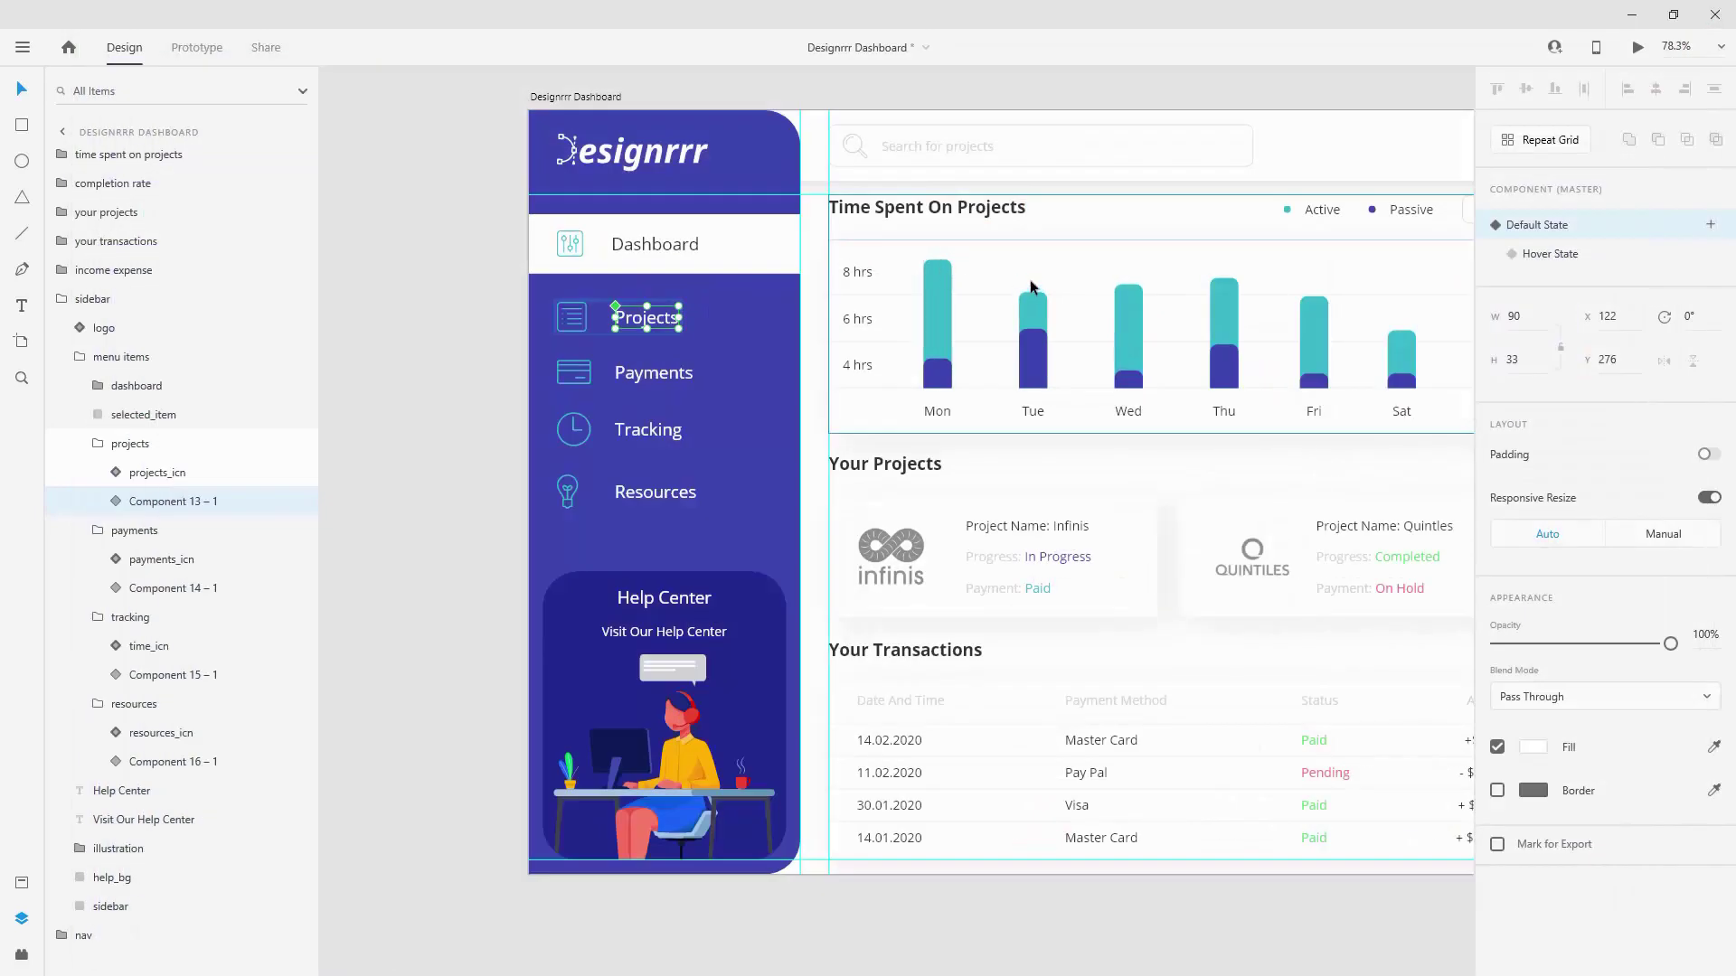
# Step: Collapse the projects, payments, tracking and resources layer groups along with their menu items and sidebar parent groups
pyautogui.click(98, 443)
pyautogui.click(95, 479)
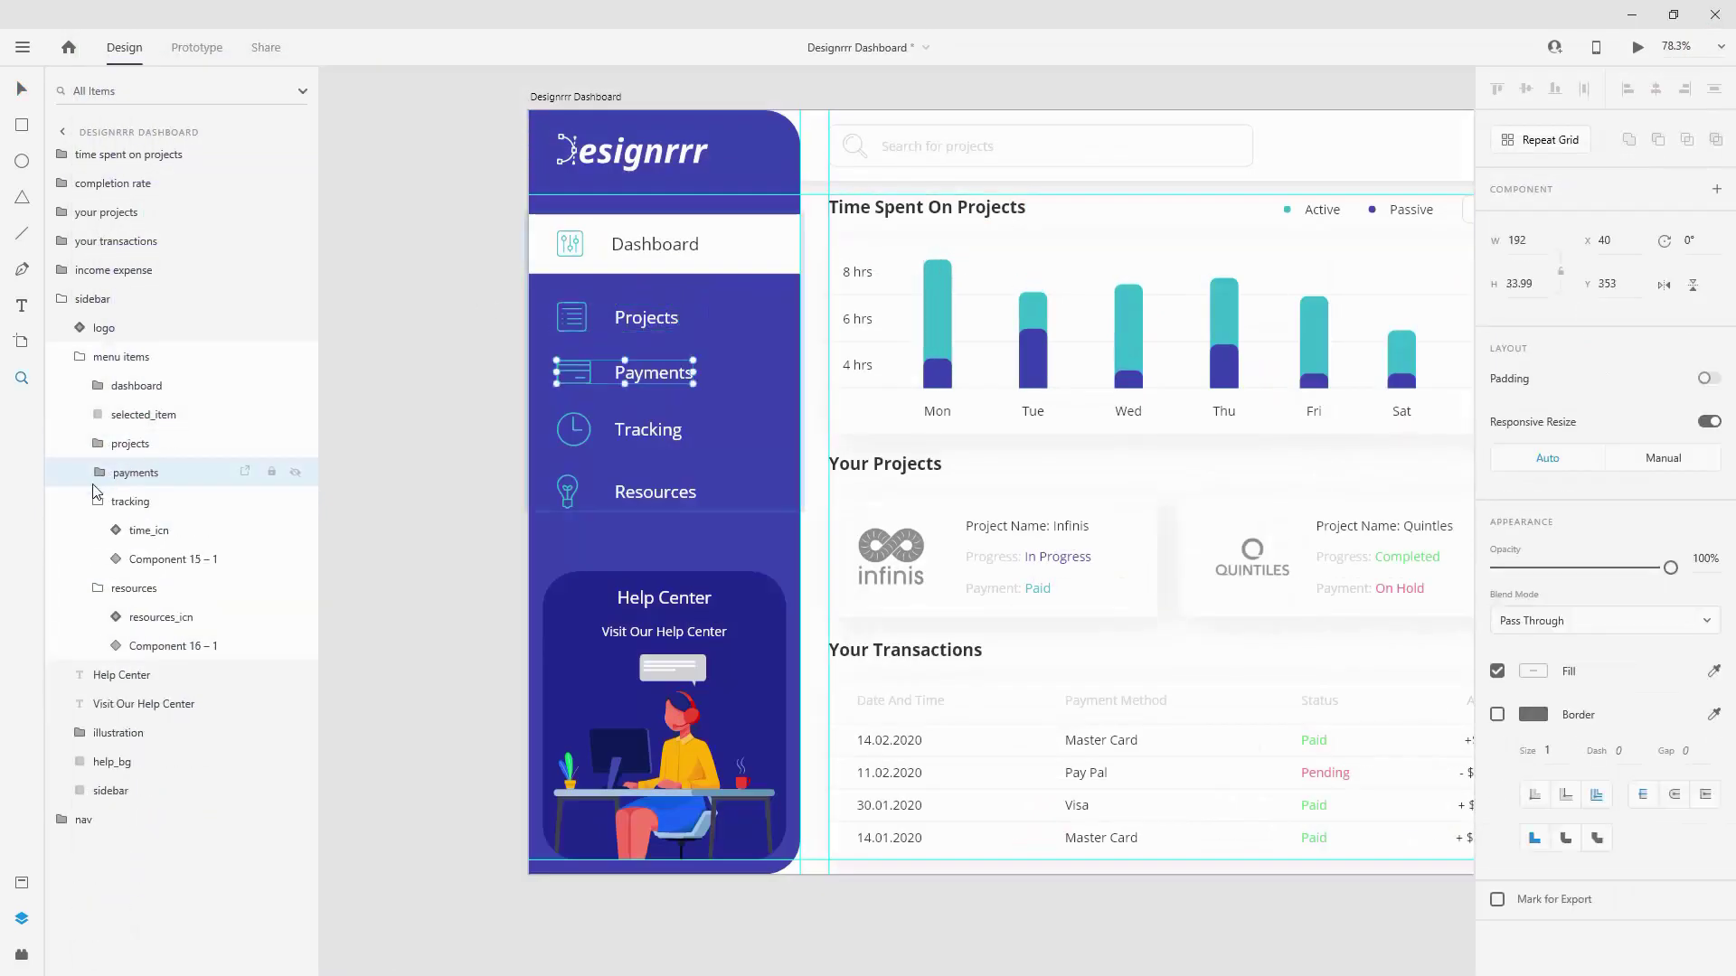
pyautogui.click(98, 501)
pyautogui.click(98, 529)
pyautogui.click(80, 356)
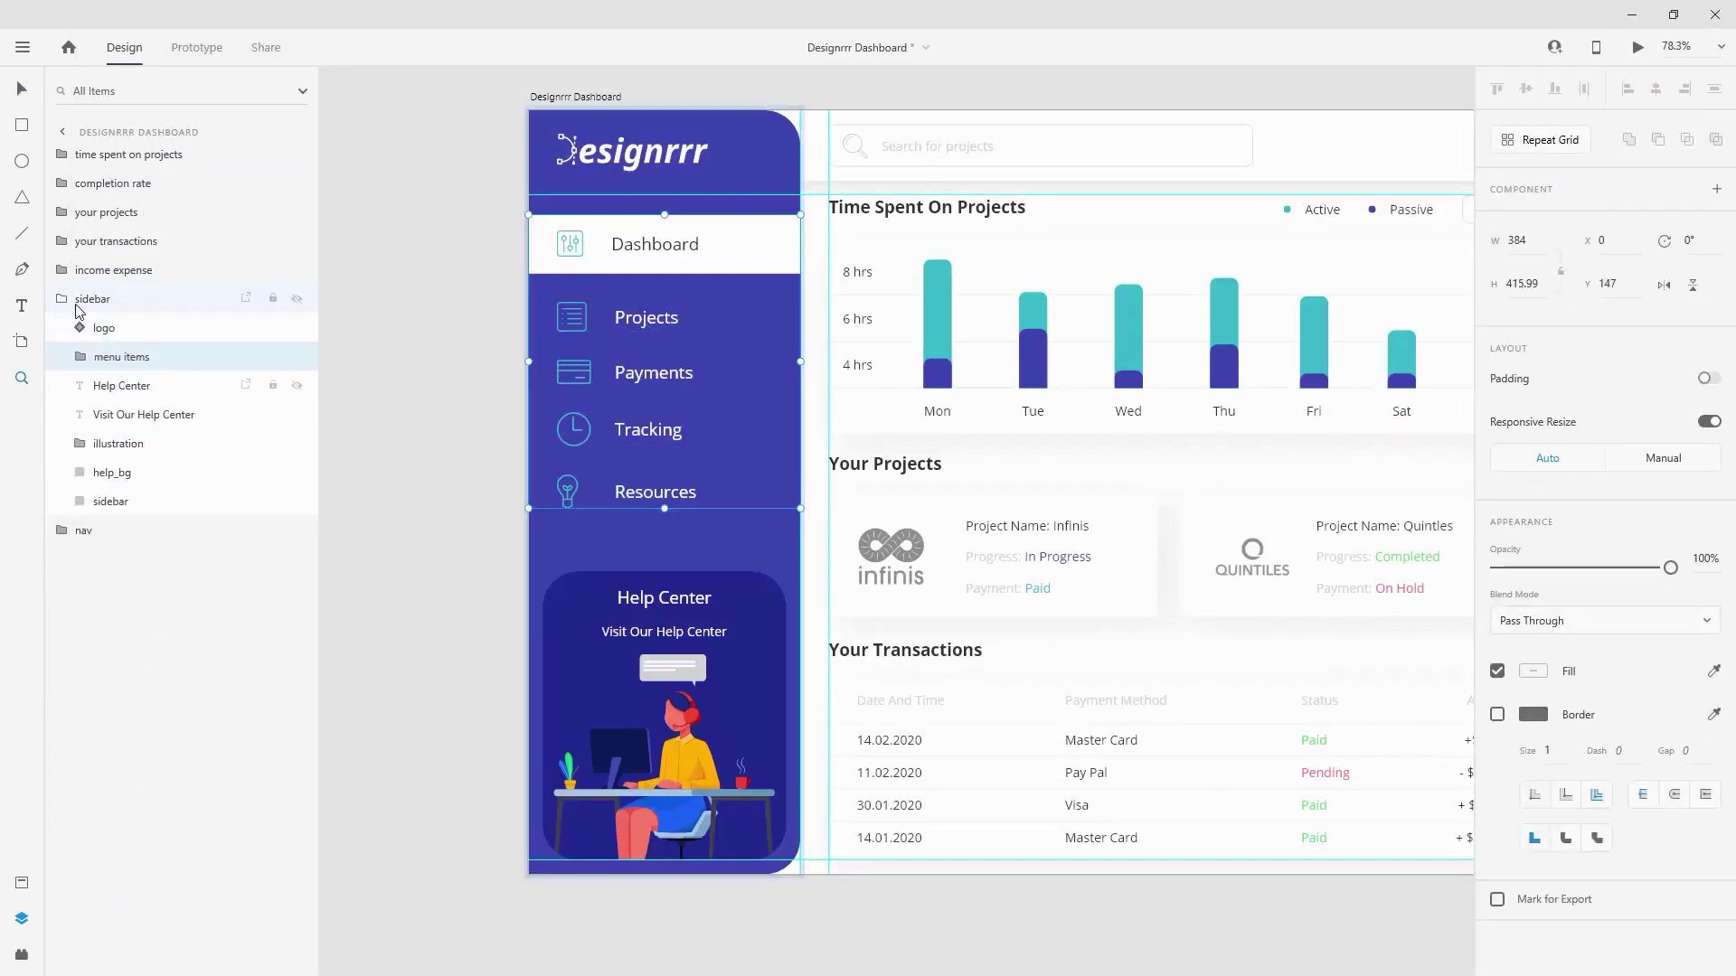
pyautogui.click(65, 299)
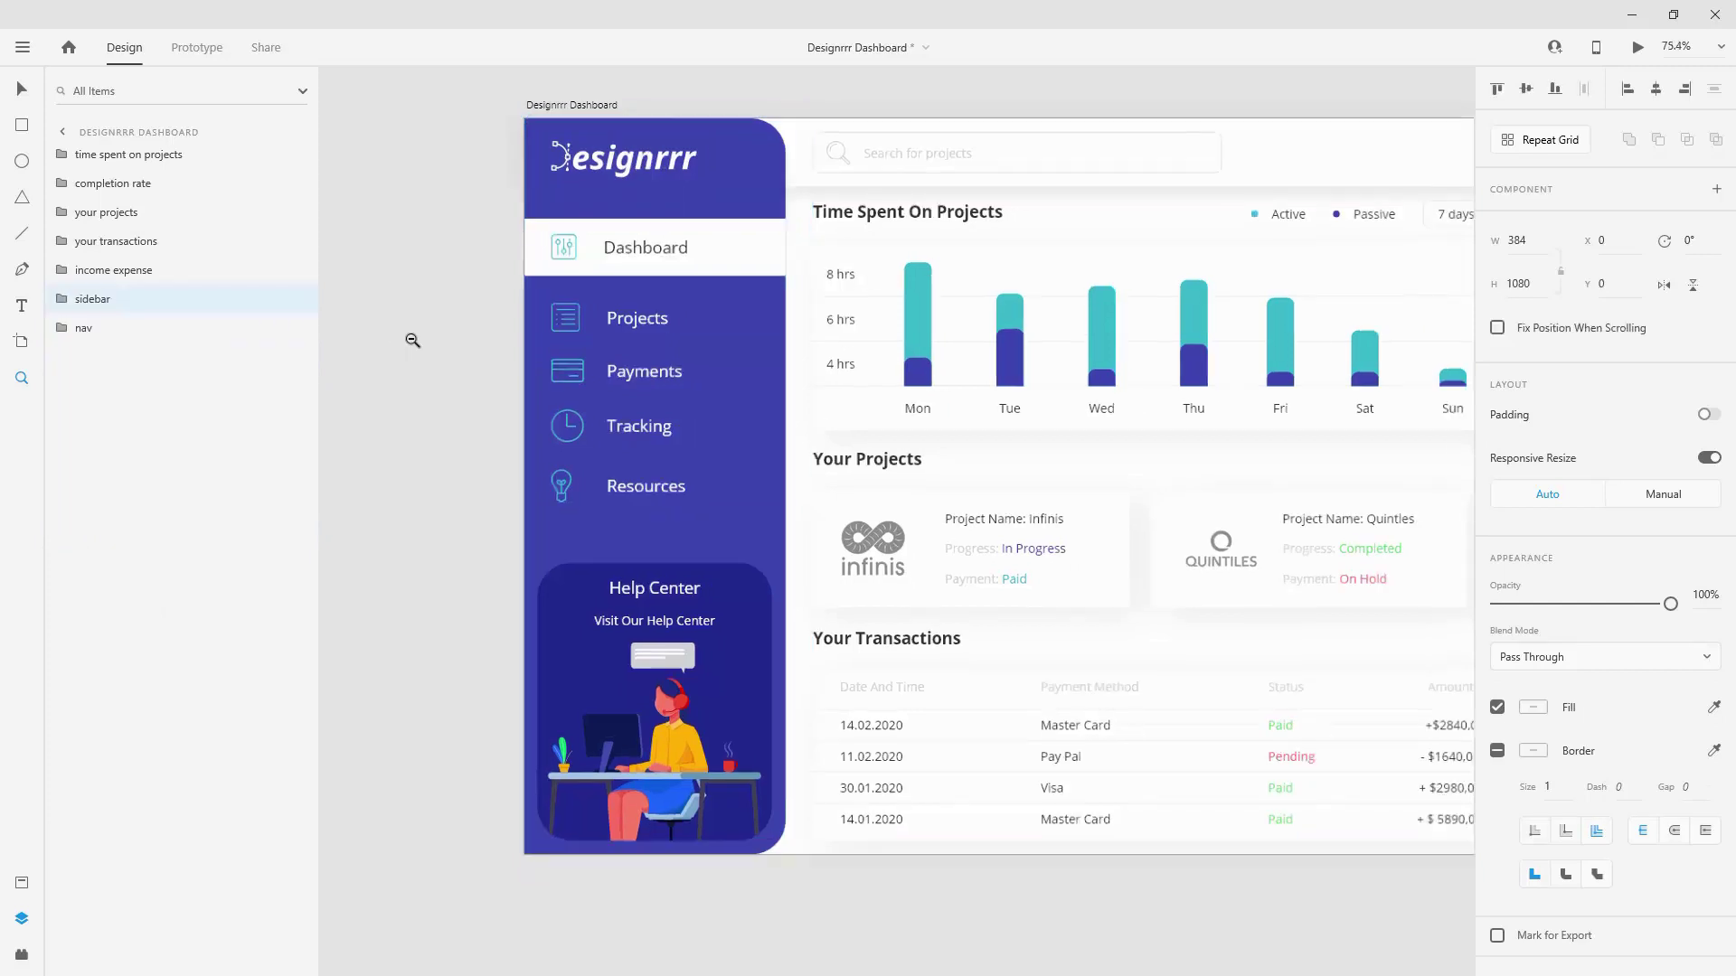
# Step: Make the background rectangles of the Time Spent On Projects and Completion Rate cards into separate components
pyautogui.scroll(-2, 412, 340)
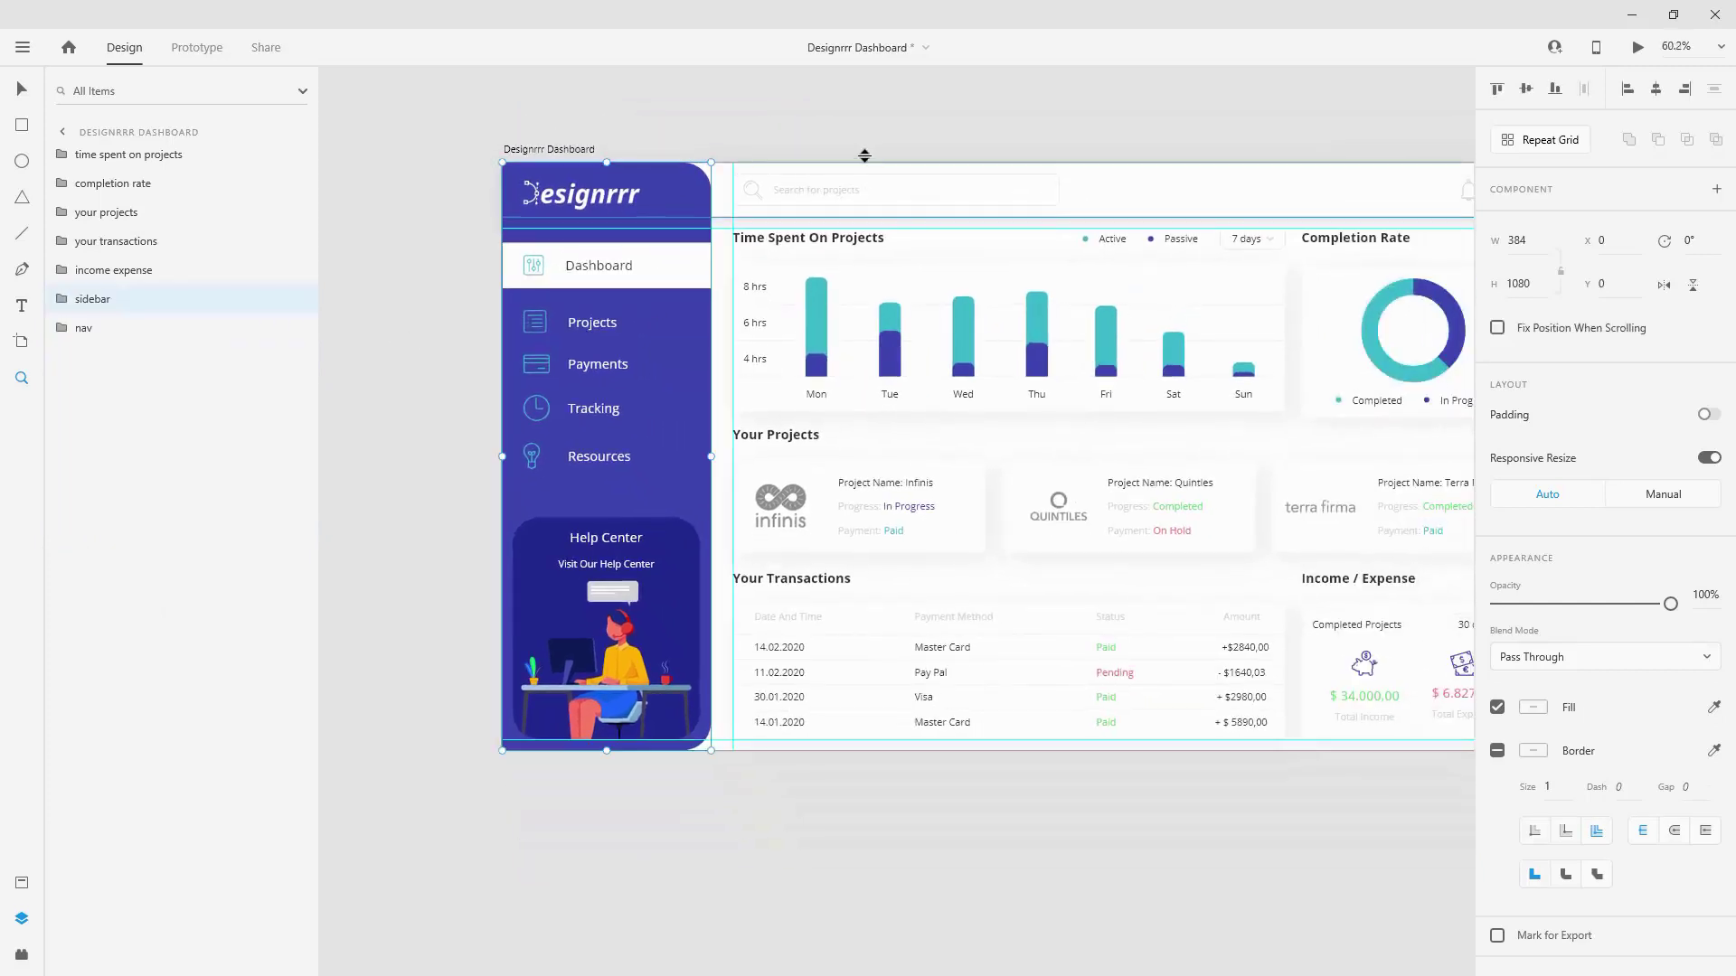
pyautogui.click(872, 124)
pyautogui.moveTo(1175, 222); pyautogui.dragTo(1020, 188)
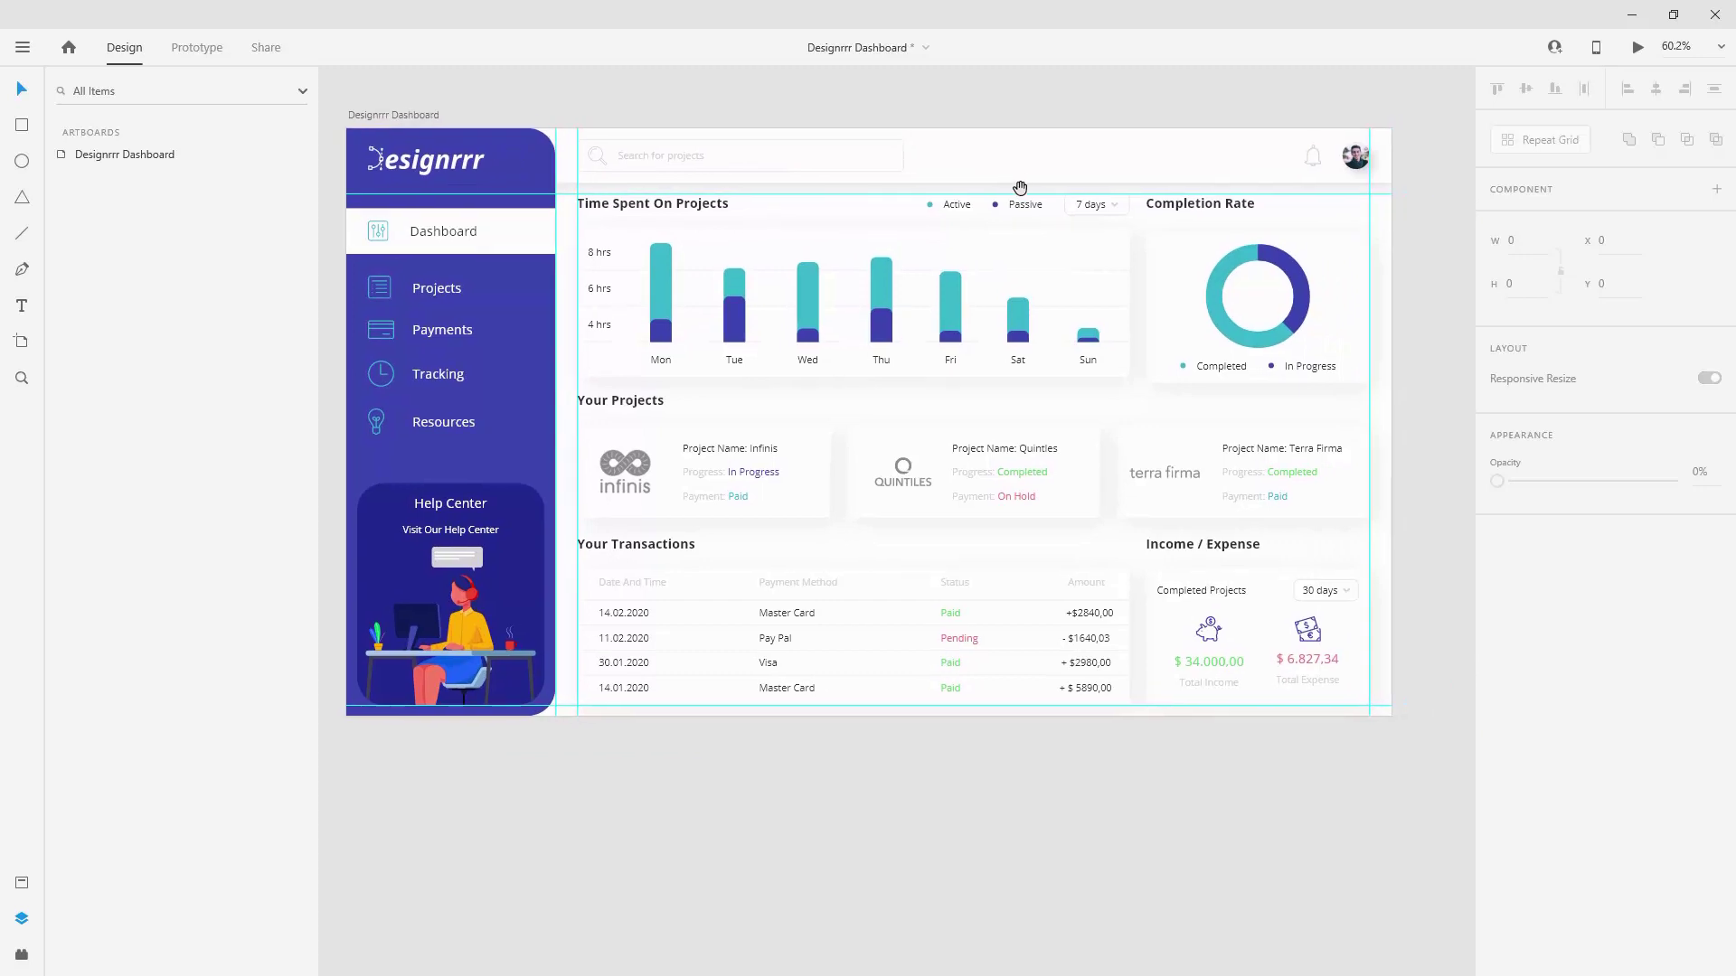
pyautogui.doubleClick(1029, 248)
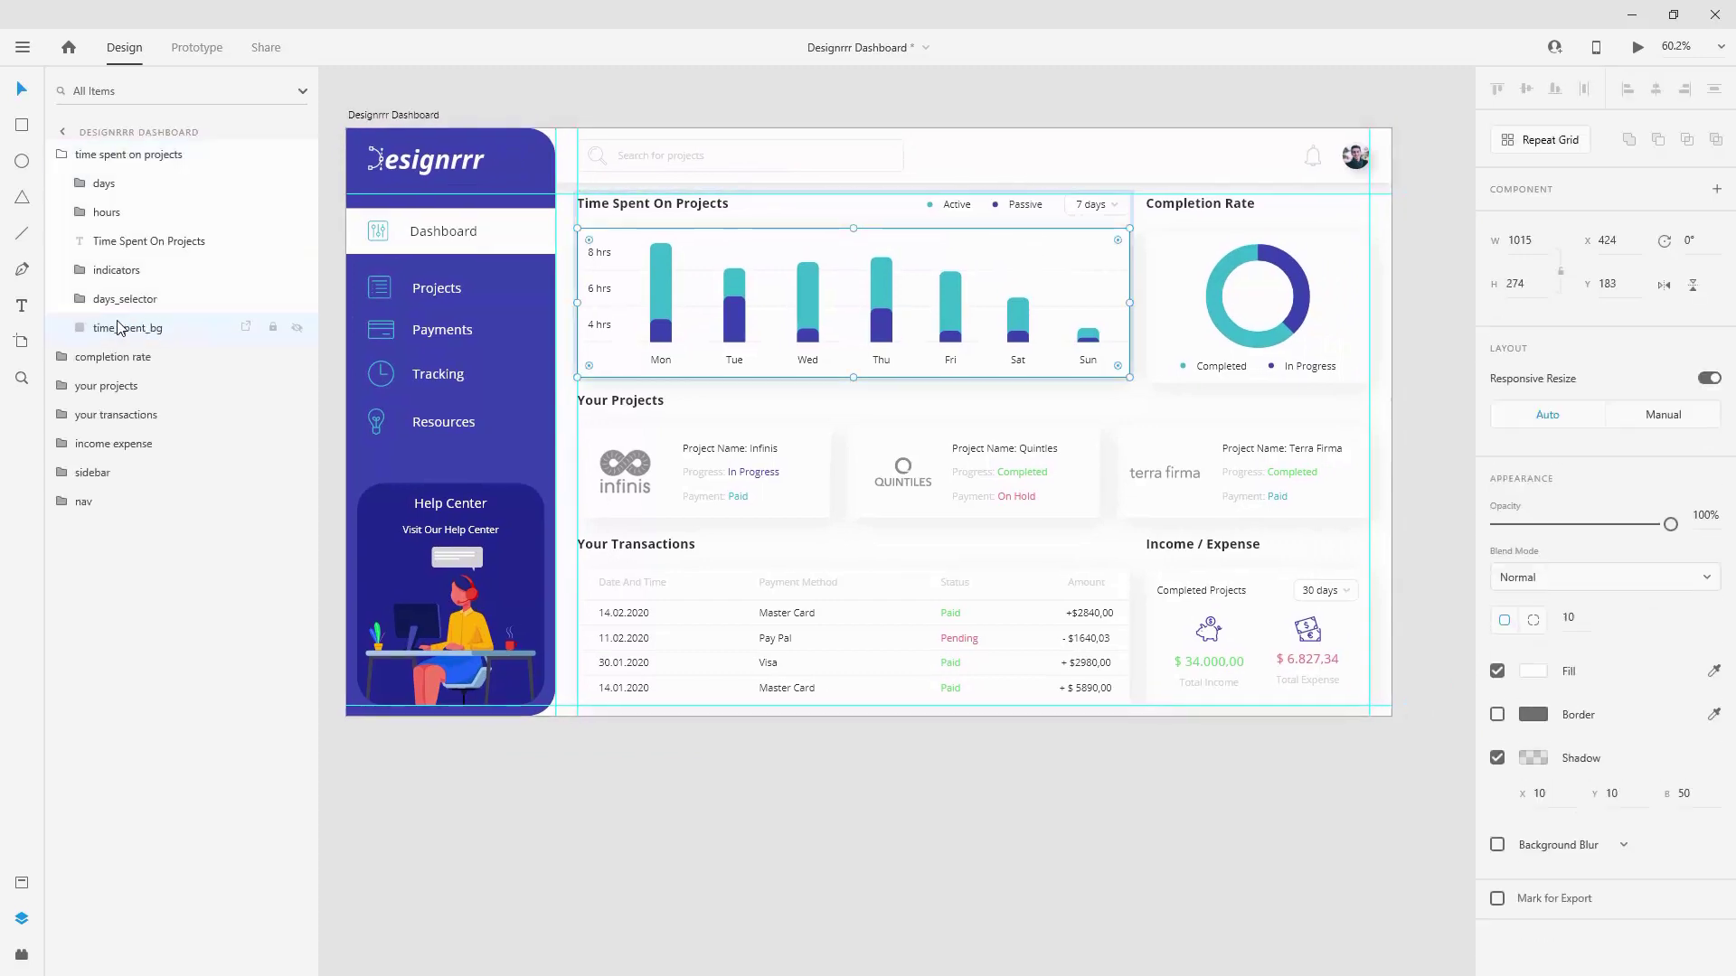
pyautogui.hotkey('ctrl', 'k')
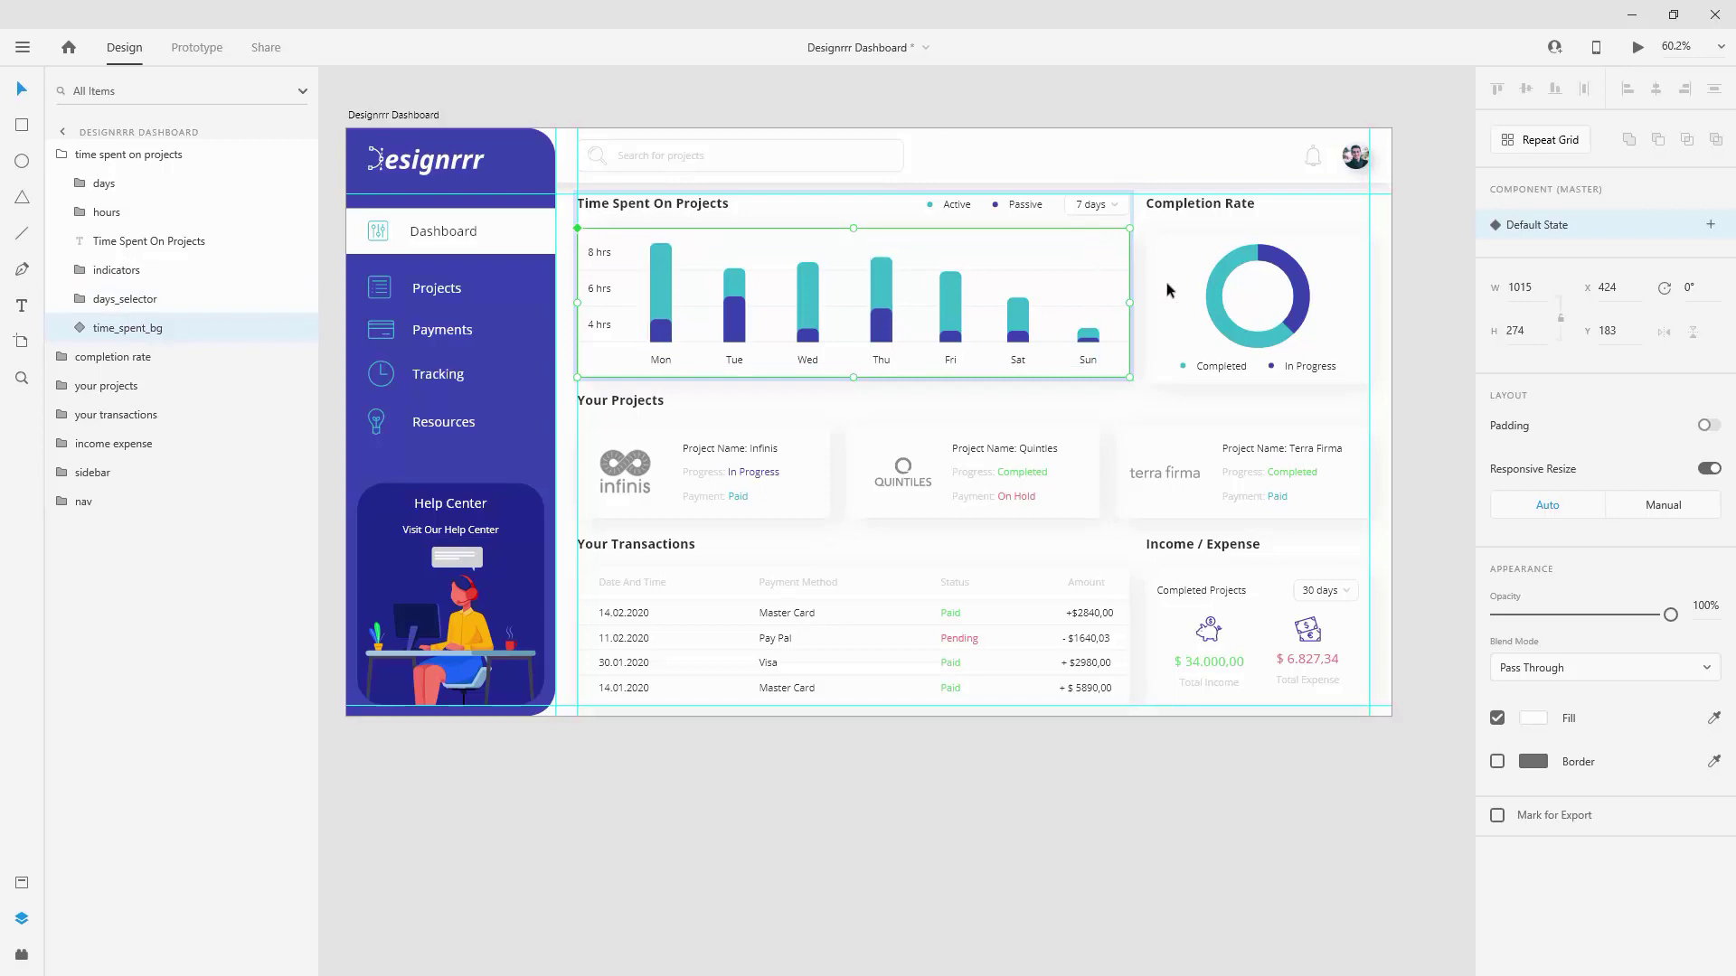
pyautogui.doubleClick(1305, 270)
pyautogui.click(1718, 191)
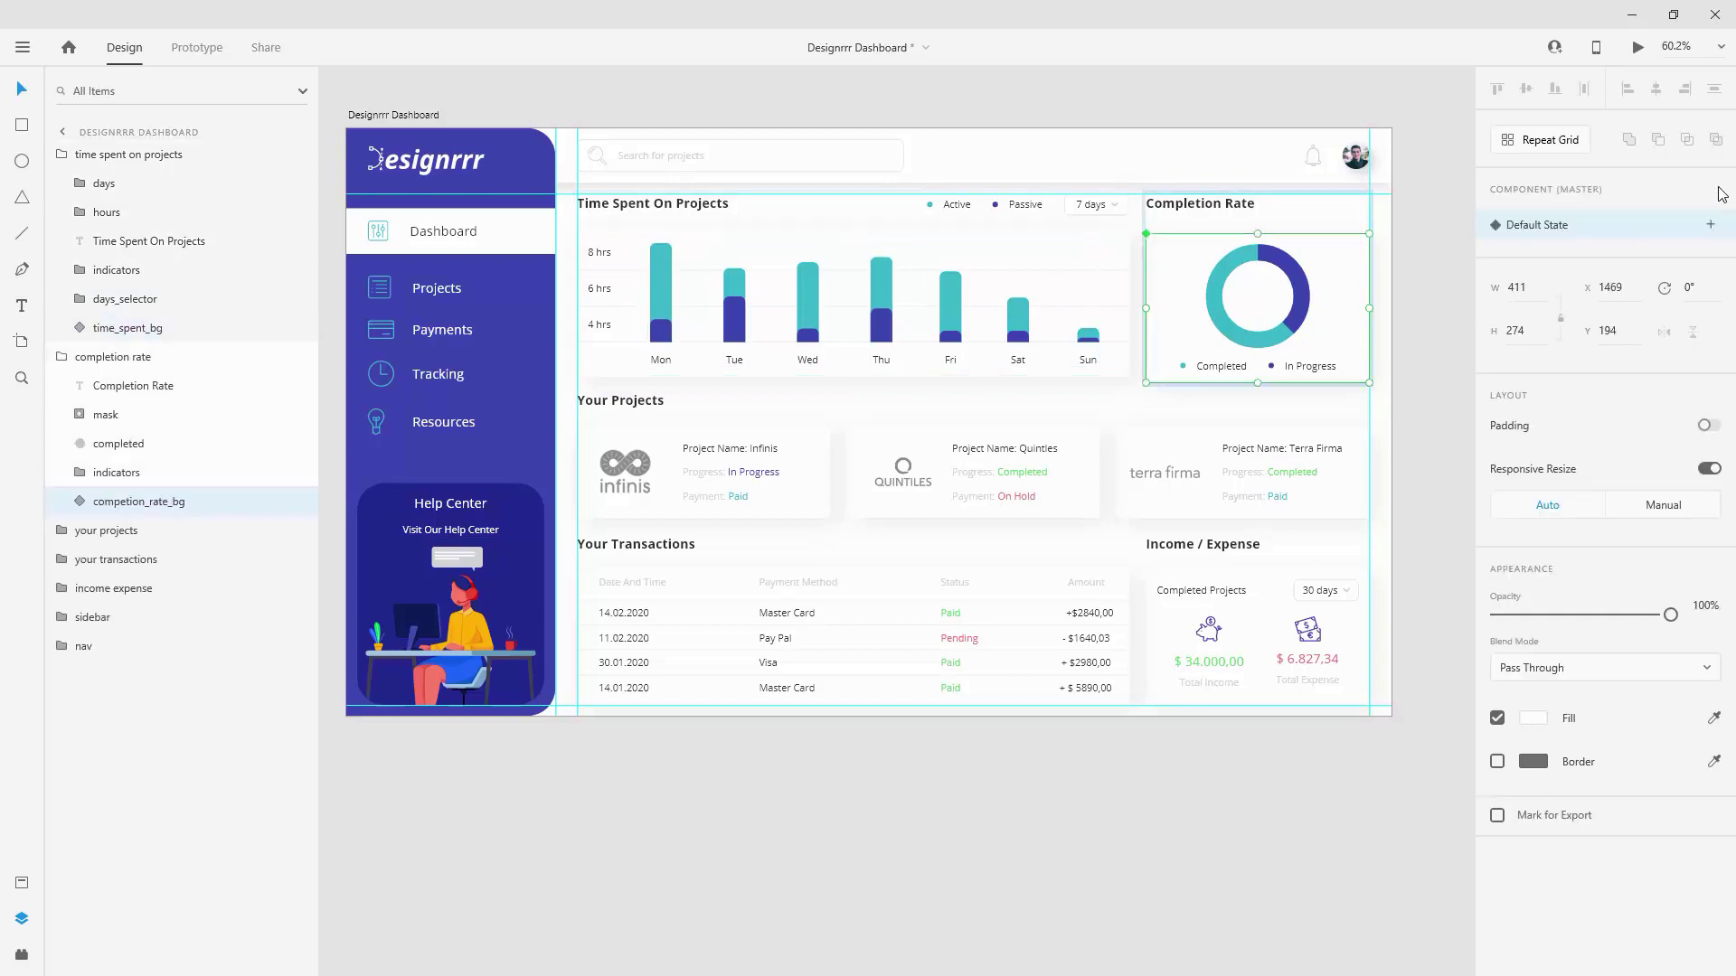
# Step: Make the project_bg rectangles of the Infinis, Quinties and Terra Firma project cards into separate components
pyautogui.doubleClick(816, 461)
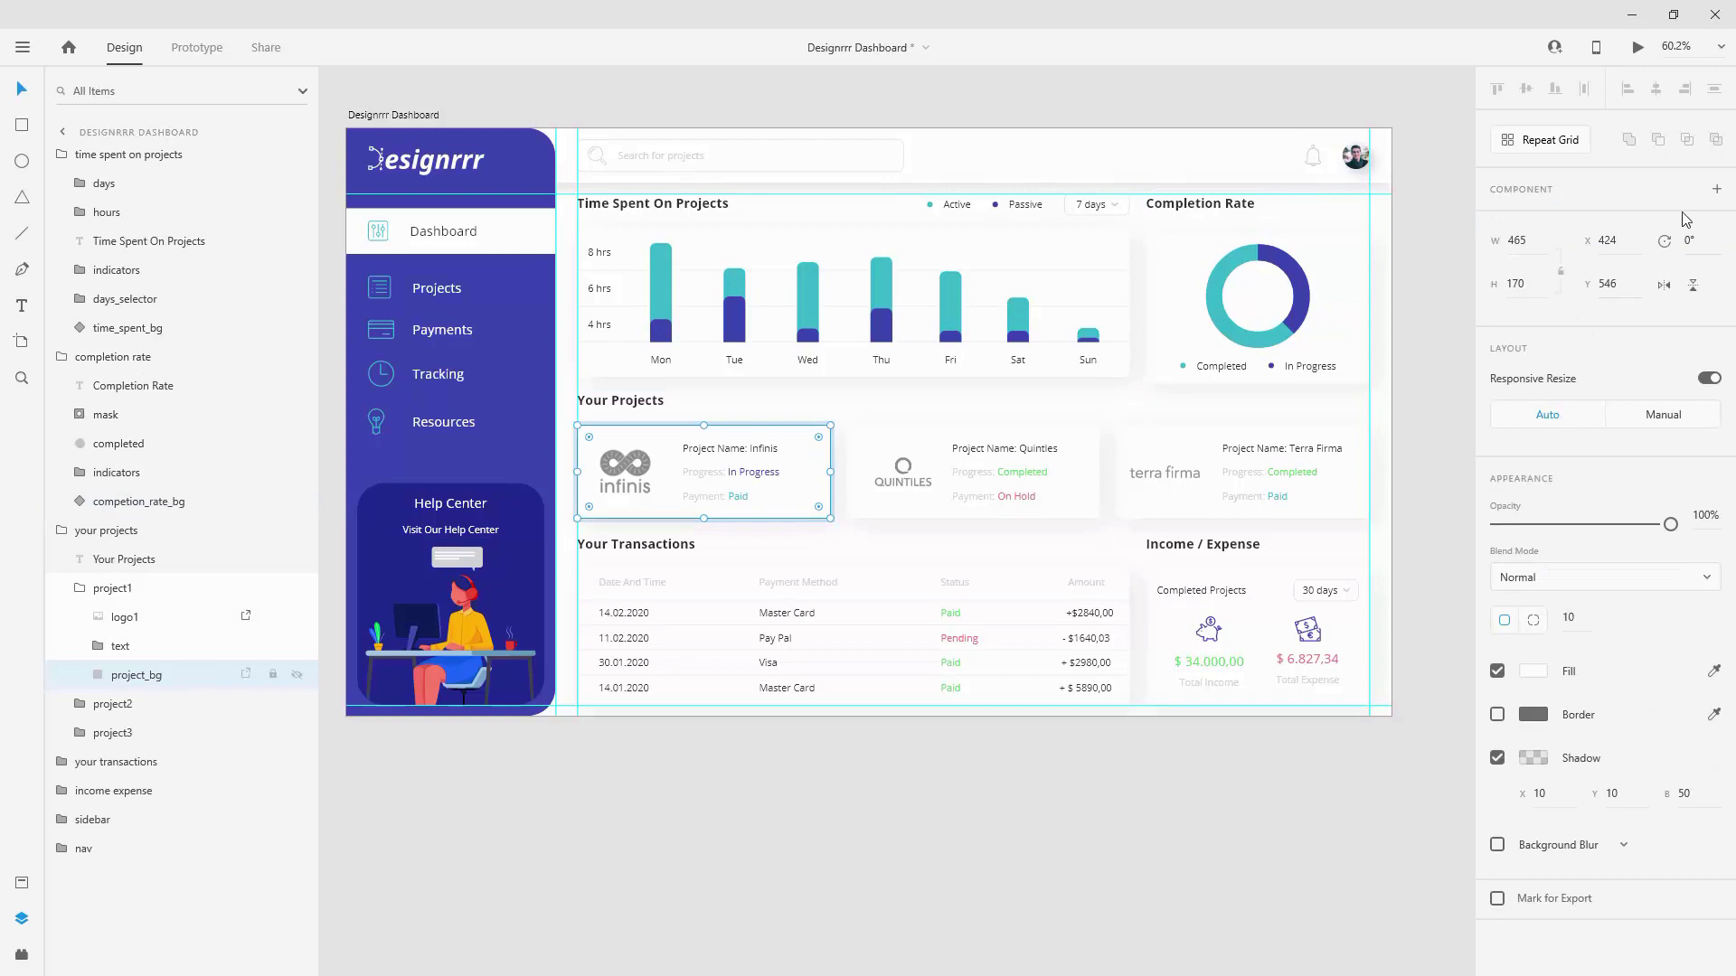
pyautogui.click(1717, 191)
pyautogui.doubleClick(1081, 452)
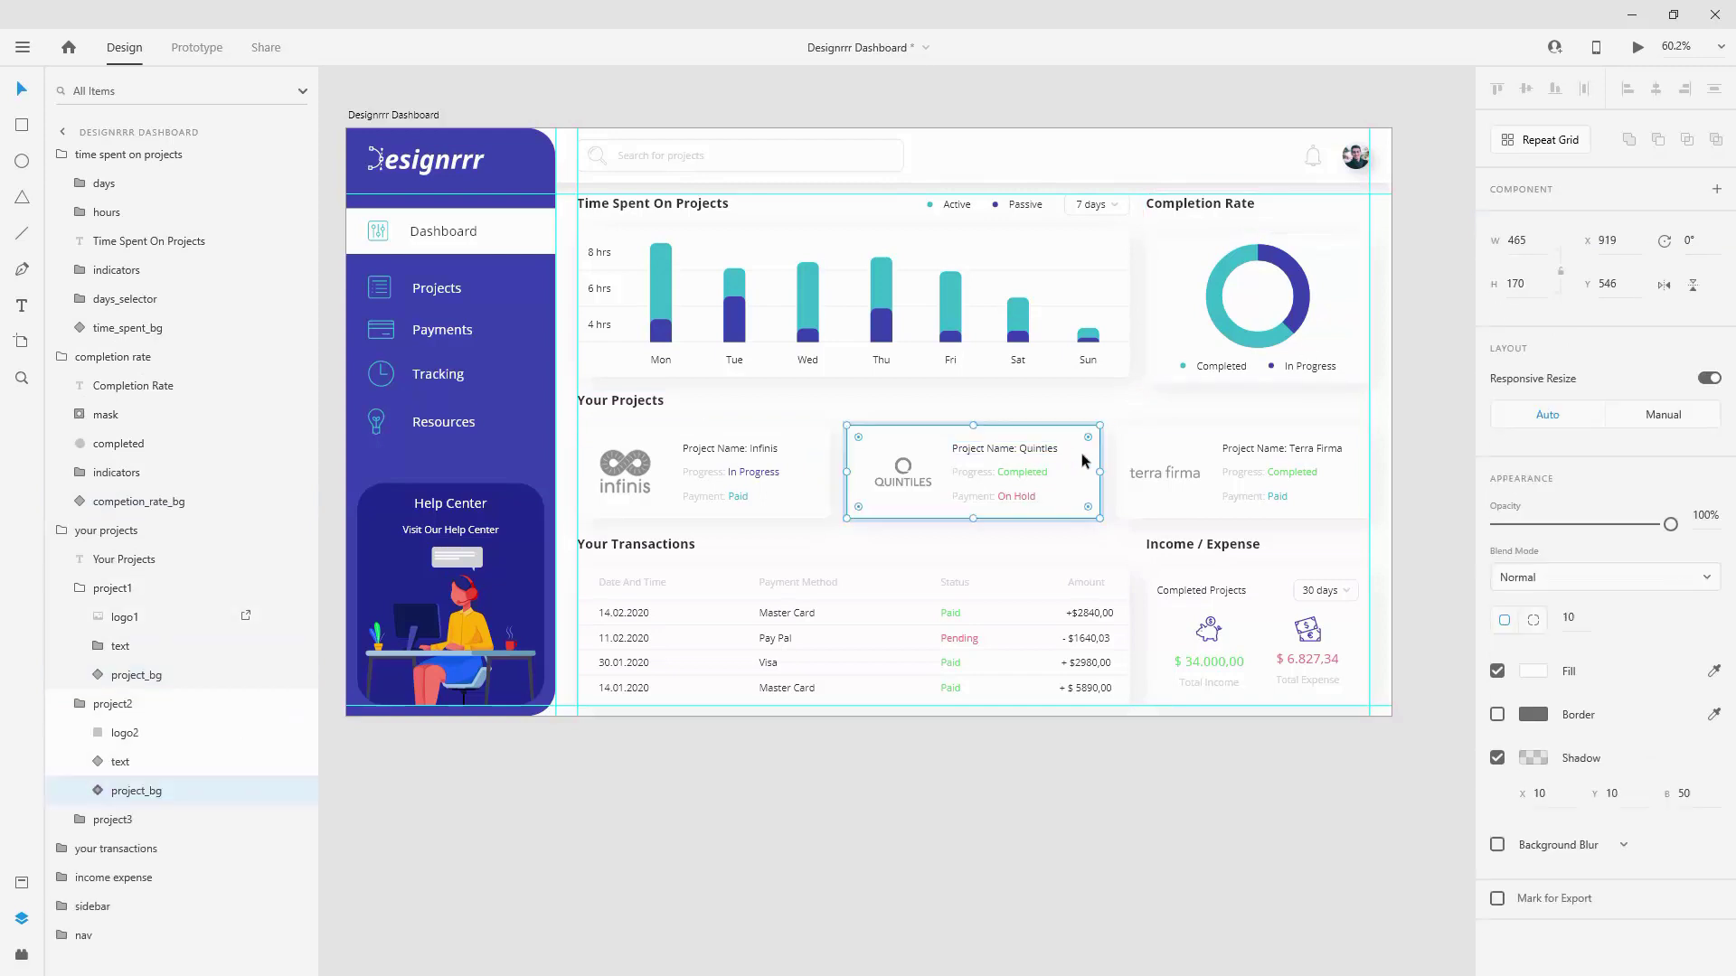
pyautogui.click(1717, 191)
pyautogui.doubleClick(1351, 439)
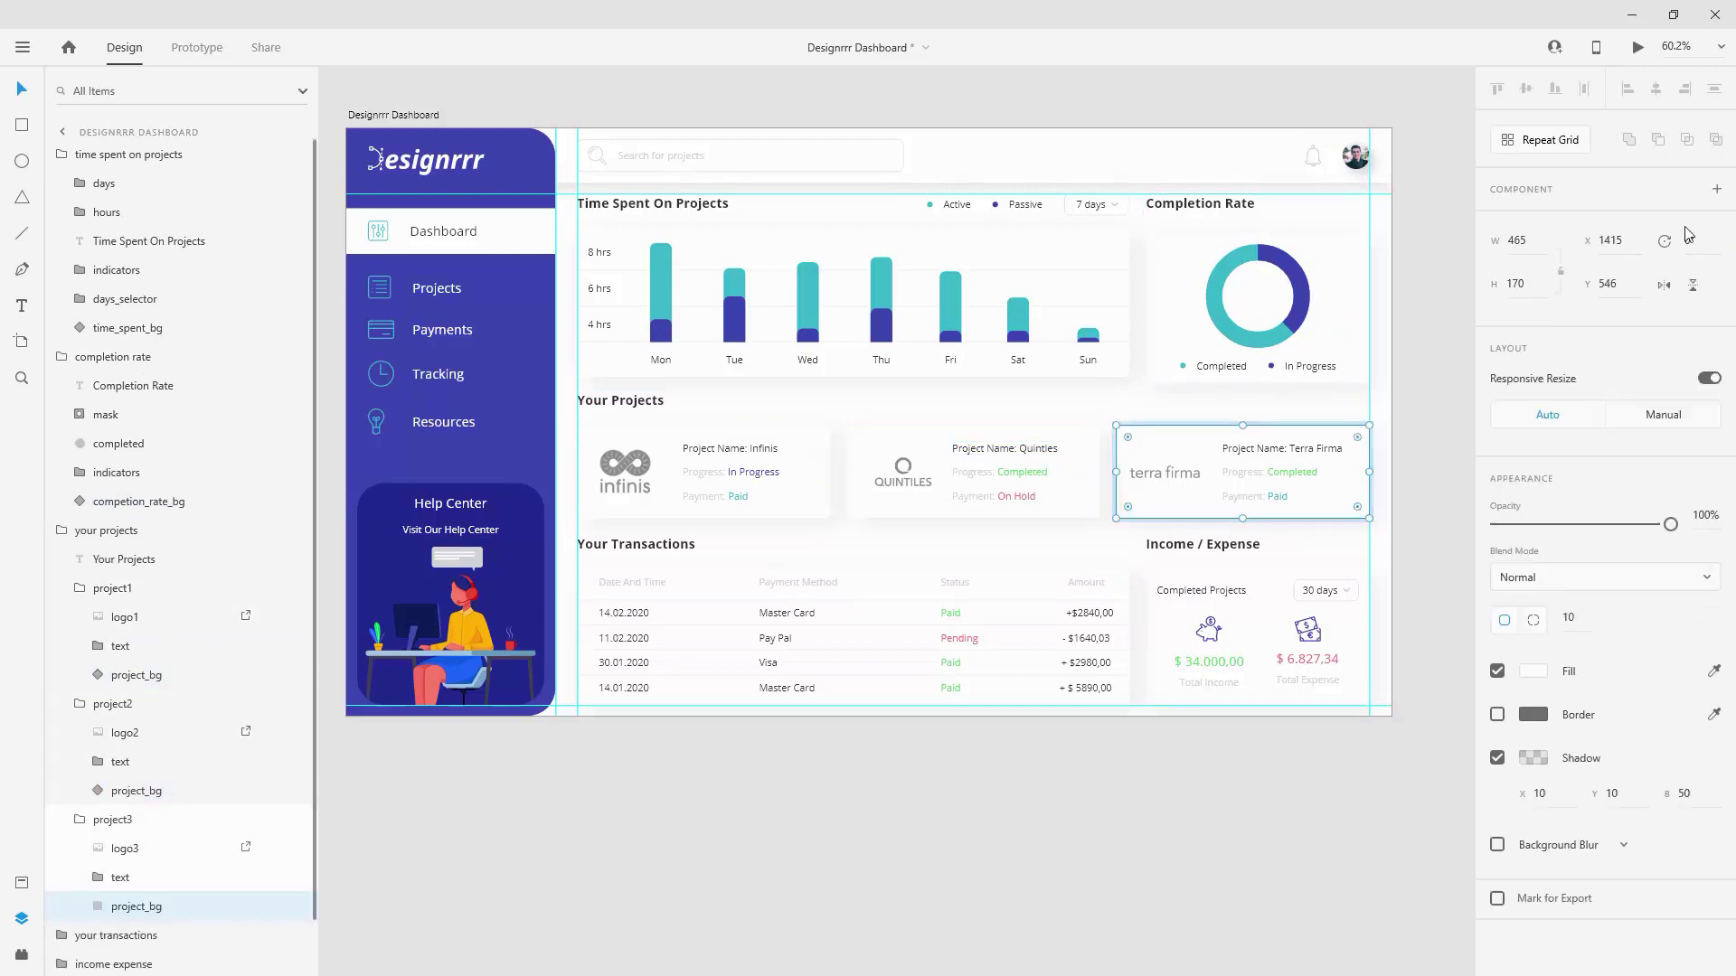
pyautogui.click(1718, 190)
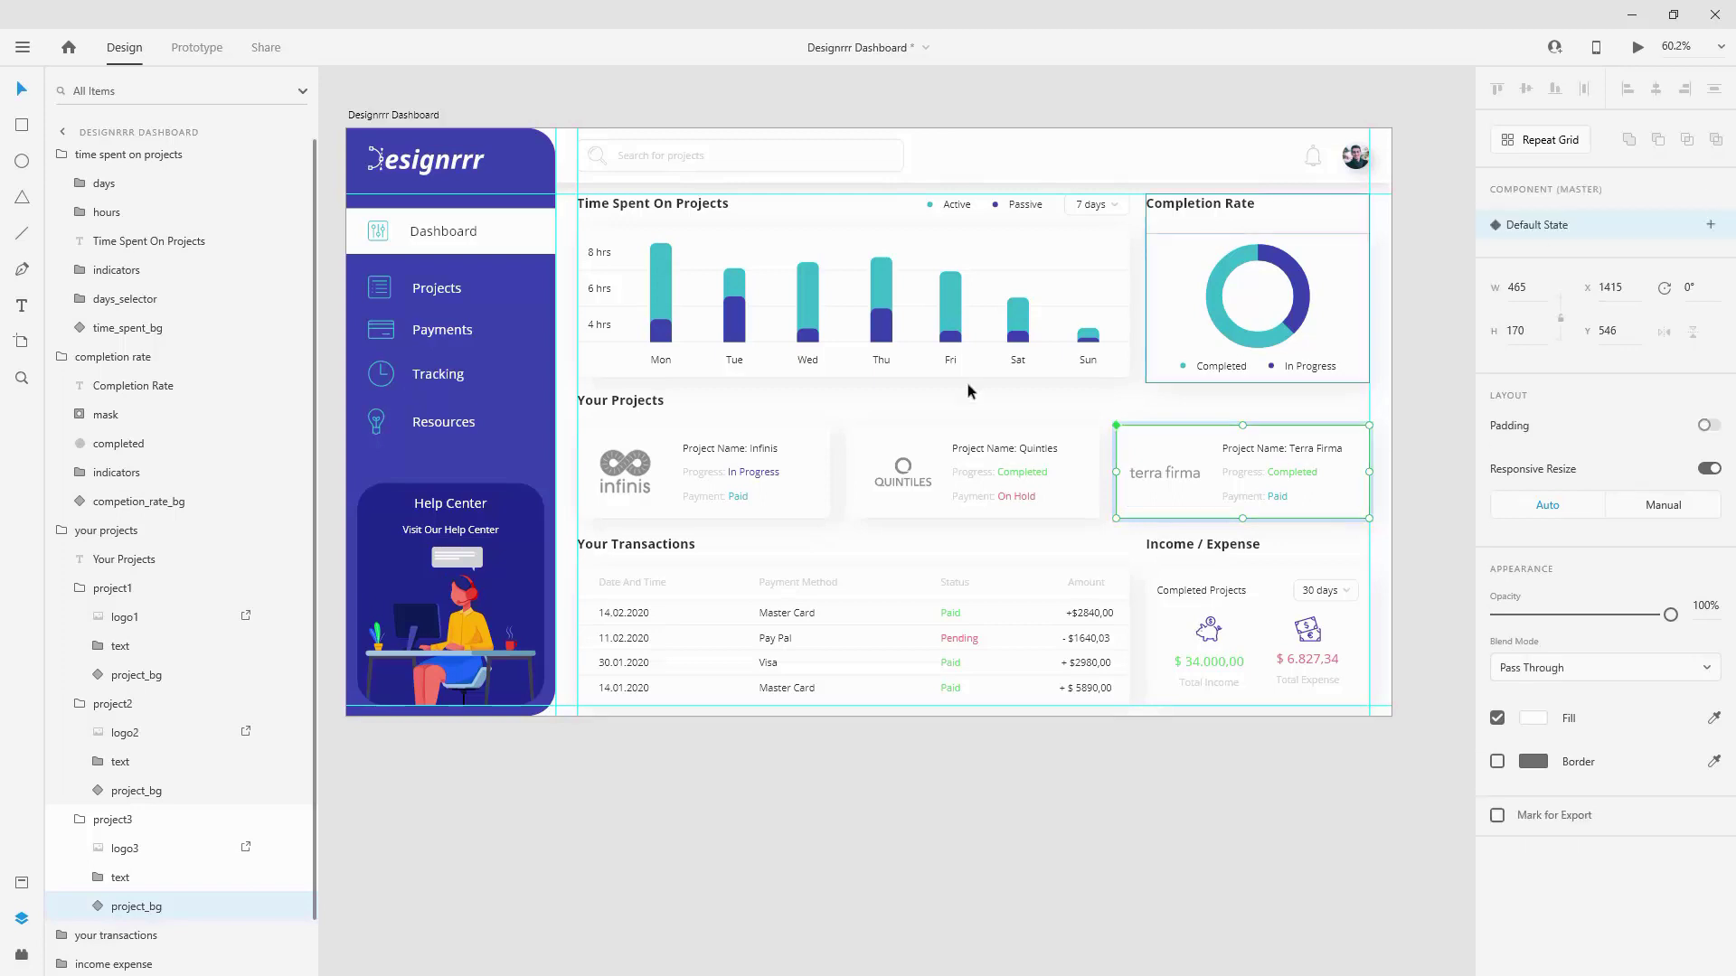
# Step: Make the transactions_bg rectangle and the Income / Expense card's income_bg rectangle into separate components
pyautogui.doubleClick(901, 606)
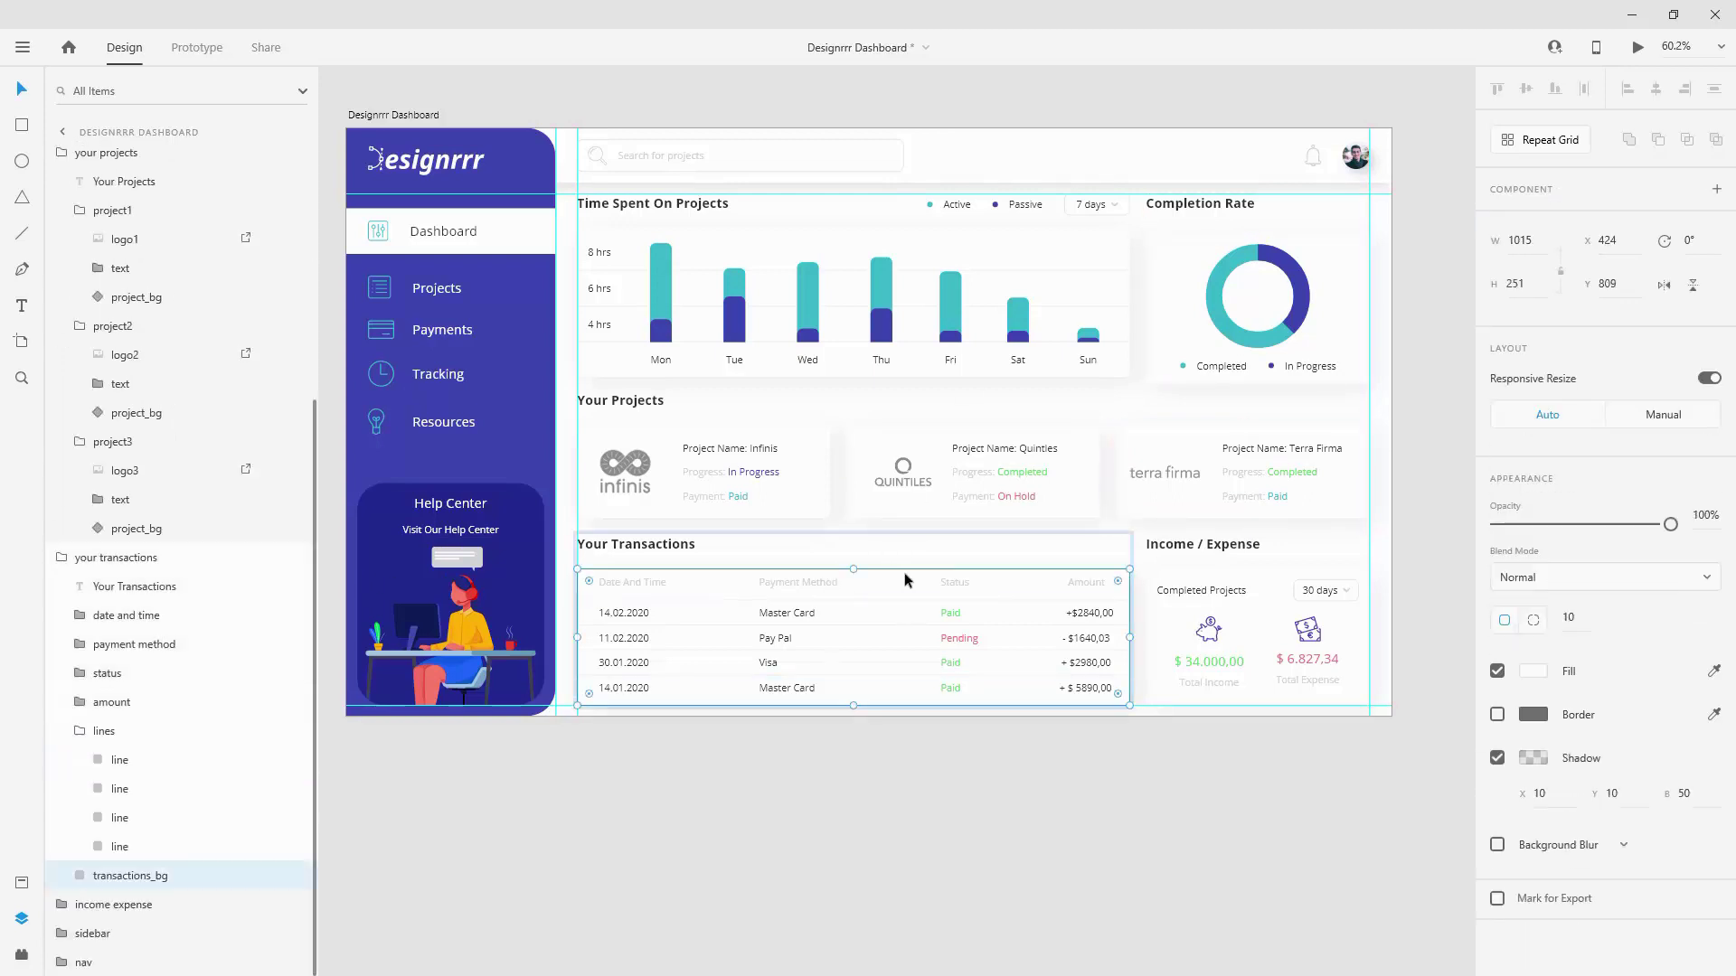
pyautogui.click(1716, 191)
pyautogui.click(1333, 550)
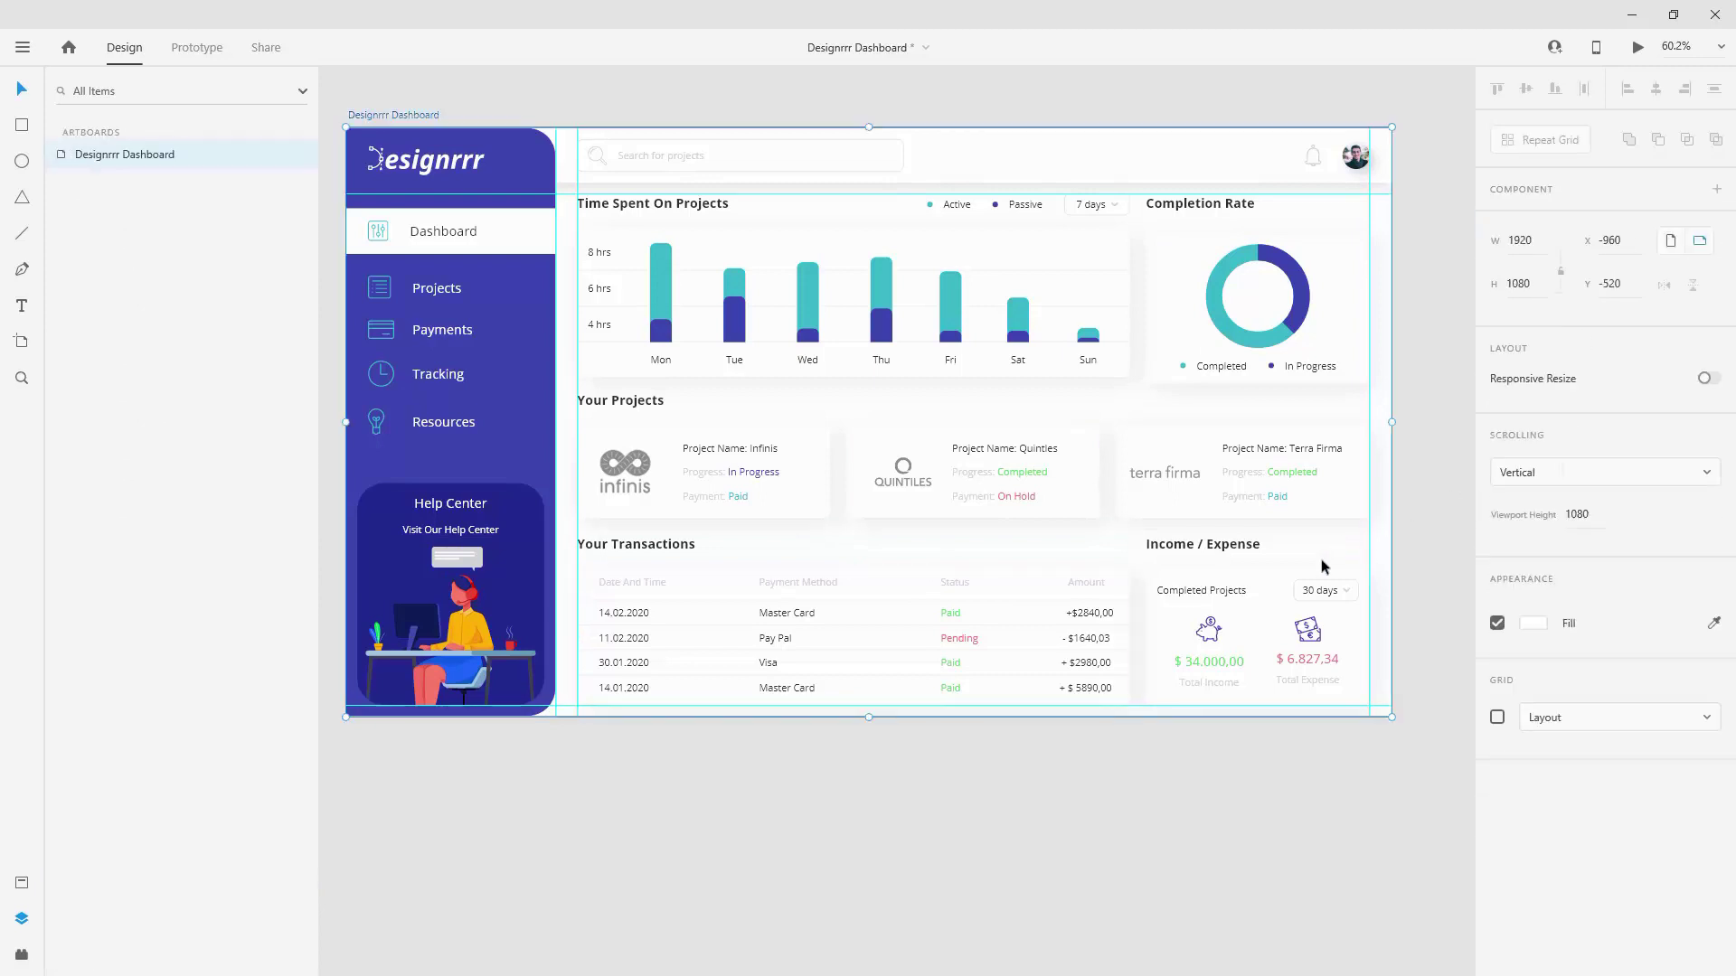
pyautogui.doubleClick(1323, 573)
pyautogui.click(1720, 191)
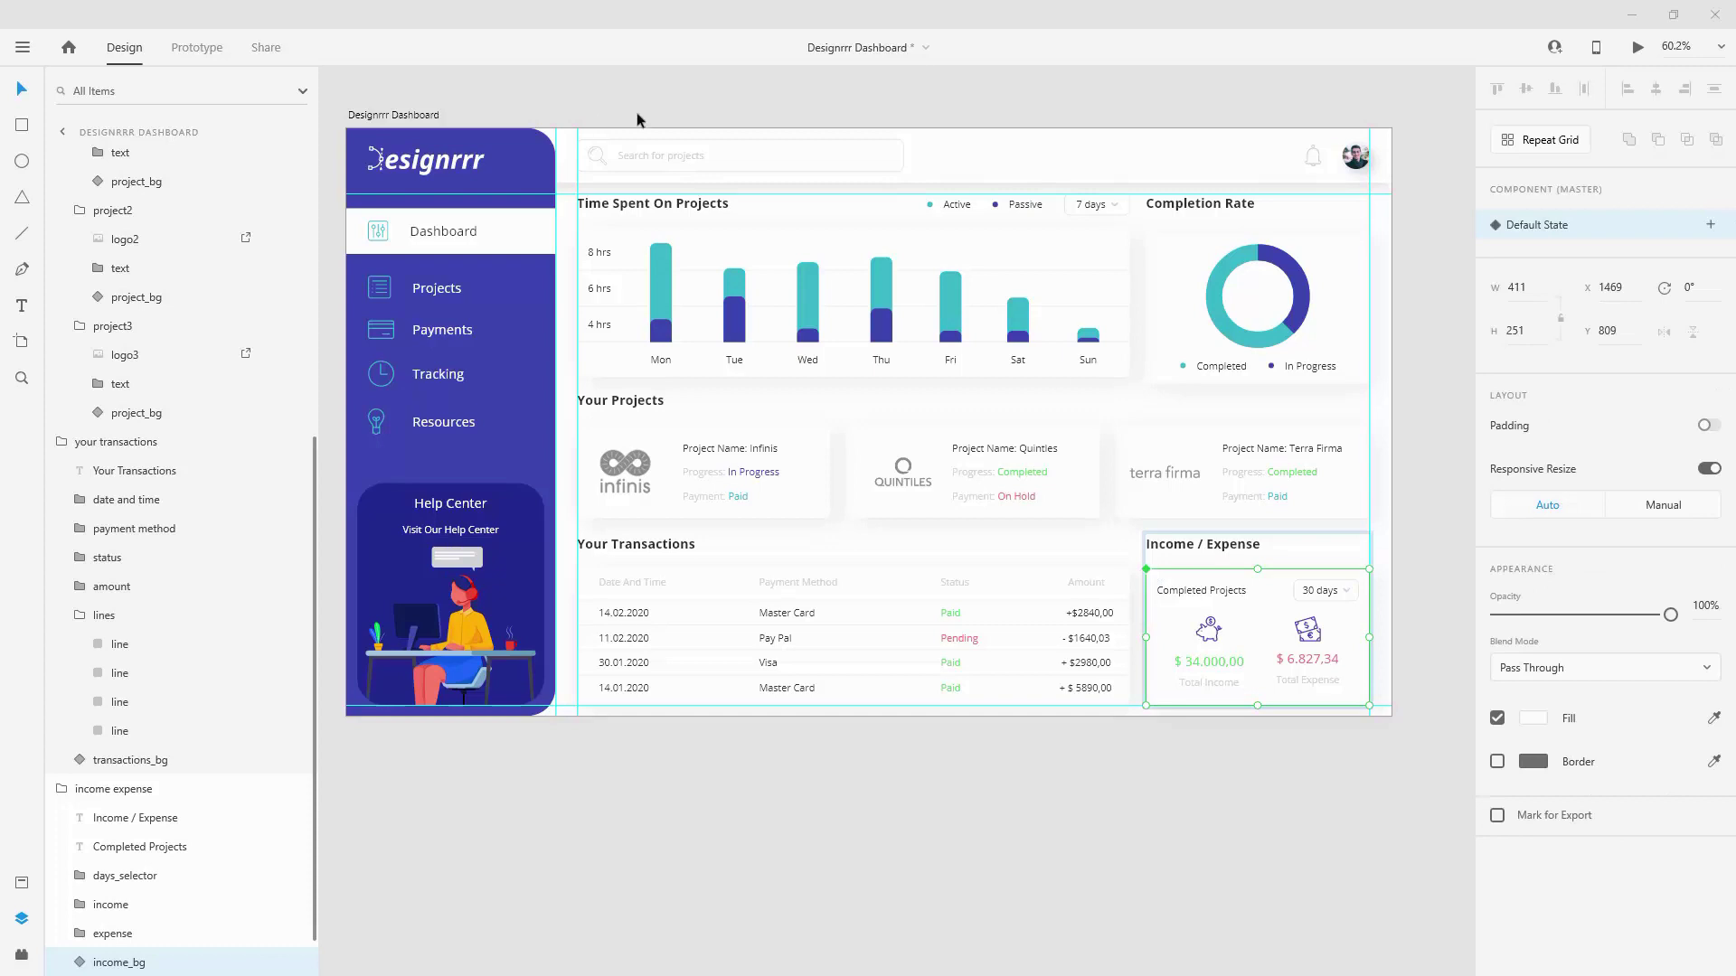
# Step: Add a Hover State to the time_spent_bg component of the Time Spent On Projects card
pyautogui.click(994, 284)
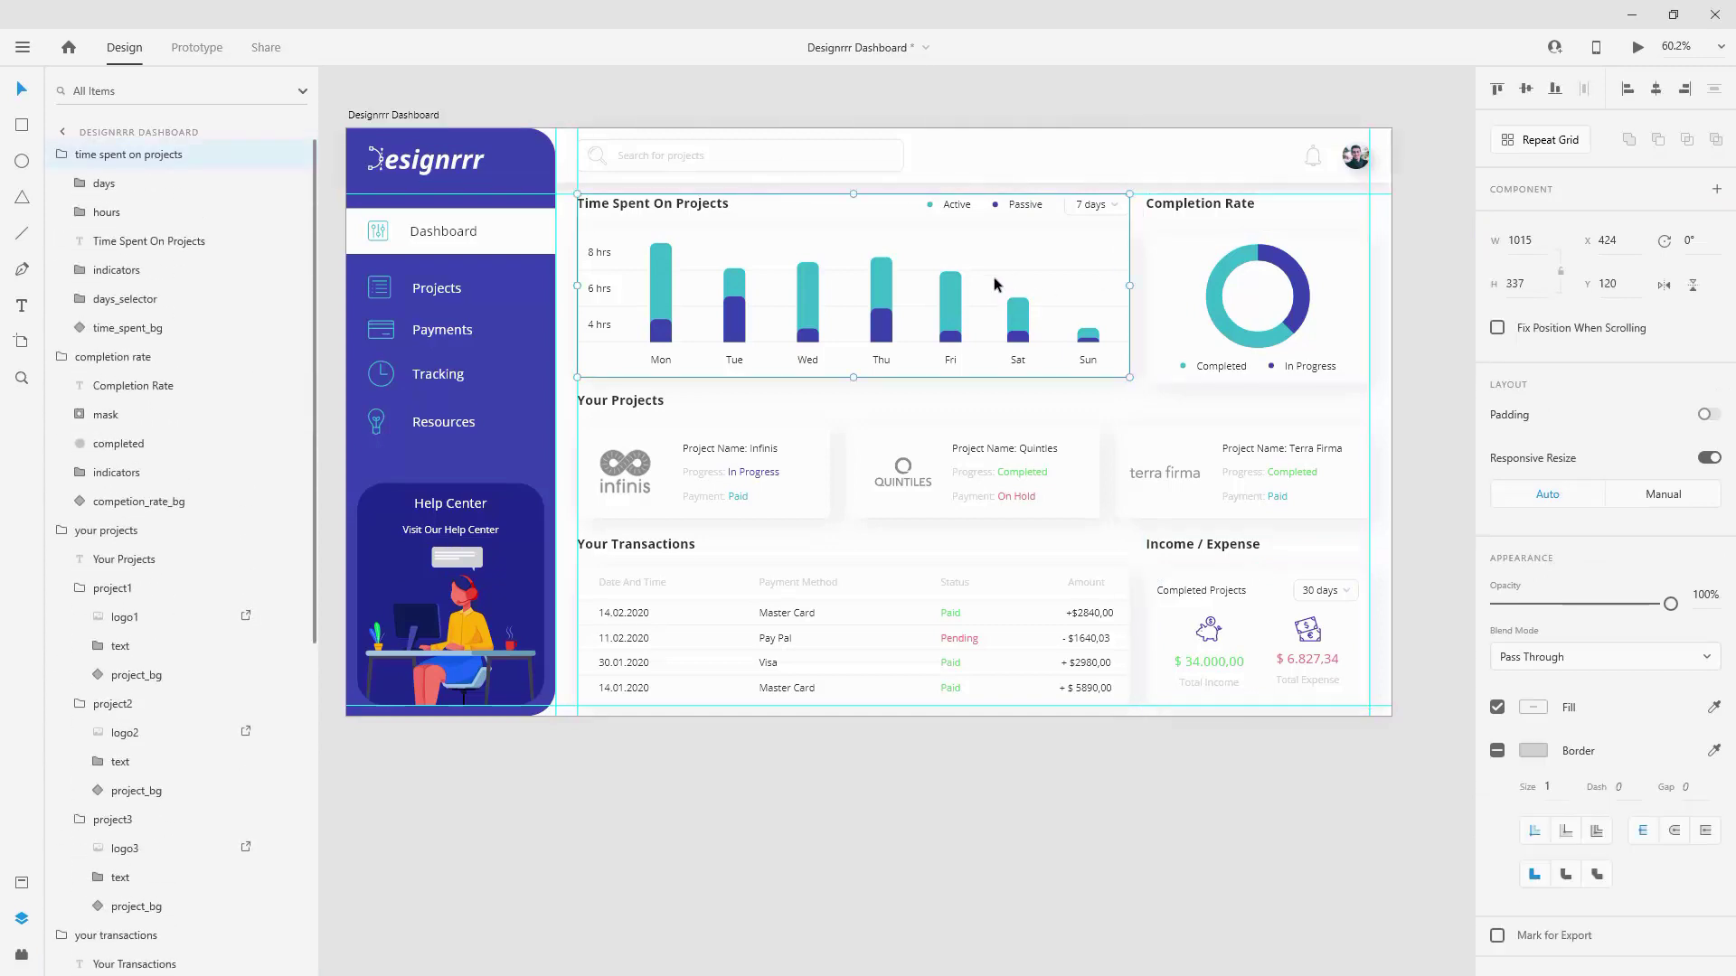
pyautogui.click(144, 329)
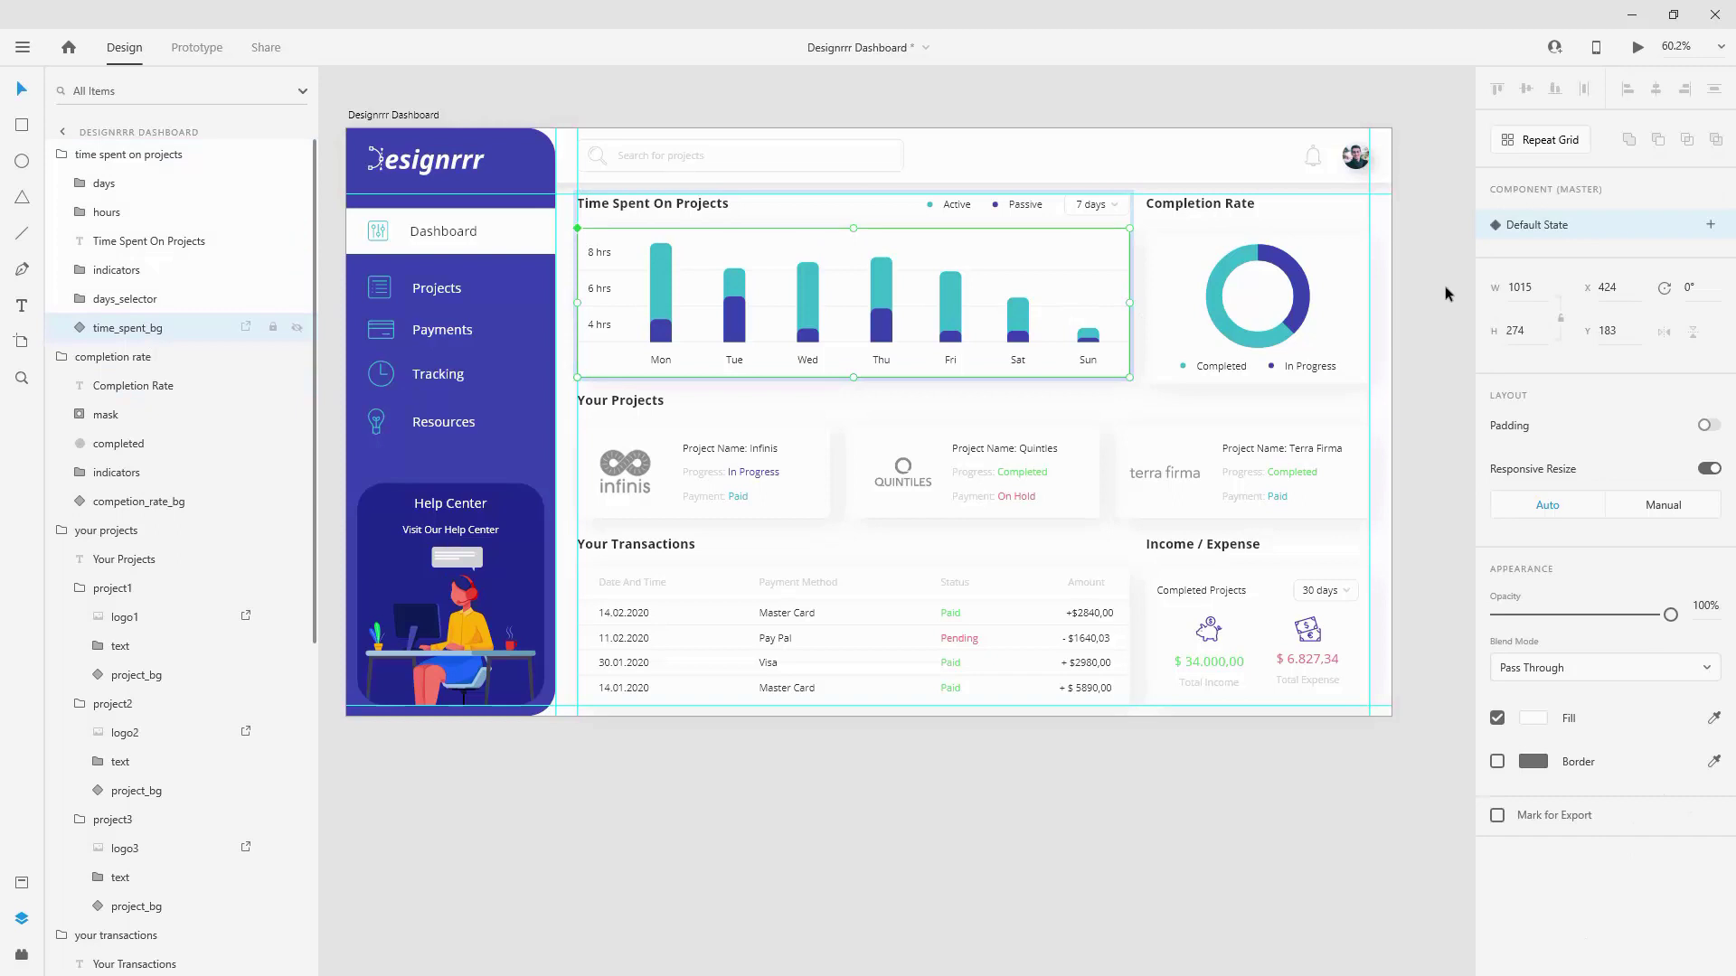
pyautogui.click(1711, 225)
pyautogui.click(1601, 256)
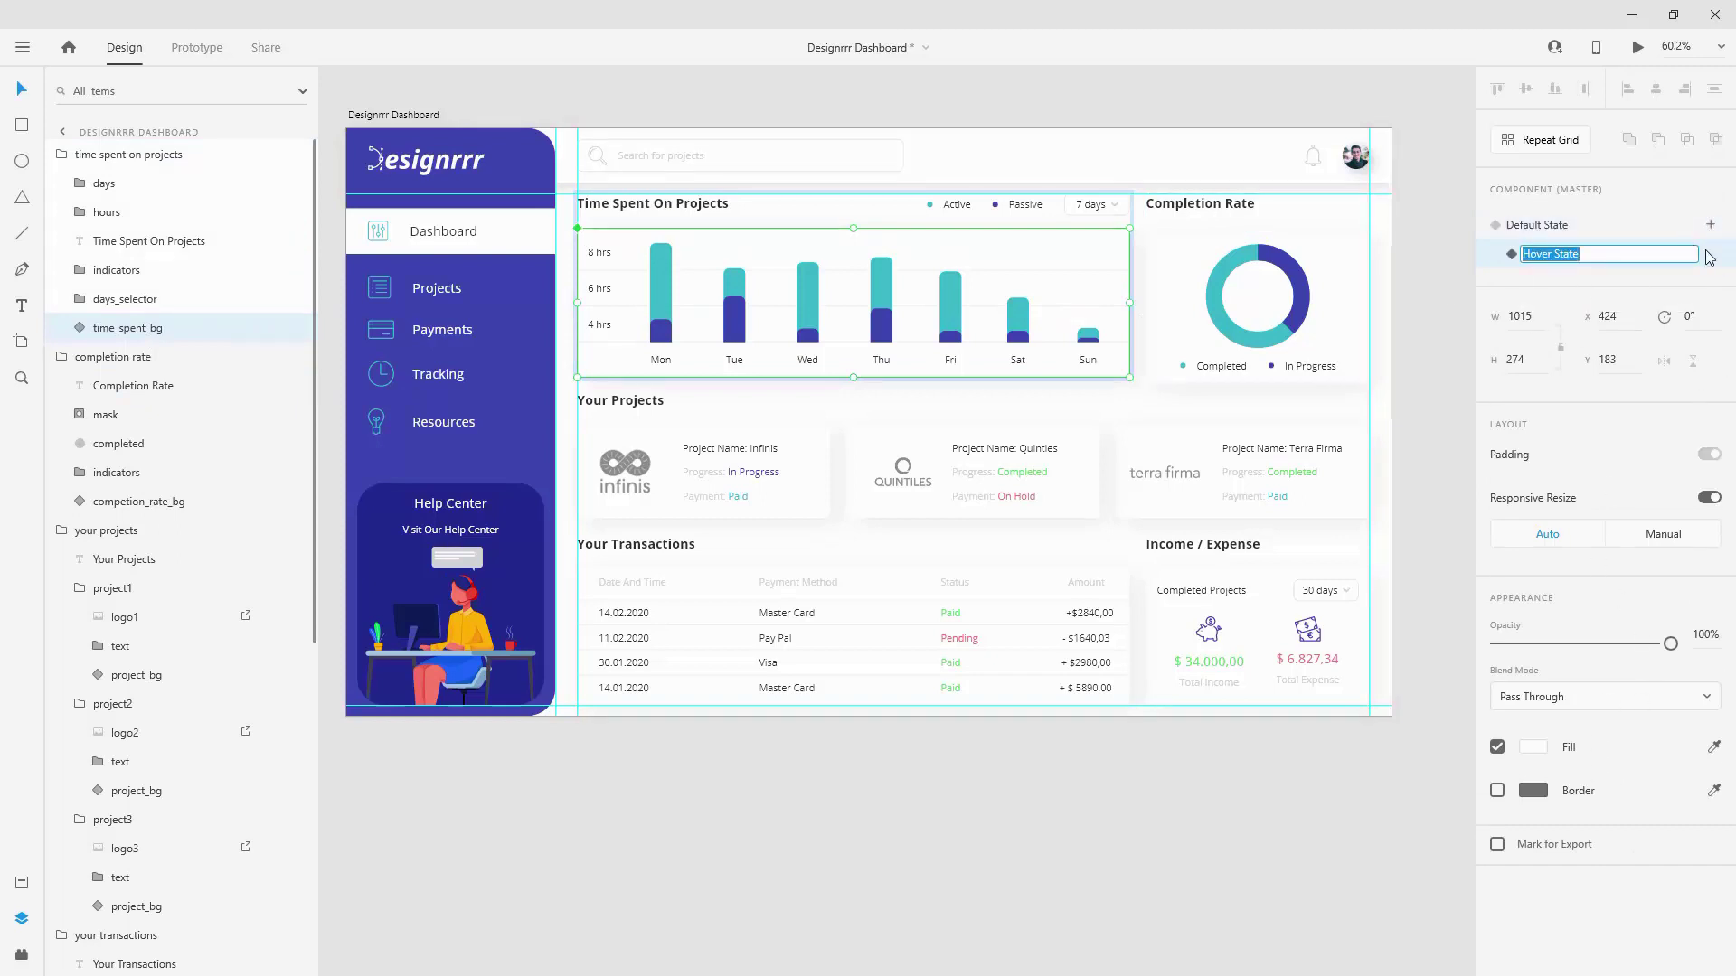
pyautogui.press('Return')
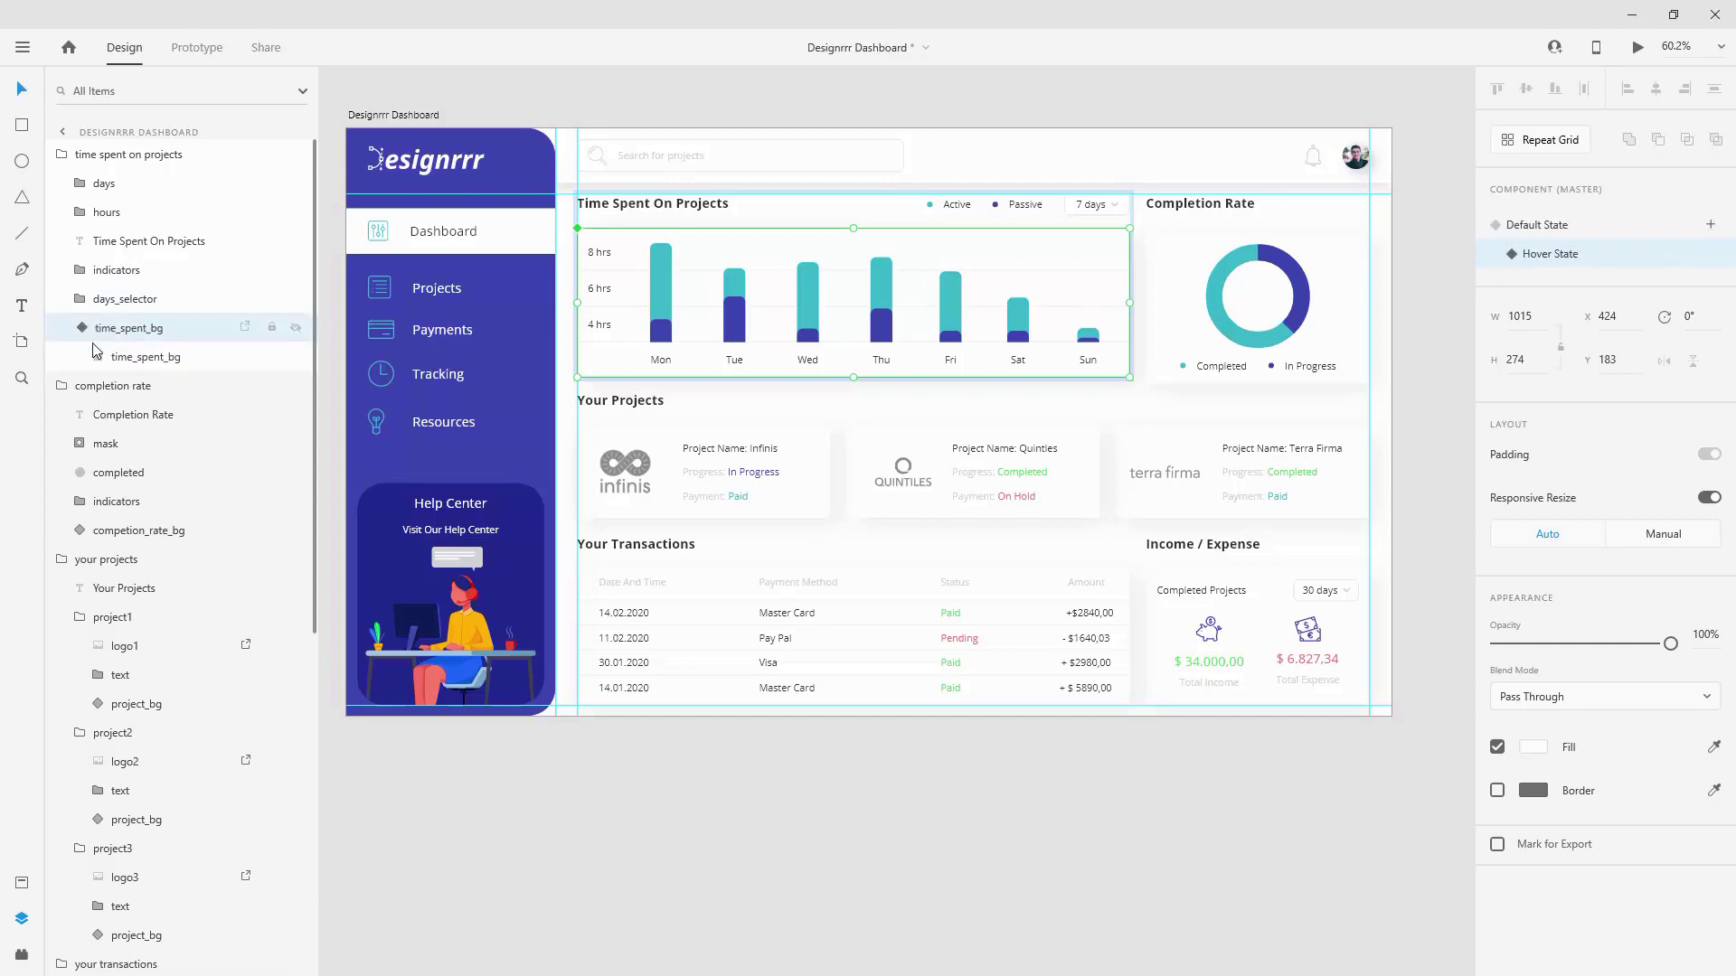
# Step: Set the hover shadow opacity of the time_spent_bg rectangle to 15% and return its component to the Default State
pyautogui.click(140, 357)
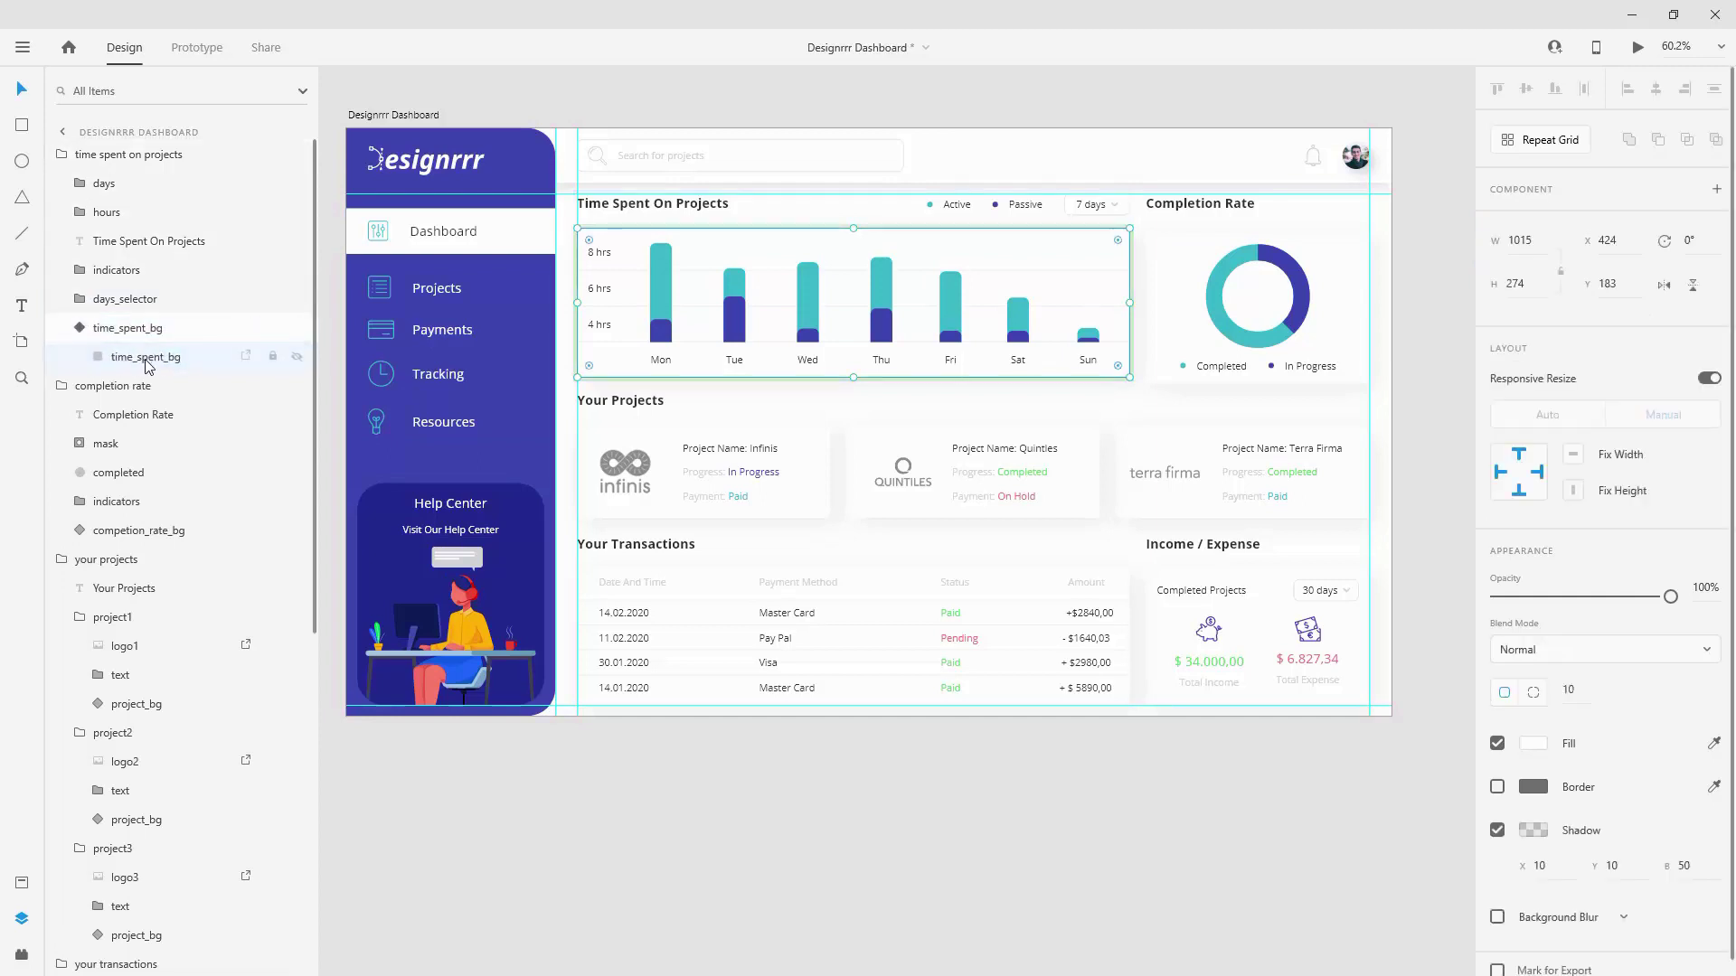
pyautogui.click(1533, 830)
pyautogui.click(1416, 893)
pyautogui.write('15')
pyautogui.press('Return')
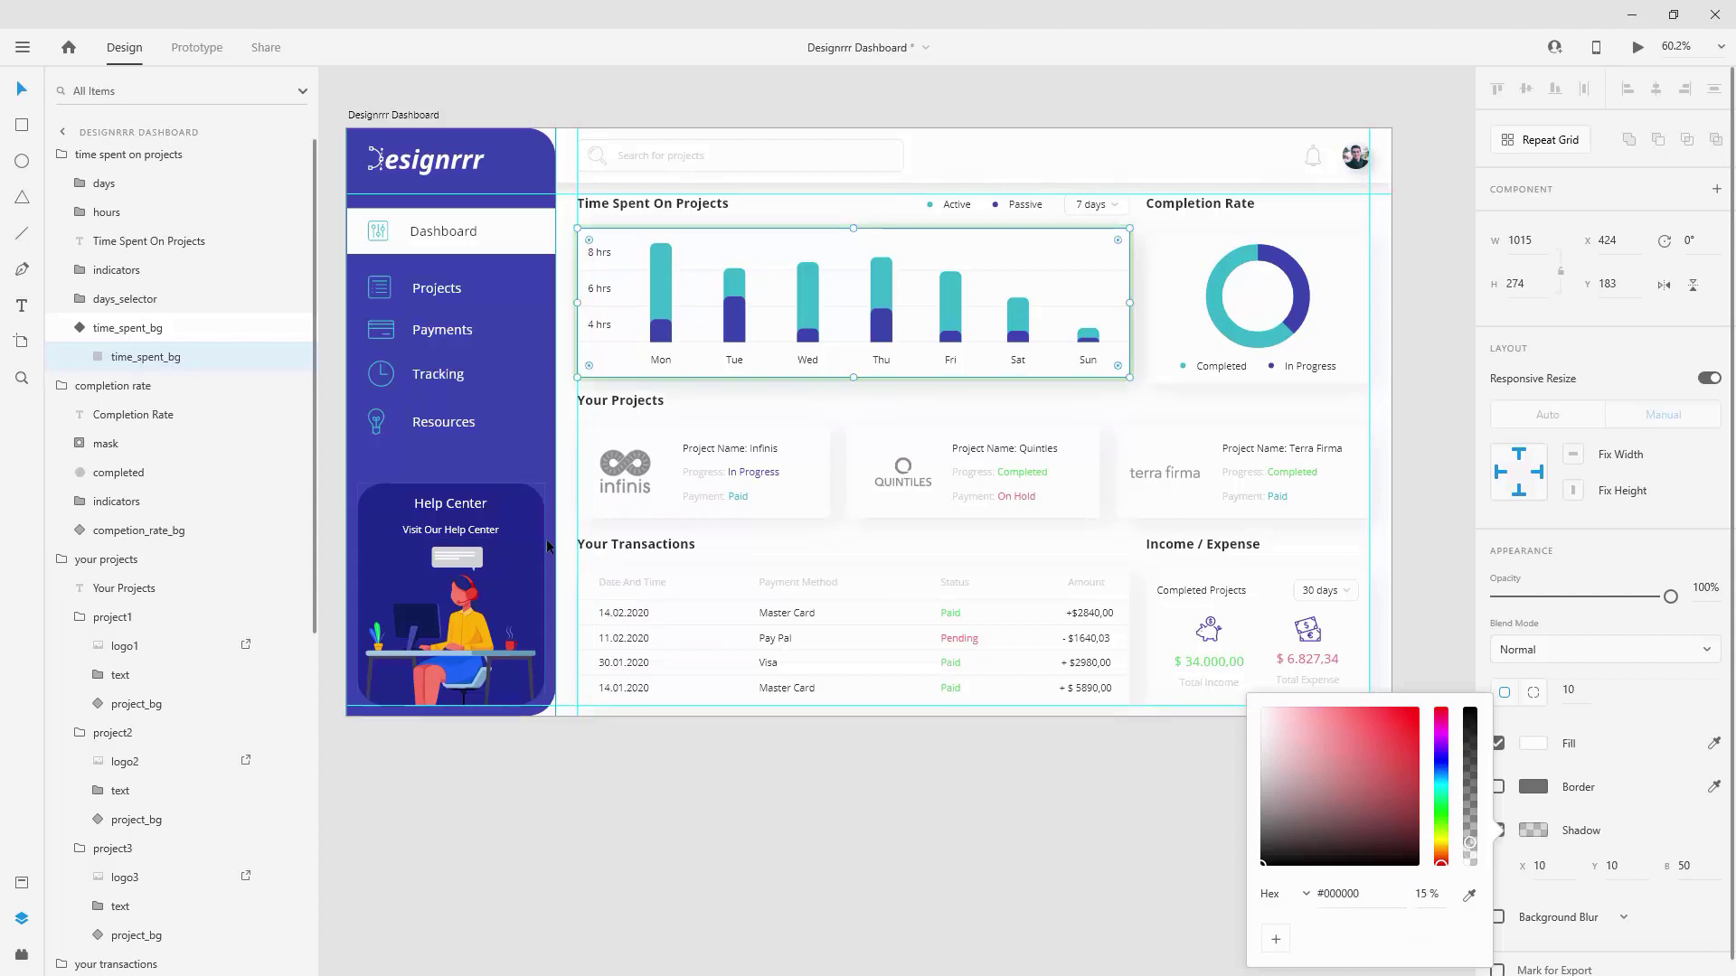
pyautogui.click(95, 330)
pyautogui.click(1527, 231)
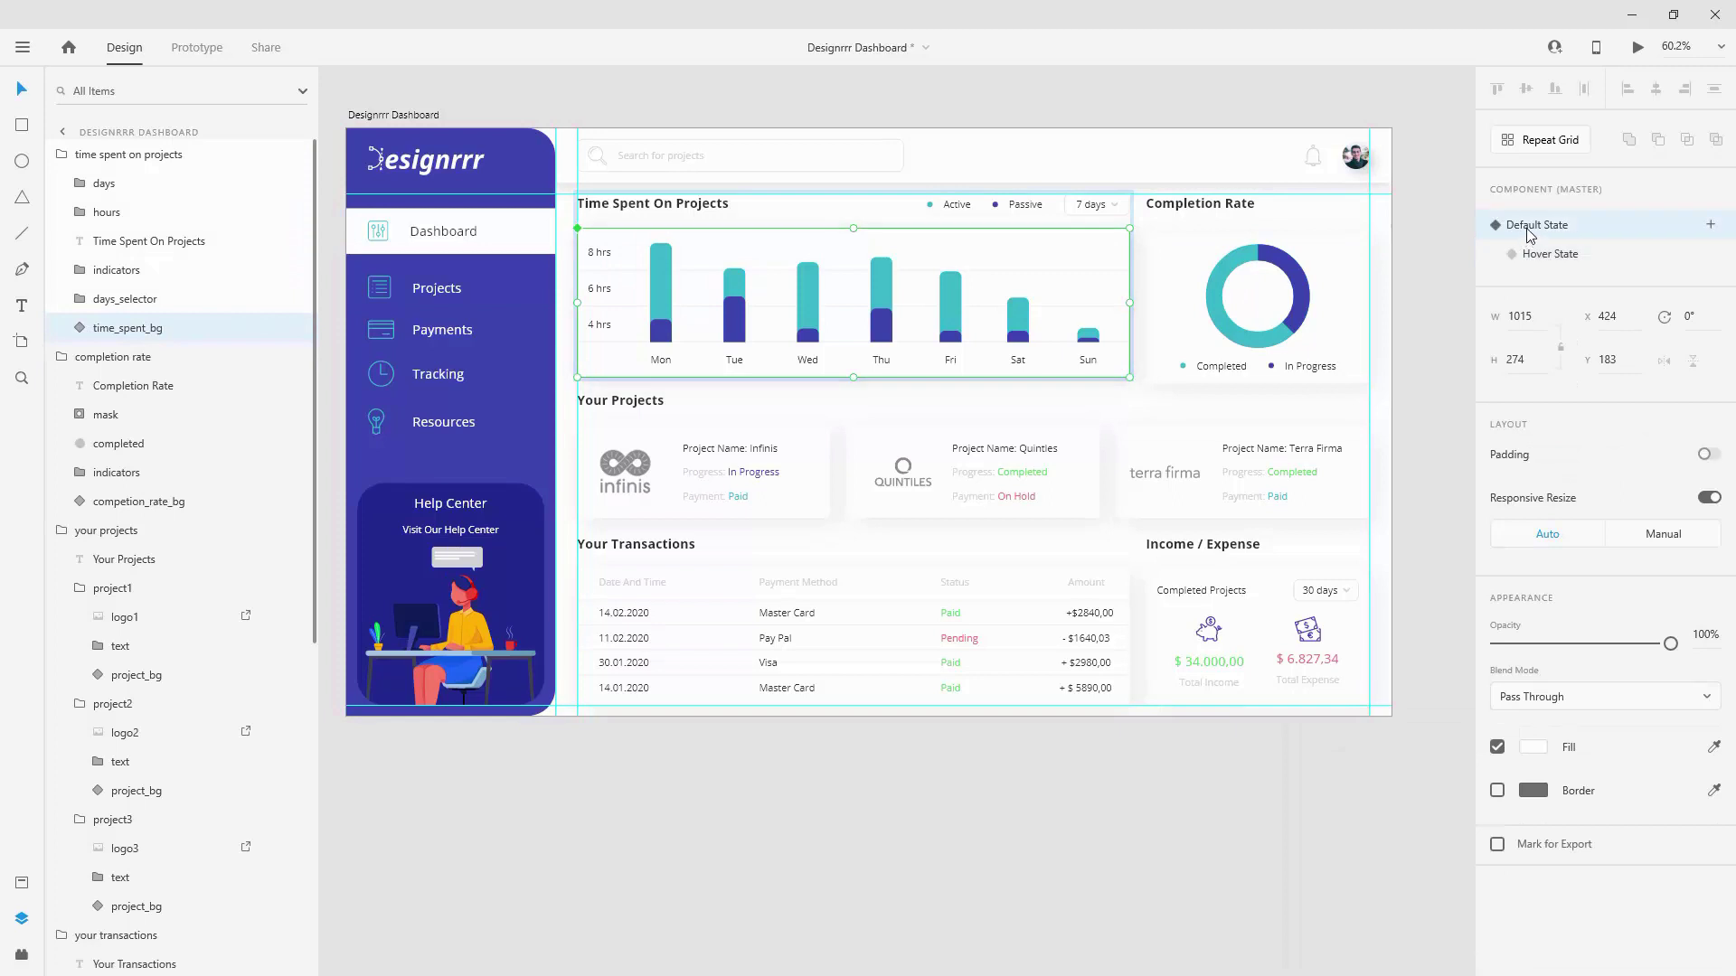
# Step: Add a Hover State to the background component of the Completion Rate card
pyautogui.click(1327, 276)
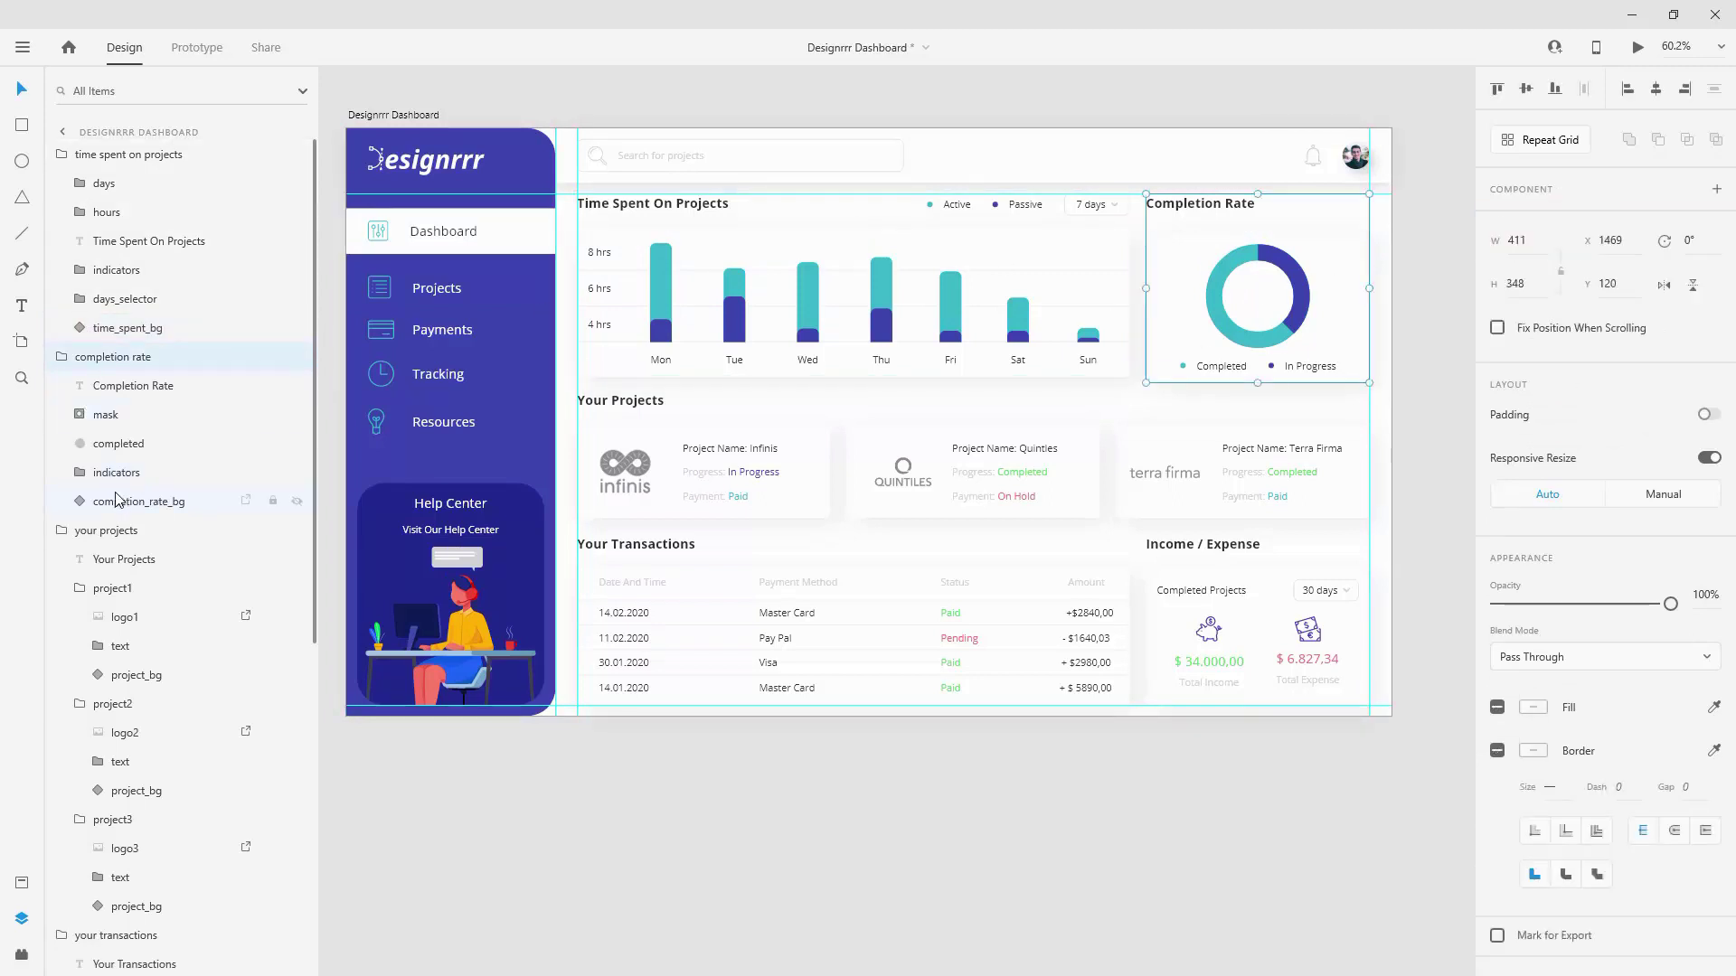
pyautogui.click(80, 502)
pyautogui.click(135, 532)
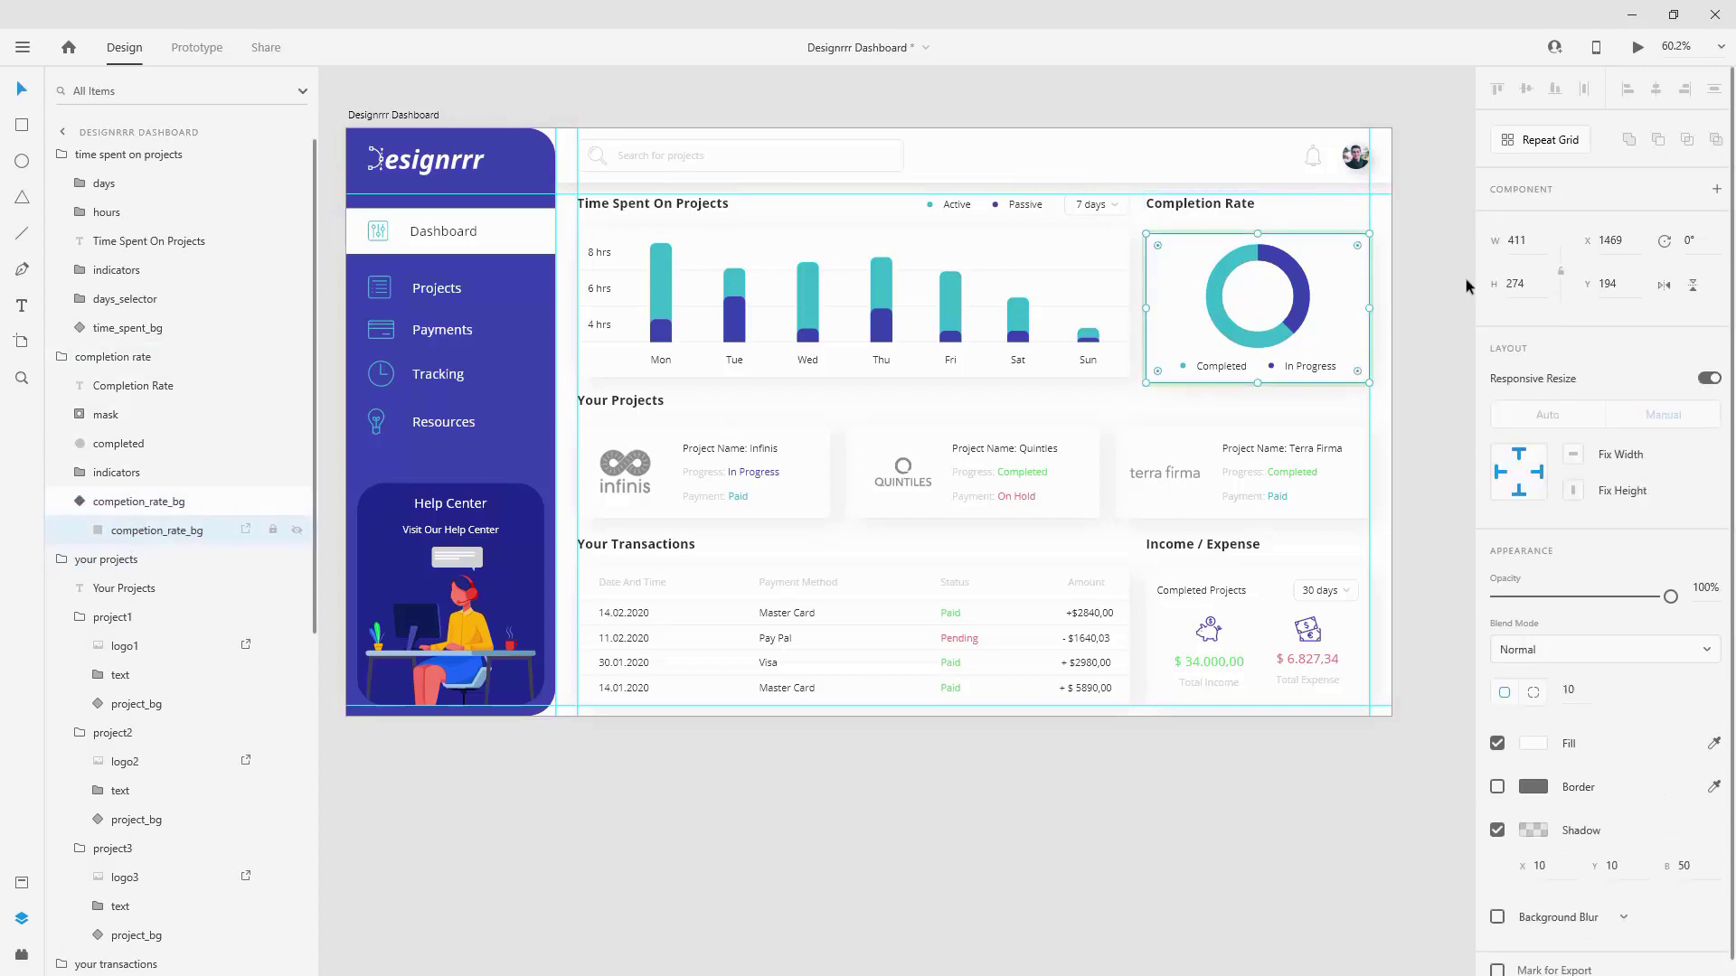
pyautogui.click(135, 502)
pyautogui.click(1710, 224)
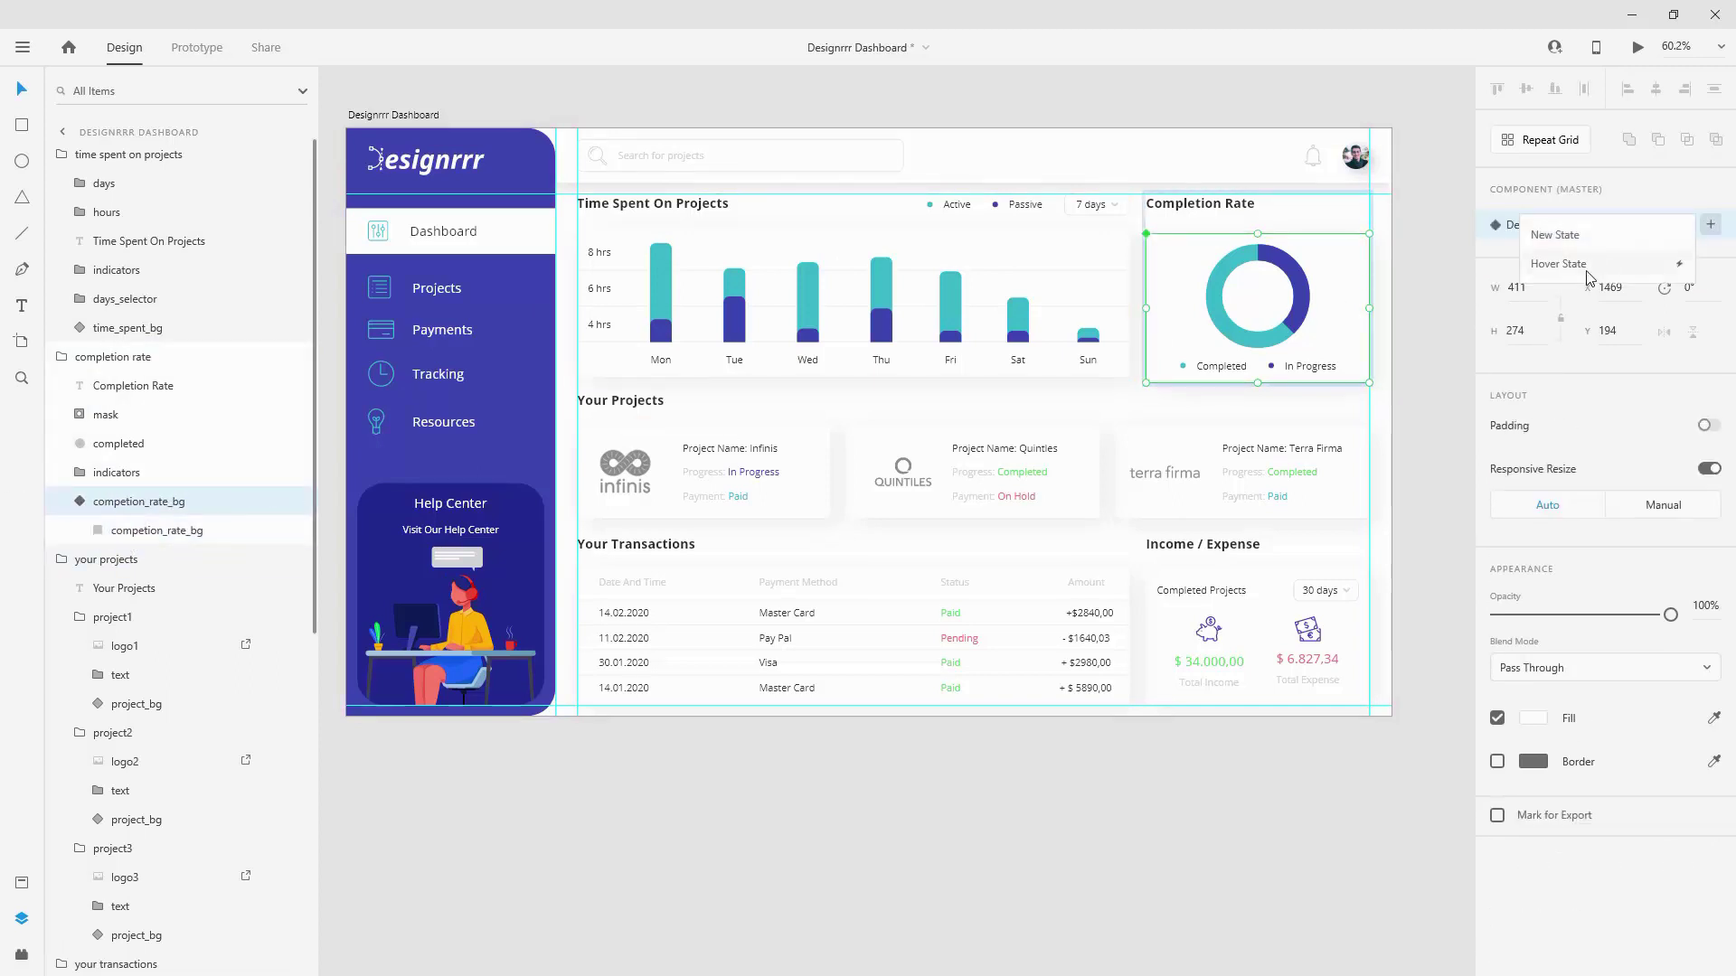
pyautogui.click(1573, 264)
pyautogui.click(1615, 251)
pyautogui.click(1720, 260)
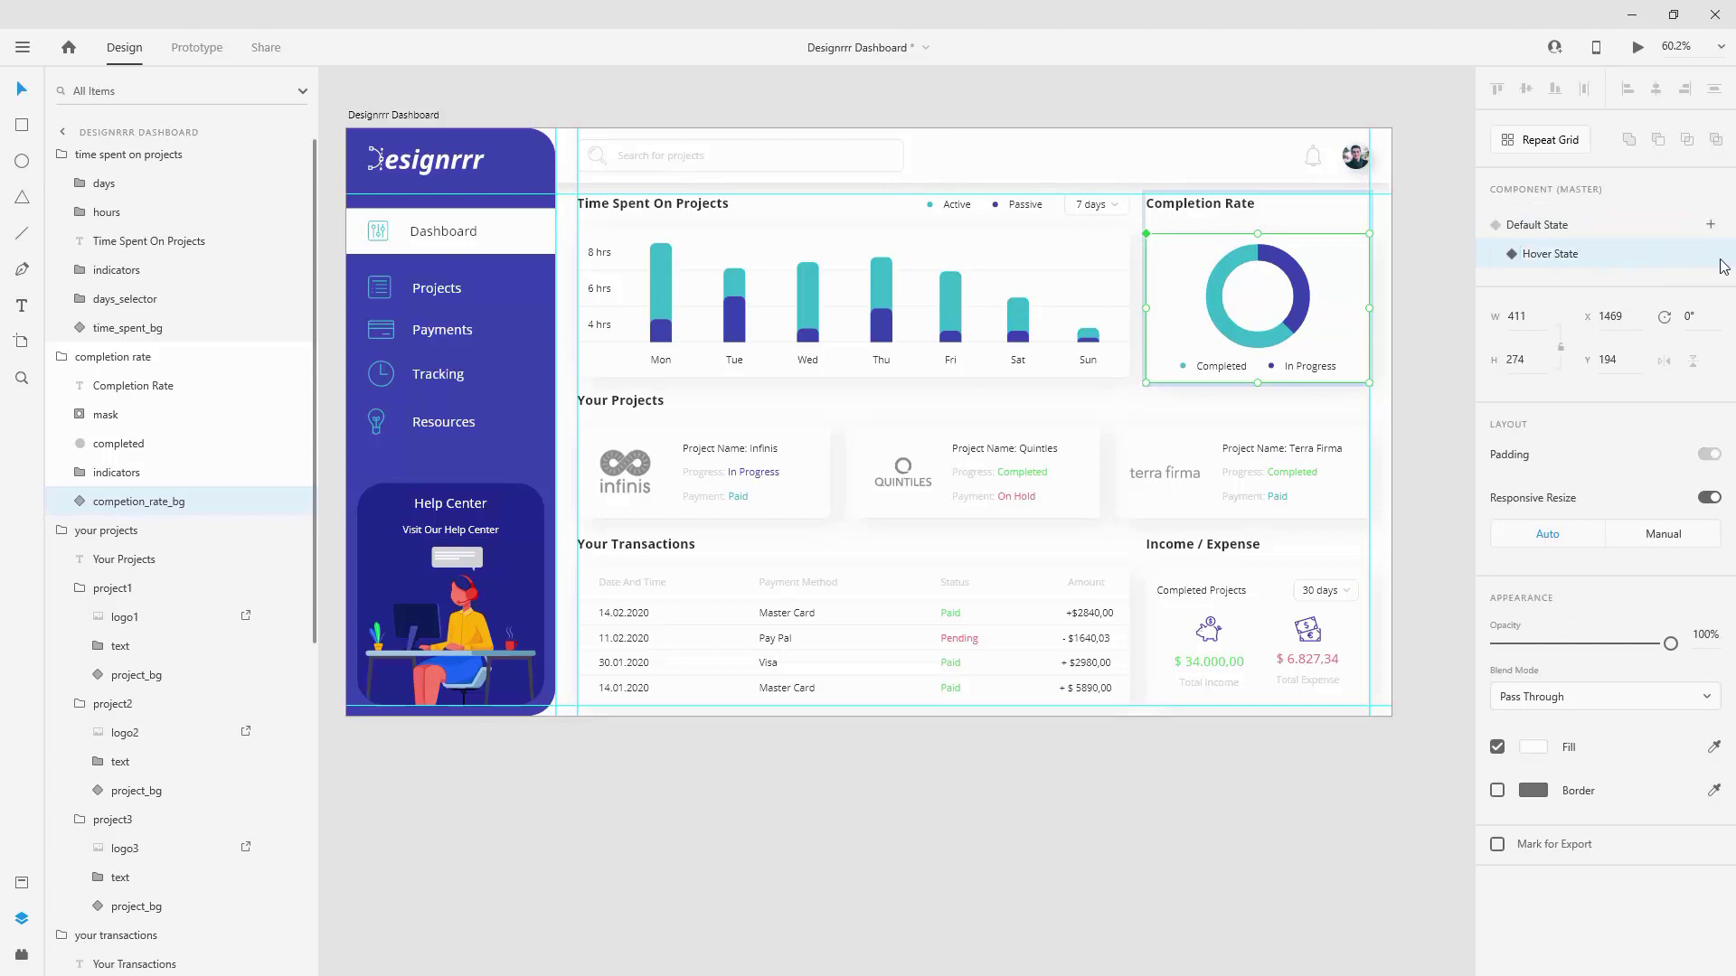
# Step: Set the shadow opacity of the Completion Rate background rectangle to 15% in its Hover State
pyautogui.click(82, 502)
pyautogui.click(136, 531)
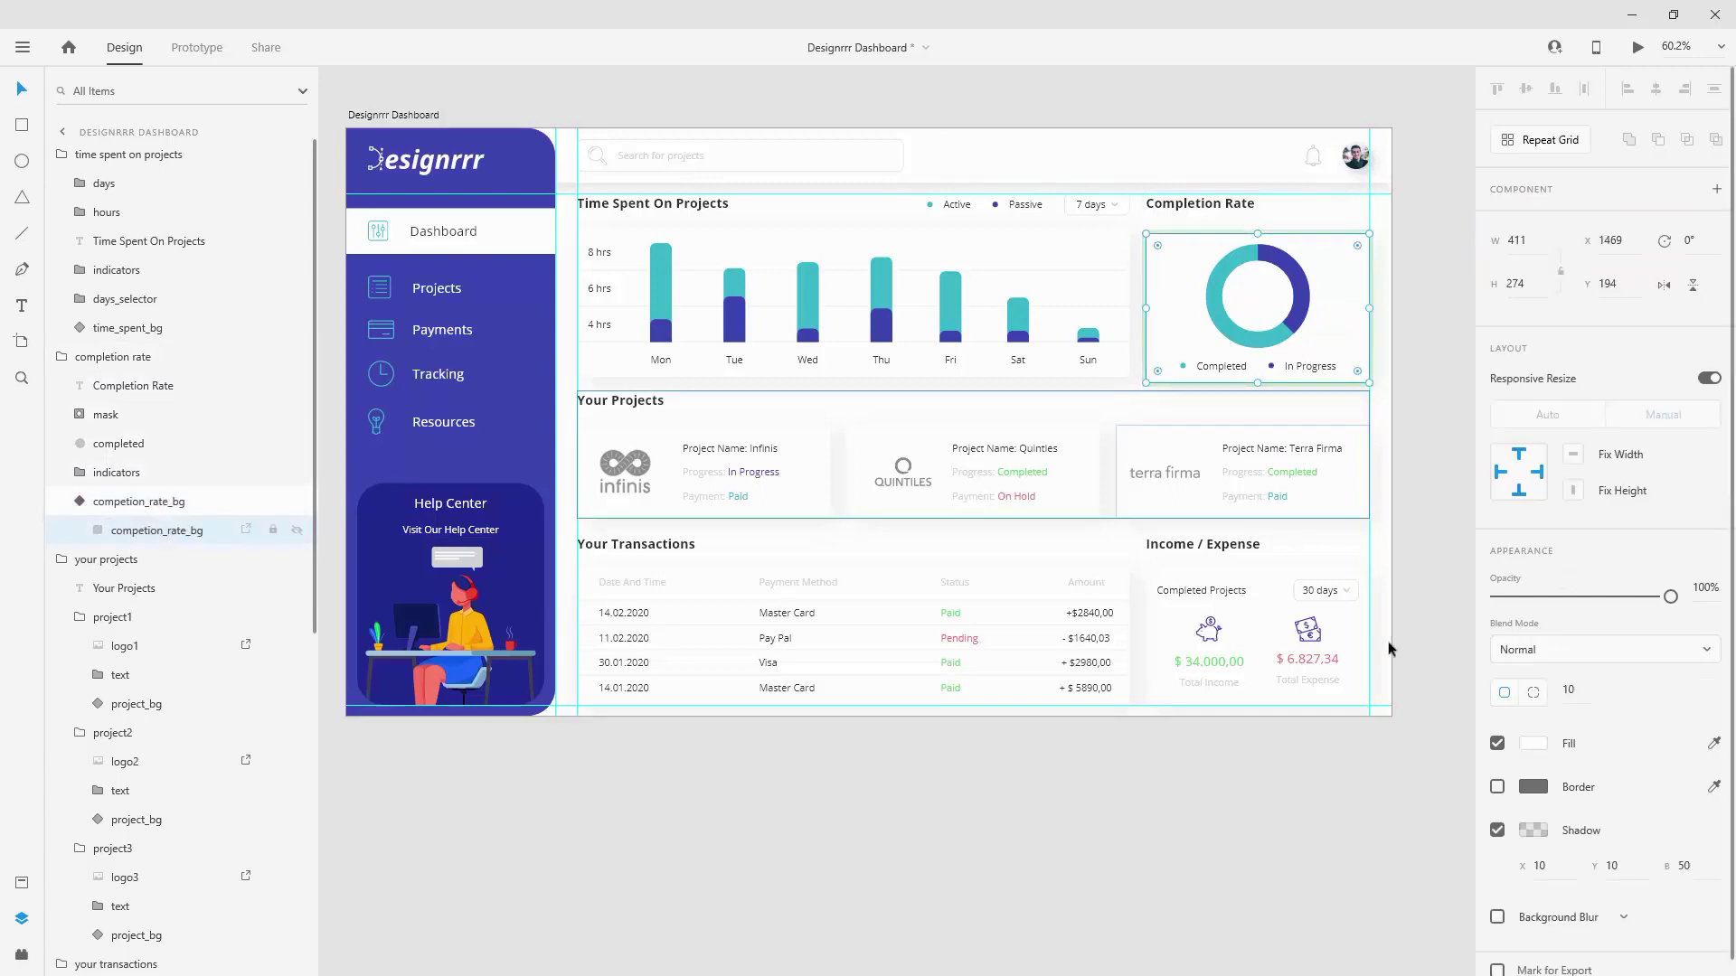
pyautogui.click(1533, 830)
pyautogui.click(1424, 893)
pyautogui.write('15')
pyautogui.press('Return')
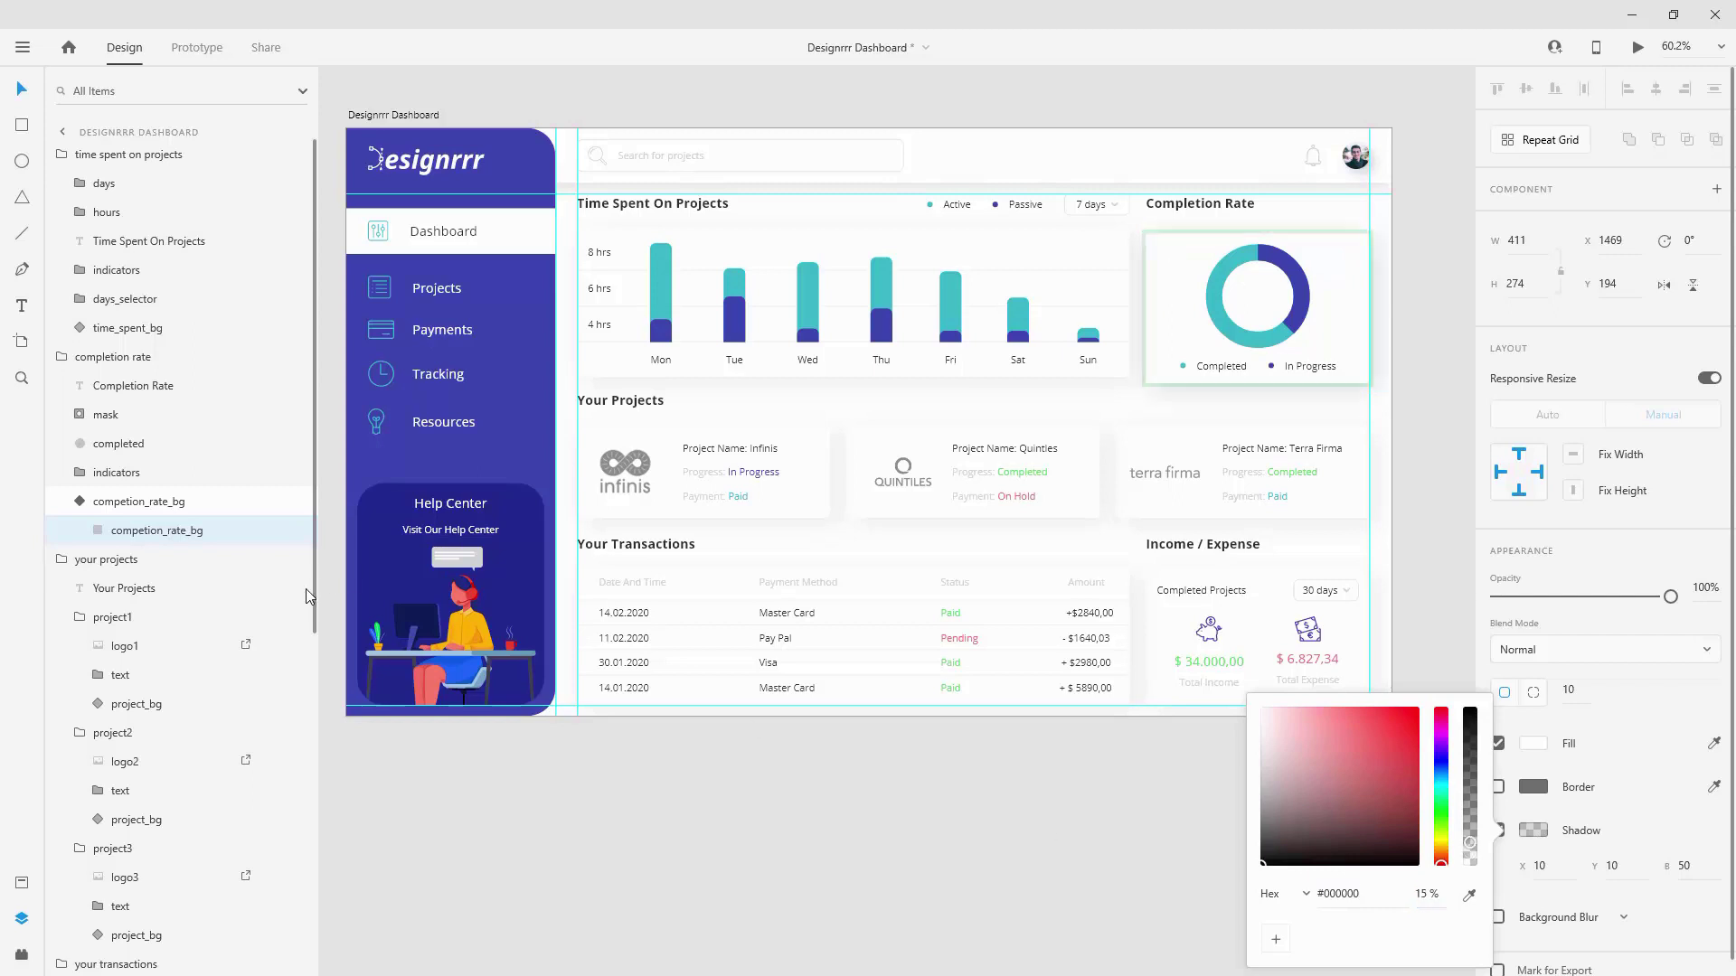
pyautogui.click(79, 501)
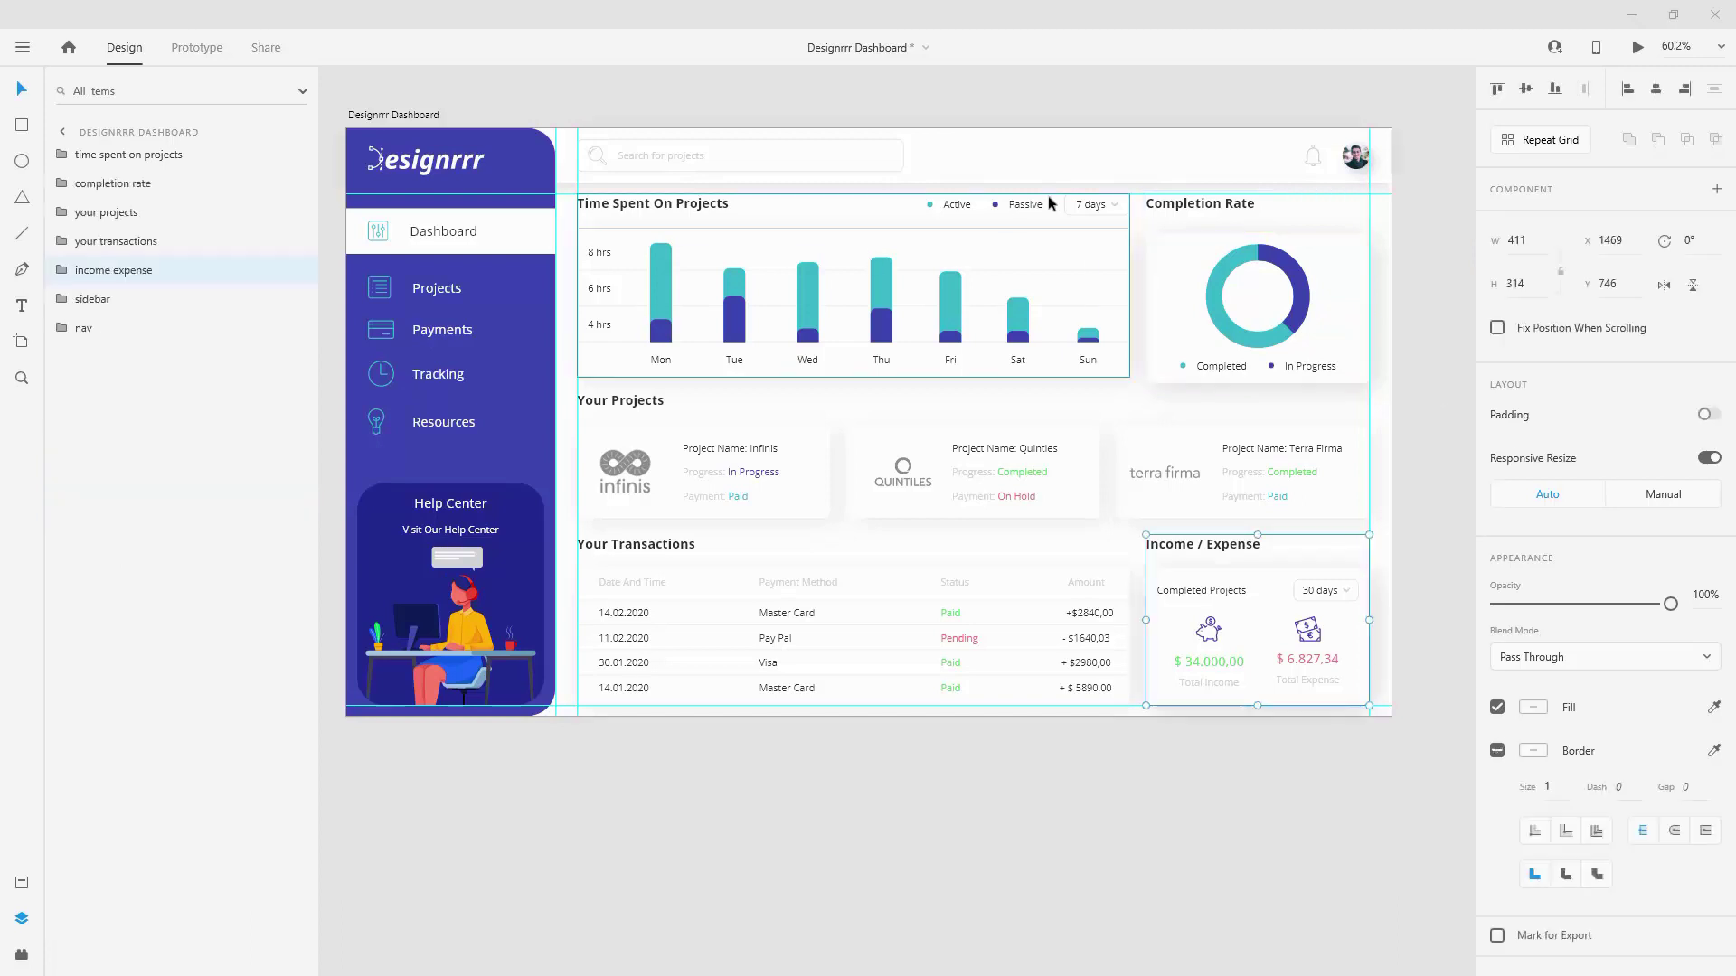
# Step: Preview the dashboard's card hover effects and return the Completion Rate background component to its Default State
pyautogui.click(1638, 49)
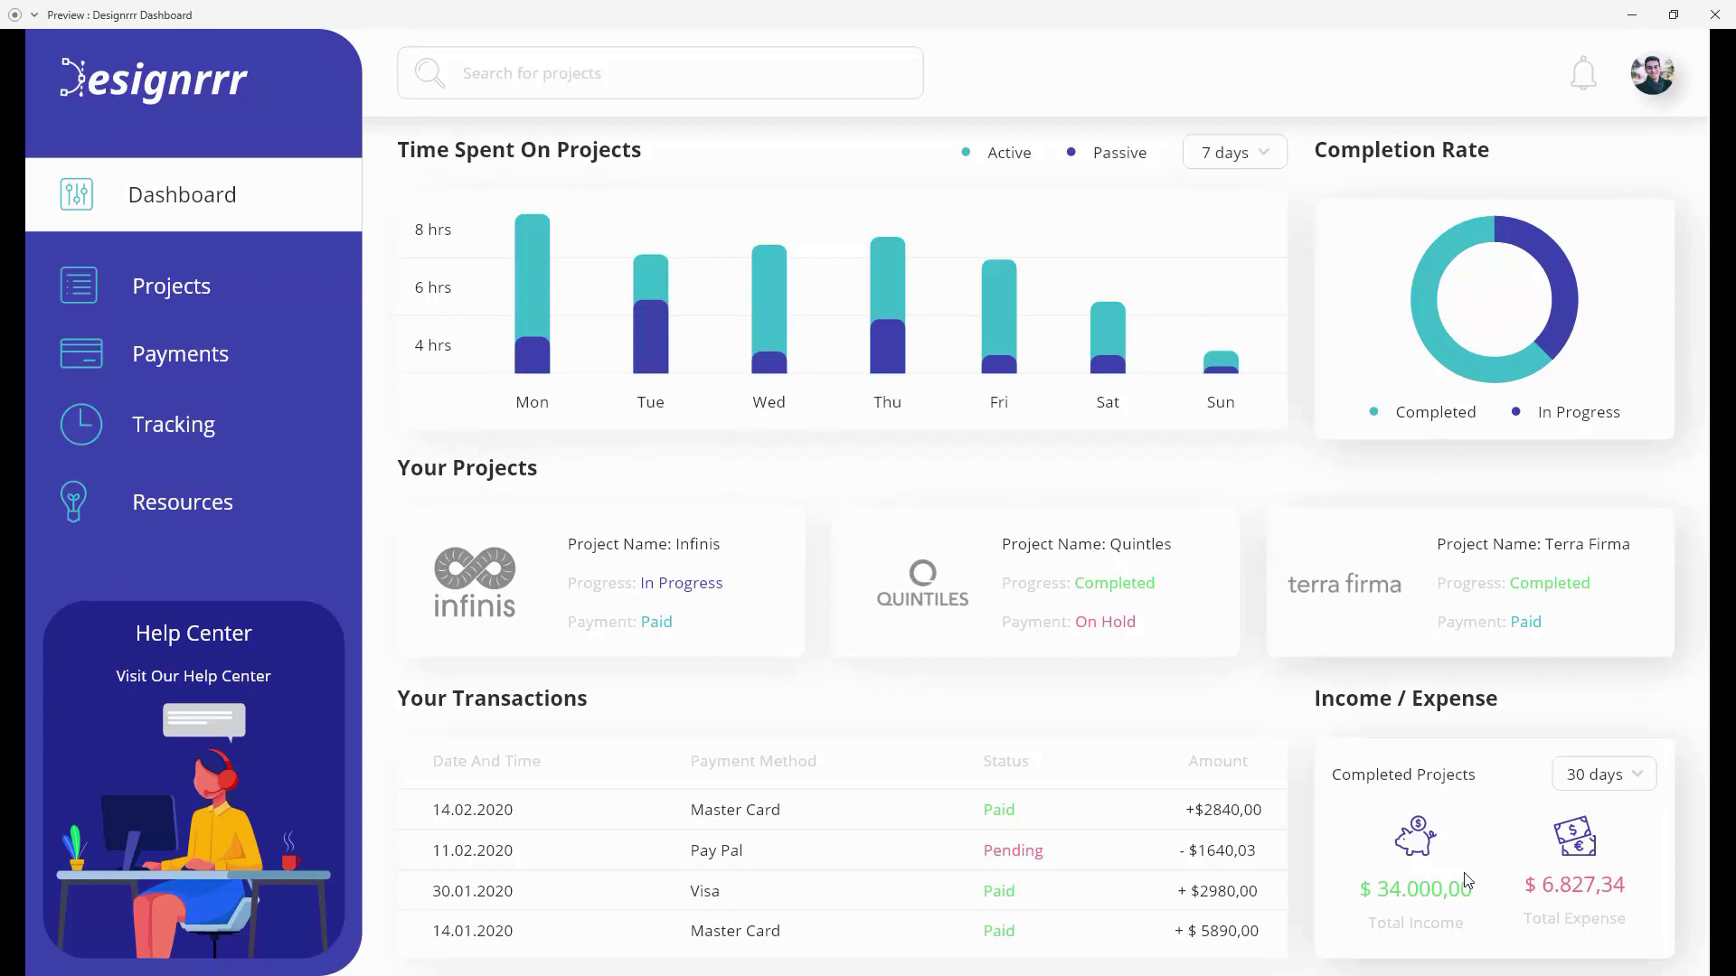
pyautogui.click(1714, 14)
pyautogui.click(1338, 367)
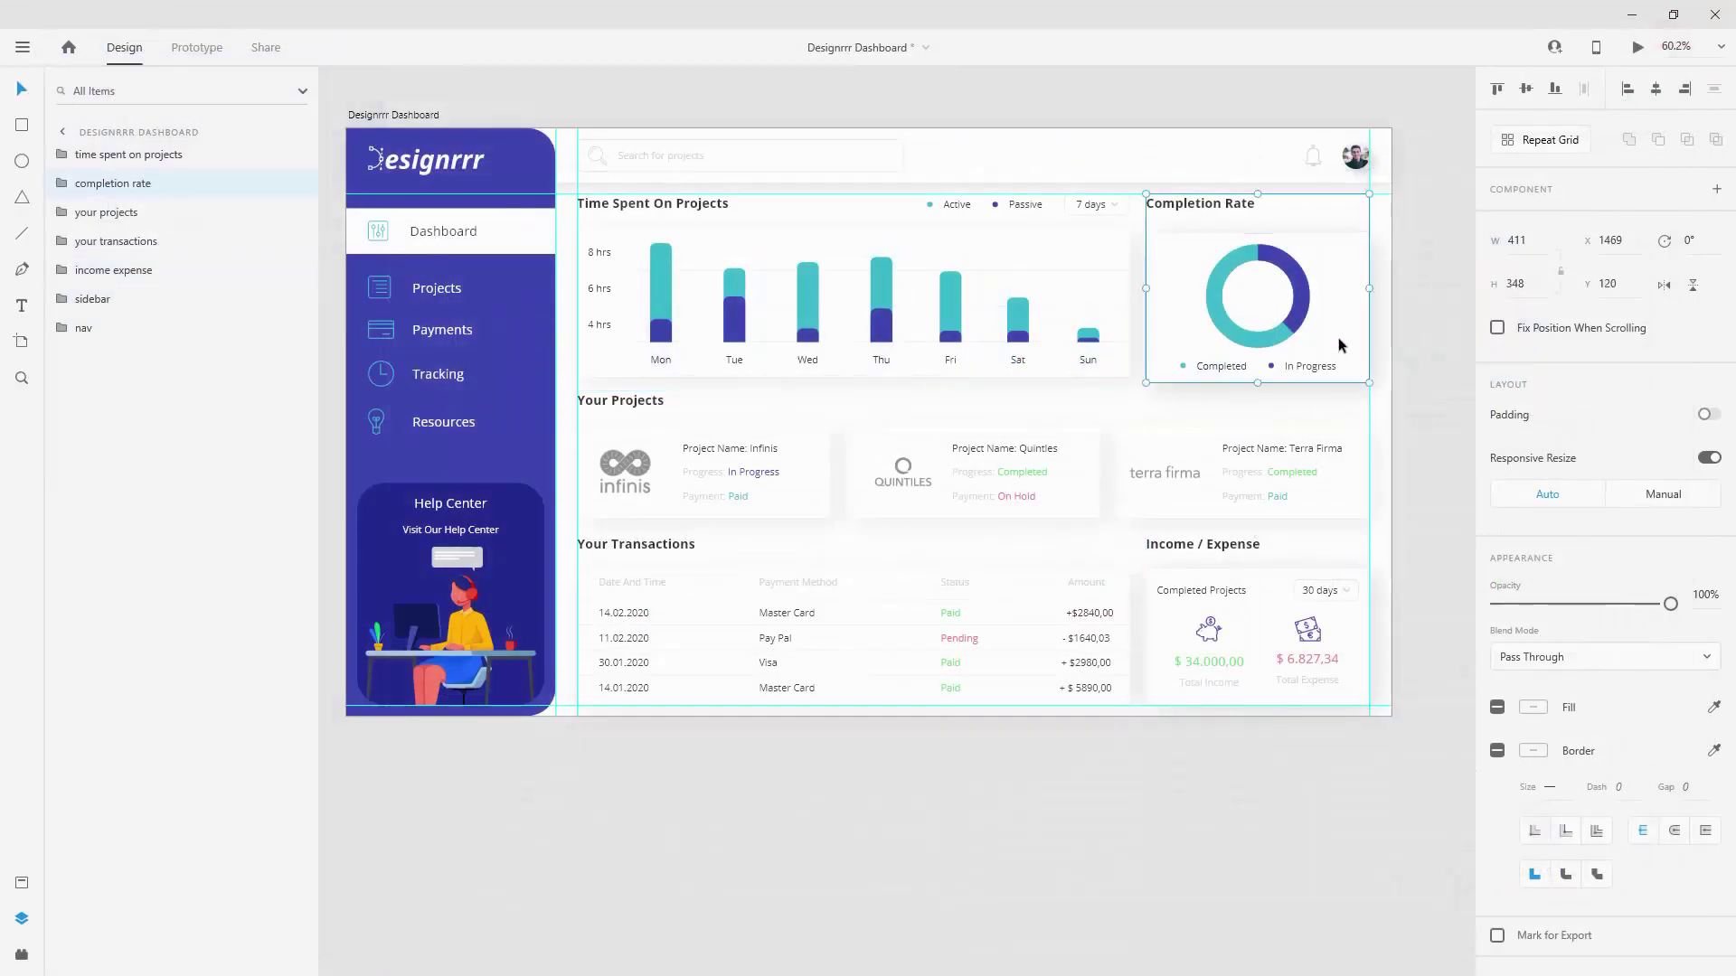
pyautogui.doubleClick(1298, 239)
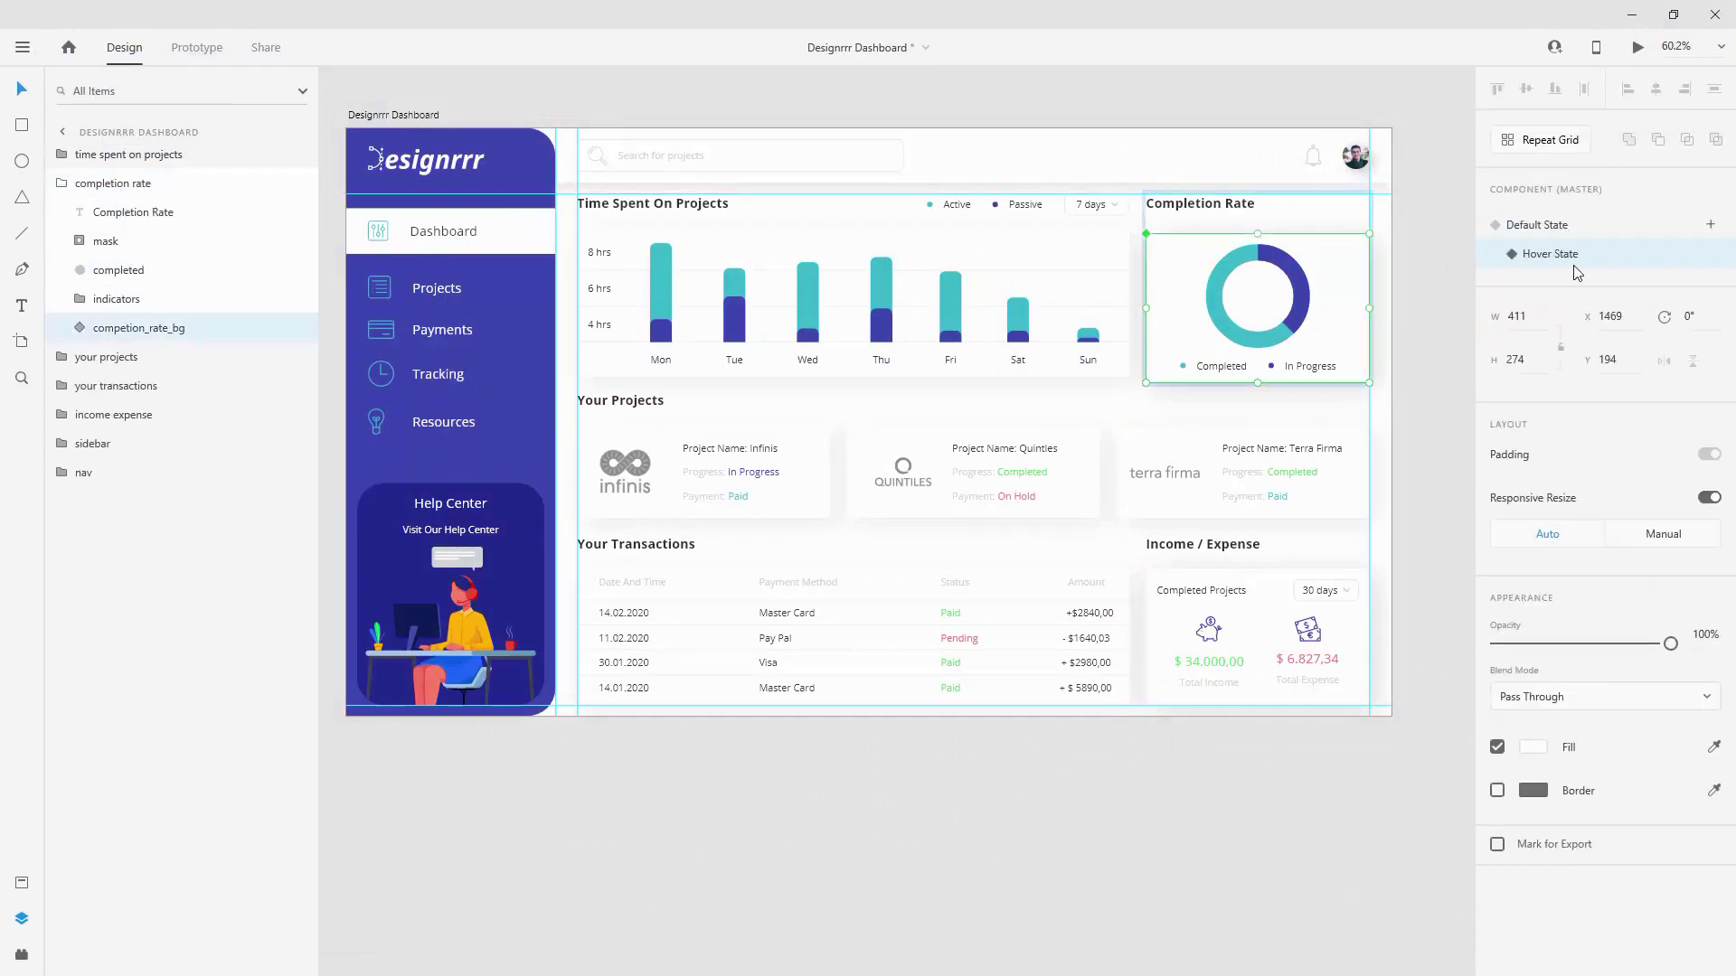
pyautogui.click(1536, 225)
pyautogui.click(135, 183)
# Step: Return the Income / Expense card's income_bg component to its Default State and preview the dashboard again
pyautogui.click(1356, 646)
pyautogui.doubleClick(1356, 646)
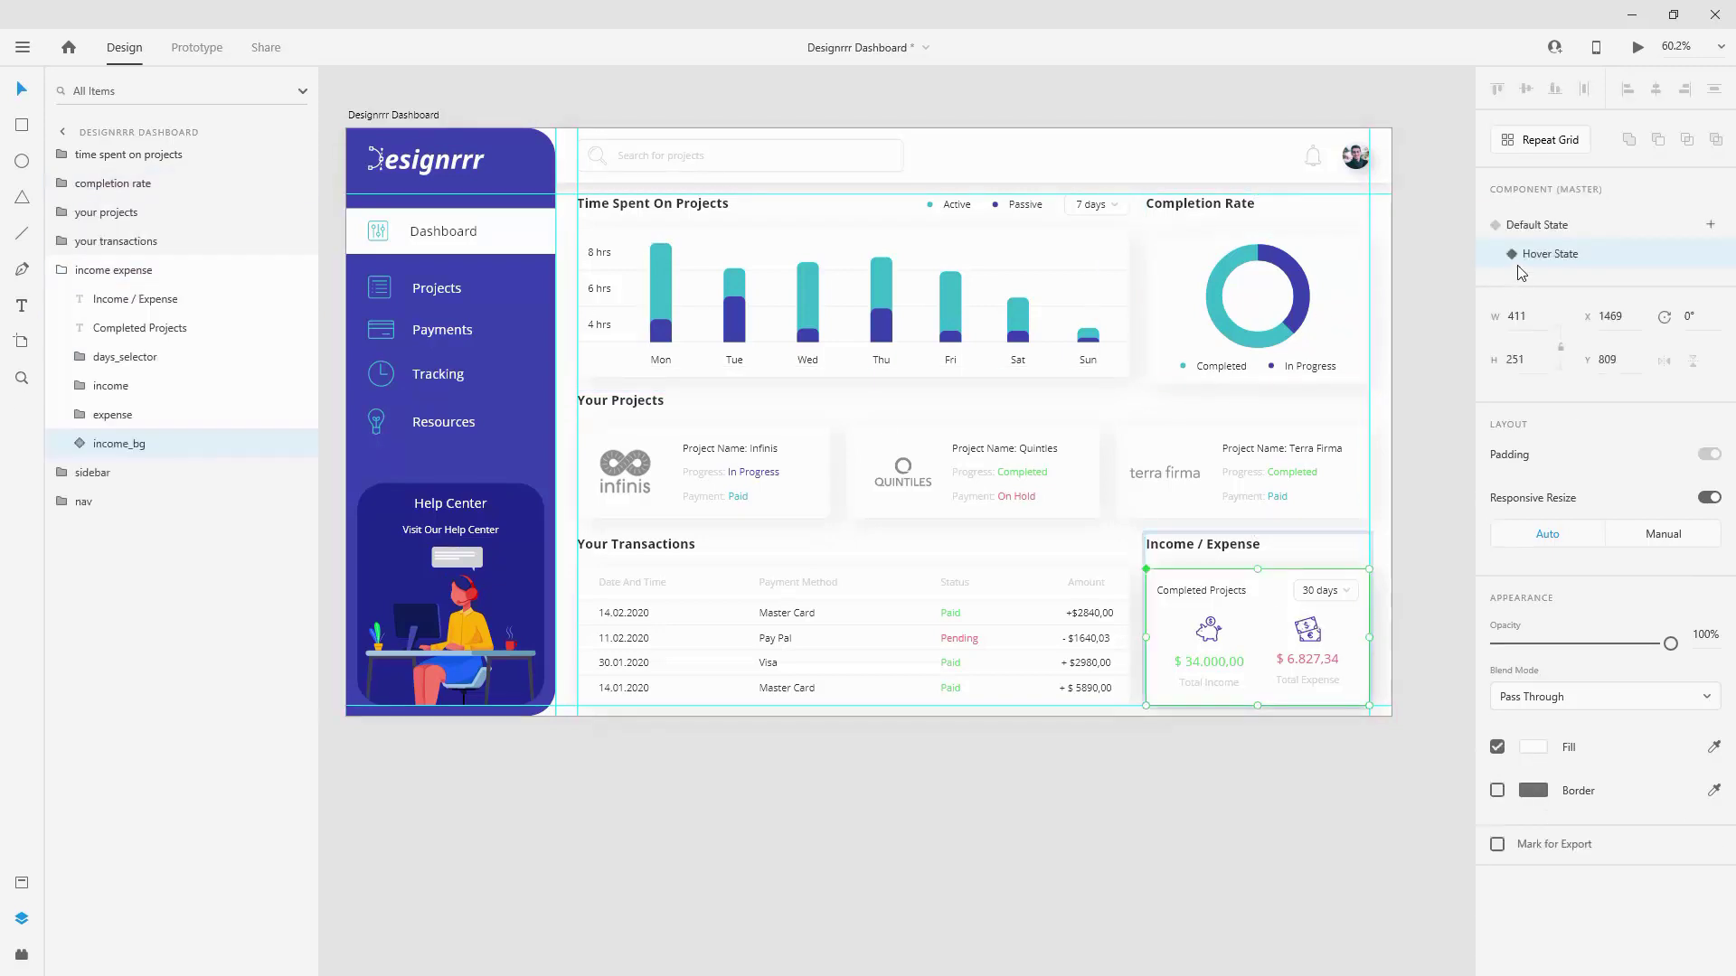
pyautogui.click(1566, 231)
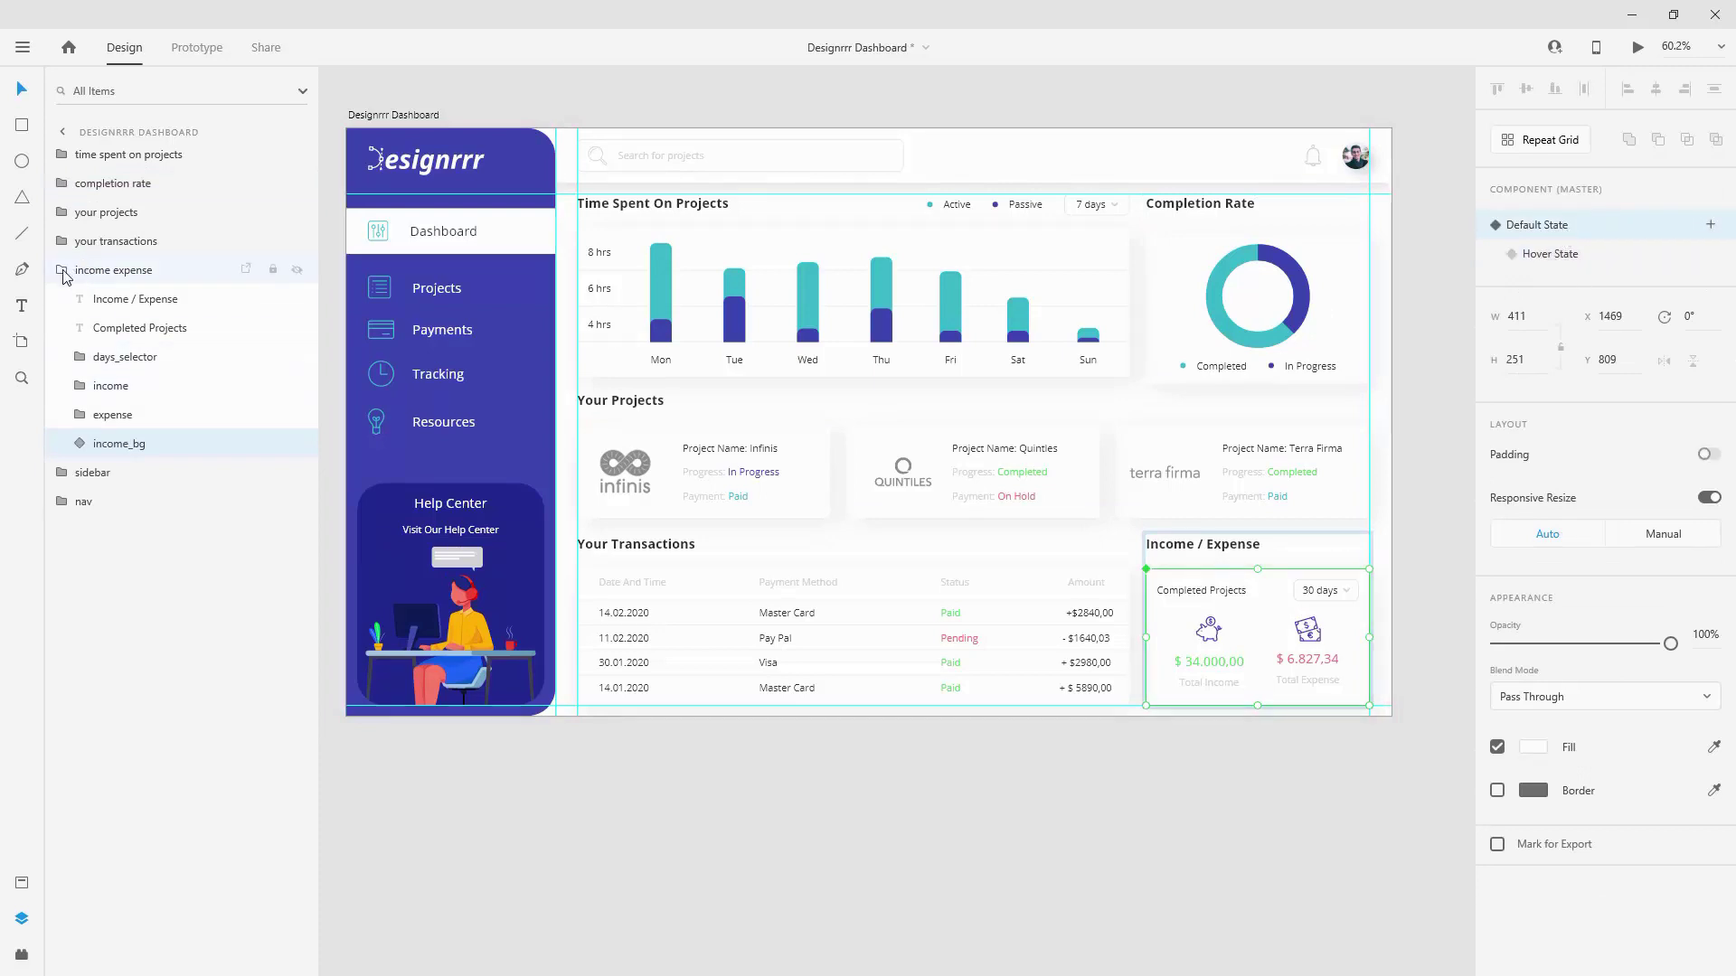
pyautogui.click(63, 274)
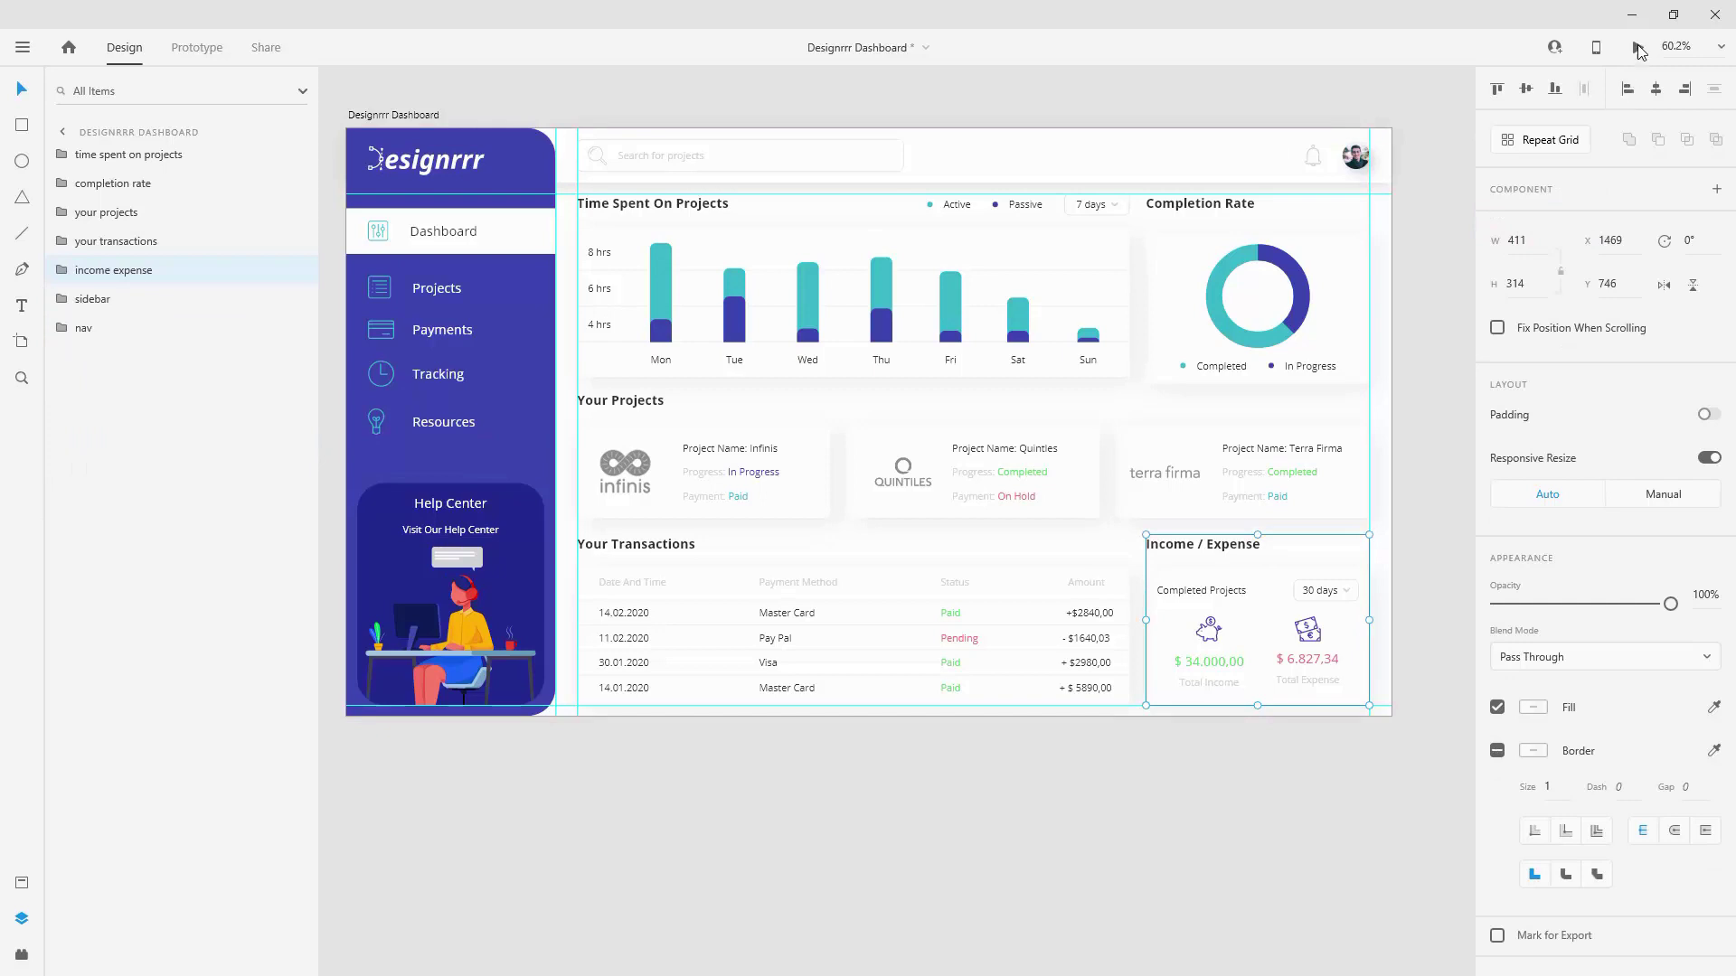
pyautogui.click(1639, 50)
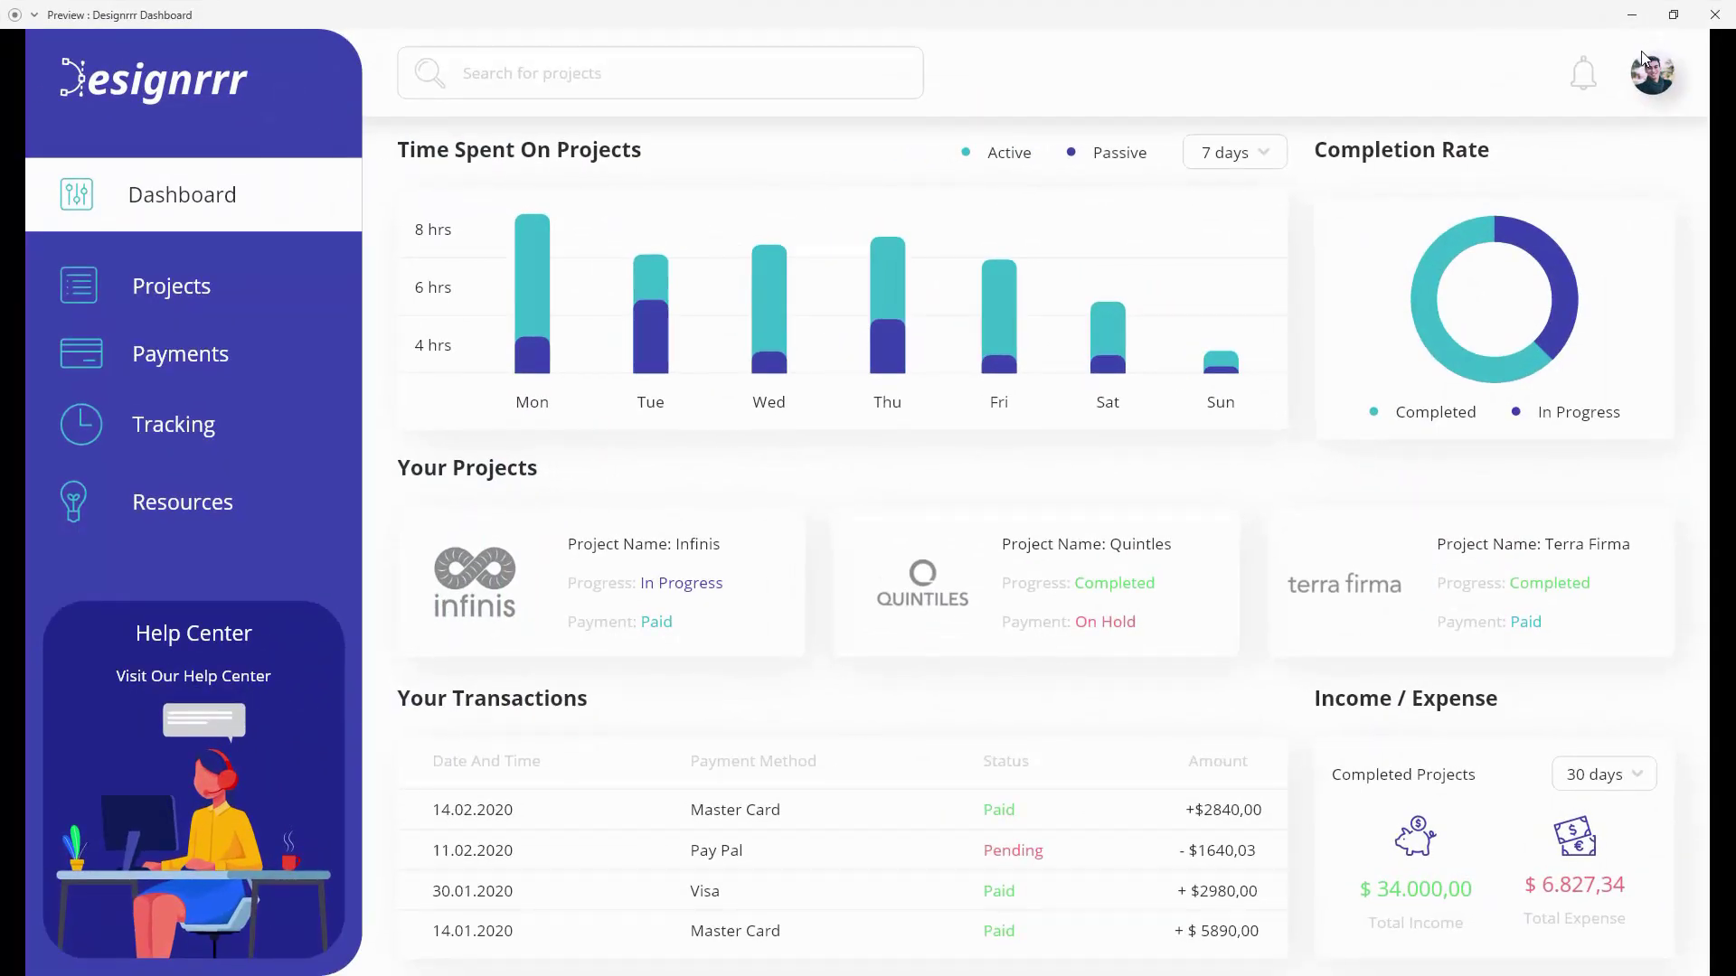